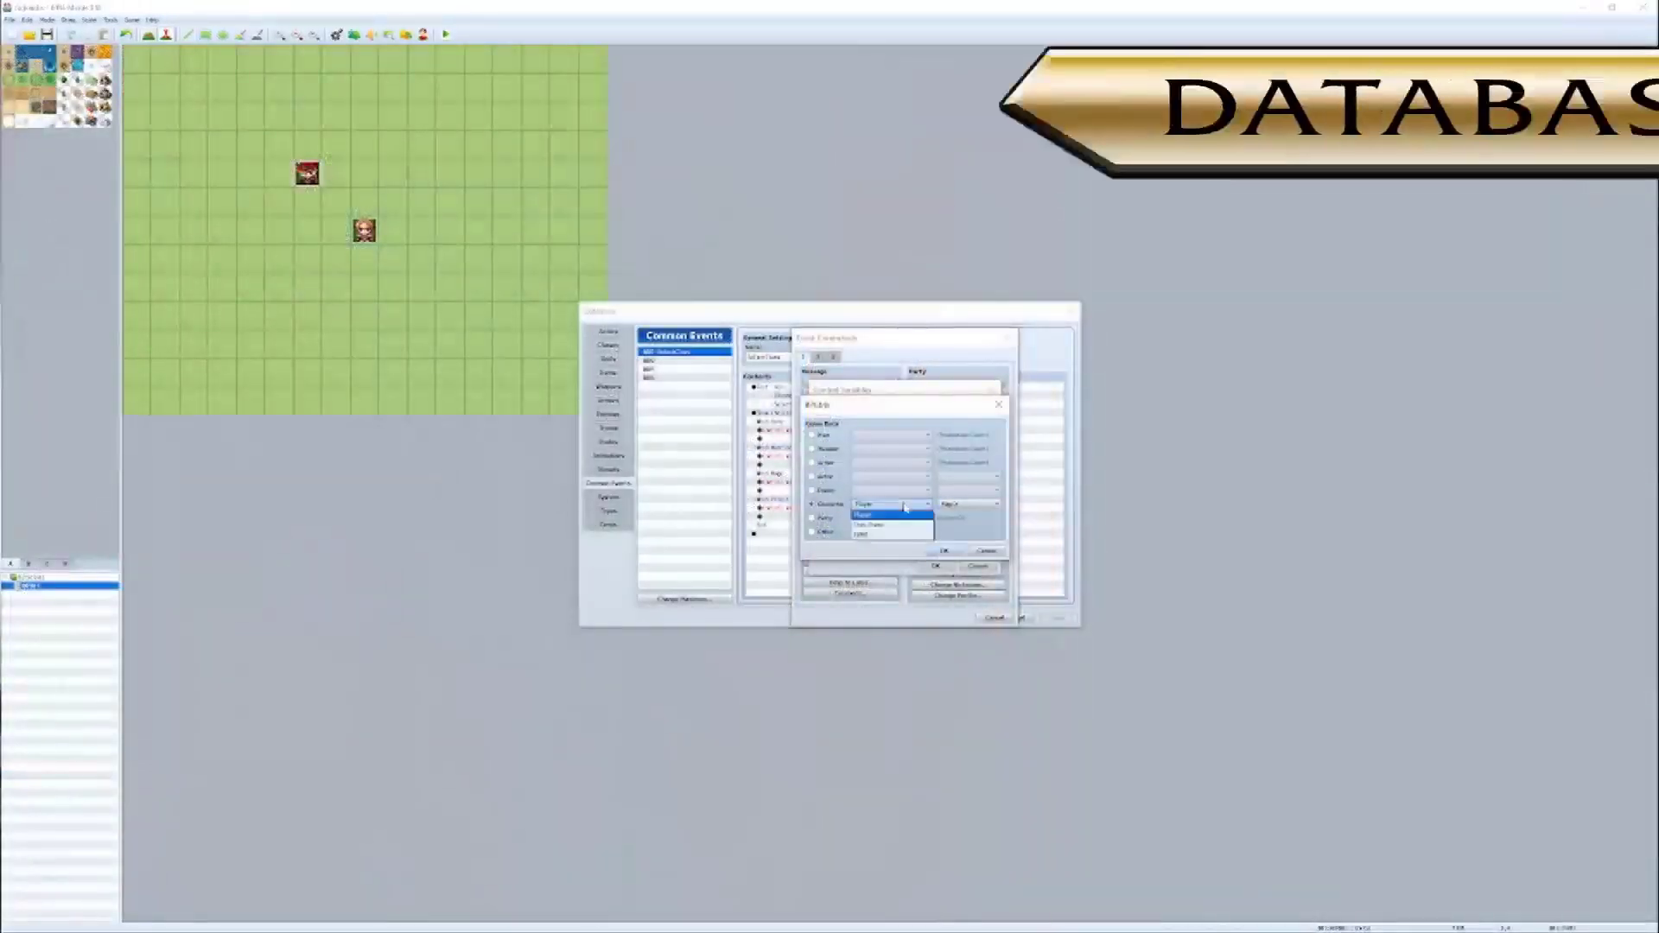
click(977, 566)
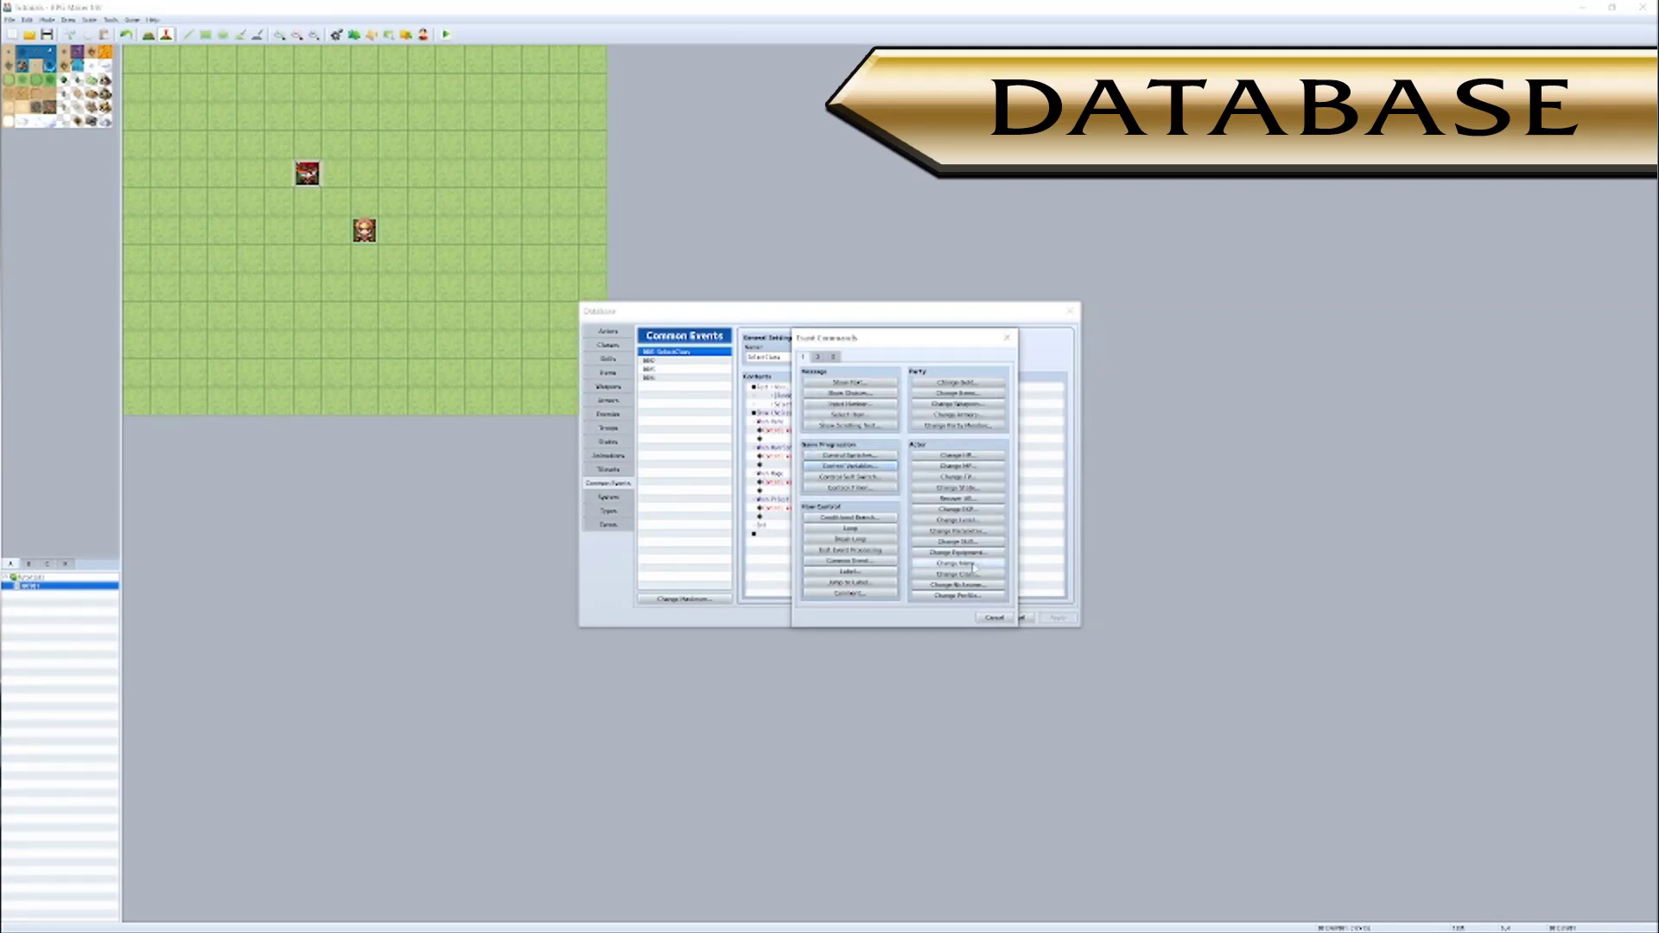
click(994, 617)
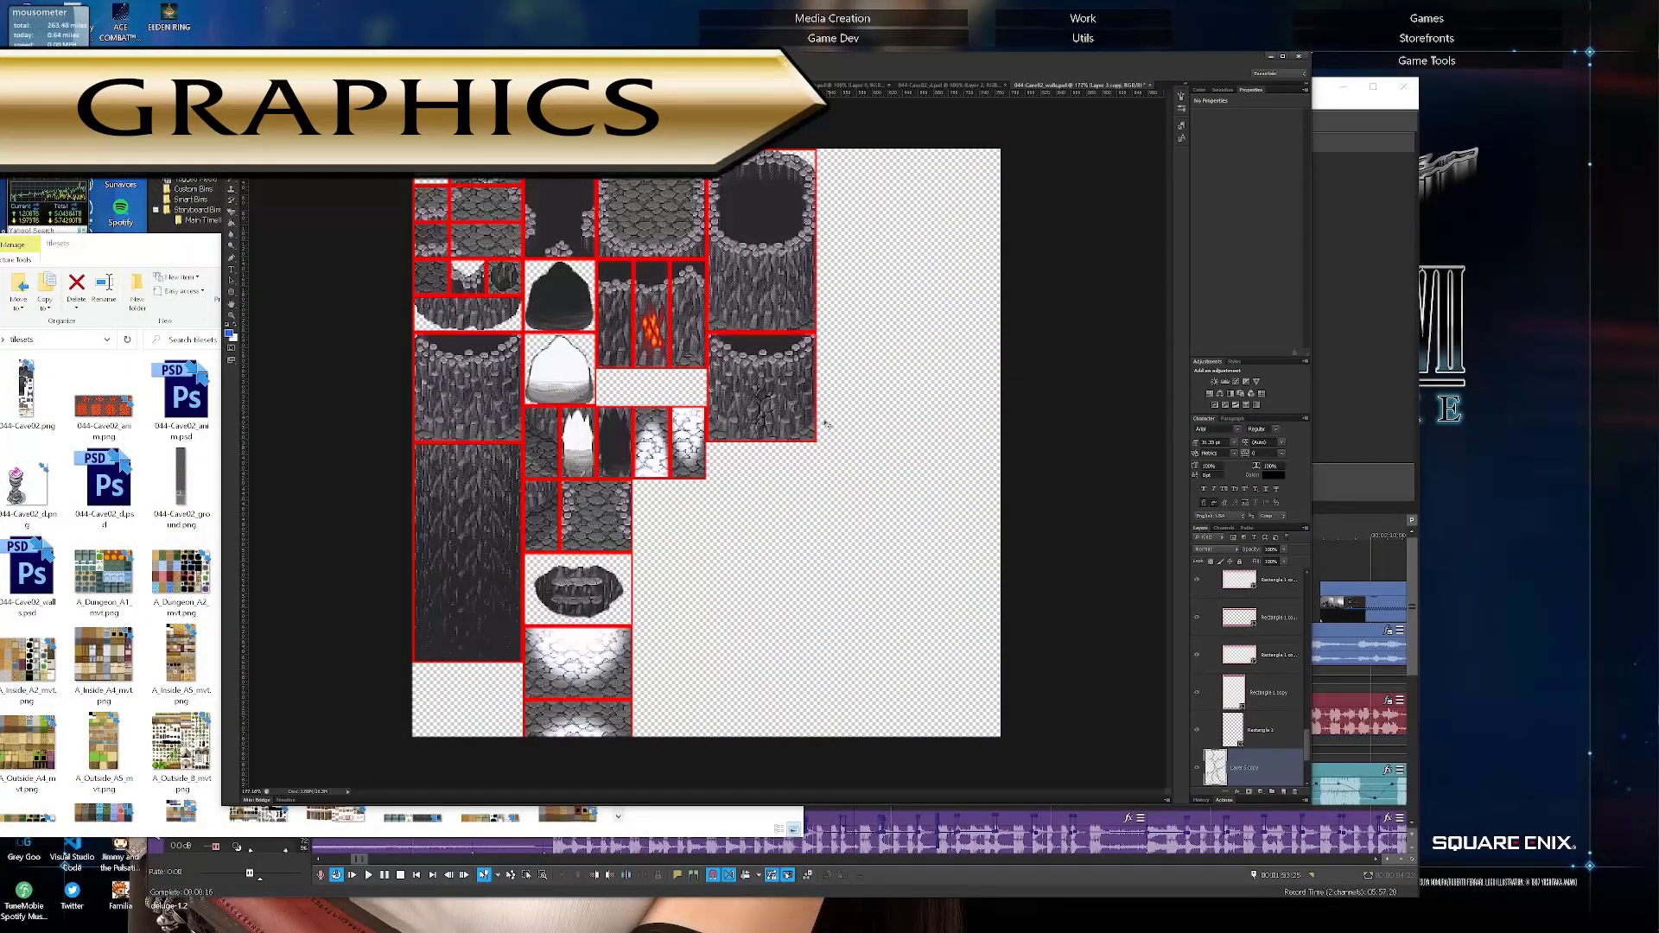
key(ctrl+j)
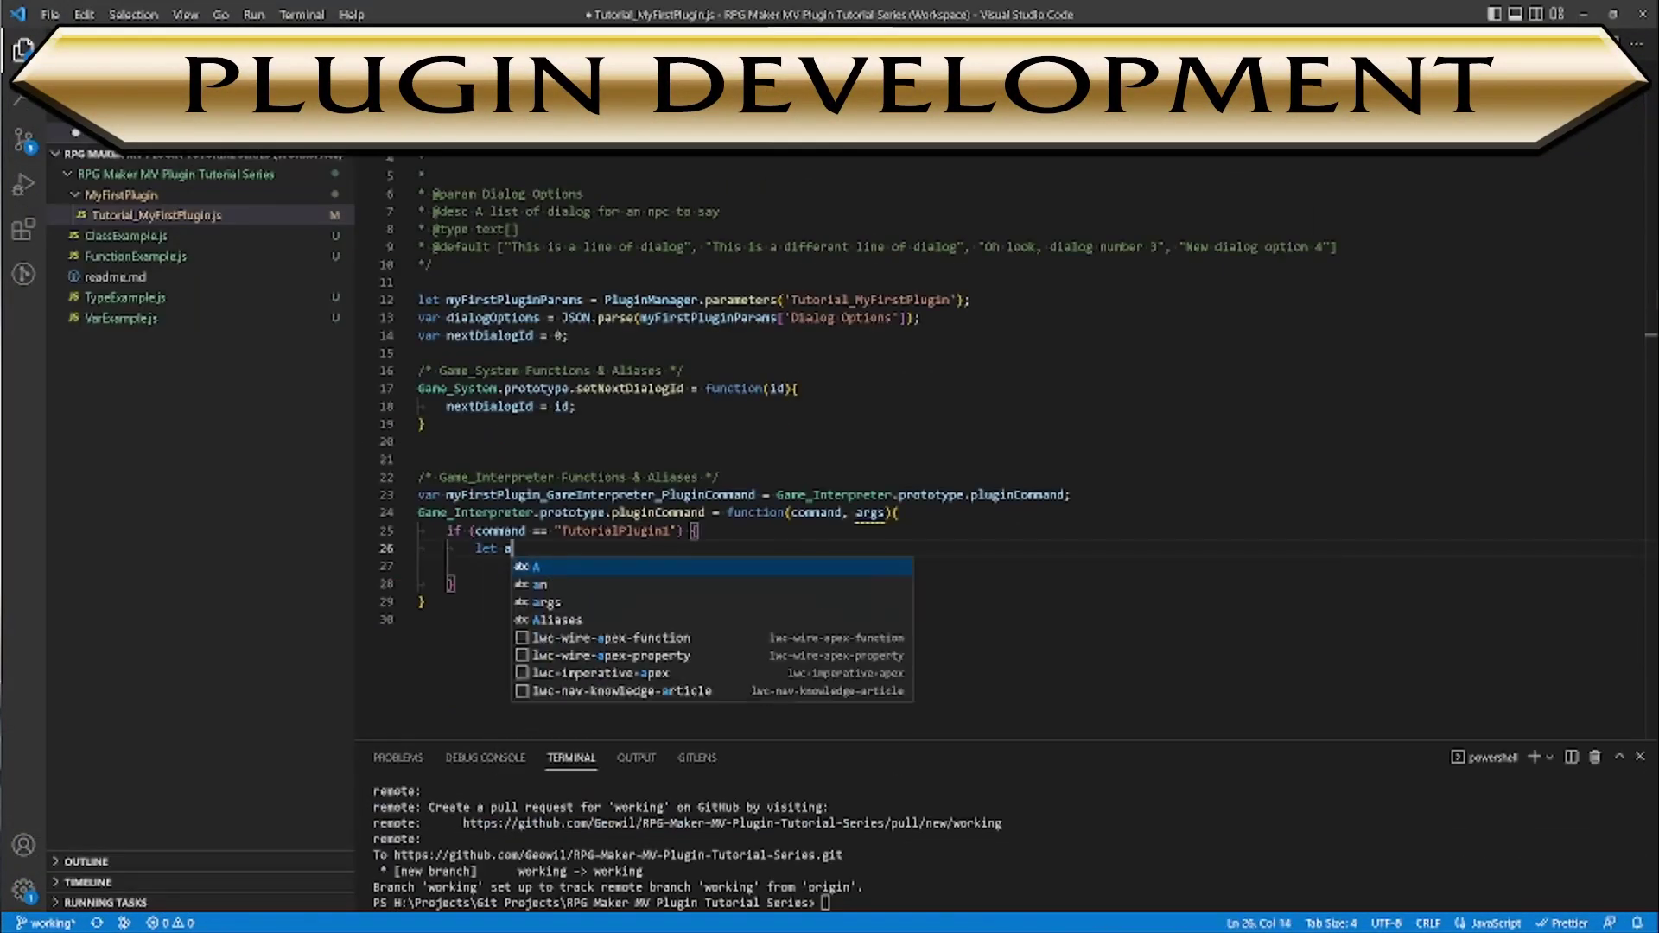
Step: Declare an empty argumentString variable and begin a loop over args inside the TutorialPlugin1 command check
text(rgumentString = "";)
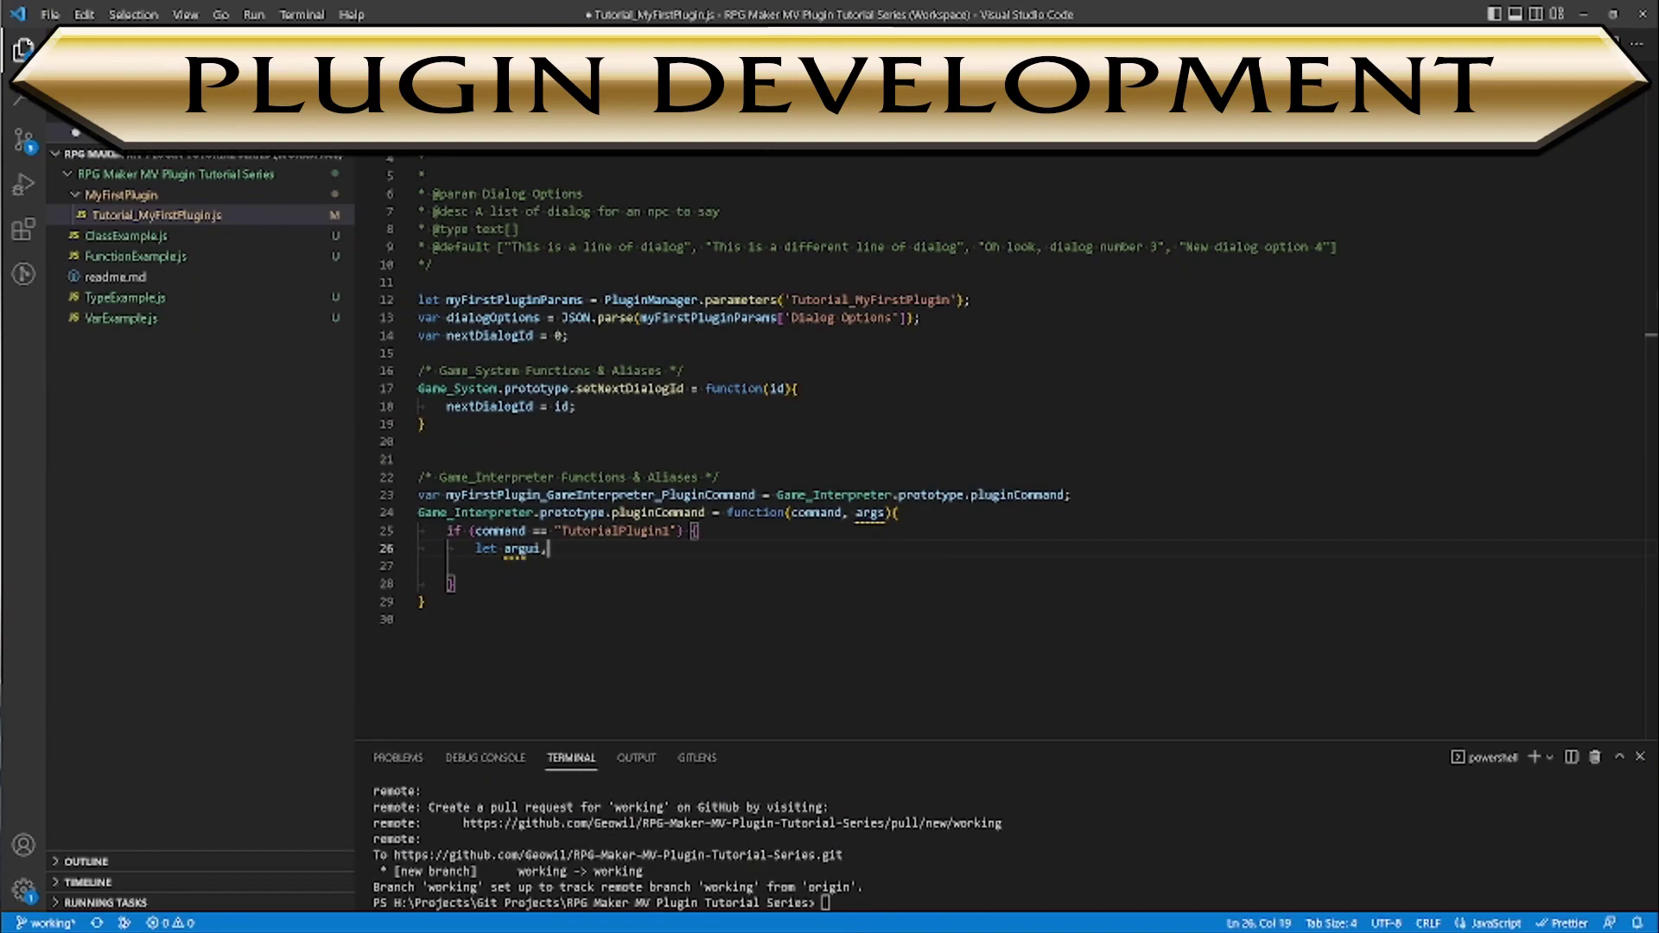
key(Return)
text(for (let arg of args)
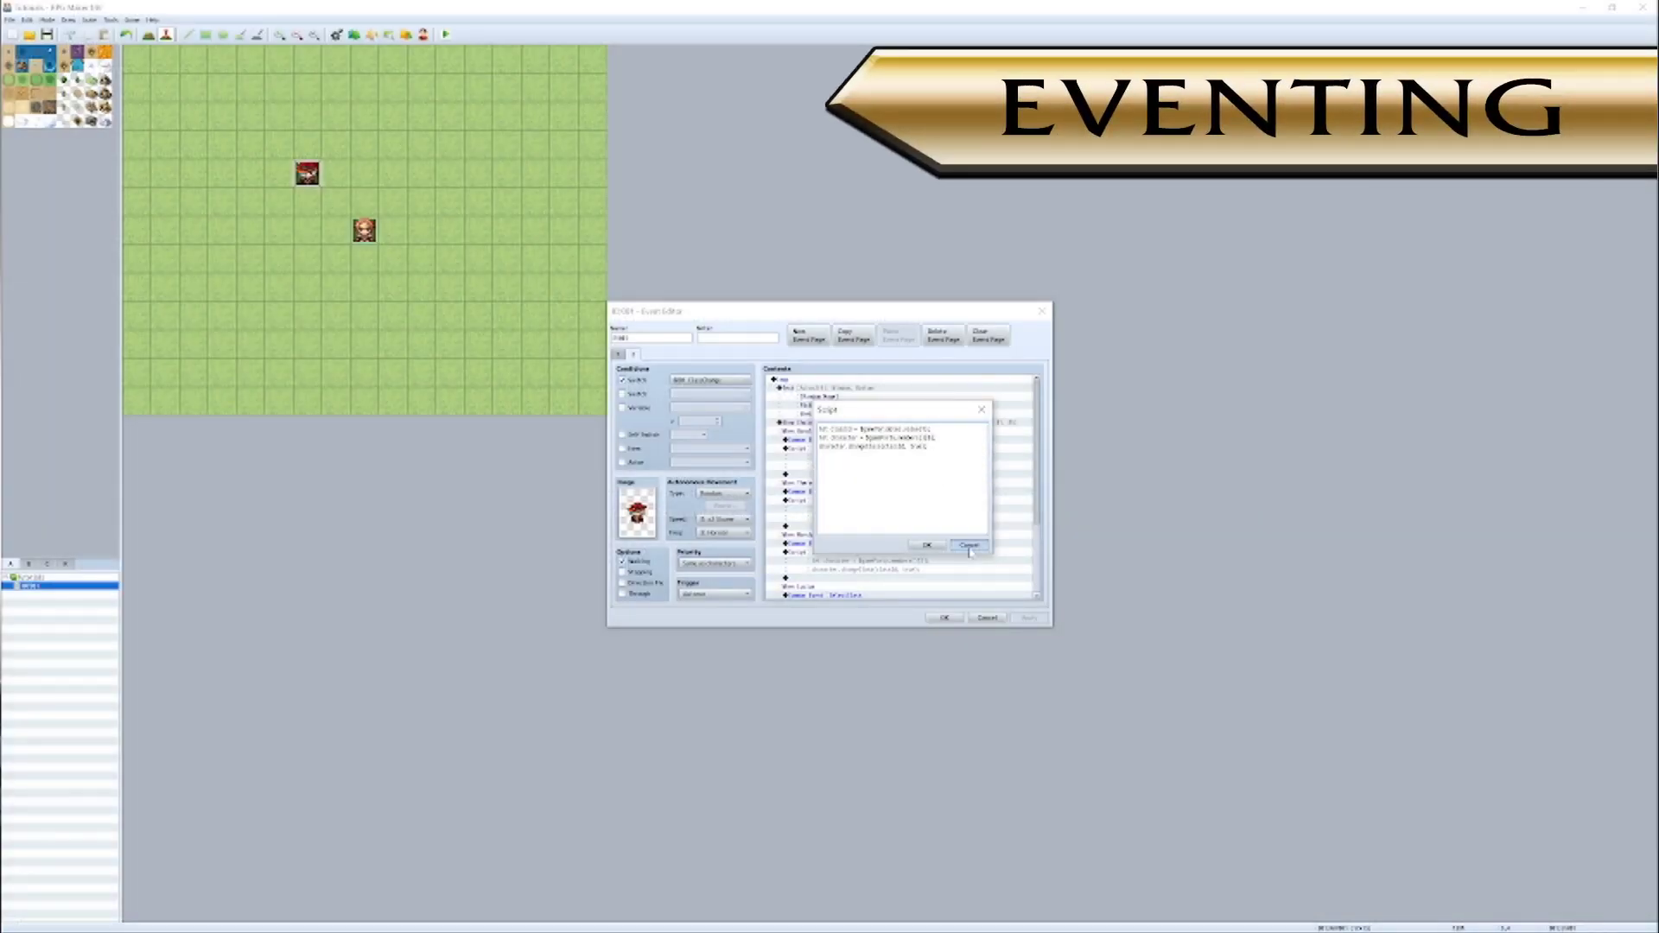
click(926, 545)
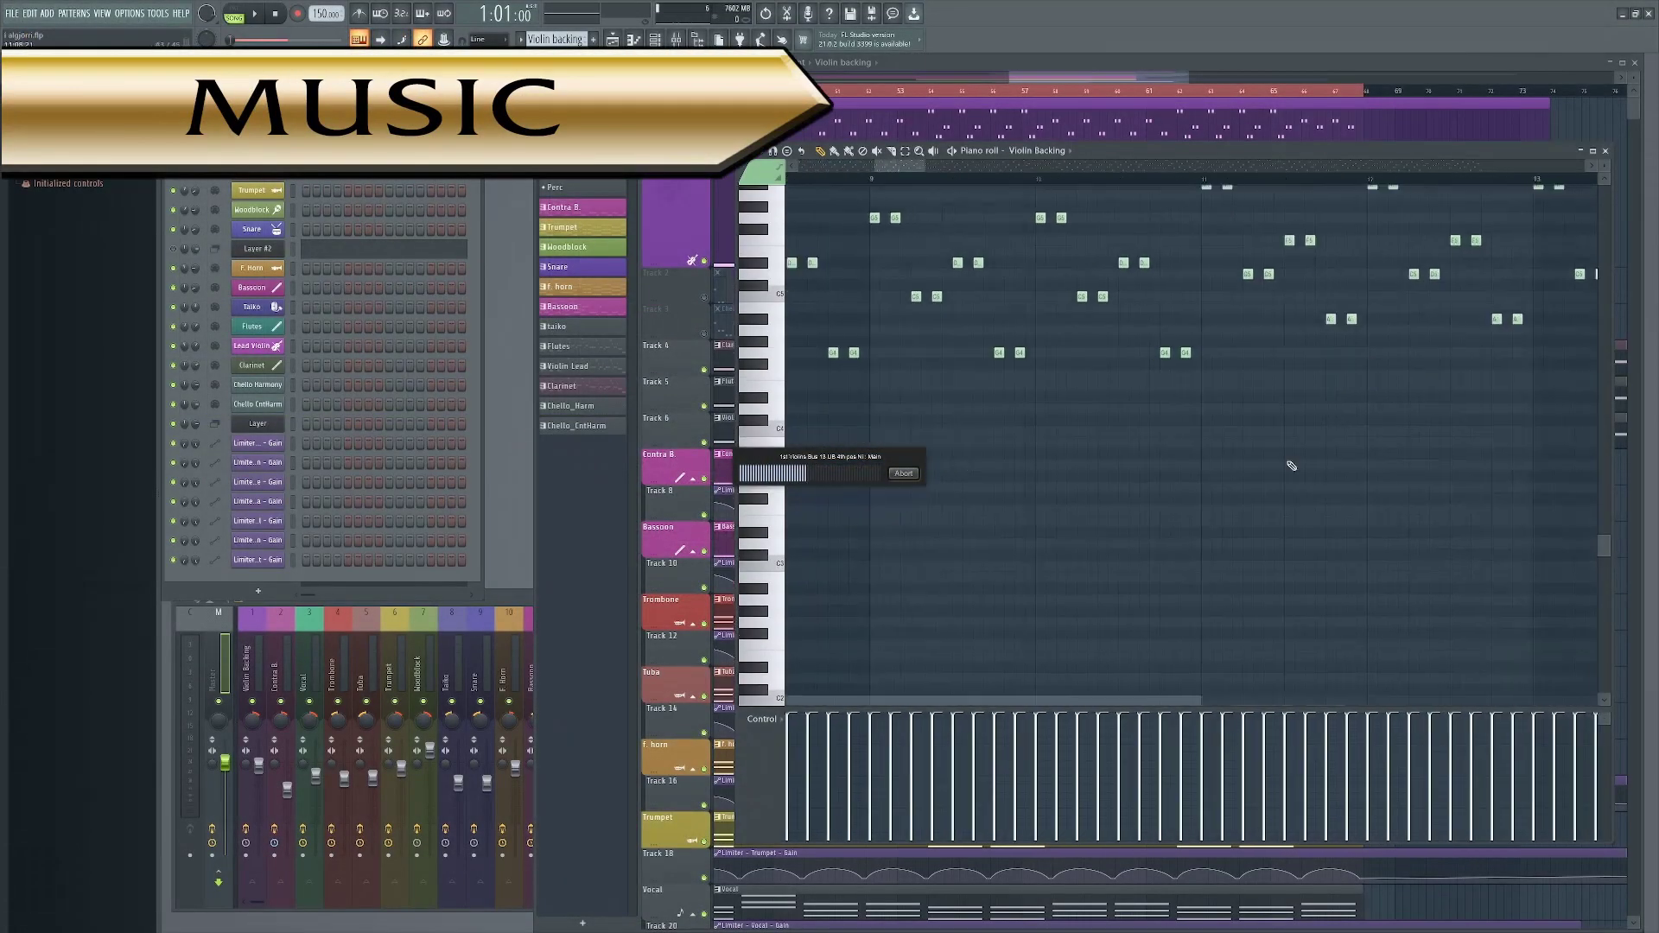
drag(899, 165, 1464, 175)
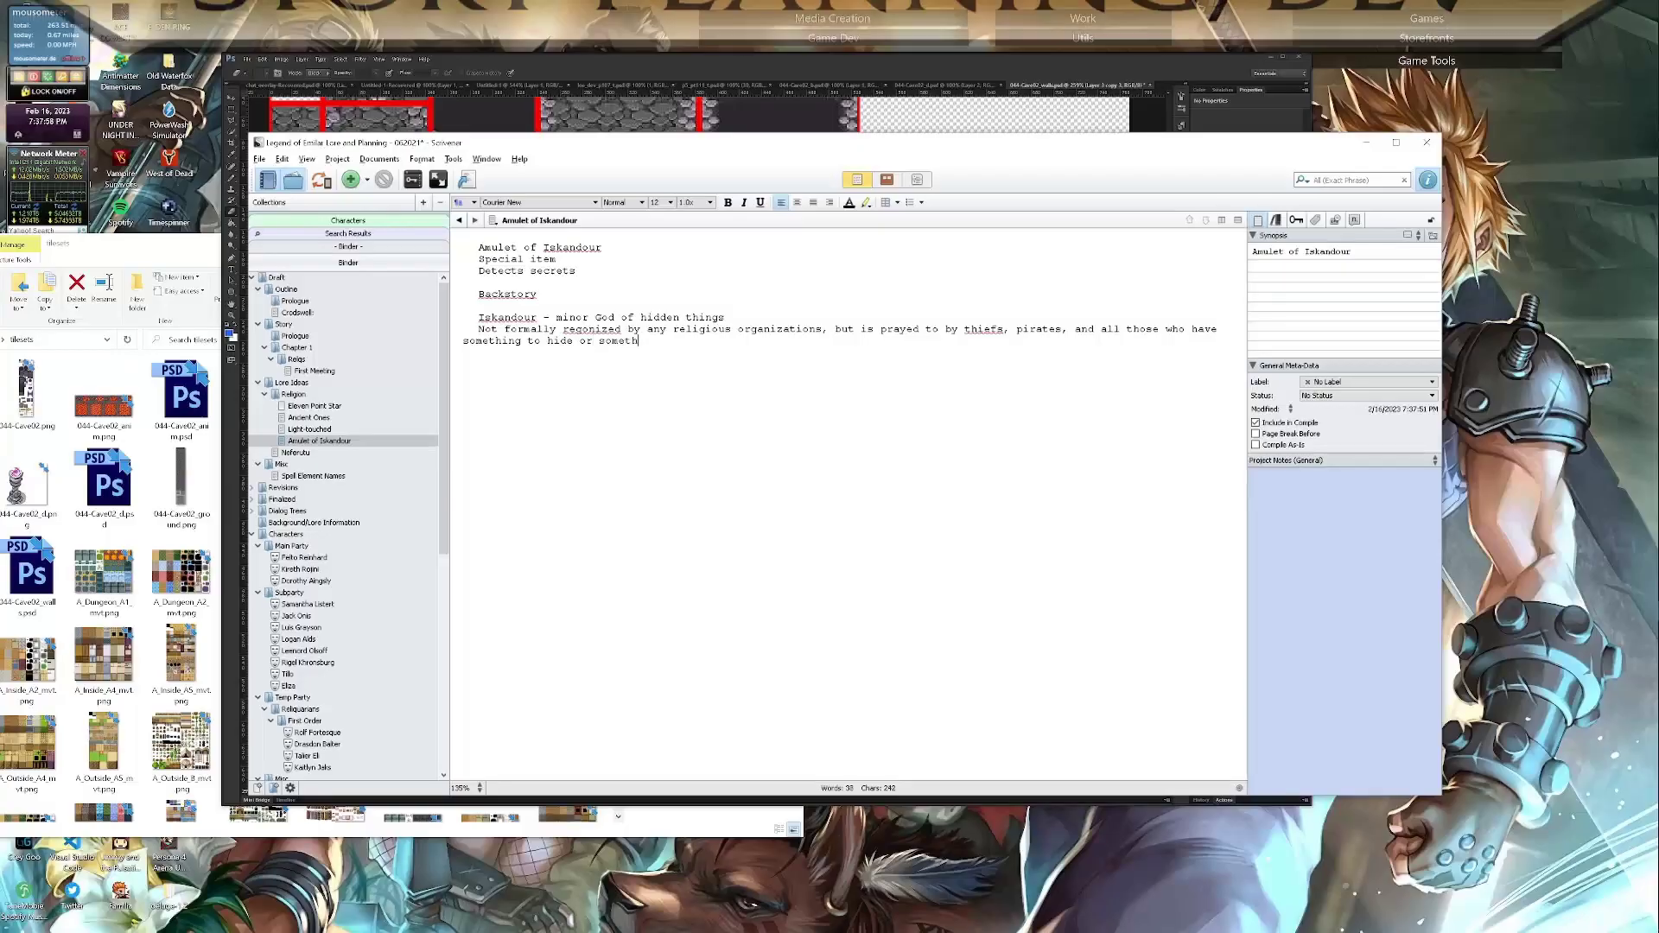
Step: End the Iskandour backstory sentence with "something to find." and begin a new paragraph with "Iskandour was said to have hidden a power"
text(ing to find.)
key(Return)
key(Return)
text(Iskandour )
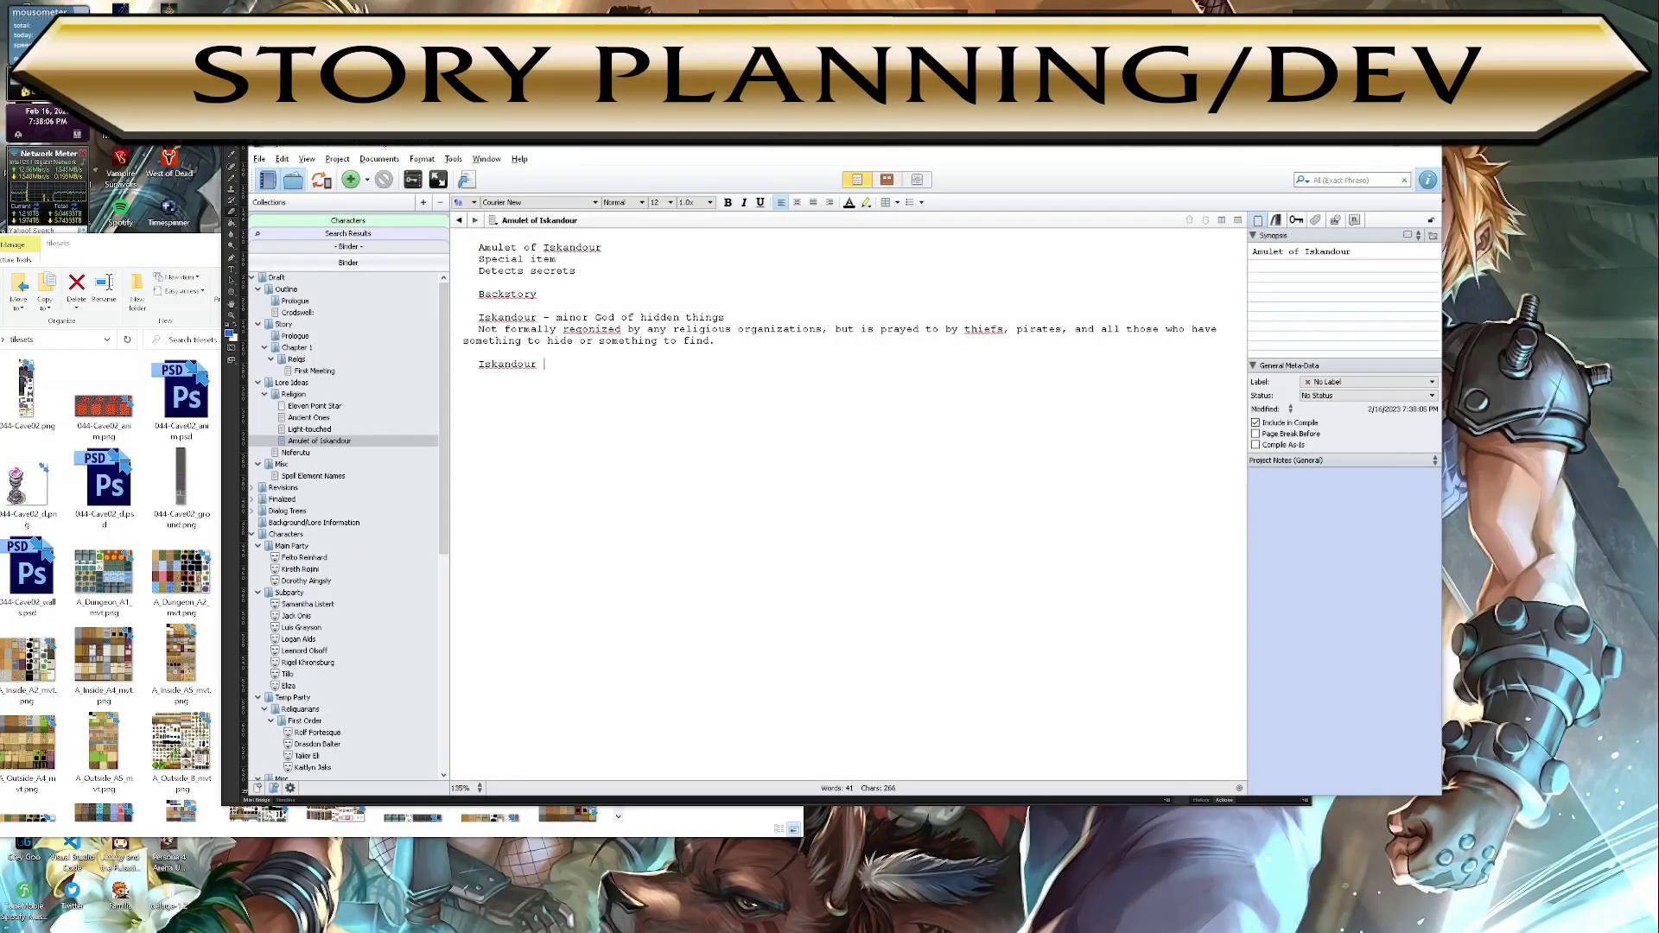
text(was said to have hidden a power)
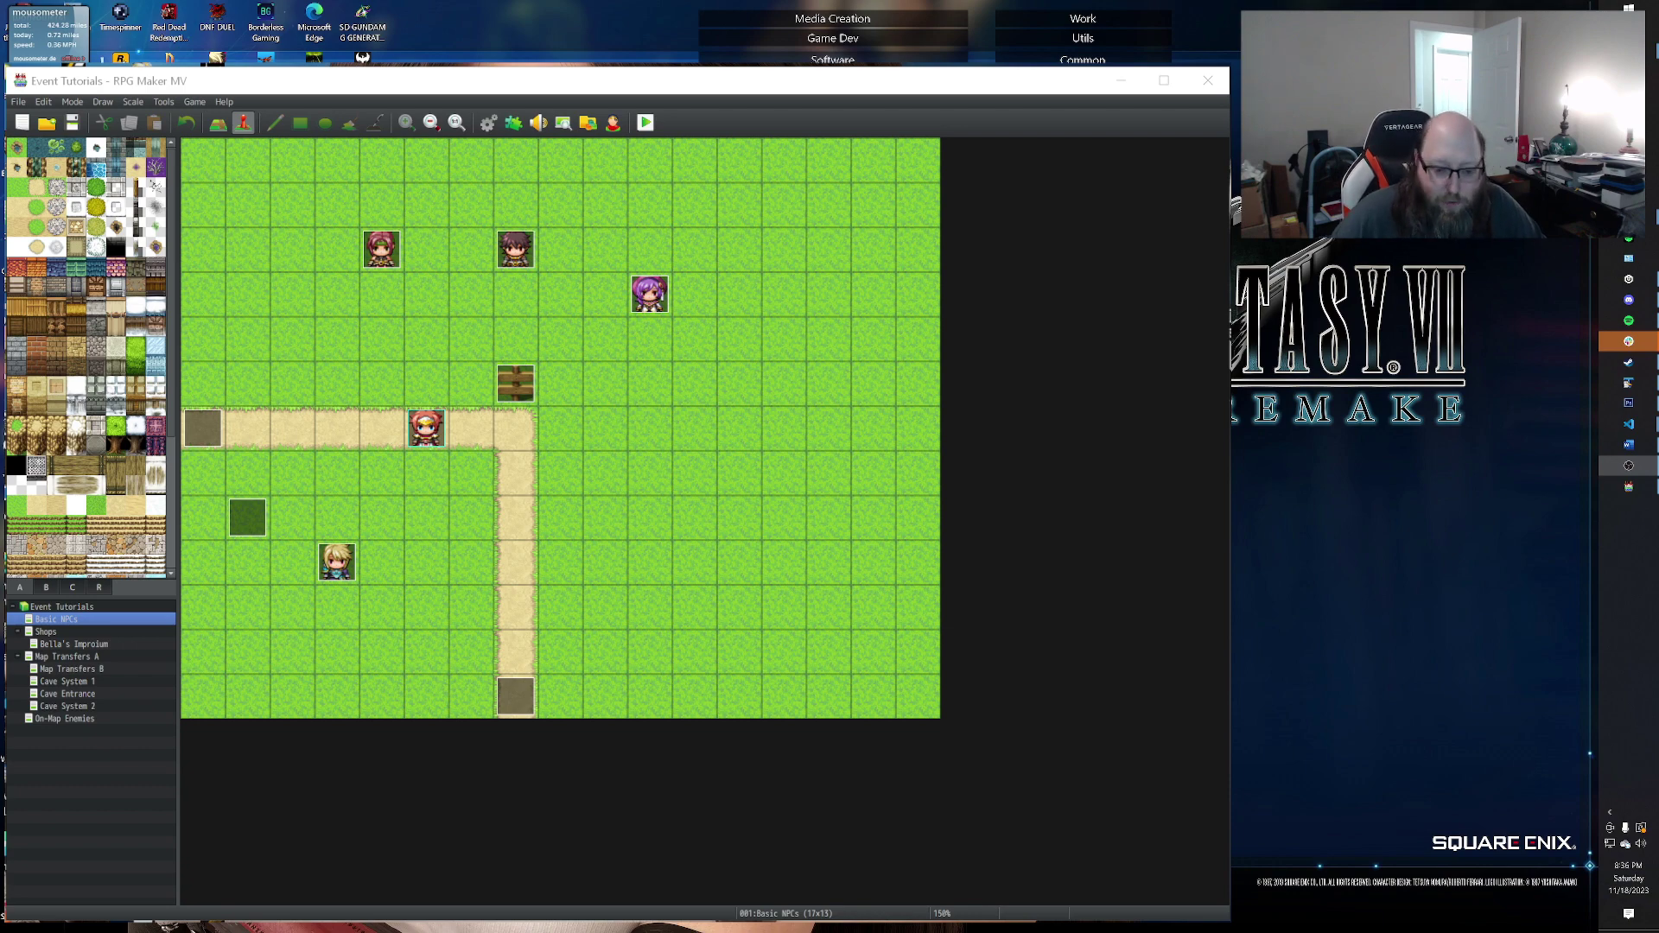
click(77, 719)
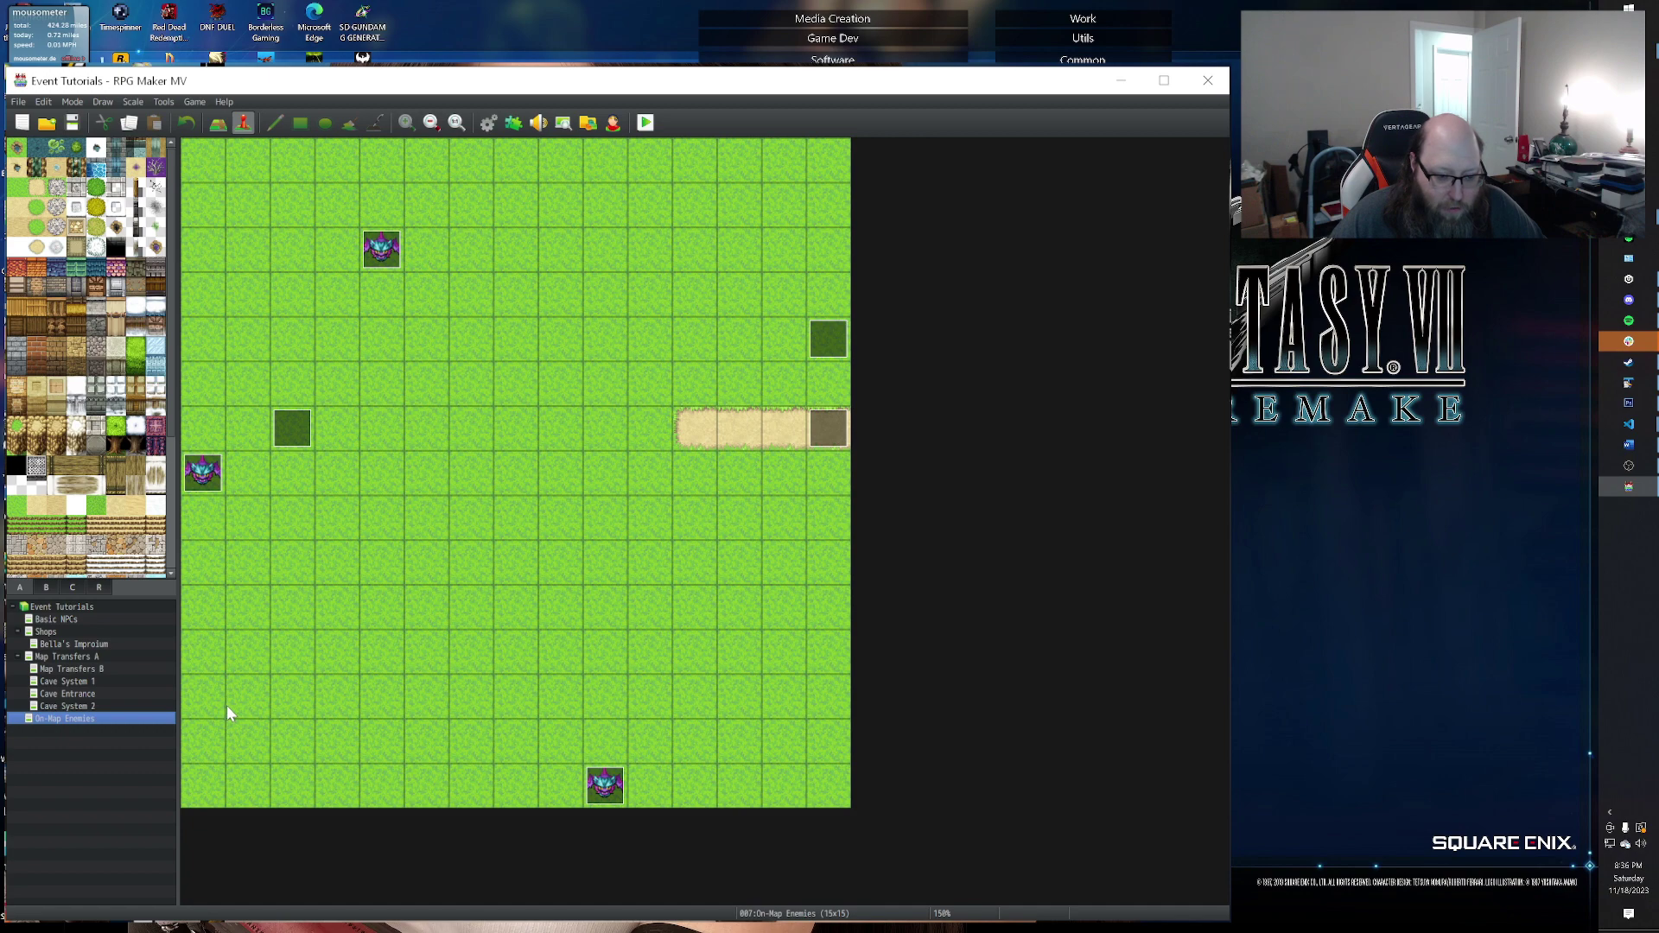
click(73, 620)
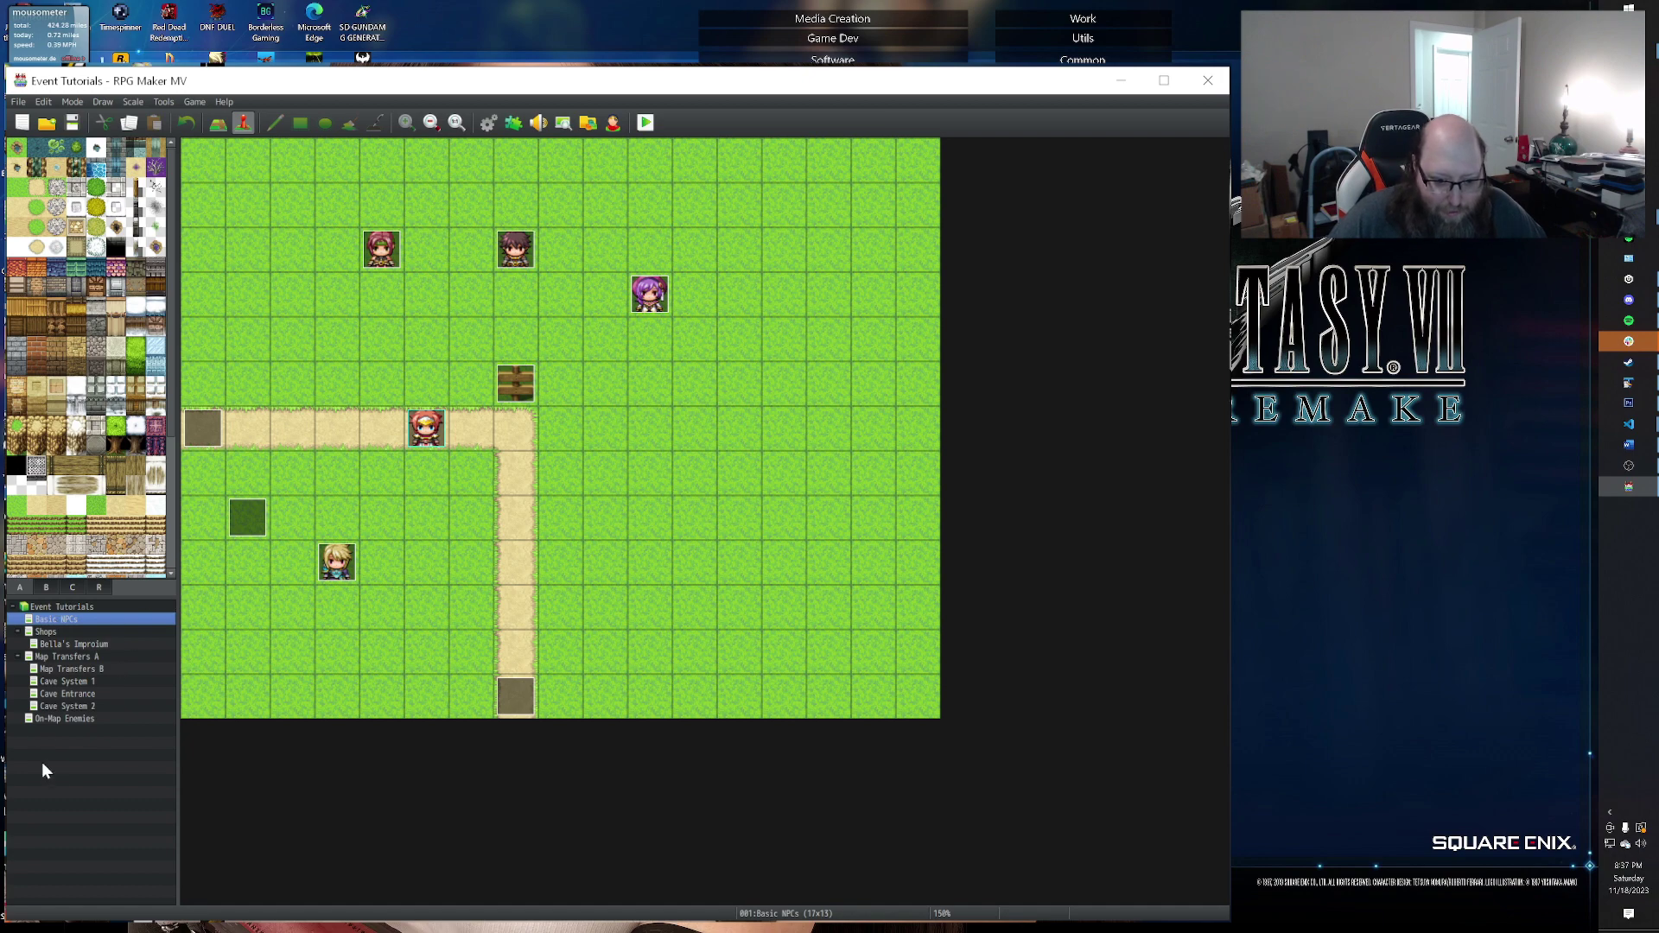
Step: Start a new map directly under the Event Tutorials project and name it Branching Dialog
click(67, 609)
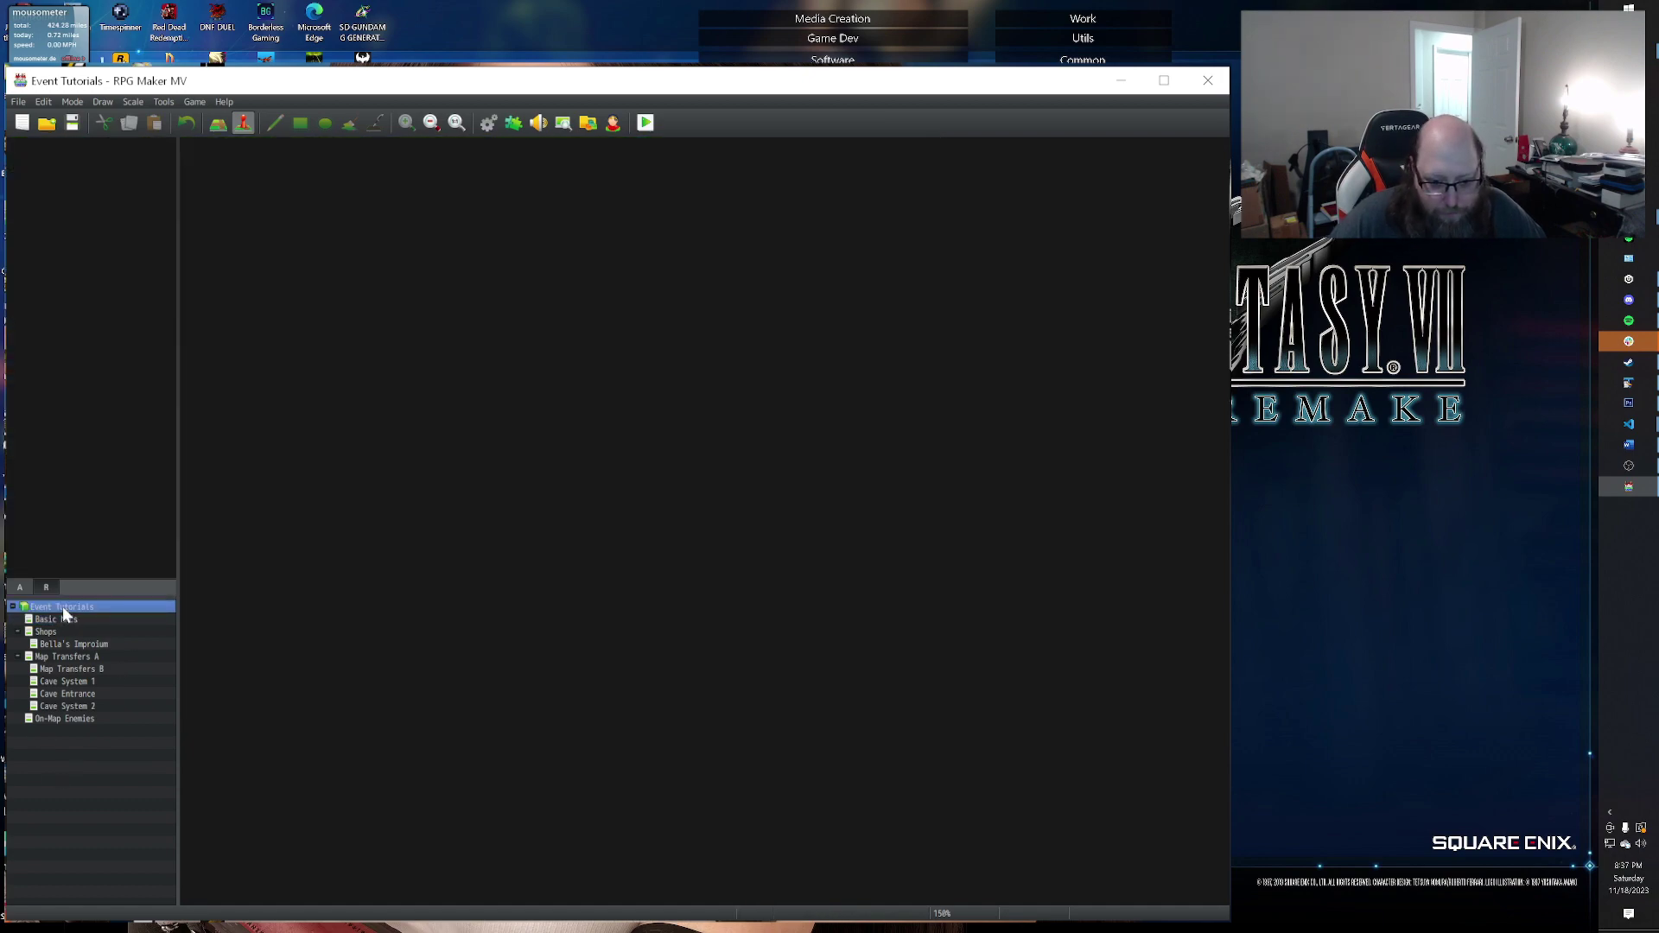
right_click(64, 609)
click(99, 630)
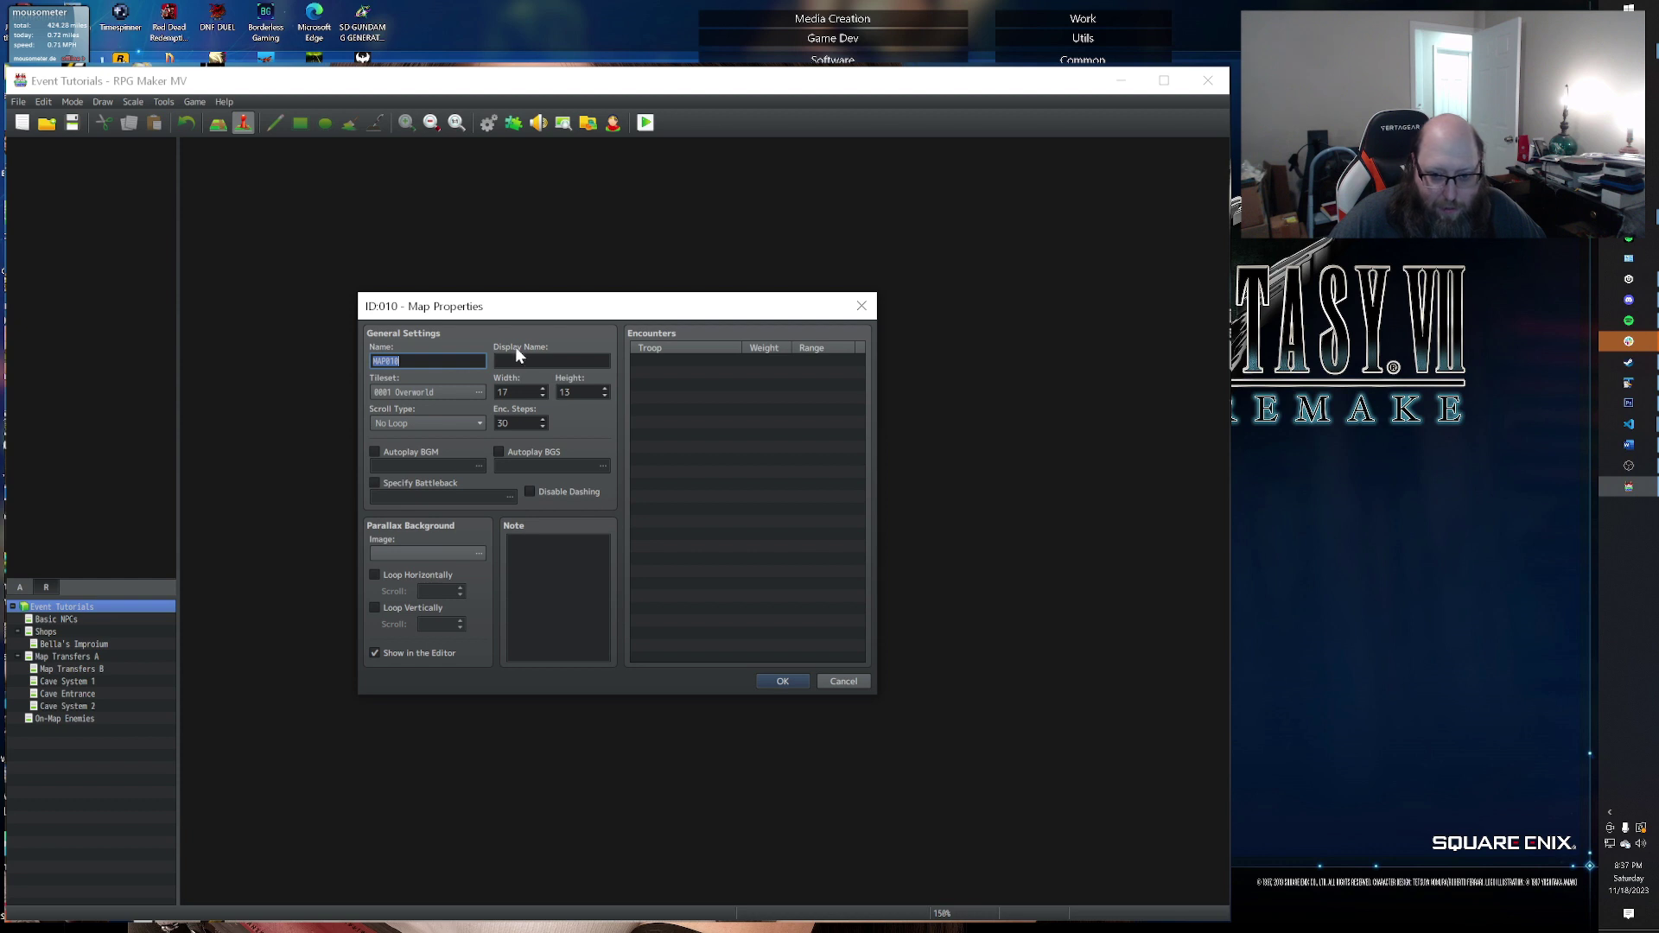
text(Dialog)
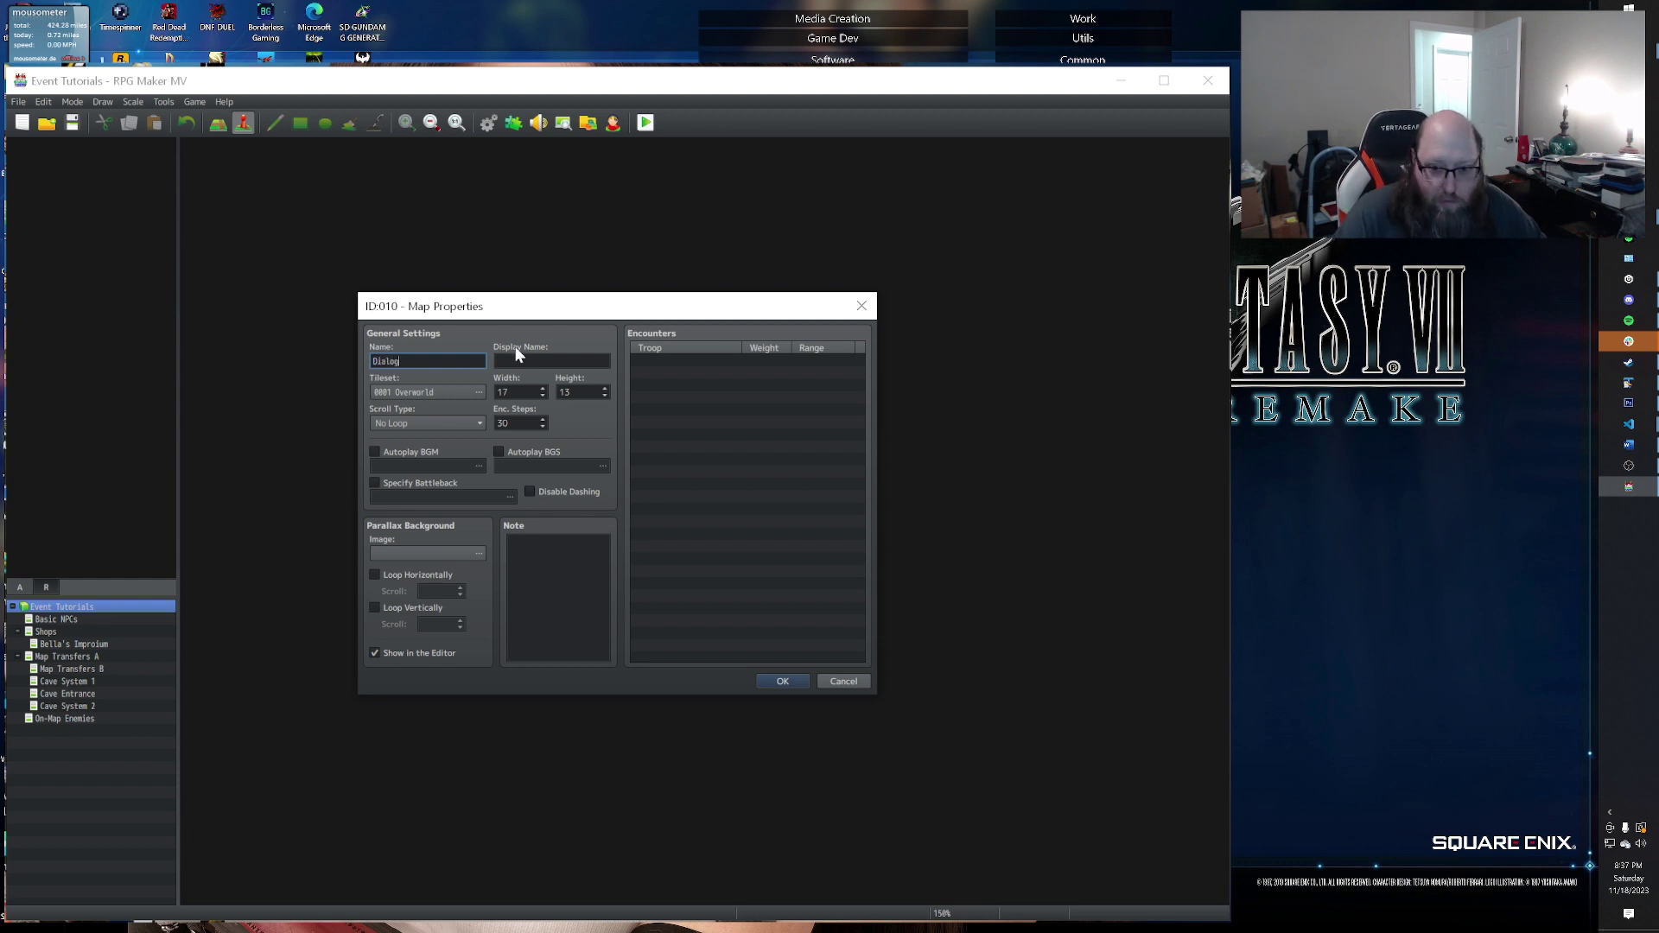
key(BackSpace)
key(BackSpace)
key(BackSpace)
key(BackSpace)
key(BackSpace)
key(BackSpace)
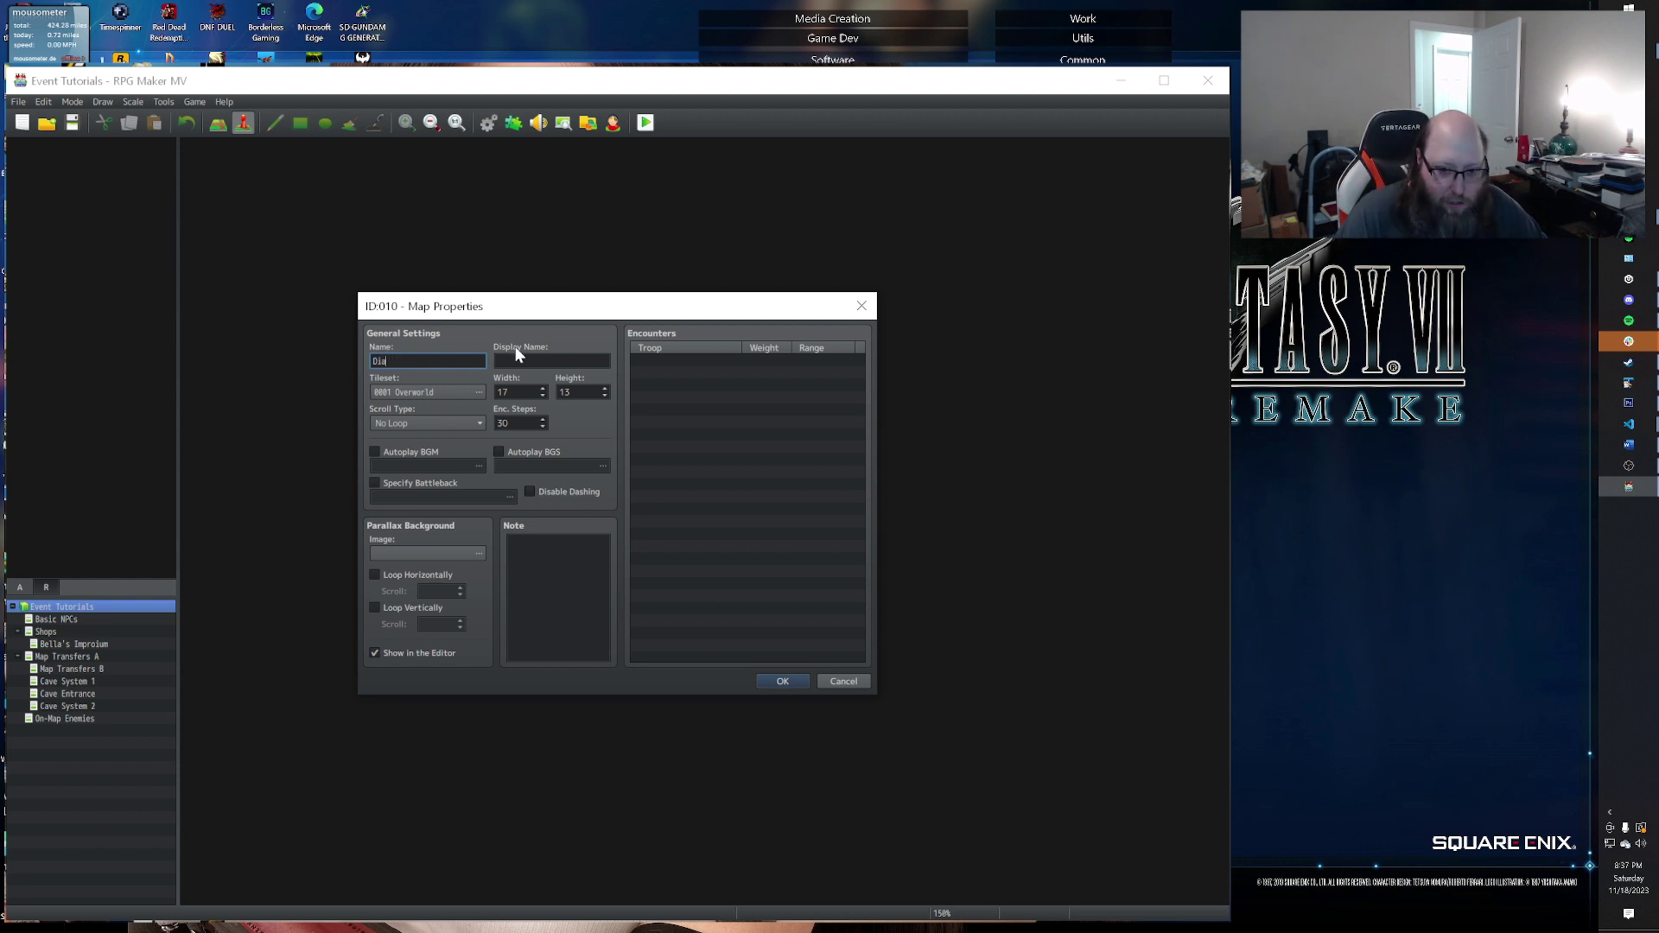
text(Branch)
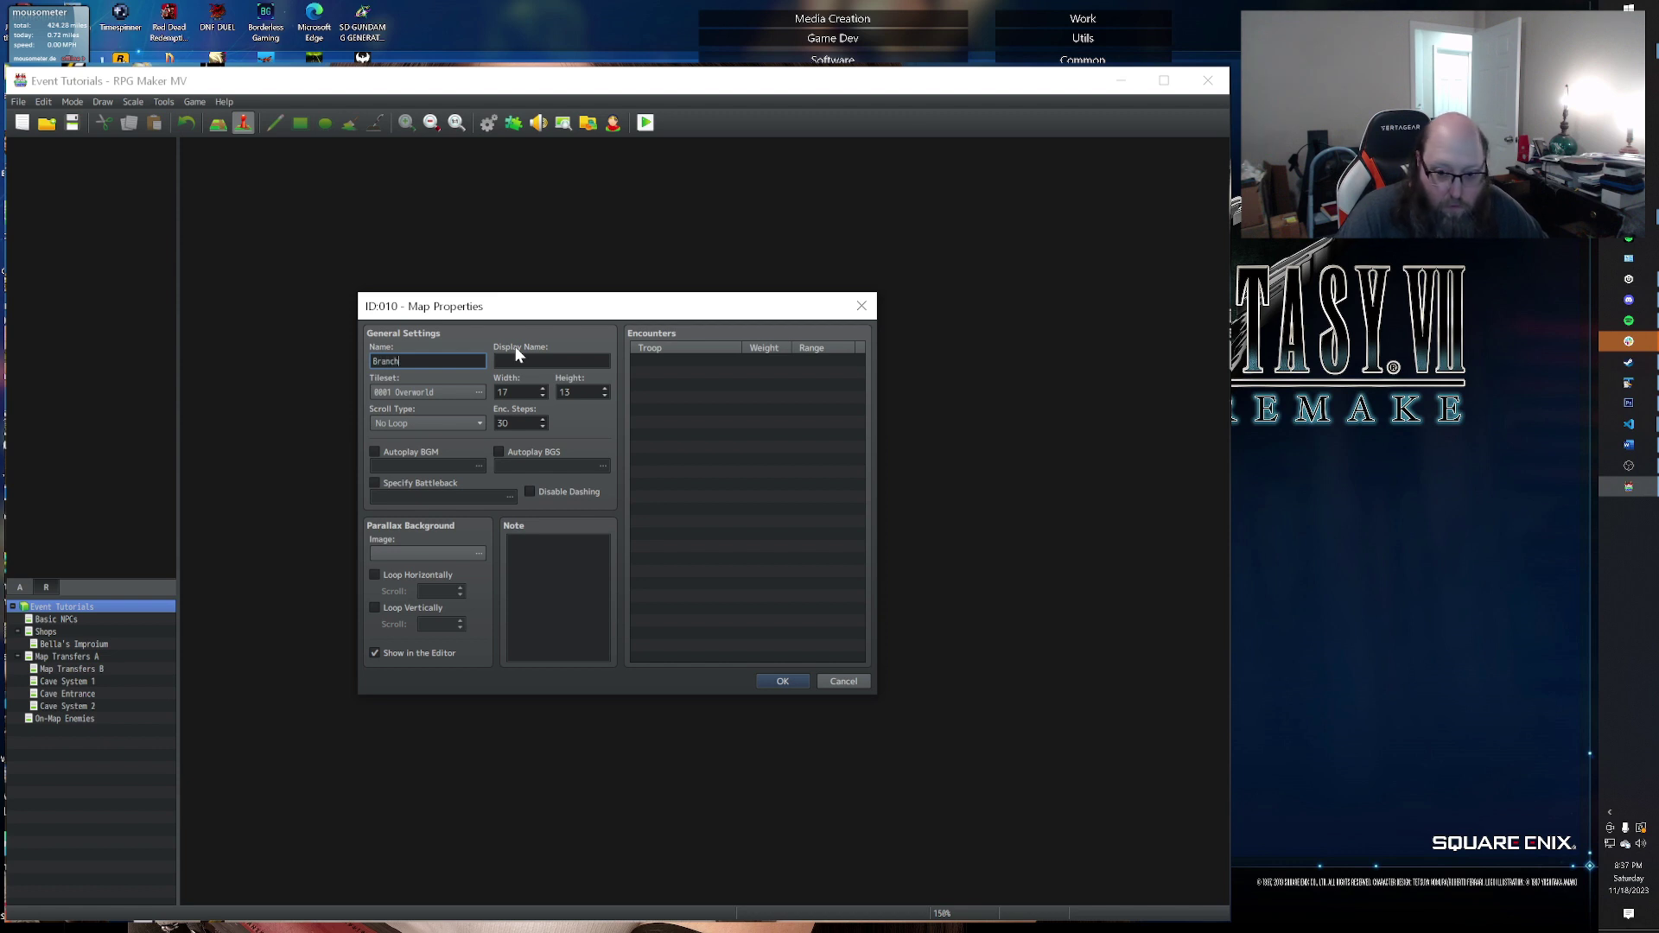
text(ing Dialog)
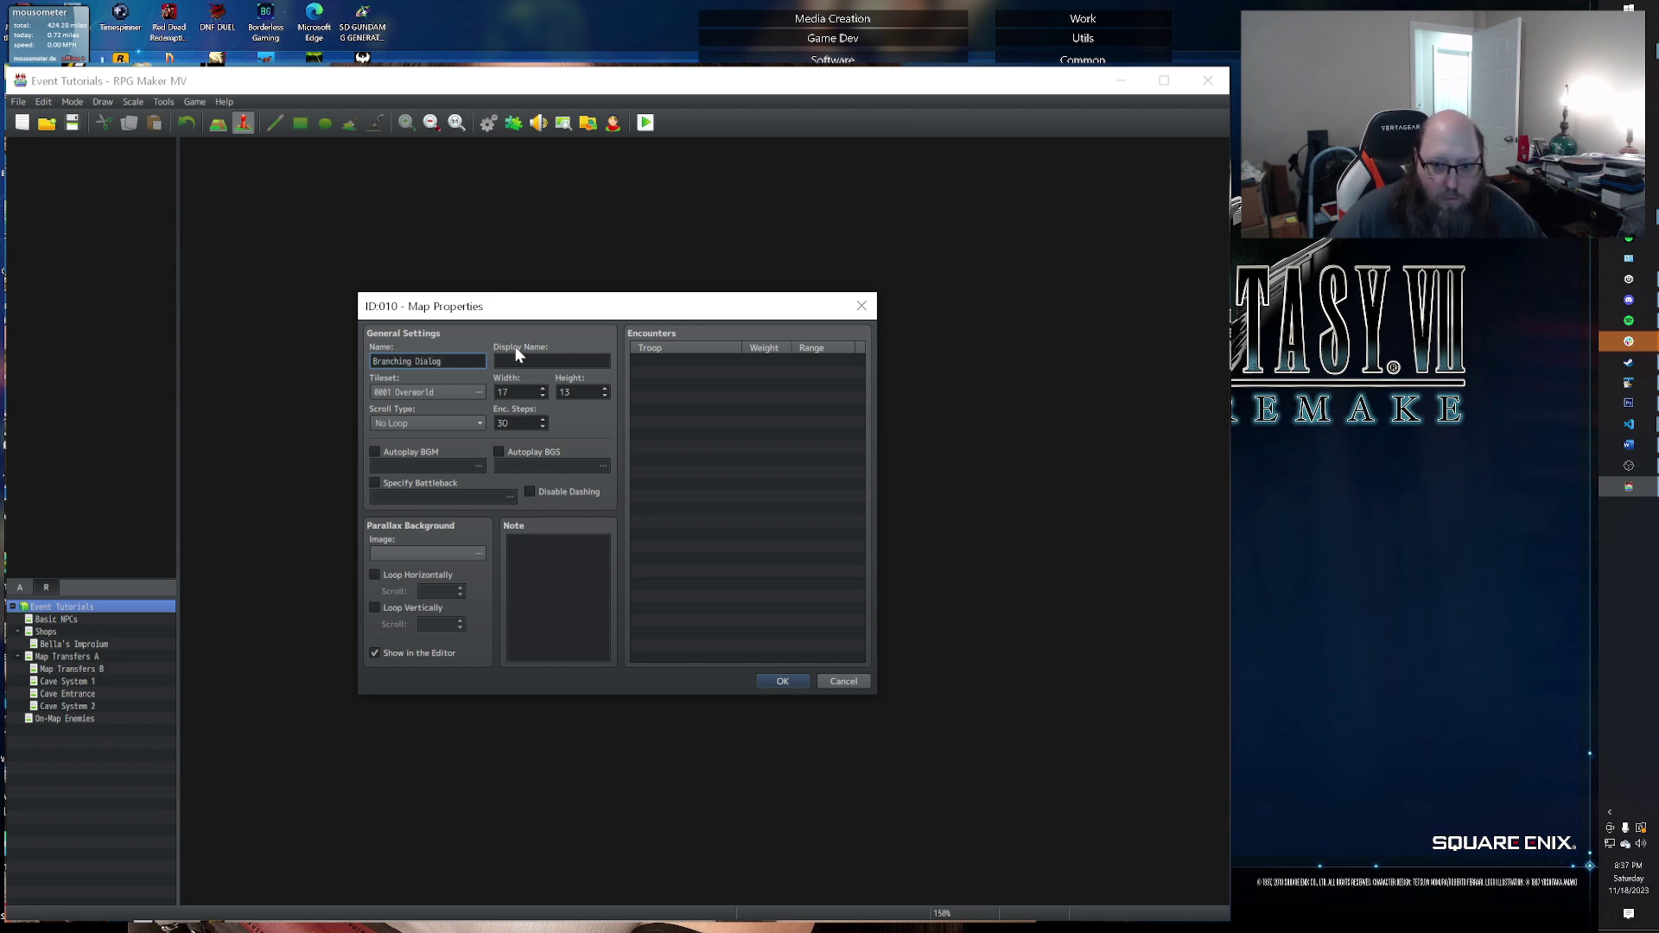
Step: Set the new map's display name to Branching Dialog, its width to 15 and its height to 15
key(Tab)
text(Branching)
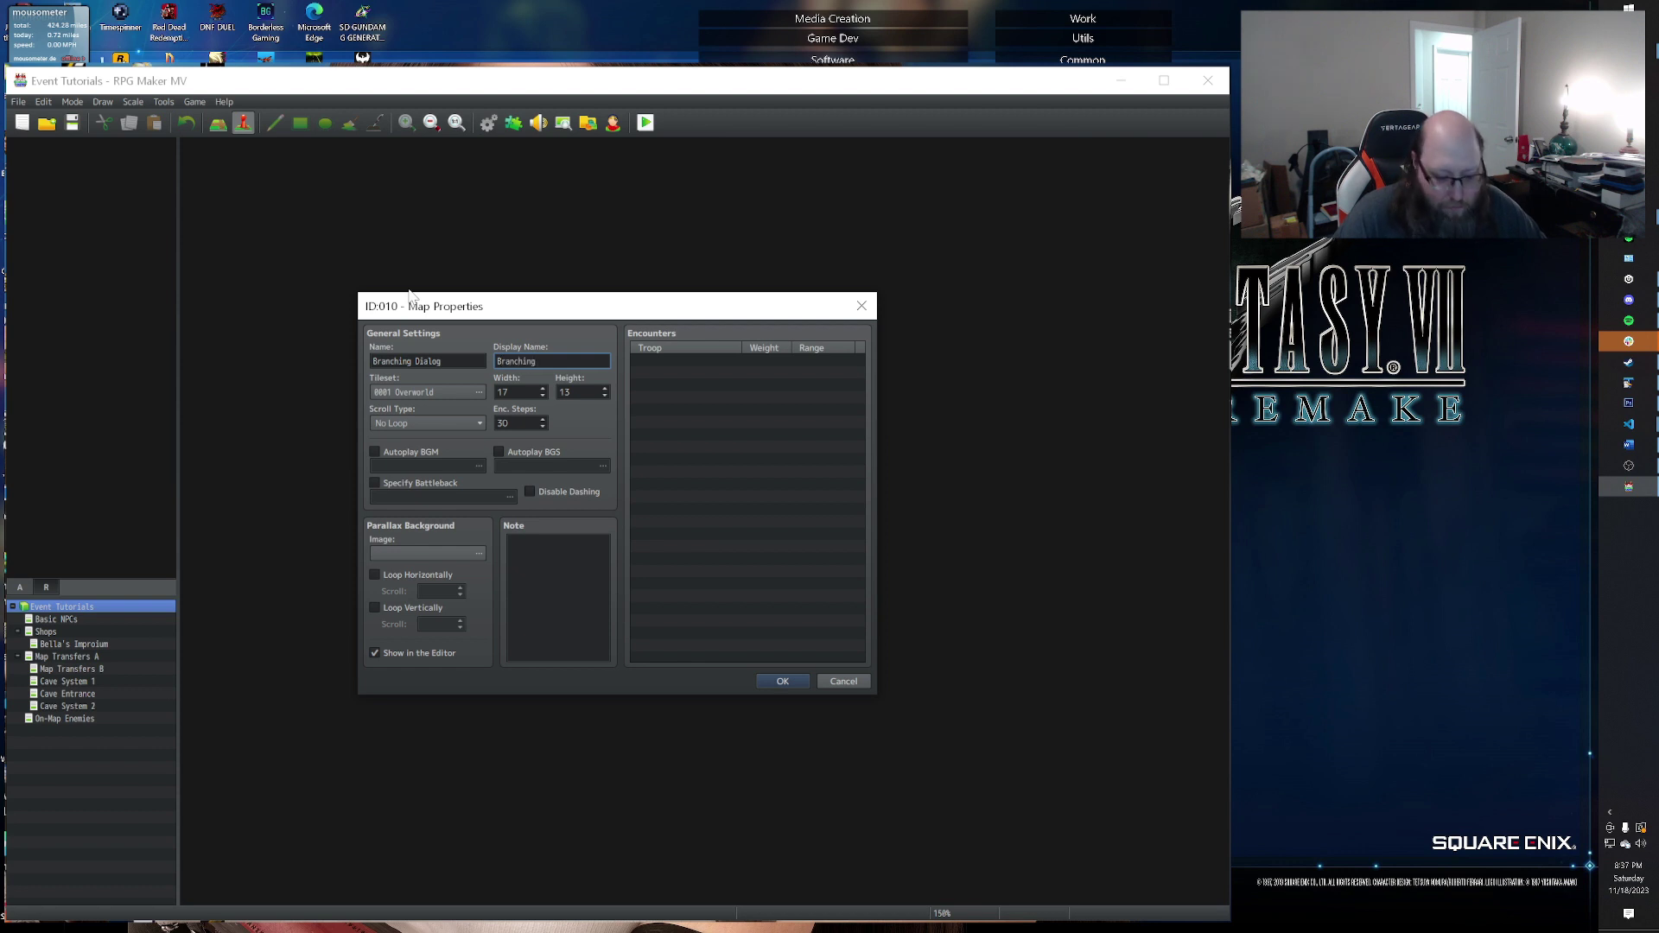
text( Dialog)
key(Tab)
text(15)
key(Tab)
text(15)
Step: Assign the 0002 Outside tileset to the new map and create it
click(437, 395)
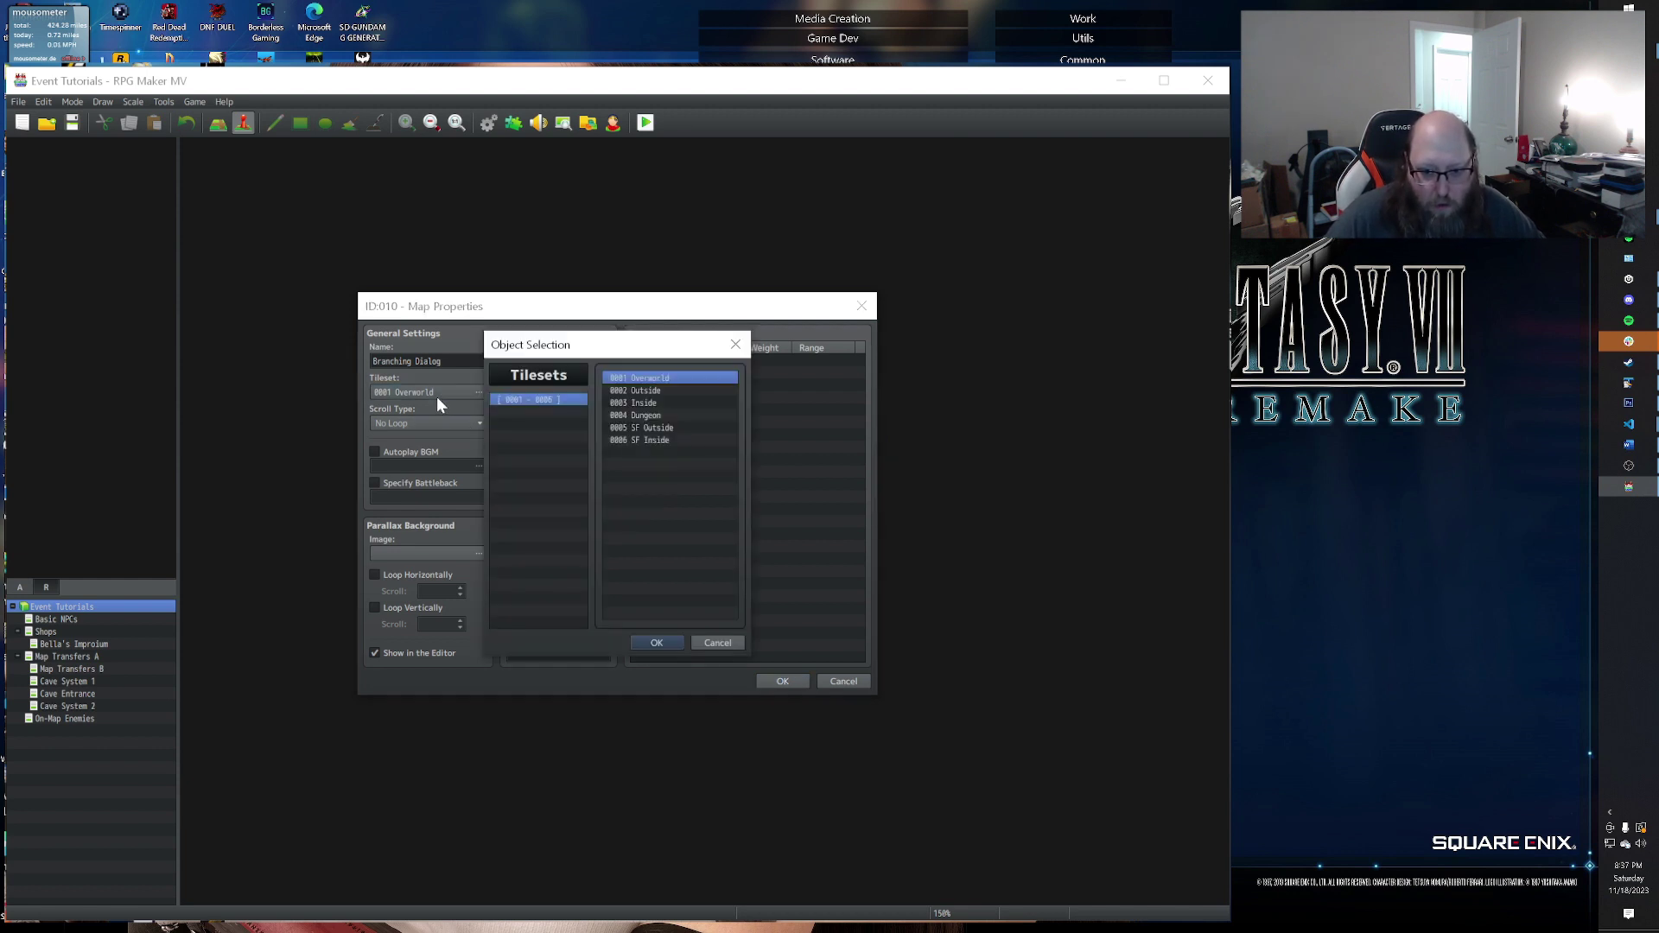
click(672, 389)
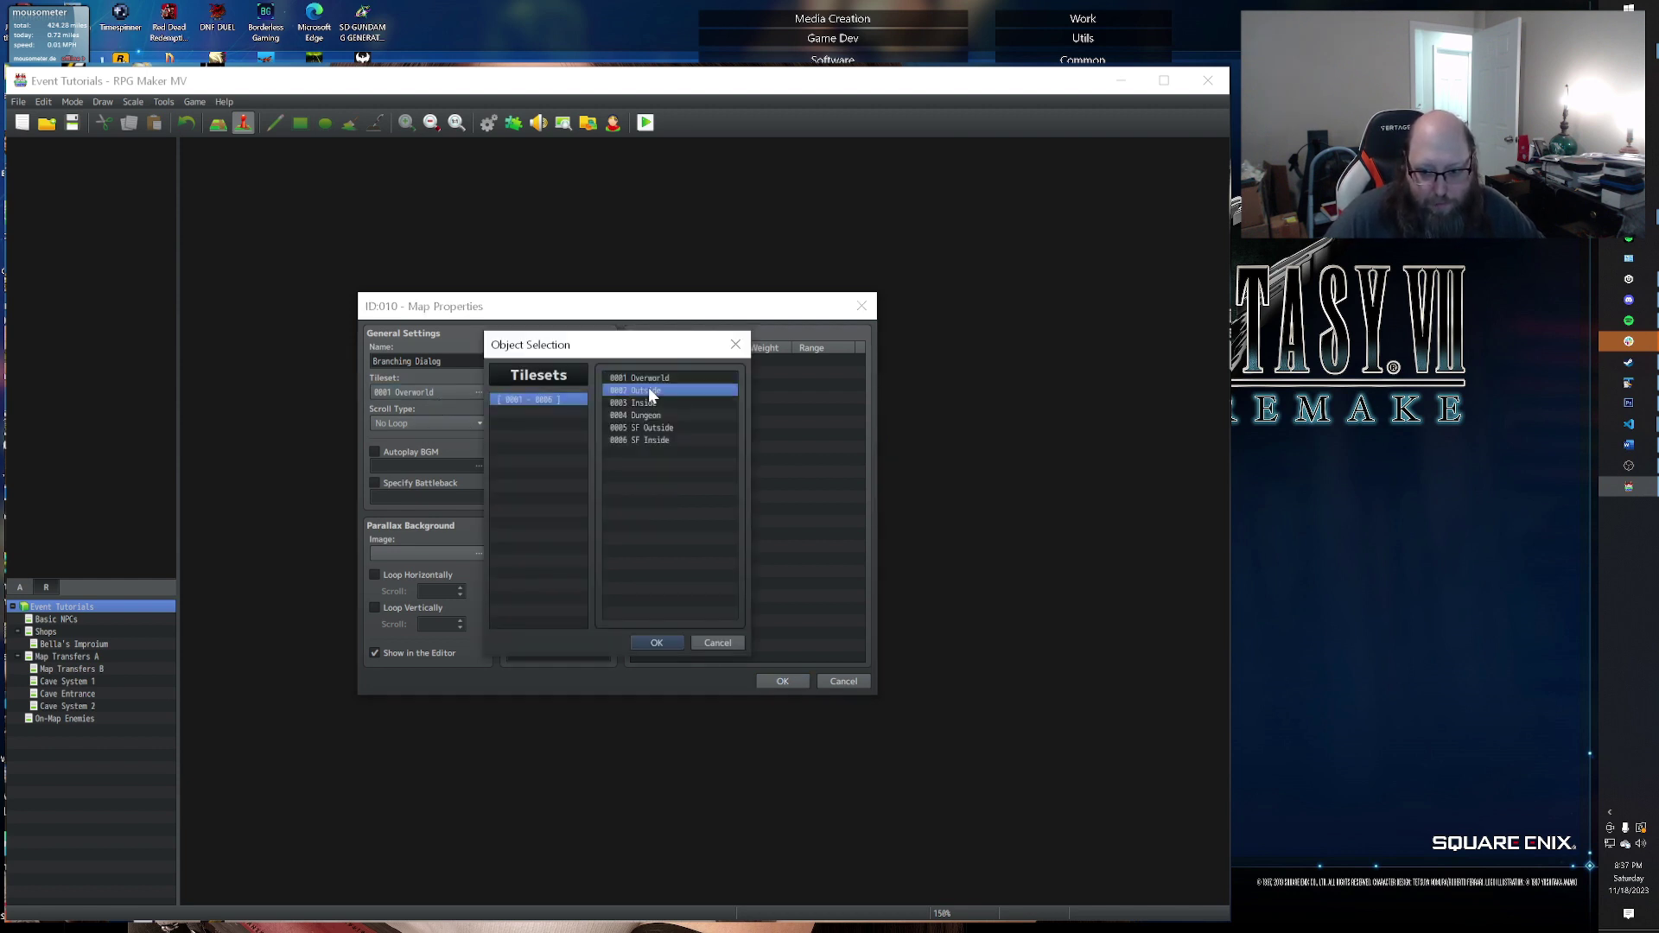
click(656, 642)
click(782, 683)
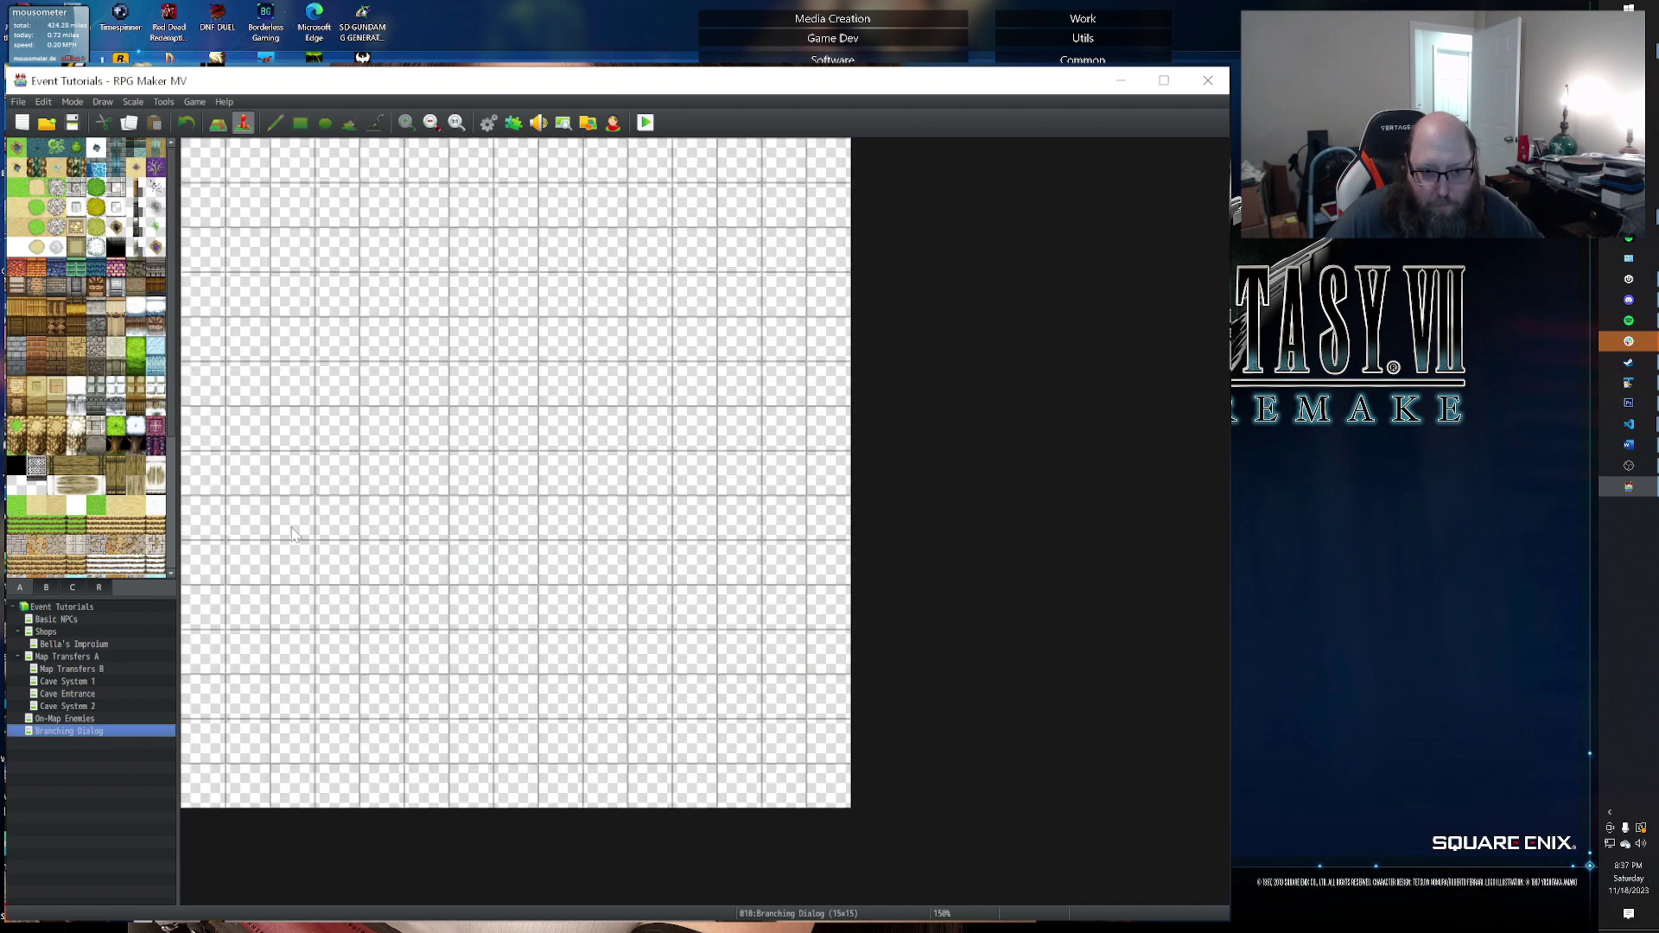
Step: Flood fill the whole Branching Dialog map with grass, and switch back to the pencil tool
click(218, 122)
click(349, 123)
click(381, 199)
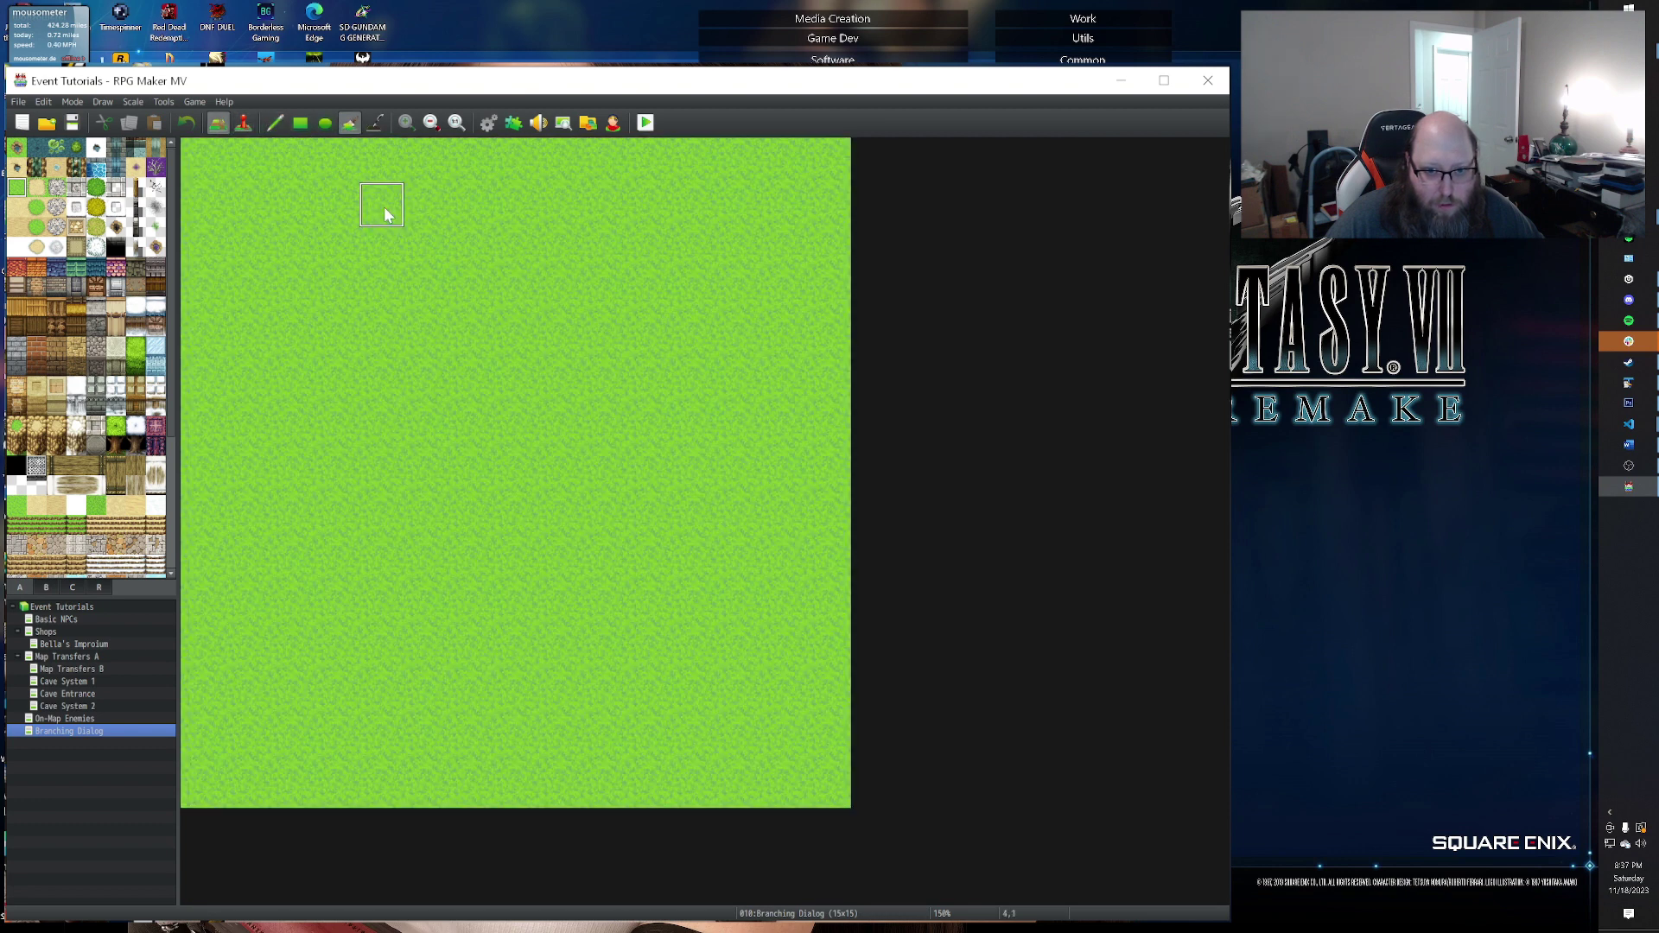
click(275, 122)
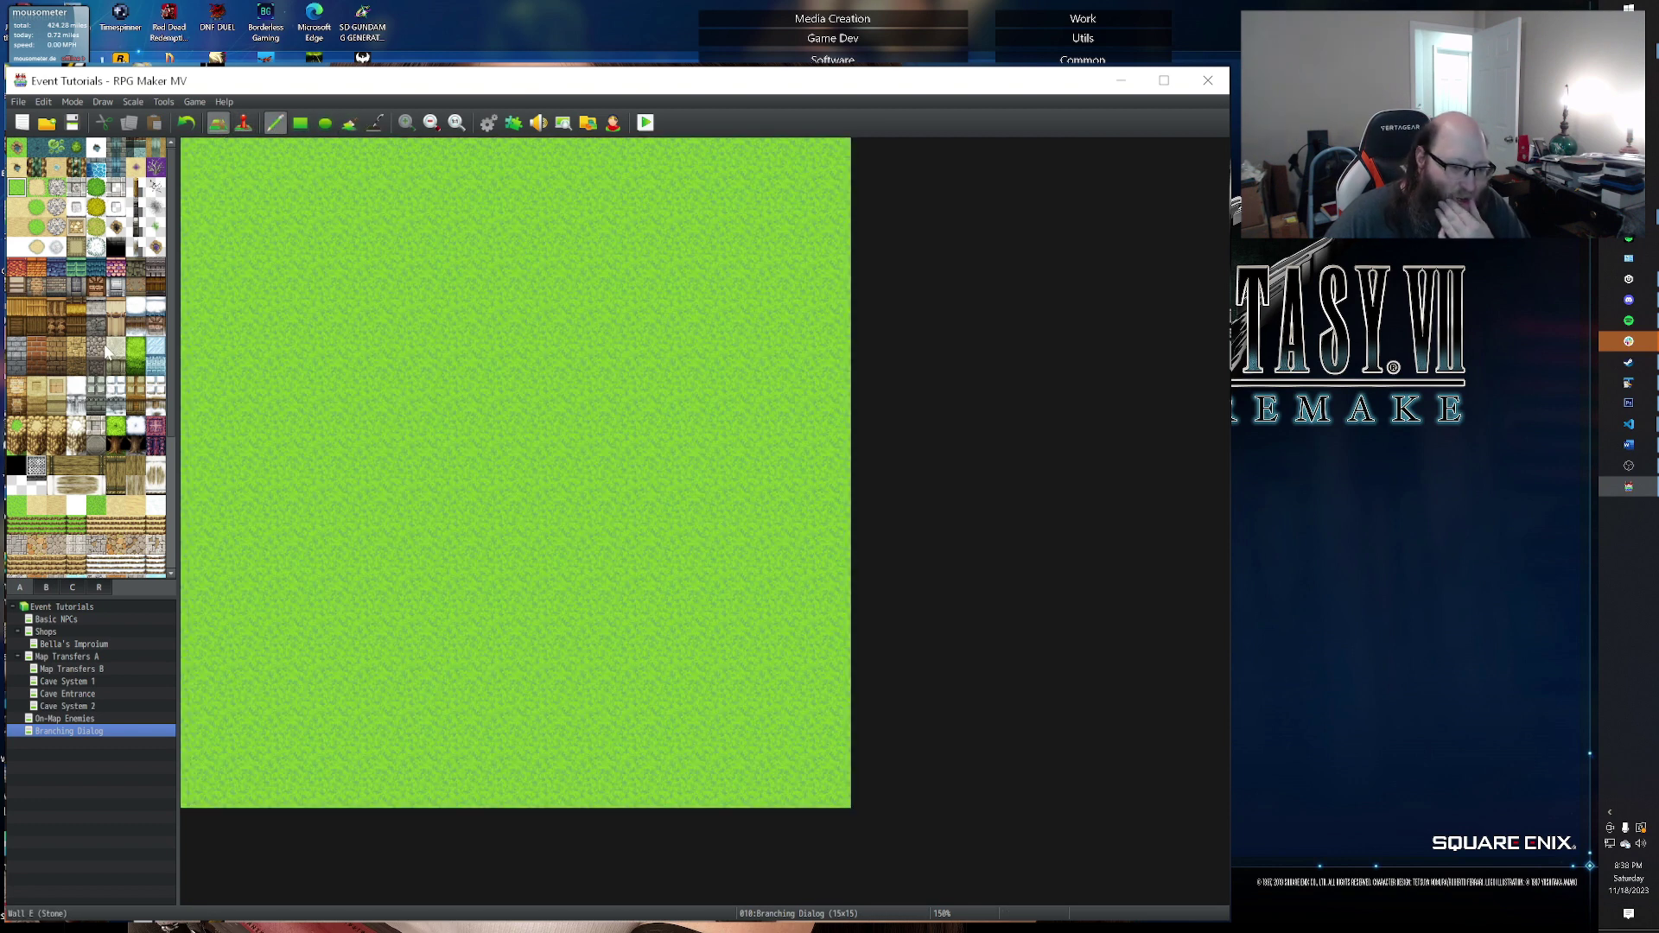
Step: Add the line "South: Branching Dialog" to the text of the signpost event on the Shops map
click(70, 644)
click(68, 632)
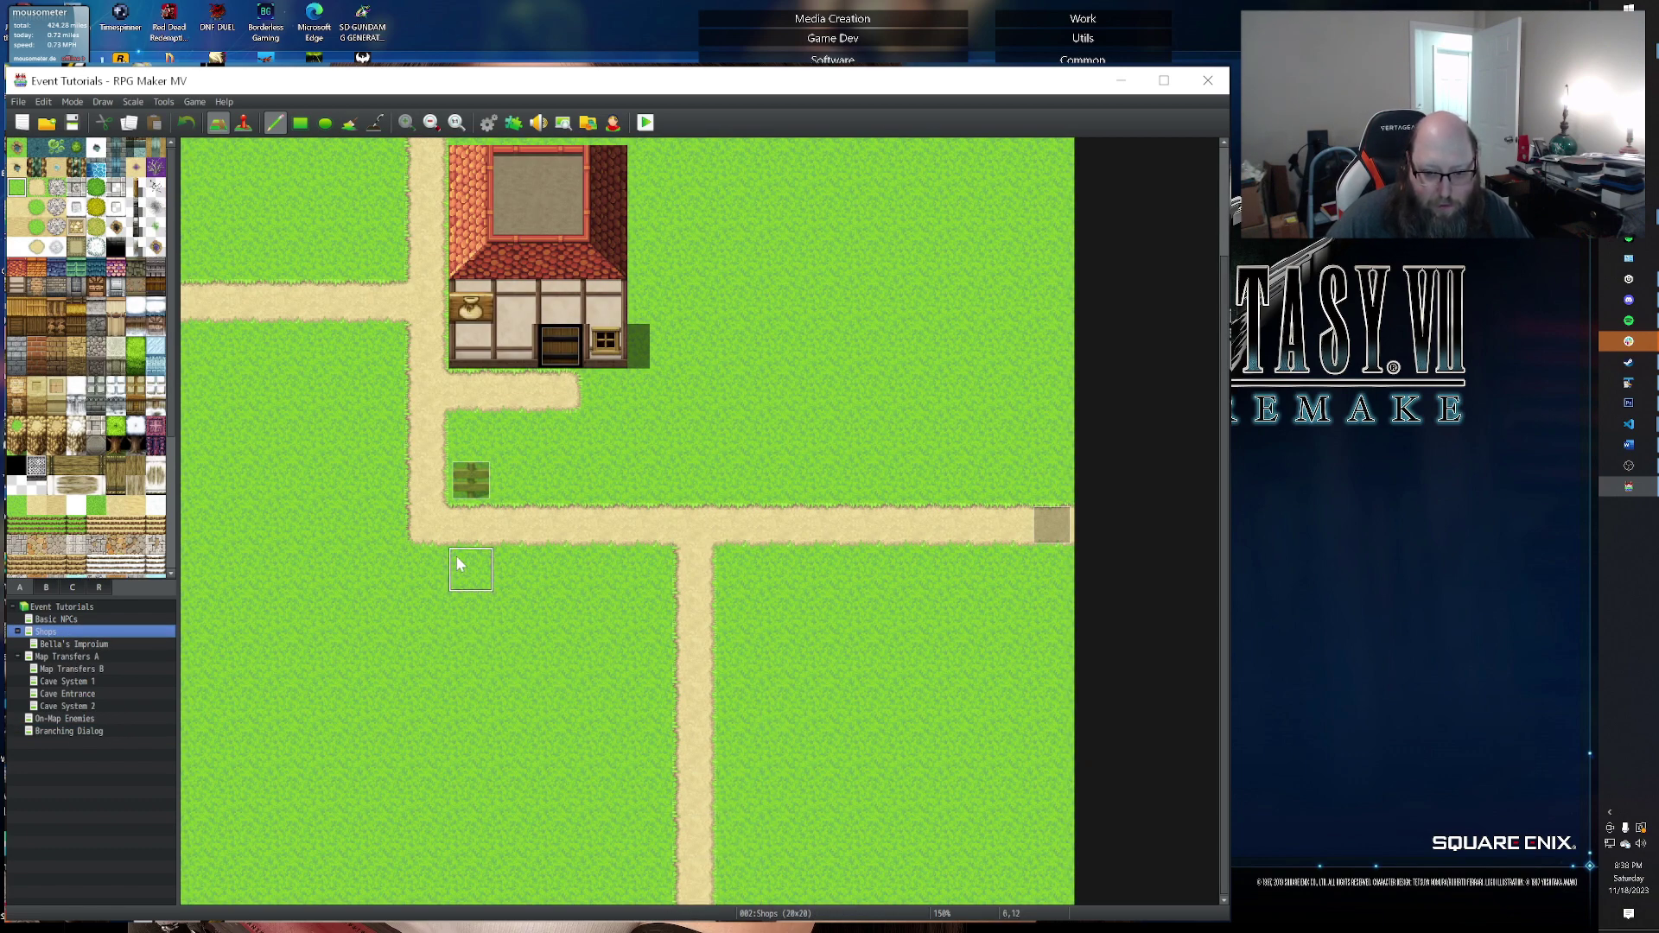
click(243, 122)
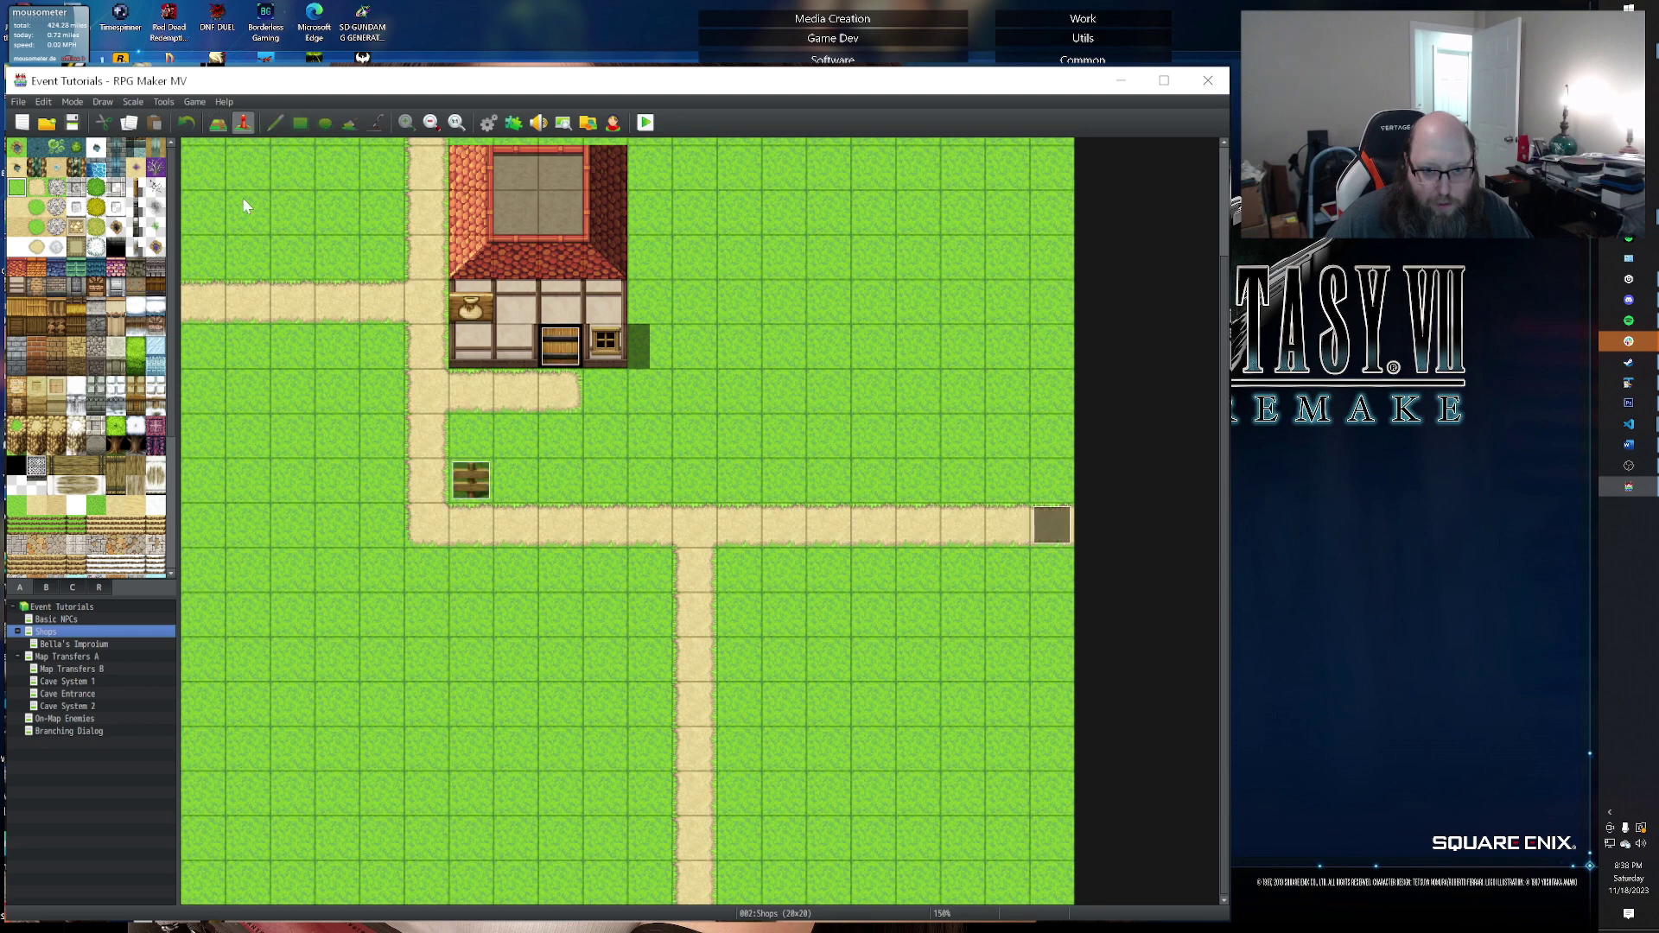
double_click(464, 472)
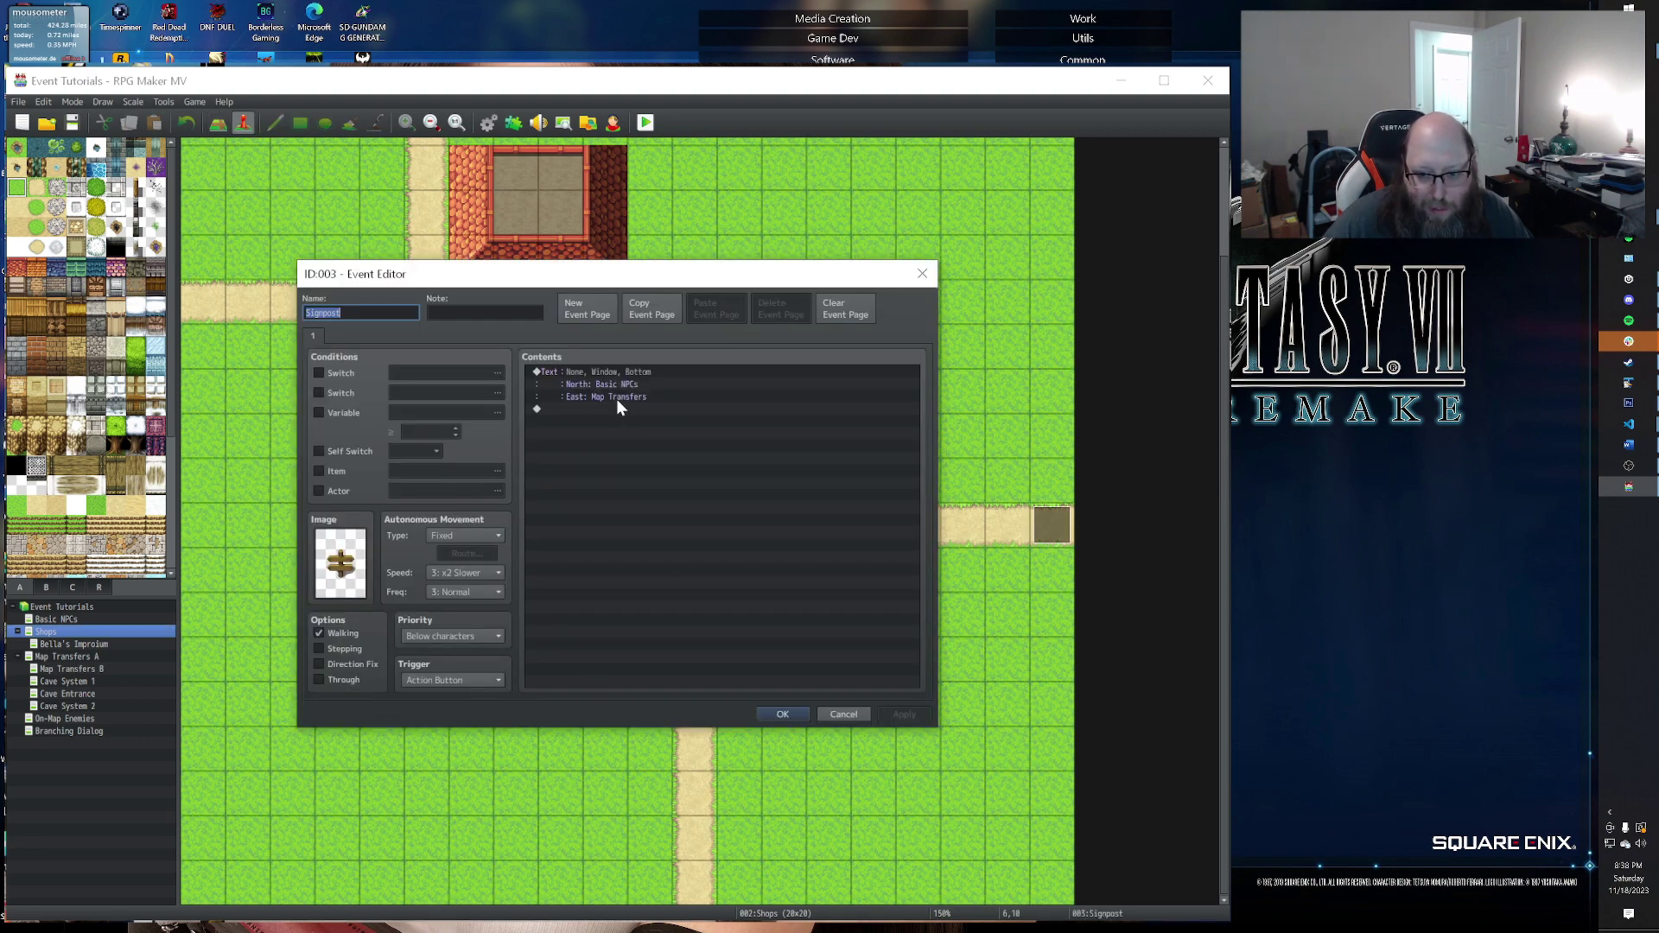
click(626, 372)
key(space)
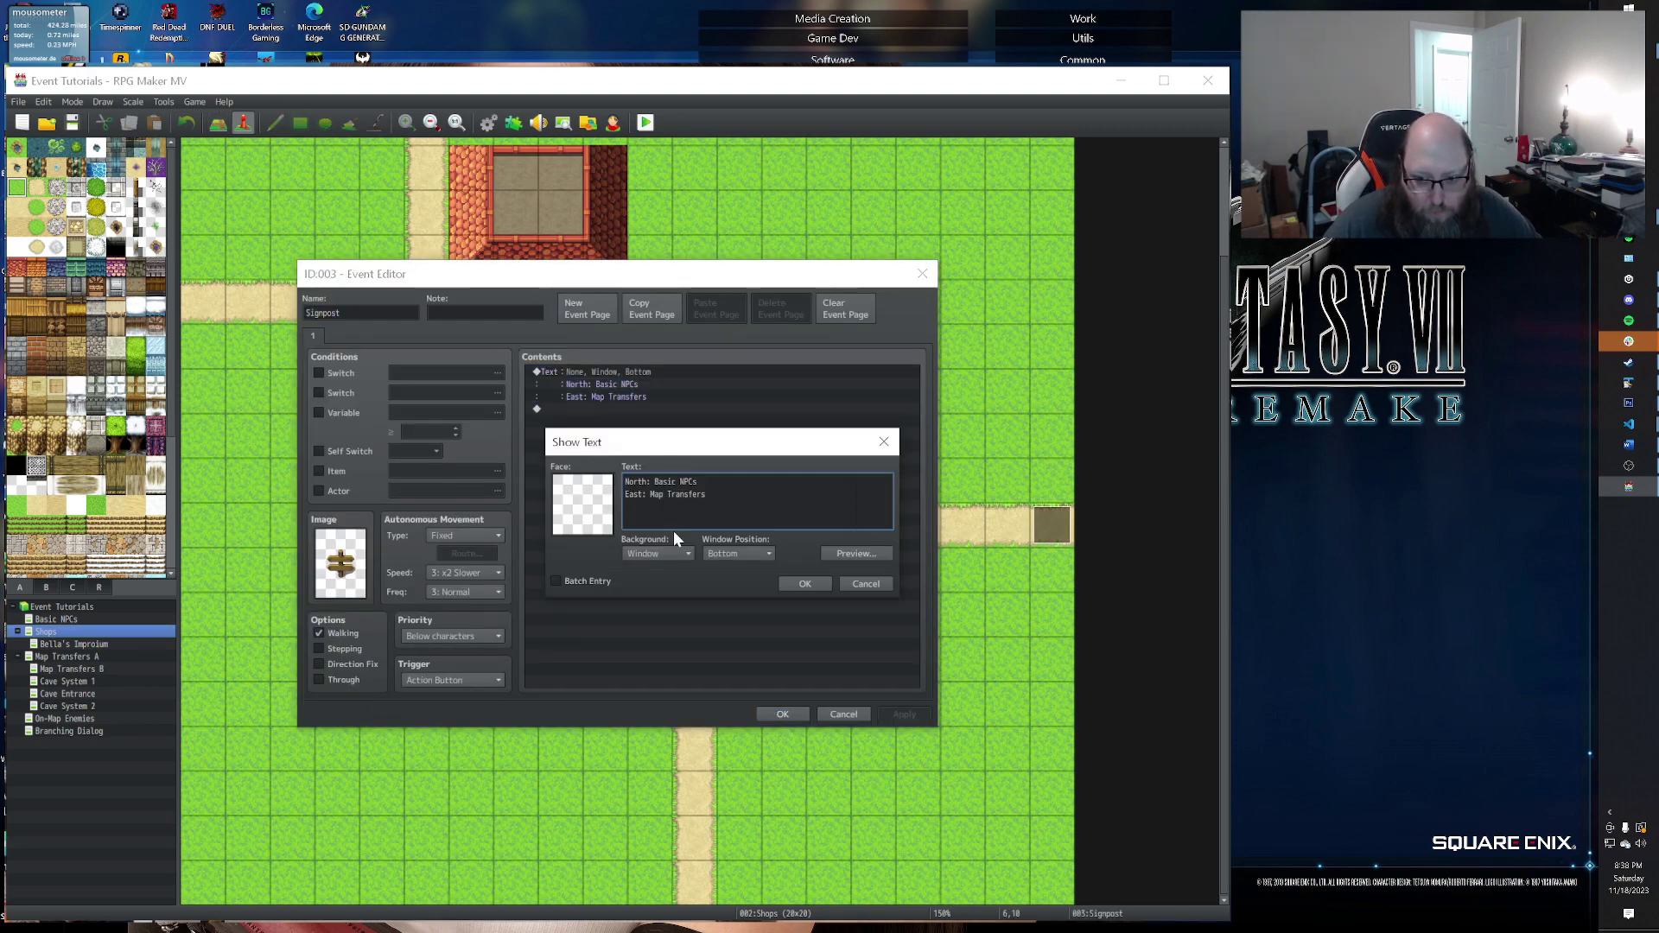
text(South: B)
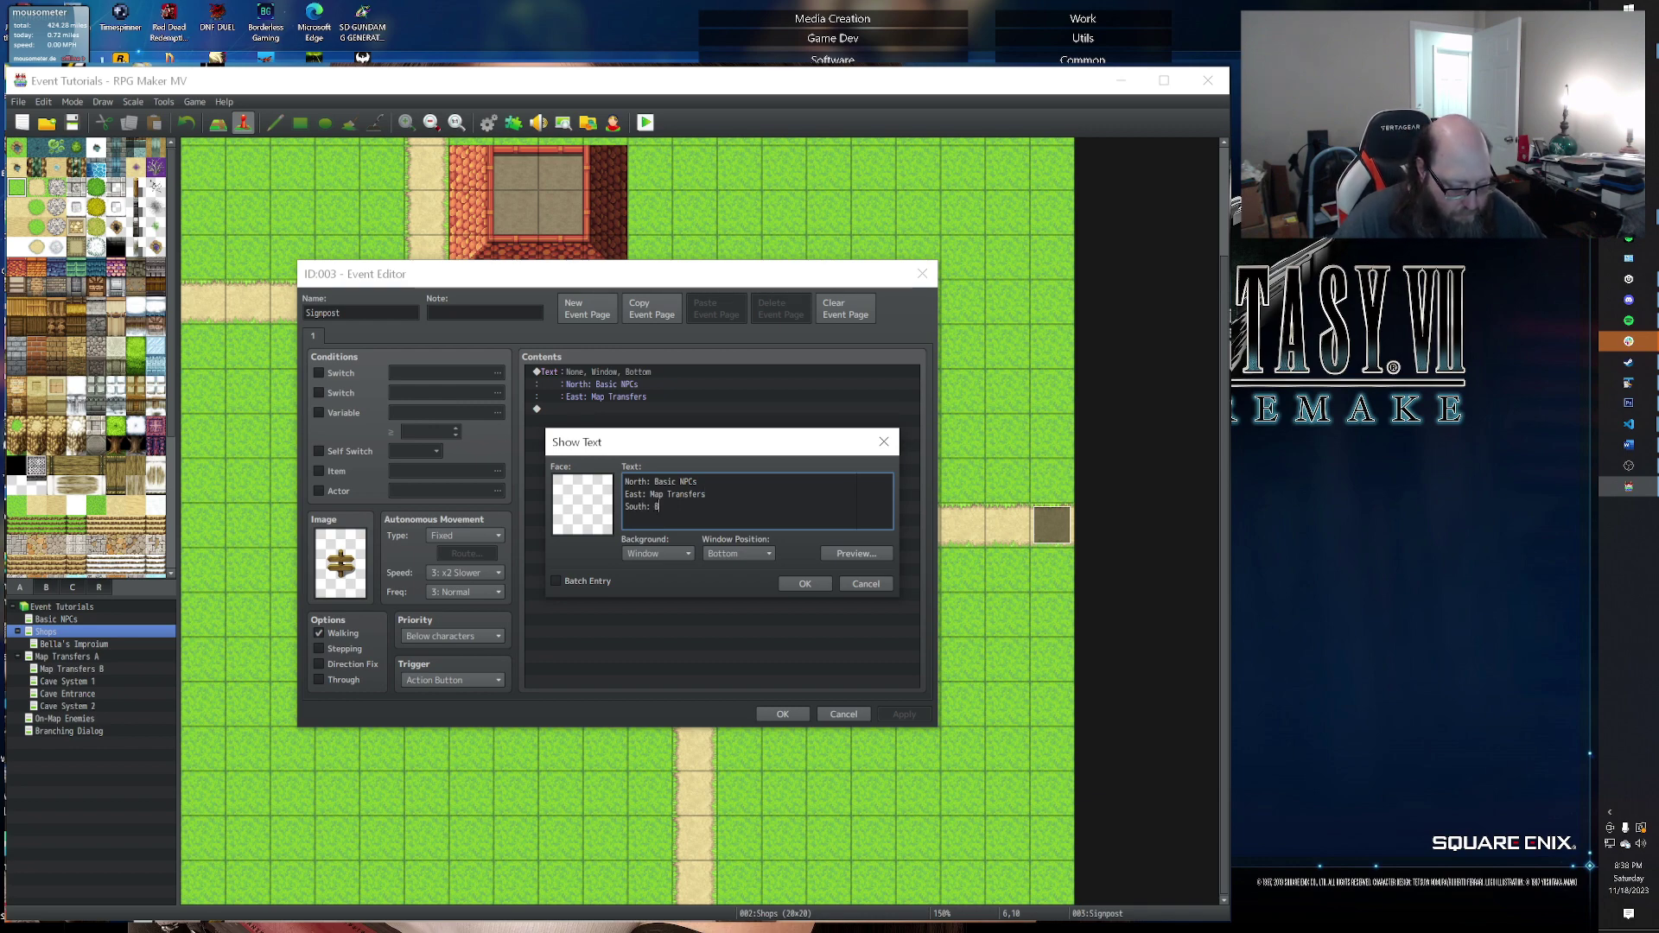
text(ranching Dialog)
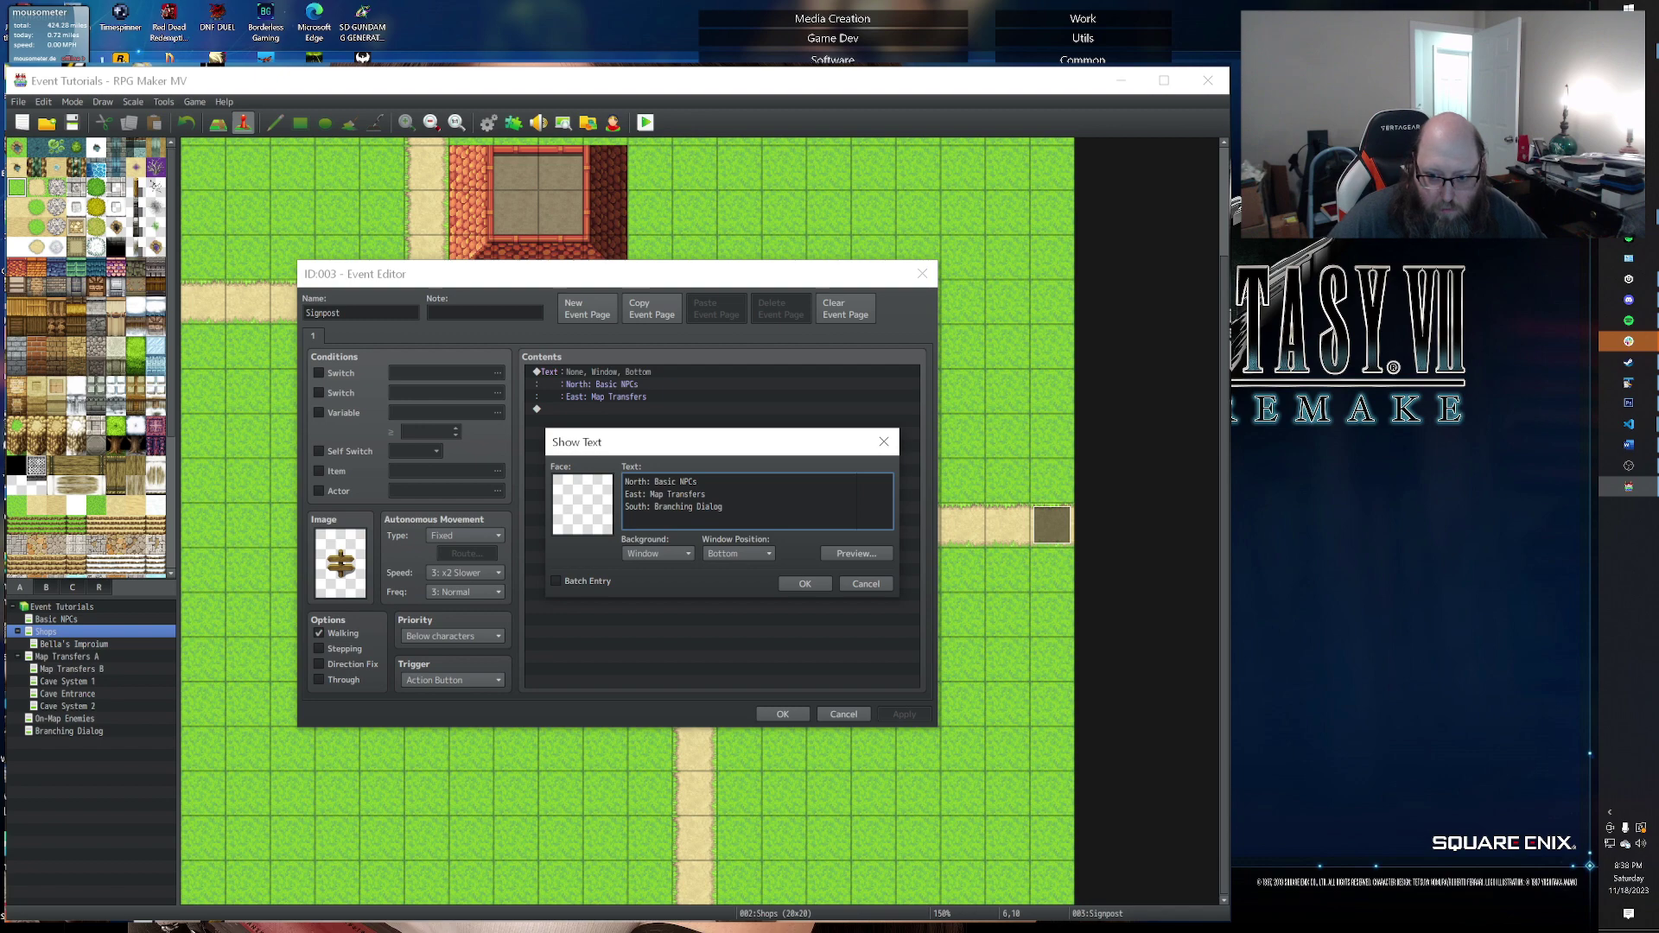
click(802, 584)
click(783, 713)
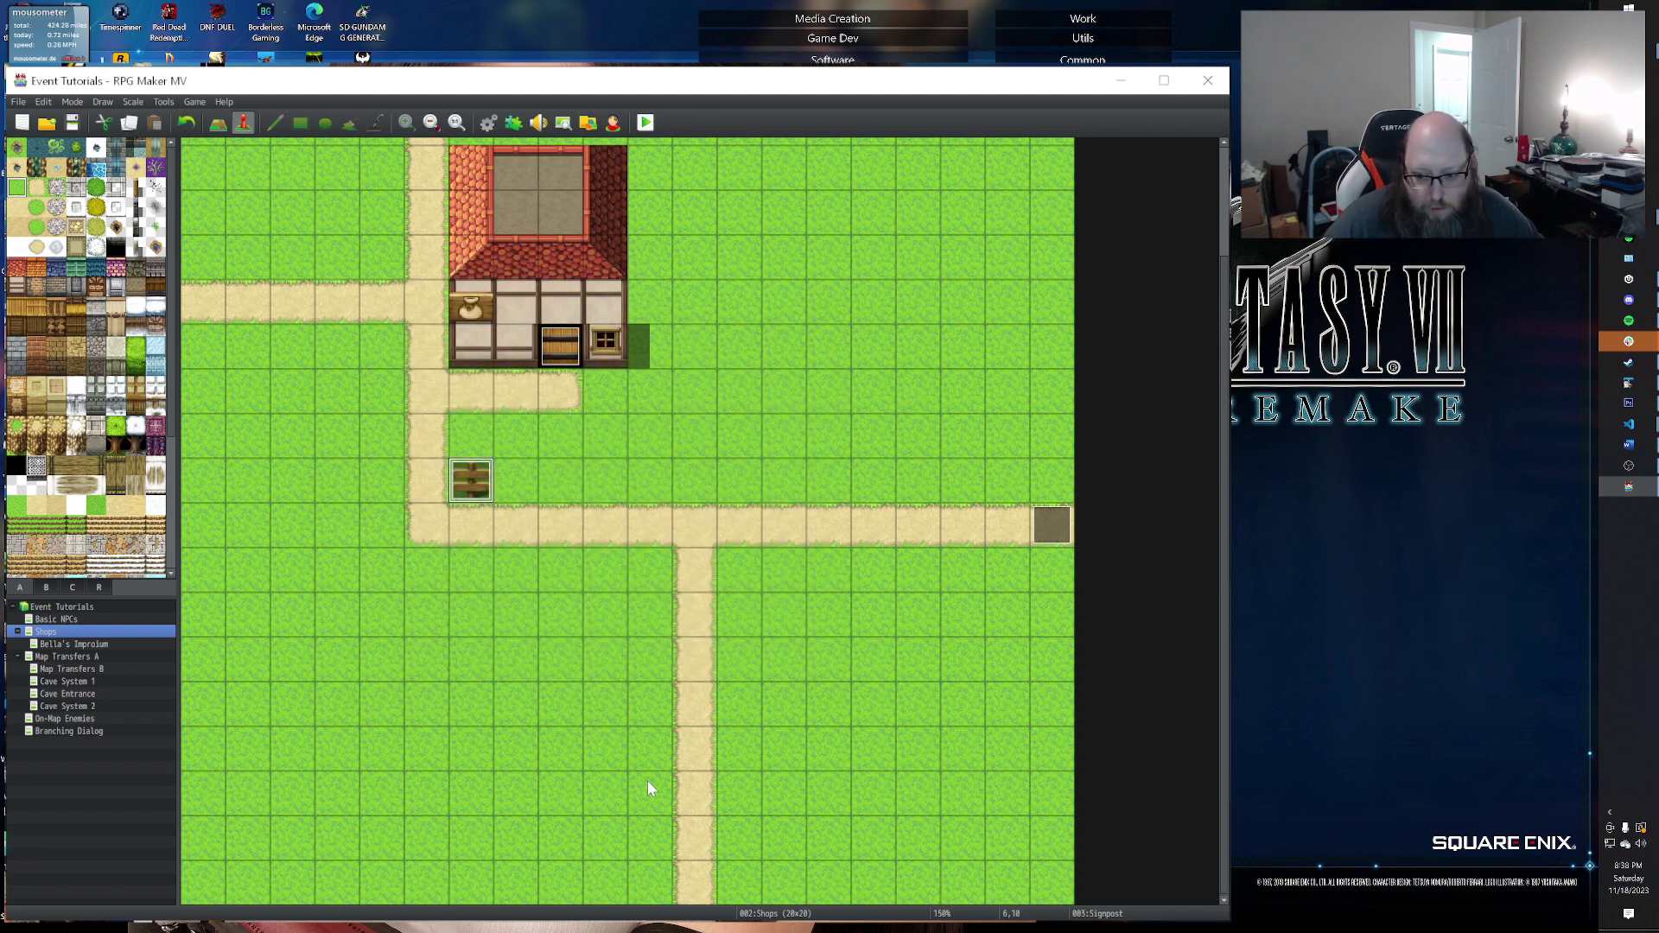
Step: Create an event at the path's south end on the Shops map (11,19) and add a Transfer Player command
double_click(689, 880)
double_click(566, 373)
click(606, 339)
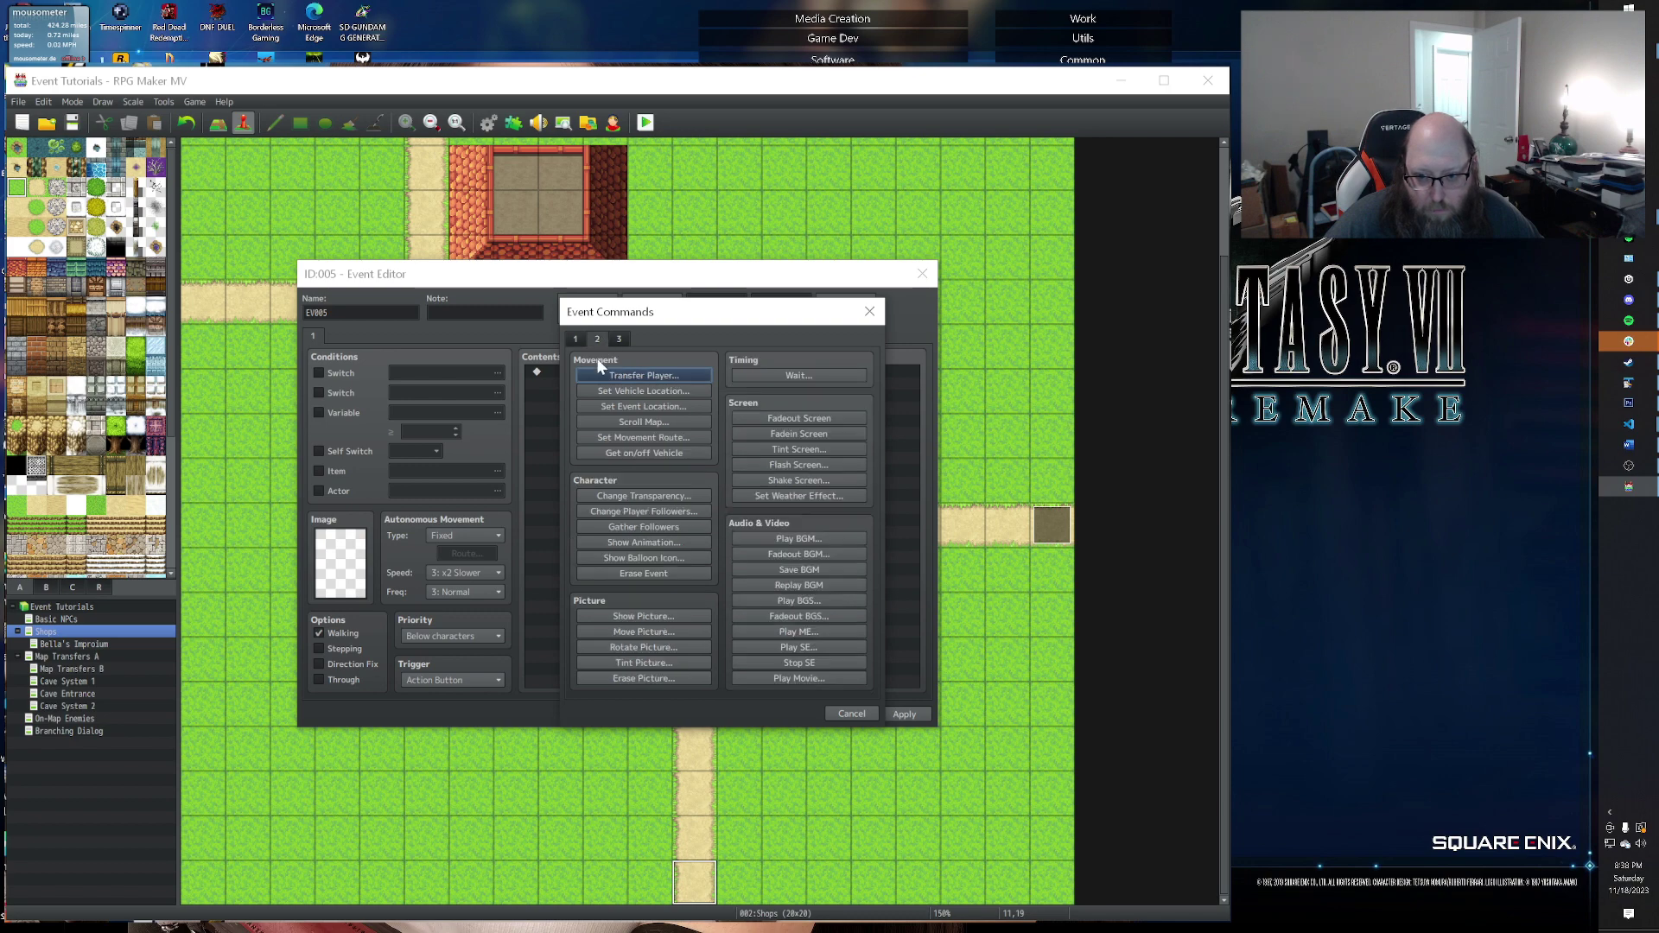
click(600, 375)
Step: Set the Transfer Player destination to tile (11,0) on the Branching Dialog map and confirm the command
click(769, 472)
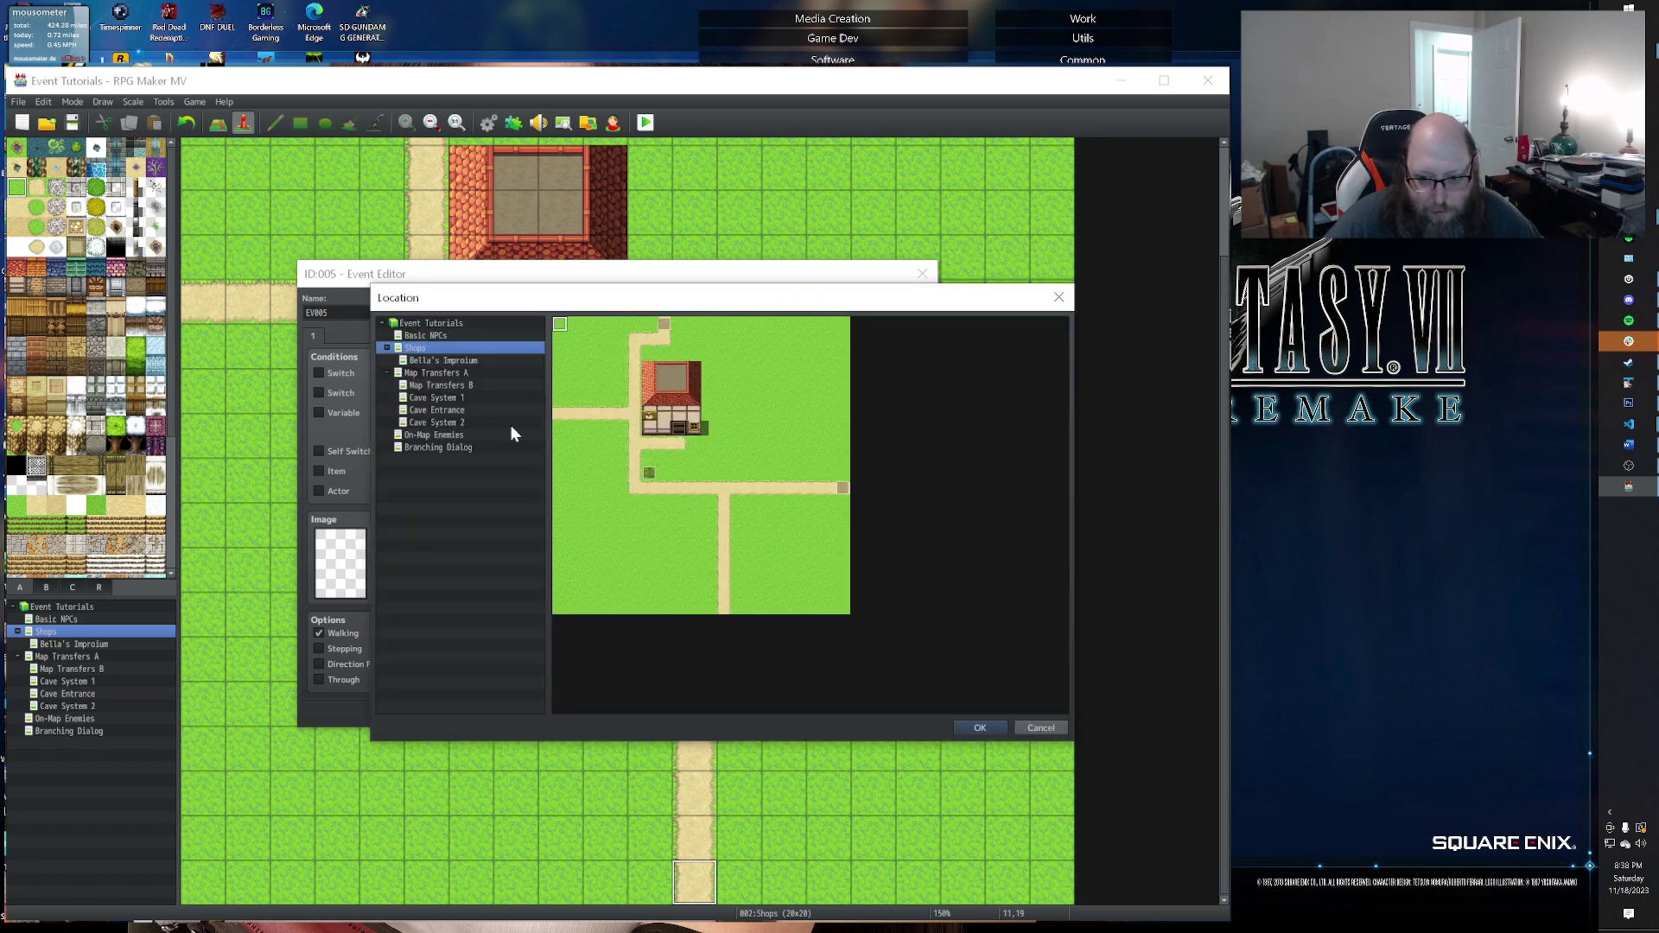
click(441, 447)
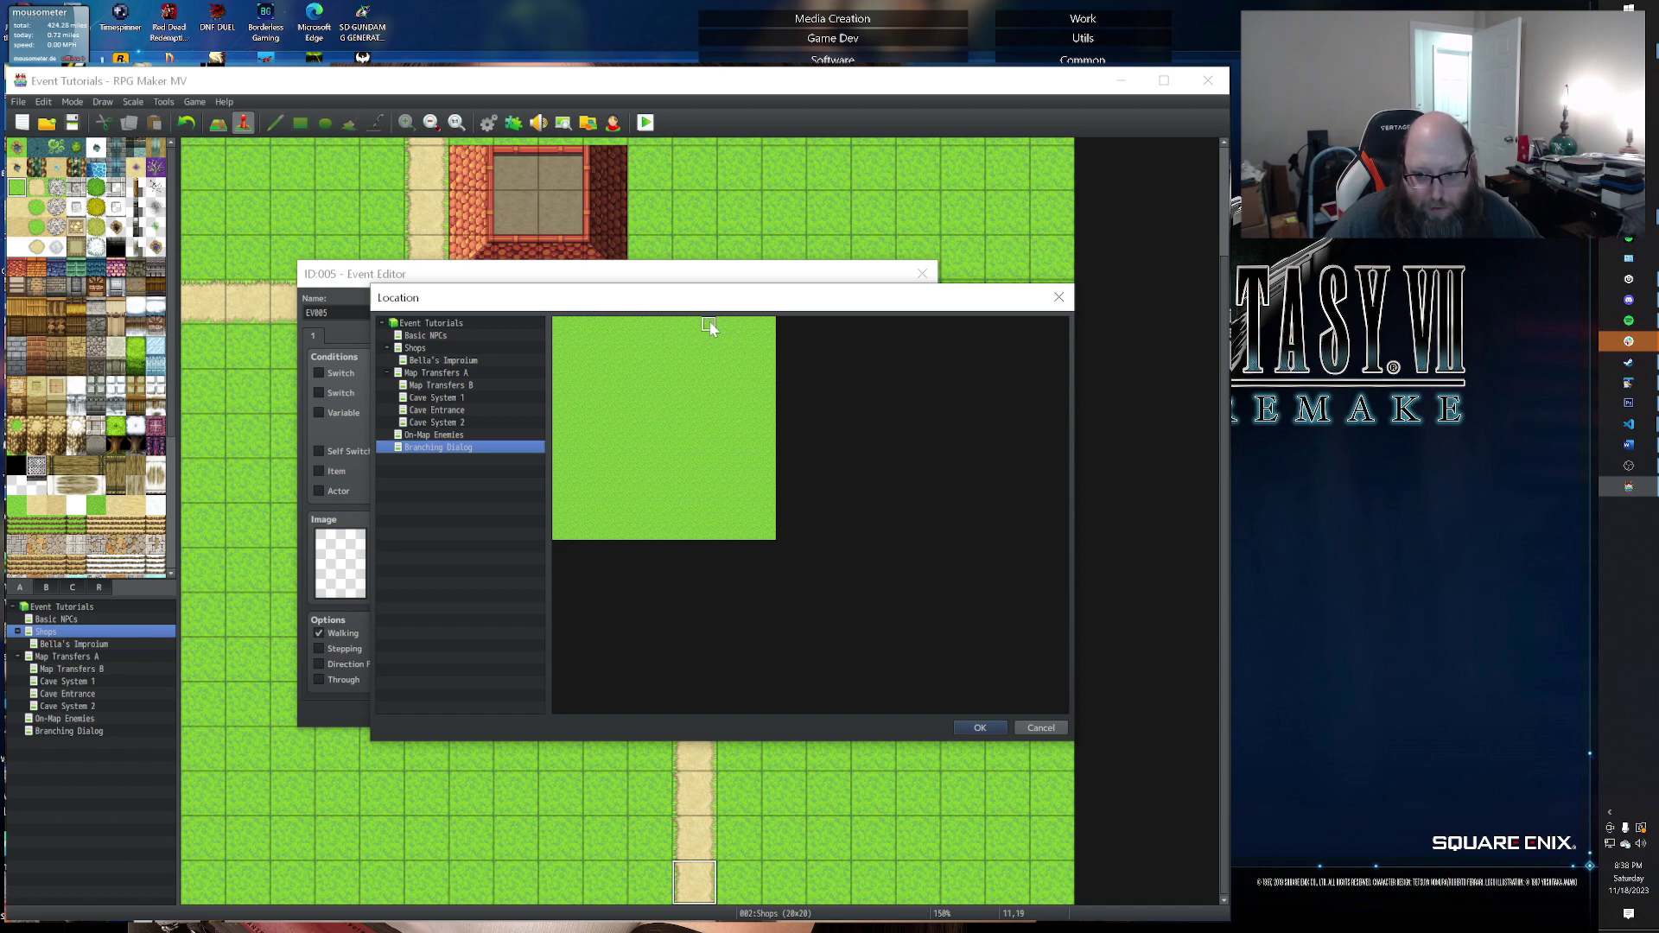
click(769, 322)
click(754, 325)
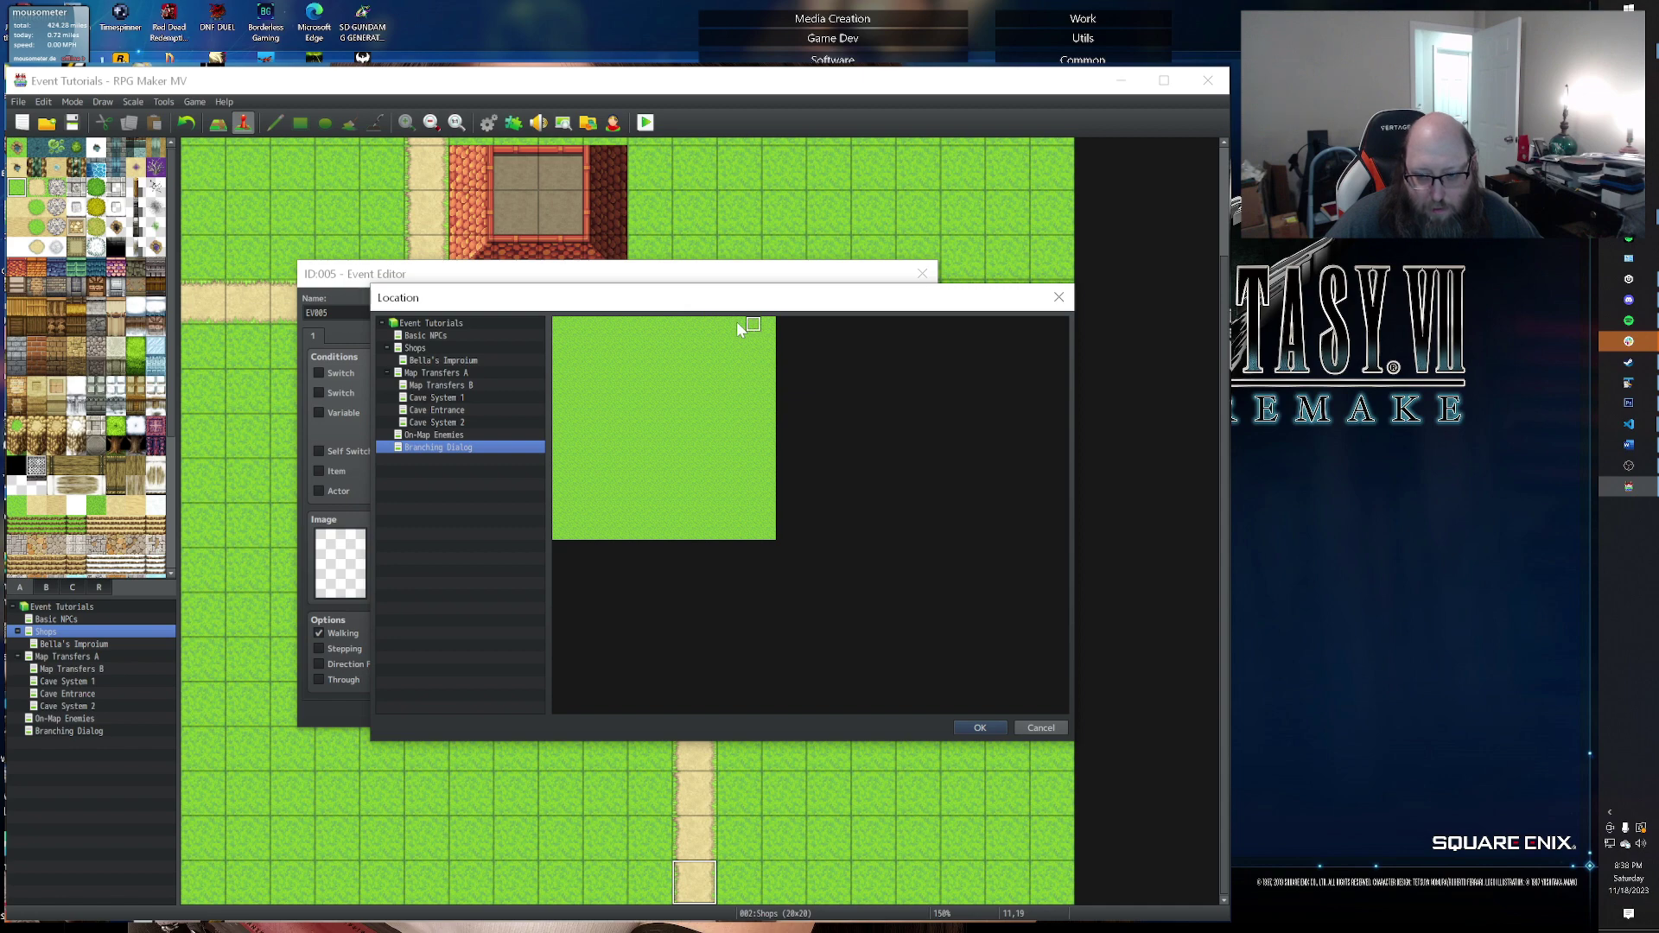
click(734, 325)
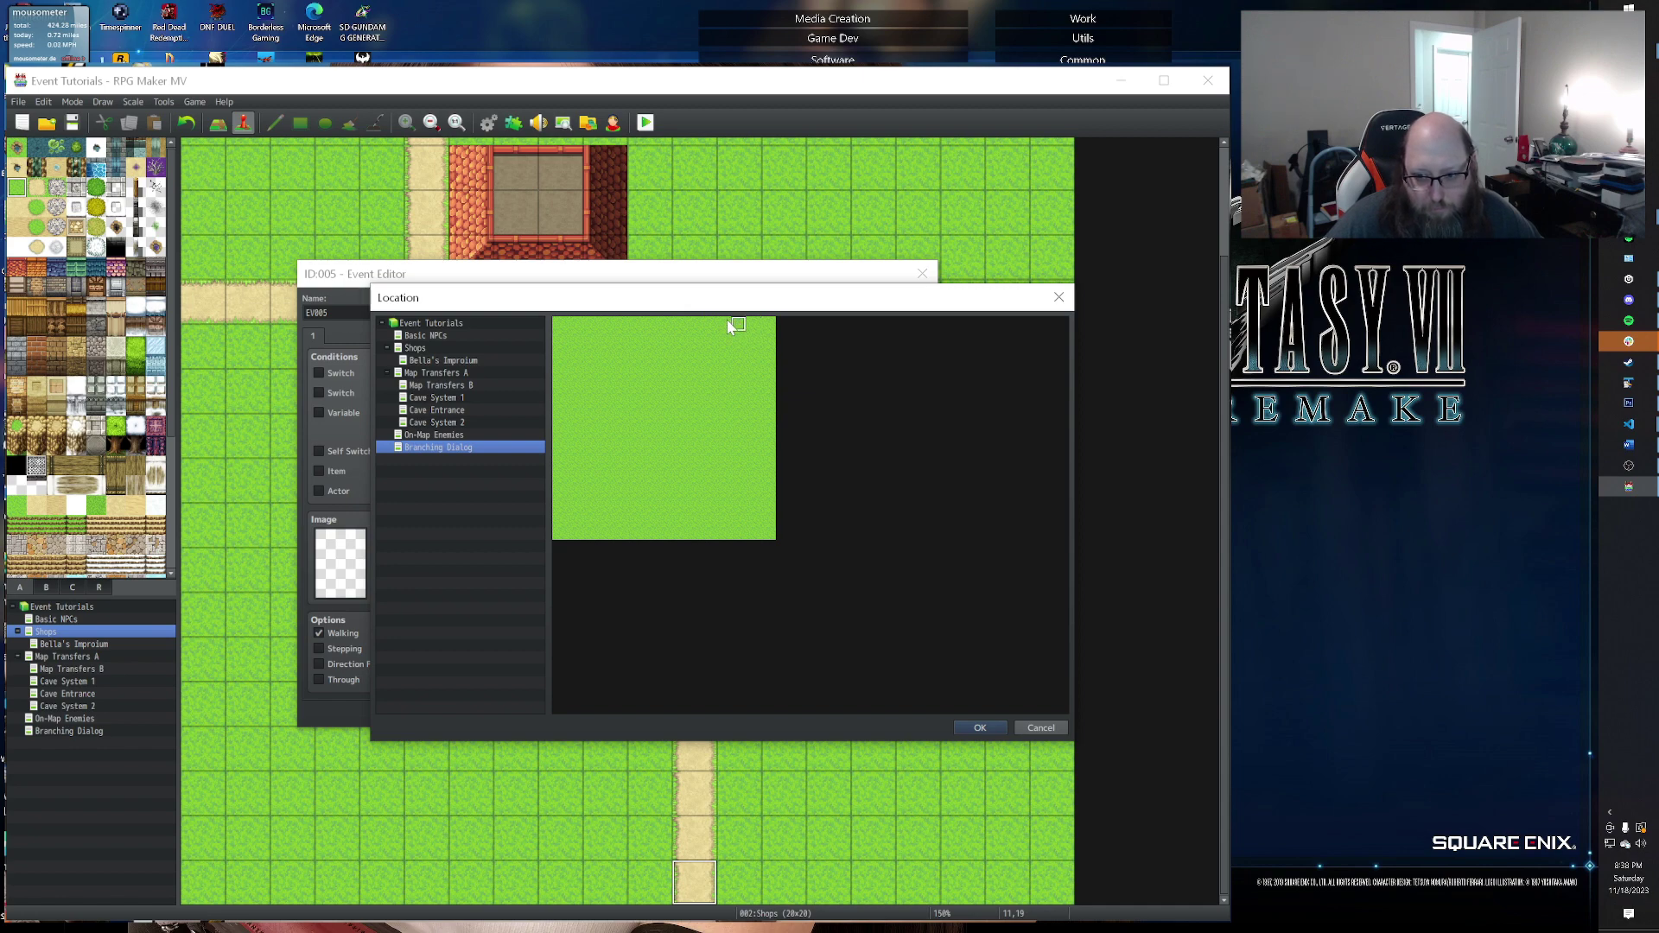
click(710, 326)
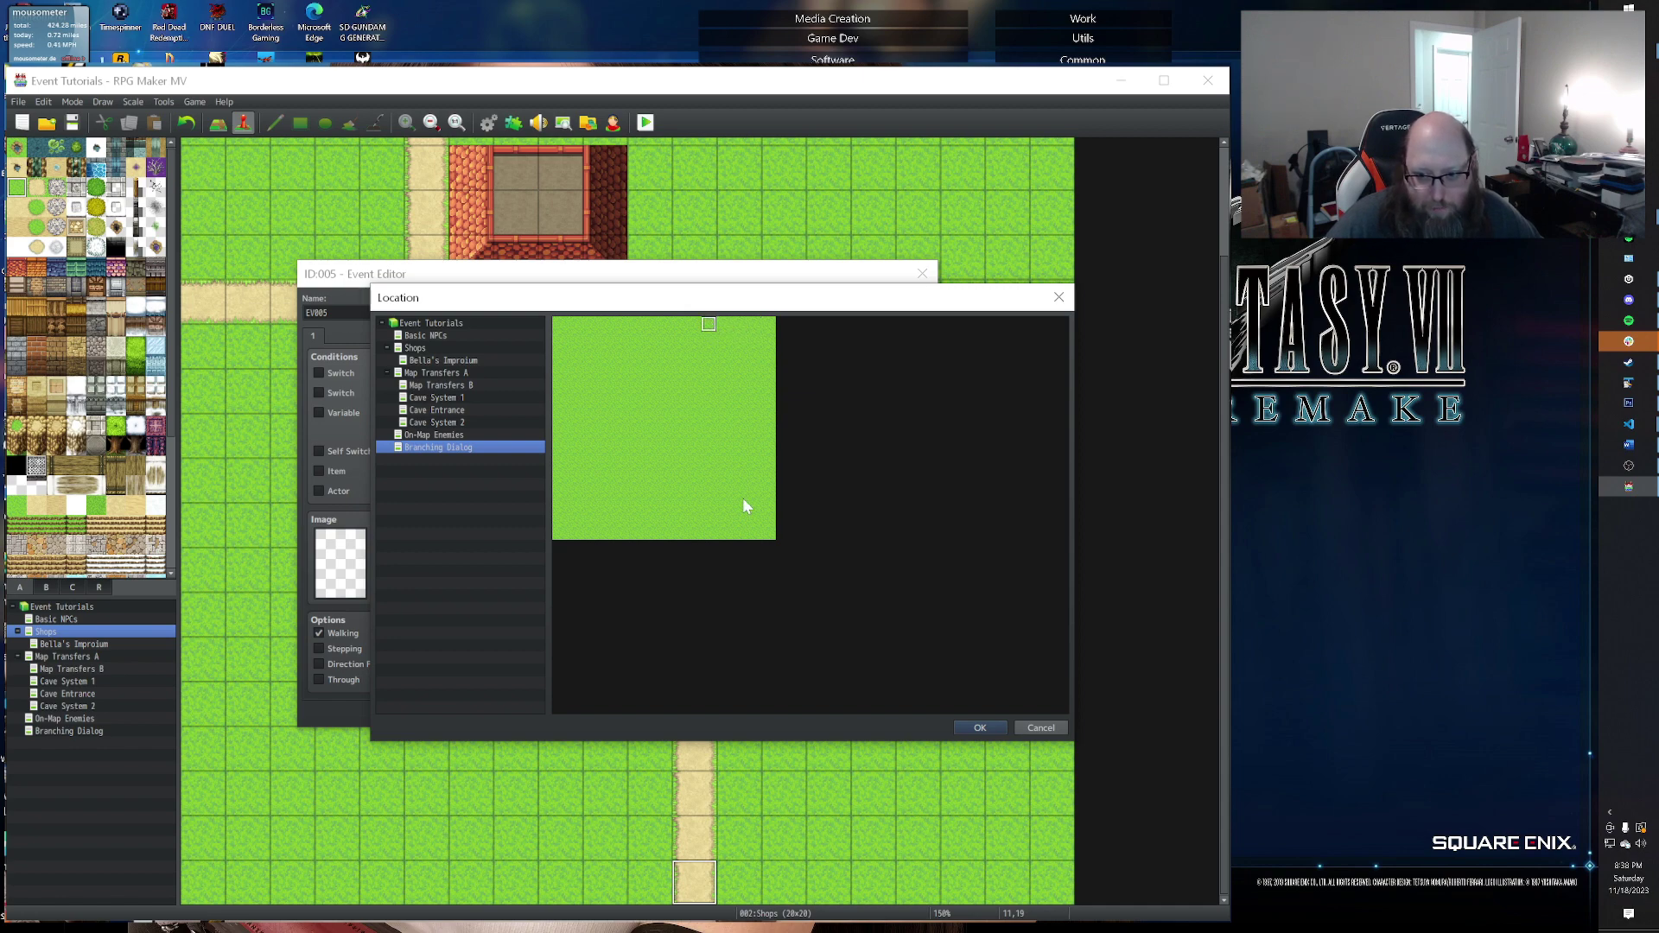
click(980, 728)
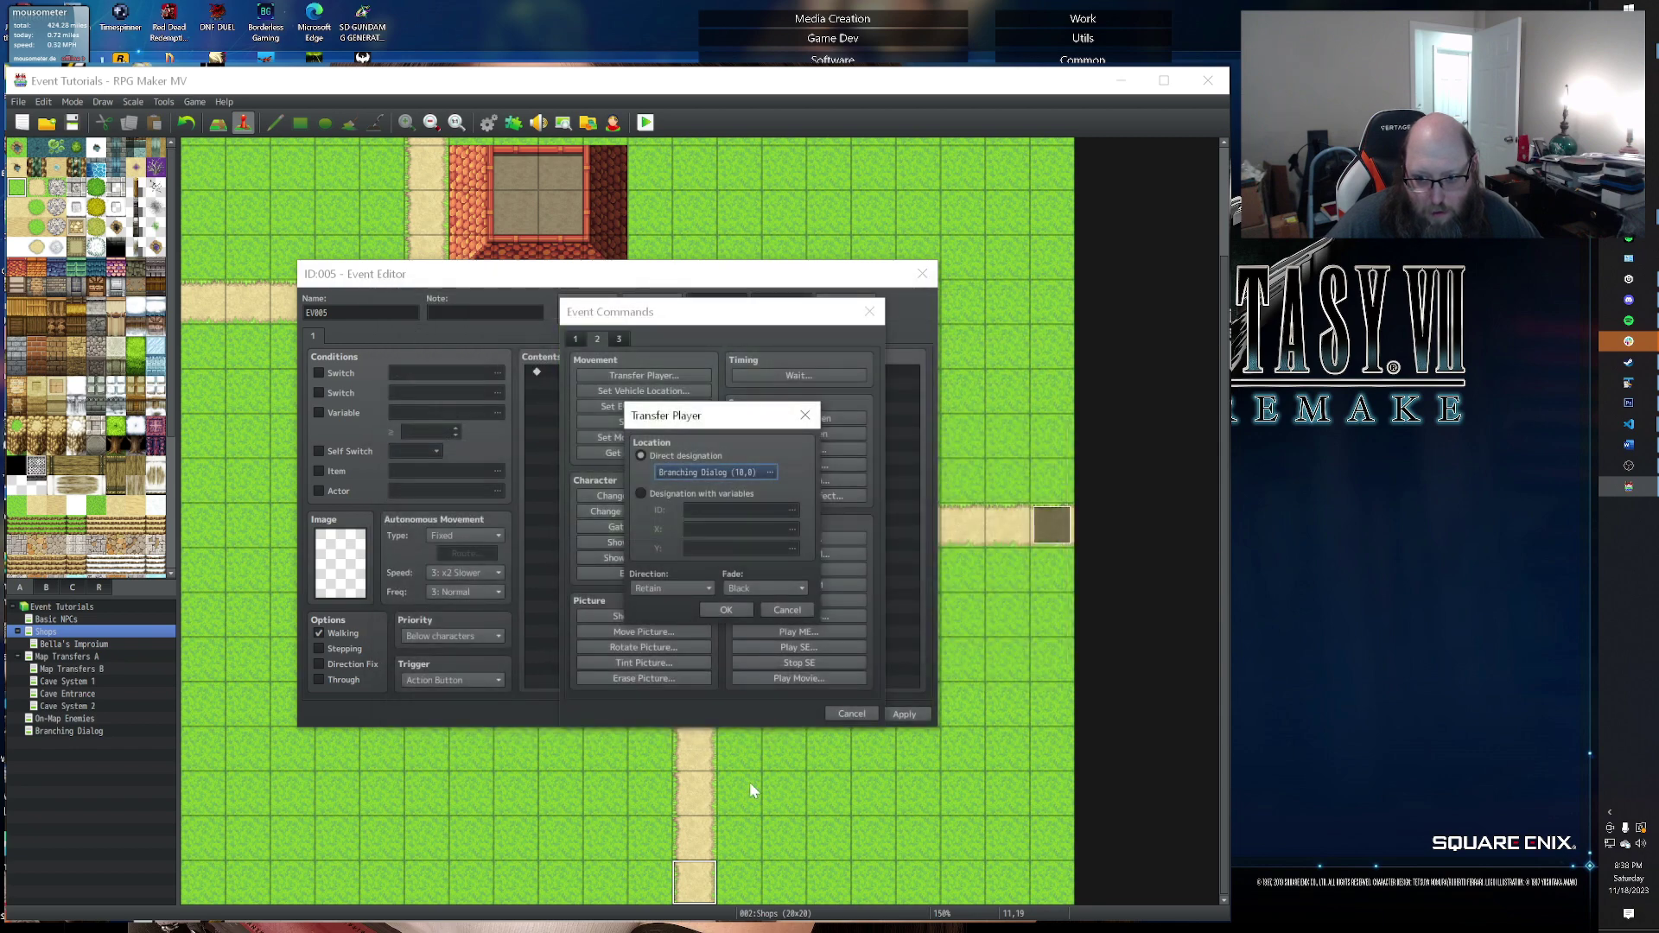
click(740, 471)
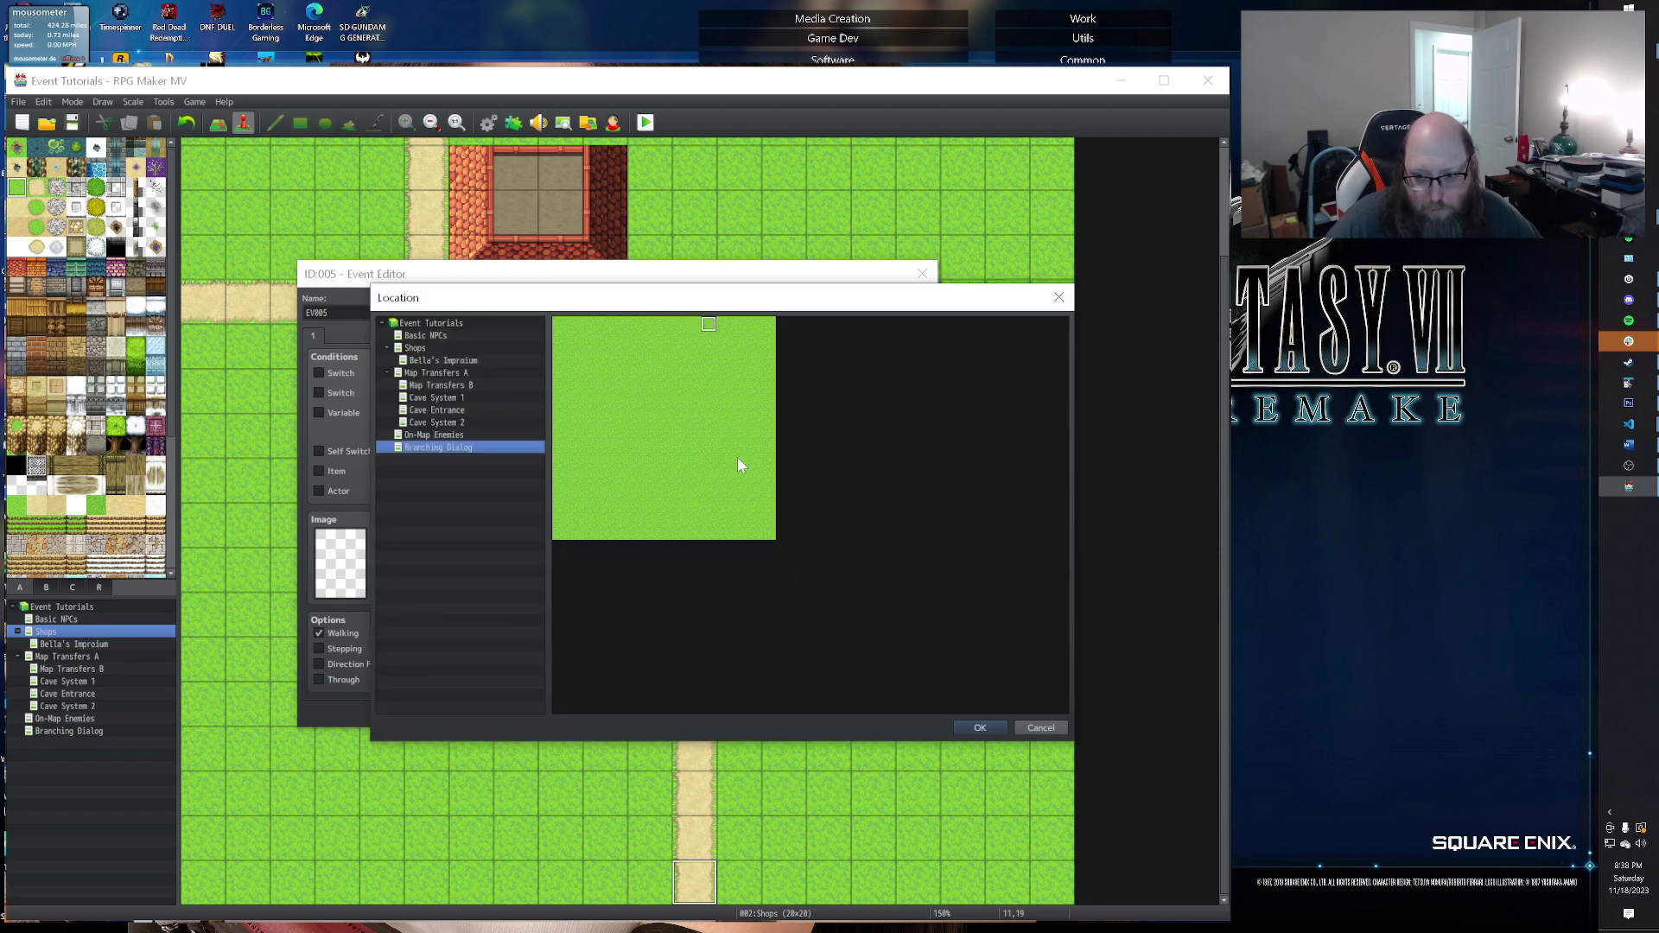
click(723, 328)
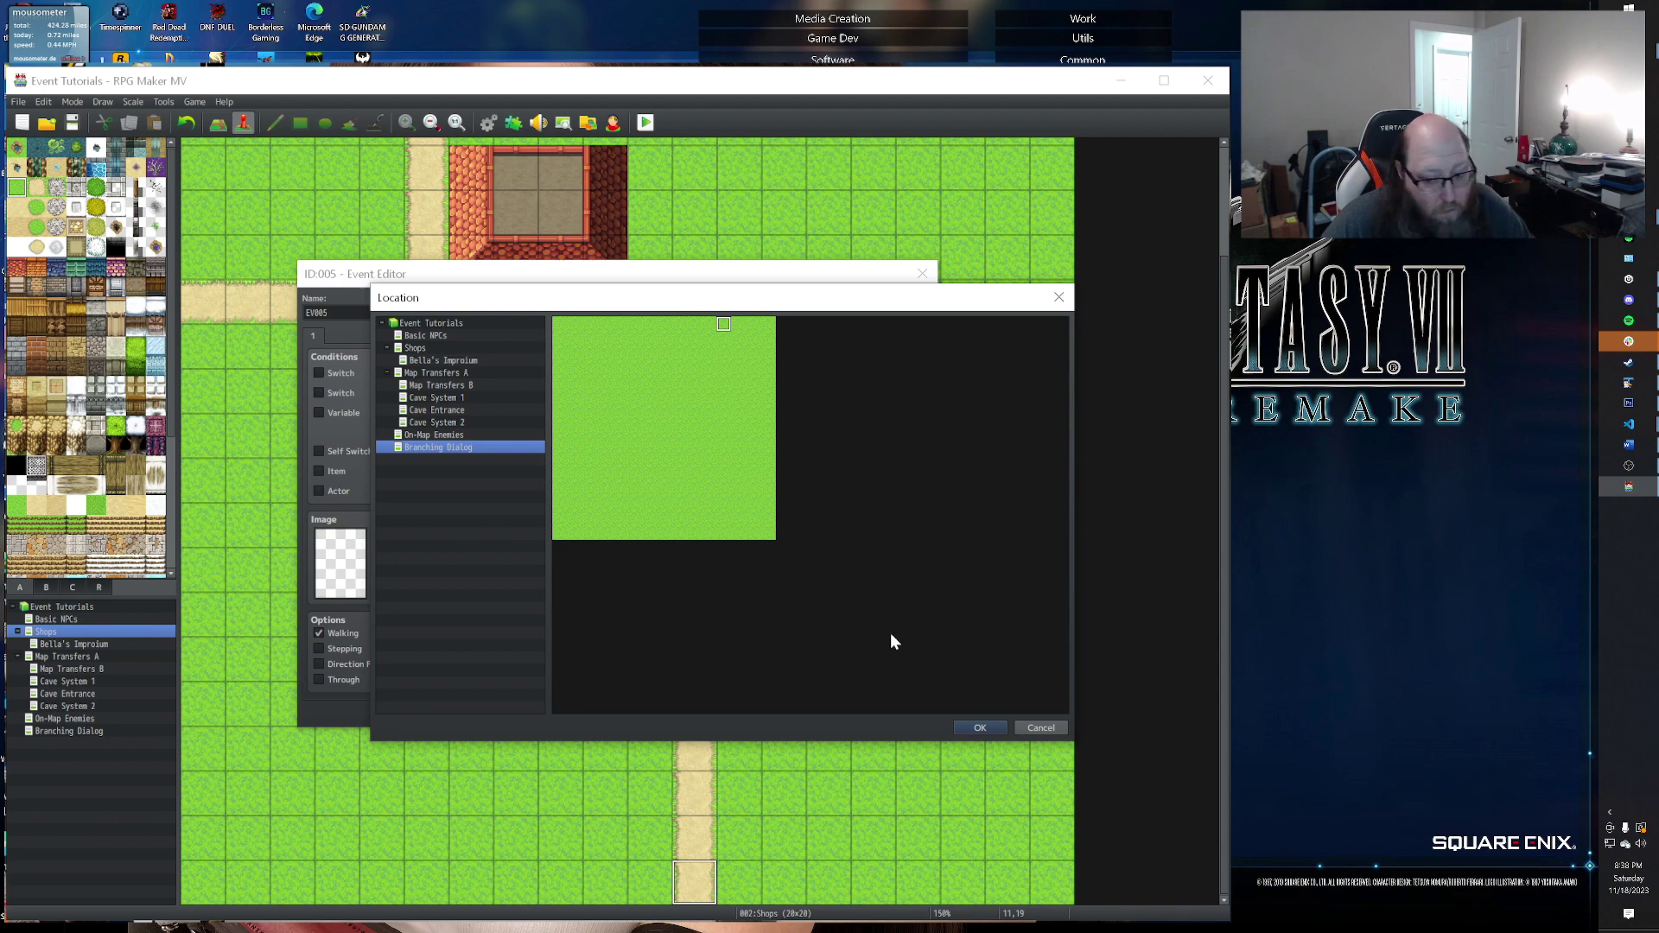
click(970, 731)
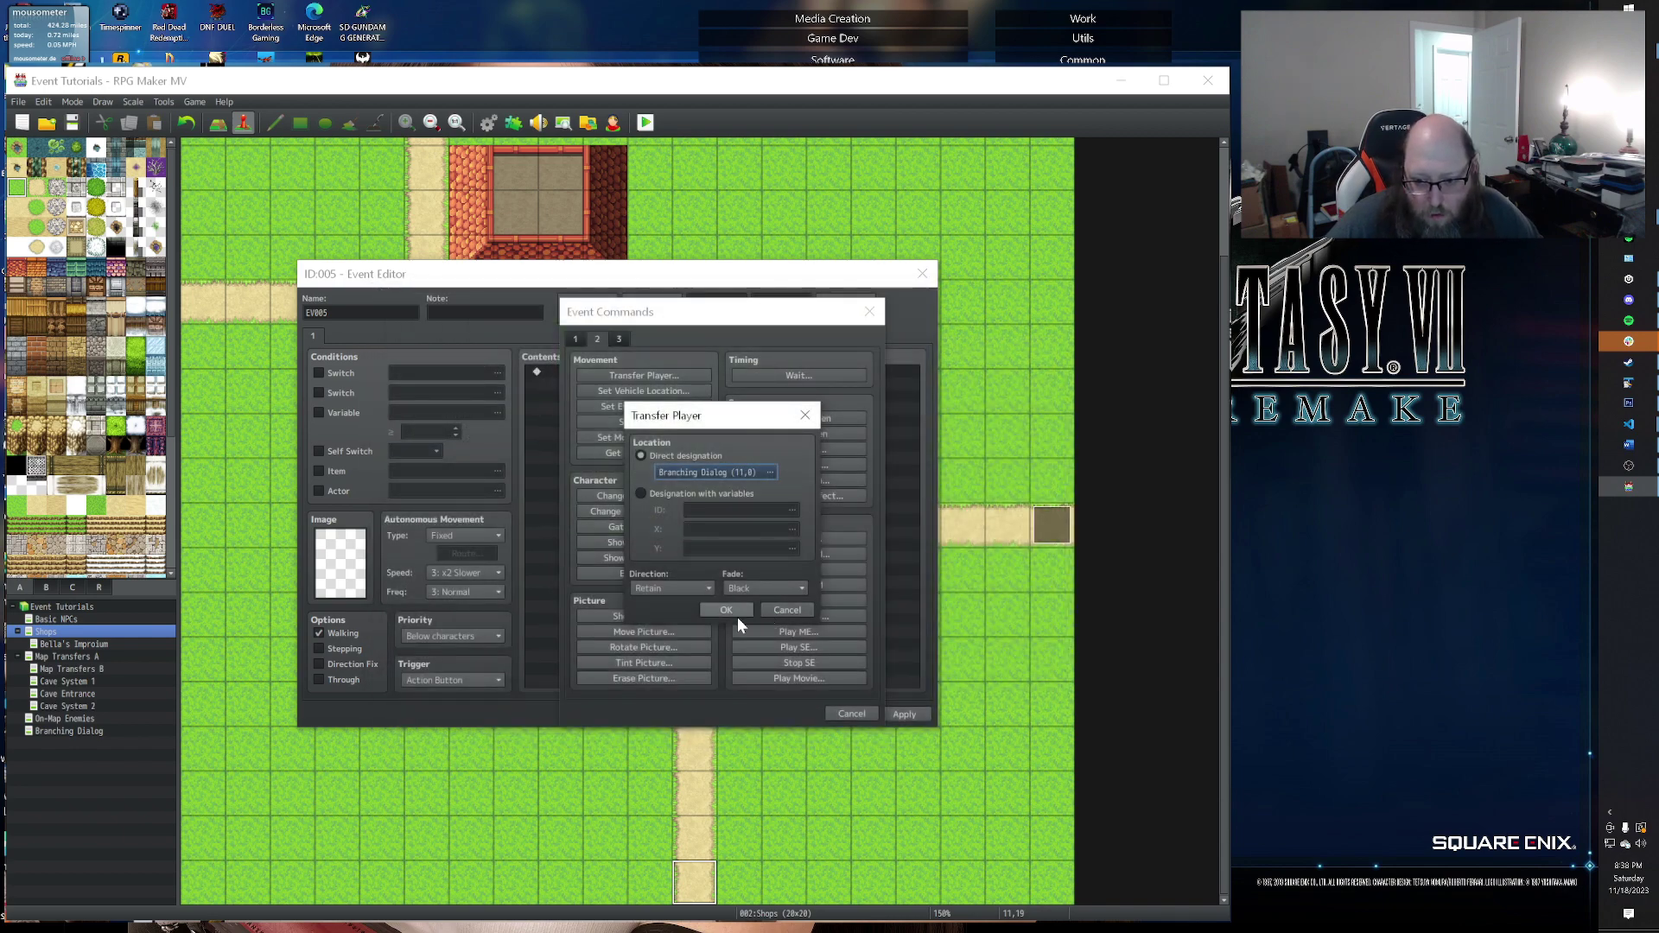
click(738, 616)
Step: Set the trigger of the Shops map's south exit event to Player Touch and save the event
click(472, 681)
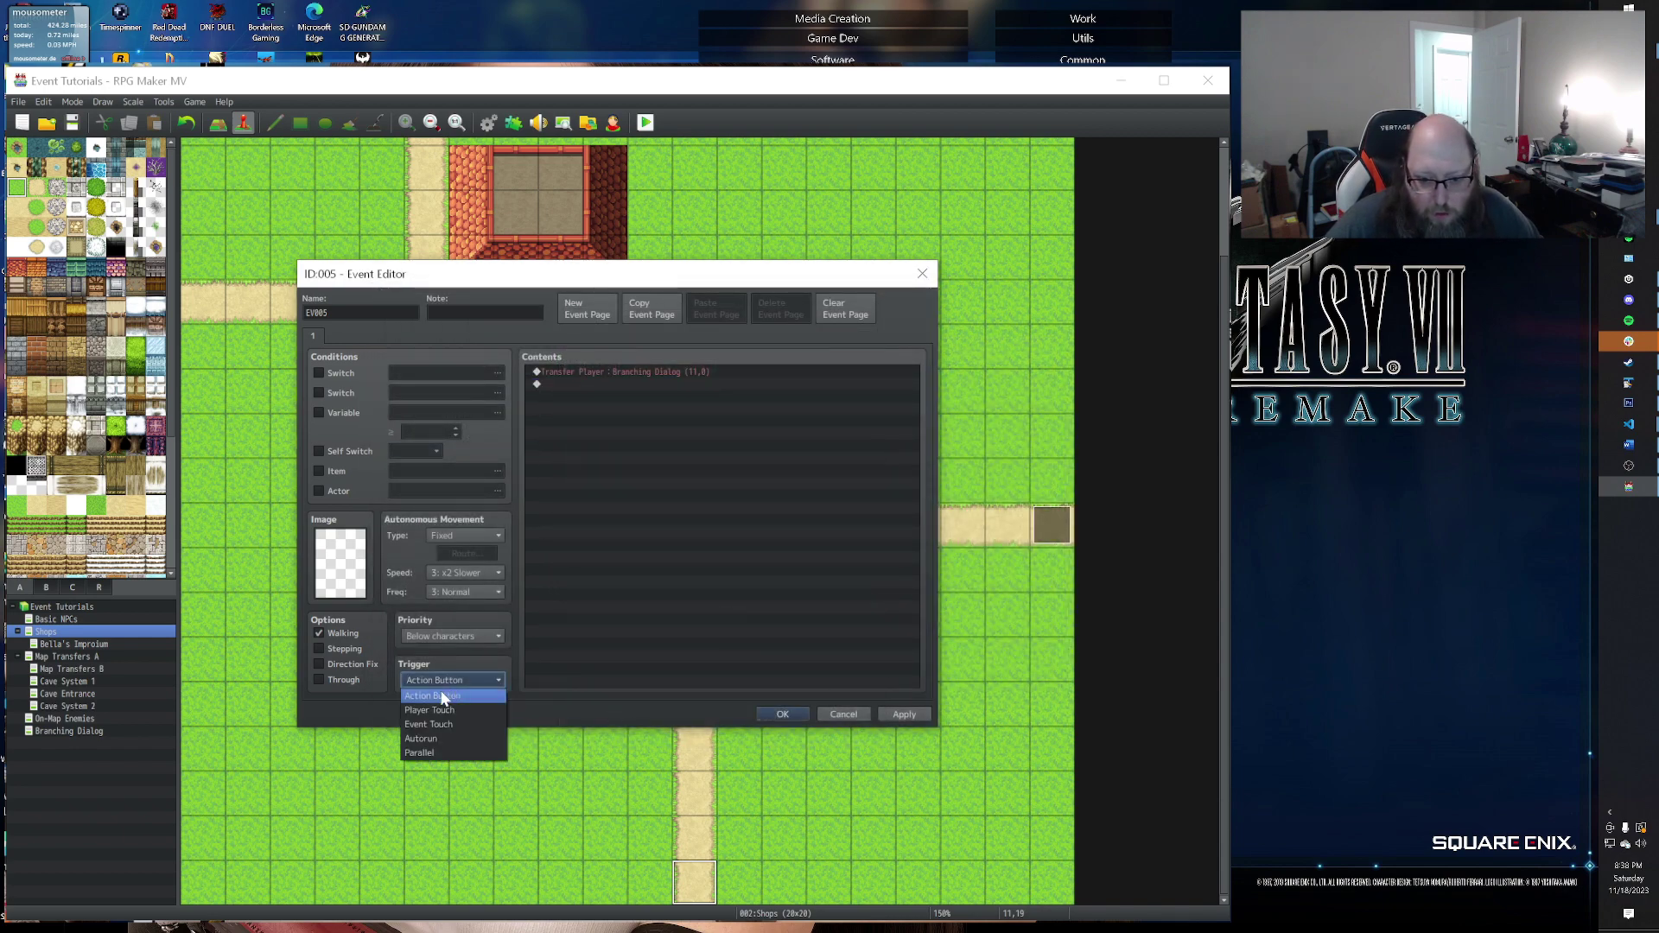
key(Up)
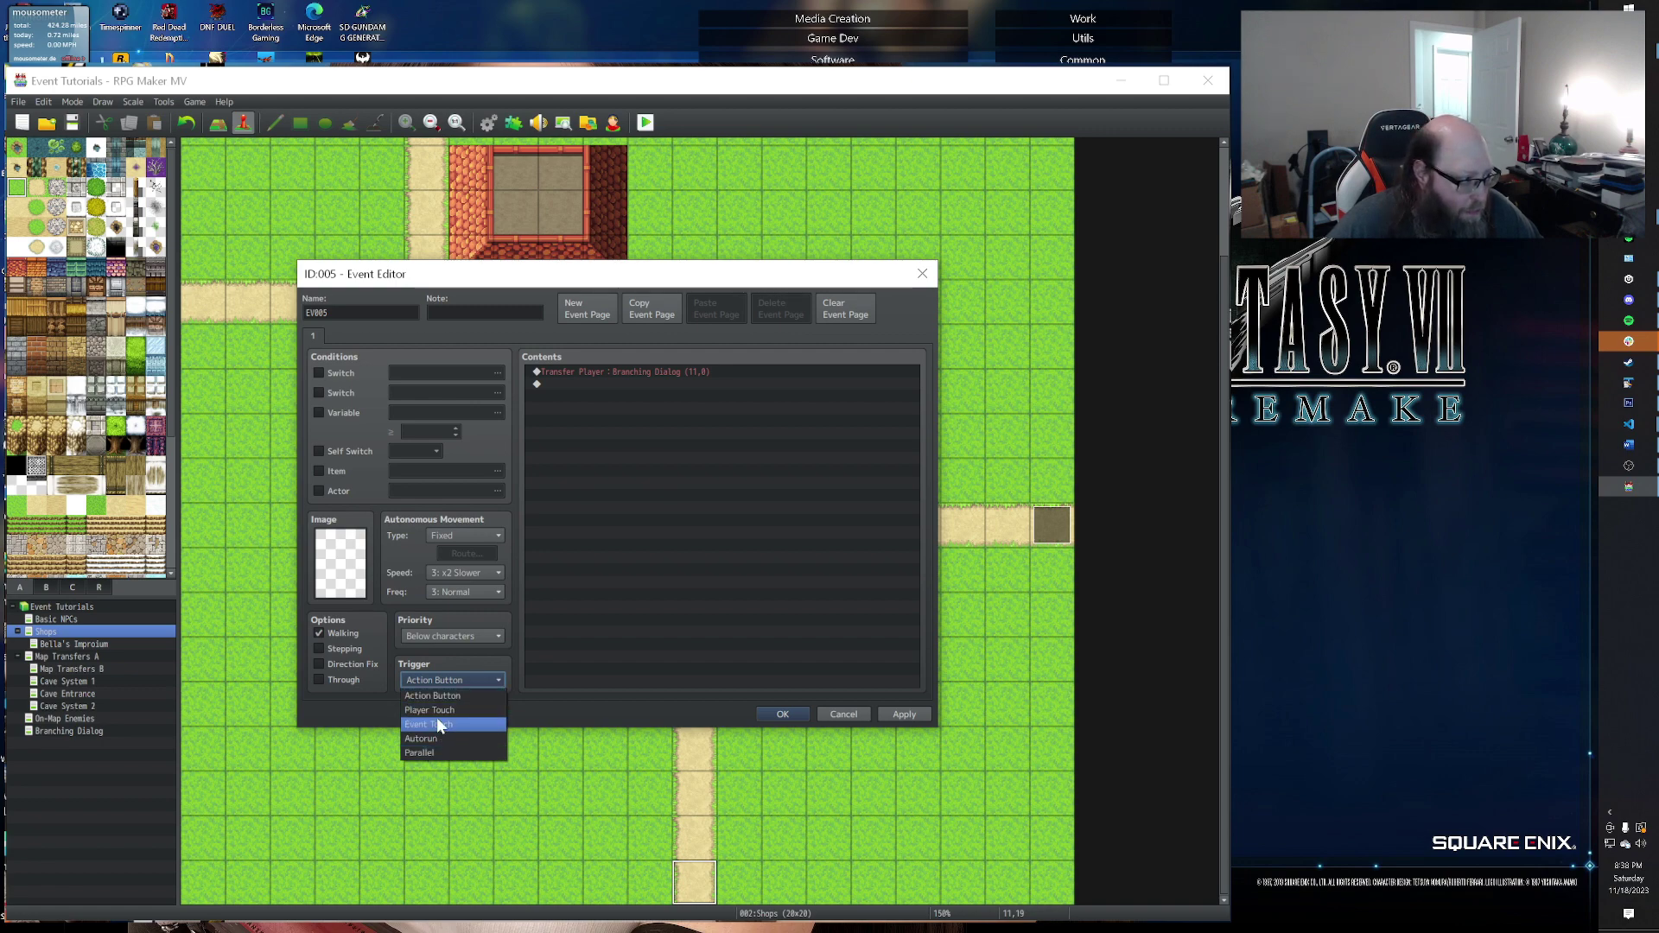
click(444, 709)
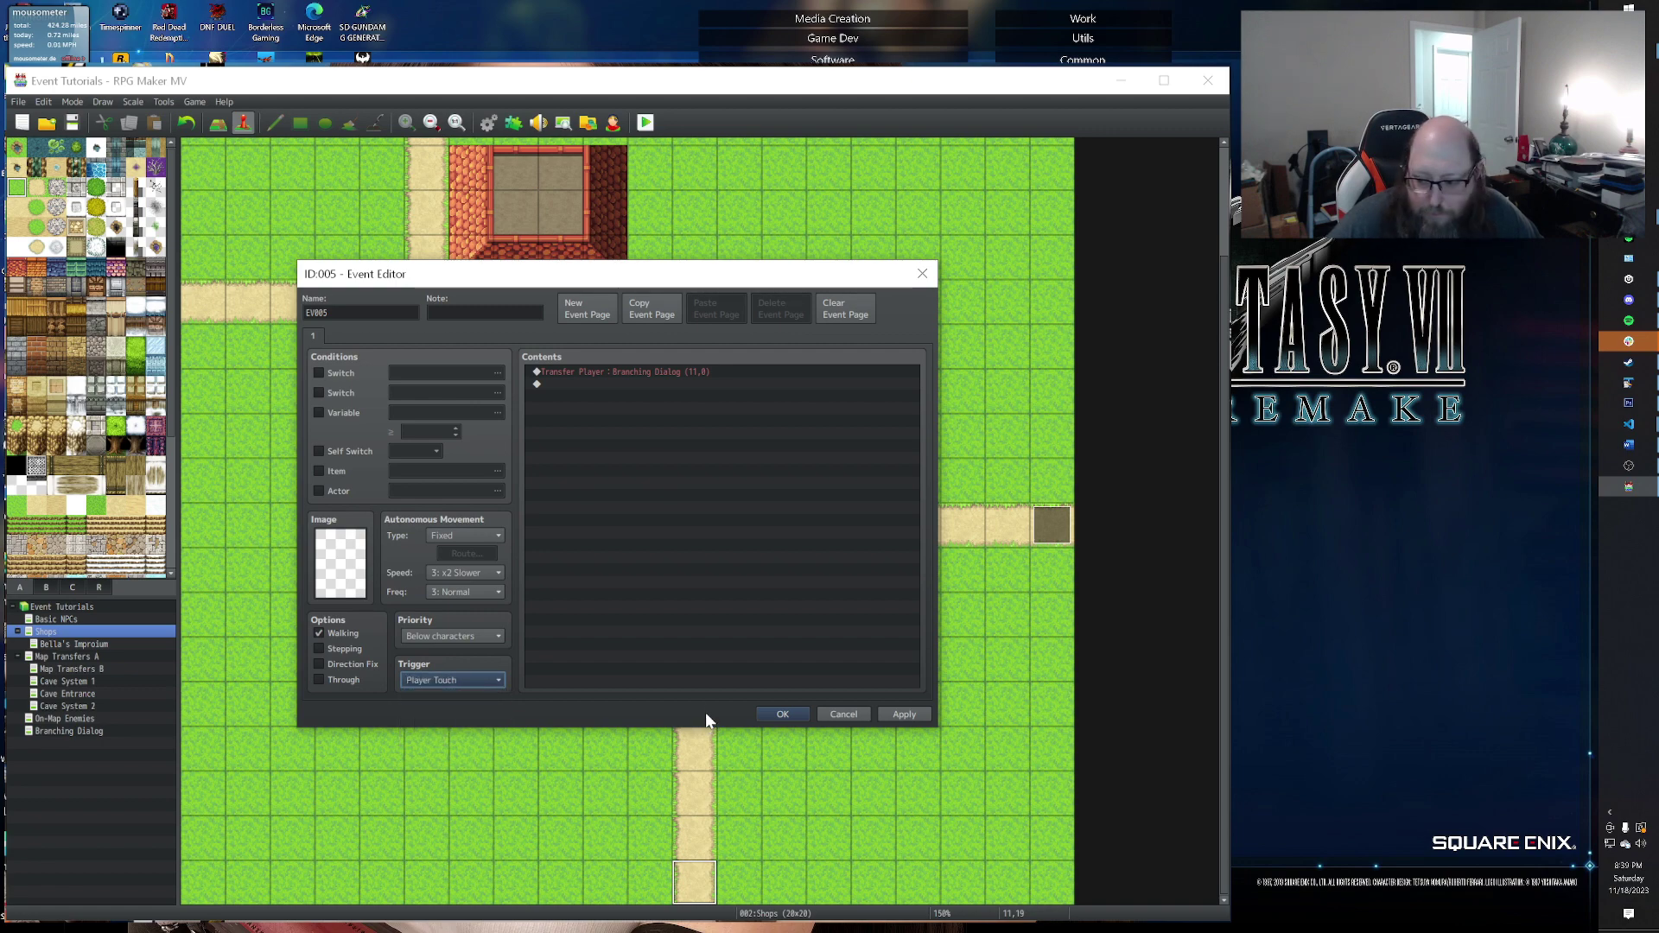
click(782, 714)
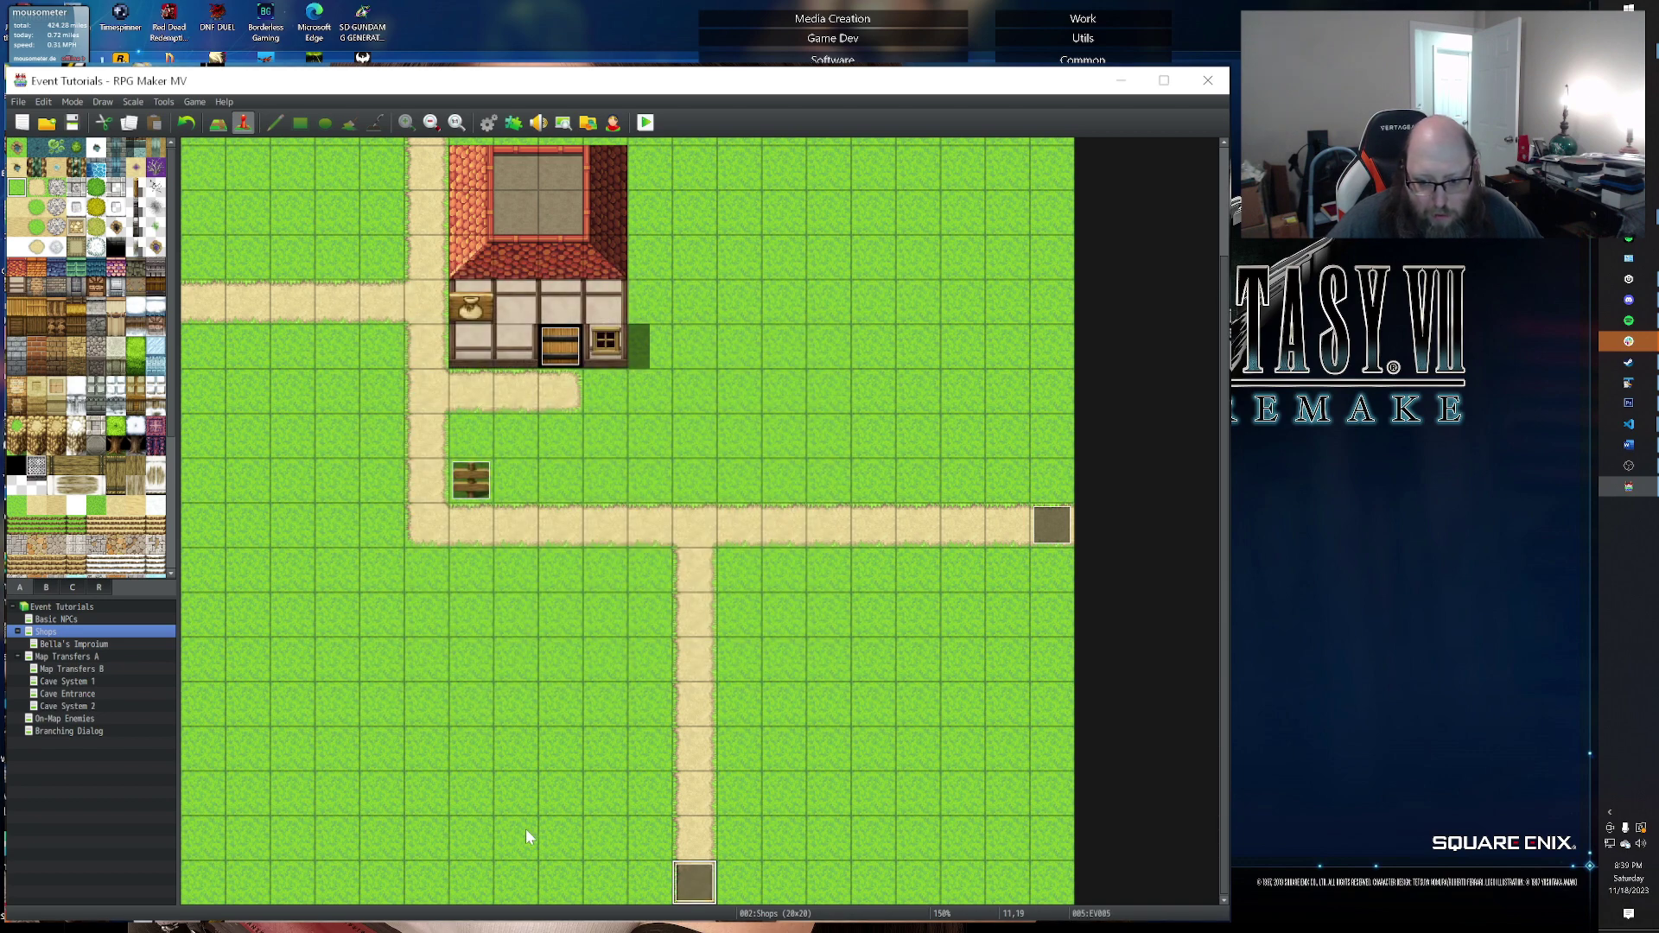
Step: Paint a single dirt path tile at (11,0) on the Branching Dialog map, restoring grass on the misplaced tile at (10,0)
click(65, 731)
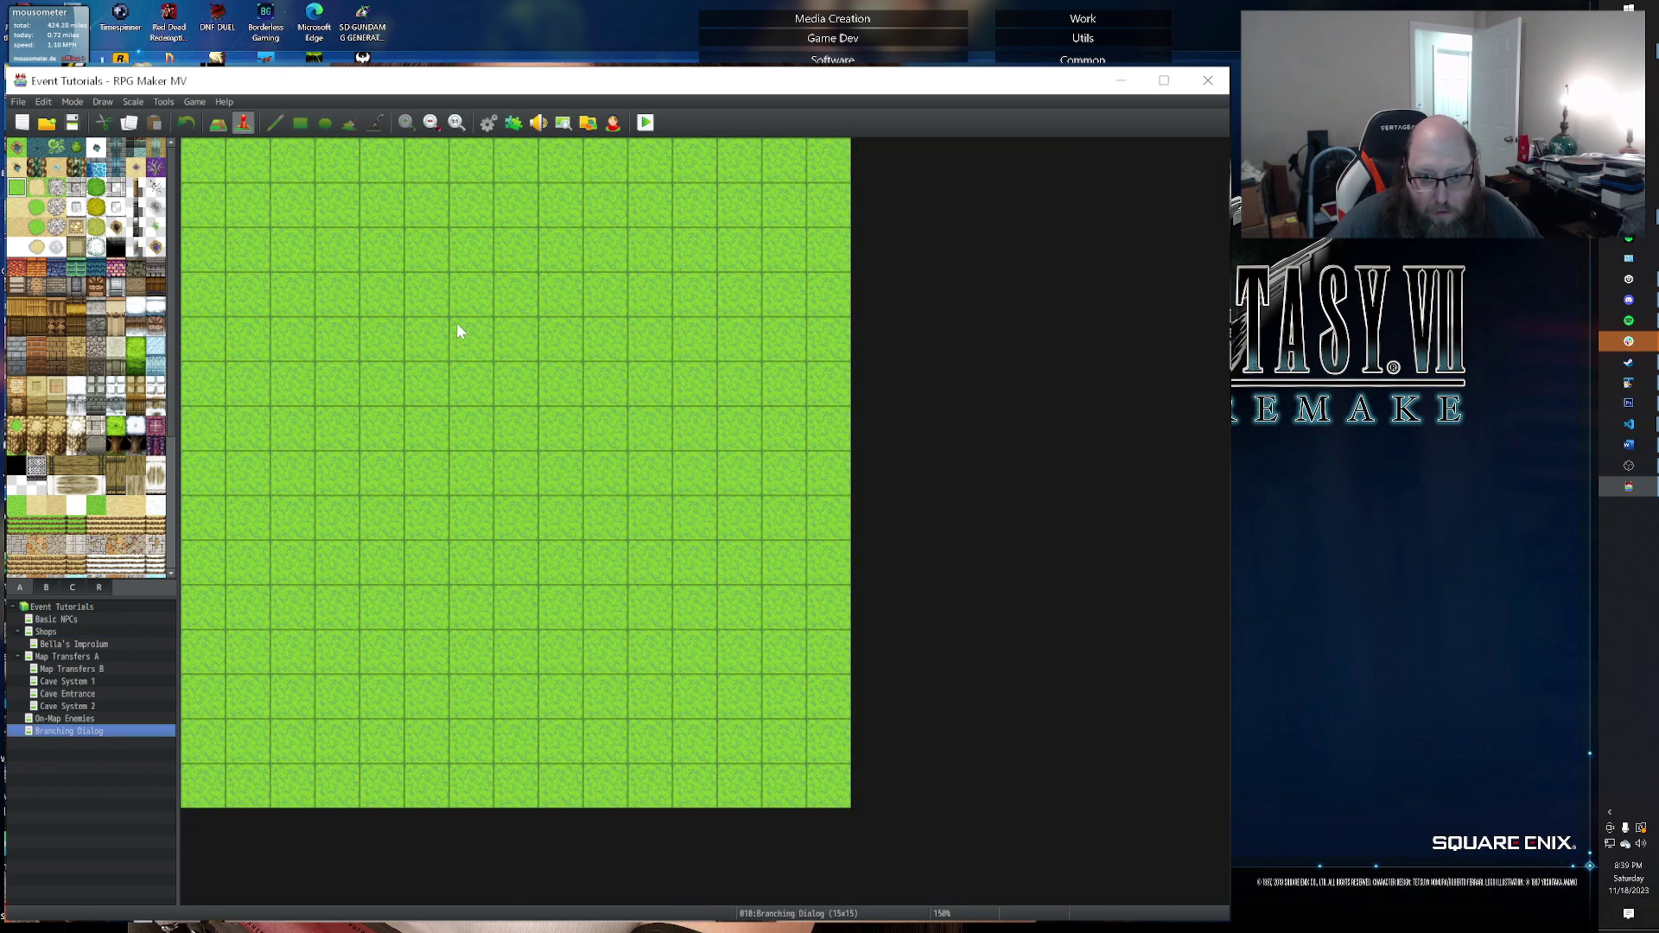
key(F5)
click(39, 189)
click(650, 160)
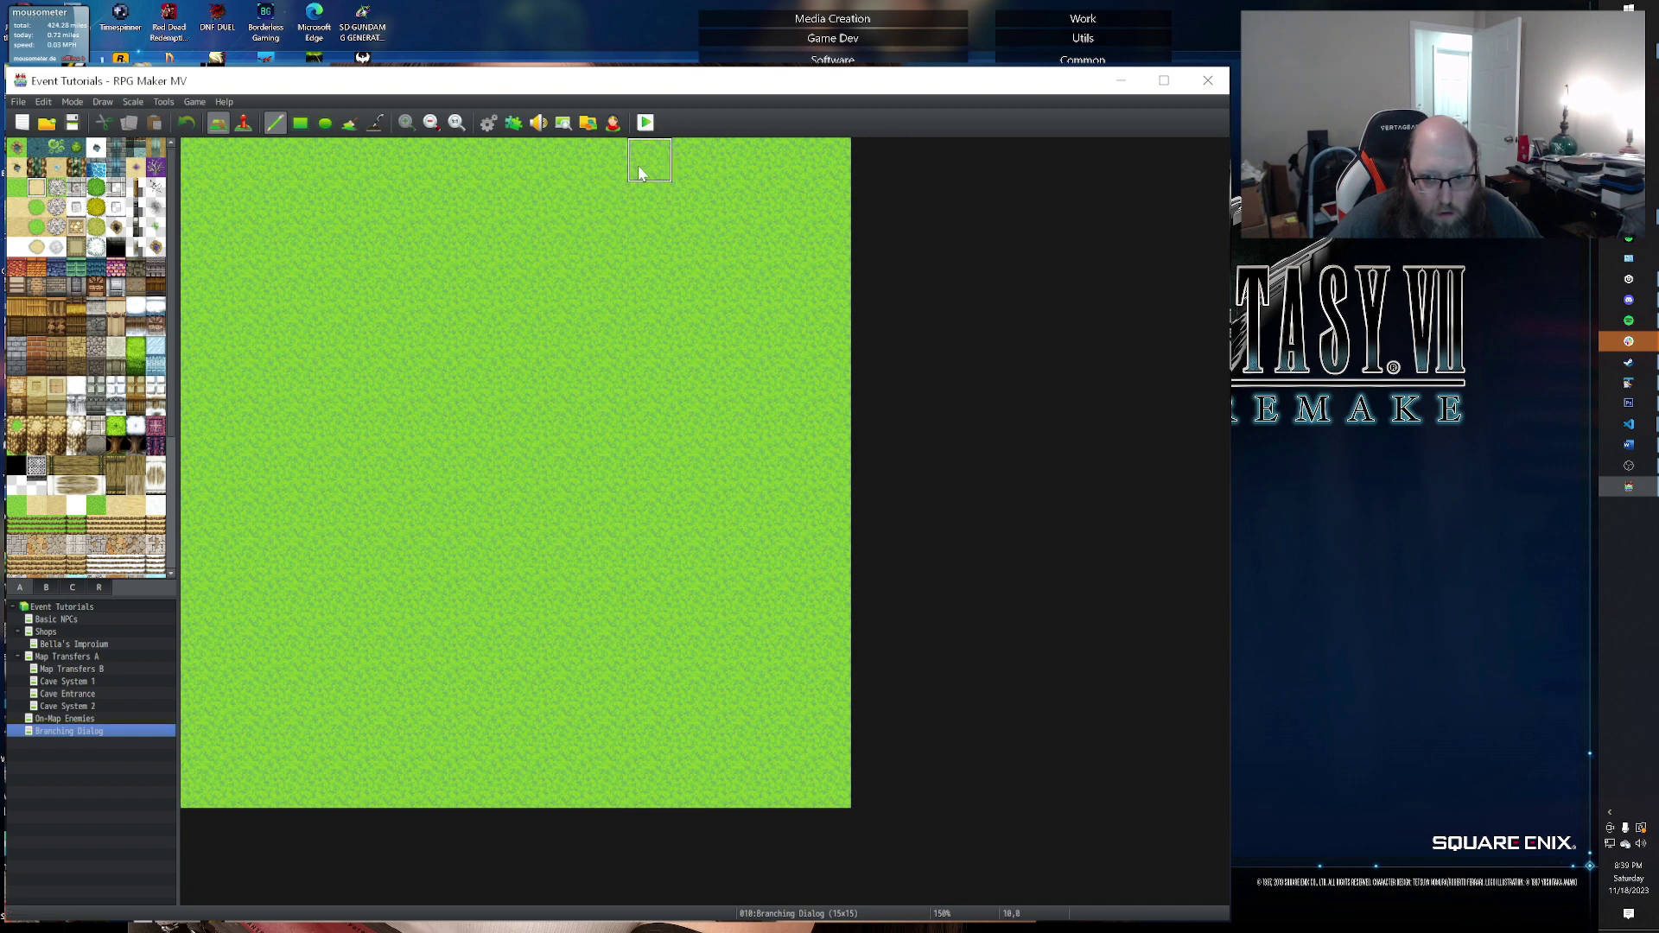
click(235, 126)
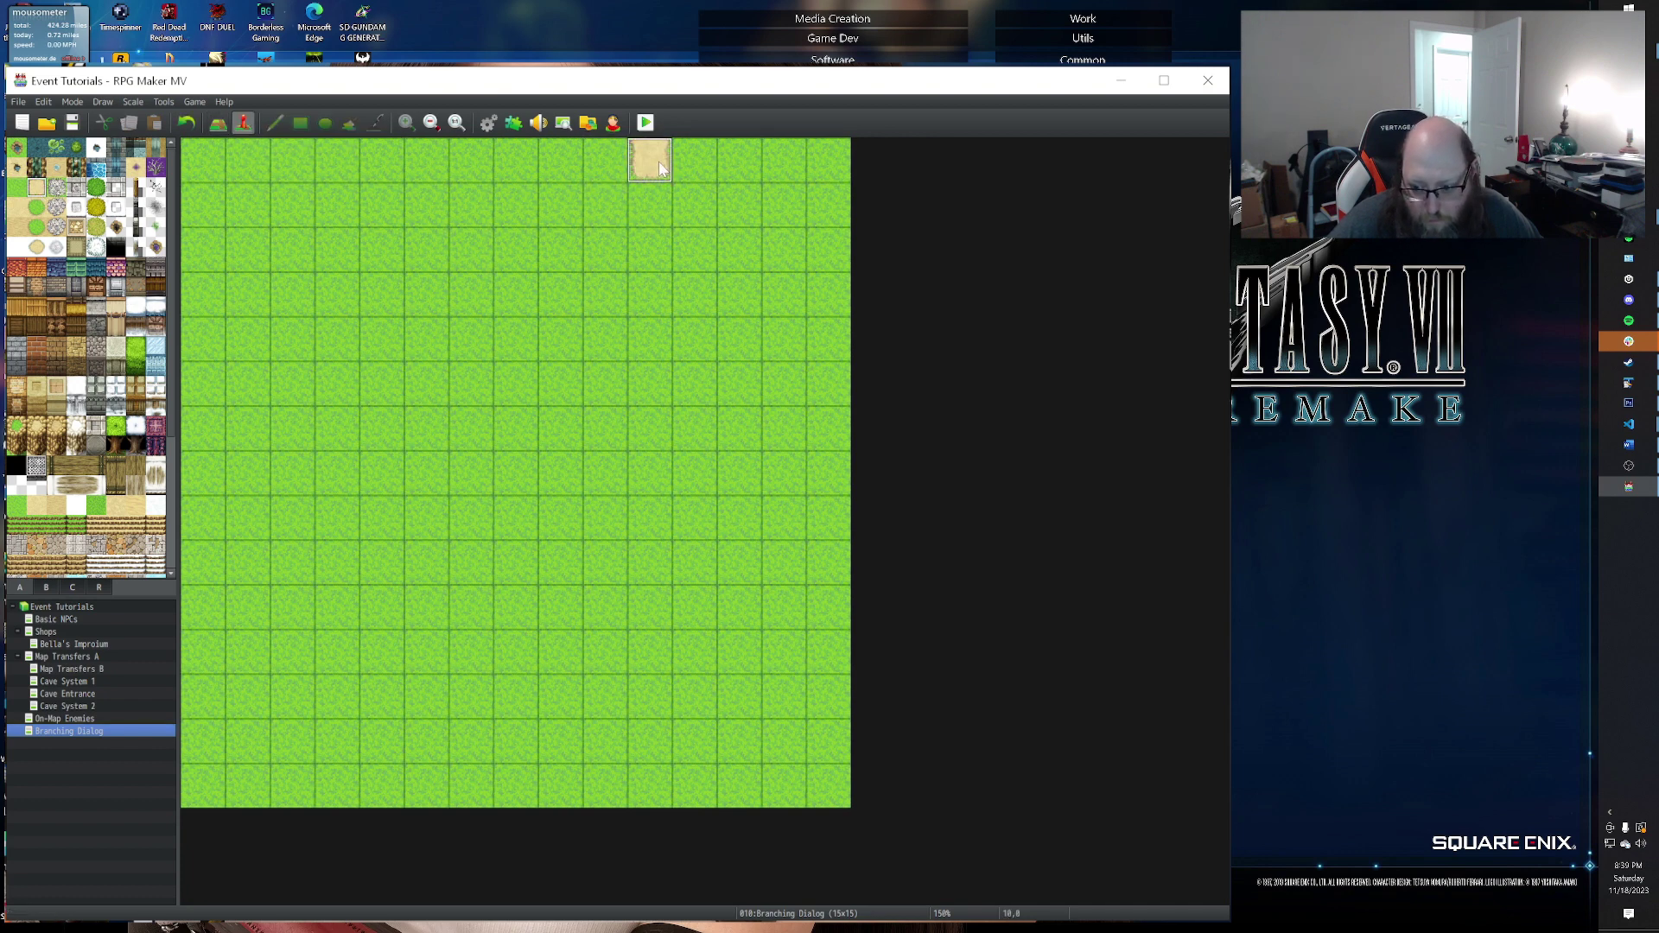
click(217, 123)
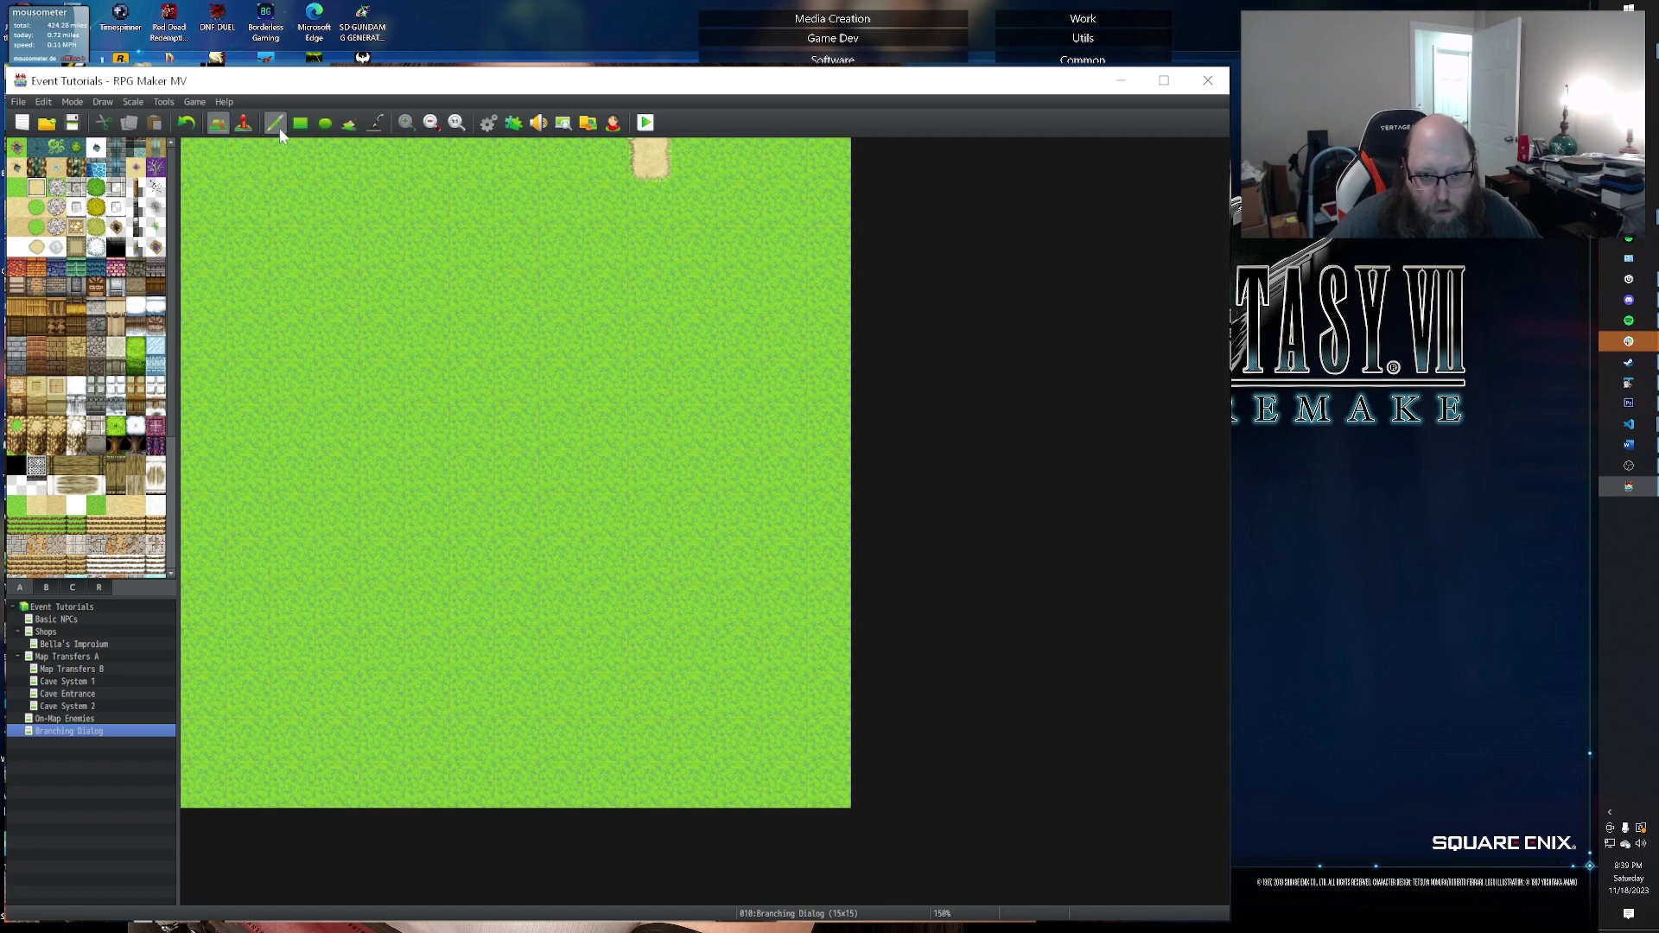
click(692, 171)
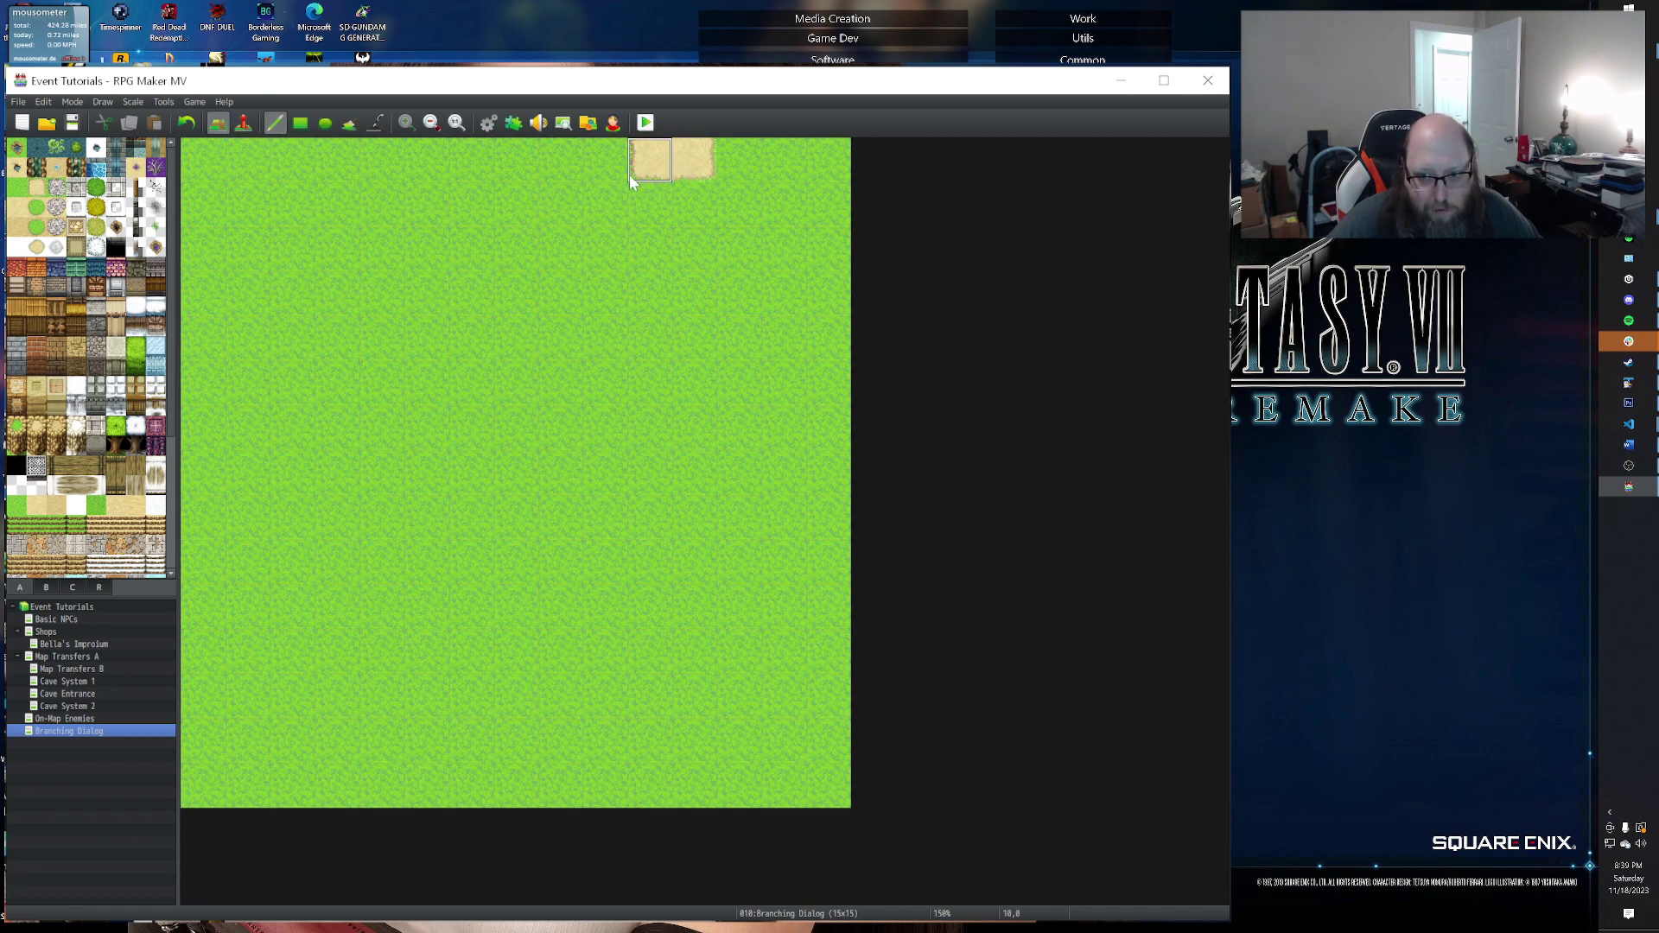
key(ctrl+z)
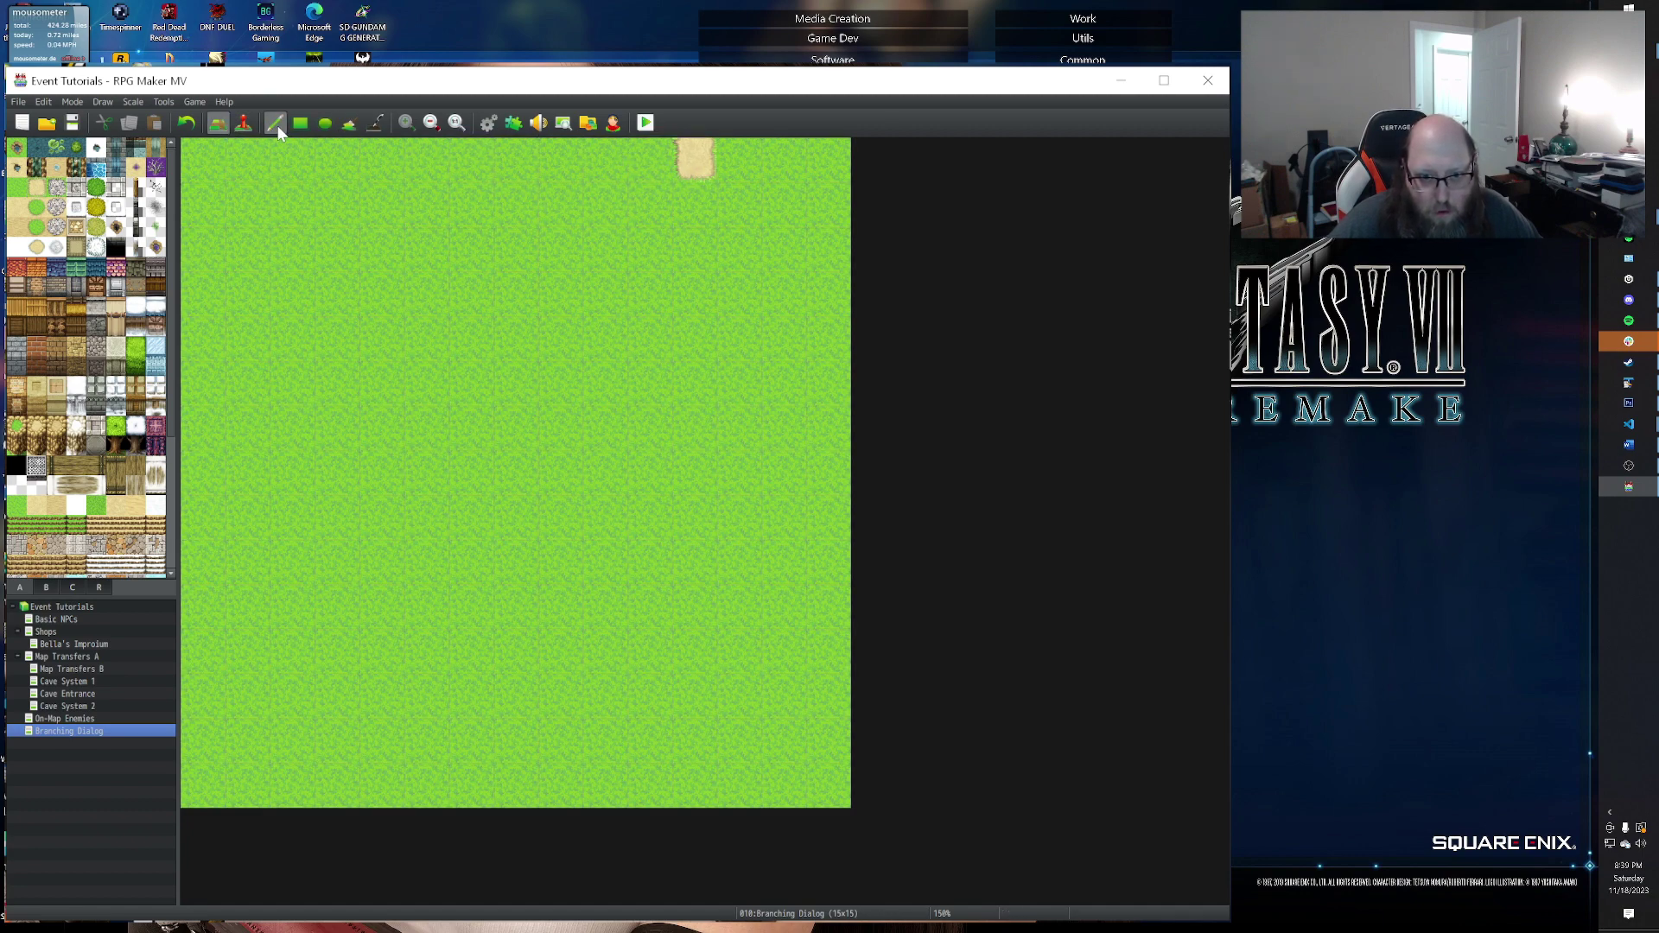
Step: Create an event on the path tile at (11,0) with a Transfer Player command to Shops (11,18)
click(243, 123)
double_click(695, 160)
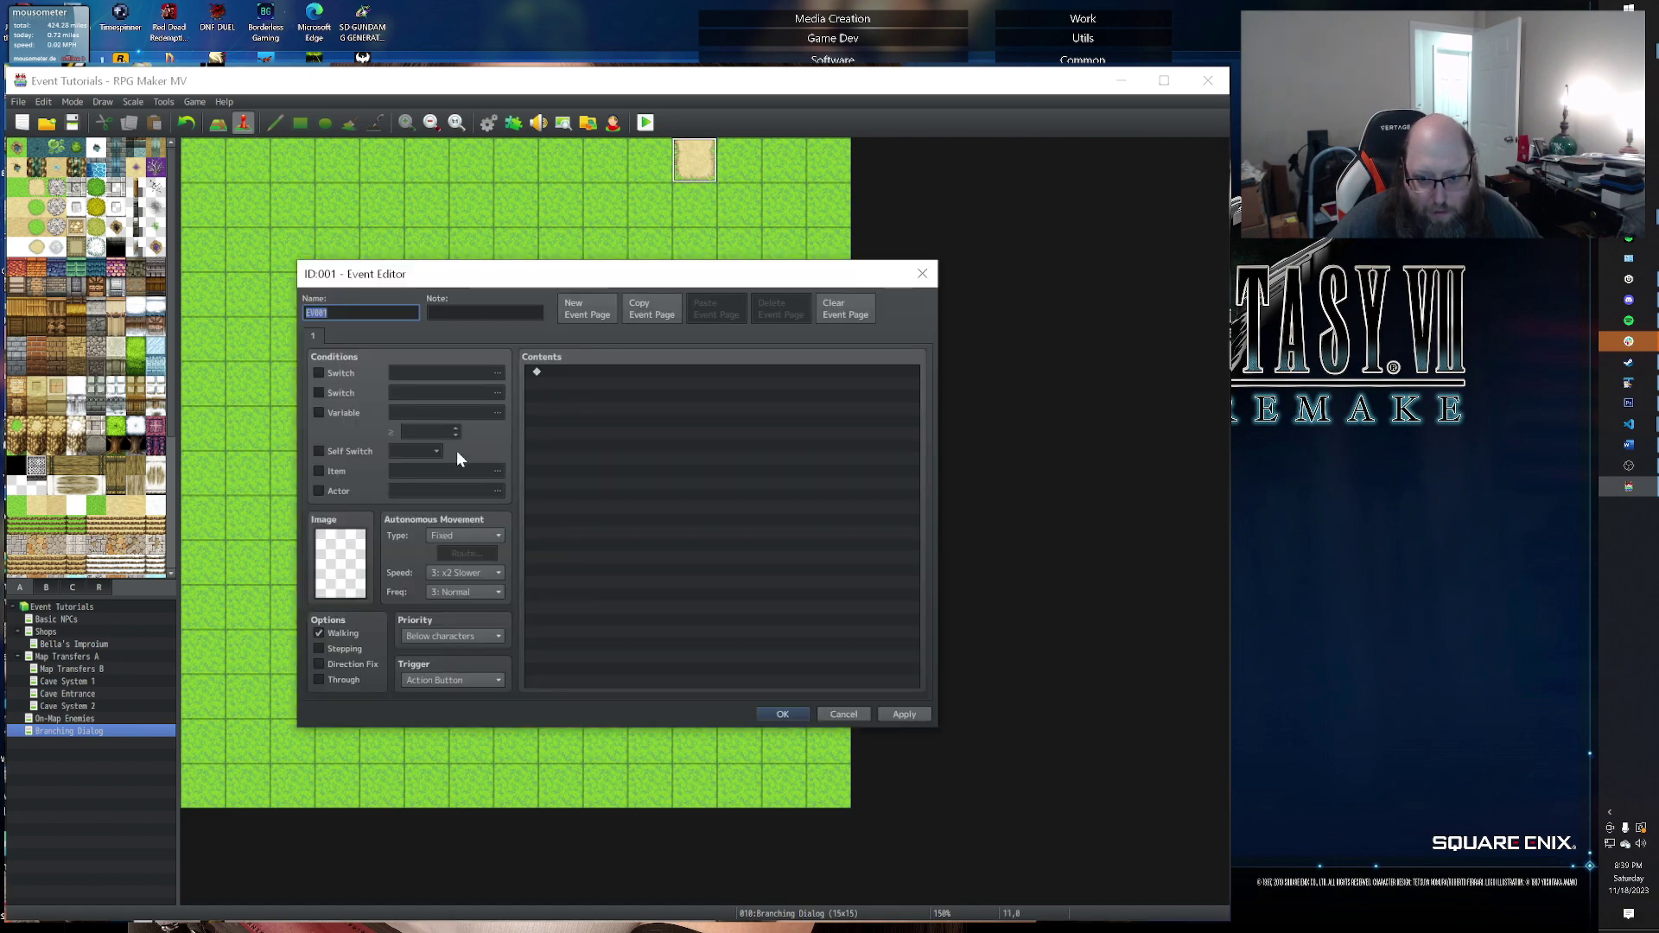
double_click(564, 372)
click(644, 375)
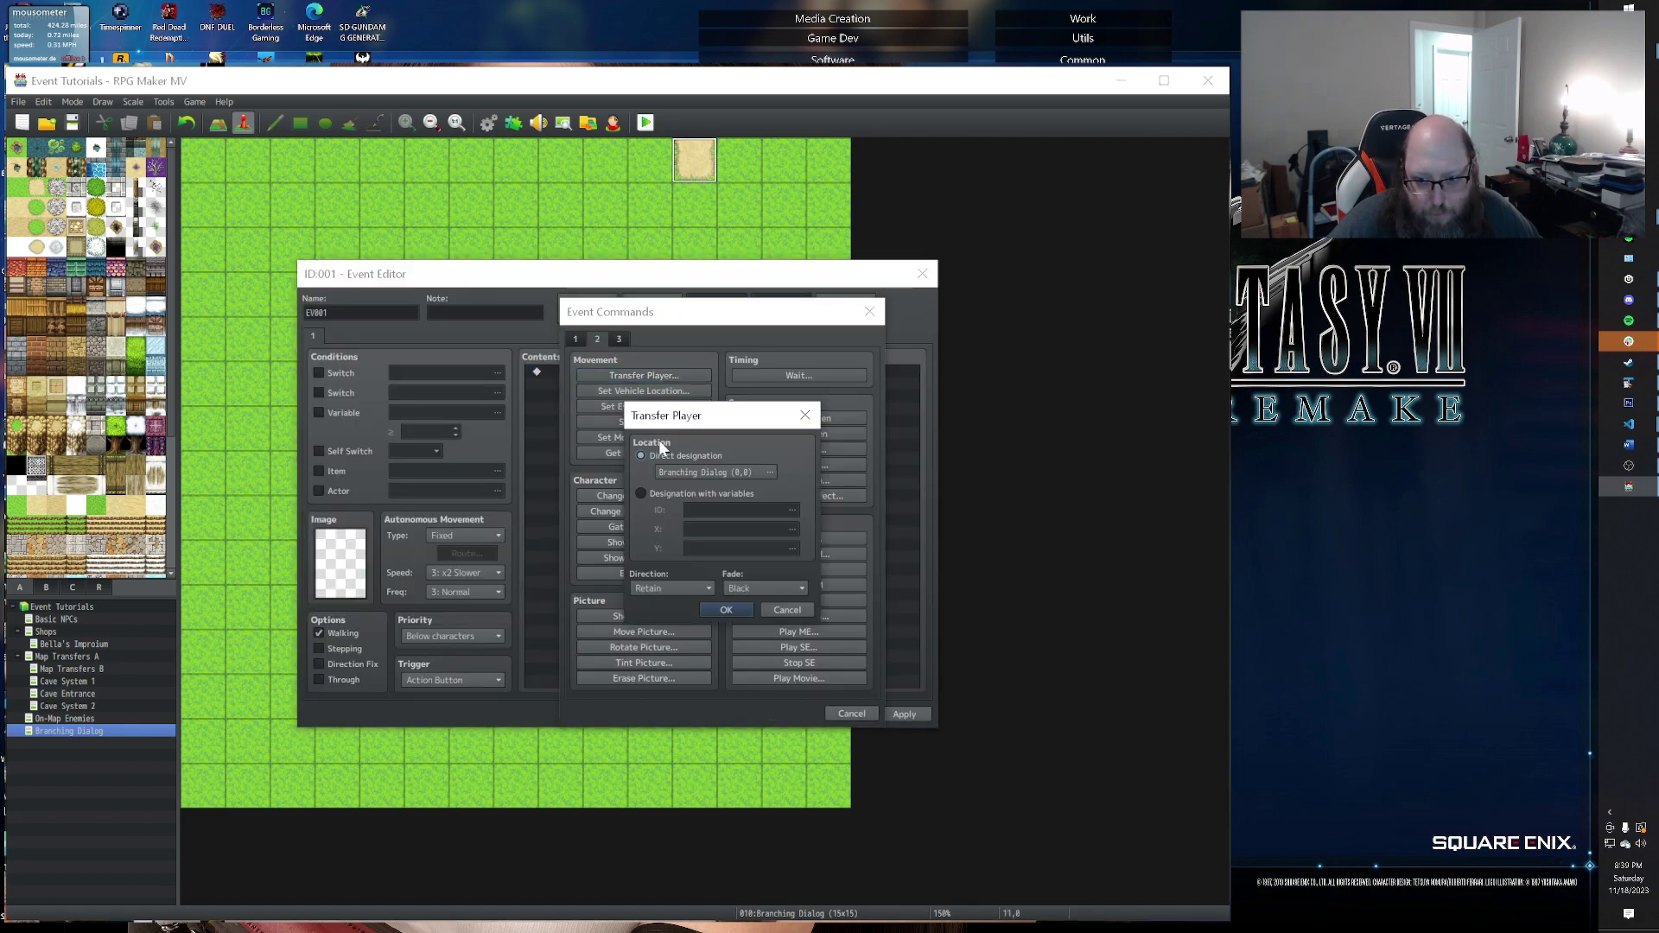
click(768, 472)
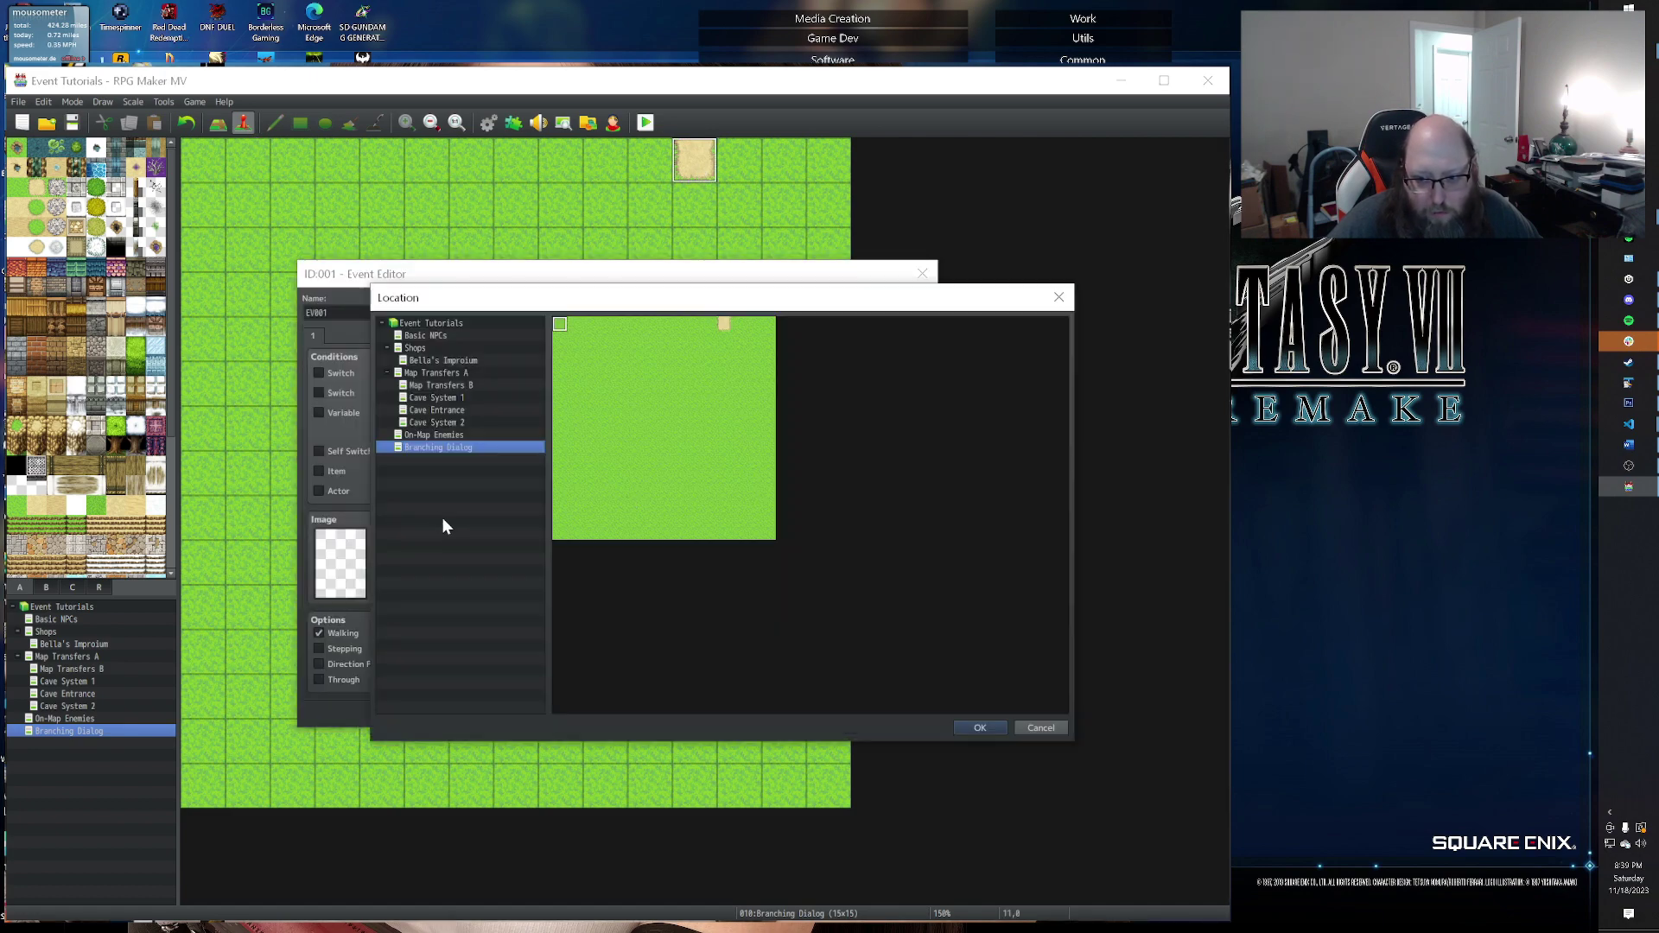
click(415, 347)
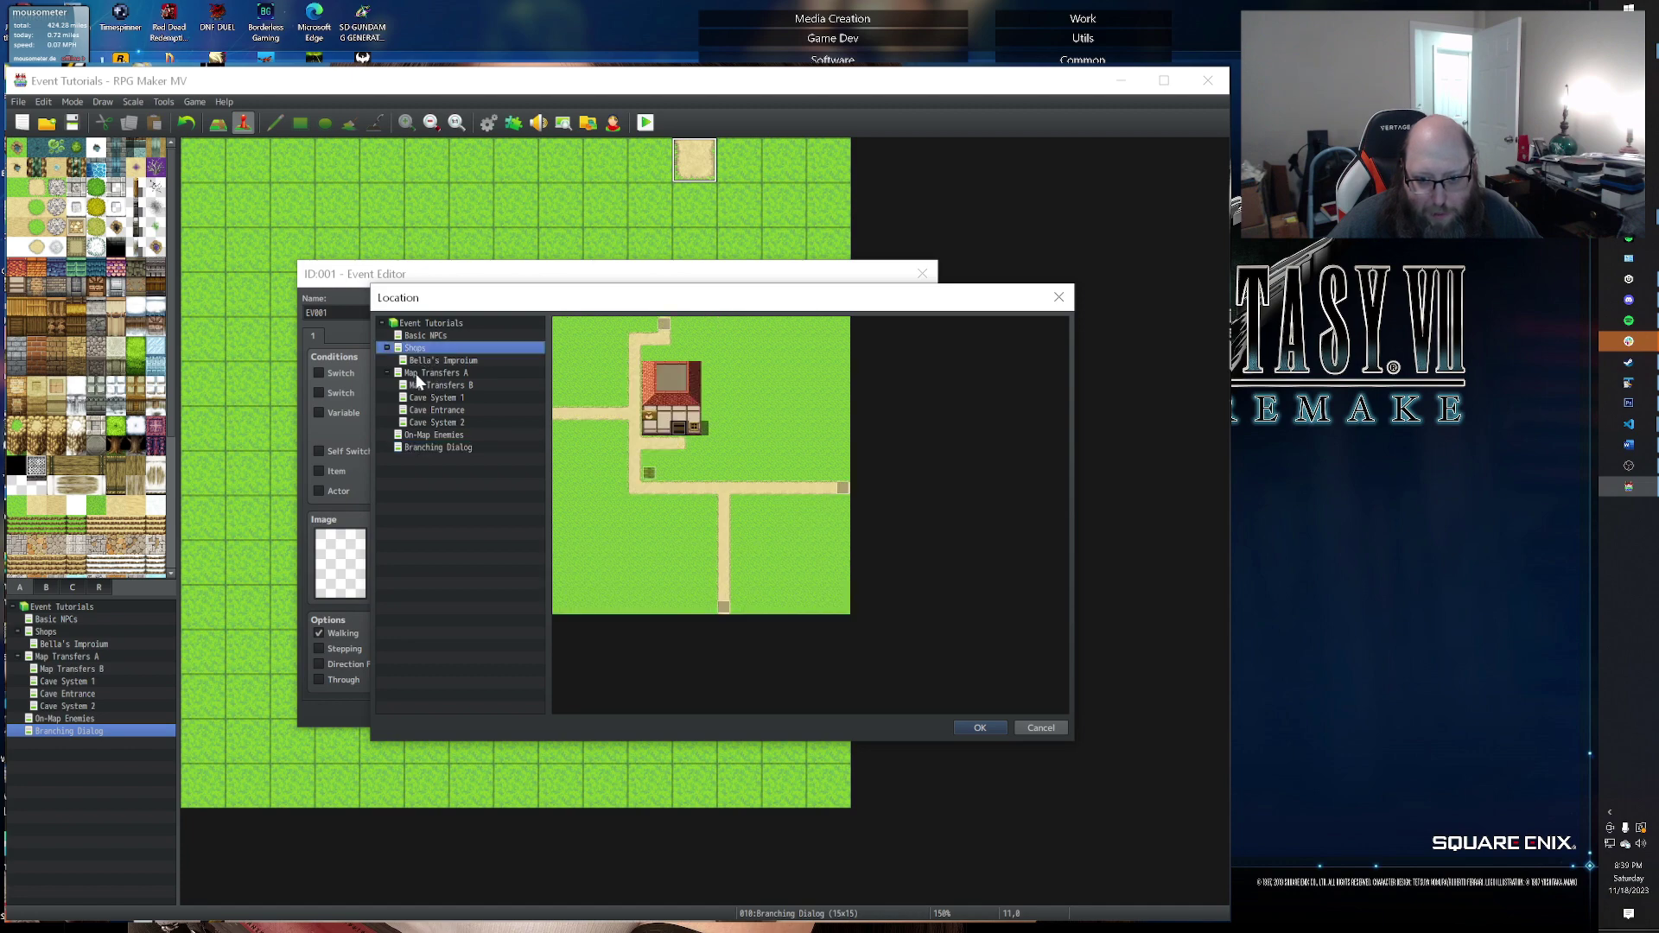
click(960, 729)
click(736, 609)
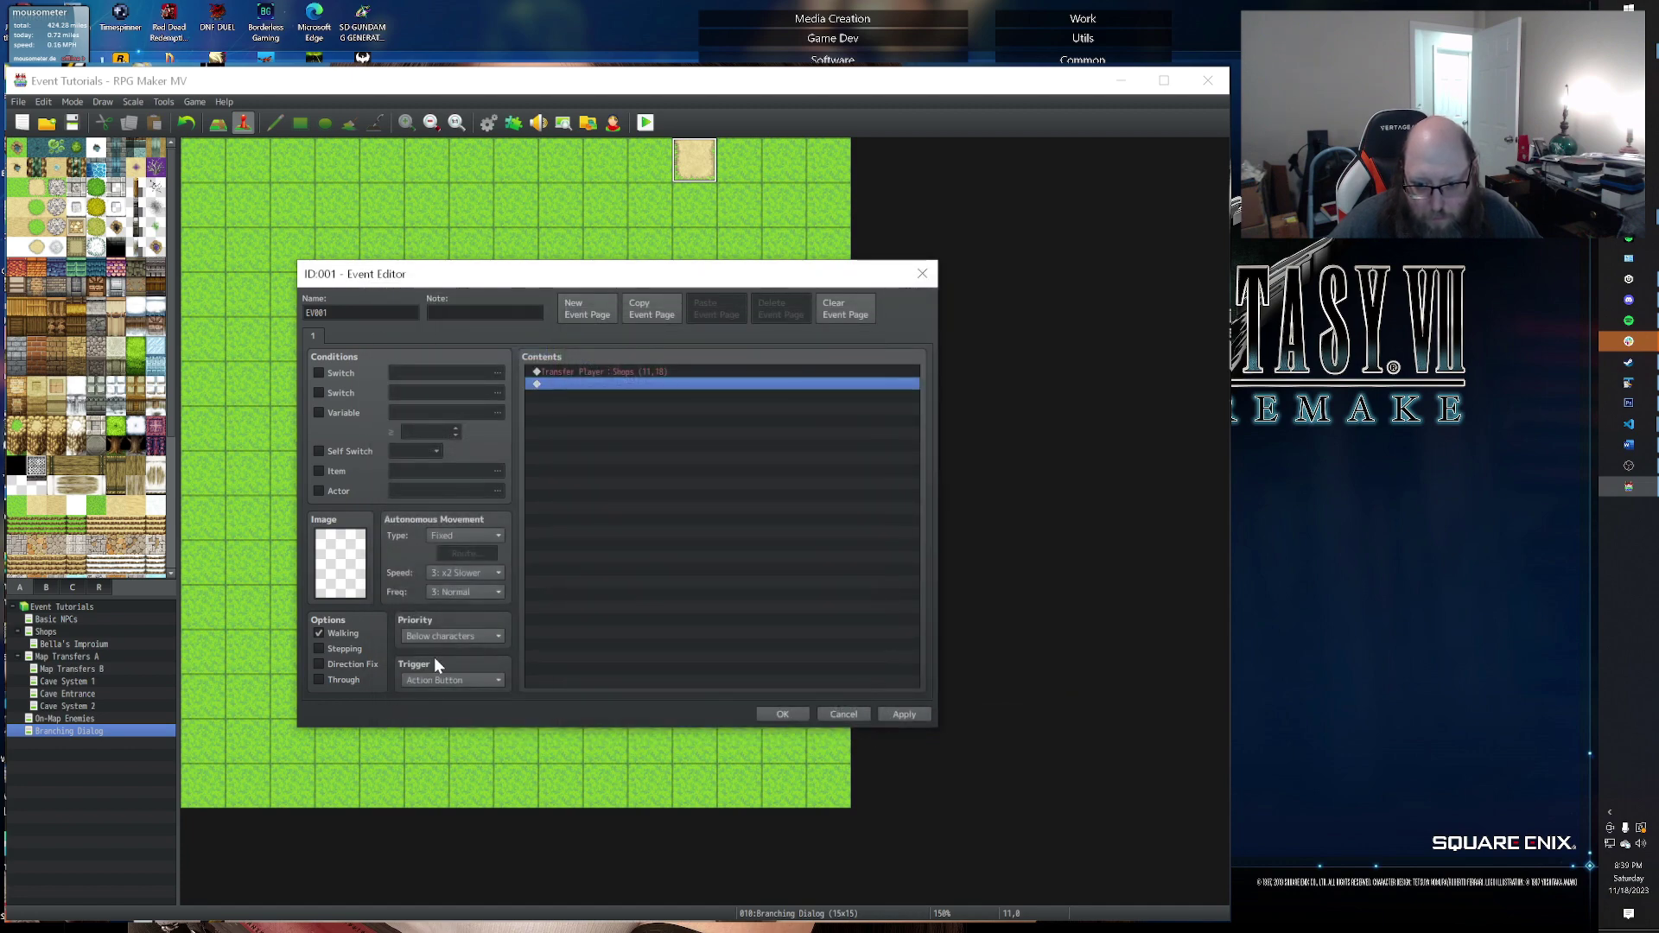
Step: Set the return transfer event's trigger to Player Touch and save it on the Branching Dialog map
click(423, 681)
click(460, 710)
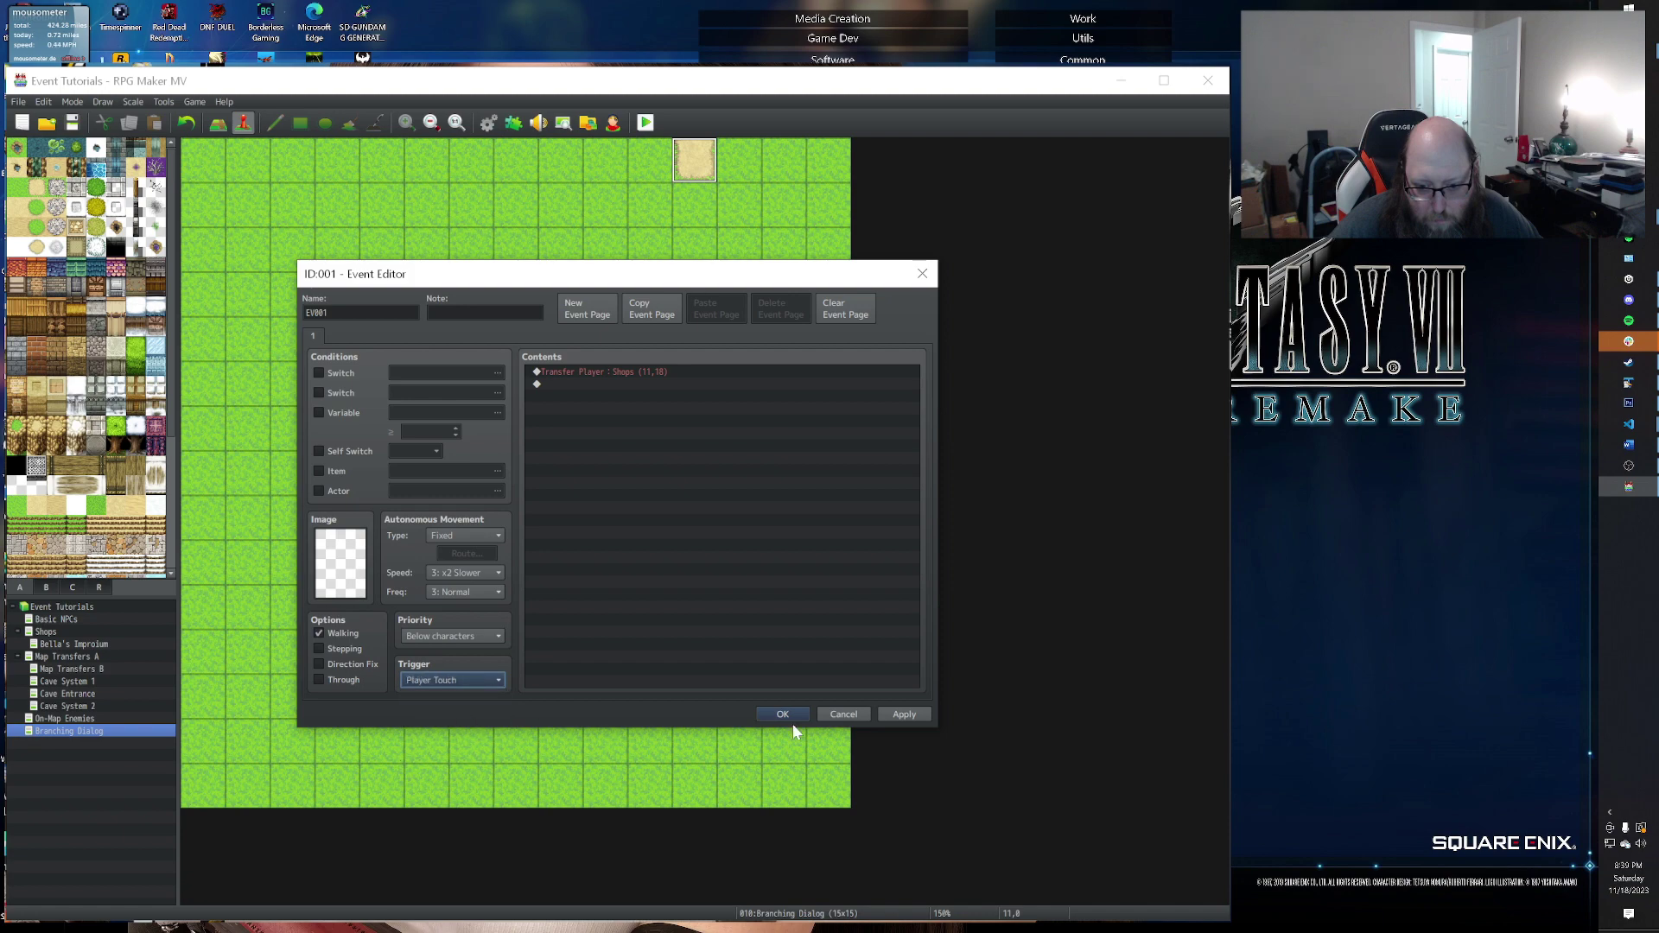
click(883, 716)
click(778, 716)
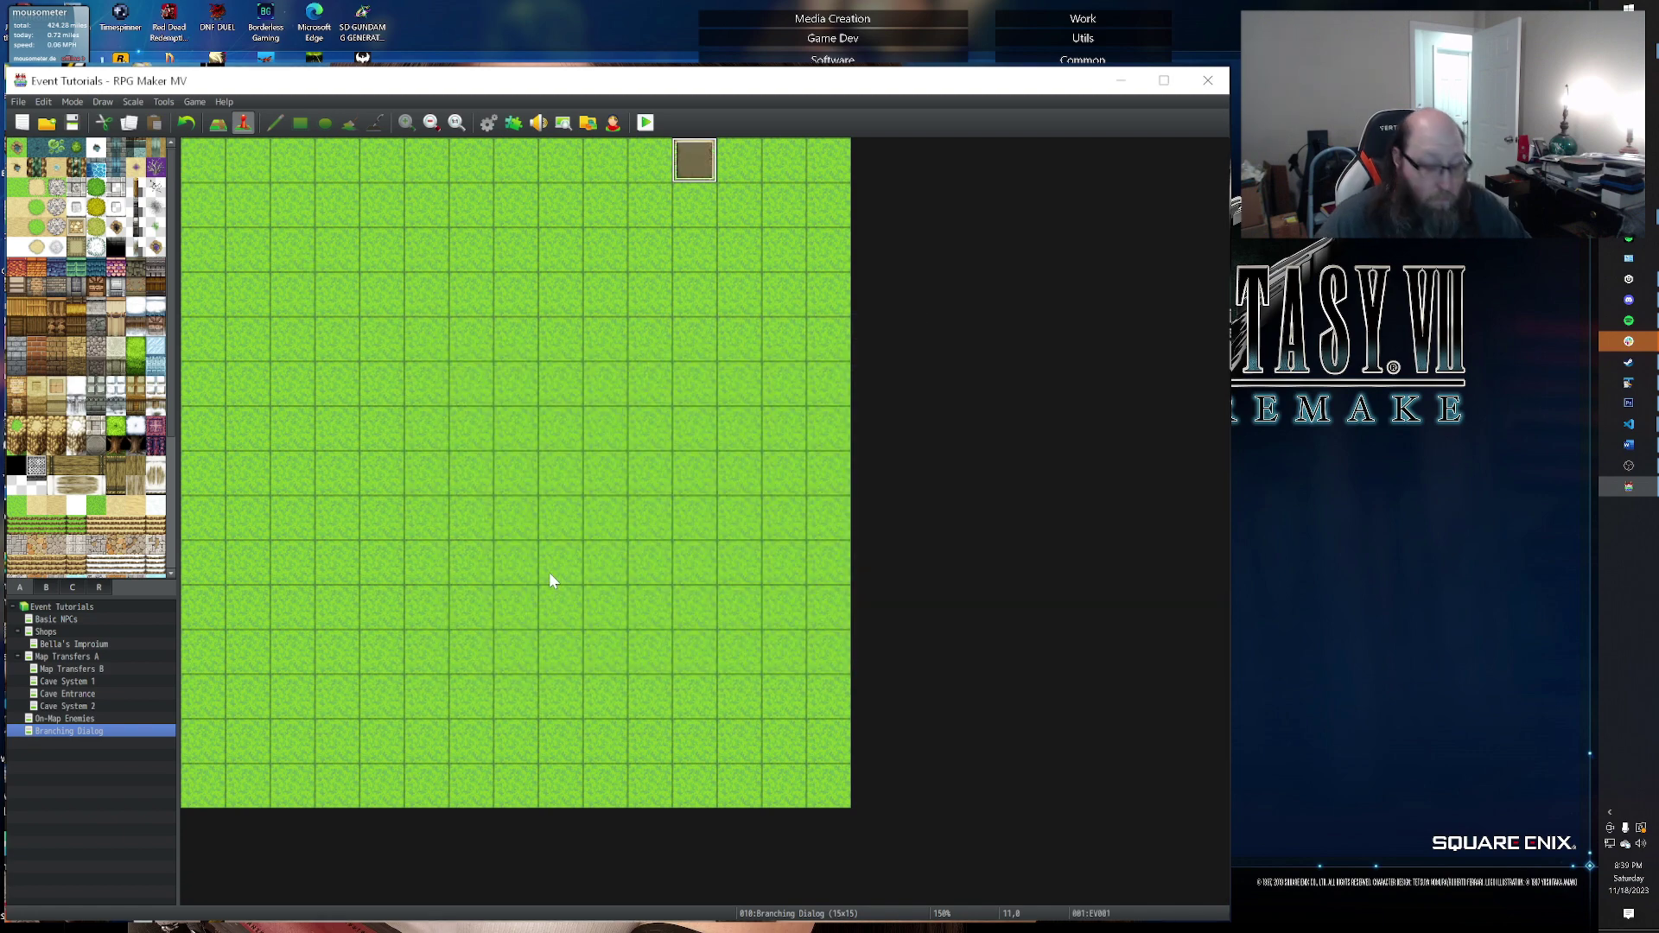
Step: Create an NPC event at (2,2) using the pink-haired character in the upper row of the Actor1 sheet
click(516, 517)
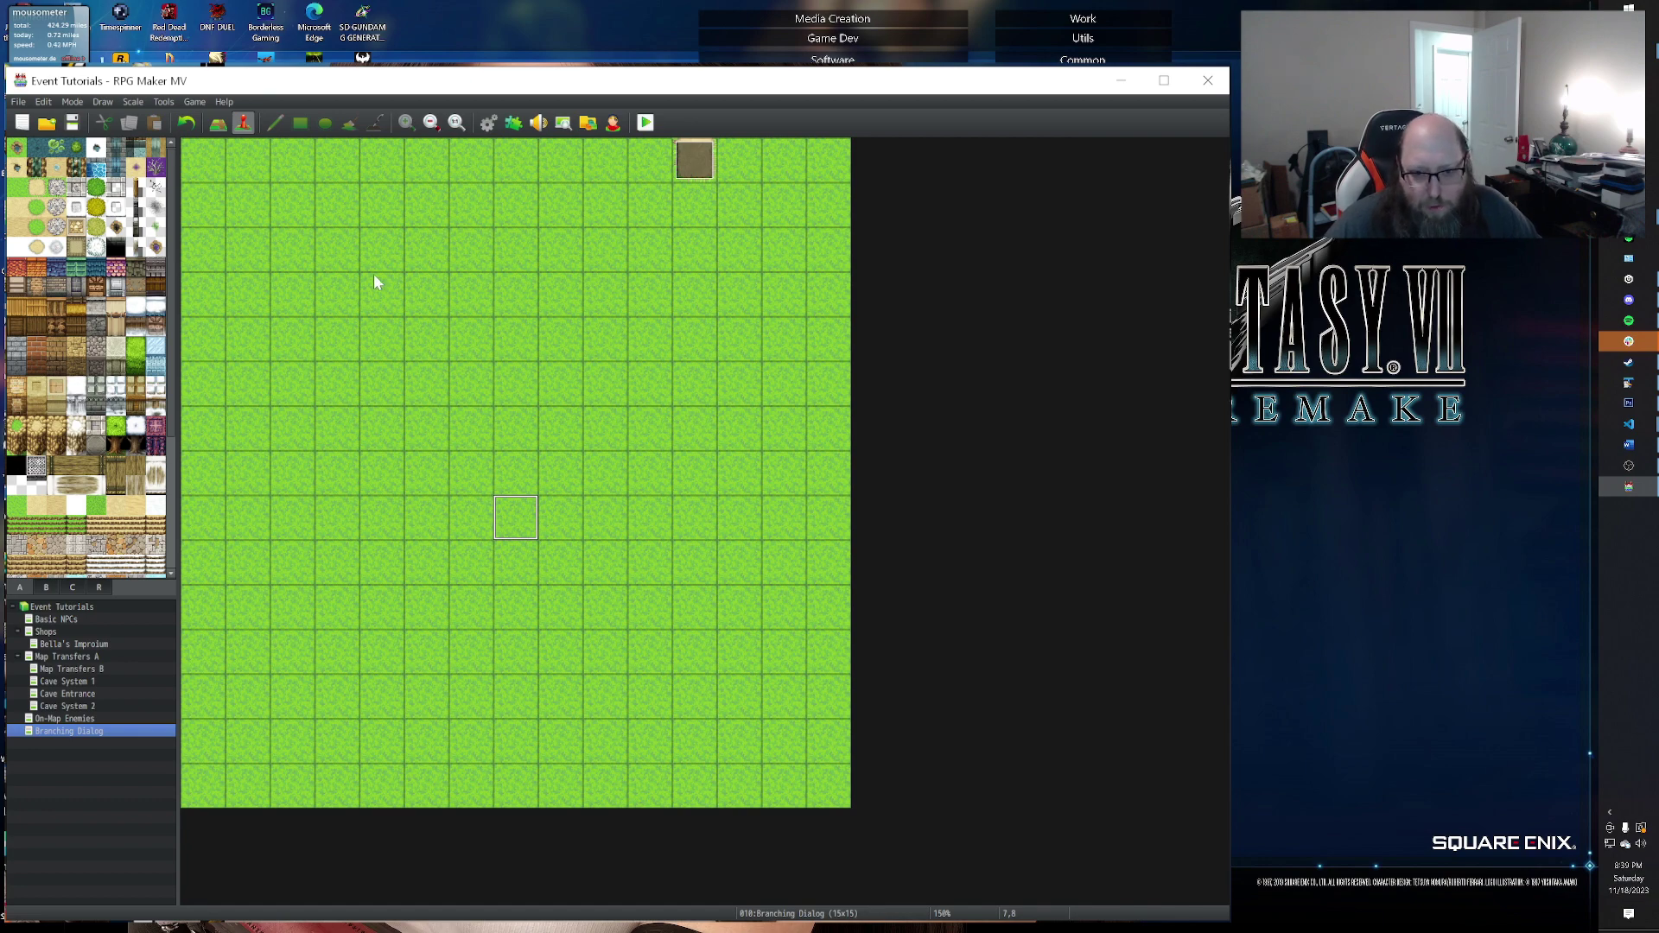
double_click(294, 244)
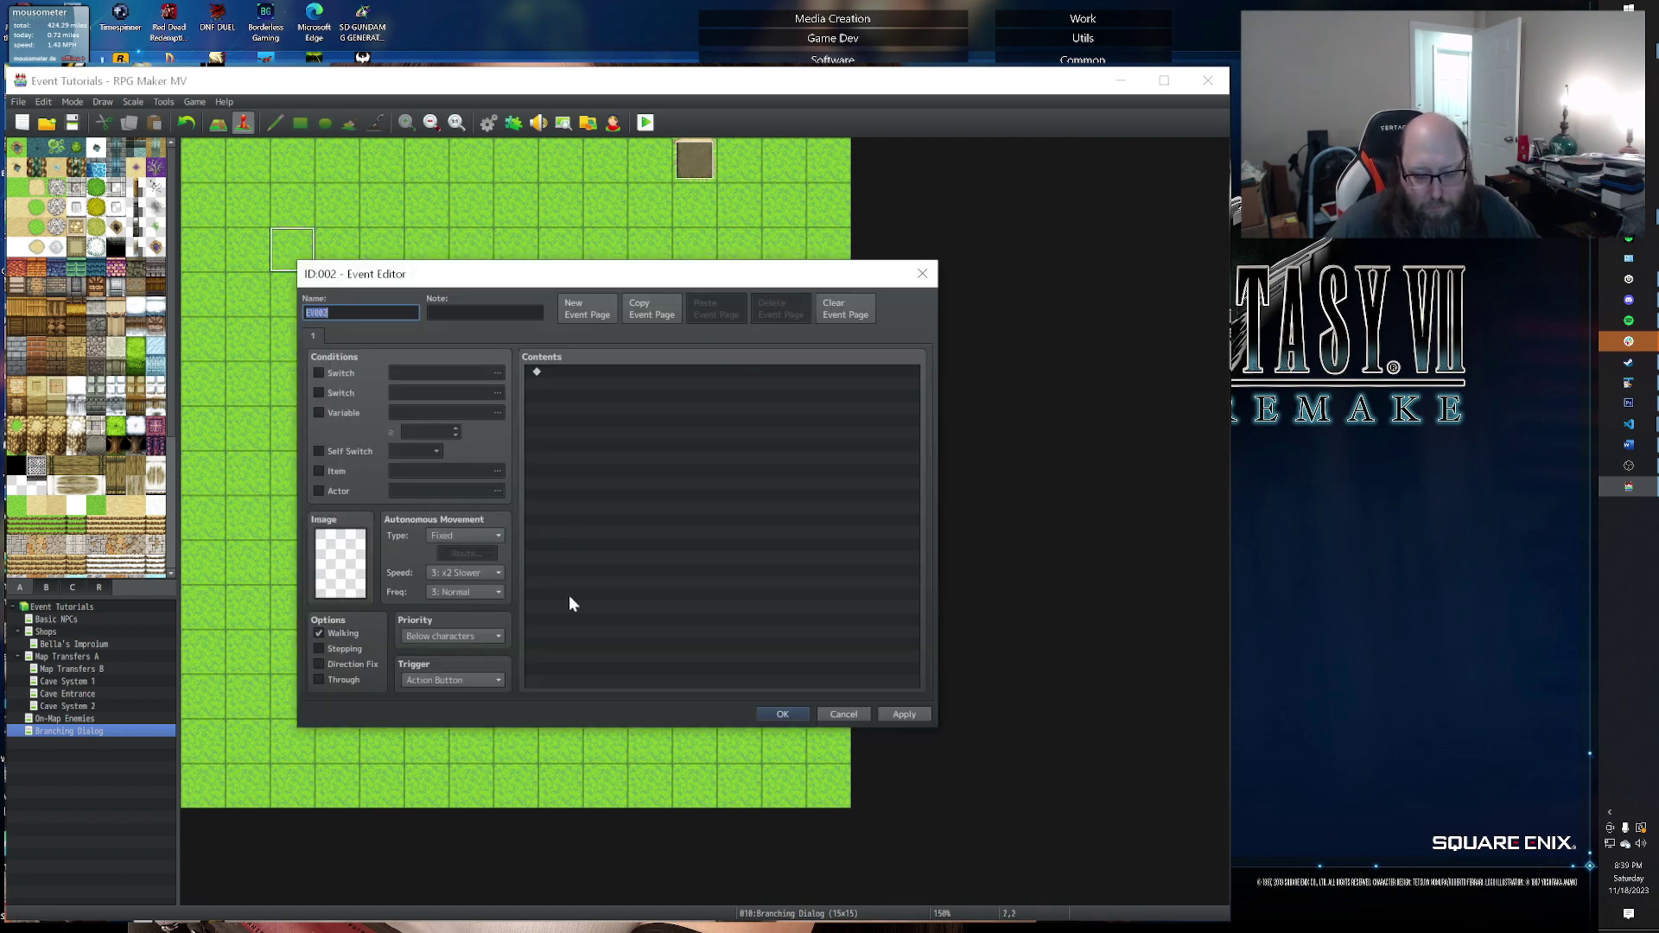
double_click(343, 563)
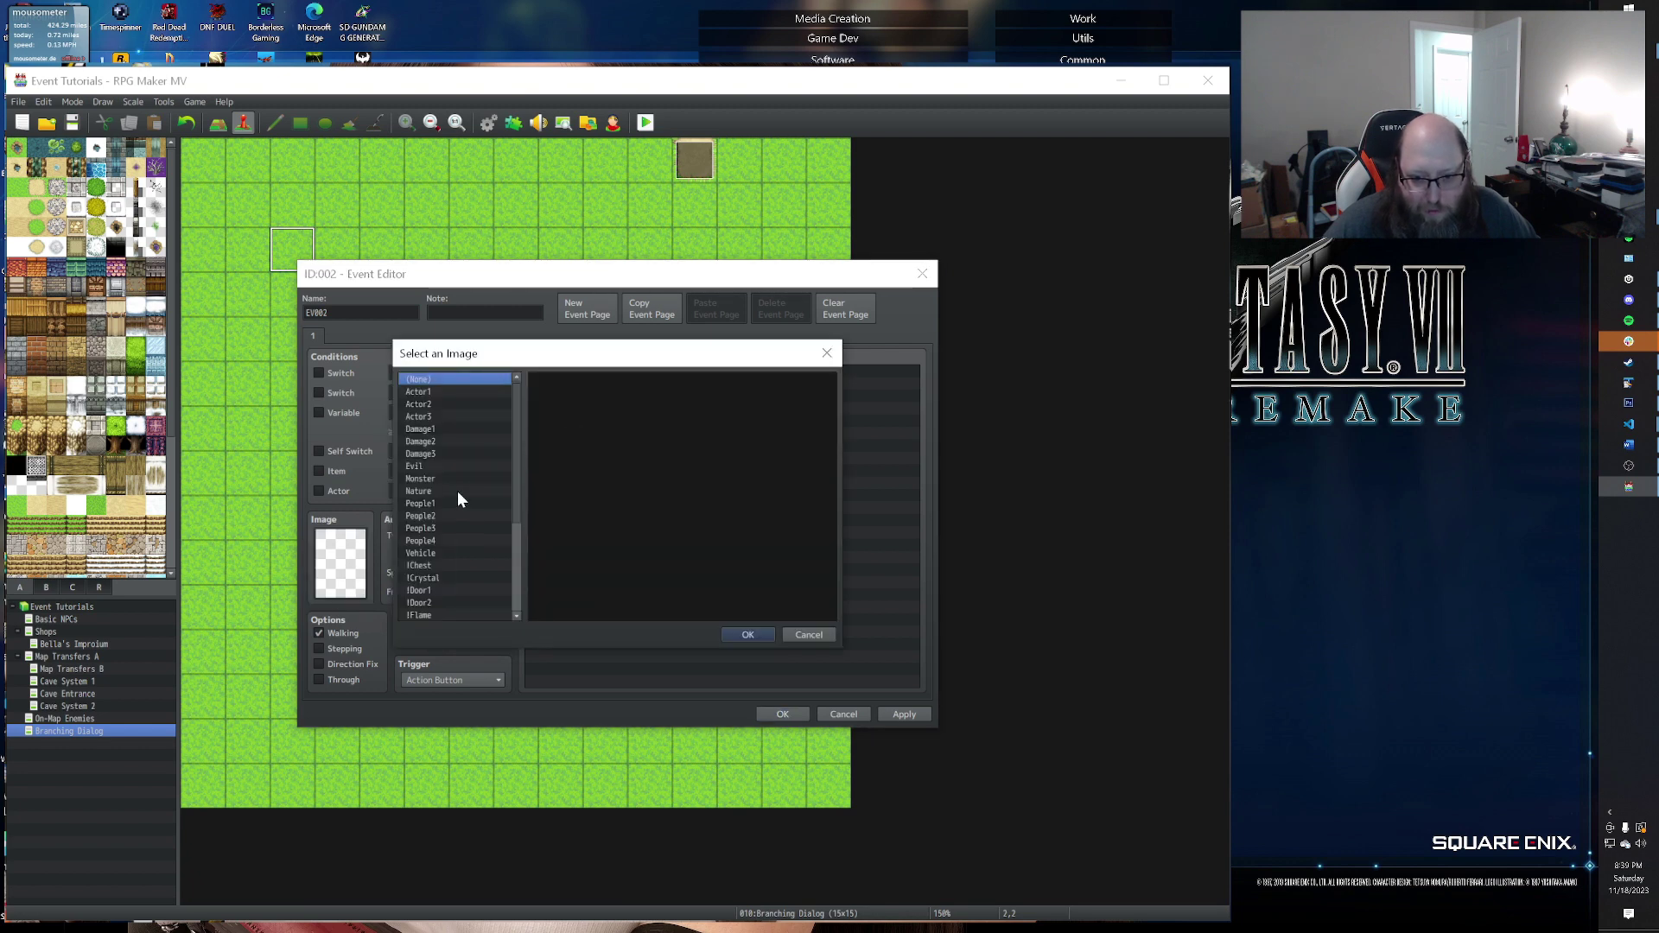
click(450, 393)
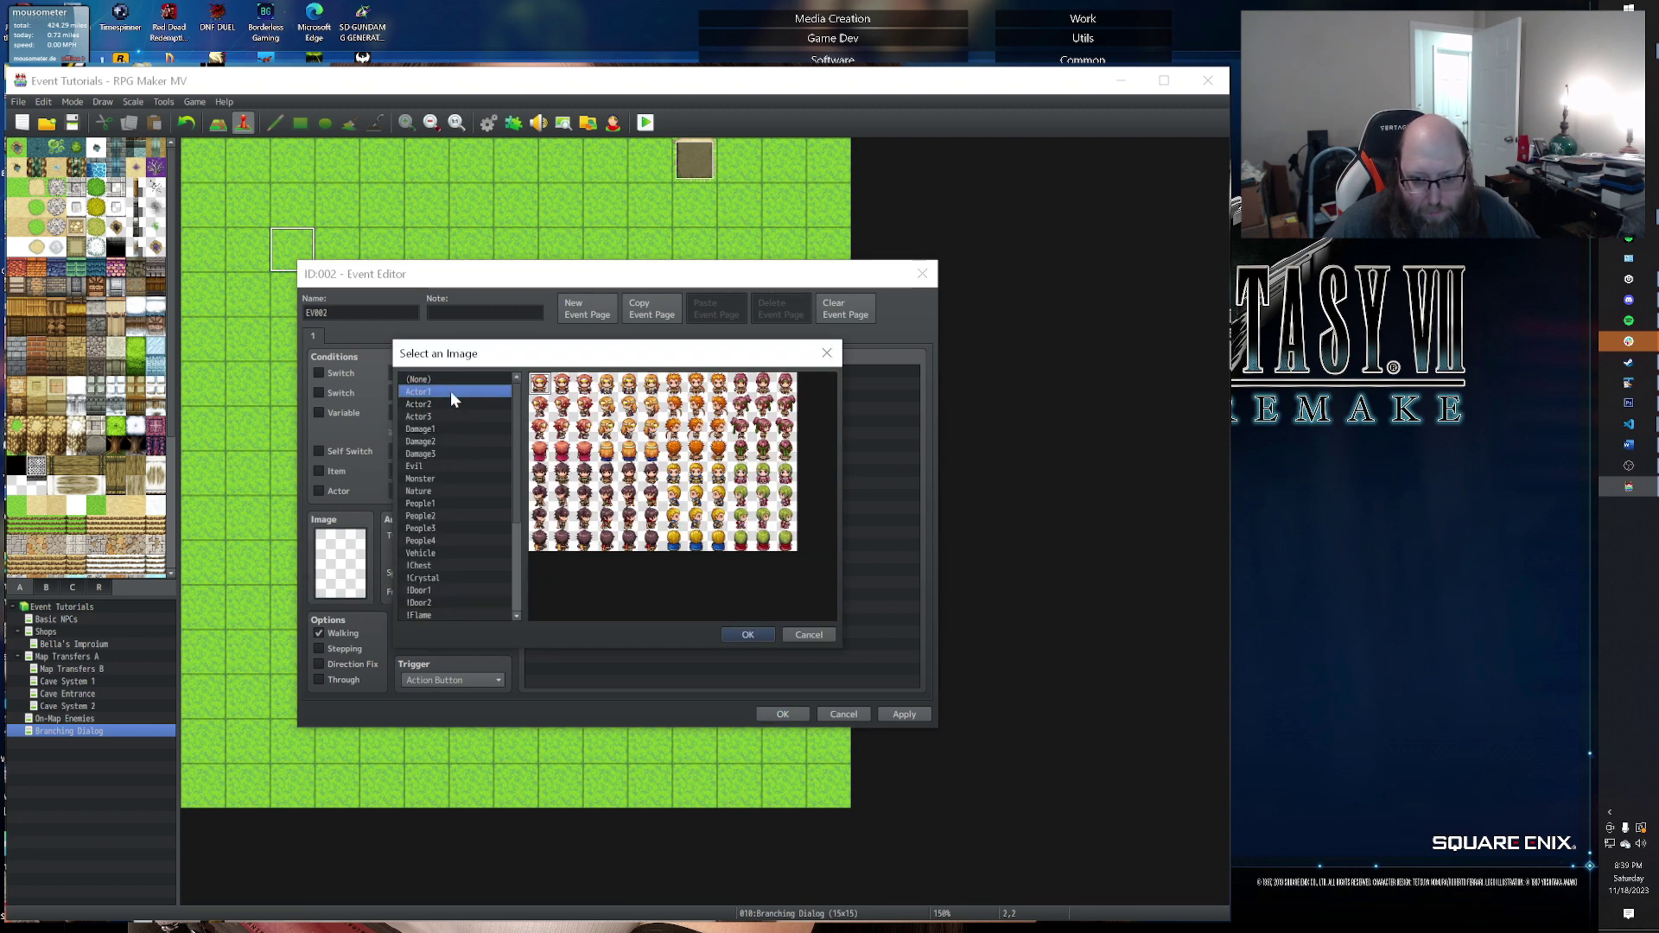
click(768, 388)
click(739, 636)
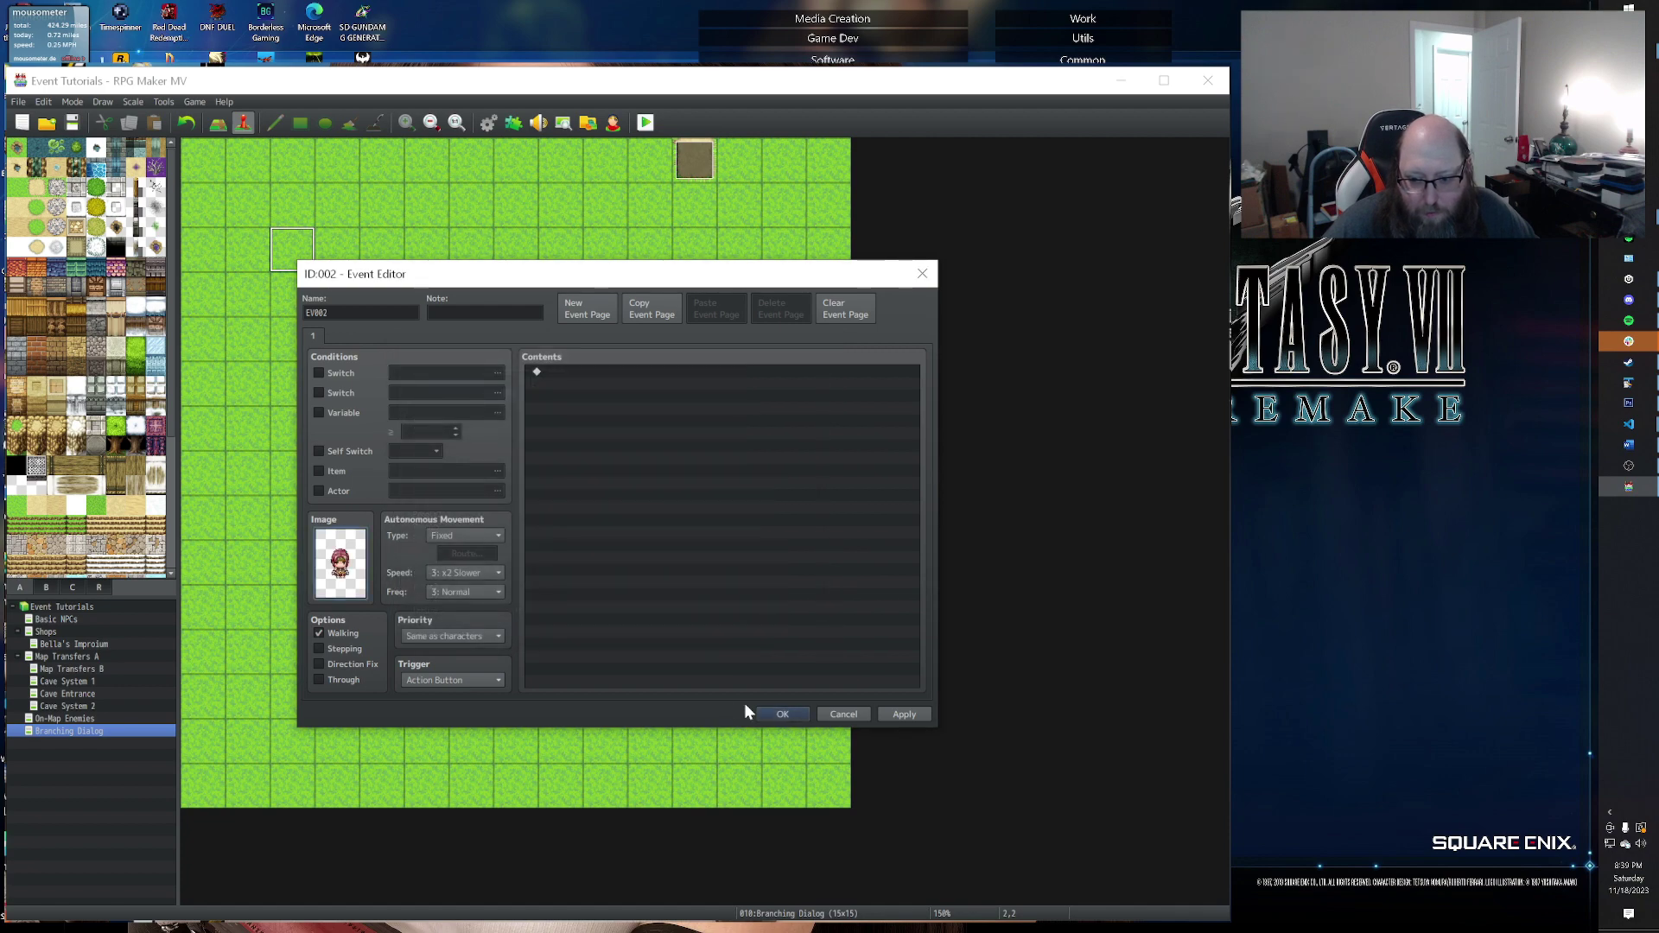
click(778, 715)
Step: Create an NPC event at (4,2) using the purple-hatted character in the lower row of the Actor2 sheet
double_click(390, 257)
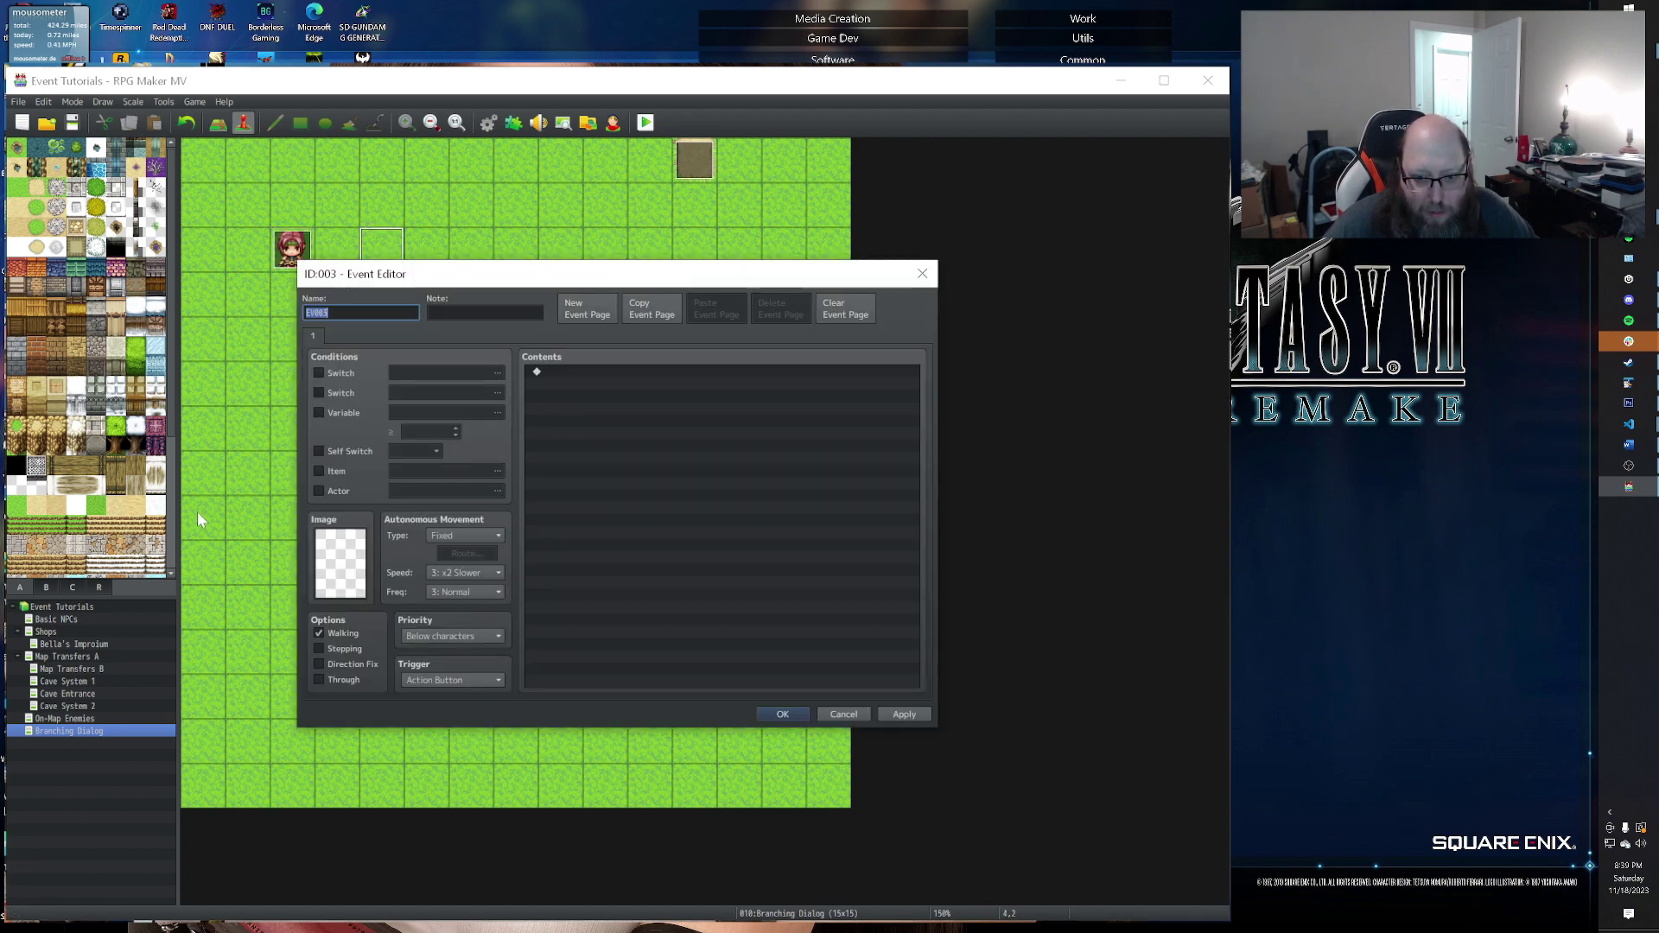
double_click(339, 569)
click(434, 404)
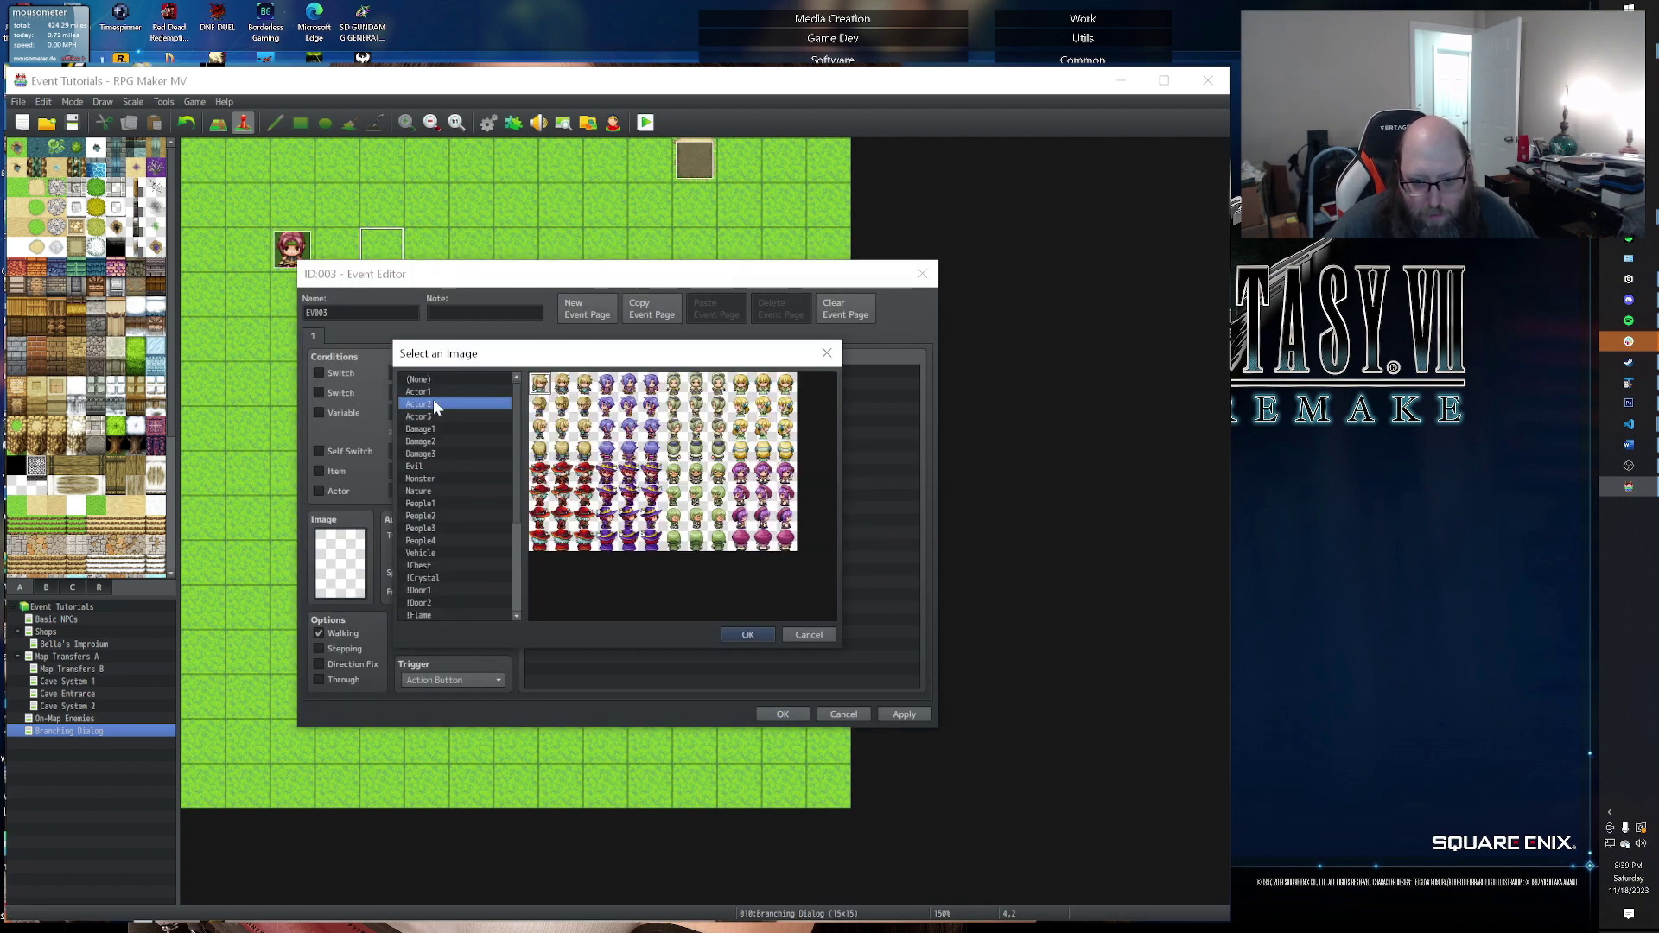
double_click(630, 480)
click(782, 715)
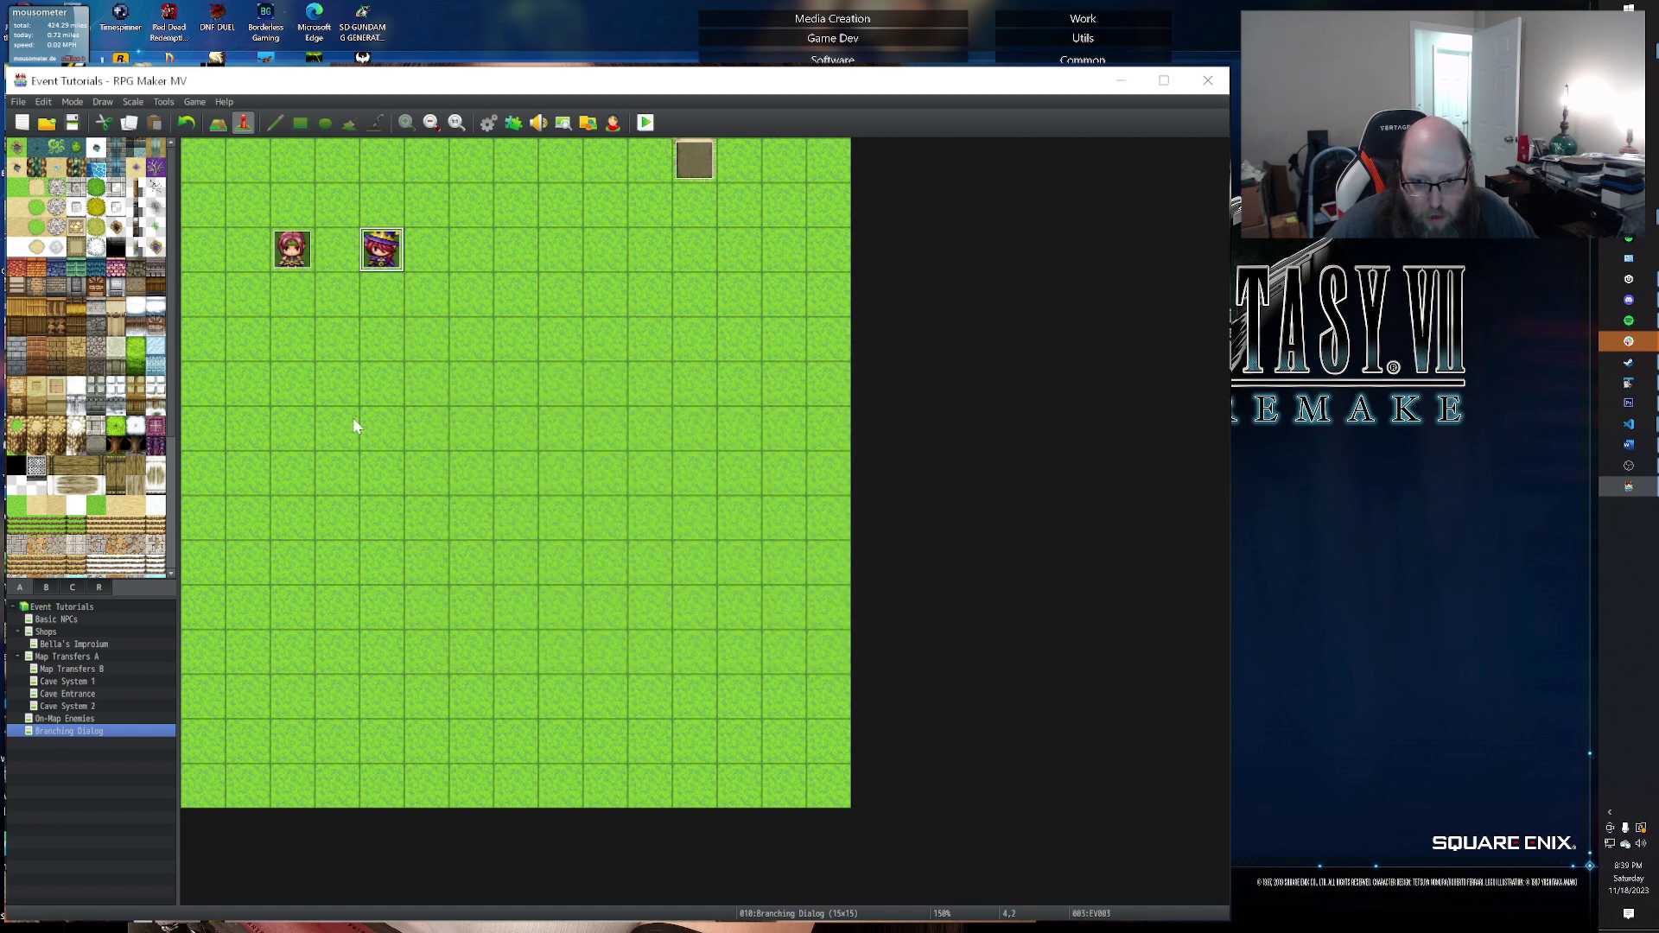
Step: Create an NPC event at (6,2) using the blue-capped character at the end of the upper row of the People2 sheet
double_click(484, 265)
double_click(342, 577)
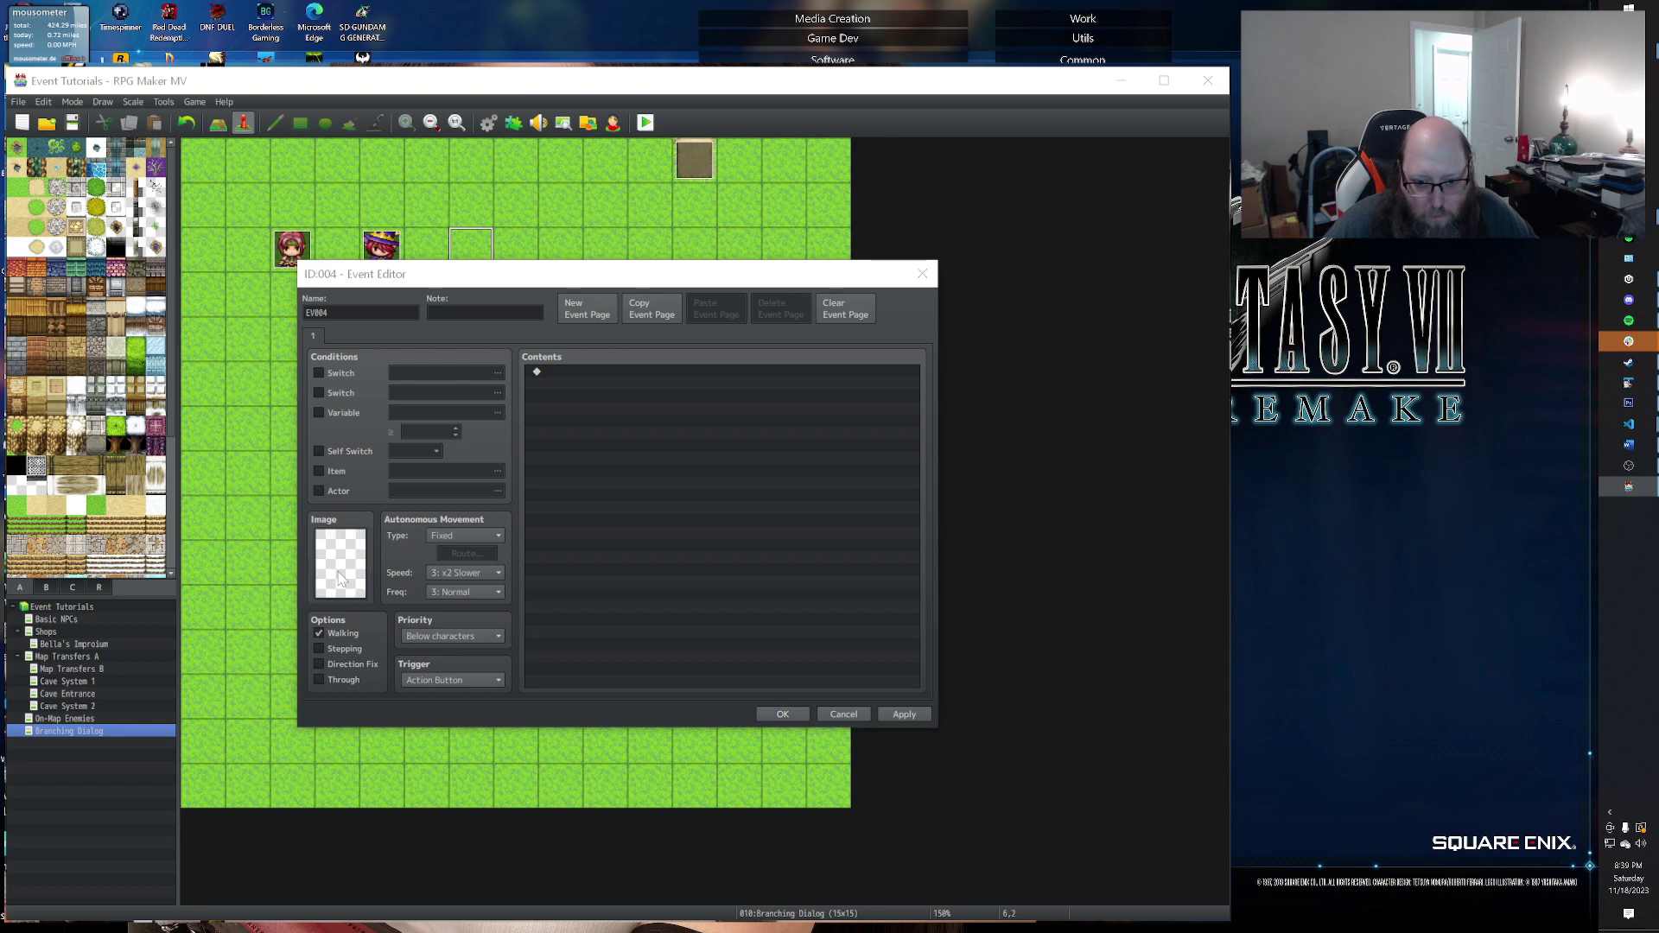
click(424, 429)
click(423, 479)
click(423, 493)
click(421, 505)
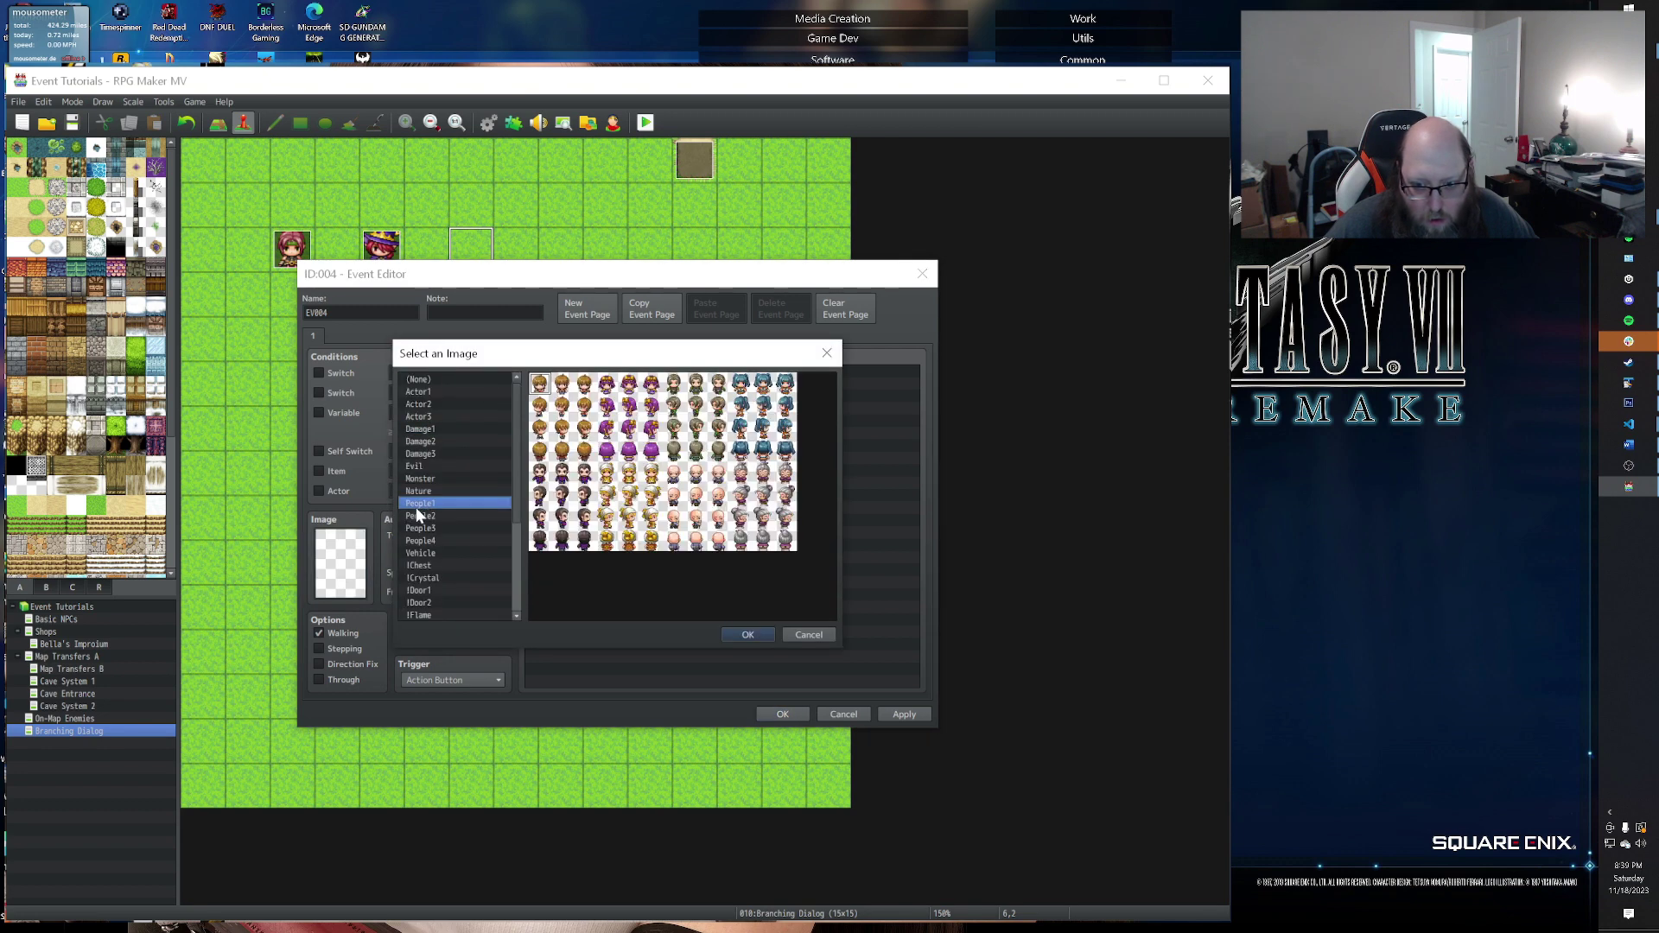
click(420, 517)
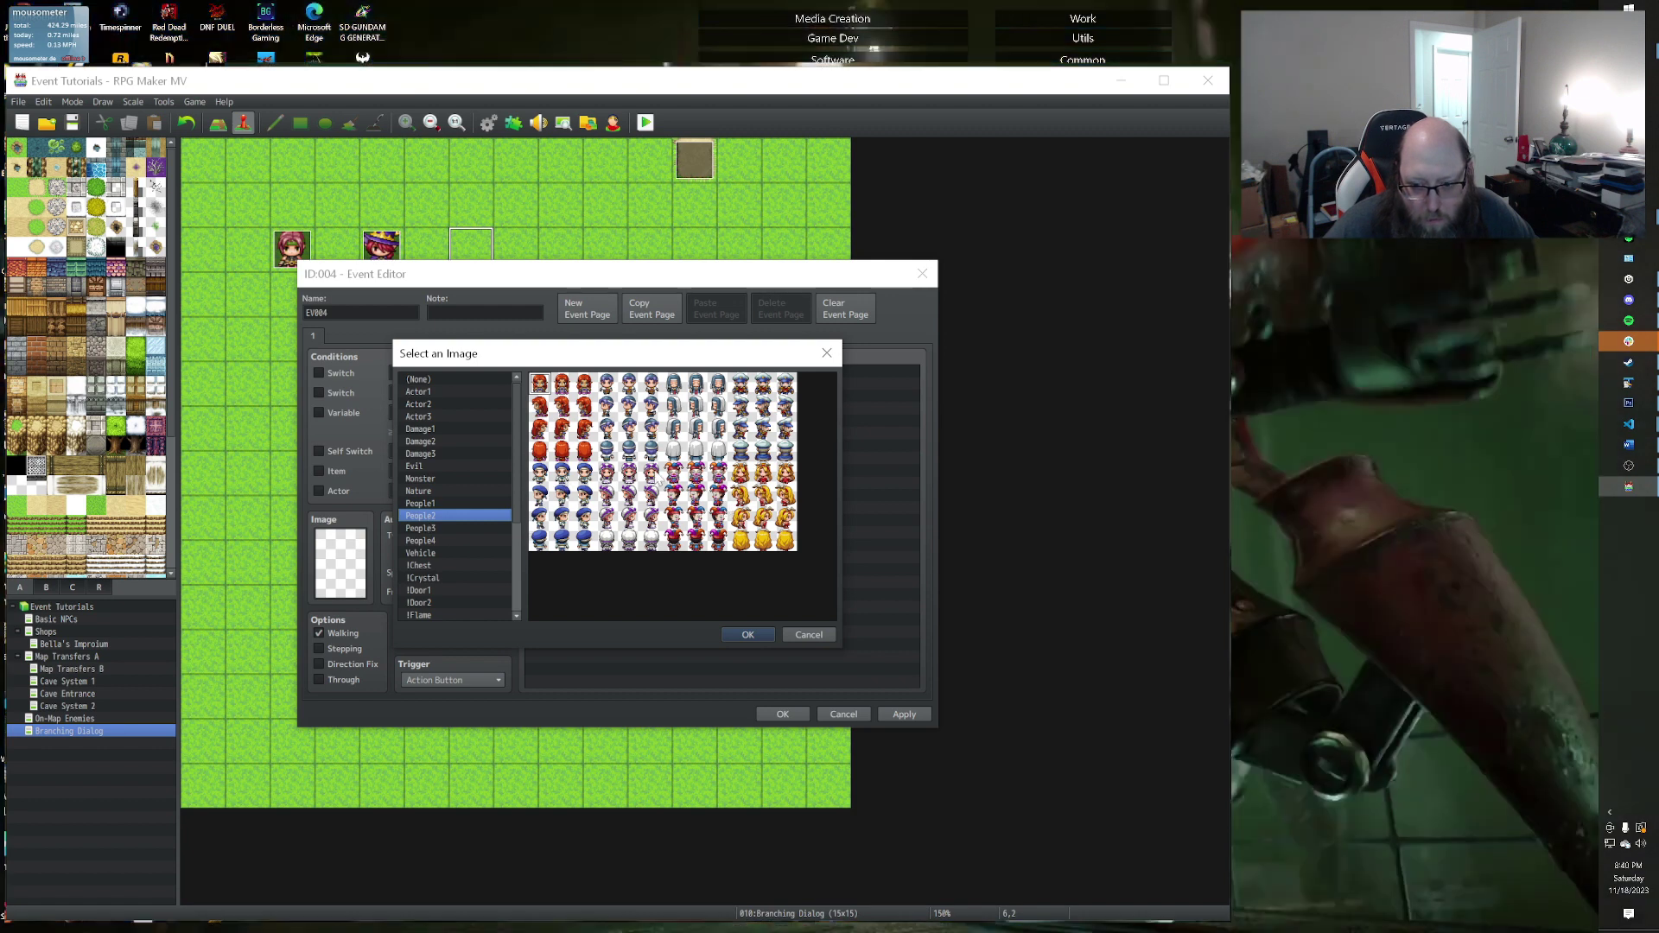
double_click(775, 397)
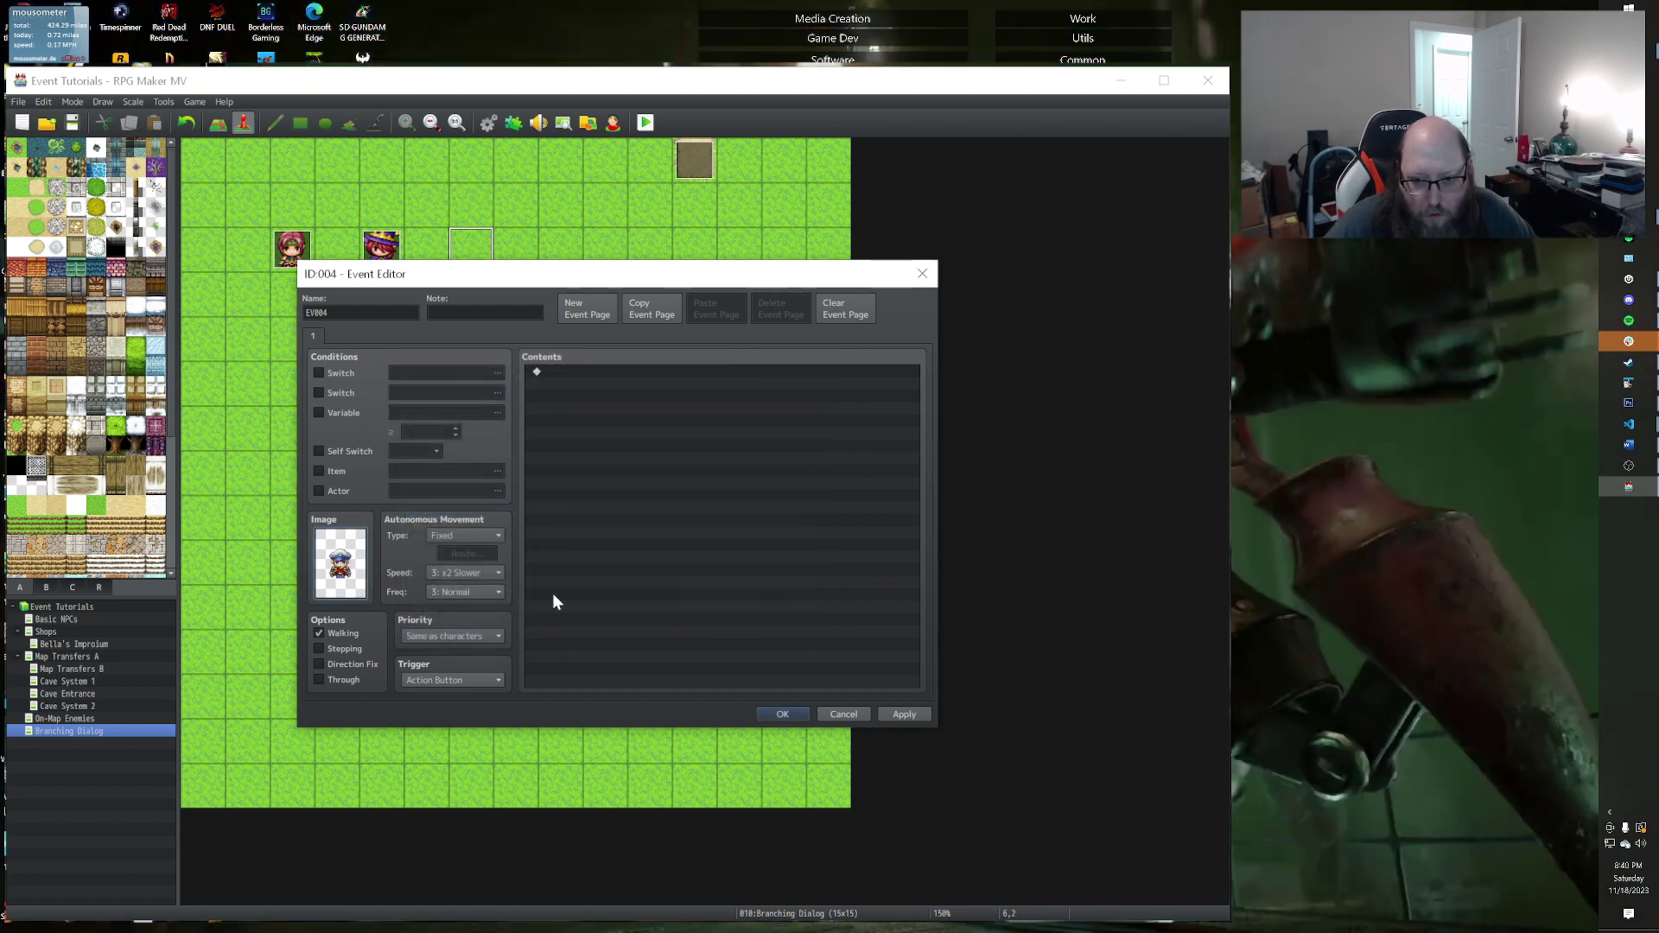
click(783, 715)
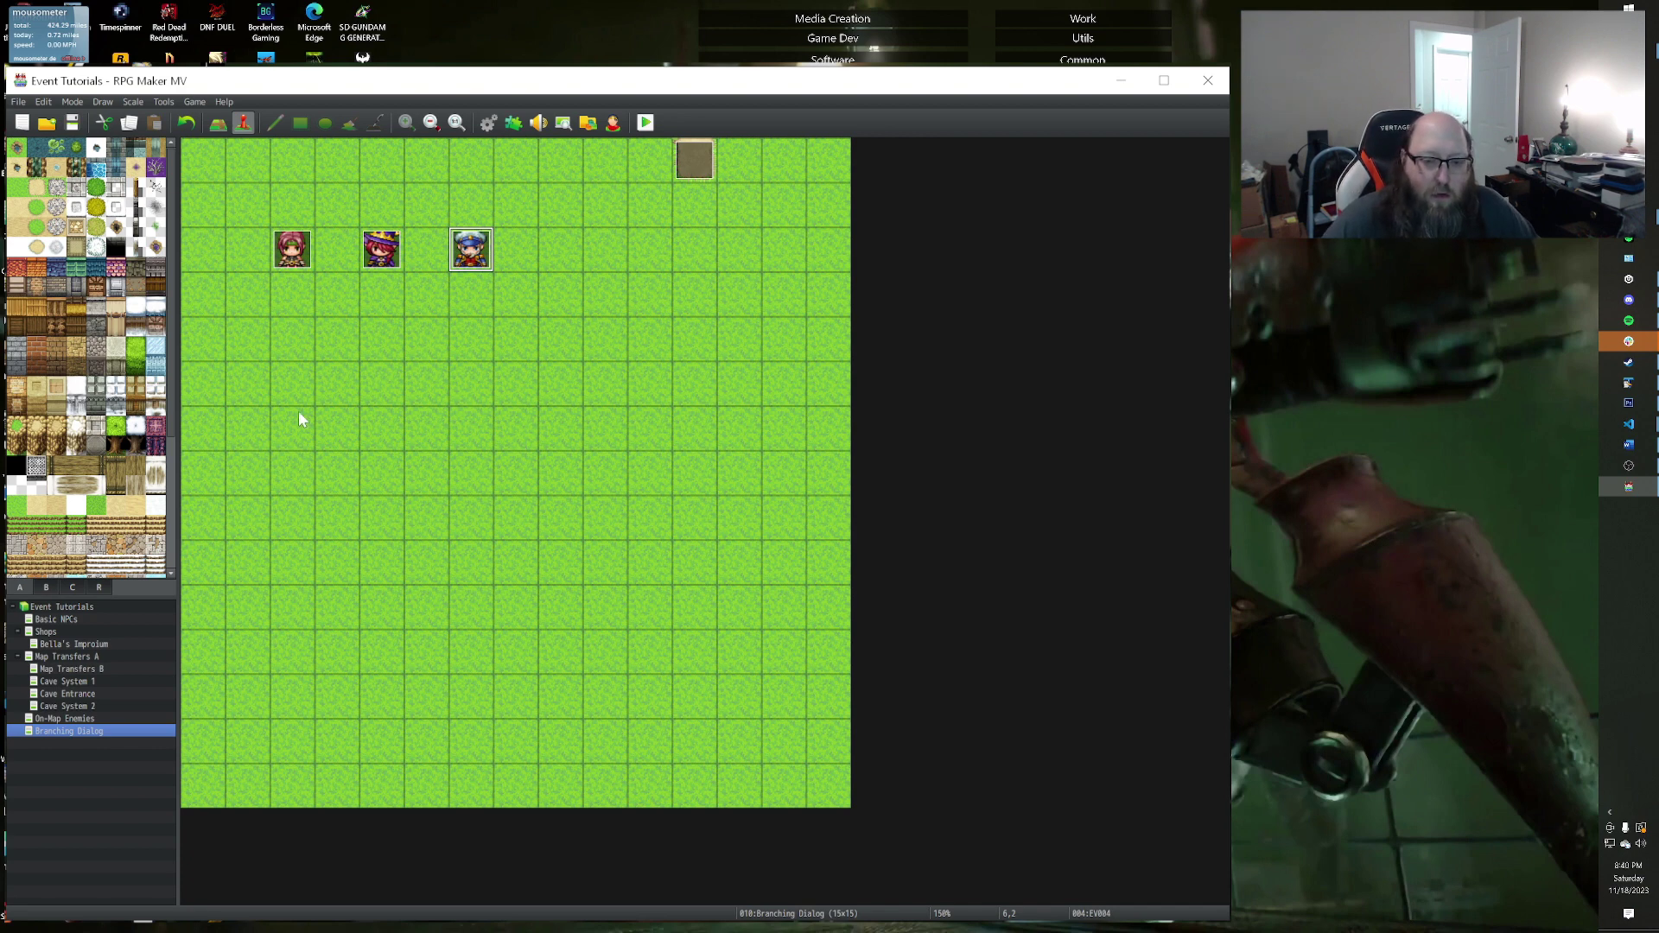
Step: Spread out the NPC events by moving the purple-hatted one to (6,10) and the blue-capped one to (10,2)
drag(482, 258, 687, 437)
drag(381, 252, 385, 616)
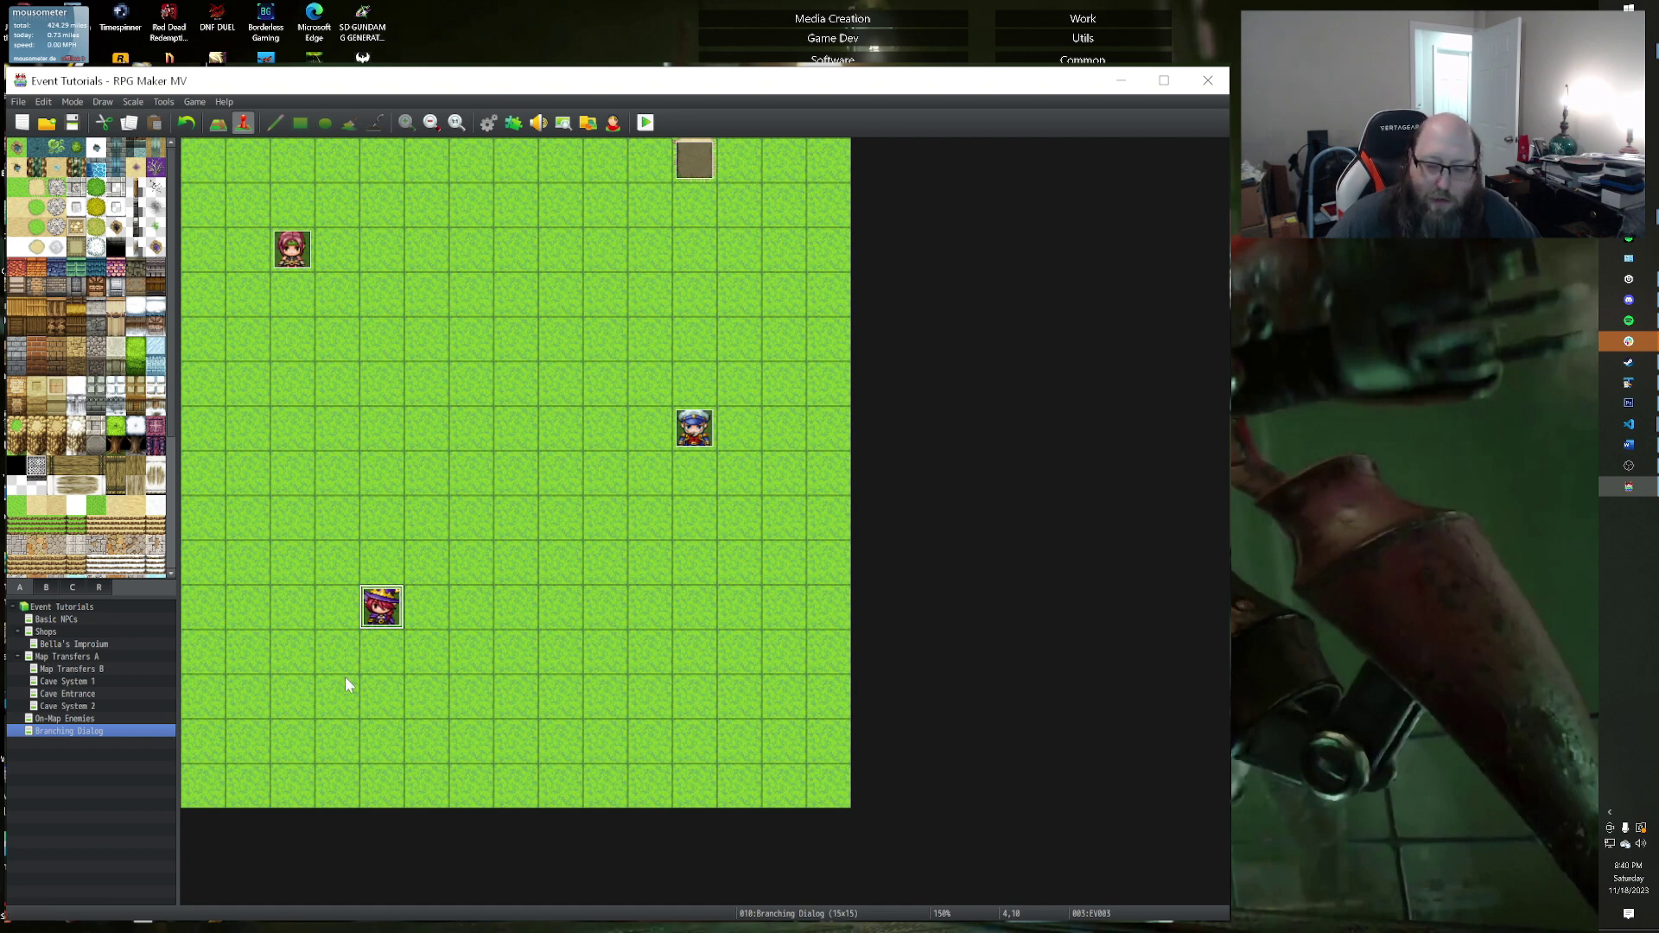
click(582, 453)
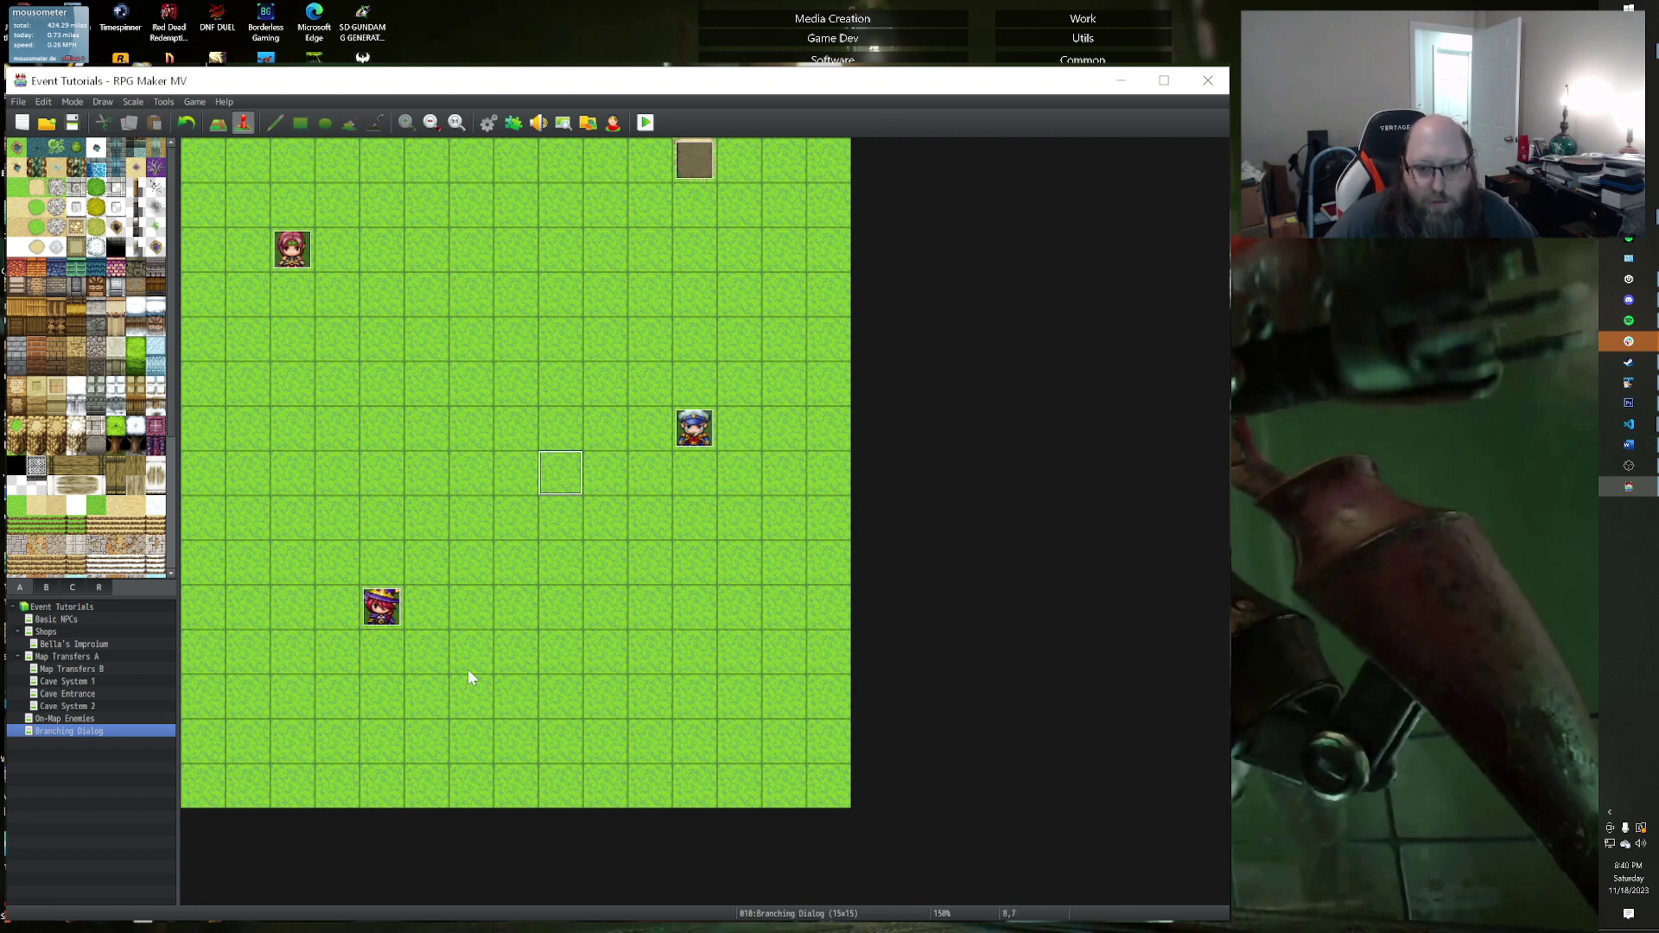
click(693, 512)
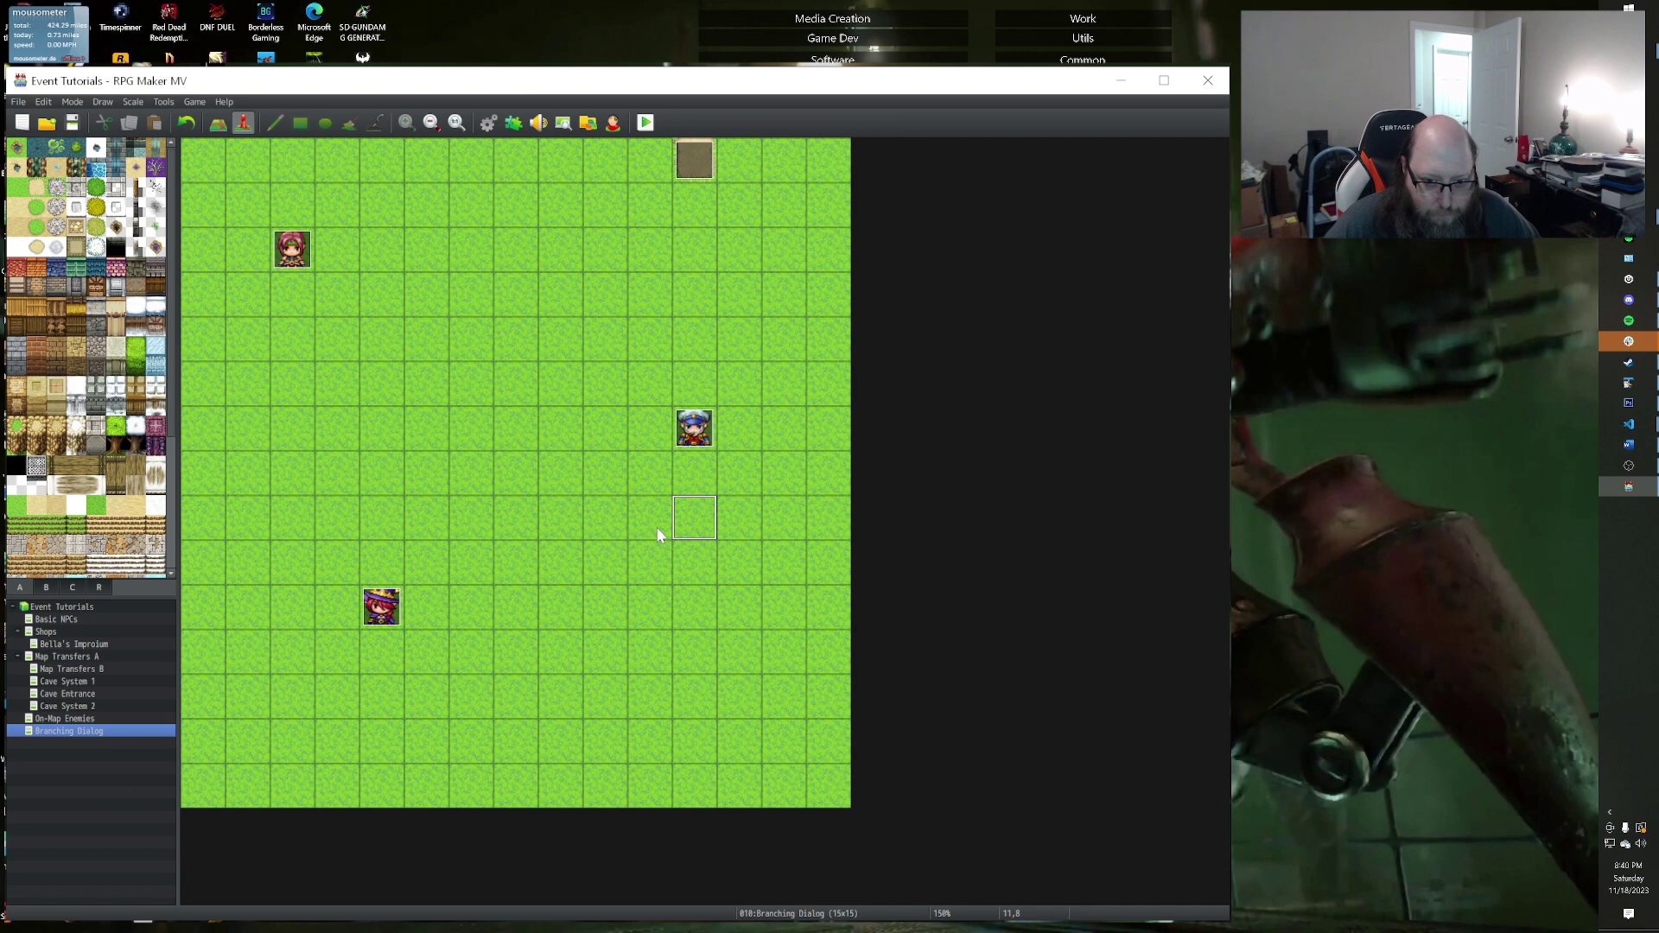
click(480, 469)
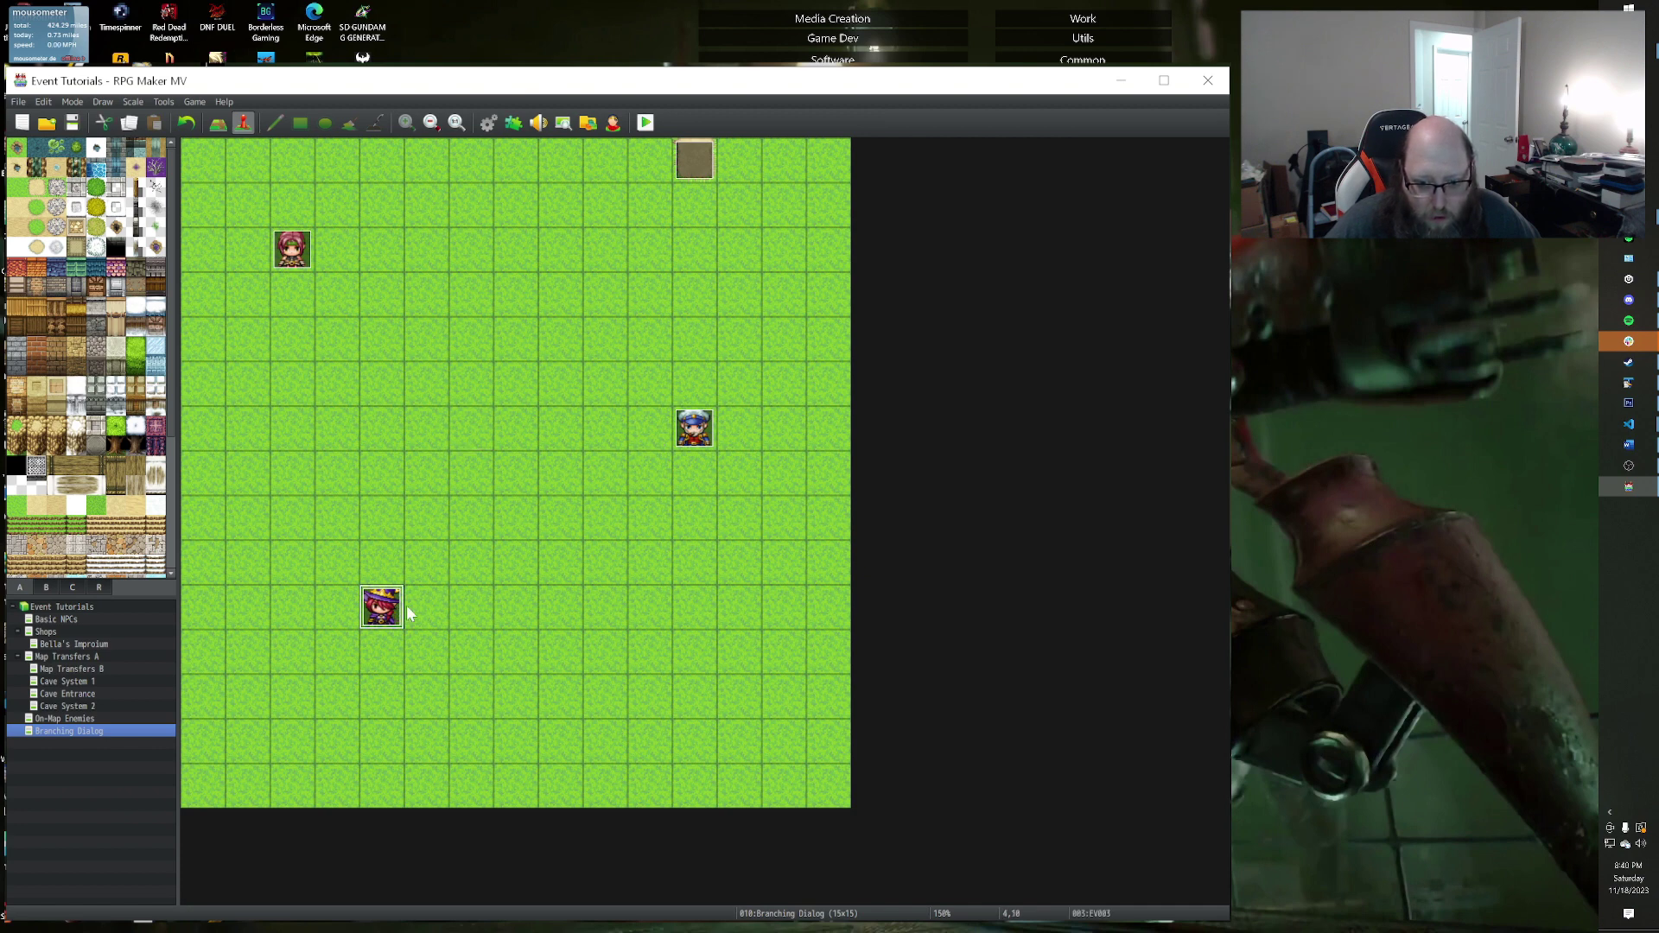
drag(381, 608, 471, 607)
click(694, 428)
drag(674, 268, 664, 259)
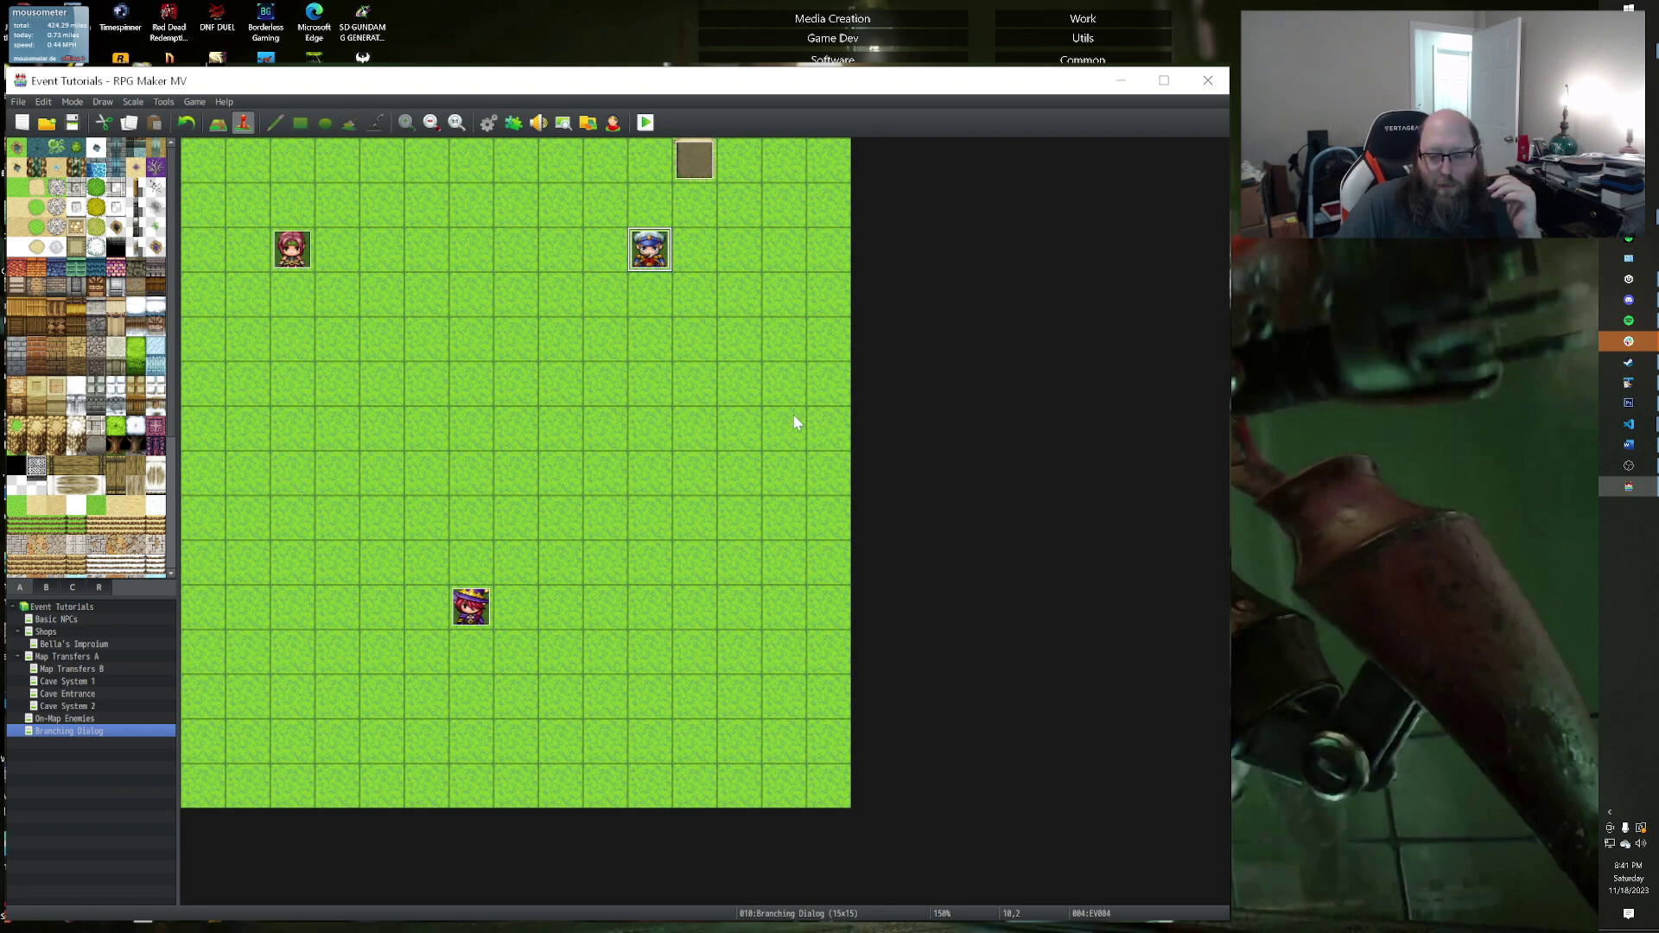
Step: Give the pink-haired NPC's event a Conditional Branch on Wolf Spotted being ON with an Else branch, and enable the page's 0001 Wolf Spotted switch condition
double_click(292, 249)
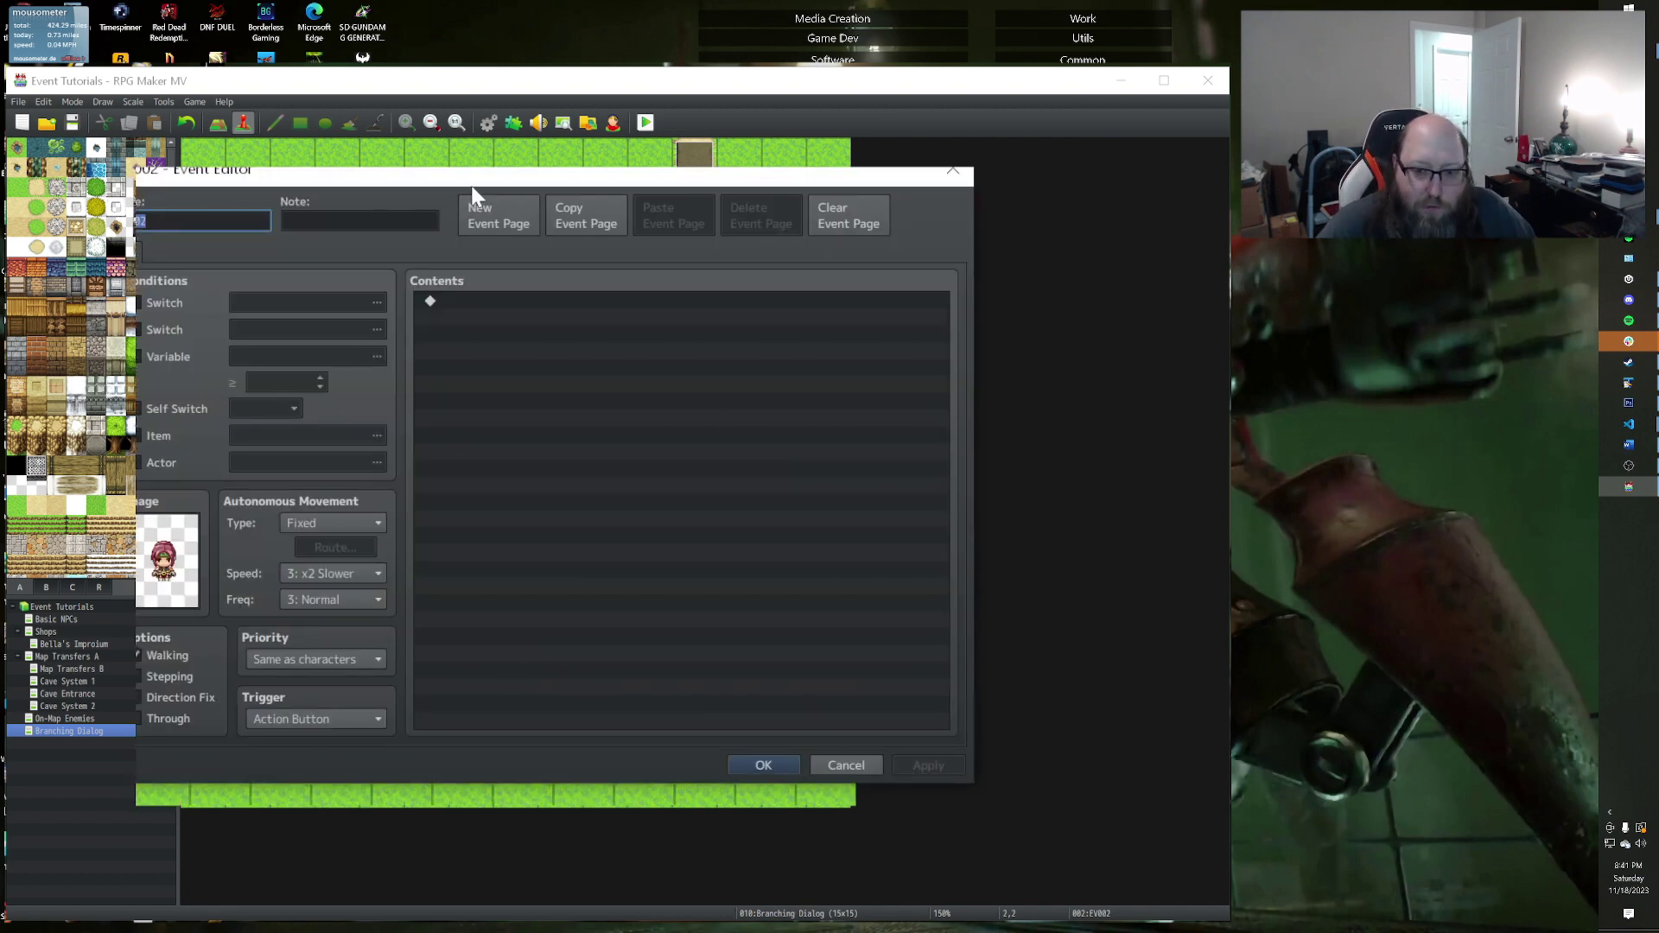
drag(489, 216, 483, 201)
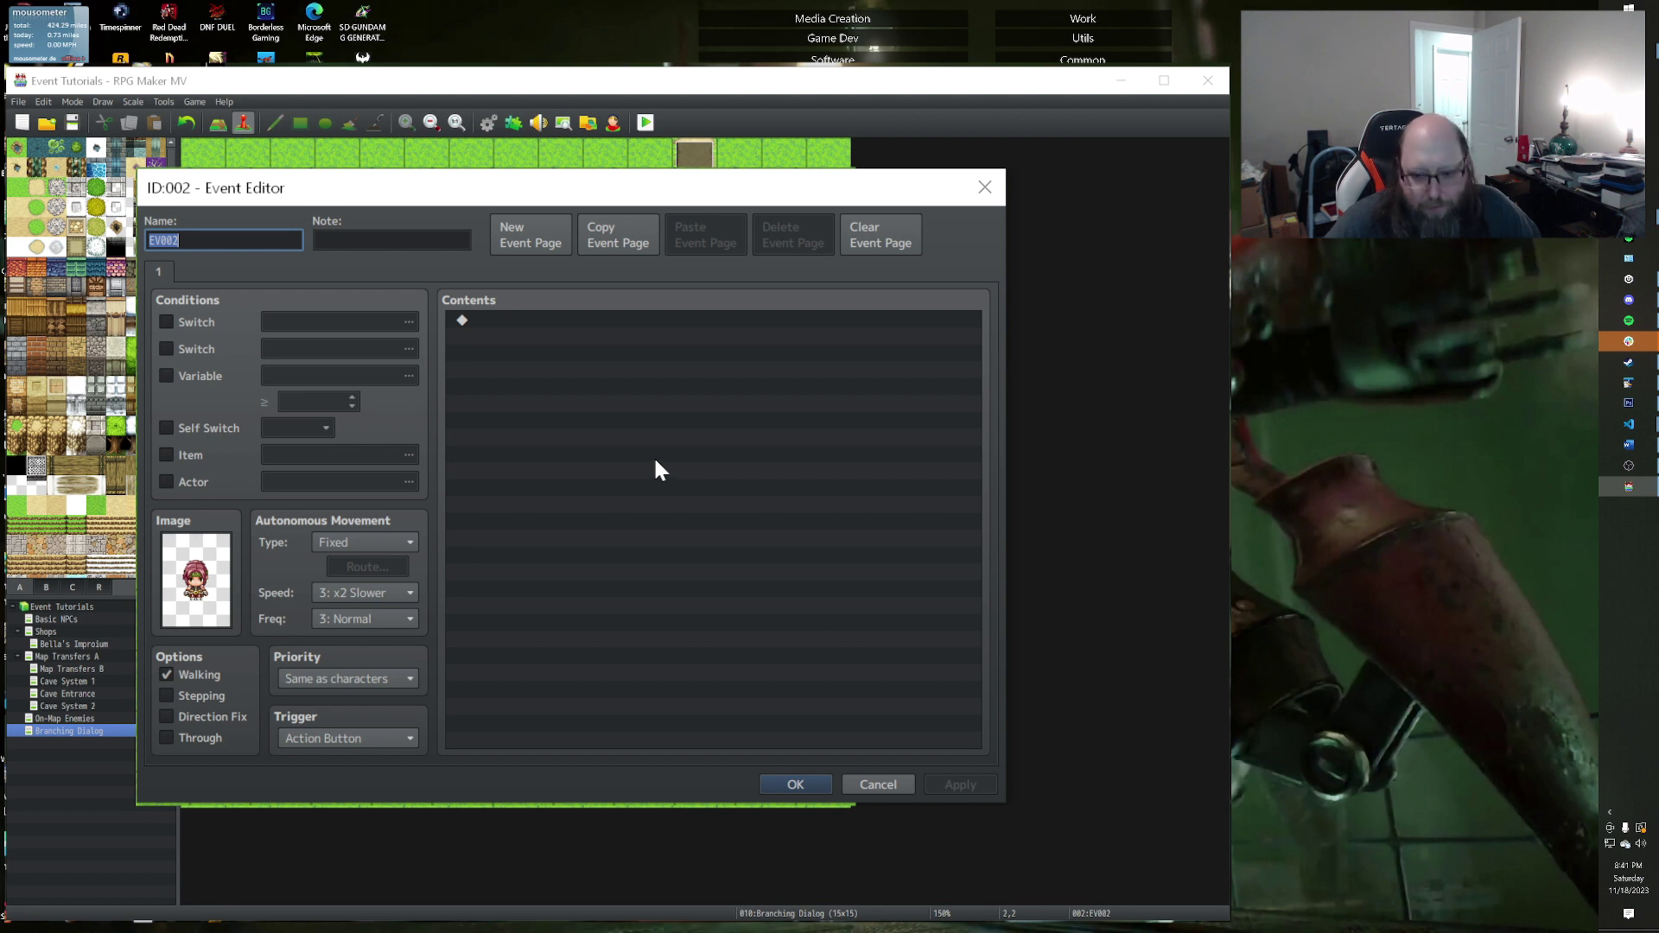
double_click(542, 324)
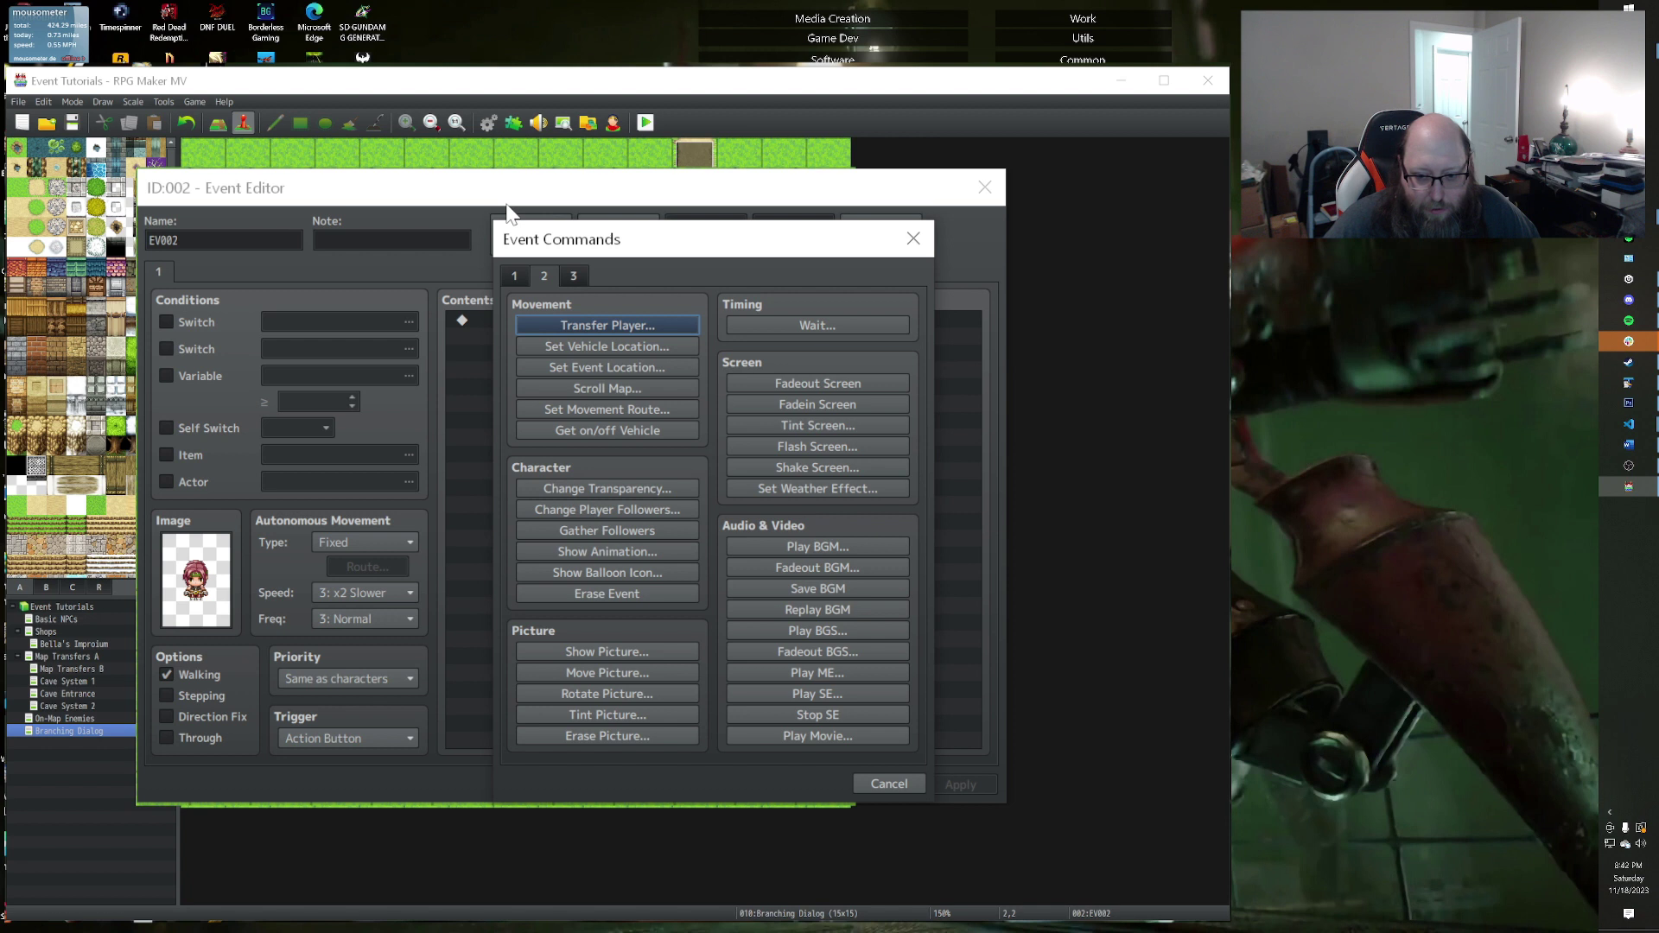
click(512, 280)
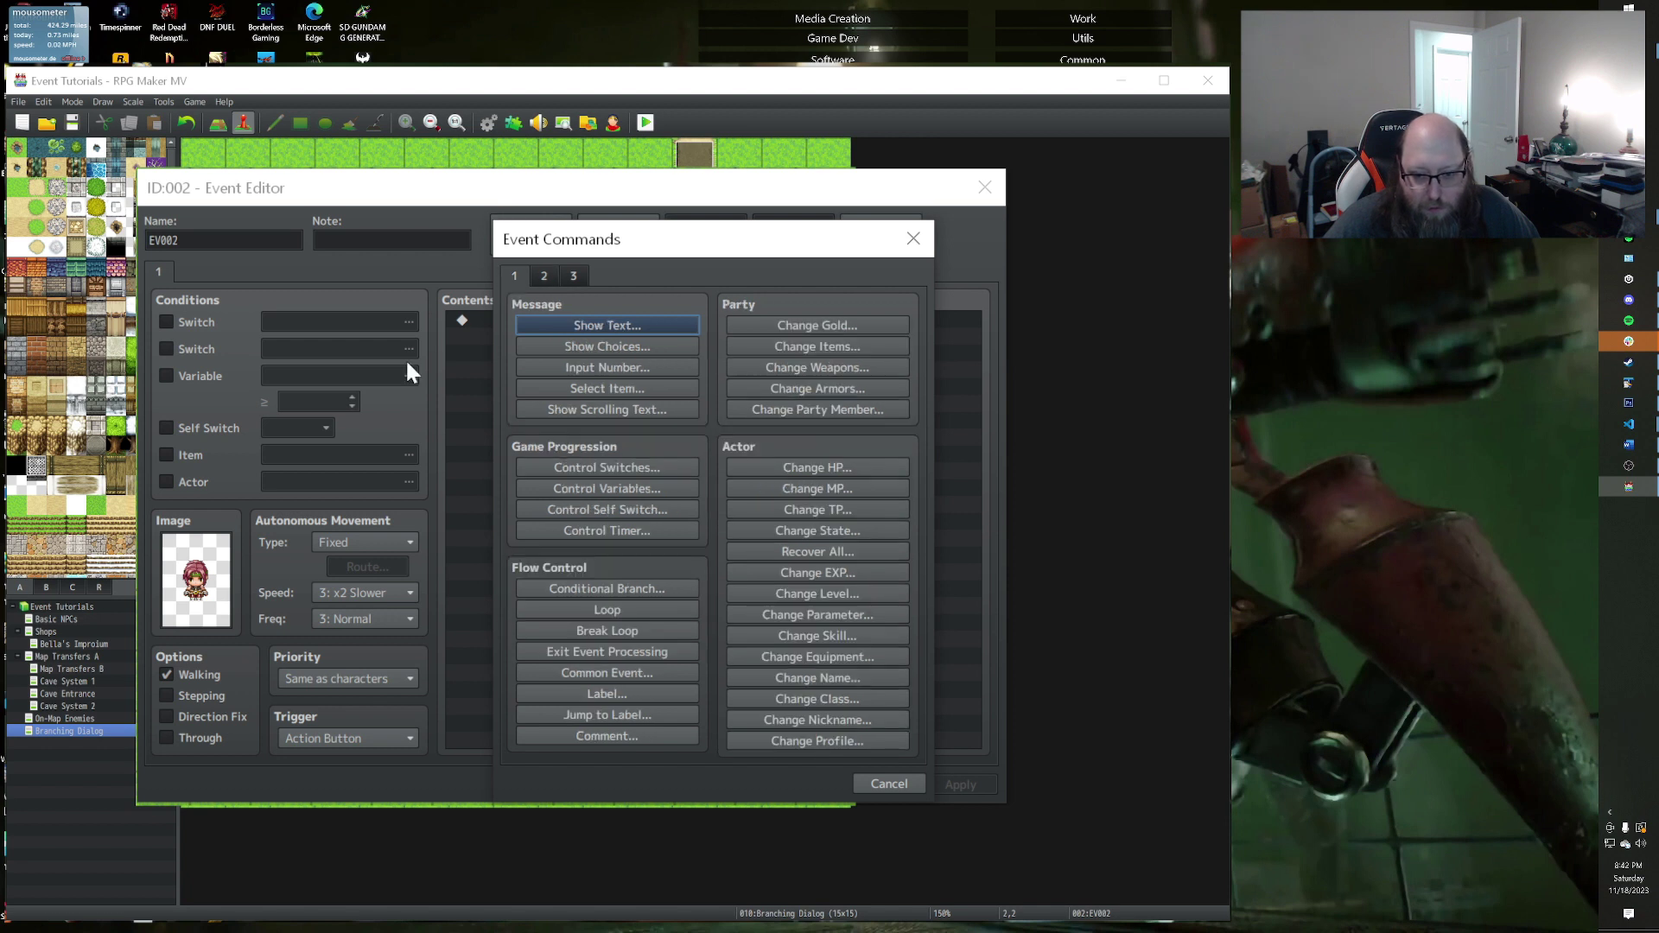
click(620, 588)
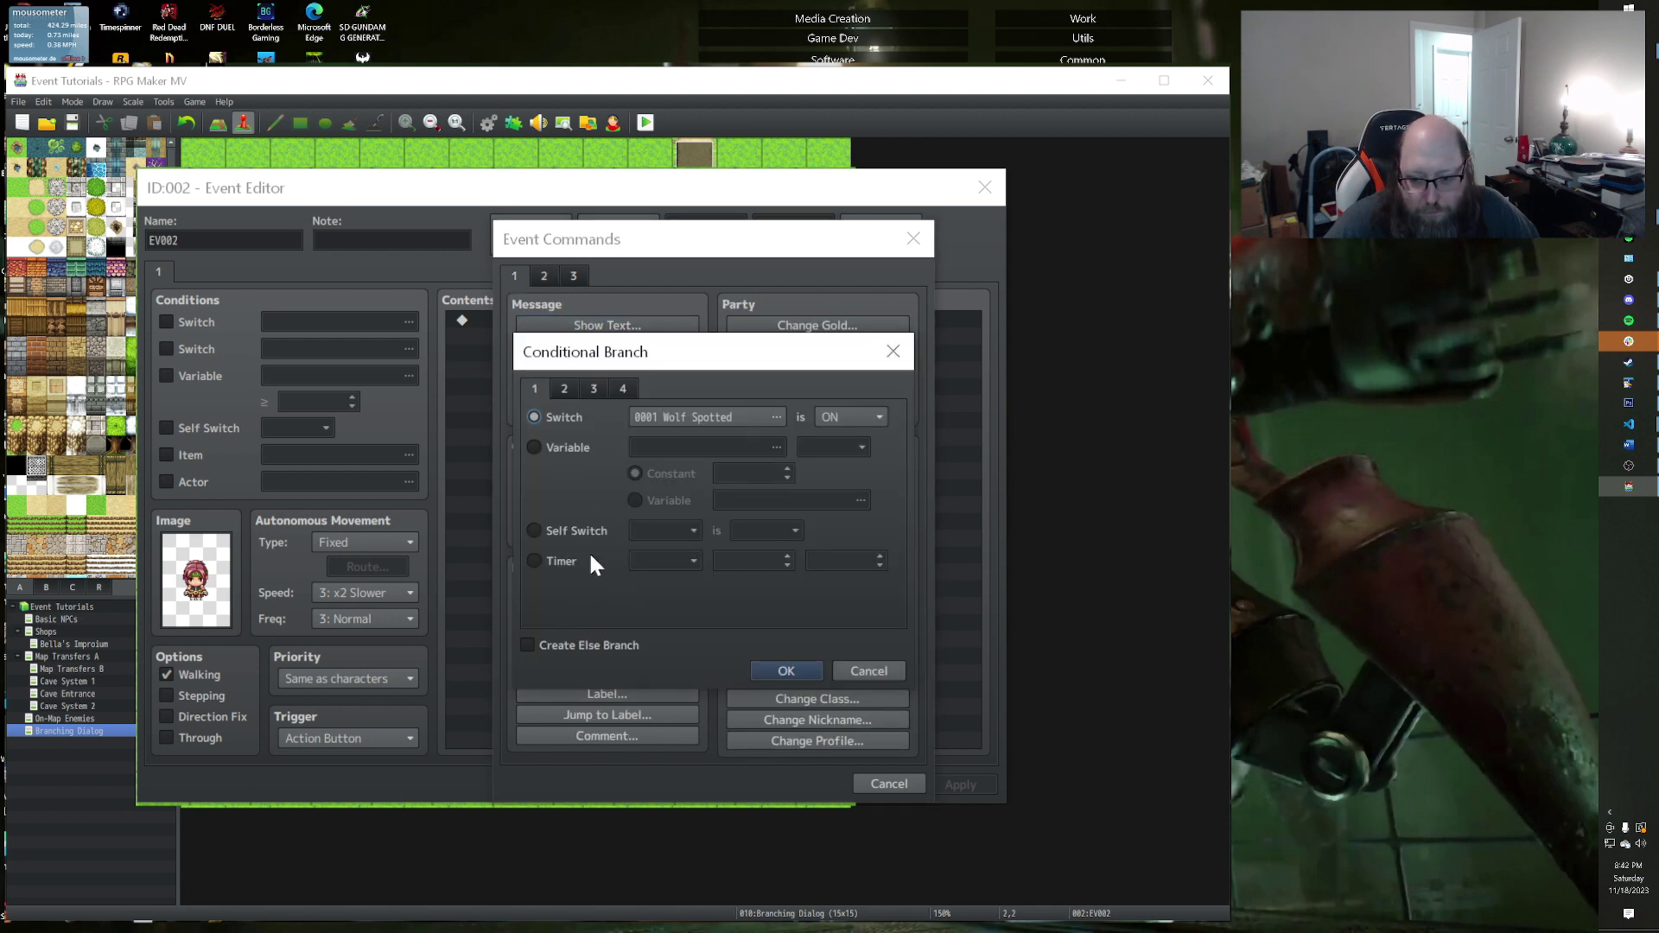
click(667, 646)
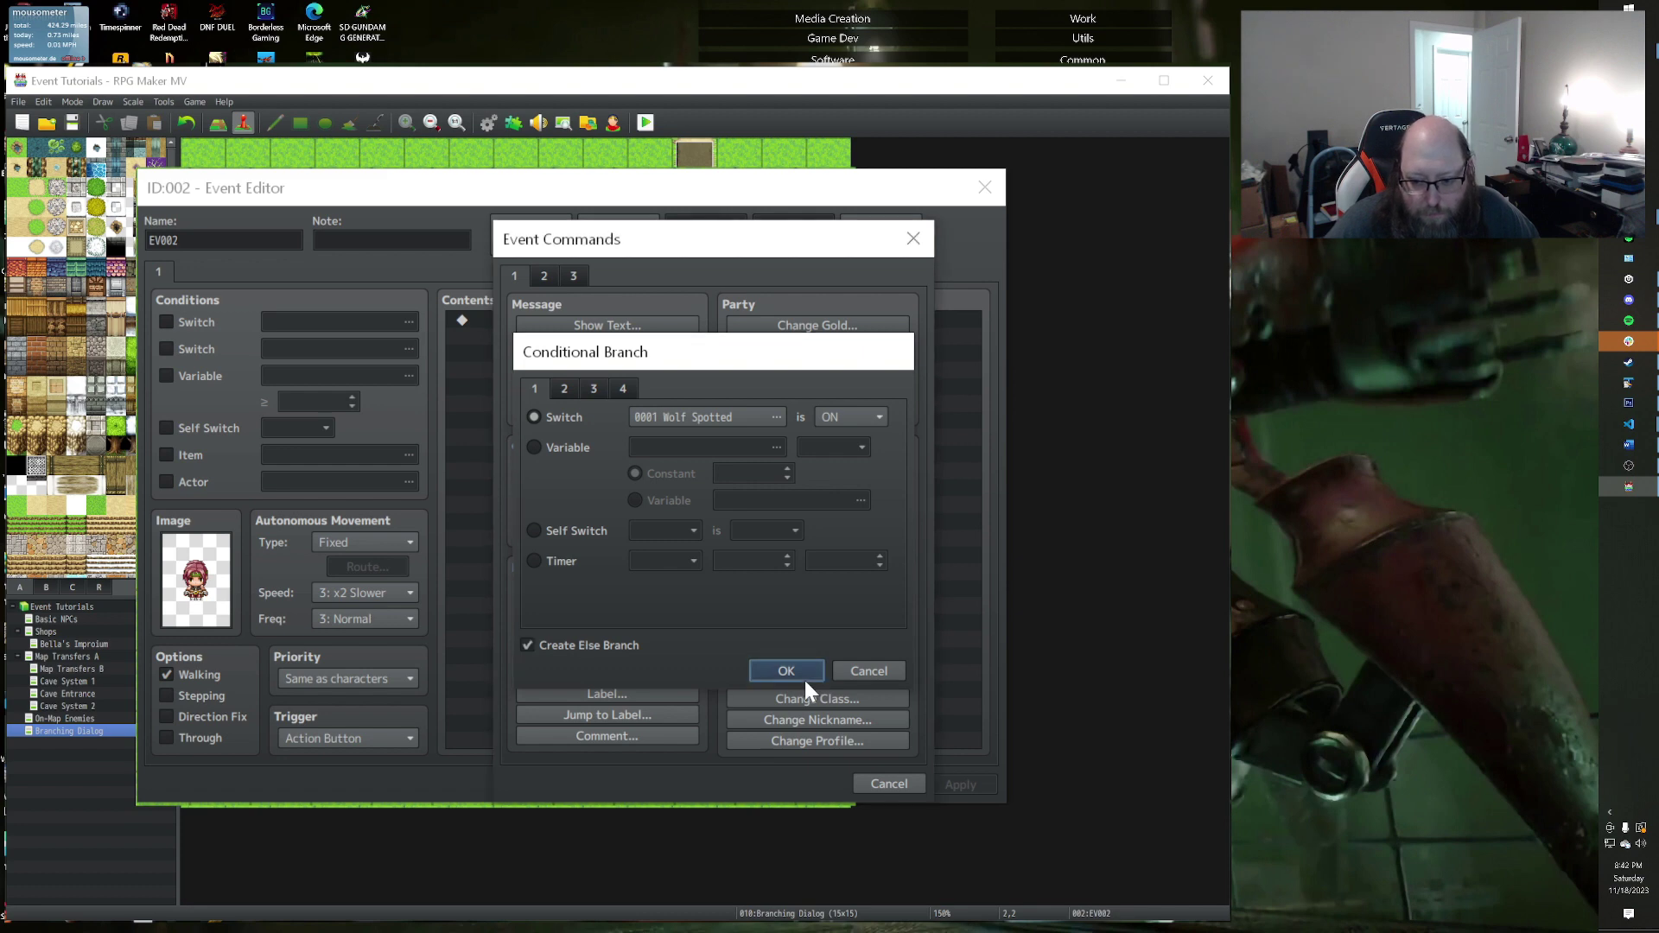
click(786, 672)
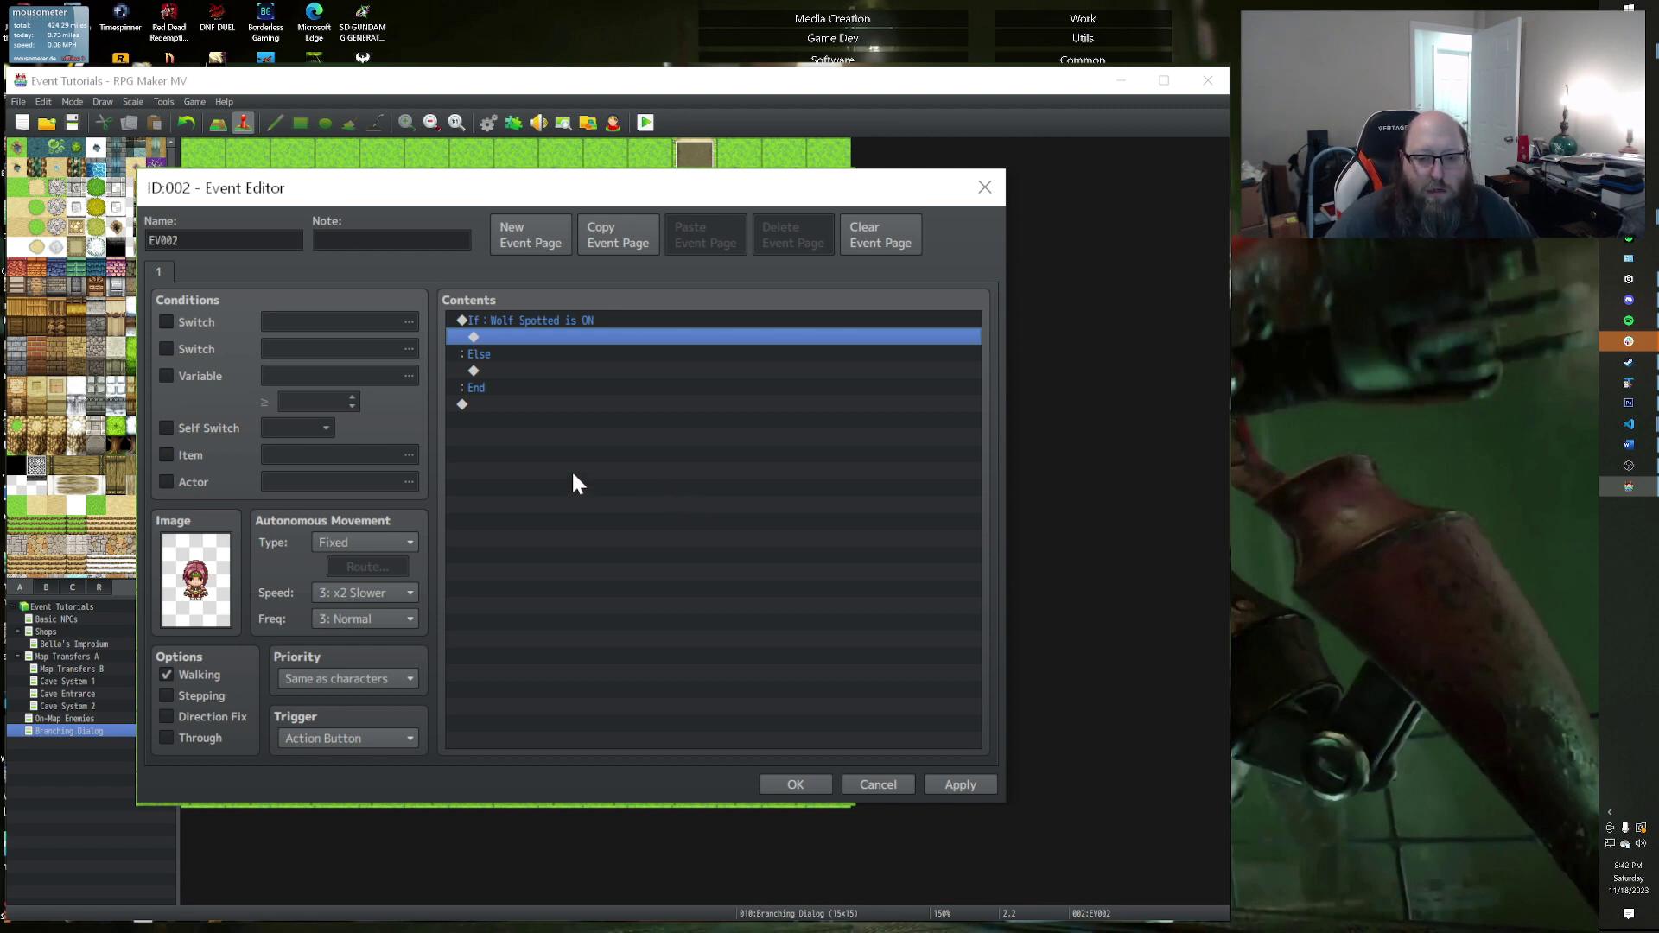
click(166, 321)
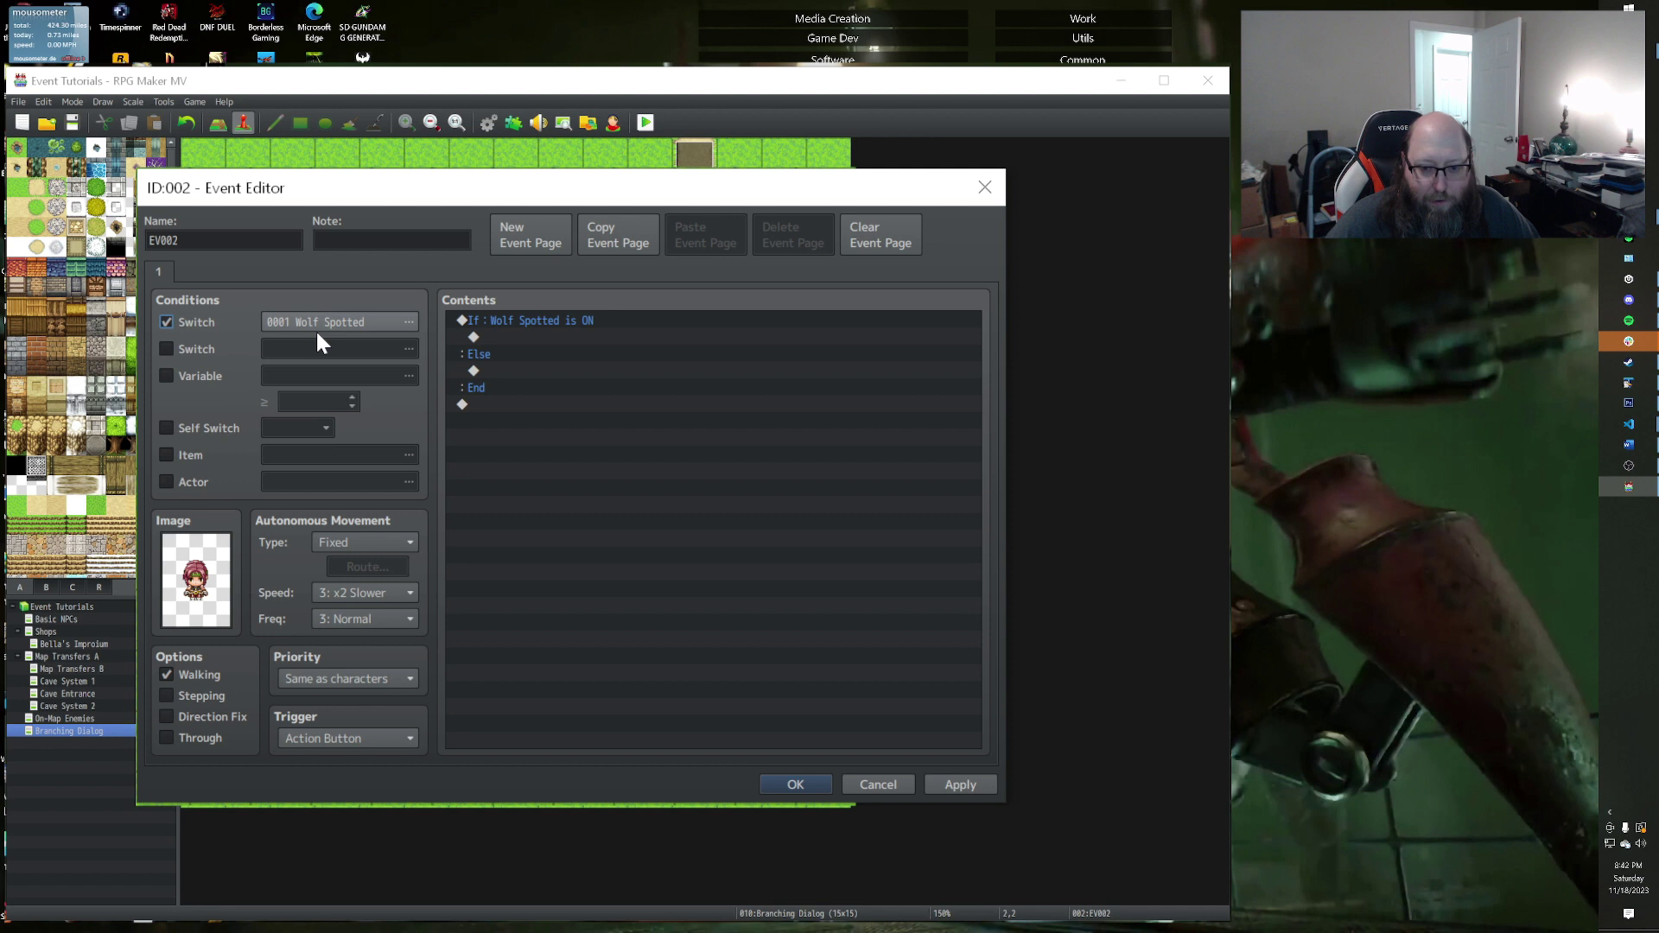
Step: Open a new Control Switches command inside the If branch of the pink-haired NPC's event
click(546, 337)
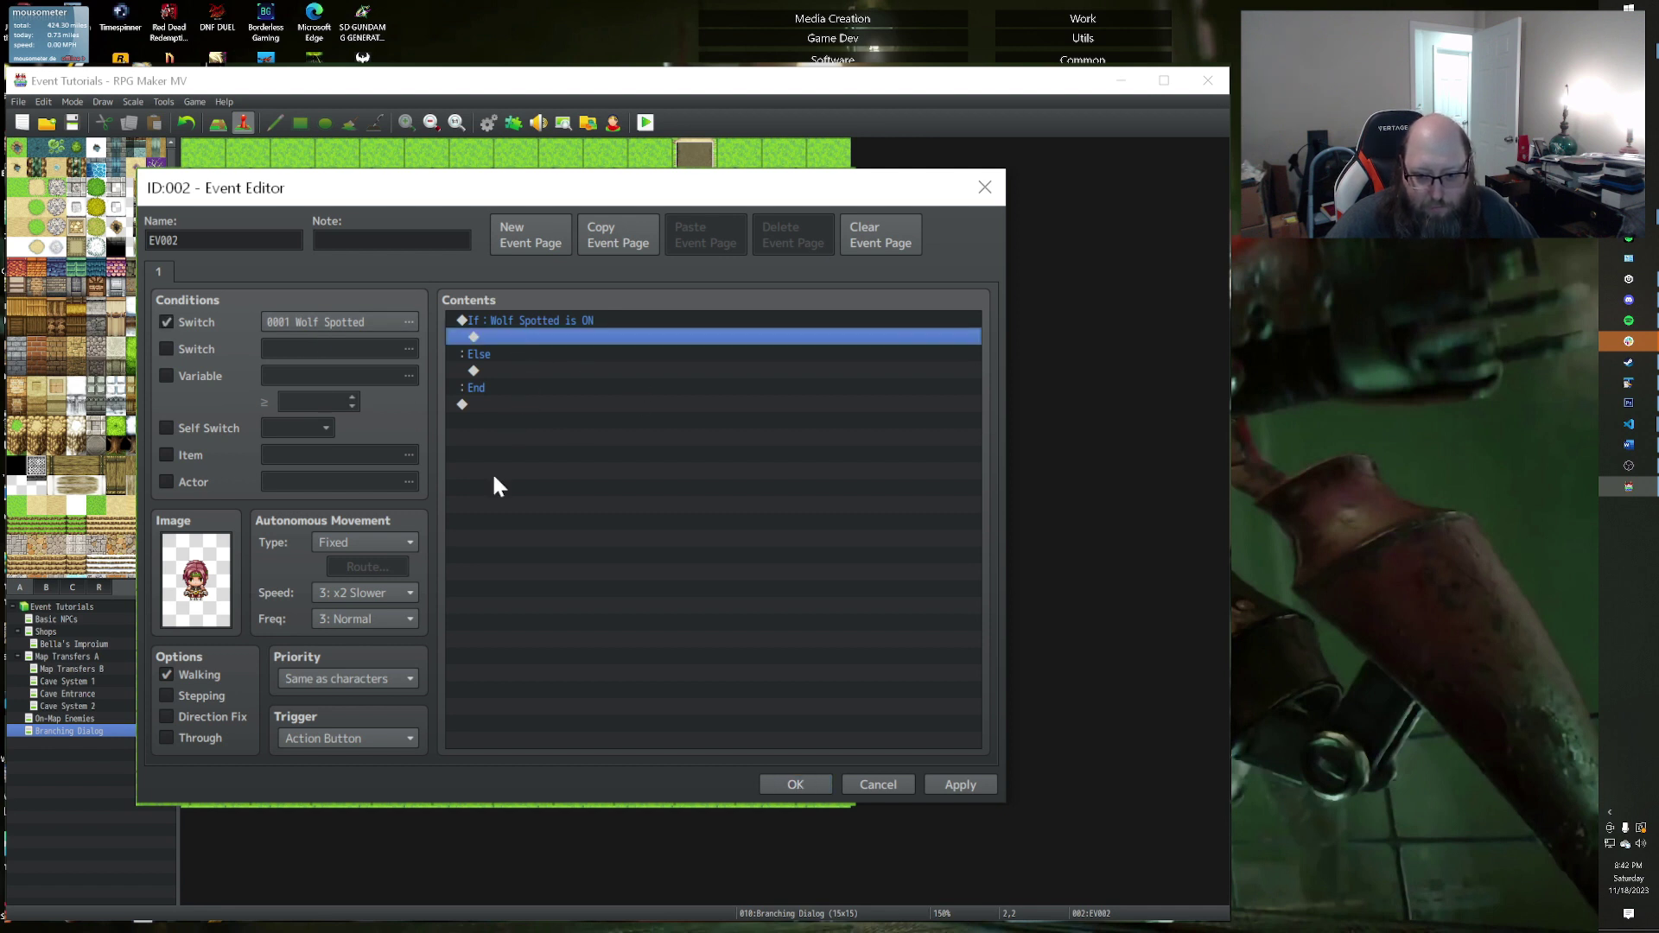
right_click(495, 461)
right_click(517, 344)
right_click(519, 345)
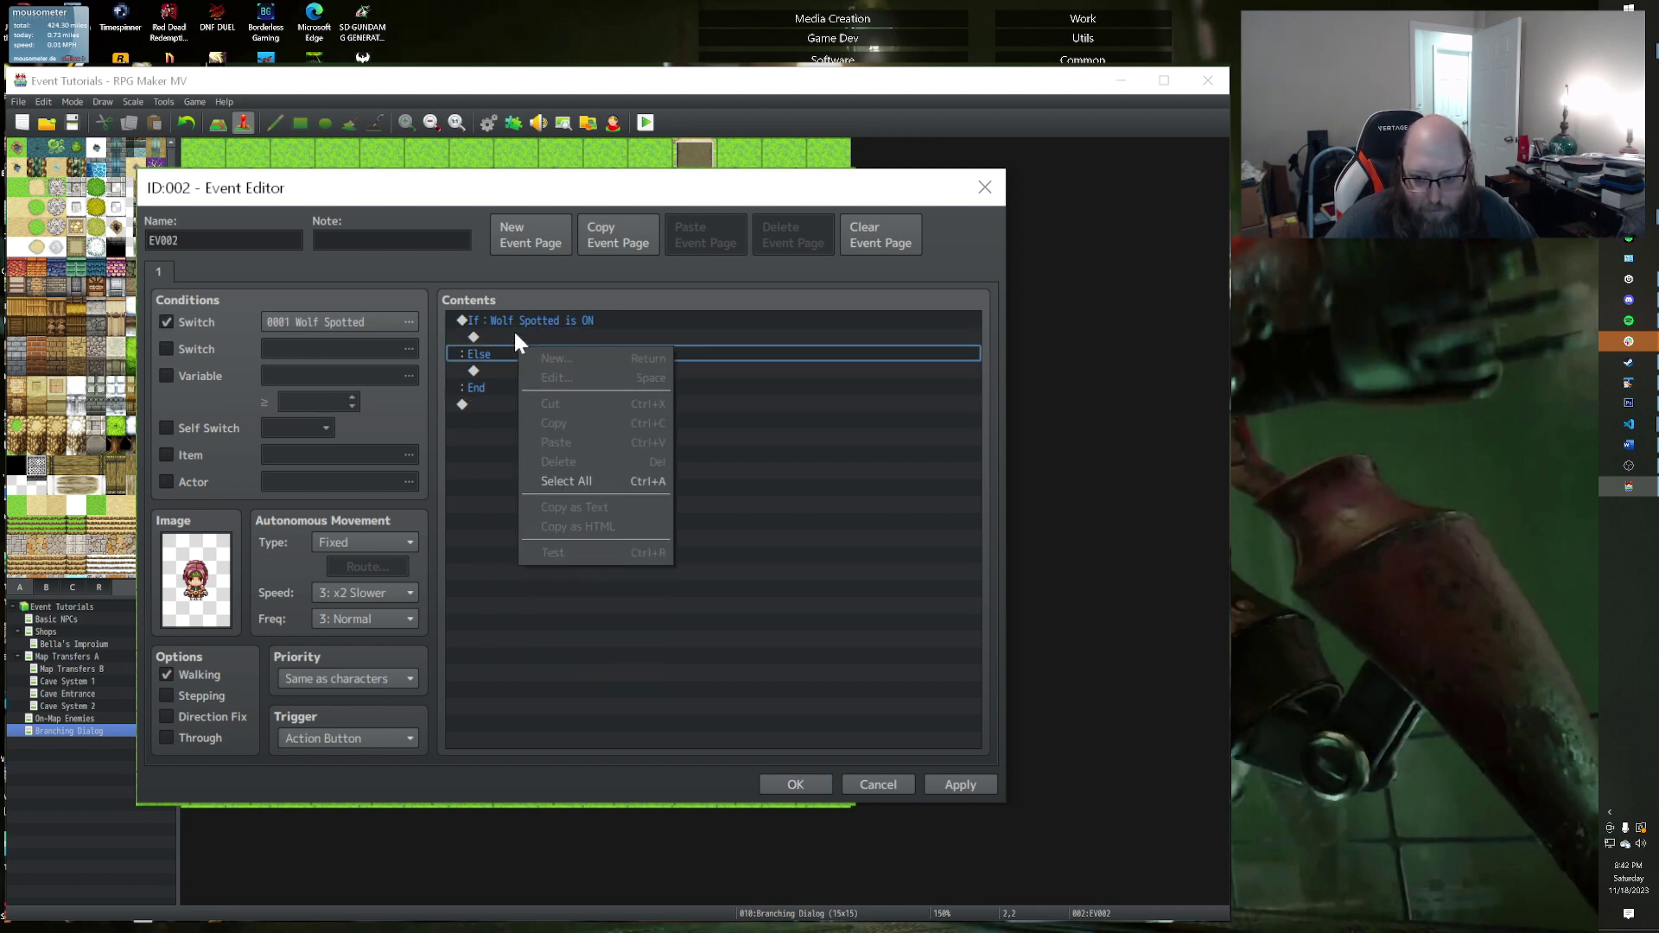
click(510, 332)
right_click(511, 333)
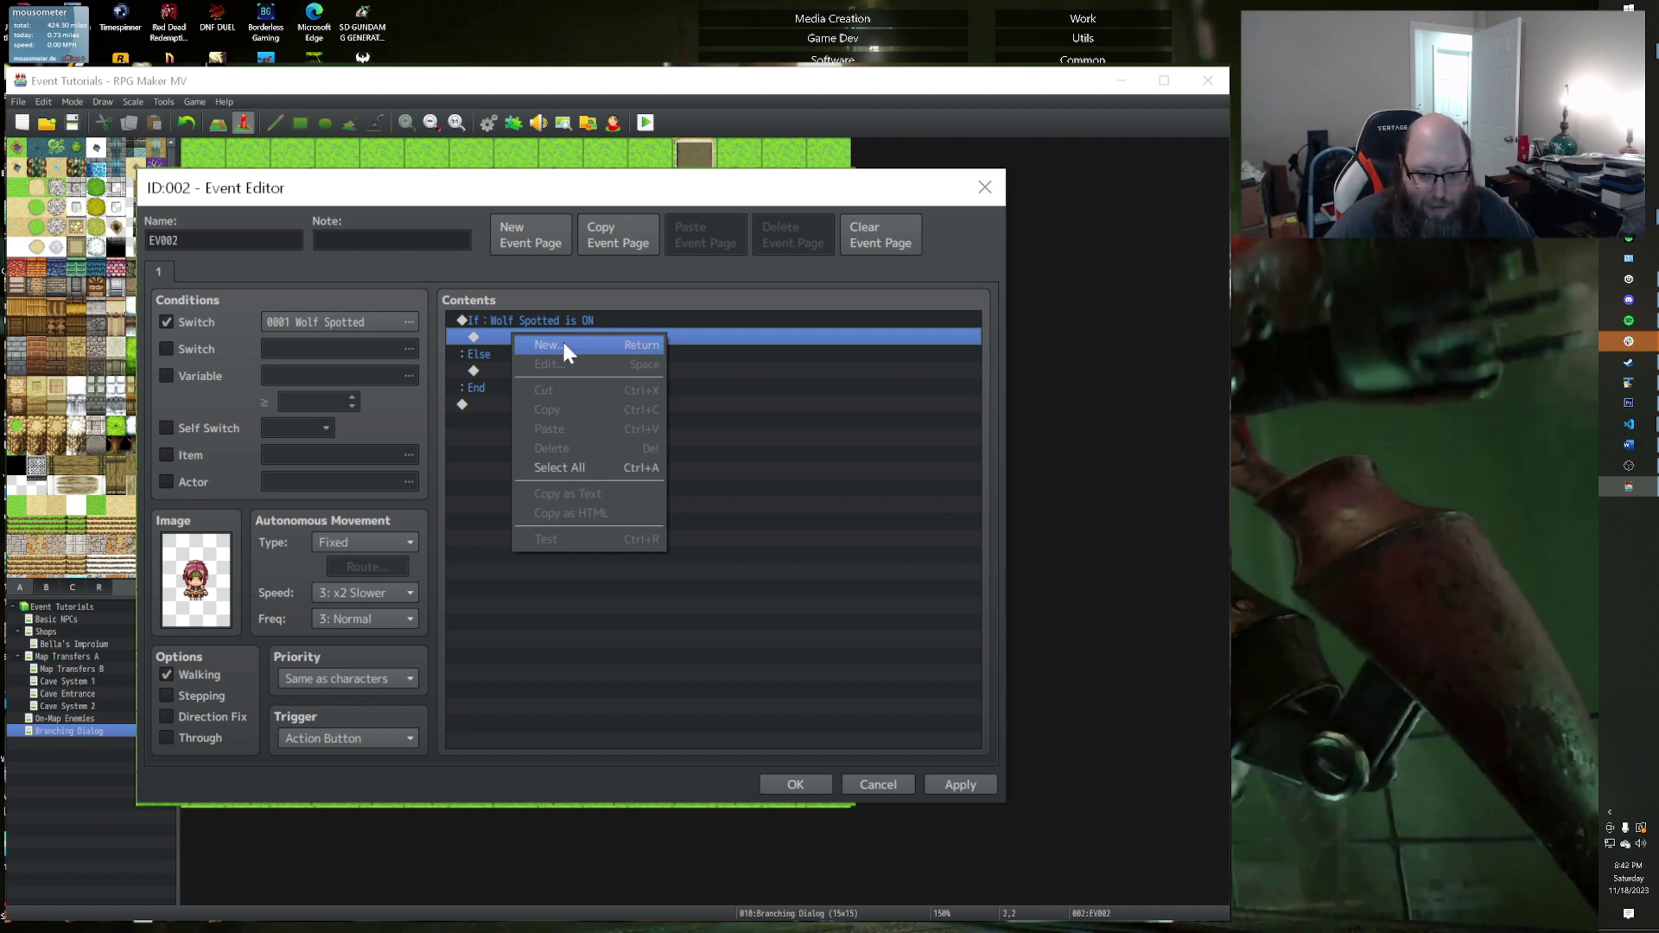
click(529, 344)
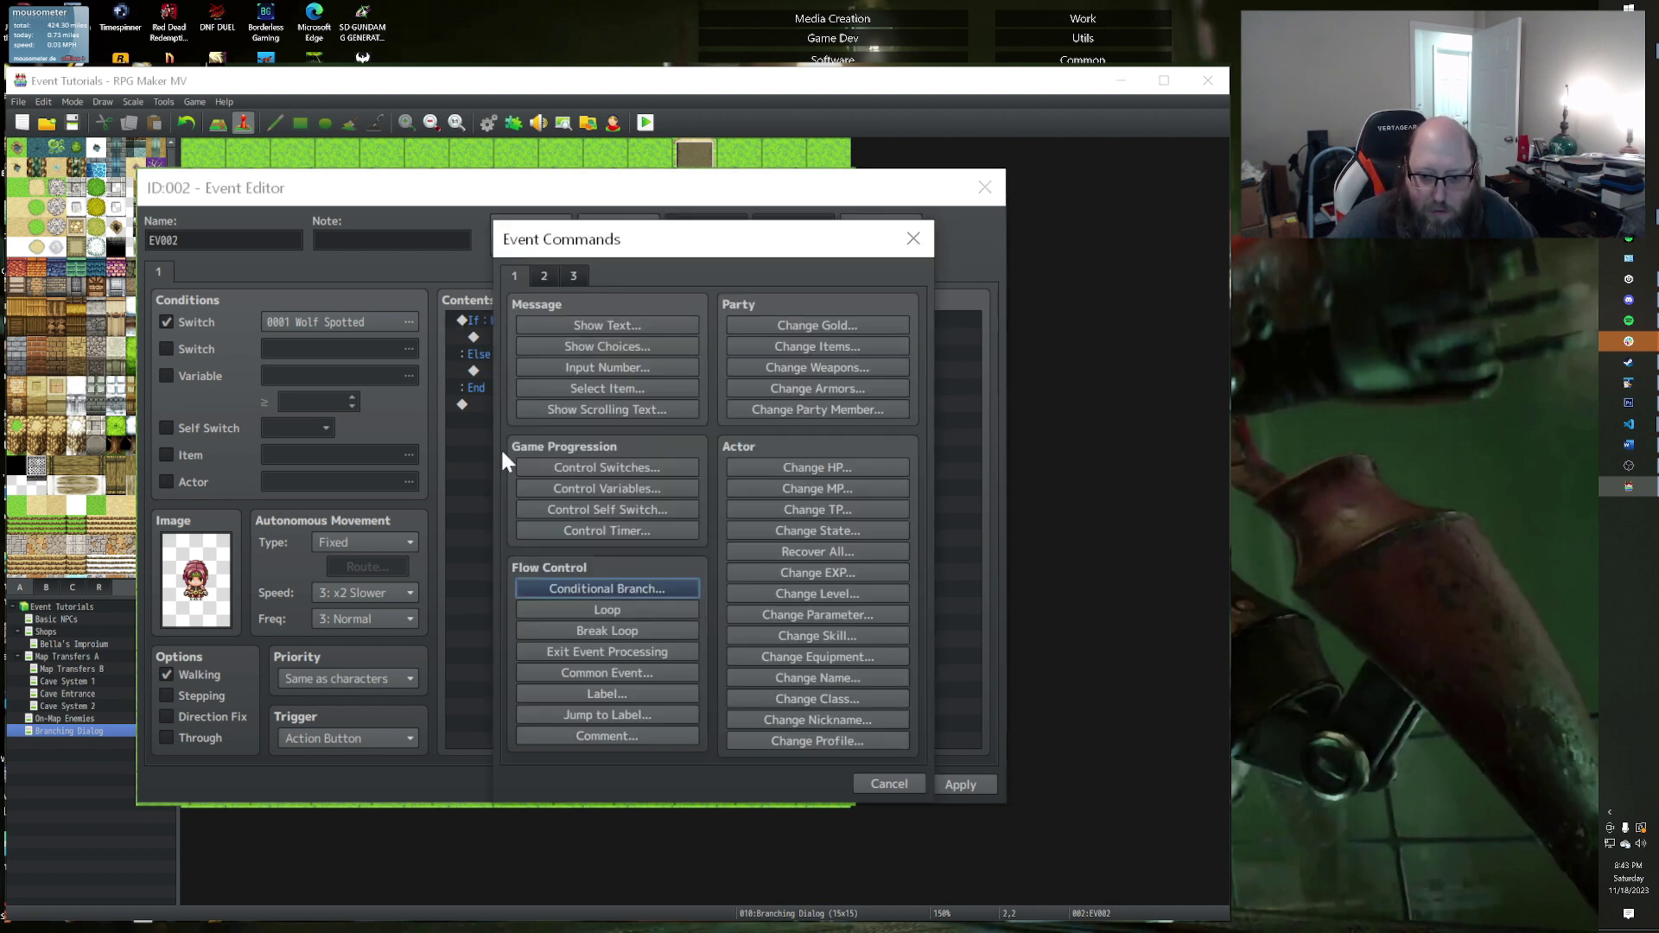
click(597, 489)
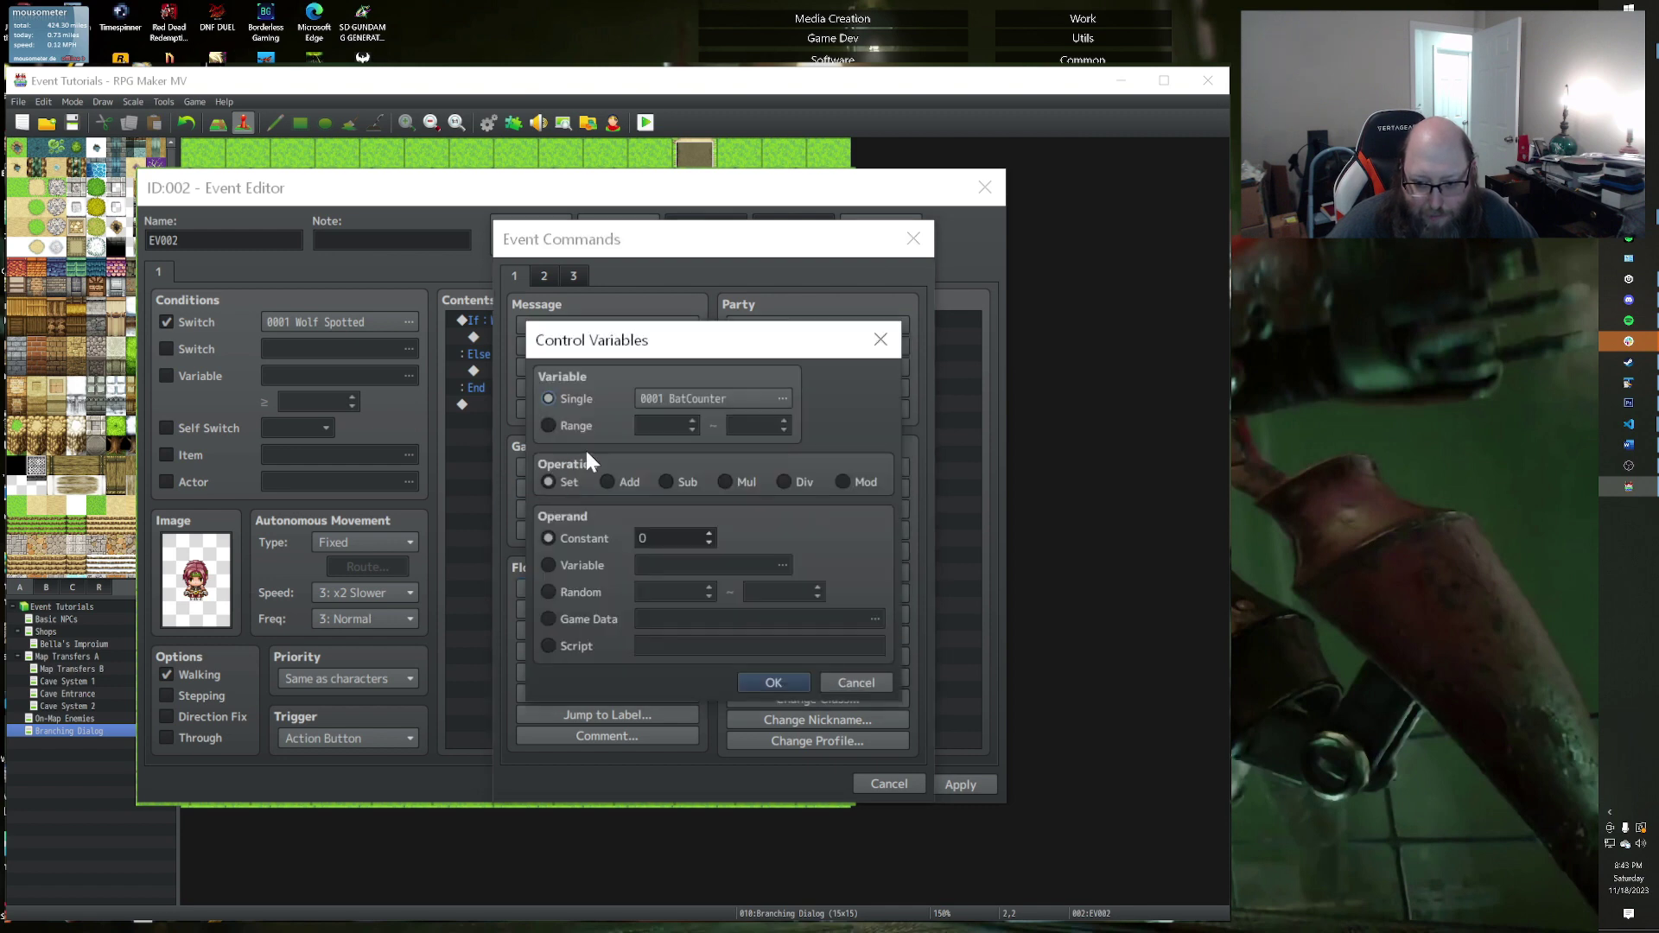
click(878, 333)
click(563, 459)
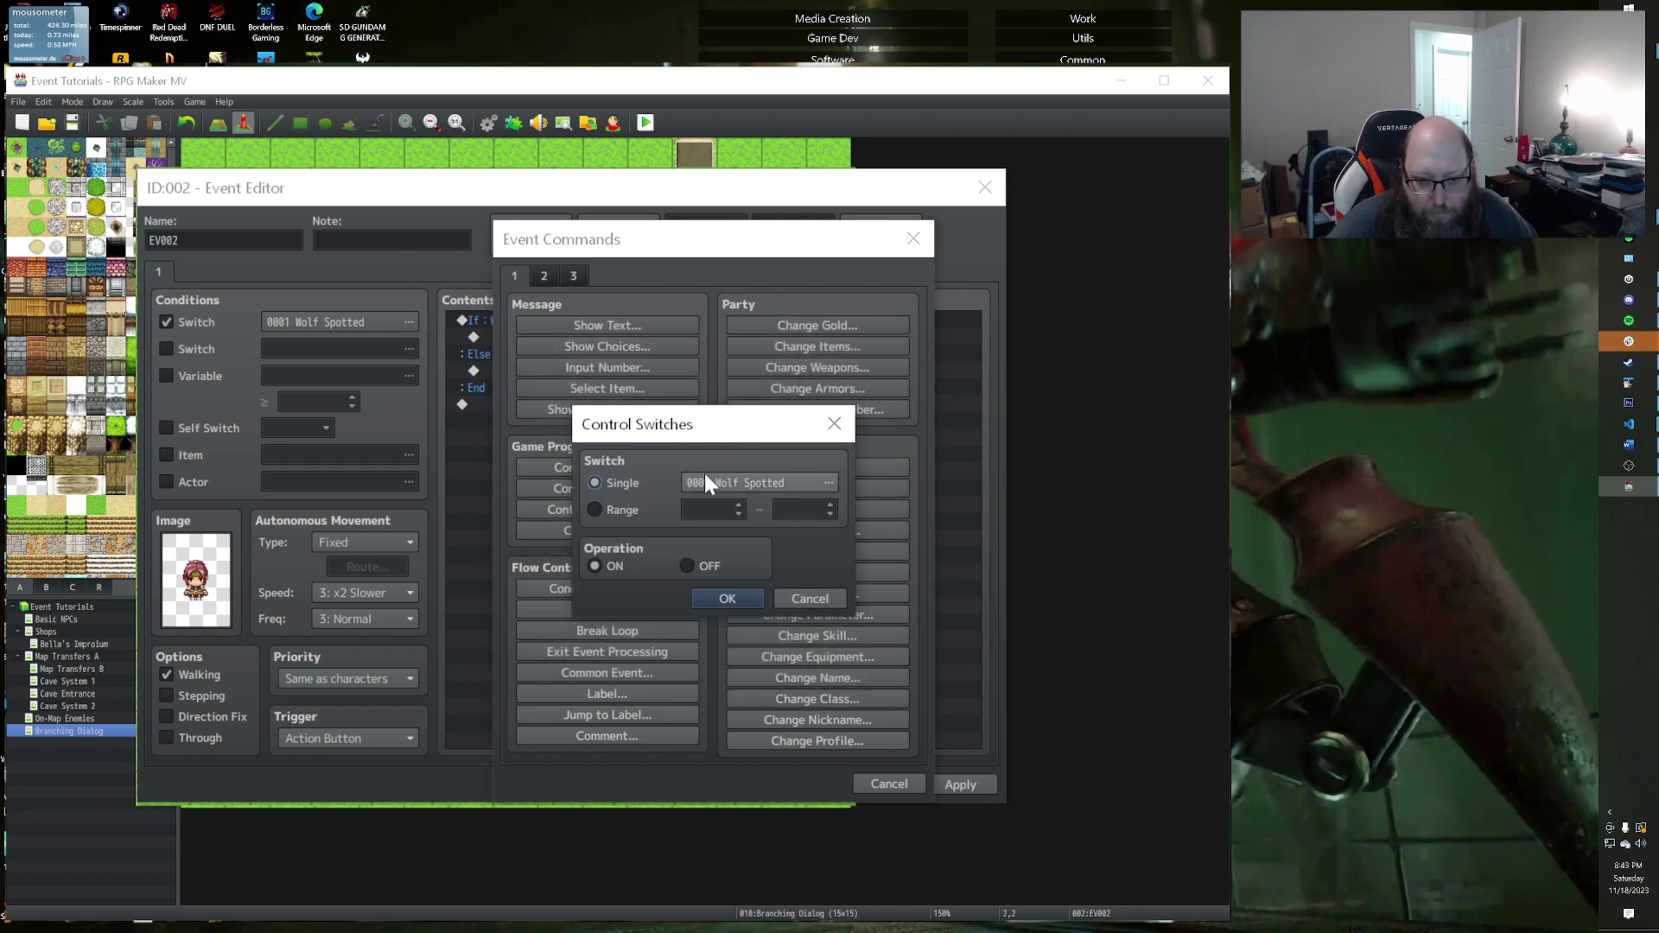
Step: Choose empty switch 0009 for the command and name it TalkedToNorri
click(800, 480)
click(761, 473)
click(782, 689)
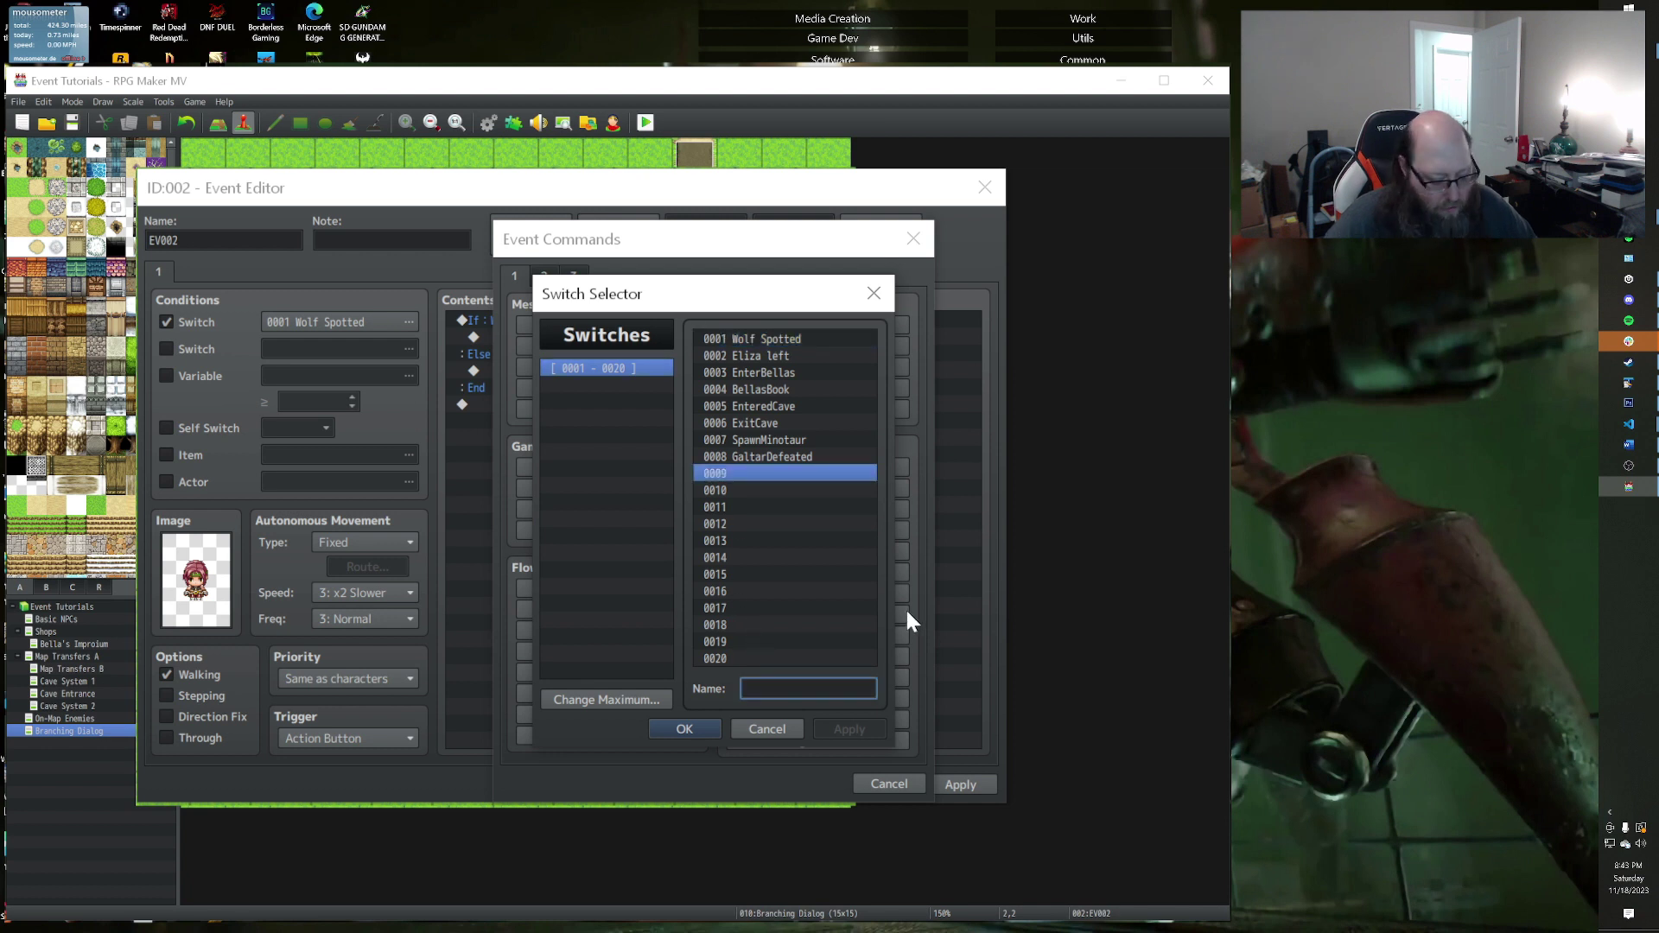
text(TalkedTo)
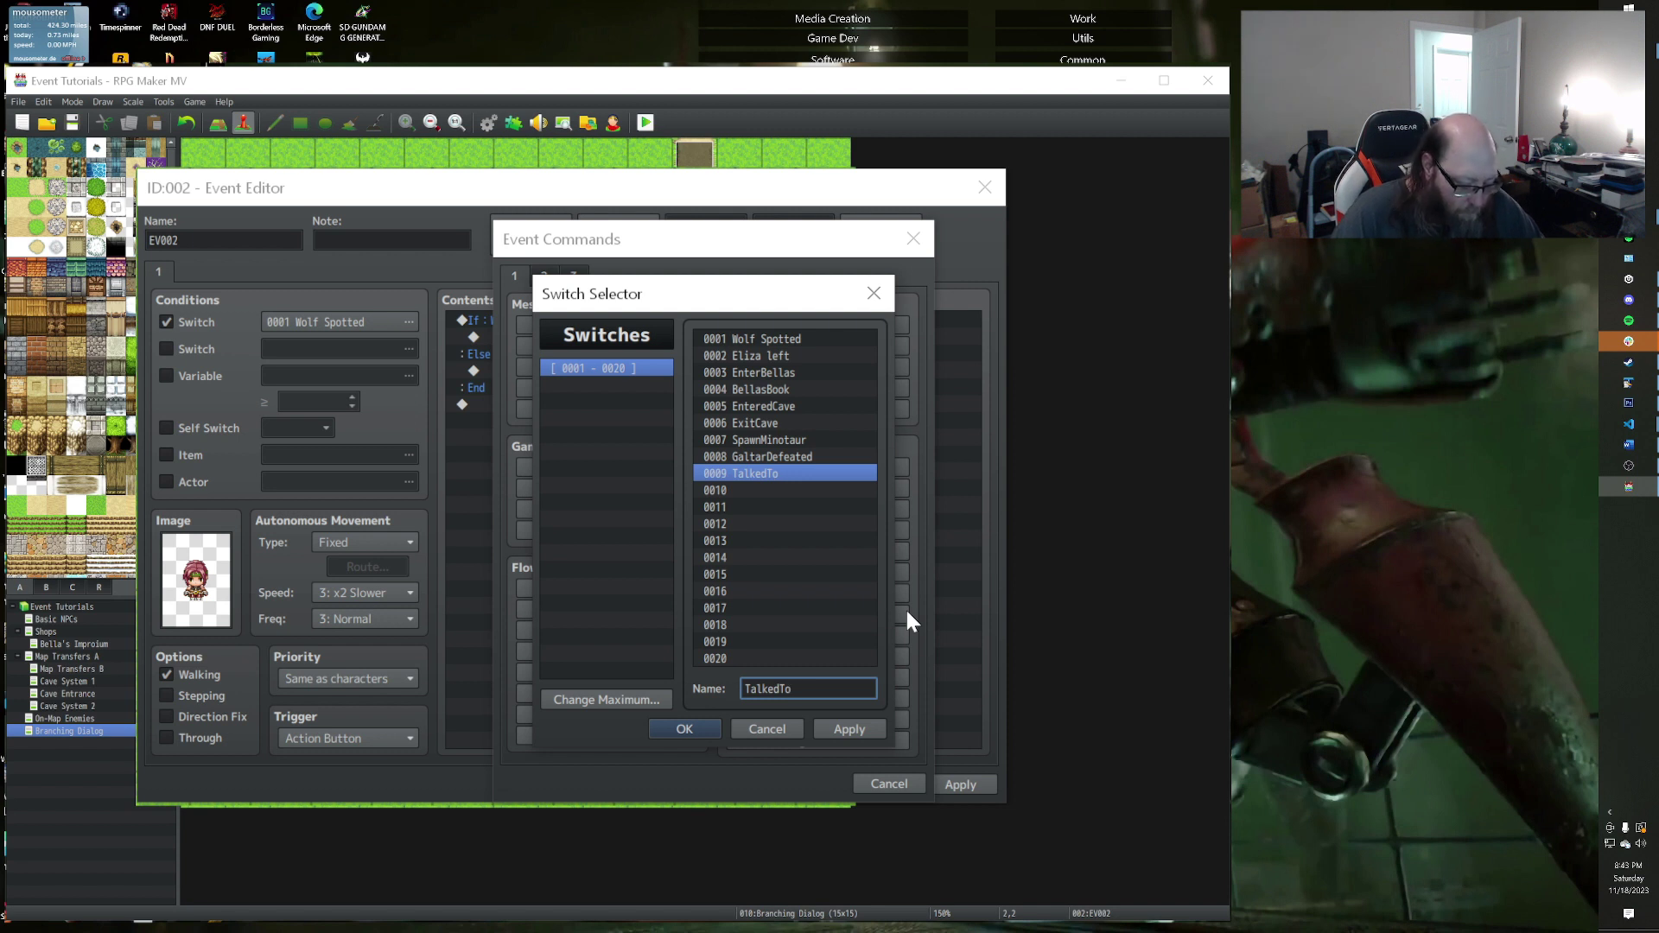
text(Norri)
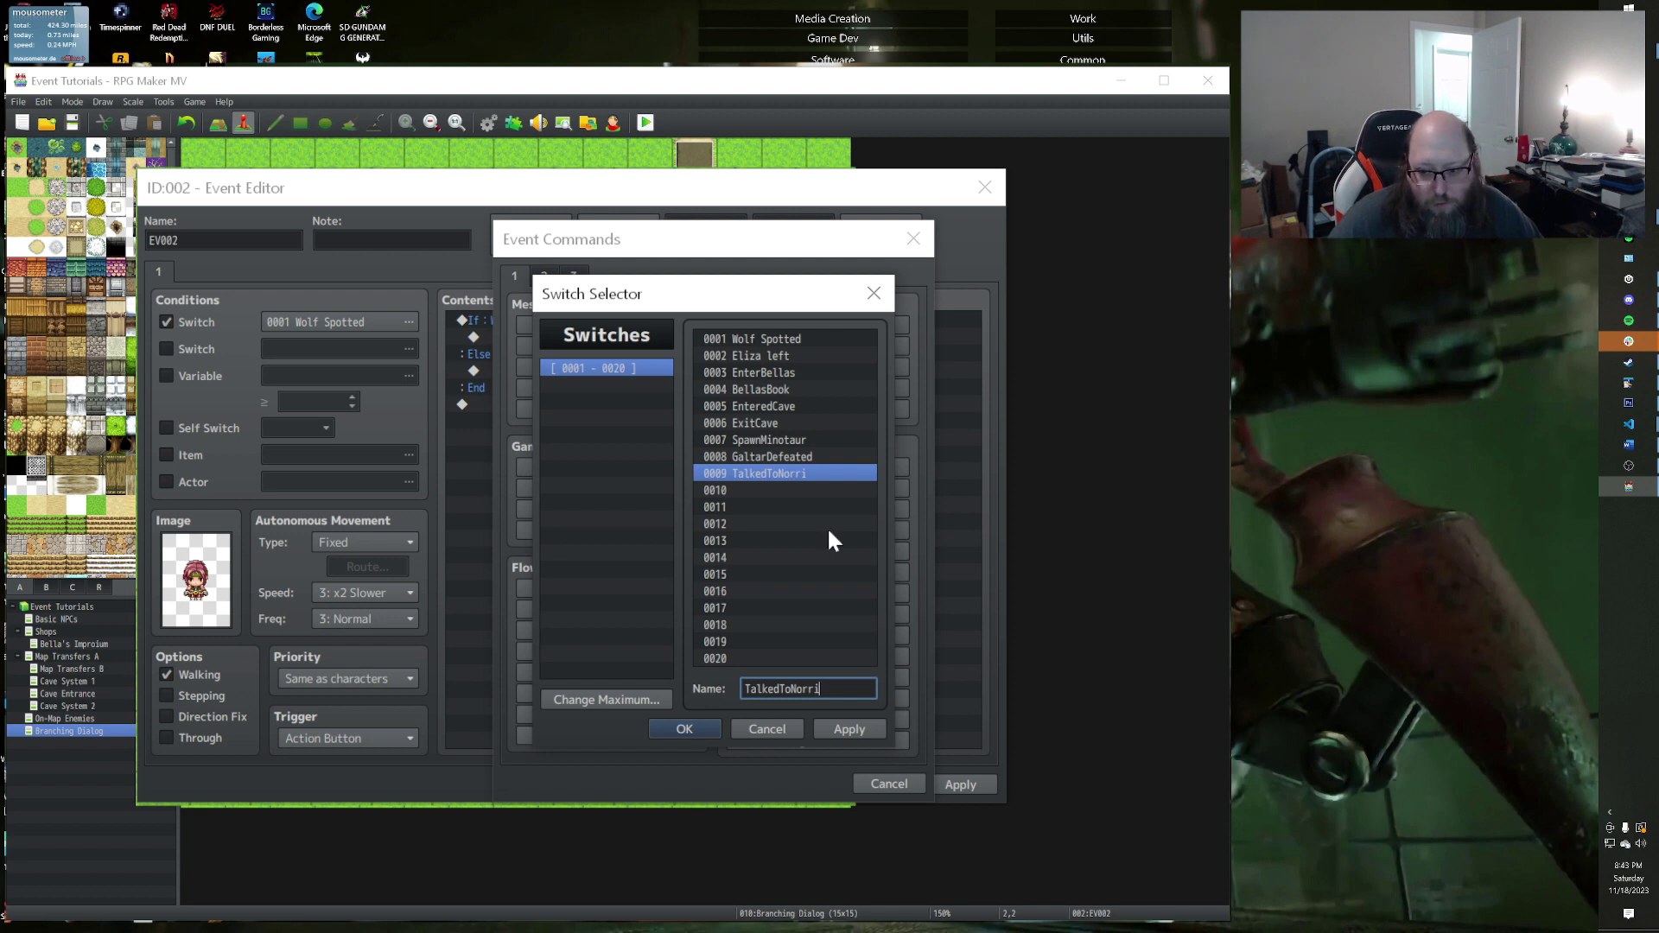
Step: Name switch 0010 TalkedToHarry
click(802, 485)
key(Tab)
text(TalkedTo)
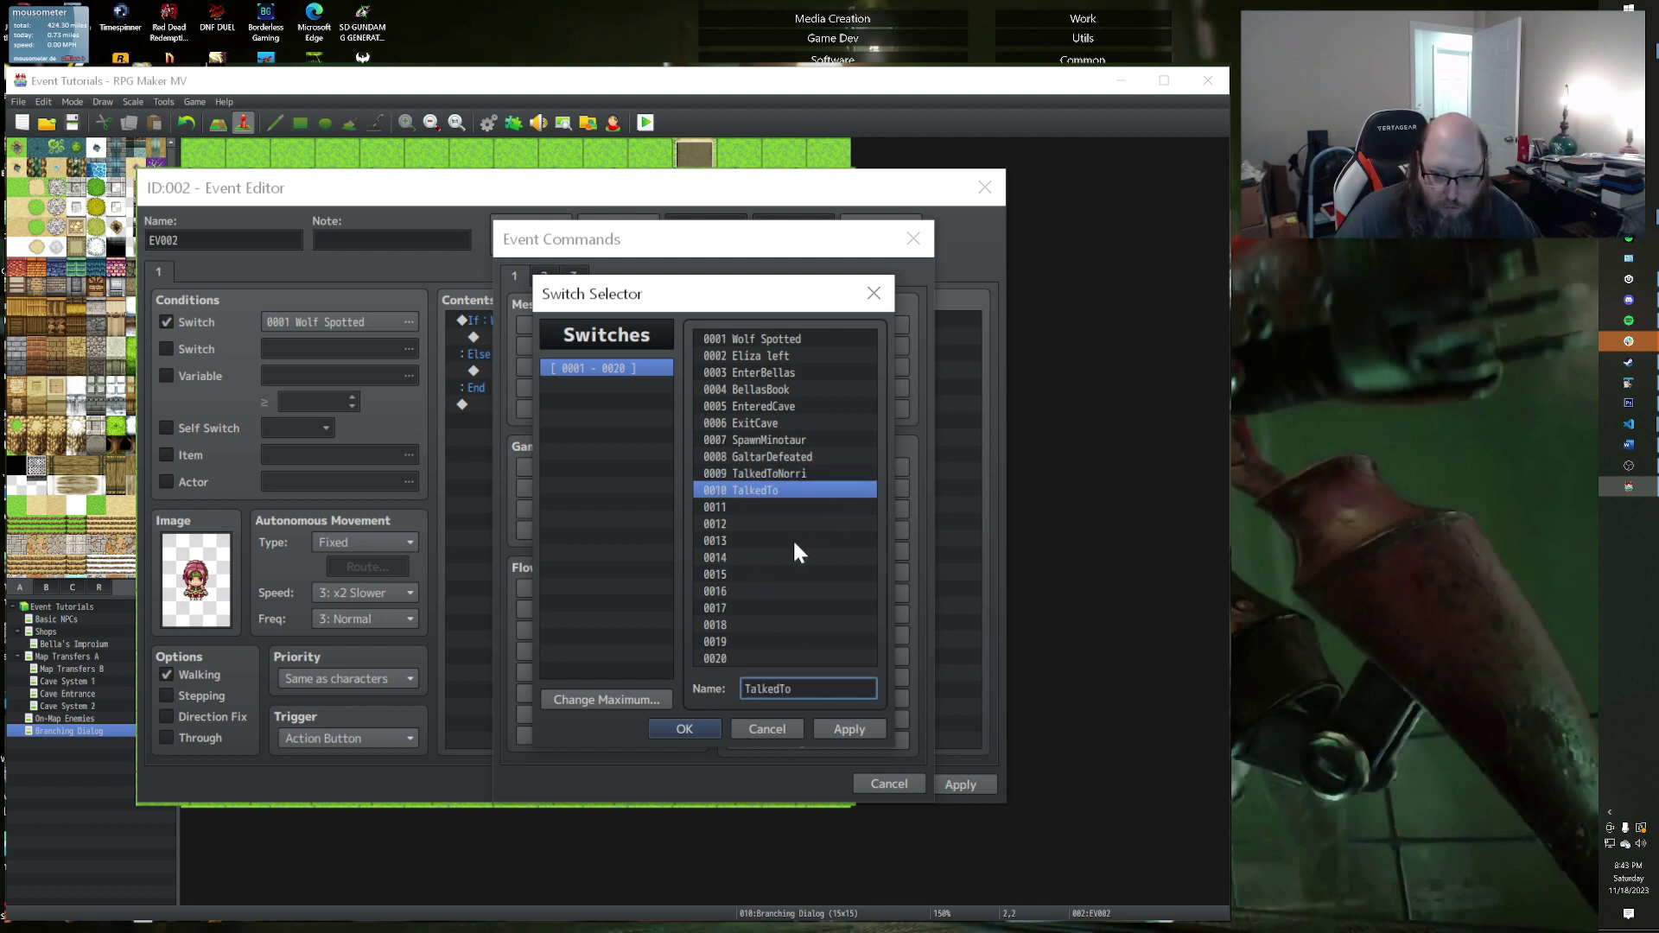
text(Harryu)
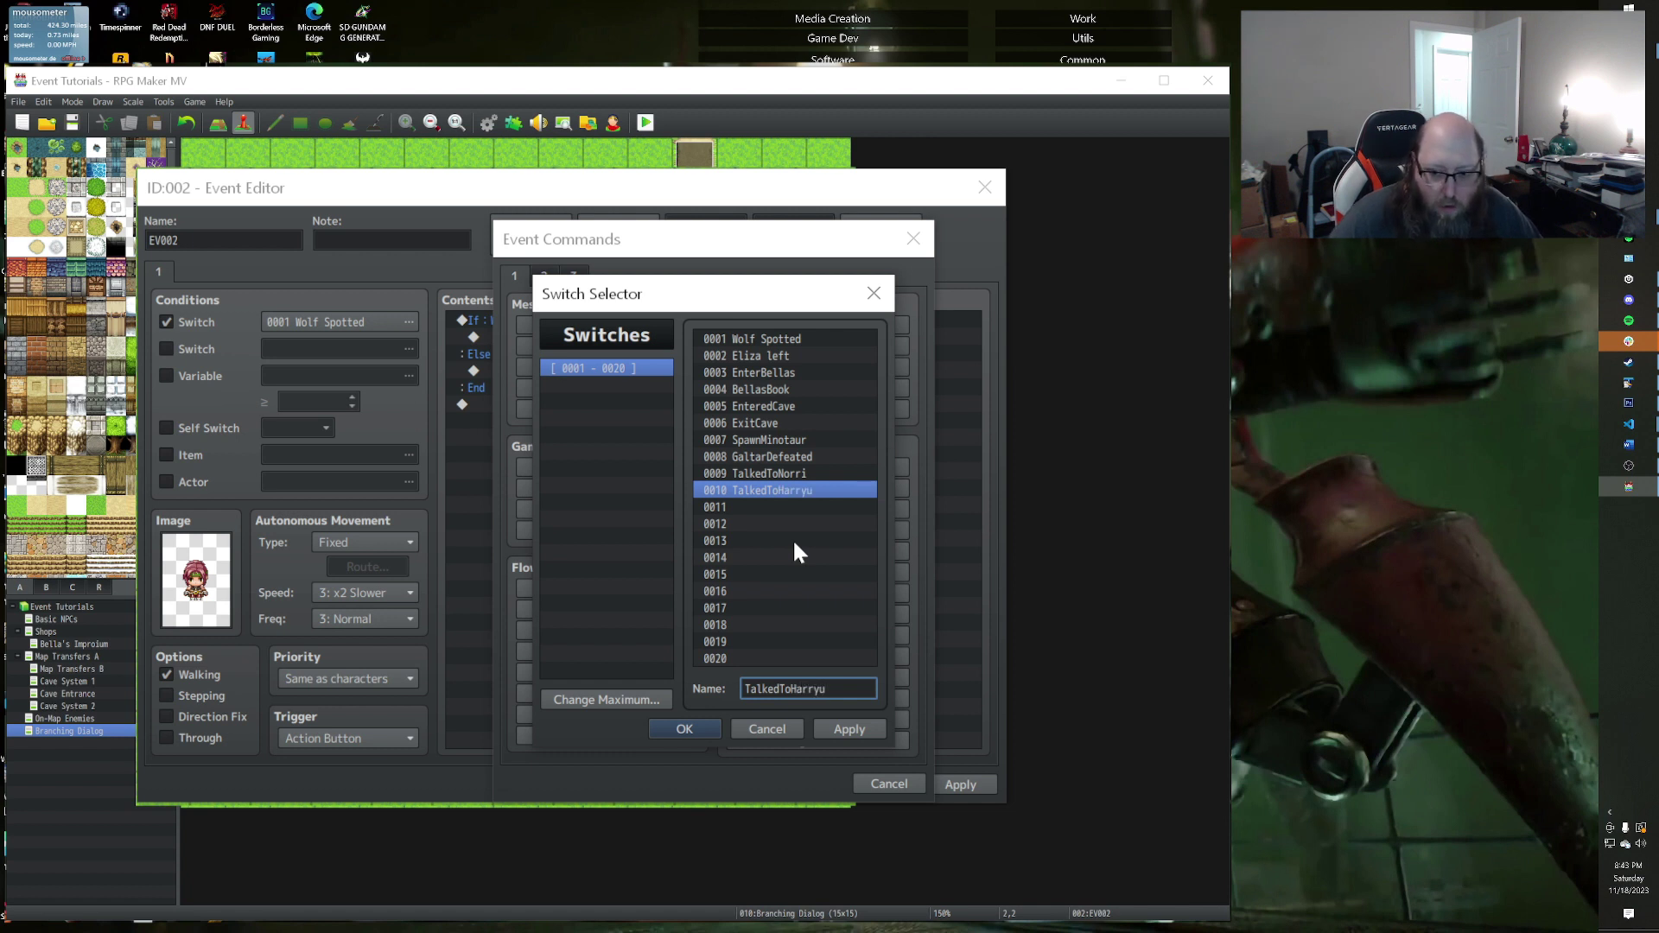
key(BackSpace)
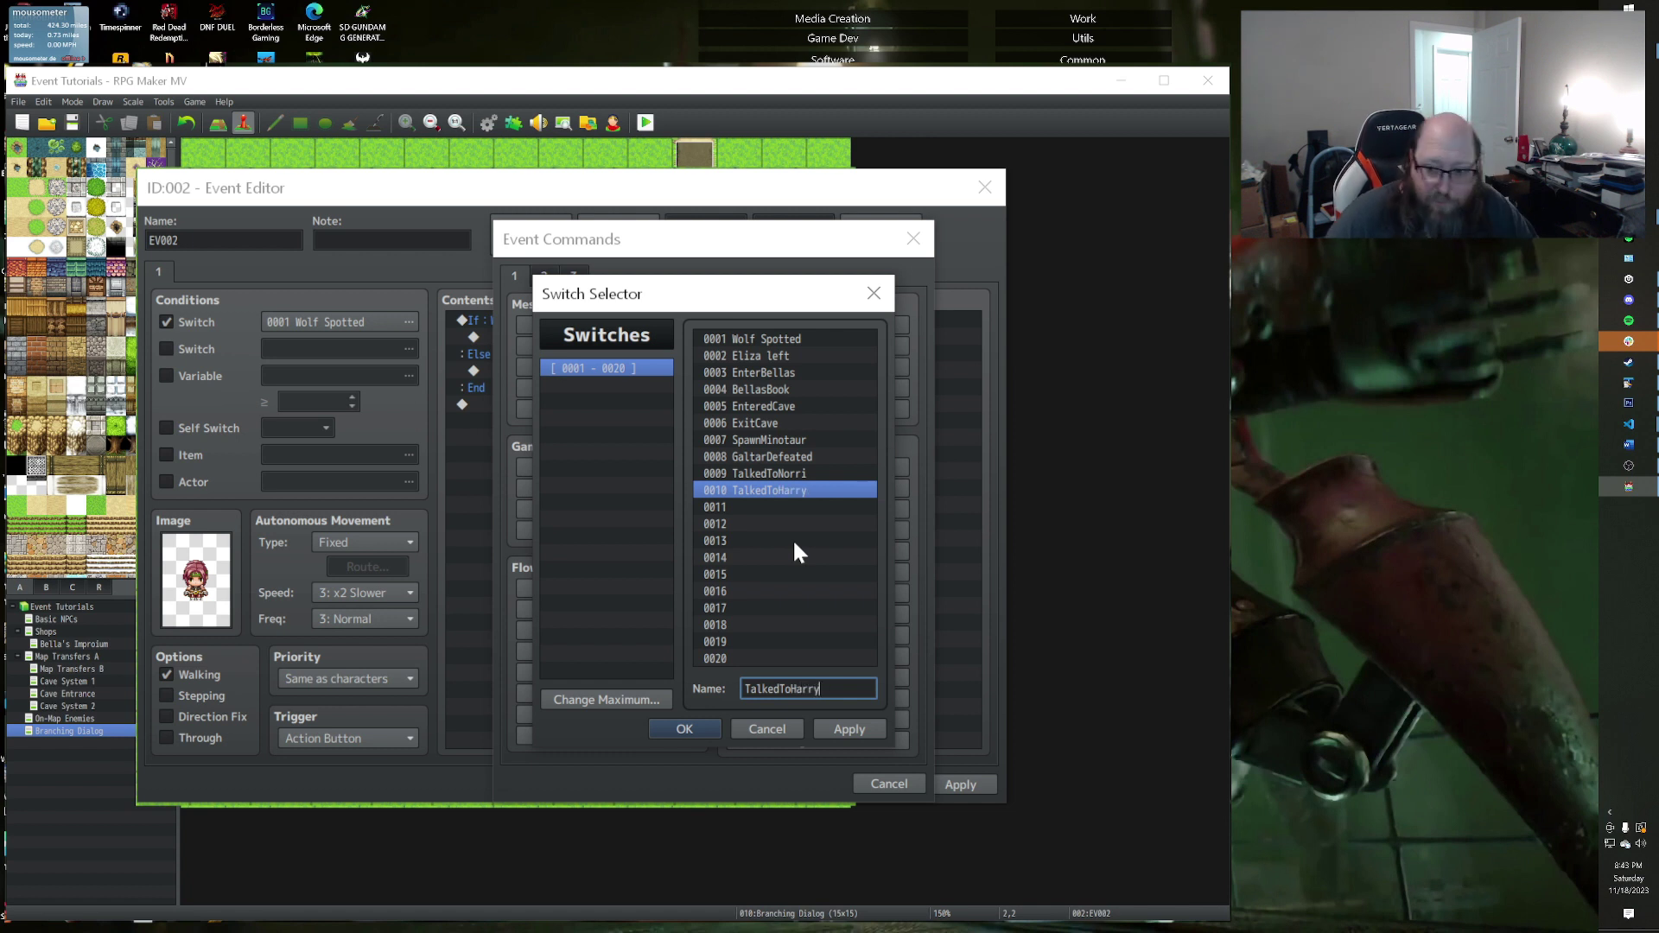
Step: Name switch 0011 TalkedToXander
click(792, 540)
click(773, 491)
click(769, 508)
click(782, 688)
text(TalkedTo)
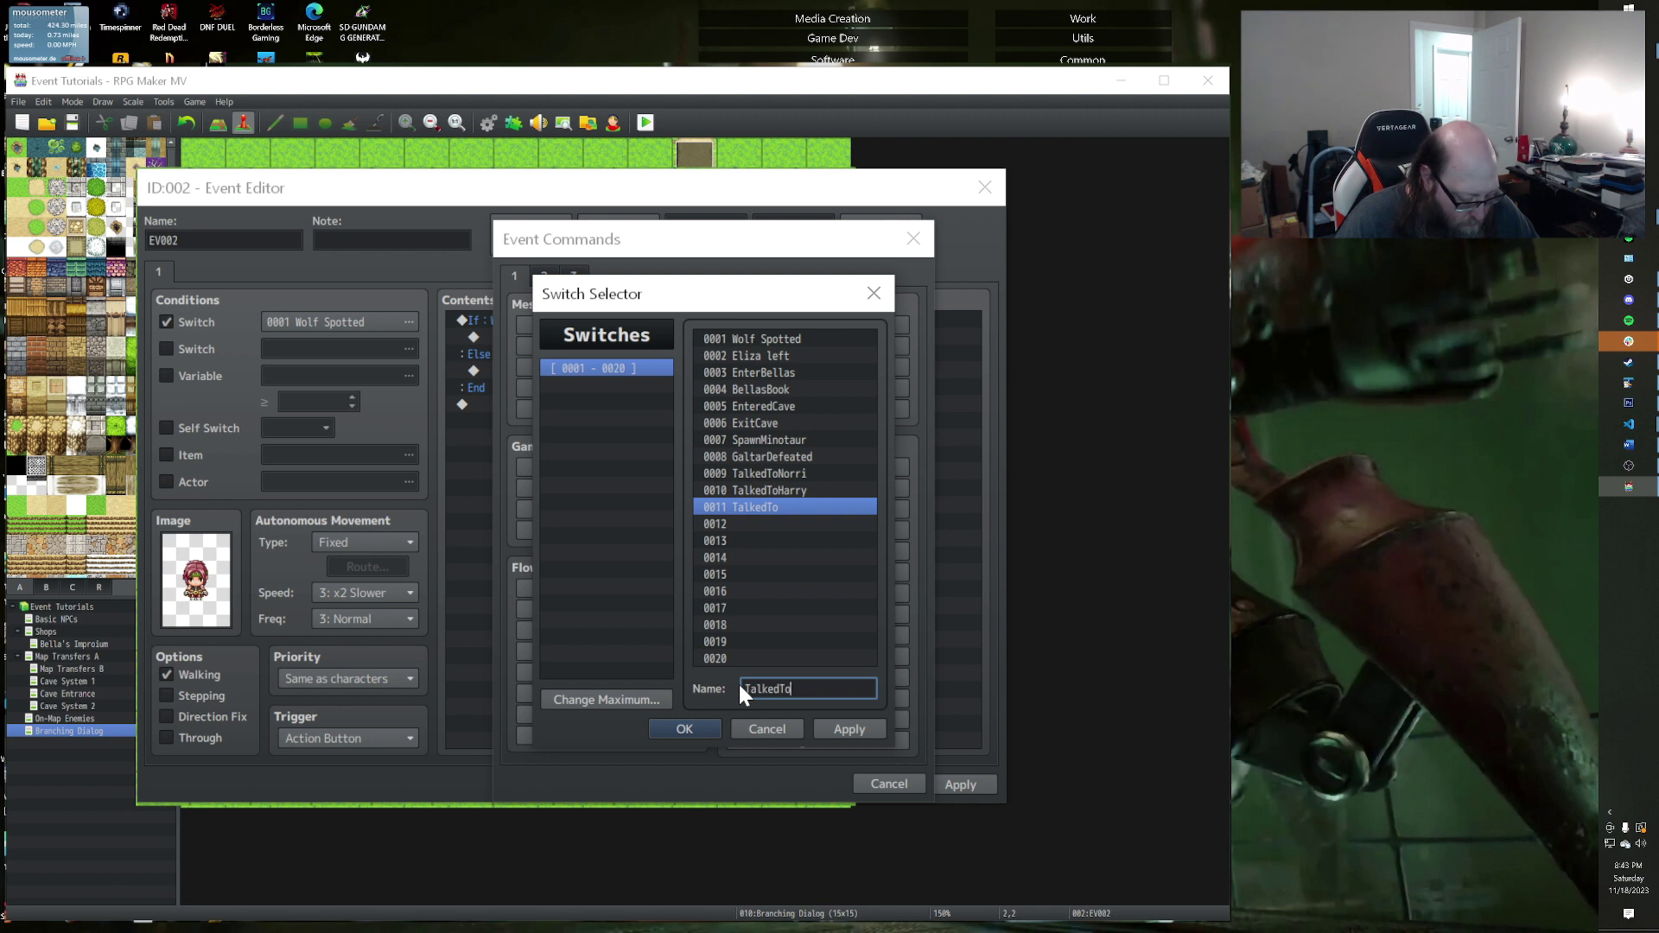
text(Xanxer)
key(BackSpace)
key(BackSpace)
key(BackSpace)
text(der)
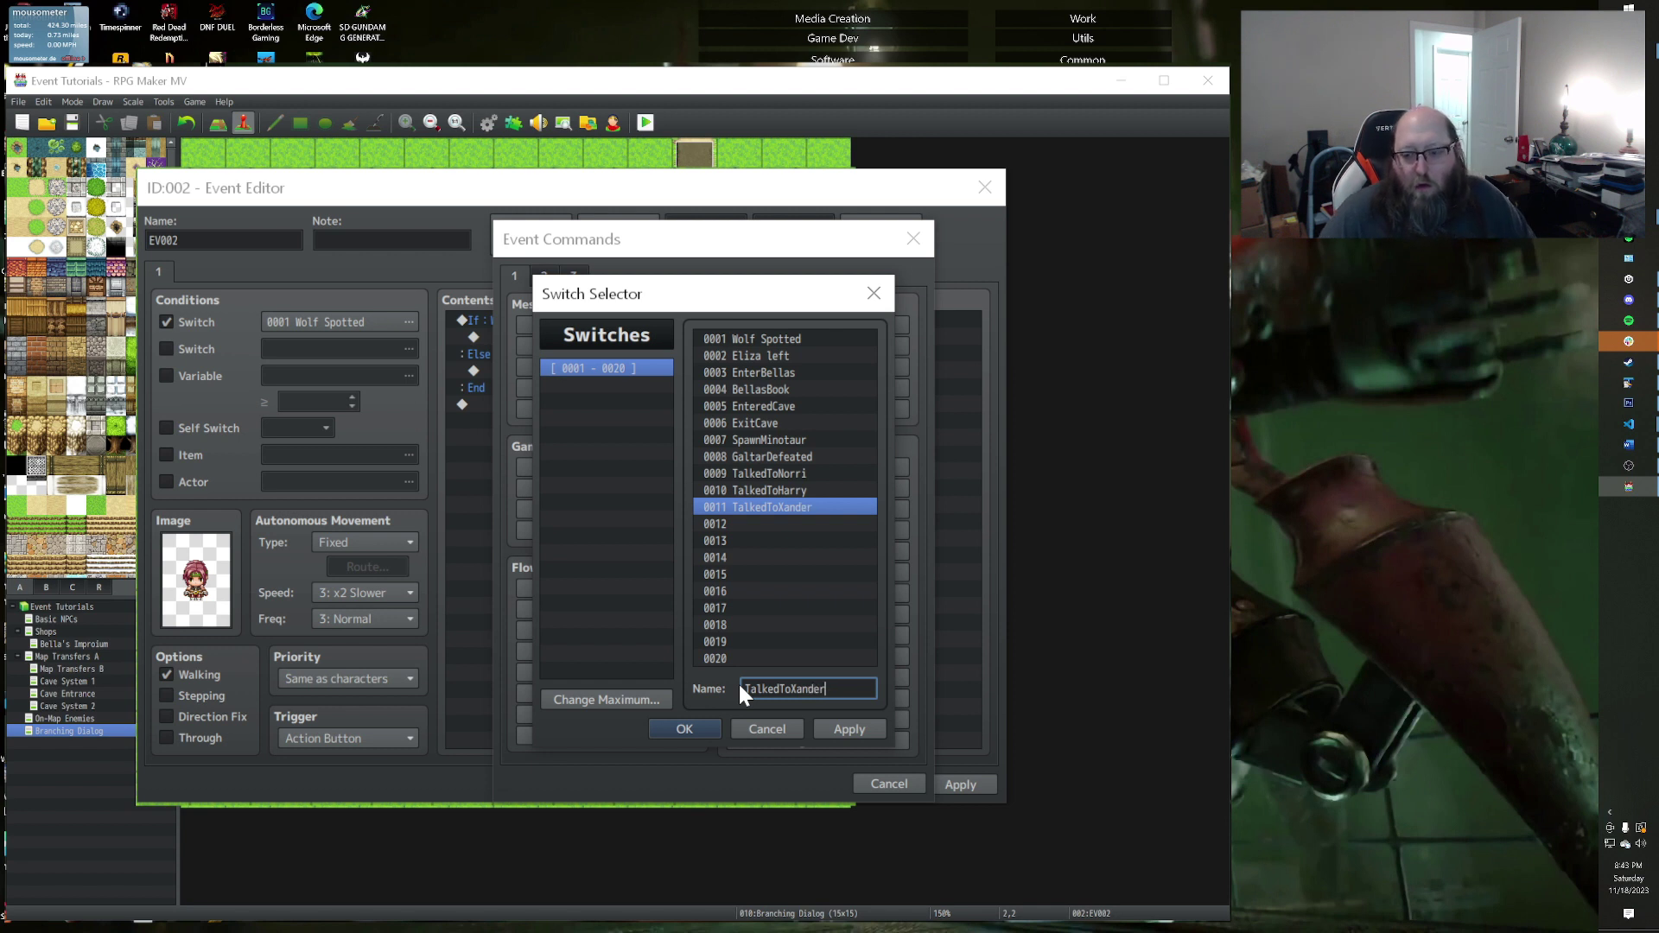
click(776, 469)
click(764, 490)
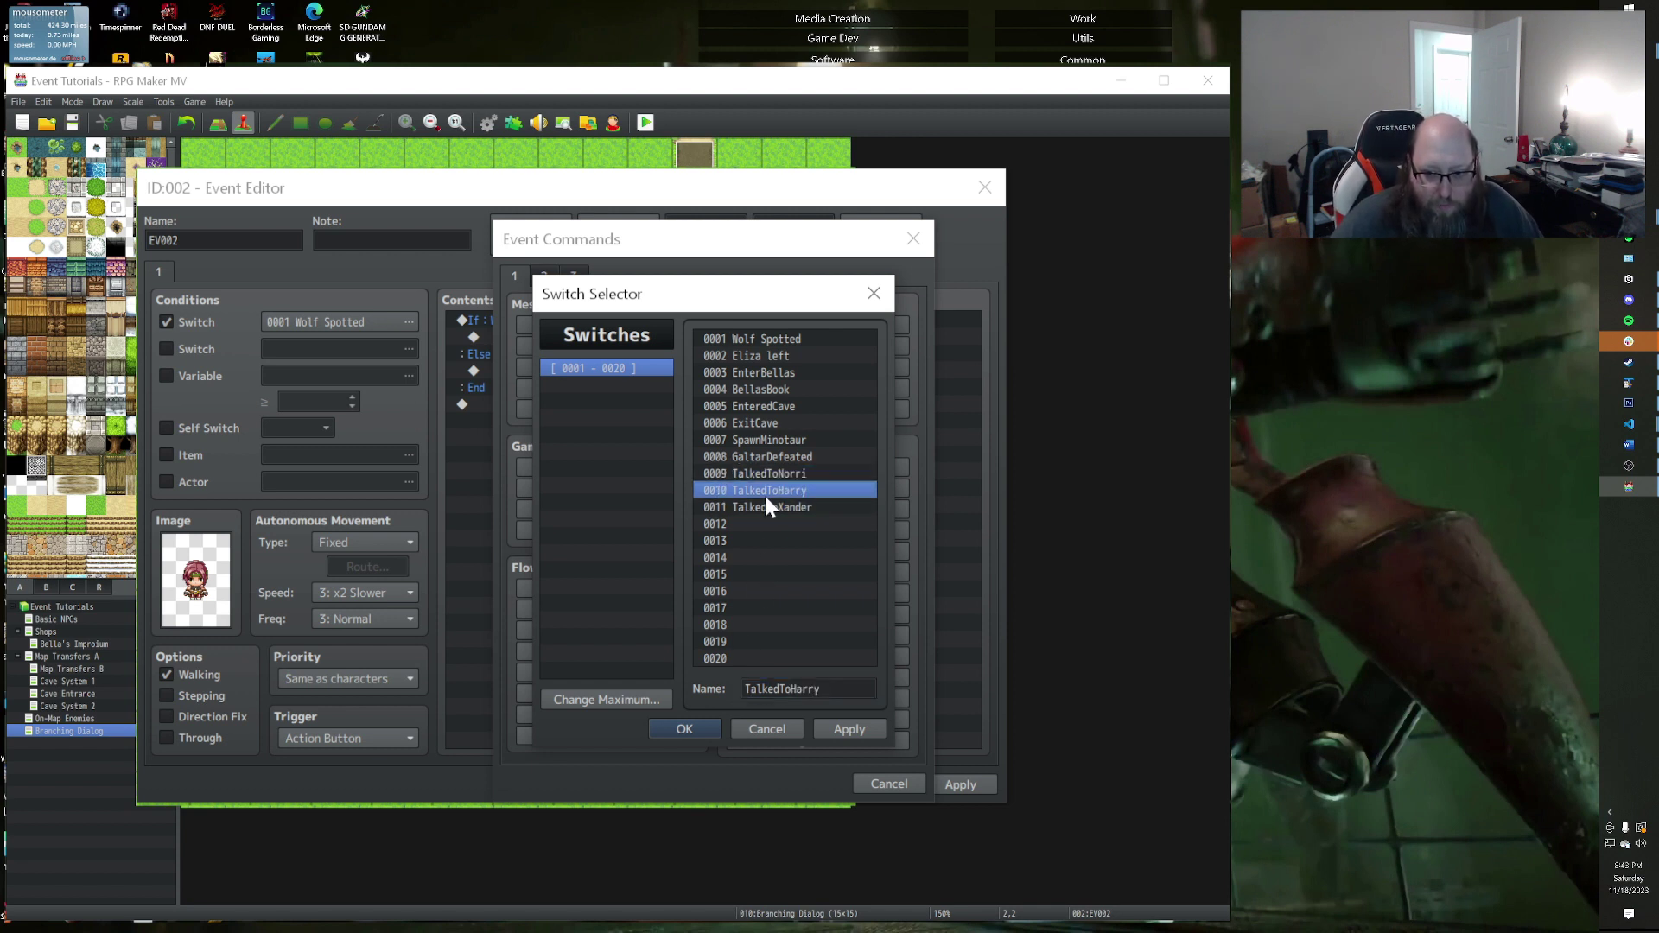
click(761, 505)
click(769, 460)
click(767, 473)
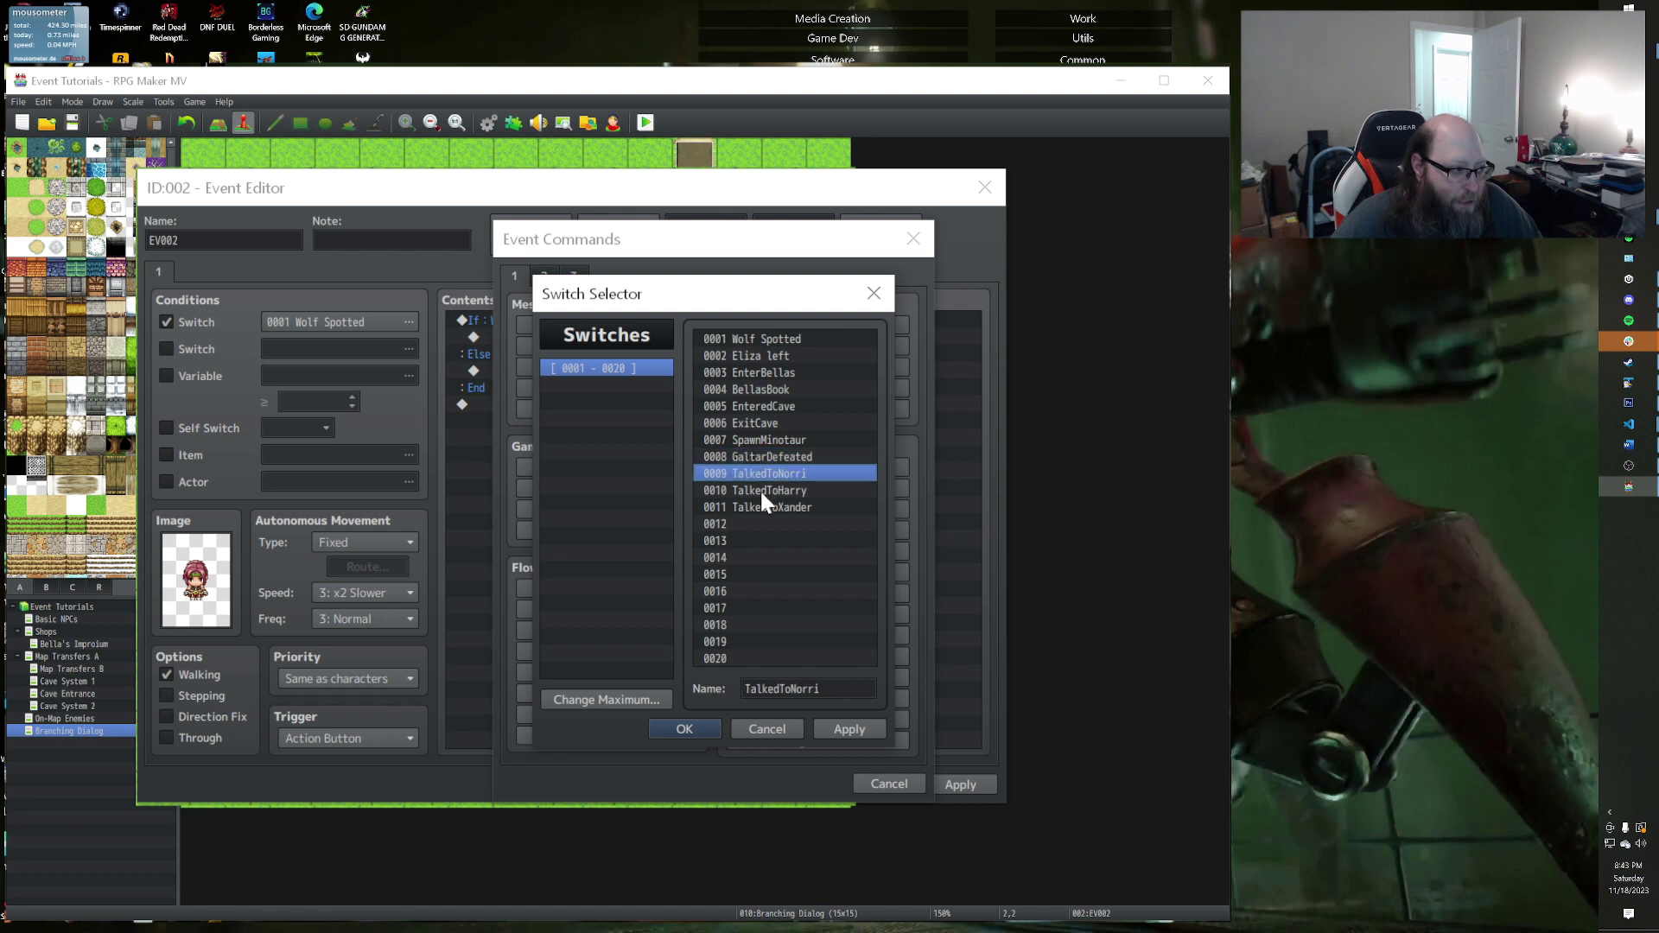
click(760, 490)
click(756, 506)
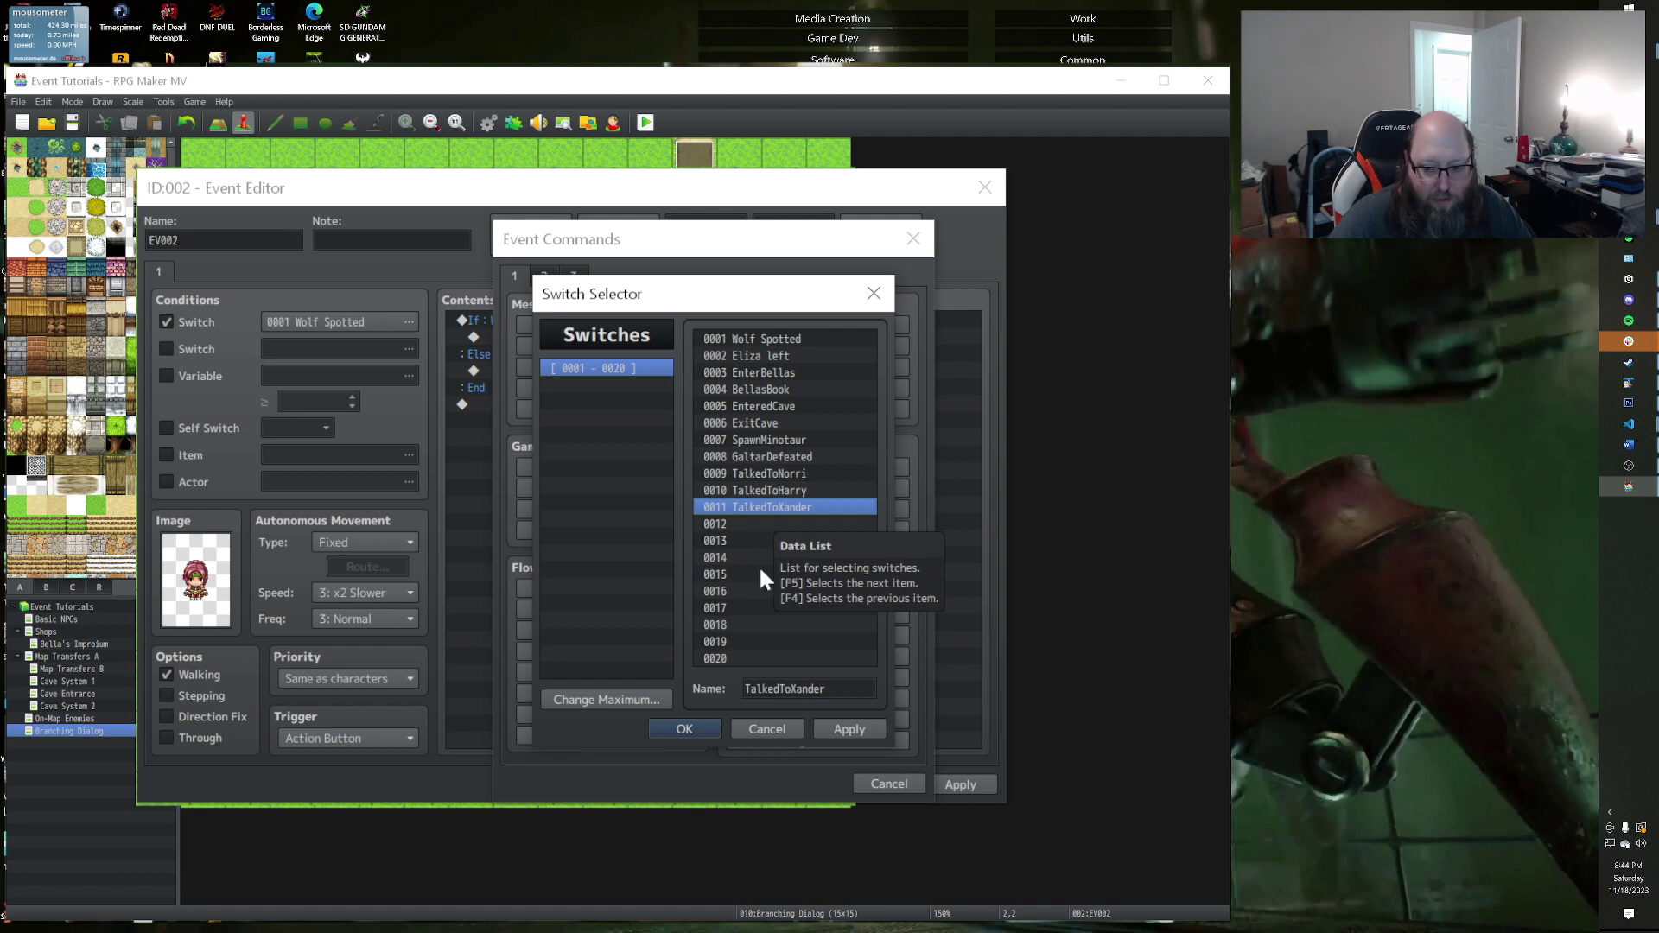
Step: Name switch 0012 TalkedToNoHaXa
click(754, 529)
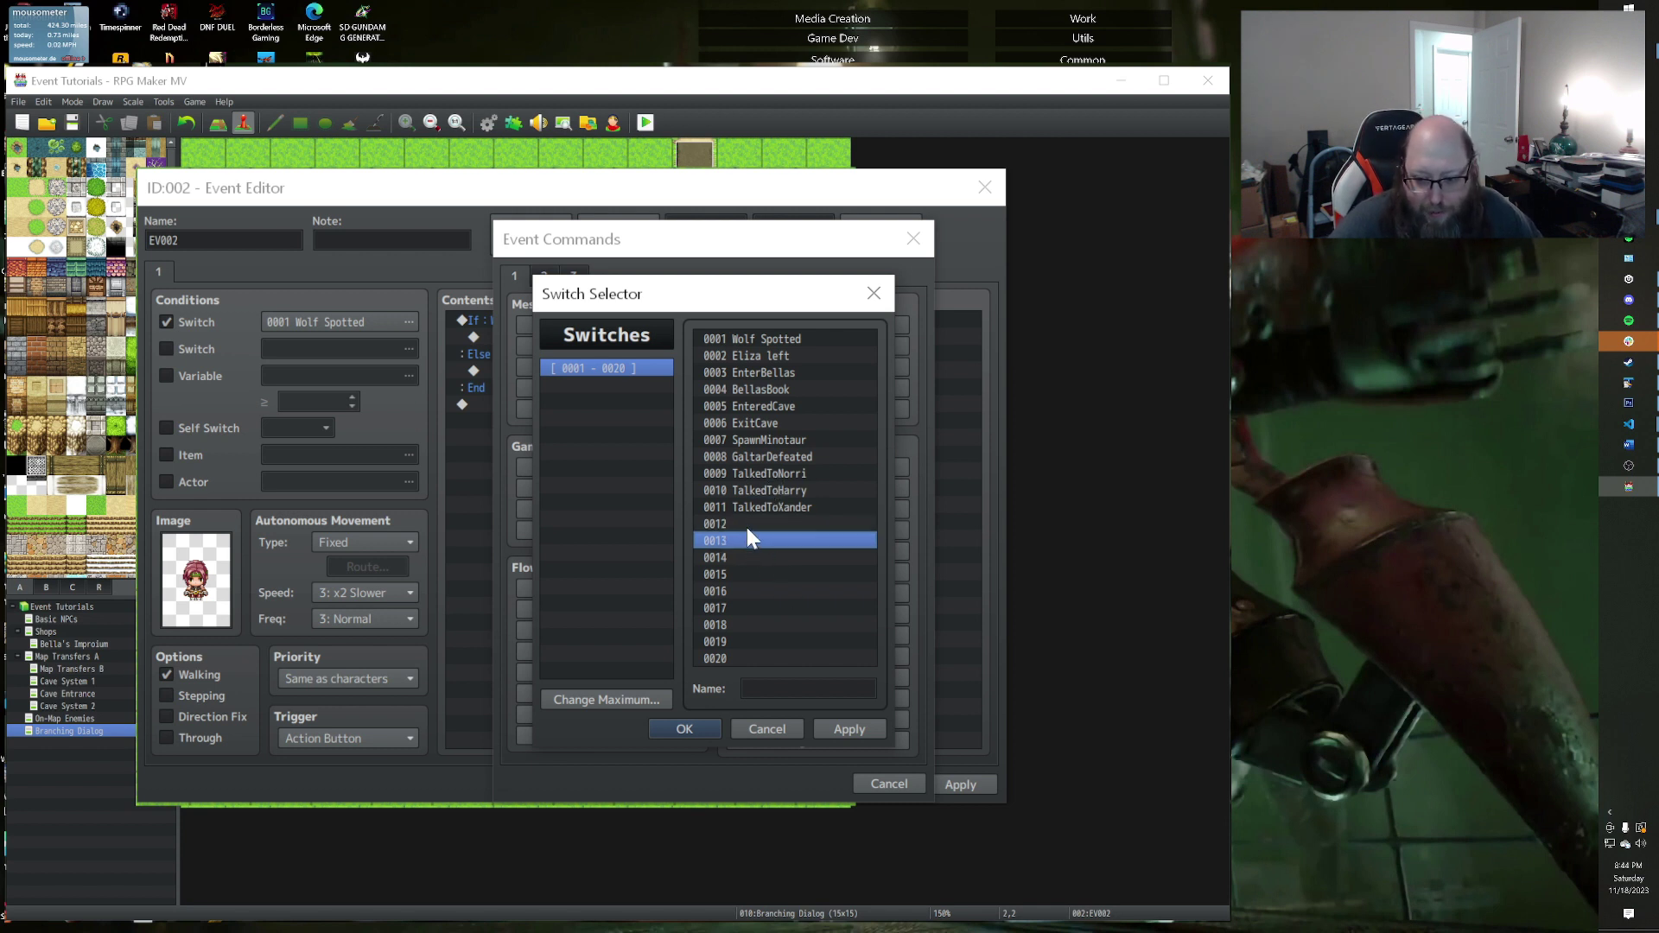
click(750, 689)
text(TalkedTo)
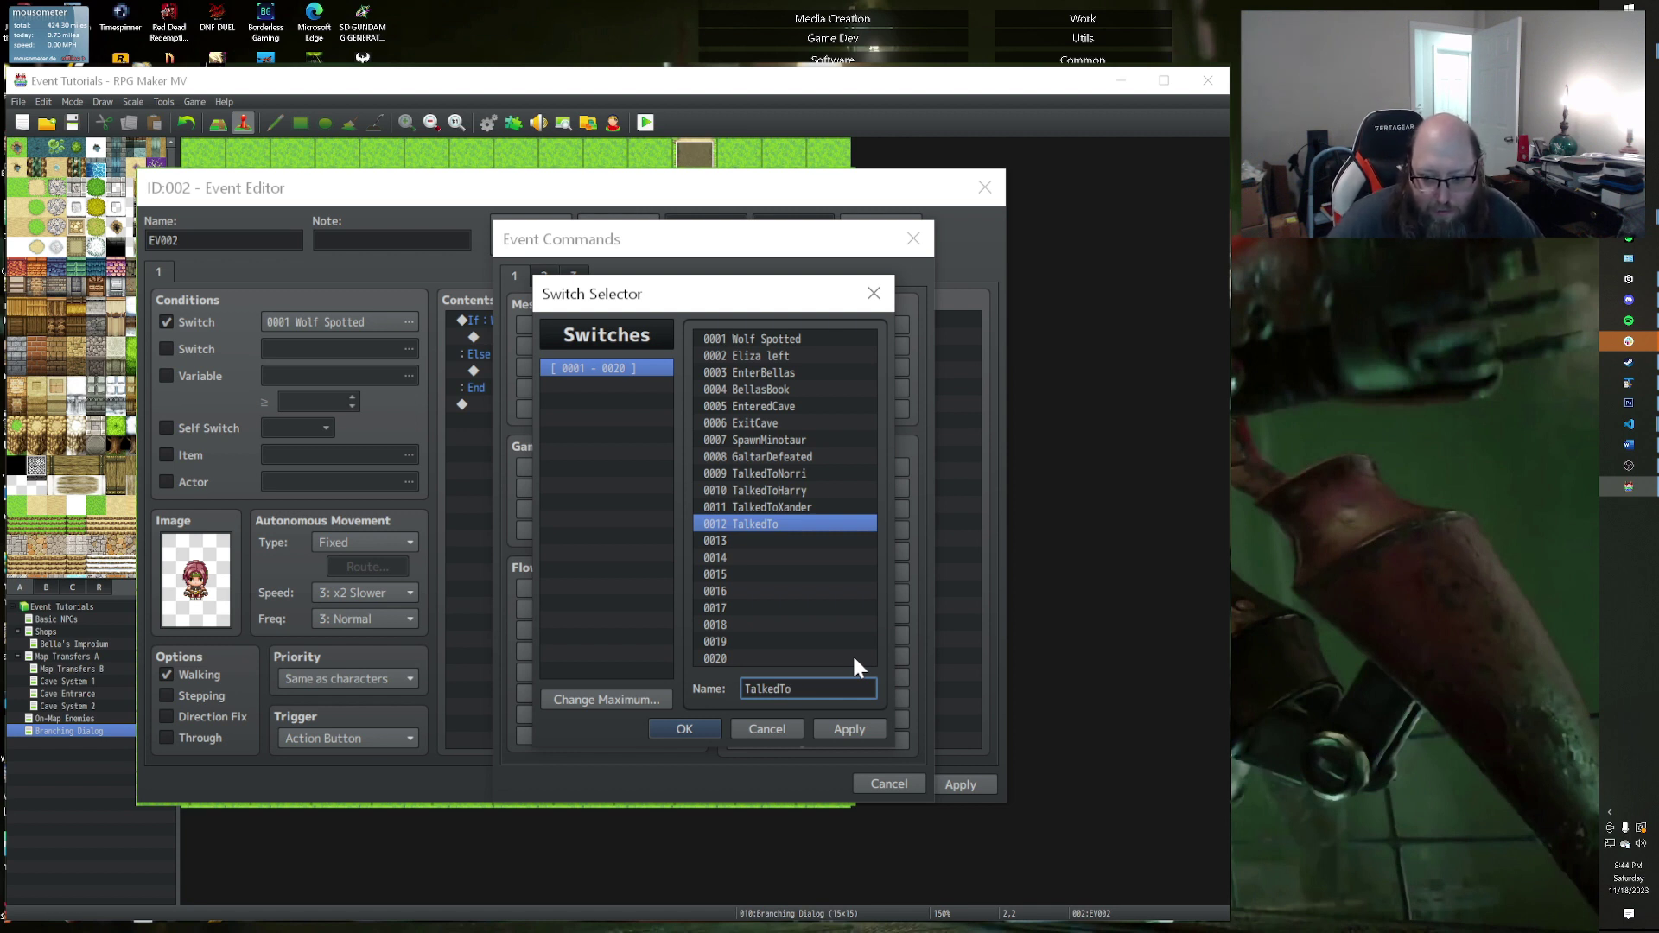
text(NIO)
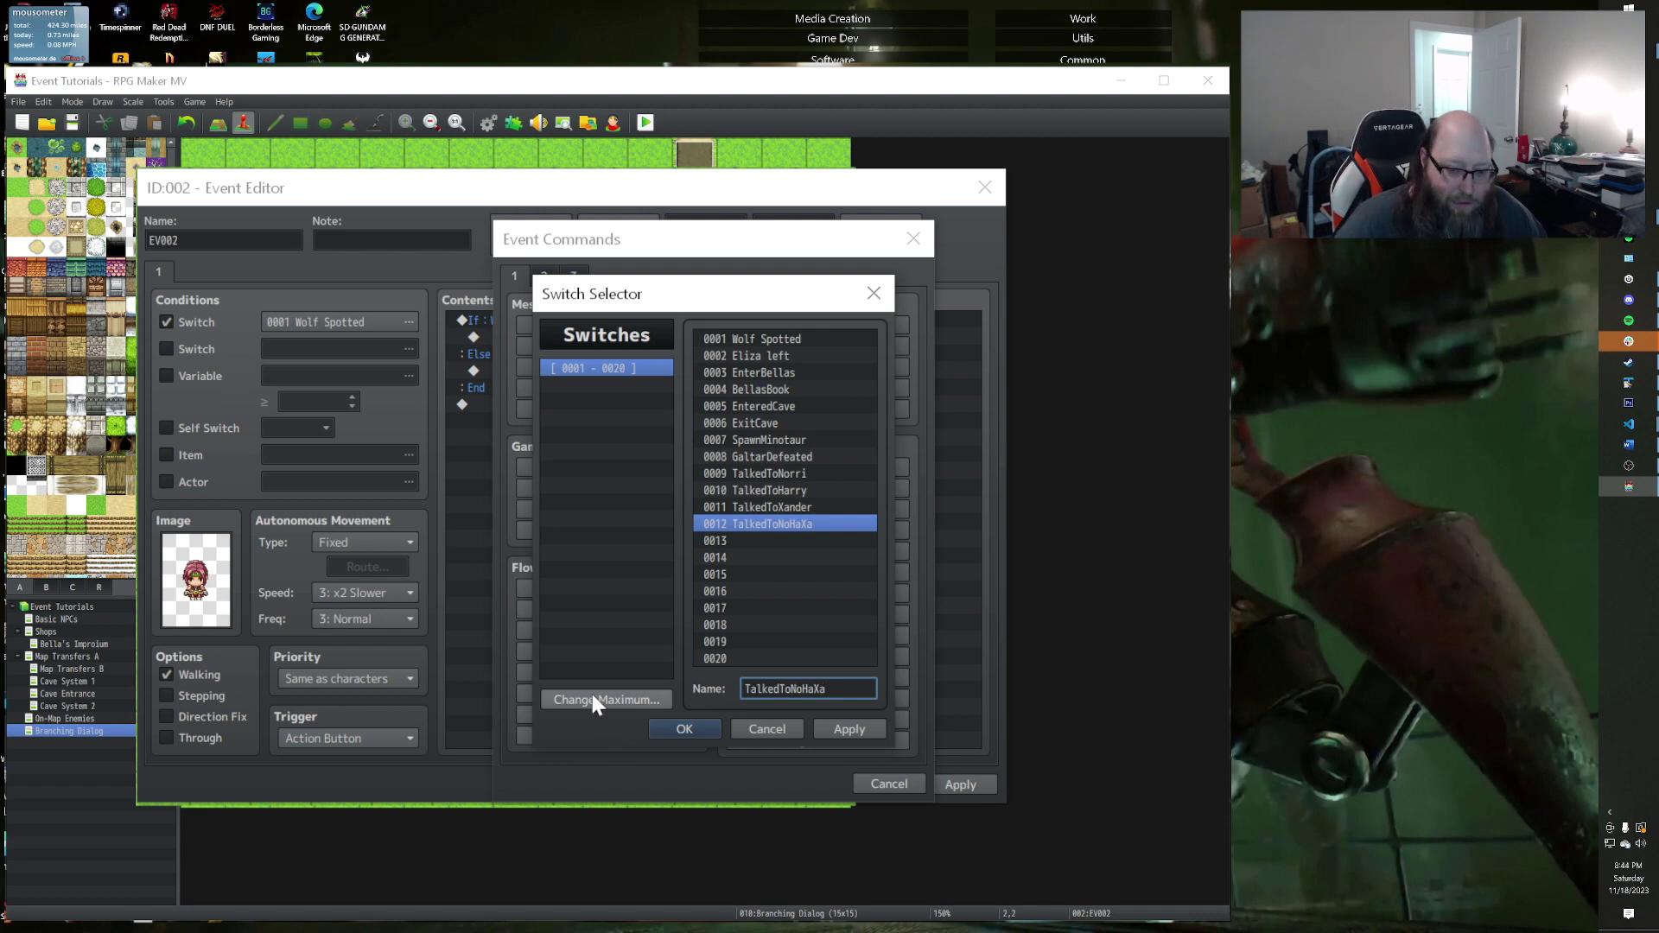
Step: Start naming empty switch 0015 with the script text "$gameSwitches." as an example of a script-based switch name
click(752, 575)
key(Tab)
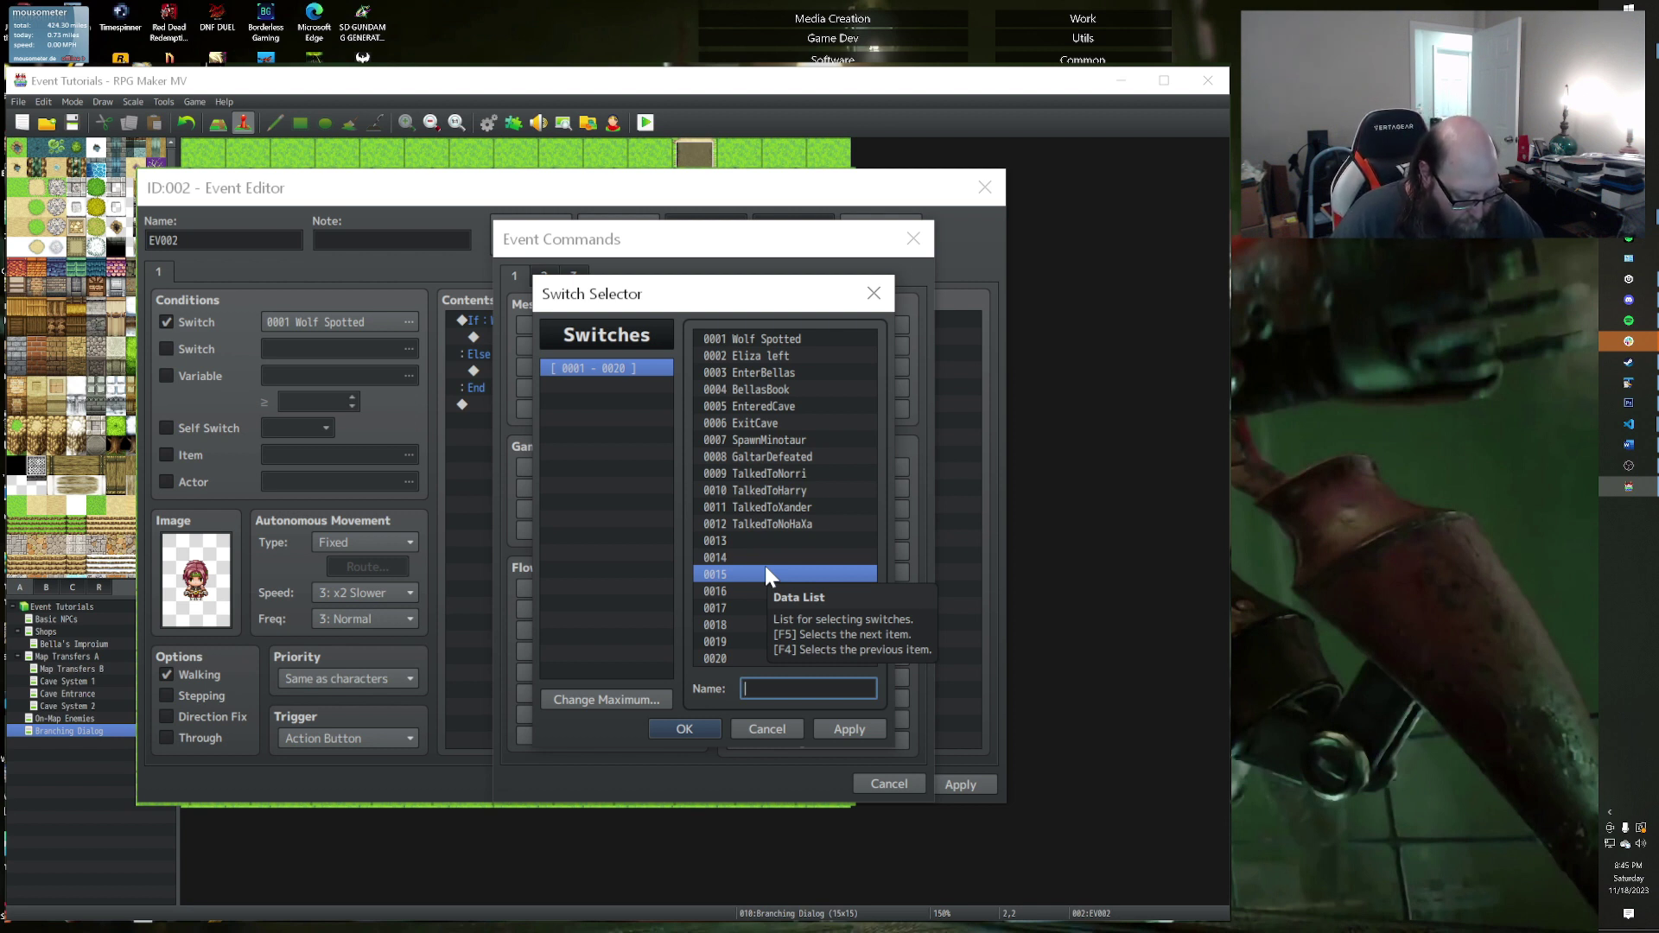
text($game)
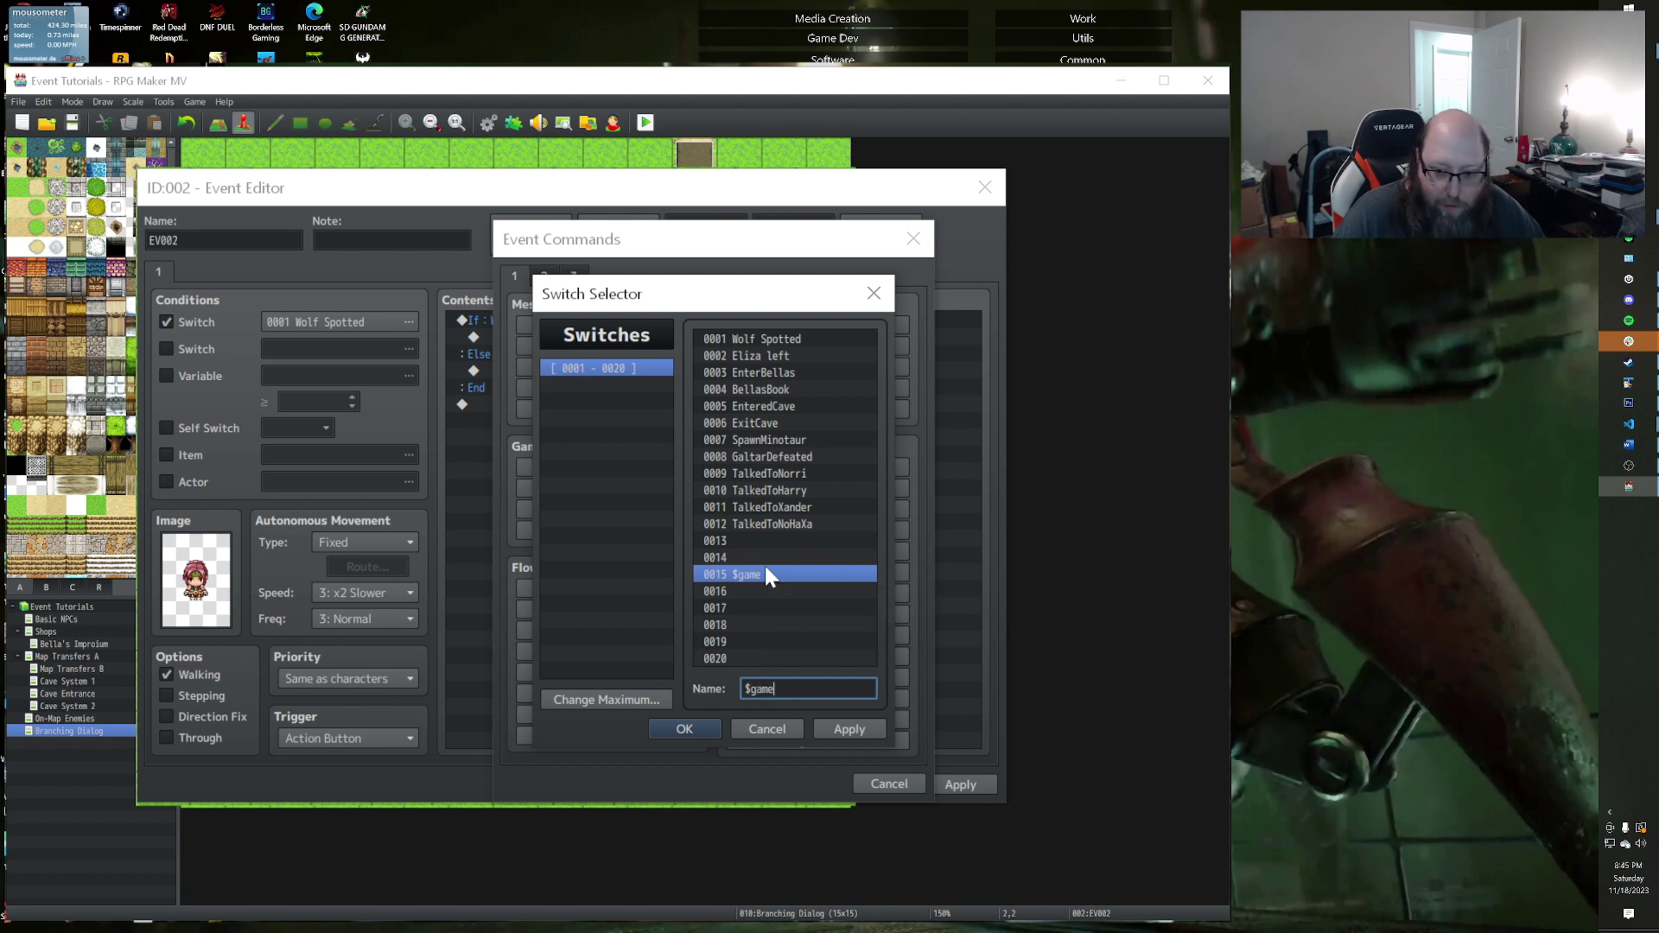
text(Switch)
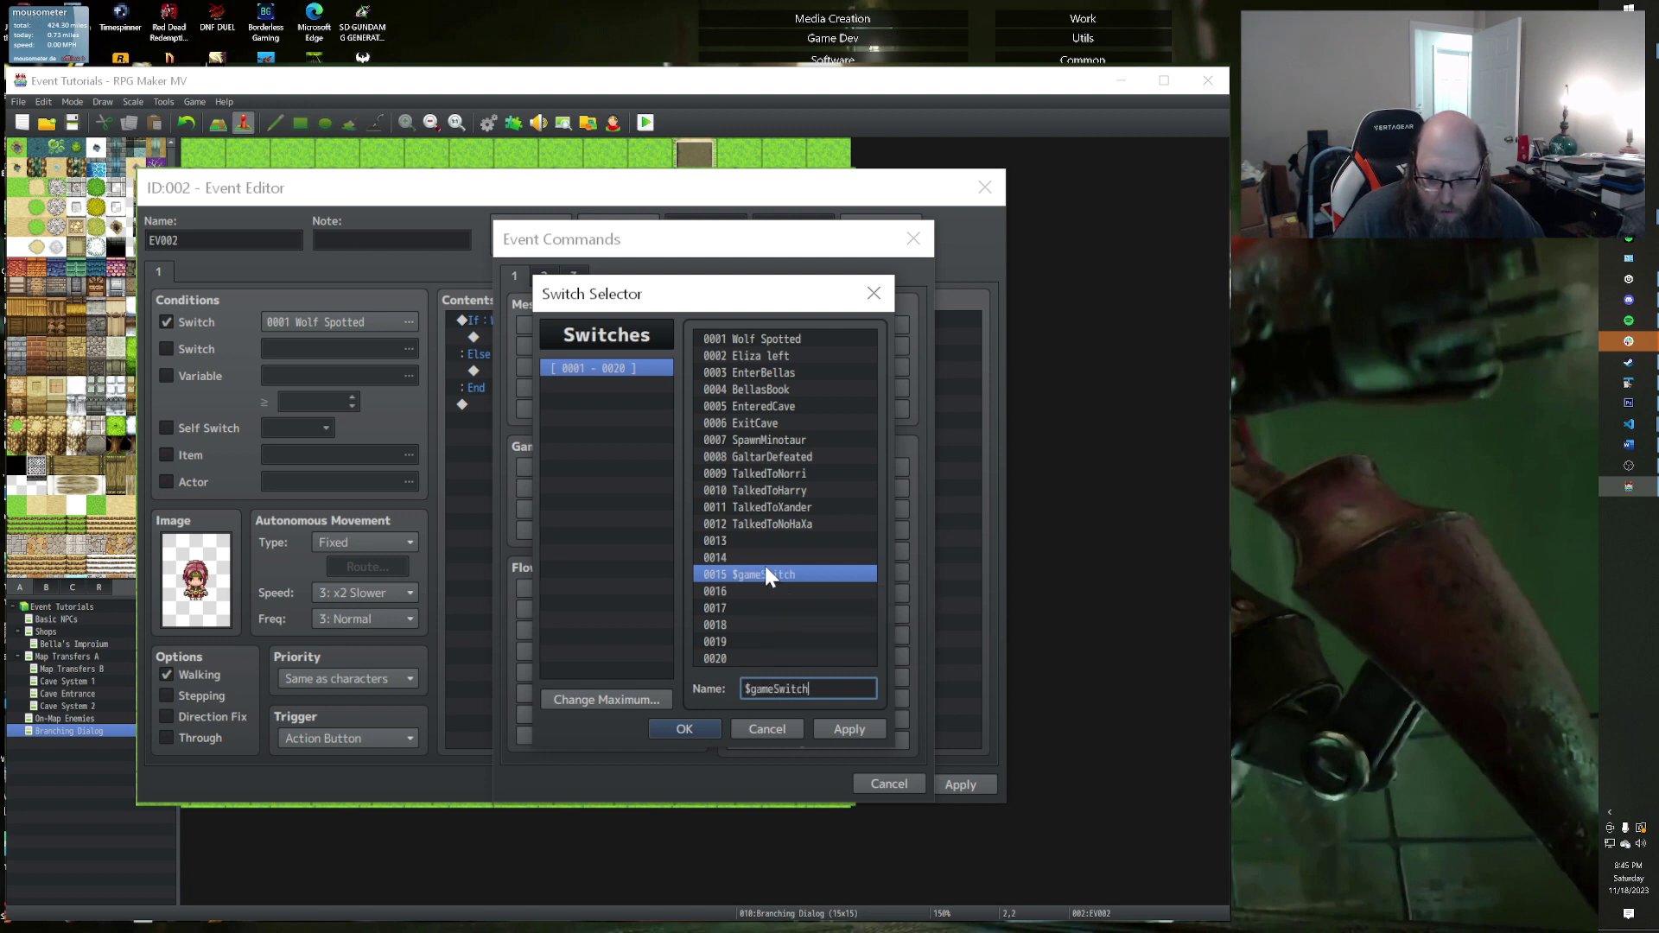
text(es)
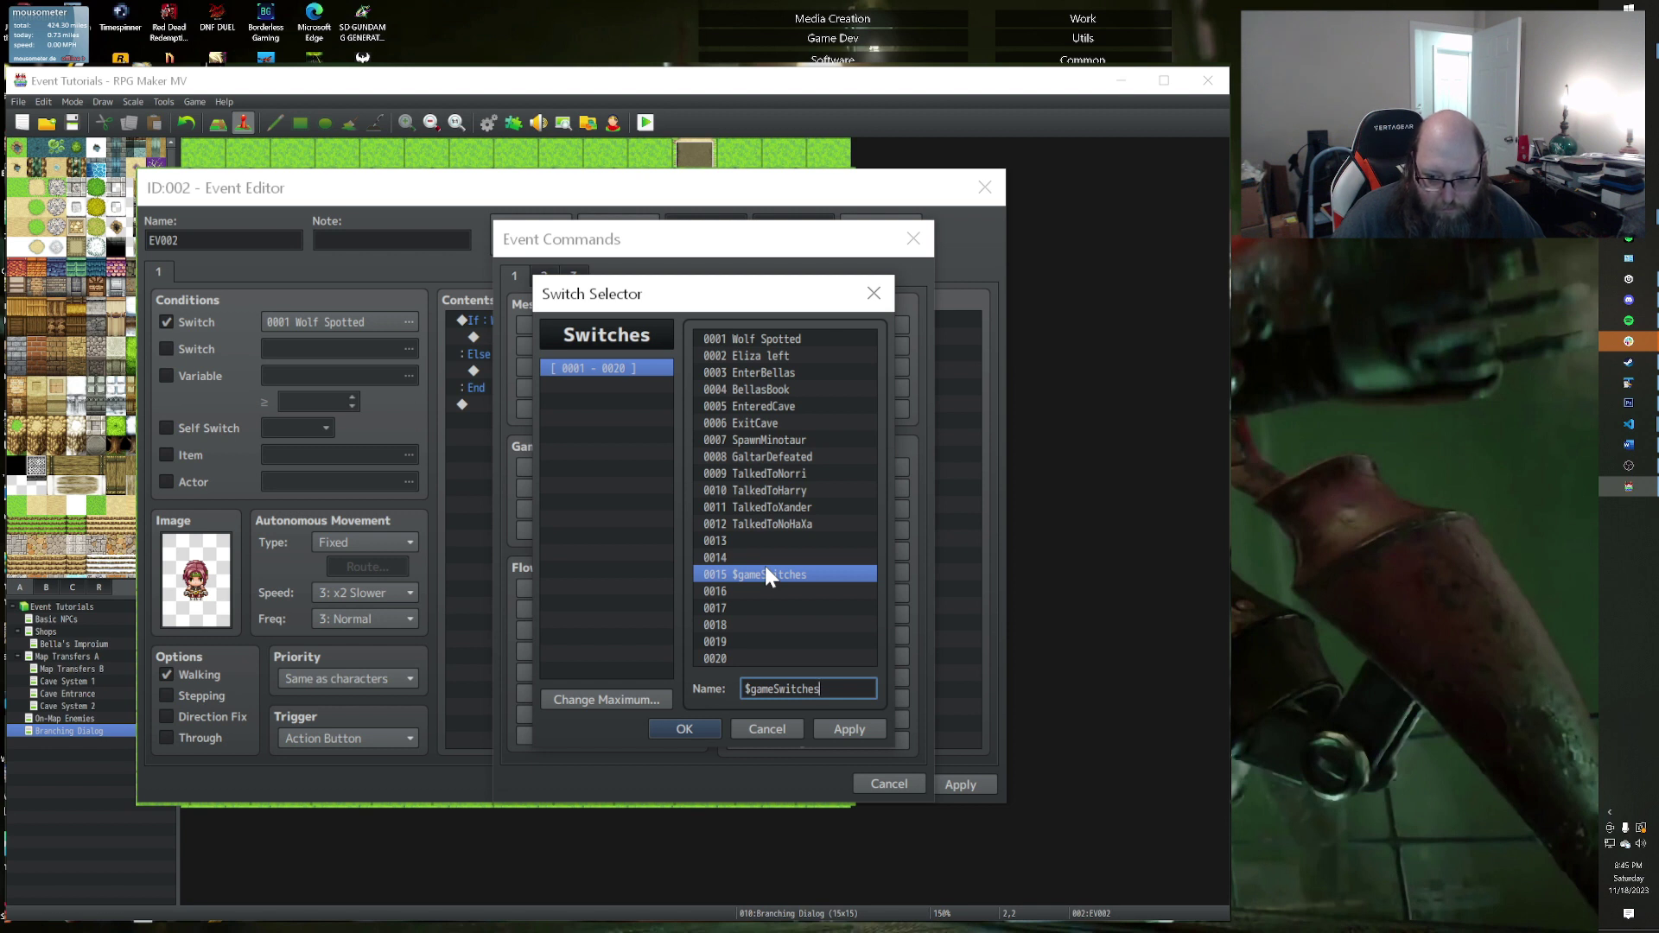
text(.)
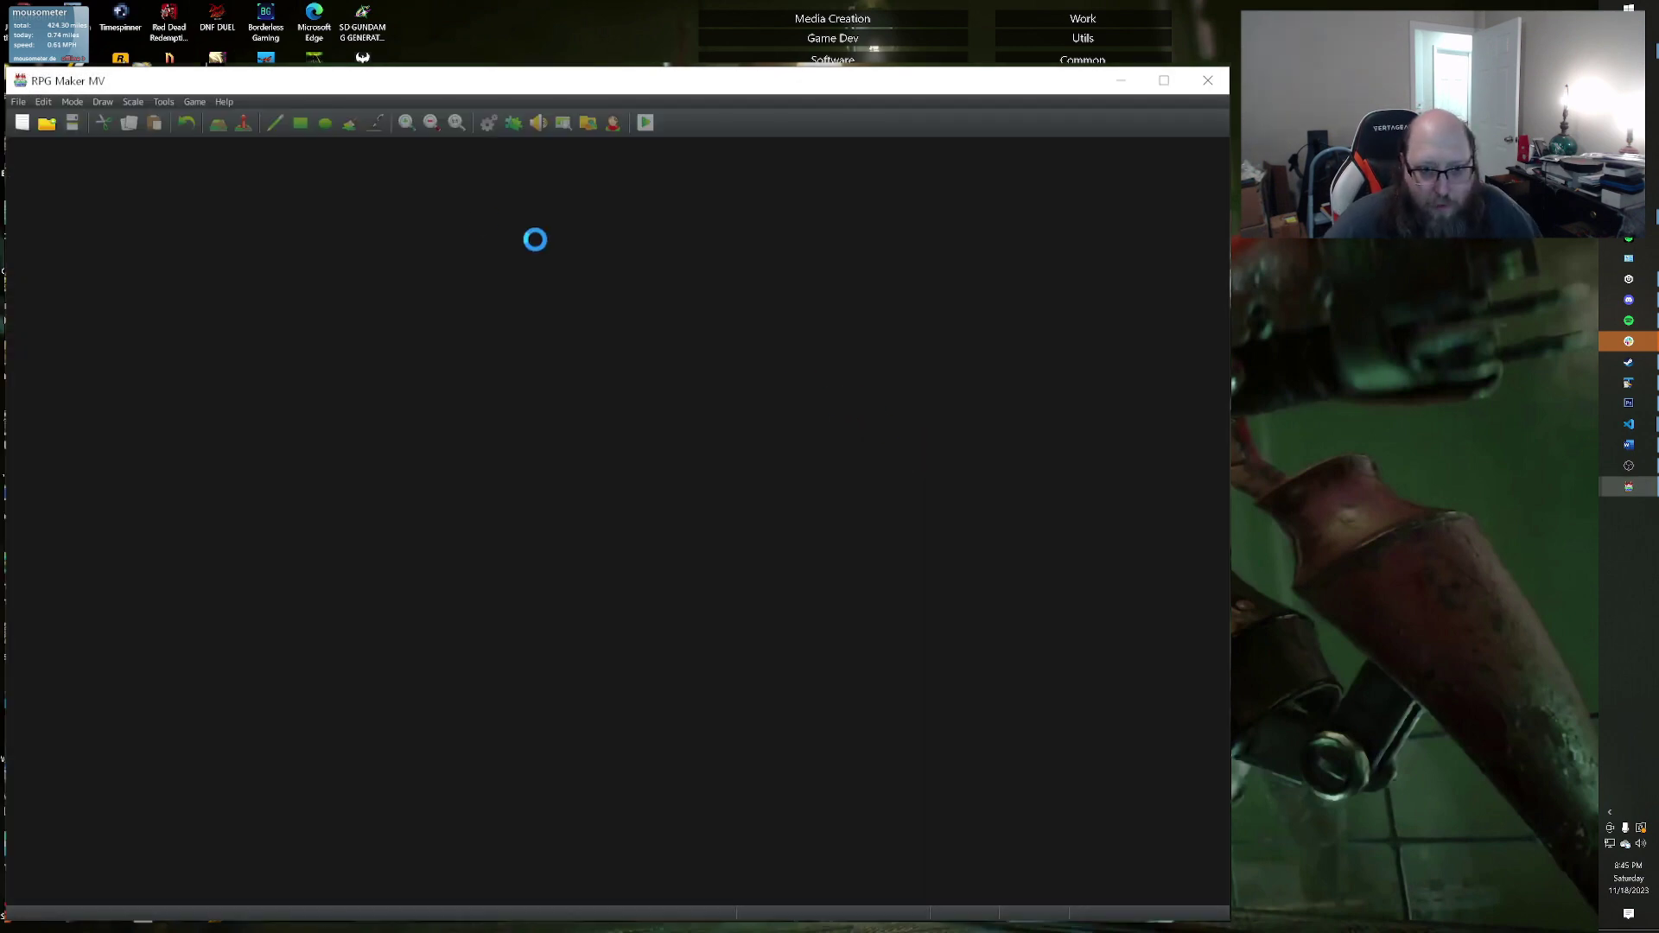
Step: Look through the map tree of the Legend of Emilar project to find the Scene3 maps
scroll(116, 738, down, 3)
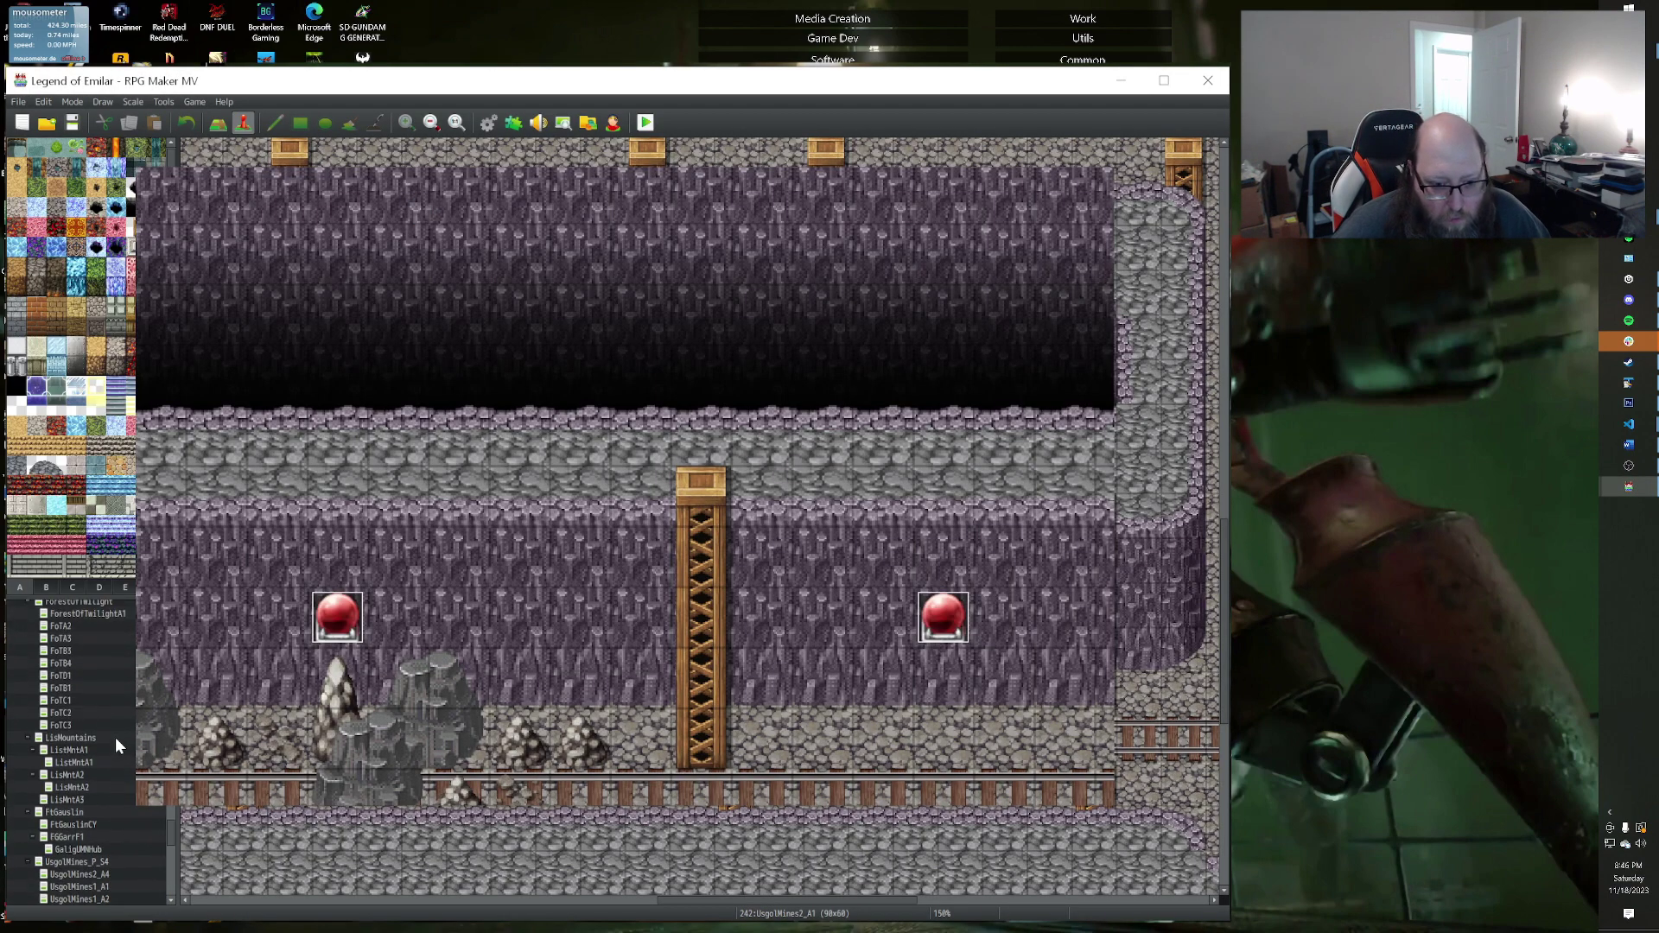
scroll(116, 717, down, 10)
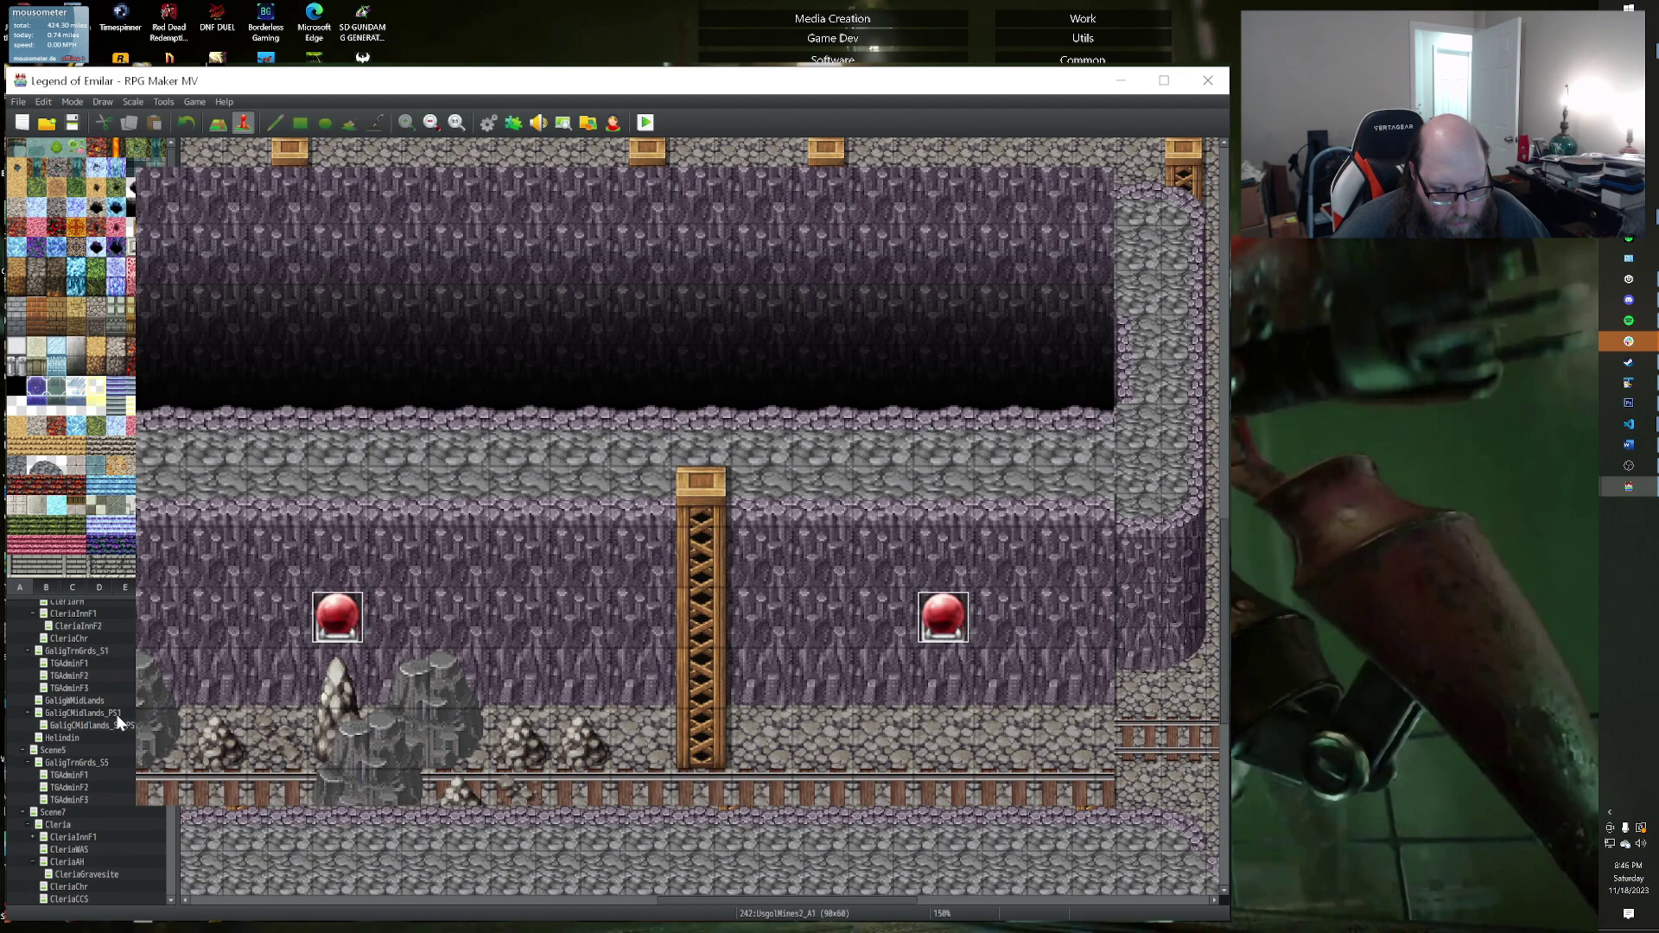
scroll(116, 714, up, 10)
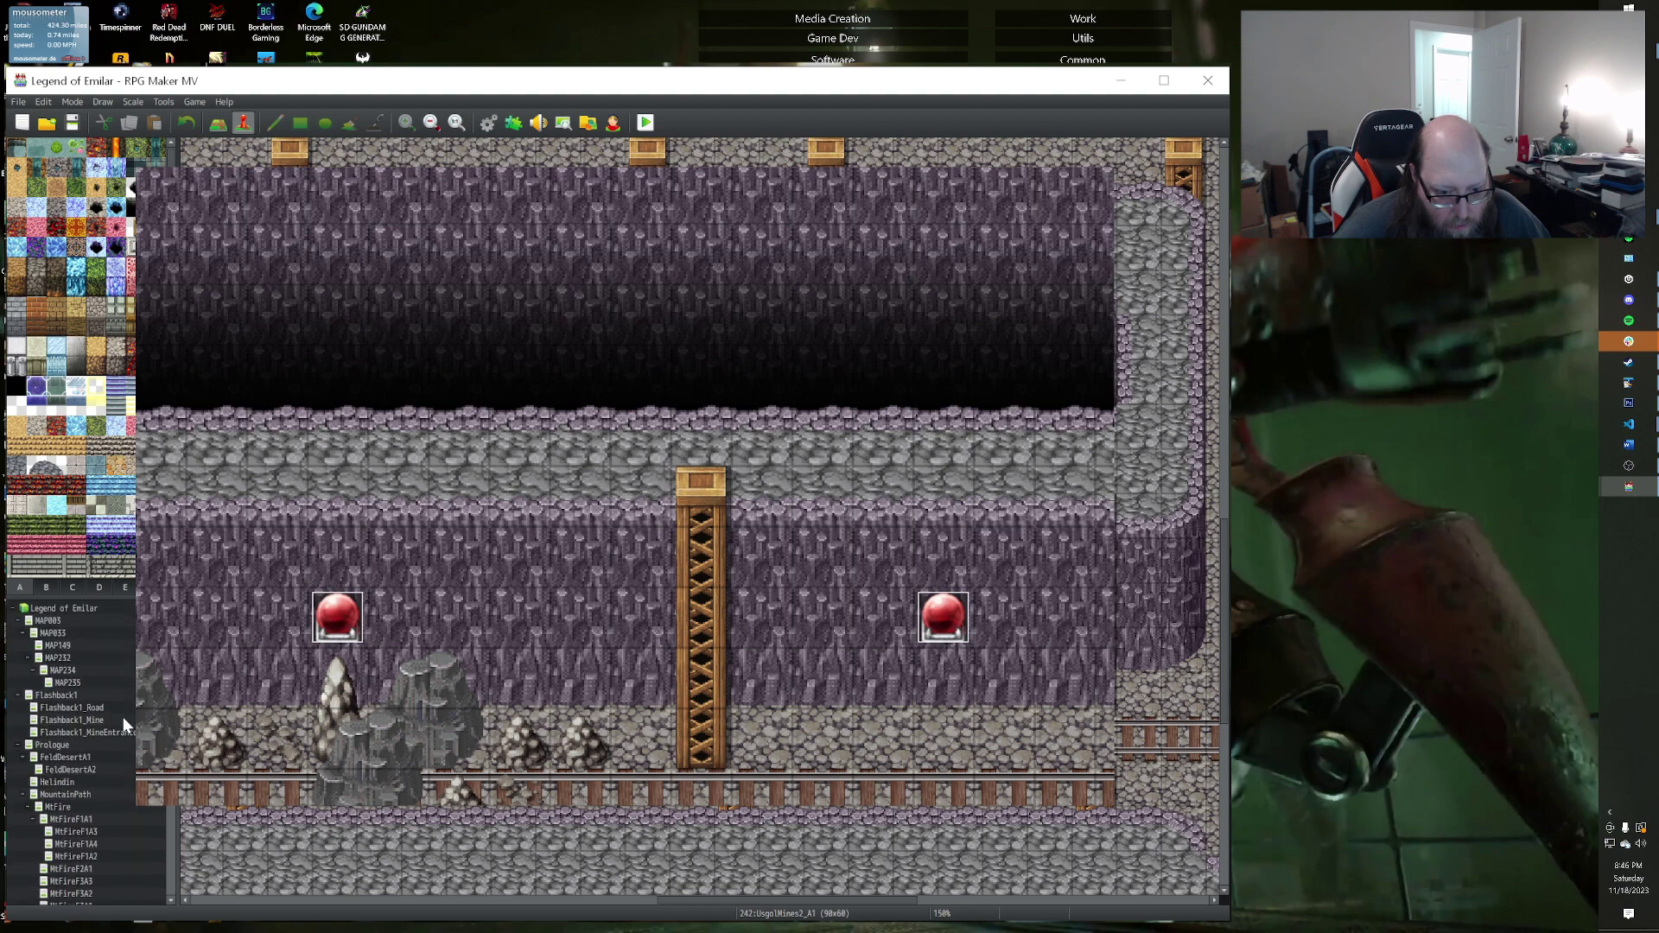
scroll(122, 717, down, 15)
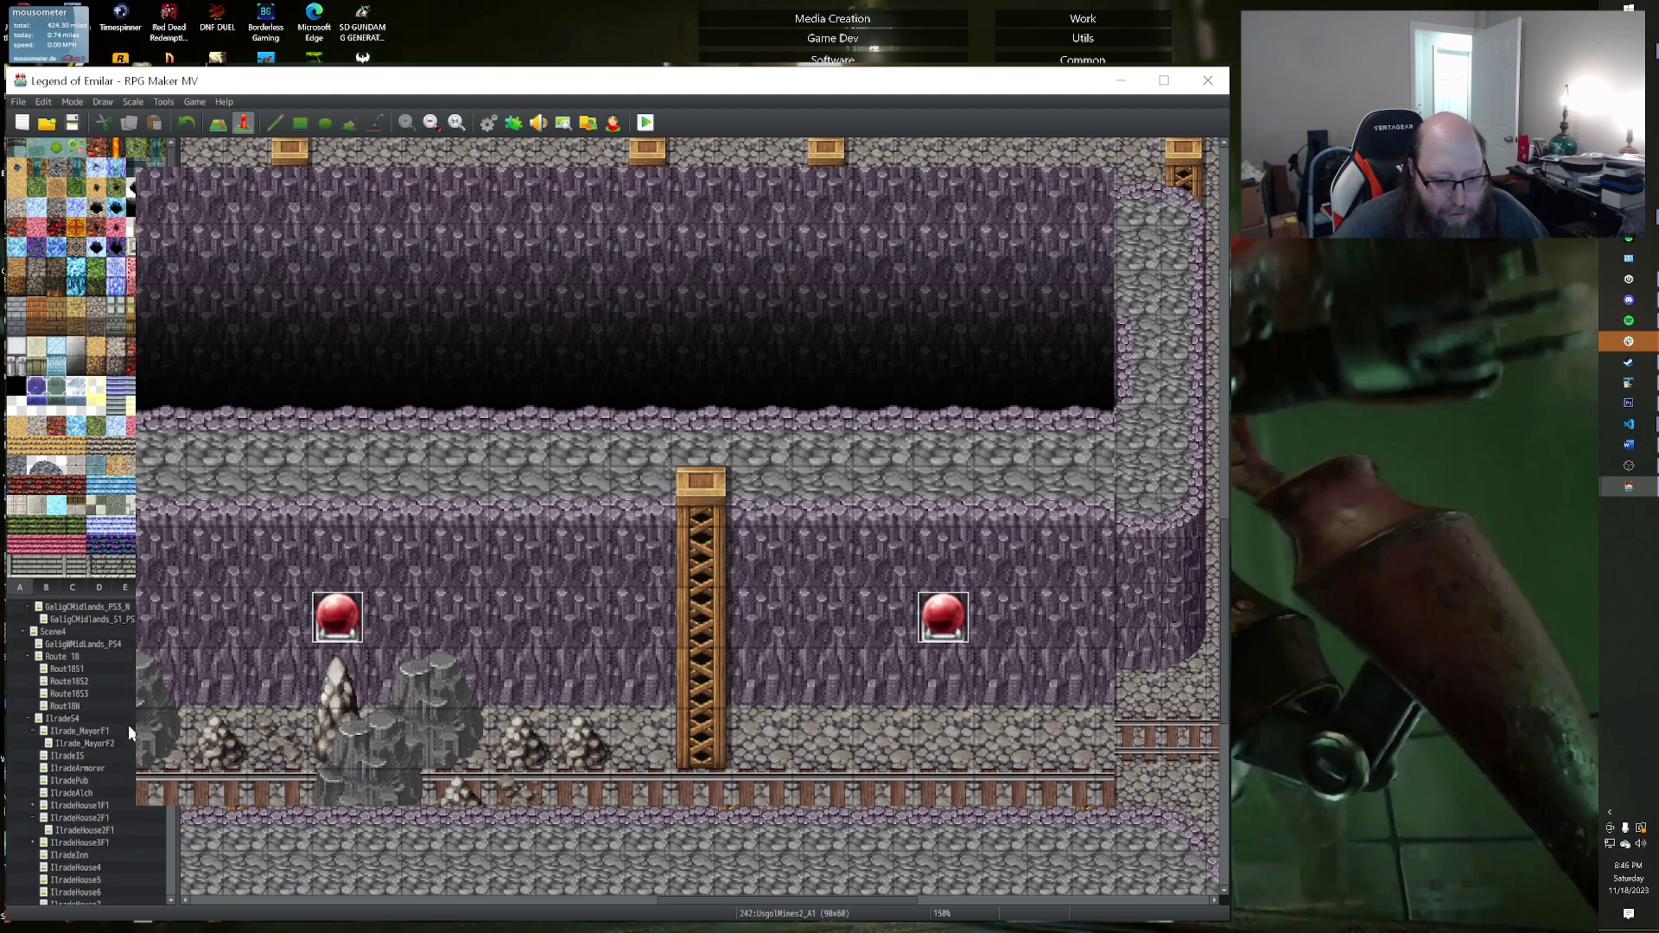
scroll(129, 739, down, 5)
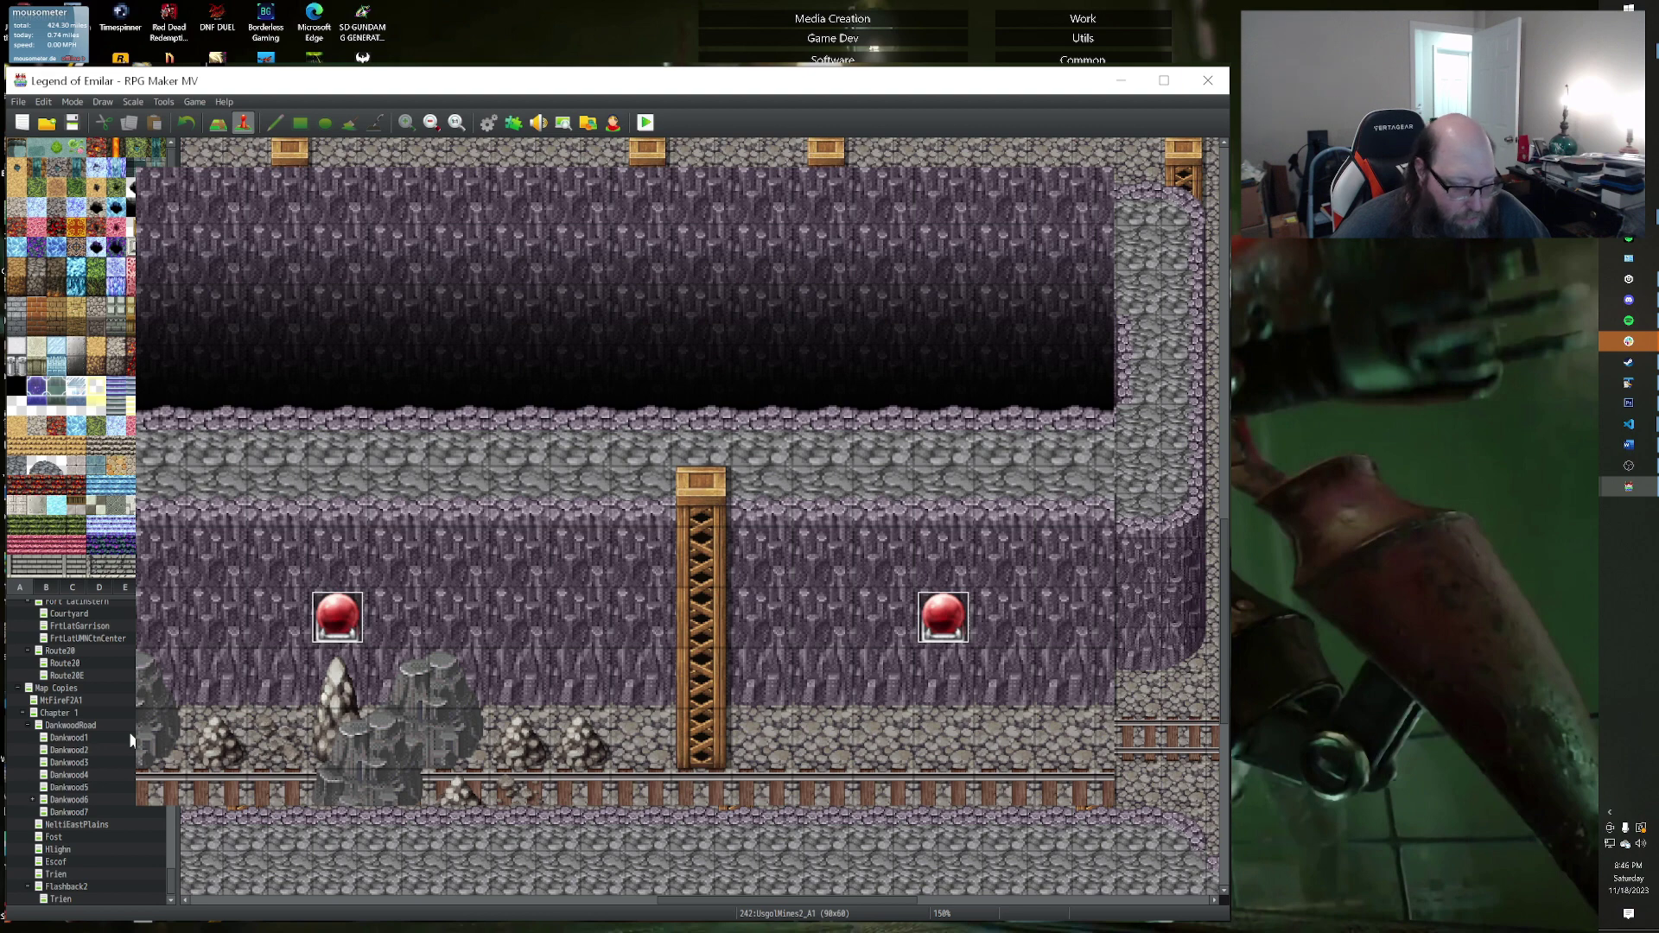
scroll(131, 741, down, 10)
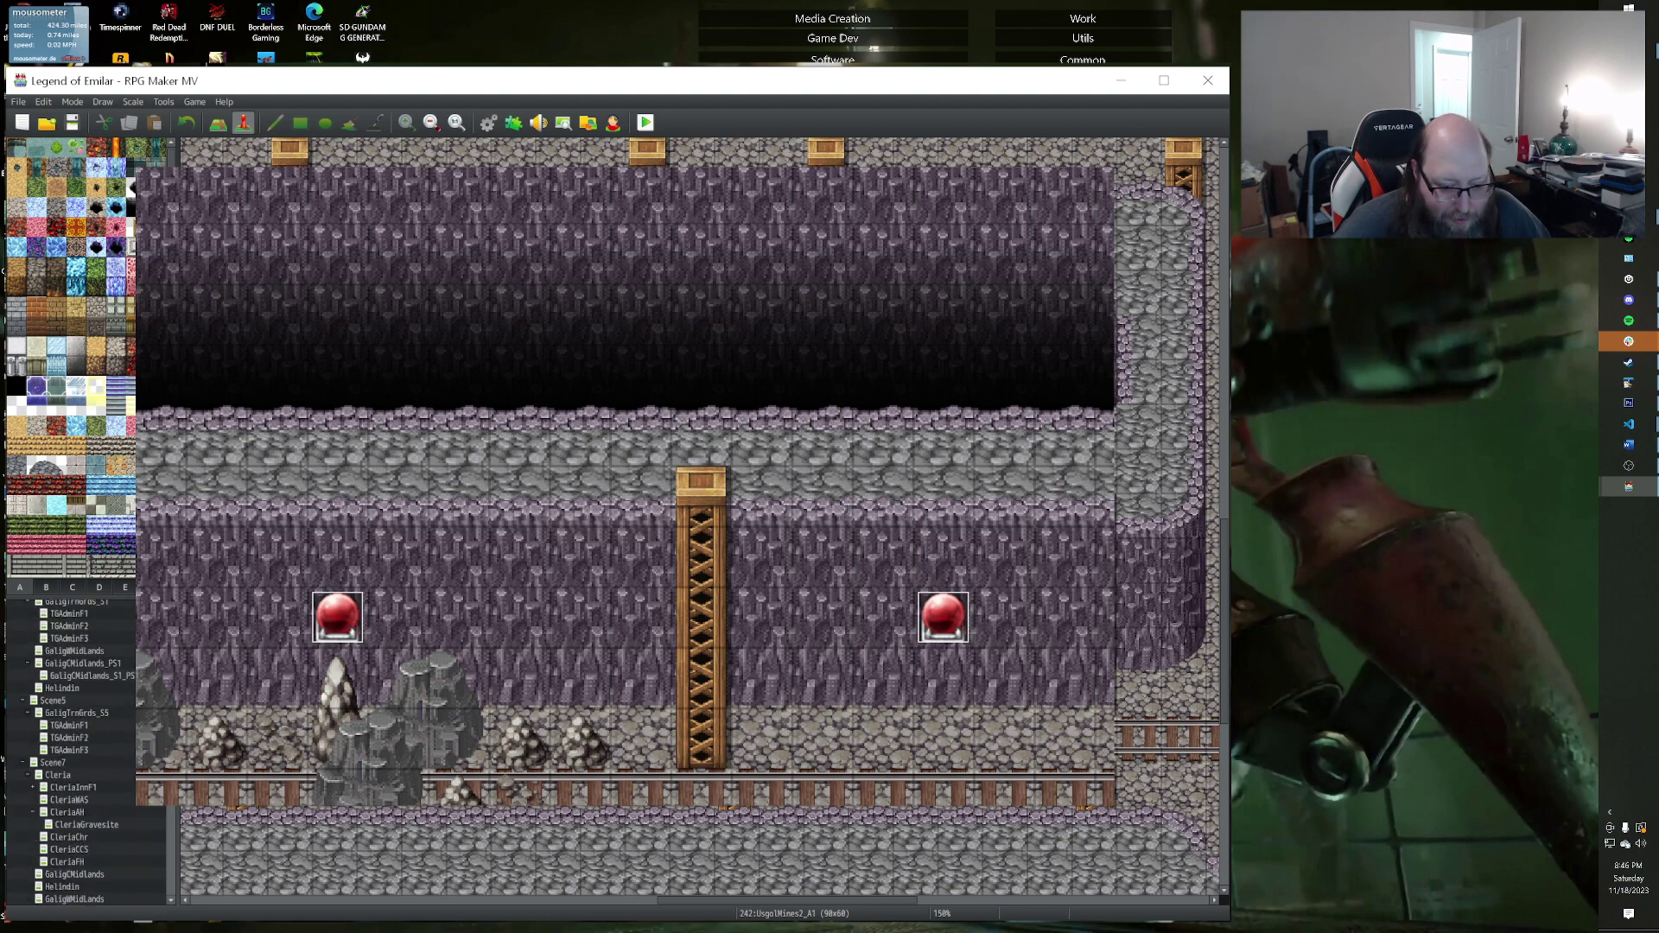
scroll(129, 740, up, 20)
scroll(87, 752, down, 15)
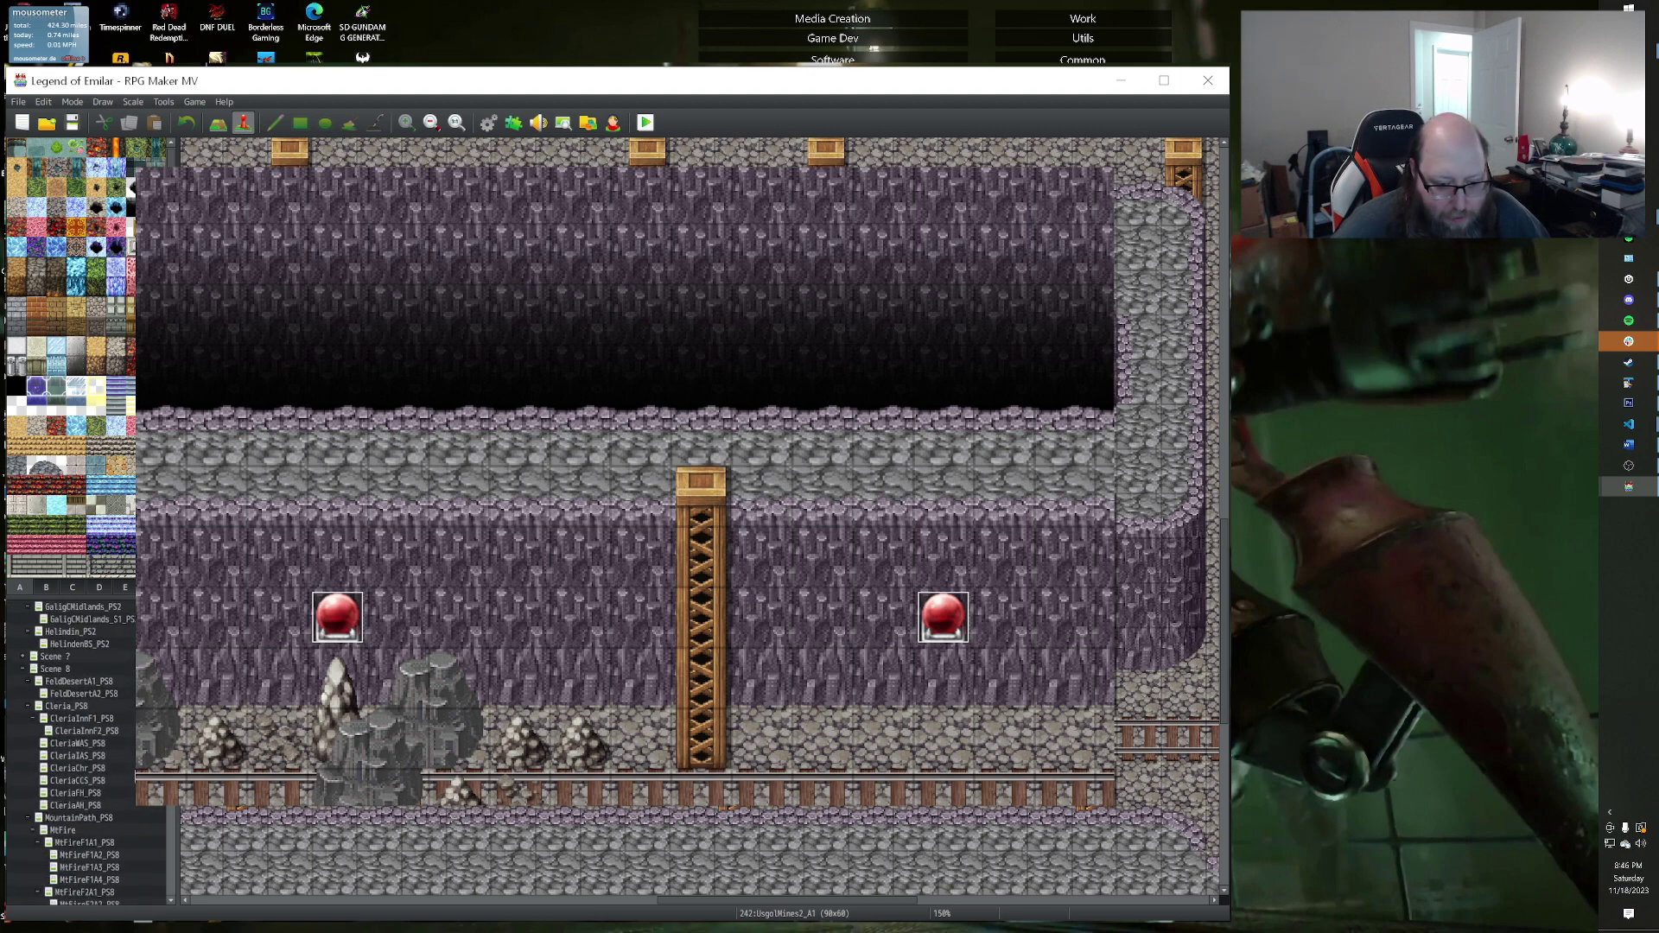
scroll(132, 769, down, 10)
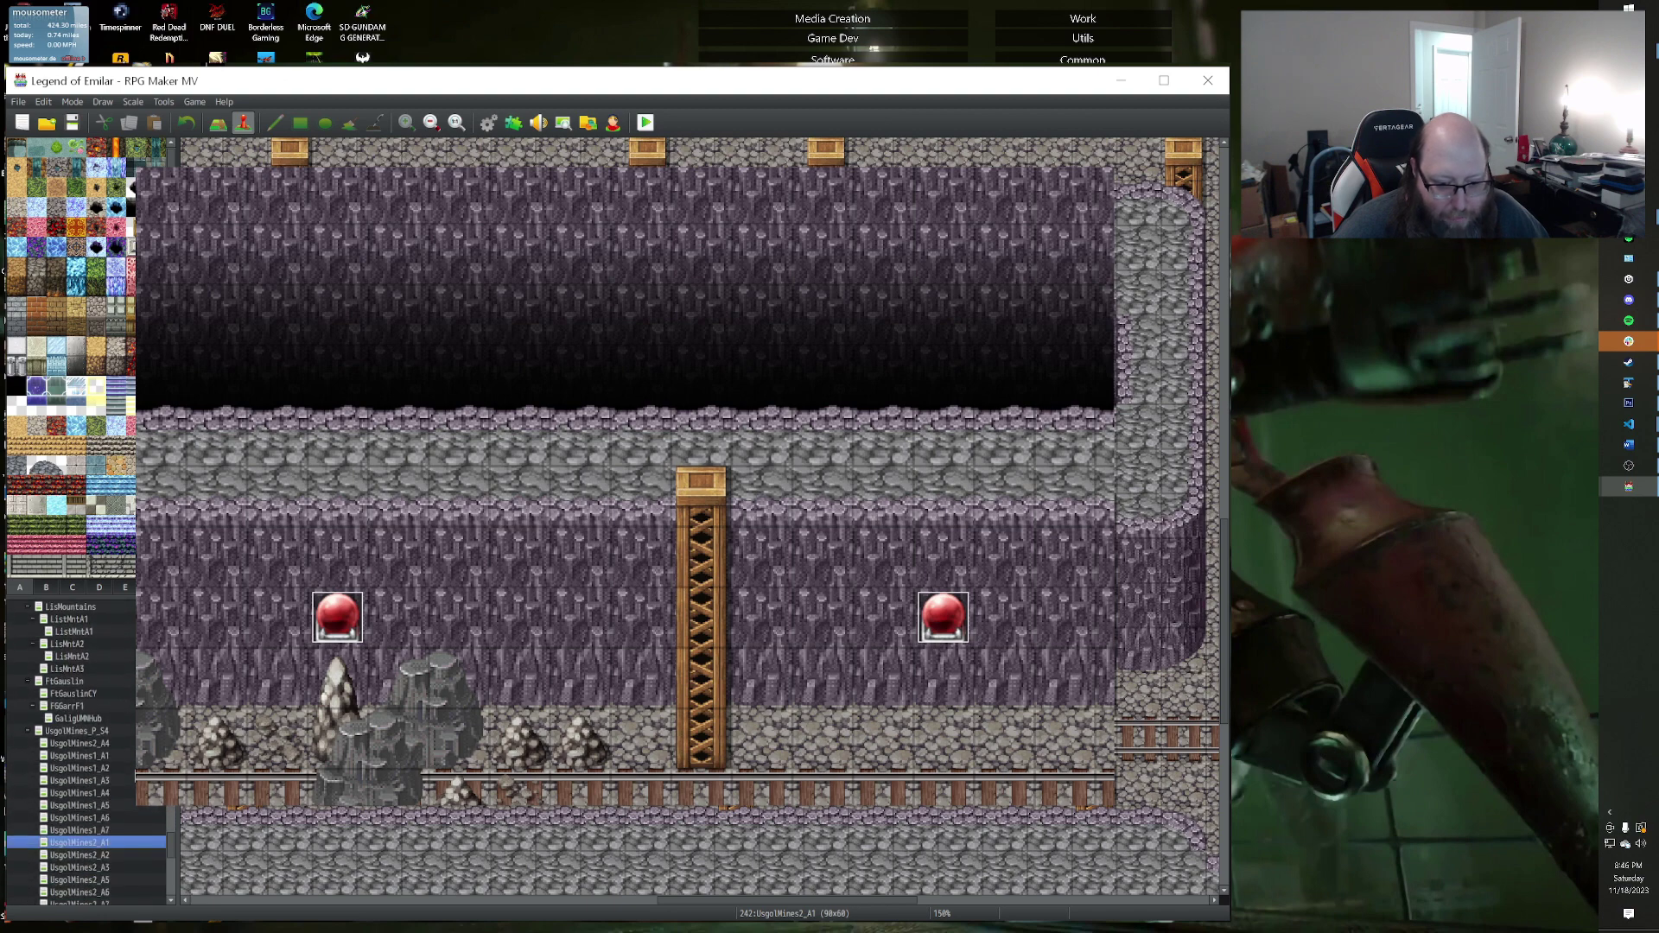
scroll(126, 778, down, 10)
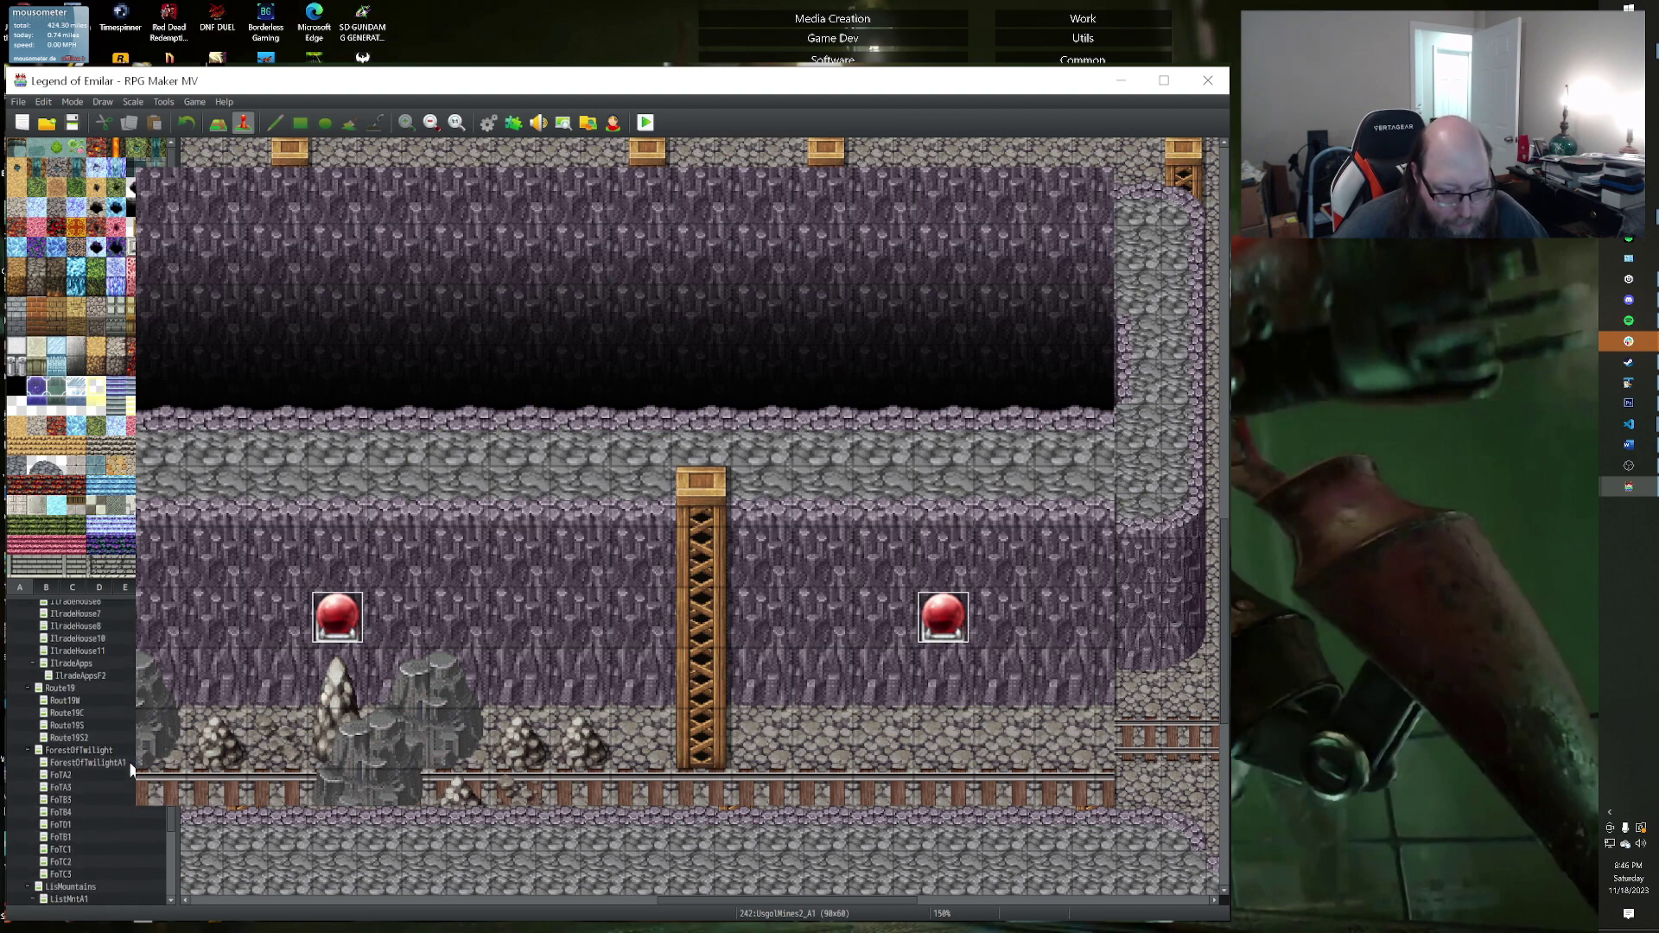
scroll(117, 786, down, 10)
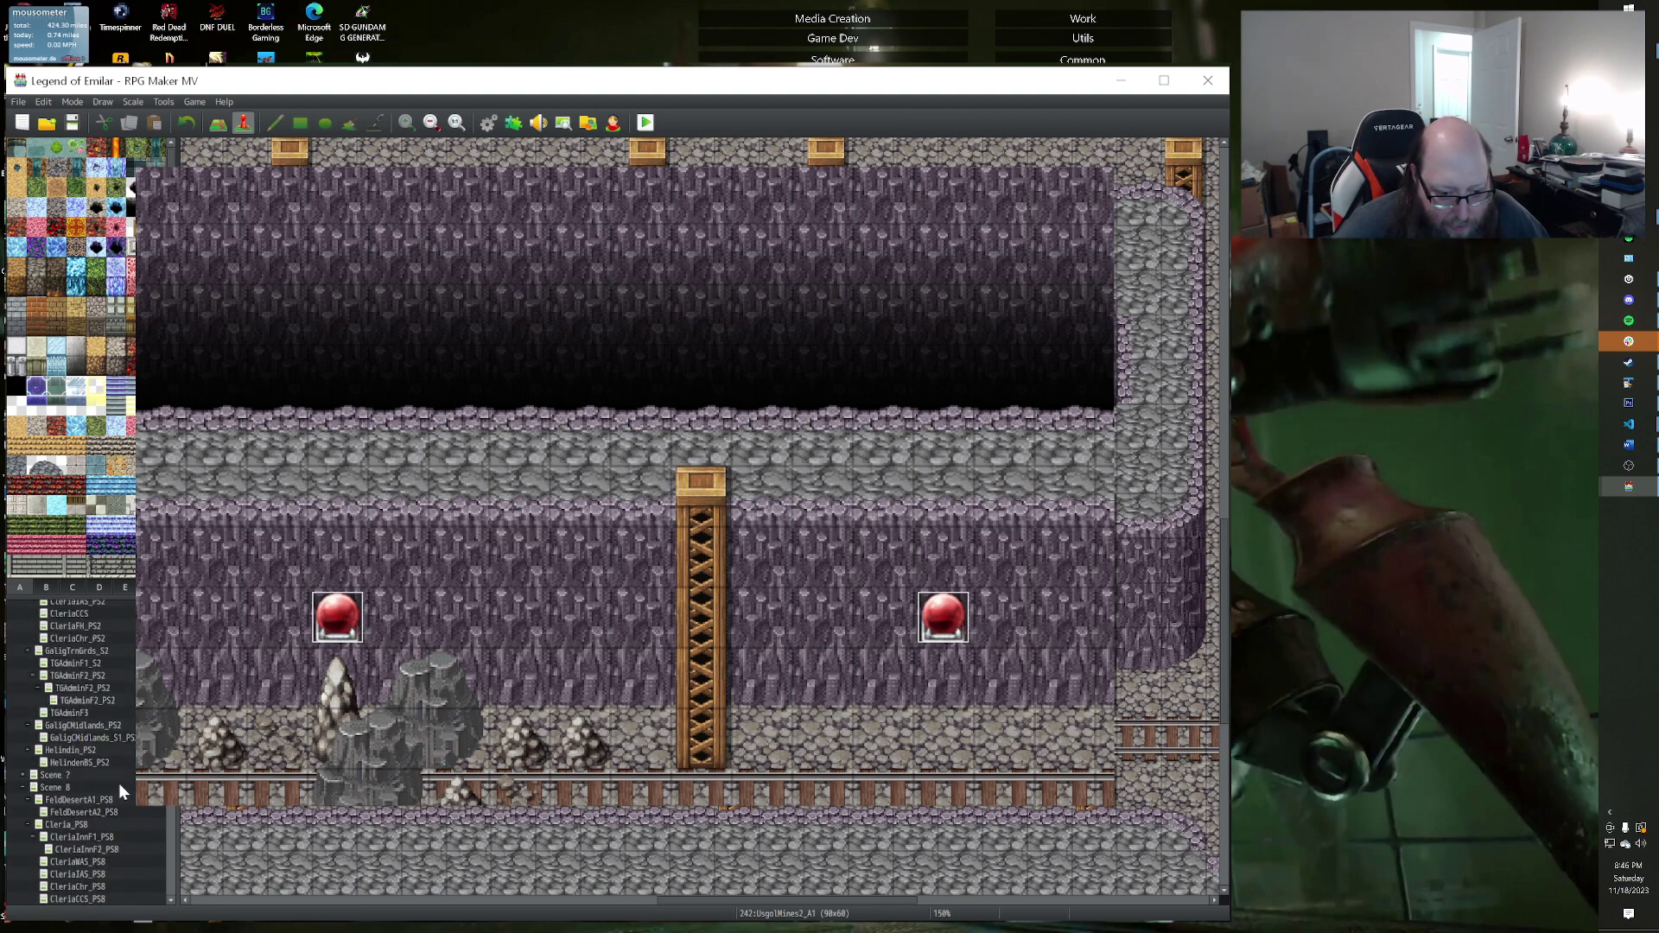
scroll(117, 783, up, 3)
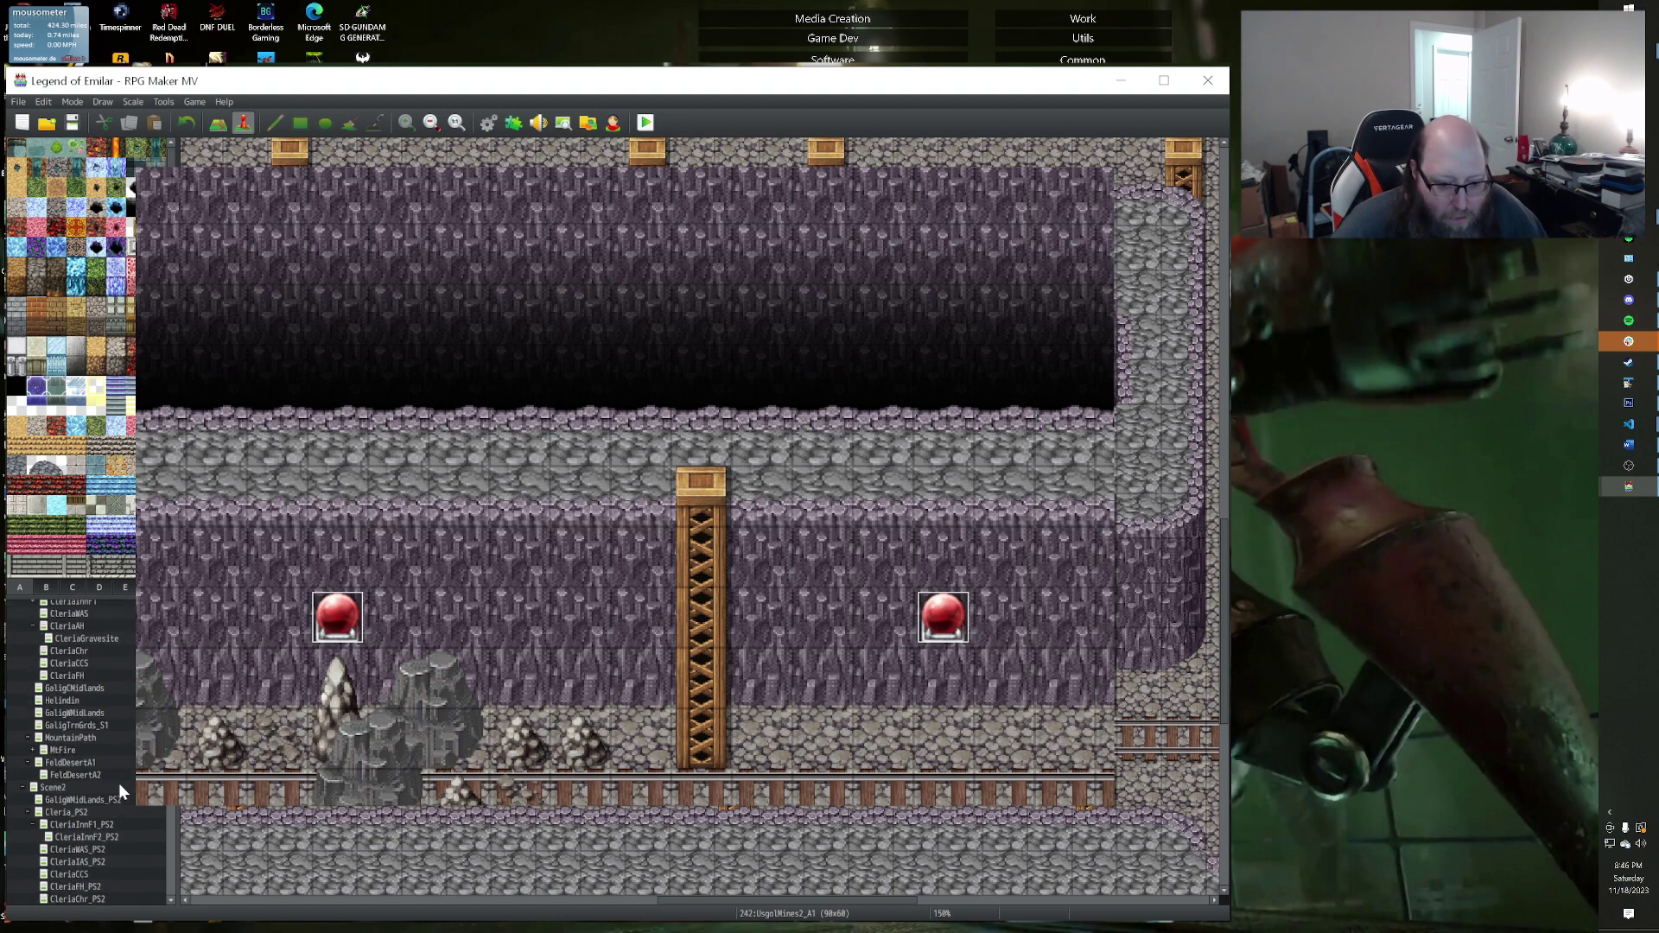
scroll(117, 783, up, 2)
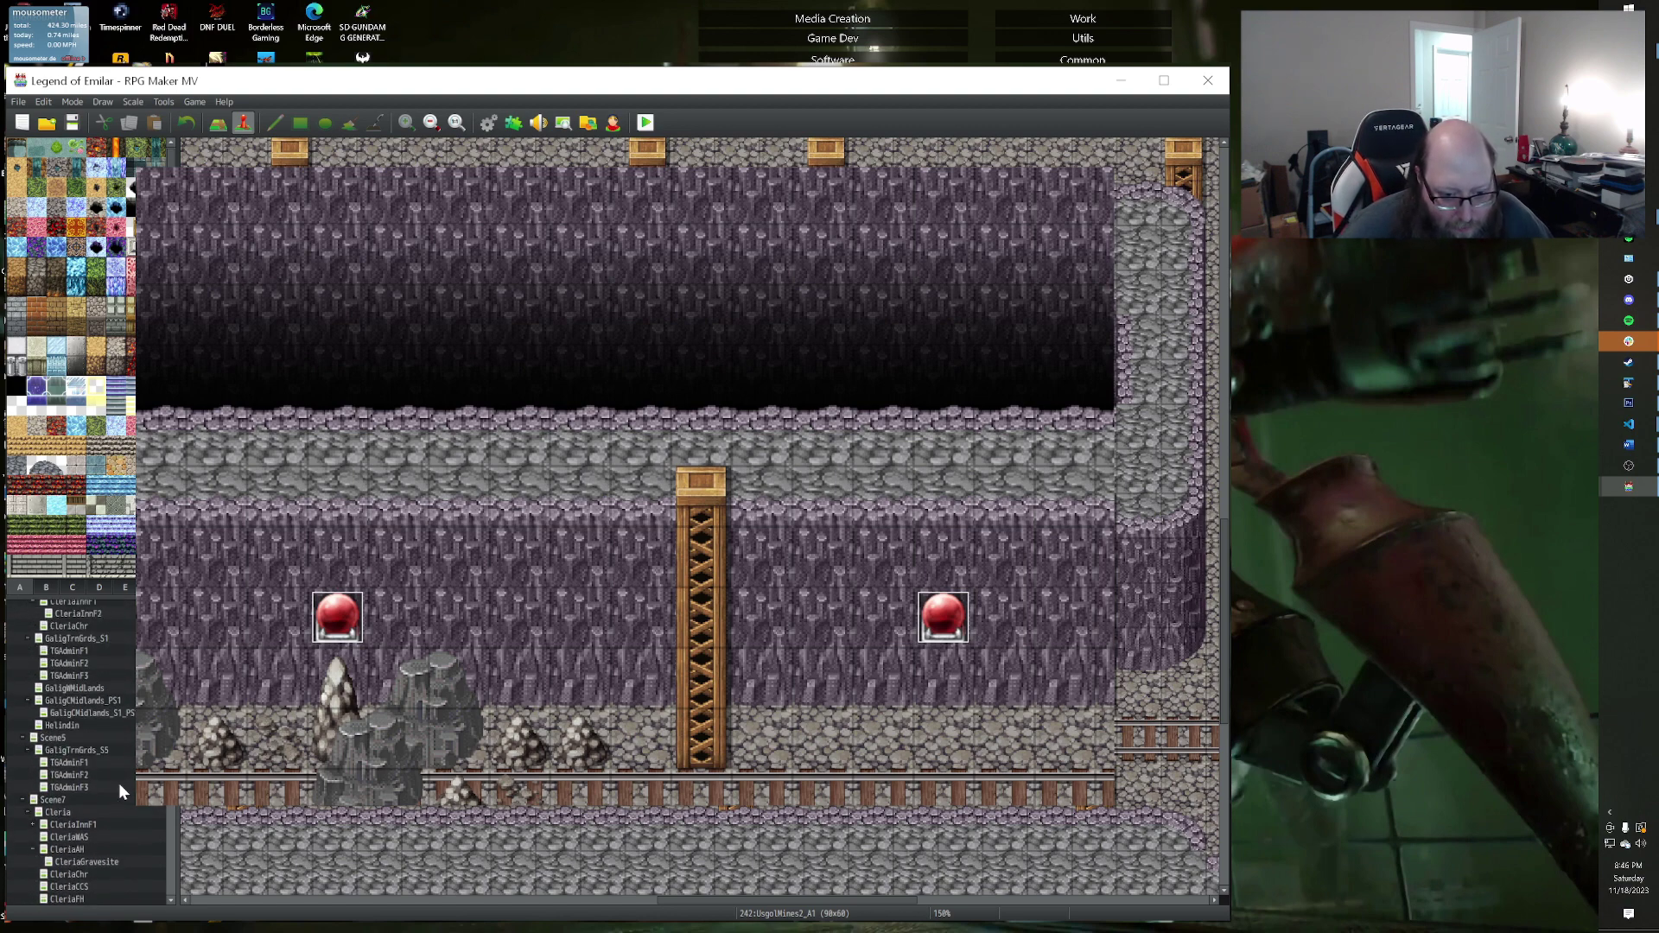
scroll(117, 783, down, 5)
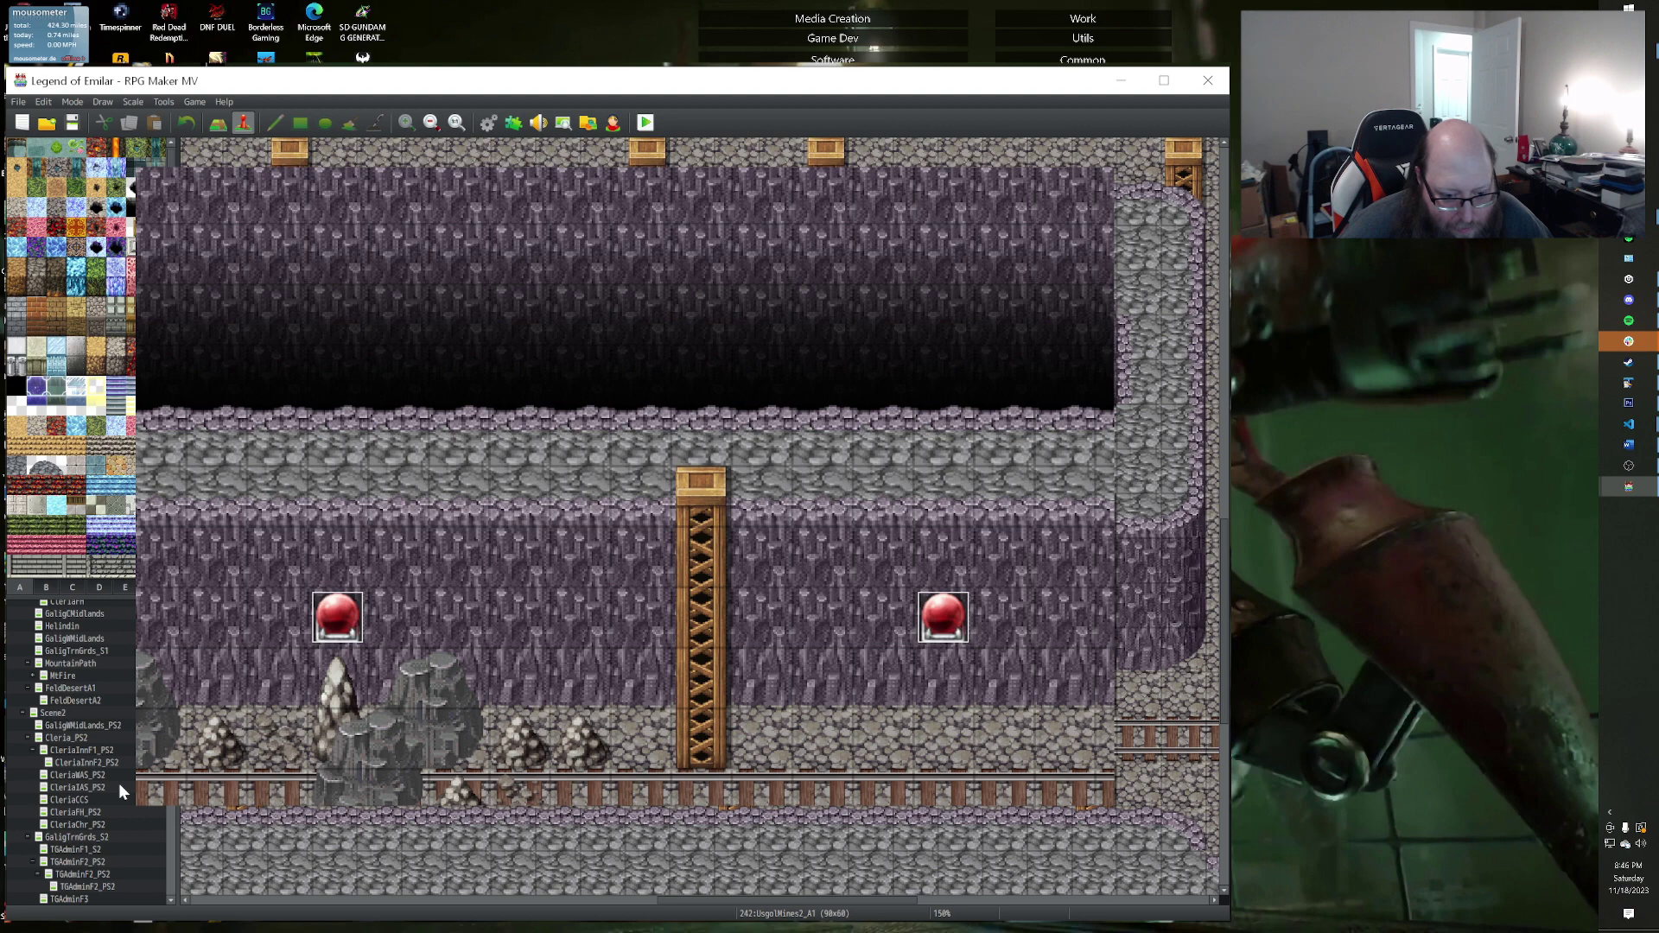
scroll(118, 783, down, 2)
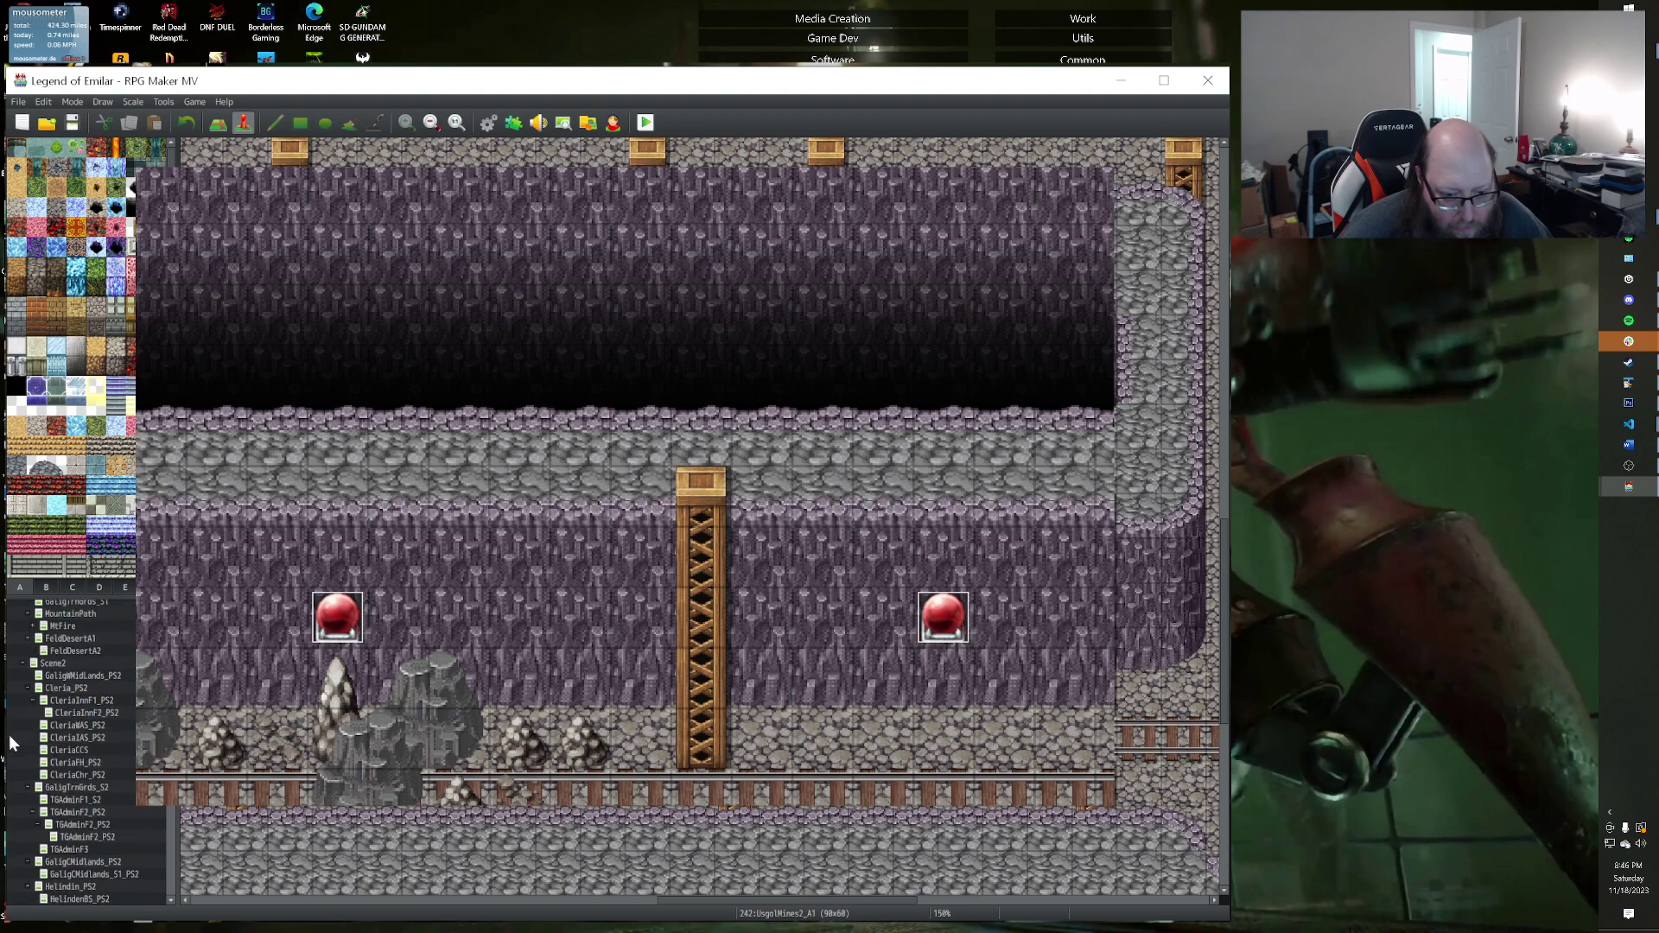
Step: Collapse Scene2 and Scene 8 in the map tree and view the CleriaInnF1_PS3 map under Scene3
click(26, 665)
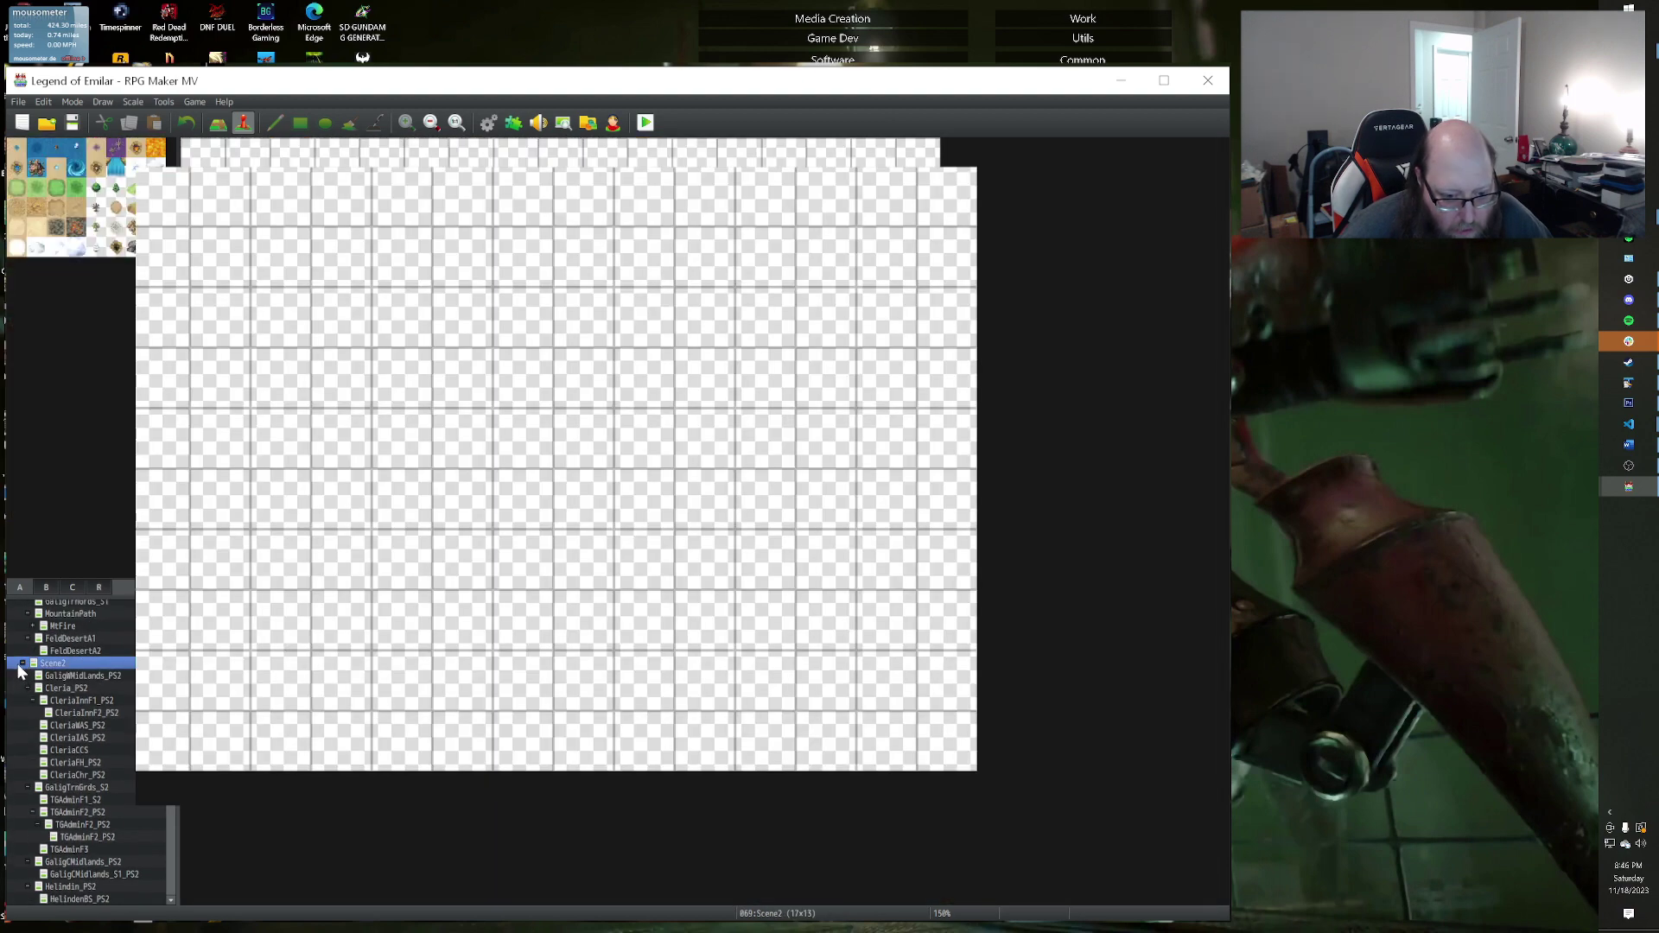
click(24, 689)
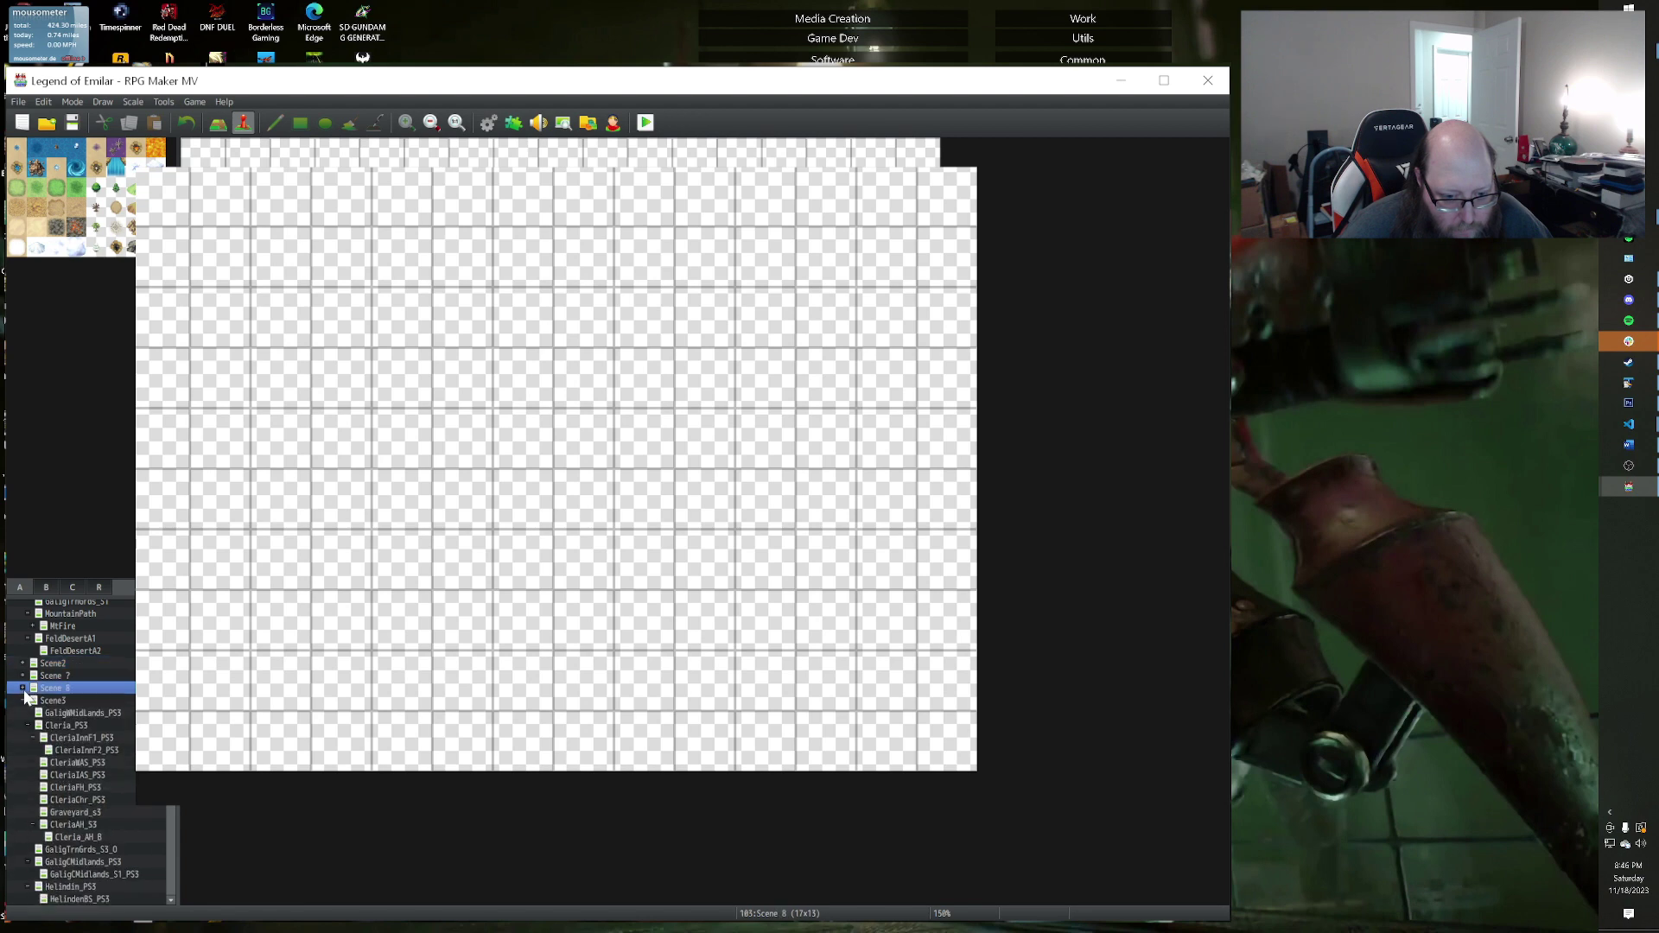
scroll(83, 754, down, 1)
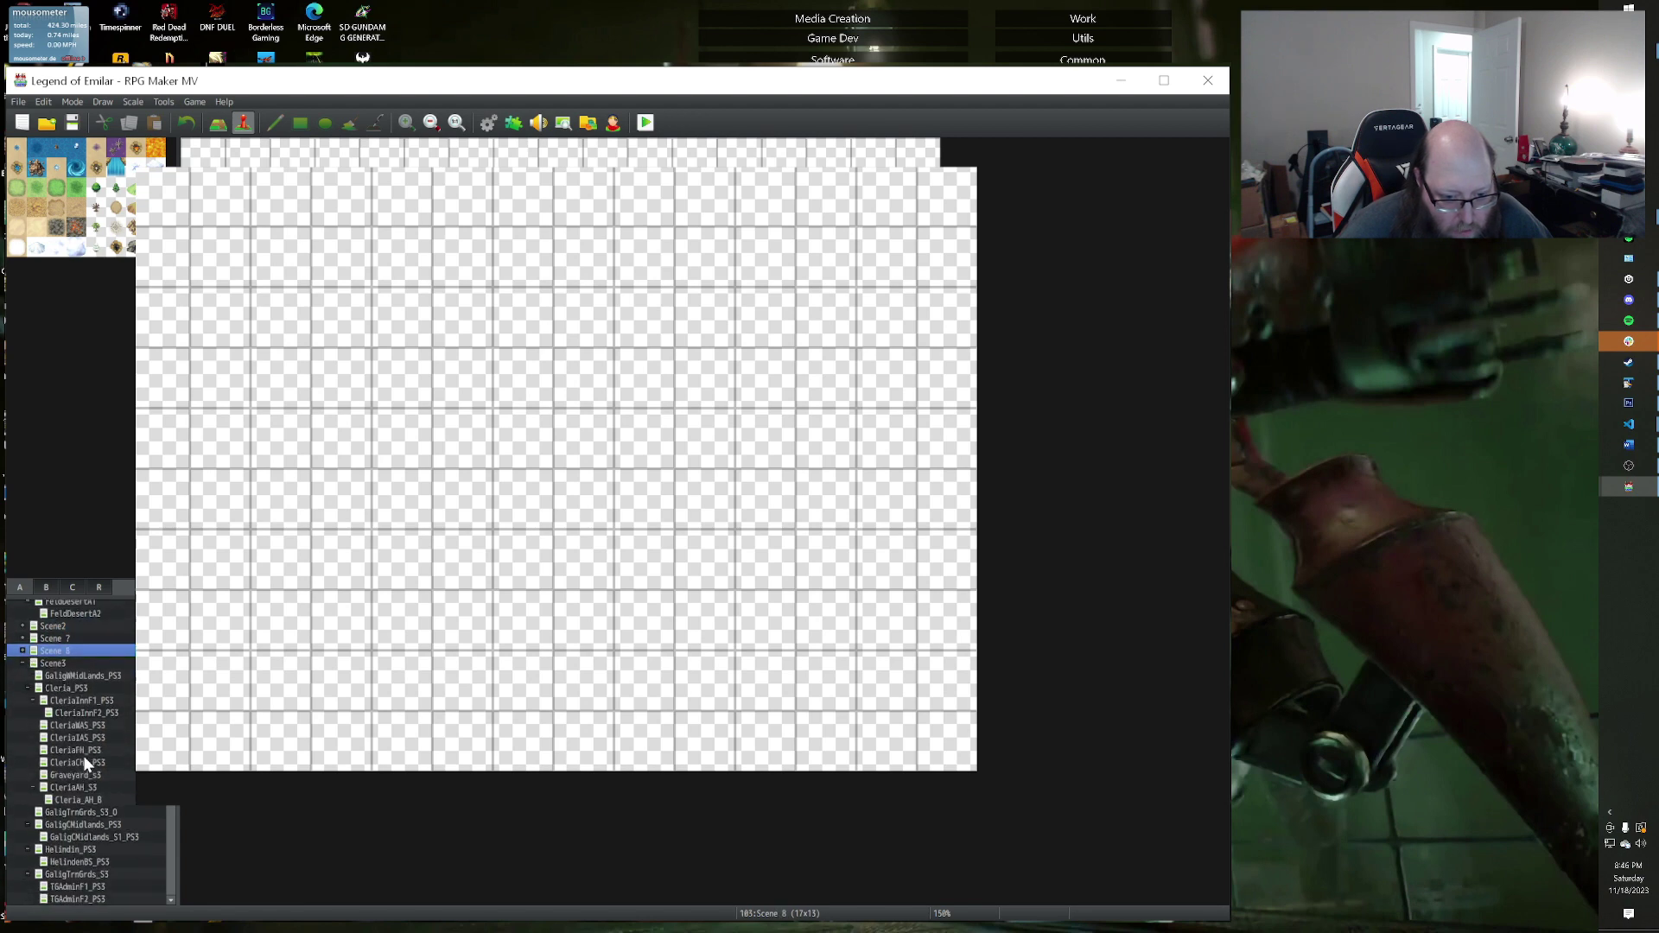
click(81, 700)
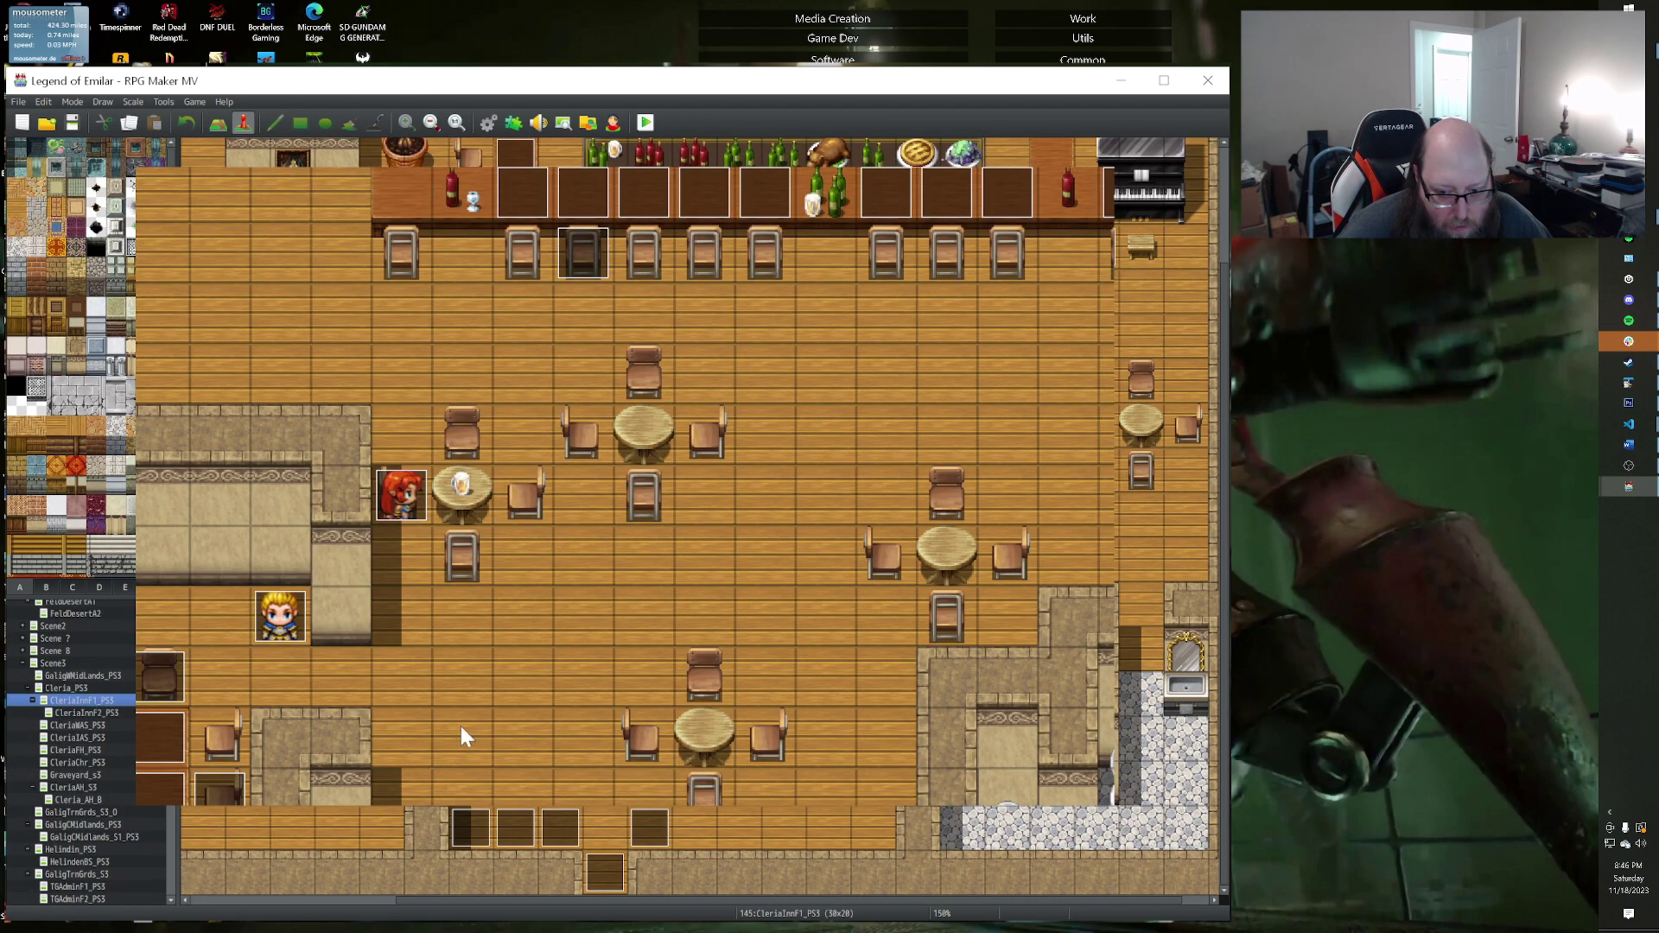
scroll(460, 734, left, 6)
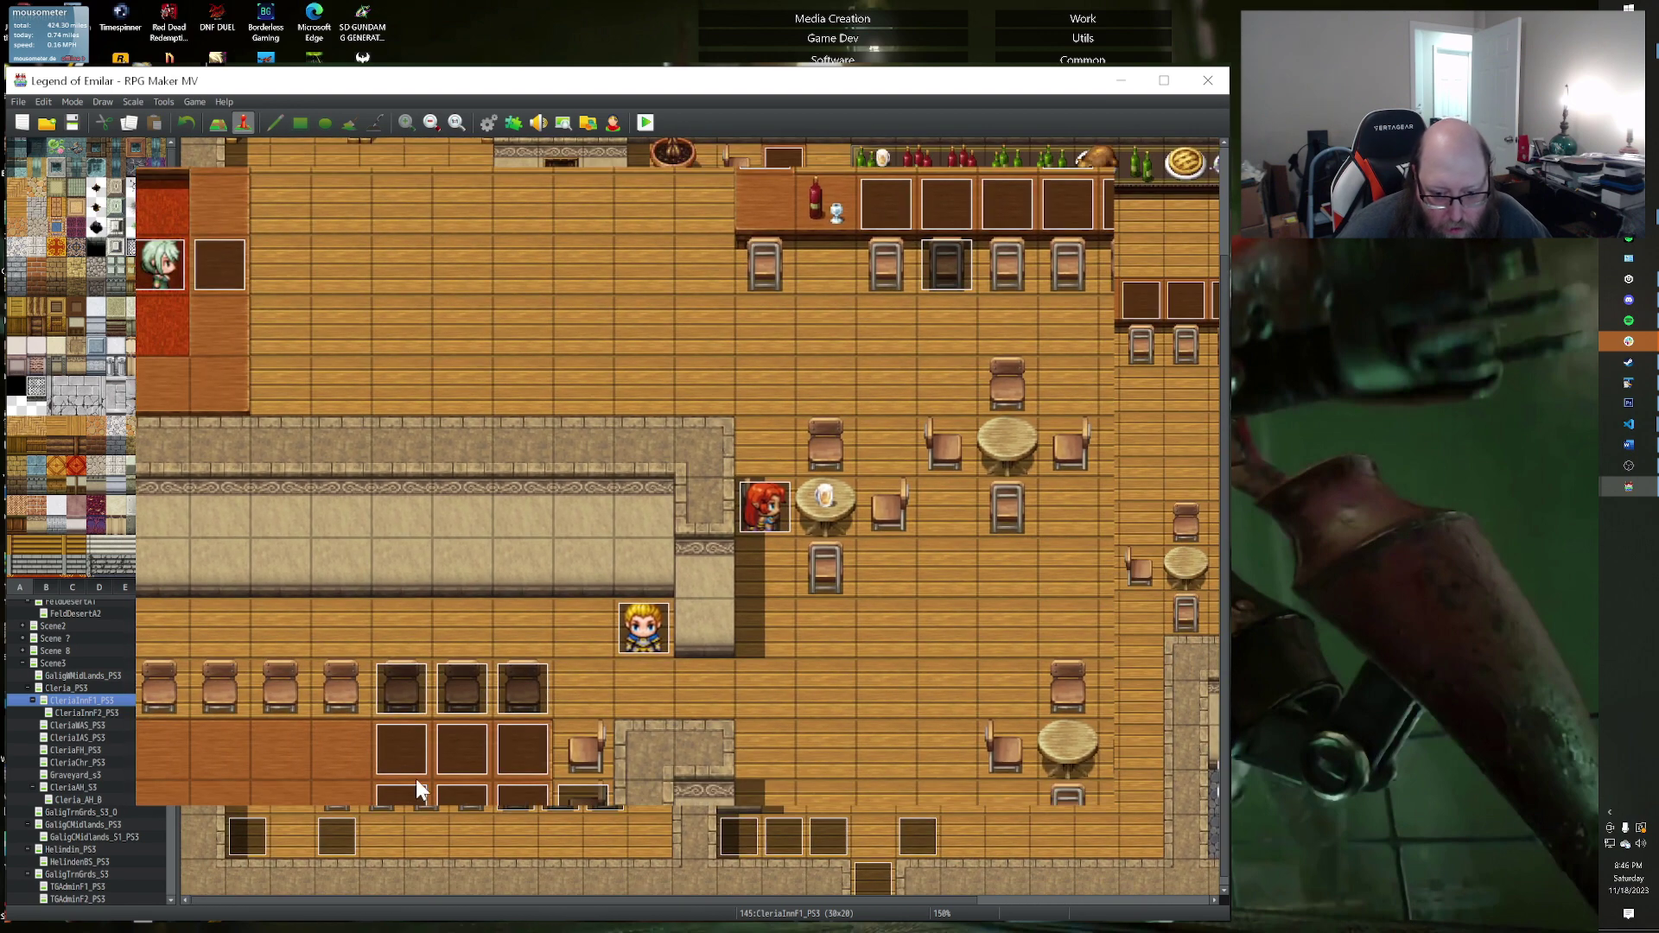
Step: Inspect the contents of event EV046 near the inn's lower wall and close its editor
click(327, 832)
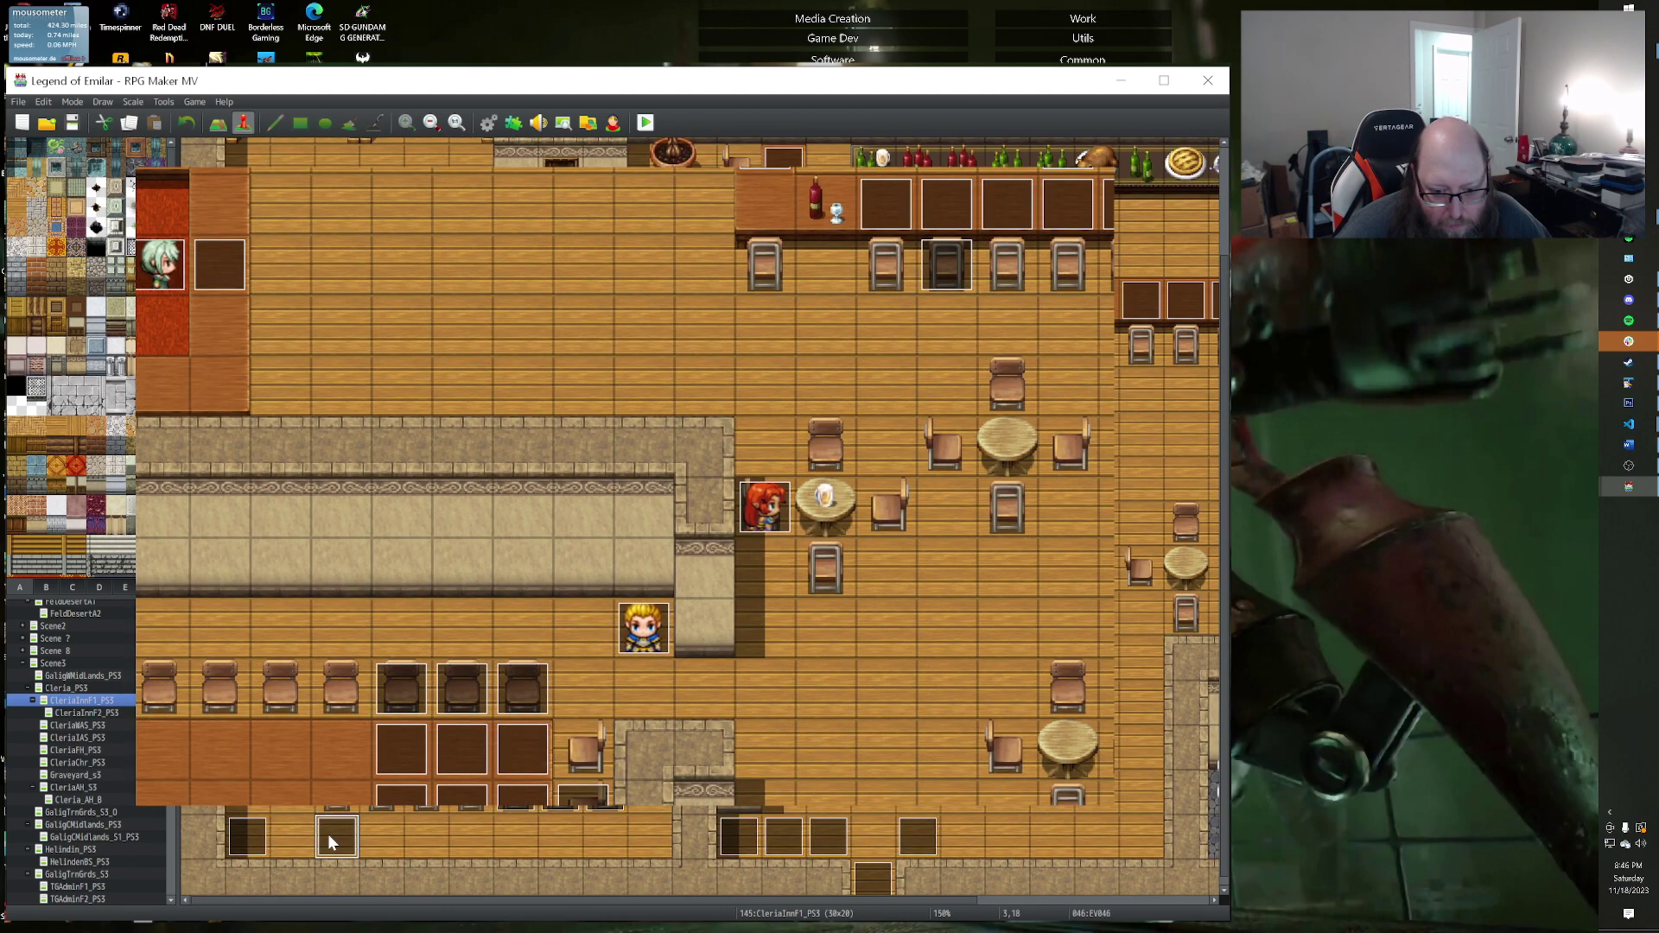
double_click(329, 833)
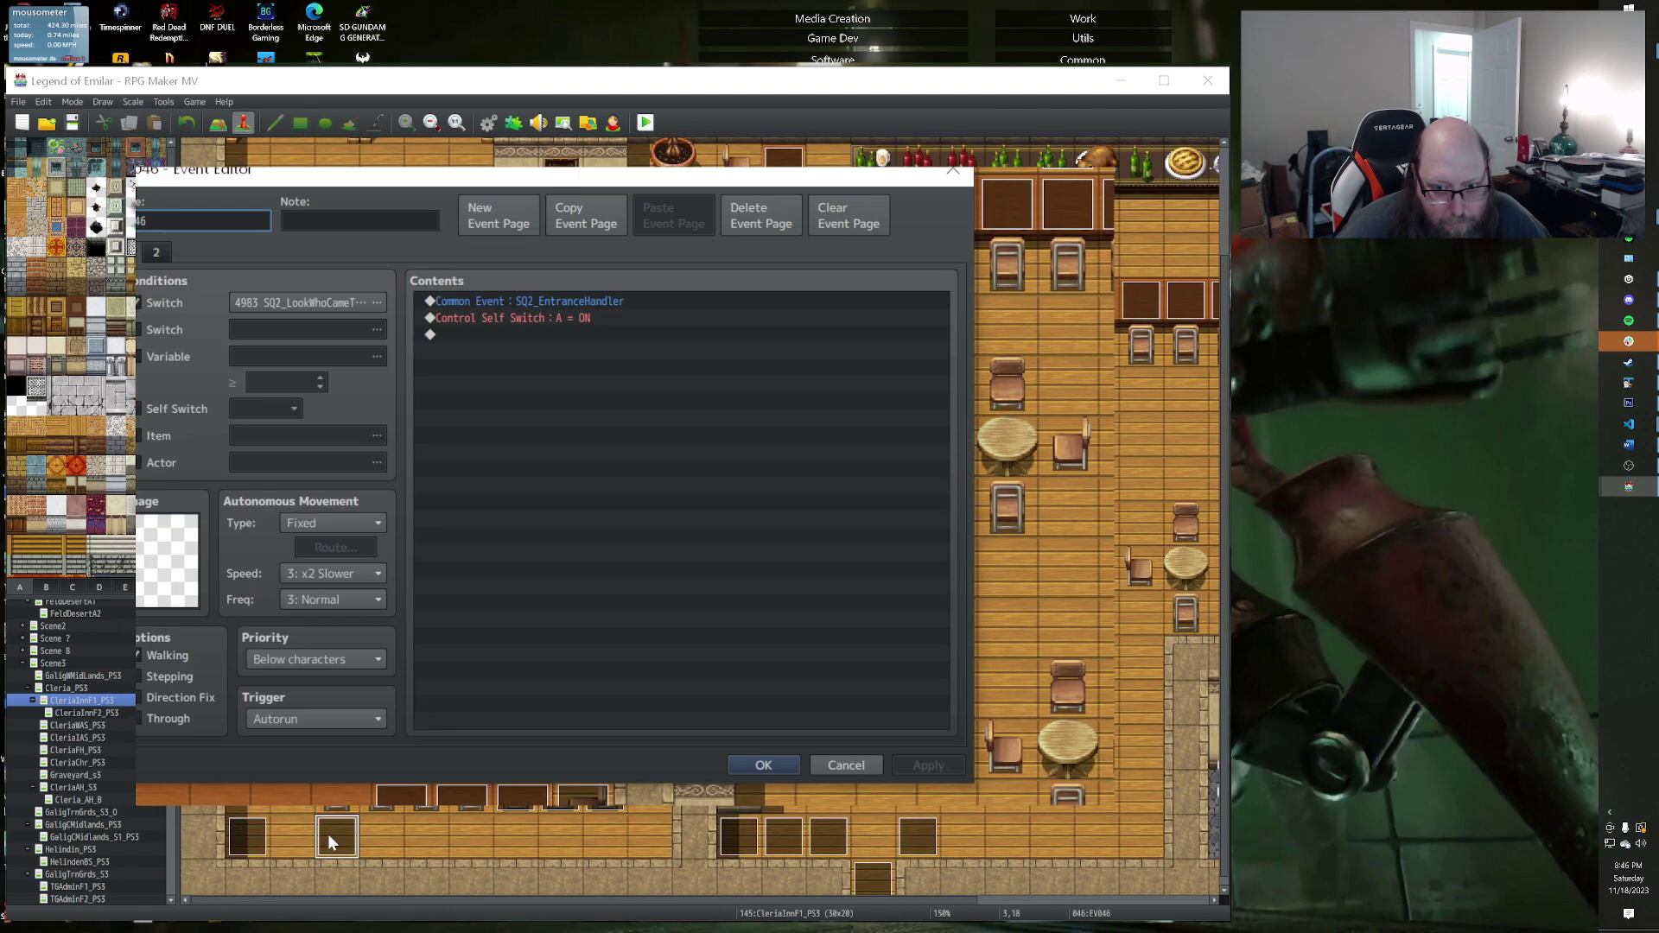
click(954, 164)
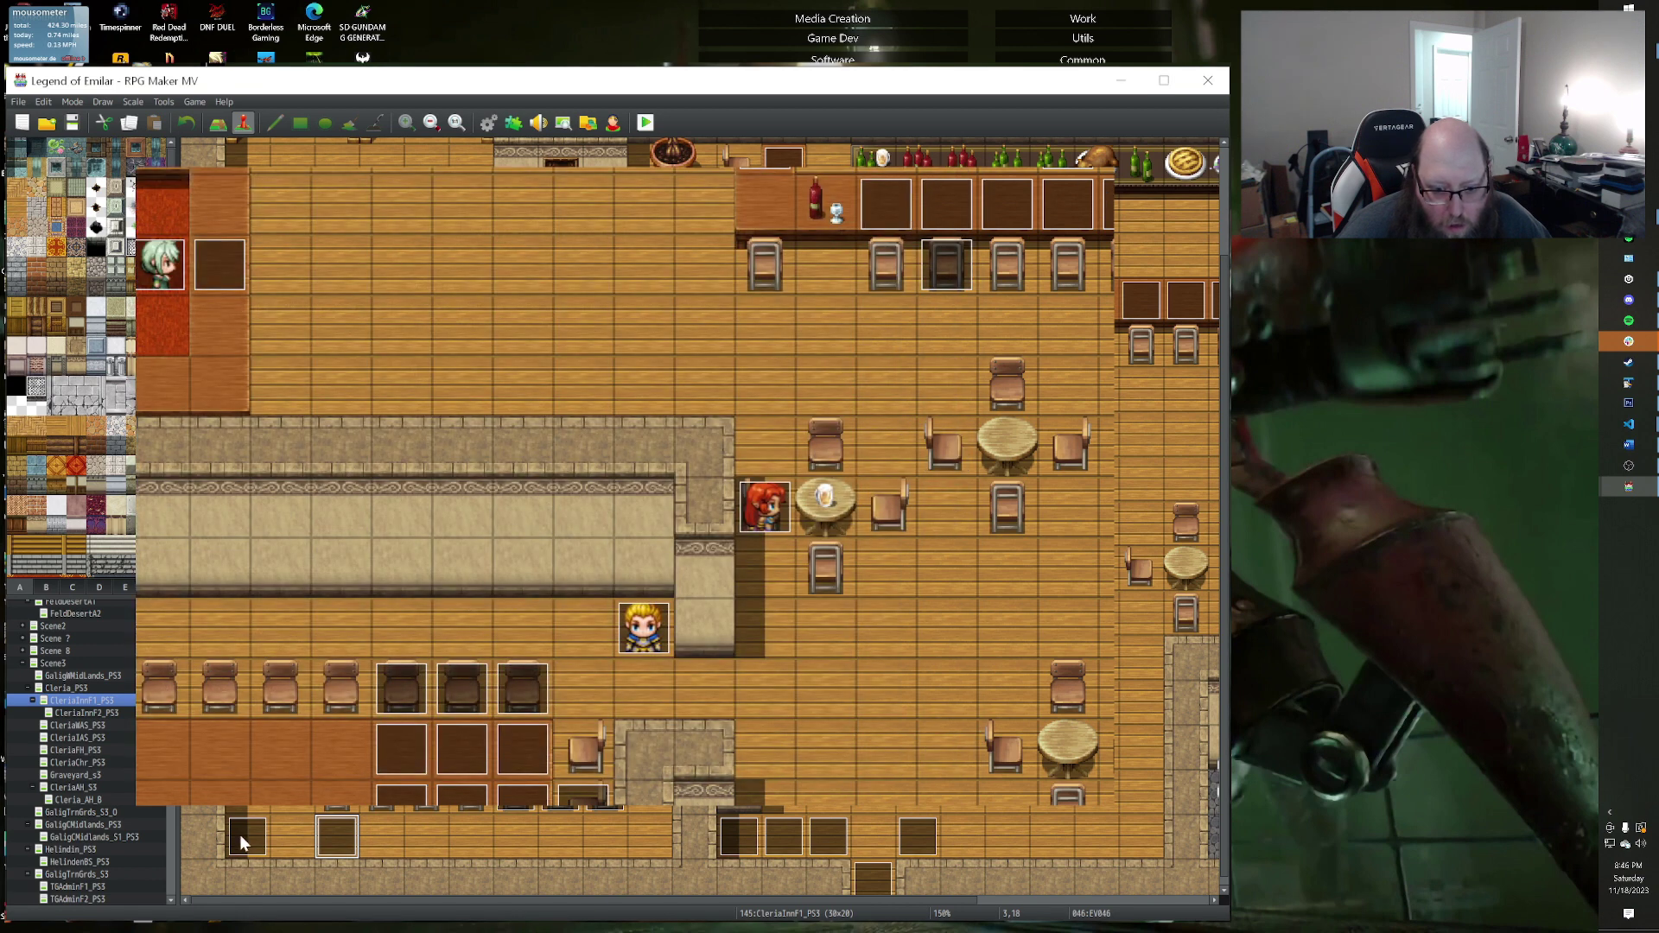
Step: Open event EV028 near the inn's lower wall and examine the dialog choices on pages 3, 5 and 8
double_click(240, 833)
click(179, 251)
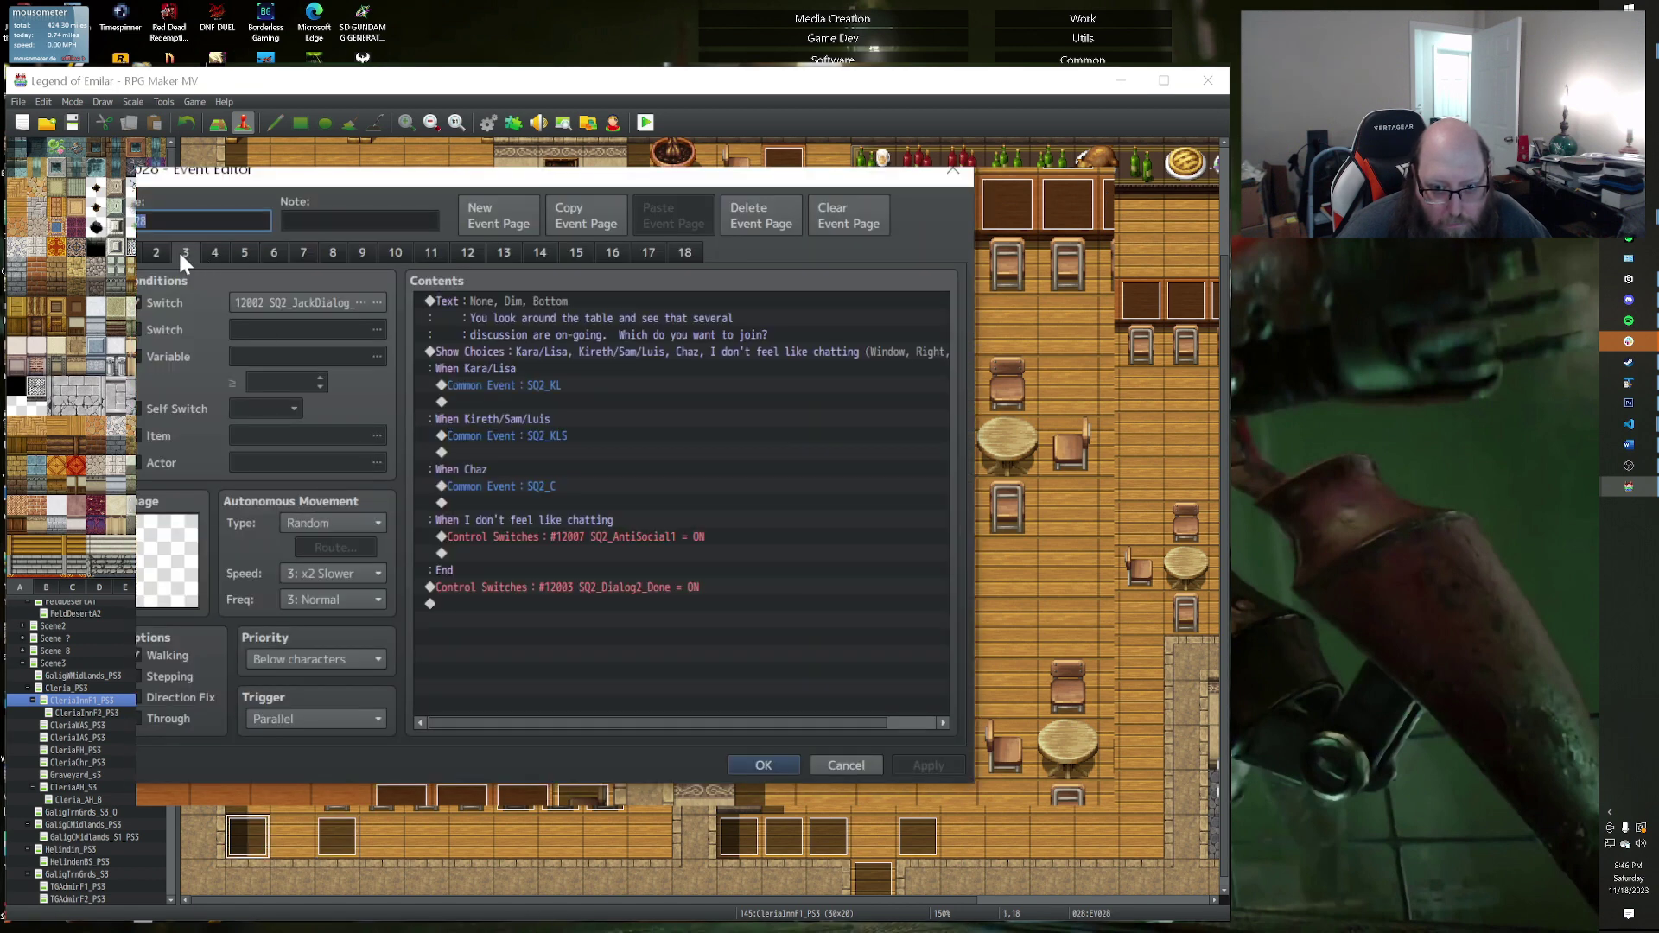
click(251, 246)
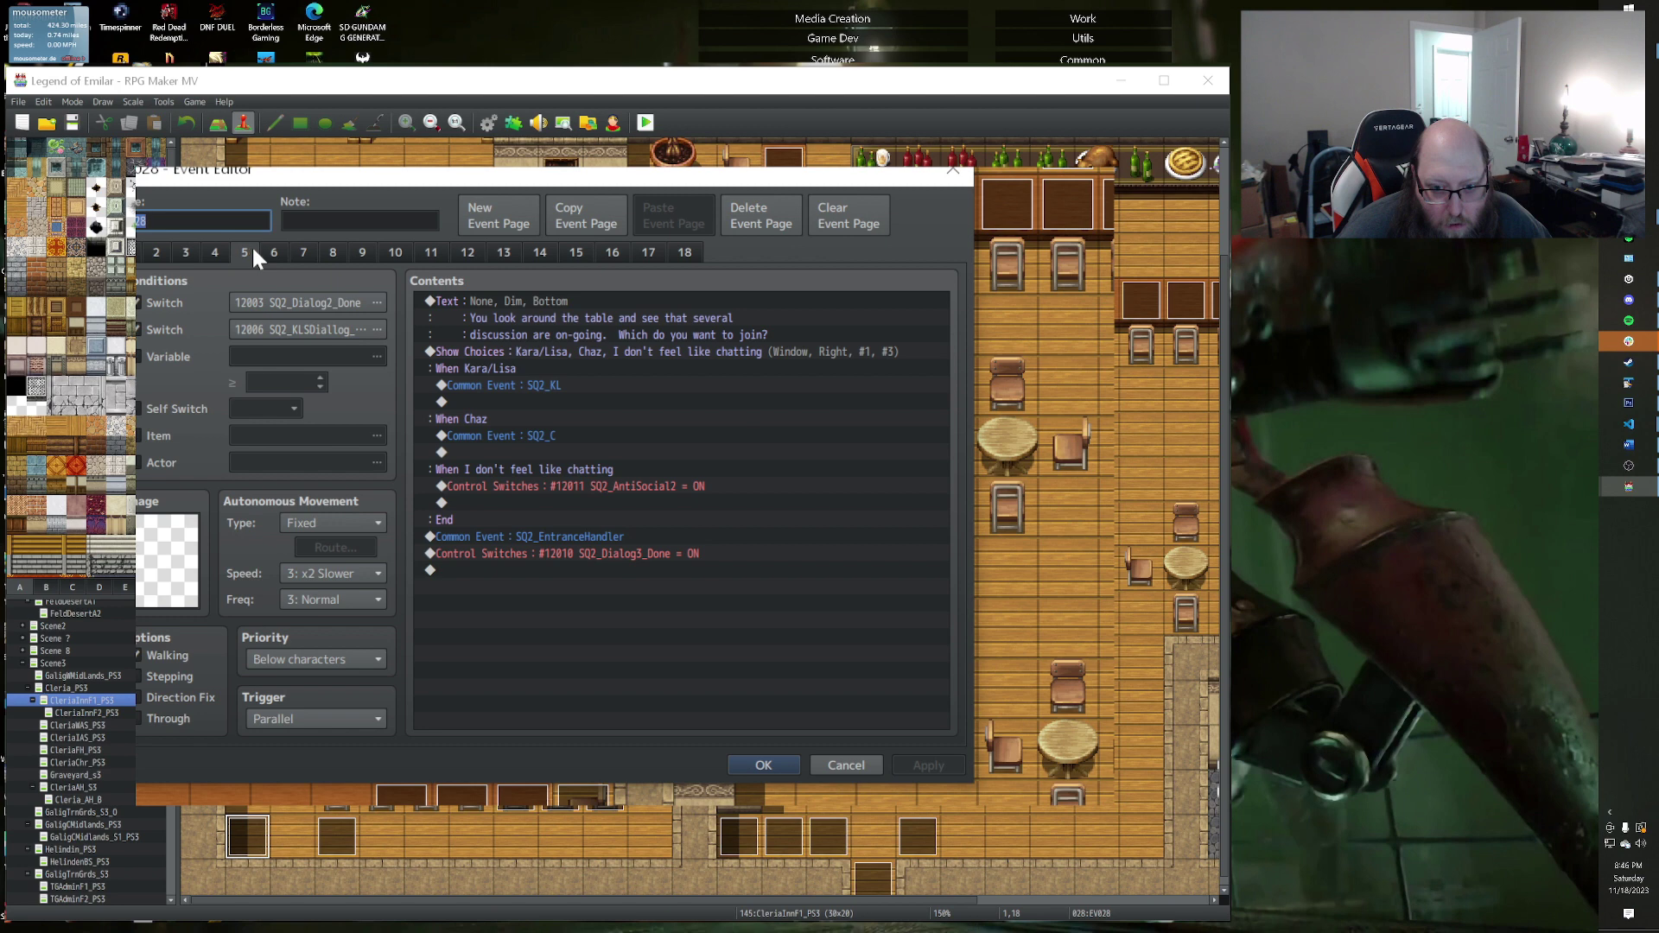
click(326, 252)
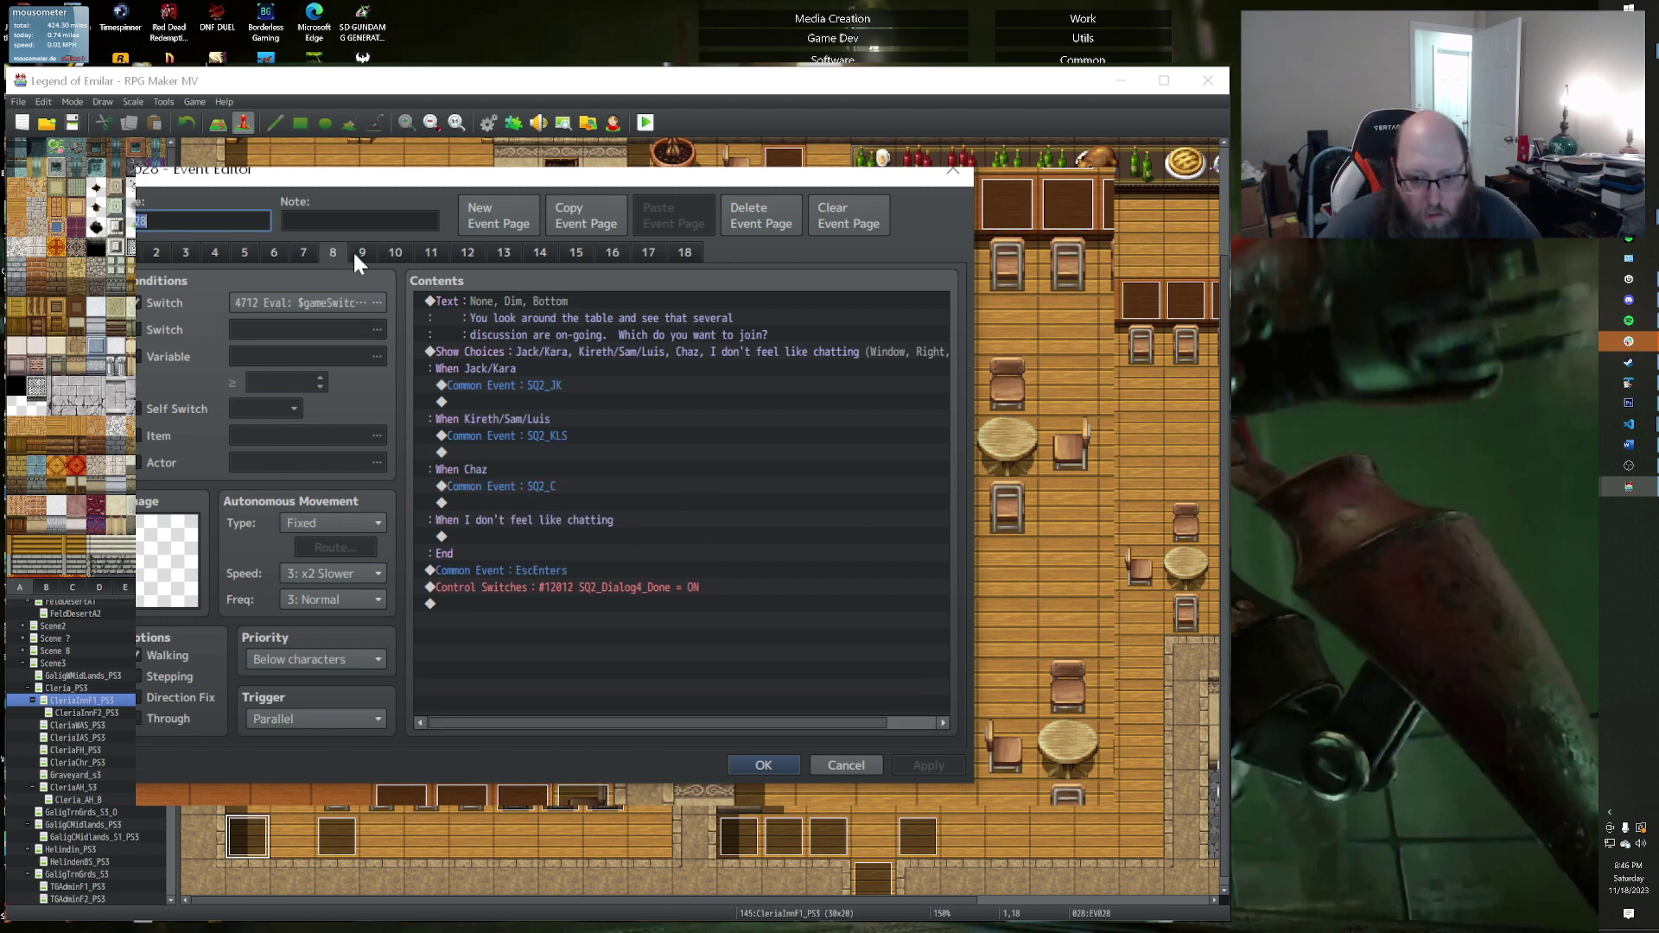
Step: Browse the switch list for page 8's condition to the 4701 - 4720 group
click(278, 303)
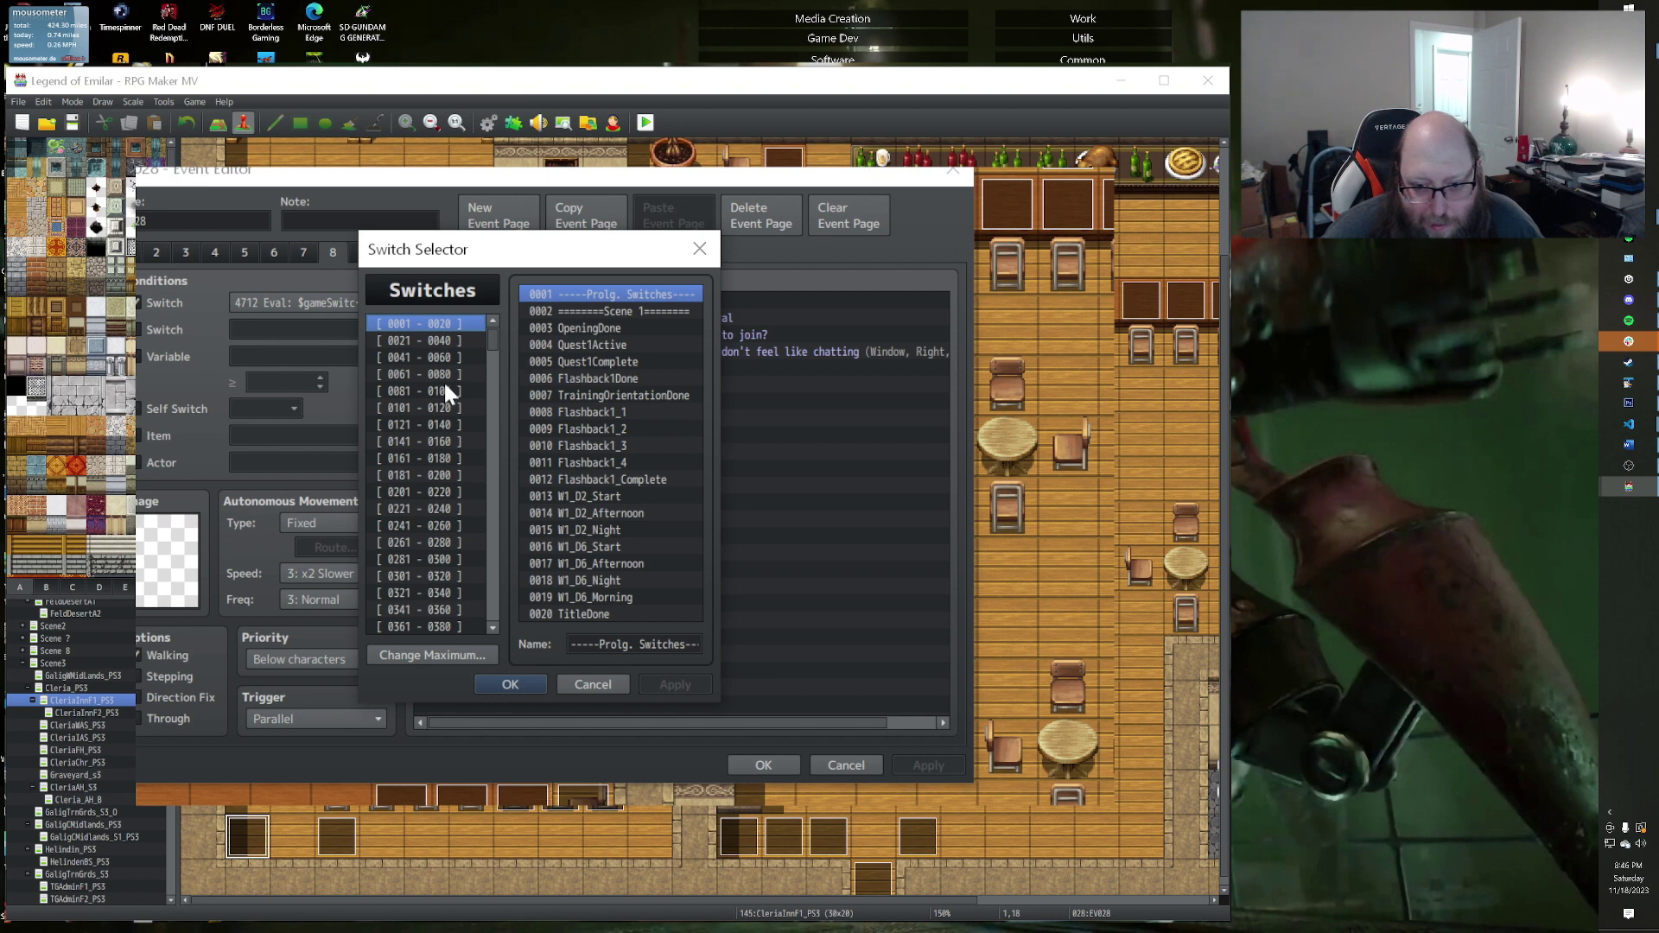
scroll(418, 515, down, 12)
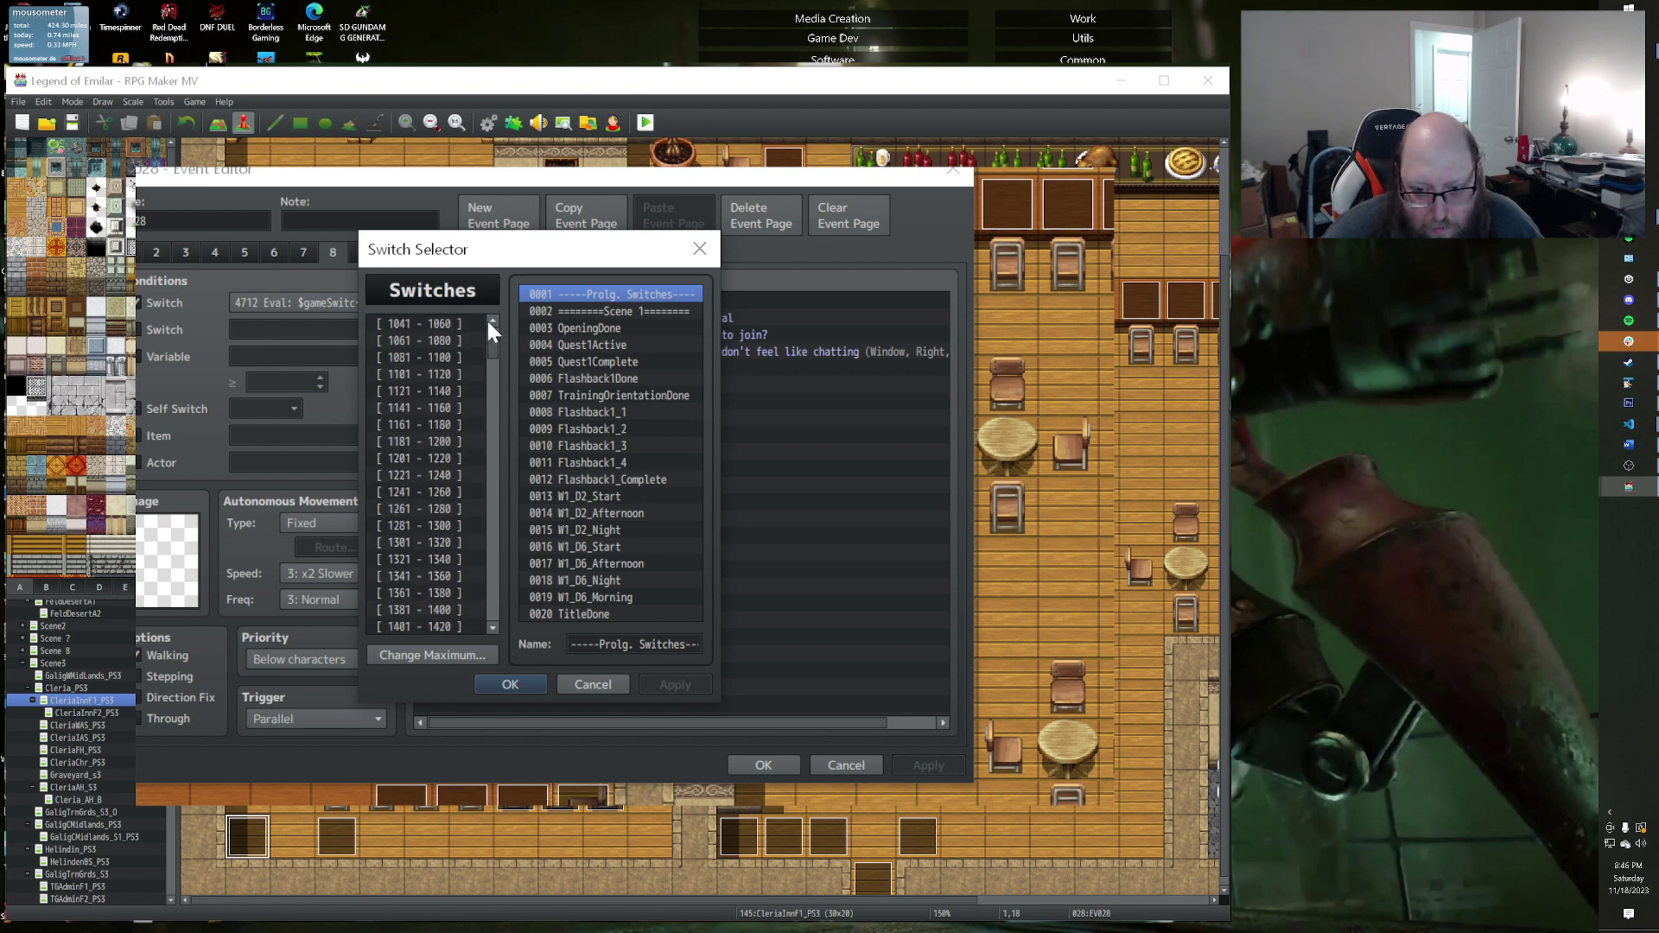
mouse_move(489, 338)
mouse_down()
mouse_move(496, 380)
mouse_move(496, 333)
mouse_move(490, 366)
mouse_up()
scroll(470, 371, up, 5)
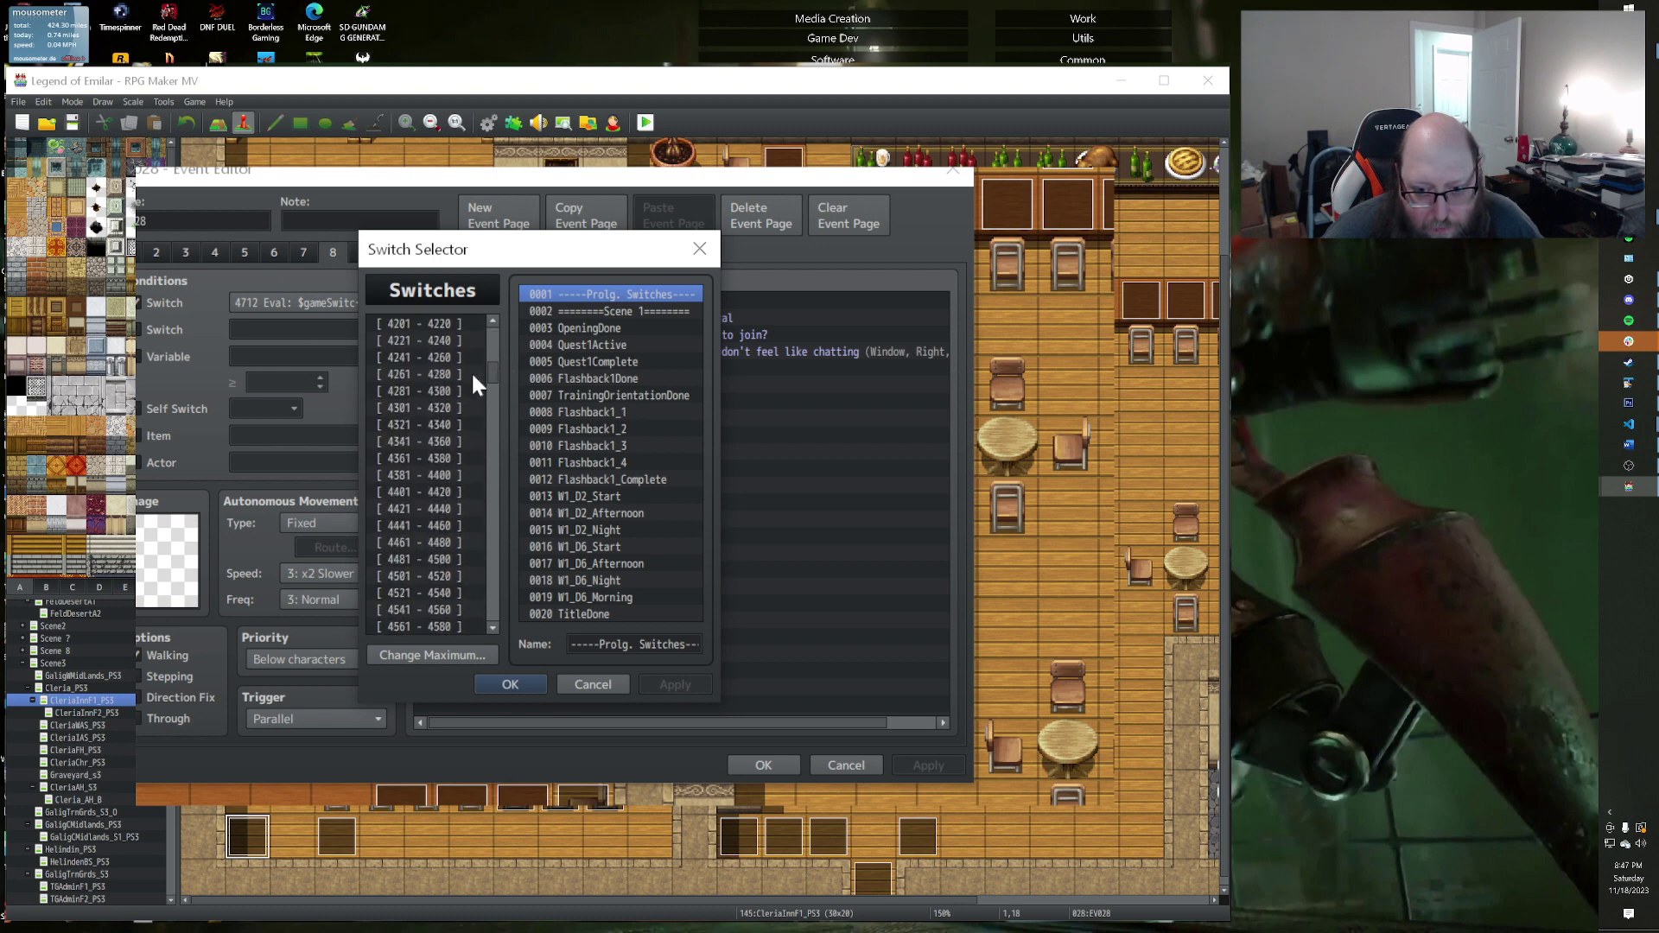
scroll(394, 567, down, 6)
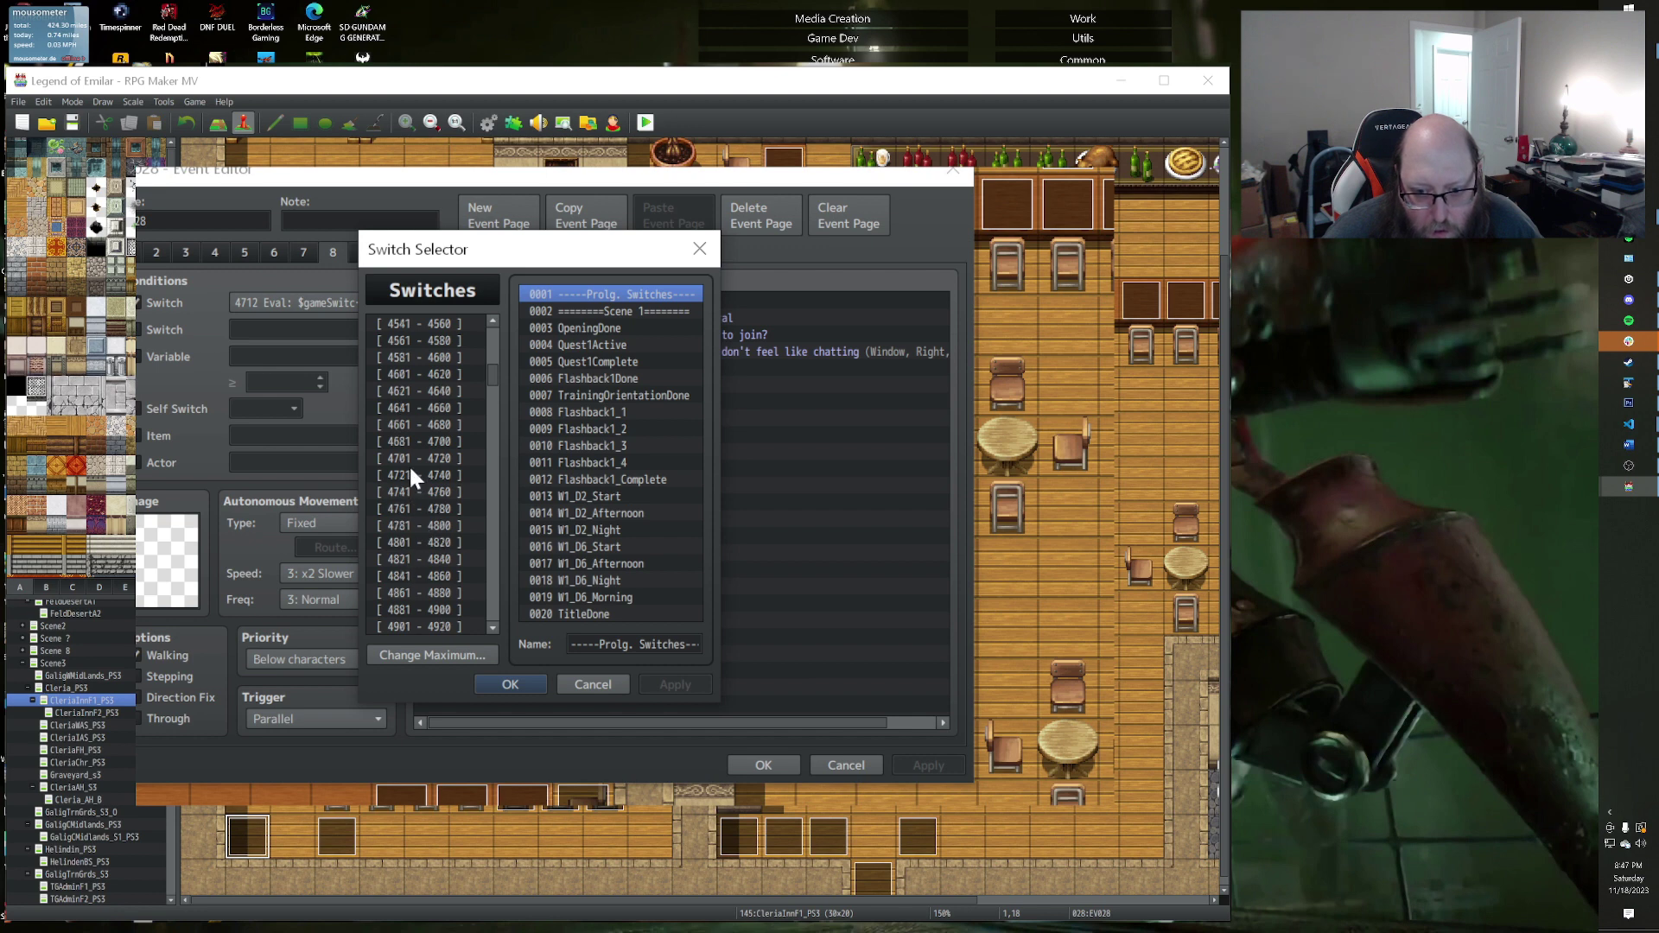
scroll(408, 464, up, 1)
click(407, 456)
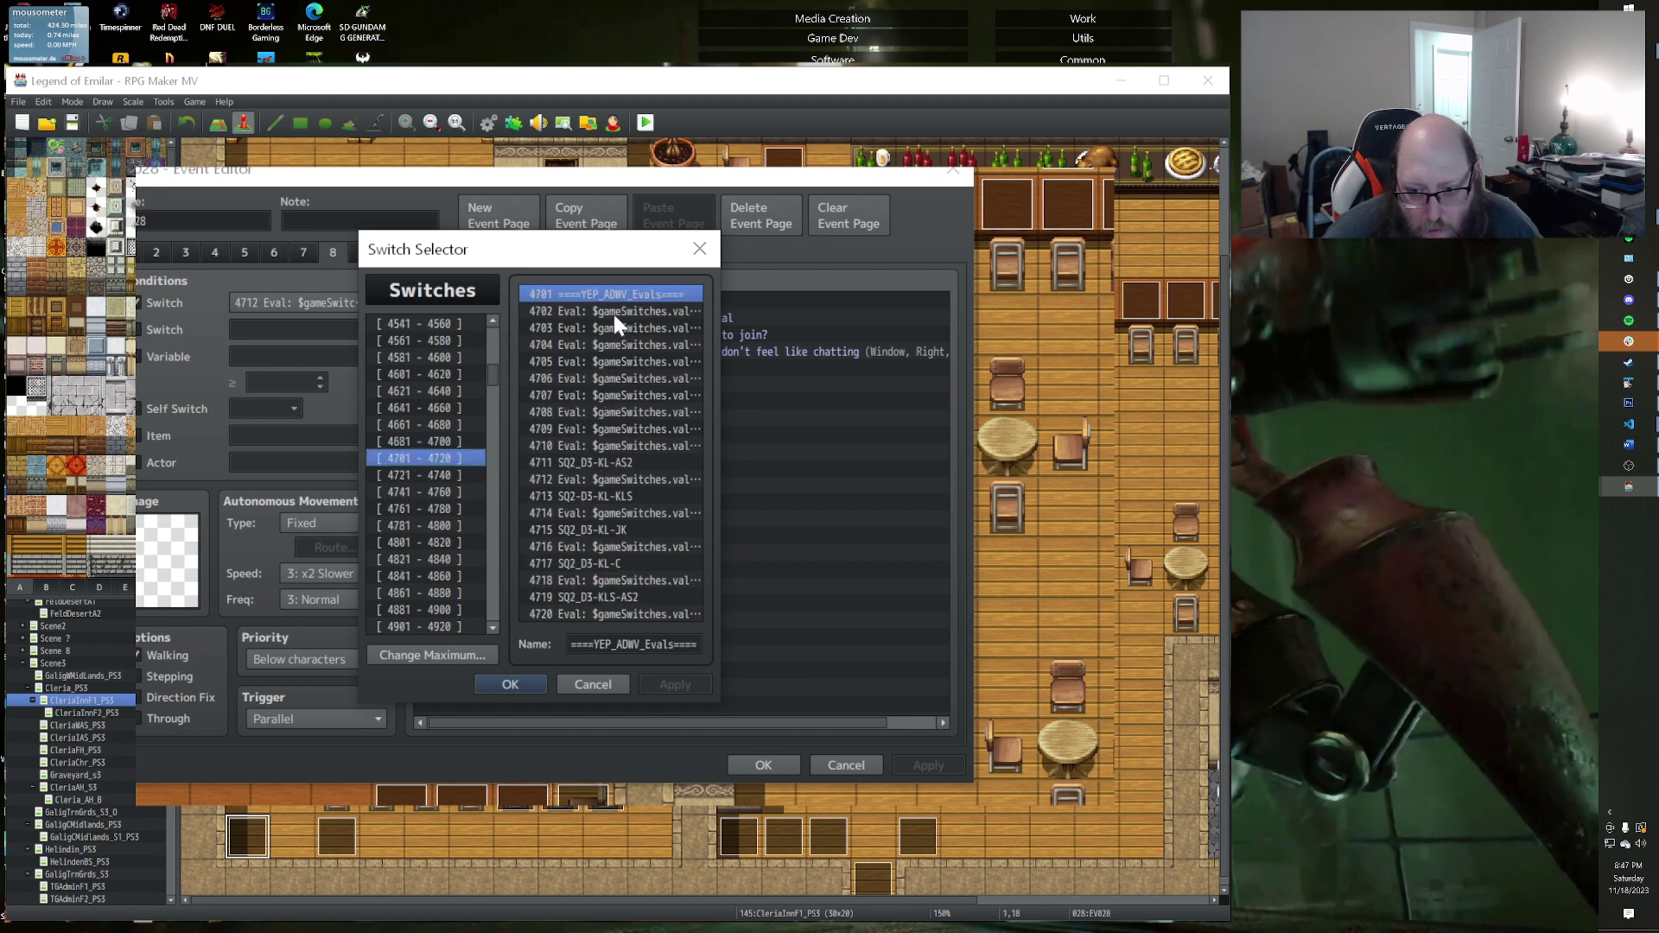
Step: Copy the full Eval expression from the name of switch 4712 and close the EV028 editor
click(600, 480)
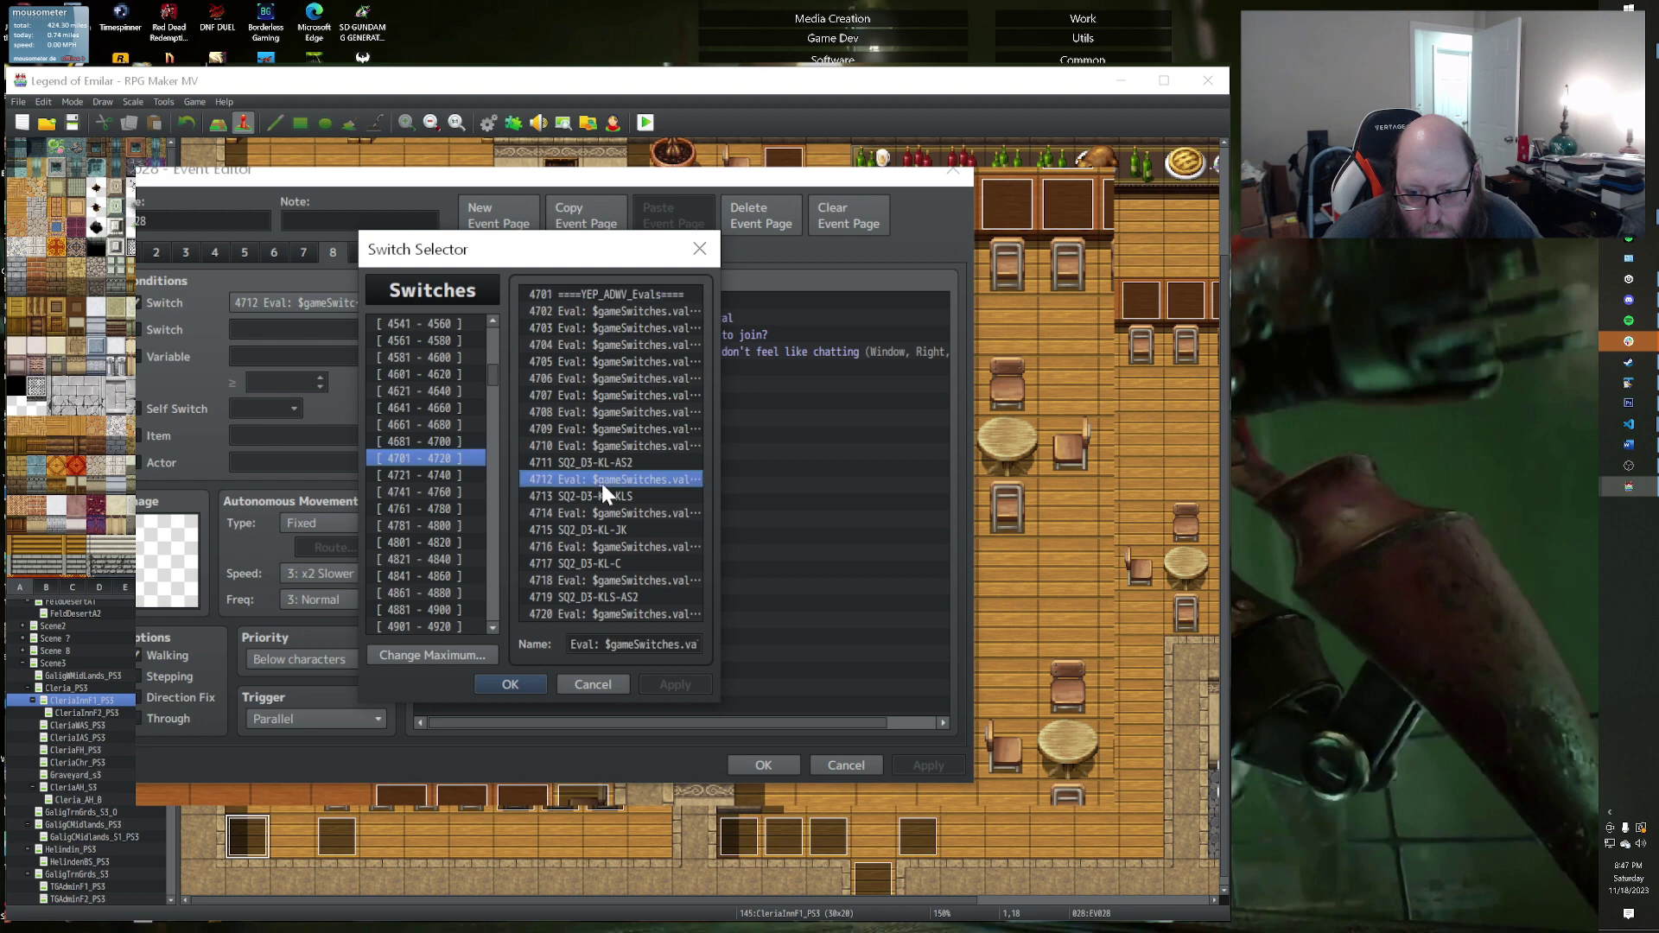
triple_click(588, 644)
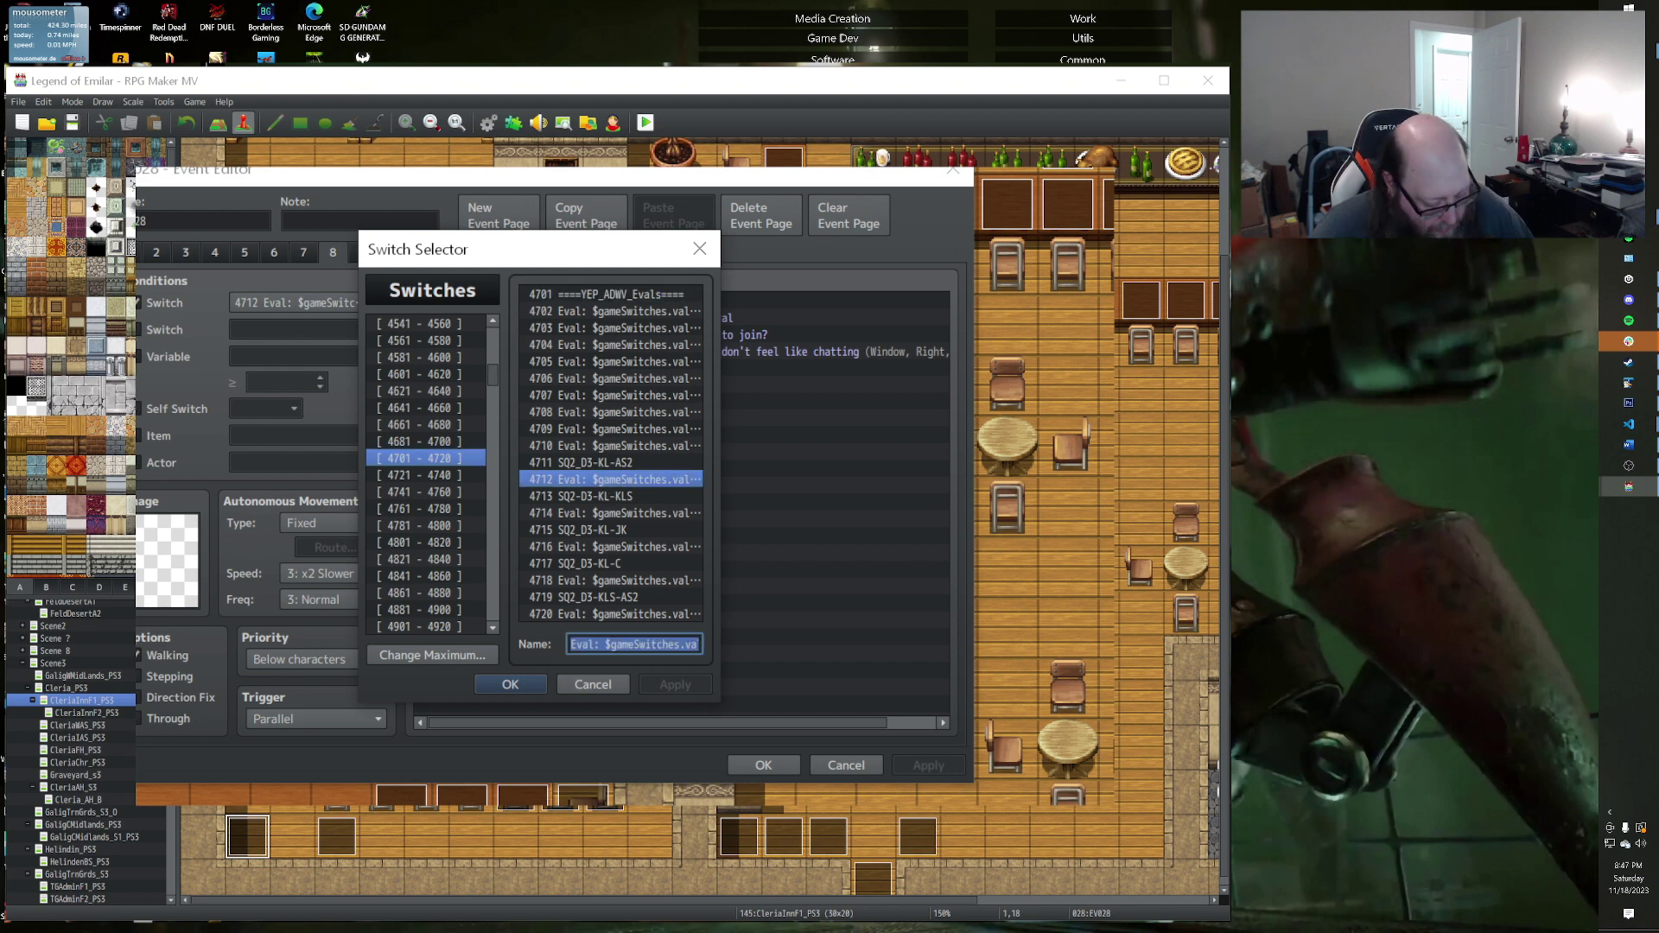
click(568, 679)
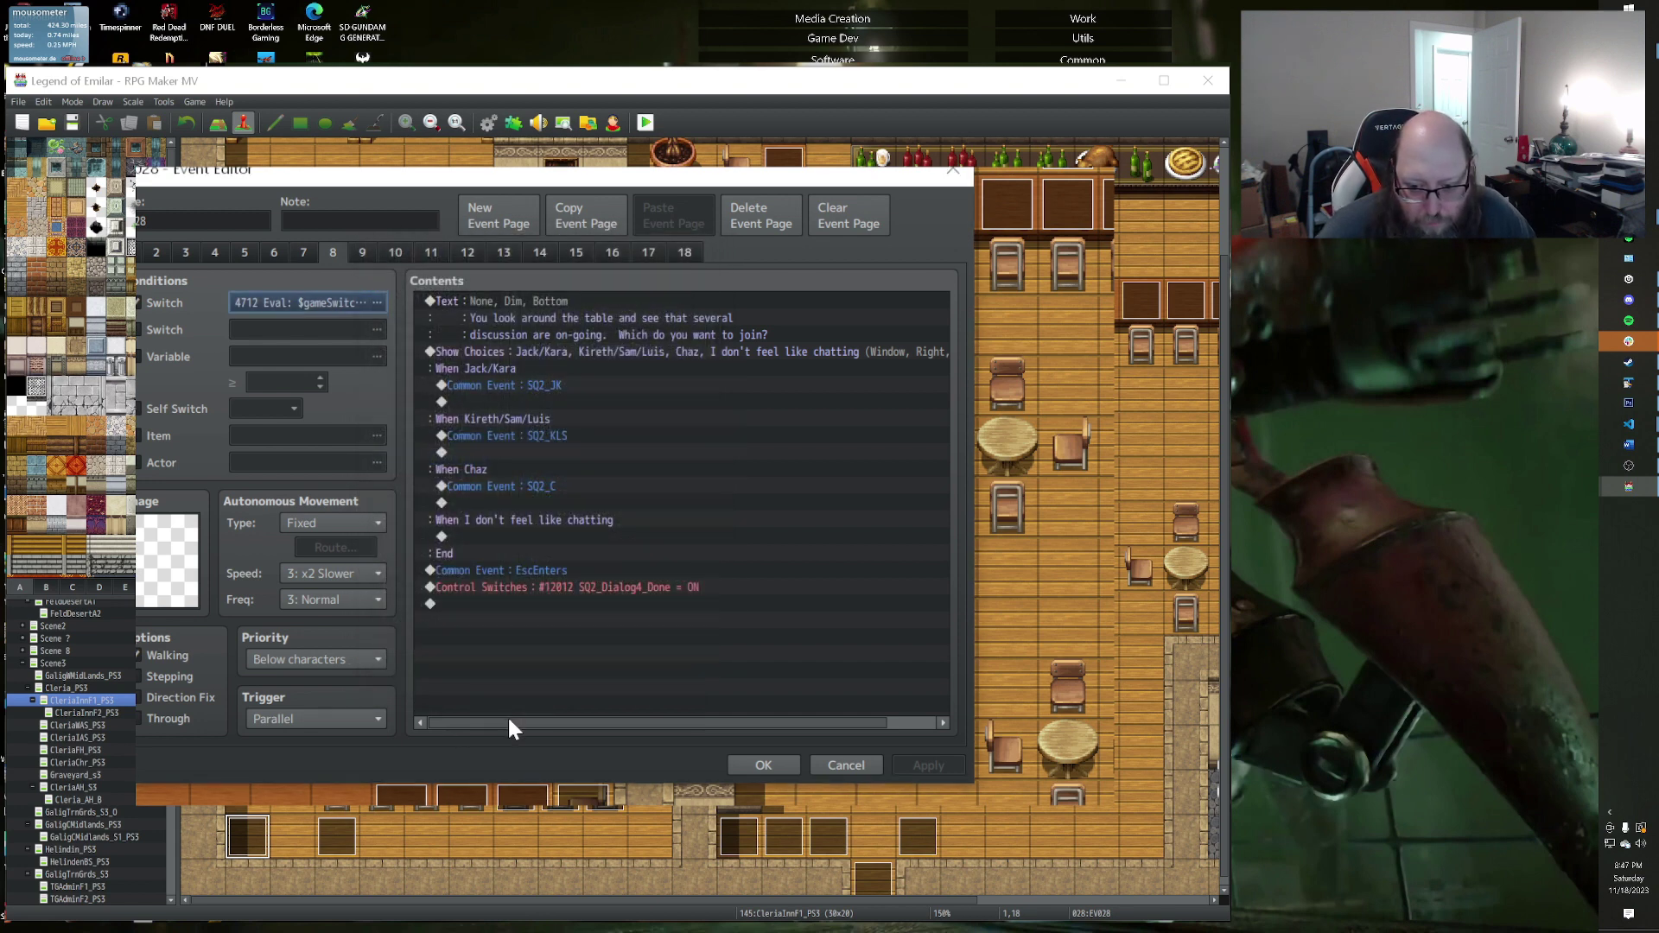
click(758, 768)
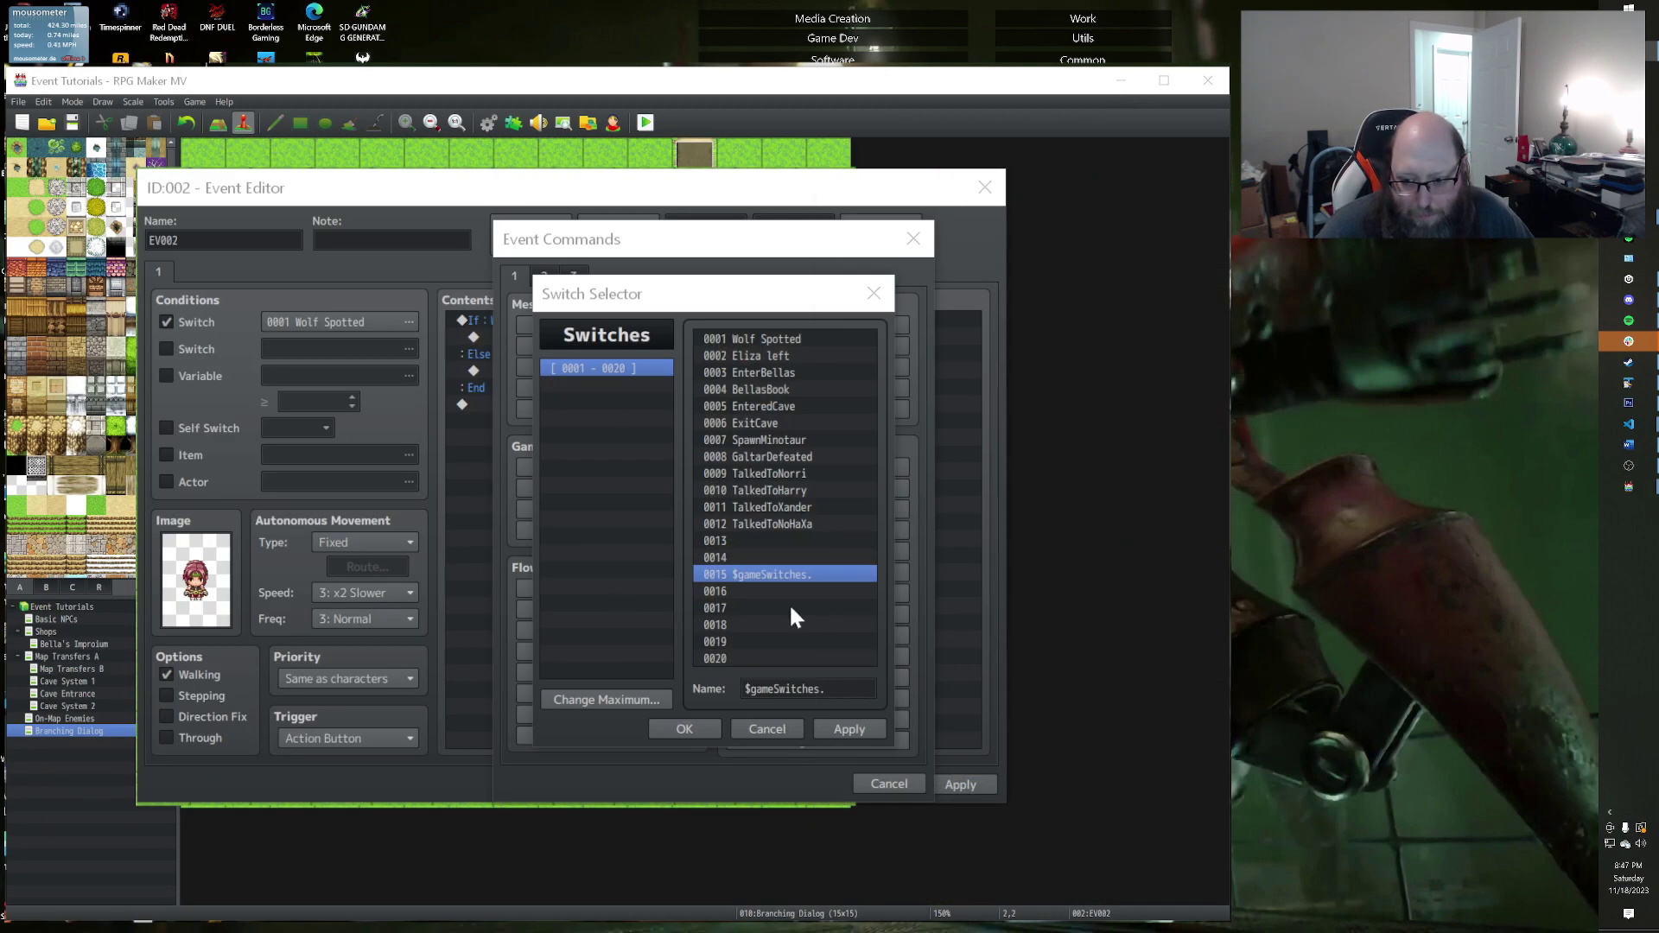
Step: In Event Tutorials, replace switch 0015's name with the copied Eval expression and clear the switch number in its first $gameSwitches.value call
key(ctrl+a)
text(Eval: $gameSwitches.value(12004))))
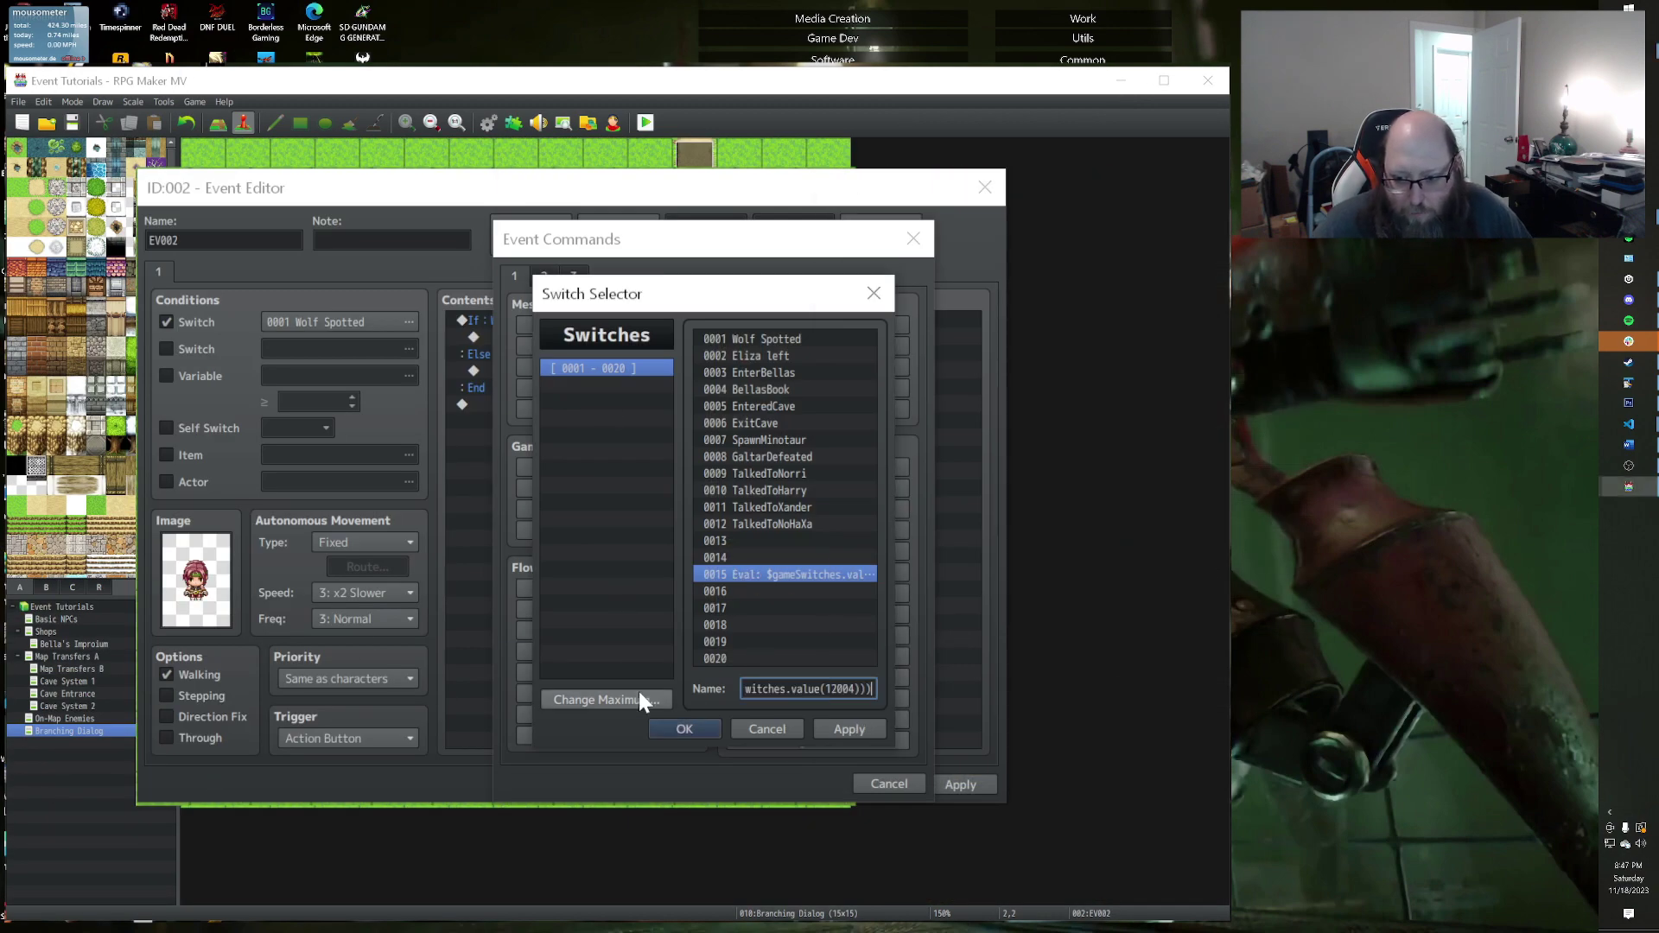
key(Home)
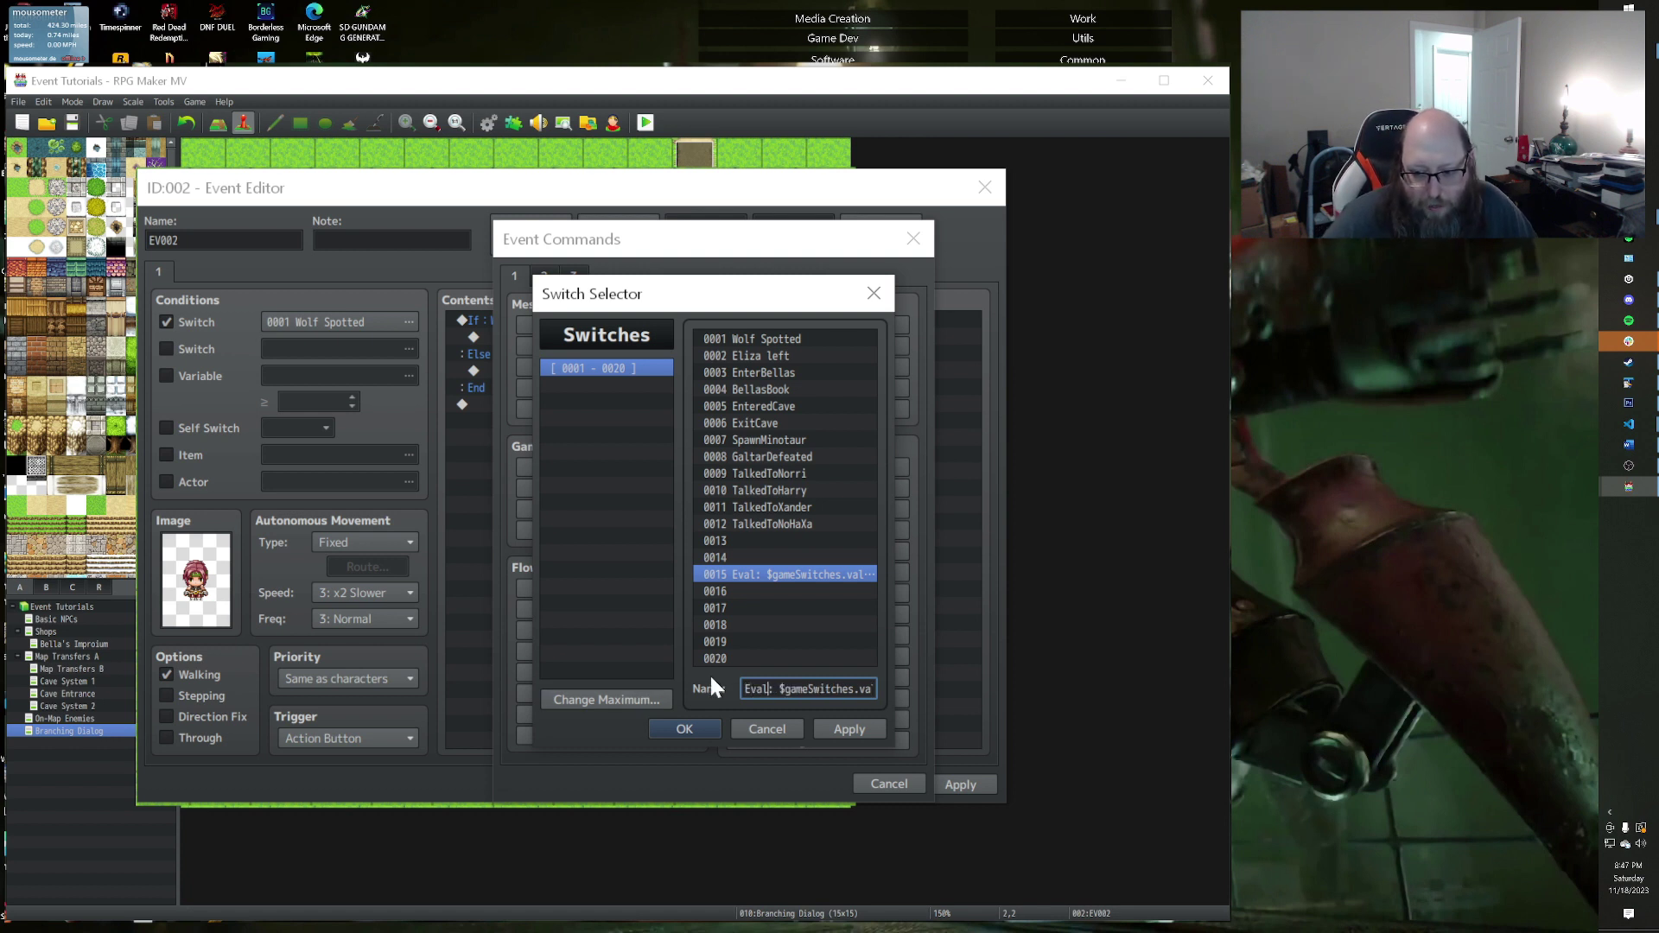
key(Right)
key(Right)
key(Right)
key(Right)
key(Right)
key(Right)
key(Right)
key(Right)
key(Right)
key(Right)
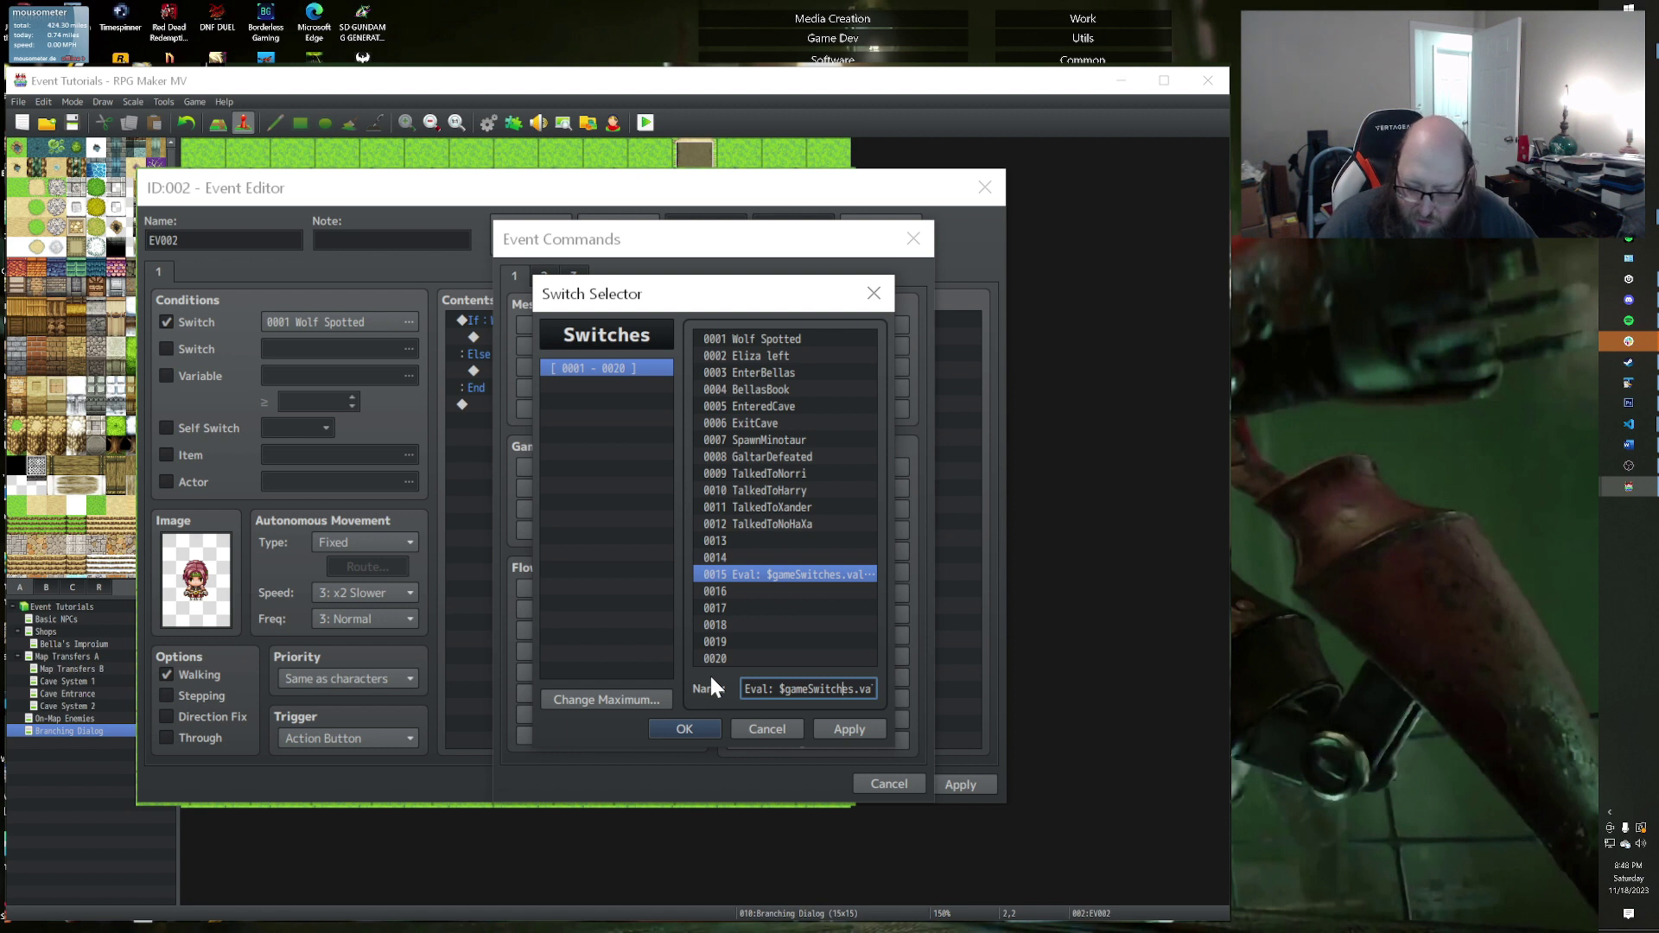
key(Right)
key(Right)
key(Right)
key(Right)
key(Right)
key(Right)
key(Right)
key(Right)
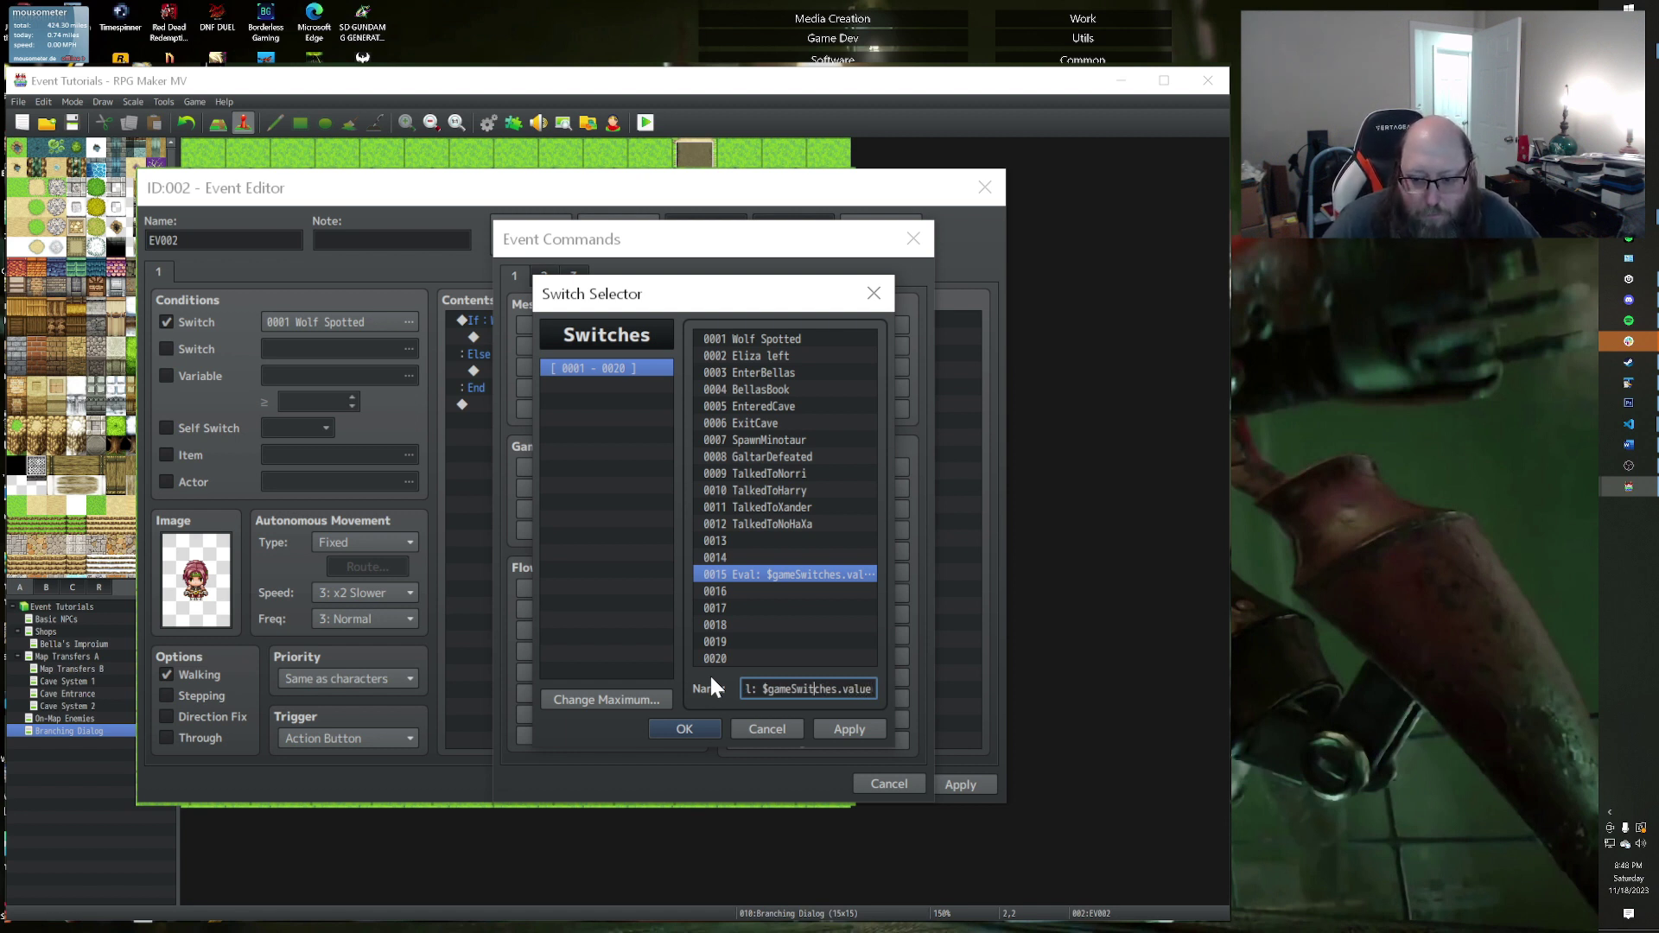
key(Right)
key(Right)
key(Right)
key(Right)
key(Right)
key(Right)
key(Right)
key(Right)
key(Right)
key(Right)
key(Right)
key(Right)
key(Right)
key(Right)
key(Right)
key(Right)
key(Right)
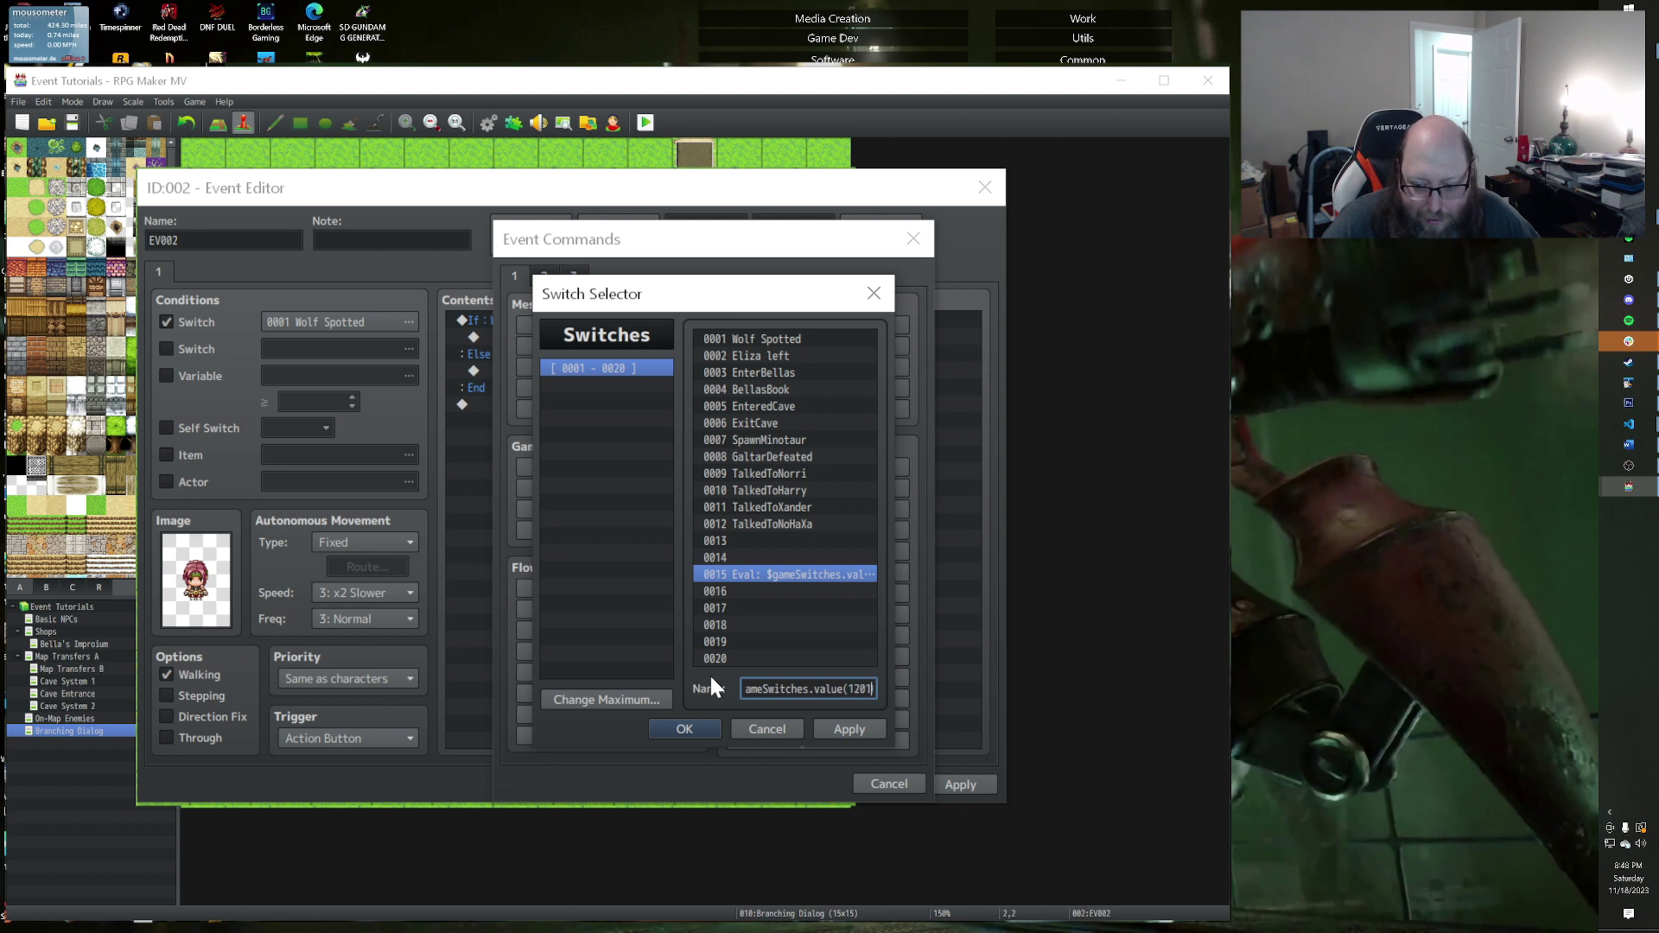
key(Right)
key(Right)
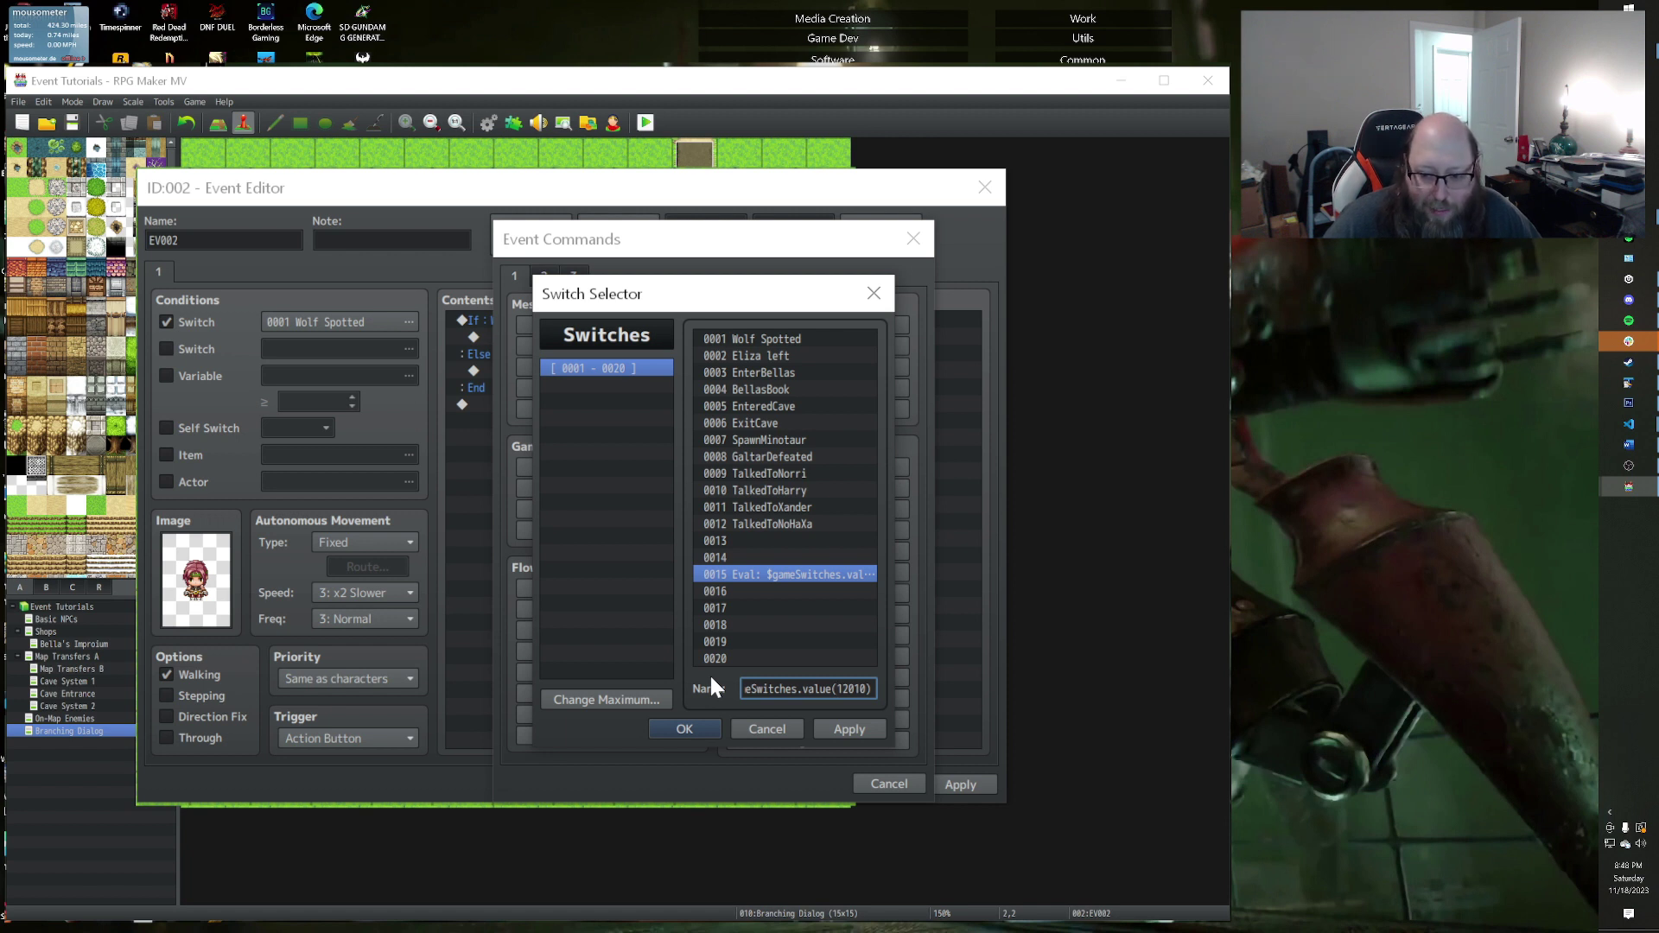
key(BackSpace)
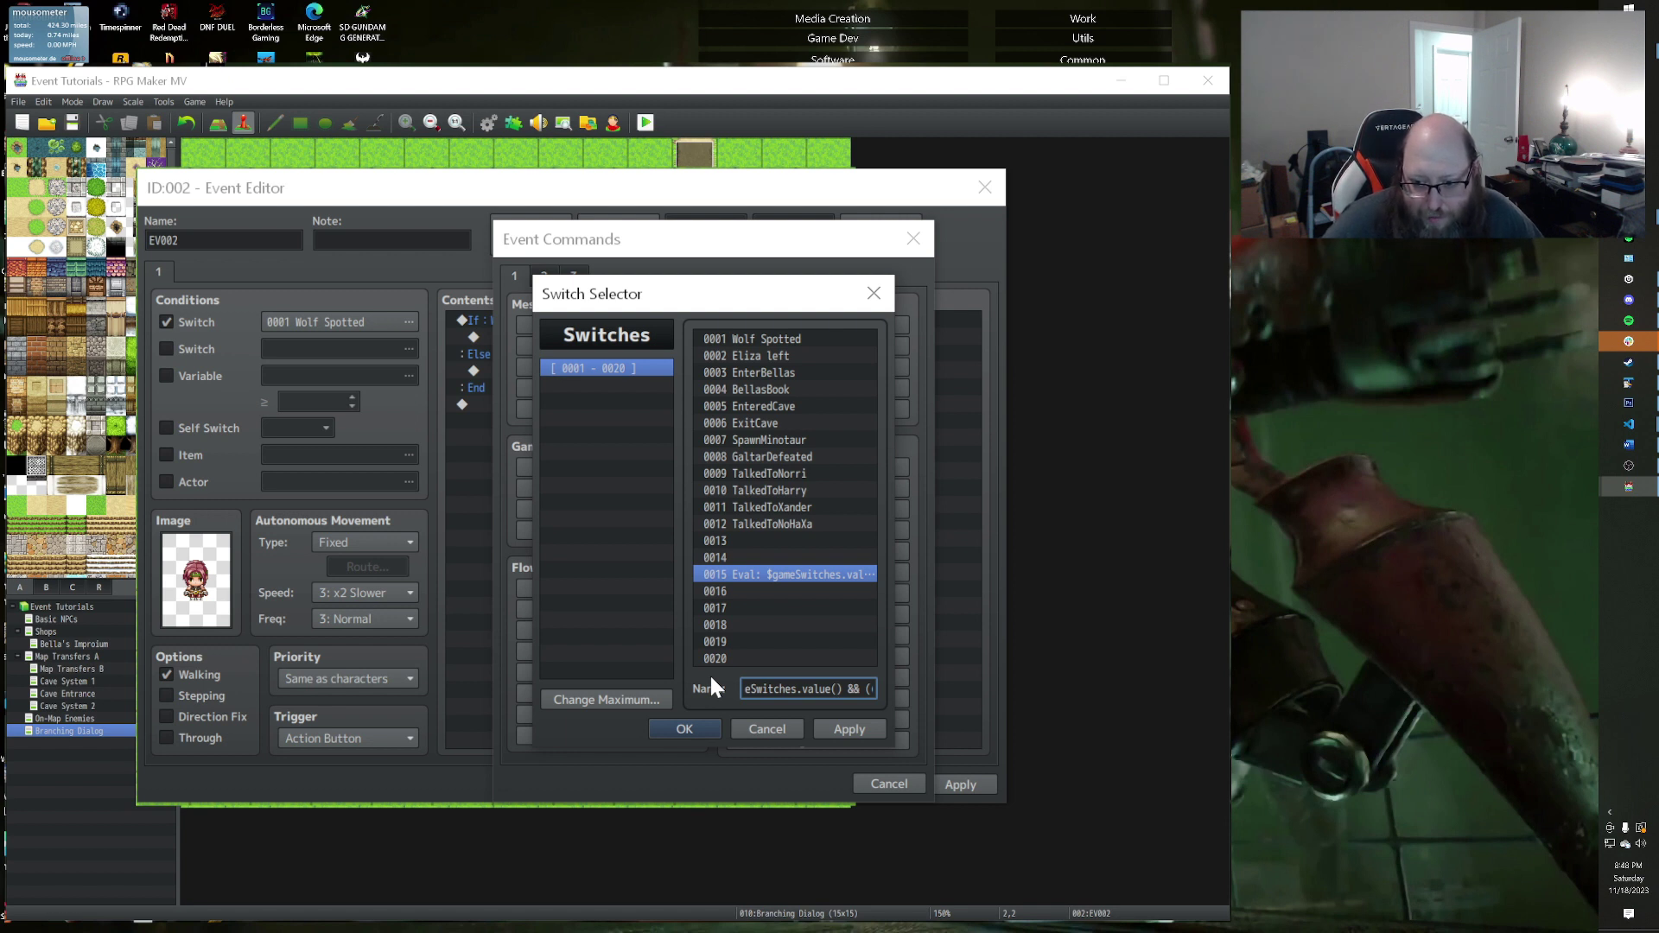
Step: Adapt the remaining $gameSwitches.value calls in switch 0015's expression to switches 10 and 11, joined with &&
key(Home)
key(ctrl+Right)
key(ctrl+Right)
key(ctrl+Right)
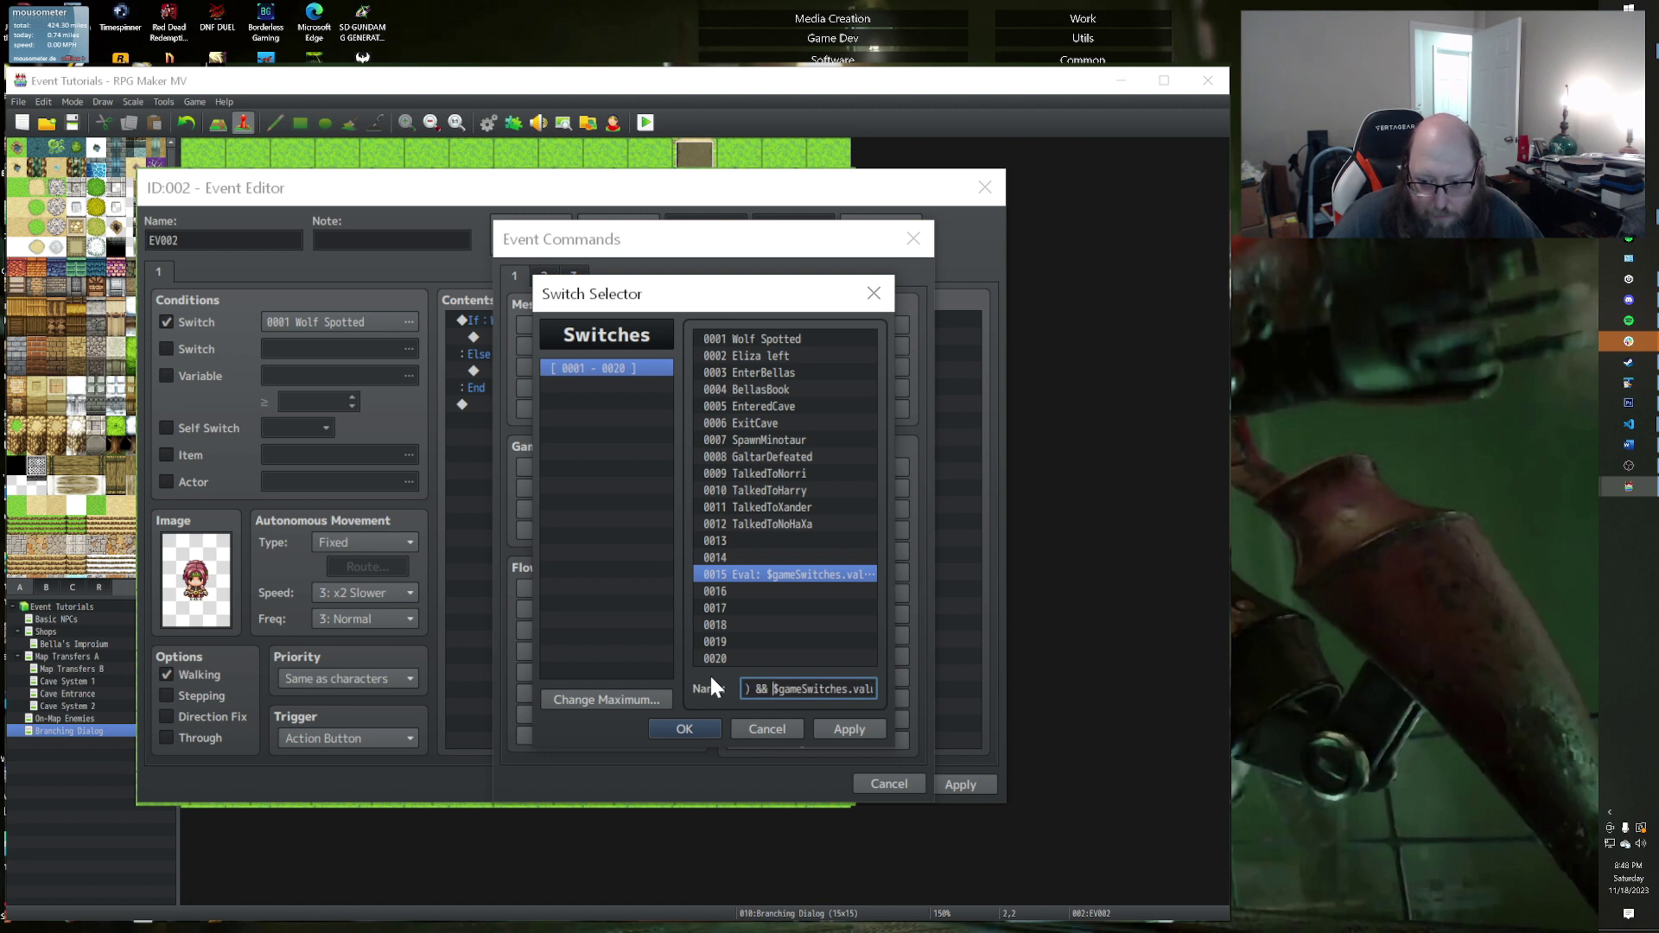
key(ctrl+Right)
key(ctrl+Right)
key(Right)
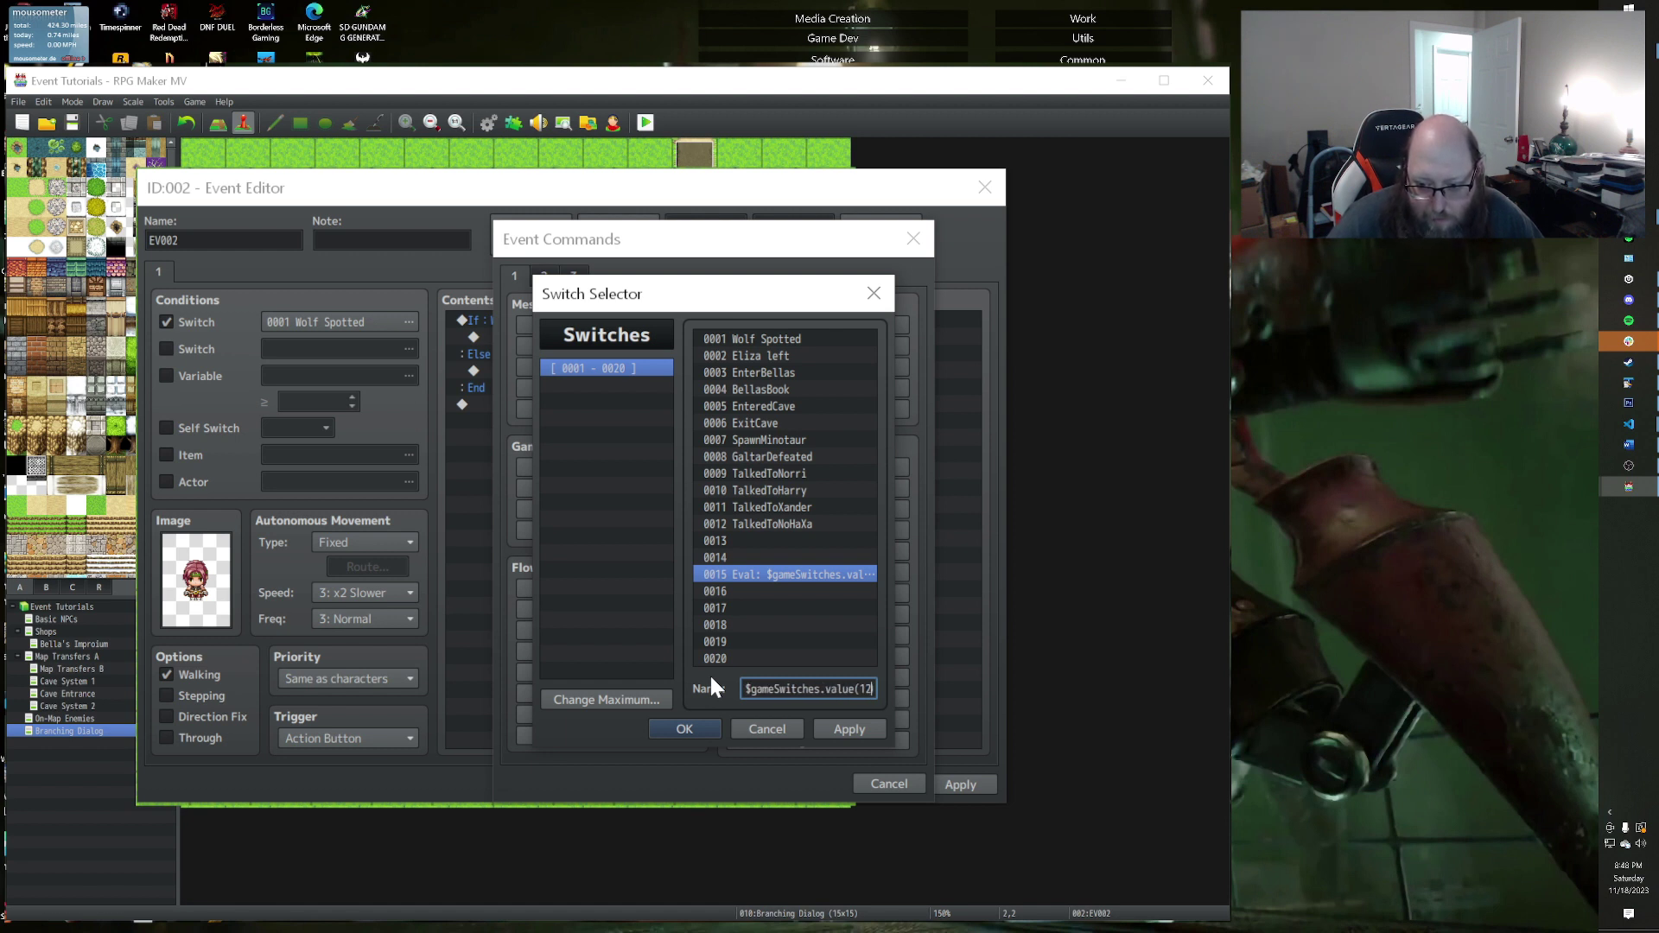
key(Right)
key(Right)
key(Right)
key(Right)
key(Right)
key(Right)
key(Right)
key(Right)
key(Left)
key(Left)
key(Left)
key(Left)
key(Left)
key(Left)
key(Left)
key(Left)
key(Left)
text(1)
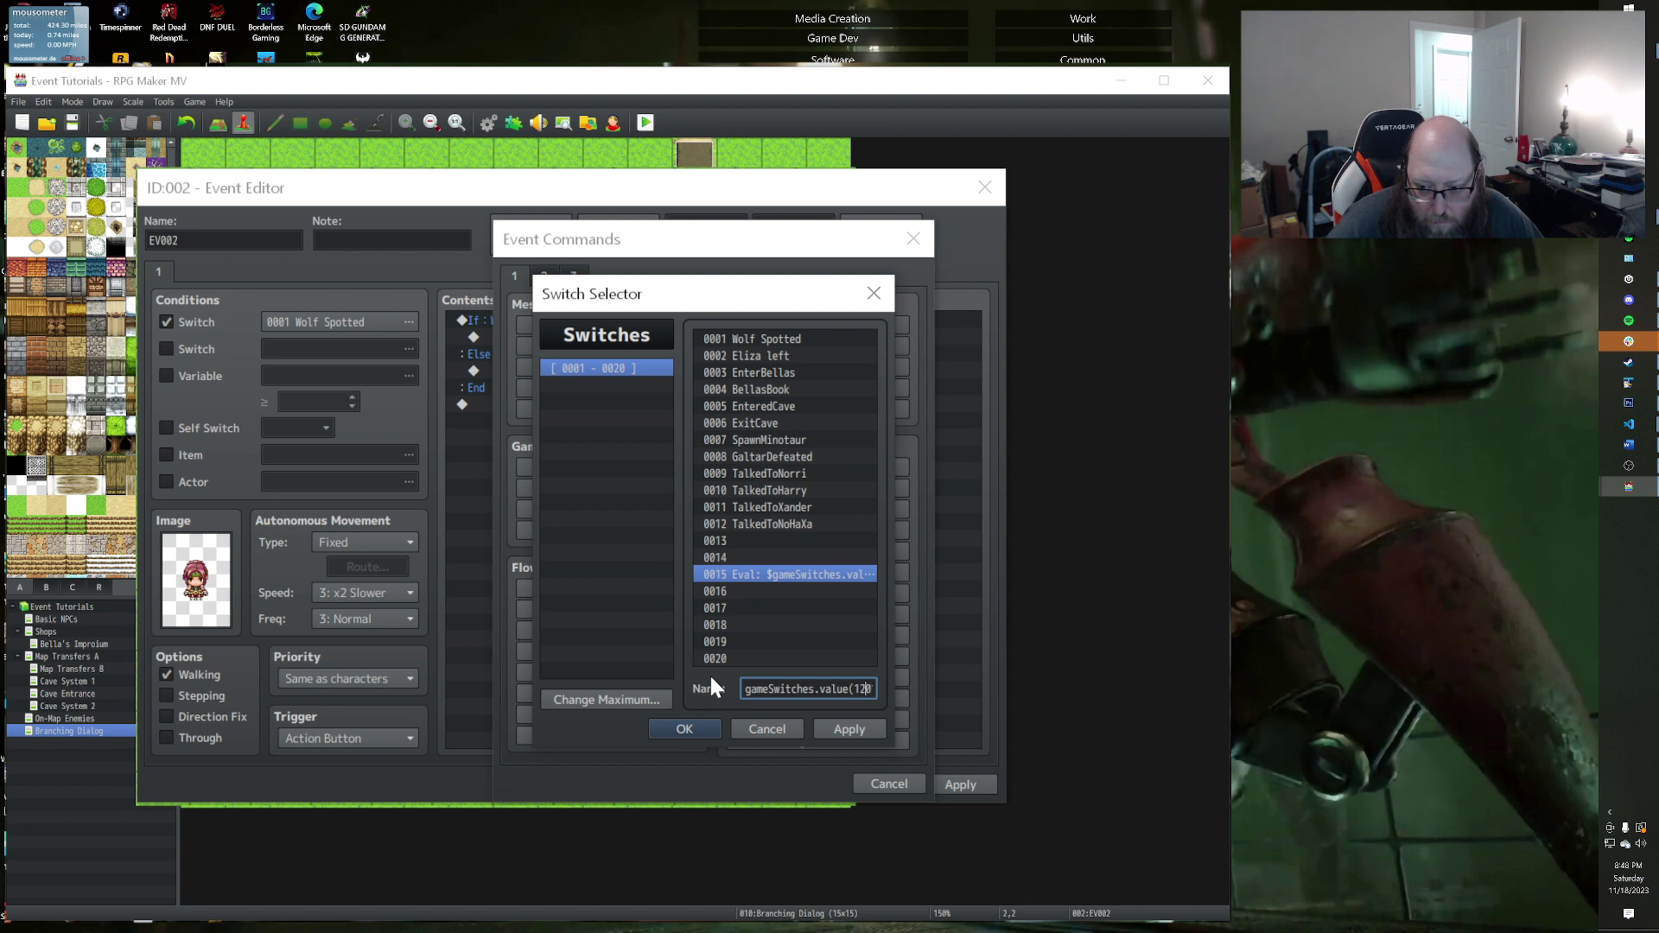
key(Right)
key(Right)
text() ||)
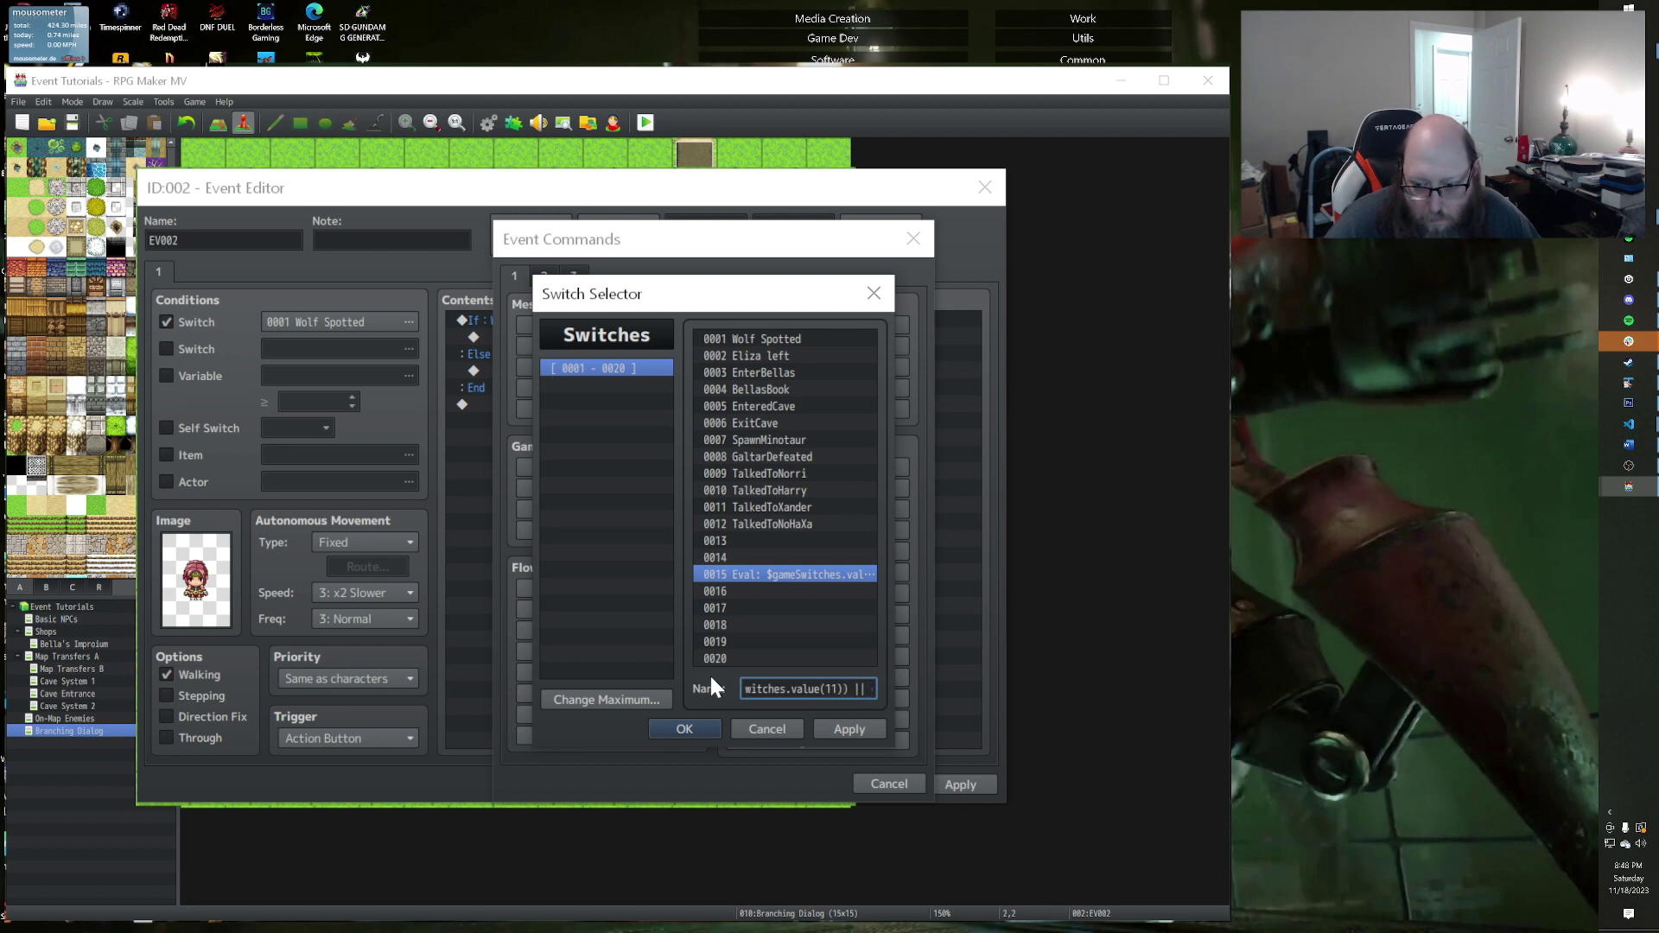
Step: Review switch 0015's edited Eval expression from beginning to end
key(ctrl+a)
key(End)
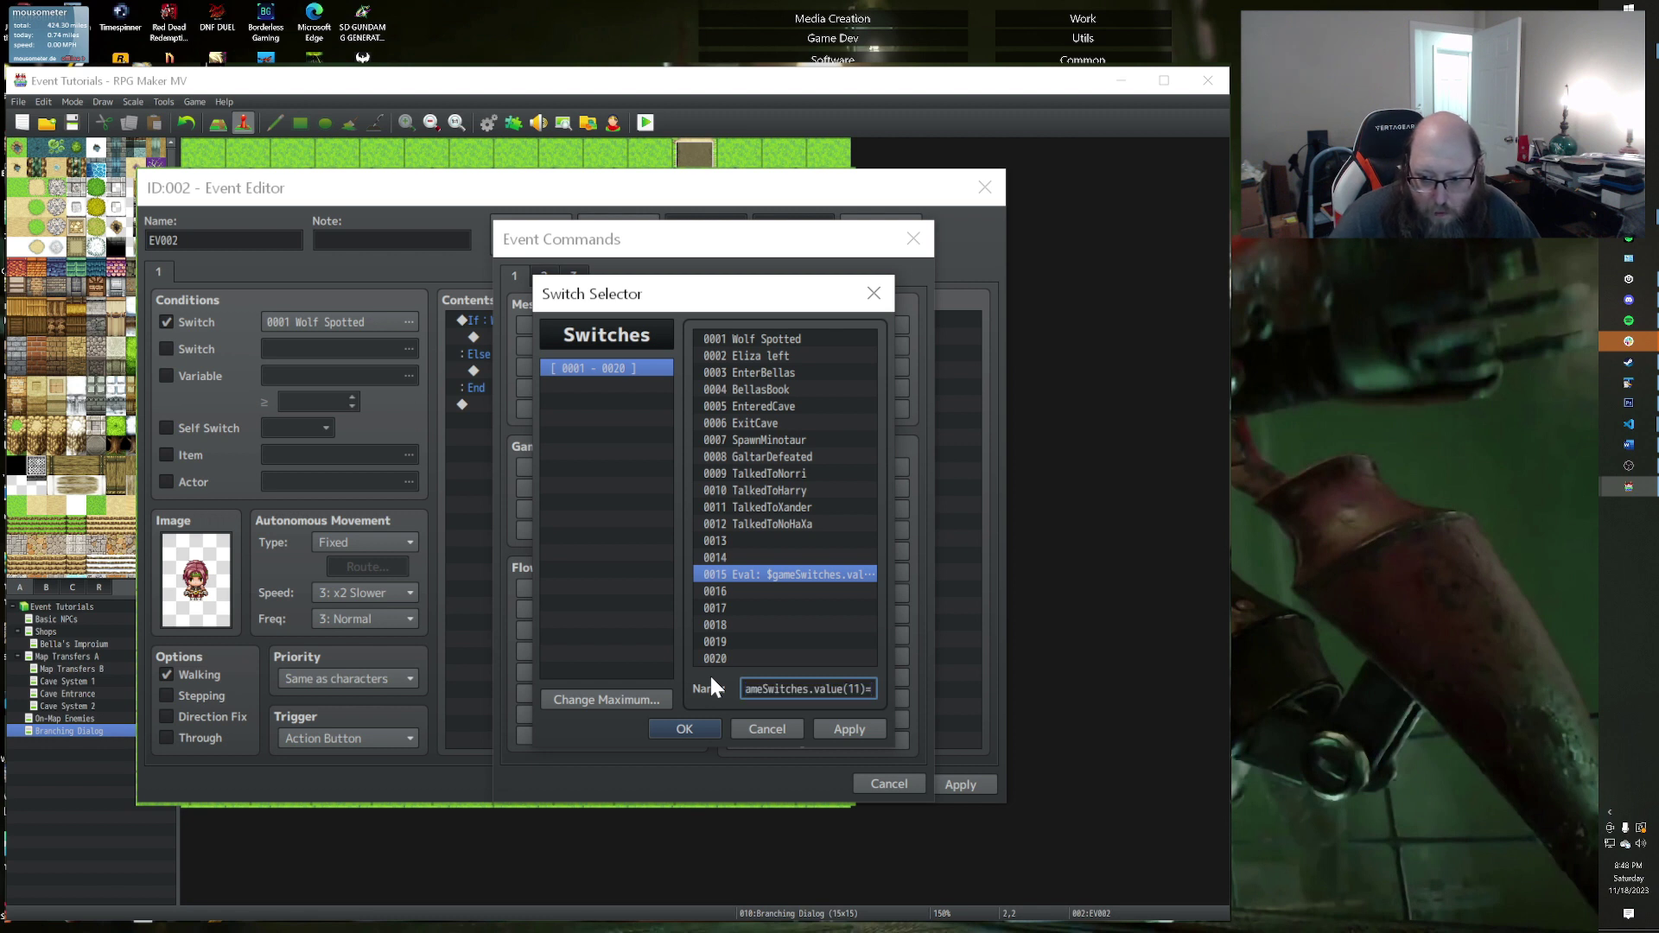
key(Home)
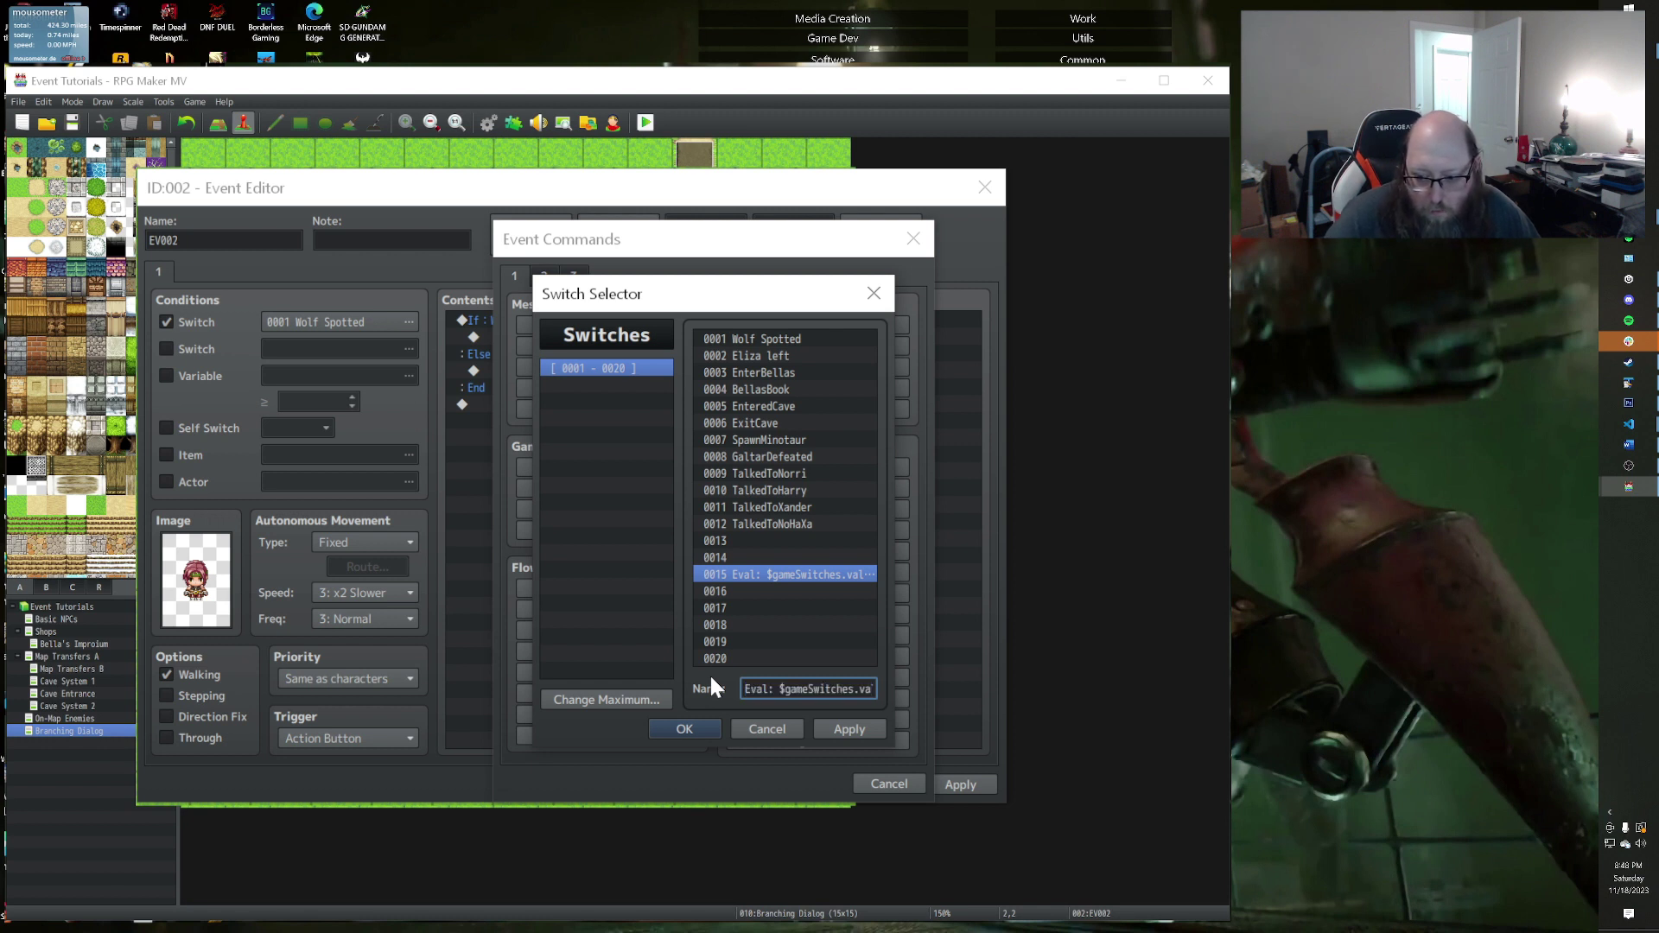
key(Right)
key(Right)
key(Right)
key(Right)
key(Right)
key(Right)
key(Right)
key(Right)
key(Right)
key(Right)
key(Right)
key(Right)
key(Right)
key(Right)
key(Right)
key(Right)
key(Left)
key(Left)
key(Left)
key(Left)
key(Left)
key(Left)
key(Left)
key(Left)
key(Left)
key(Left)
key(Left)
key(Left)
key(Left)
key(Left)
key(Left)
key(Left)
key(Left)
key(Left)
key(Left)
key(Left)
key(Left)
key(Left)
key(Left)
key(Left)
key(Left)
key(Left)
key(Left)
key(Left)
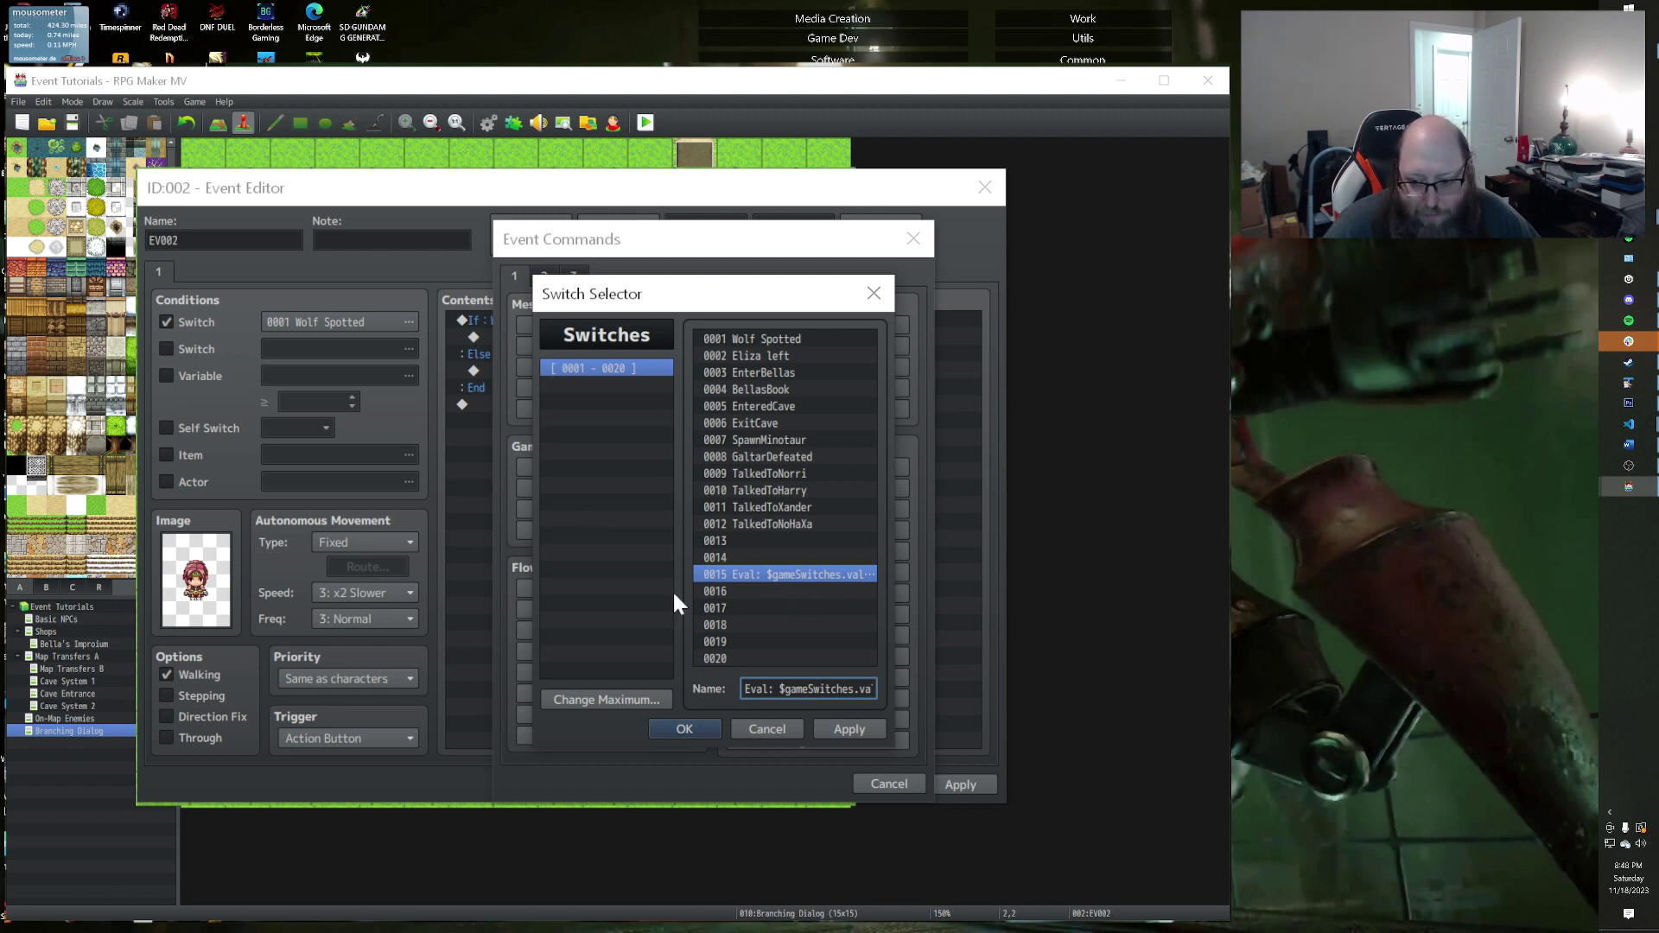
Step: Try turning switch 0015 ON with a Control Switches command inside EV002's Wolf Spotted branch, and delete that command
click(697, 731)
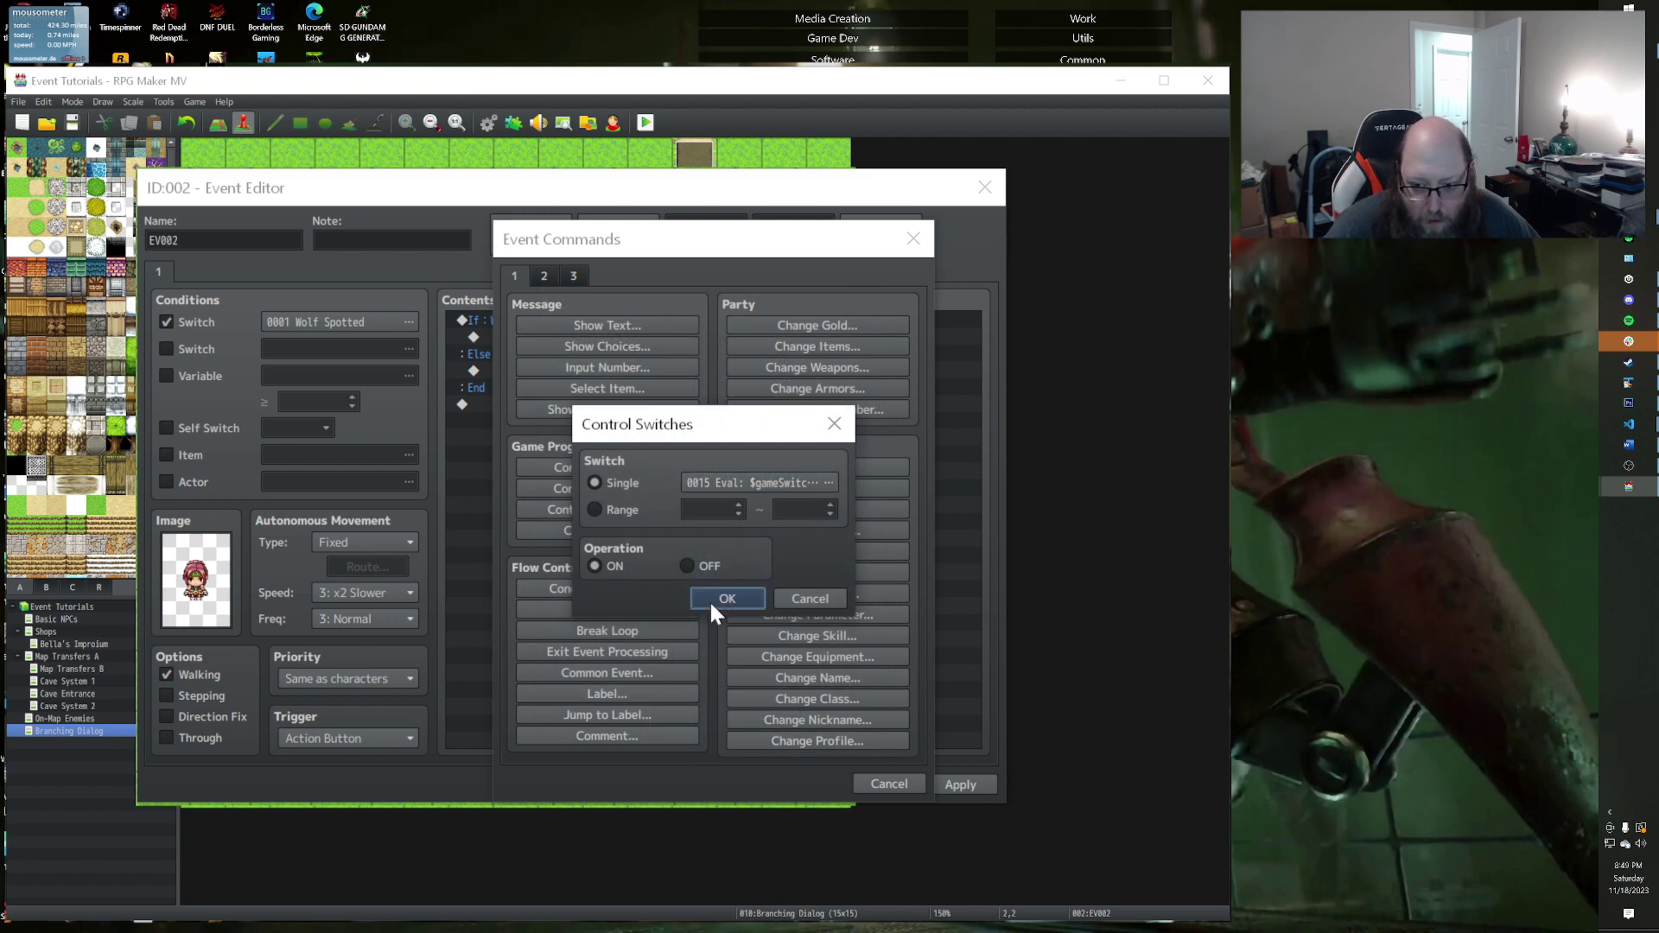
click(710, 600)
click(515, 337)
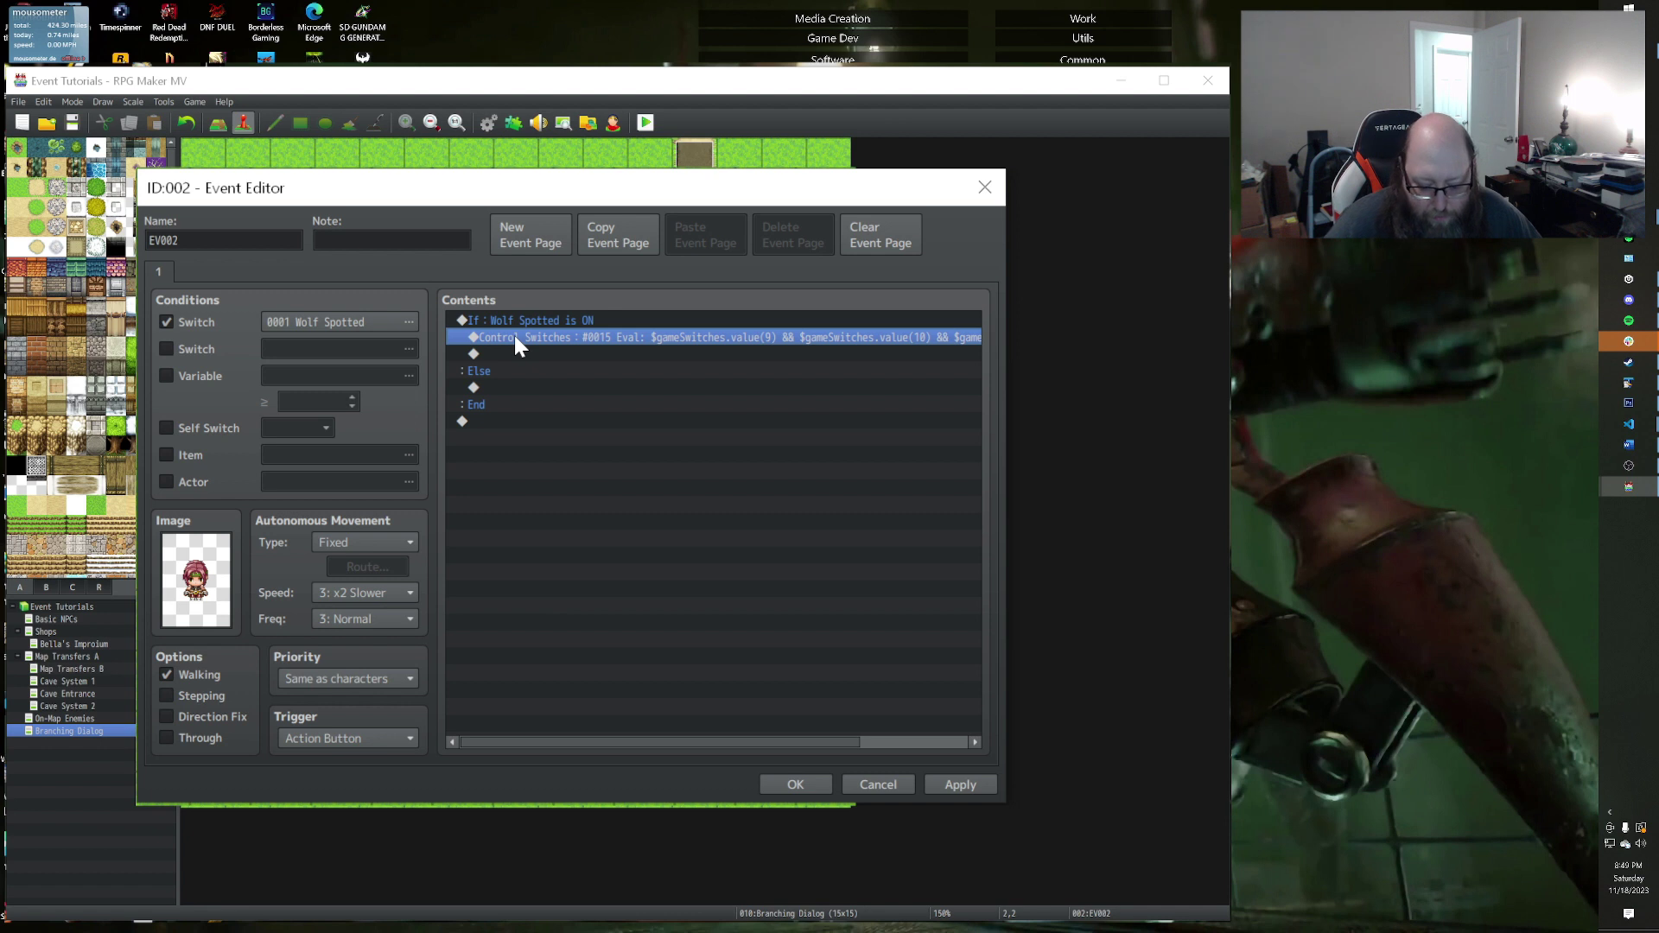
key(Delete)
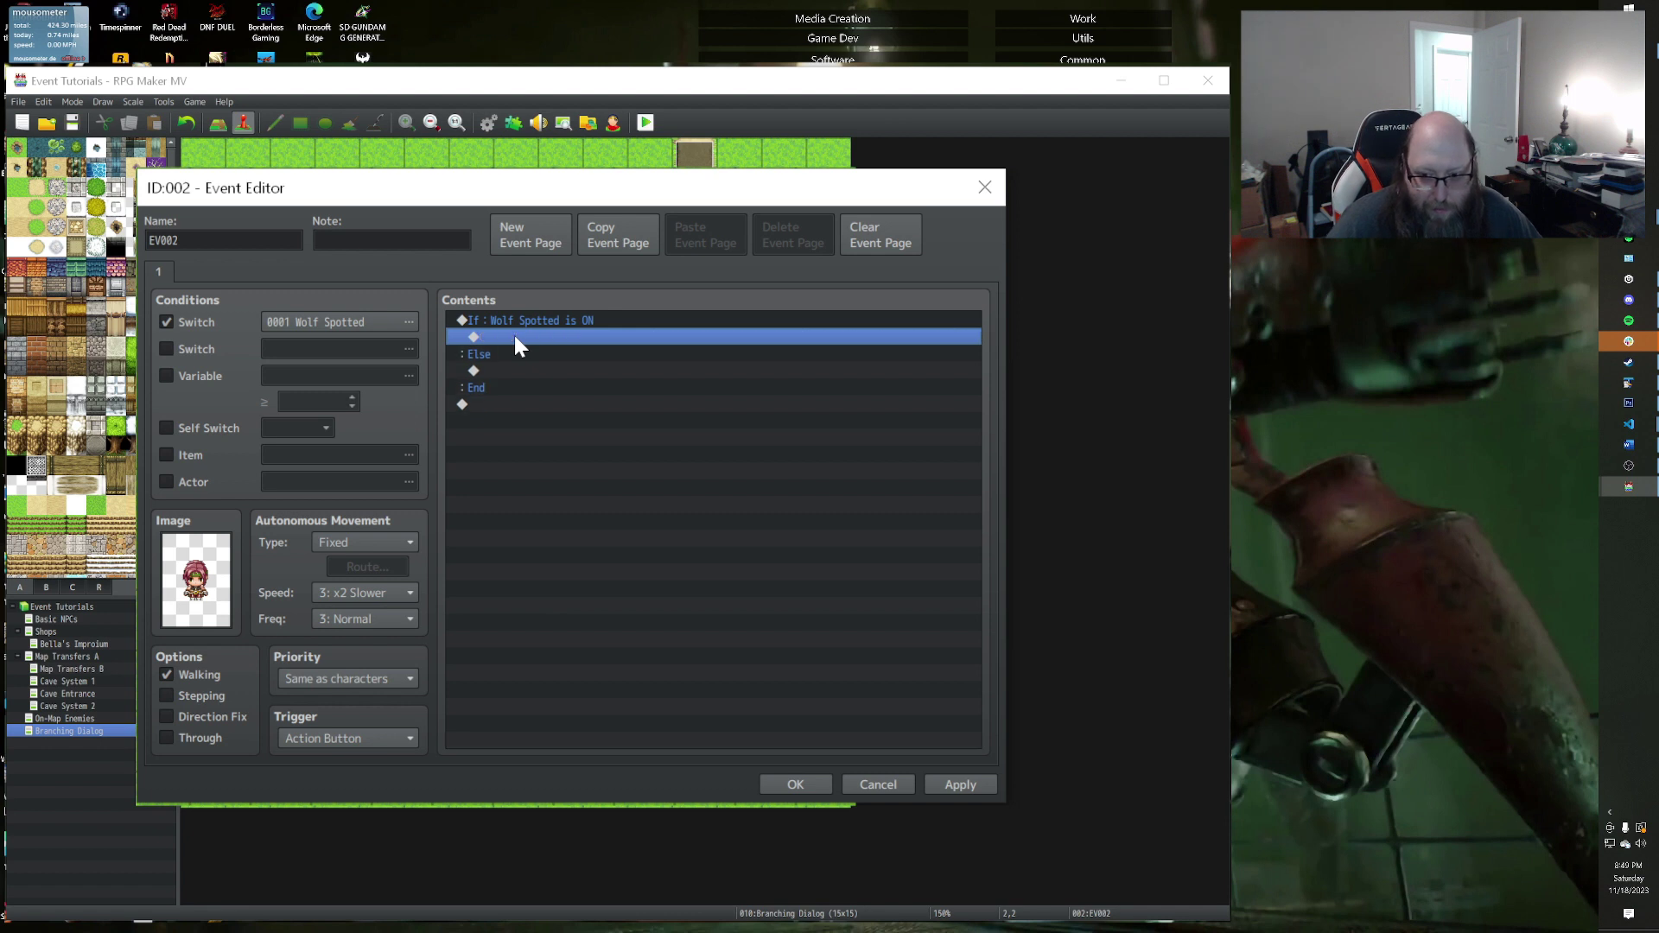
Step: Set EV002's page condition to the script-evaluated switch 0015
double_click(339, 325)
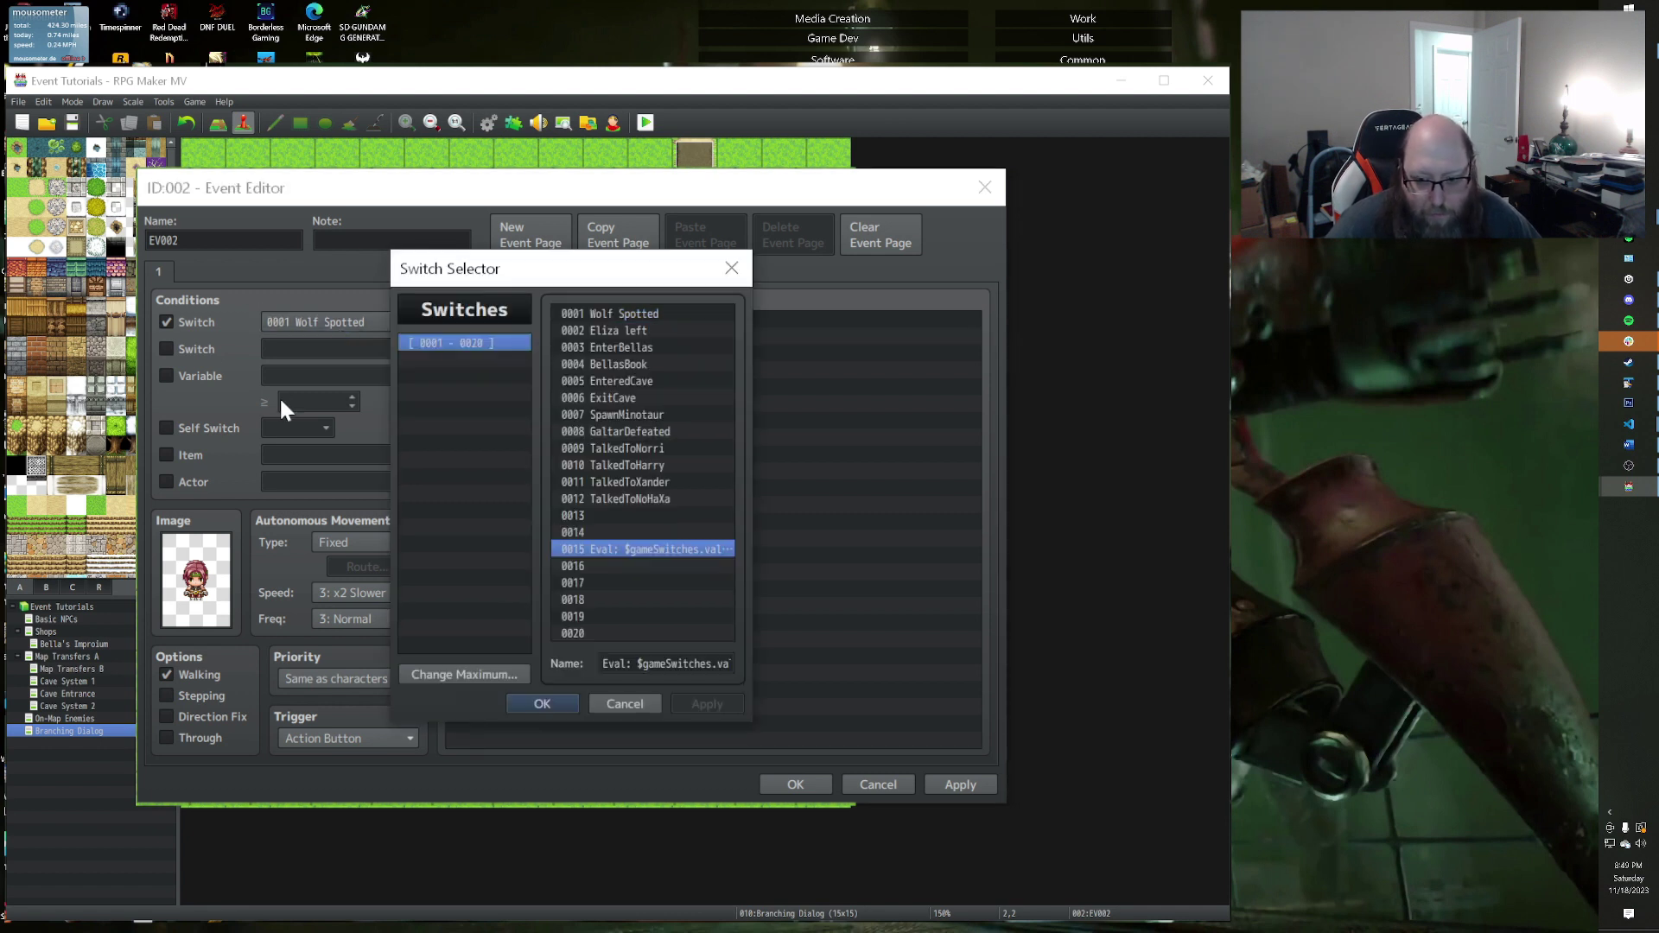
click(549, 706)
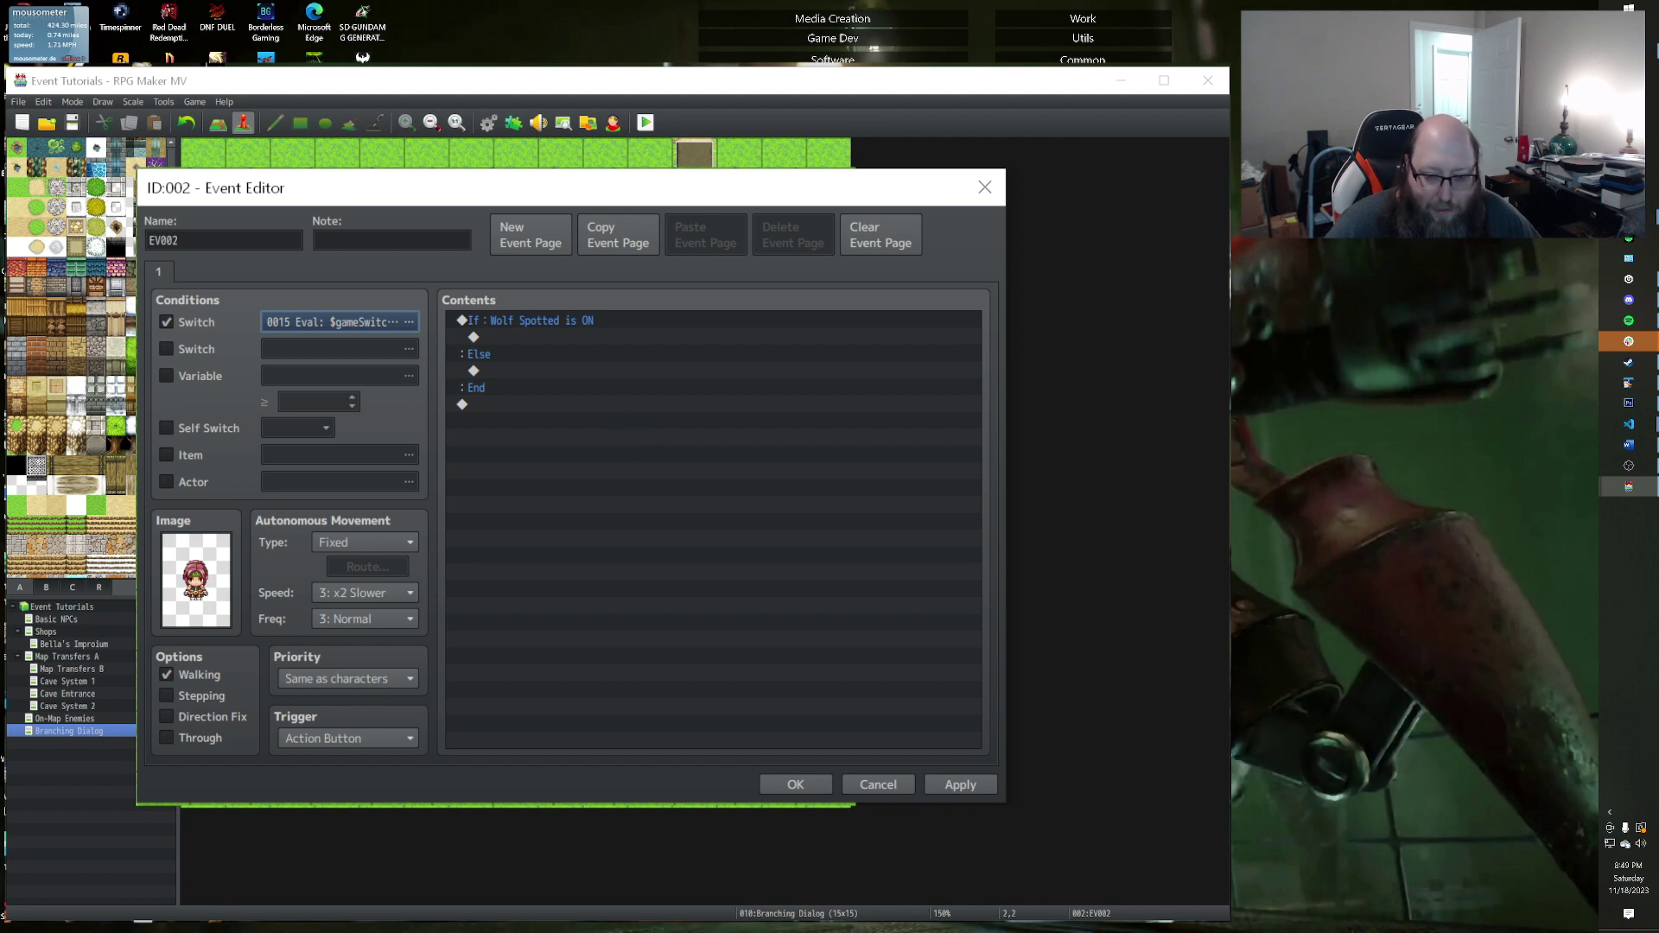
Step: Clear the names of switch 0015 and the four TalkedTo switches 0009 through 0012
click(299, 323)
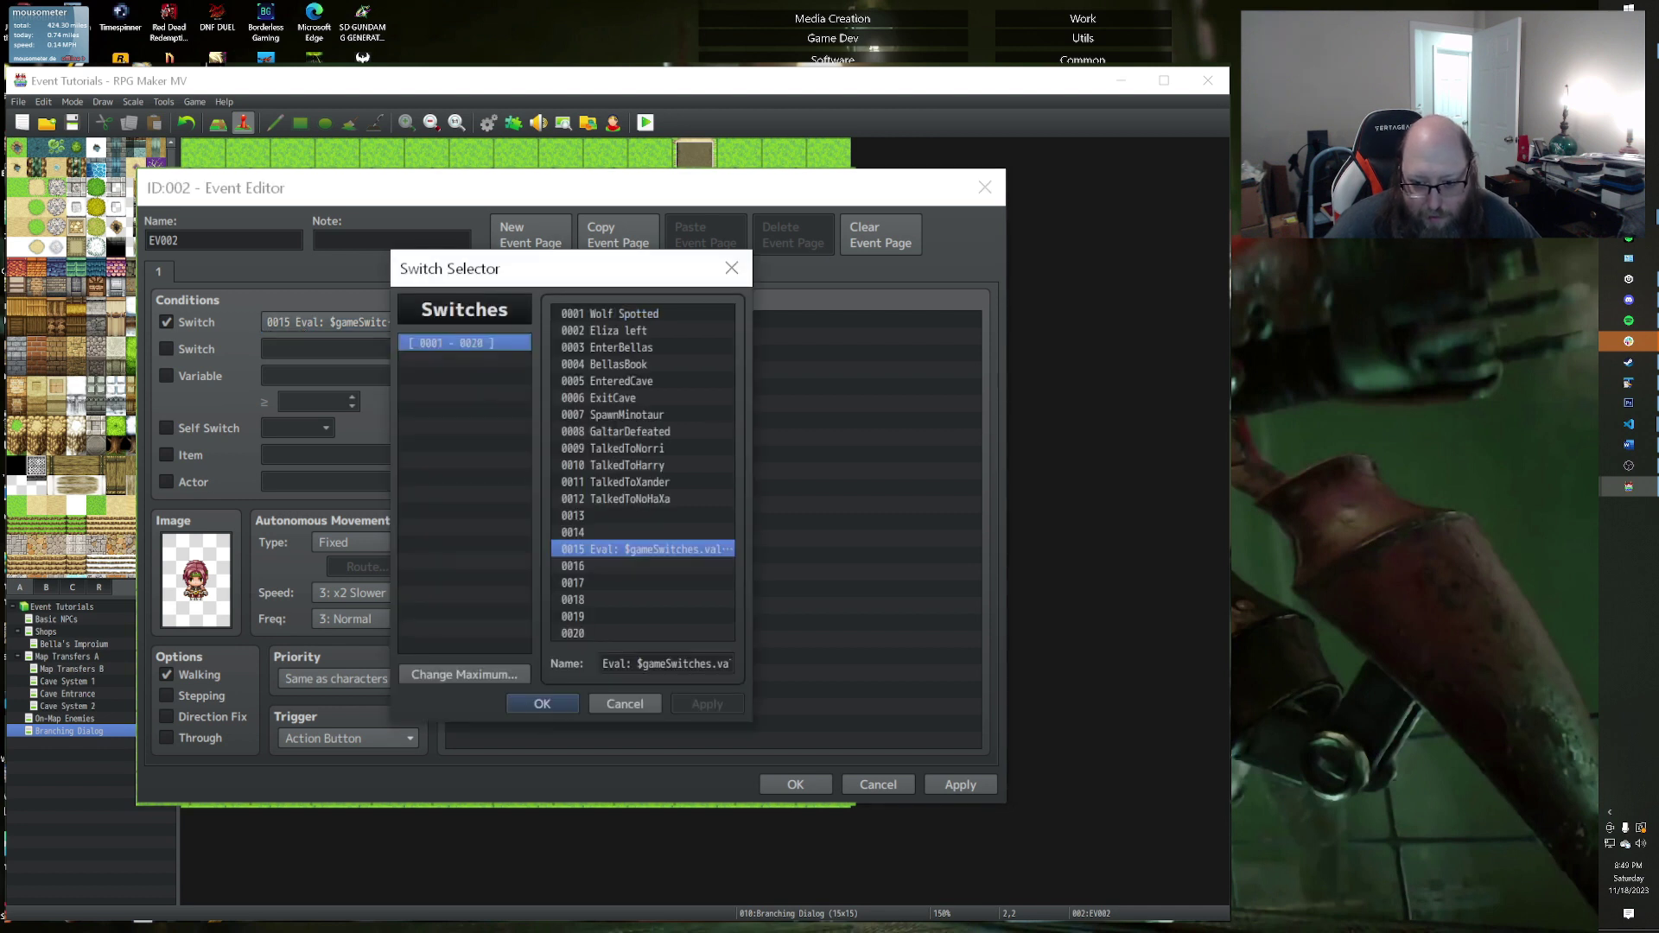
key(Tab)
key(Delete)
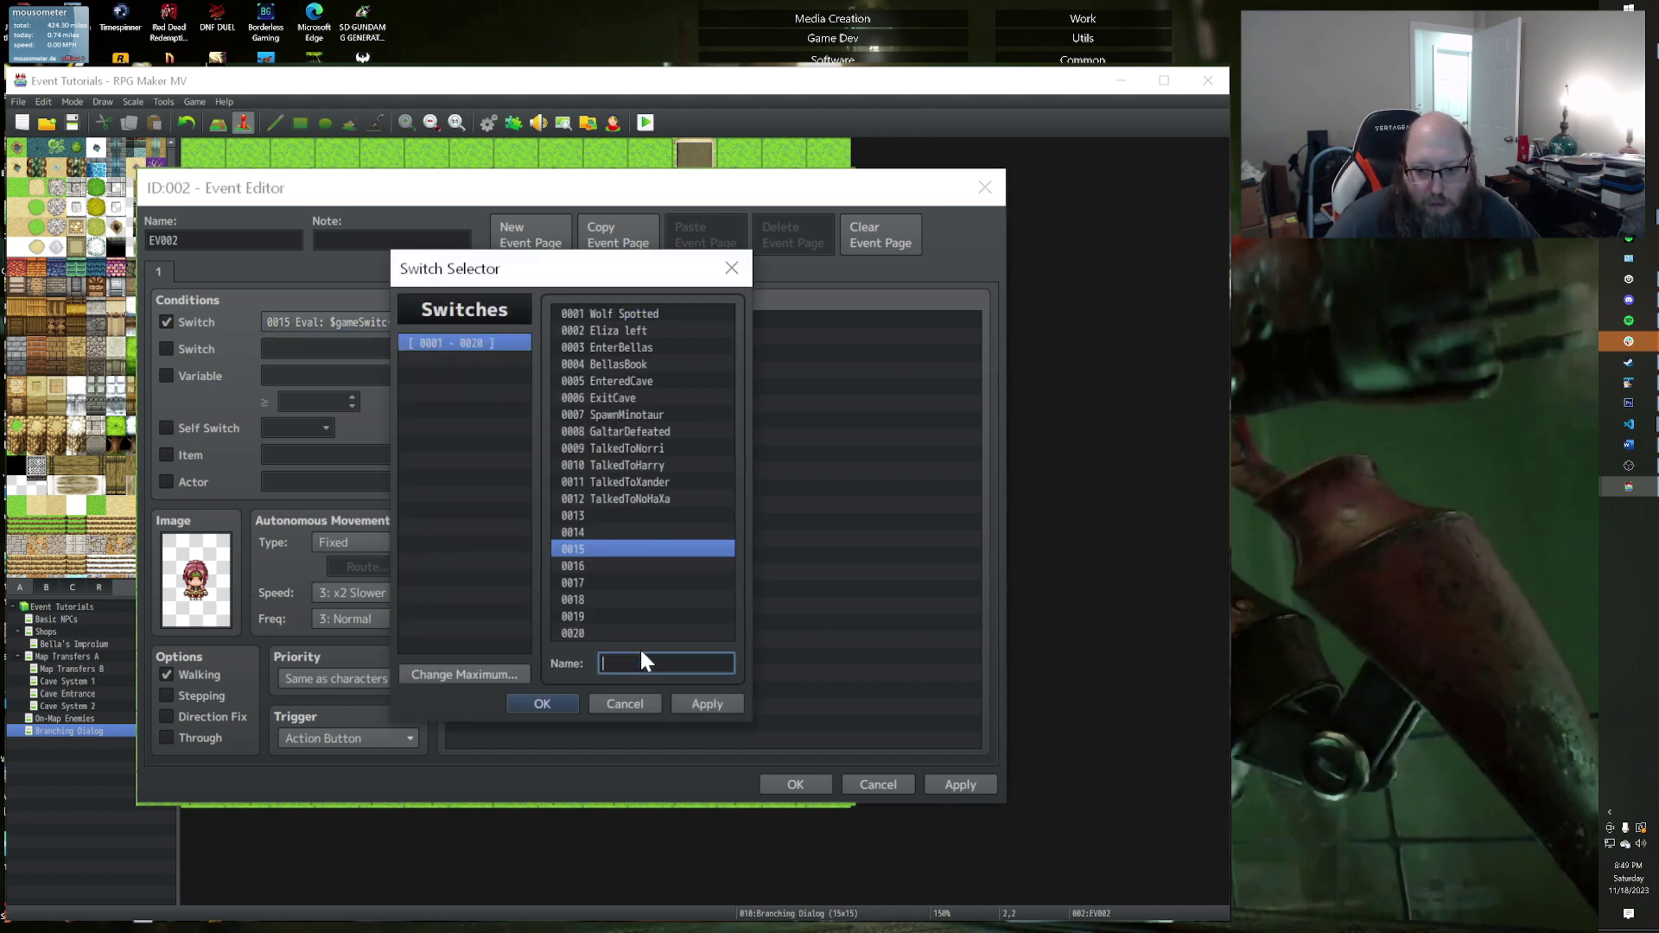
click(647, 481)
click(639, 451)
click(637, 466)
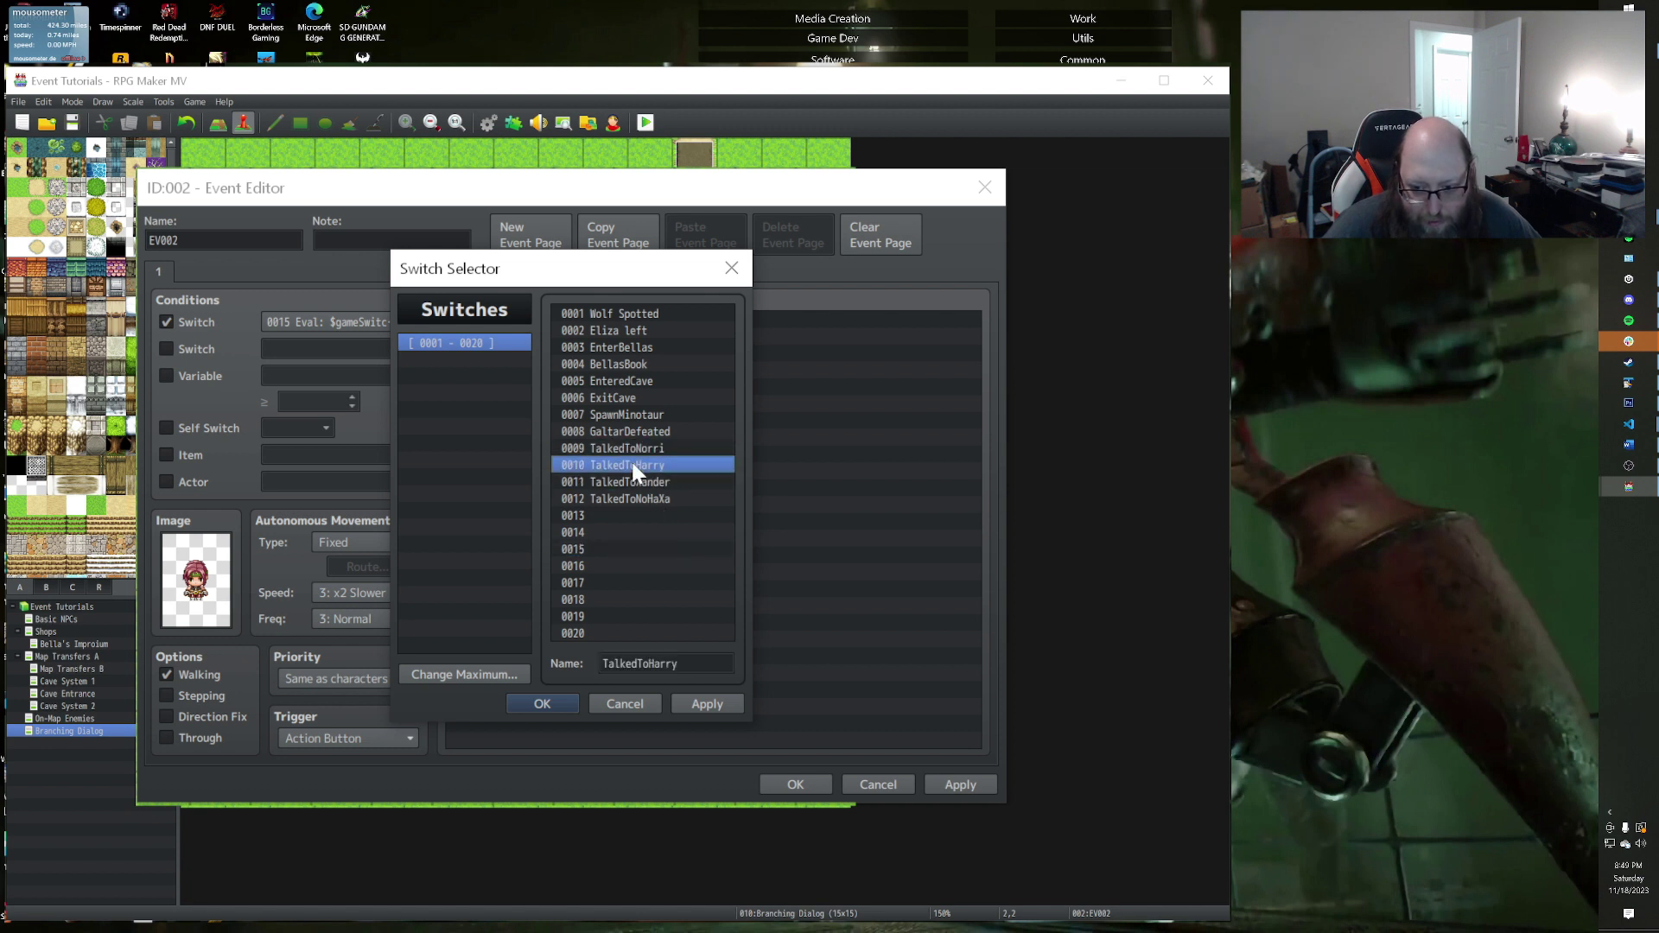
click(621, 503)
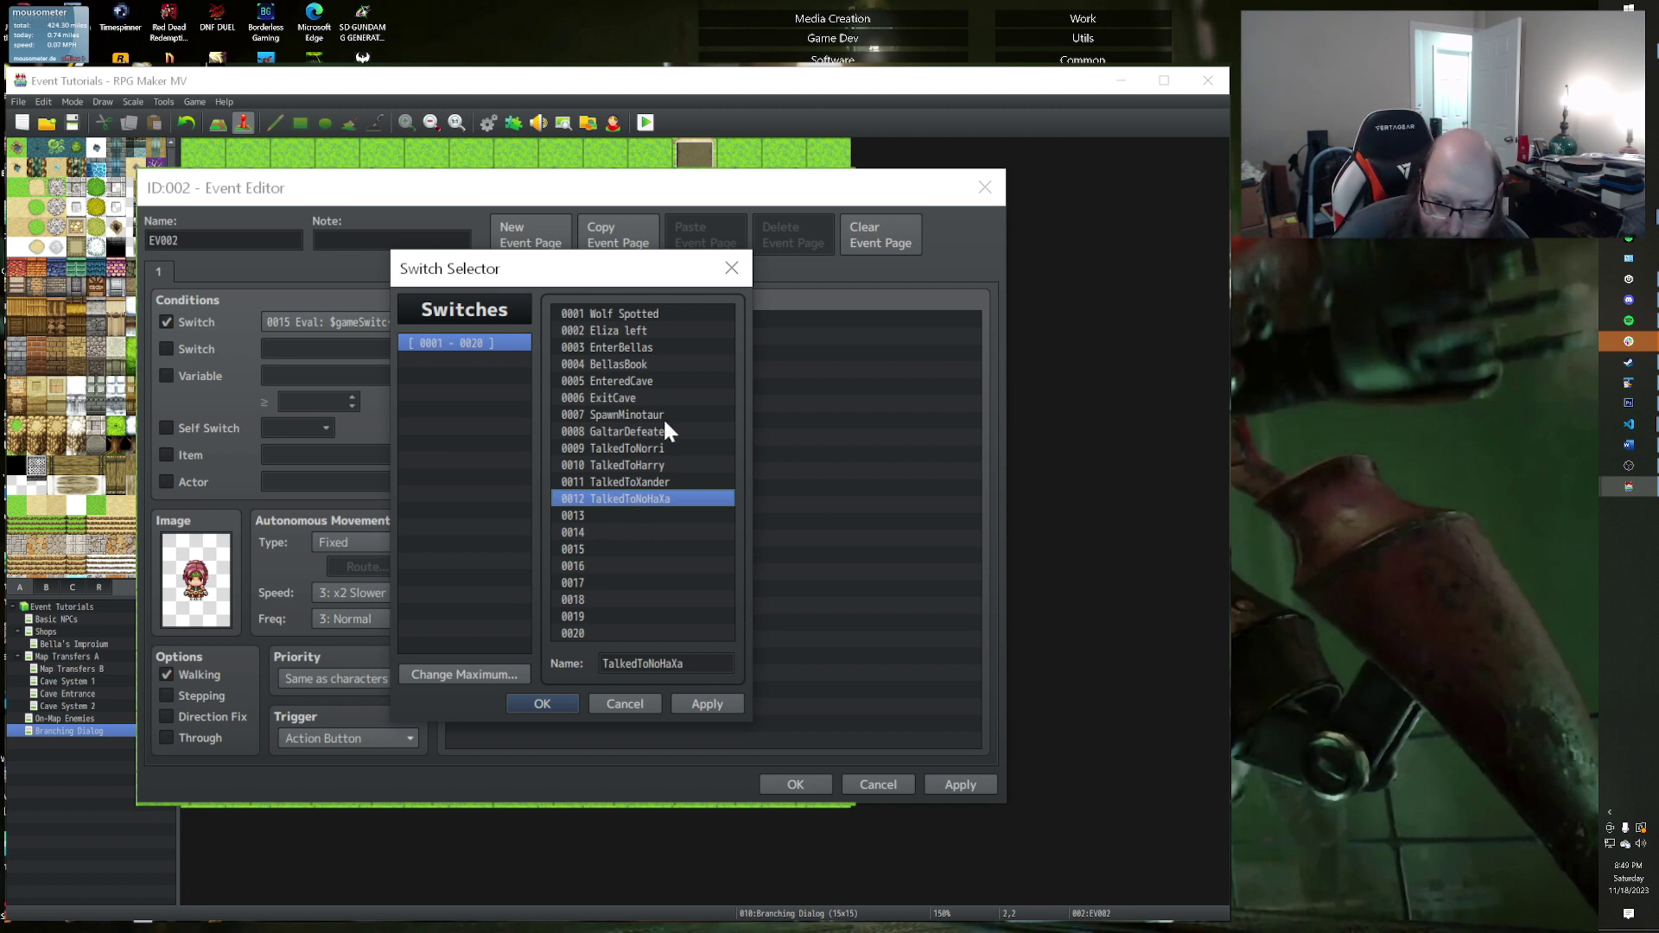
click(627, 448)
key(Delete)
key(Down)
key(Delete)
key(Down)
key(Delete)
key(Down)
key(Delete)
Step: Set EV002's page condition to the unnamed switch 0009 and save the event
key(Up)
key(Up)
key(Up)
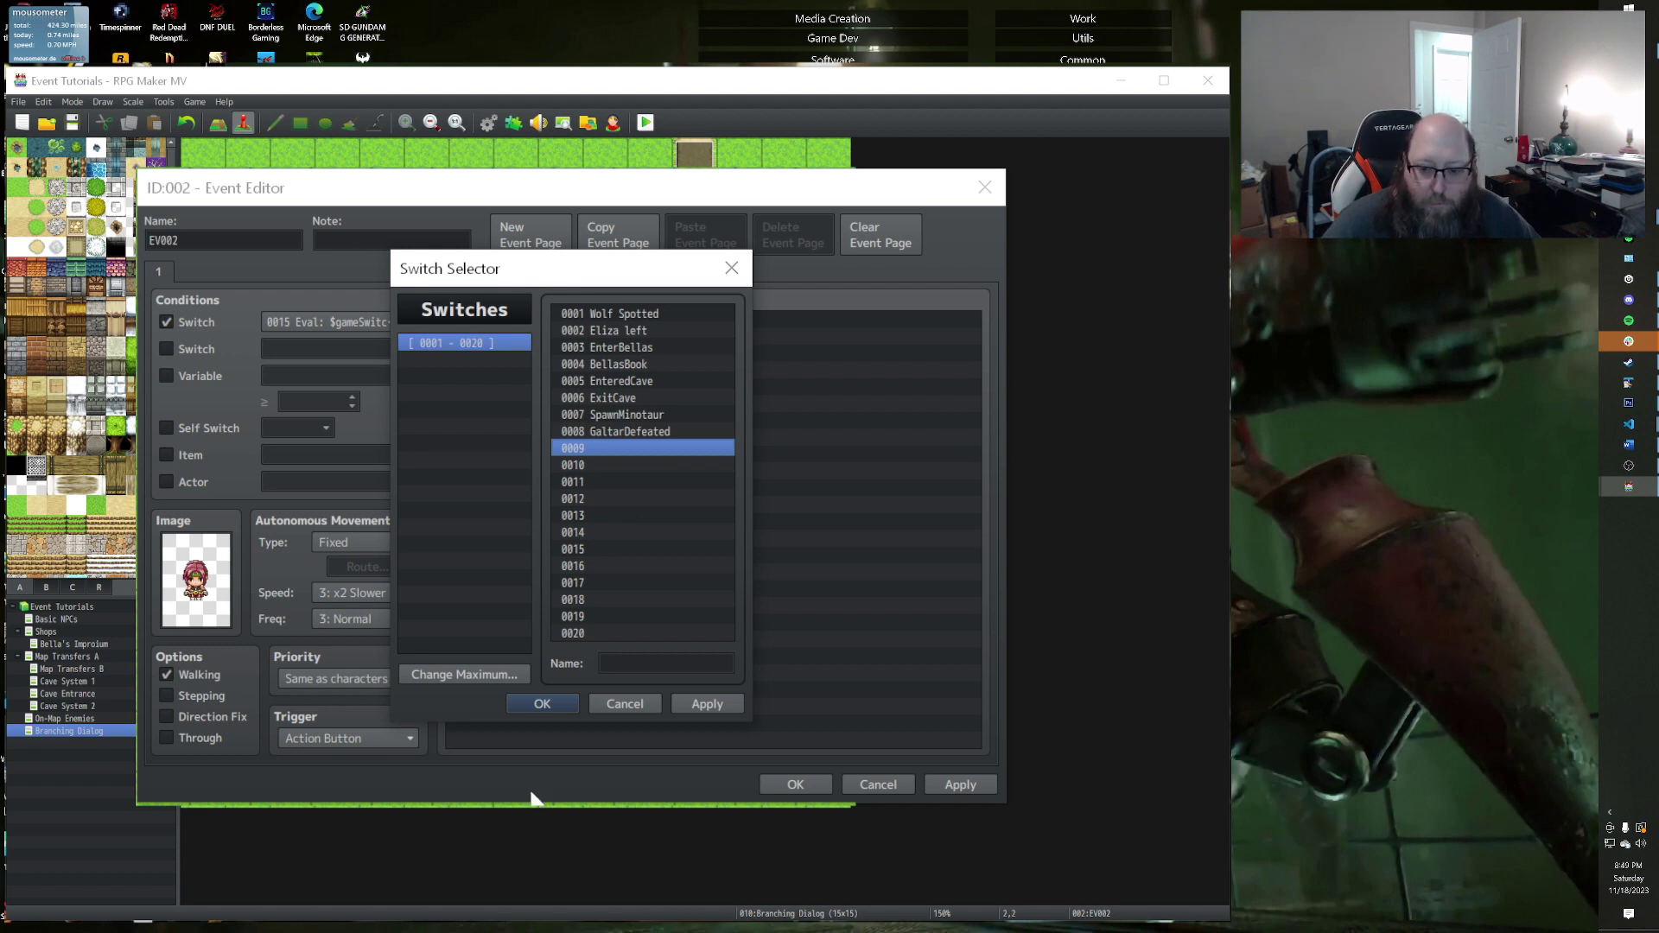
click(541, 702)
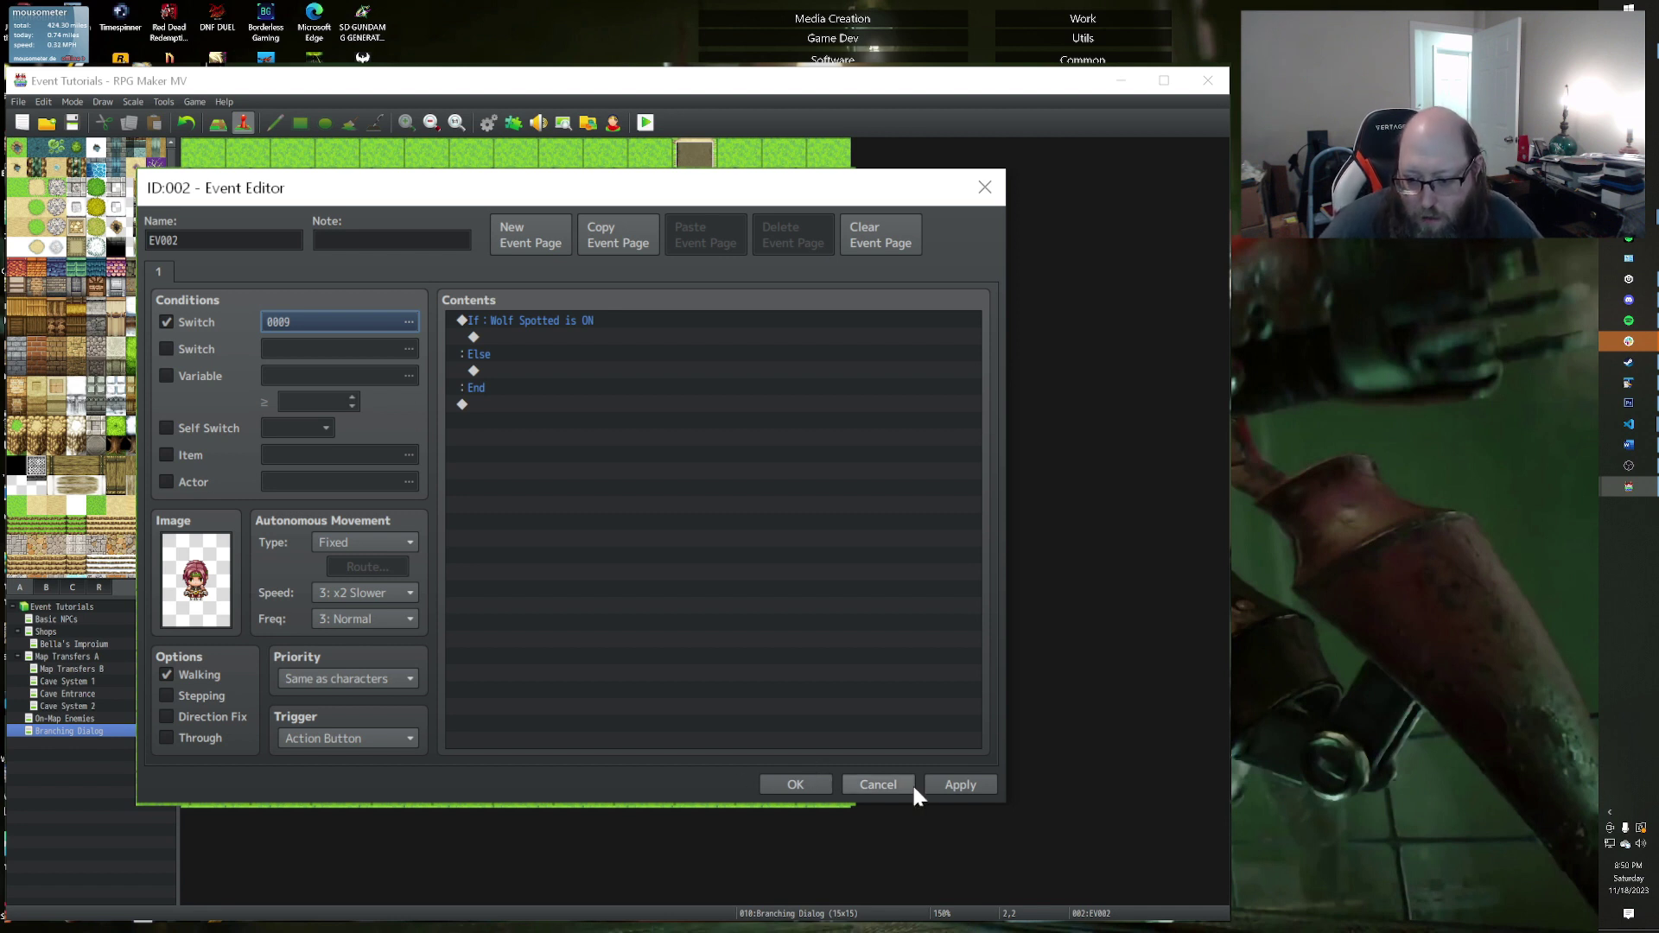
click(811, 785)
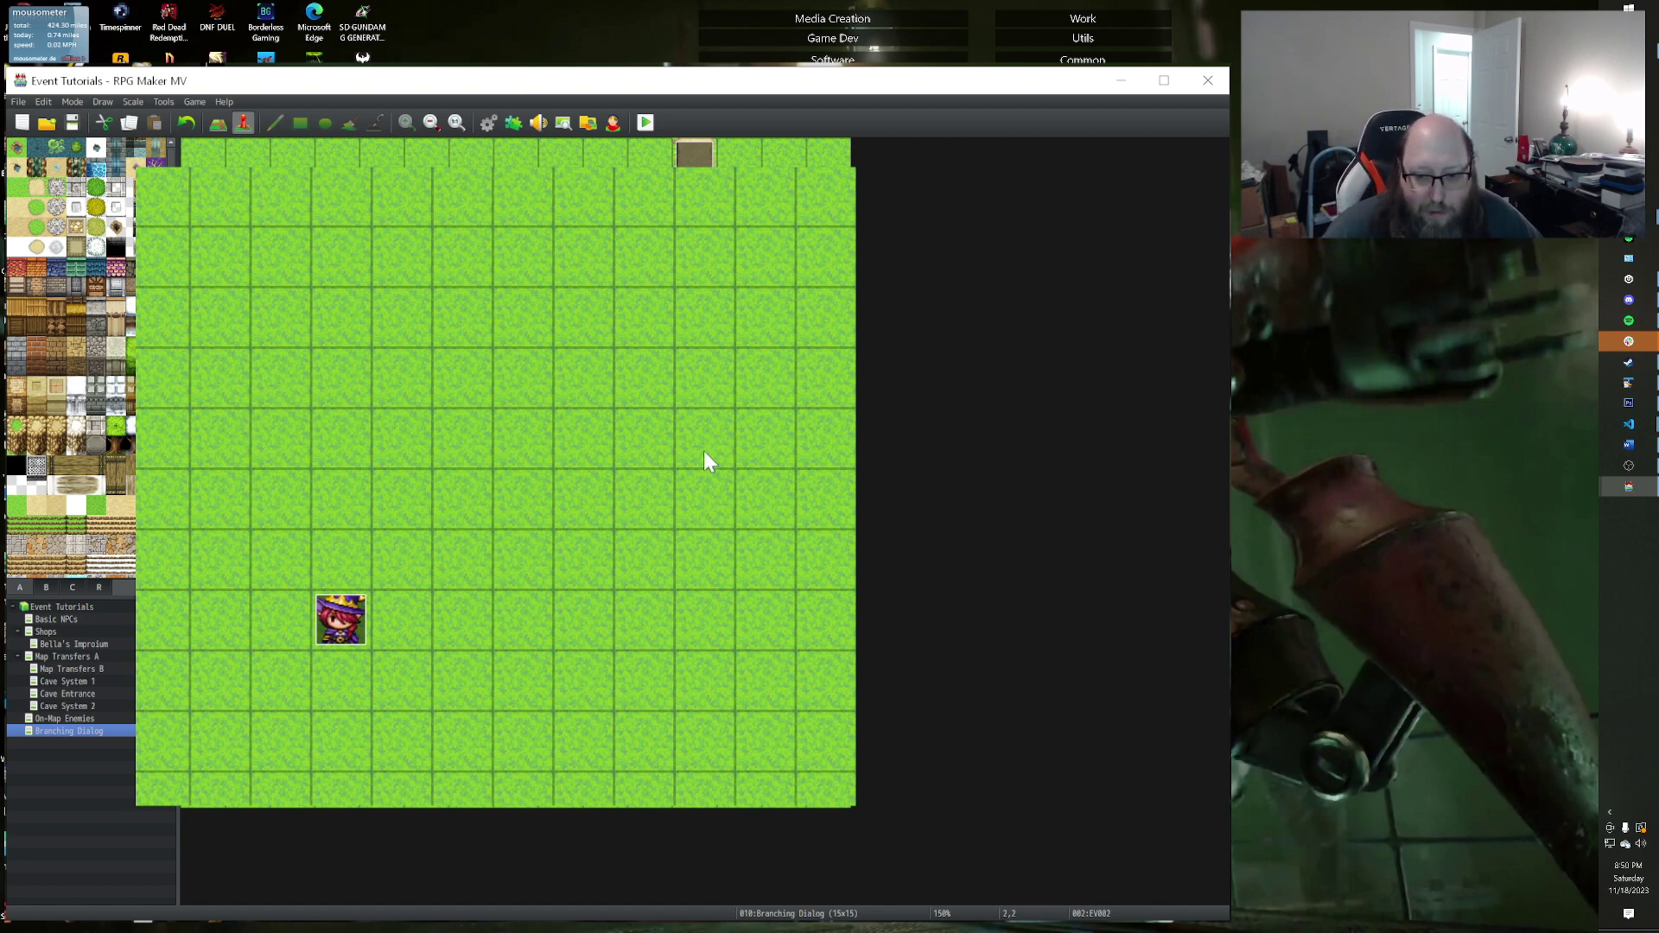
Step: Rename event EV004 as Earl and save the event
double_click(603, 169)
key(ctrl+a)
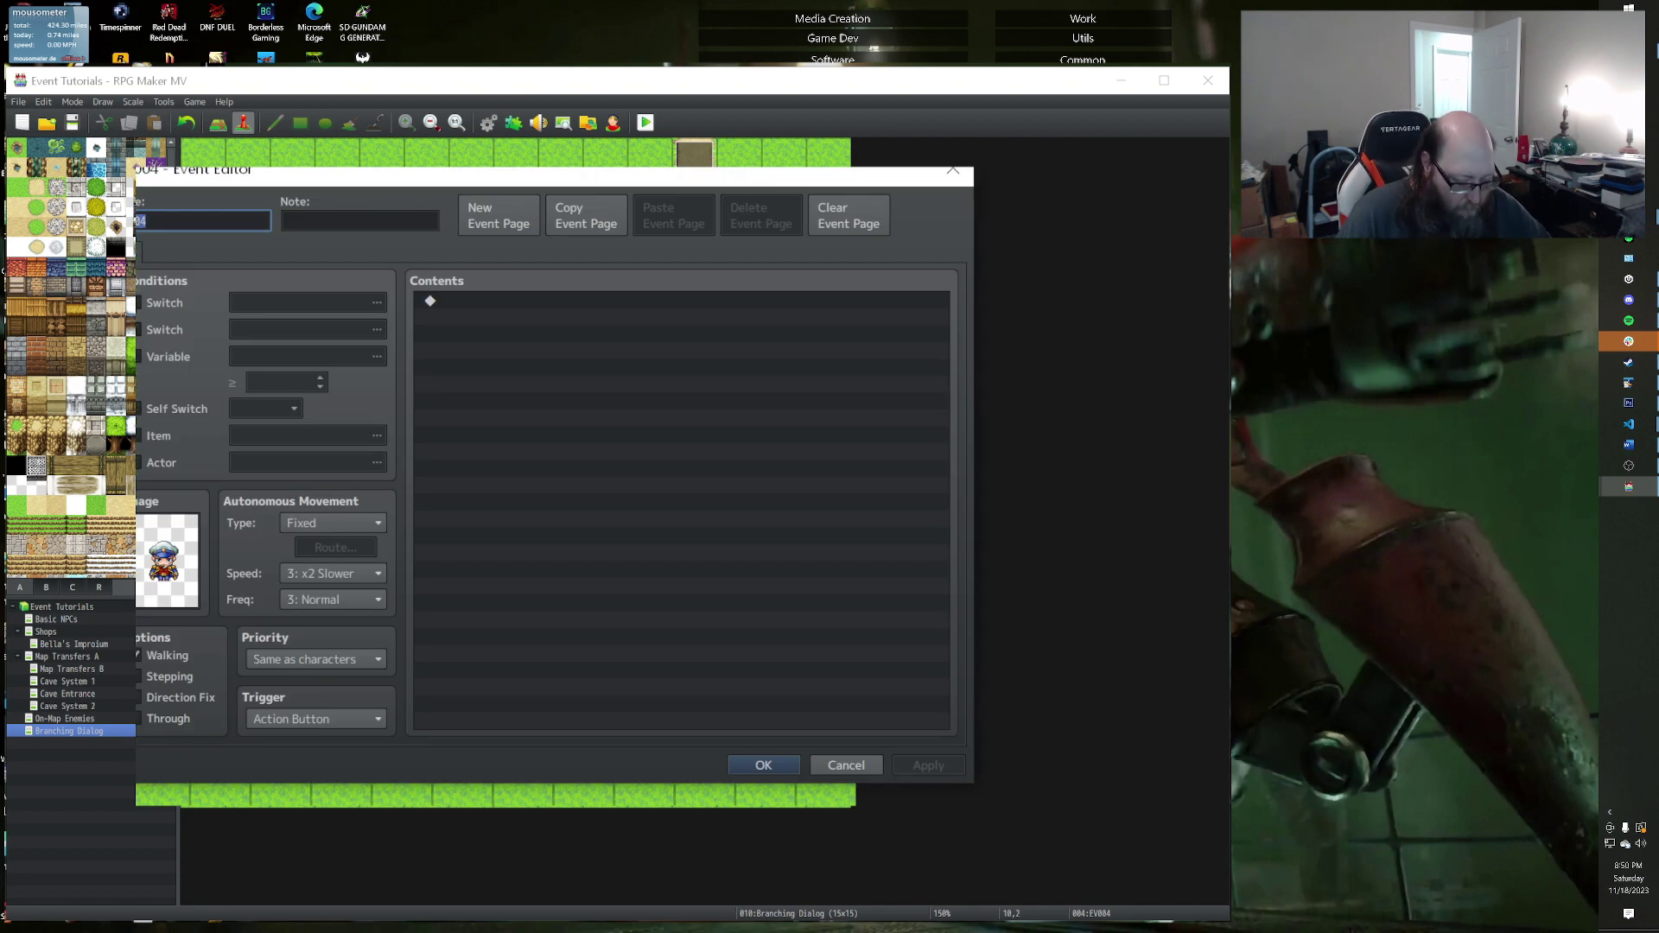
key(BackSpace)
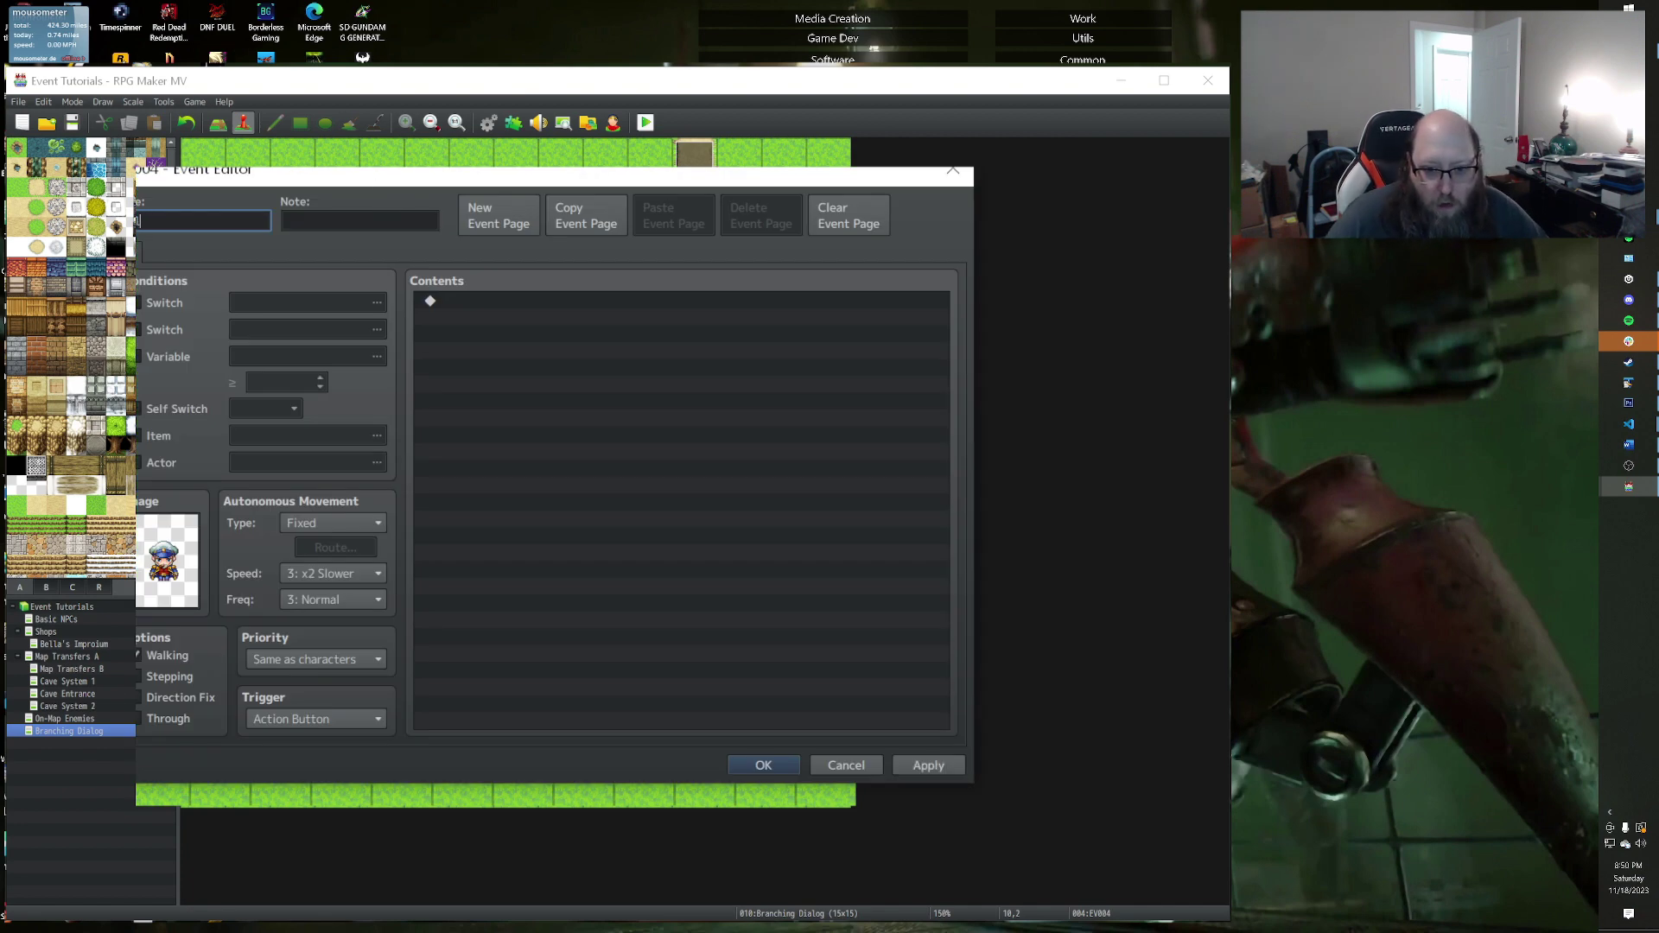
click(779, 770)
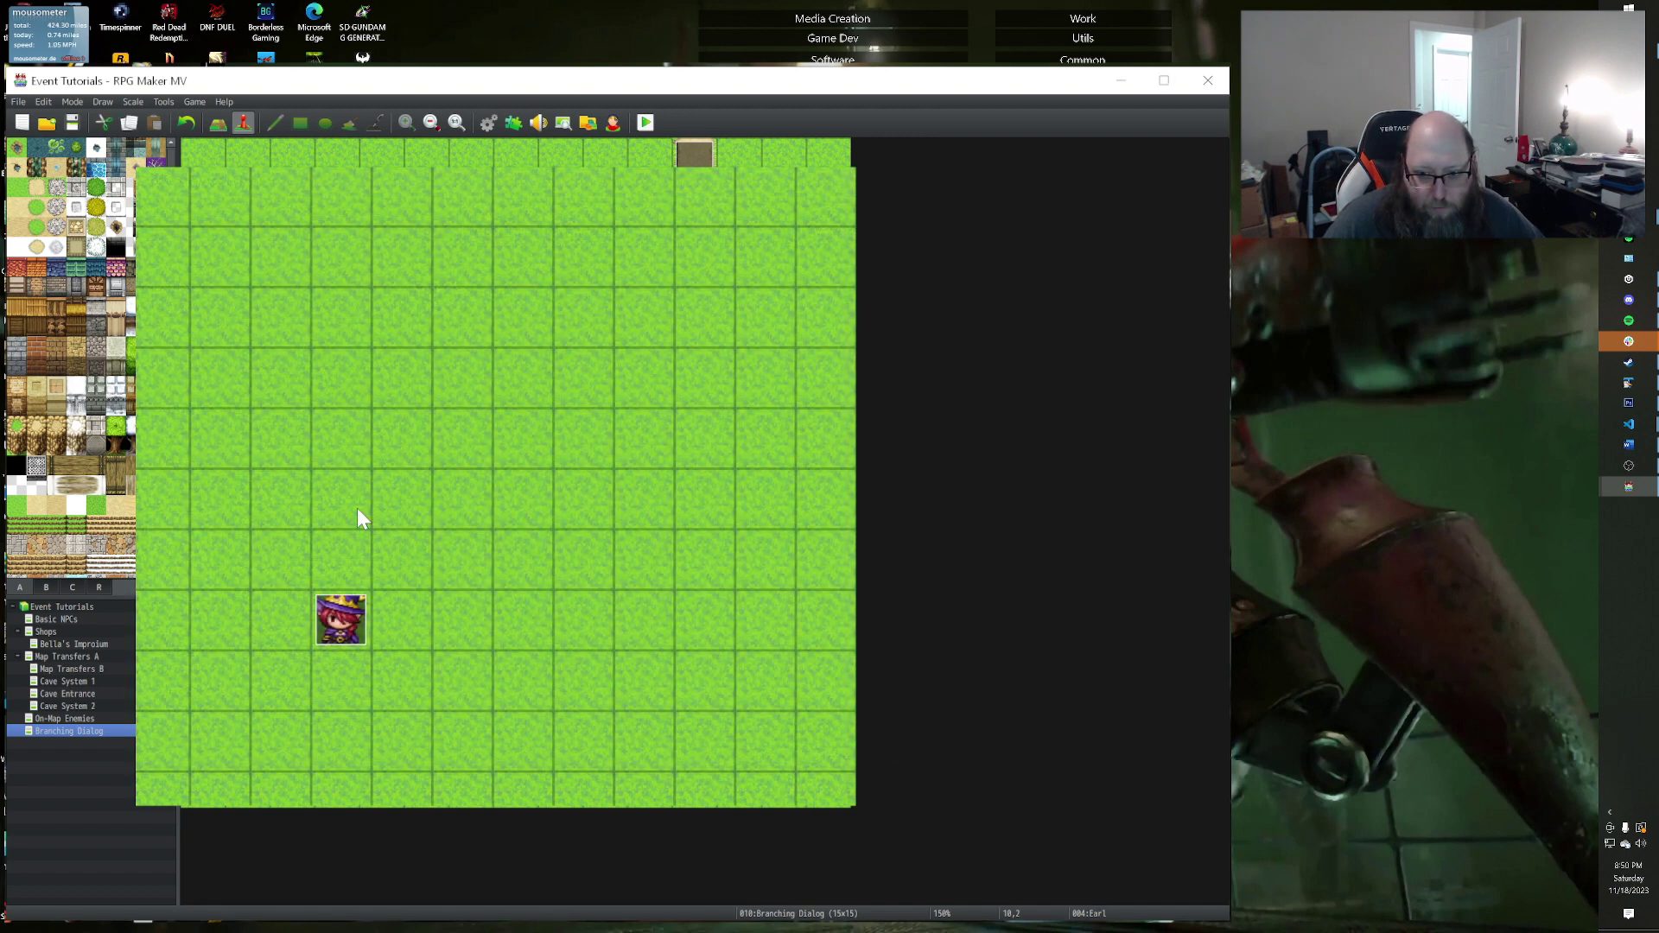
Step: Rename event EV002 as Misaka and save the event
double_click(136, 252)
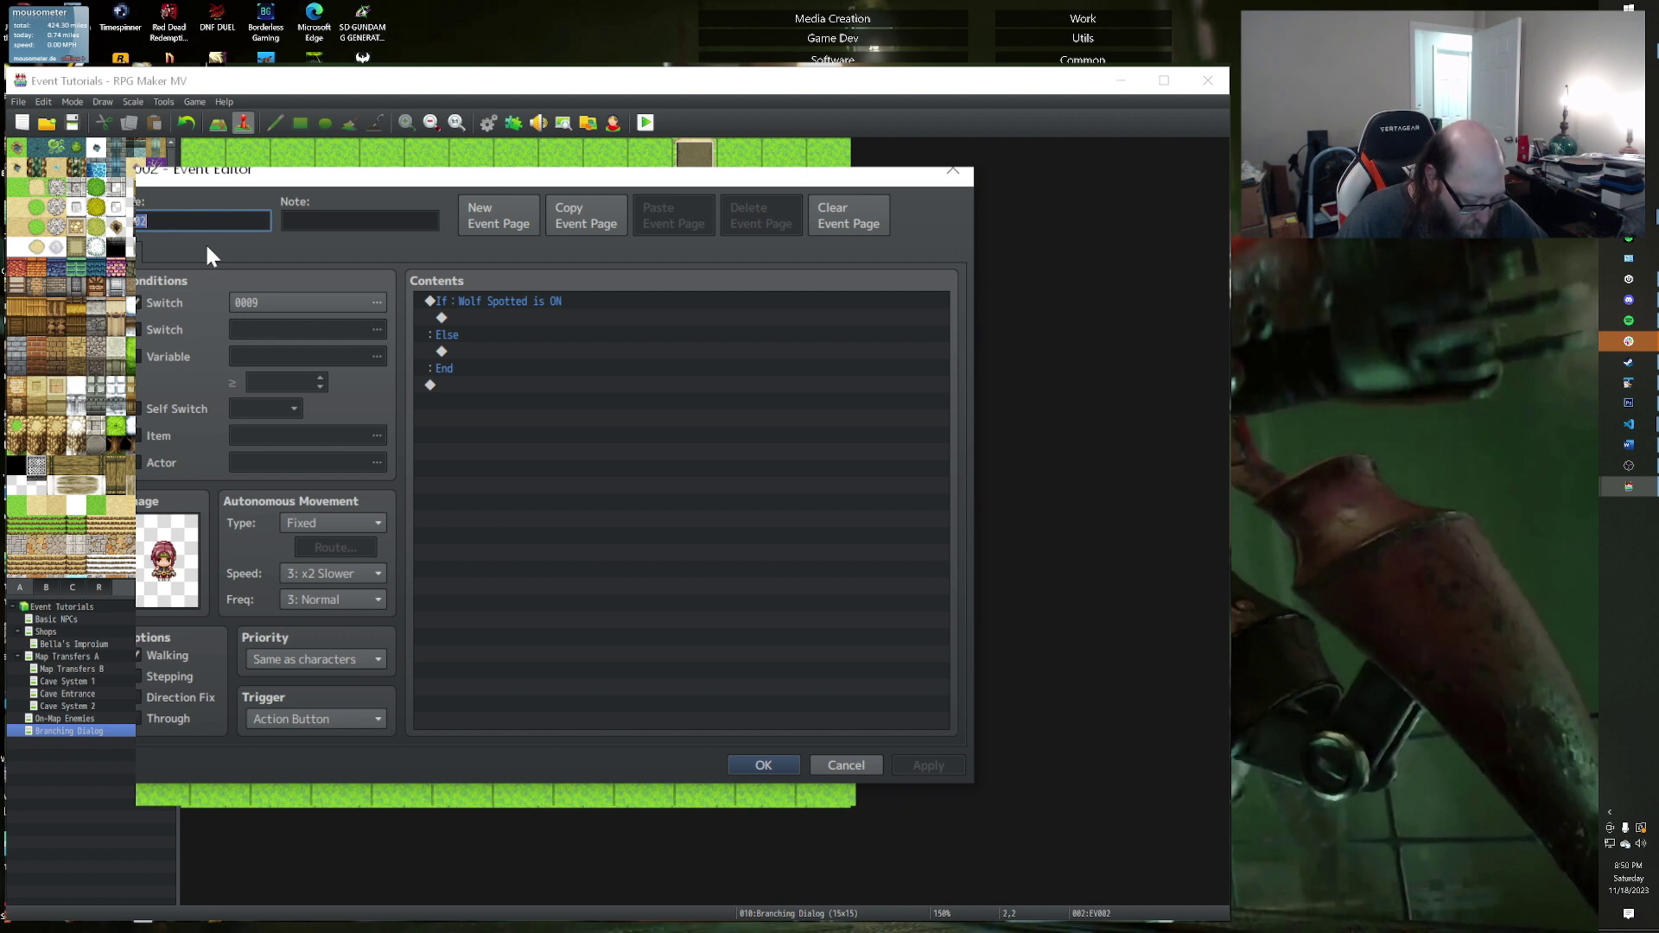
text(Tanaka)
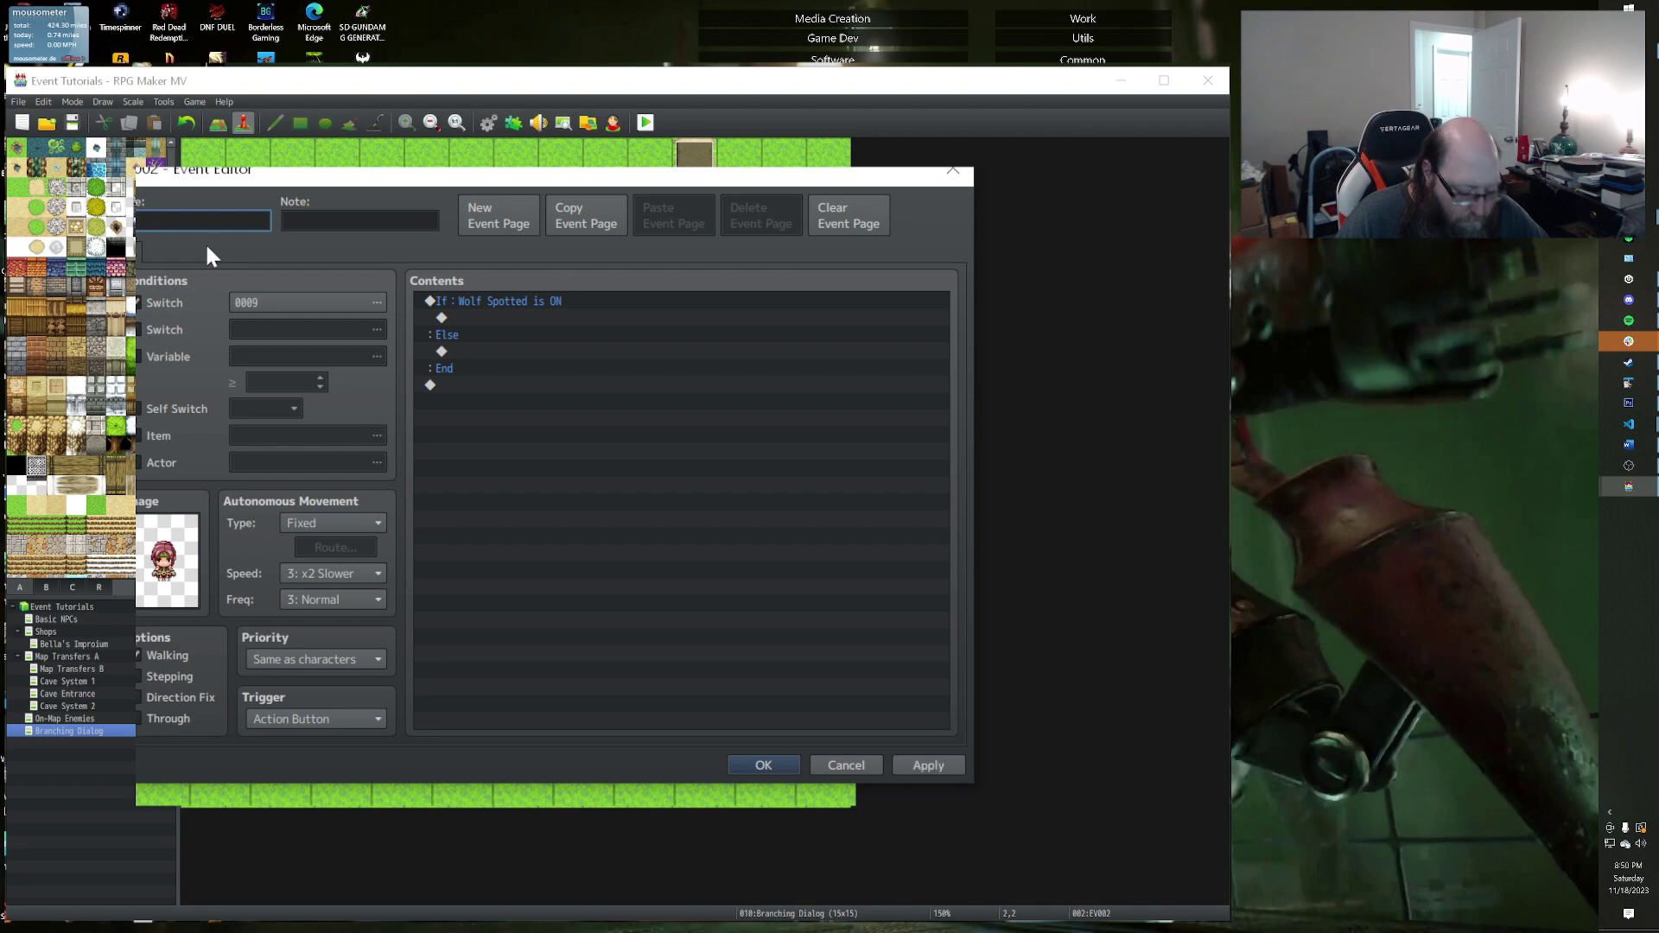
click(782, 763)
Step: Replace the default name of EV003, the witch-hat NPC, with a character name and save the event
double_click(323, 630)
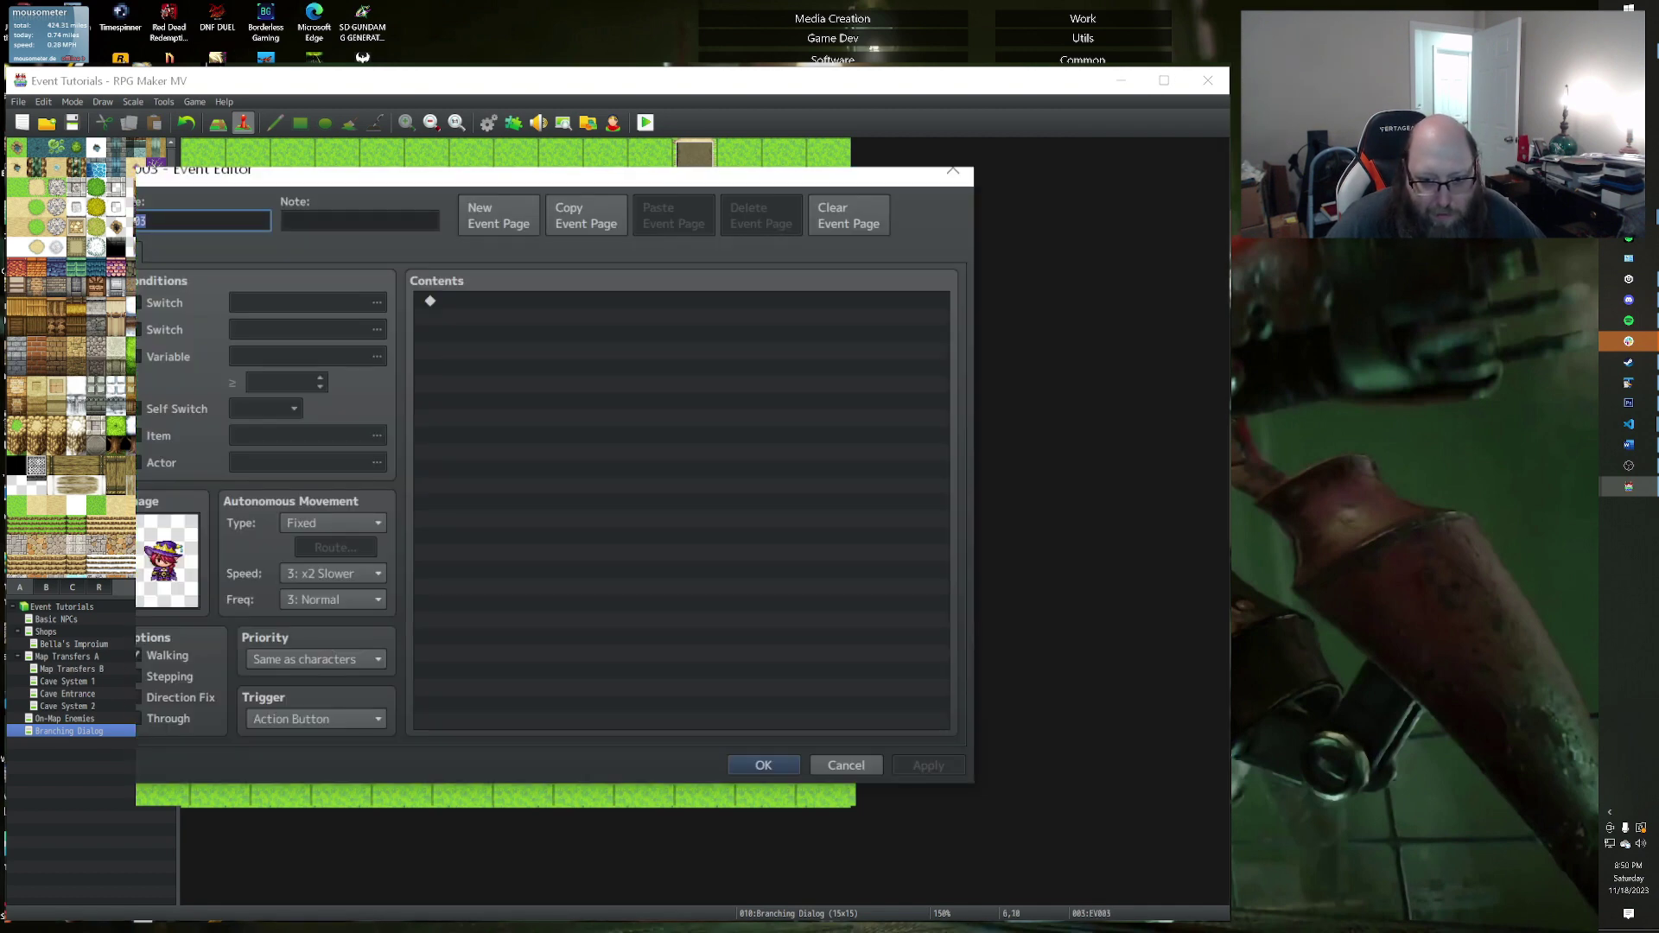
key(BackSpace)
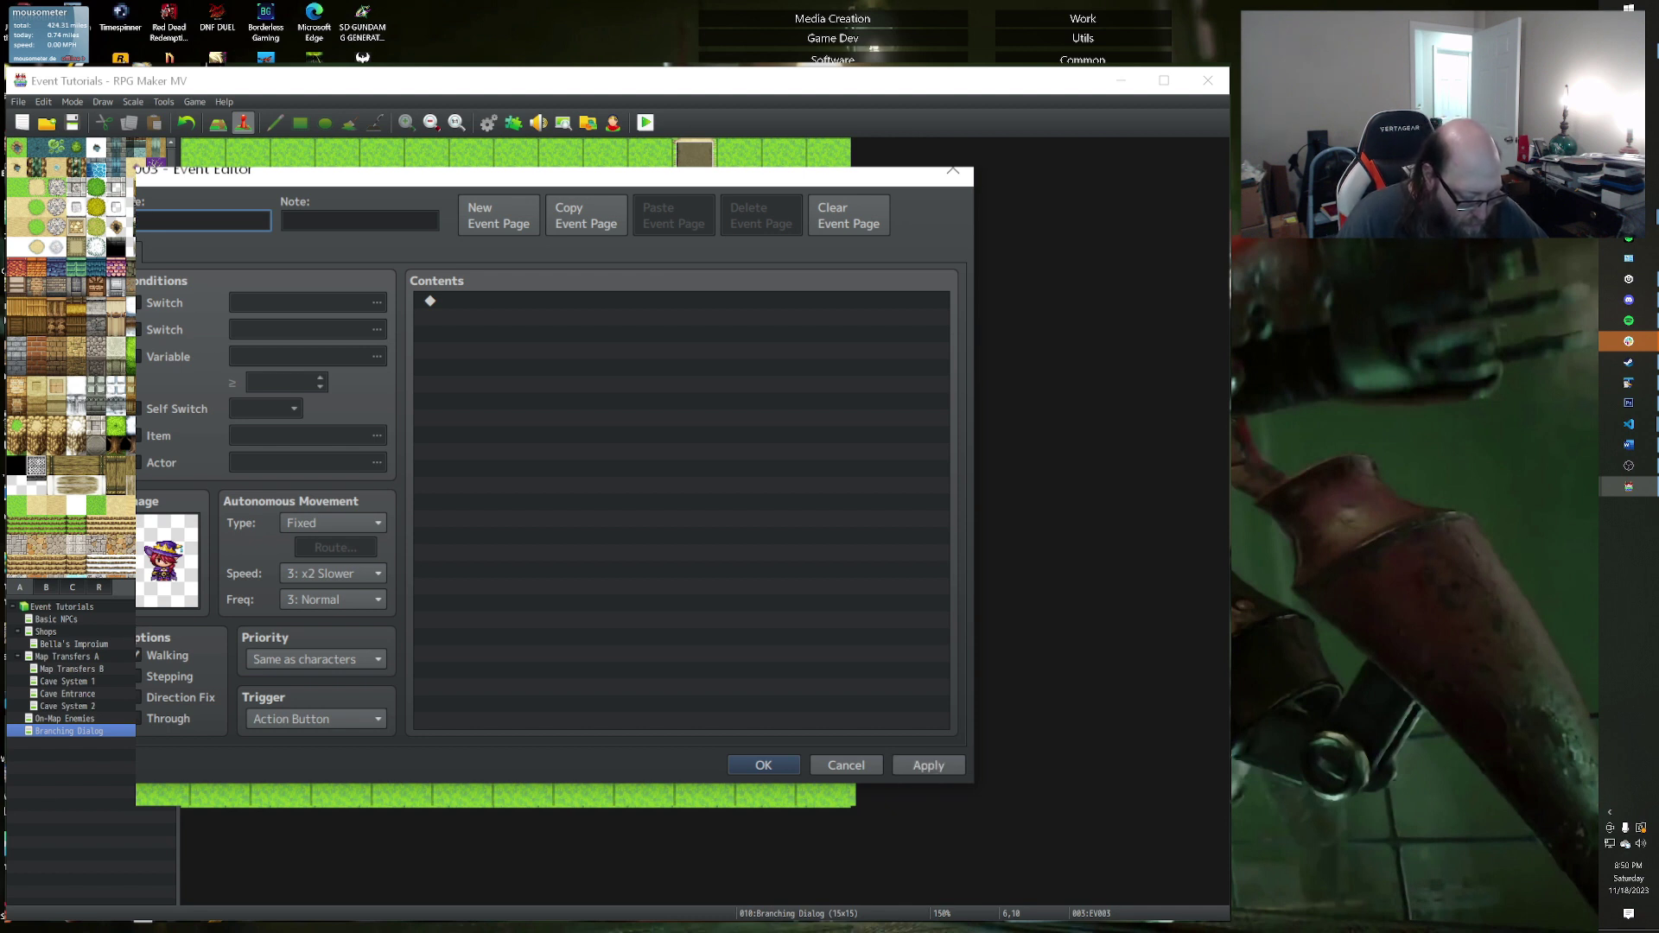
text(l)
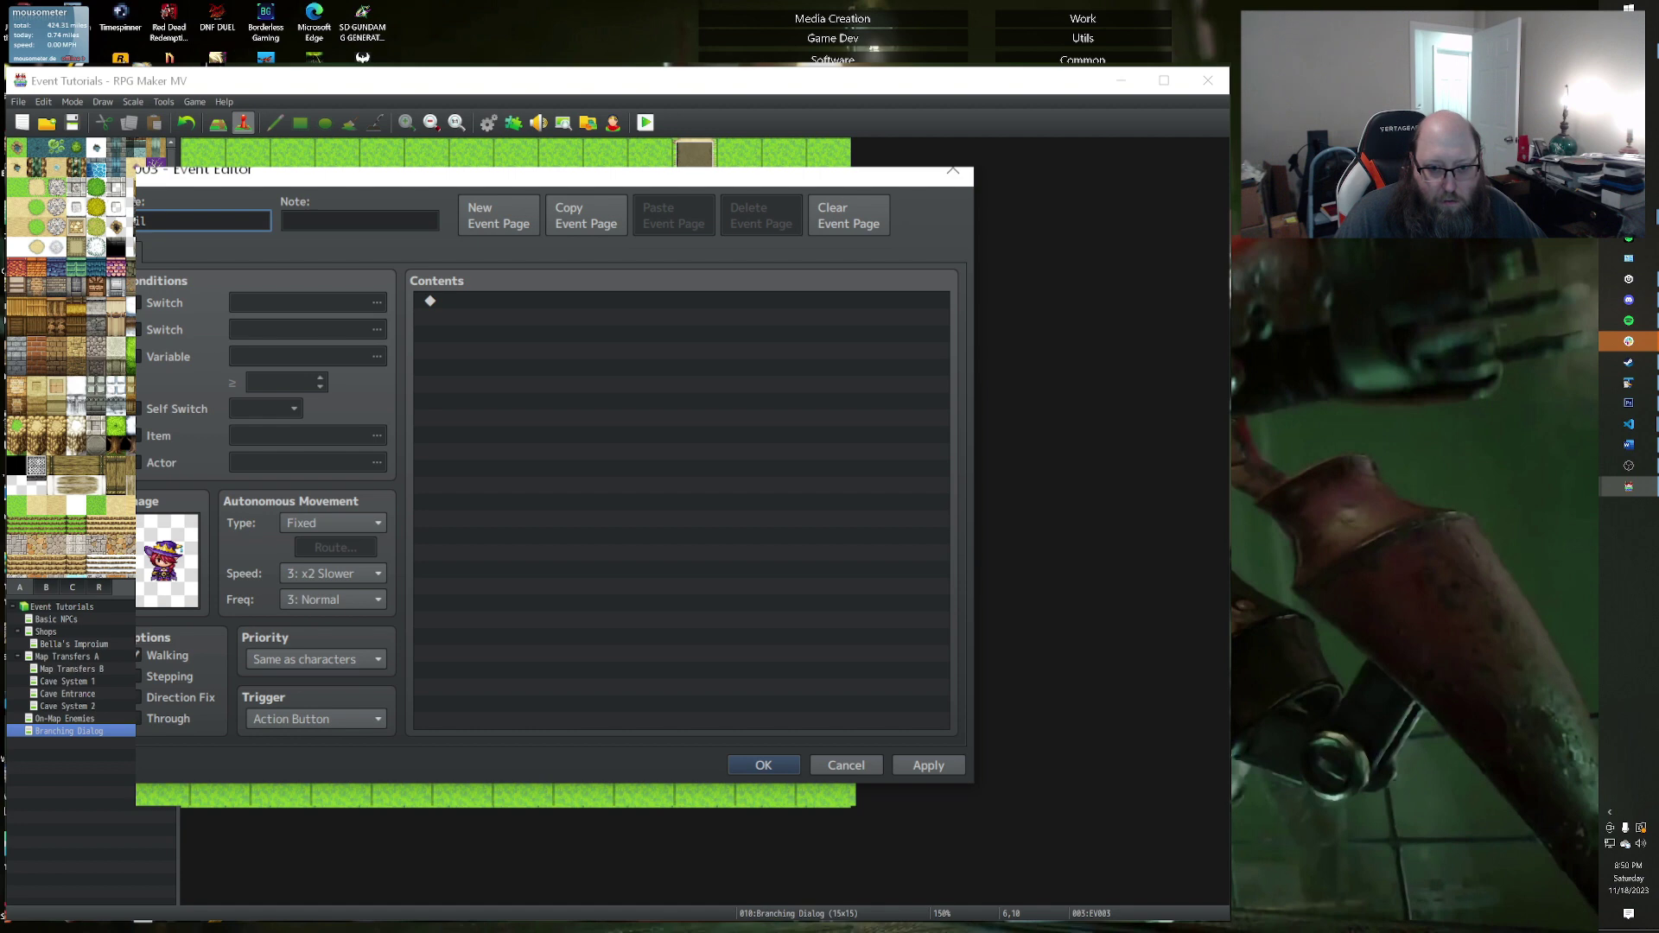
click(764, 764)
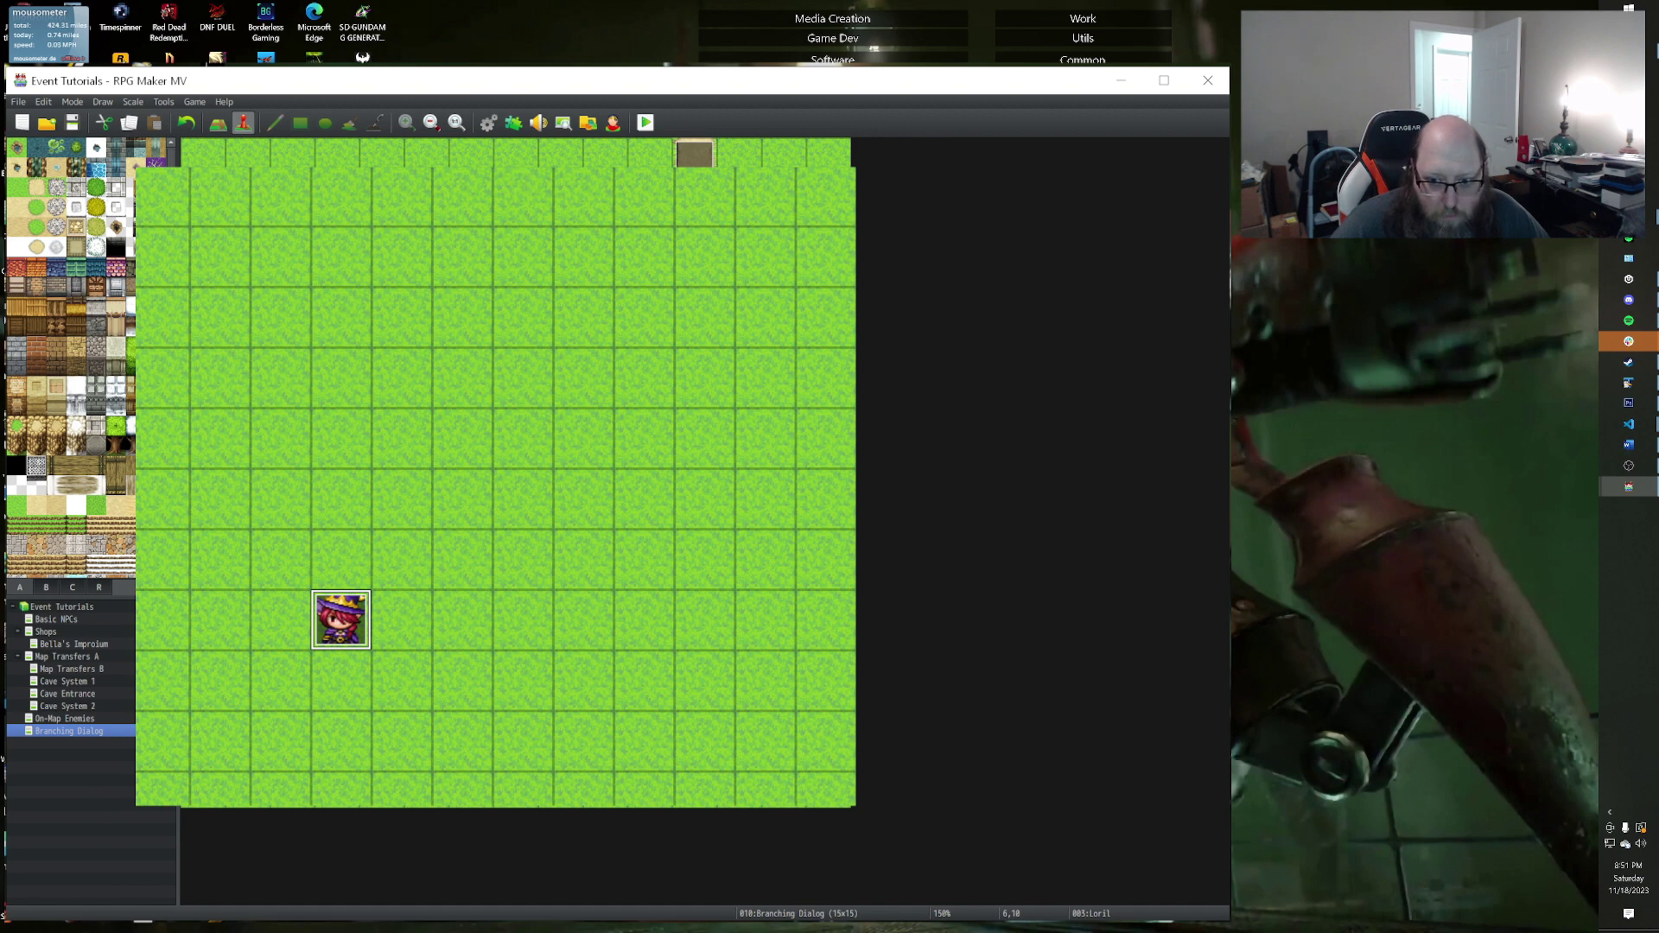
Step: Review the page settings and contents of Earl's event, leaving it unedited
double_click(512, 211)
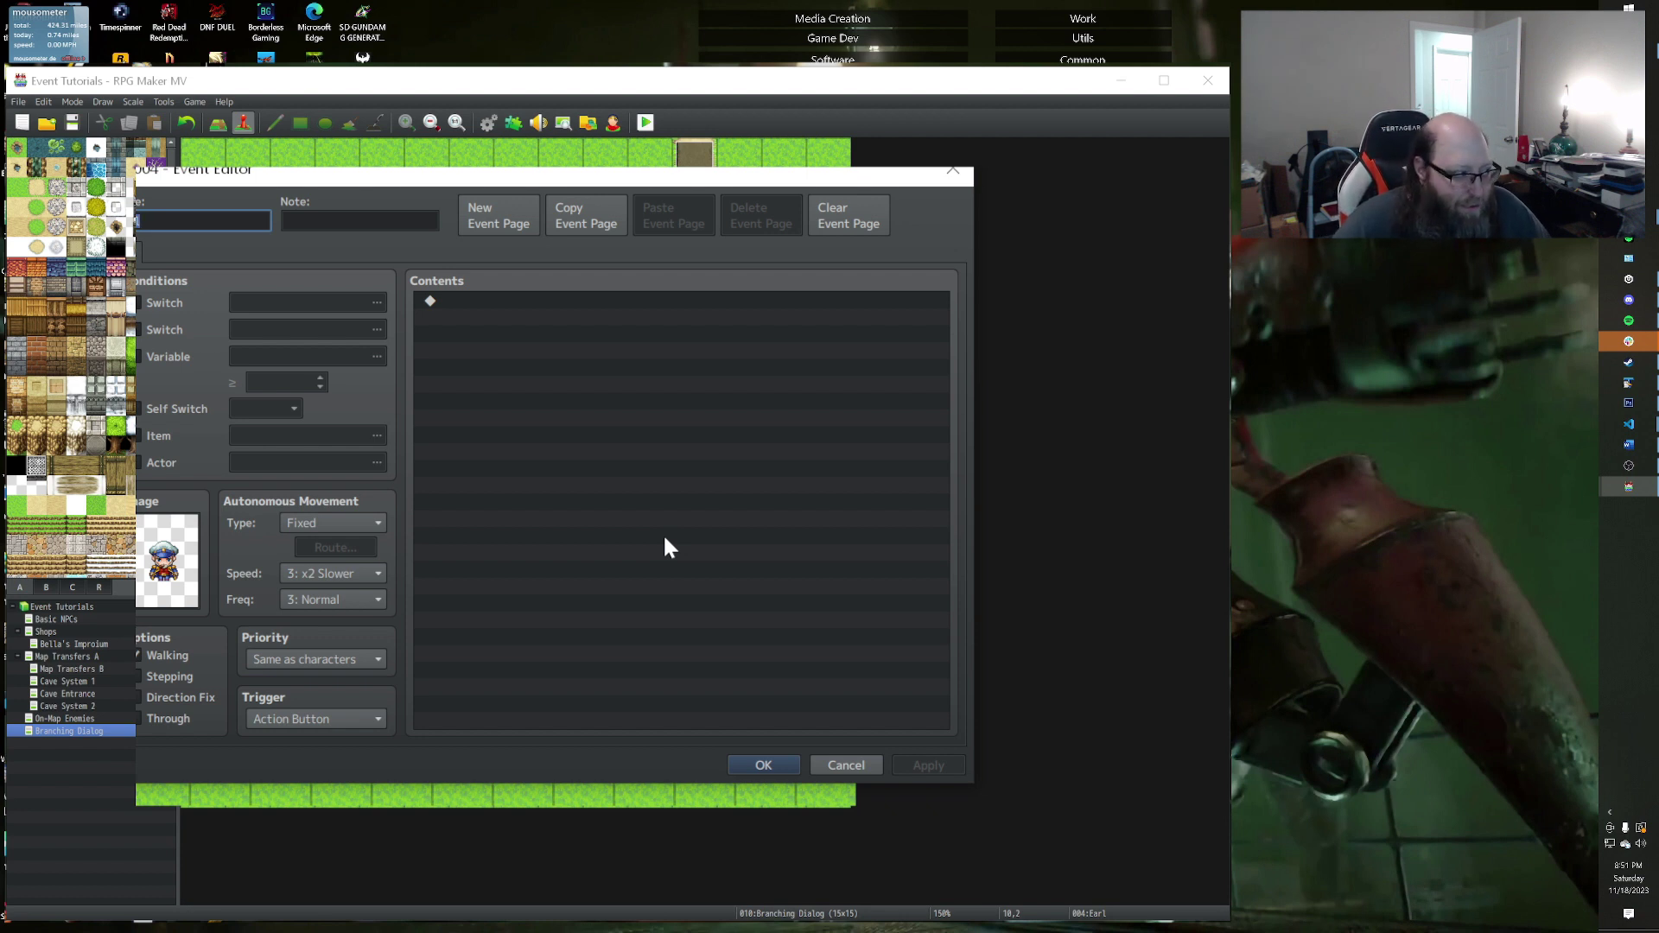
drag(301, 173, 334, 191)
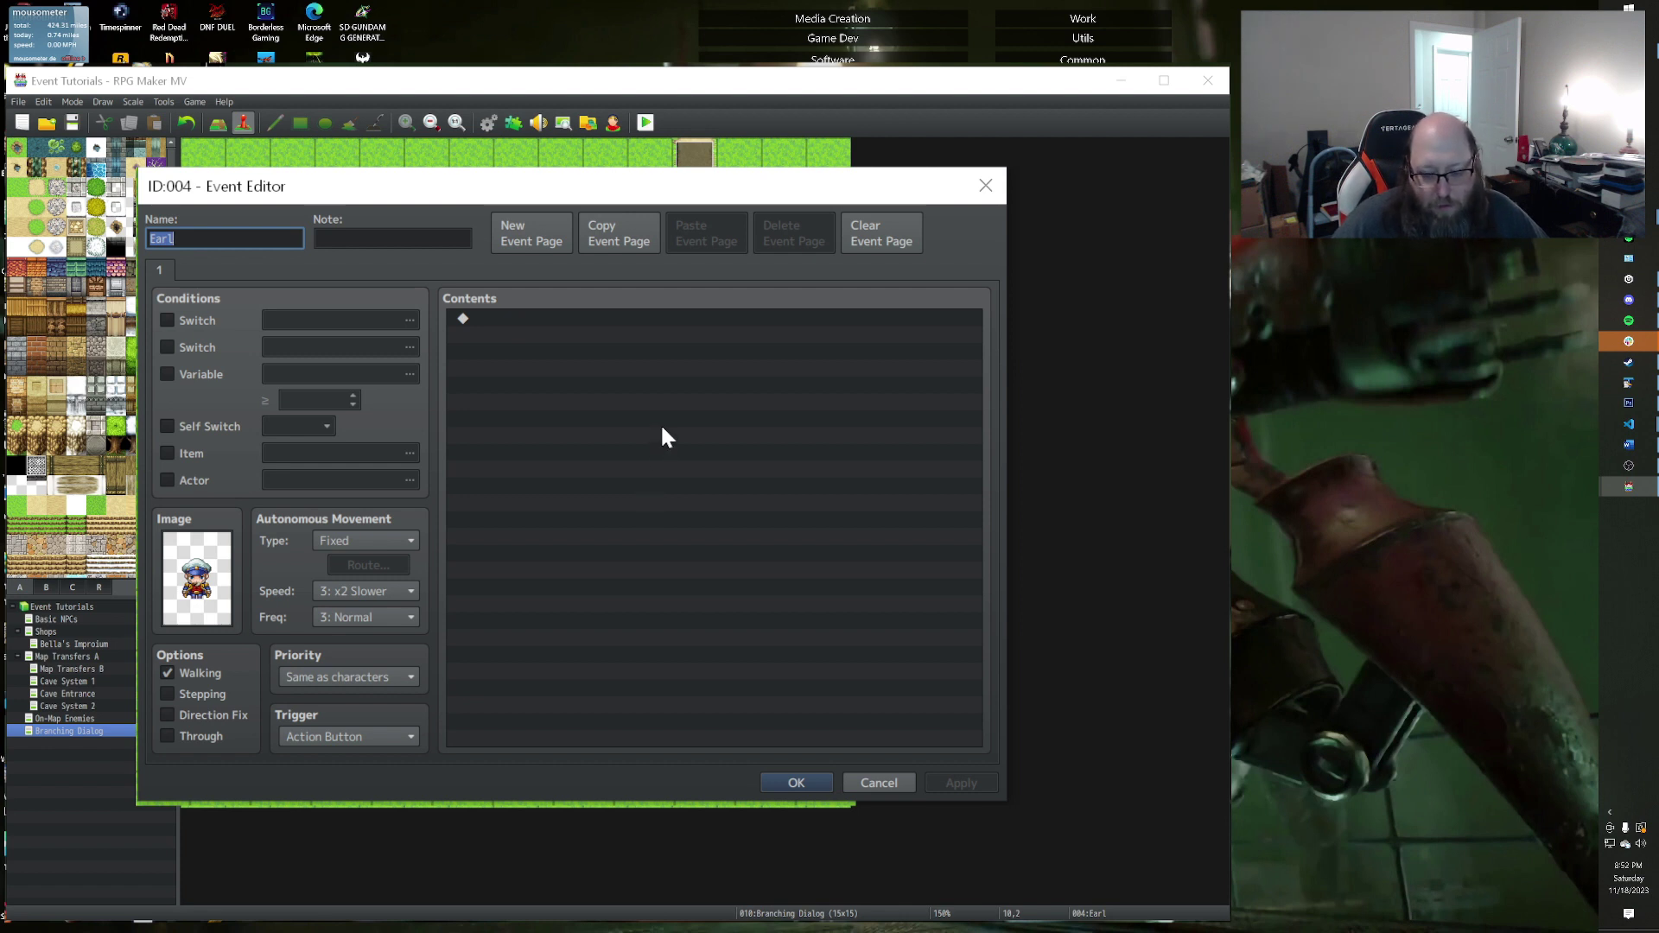
click(796, 783)
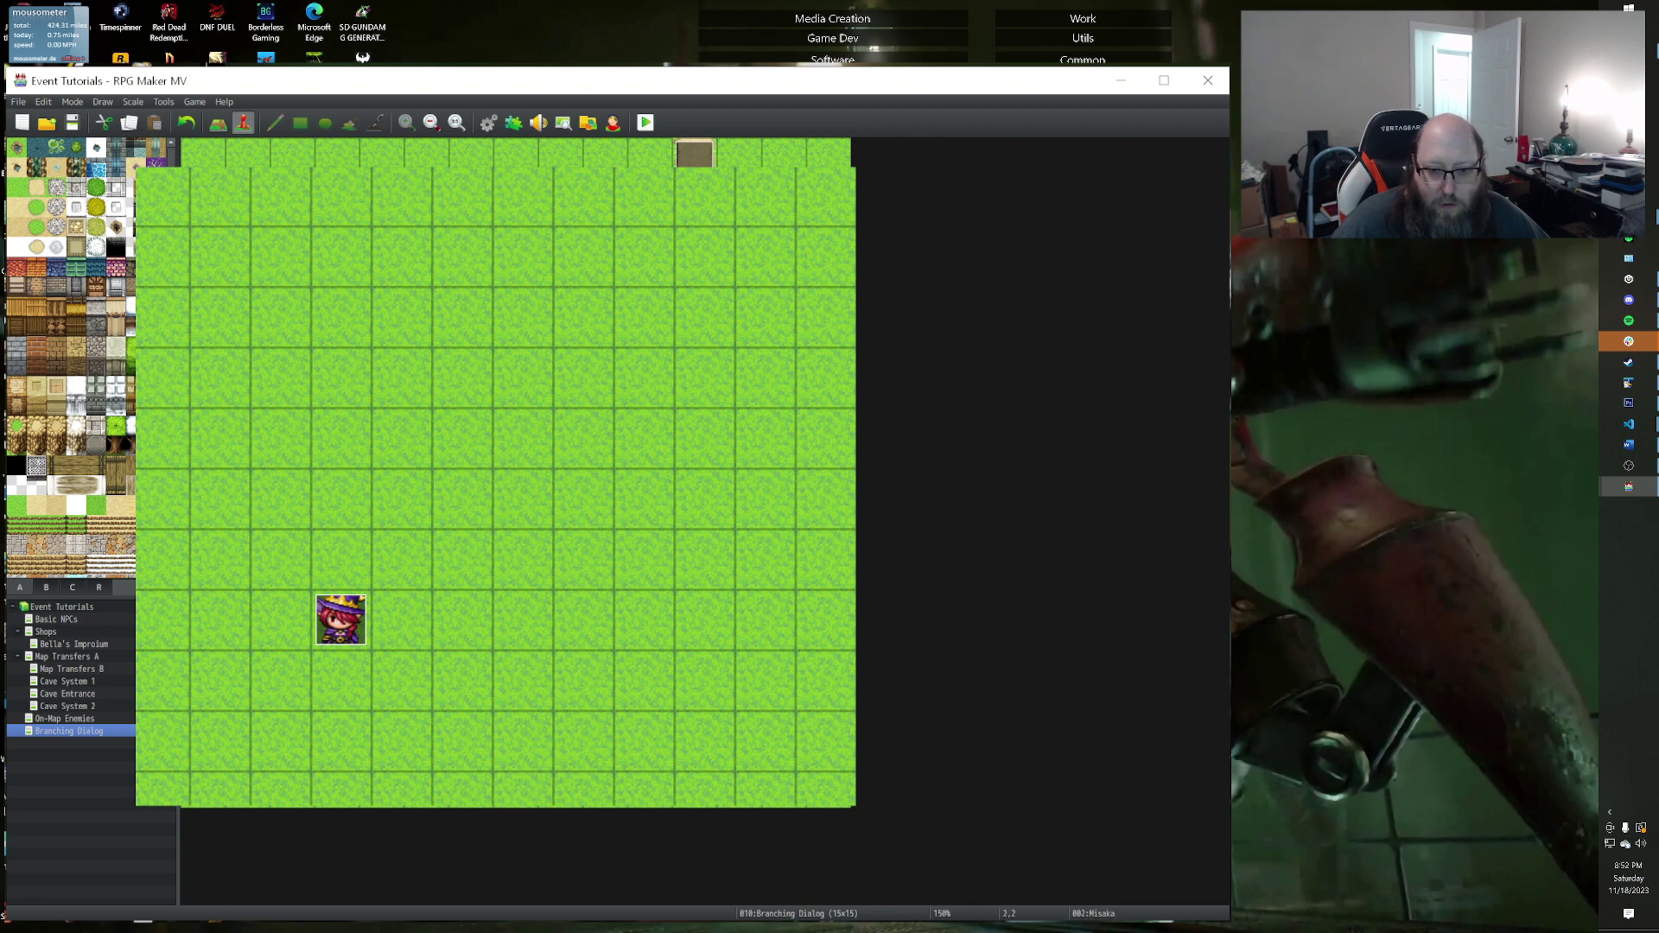
Step: Delete the Wolf Spotted conditional branch from Misaka's event and turn off the page's switch condition
double_click(337, 615)
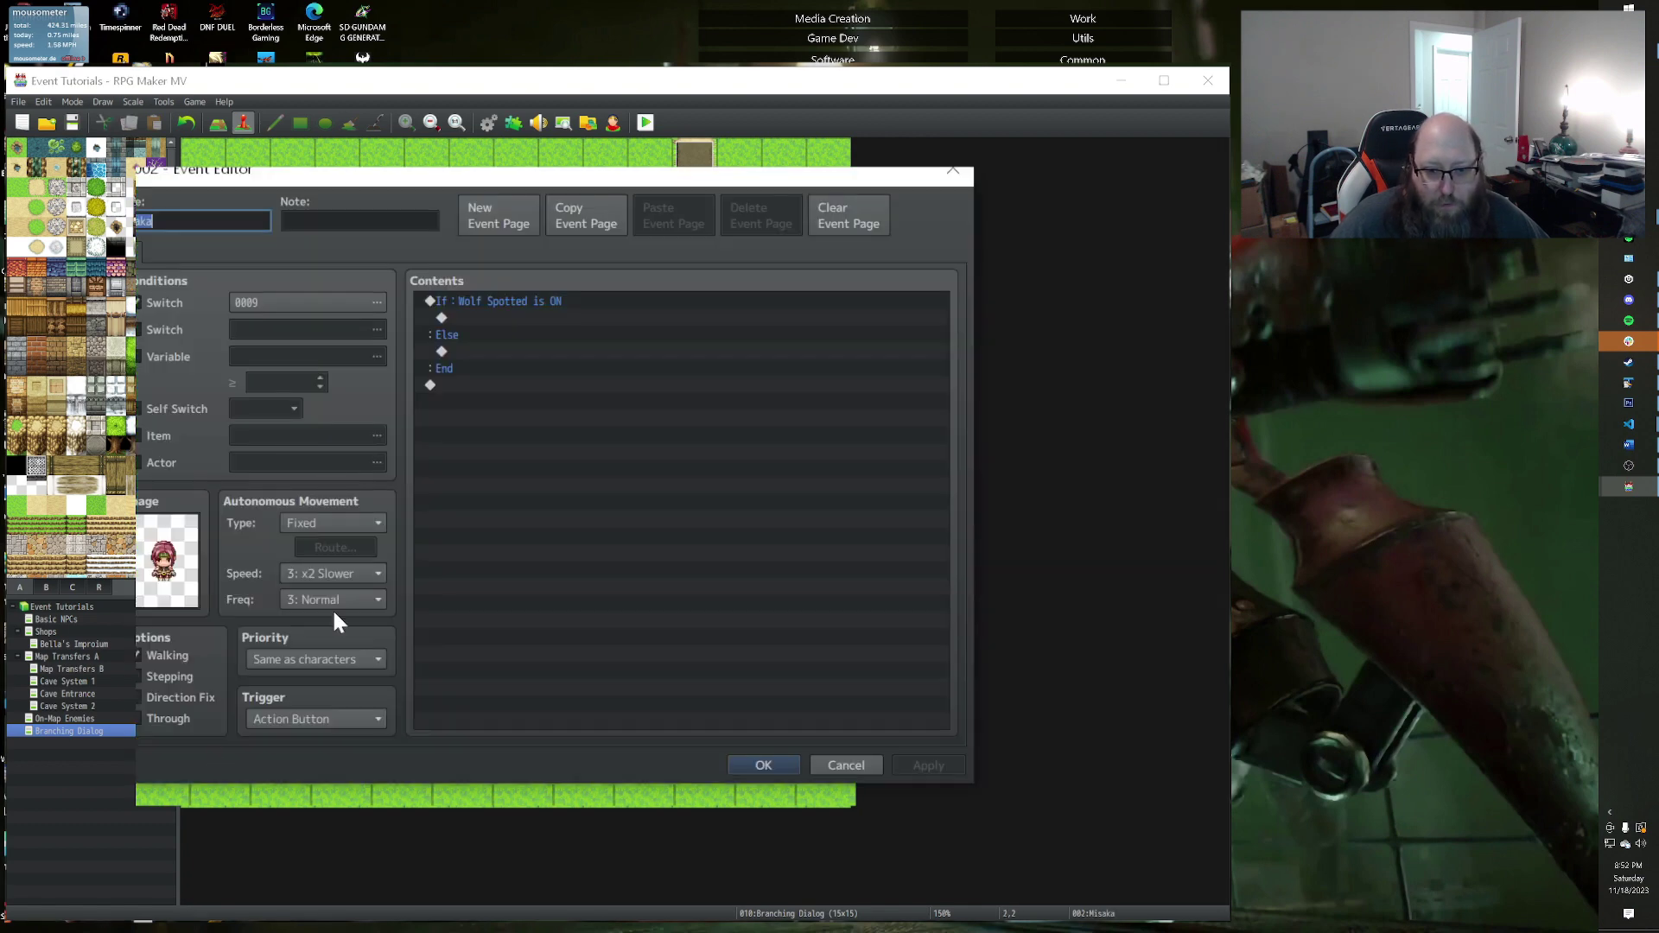
click(551, 303)
key(Delete)
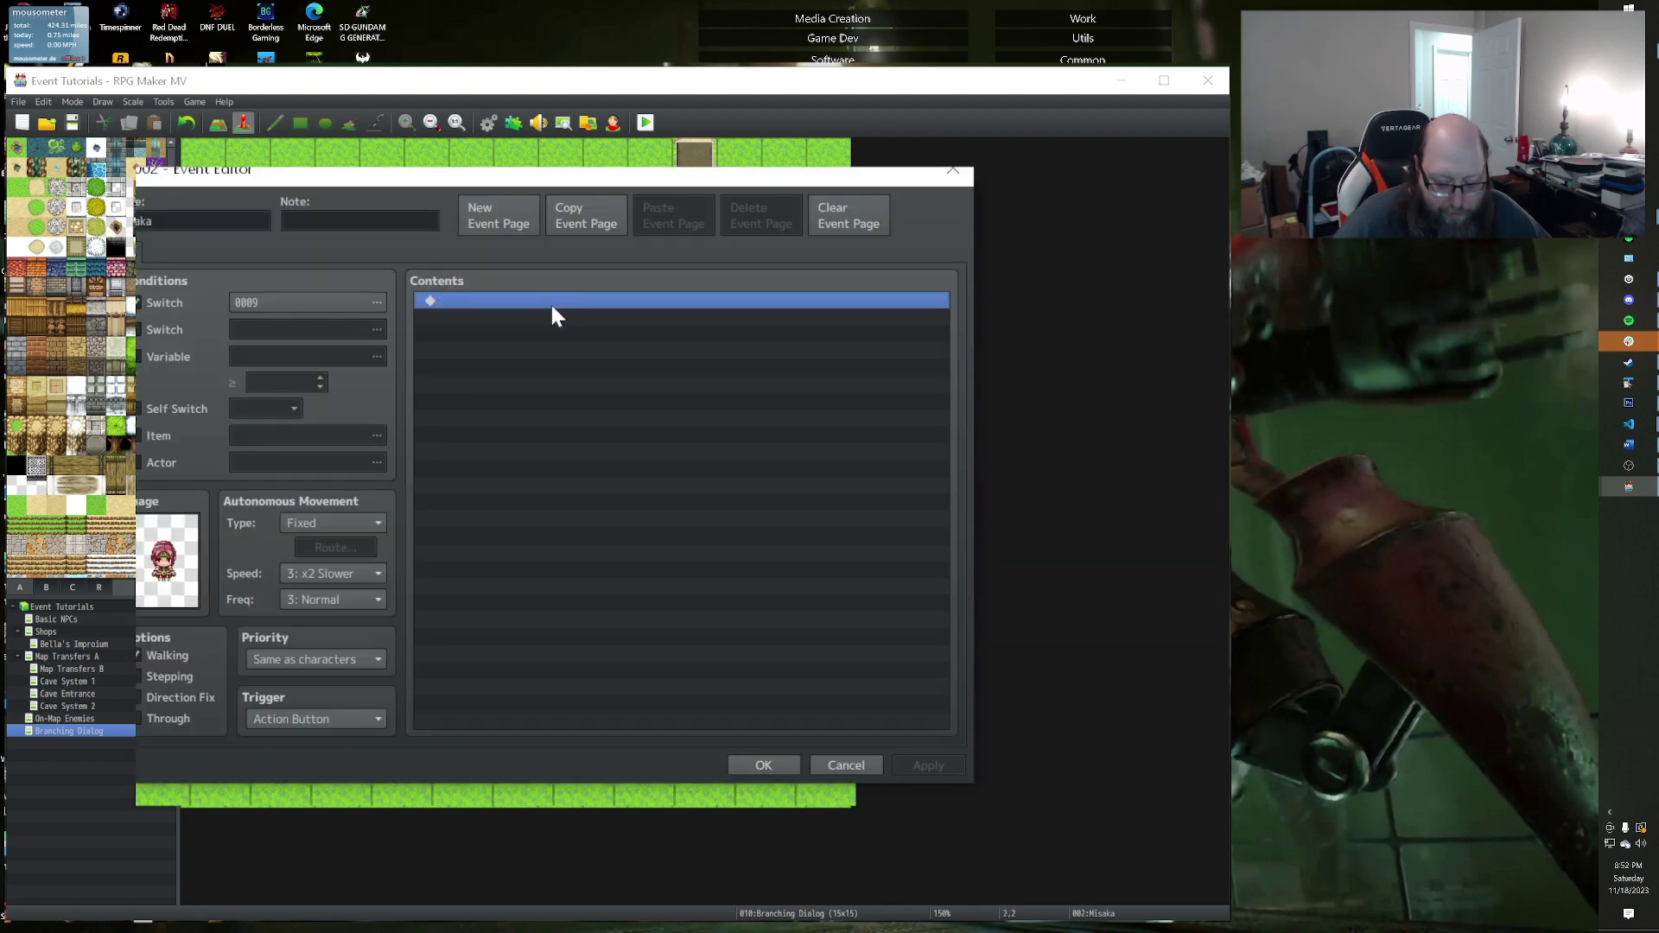
click(151, 303)
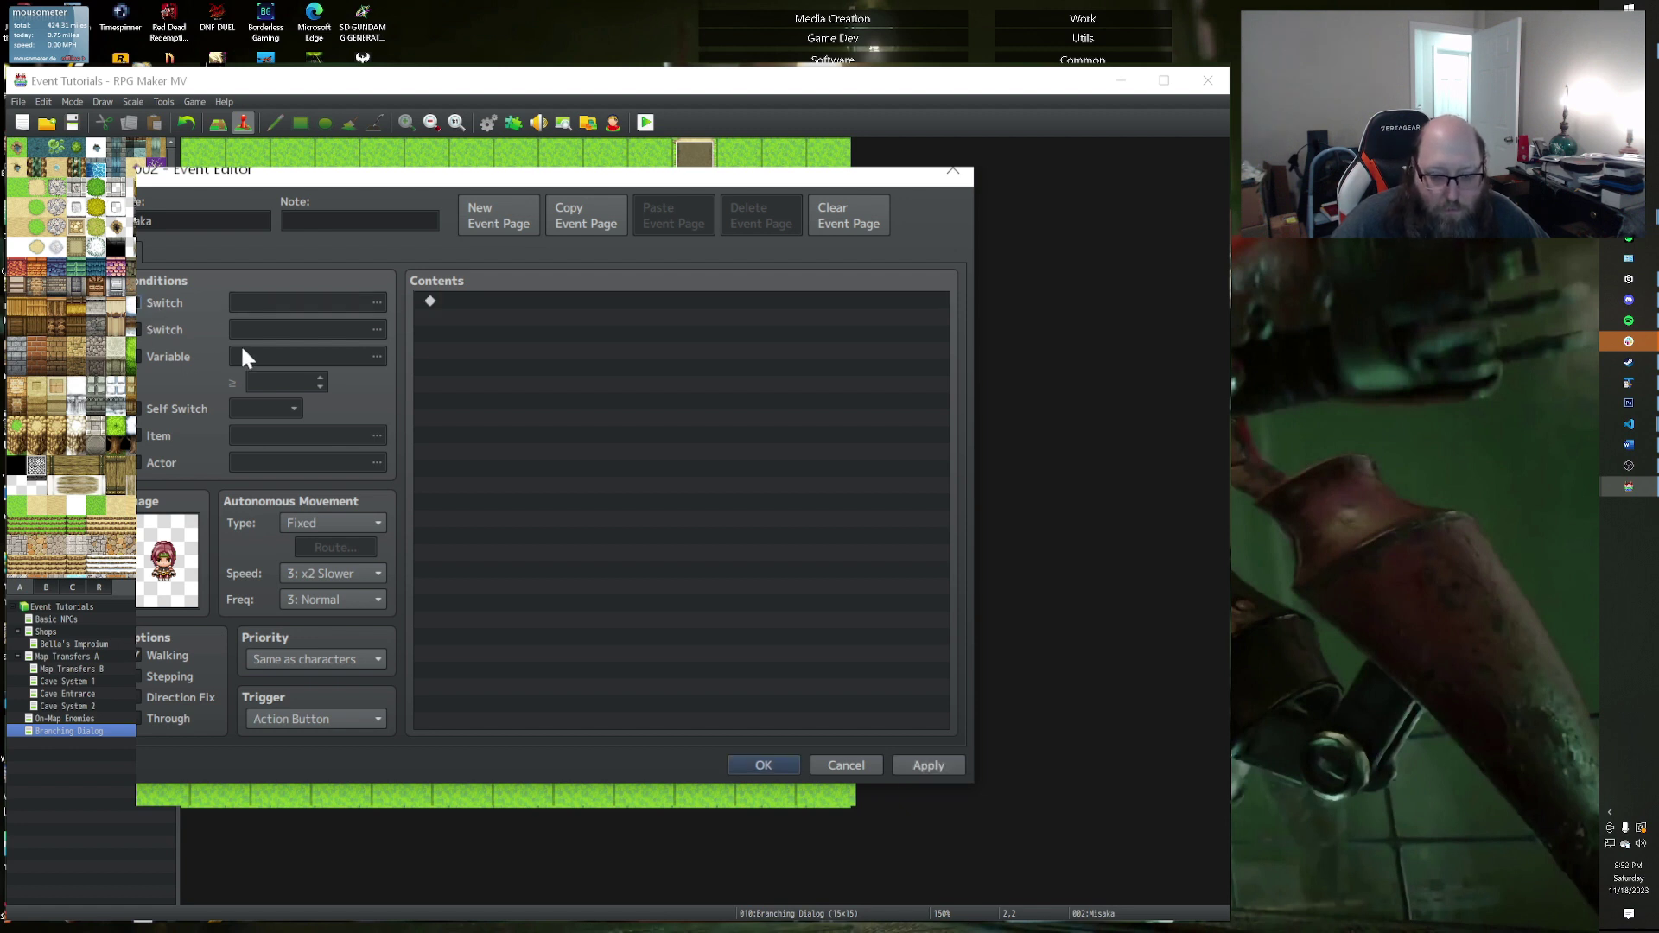
Step: Add a second event page to Misaka's event as a copy of the first page
click(516, 207)
click(782, 218)
click(574, 211)
click(652, 219)
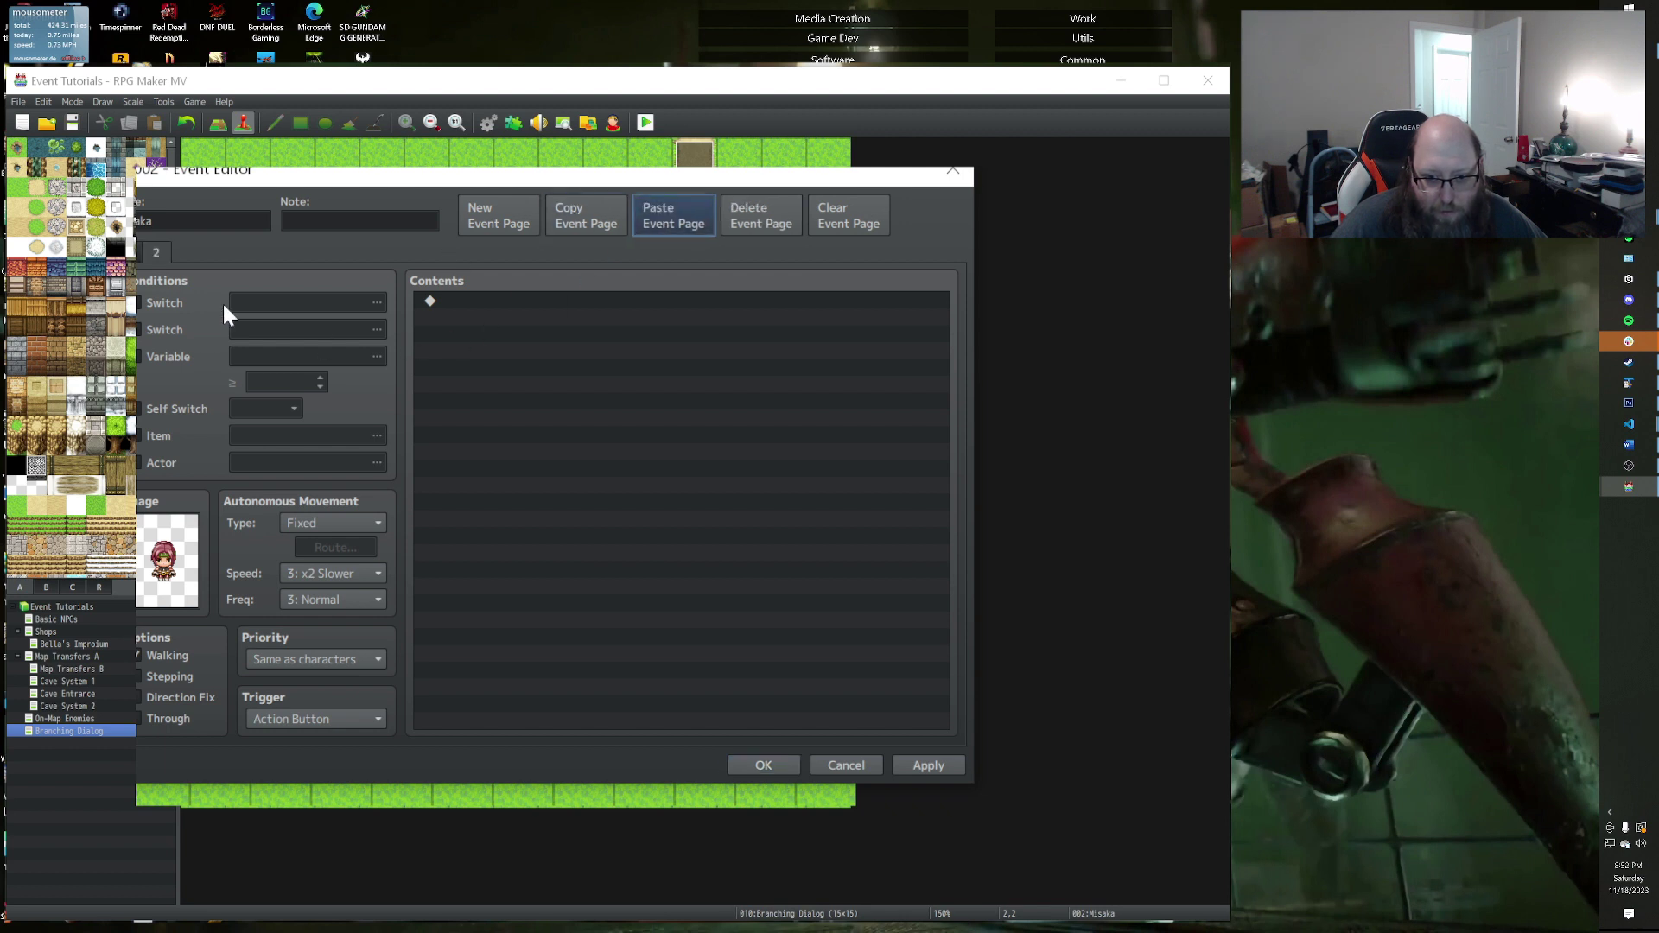
Step: Set the second page's condition to switch 0009, naming that switch TalkedToEarl
click(144, 302)
click(297, 302)
click(634, 644)
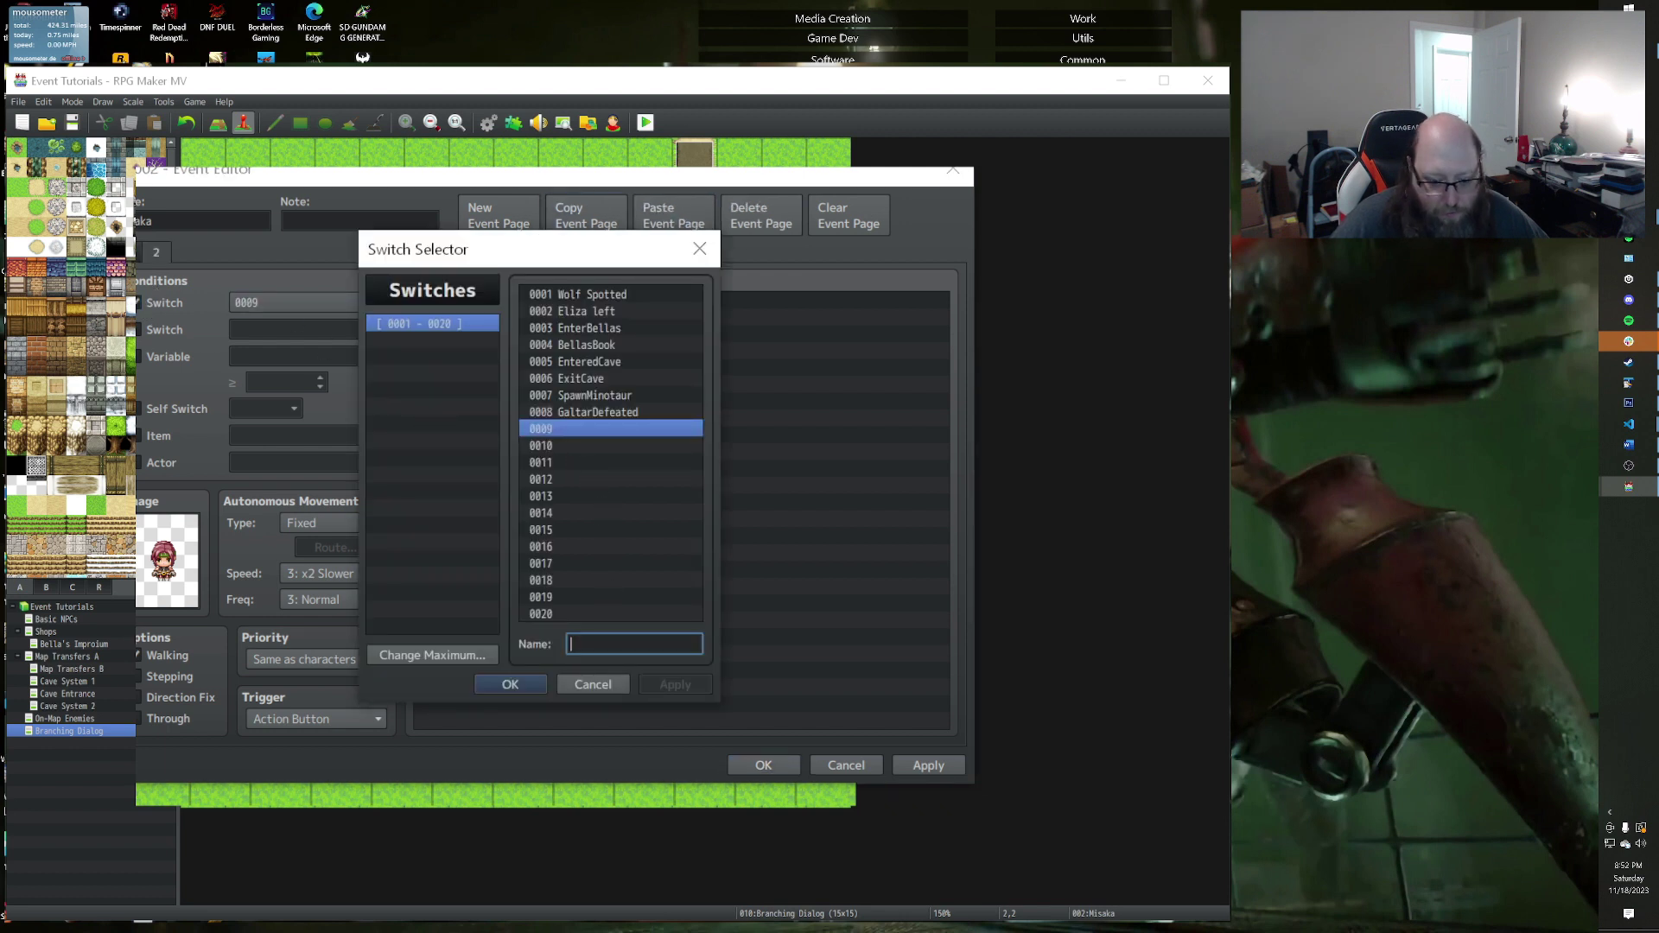
text(TalkedTo)
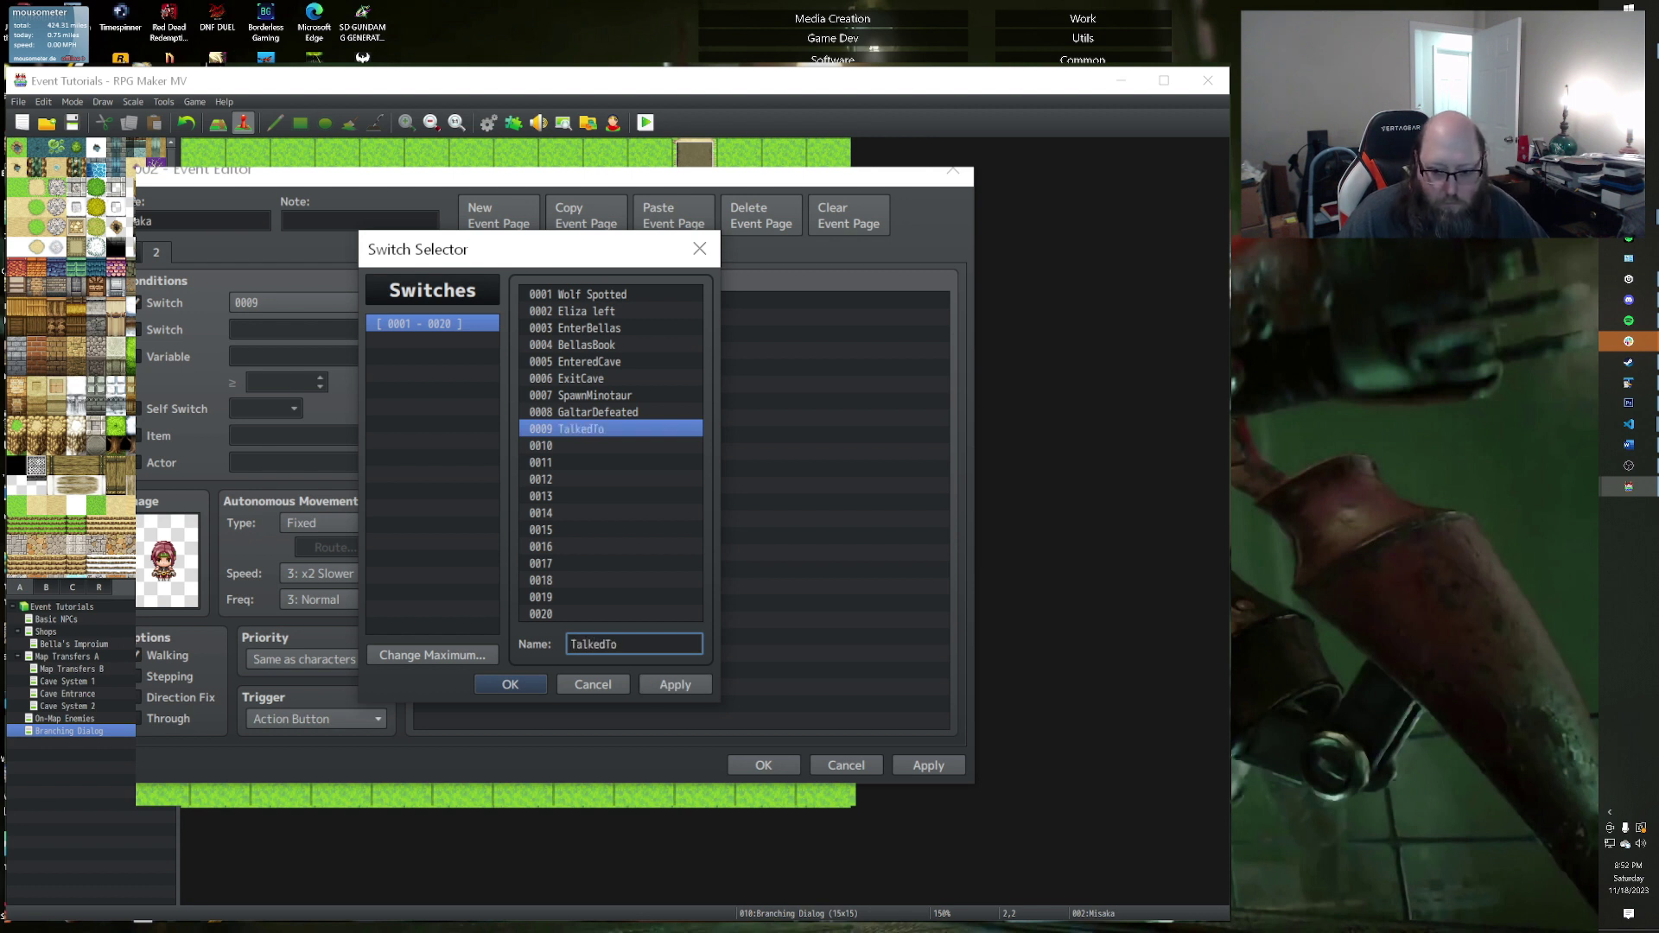
text(Earl)
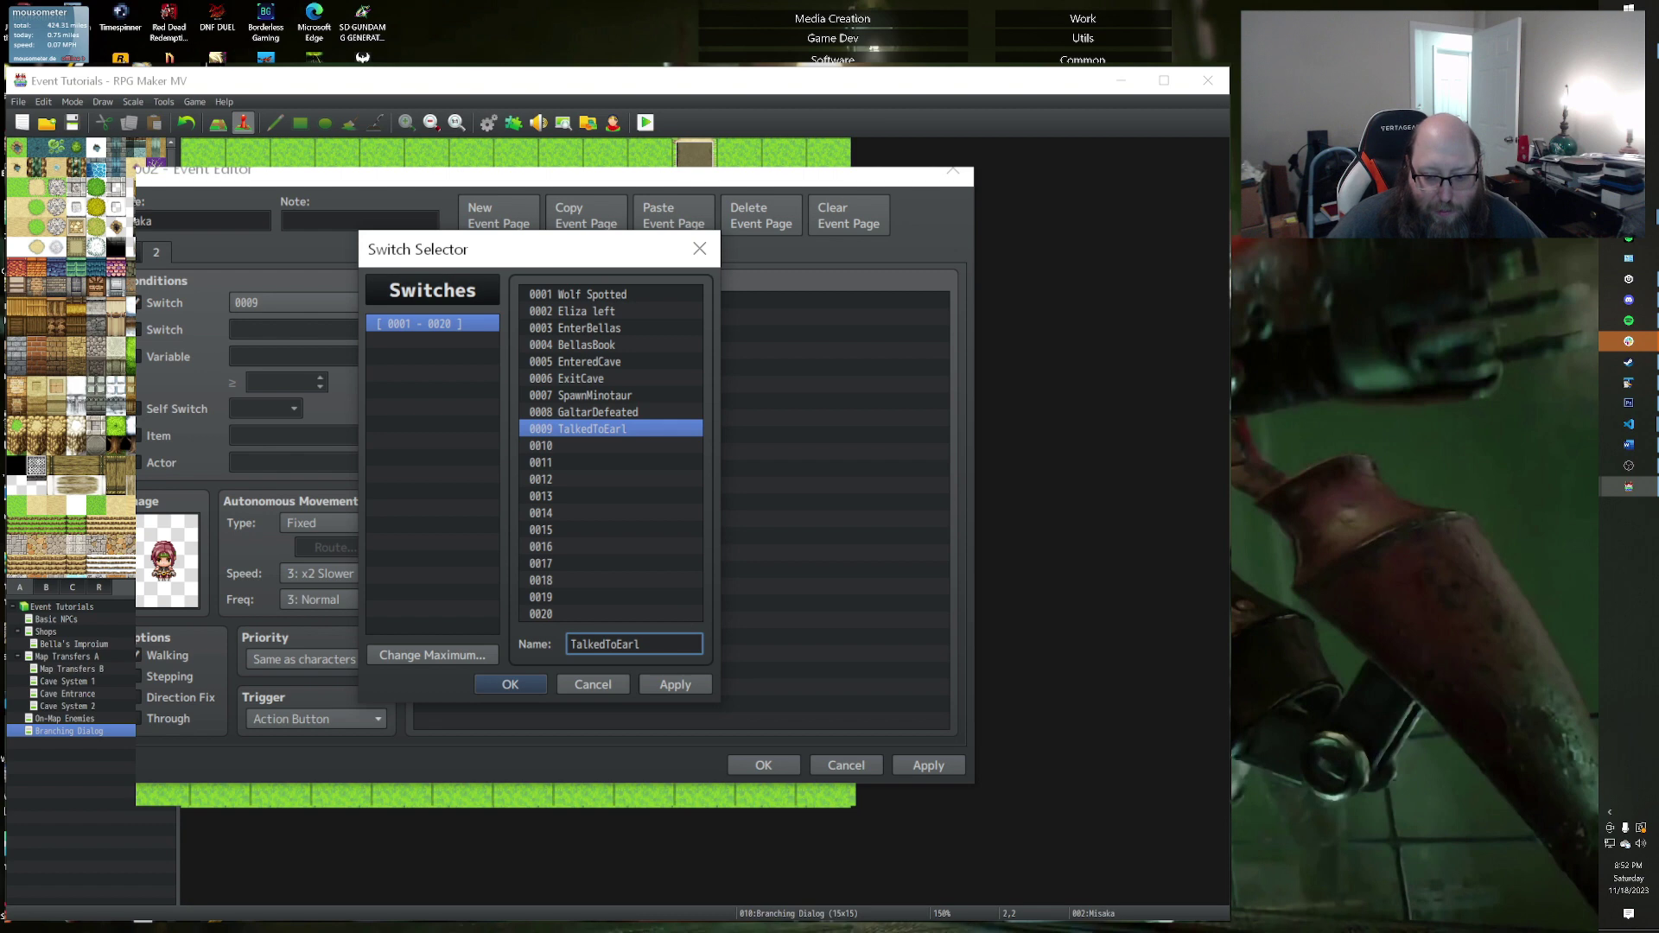
click(684, 682)
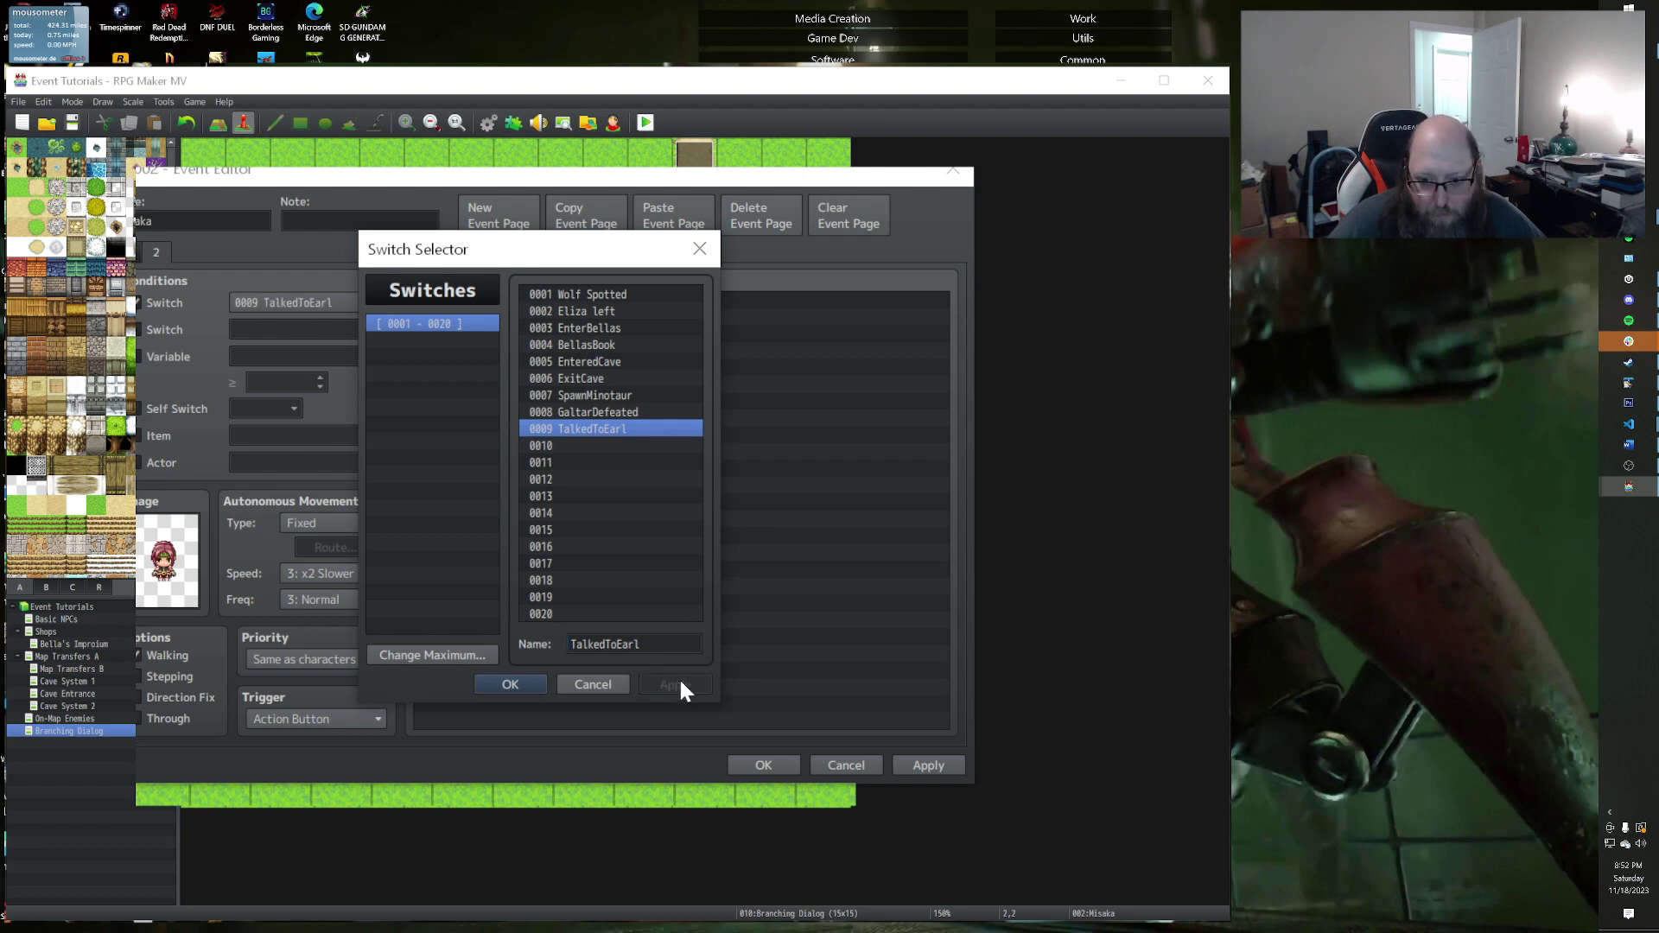
click(480, 686)
Step: Add a Show Text command to Misaka's TalkedToEarl page with the pink-haired, headband-wearing Actor1 face
double_click(456, 302)
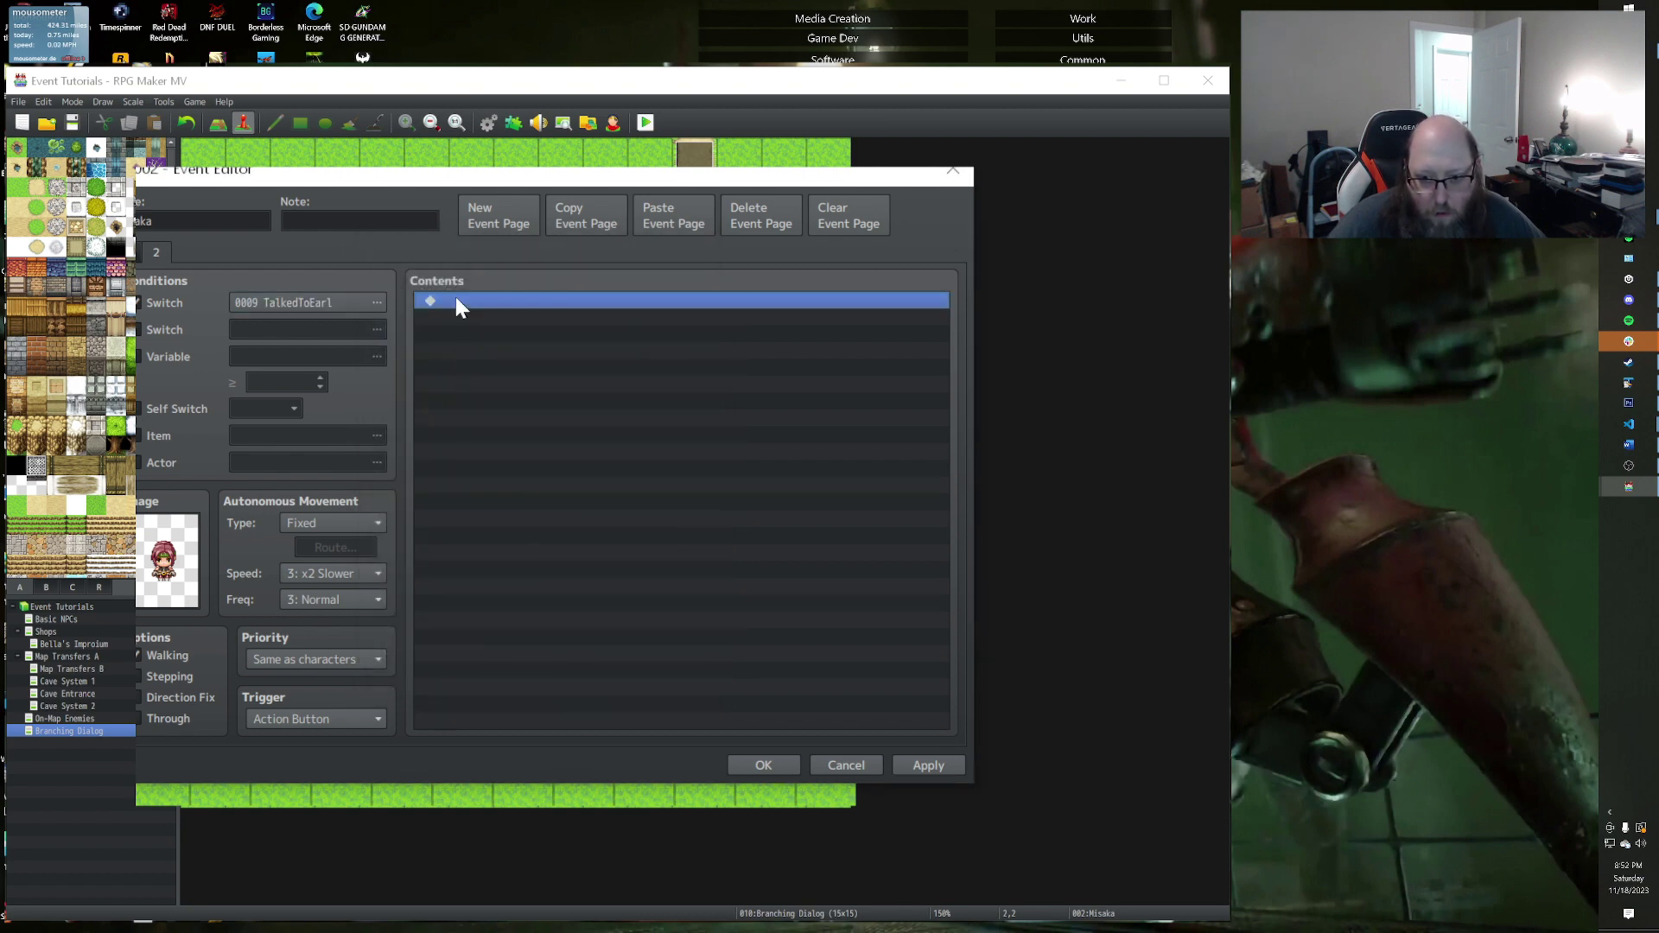
click(545, 305)
double_click(471, 472)
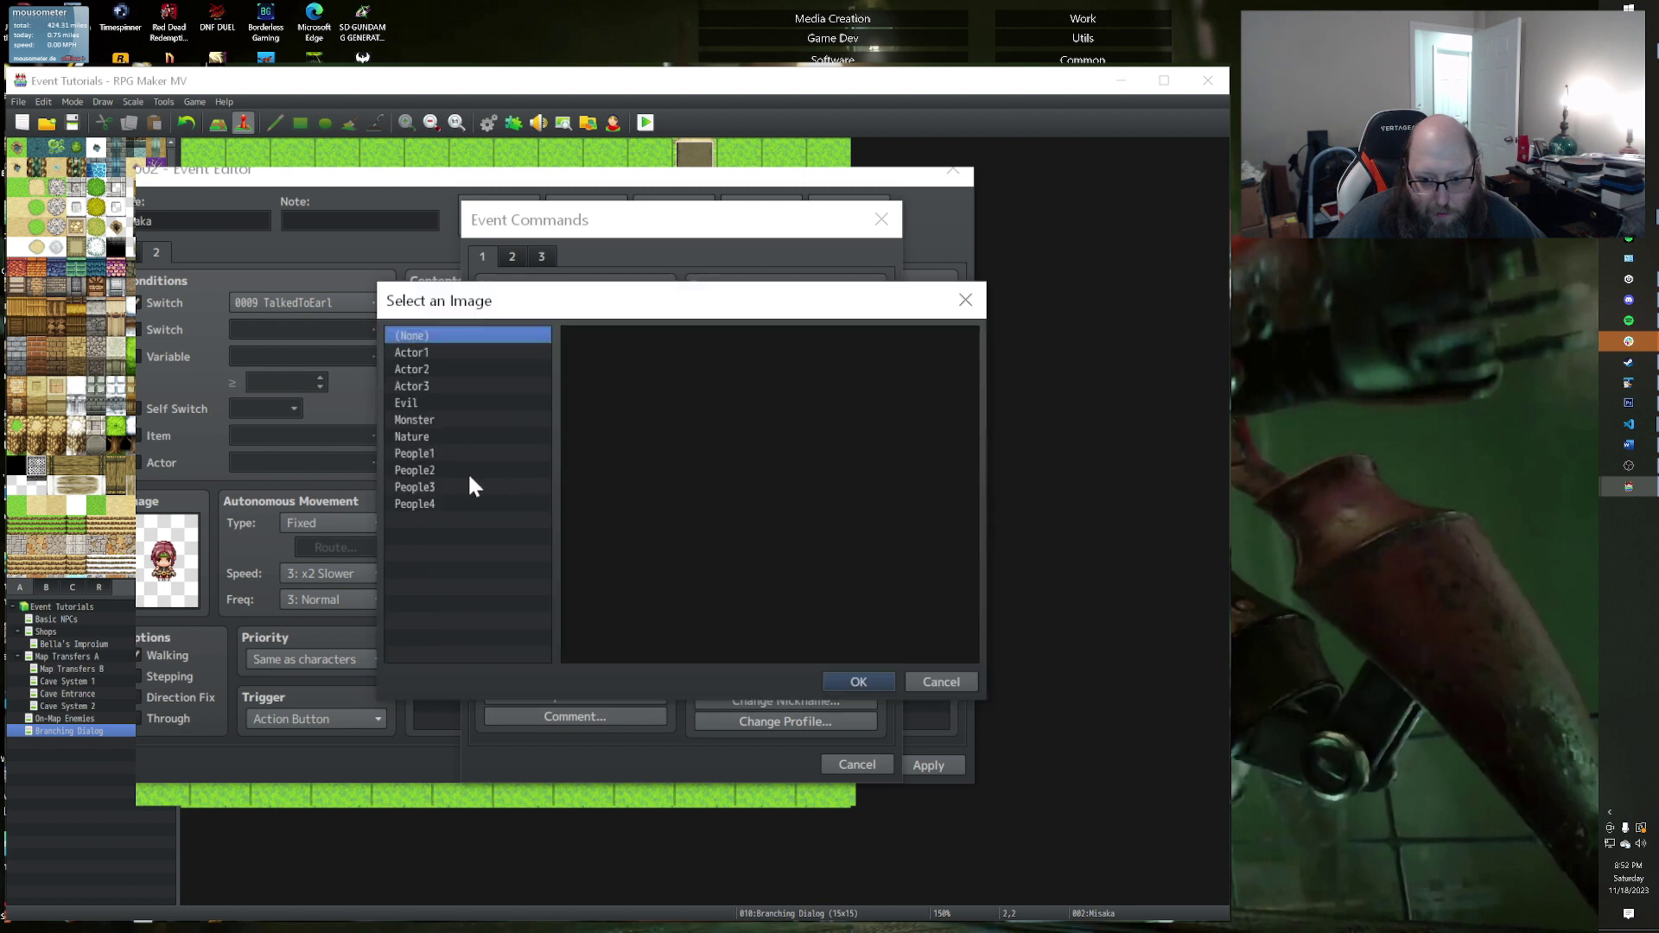
click(410, 352)
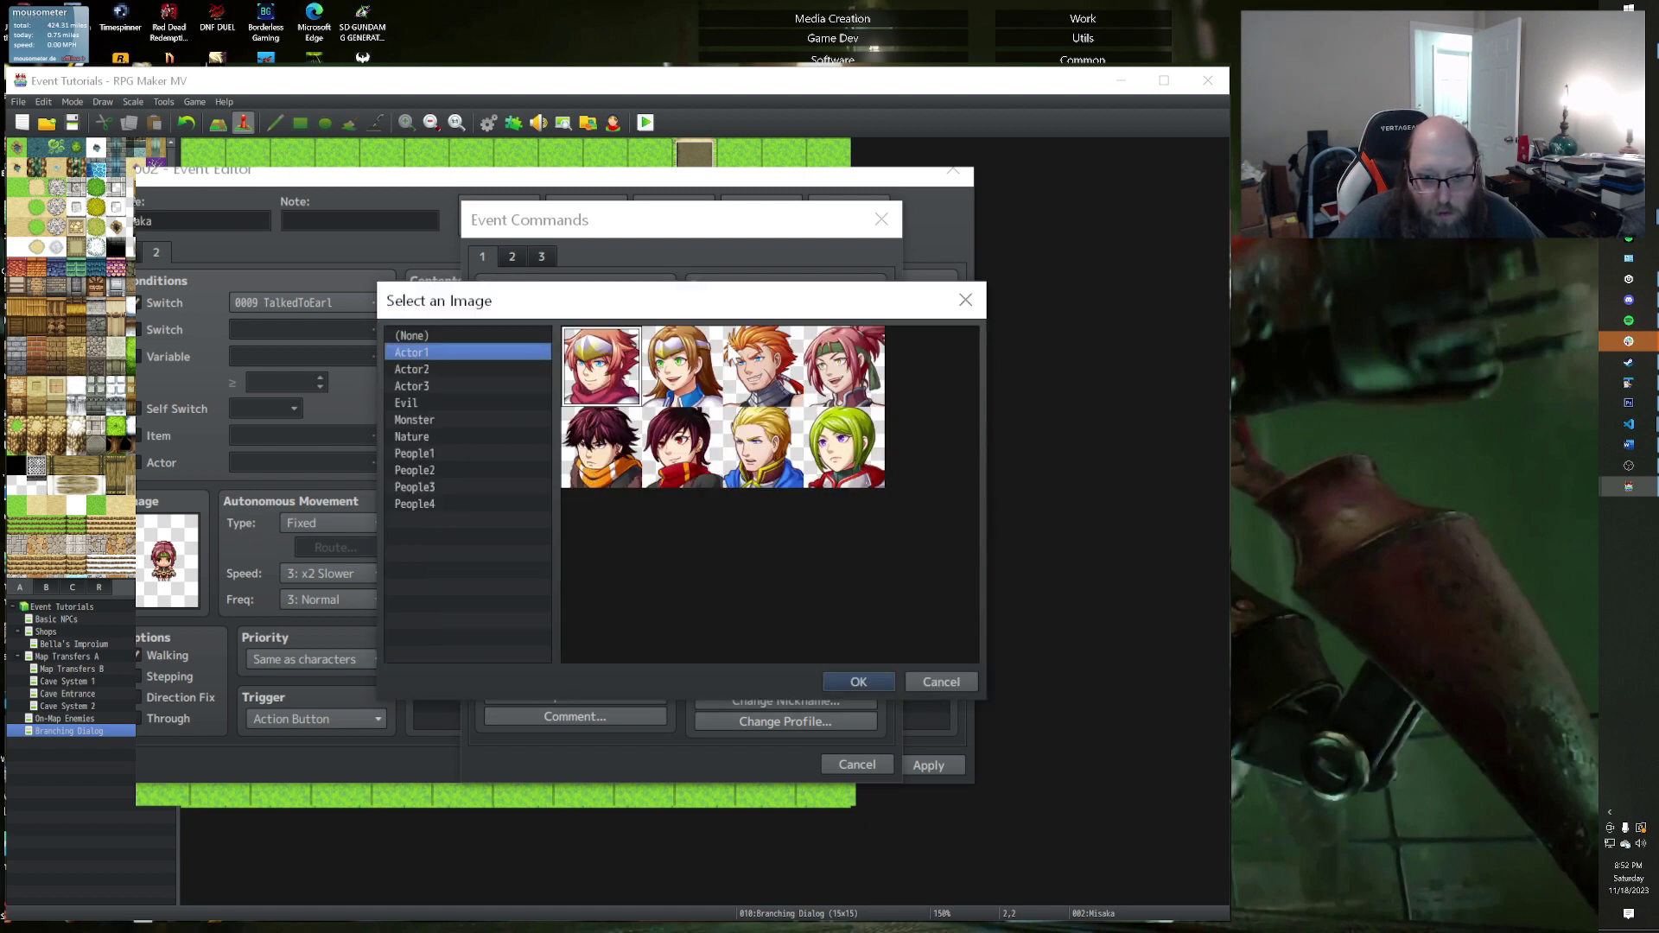
double_click(843, 363)
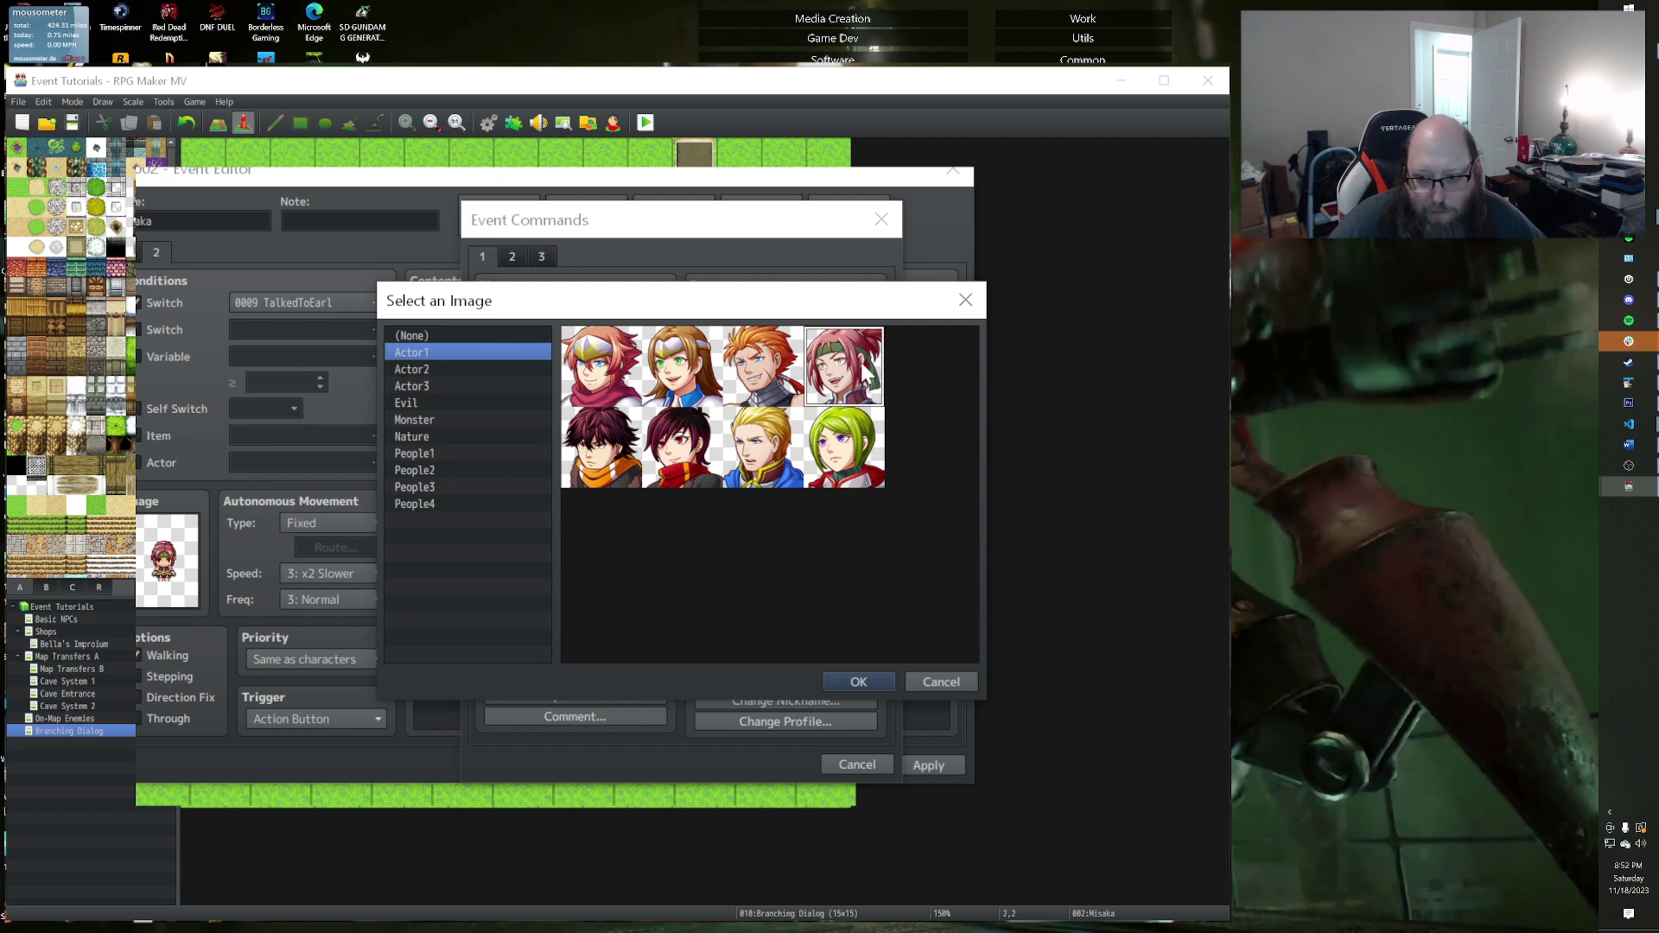
Step: Enter the message text with the heading "[Misaka]" and the line "Go talk to Earl first, he's our captain."
text([Misaka][)
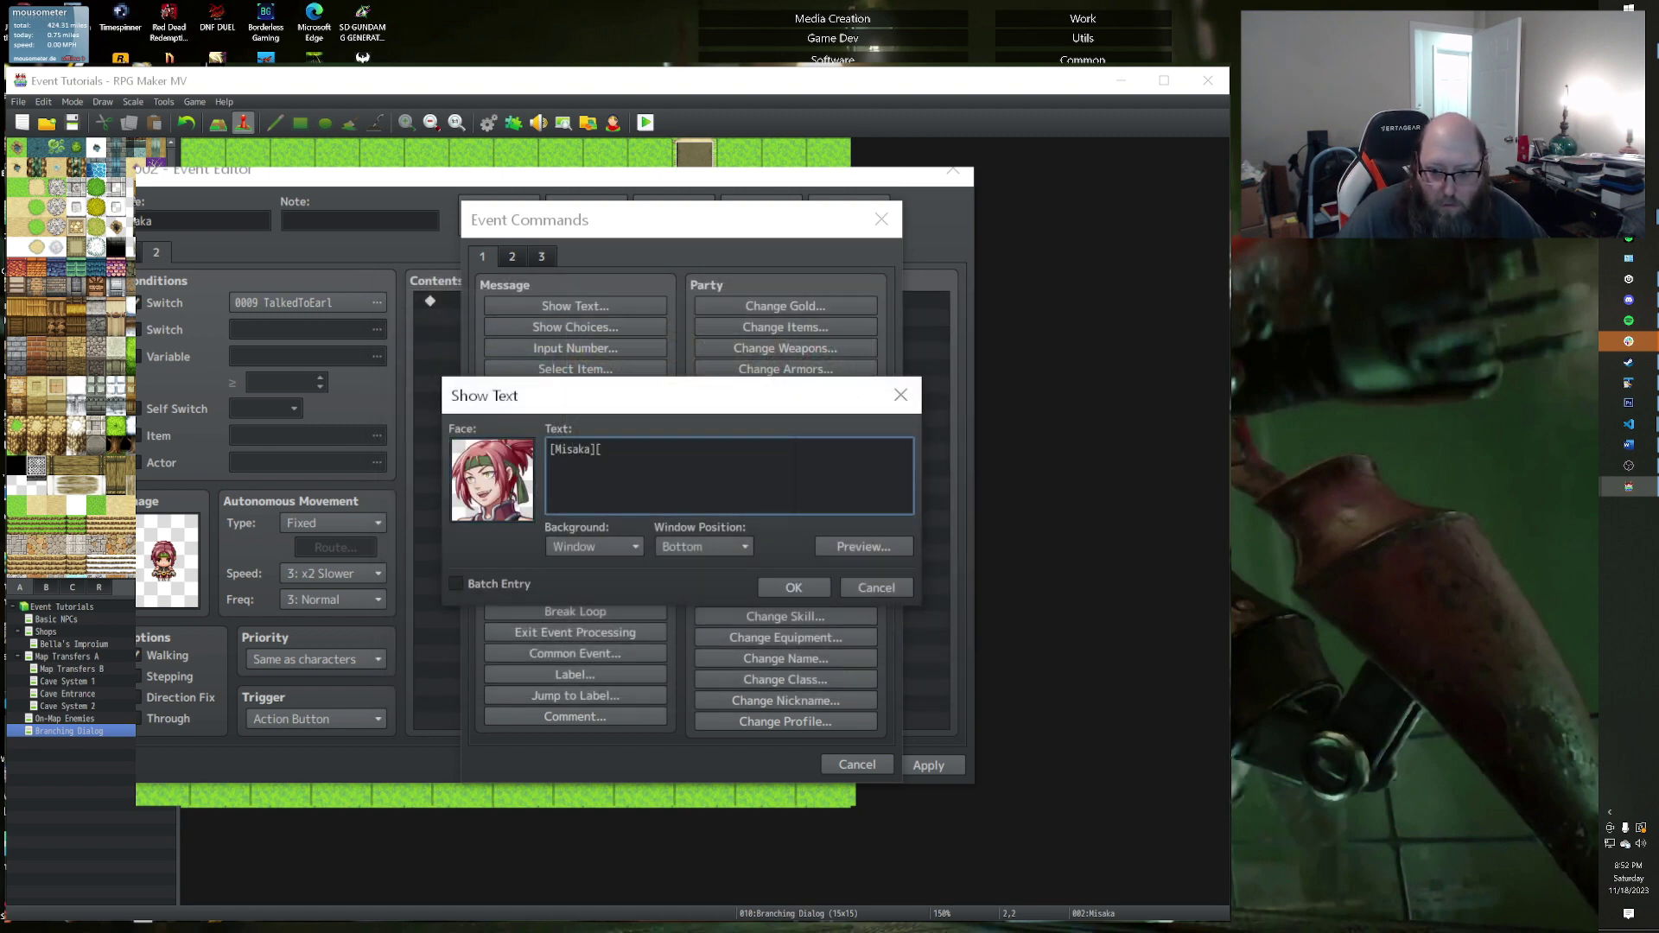
key(BackSpace)
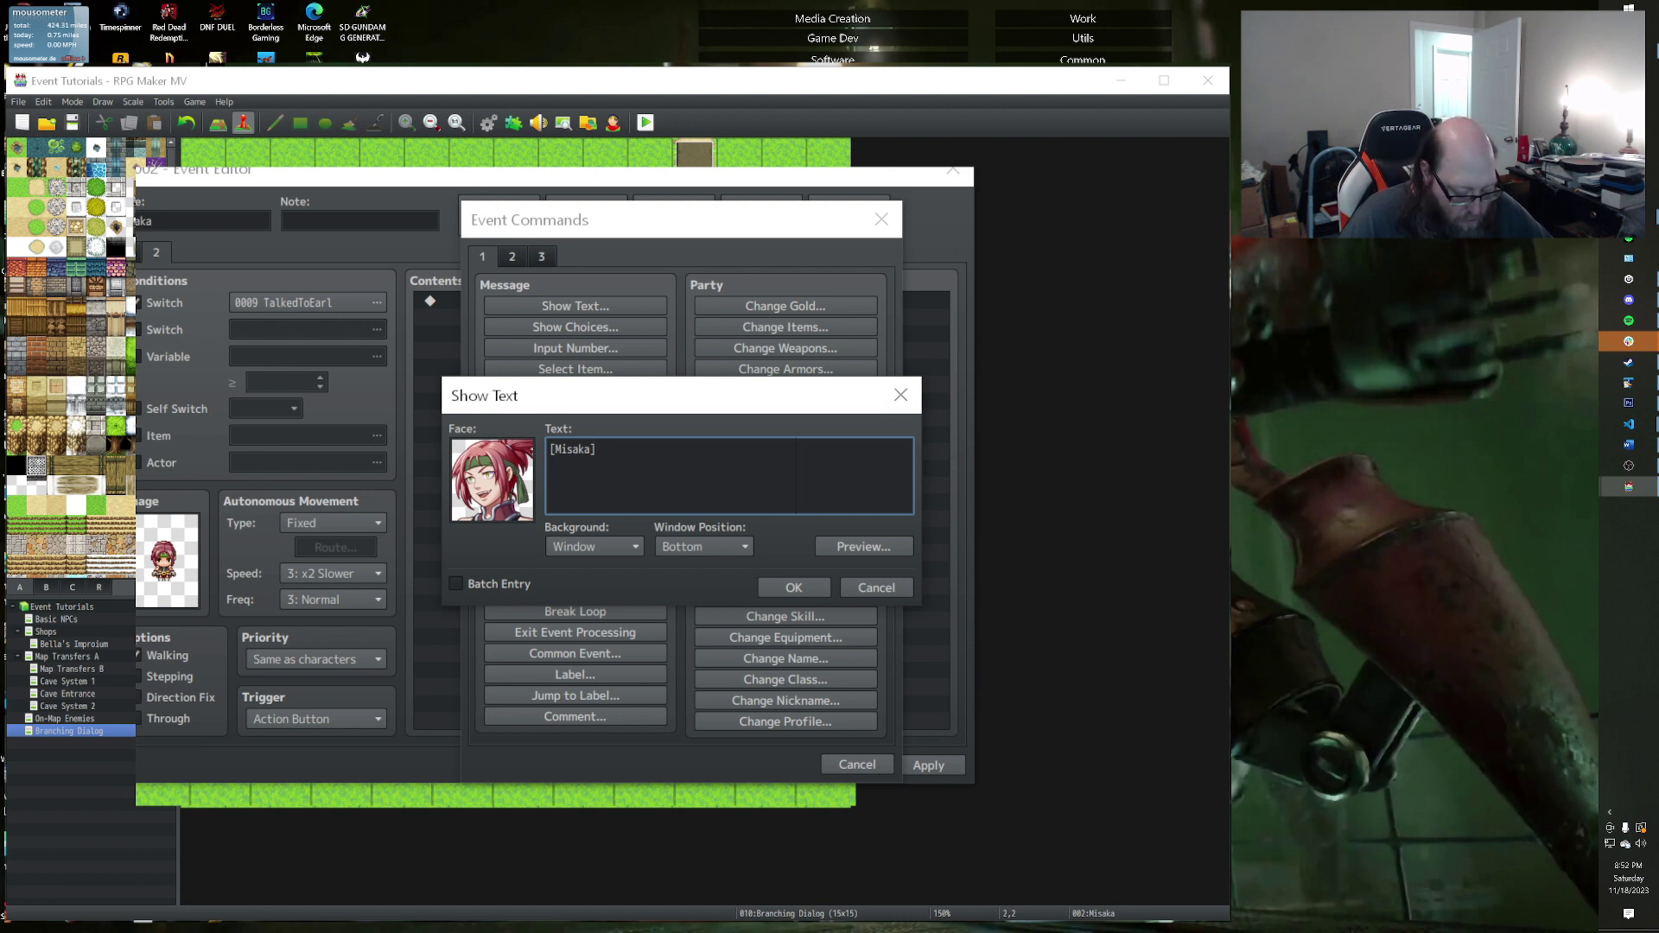
text(Go)
key(BackSpace)
key(BackSpace)
text(Go talk )
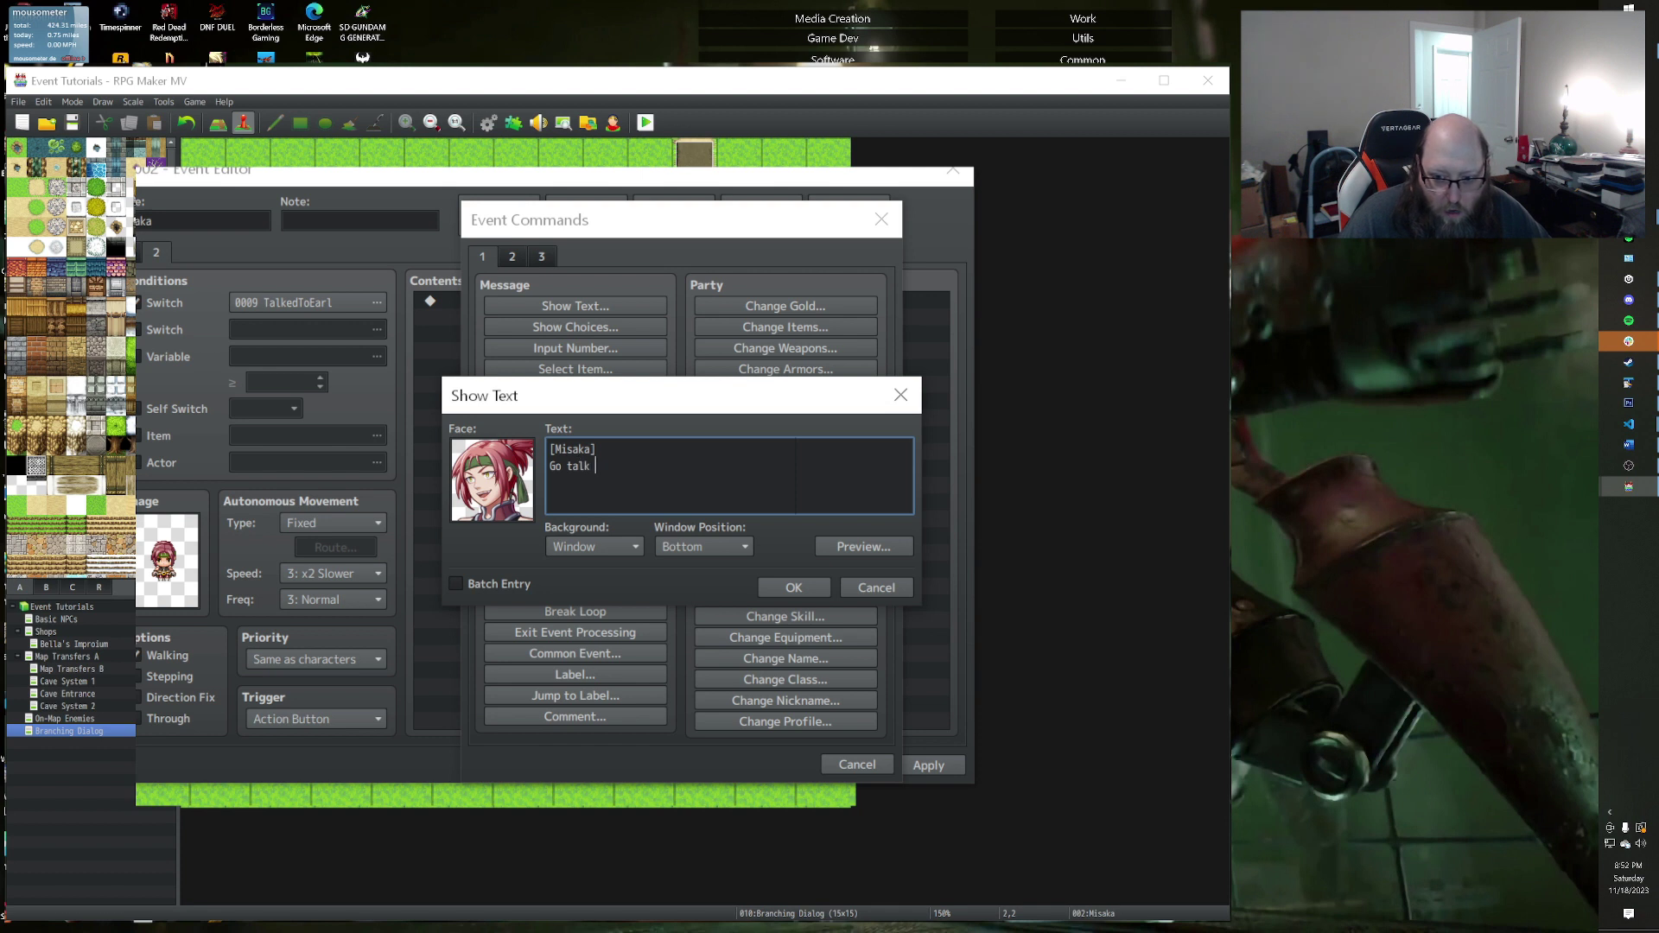
text(to Earl fir)
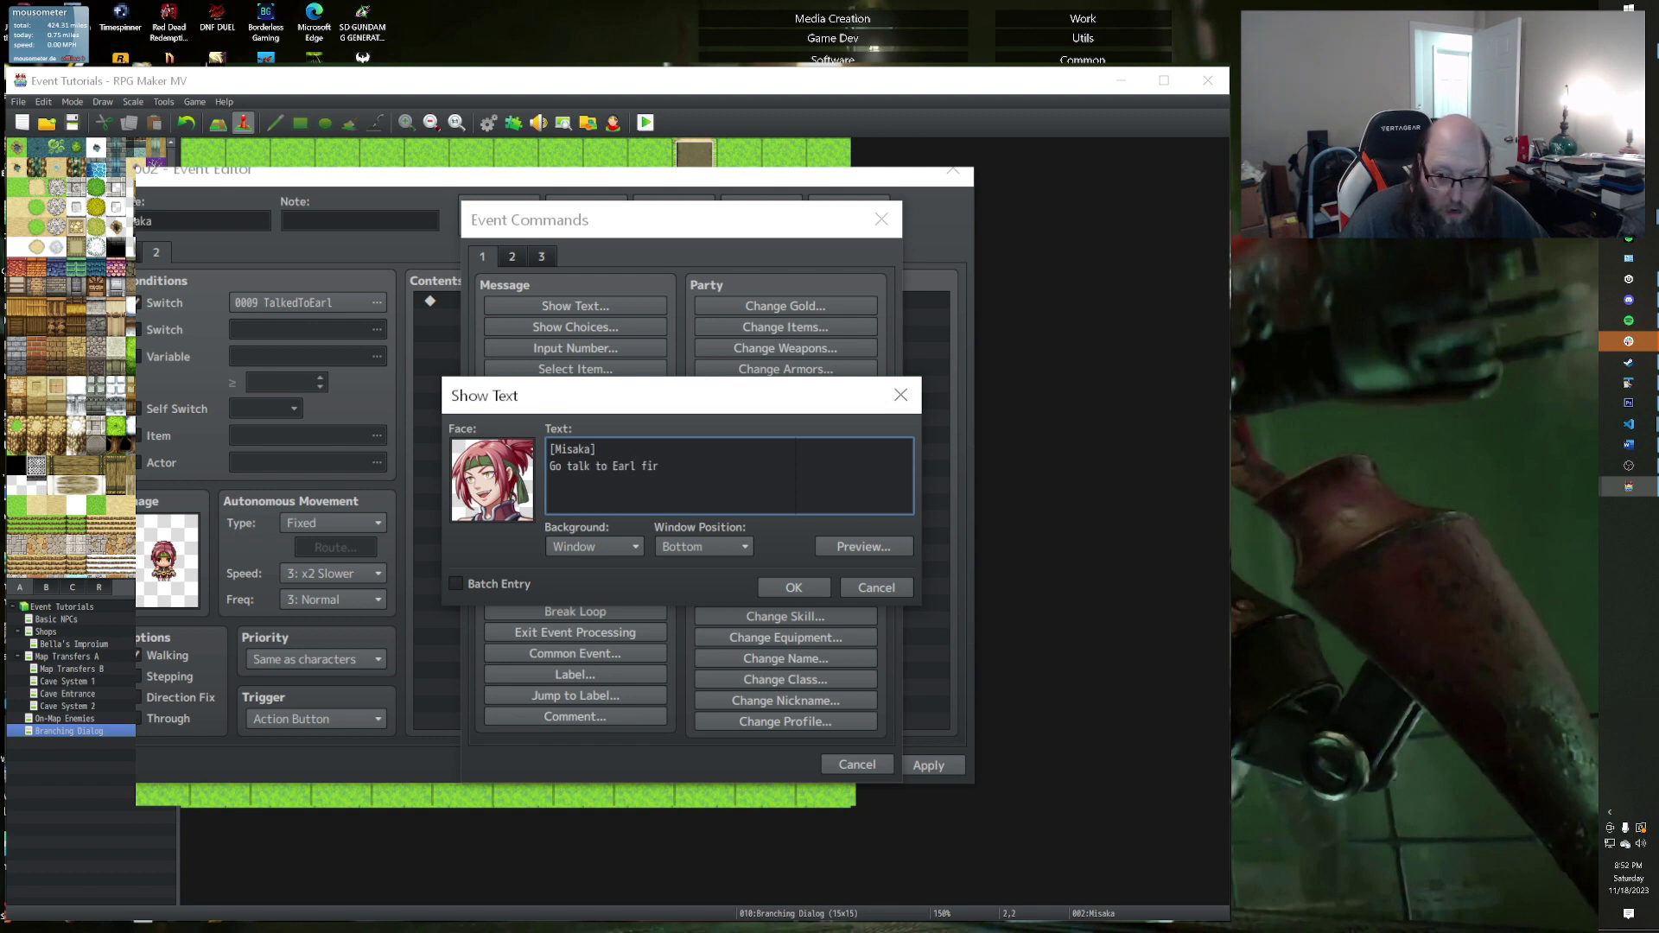
text(st, he's our captain.)
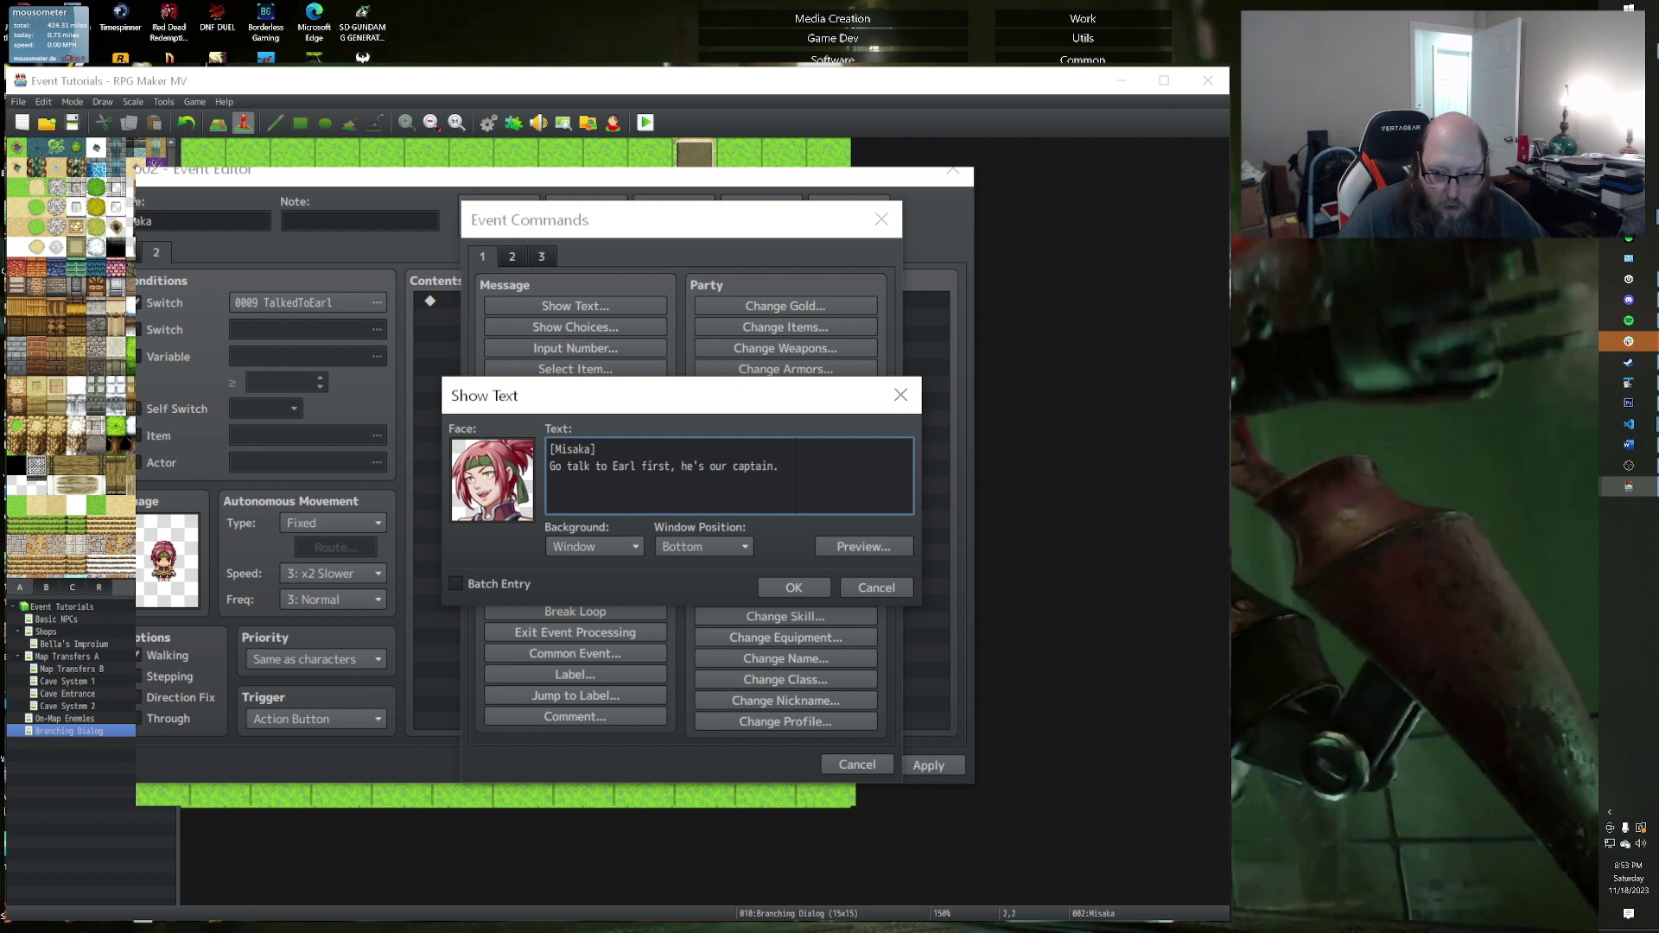
Step: Extend Misaka's message after "he's our captain" with "and can fill you in on the details better than we can."
key(BackSpace)
text(and)
key(Return)
text(can)
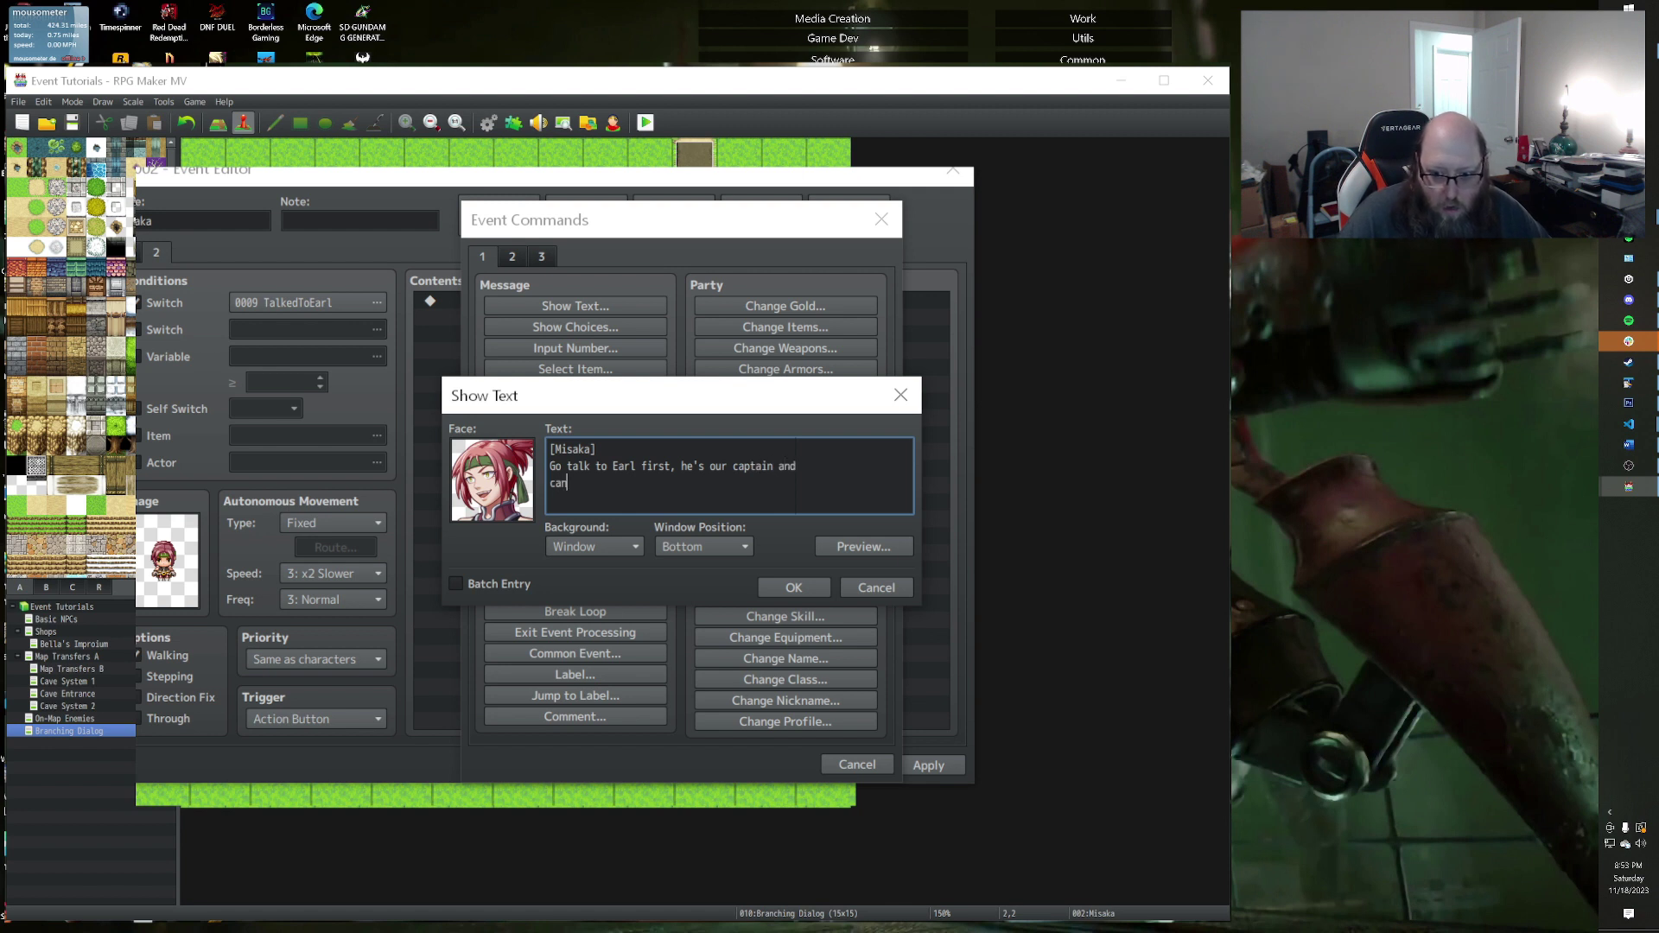
text( fill)
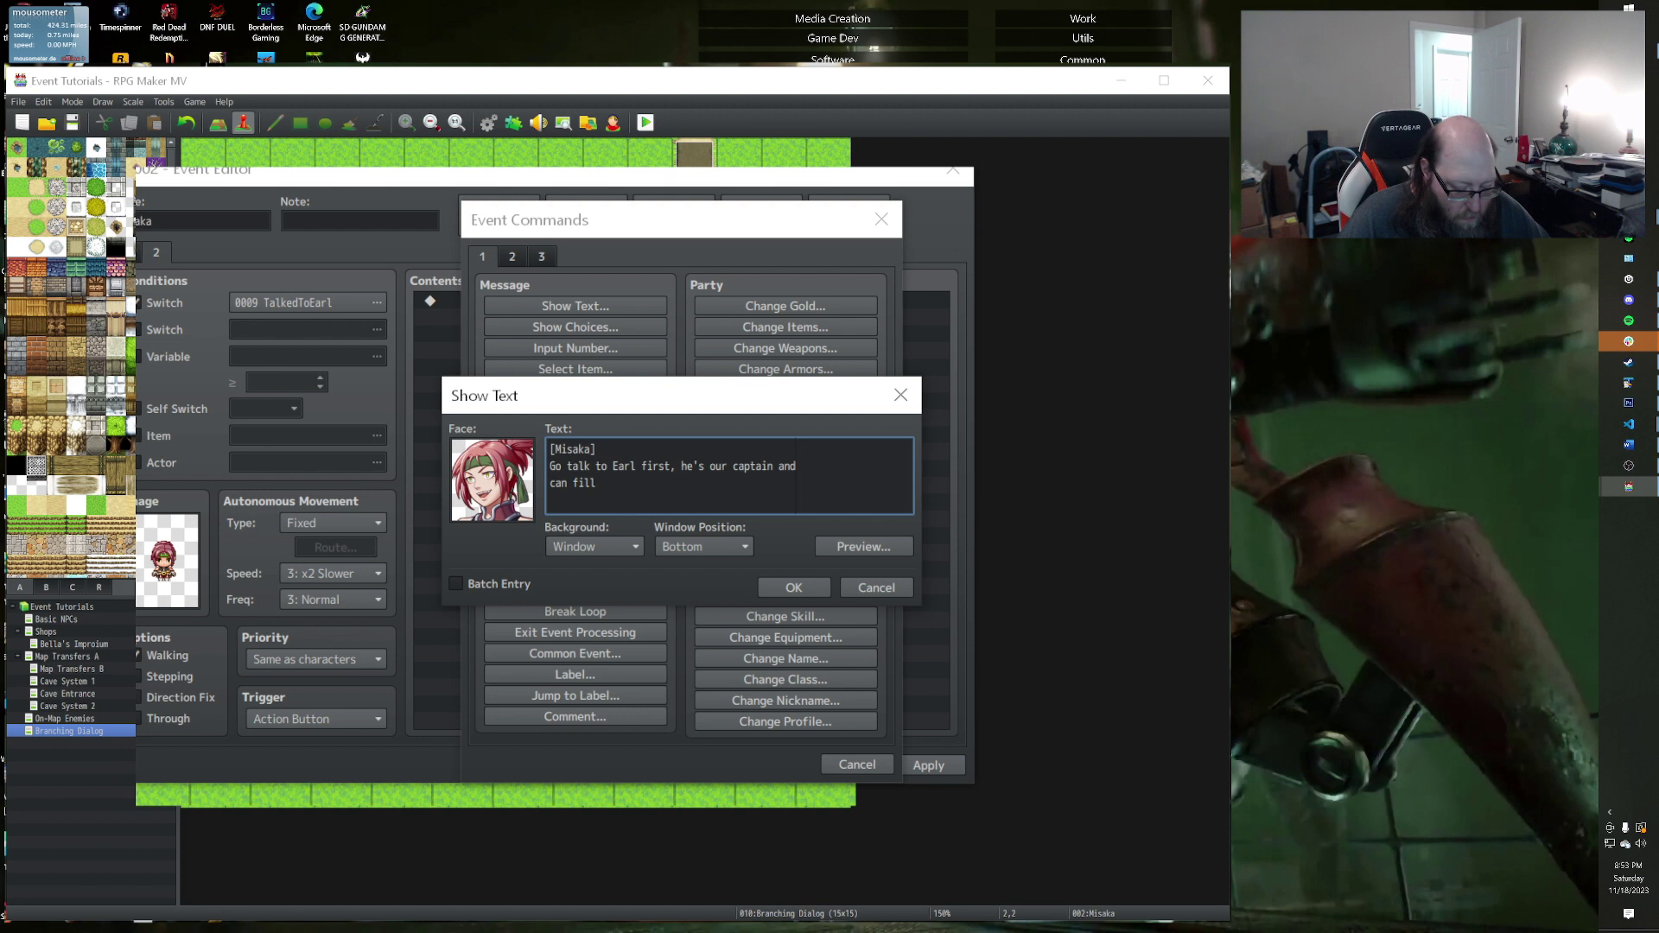
text( you in on the)
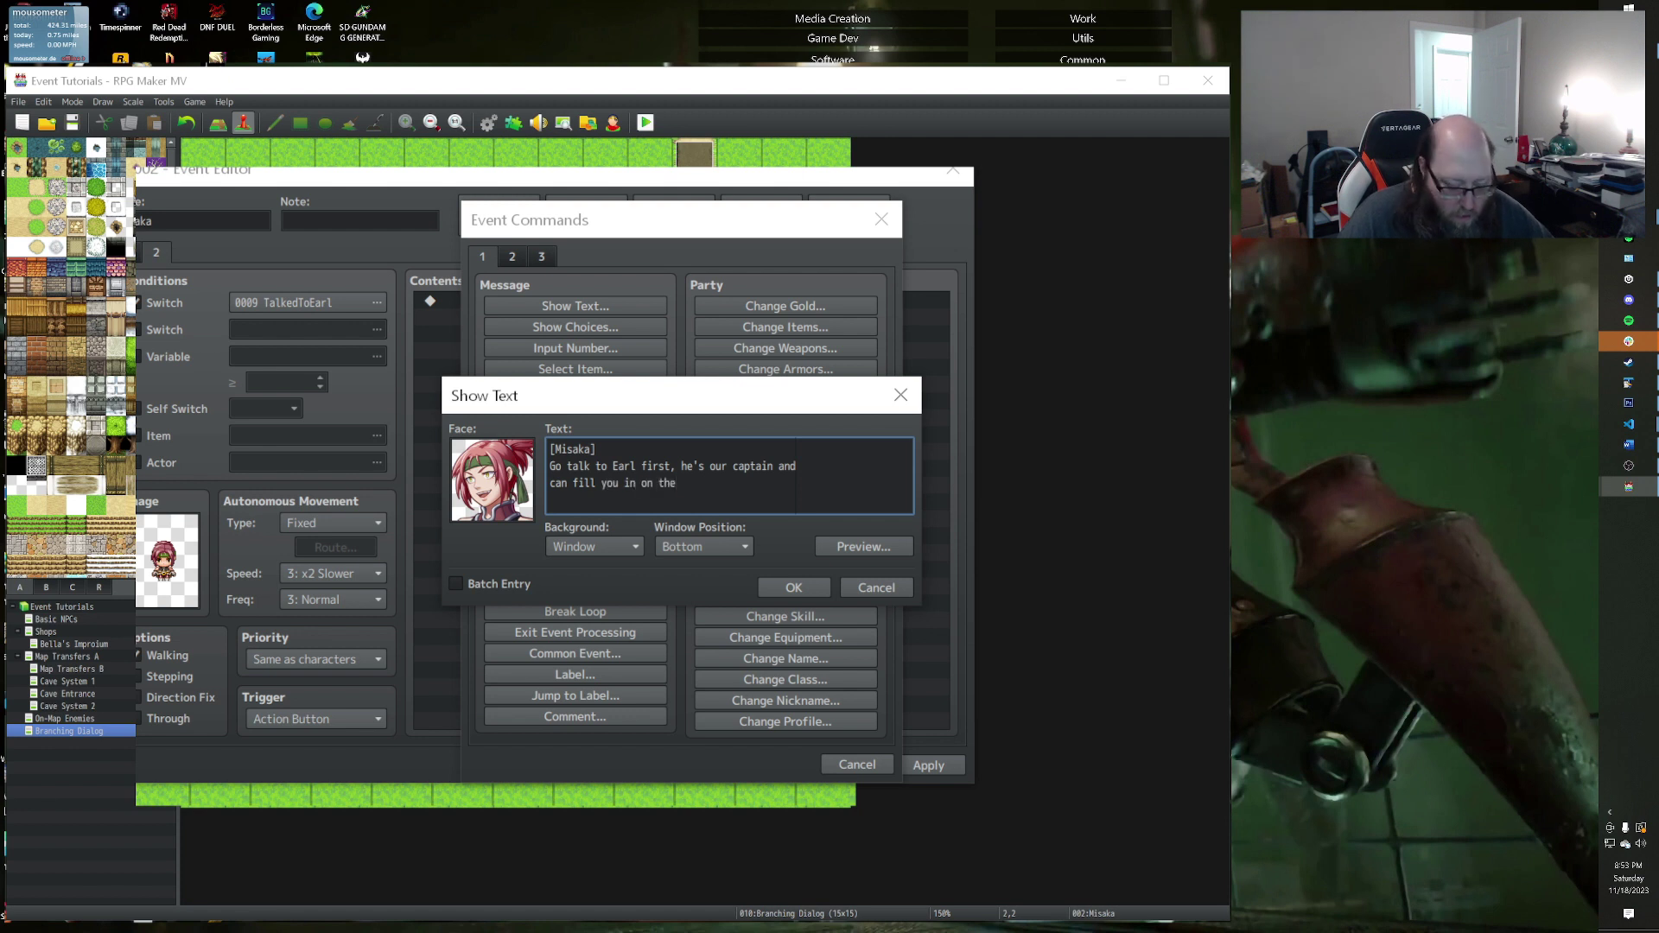
text( details.)
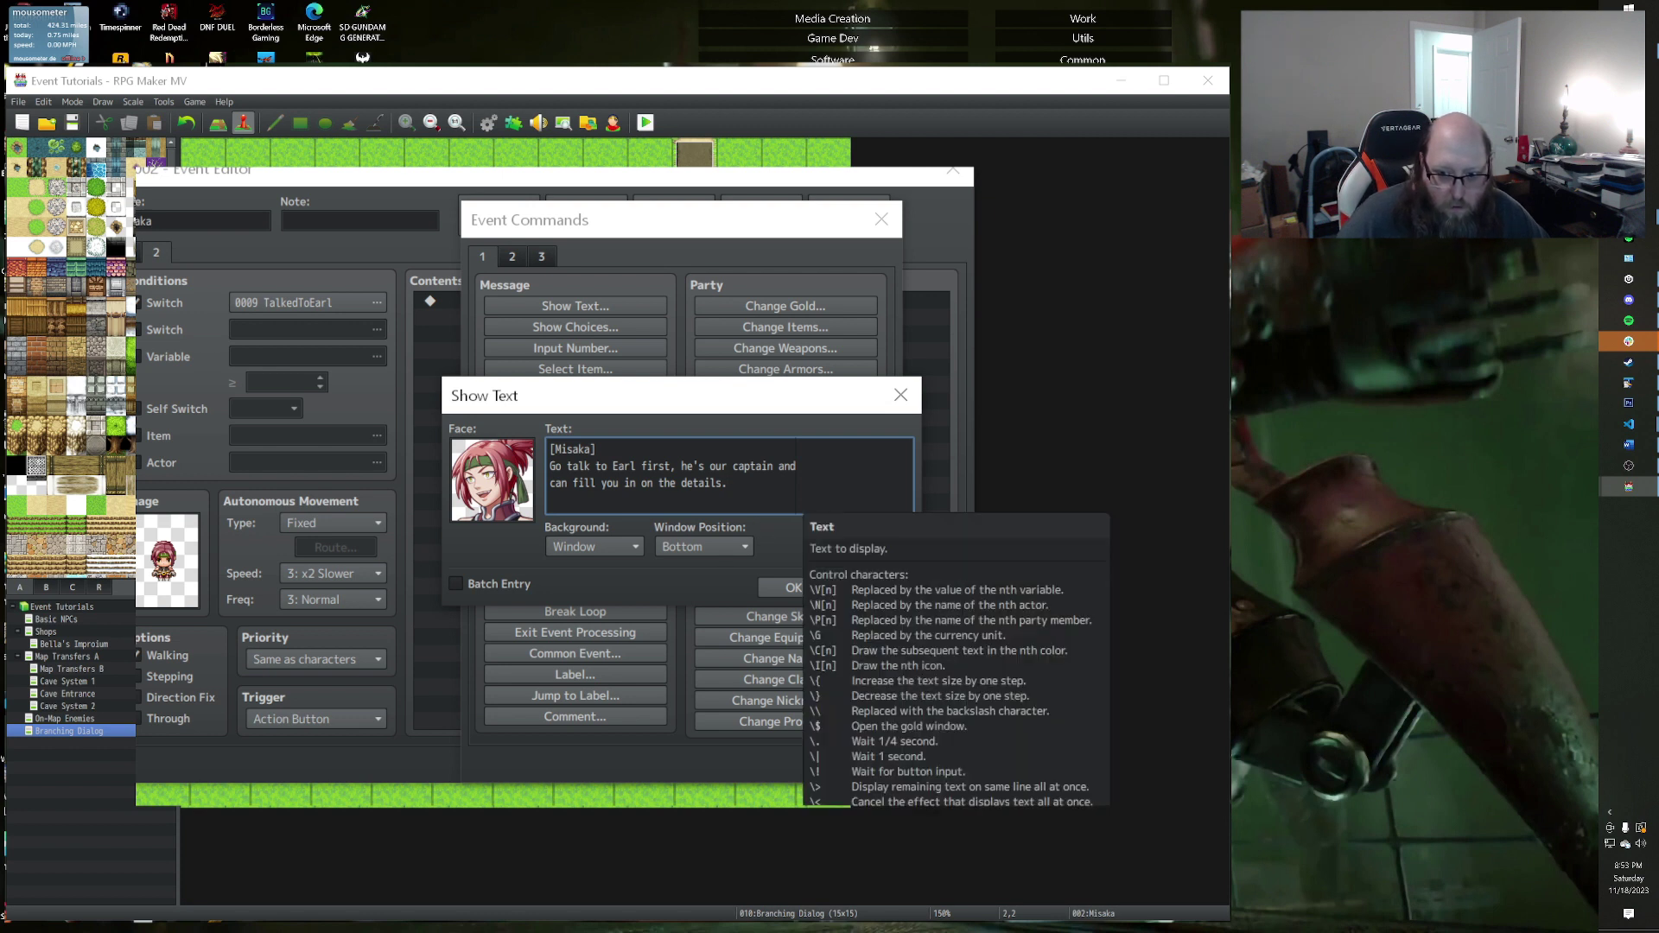
key(BackSpace)
text(better than)
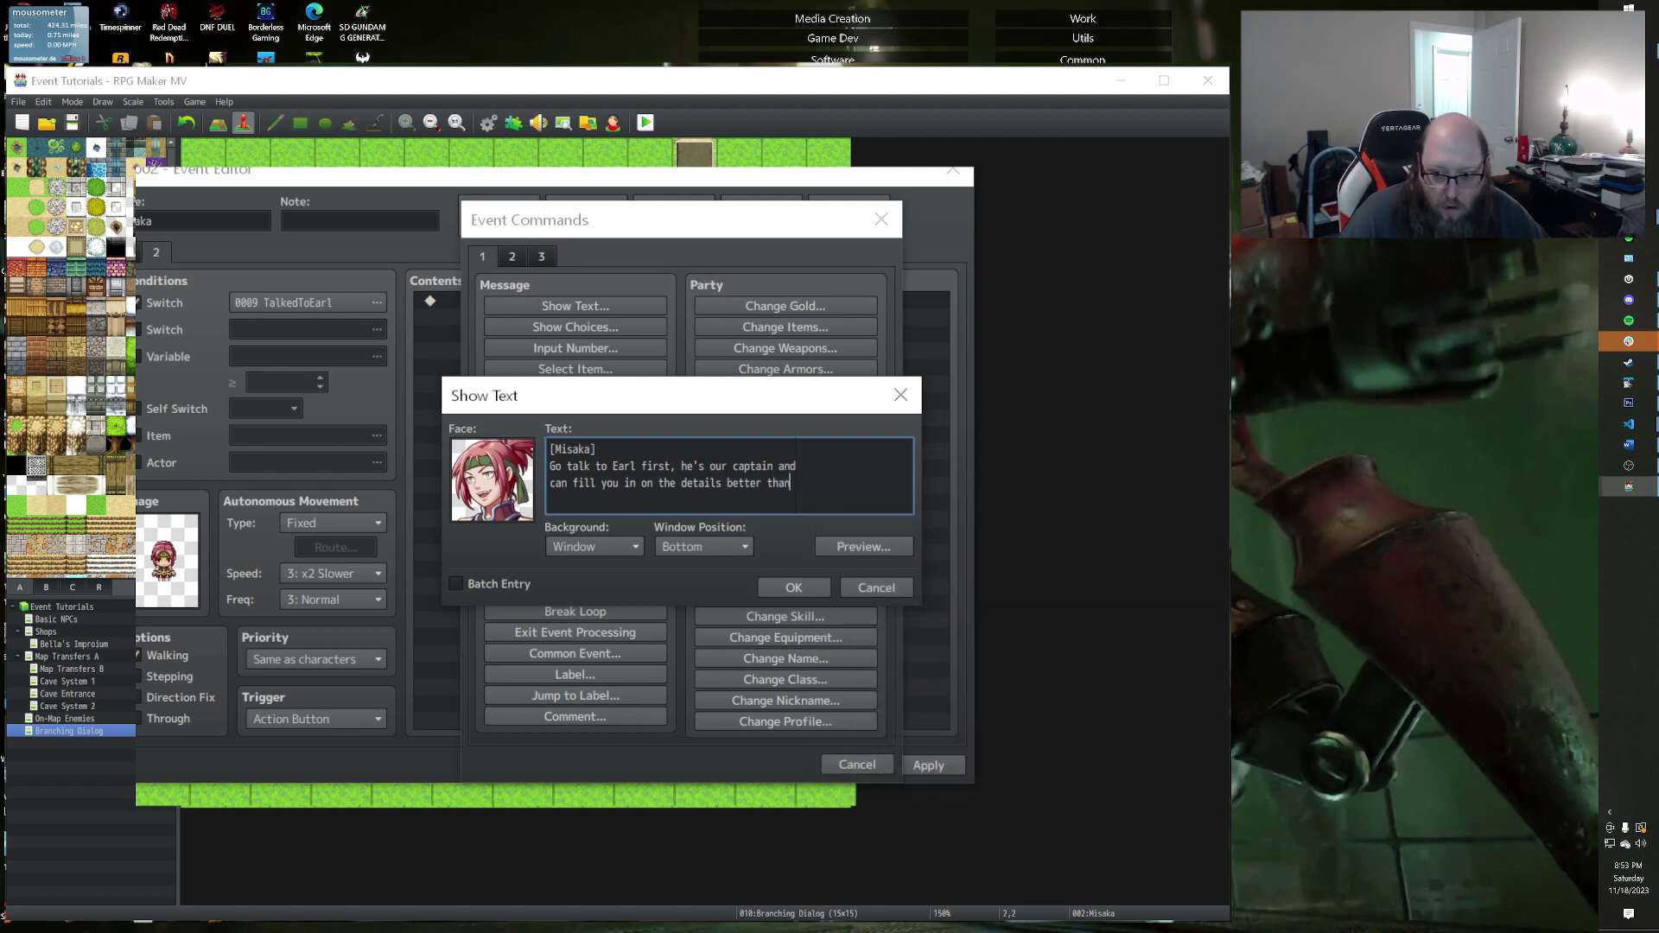
key(Return)
text(we can,)
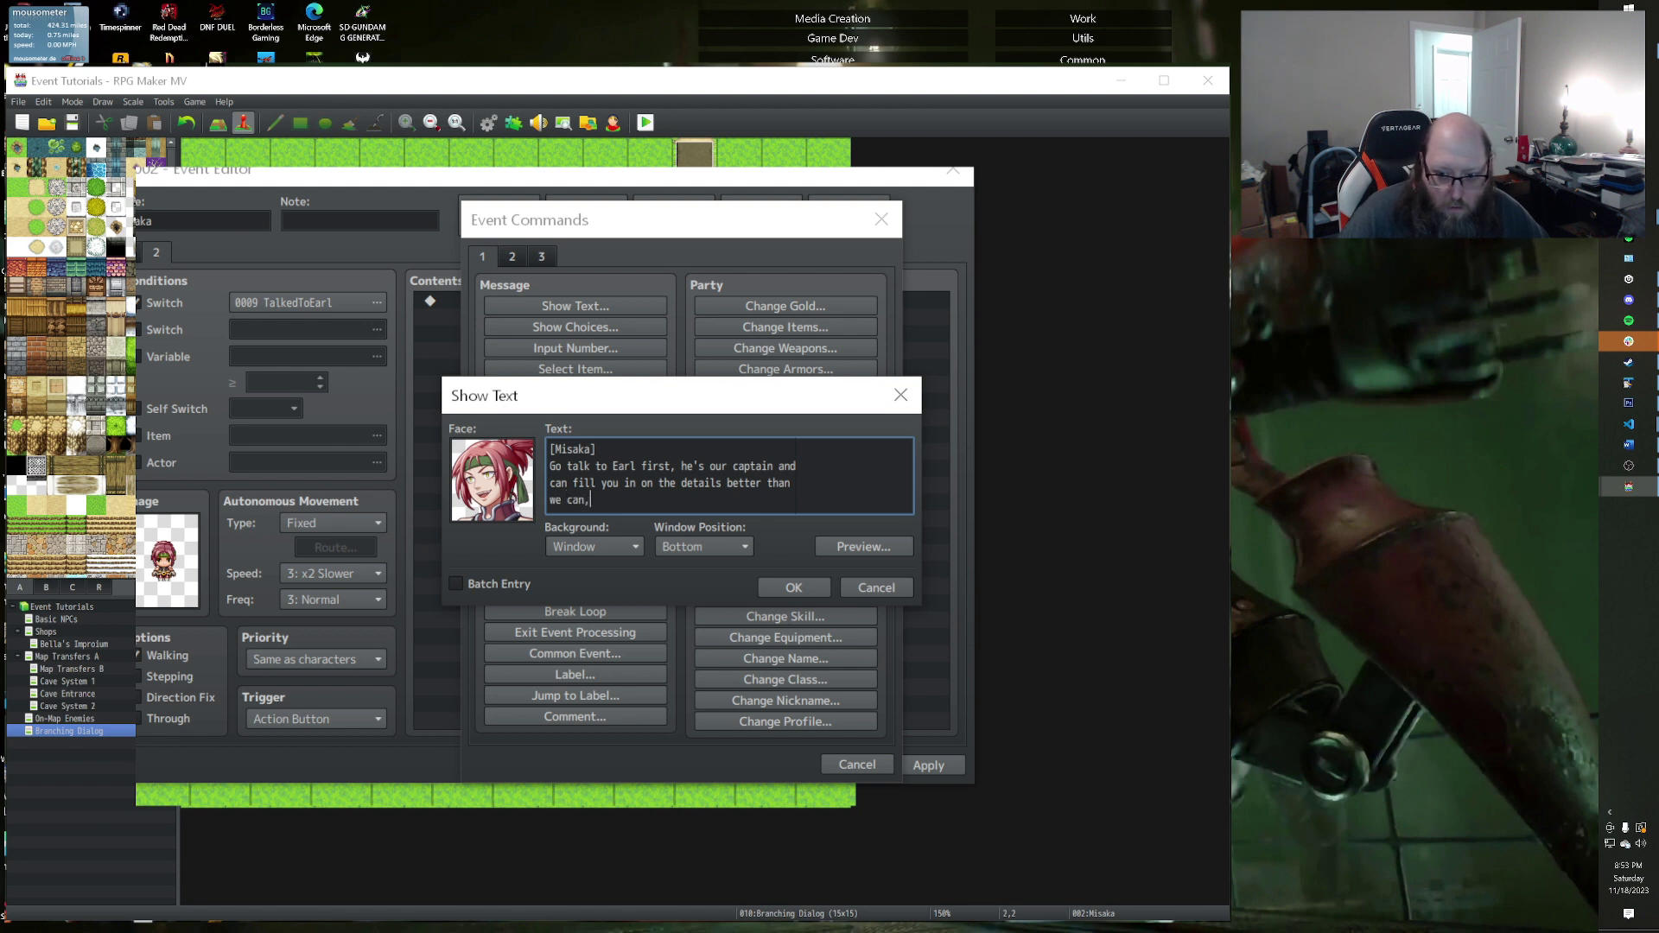
key(BackSpace)
key(BackSpace)
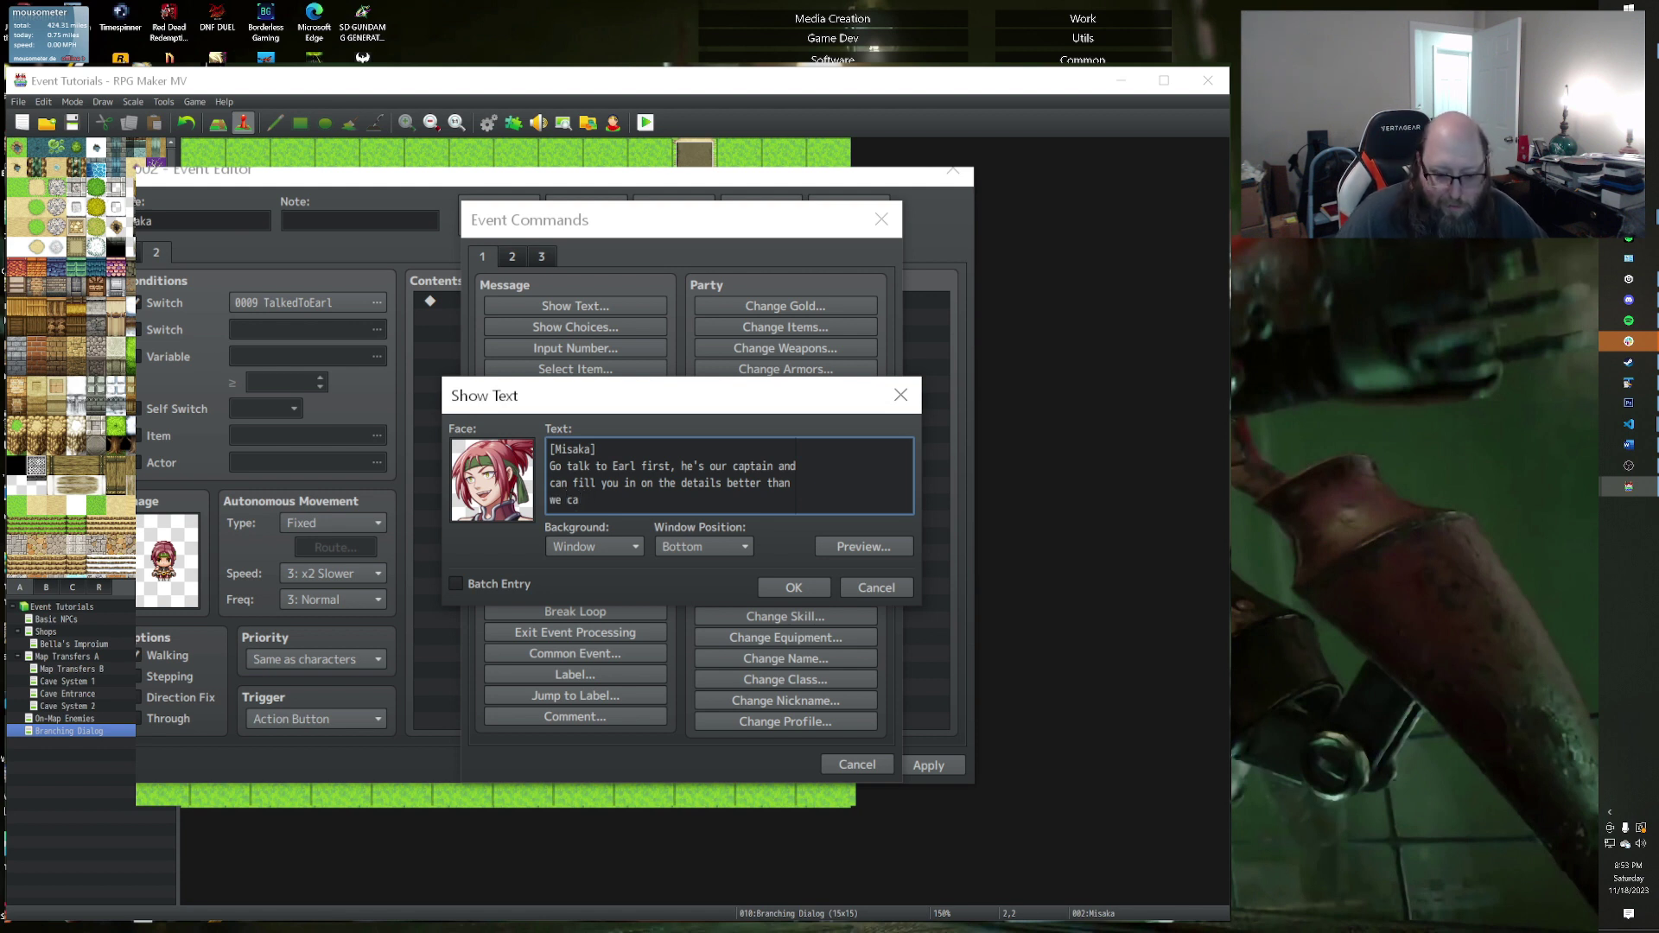
text(n.)
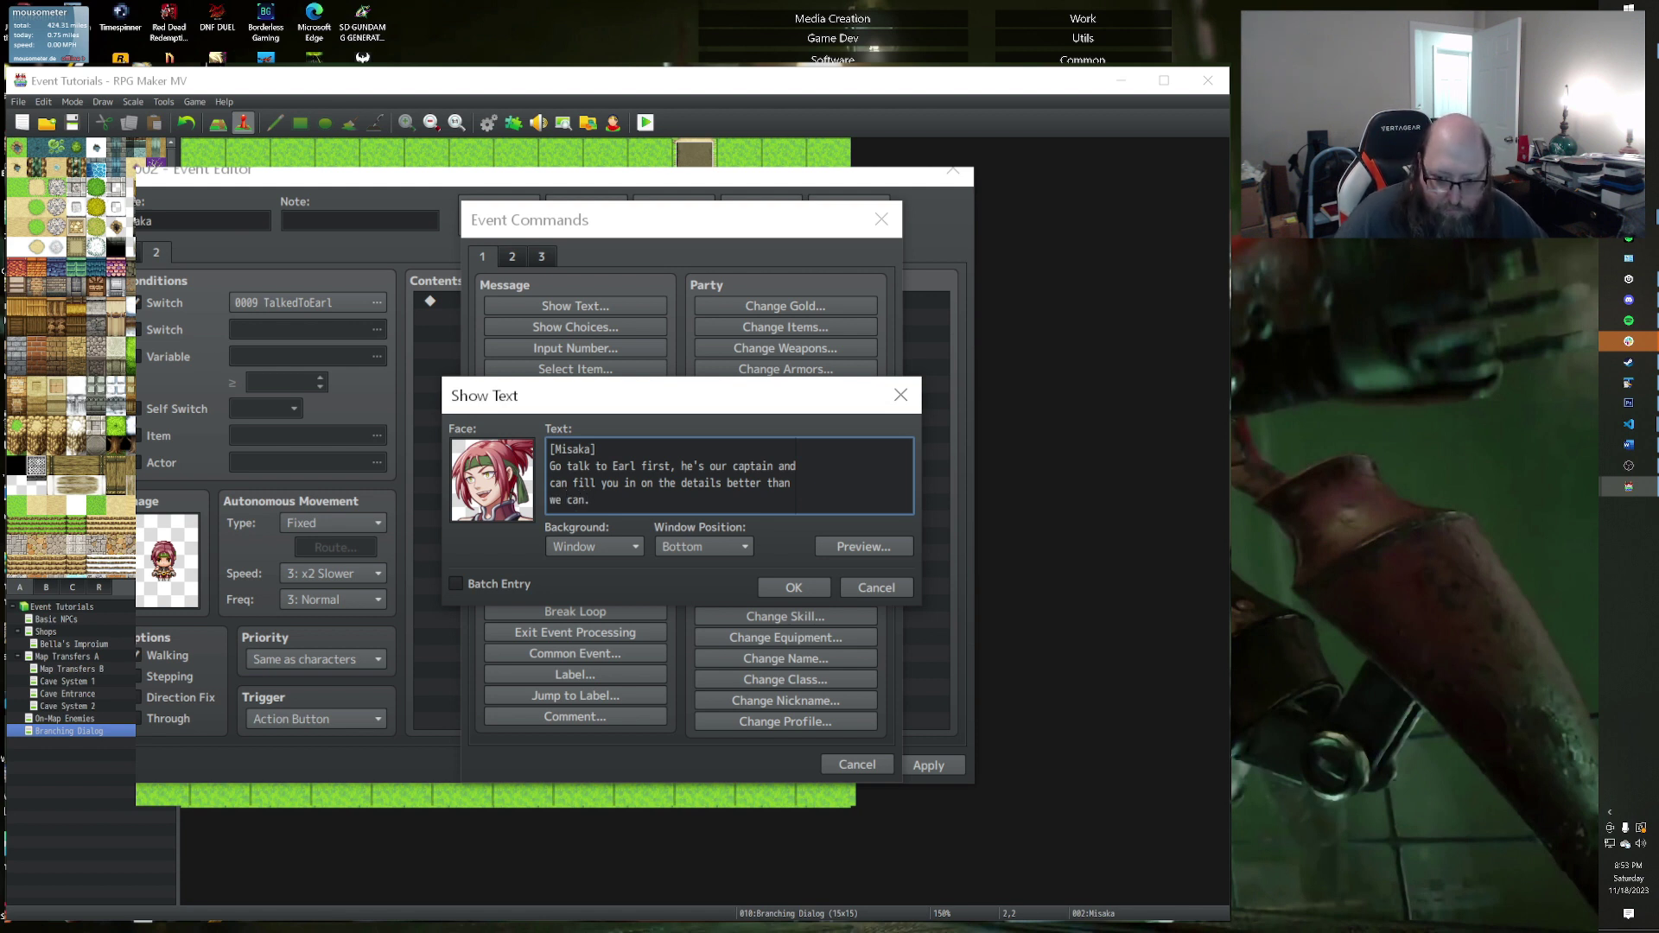
click(794, 588)
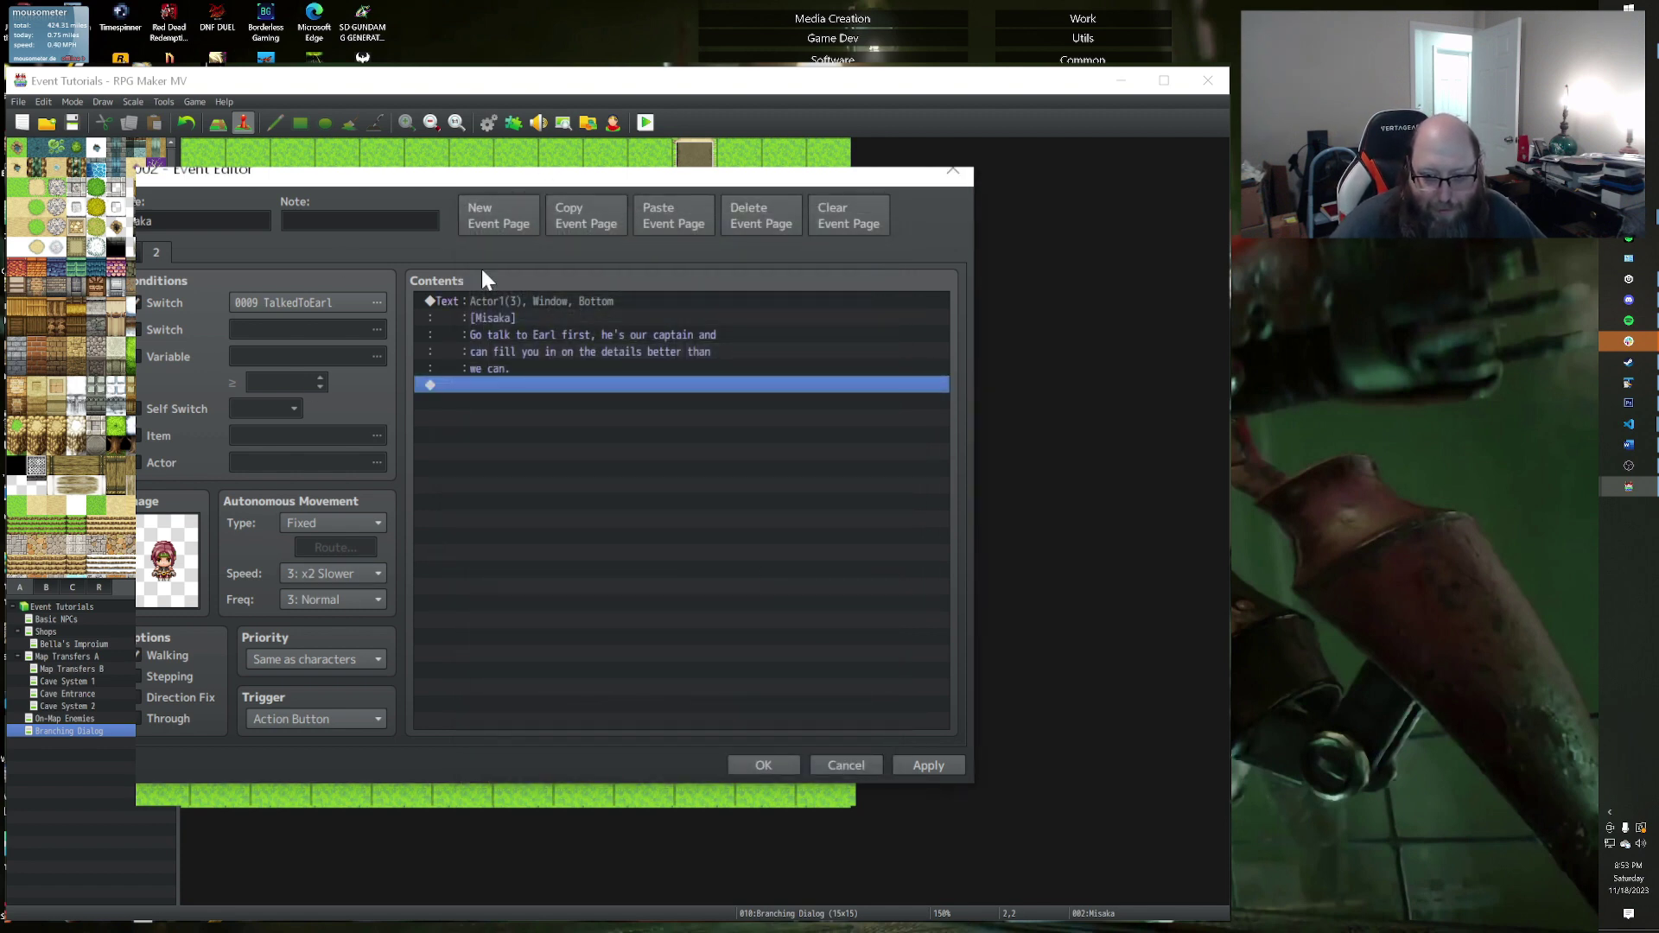
Step: Copy Misaka's TalkedToEarl event page, save her event, and paste the page into Loril's event as its second page
click(542, 303)
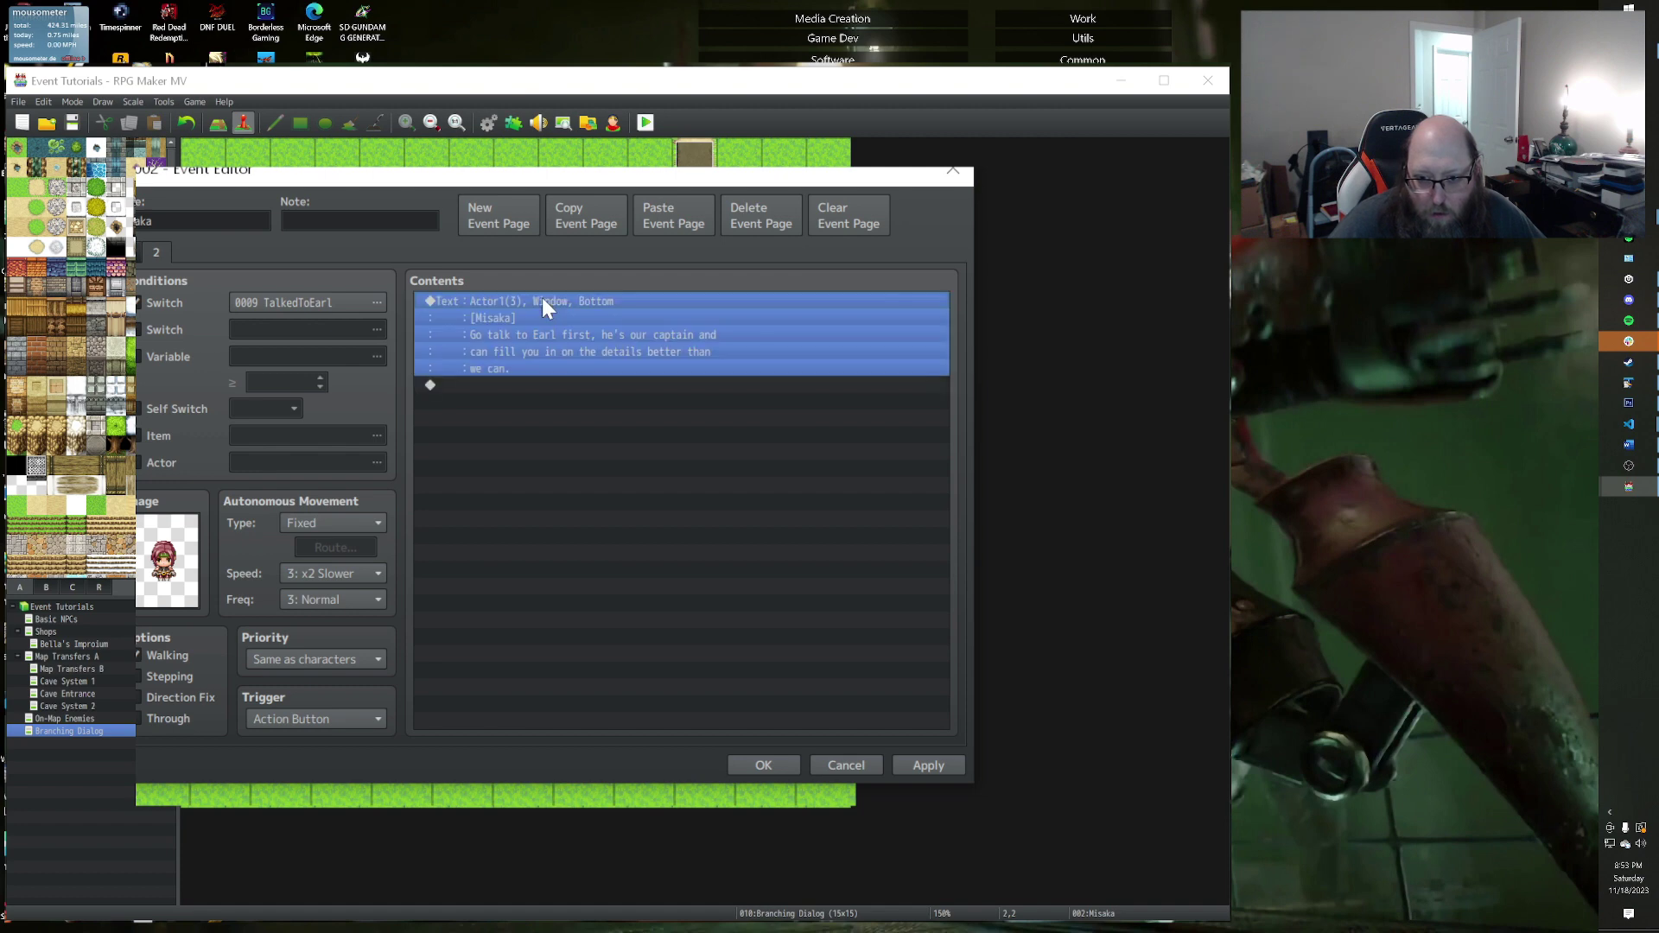
click(595, 214)
click(762, 765)
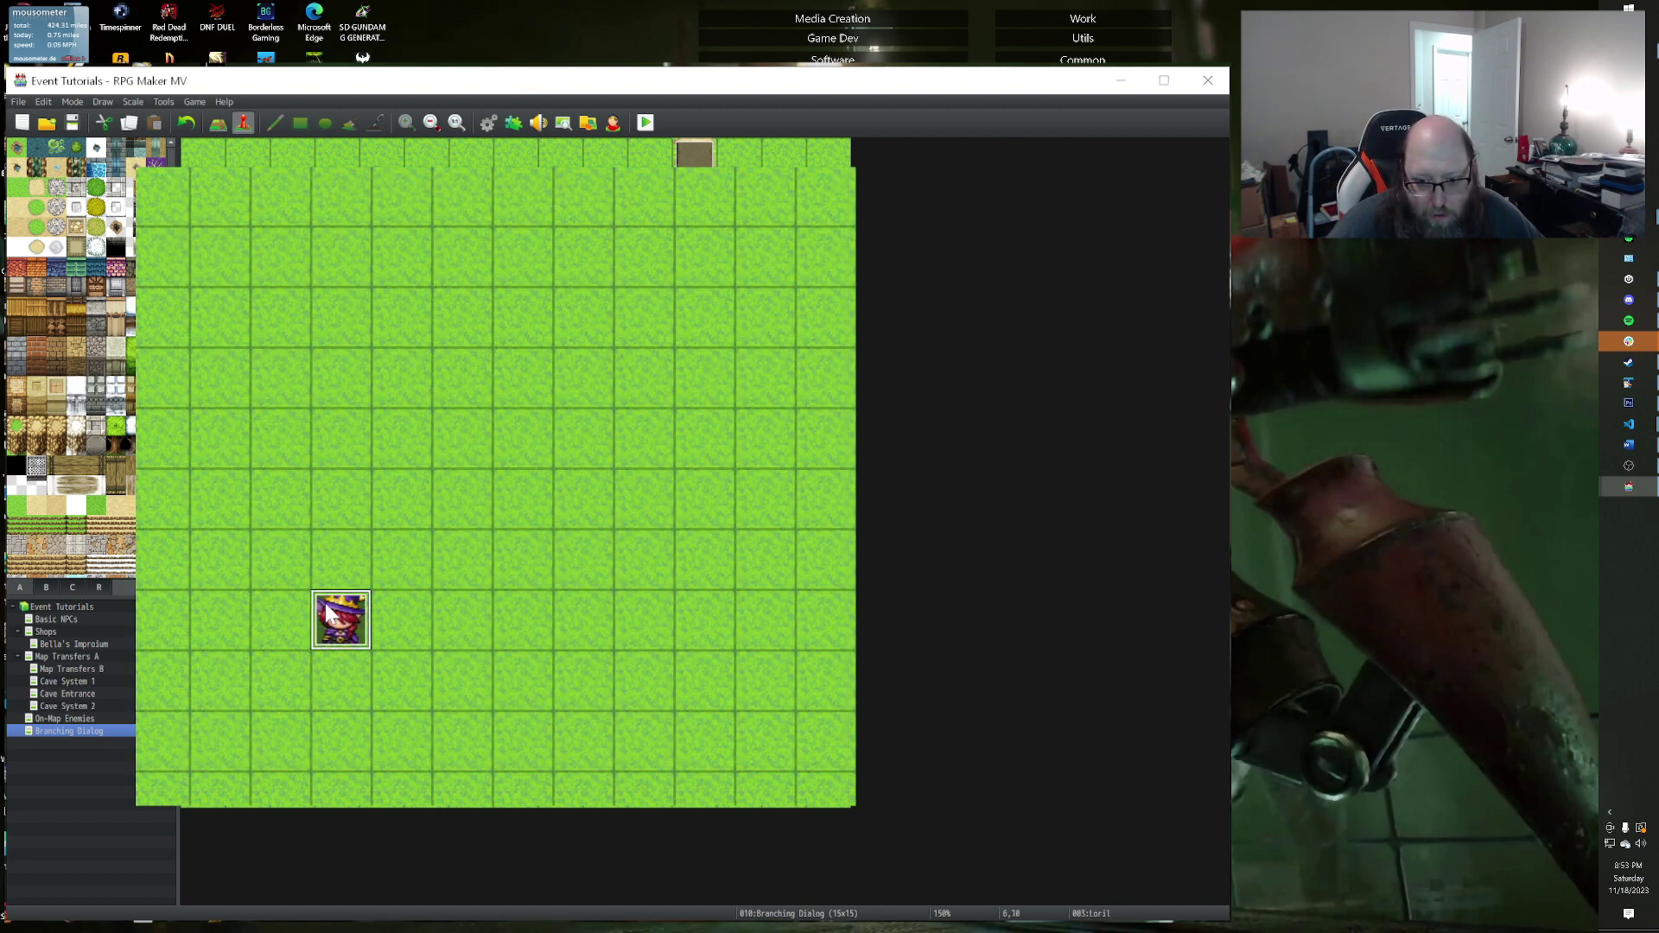
double_click(339, 618)
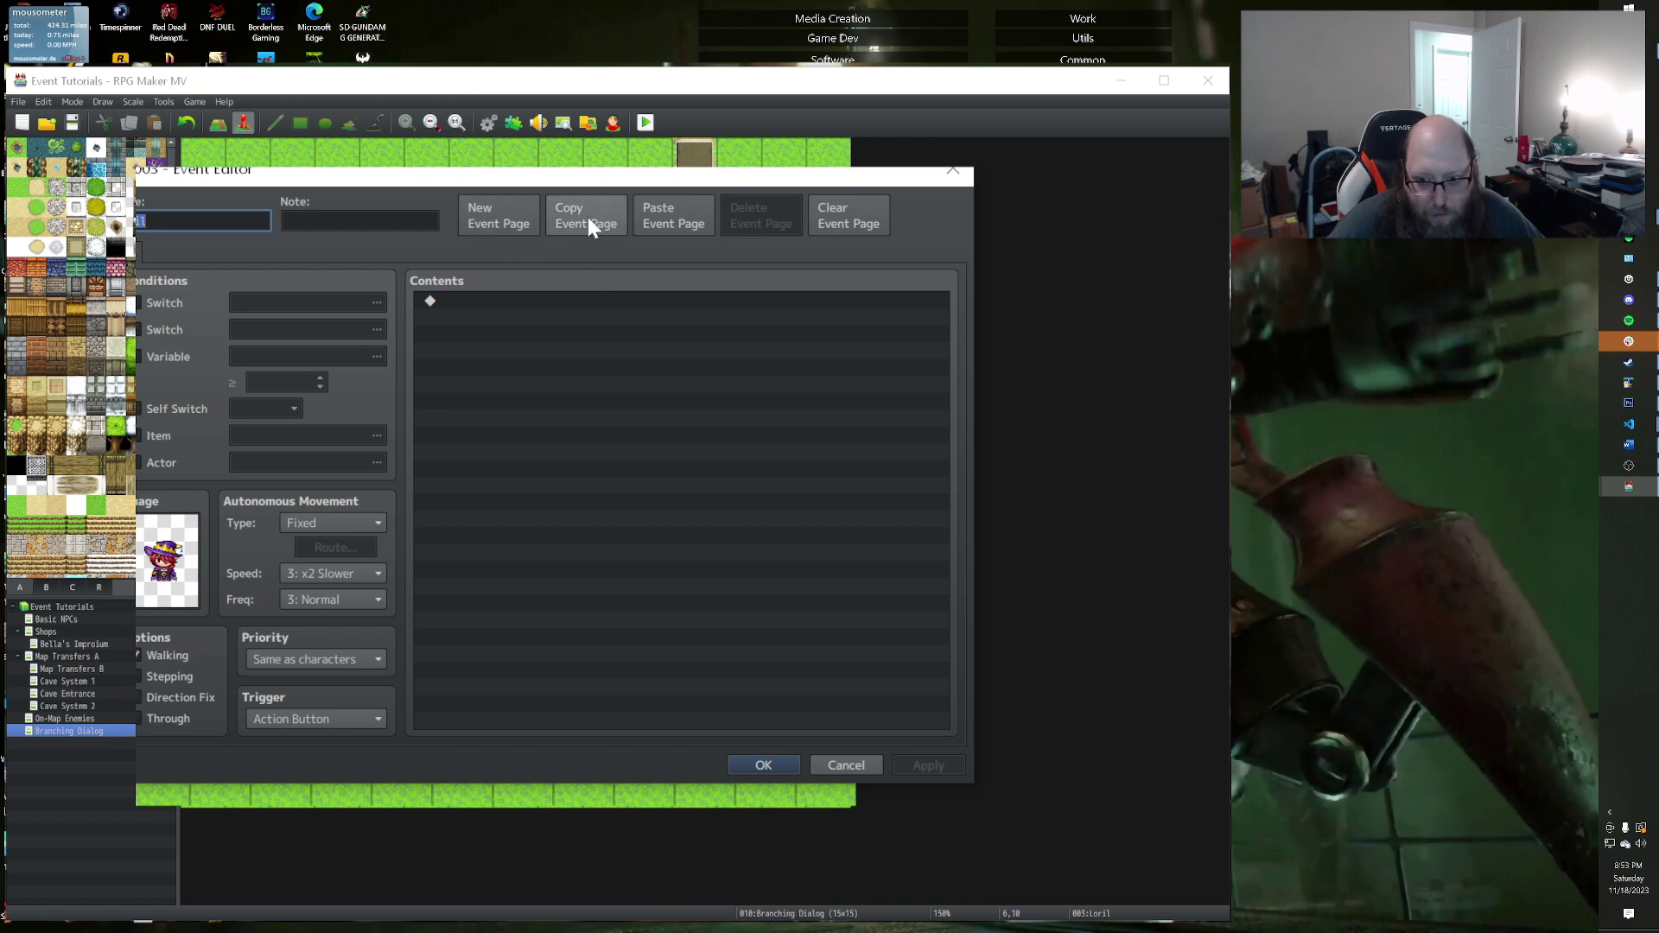
click(650, 218)
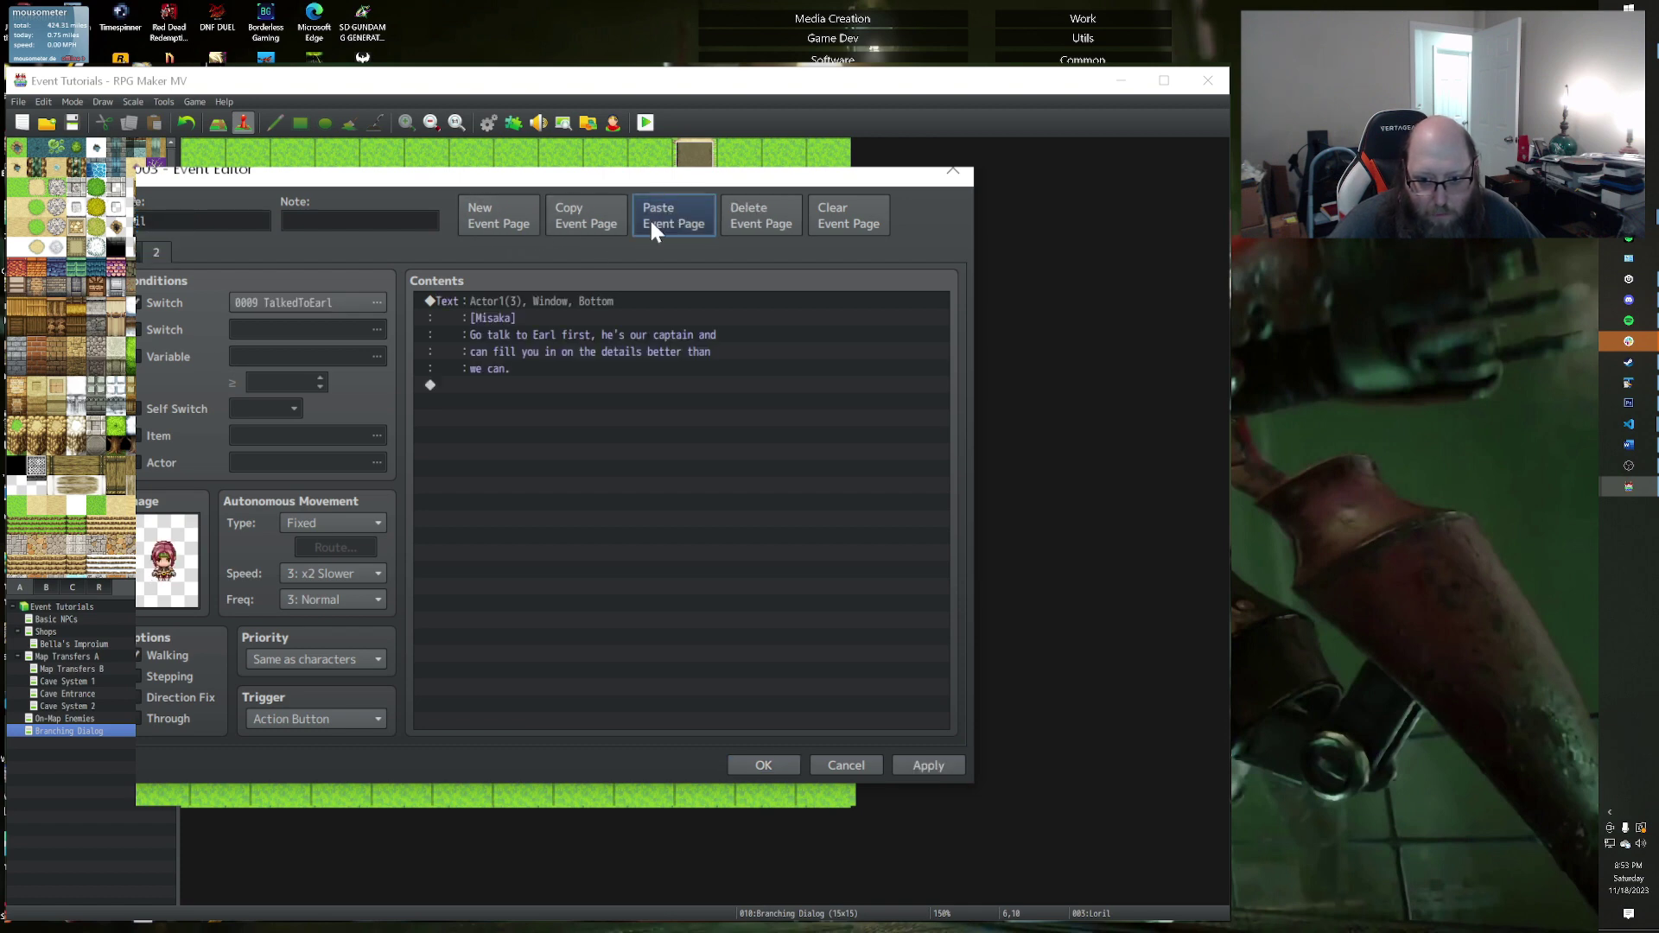
Step: Set the pasted page's character image to the red-haired Actor2 sprite with the purple hat
double_click(167, 560)
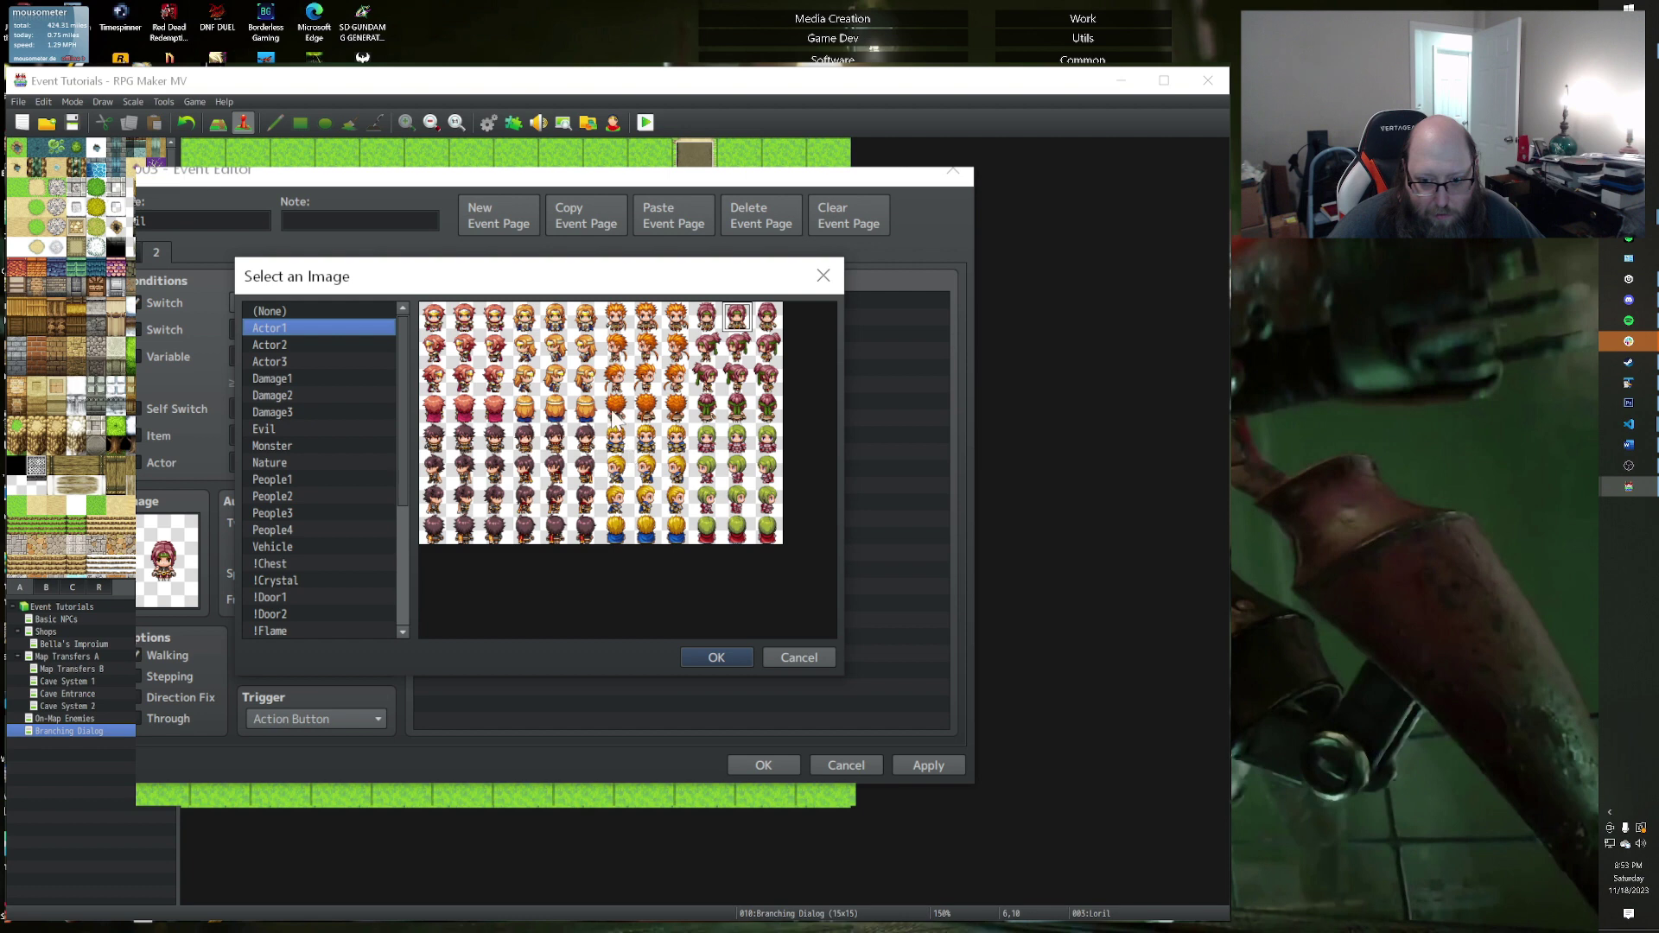
click(279, 345)
double_click(558, 440)
Step: Change the pasted message's heading to "[Loril]" and its face to the red-haired, purple-hatted Actor2 portrait
double_click(512, 298)
double_click(558, 449)
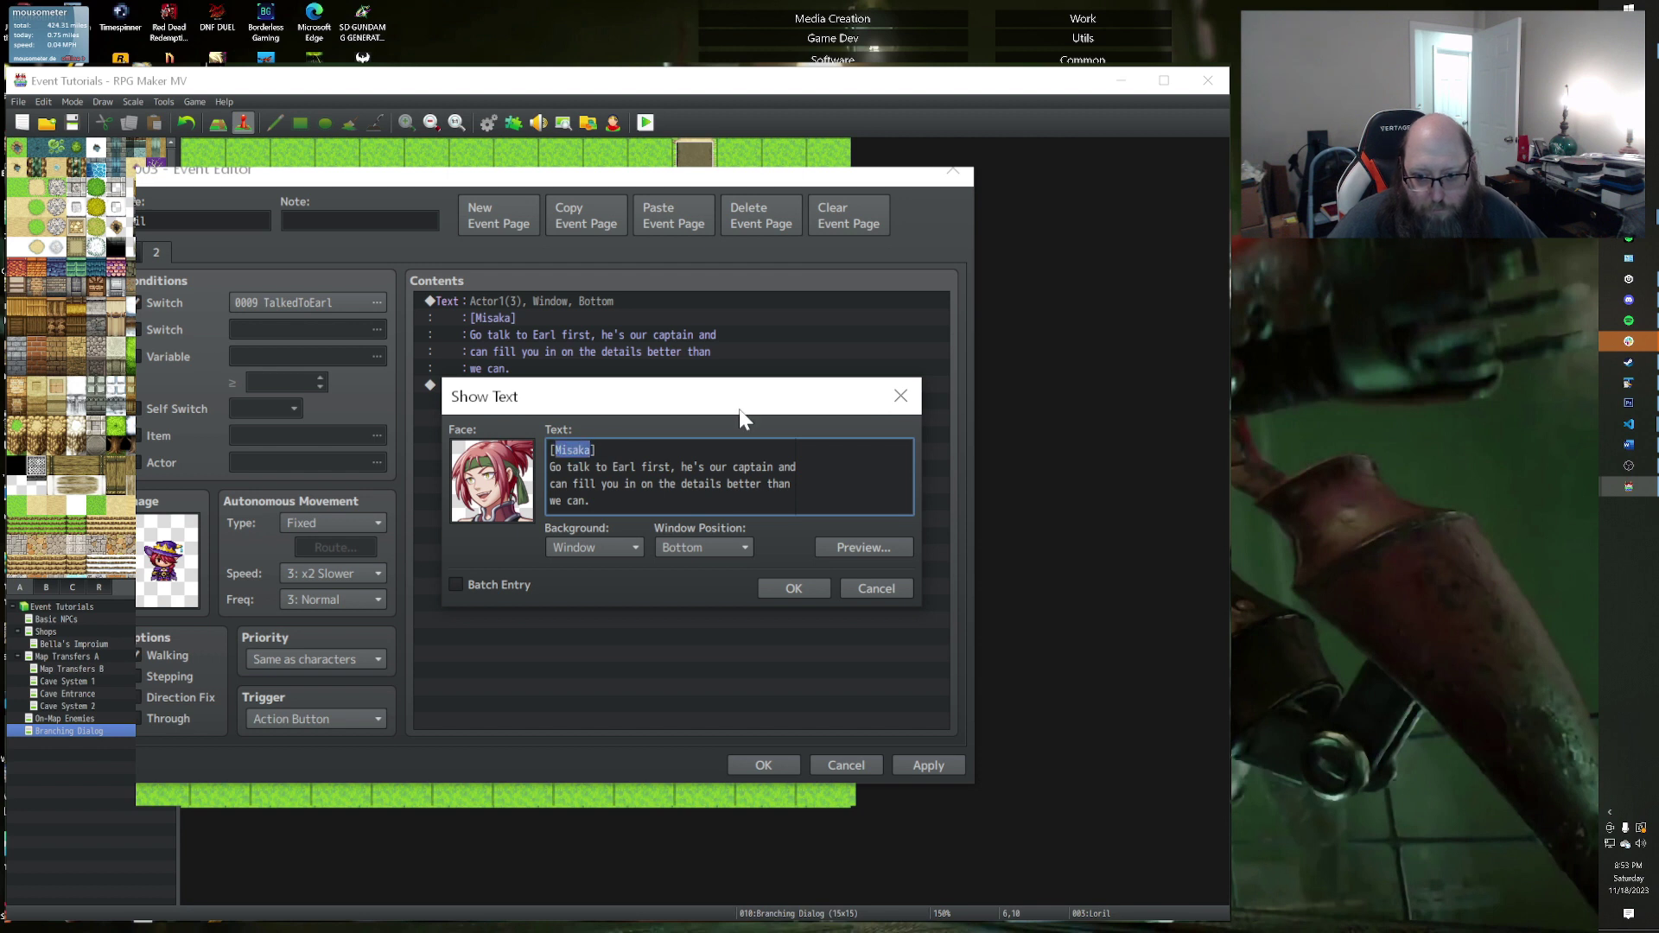
text(Loril)
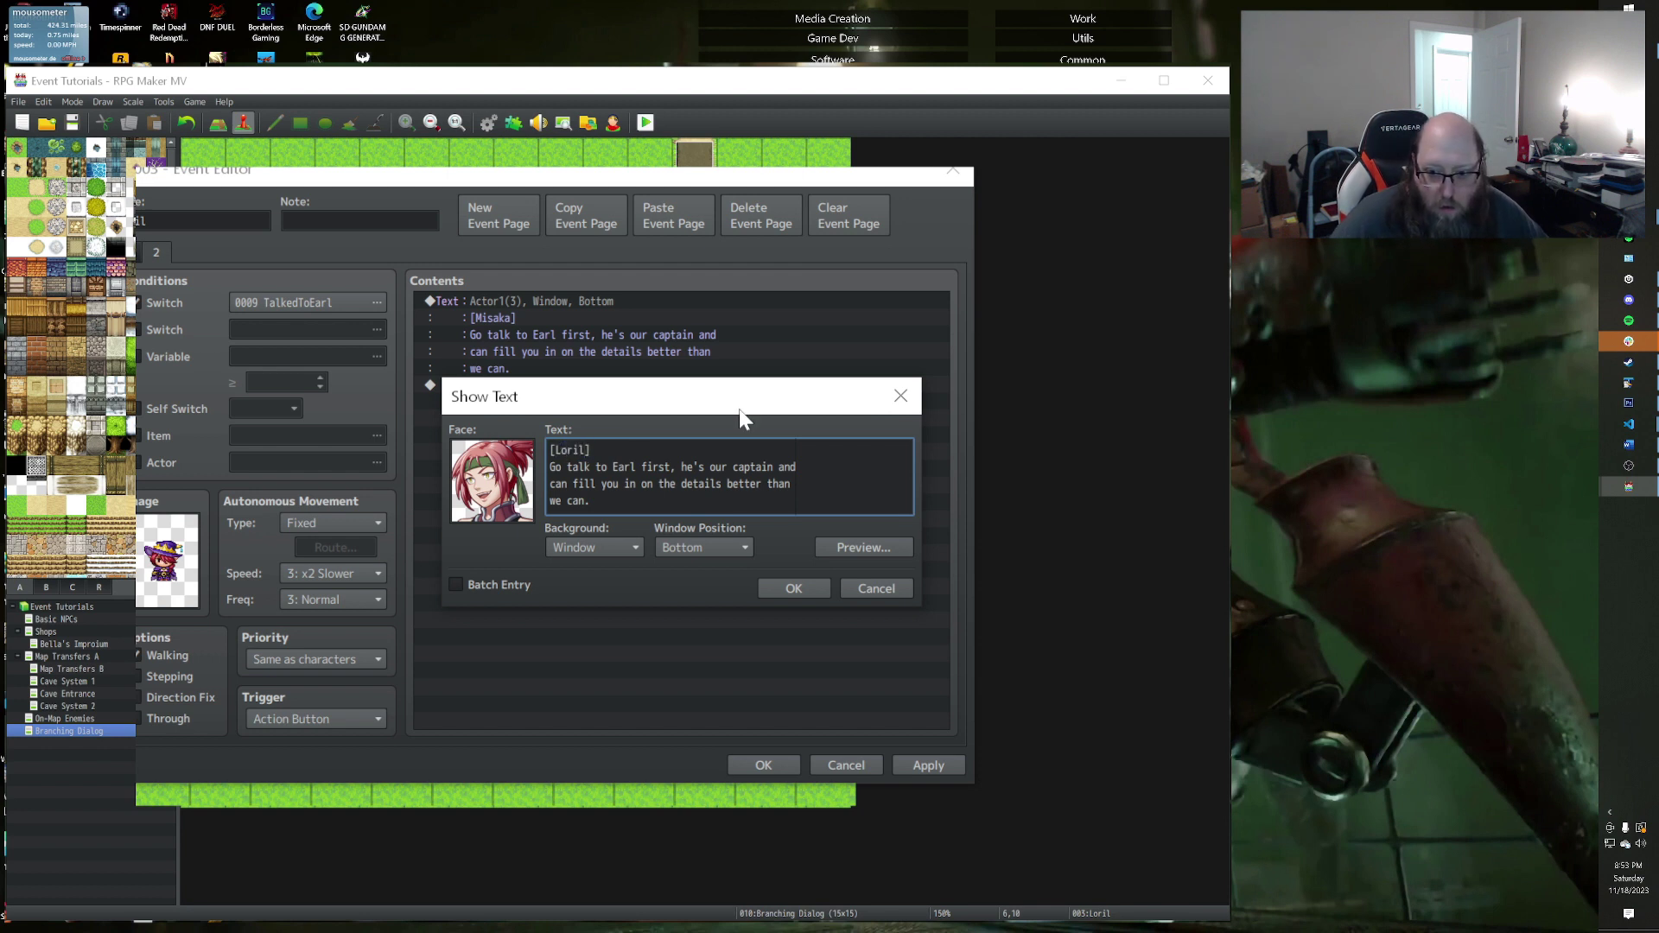
click(489, 498)
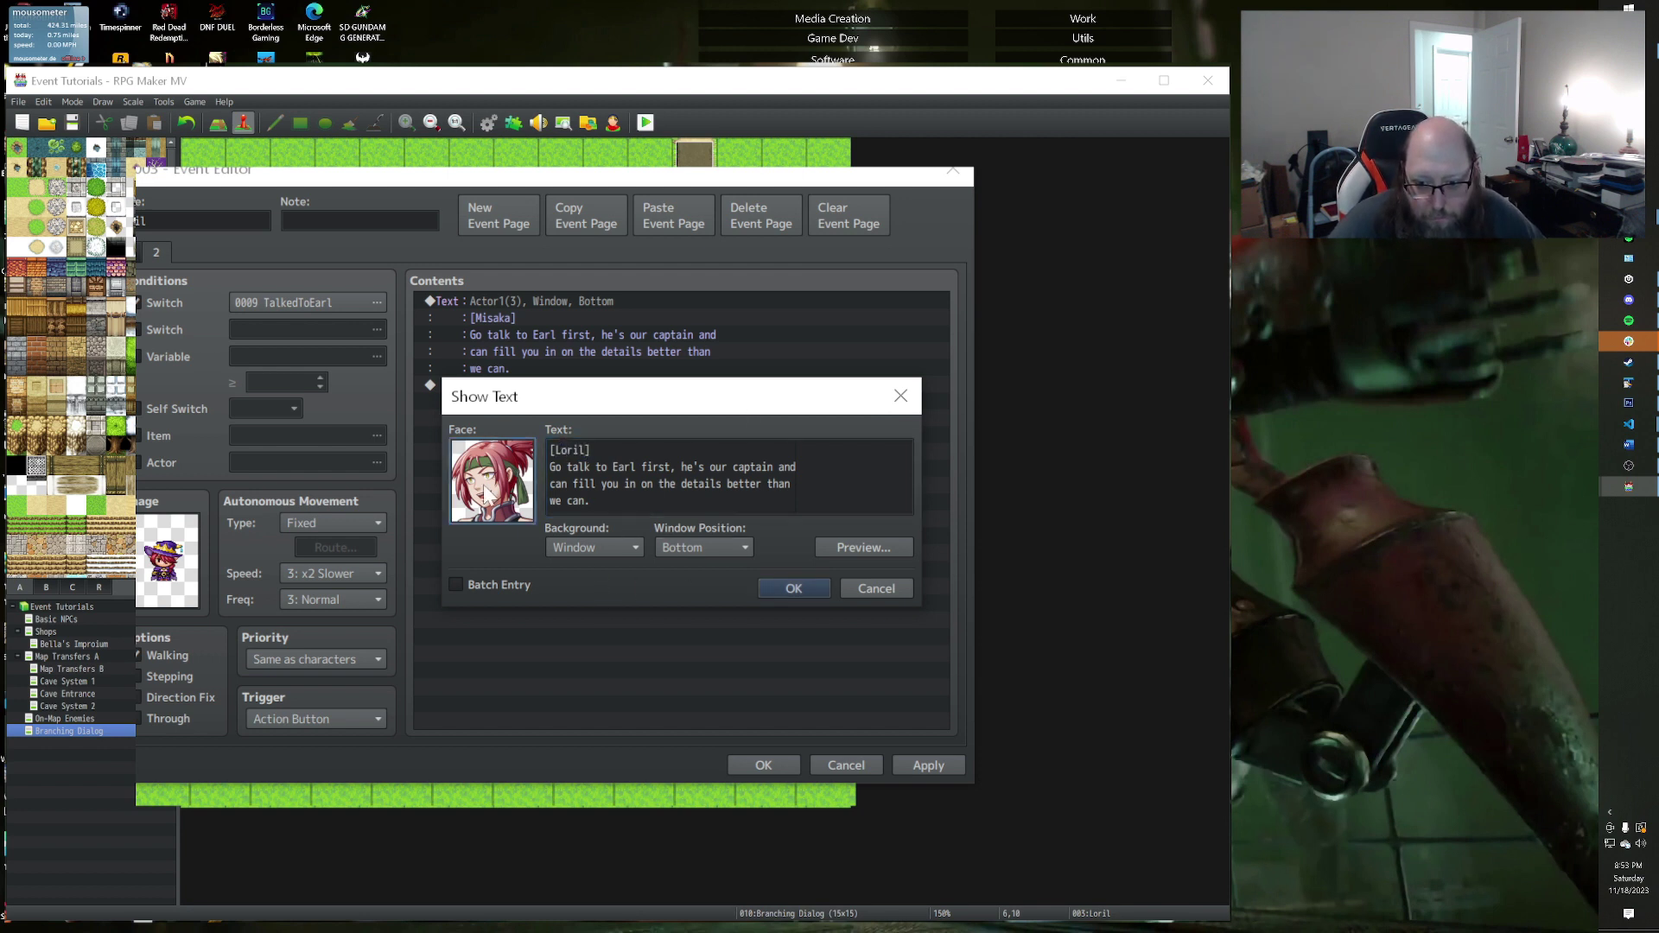
double_click(489, 499)
click(459, 370)
click(650, 442)
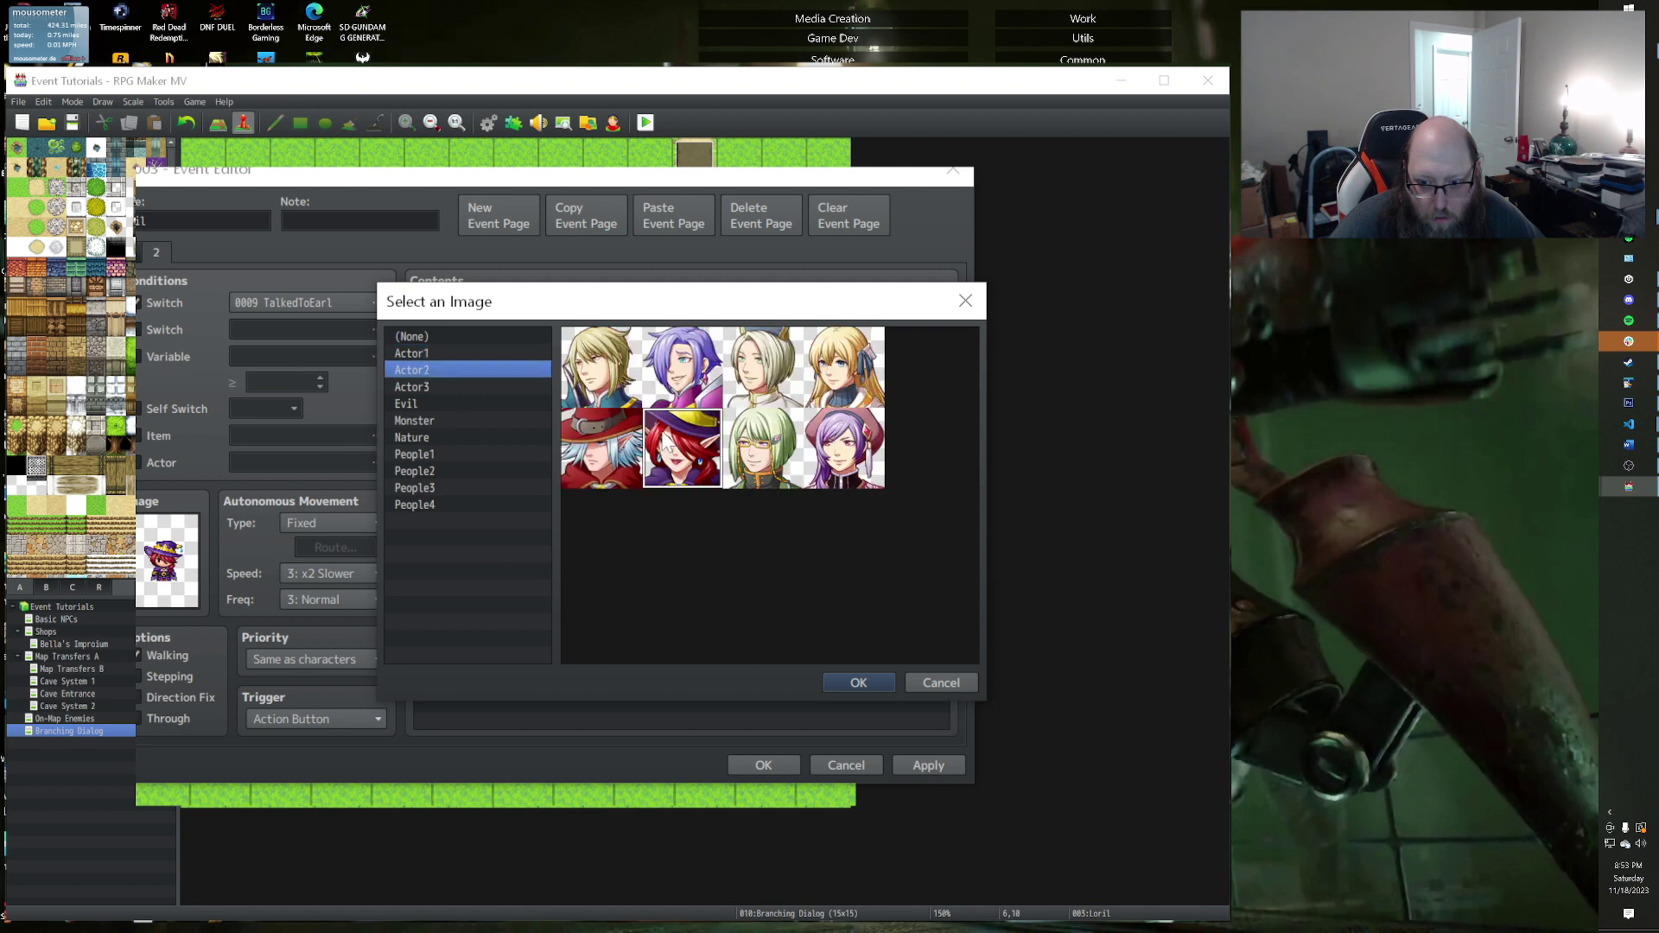
click(858, 683)
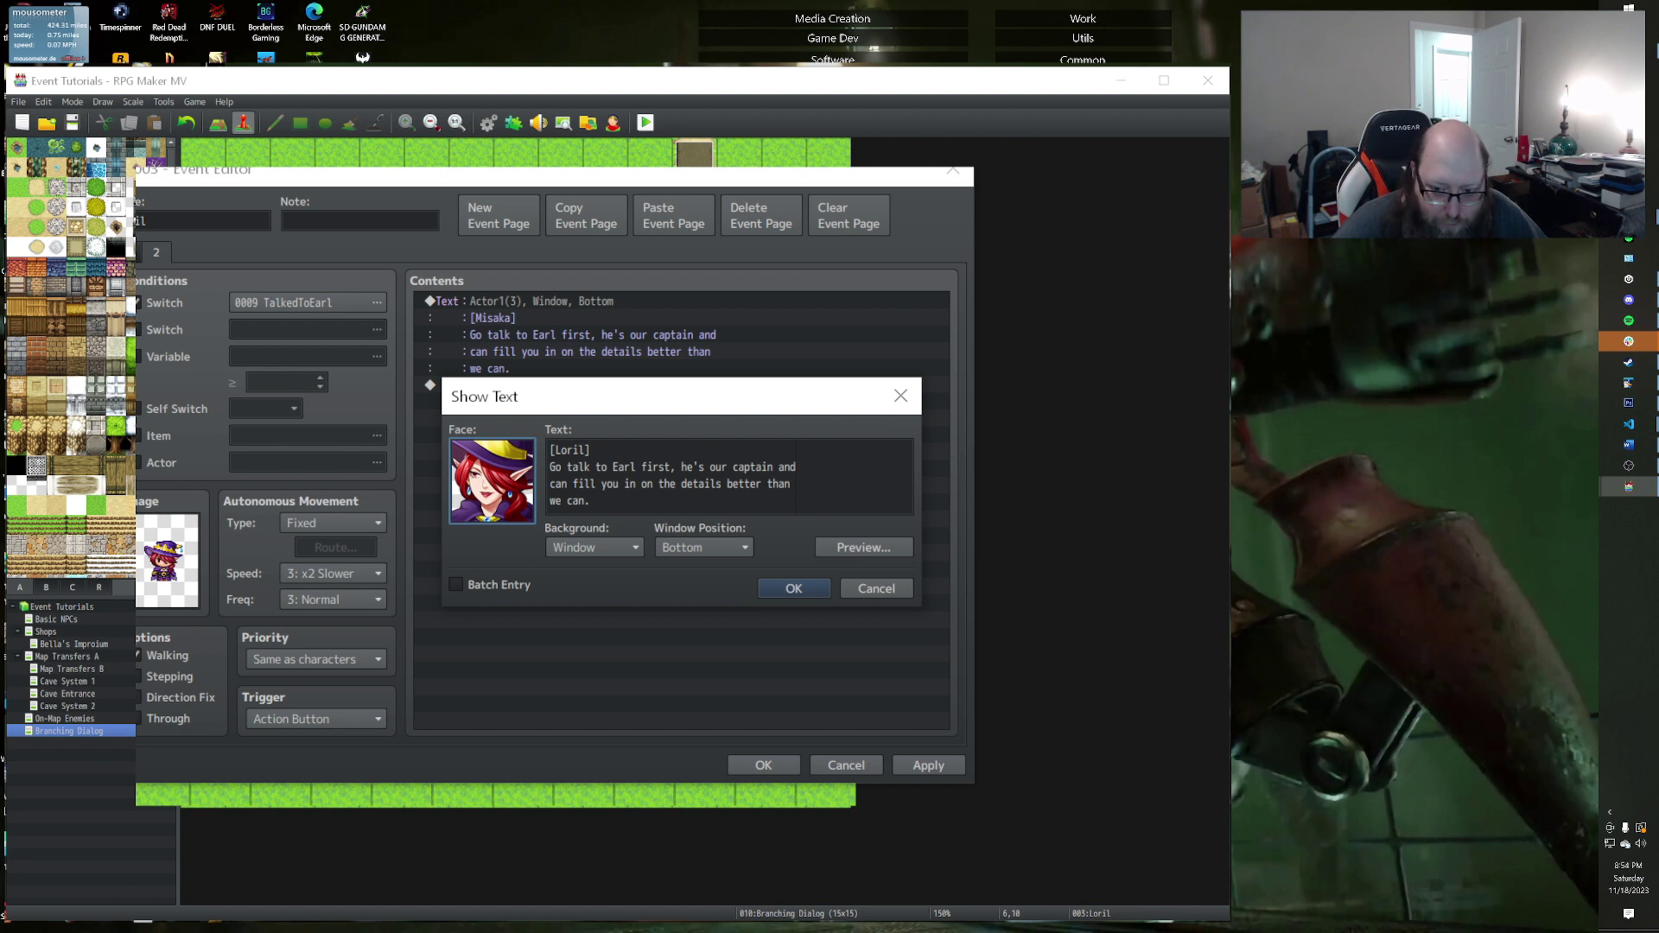
Step: Replace the text under the "[Loril]" heading with "Have you talked with Earl yet? Please be sure to do so."
drag(591, 501, 550, 467)
key(BackSpace)
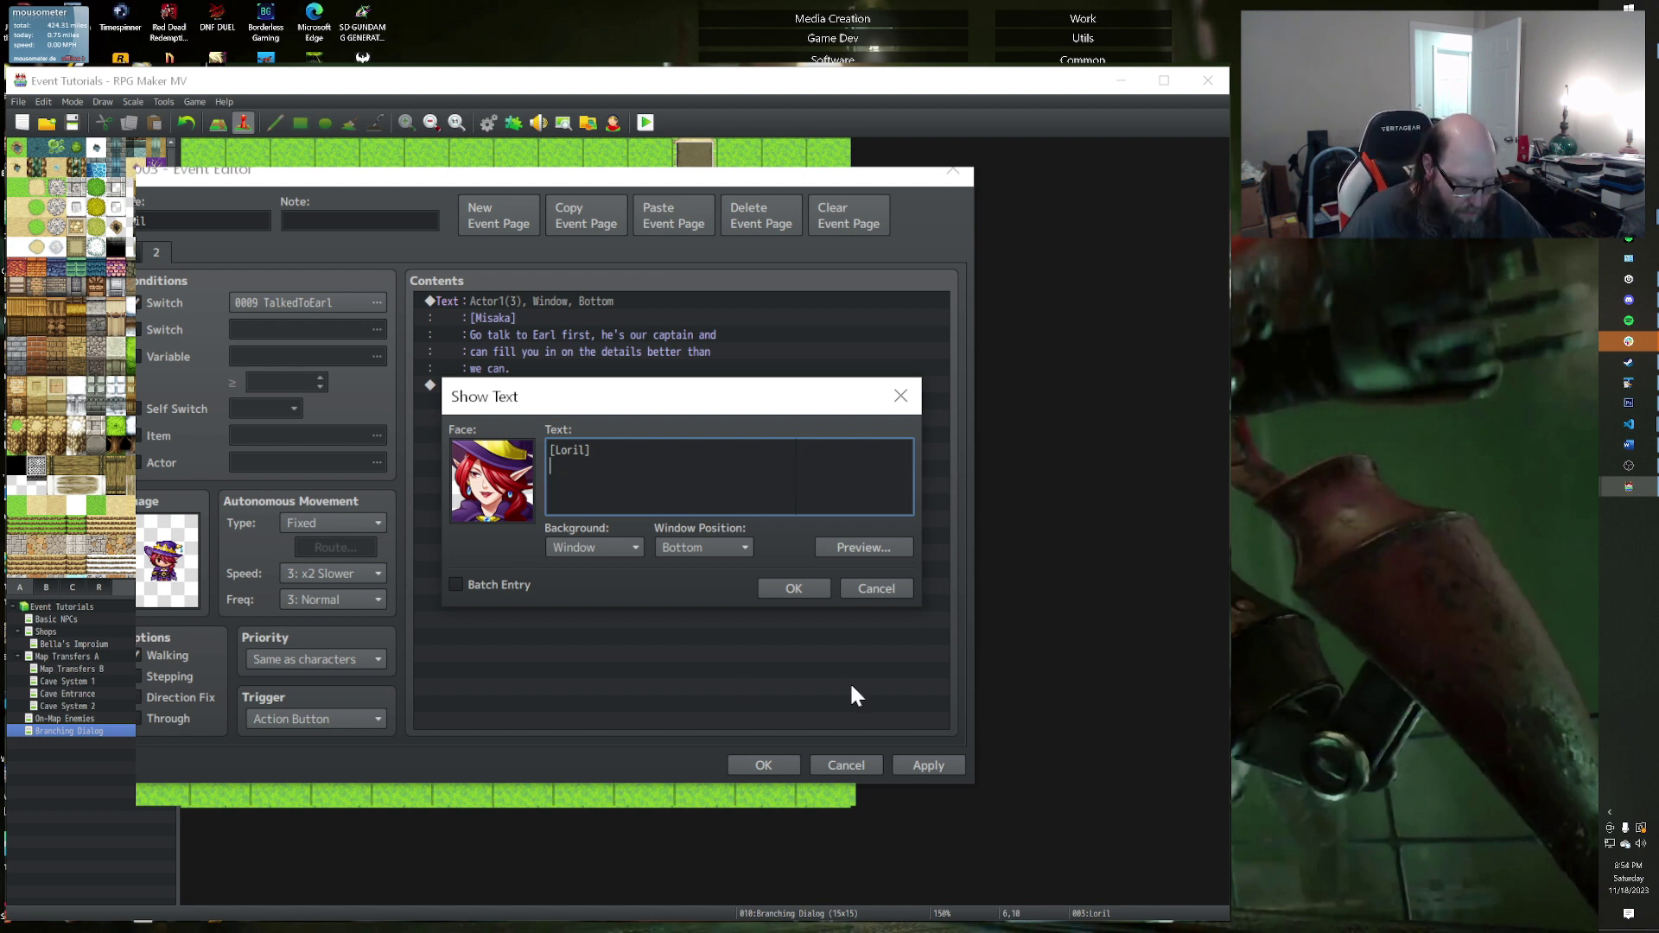
text(Ha)
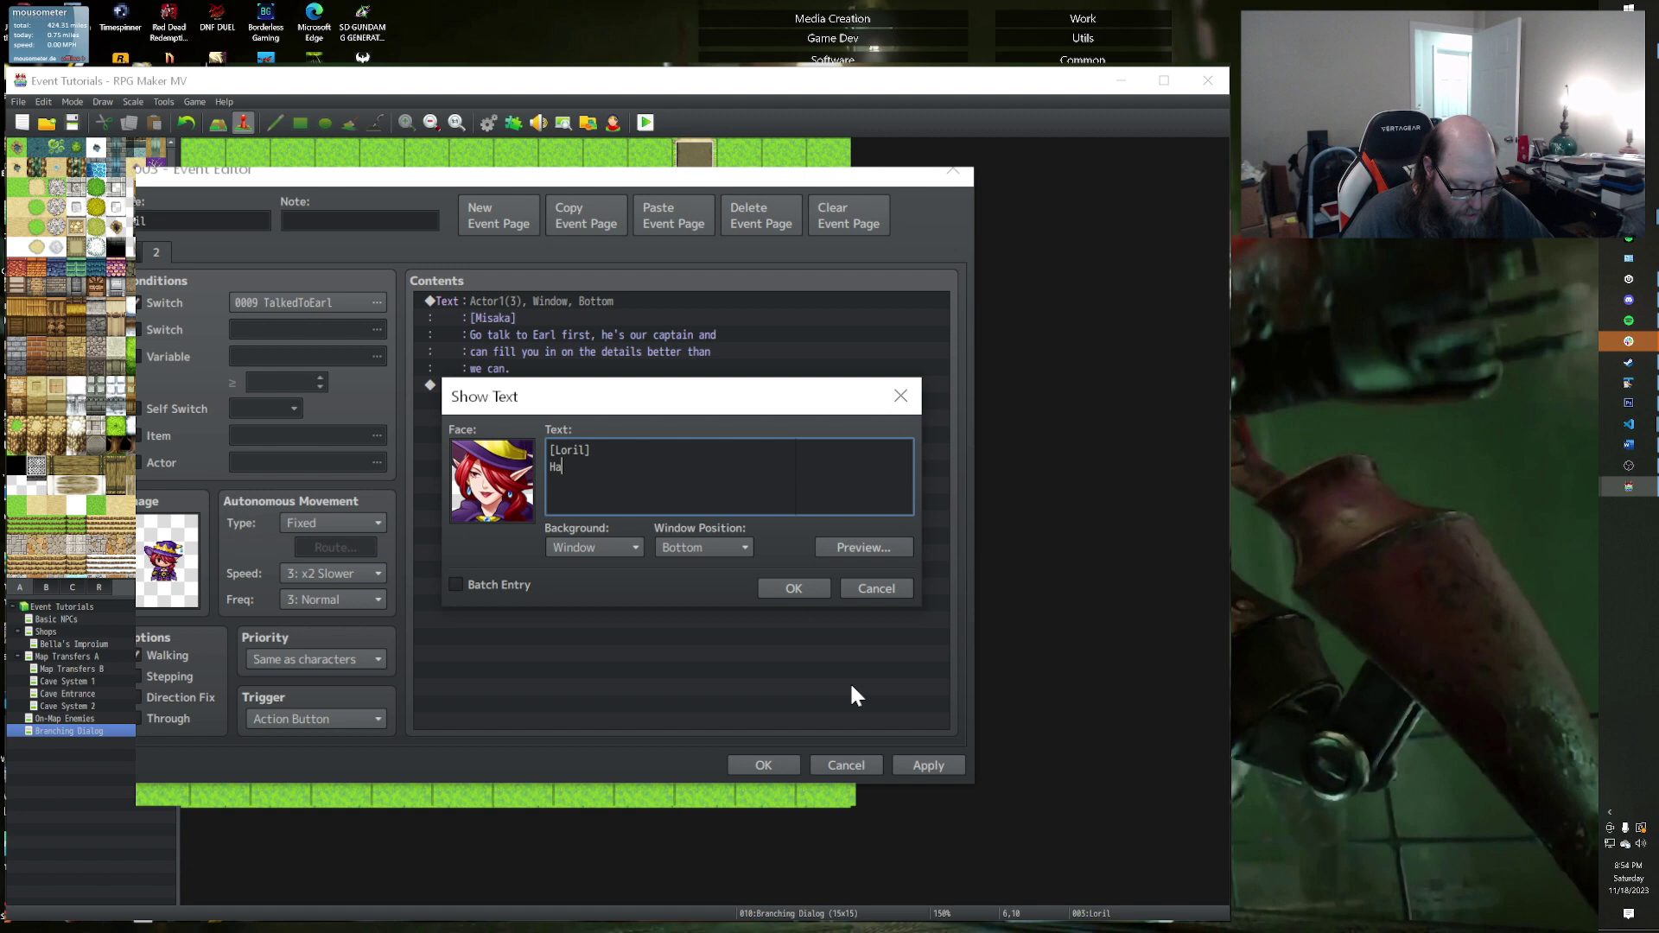
text(ve you talked with Ea)
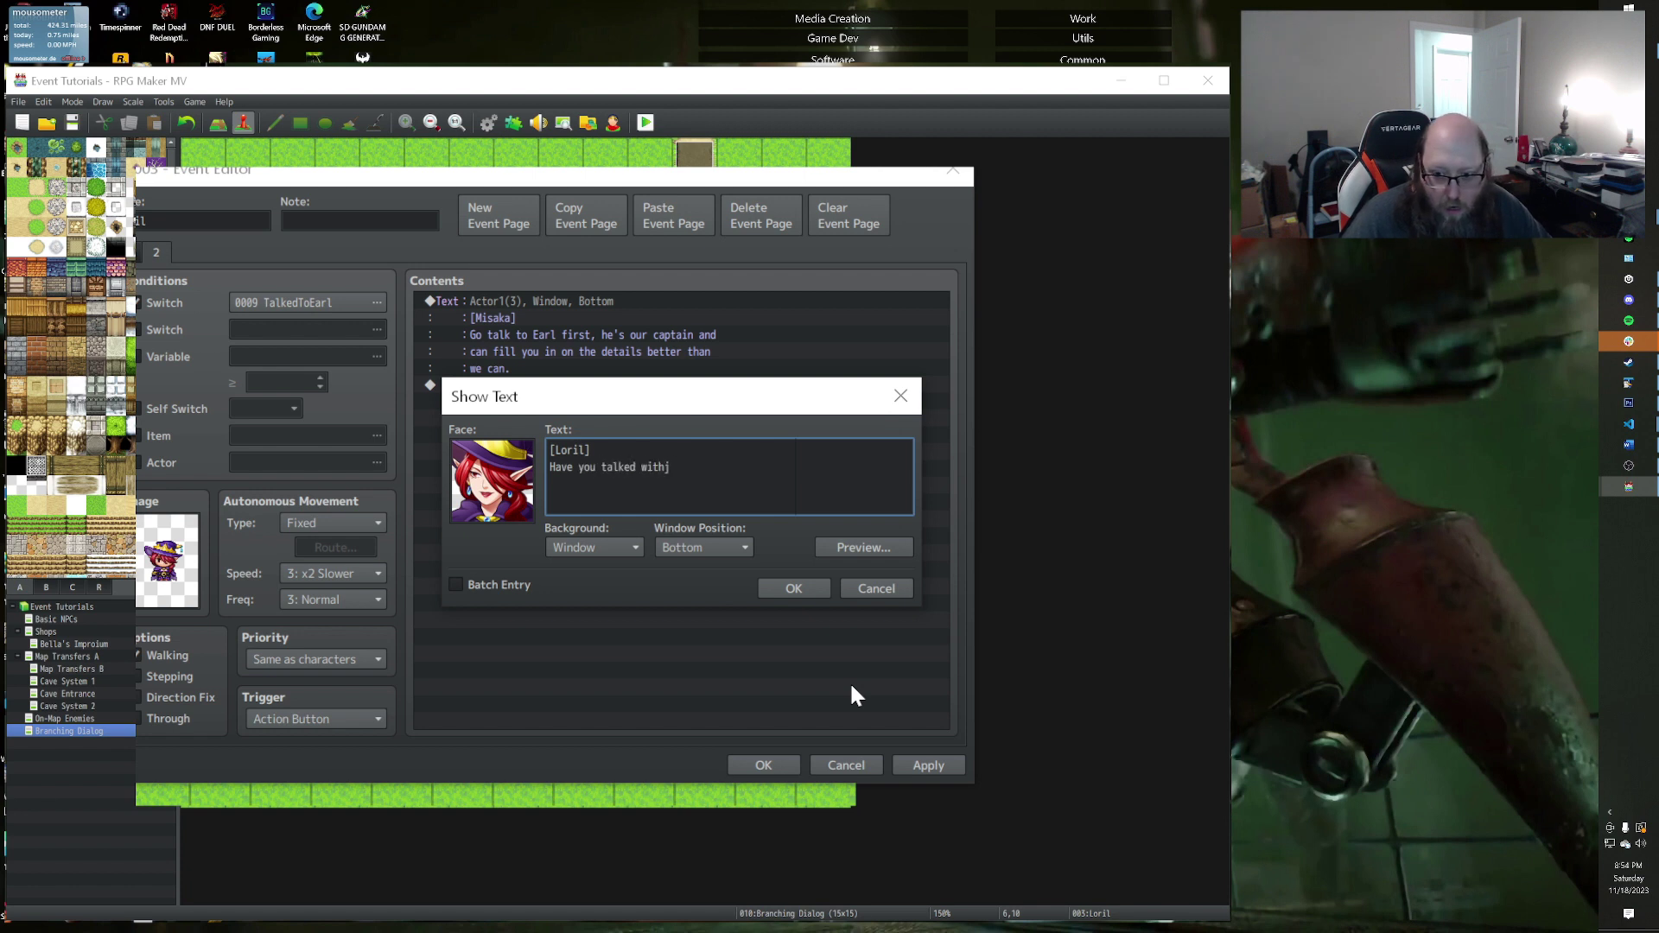
text(rl yet?)
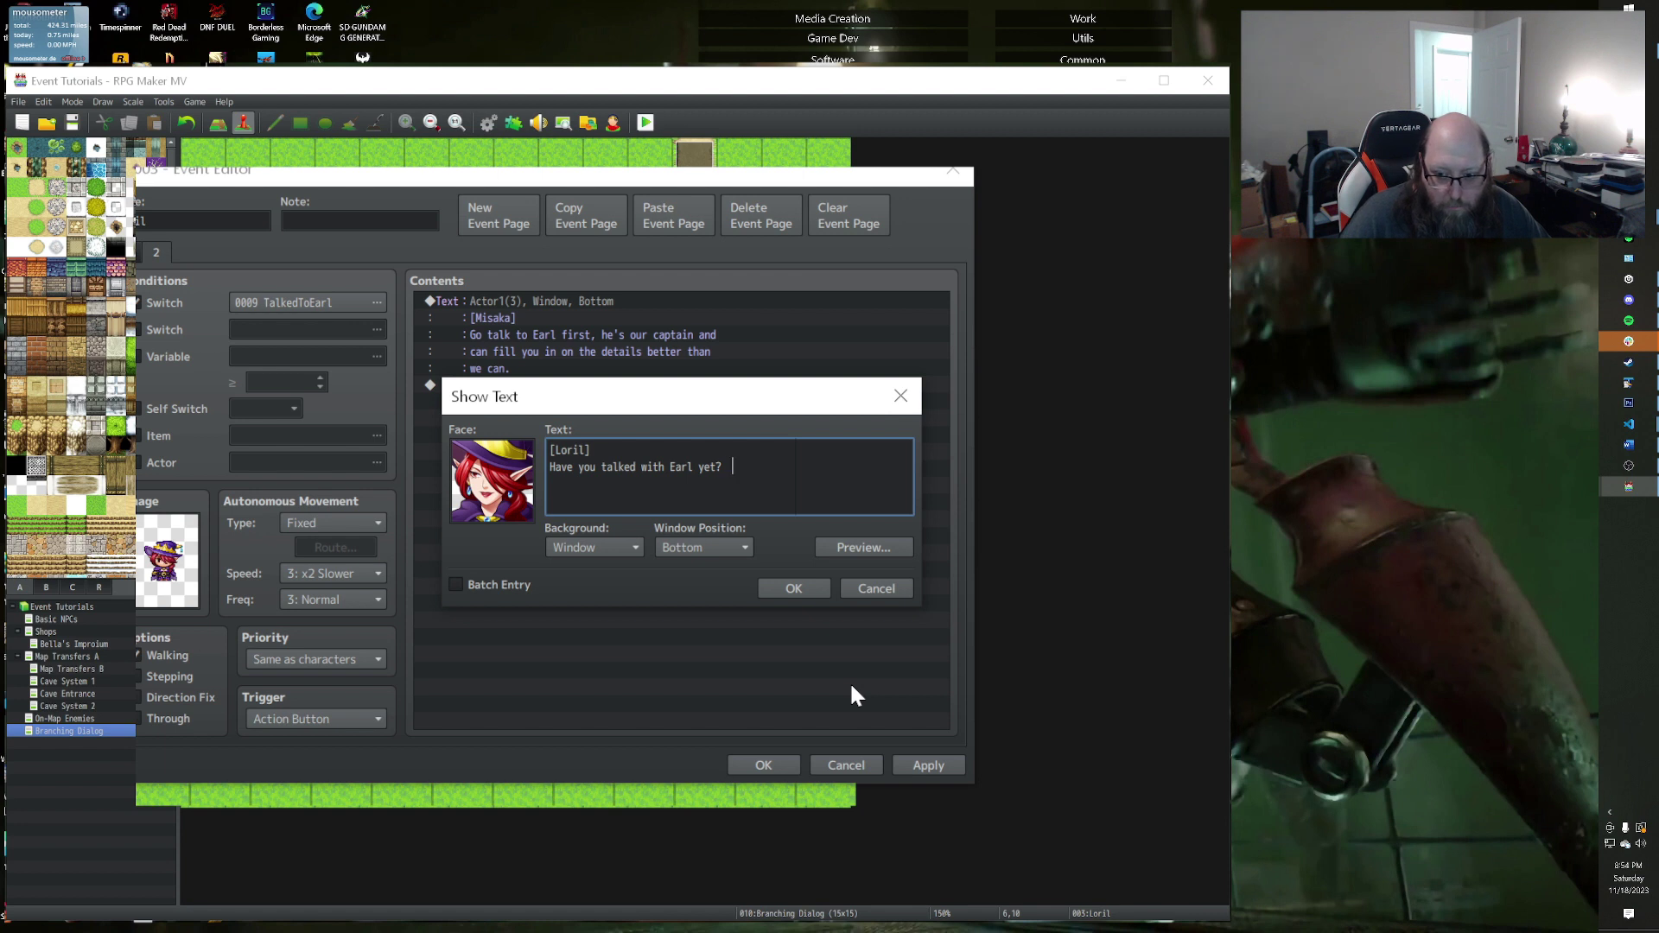
text(  Please besur)
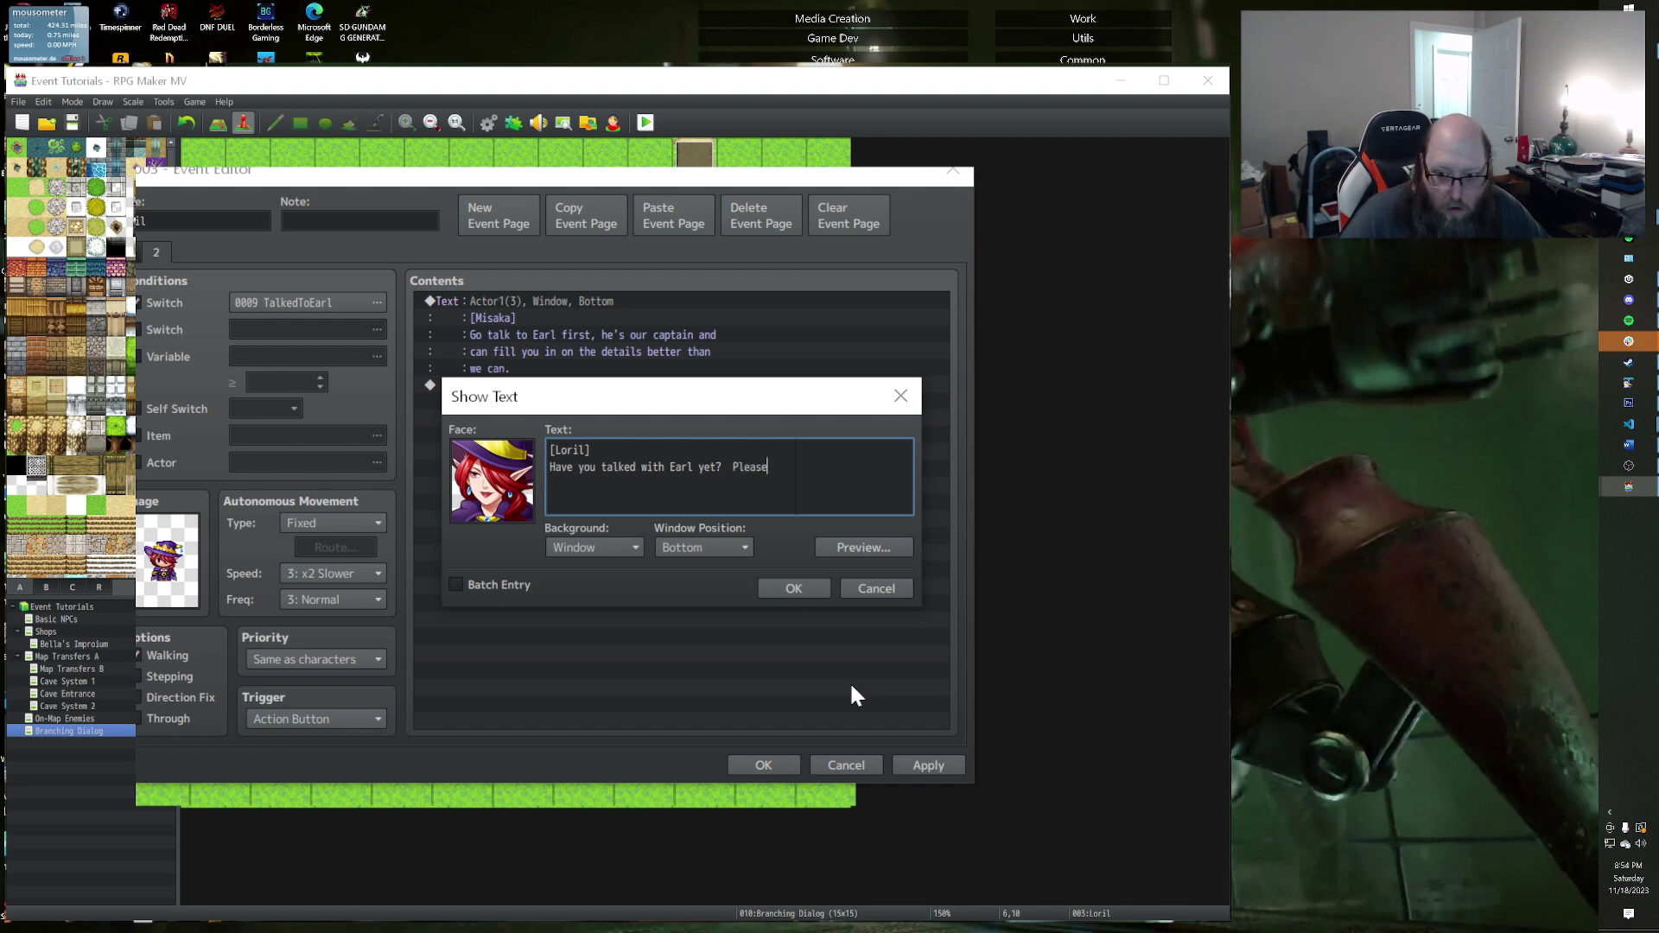
key(BackSpace)
key(BackSpace)
key(BackSpace)
key(BackSpace)
key(BackSpace)
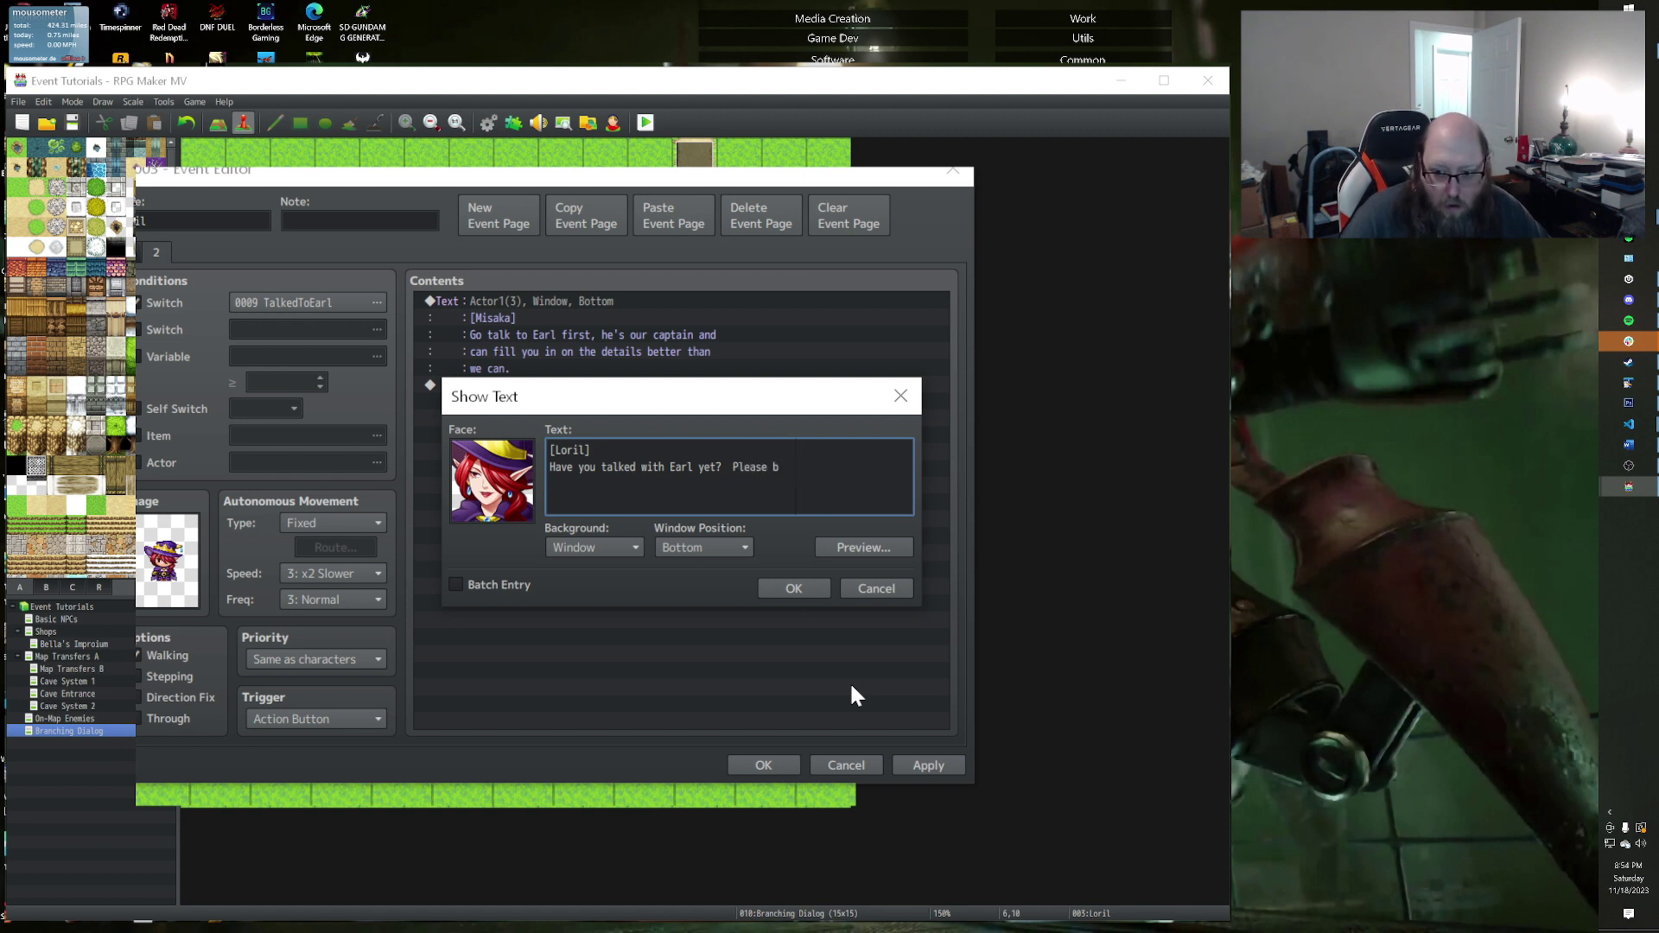
text(be)
key(Return)
text(sure t)
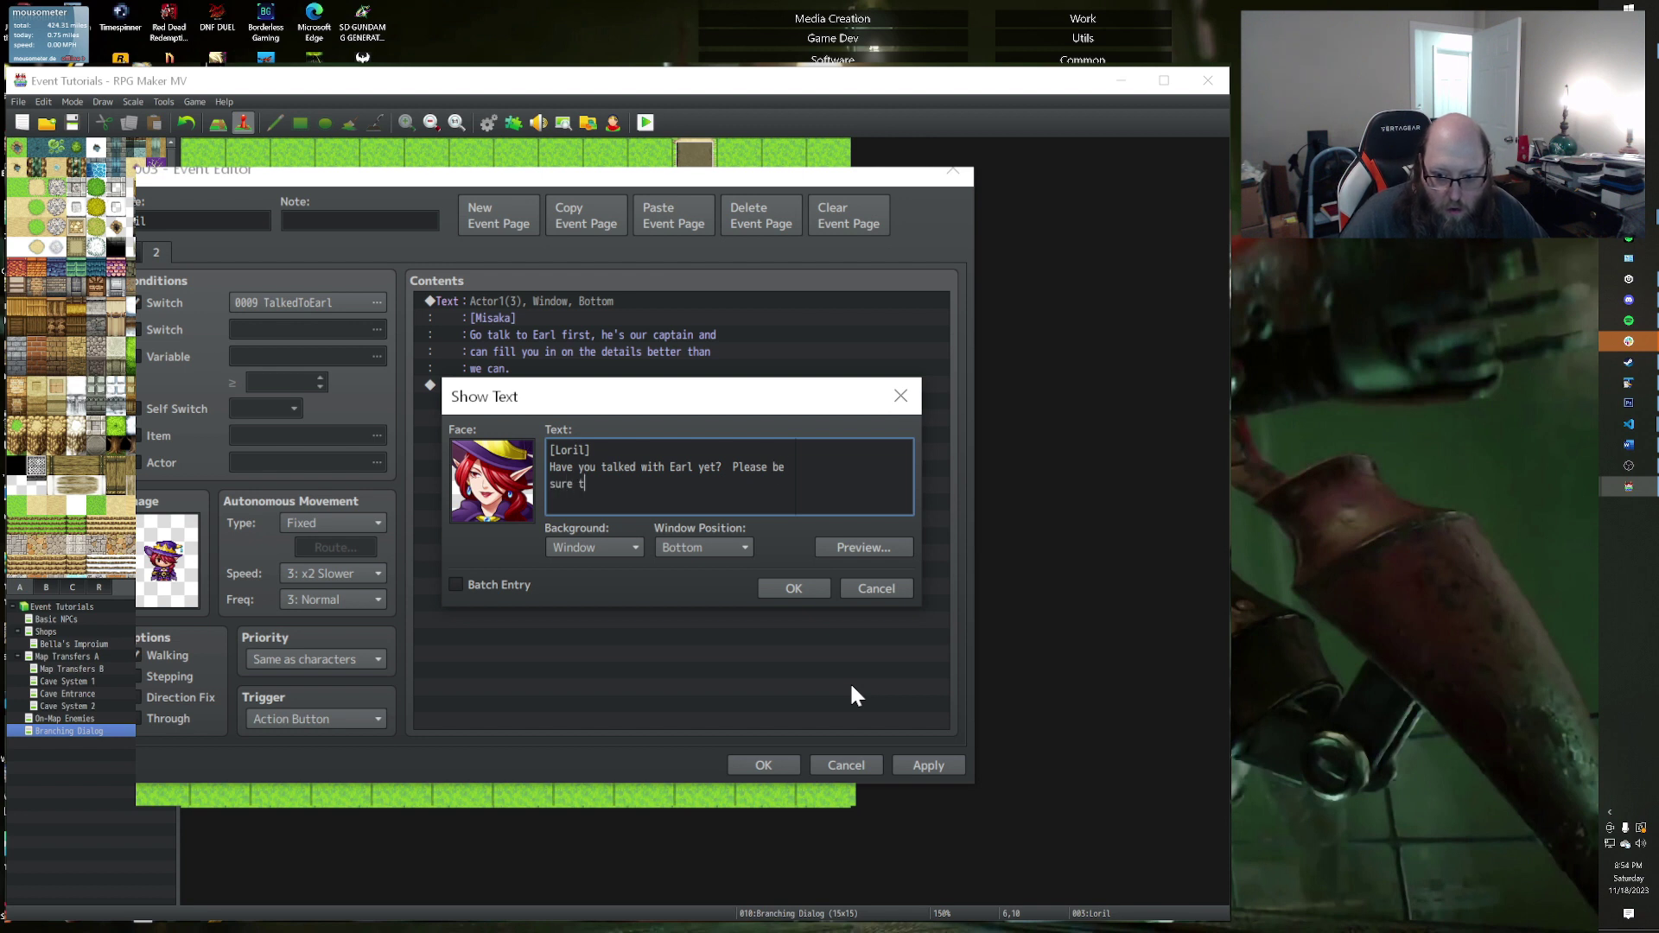
text(o do so.)
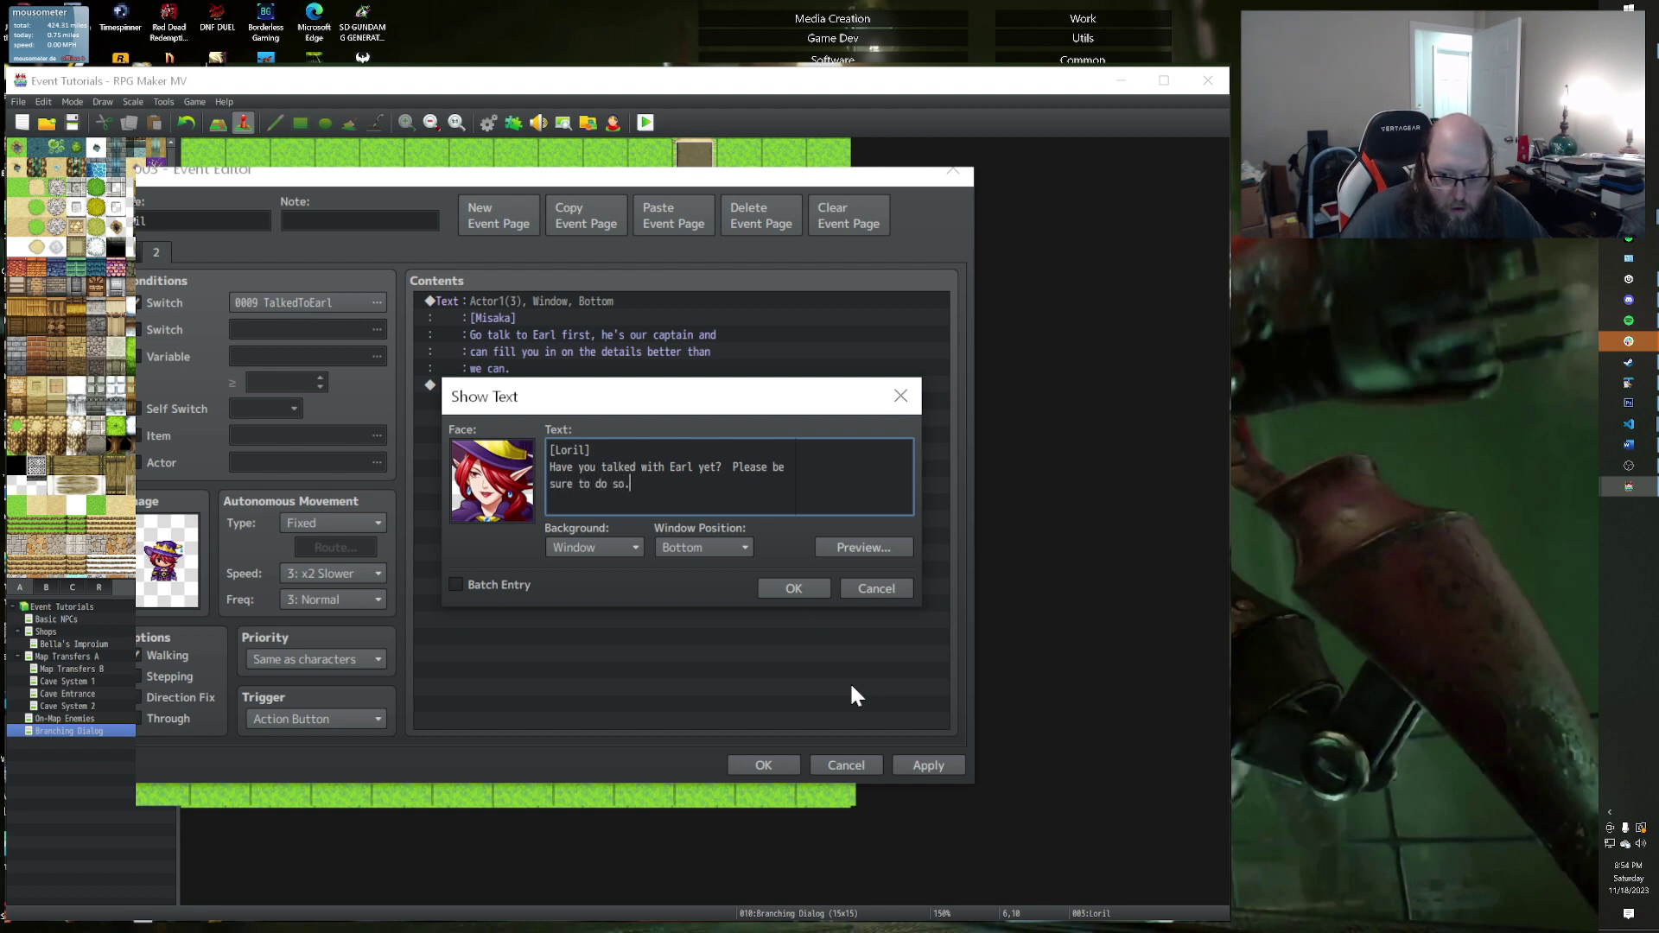
Step: Complete Loril's message with "He knows more about the location we saw the creature than we do."
text(  He knows )
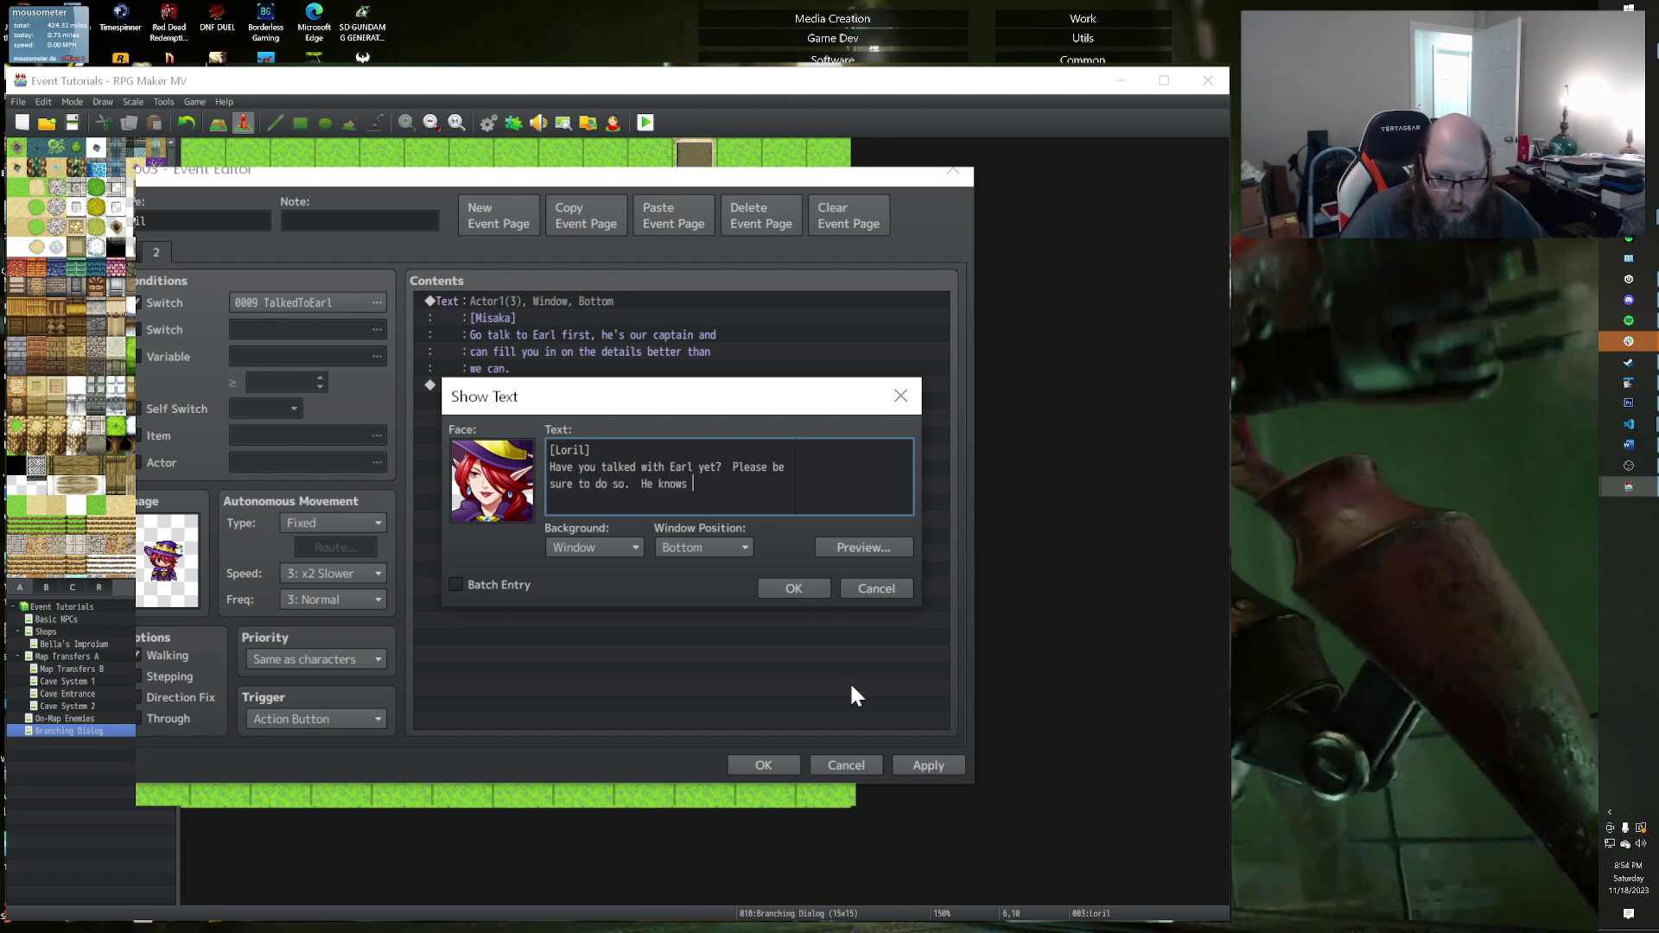
text(more about the)
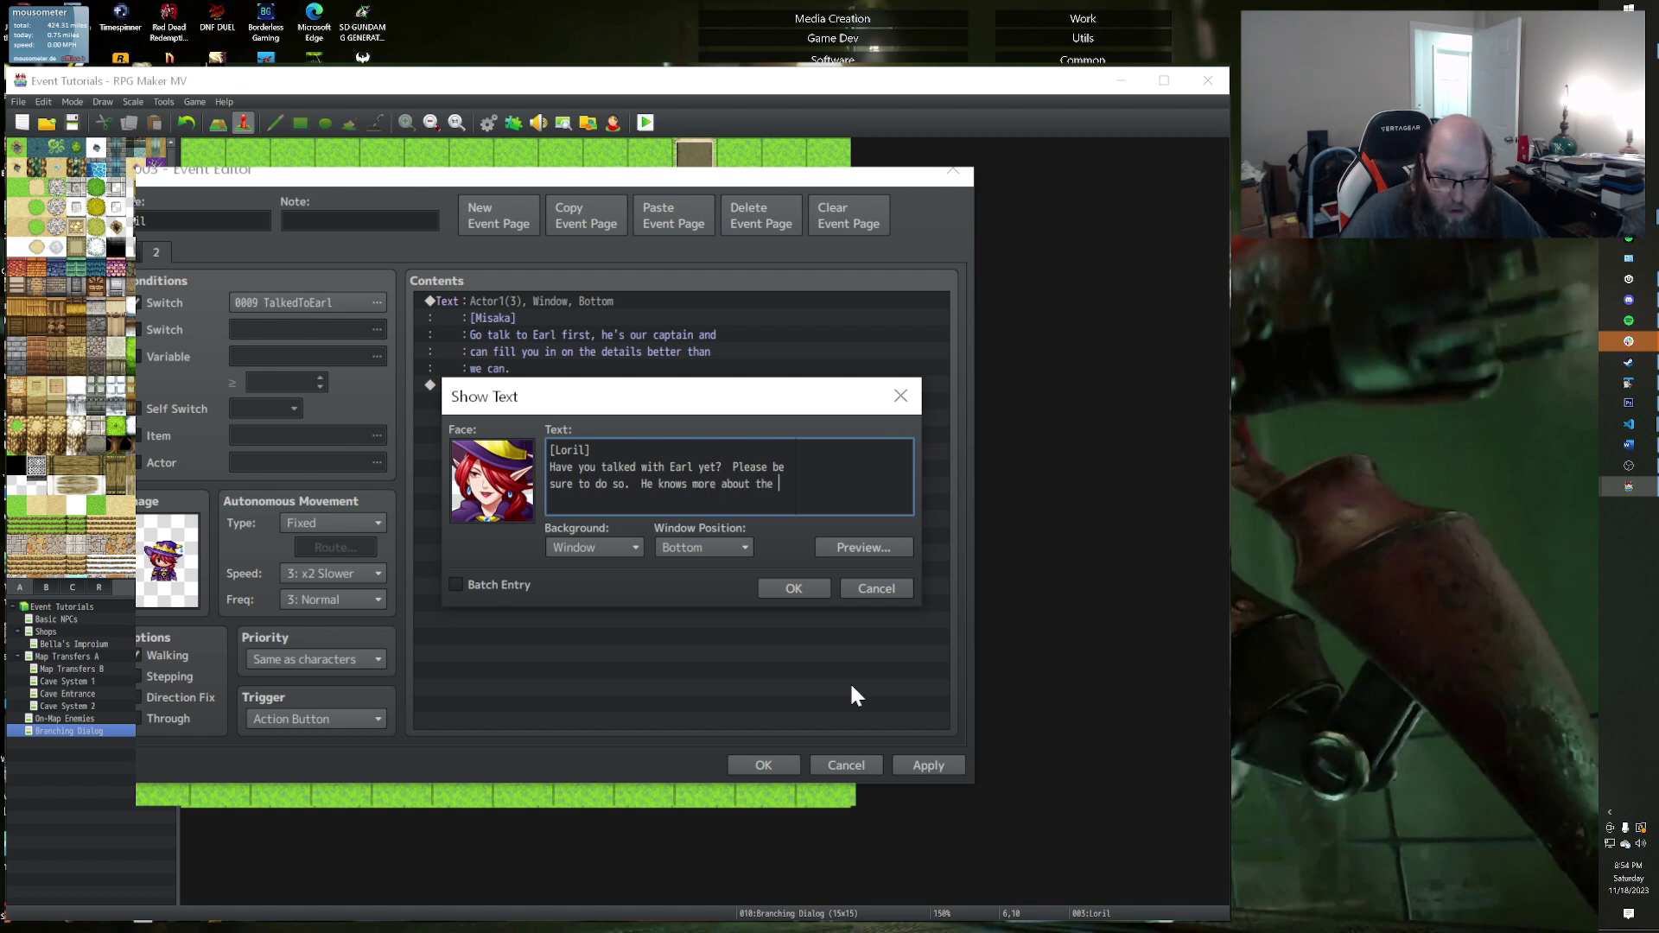
key(Return)
text(location we s)
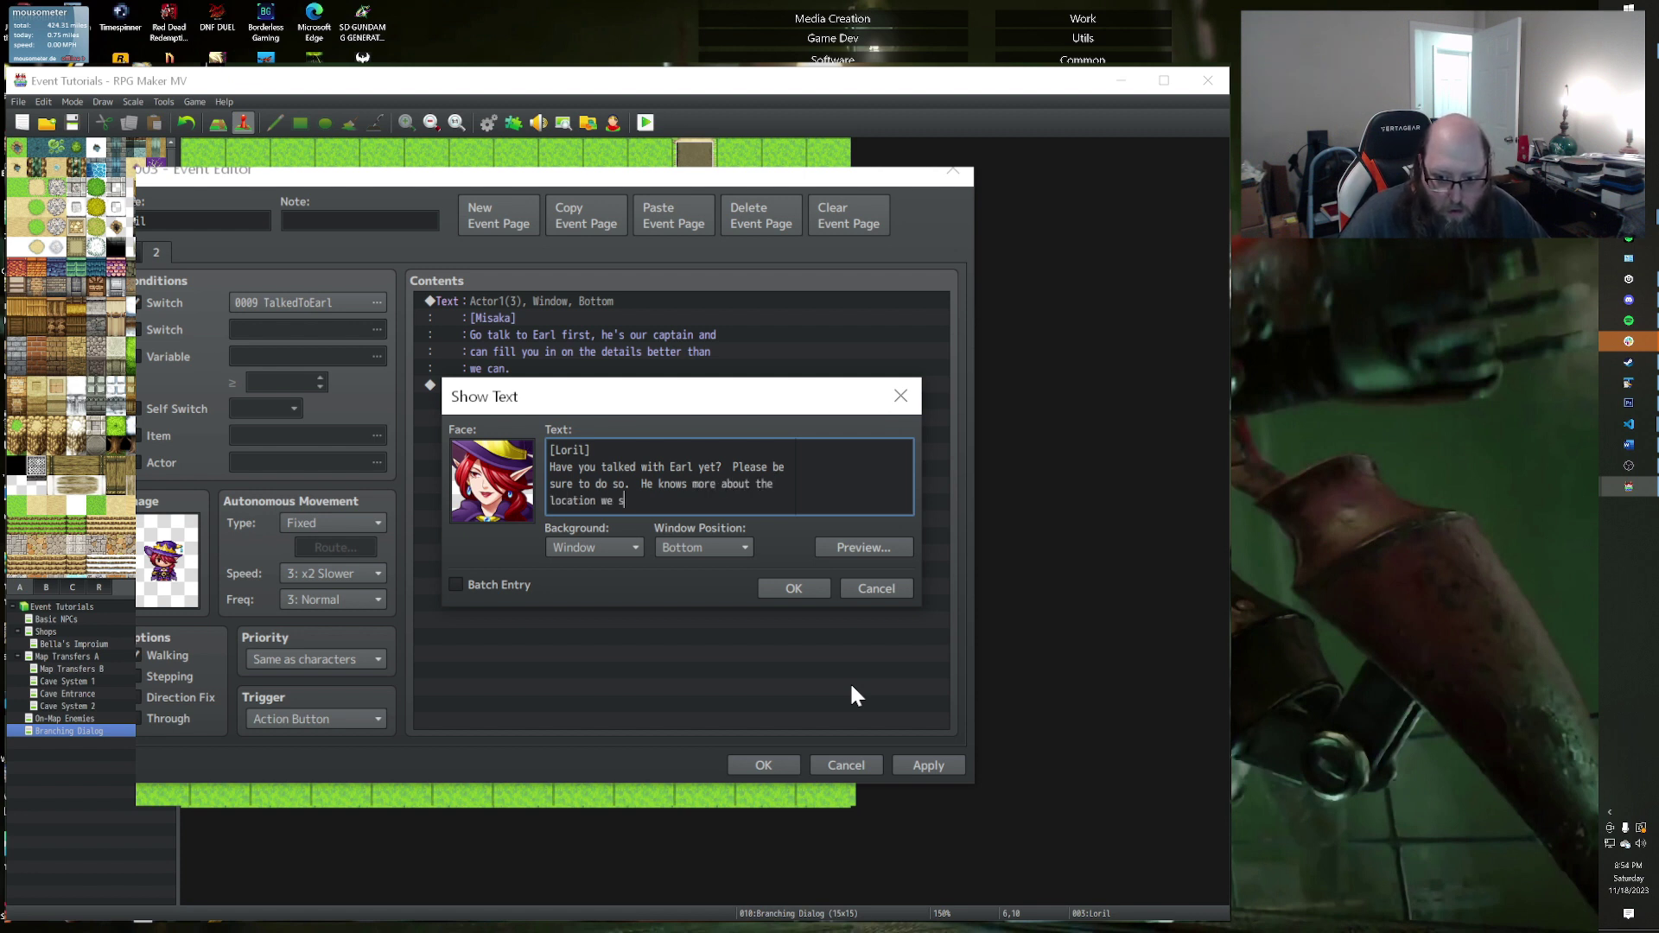
text(aw the )
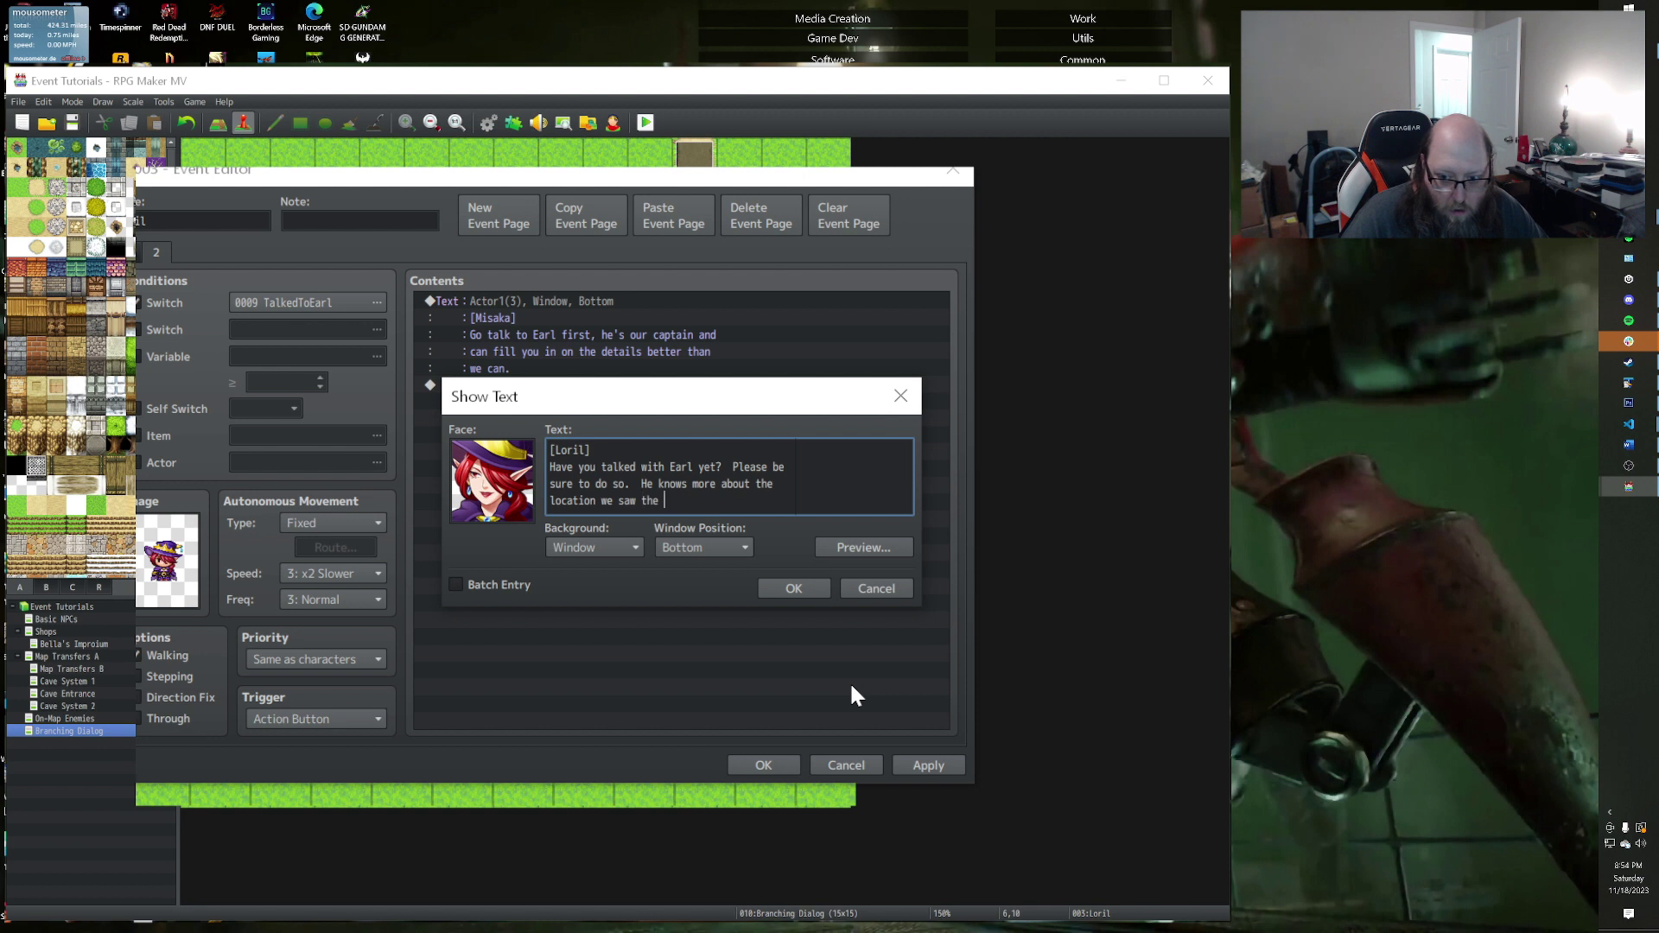
text(creature than)
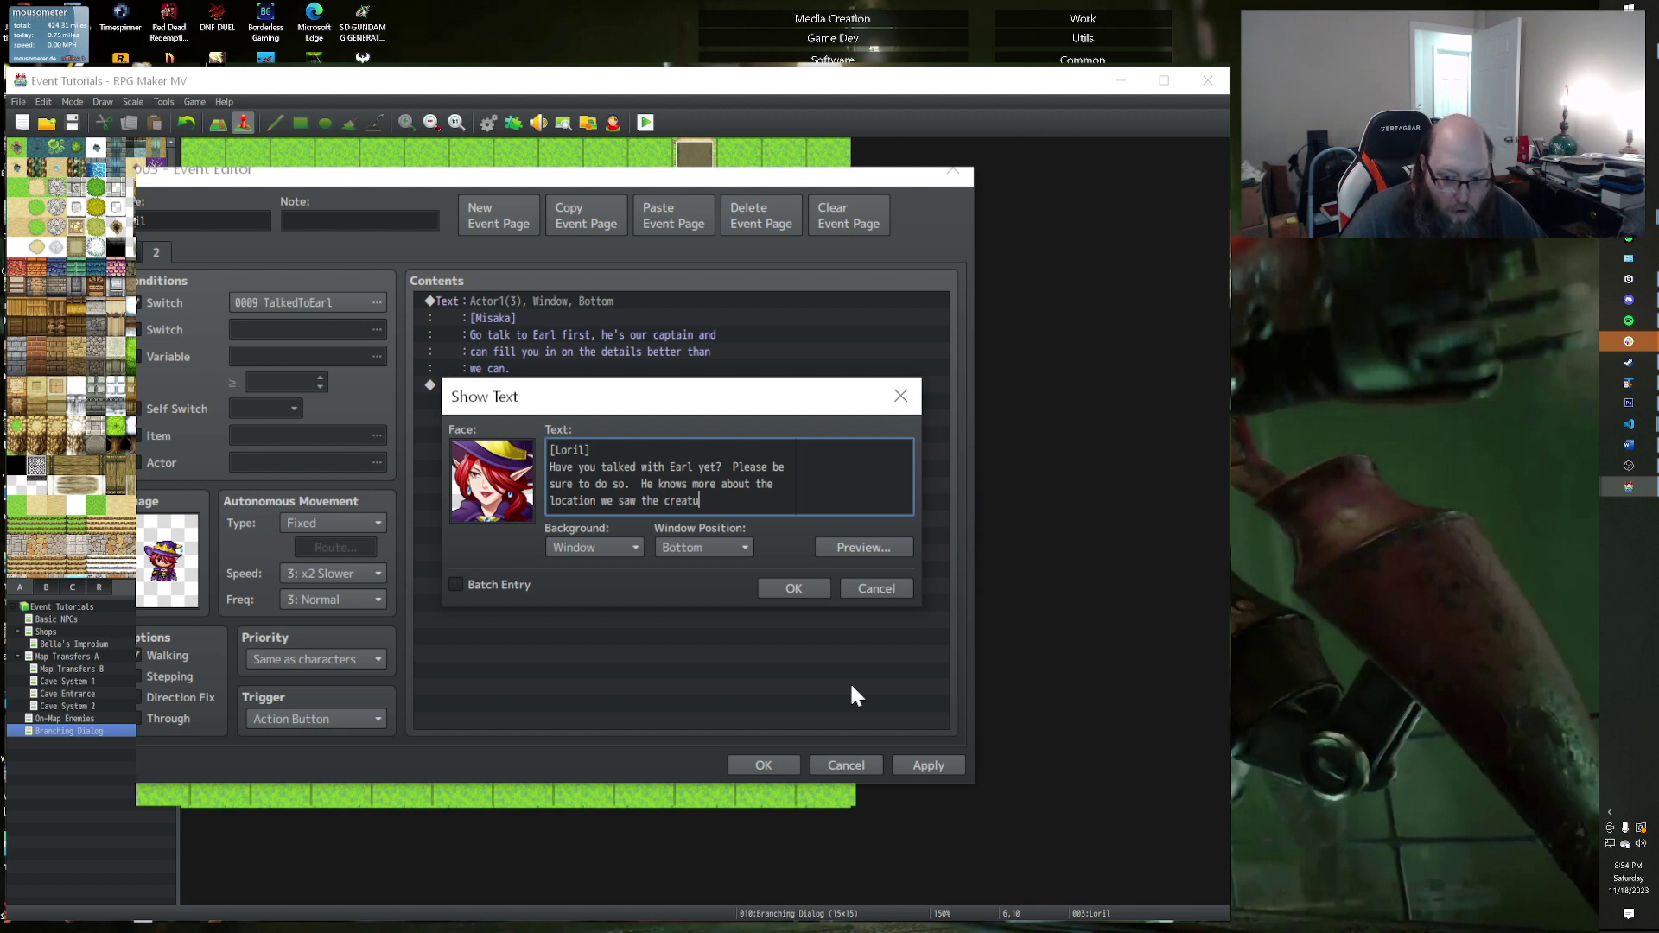
text(.)
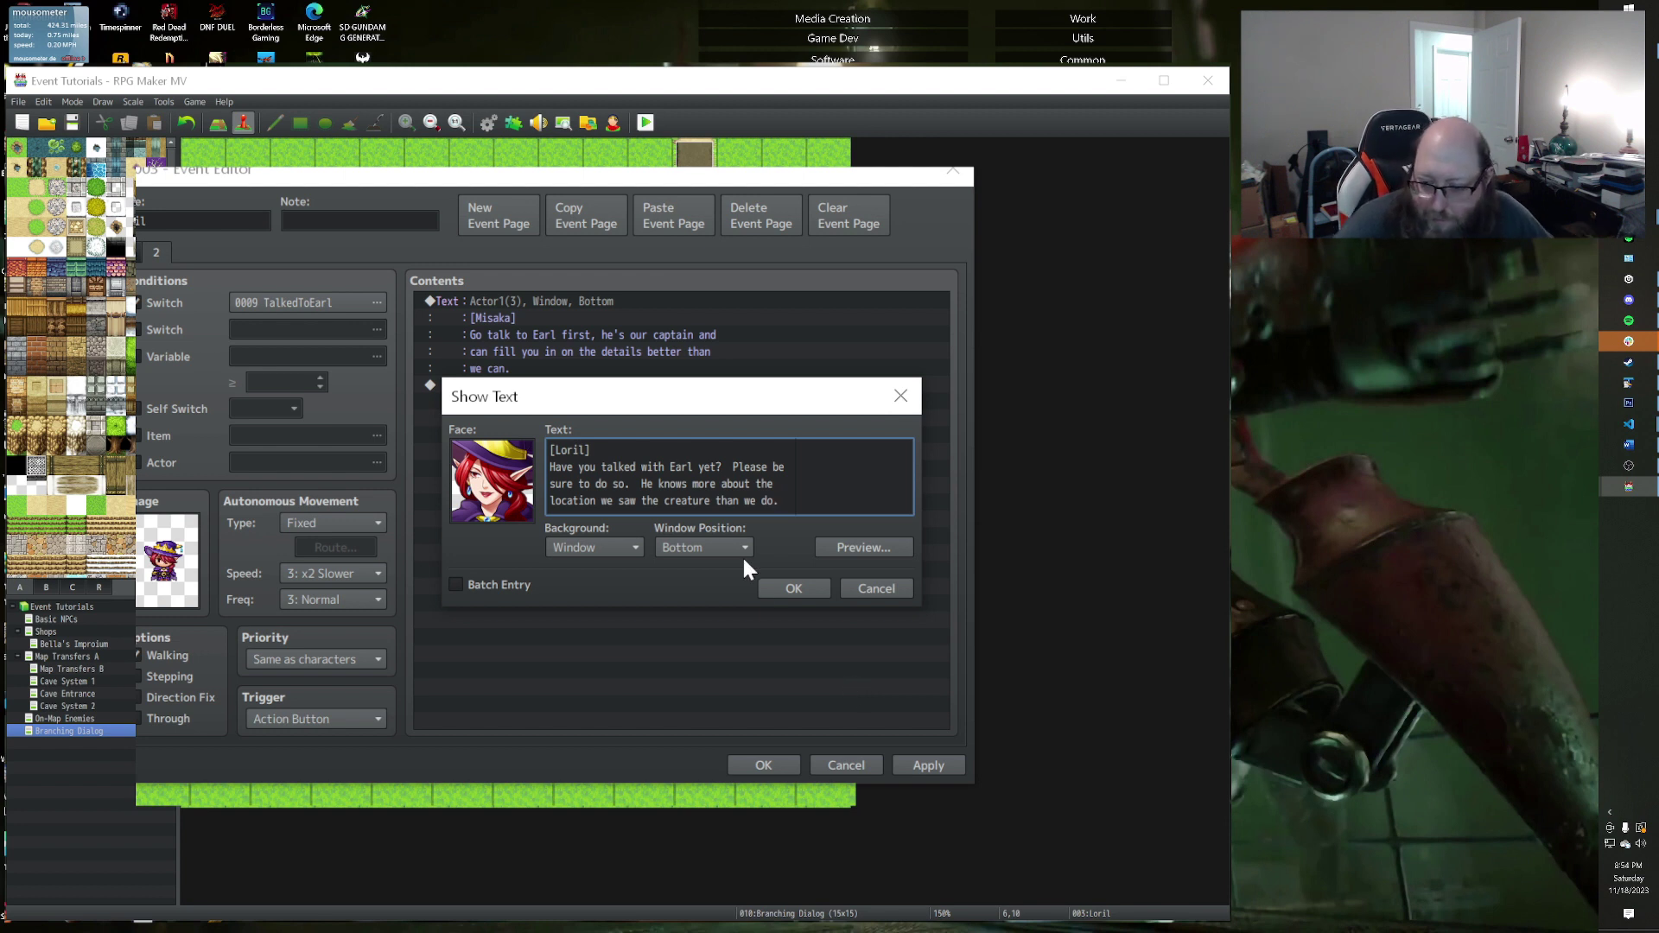
click(797, 591)
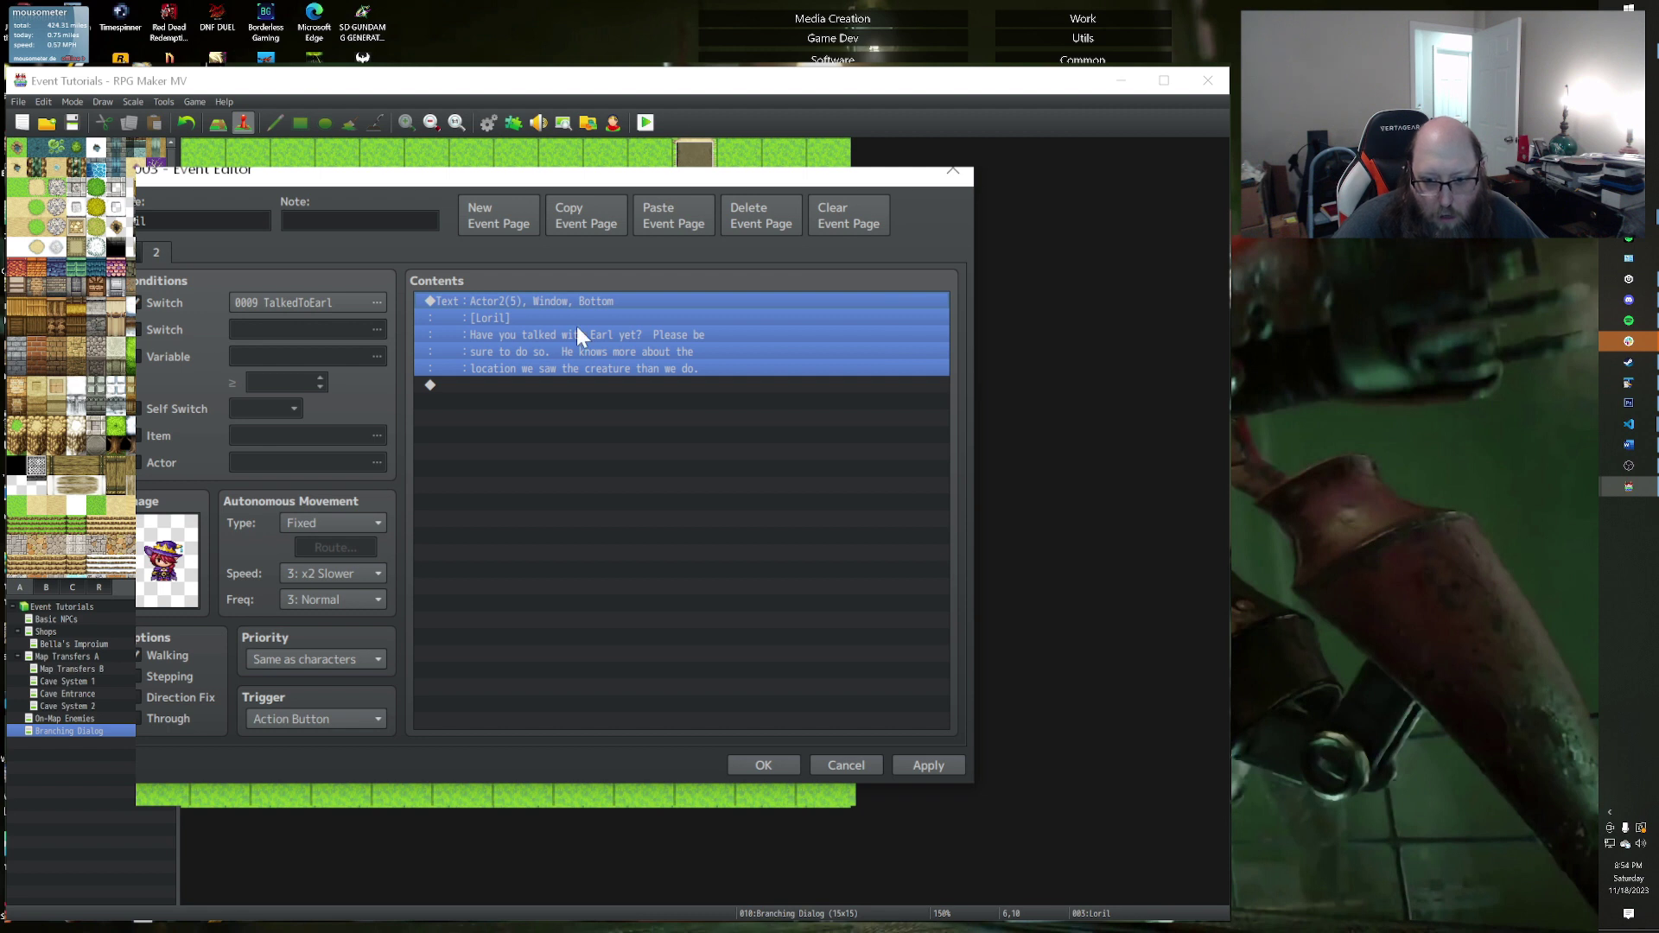
Step: Move Loril's message from the TalkedToEarl page to the first event page, leaving the second page's contents empty, and save the event
key(ctrl+c)
click(137, 259)
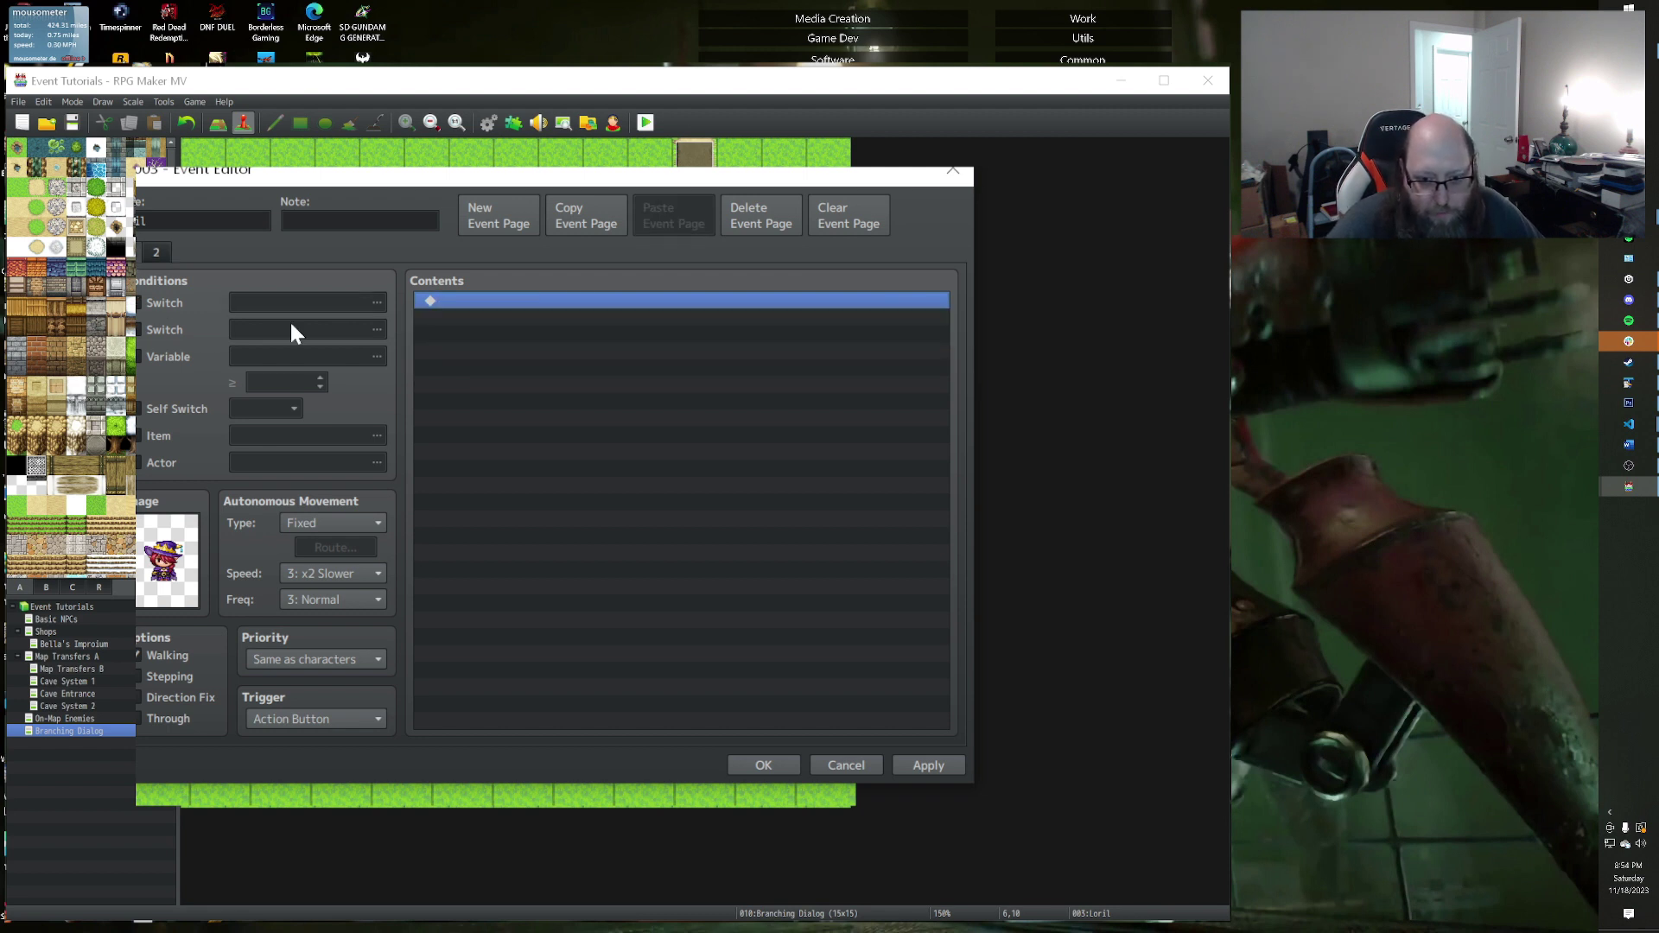
key(ctrl+v)
click(172, 304)
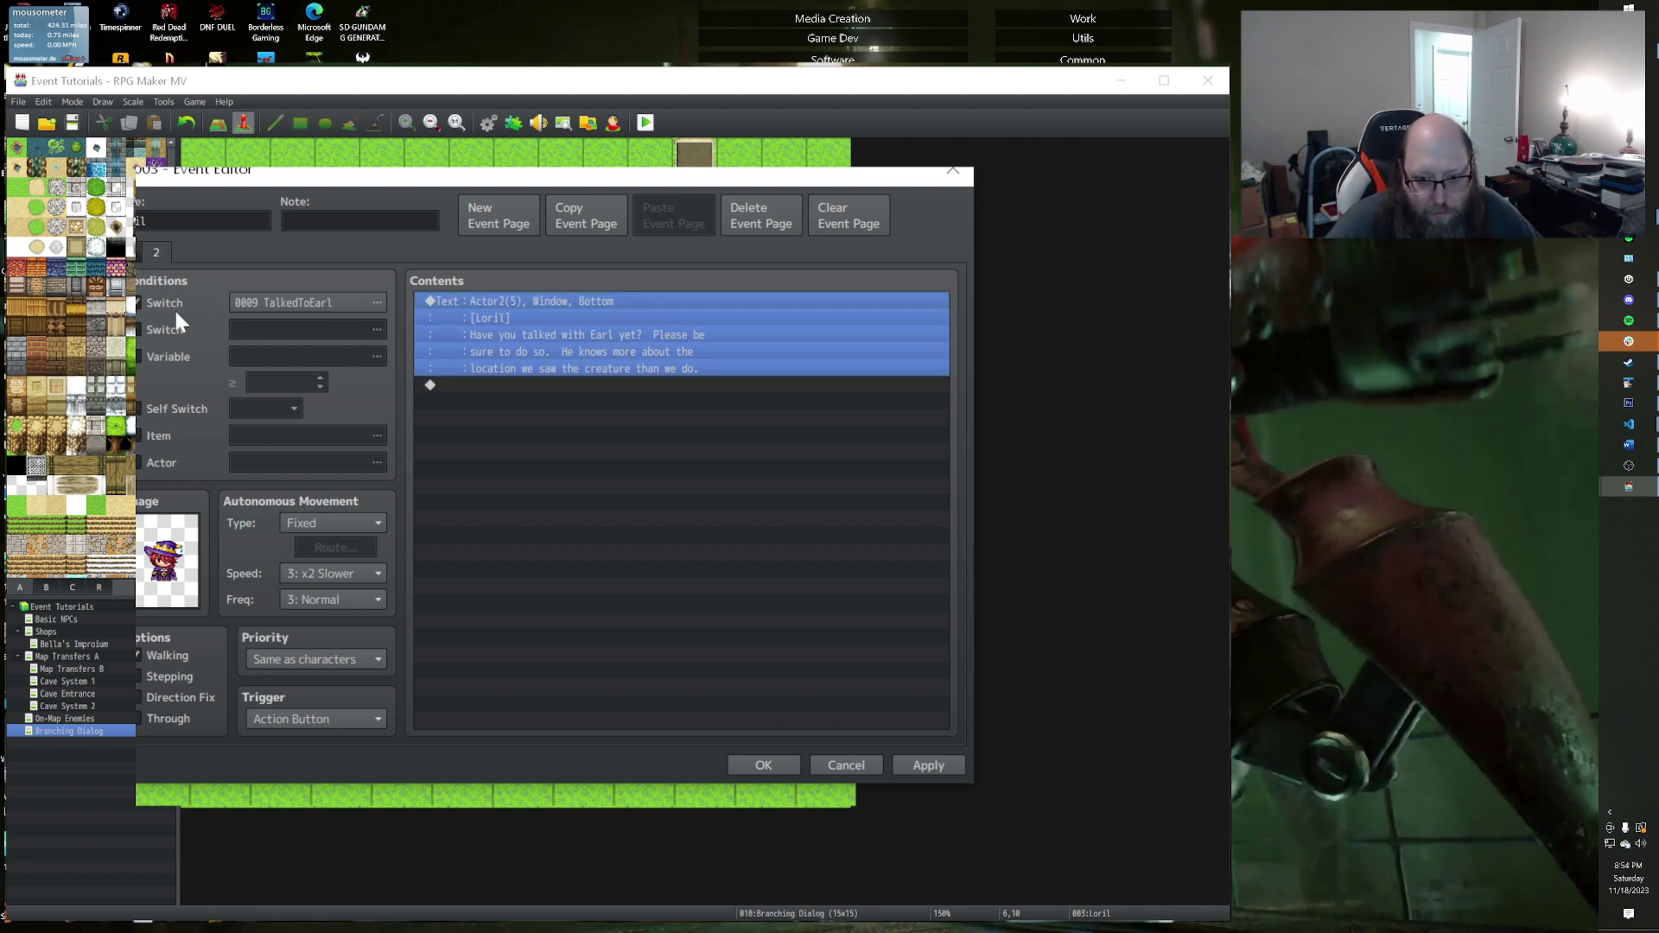
click(551, 413)
click(558, 304)
key(Delete)
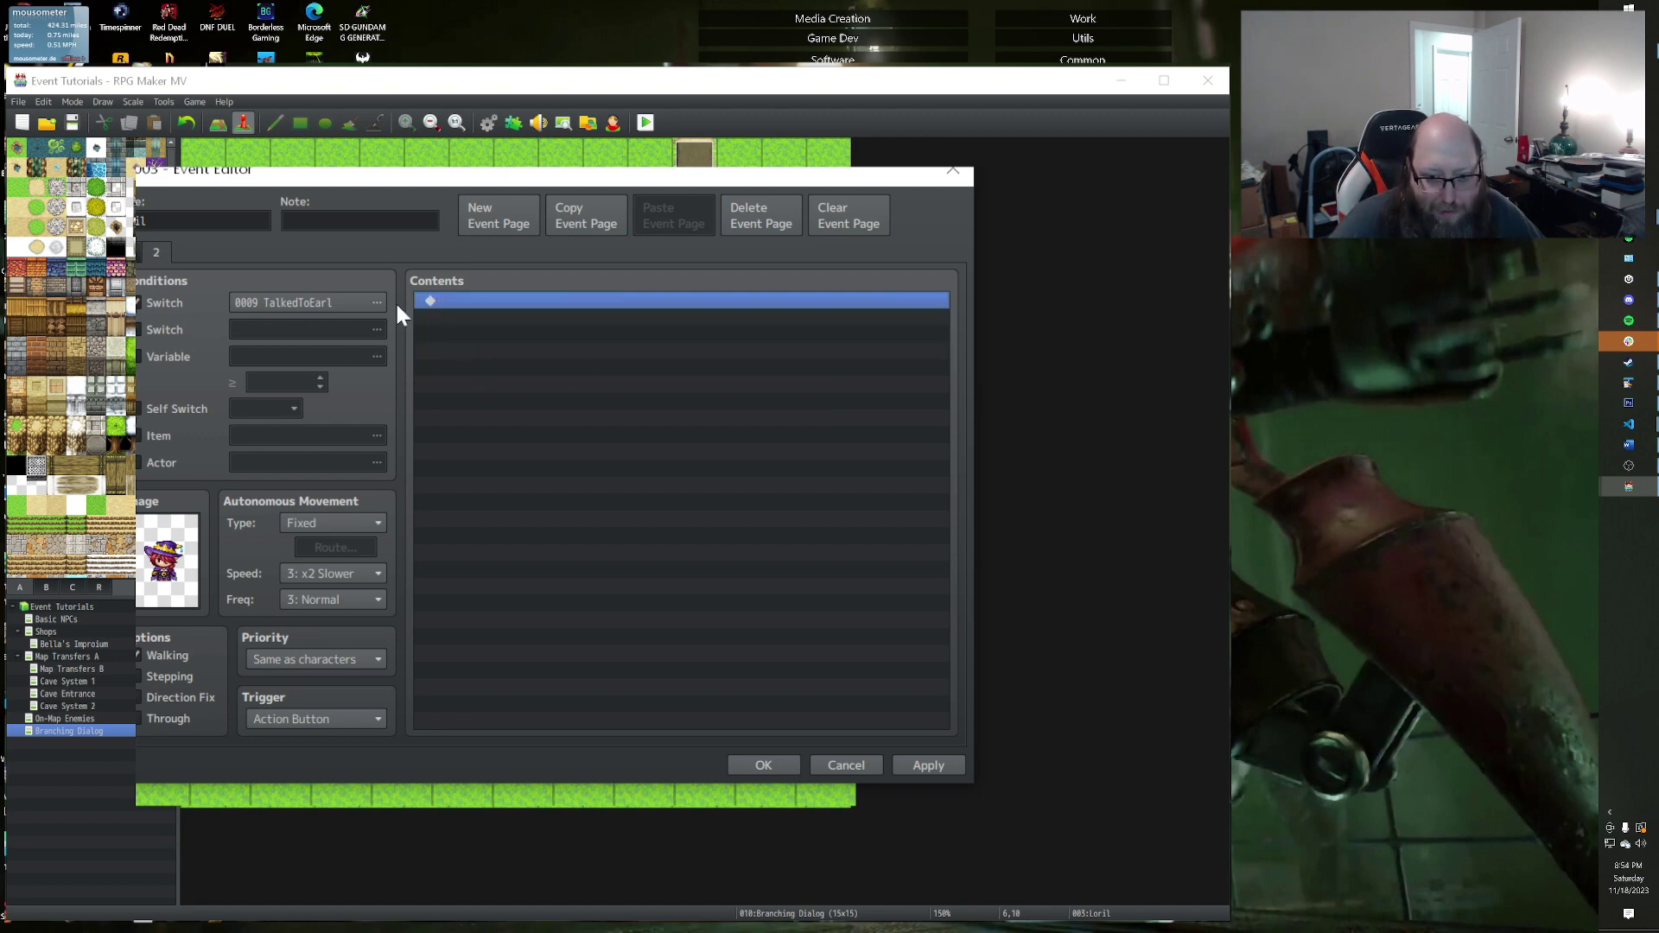
key(ctrl+shift+Tab)
click(754, 765)
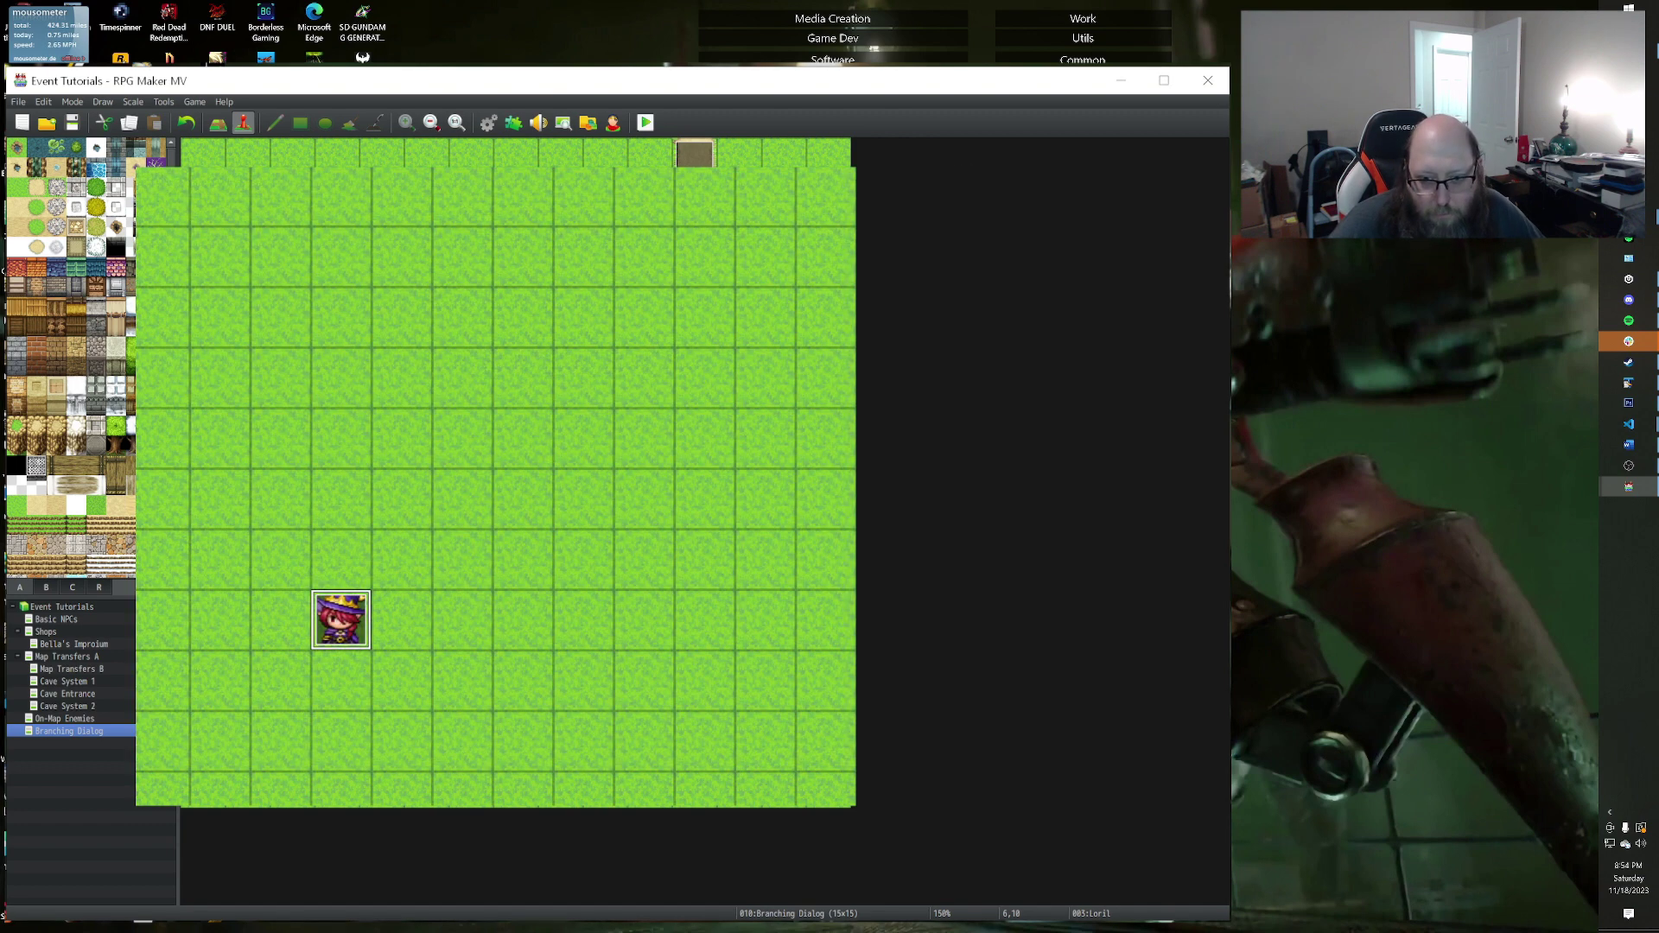
Step: Move Misaka's message from the TalkedToEarl page to her first event page, clear it from the second page, and save the event
double_click(341, 619)
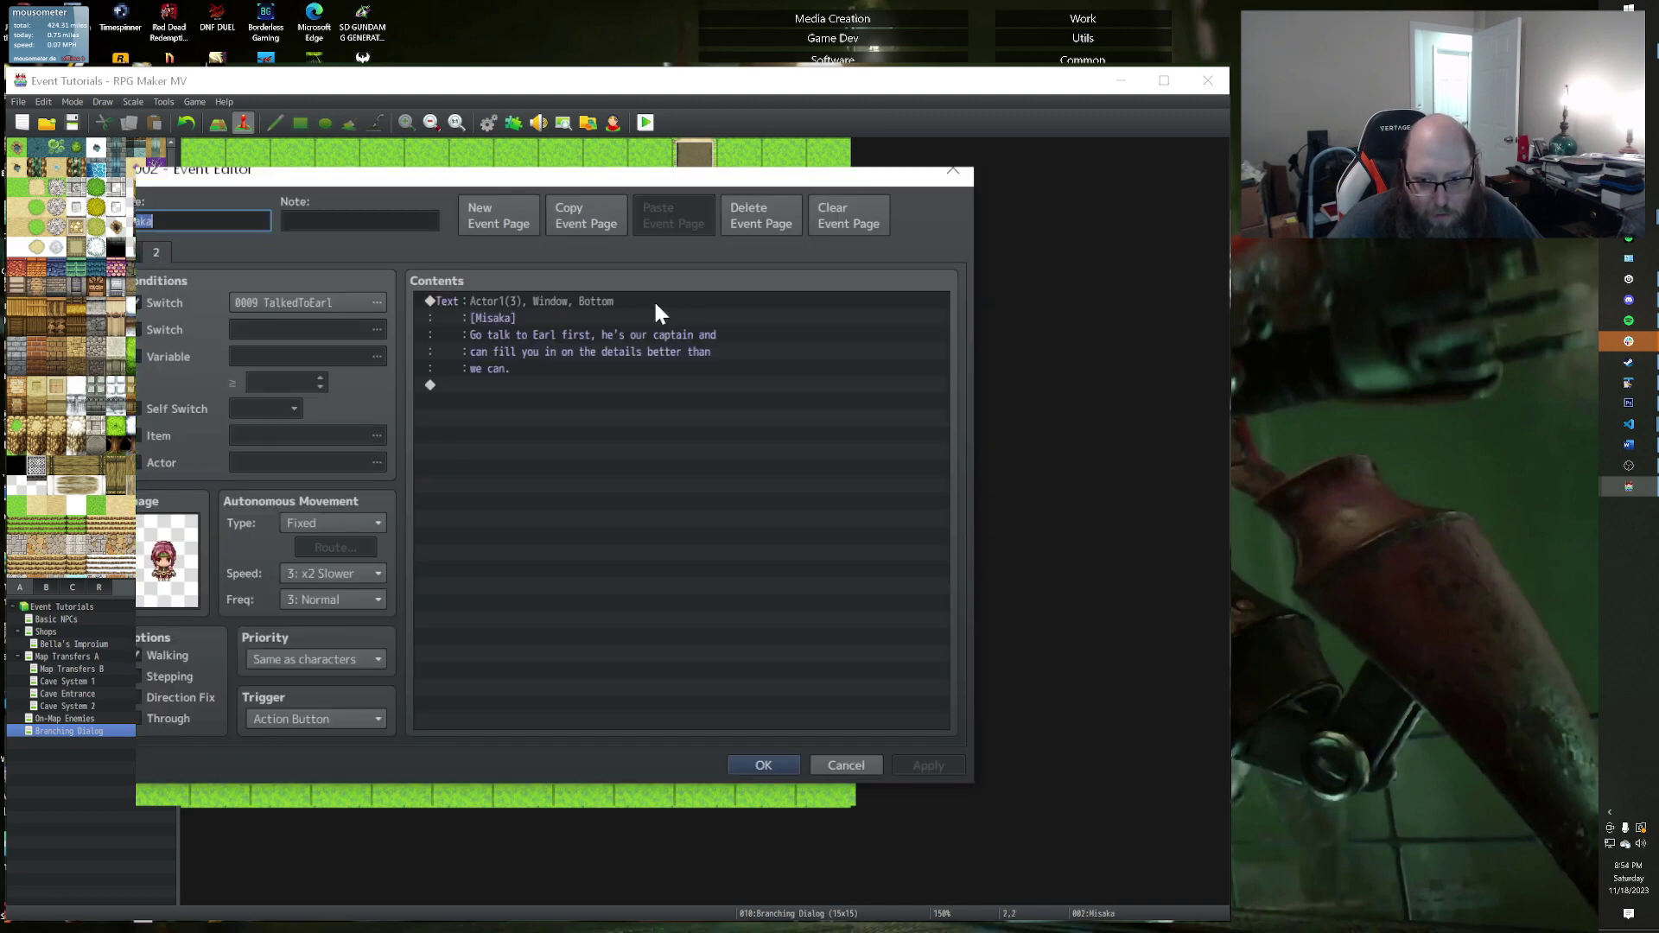
click(655, 303)
click(136, 252)
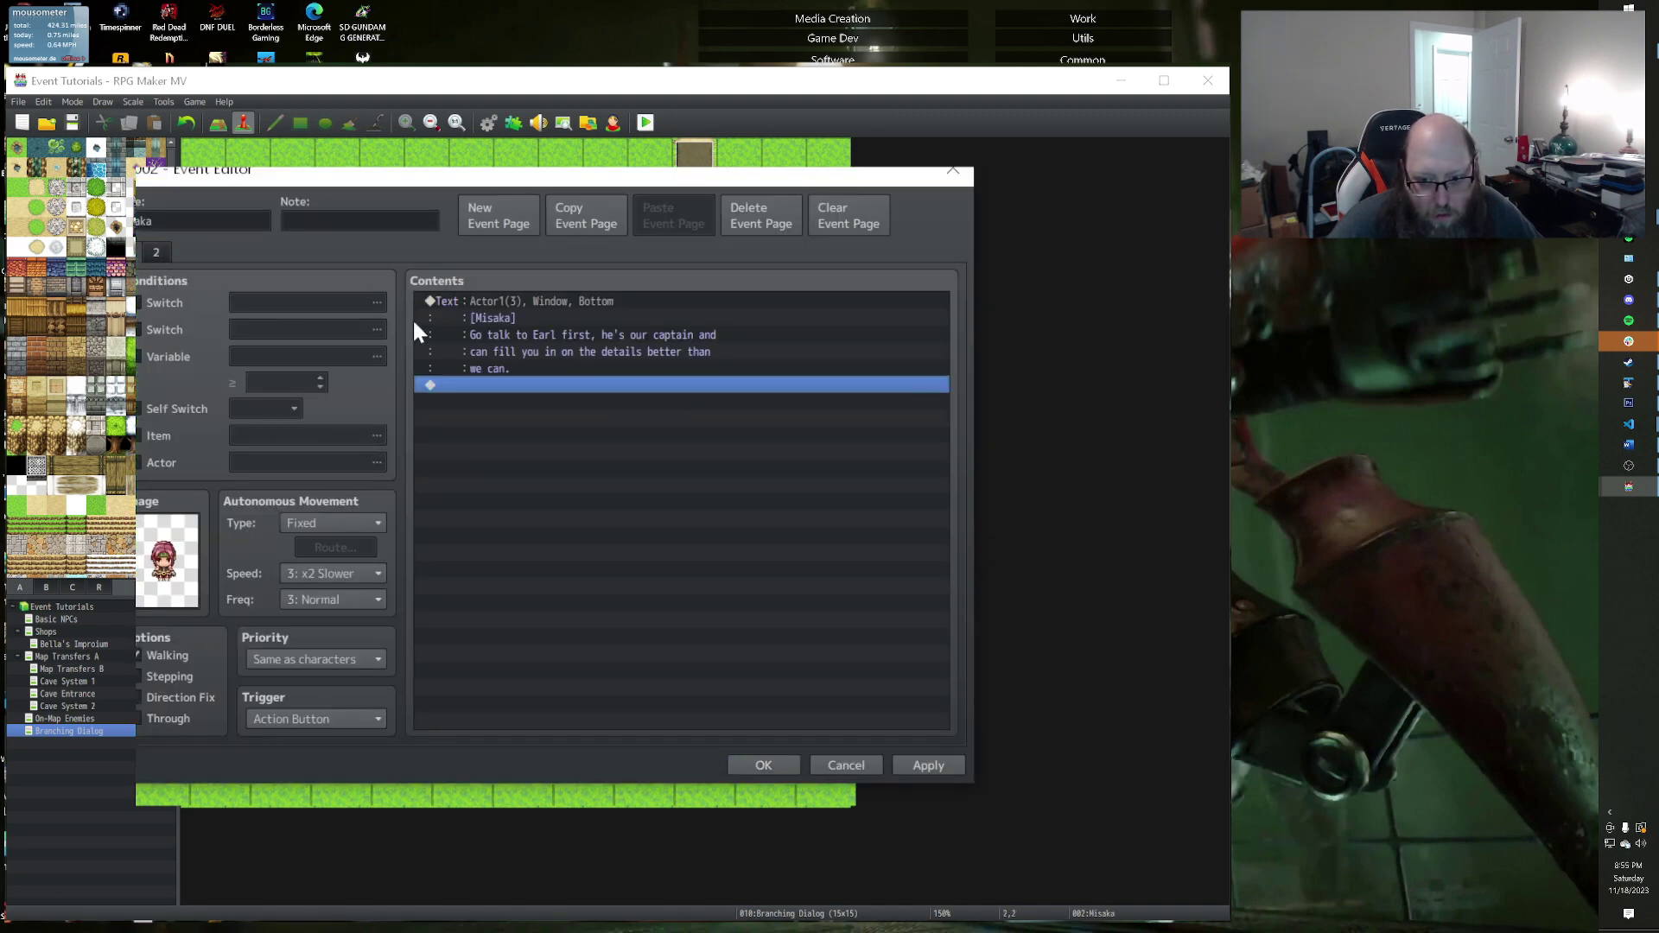
click(152, 253)
key(Delete)
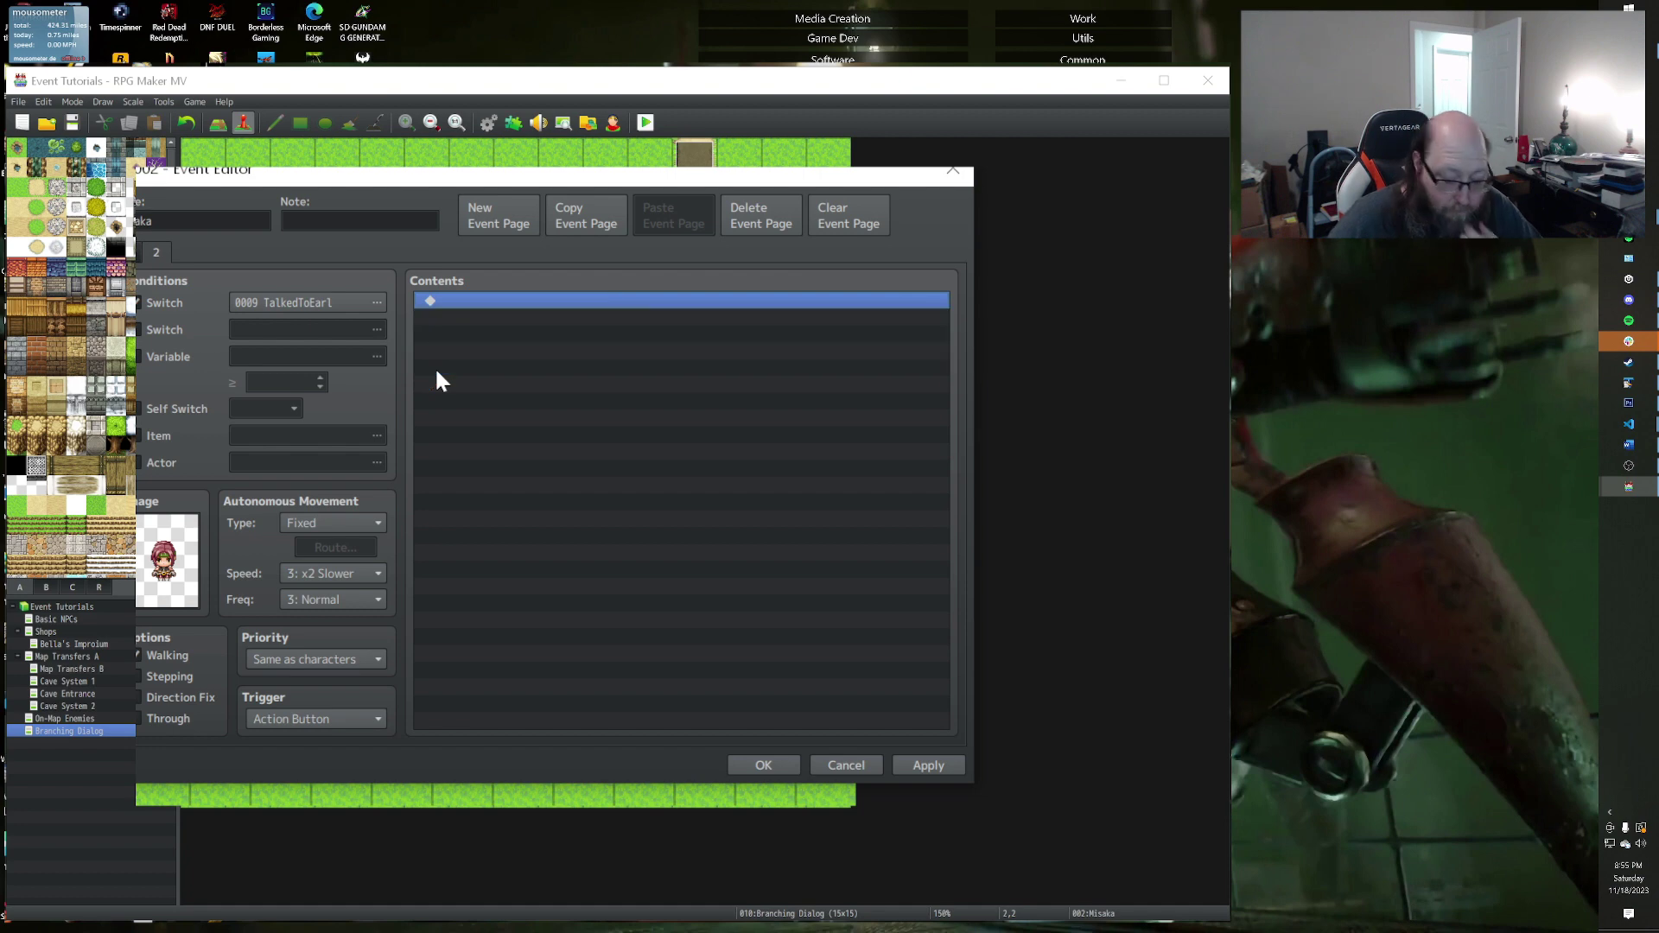
click(919, 767)
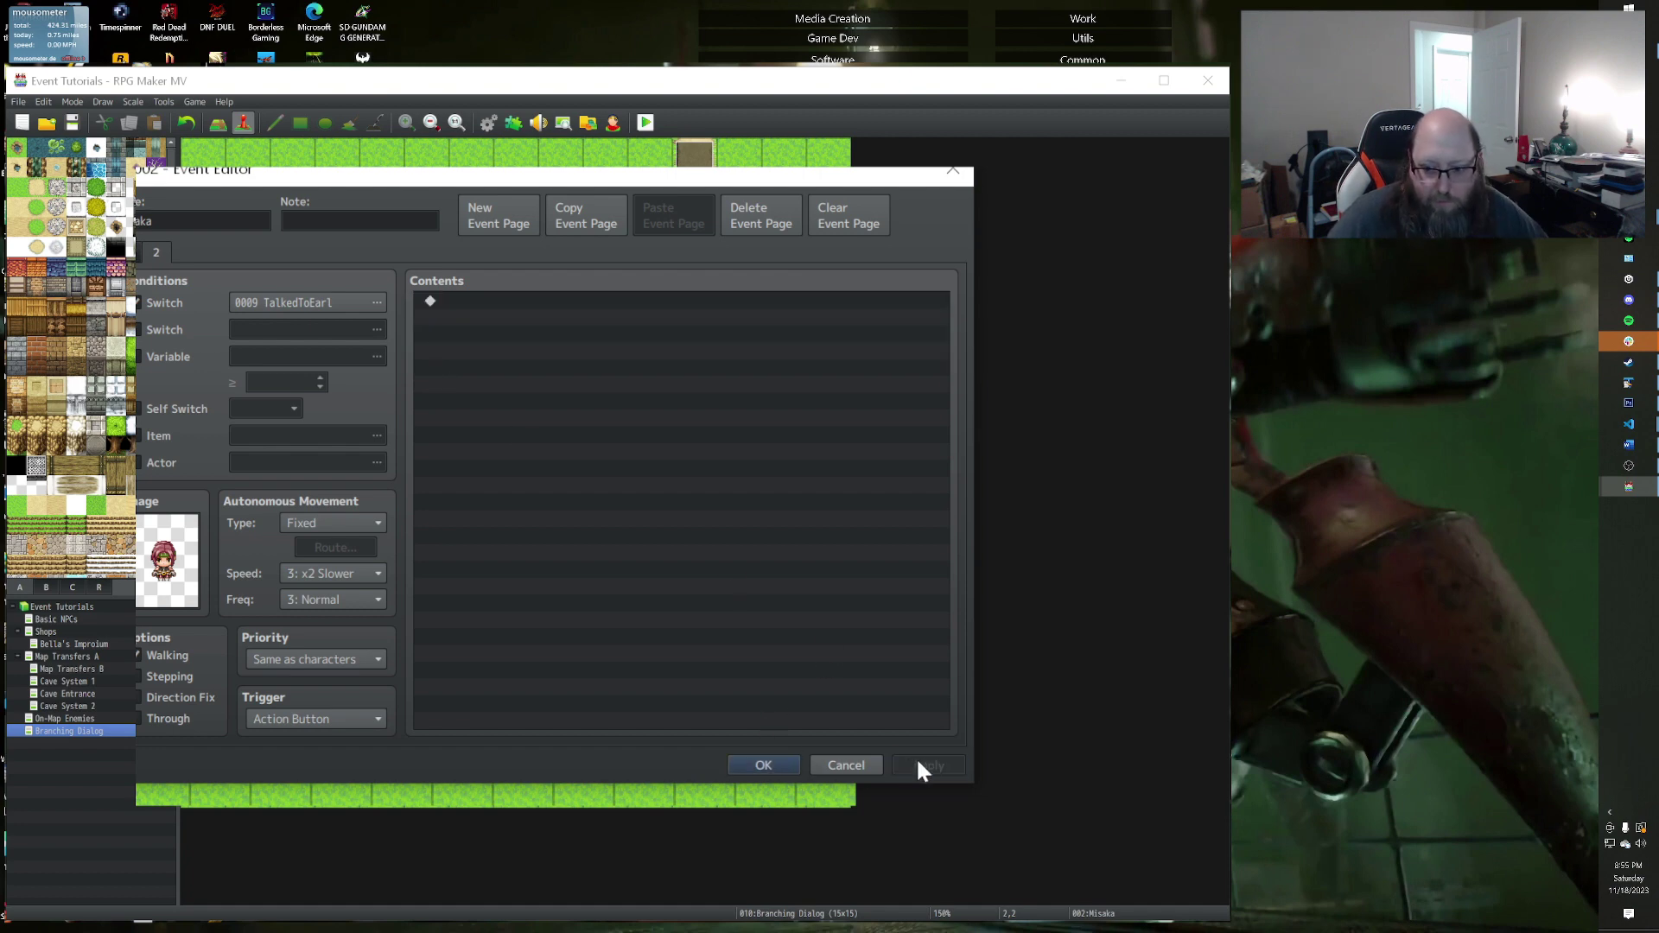
click(785, 765)
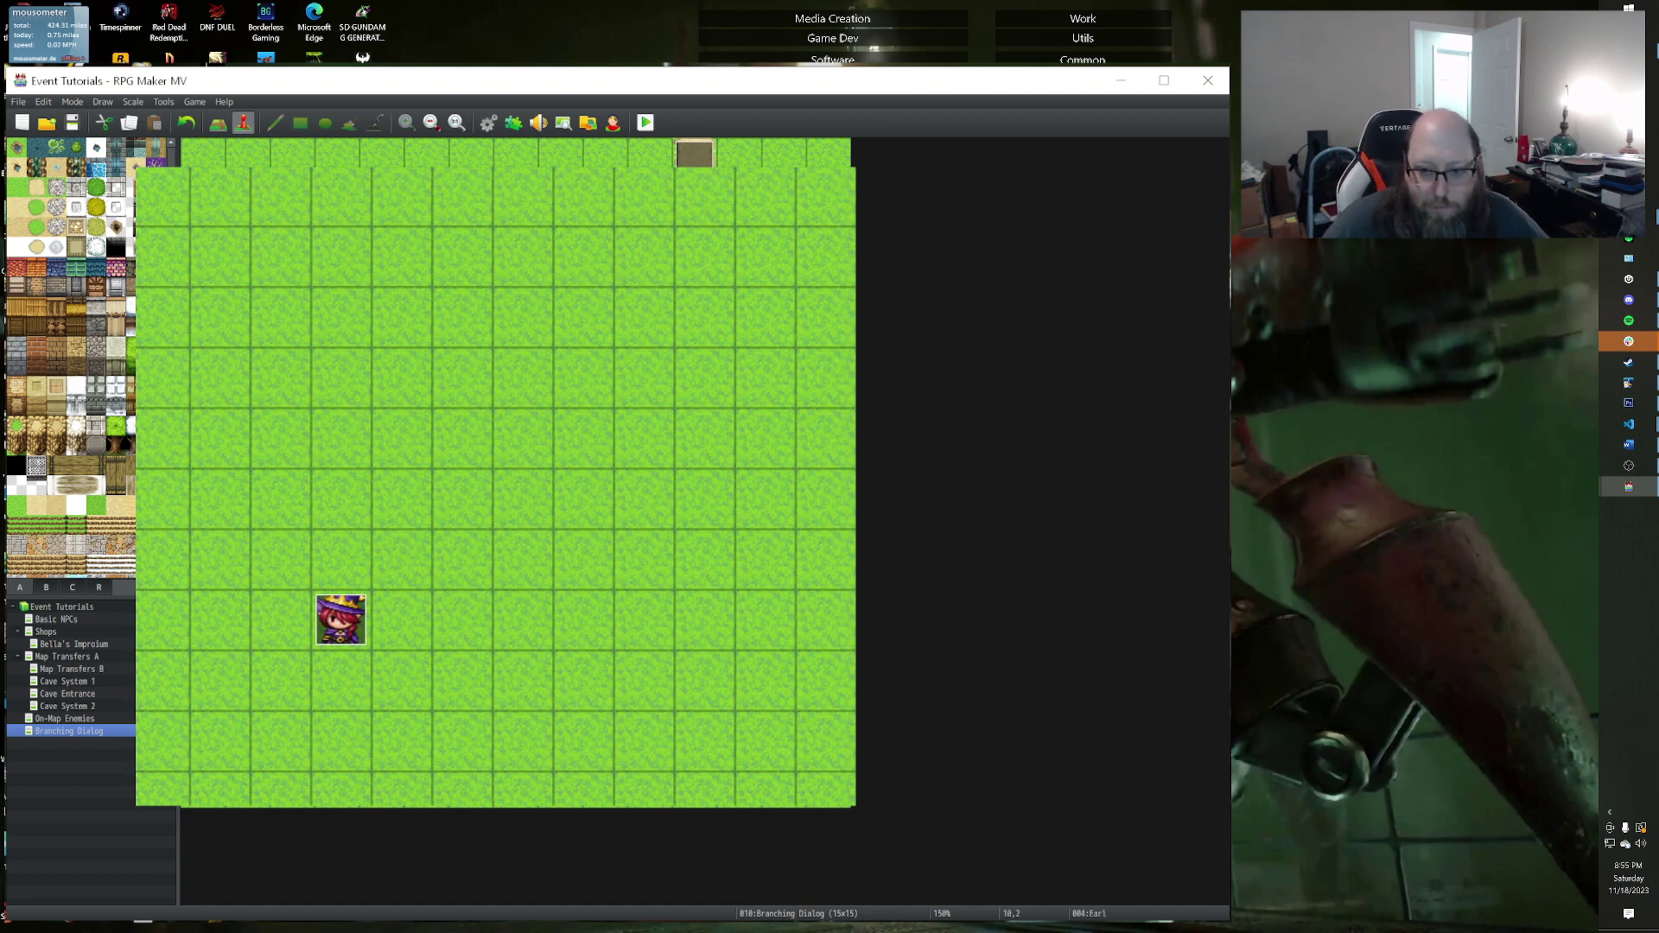
Step: Add a Show Text command to Earl's event with the white-bearded captain portrait from People2 and the heading "[Earl]"
double_click(412, 361)
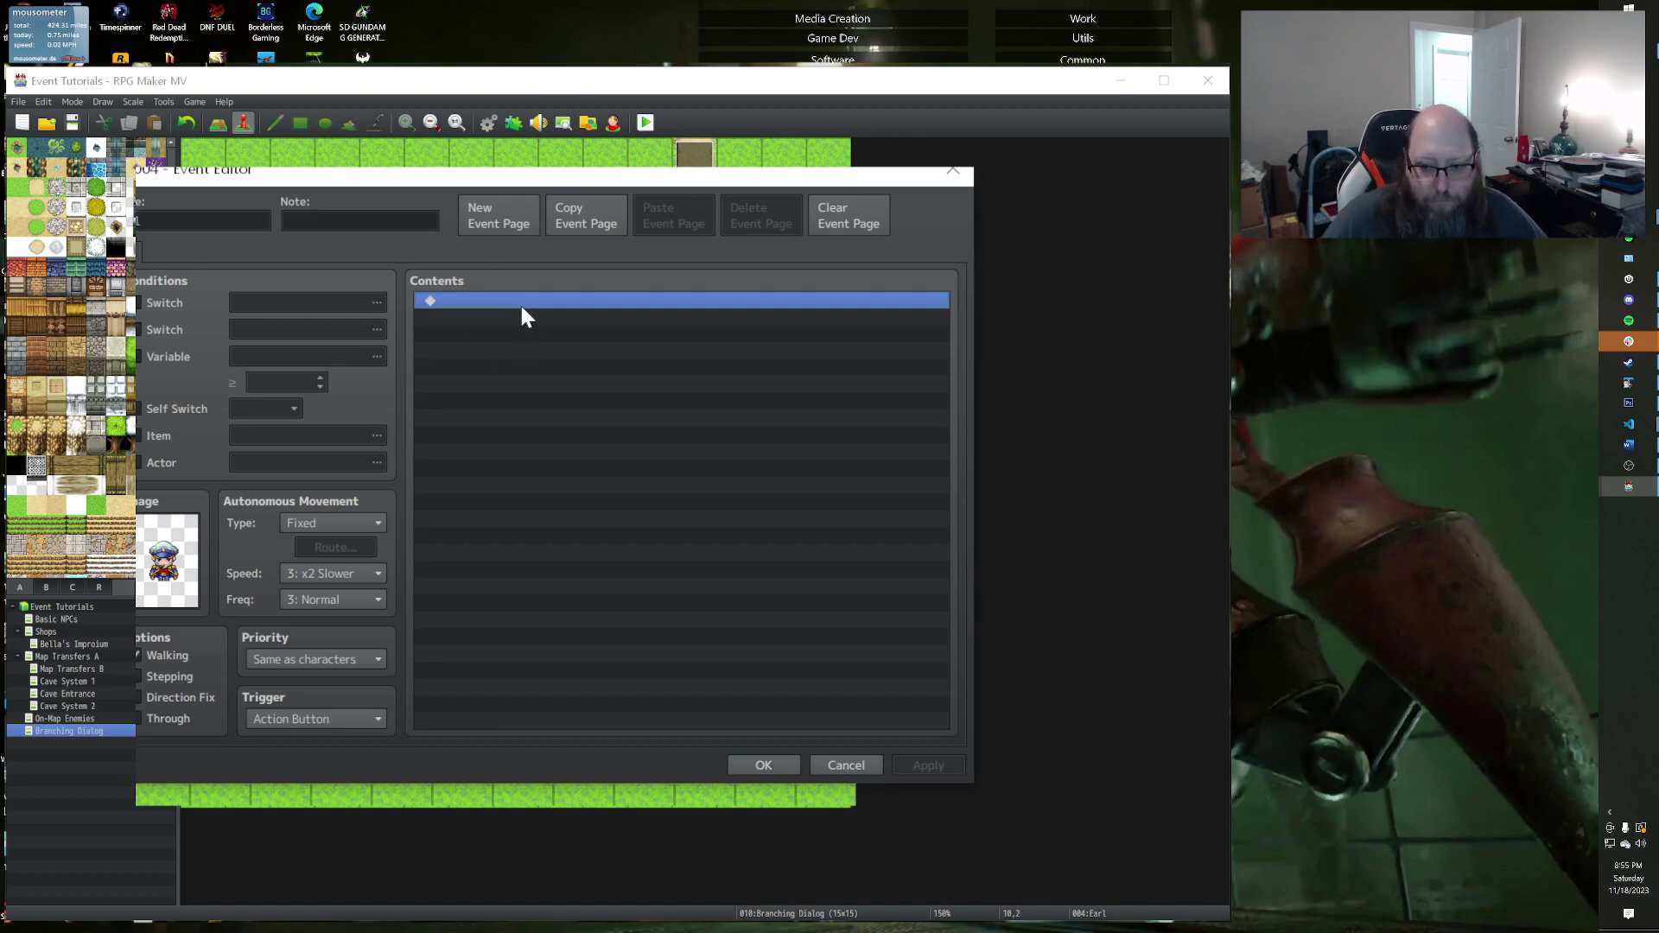
double_click(521, 308)
click(532, 304)
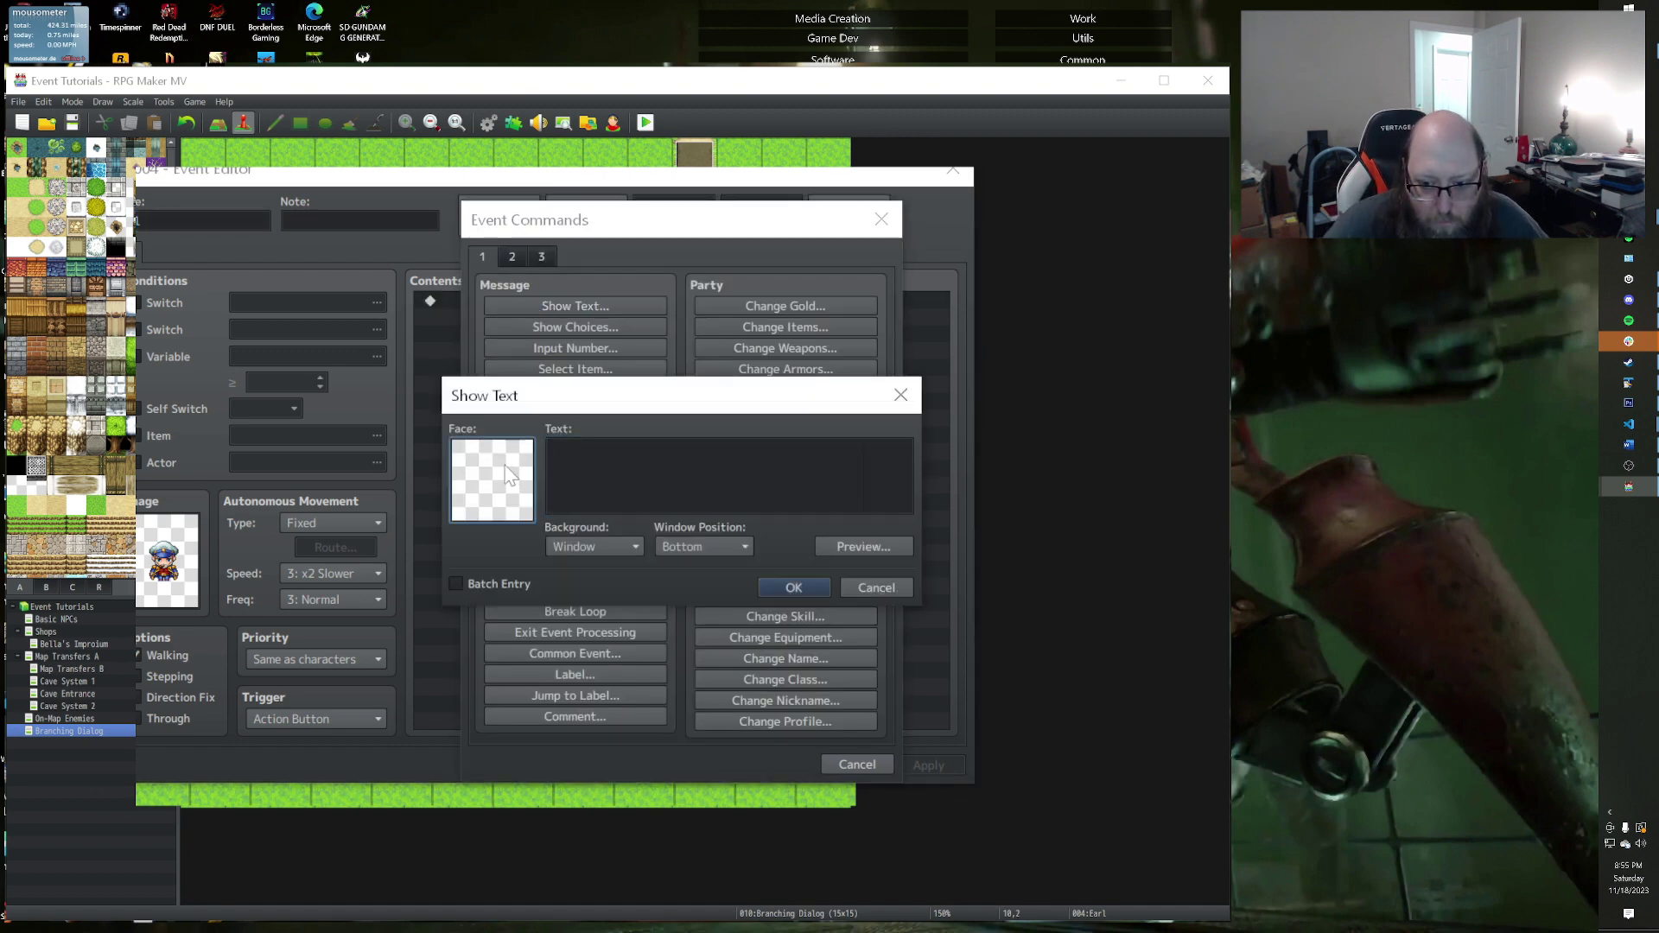
double_click(509, 476)
click(413, 353)
click(406, 386)
click(406, 453)
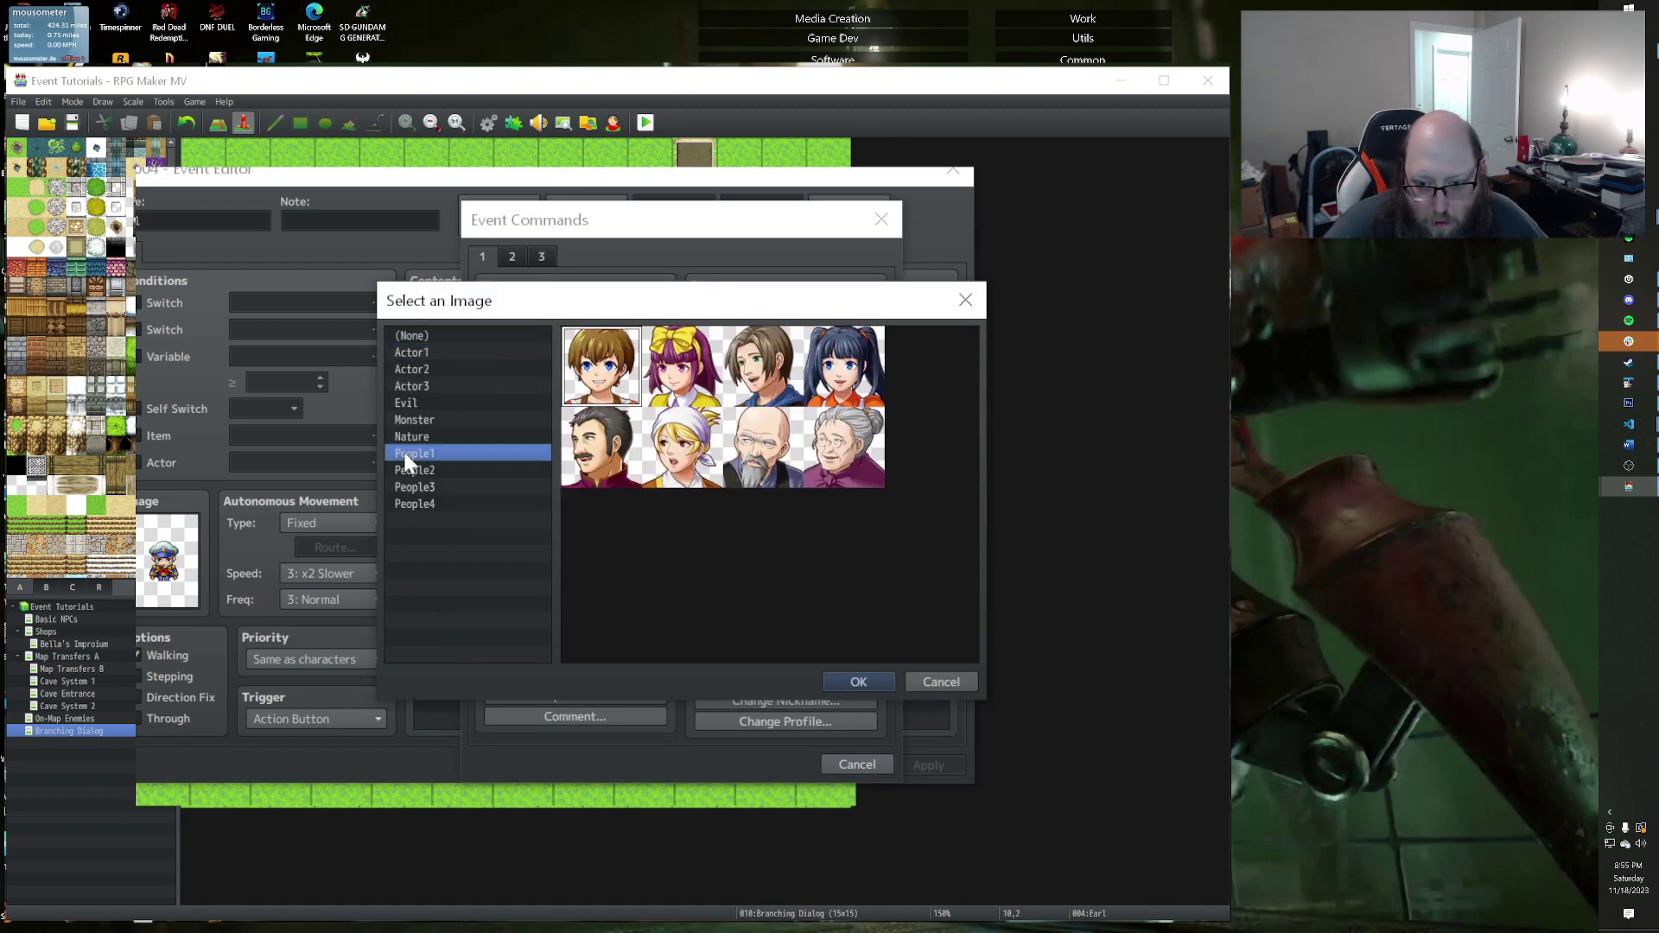
click(415, 470)
double_click(844, 365)
text([Earl] )
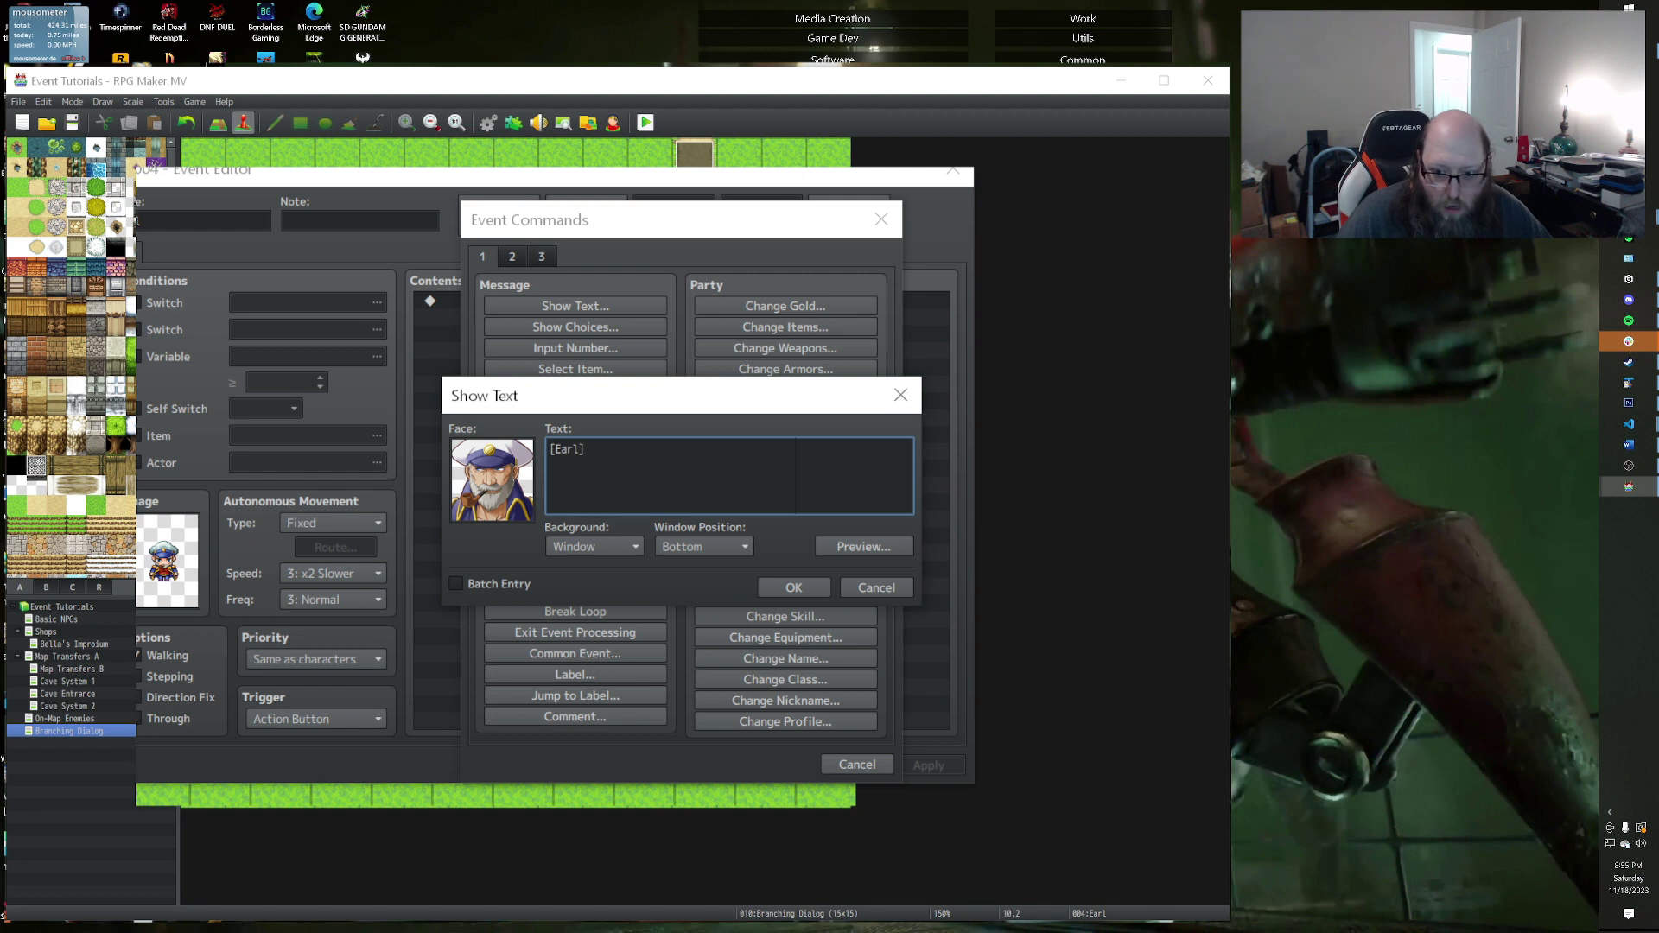
Step: Write under the heading: "Ah, you must be the adventurers the guild said that they would send to help us with a problem."
text(Ah, you m)
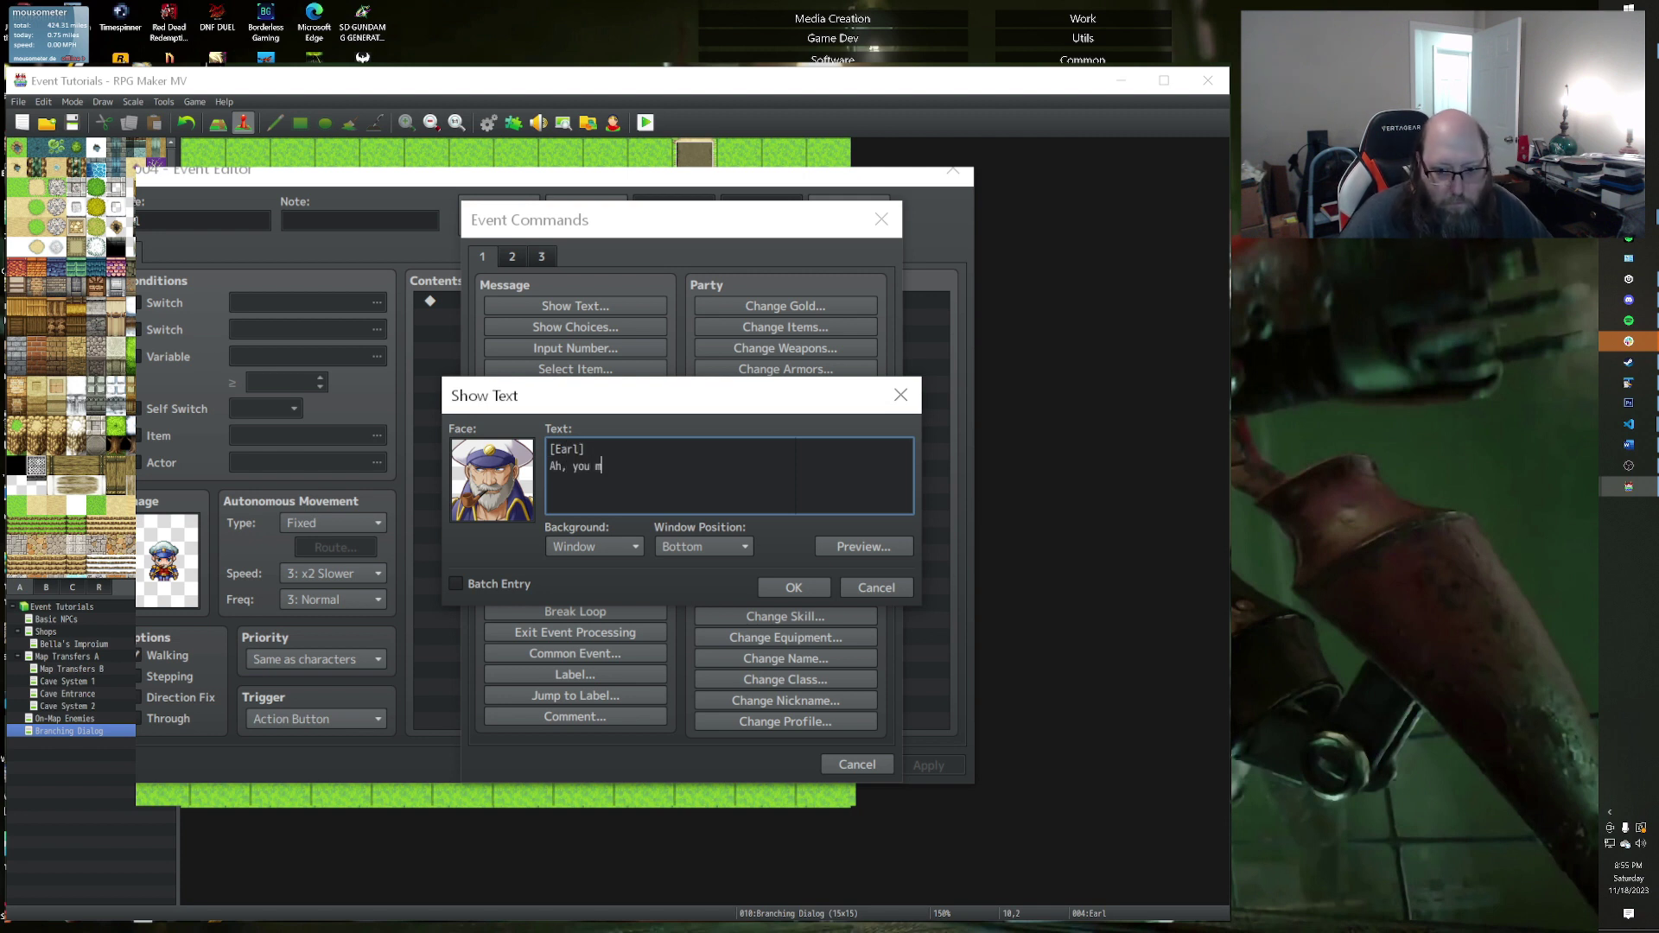
text(ust be the adve)
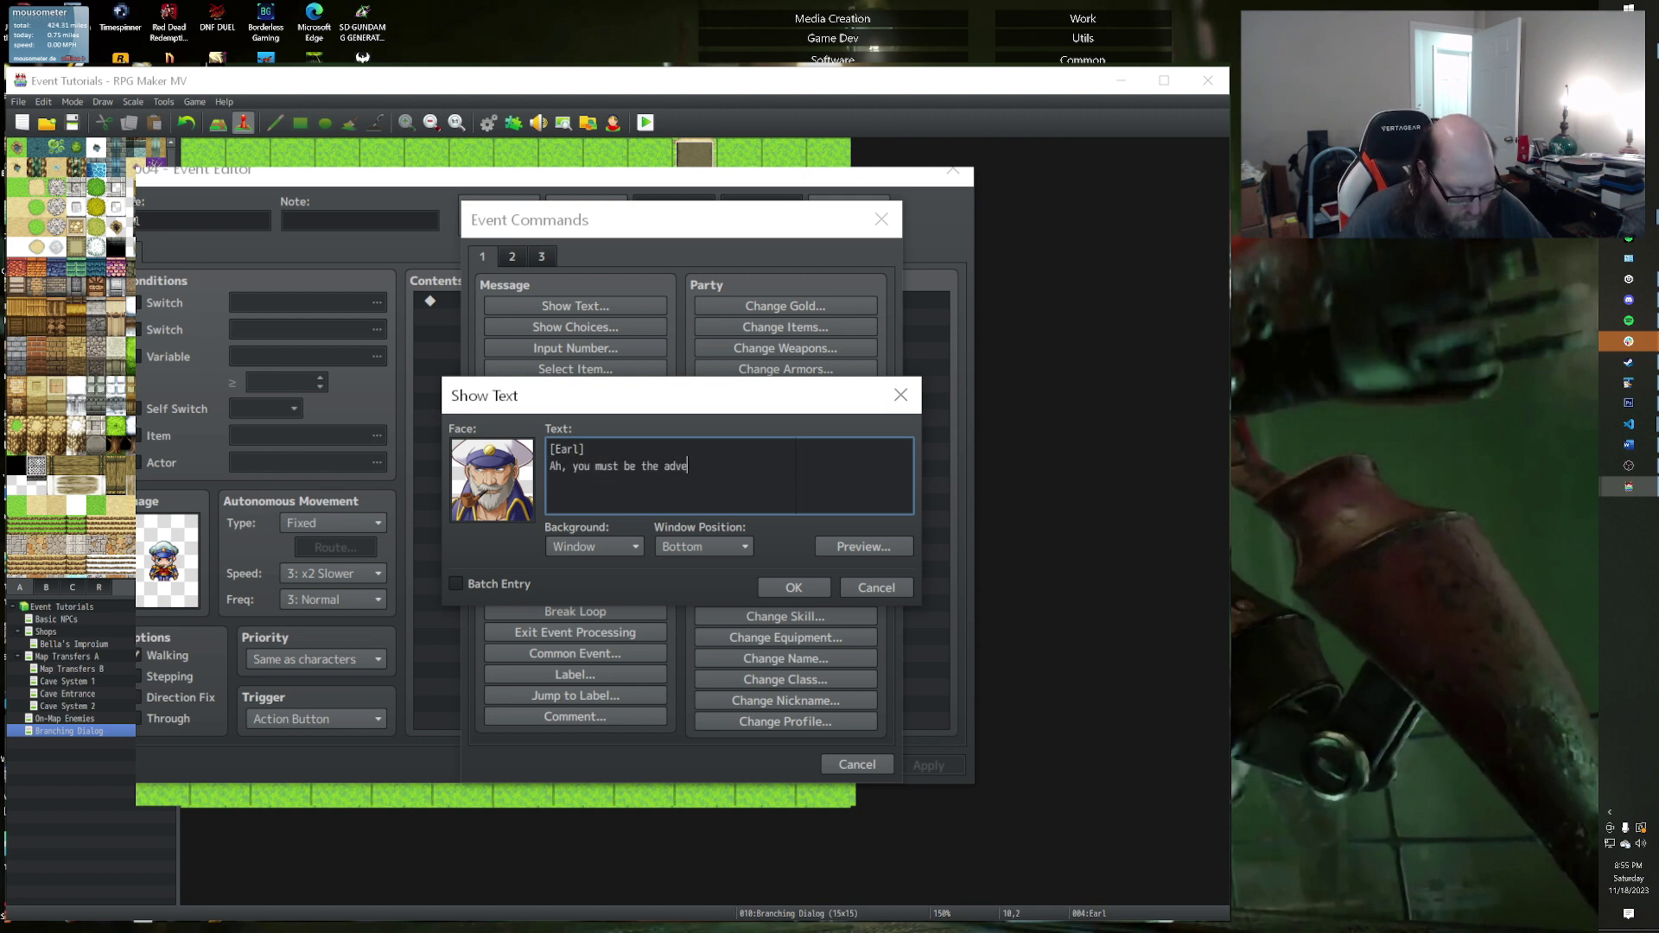
text(nturers the guild said)
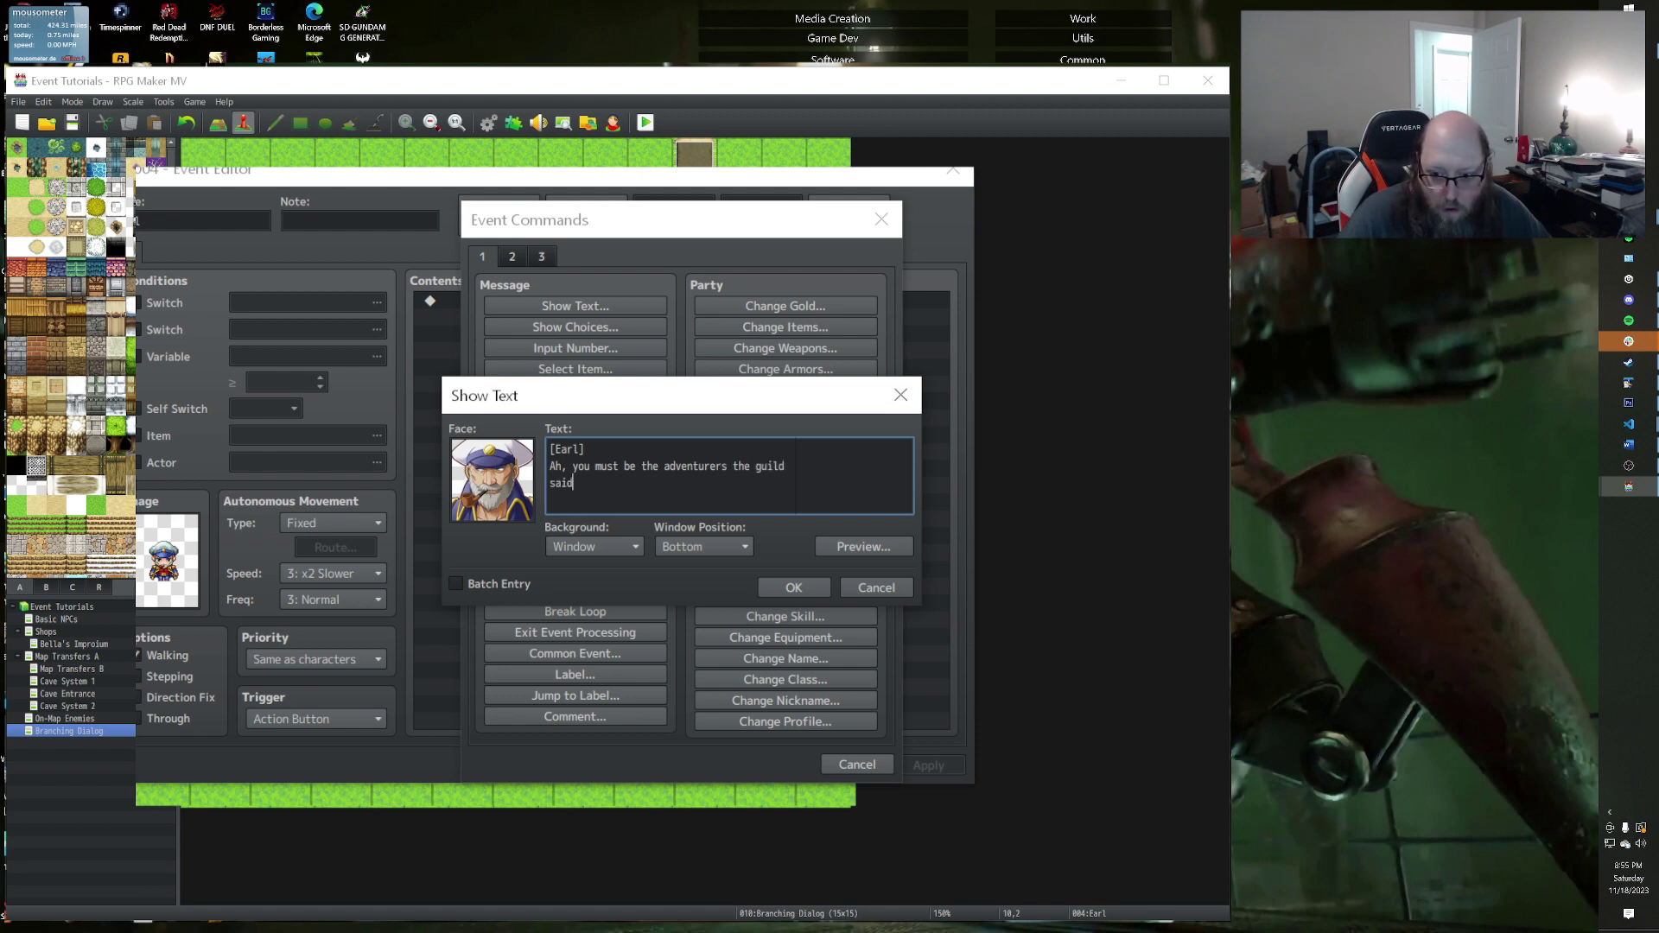
text( that they would send)
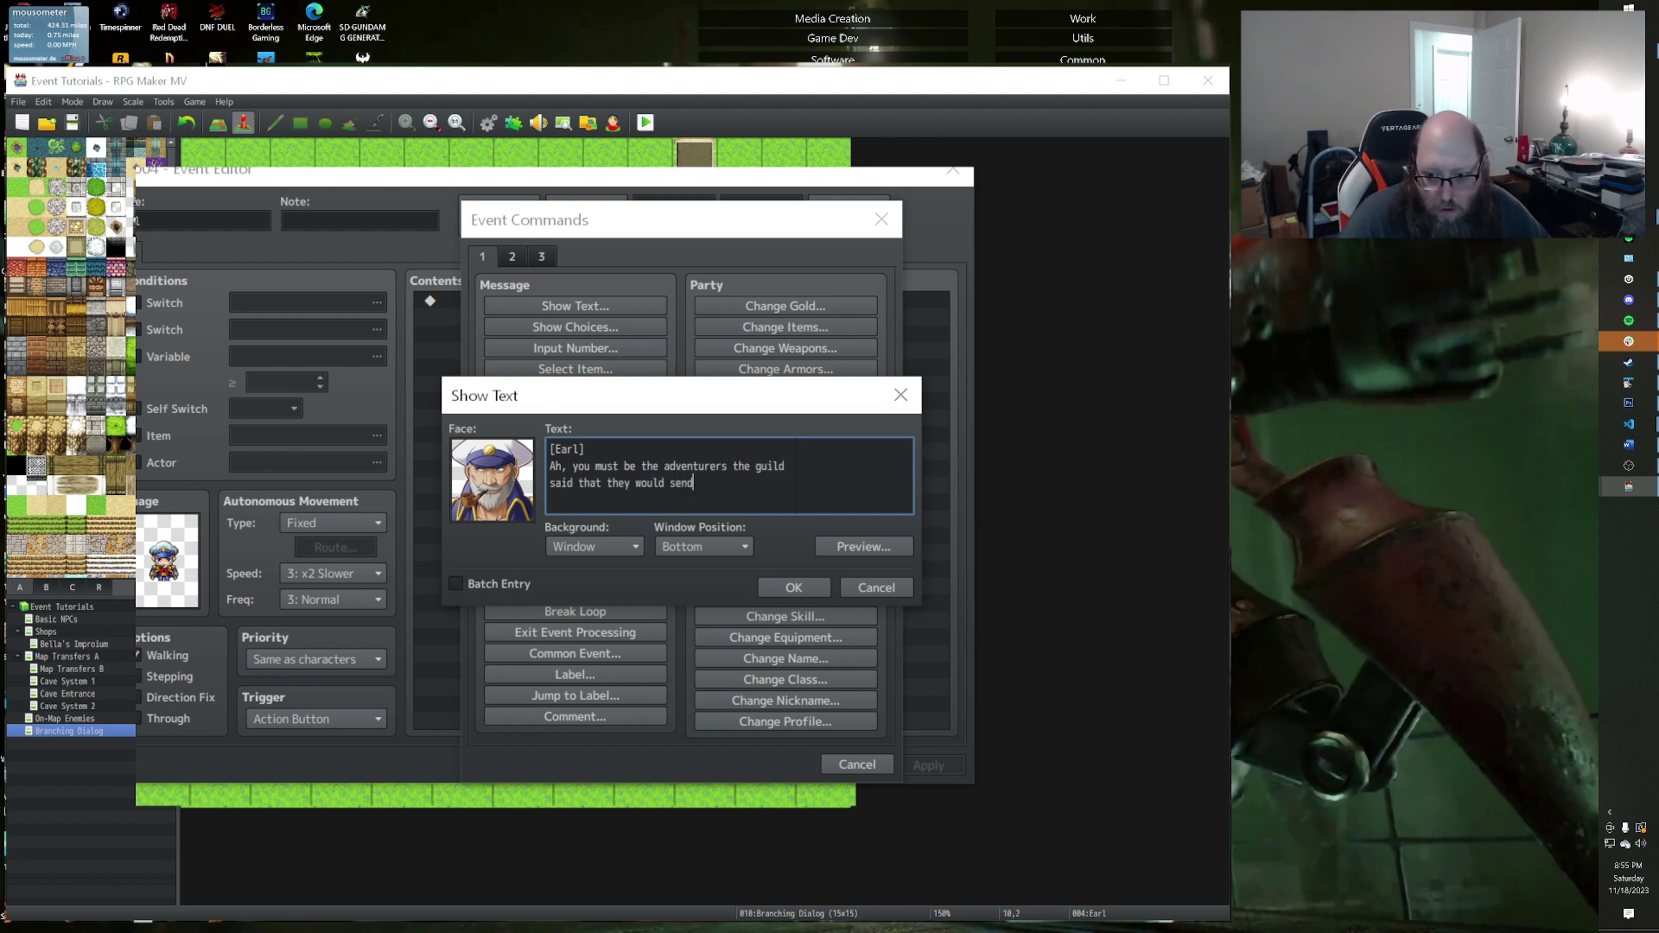
text( to help us with)
text( a pr)
text(oblem.)
Step: Enable Batch Entry for the text and add a second "[Earl]" heading on a new line after the first message
click(509, 584)
click(607, 500)
key(Return)
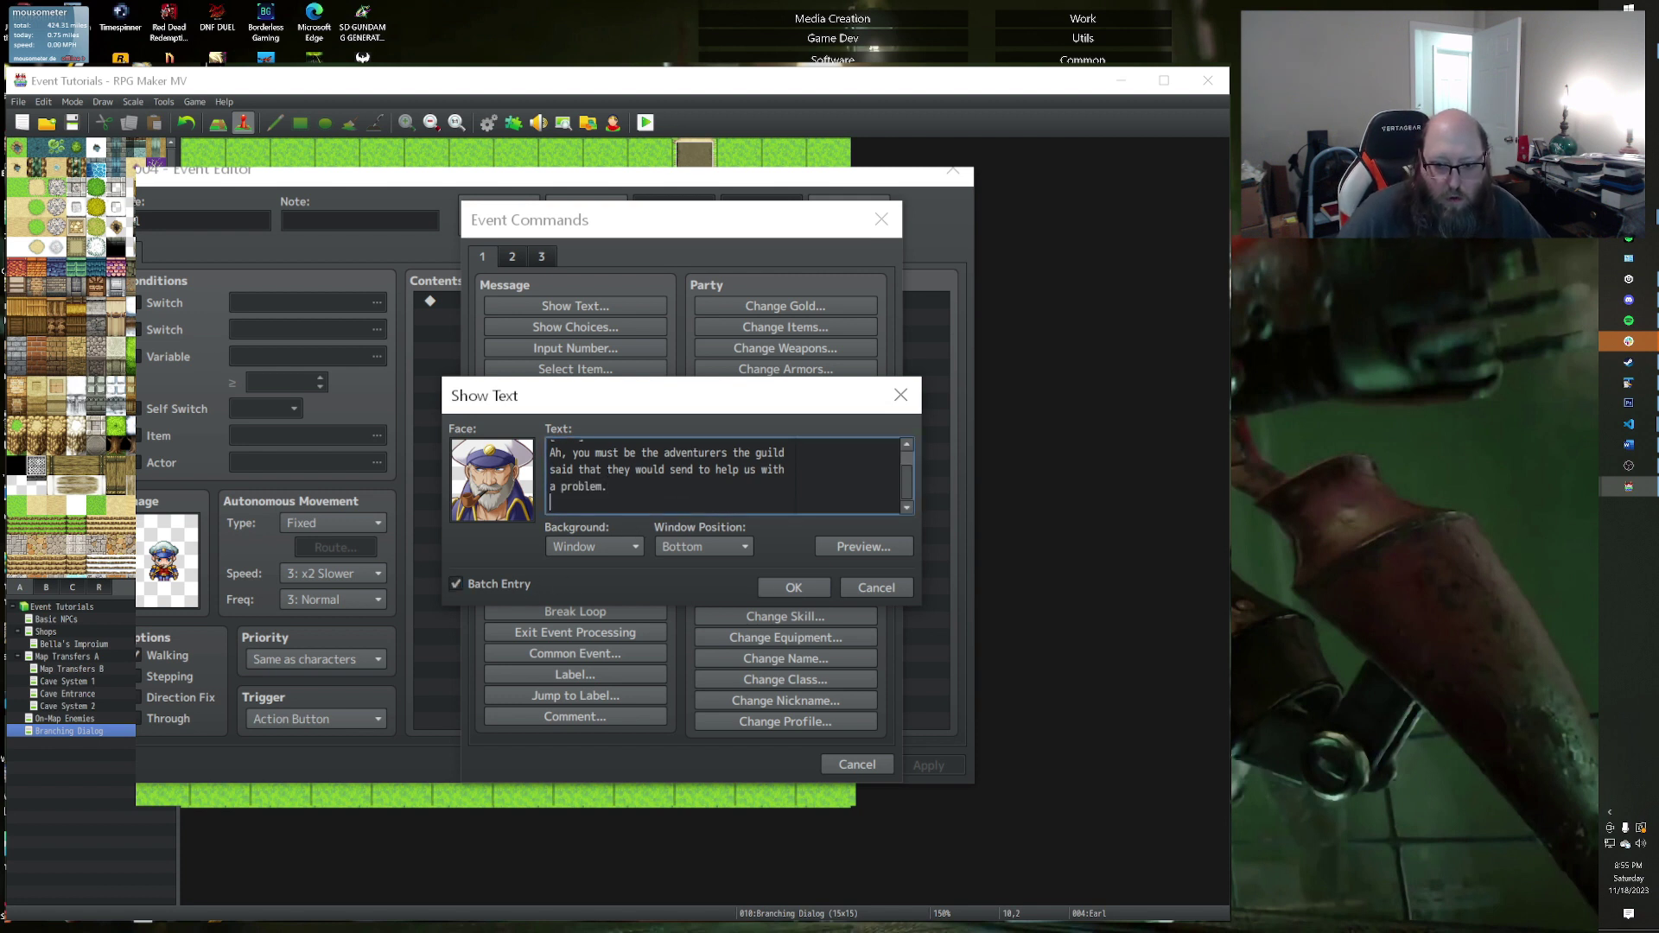
text([pEa)
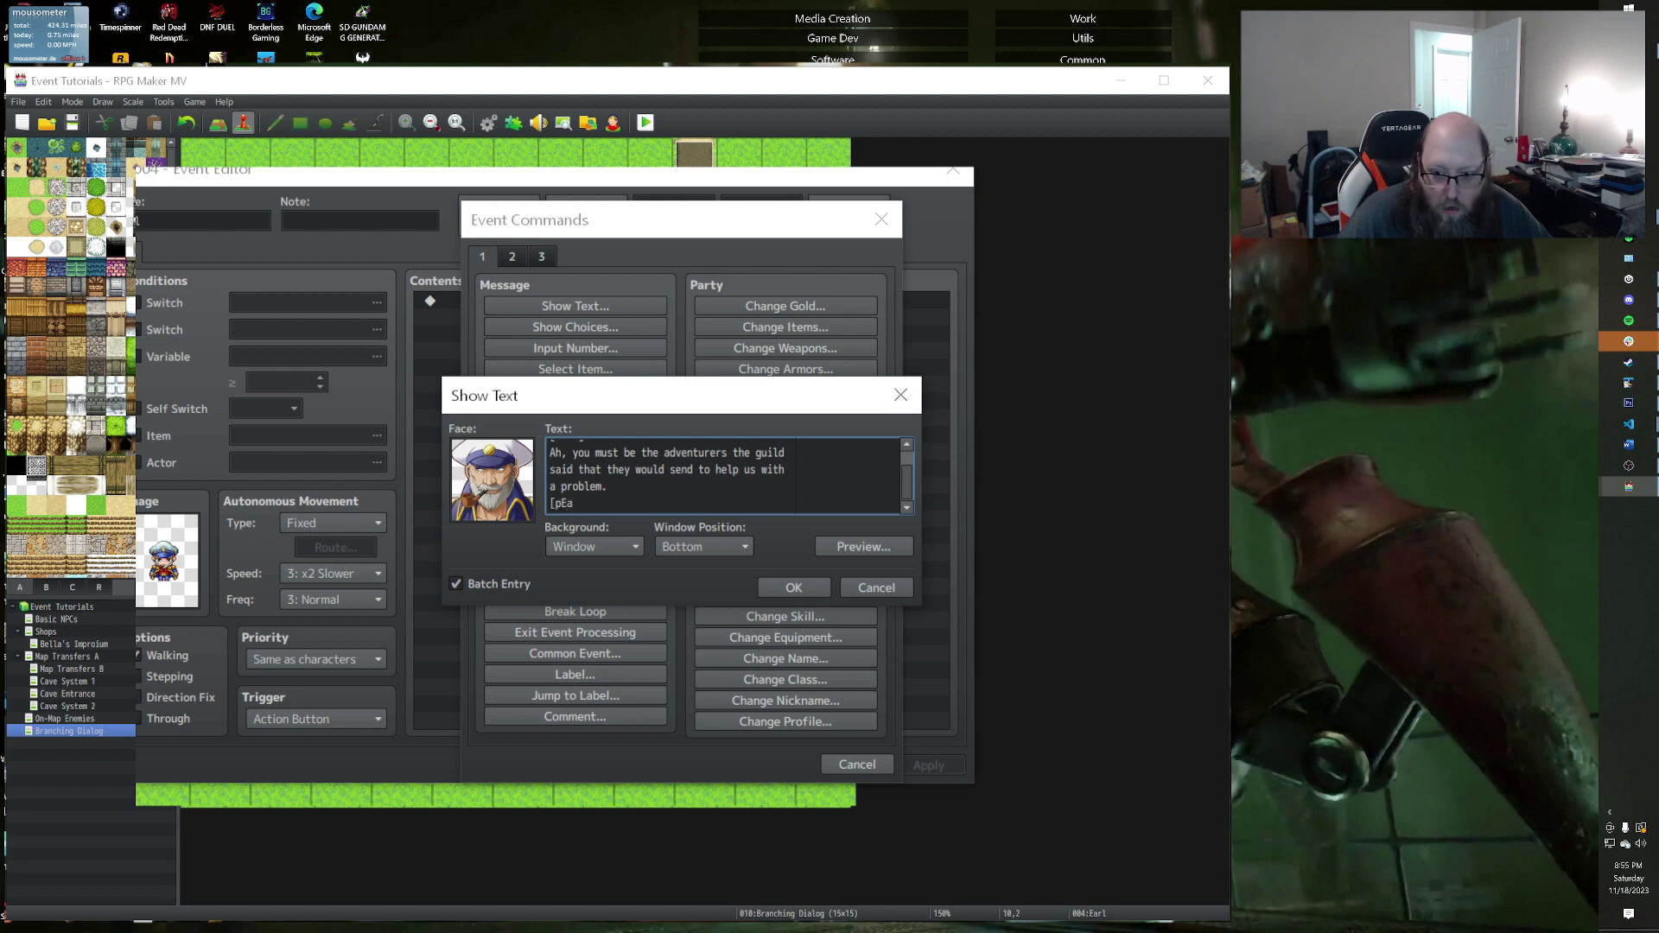
key(BackSpace)
key(BackSpace)
key(BackSpace)
text(Earl])
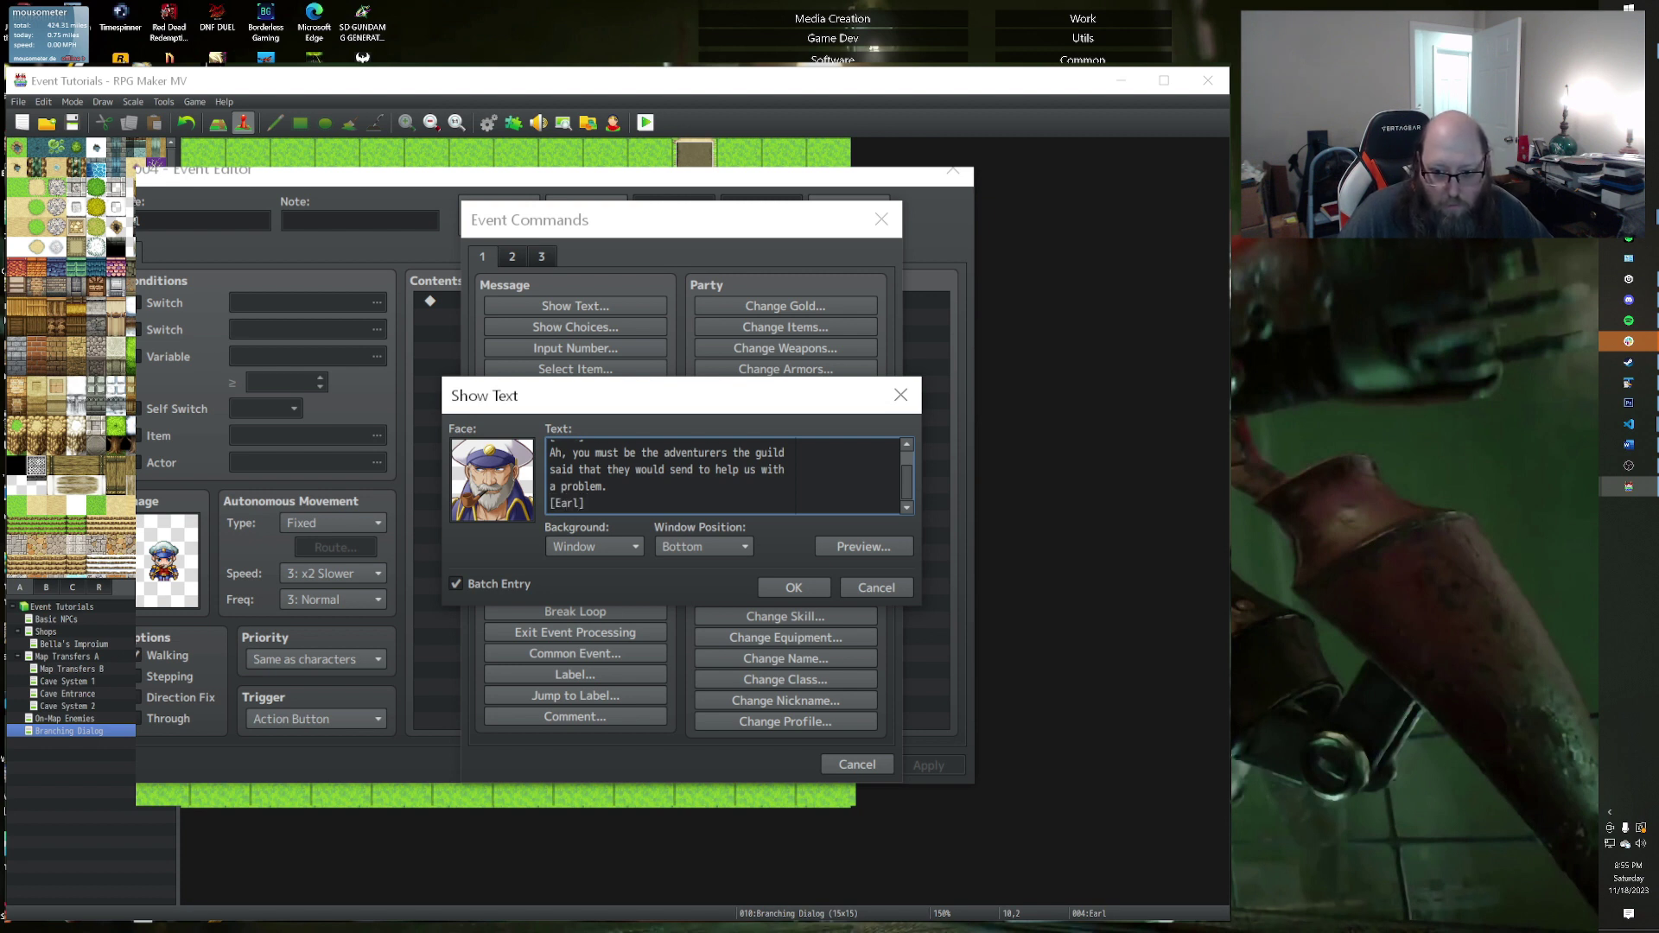
key(Return)
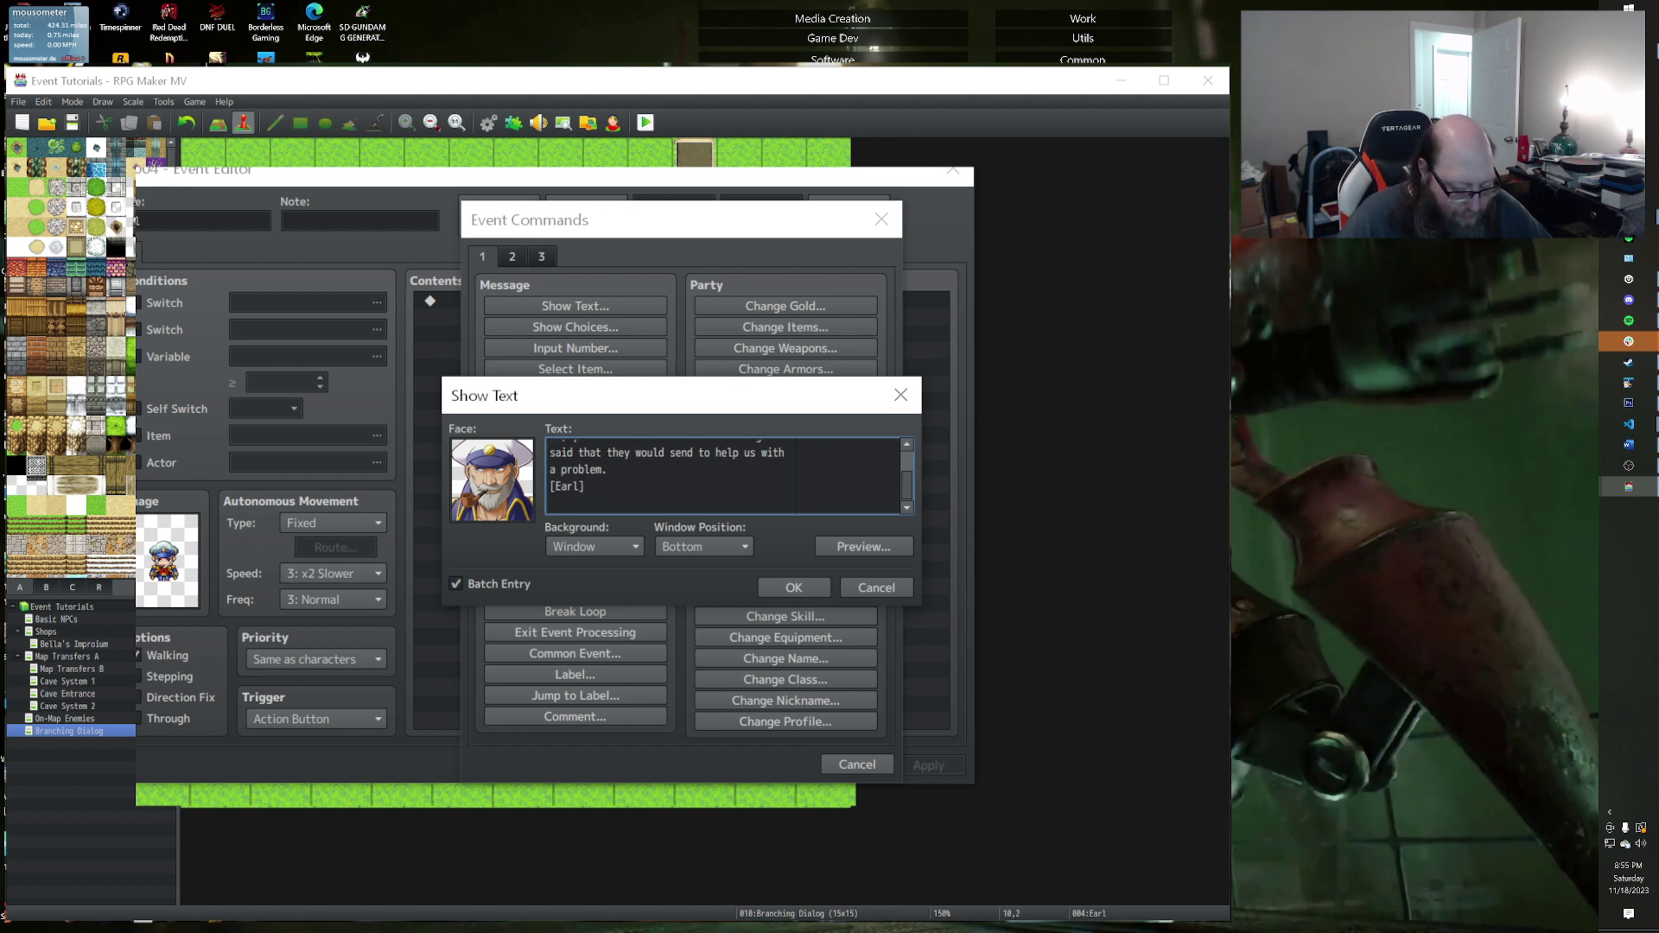
Step: Begin Earl's second message with "We were out by Challot's Cove trying to weigh ancor", breaking the line after "trying to"
text(We were out by)
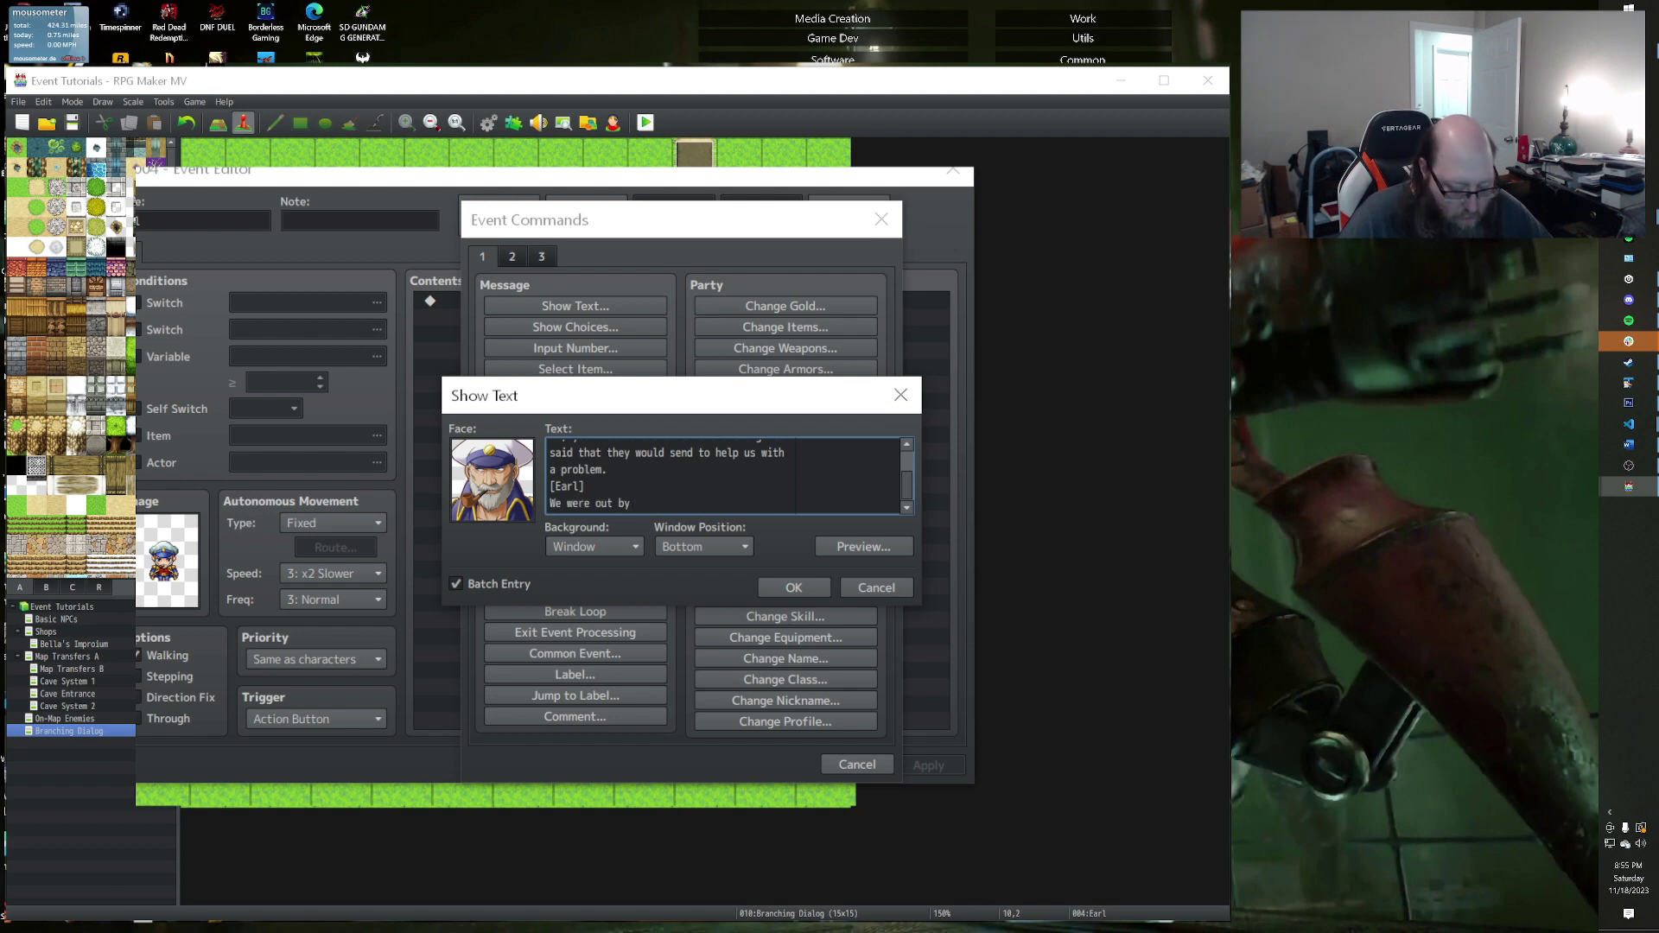
text( Challot's Cove)
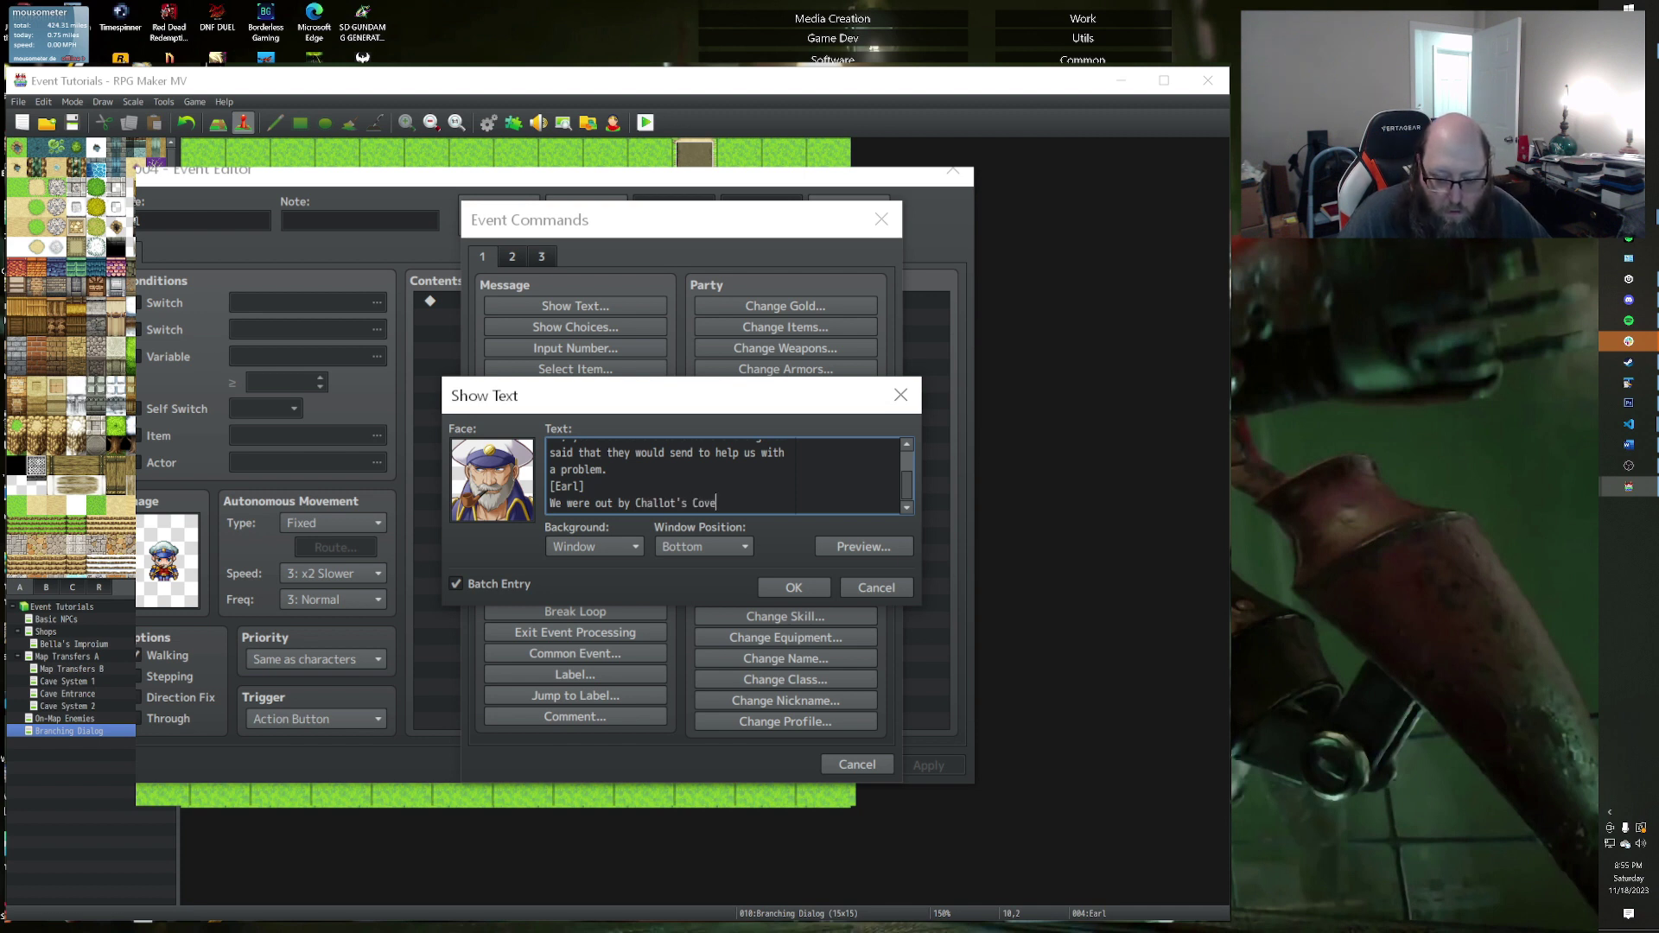
text( trying to)
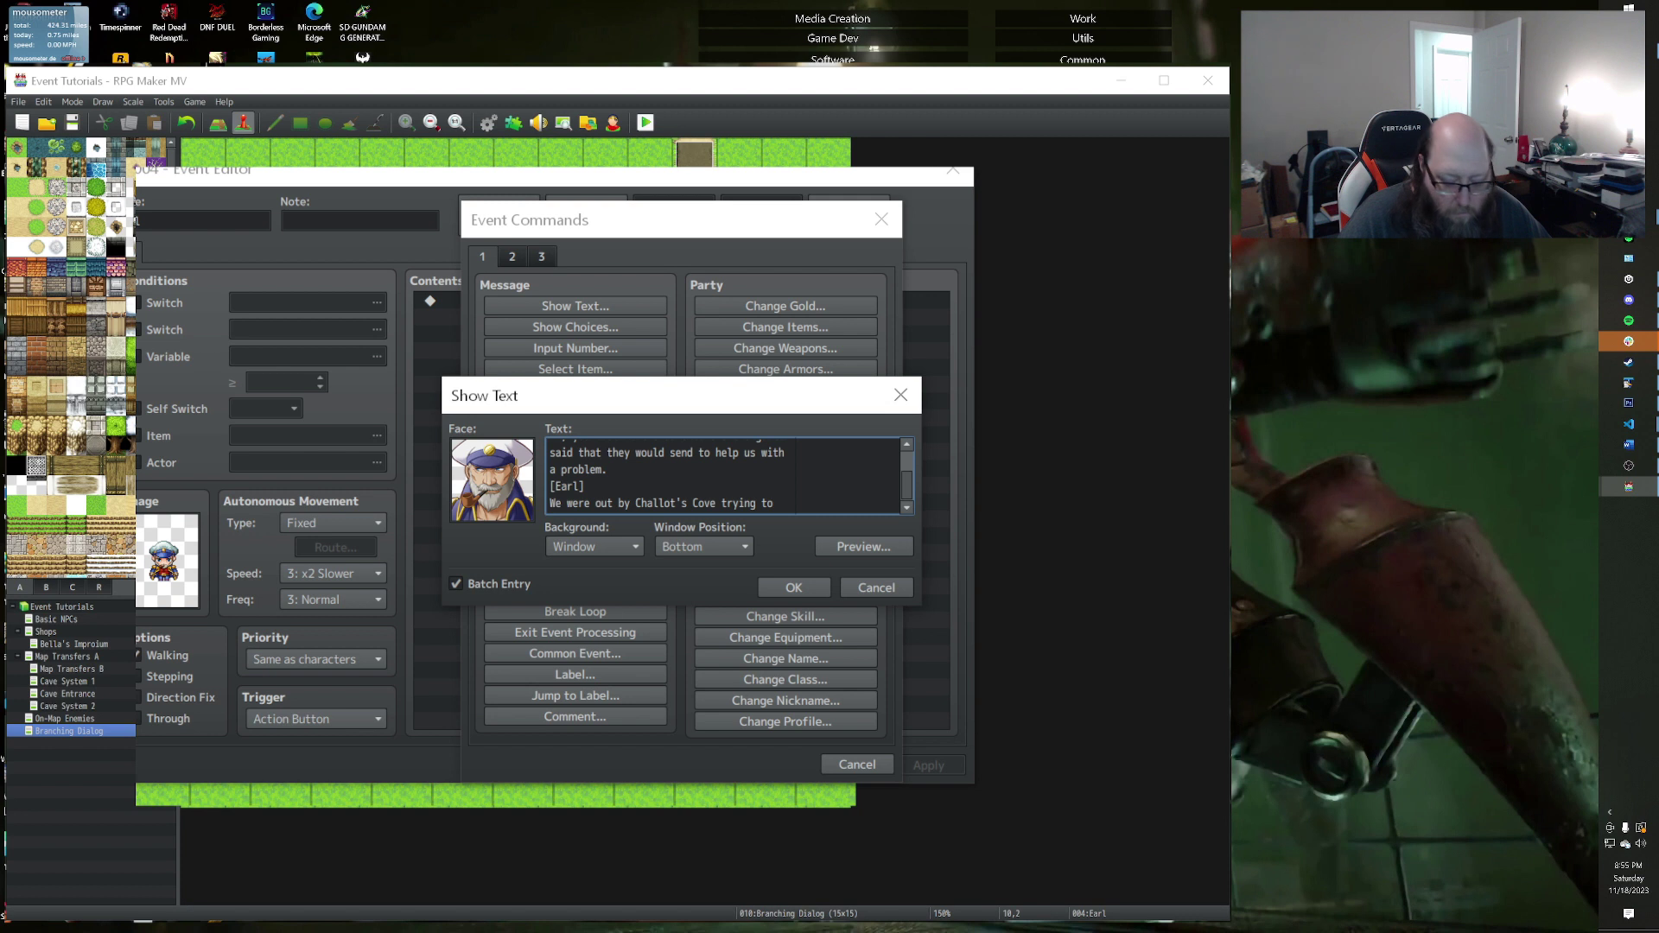
key(Return)
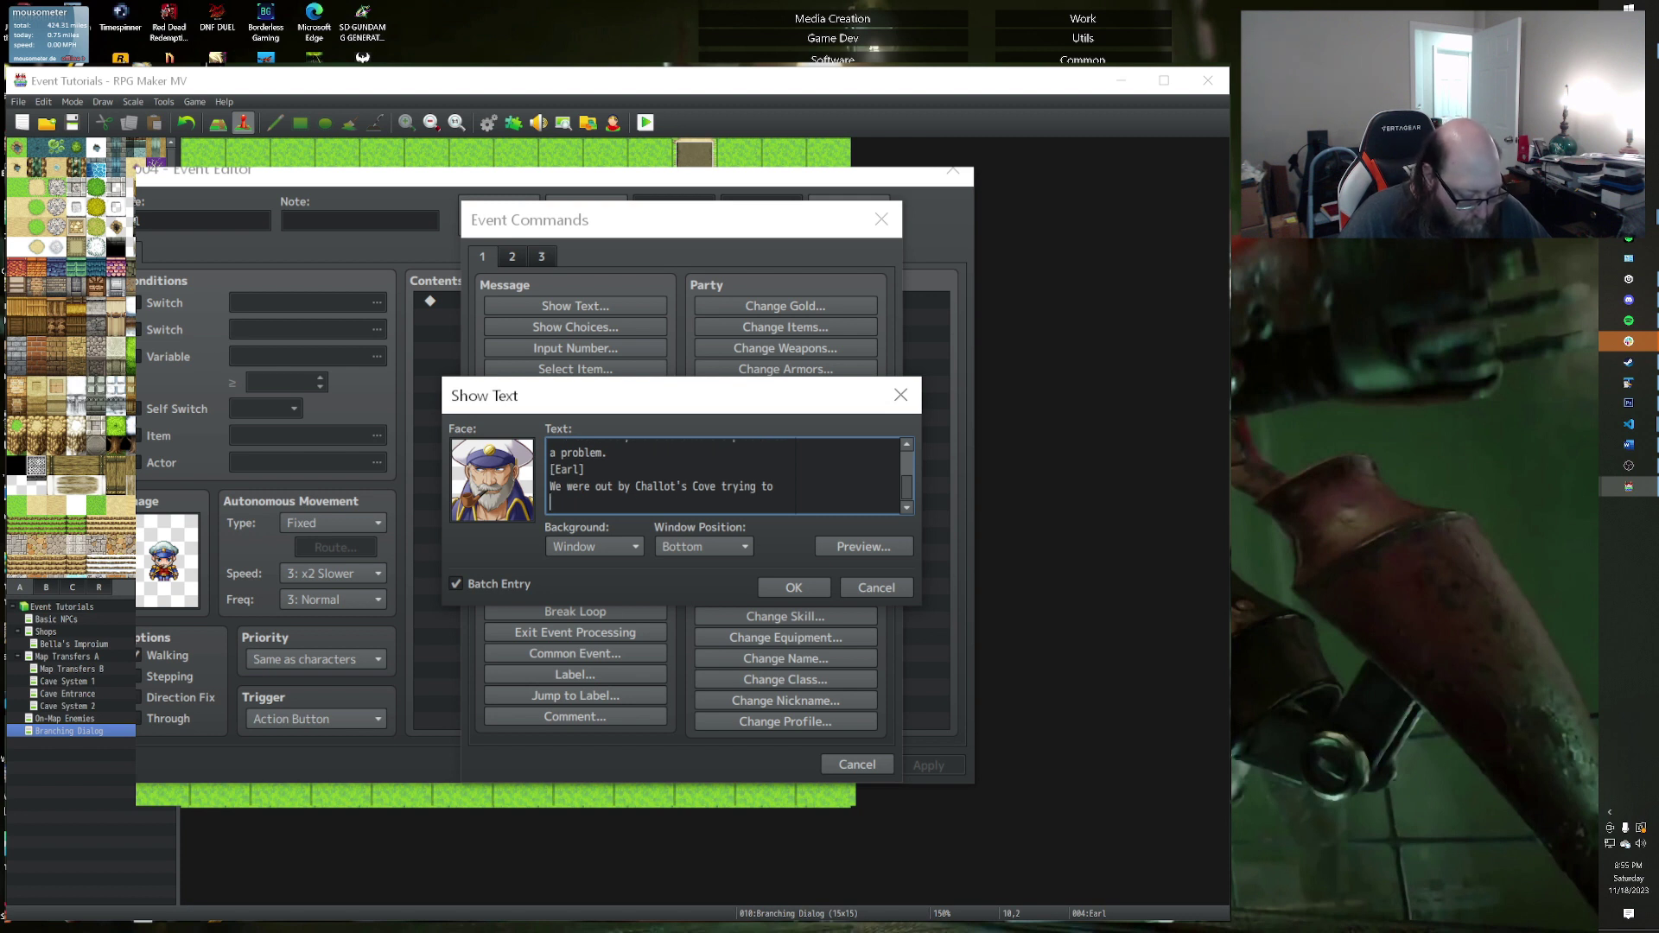
text(weigh)
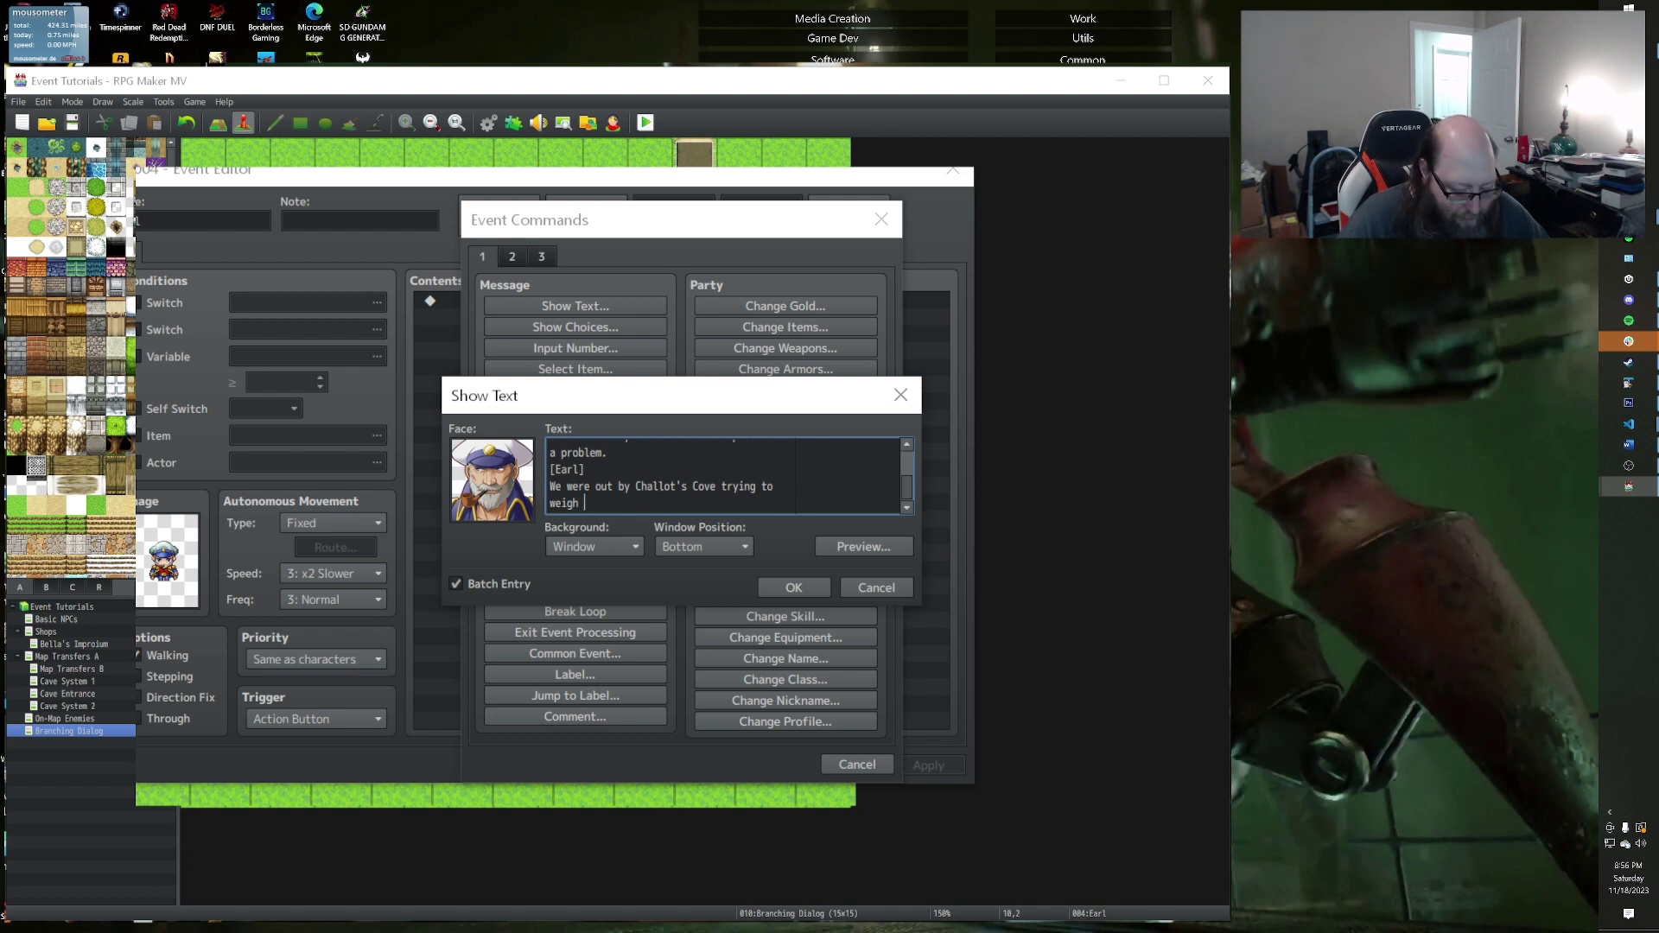
text(ancor)
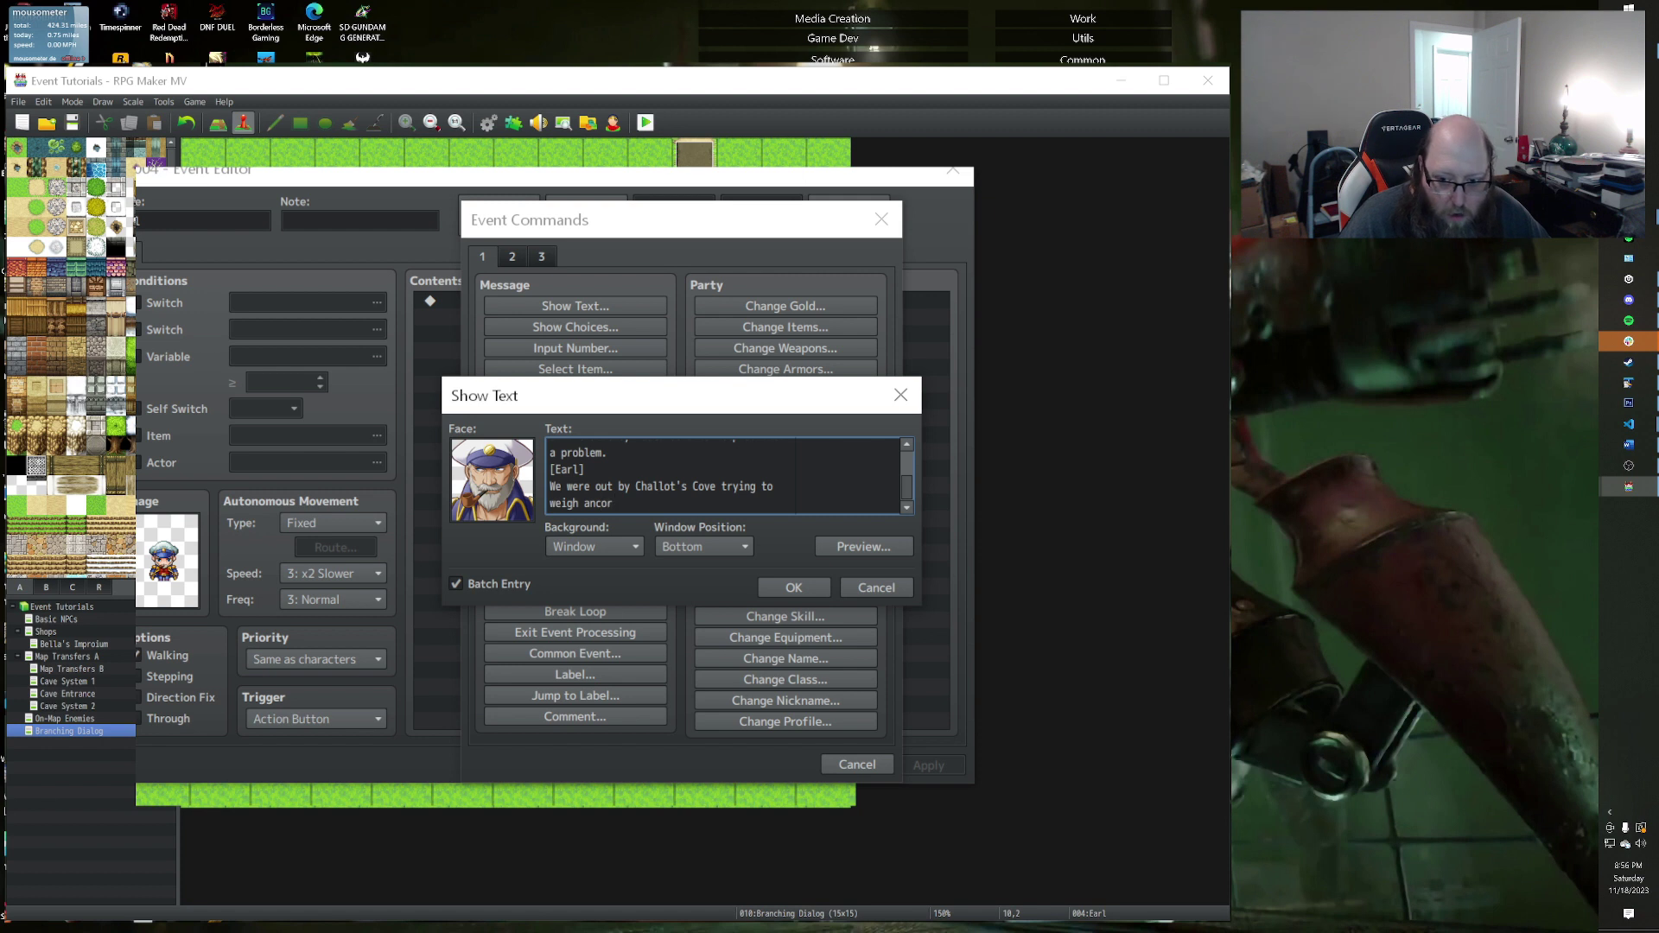
Step: Complete Earl's second message with "so we could investigate a cave we saw when our boat was attacked."
text( so we could)
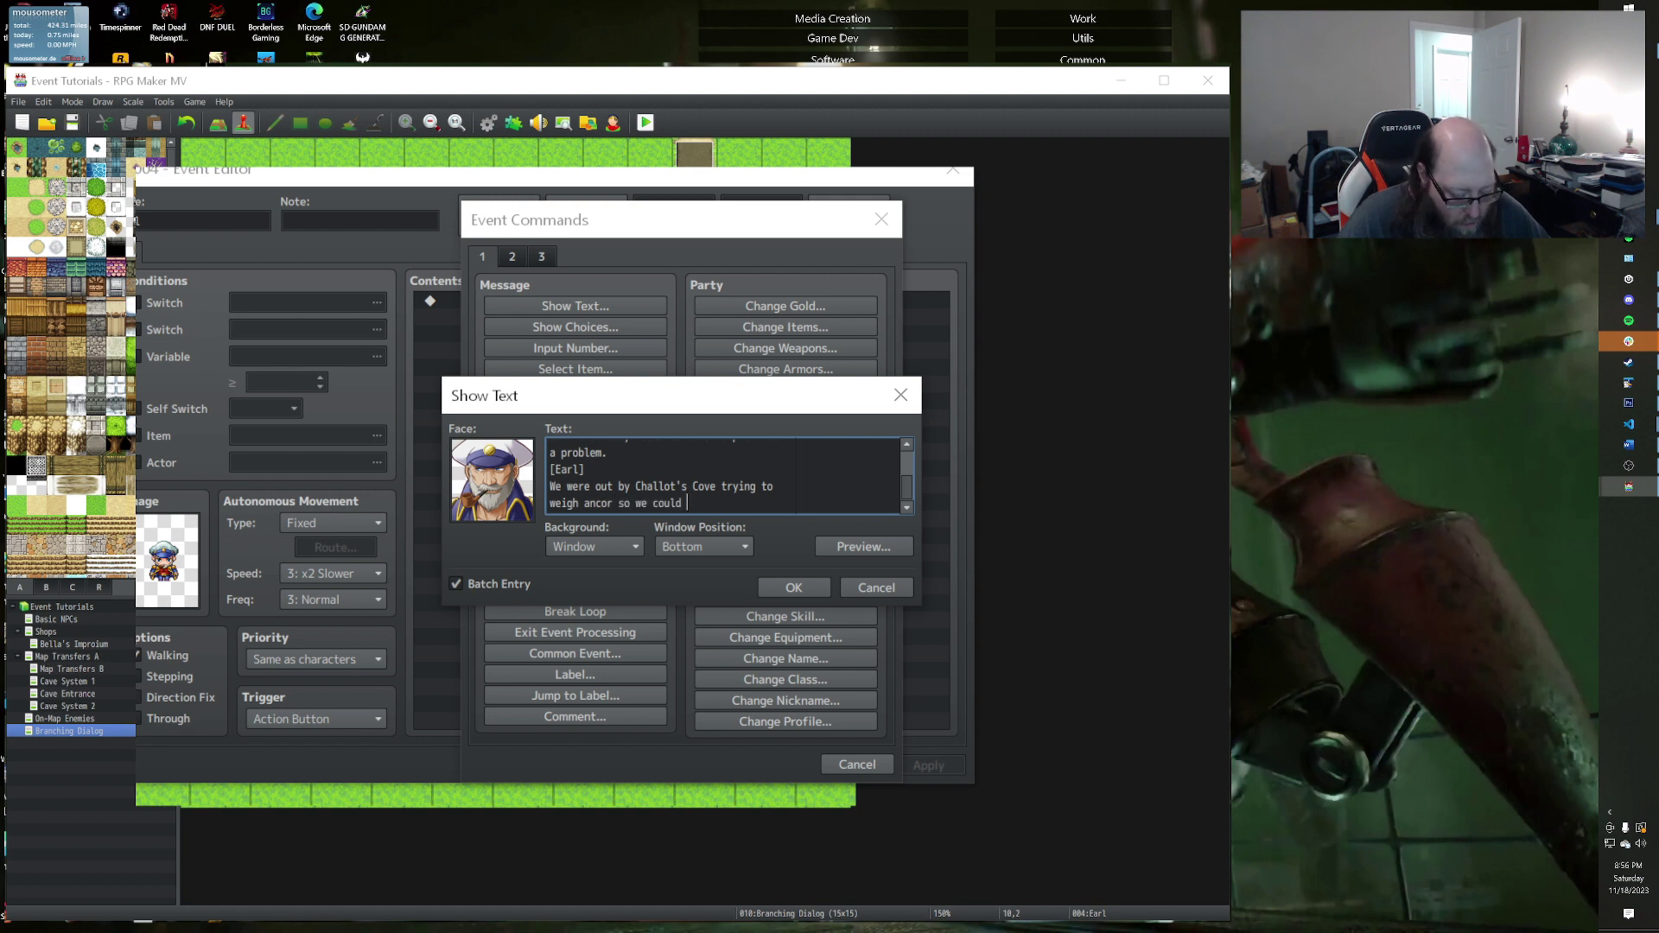
text( inves)
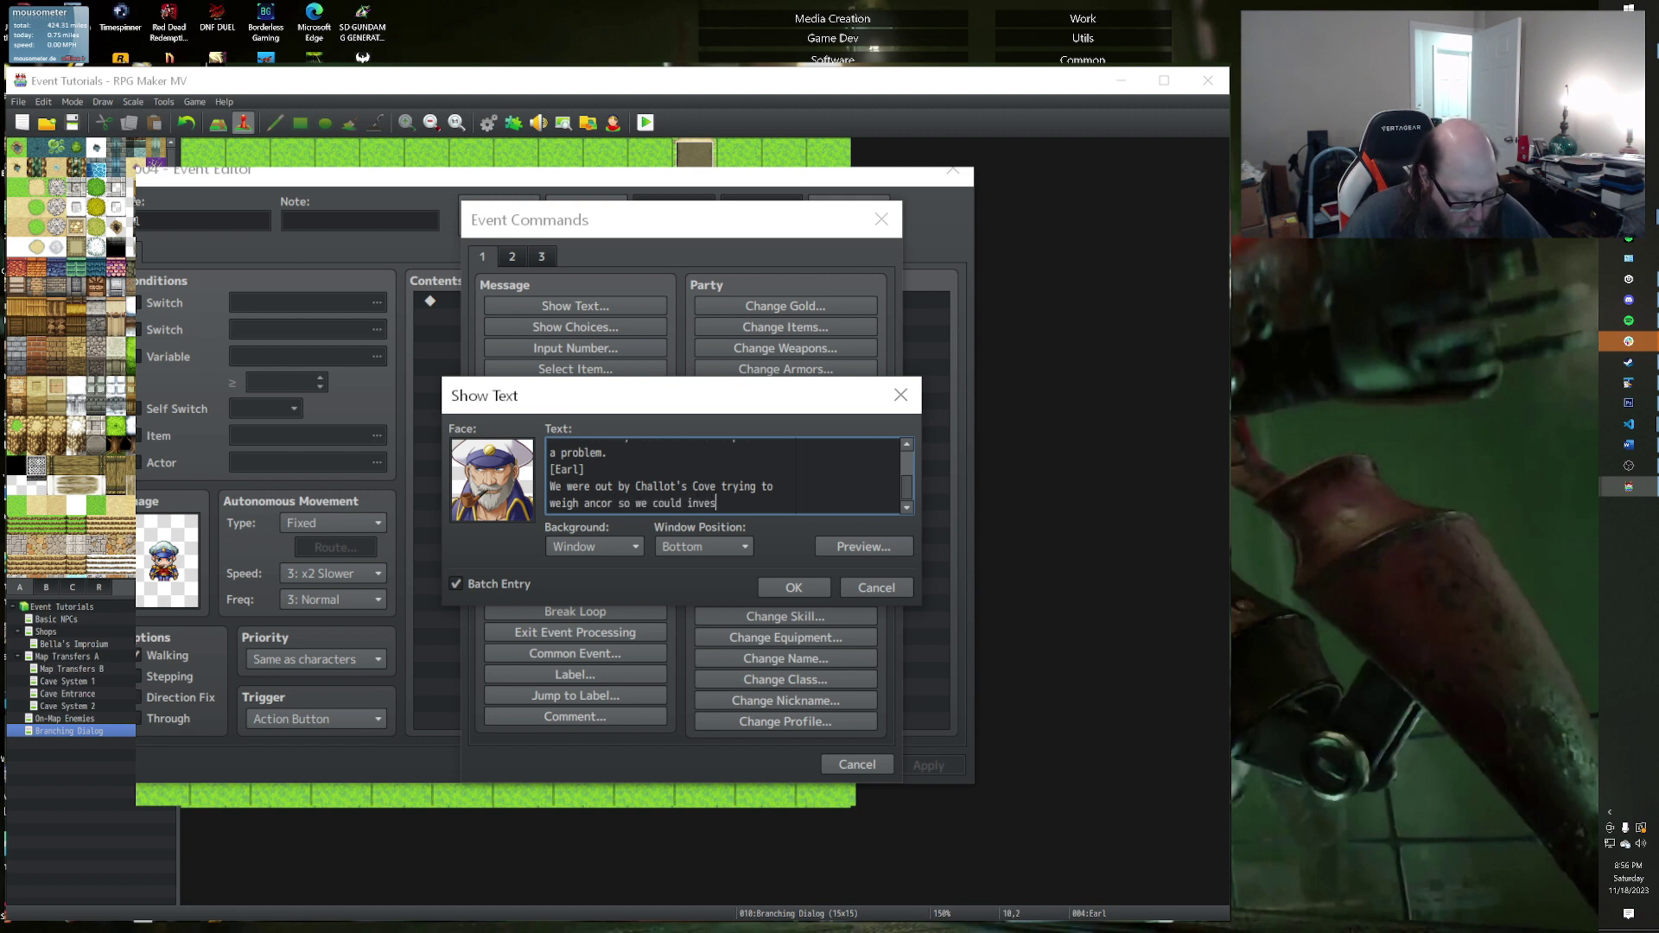
text(tigate a cave)
key(Return)
text(we saw)
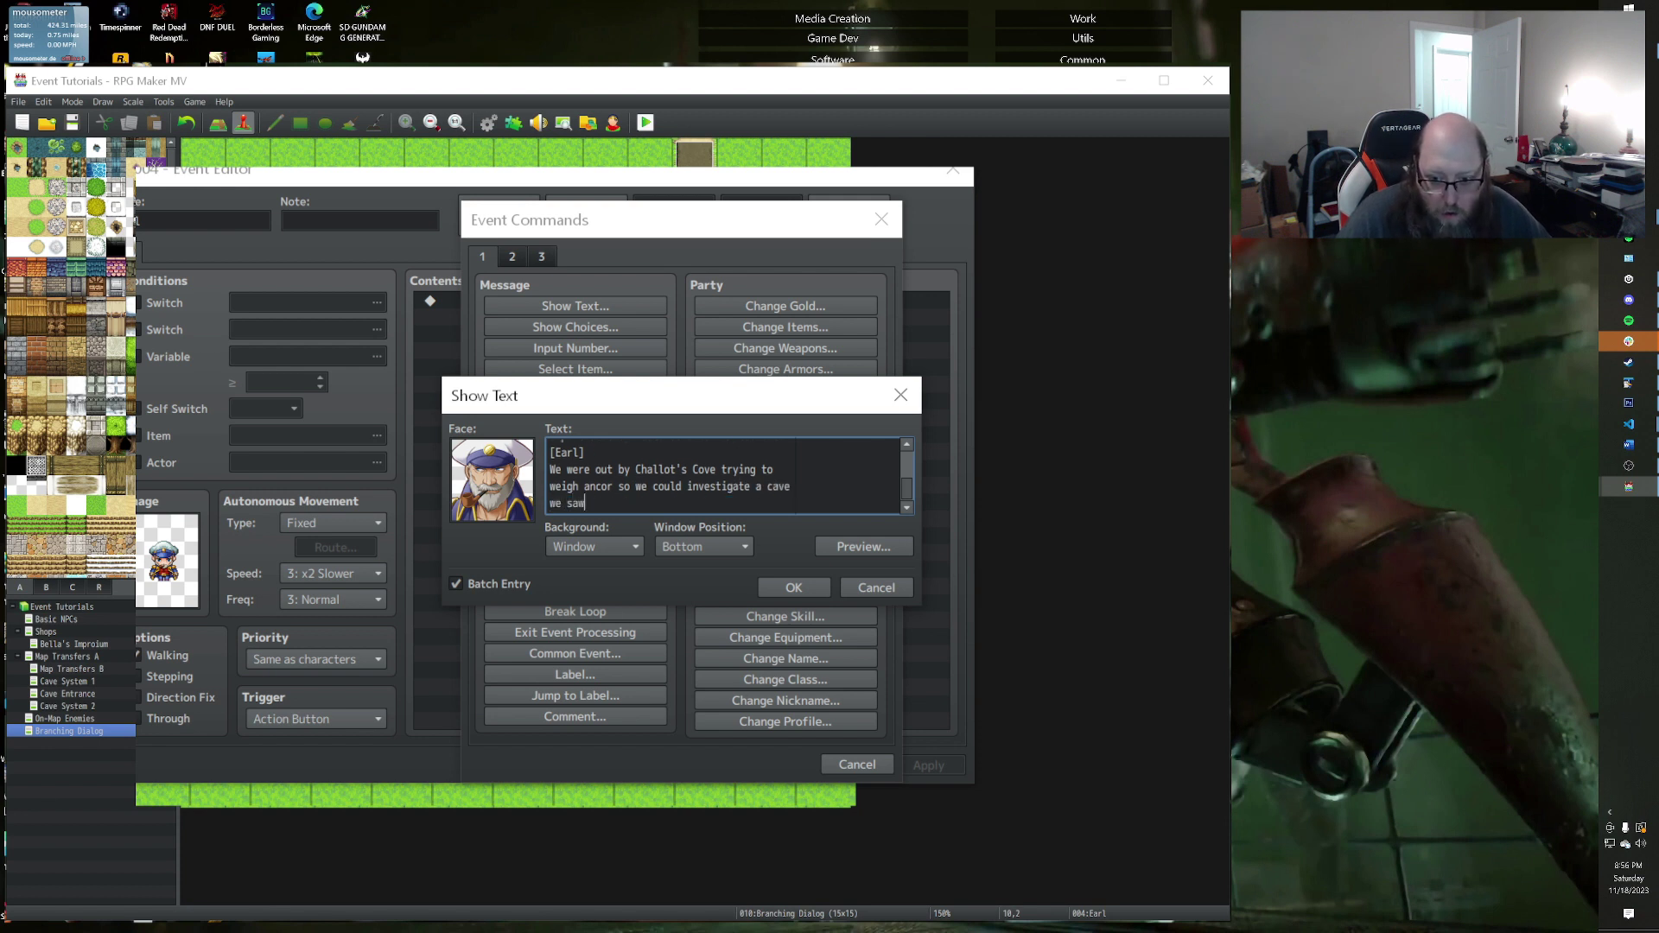
text( when ou)
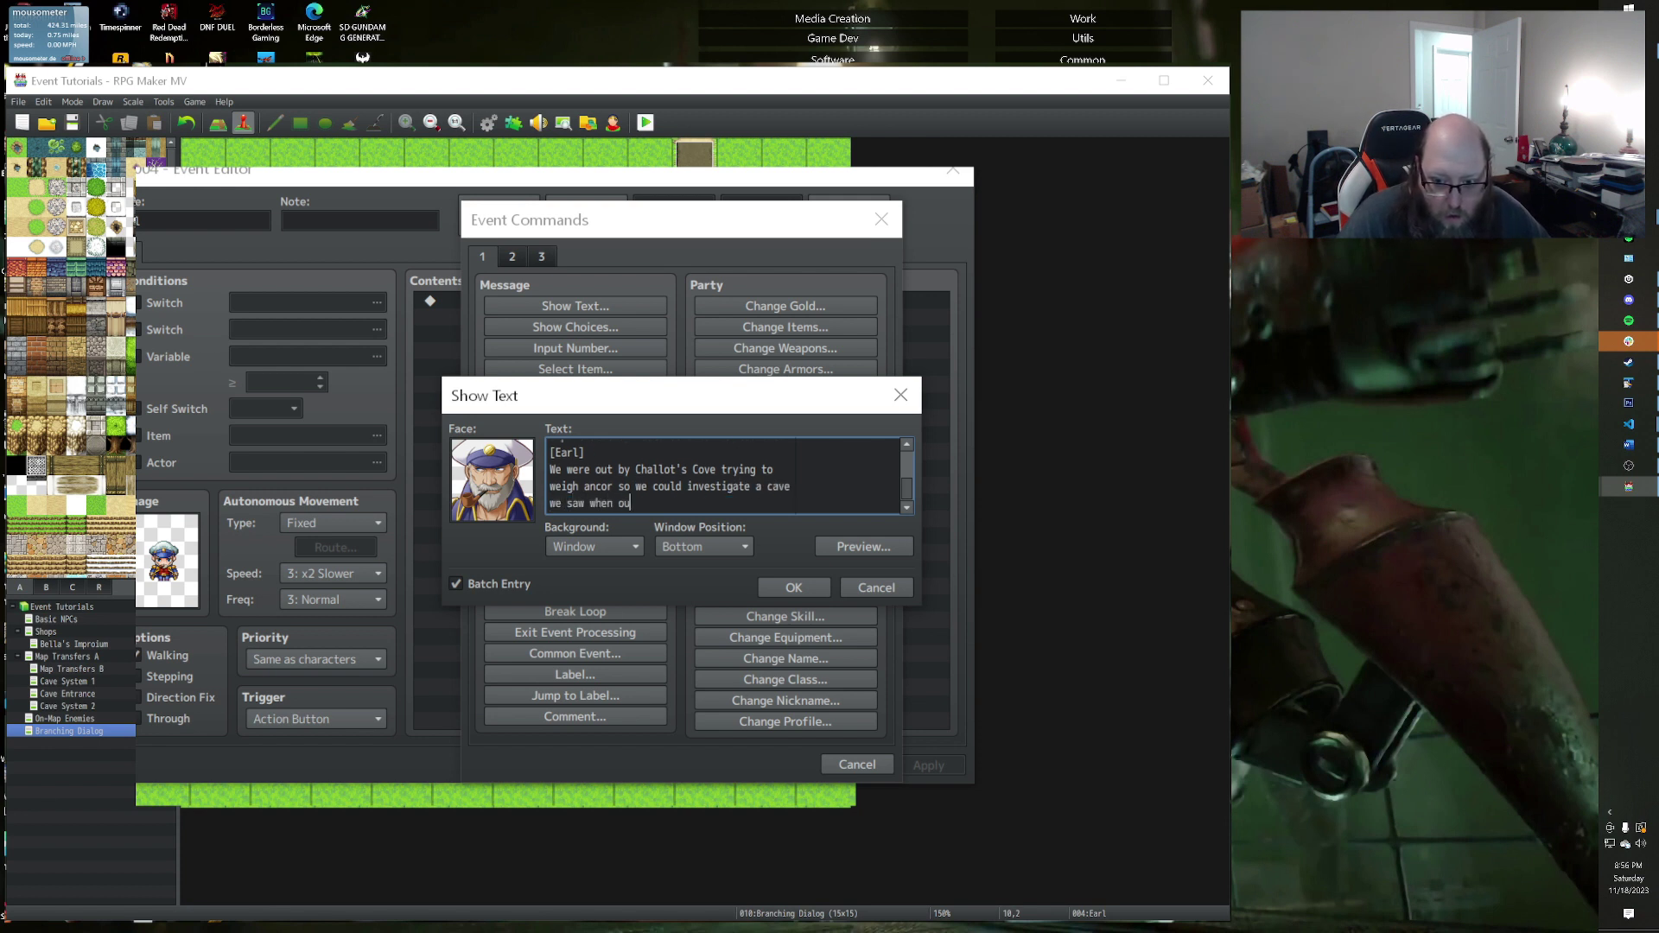
text(re boat w)
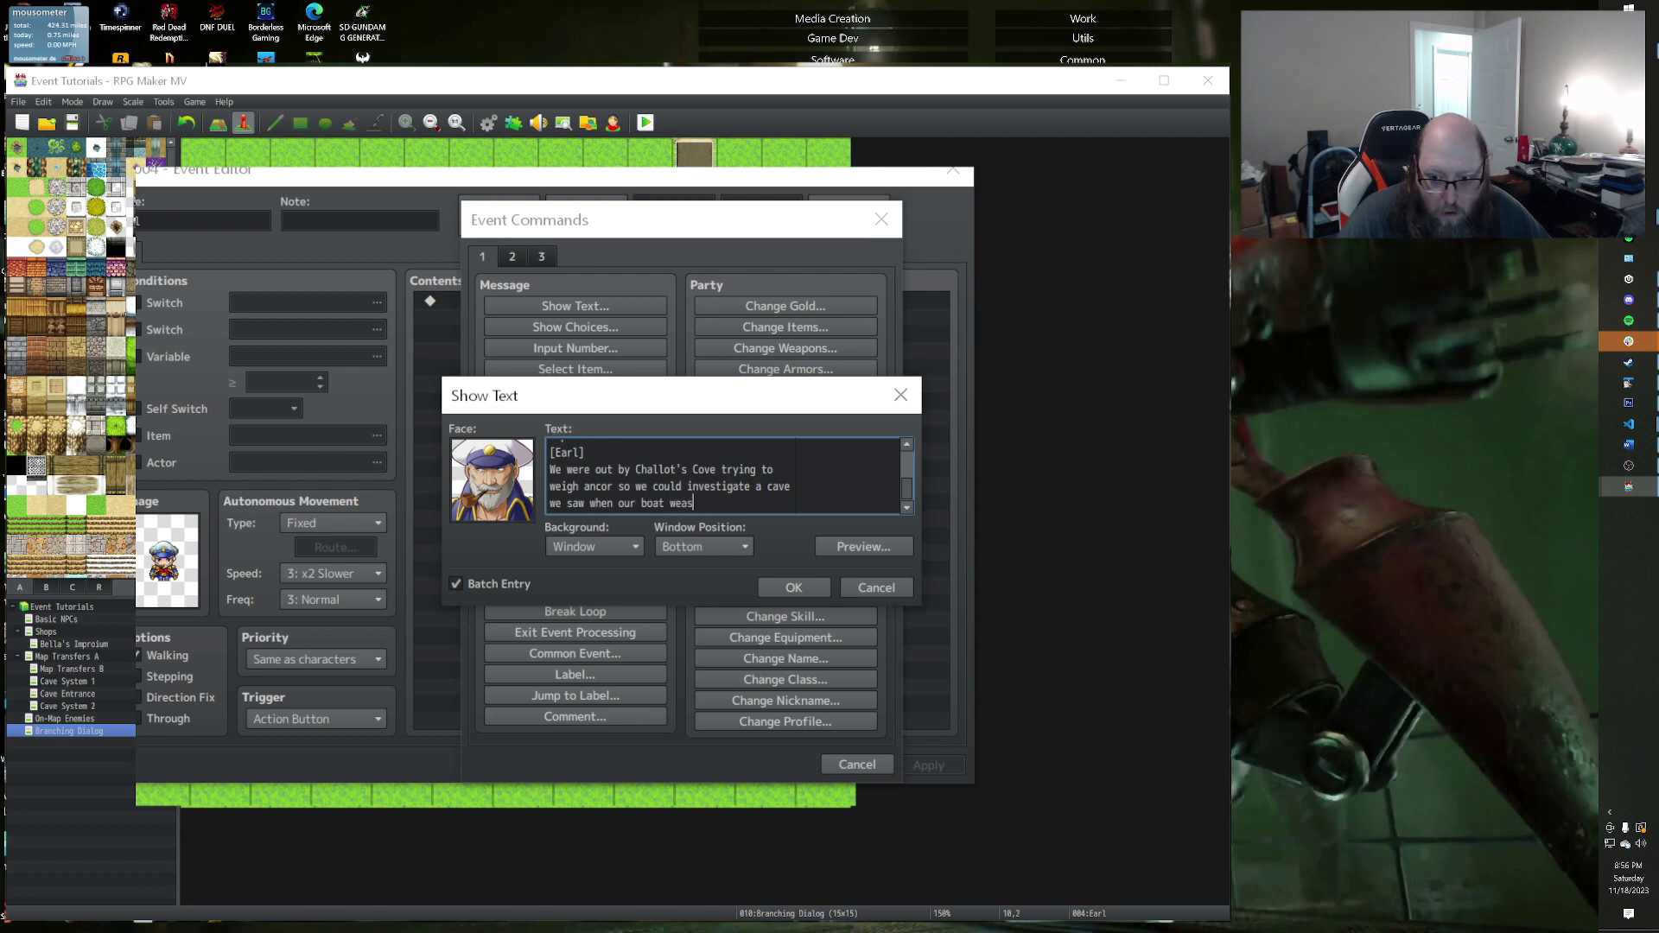
text(as attacked.)
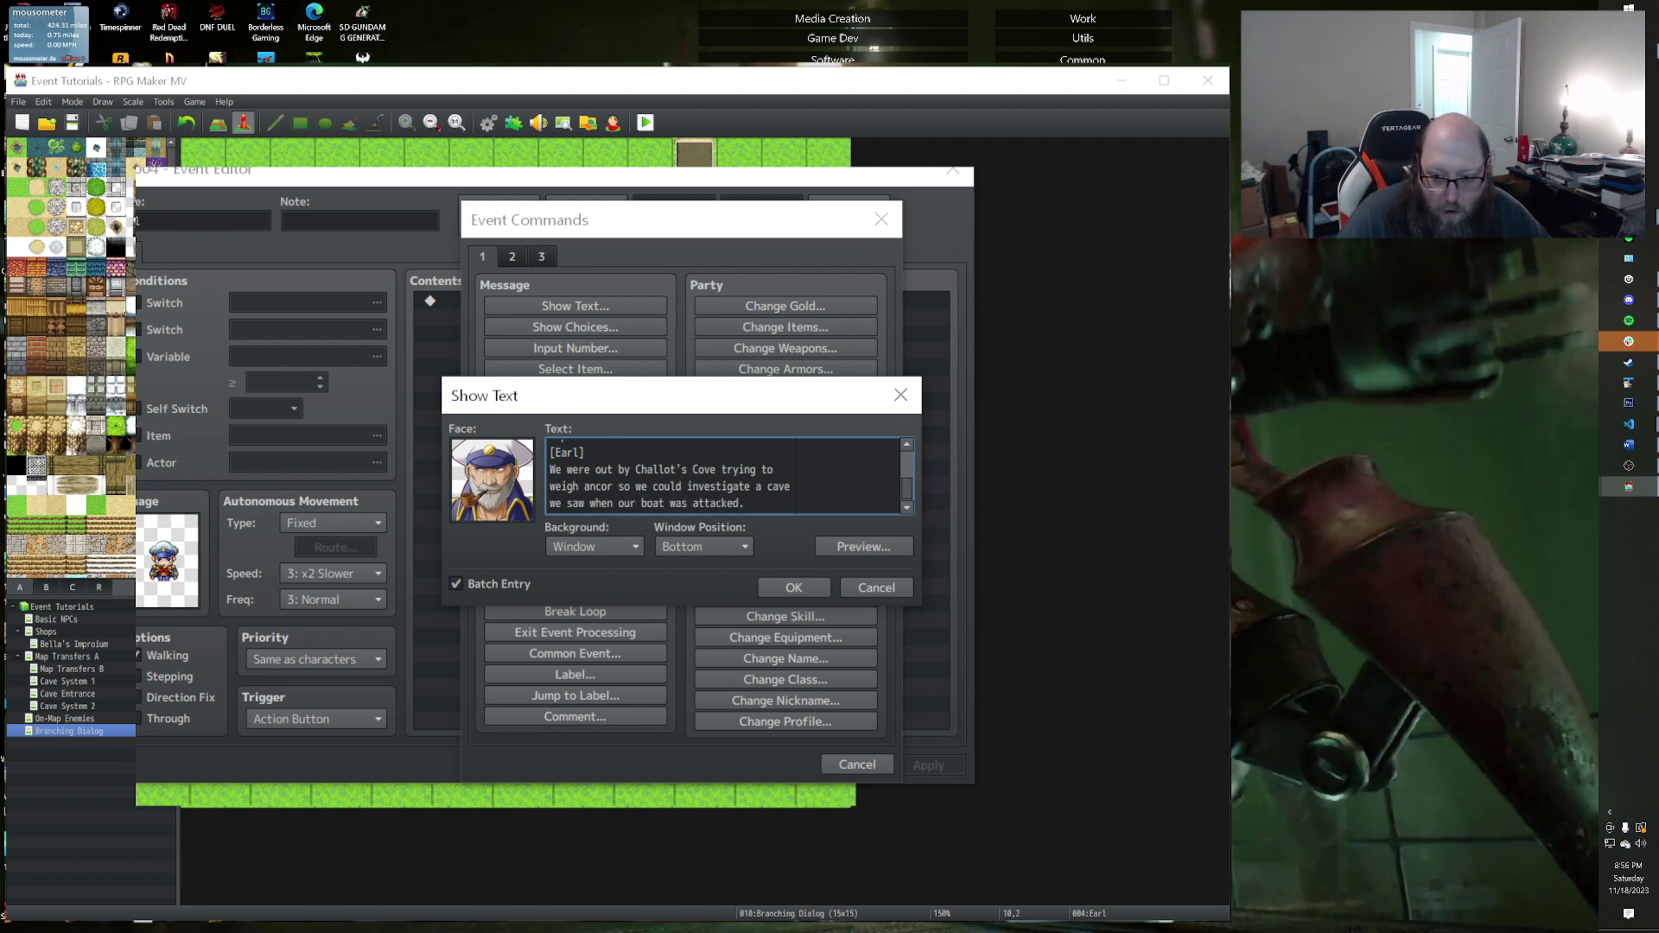
Step: Add a third "[Earl]" heading below the second message and start an empty line under it
key(Return)
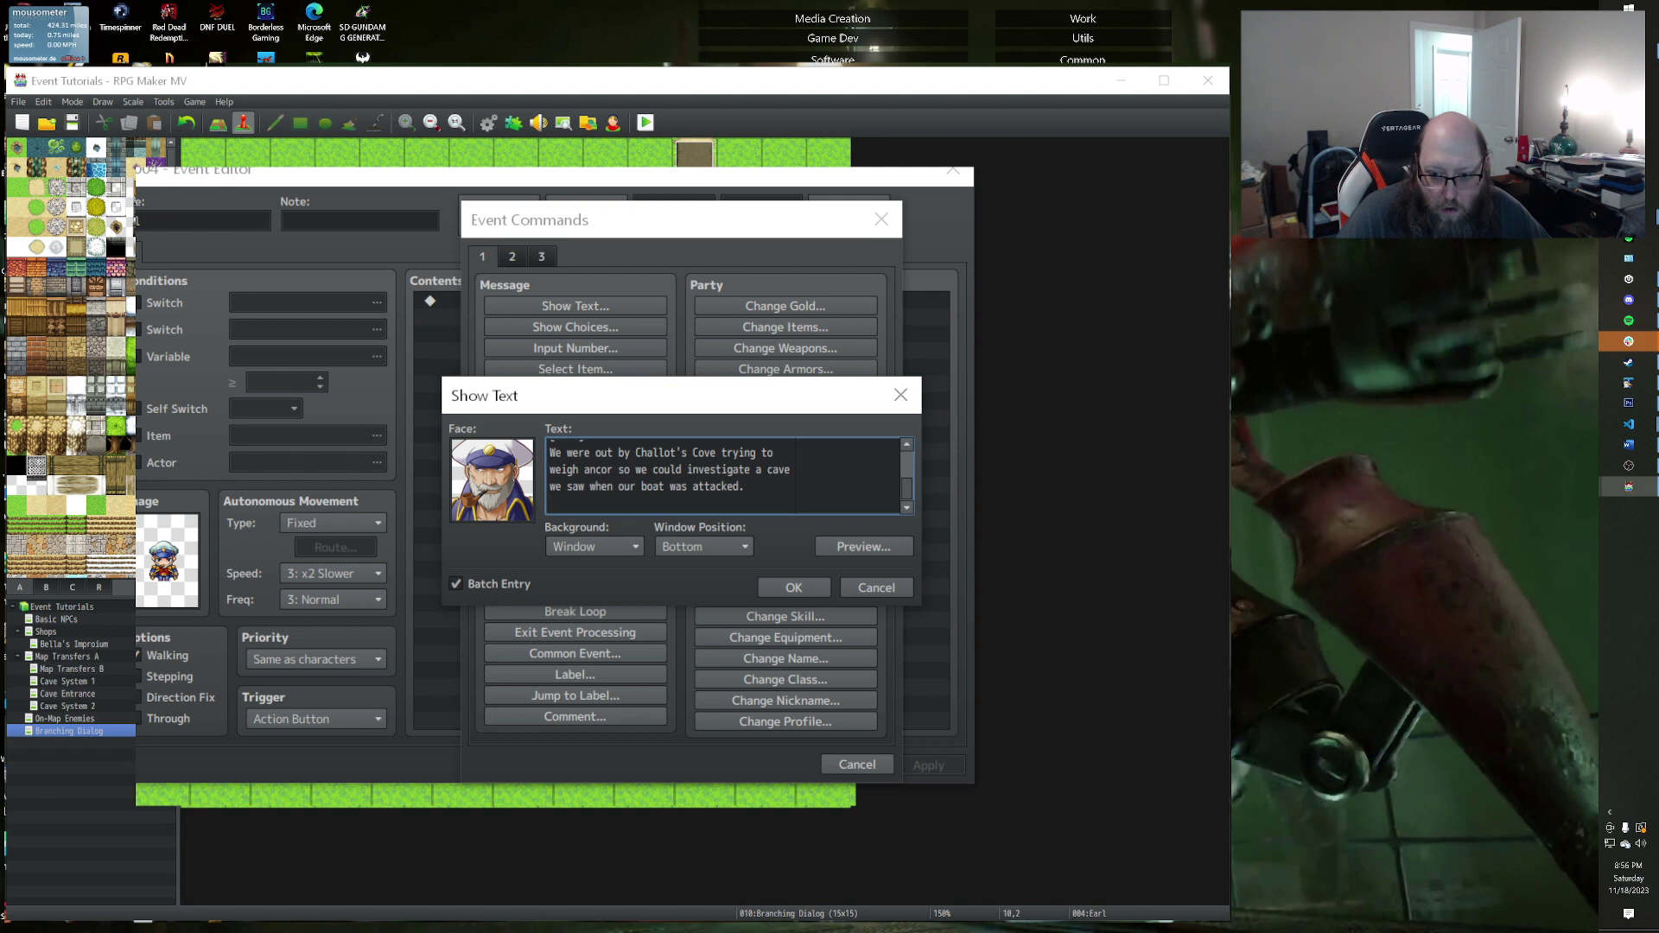
text([Earl])
key(Return)
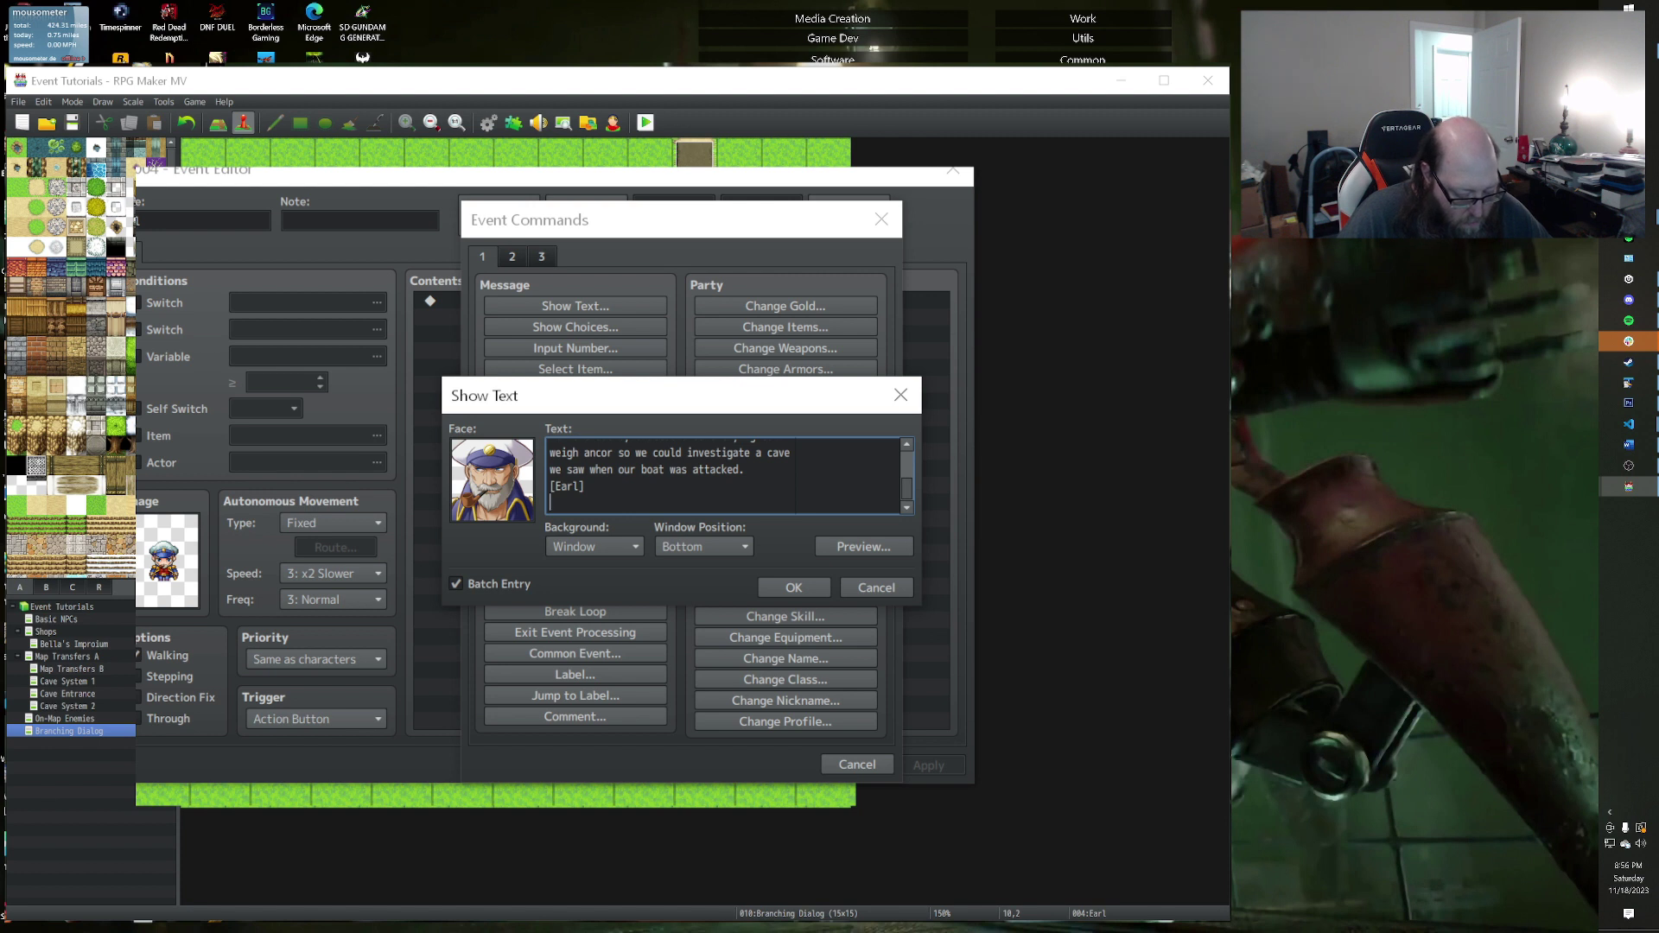
text(We didn)
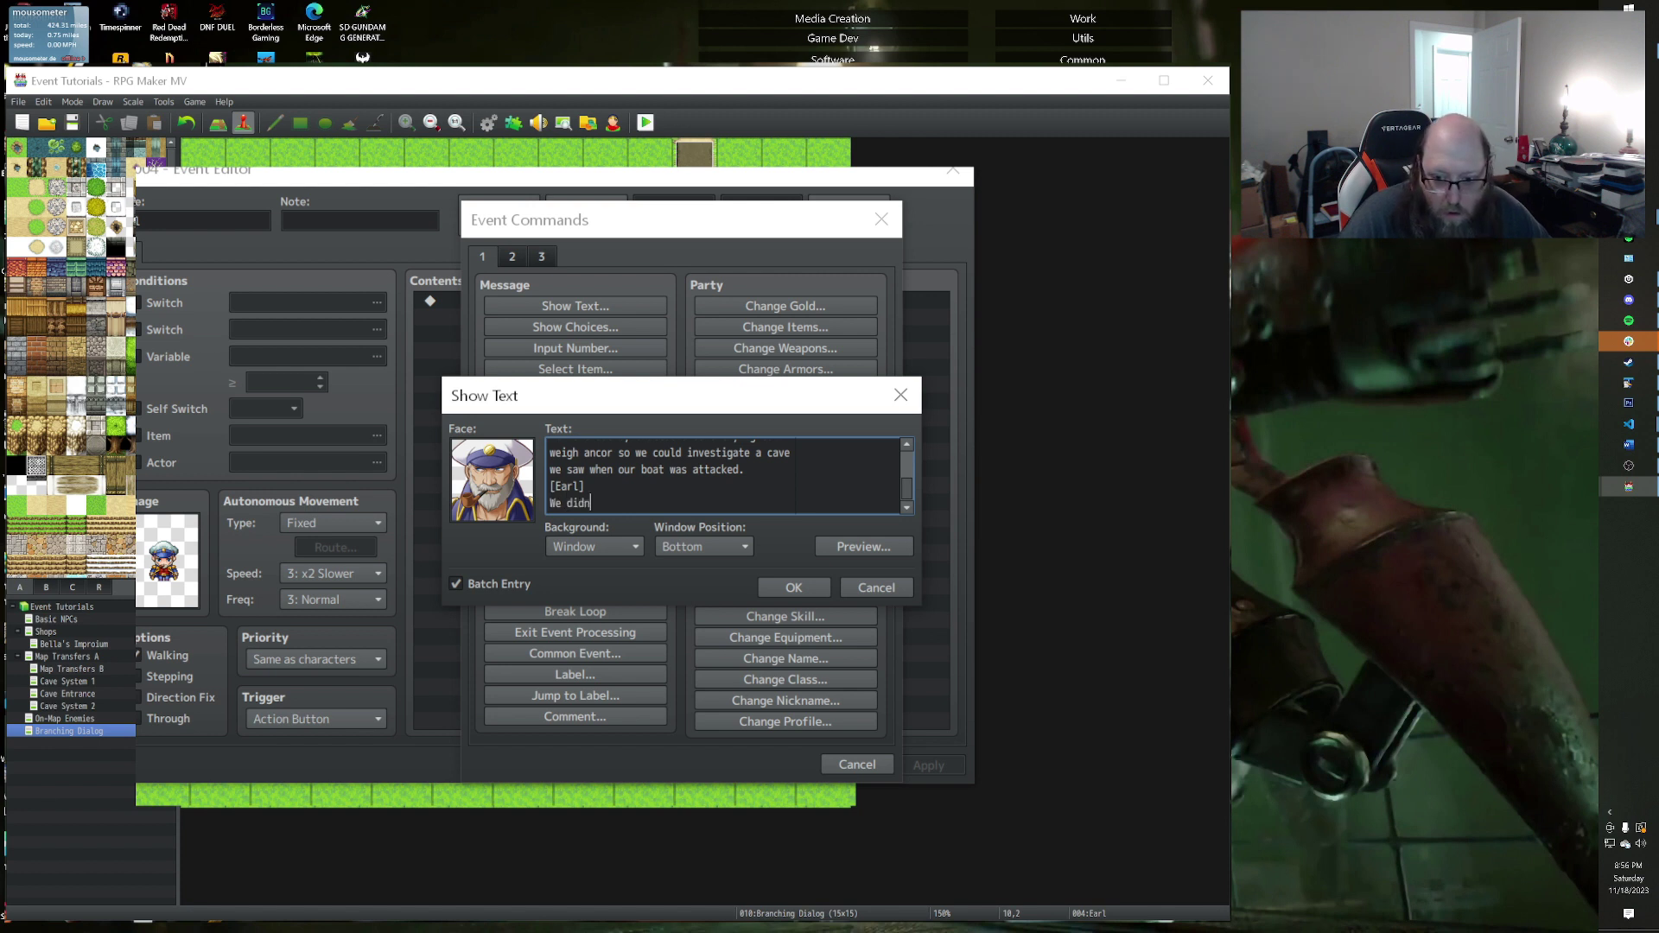
key(BackSpace)
key(BackSpace)
key(BackSpace)
key(BackSpace)
key(BackSpace)
key(BackSpace)
key(BackSpace)
key(BackSpace)
key(BackSpace)
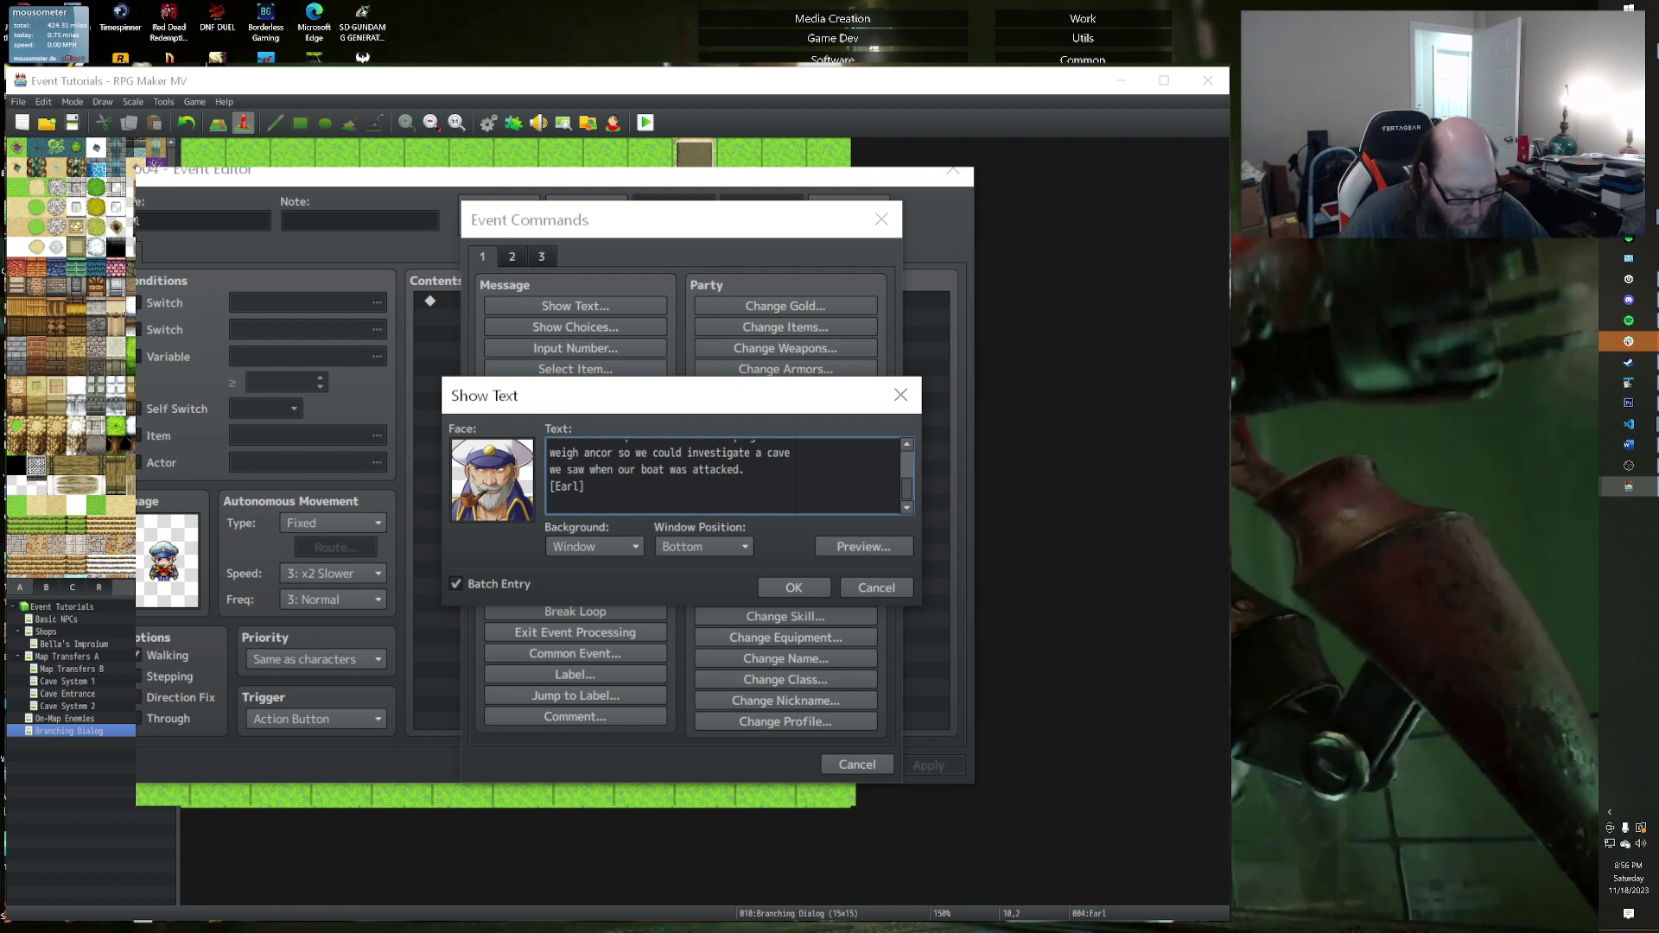
Step: Write Earl's third message "All I could hear was a loud roiling sound coming from near the bow of the ship.", breaking the line after "sound"
text(All I could e)
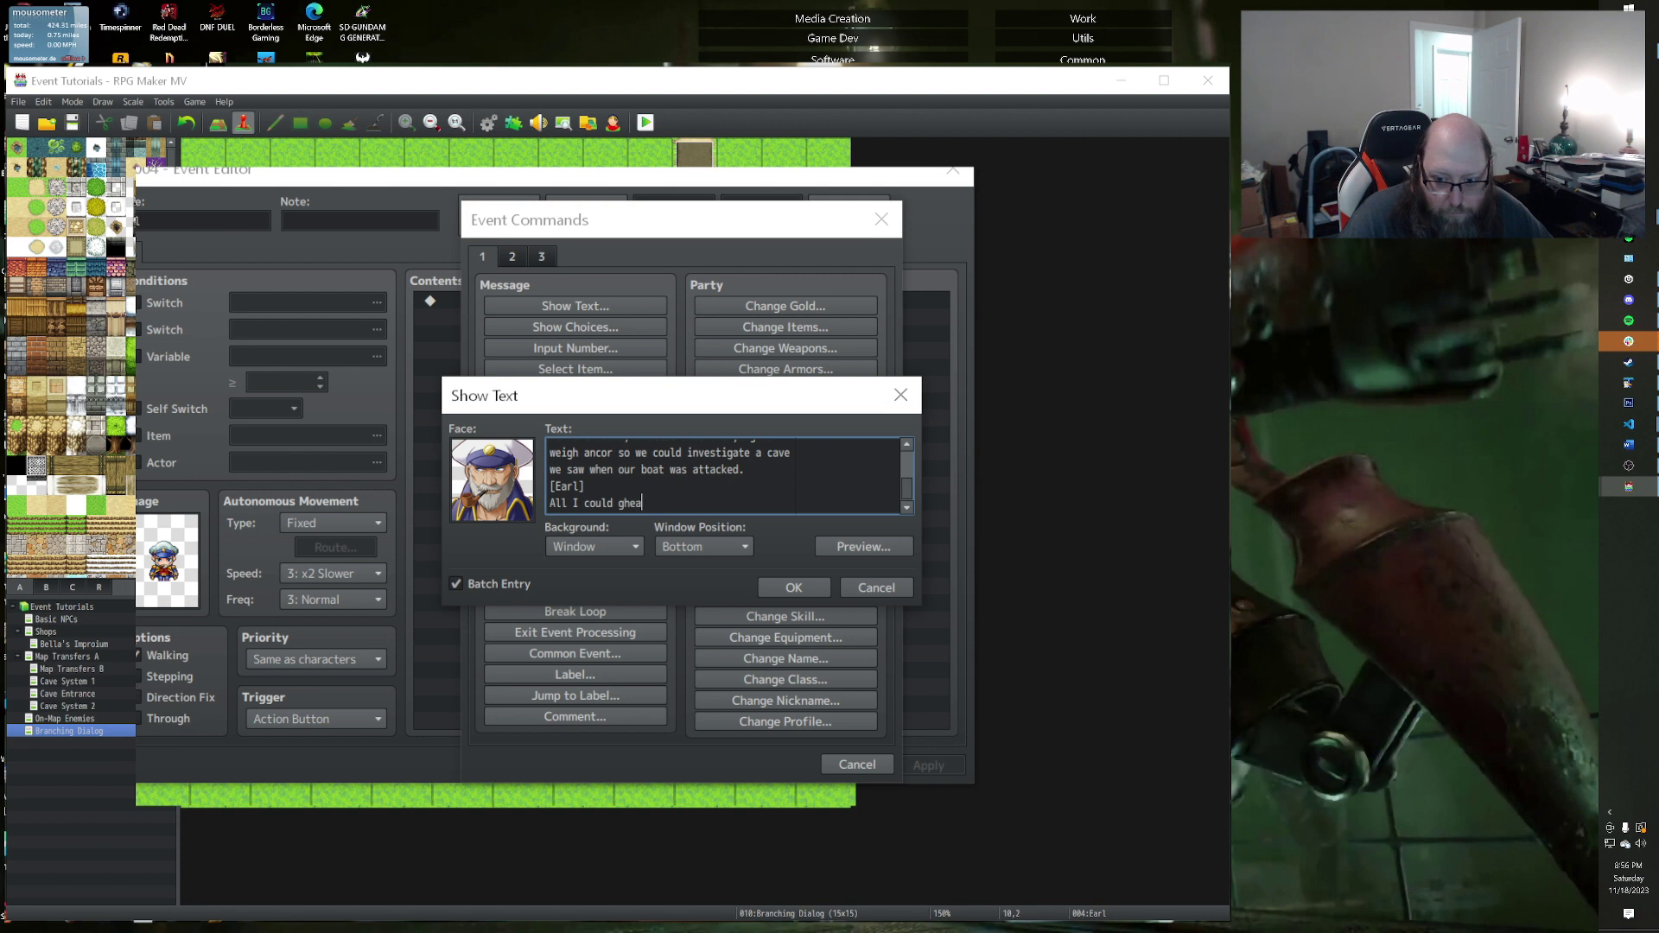
key(BackSpace)
text(hear was a)
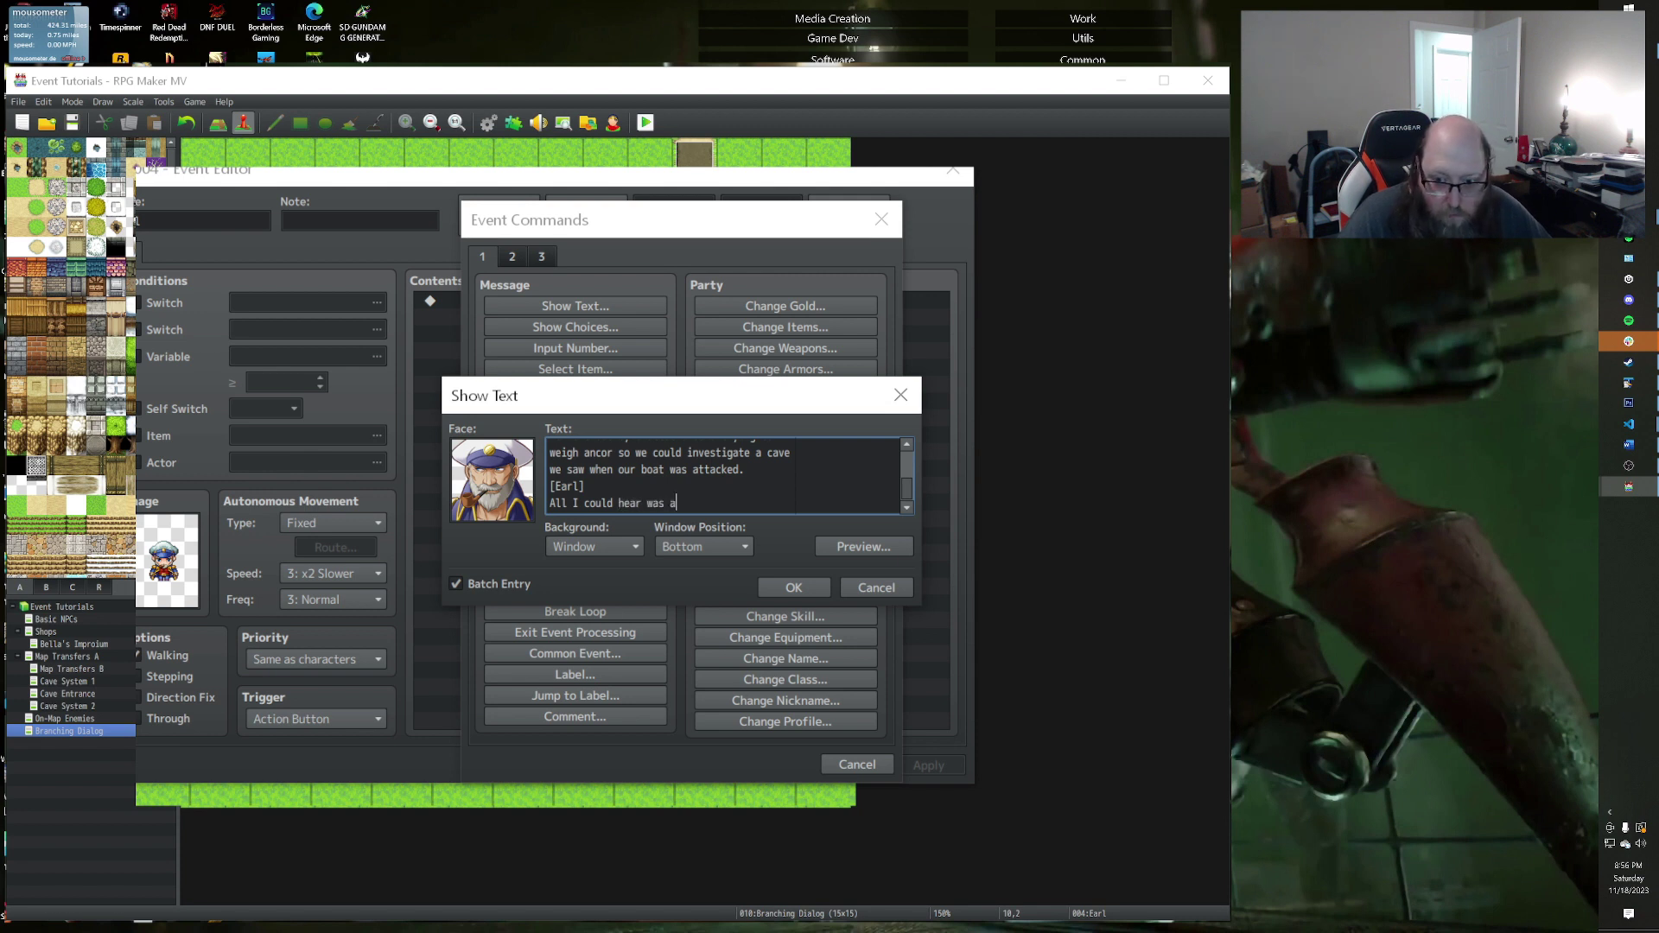
text( lou)
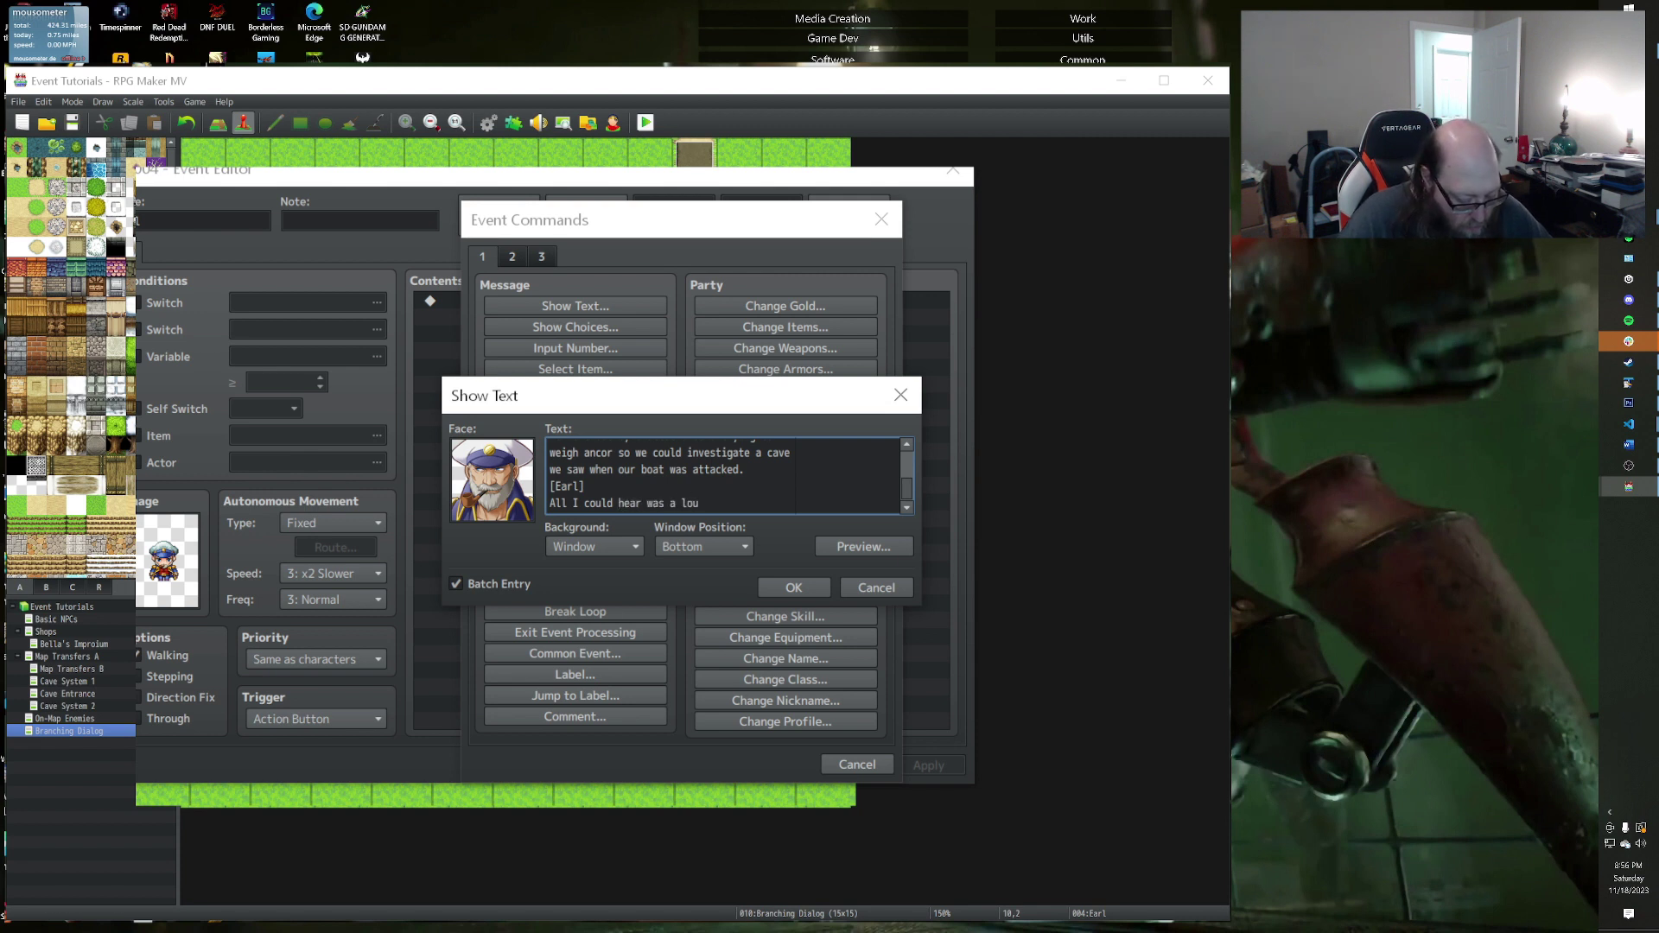
text(d roiling sound c)
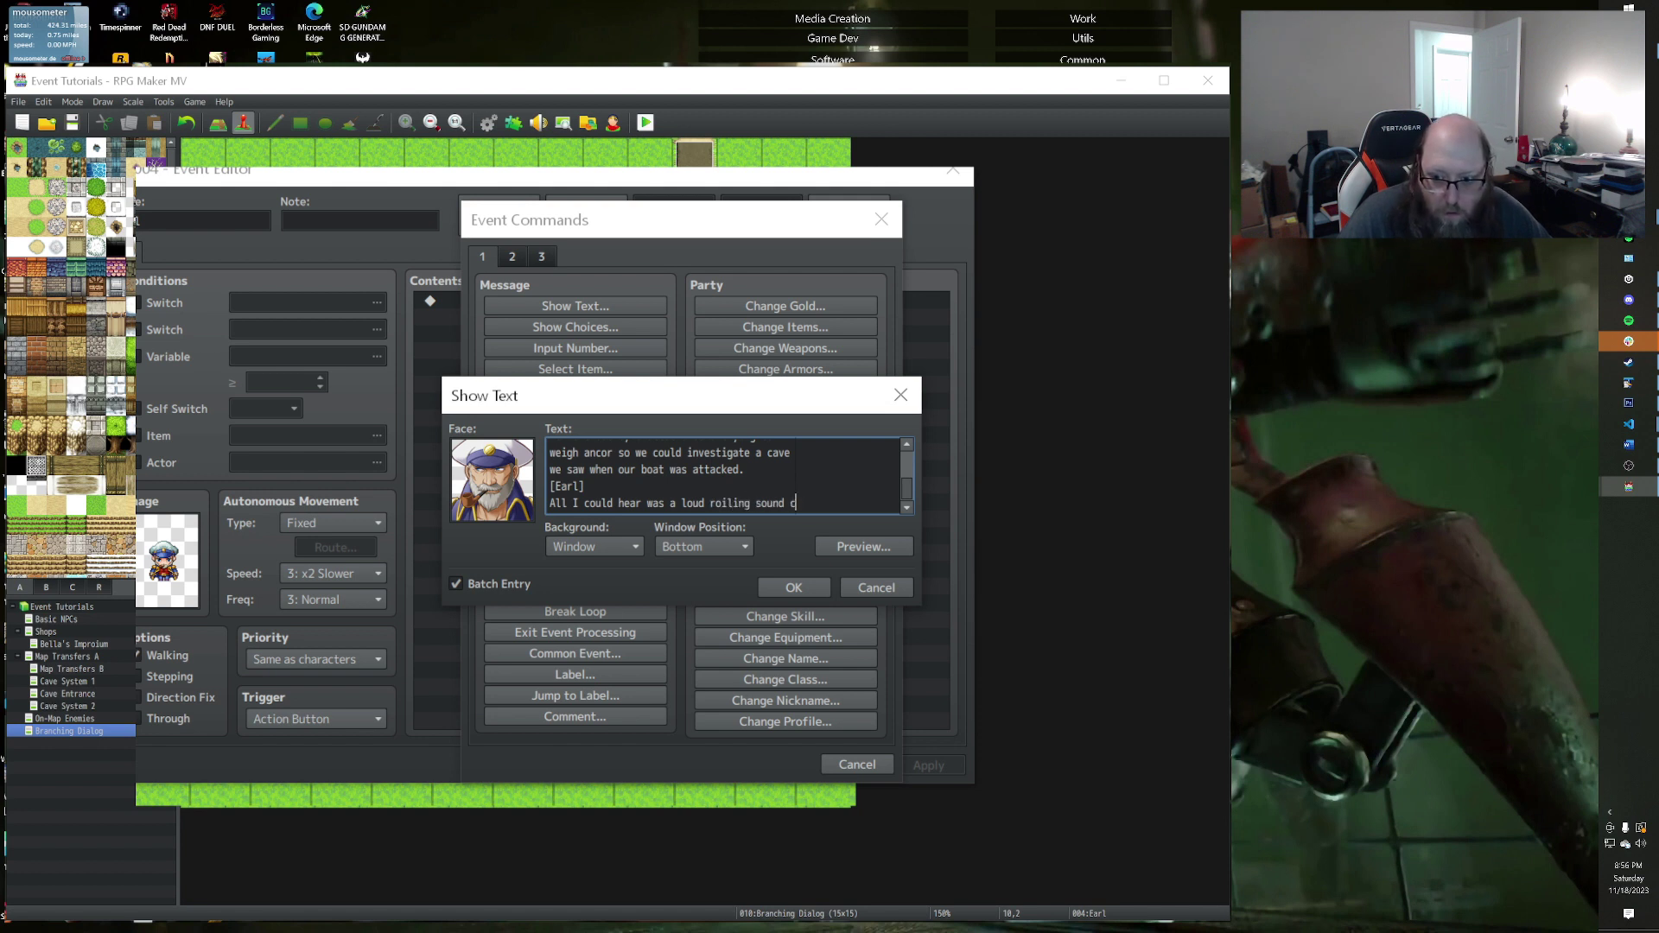
key(BackSpace)
key(Return)
text(coming f)
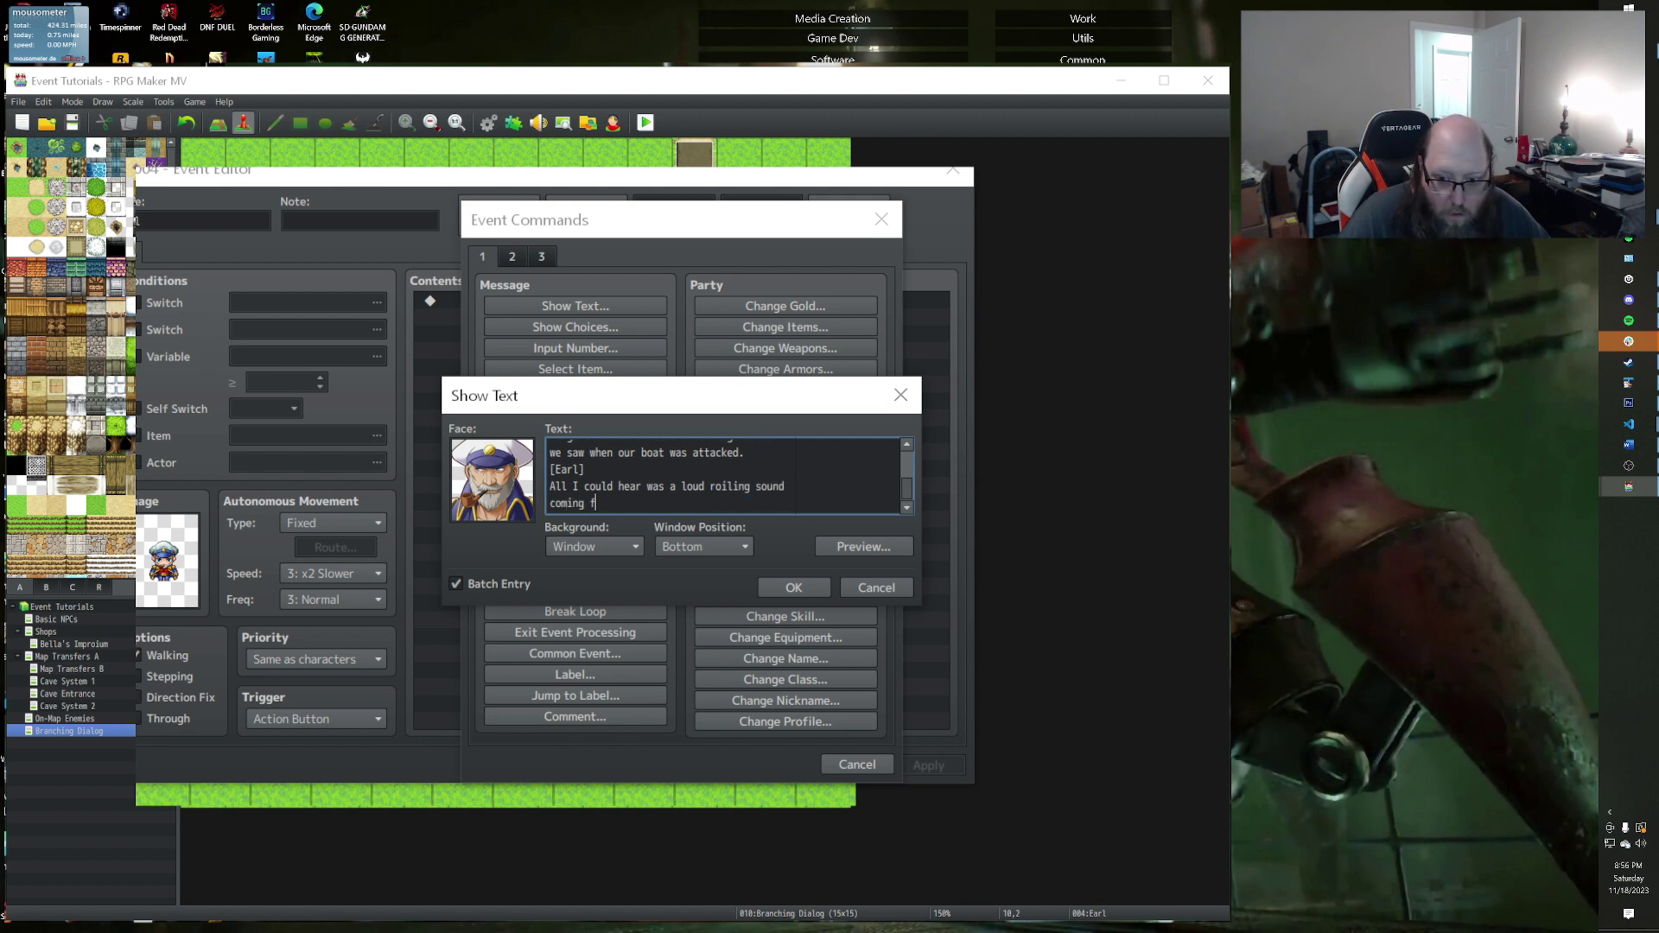
text(rom near the bow of the shi)
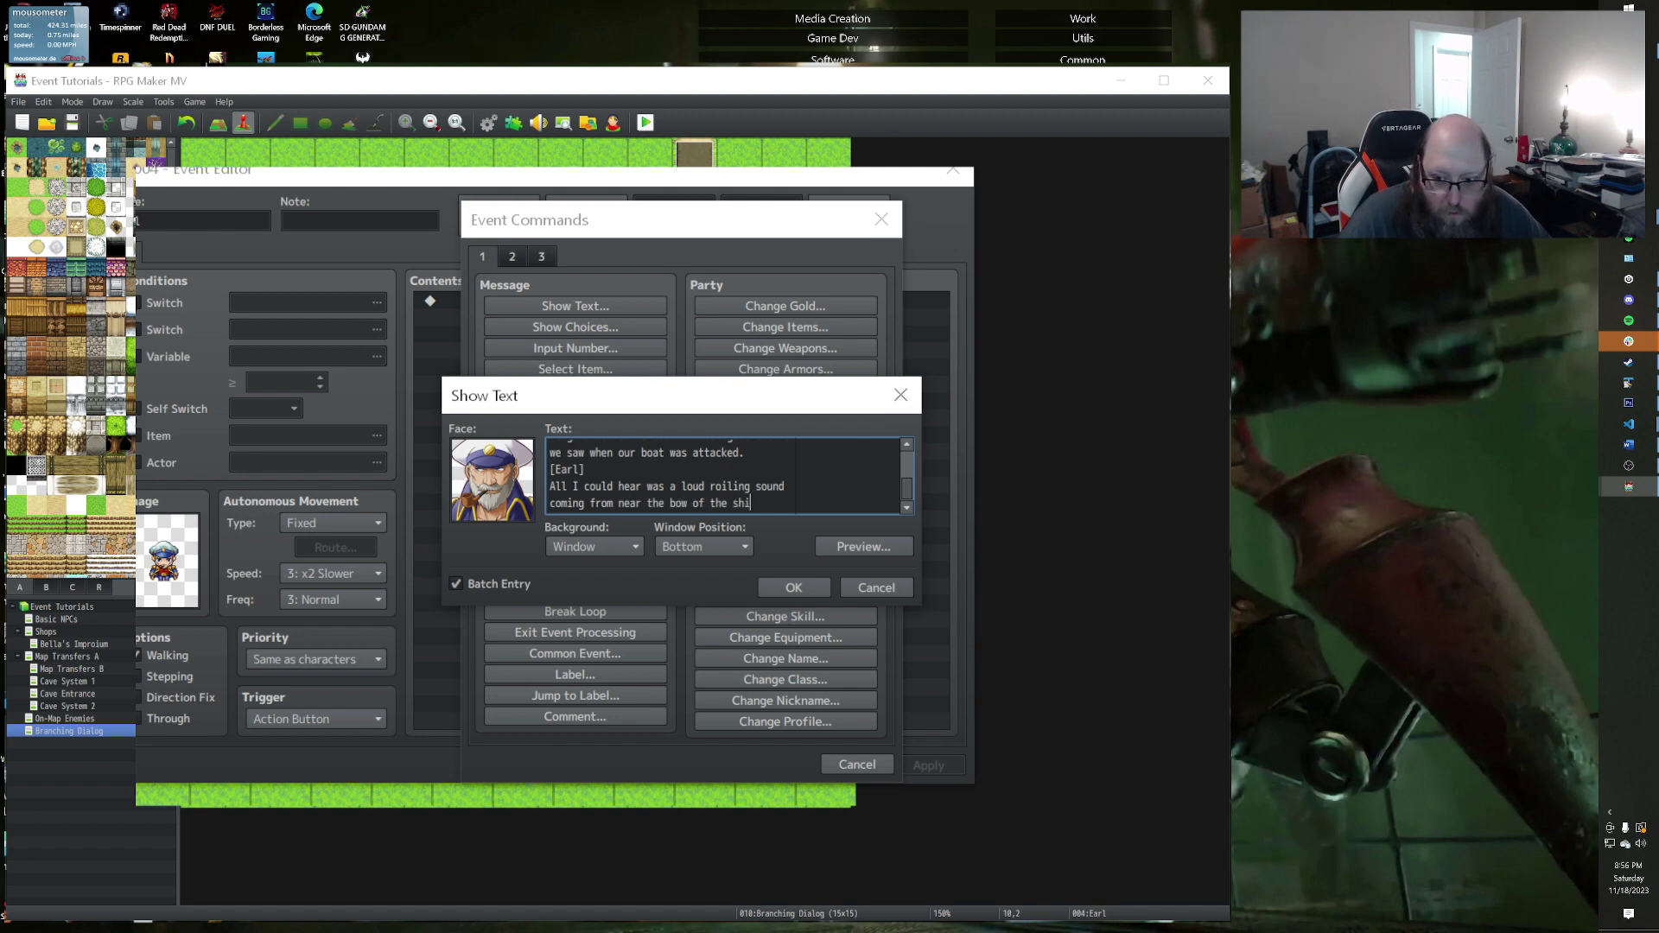
text(p.)
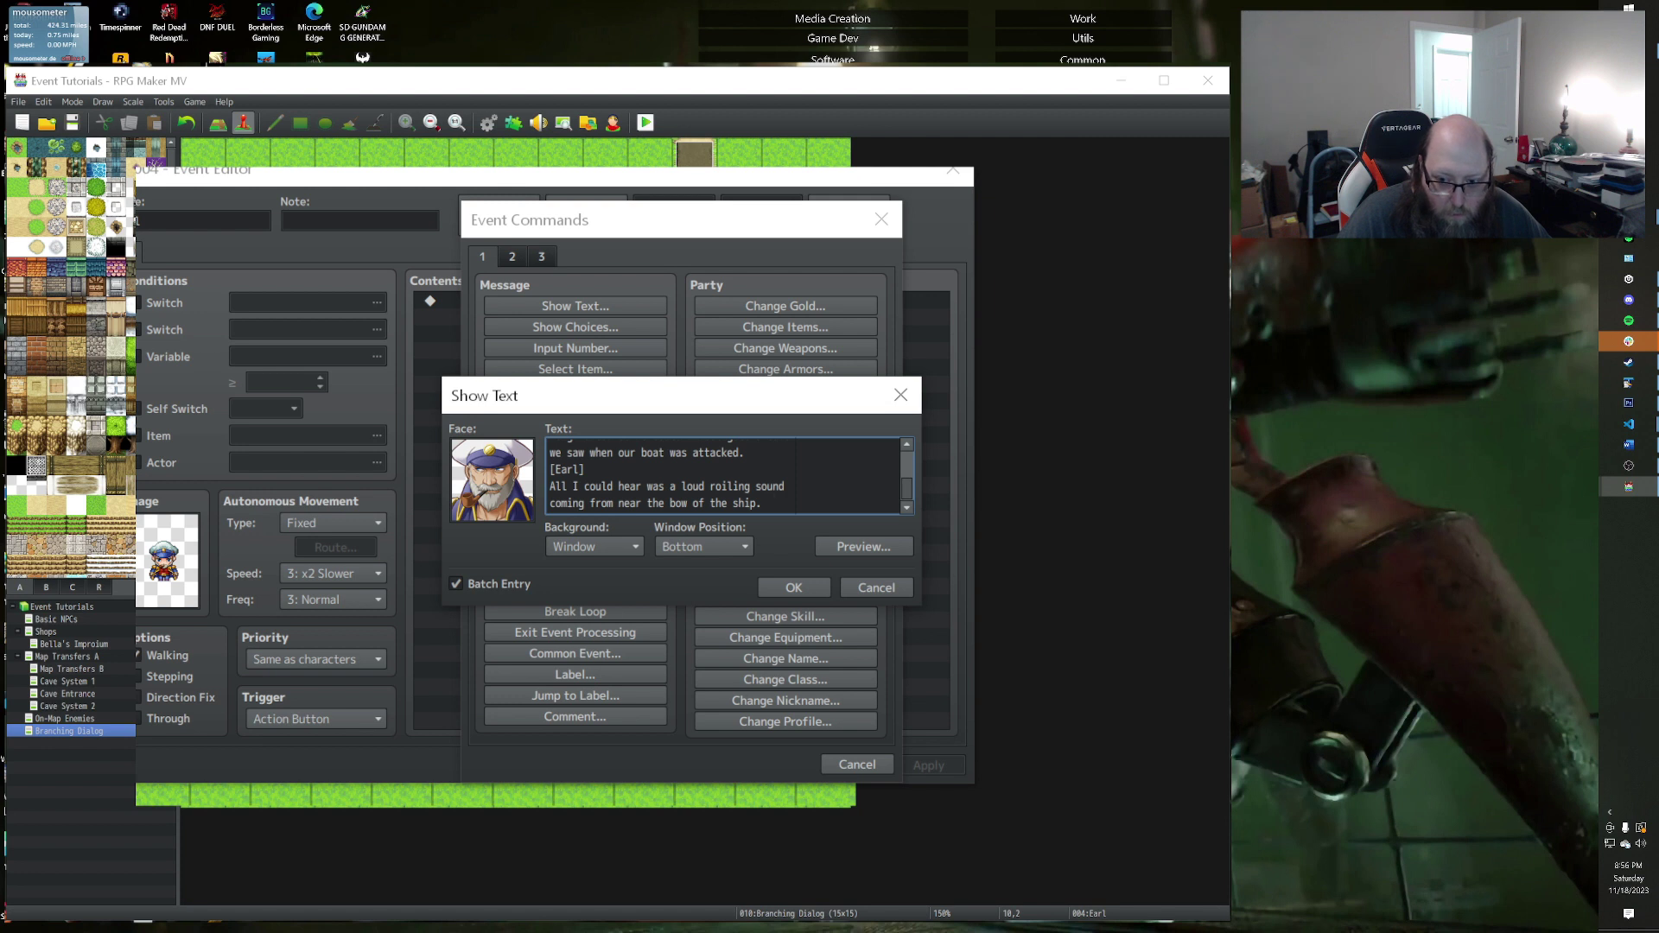
text(  The)
key(BackSpace)
key(BackSpace)
key(BackSpace)
key(BackSpace)
key(BackSpace)
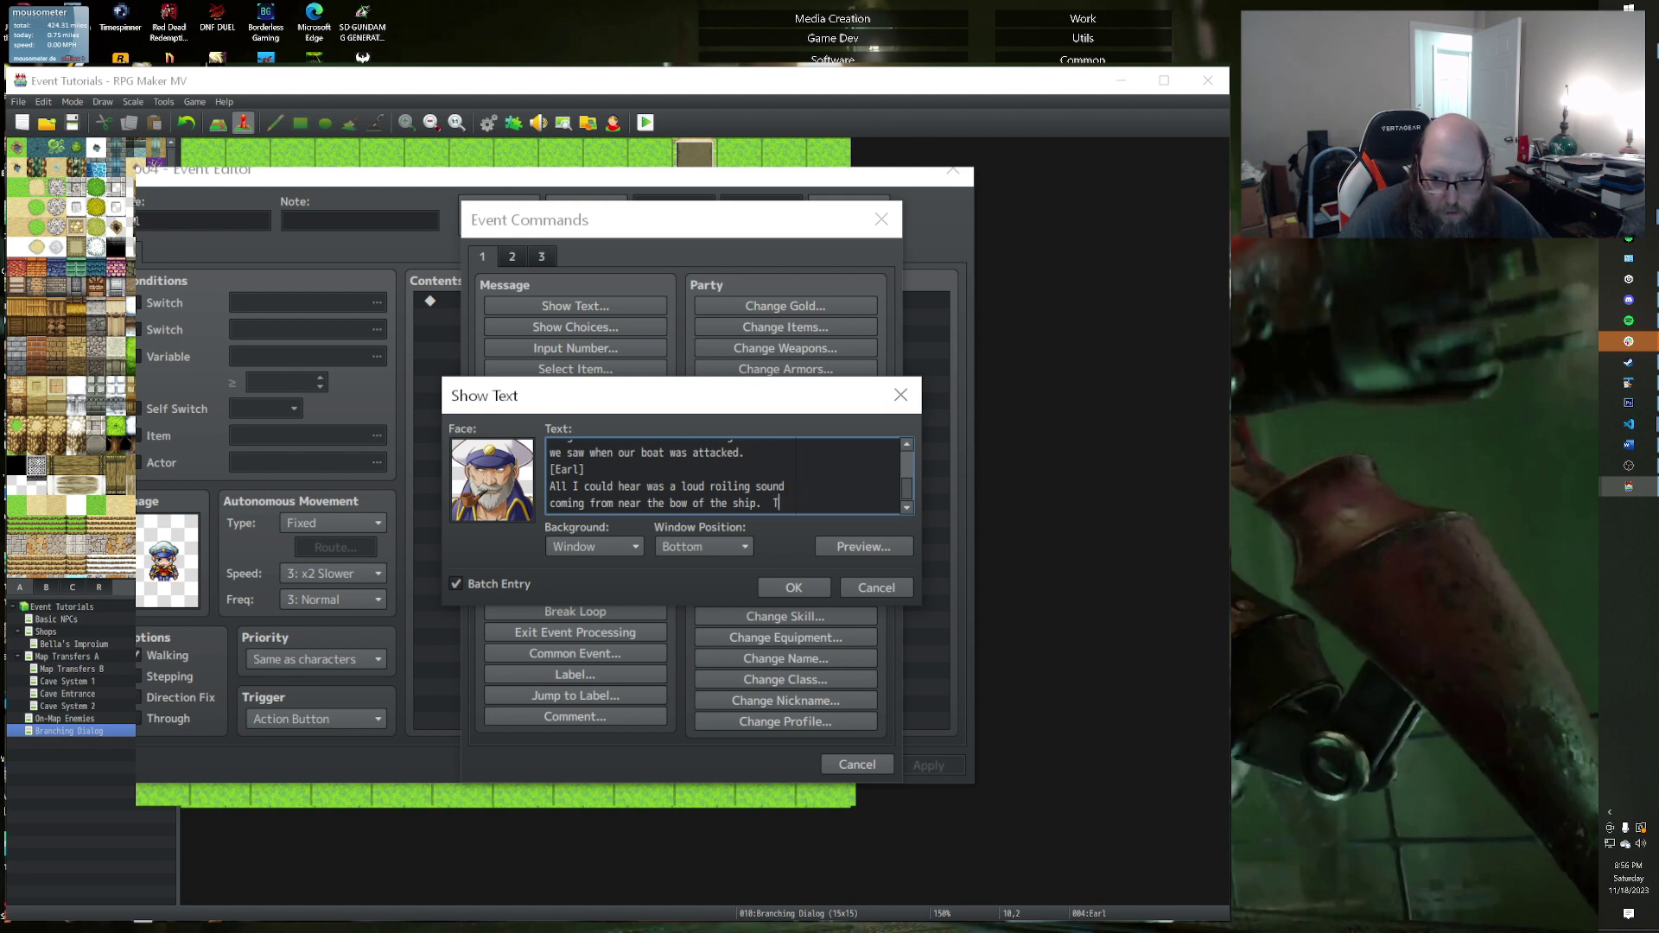
Step: Leave two blank lines below the third message and add a fourth "[Earl]" heading with a new line under it
key(Return)
key(Return)
key(Return)
text([Earl)
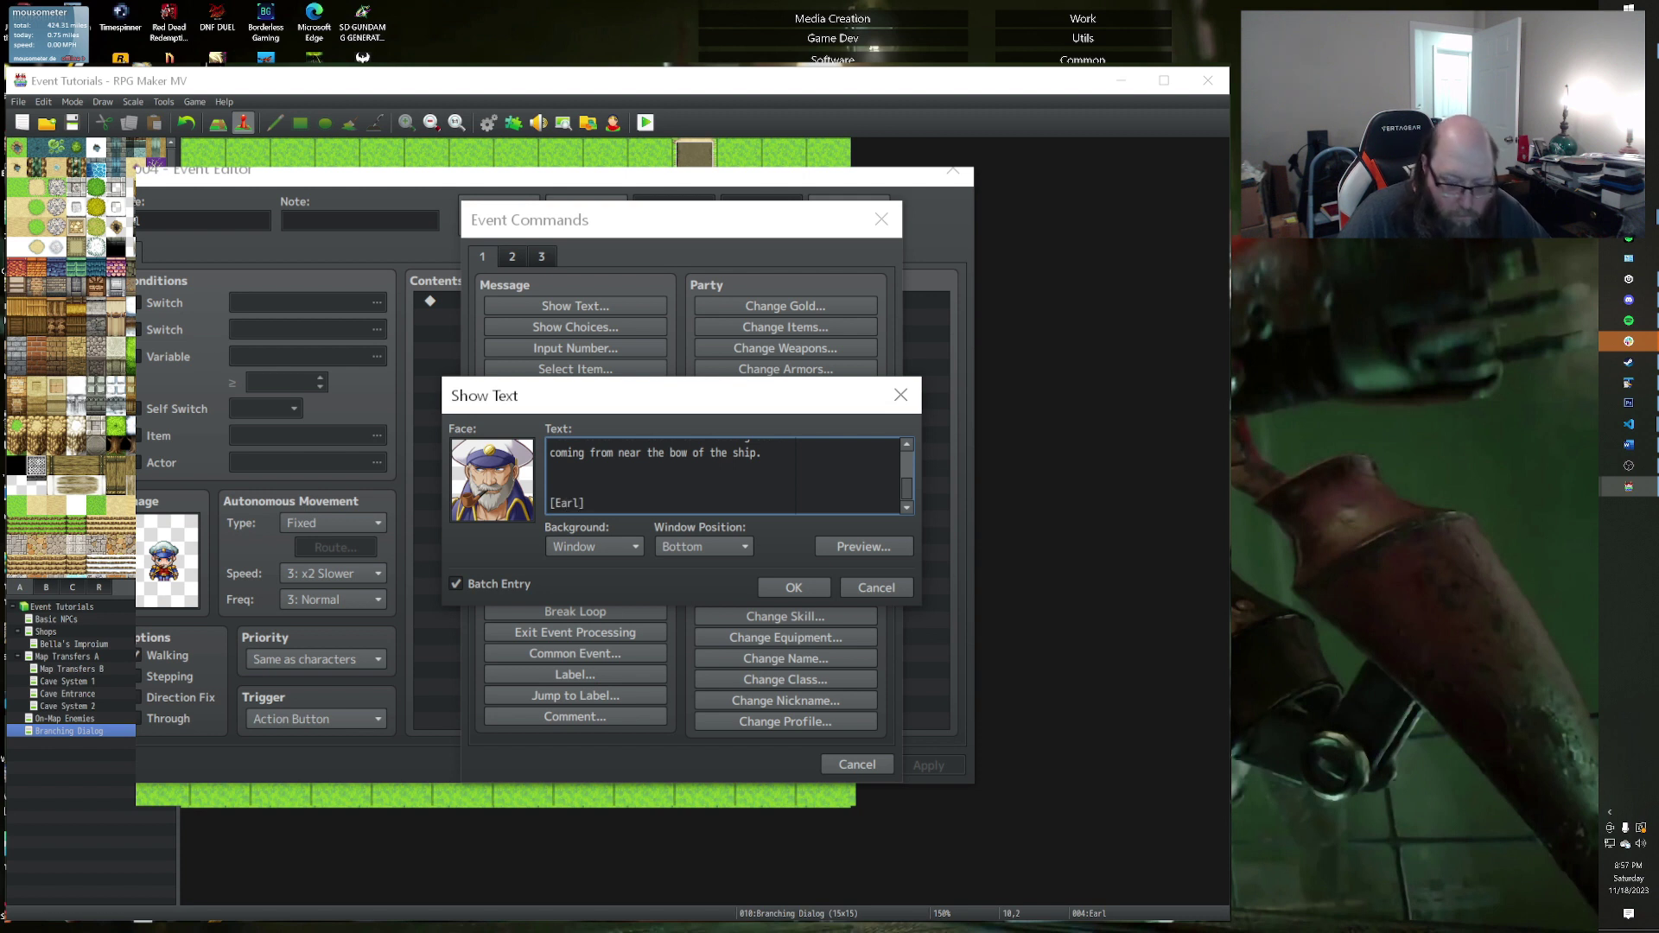
text(])
key(Return)
Step: Begin Earl's fourth message with "I can tell you that there were no other ships in the", breaking the line after "other"
text(I can te)
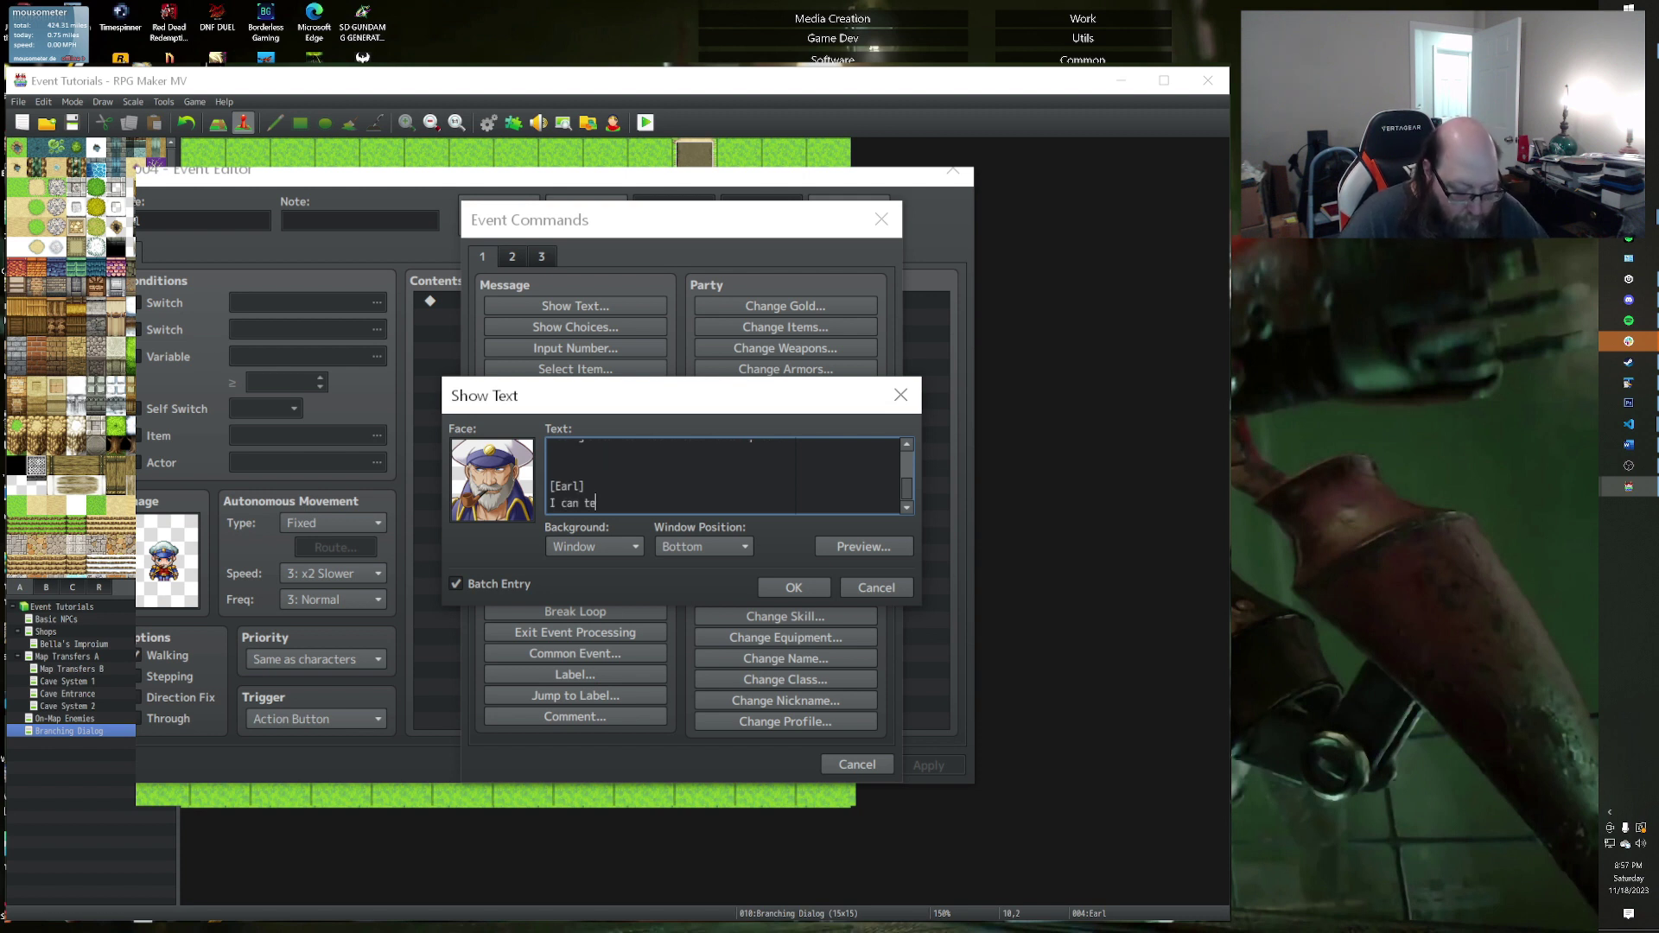
text(ll you that there we)
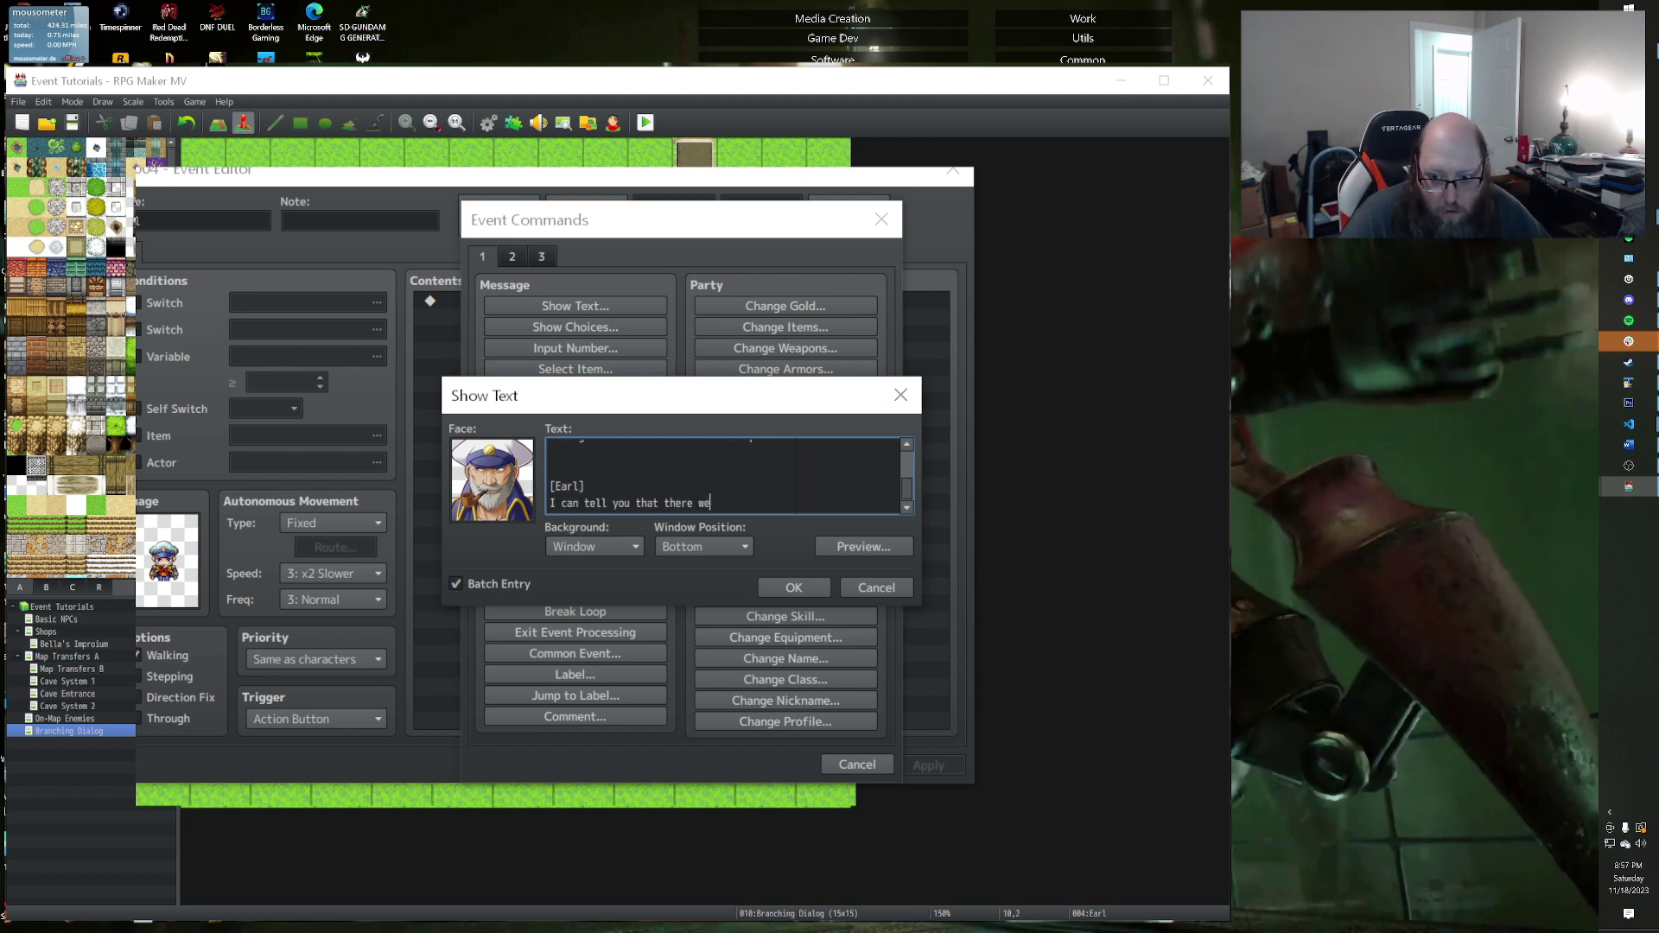
text(re no other ship)
key(BackSpace)
key(BackSpace)
key(BackSpace)
key(BackSpace)
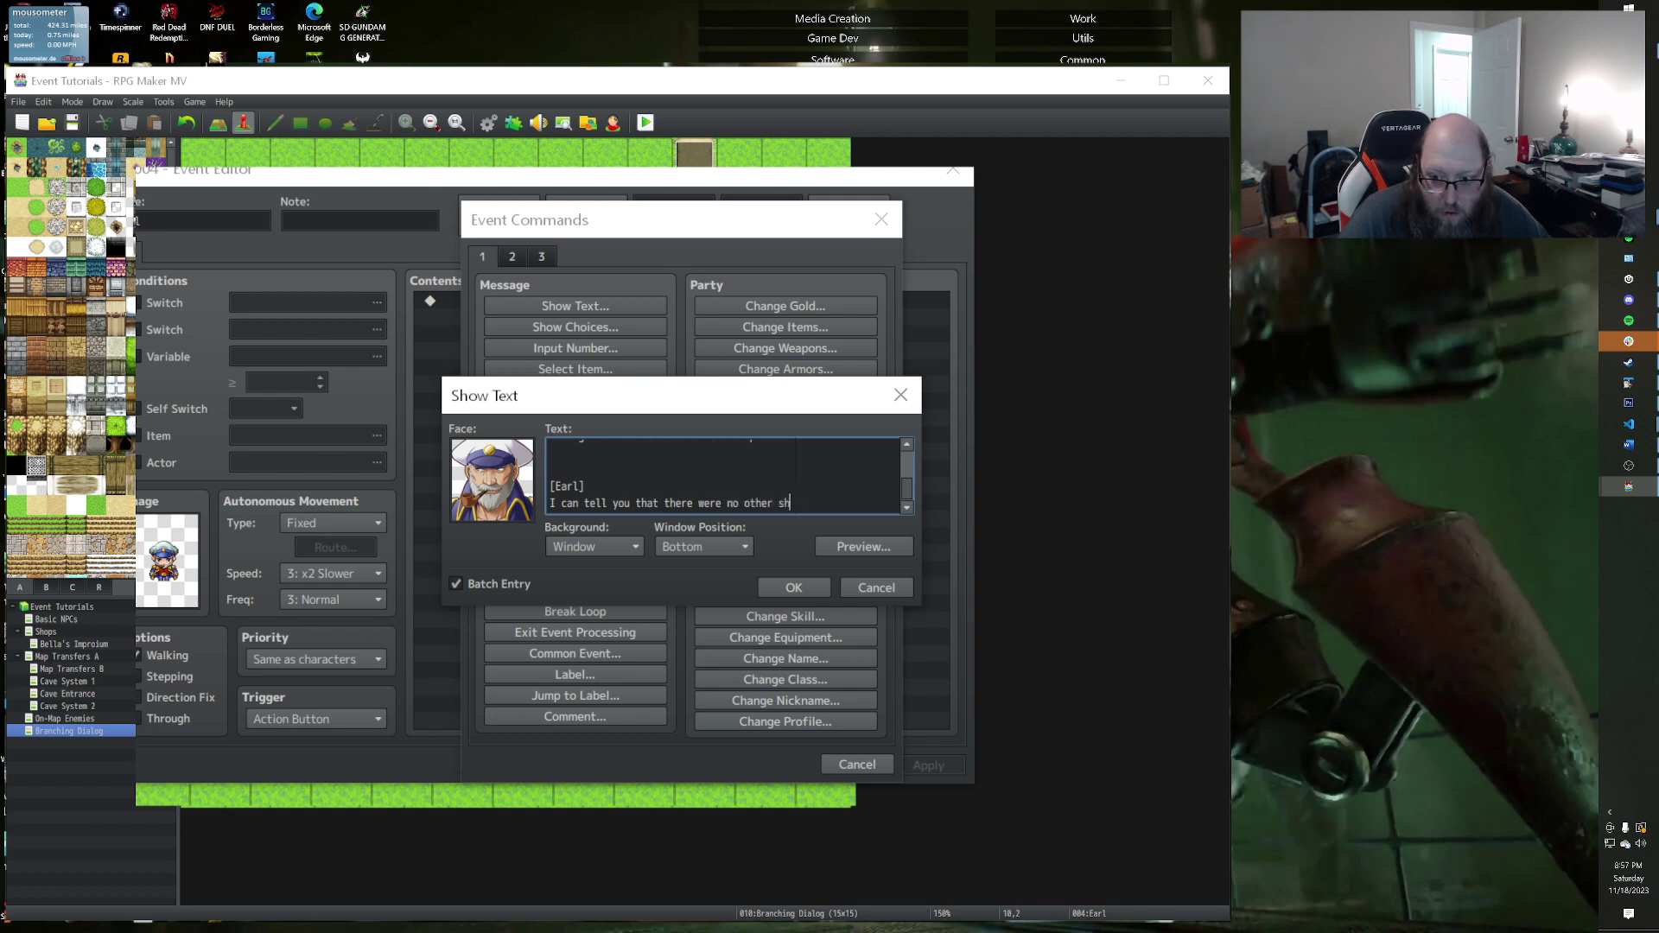
key(Return)
text(ships in the)
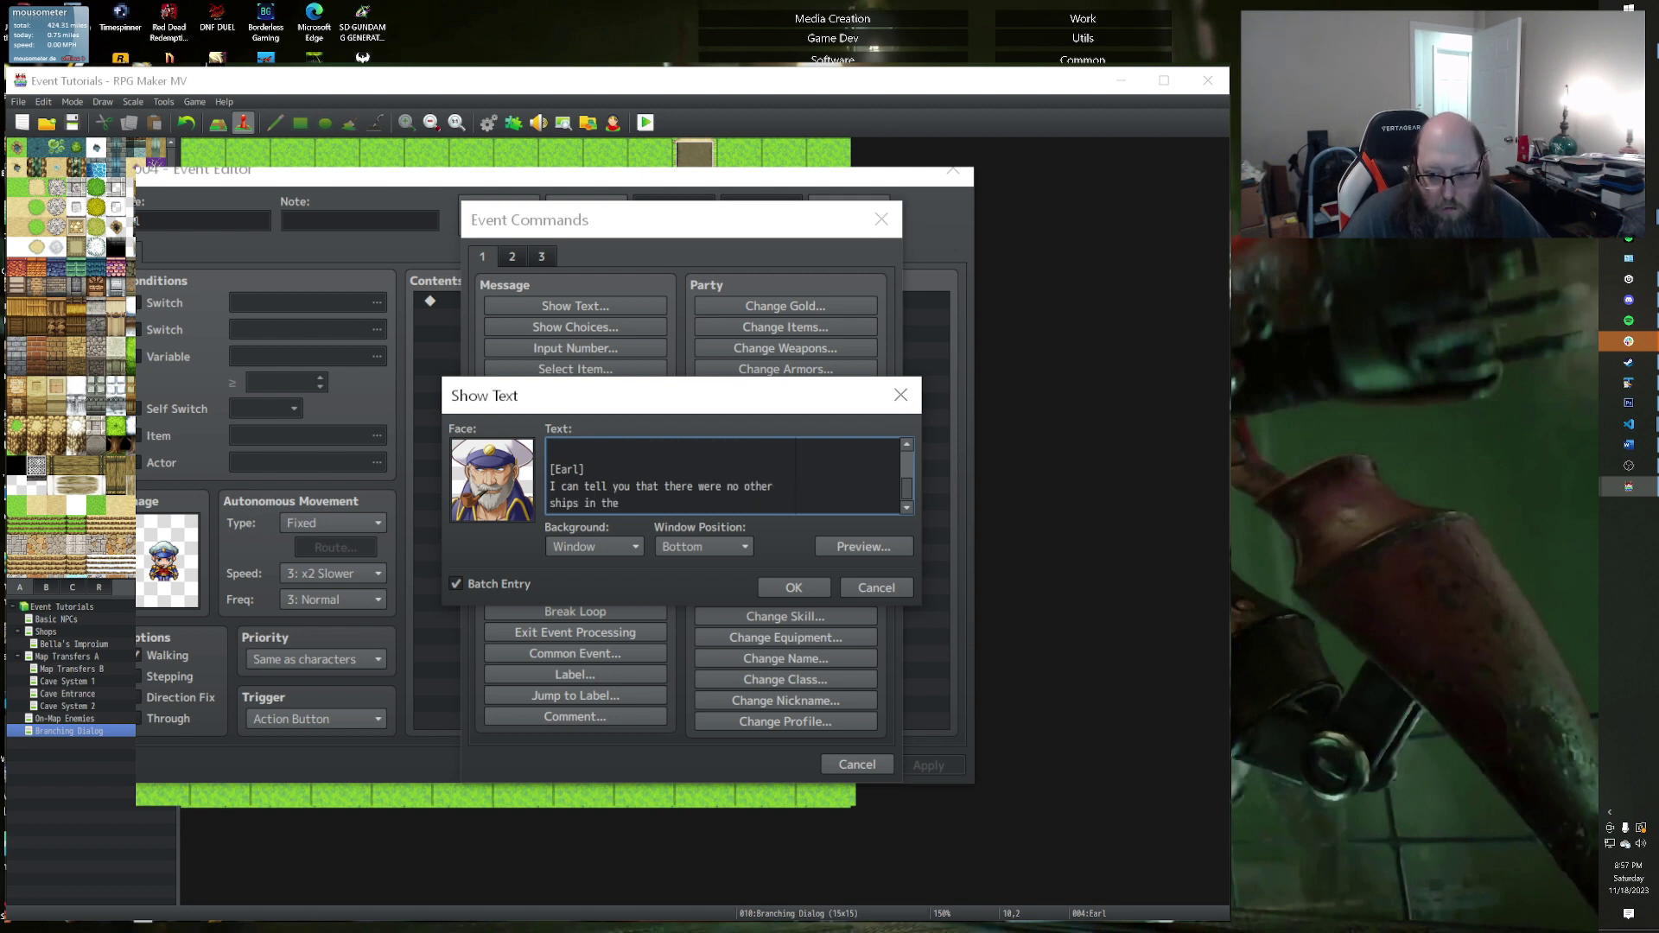
Step: Continue the message with "area, so whatever it was had to have come from either the sea or that", breaking the line after "had"
text( area, so whatever it was  hadto)
key(BackSpace)
key(BackSpace)
key(BackSpace)
key(BackSpace)
text(d)
key(BackSpace)
text(ad)
key(Return)
text(to have come from)
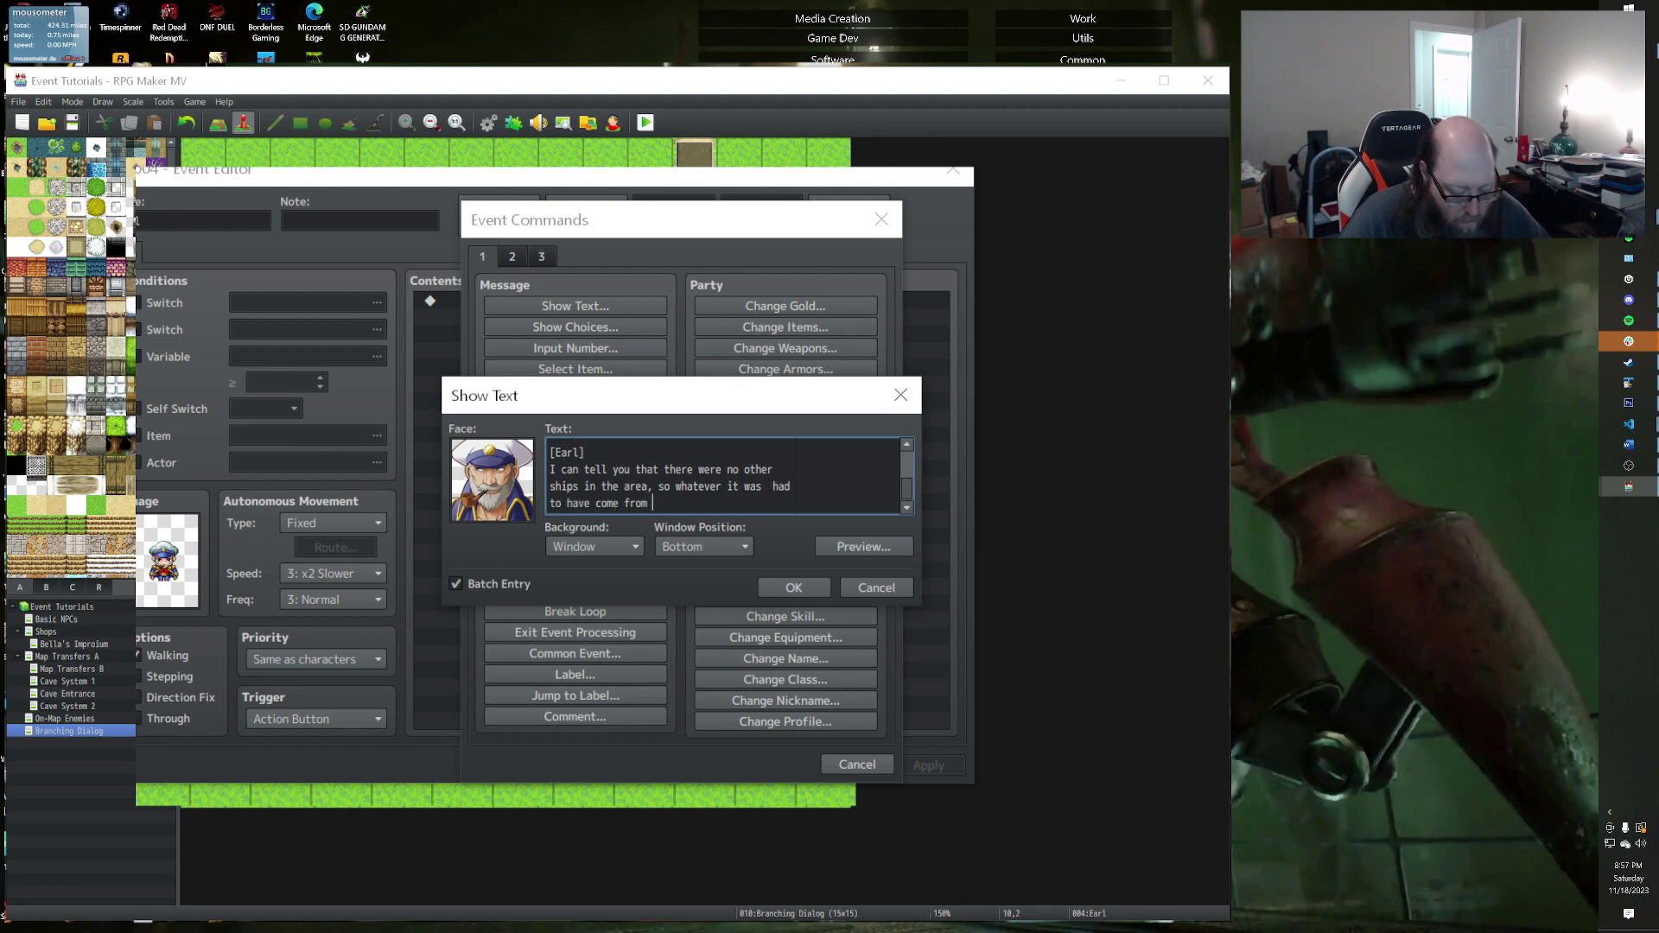
text( either the sea)
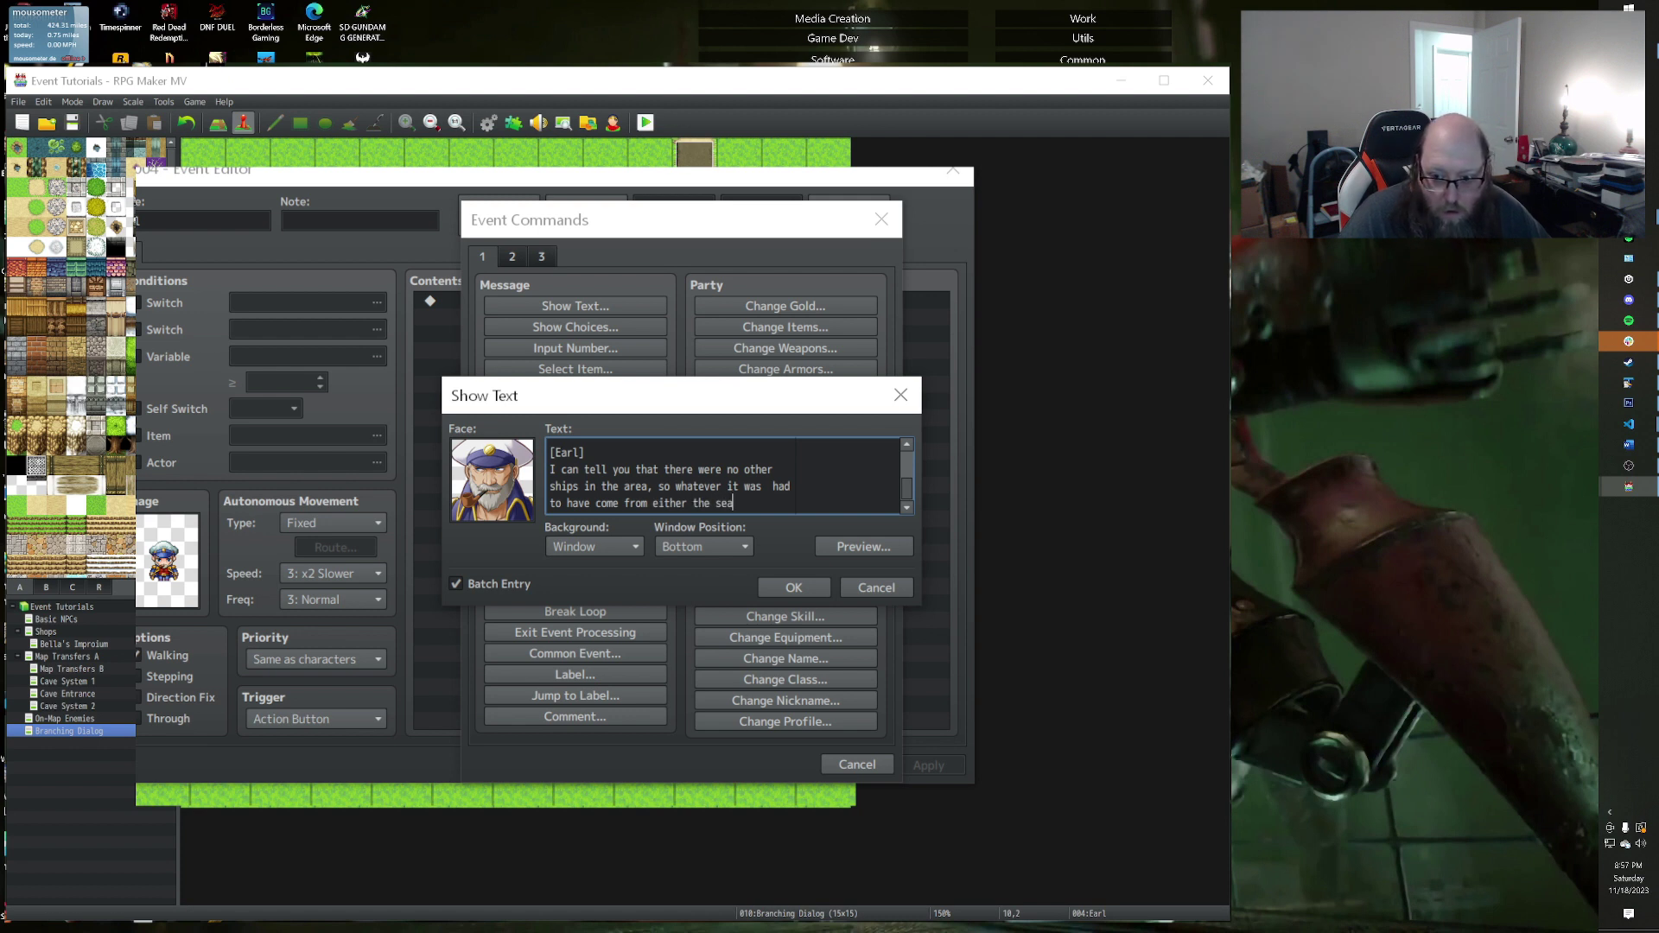
text( or that)
key(Return)
text(cave.)
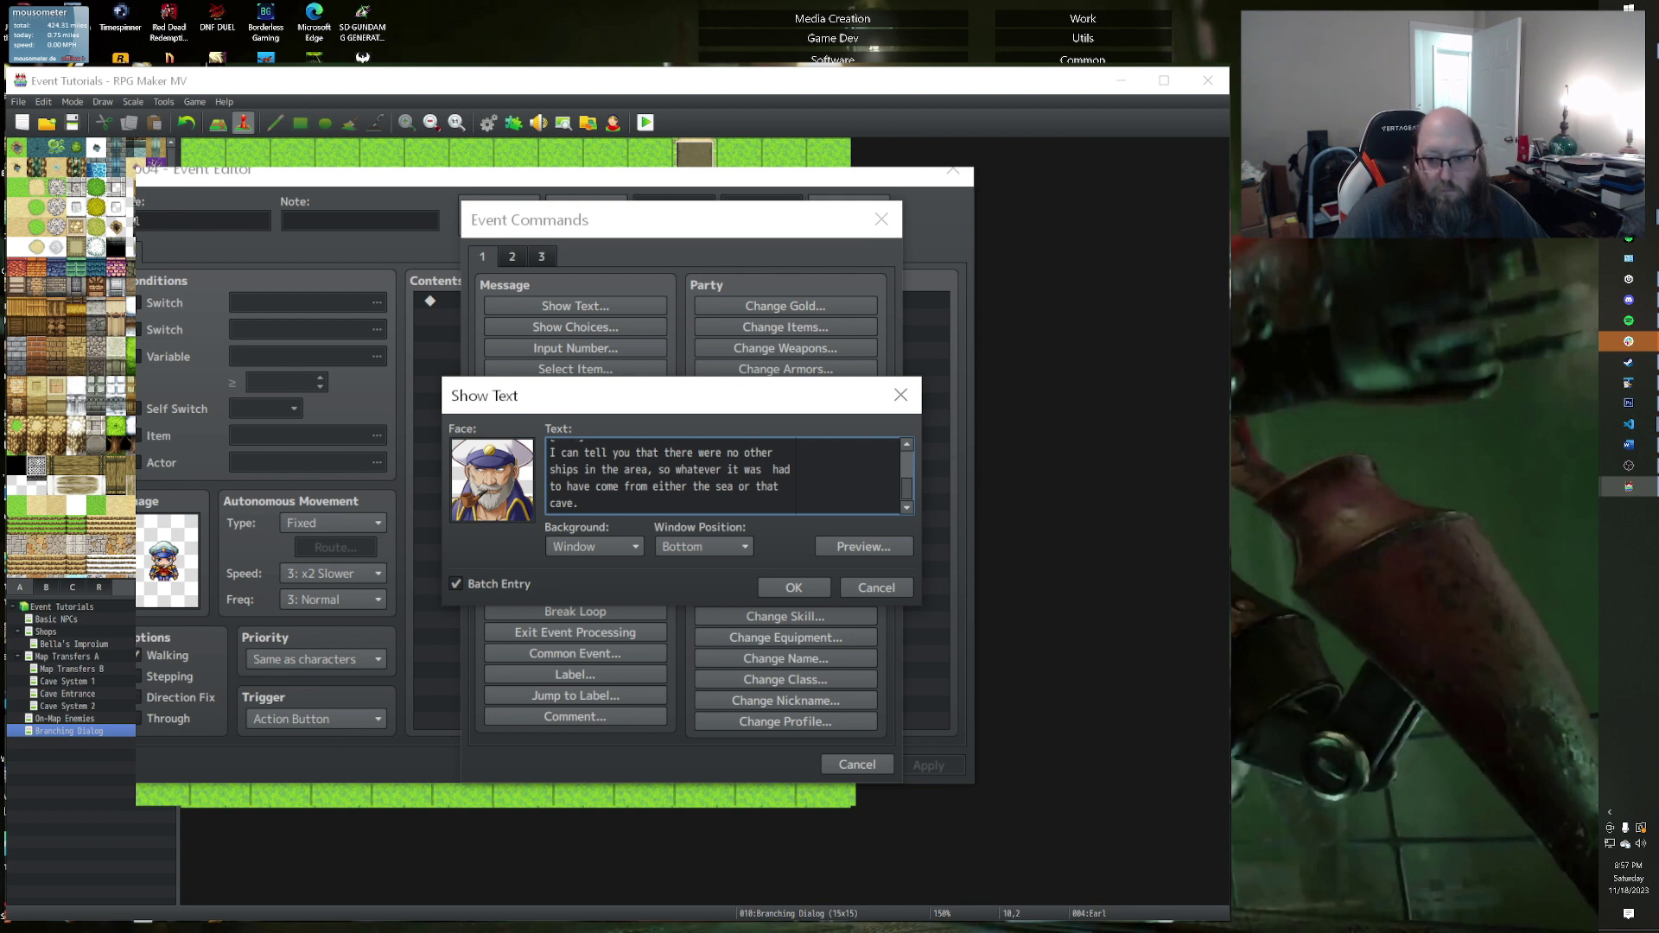
key(BackSpace)
key(BackSpace)
key(BackSpace)
key(BackSpace)
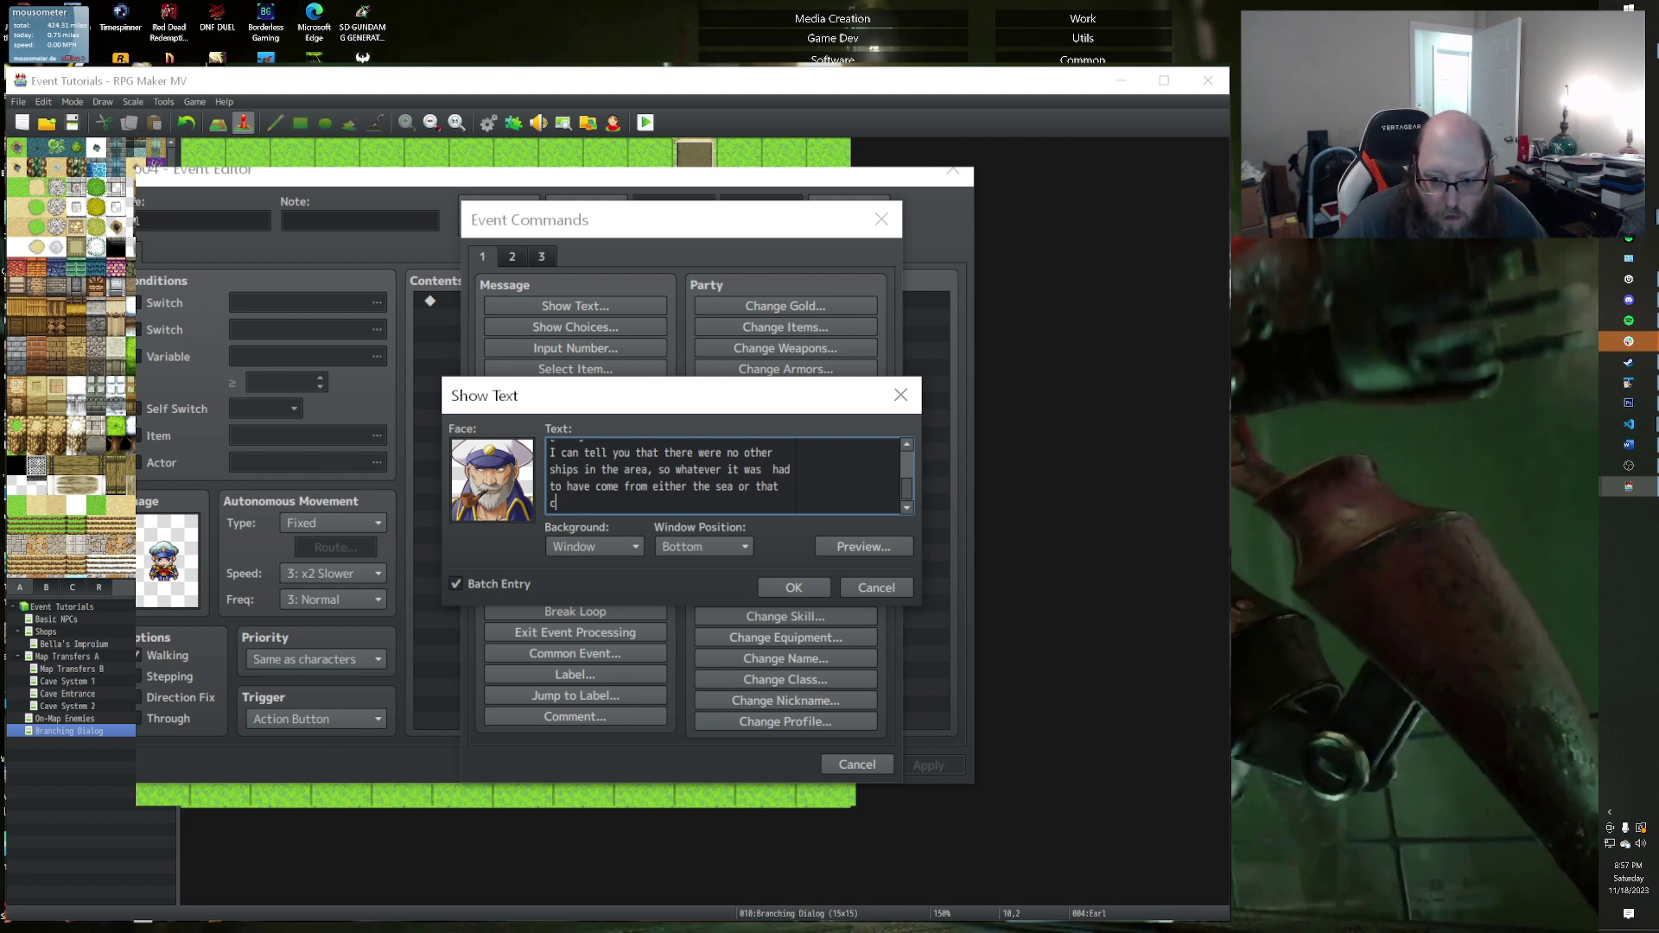
text(cove.)
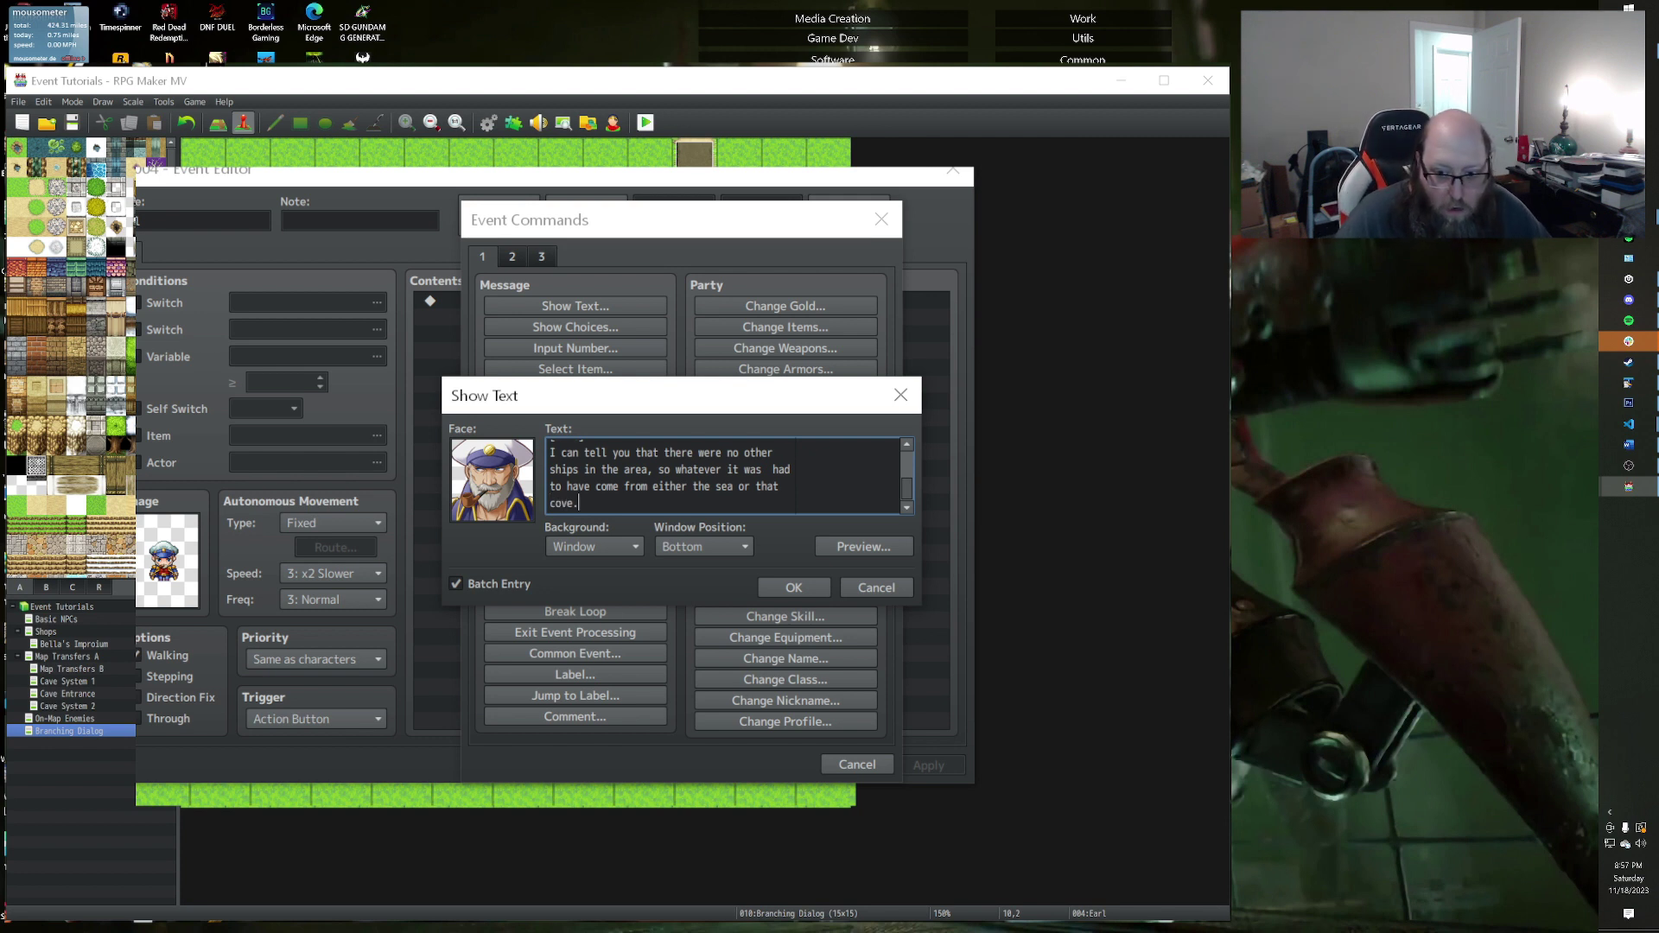
Step: Replace the wording that follows "either the sea or" with "the" and start a new line beneath it
key(BackSpace)
key(BackSpace)
key(BackSpace)
key(BackSpace)
key(BackSpace)
key(BackSpace)
key(BackSpace)
key(BackSpace)
text(the)
key(Return)
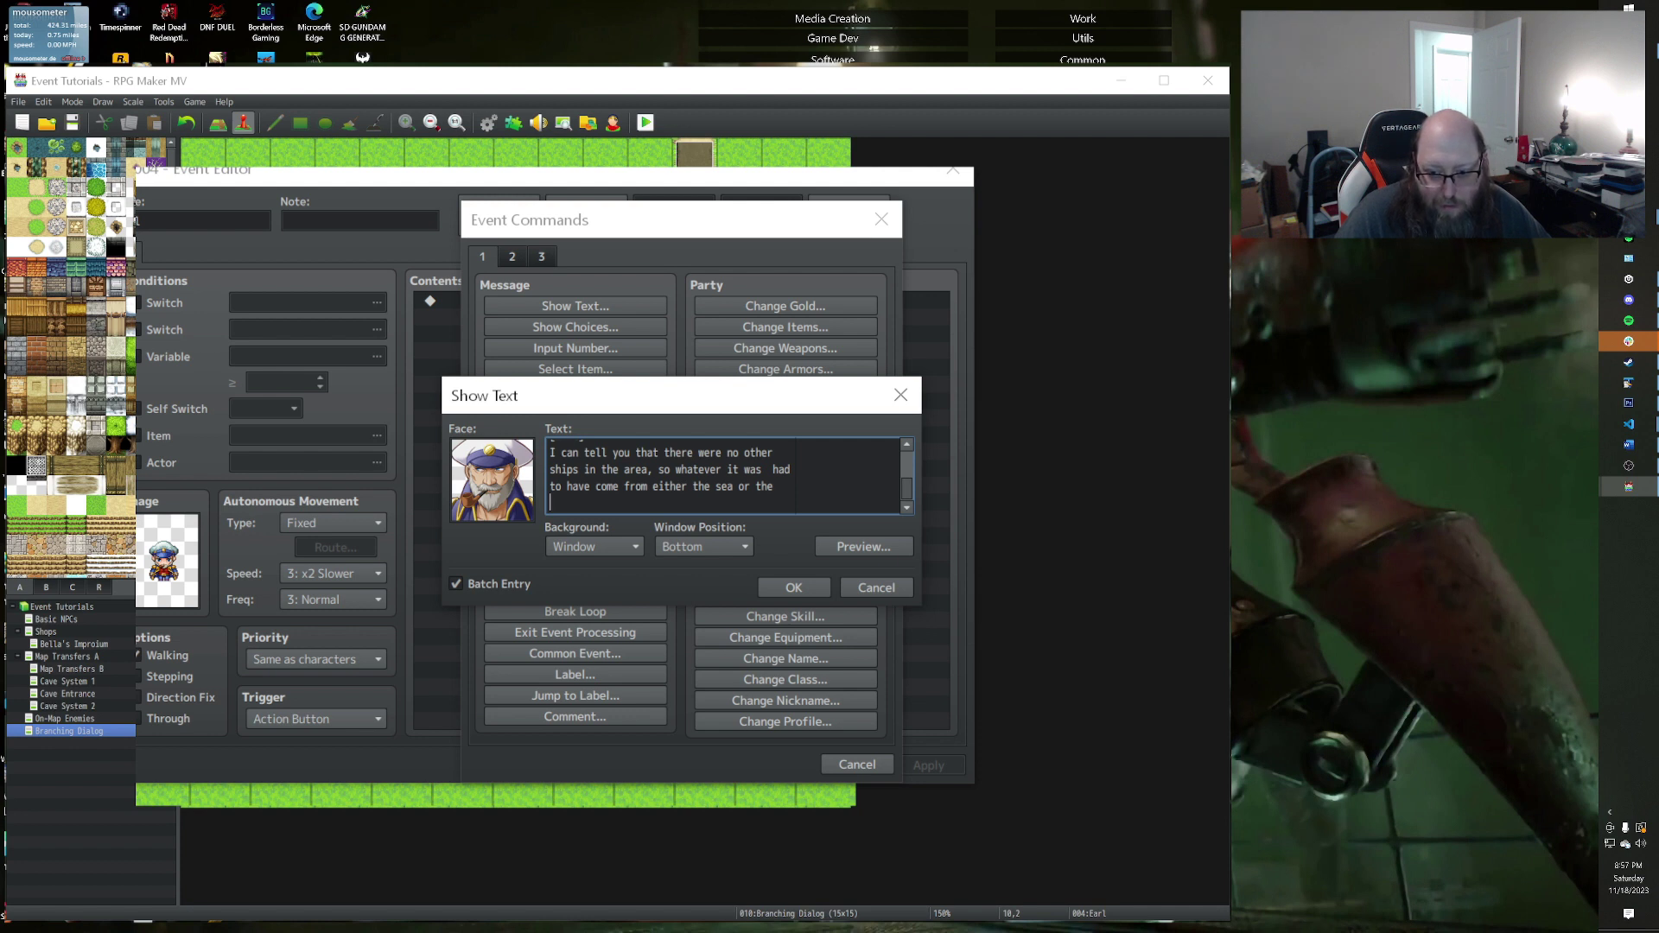
Step: Add a fifth "[Earl]" heading and finish the sentence under it with "areas around the Cove."
text([Earl])
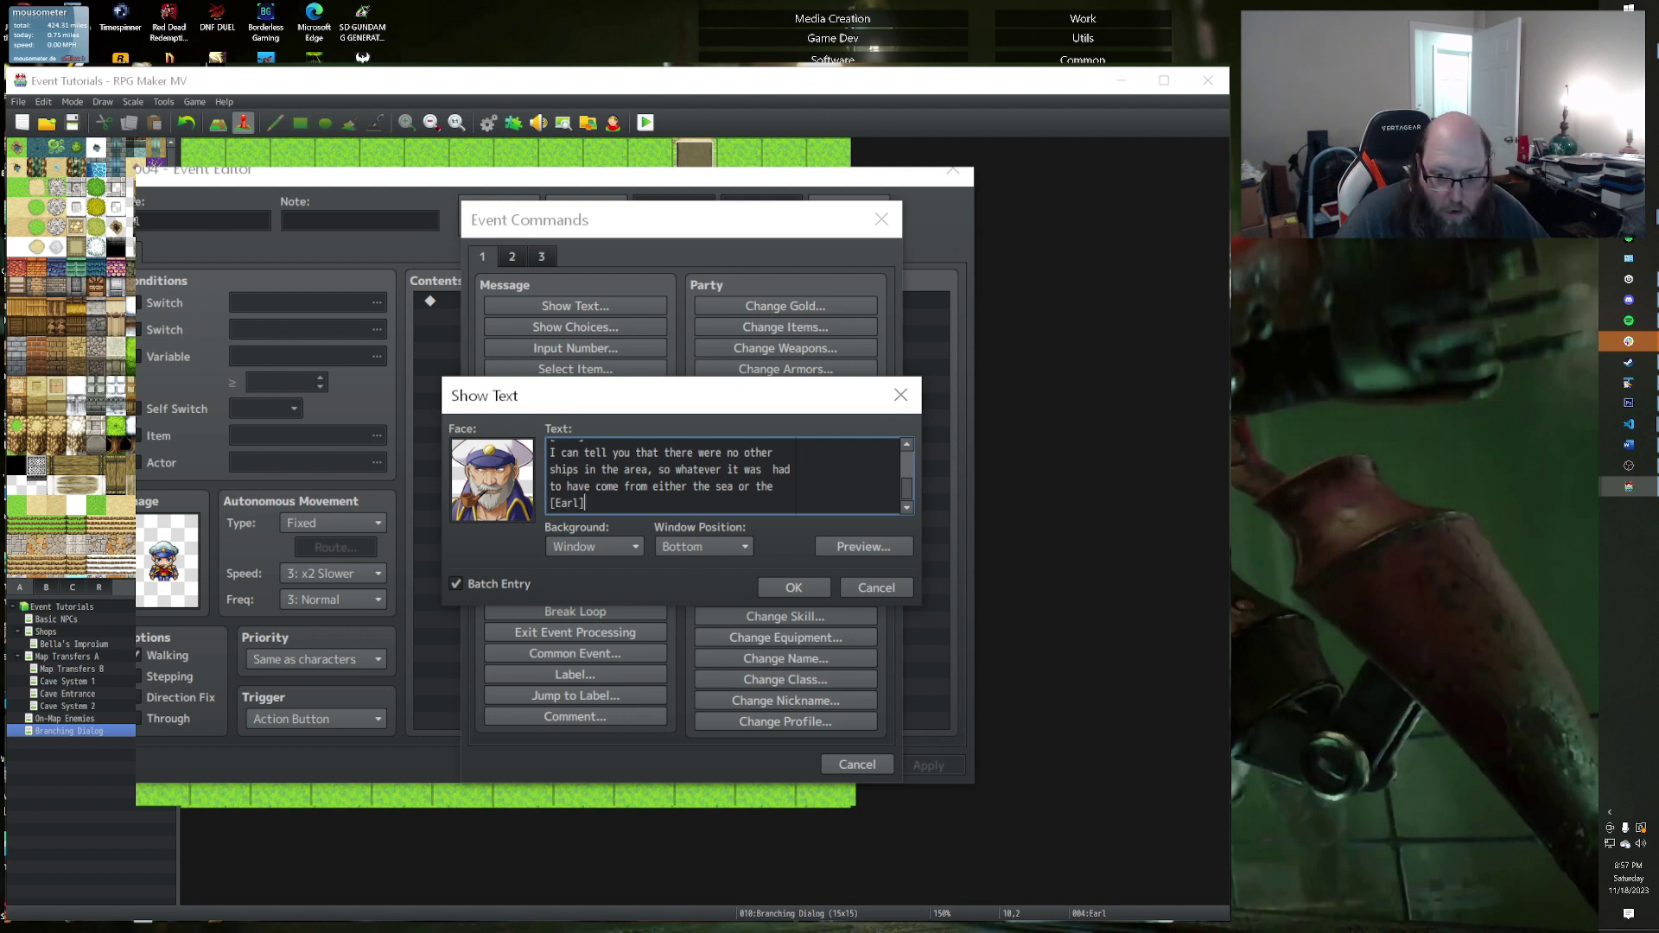
key(Return)
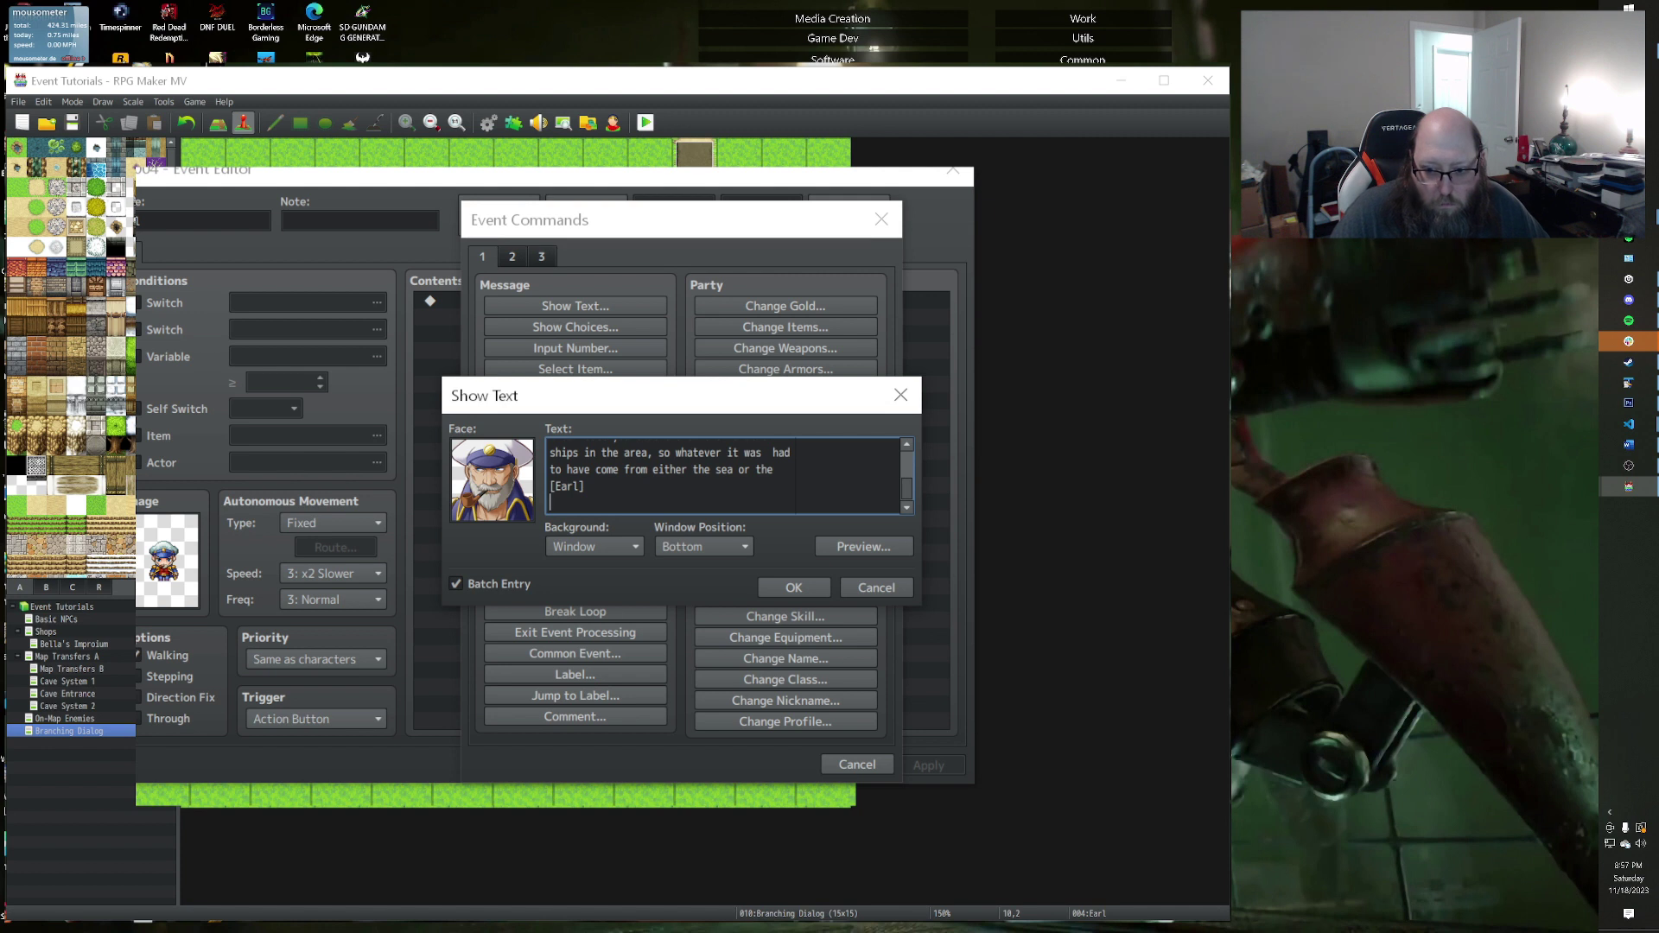
text(areas around t)
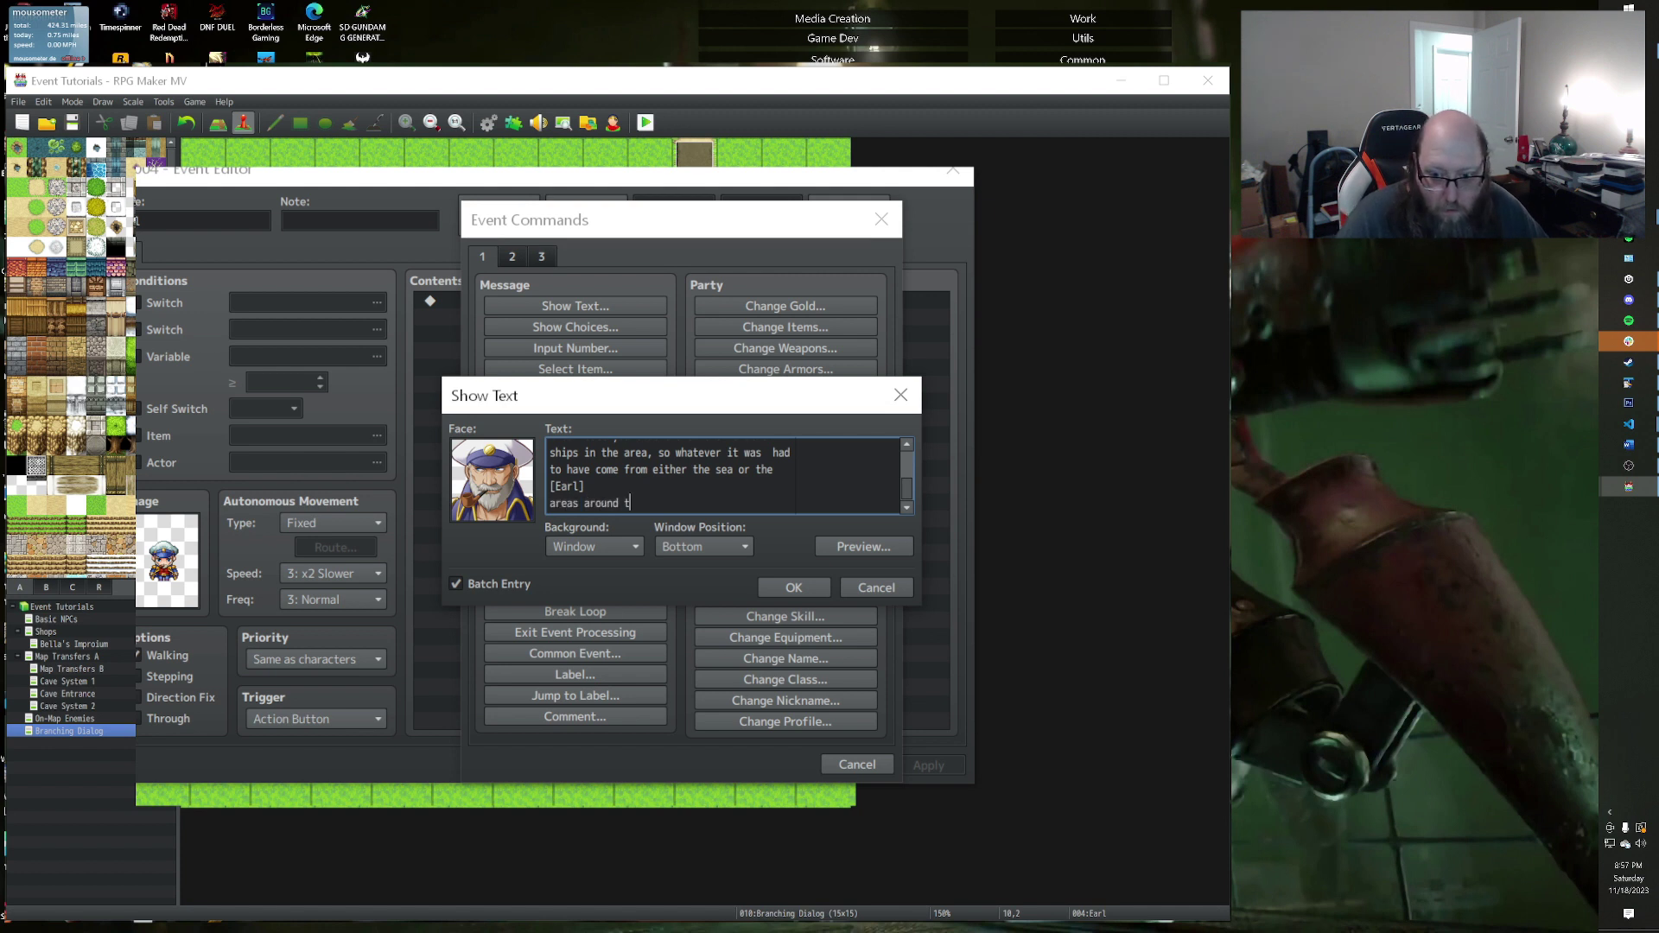
text(he Cove)
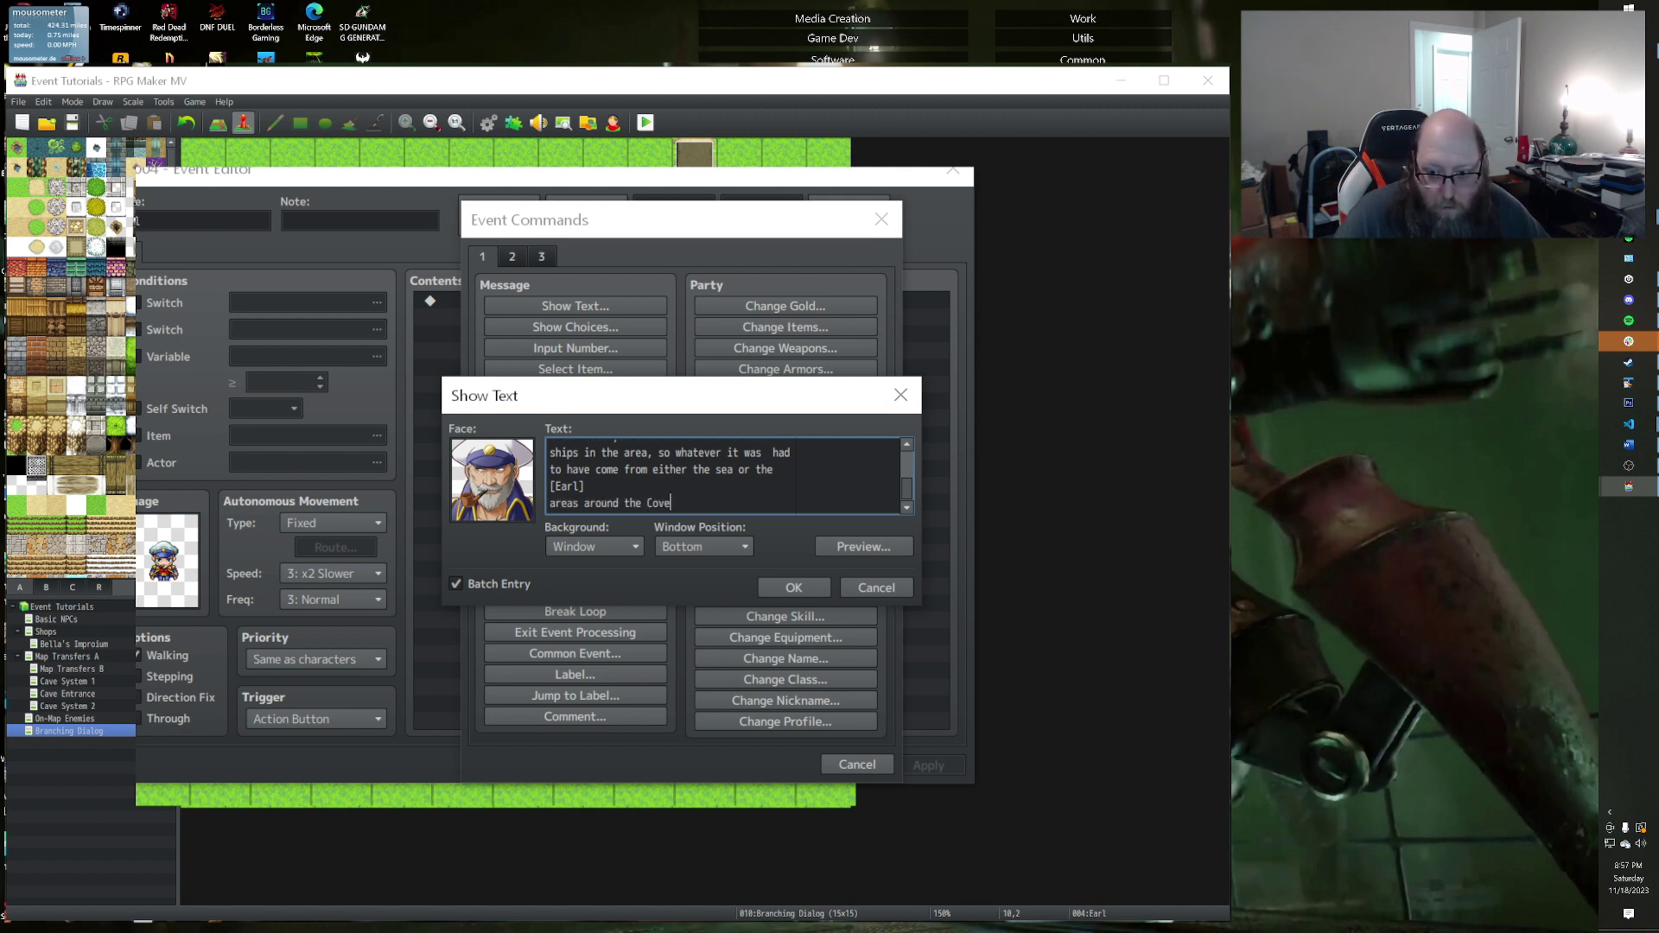
text(.)
Step: Leave two blank lines below "areas around the Cove." and add a sixth "[Earl]" heading with an empty line under it
key(Return)
key(Return)
key(Return)
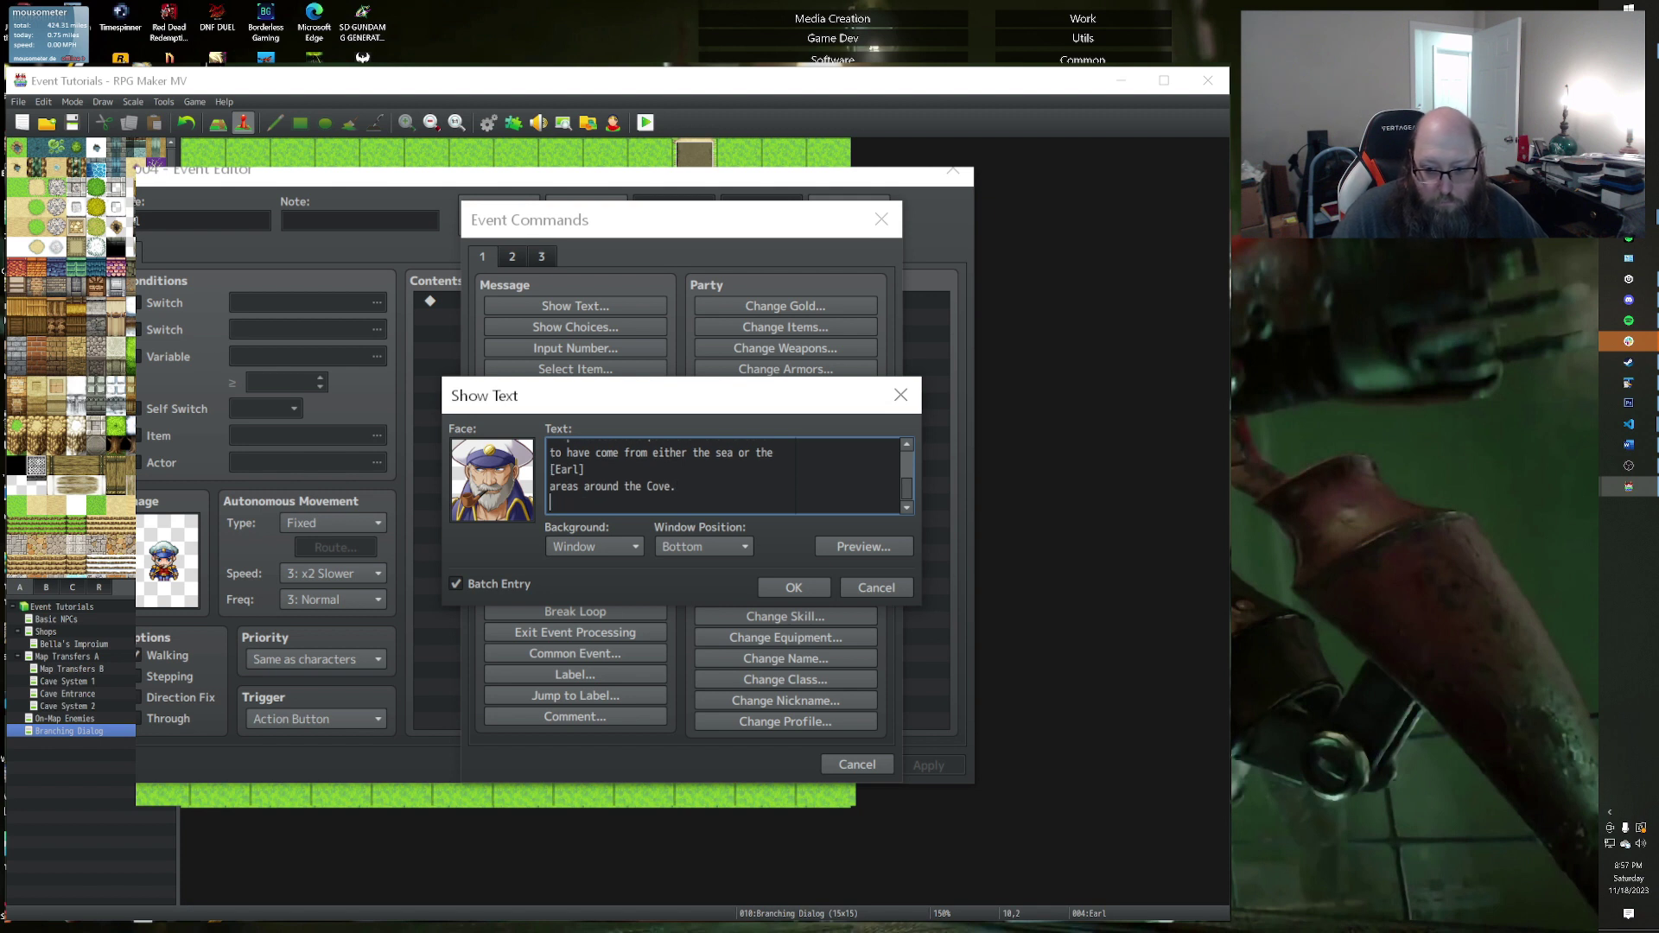
text([Earl][)
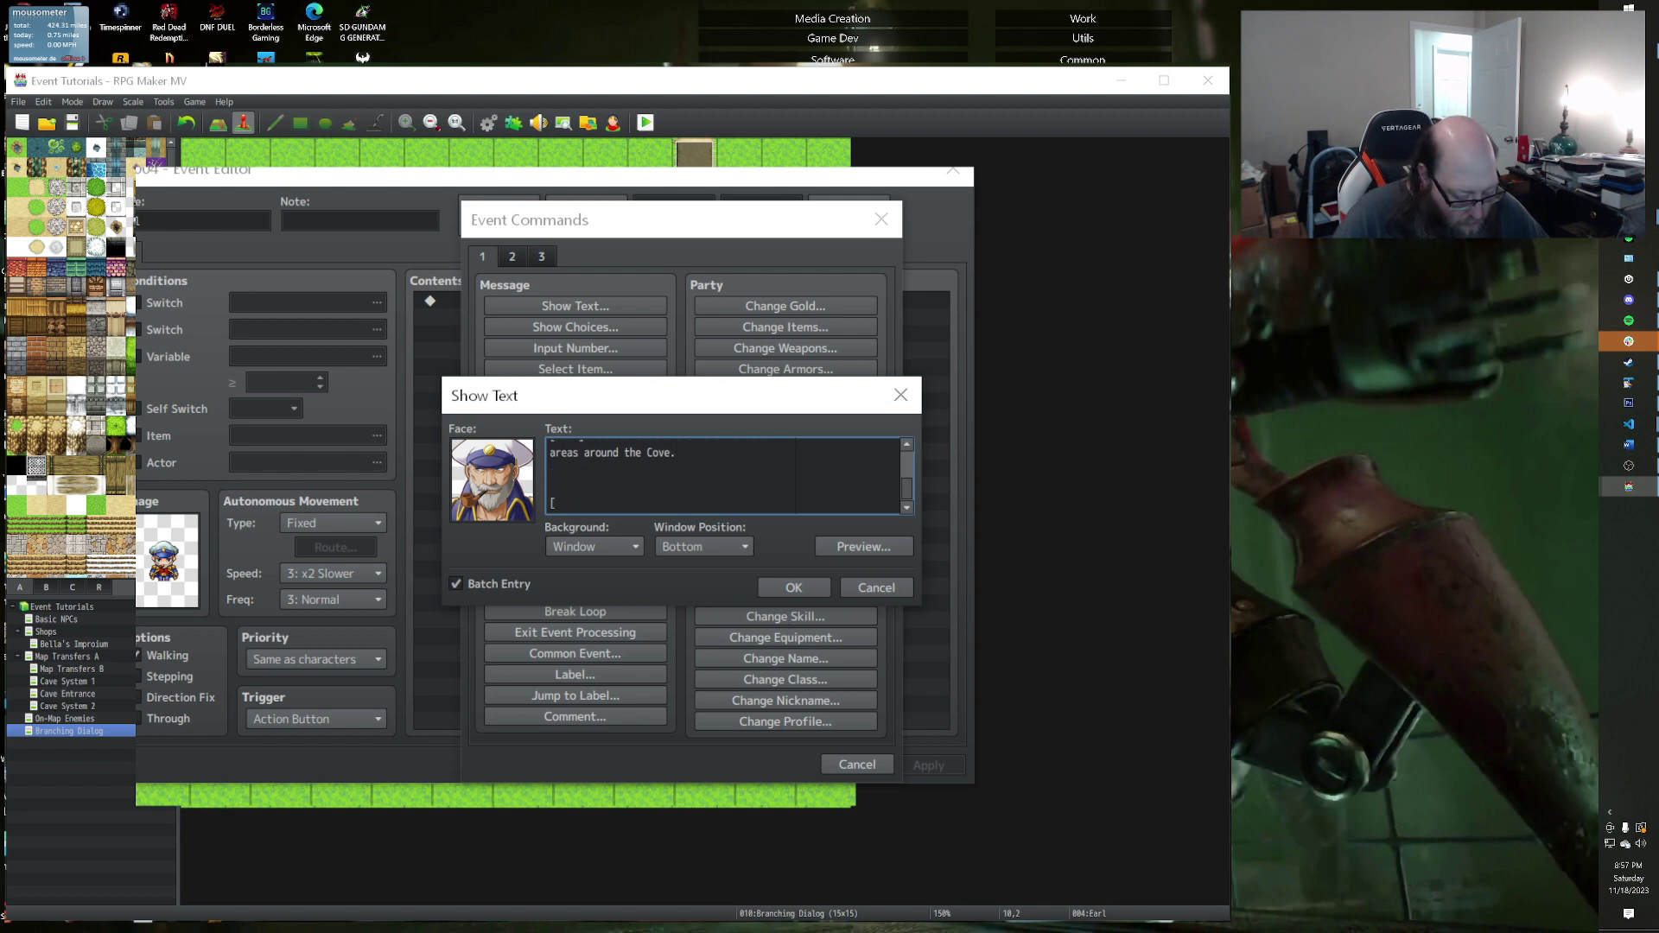
key(Return)
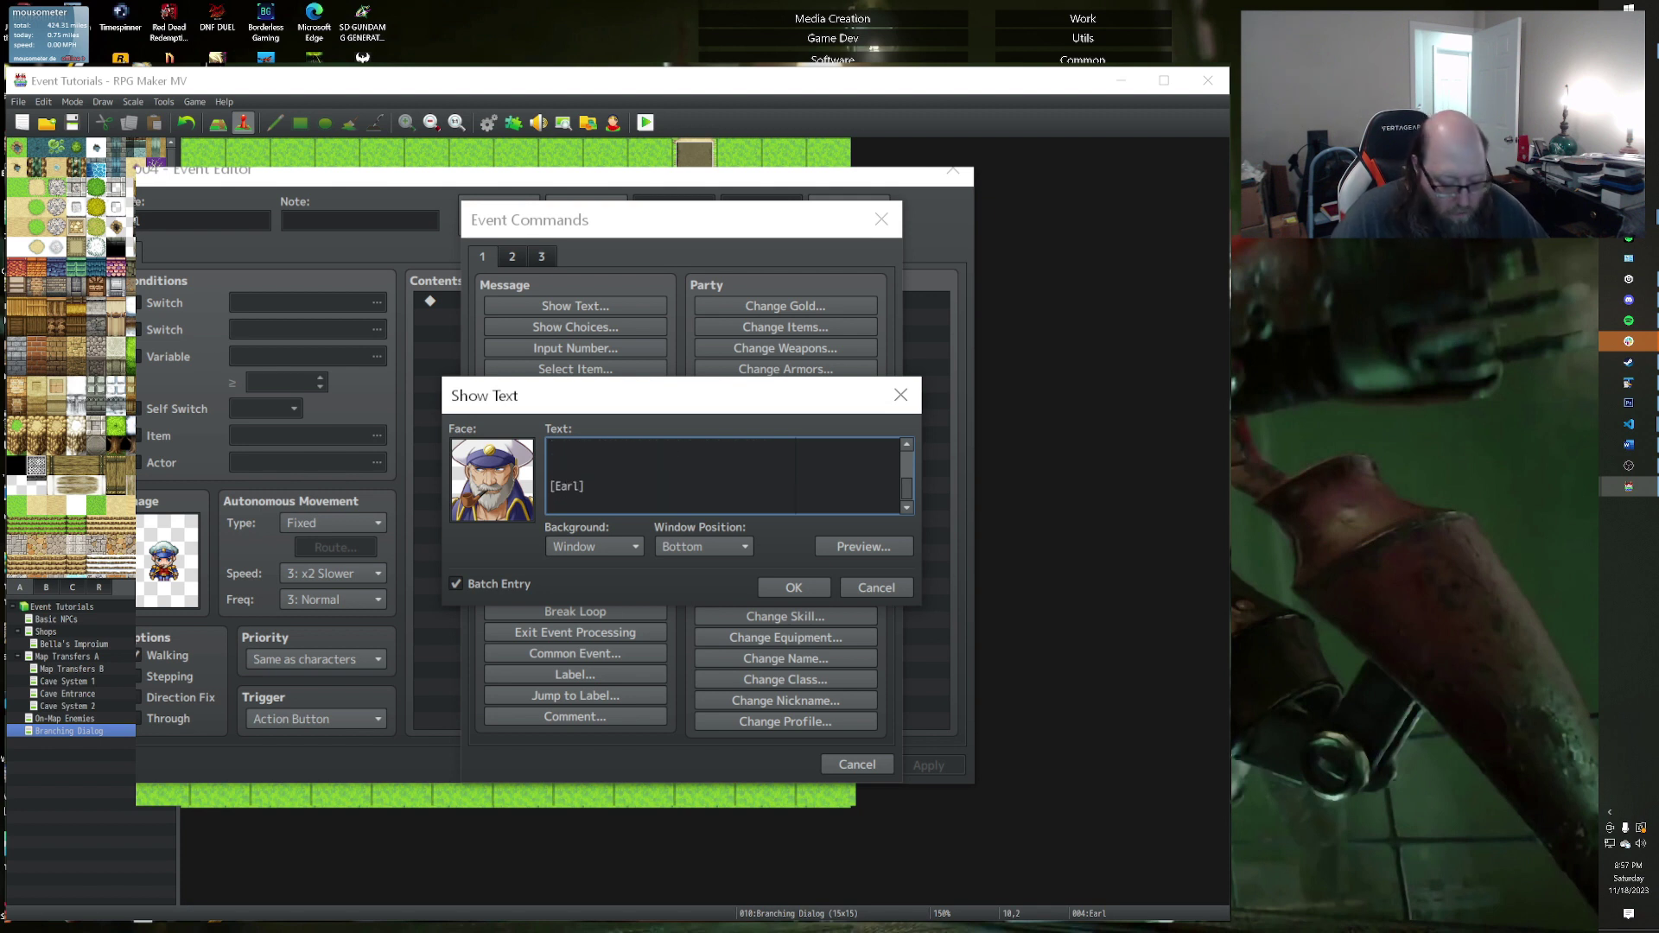
Step: Write Earl's message over two lines: "Loril was near the bow when the attack" and "happened and said she saw something."
text(l wa)
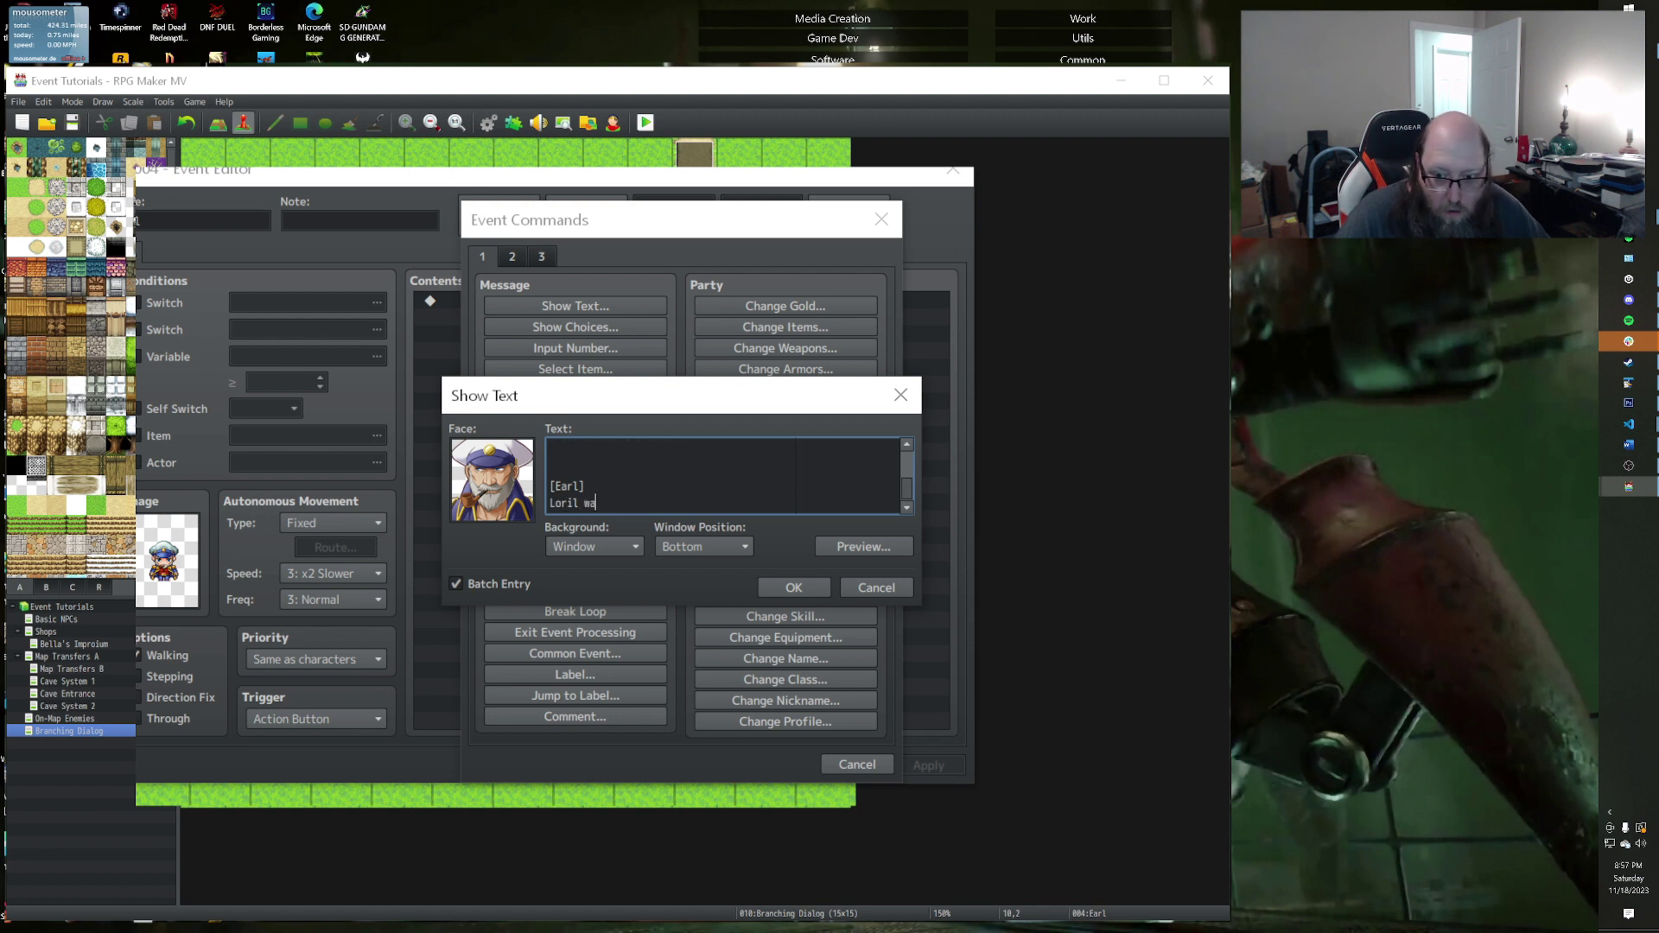
text(s )
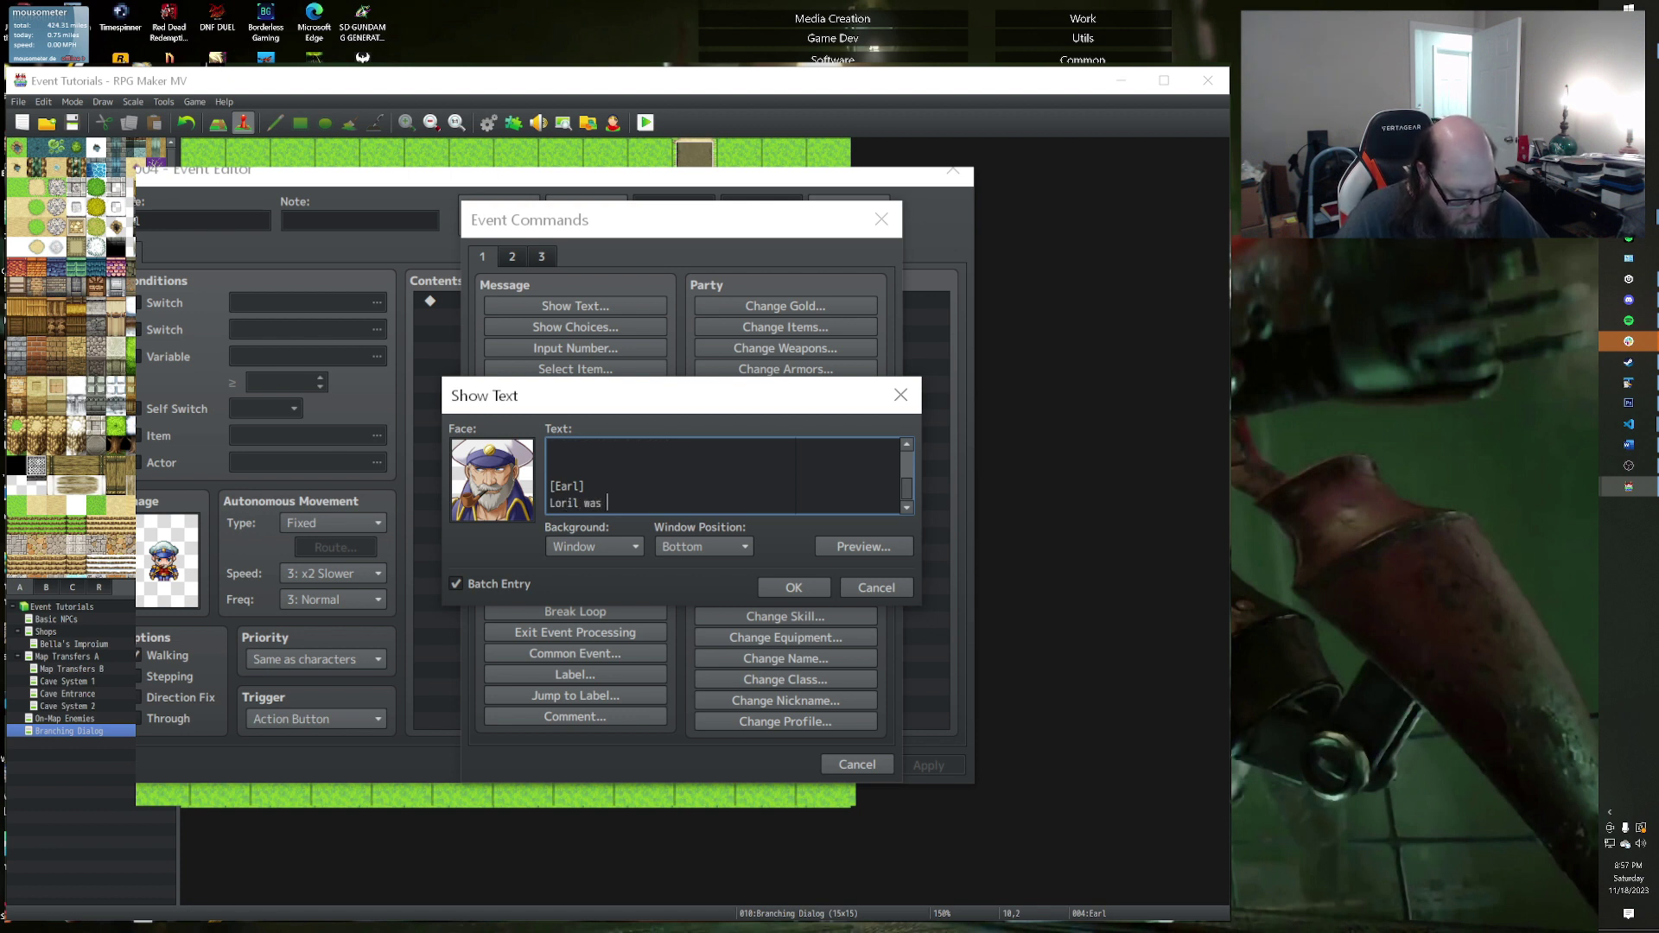
text(near the bow when the attack)
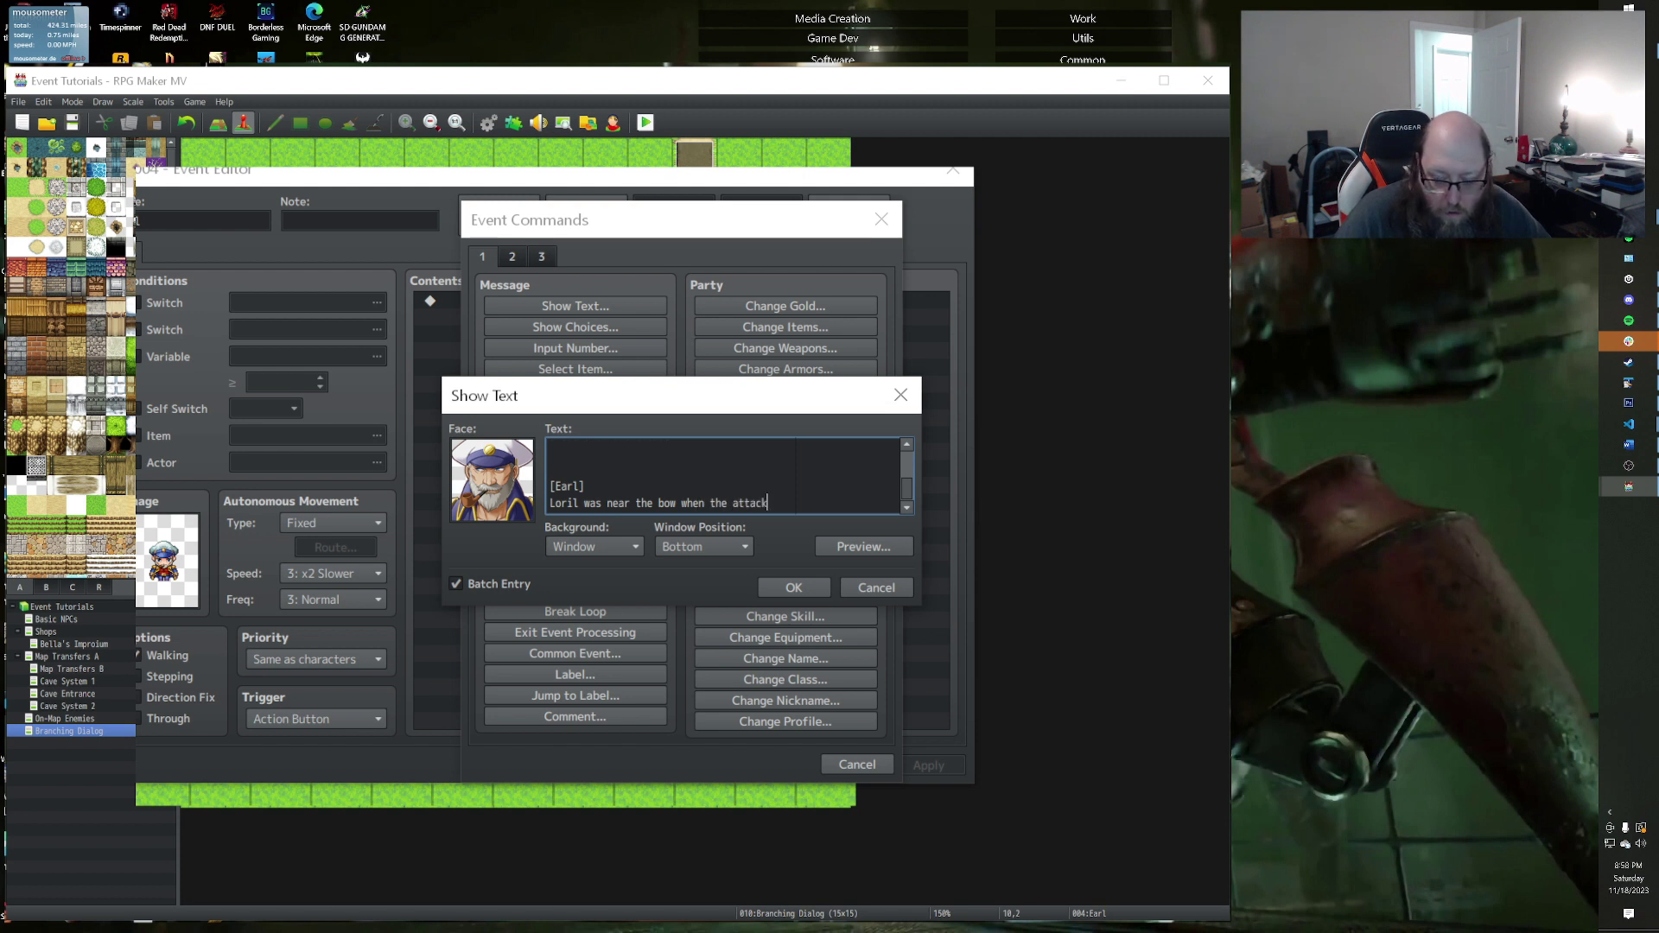
key(Return)
text(happened)
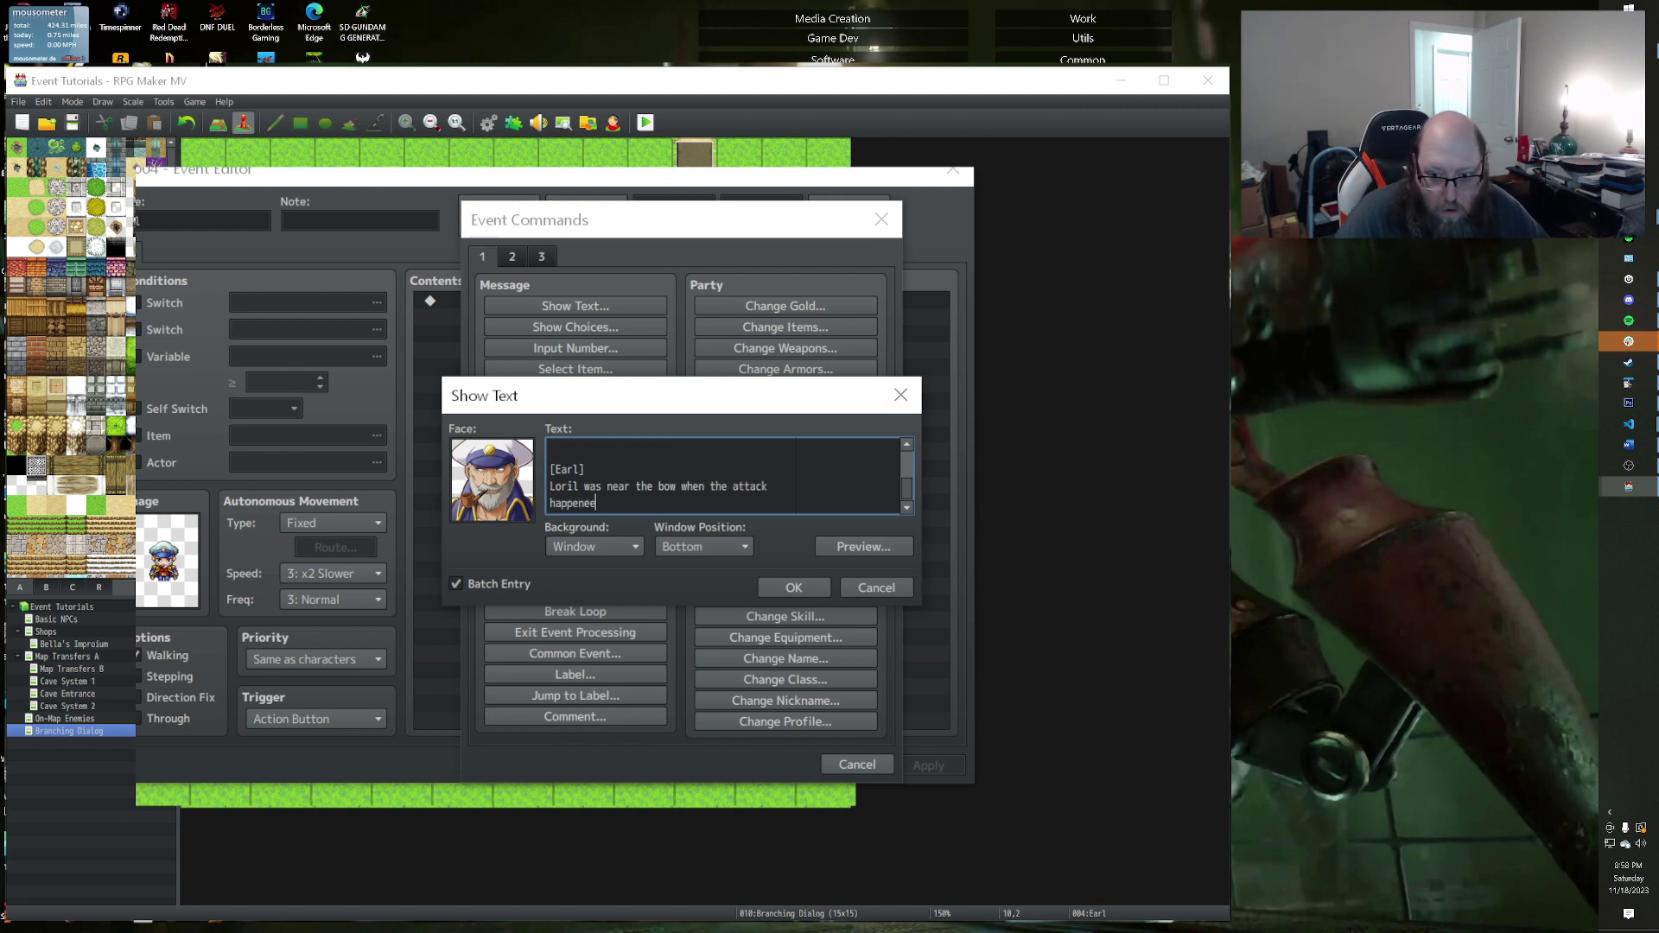
text( a)
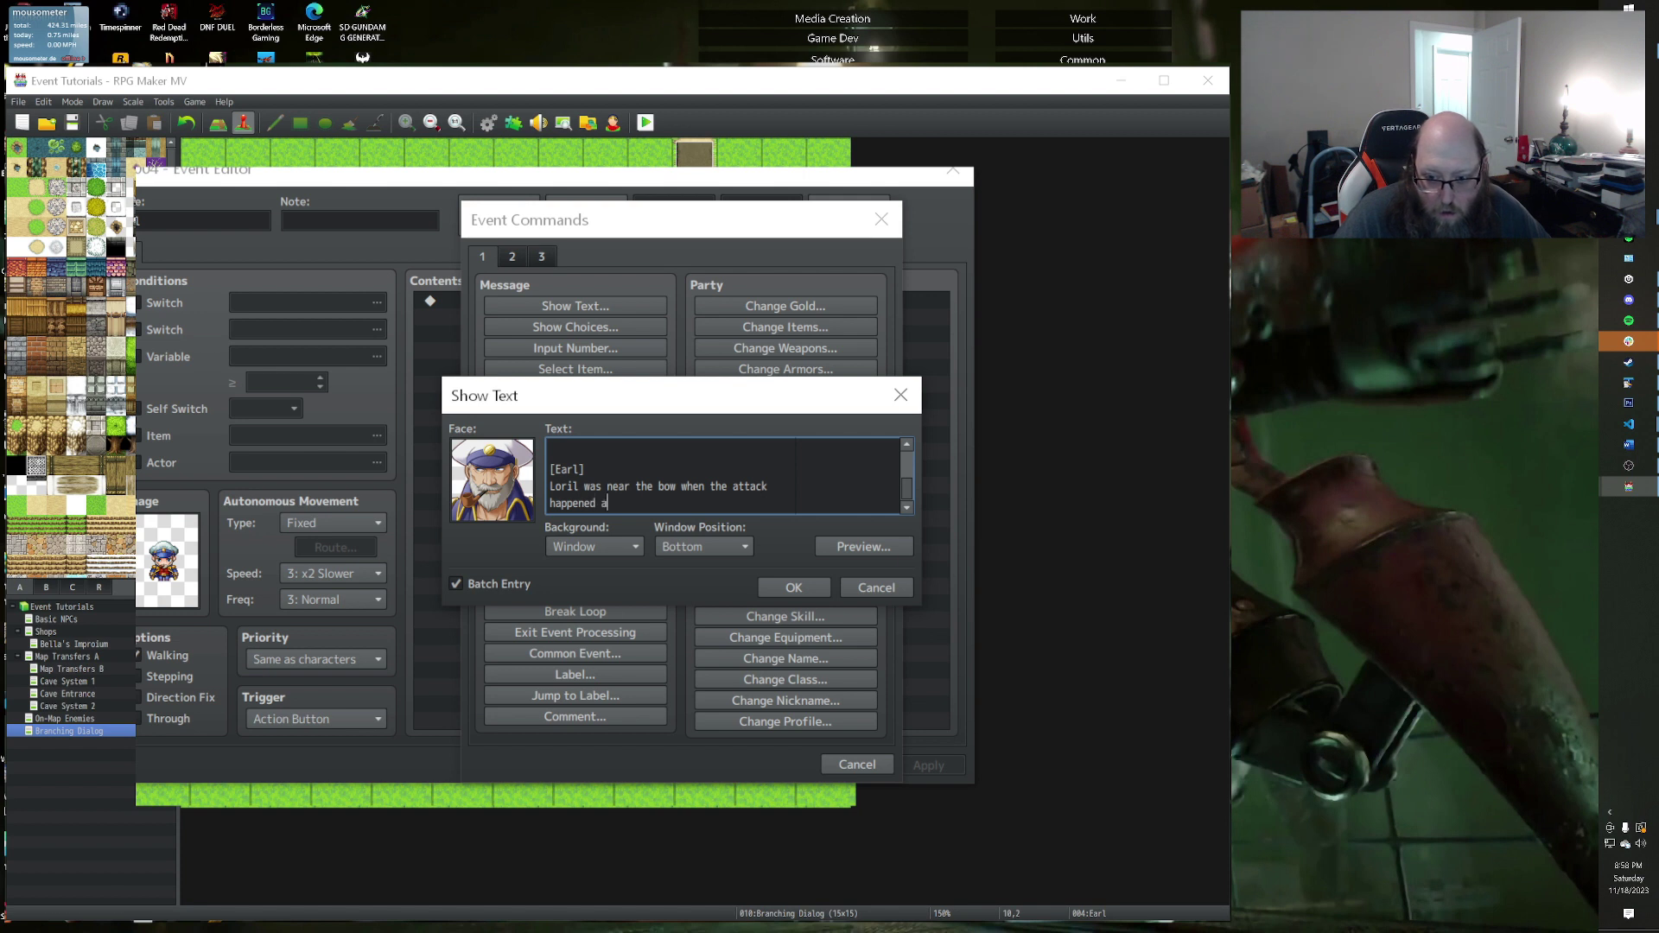
text(nd said she saw something.)
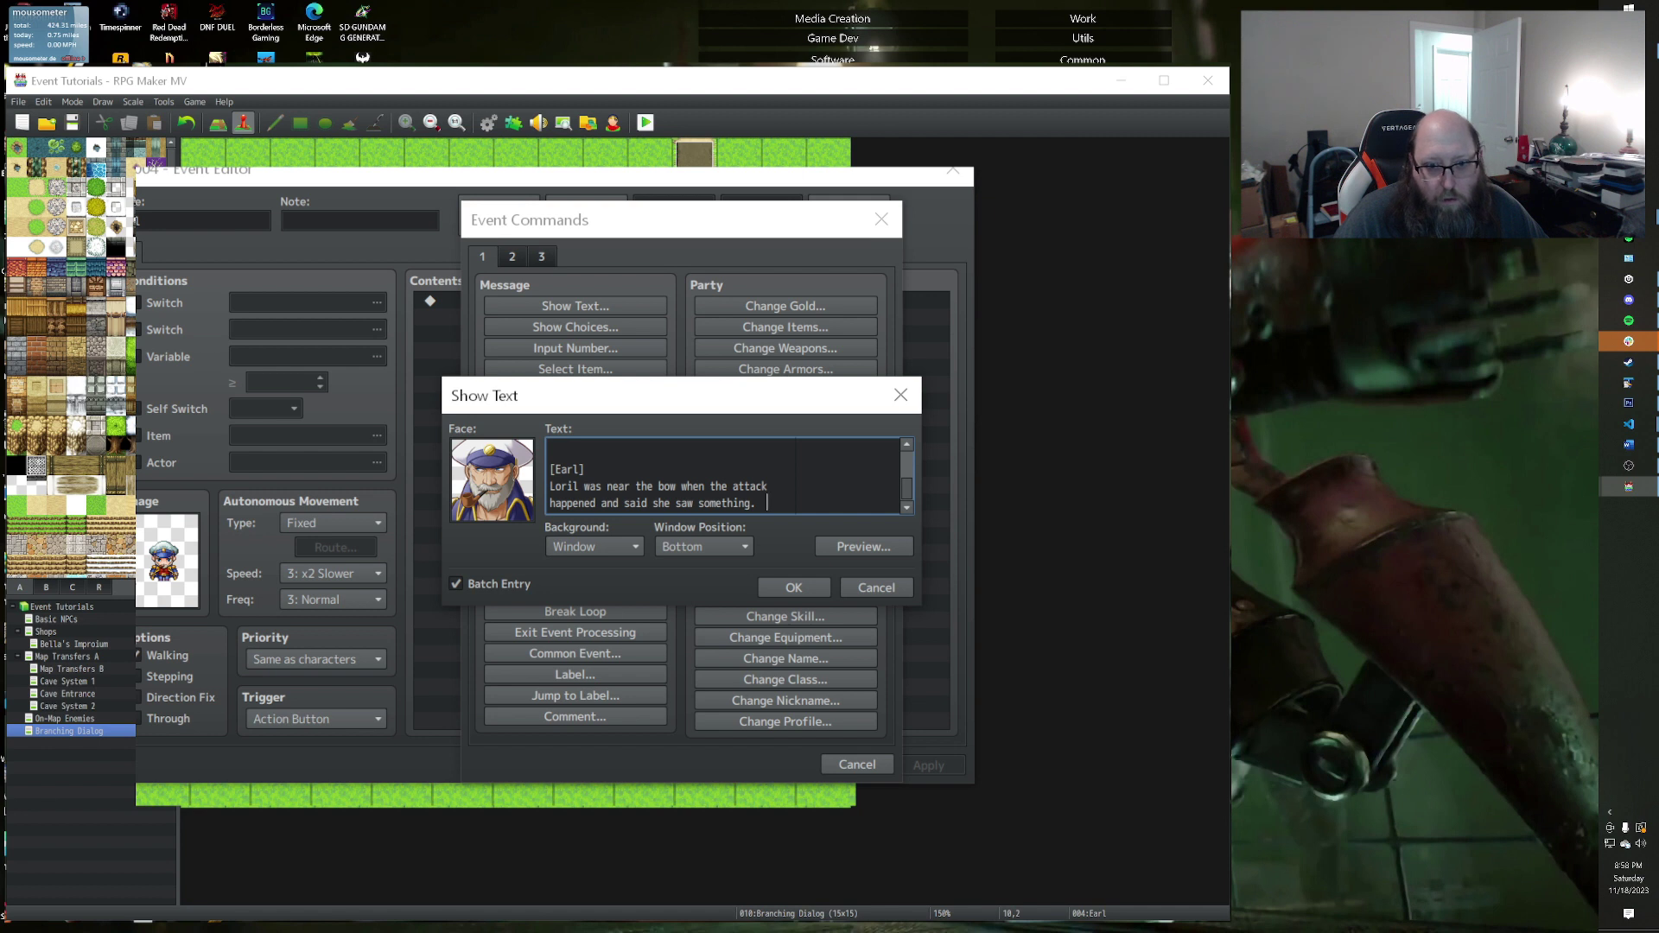
text(Misaka)
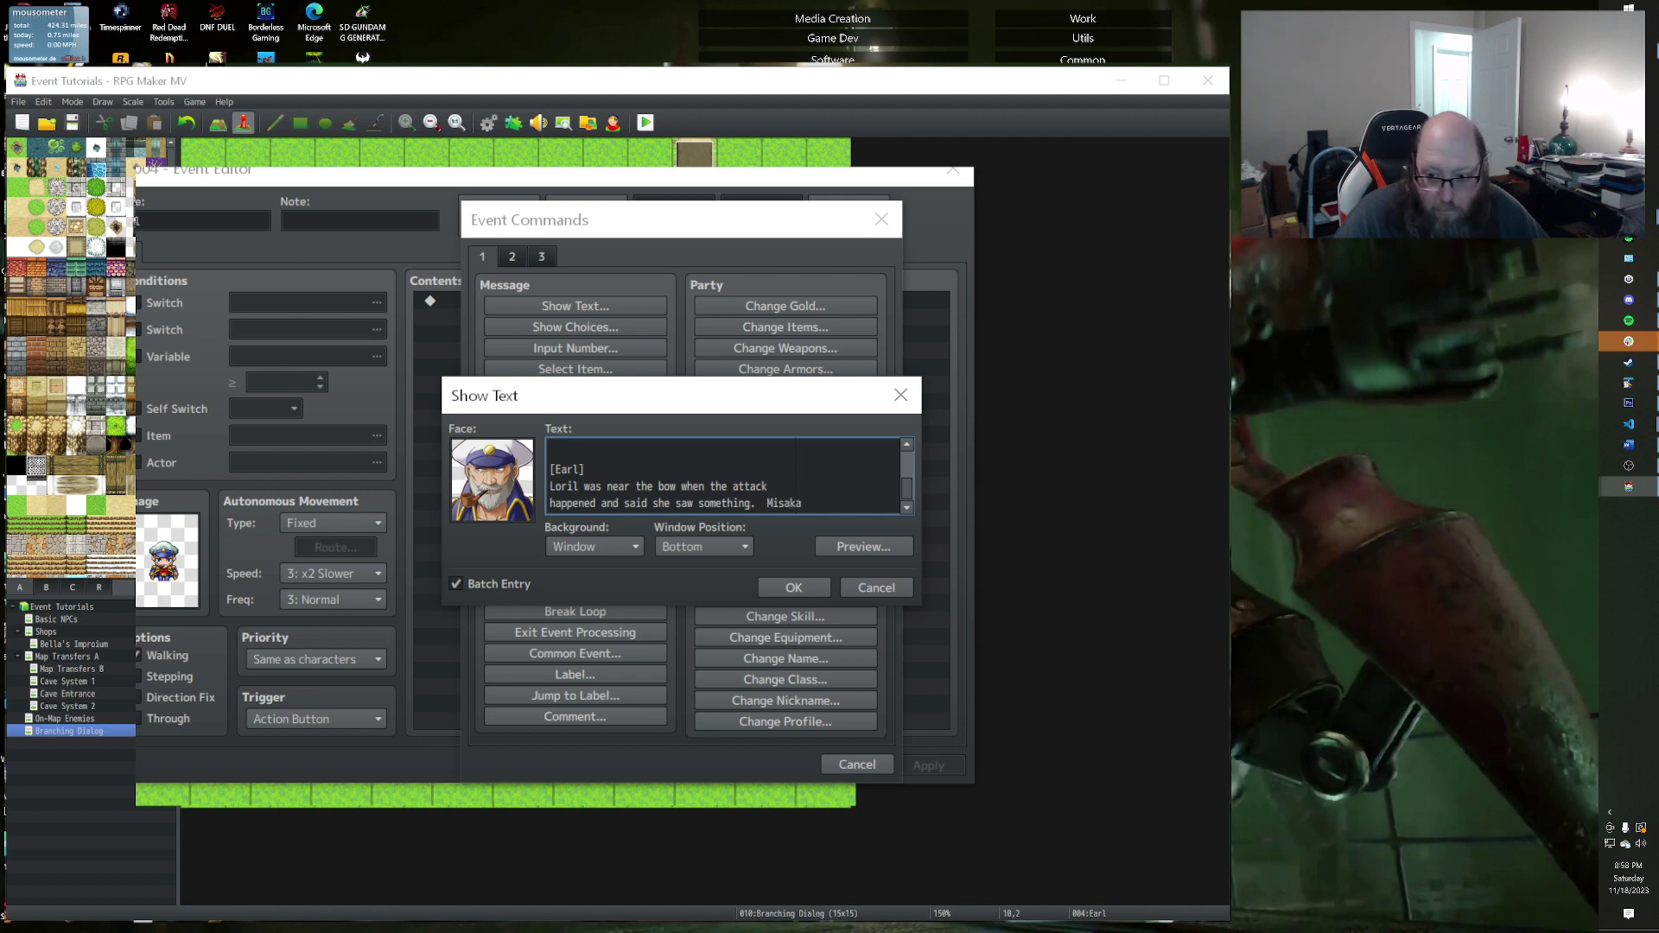
key(BackSpace)
key(BackSpace)
key(BackSpace)
key(BackSpace)
key(BackSpace)
key(BackSpace)
key(BackSpace)
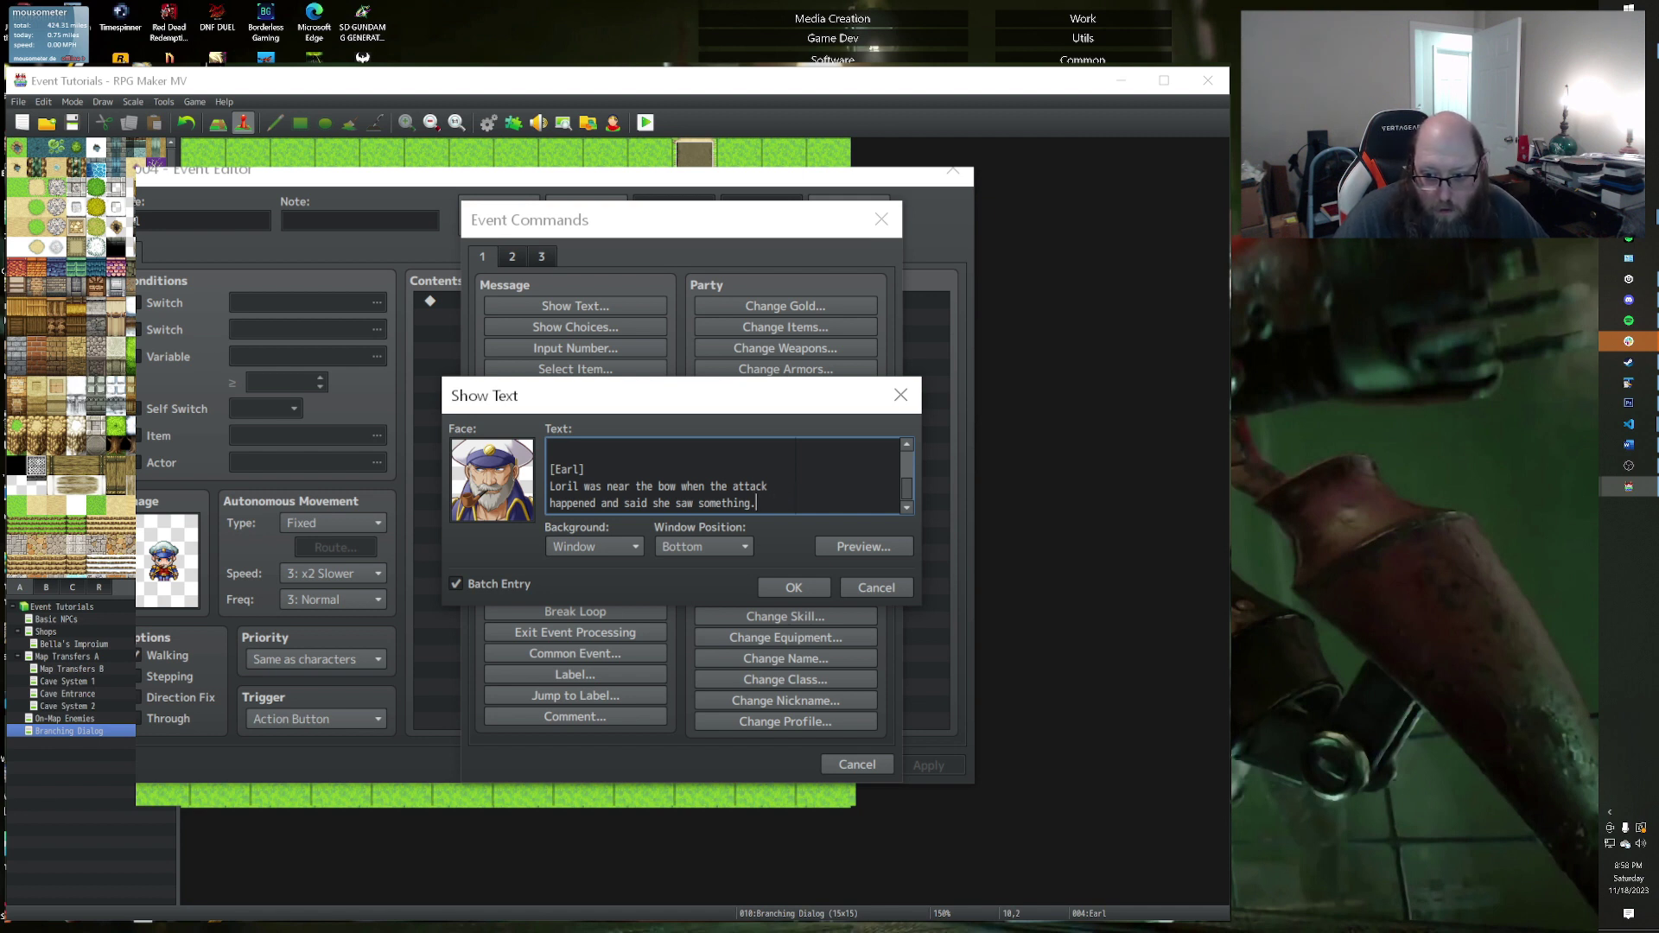
Step: Leave two blank lines after the Loril message and start another block headed "[Earl]"
key(Return)
key(Return)
key(Return)
text([)
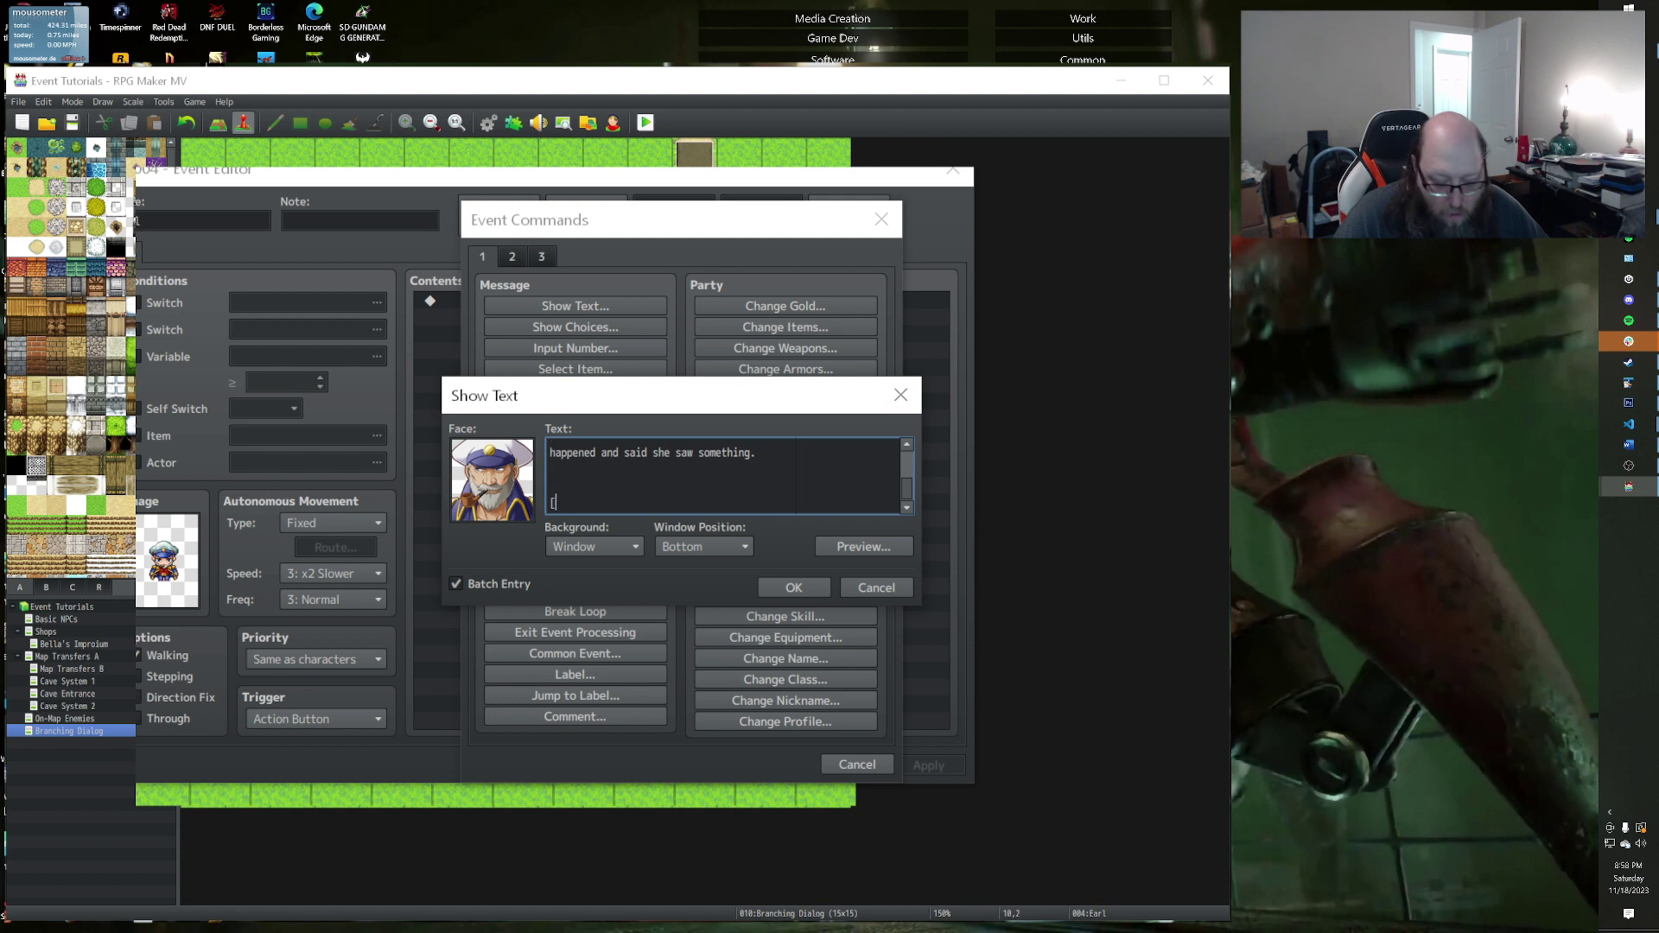
text(Earl])
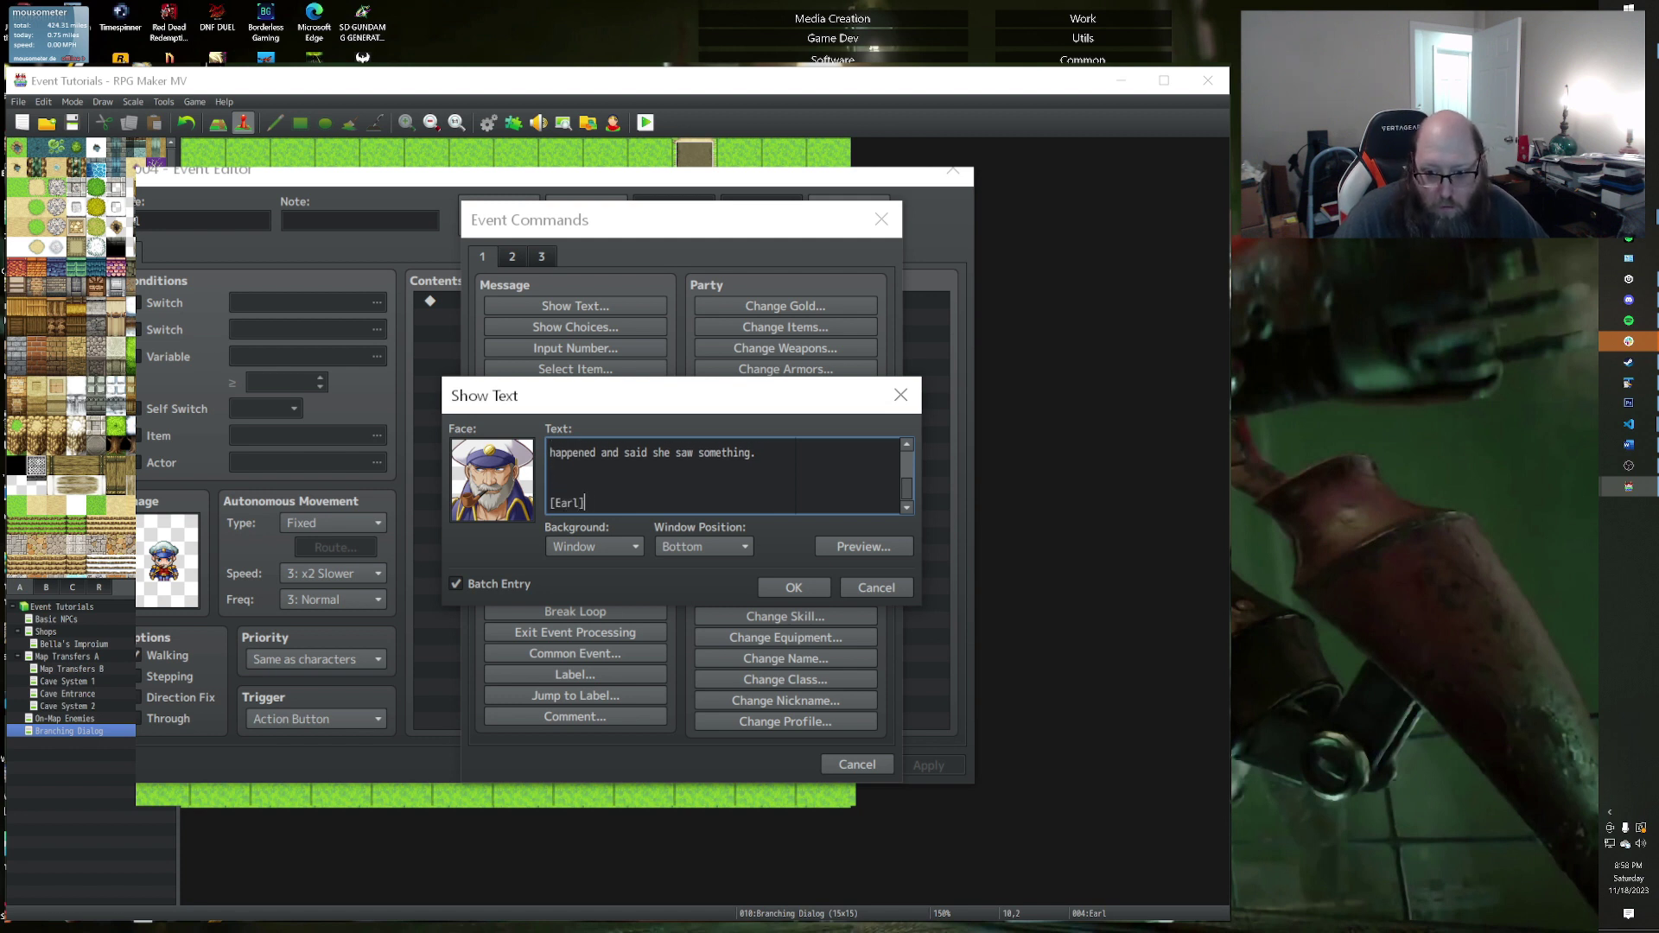
Step: Under the new [Earl] heading, write "Misaka was up in the crow's nest and said" and, one line down, "that she saw the thing"
key(Return)
text(Misaka)
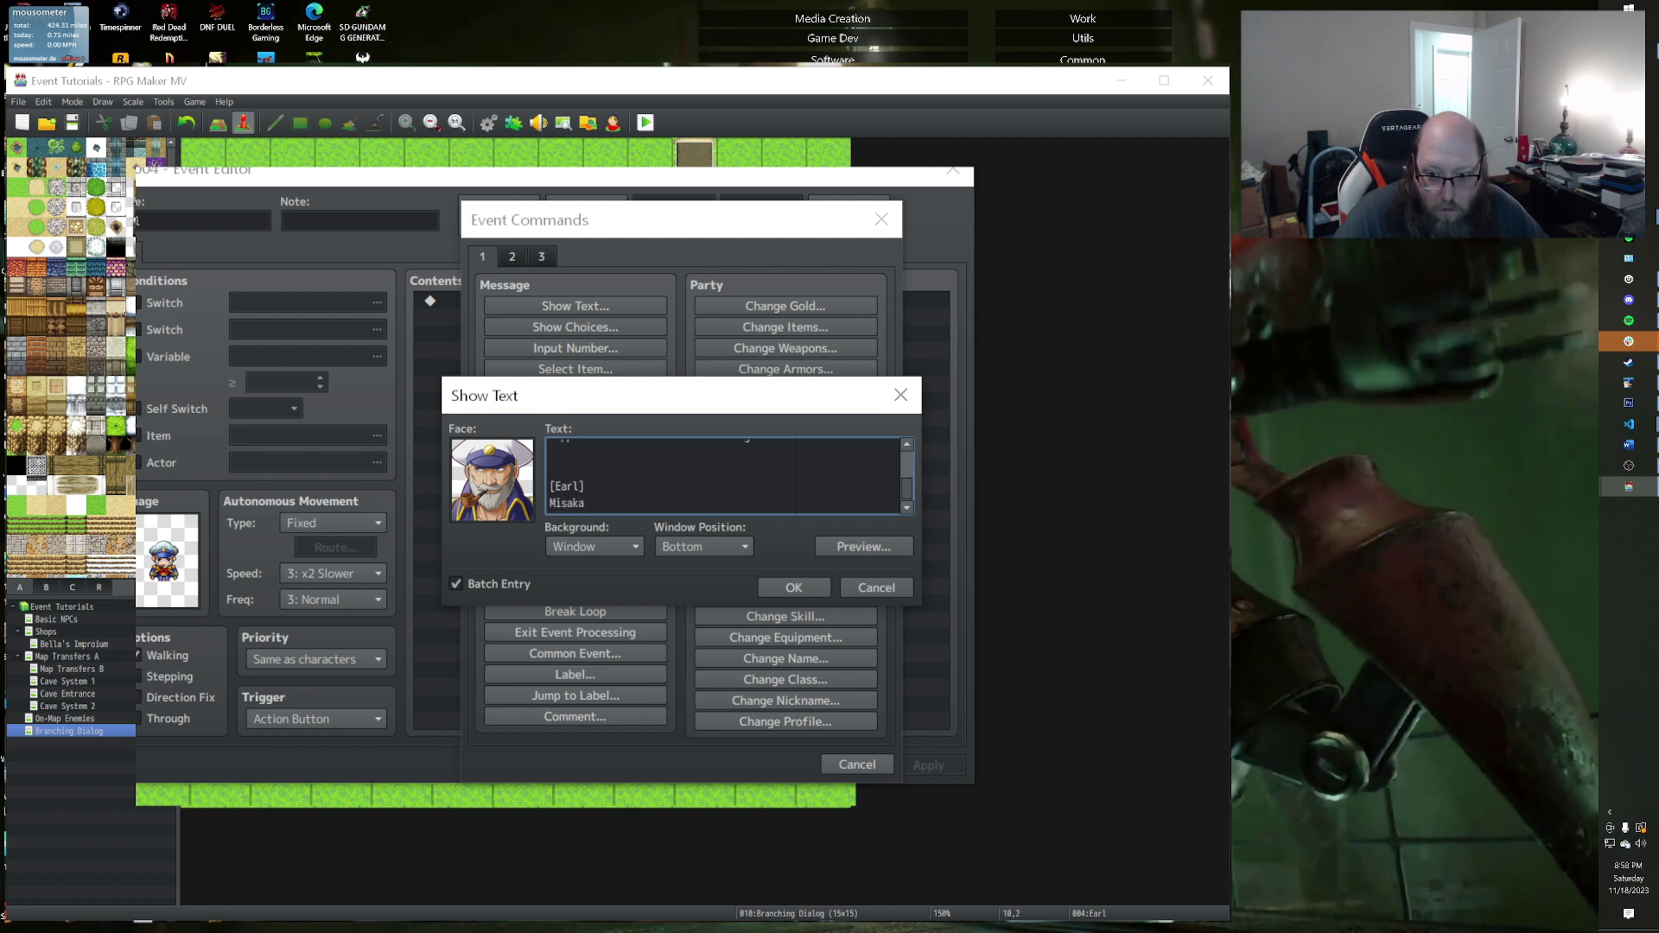
text( was up in the v)
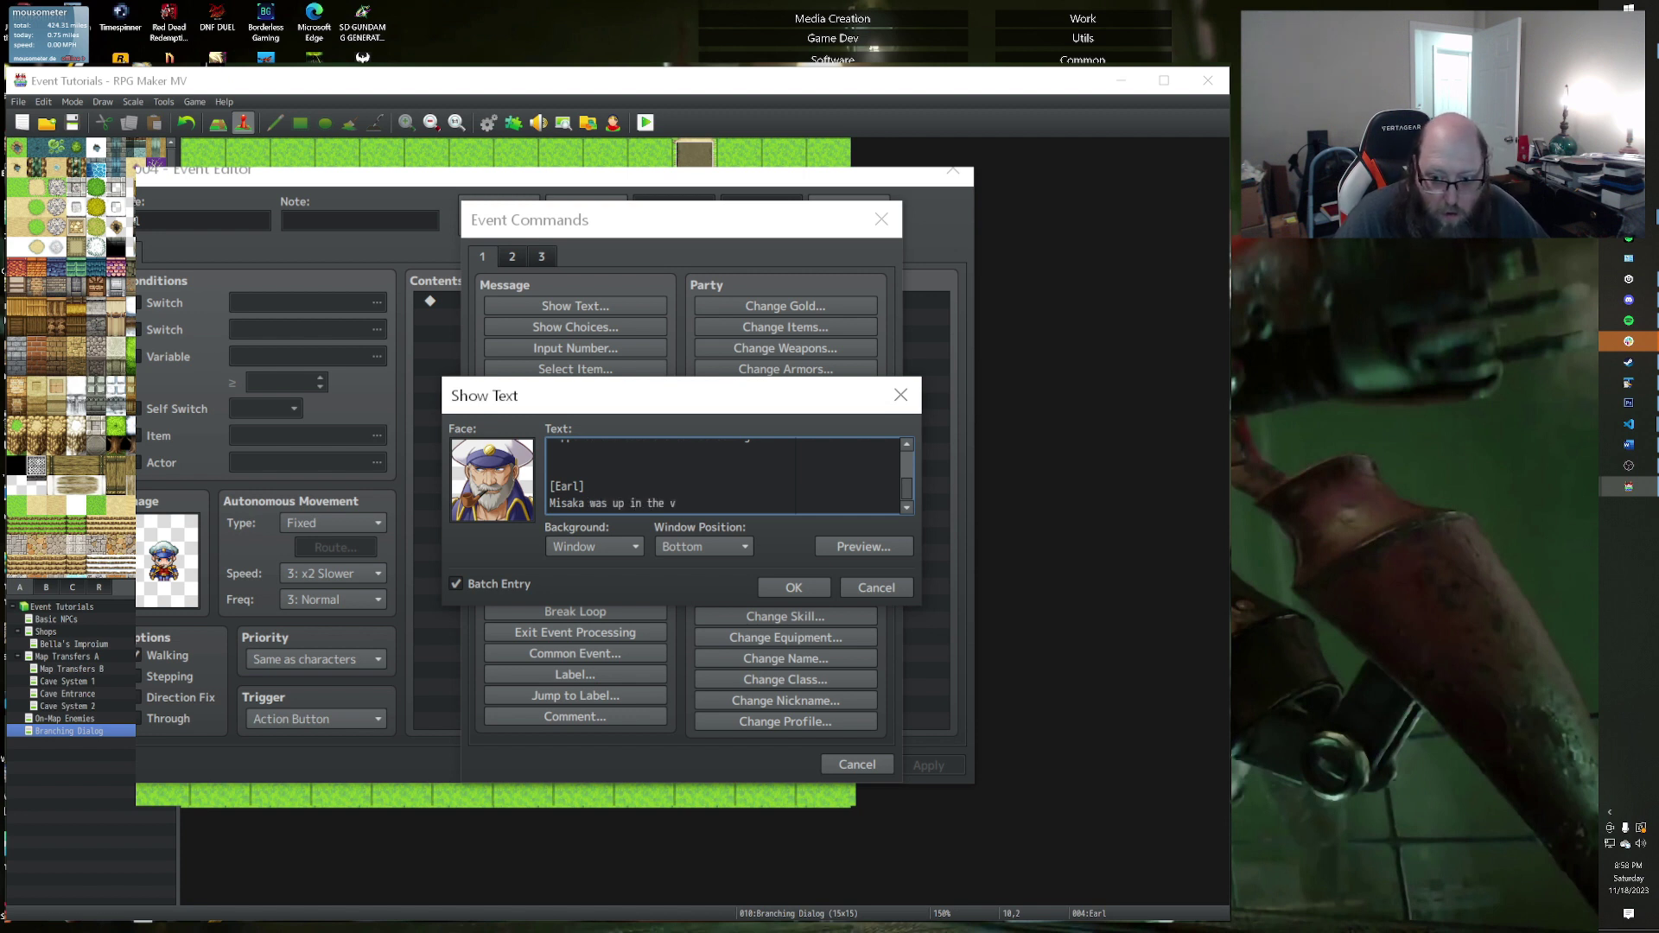
key(BackSpace)
text(corw;')
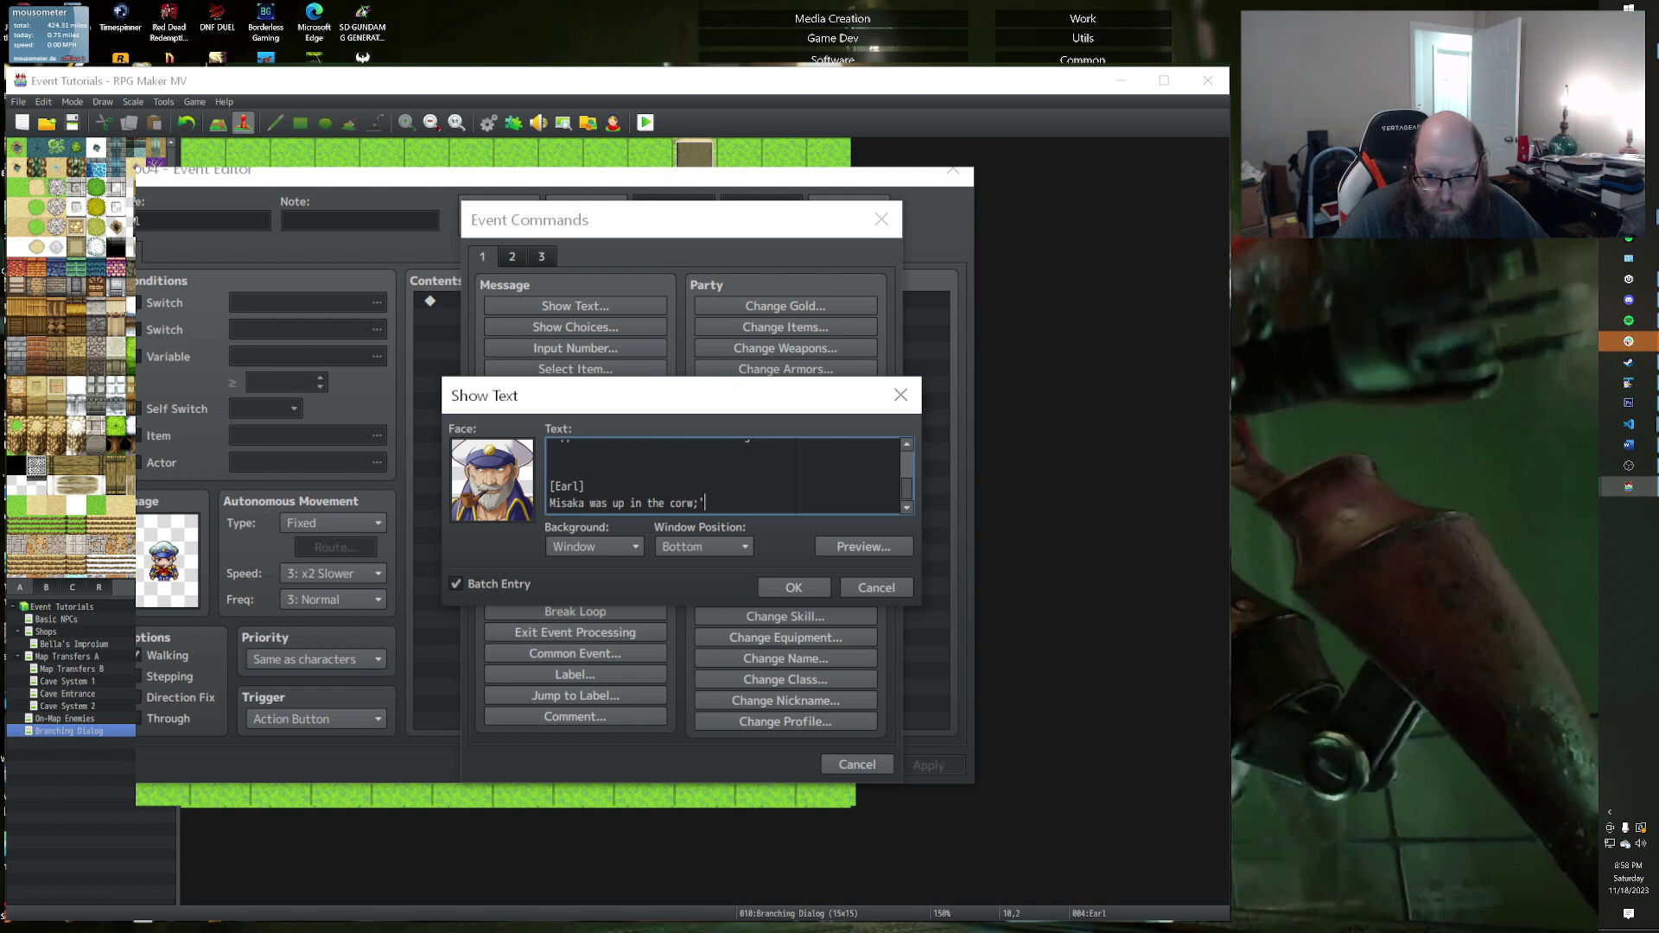
key(BackSpace)
key(BackSpace)
text(row's nest and said)
key(Return)
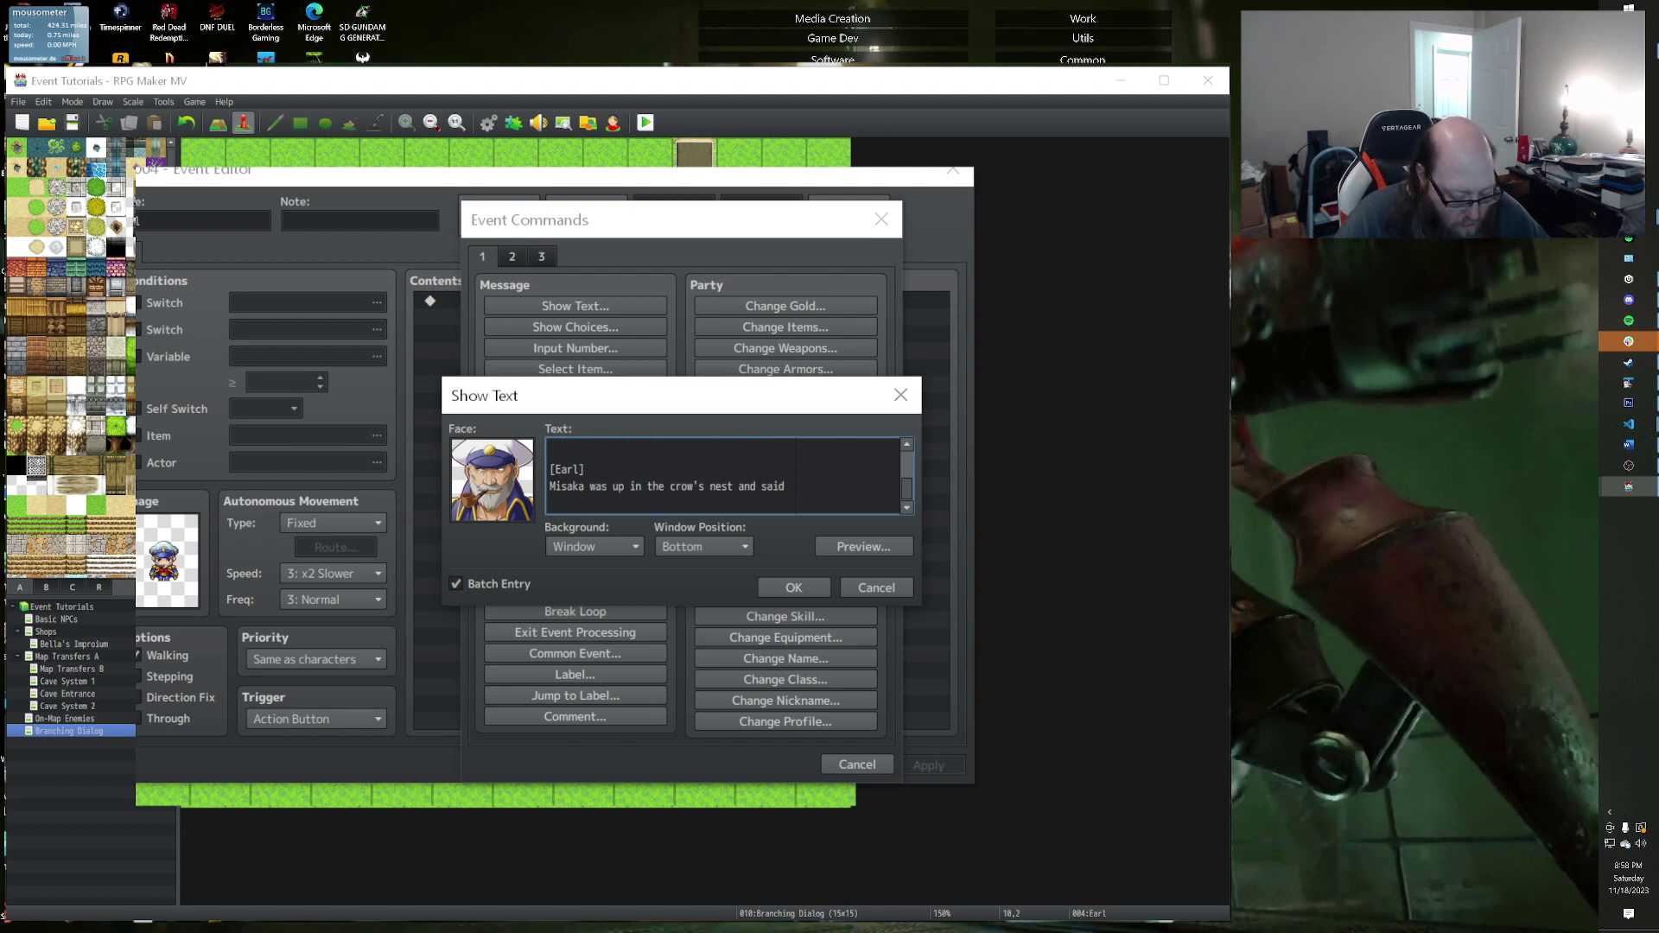
text(that she sa)
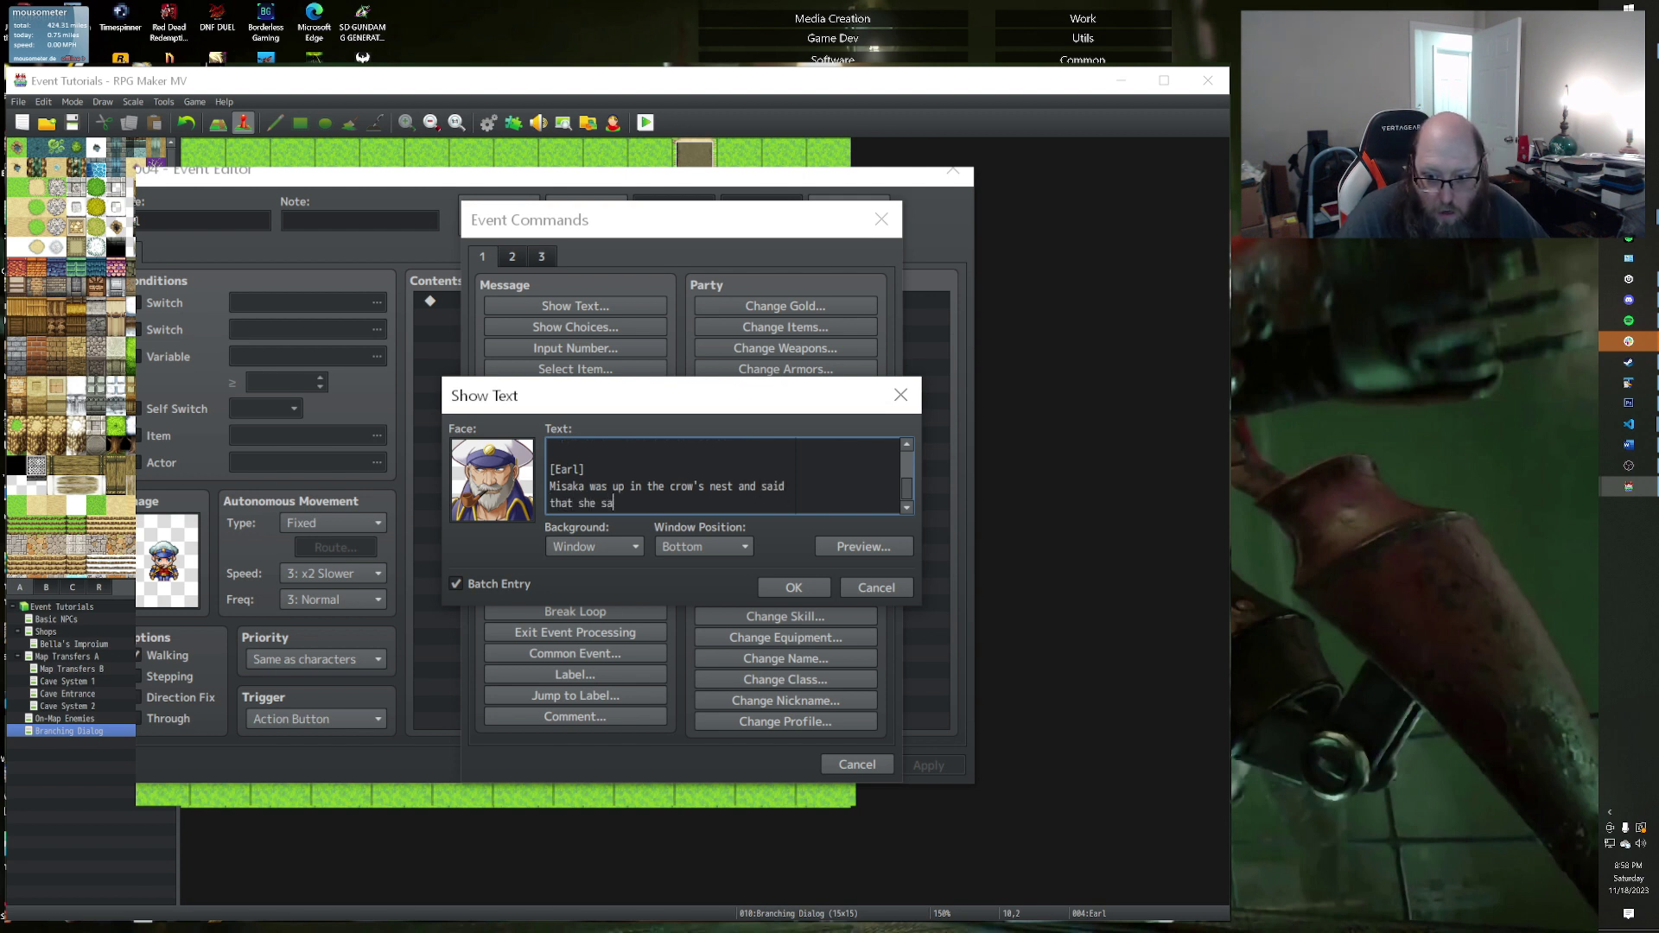
text(w the thing)
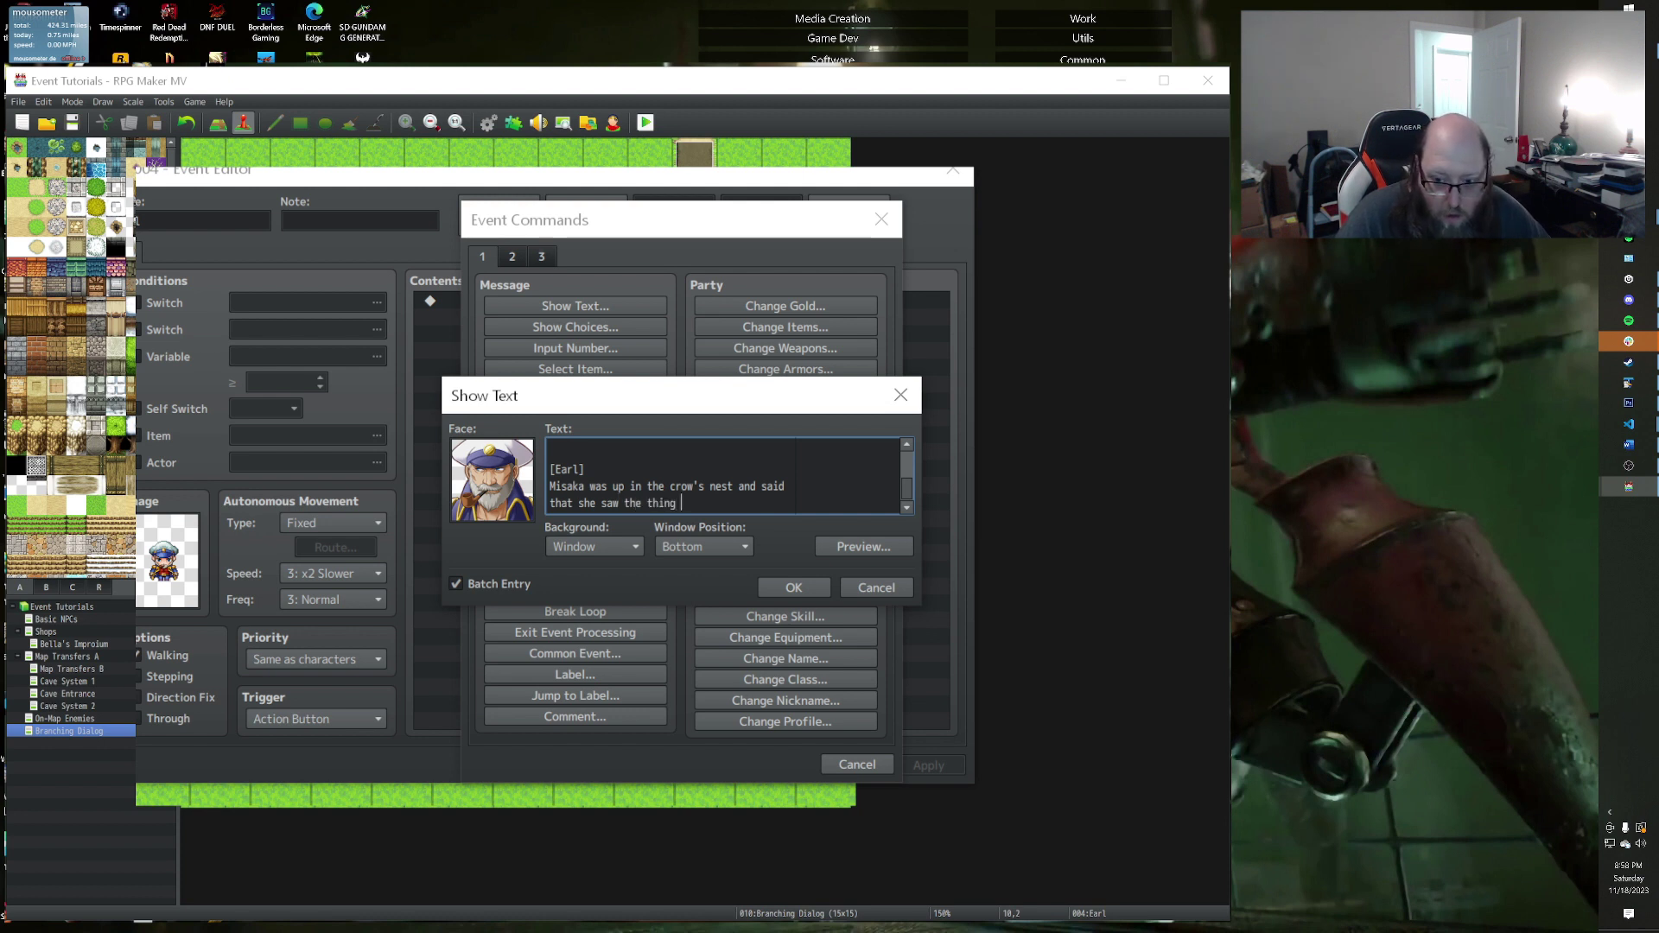
text( swim off)
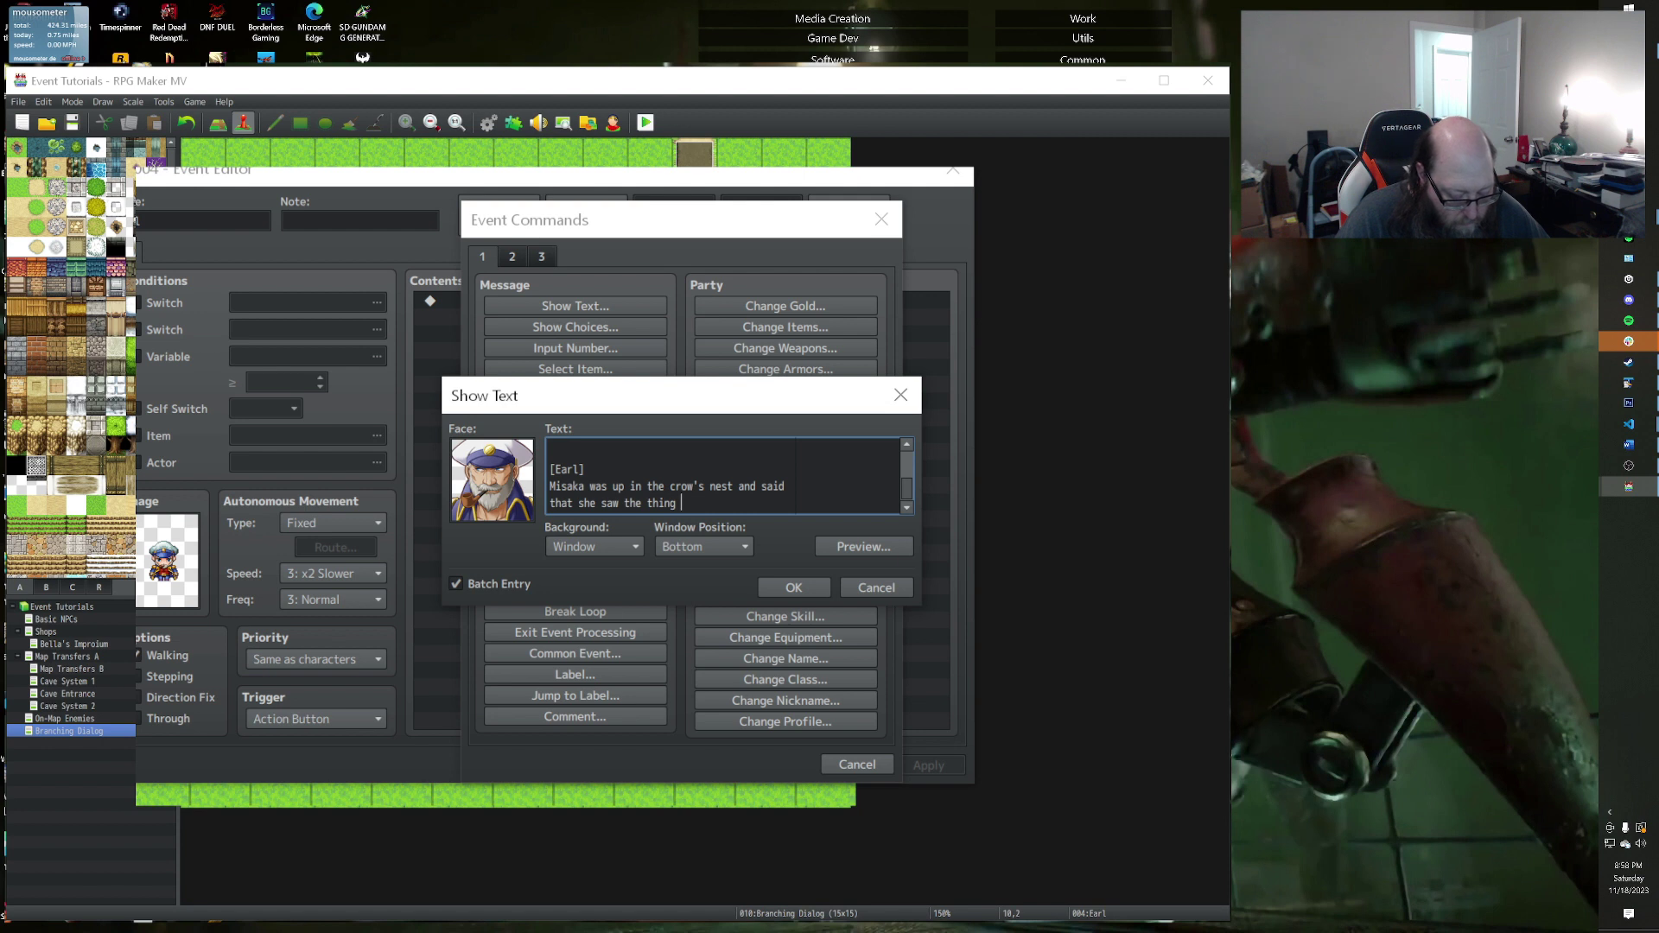
key(BackSpace)
key(BackSpace)
key(BackSpace)
key(BackSpace)
key(BackSpace)
key(BackSpace)
key(BackSpace)
key(BackSpace)
Step: Finish the Misaka message with "move off after" and a new line "attacking our boat.", and accept the batch text
text(move off after)
key(Return)
text(attacking our)
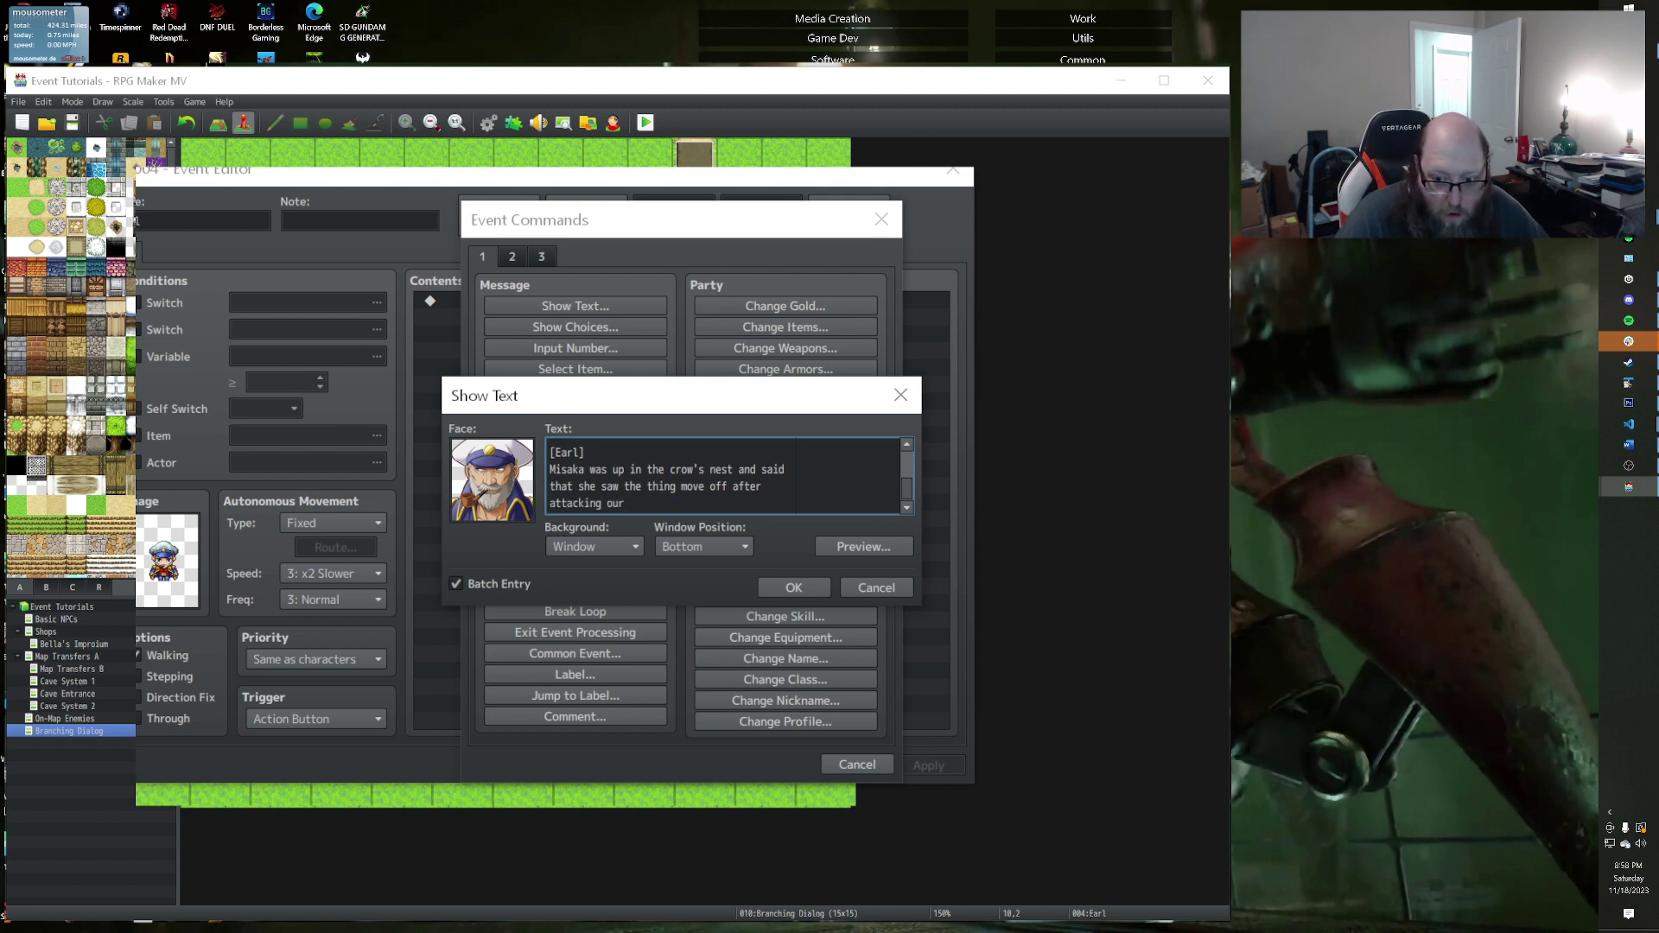
text( boat.)
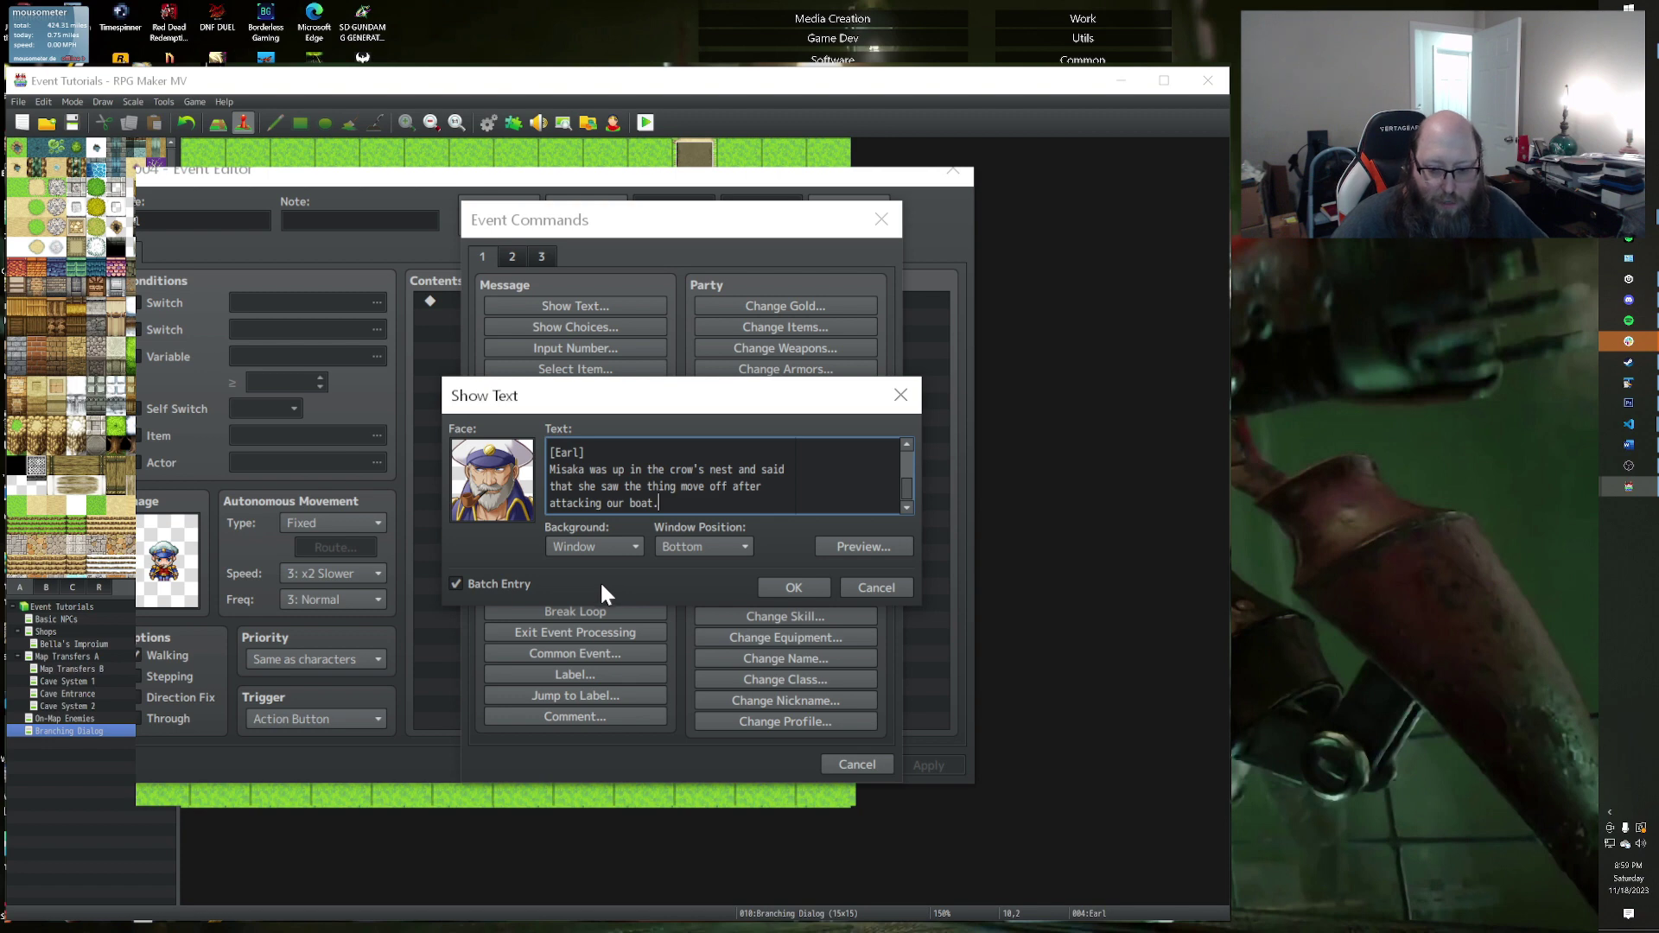
click(781, 585)
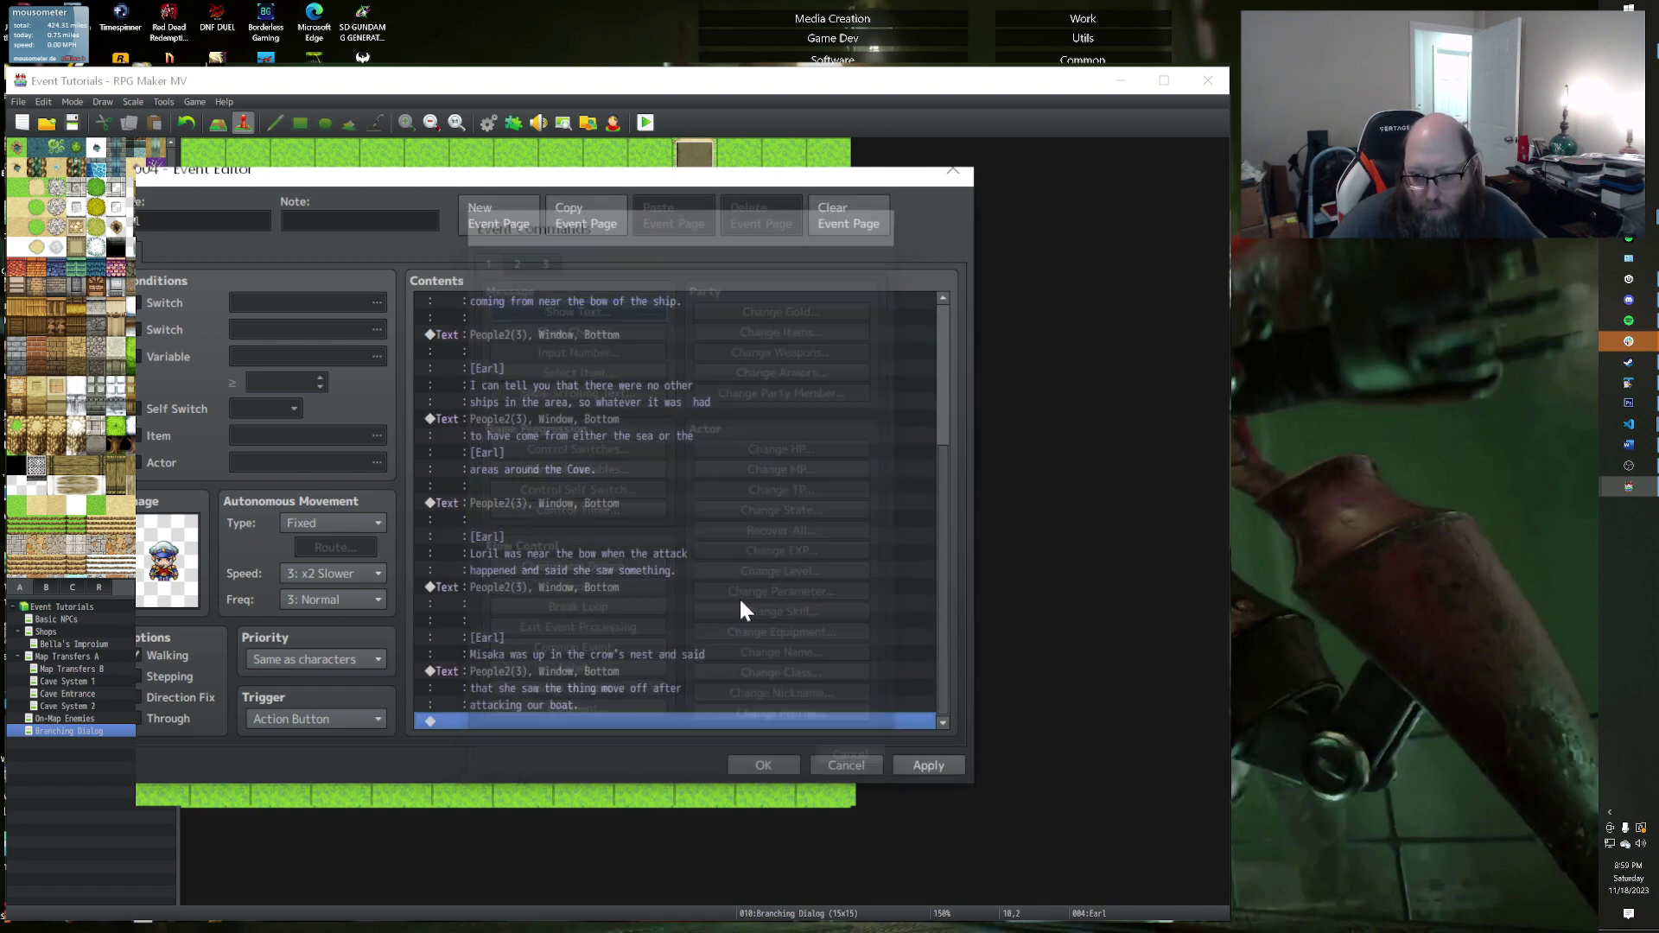
Step: Remove the blank line above [Earl] in the message beginning "I can tell you that there were no other"
scroll(752, 571, up, 1)
scroll(748, 573, down, 1)
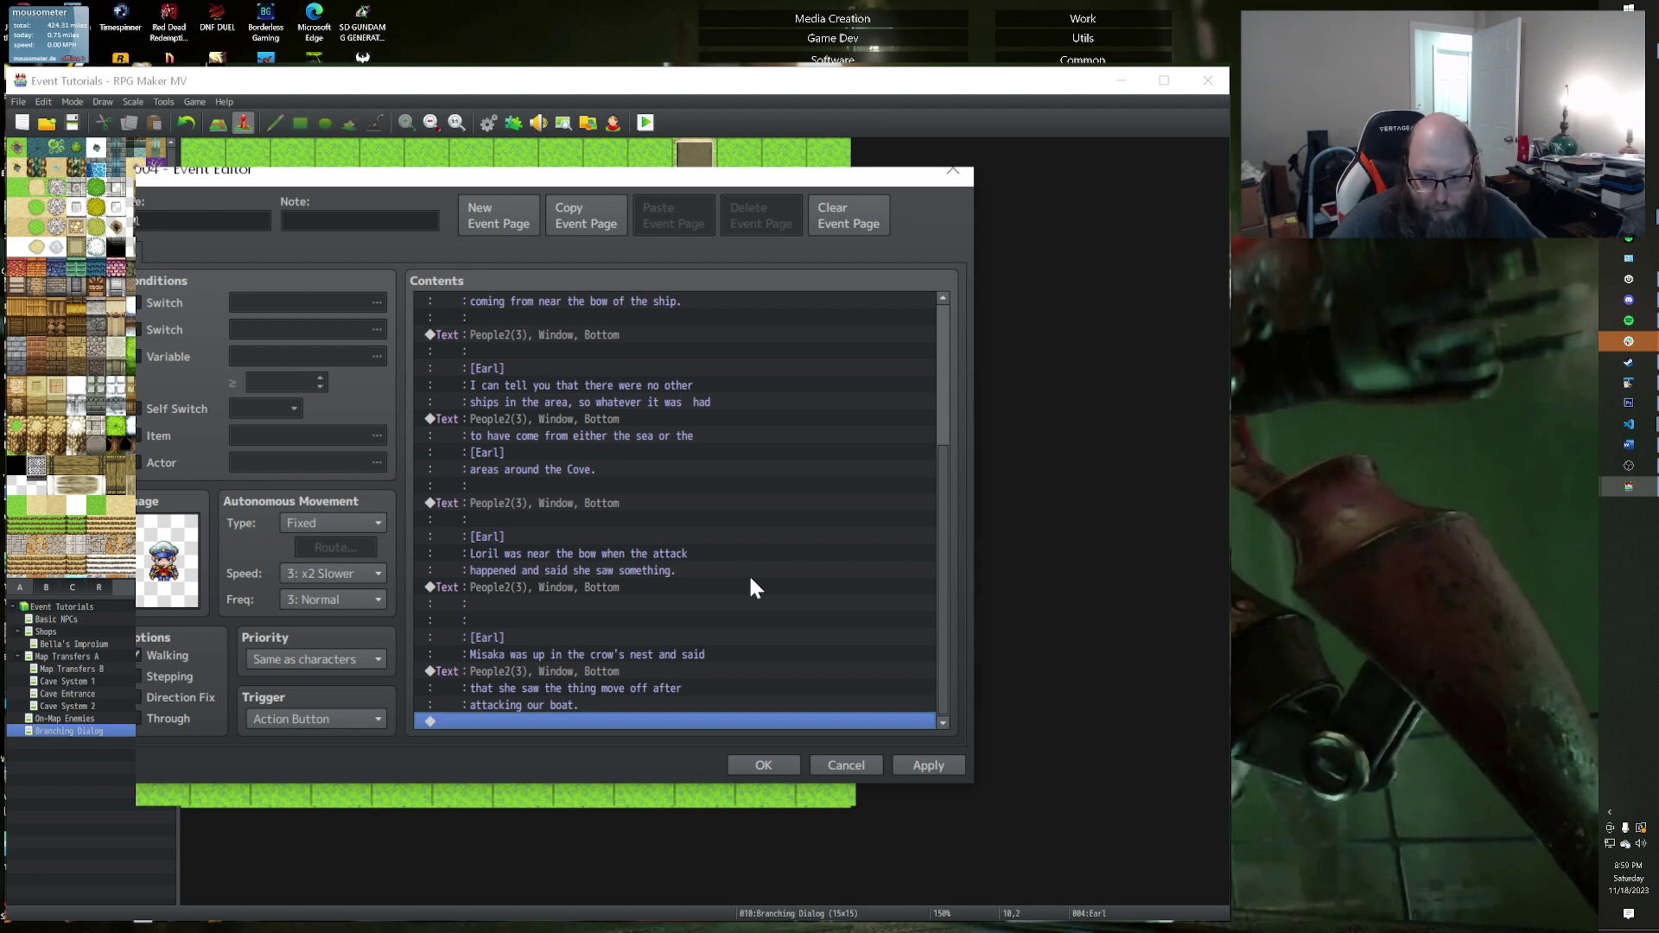
scroll(747, 571, up, 4)
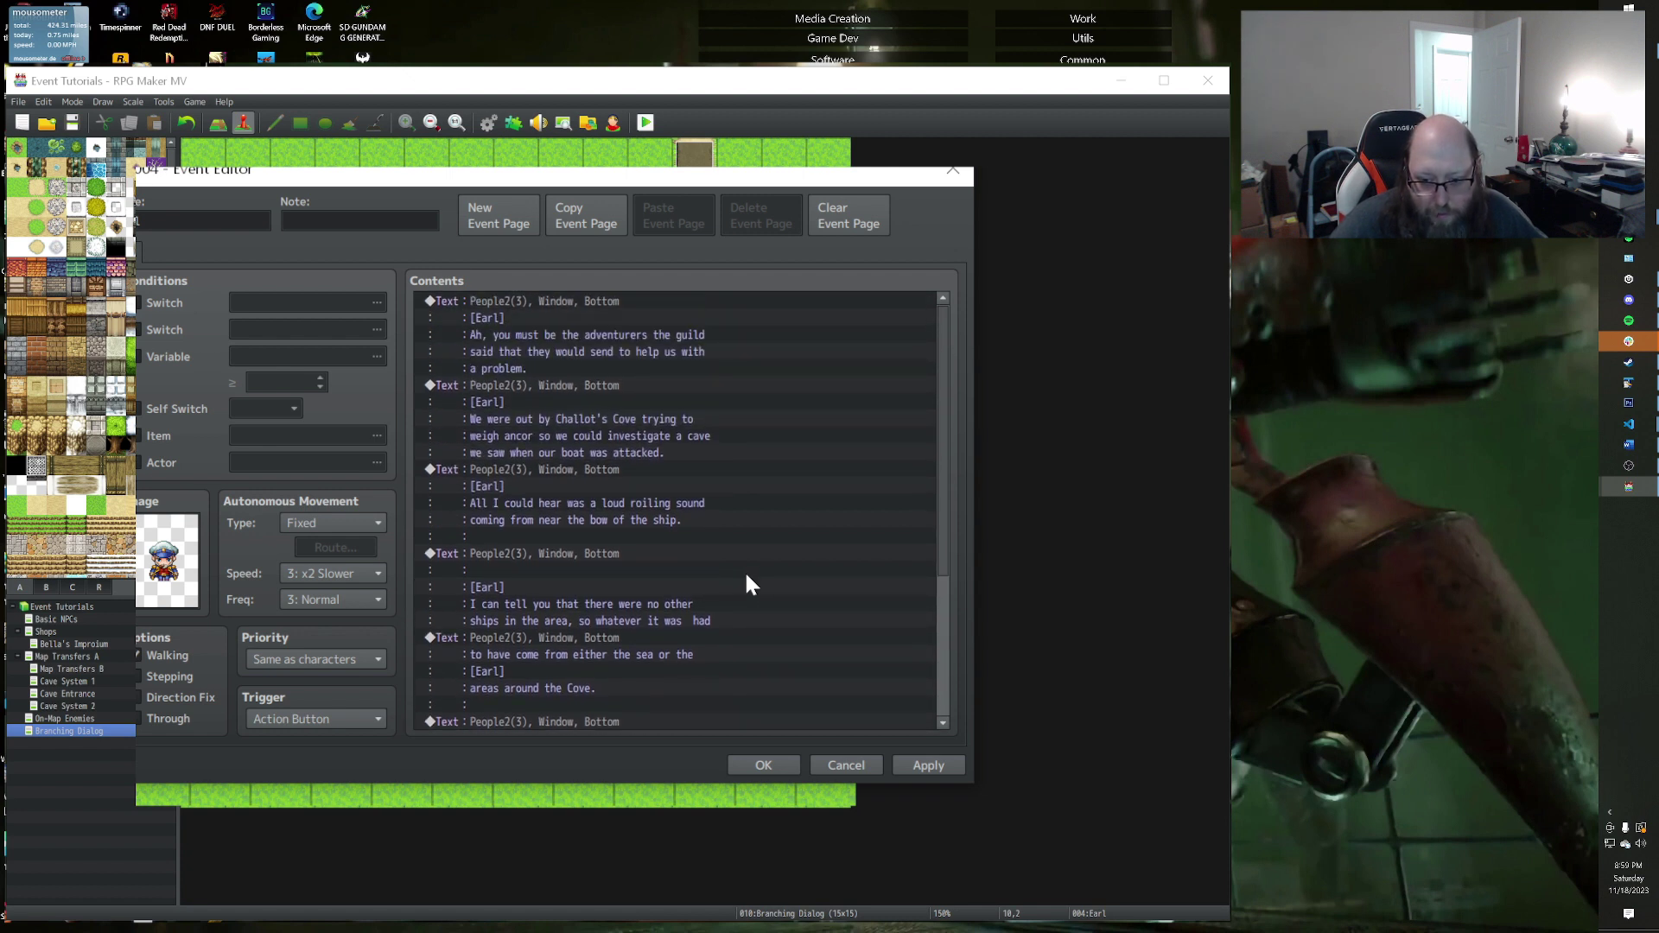
double_click(581, 552)
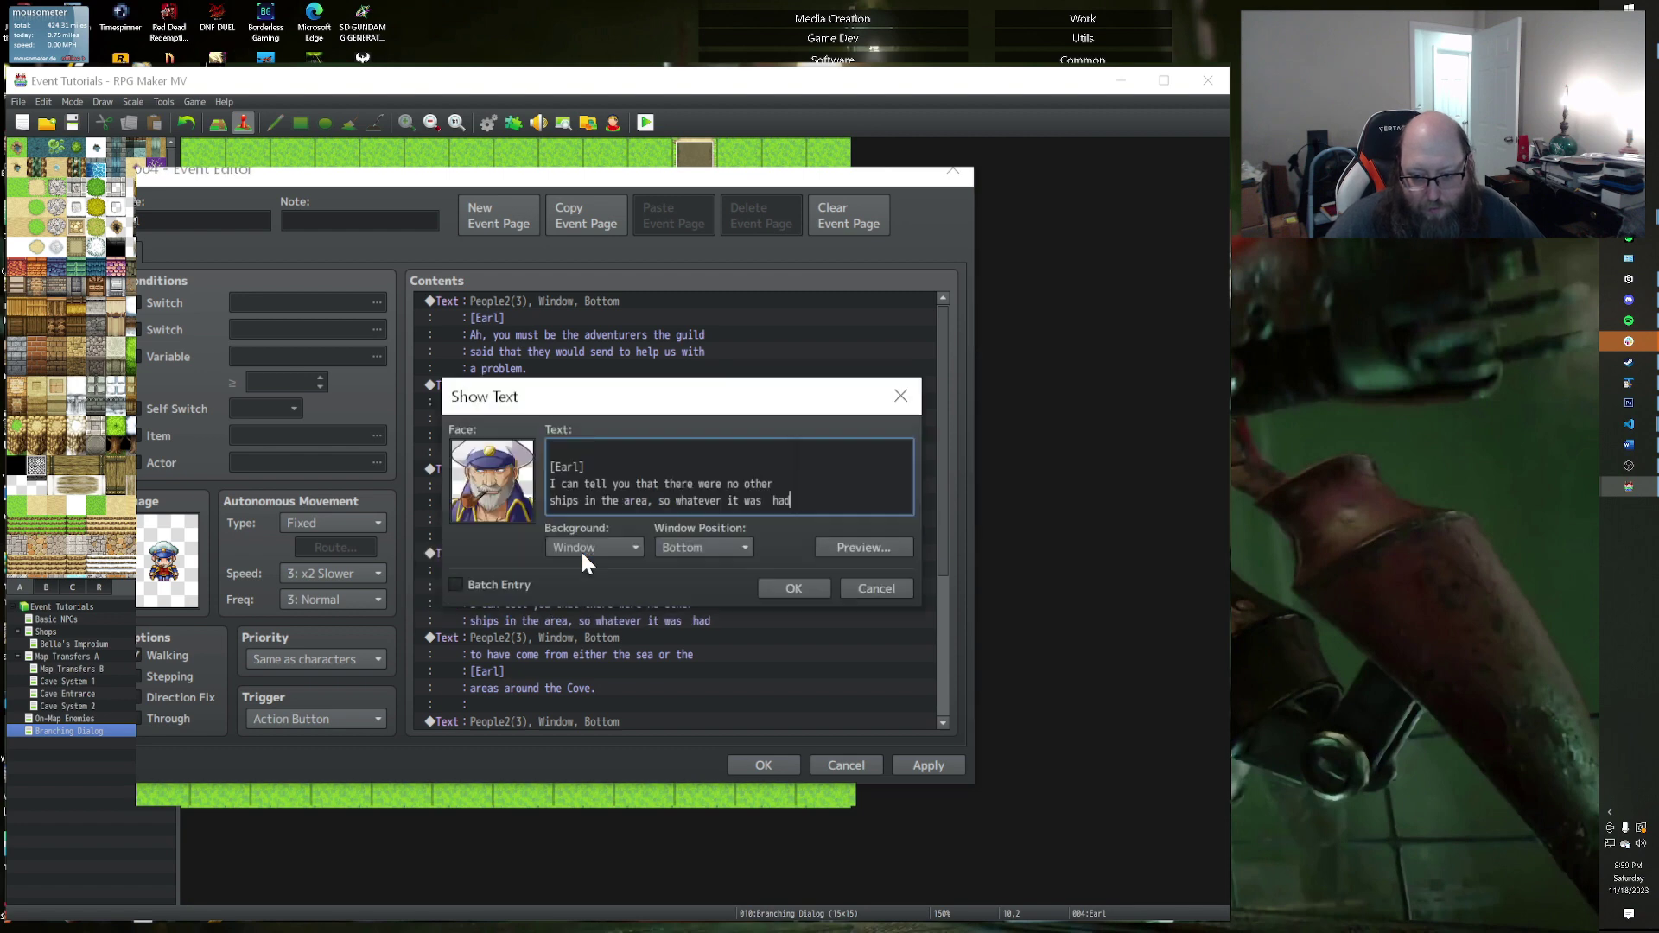
click(541, 475)
key(BackSpace)
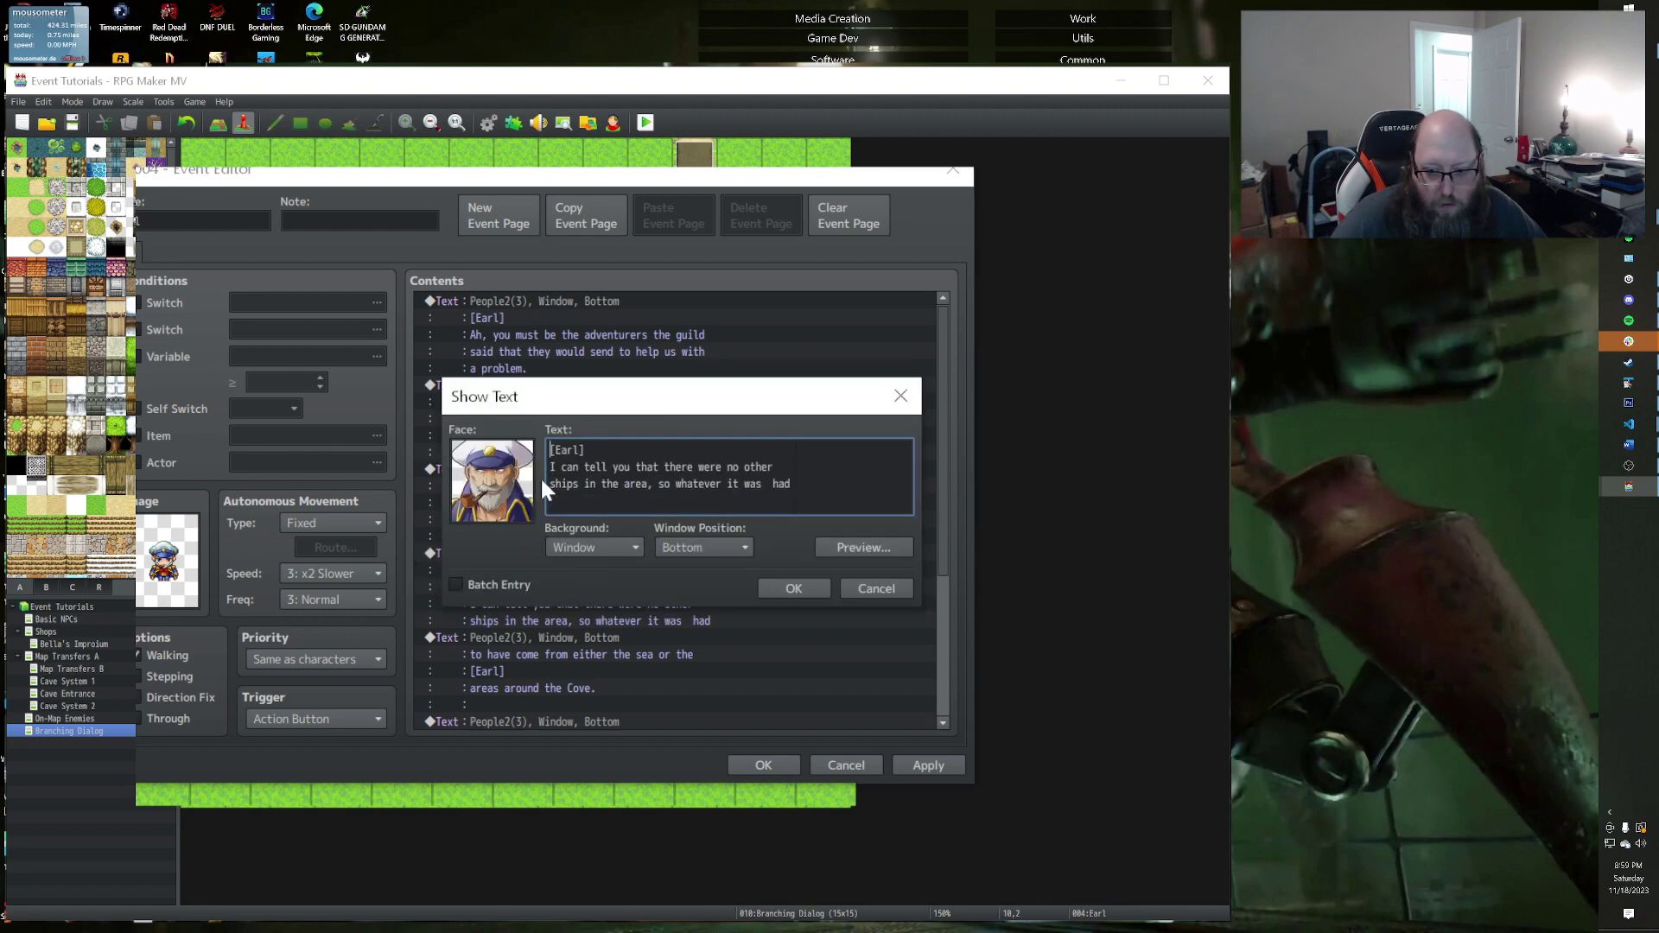
click(762, 586)
Step: In the "areas around the Cove." message, cut the line above [Earl] and remove the empty line it leaves
double_click(515, 622)
drag(774, 450, 497, 458)
key(Delete)
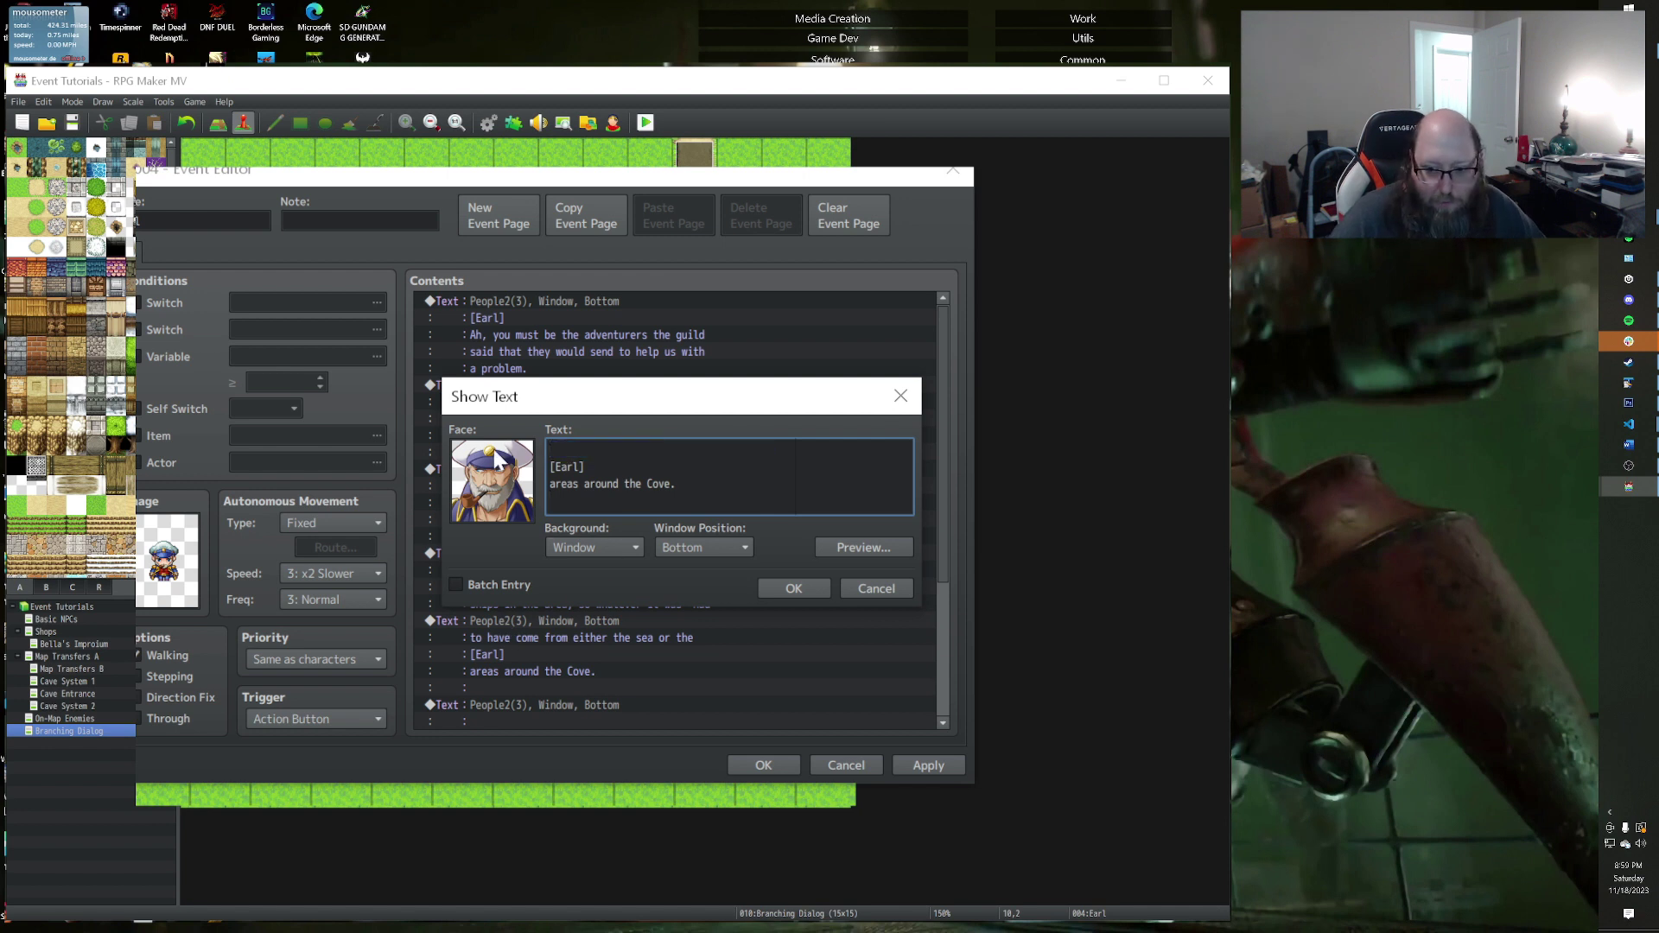
key(BackSpace)
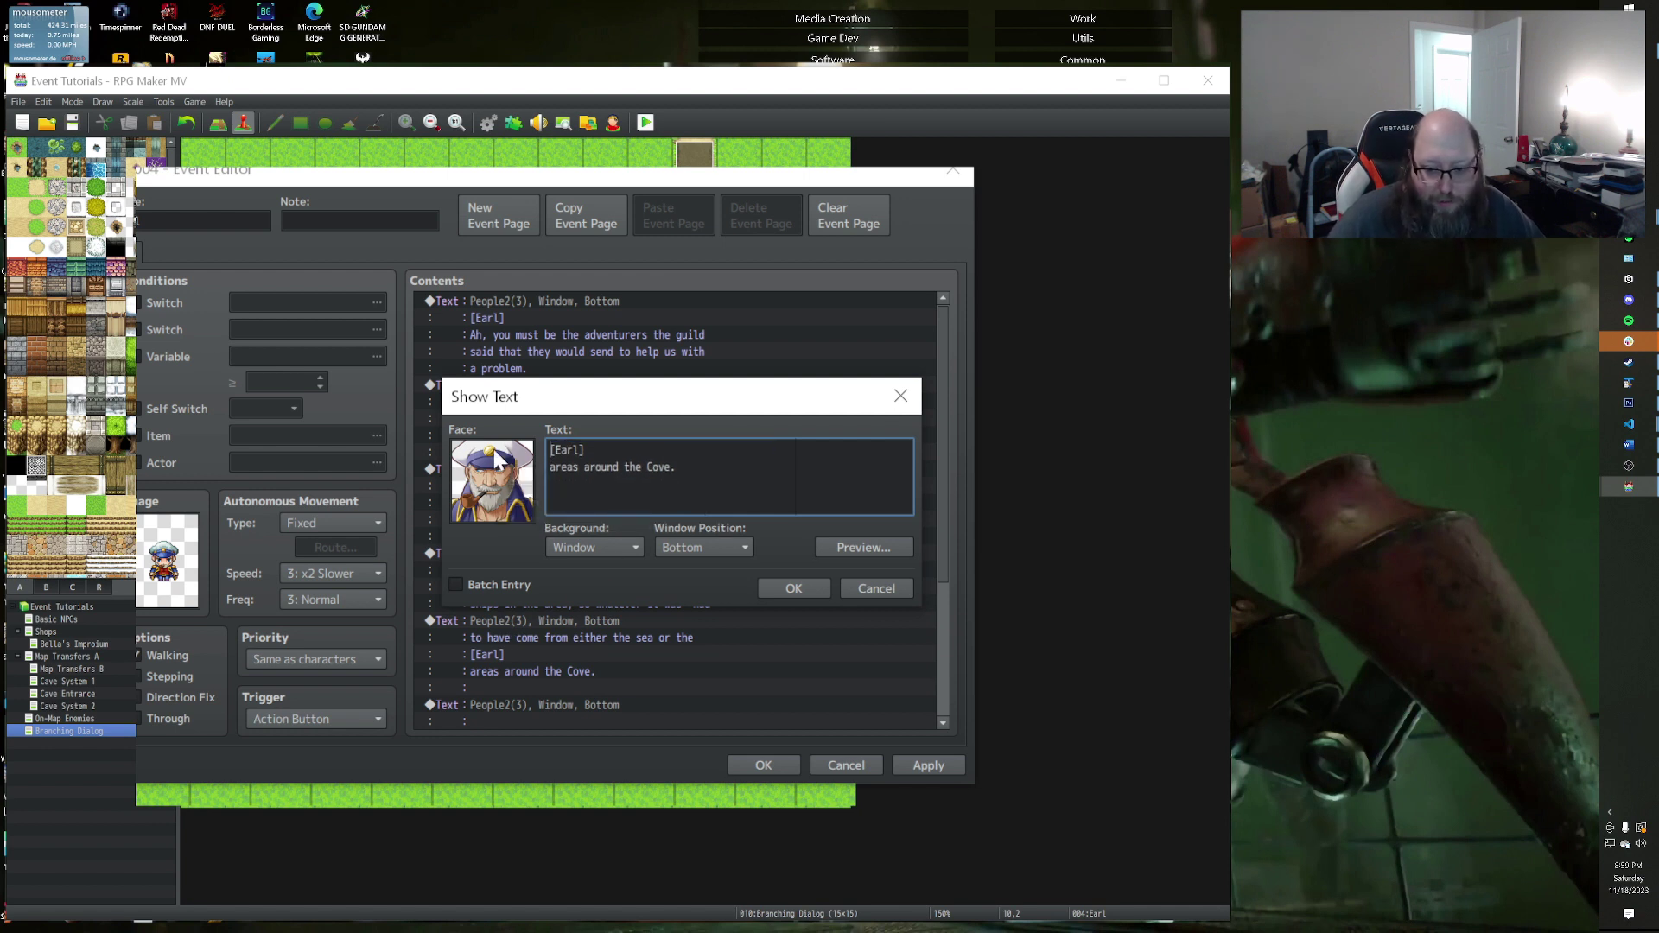
click(790, 588)
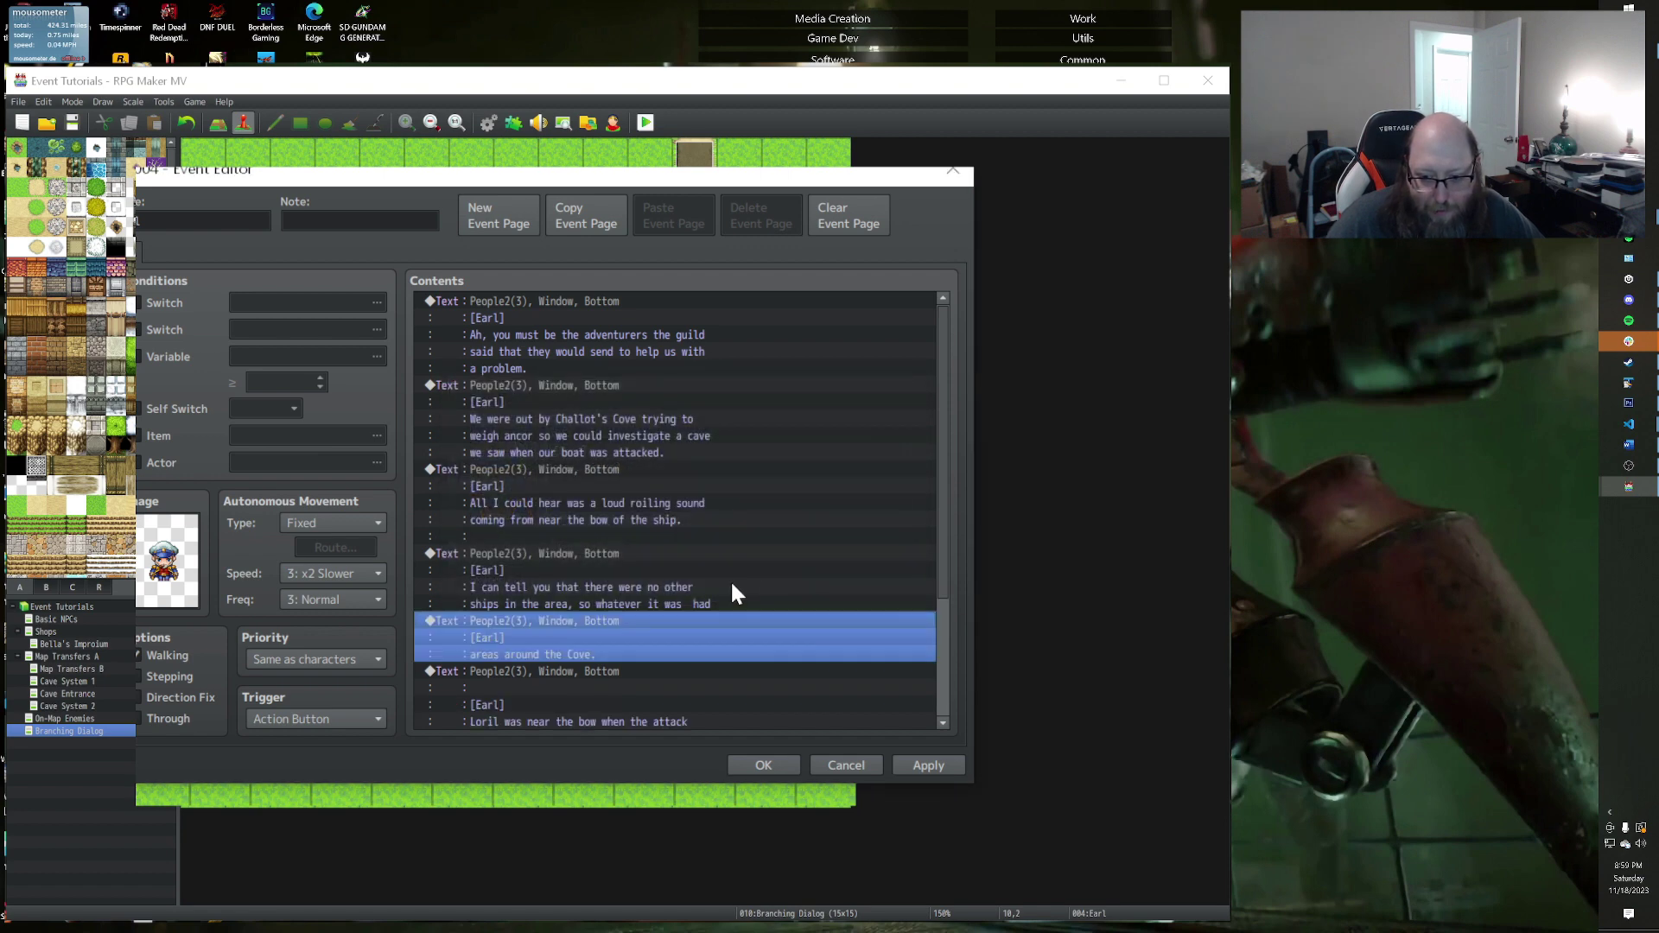
Step: Add "to have come from either the sea or the" as the last line of the "I can tell you" message
click(498, 561)
double_click(541, 553)
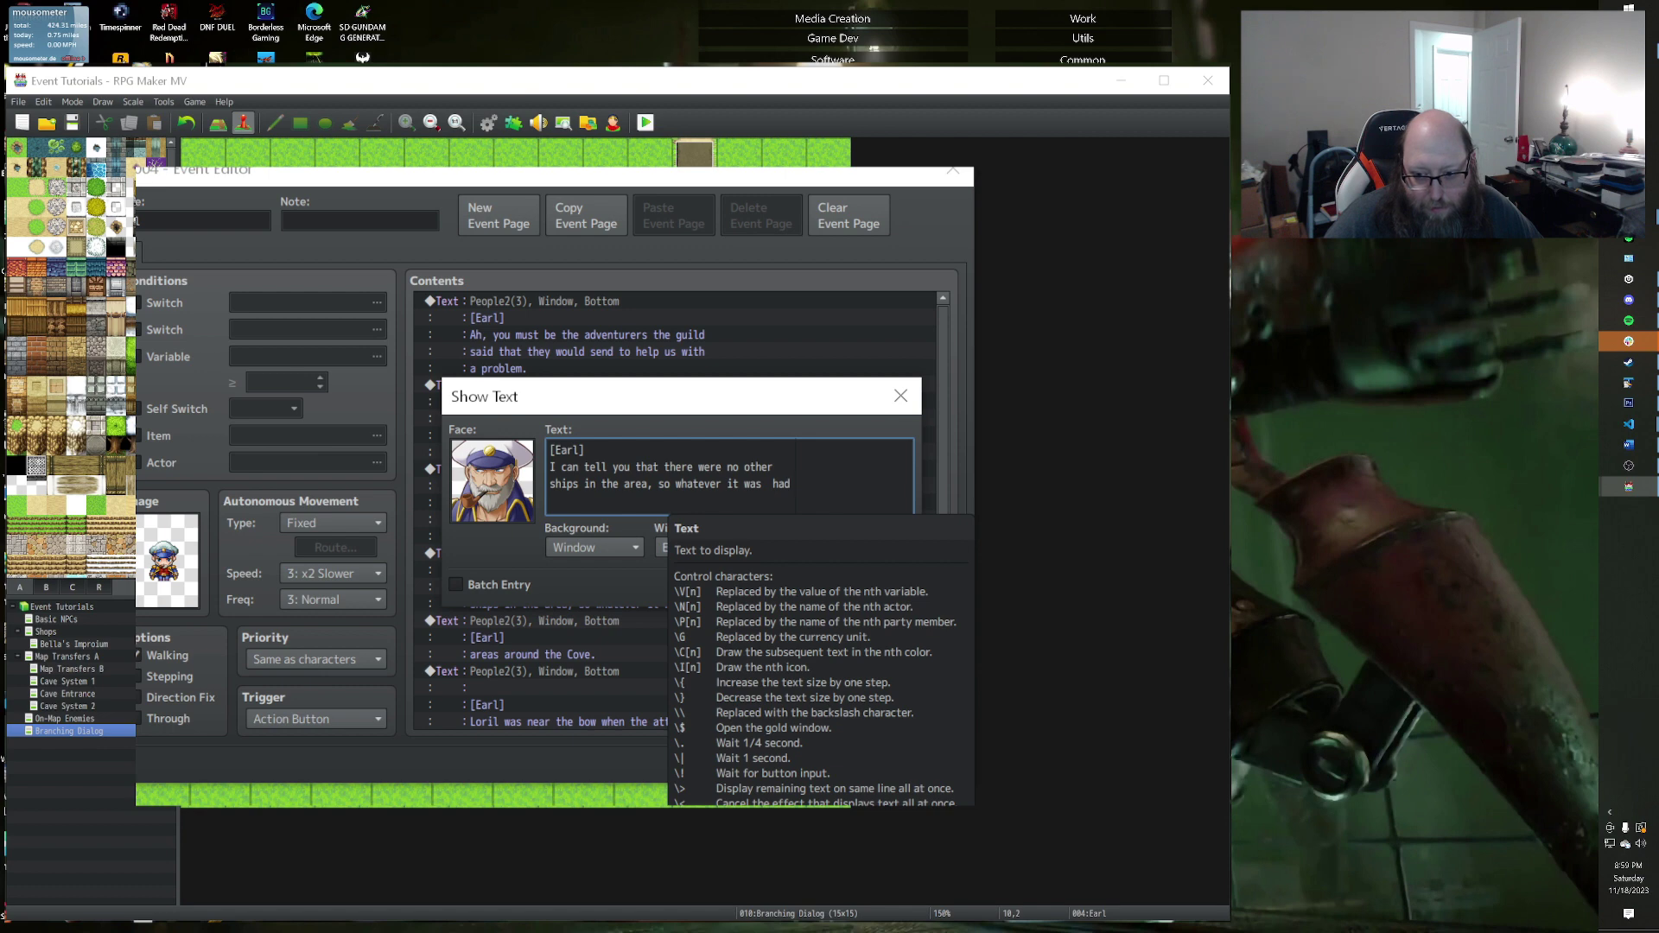
text(to have come from either the sea or the)
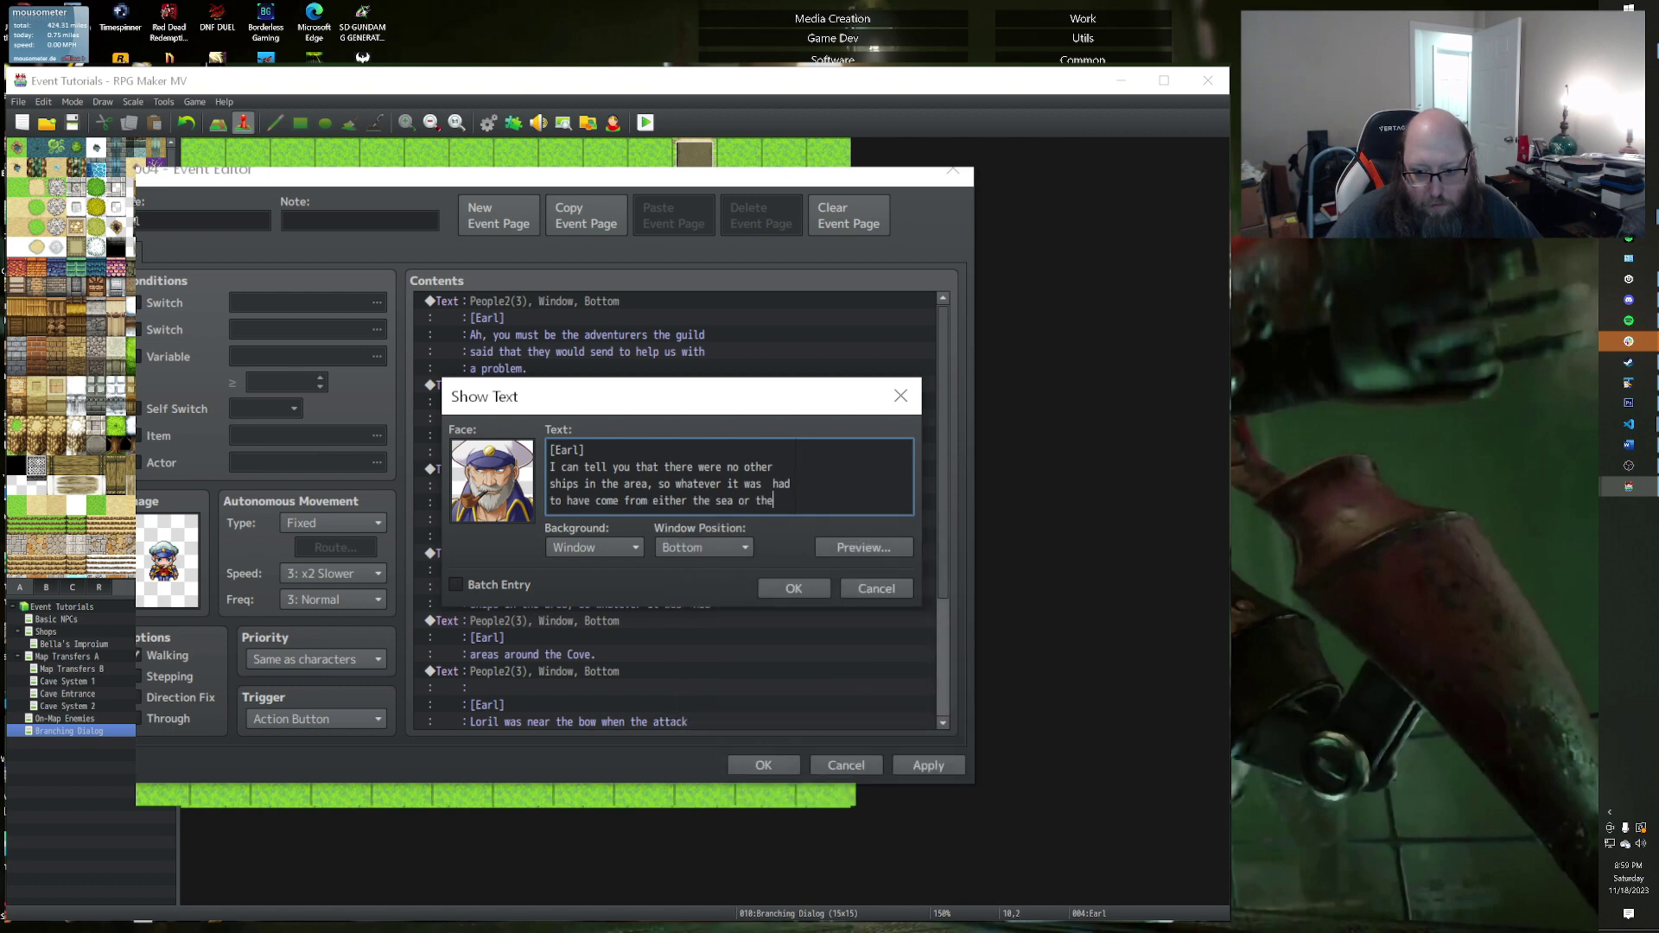
click(793, 588)
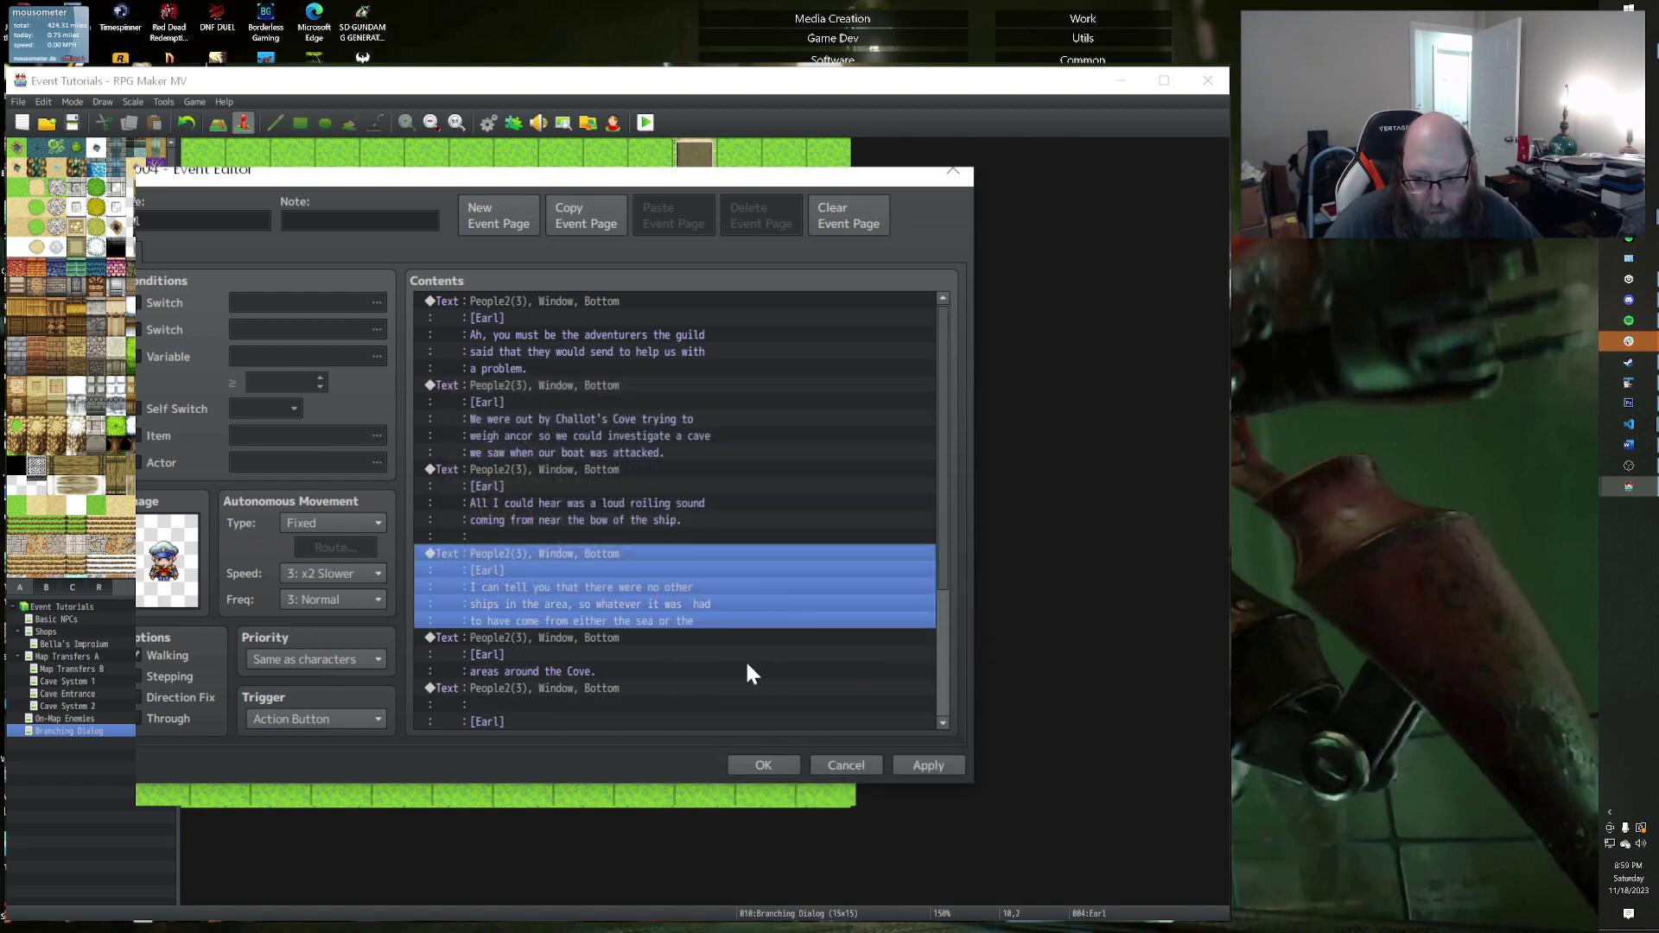
Step: Remove the blank line above [Earl] in the message about Loril near the bow
scroll(739, 635, down, 4)
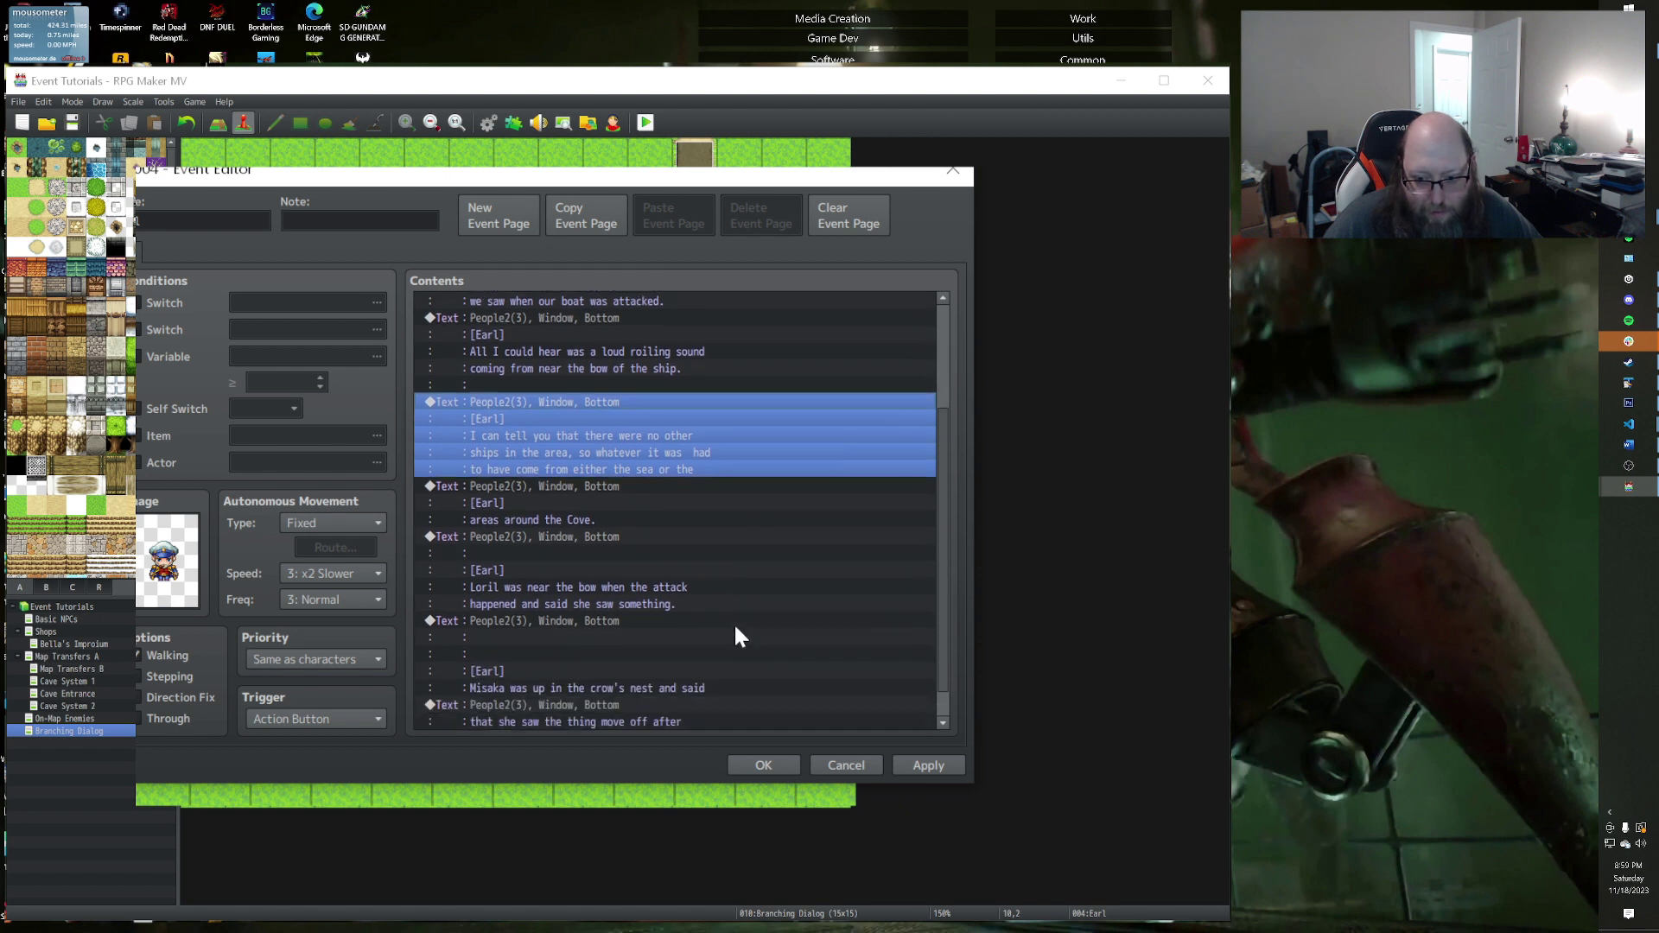
double_click(567, 505)
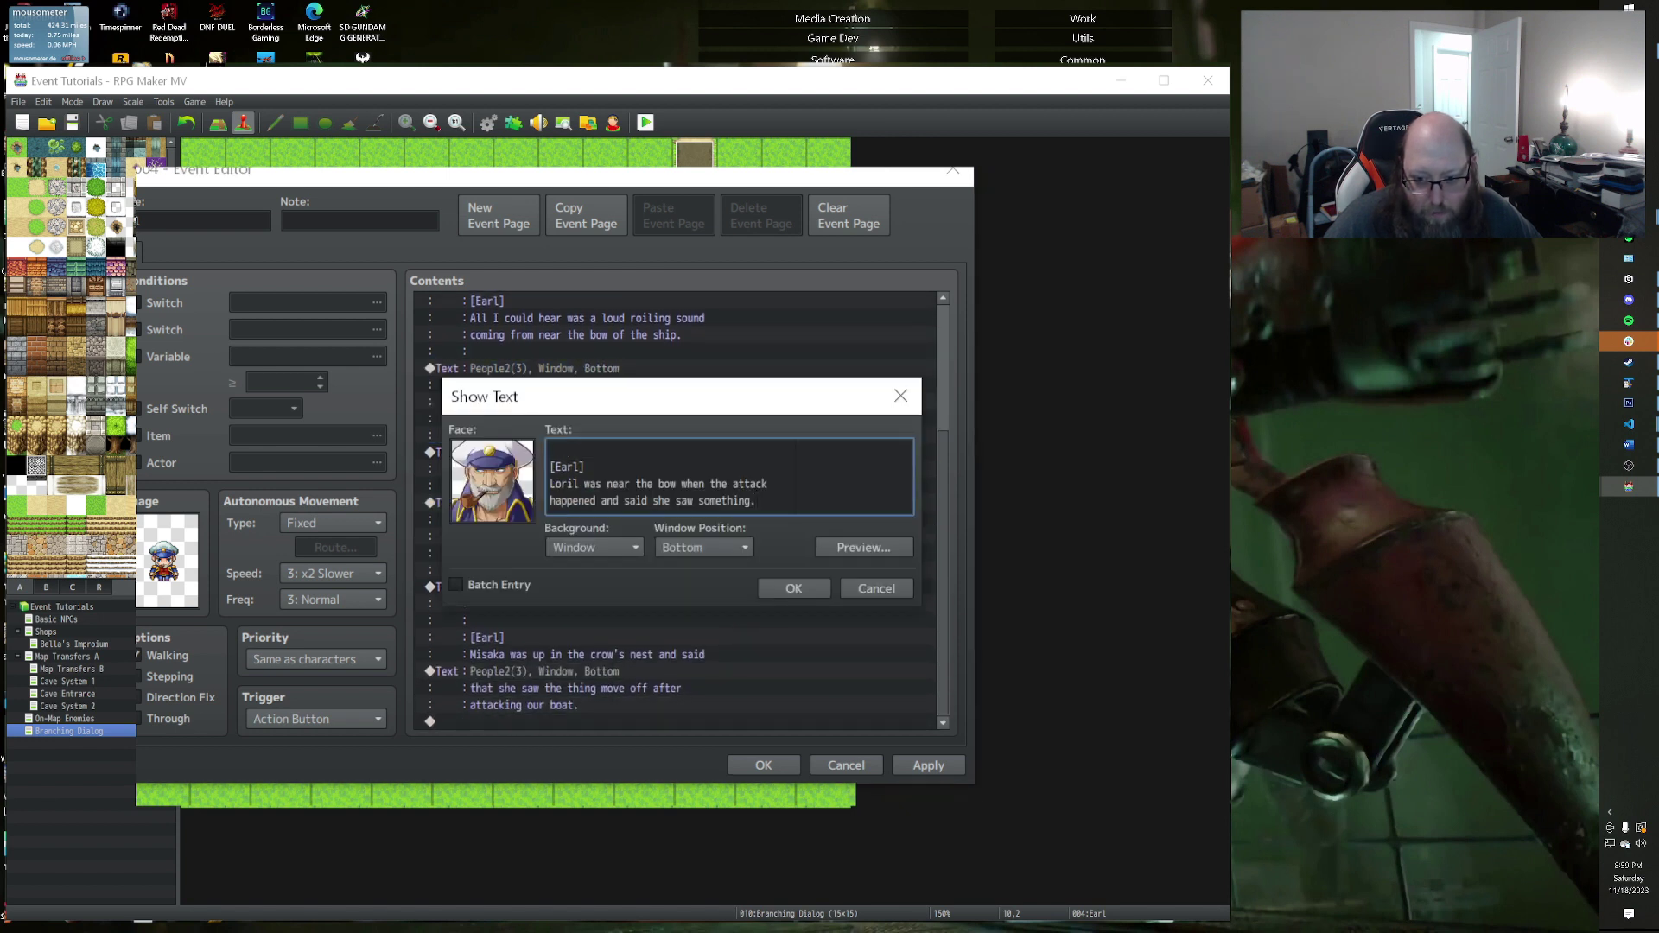
key(BackSpace)
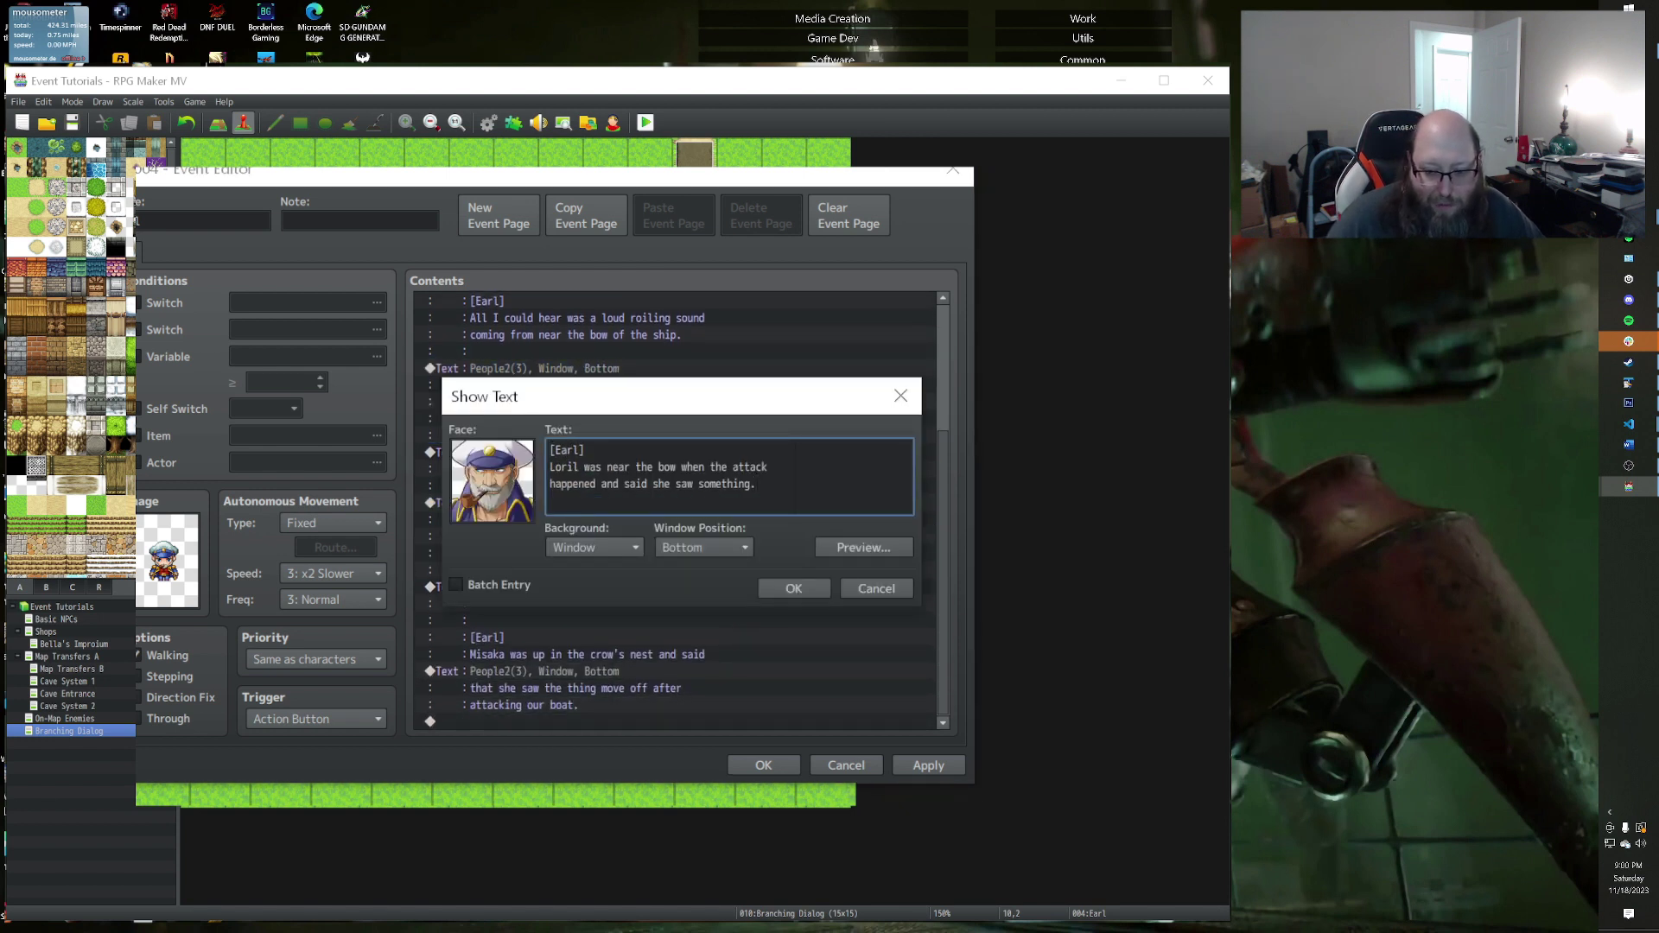
click(762, 581)
Step: Remove the two blank lines above [Earl] in the message about Misaka in the crow's nest
scroll(610, 557, down, 1)
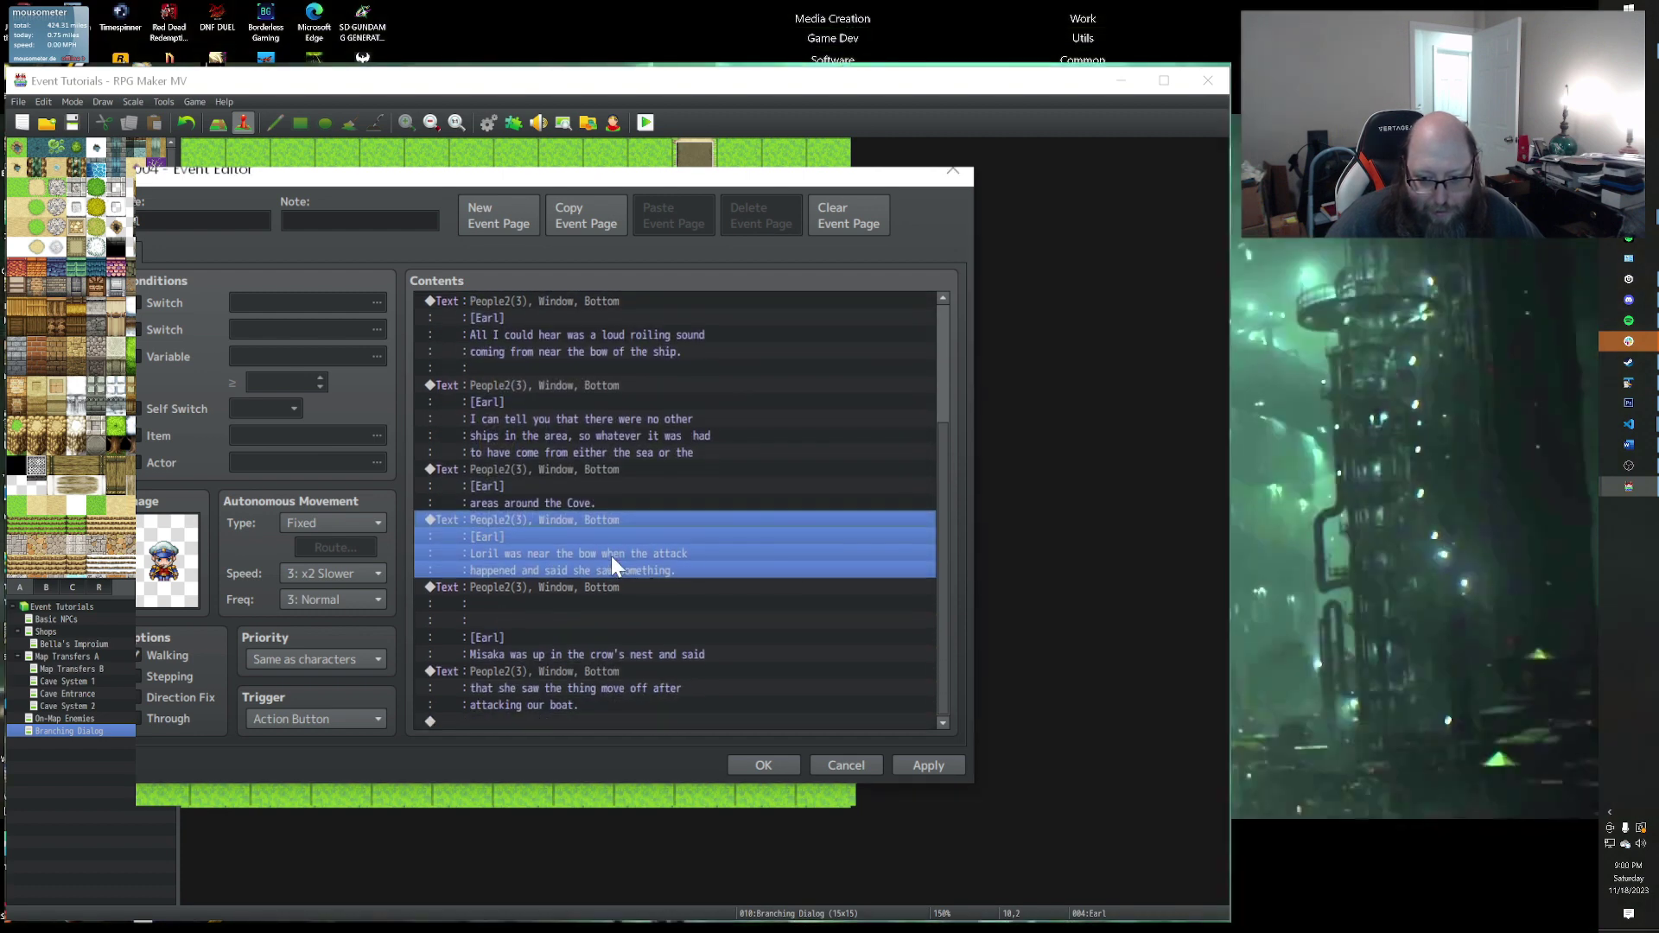
double_click(480, 584)
click(551, 484)
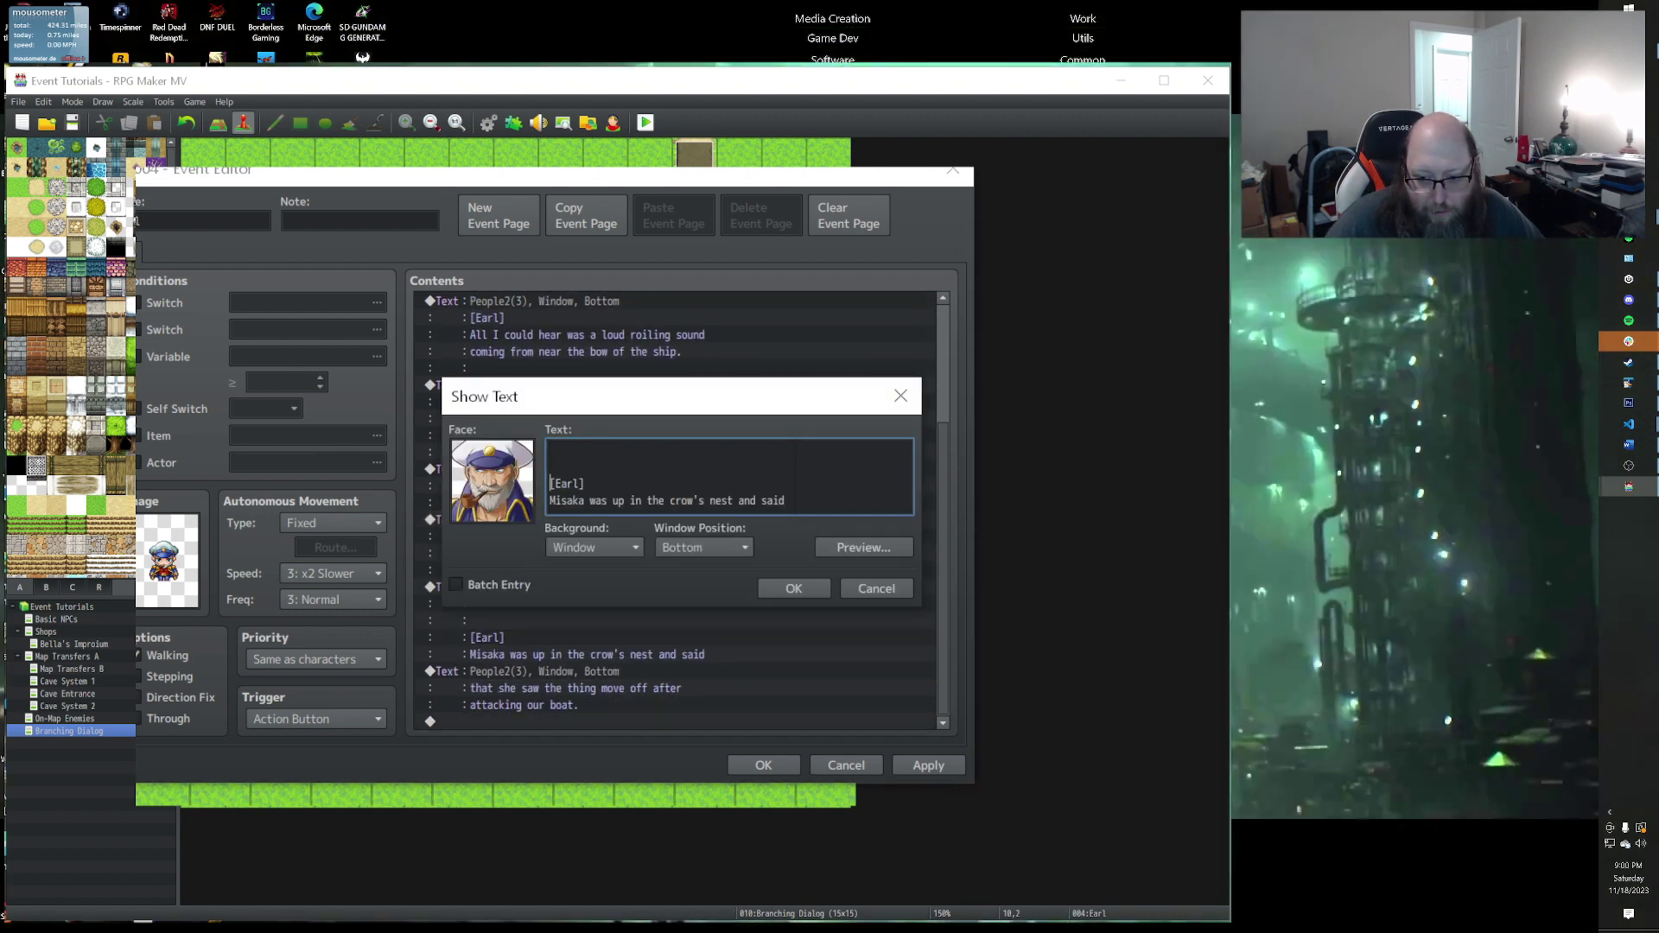
key(BackSpace)
key(BackSpace)
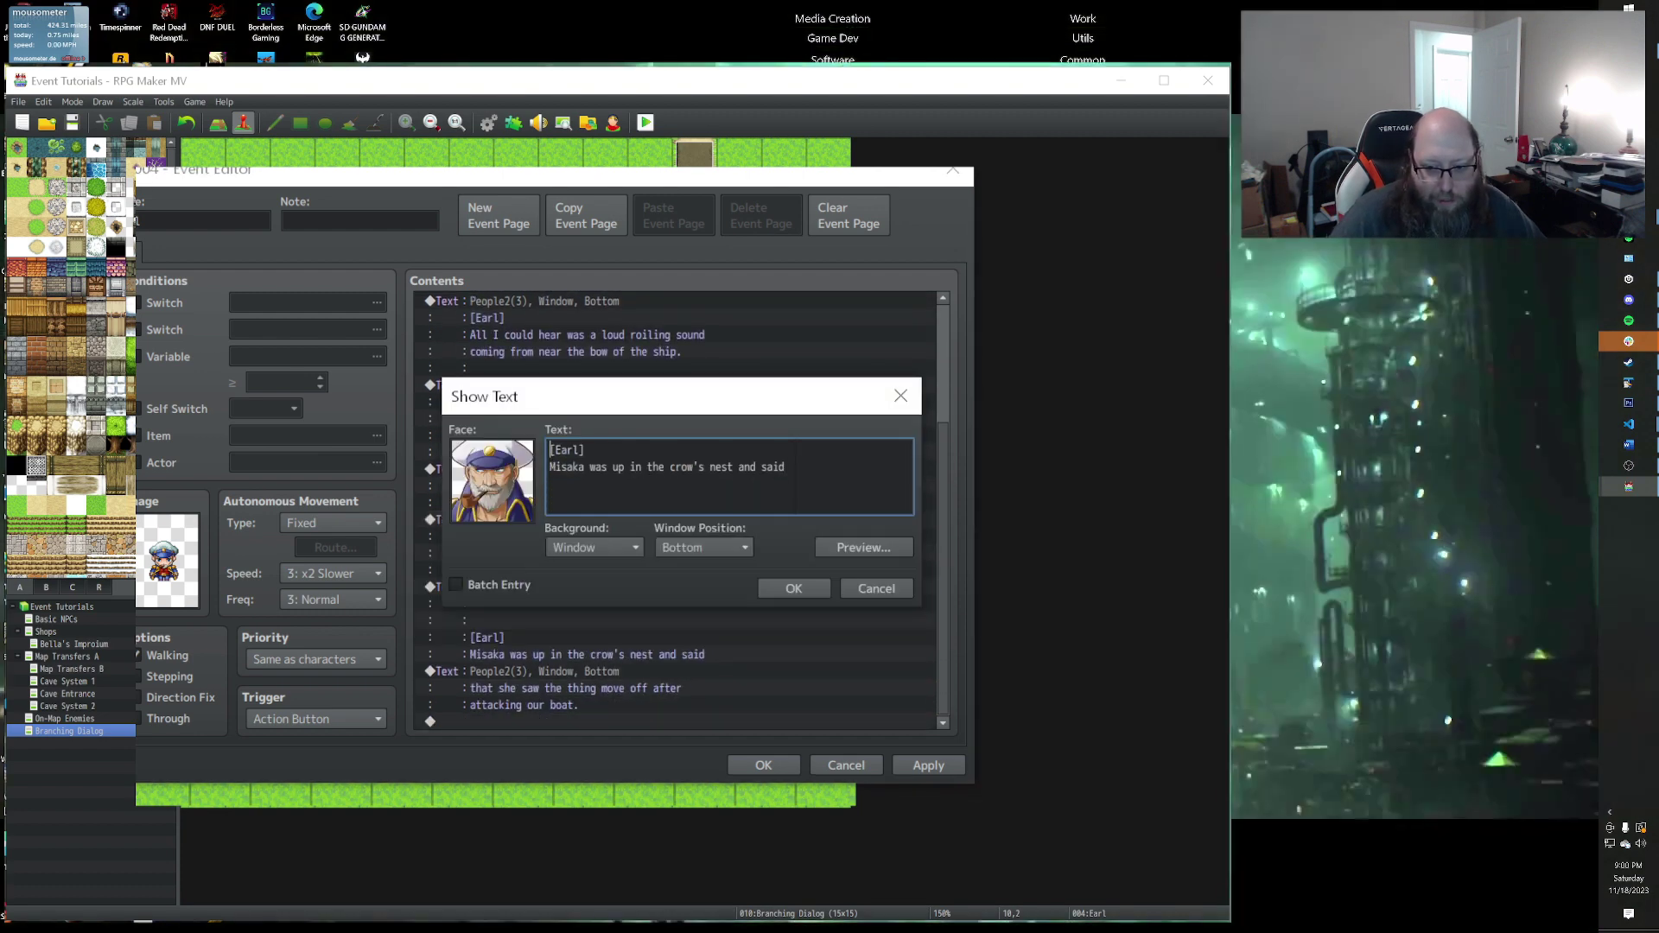
click(770, 581)
Step: Add "that she saw the thing move off after" and "attacking our boat." to the Misaka message and delete the separate message holding those lines
scroll(686, 569, down, 1)
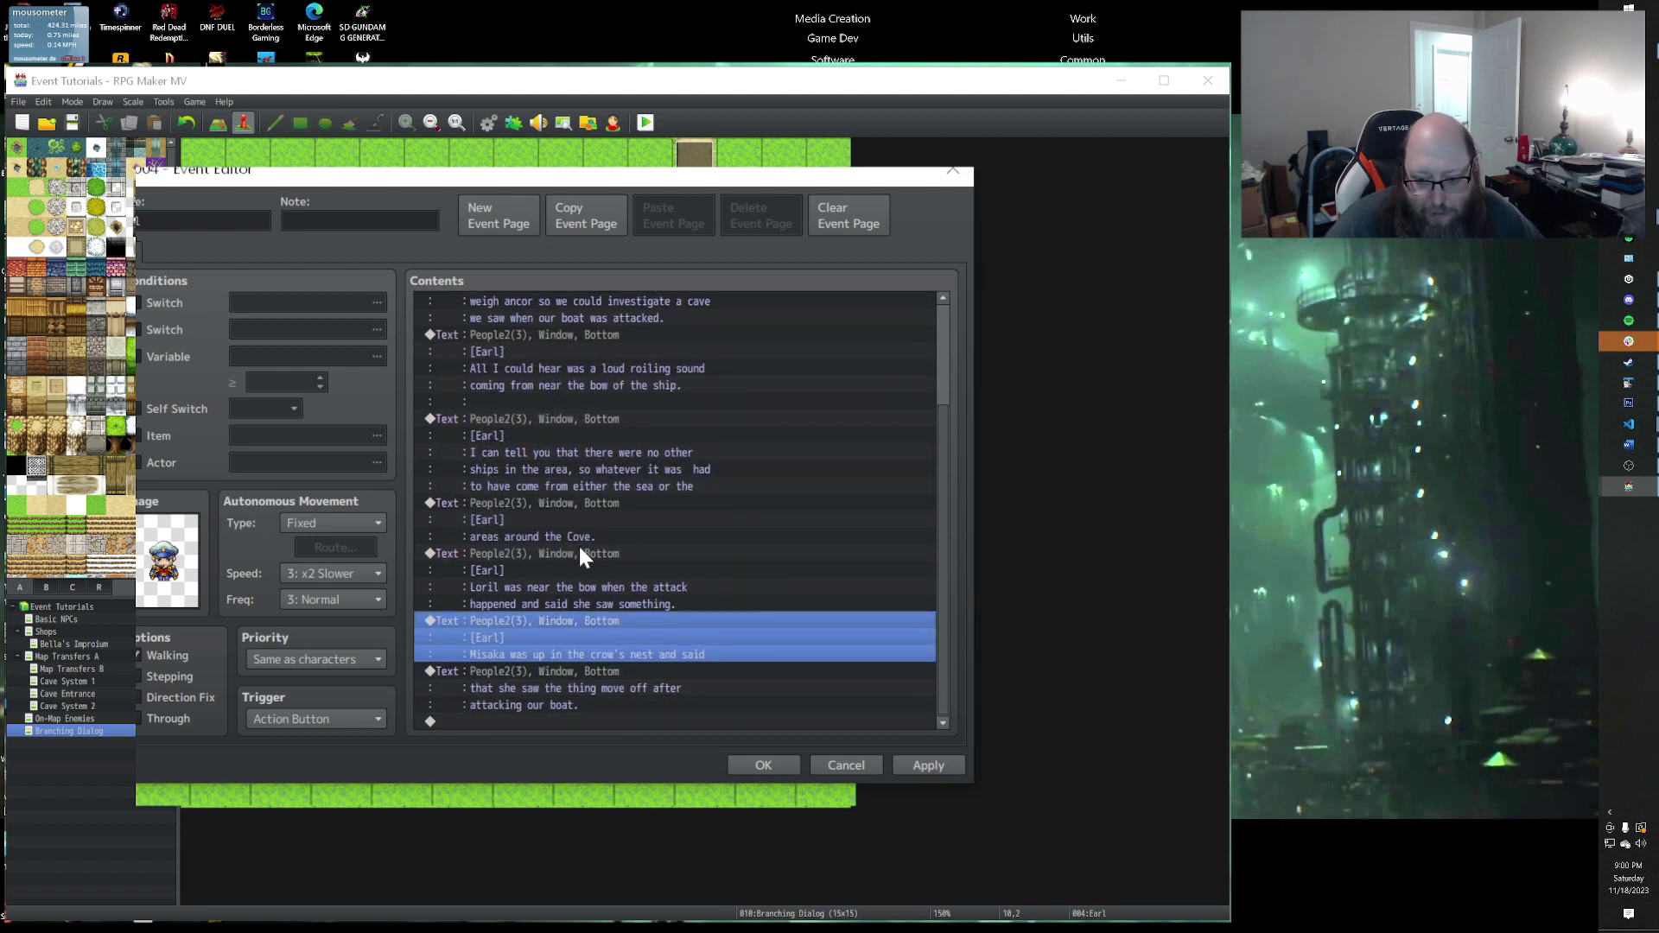
double_click(489, 682)
key(ctrl+a)
key(ctrl+c)
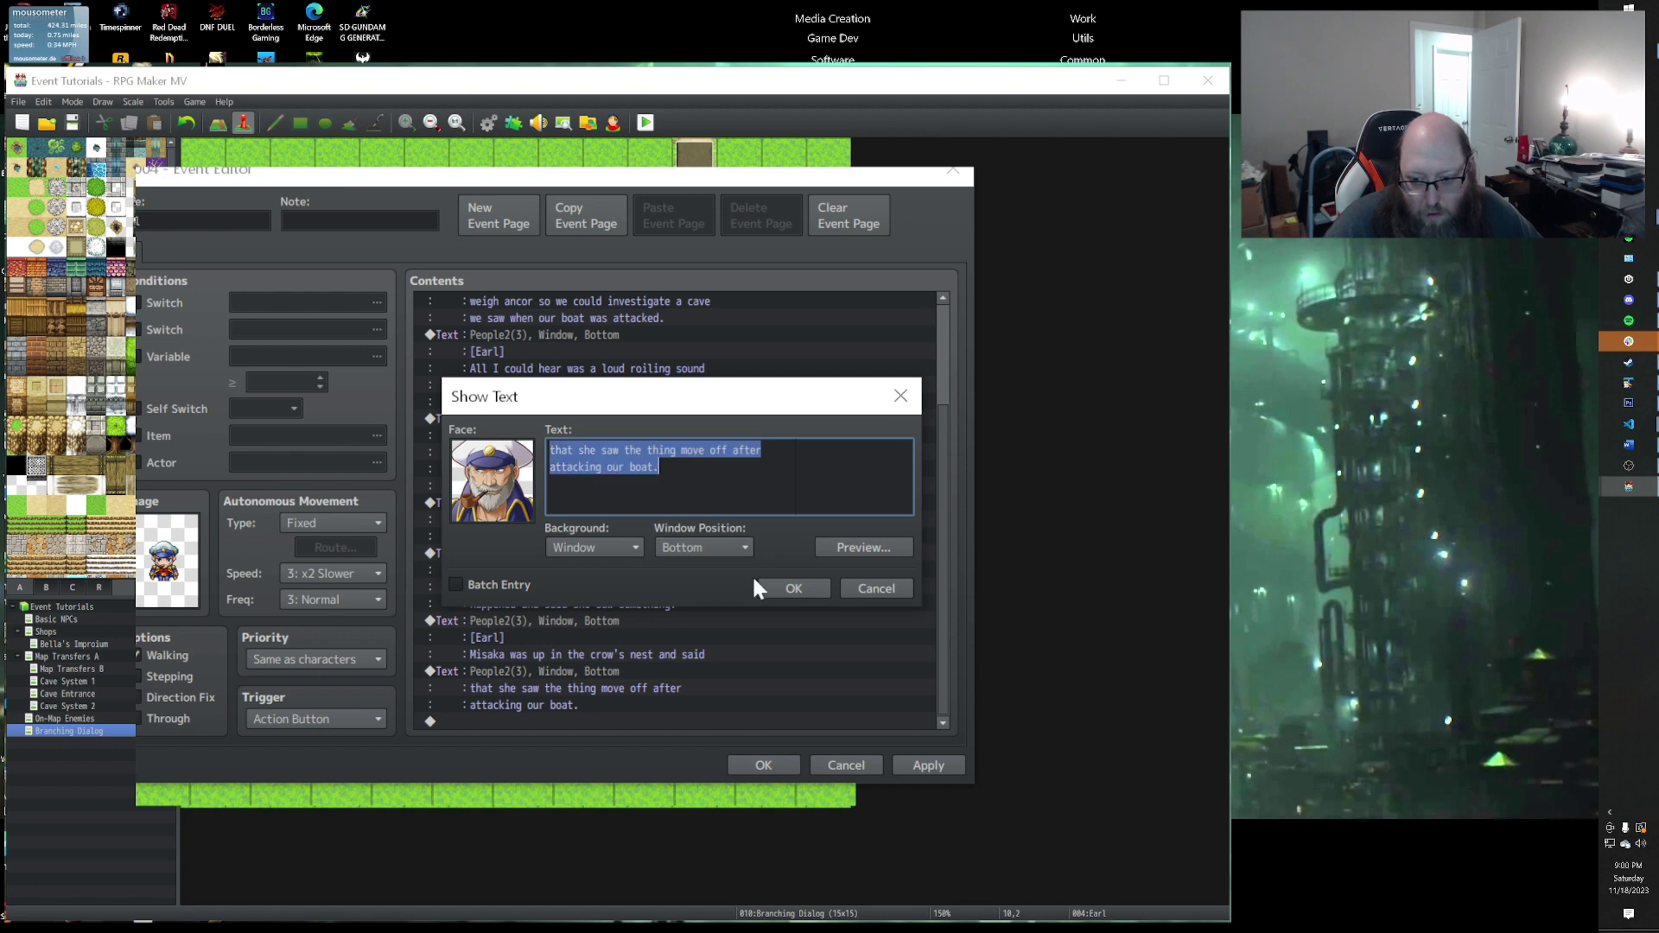
click(782, 588)
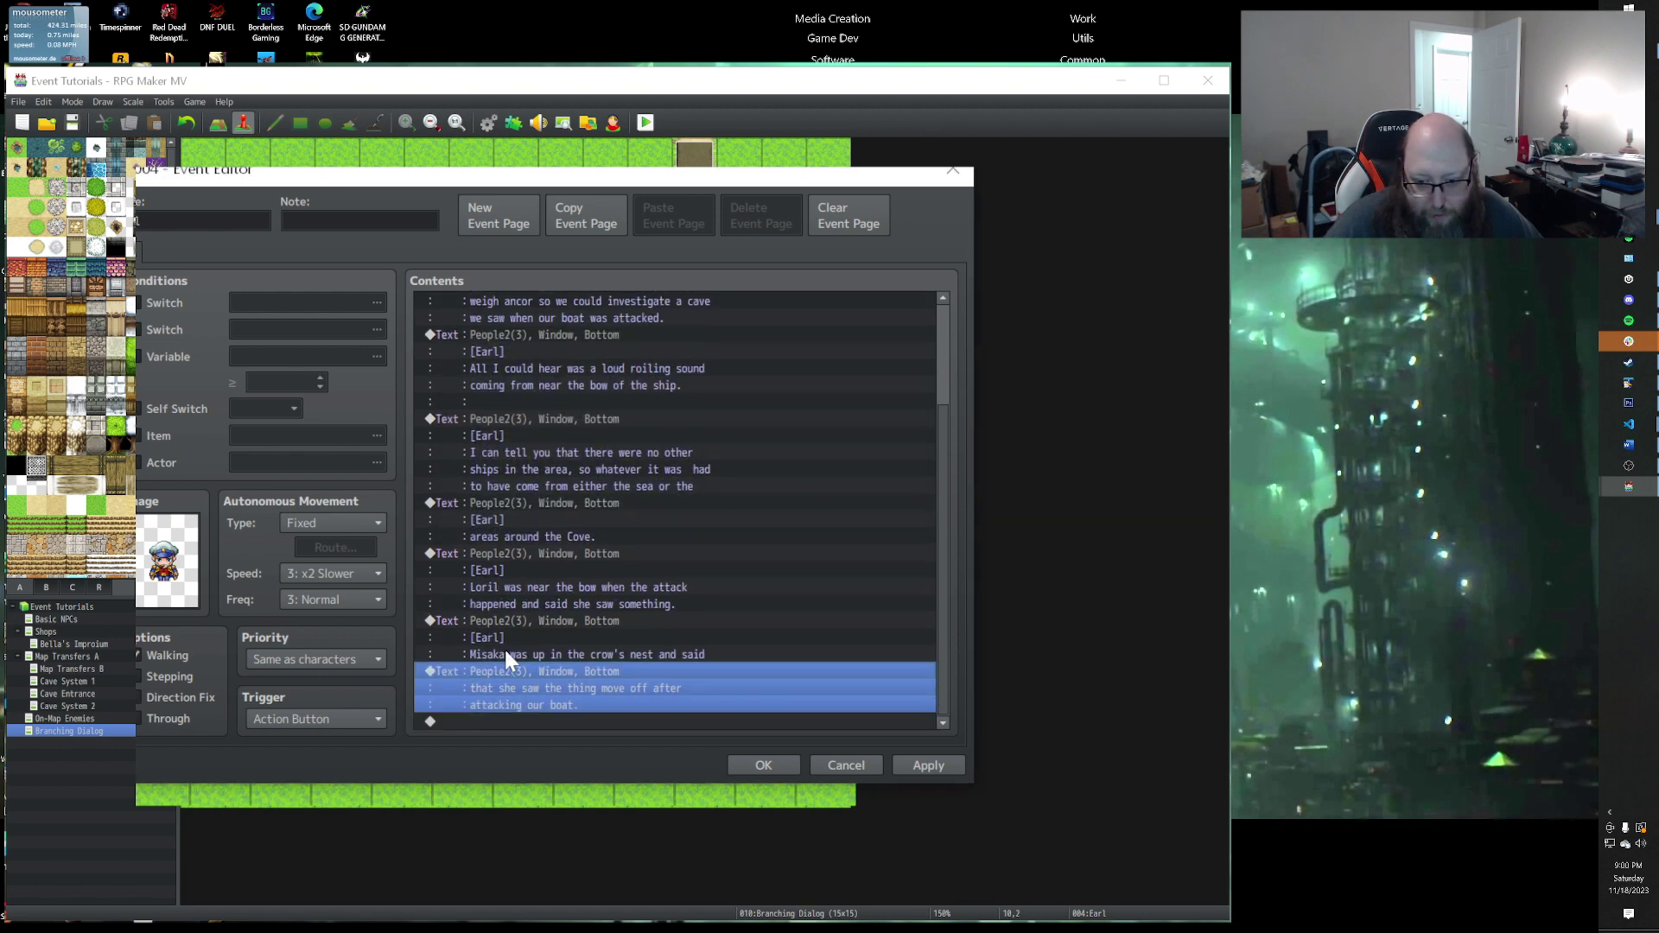
double_click(506, 624)
key(Return)
key(ctrl+v)
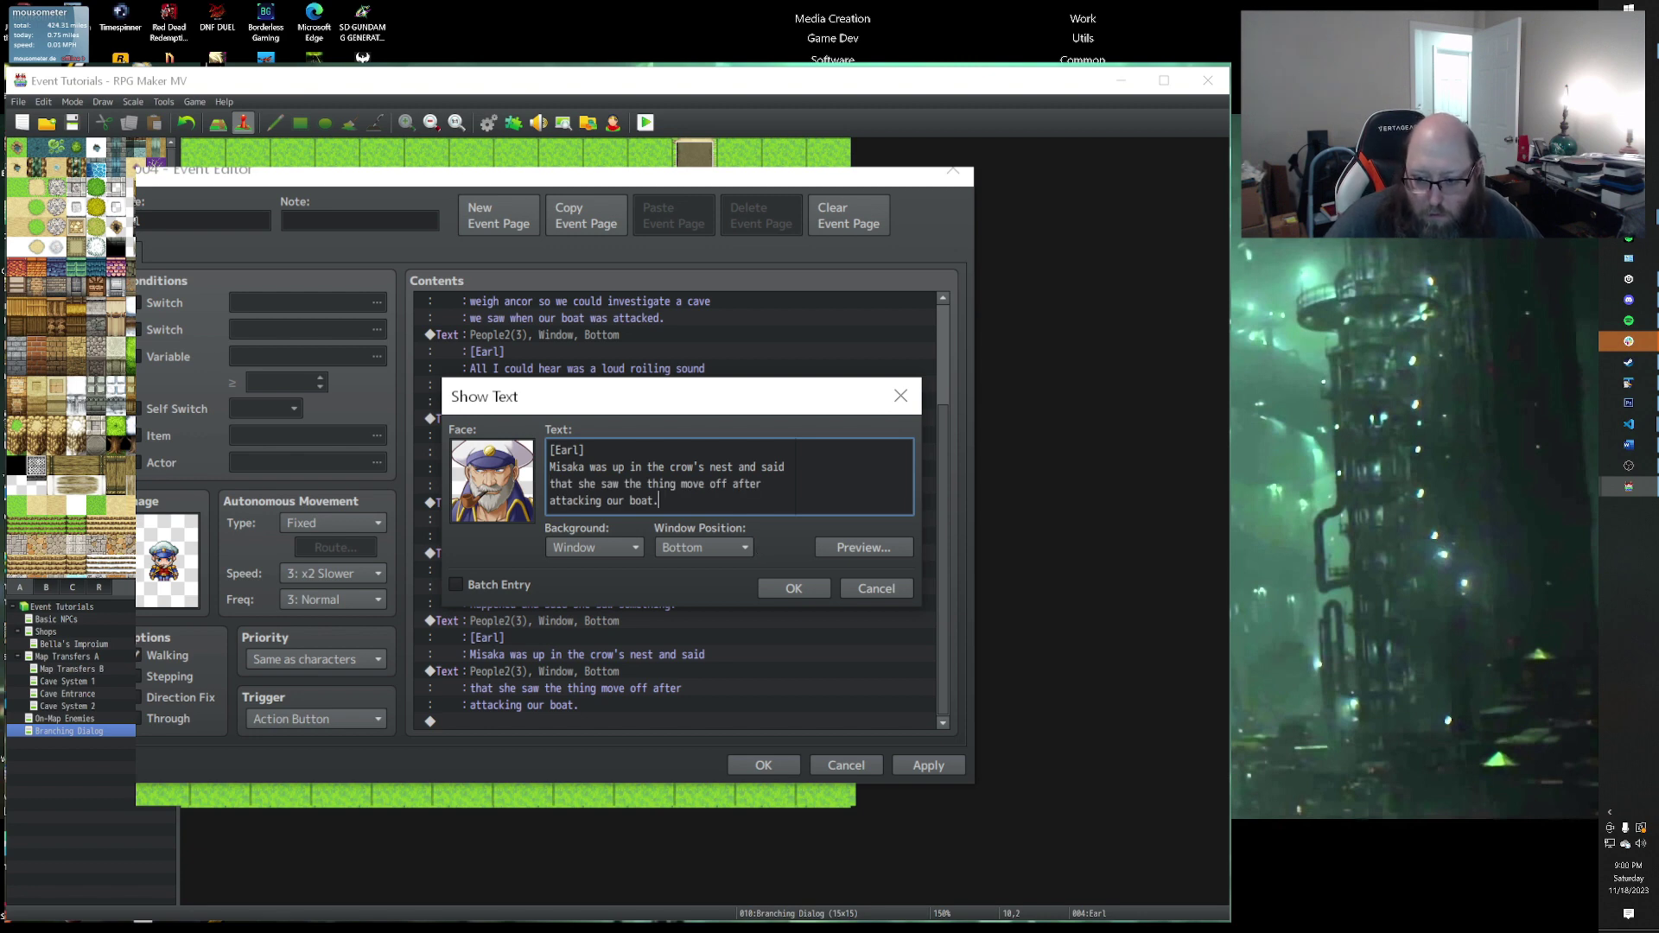
click(790, 587)
click(551, 671)
scroll(605, 631, up, 3)
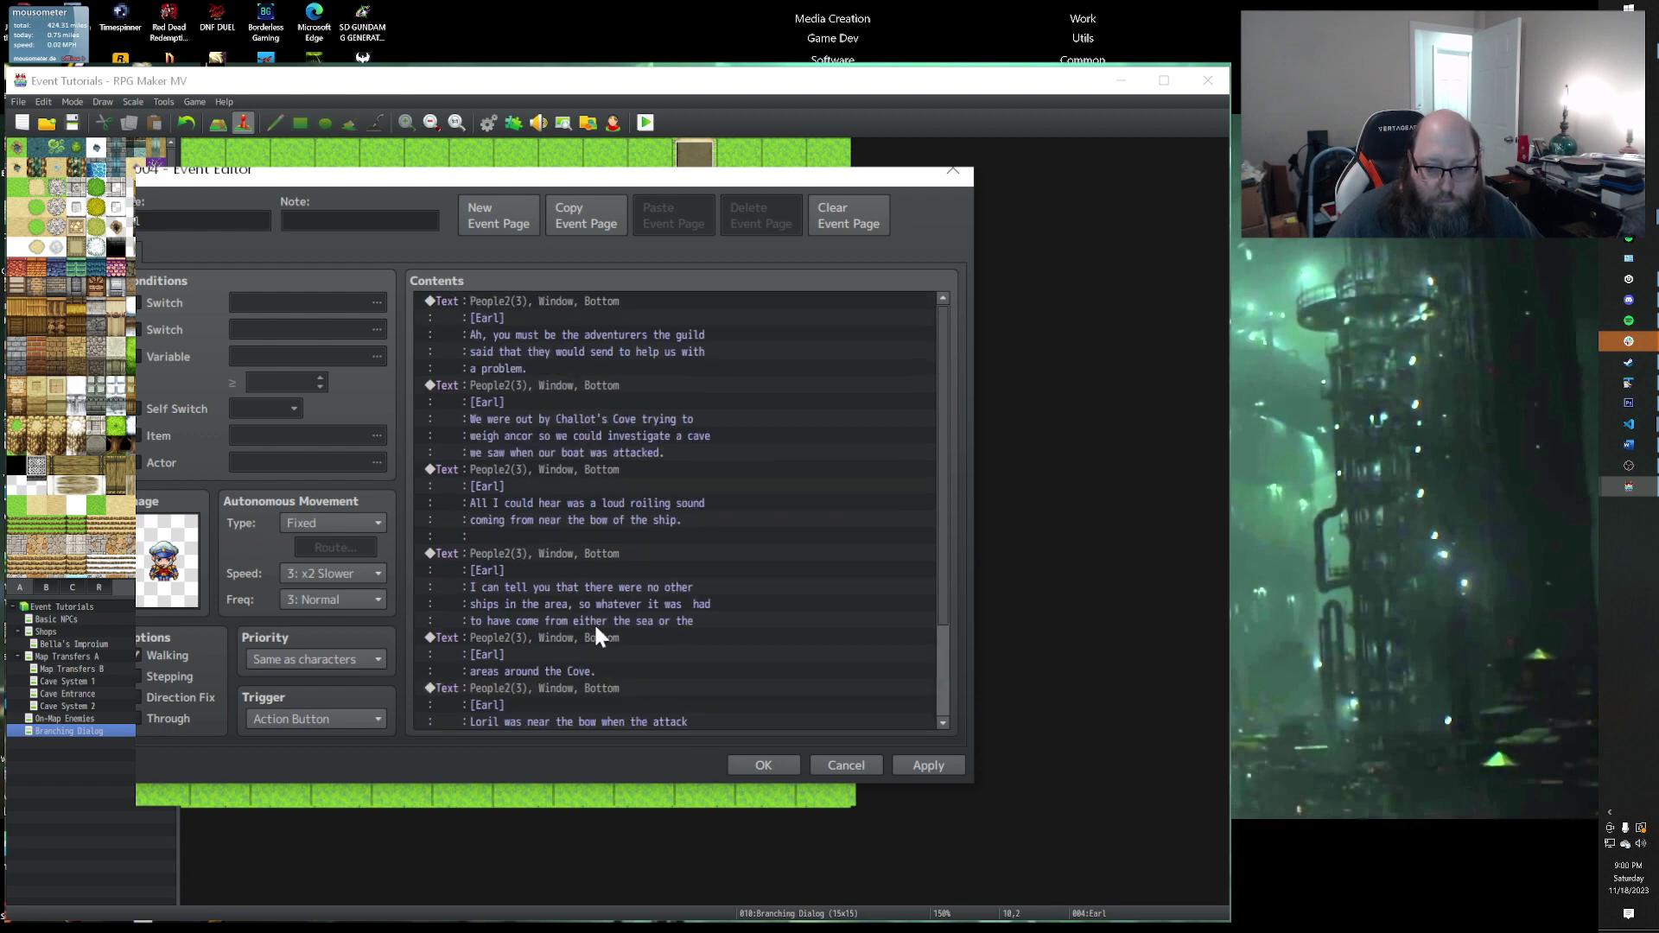
Step: Add a Control Switches command after the last message that turns switch 0009 TalkedToEarl ON
scroll(588, 619, down, 3)
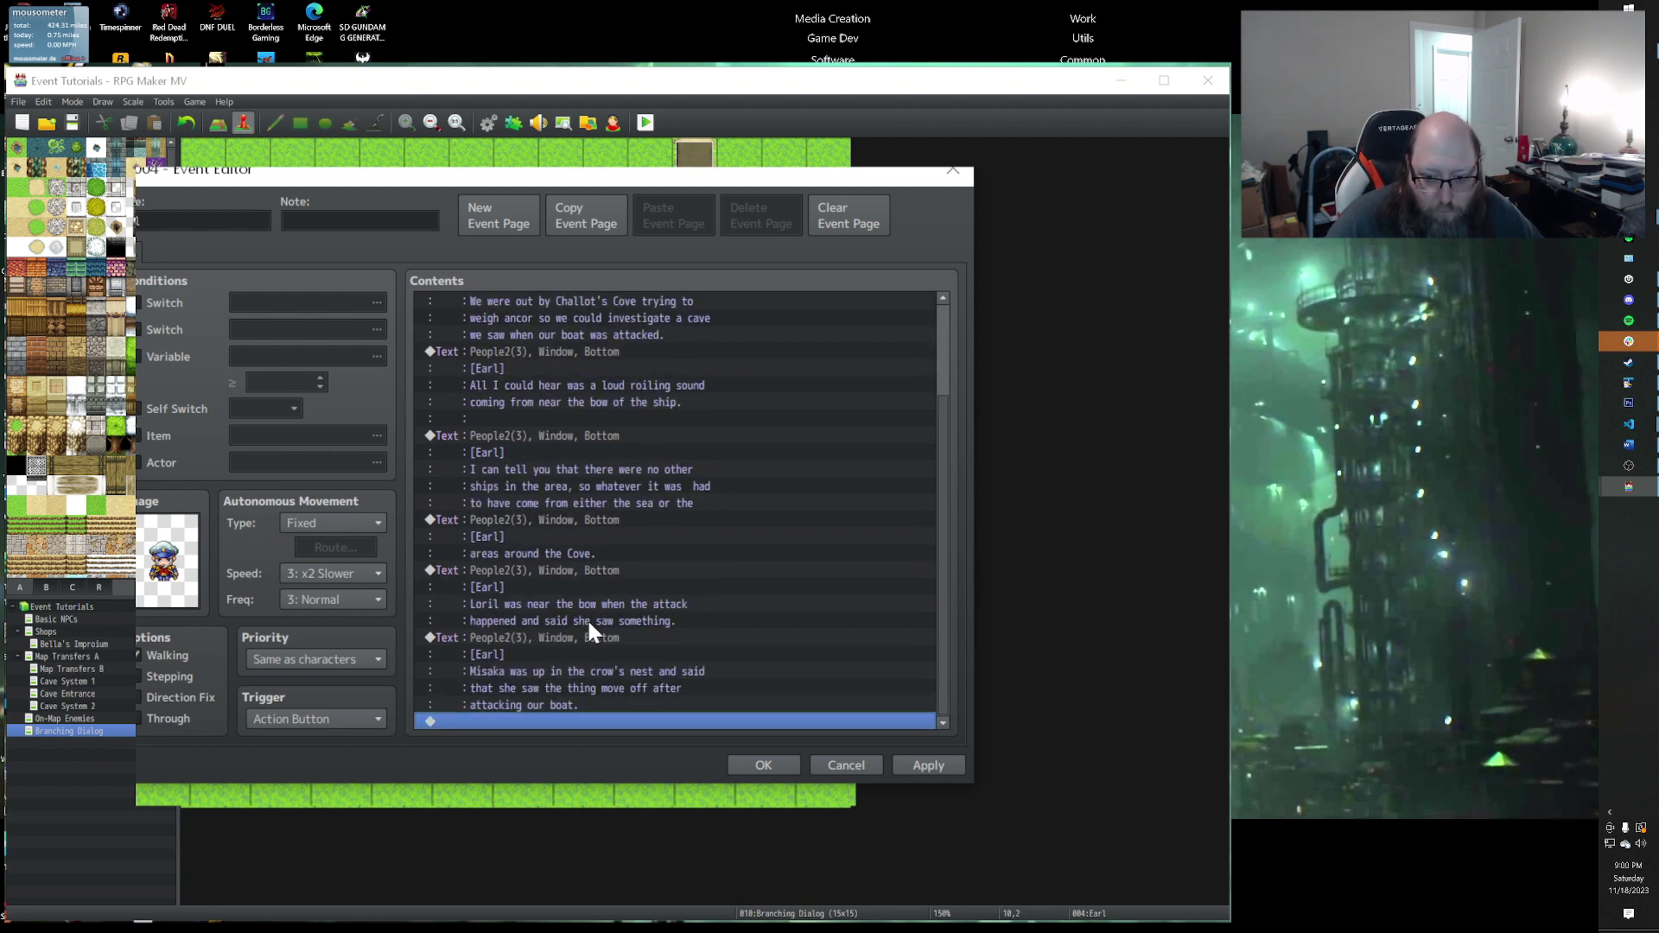
double_click(481, 721)
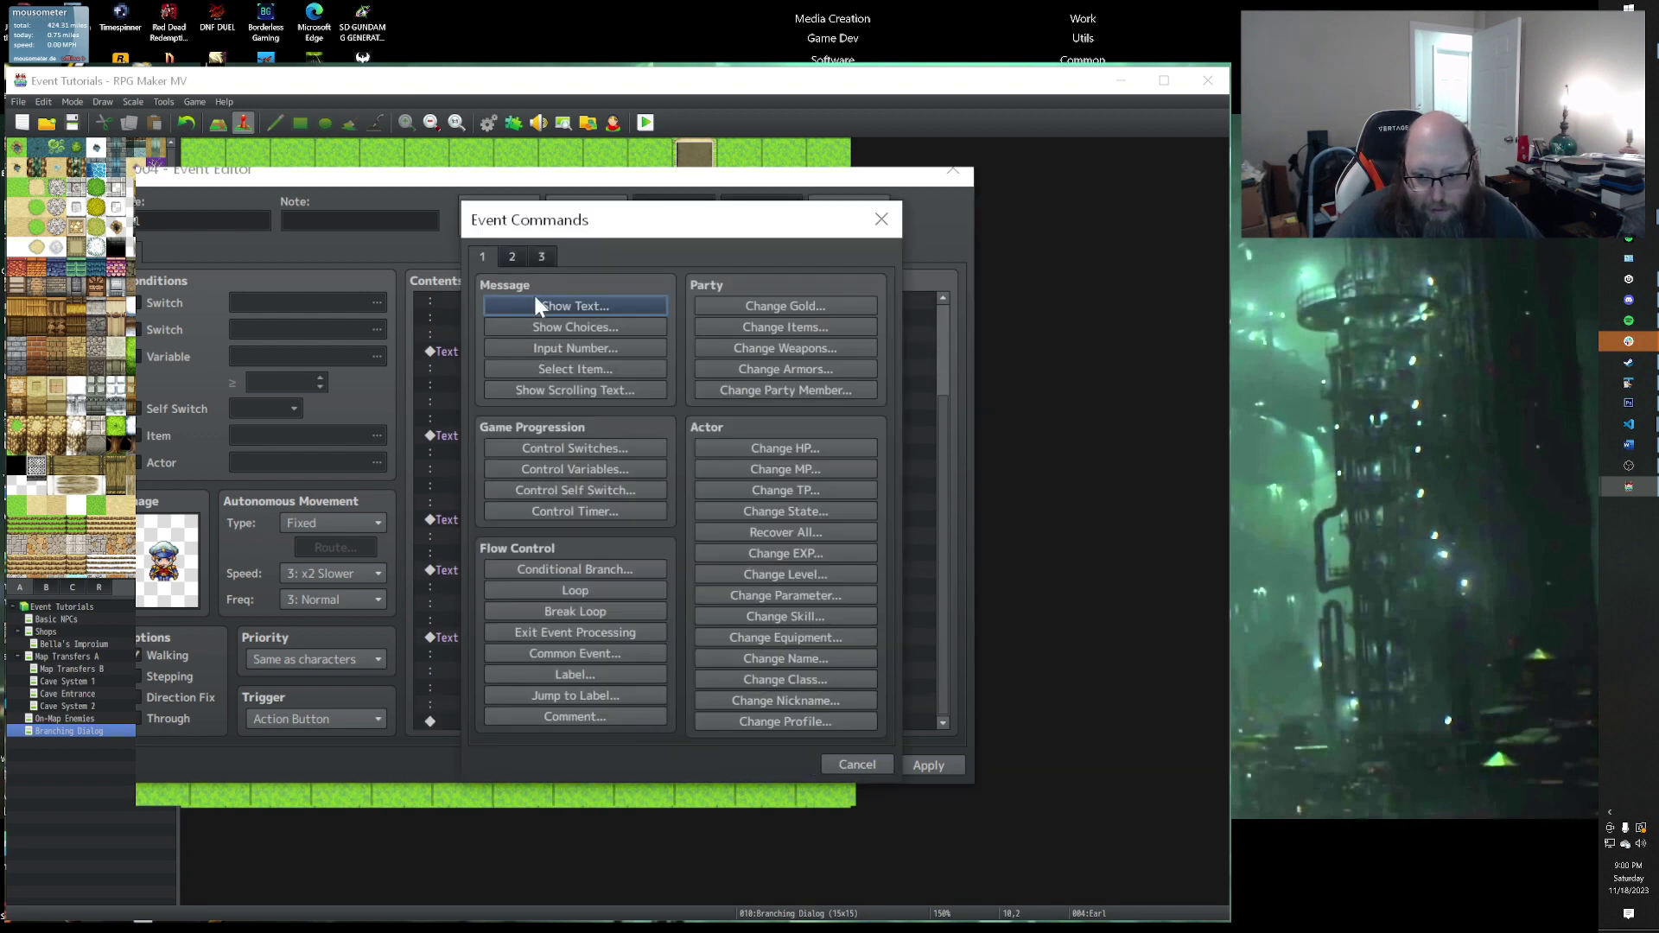
click(540, 447)
click(696, 460)
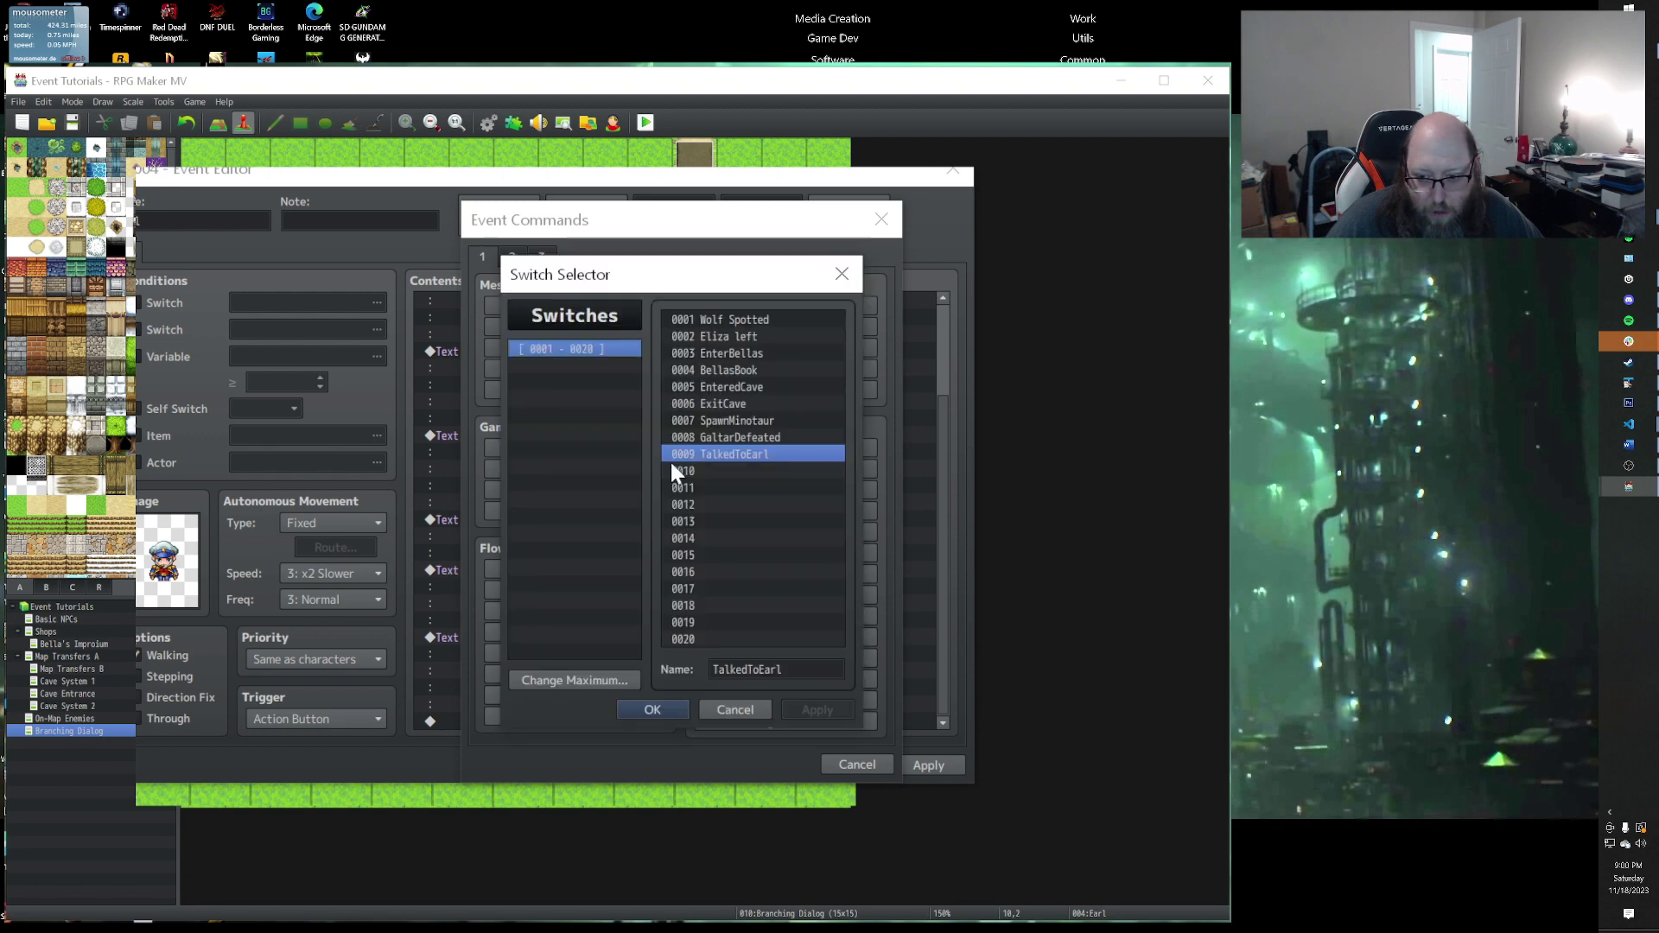
click(655, 706)
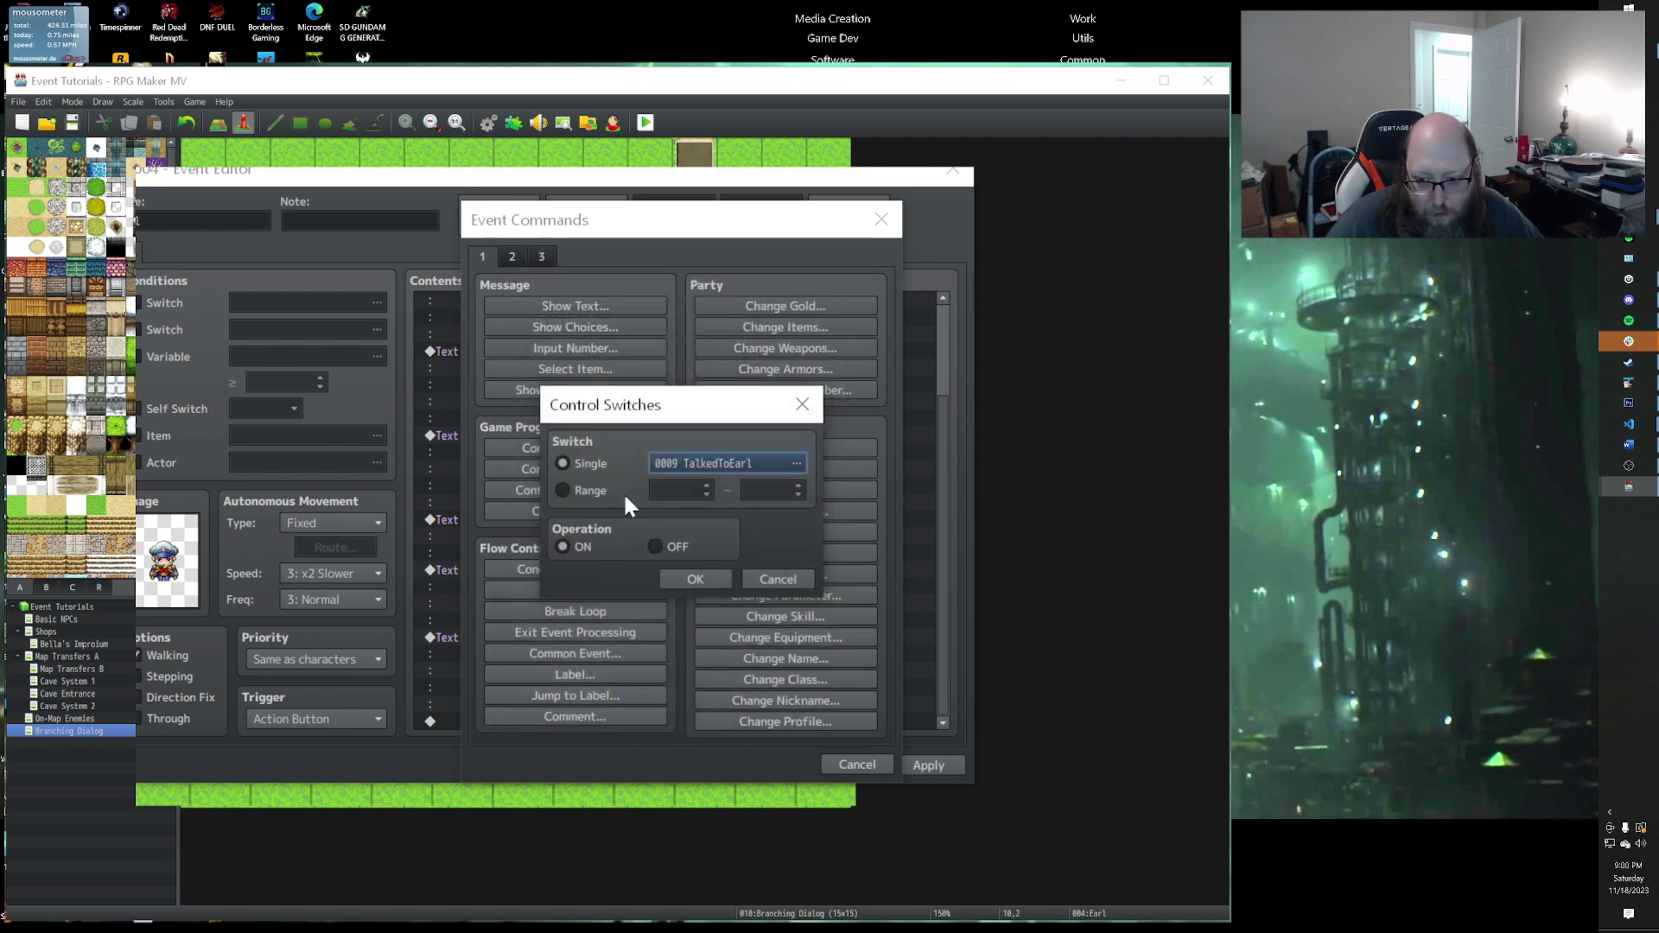
click(672, 578)
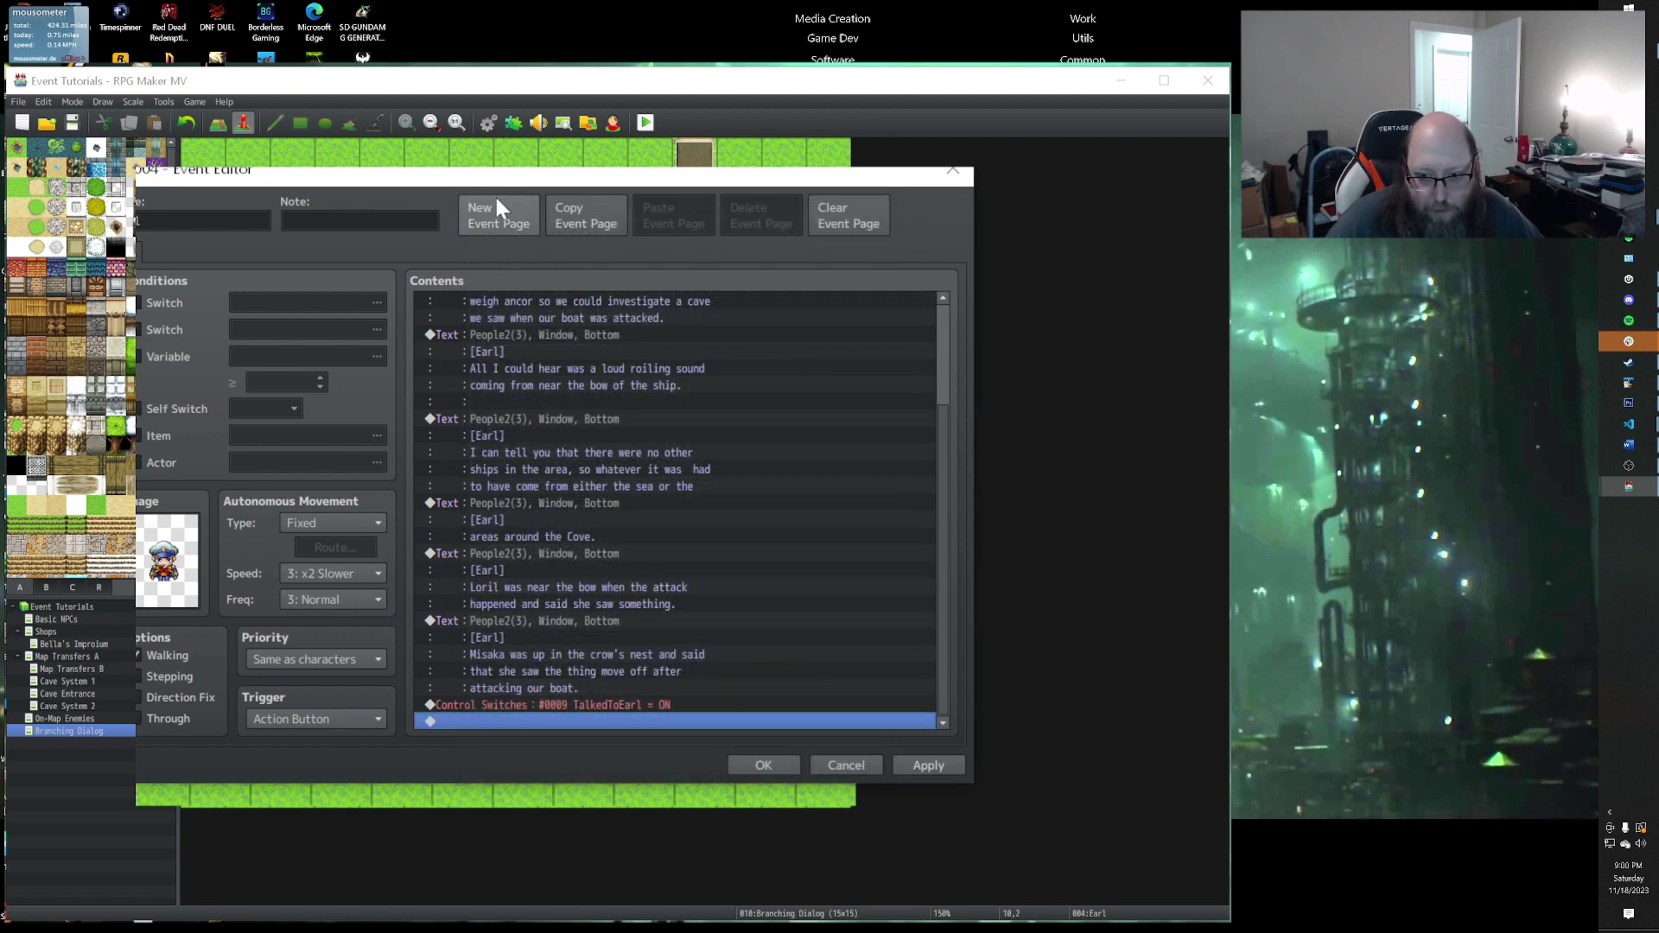
Step: Duplicate Earl's event page as page 2 and delete all commands from the copy
click(650, 218)
click(516, 344)
key(ctrl+a)
key(Delete)
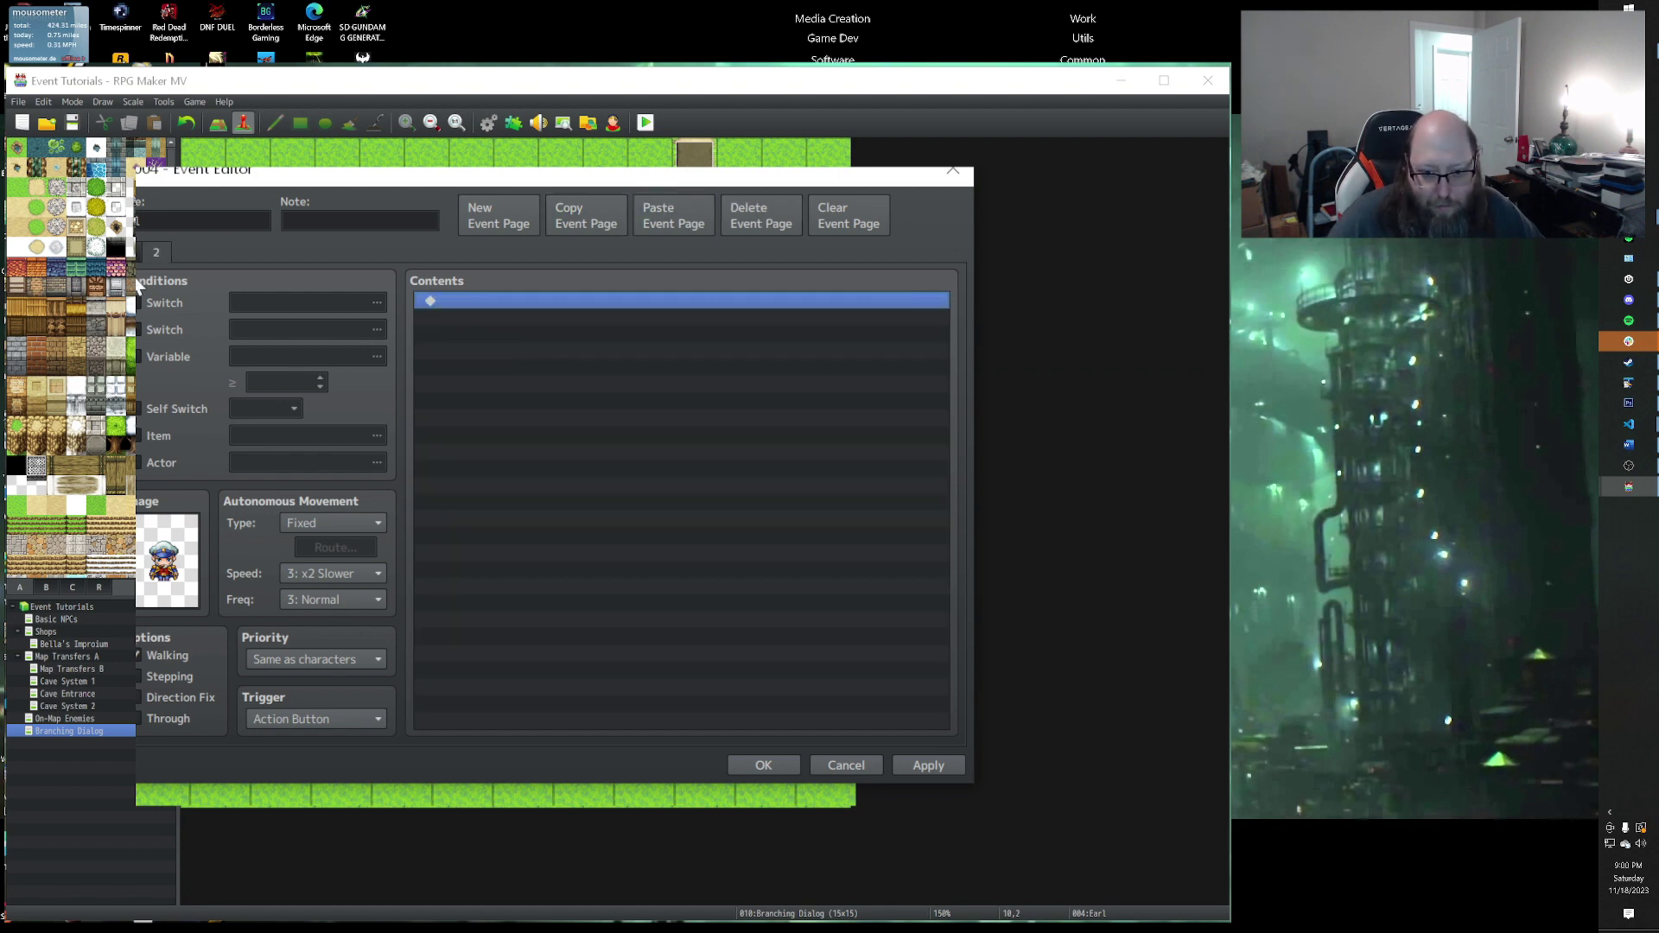
Step: Make switch 0009 TalkedToEarl the condition for Earl's page 2
click(164, 303)
click(294, 304)
click(540, 682)
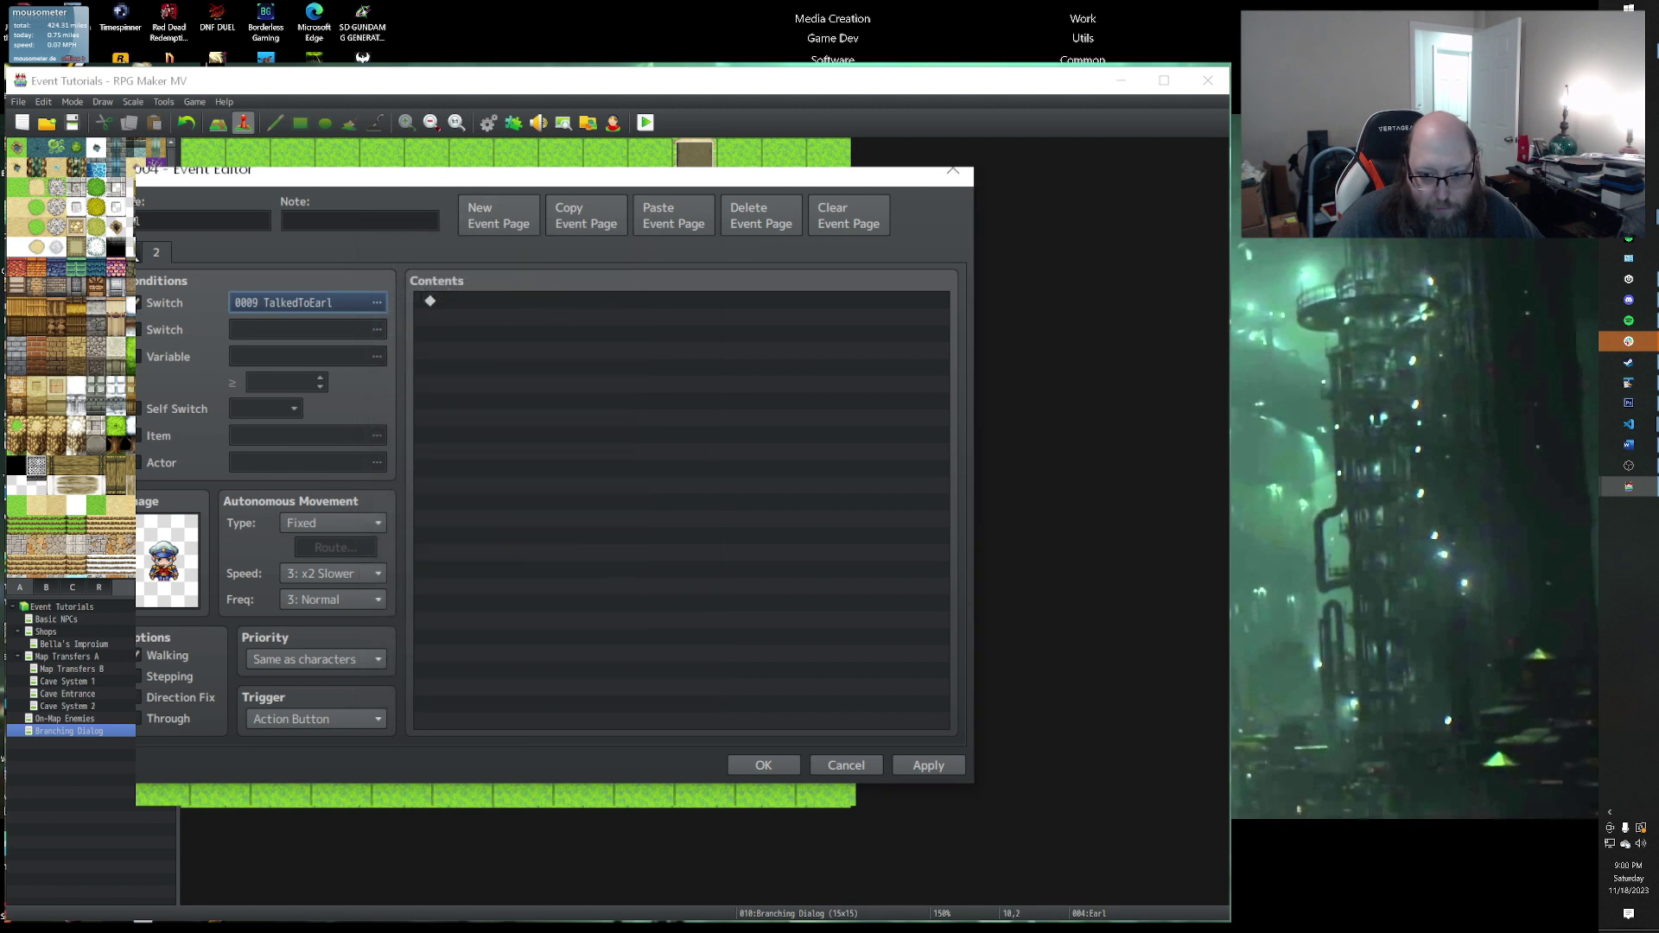
Step: Fill page 2 with only a copy of Earl's "Ah, you must be the adventurers the guild" message
key(ctrl+v)
click(519, 330)
key(ctrl+c)
key(ctrl+a)
key(Delete)
key(ctrl+v)
Step: Replace the text below [Earl] in the page 2 message with "If you want to know more details, please" and "go and ask Loril and Misaka."
double_click(574, 319)
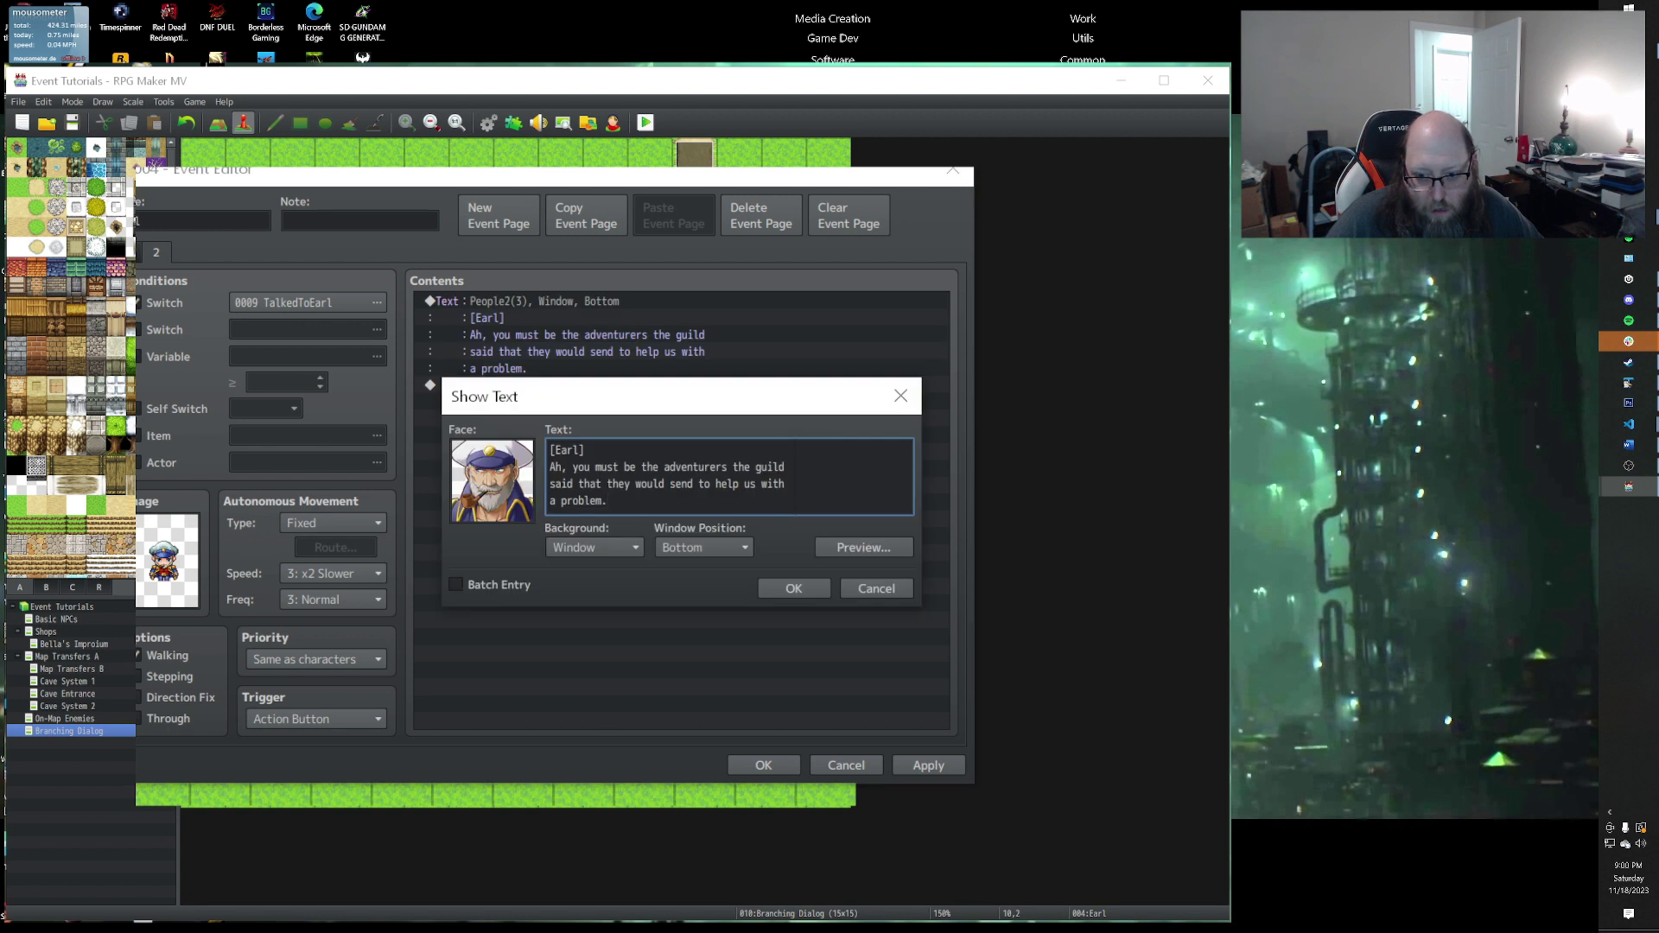
drag(606, 501, 464, 471)
text(If you wantr tro to know more)
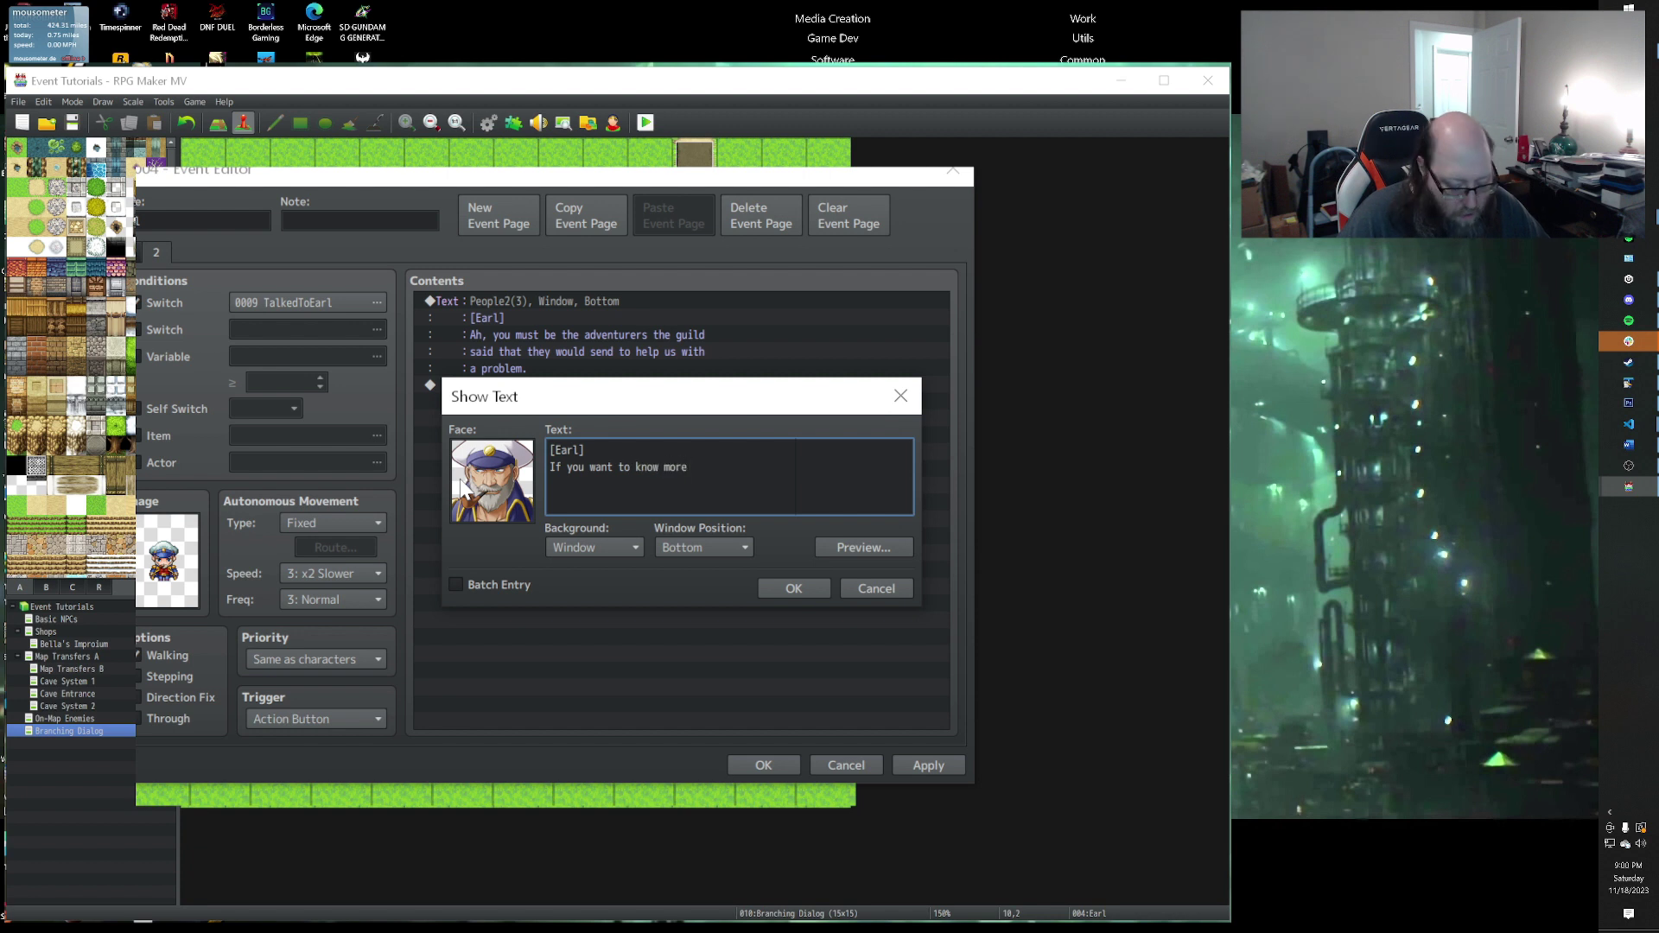
text( details, please)
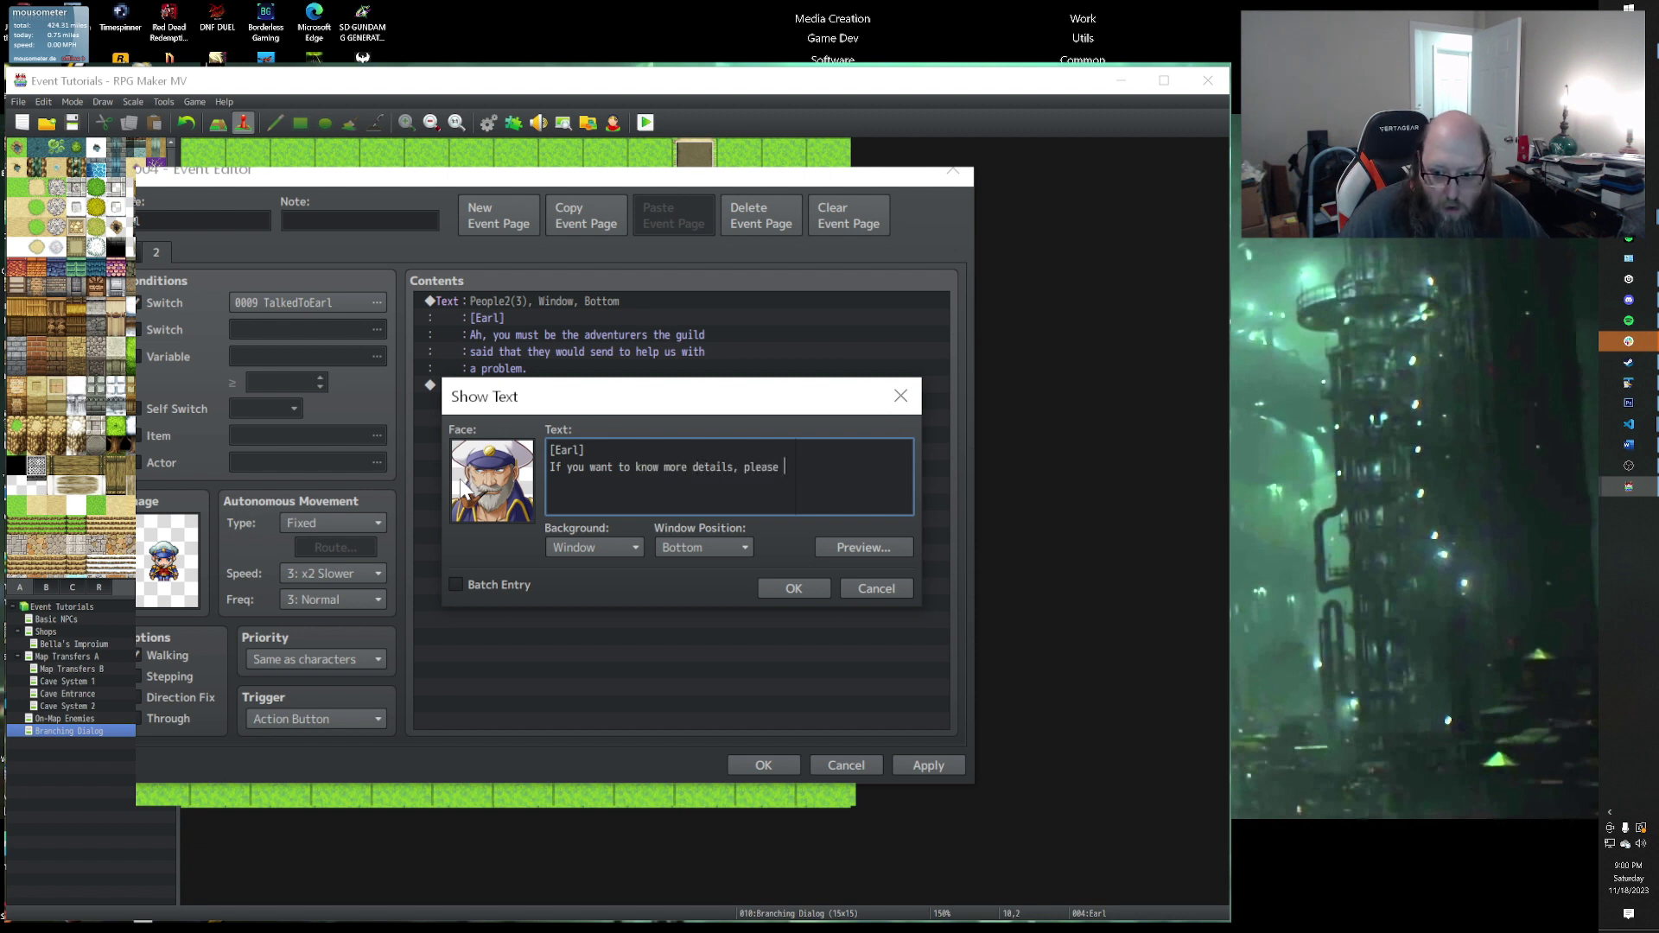
key(Return)
text(go and as)
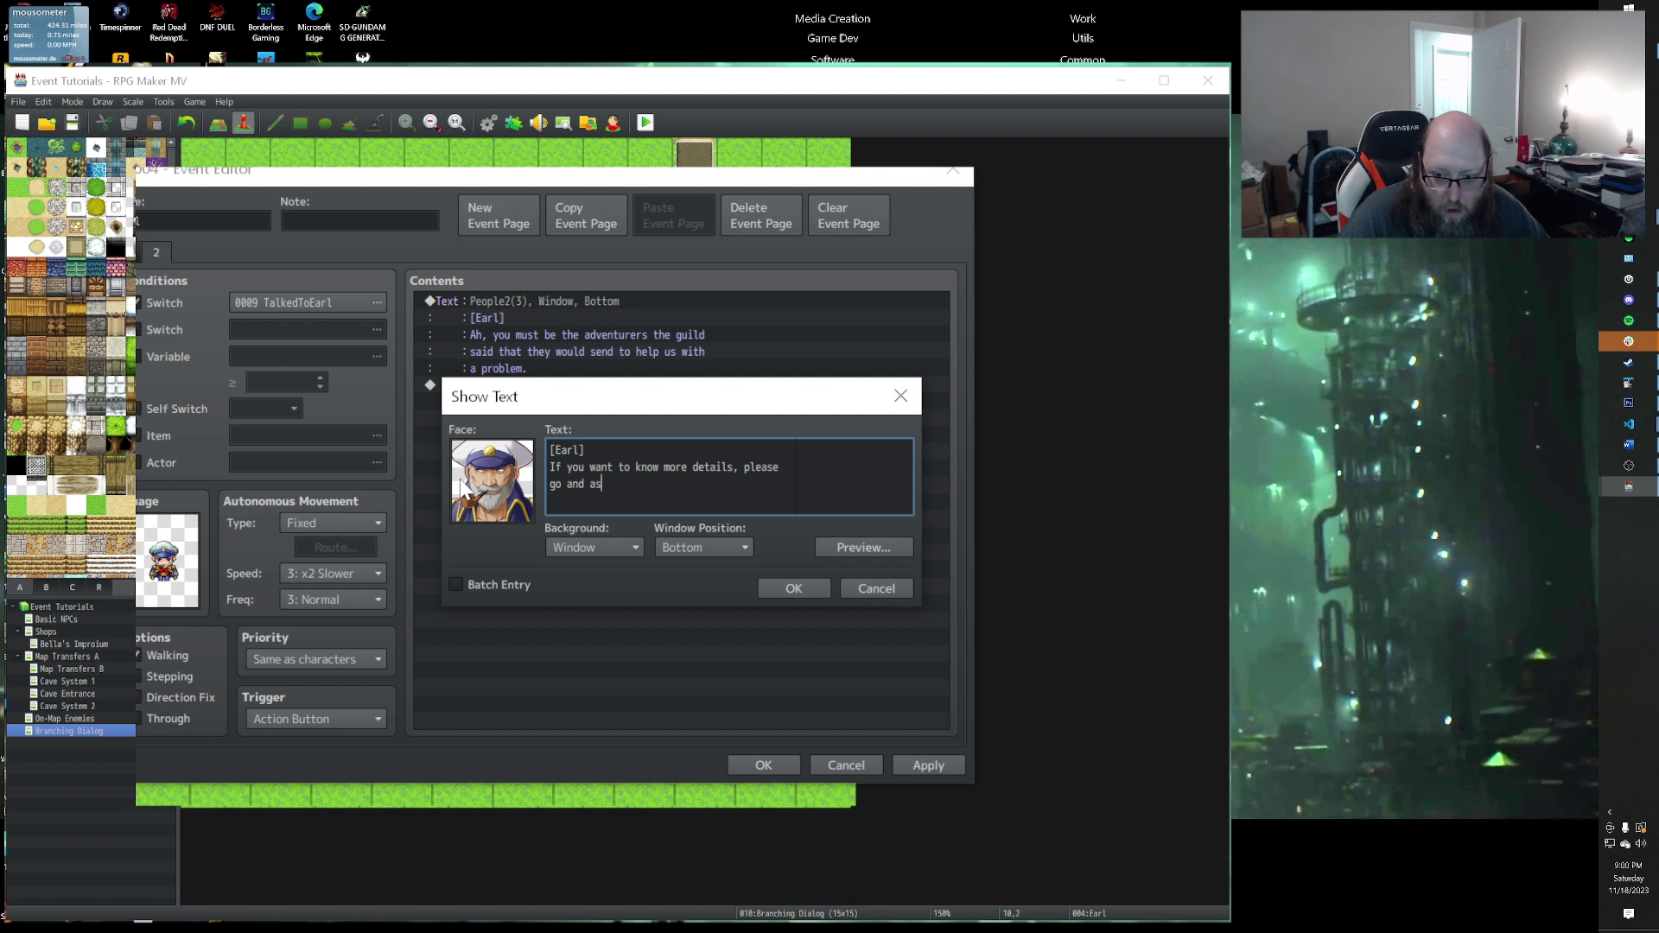
text(k Loril and)
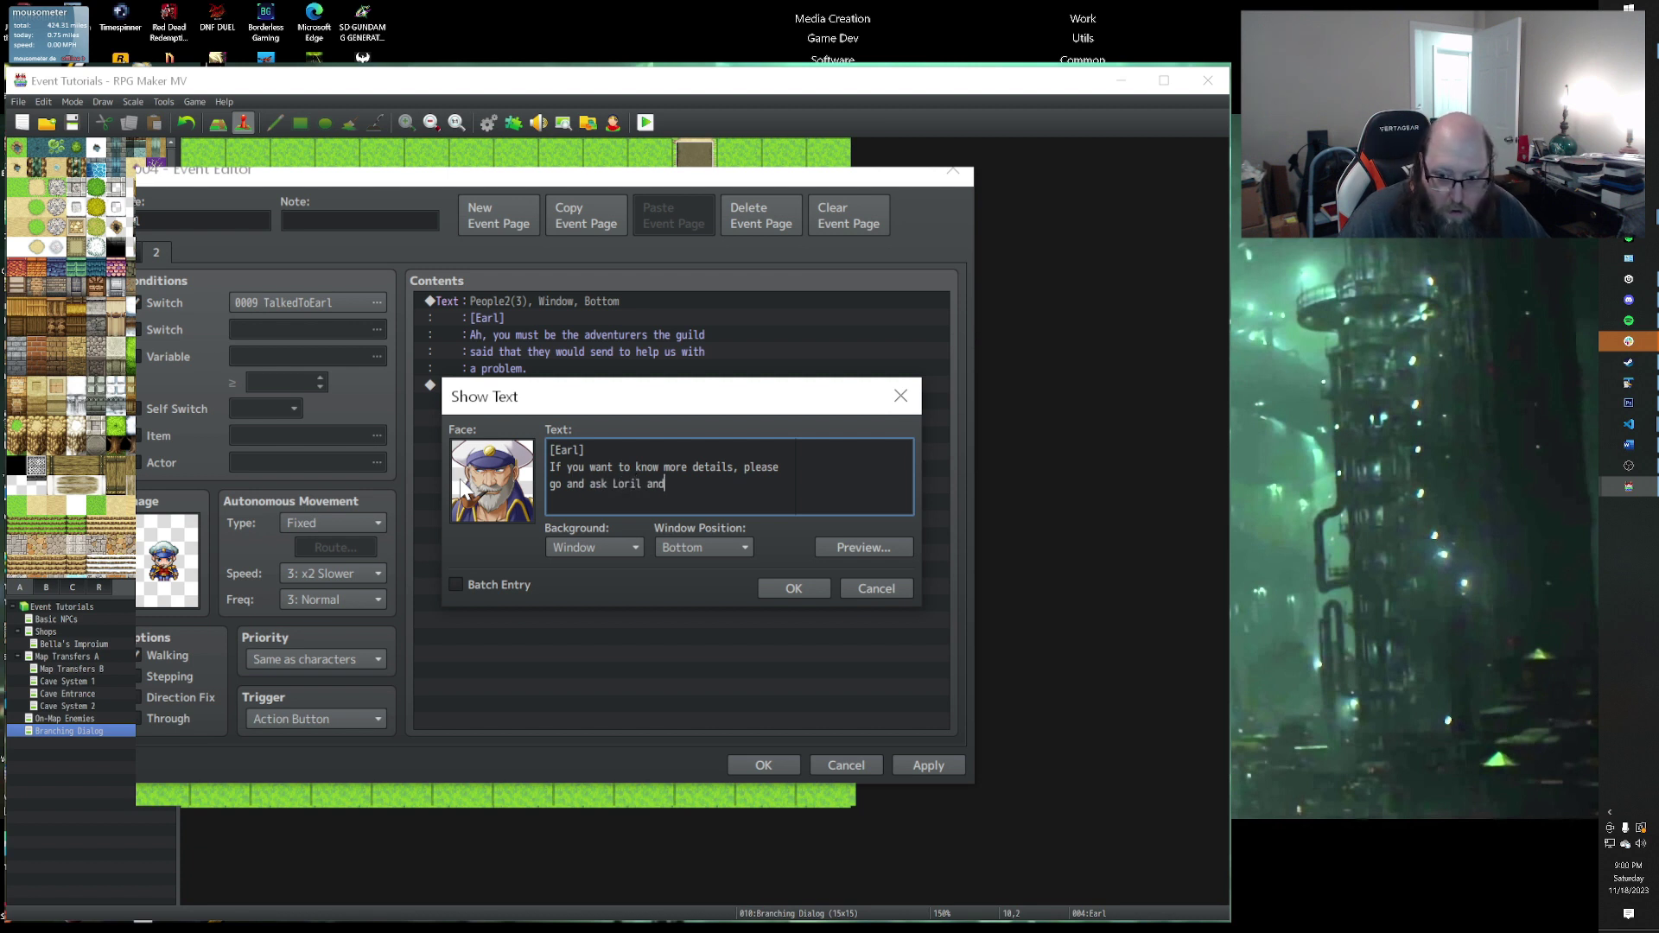
text( Misaka.)
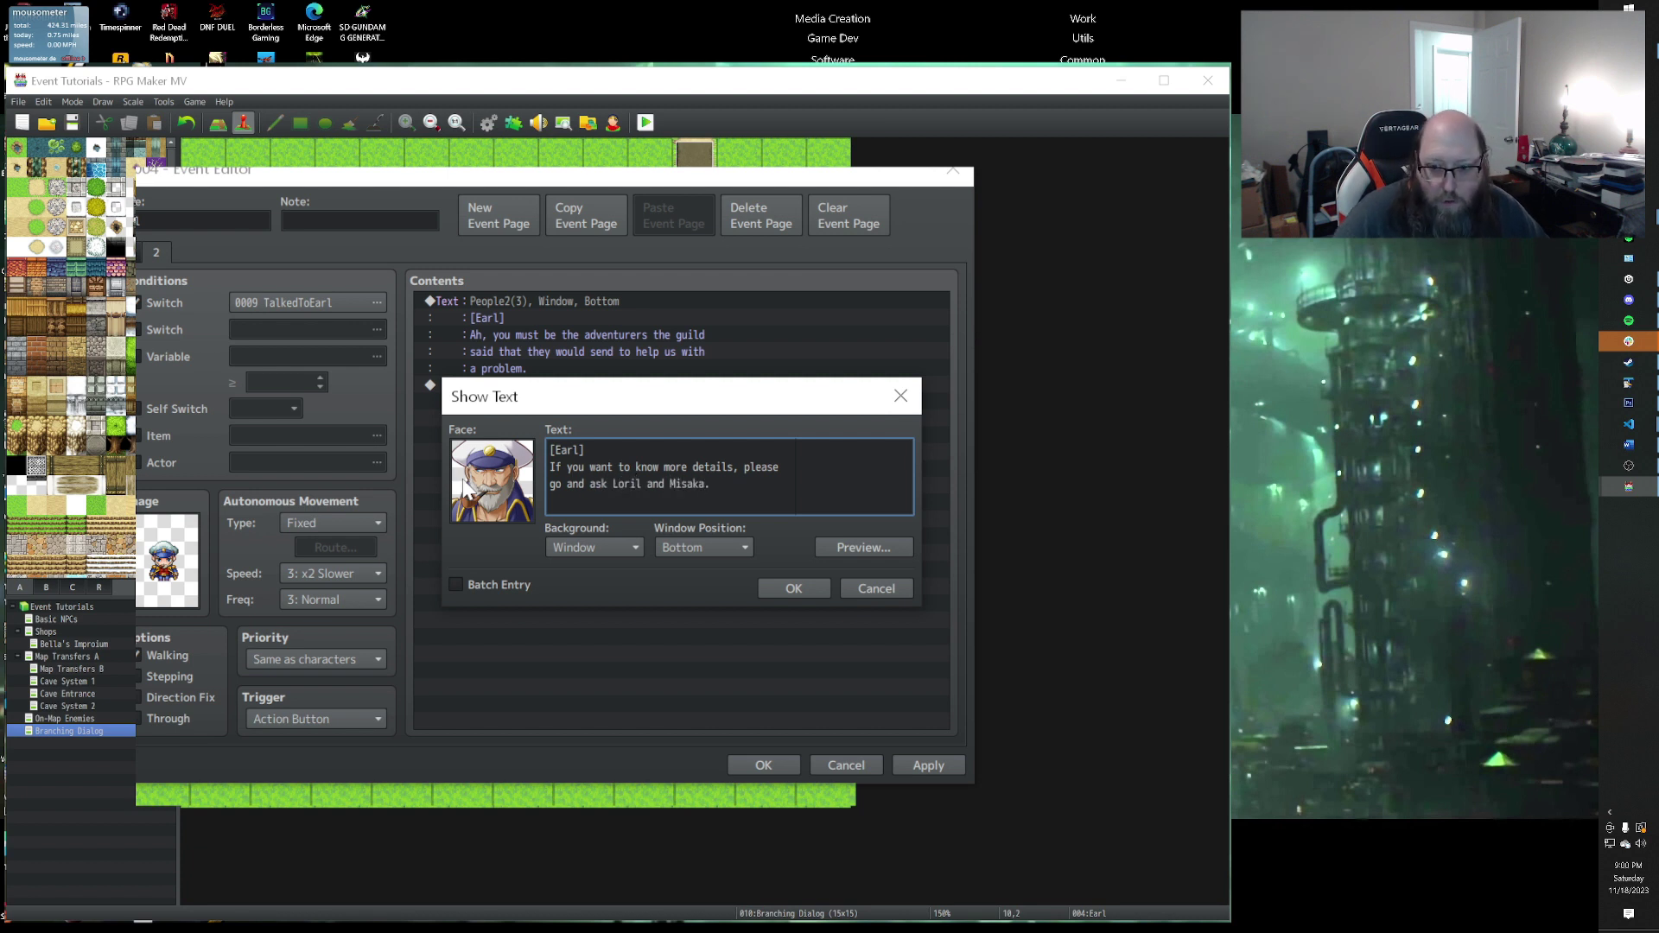
click(808, 588)
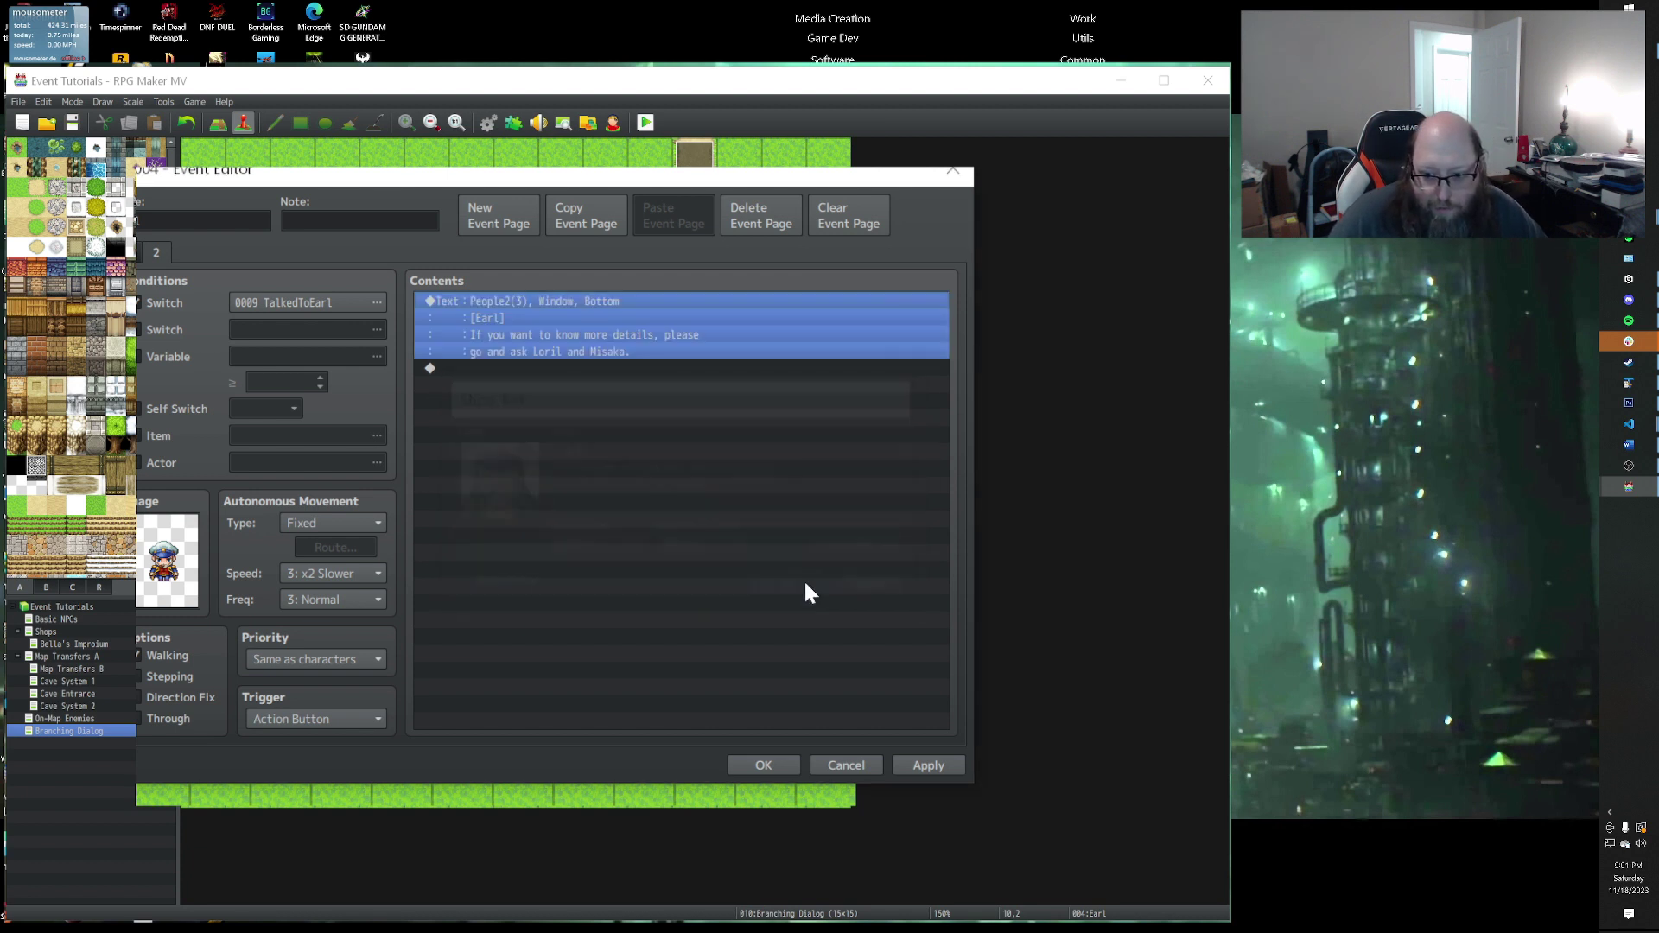
Step: Copy the Loril and Misaka messages from page 1 to the end of page 2, then apply the changes and close Earl's event
click(137, 252)
scroll(661, 615, down, 3)
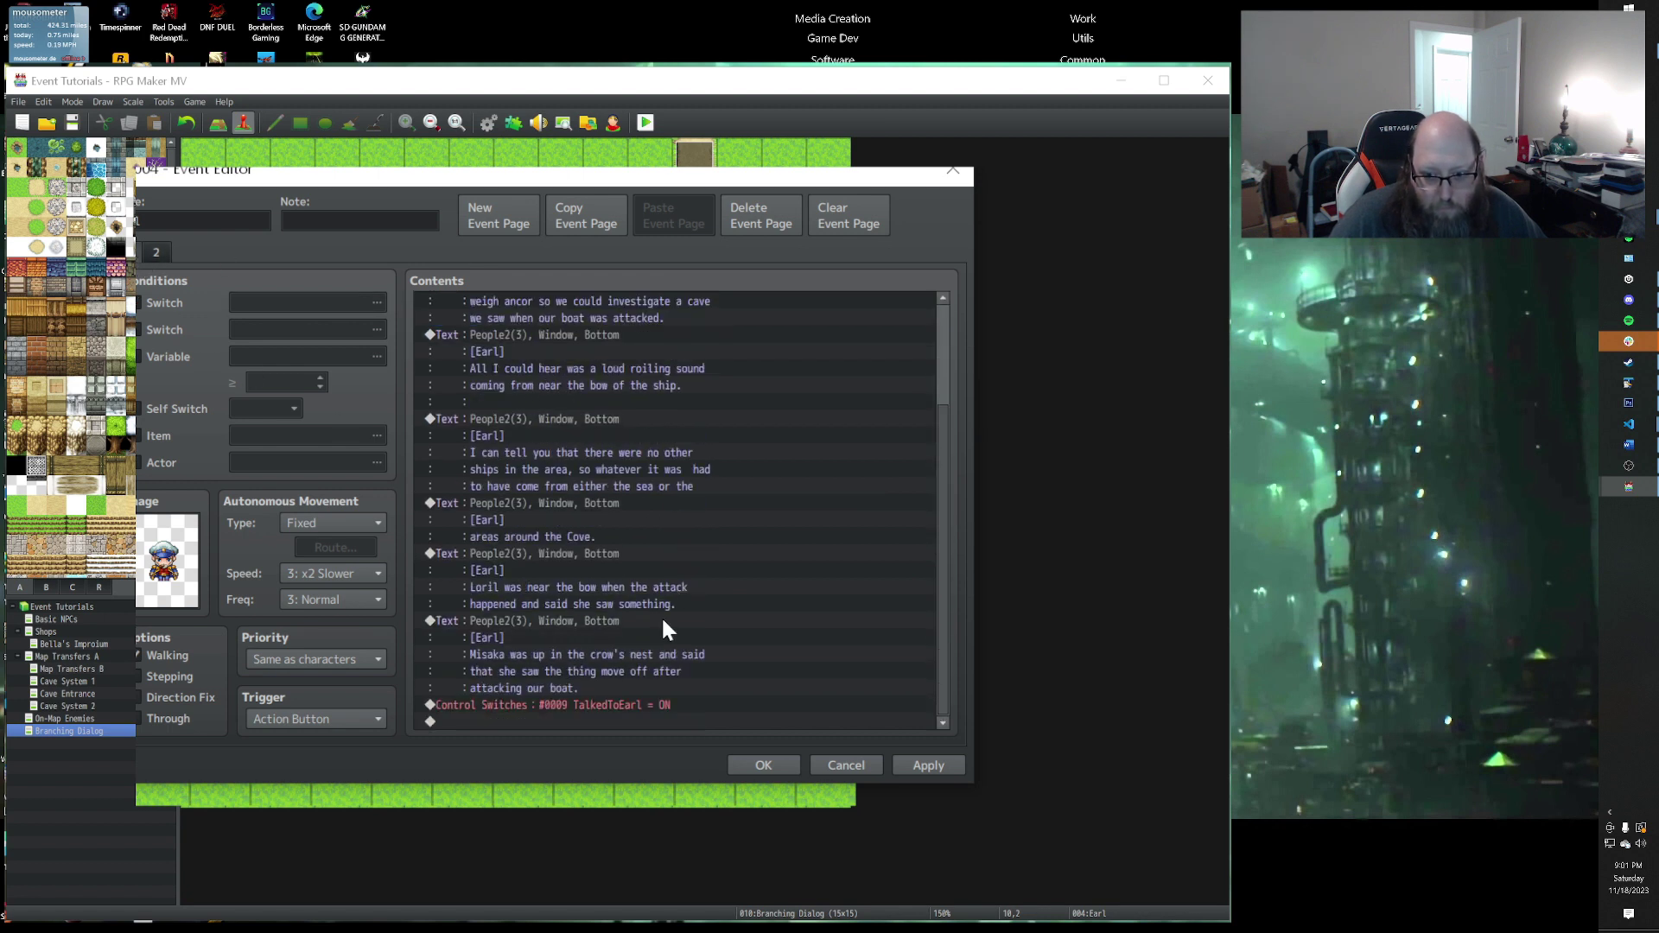
click(553, 547)
shift+click(552, 622)
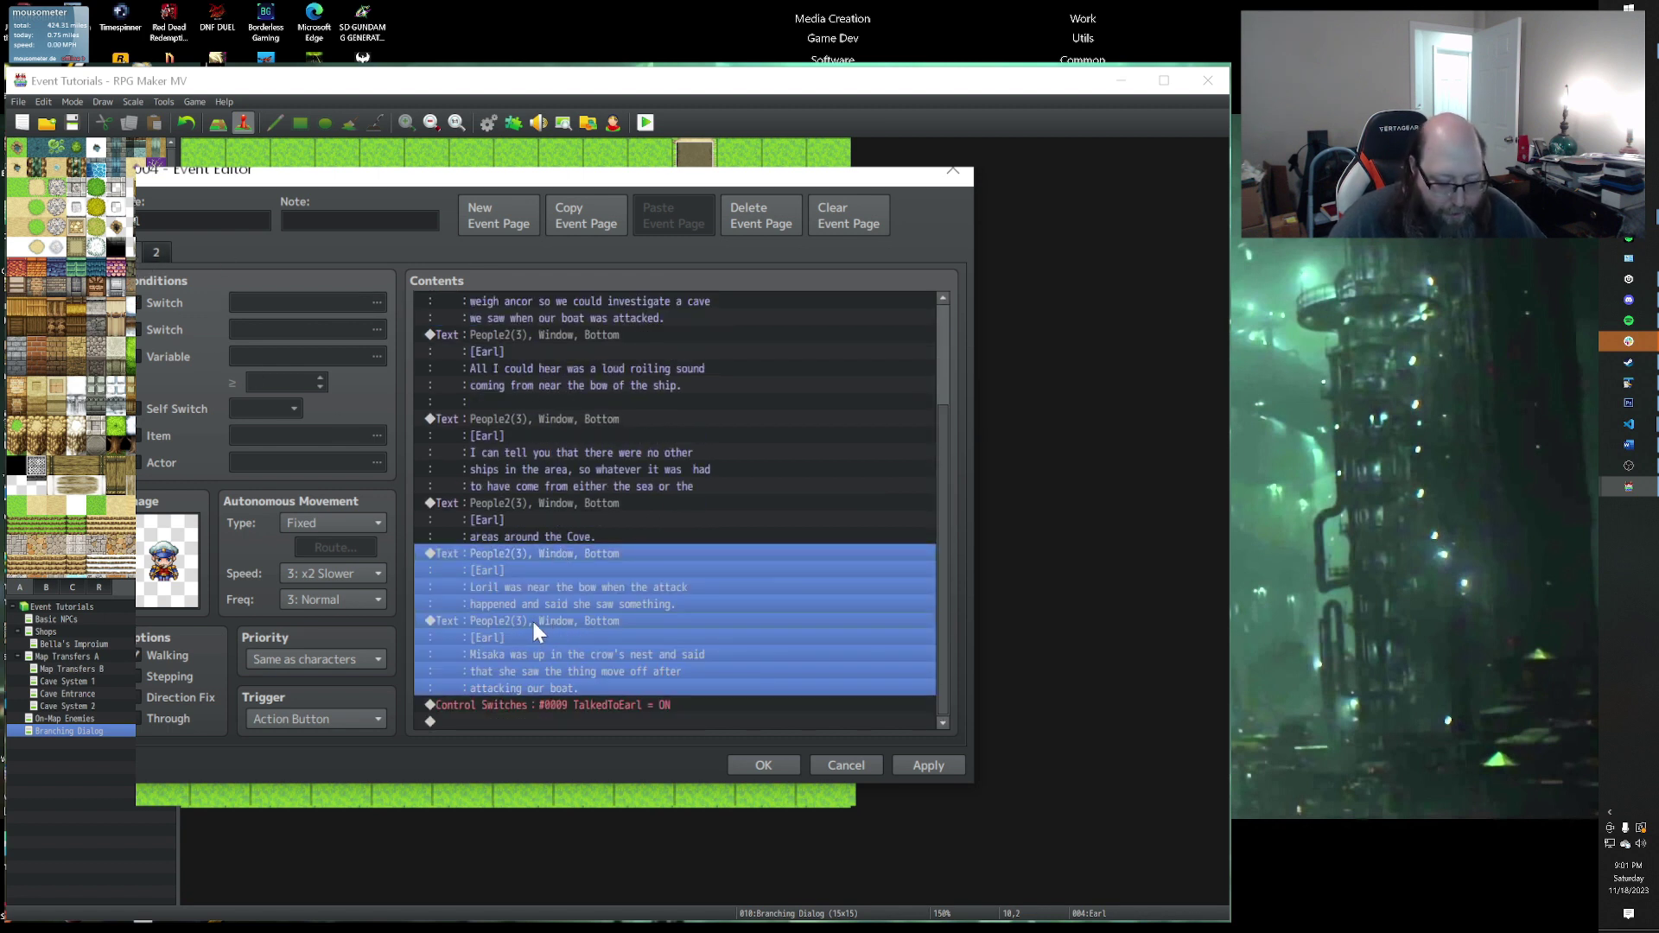
key(ctrl+c)
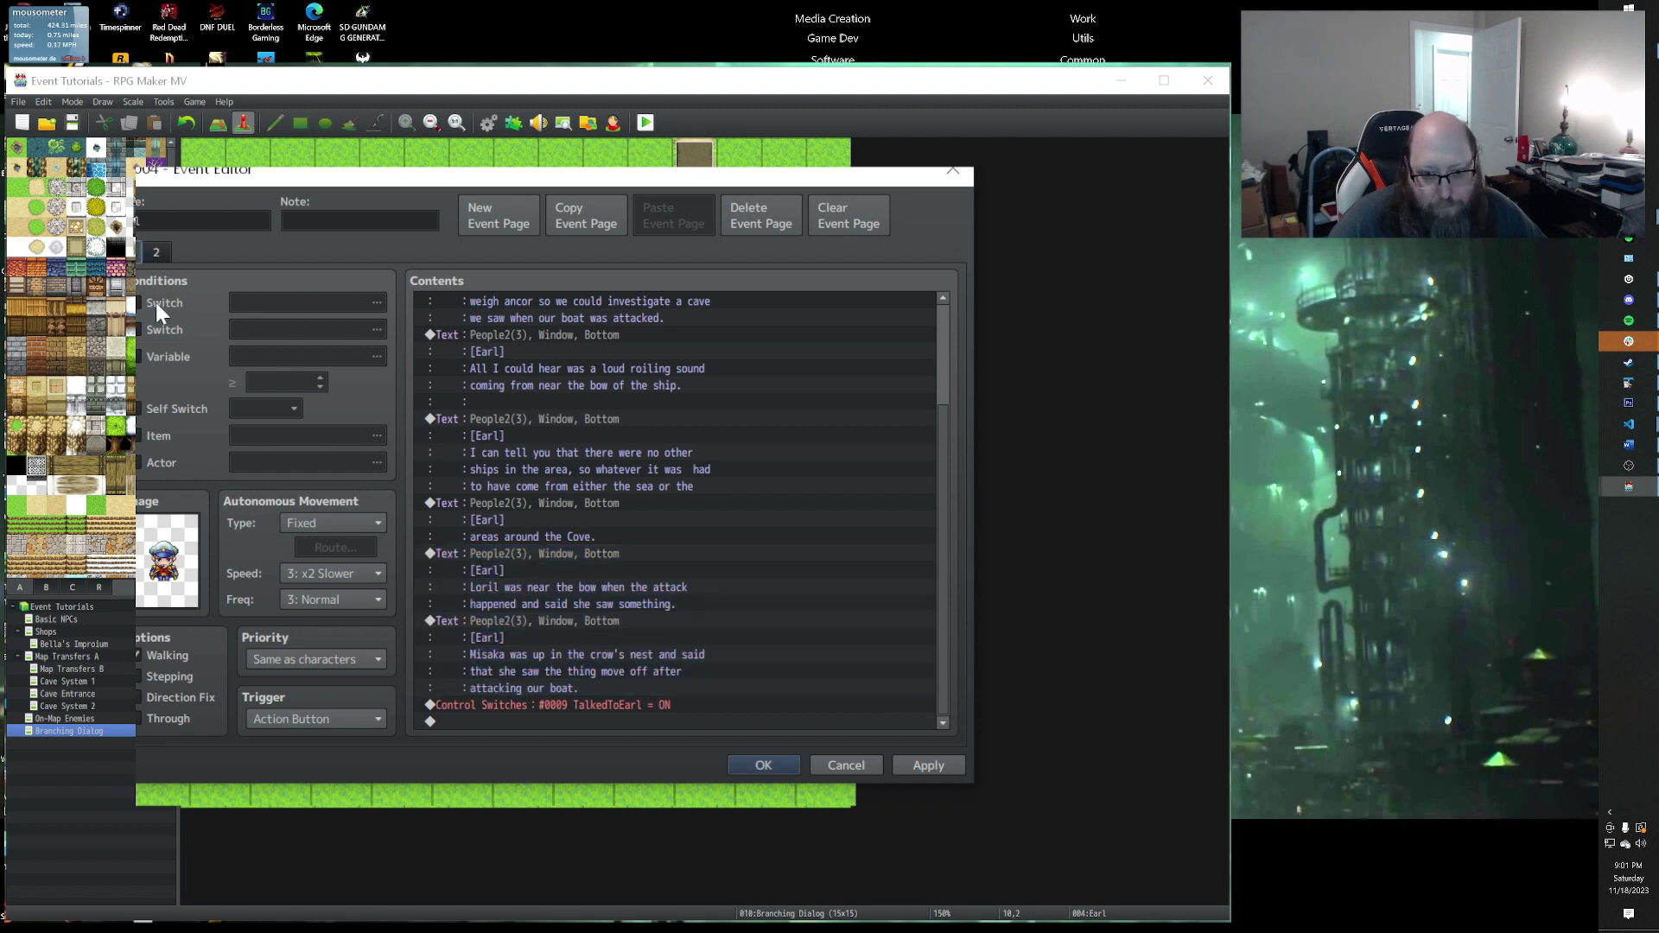
click(154, 252)
click(485, 369)
key(ctrl+v)
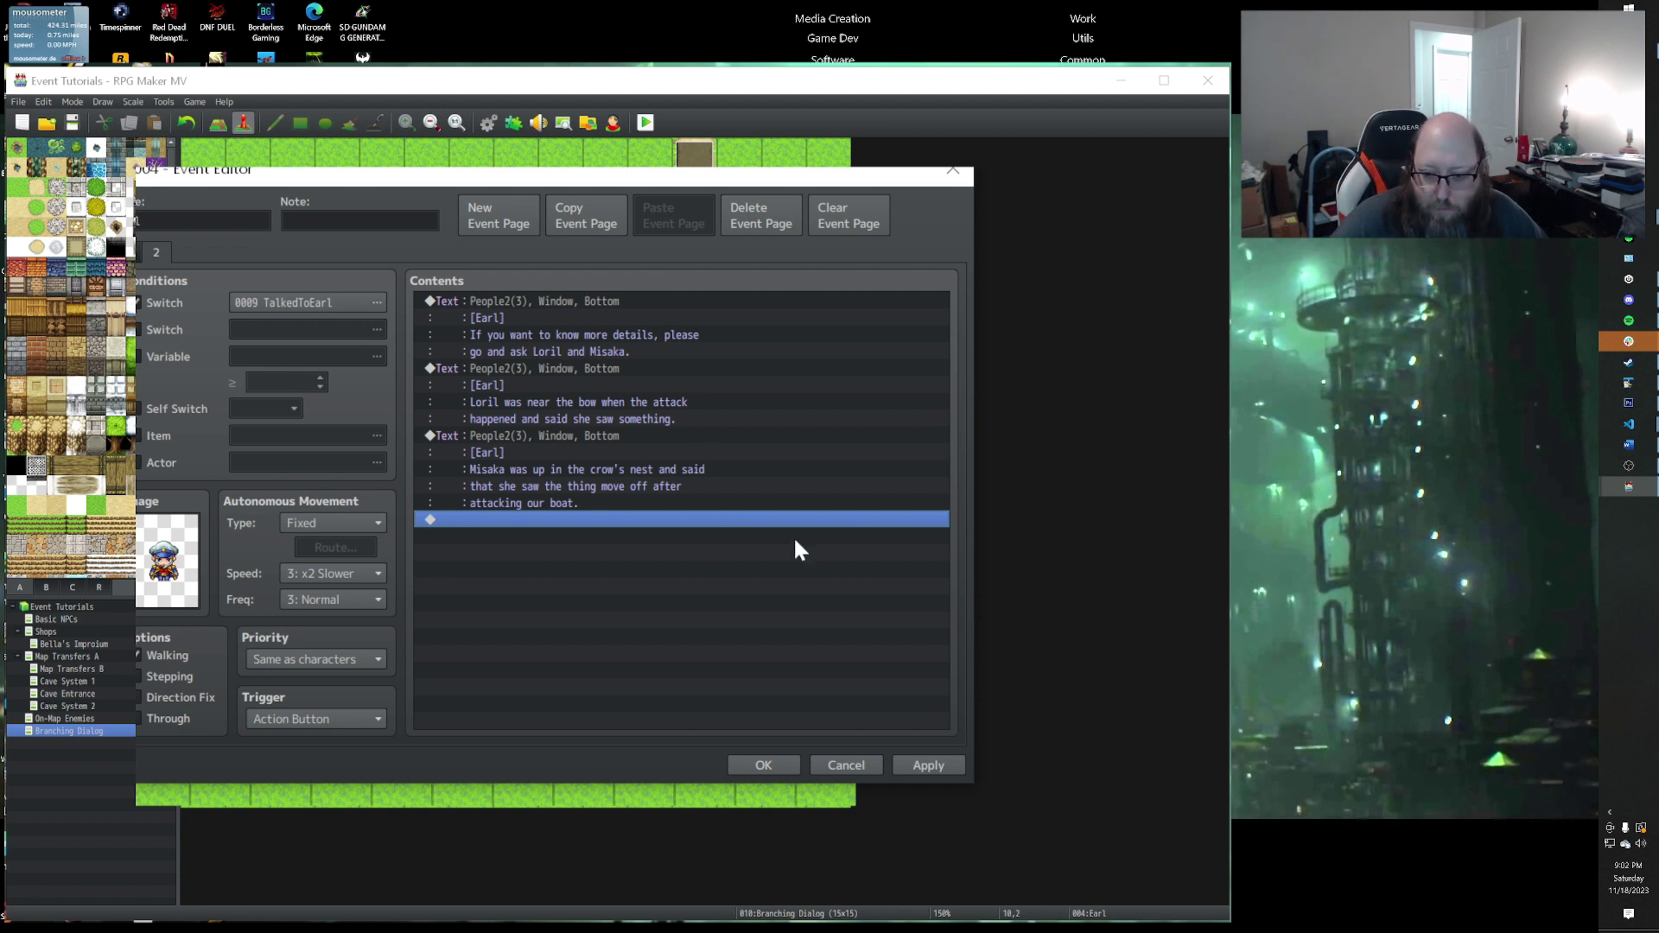
click(923, 766)
click(859, 767)
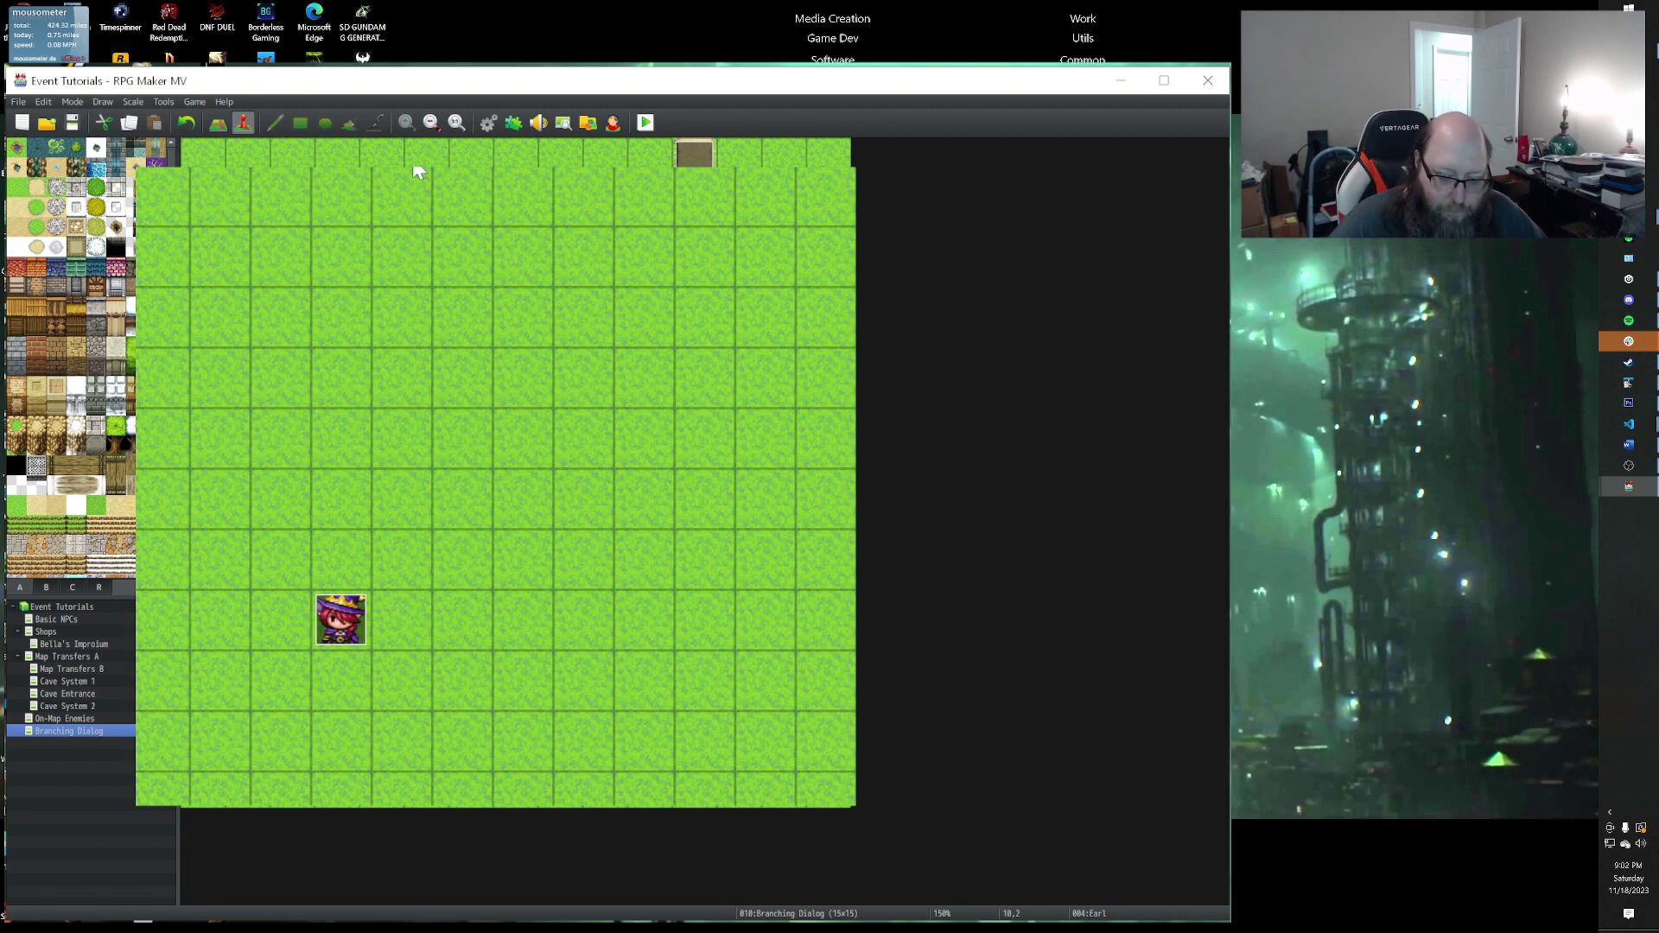
Step: In Misaka's event, copy the "Go talk to Earl first" message from page 1 to page 2
double_click(340, 620)
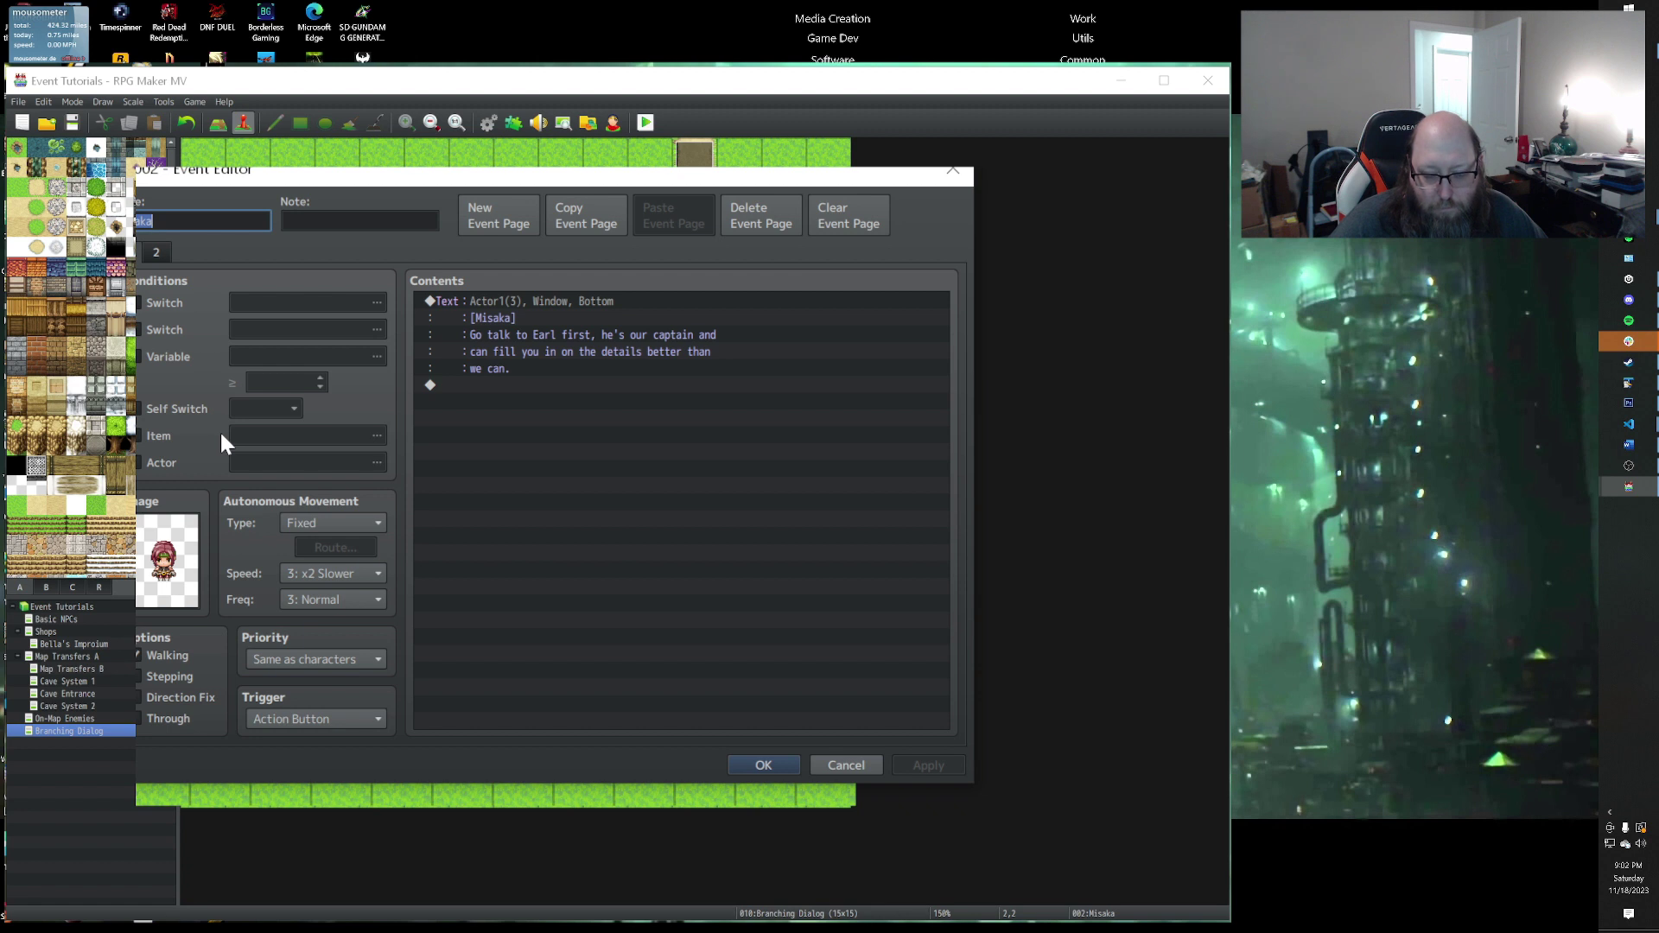
click(159, 251)
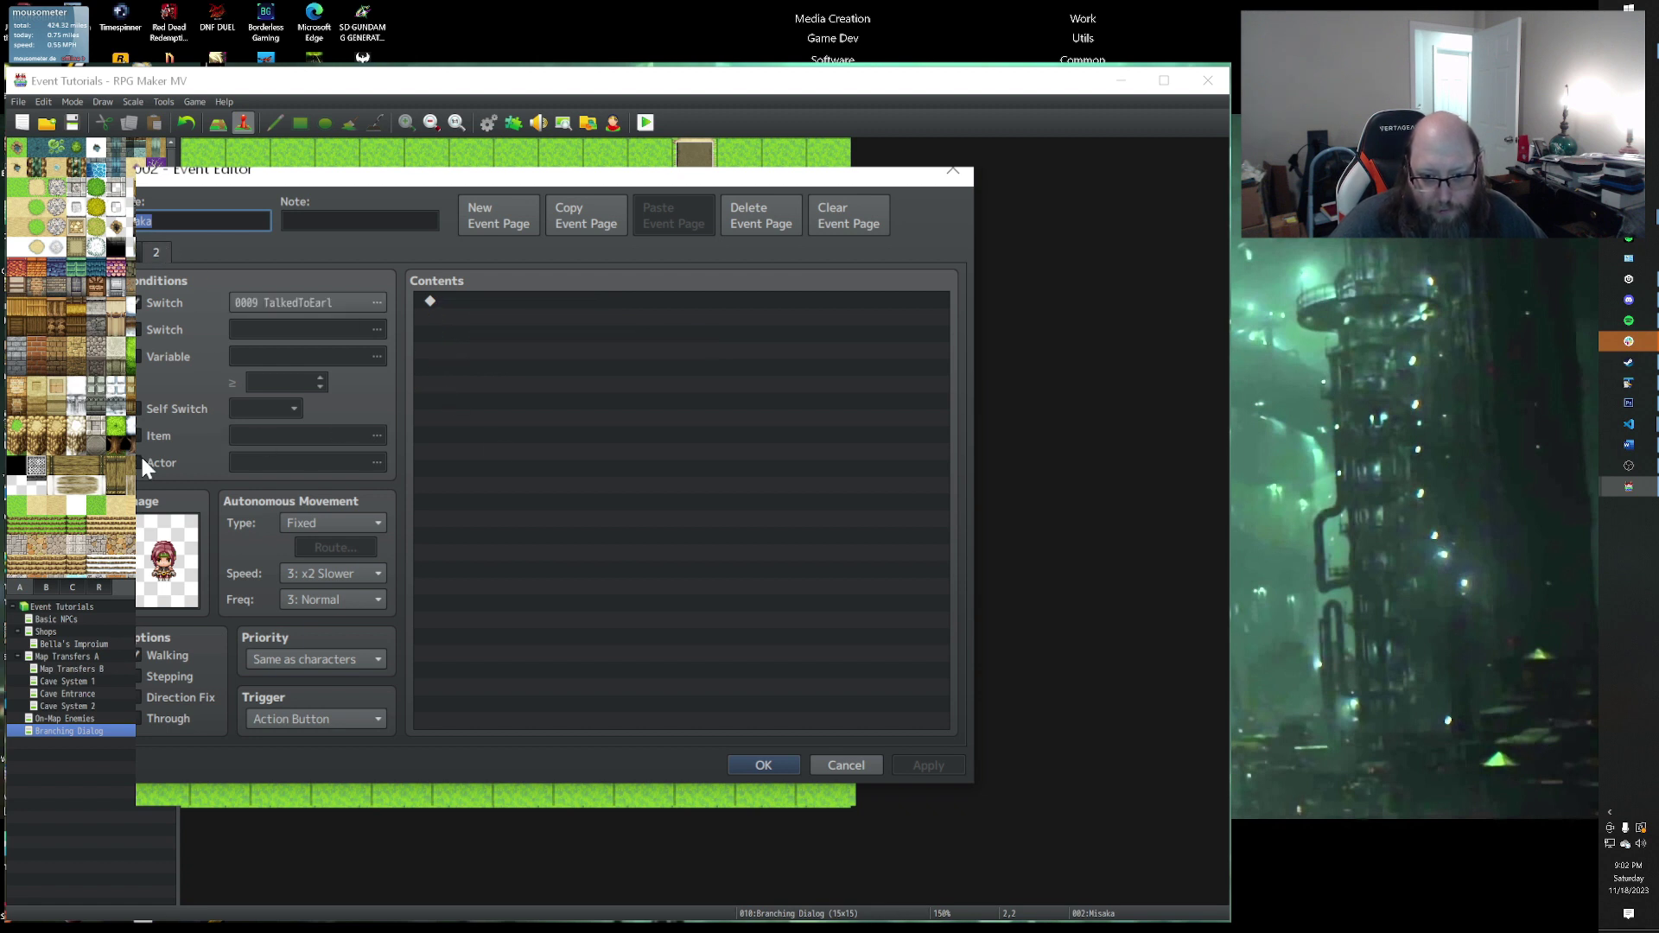
click(141, 252)
click(574, 299)
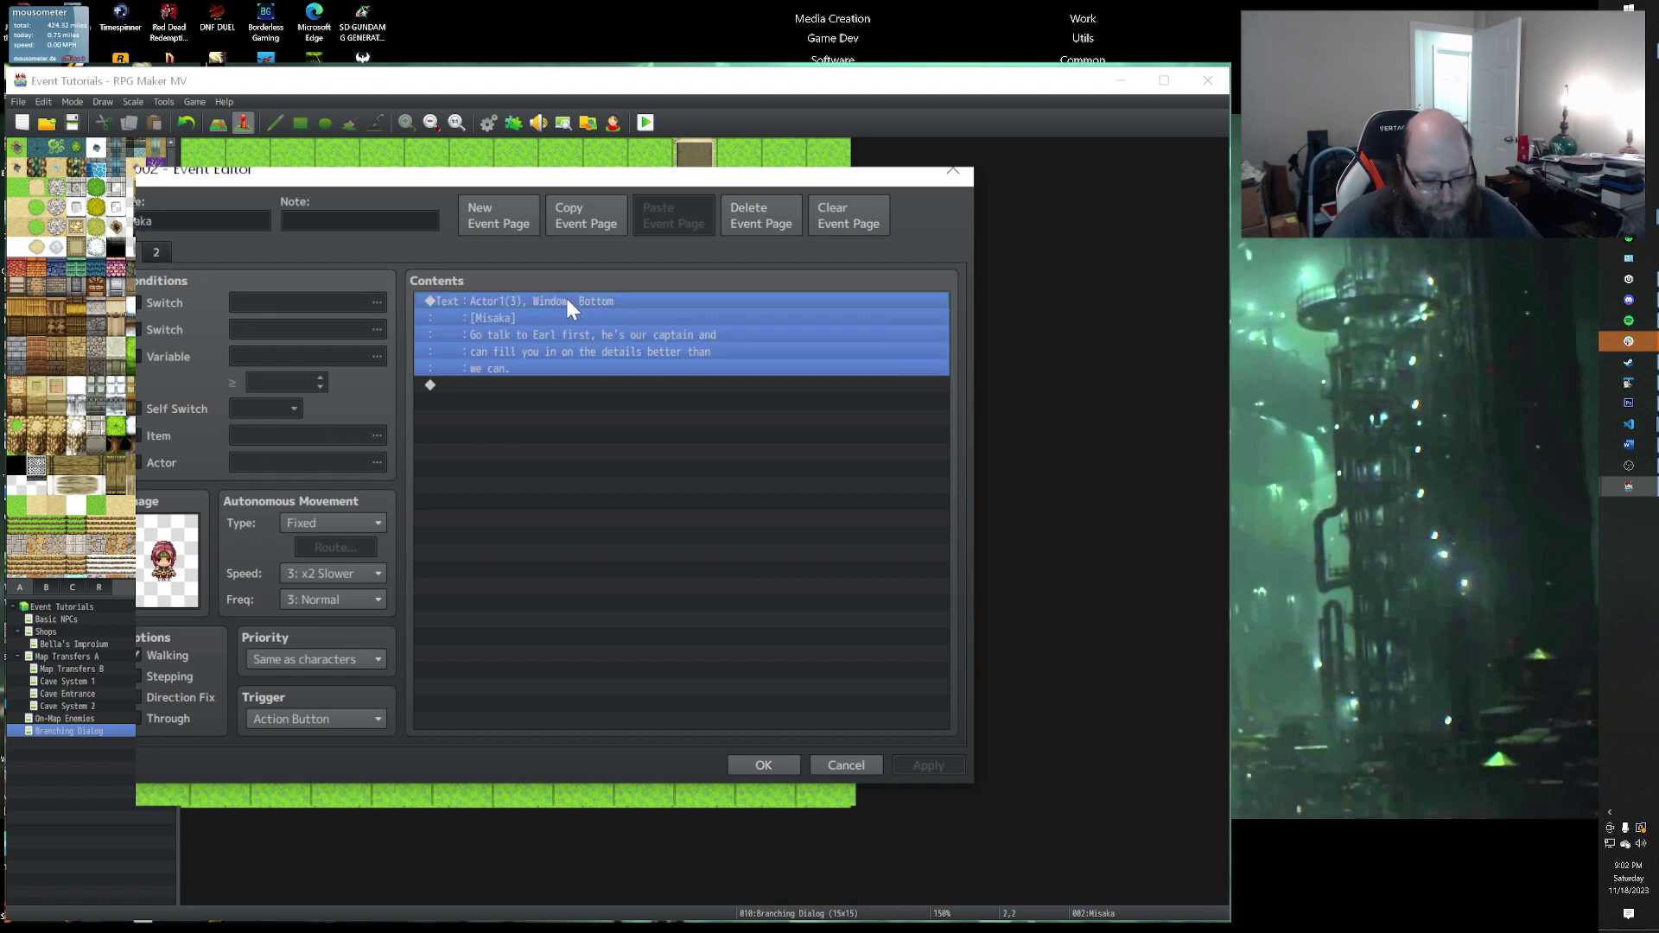
click(157, 256)
key(ctrl+v)
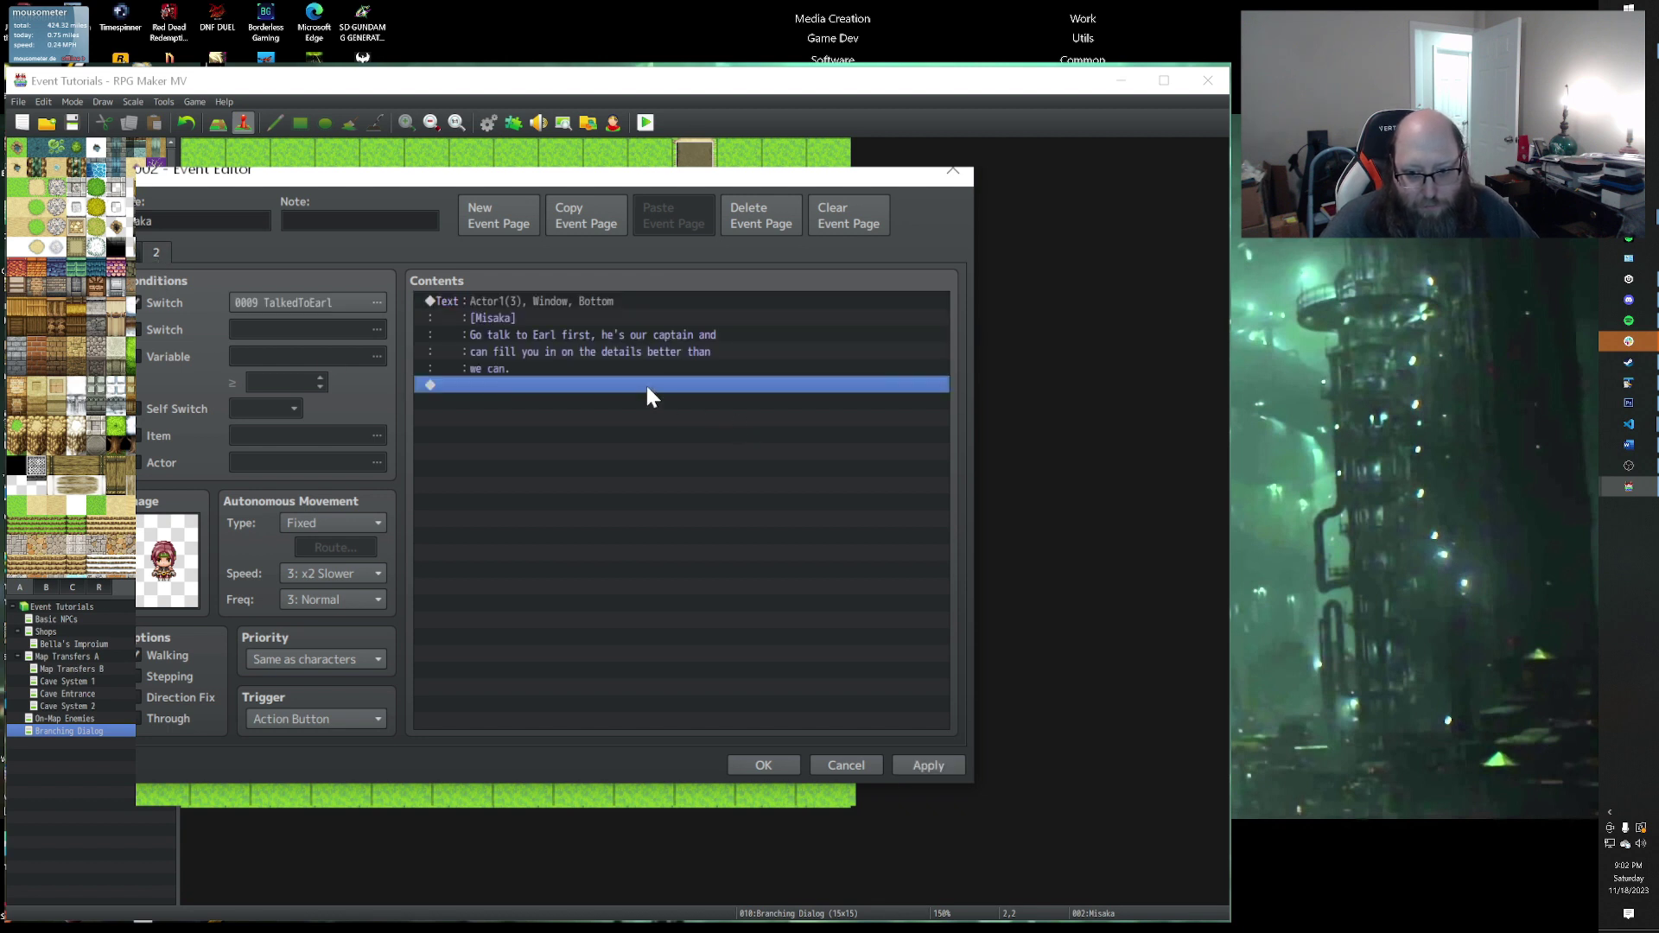
Step: Insert a new text message above Misaka's message on page 2, using the first Actor1 face
click(535, 301)
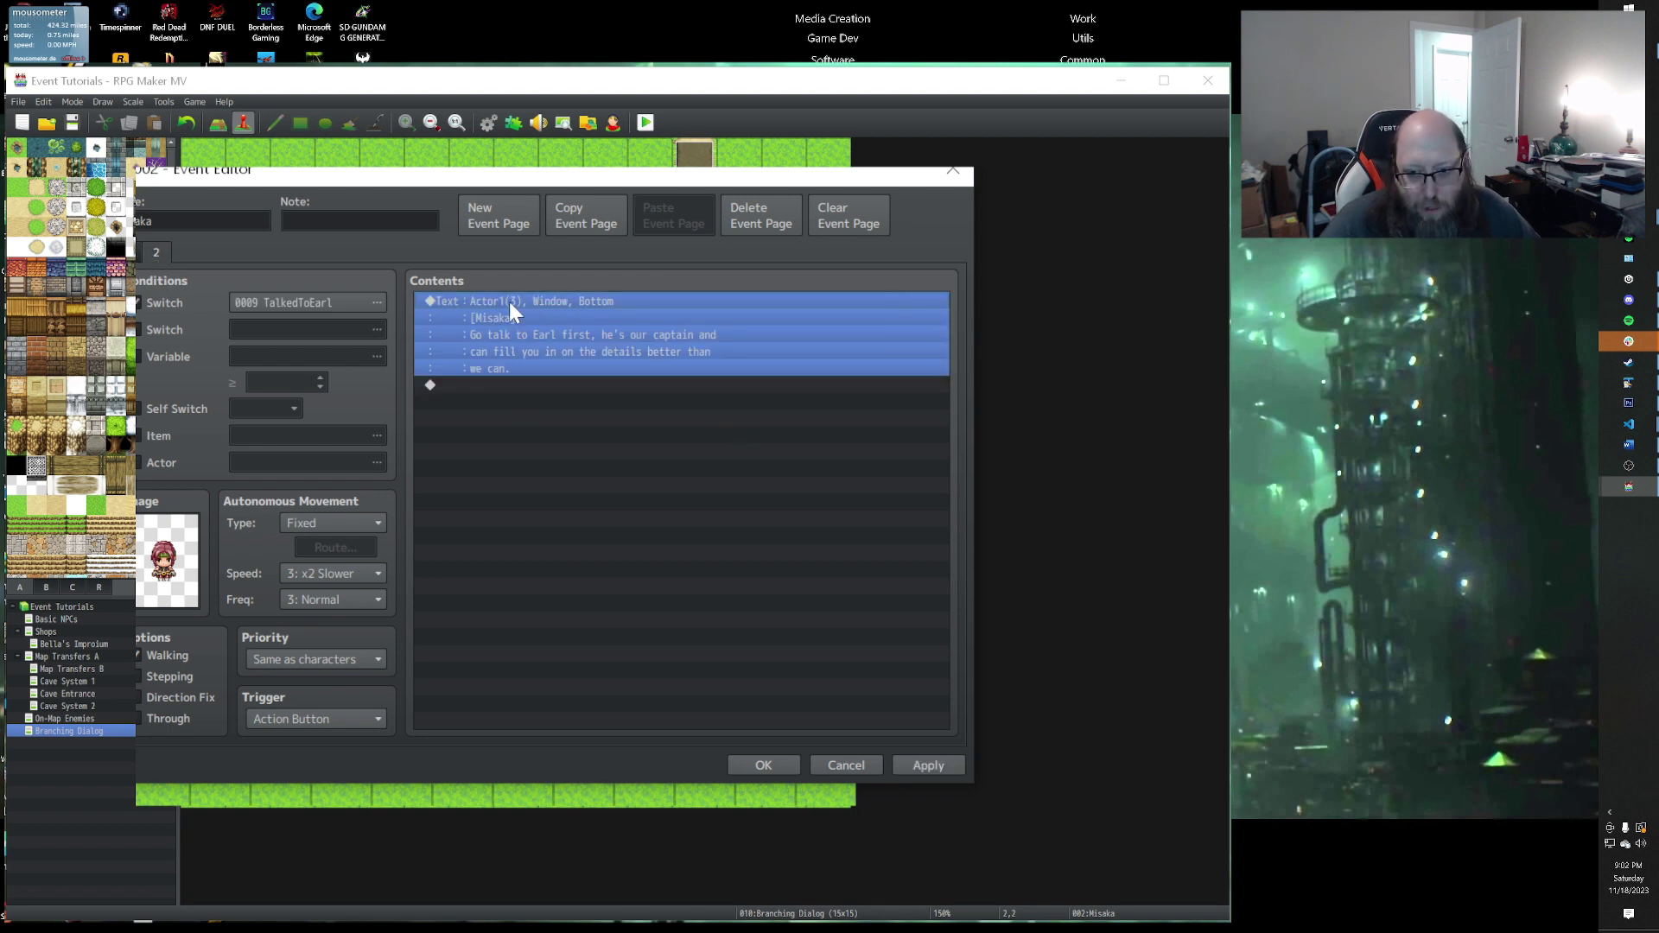
double_click(424, 385)
click(560, 306)
double_click(512, 484)
click(439, 352)
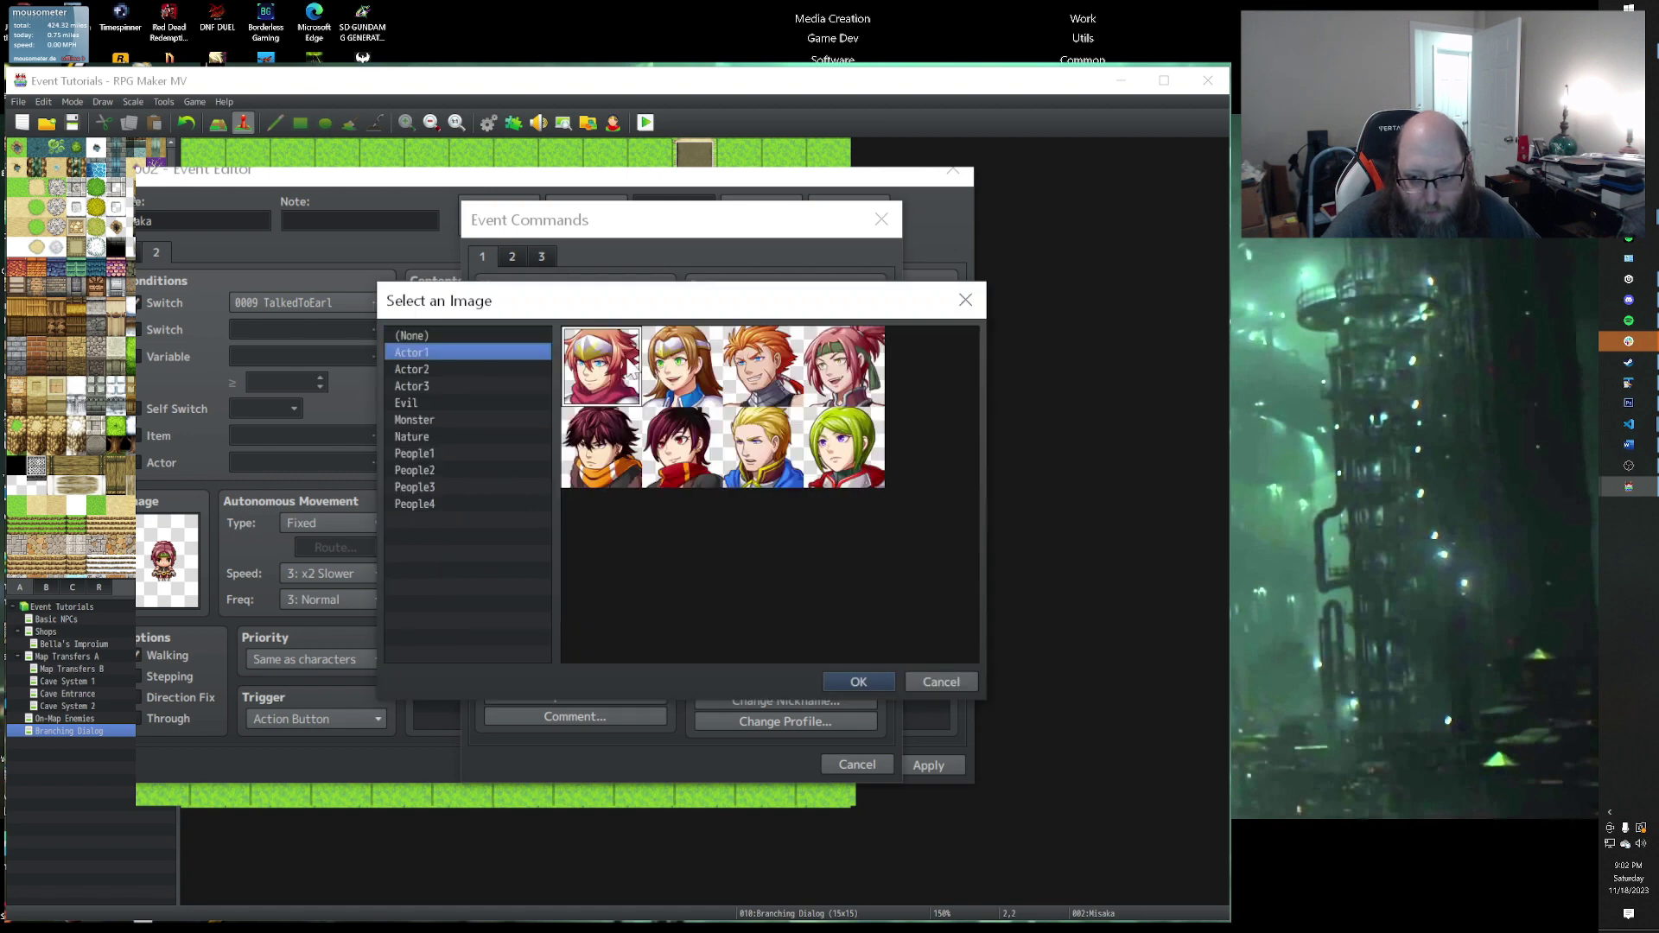
double_click(629, 370)
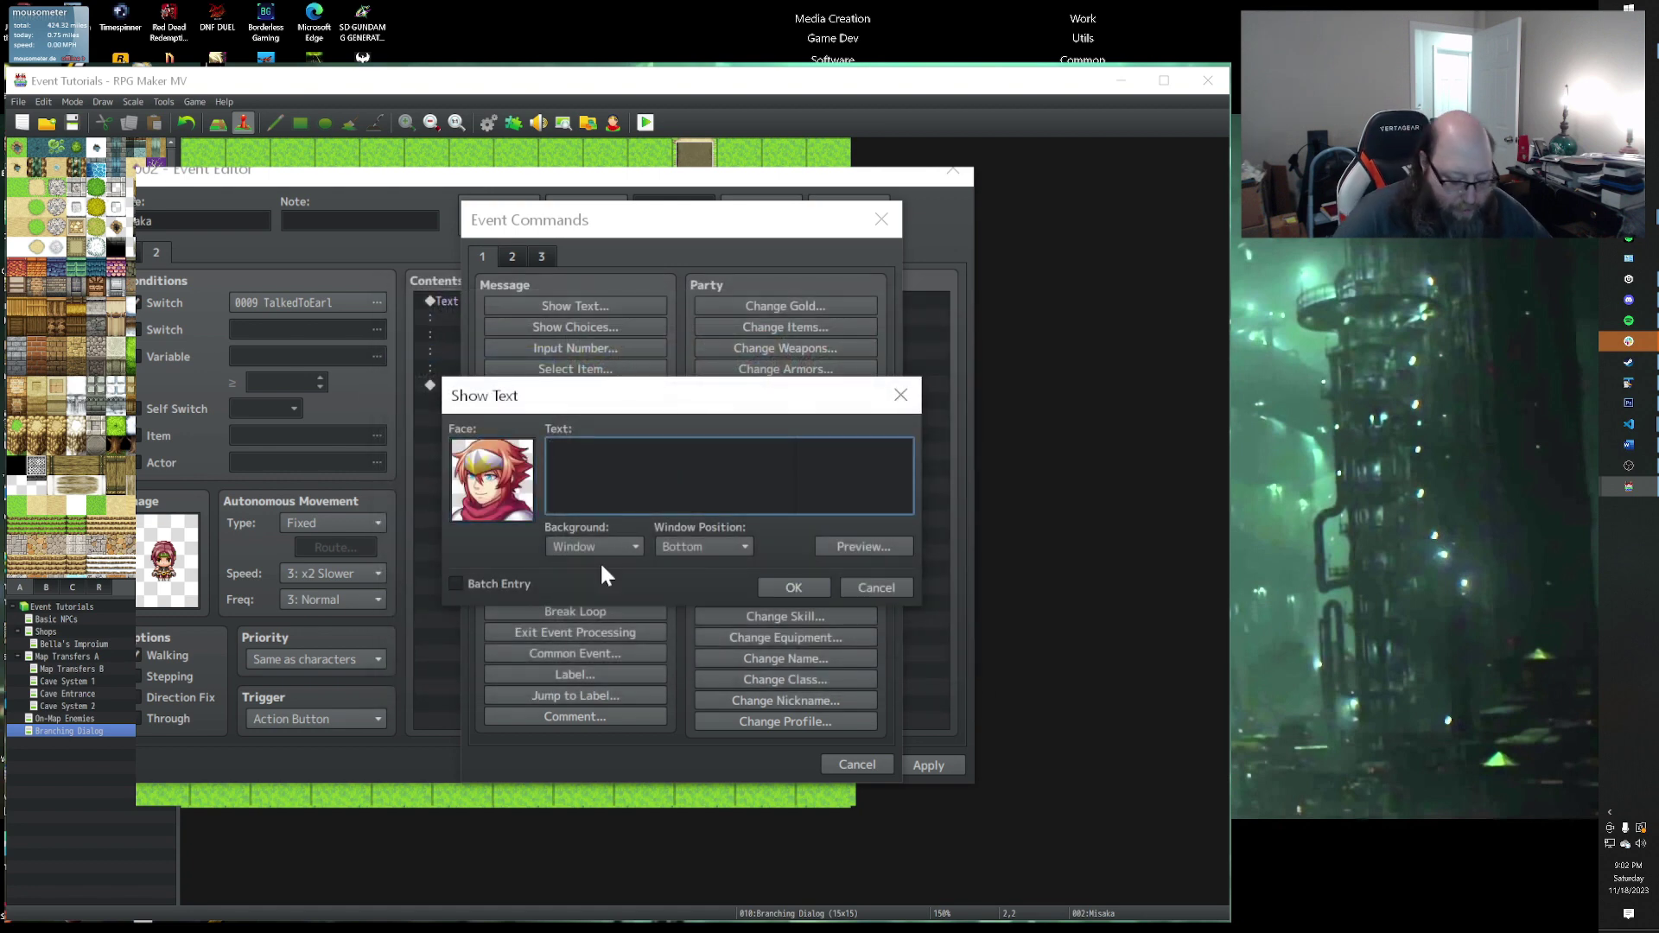
Step: Start the new message with the speaker line "[Harold]" and the line "Talked with Earl. He said that while you"
text([)
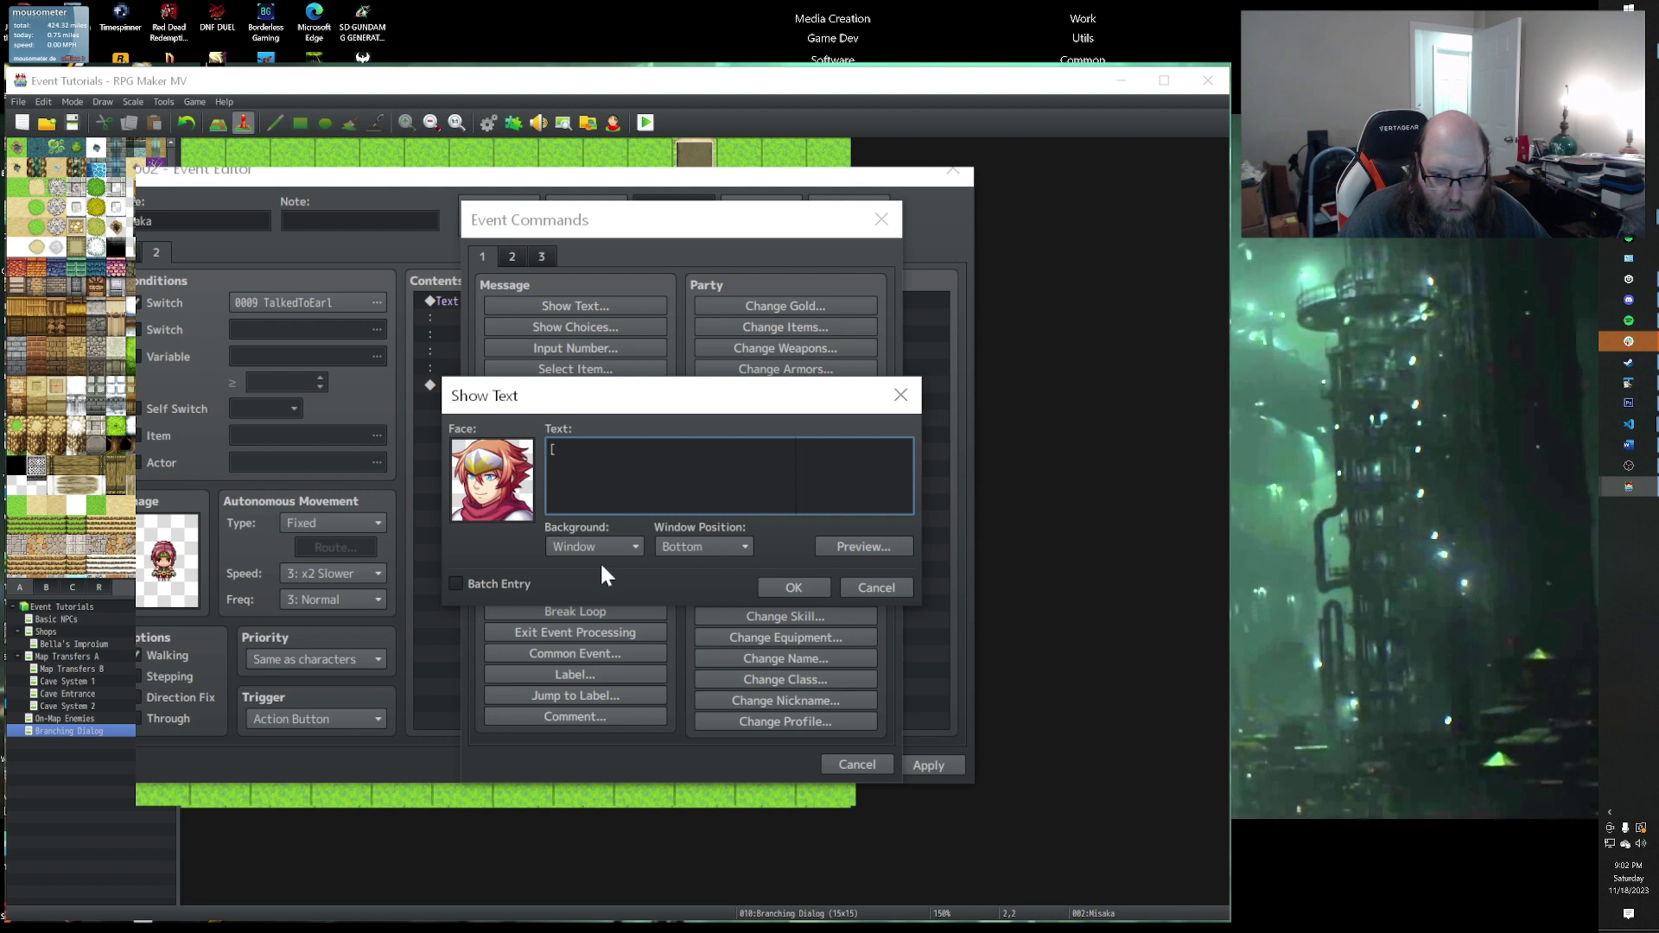
text(HAr)
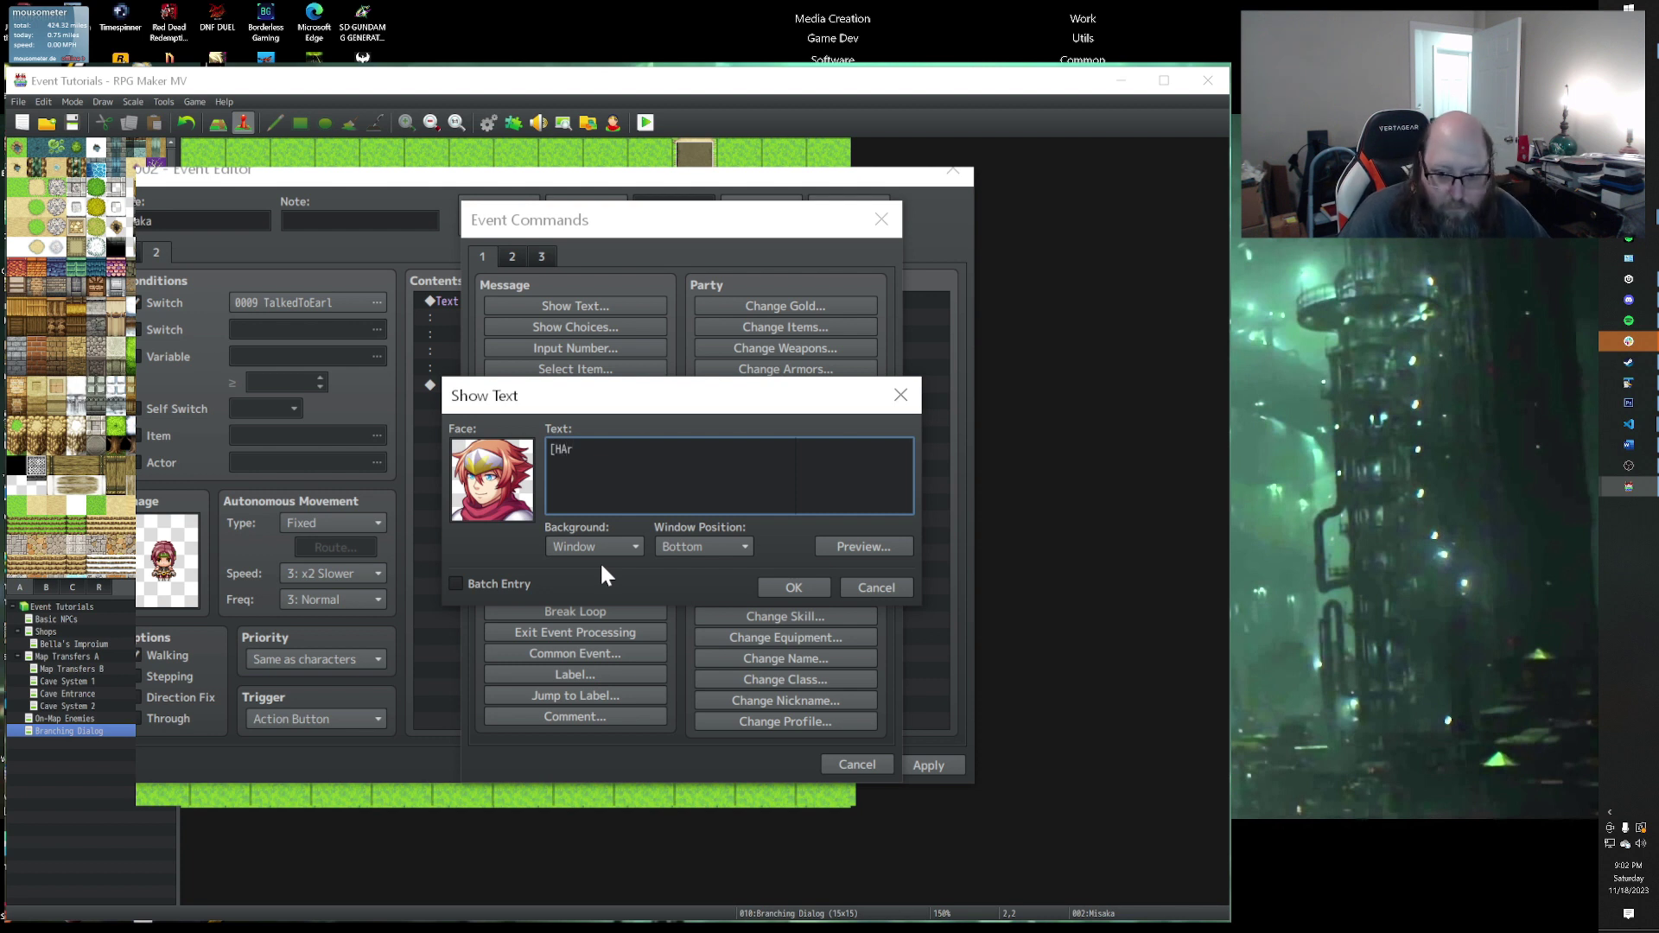
key(BackSpace)
key(BackSpace)
text(arol)
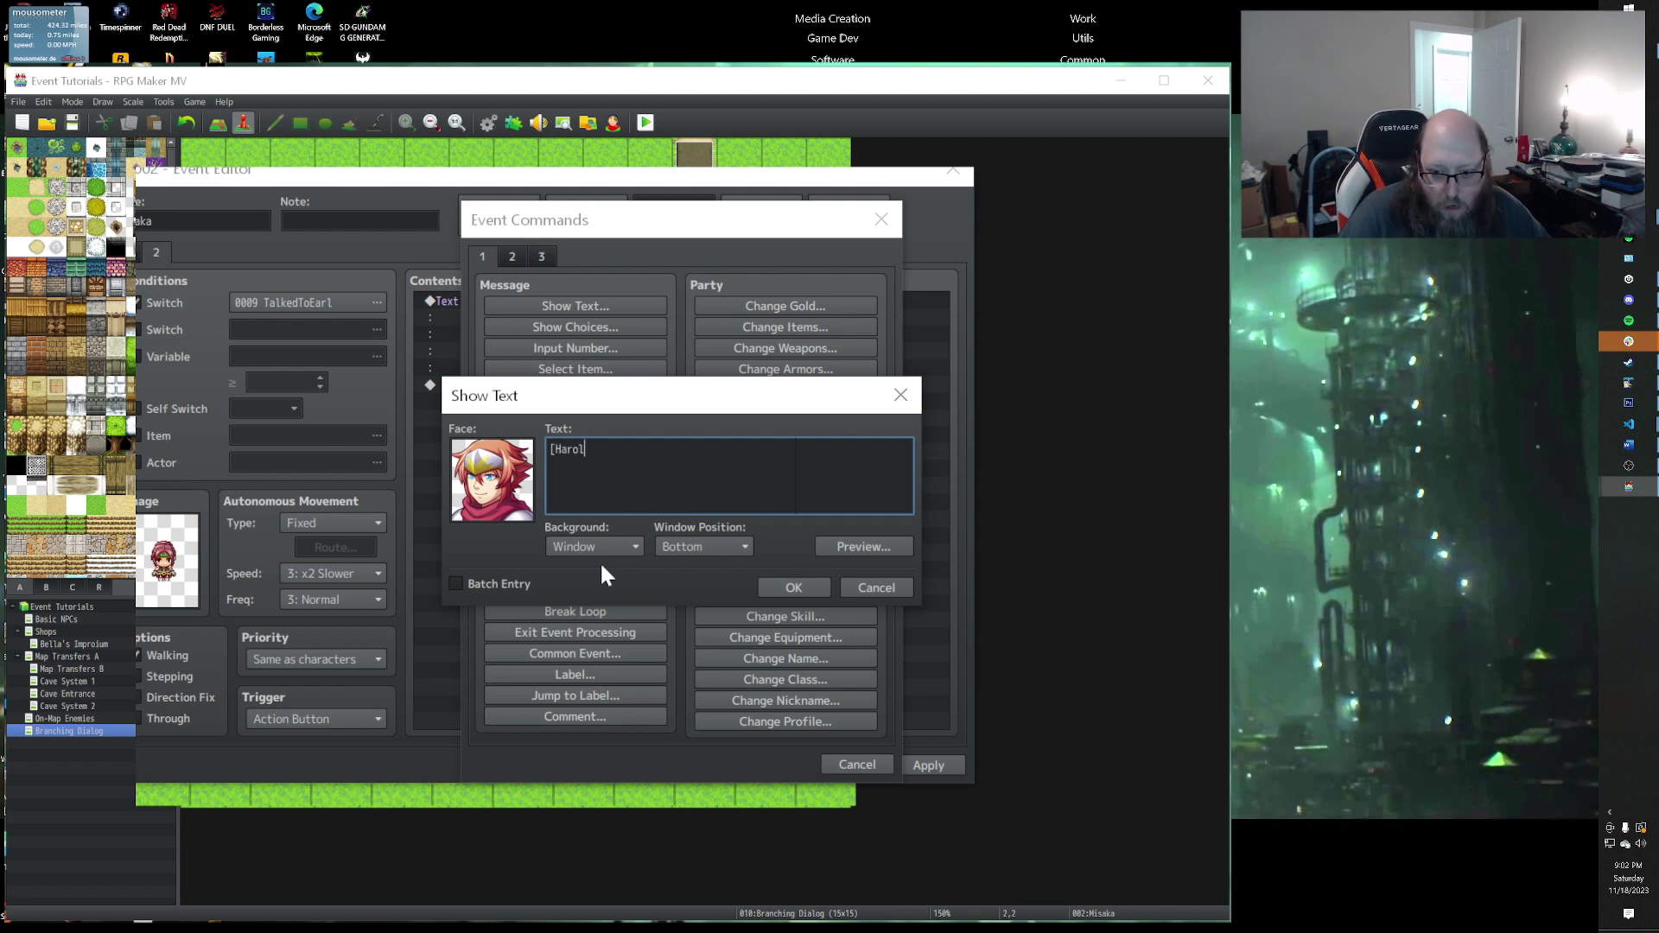
text(d] Earl sai)
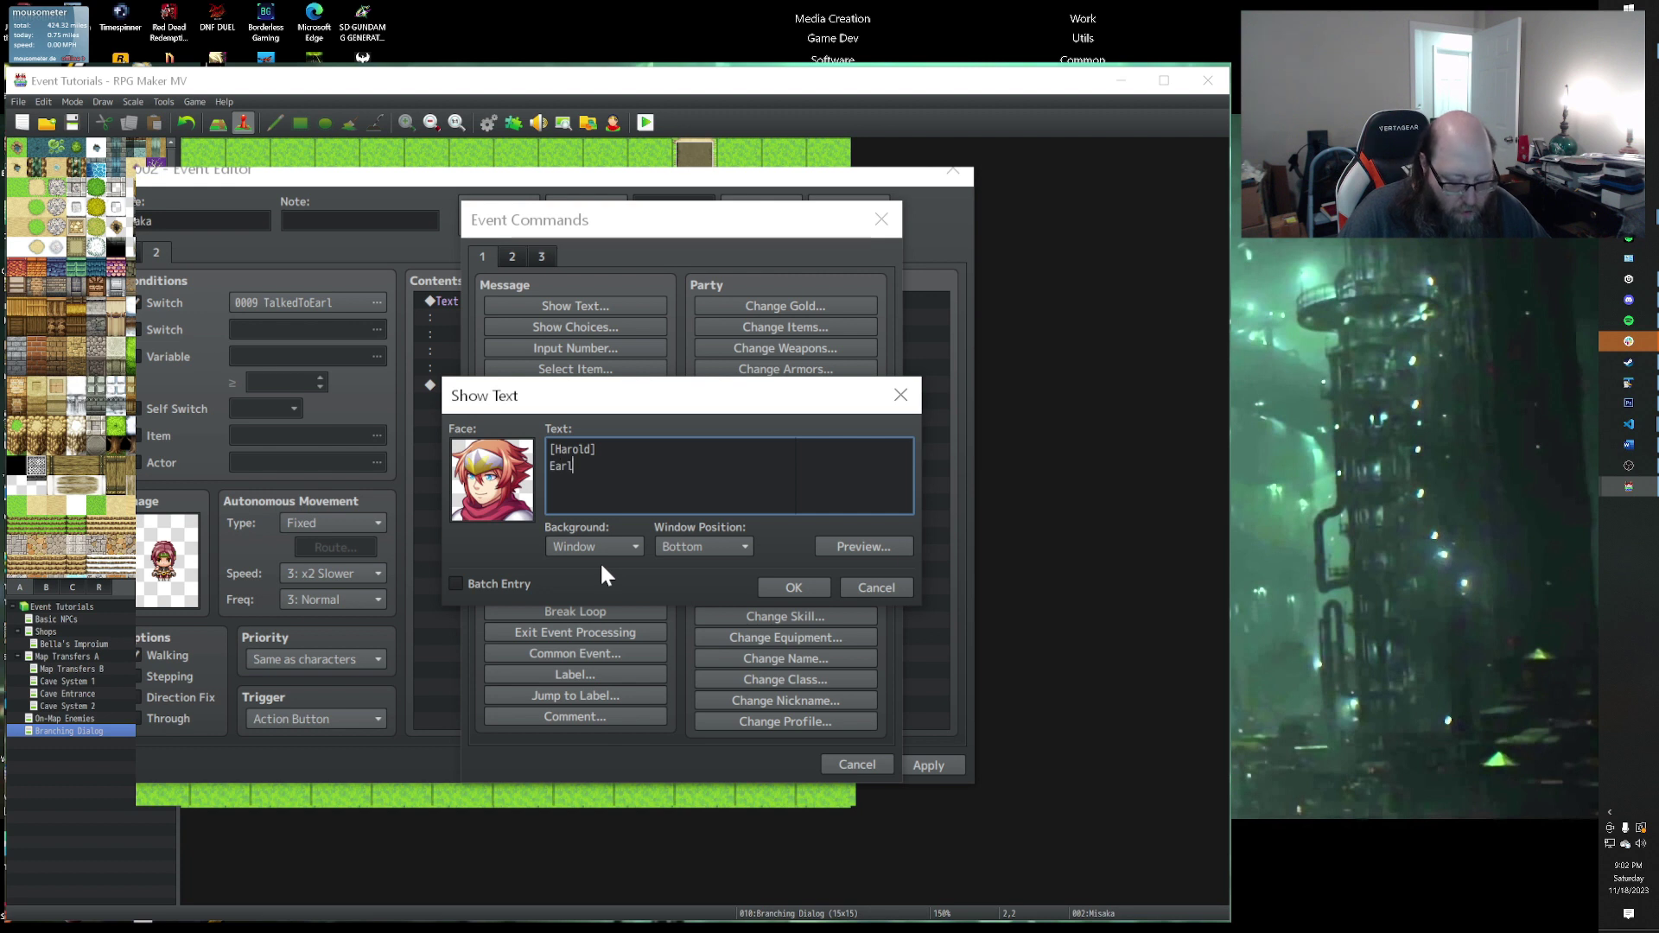
key(BackSpace)
key(BackSpace)
key(BackSpace)
key(BackSpace)
key(BackSpace)
key(BackSpace)
key(BackSpace)
key(BackSpace)
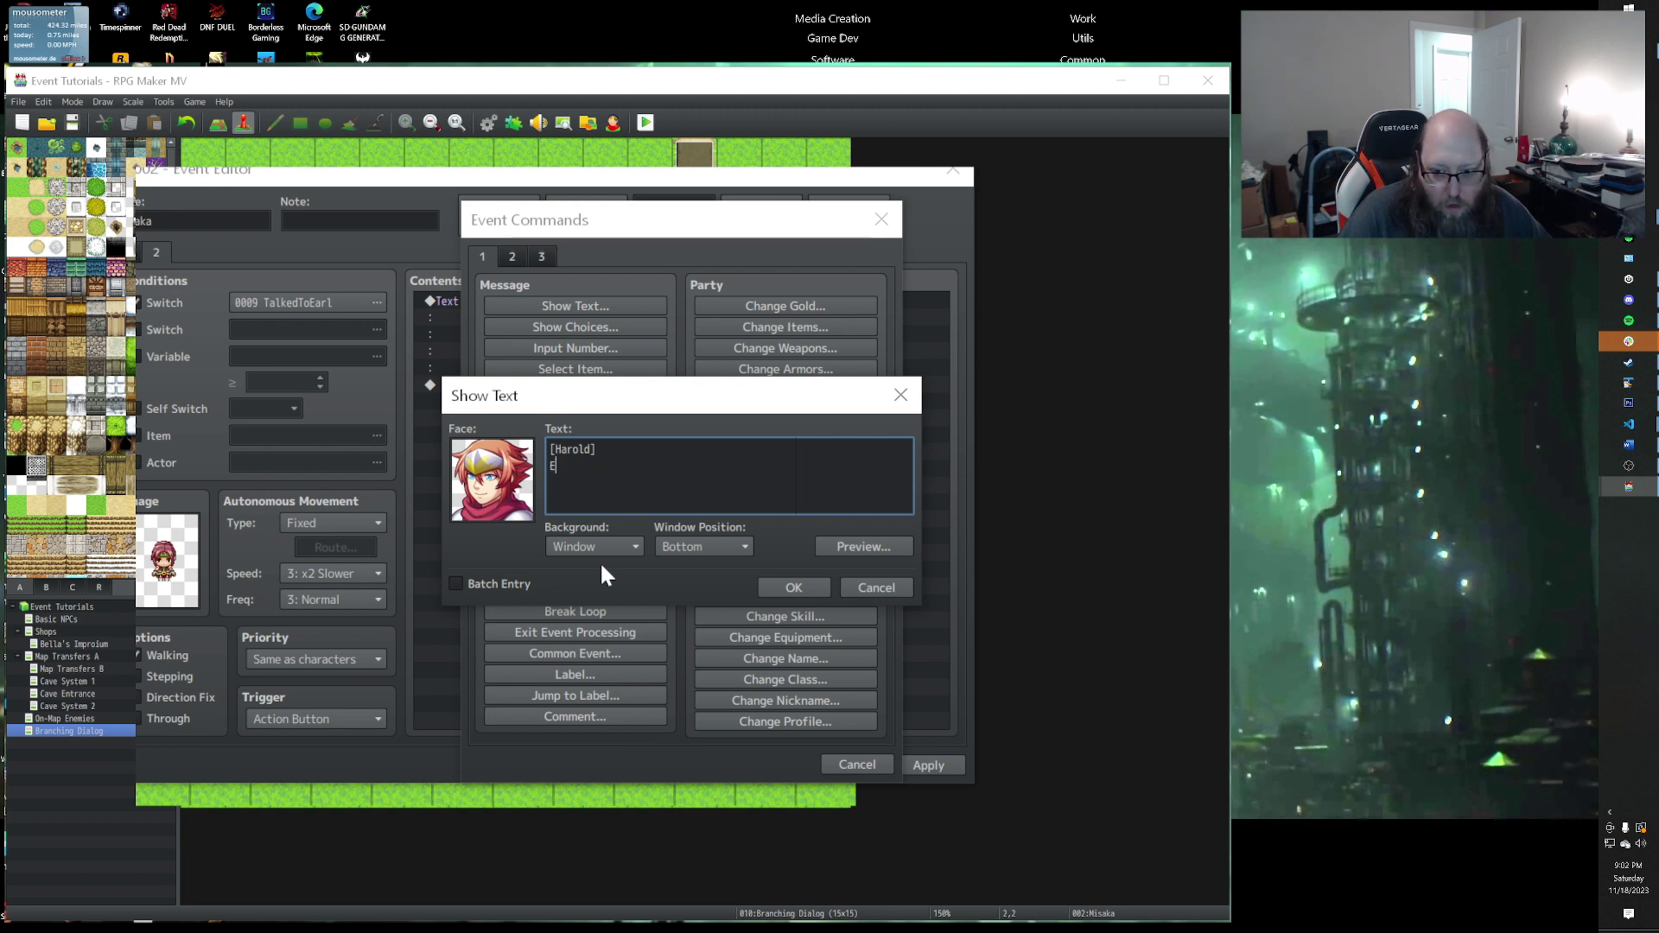
text(Talke)
text(d with Ea)
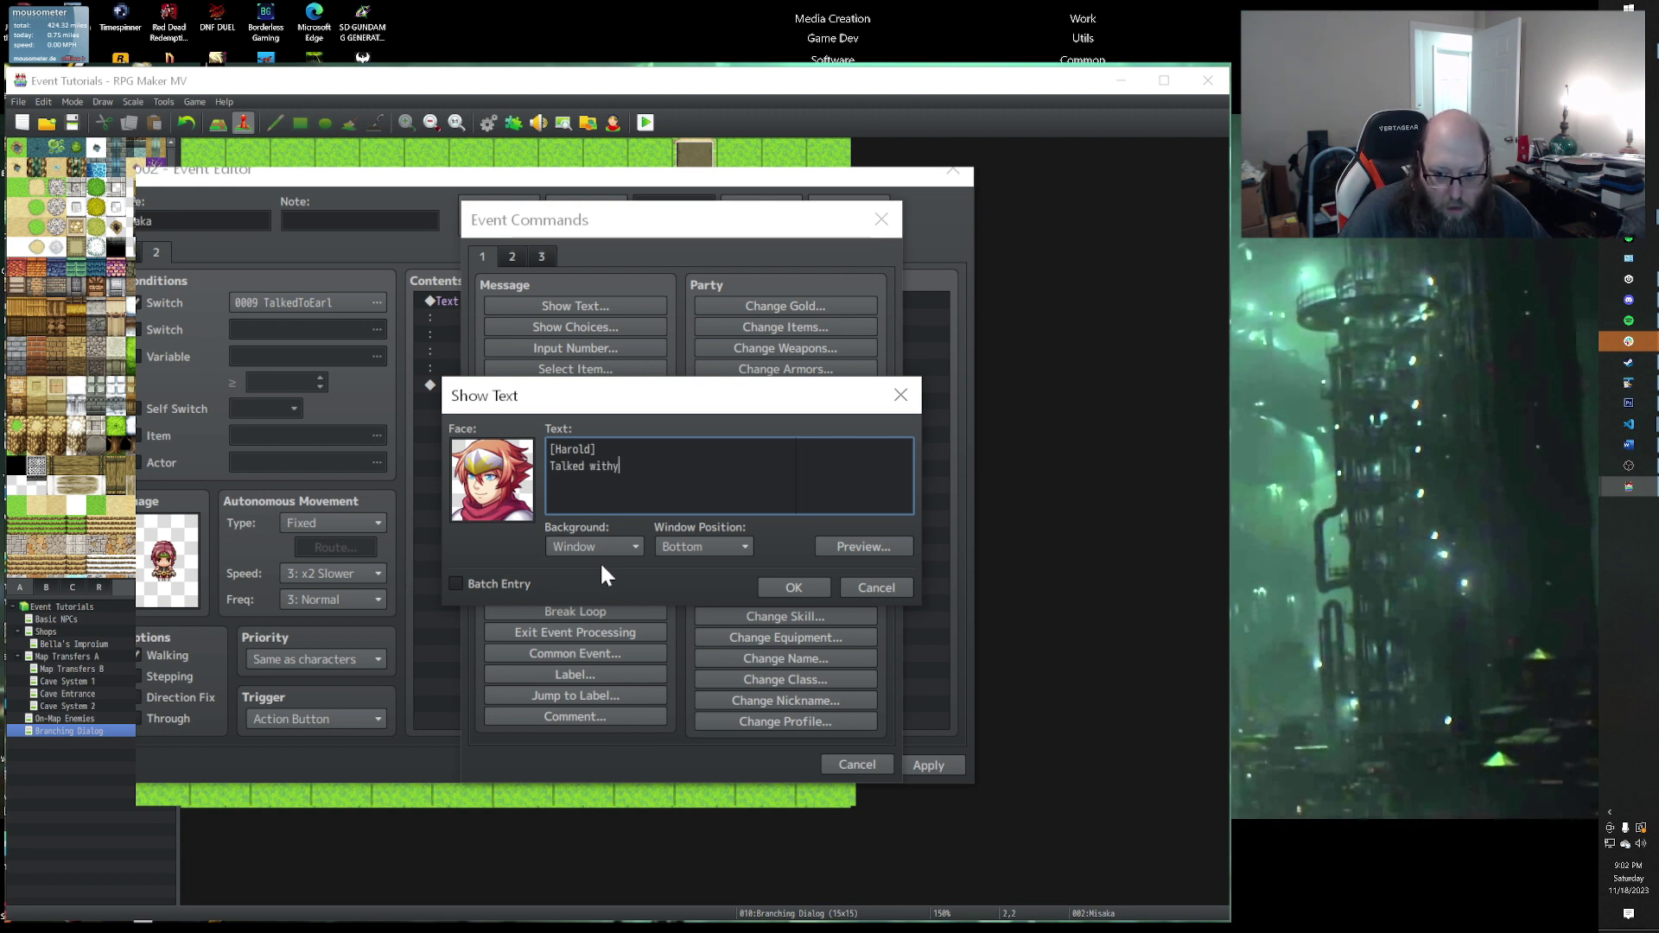
text(rl.  H)
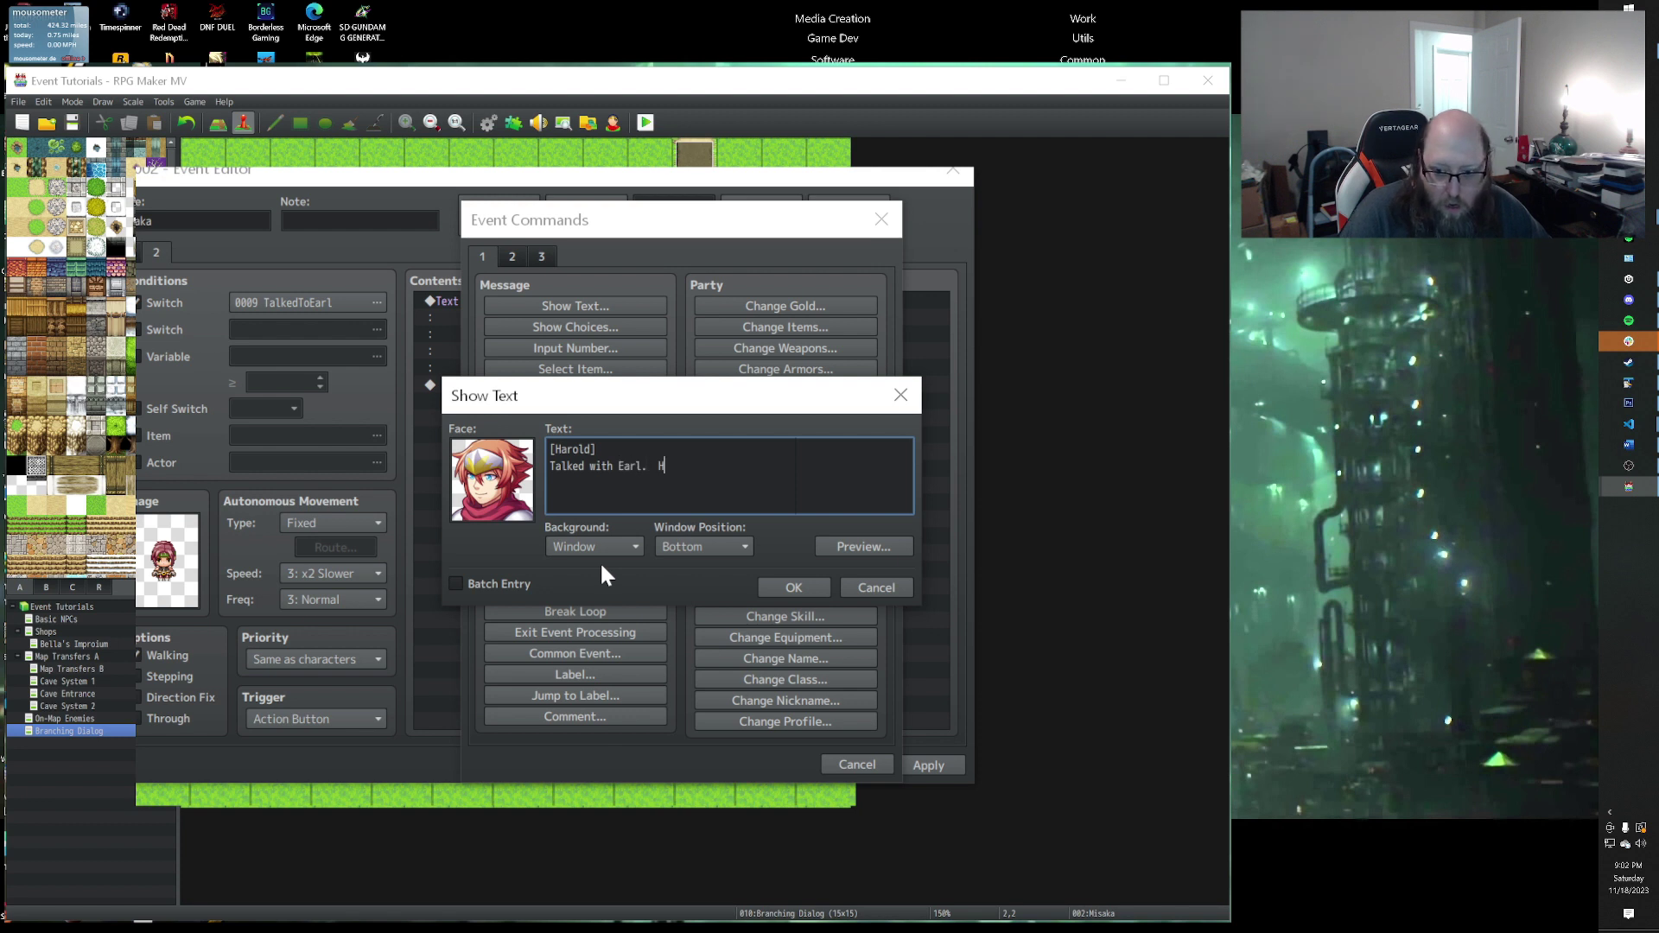
text(e said that while you)
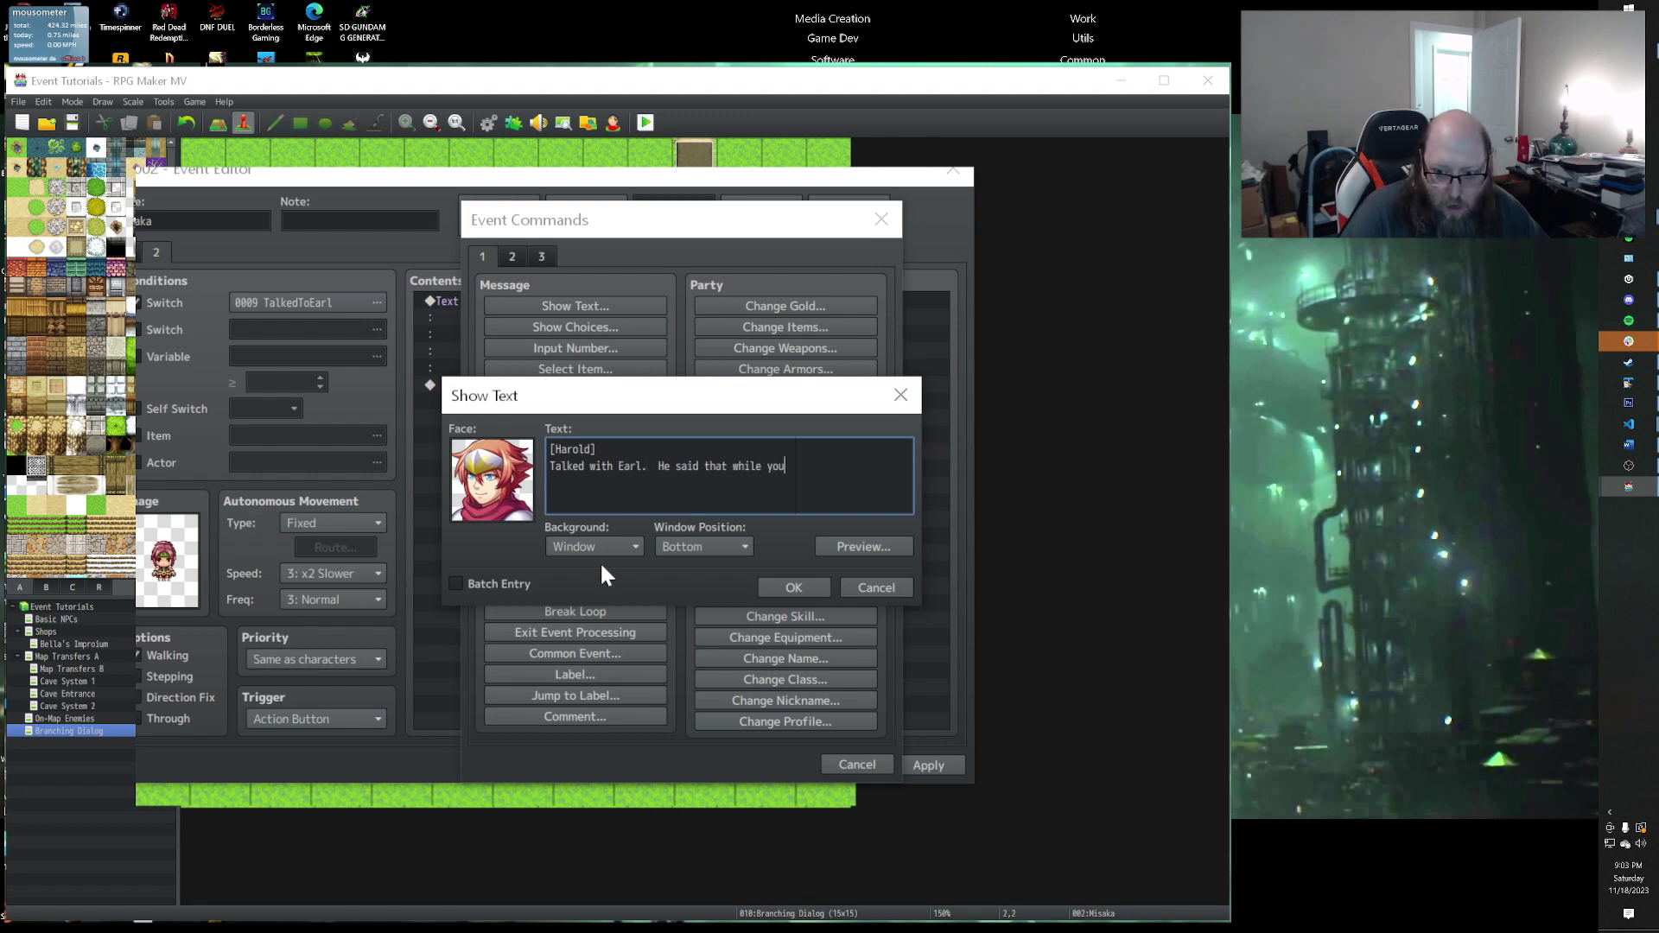
Step: Finish Harold's message with the lines "were in the corw's nest during the attack" and "that you saw something in the ocean?"
key(Return)
text(were in the )
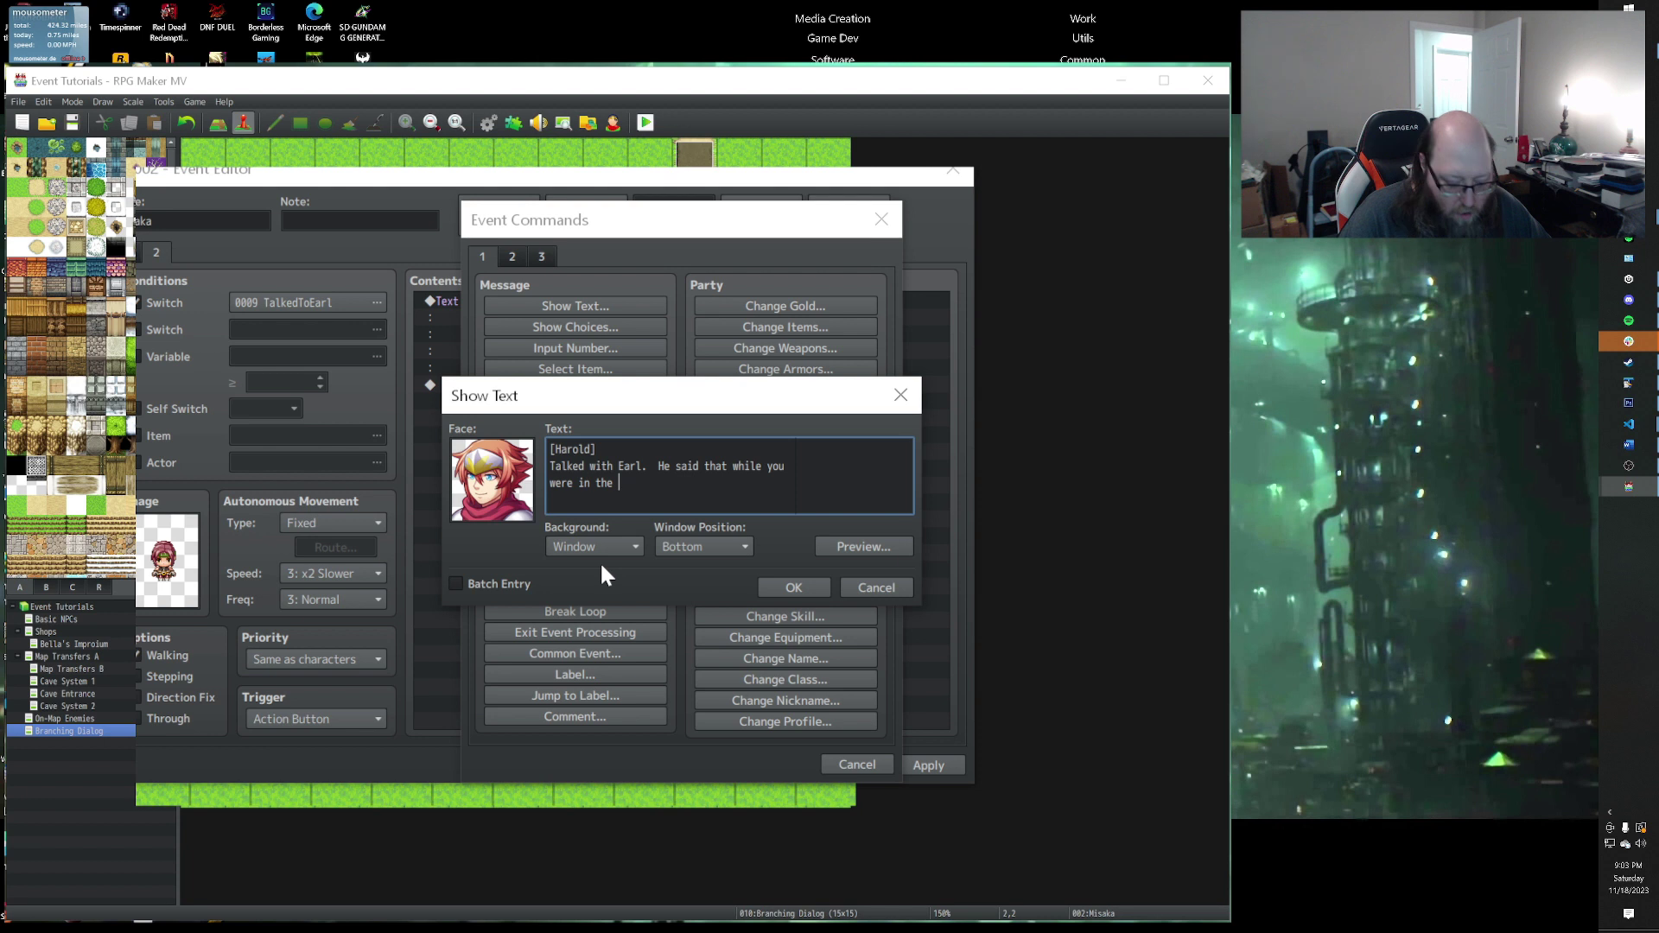
text(corw's nest duyring)
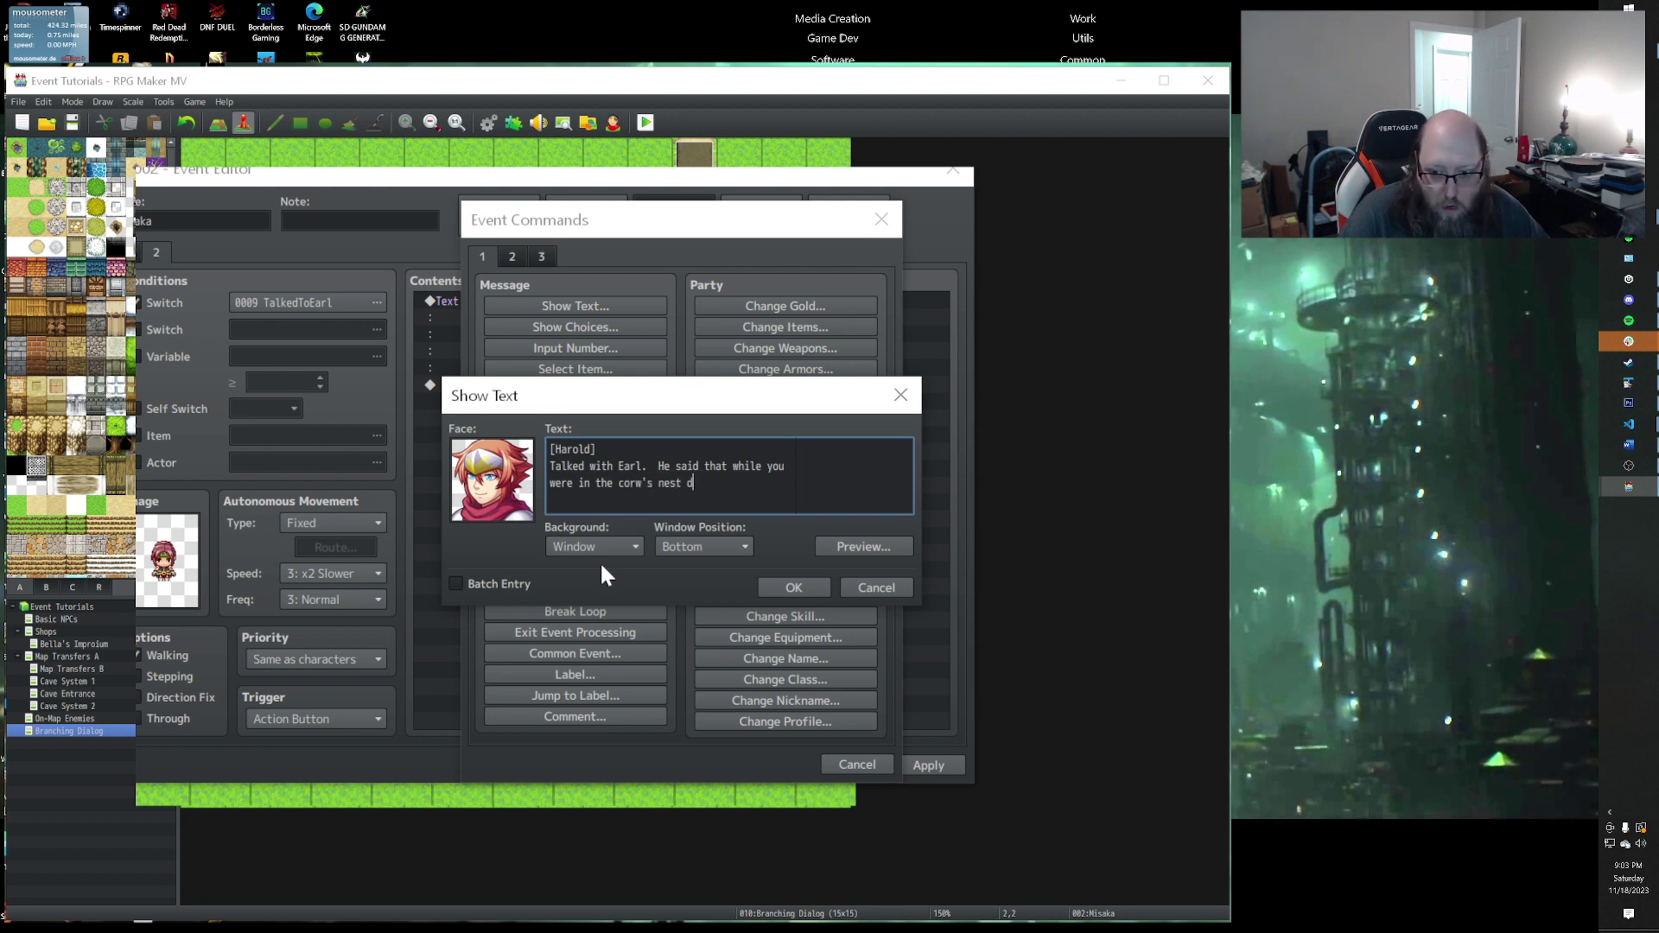
key(BackSpace)
key(BackSpace)
key(BackSpace)
key(BackSpace)
key(BackSpace)
text(ring the attack)
key(Return)
text(that you saw something)
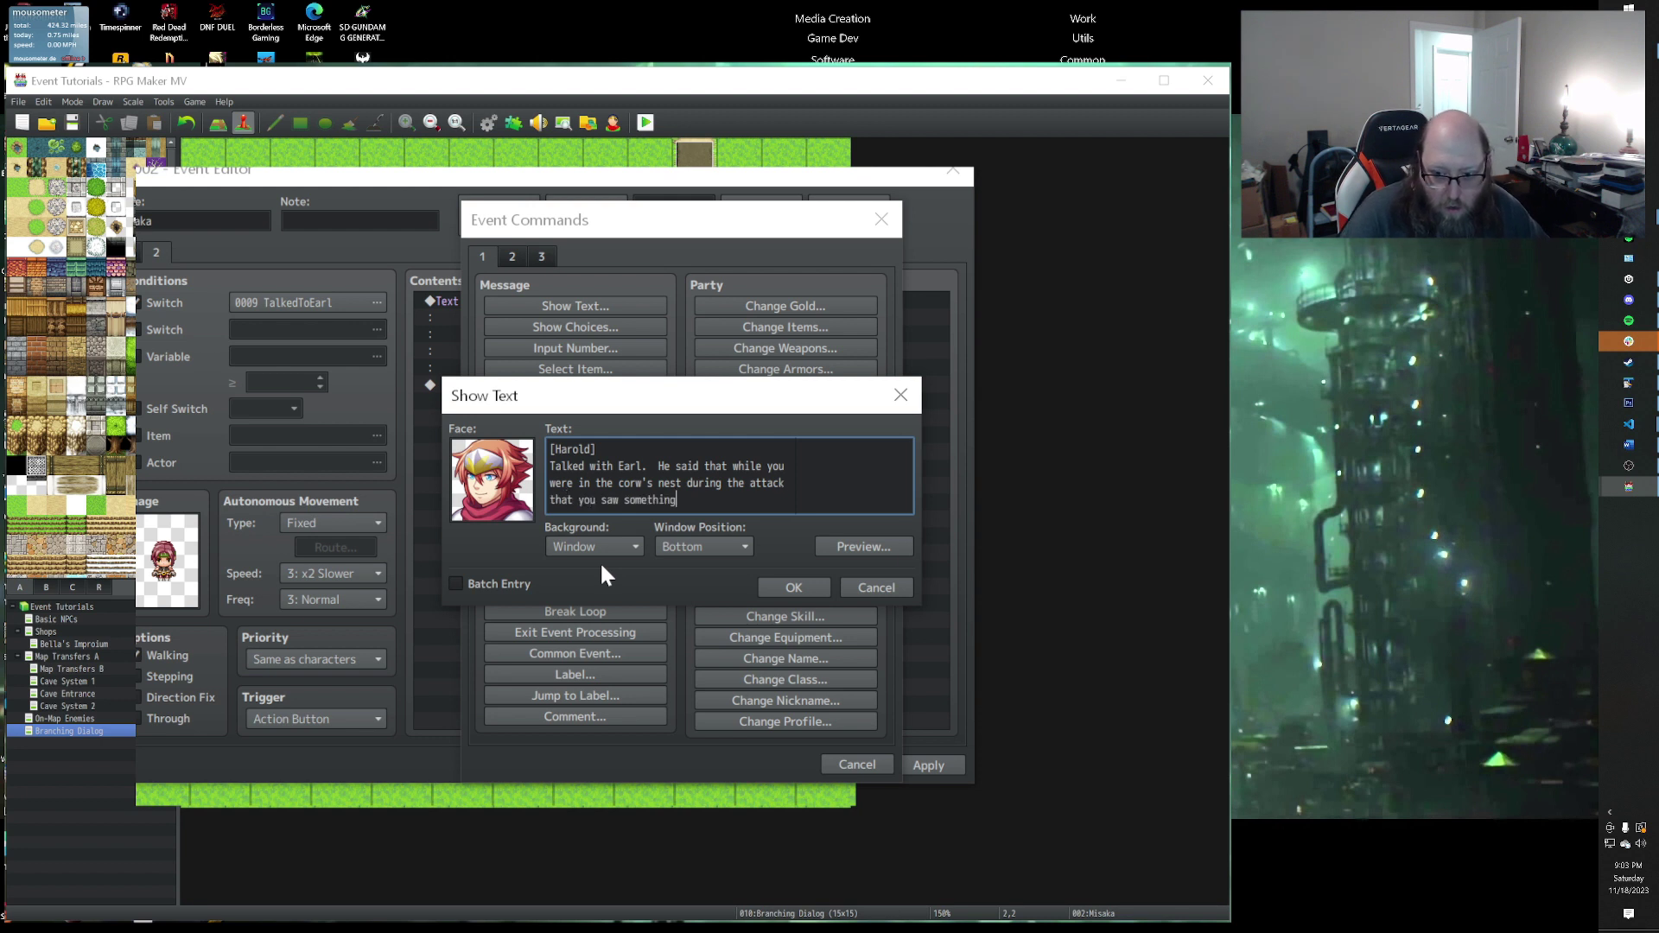
text( in the ocean?)
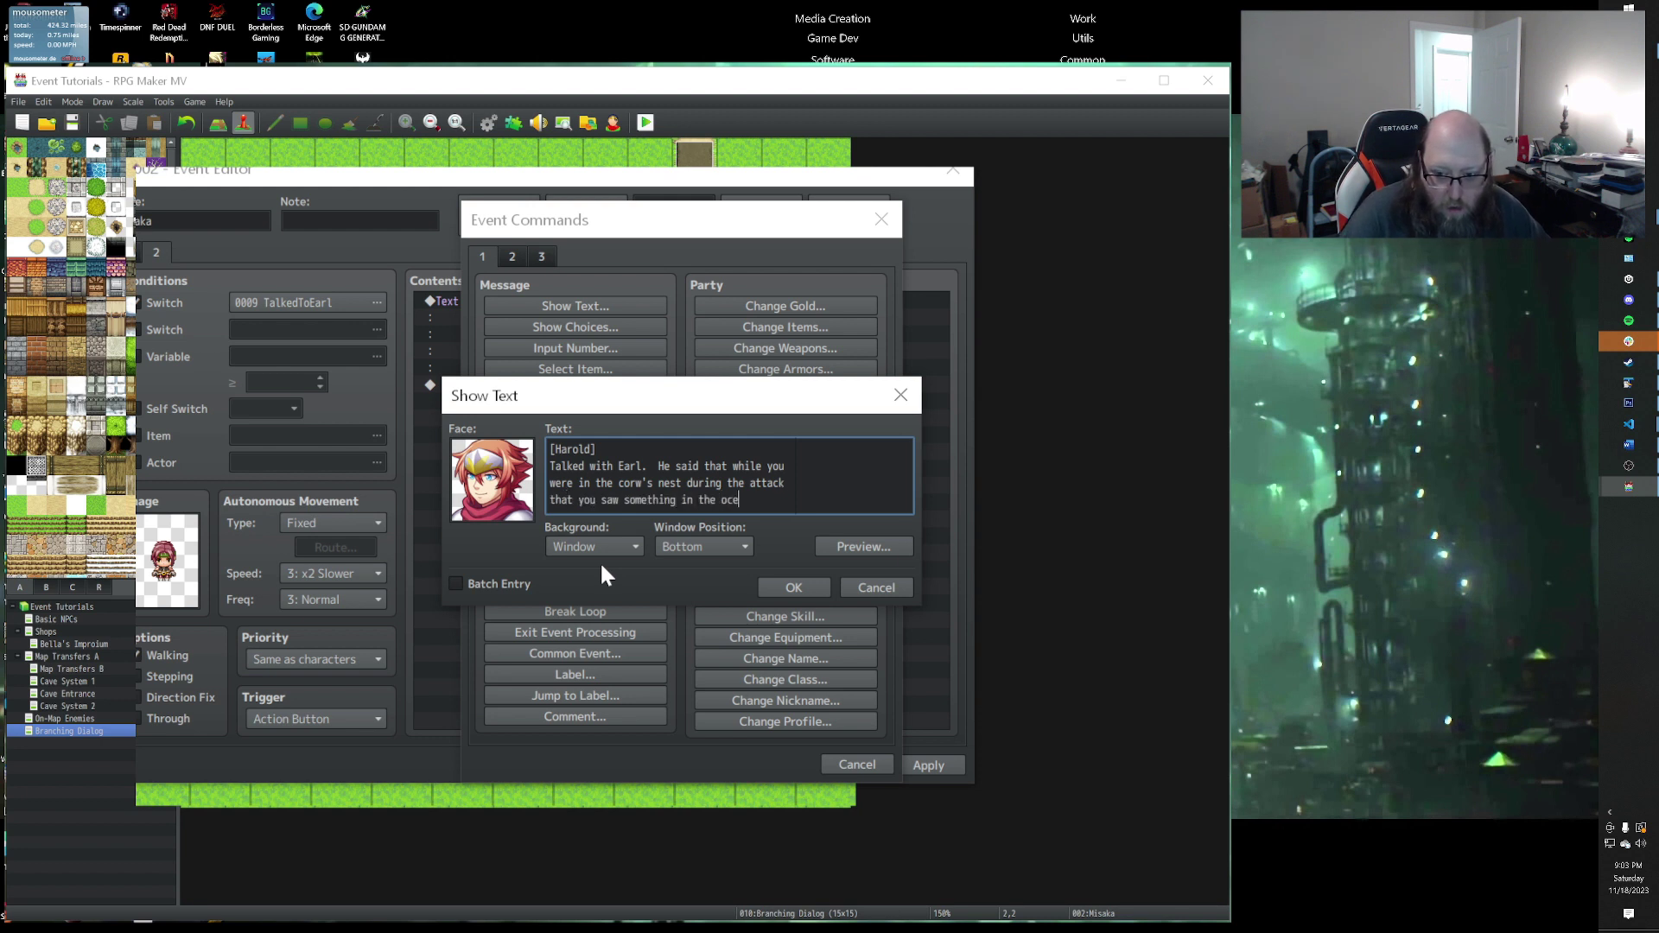
click(774, 584)
Step: Replace the text below [Misaka] in the page 2 message with "Right. It was a large shadow, I couldn't" and "make out much about it other than that."
double_click(476, 430)
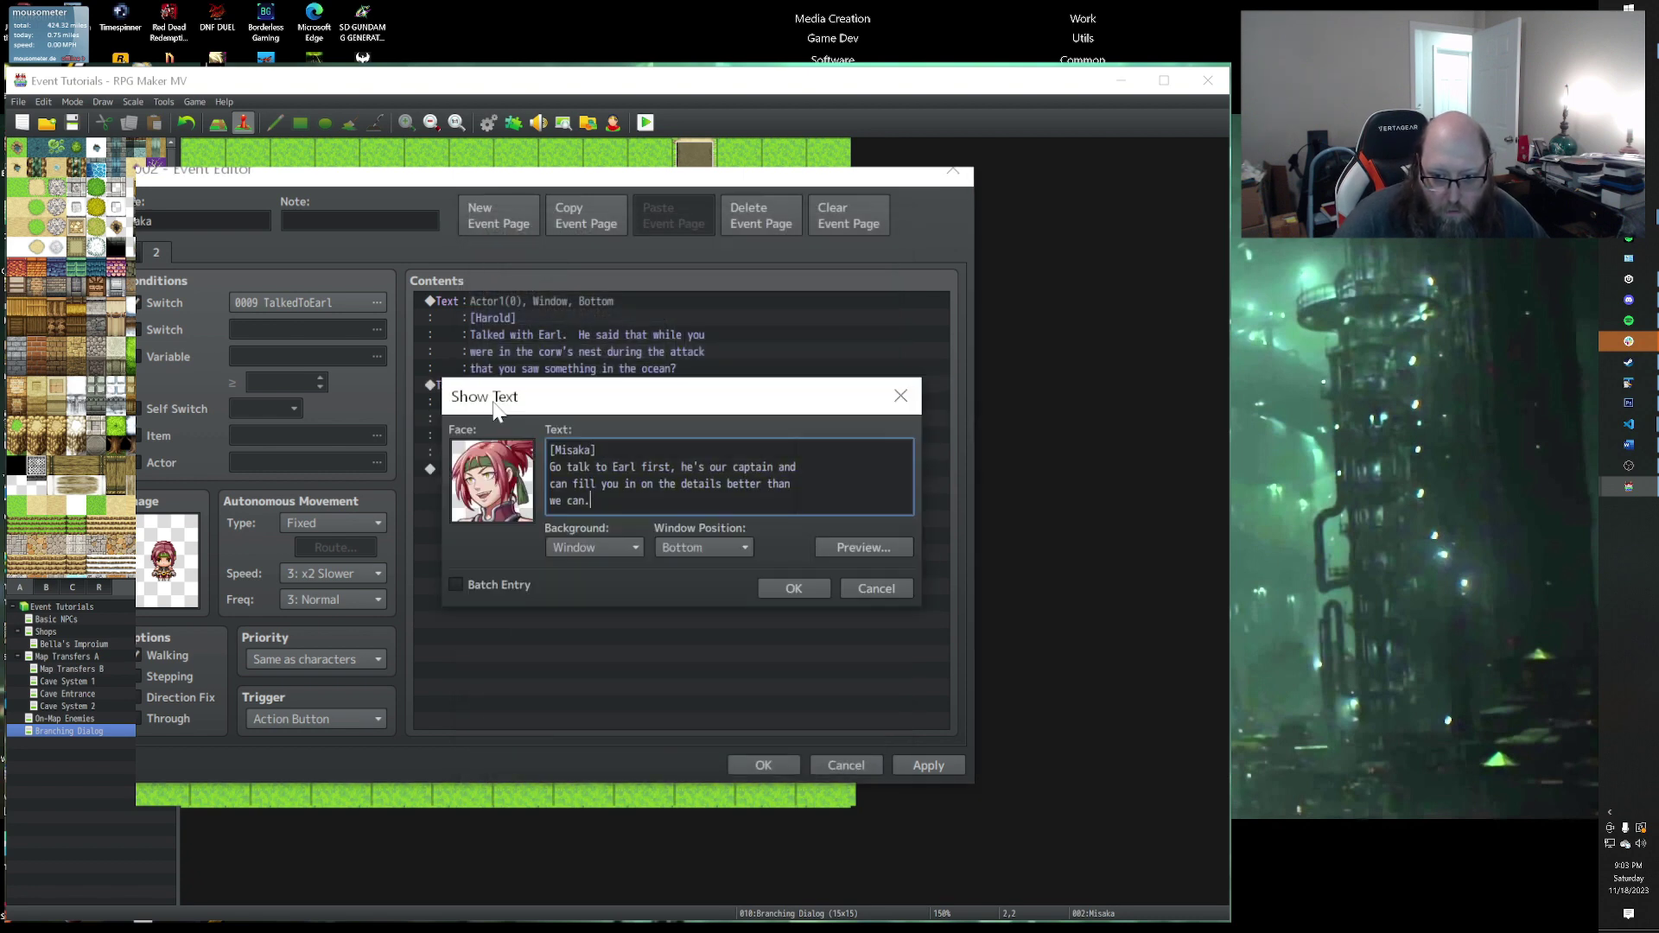
drag(550, 467, 759, 536)
key(BackSpace)
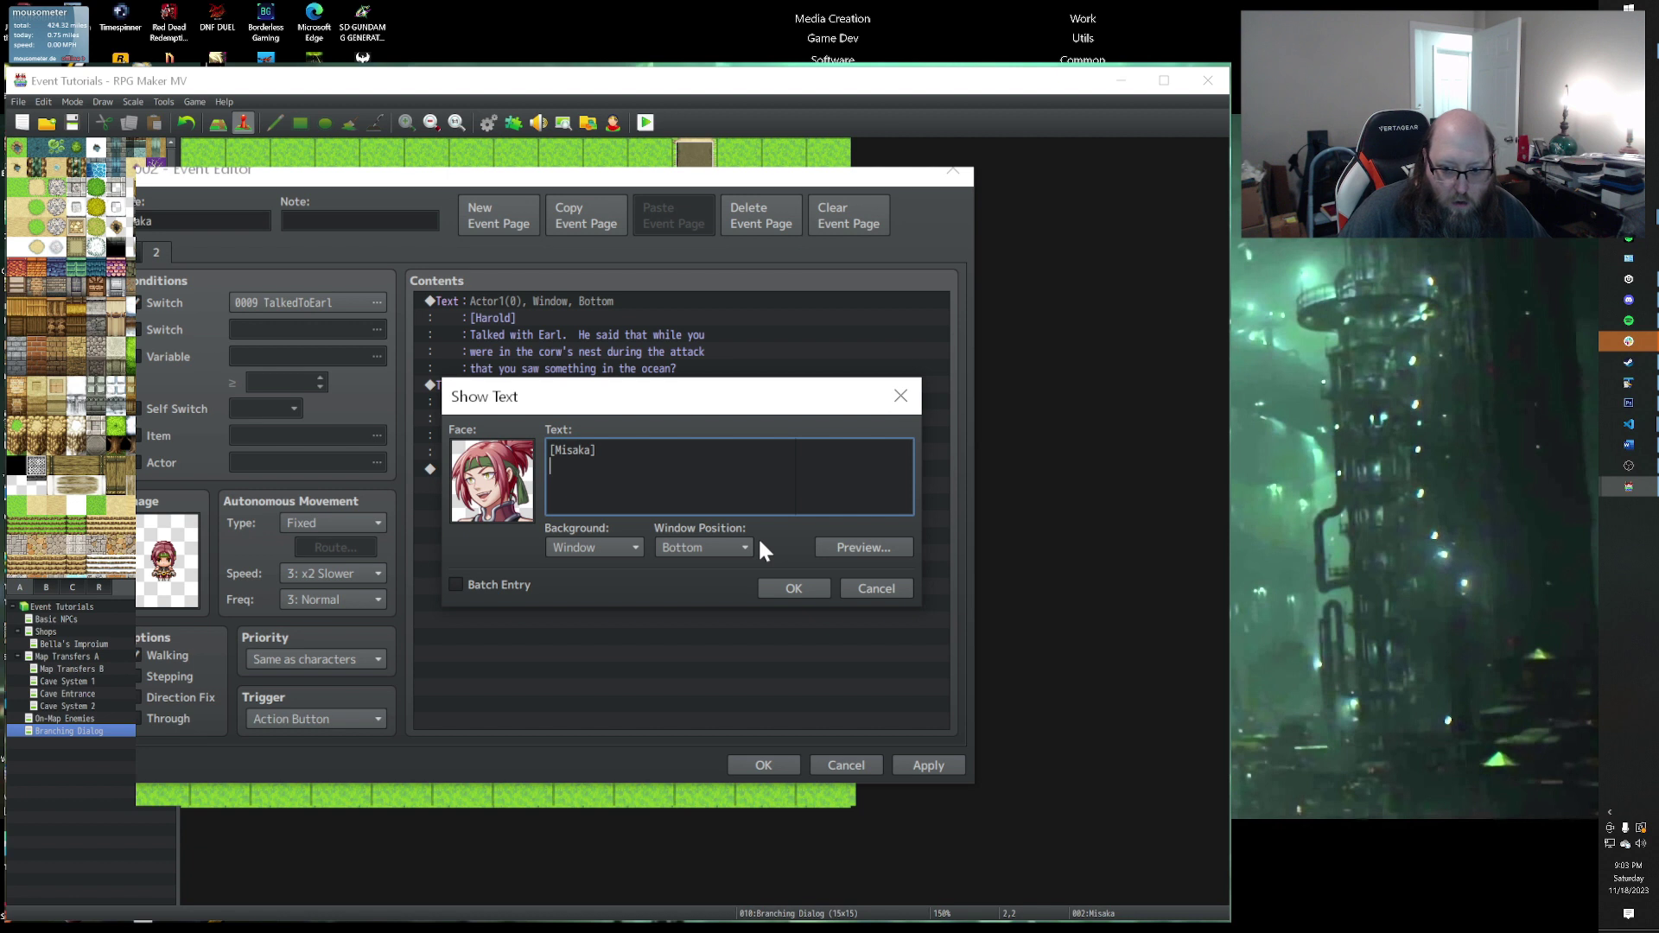
text(Right.)
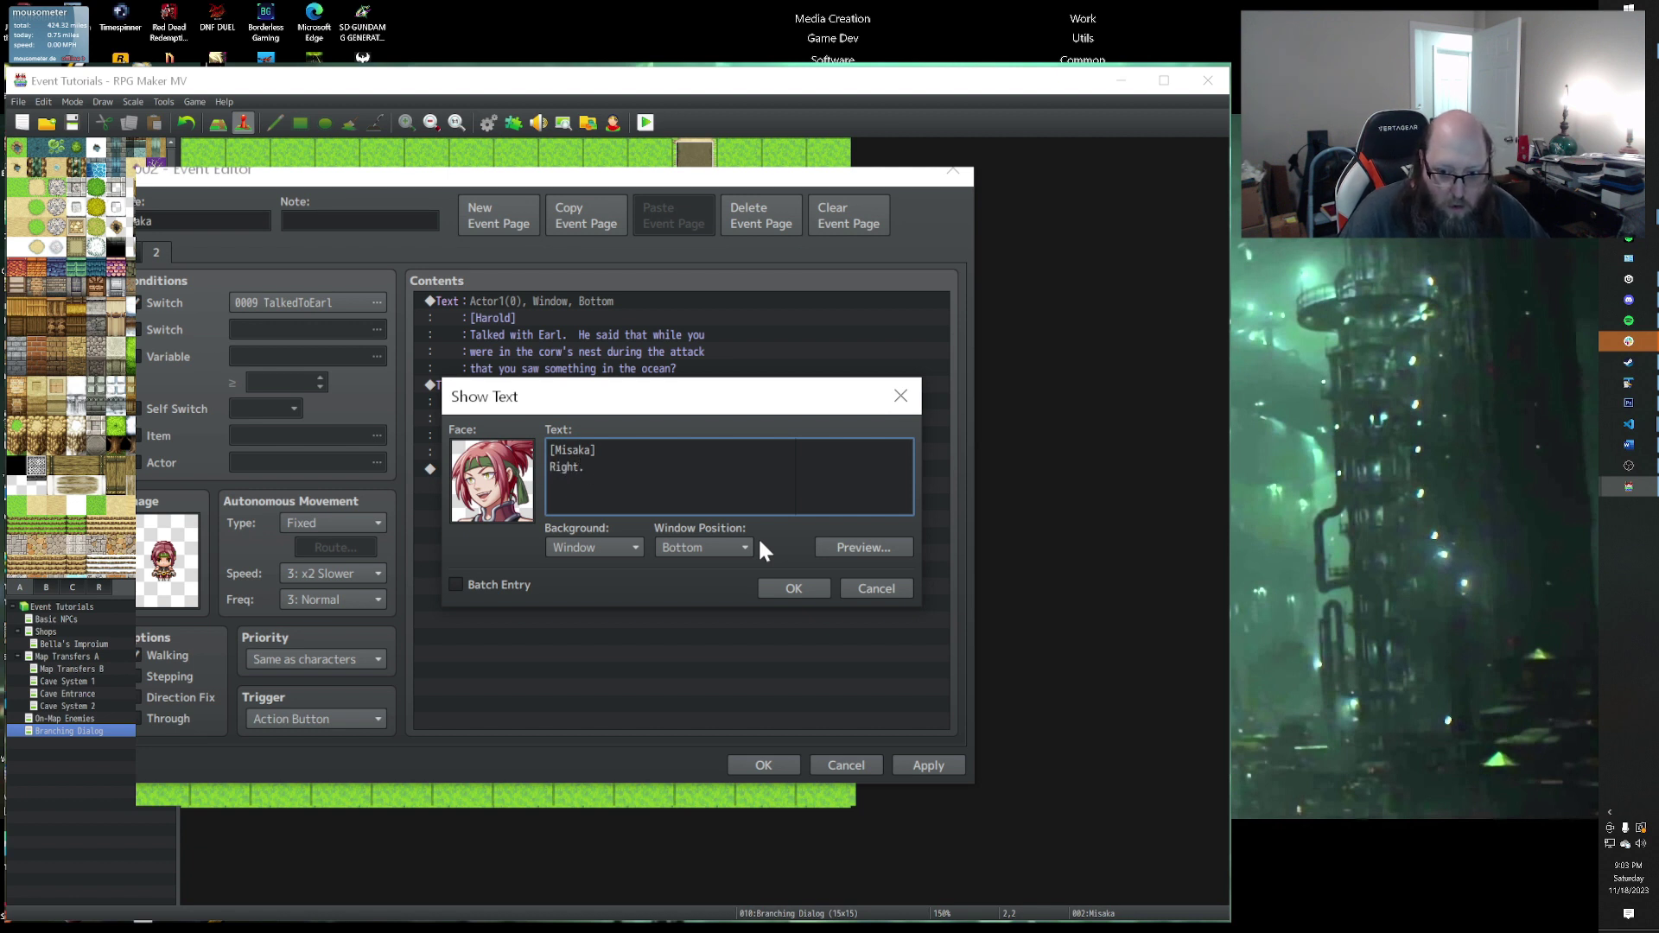
text(  It was a large )
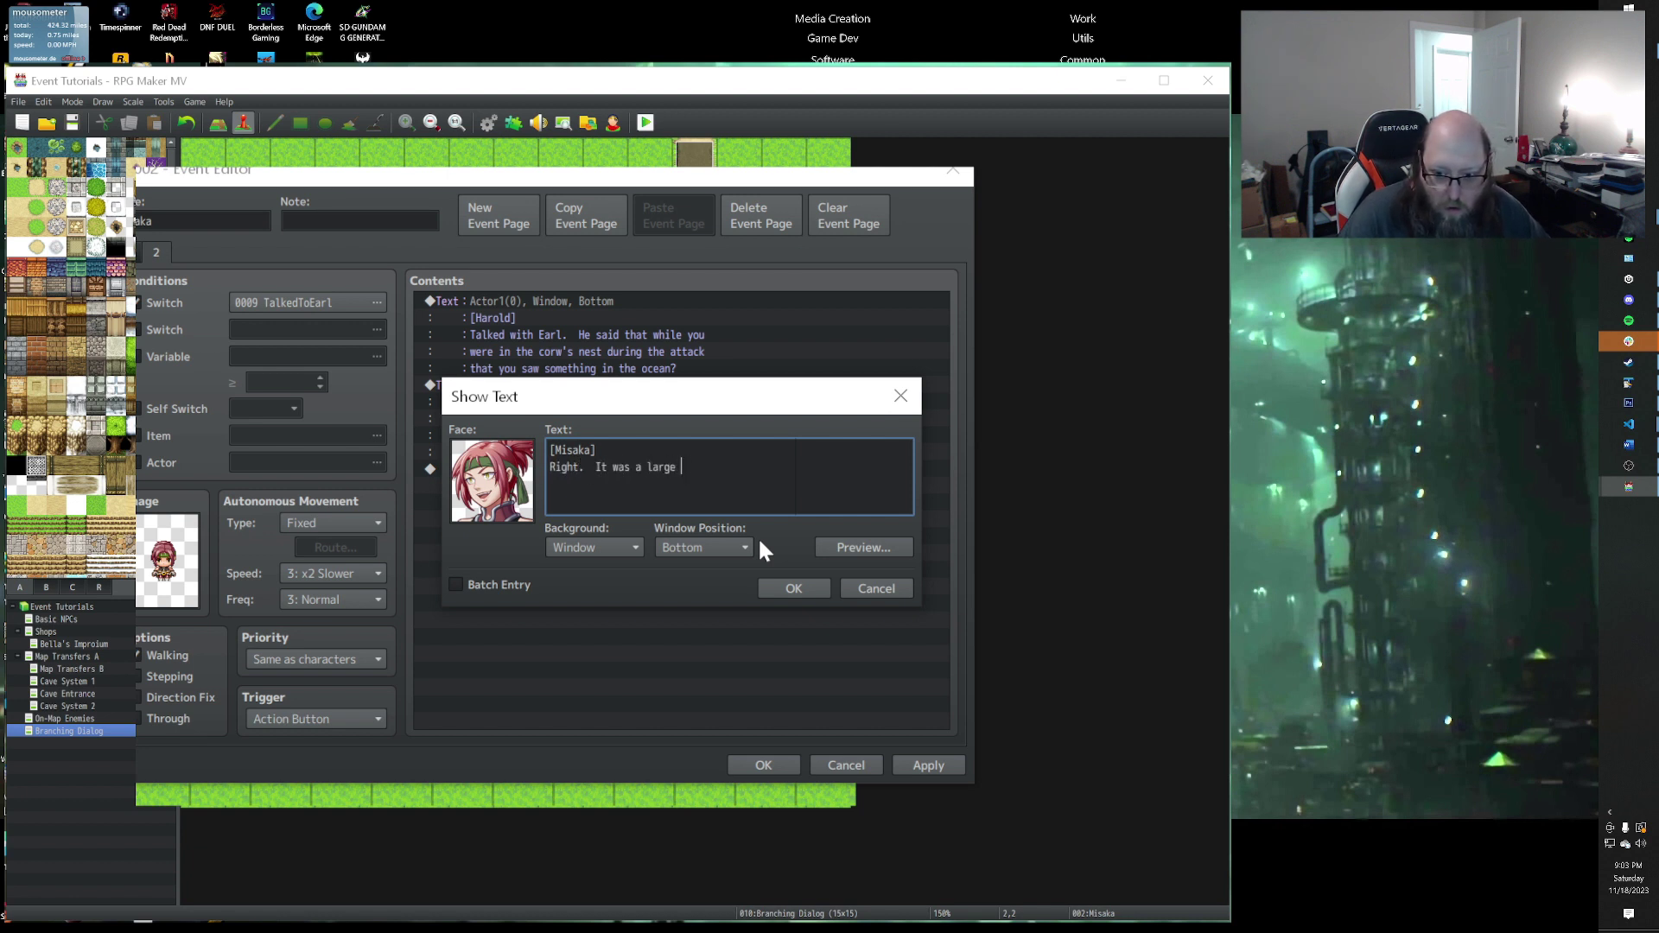
text(shadow, )
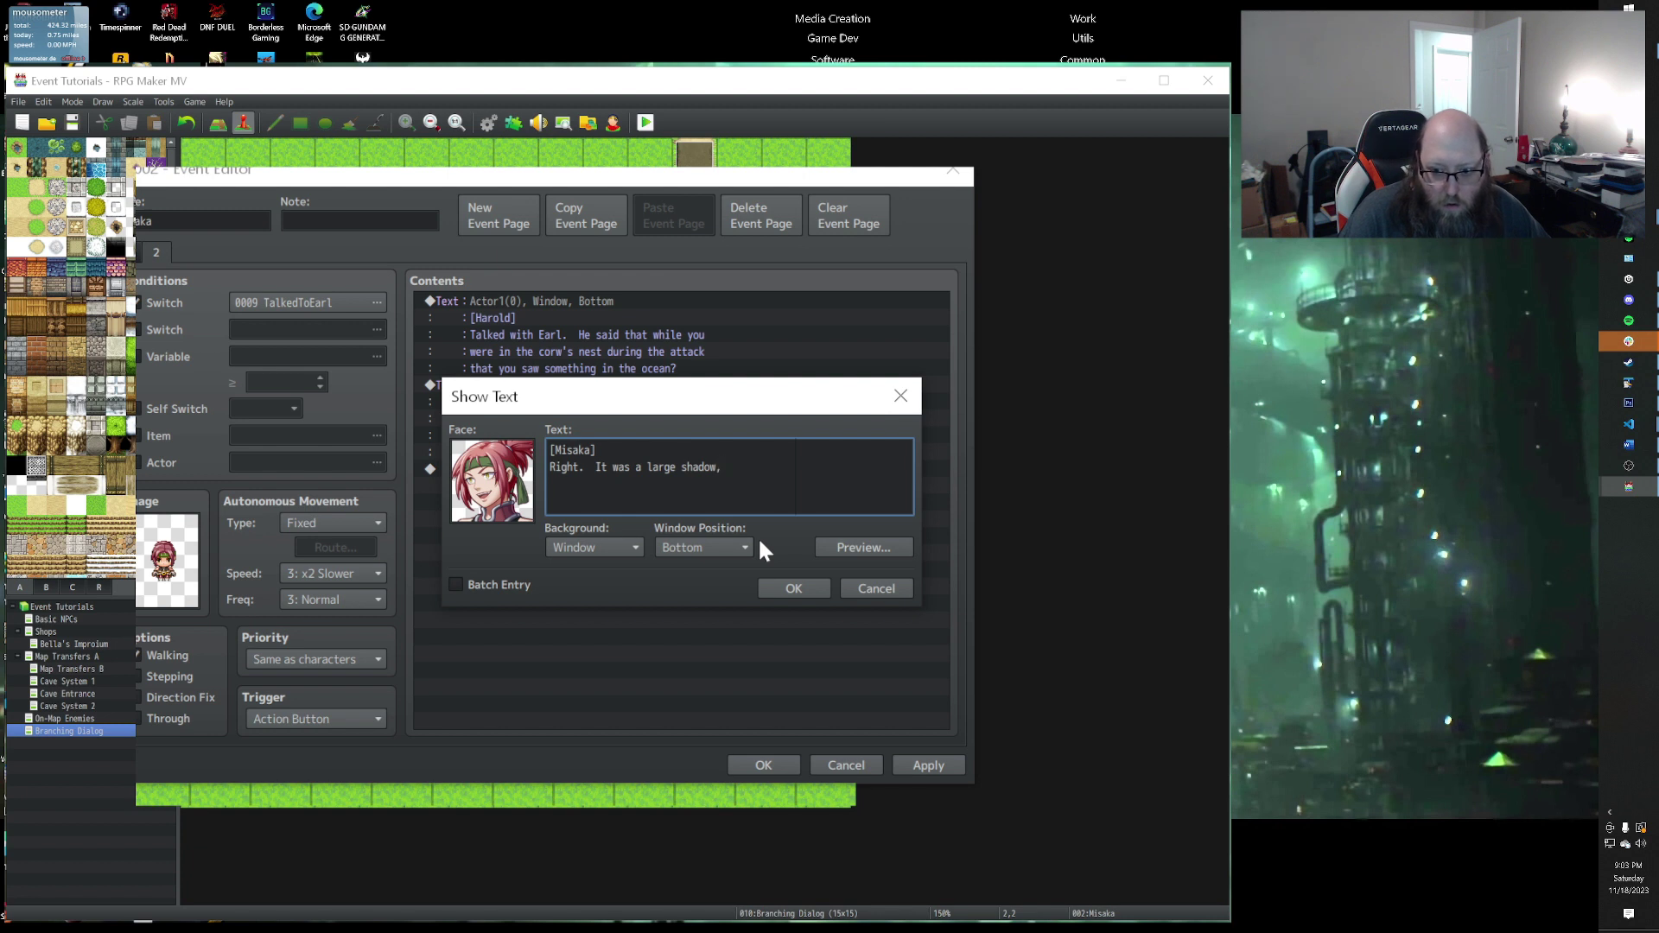
text(I couldn't)
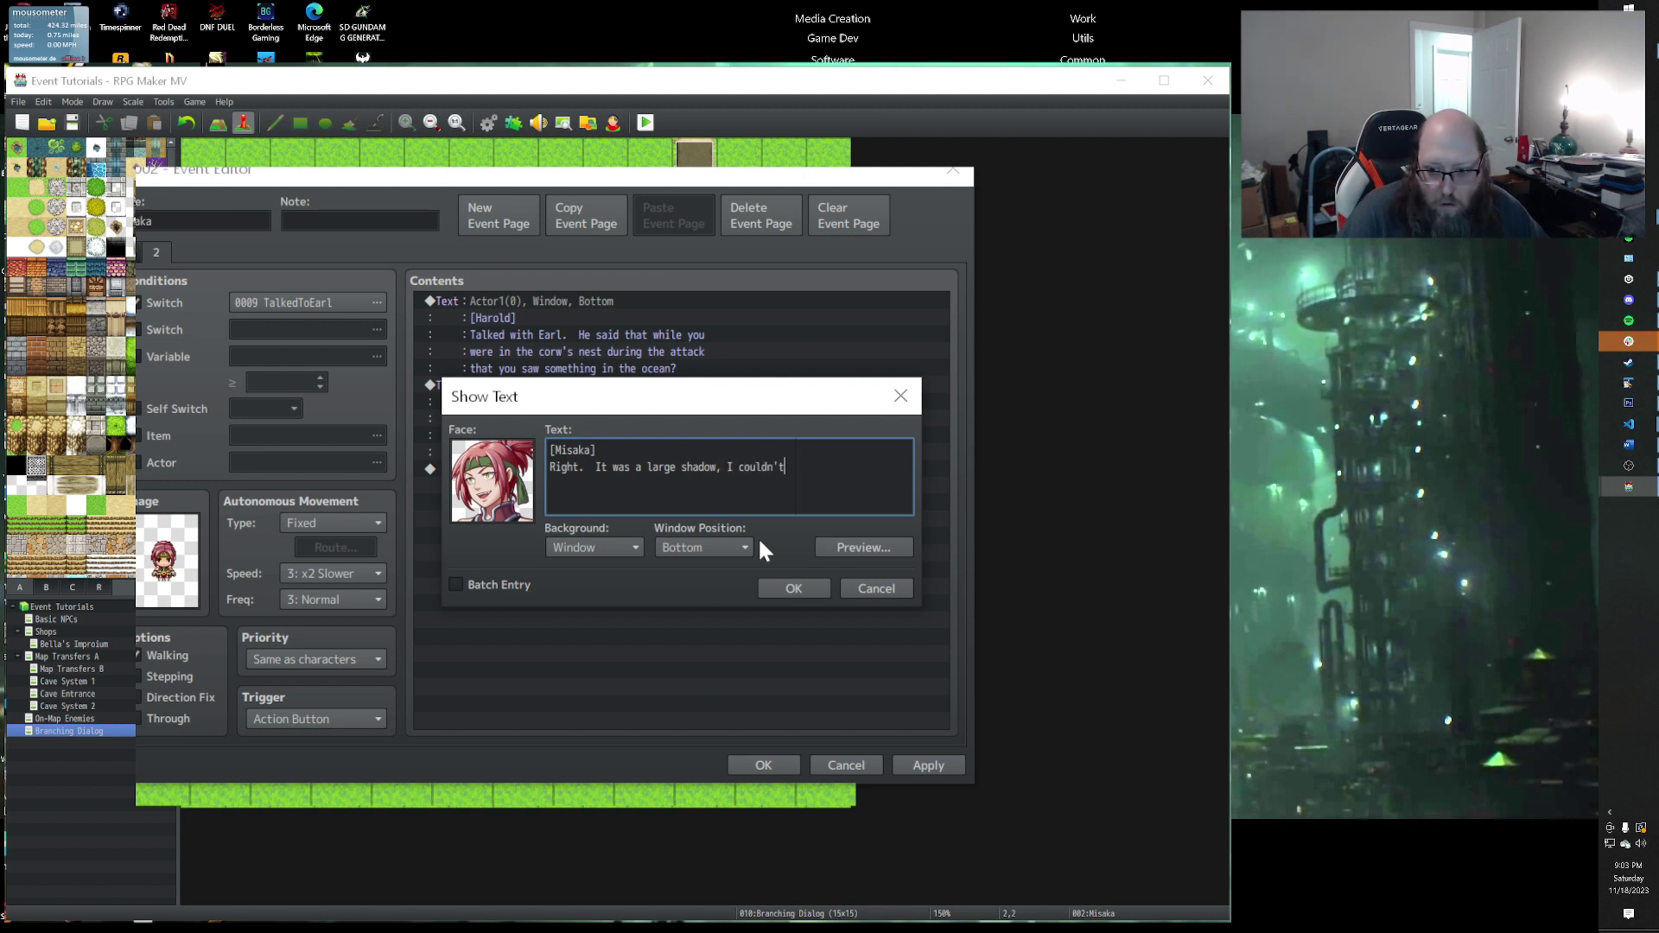
key(Return)
text(make ou)
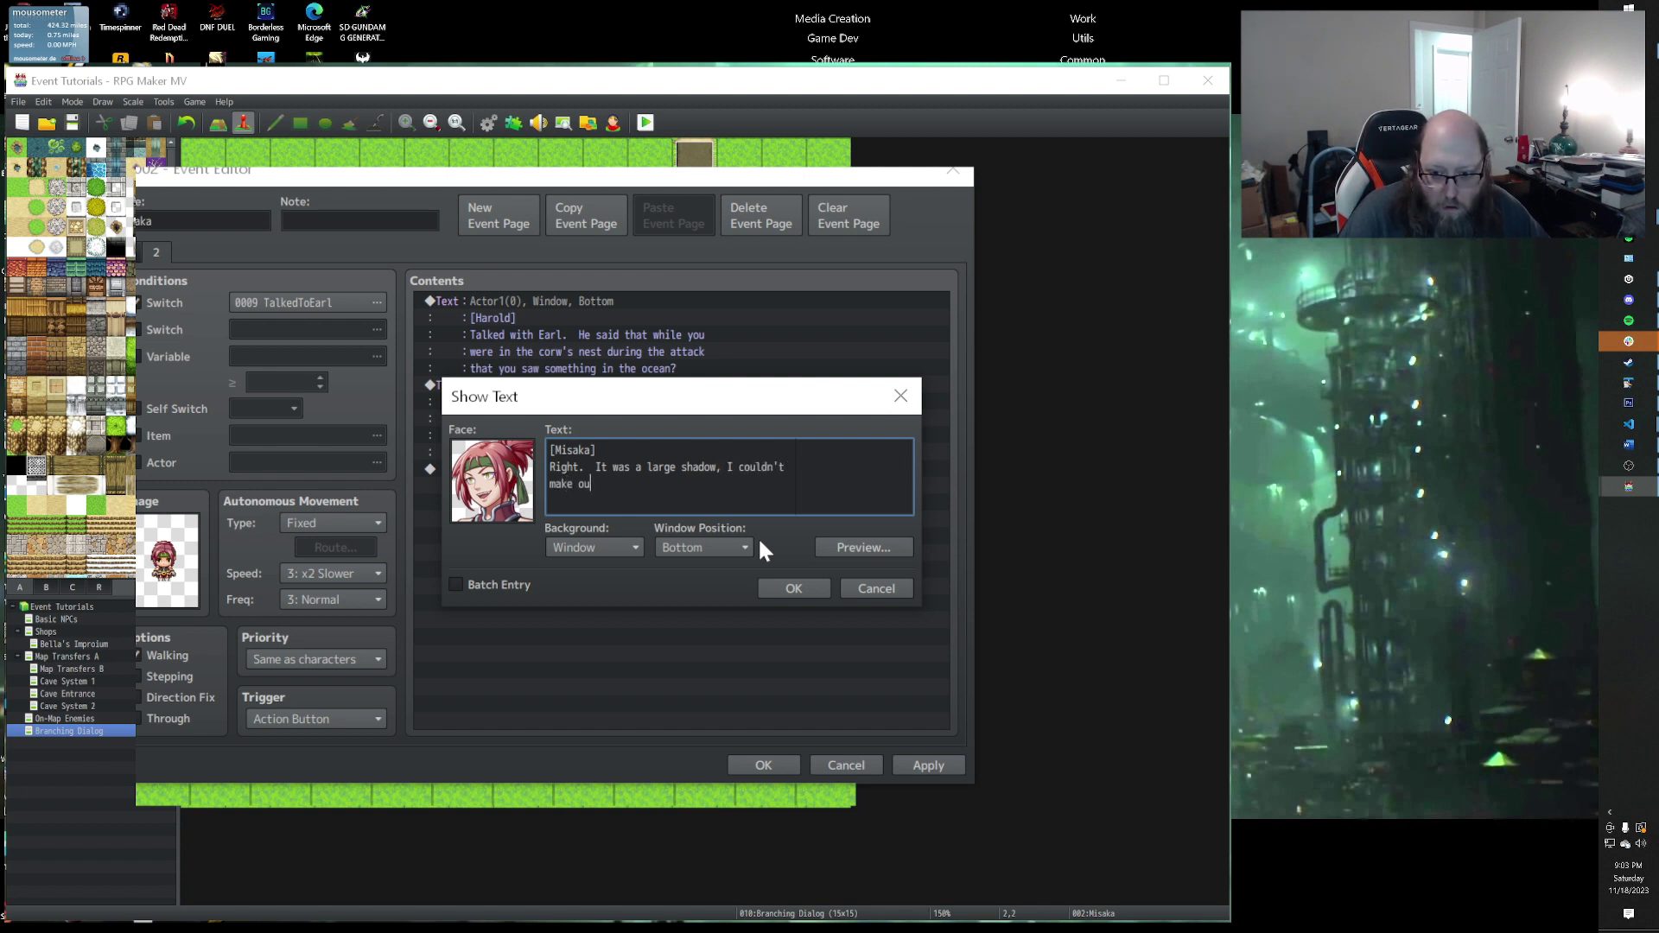
text(t much about it ot)
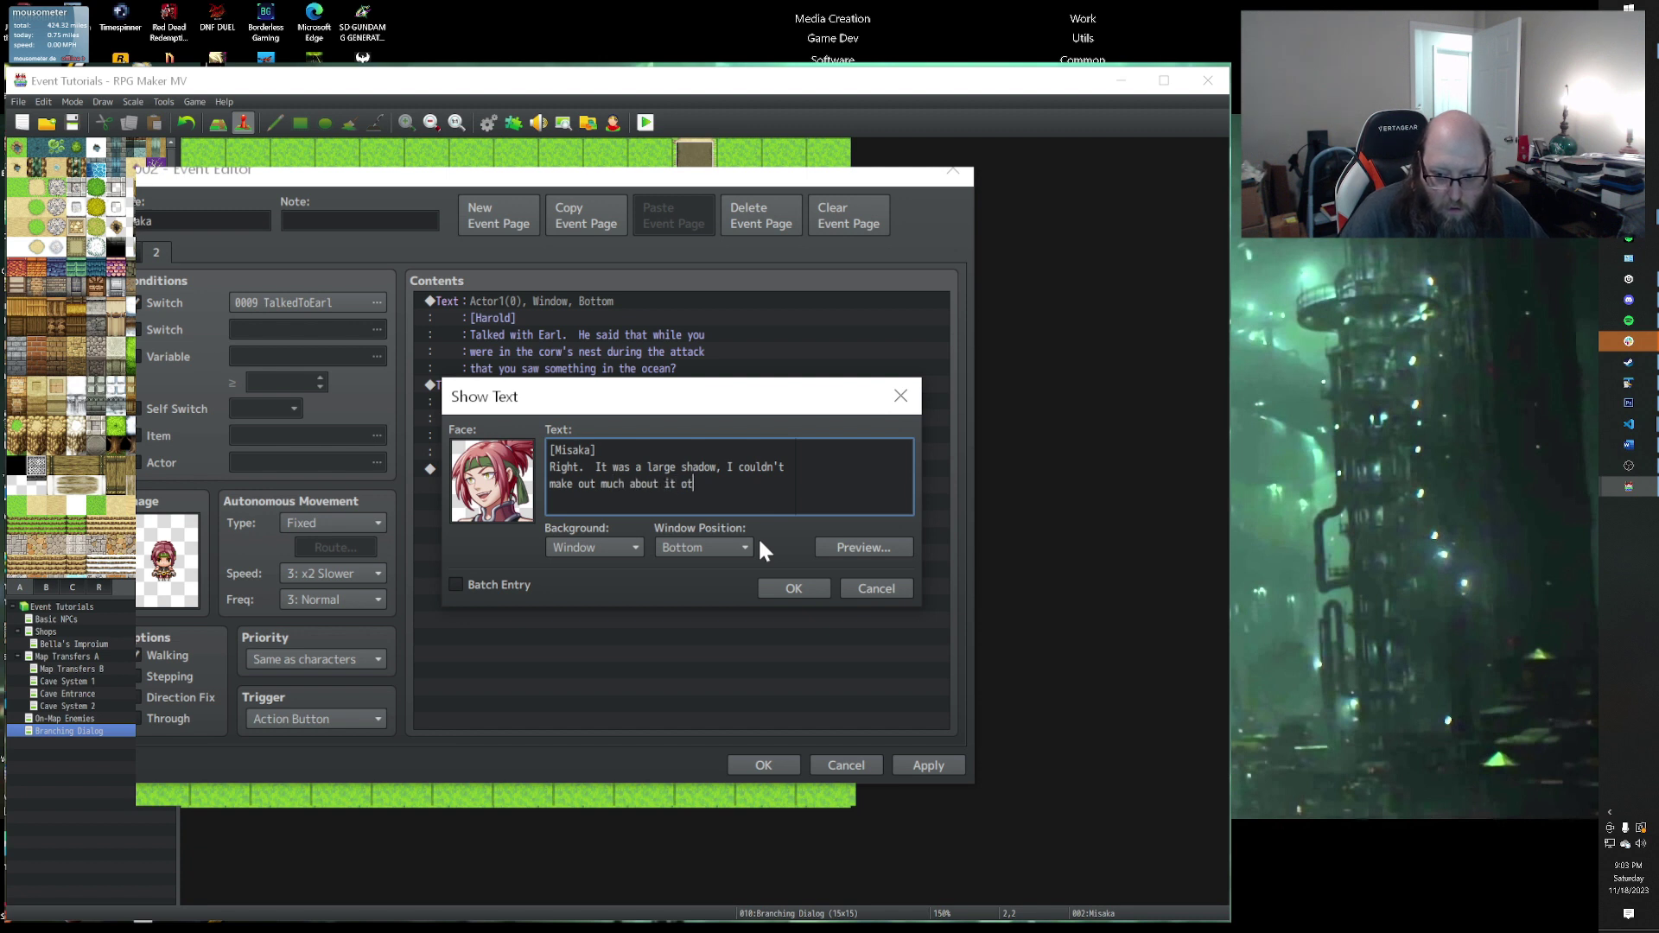
text(her than )
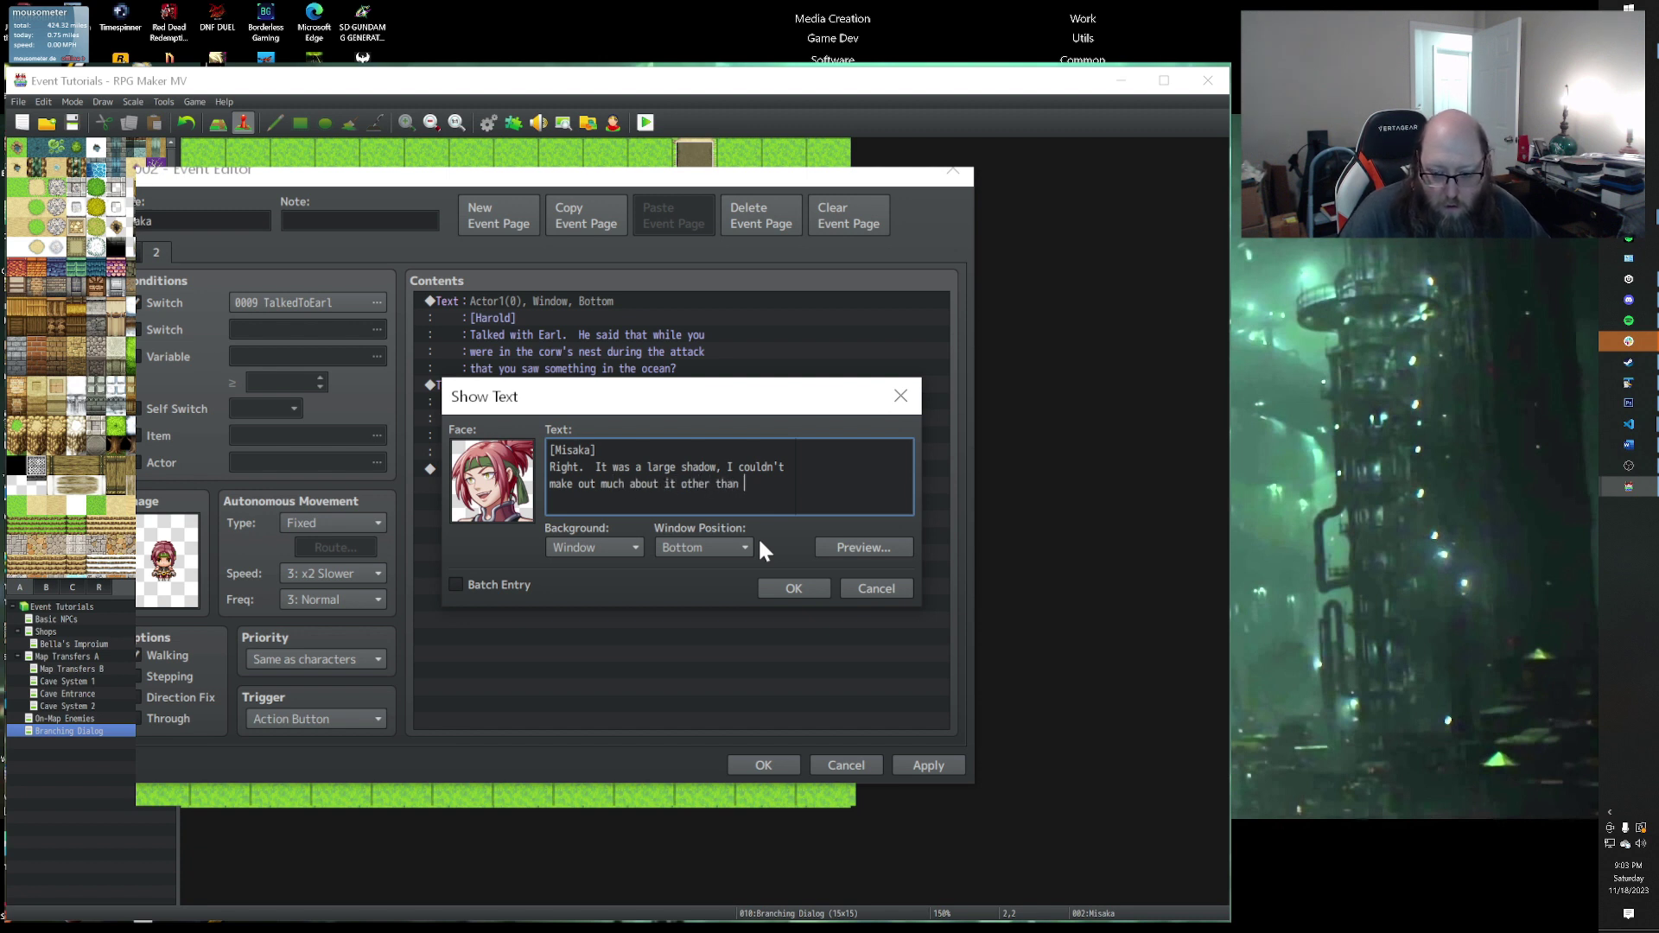
text(that.)
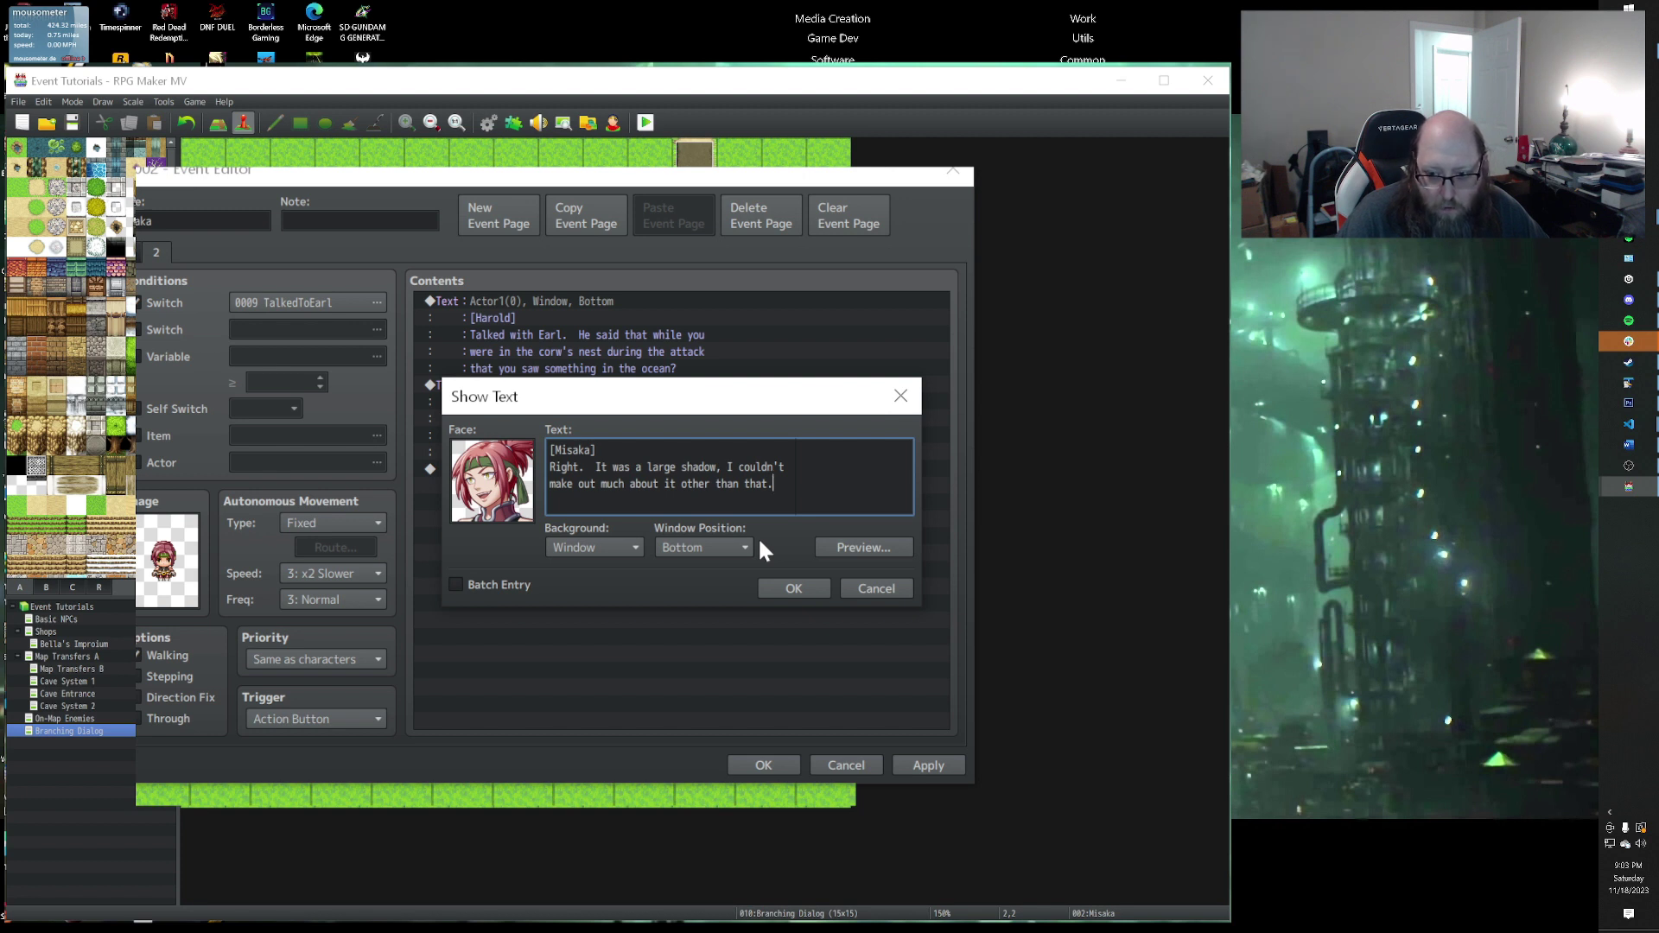
key(BackSpace)
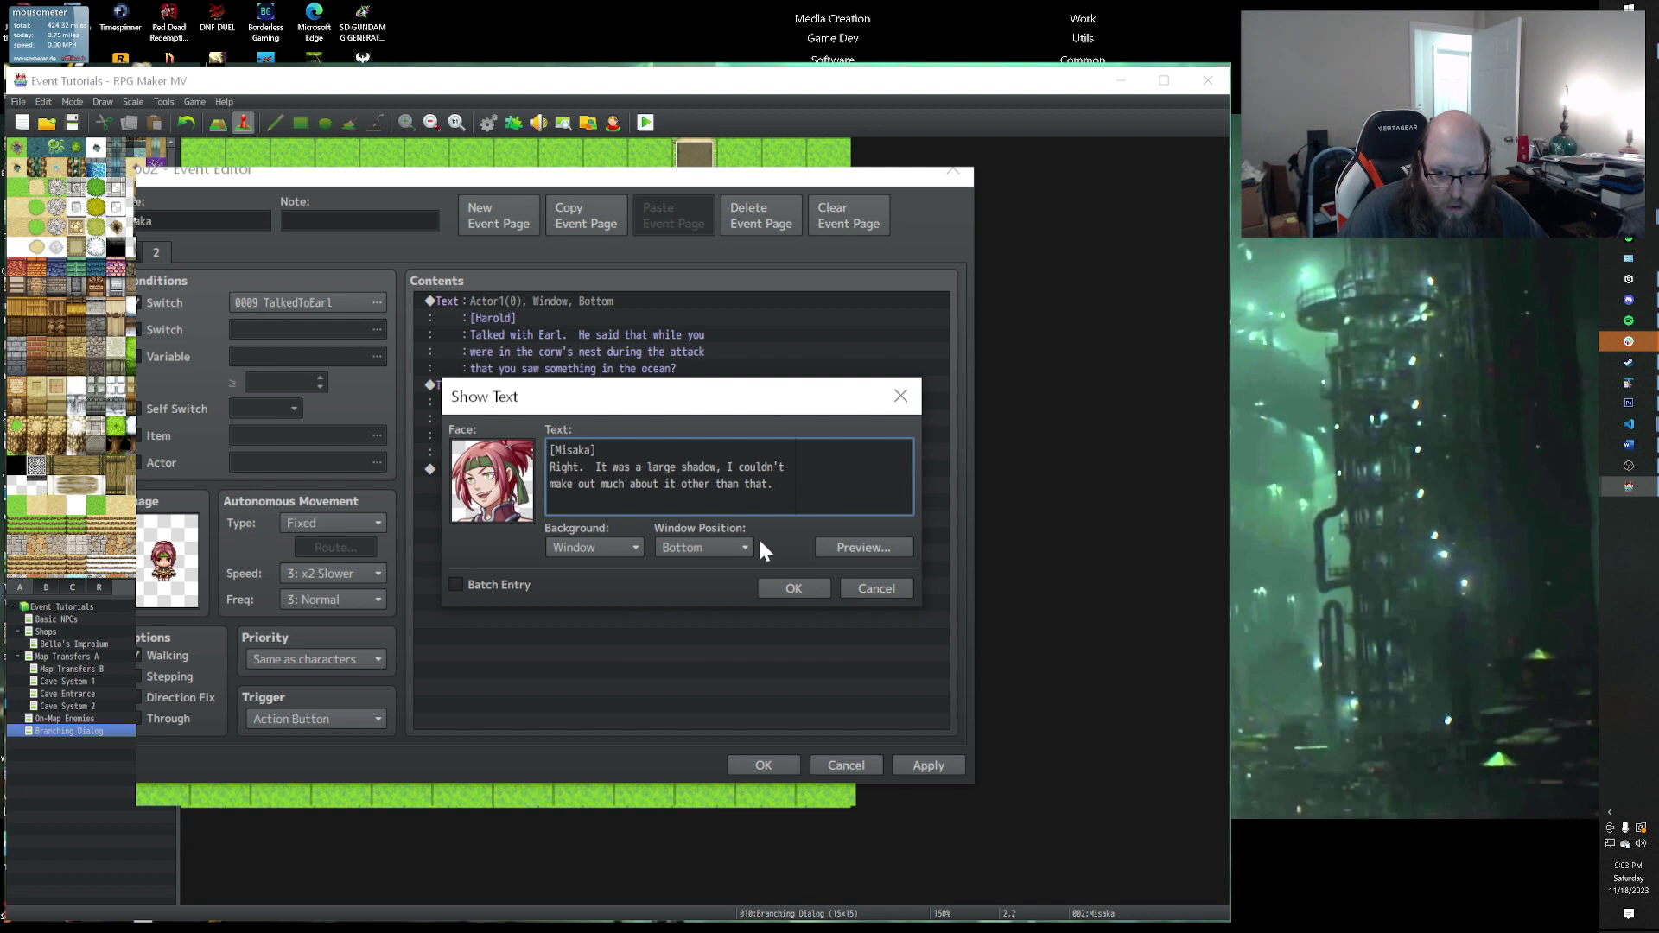
Step: Add a last line to Misaka's message reading "It maybe could have had something that"
key(Return)
text(It mayube cou)
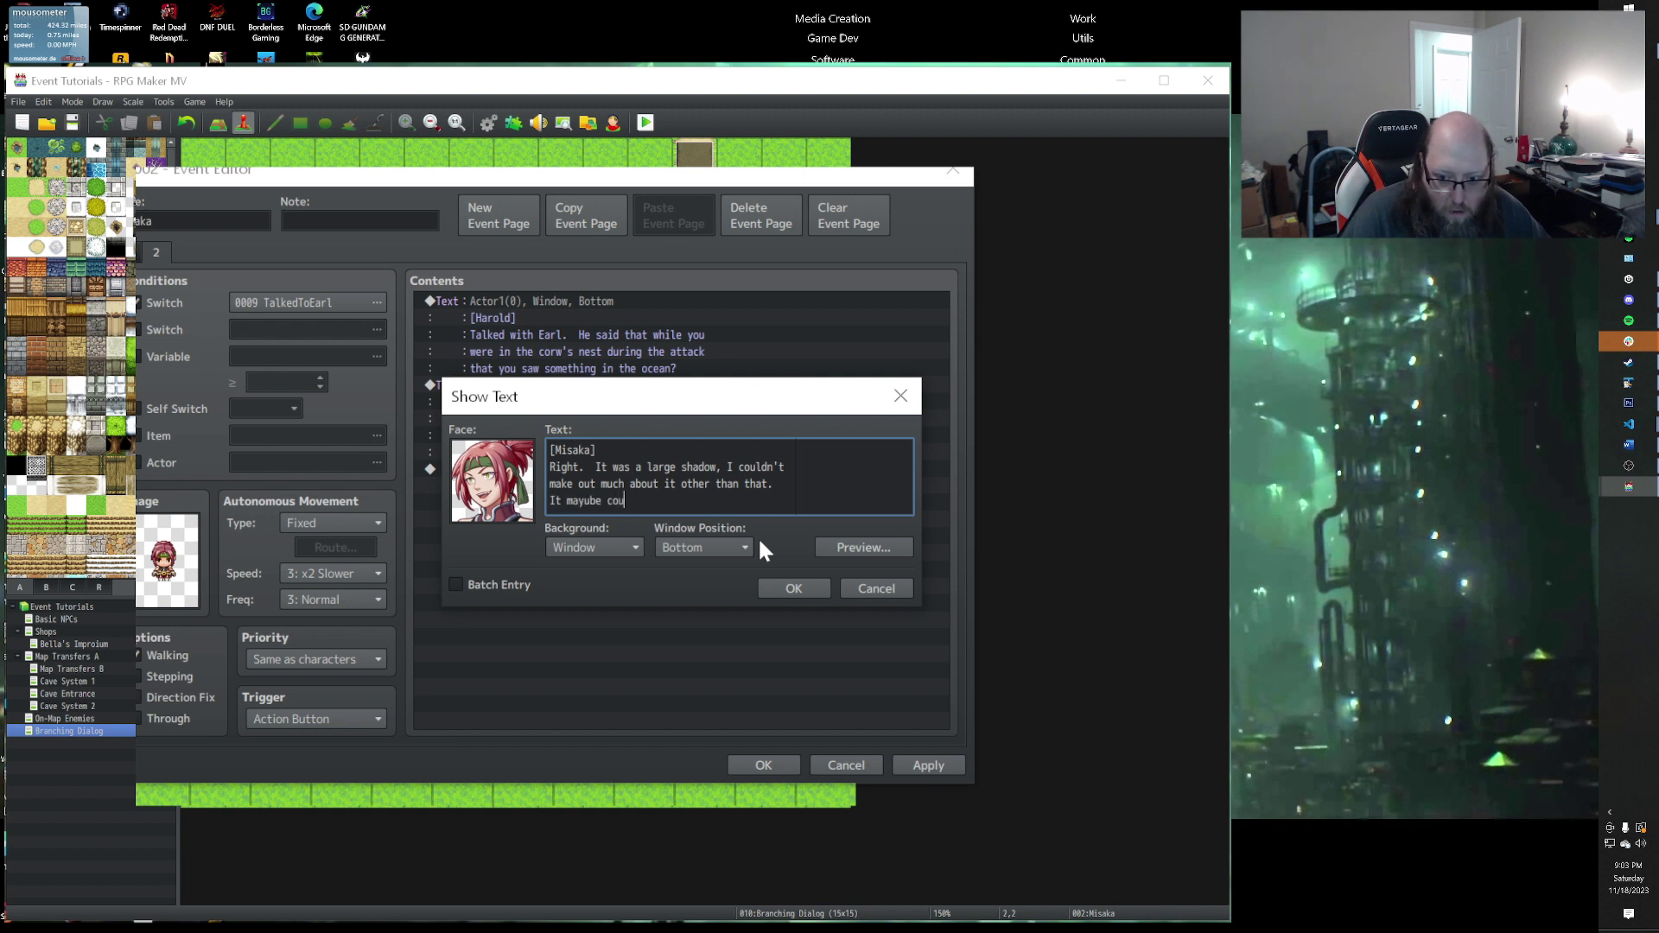
key(BackSpace)
key(BackSpace)
key(BackSpace)
key(BackSpace)
key(BackSpace)
key(BackSpace)
key(BackSpace)
text(be could have had)
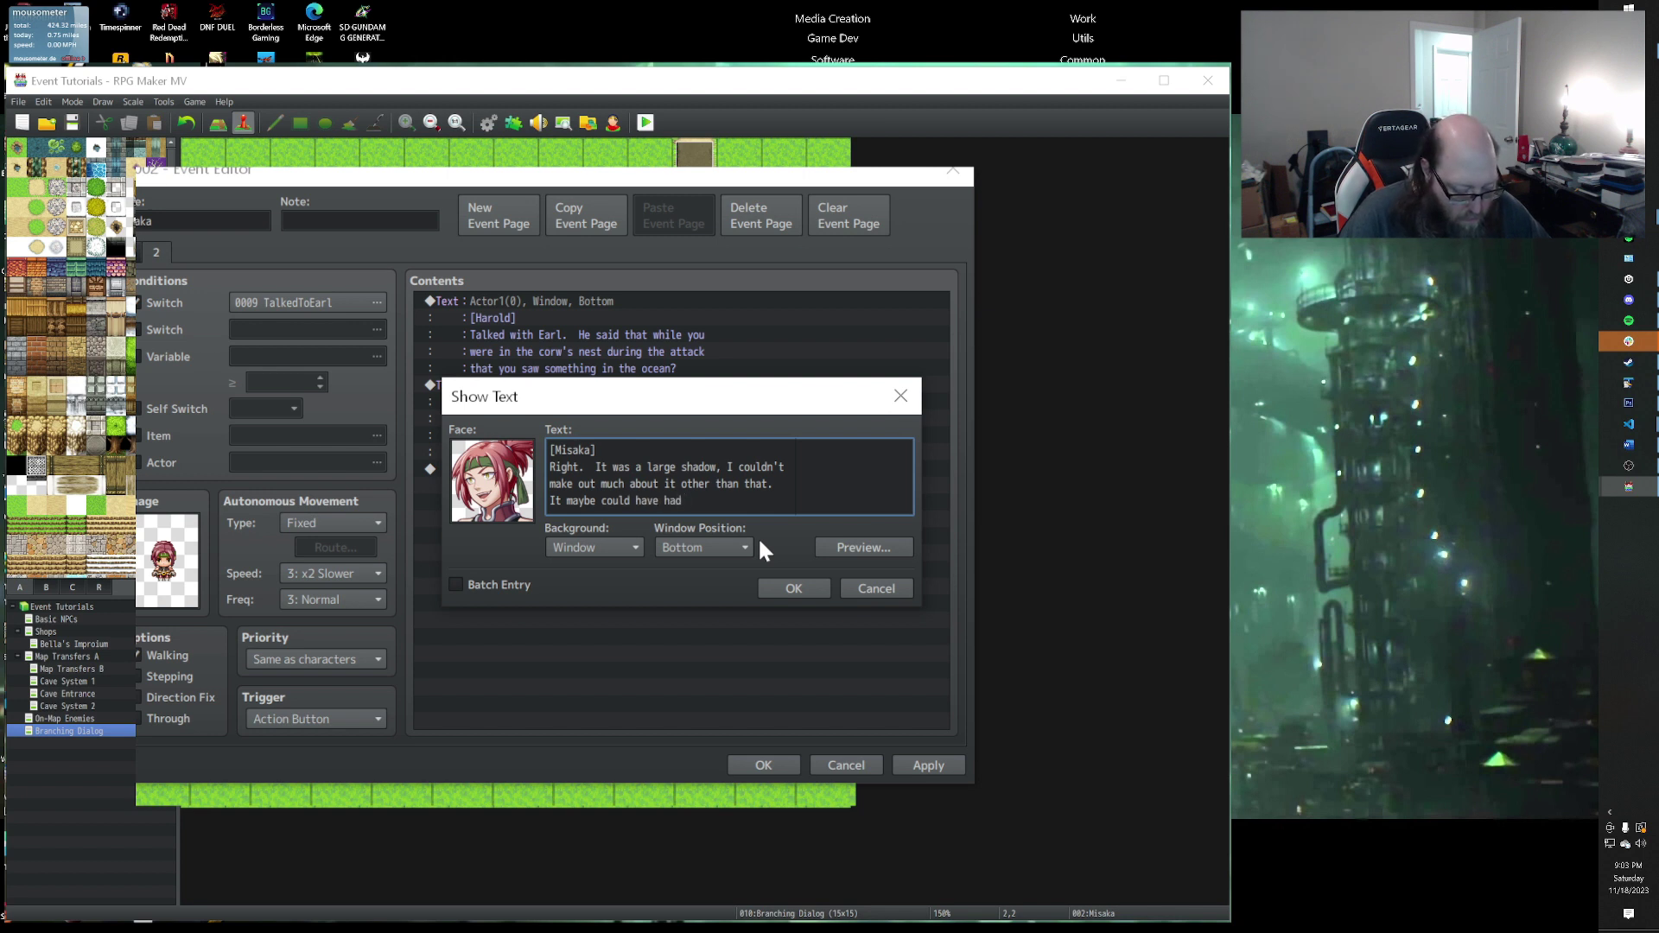
text(something that lo)
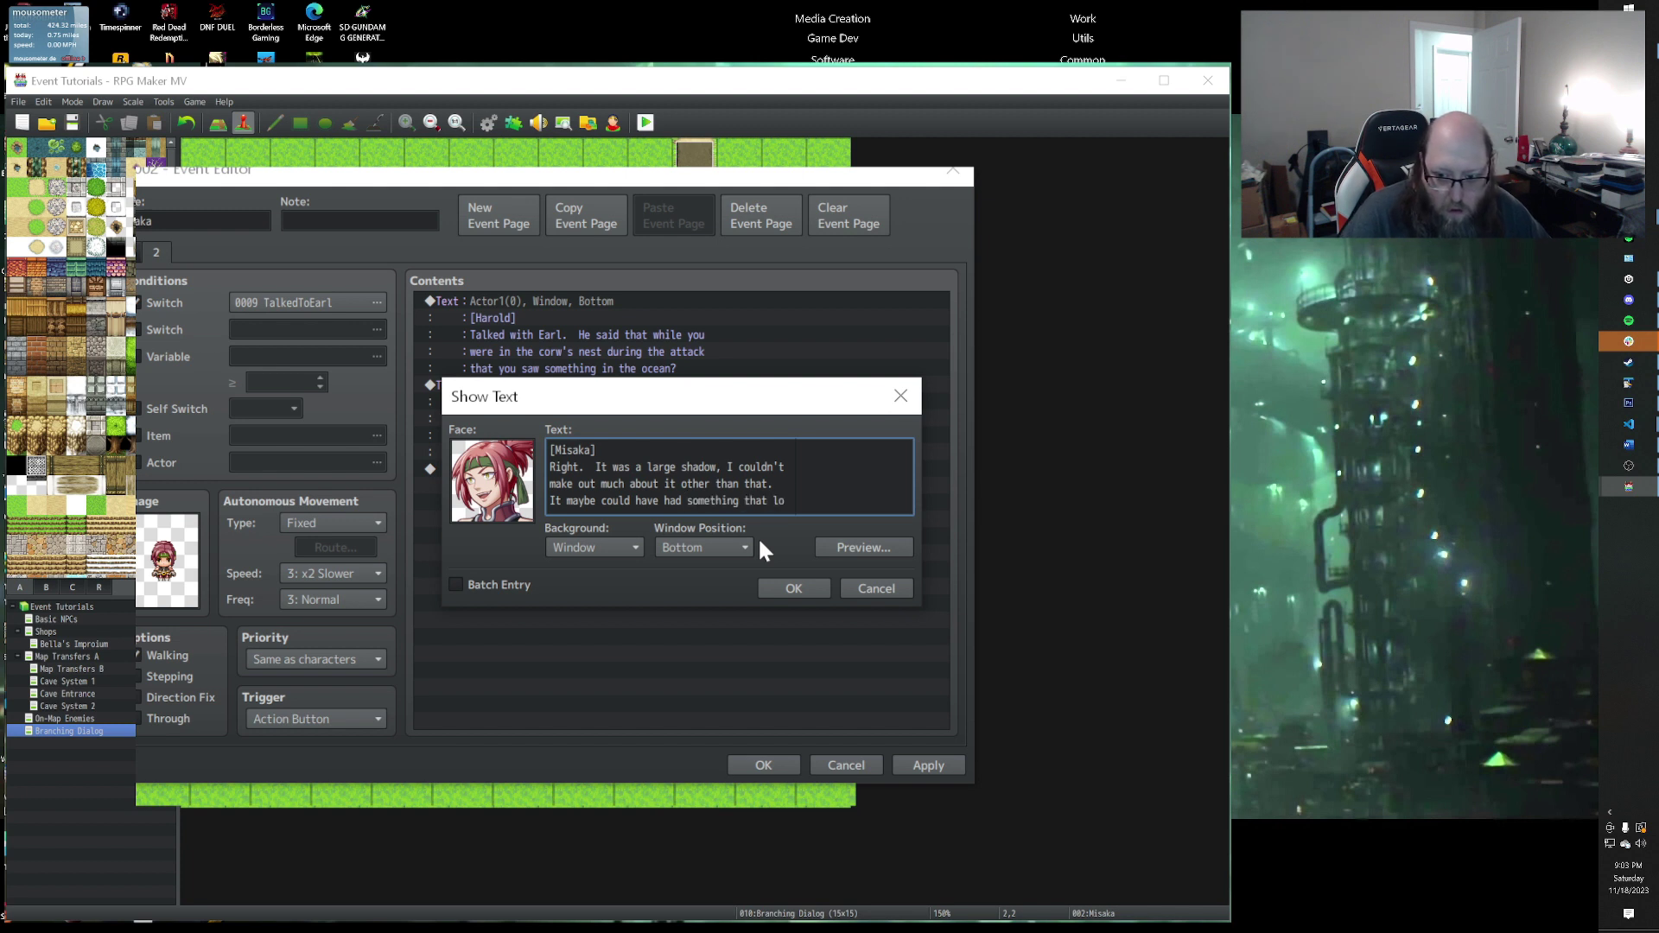
Step: Enable batch entry for Misaka's message and start its next message with the speaker line "[Misaka]"
click(457, 585)
click(812, 501)
key(Return)
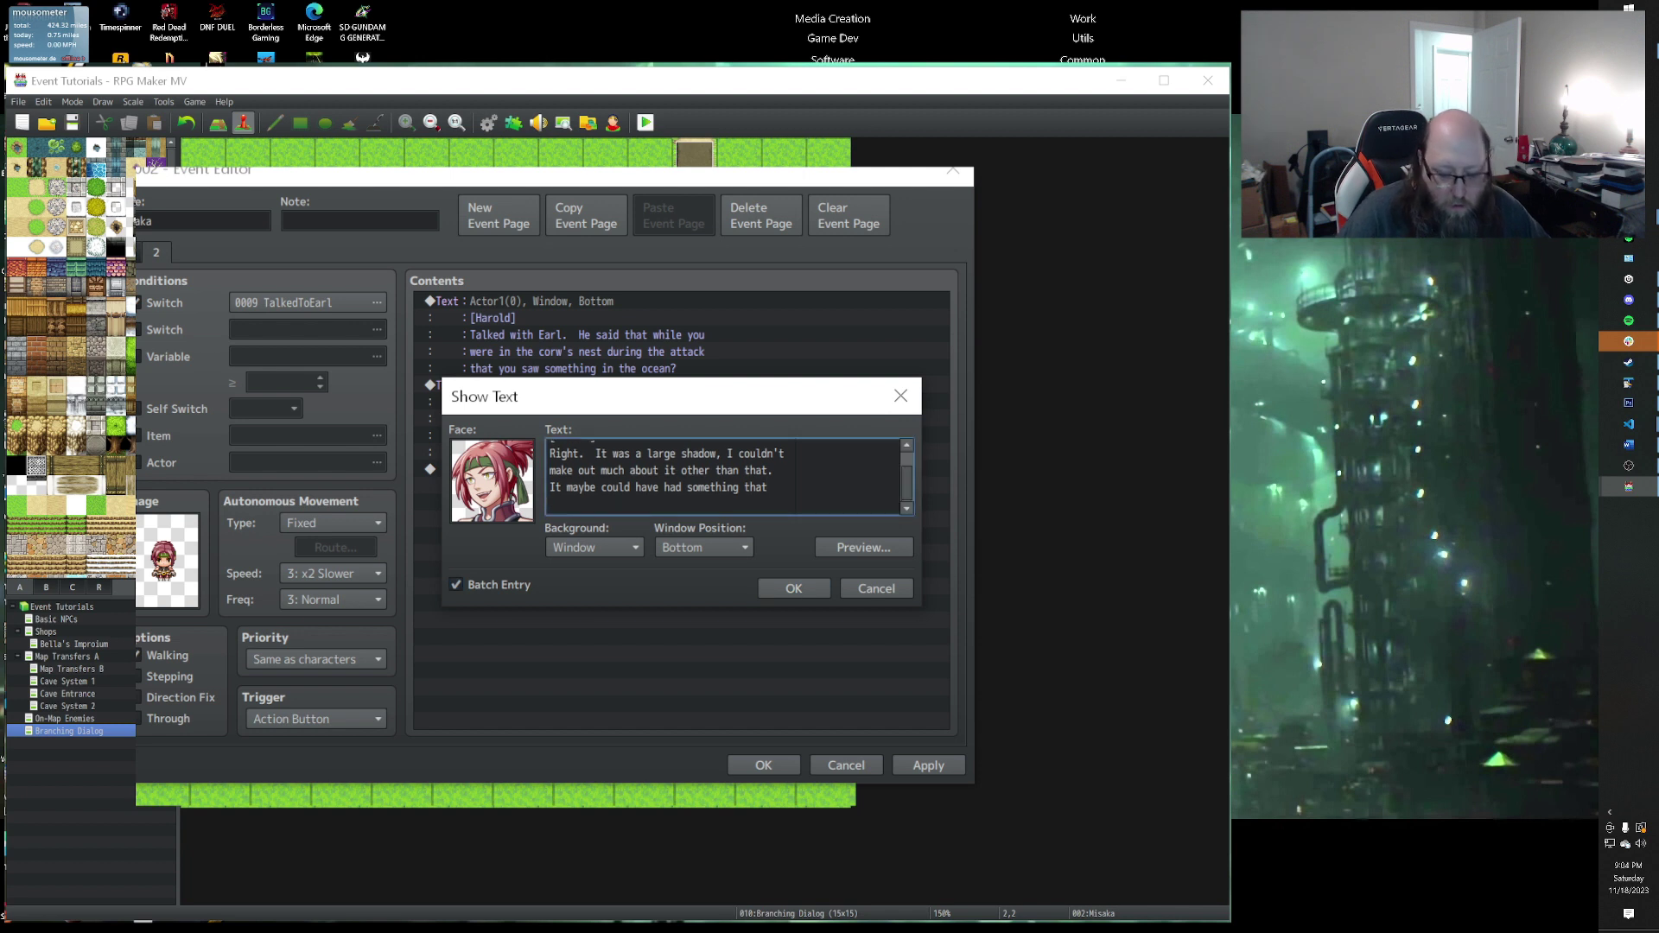
text([Misaka)
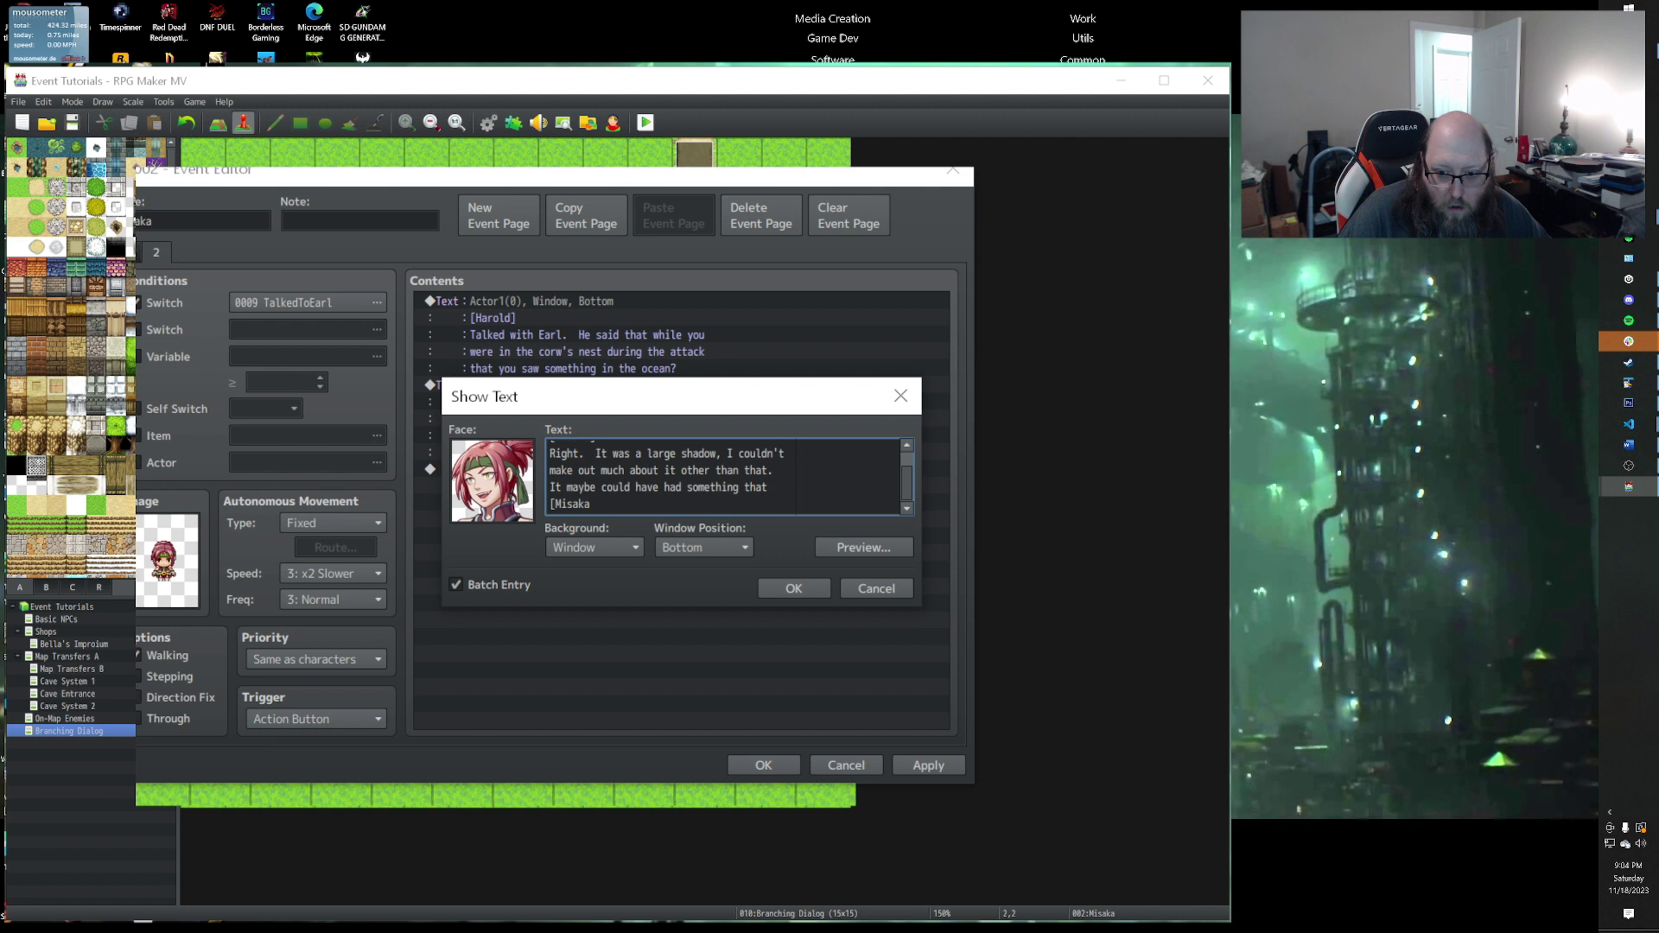
text(])
key(Return)
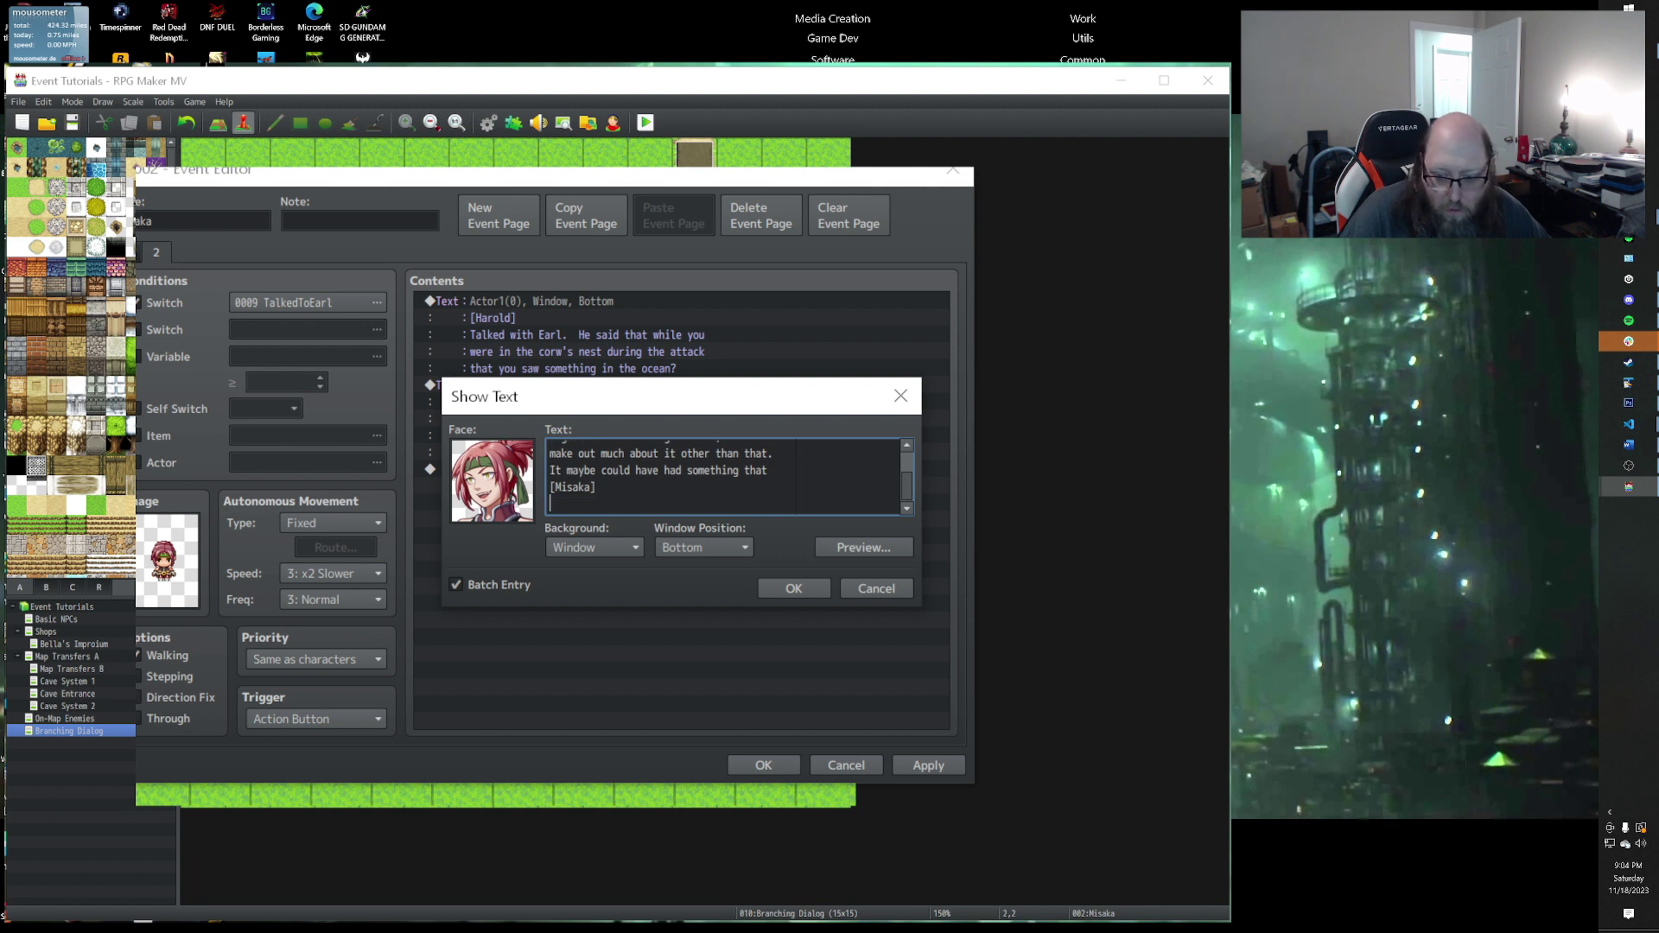
Step: Add the line "looked like arms? I'm not sure. But I do" below the second [Misaka] speaker line
text(looked like )
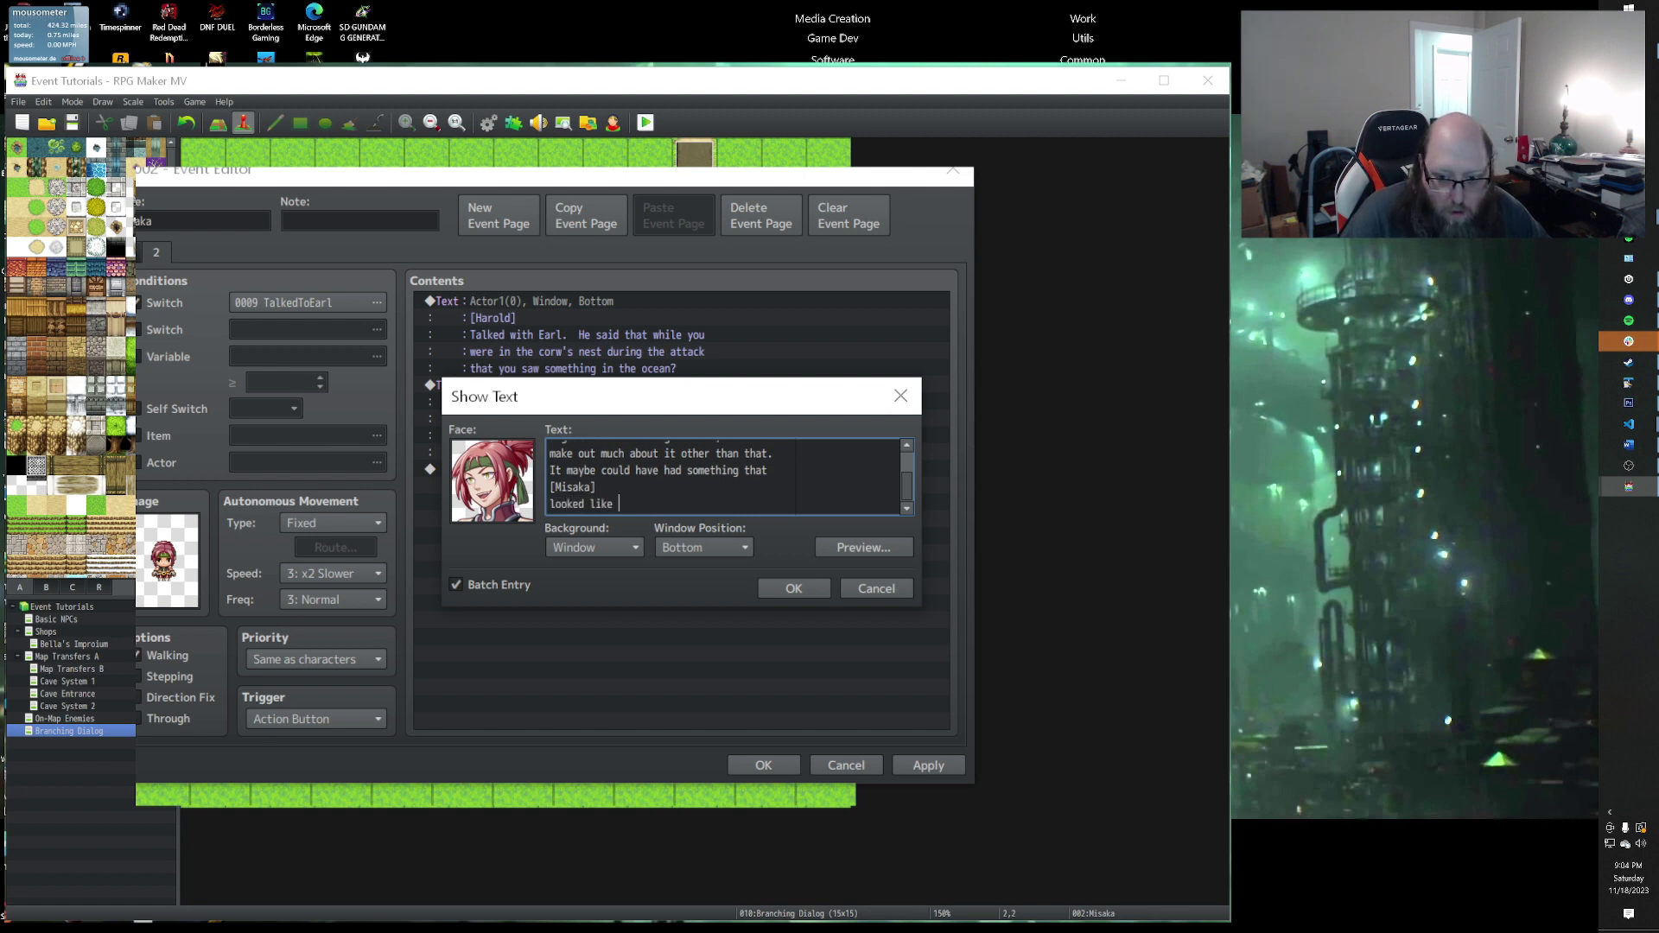
text(arms?  I'm n)
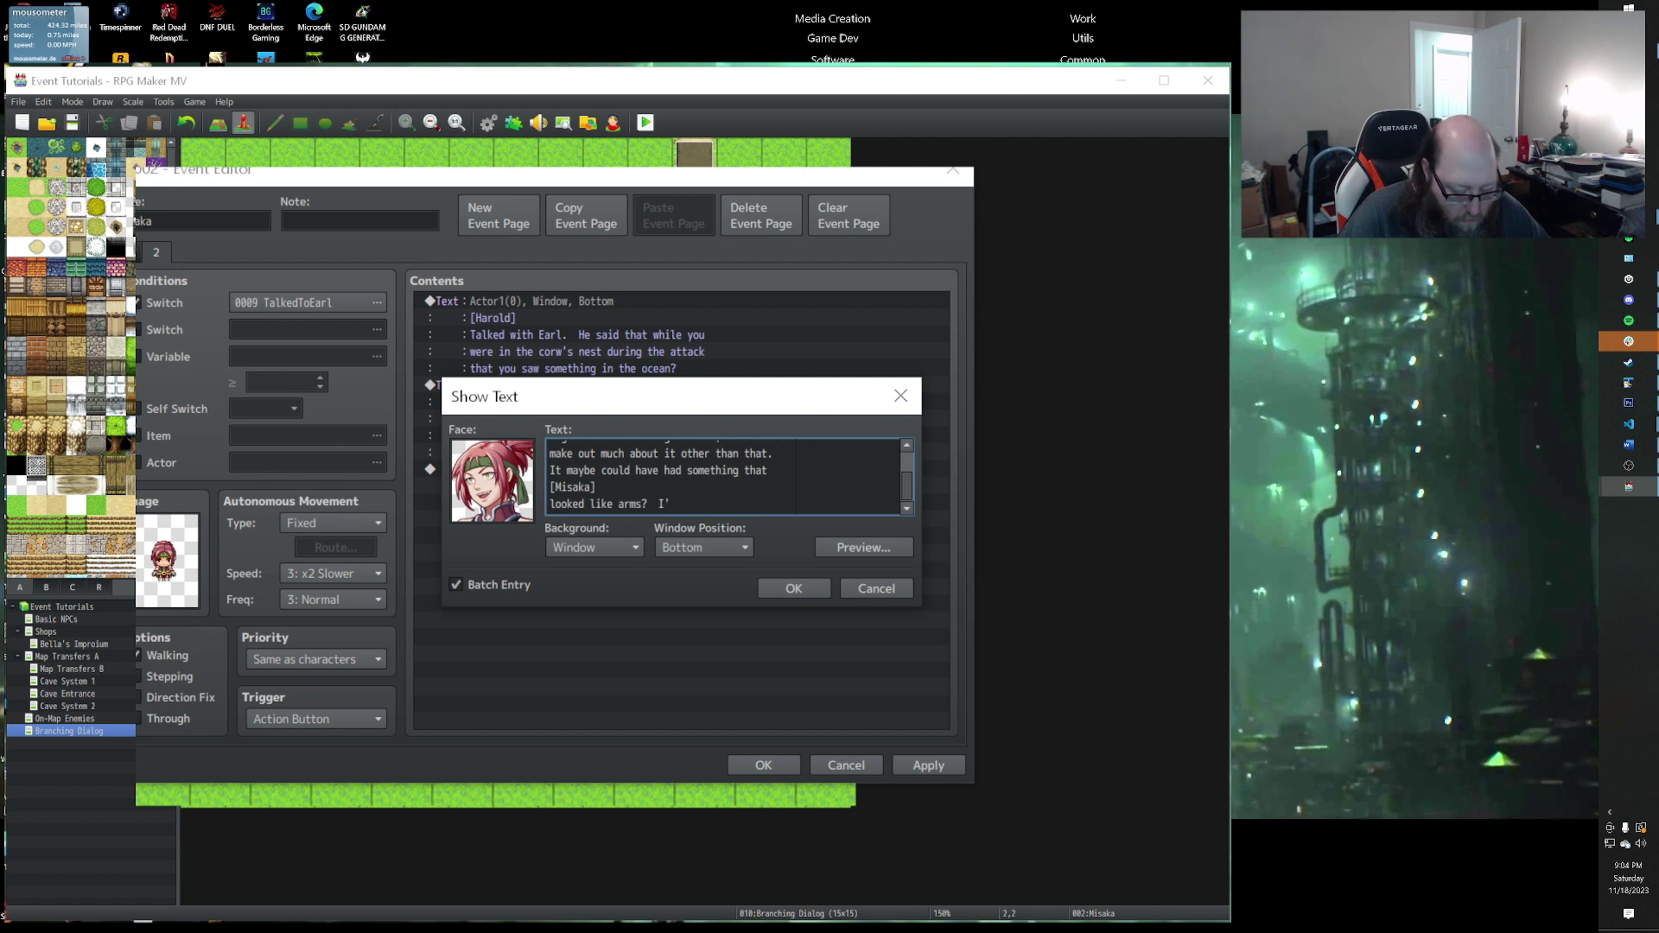
text(ot sure.  B)
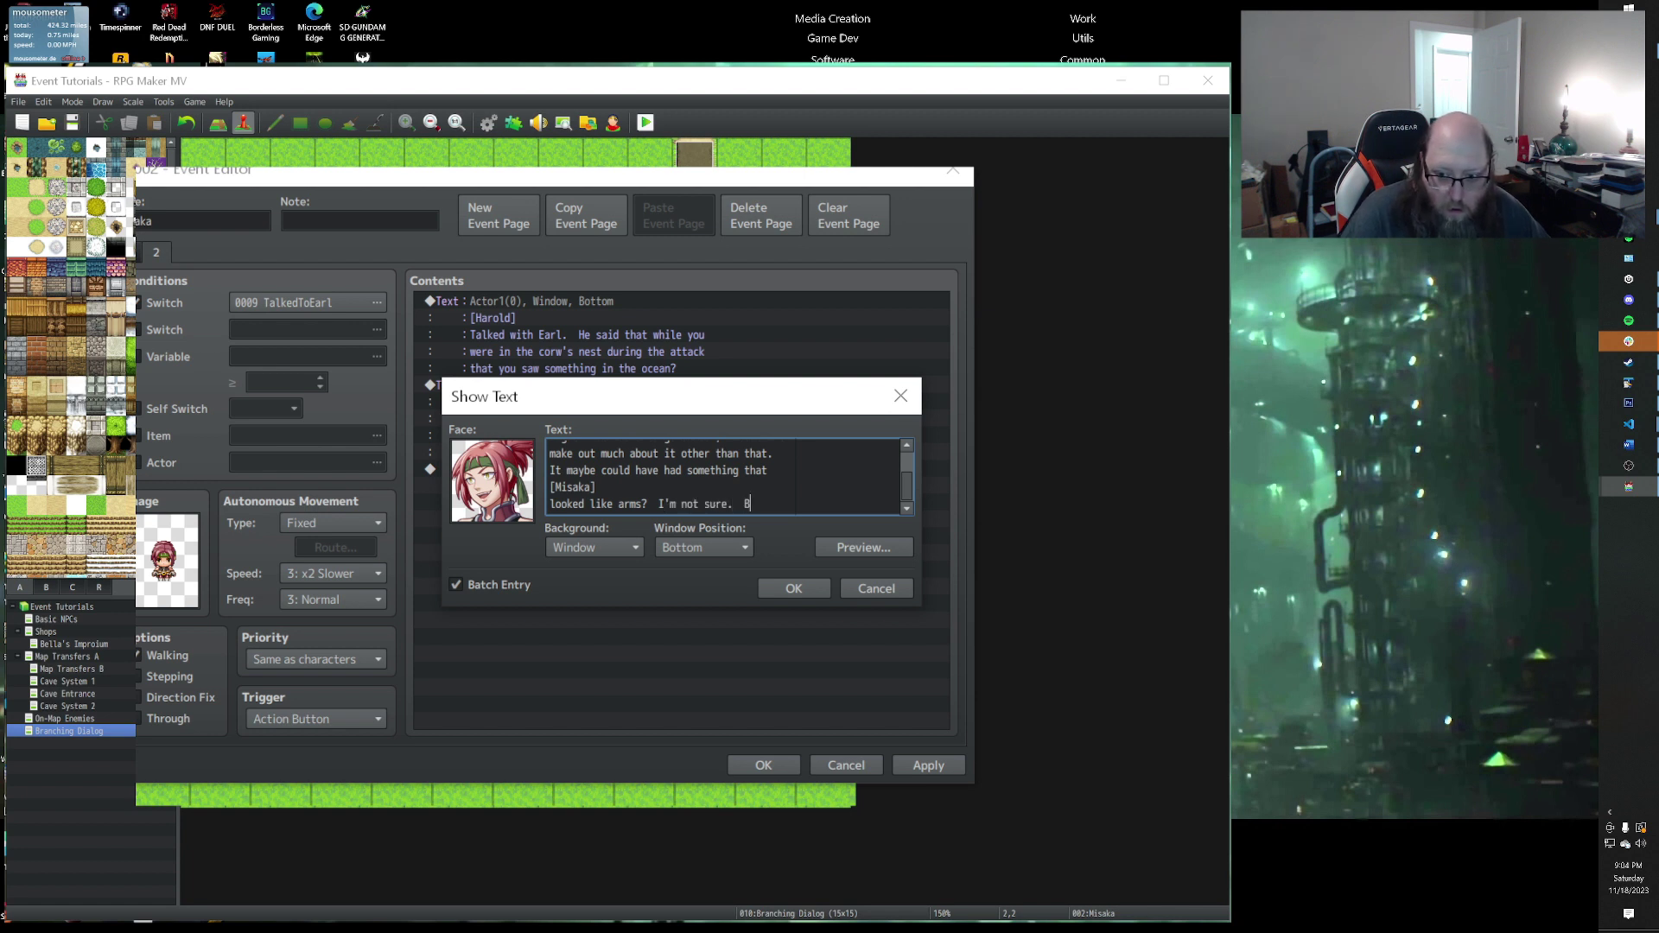
key(BackSpace)
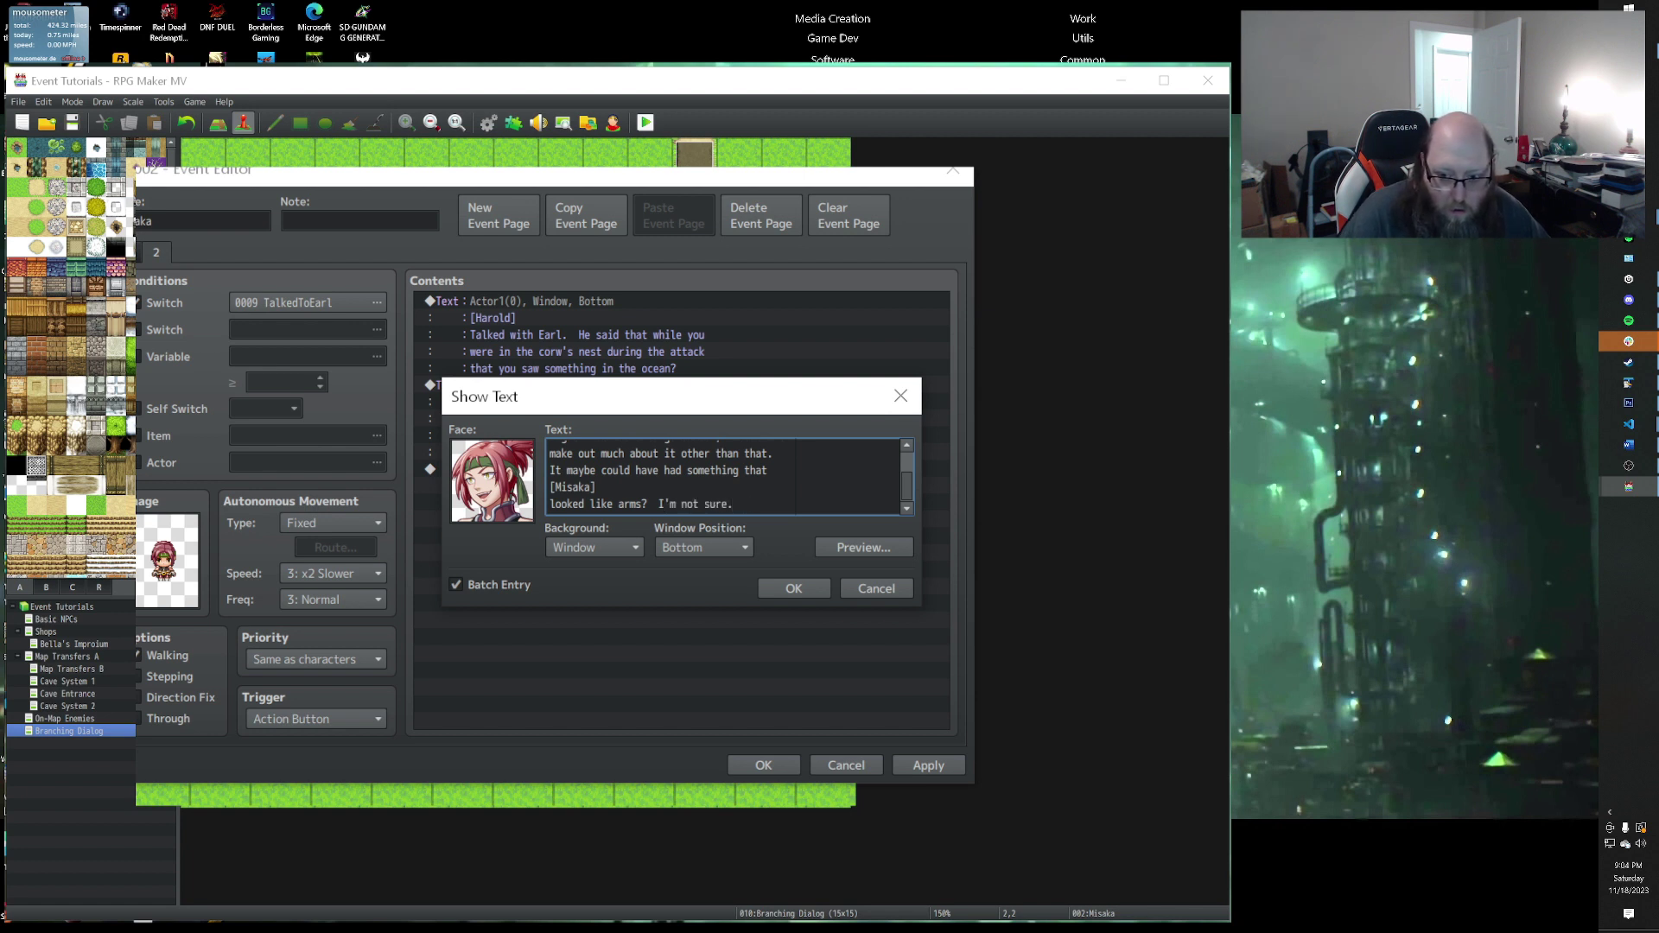
text(But I c do)
key(Return)
Step: Add the next line of Misaka's message, reading "know that after it attacked our boat it"
text(know that when it)
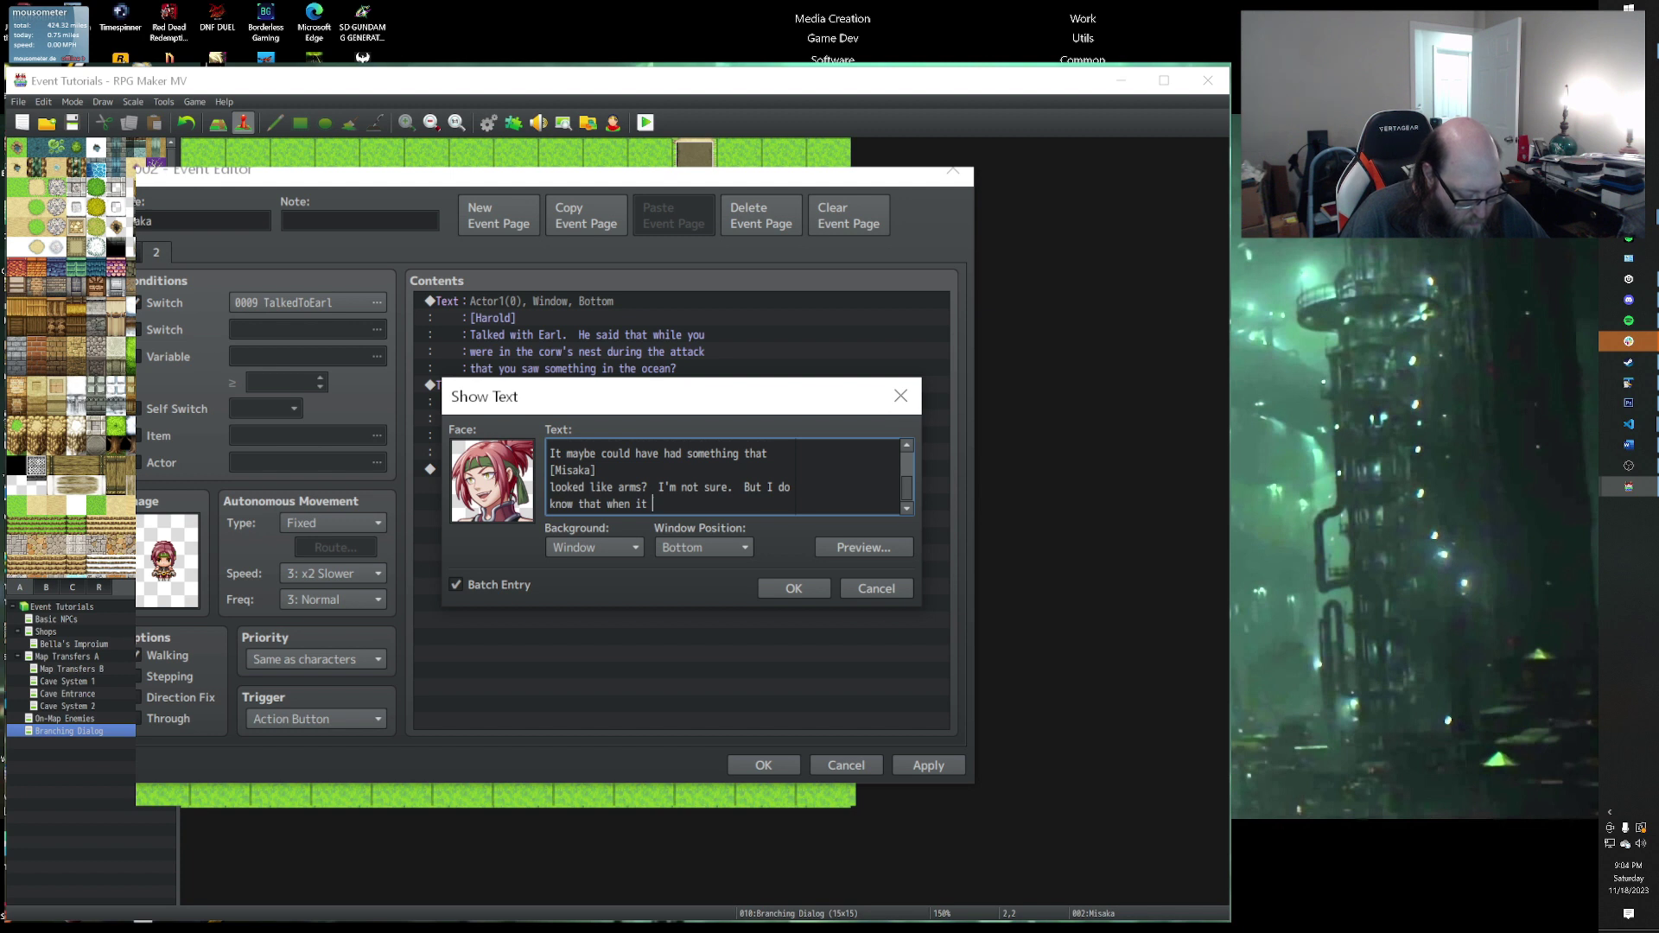
text(left)
key(BackSpace)
key(BackSpace)
key(BackSpace)
key(BackSpace)
key(BackSpace)
key(BackSpace)
key(BackSpace)
key(BackSpace)
key(BackSpace)
key(BackSpace)
key(BackSpace)
key(BackSpace)
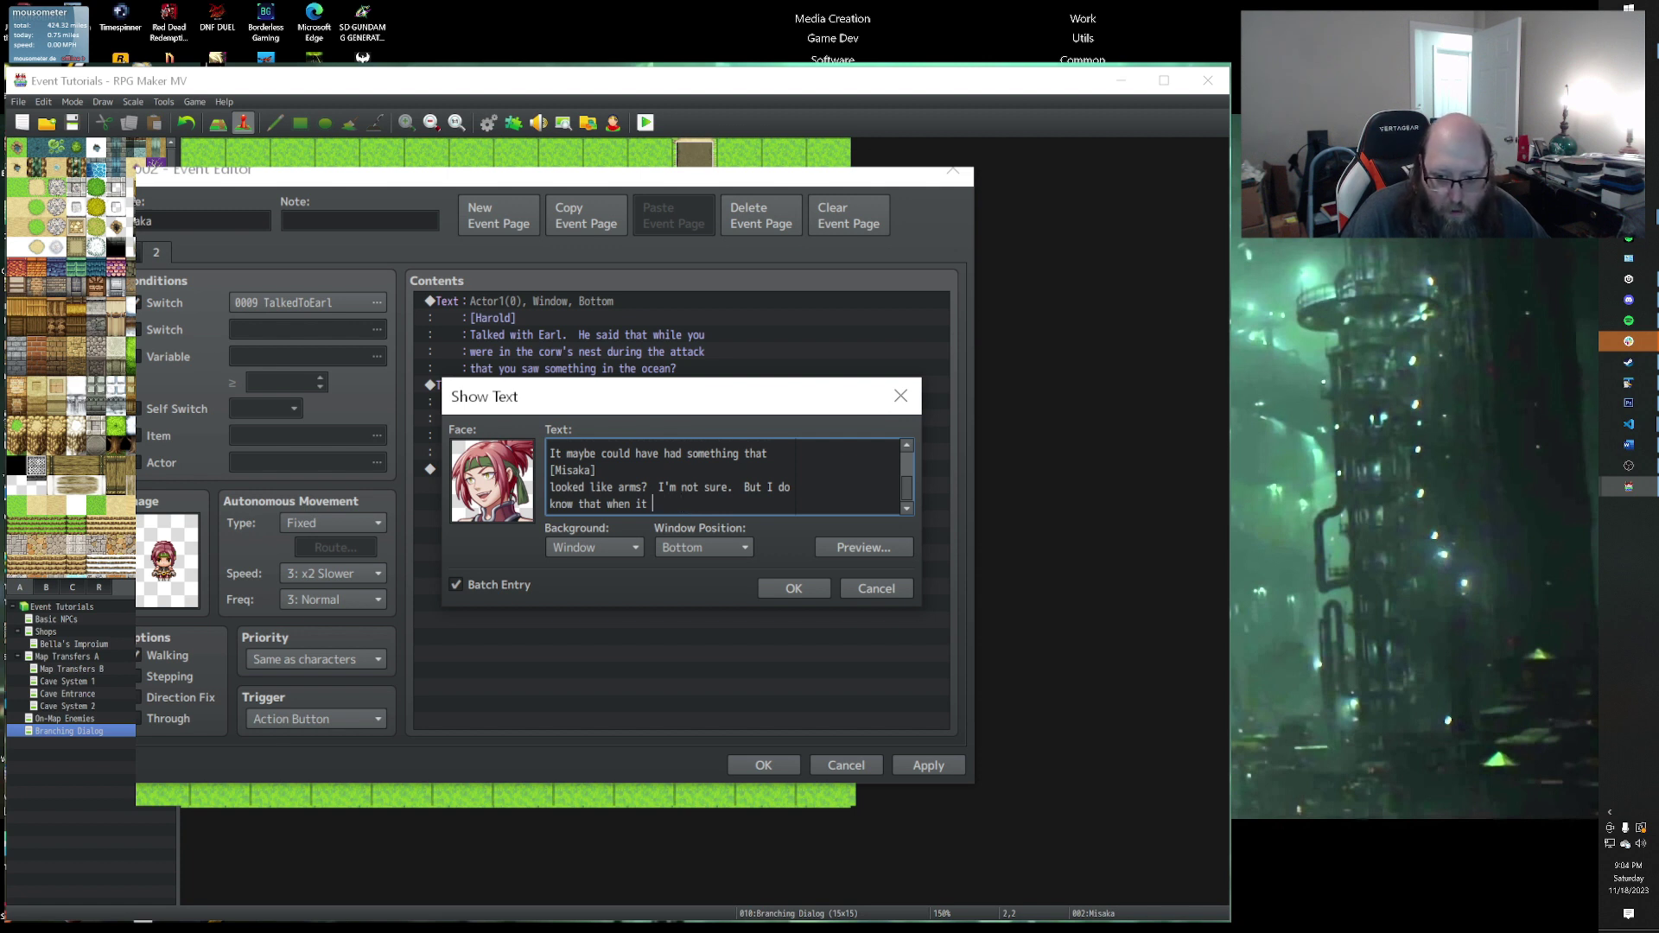
text(af)
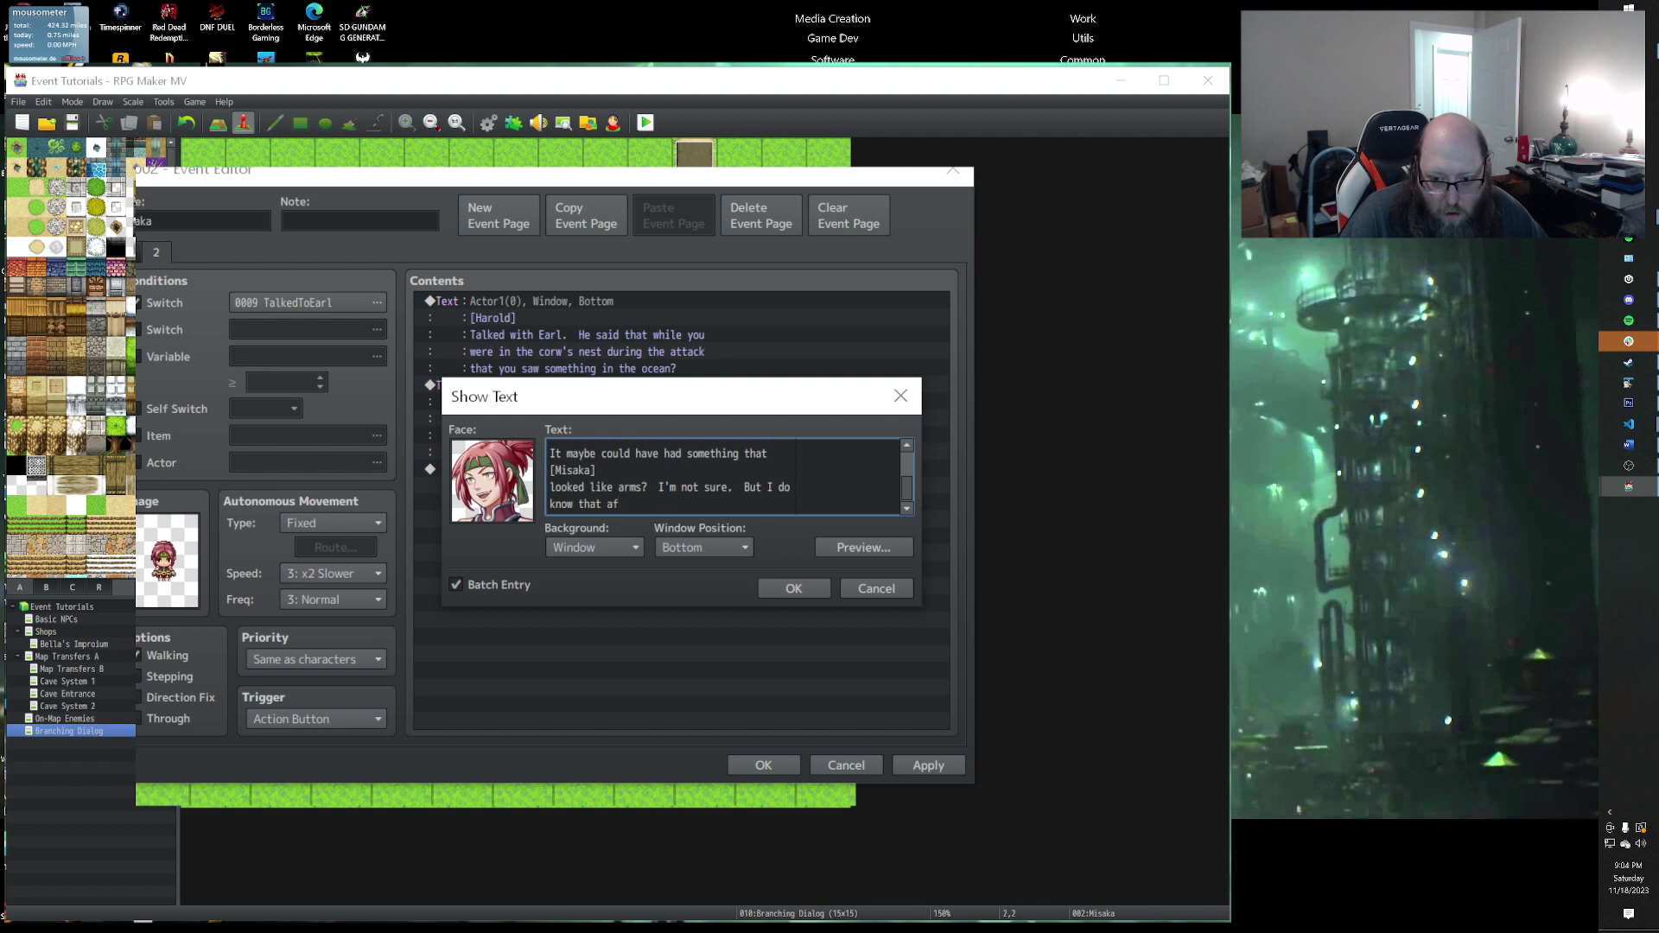
text(ter it atta)
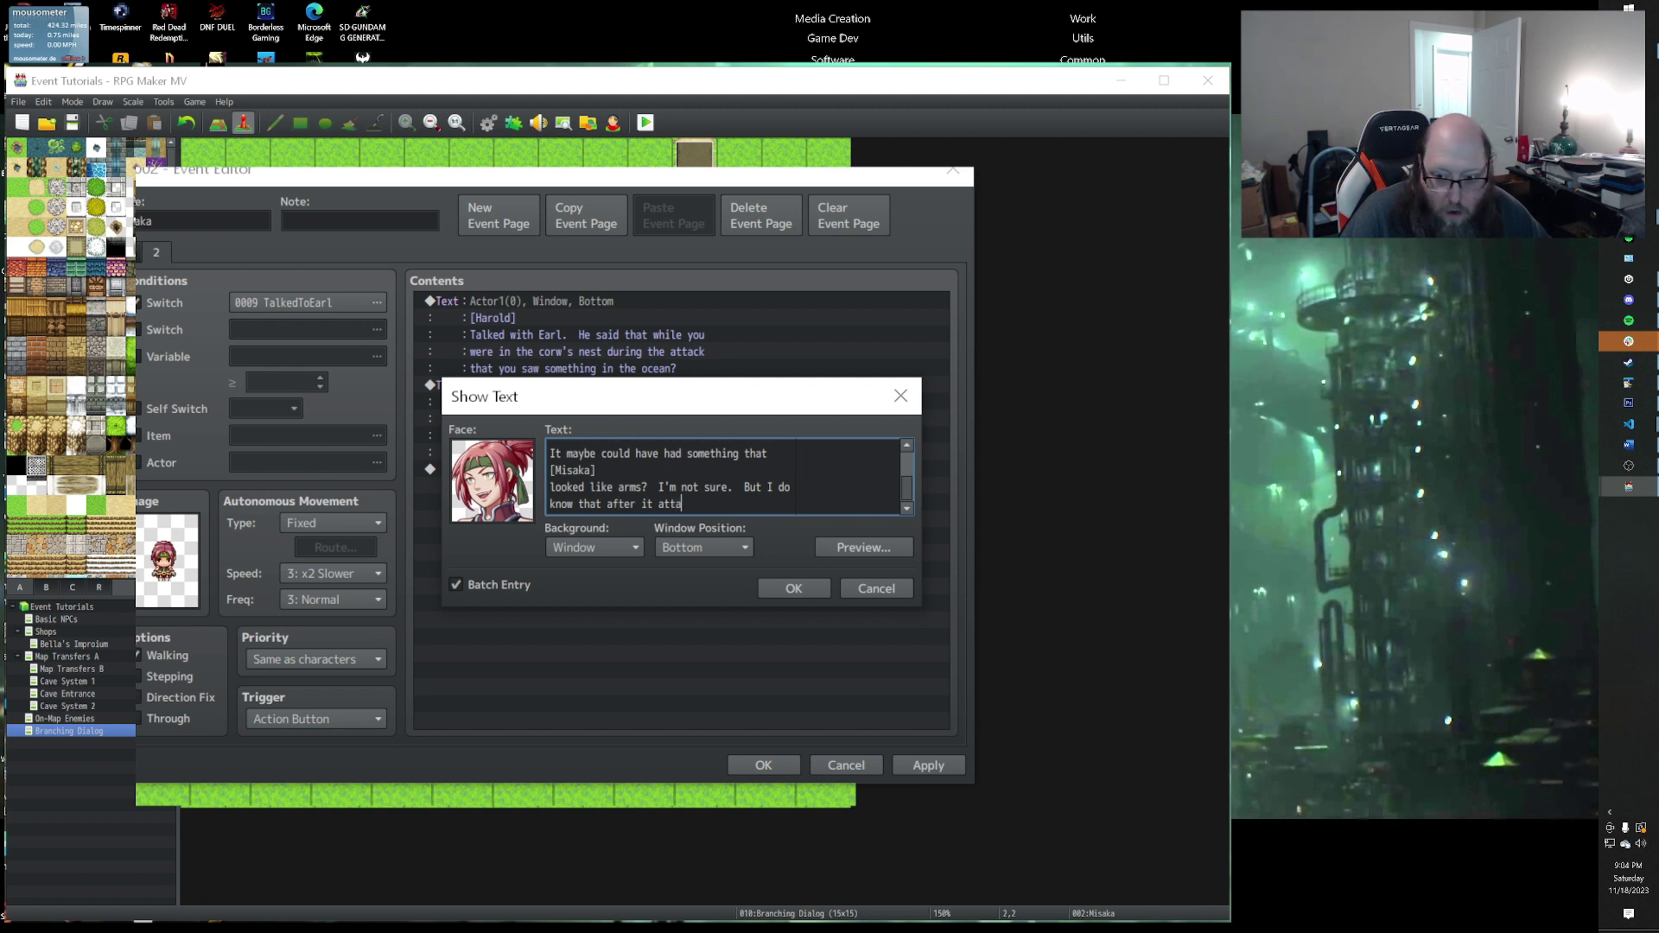
text(cked our boat it)
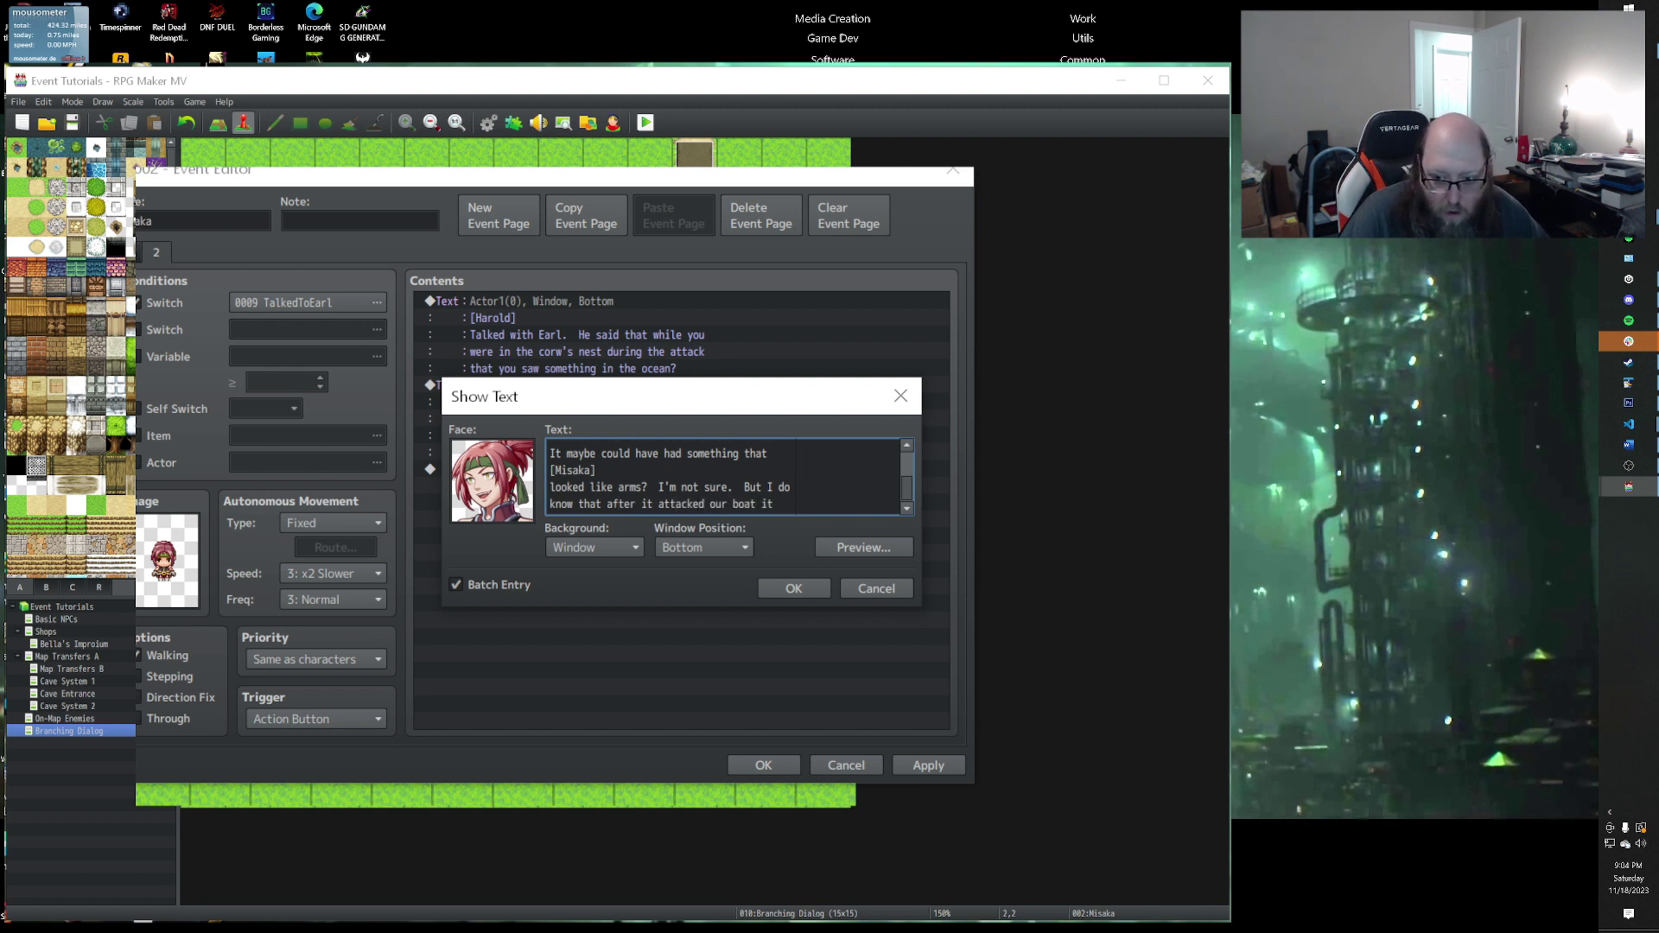
Step: Continue Misaka's text with the lines "swam back into the cave we were trying to" and "get into."
key(Return)
text(sw)
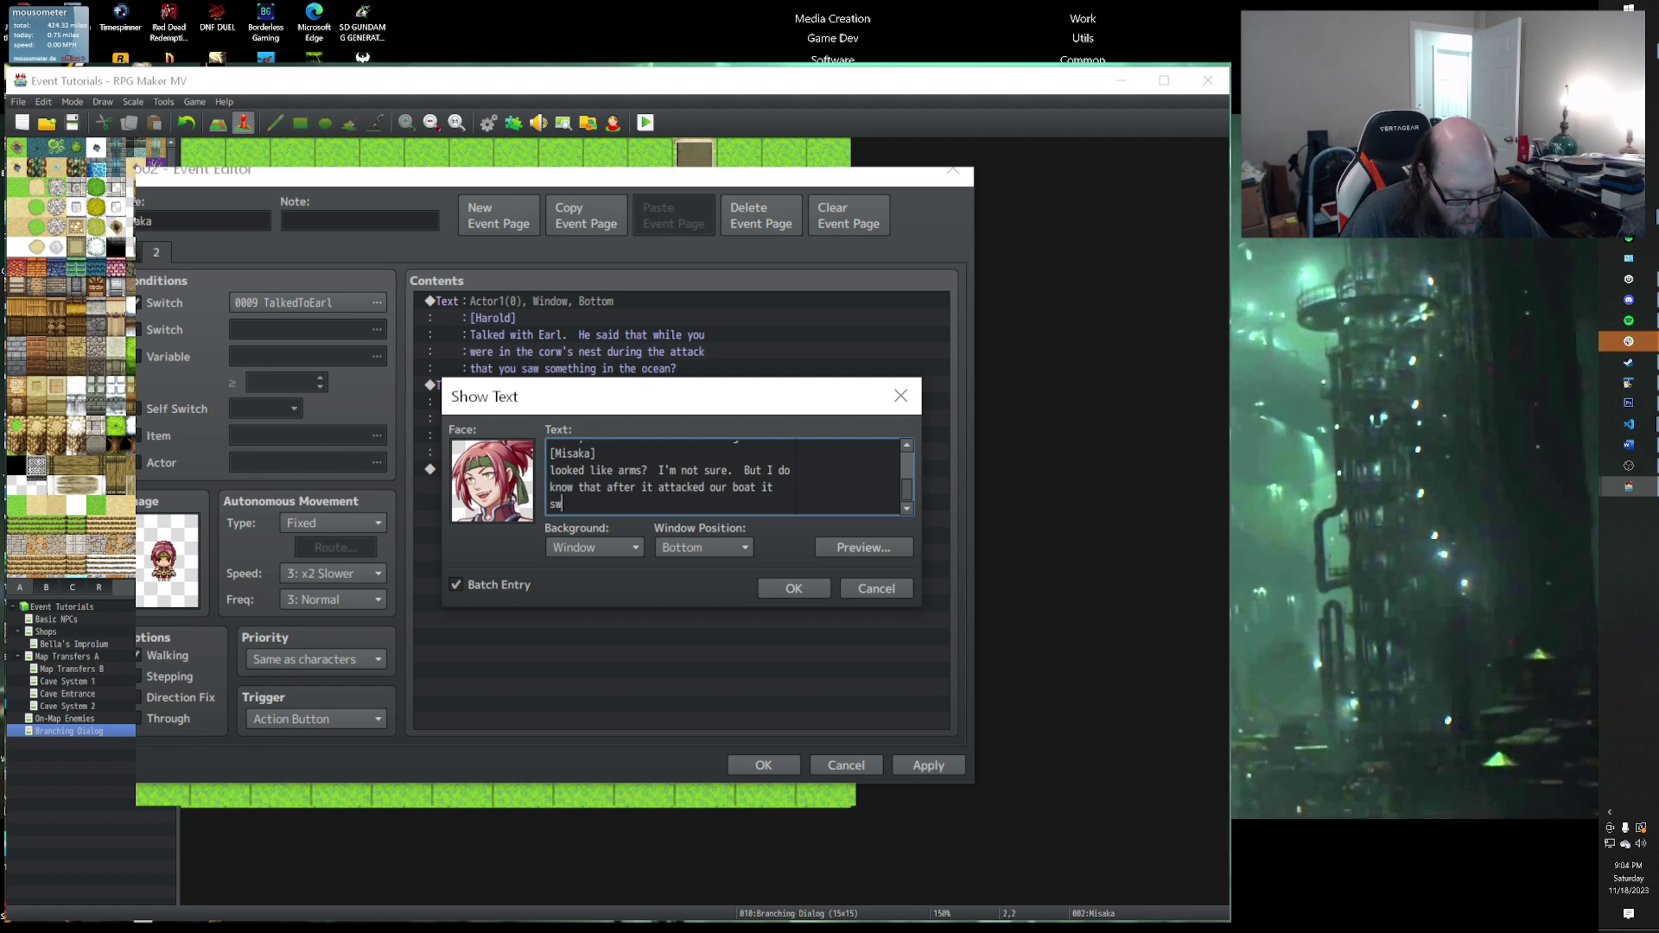
text(am back into the)
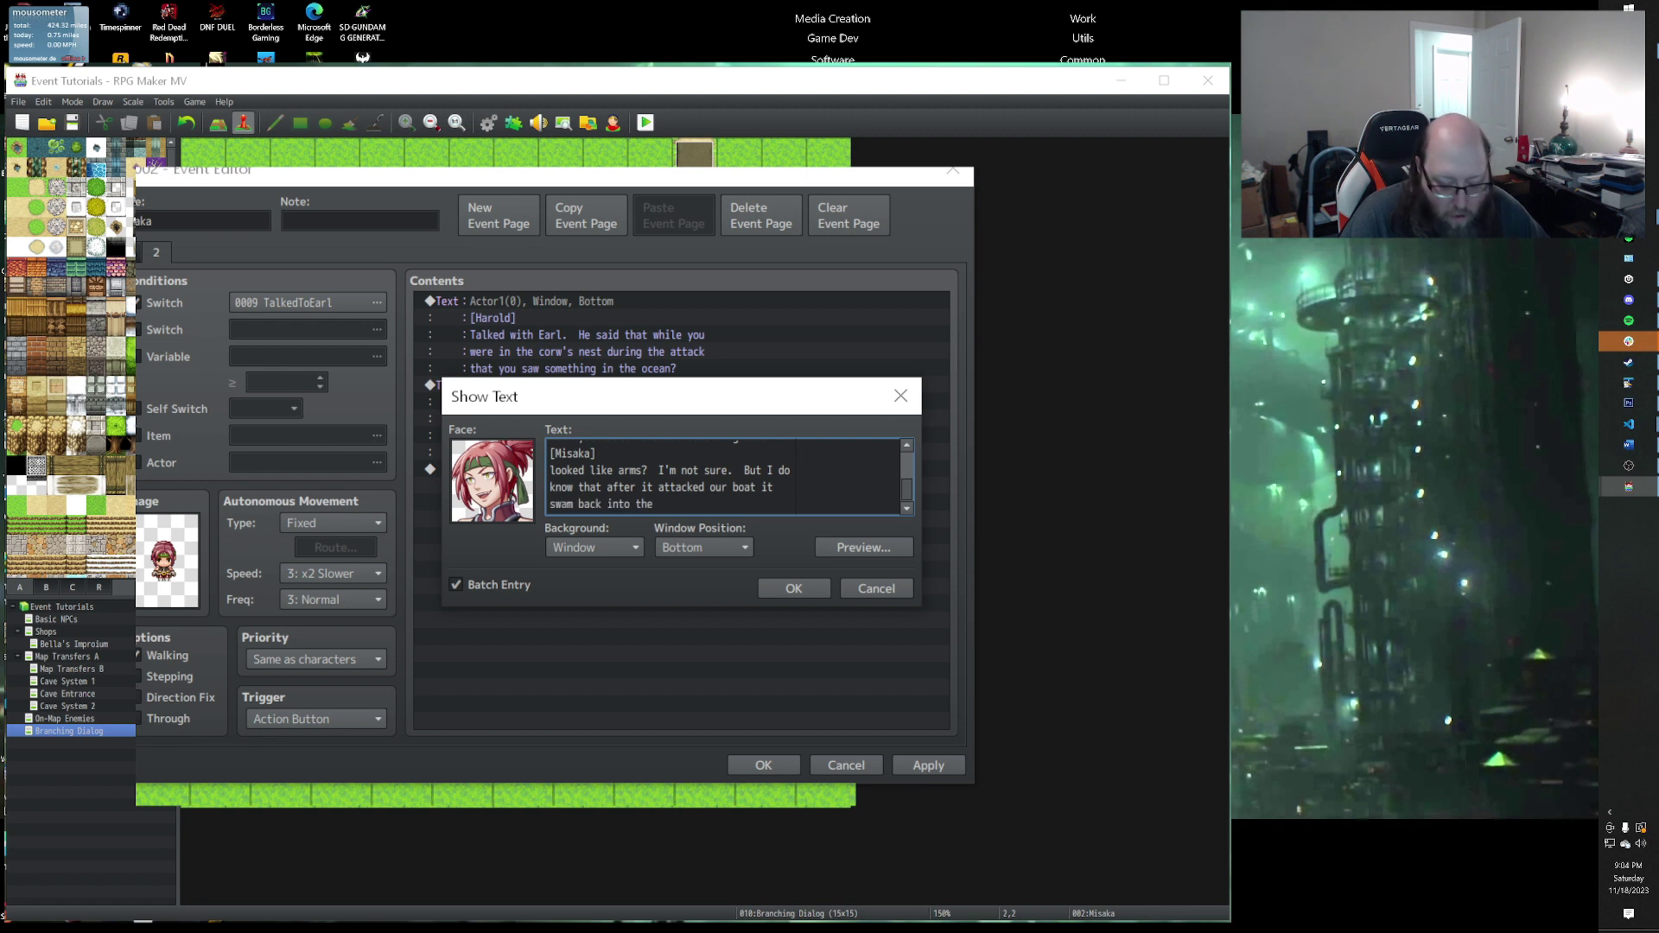
text( cave we w)
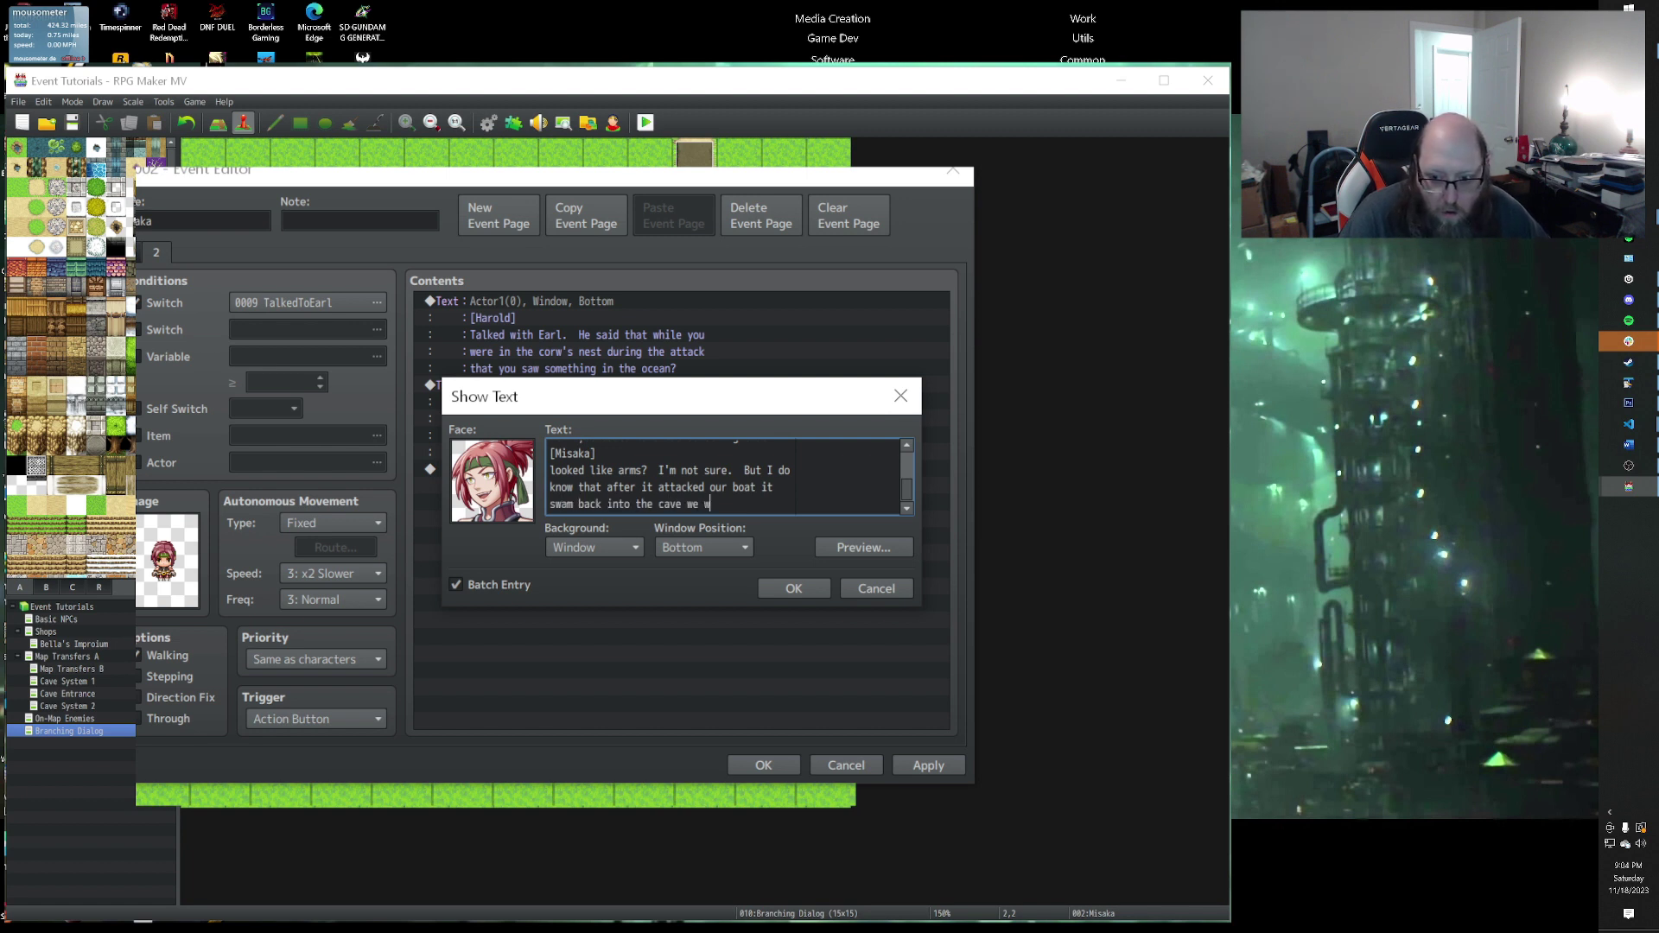
text(ere trying to)
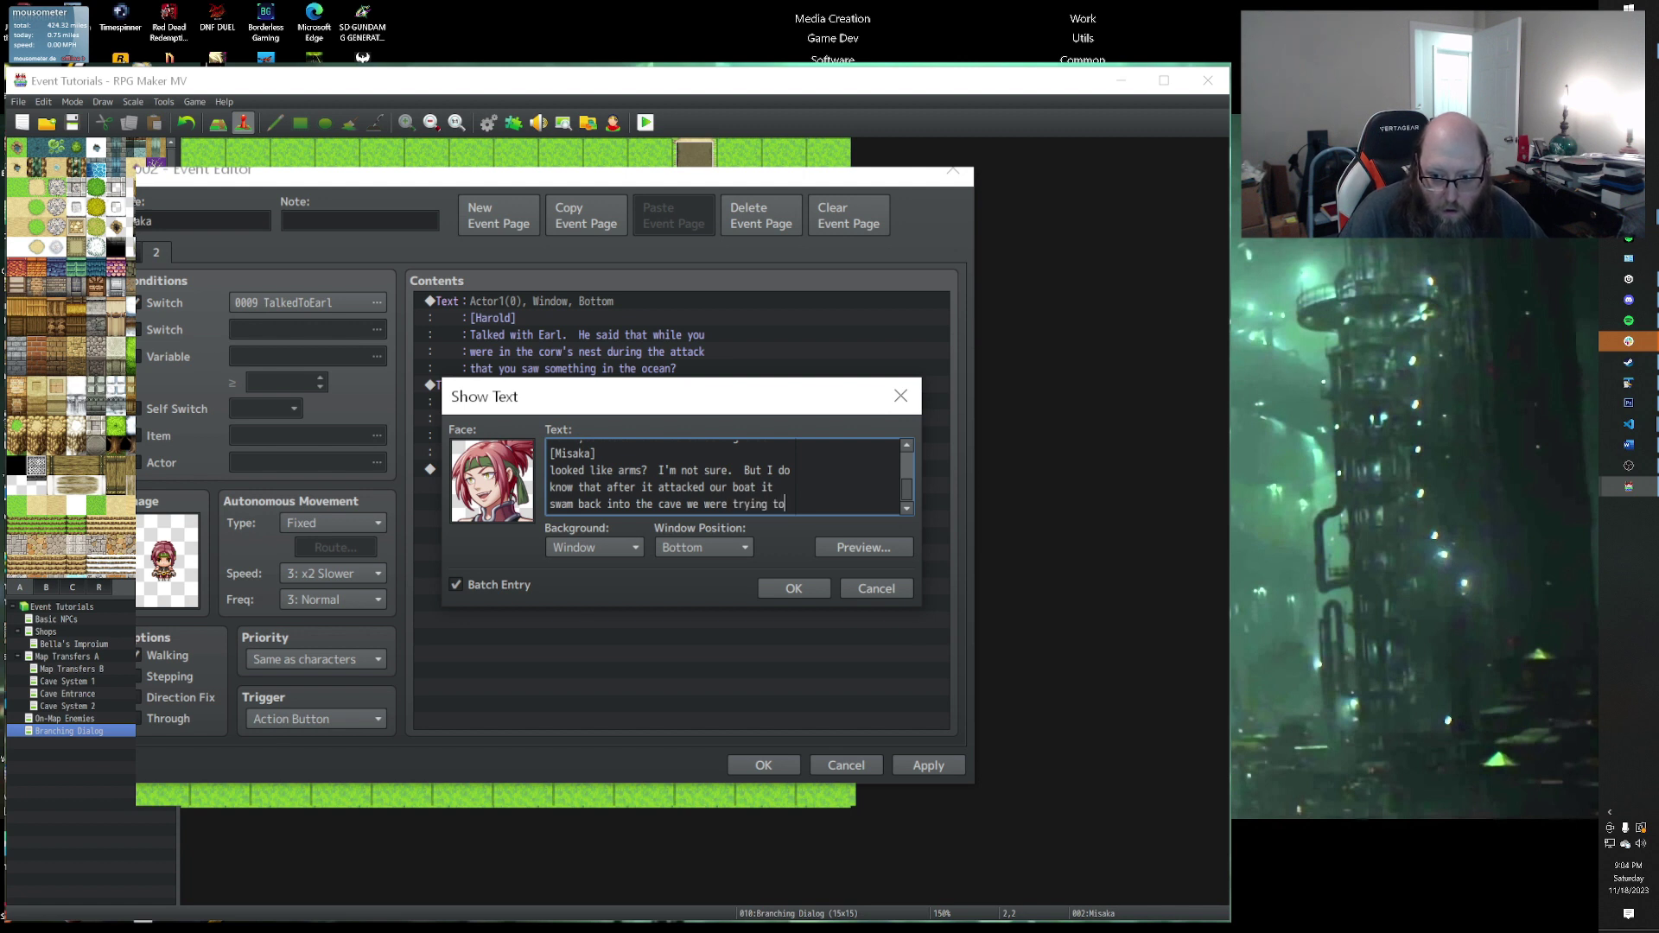
key(Return)
text(get into.)
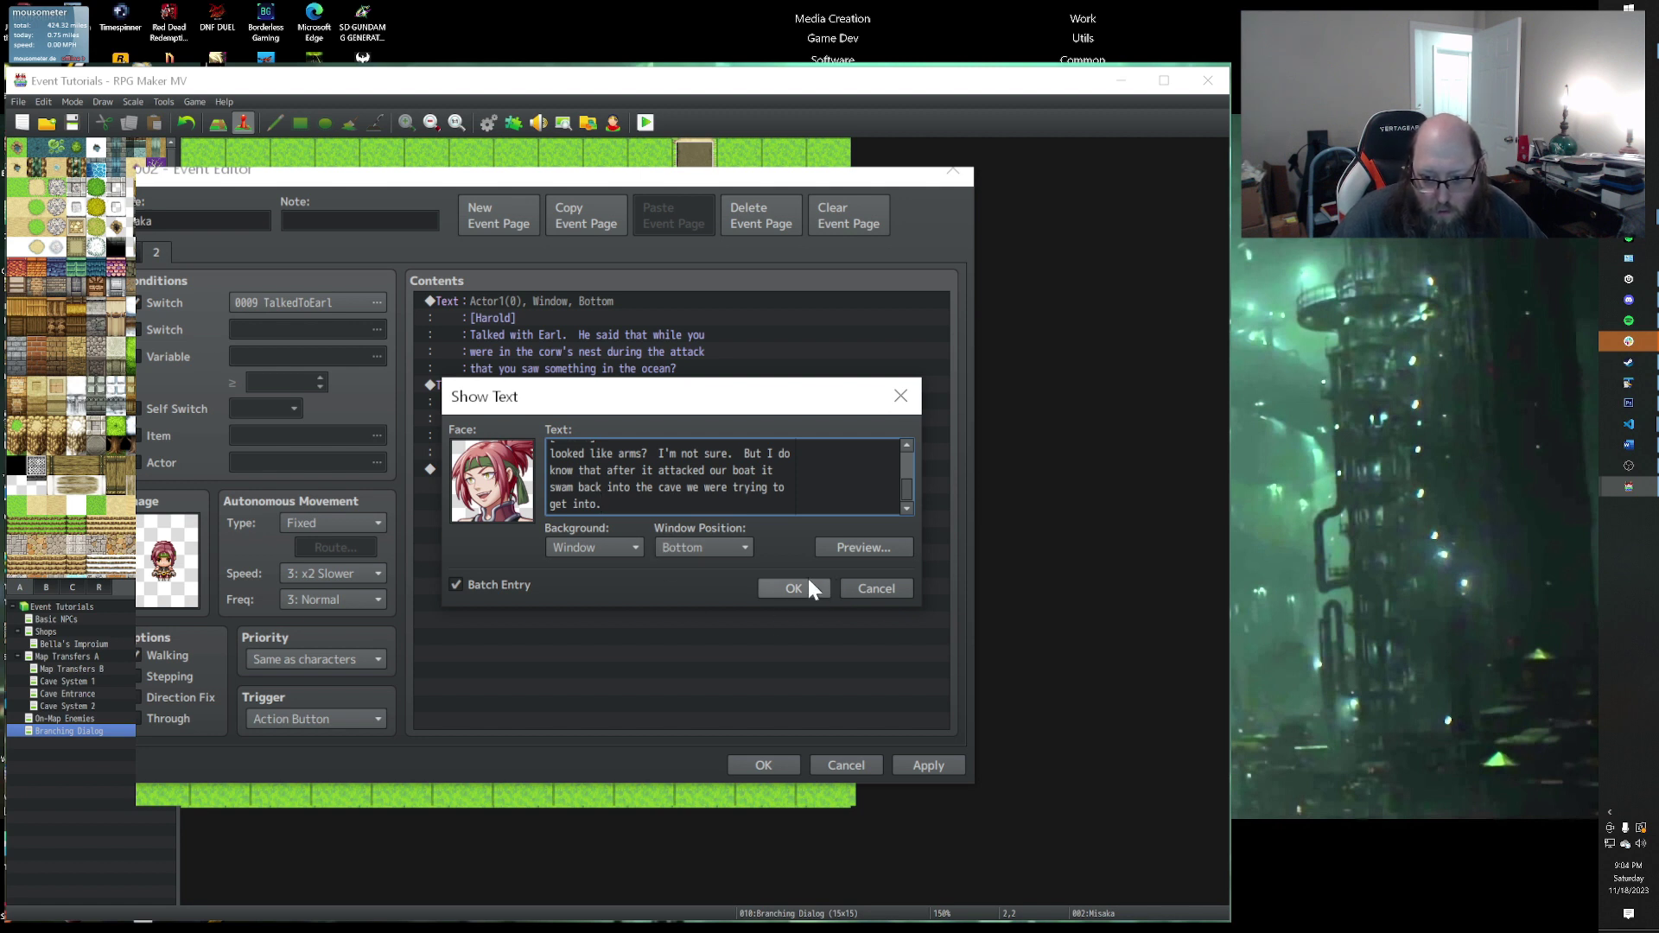
Step: Insert a "[Misaka]" speaker line above "get into." and confirm the batch of messages
key(Up)
key(Up)
key(Up)
key(Up)
key(Up)
key(Down)
key(Down)
key(Down)
key(Home)
key(Return)
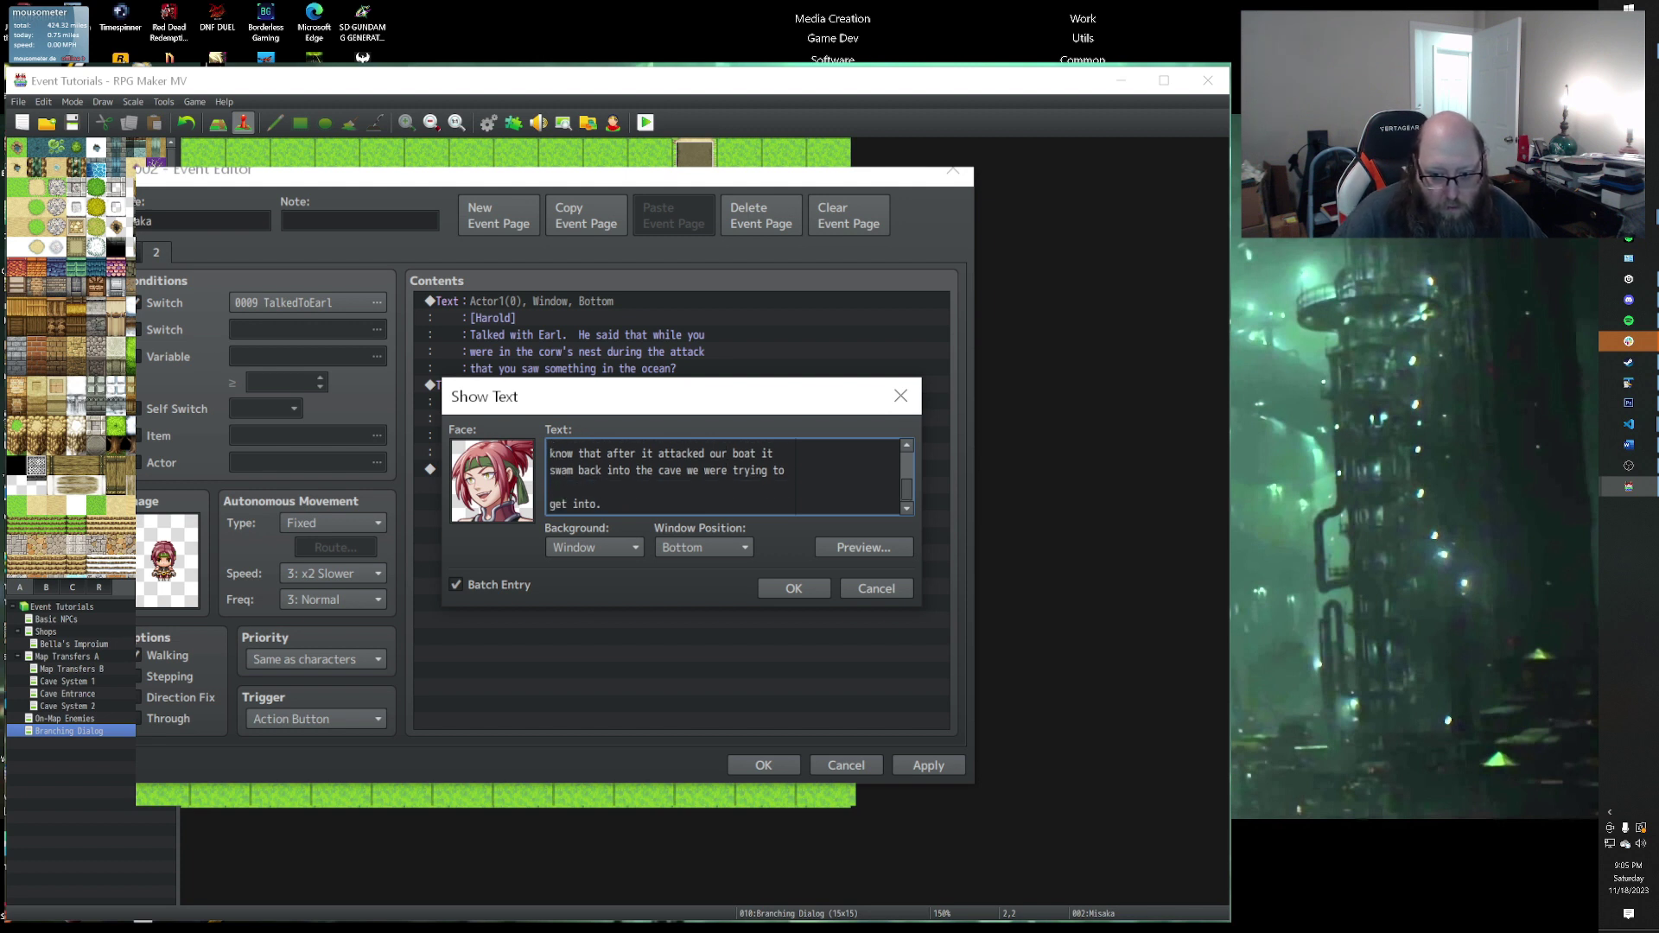
text([Misaka])
key(Down)
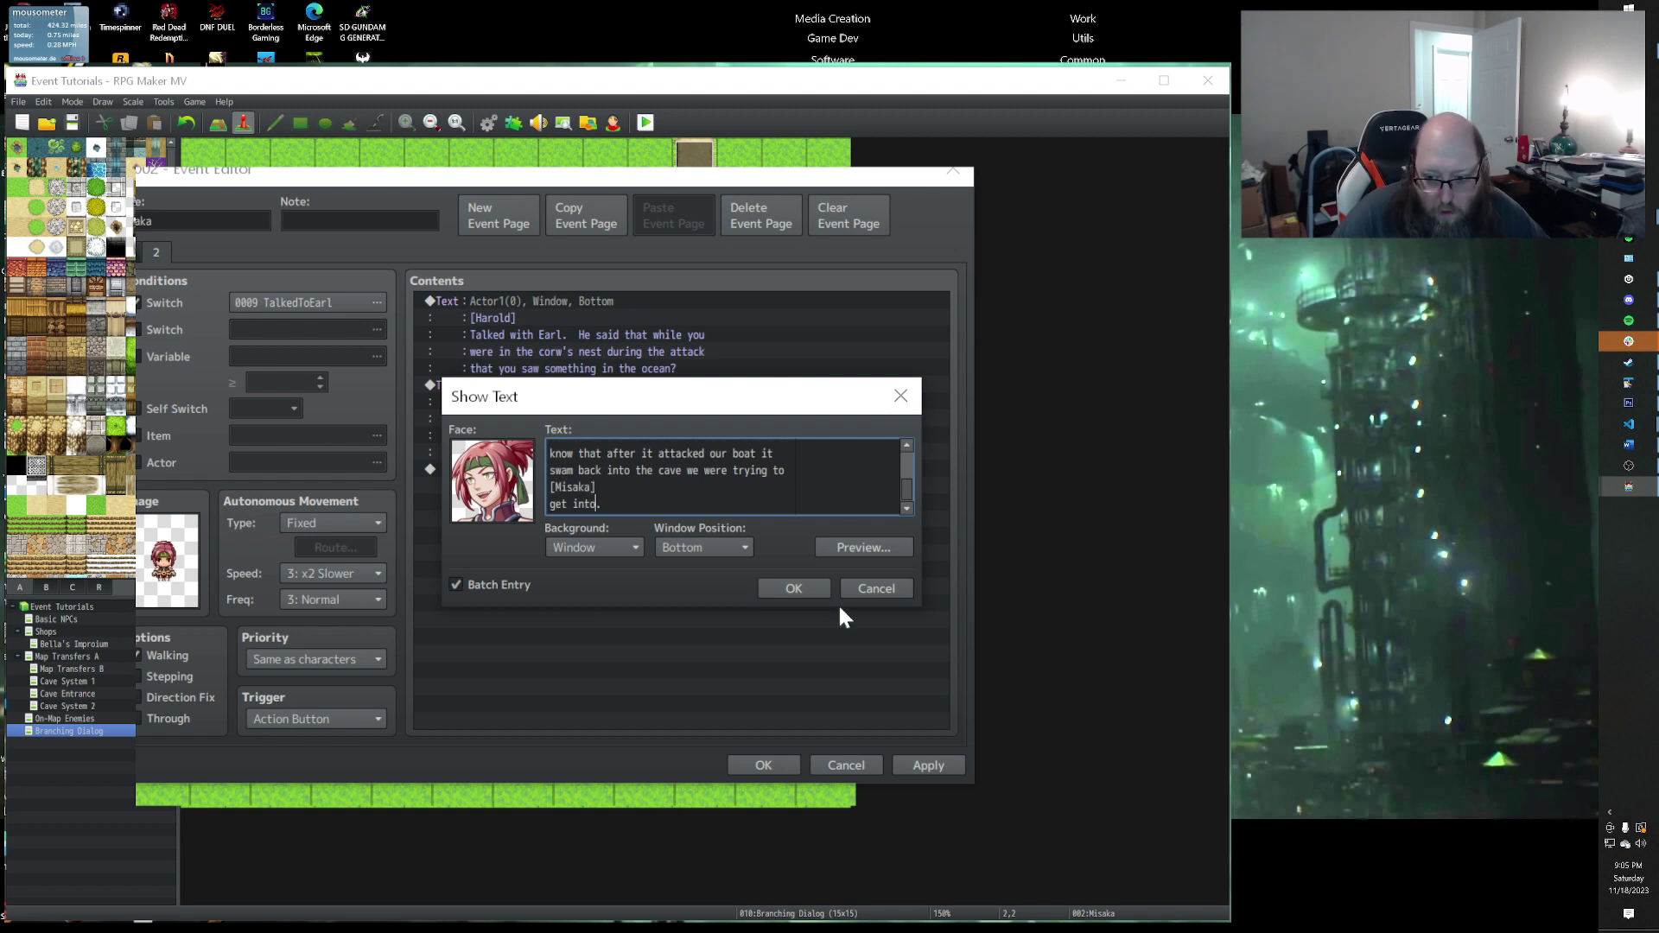
key(ctrl+Return)
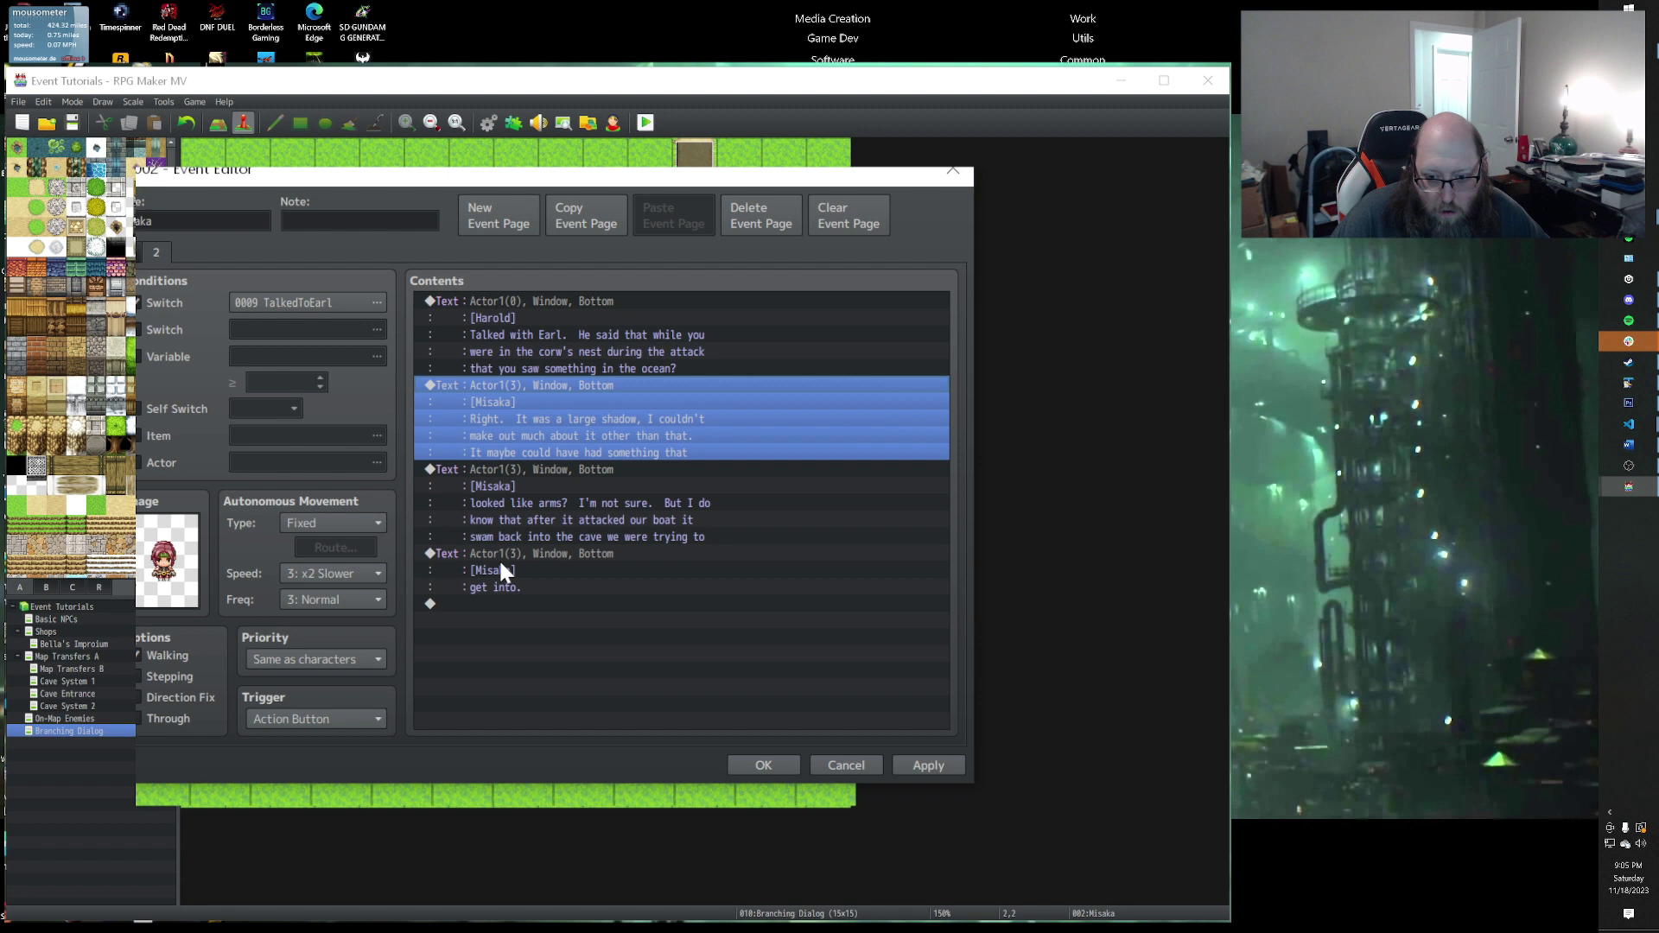
Step: Duplicate Misaka's "get into." message at the end of page 2 and clear the copy's text below the speaker line
click(501, 563)
key(ctrl+c)
click(485, 603)
key(ctrl+v)
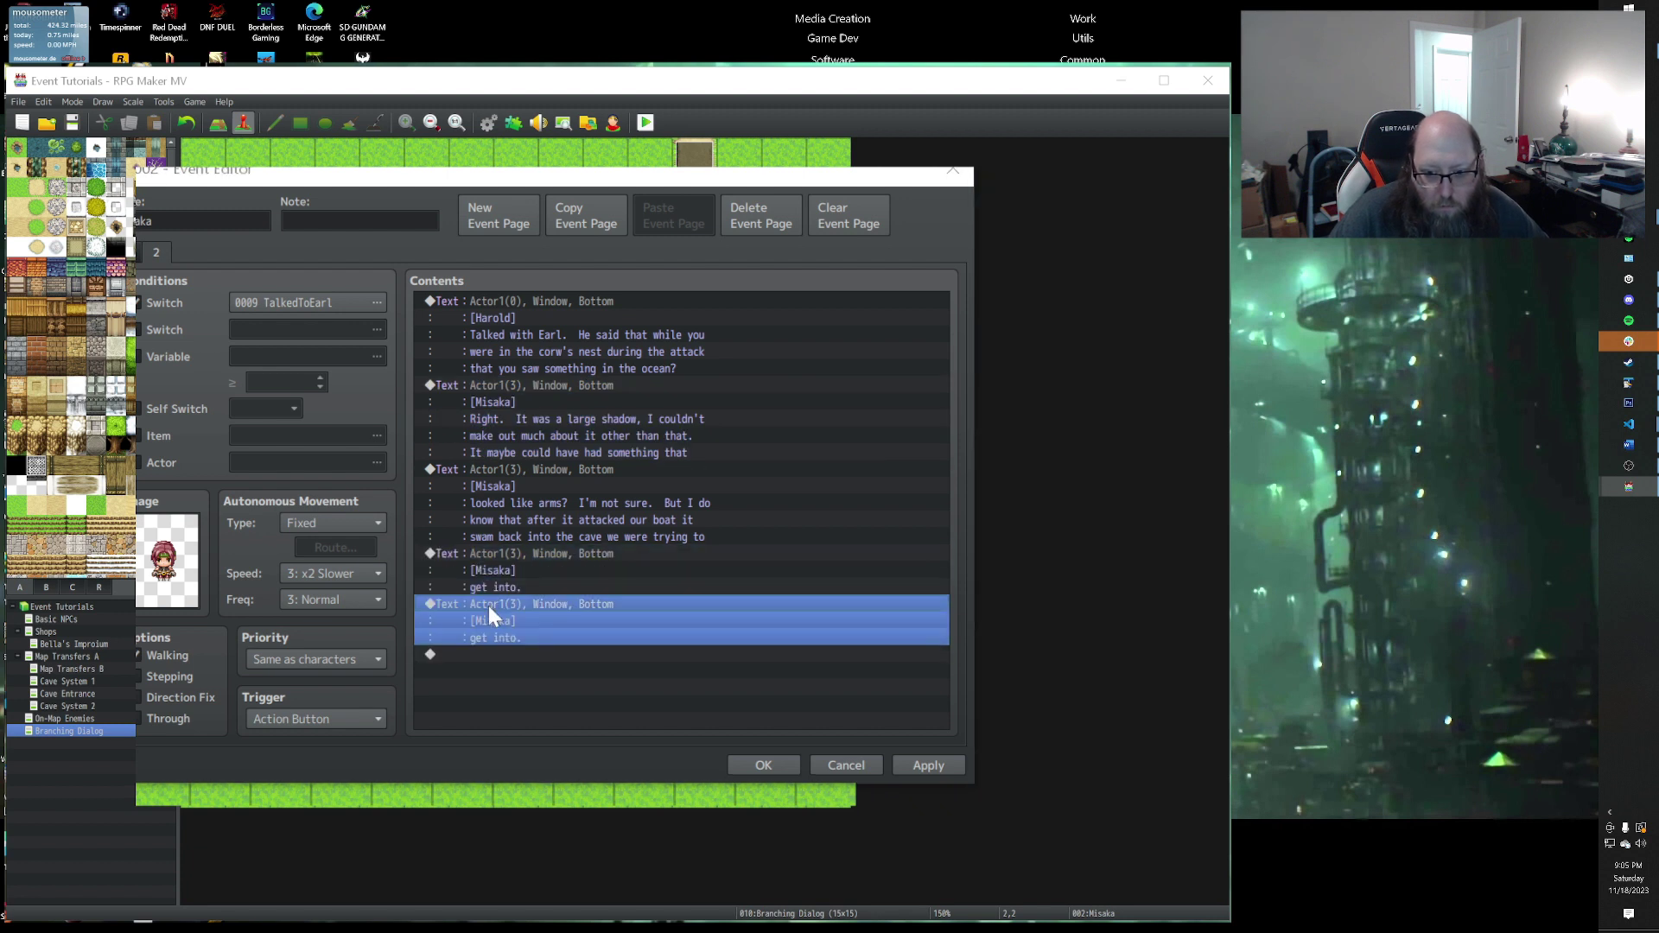
double_click(489, 603)
drag(605, 466, 542, 478)
key(BackSpace)
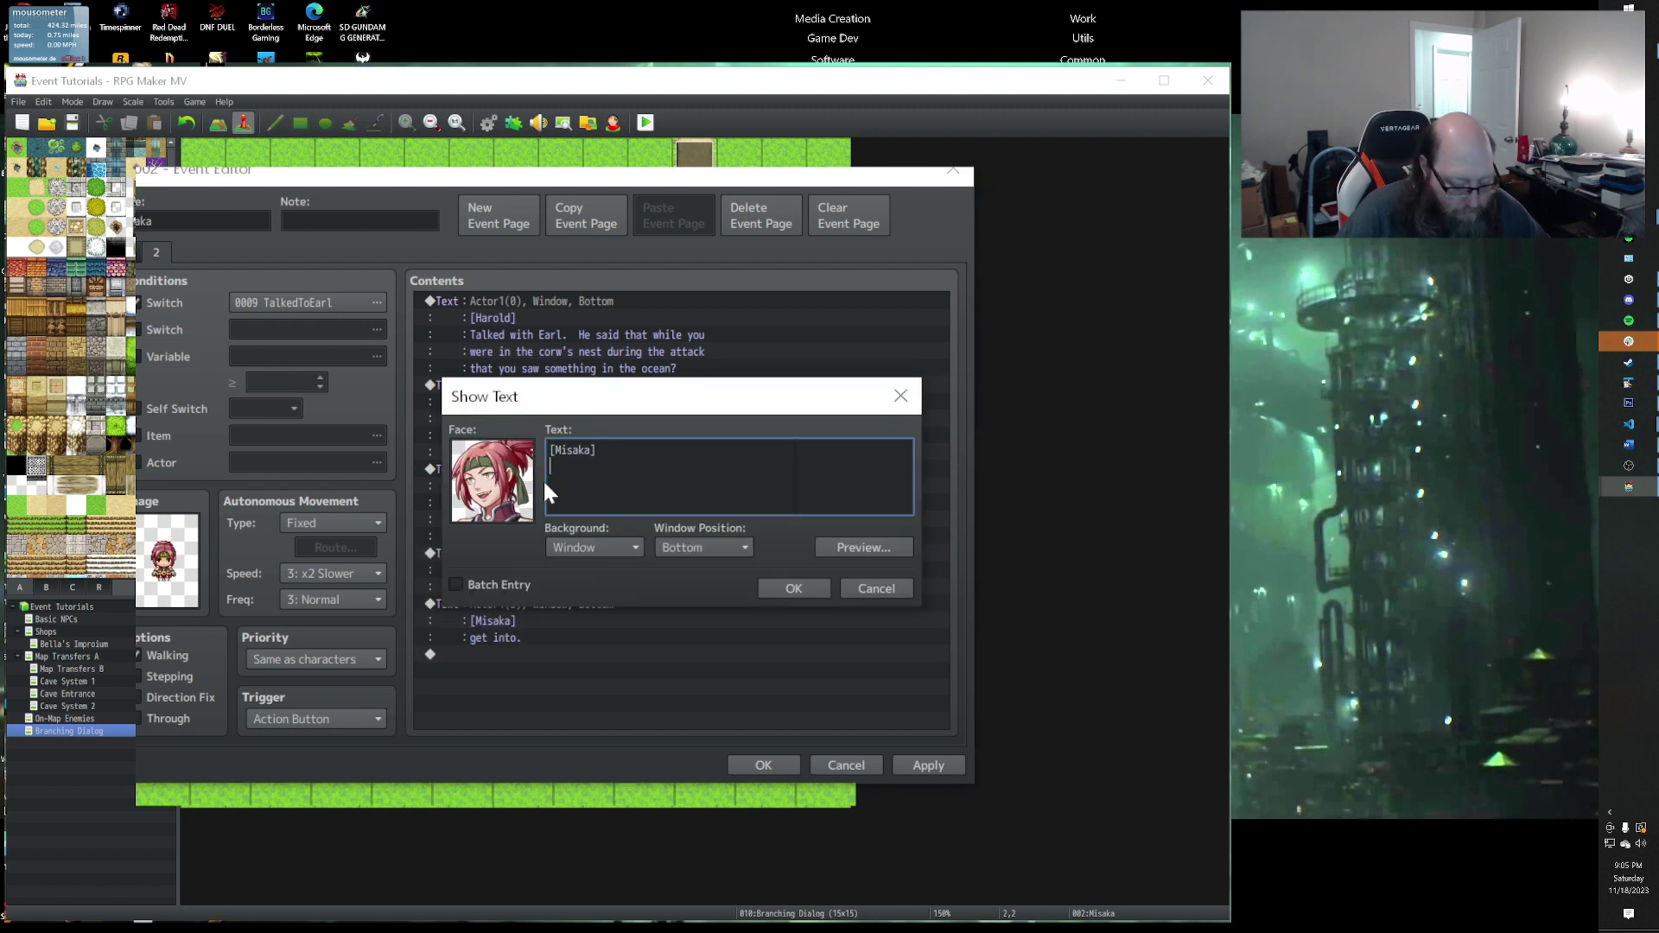
Step: Write "Loril said she had a better view of when it" as the copied message's first line below [Misaka]
text(Loril said she)
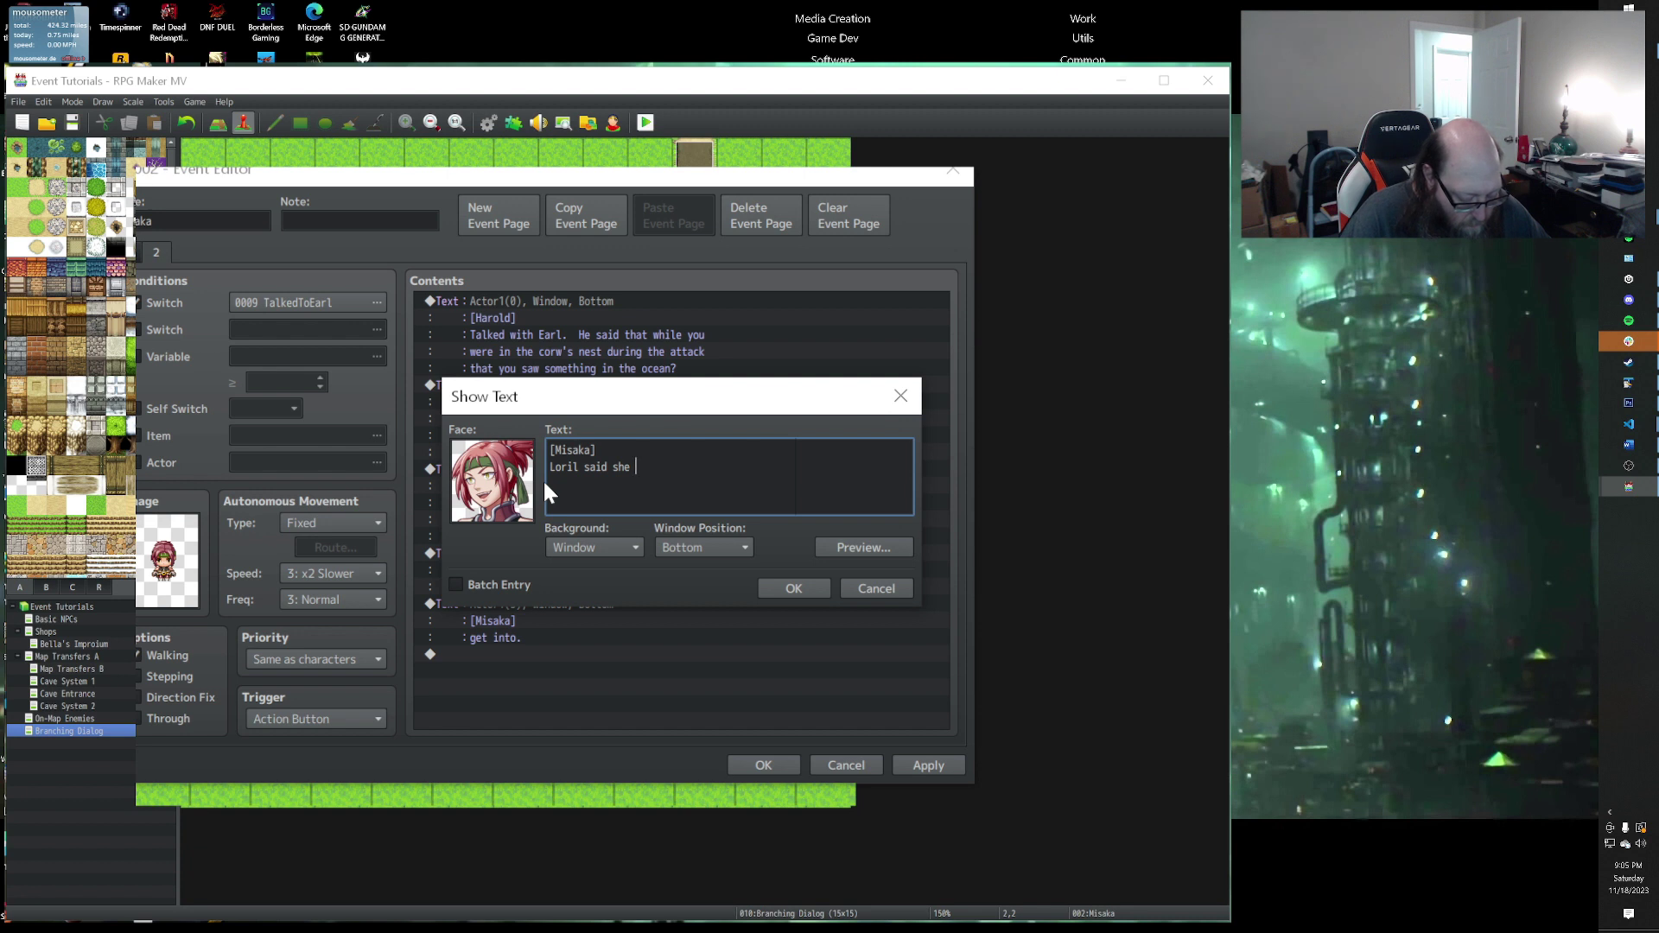
text( had a better view of)
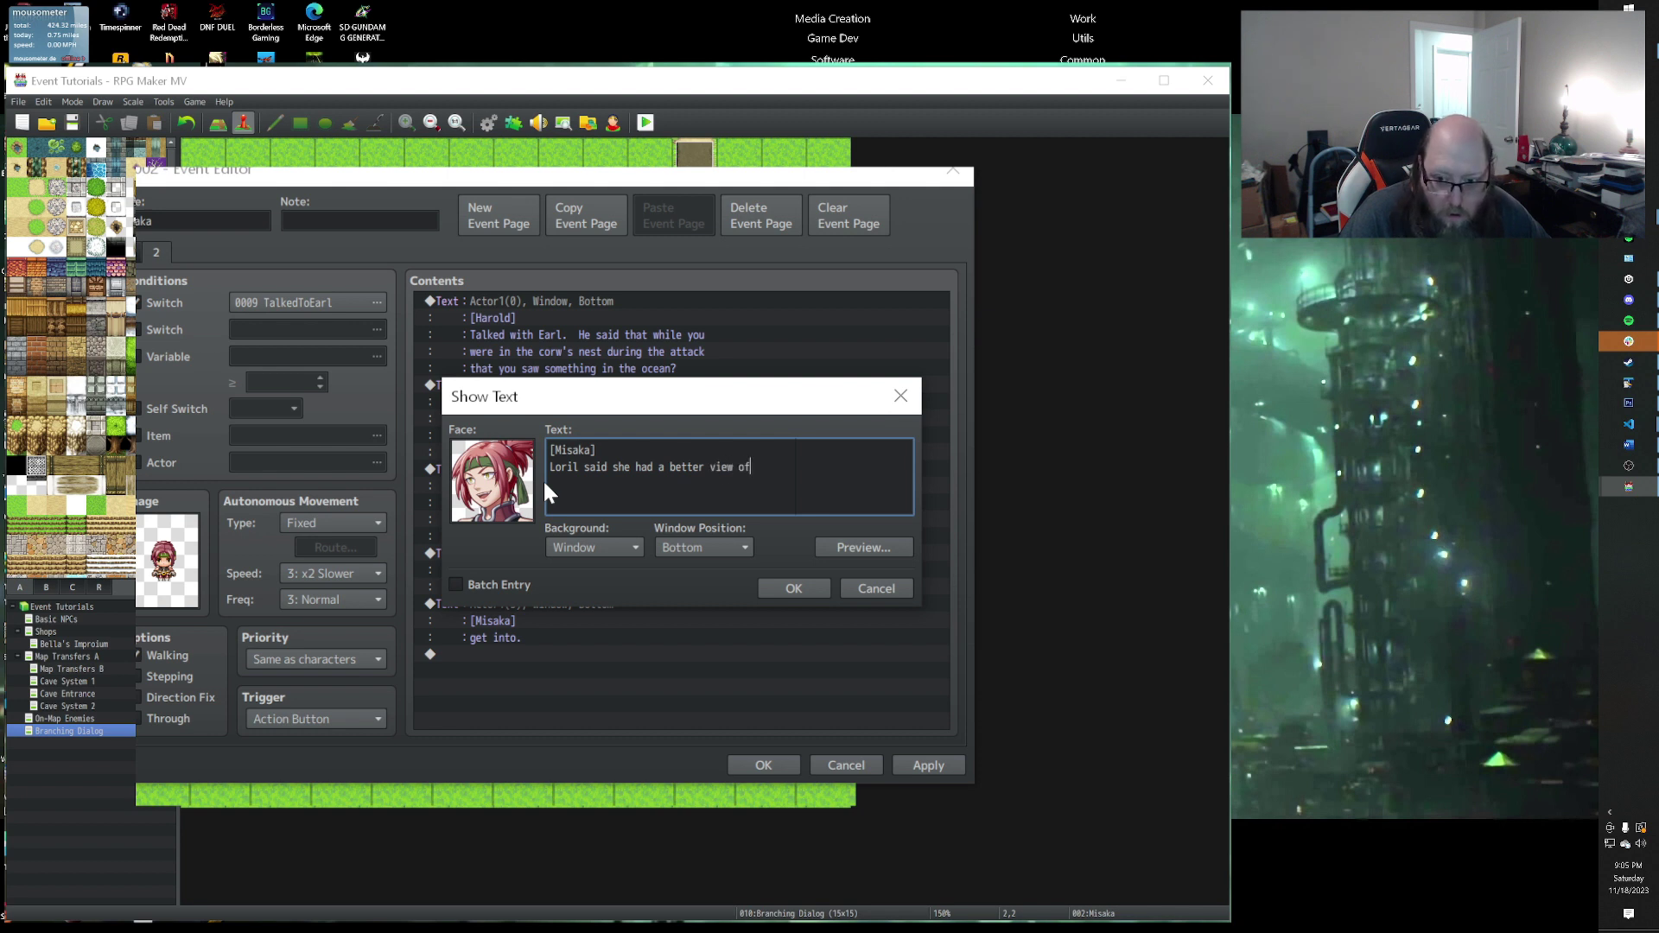
text( when )
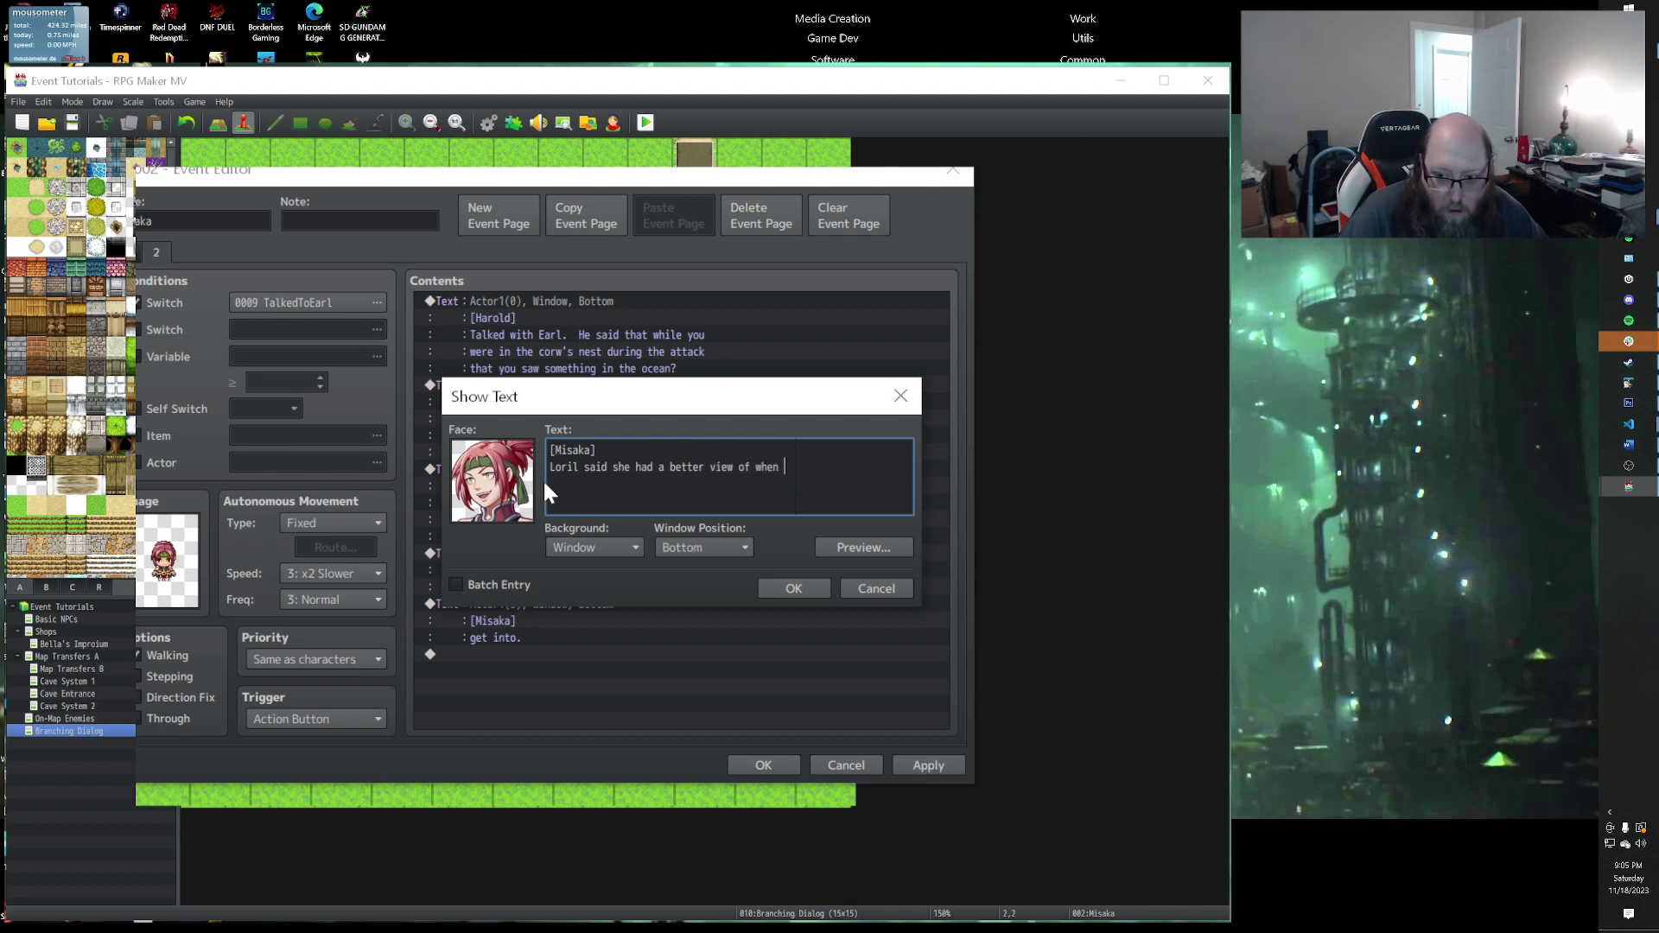
text(it)
key(Return)
Step: Finish the message with the lines "attack us, she might know more about what" and "it looks like." and confirm it
text(attack us)
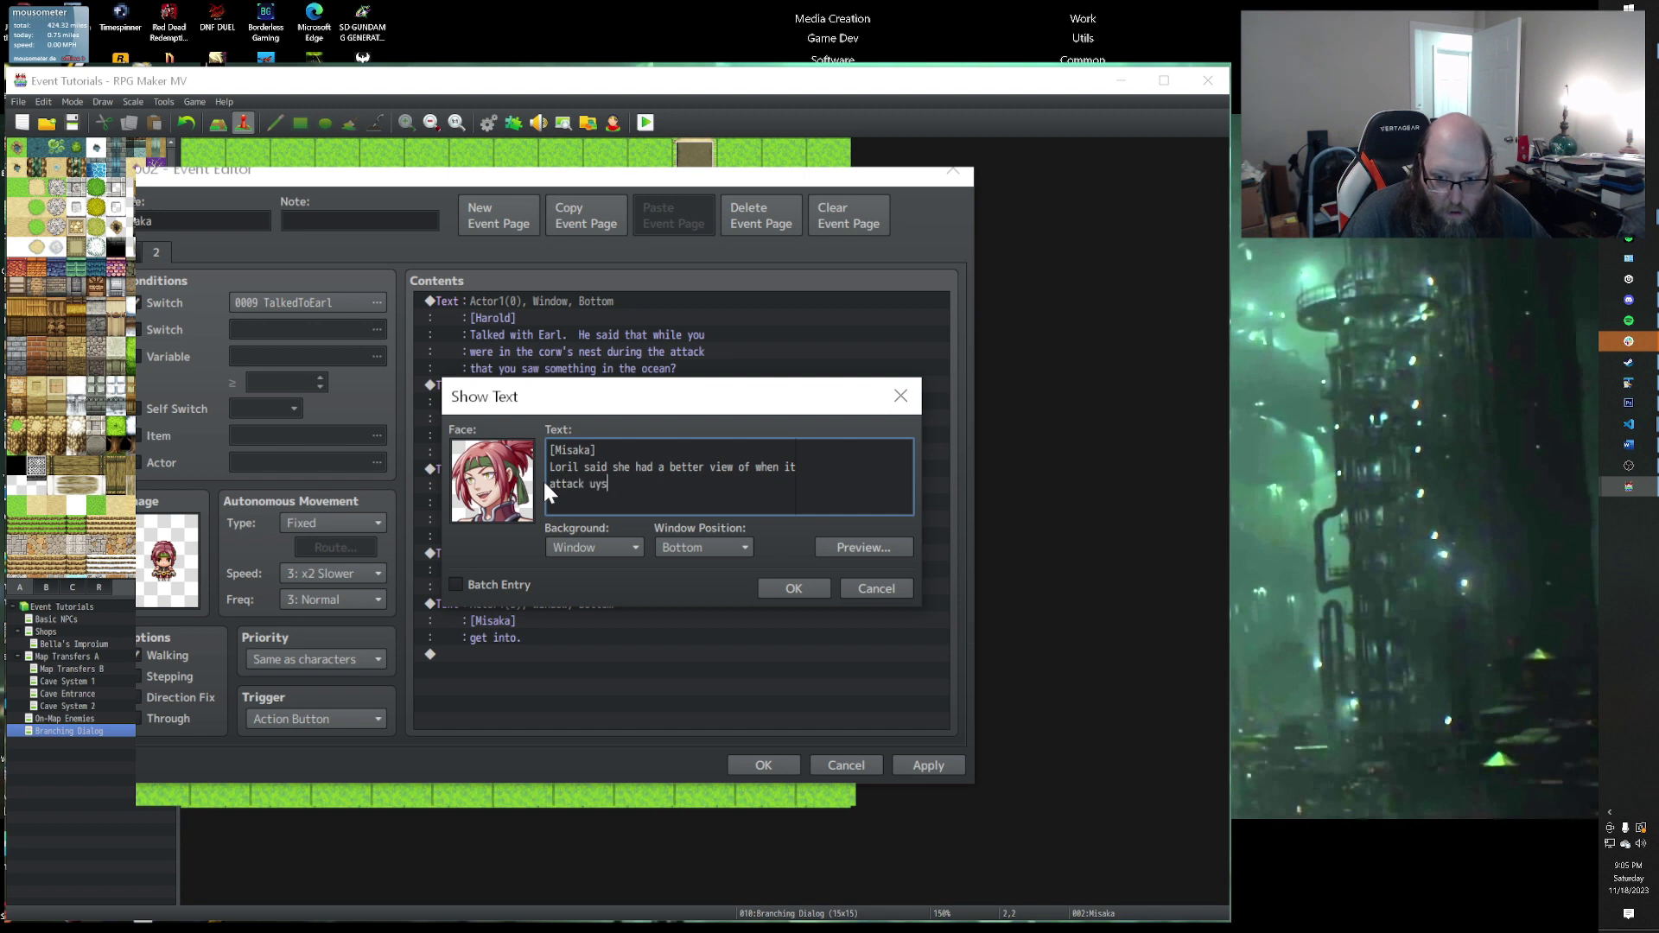
text(, she m)
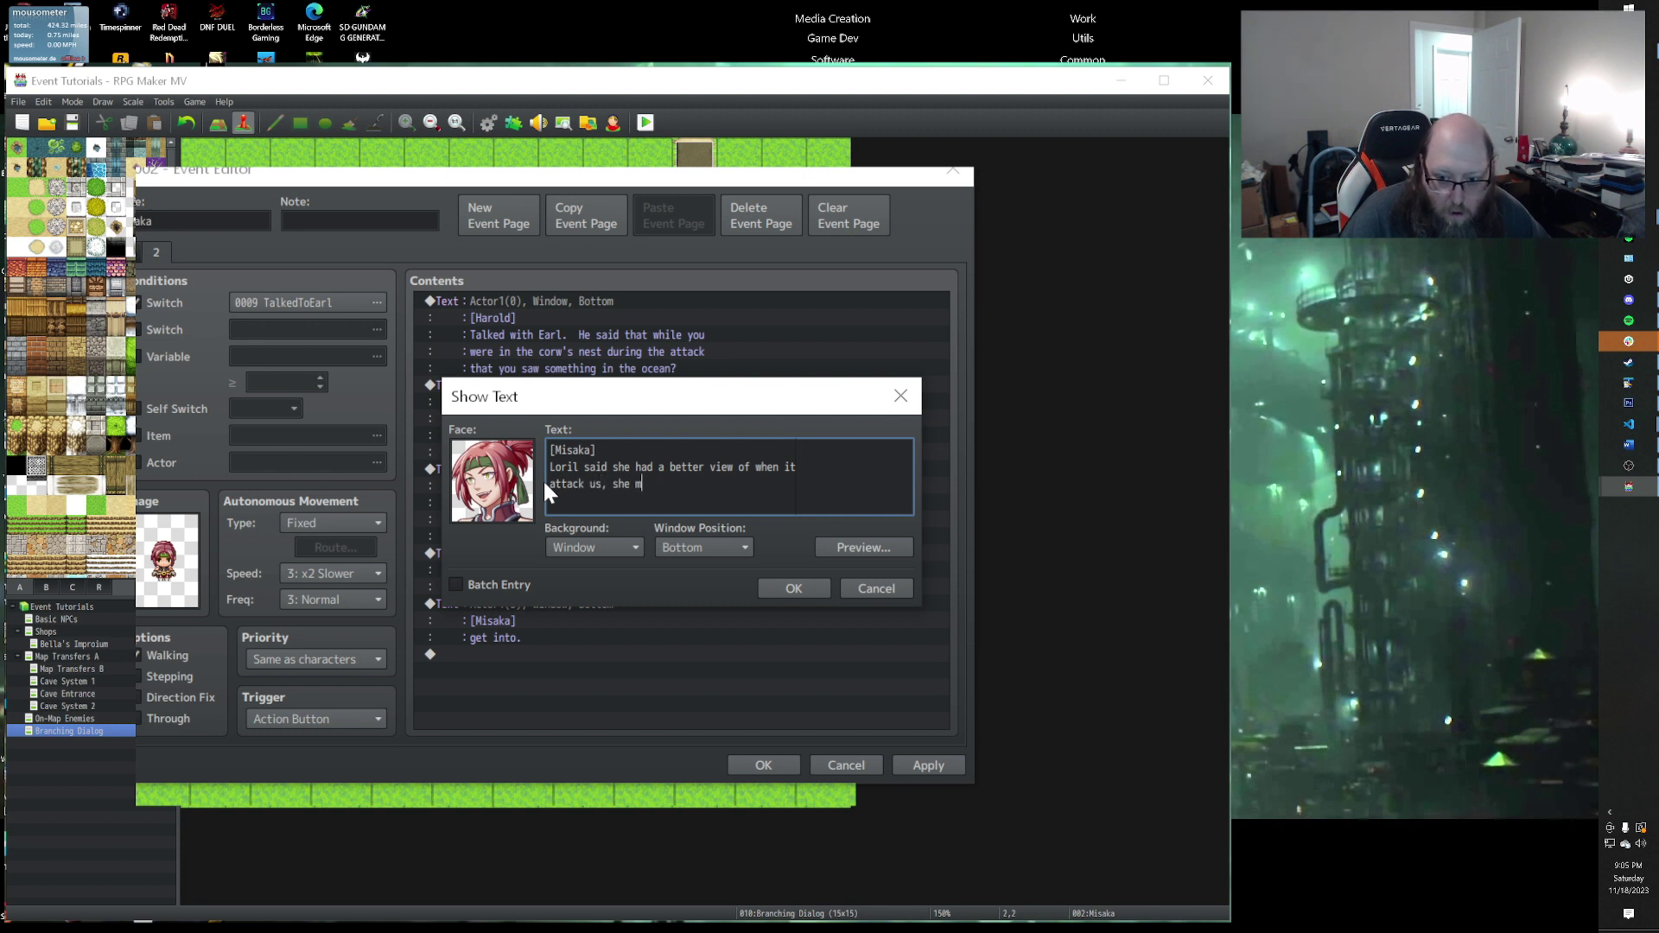
text(ight know more about it)
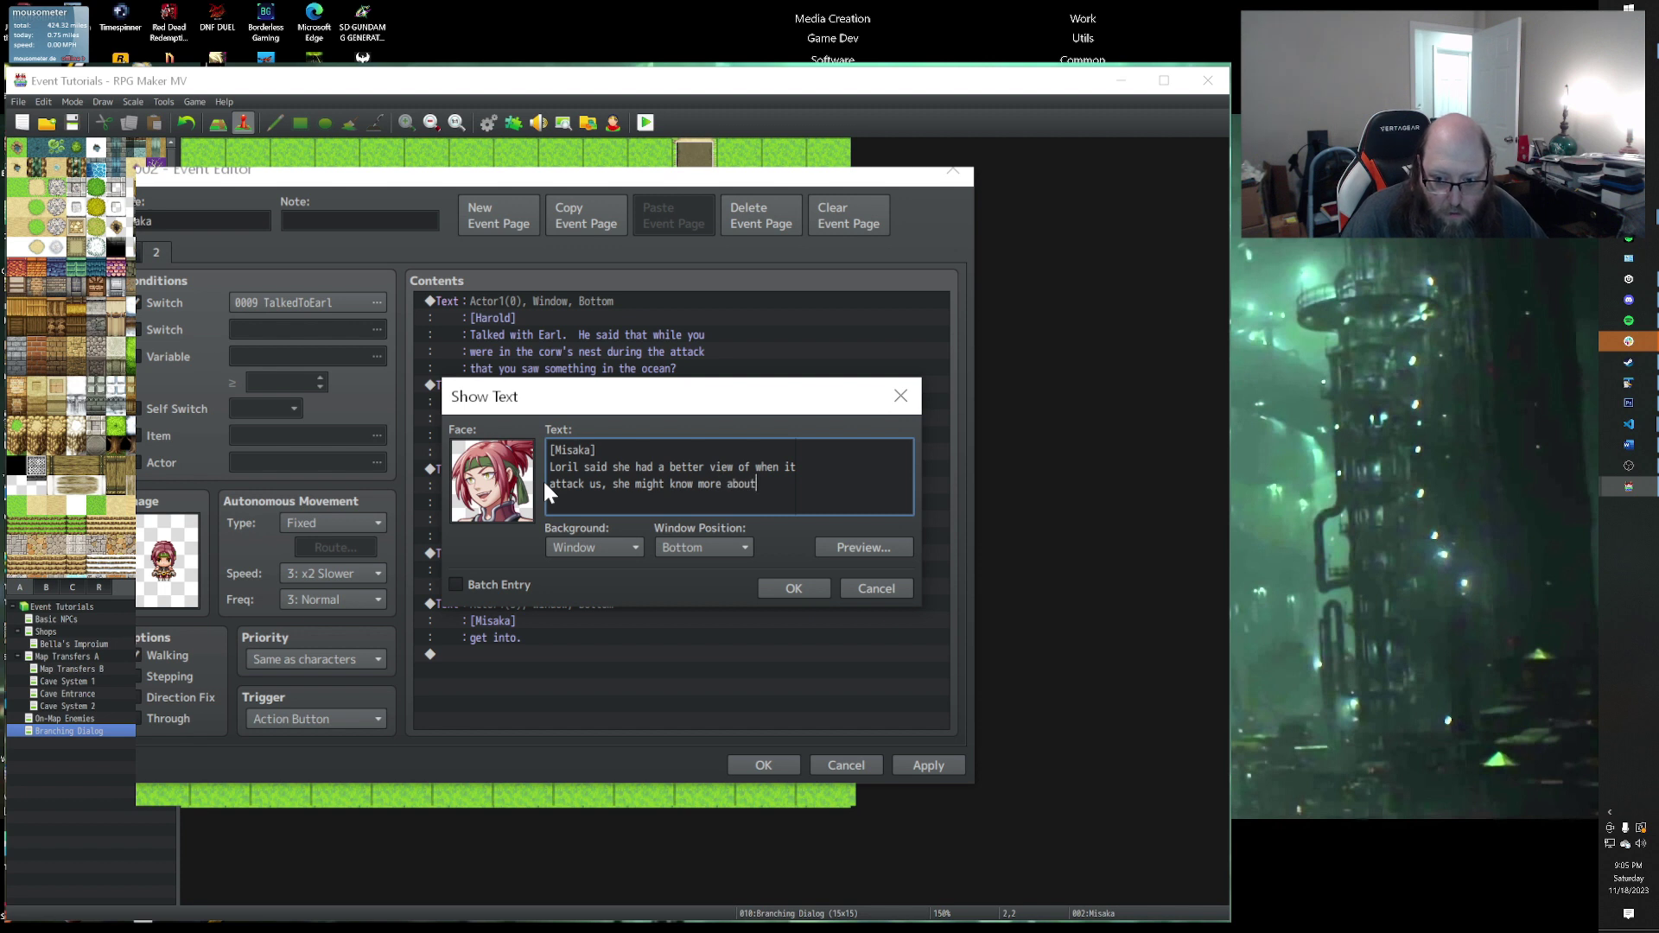
key(BackSpace)
key(BackSpace)
text(what)
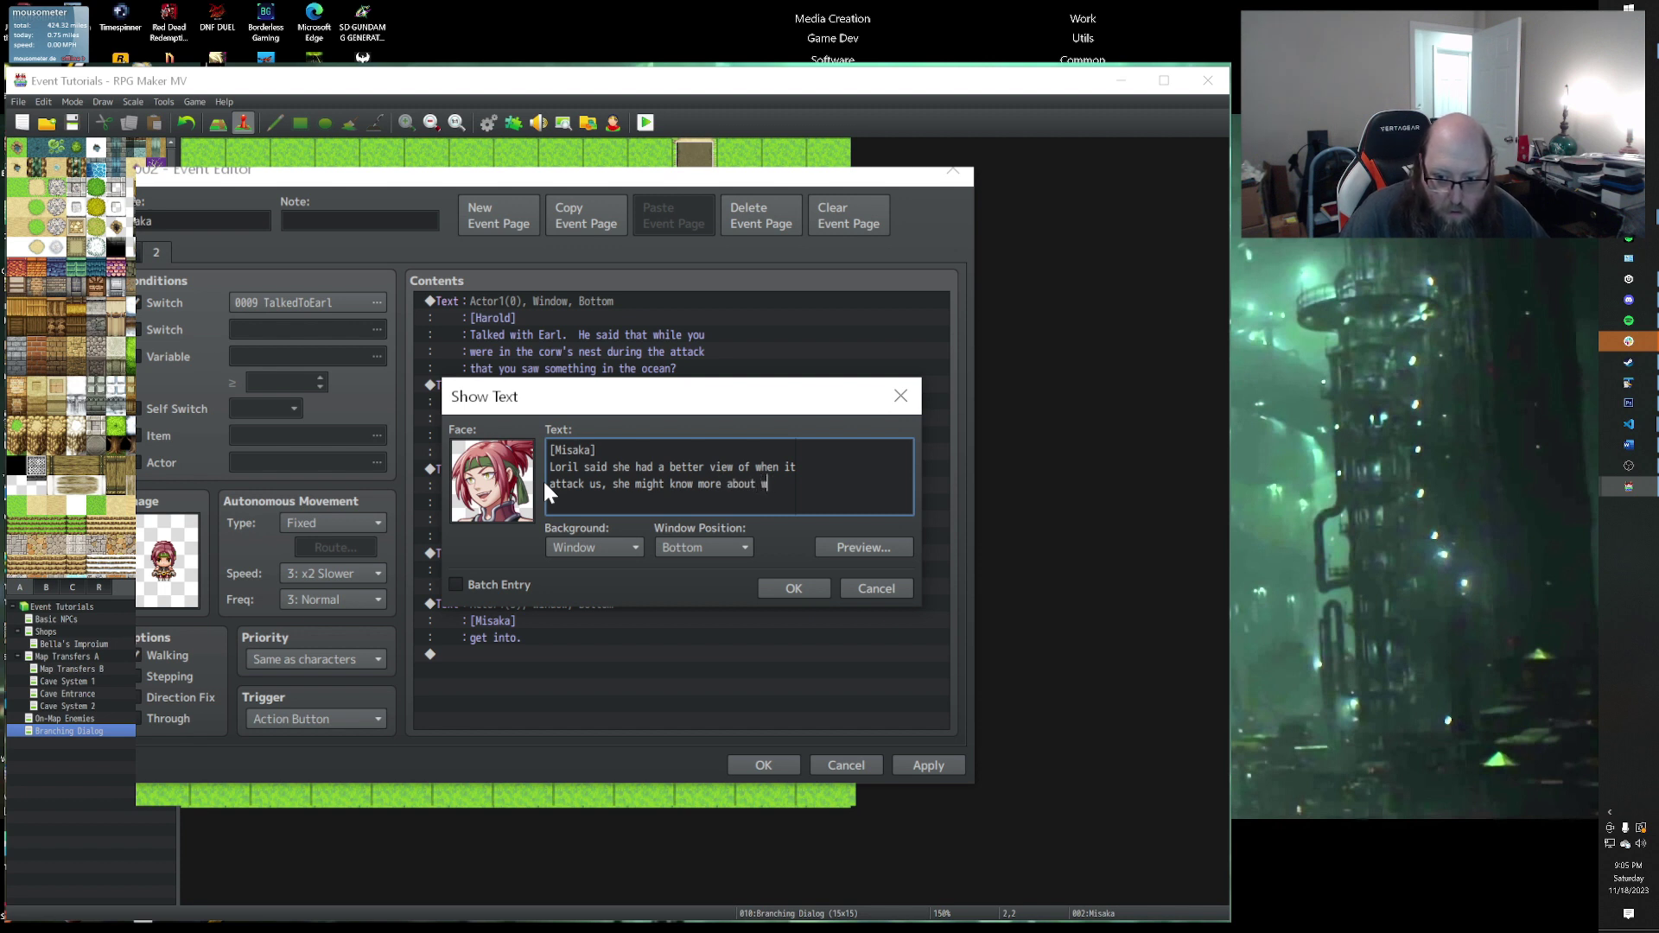
key(Return)
text(it looks like.)
click(779, 583)
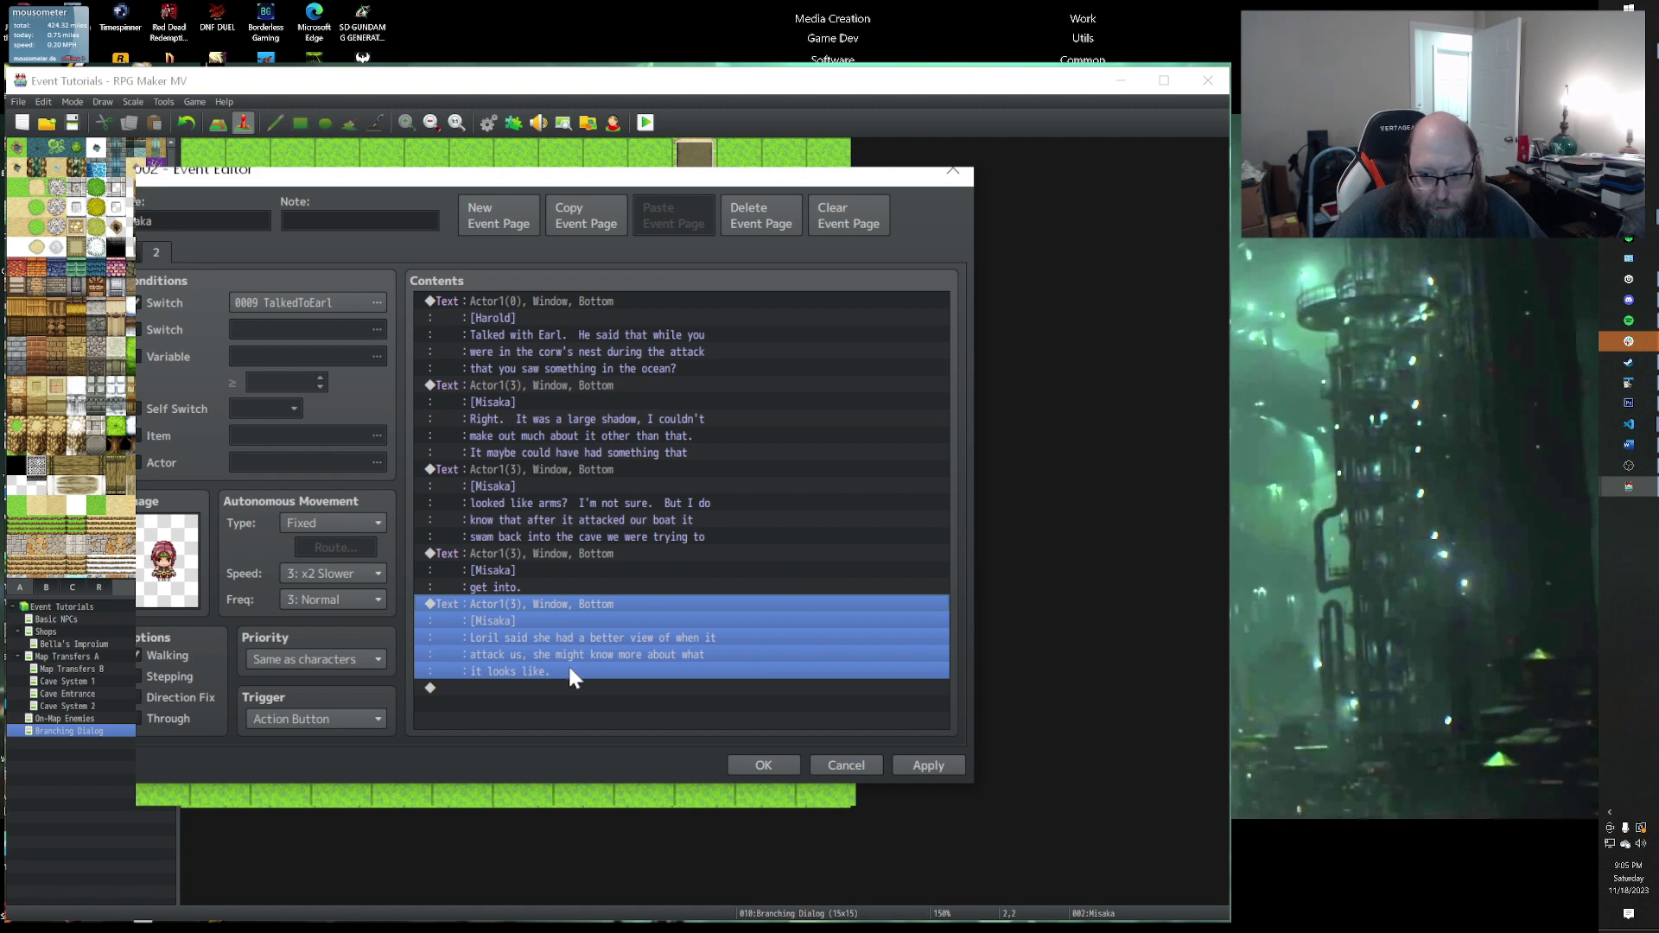
Step: Add a Control Switches command at the end of Misaka's page 2 that turns ON switch 0010, named TalkedToMisaka
double_click(506, 688)
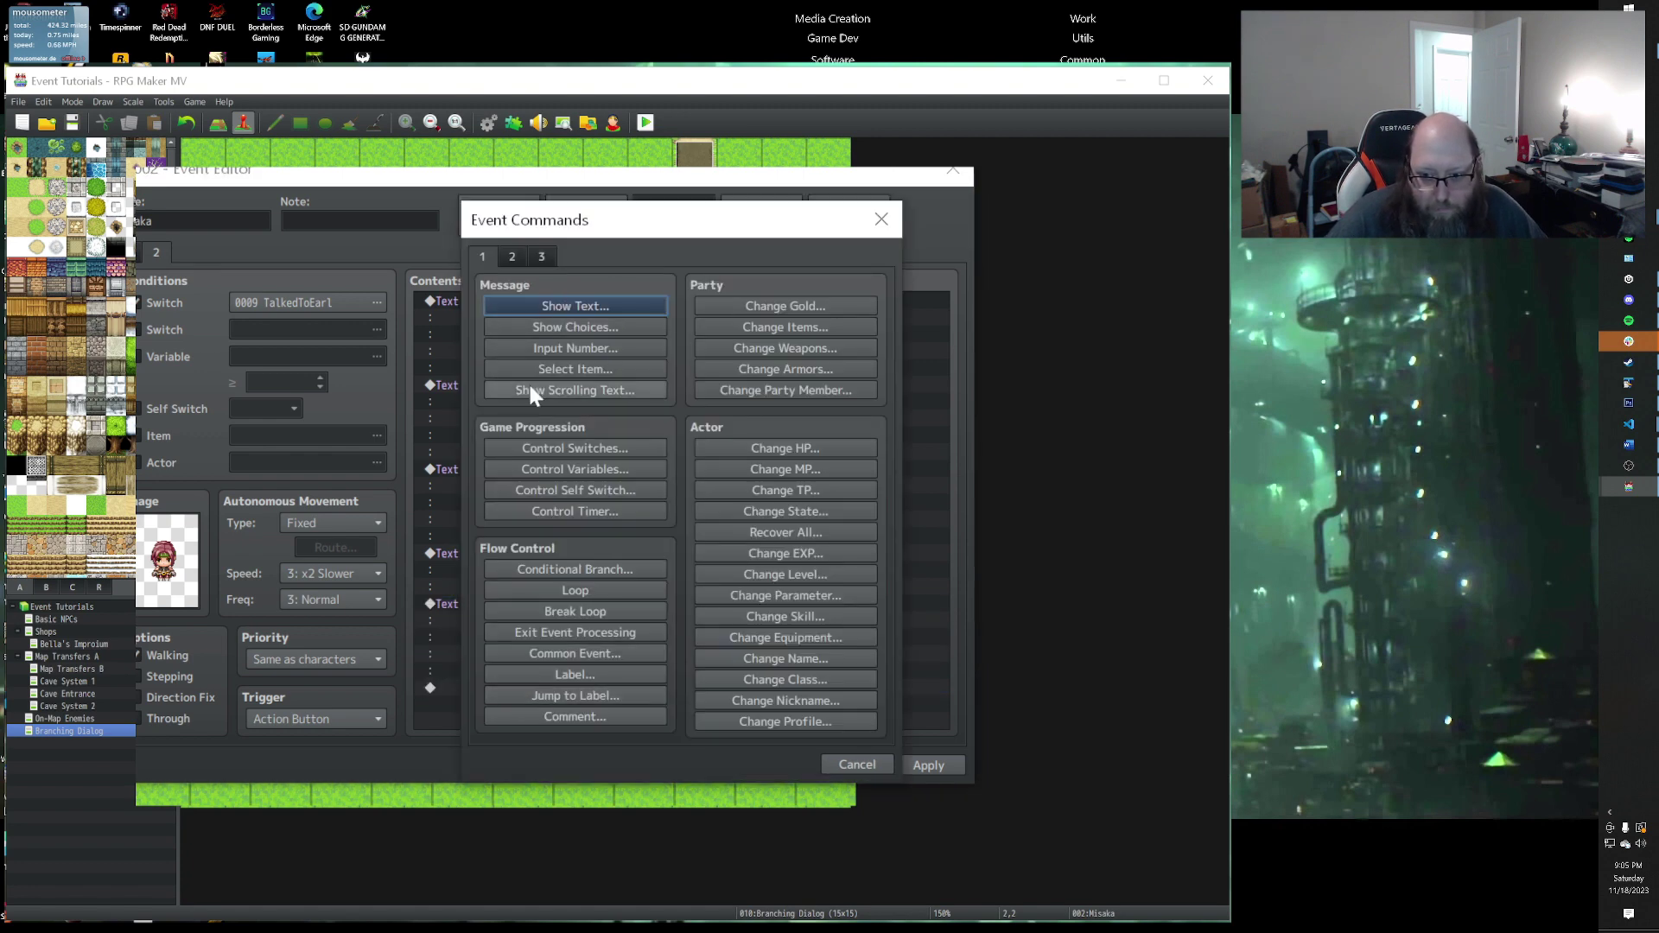
click(547, 446)
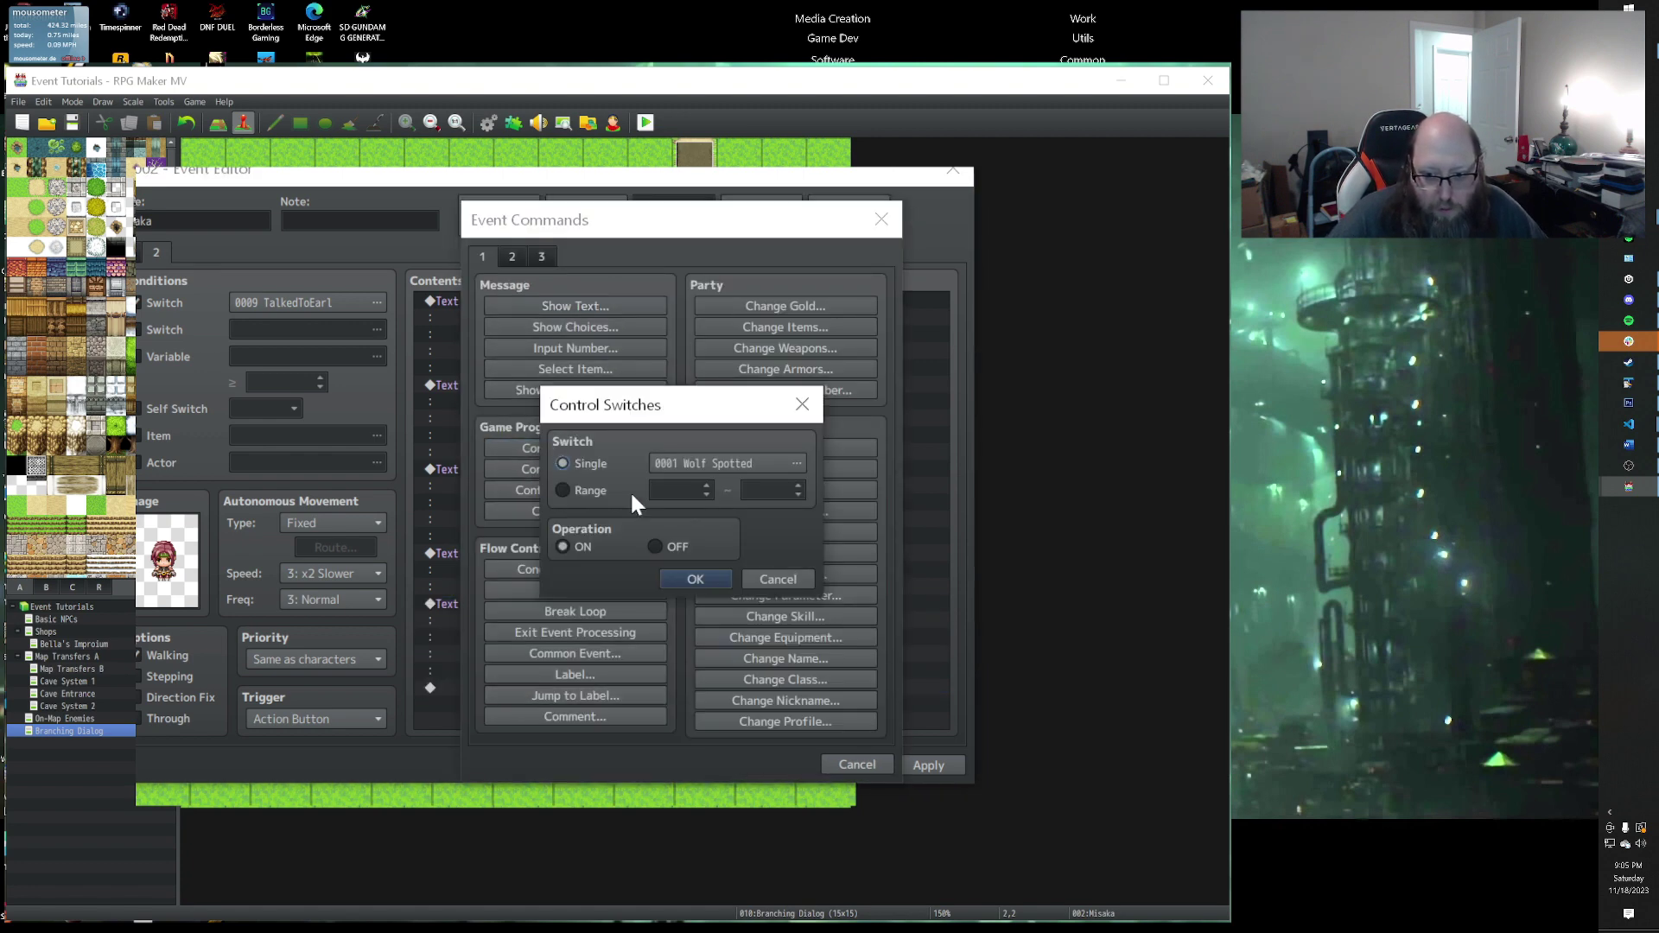
click(726, 463)
click(772, 471)
click(719, 669)
text(TalkedTo)
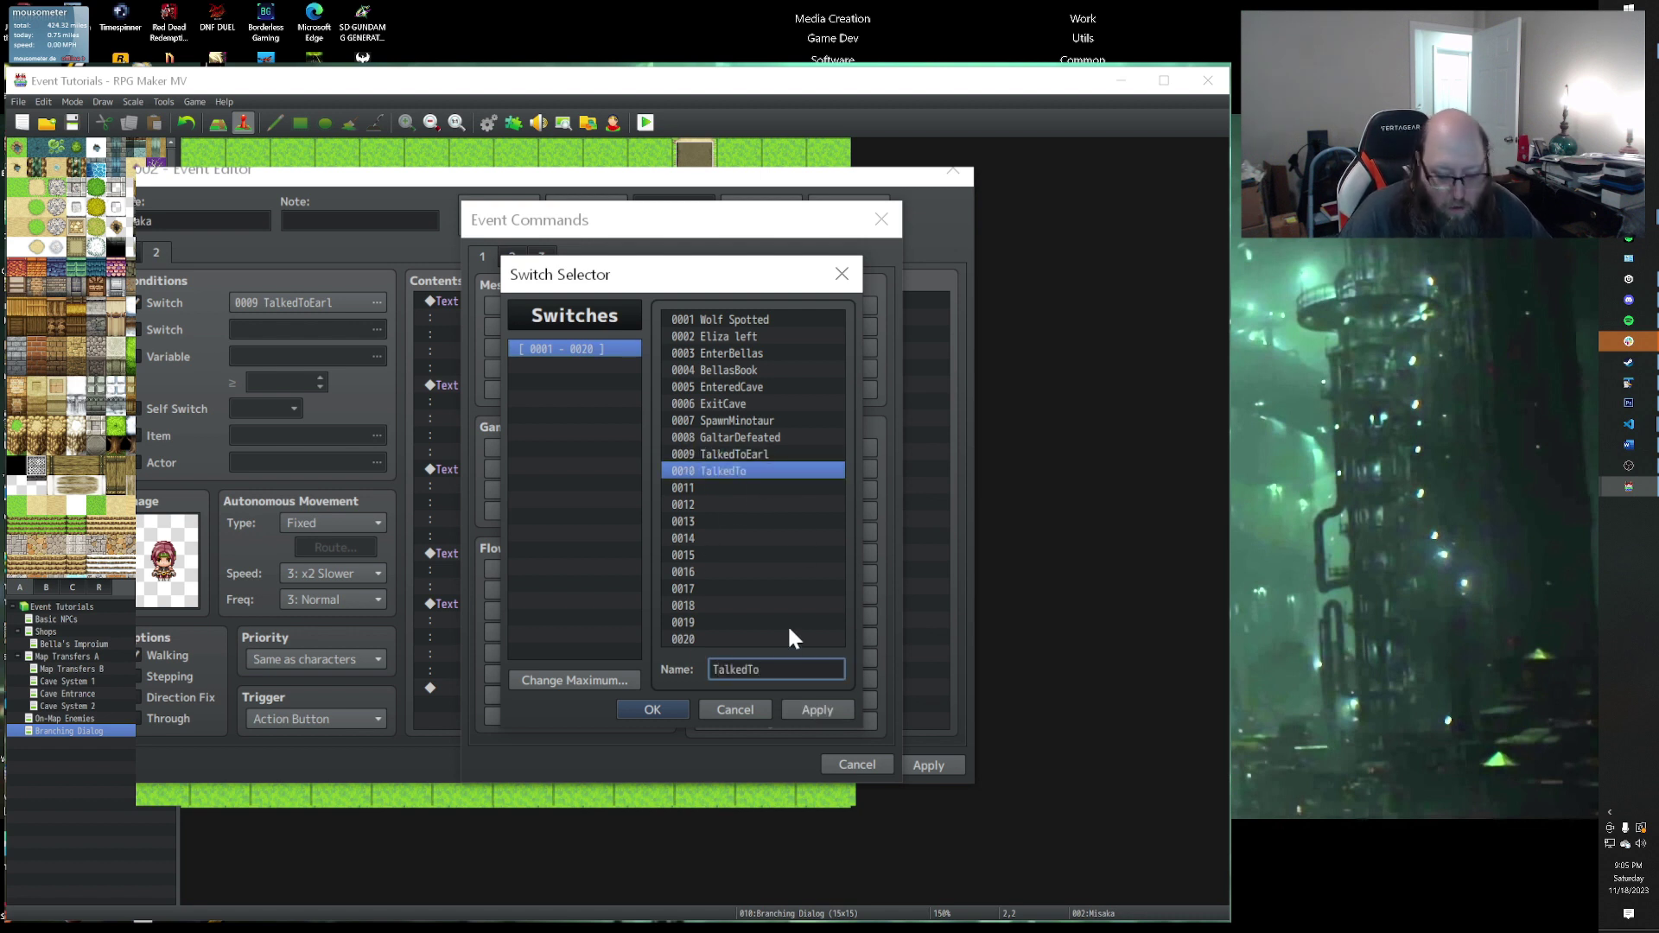
text(Misaka)
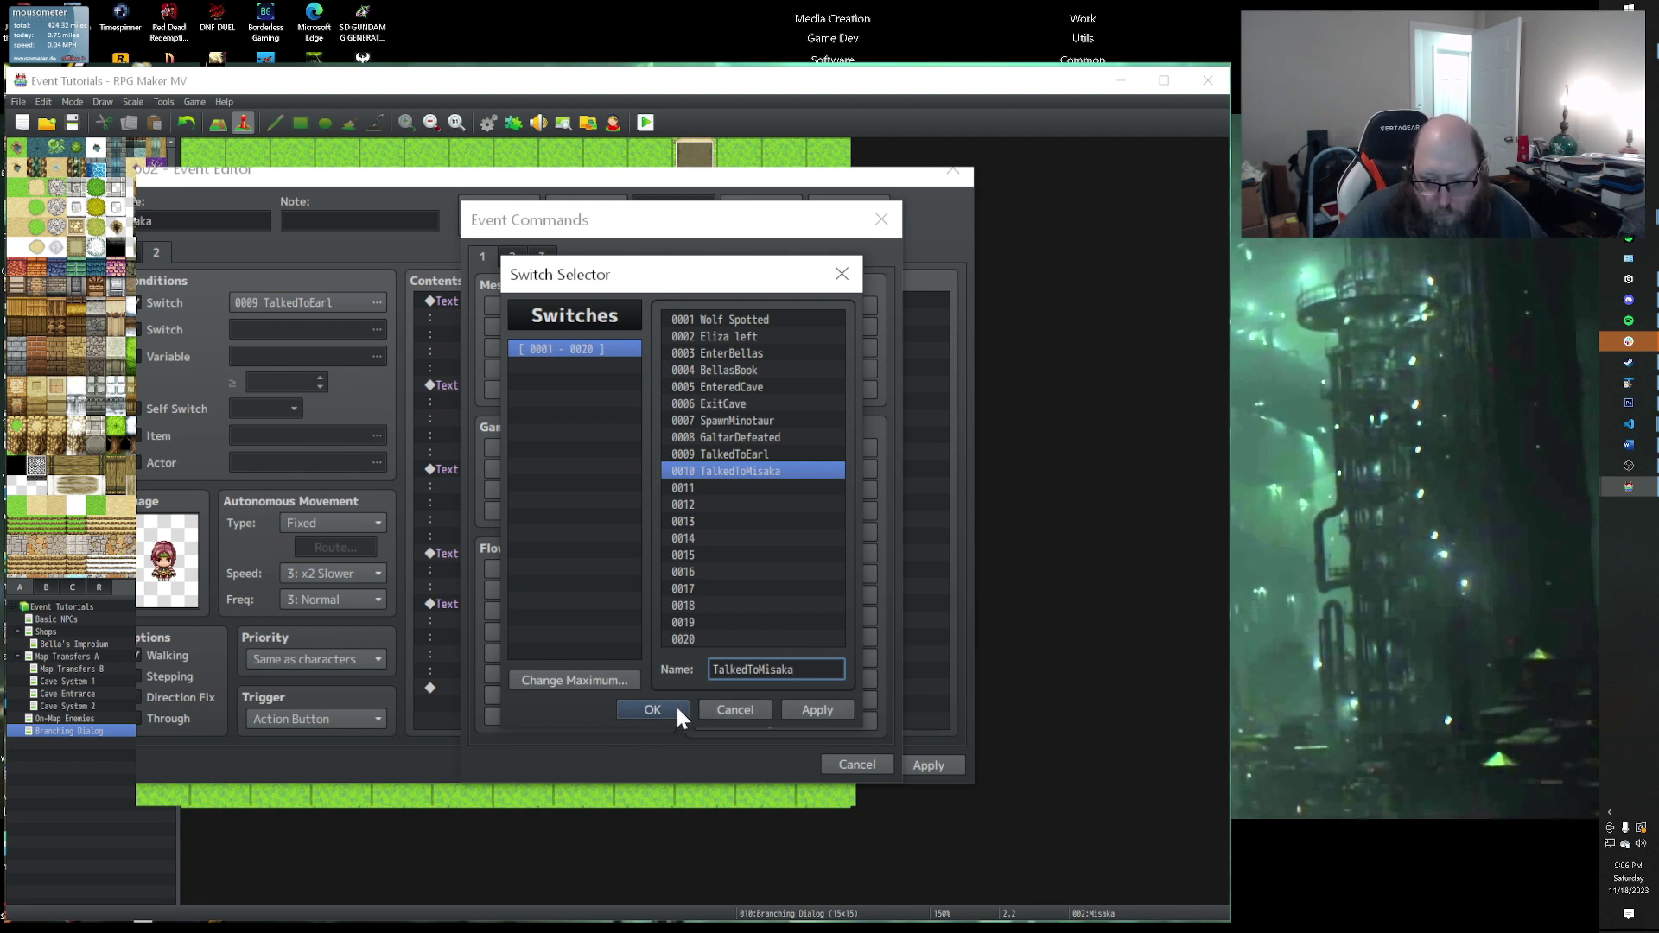
click(821, 709)
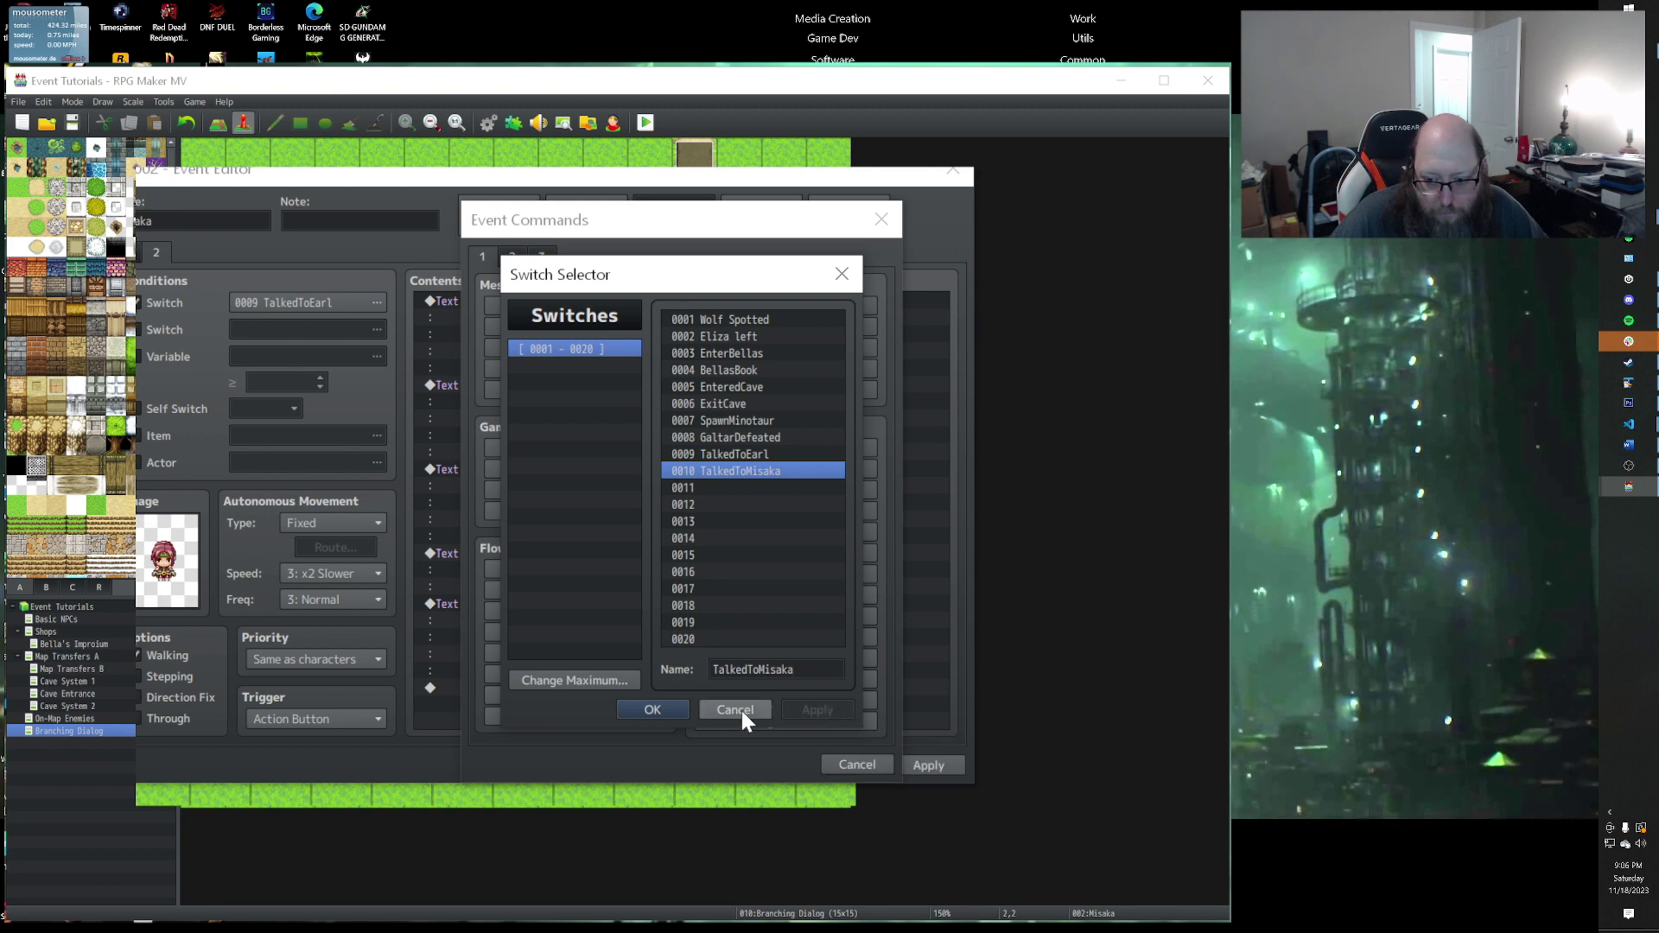
click(640, 710)
key(Return)
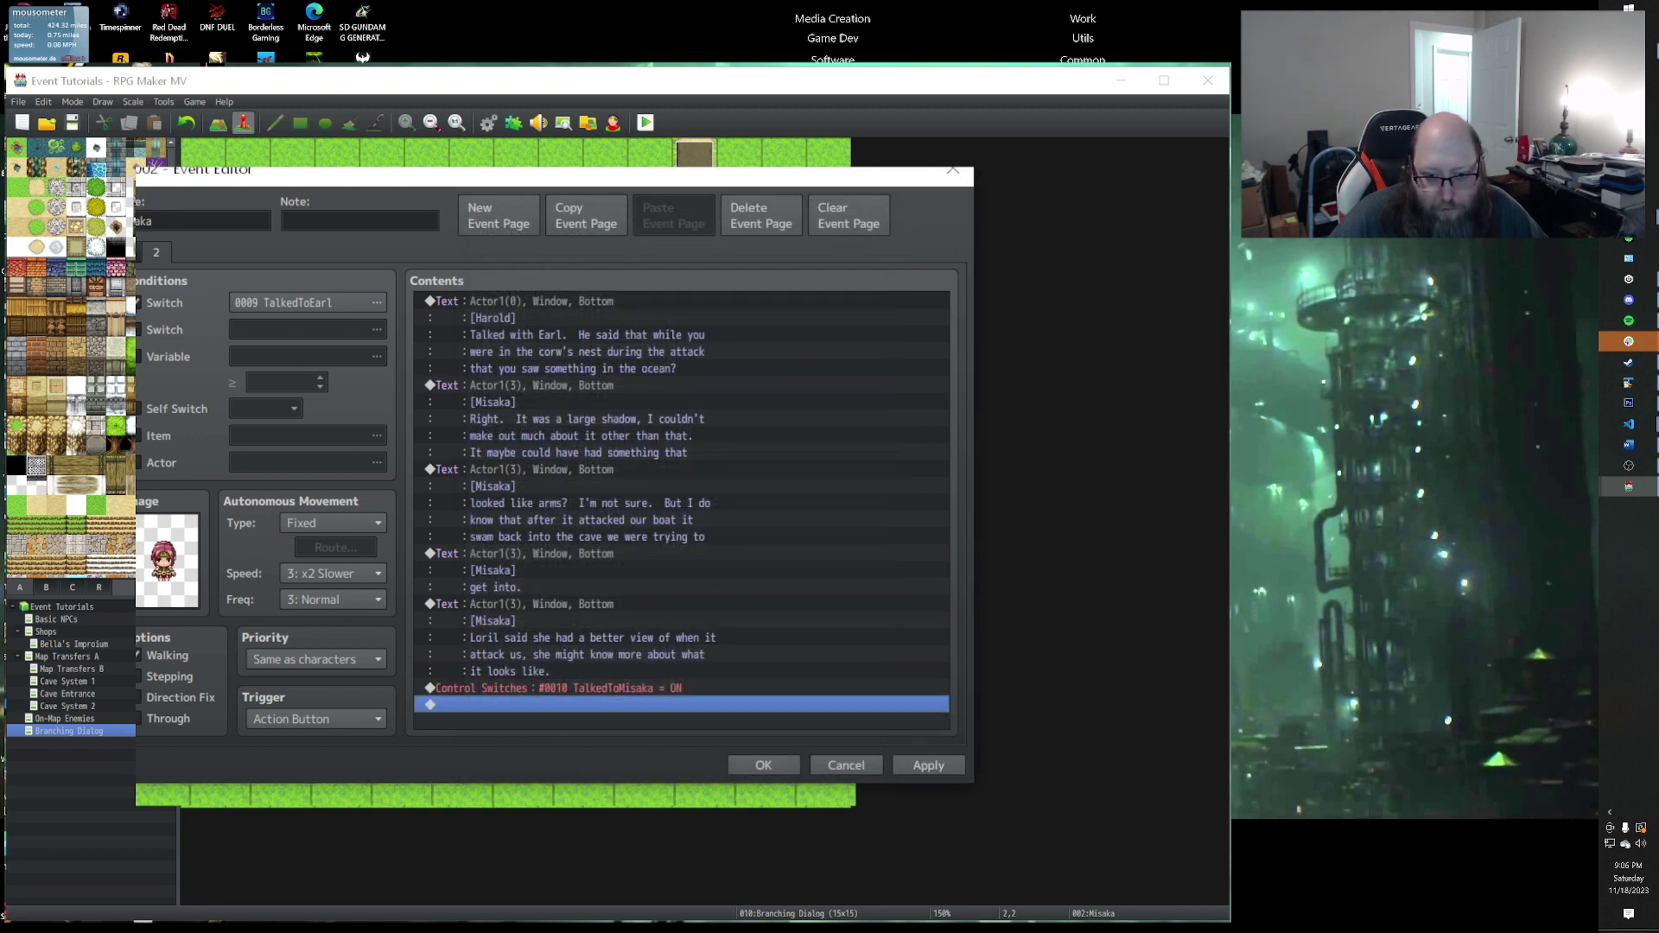
Step: Duplicate Misaka's page 2 as page 3 and set the new page's switch condition to 0010 TalkedToMisaka
key(Home)
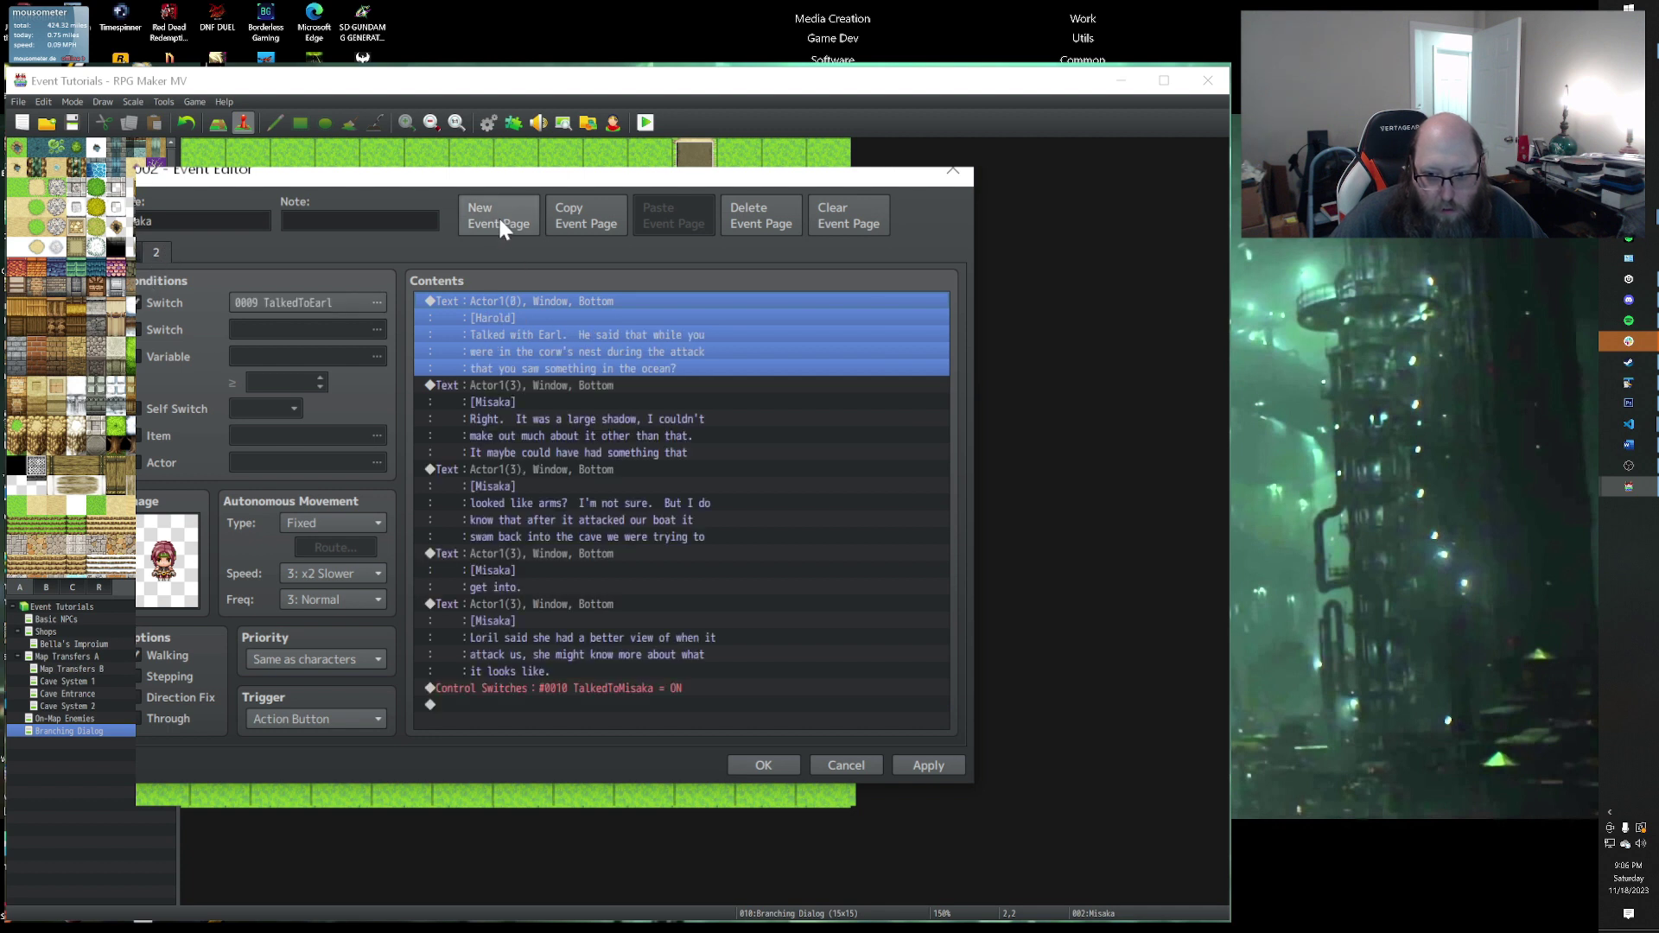
click(568, 211)
click(651, 213)
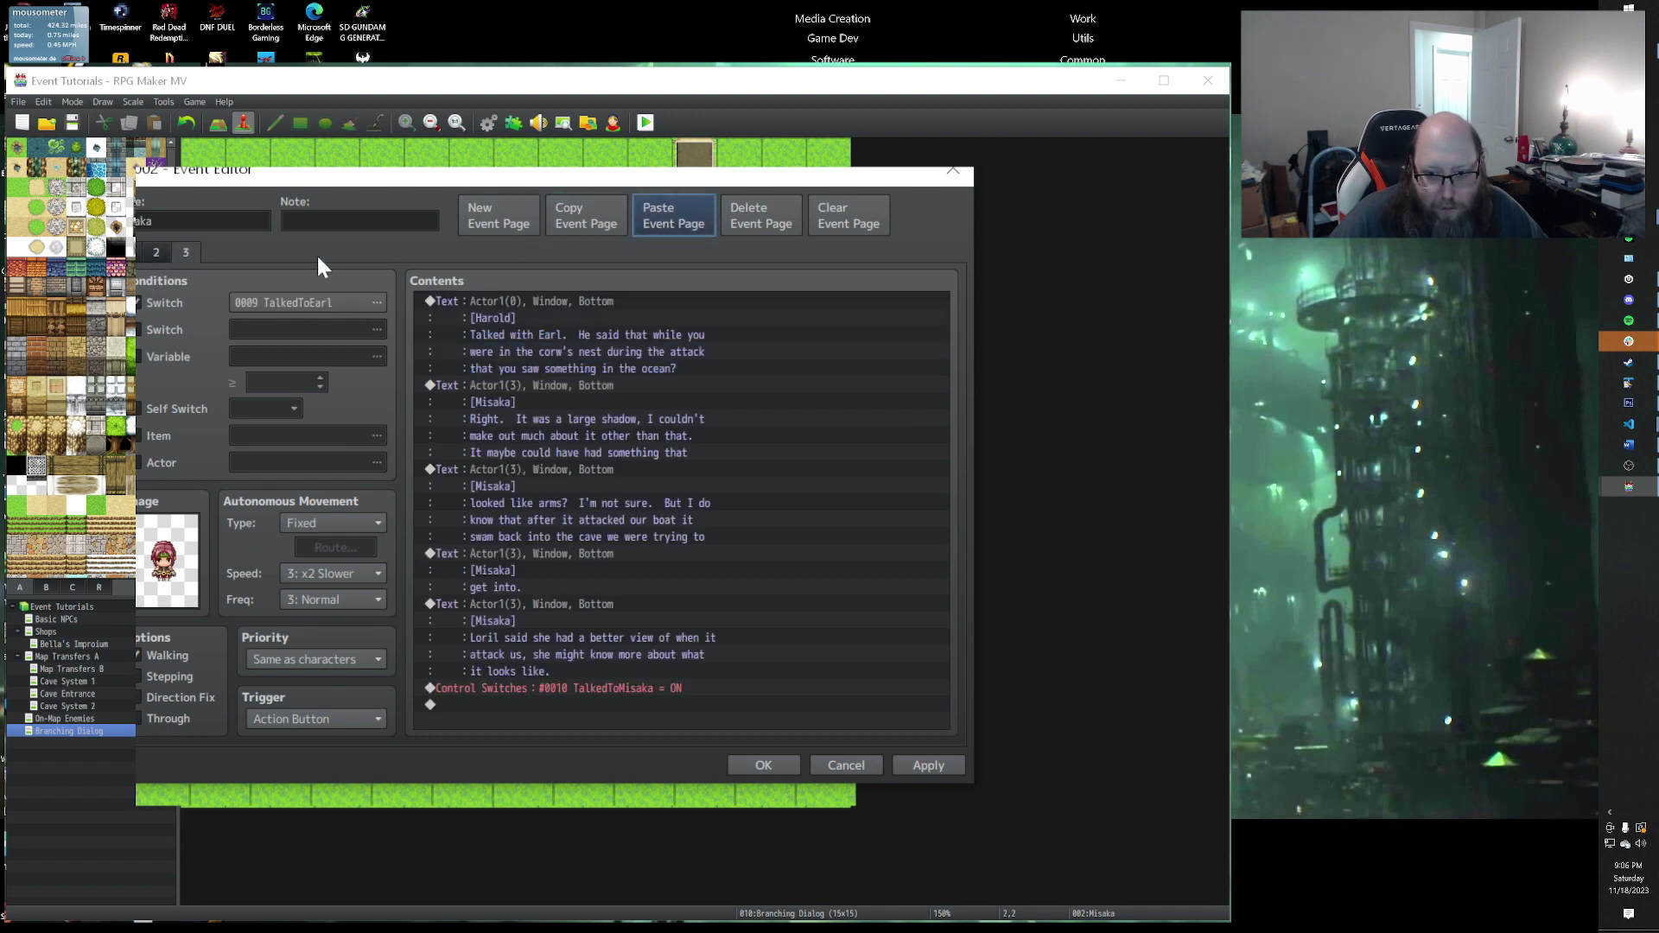
click(303, 301)
click(515, 683)
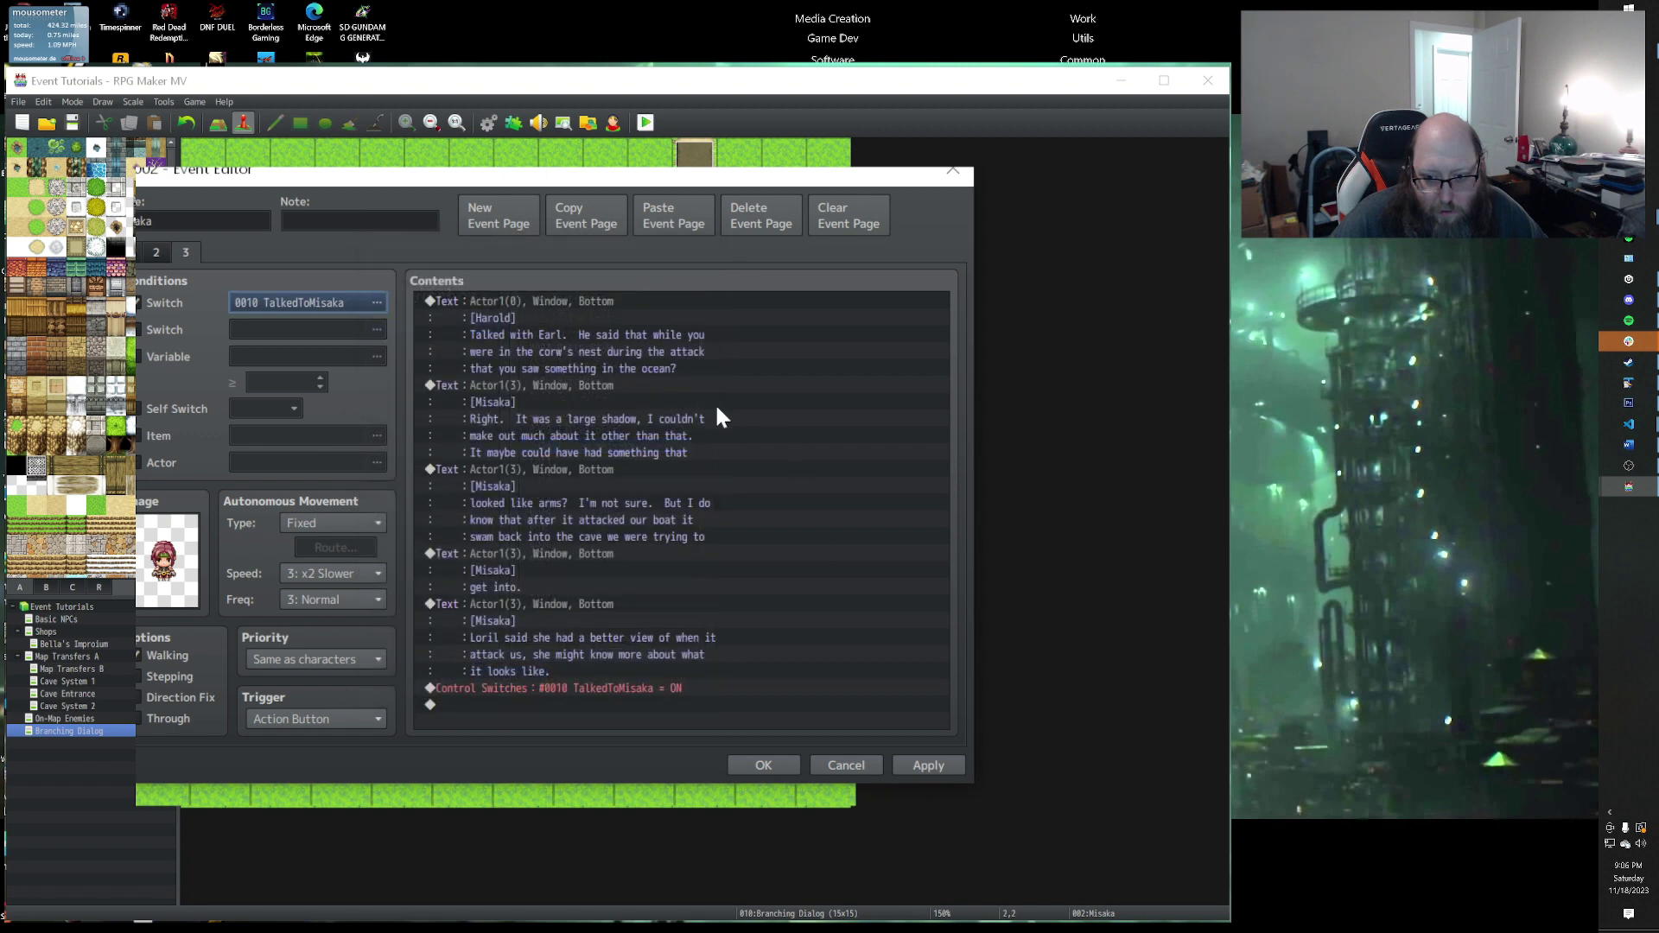
Step: Delete the first four messages and the Control Switches command from page 3, keeping the Loril hint, and save Misaka's event
click(513, 311)
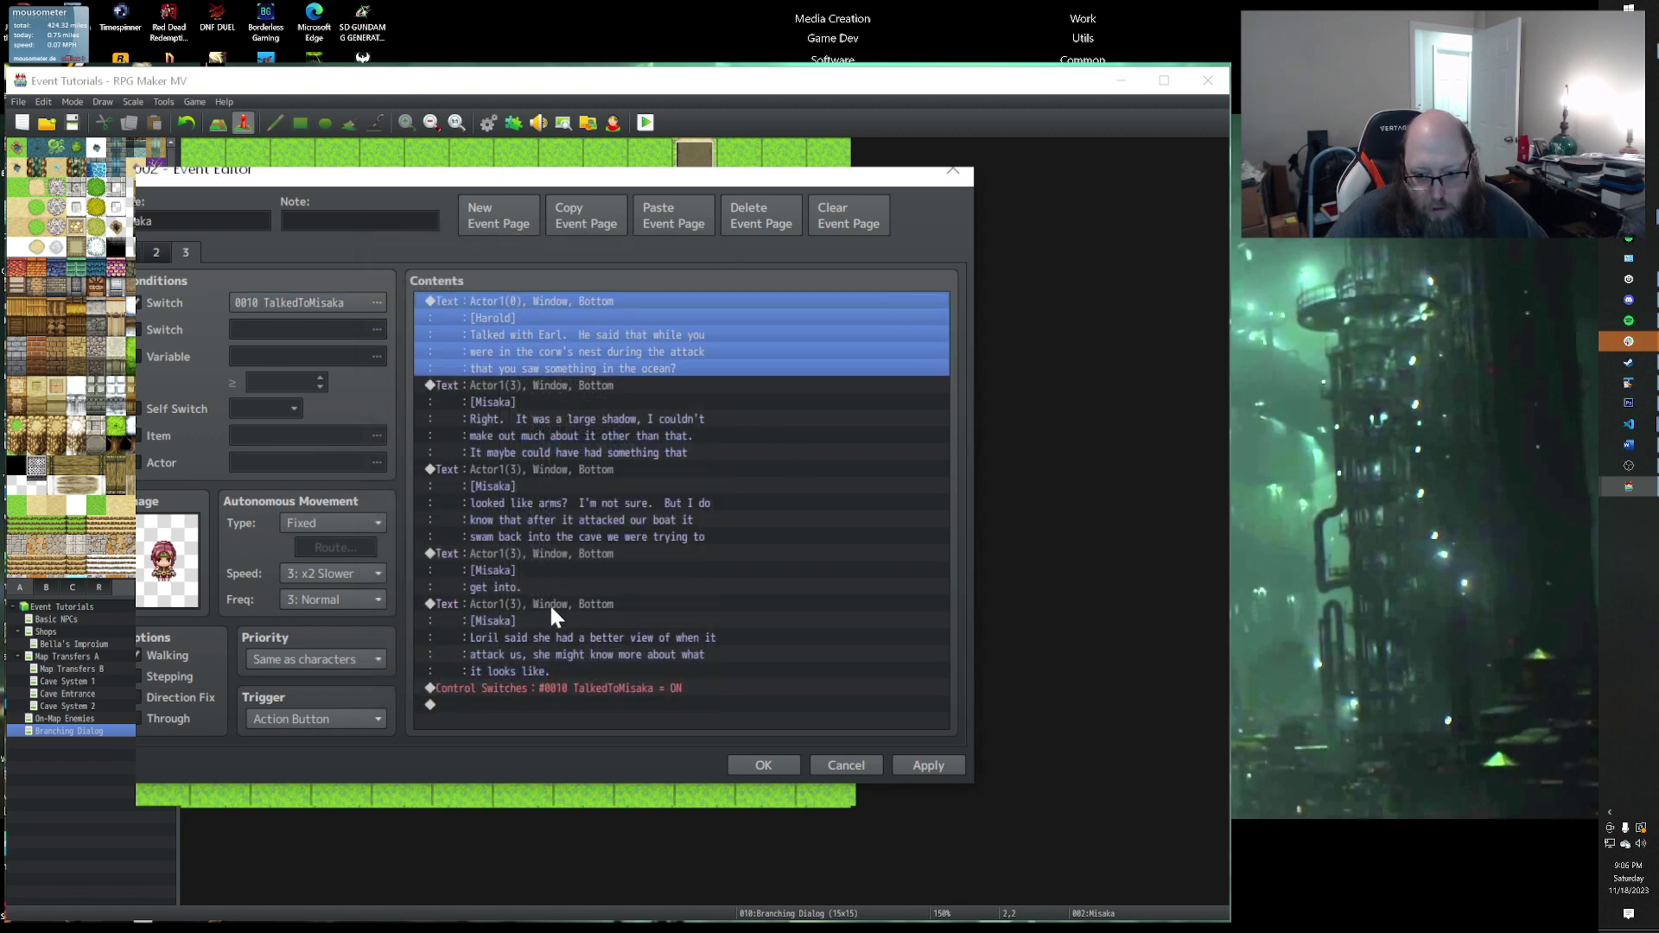
shift+click(542, 541)
shift+click(532, 546)
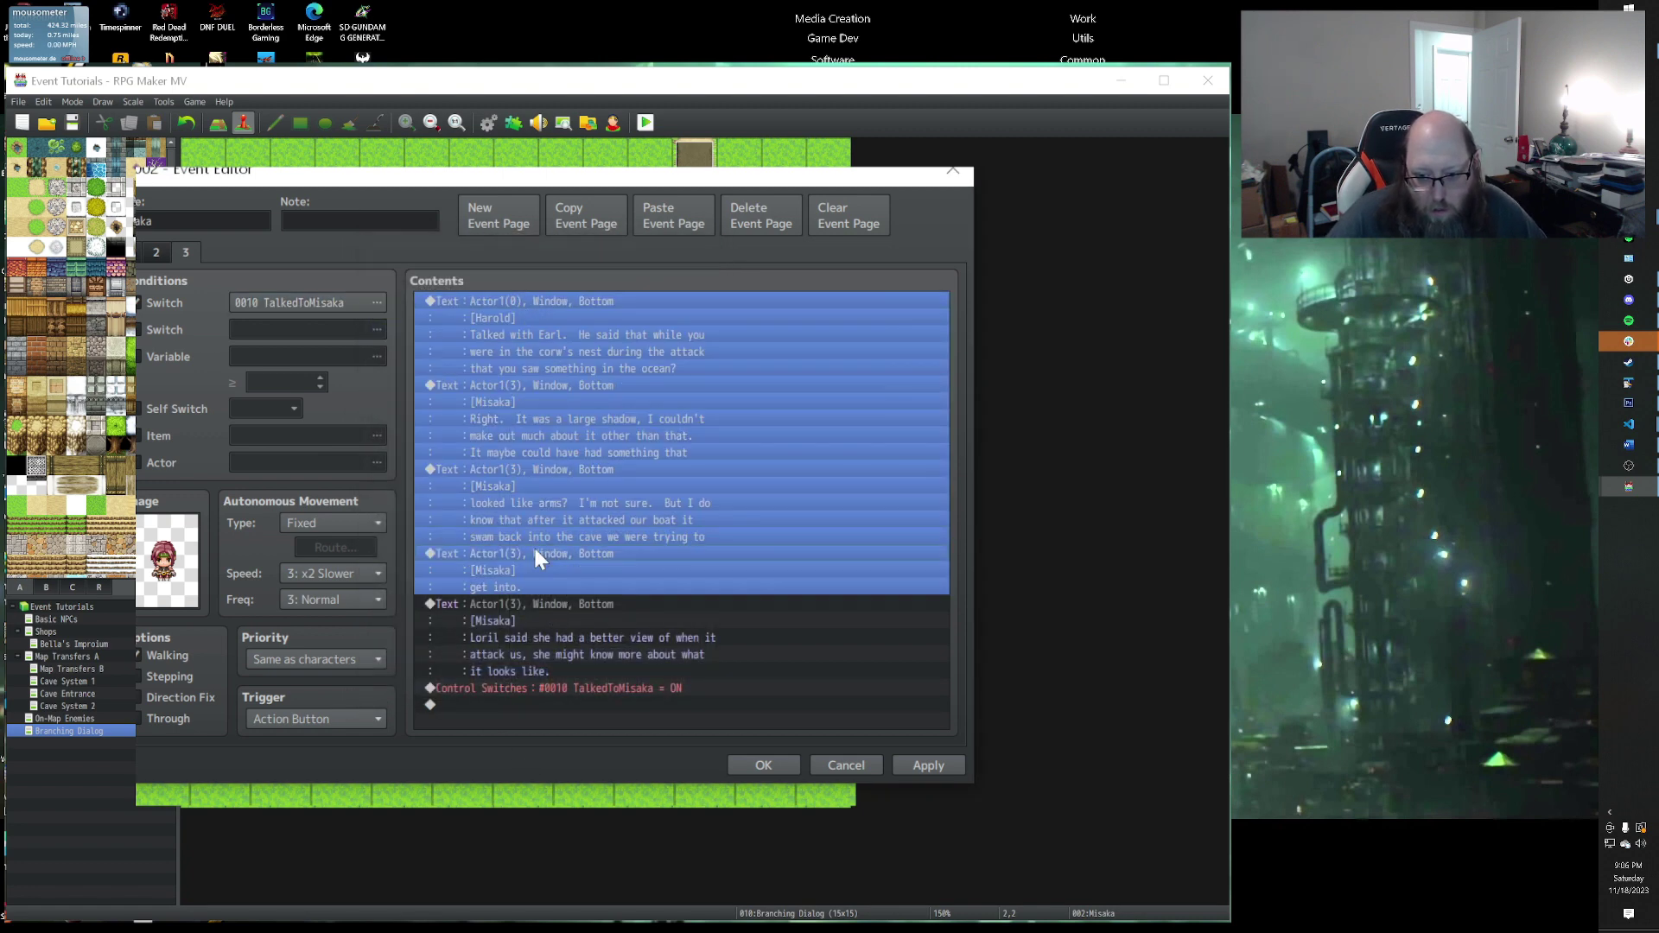
key(Delete)
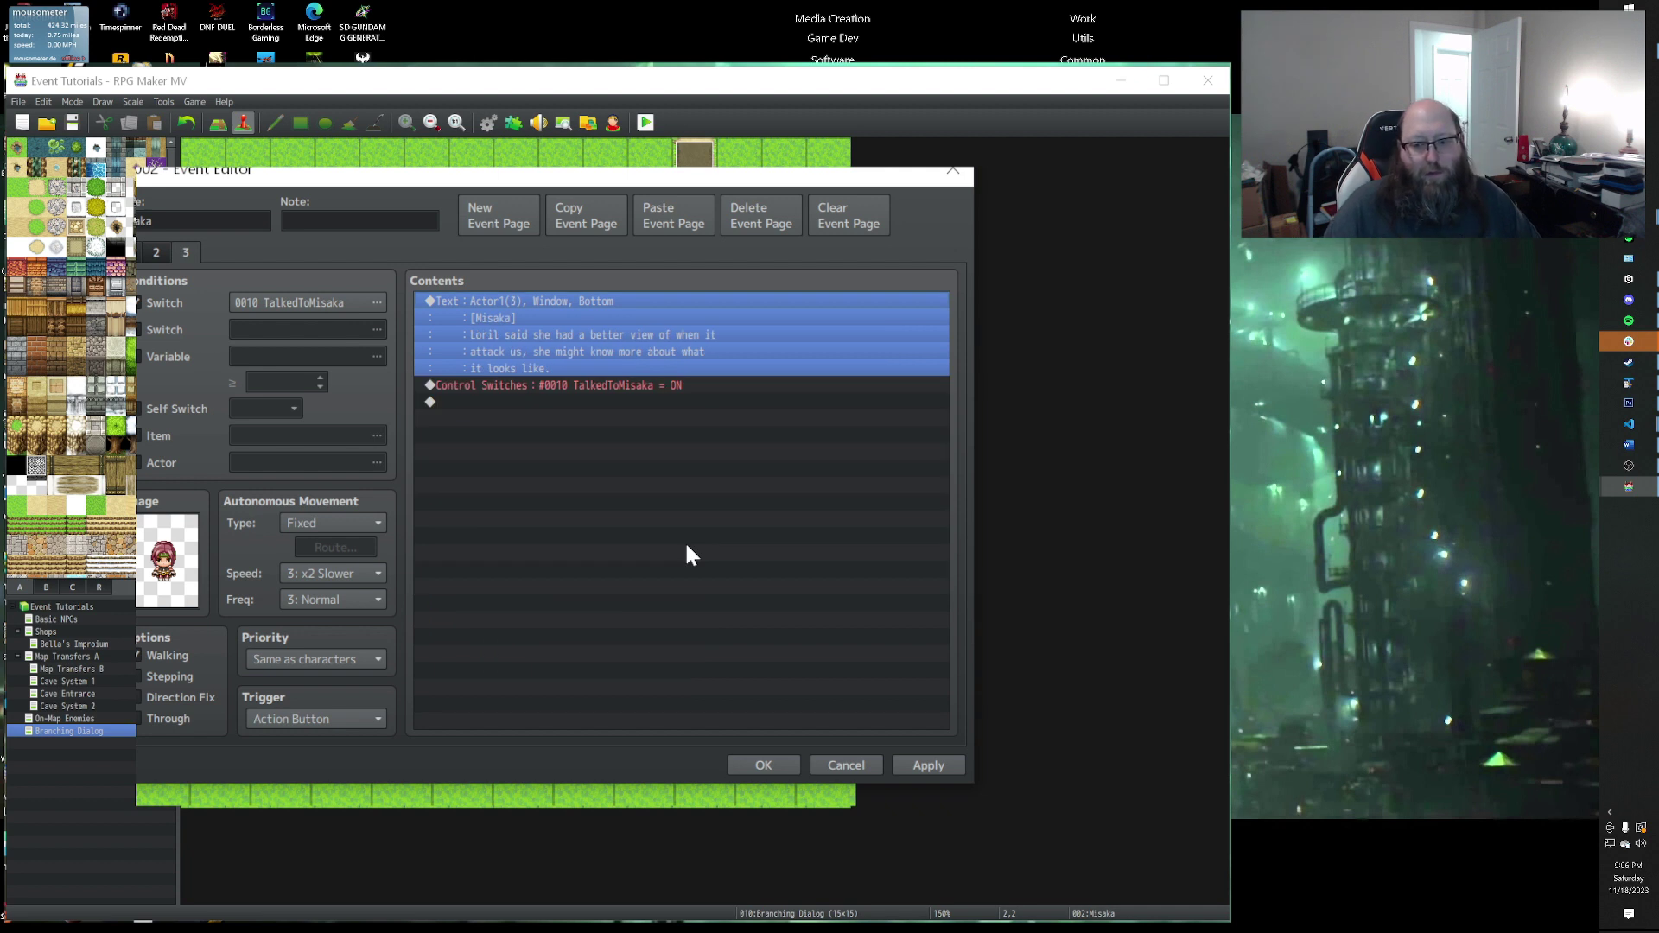
click(572, 385)
key(Delete)
click(908, 765)
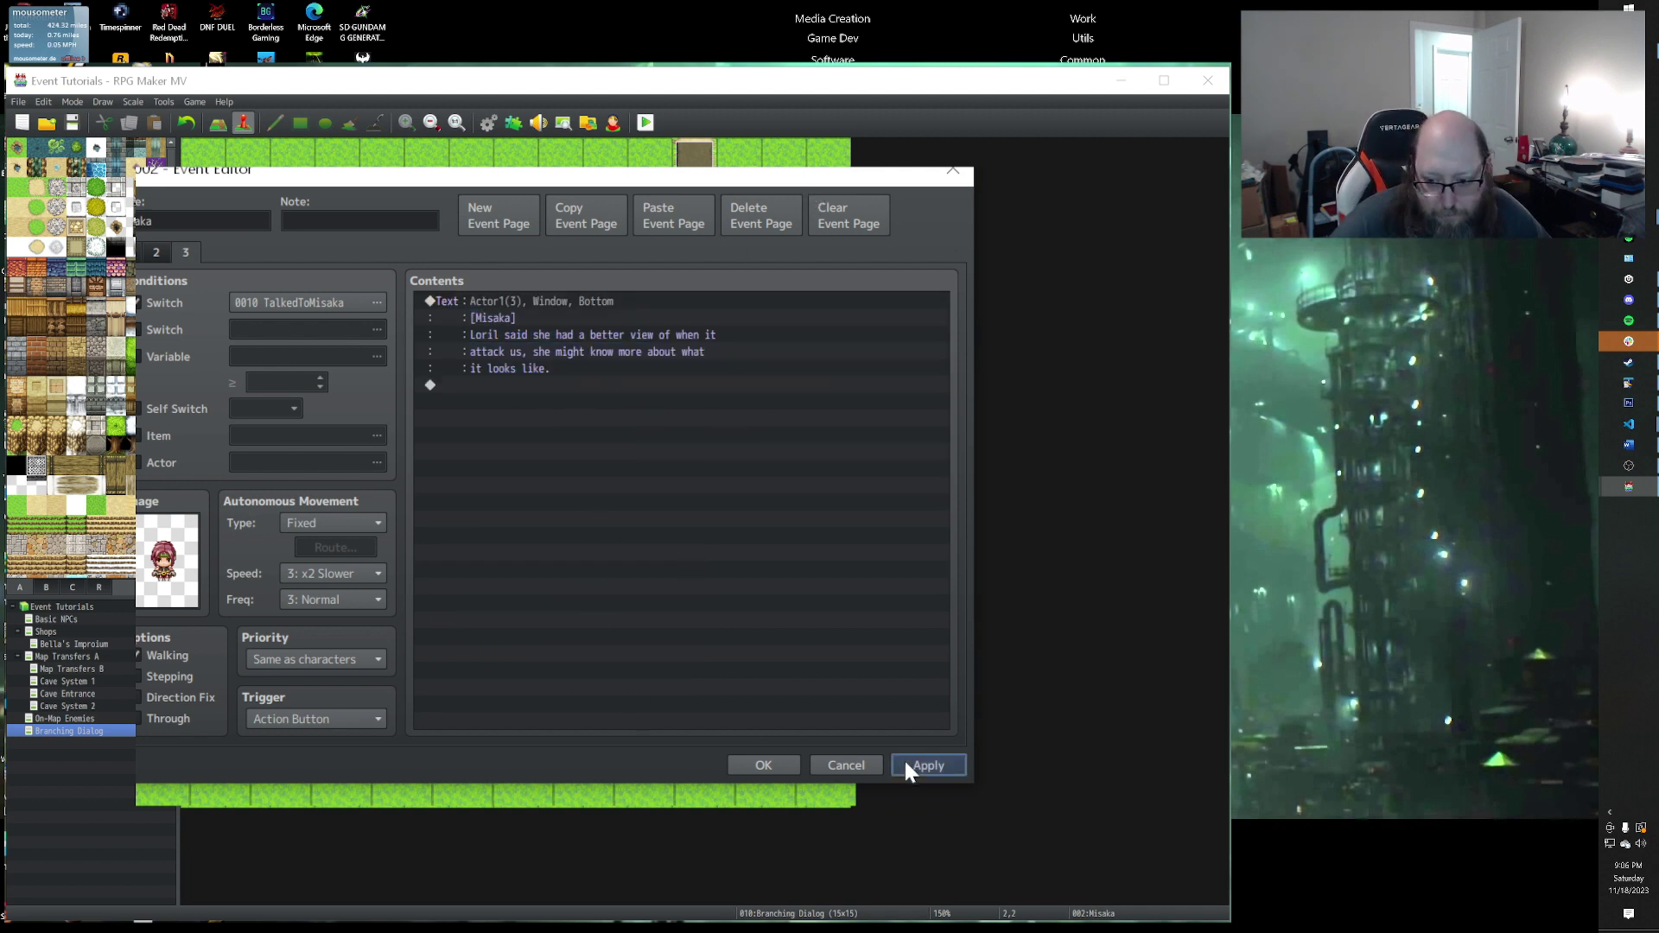
click(742, 761)
Step: Open Loril's event and copy the page 1 message into the empty page 2
double_click(356, 639)
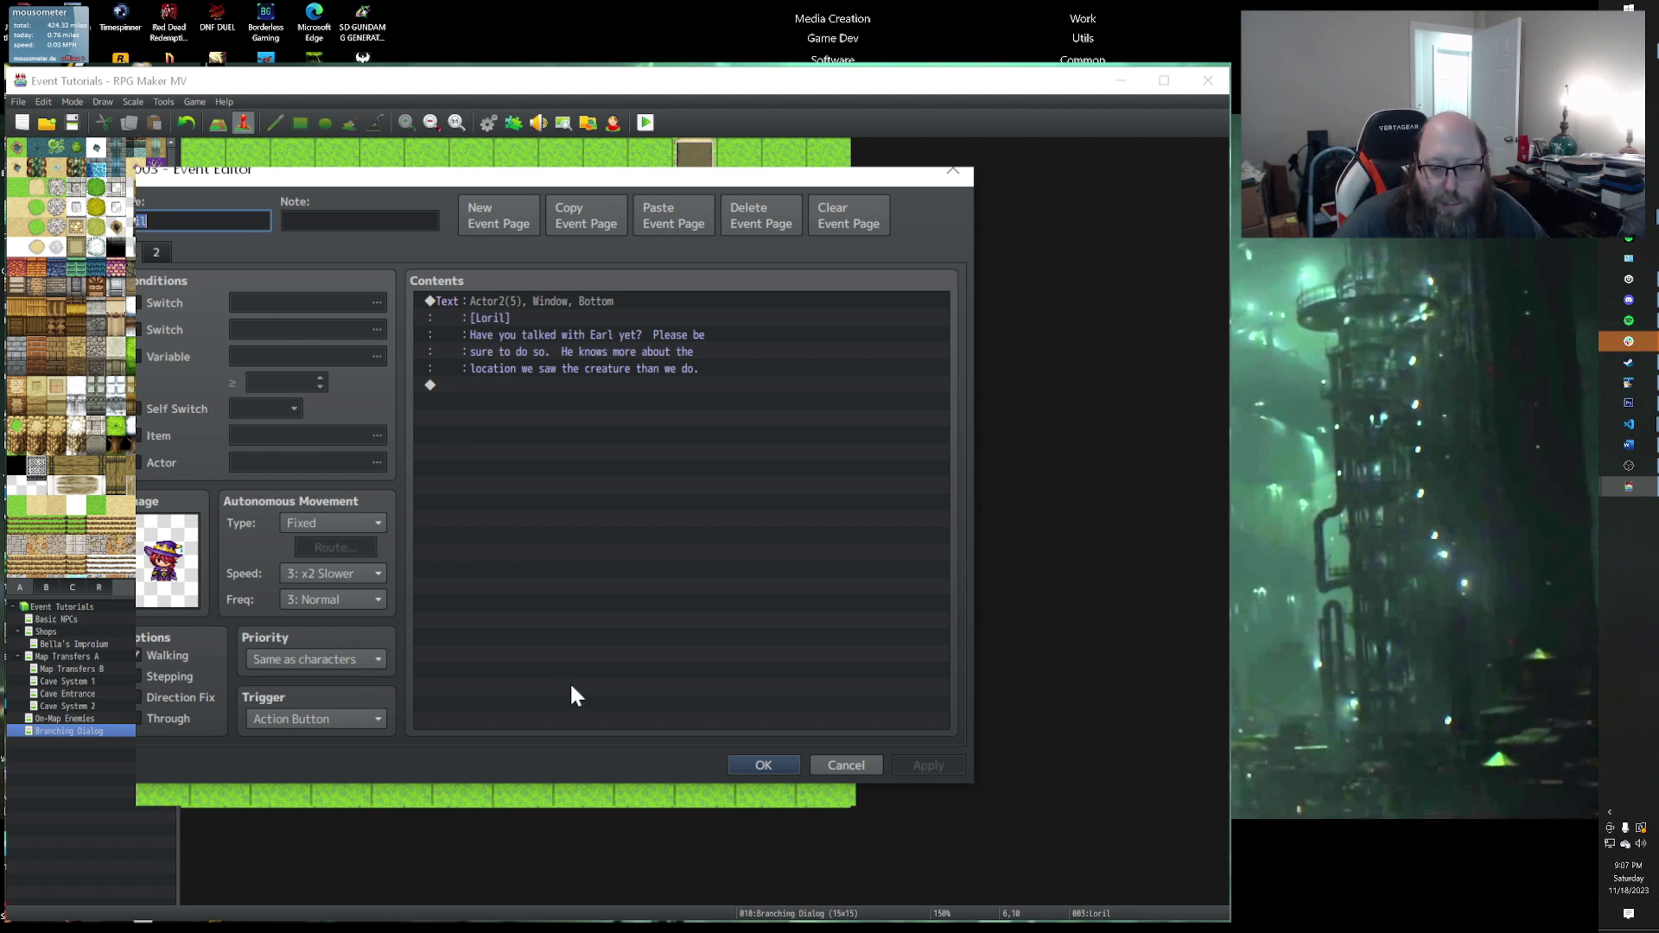
click(154, 253)
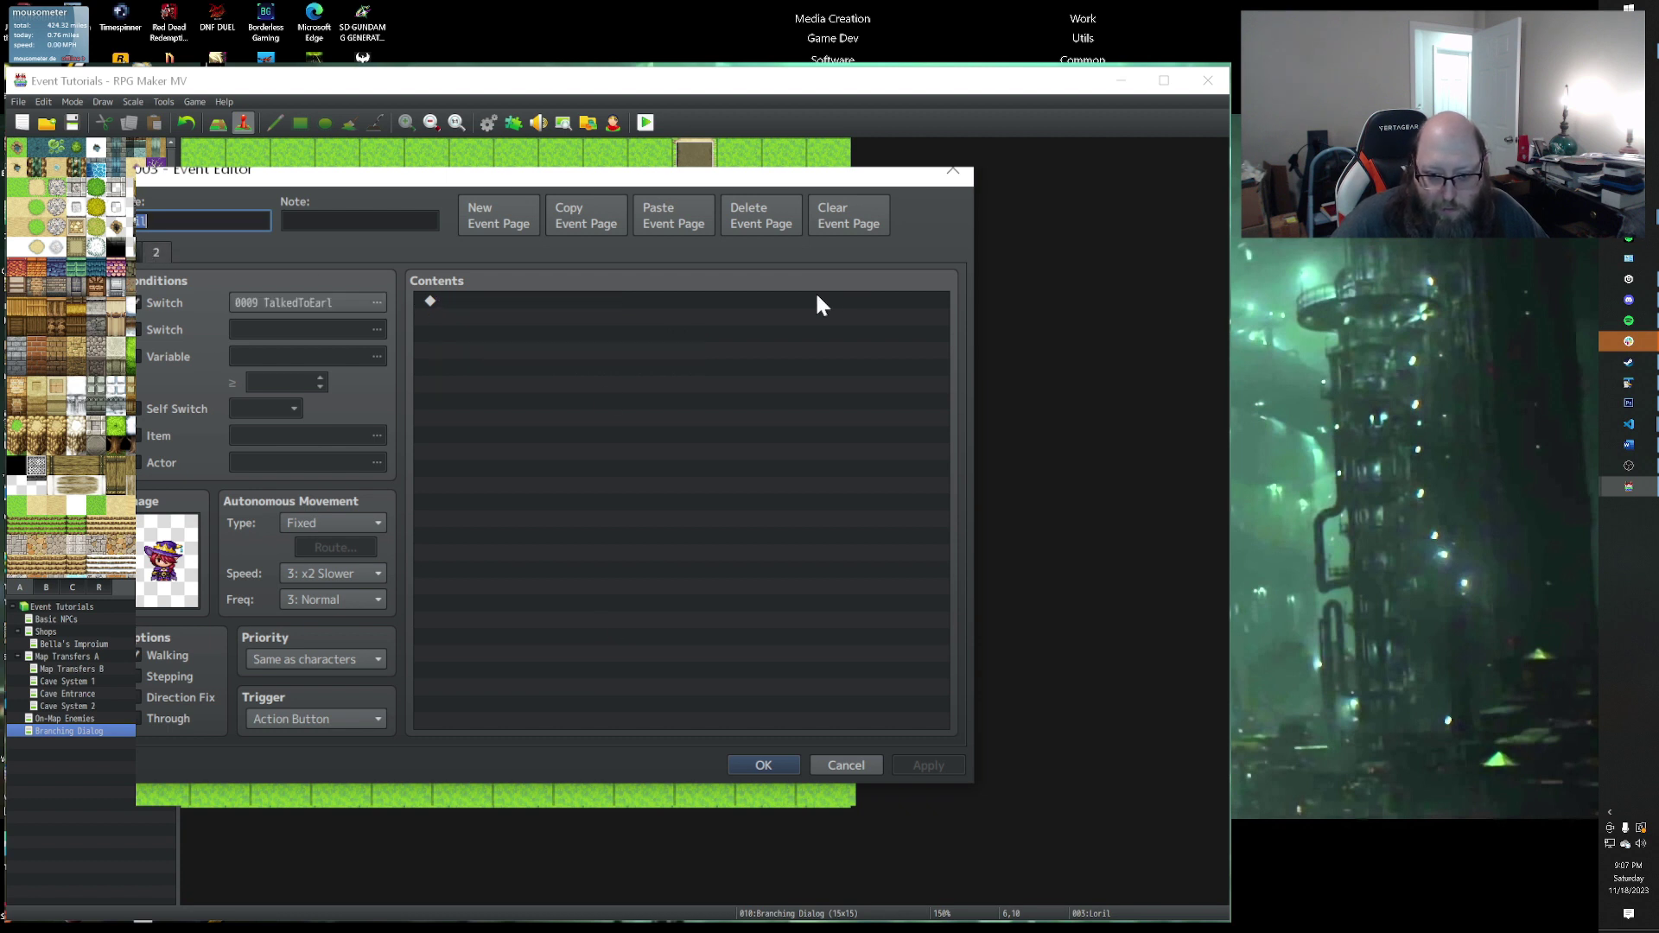
click(522, 300)
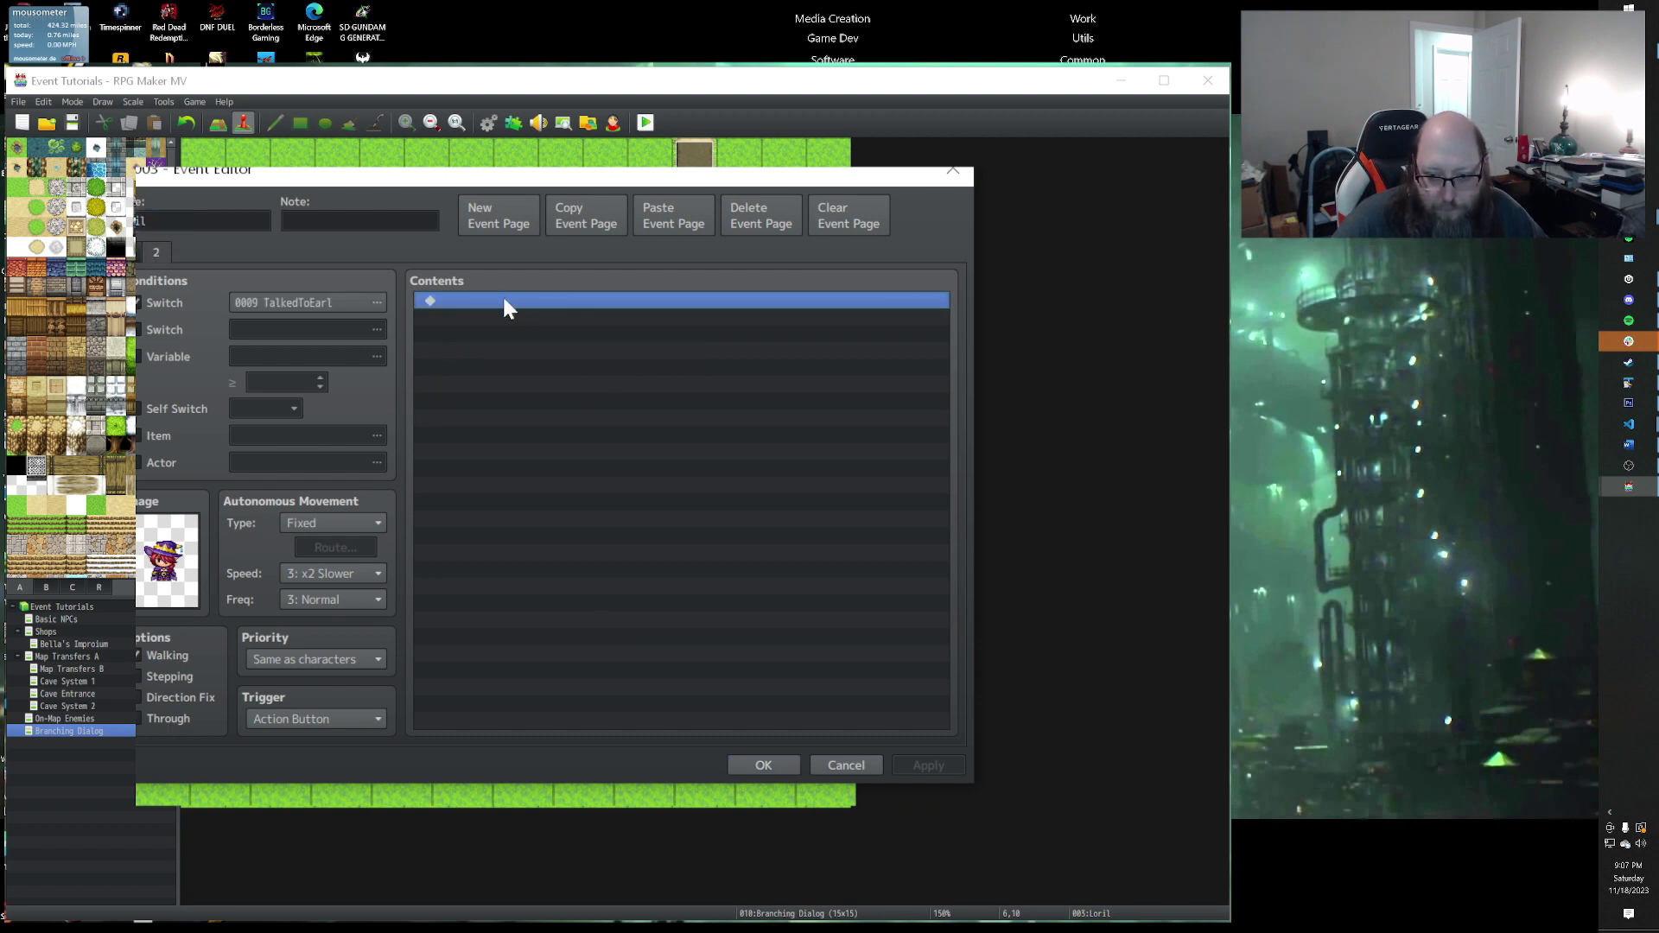
click(130, 253)
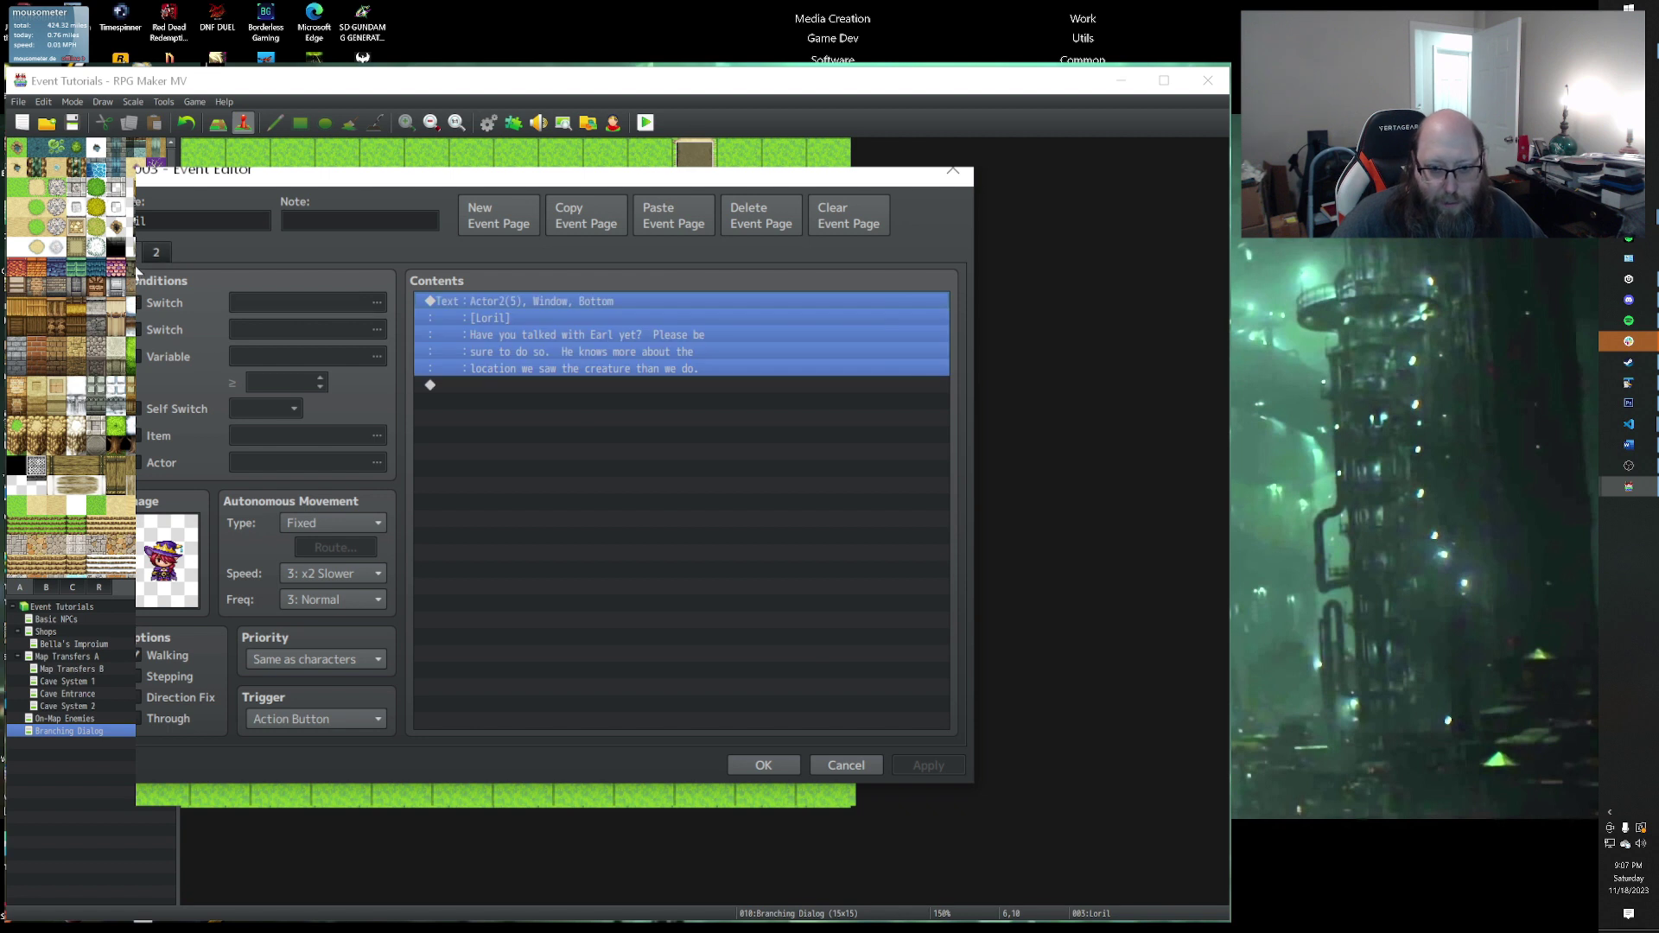
key(ctrl+c)
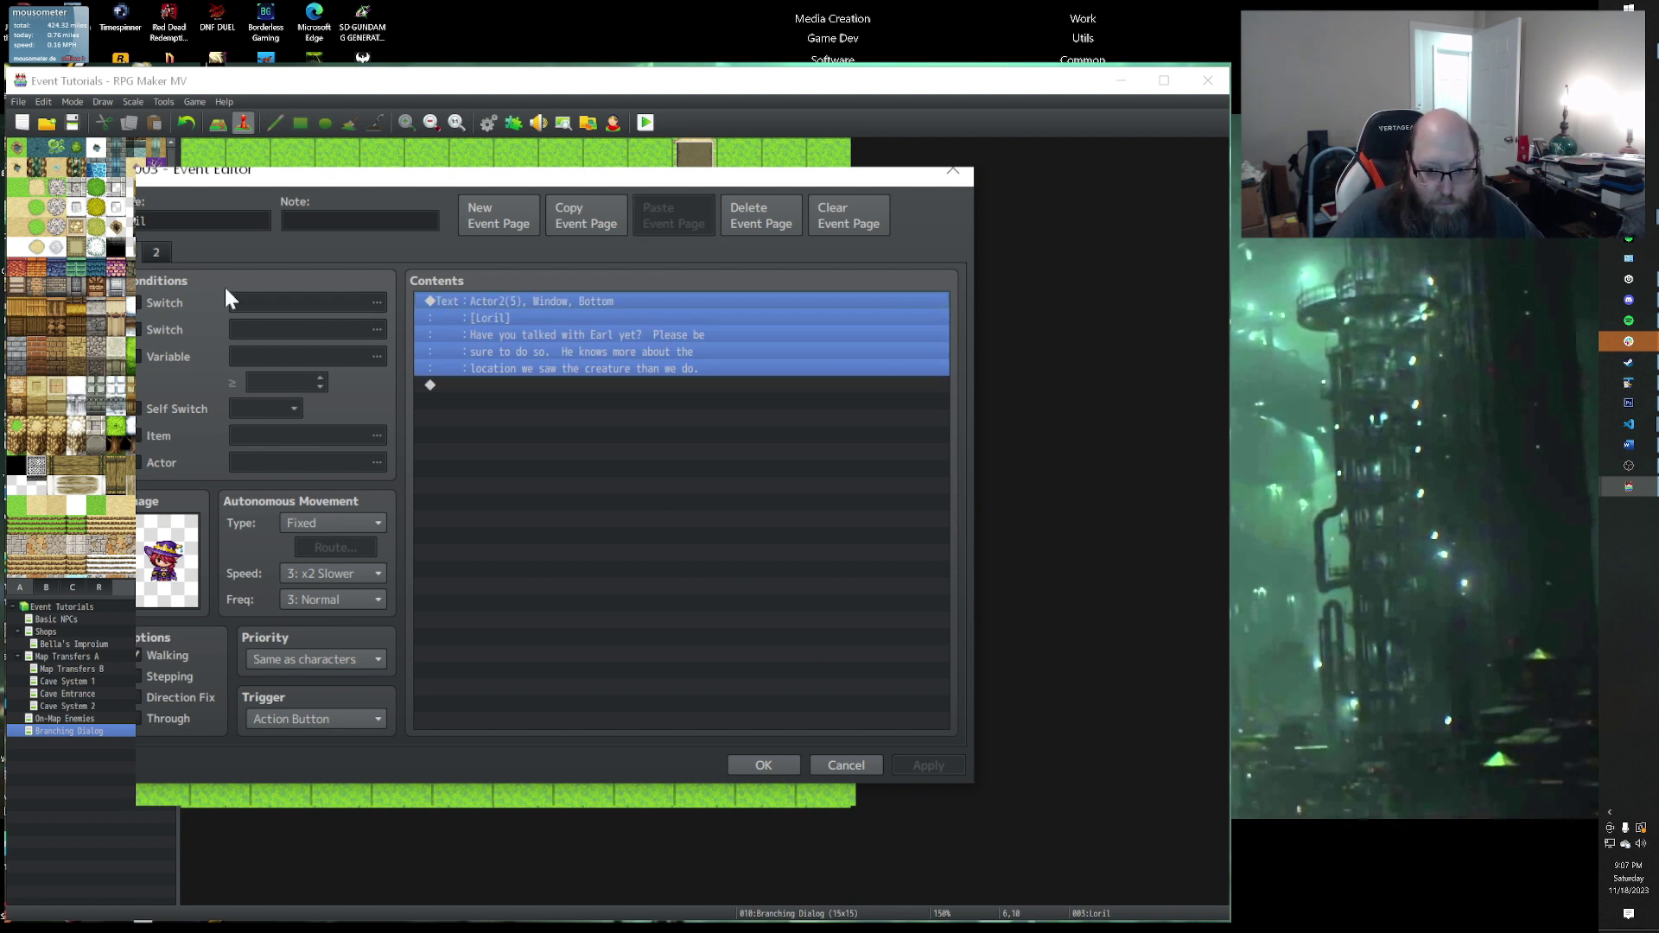
click(143, 250)
key(ctrl+v)
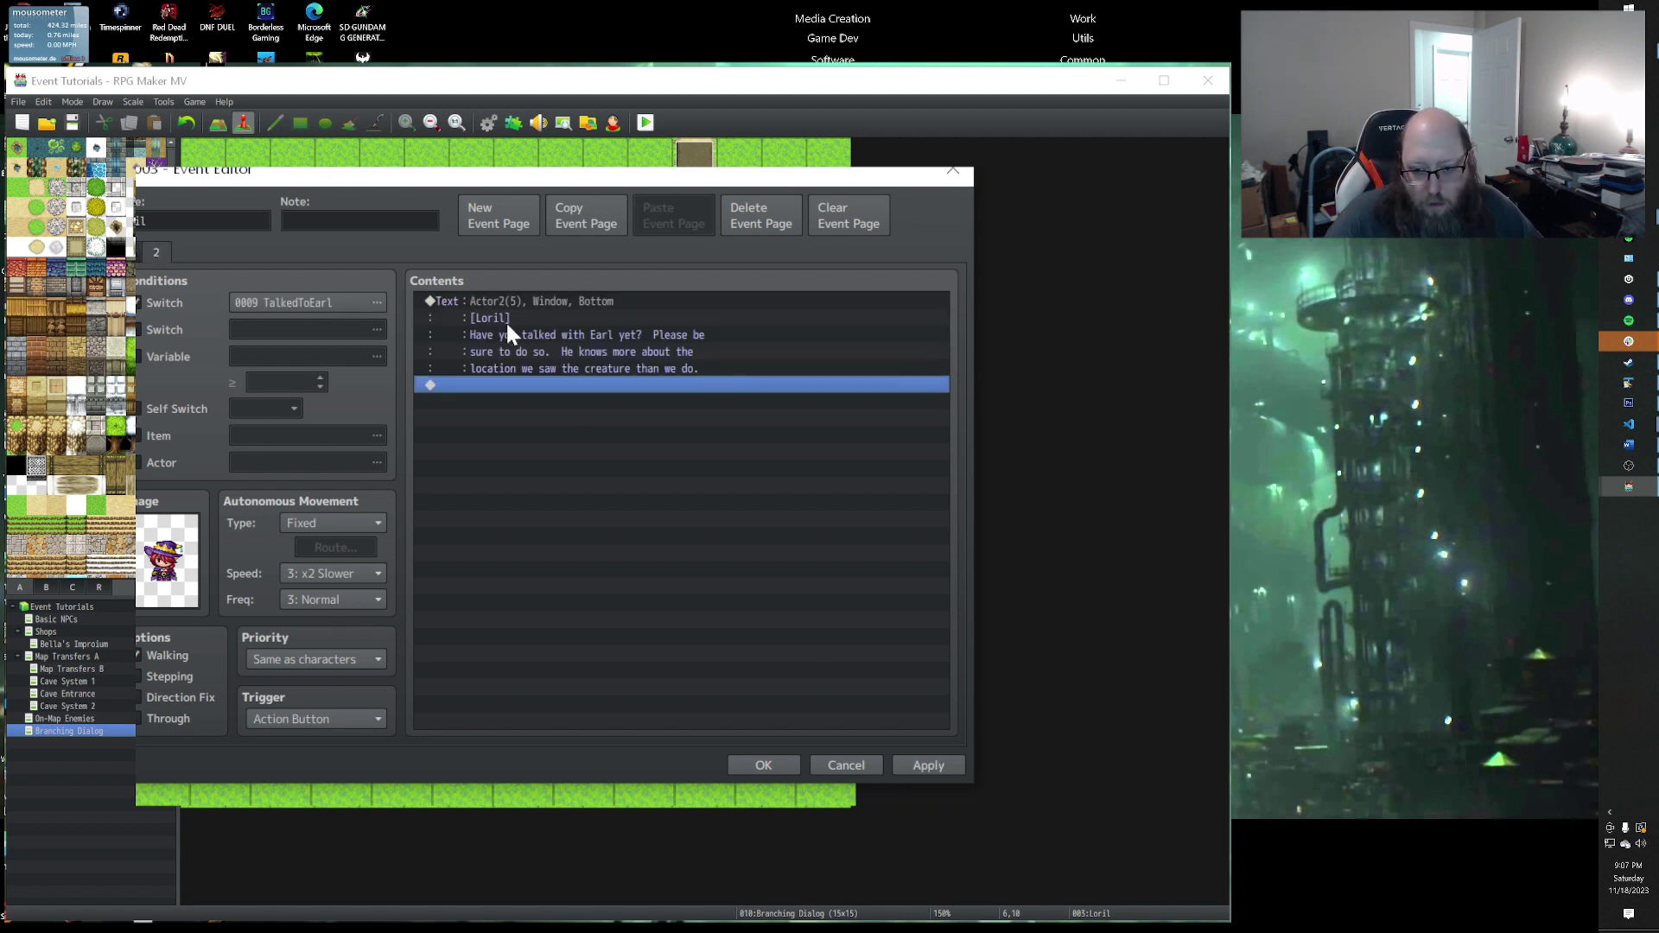
Step: Clear the copied message's text below the [Loril] speaker line and confirm it
click(522, 308)
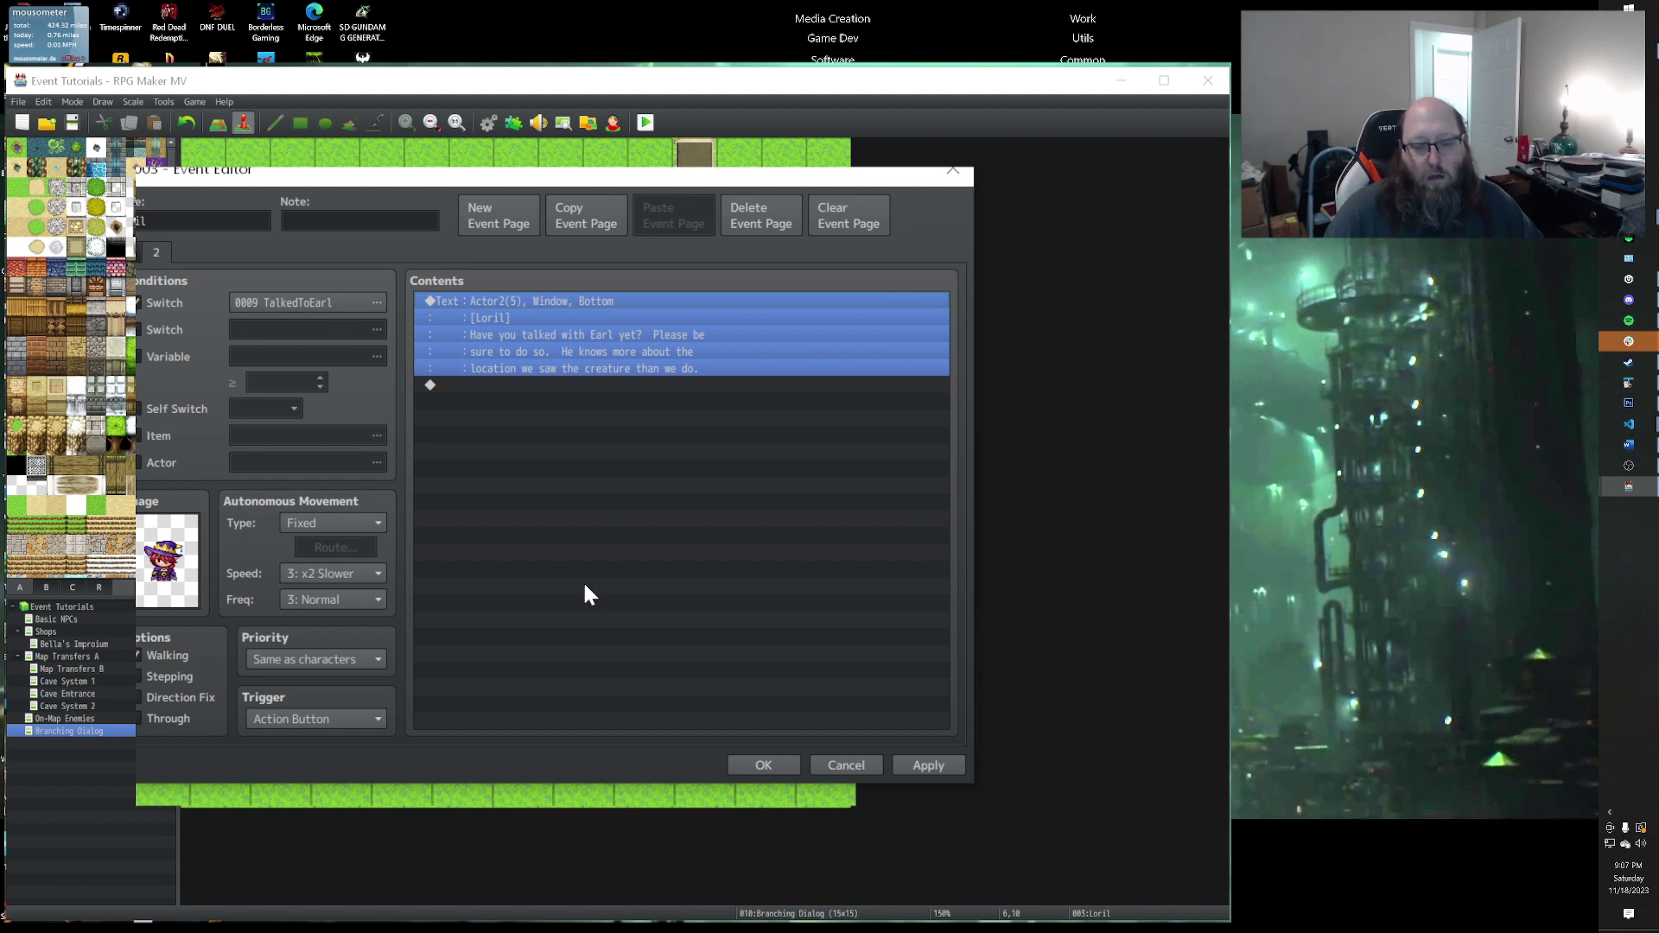
double_click(595, 359)
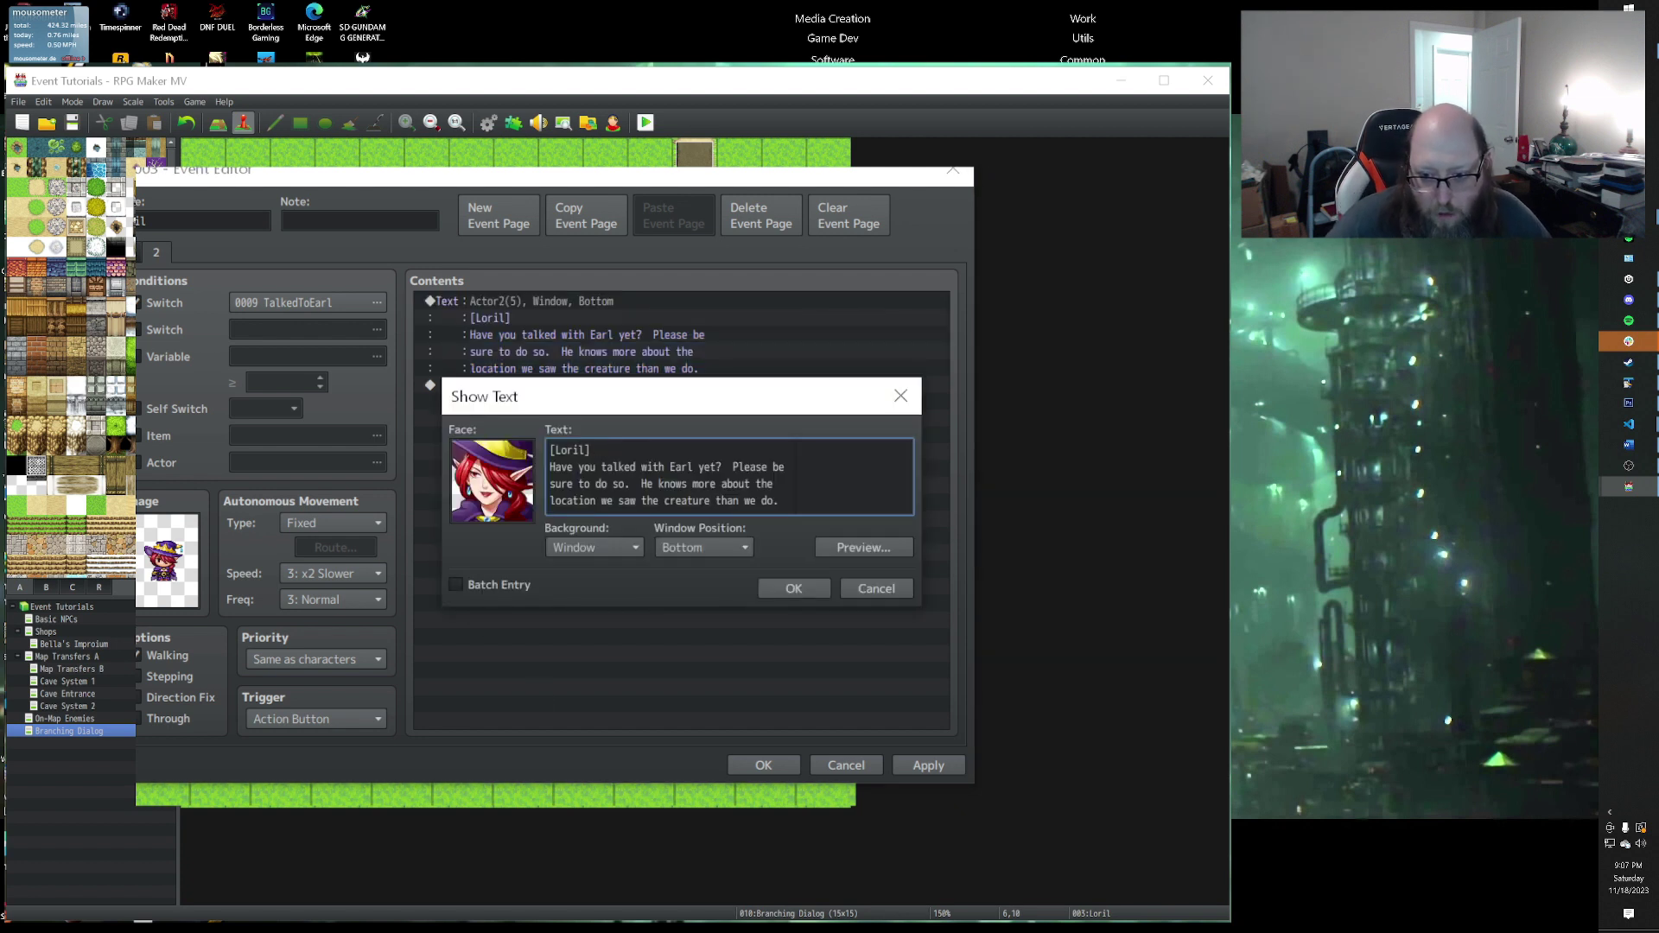
key(shift+Up)
key(shift+Up)
key(shift+Home)
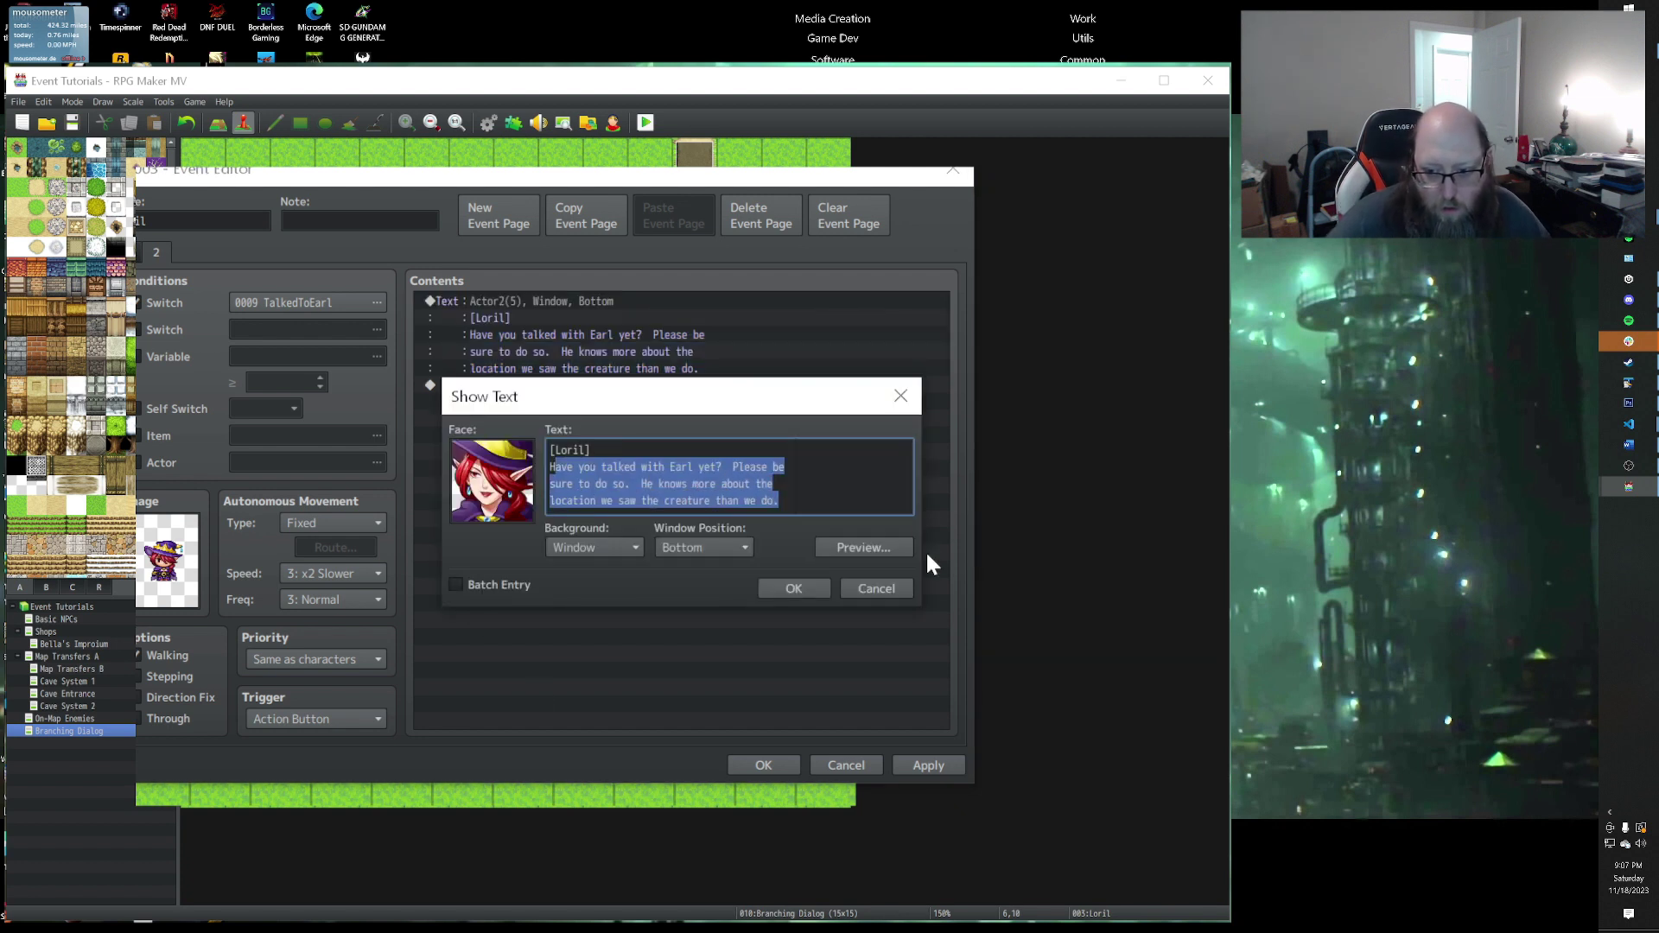
key(BackSpace)
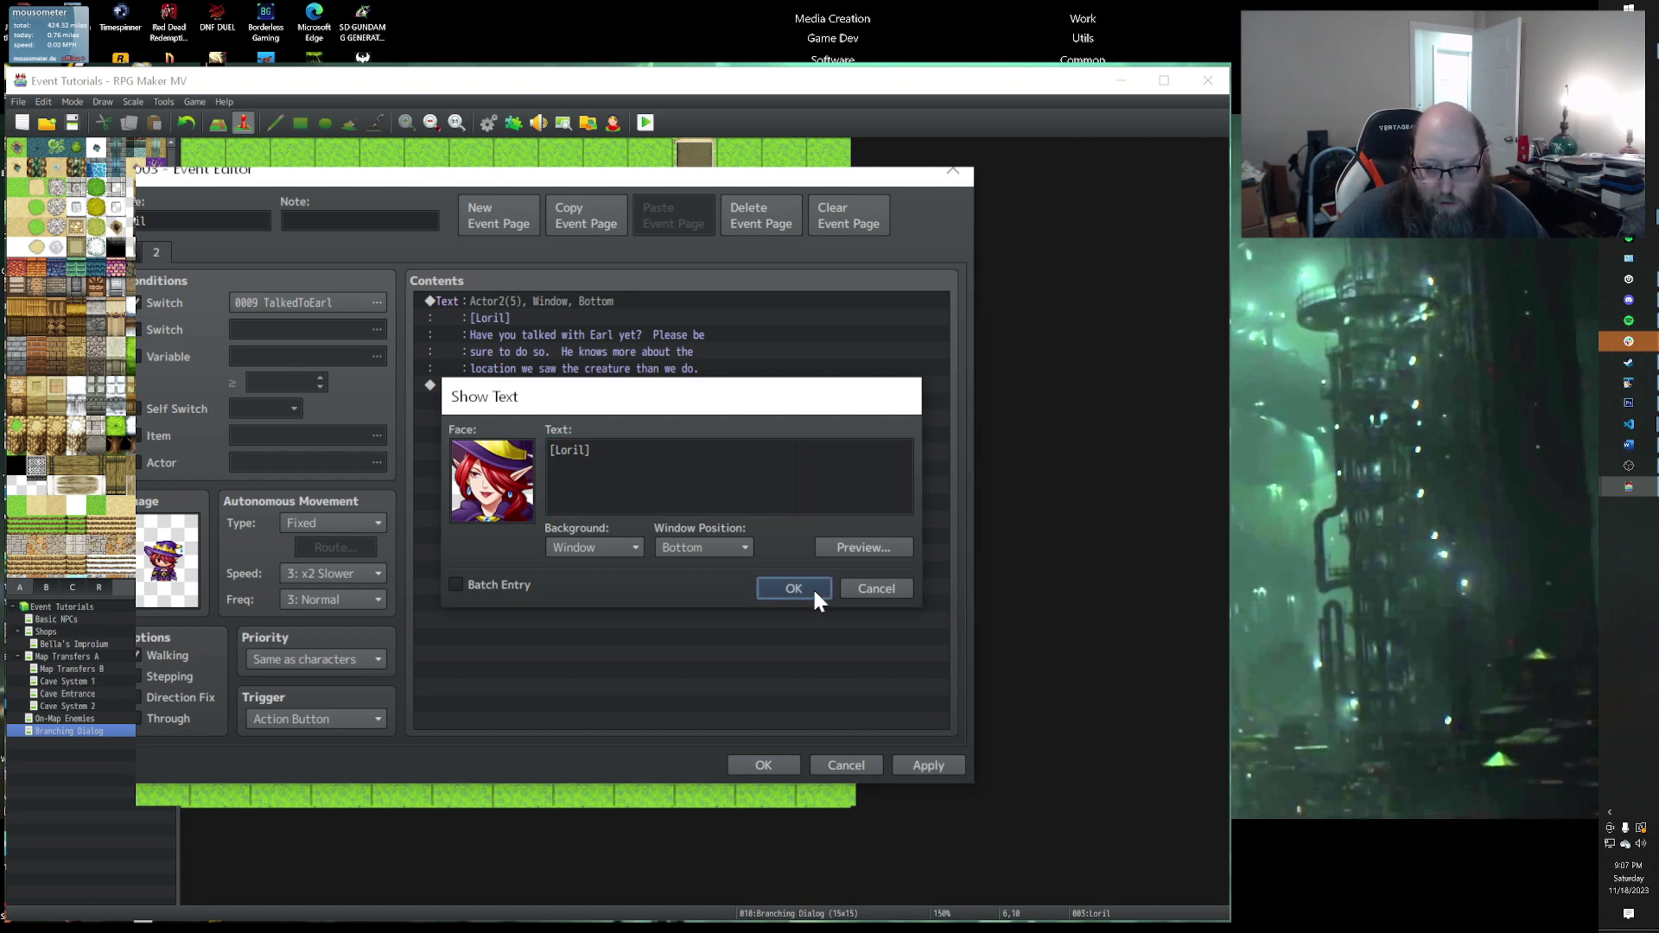
click(795, 589)
Step: Add a new text message below Loril's with Harold's face from Actor1 and the speaker line "[Harold]"
double_click(464, 331)
click(529, 307)
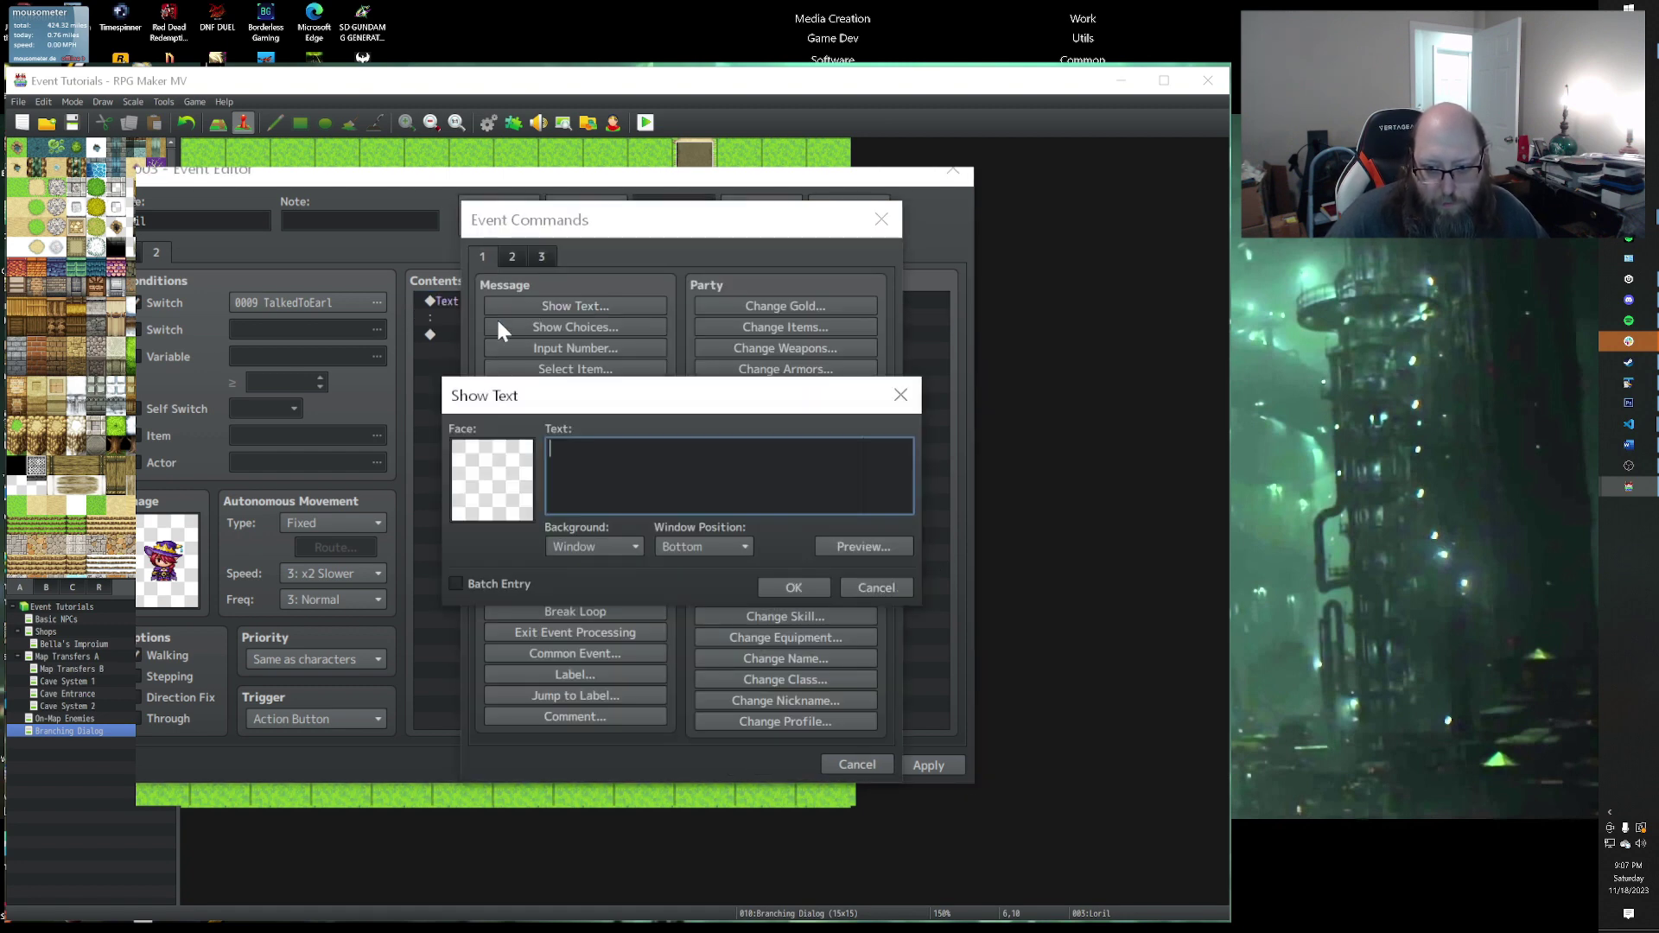
double_click(493, 475)
click(449, 352)
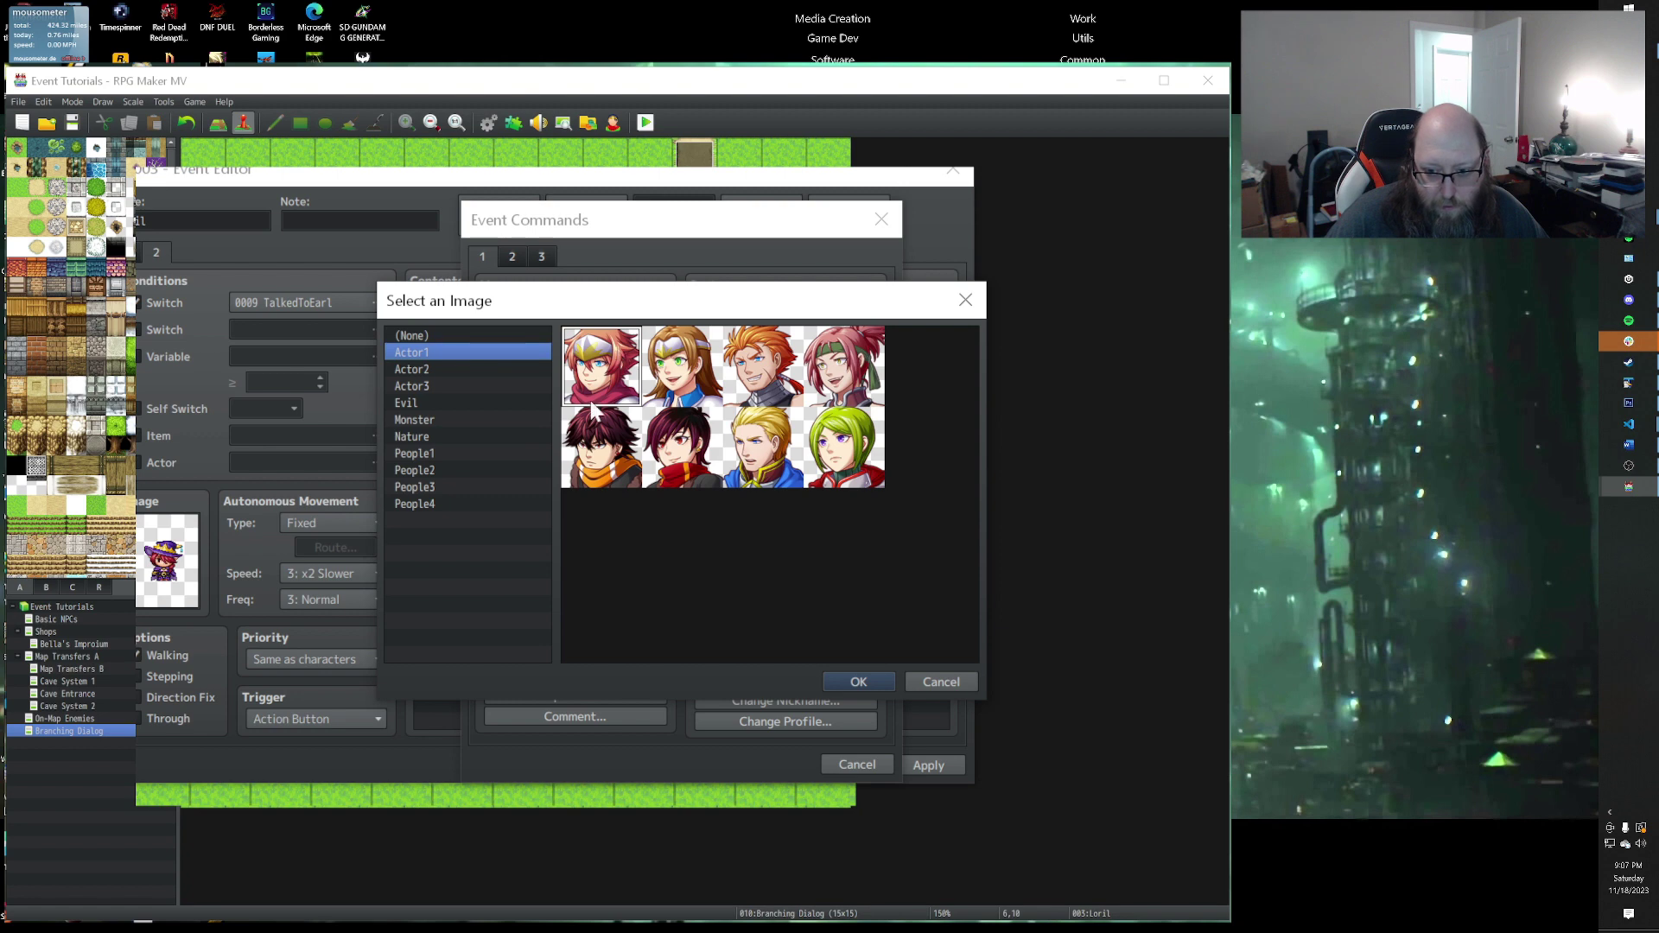
double_click(617, 395)
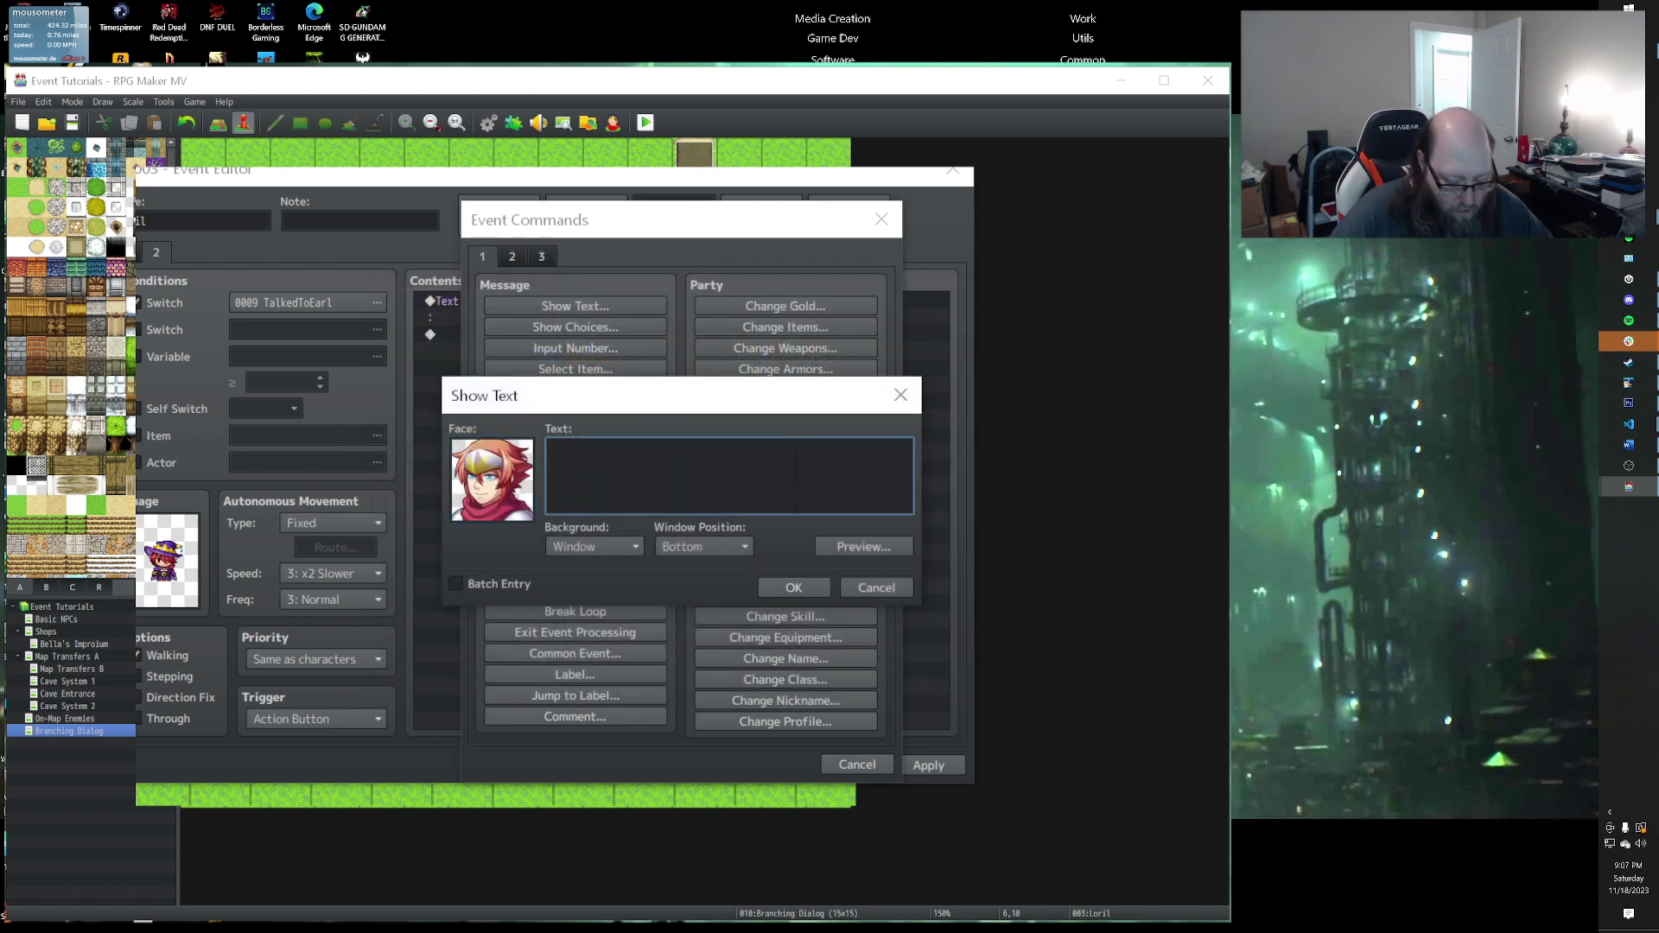
text(p)
text(Harold][)
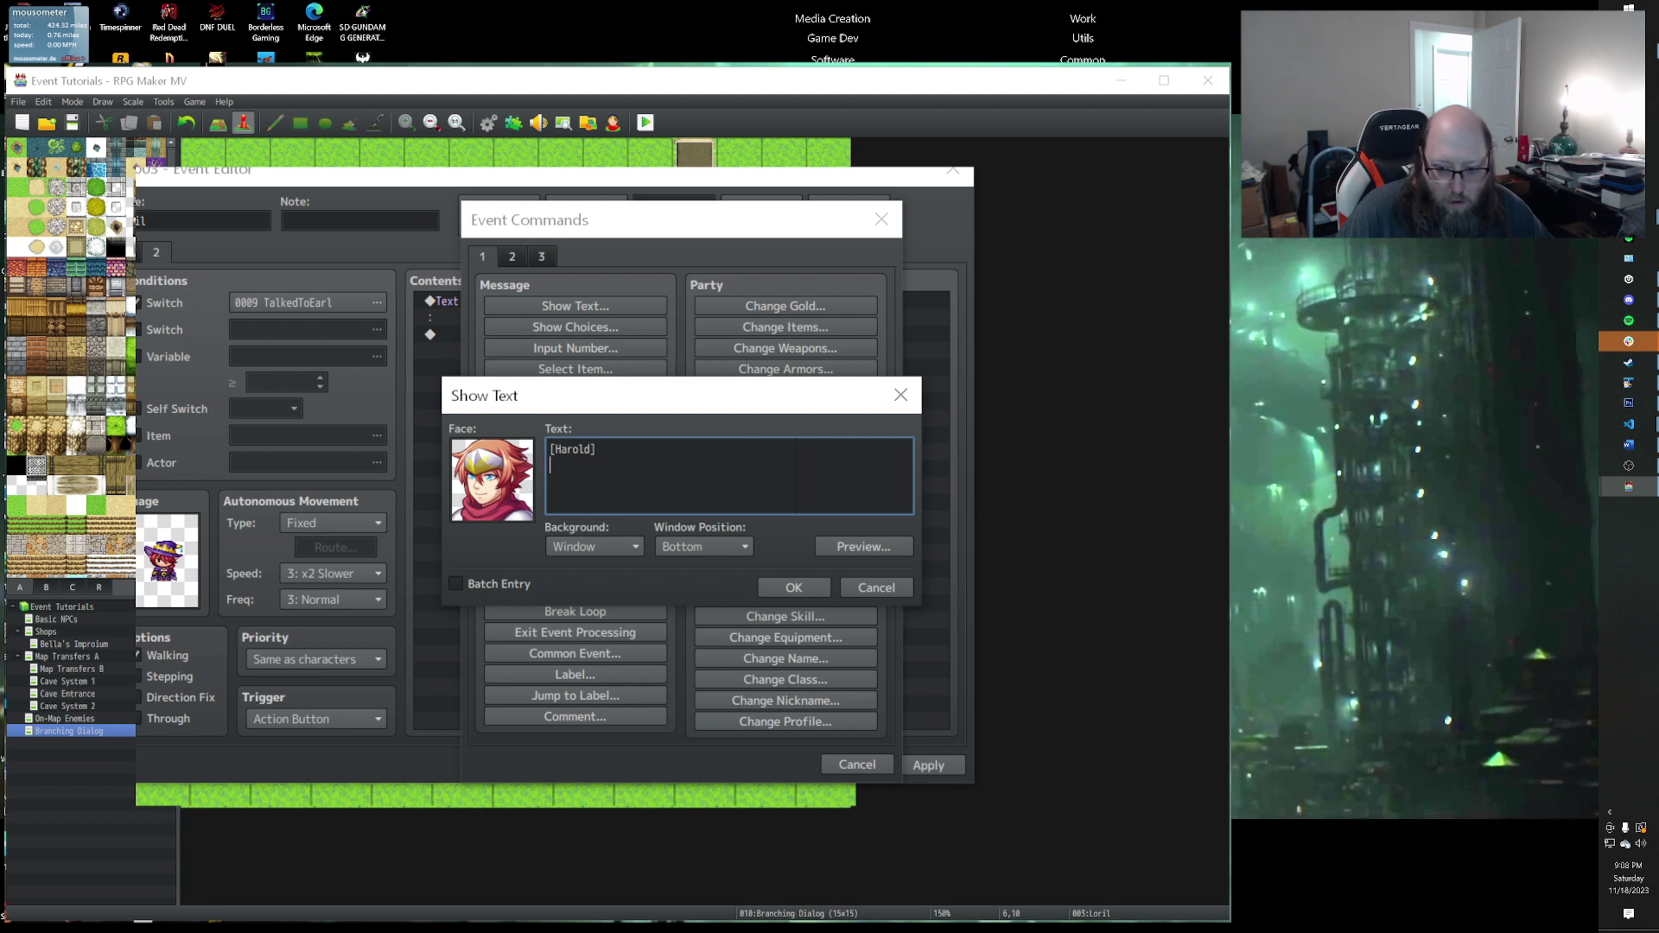
key(Return)
Step: Write "Good afternoon, Loril. Earl told us that" as the first line below [Harold]
text(Good afg)
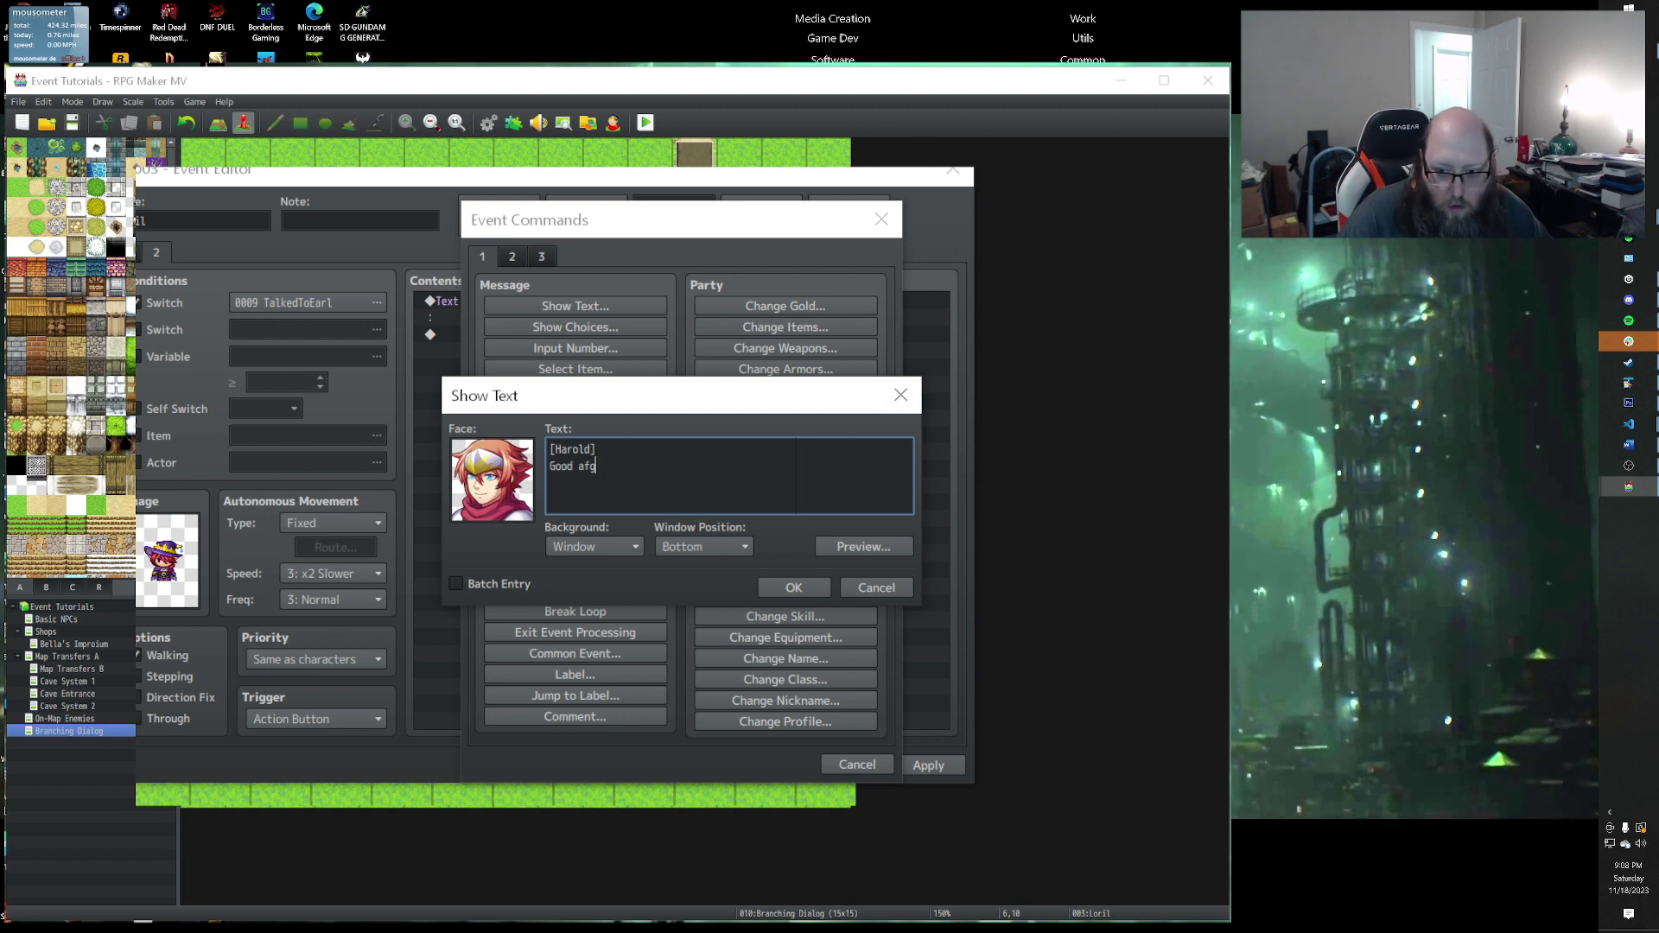
key(BackSpace)
text(ternoon,)
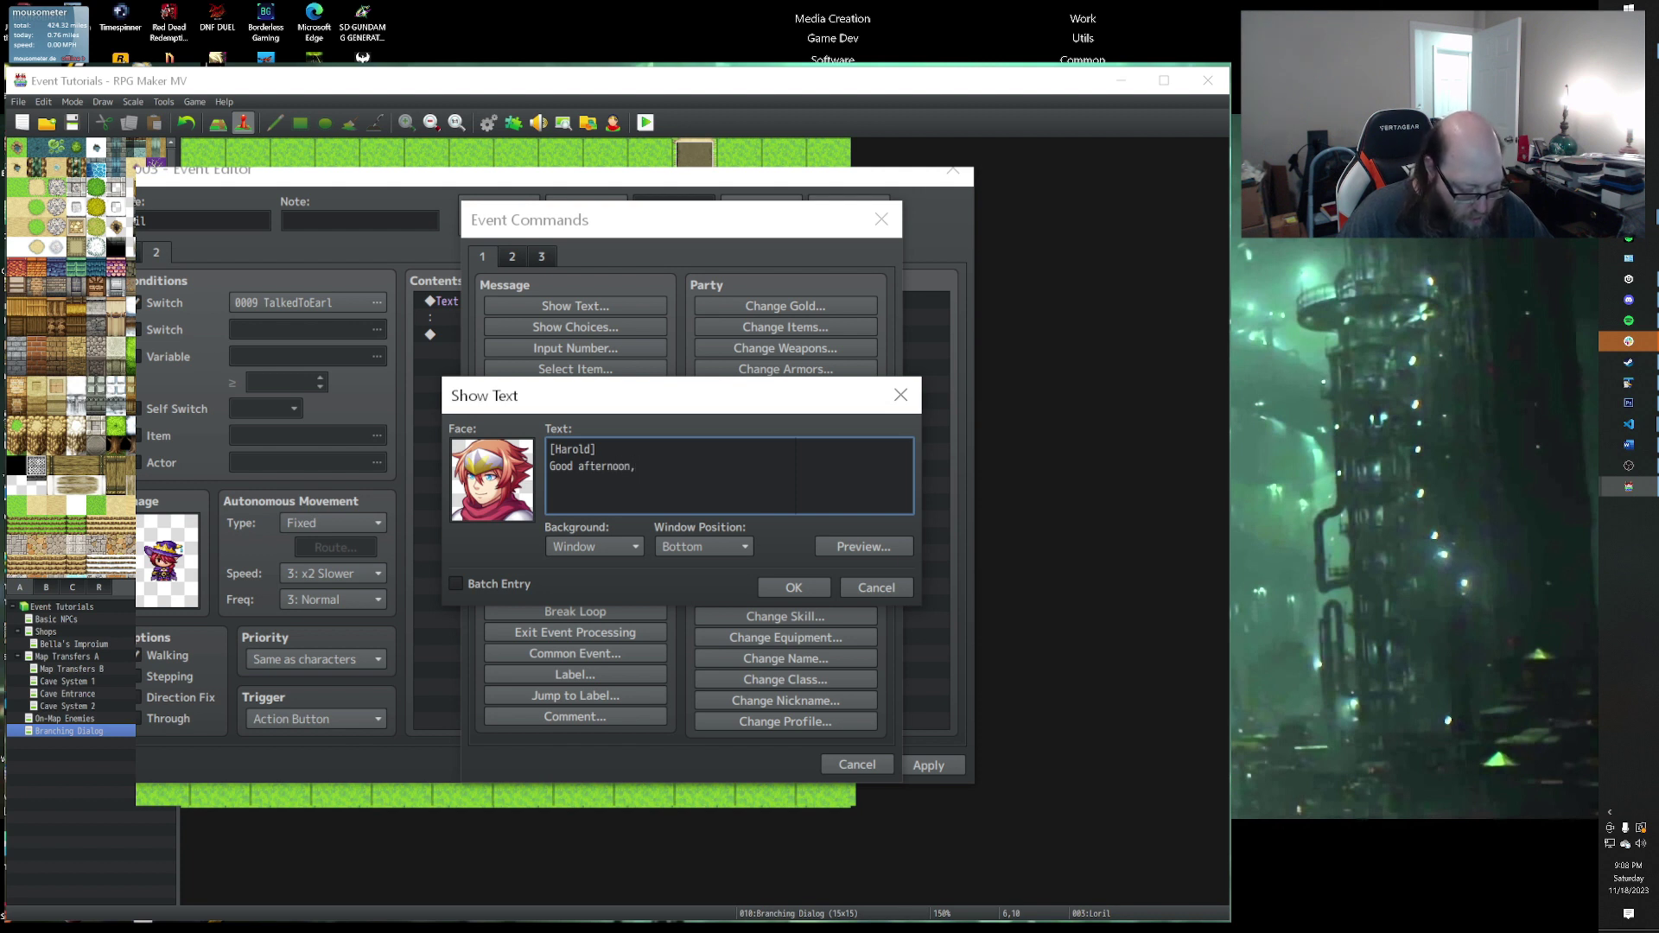
text( Loril.  )
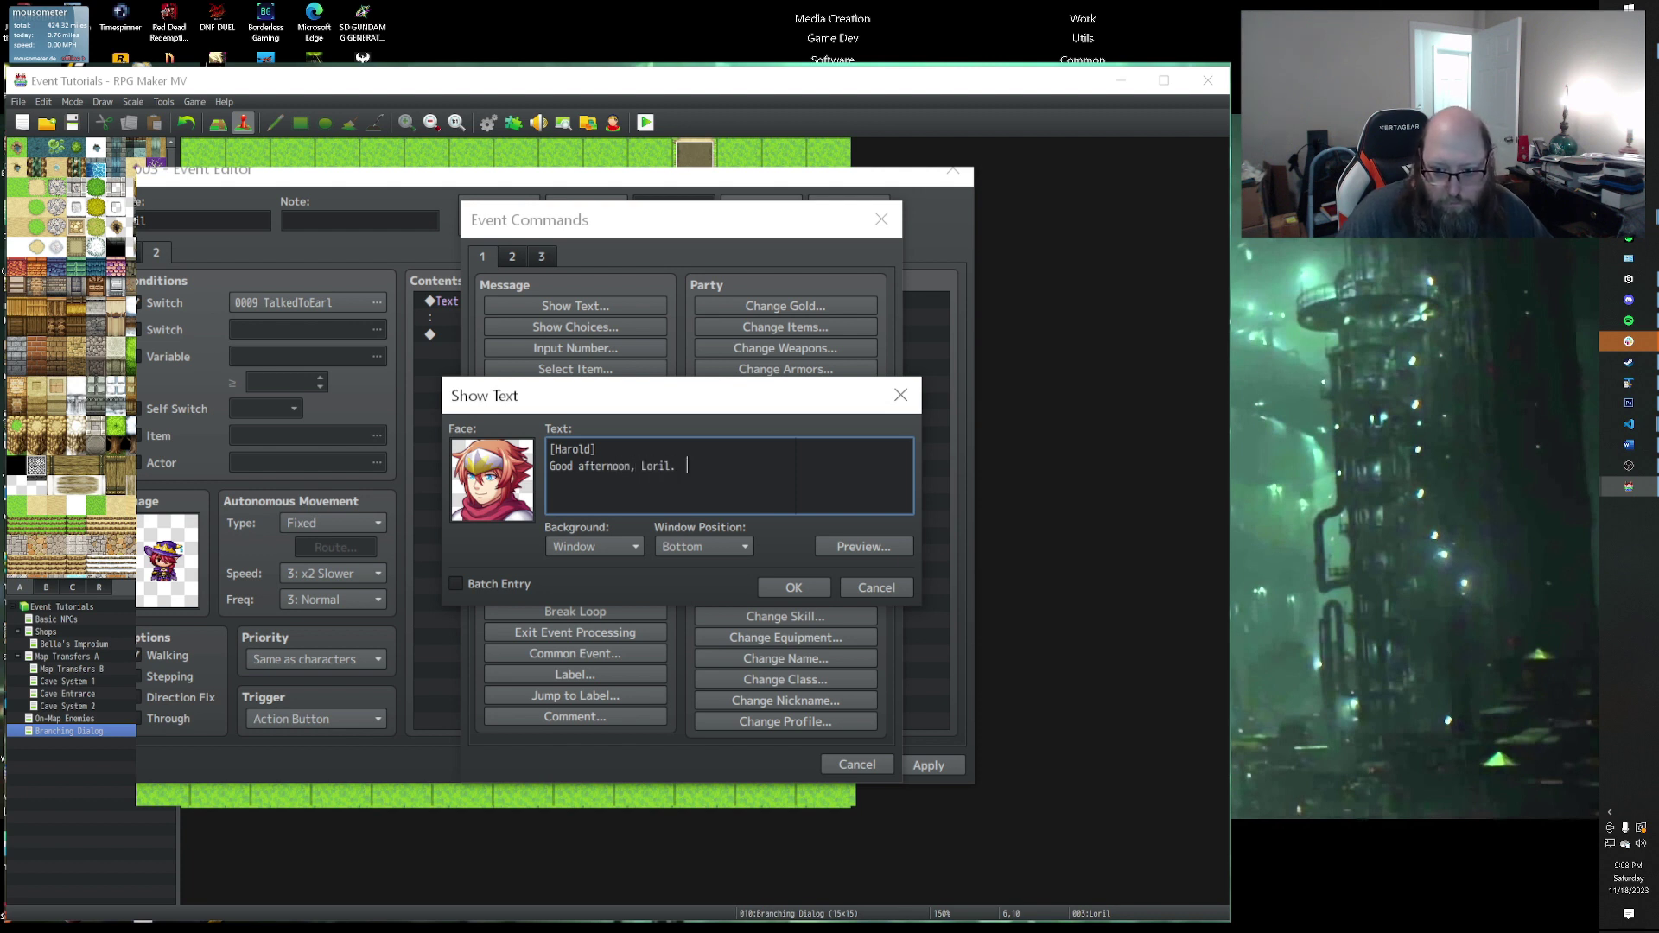
text(Earl told us that)
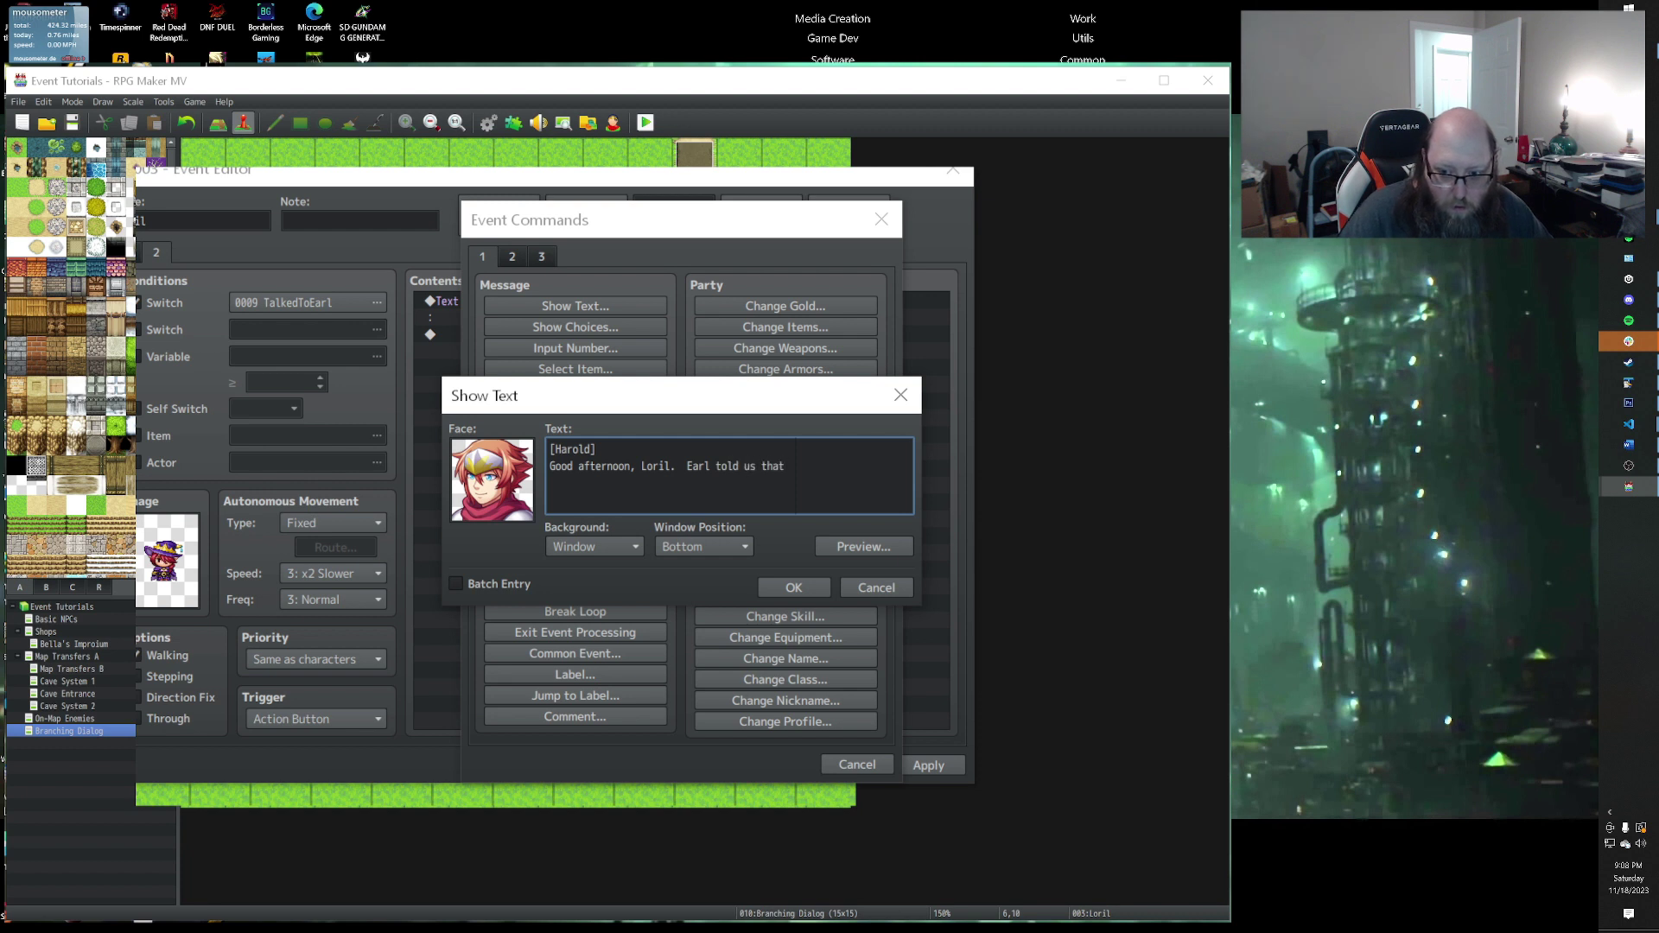
Step: Finish Harold's greeting to Loril with "you were on the bow of the ship when it was attacked.", breaking the line before "you"
key(Return)
text(you wer)
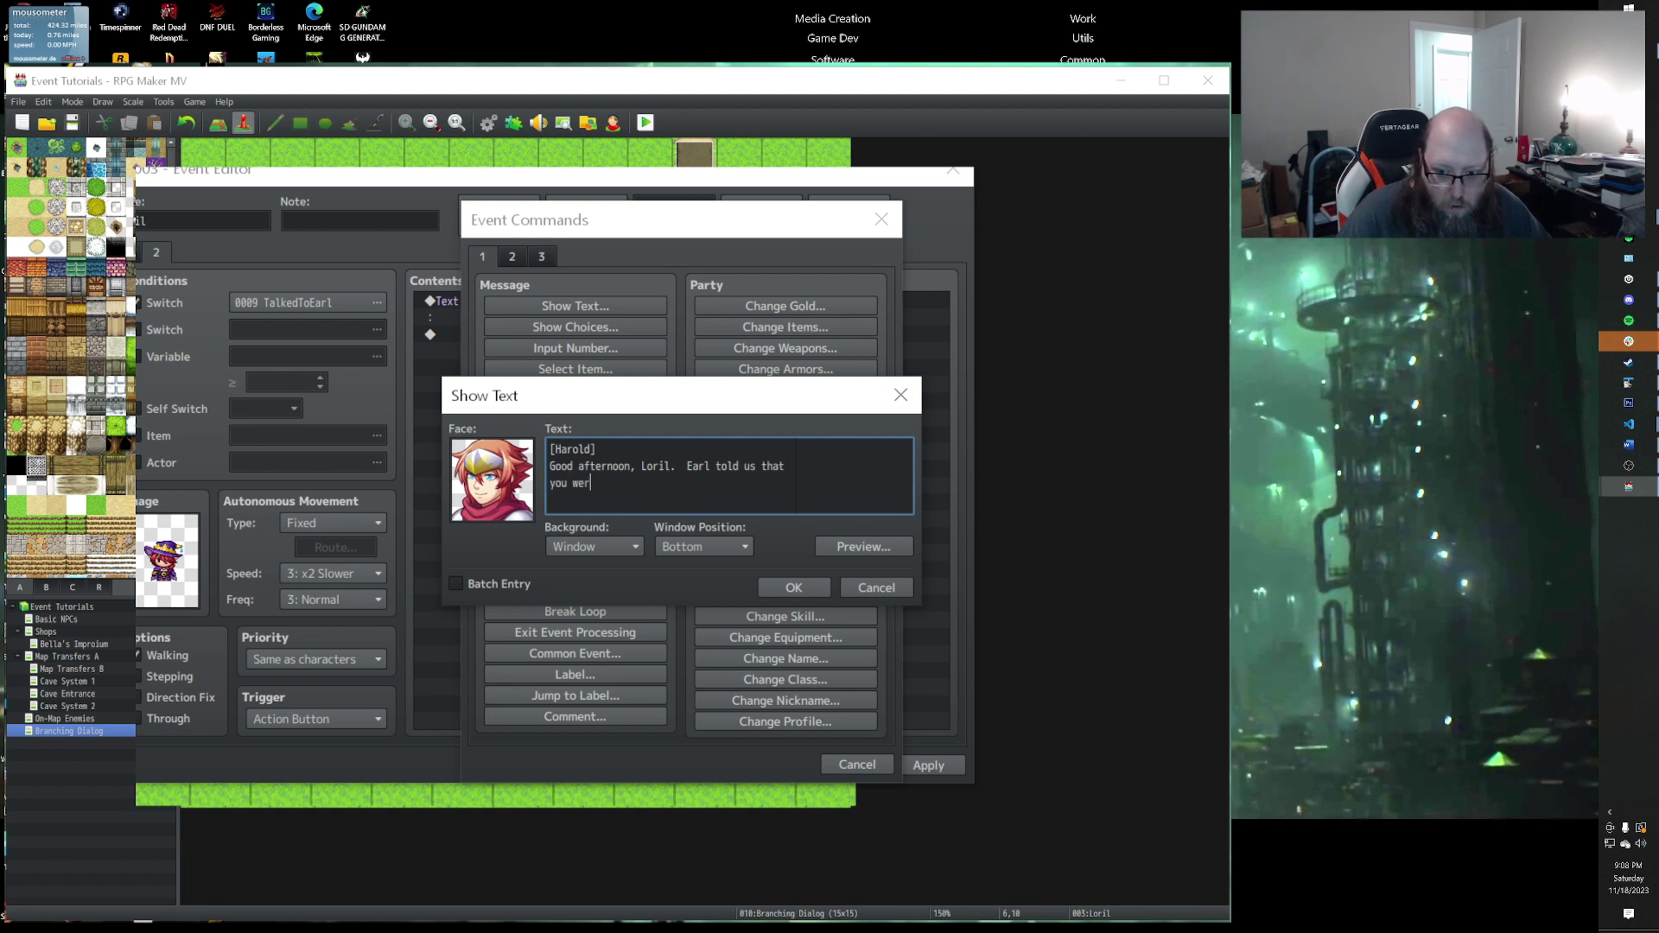
text(e on the bow of the s)
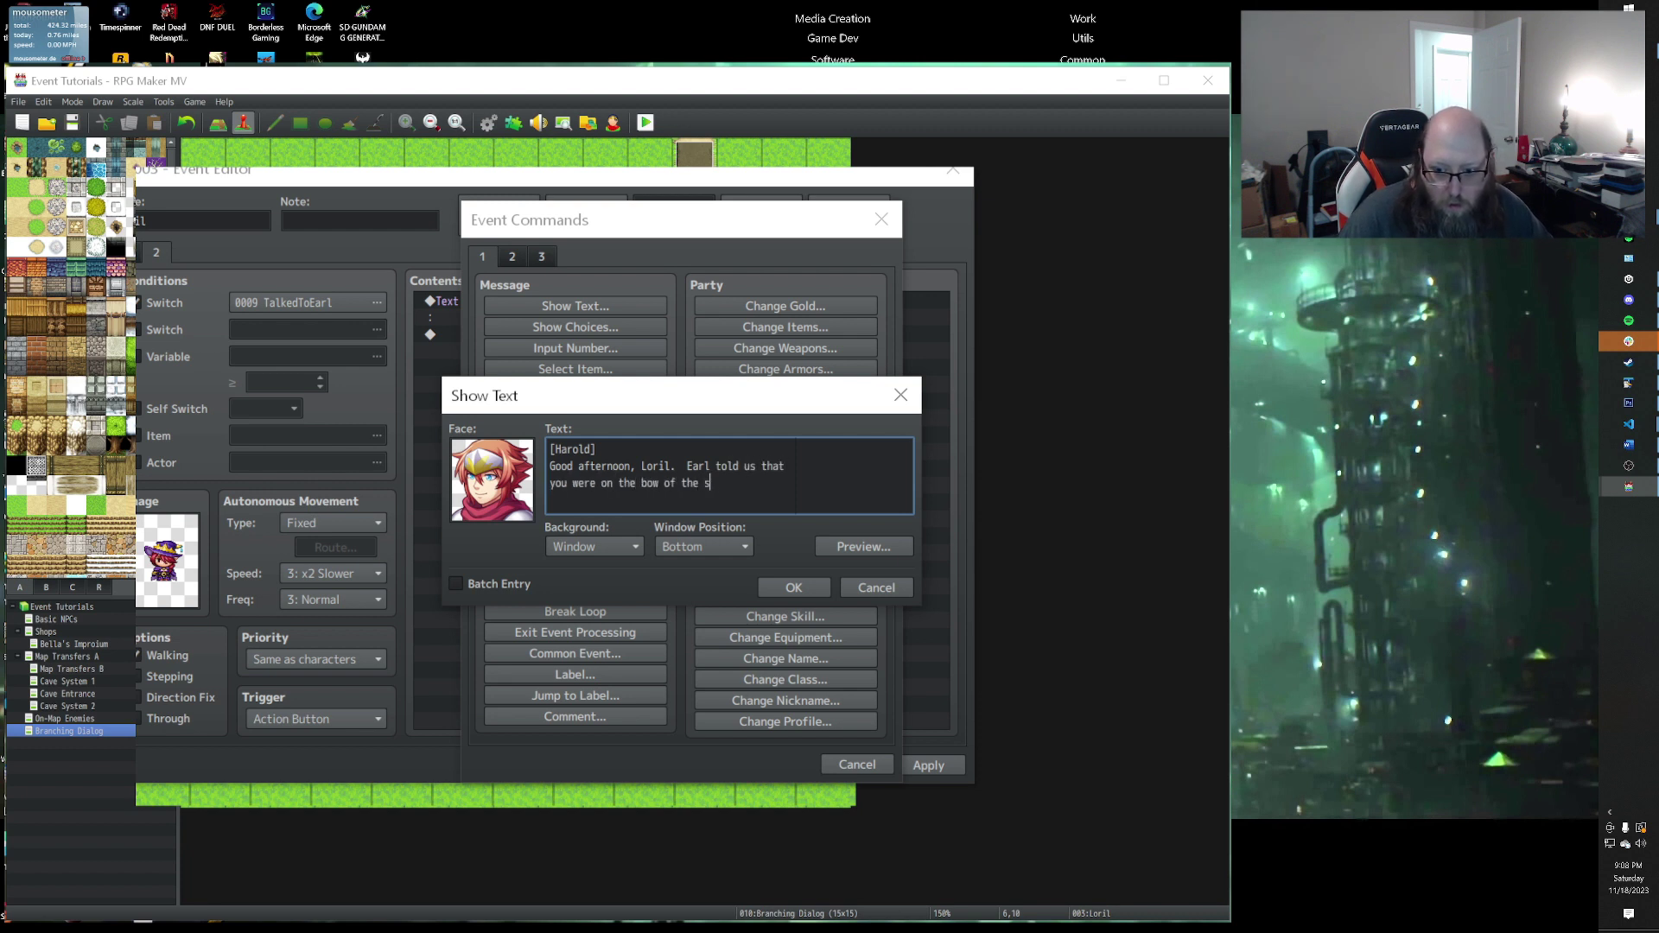
text(hip when it)
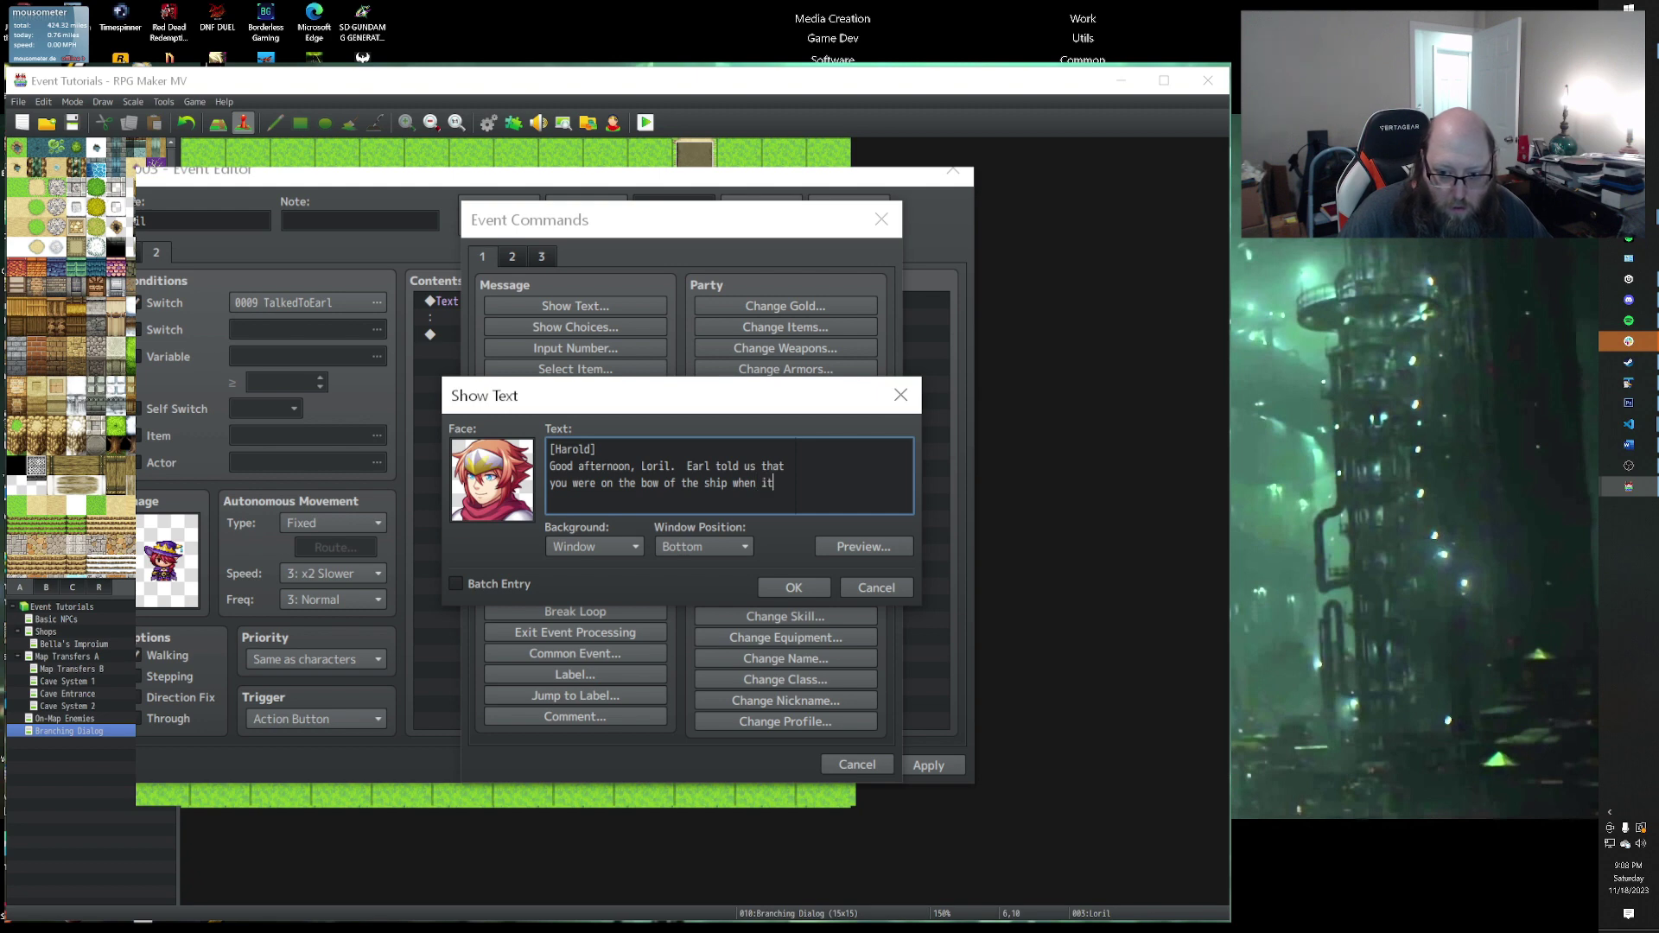
text( was attacked.)
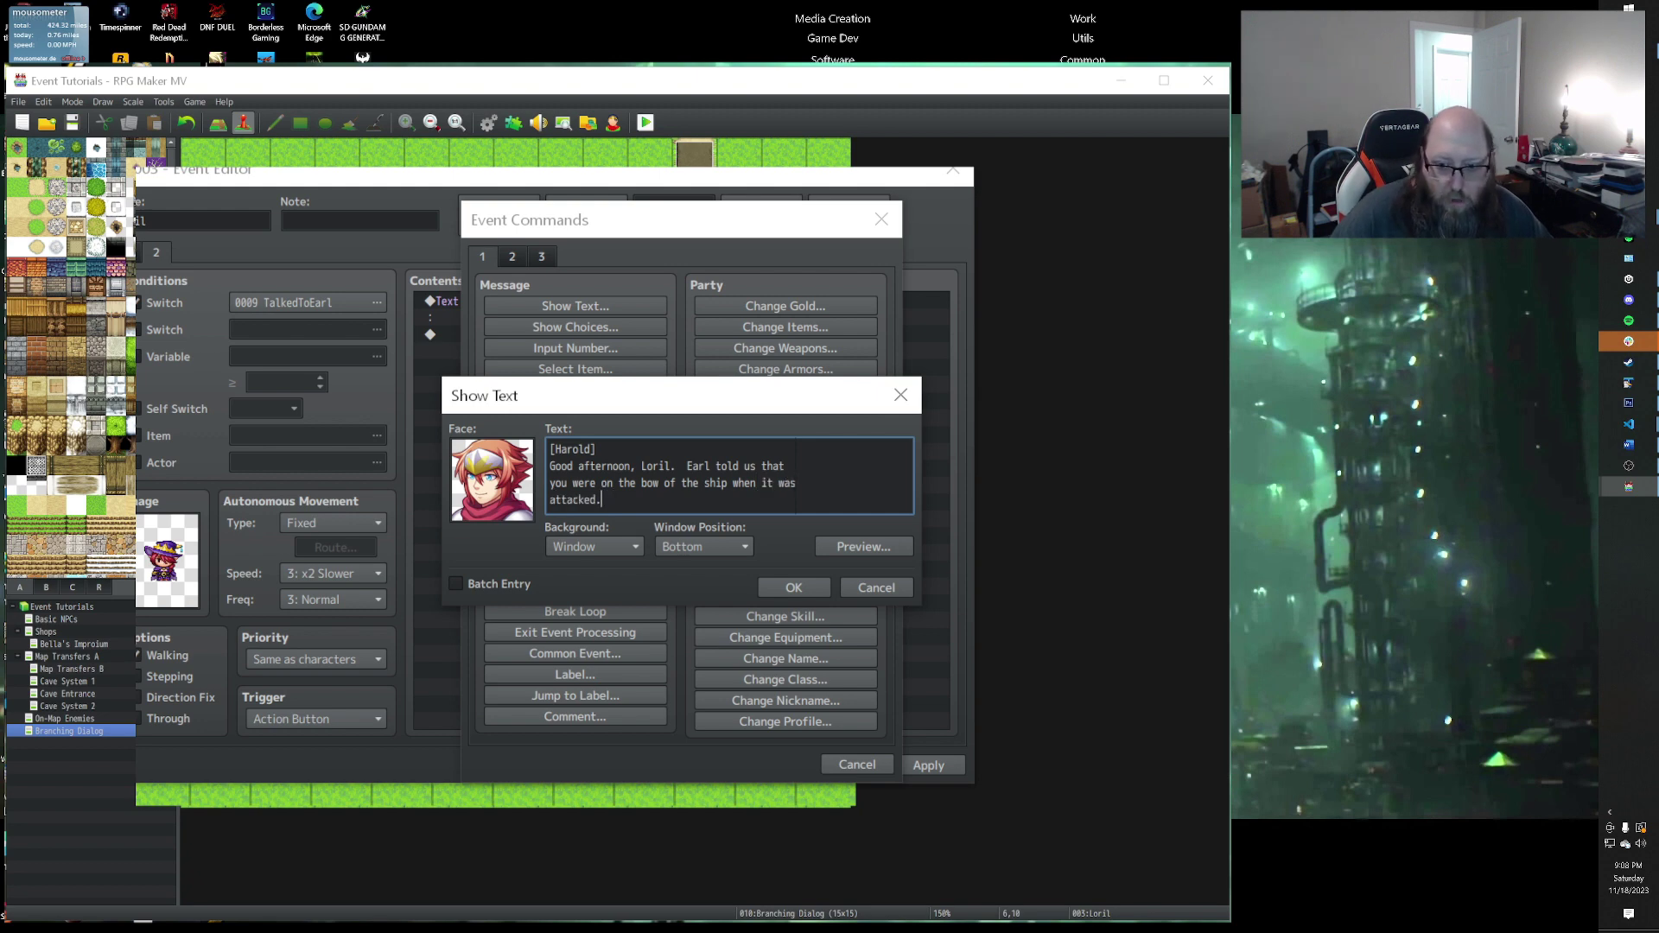
Step: Turn on Batch Entry and start a second message below the greeting with the speaker line "[Harold]"
click(476, 583)
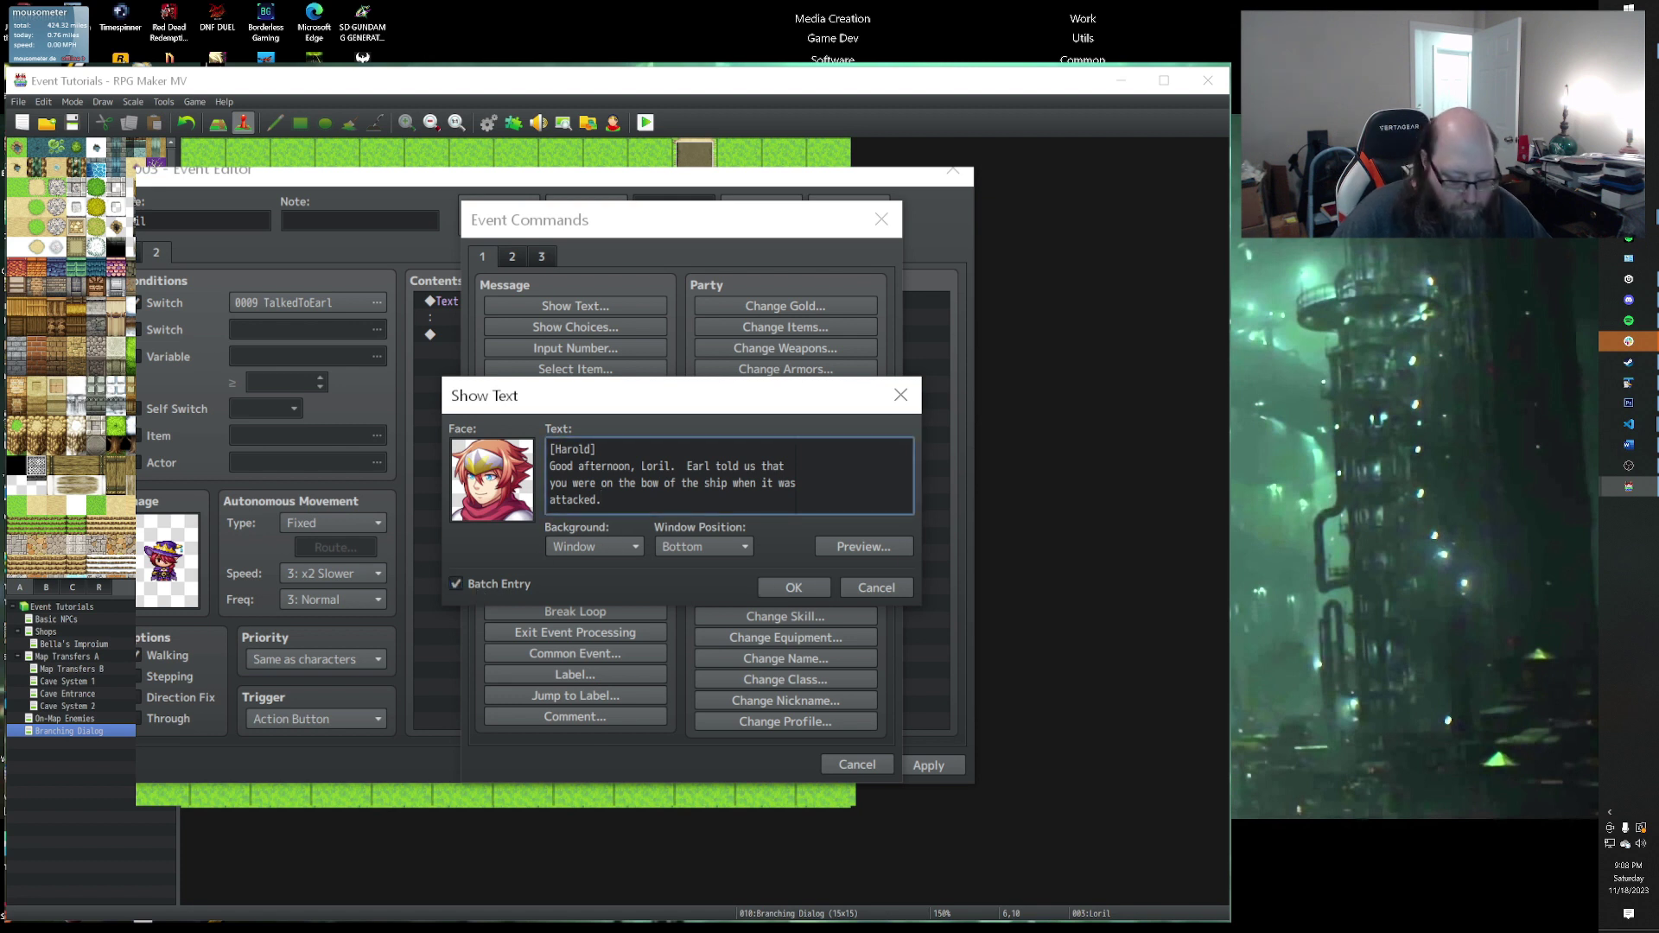
key(Return)
text([)
text(Harol)
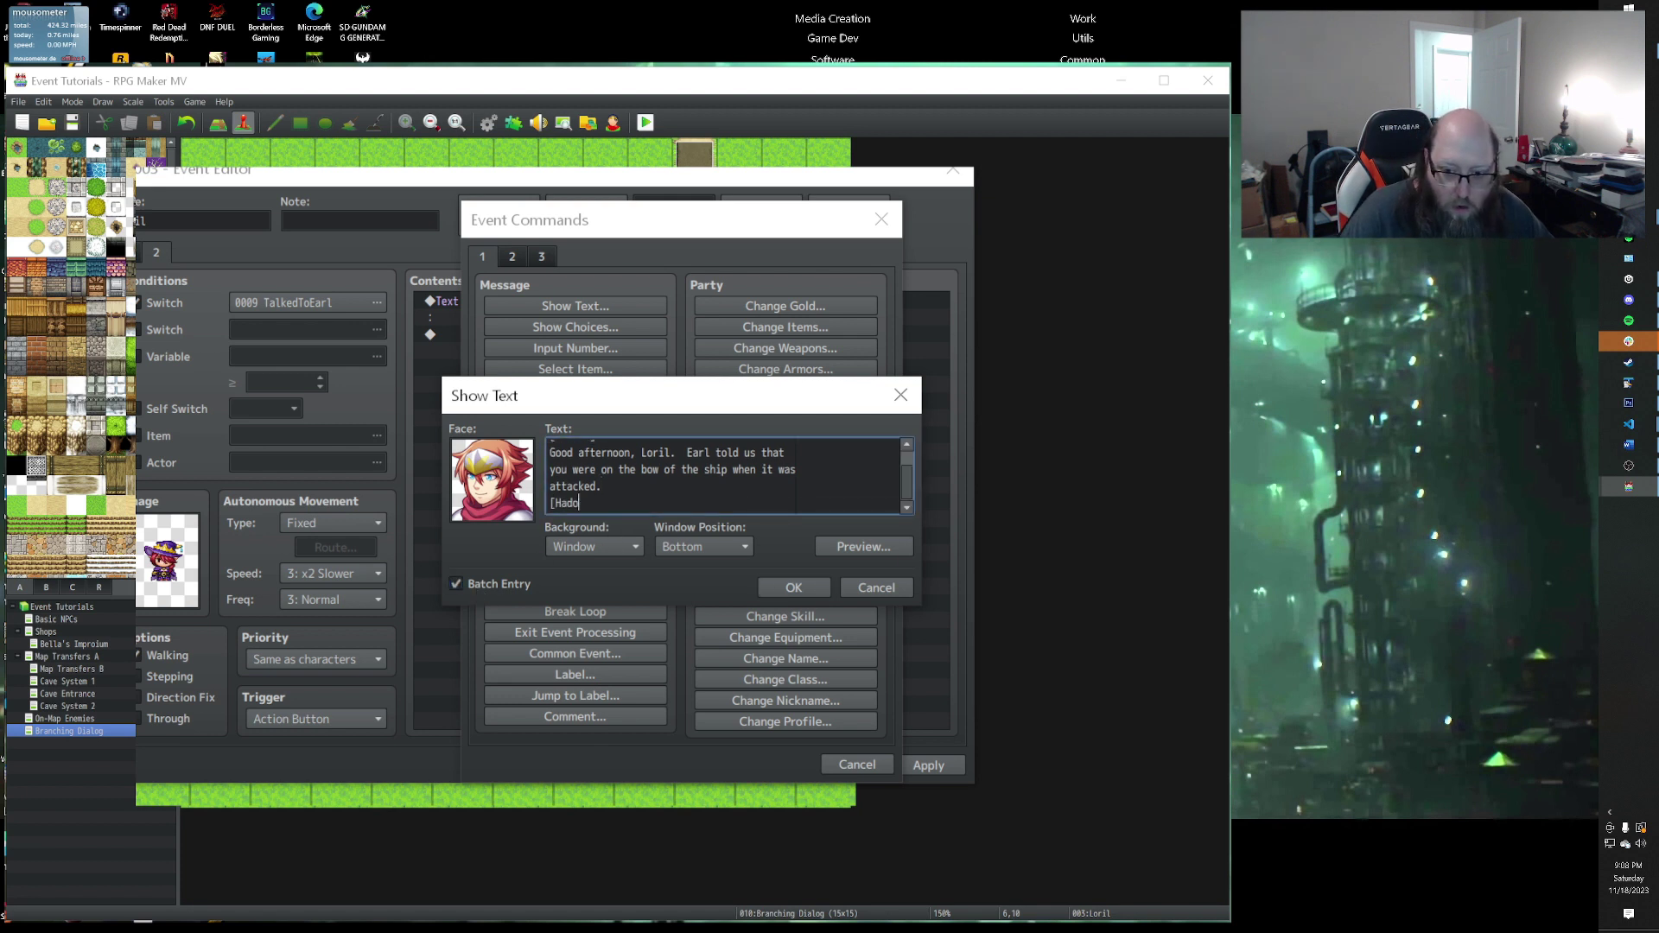
text(d])
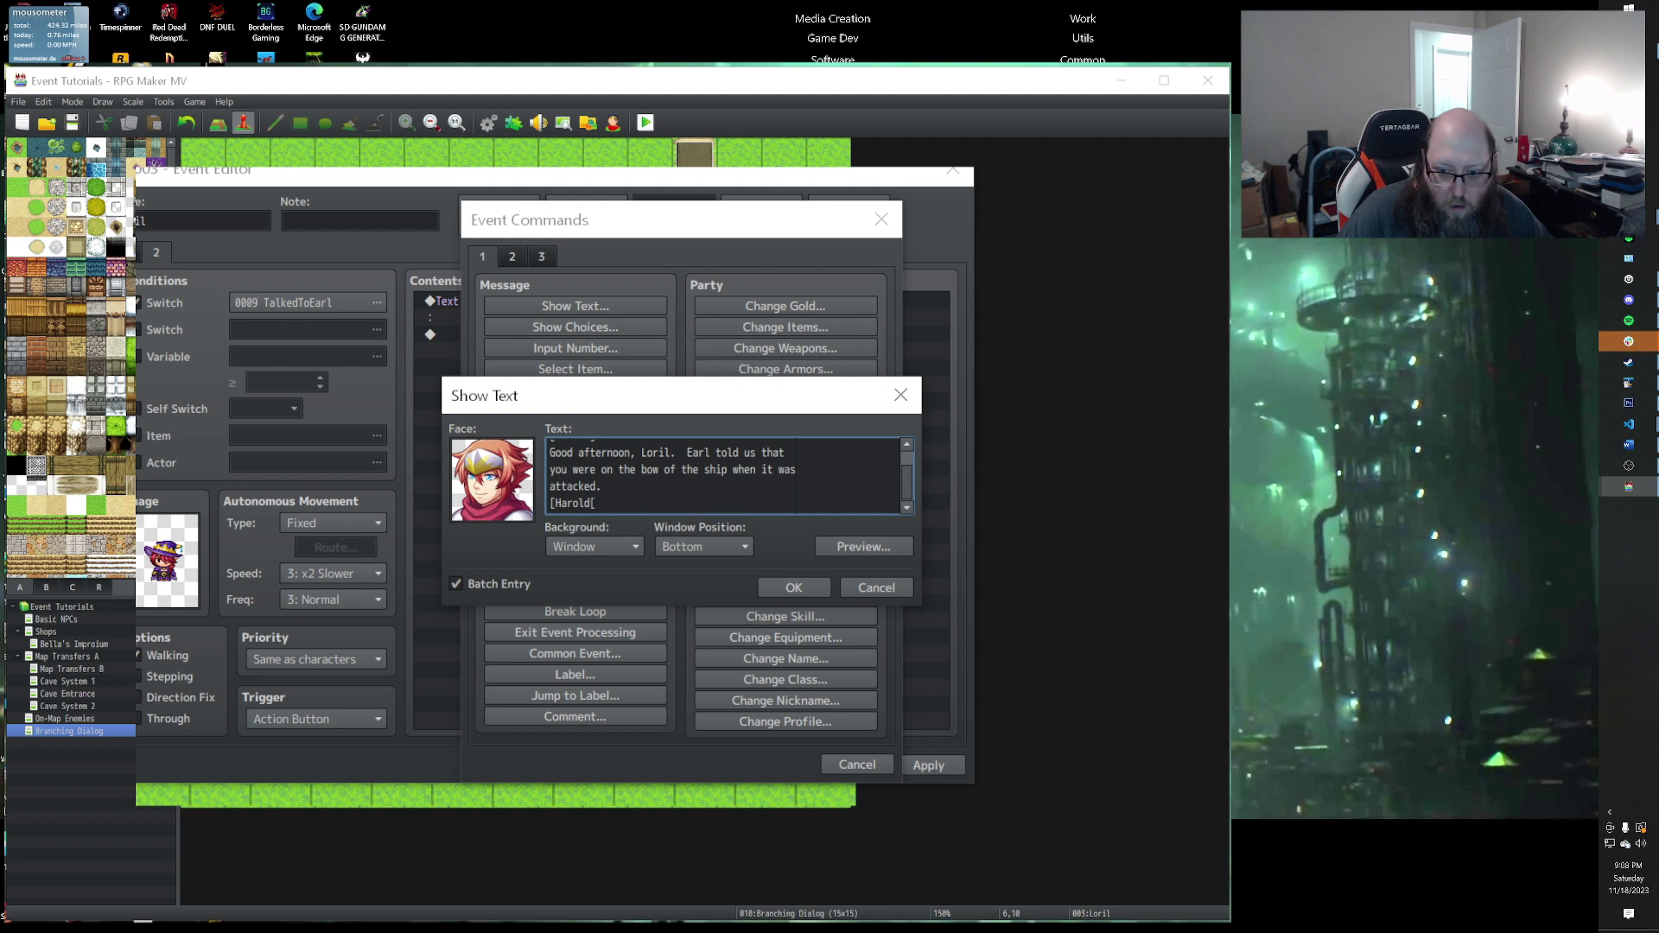
Step: Write "Can you tell us anything about what" as the first line below the second [Harold] speaker line
key(Return)
text(Can you a)
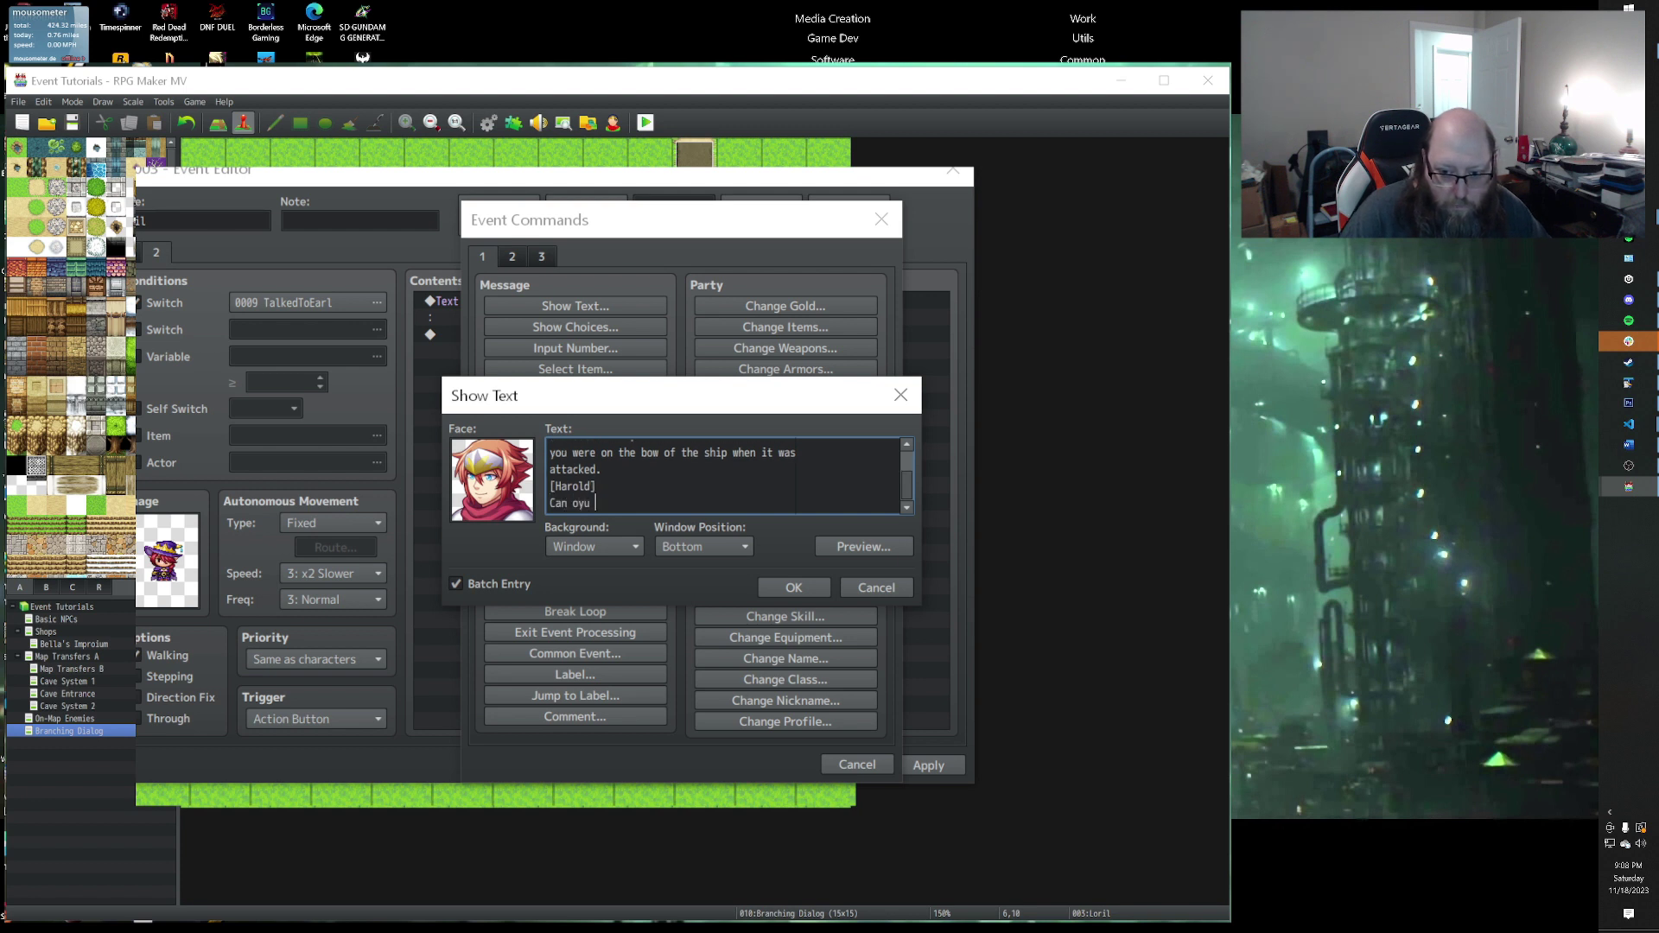
key(BackSpace)
key(BackSpace)
key(BackSpace)
key(BackSpace)
key(BackSpace)
text(o)
key(BackSpace)
text(you tell us anyt)
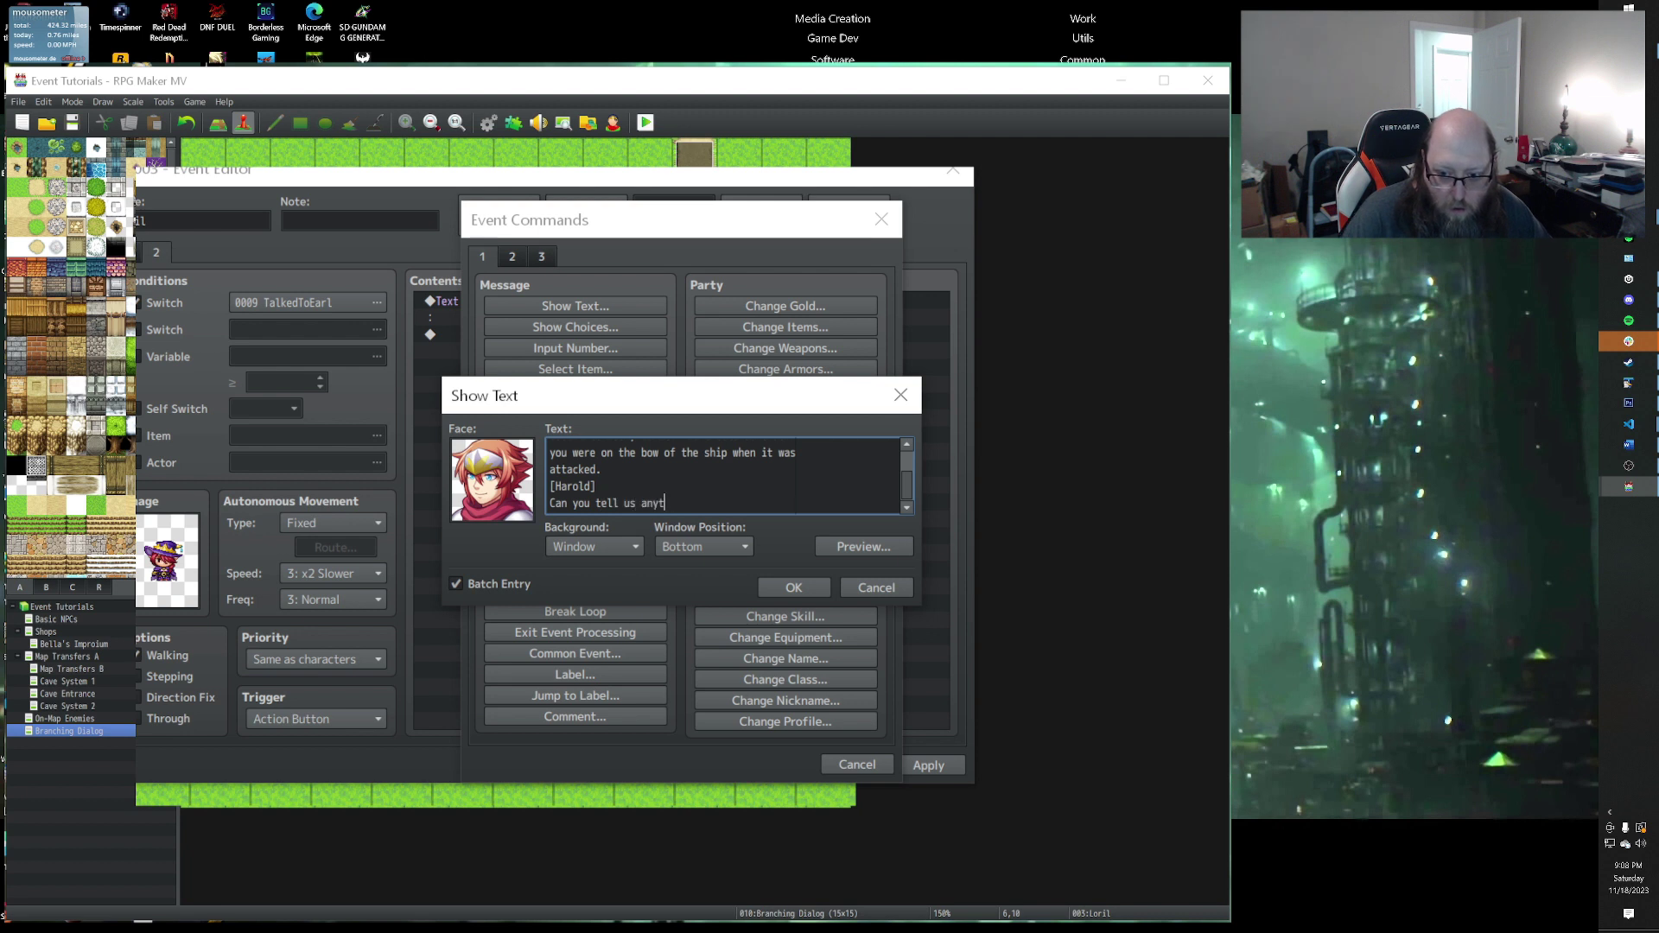
text(hing aobut wh)
key(BackSpace)
key(BackSpace)
key(BackSpace)
key(BackSpace)
key(BackSpace)
key(BackSpace)
key(BackSpace)
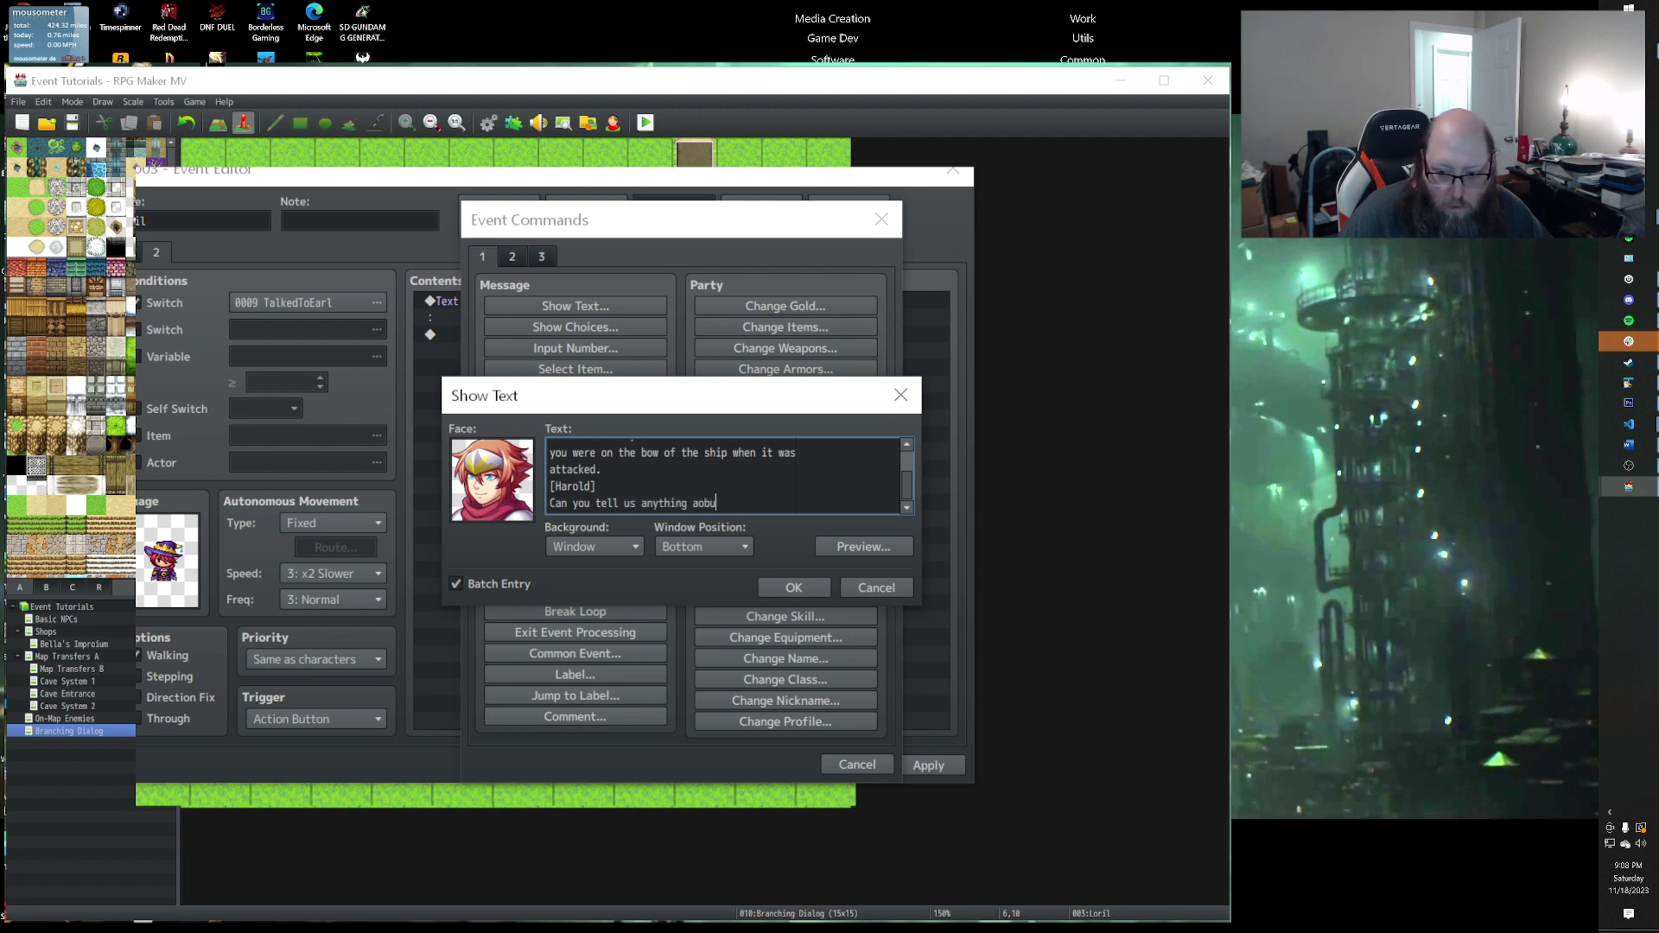
text(bout what attack)
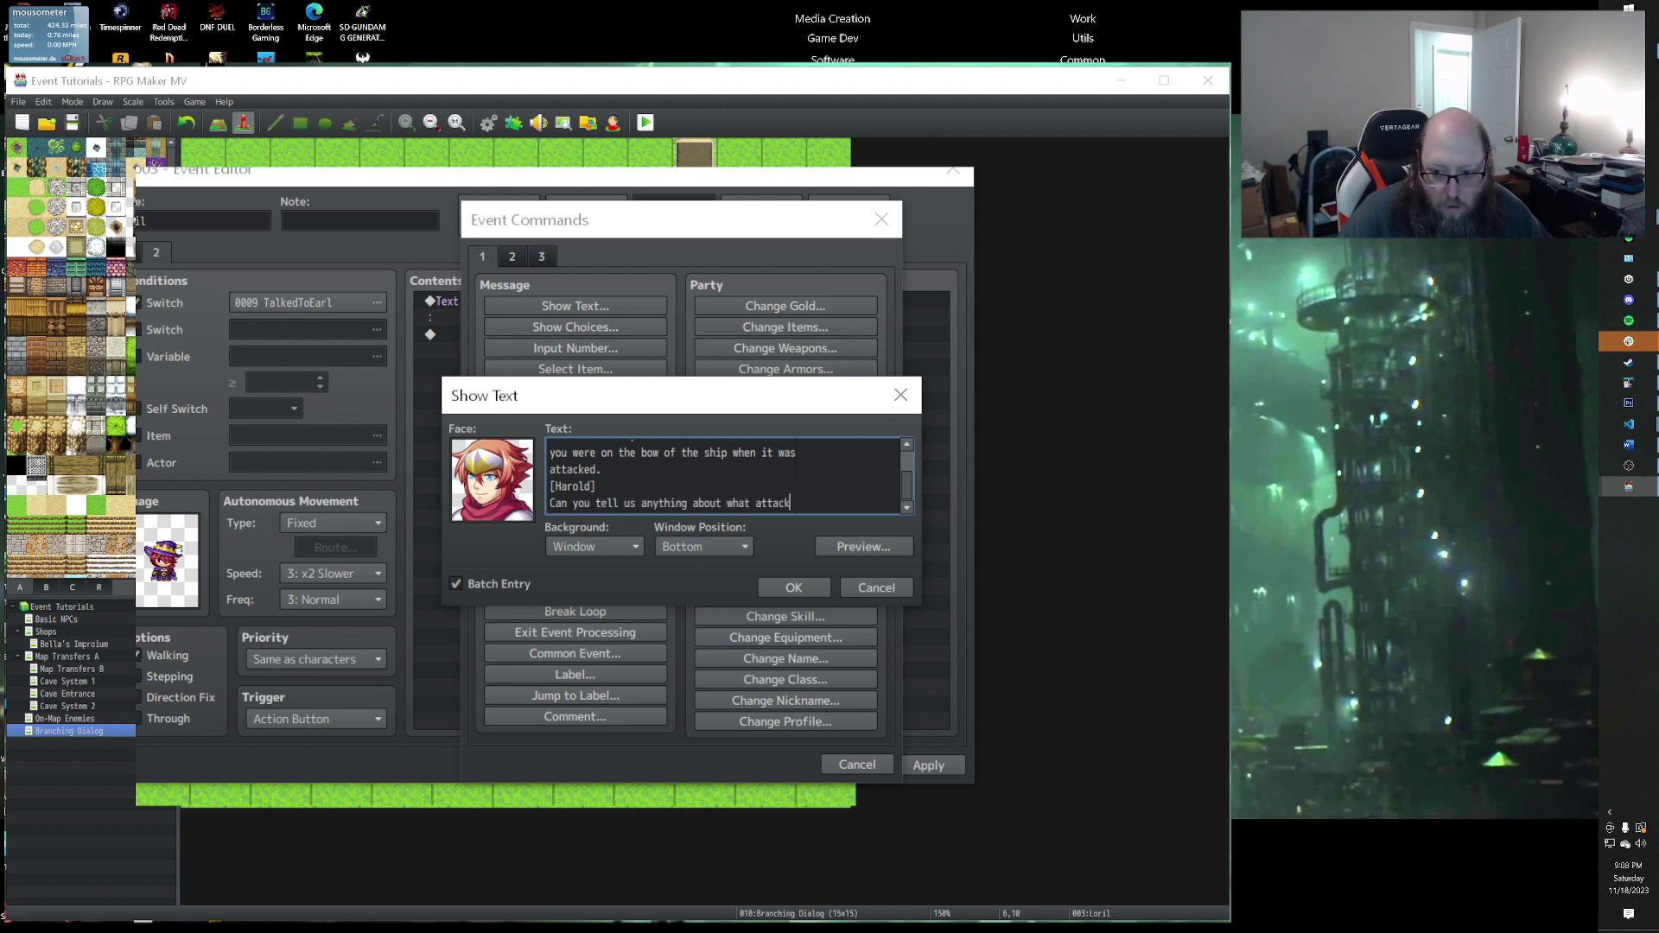
key(BackSpace)
key(BackSpace)
key(BackSpace)
key(BackSpace)
key(BackSpace)
Step: Complete Harold's question with "attacked you guys?" on a new line and confirm both messages
key(Return)
text(at)
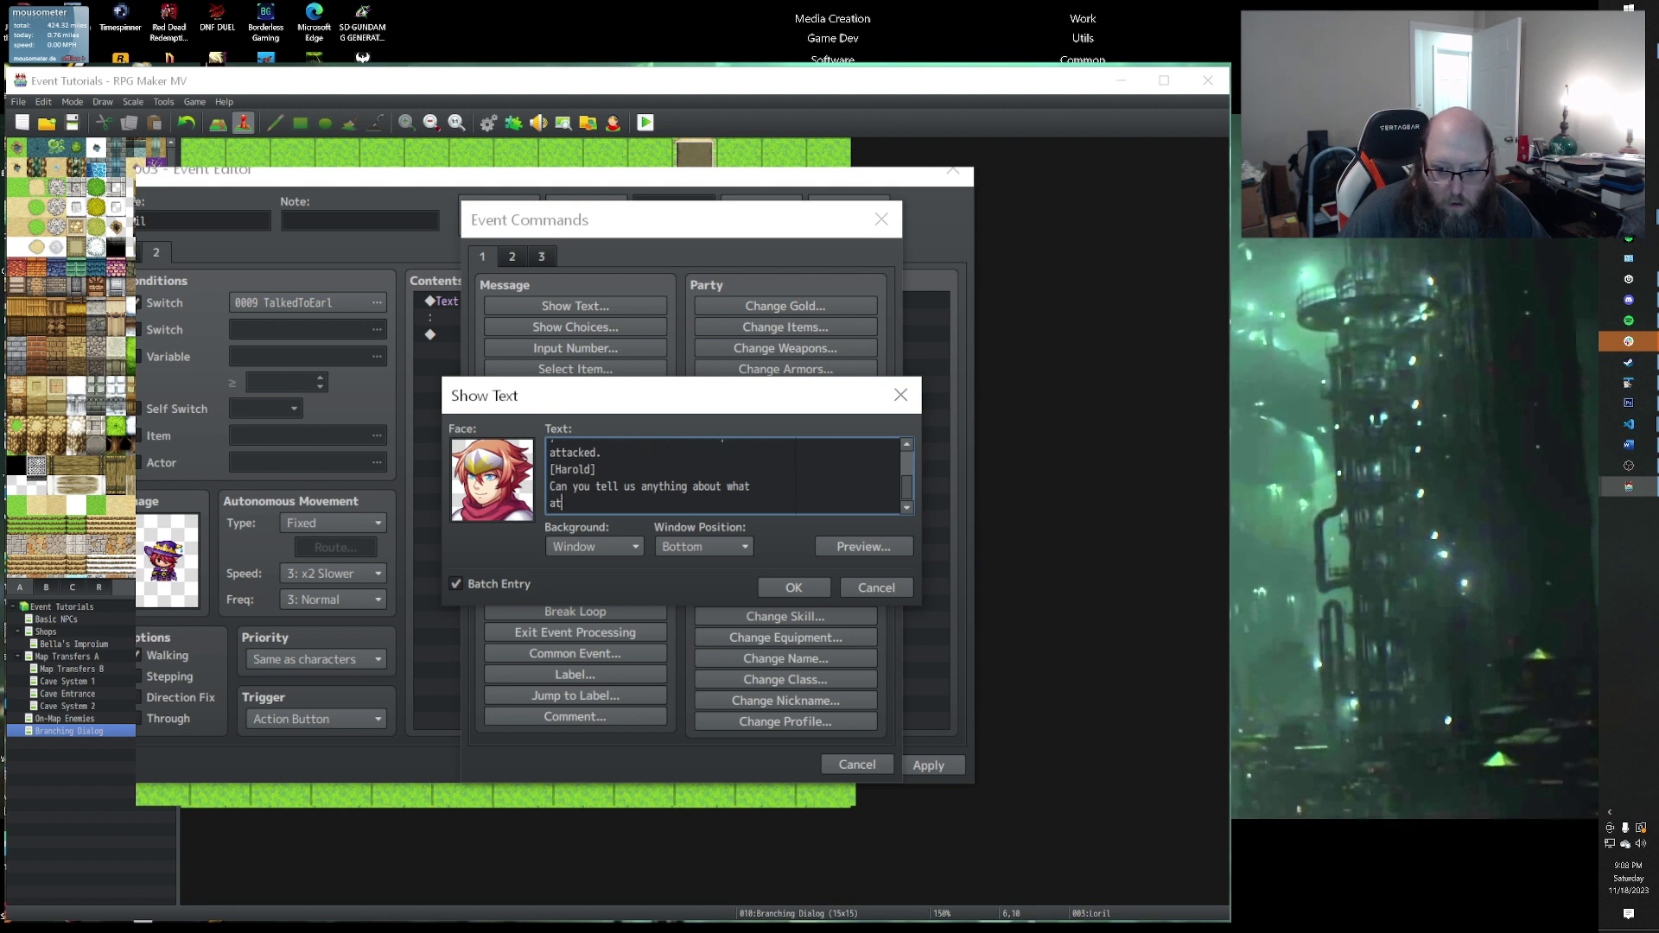
text(tacked you?)
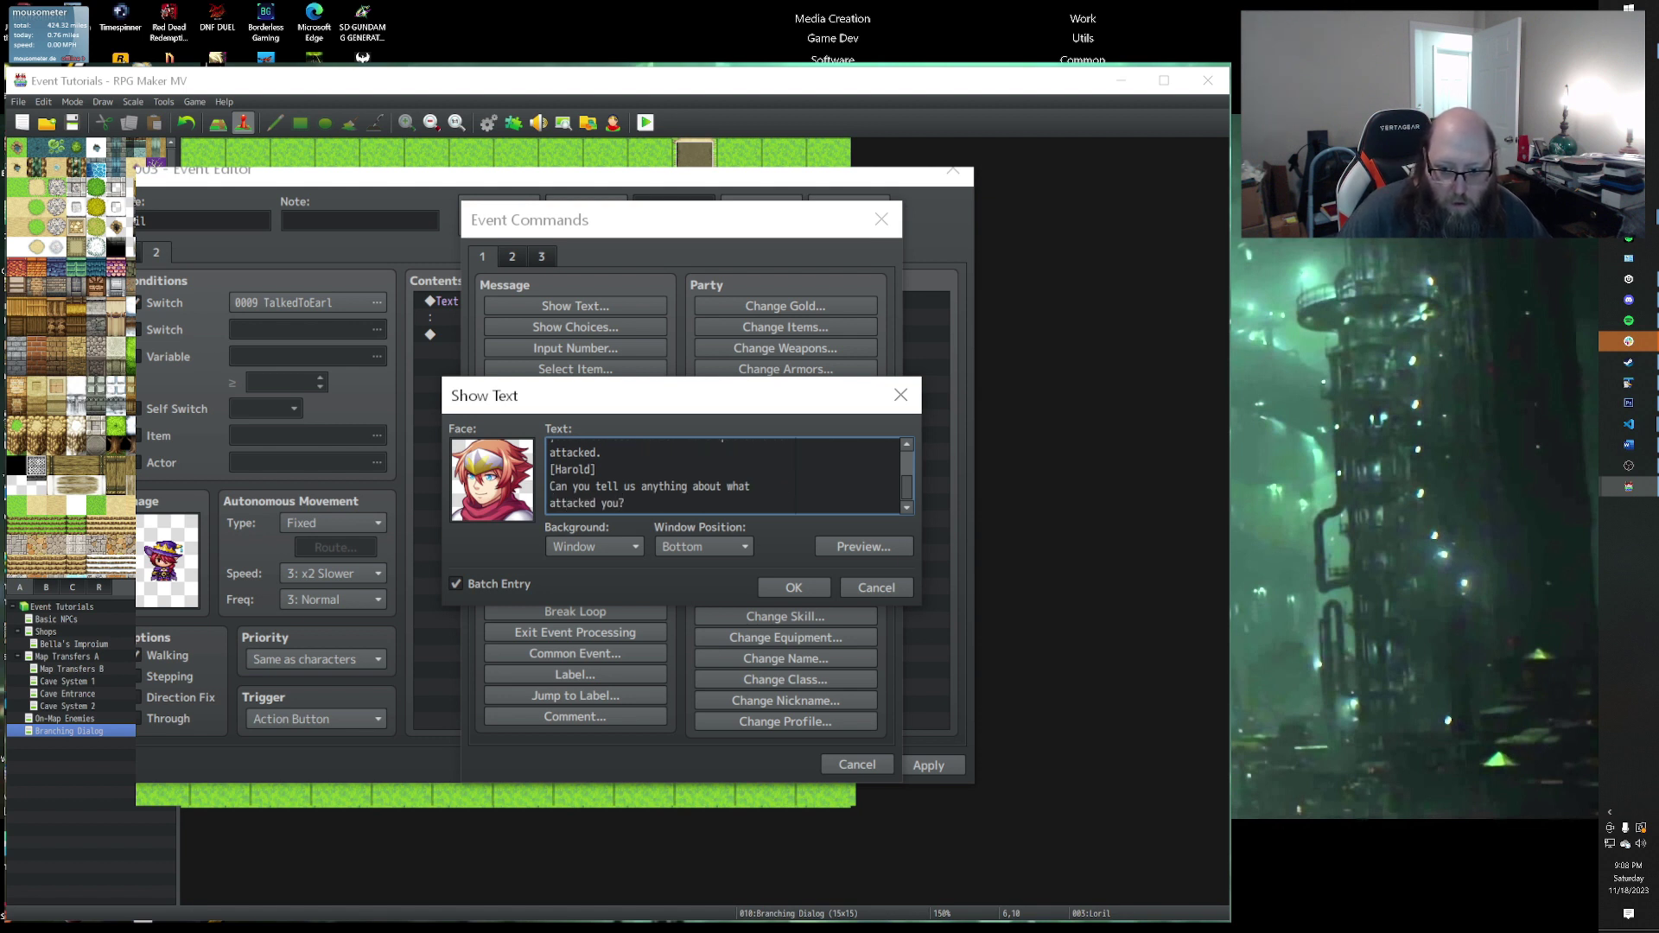
key(Left)
text(guys)
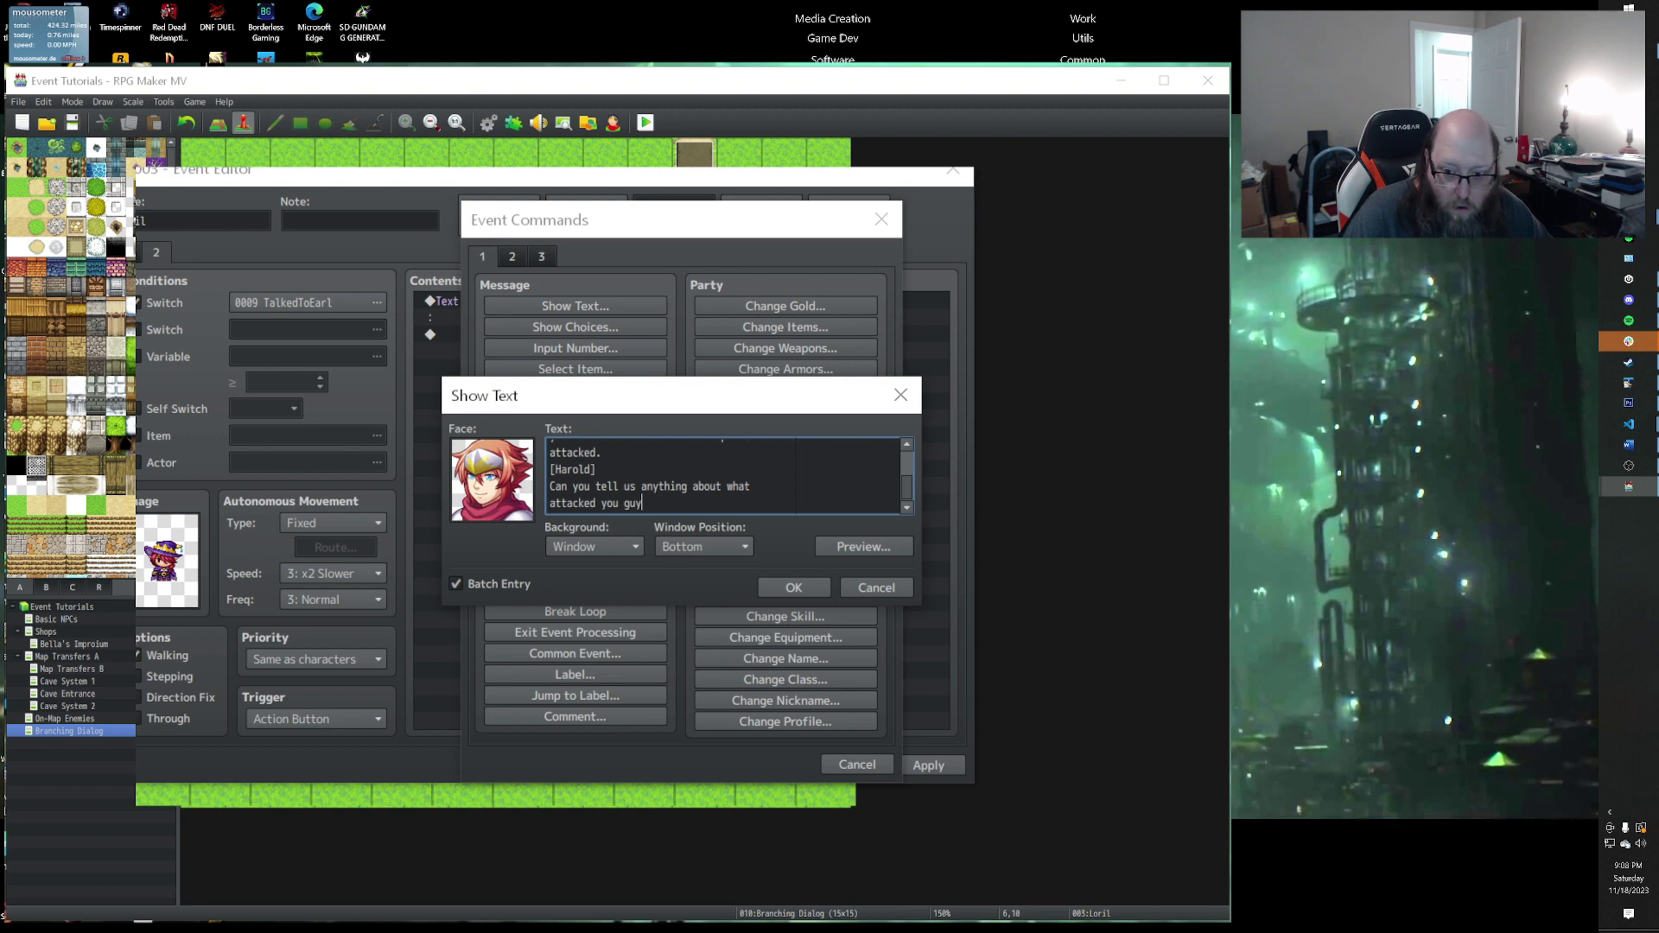
click(785, 593)
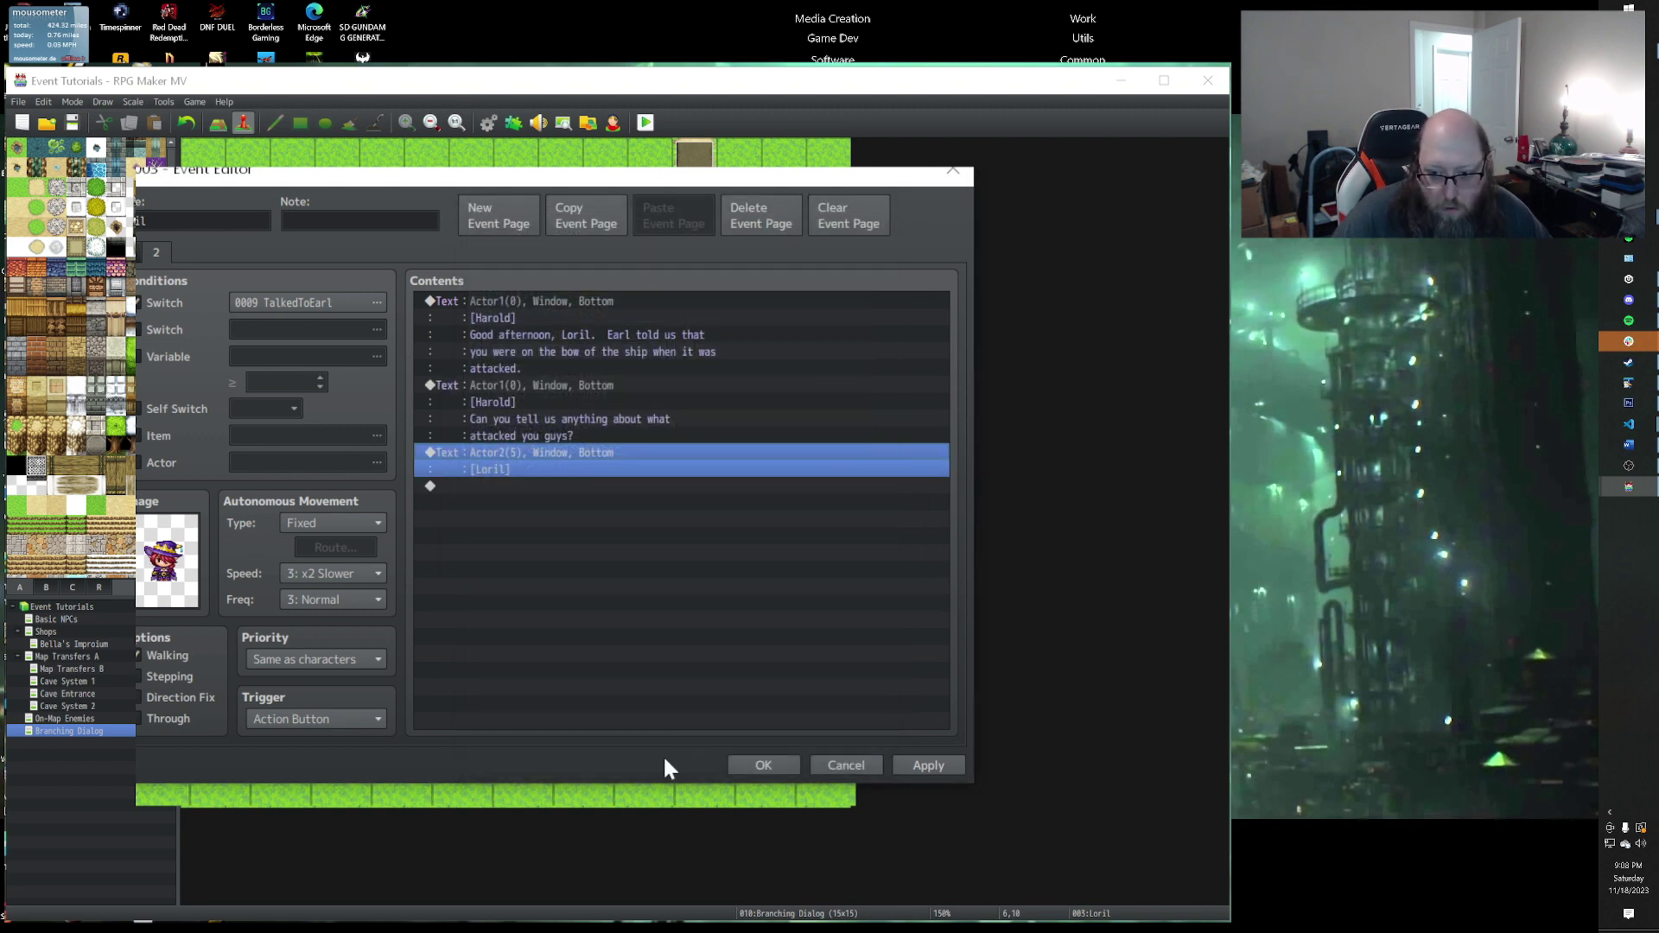
Step: Open Loril's message and write "Yes, I was almost in plain view of the creature when it attacked." below [Loril], breaking the line before "creature"
double_click(496, 451)
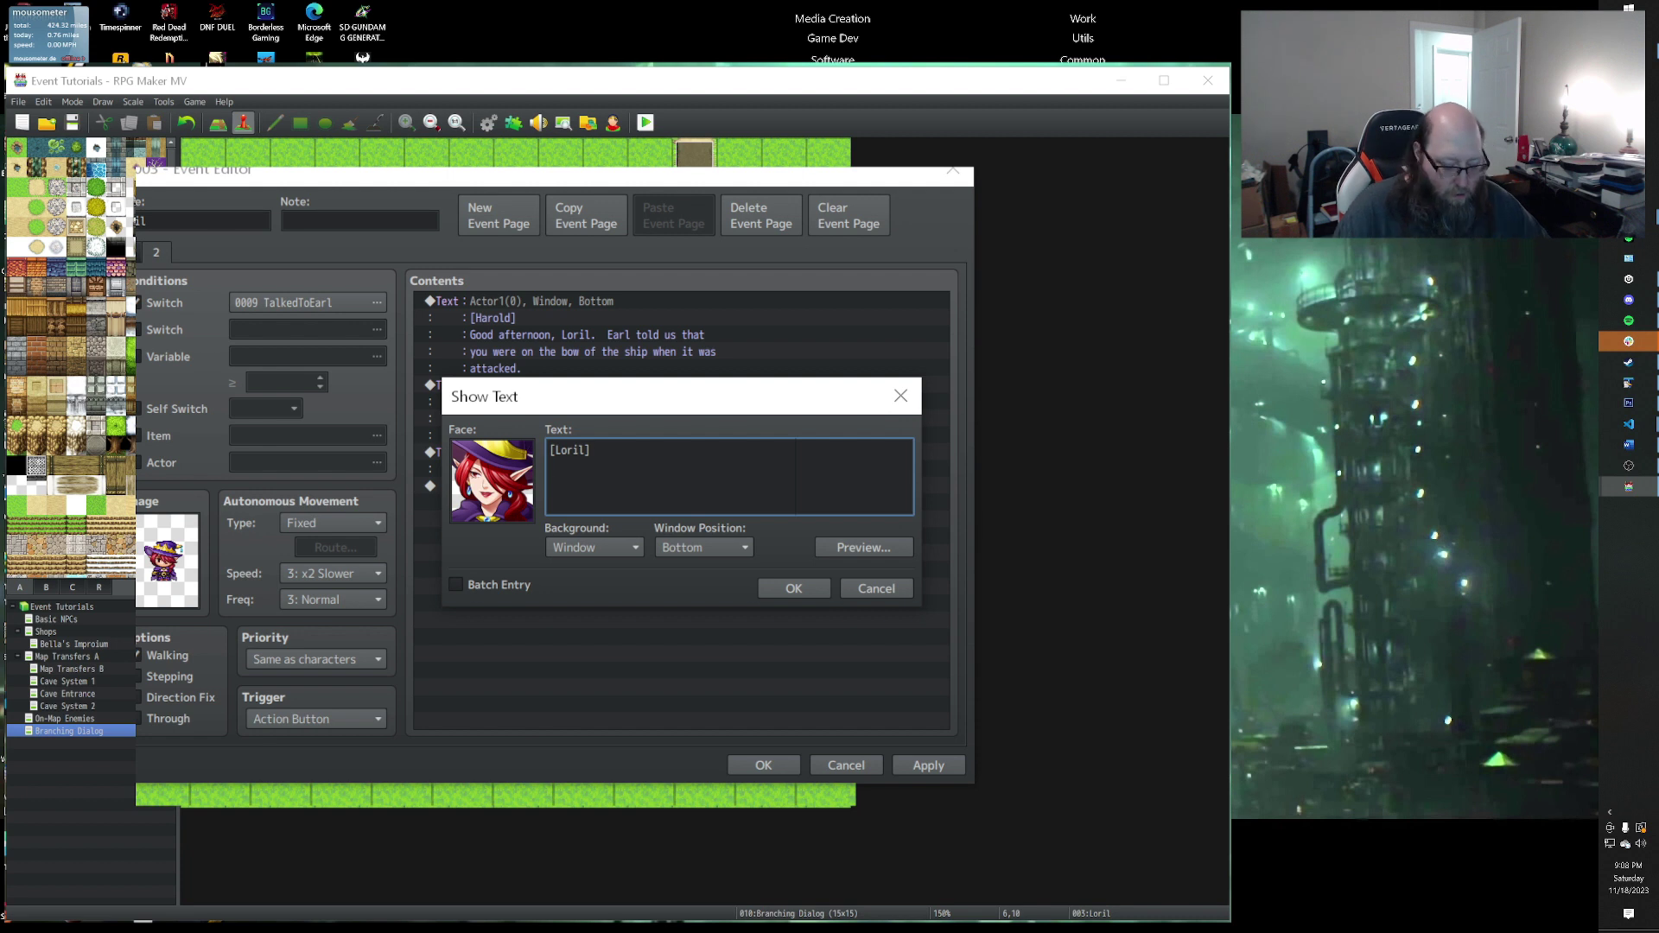
text(Y)
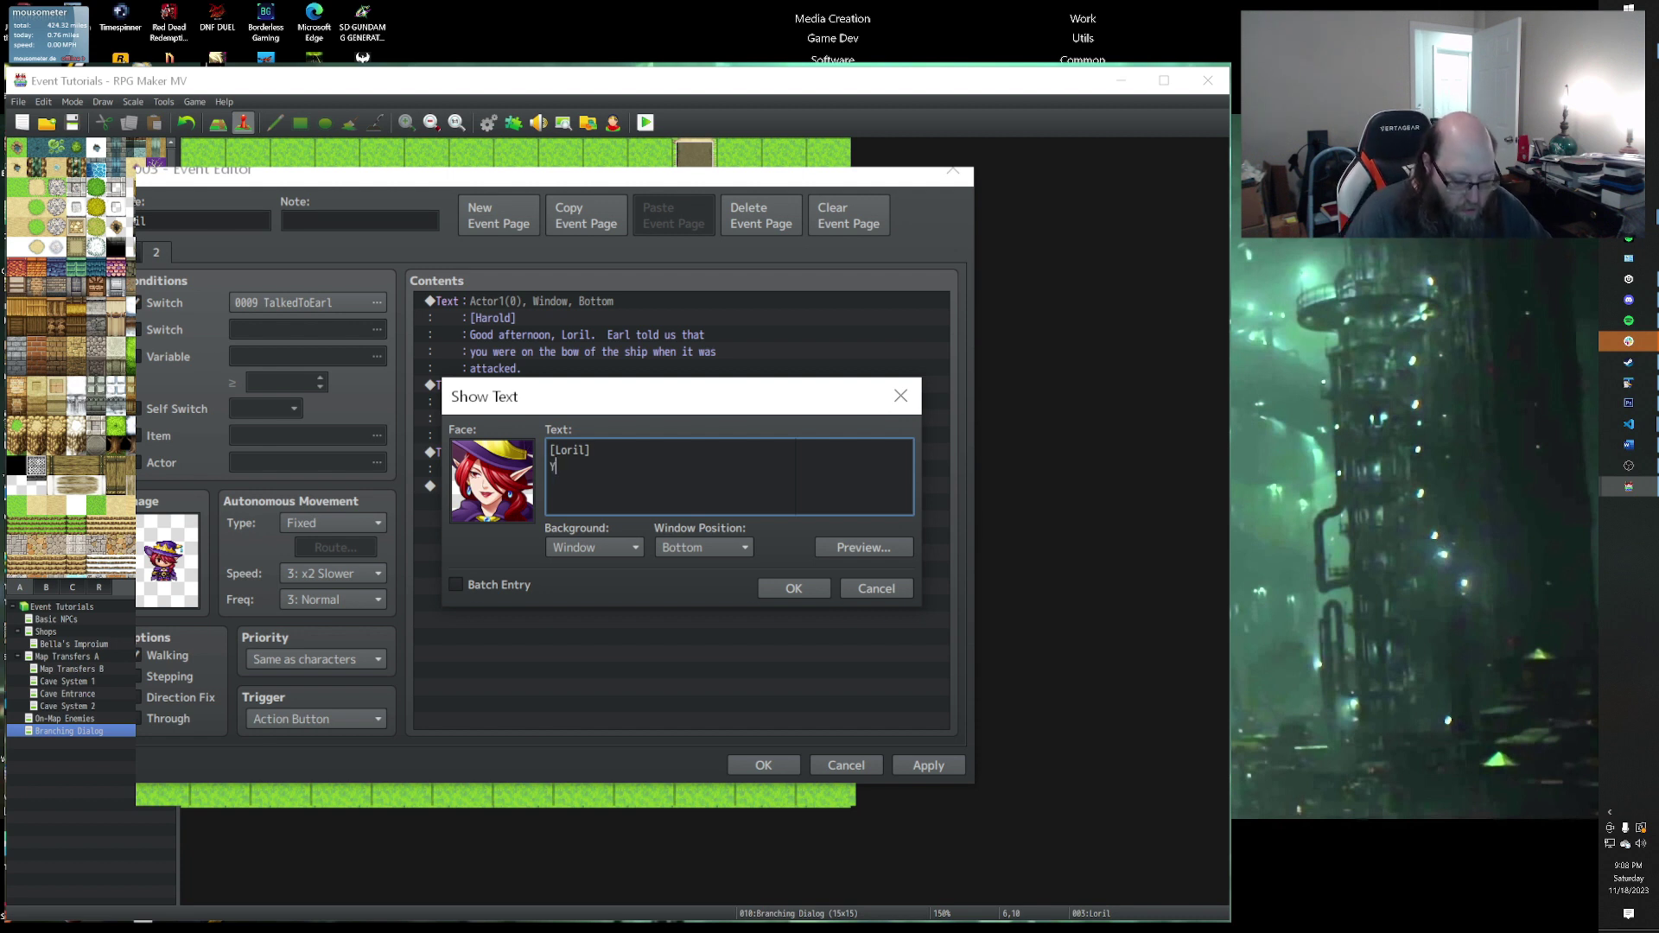
text(es, I was)
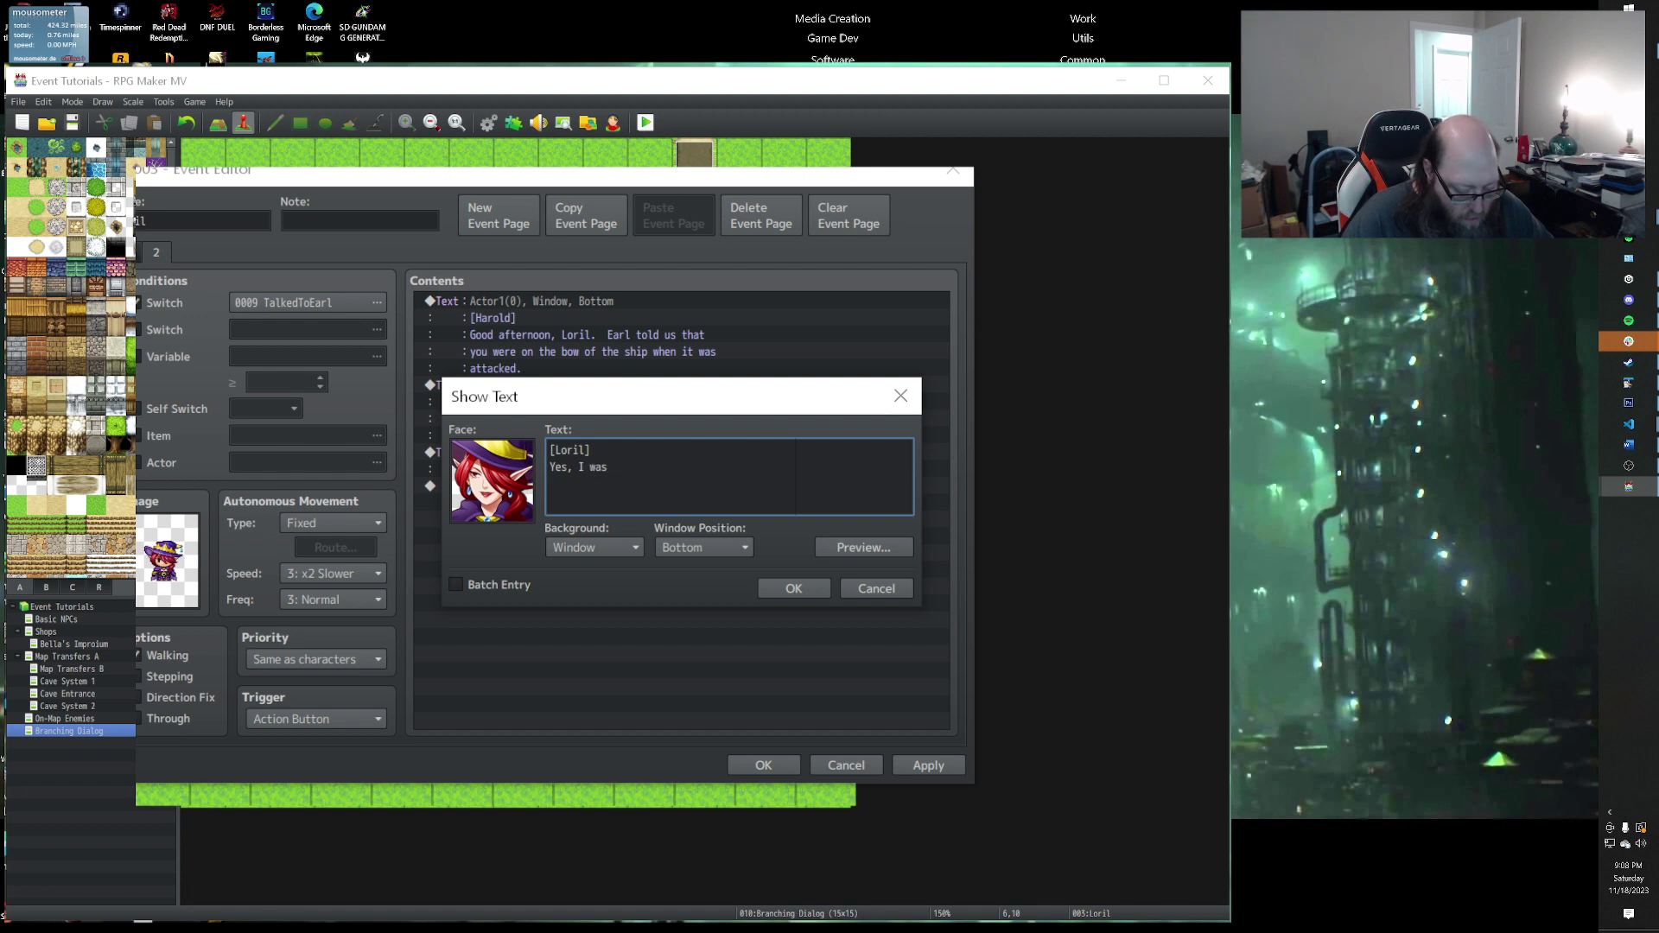
text( a)
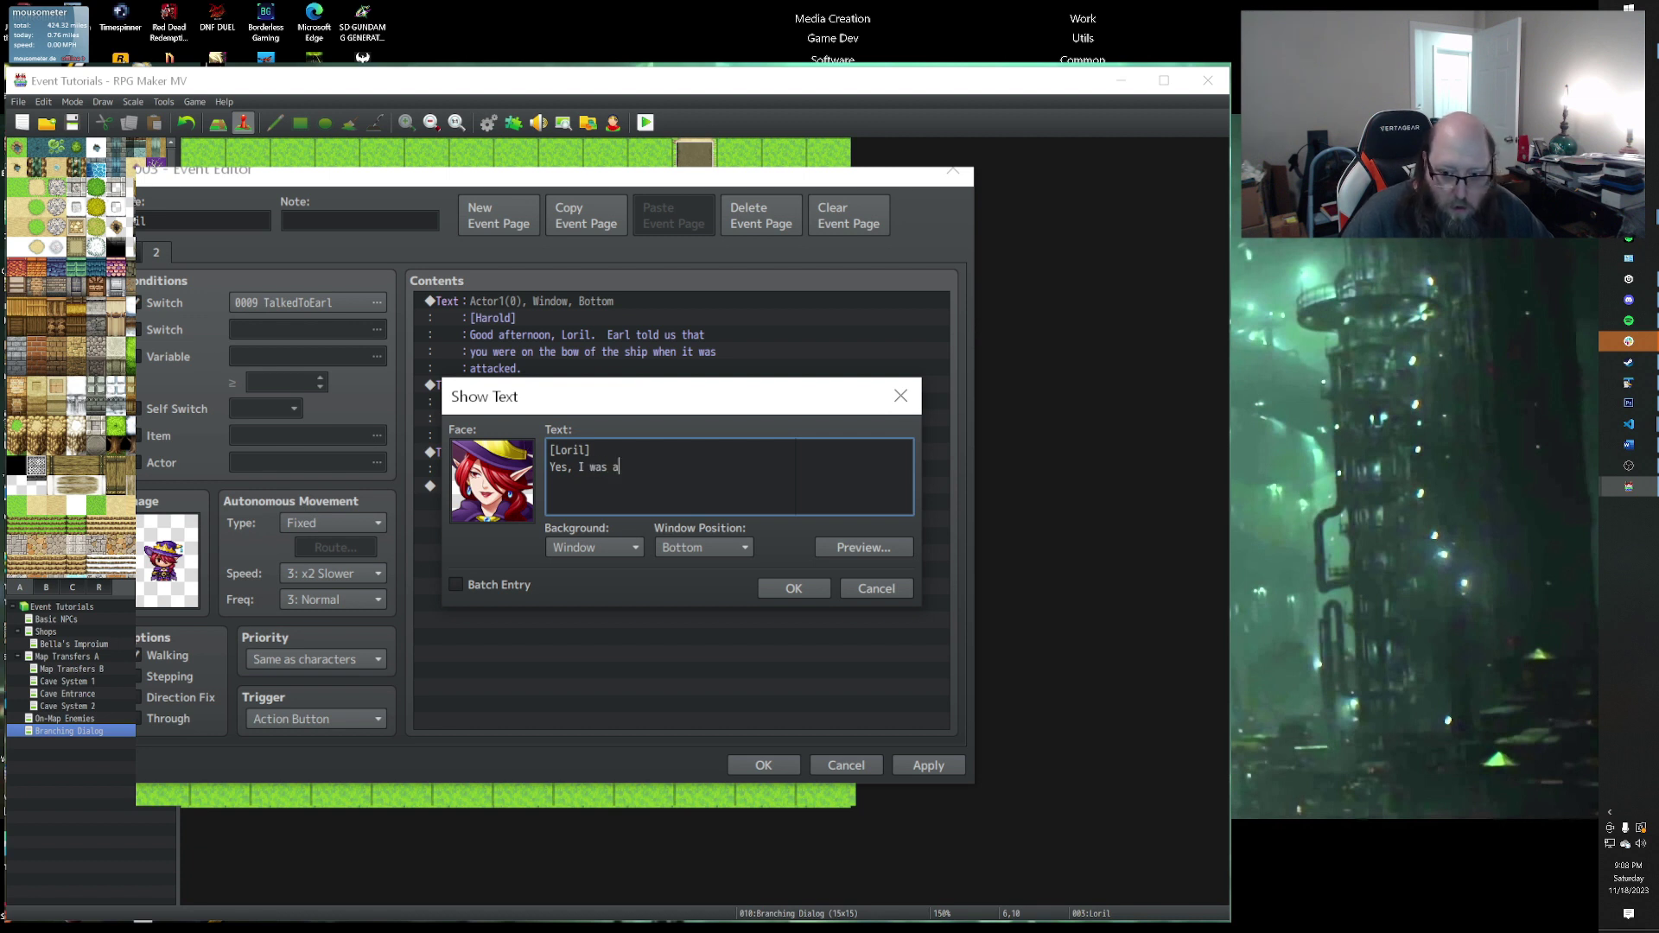
text(lmost in plain view of the)
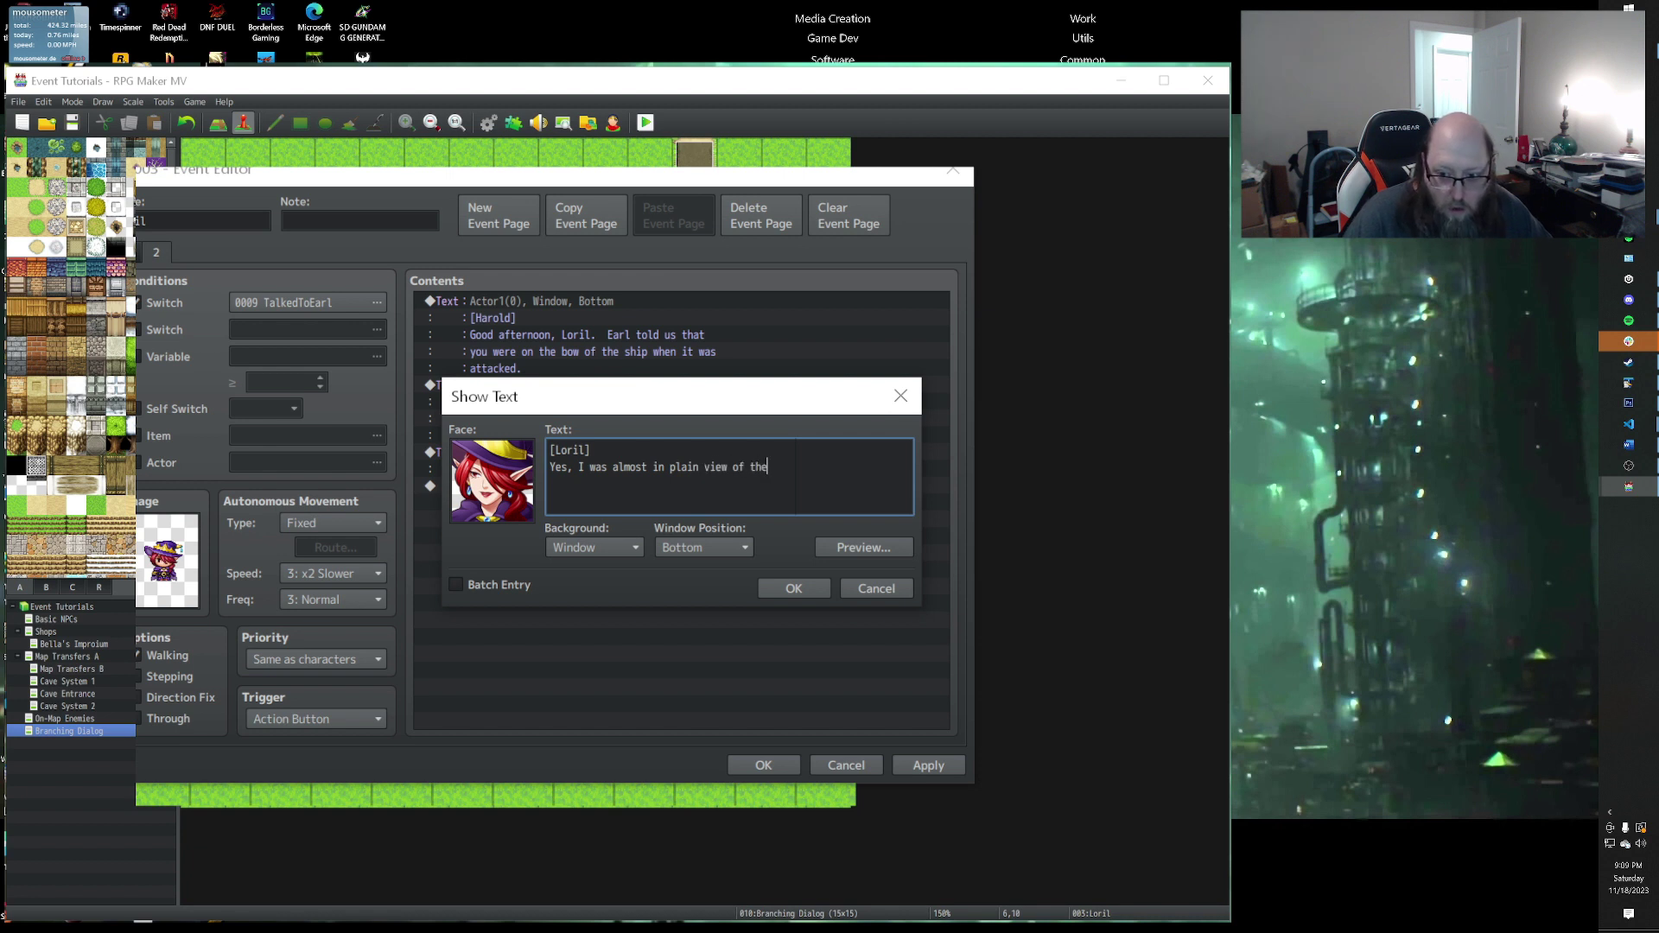
key(Return)
text(crea)
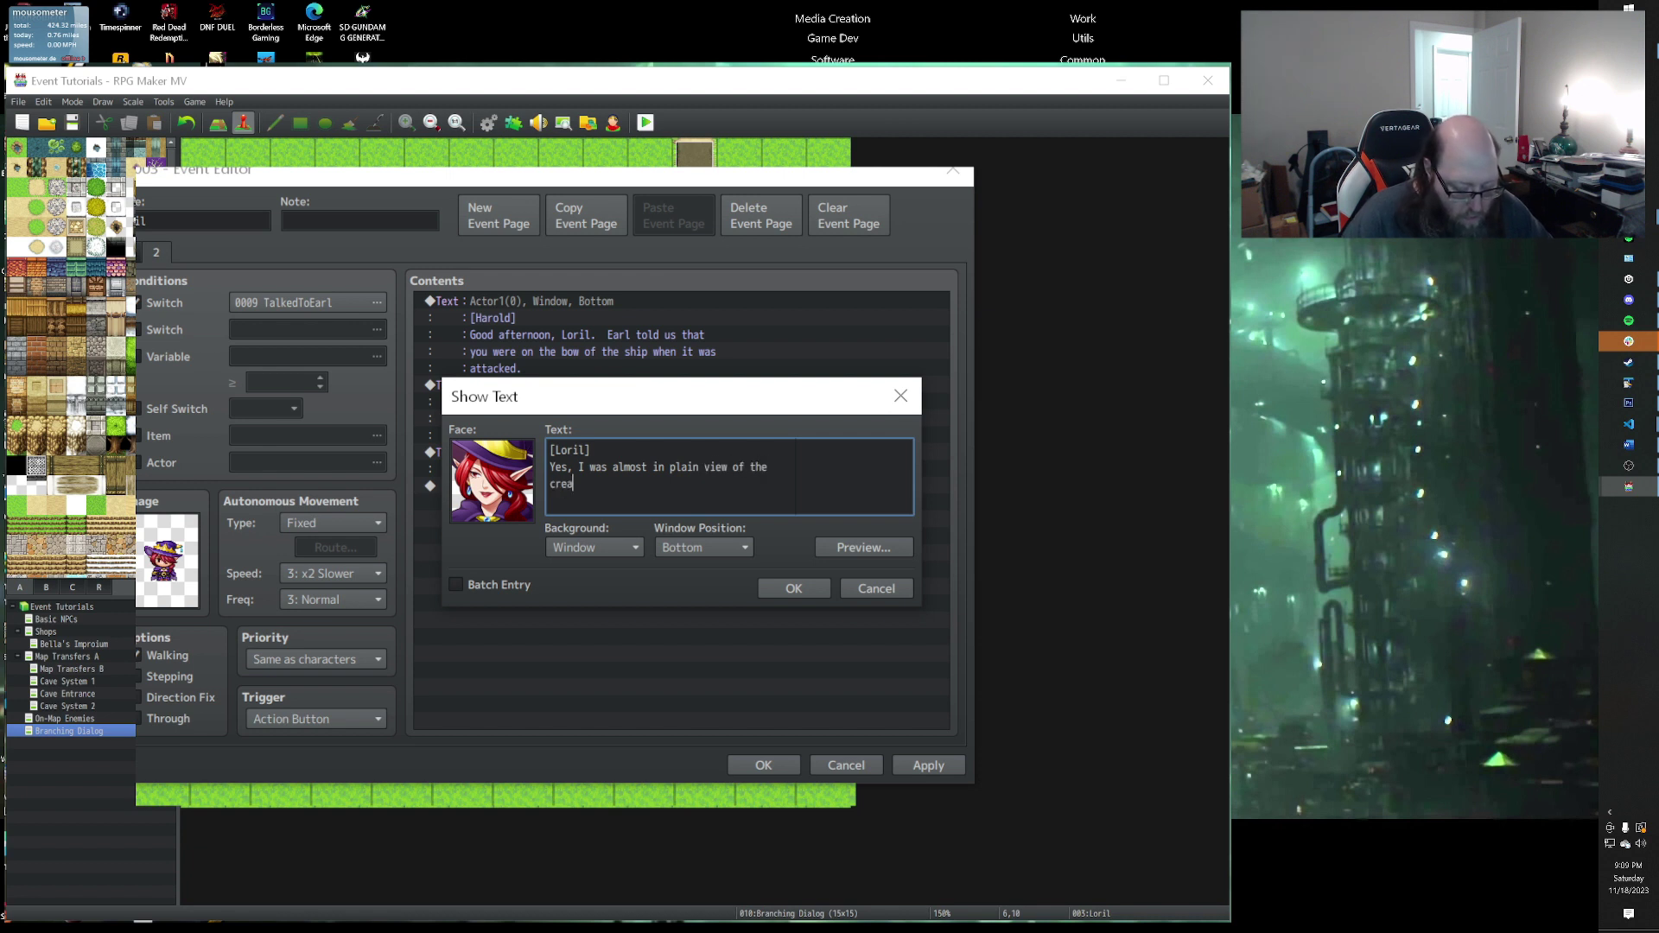
text(ture when it attacked.  I felt it ram)
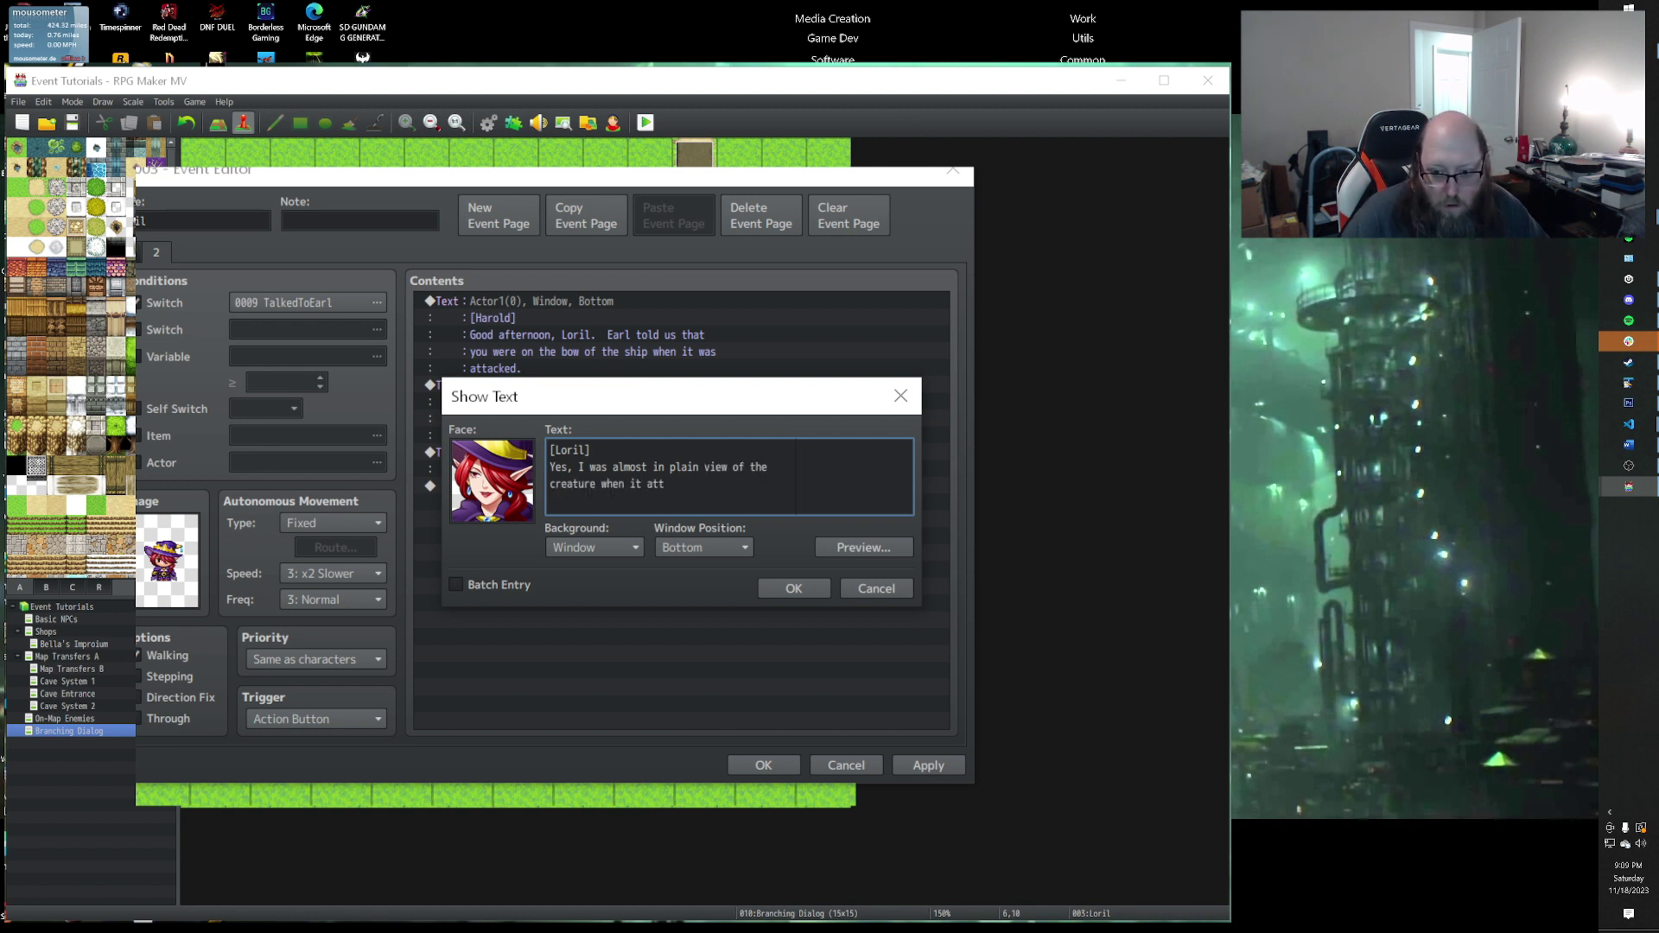
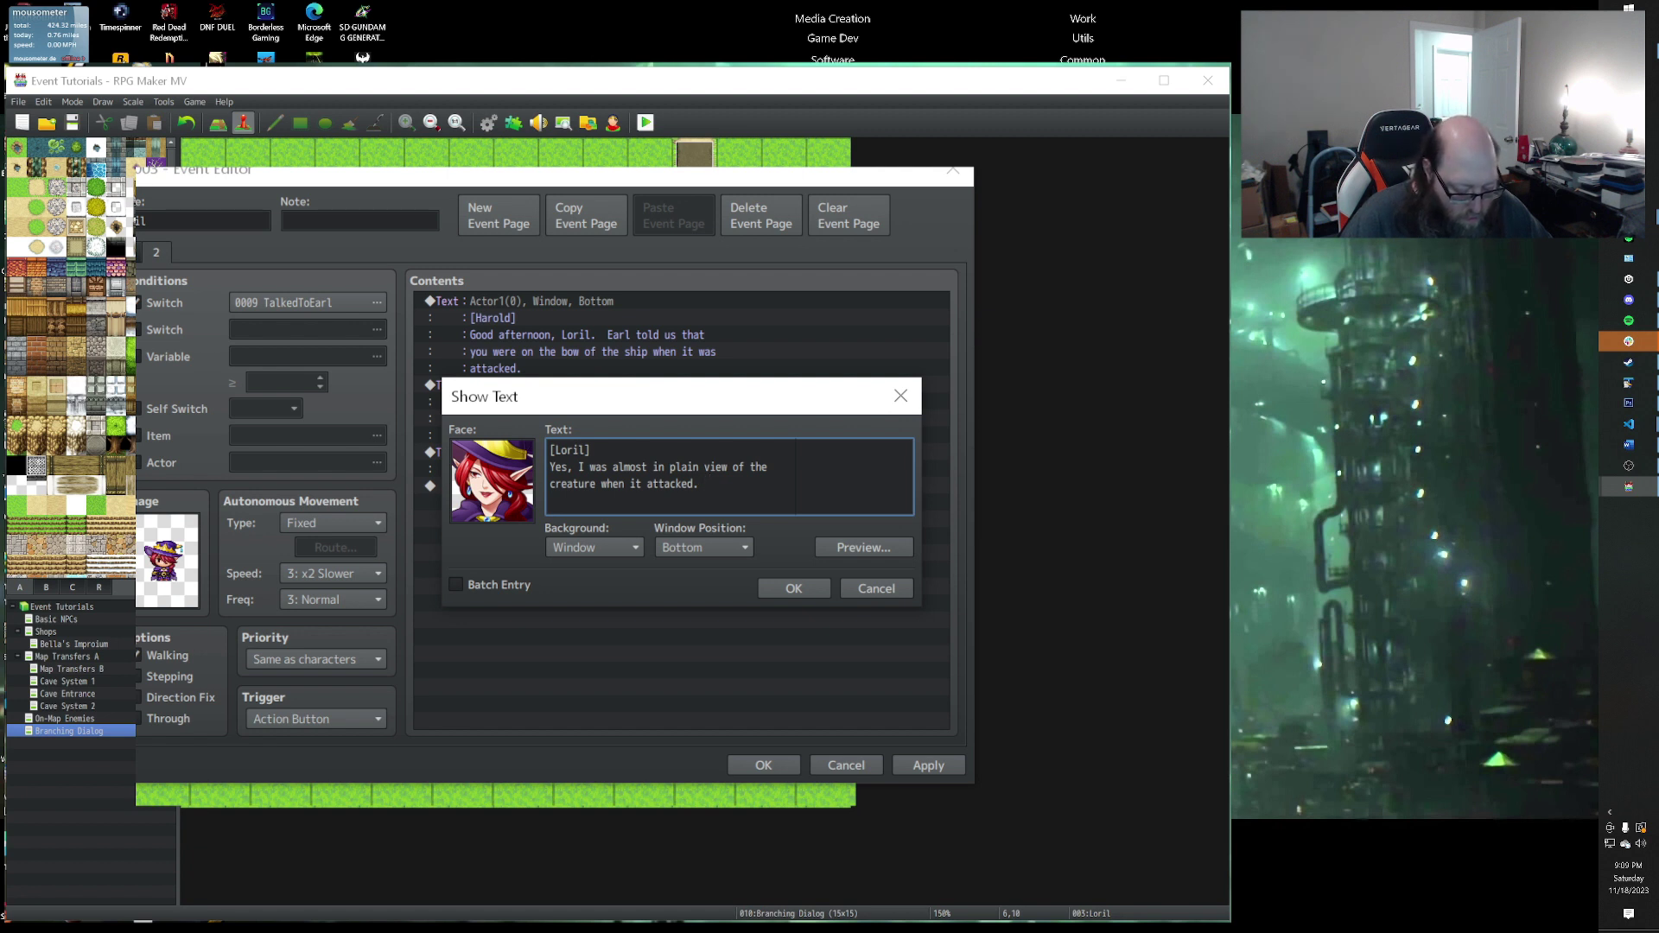
Step: Continue Loril's reply with "I felt it ram into the side of the boat first, then a", breaking the line before "into"
text(I)
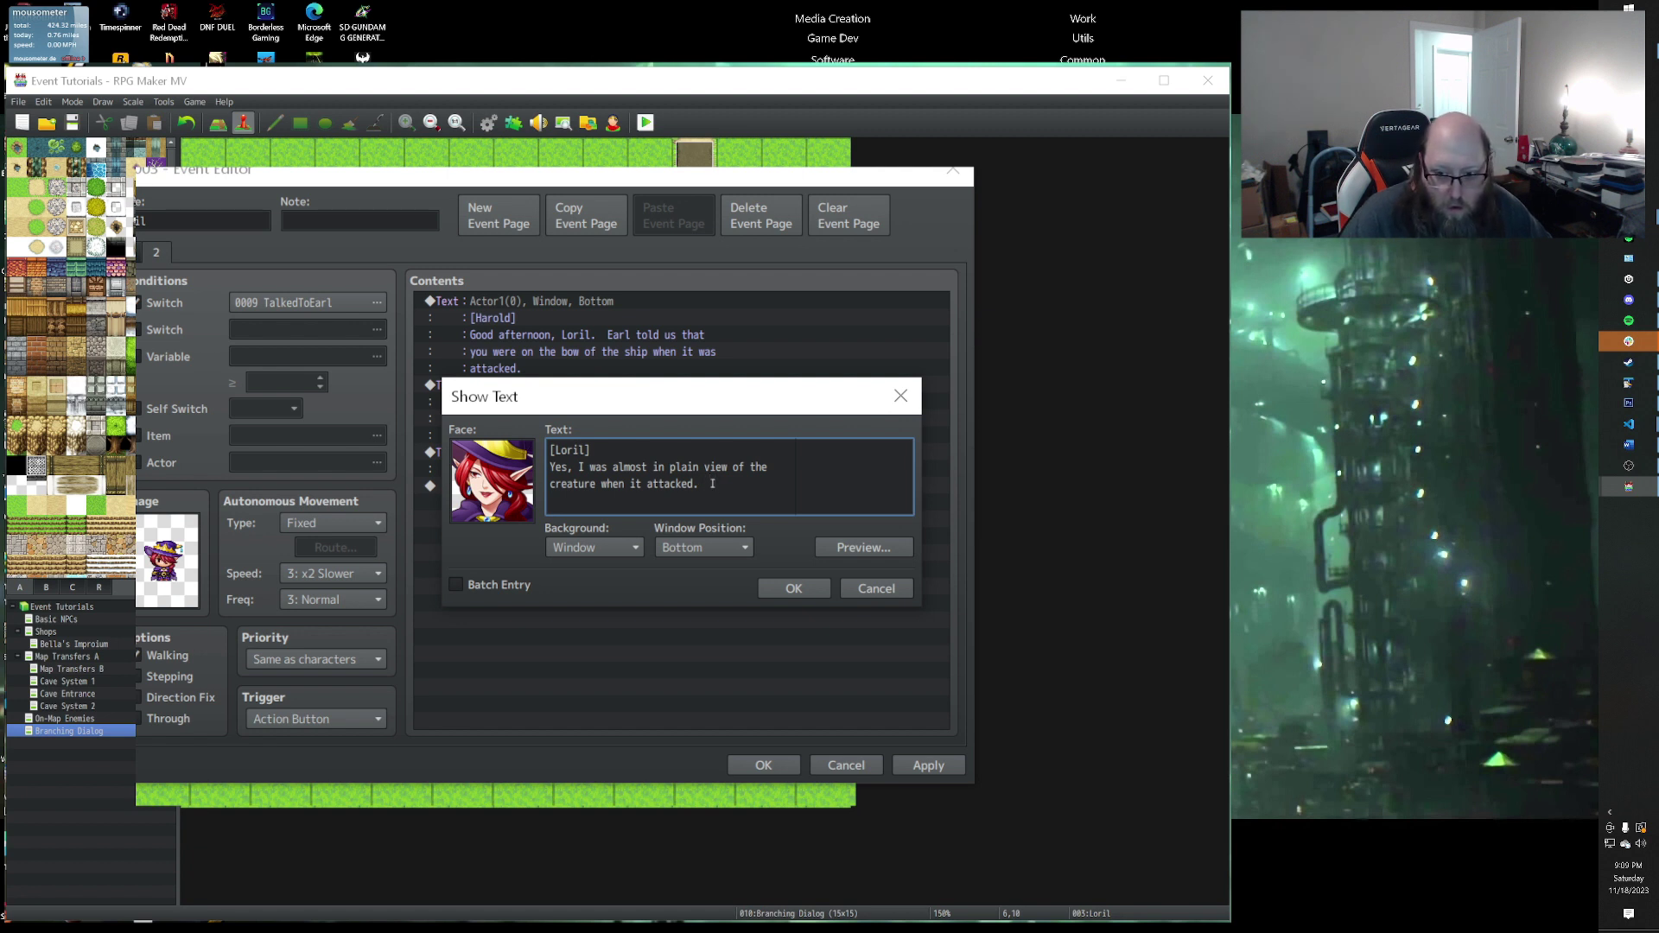
text( felt it)
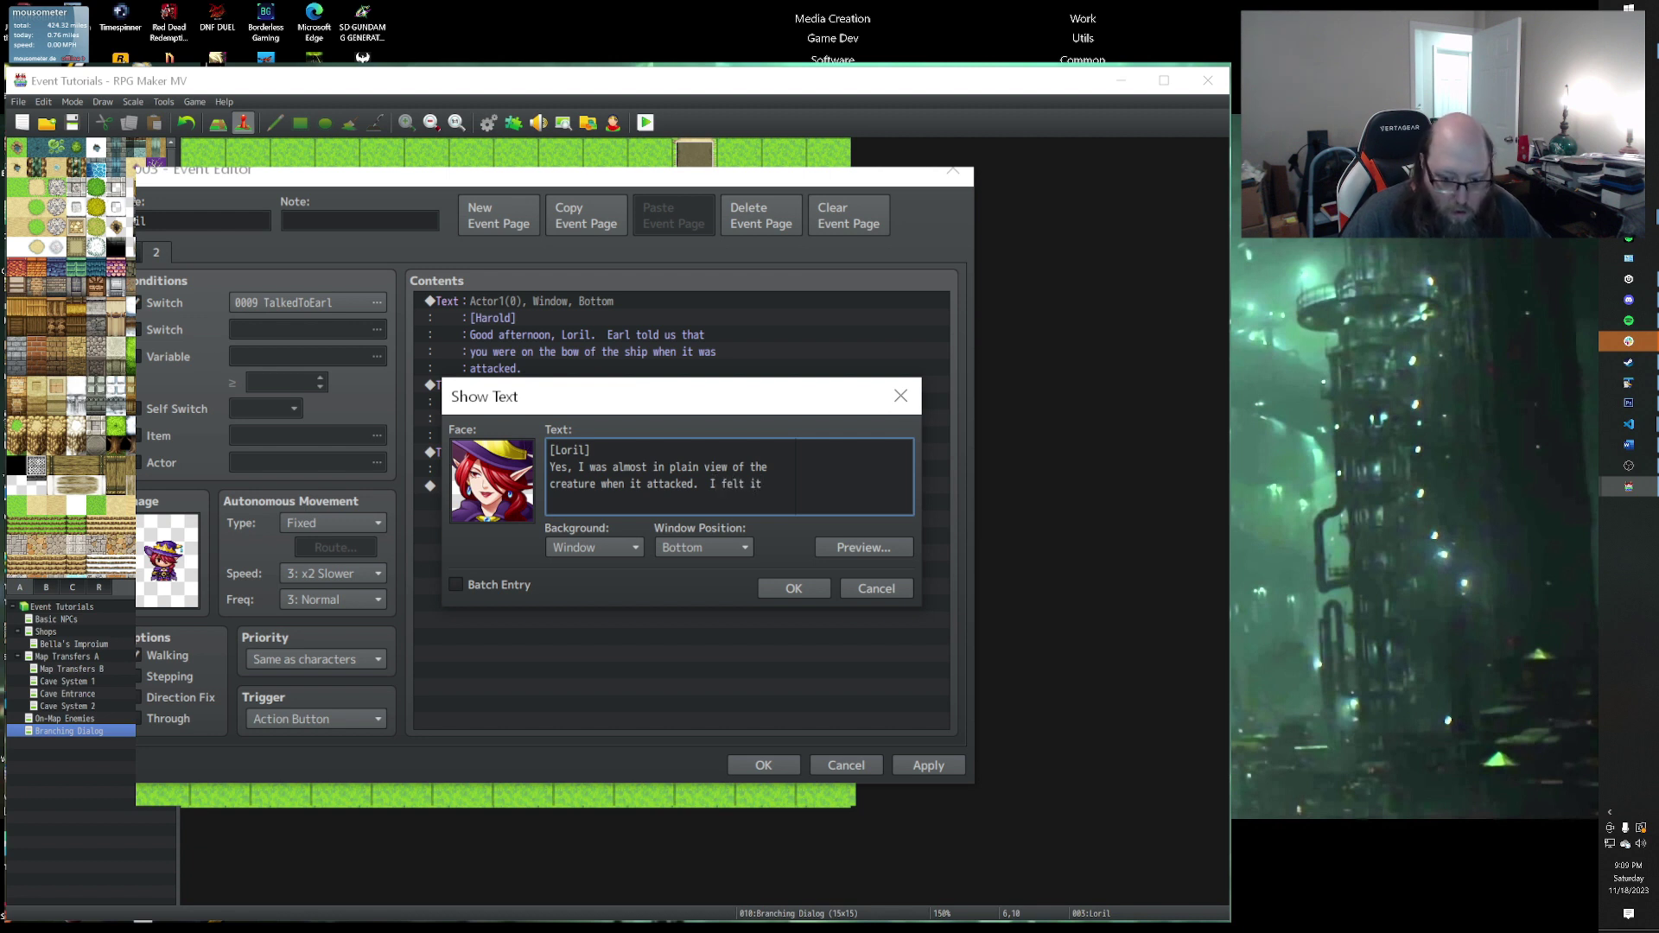
text( ram)
key(Return)
text(into the )
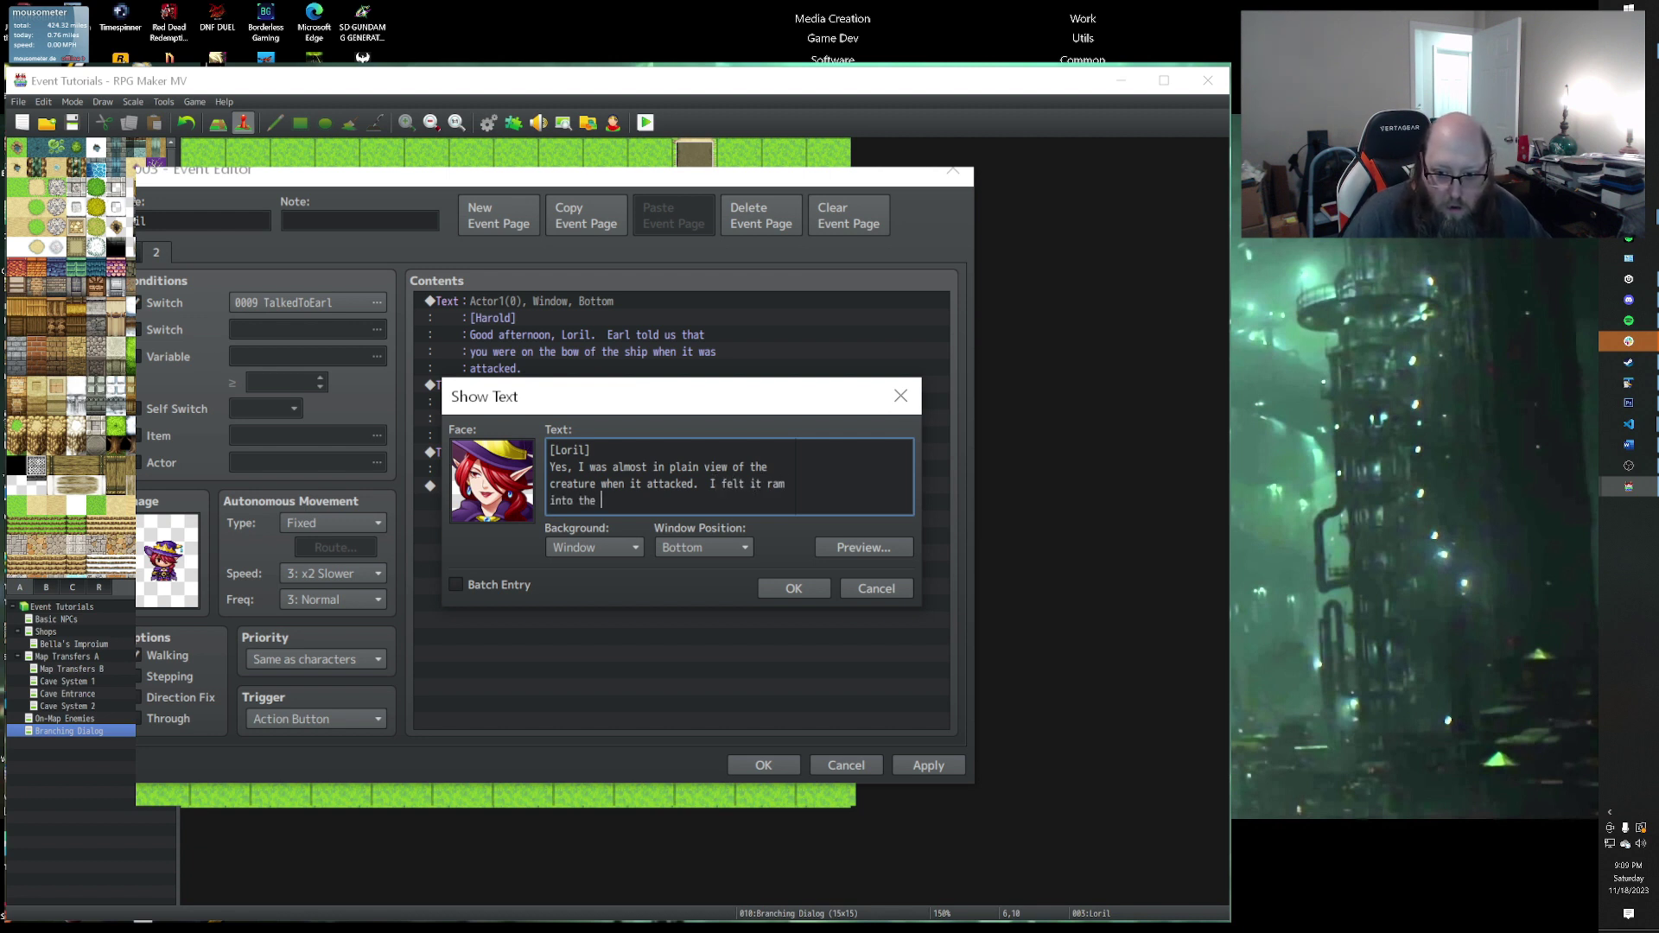
text(side of the shi)
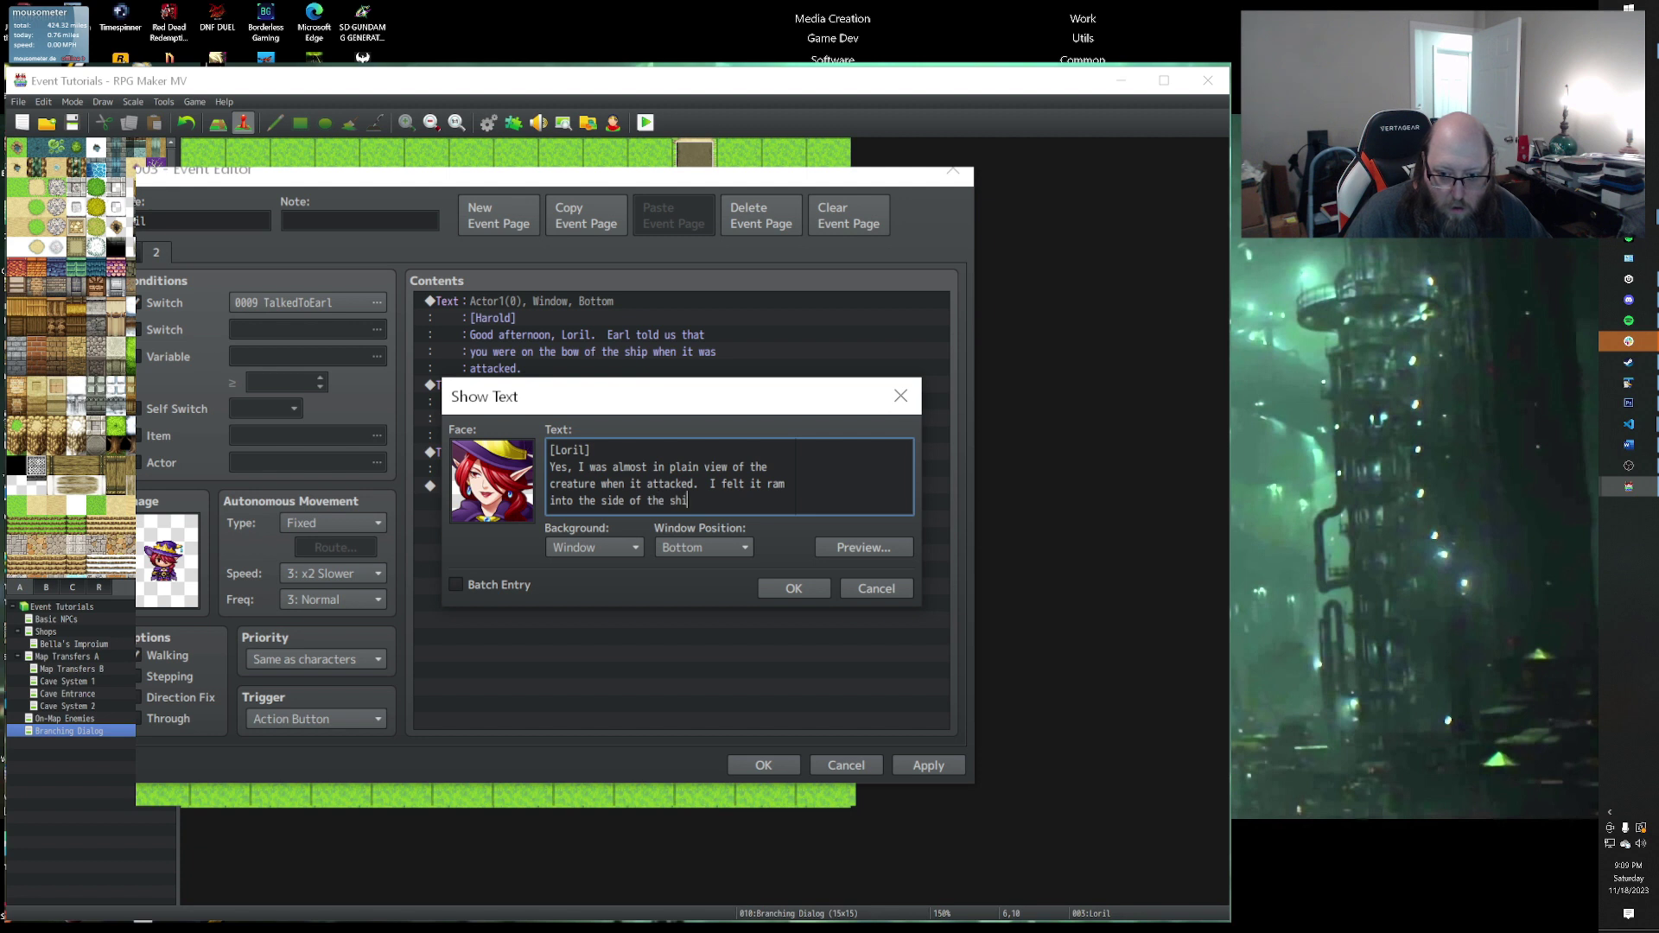
key(BackSpace)
key(BackSpace)
text(boat first, then a)
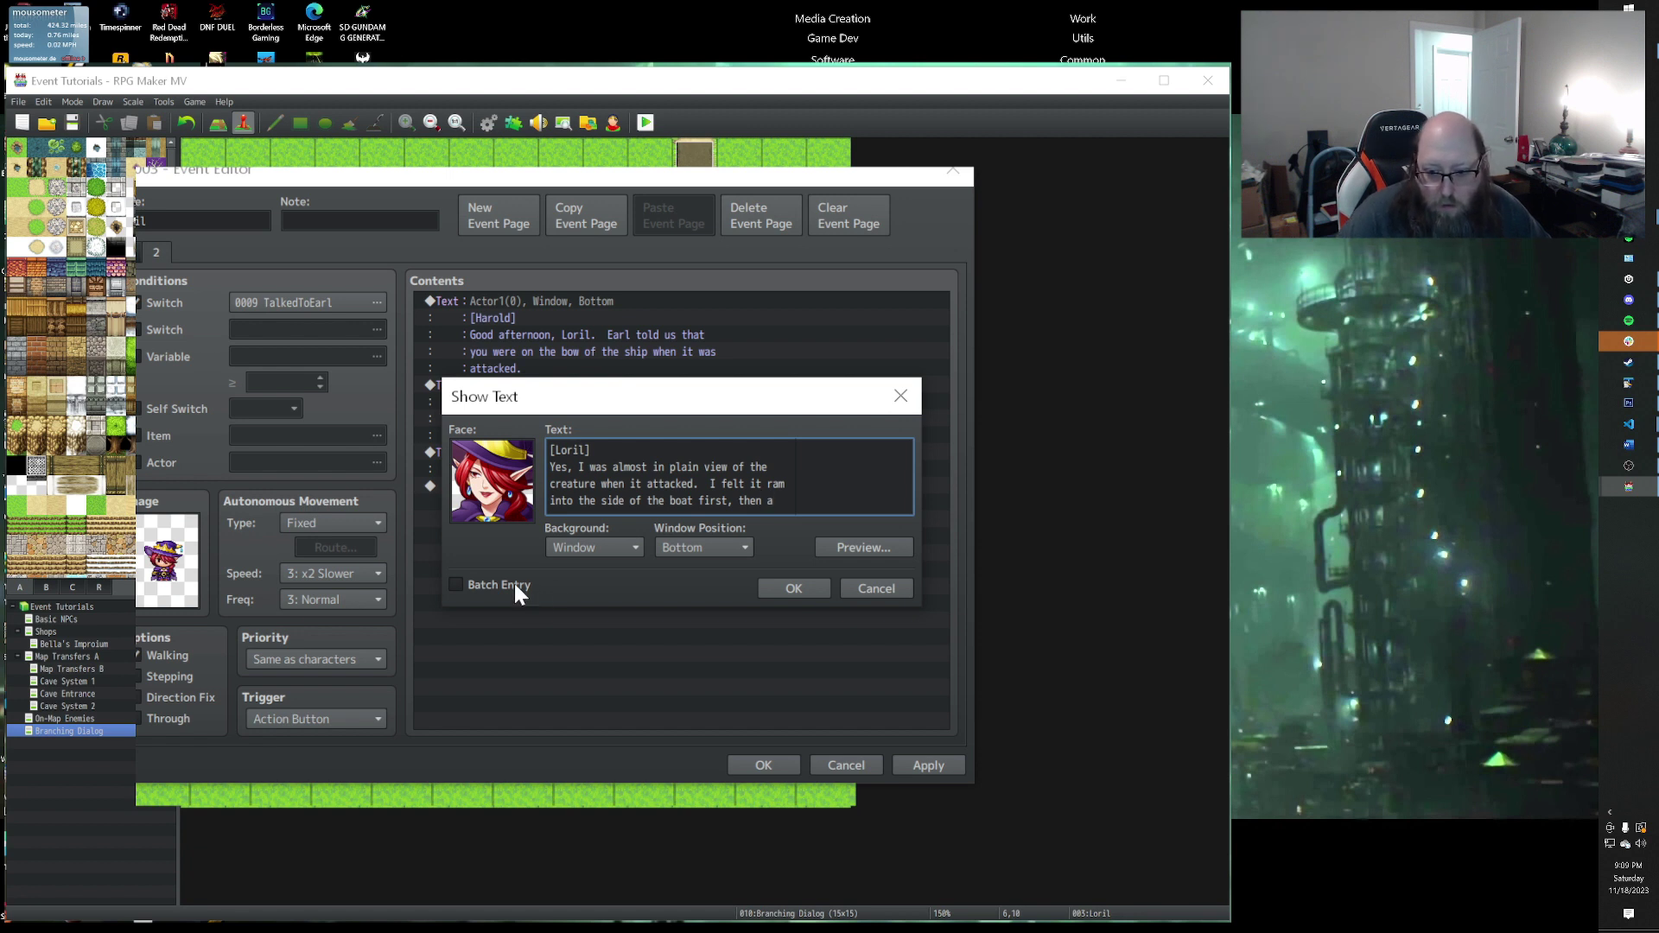
Step: Turn on Batch Entry and start a second message for Loril with the speaker line "[Loril]"
click(515, 588)
key(Return)
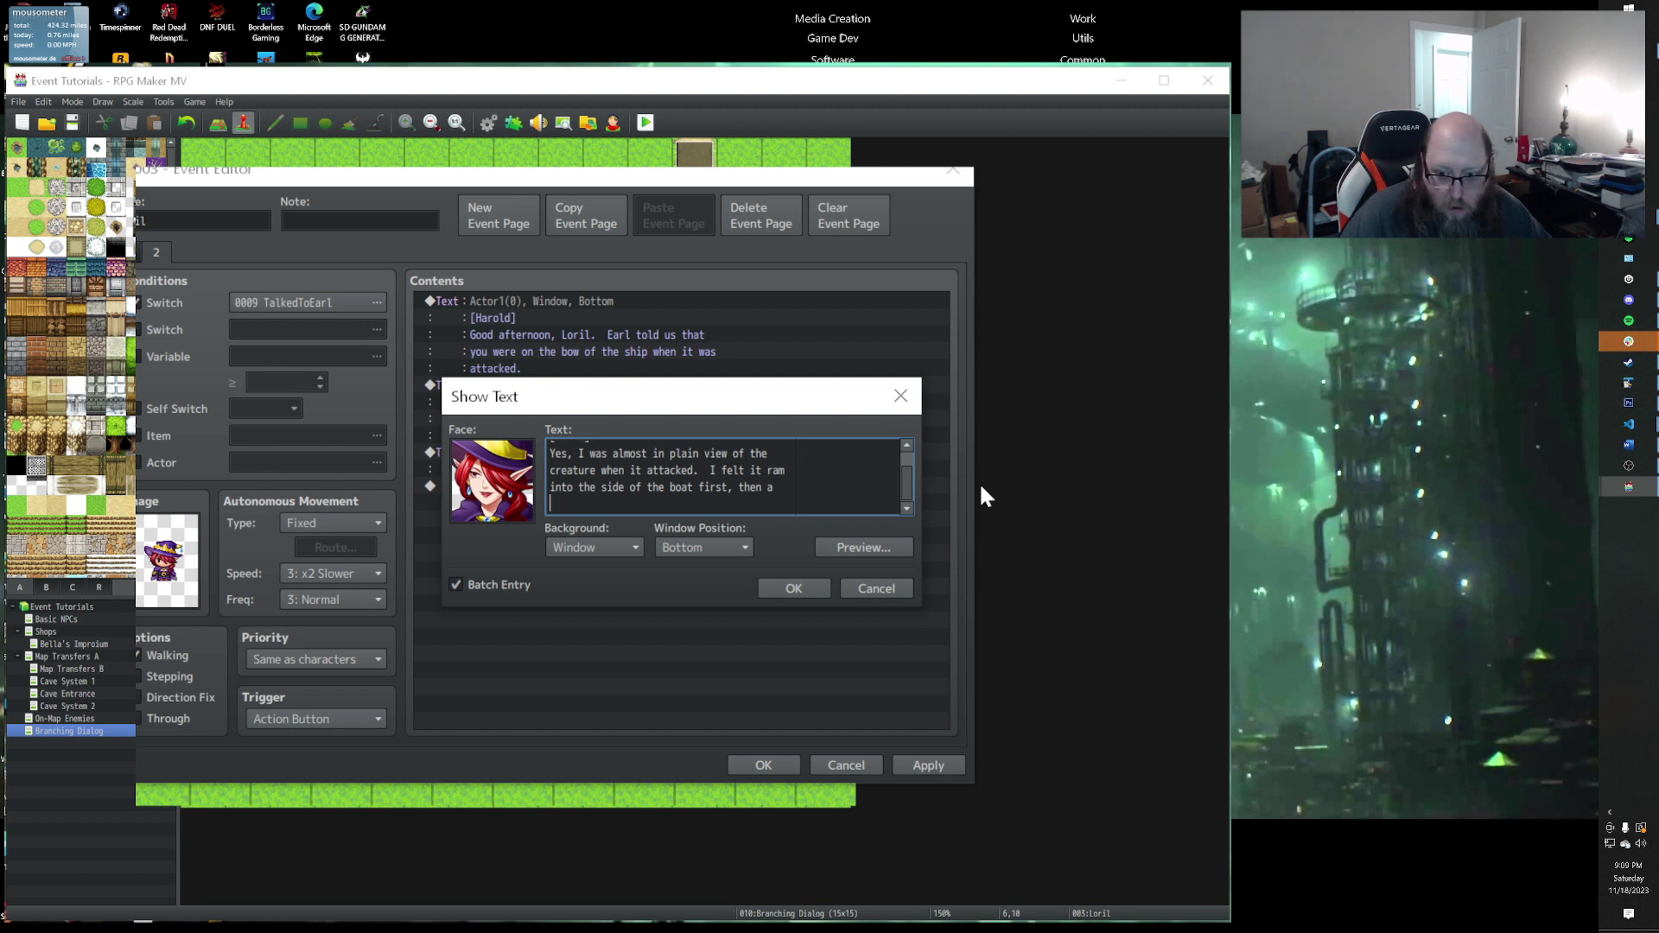
text([Loril][)
key(BackSpace)
Step: Write "short time after I saw a large shadow start" as the first line below the second [Loril] speaker line
key(Return)
text(short time after)
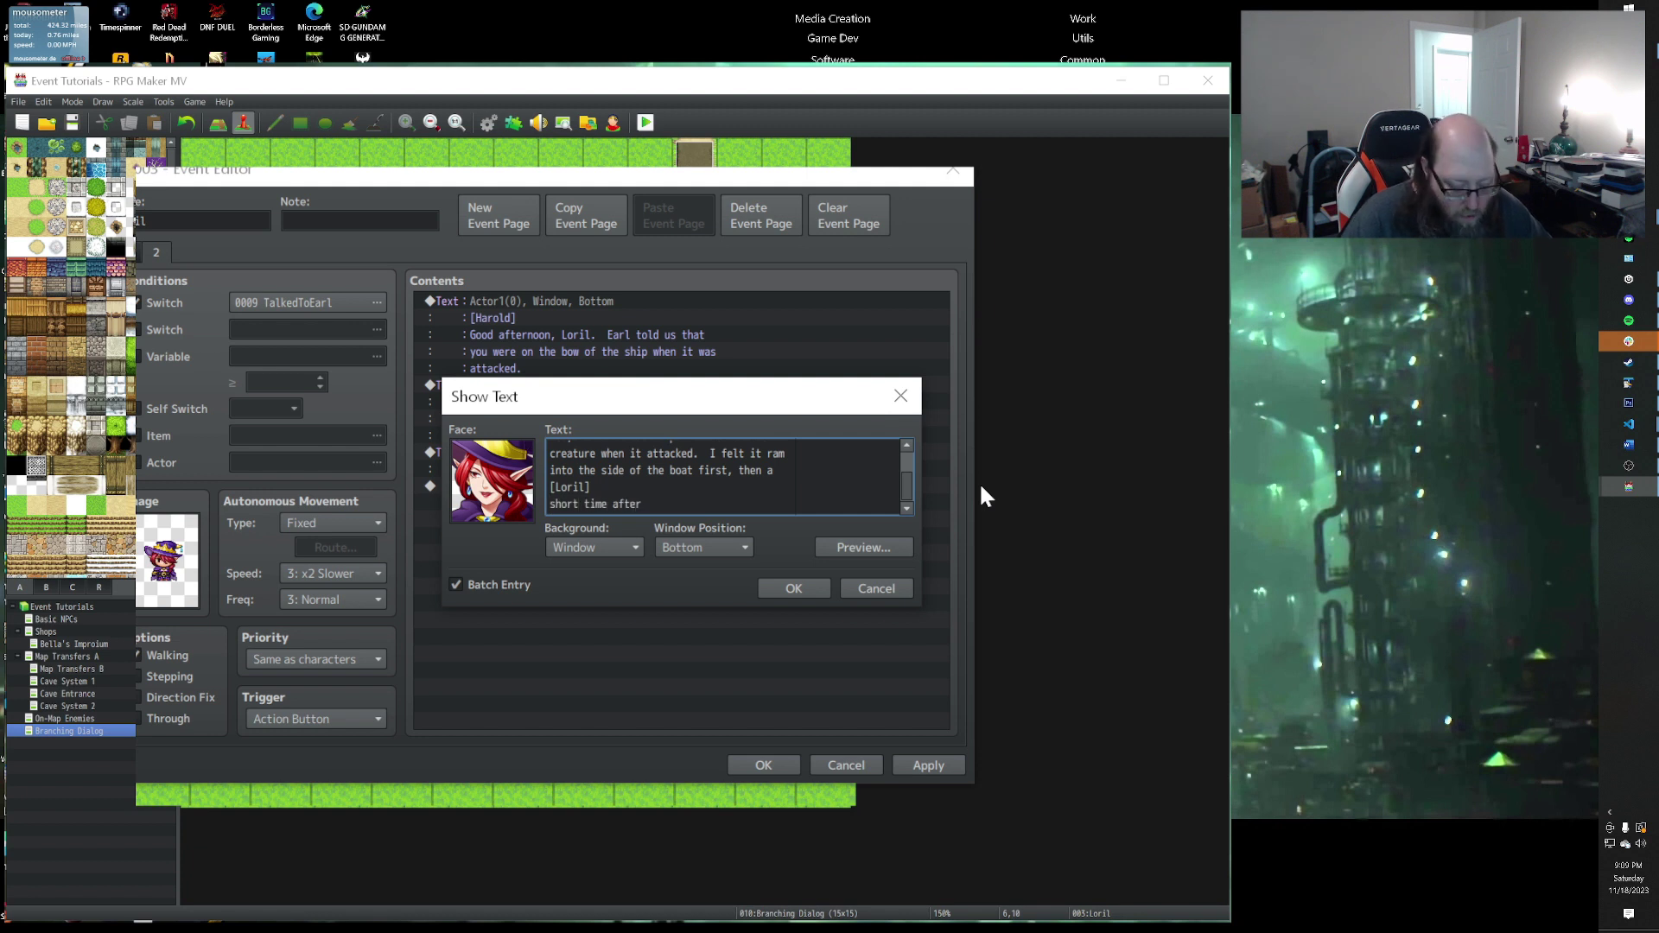
text( I)
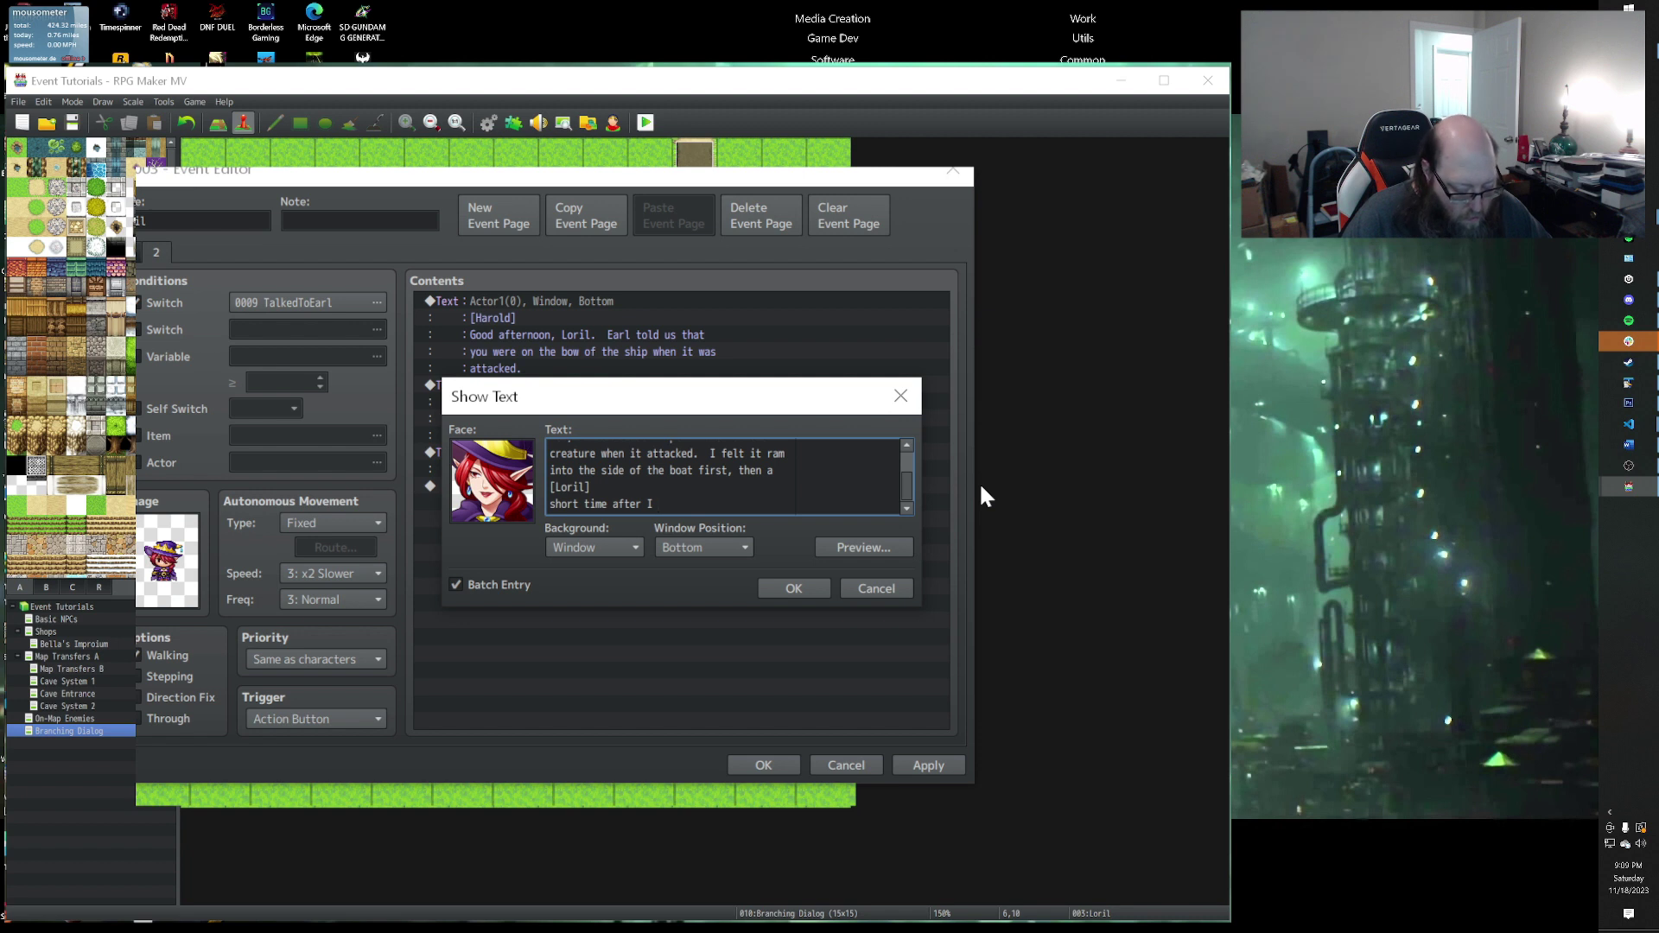
text( saw a large shadow)
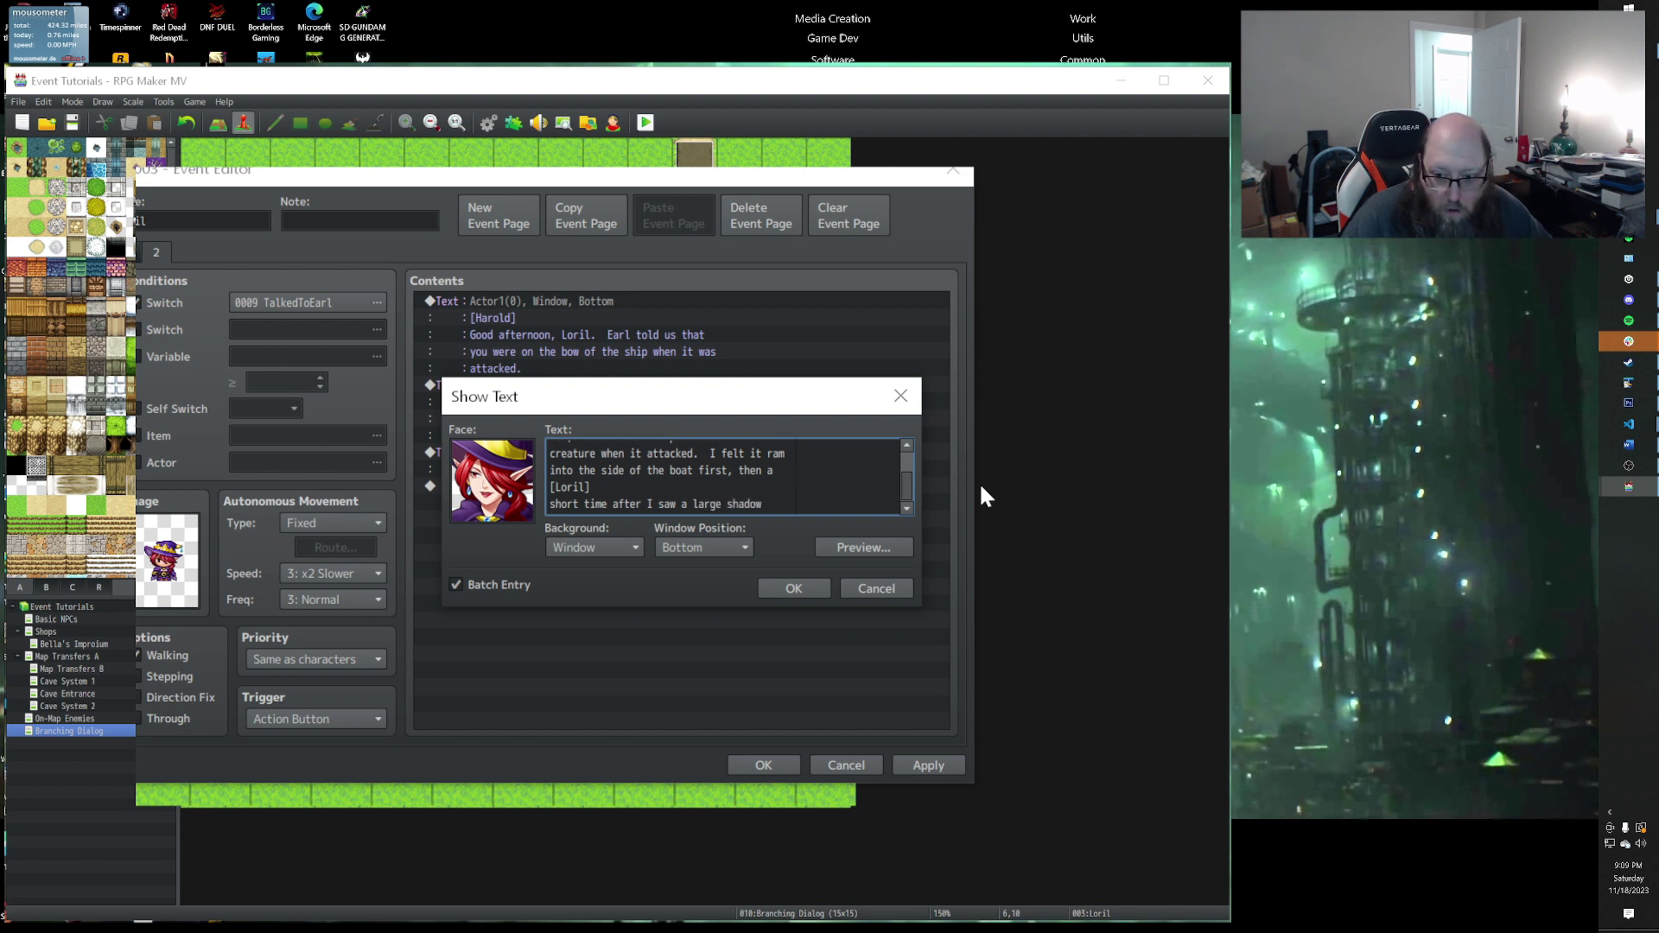
text( start)
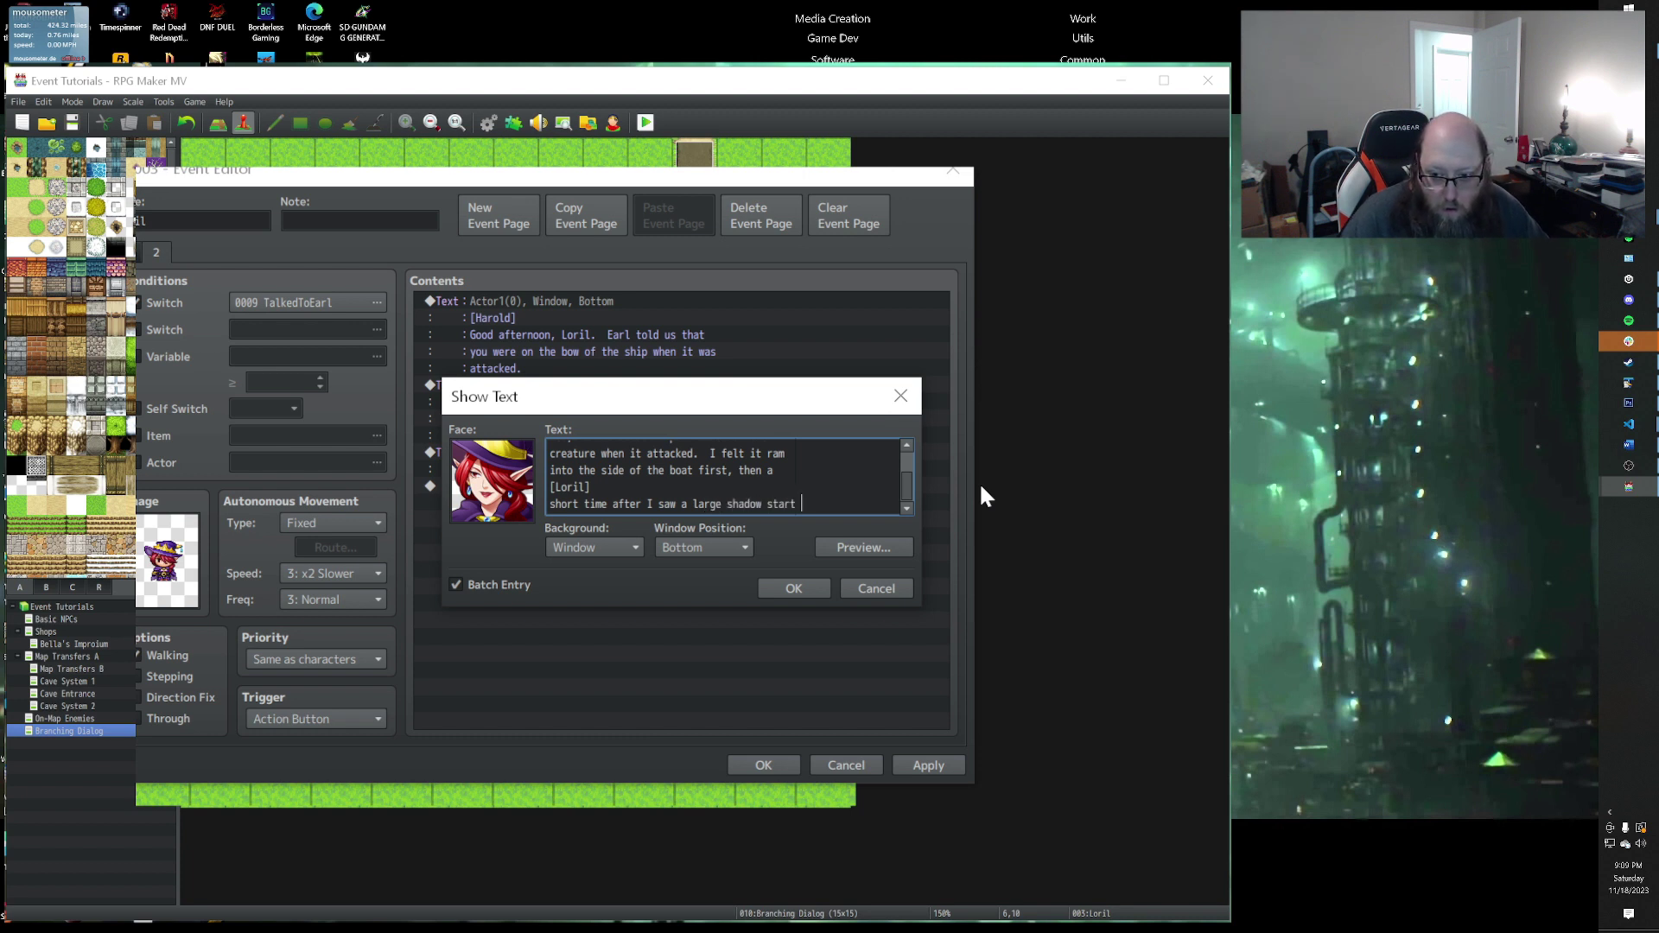
Step: Complete Loril's sentence about the shadow with "to form under the bow." on a new line
key(Return)
text(to form)
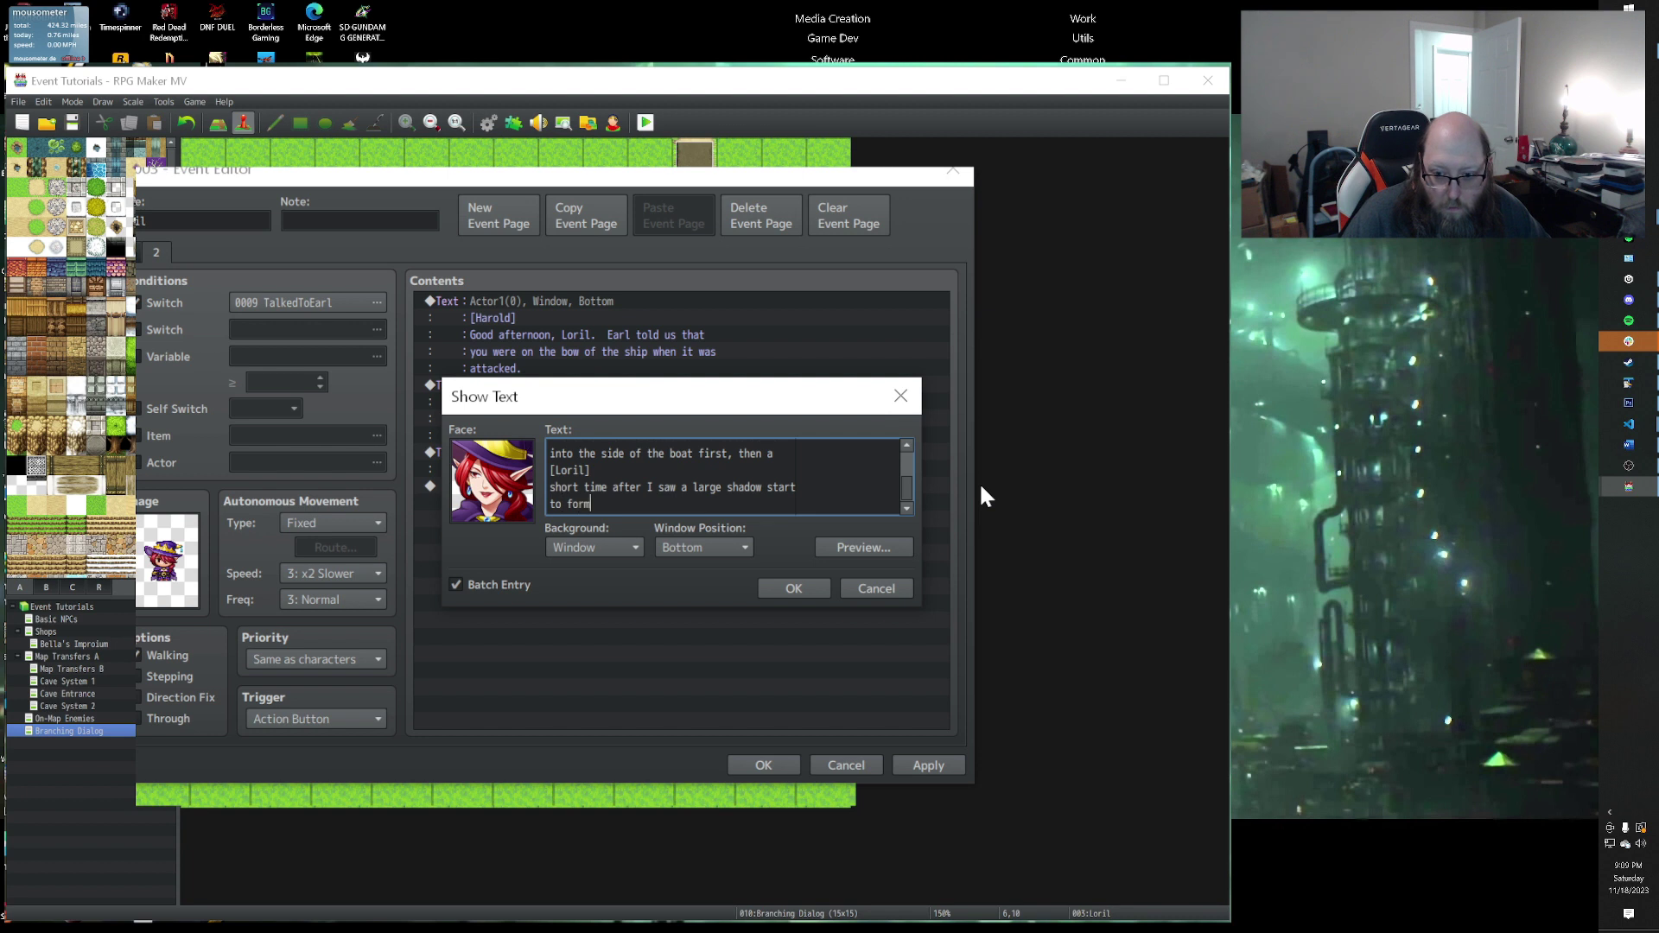
text( under thje)
key(BackSpace)
key(BackSpace)
key(BackSpace)
text(e bow.)
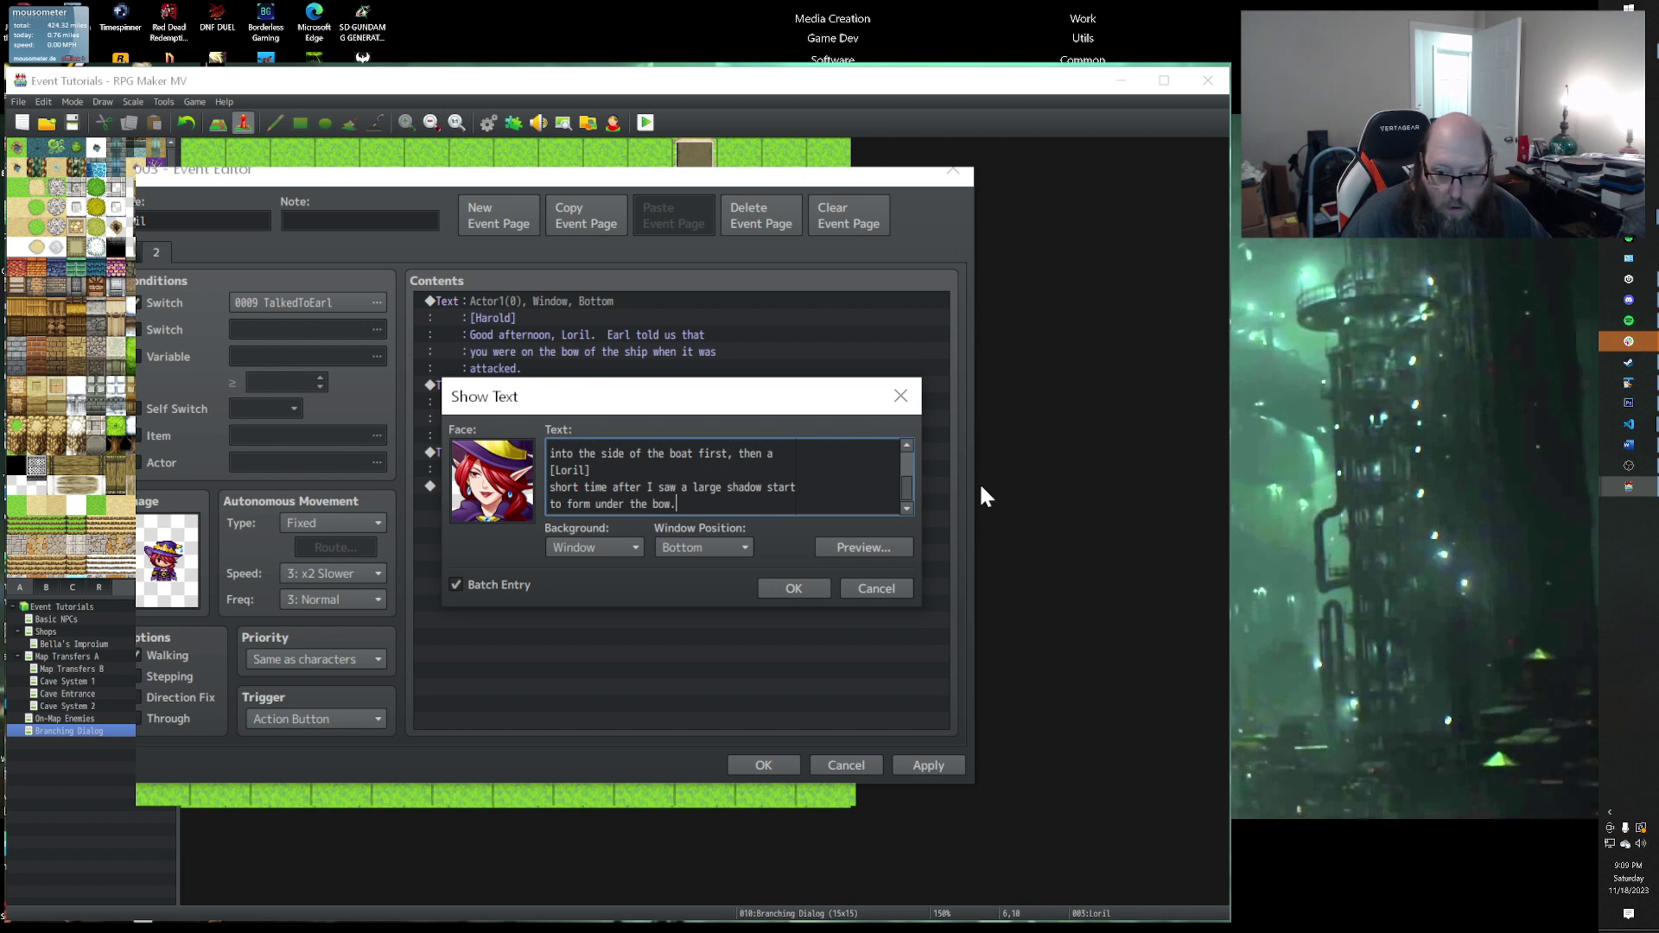
Step: Leave a blank line below the shadow sentence and start Loril's third message with the speaker line "[Loril]"
key(Return)
key(Return)
text(p[)
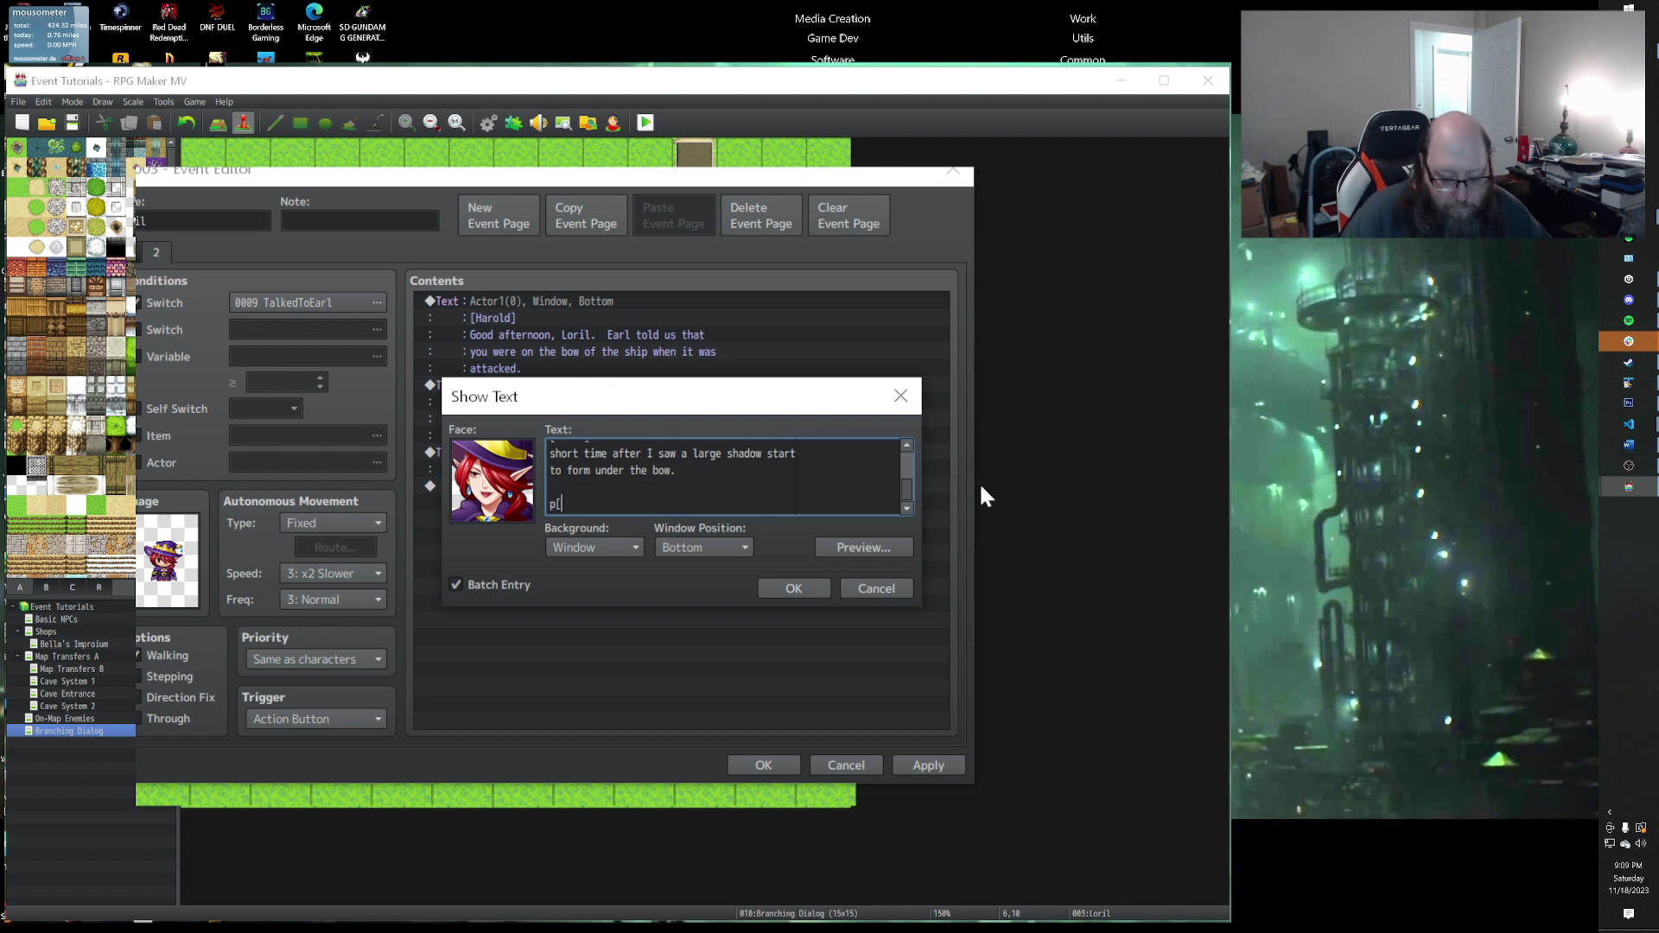
text([Loril)
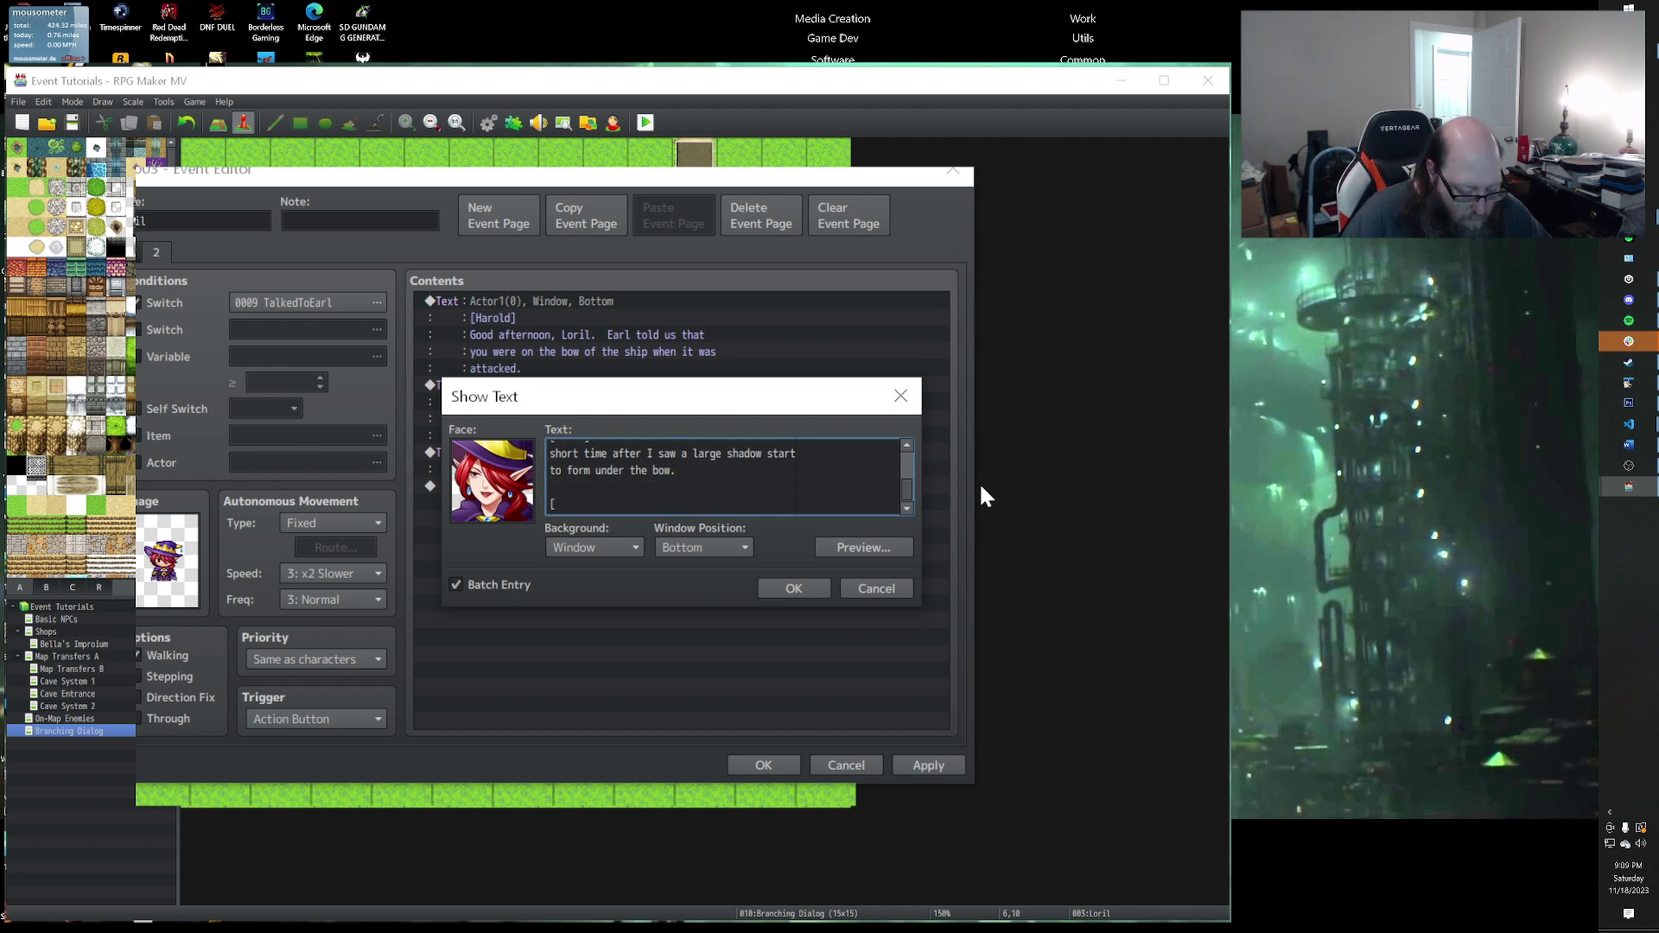
text(])
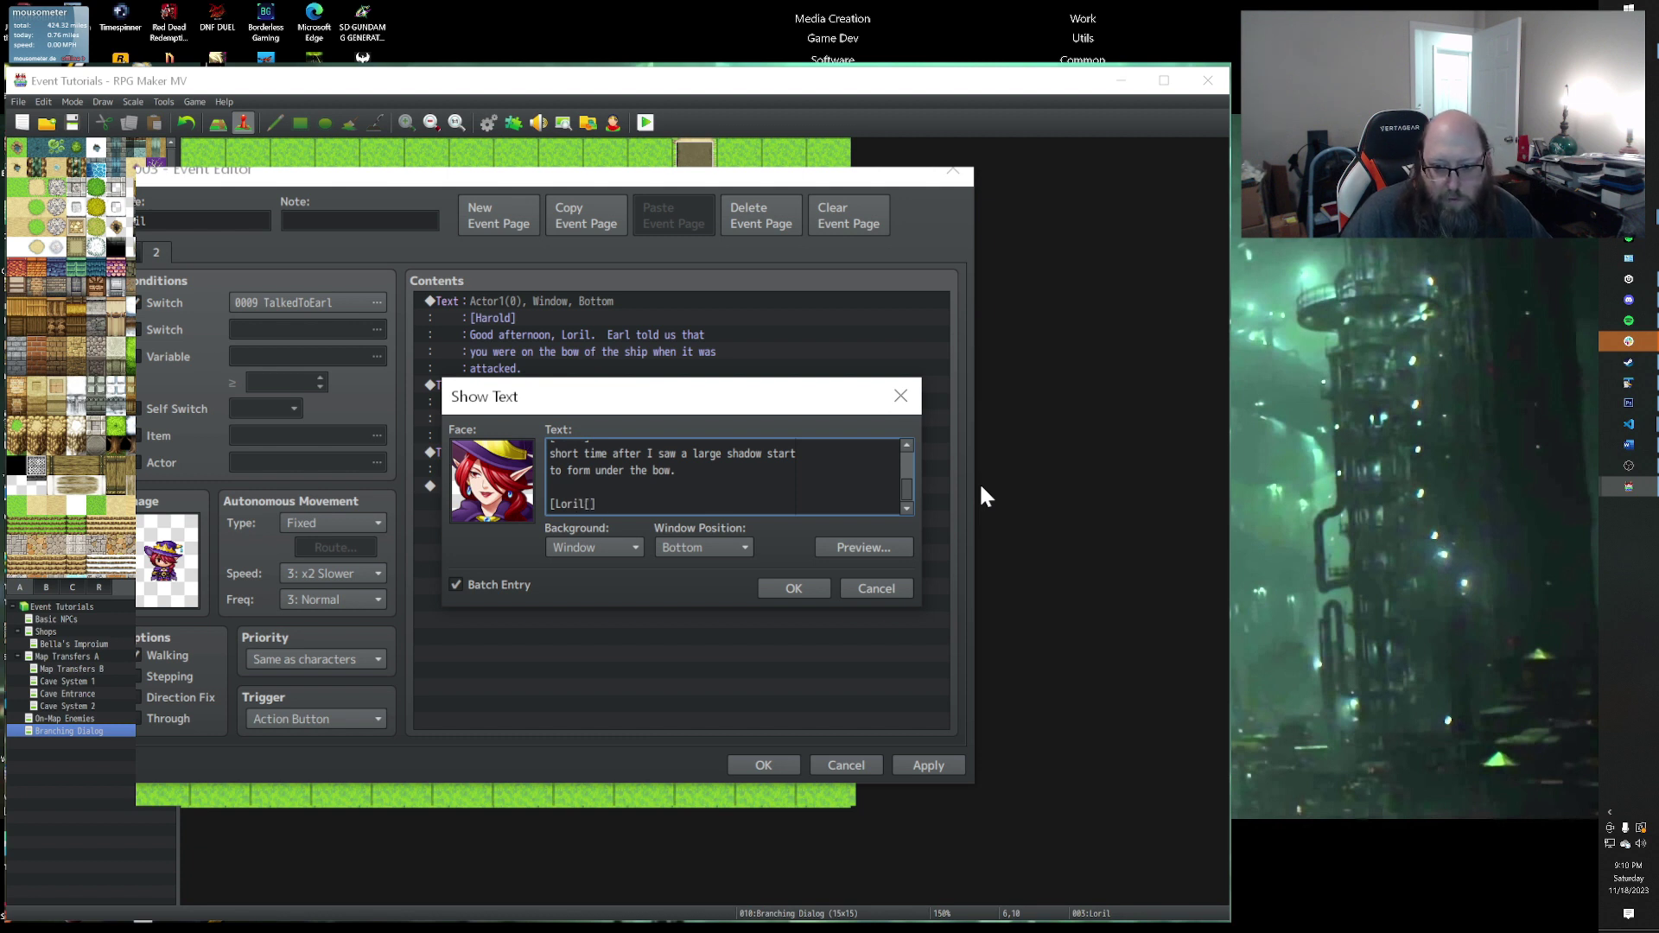
Step: Write Loril's third message as "I tried to cast Lightning on it, but before I could finish the incantation it vanished.", breaking the line after "before"
key(Return)
text(I tried to)
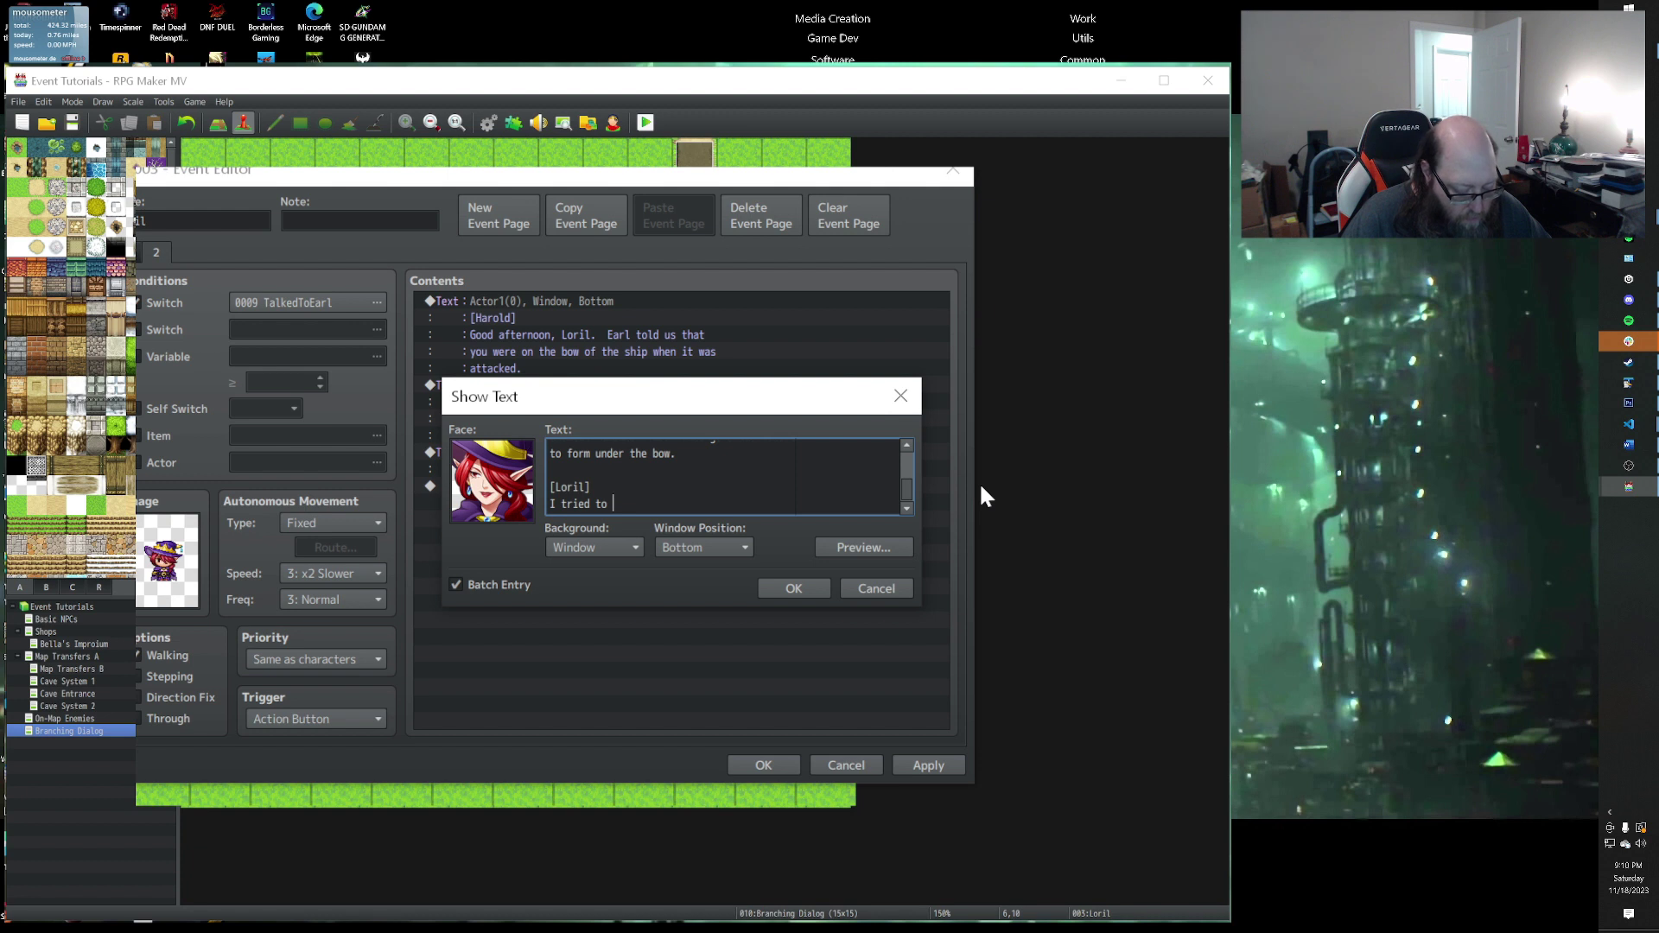
text( cast Lightnin)
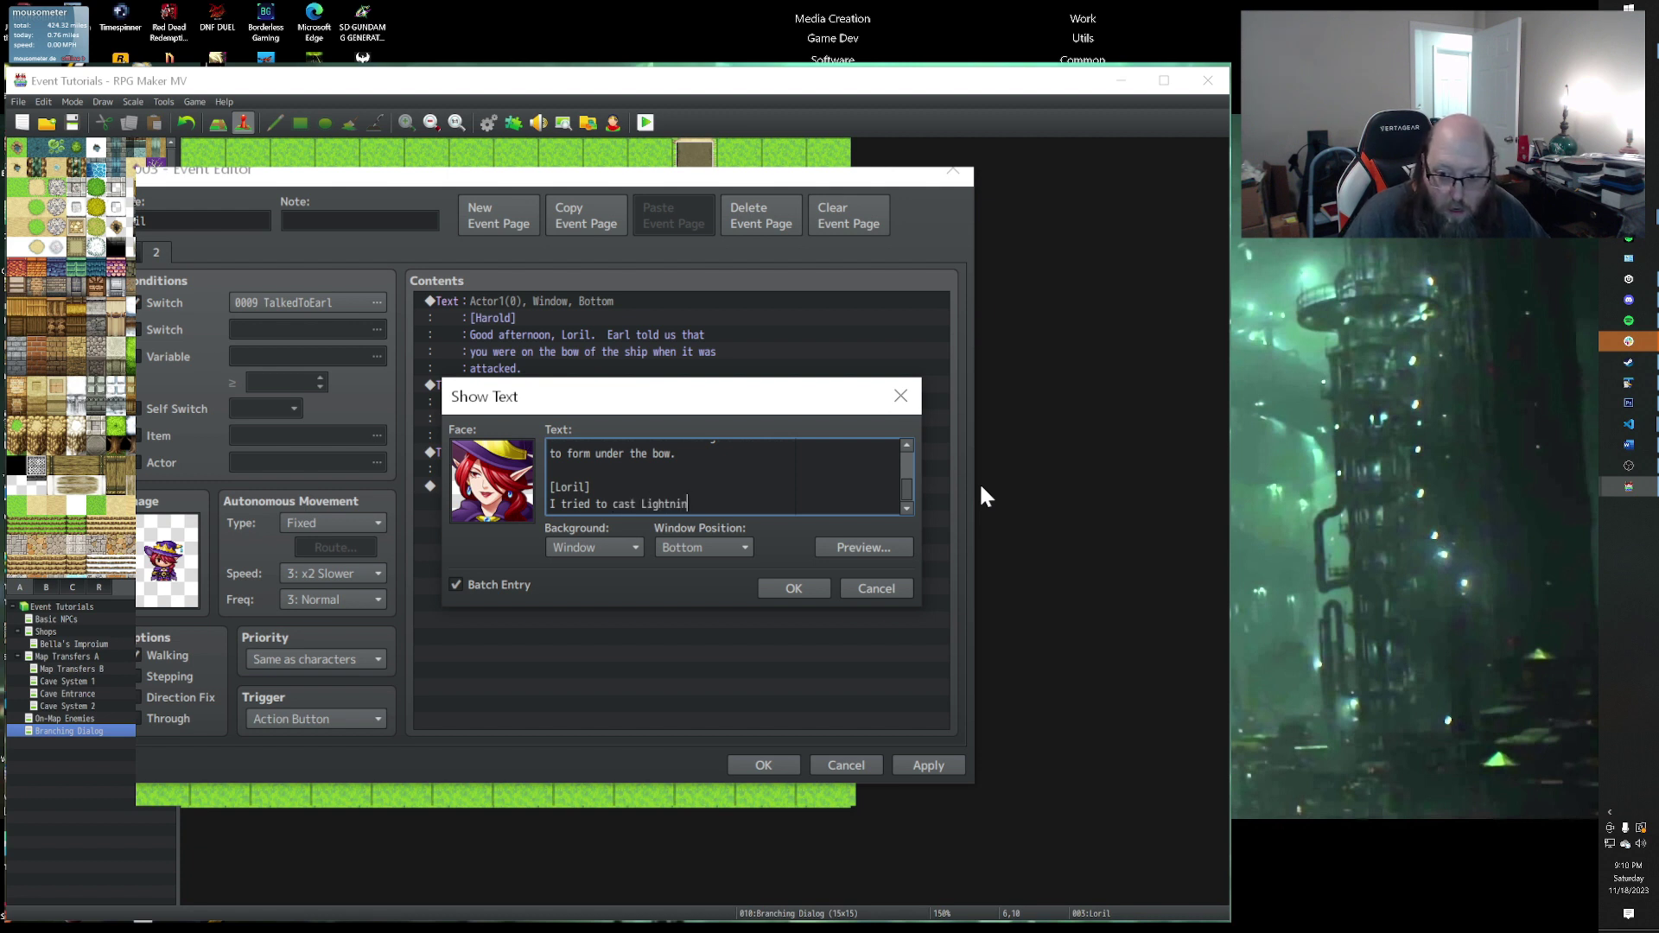
text(g on it, but)
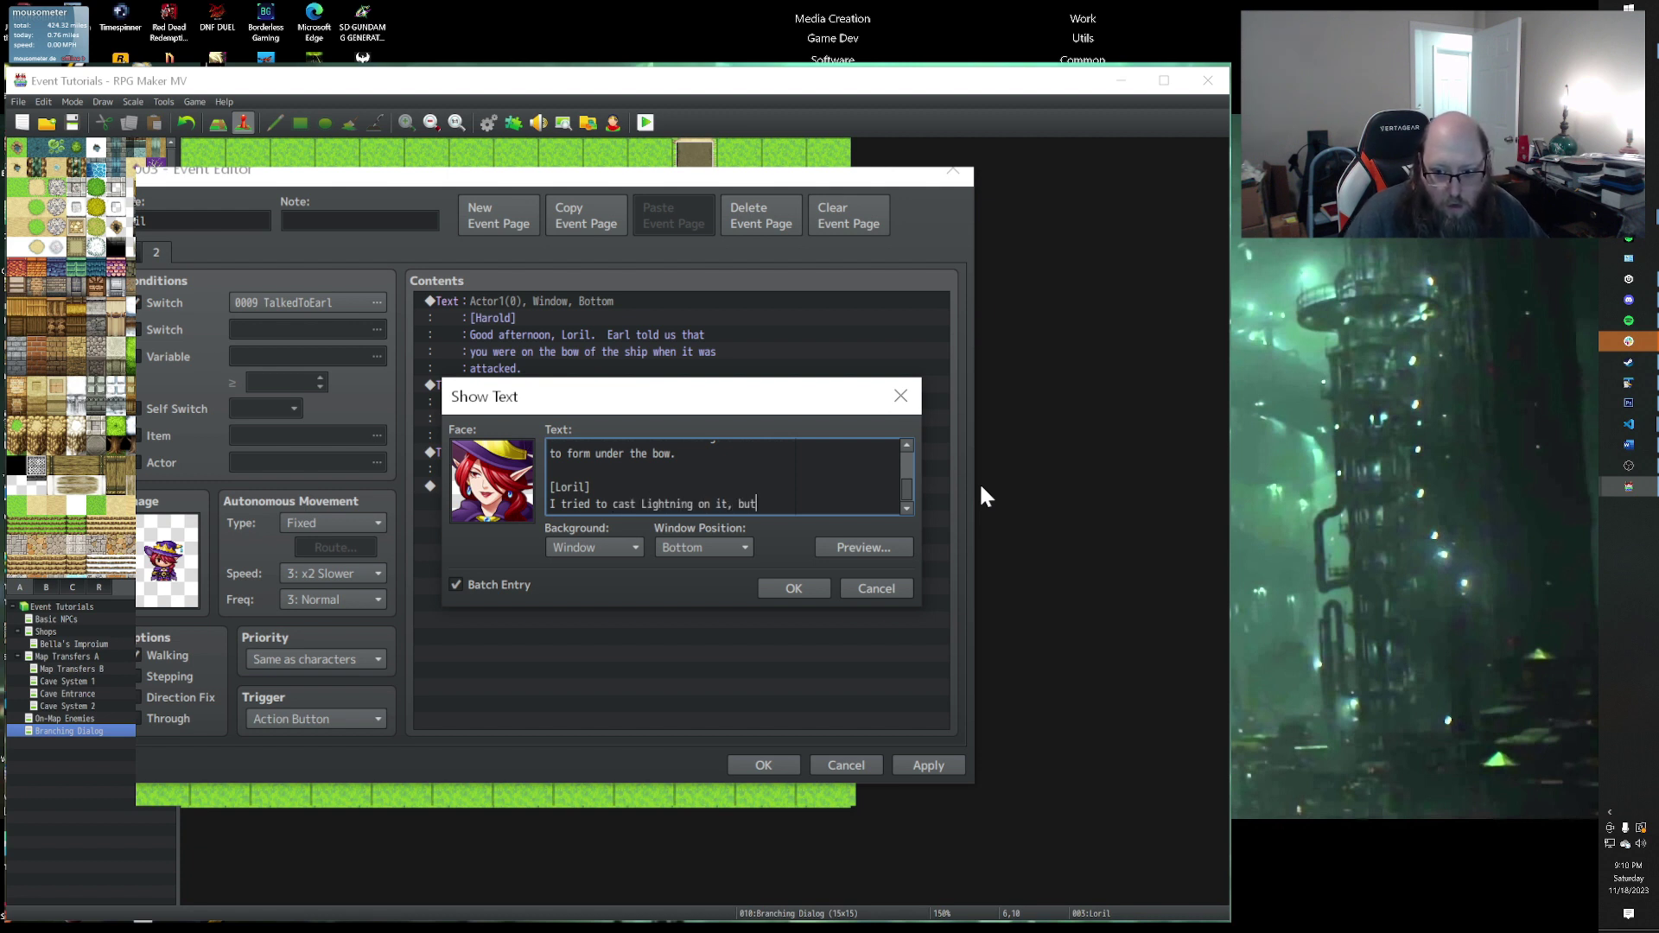
text( before)
key(Return)
text(I could )
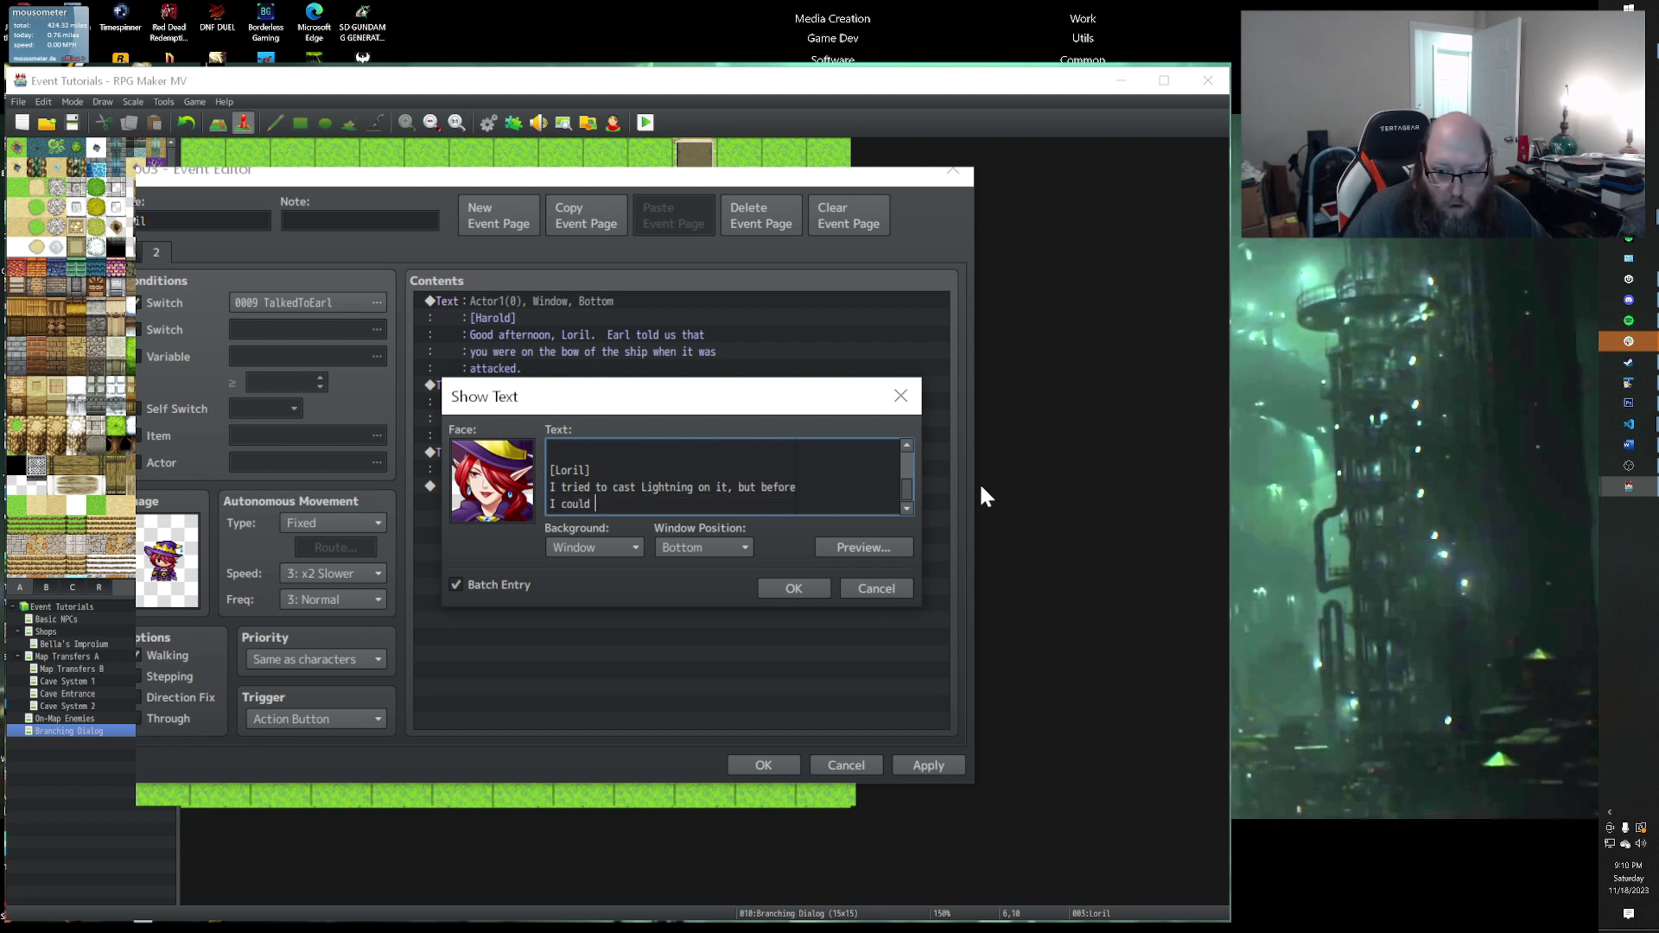
text(finish the inca)
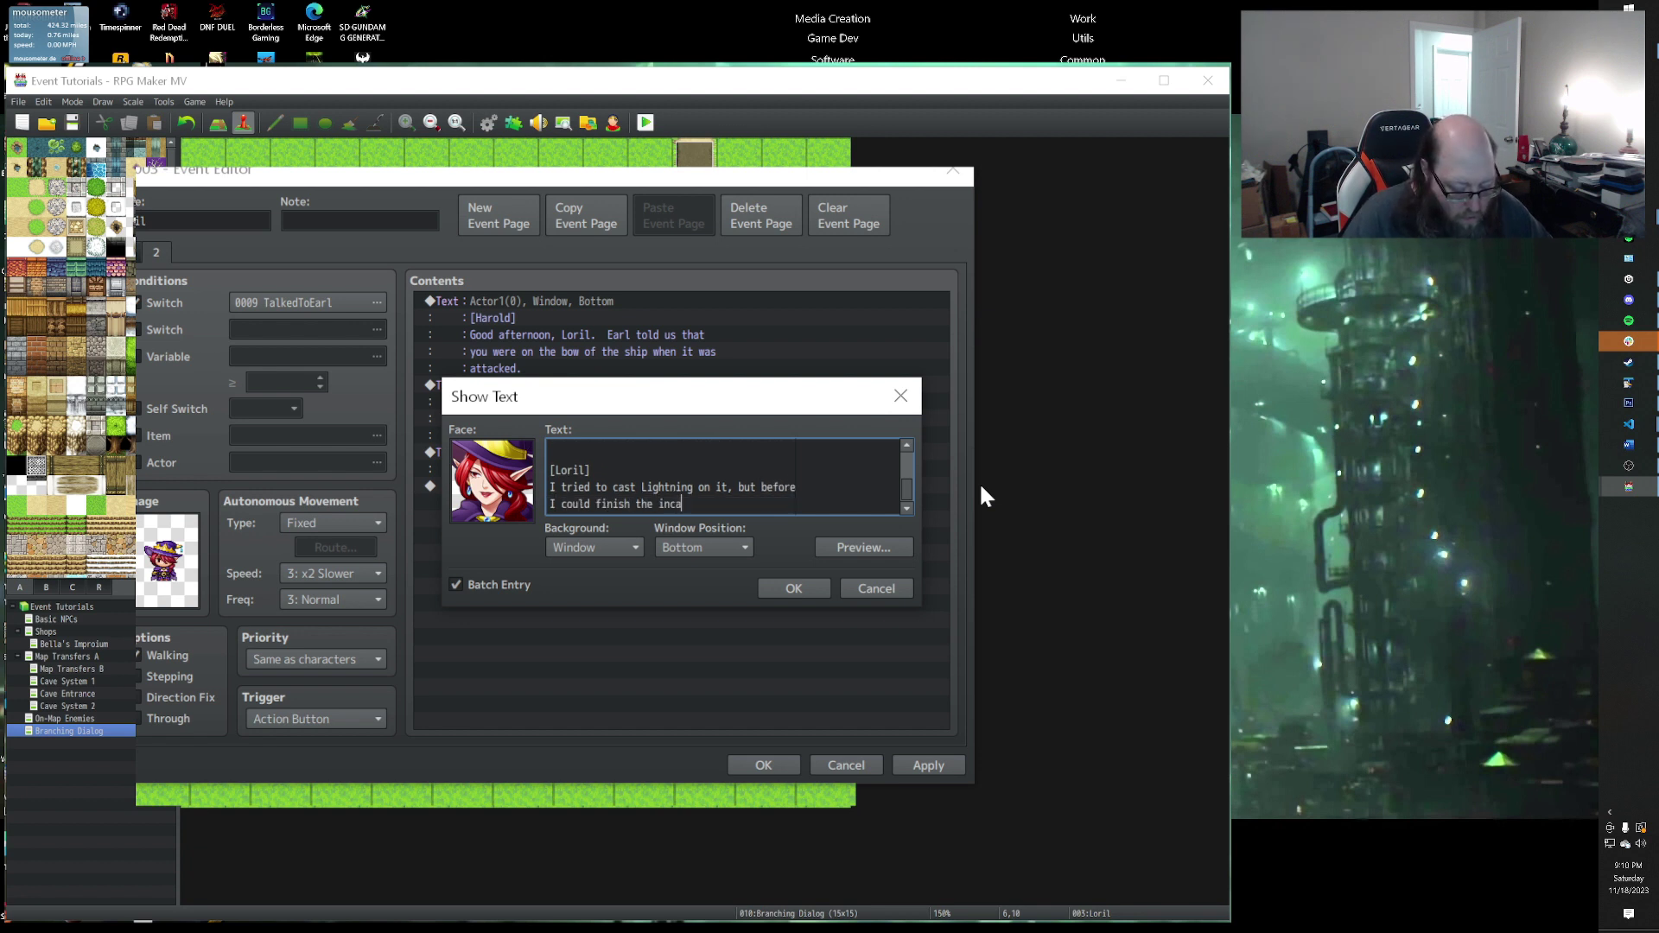
text(ntation it)
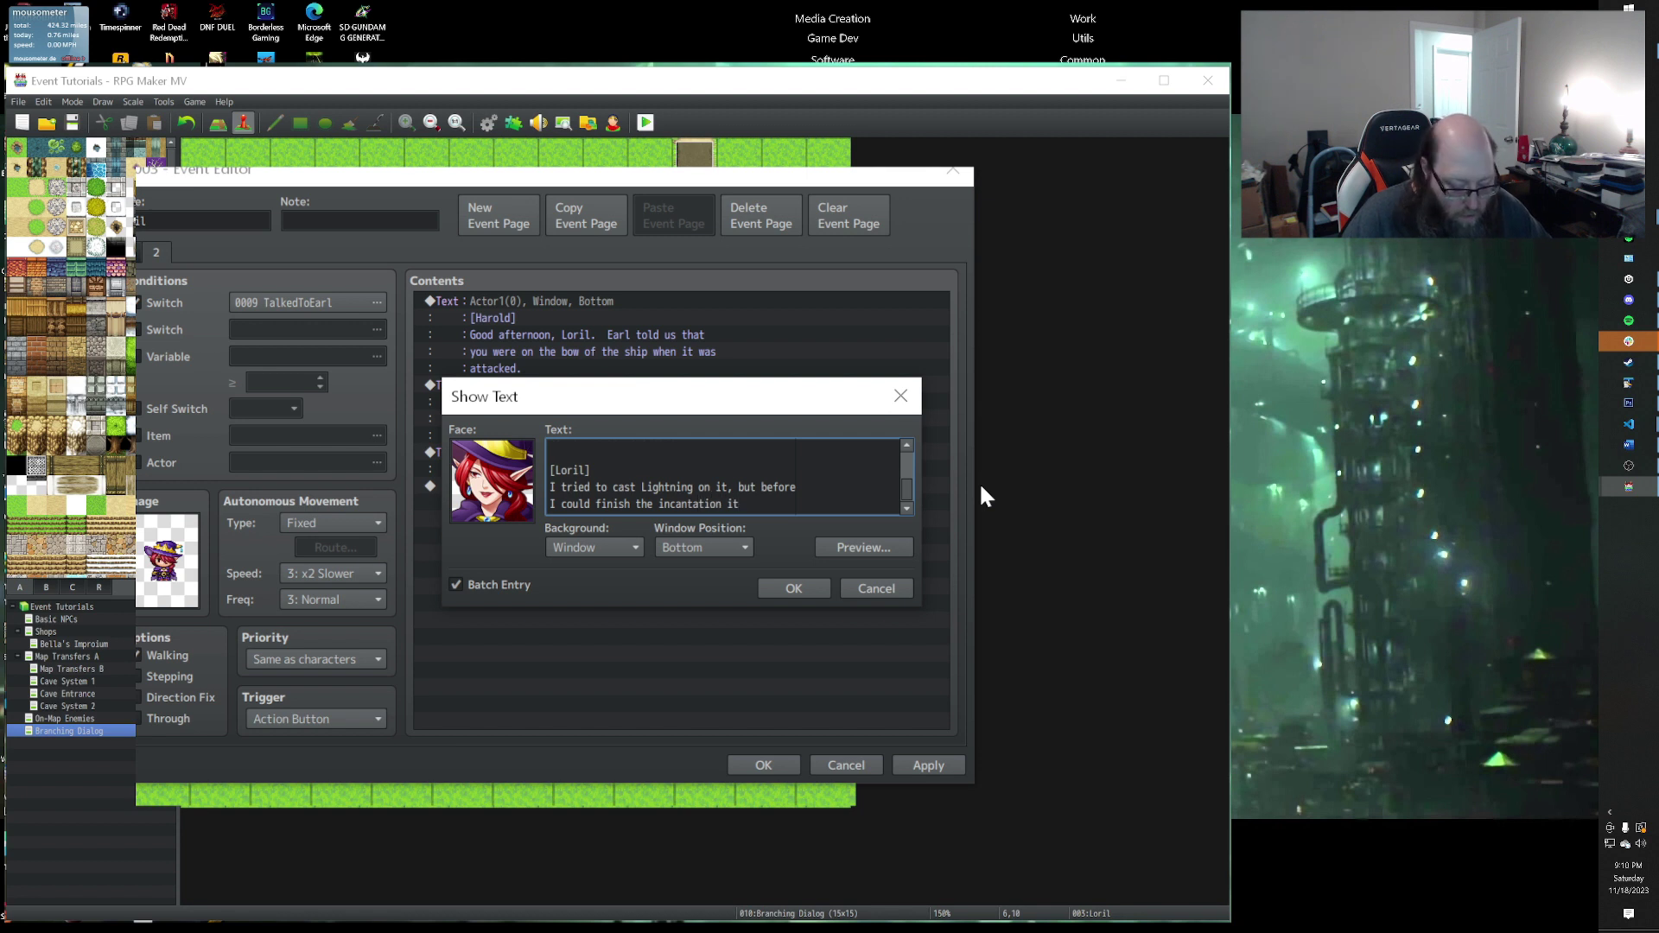
text( vanished.)
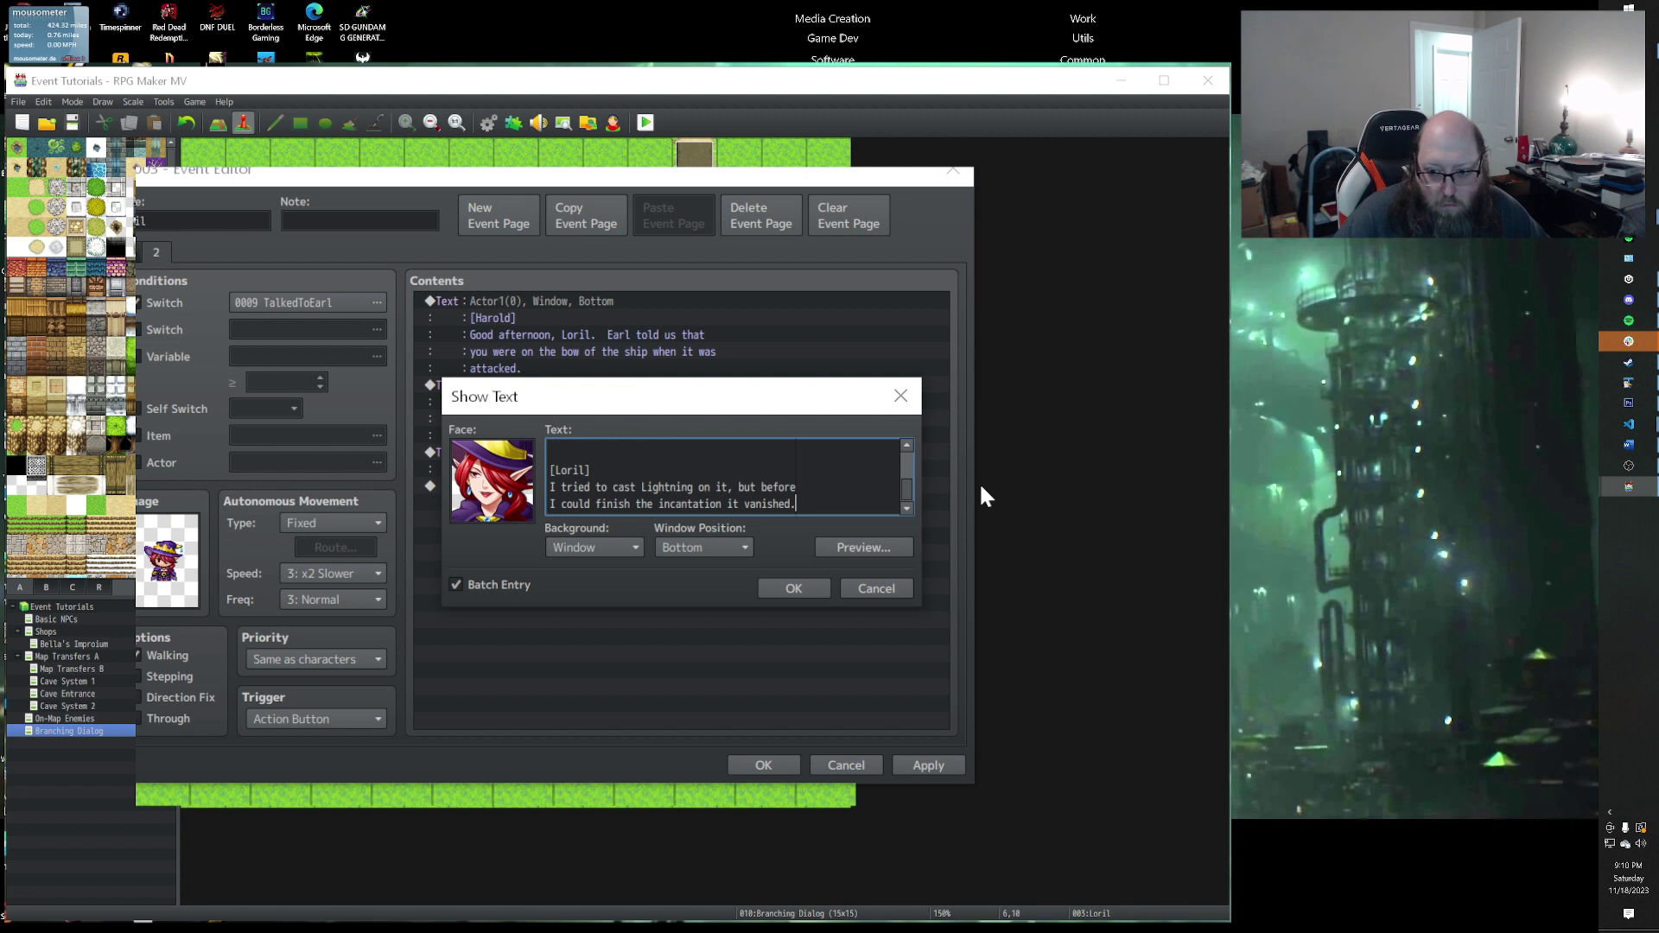
Step: Leave a blank line and start Loril's fourth message with the speaker line "[Loril]"
key(Return)
text([Loril])
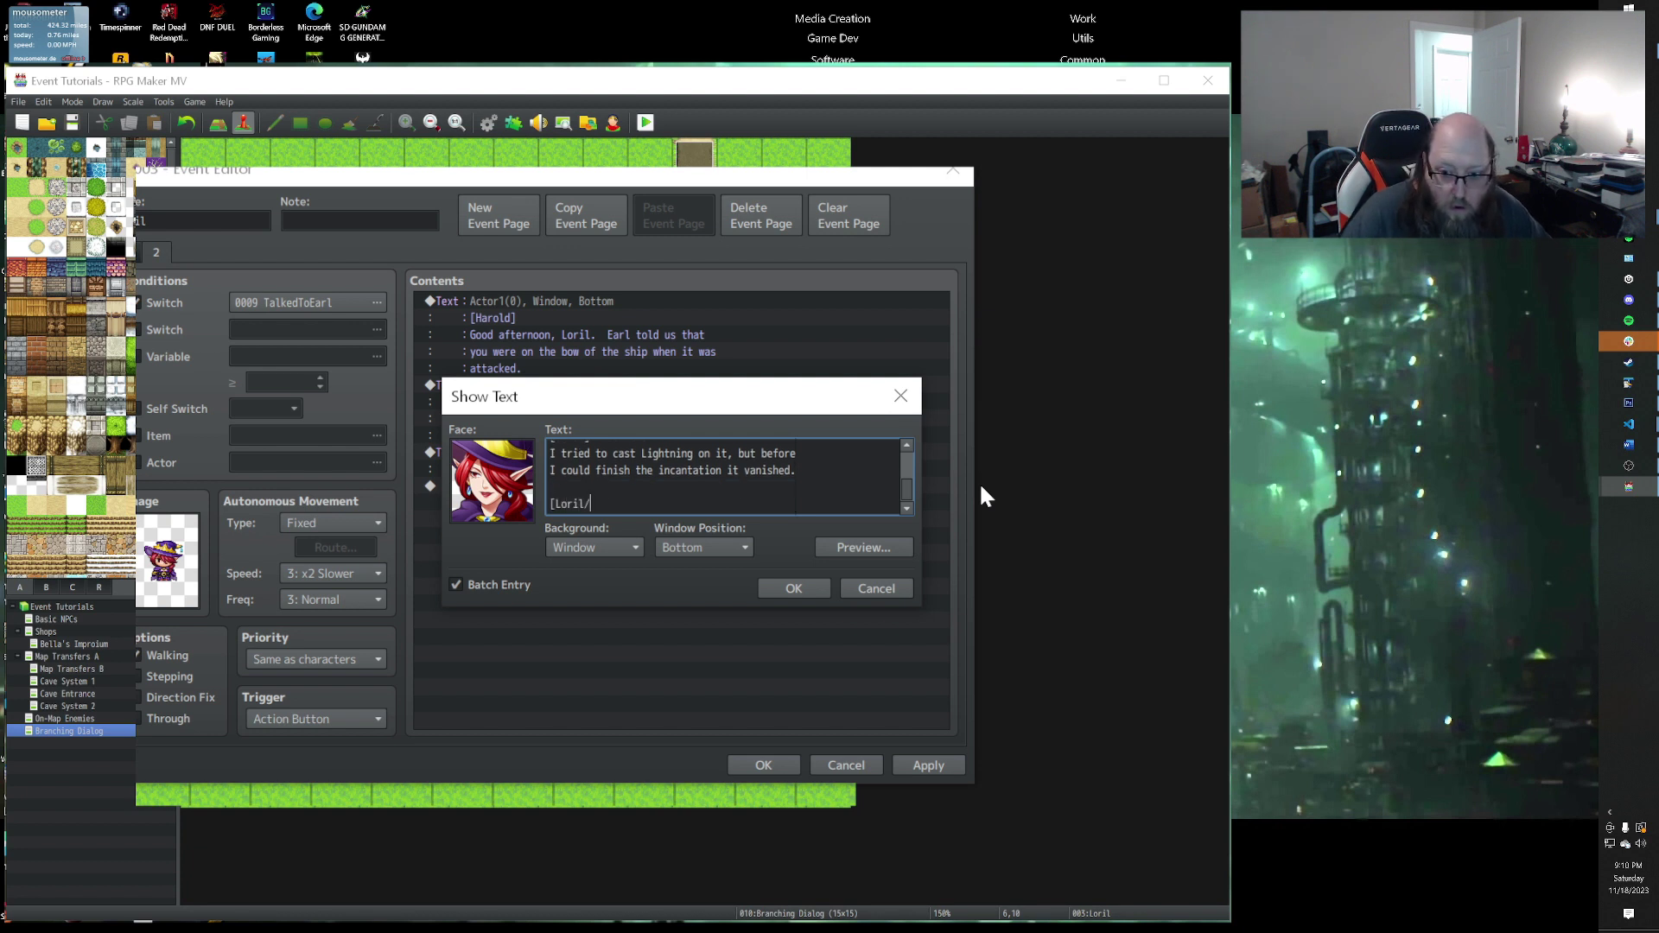
key(Return)
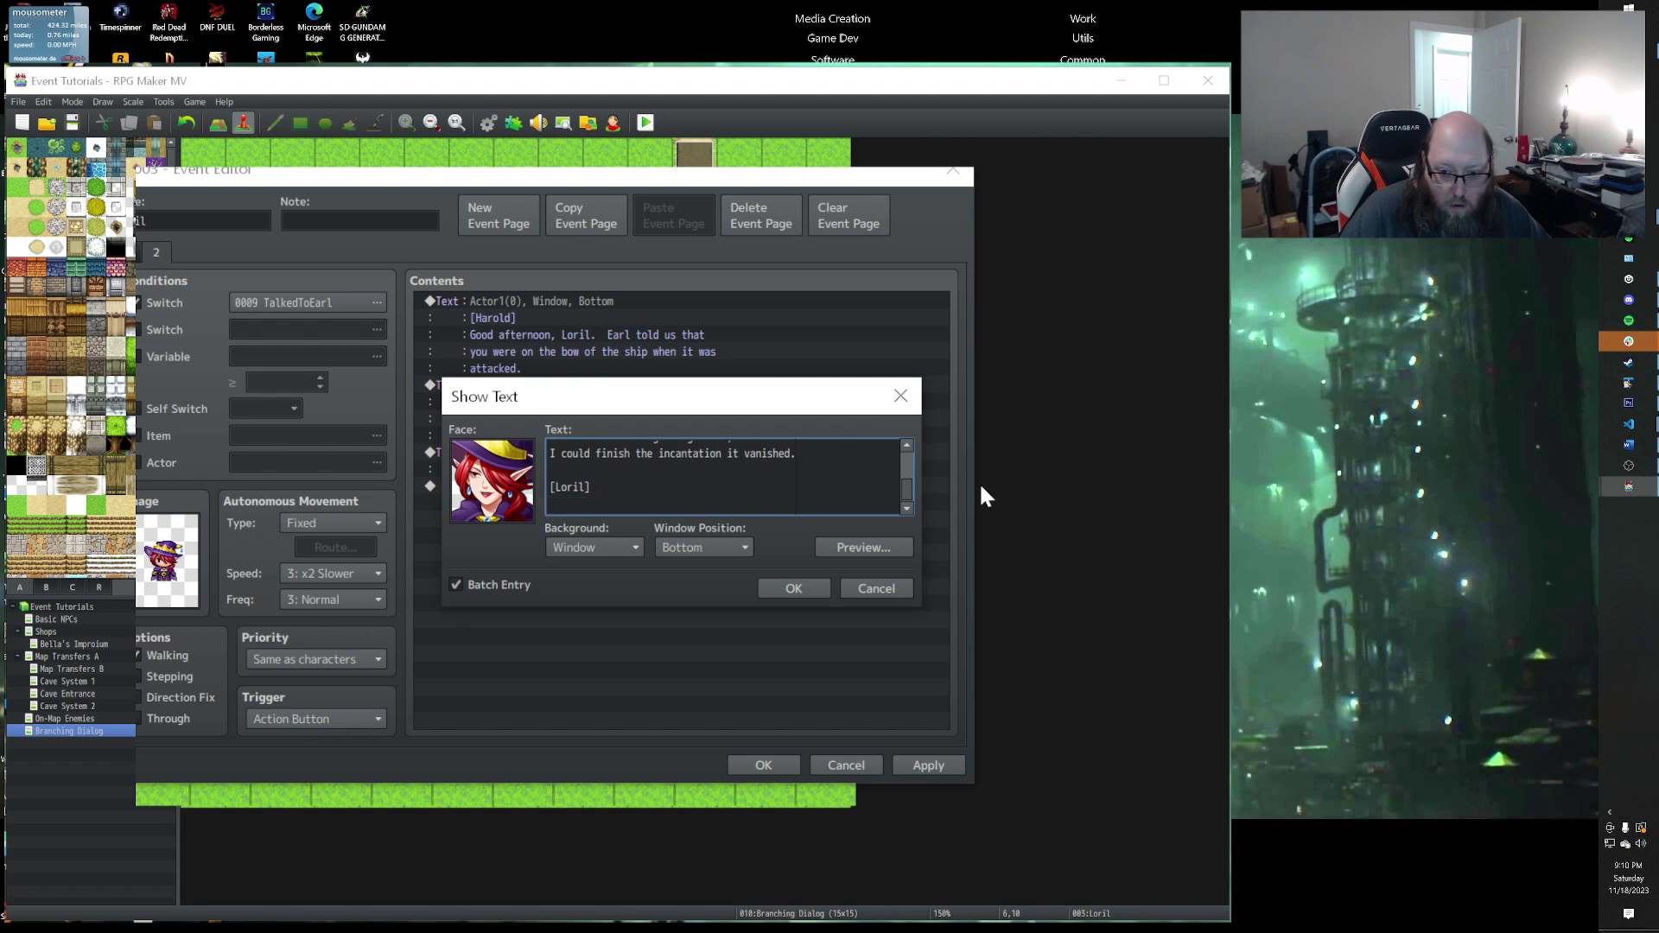
Step: Write "Misaka might know more, she saw it leaving after the attack." with a line break before "after", and add Loril's batch of messages to the page
text(Misaka m)
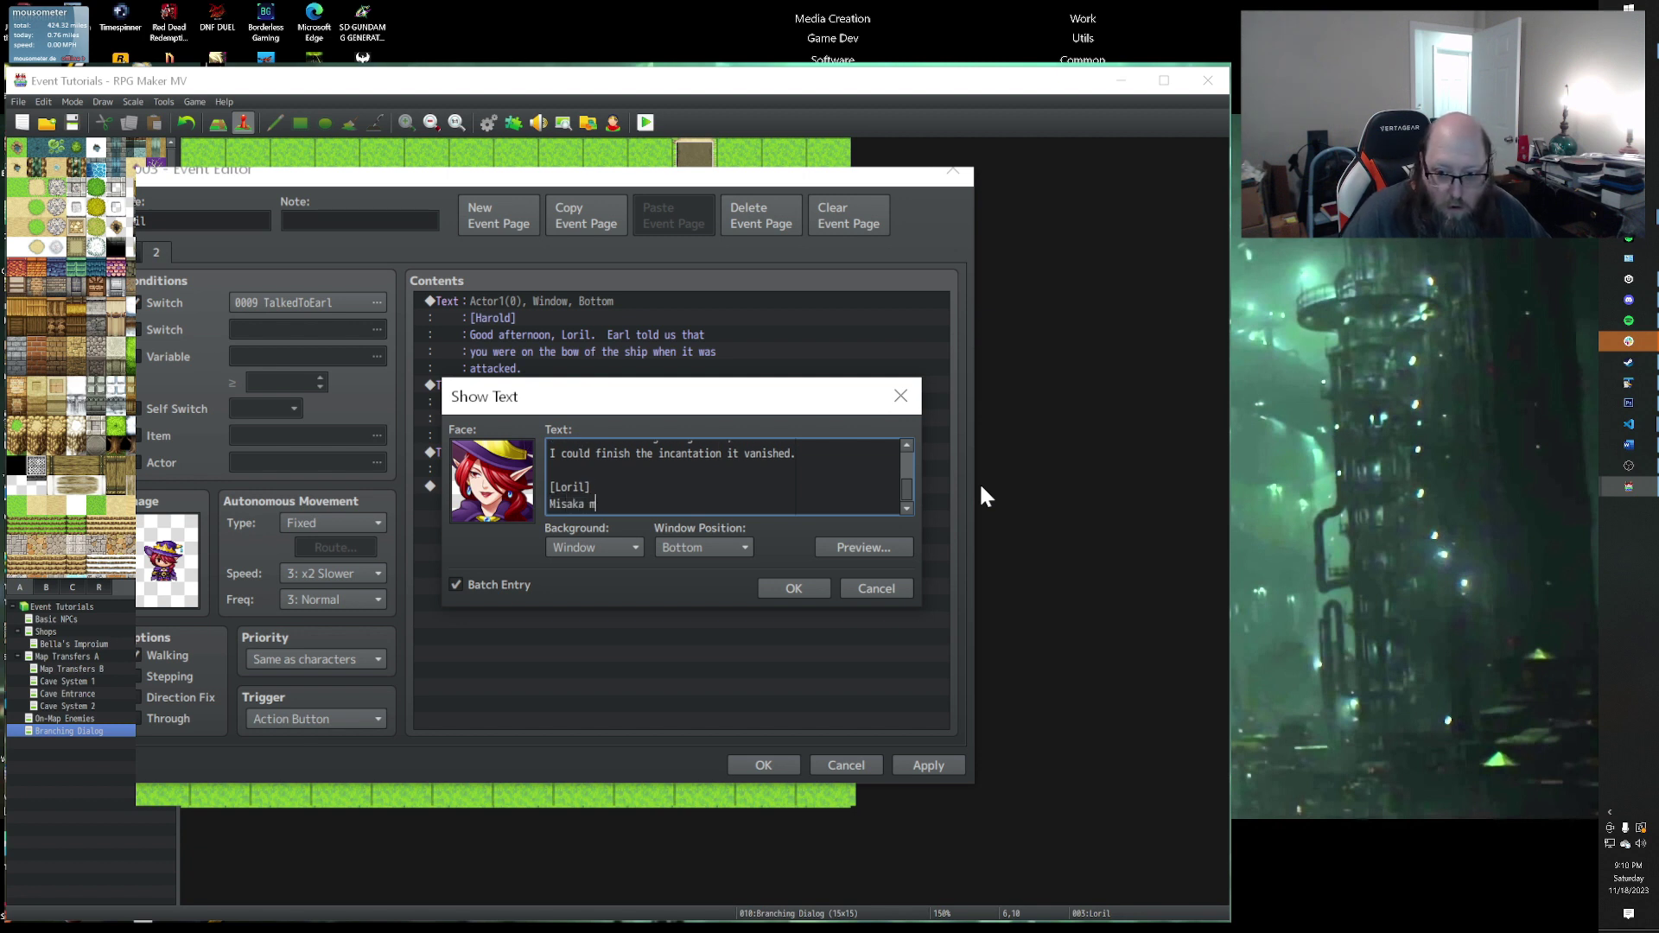
text(ight know more, )
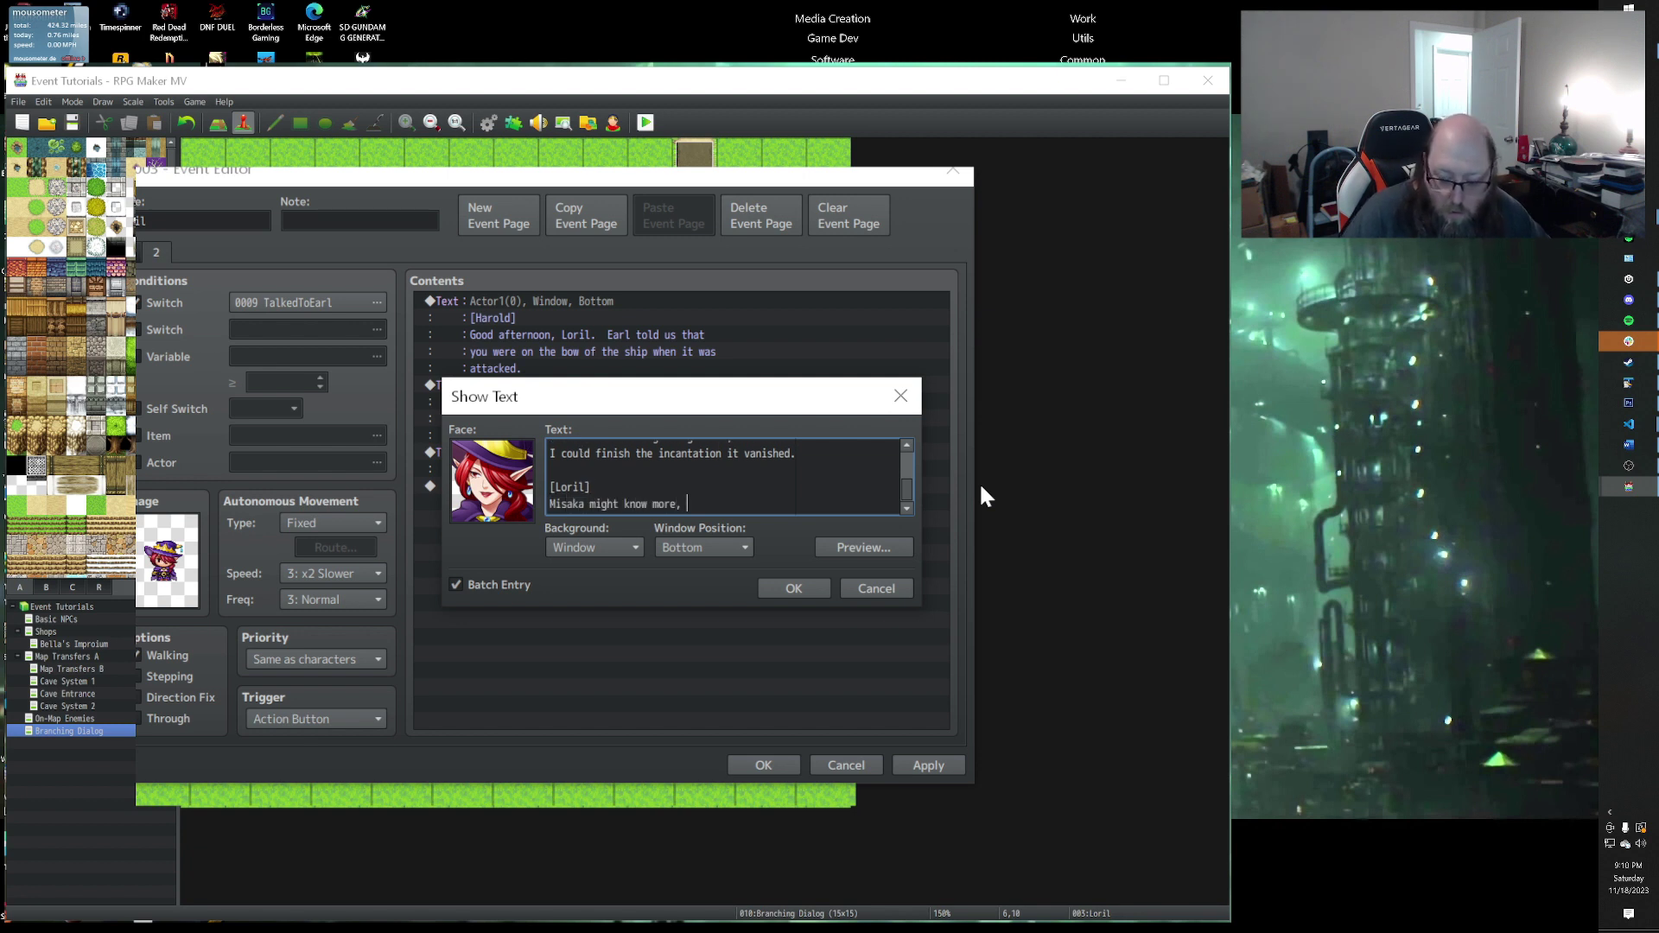
text(she saw it)
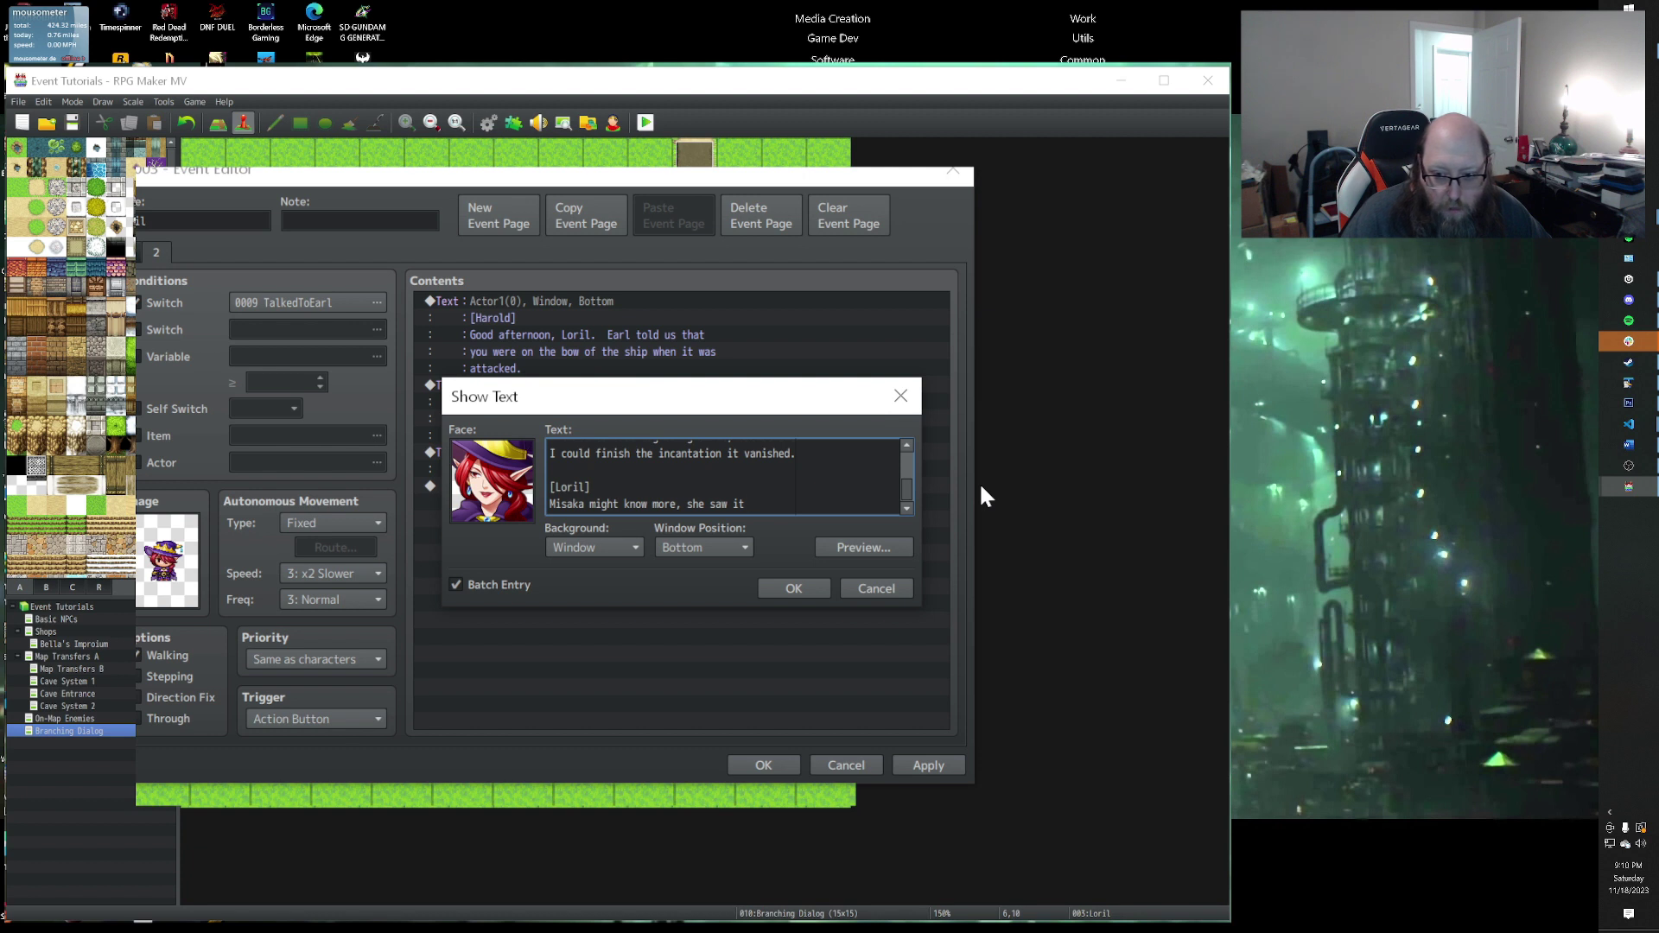
text(leaving)
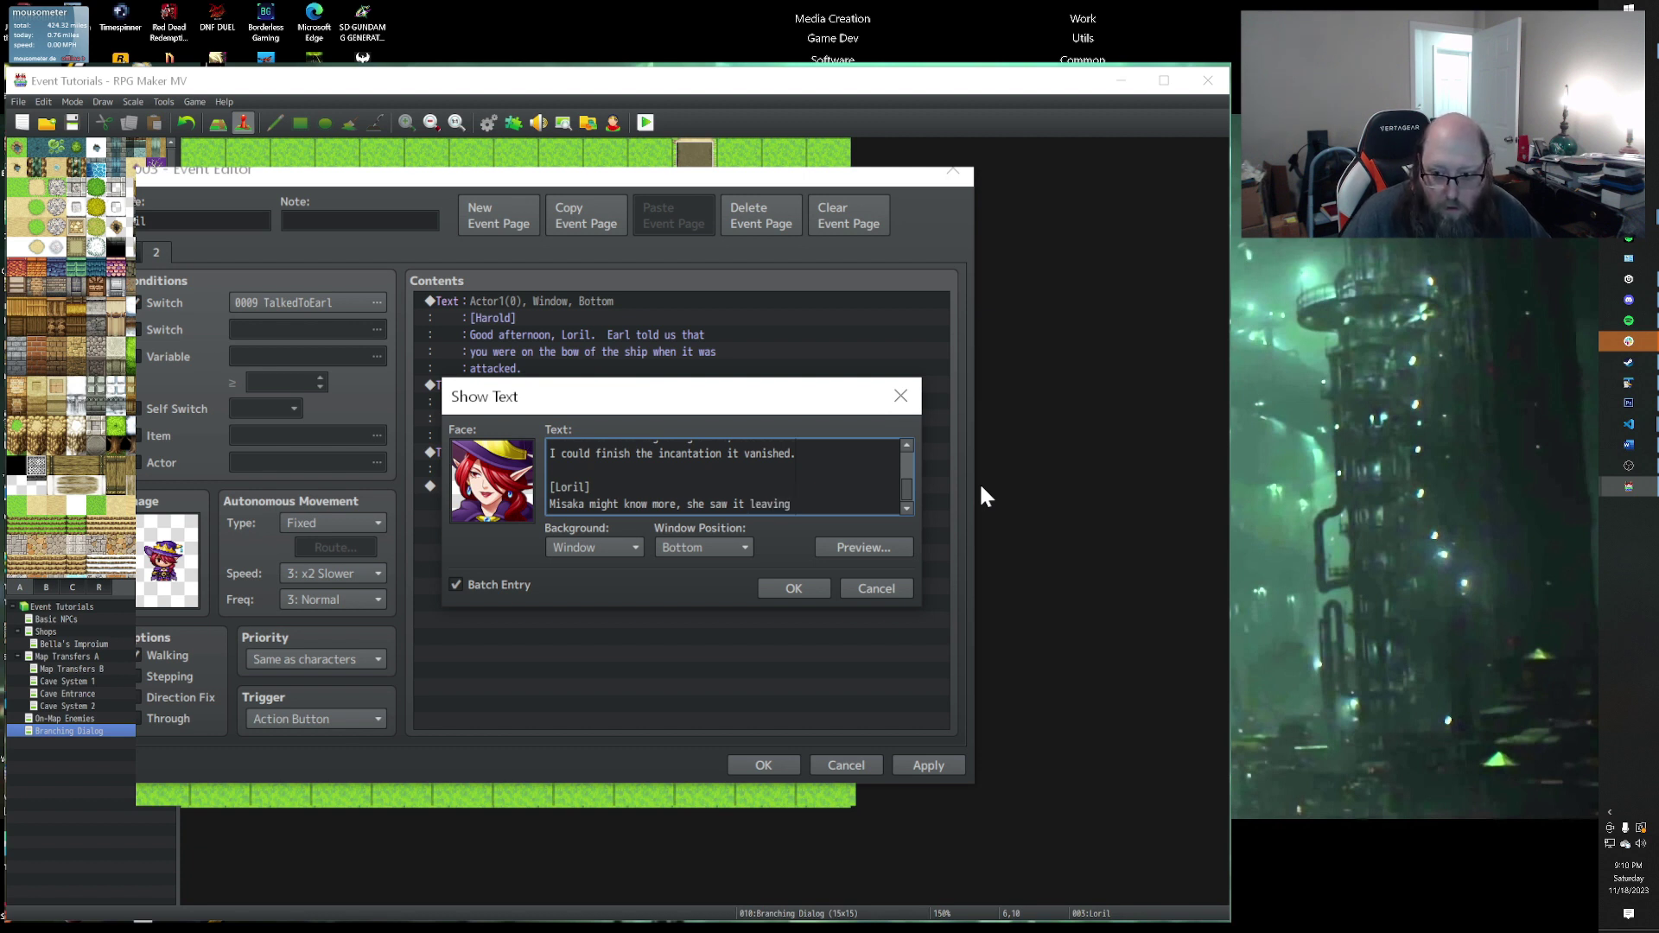
key(Return)
text(afte)
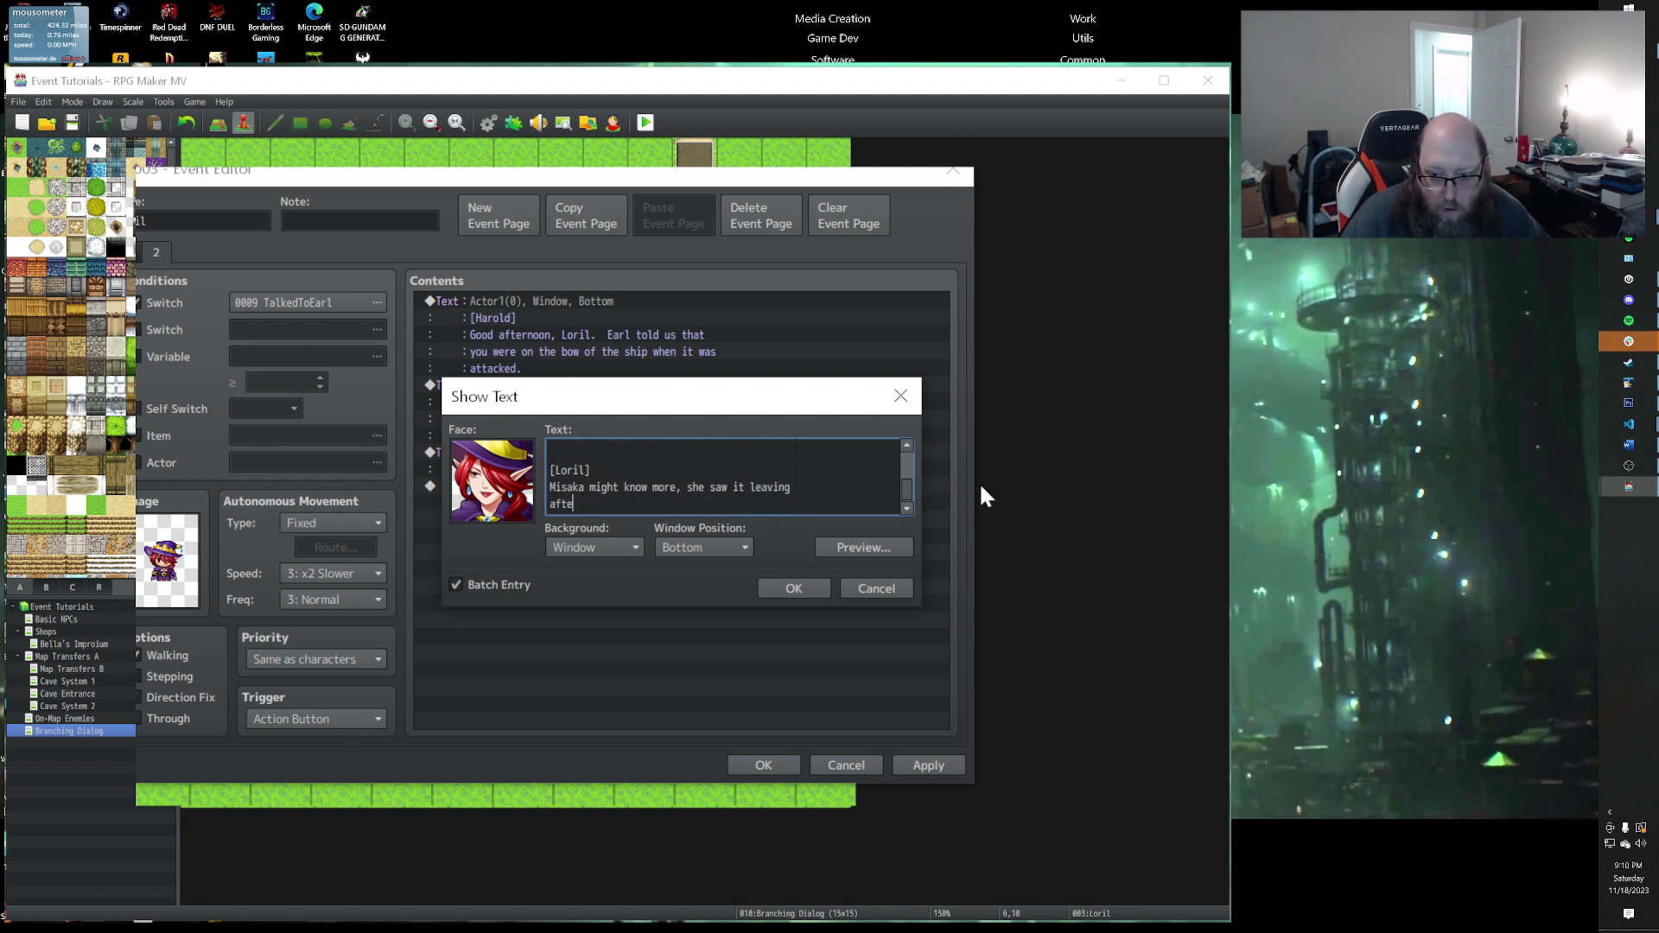
text(r the att)
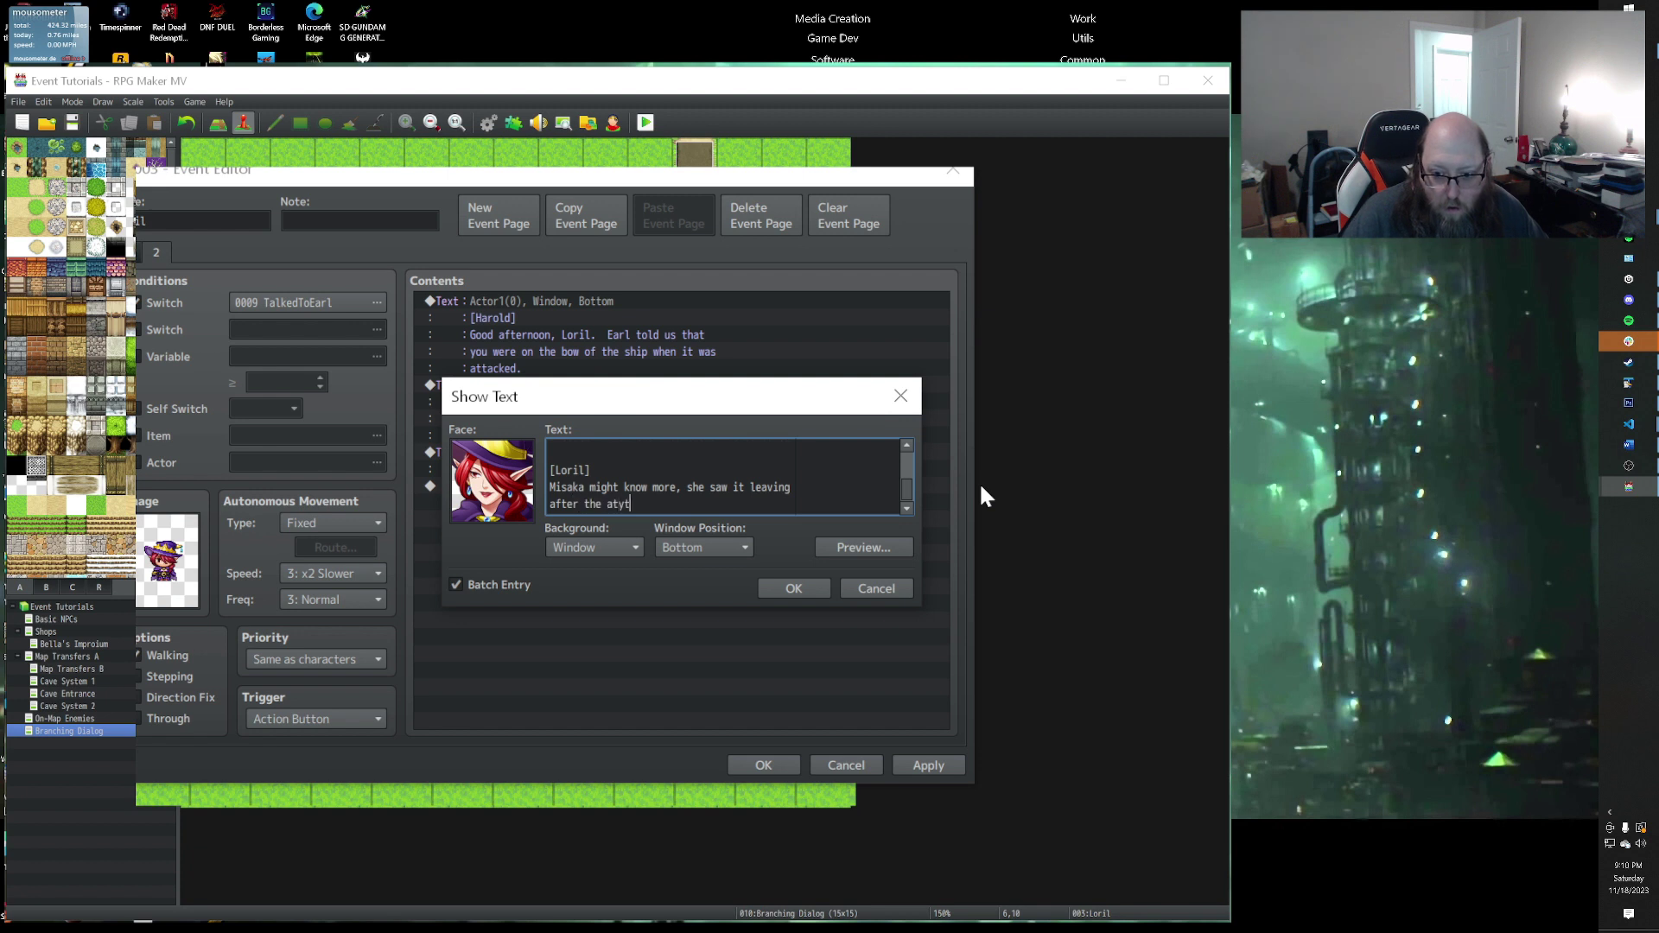
text(ack.)
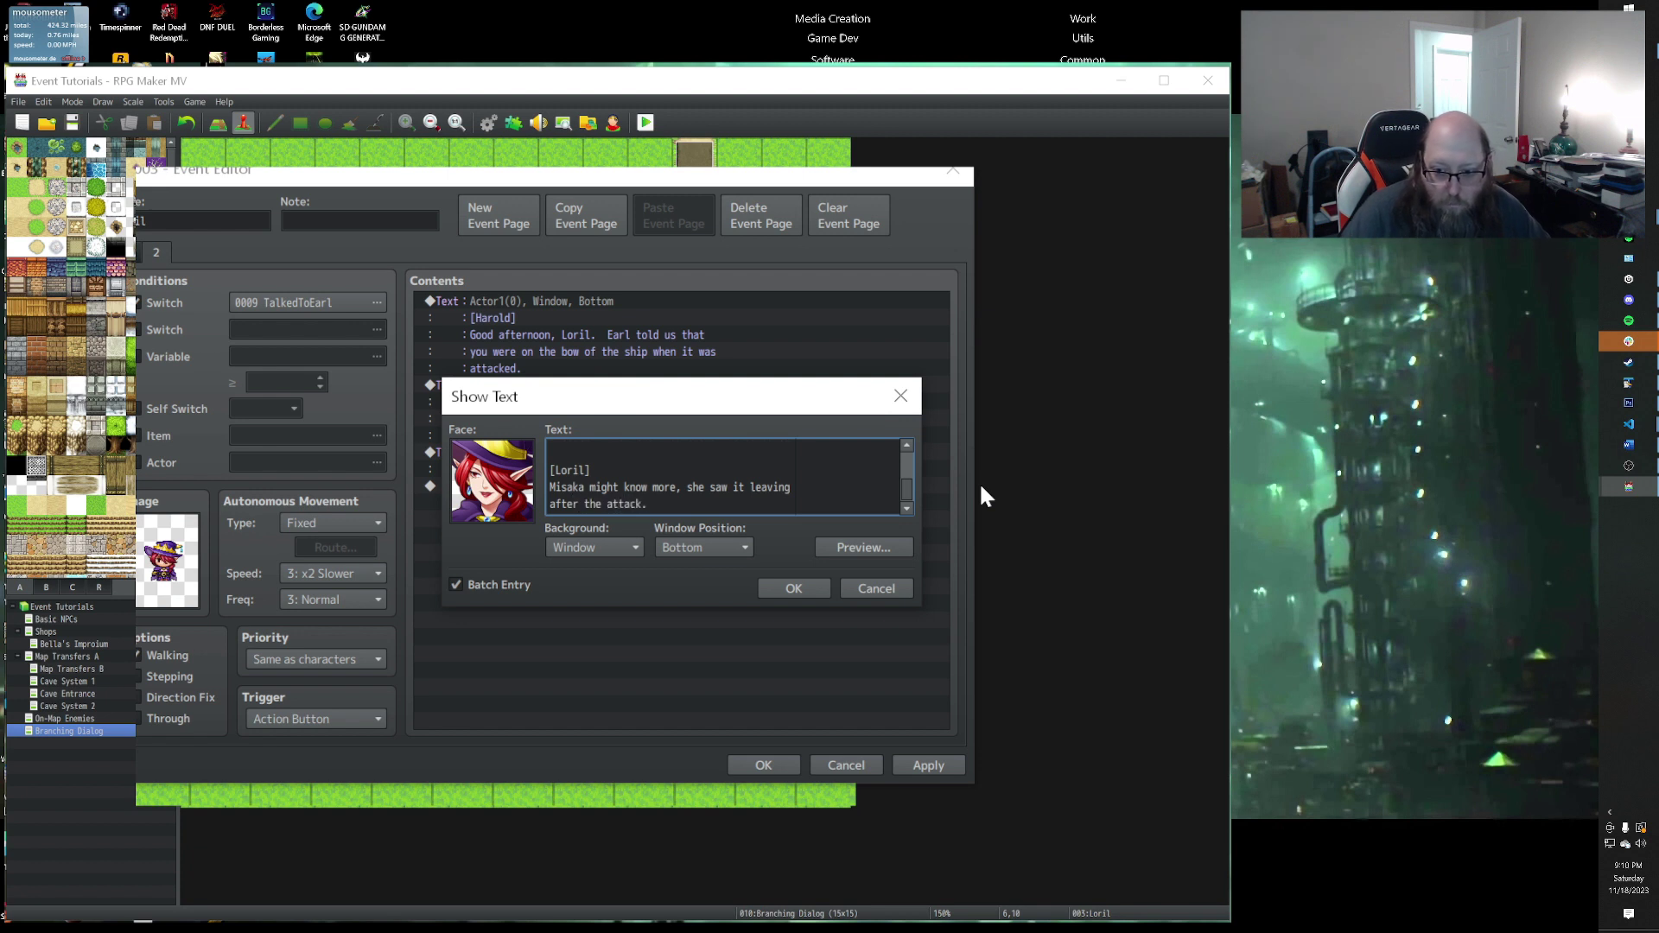
click(764, 589)
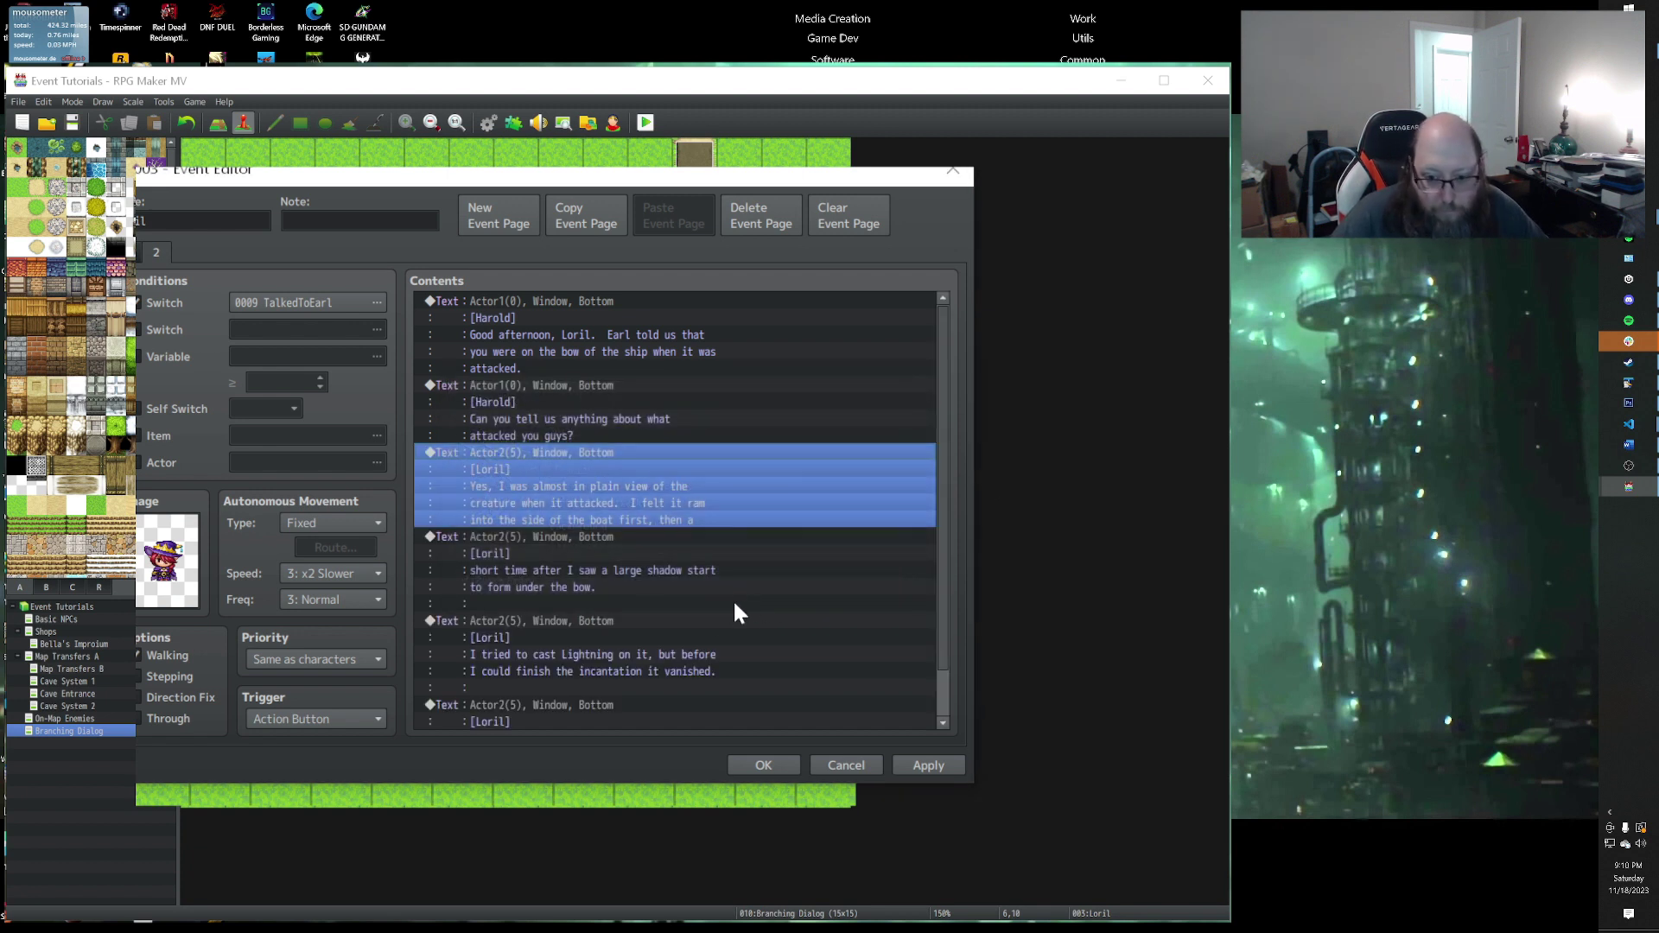
scroll(733, 599, down, 1)
scroll(726, 626, up, 1)
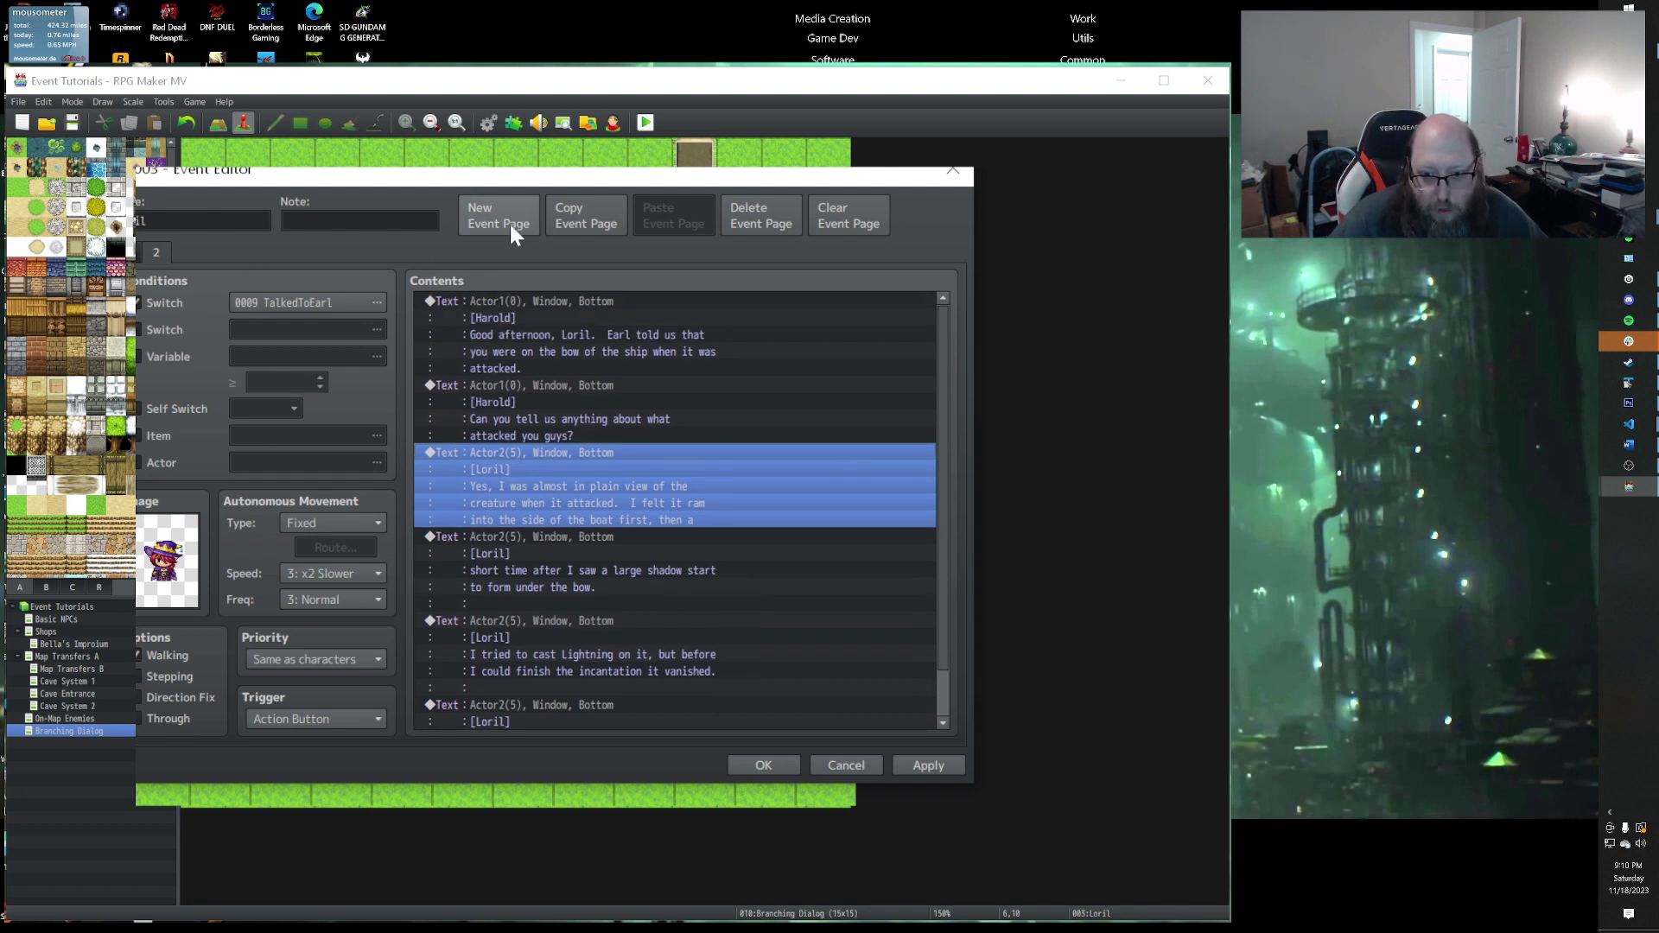
Step: Duplicate Loril's page 2 as page 3 and set the new page's switch condition to 0010 TalkedToMisaka
click(572, 210)
click(638, 209)
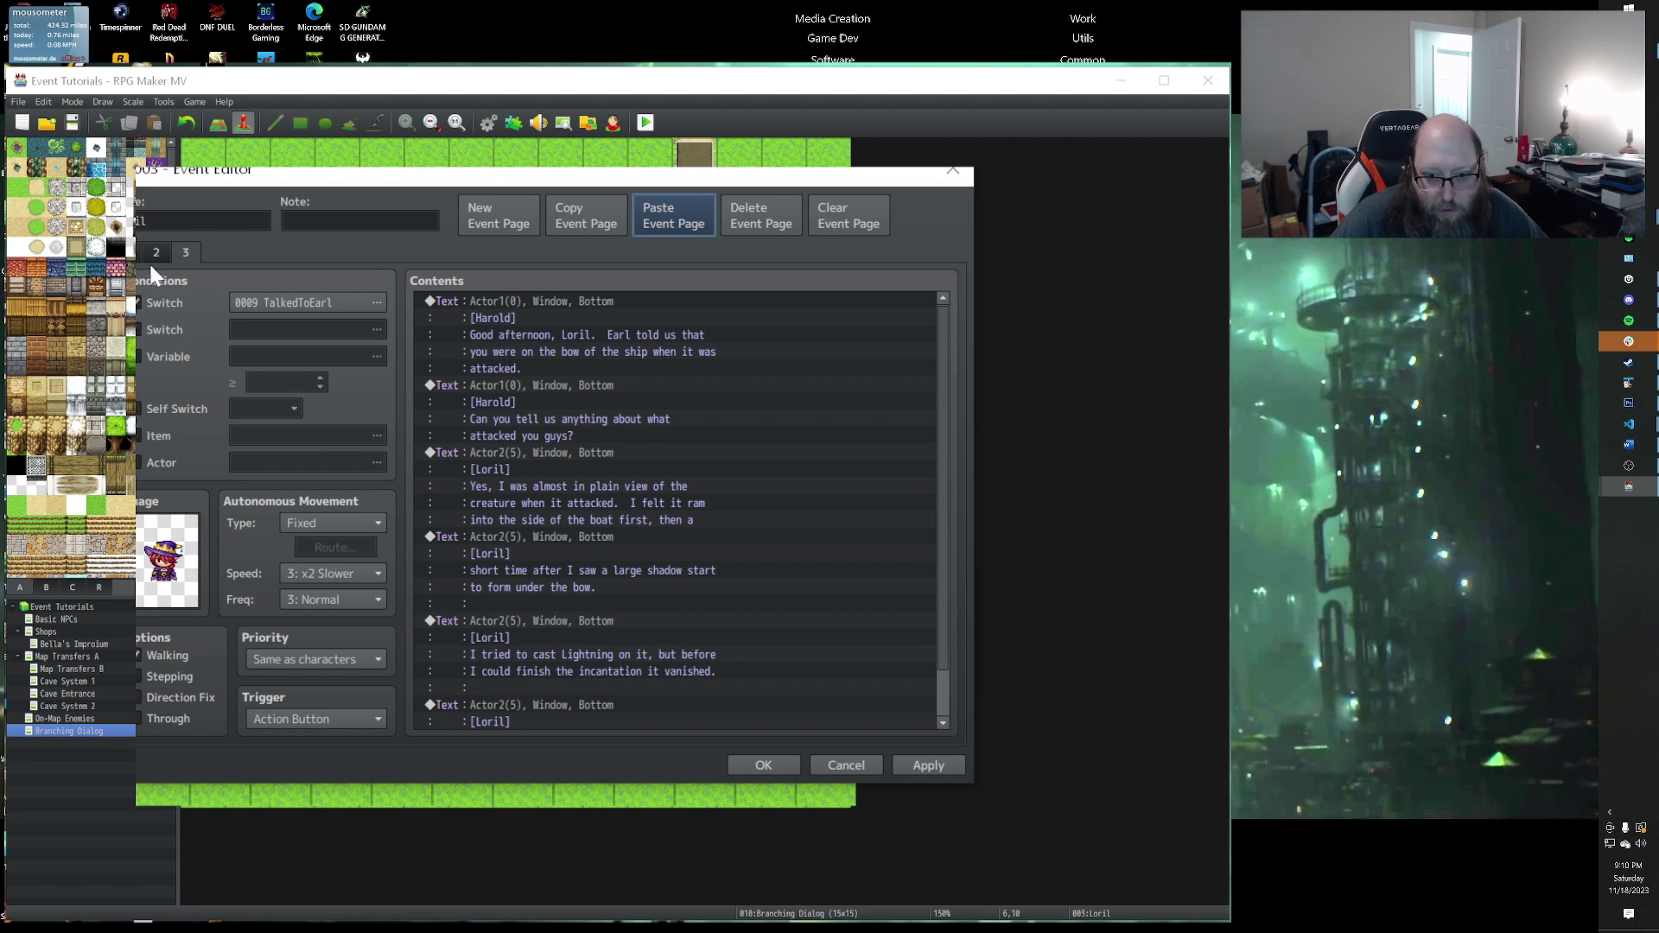
click(302, 301)
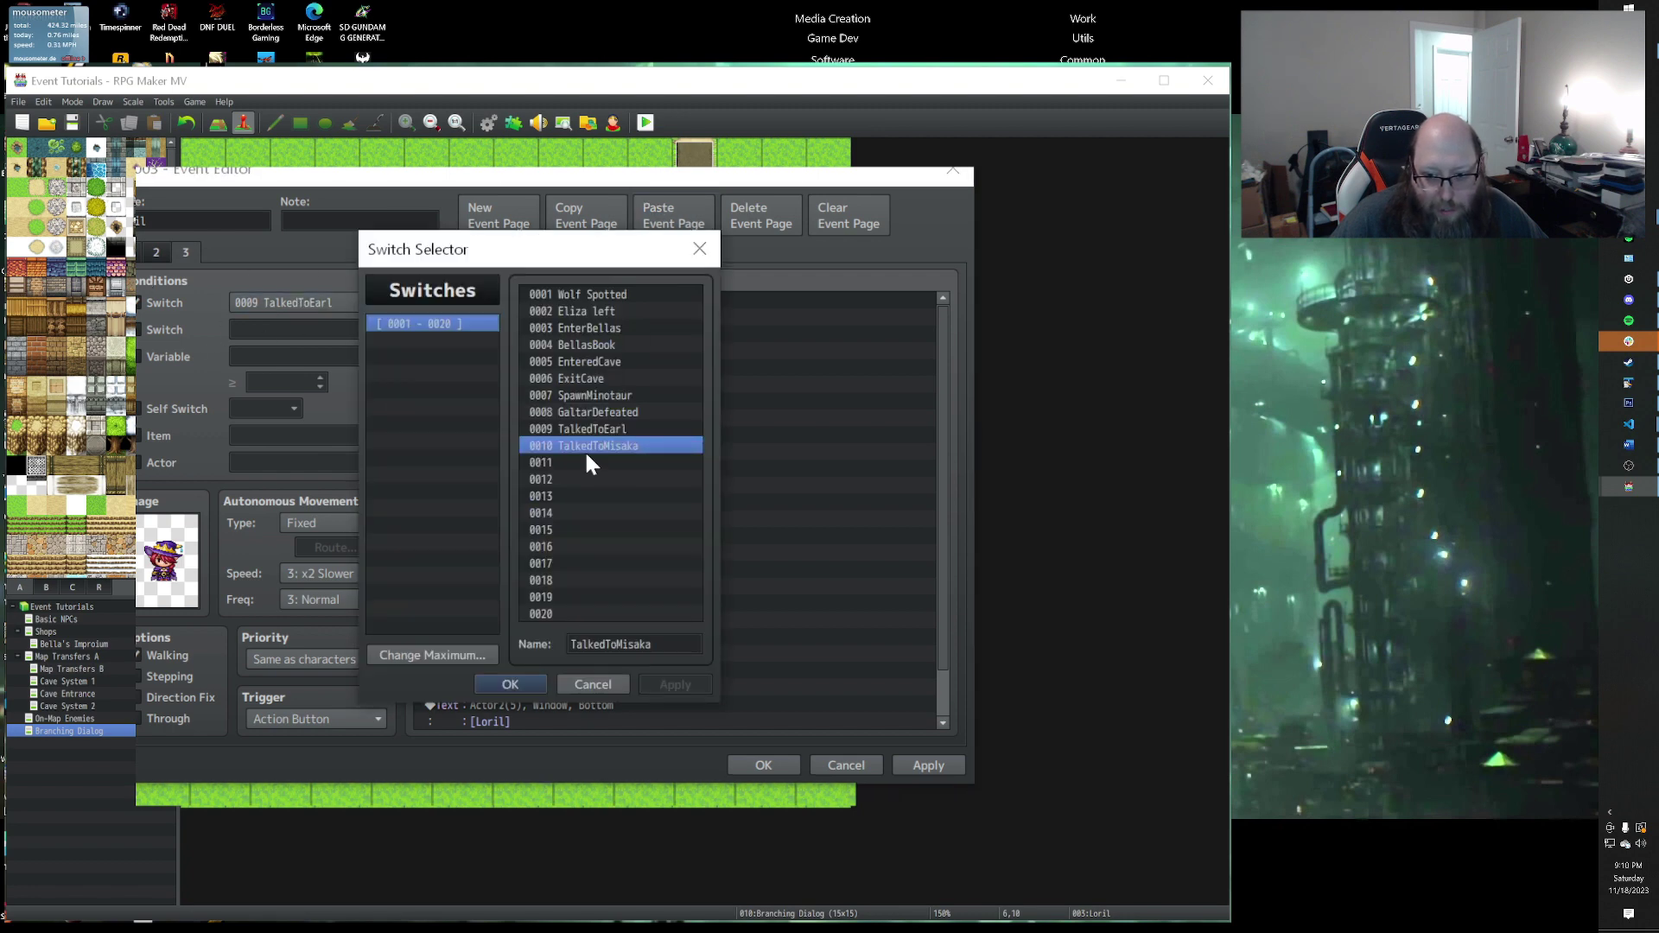
click(510, 682)
Step: In Harold's first message on page 3, replace everything after "Good afternoon, Loril." with "I heard that you"
click(550, 334)
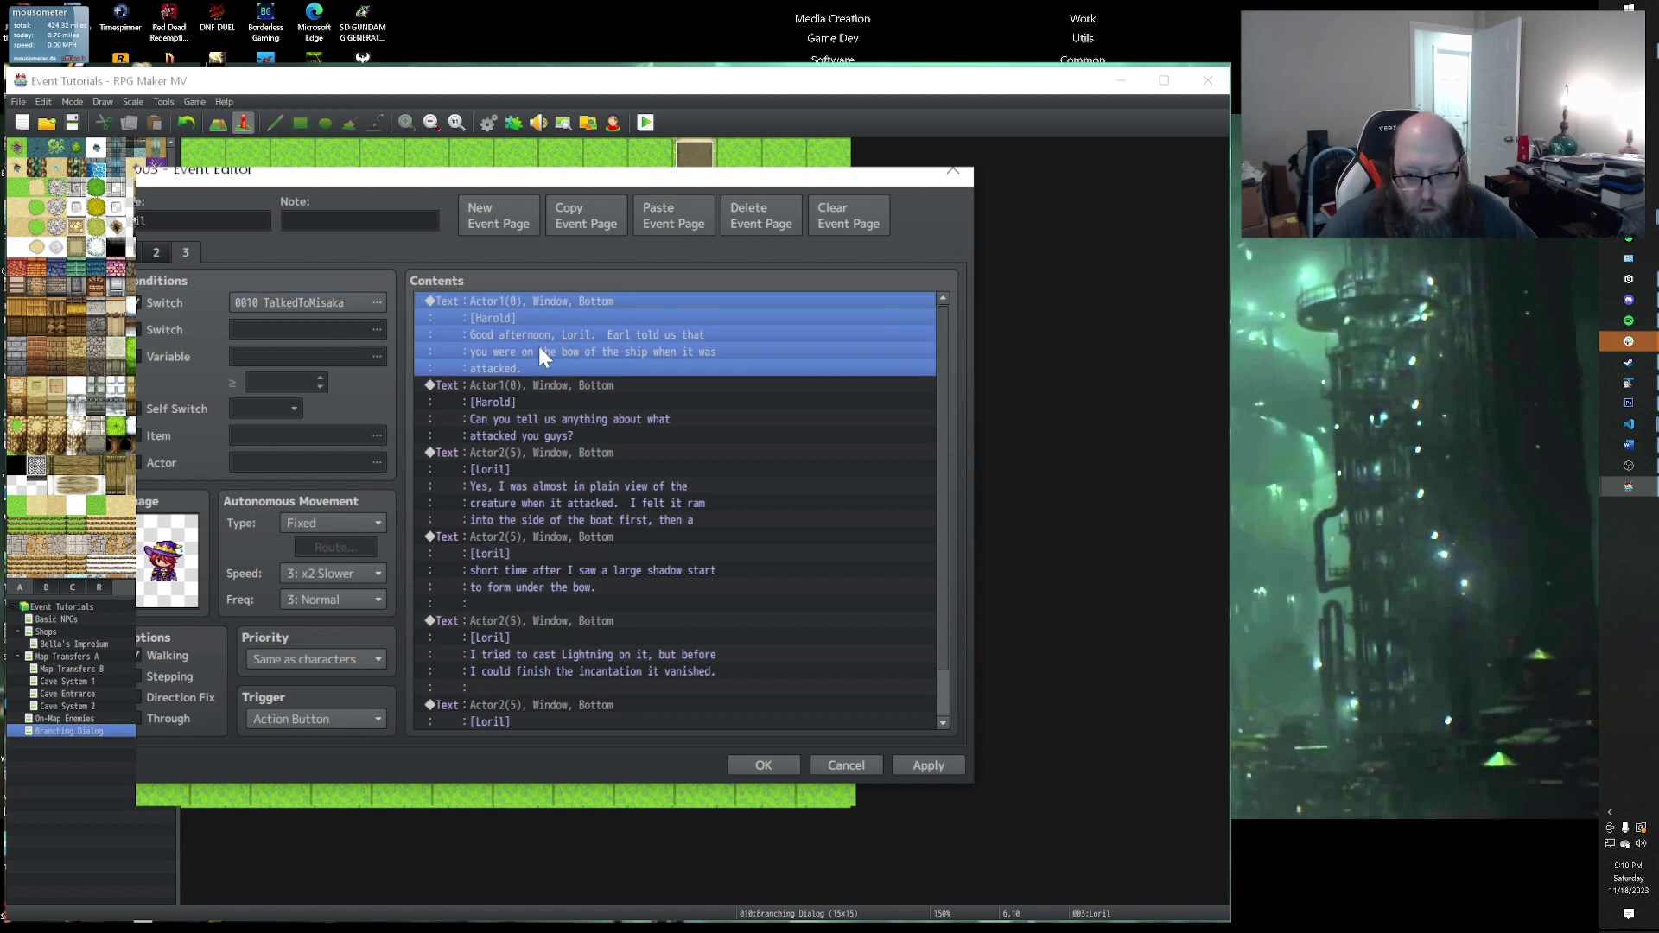
key(Return)
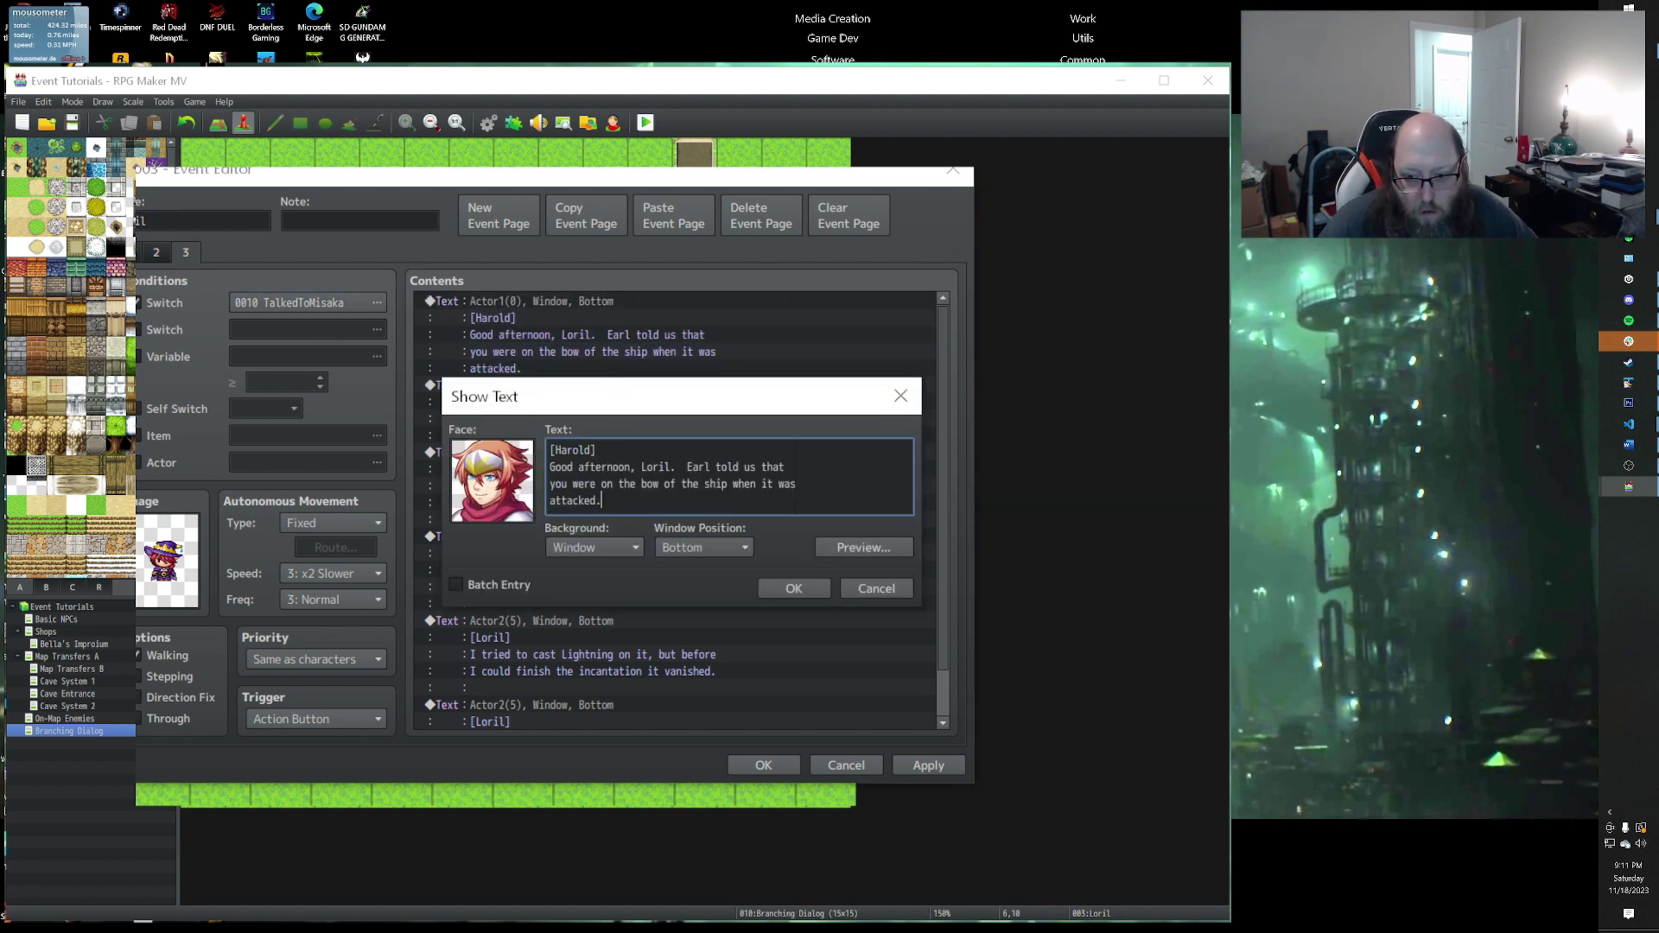
drag(687, 467, 603, 500)
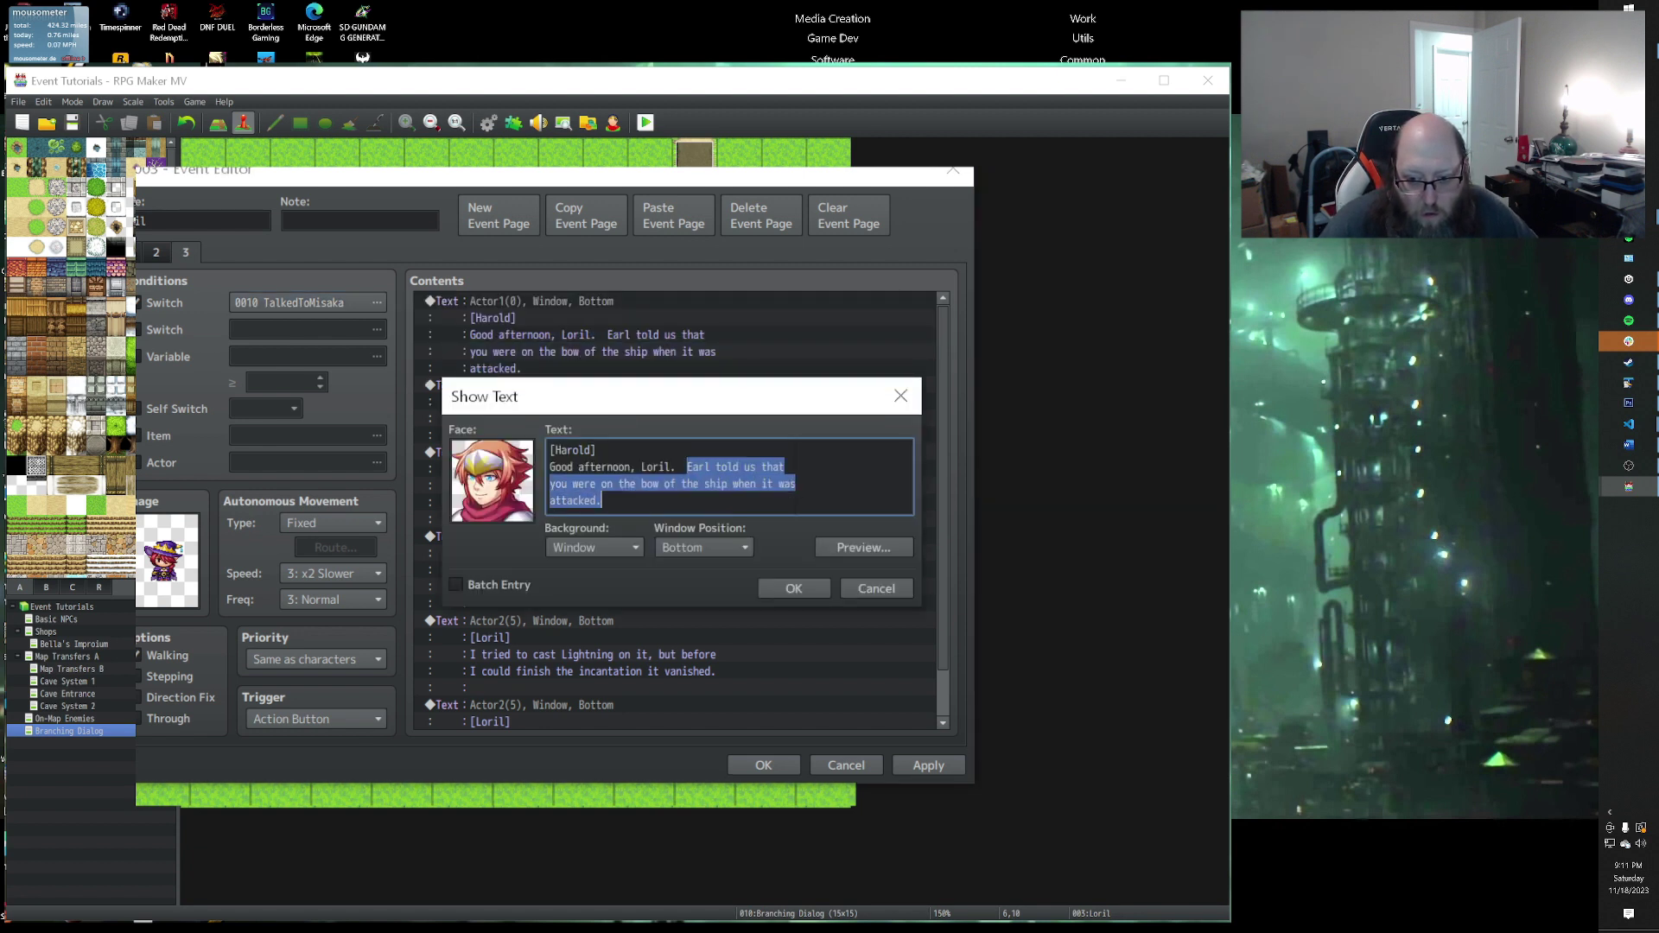
text(I)
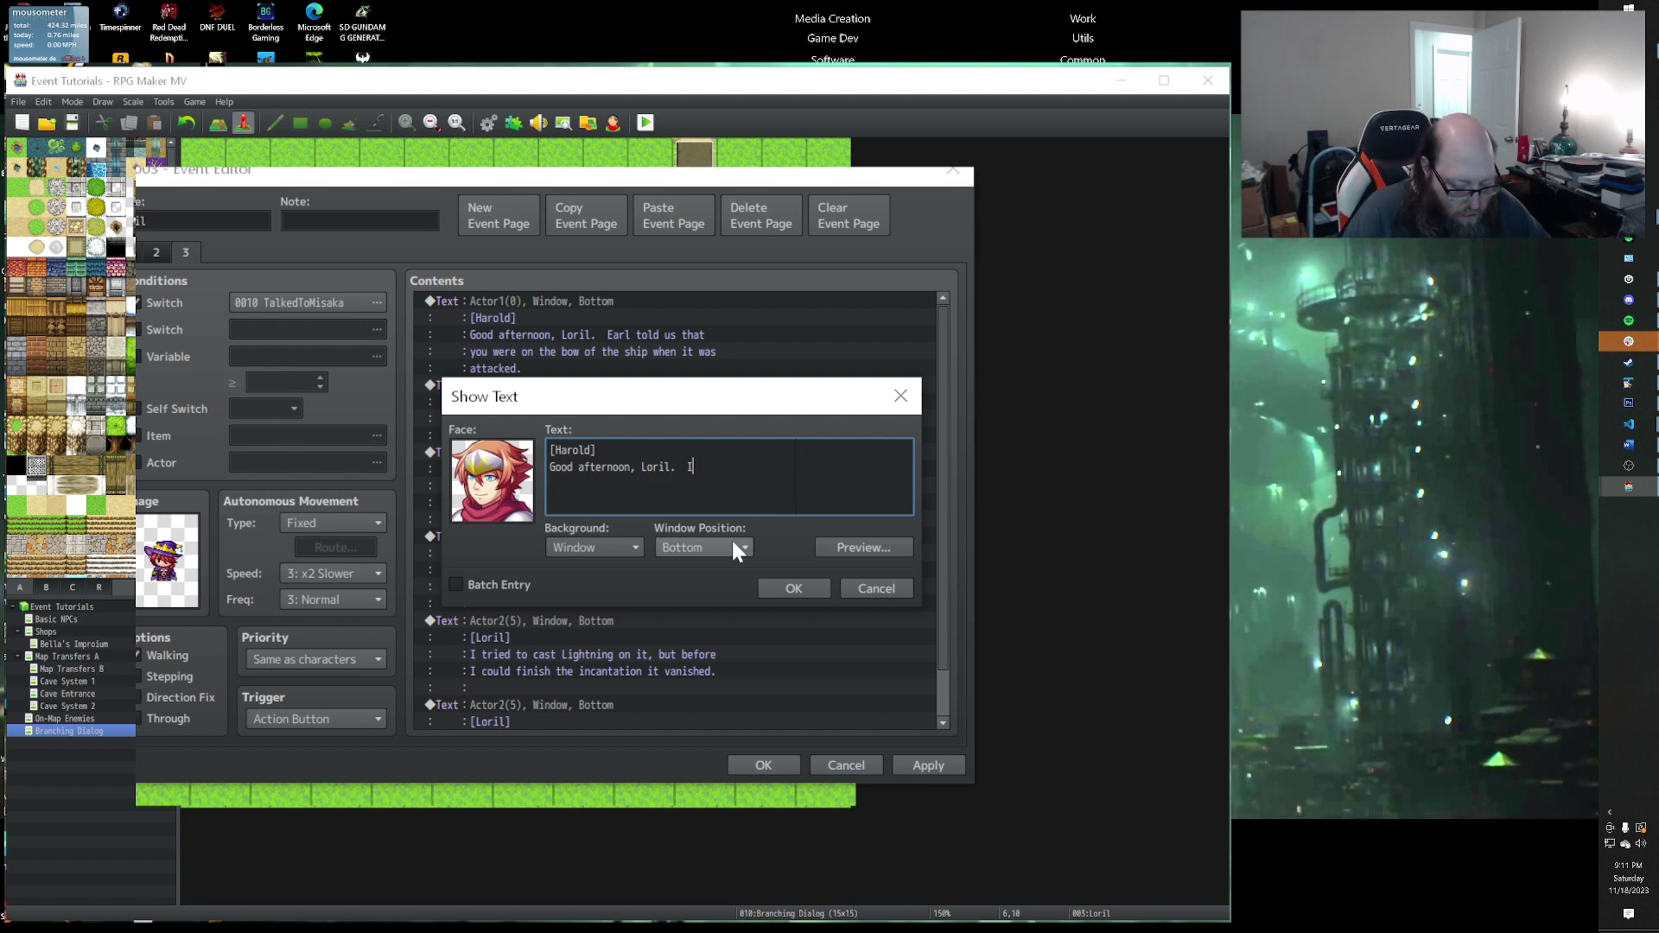
text( heard that)
key(BackSpace)
key(BackSpace)
key(BackSpace)
key(BackSpace)
key(BackSpace)
key(BackSpace)
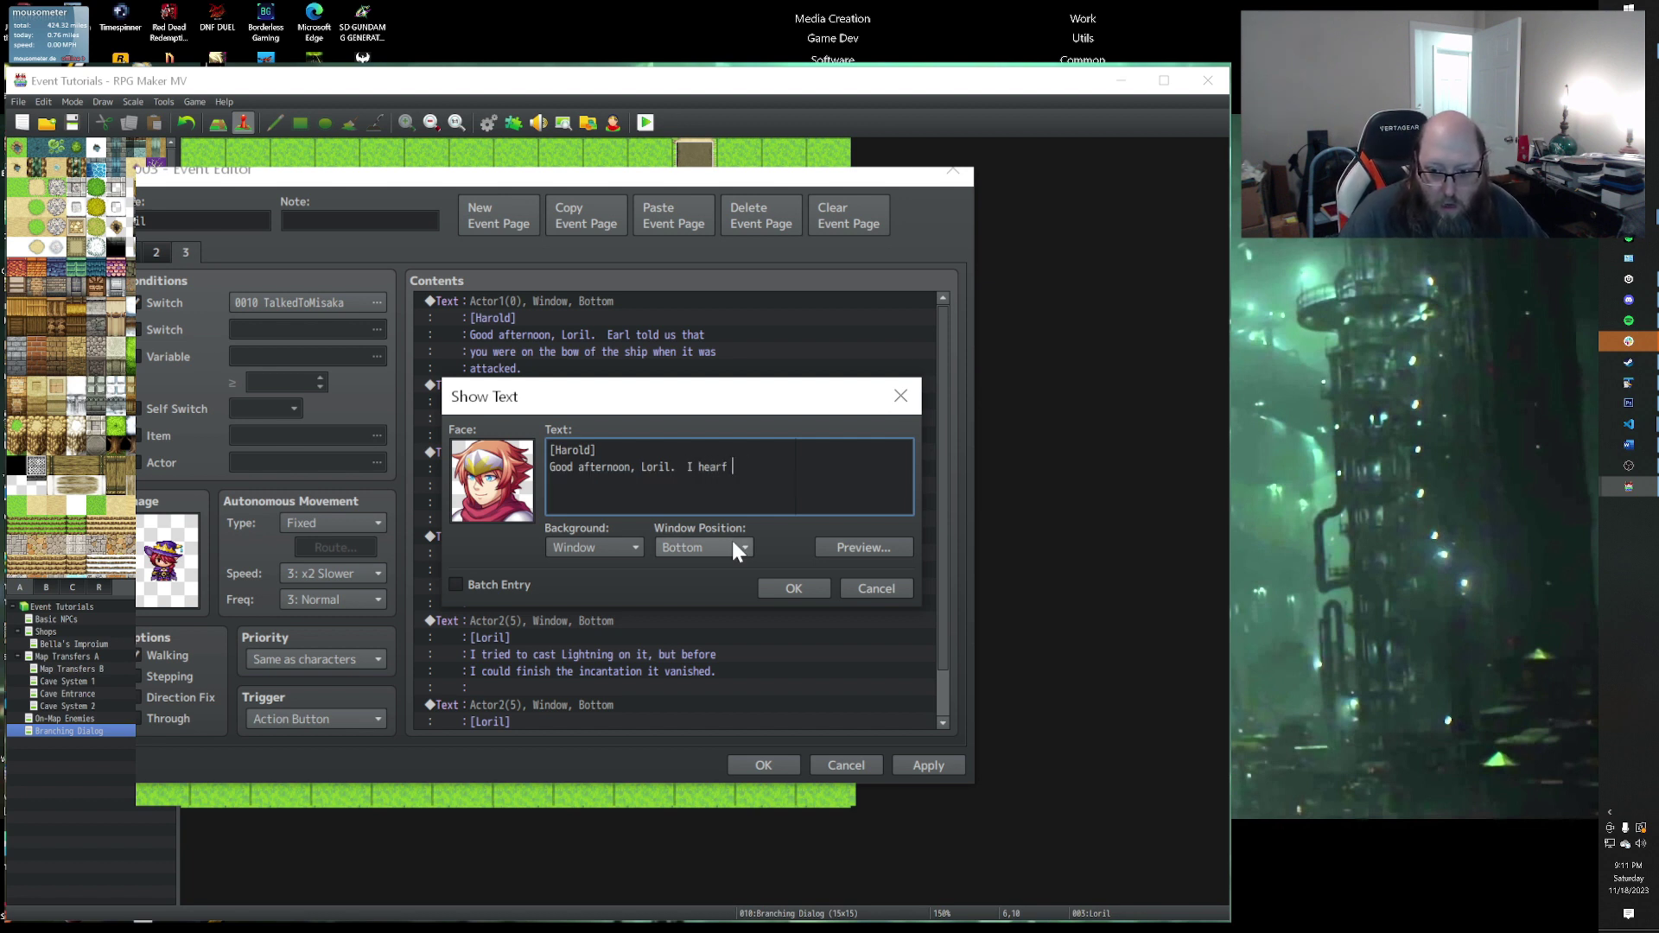
text(d that you)
Step: Finish Harold's greeting with "were near the bow of the boat when you" and "were attacked?" on separate lines, and save the message
key(Return)
text(were near the )
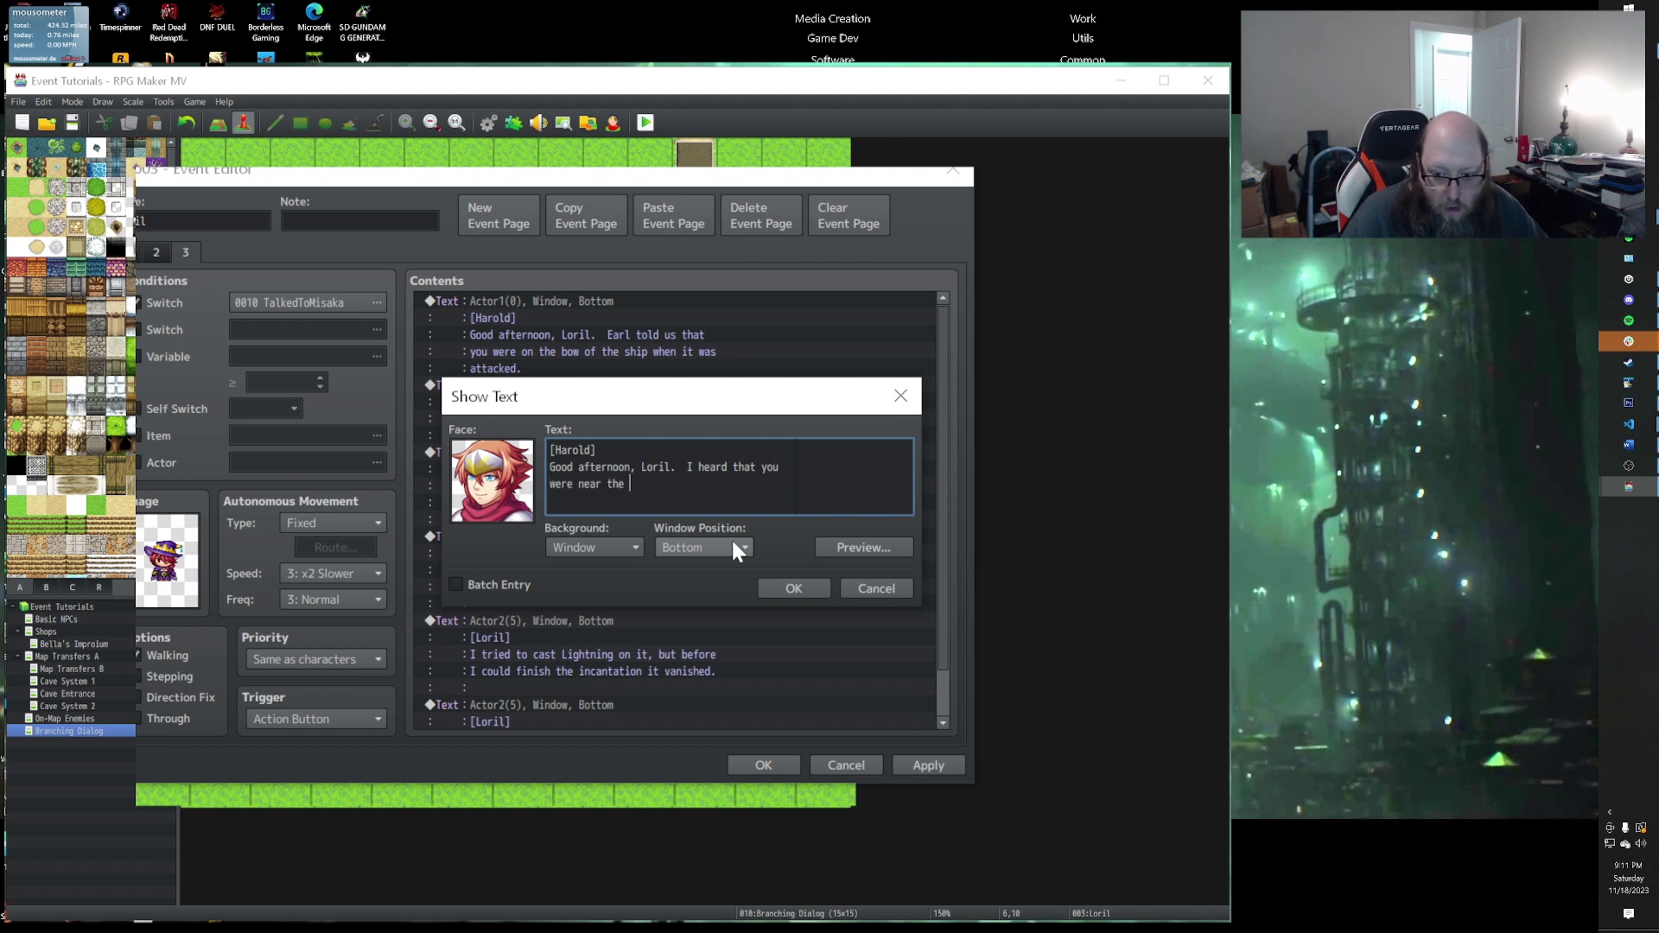
text(bow of the bo)
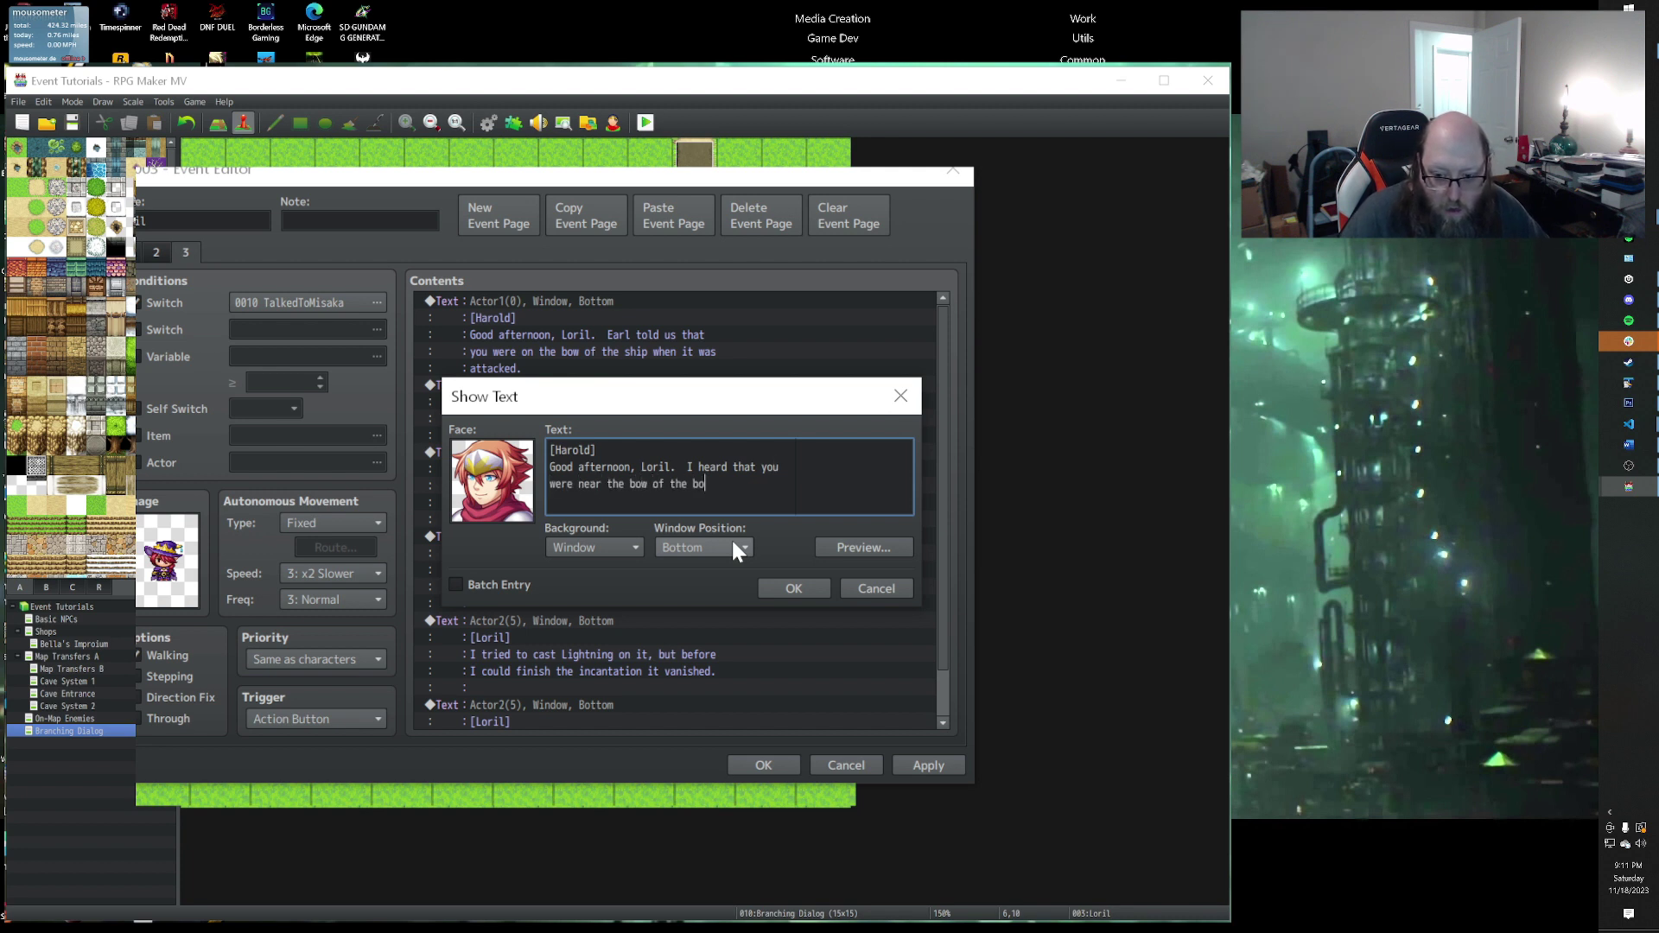
text(at whern)
key(BackSpace)
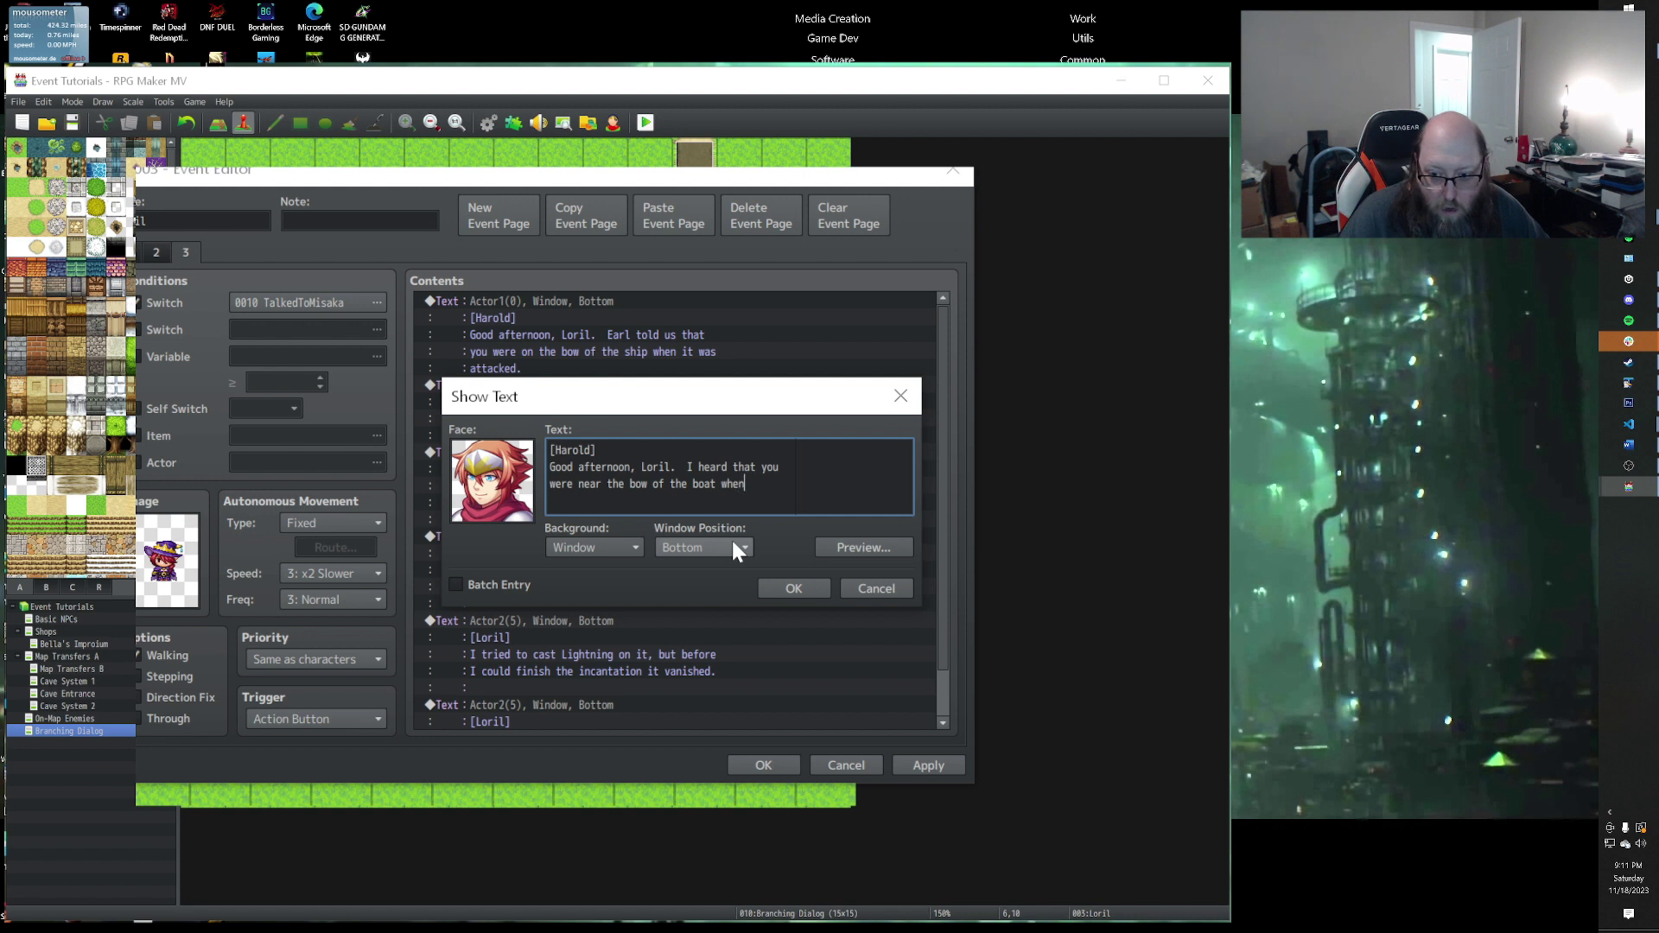
text(you)
key(Return)
text(were attacked?)
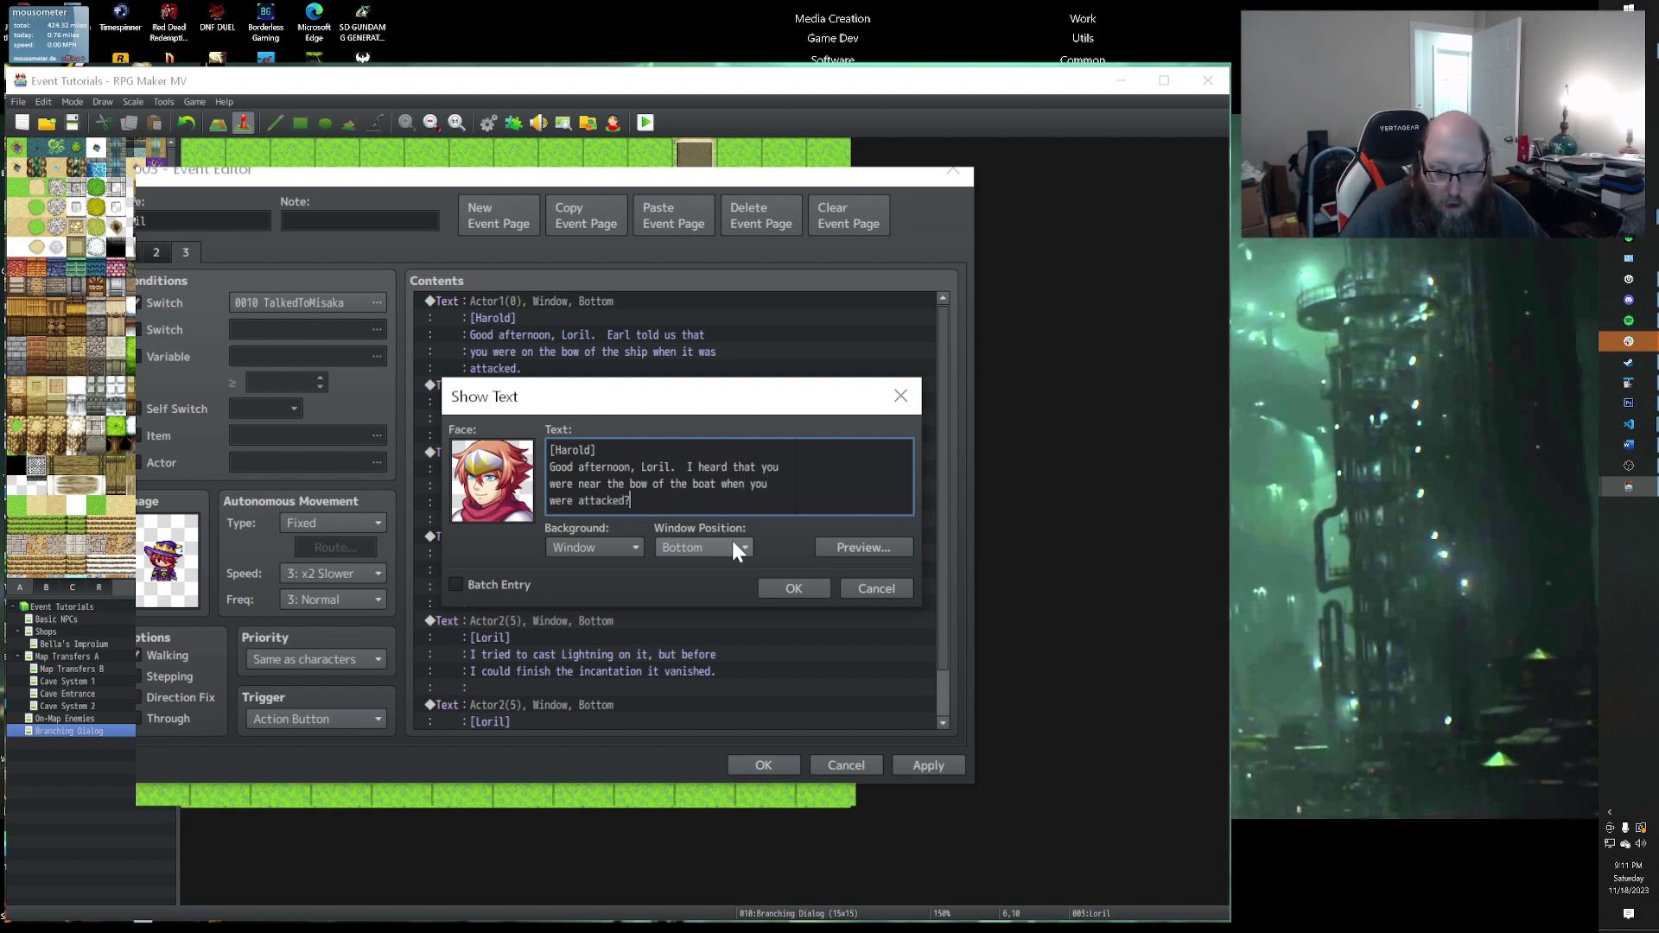
click(786, 587)
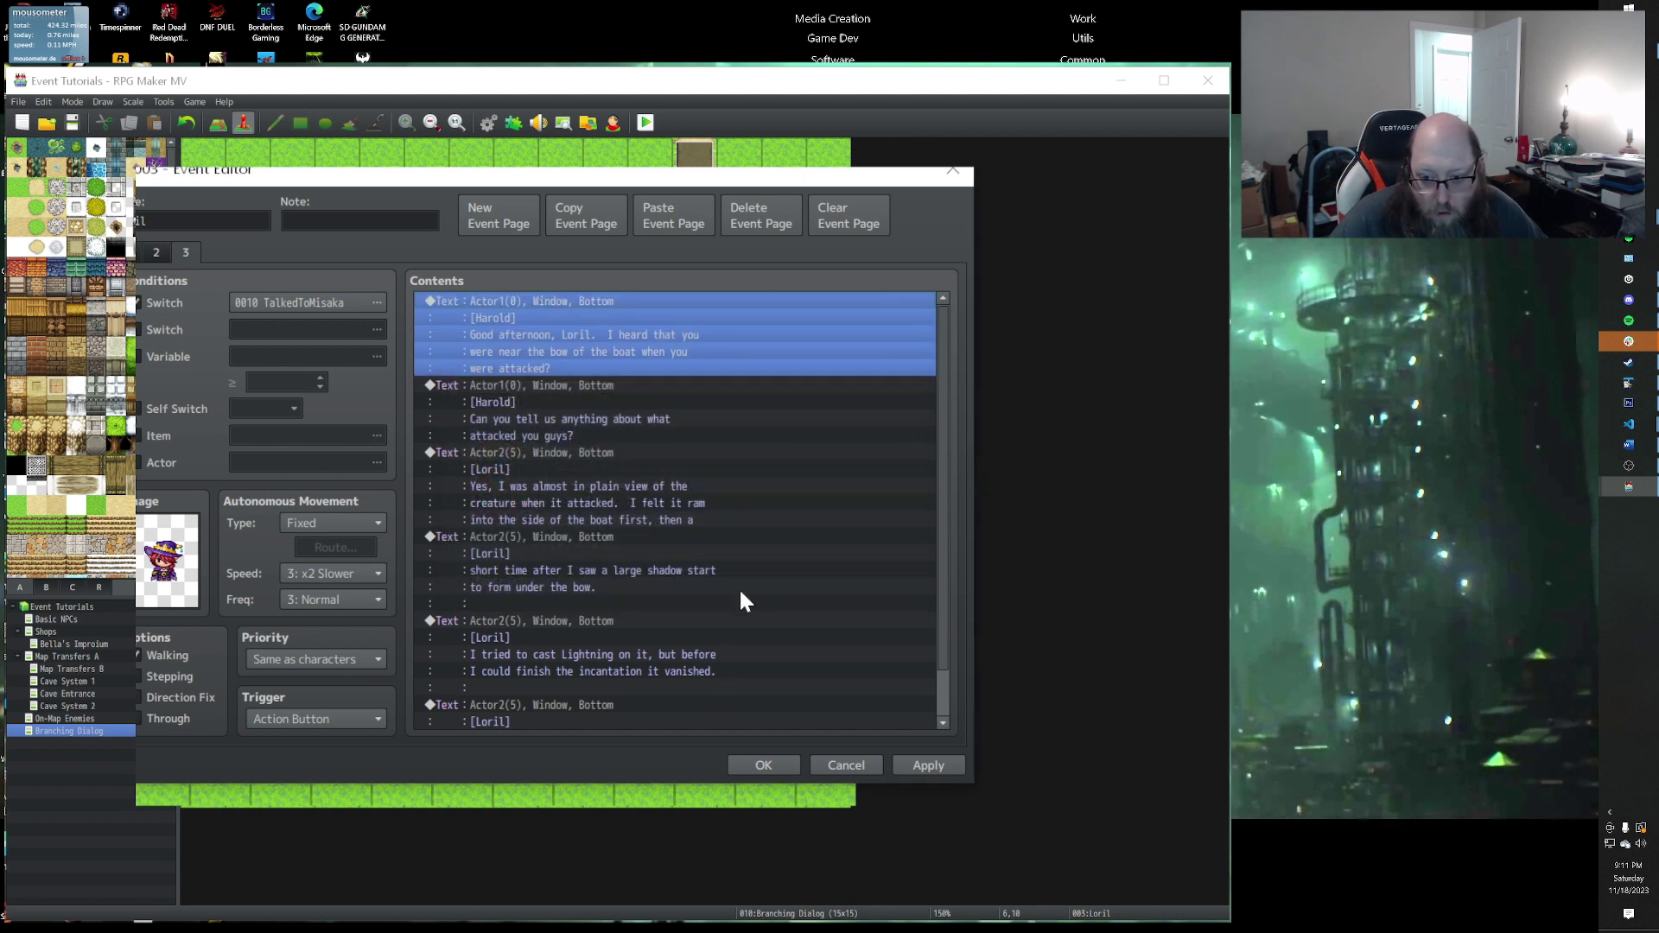
Step: Delete Loril's closing message about Misaka possibly knowing more from page 3
scroll(745, 423, down, 1)
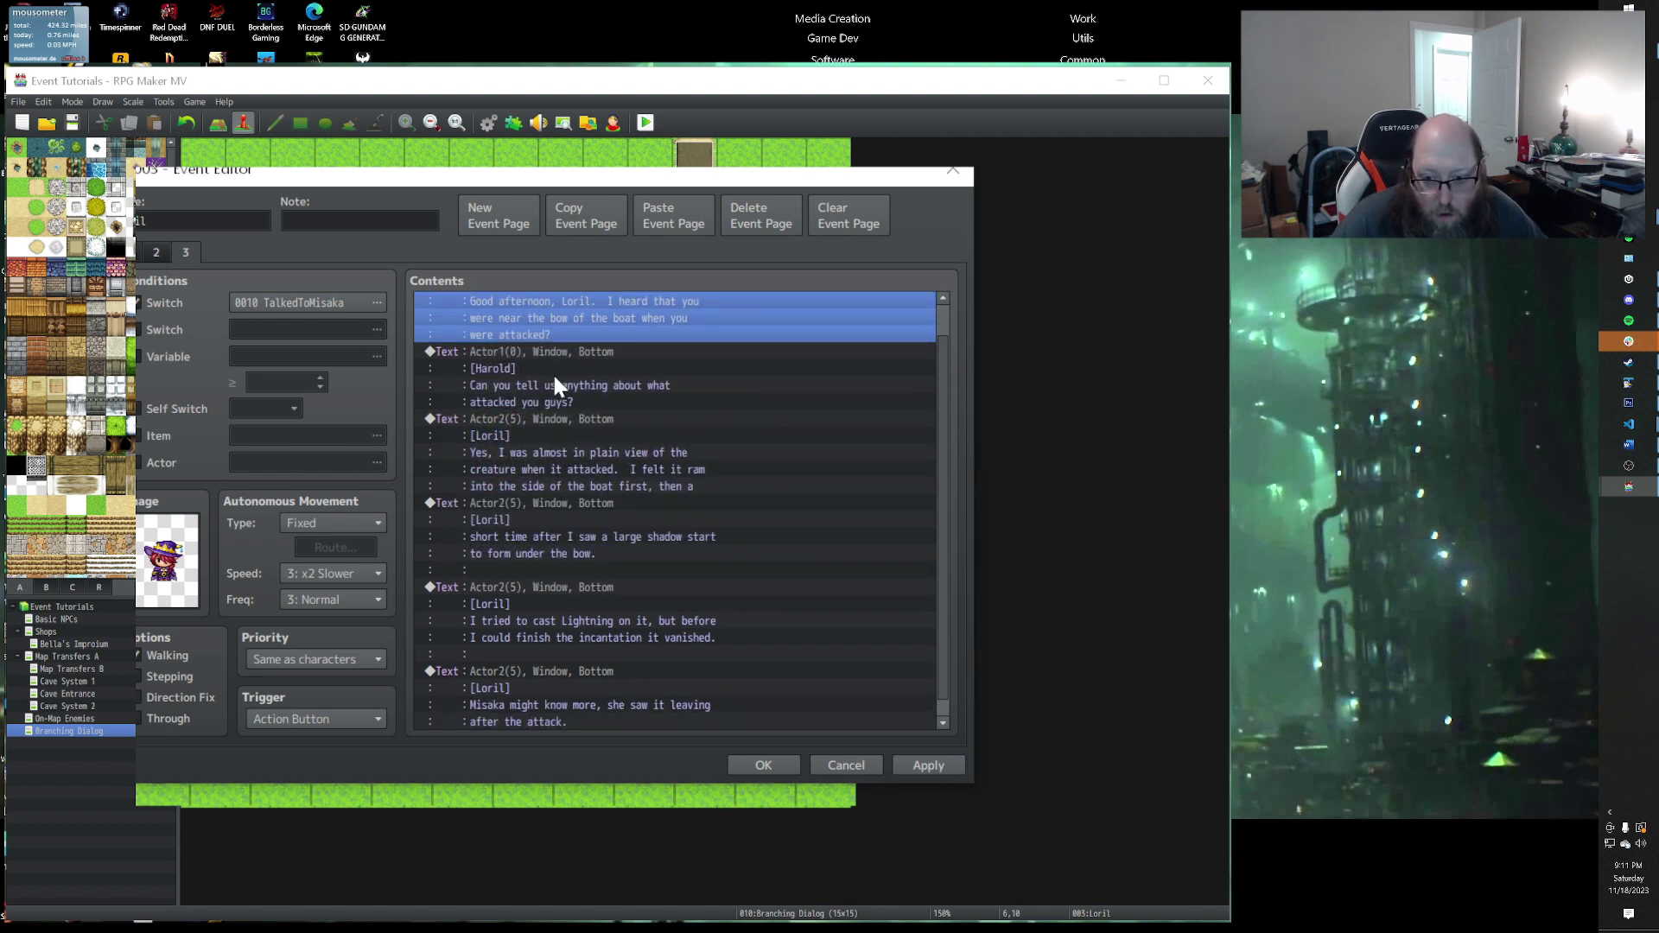
click(552, 345)
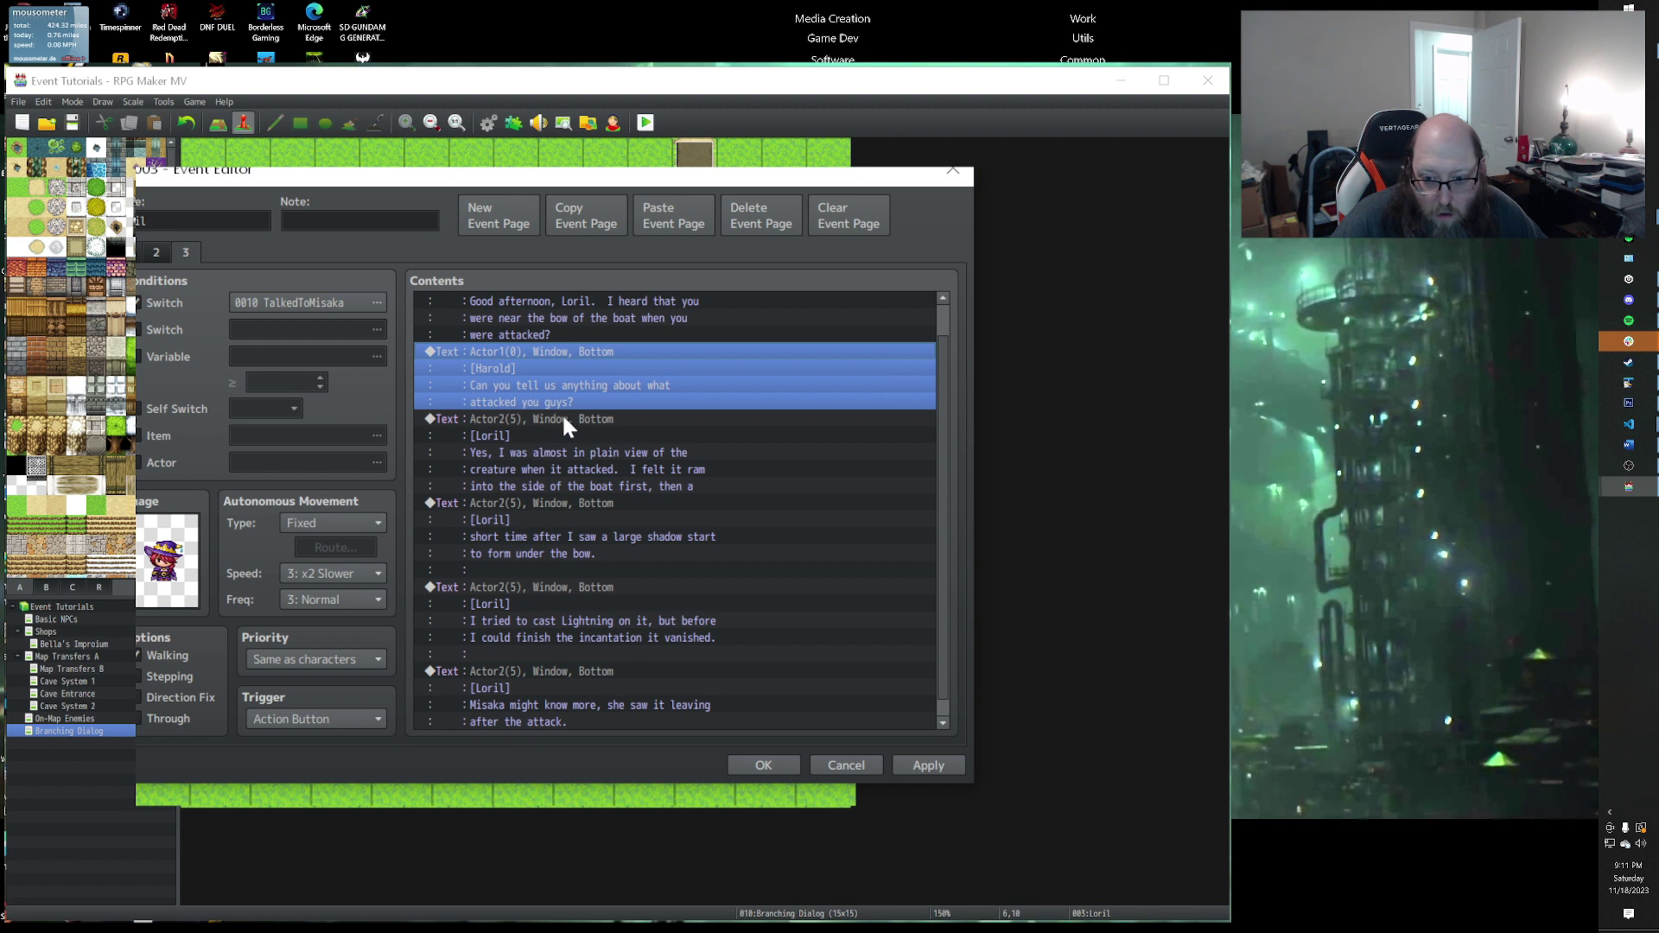
scroll(682, 470, down, 1)
click(527, 648)
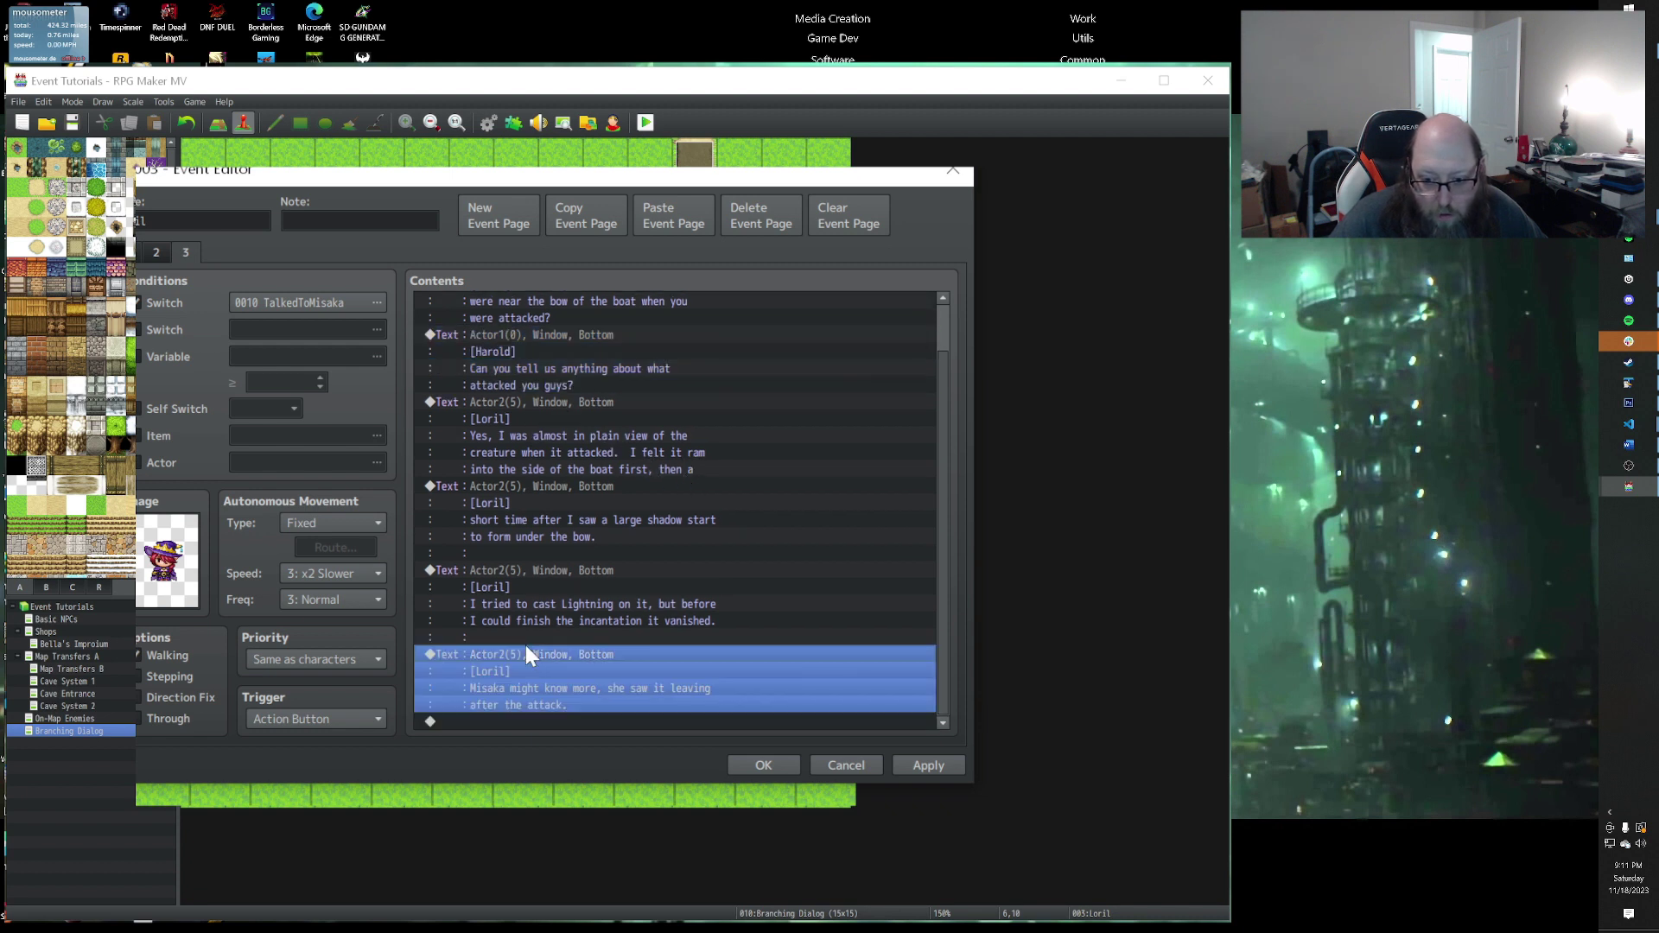
key(Delete)
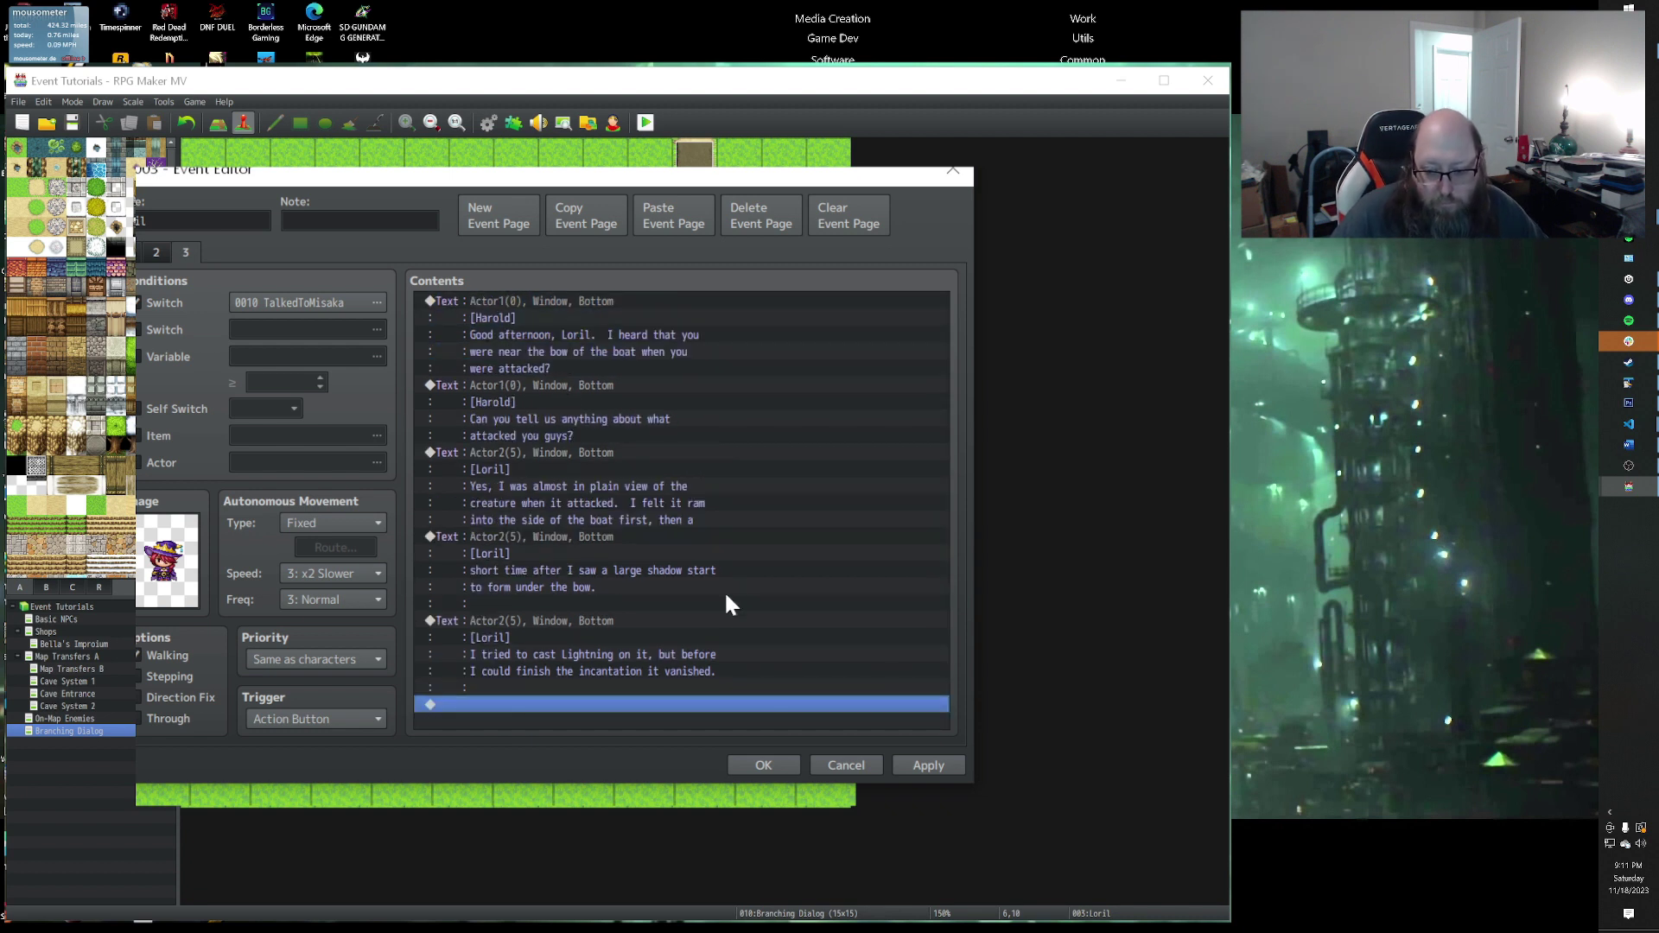
Step: Copy Harold's opening greeting and paste it at the end of page 3's contents
click(541, 305)
key(ctrl+c)
click(544, 707)
key(ctrl+v)
Step: In the pasted Harold message, replace everything below the name line with "Misaka said she thought the creature might"
double_click(506, 637)
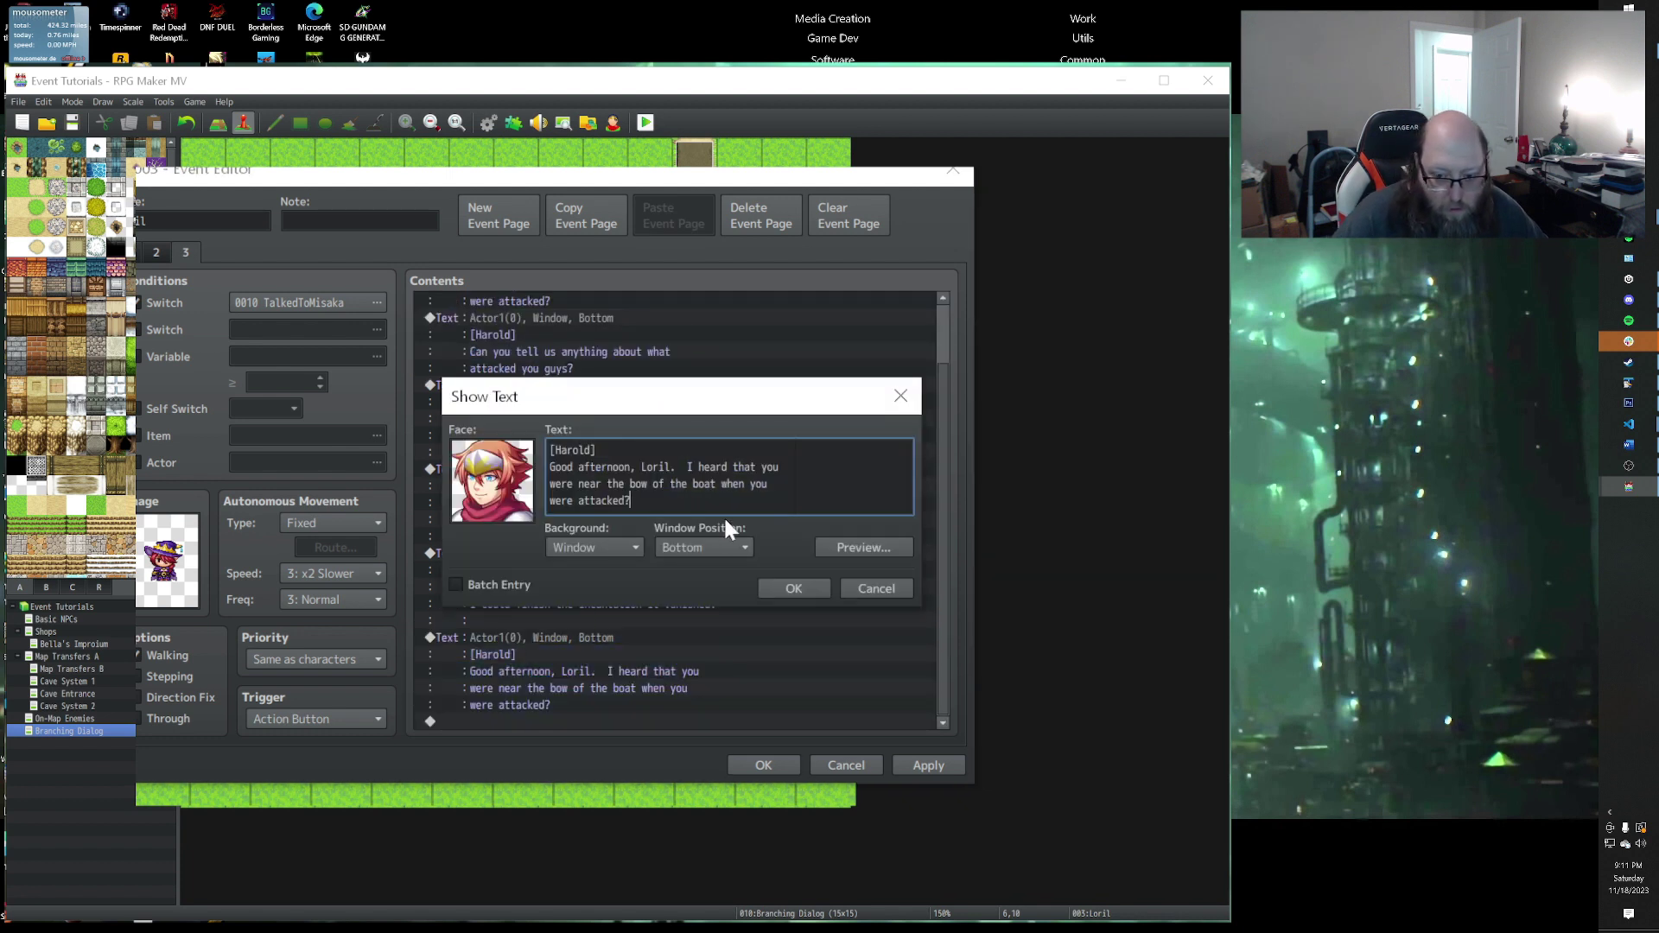
key(shift+Up)
key(shift+Up)
key(shift+Left)
key(shift+Left)
key(shift+Left)
key(shift+Left)
key(shift+Left)
key(shift+Left)
key(shift+Left)
key(shift+Left)
key(shift+Left)
key(shift+Left)
key(shift+Left)
key(shift+Left)
key(shift+Left)
key(shift+Left)
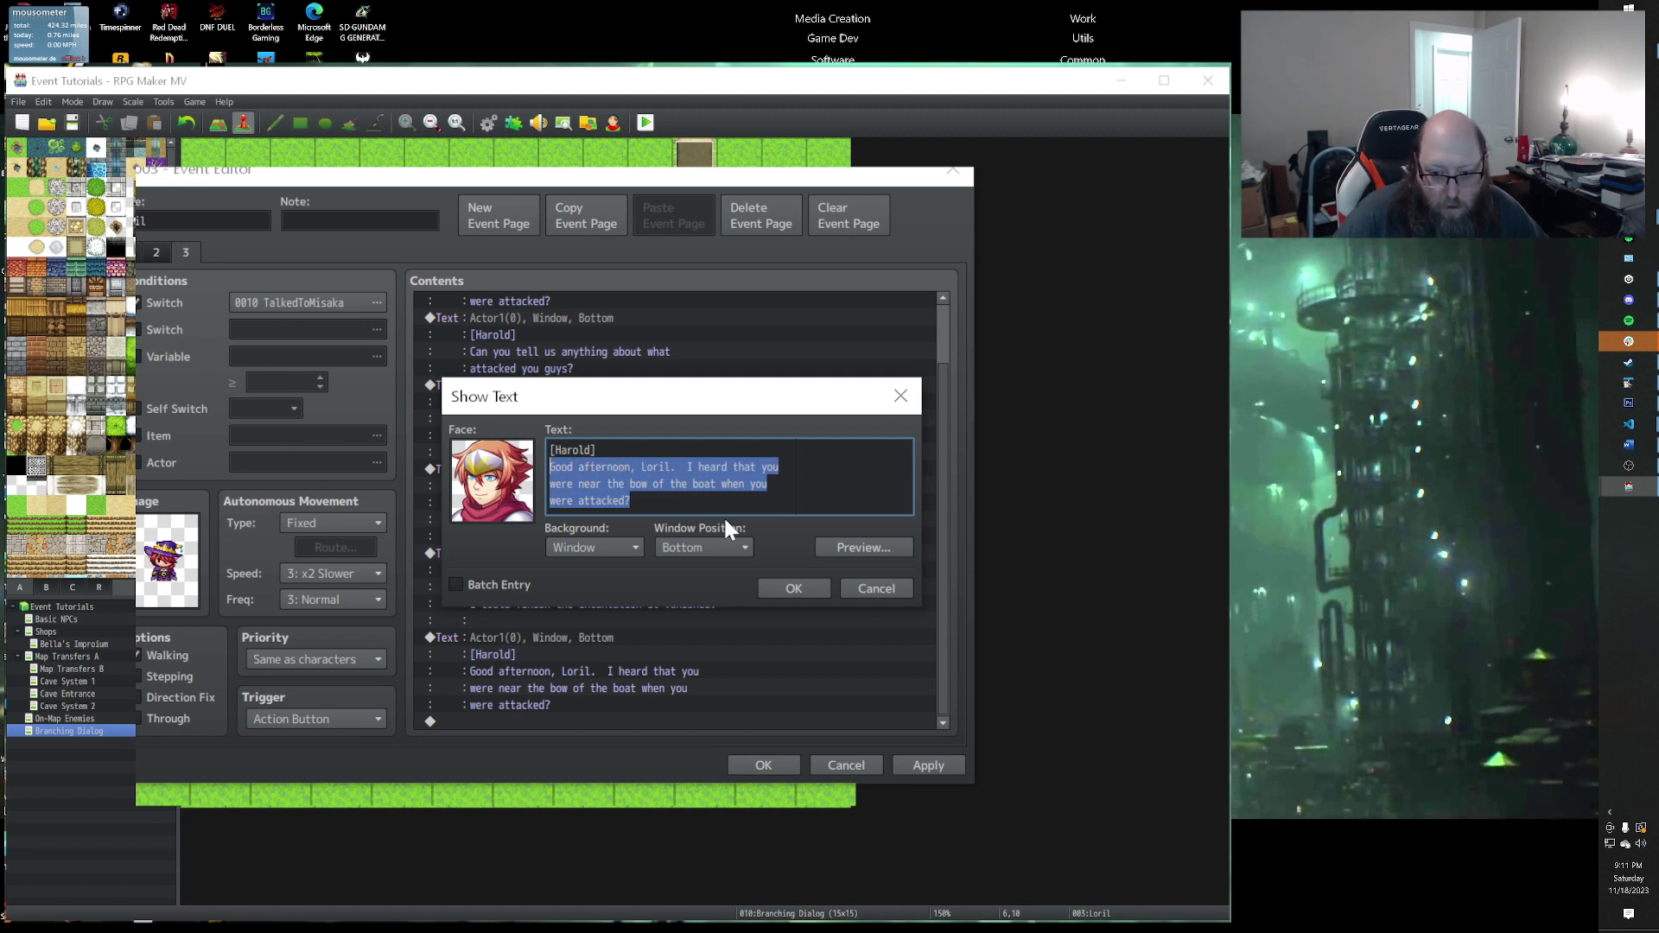
key(BackSpace)
text(Misaka said she thought the creature might)
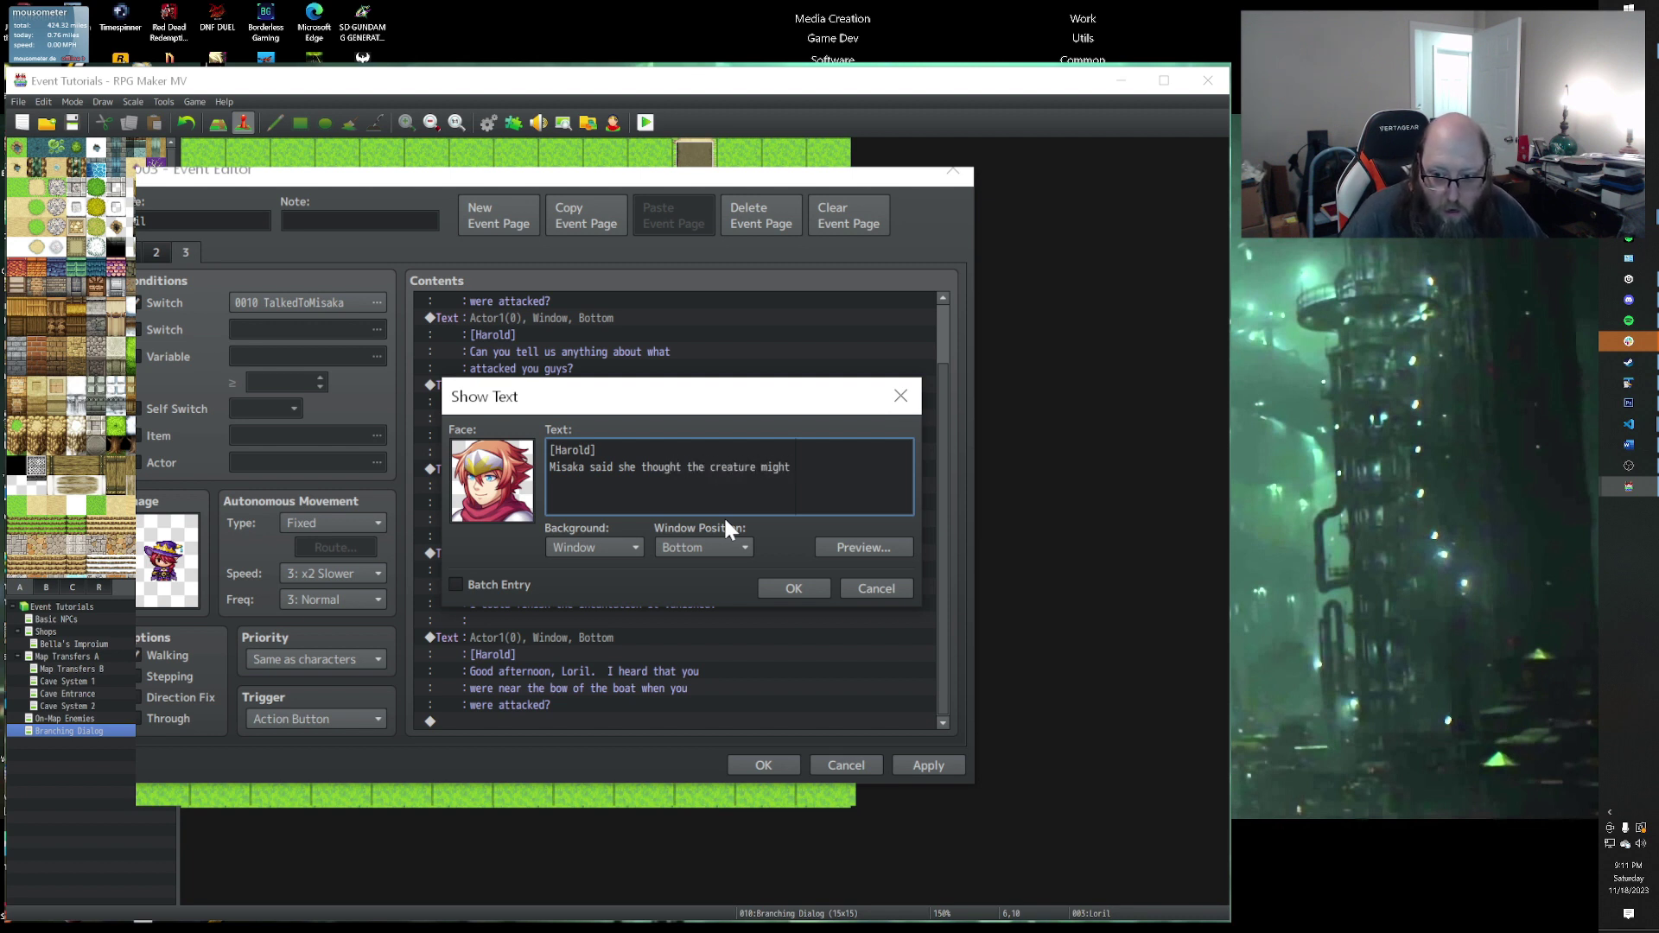
Step: Continue Harold's message on a new line with "have had arms or something. The shadow she"
key(Return)
text(have had)
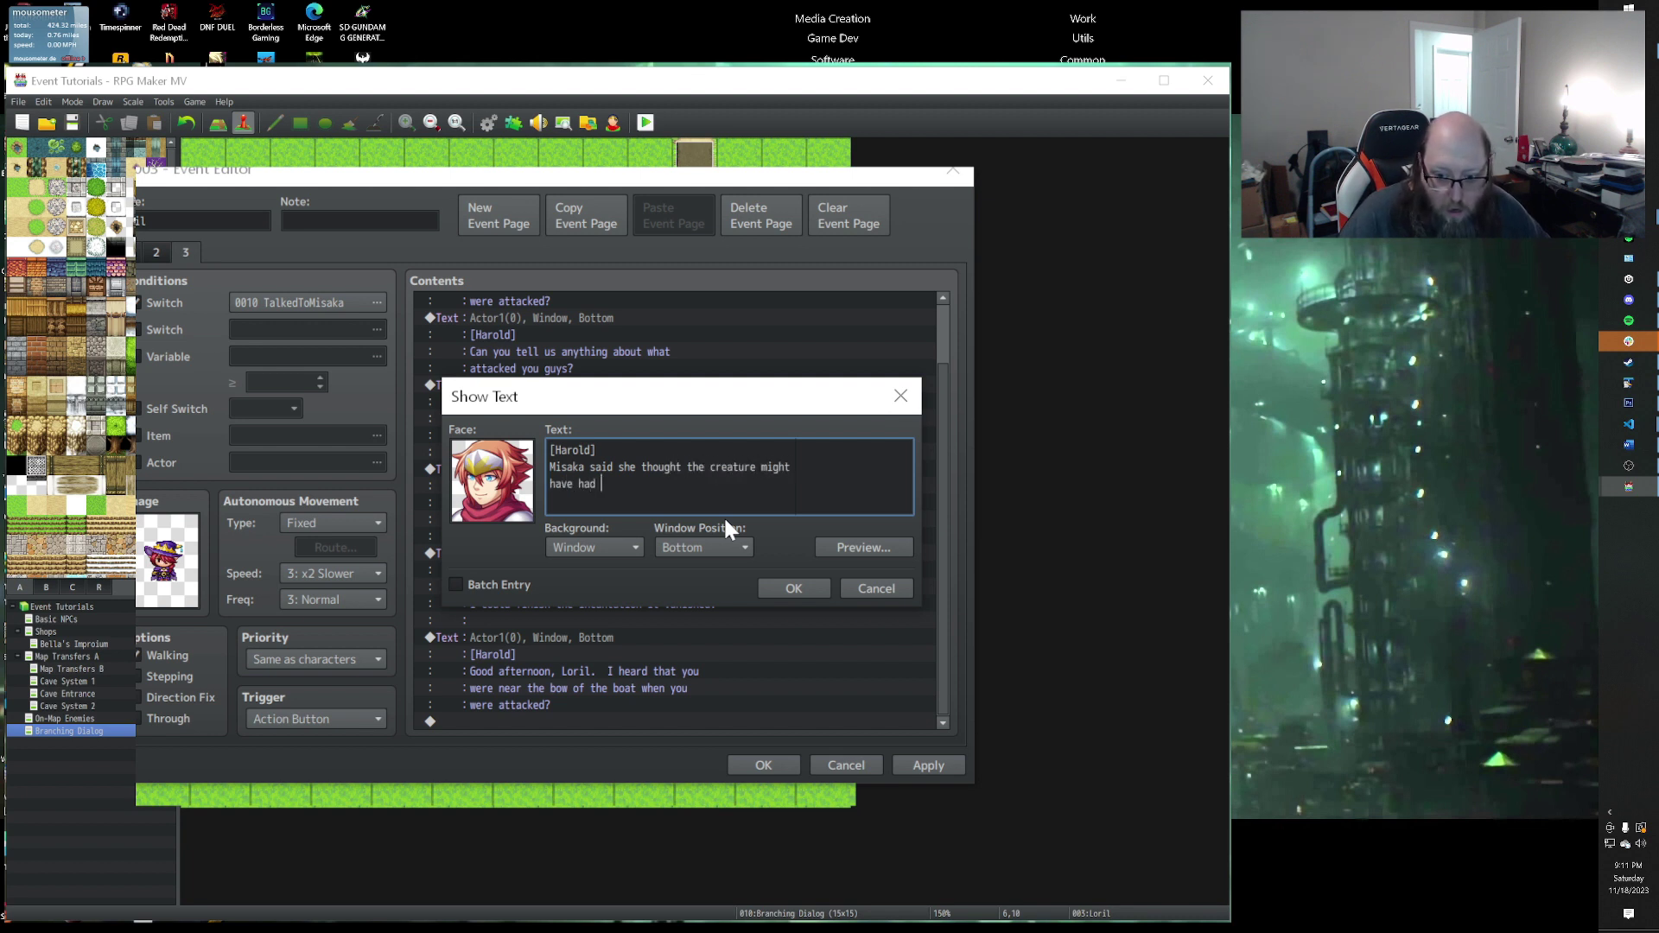
text( arms or something)
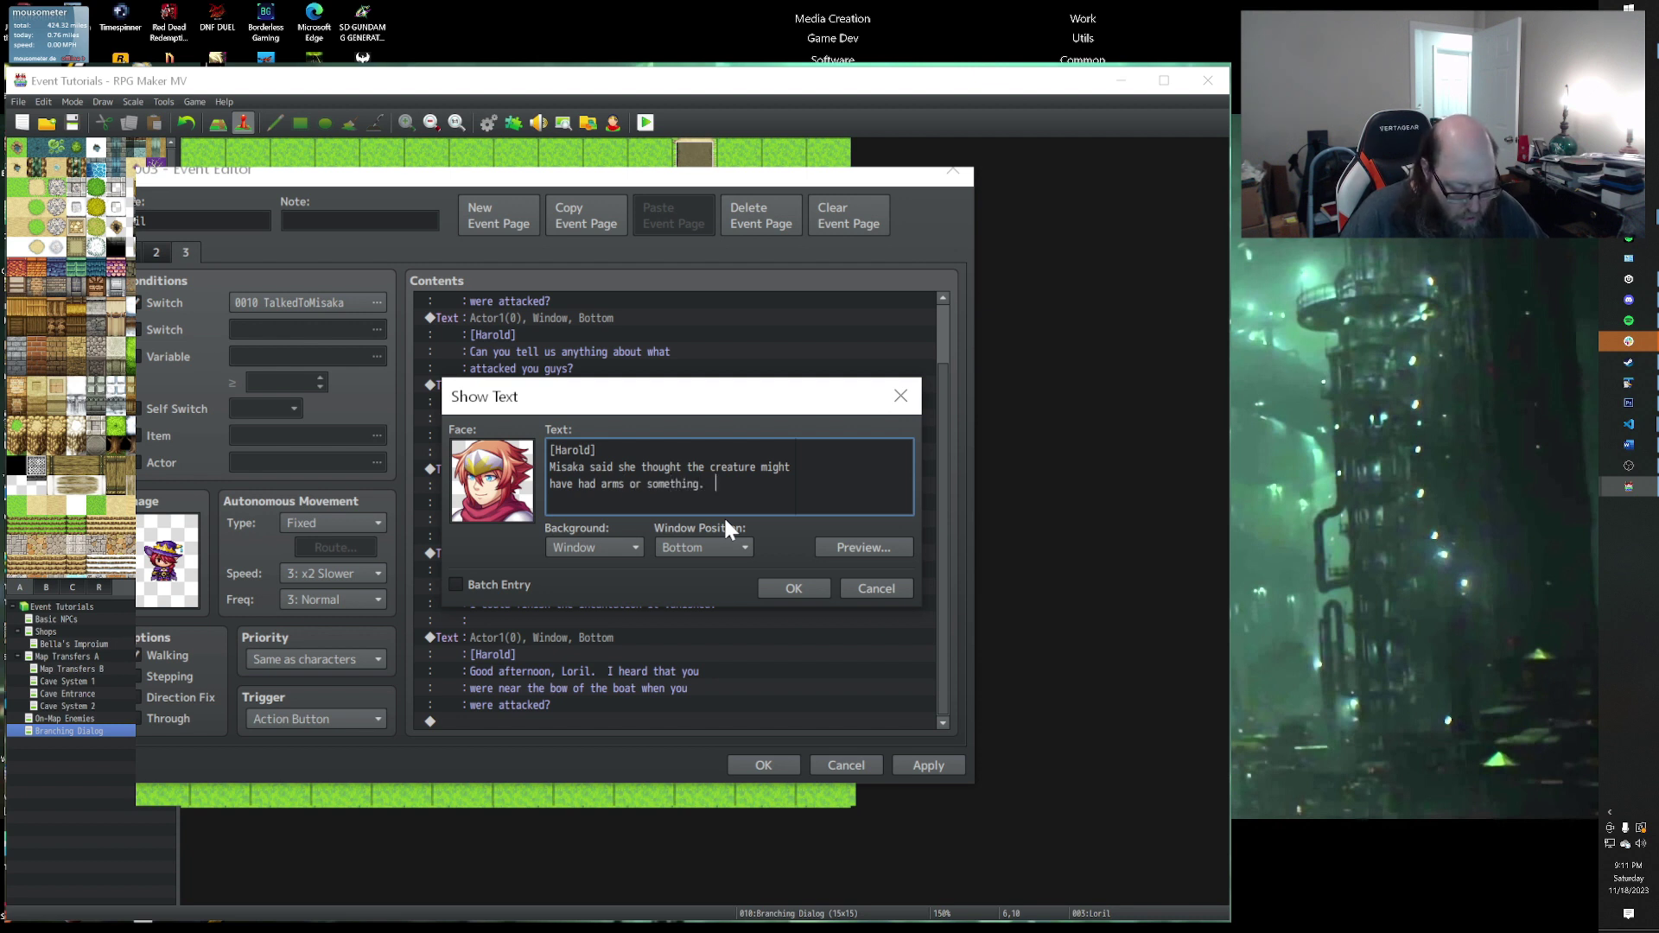
text(.  The shadow she)
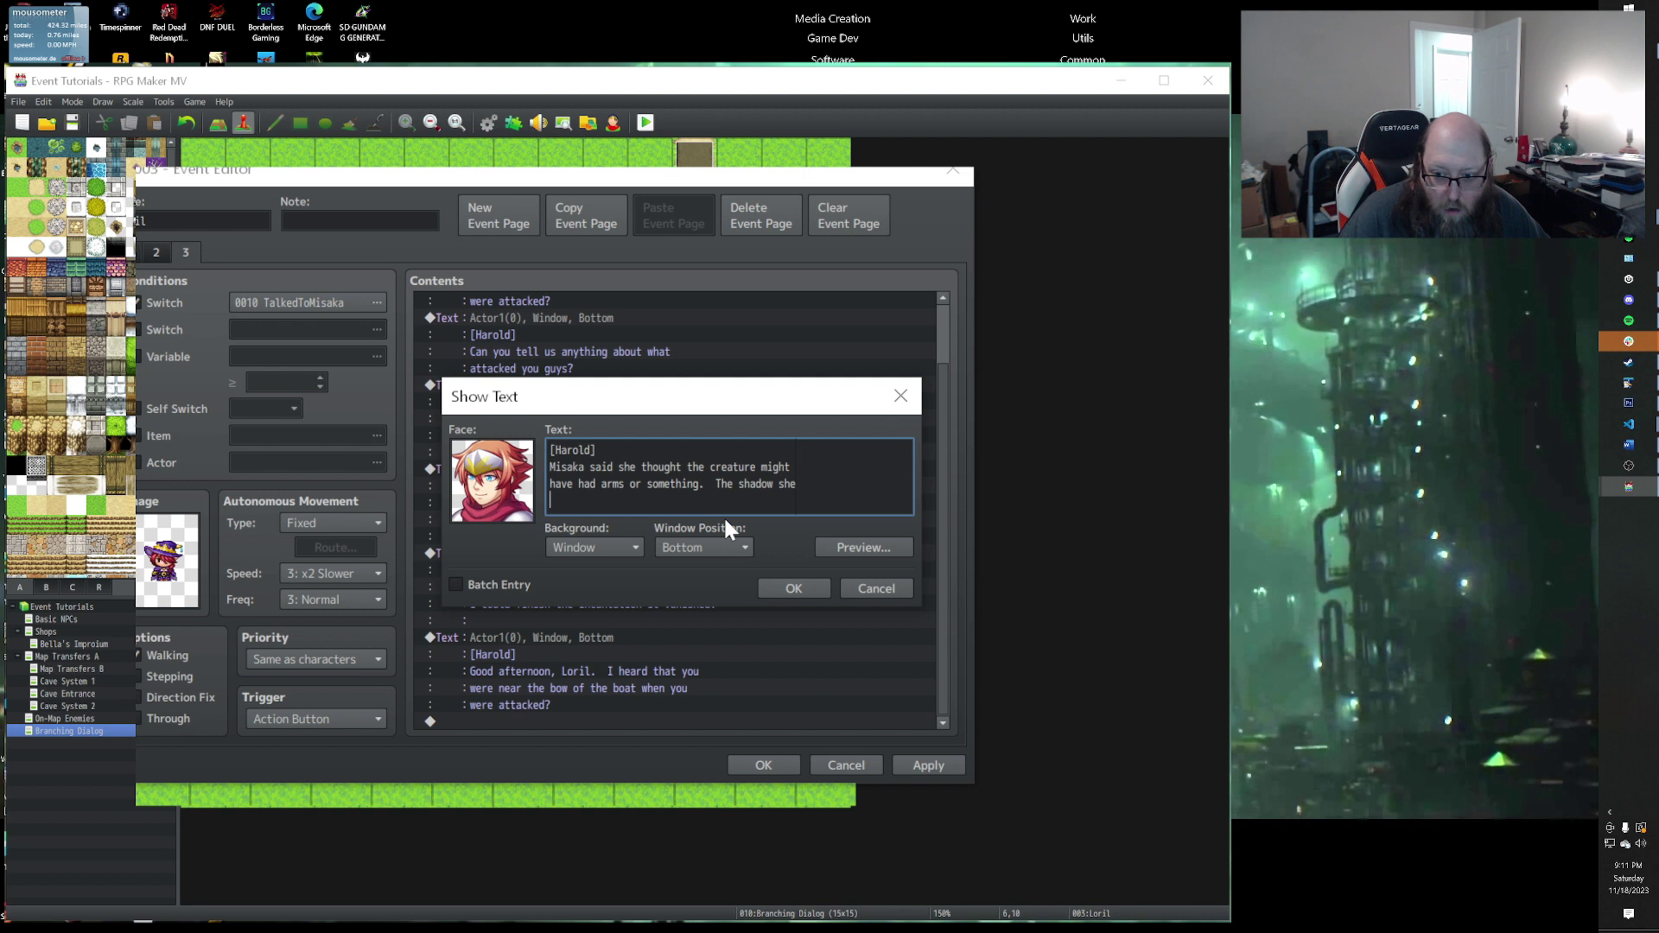
Step: Finish Harold's message with the line "saw wasn't solid and seemed to be moving." and save it
key(Return)
text(saw)
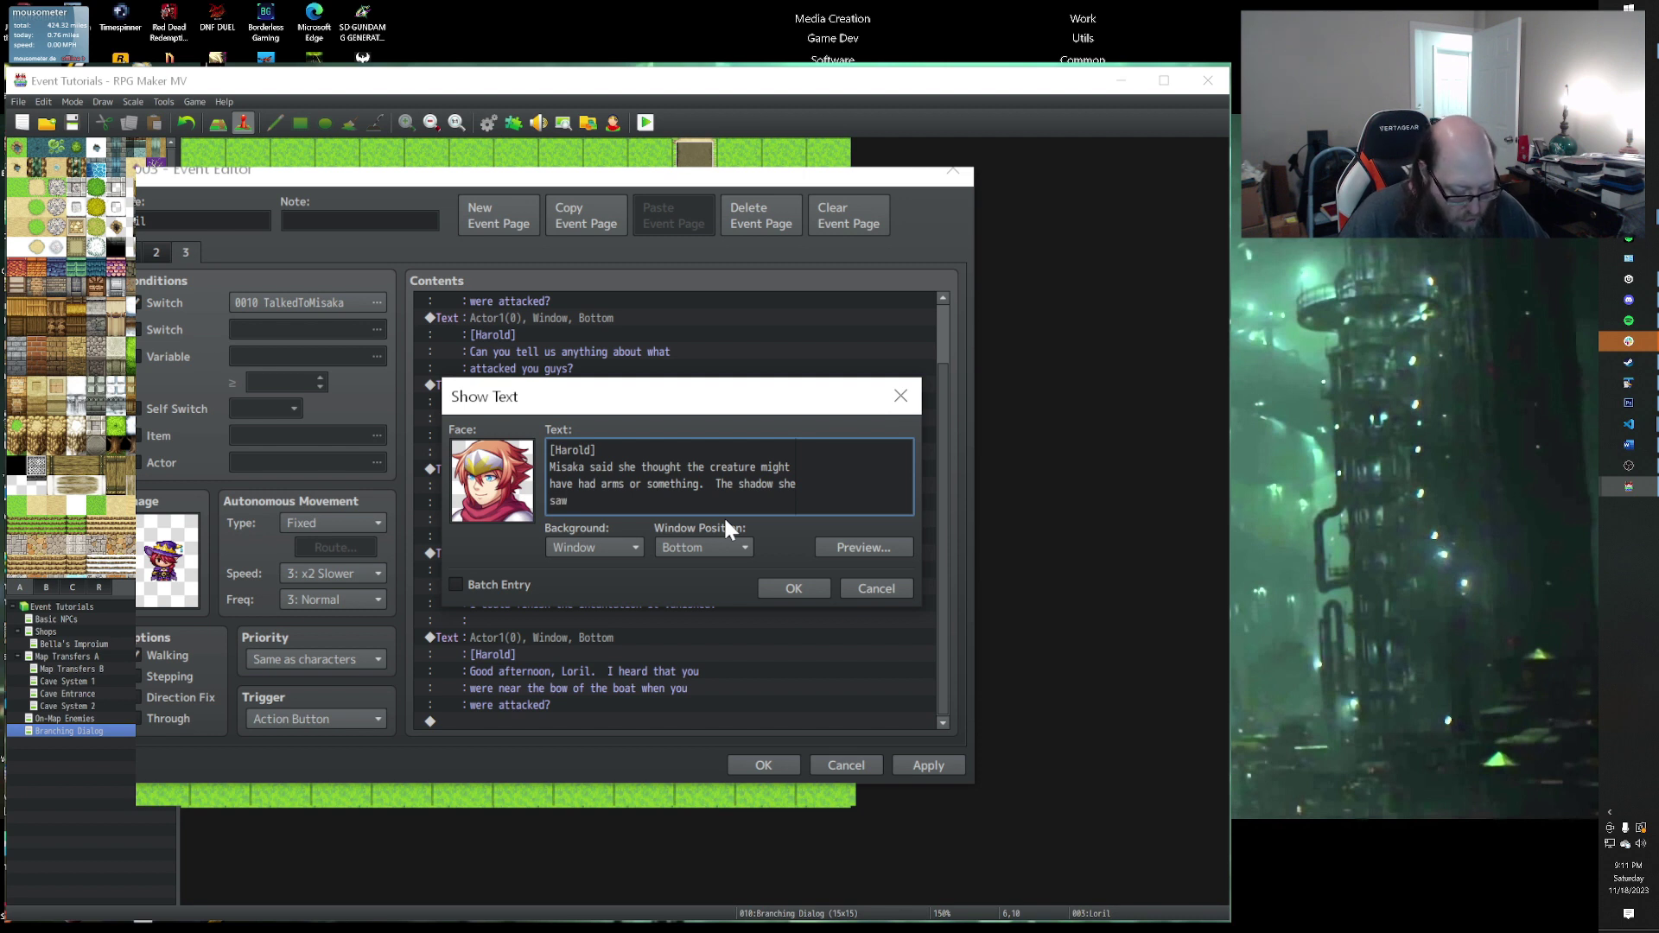
text( wasn't solid)
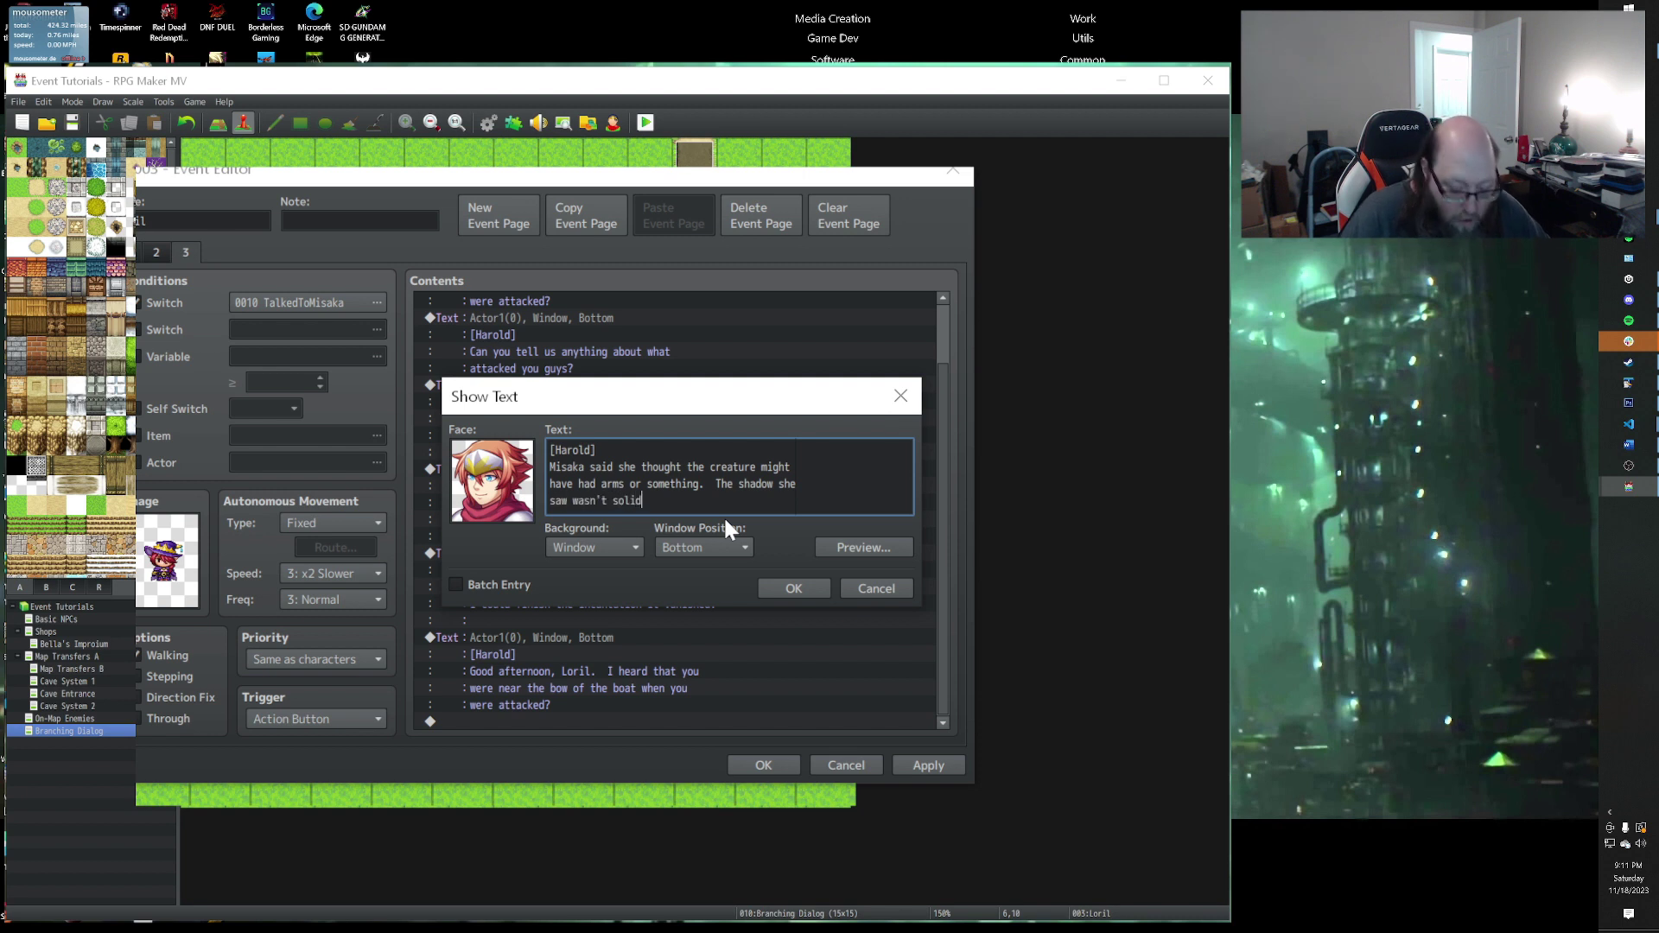
text( and seemed)
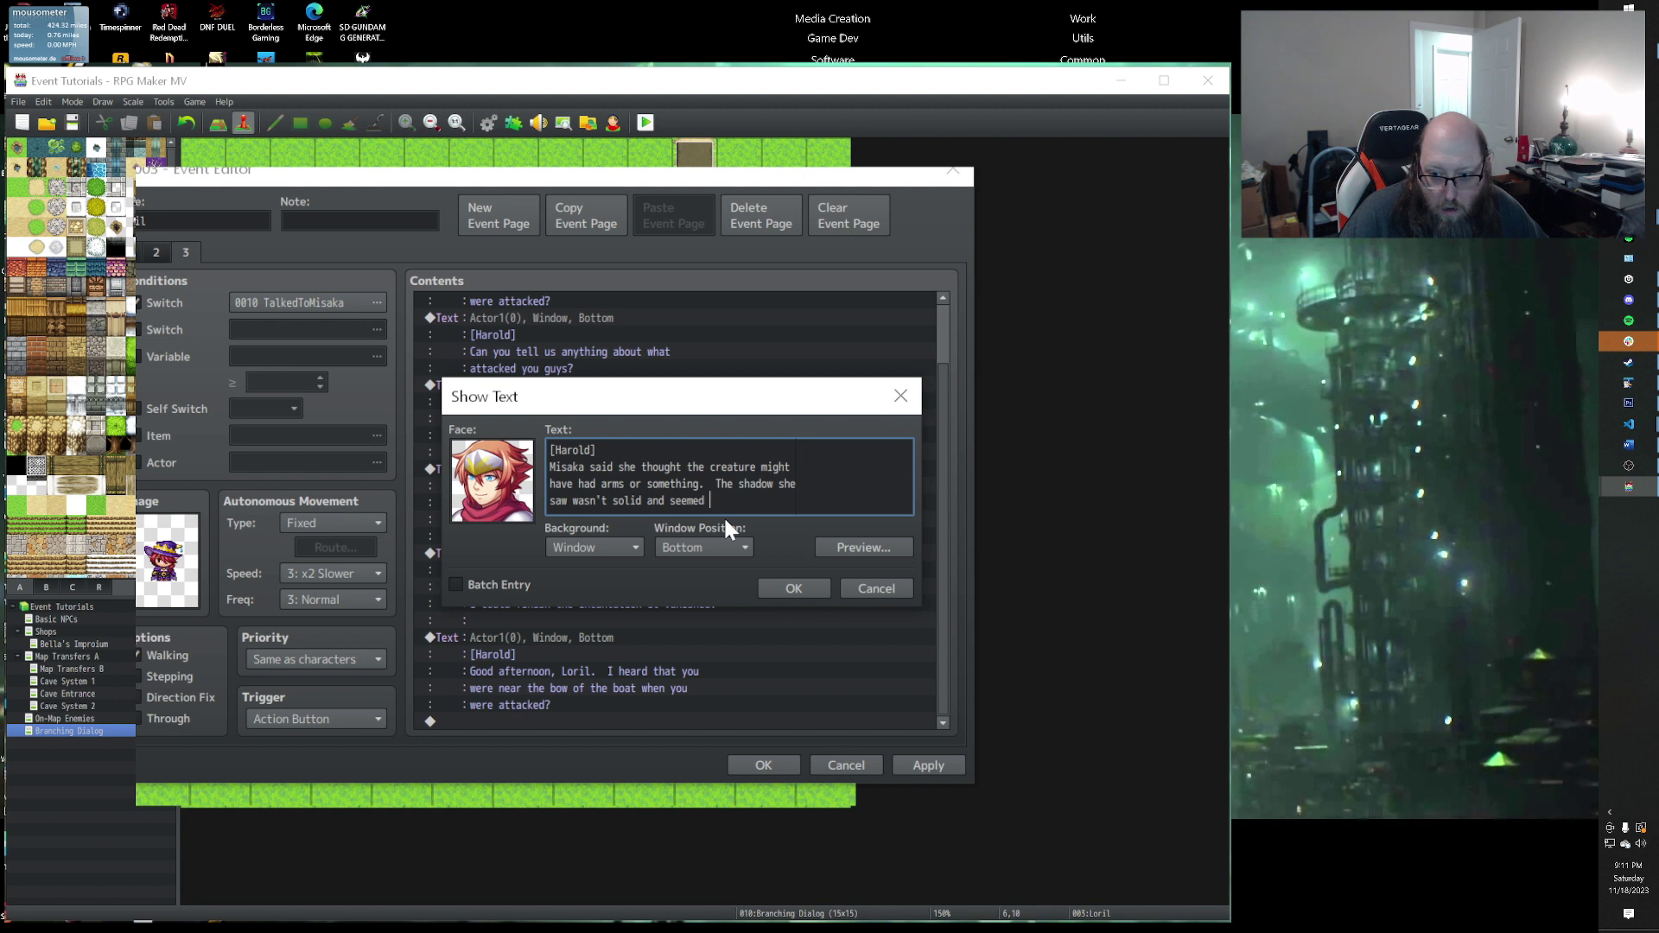
text( to be moving.)
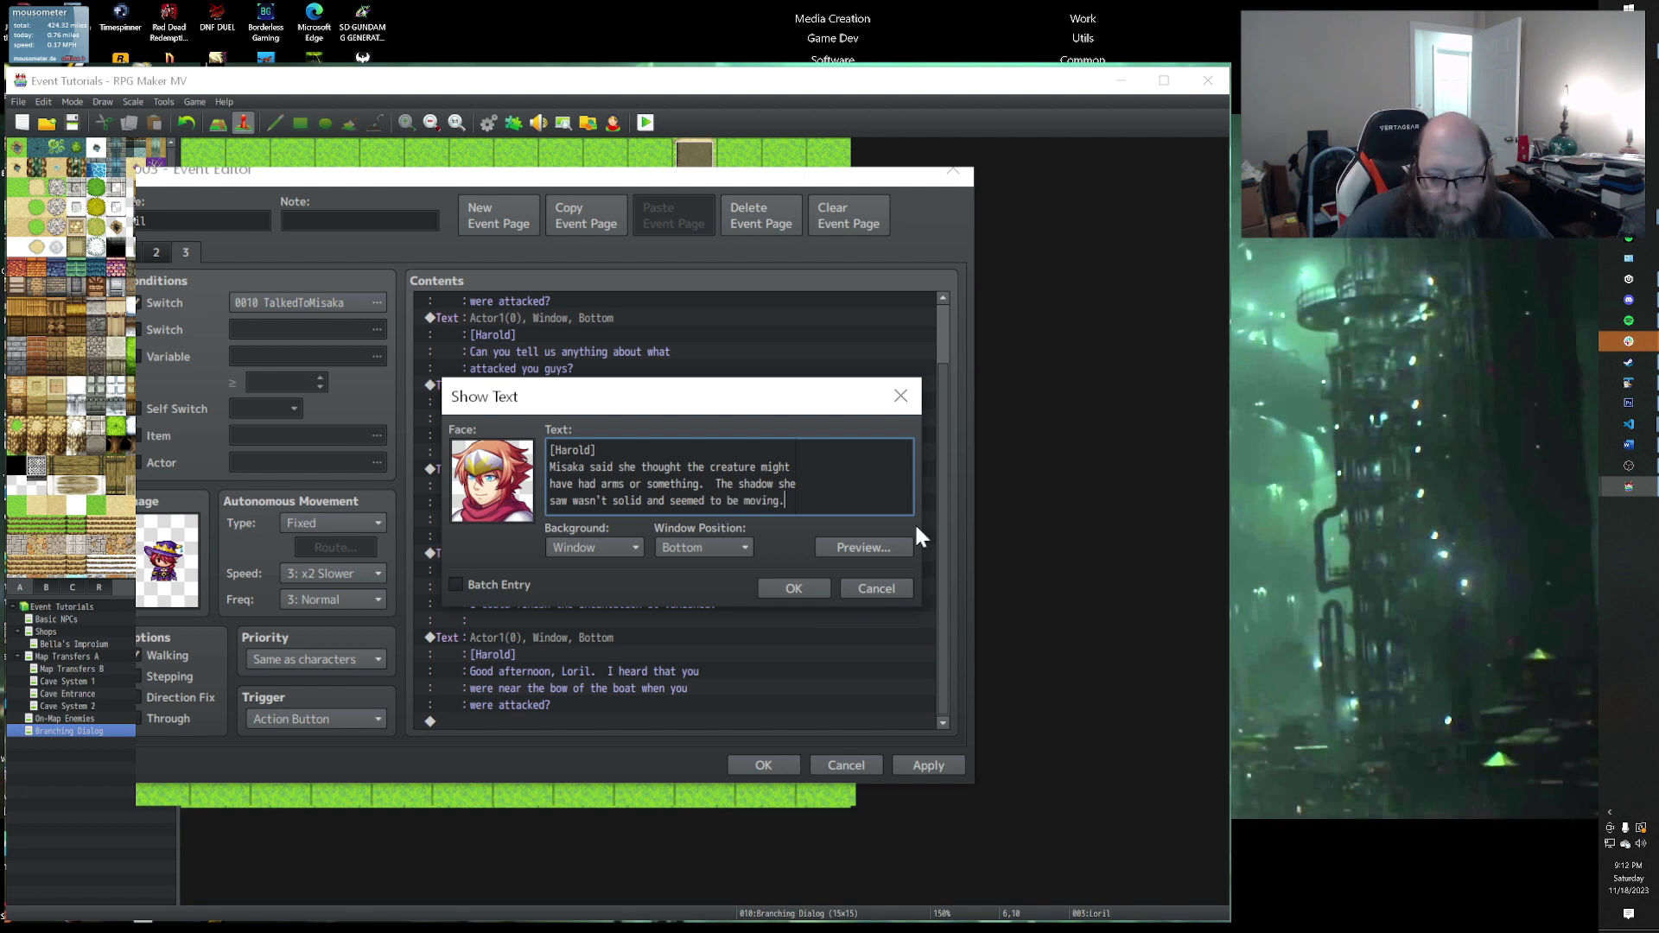
click(795, 589)
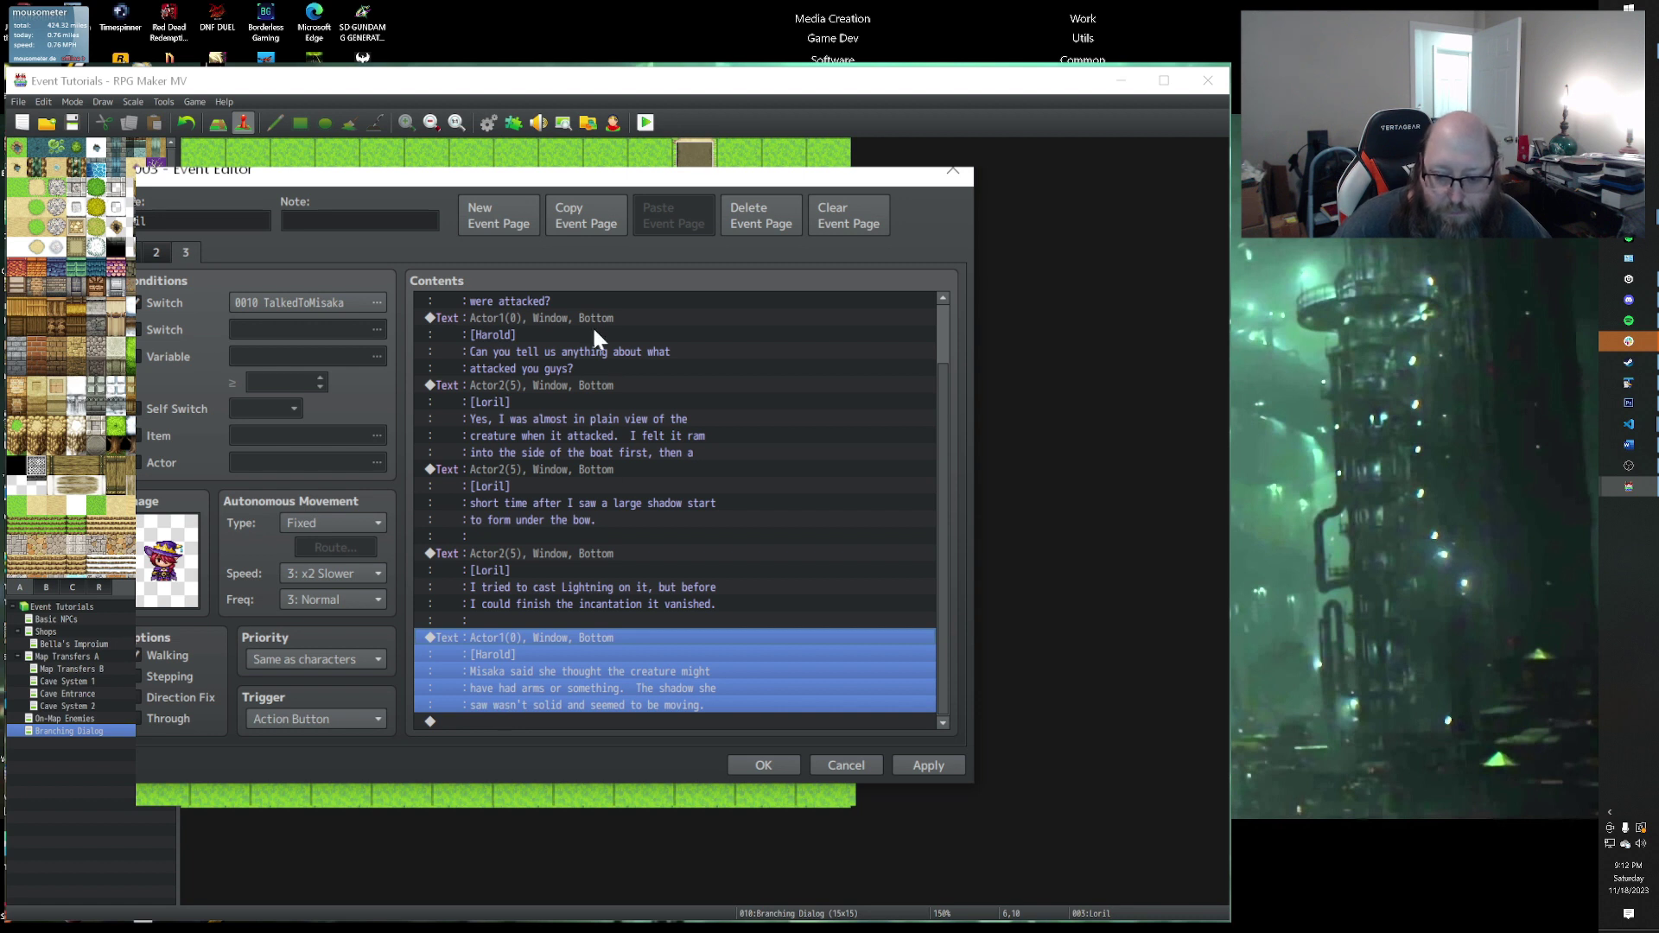
Step: Copy Loril's message about casting Lightning to the end of page 3, after Harold's new message
click(582, 554)
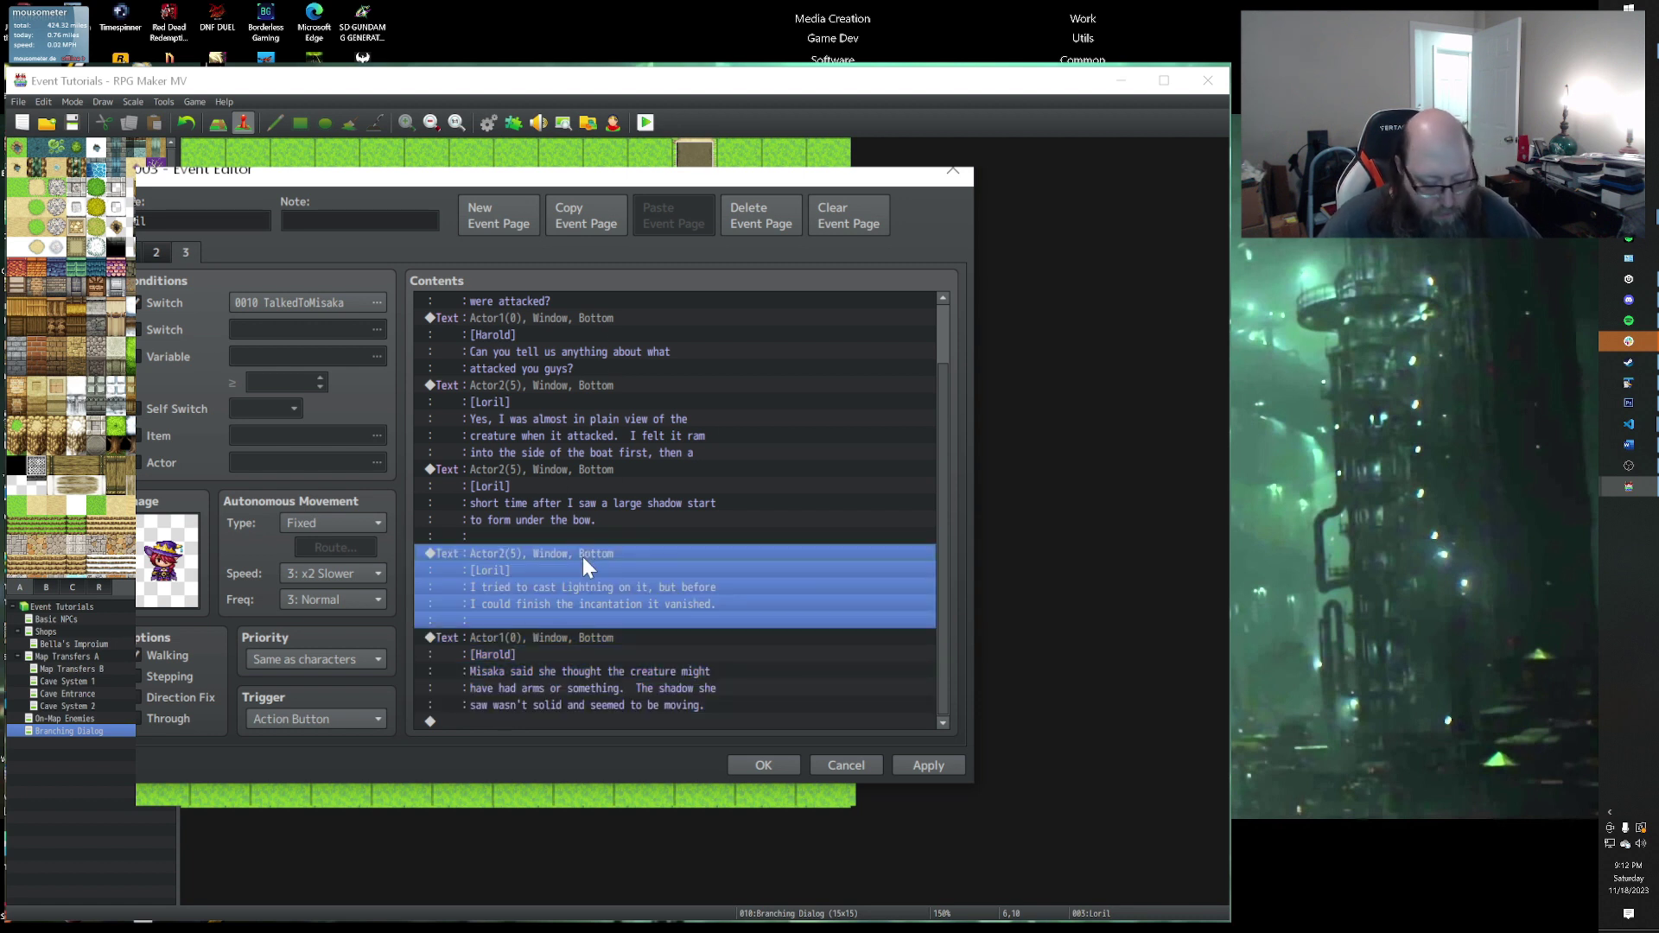
click(550, 719)
key(ctrl+v)
Step: In the copied Loril message, replace the text below the name line with "Now that you mention it, the creature did"
double_click(538, 640)
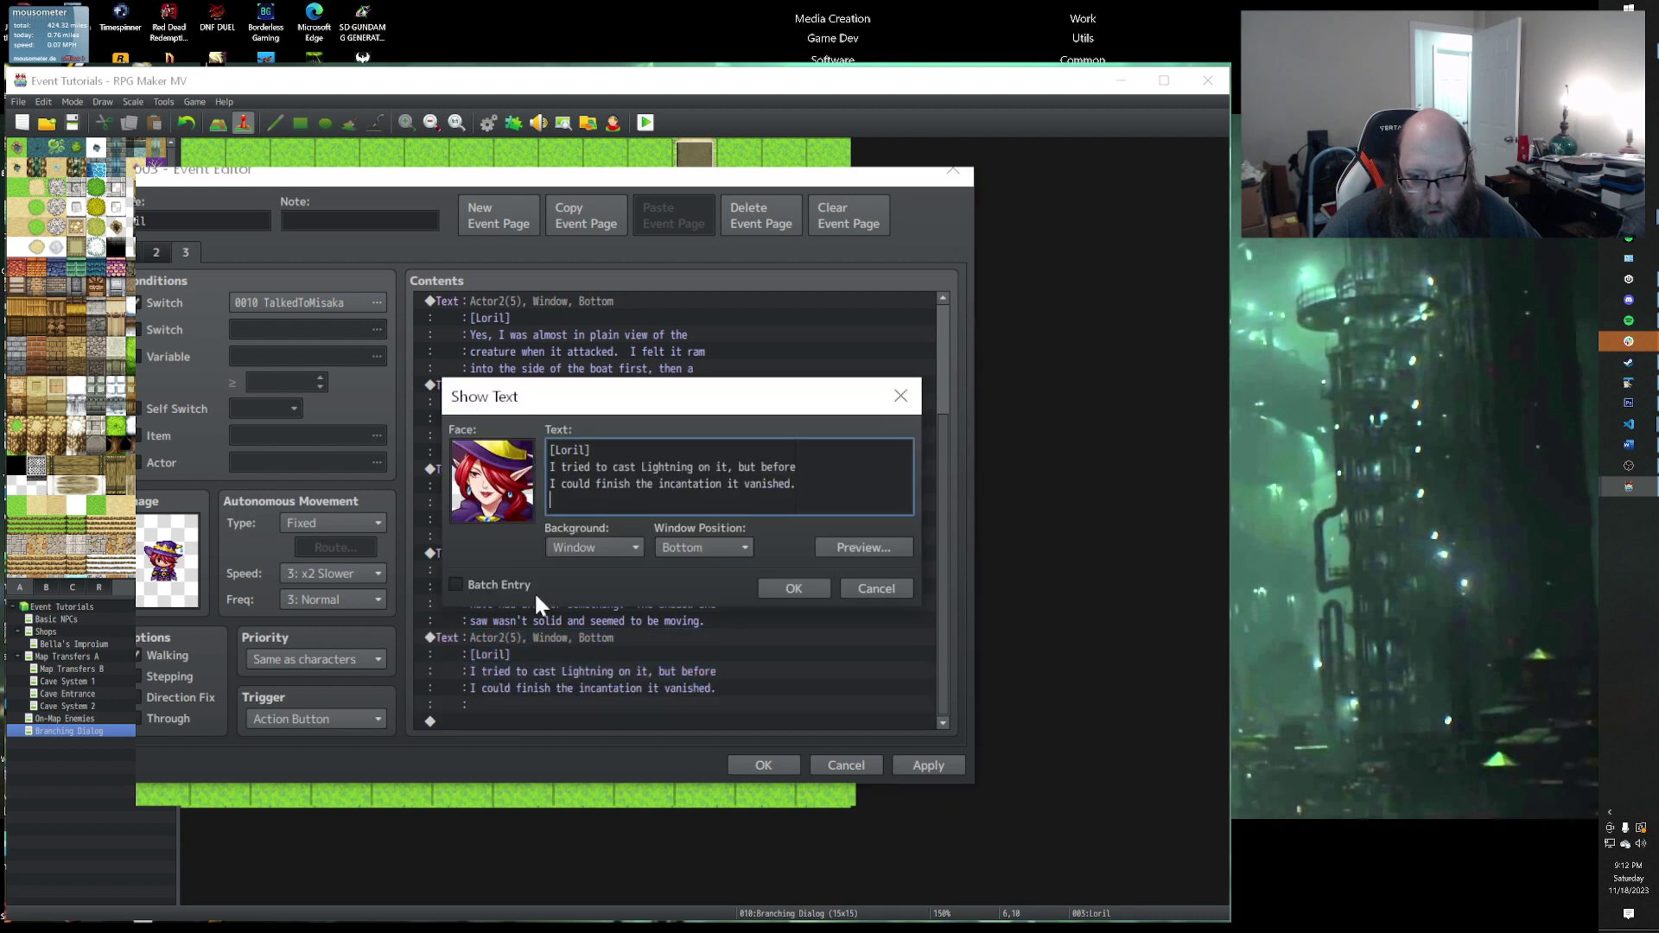
key(shift+Up)
key(shift+Up)
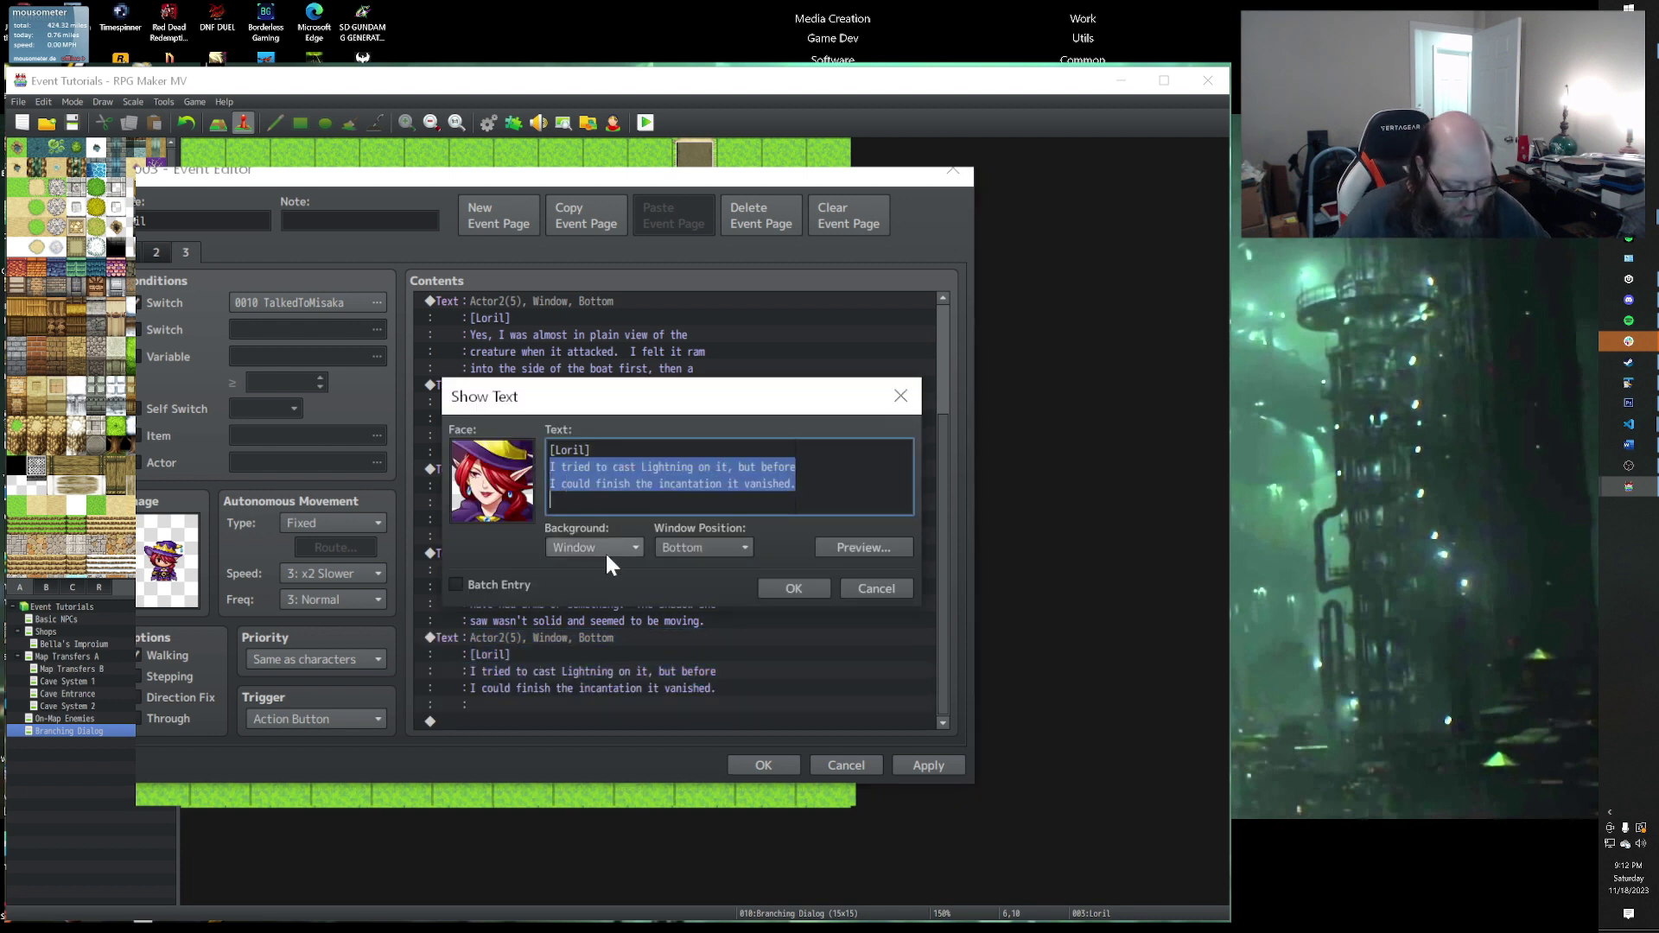
text(Now that you metn)
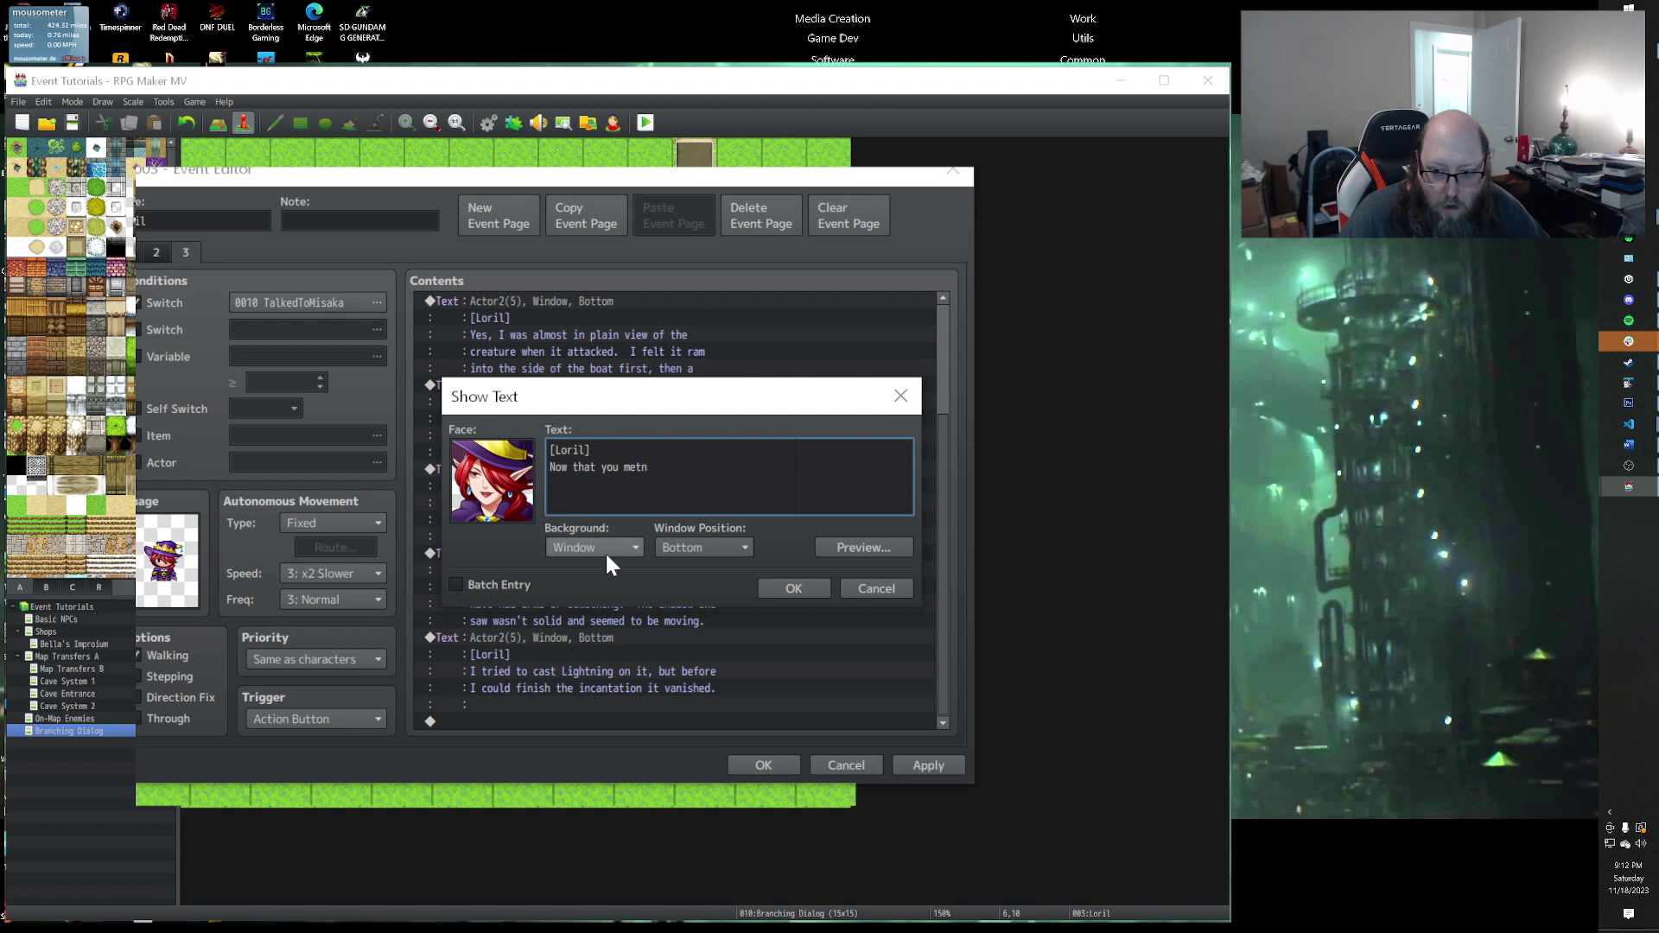
key(BackSpace)
text(ntion it,)
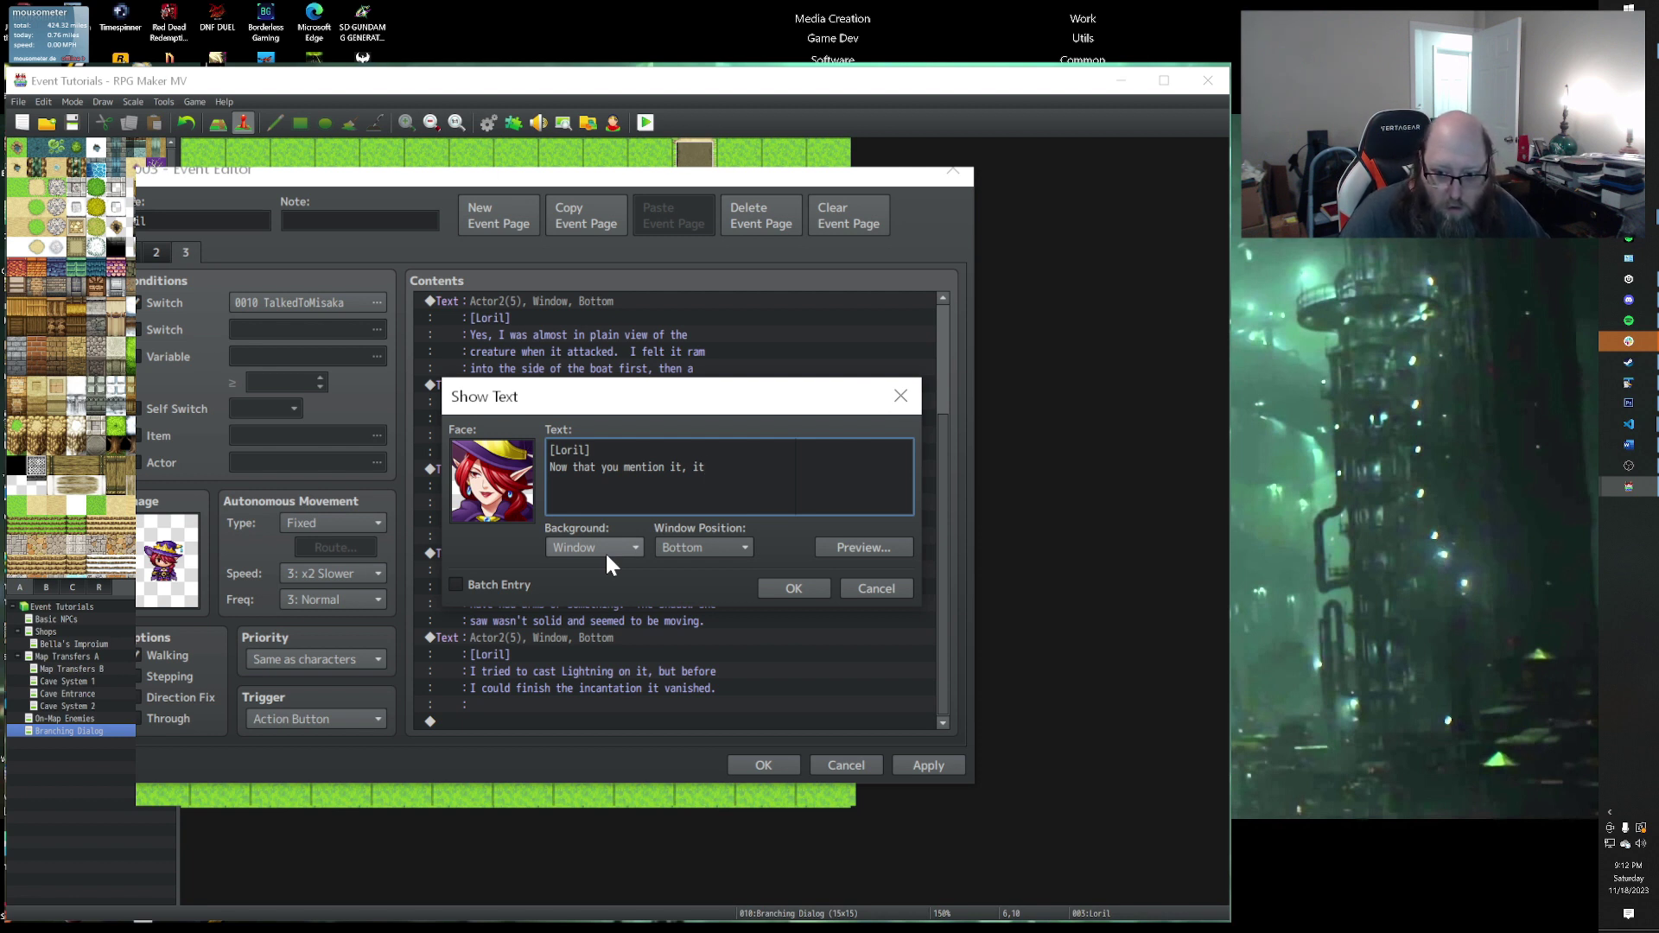
text(the creature did)
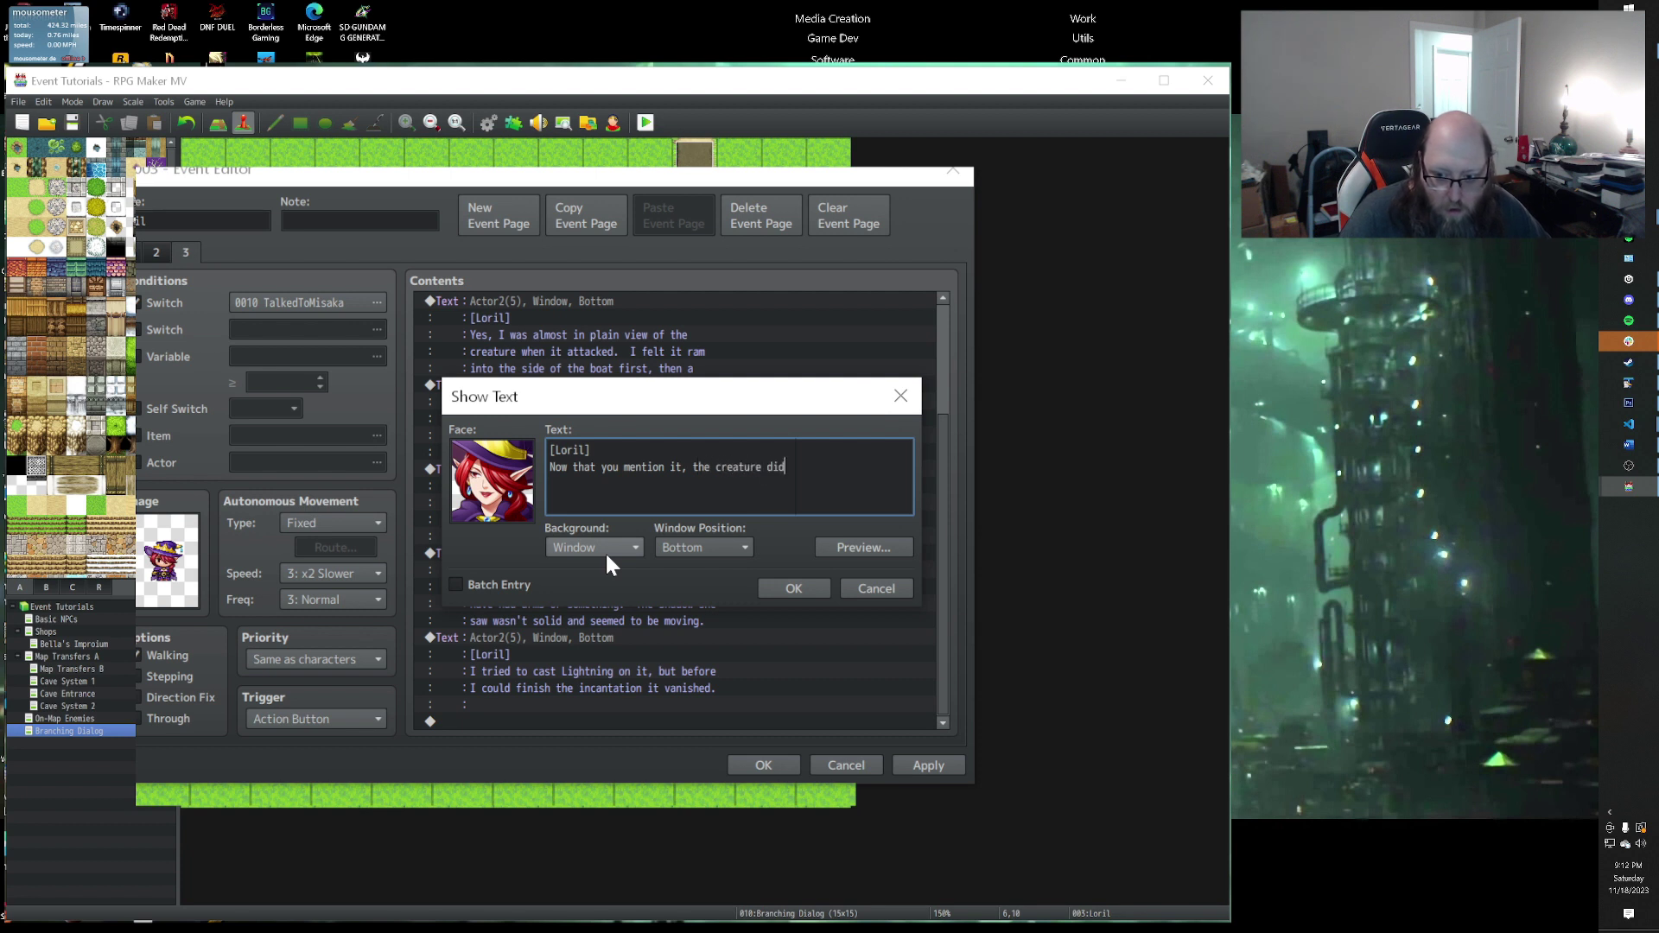
Step: Add the line "seem to be changing its shape. I saw" to Loril's reply and move on to a third line
key(Return)
text(seem)
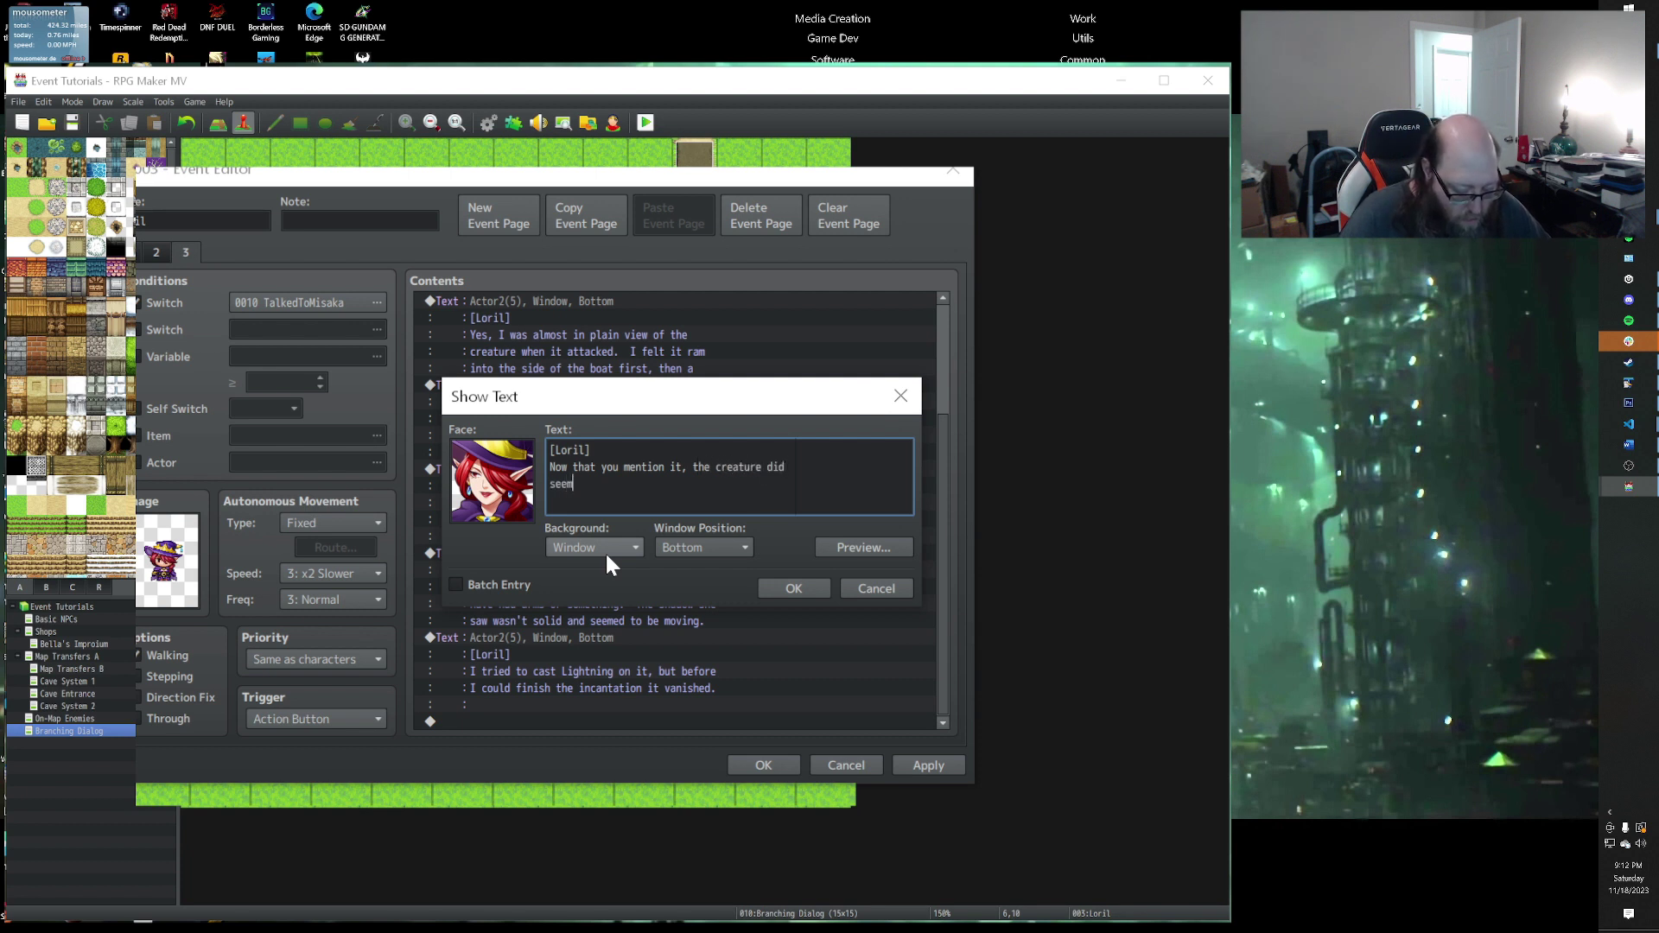
text( to )
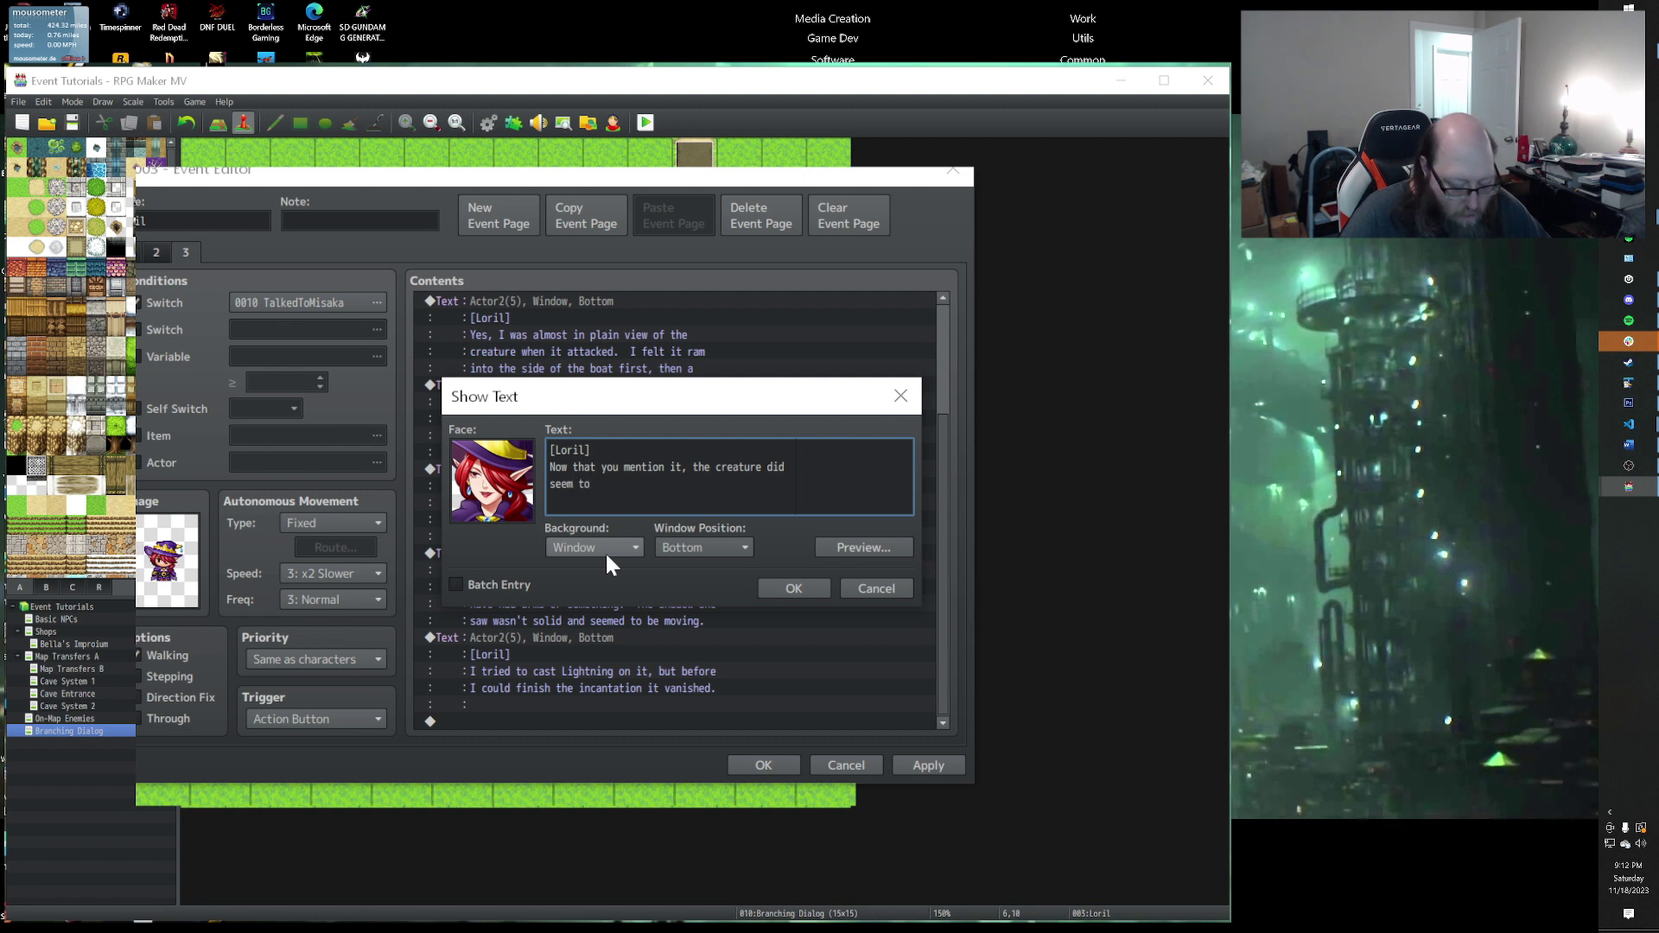
text(be chan)
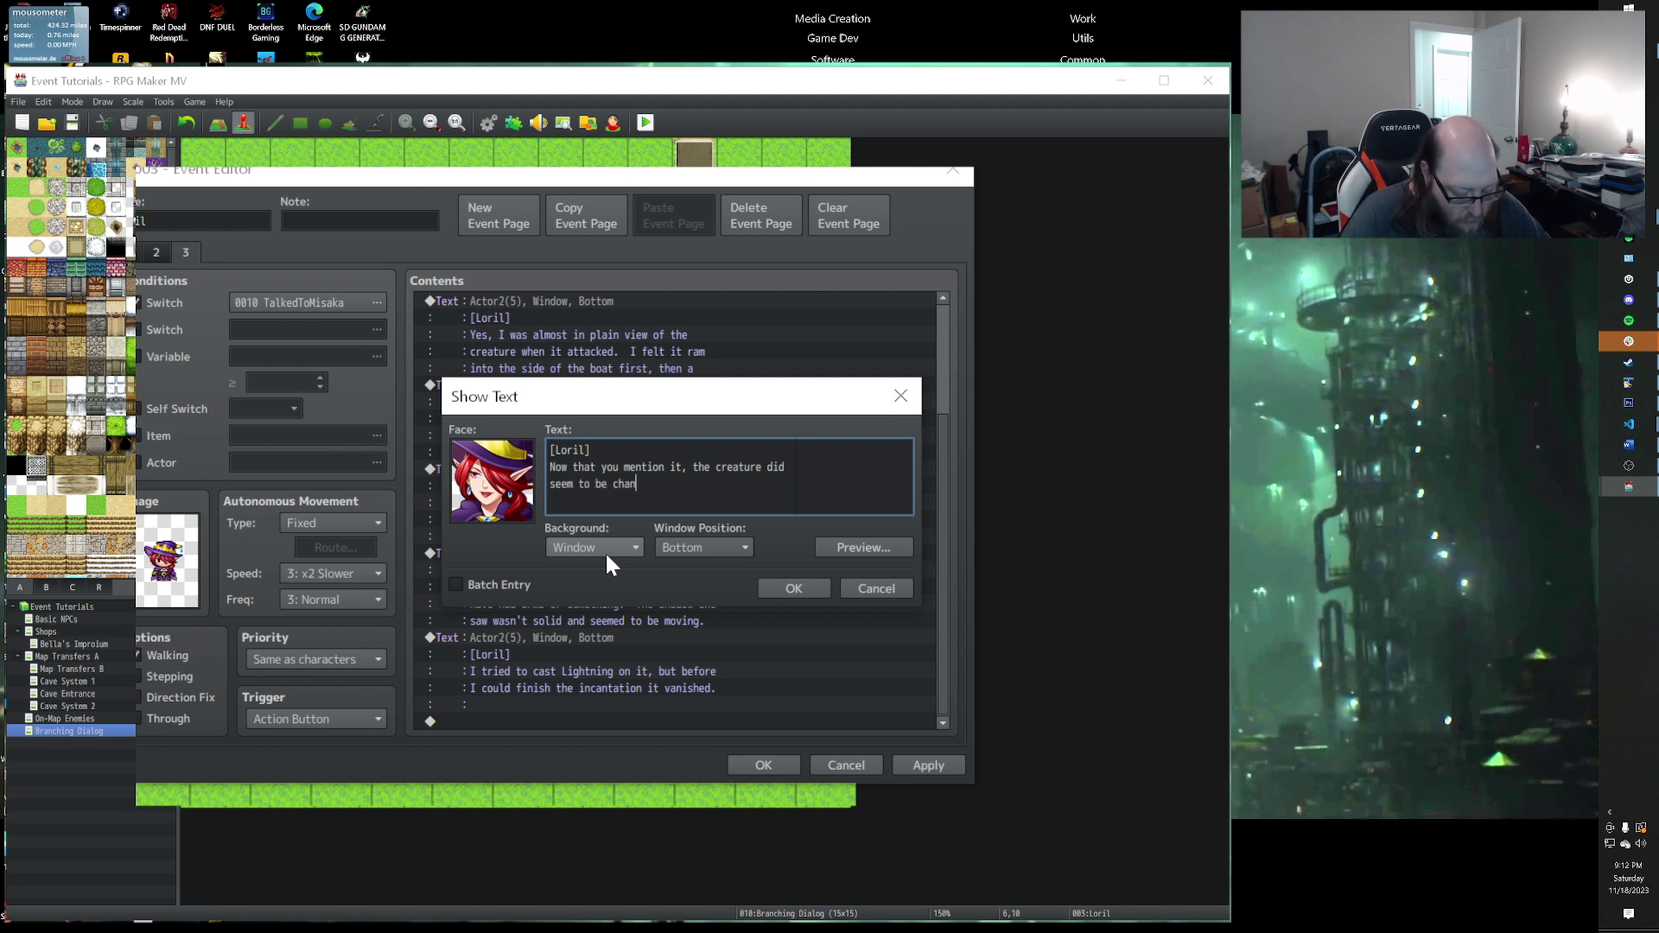
text(ging its shape)
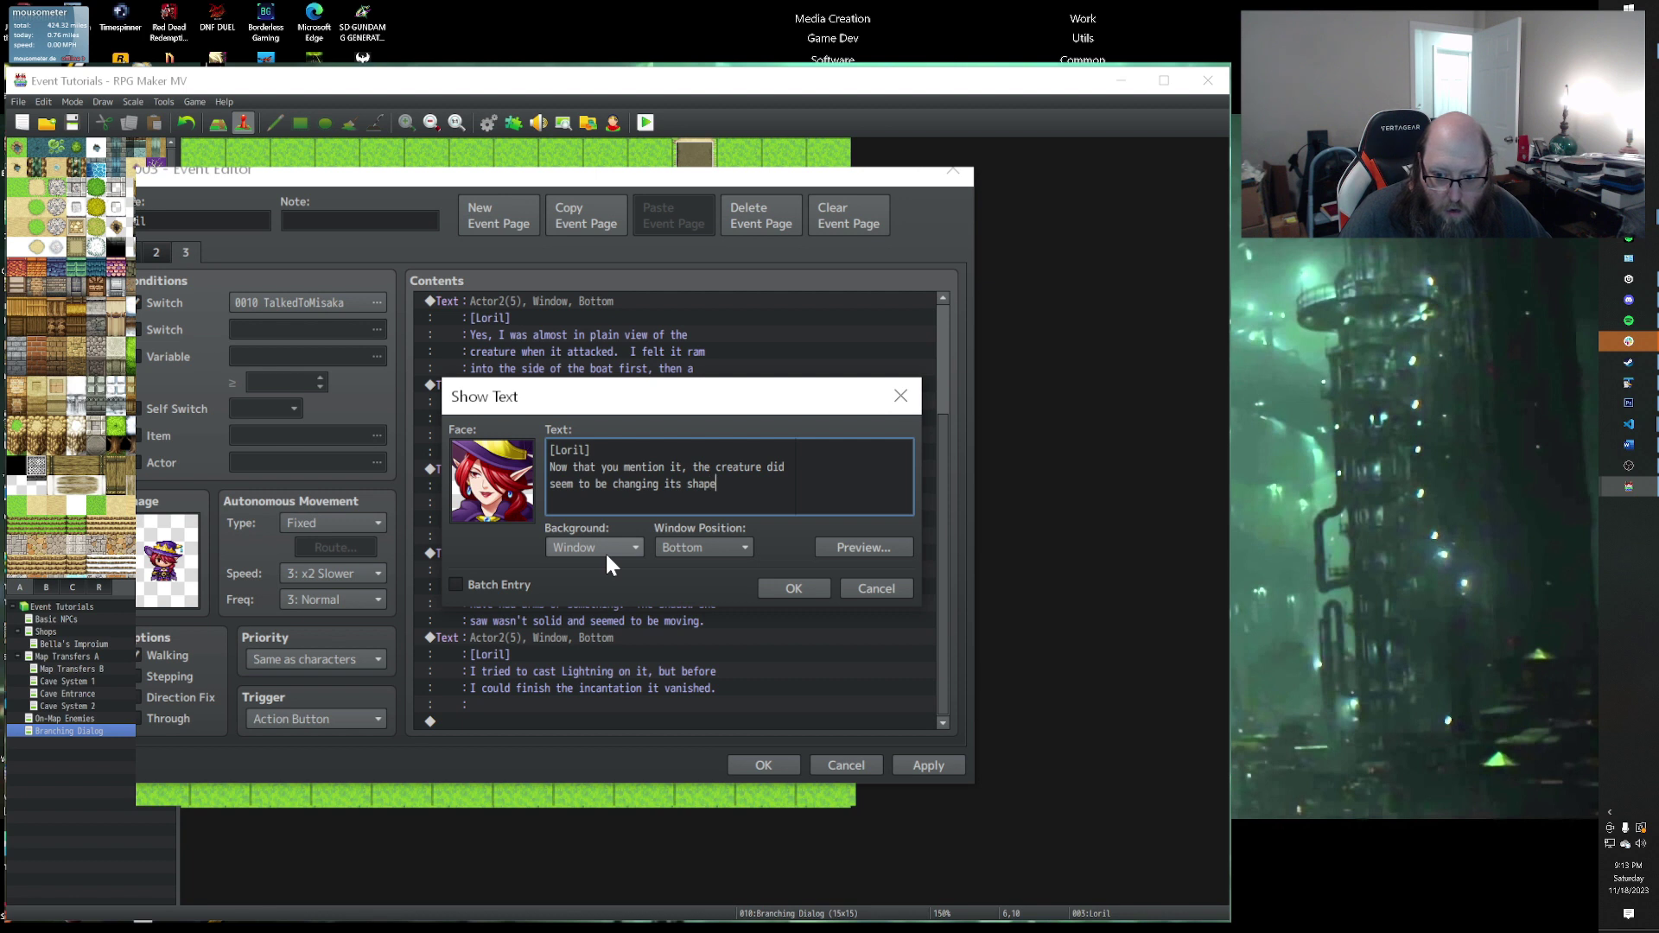
text(.  I s)
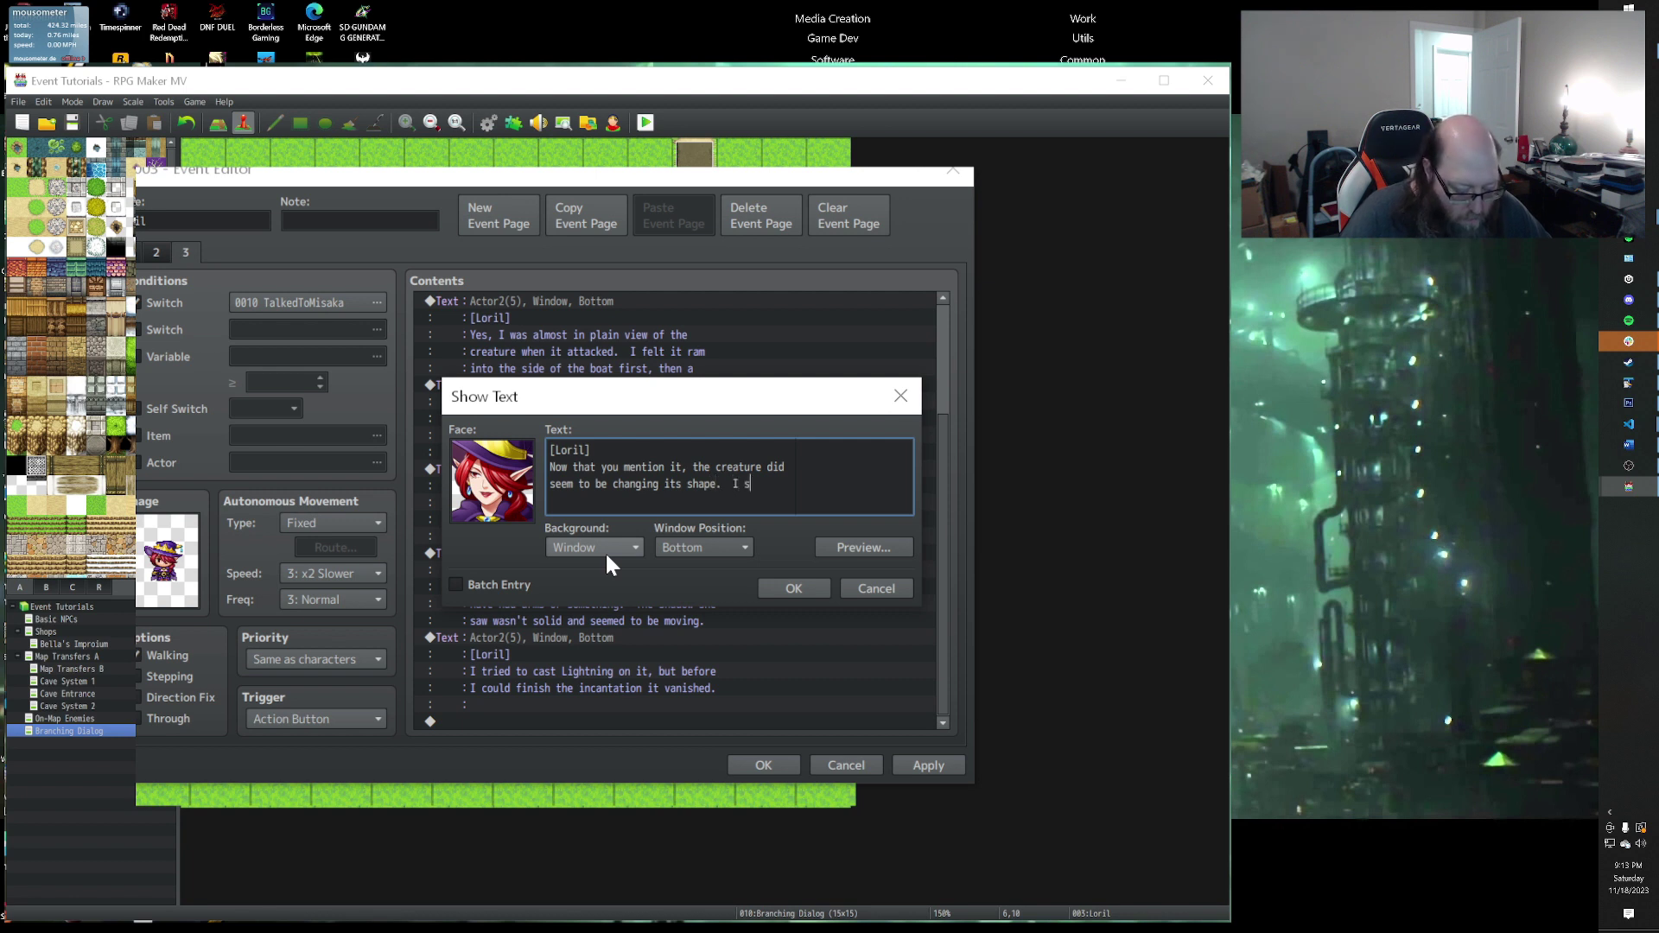
text(aw tendri)
key(BackSpace)
key(BackSpace)
key(BackSpace)
key(BackSpace)
key(BackSpace)
key(BackSpace)
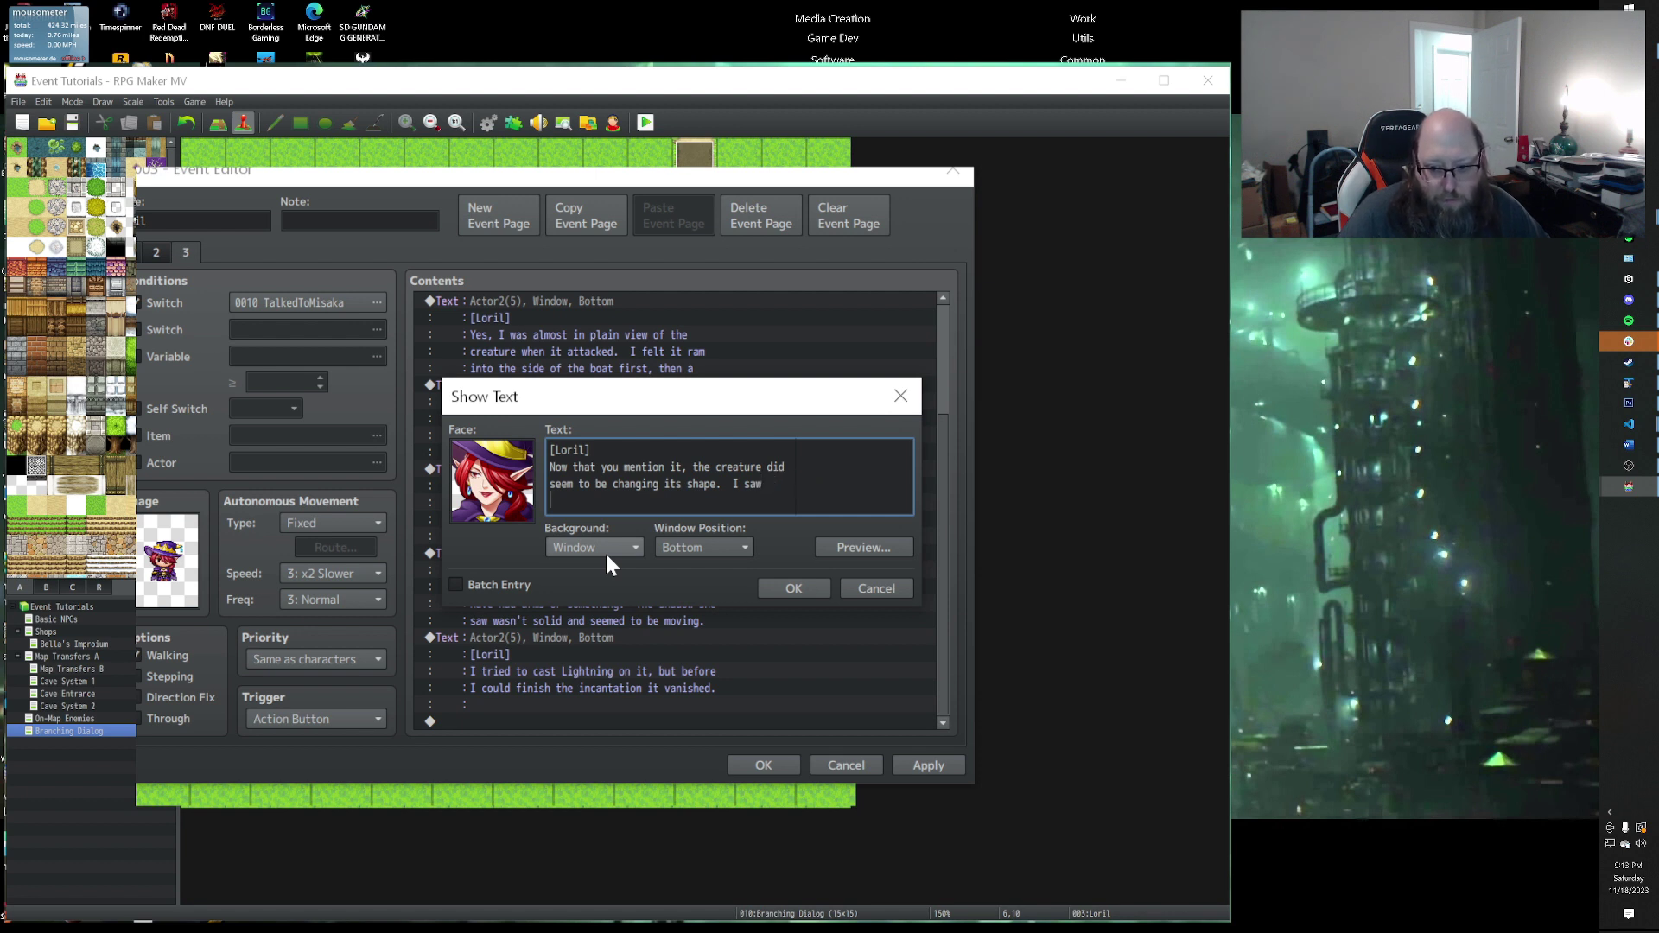
Step: Write "tendrals of shadow darting around in the" as the last line of Loril's first message
text(tendrals of sha)
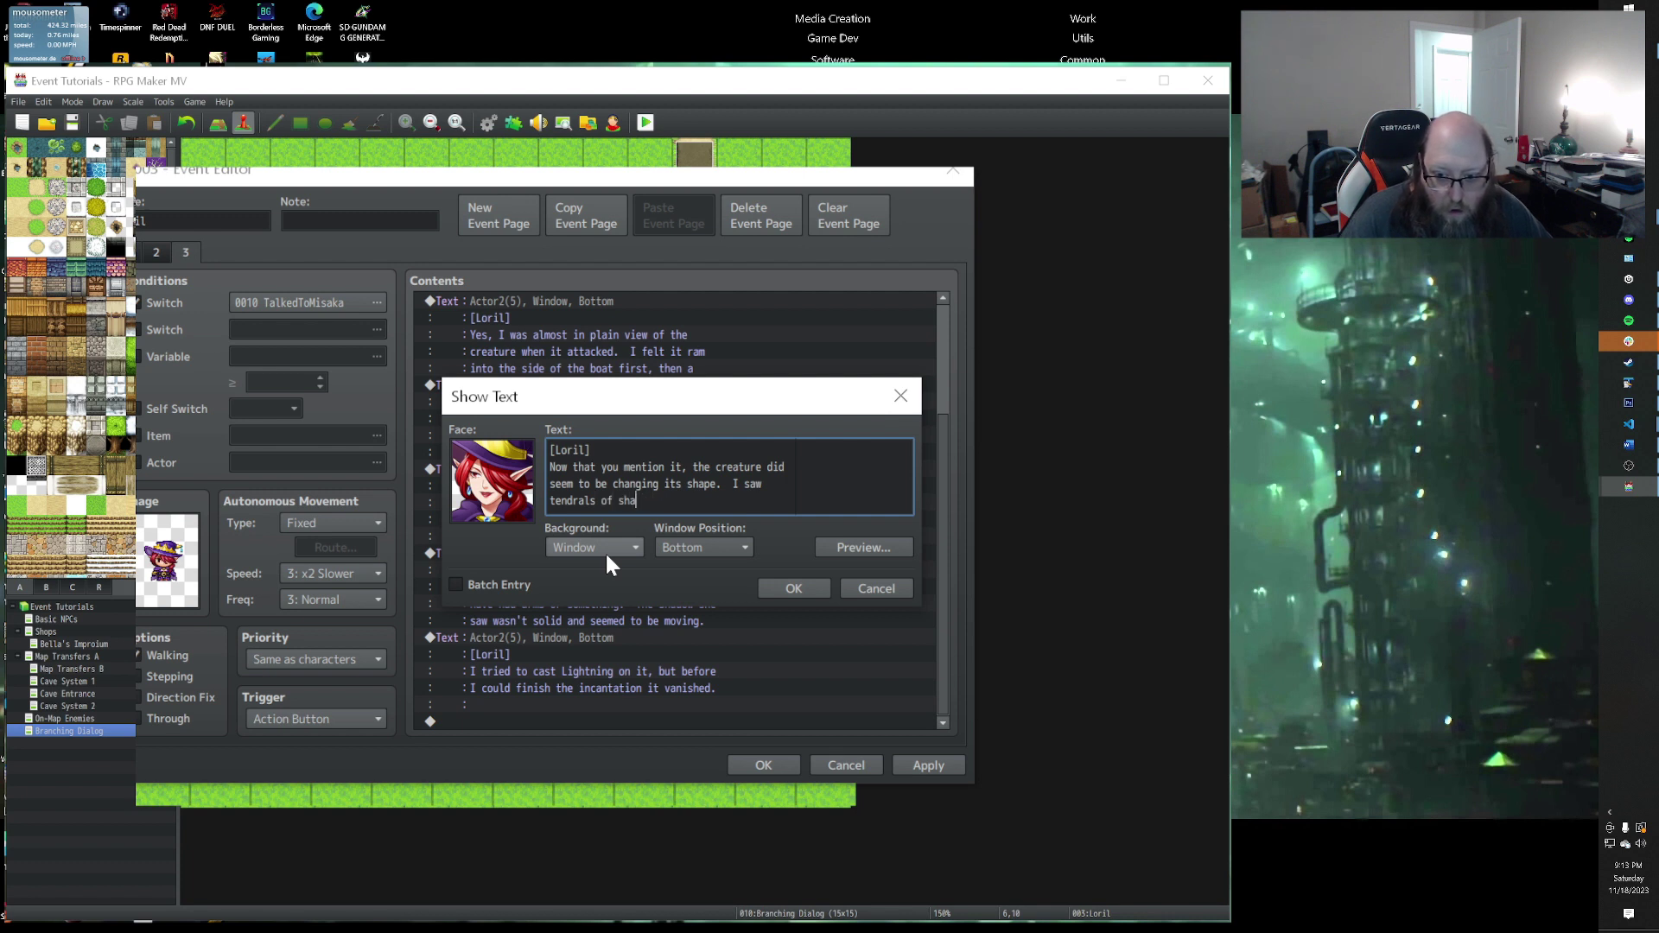
text(dow darting a)
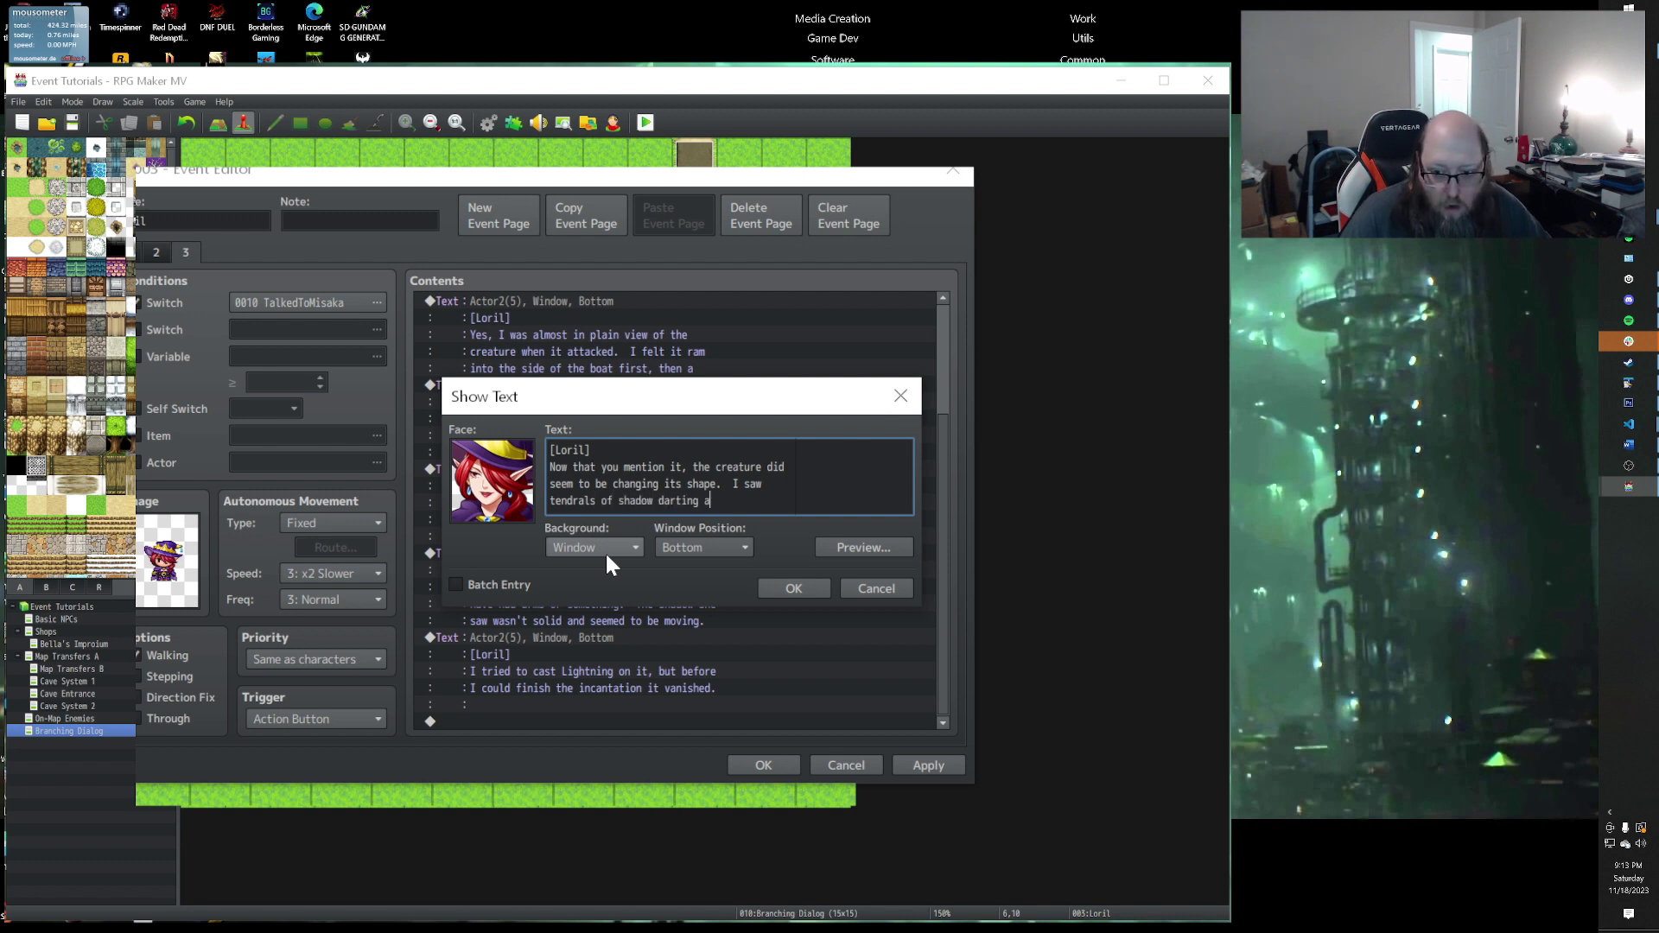
text(round in the)
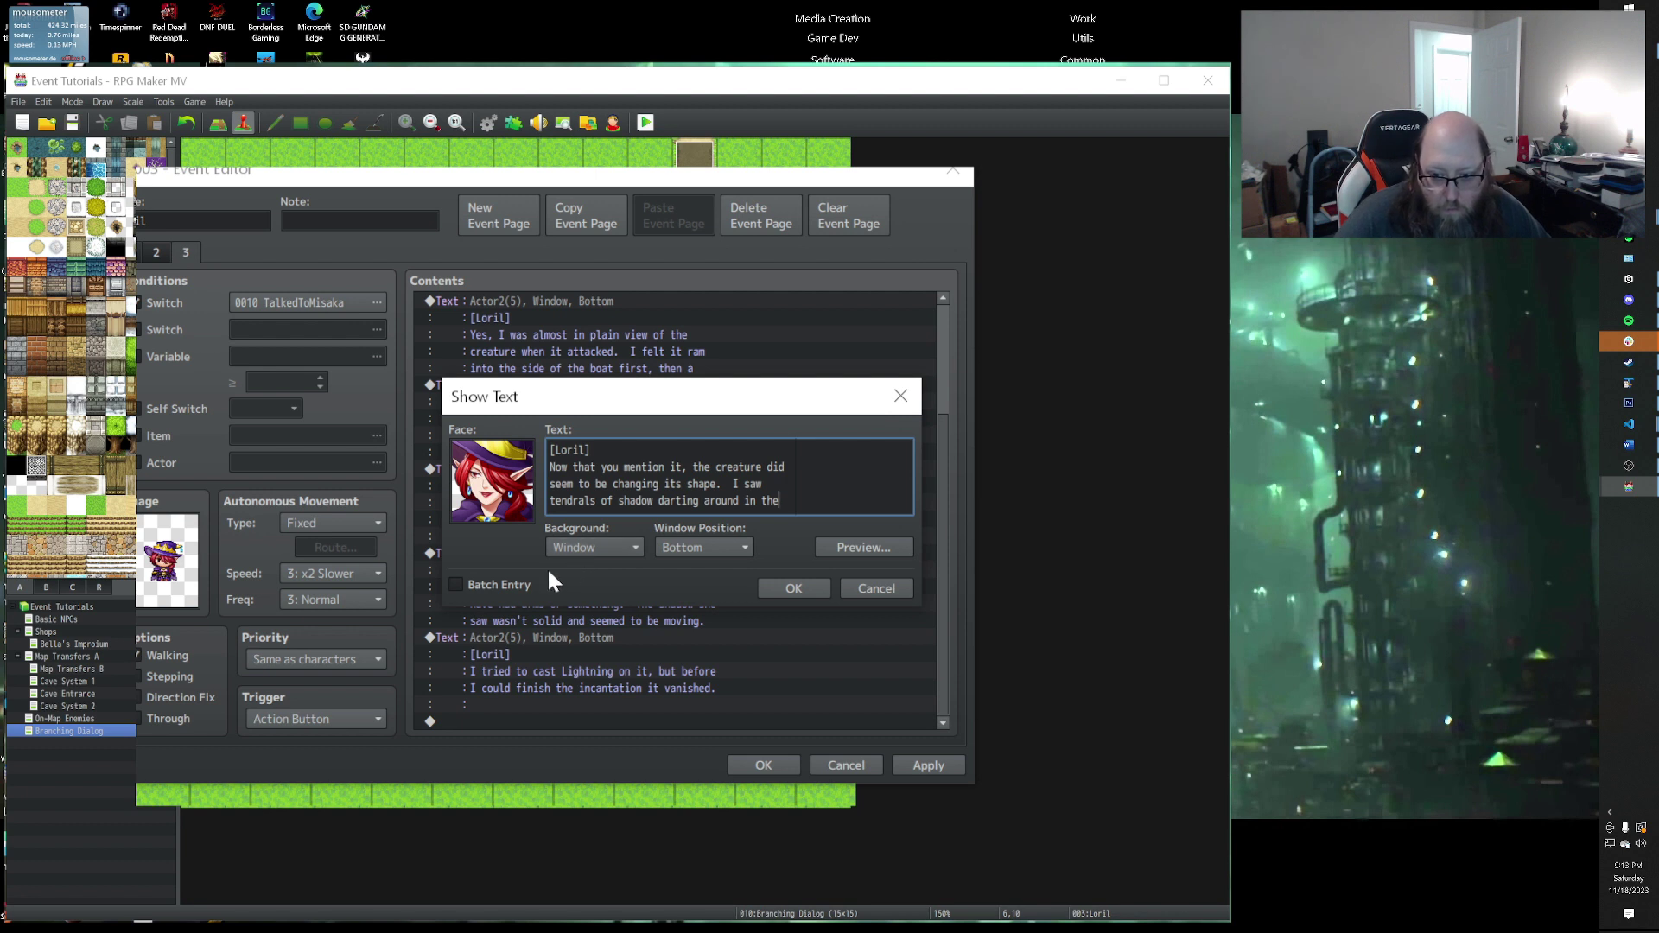
Step: Enable batch entry for Loril's reply and begin a second message with the name line "[Loril]"
click(518, 585)
click(725, 515)
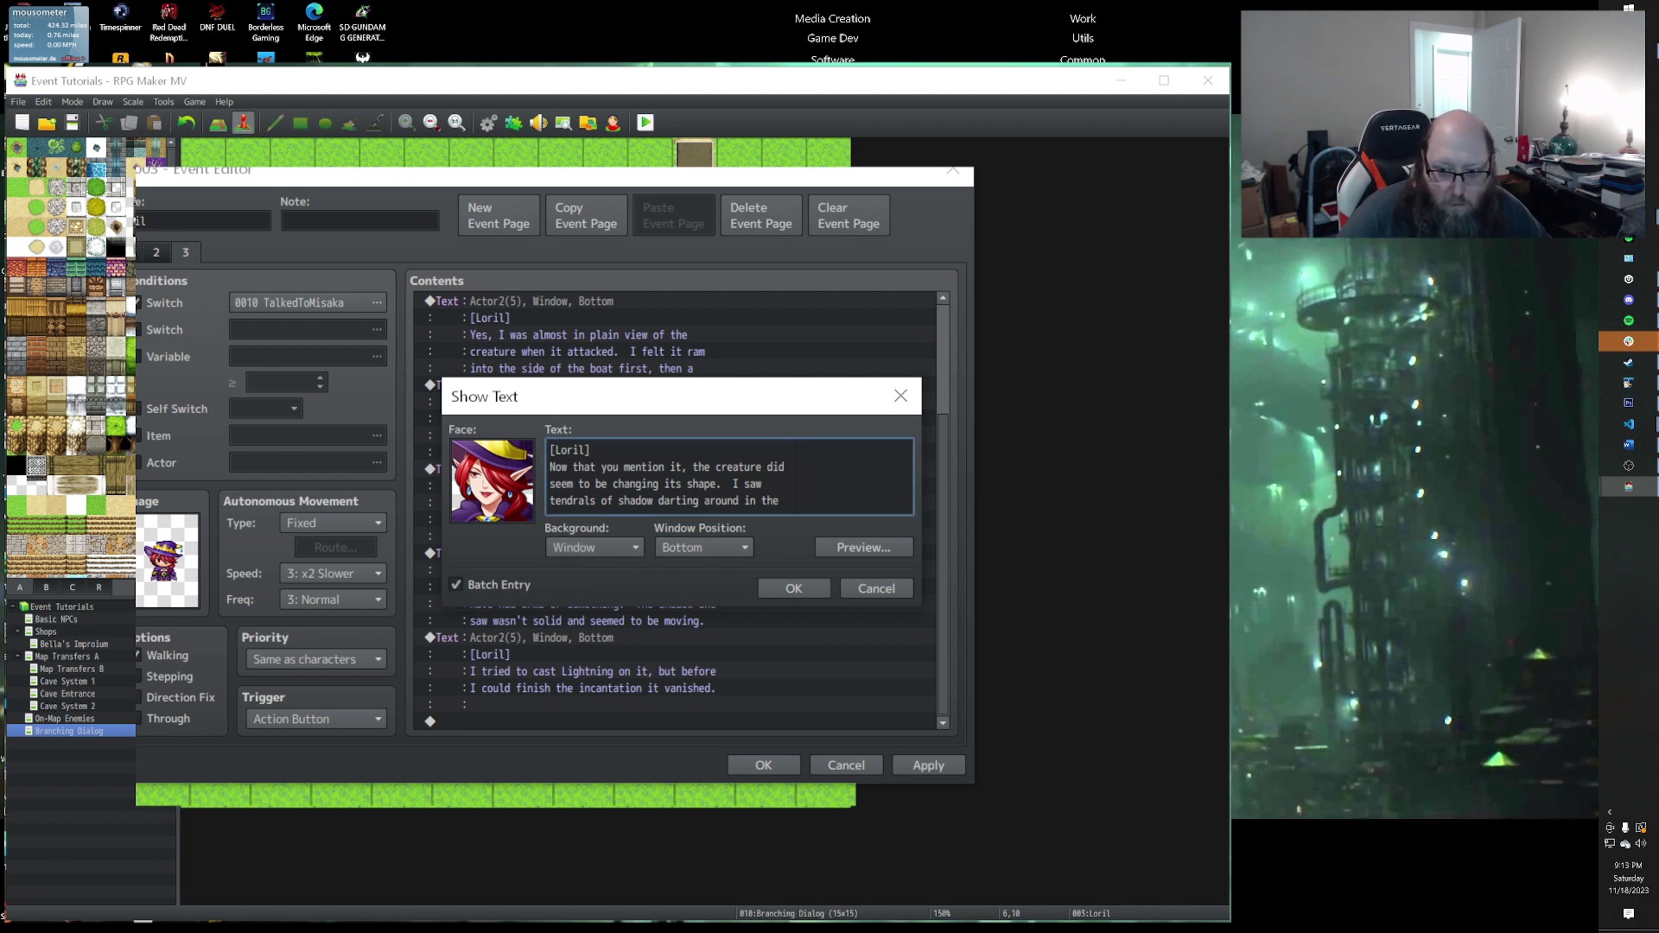
key(Return)
text([Loril])
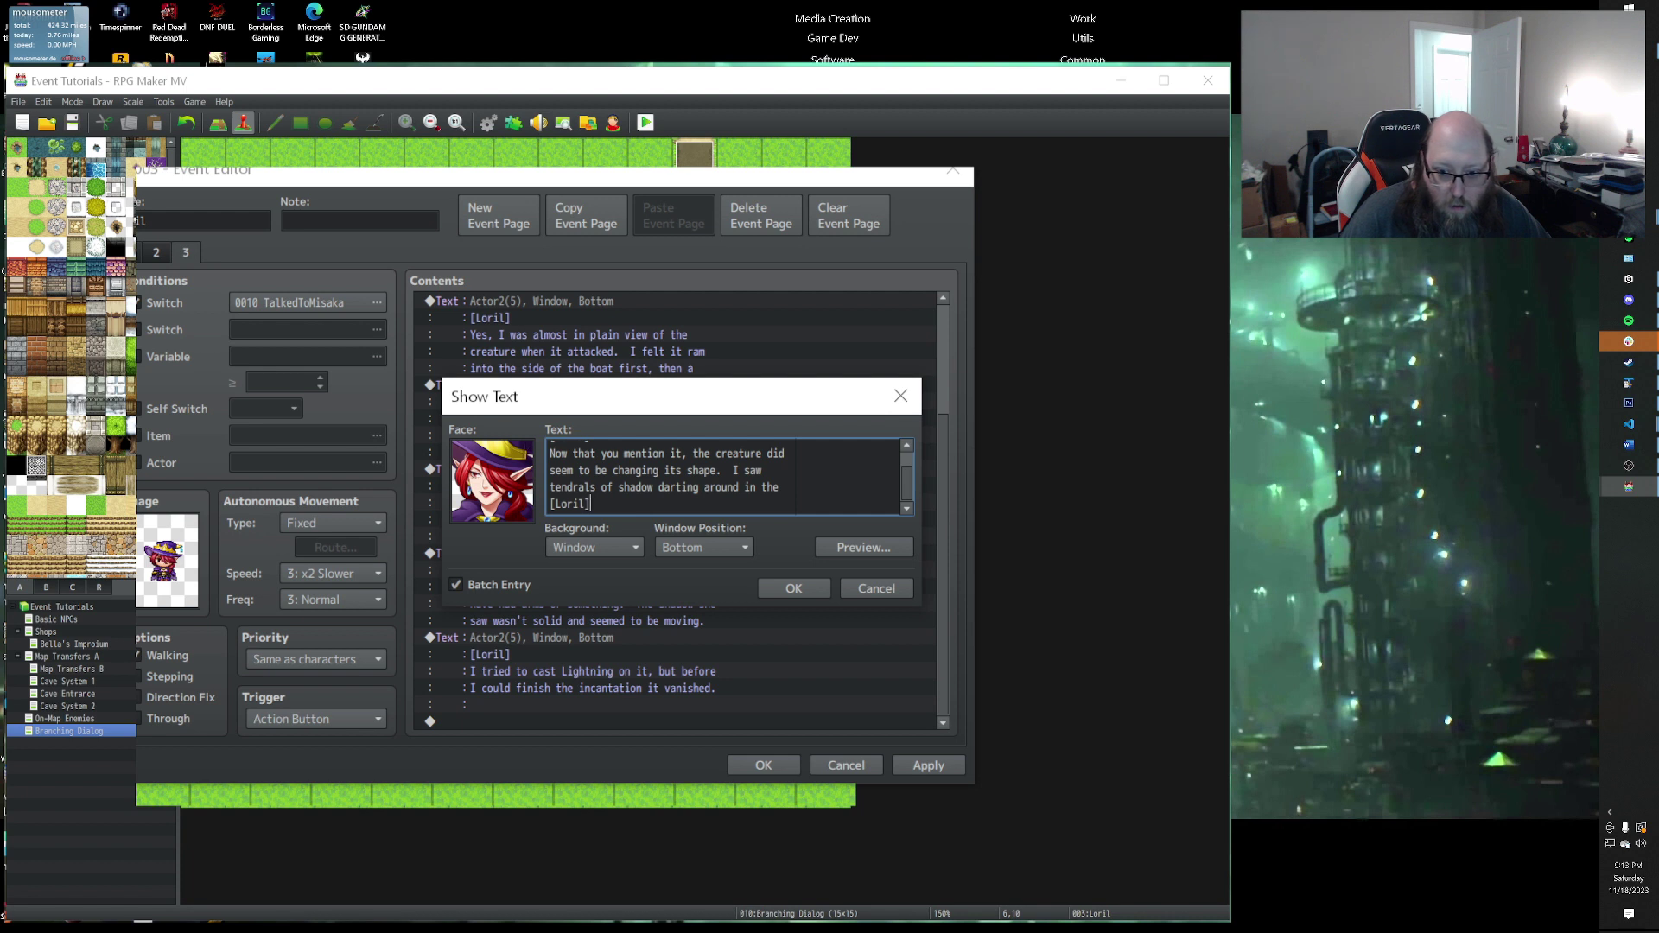
key(Return)
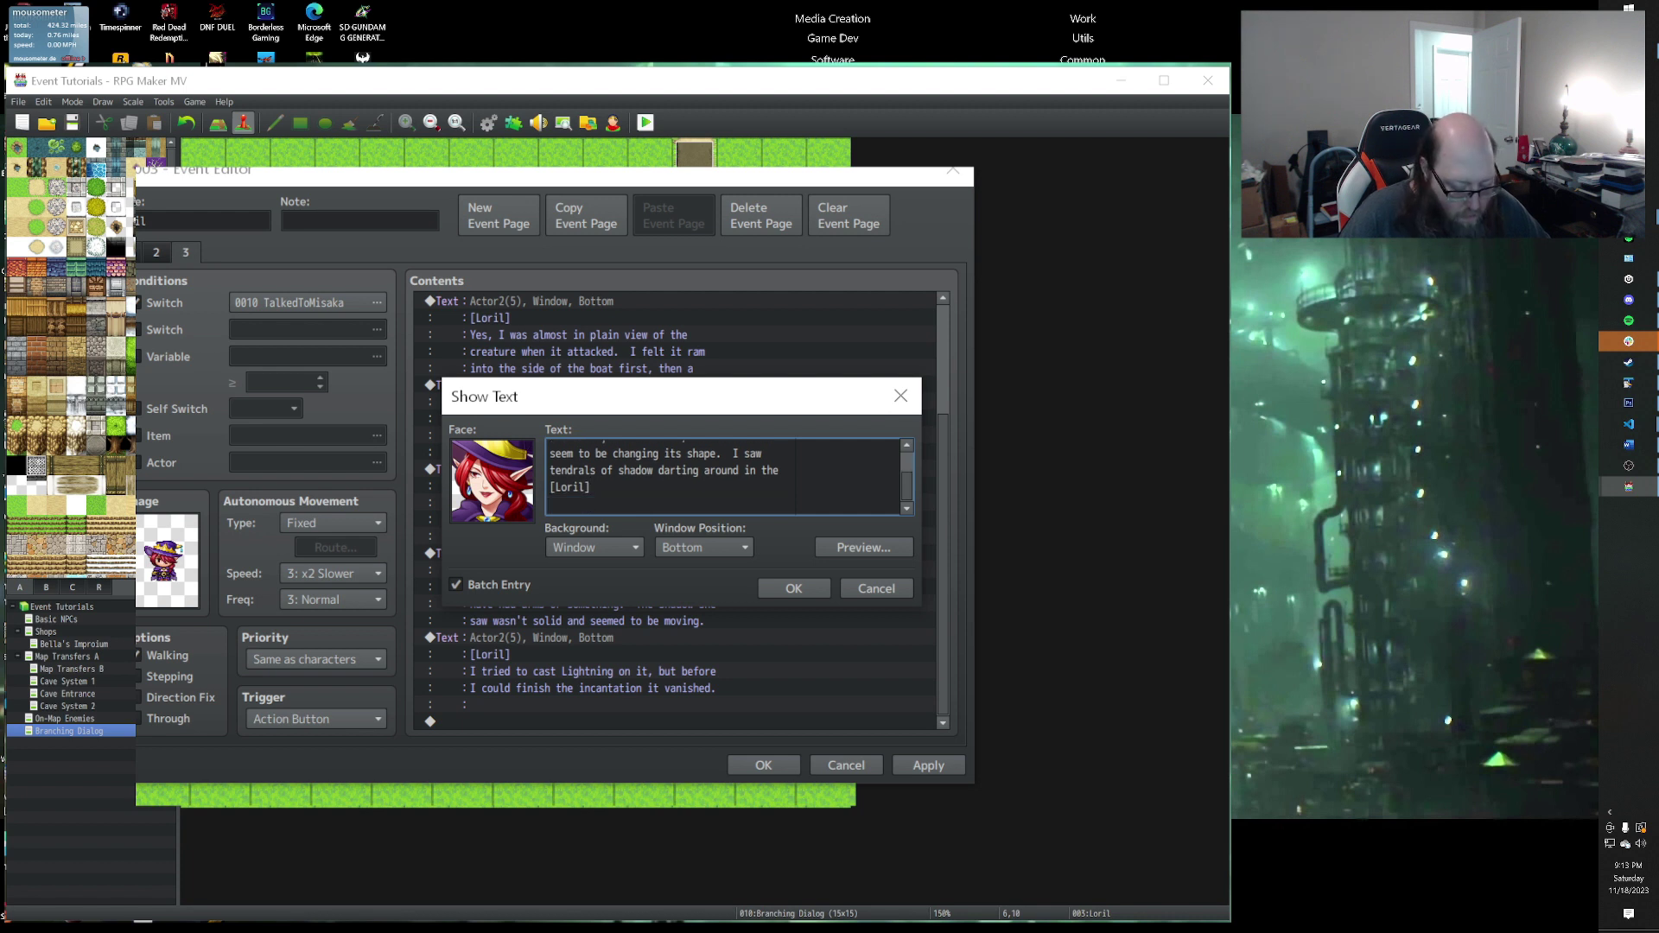
Step: Complete Loril's second message with "water, those could have been arms I" and "suppose\..\..\..\.." on two lines, and confirm the text
text(water, those could have )
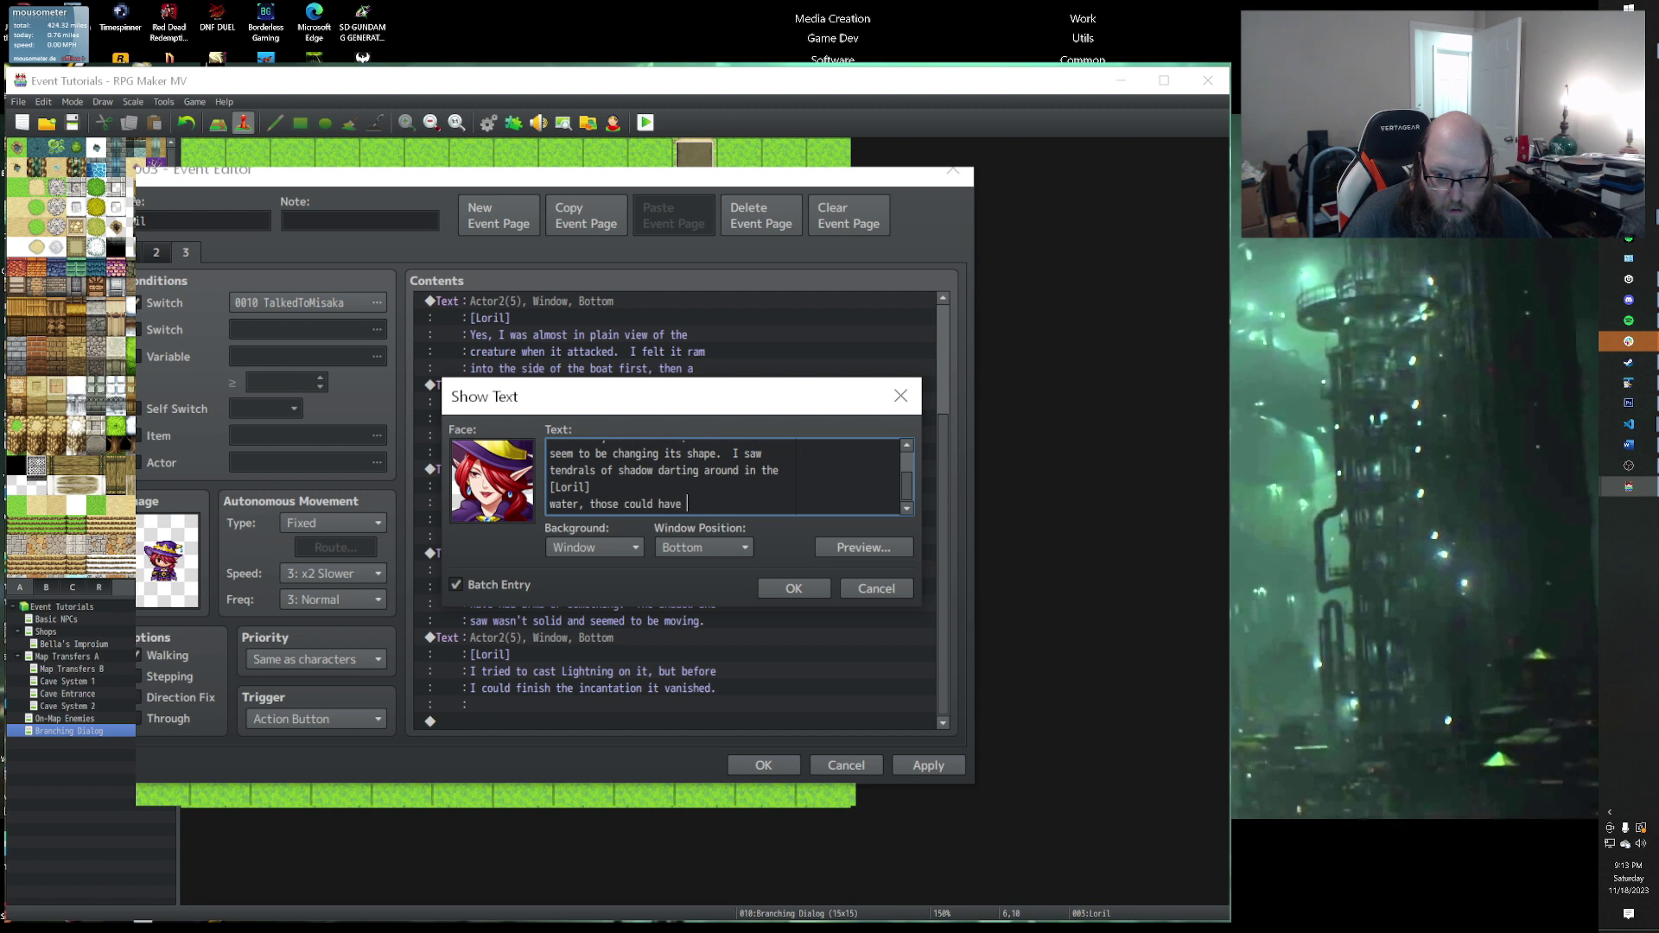
text(been arms I)
key(Return)
text(suppos)
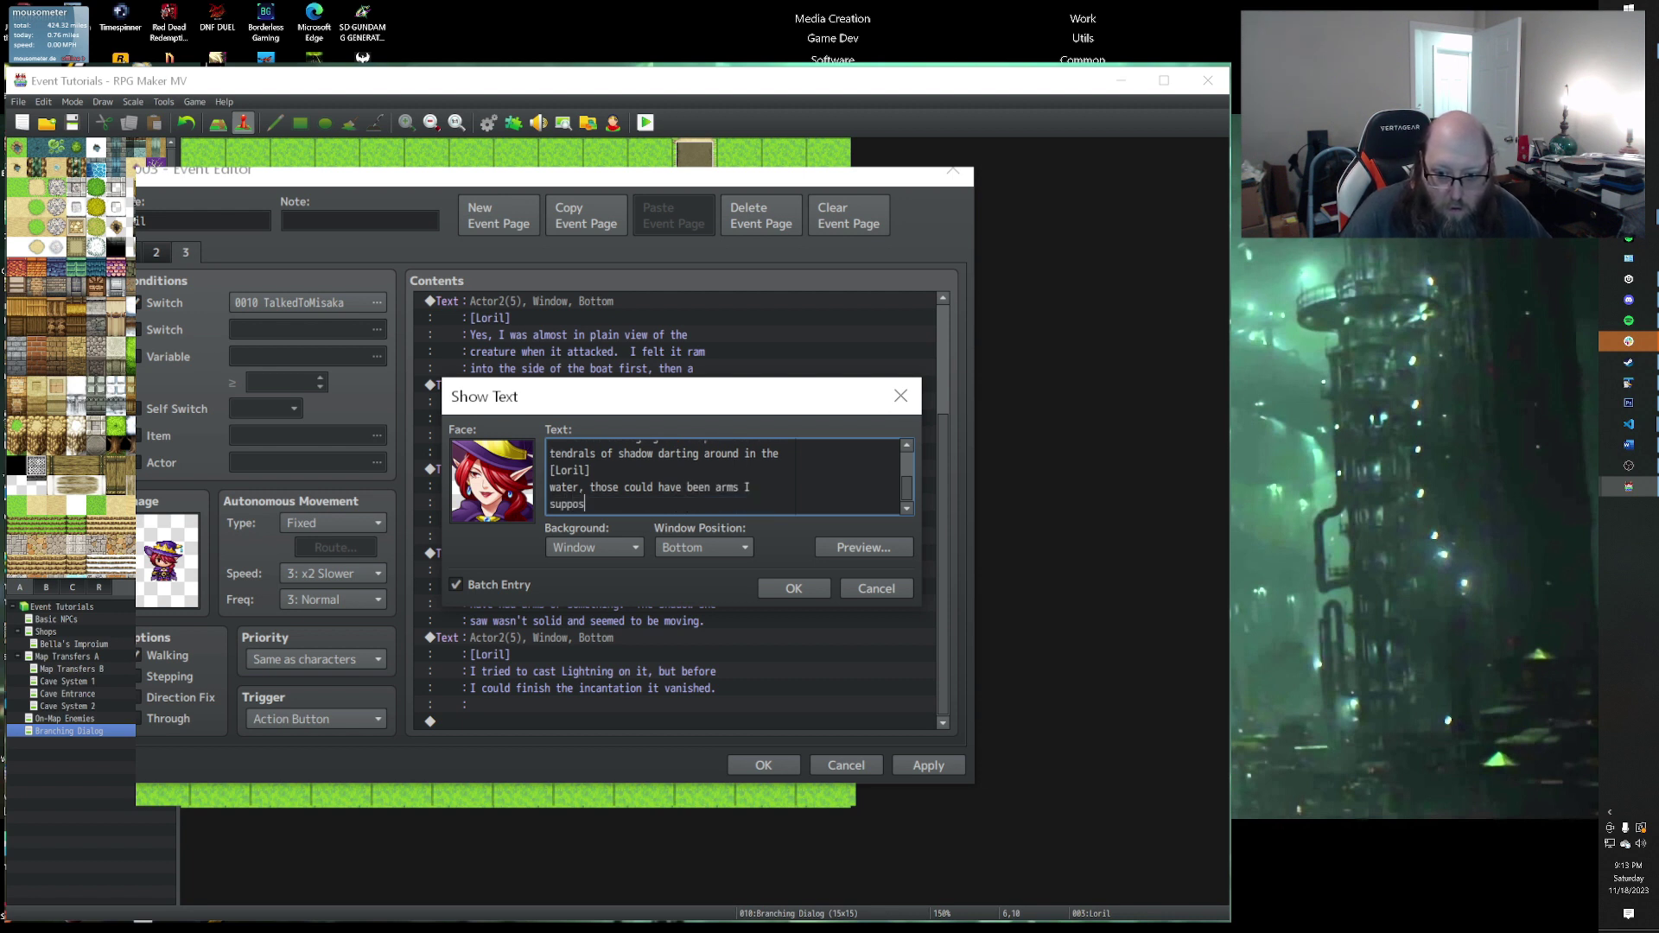
text(e\.)
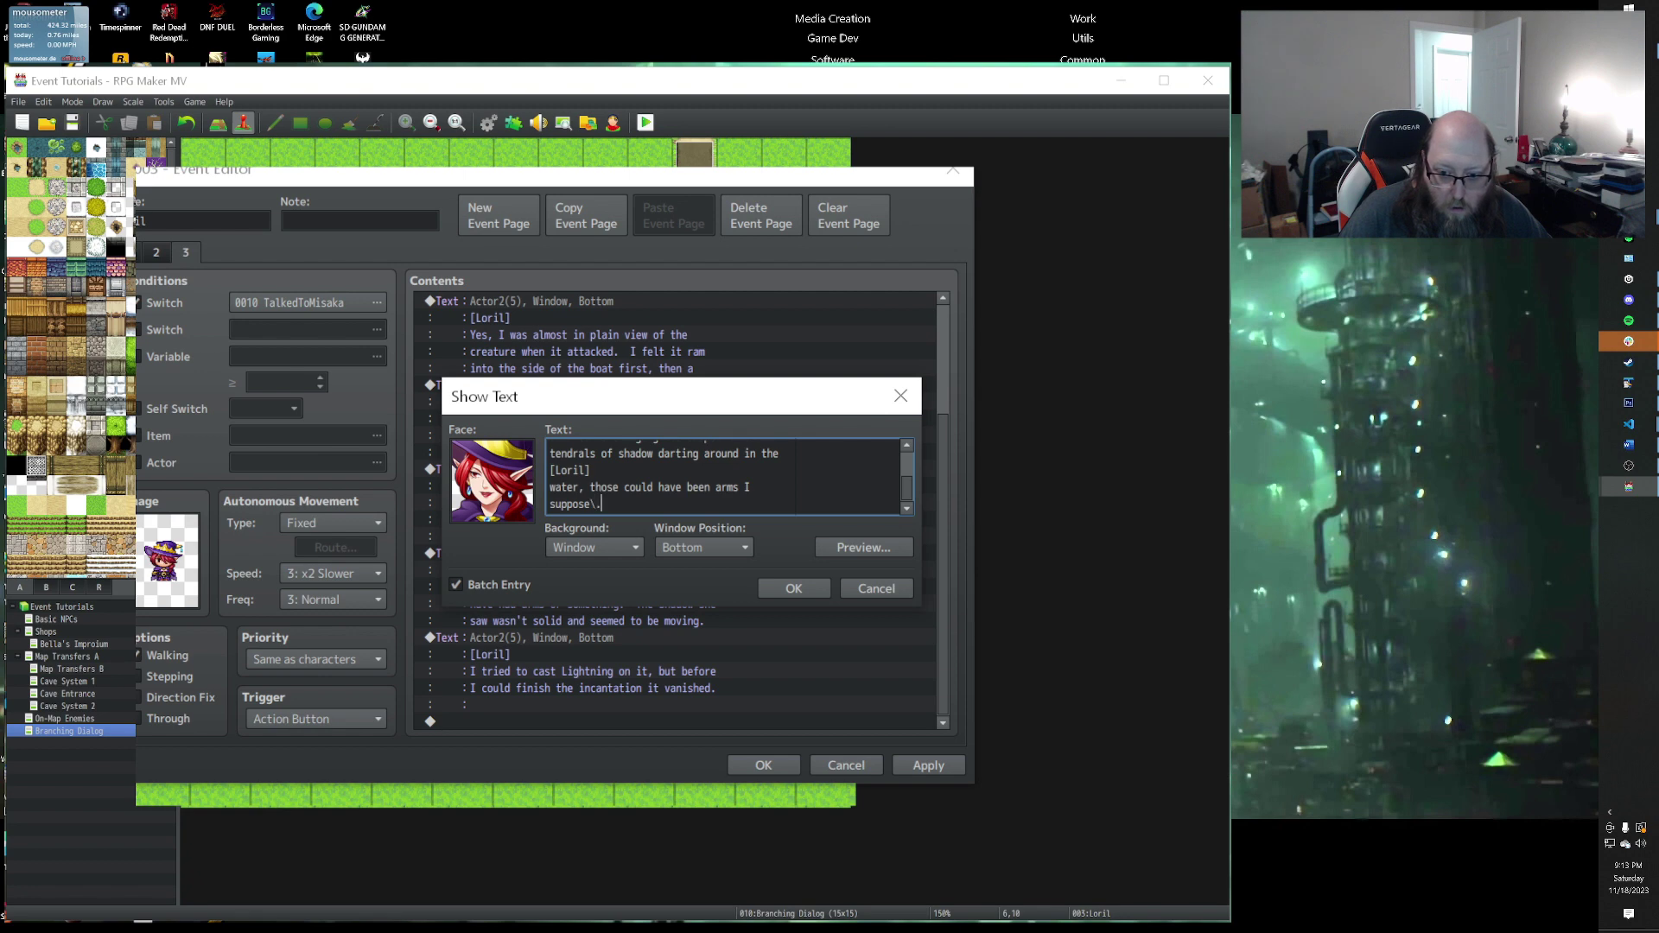
text(.\..\..\..)
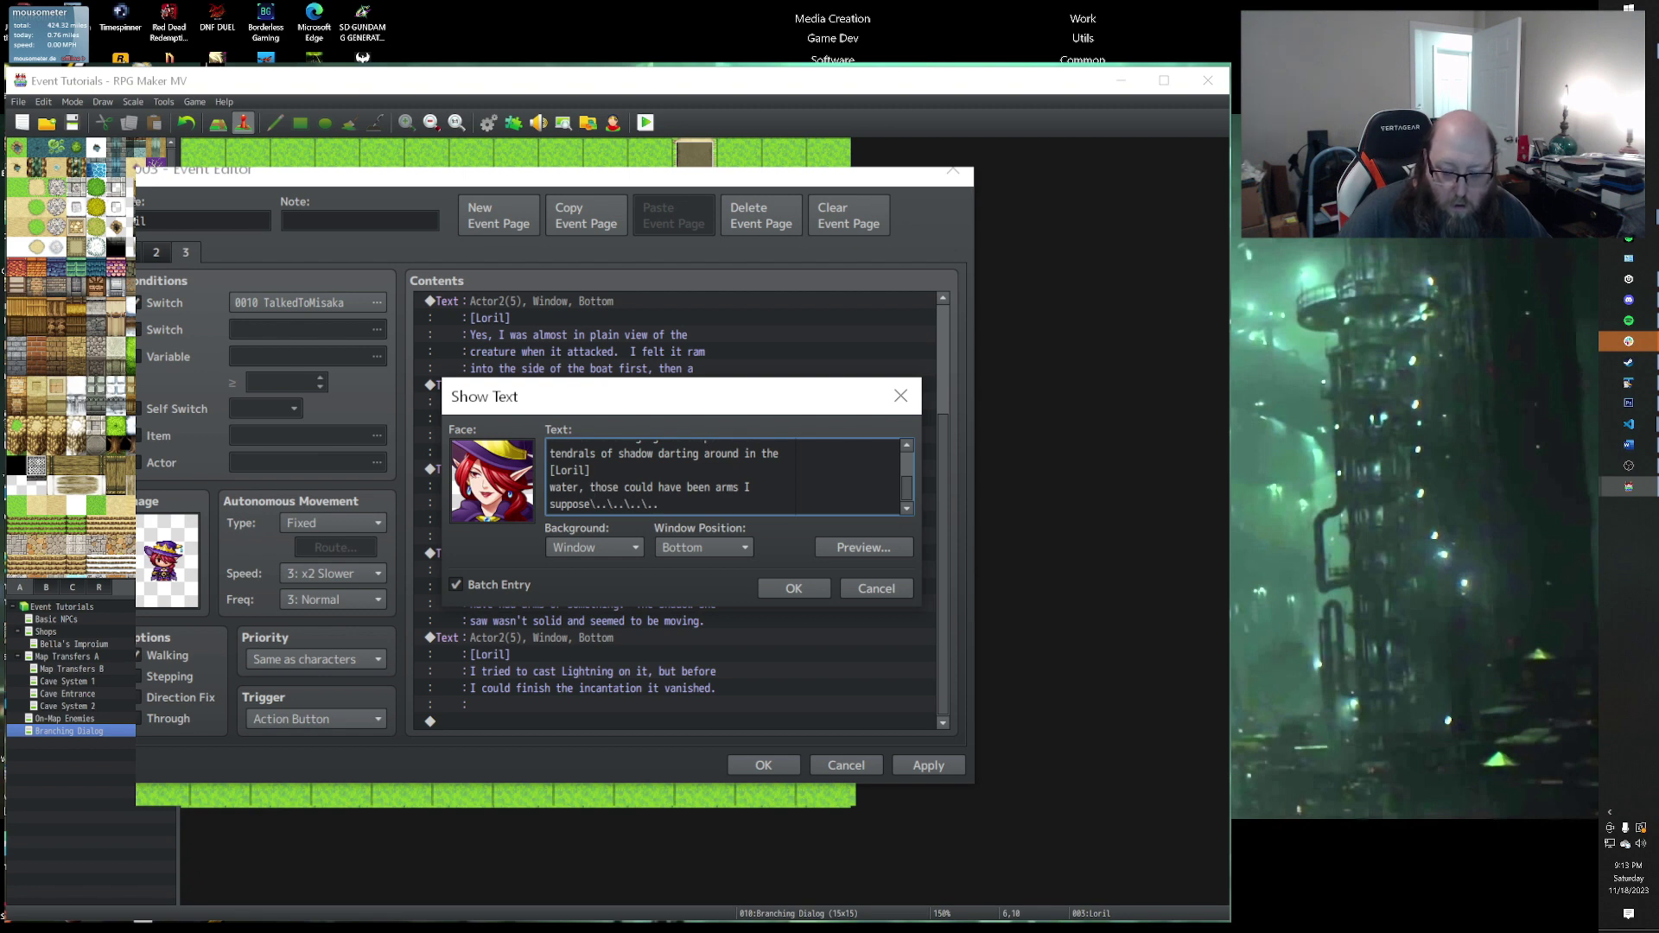
click(795, 585)
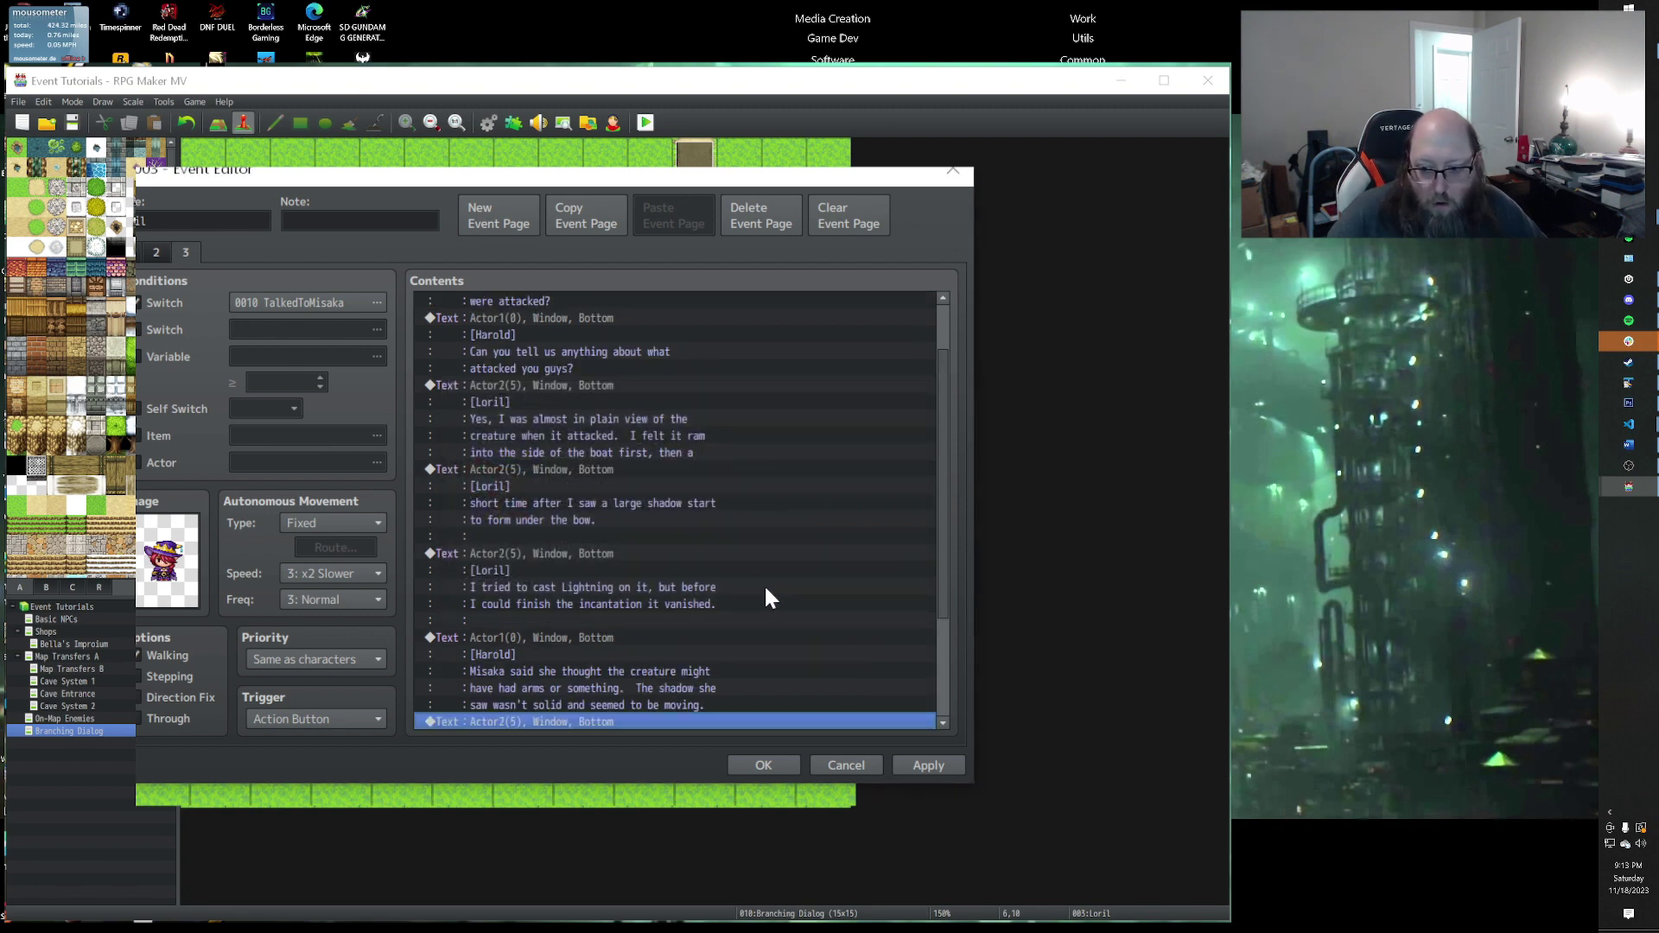
Step: Below Loril's last message, add a switch command turning ON switch 0011, named TalkedToLoril, and save the event
scroll(540, 692, down, 1)
double_click(520, 721)
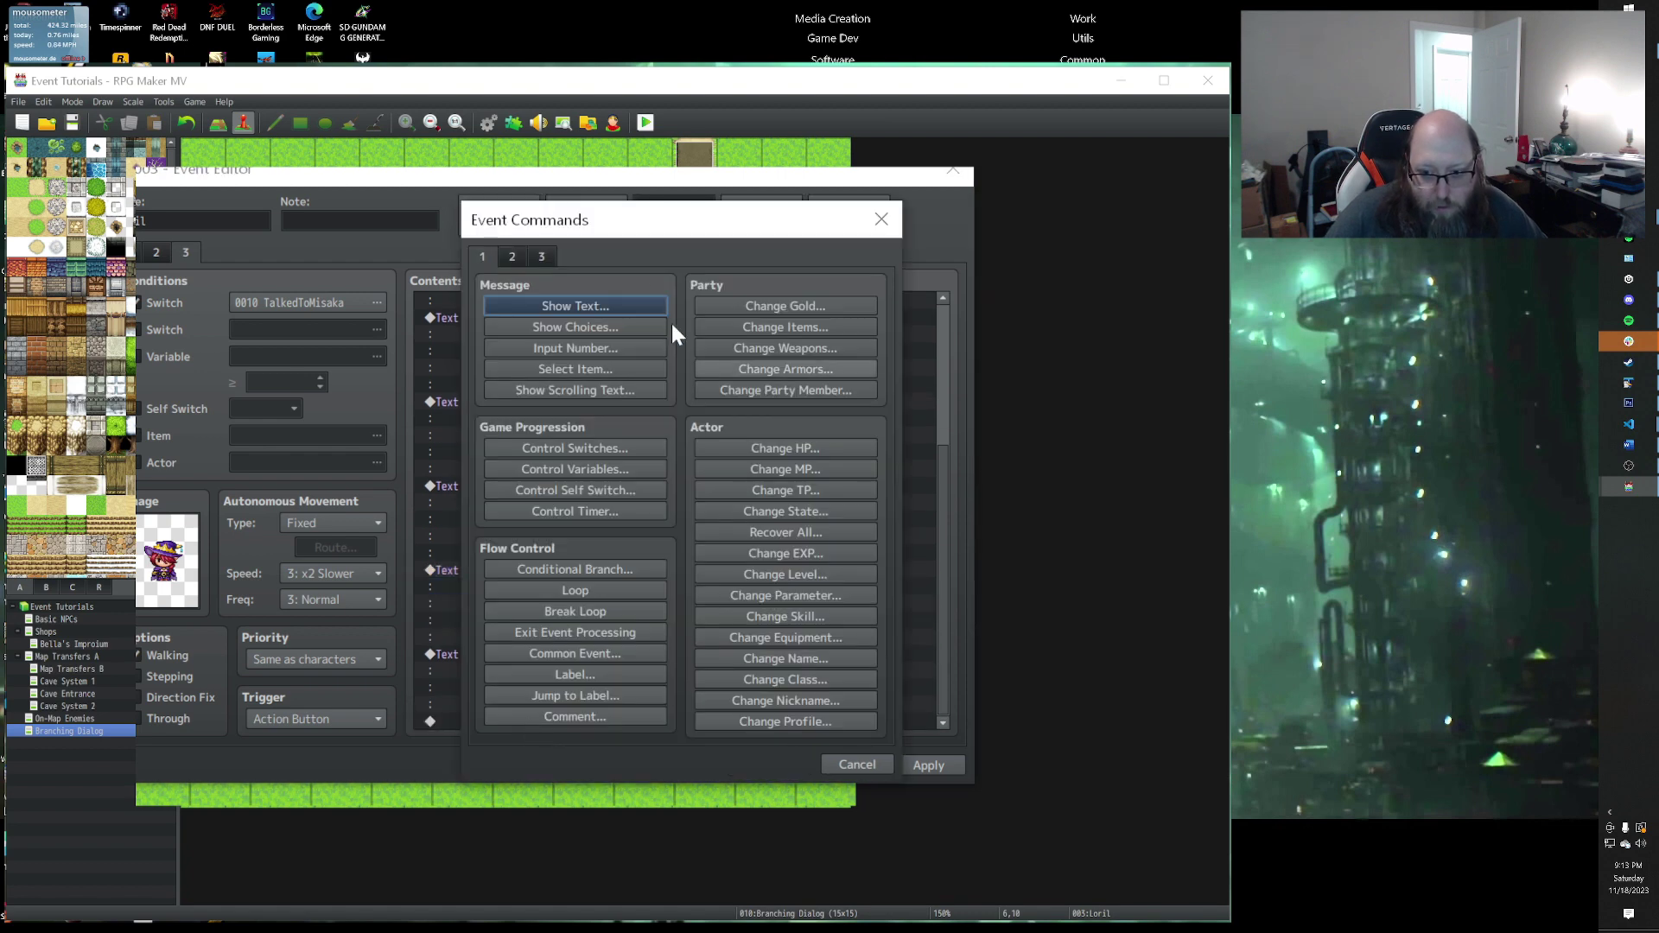
click(546, 448)
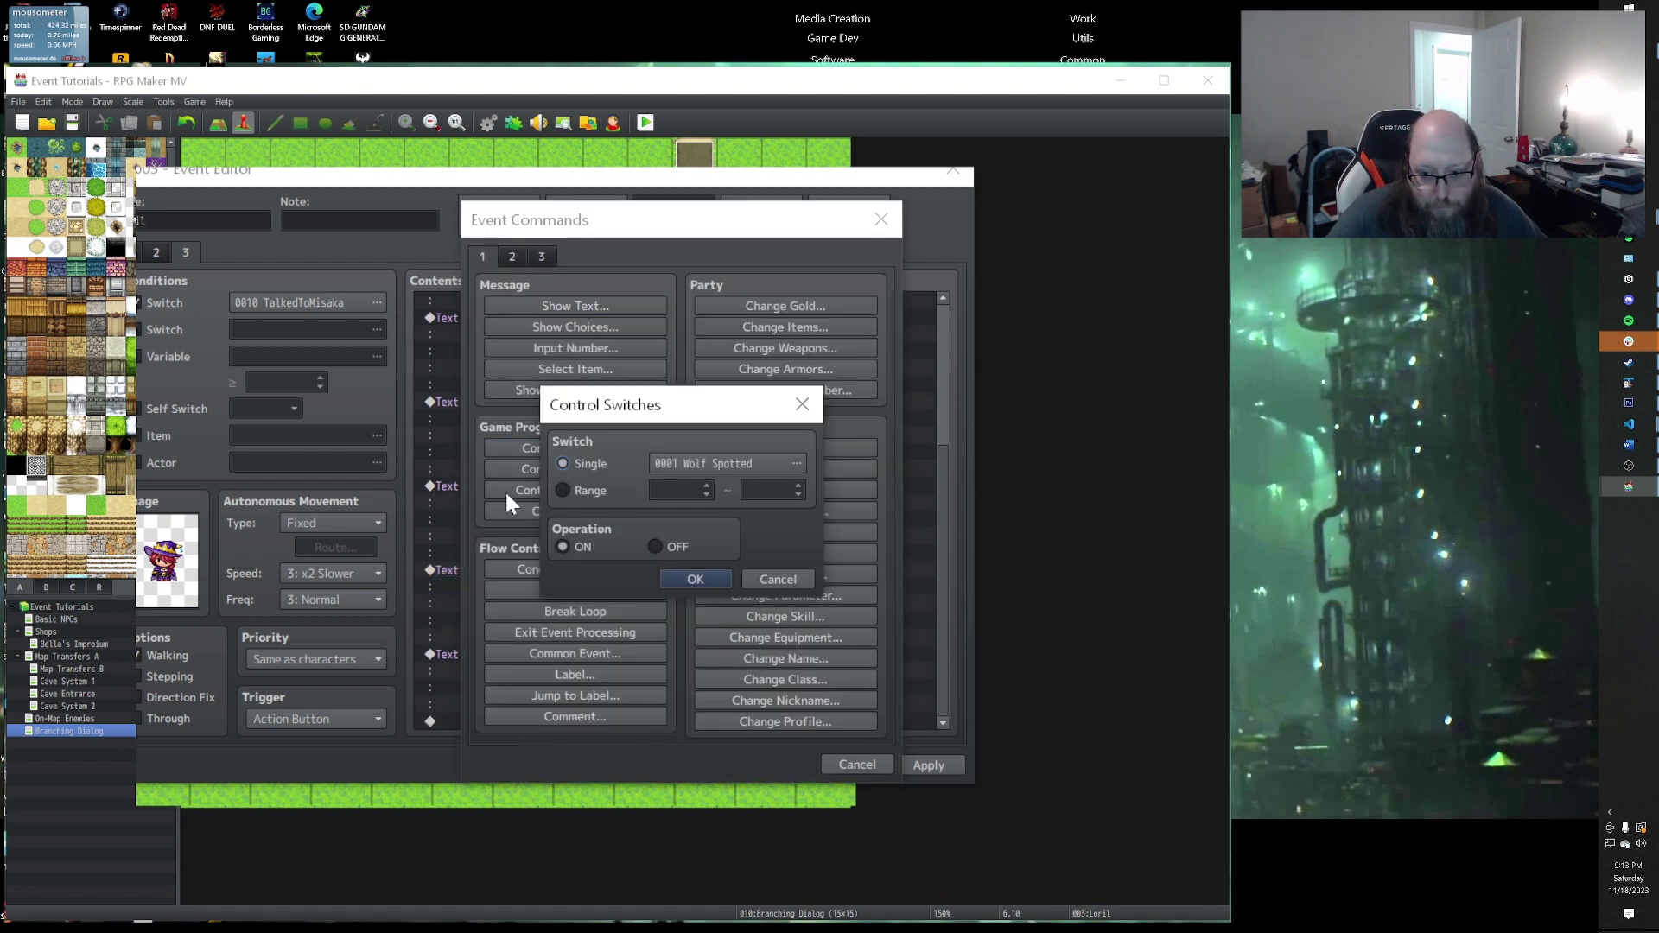
click(693, 458)
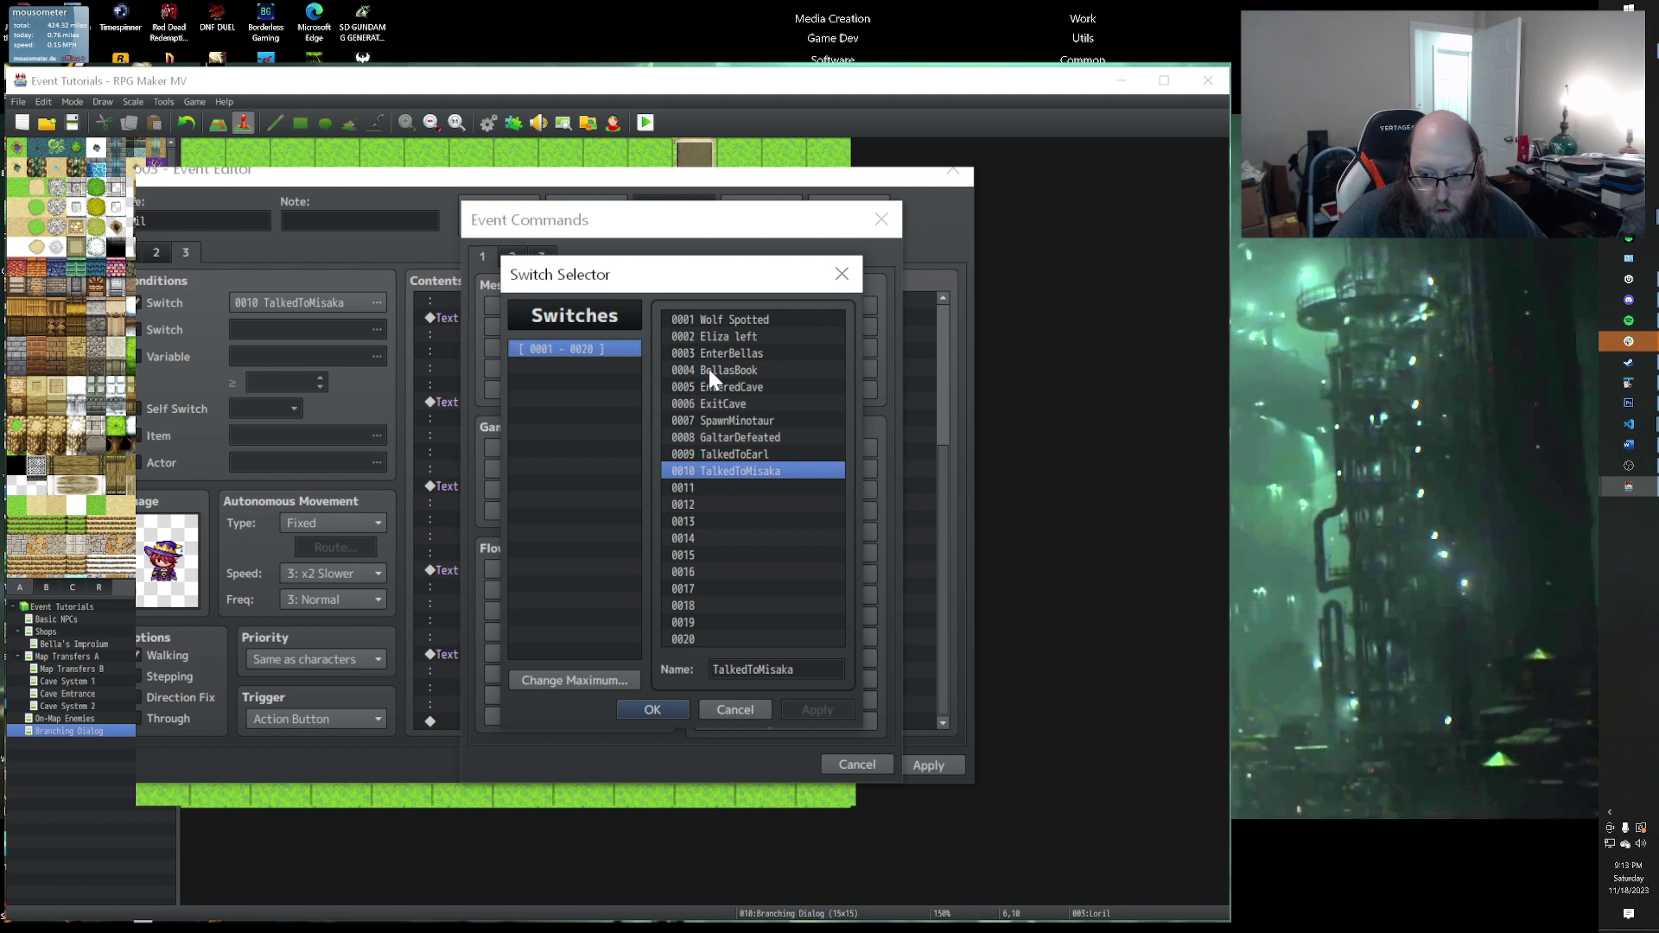
click(718, 486)
text(T)
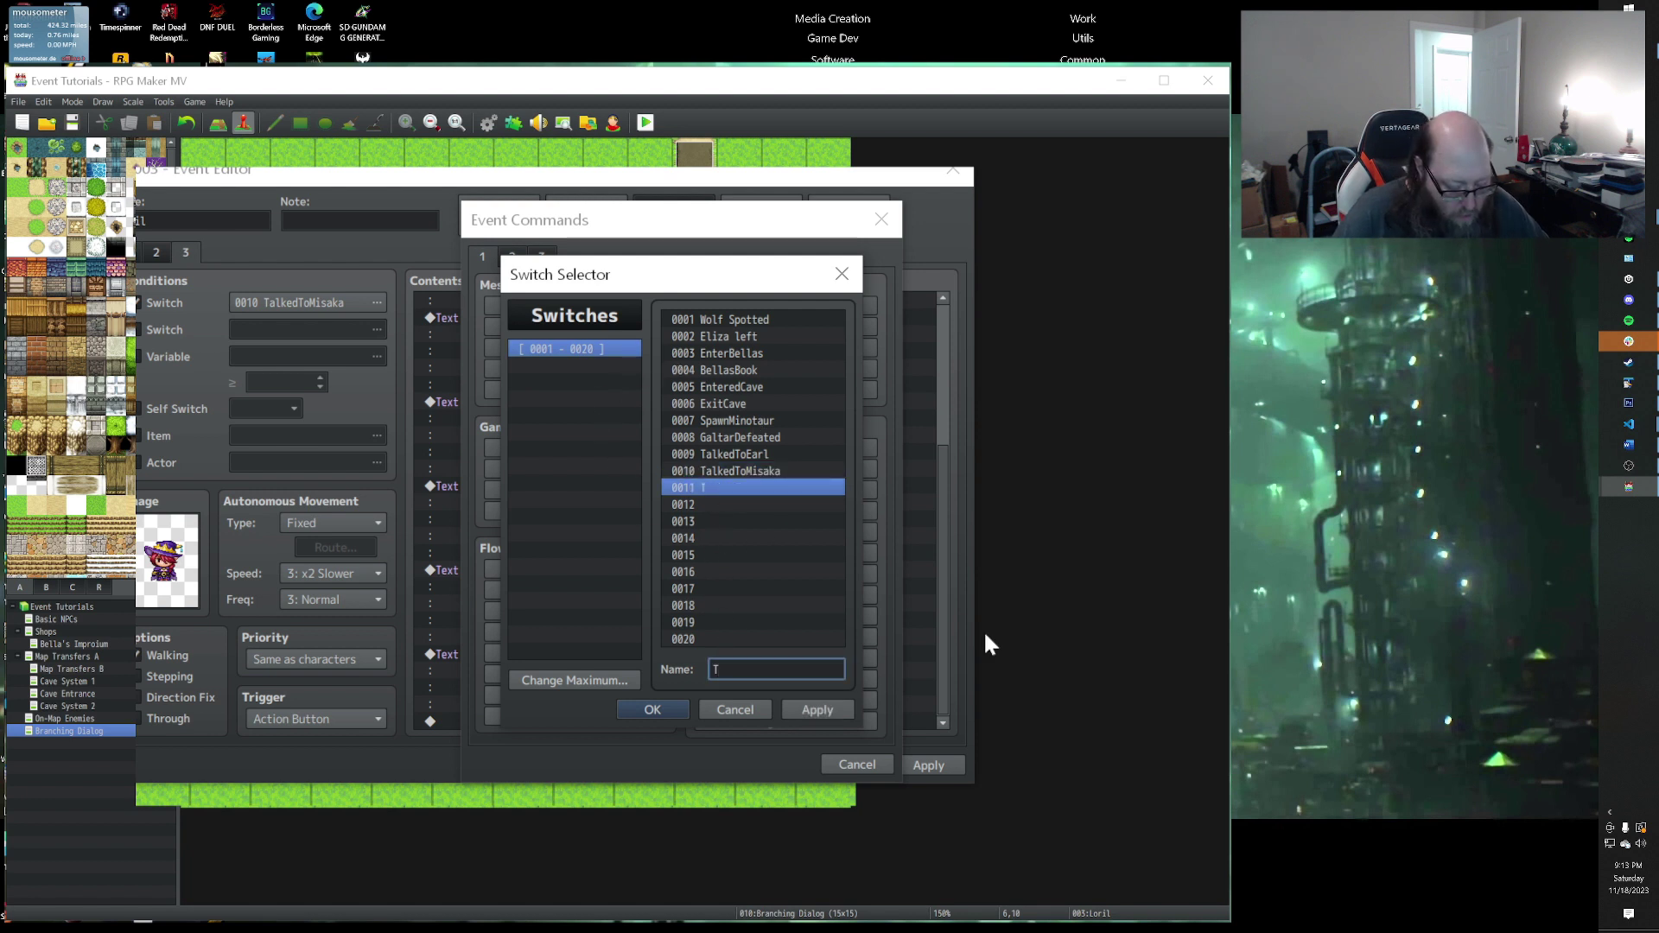
text(alkedToLoril)
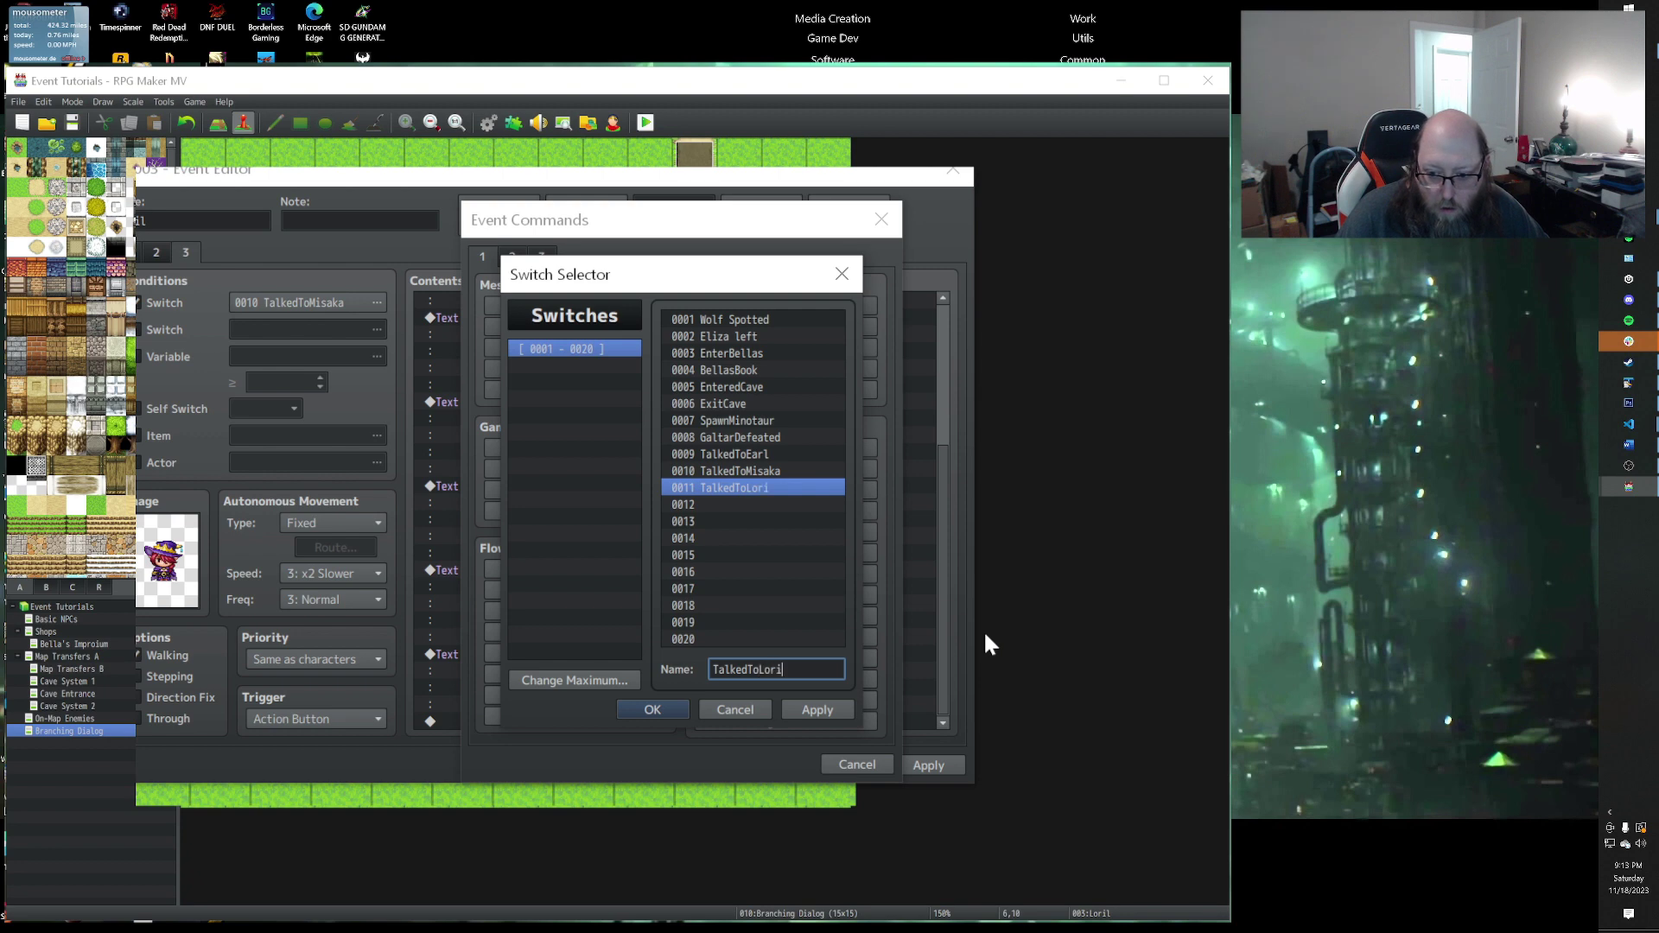
click(630, 701)
click(692, 581)
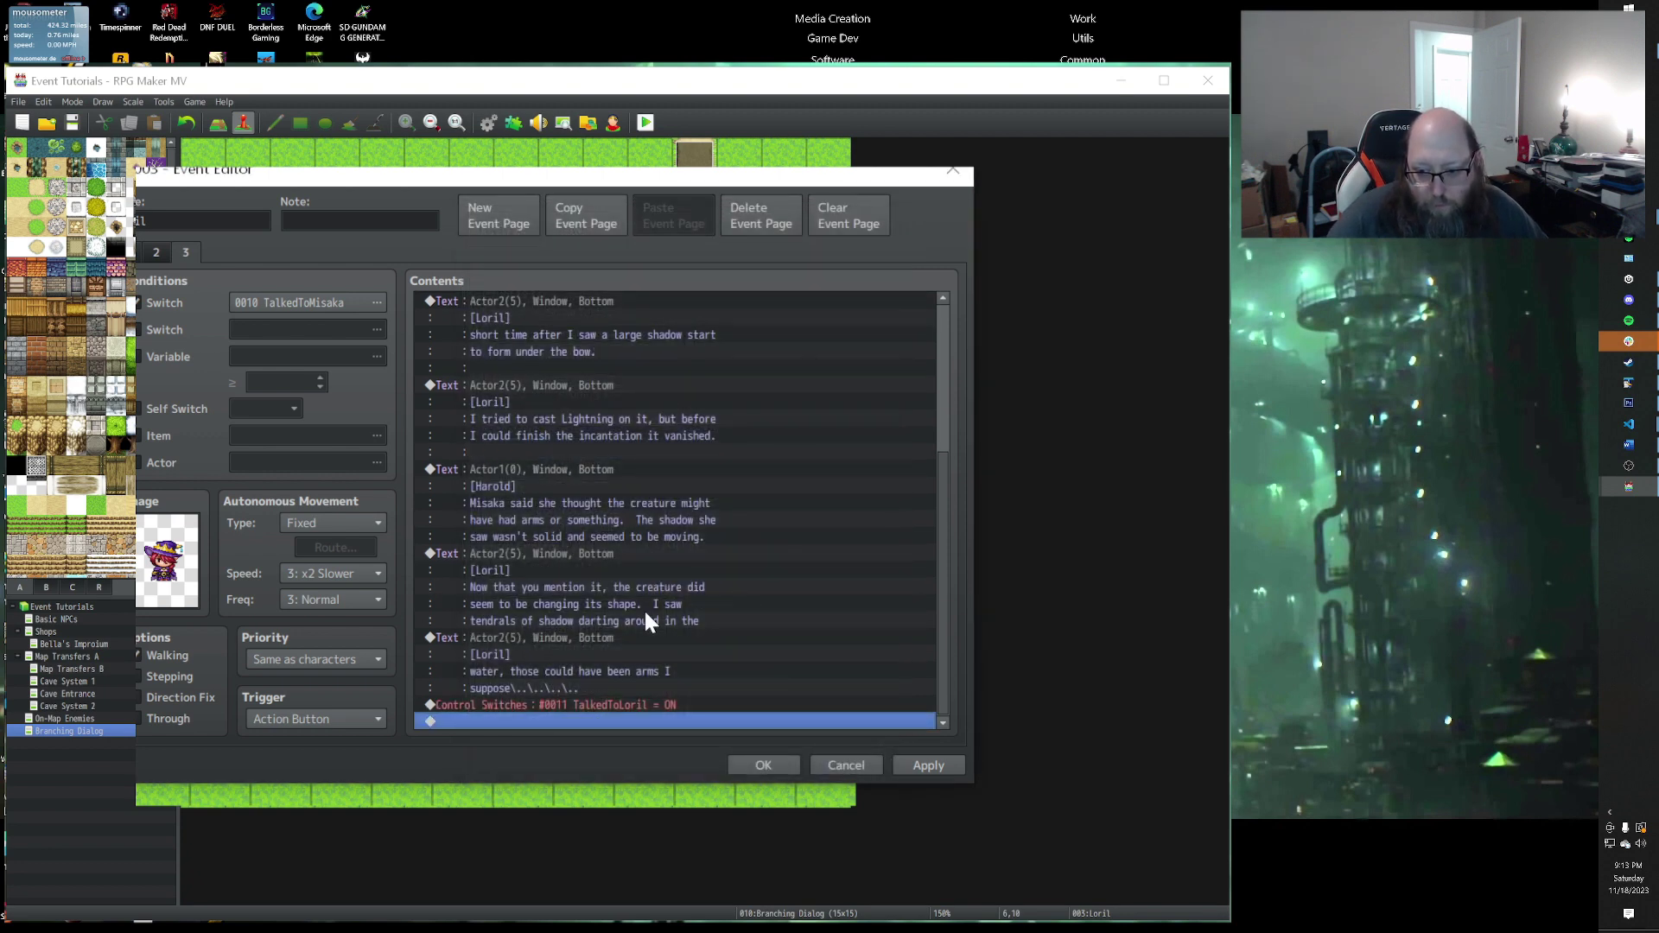
click(926, 765)
click(764, 765)
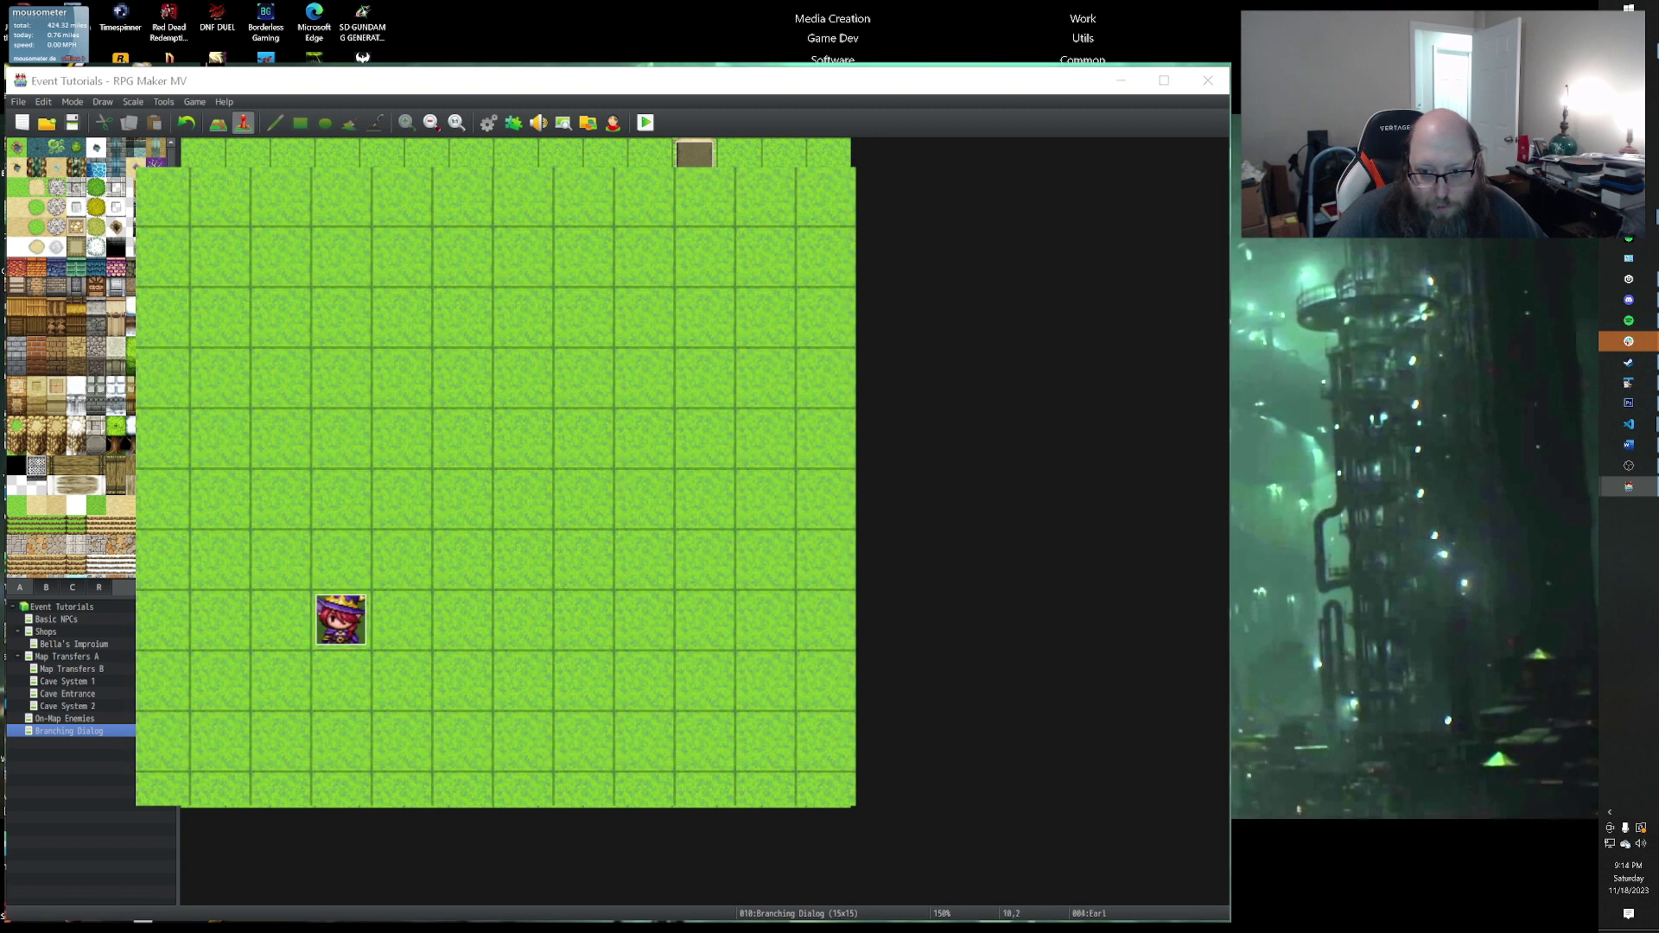
Step: Open Earl's event for editing at its second page
key(Return)
click(154, 249)
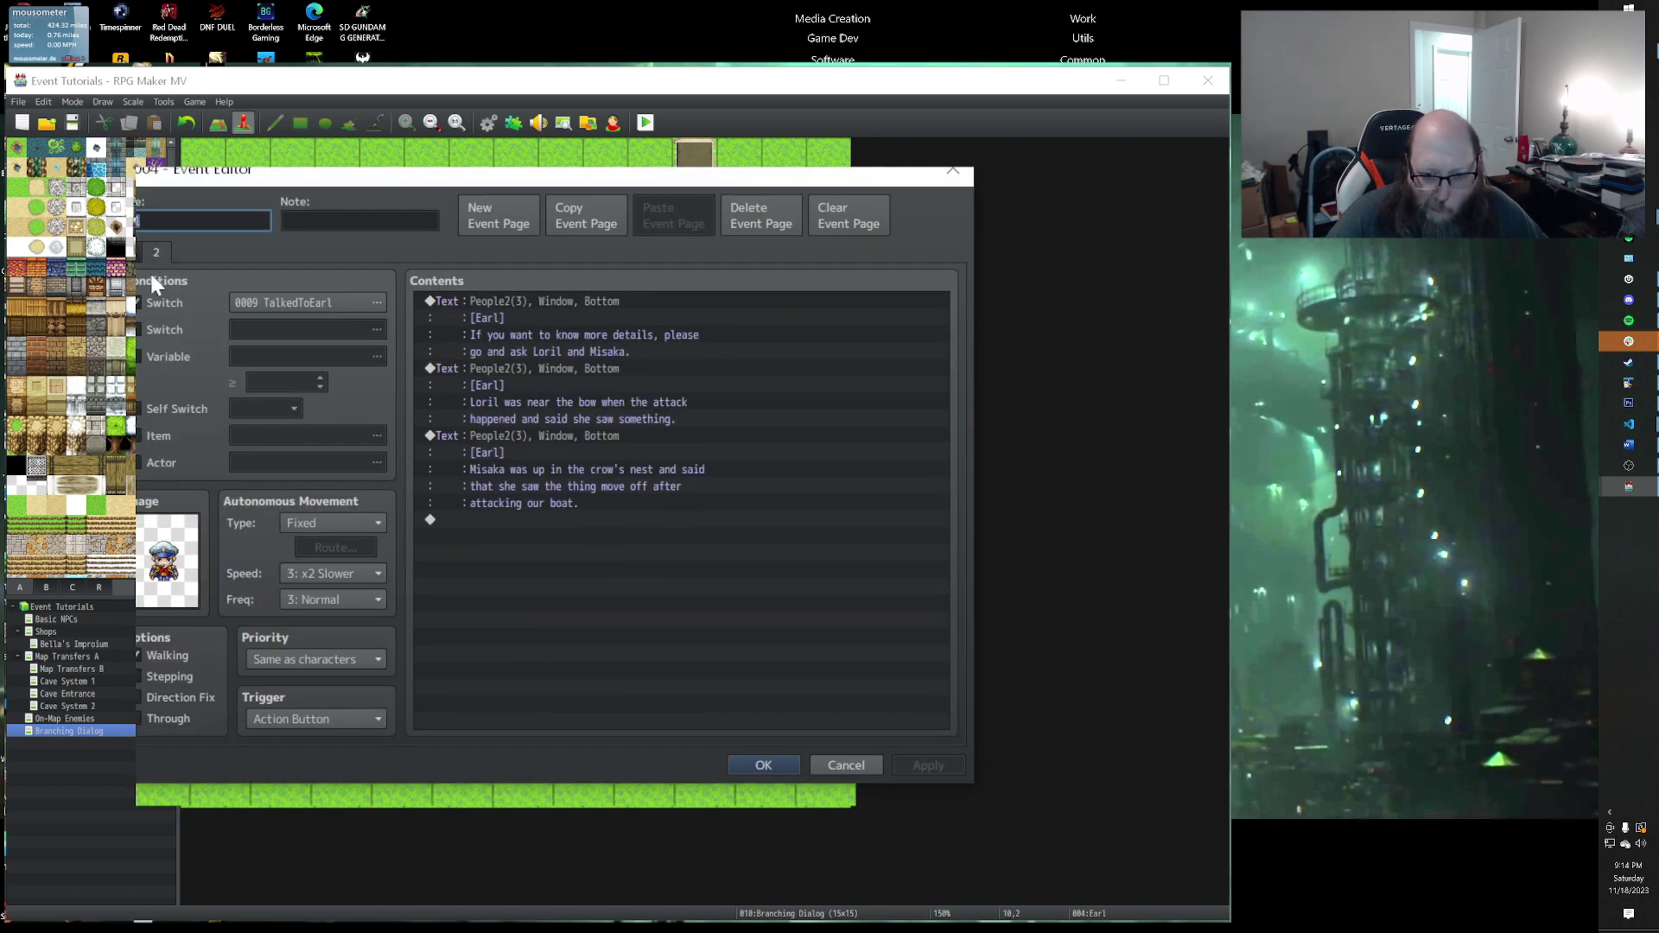
click(598, 226)
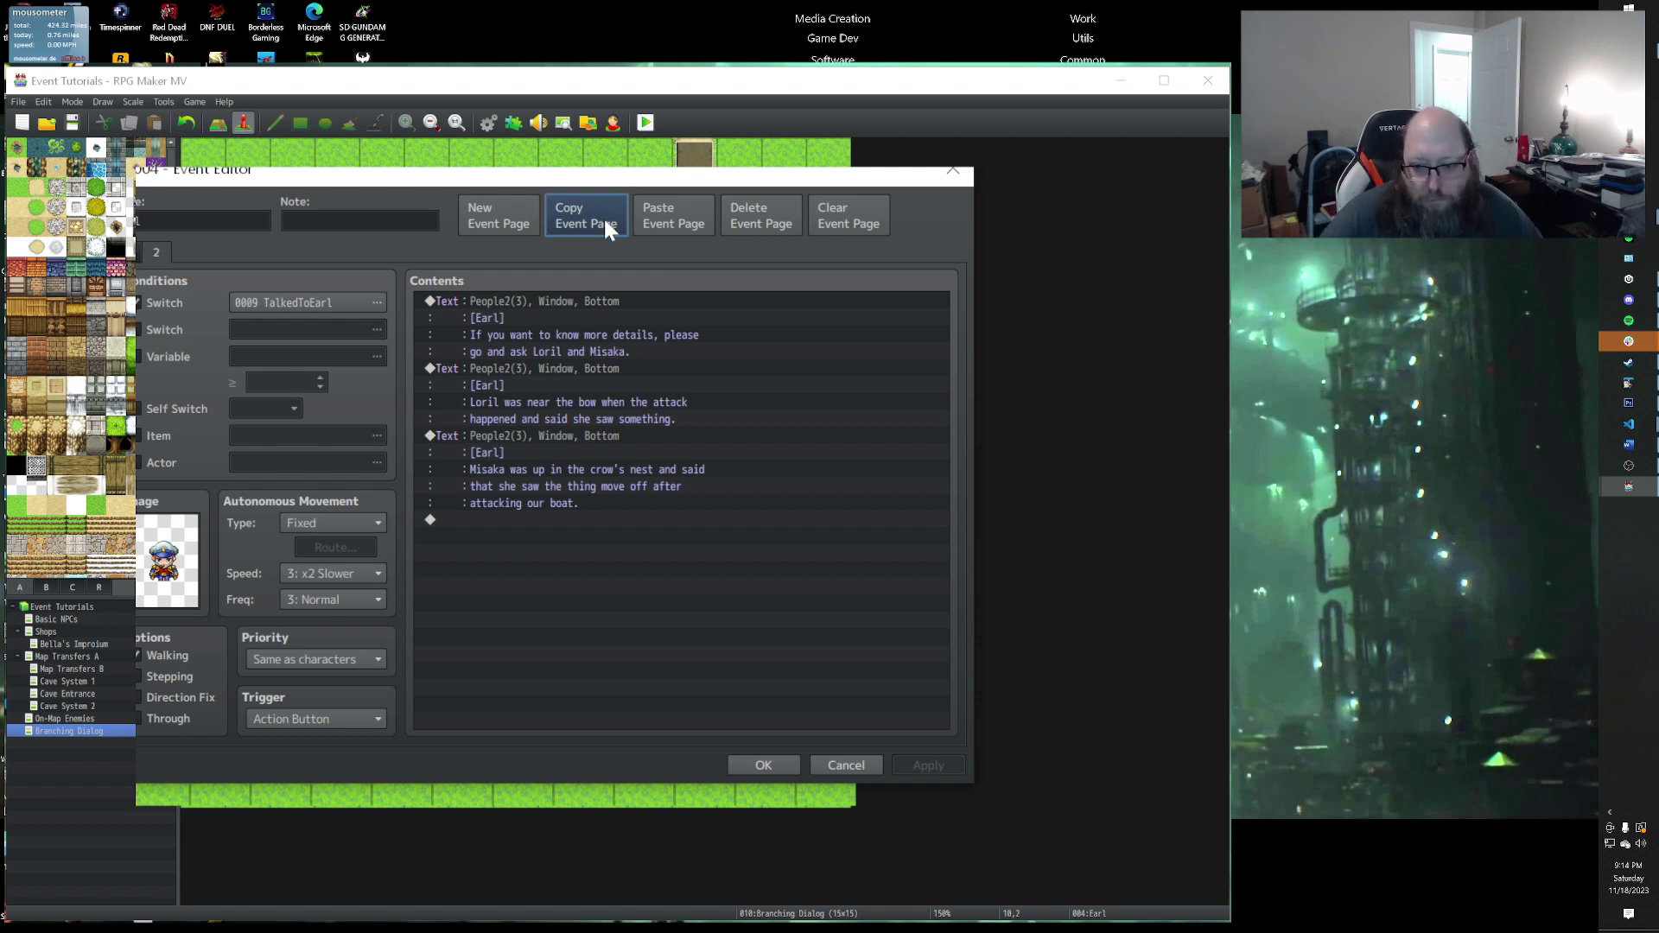
double_click(662, 210)
click(271, 329)
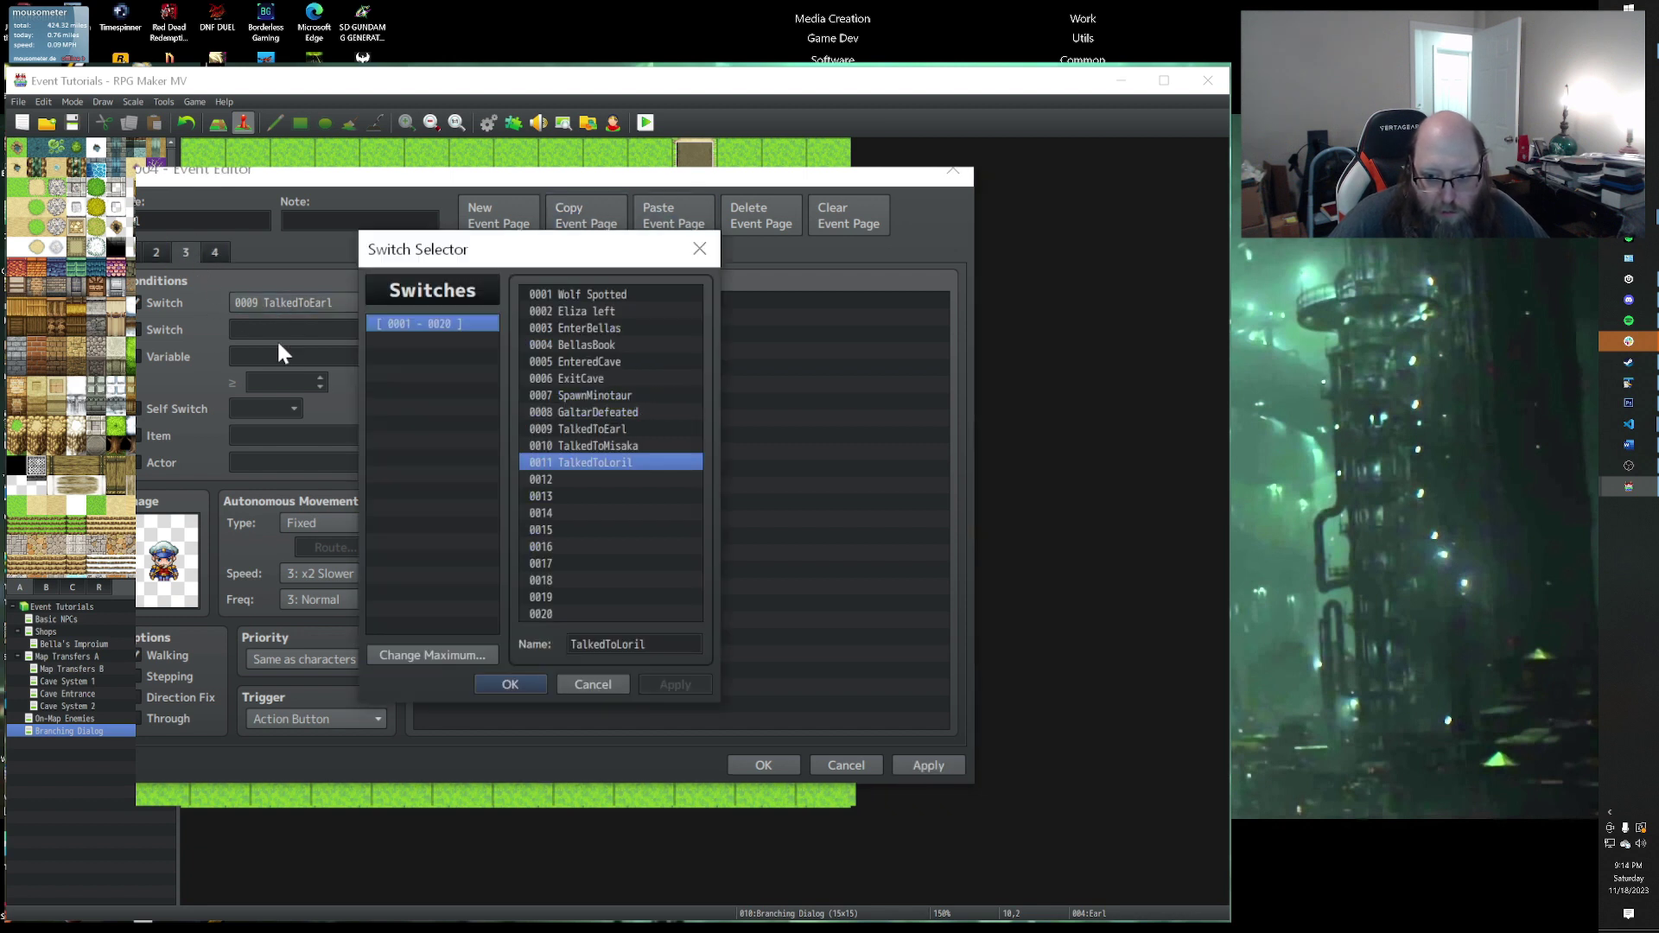
key(Up)
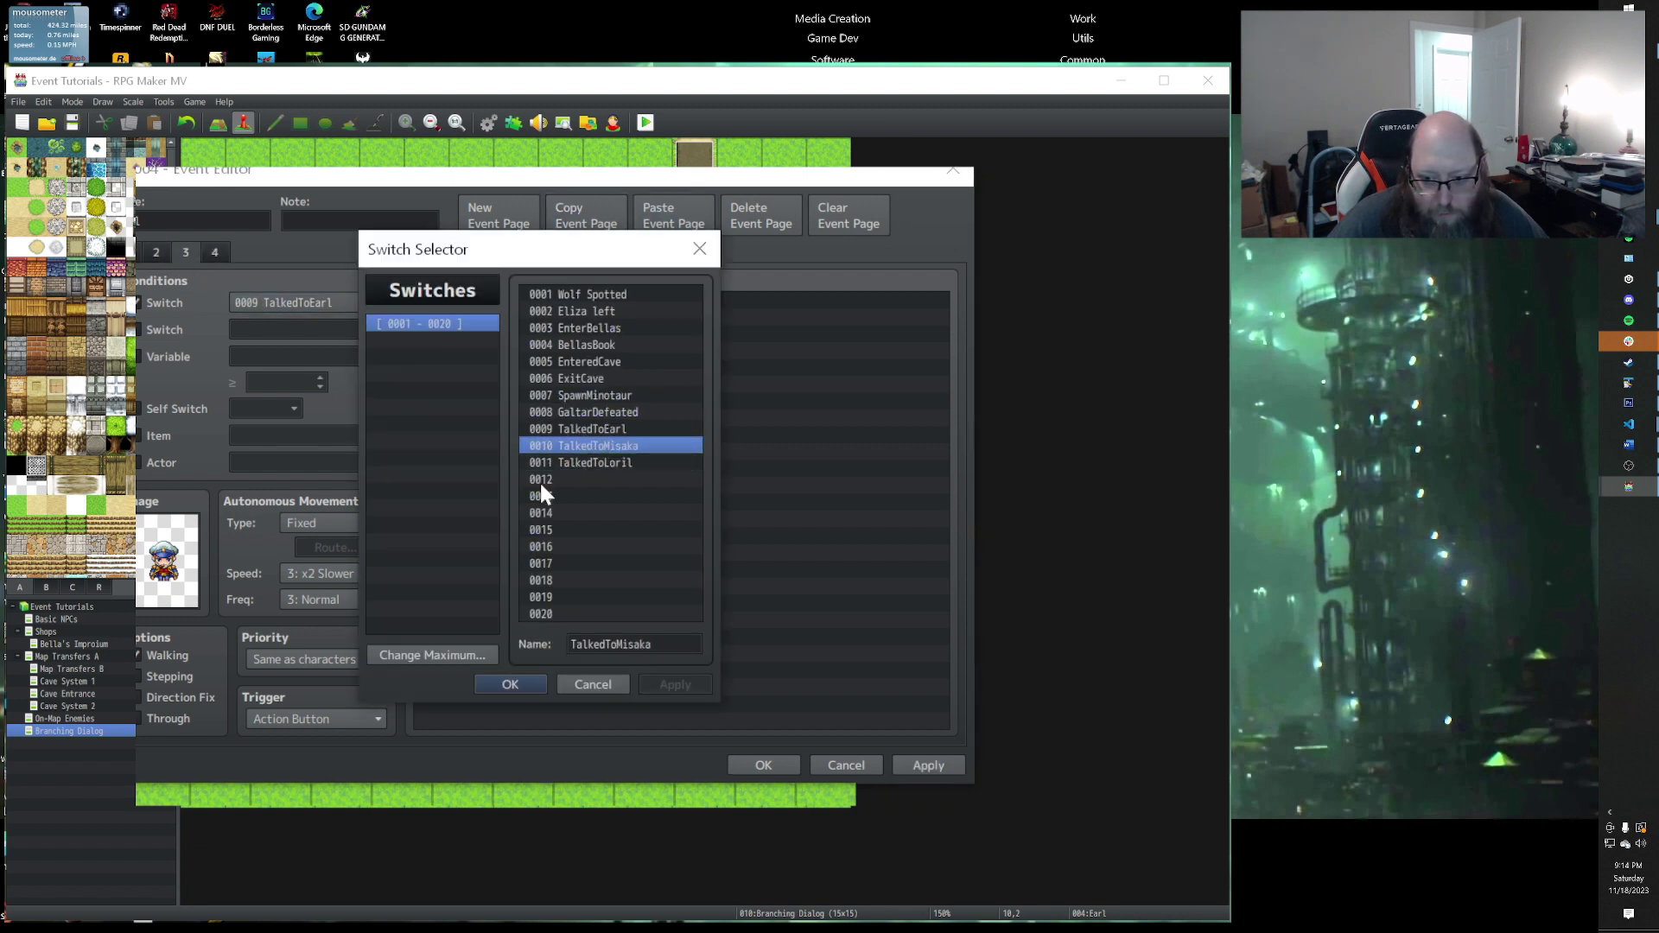
click(503, 681)
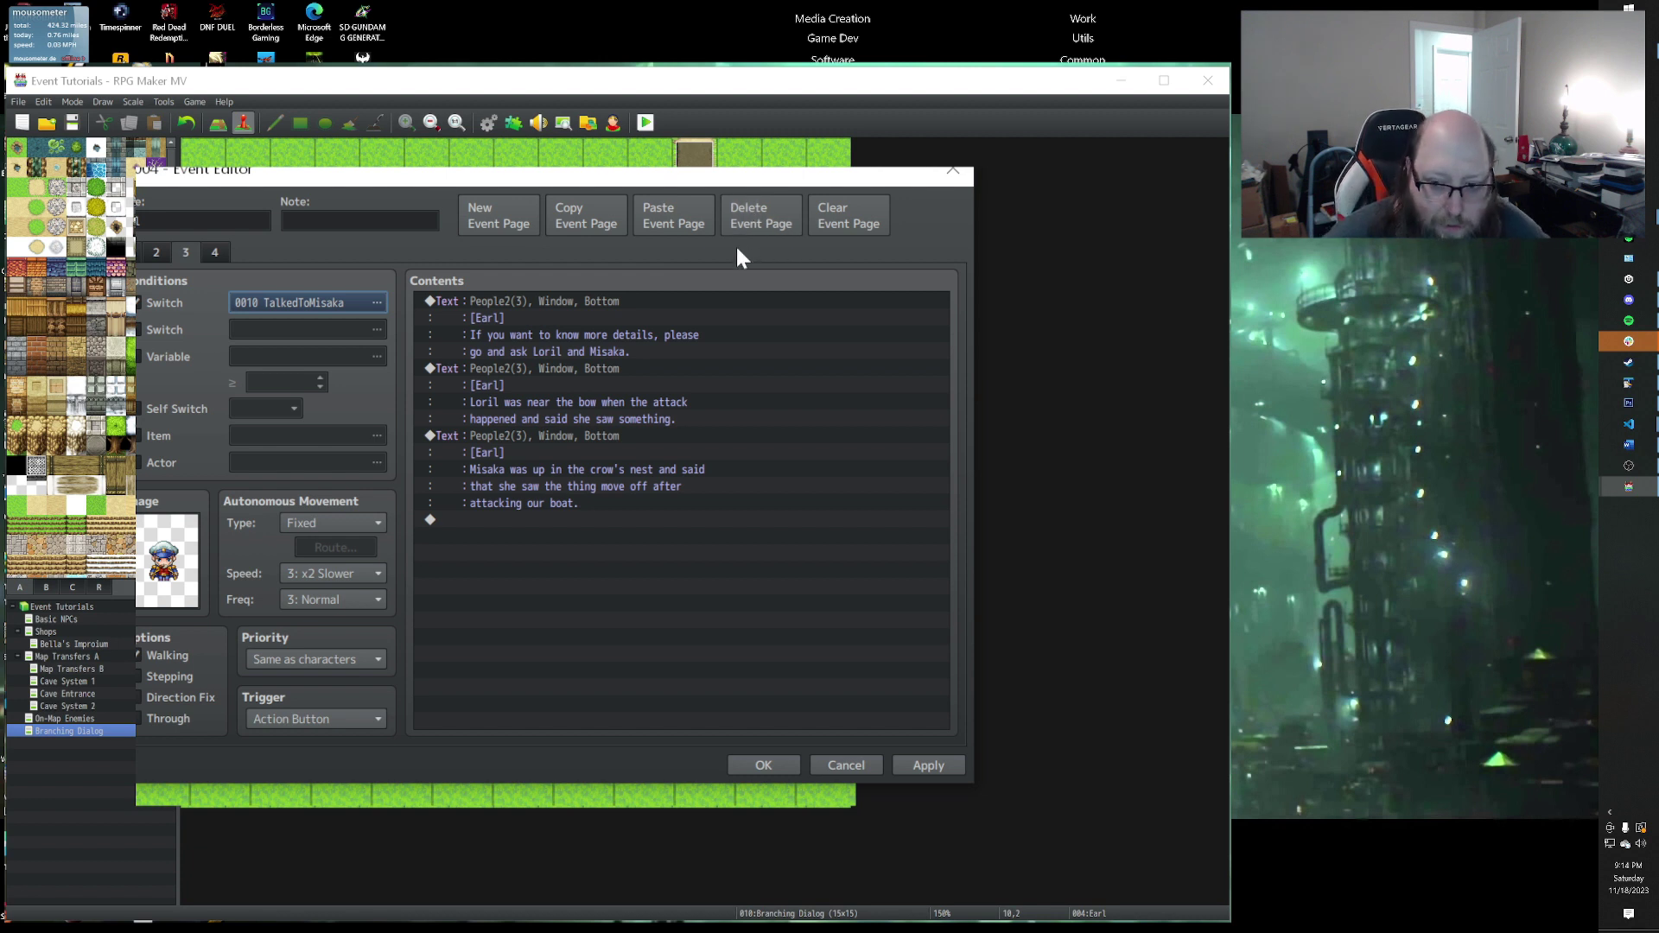
click(745, 214)
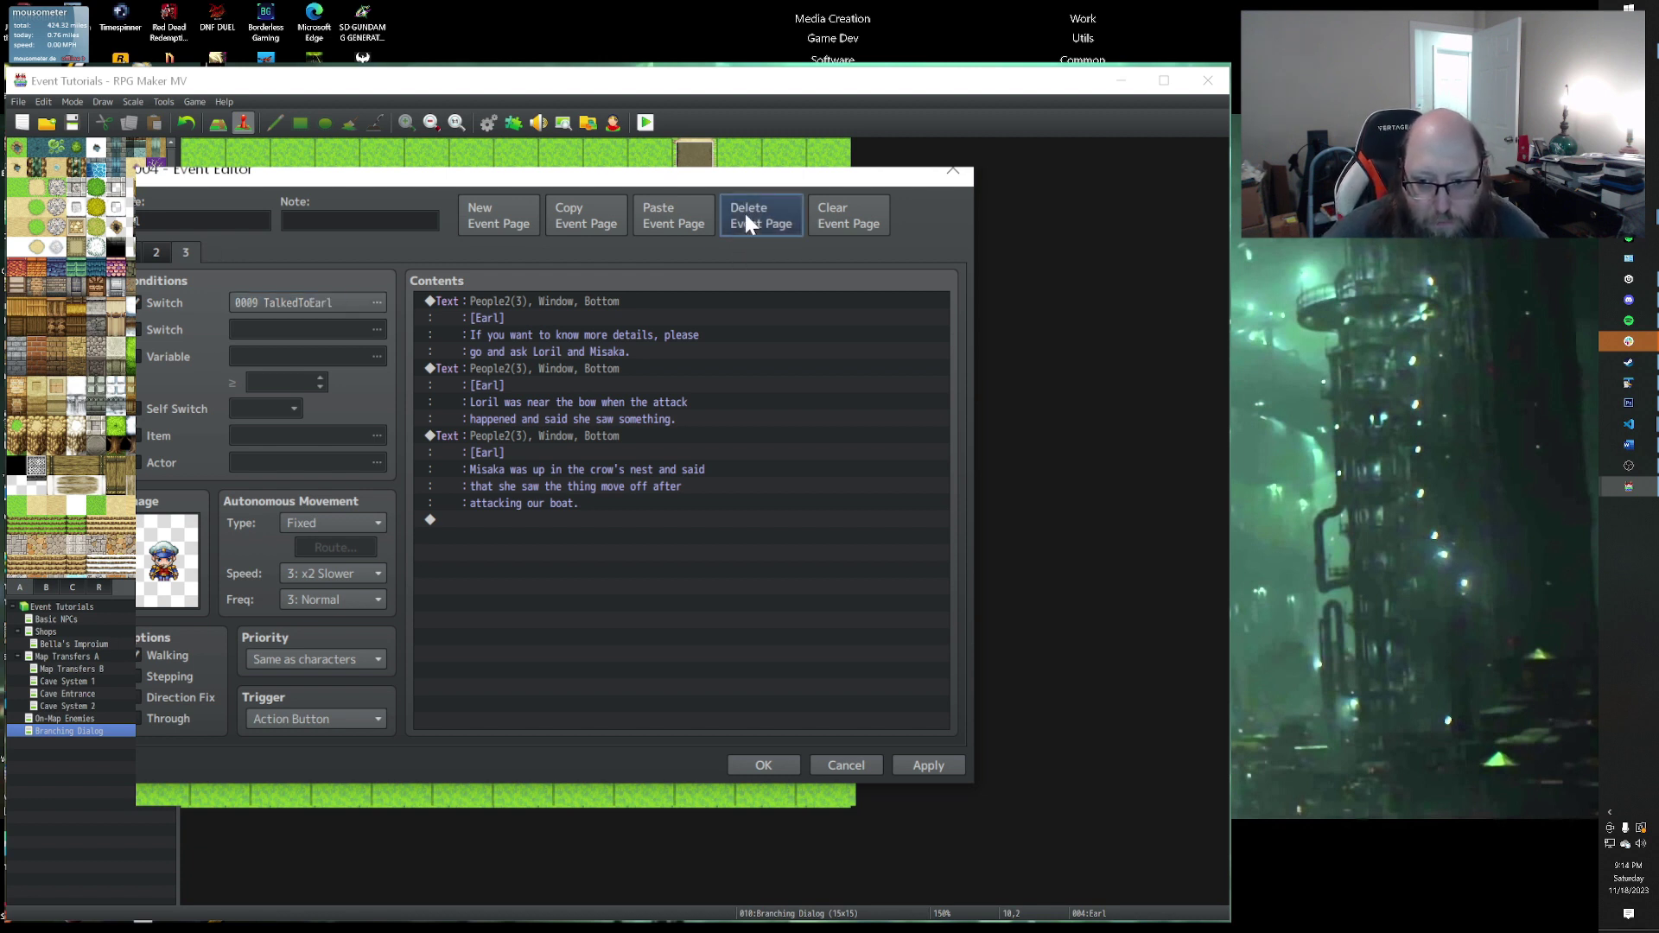
click(745, 215)
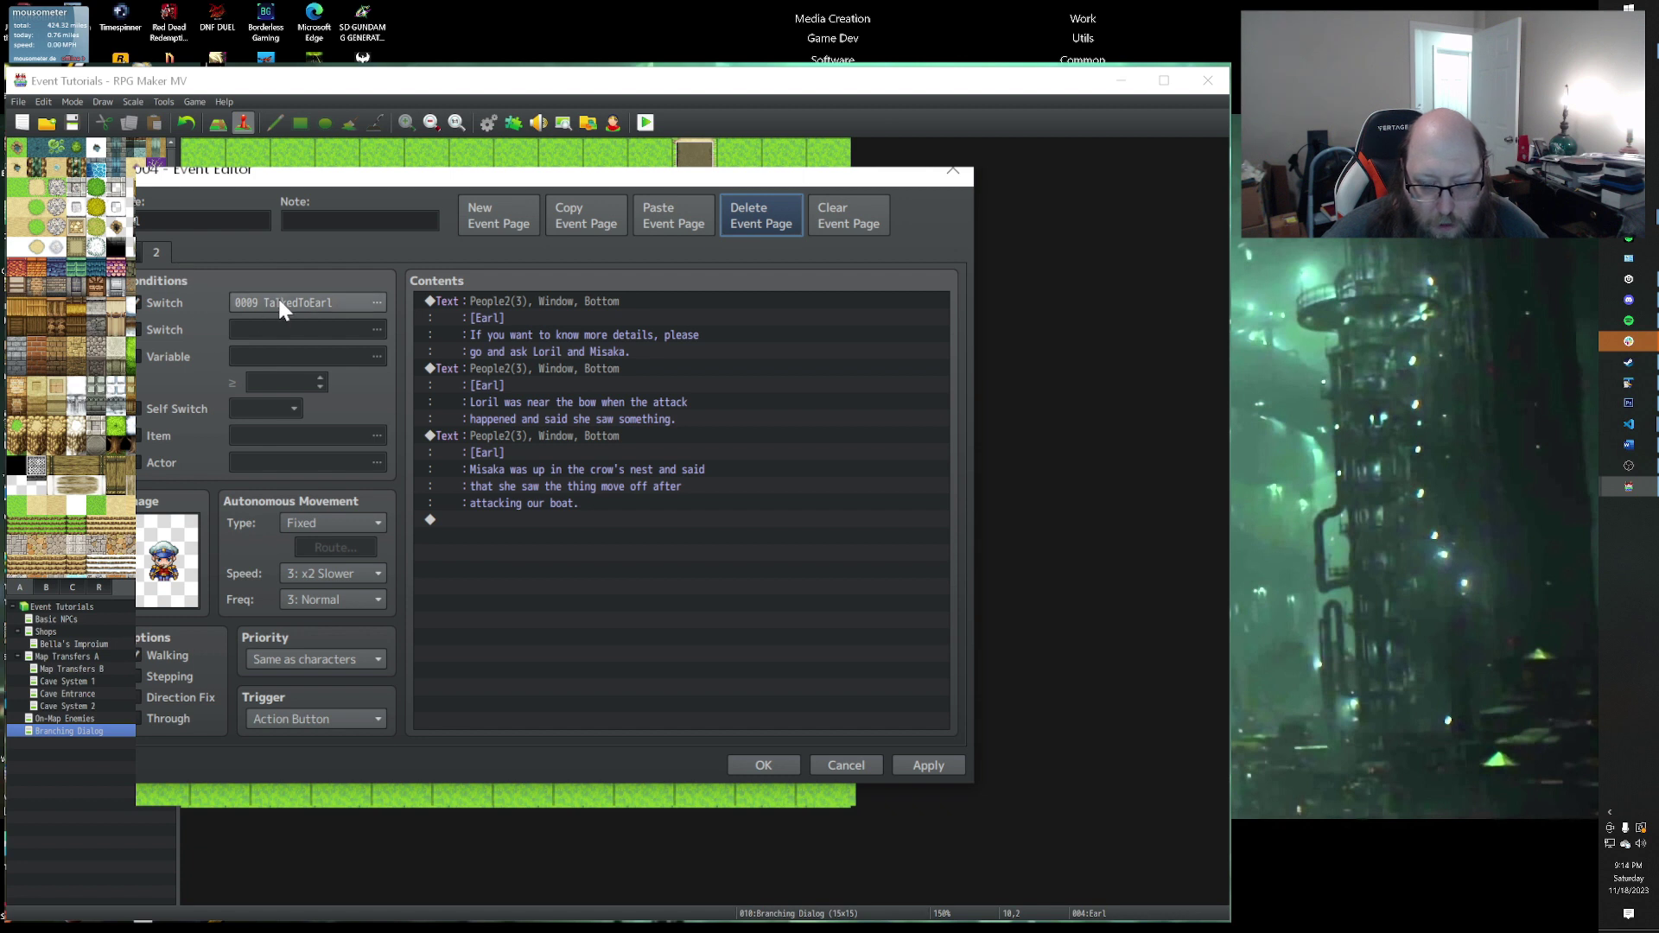
Step: Insert a conditional branch above Earl's page 2 messages that checks whether switch 0010 TalkedToMisaka is ON, with an Else branch
click(509, 301)
key(Insert)
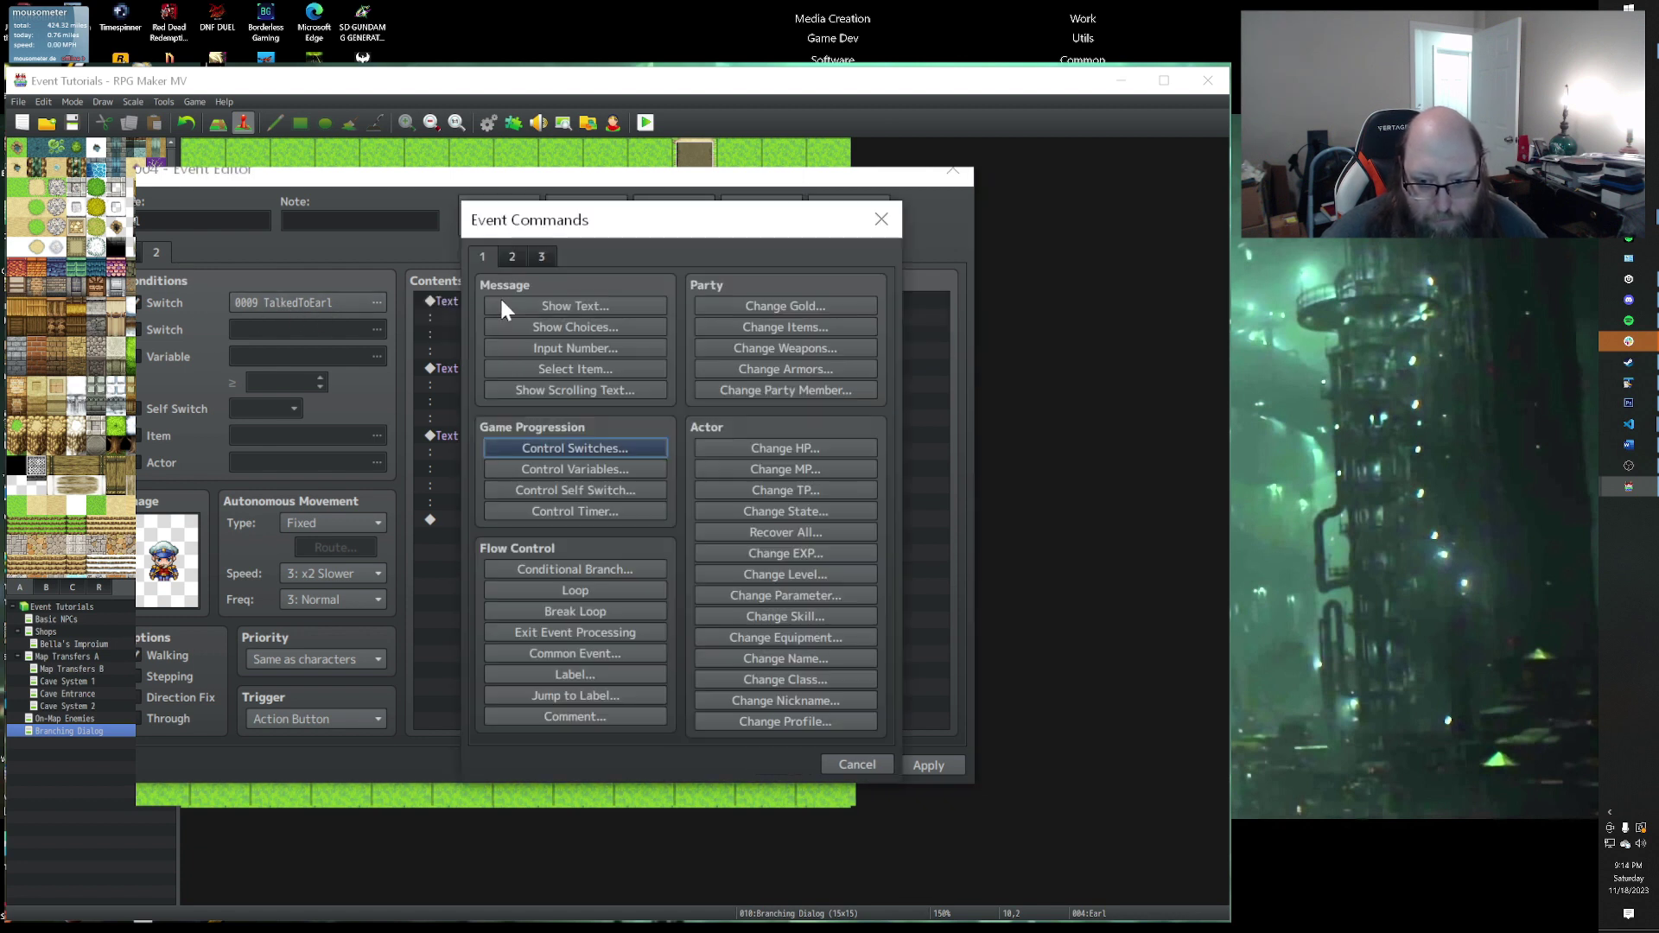
click(560, 567)
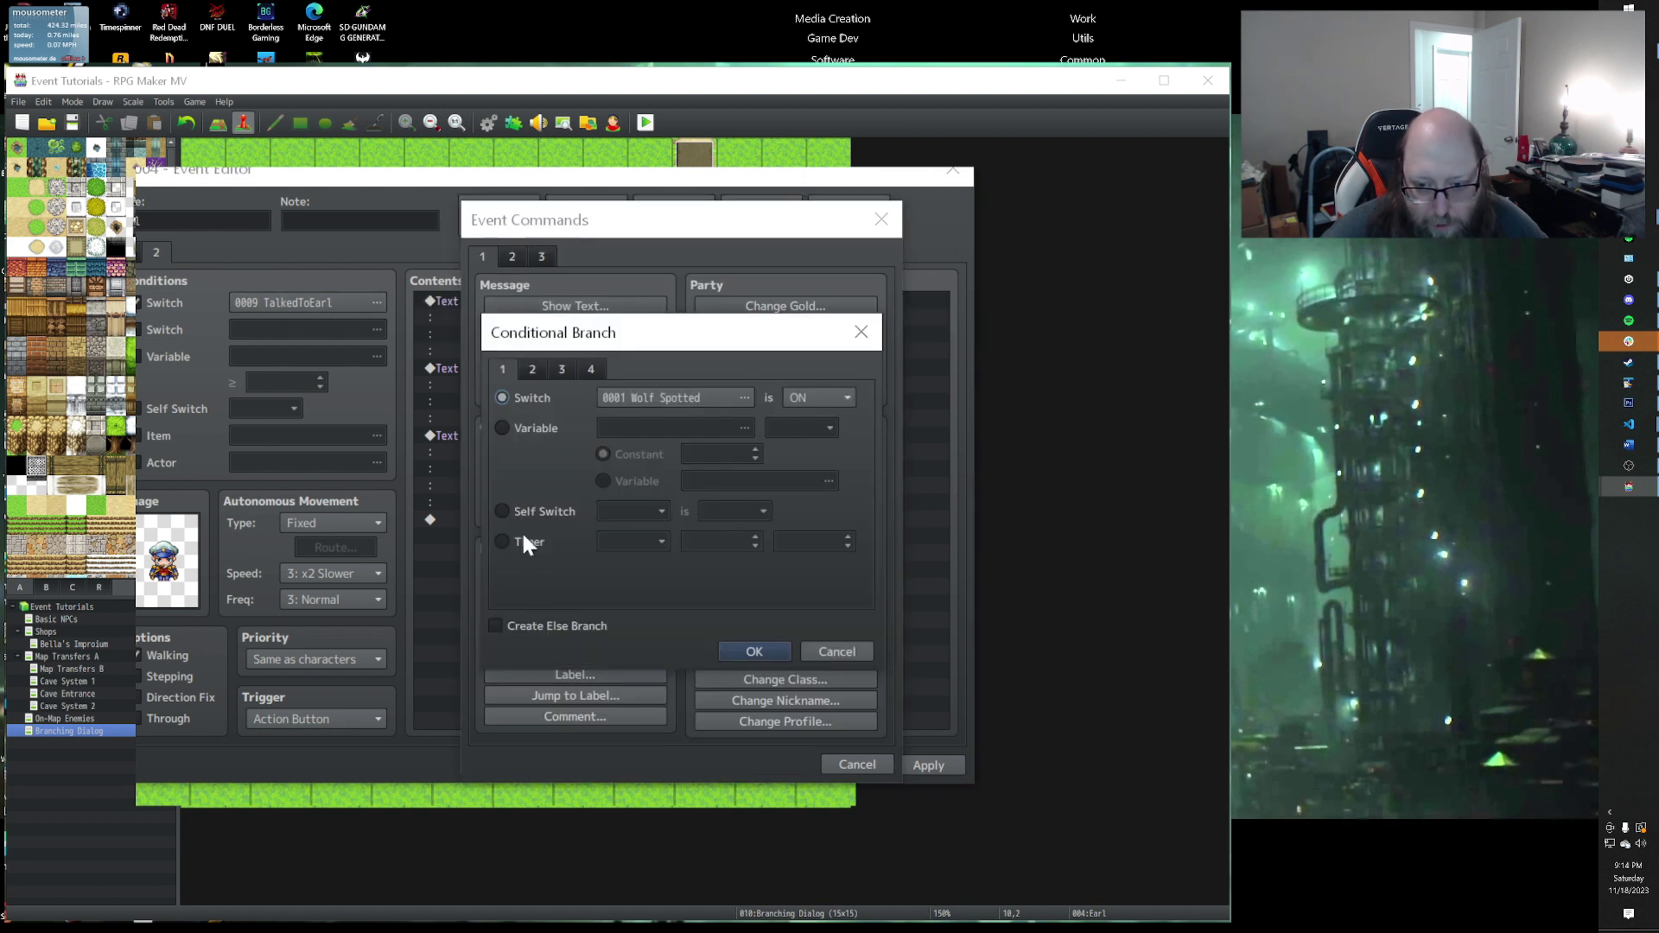
click(744, 397)
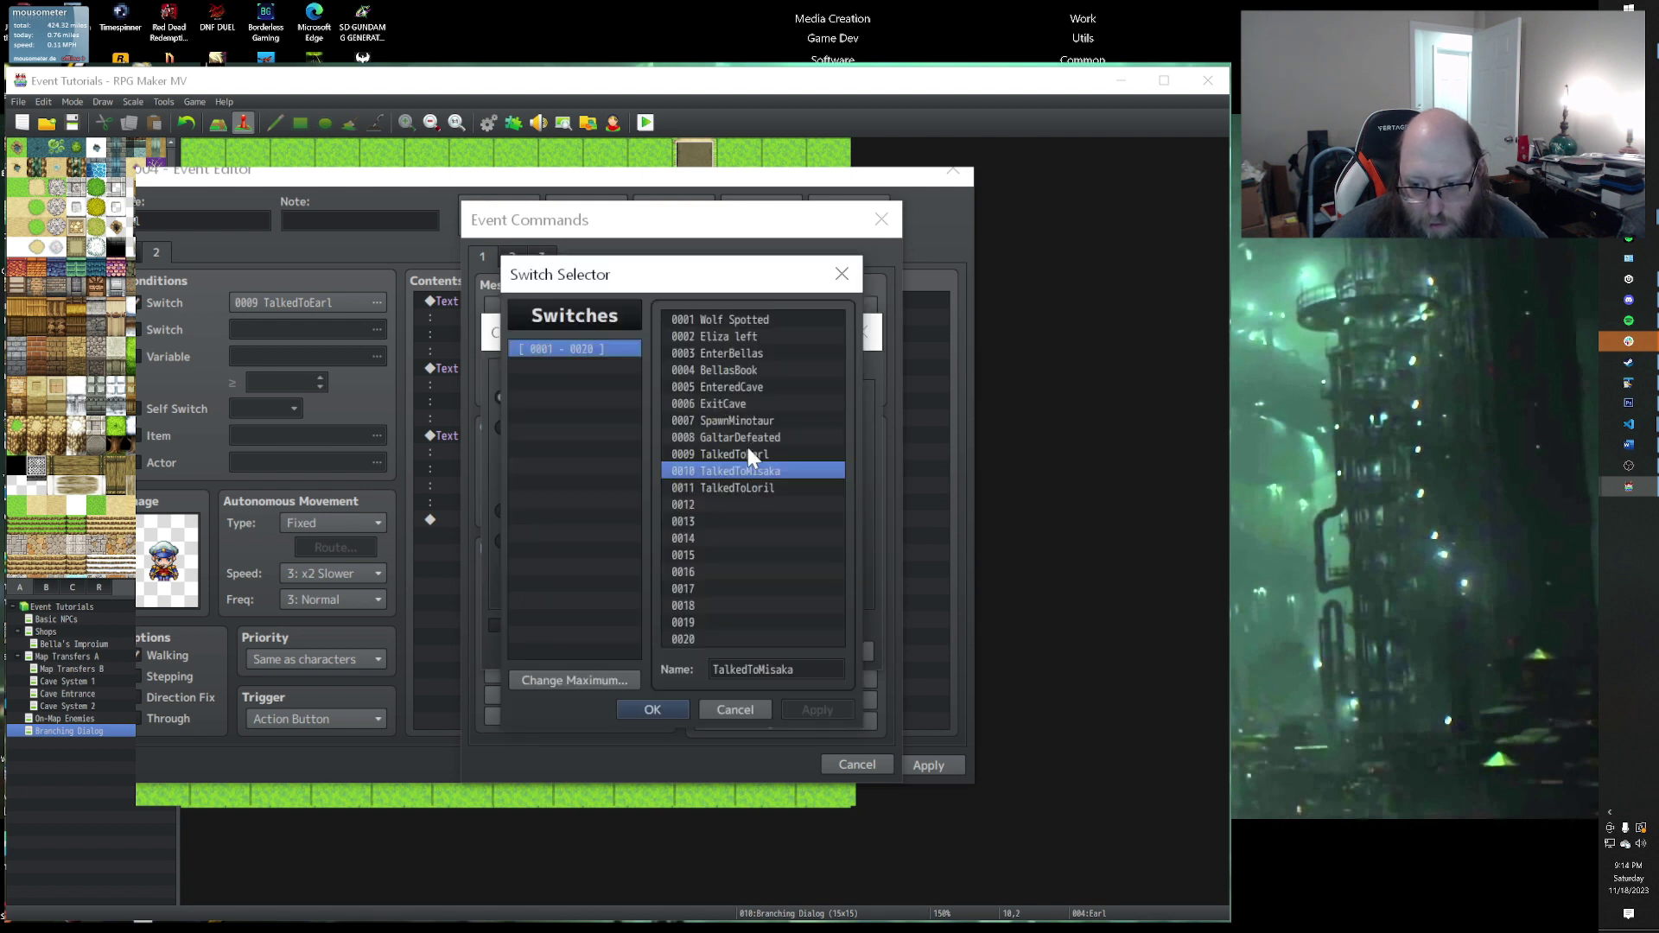
click(666, 707)
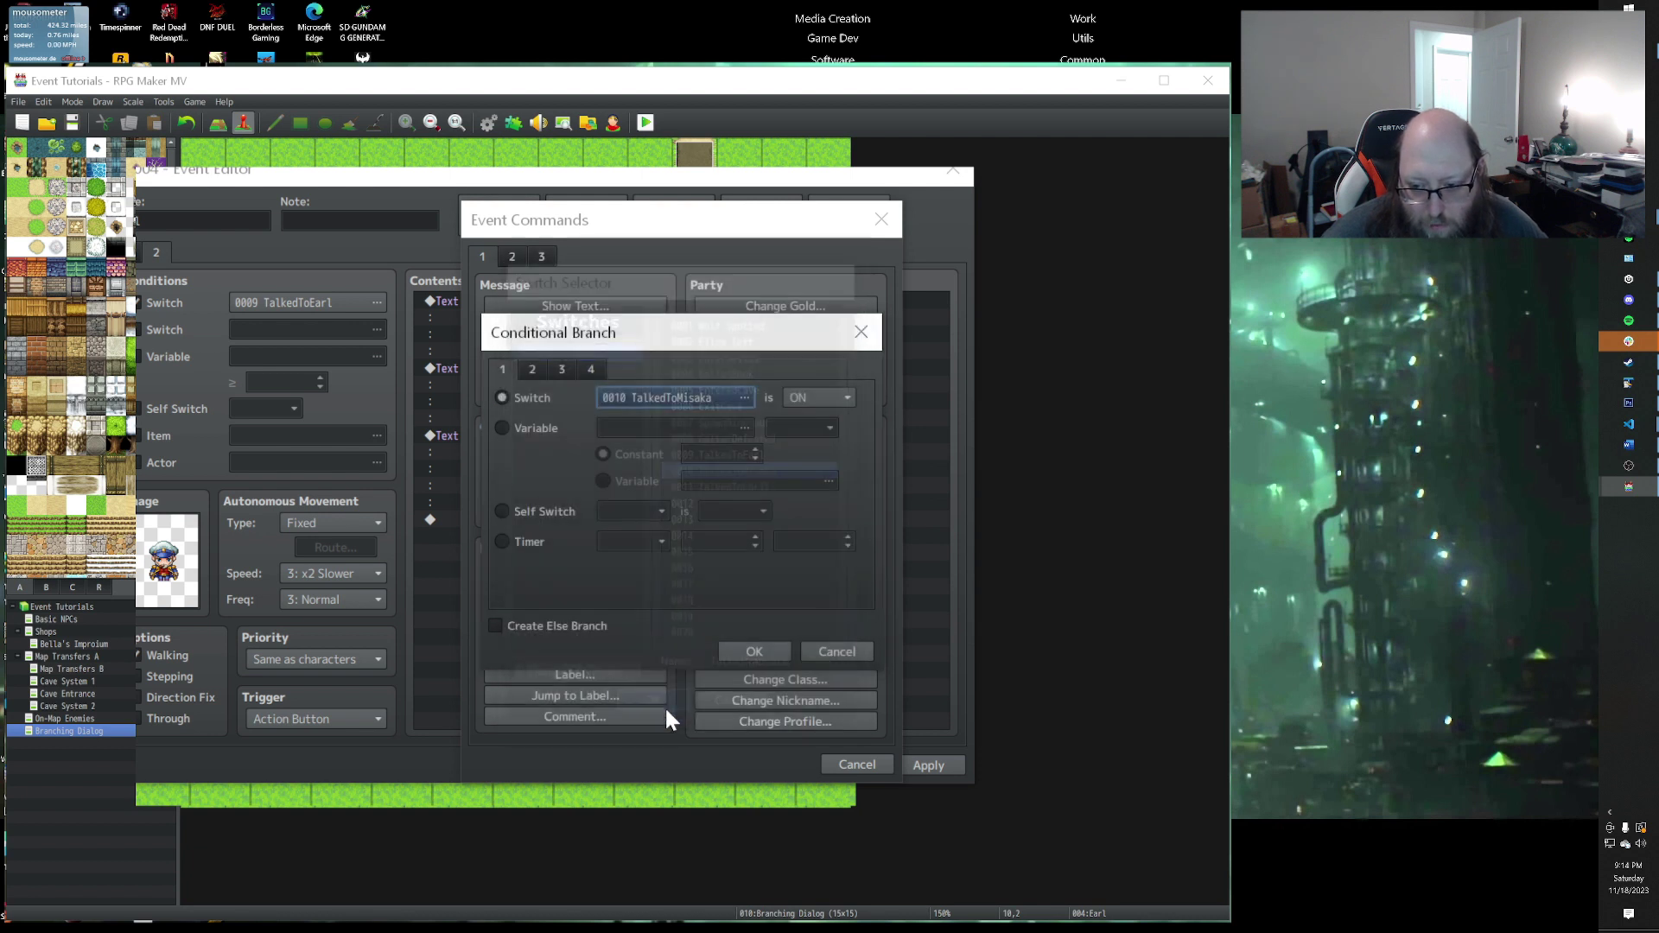
click(803, 394)
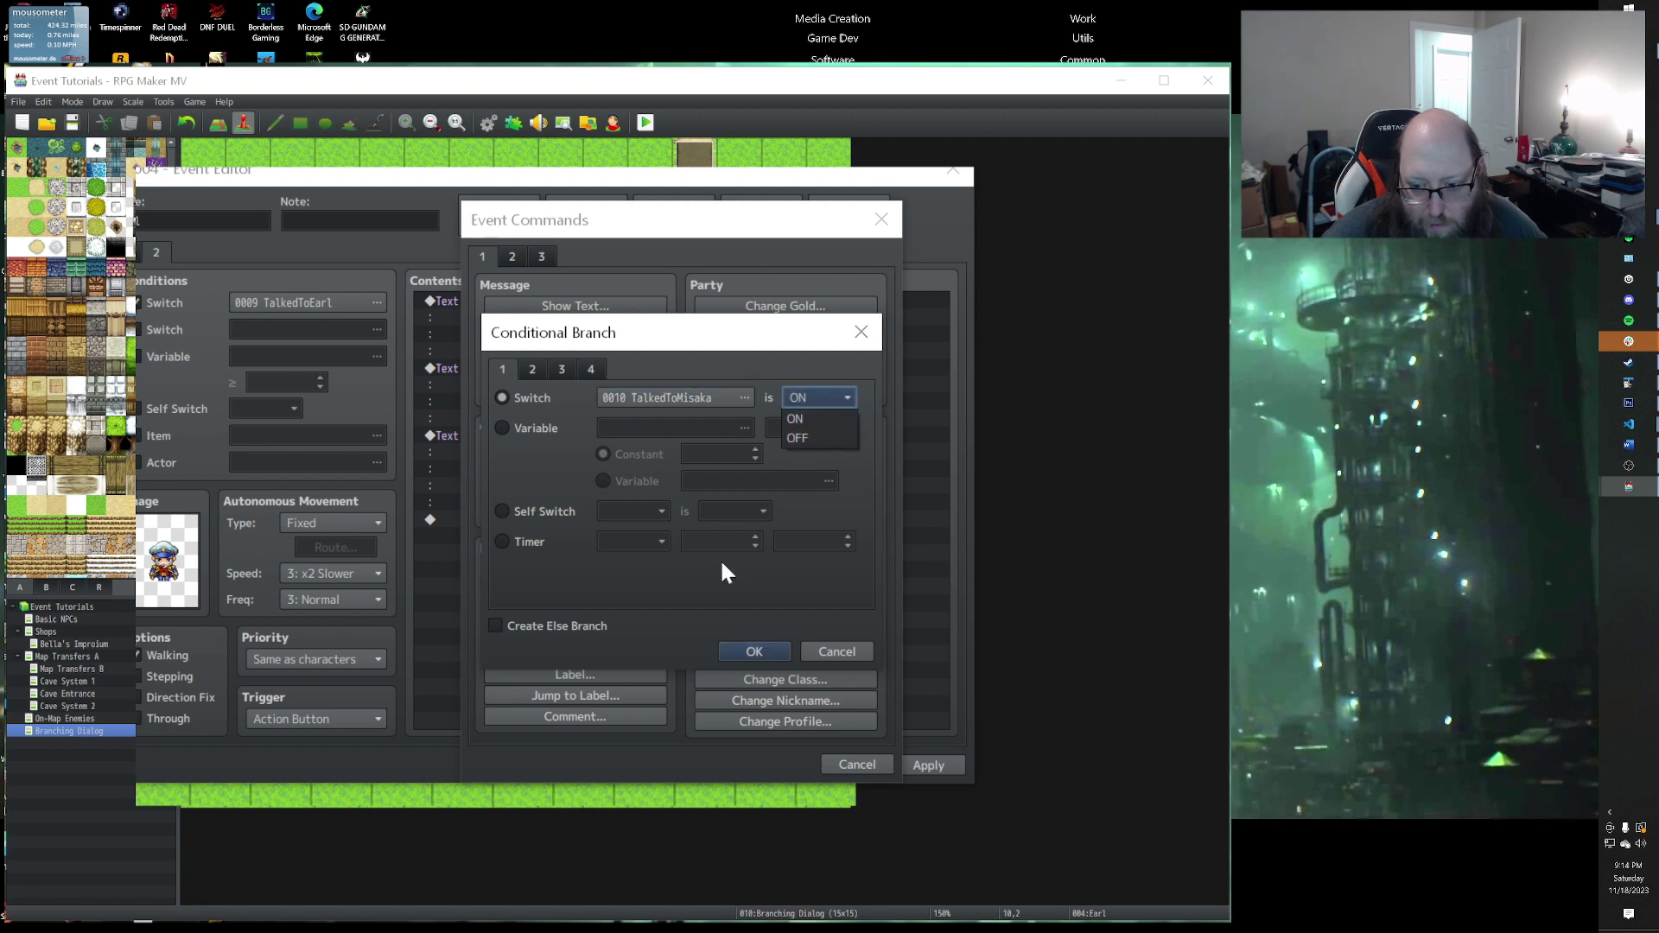
click(569, 627)
click(771, 650)
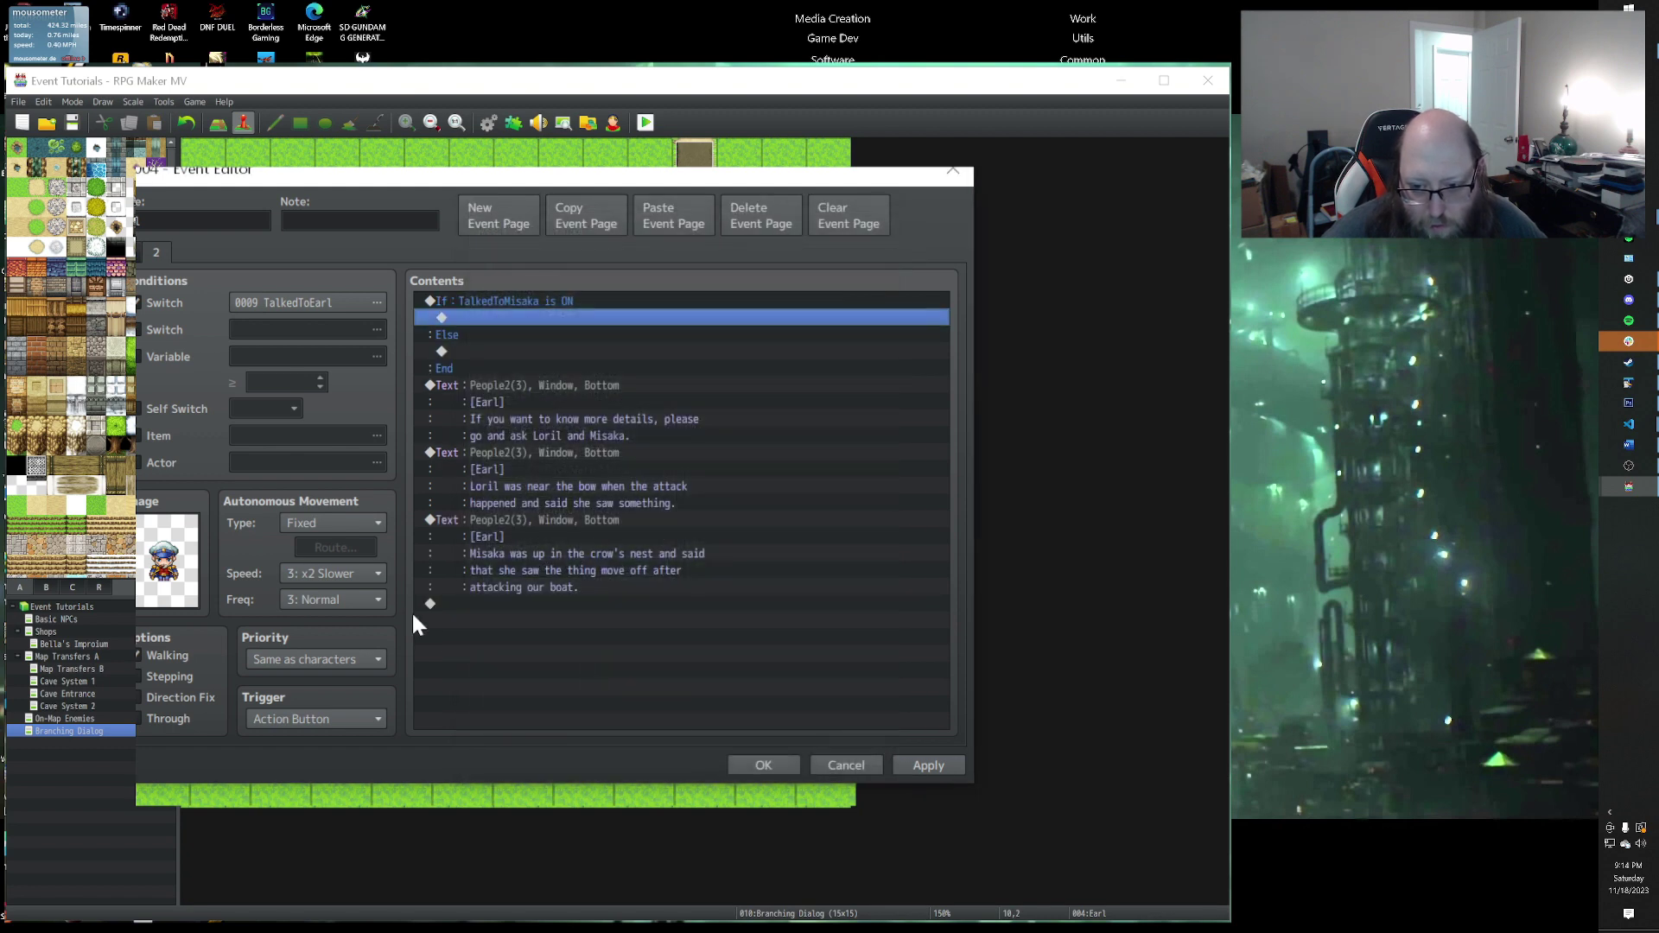
Step: Copy the TalkedToMisaka branch into its own Else section and set the nested copy's condition to switch 0011 TalkedToLoril
click(498, 301)
key(ctrl+c)
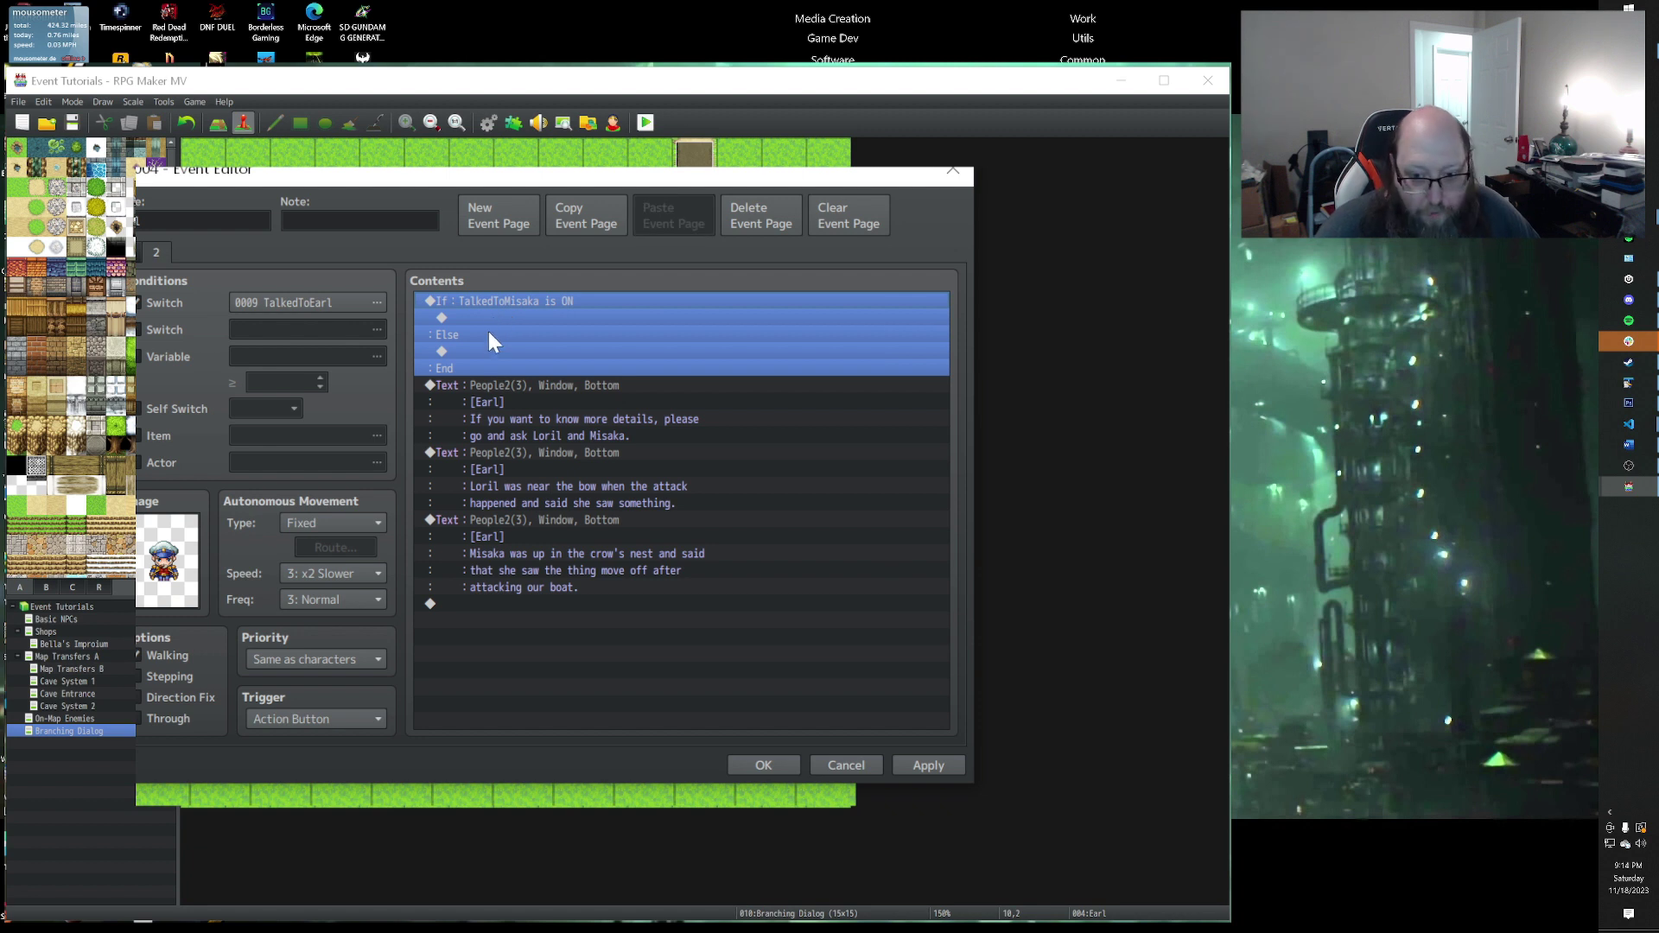
click(480, 349)
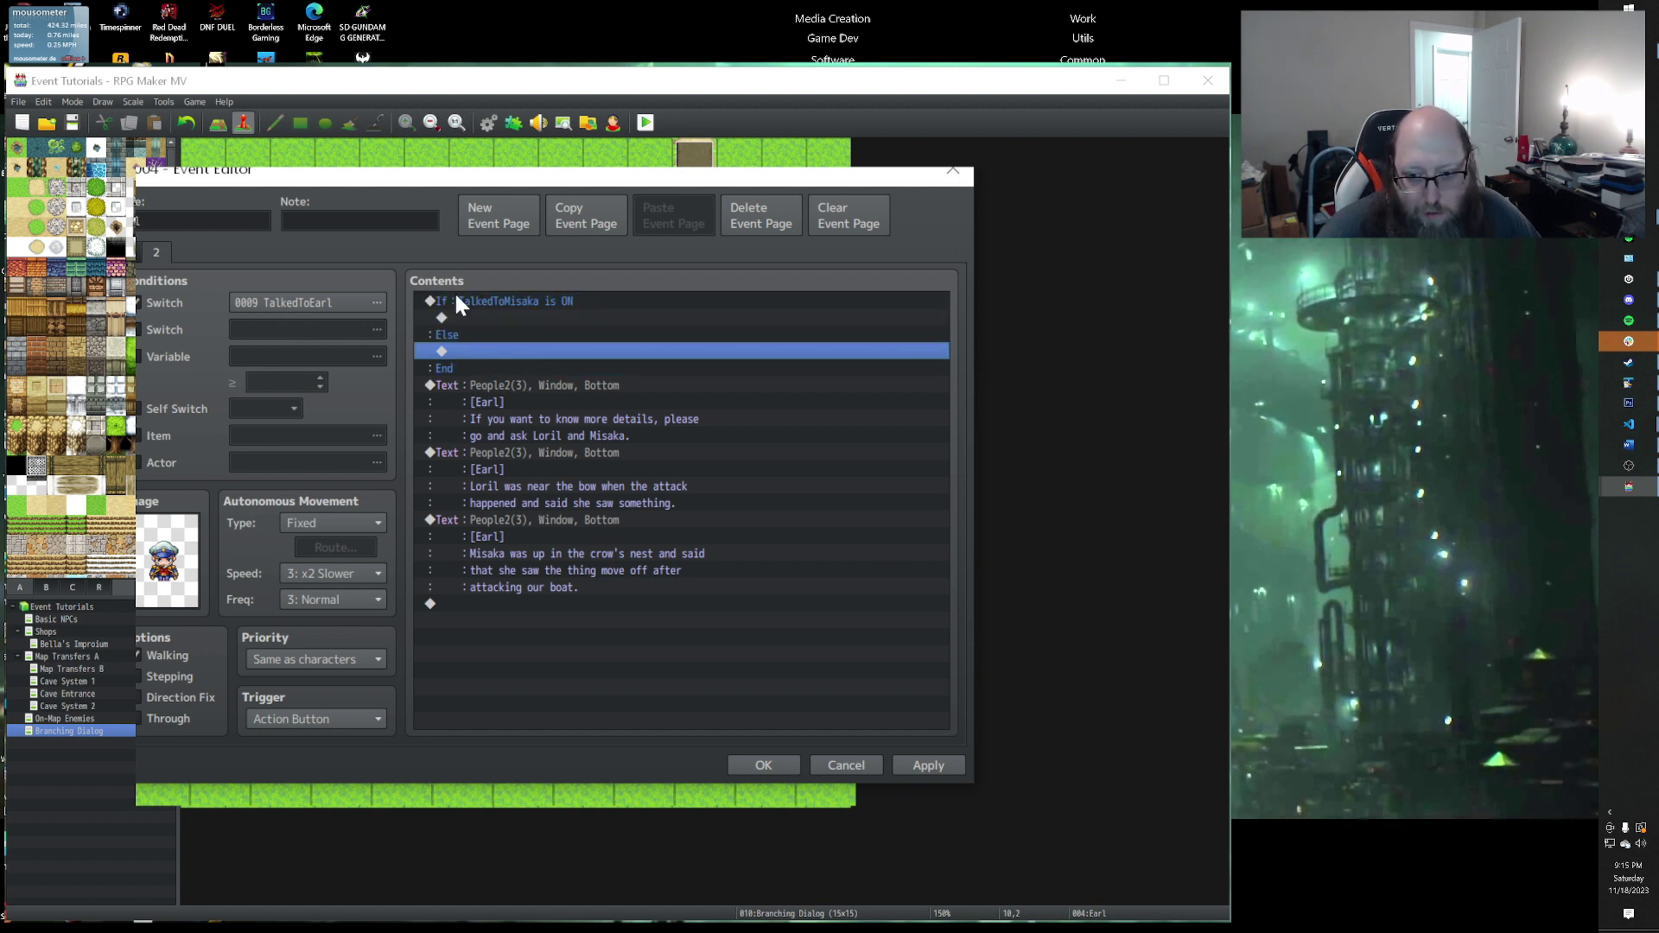
key(ctrl+v)
click(495, 352)
double_click(494, 353)
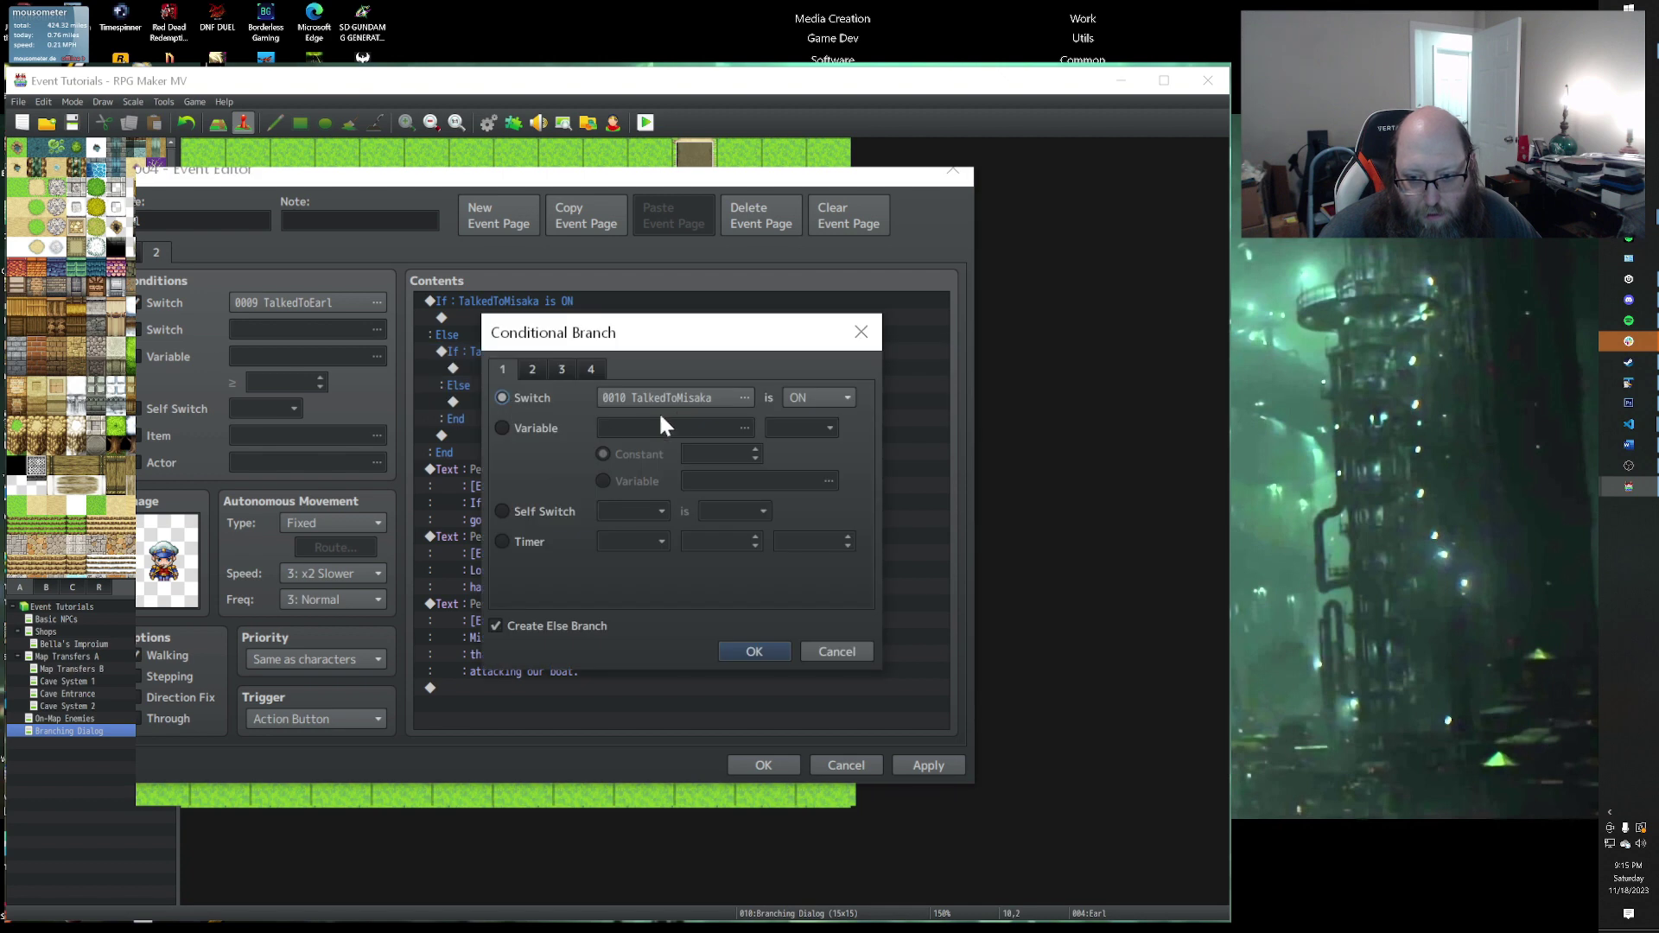
click(724, 396)
click(719, 488)
click(663, 710)
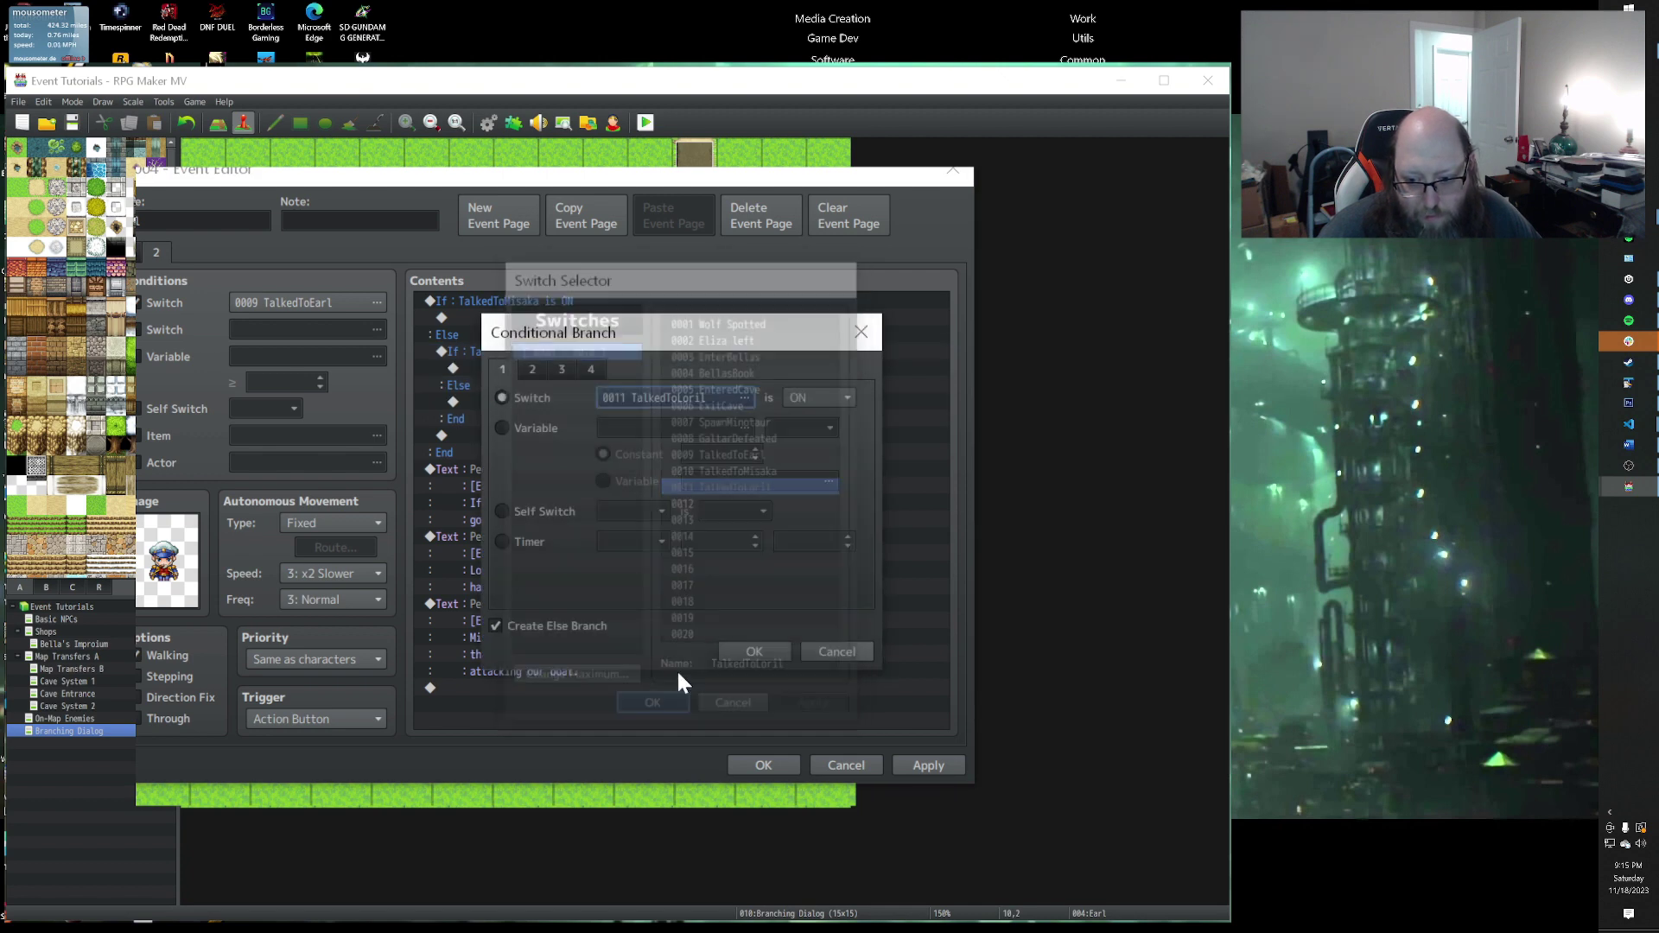
click(755, 650)
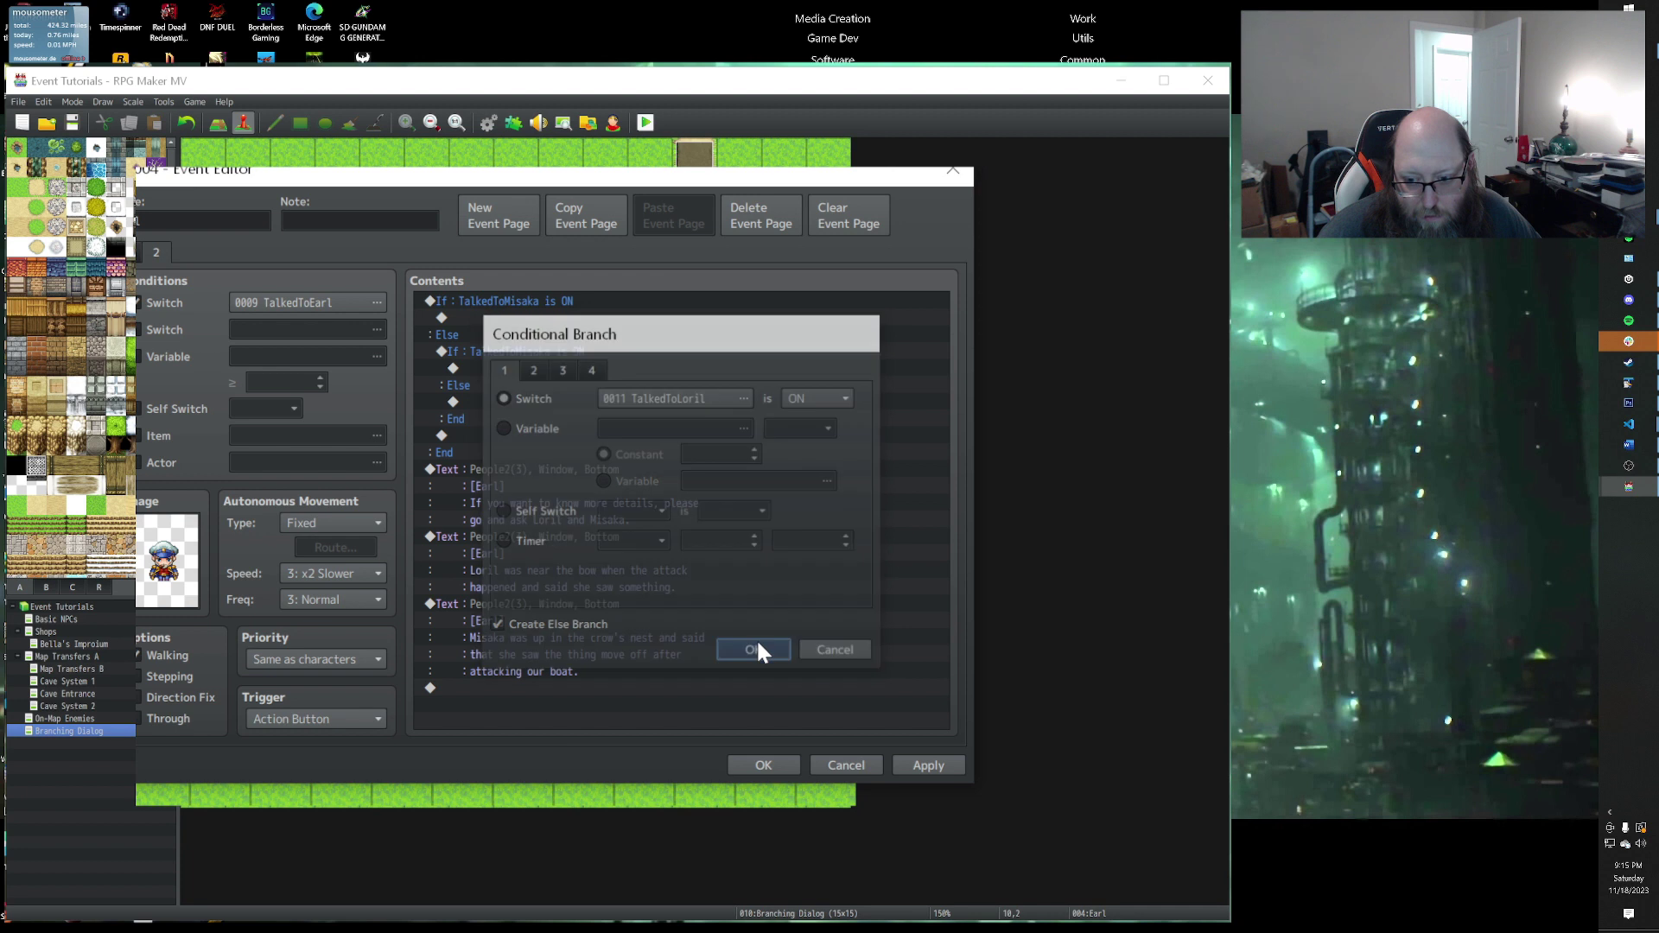
Step: Copy Earl's three existing messages into the Else section of the nested TalkedToLoril branch
drag(493, 471, 495, 604)
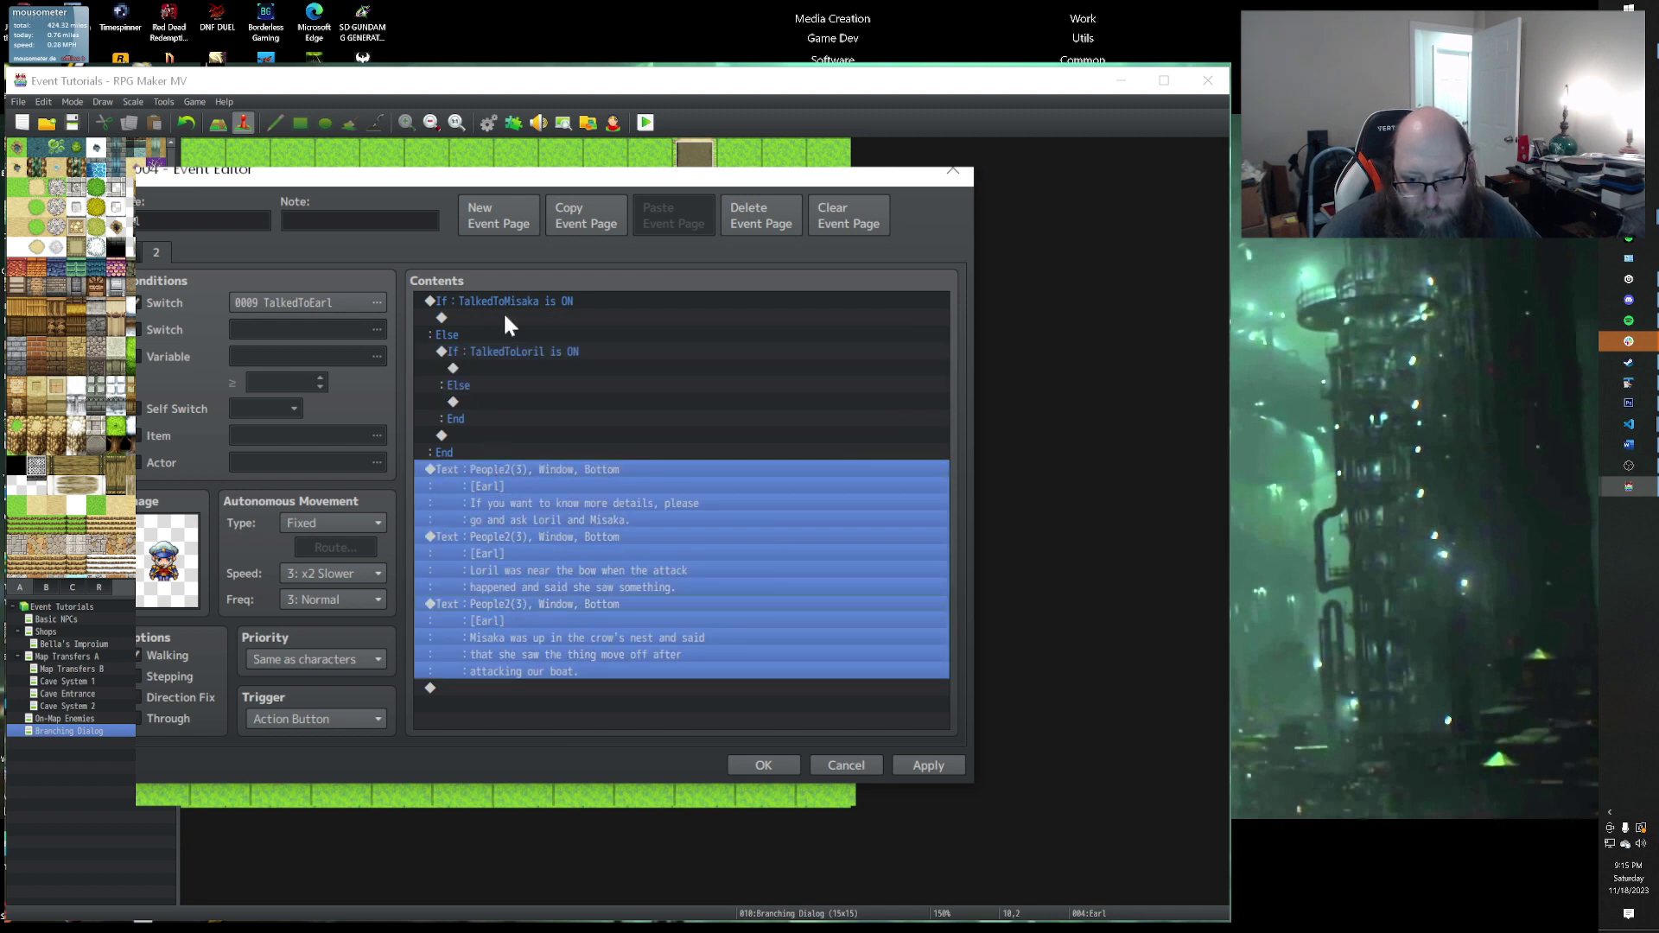
click(515, 402)
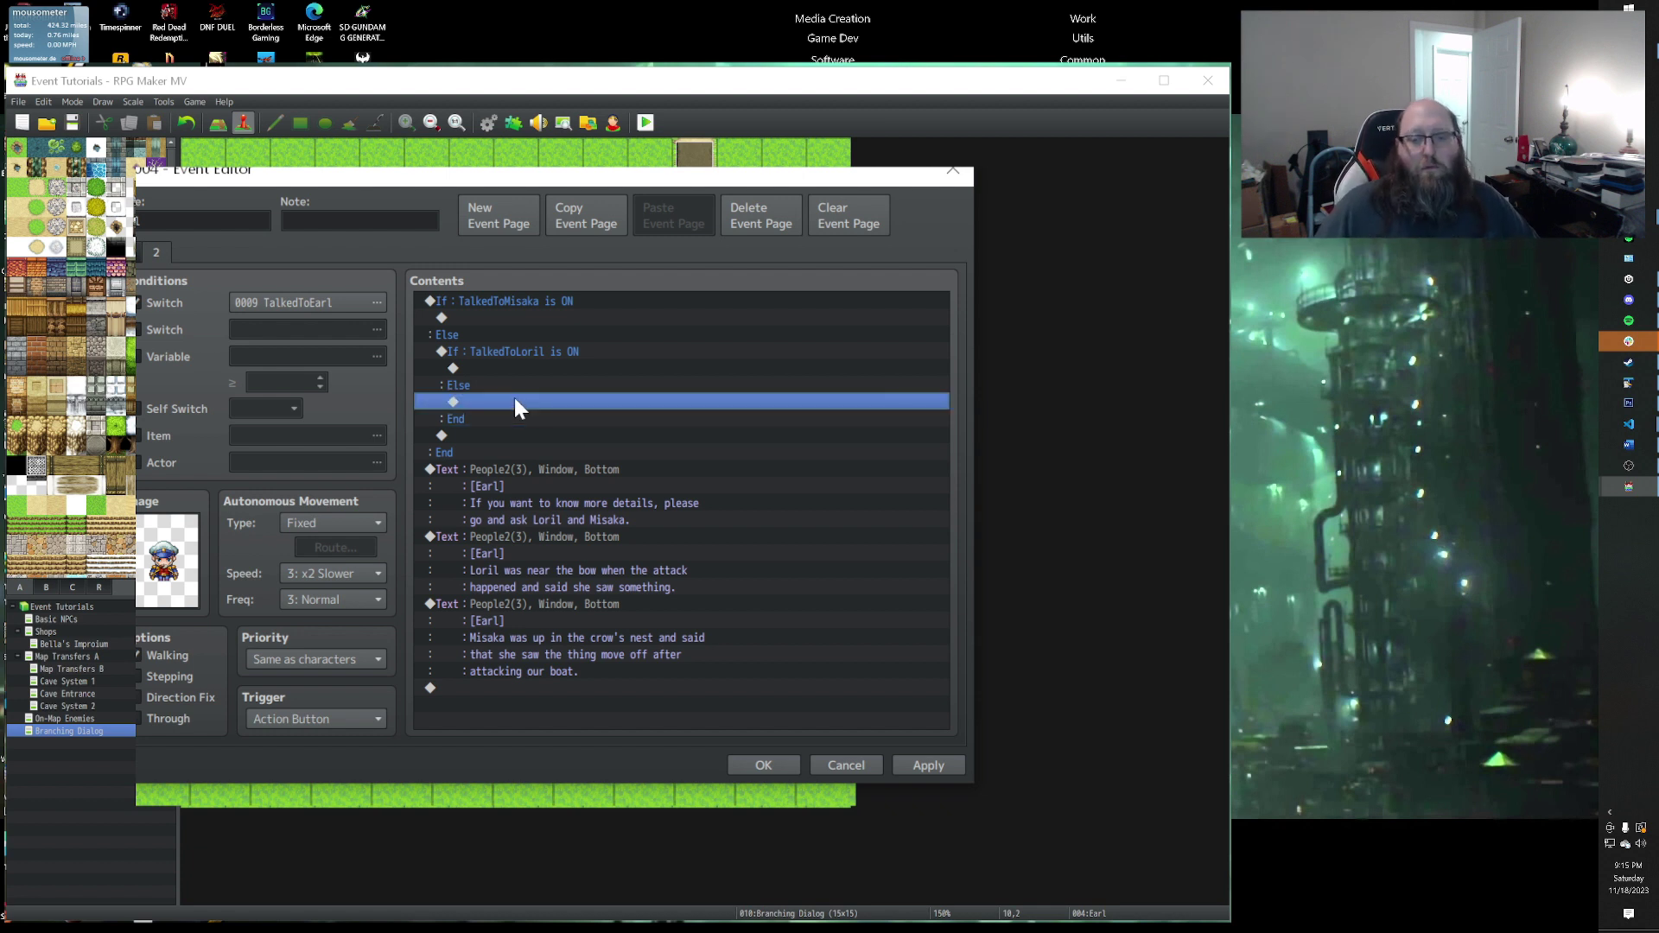
click(517, 337)
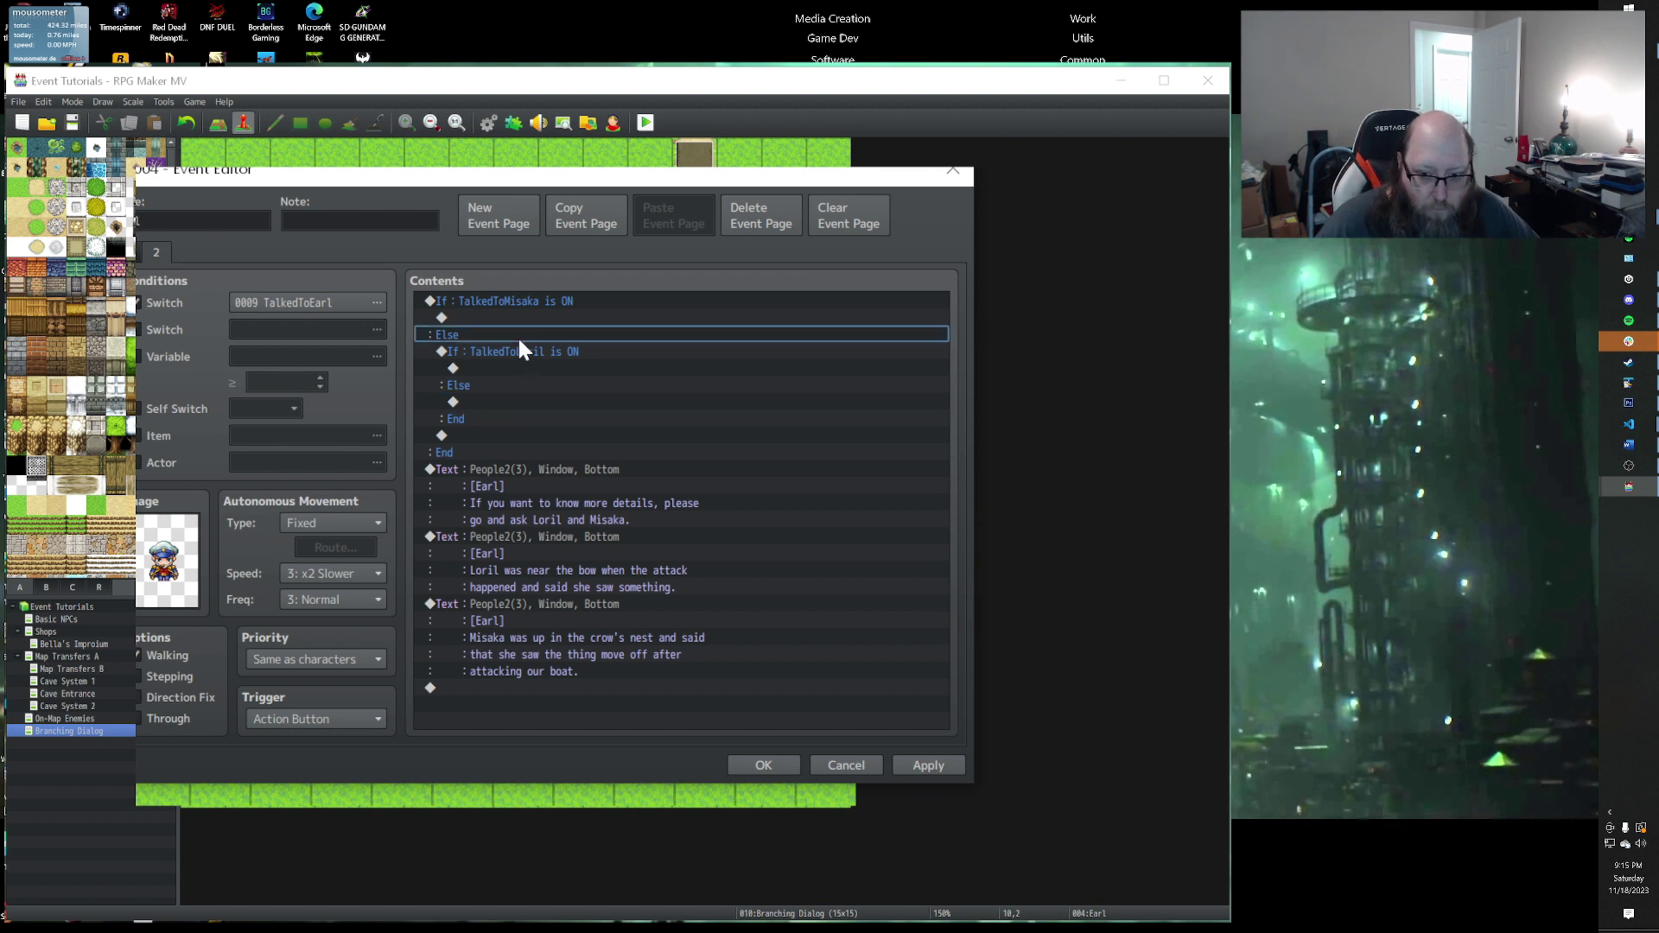
click(515, 352)
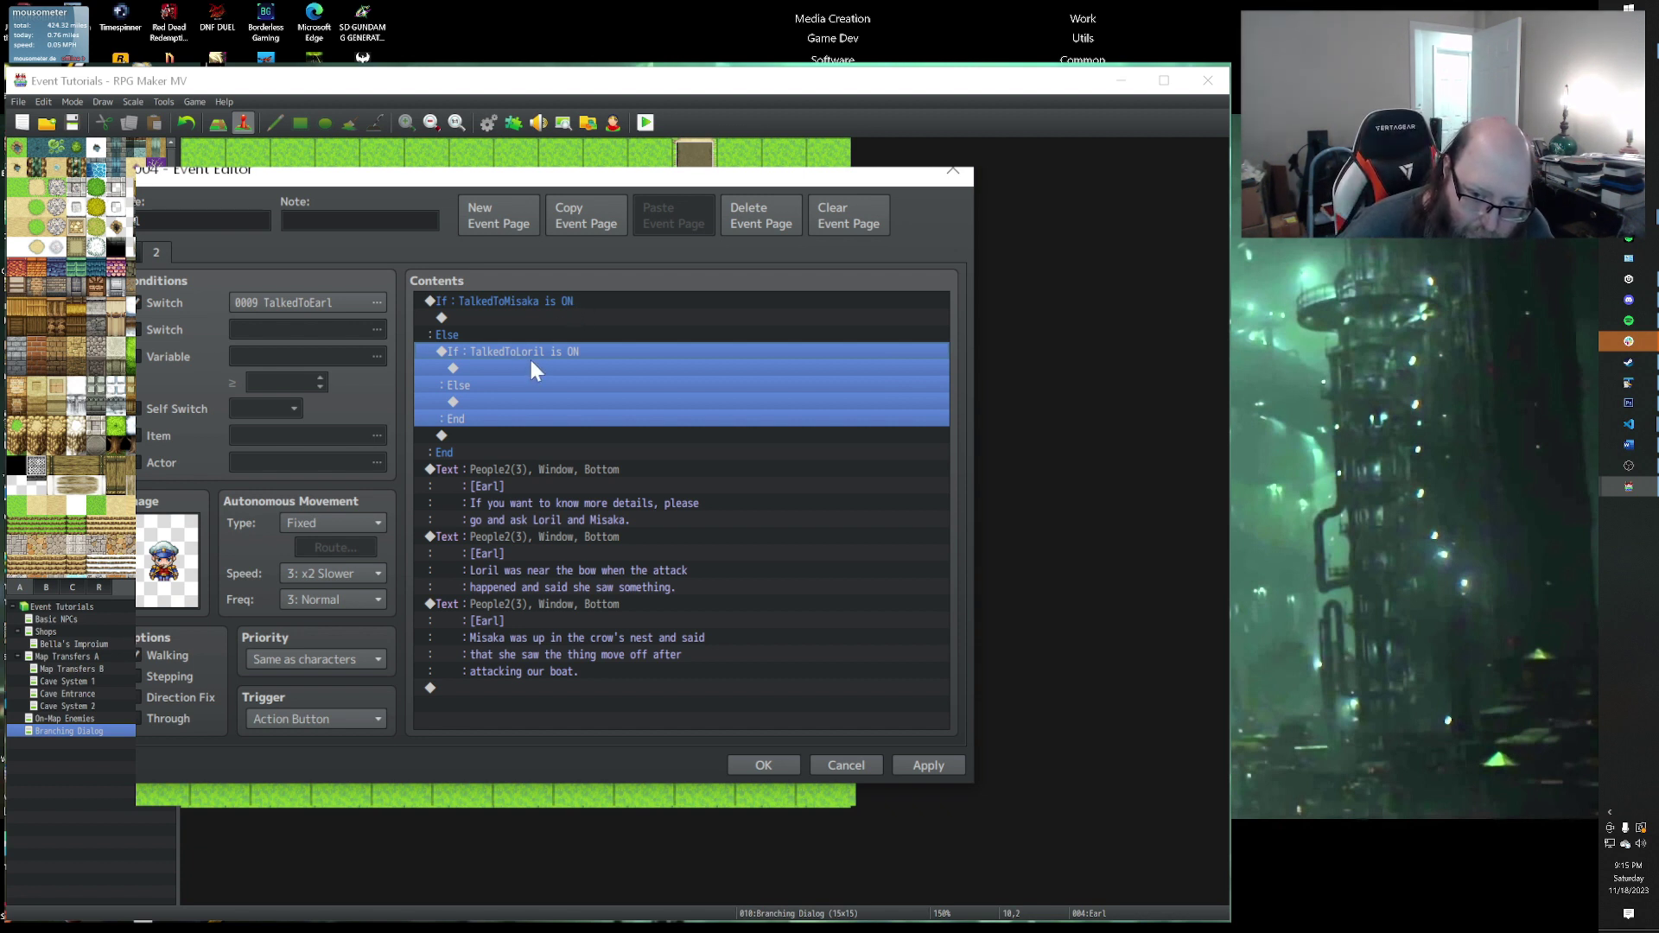
click(528, 367)
click(513, 402)
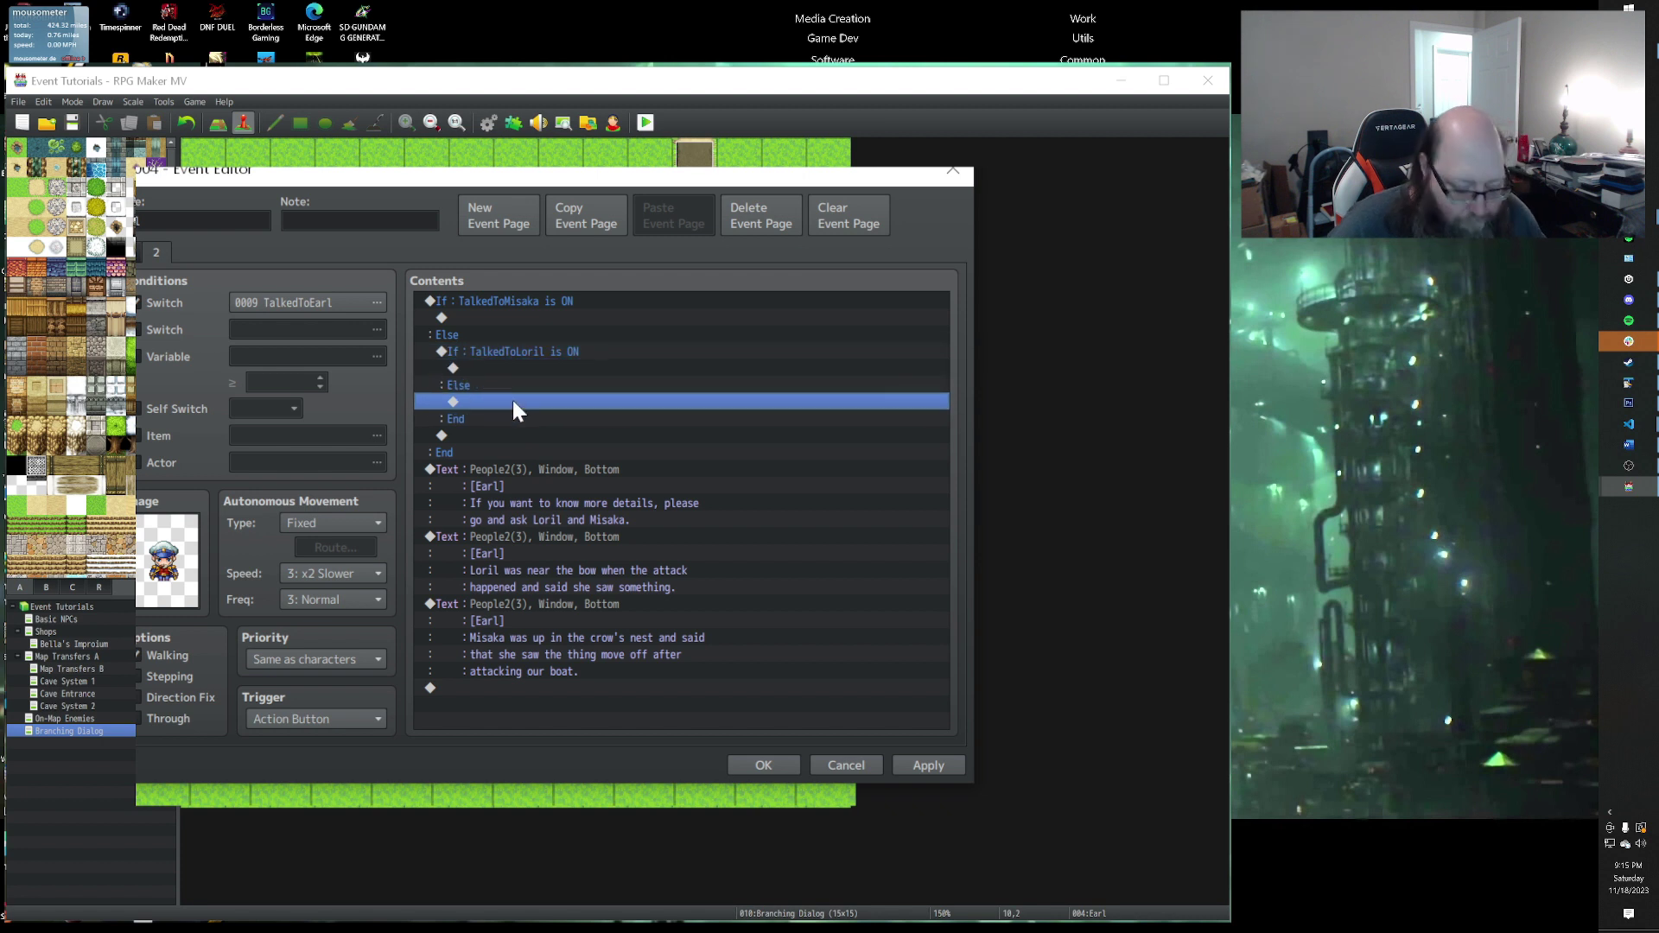
key(ctrl+v)
Step: Delete the three original Earl messages that remain below the outer conditional branch
scroll(484, 519, down, 2)
click(510, 587)
scroll(506, 596, down, 2)
shift+click(498, 624)
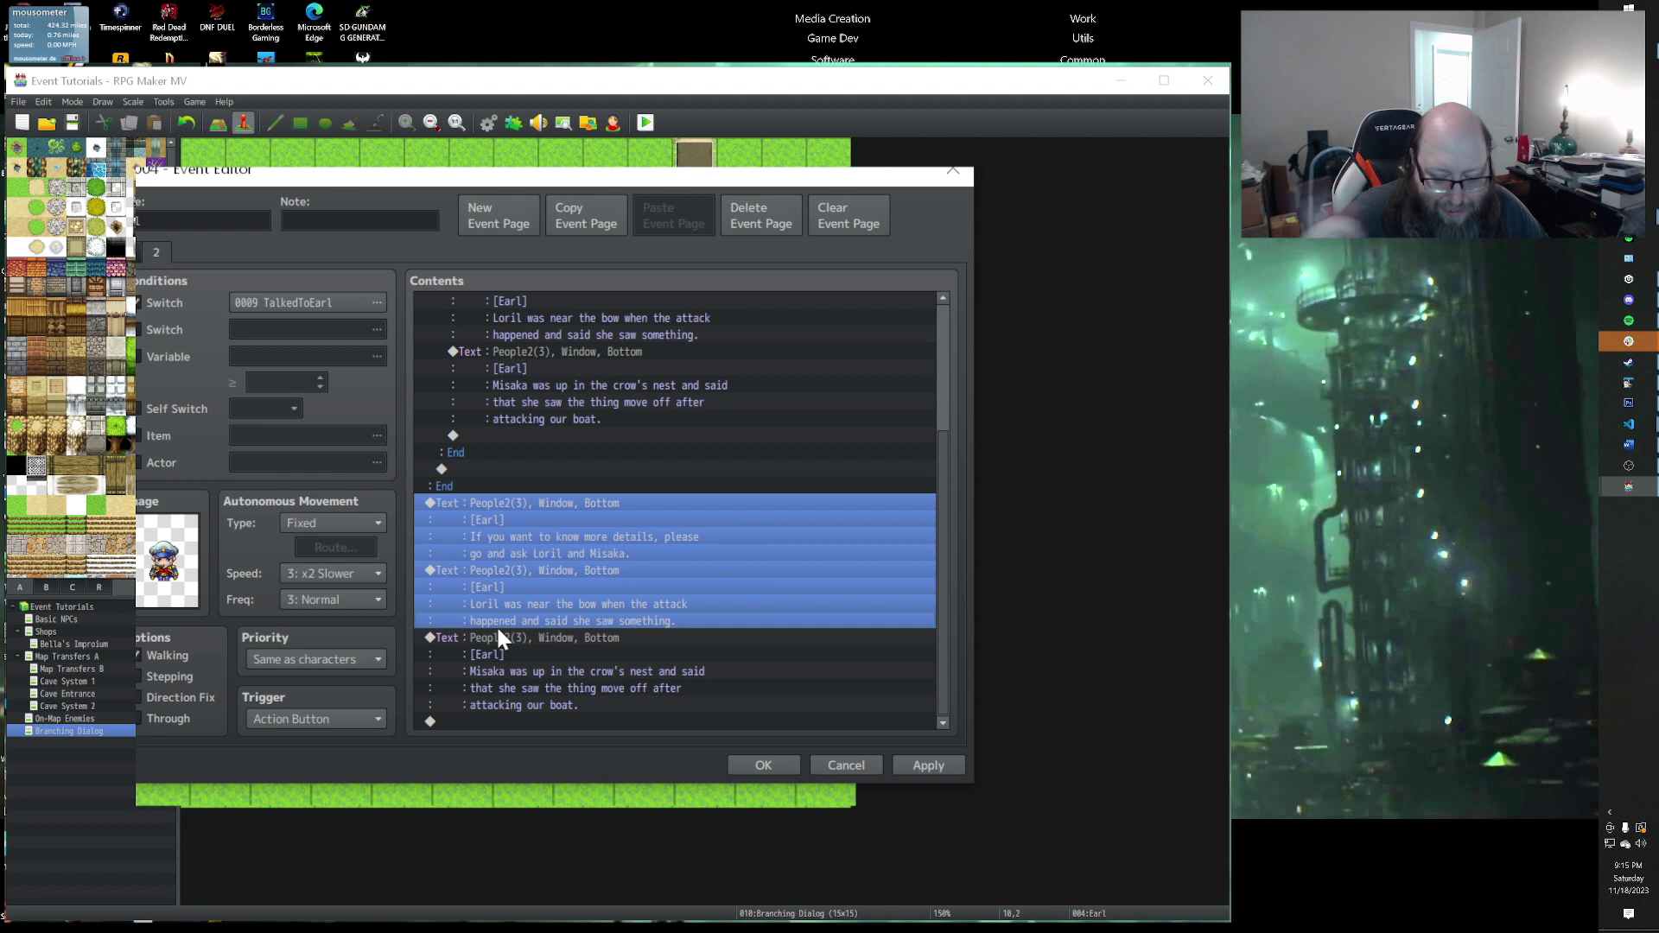
shift+click(498, 638)
key(Delete)
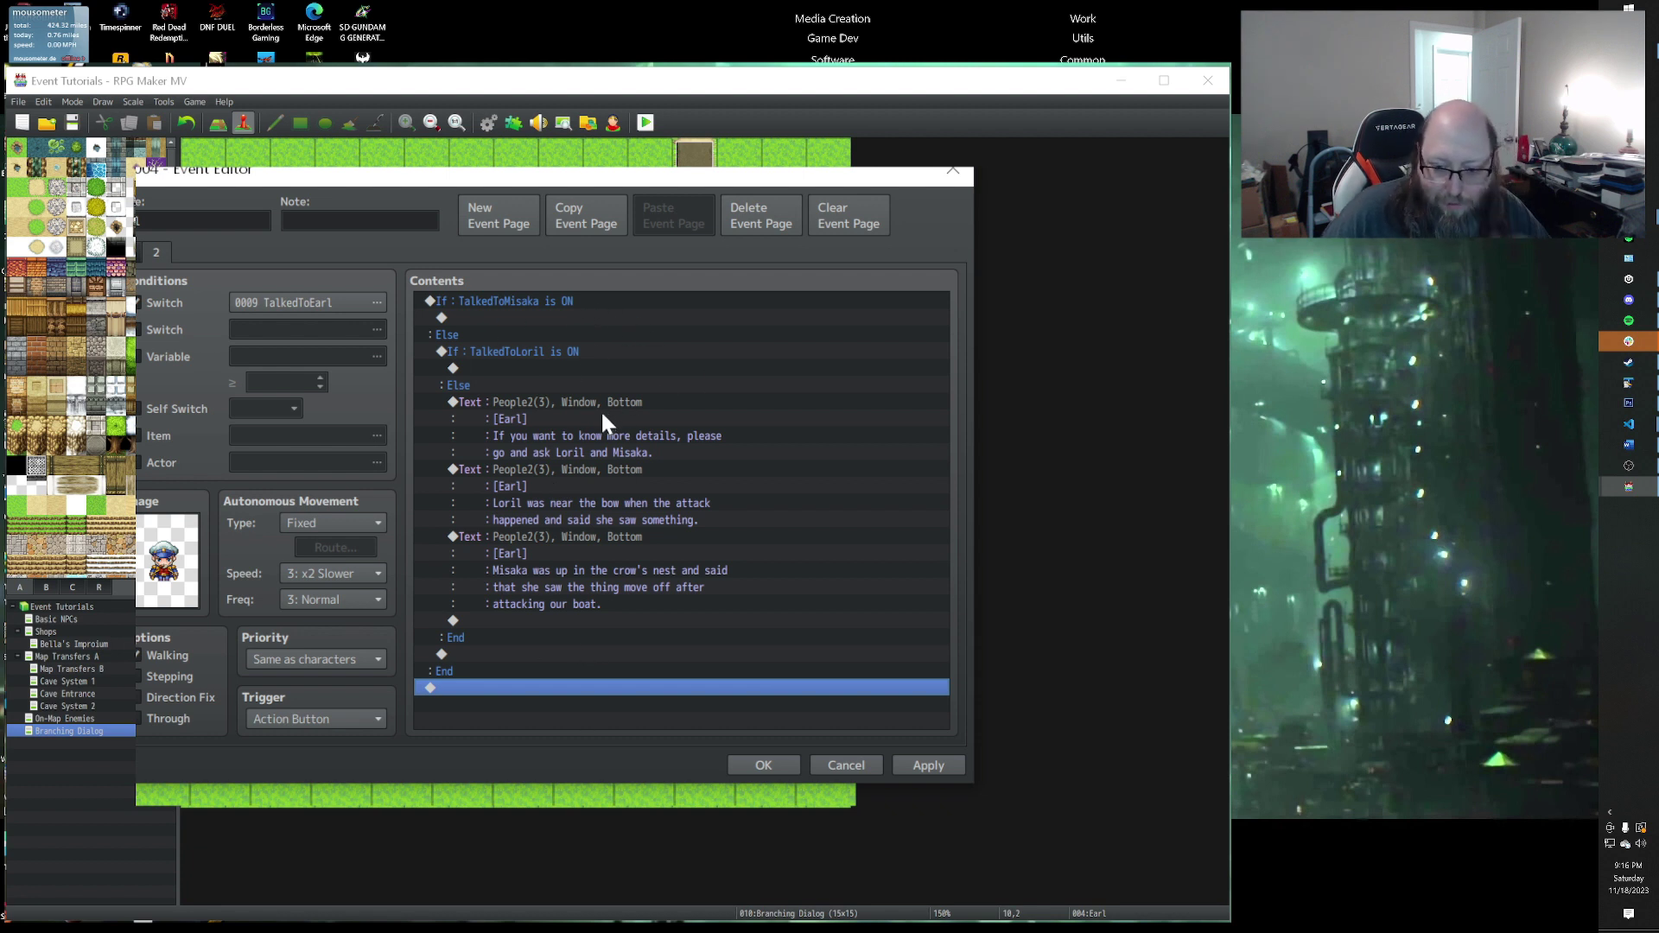
click(531, 299)
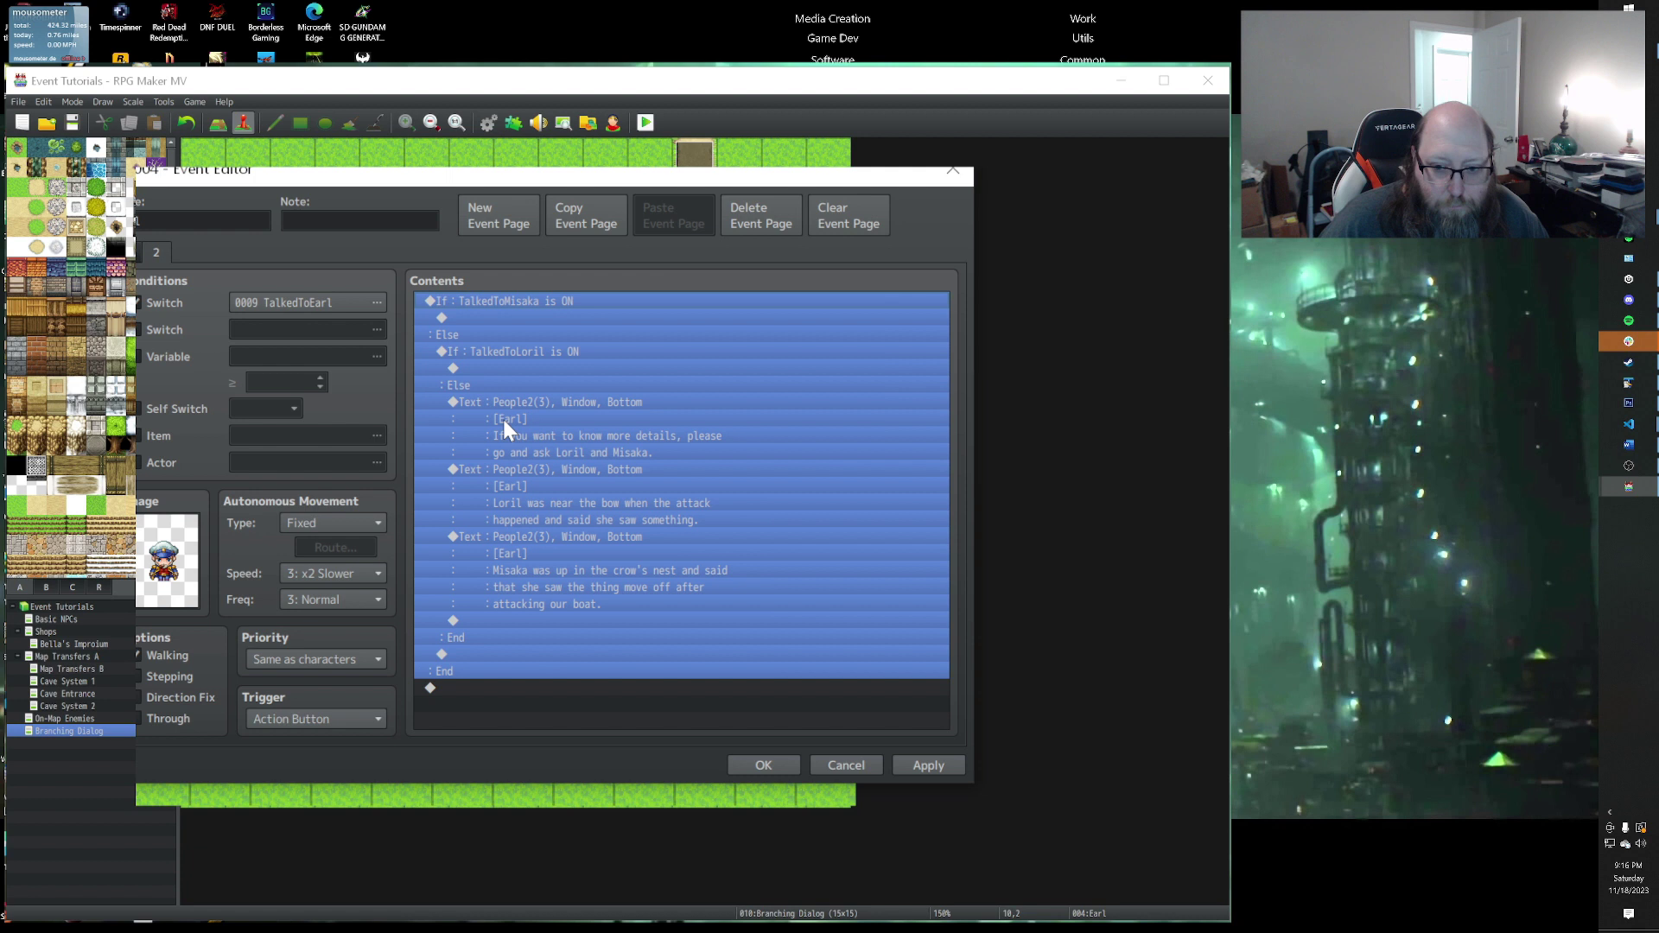
Step: Copy the whole TalkedToLoril conditional branch from the Else section into the empty line under "If TalkedToMisaka is ON"
click(603, 406)
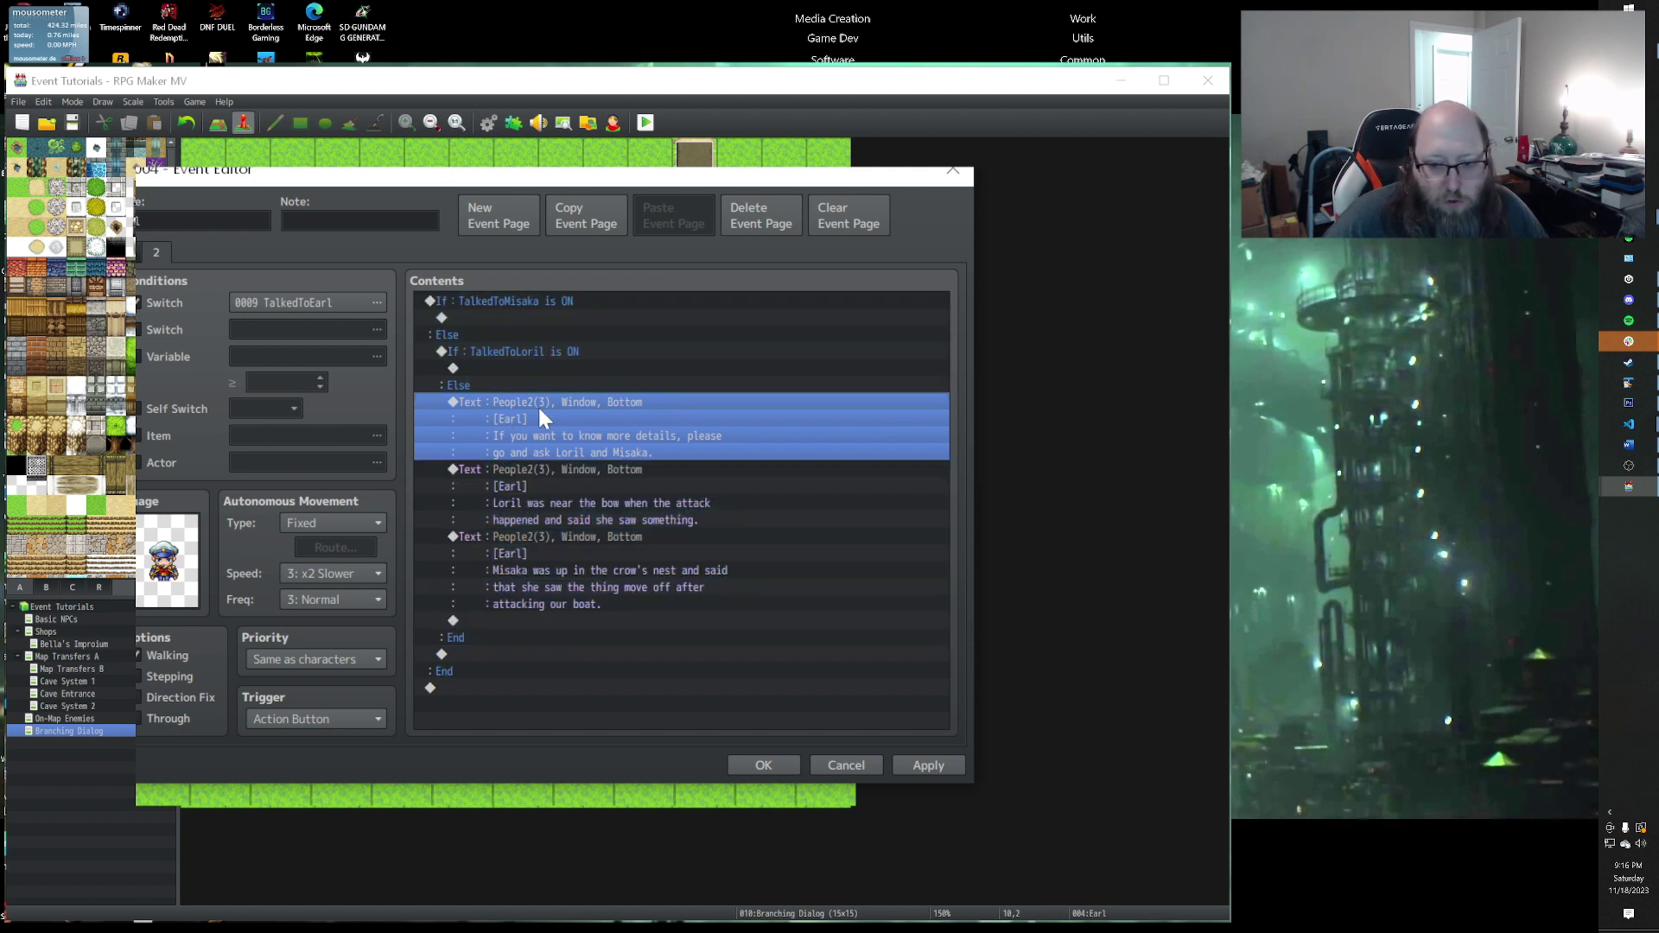
click(528, 317)
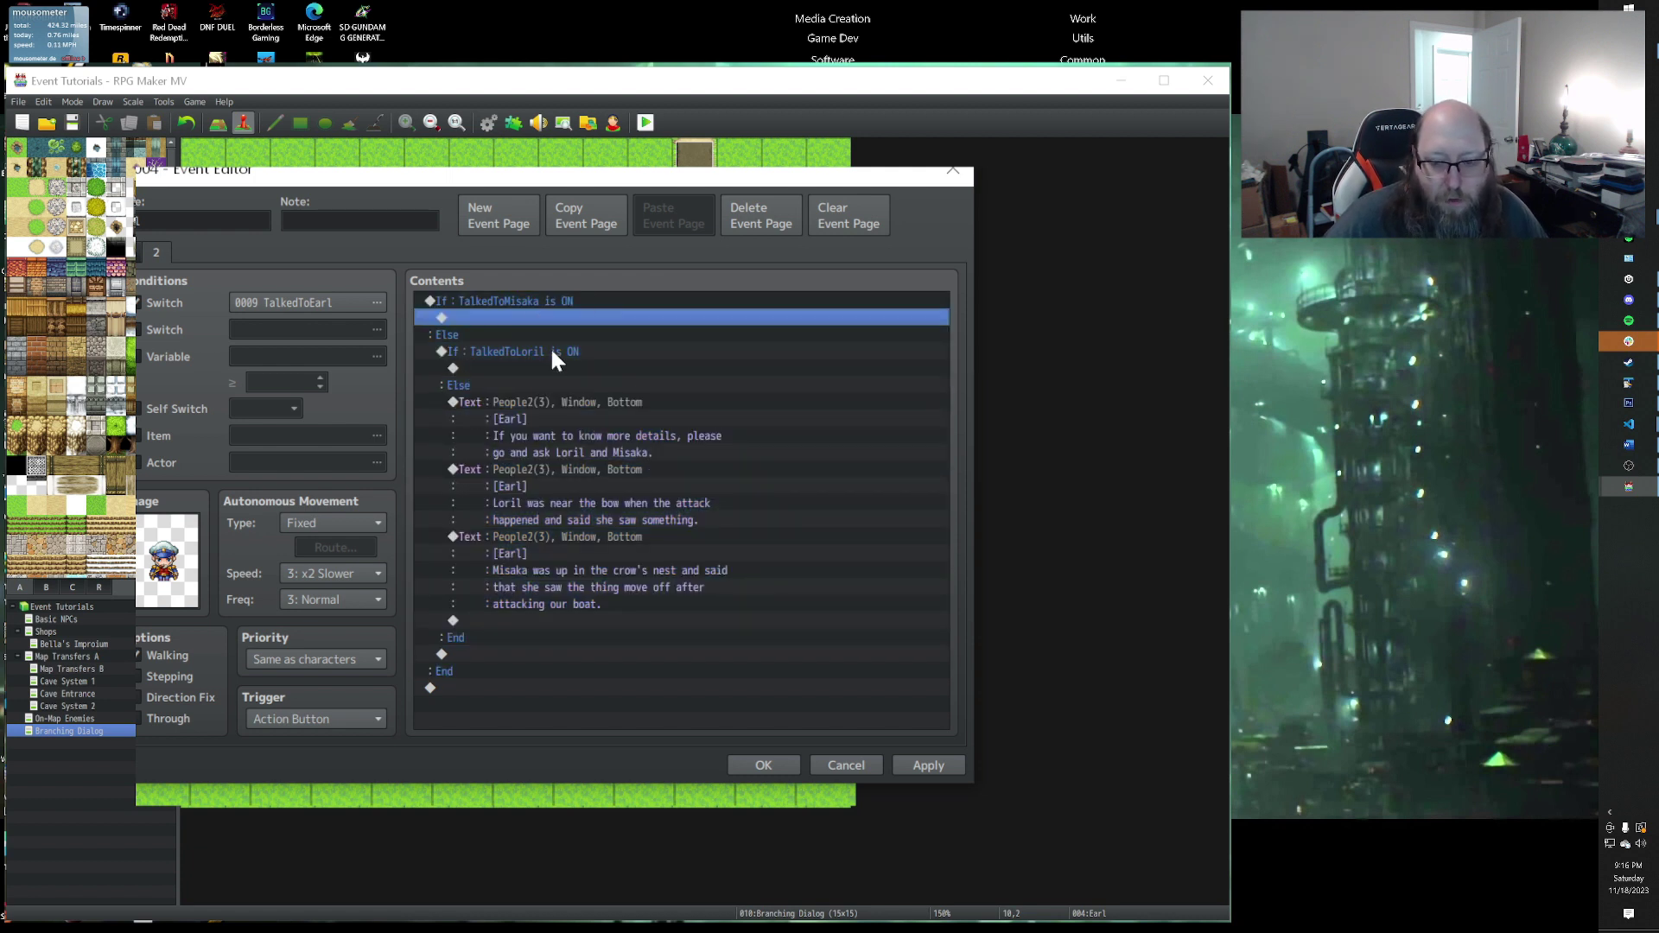
click(549, 353)
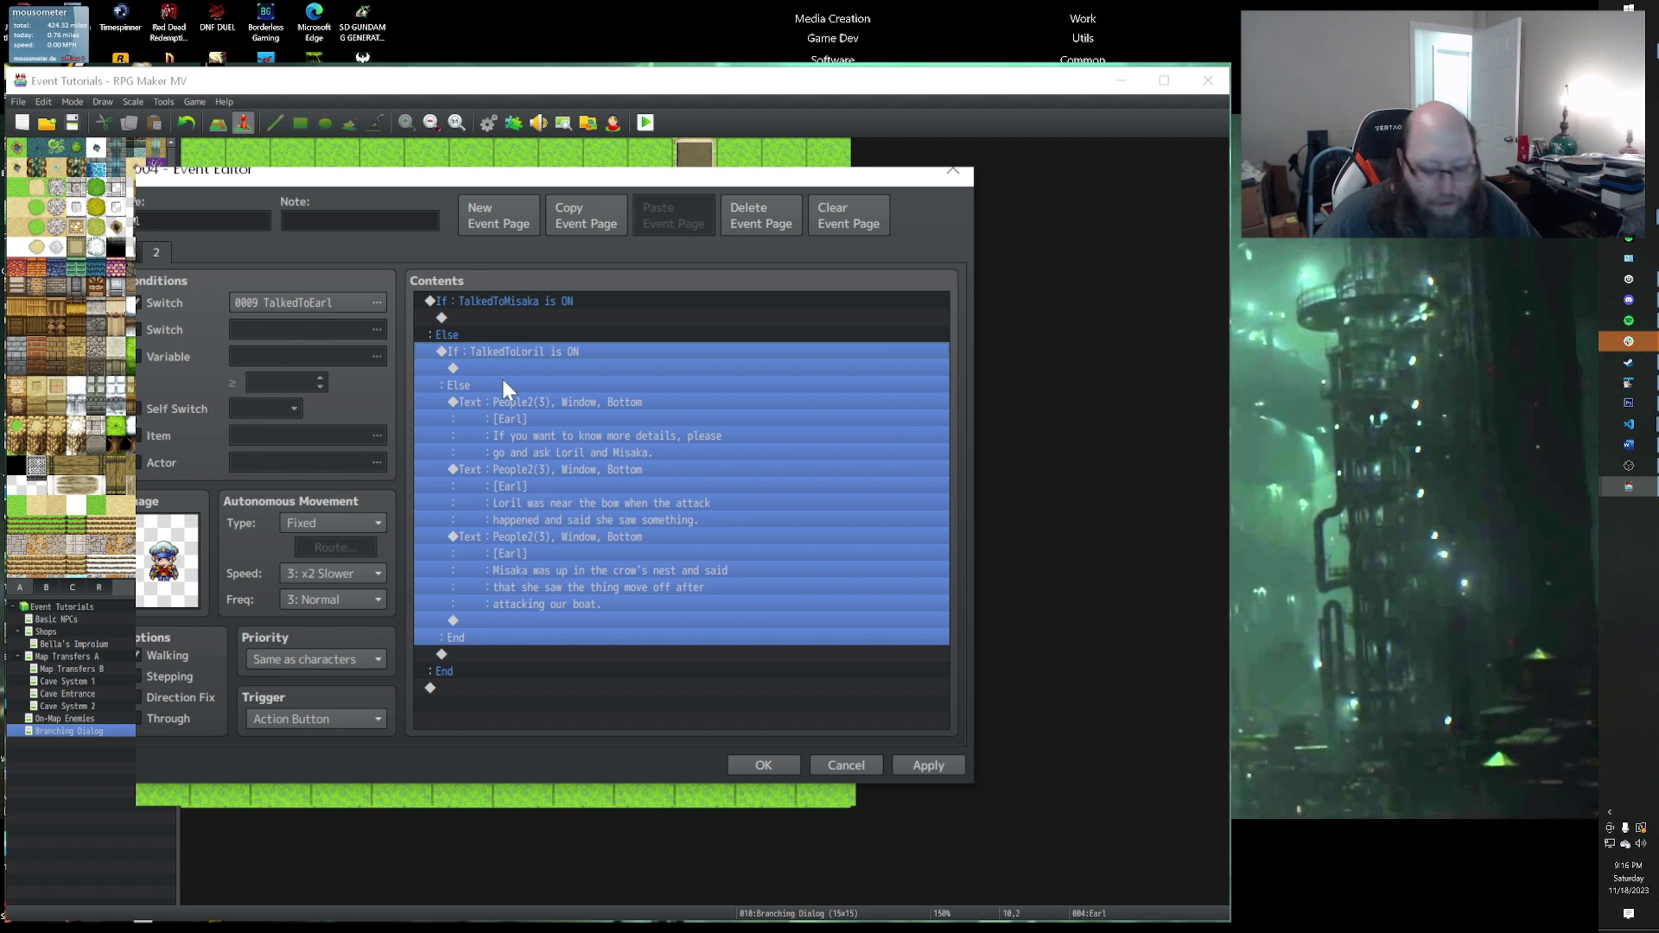
click(495, 317)
key(ctrl+v)
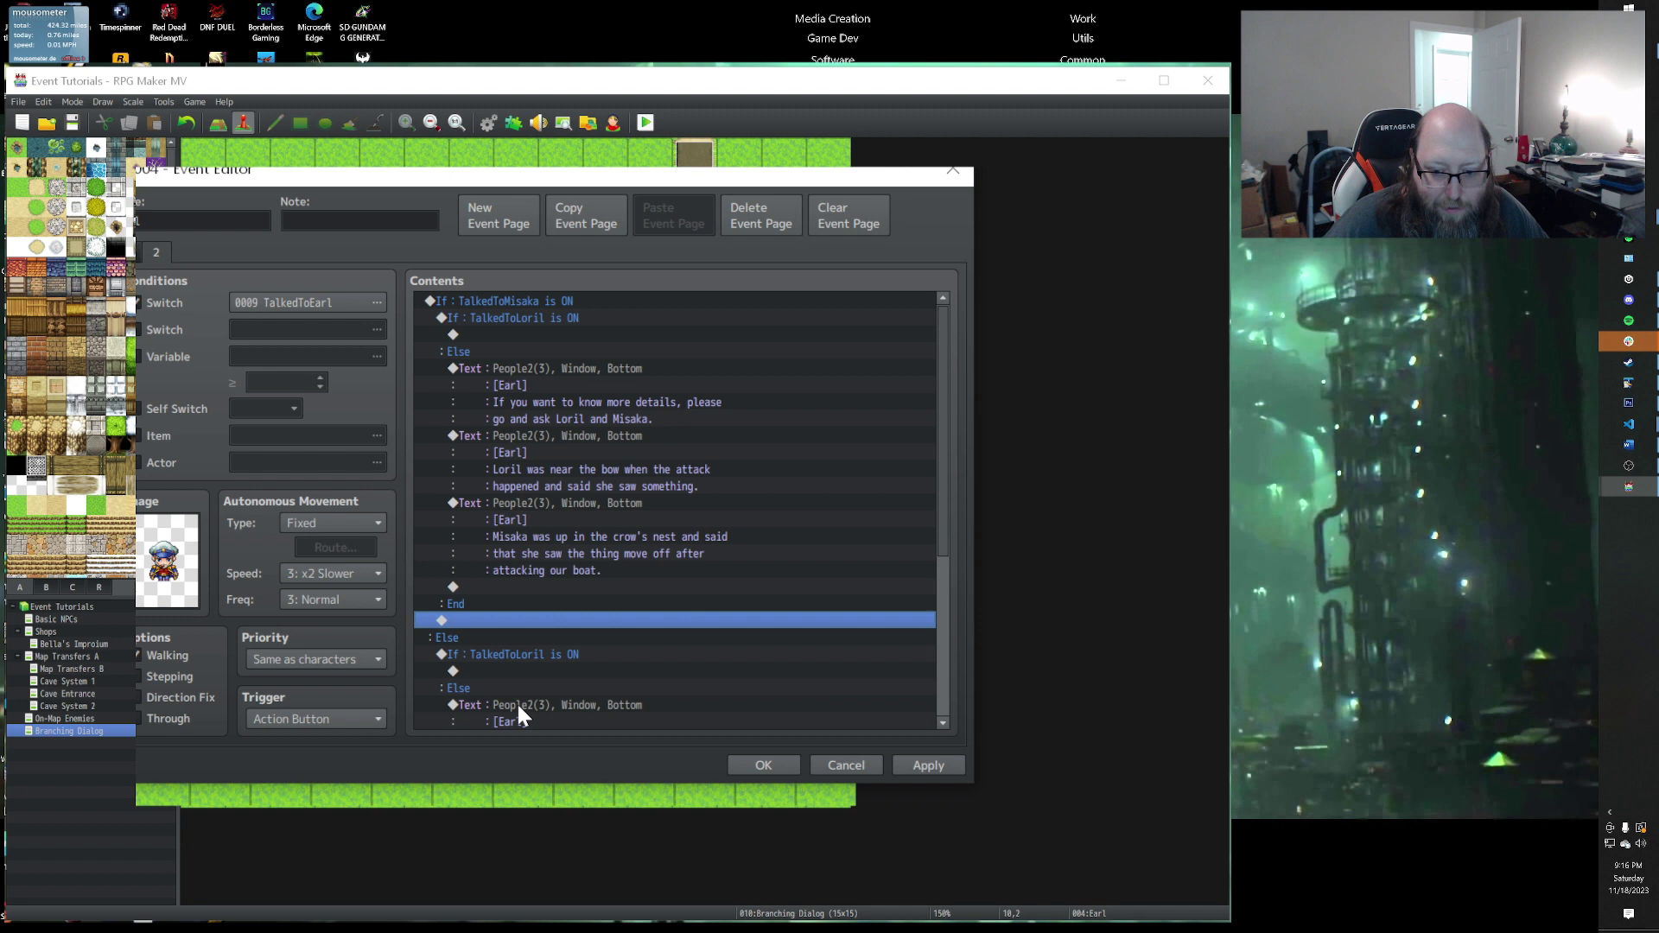
Step: Examine the nested TalkedToLoril branches and their Earl messages under both TalkedToMisaka outcomes
click(484, 657)
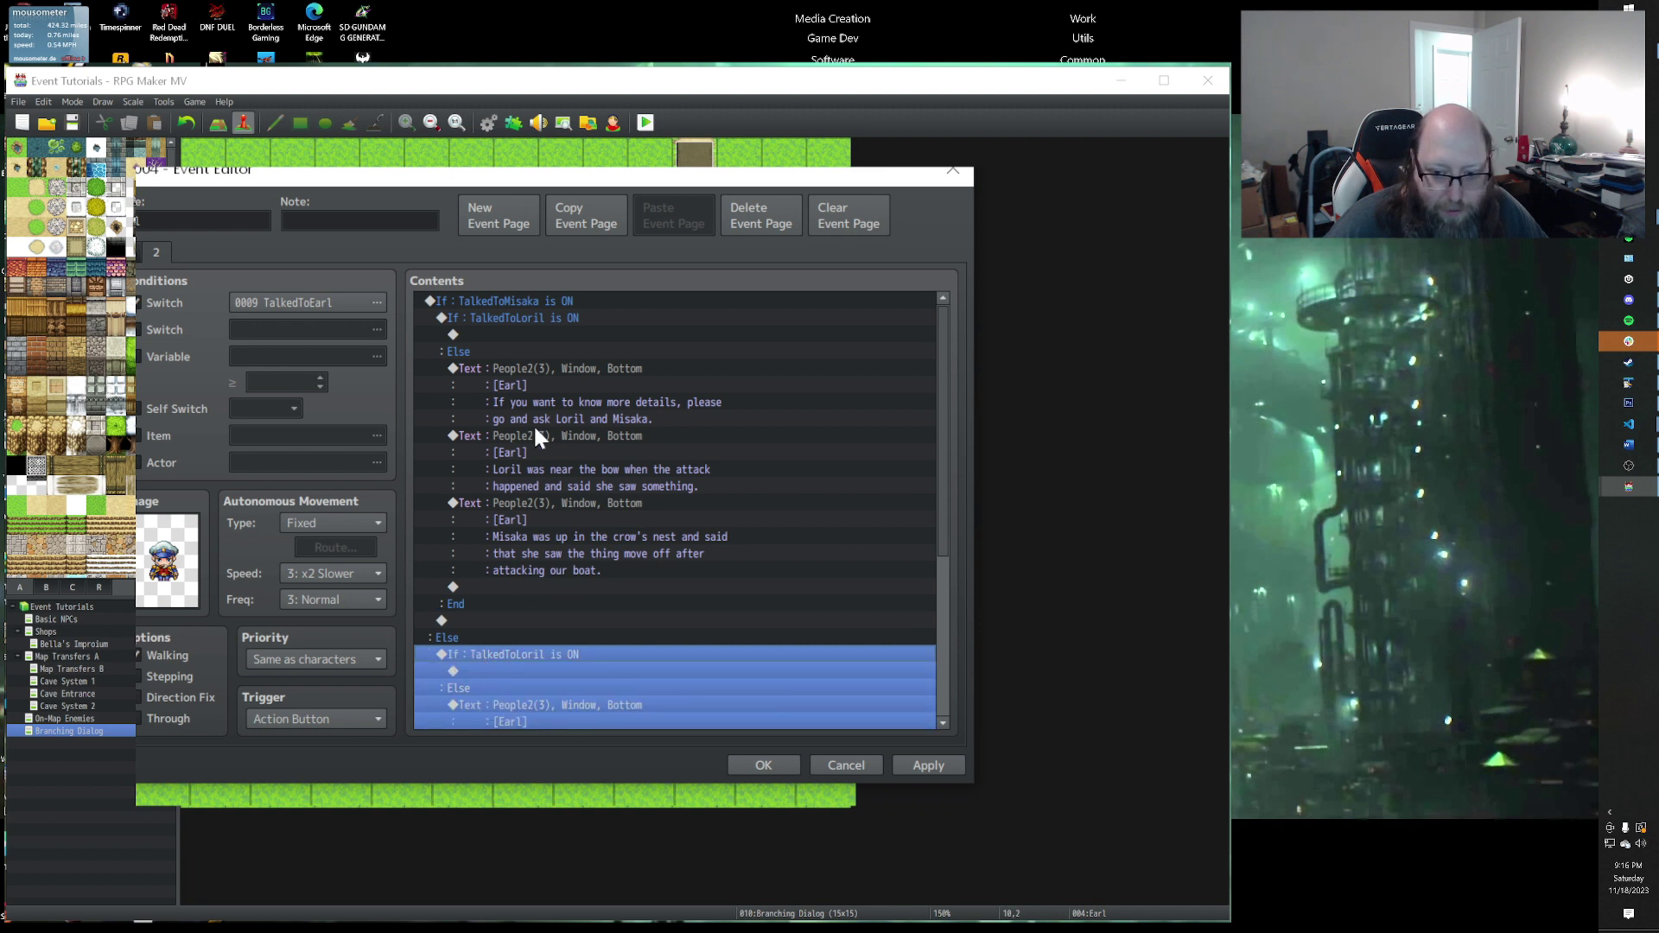
click(490, 300)
click(526, 319)
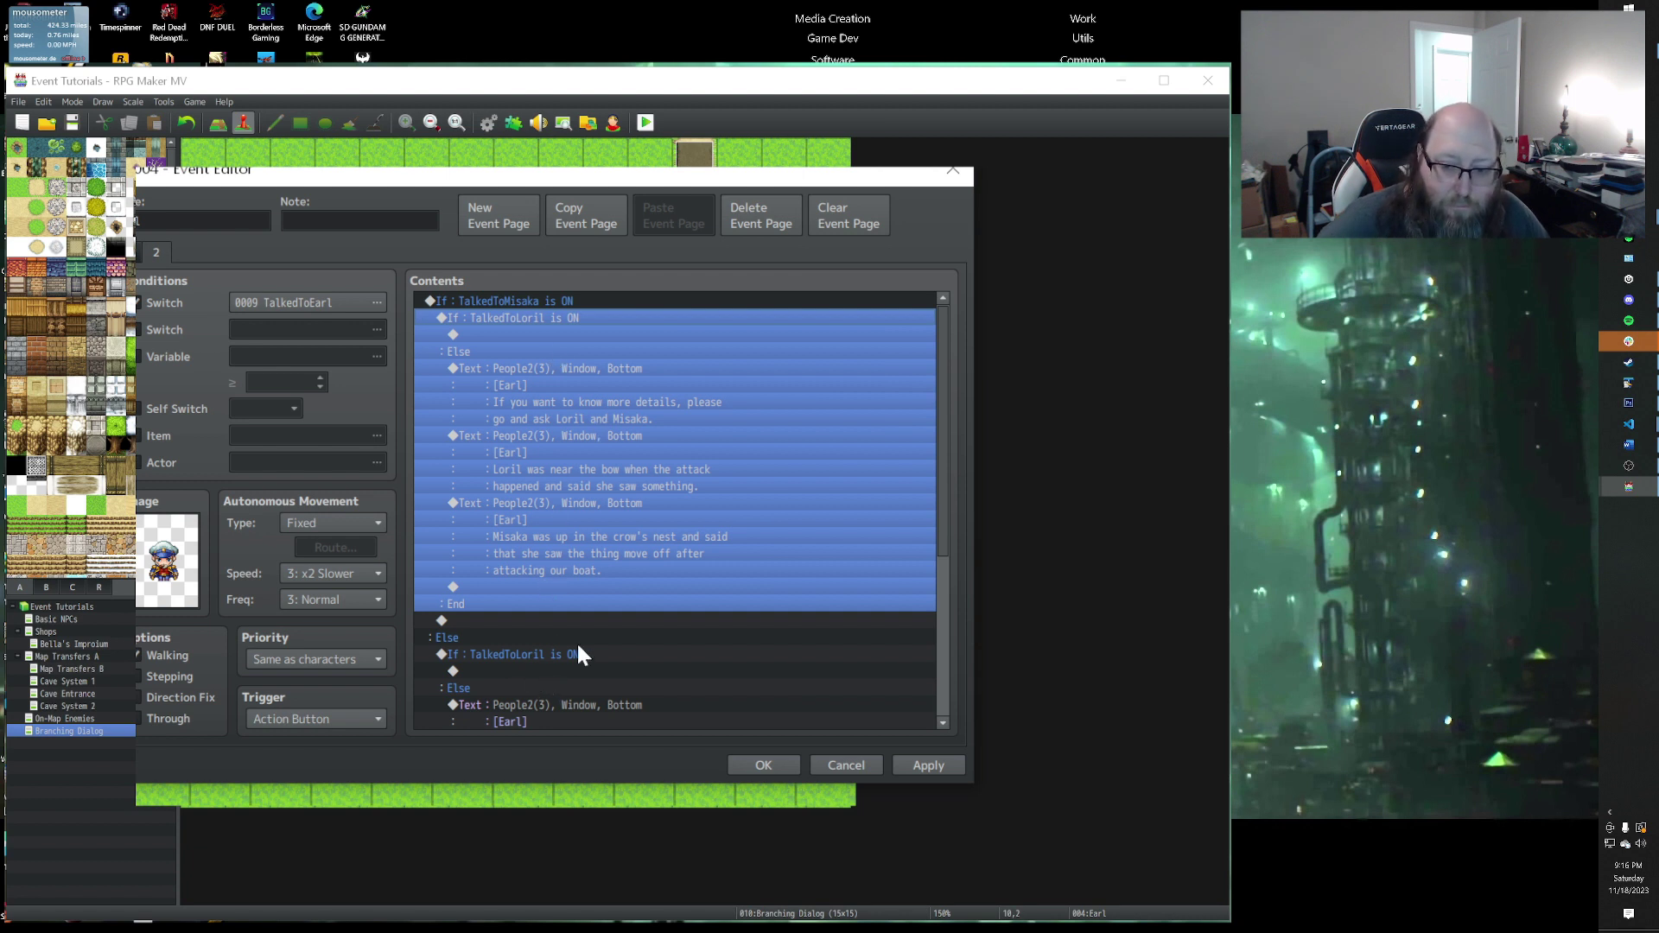
scroll(578, 641, down, 2)
scroll(531, 594, down, 3)
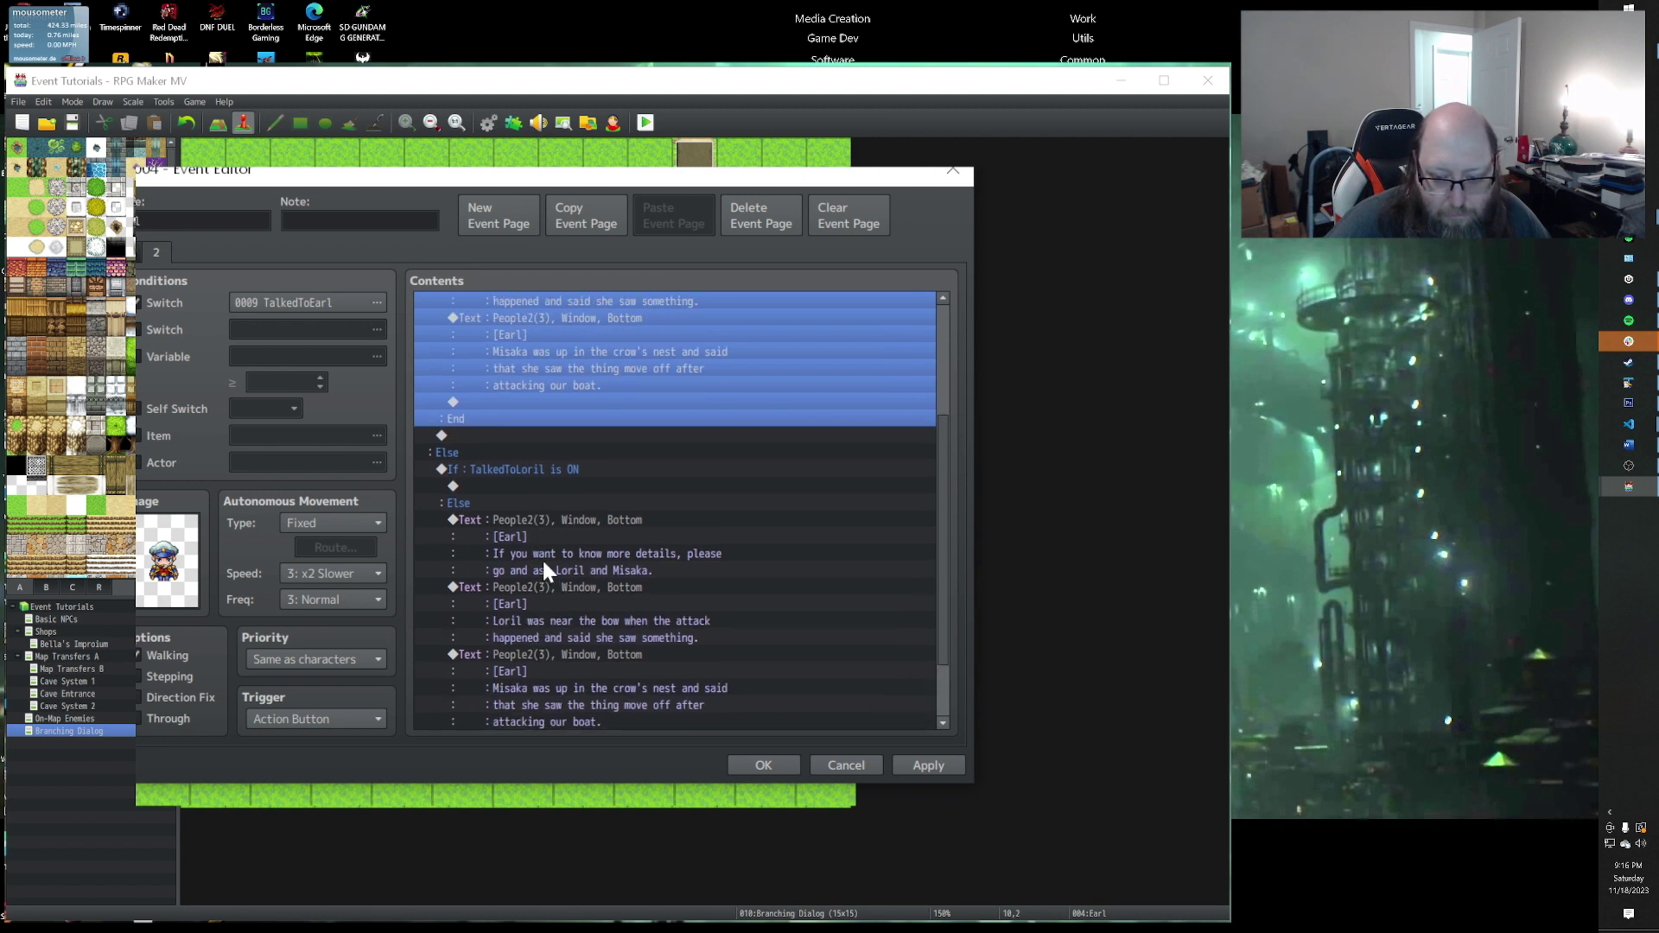
scroll(543, 565, up, 5)
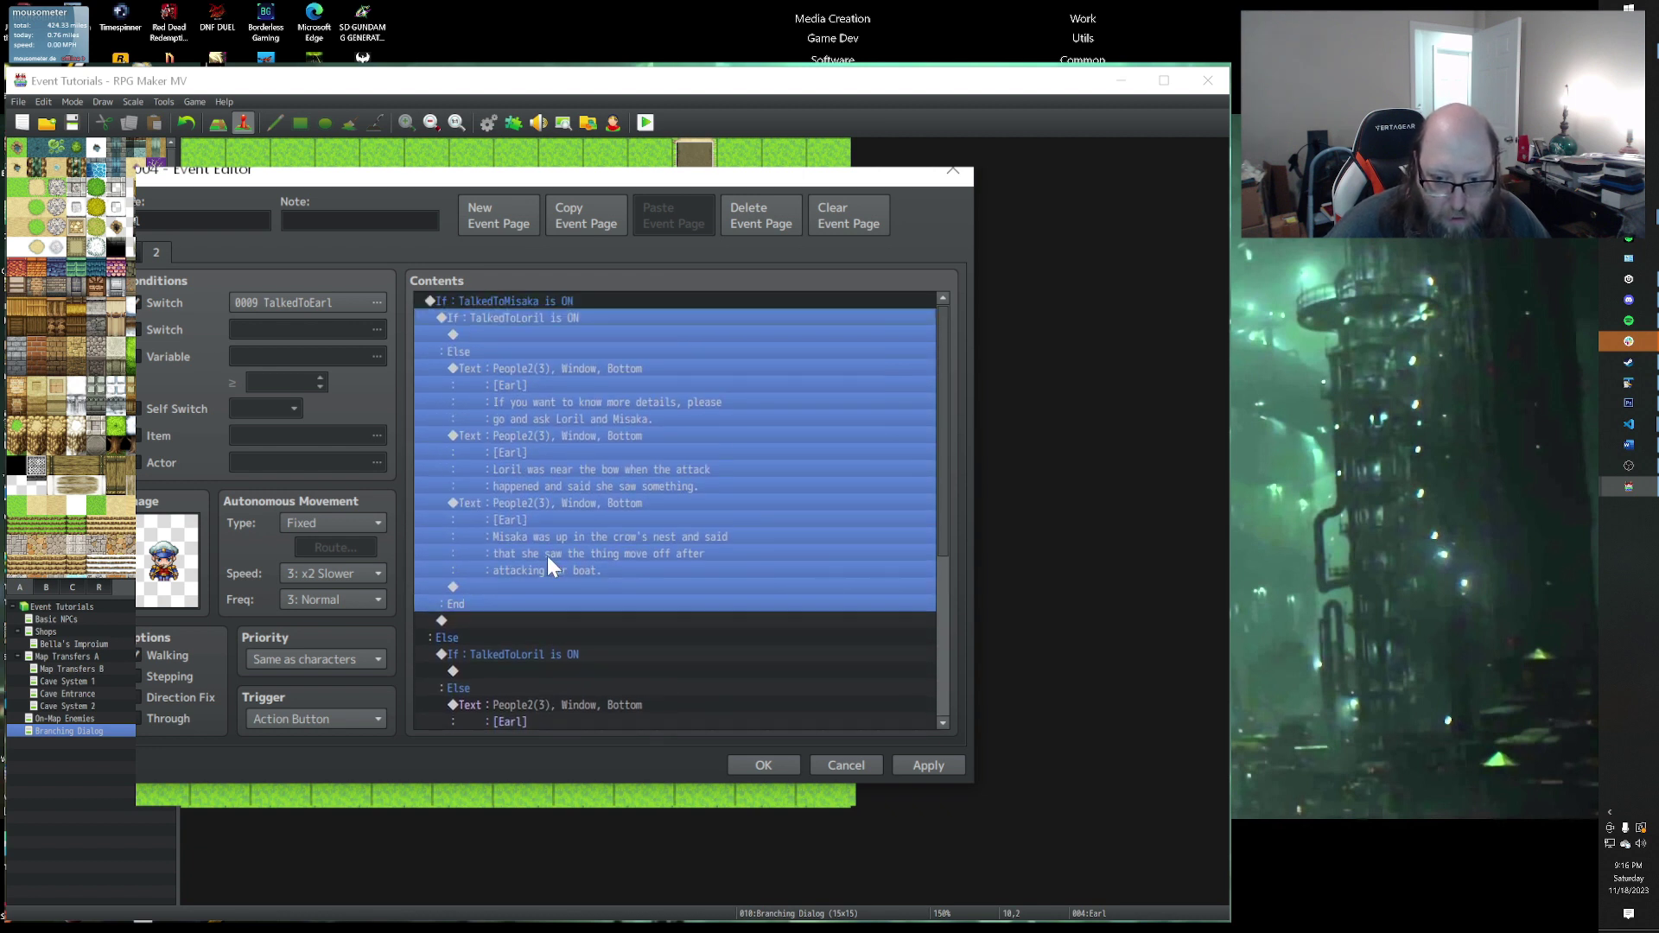
click(511, 439)
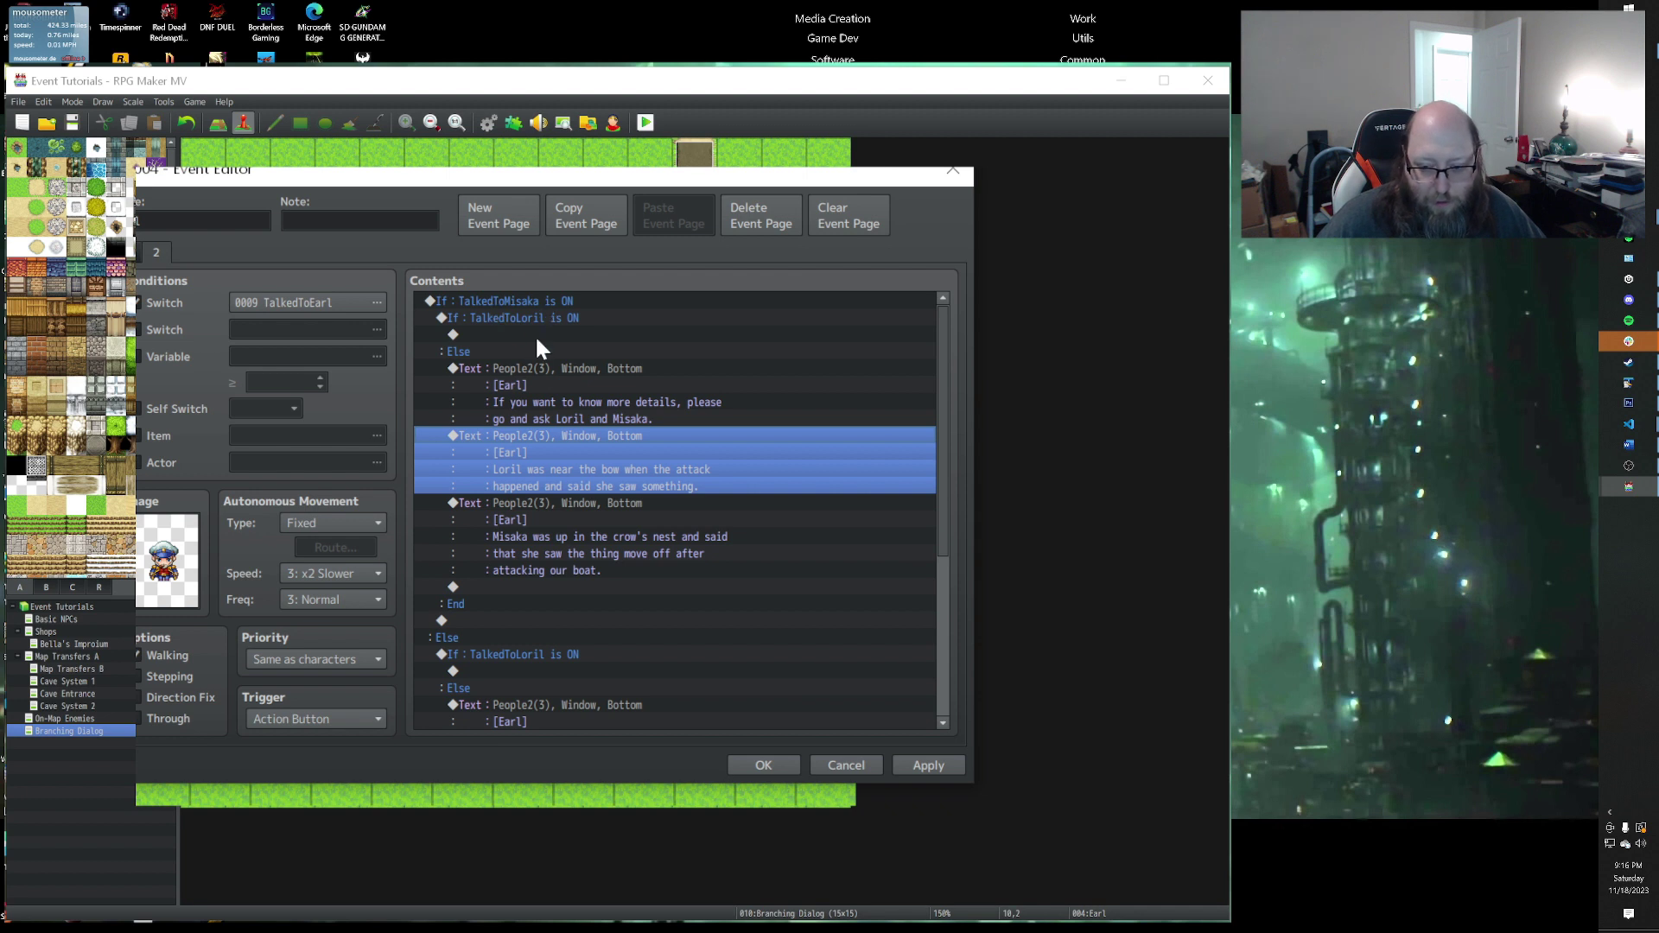
click(492, 335)
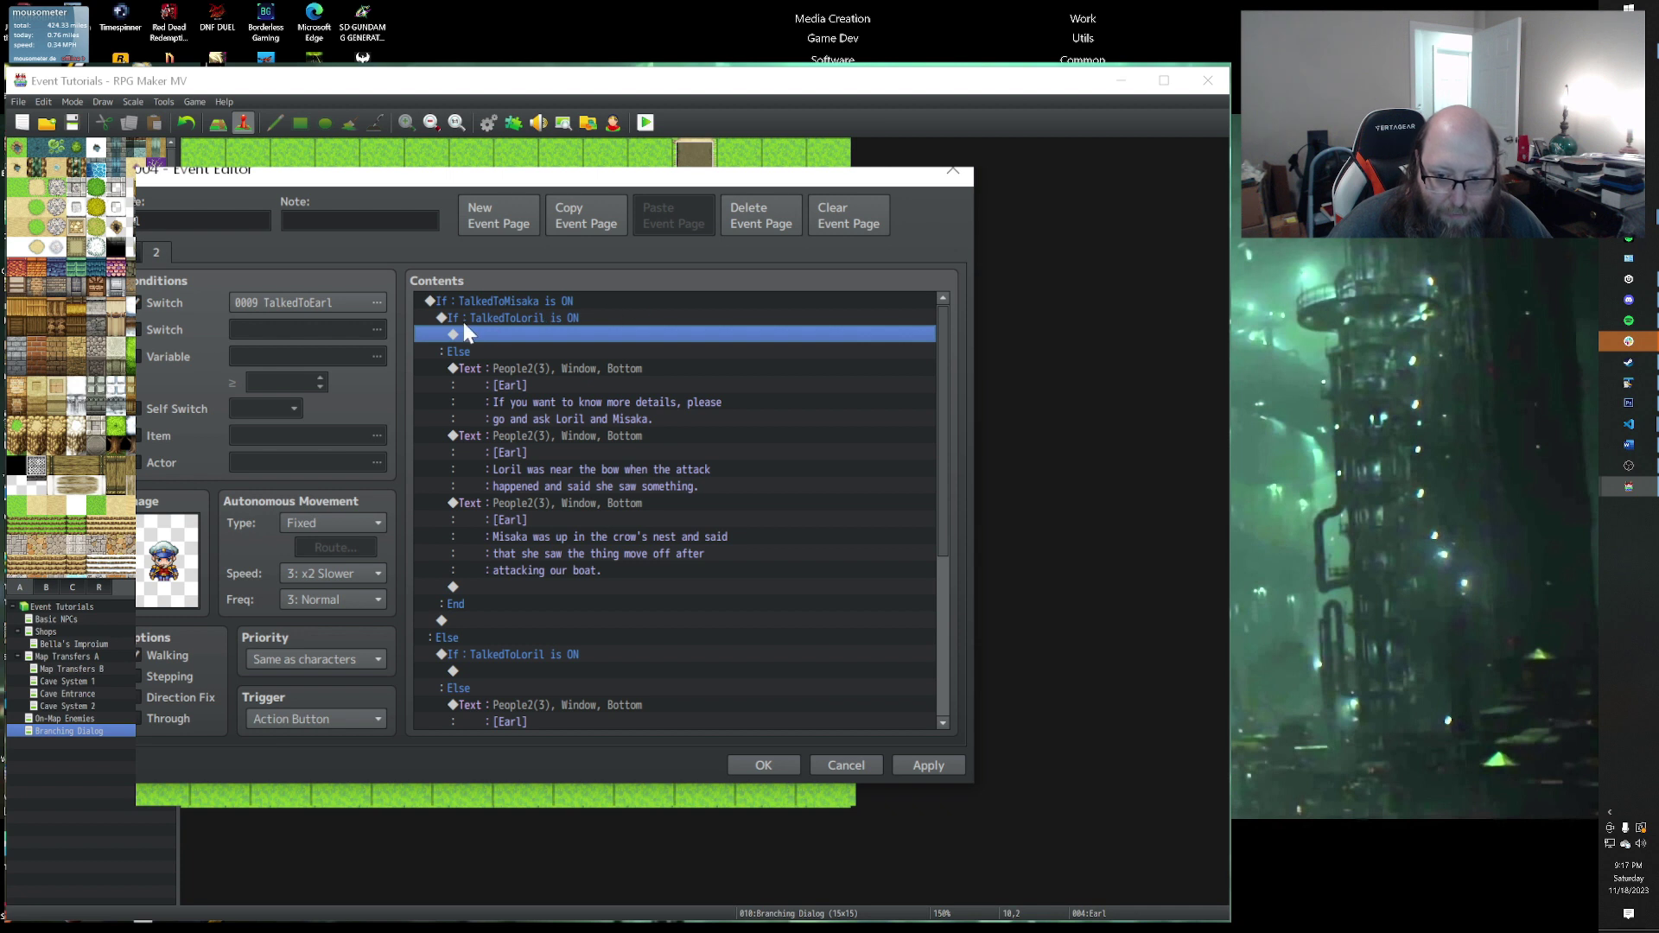
Step: Change the ending of Earl's first message for Misaka ON, Loril not ON, to "go and ask Loril."
click(530, 385)
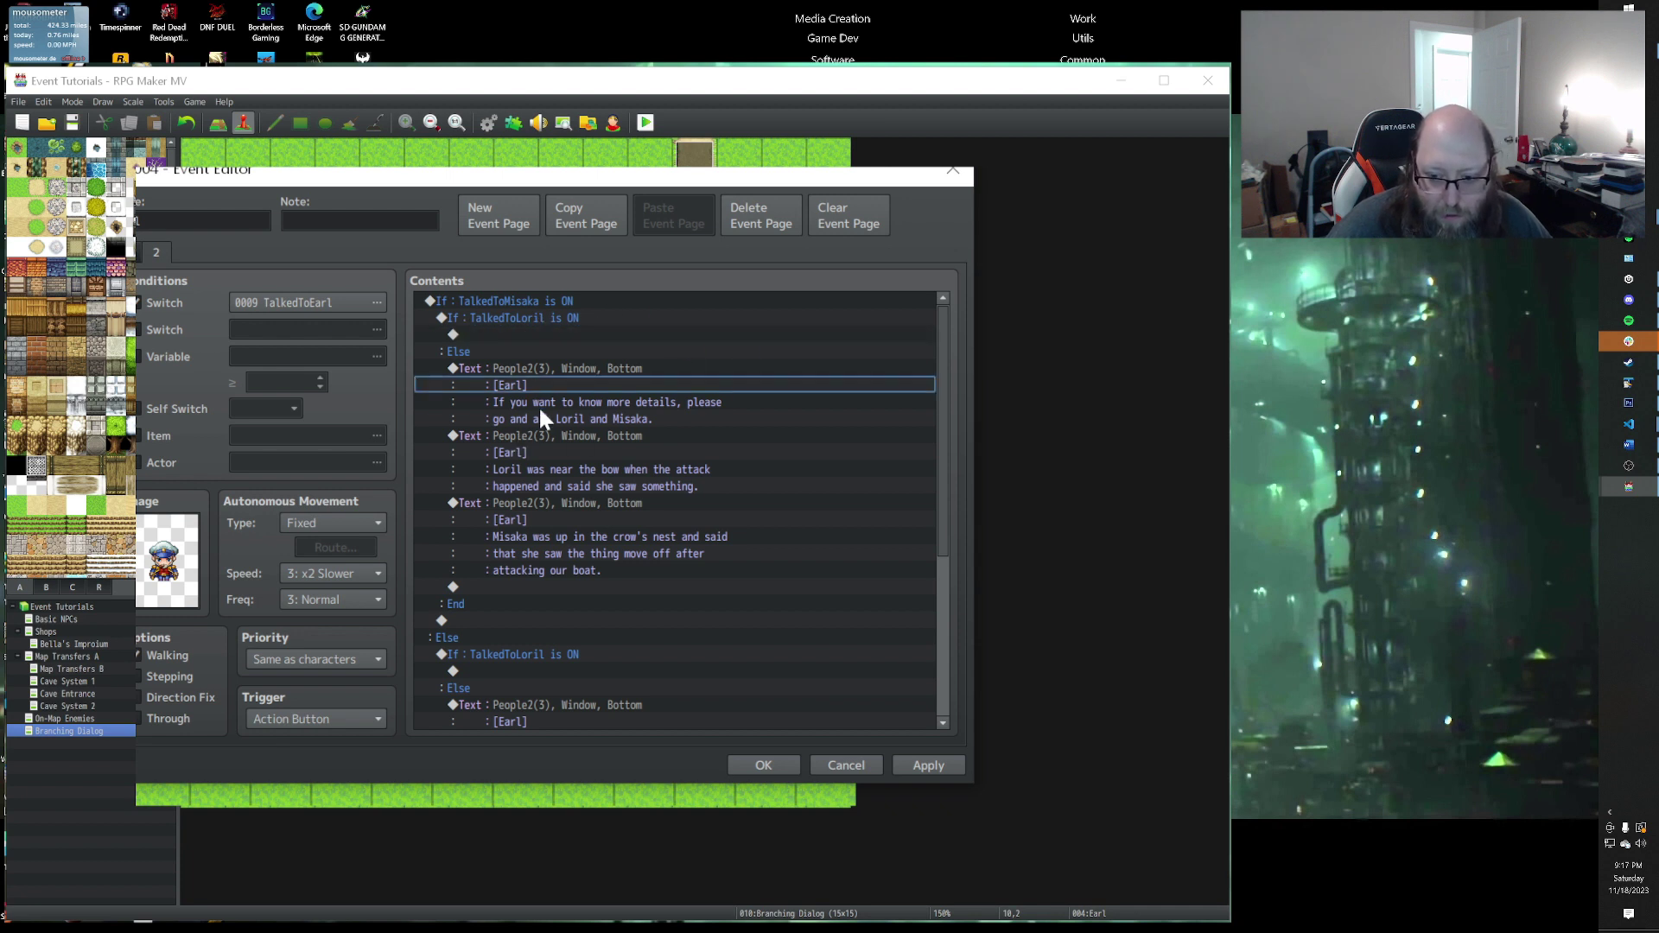
double_click(531, 387)
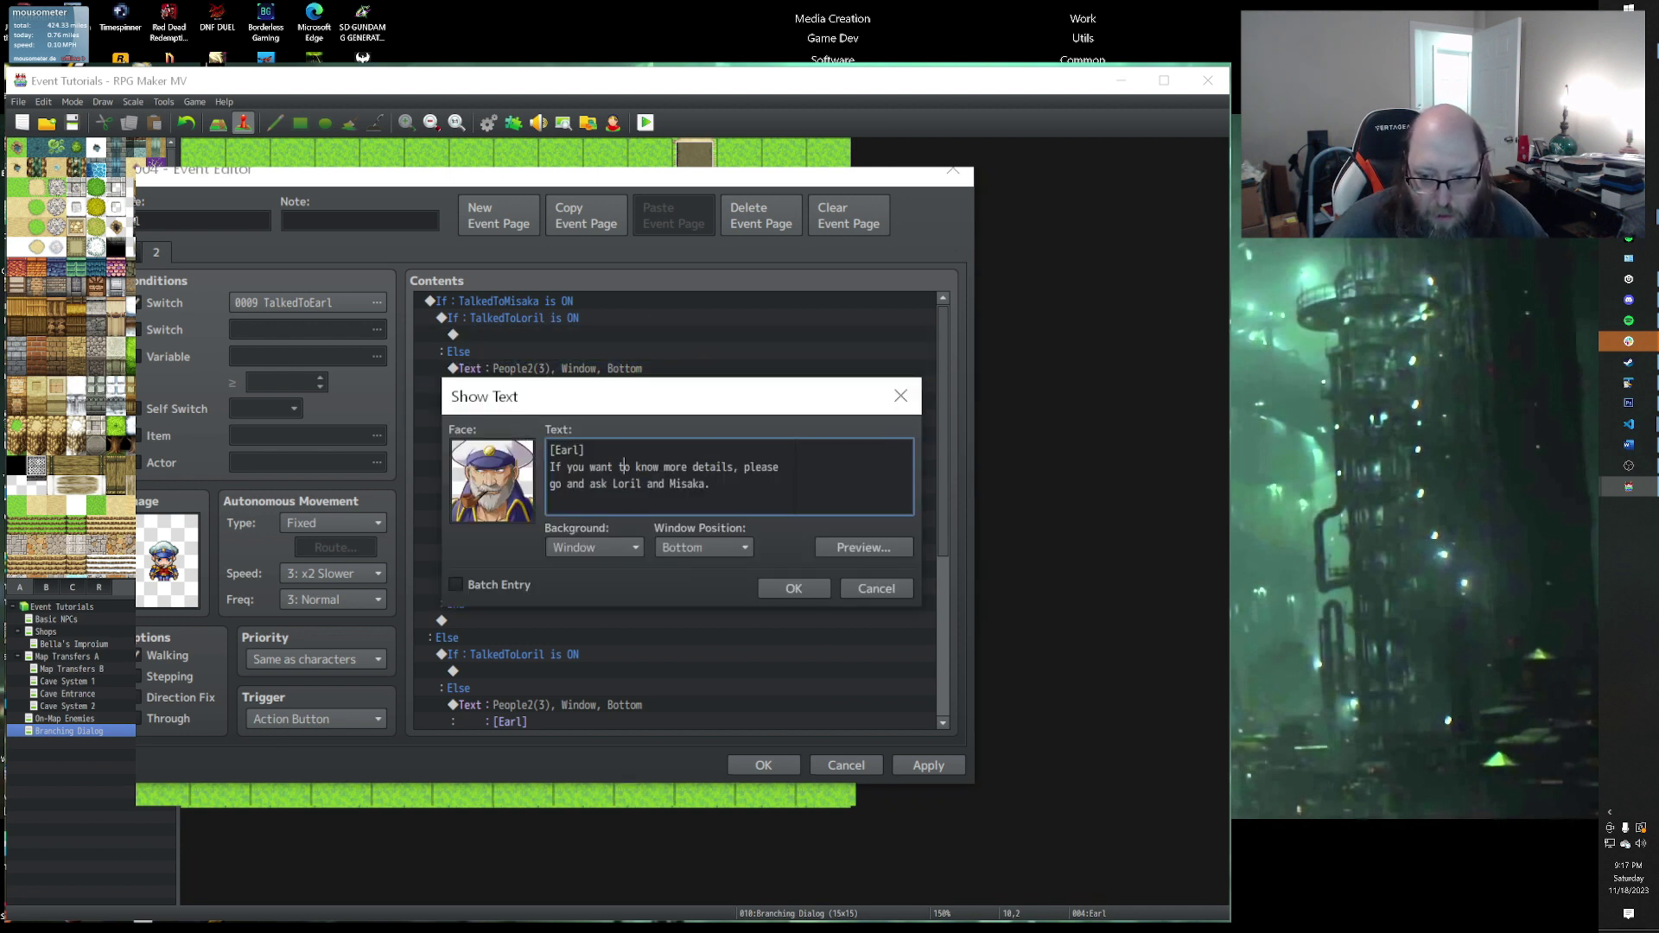
key(BackSpace)
key(BackSpace)
key(BackSpace)
key(BackSpace)
key(BackSpace)
key(BackSpace)
key(BackSpace)
key(BackSpace)
key(BackSpace)
key(BackSpace)
key(BackSpace)
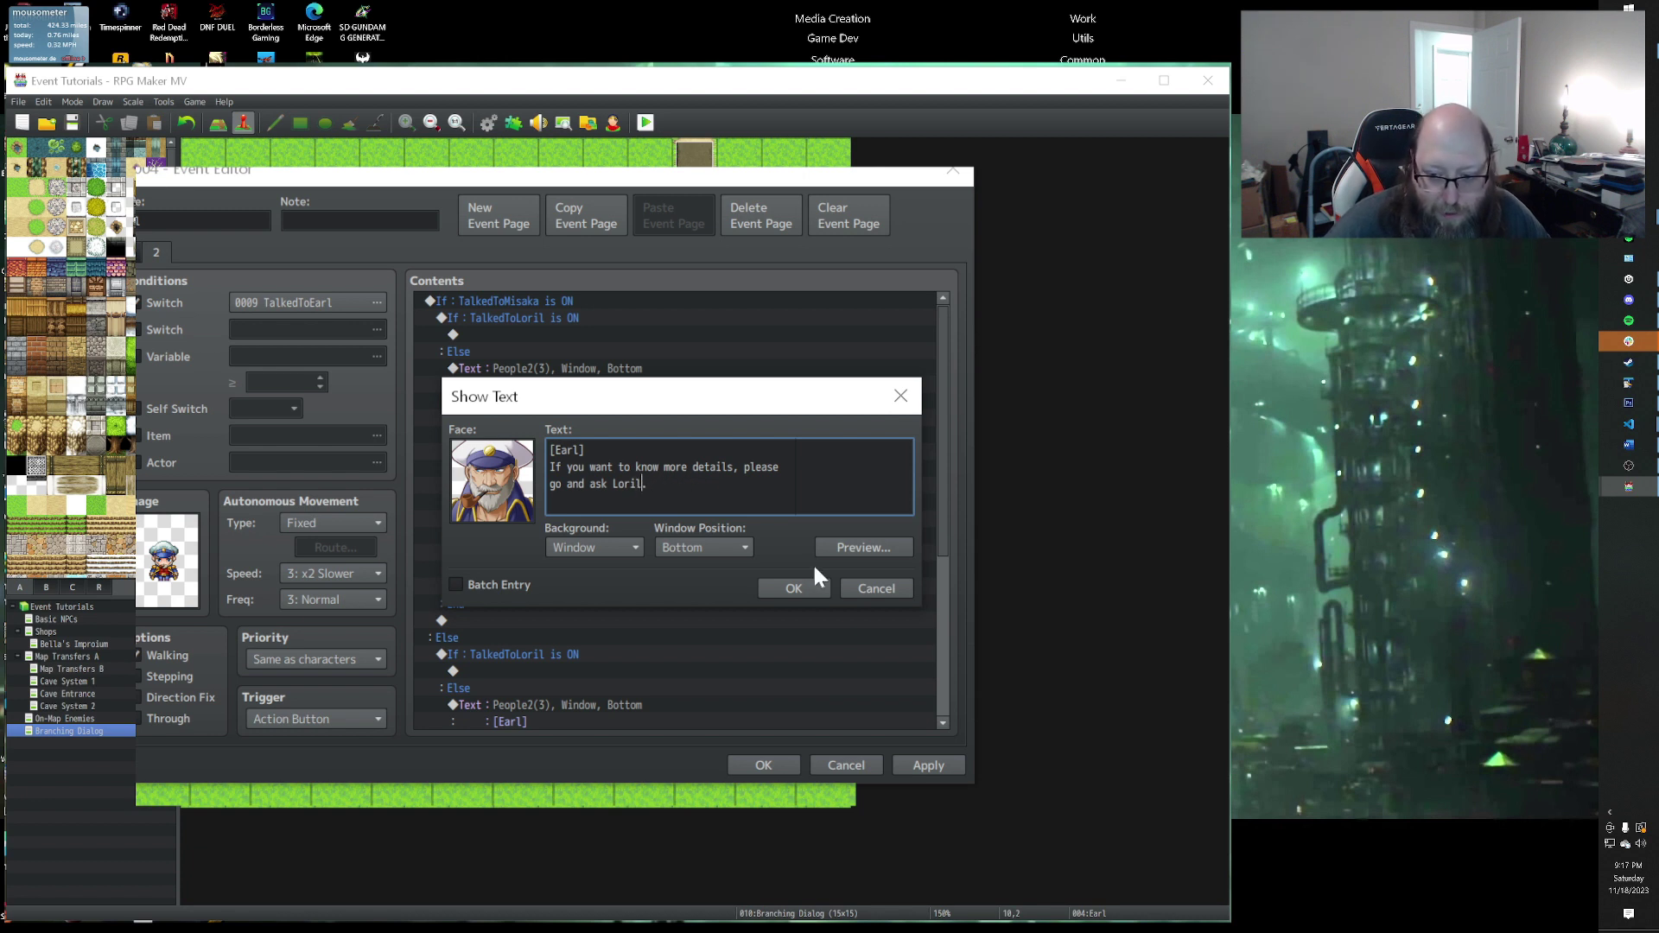
click(778, 587)
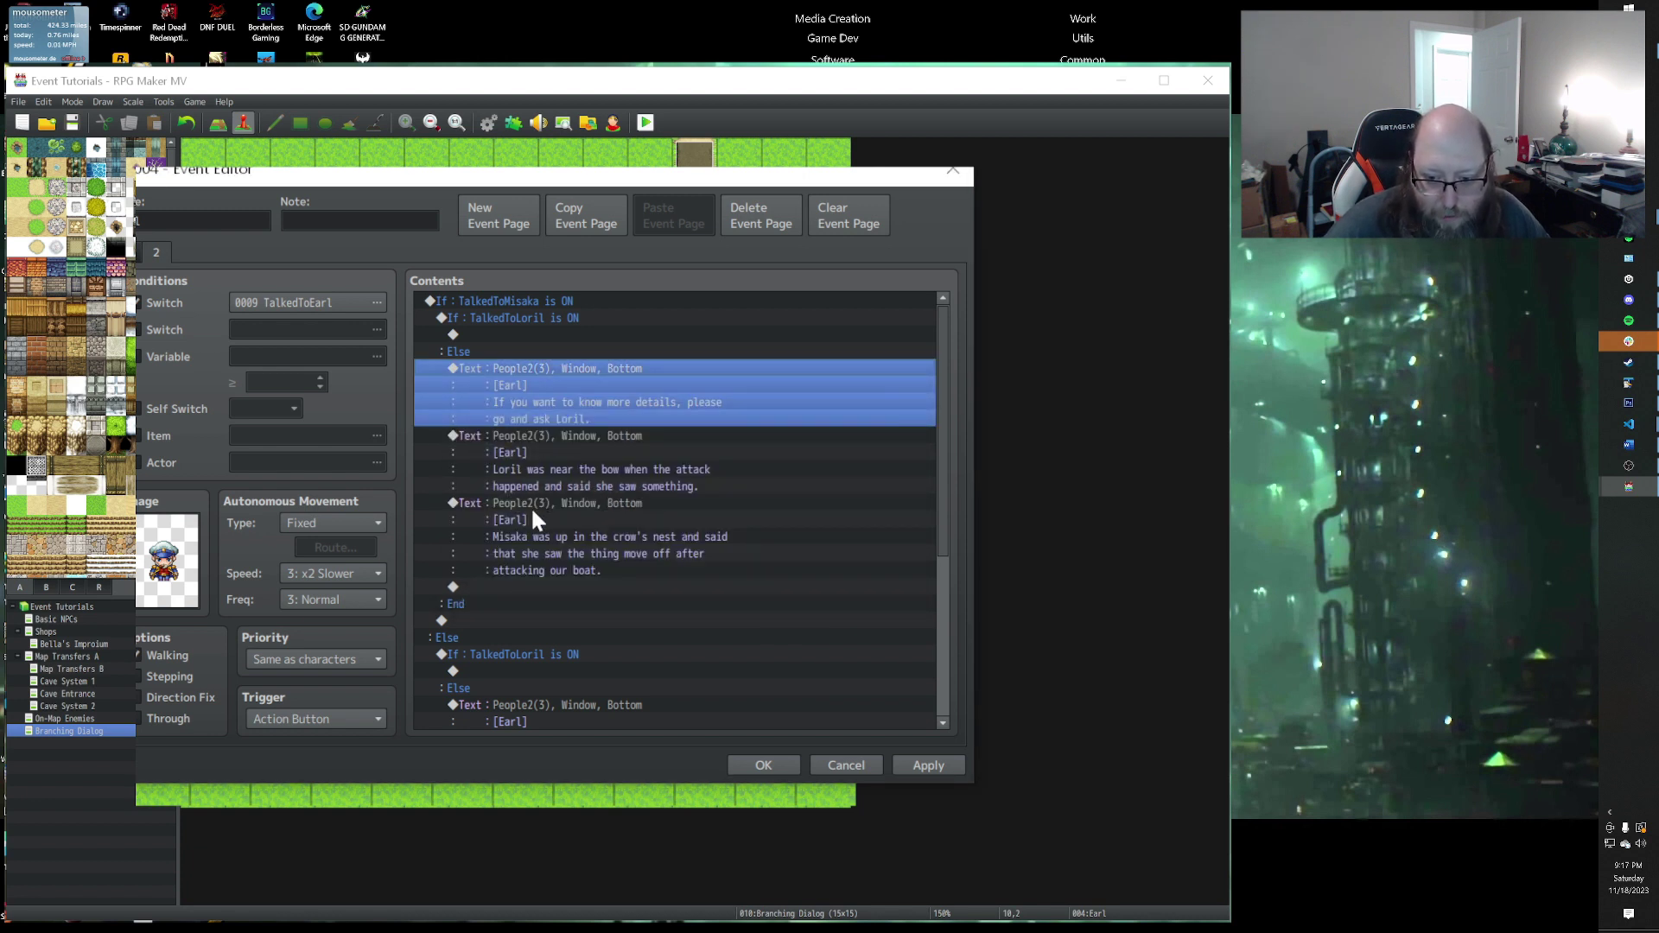
Step: Delete Earl's crow's nest message about Misaka from the Else section of the TalkedToLoril check under "If TalkedToMisaka is ON"
click(528, 503)
key(Delete)
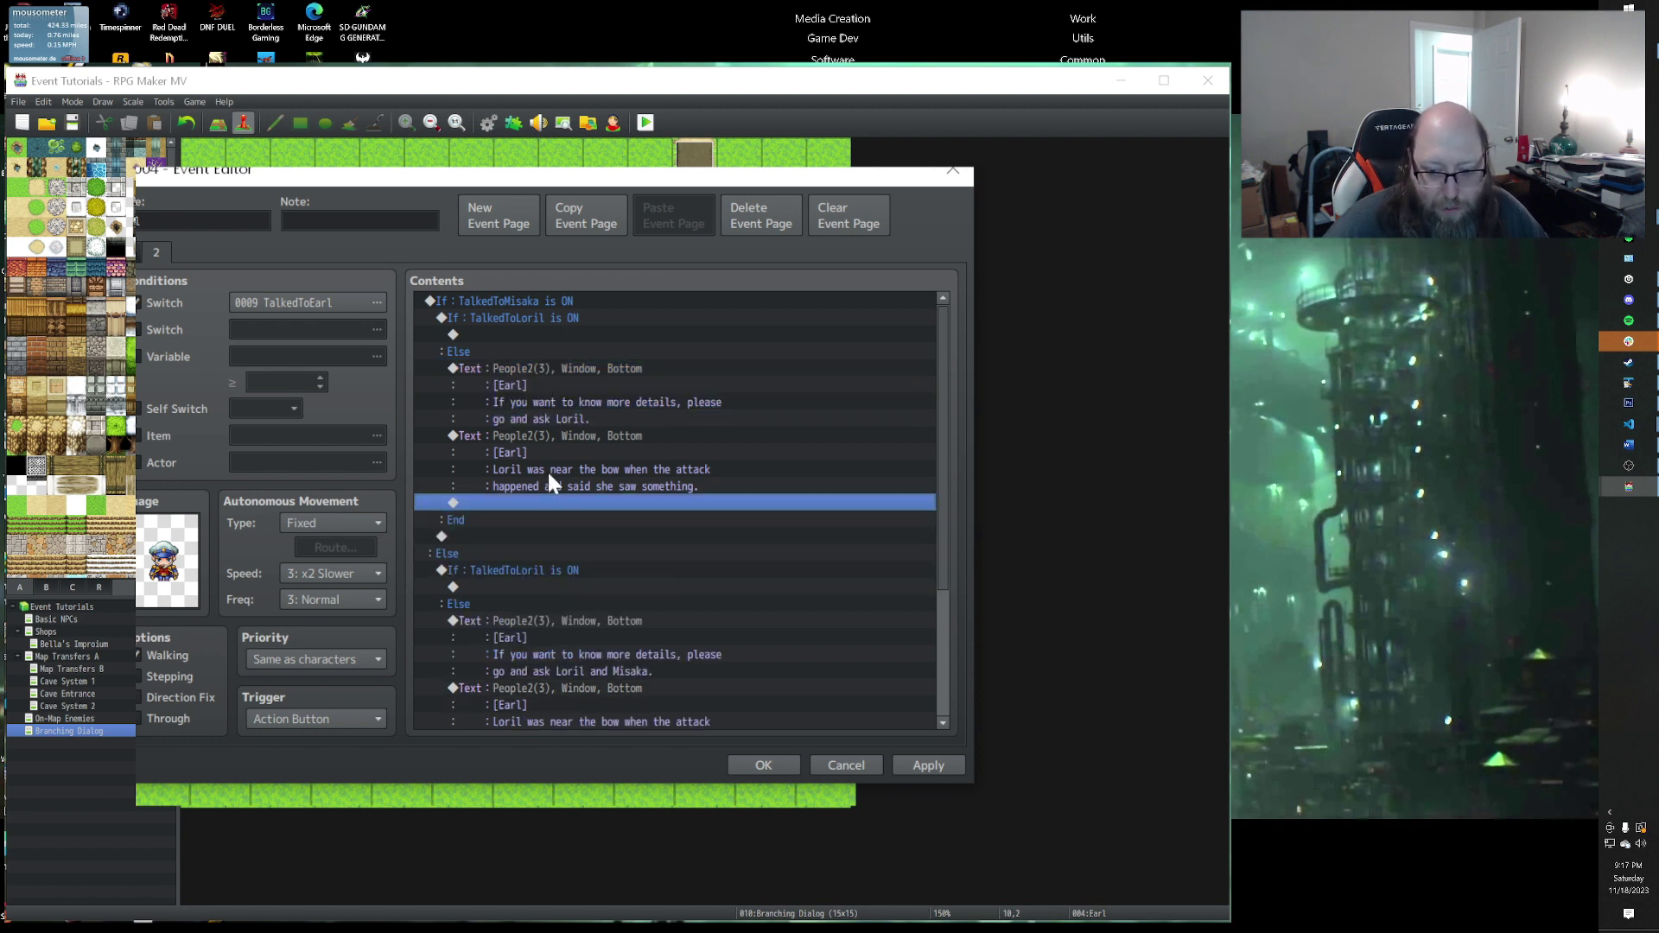
scroll(585, 440, down, 1)
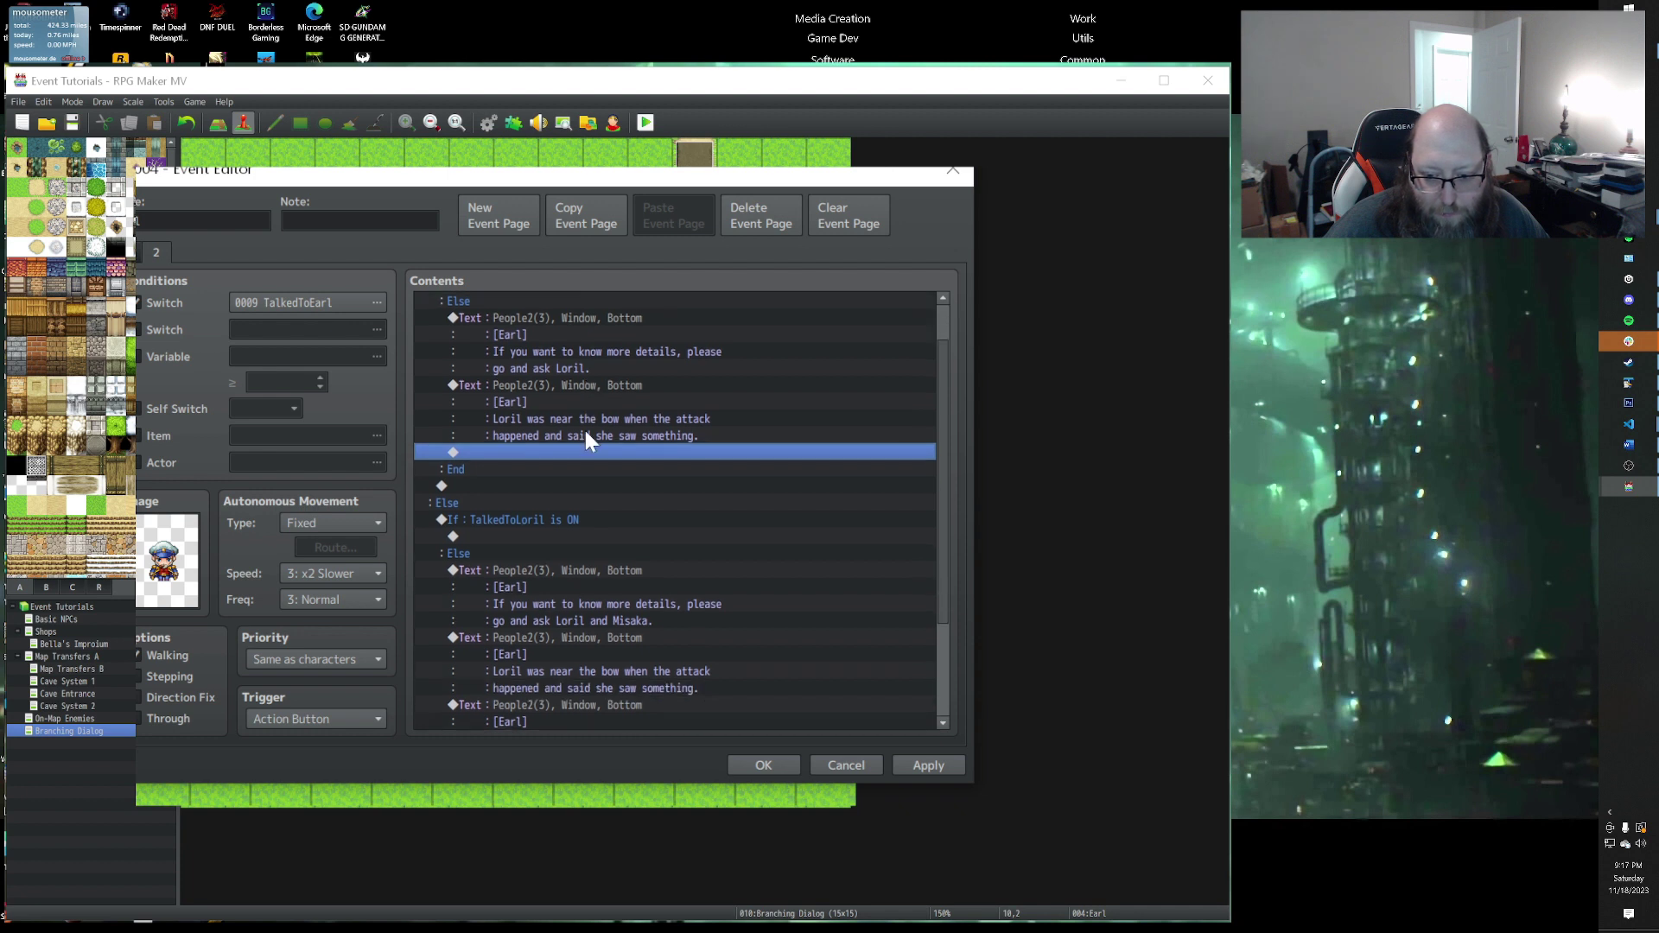
scroll(585, 441, up, 1)
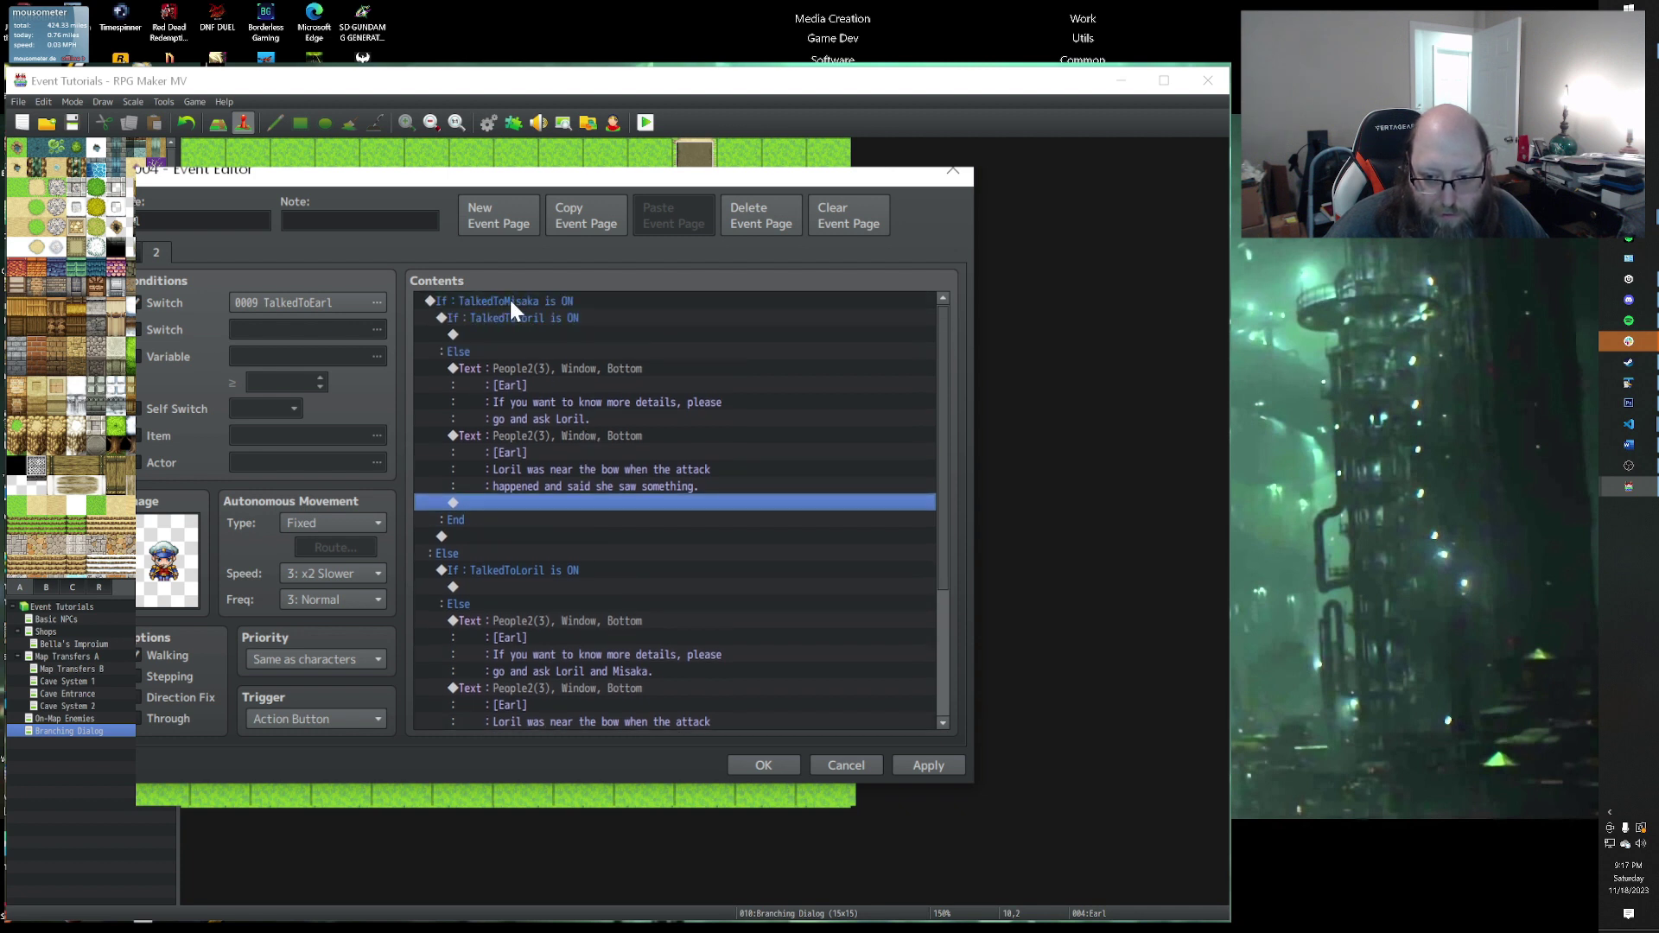
Step: Copy Earl's three messages from the last Else section into the empty "If TalkedToLoril is ON" line above it
scroll(508, 486, down, 3)
drag(516, 469, 489, 616)
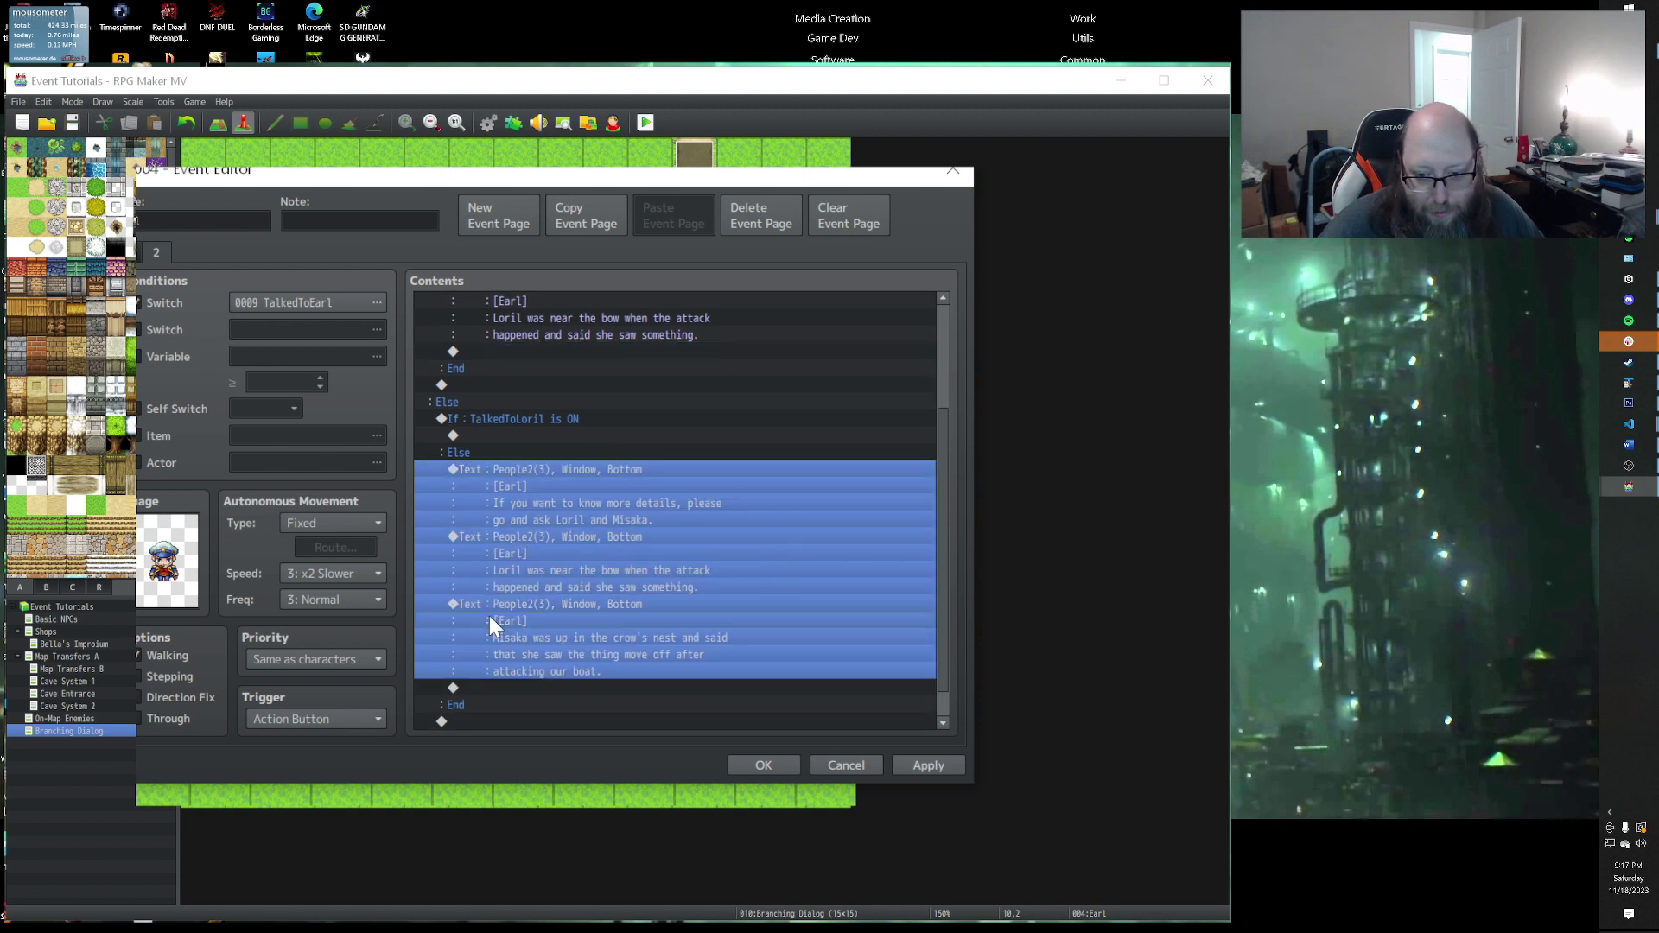
click(505, 433)
key(ctrl+v)
Step: Change the ending of the first copied Earl message under "If TalkedToLoril is ON" to "go and ask Misaka."
double_click(538, 443)
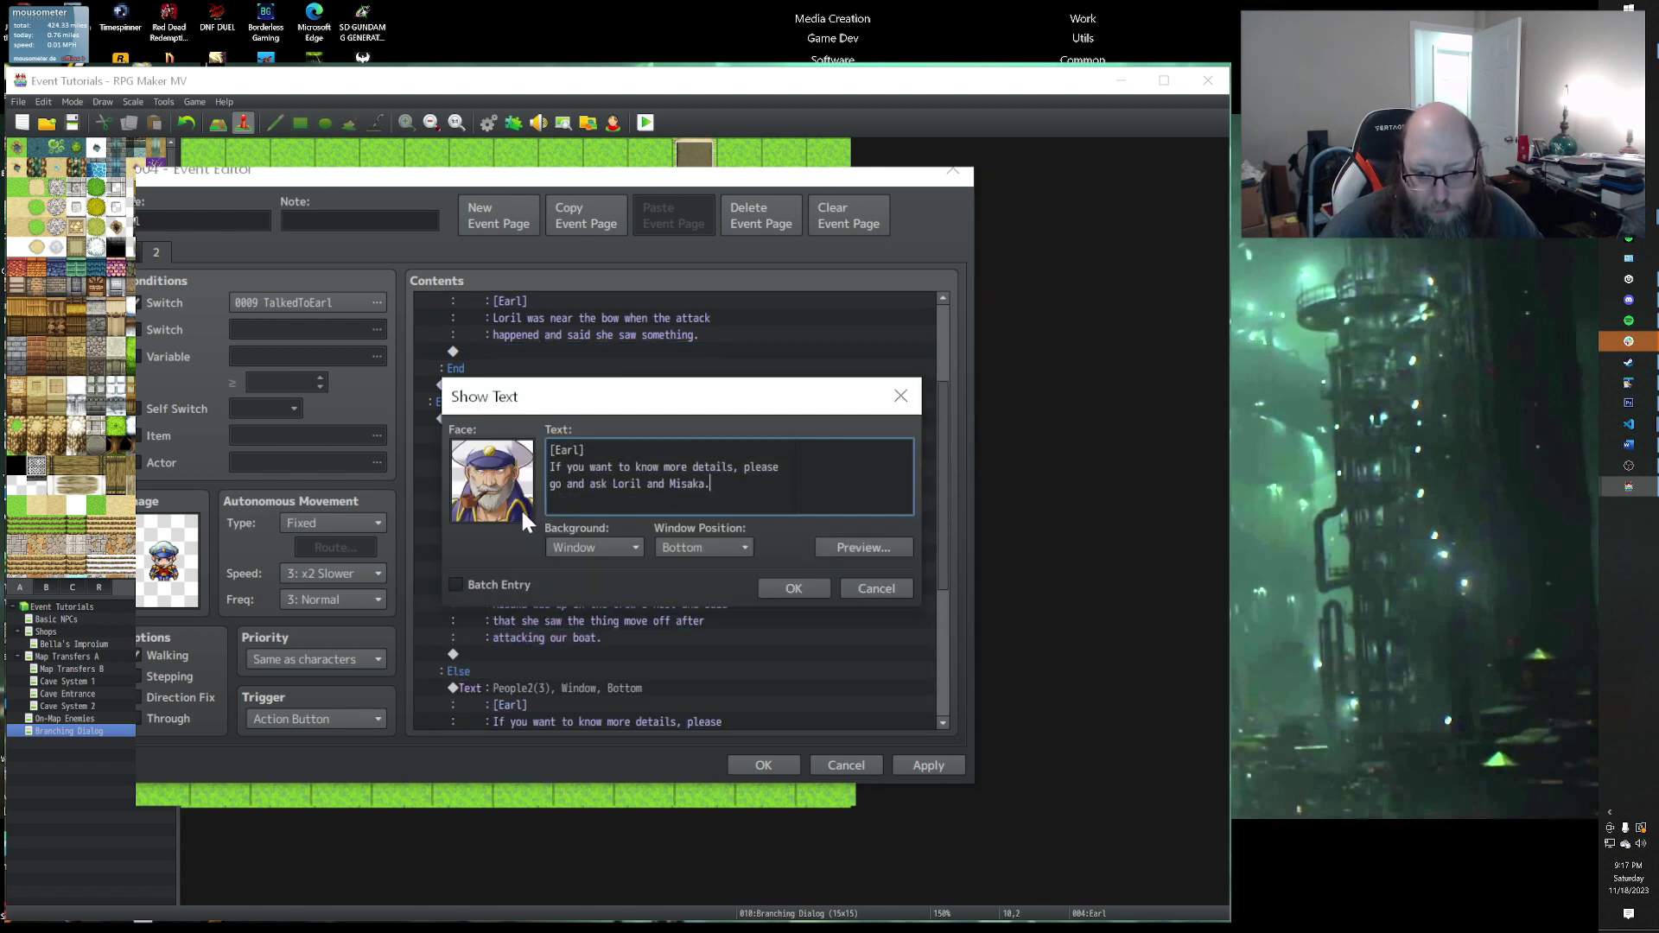
key(ctrl+Left)
key(ctrl+Left)
key(ctrl+Left)
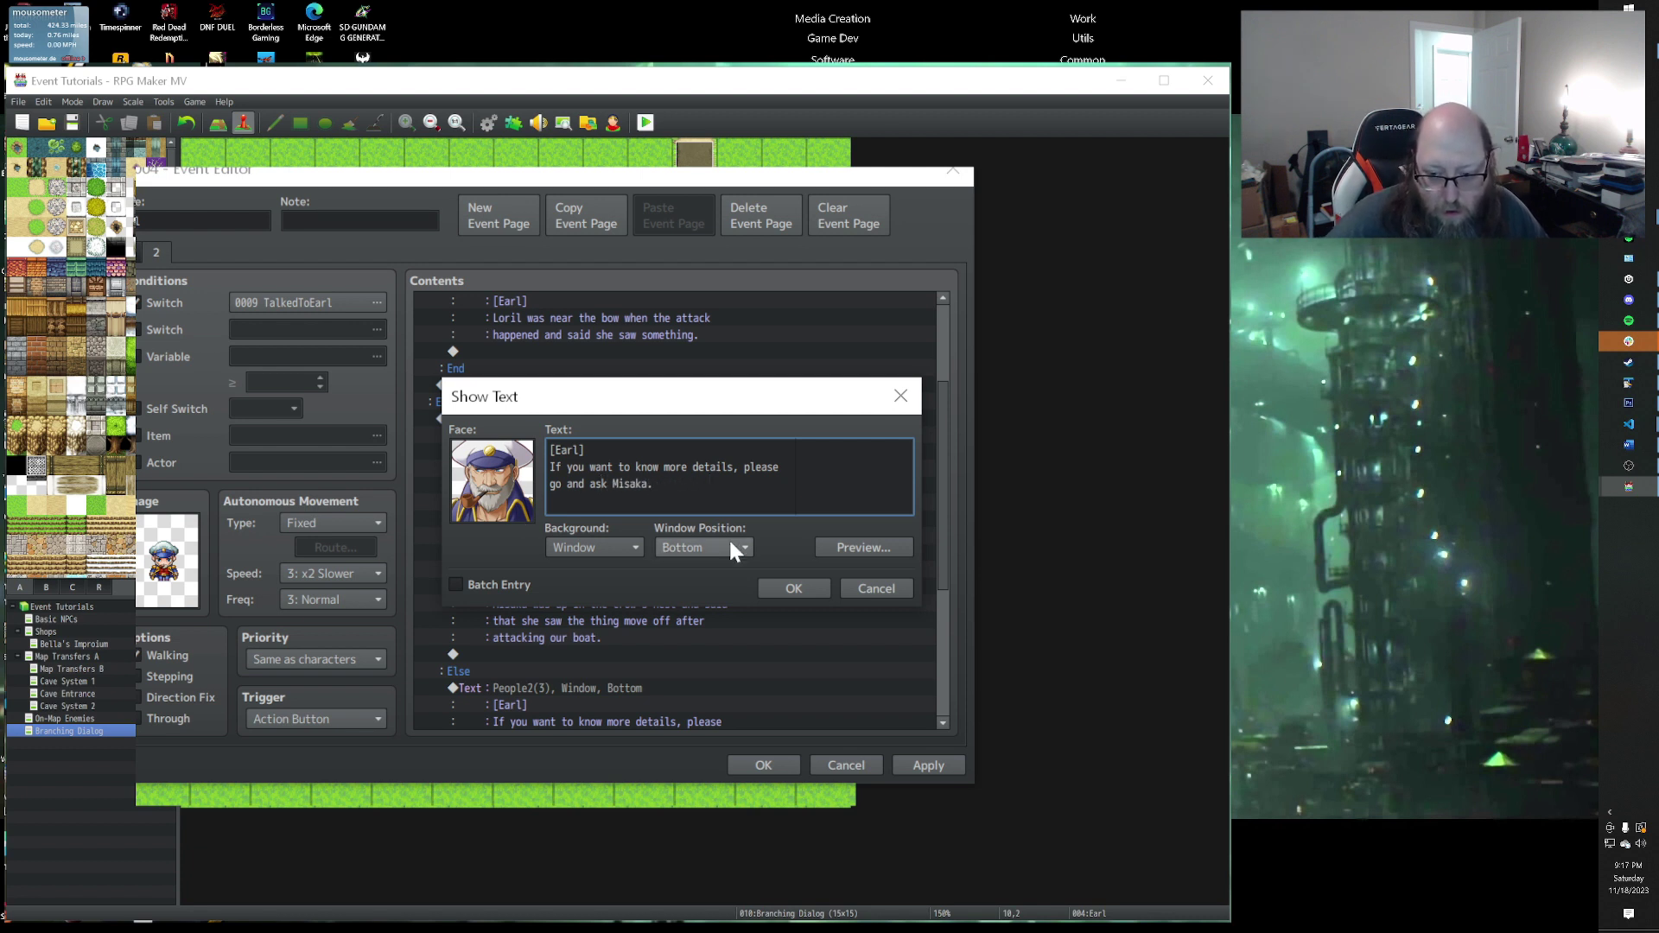
click(812, 586)
Step: Delete the copied Earl message about Loril being near the bow from the "If TalkedToLoril is ON" section
click(549, 519)
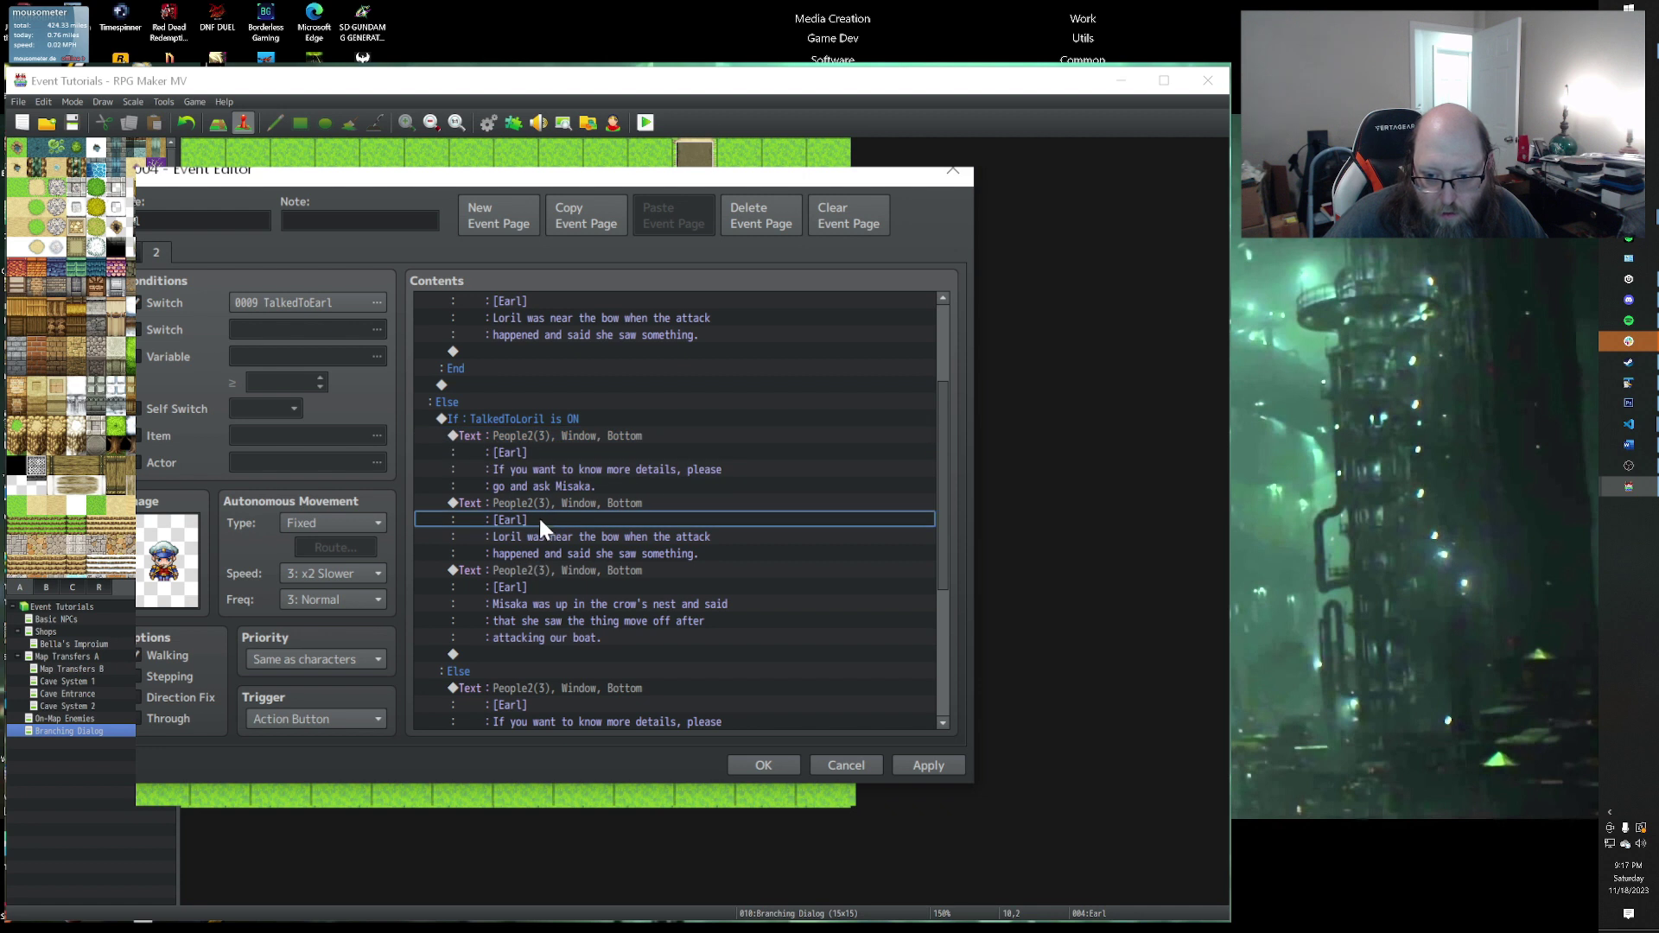
click(583, 513)
key(Delete)
scroll(568, 510, down, 5)
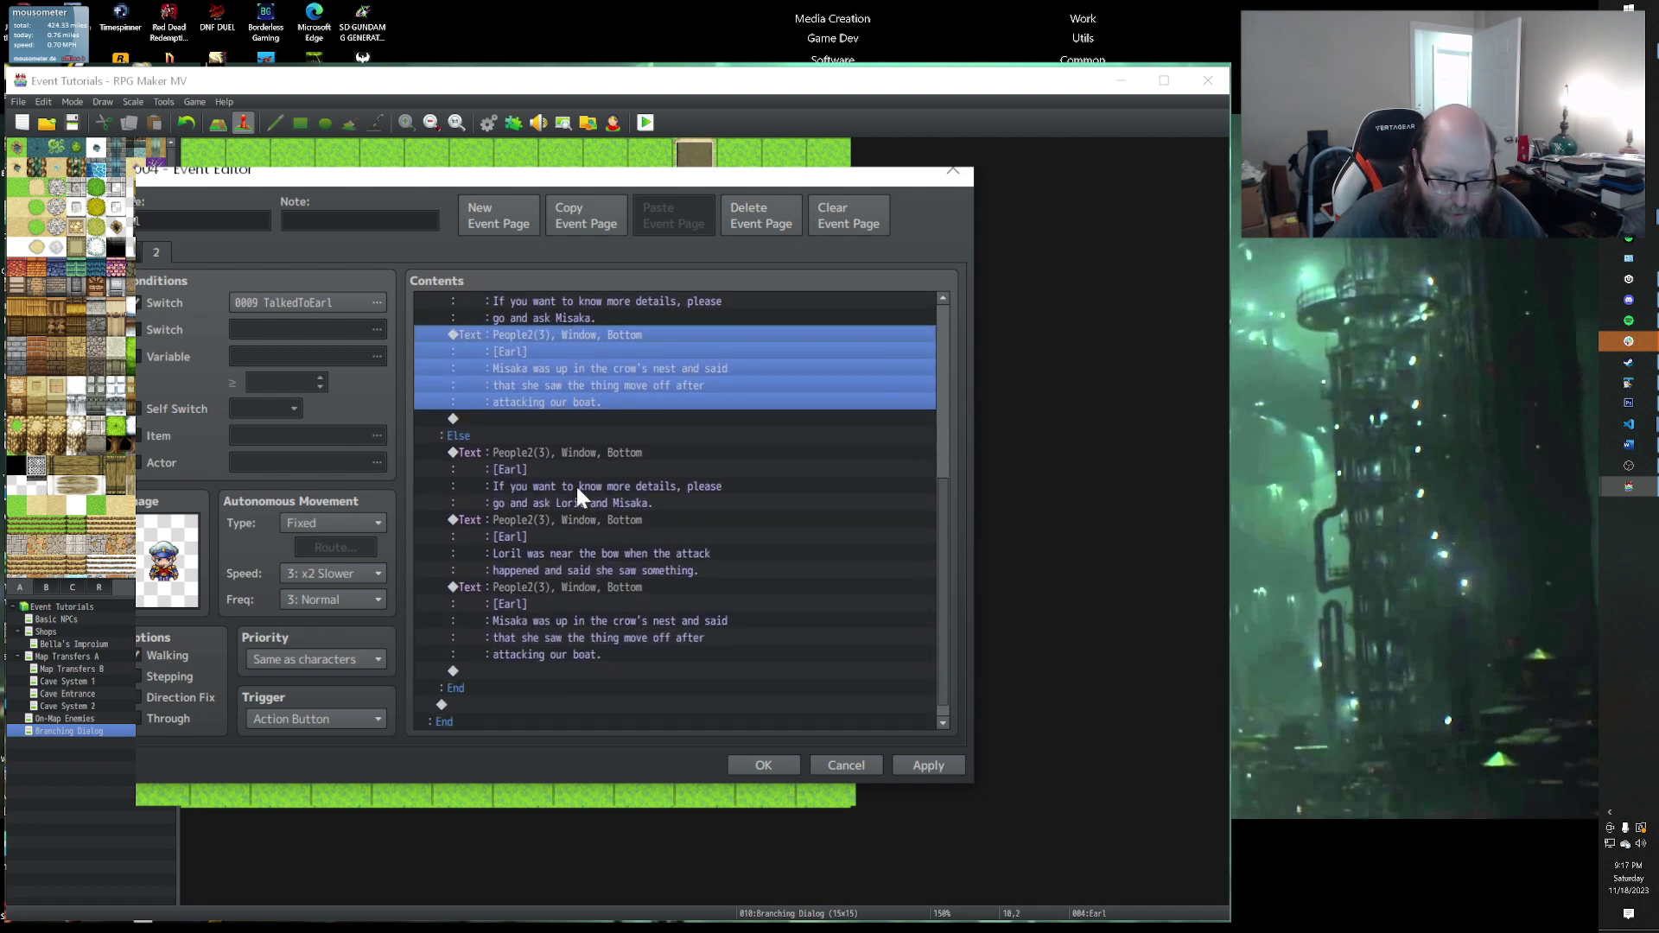
Step: Start a Show Text command where both TalkedToMisaka and TalkedToLoril are ON, using the red-haired face from Actor1
scroll(578, 596, up, 9)
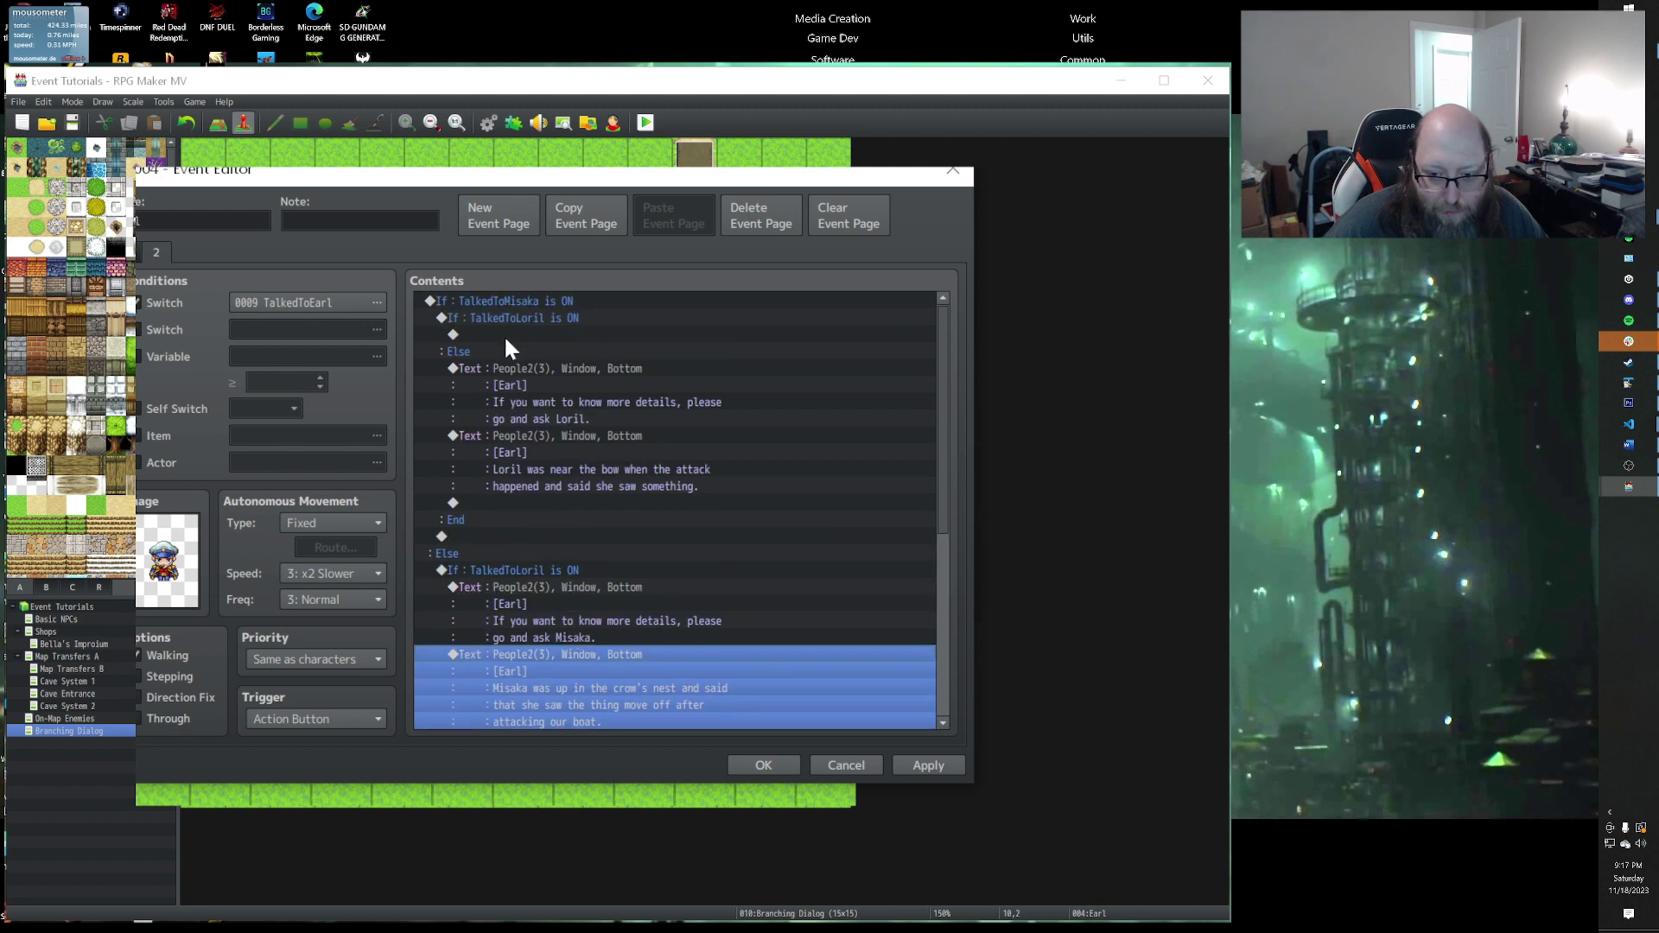
click(501, 334)
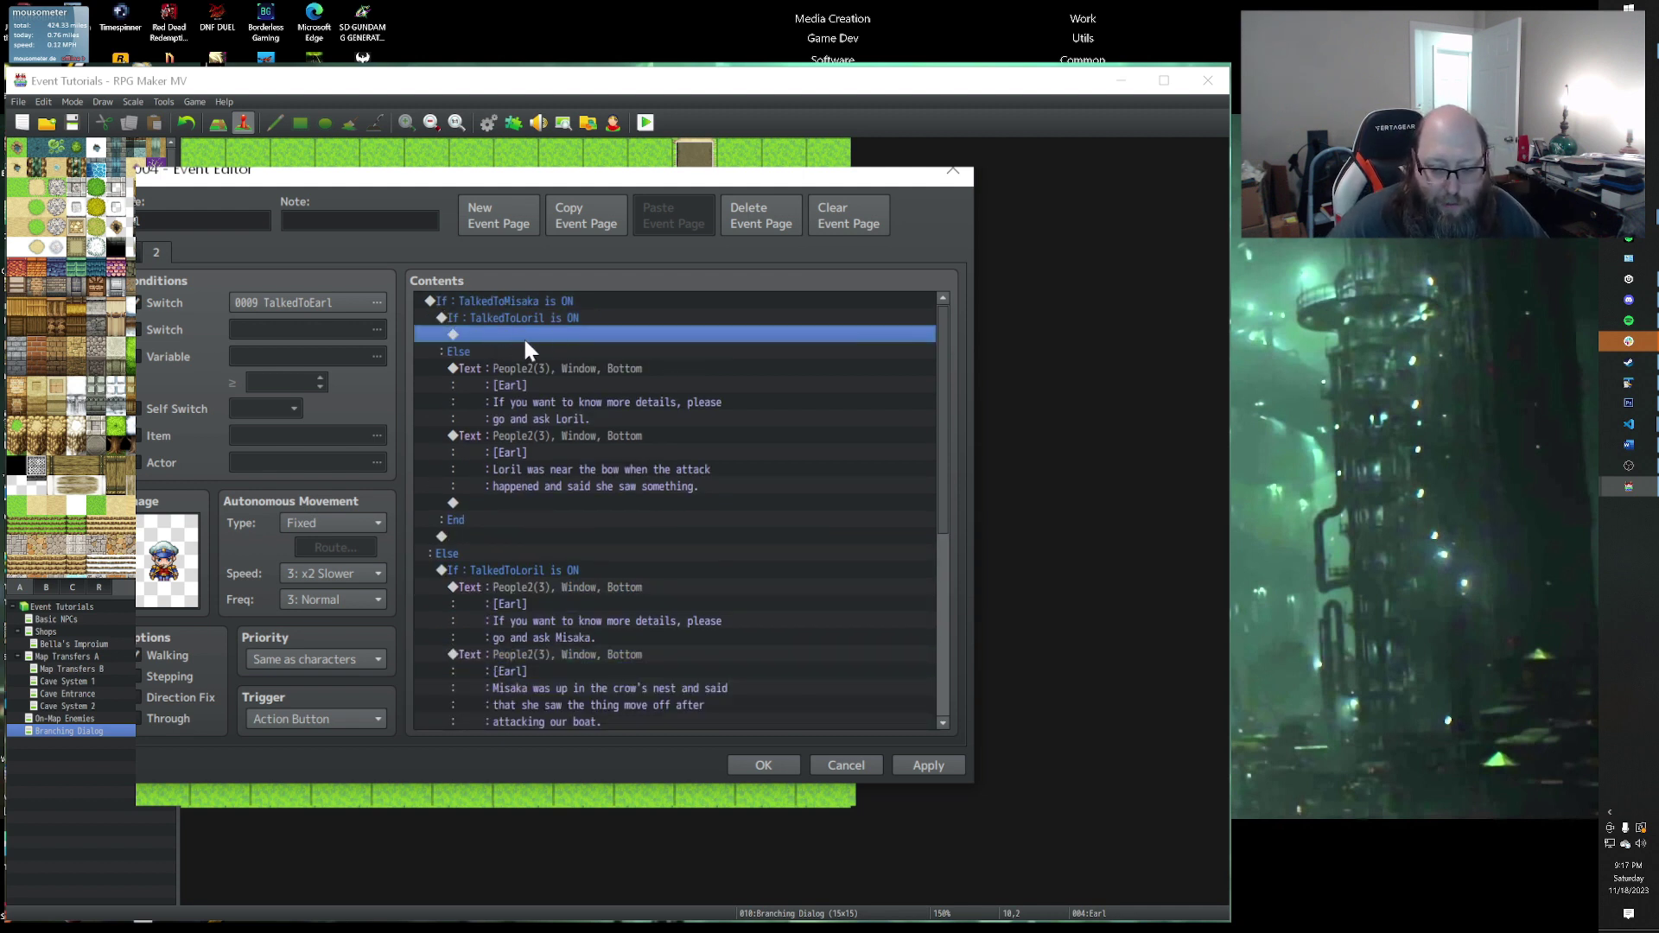
double_click(532, 333)
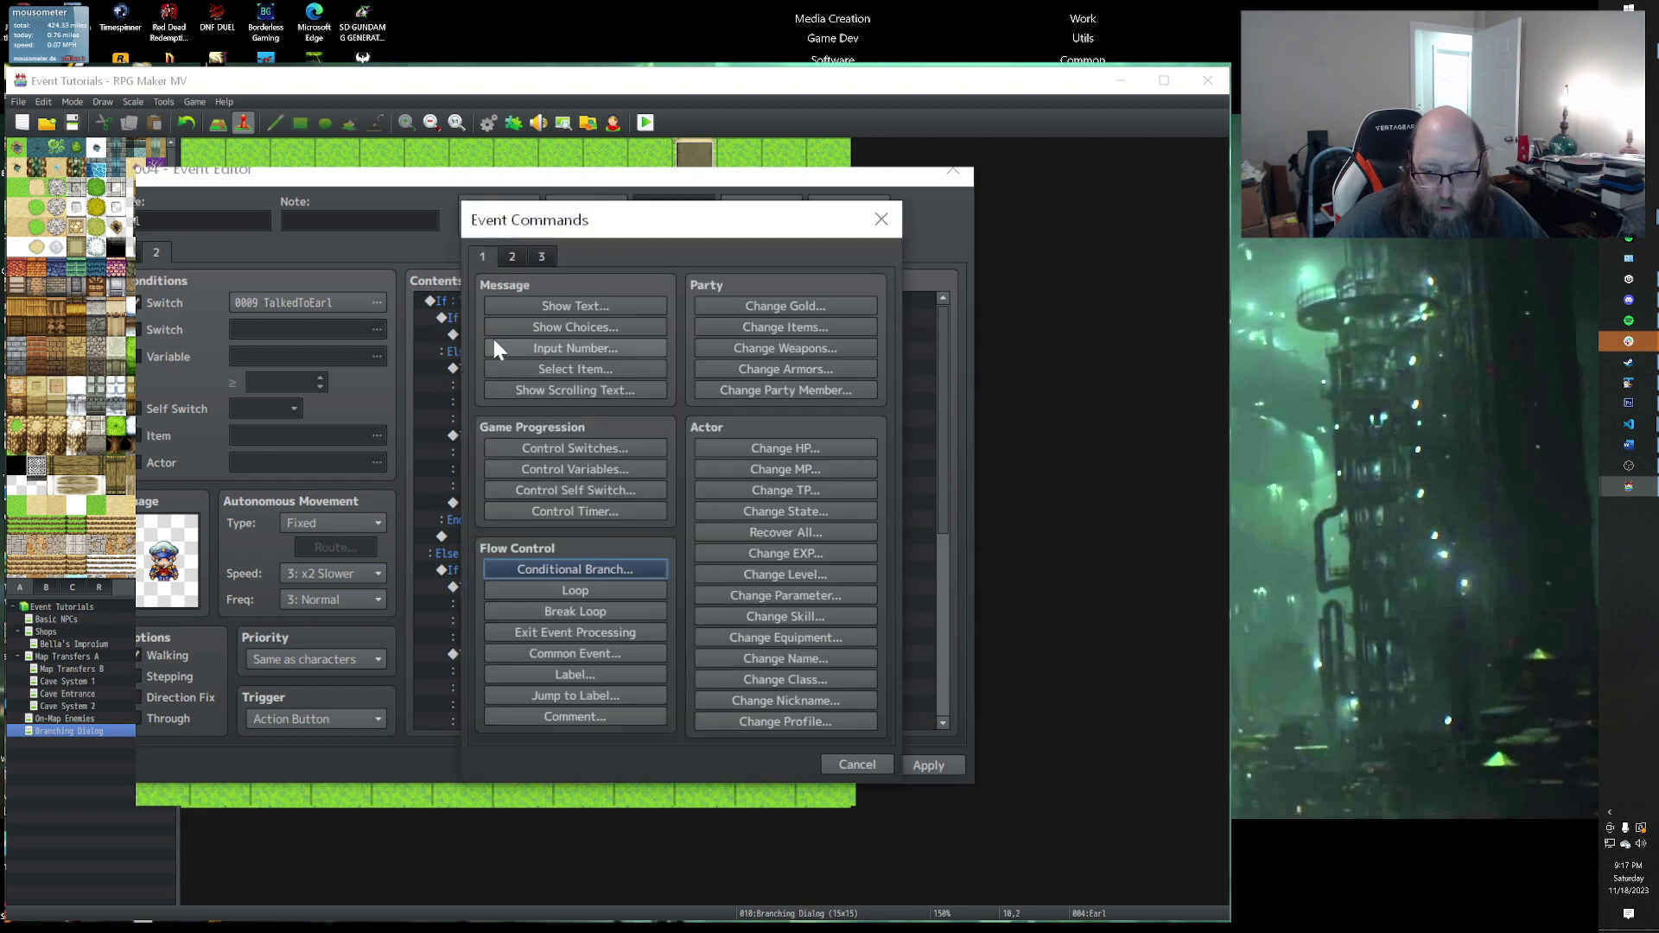
click(547, 306)
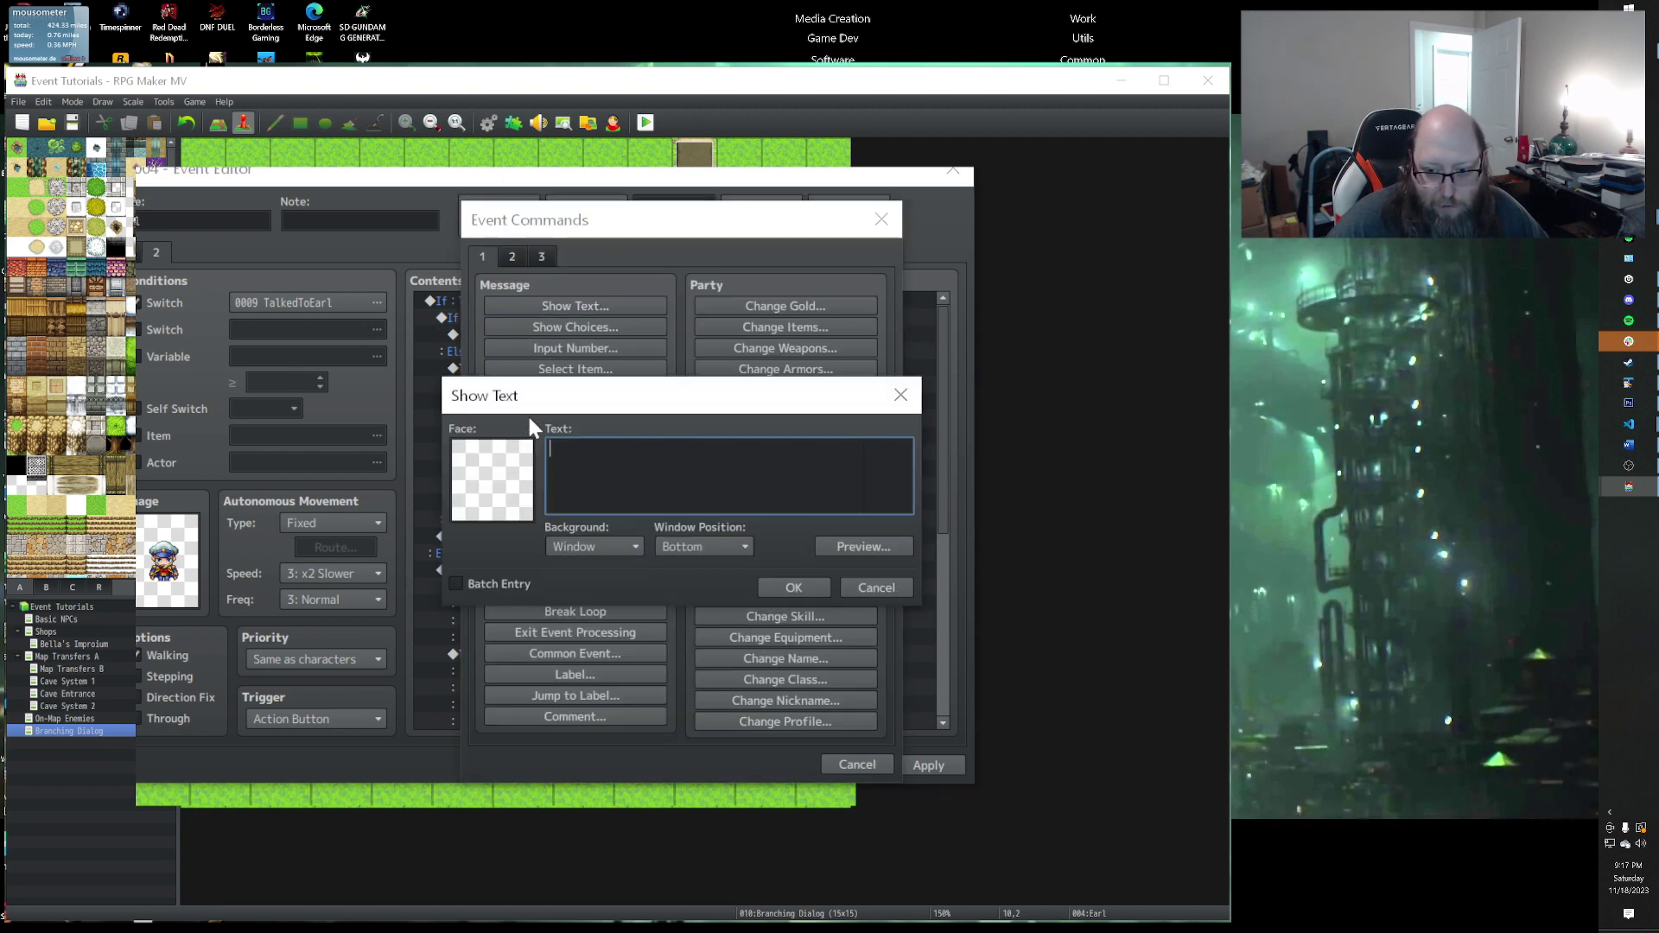
double_click(458, 467)
click(536, 352)
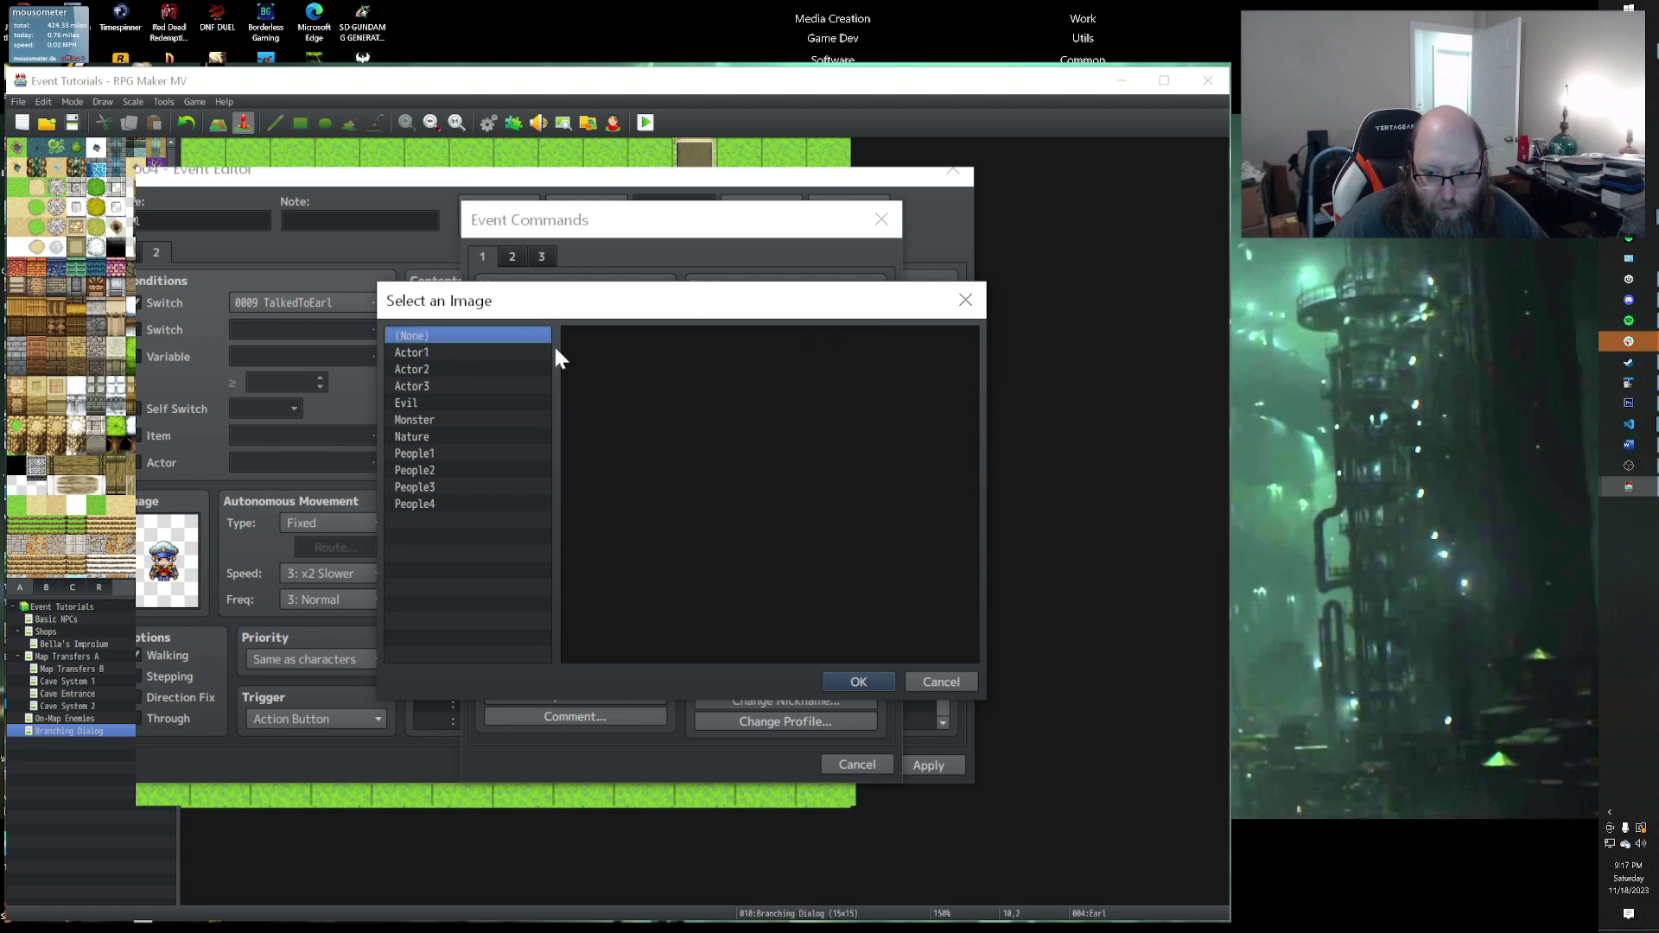
double_click(603, 363)
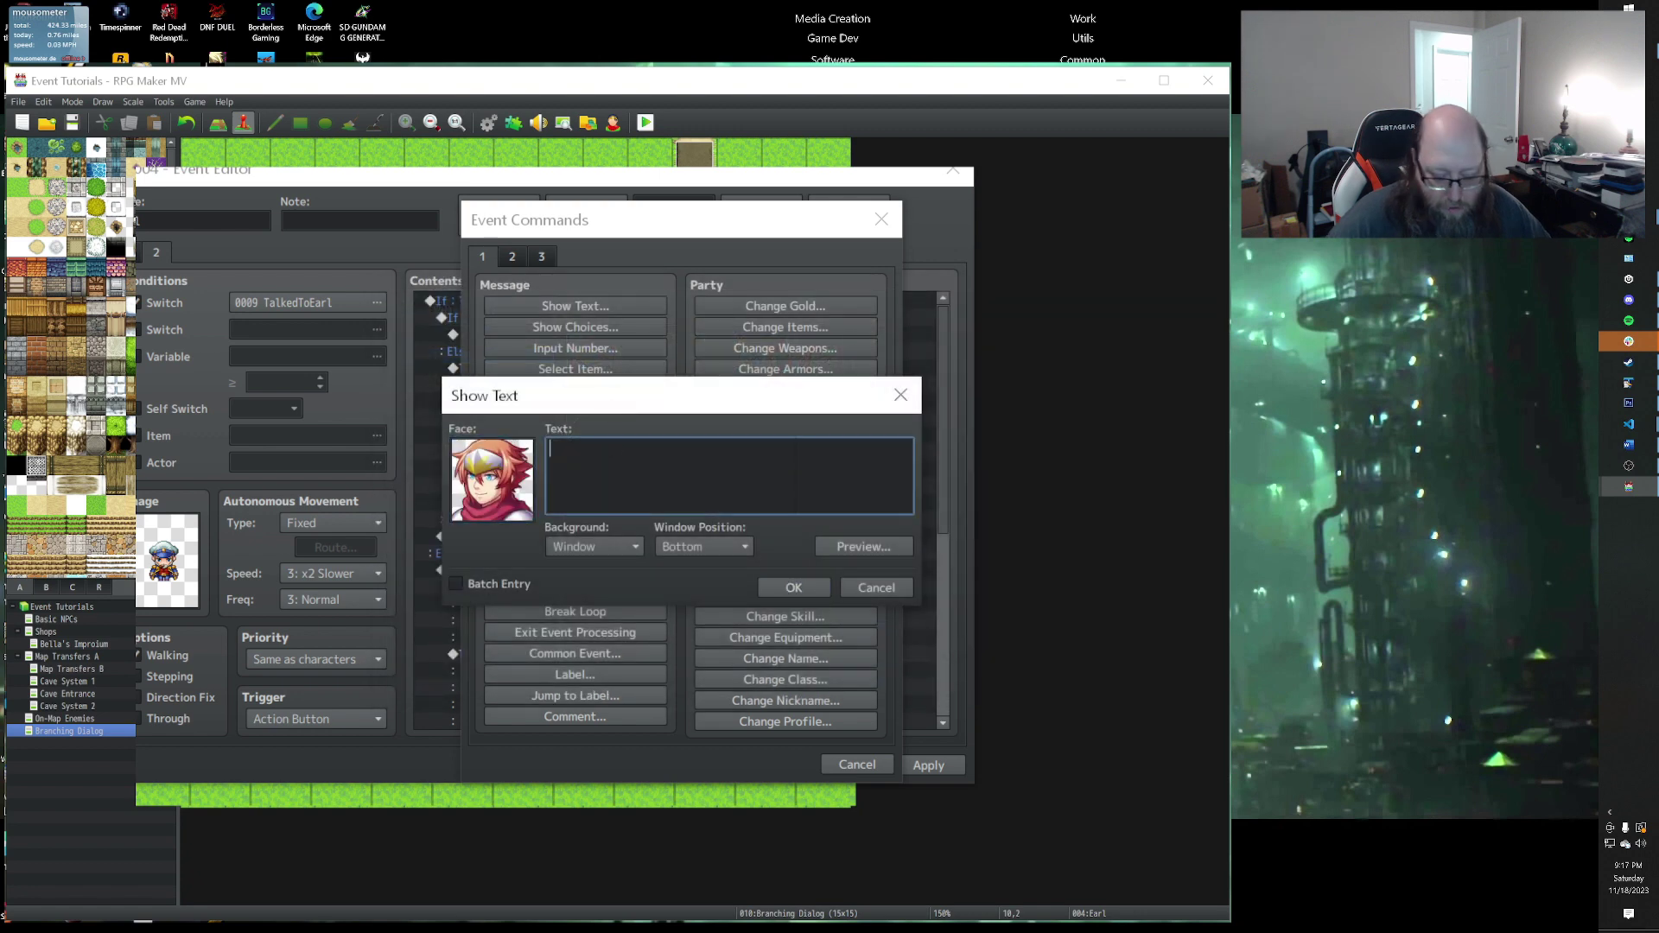
Step: Label the message with the speaker "[Harold]" and write "Based on what we heard from Loril and" as its first line
text([Harold])
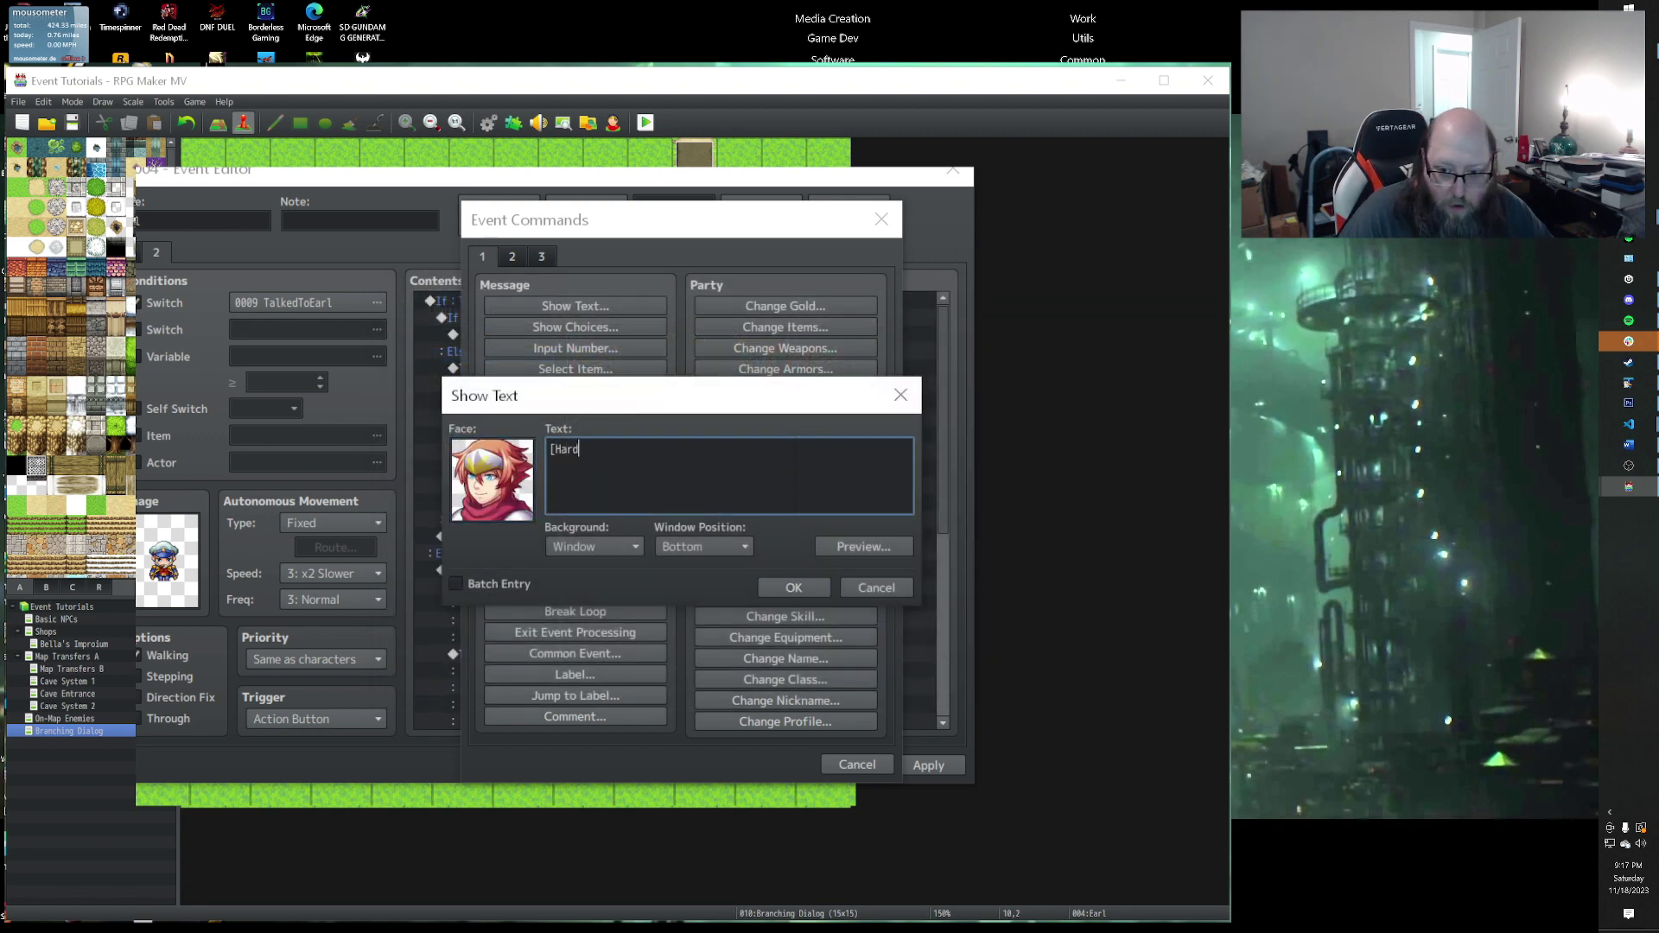
key(BackSpace)
key(BackSpace)
key(BackSpace)
key(BackSpace)
text(old[)
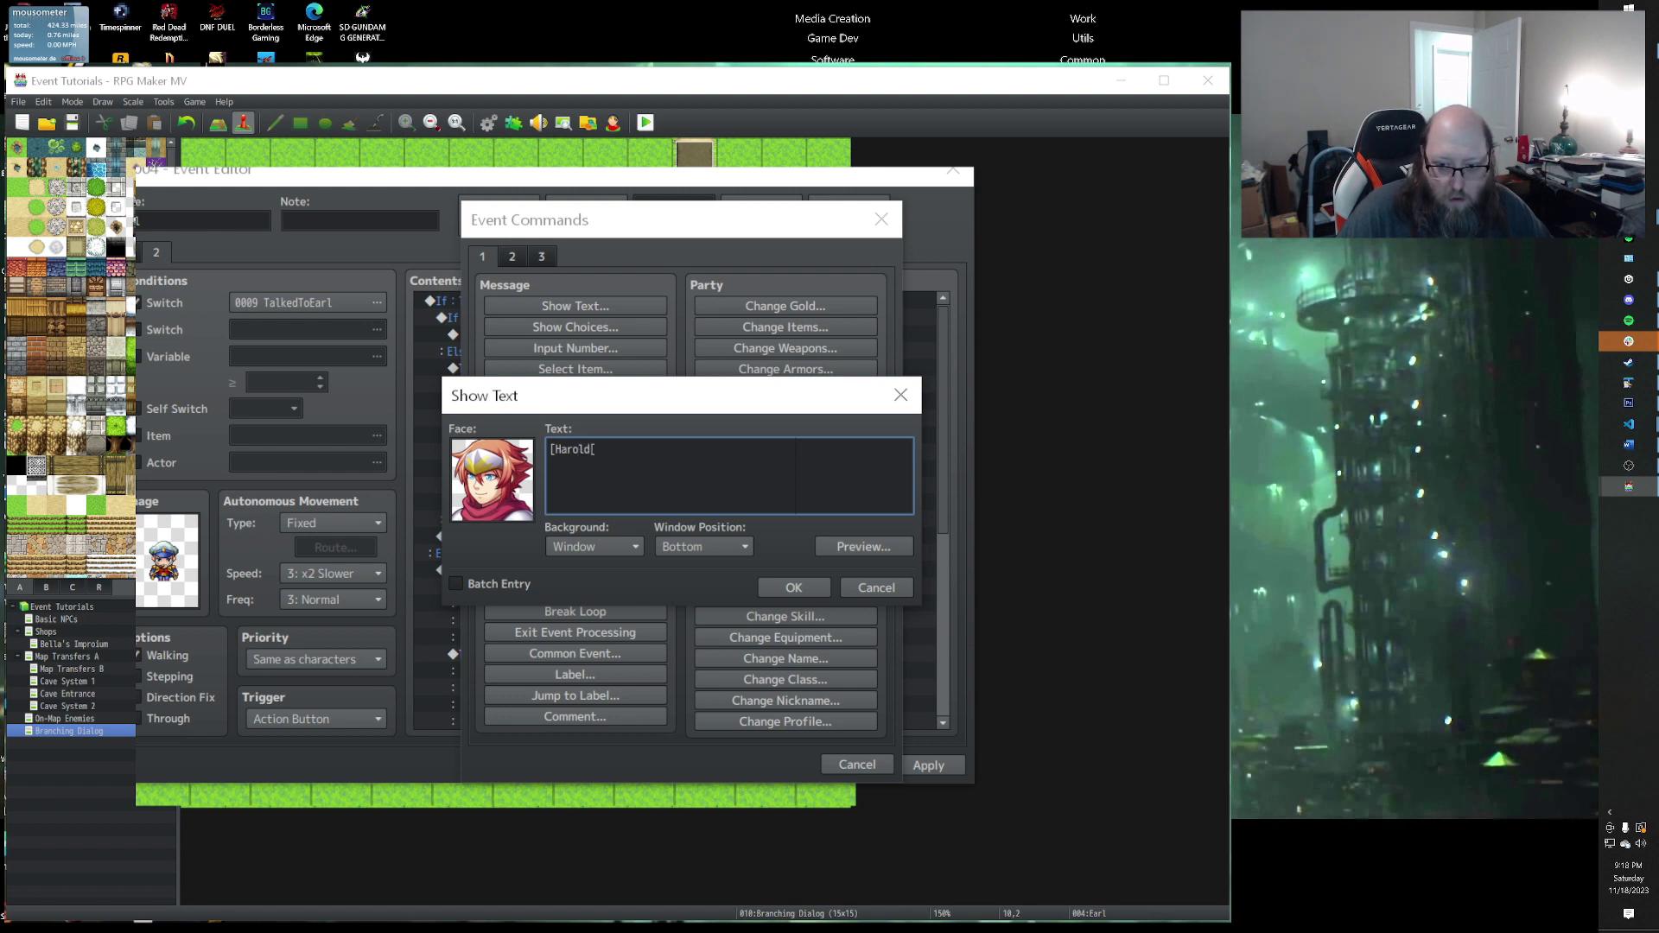
key(BackSpace)
text(] Based on what)
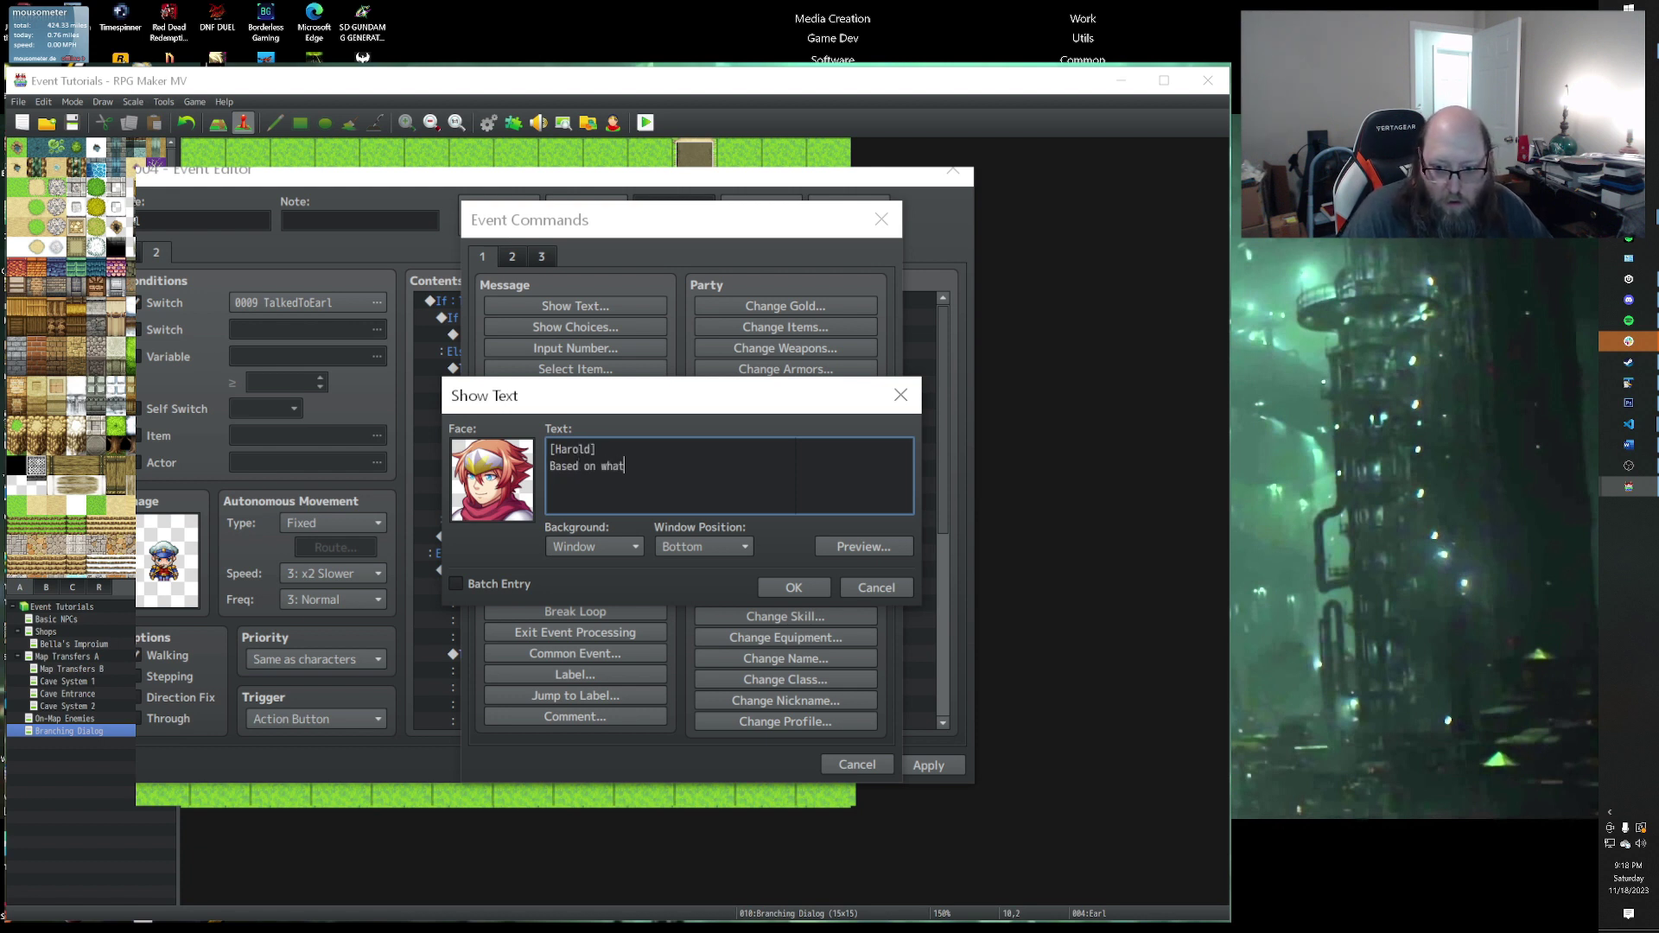
text( we heard from)
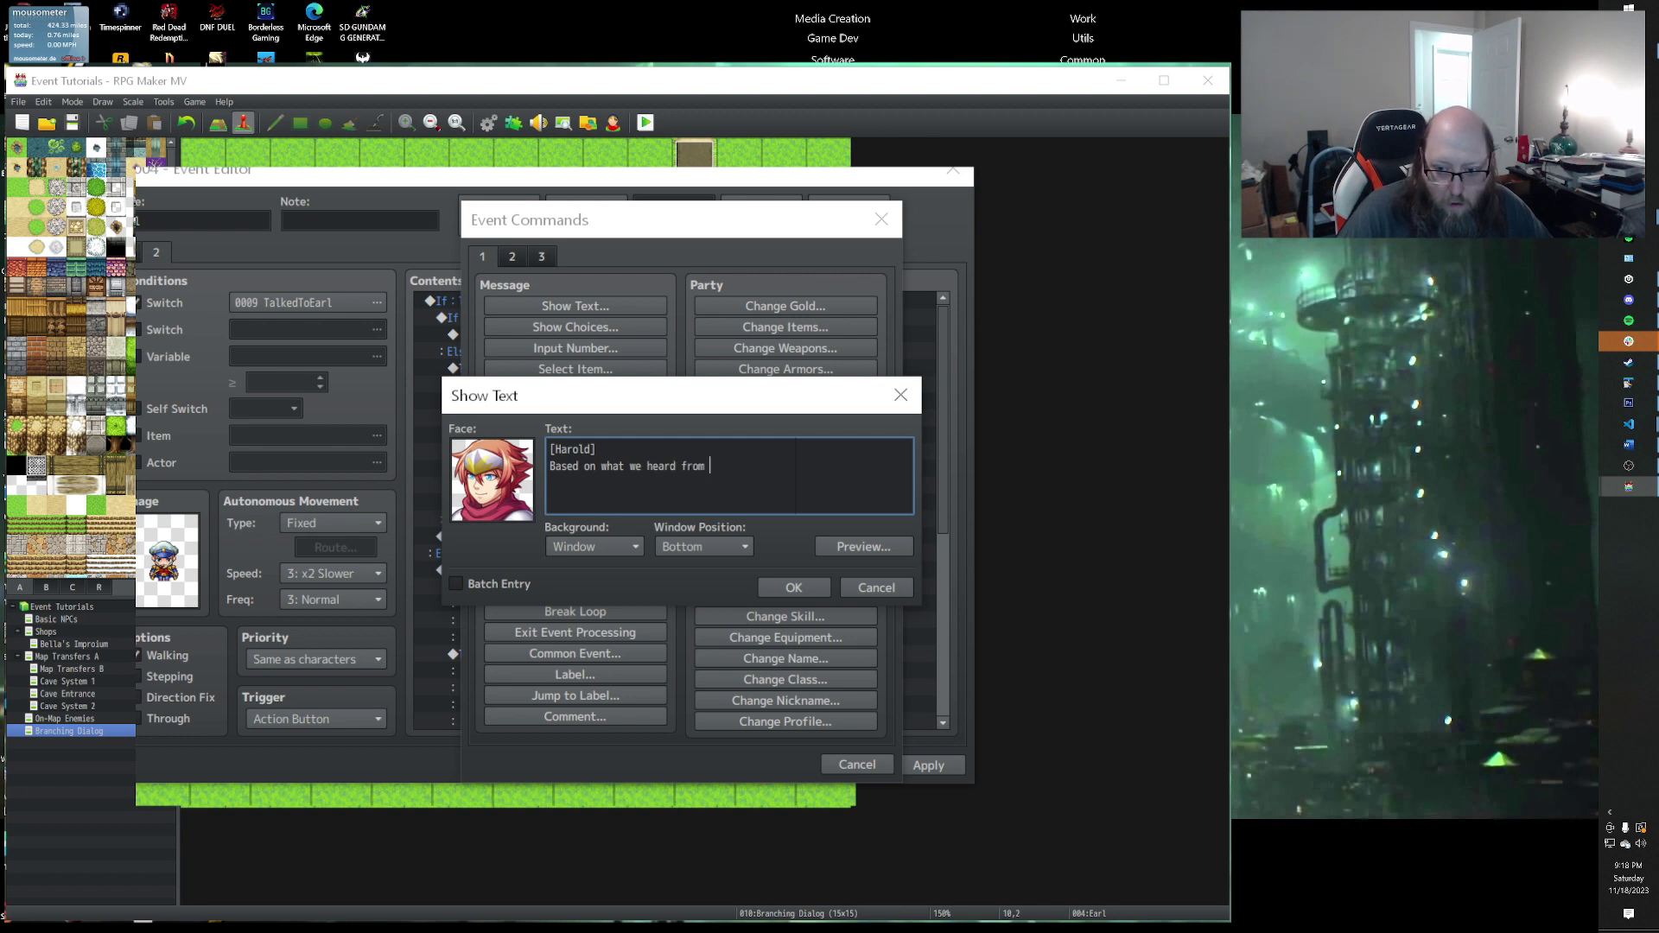
text( Loril and)
Step: Complete Harold's message over two lines: "Misaka, it sounds like you ran into some" and "kind of large squid or octopus creature."
key(Return)
text(M)
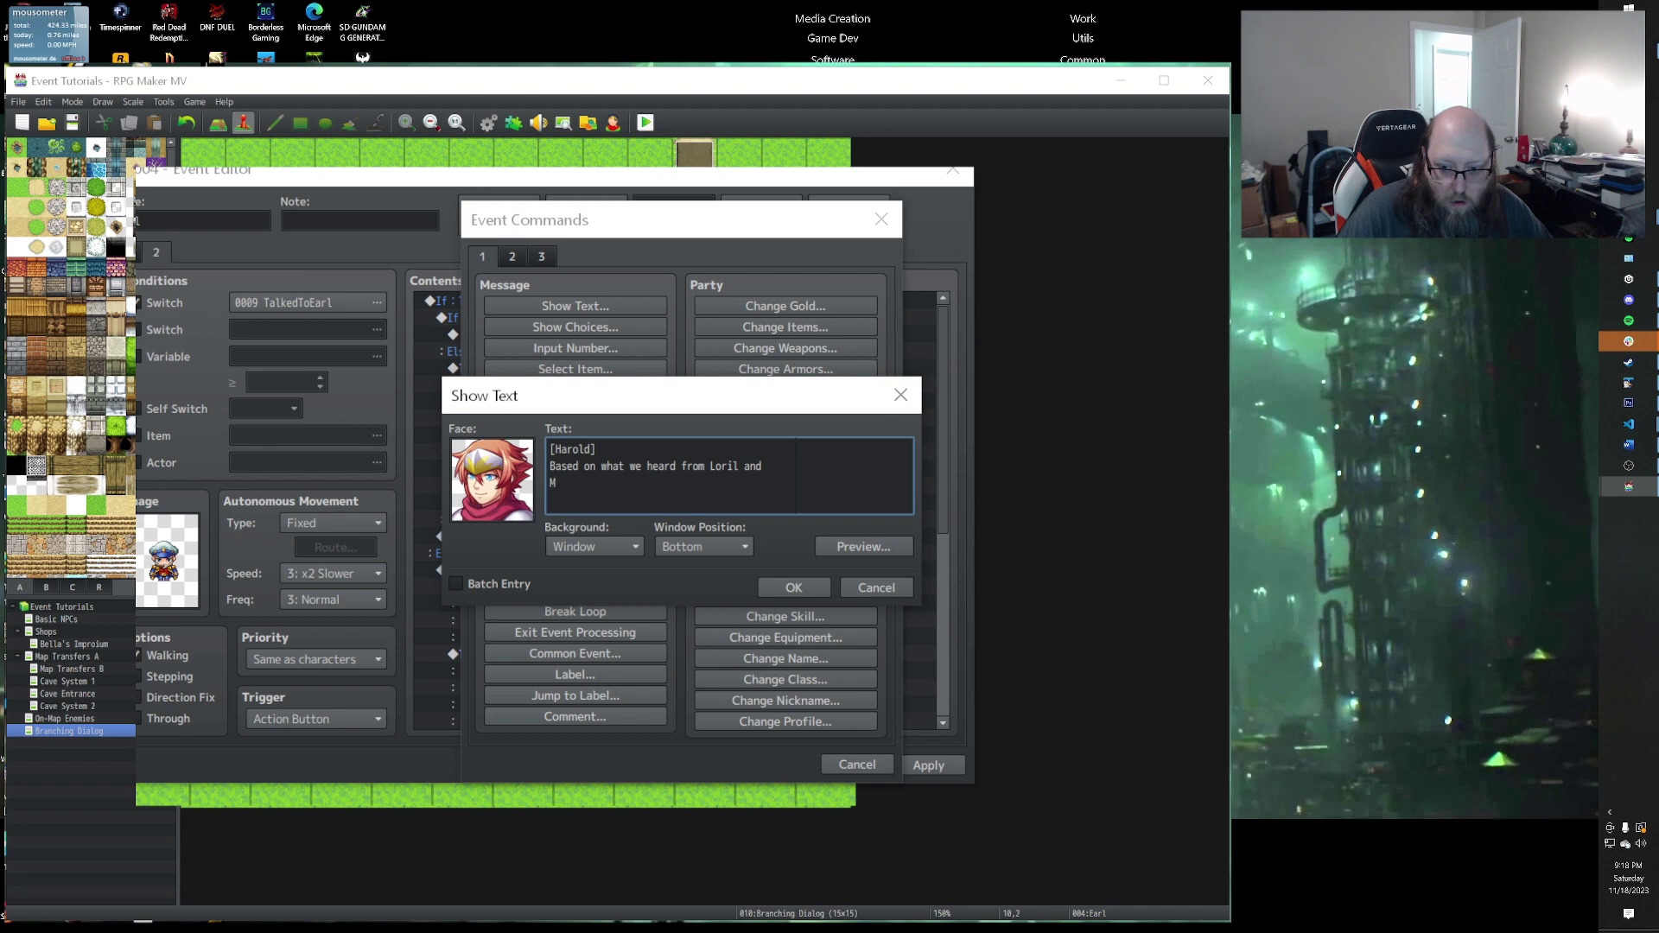
text(isaka, it)
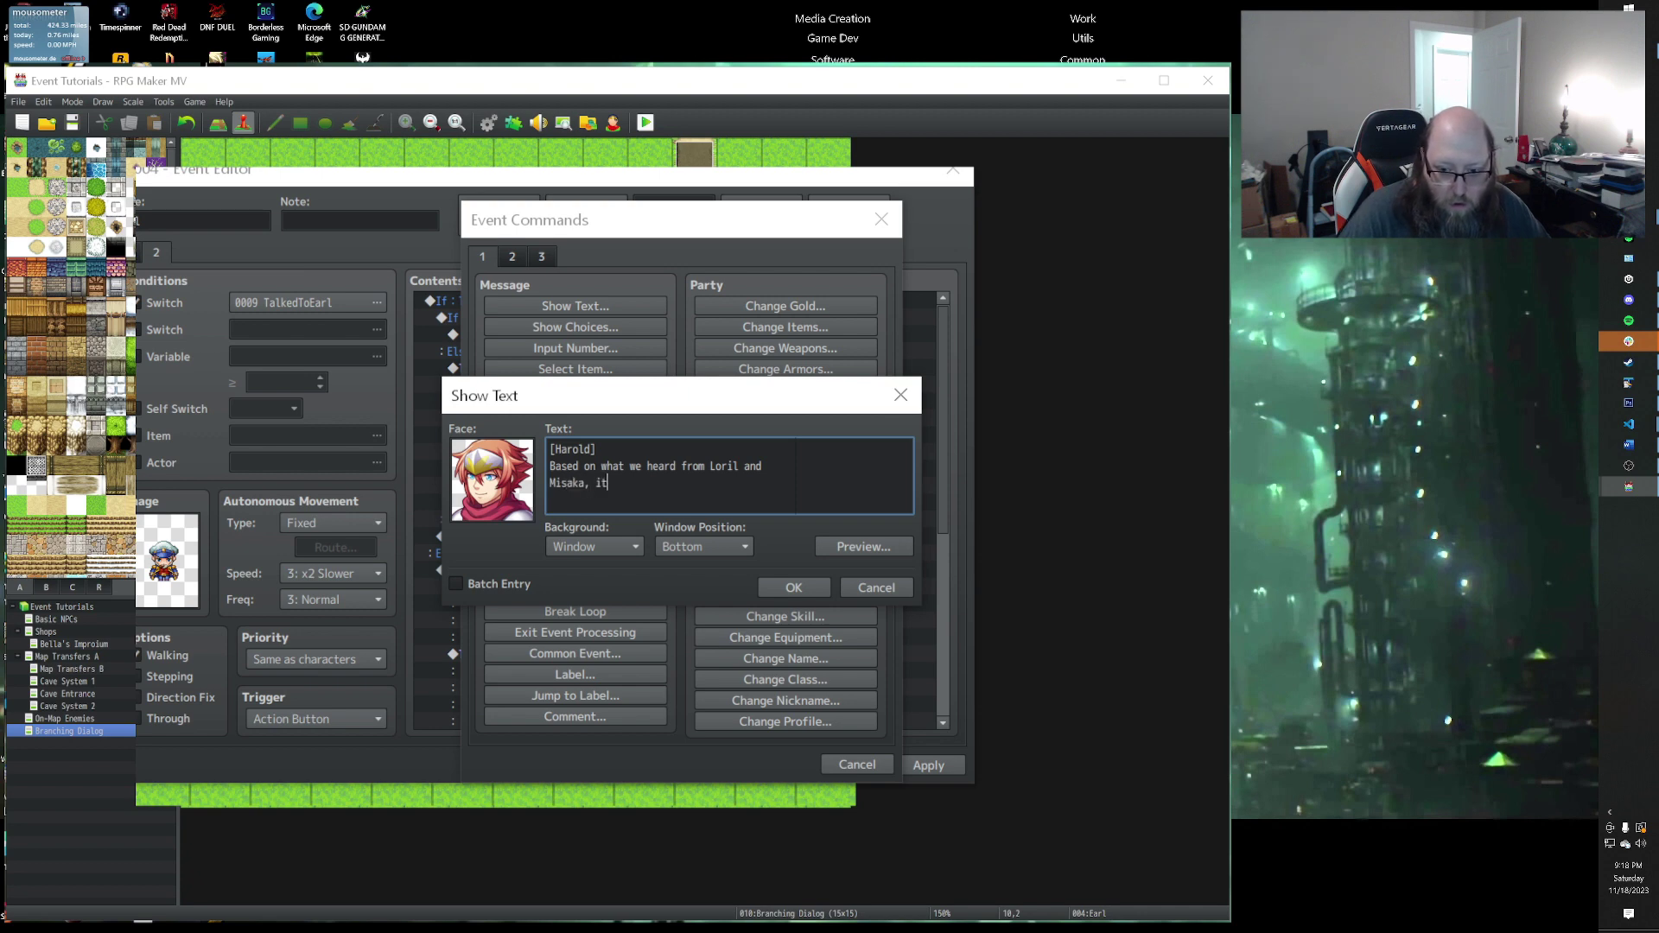
text( sounds like you ran )
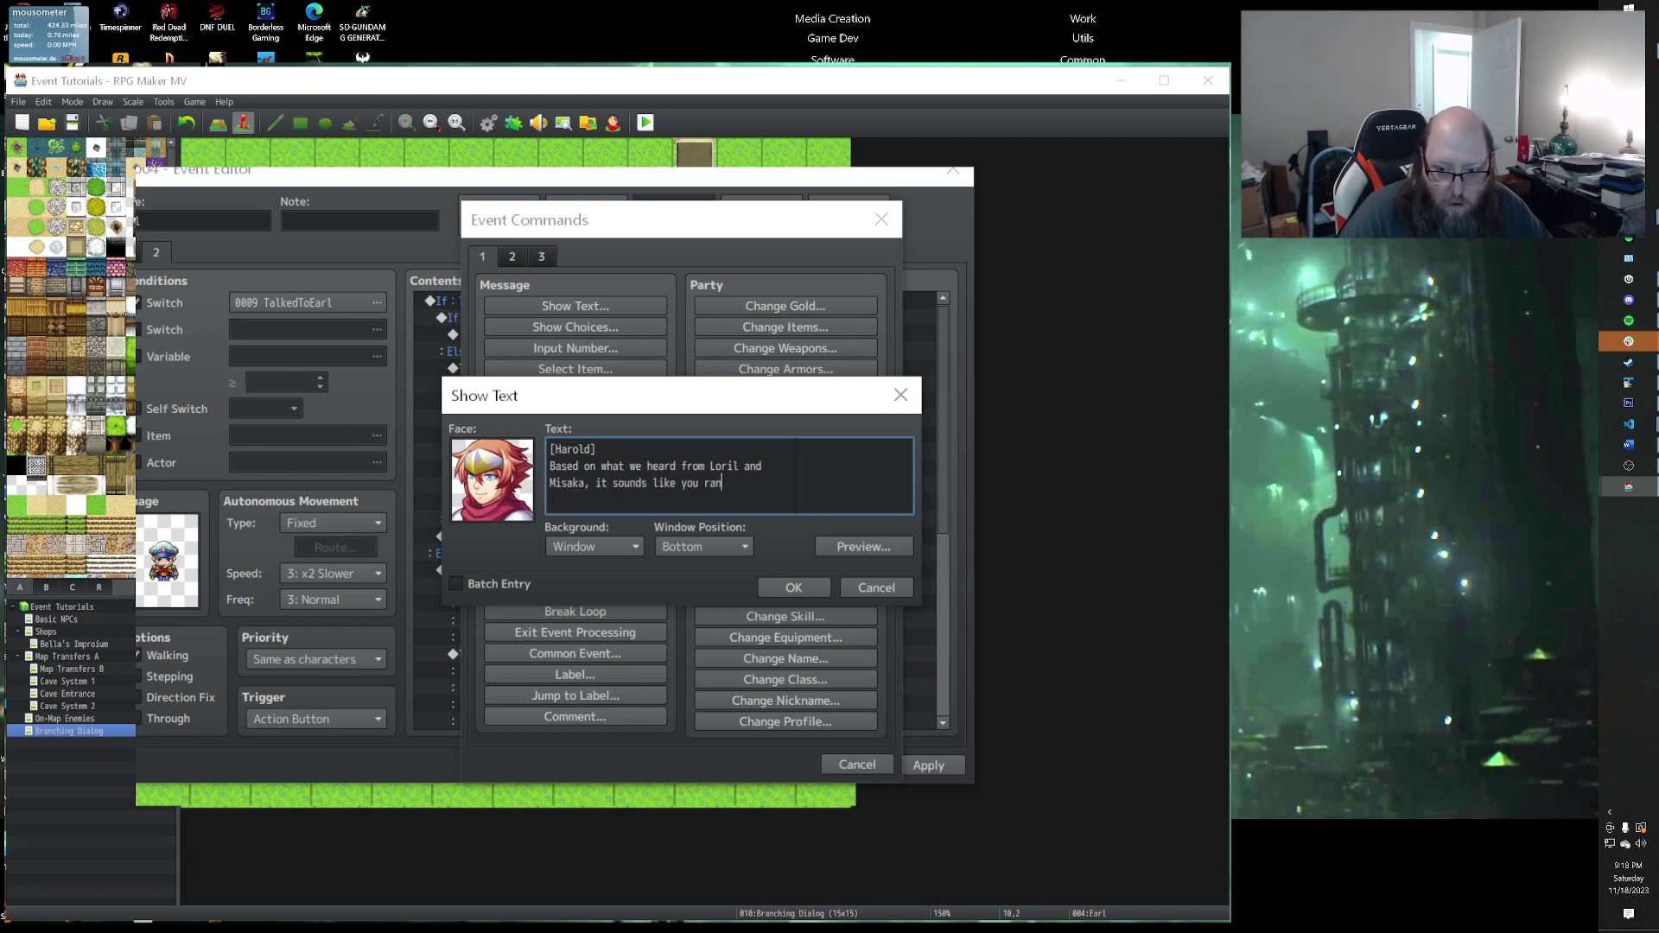
text(into some)
key(Return)
text(kind of large )
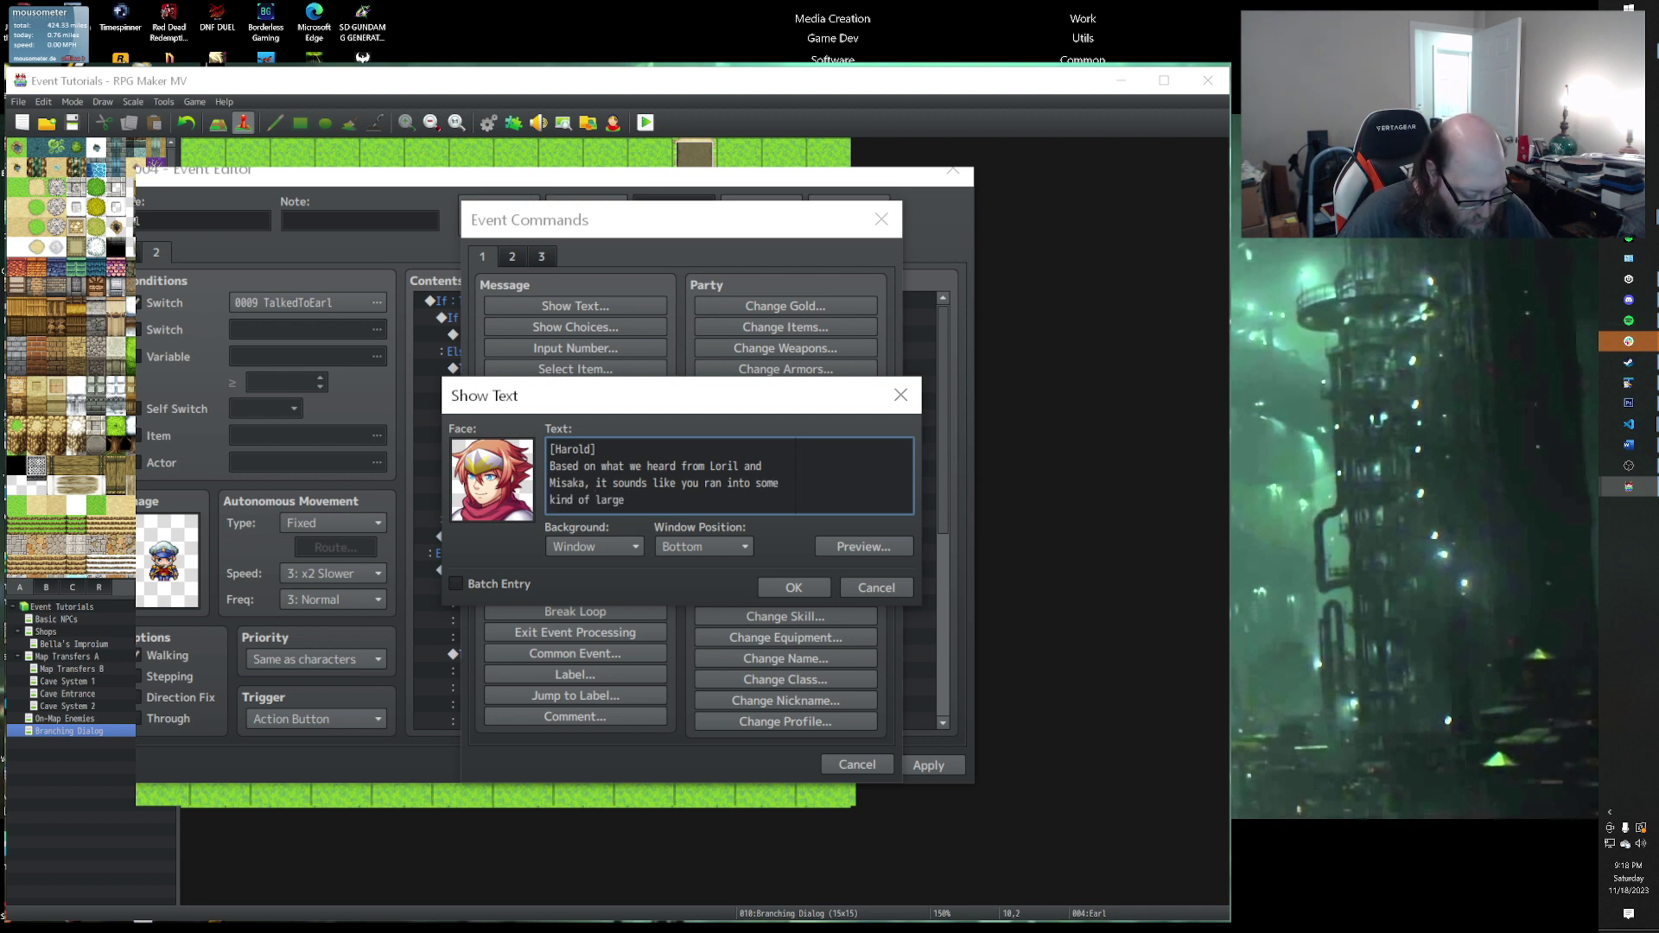
text(squid or )
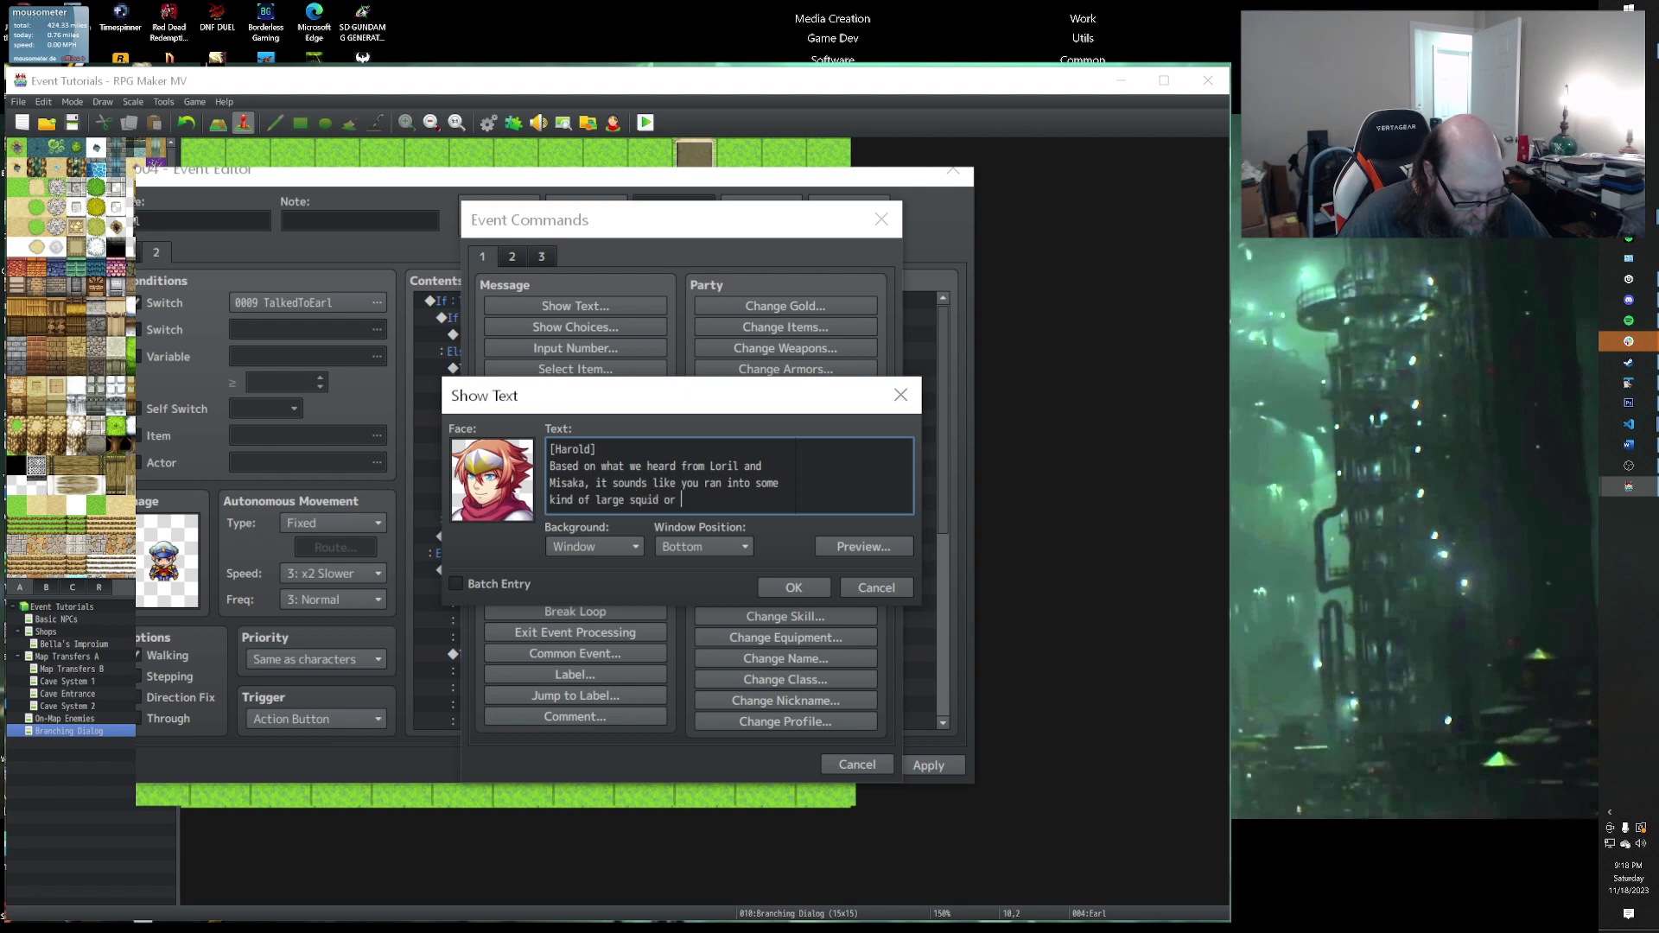
text(octopus creature.)
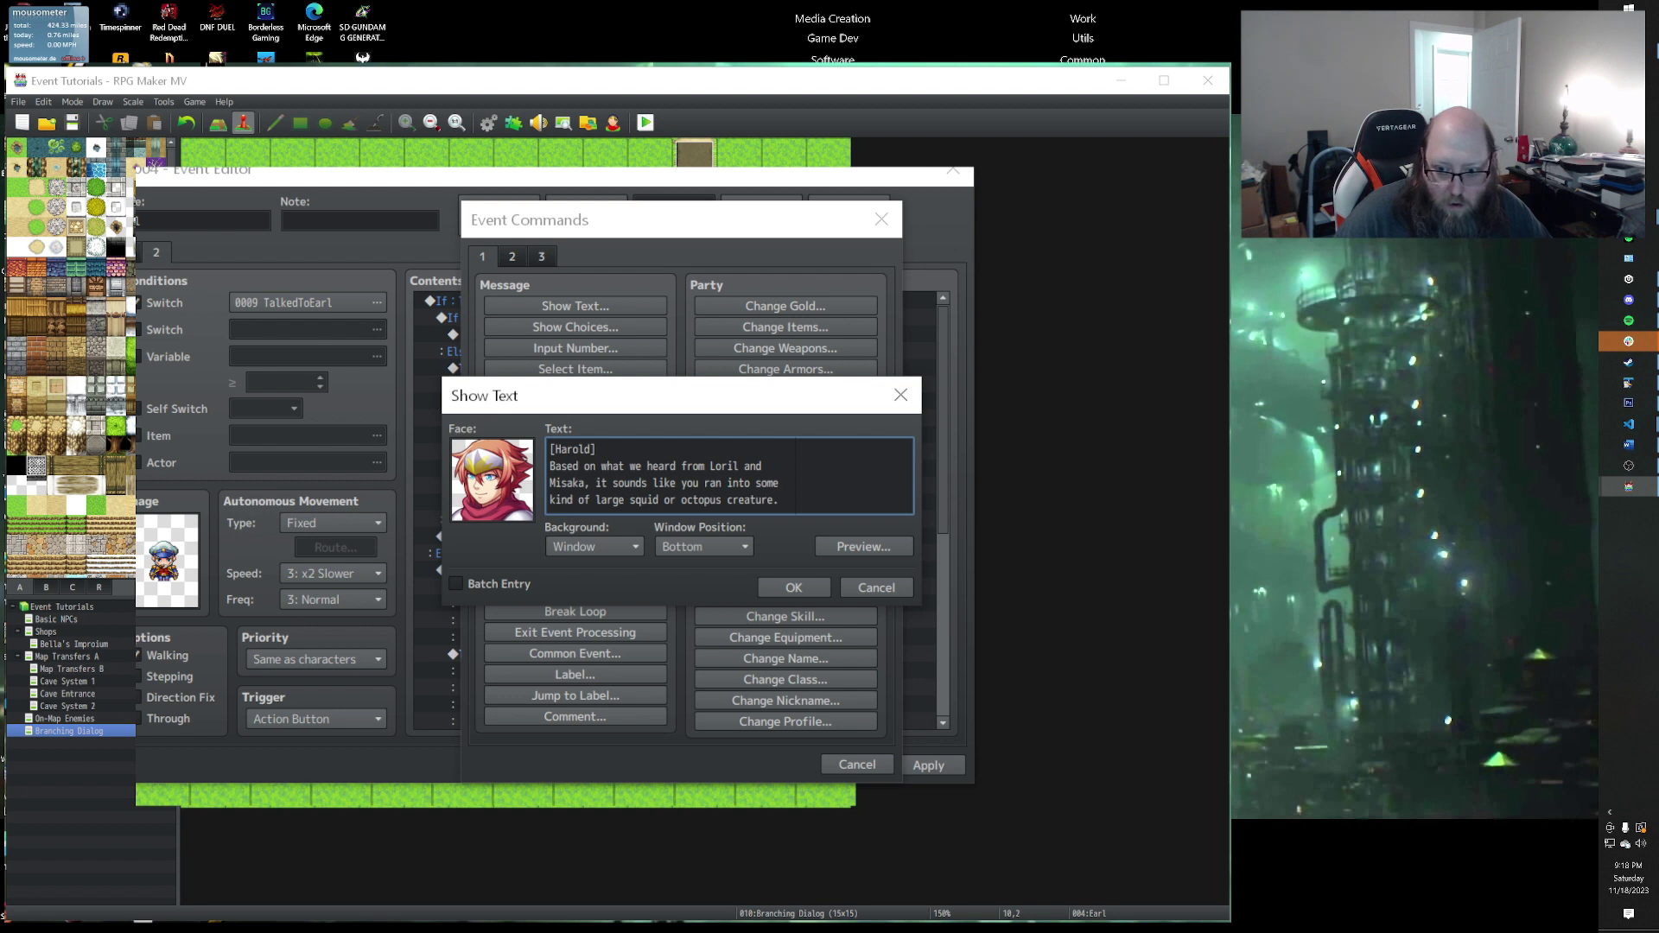
Step: Enable batch entry and begin a second message, labelled "[Harold]", with the line "Since it does seem hostile, we're going to"
click(457, 584)
click(786, 505)
key(Return)
text([Harold])
key(Return)
text(Since it does seem hostile, we're goingt)
key(BackSpace)
text(to)
Step: Finish Harold's second message over two lines: "go and investigate to see if it needs to be" and "dealt with."
key(Return)
text(go and investigate to see if we)
key(BackSpace)
key(BackSpace)
text(it needs to be)
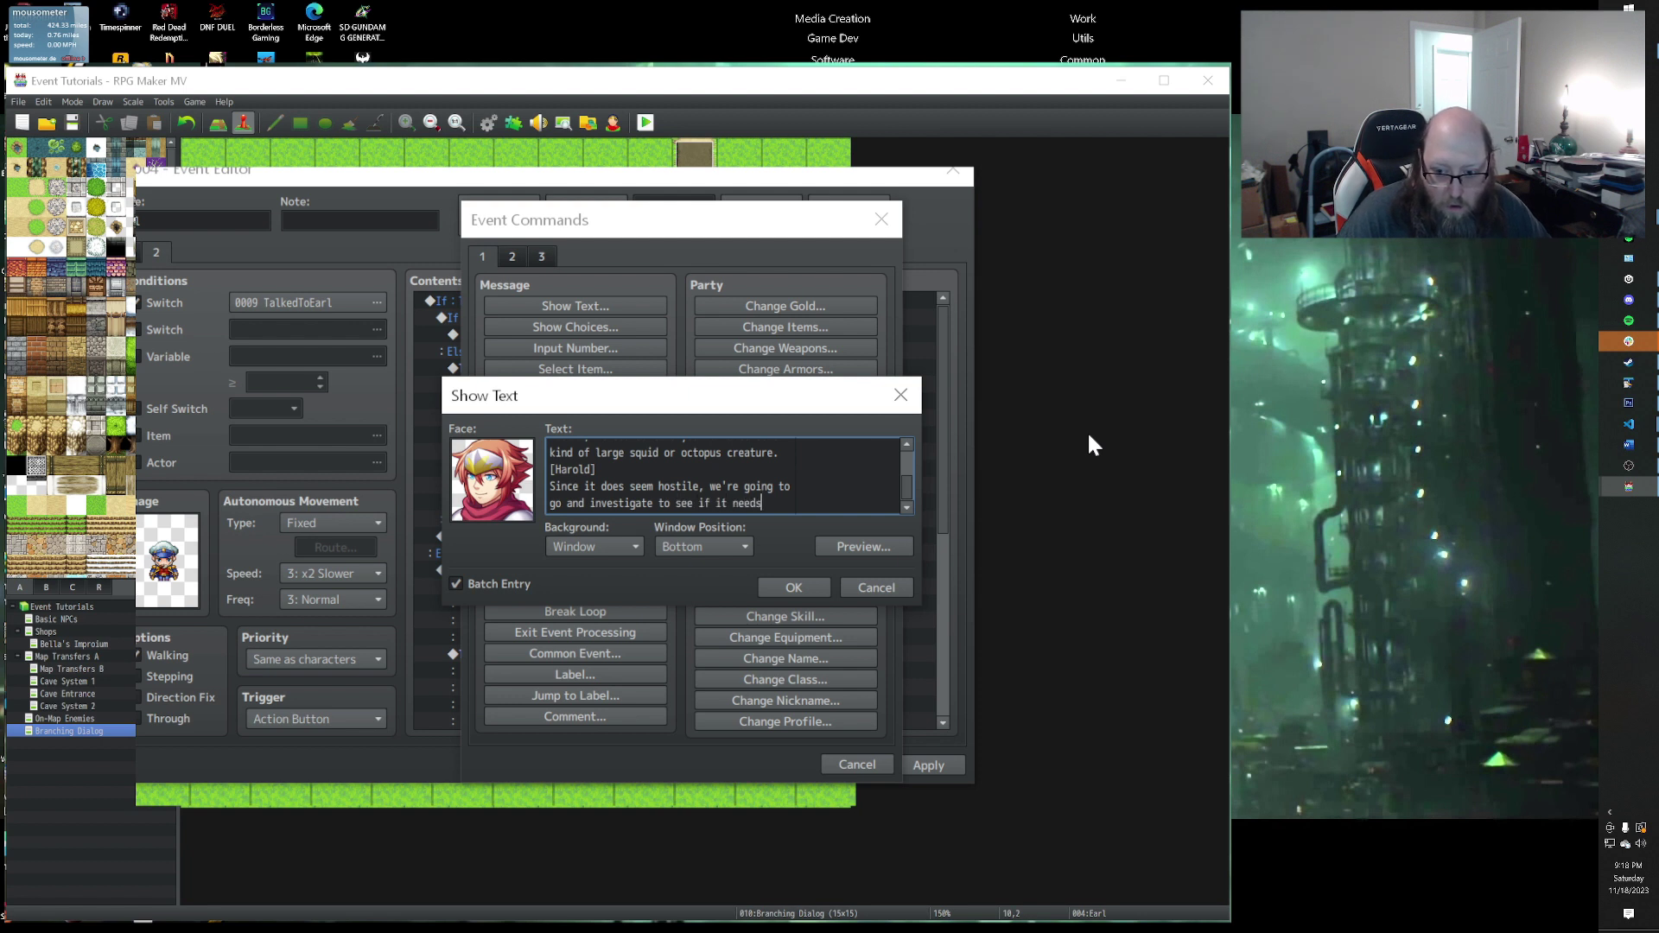
key(Return)
text(dealt with.)
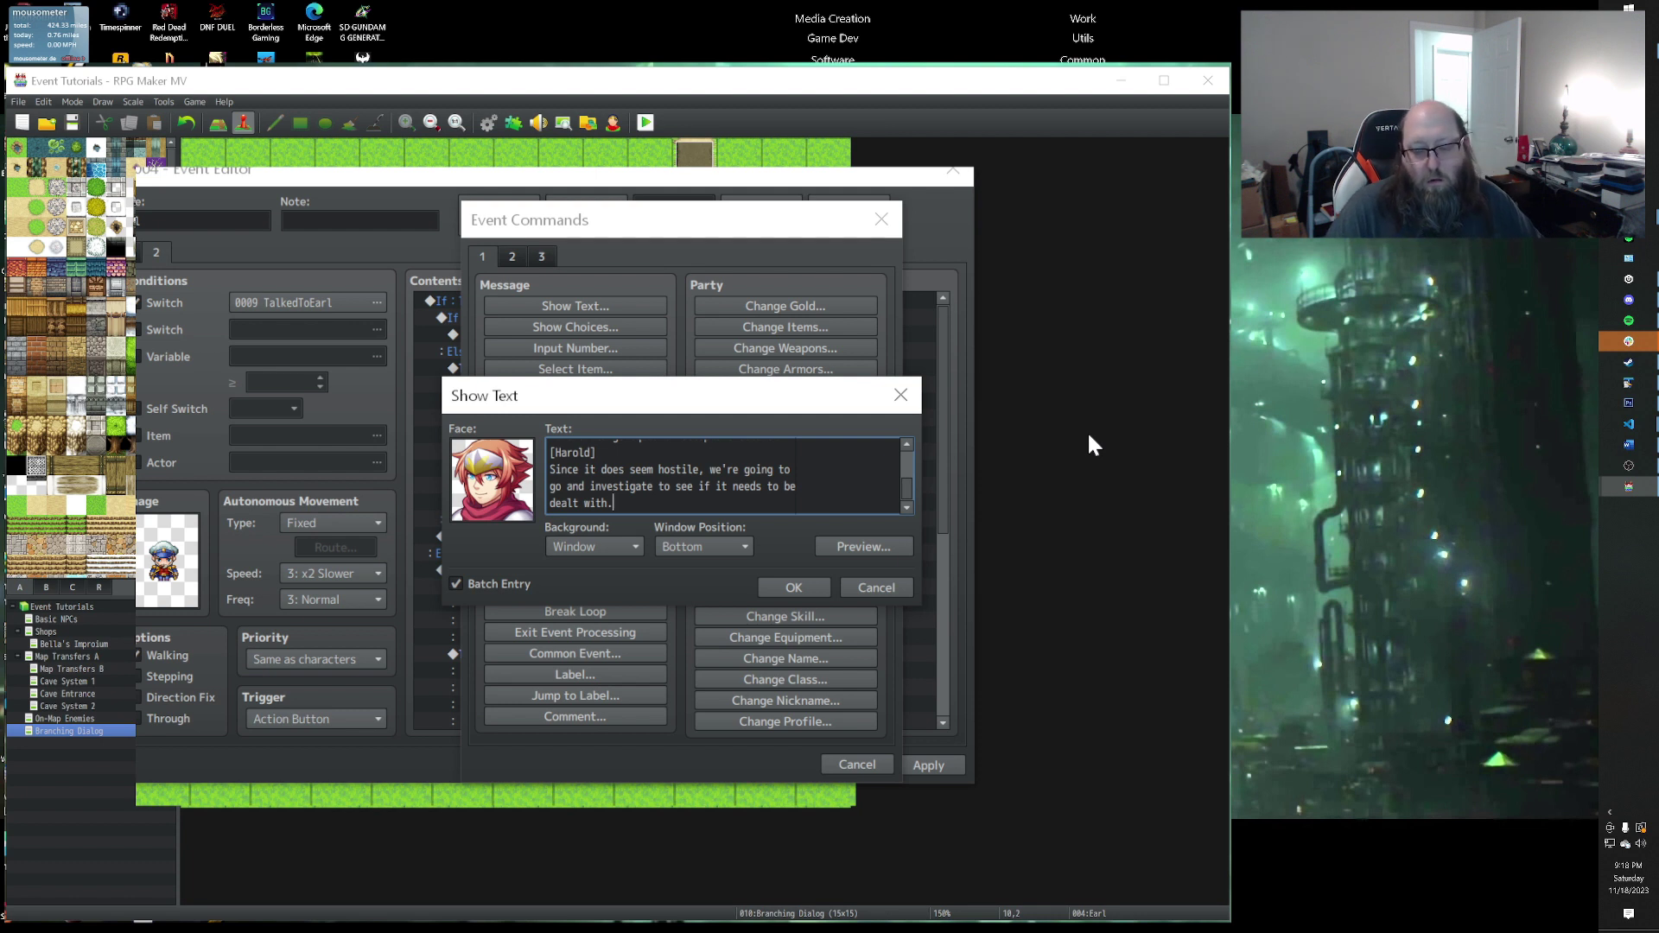
Step: After a blank line, begin a third message, labelled "[Harold]", with the line "However, the scope of this mission is"
key(Return)
key(Return)
text([Harold])
key(BackSpace)
key(BackSpace)
key(BackSpace)
key(BackSpace)
text(old])
key(Return)
key(BackSpace)
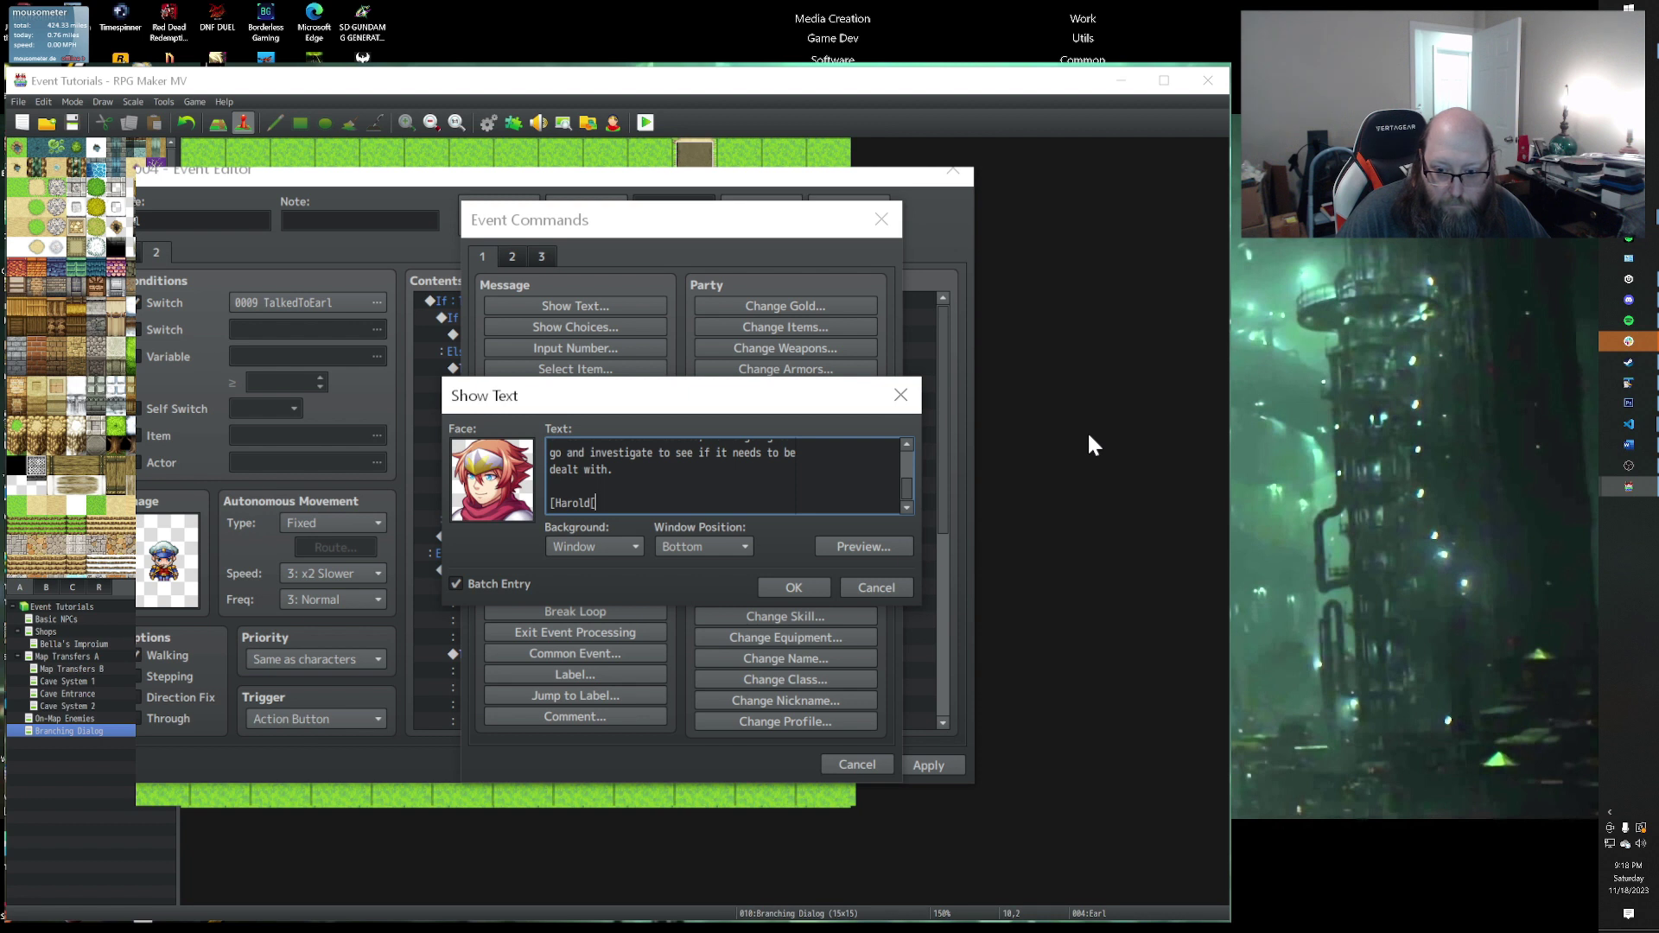
key(Return)
text(However)
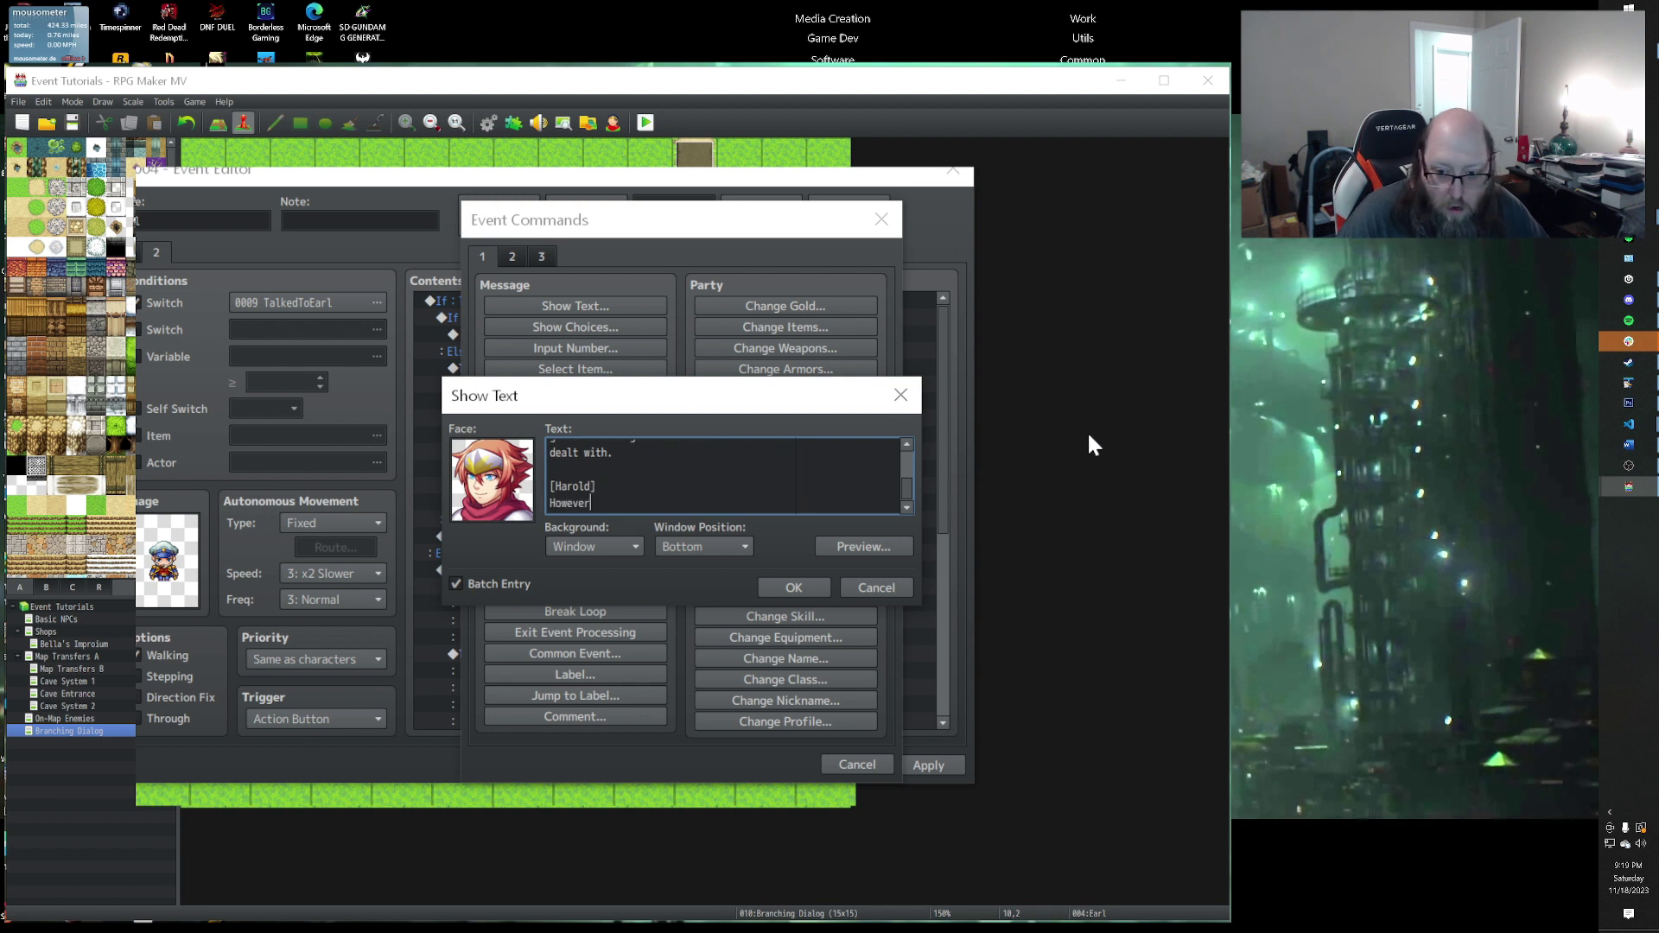
text(, the )
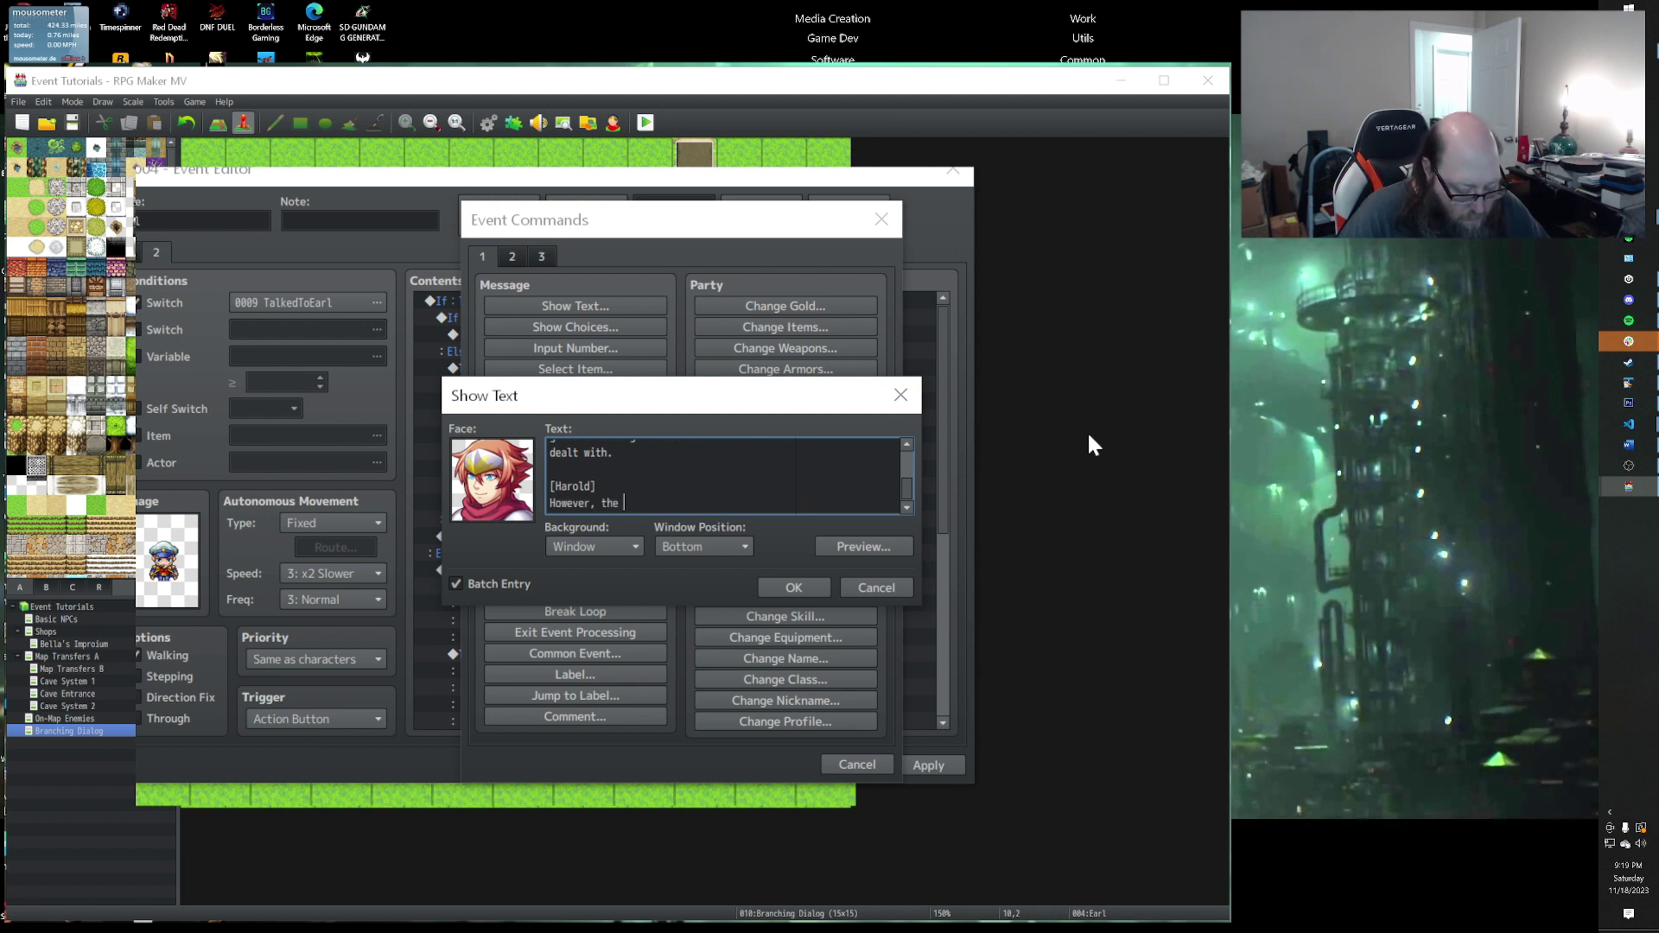
text(scope of this mission is o)
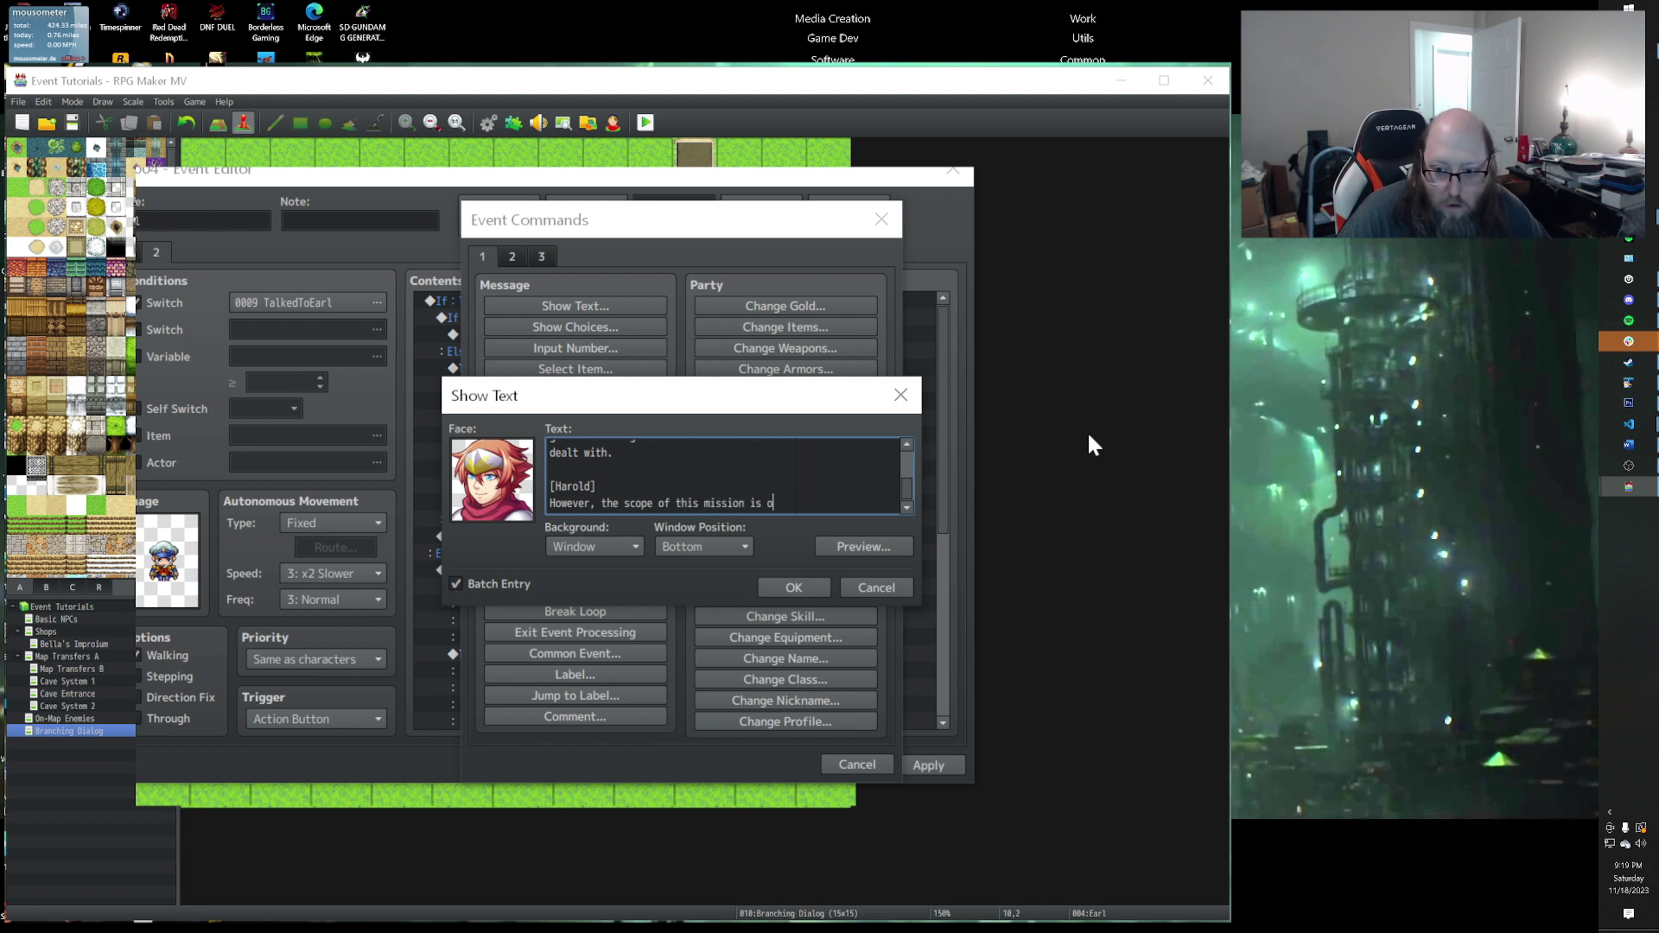
Step: Continue the third message with the line "outside the payment range you selected when" and start its last line with "you"
key(Return)
text(outside the)
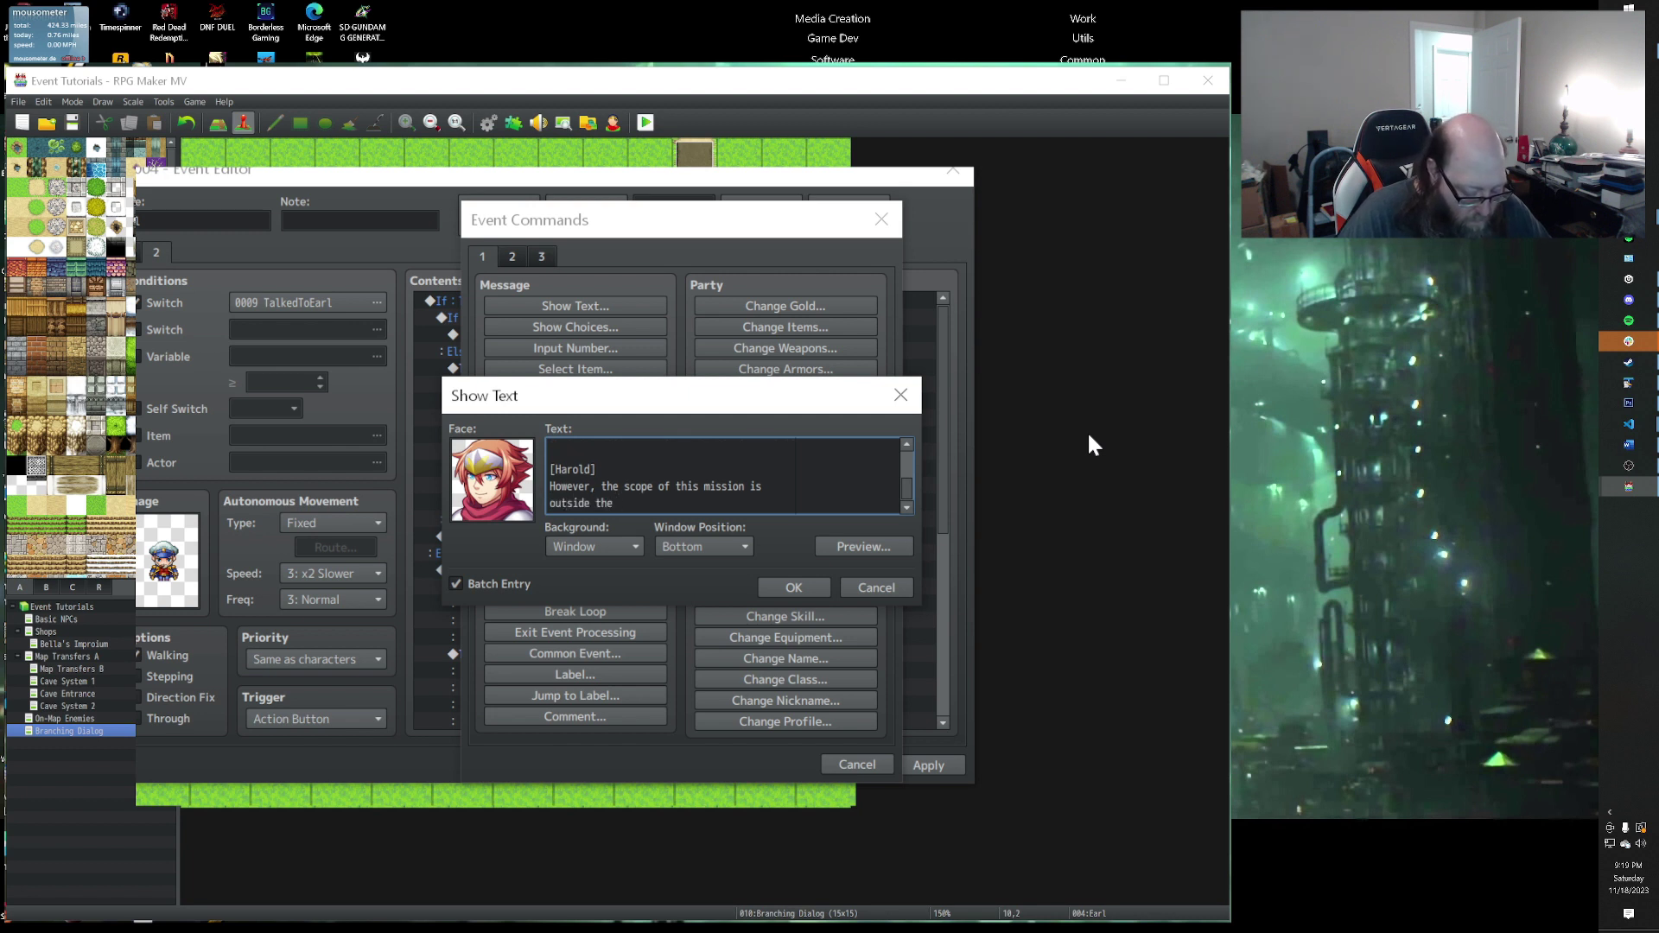
text( payment ran)
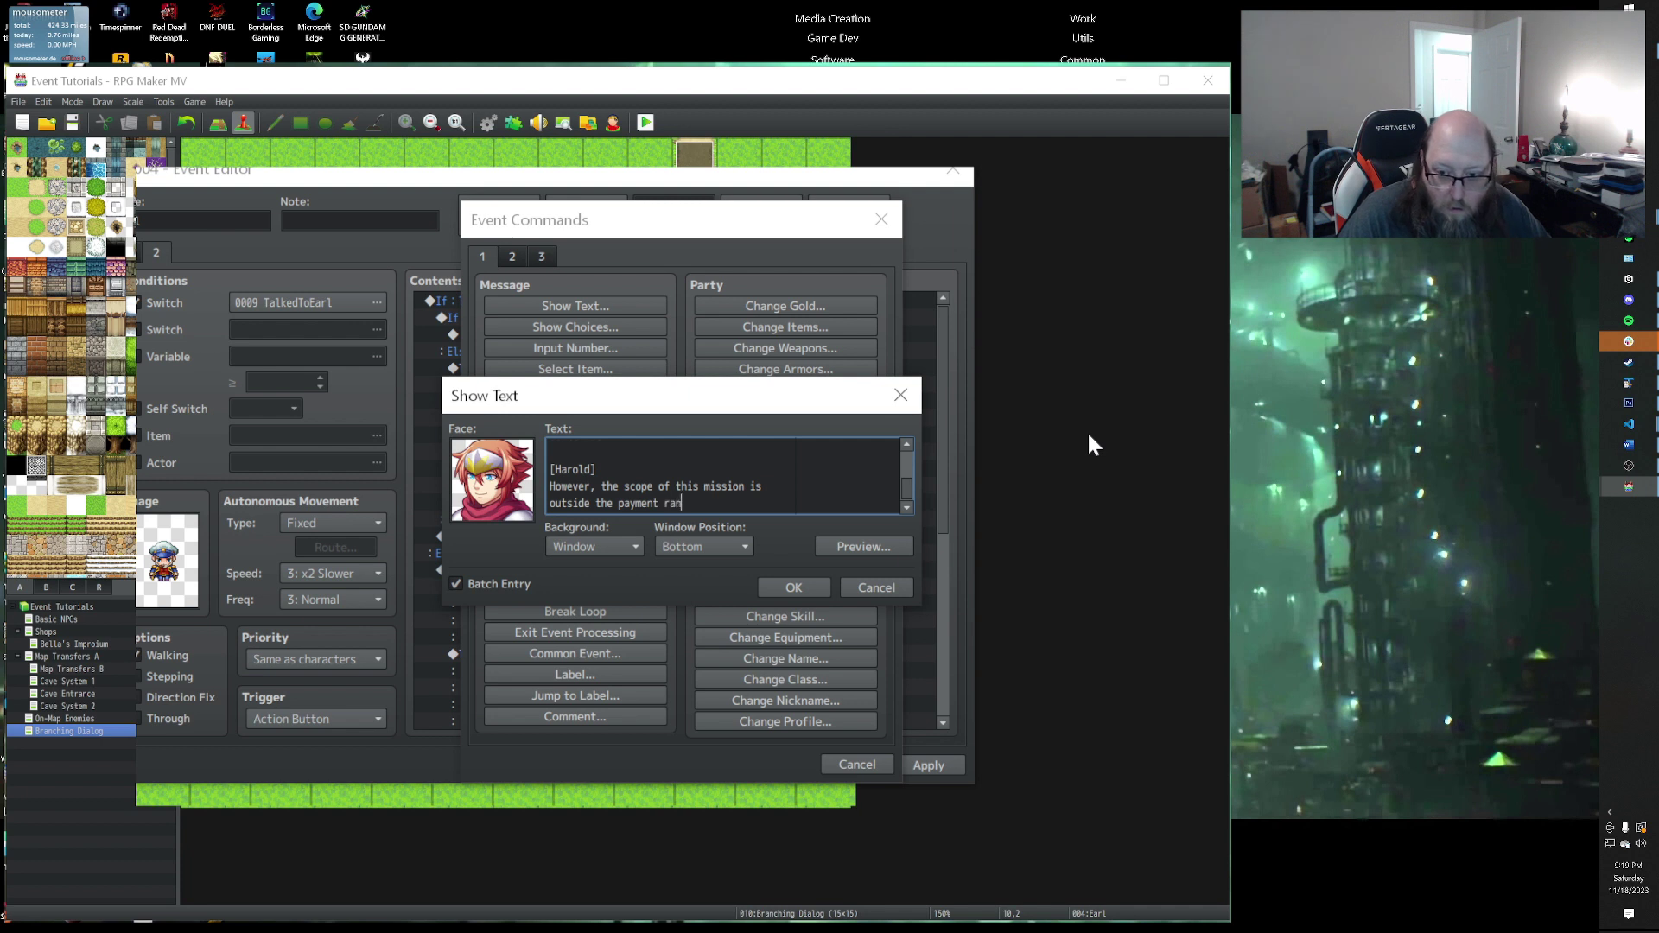
text(ge you s)
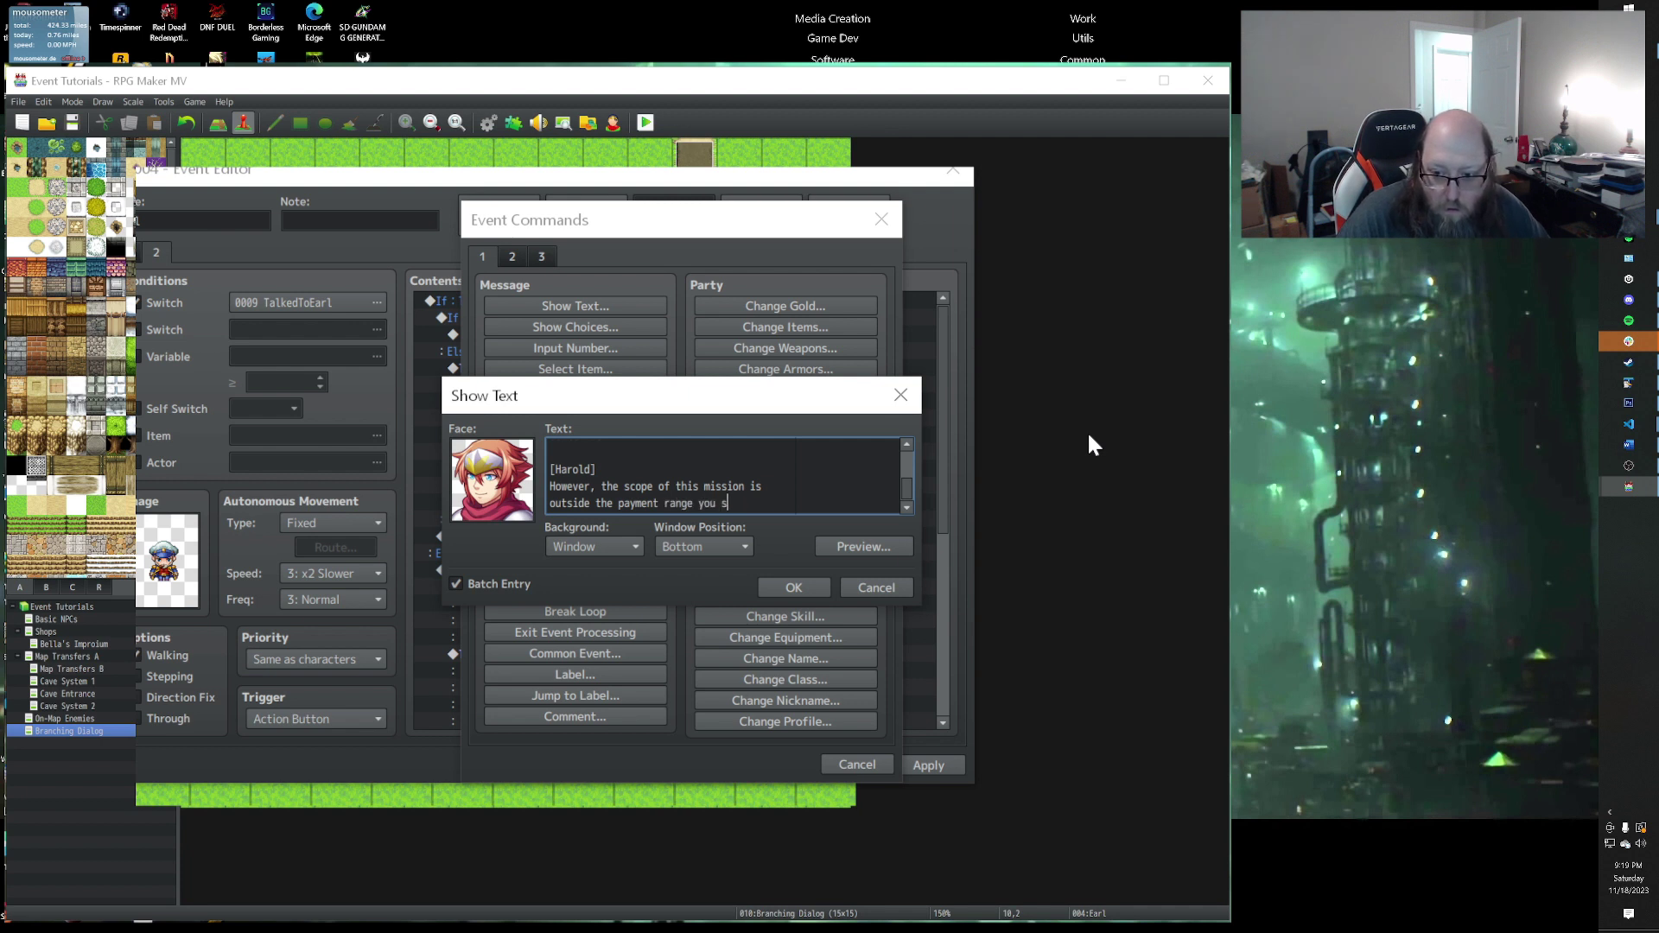
text(elected when)
key(Return)
text(you)
Step: Insert "now" after "this mission is" and complete the third message's last line with "placed your request."
key(Up)
key(Up)
key(Up)
key(End)
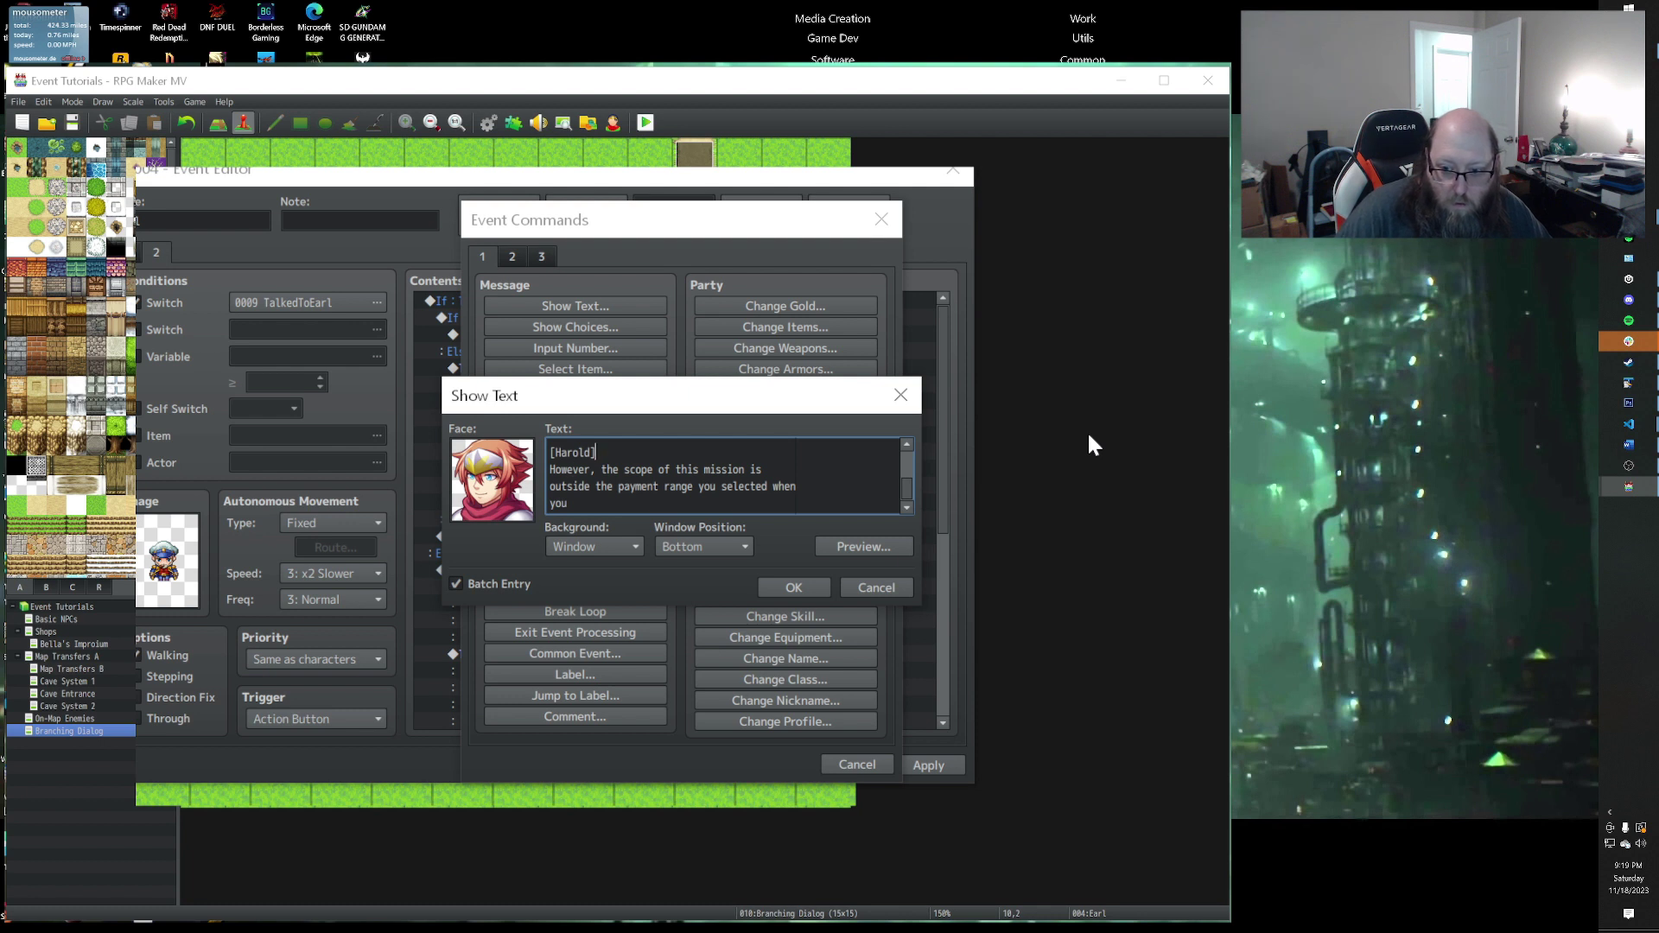
key(Right)
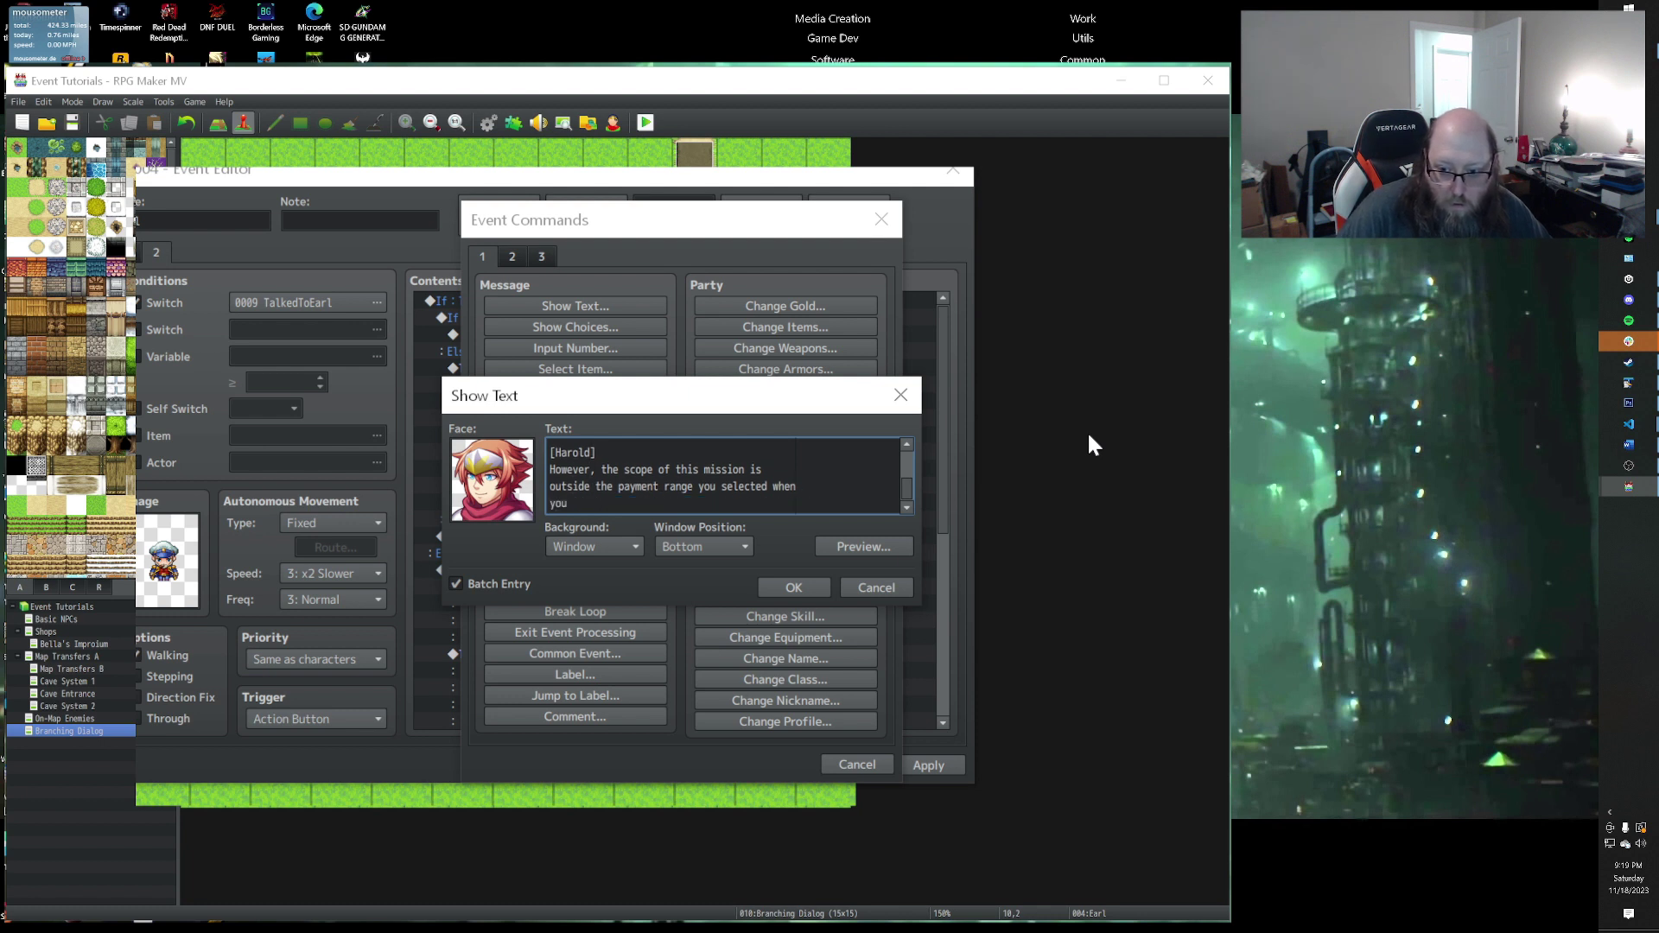
text(ow)
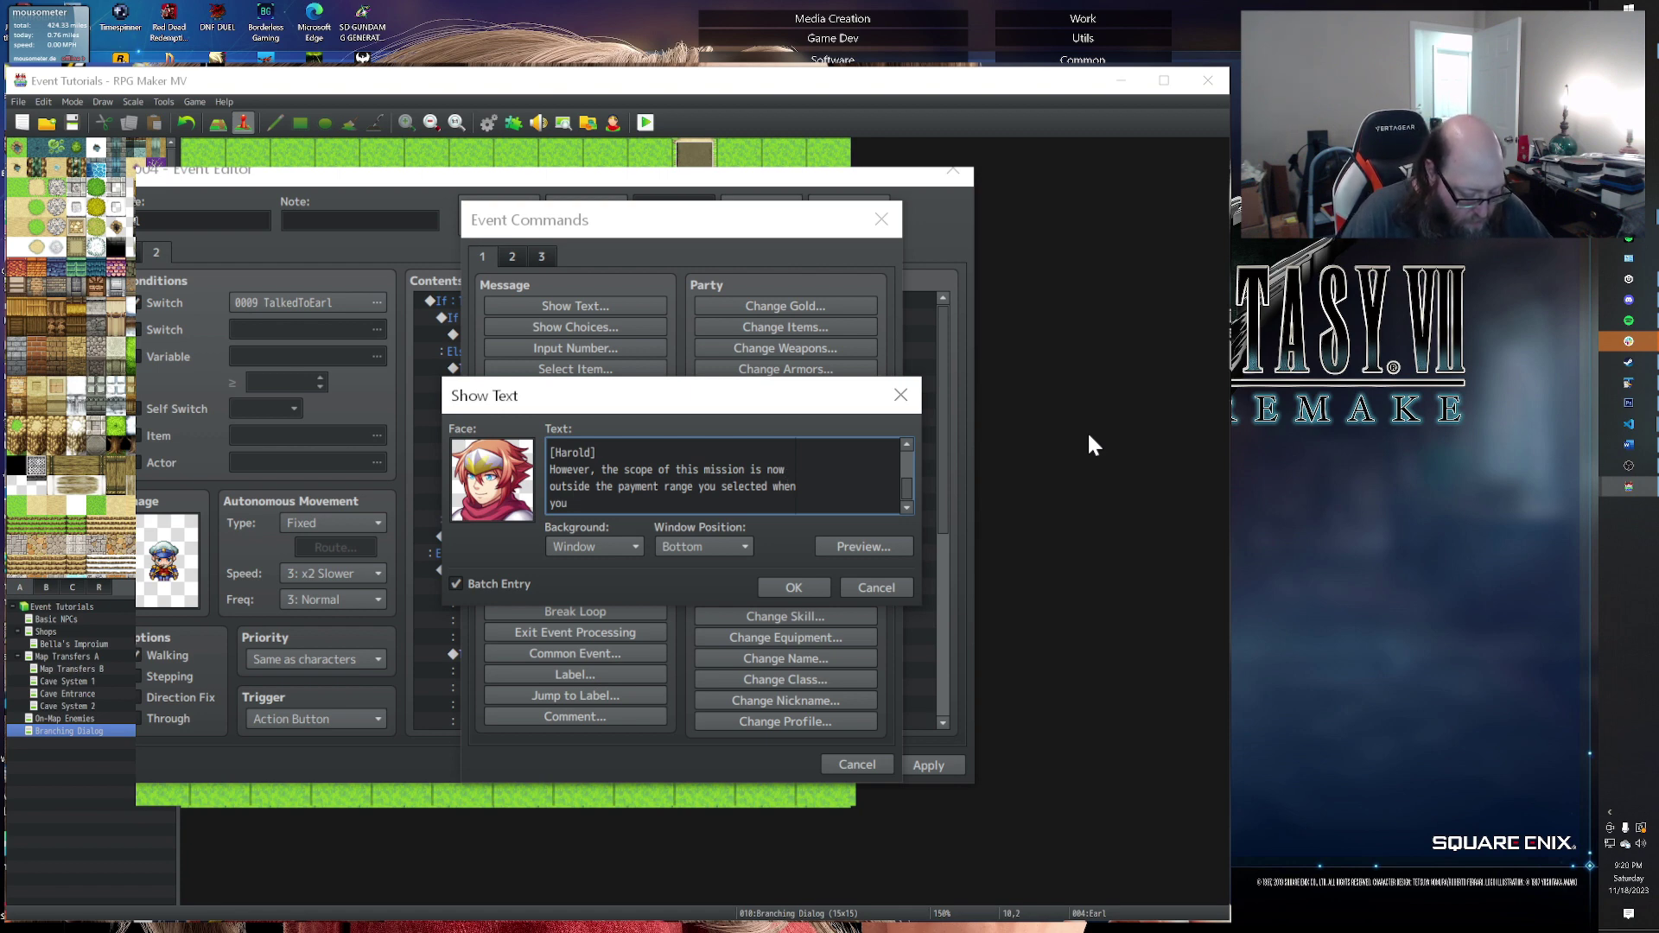
text(placed your request.)
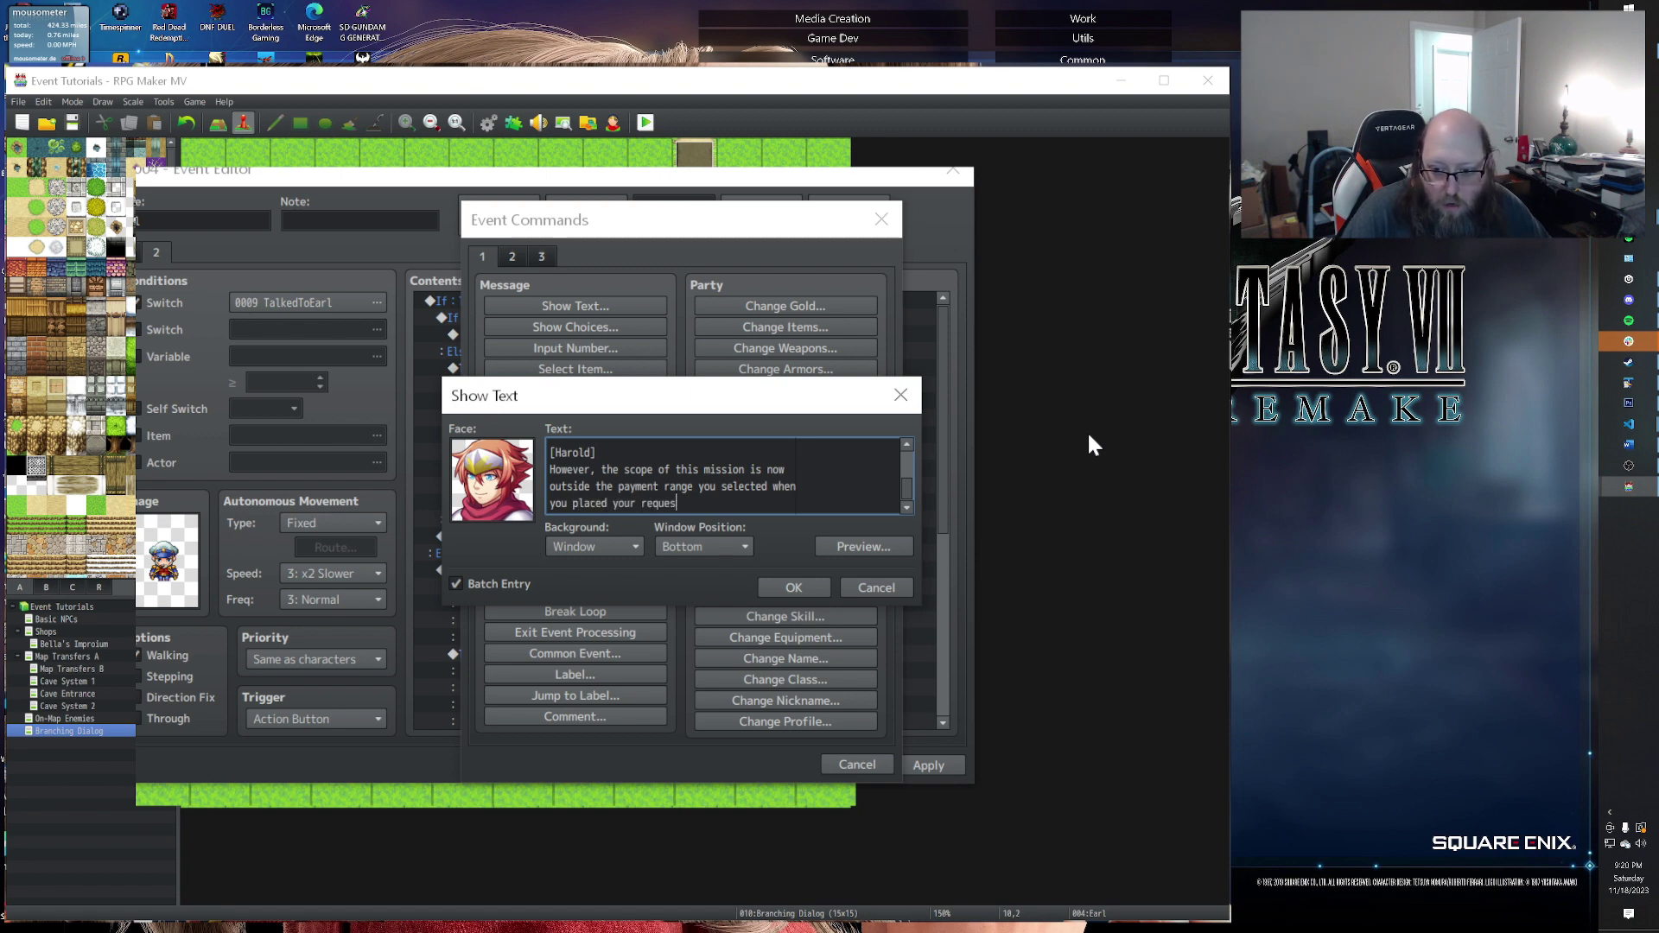
Step: Add the speaker label "[Harold]" on a new line to head the fourth message
key(Return)
text([Harold[)
key(Return)
key(BackSpace)
key(BackSpace)
text(])
key(Return)
Step: Write "Once we've returned from taking care of" as the fourth message's first line of dialog
text(0P)
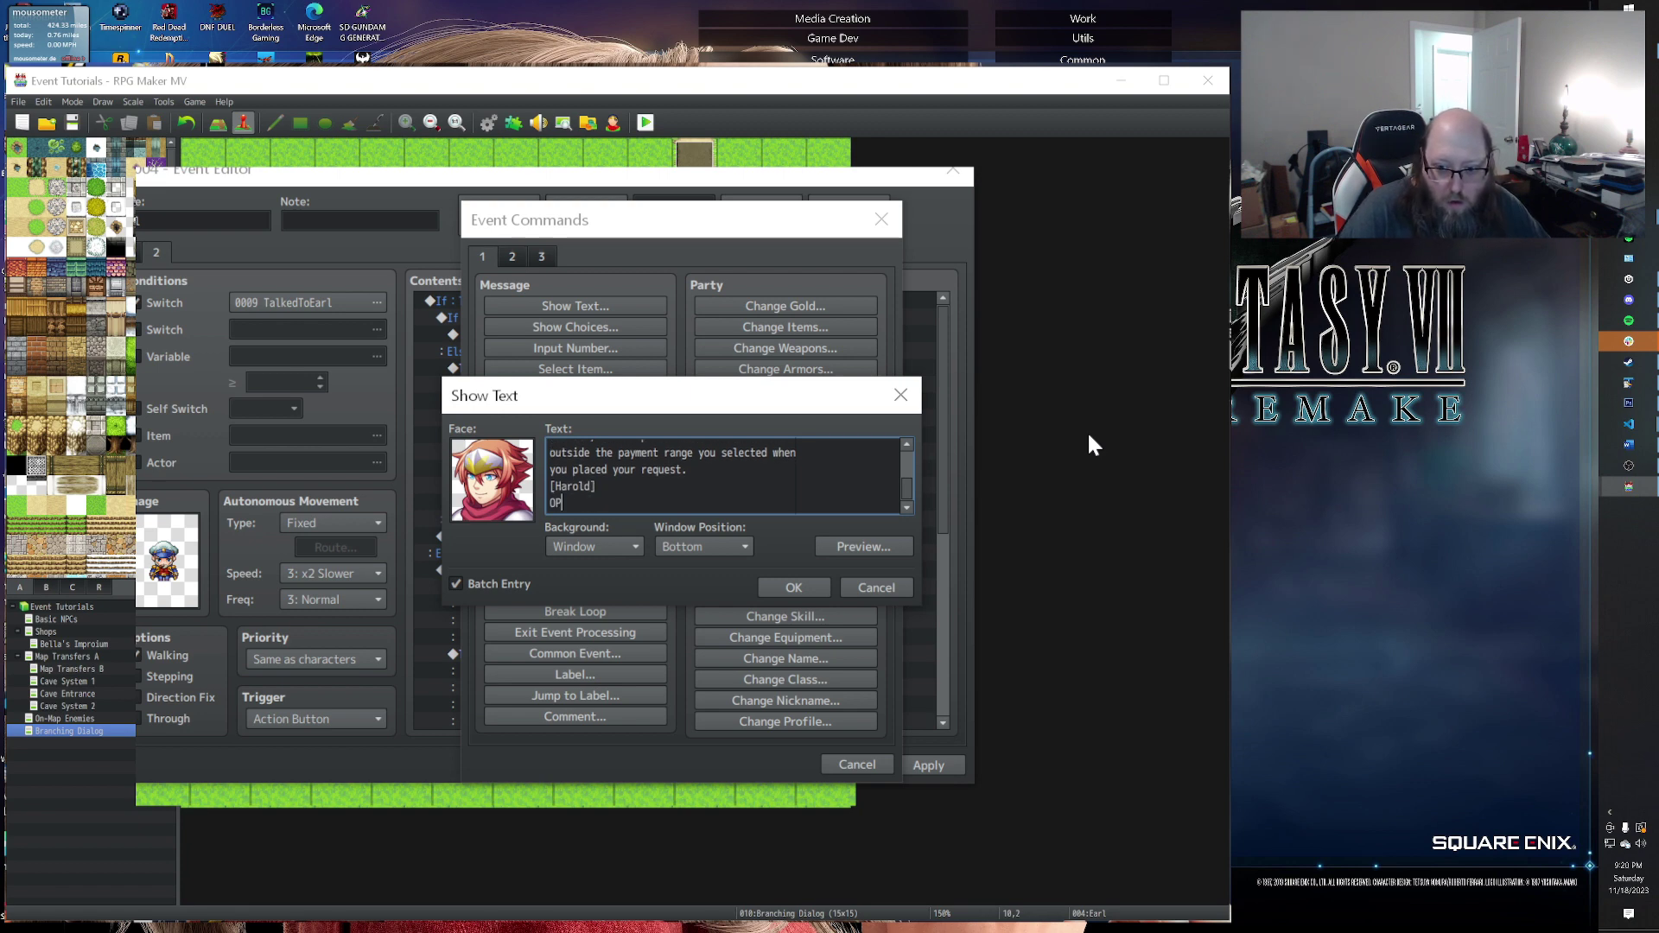
text(nce we)
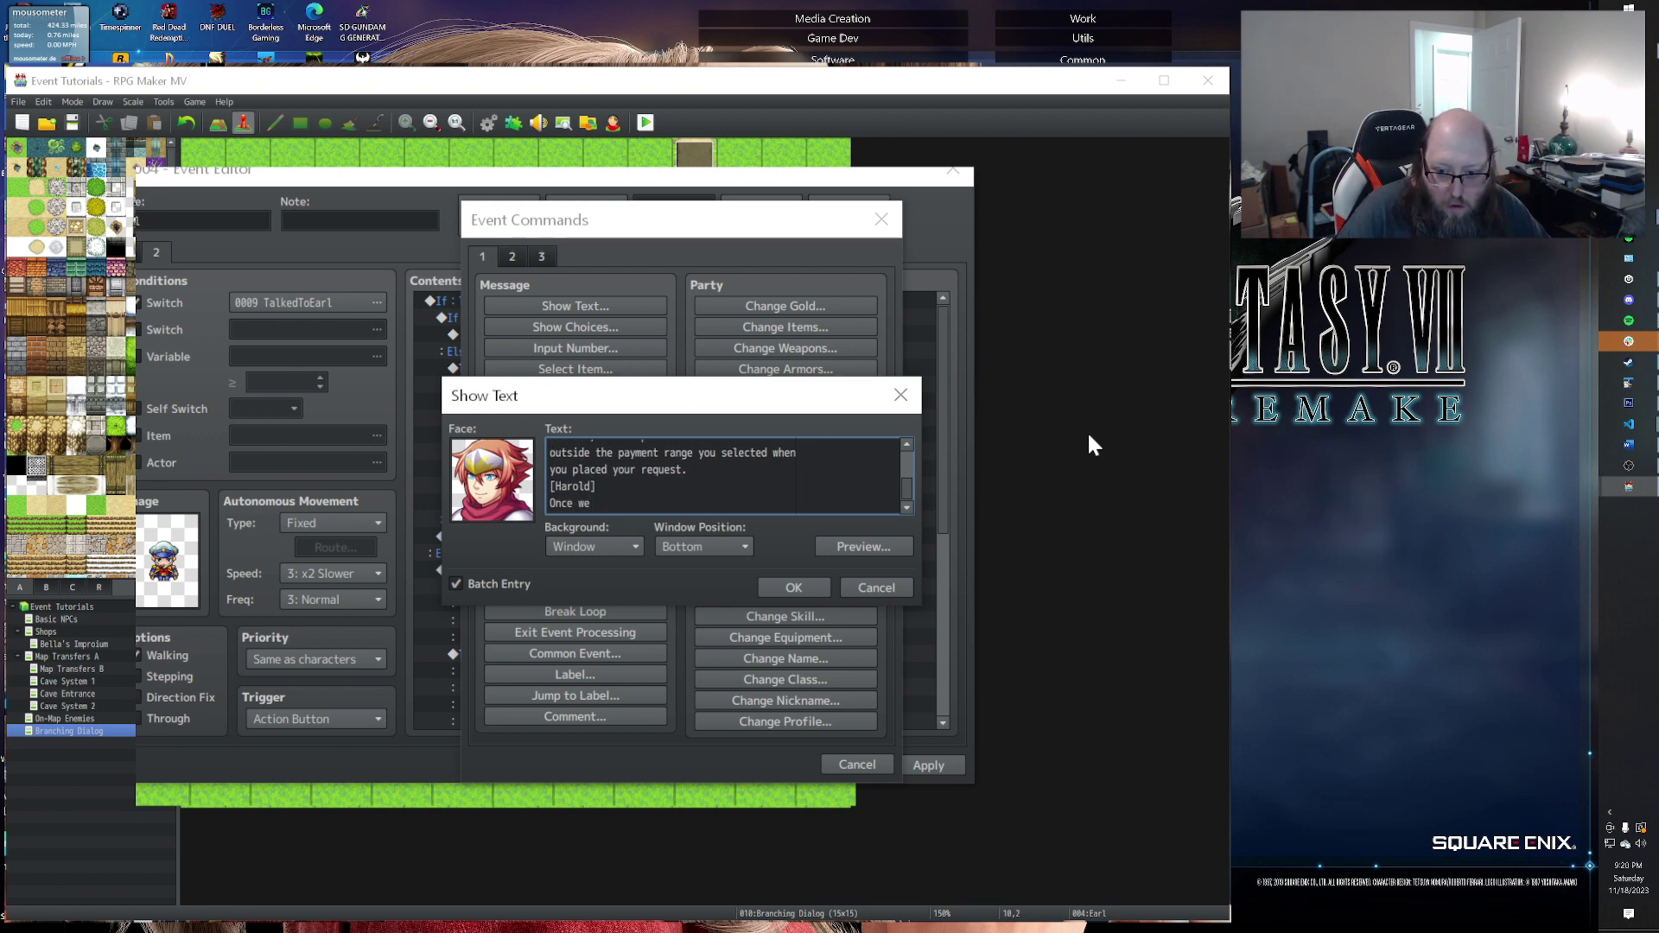
text('re)
key(BackSpace)
key(BackSpace)
text(ve)
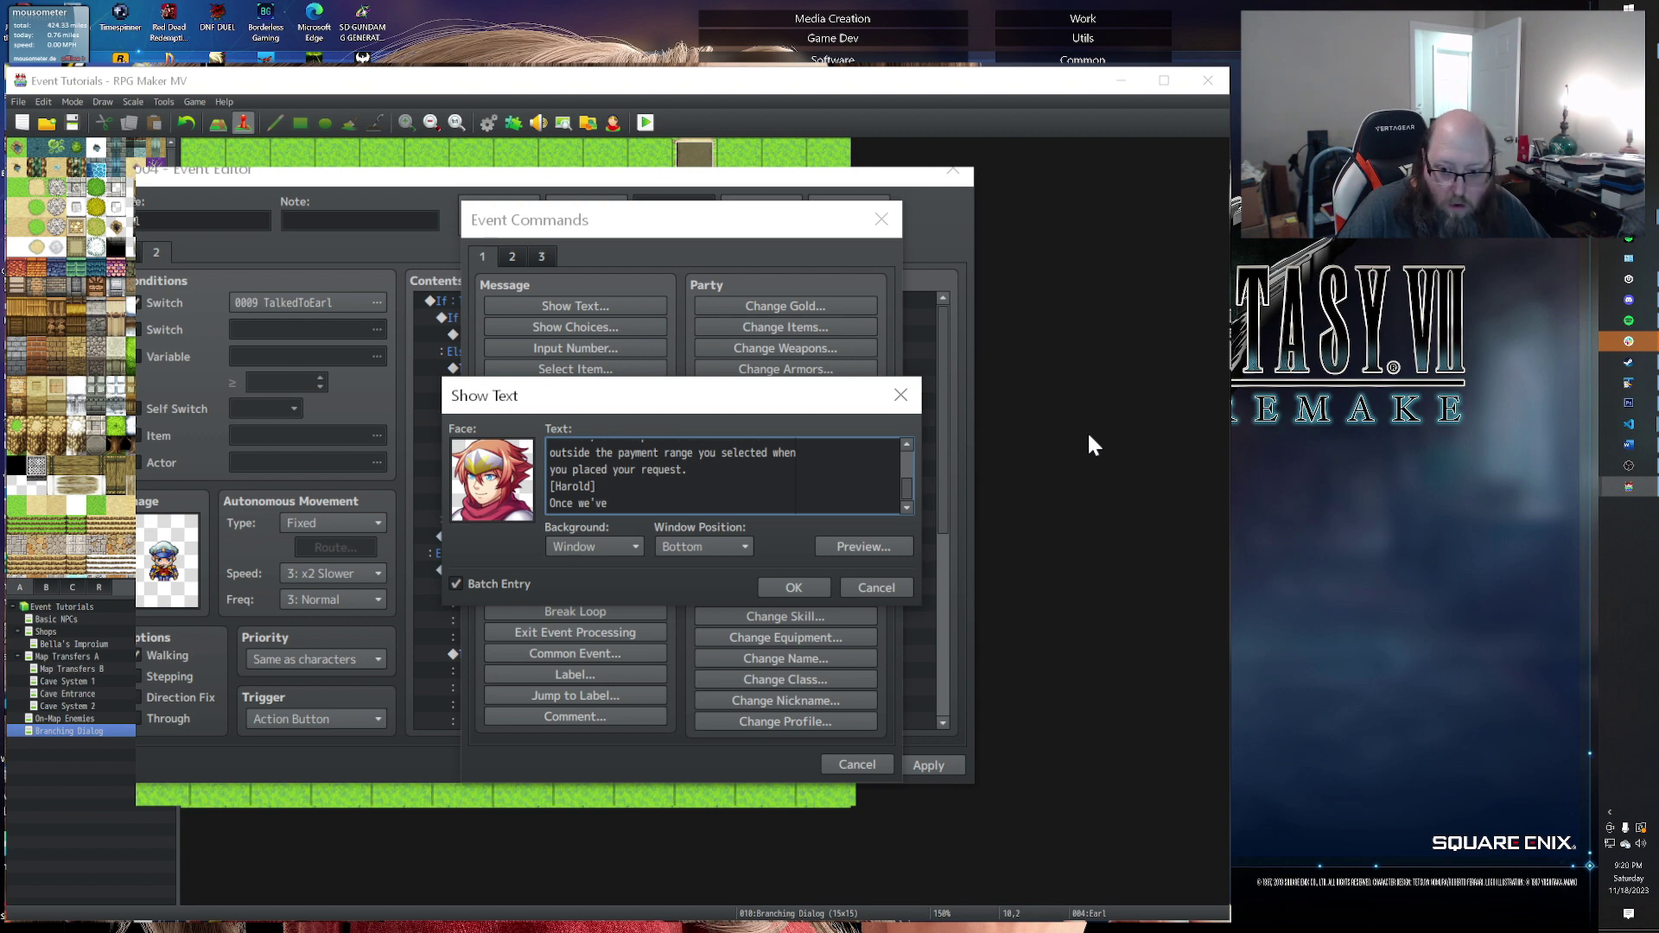
text( returned from taking c)
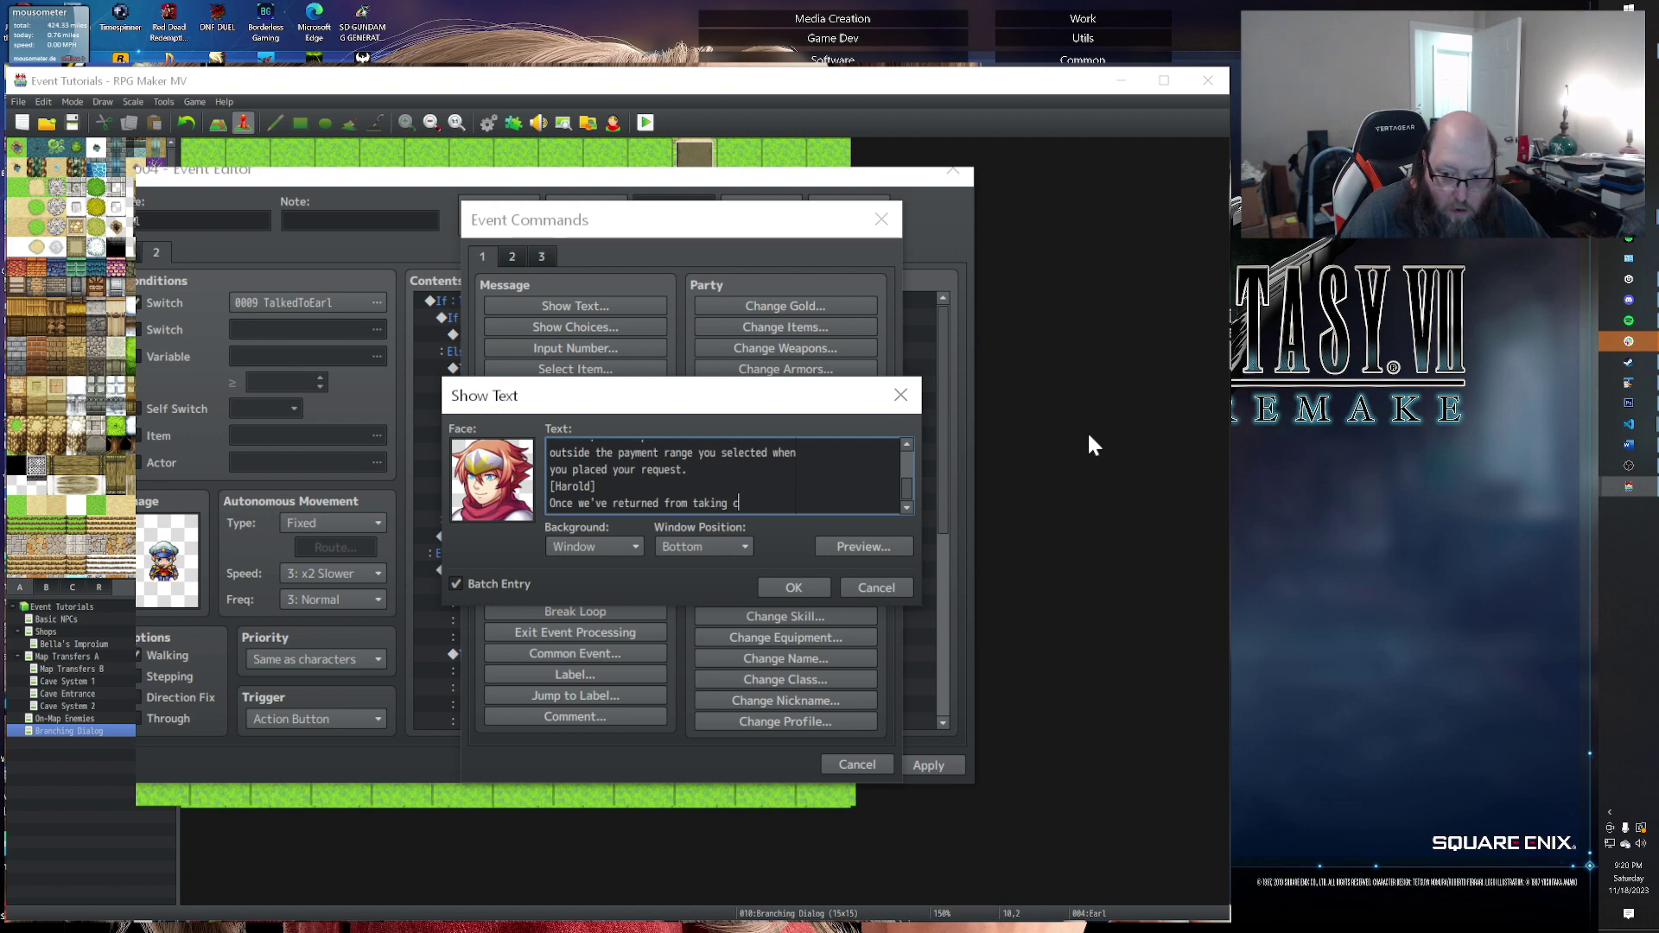
text(are of th)
key(BackSpace)
key(BackSpace)
key(BackSpace)
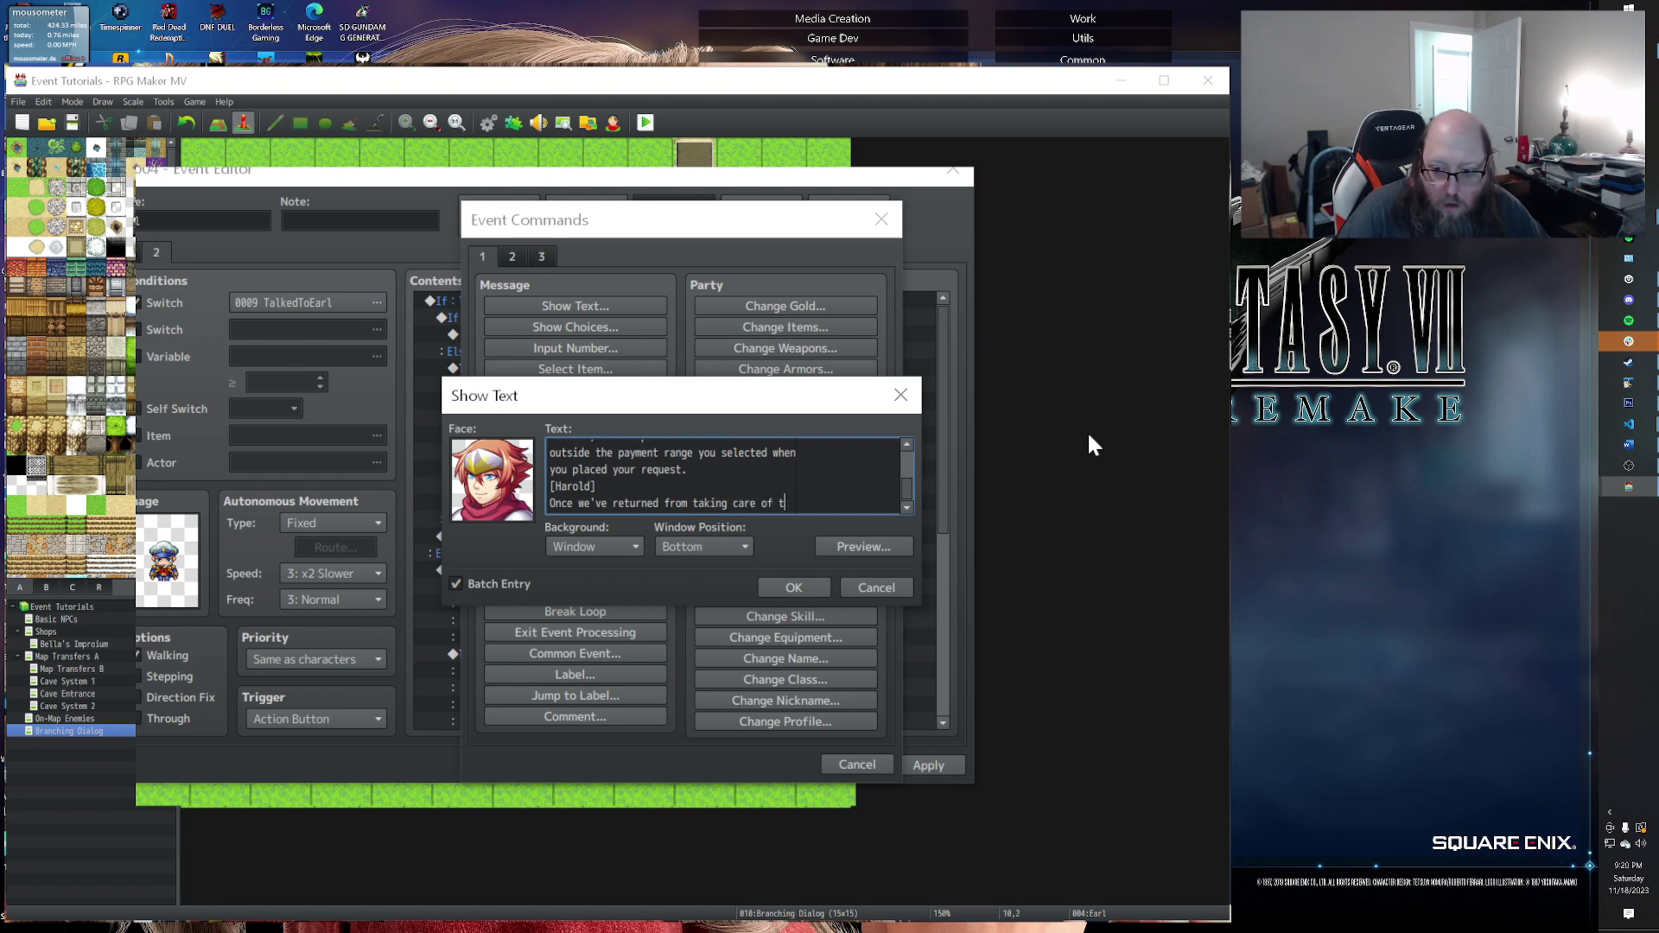
Step: Continue the fourth message with the lines "this creature, if we need to, you're going" and "to need to pay us extra as per the rules"
key(Return)
text(this creatu)
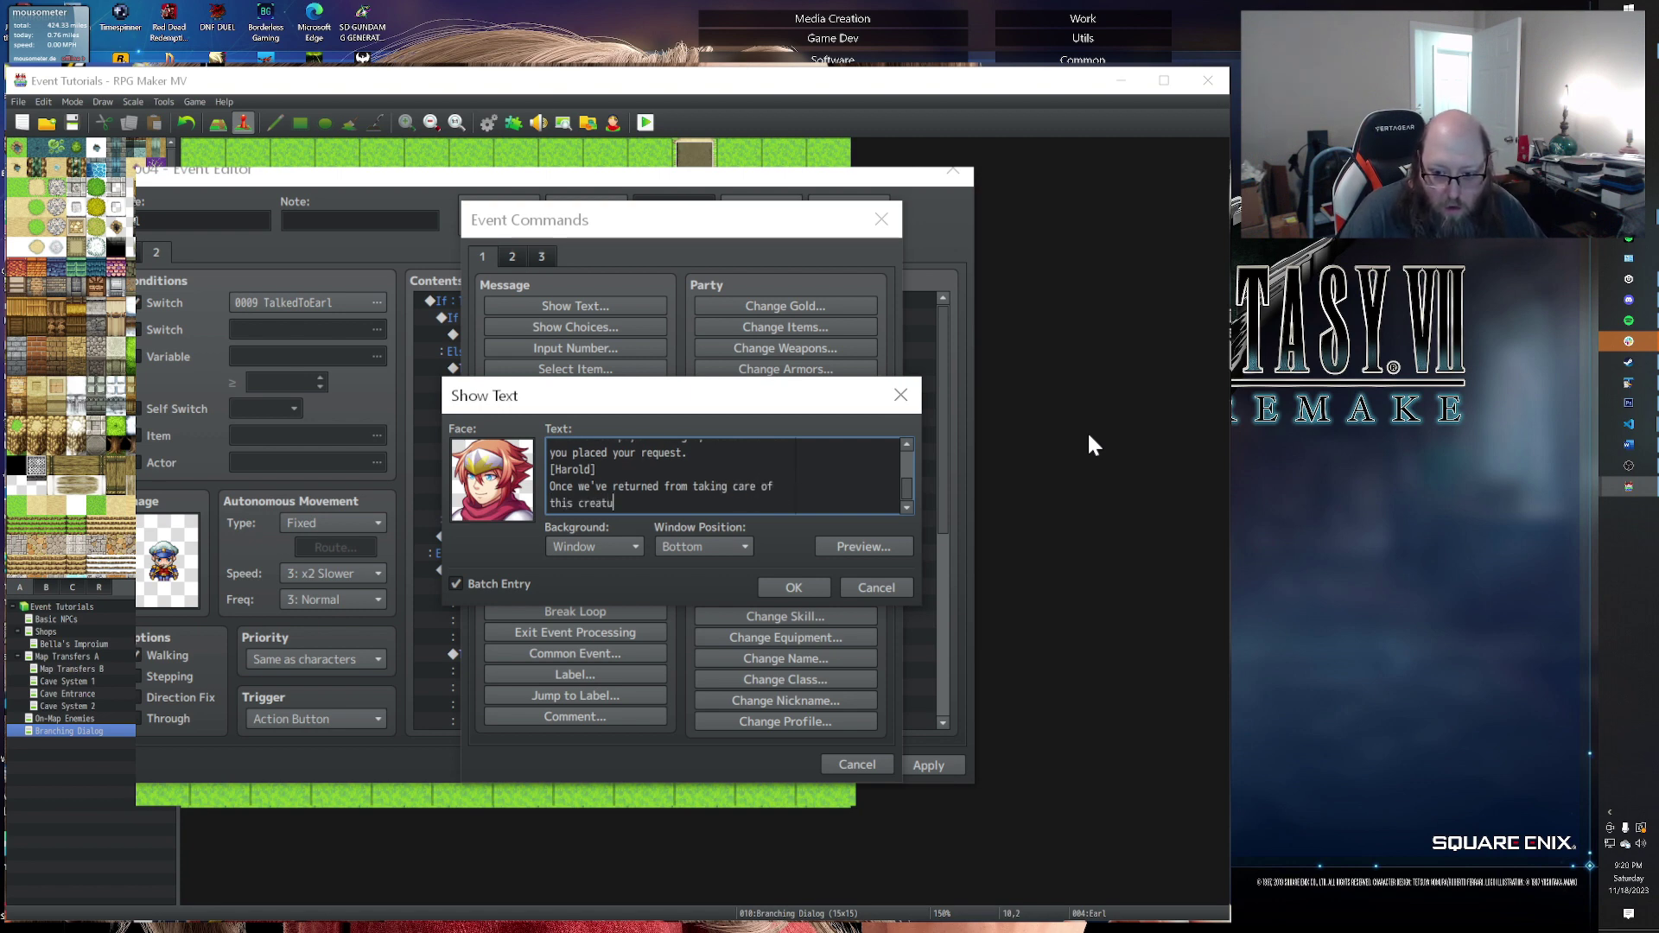
text(re, if we need to, you're going)
key(Return)
text(to need to pay us)
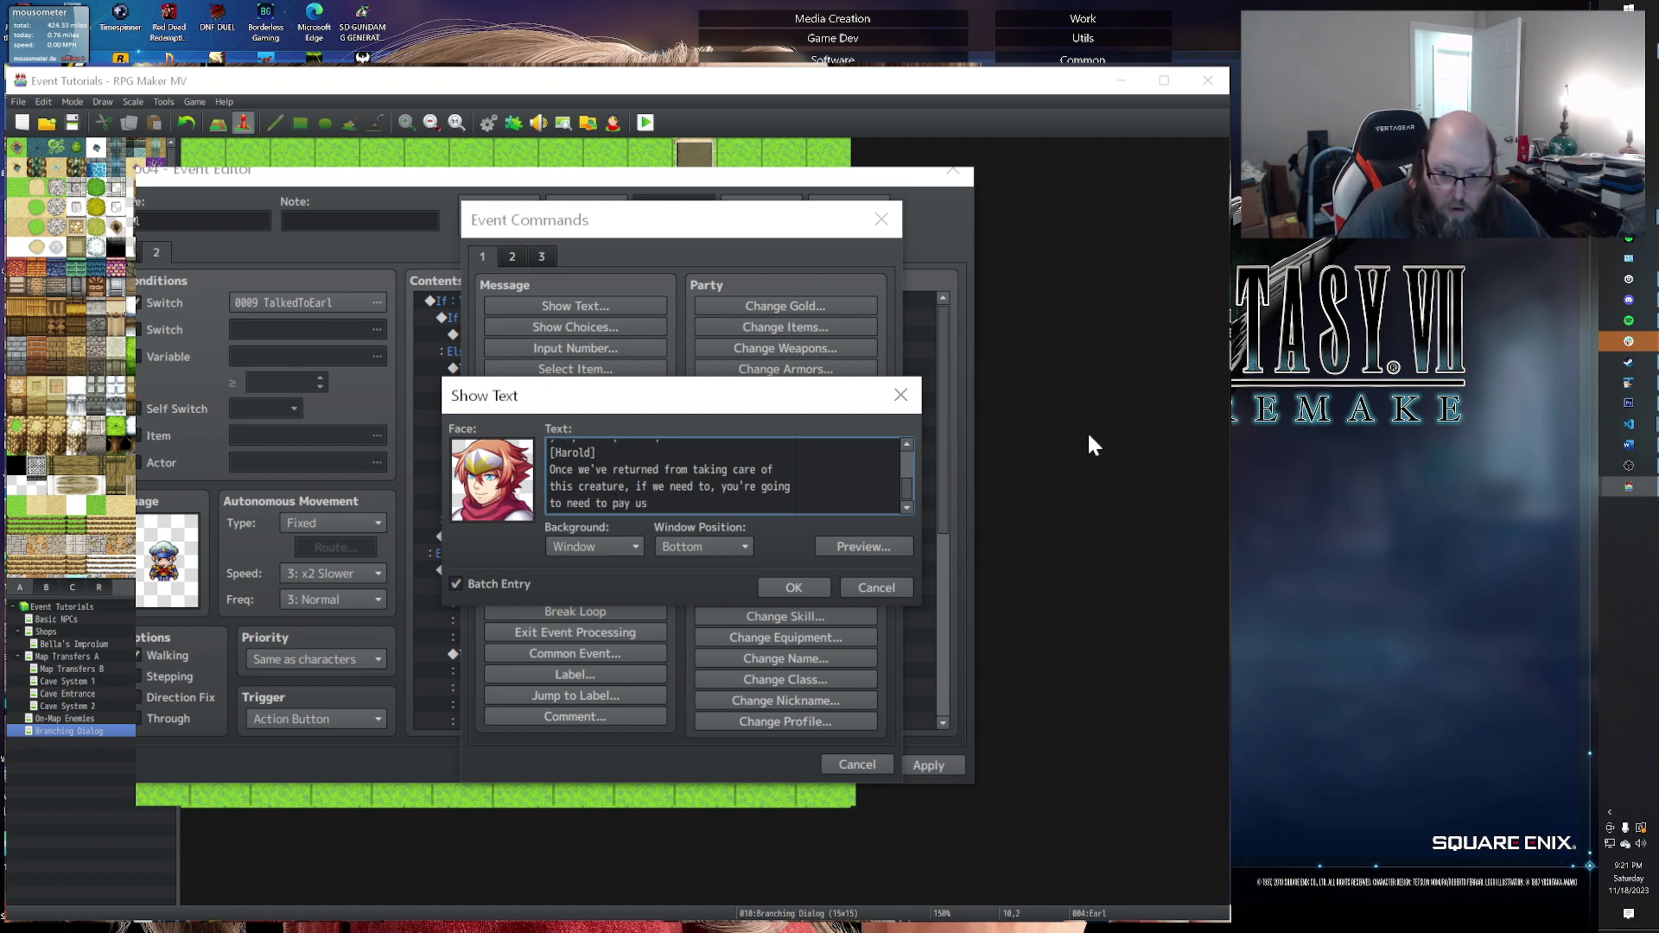
text( extr)
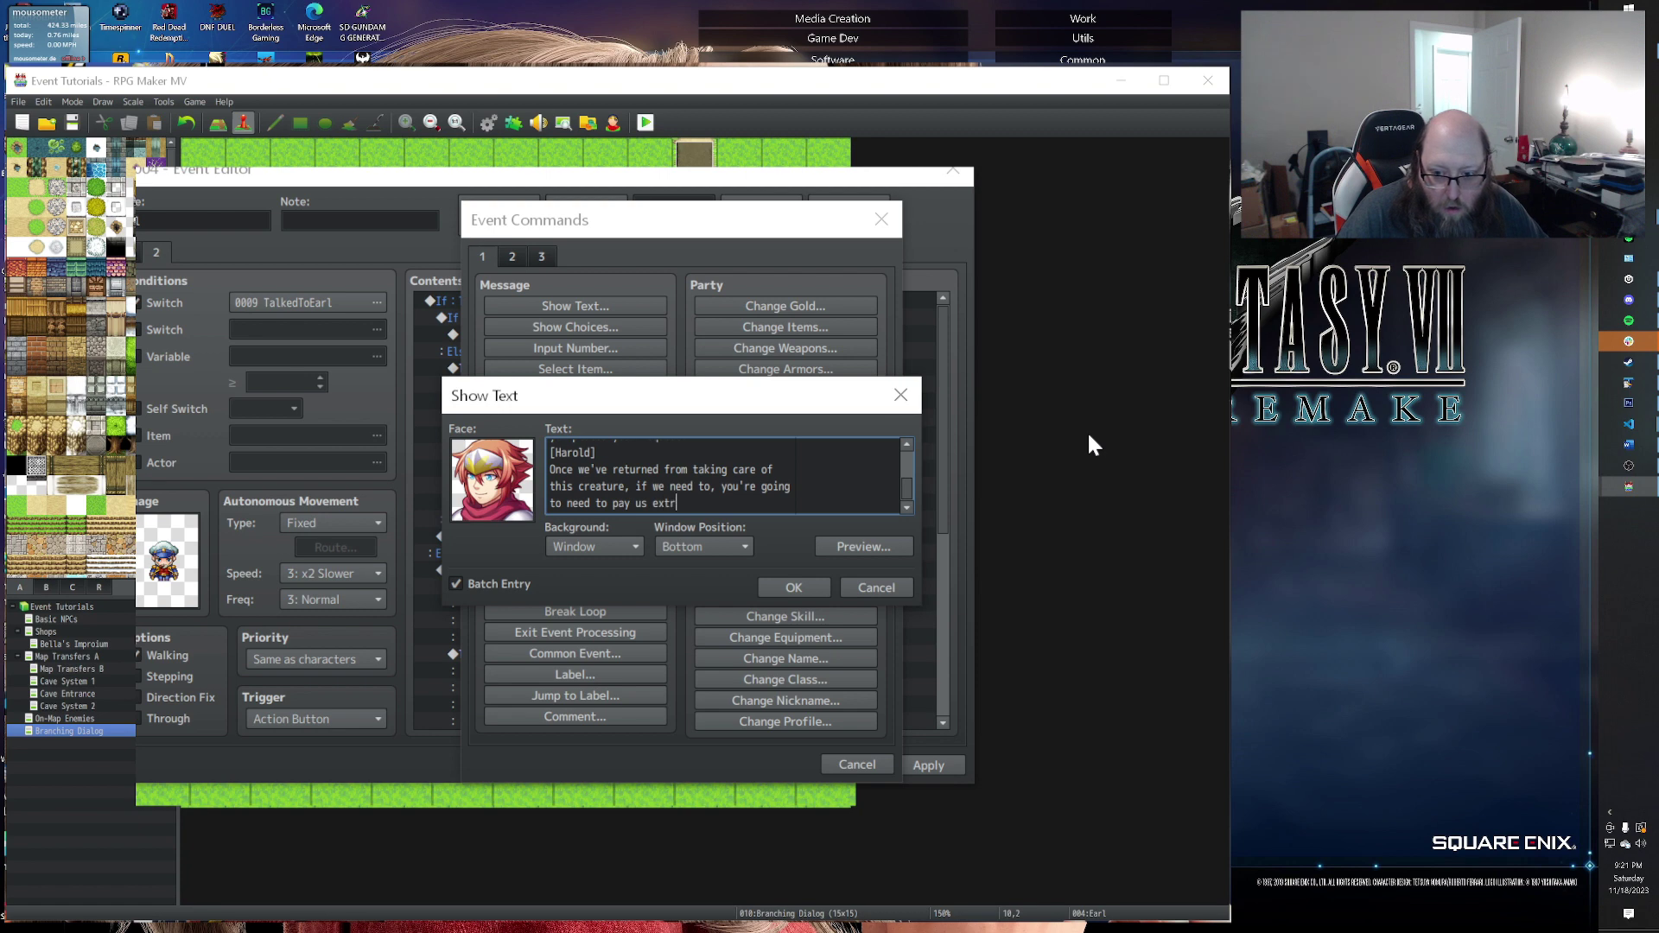
text(a as per the )
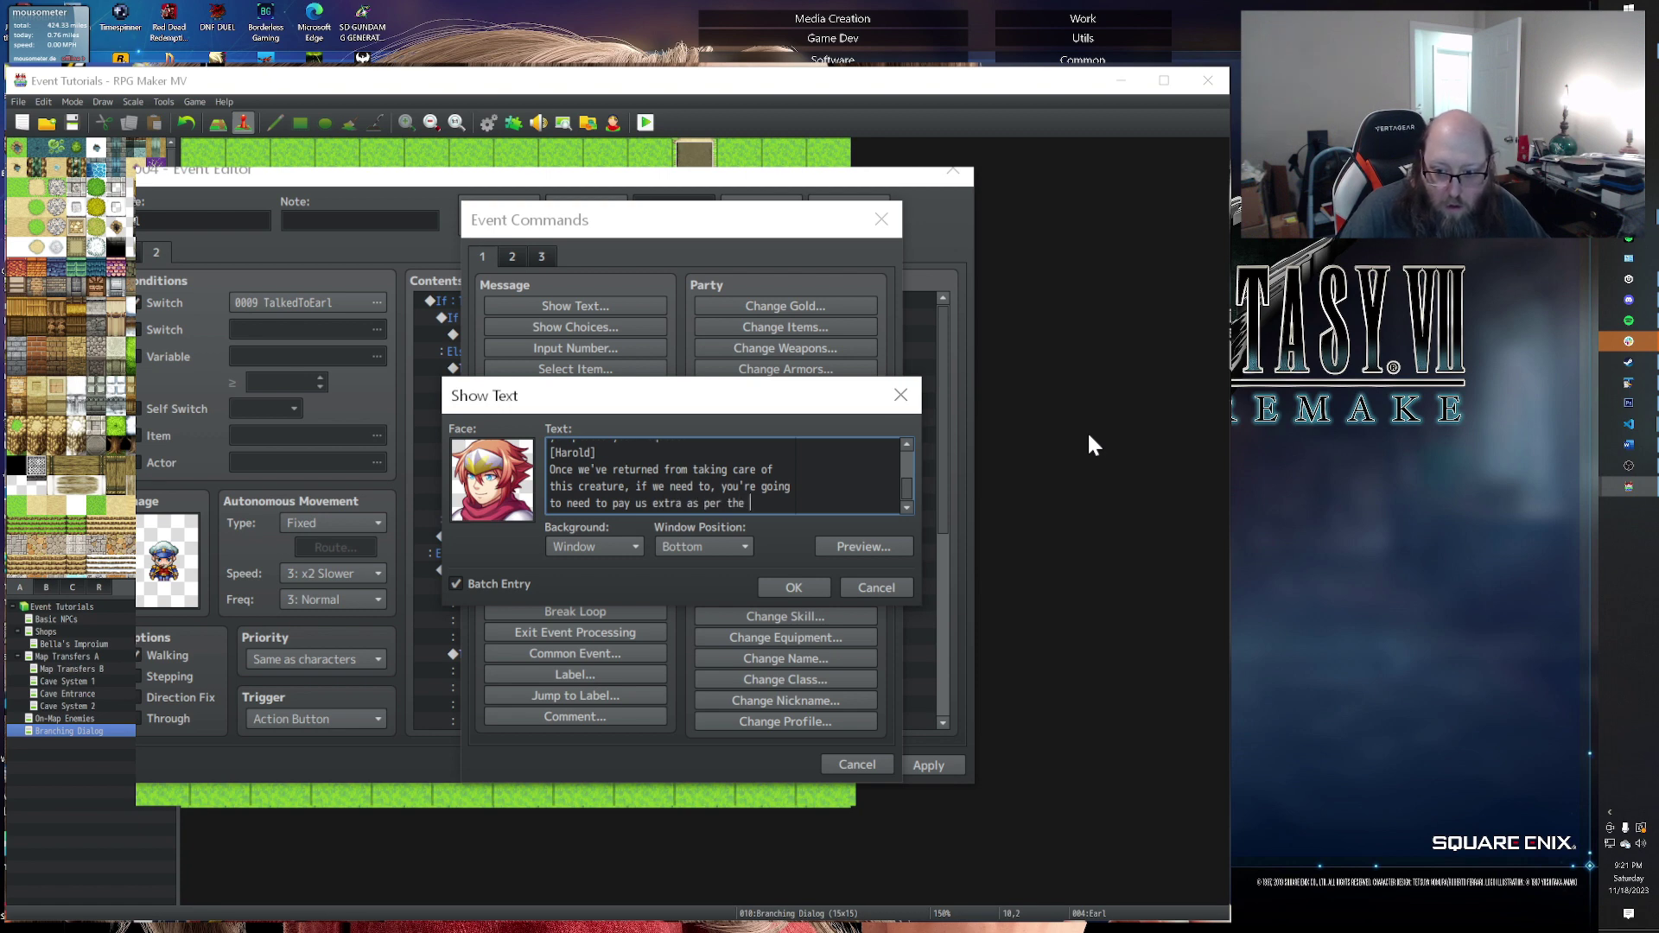
text(riles)
Step: Add another "[Harold]" speaker label, followed by the line "and regulations of the Adventures Guild"
key(Return)
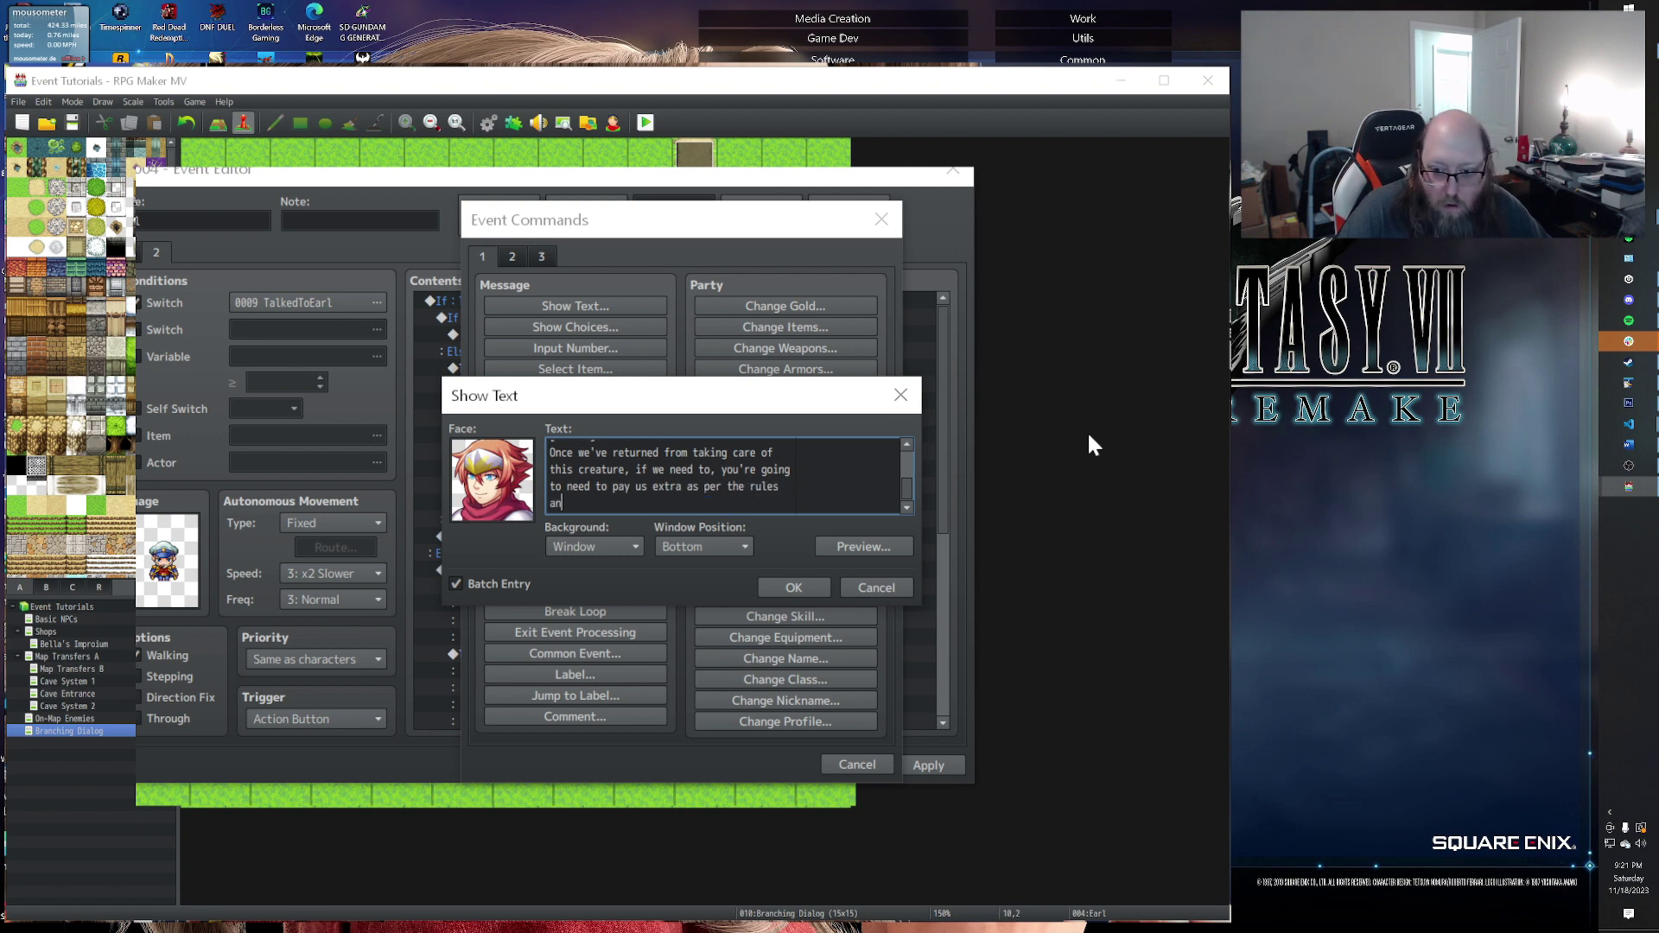
text([)
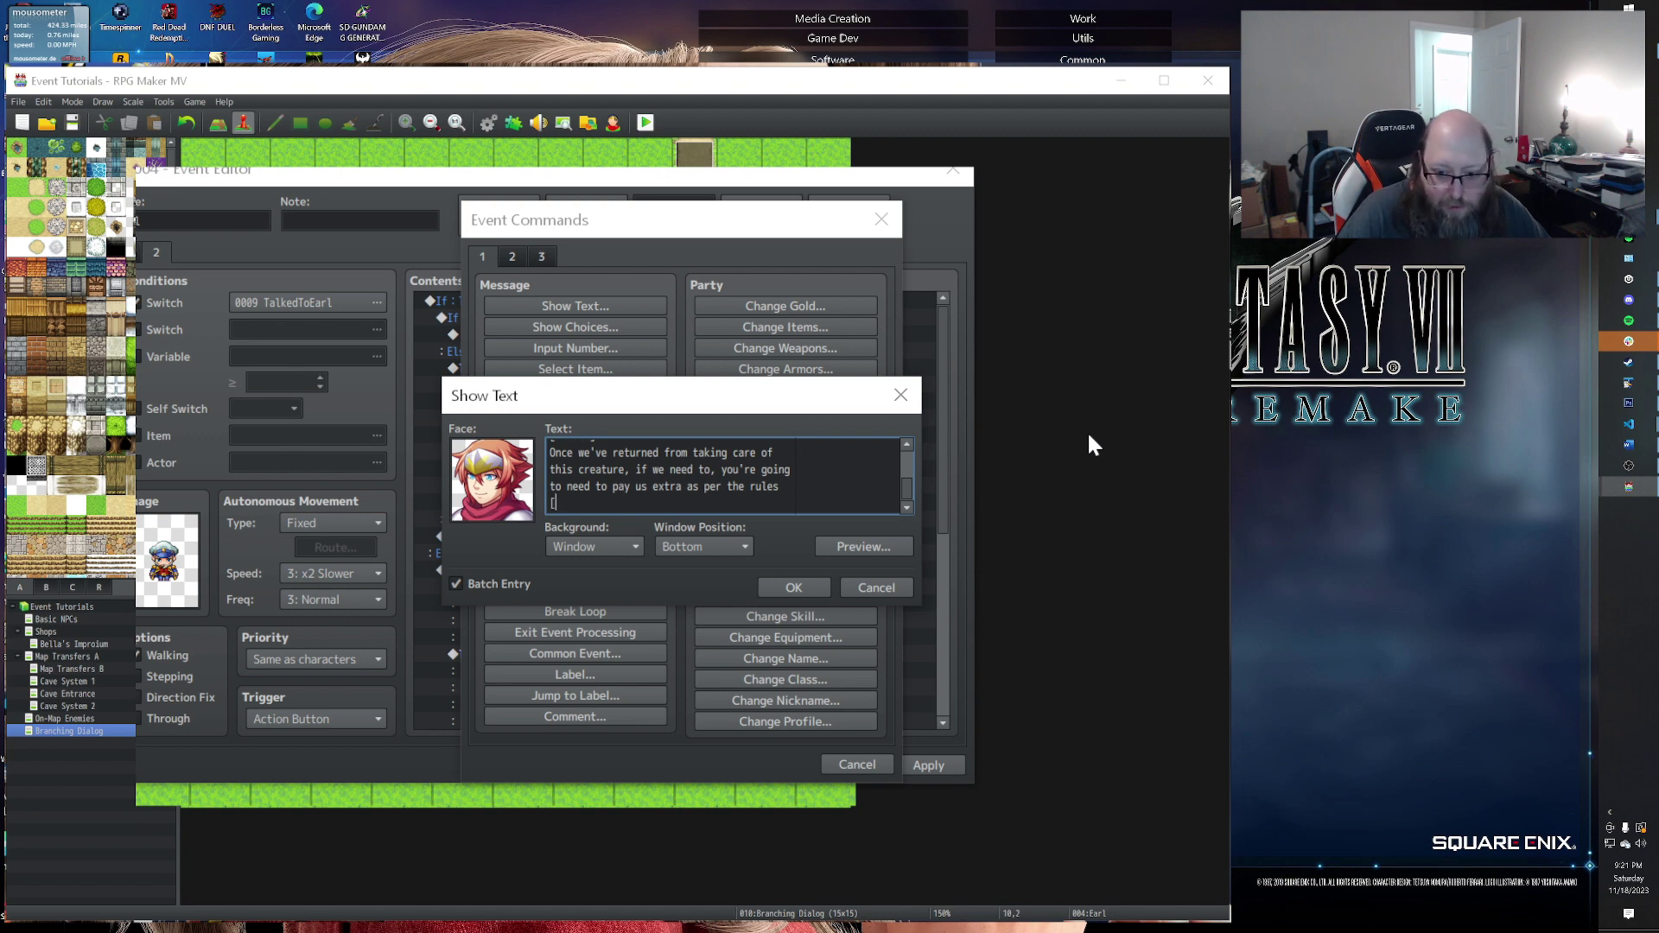
text(Harold])
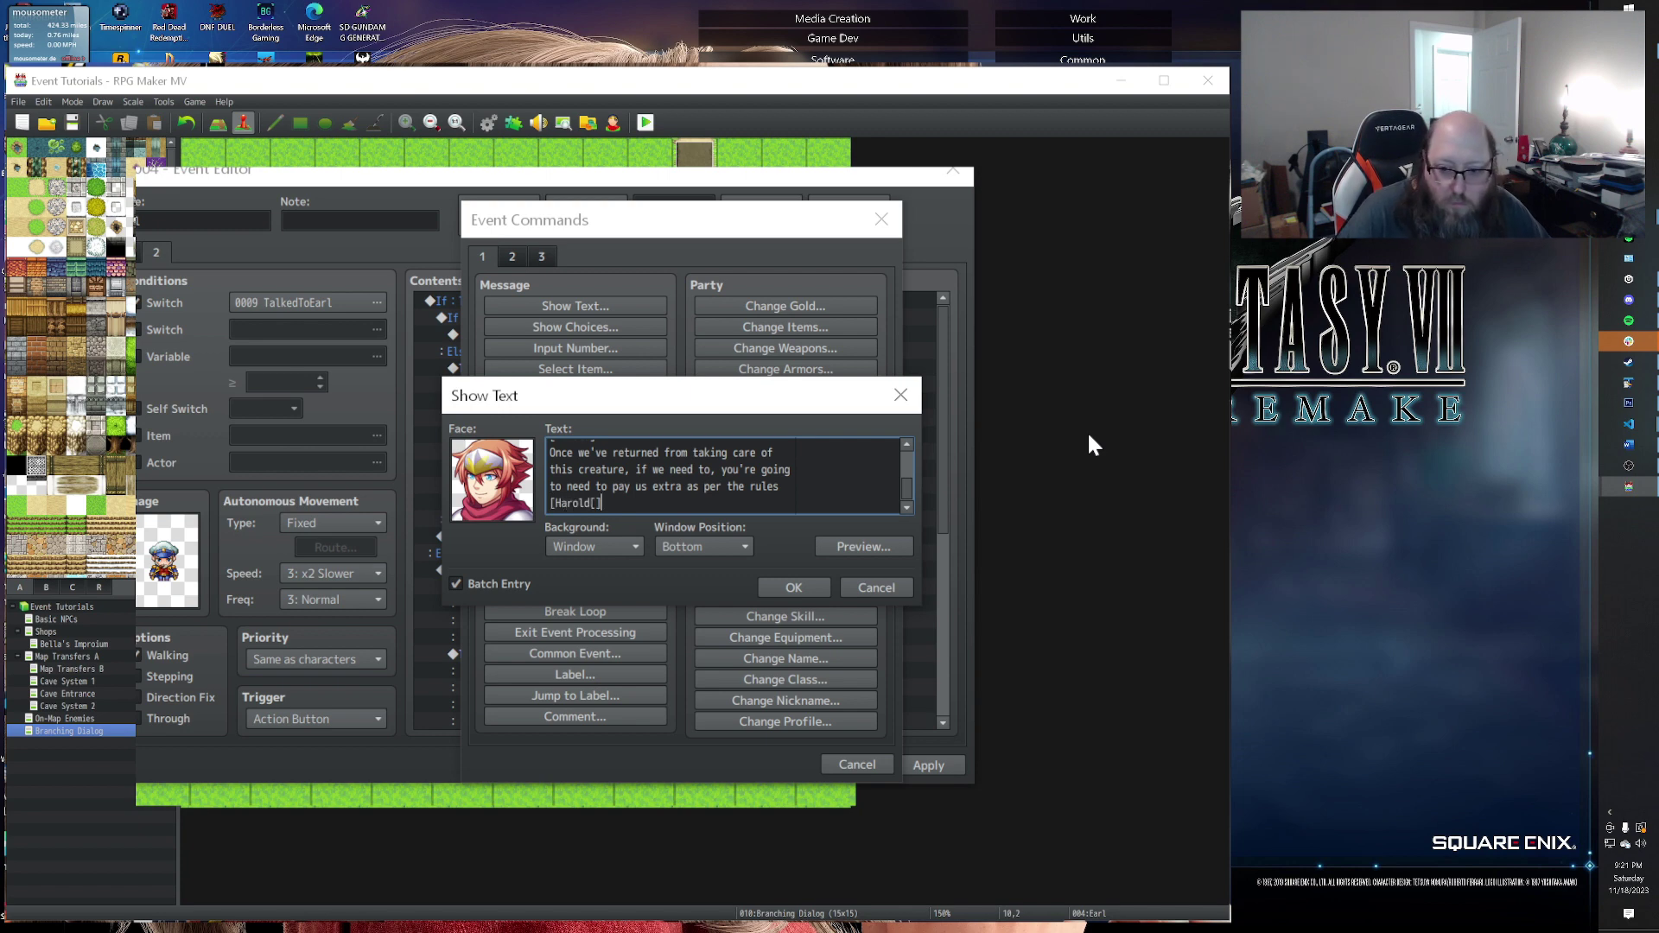
key(Return)
text(and regulations of the Adventures Guild)
Step: Continue the message with the lines "which you agreed to when you submitted" and "your request."
key(Return)
text(which you agt)
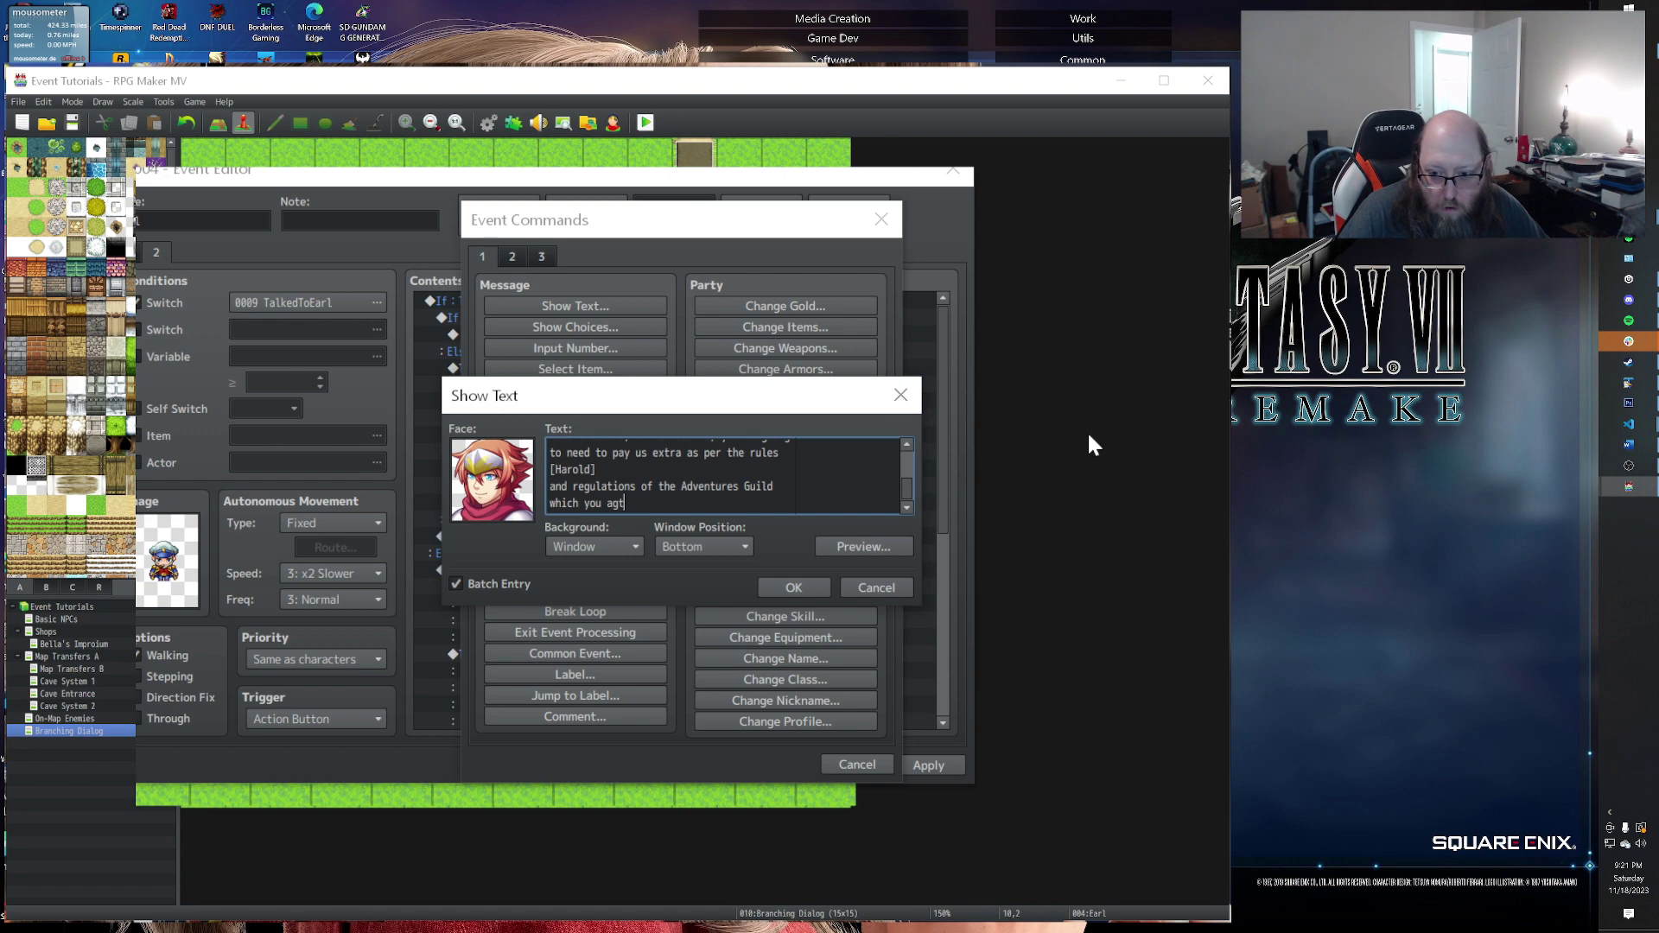
key(BackSpace)
text(reed to when you submitted)
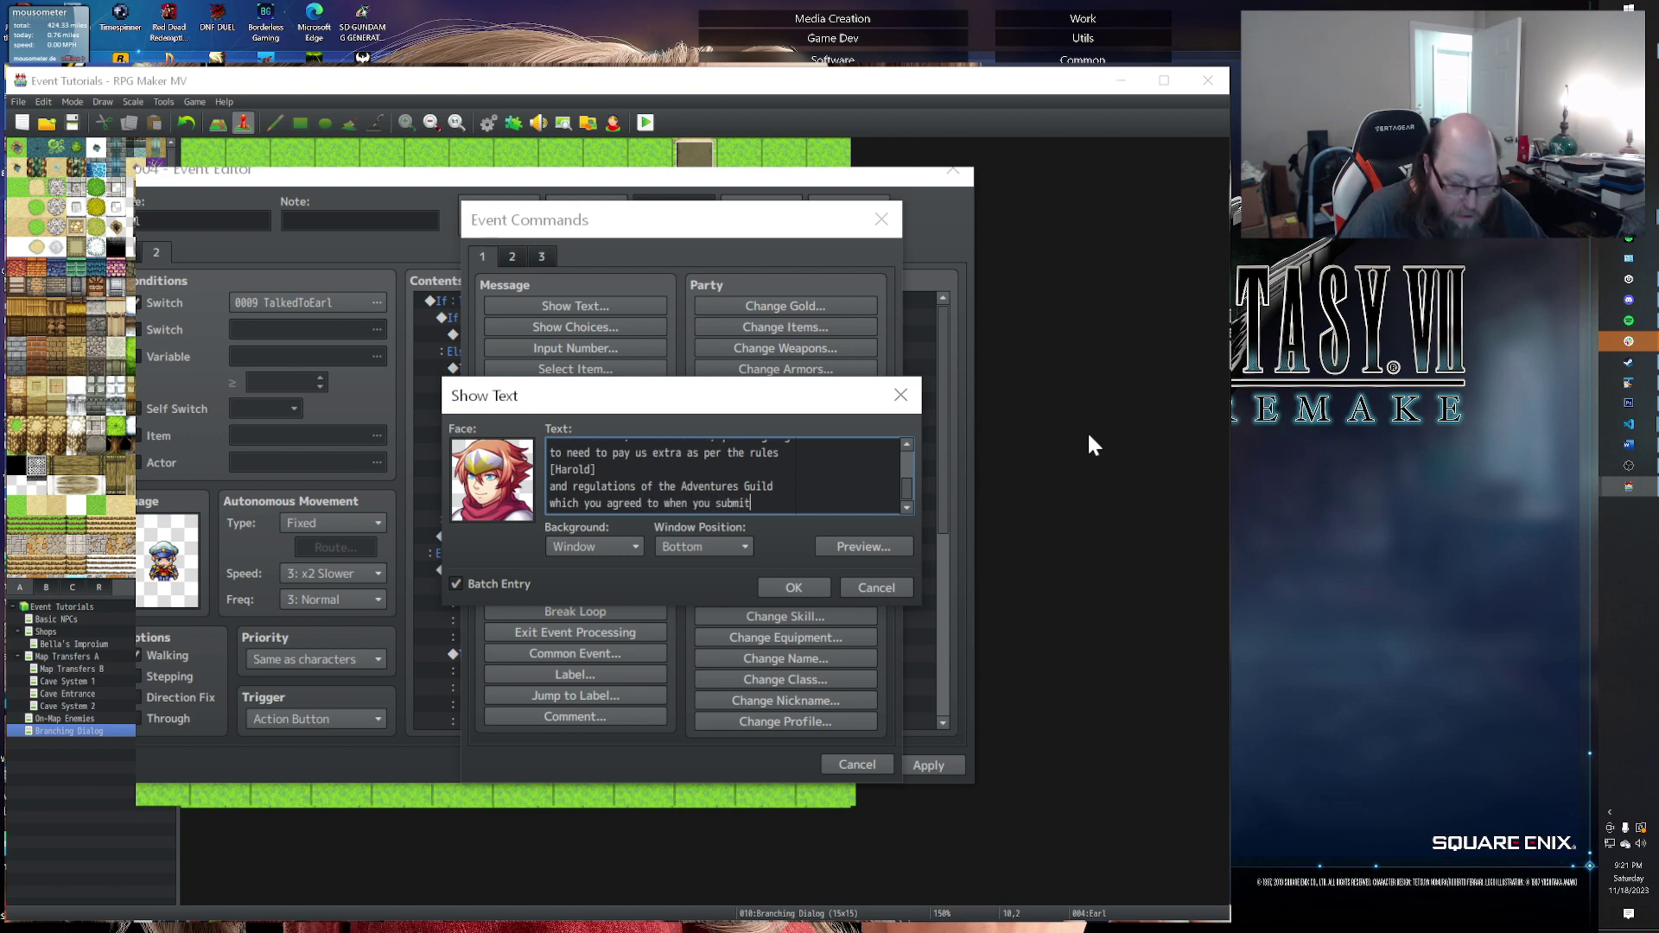
key(Return)
text(your request.)
Step: After a blank line, add the label "[Harold]" and the line "I am required to inform you that failure to"
key(Return)
key(Return)
text([)
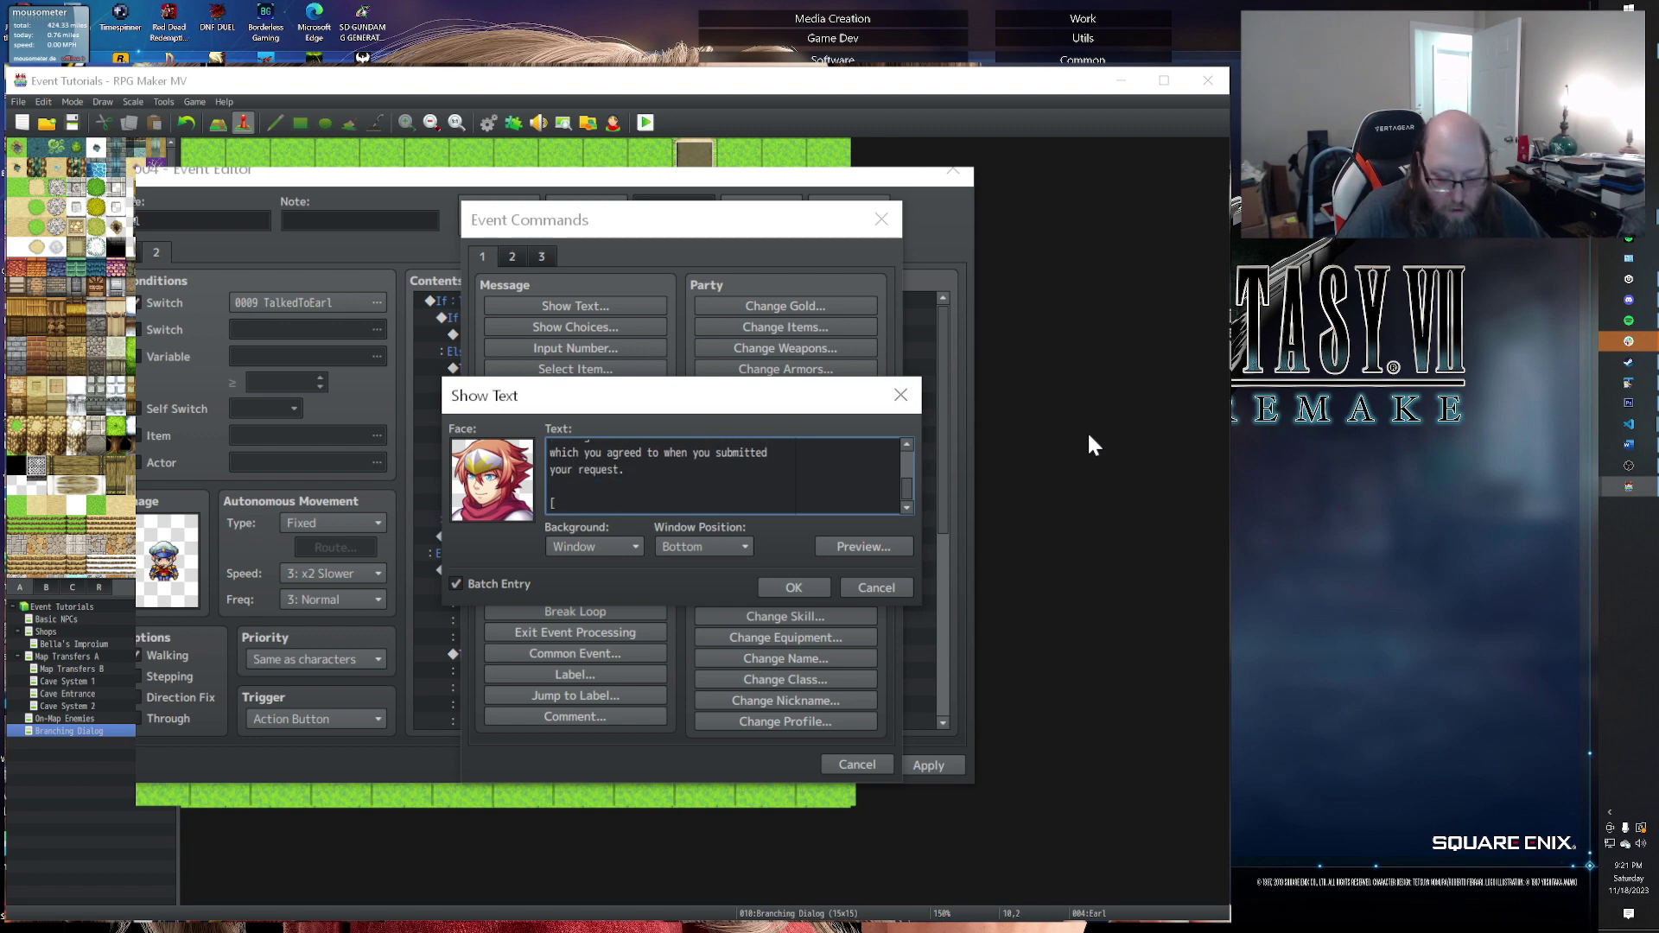
text(Harold[])
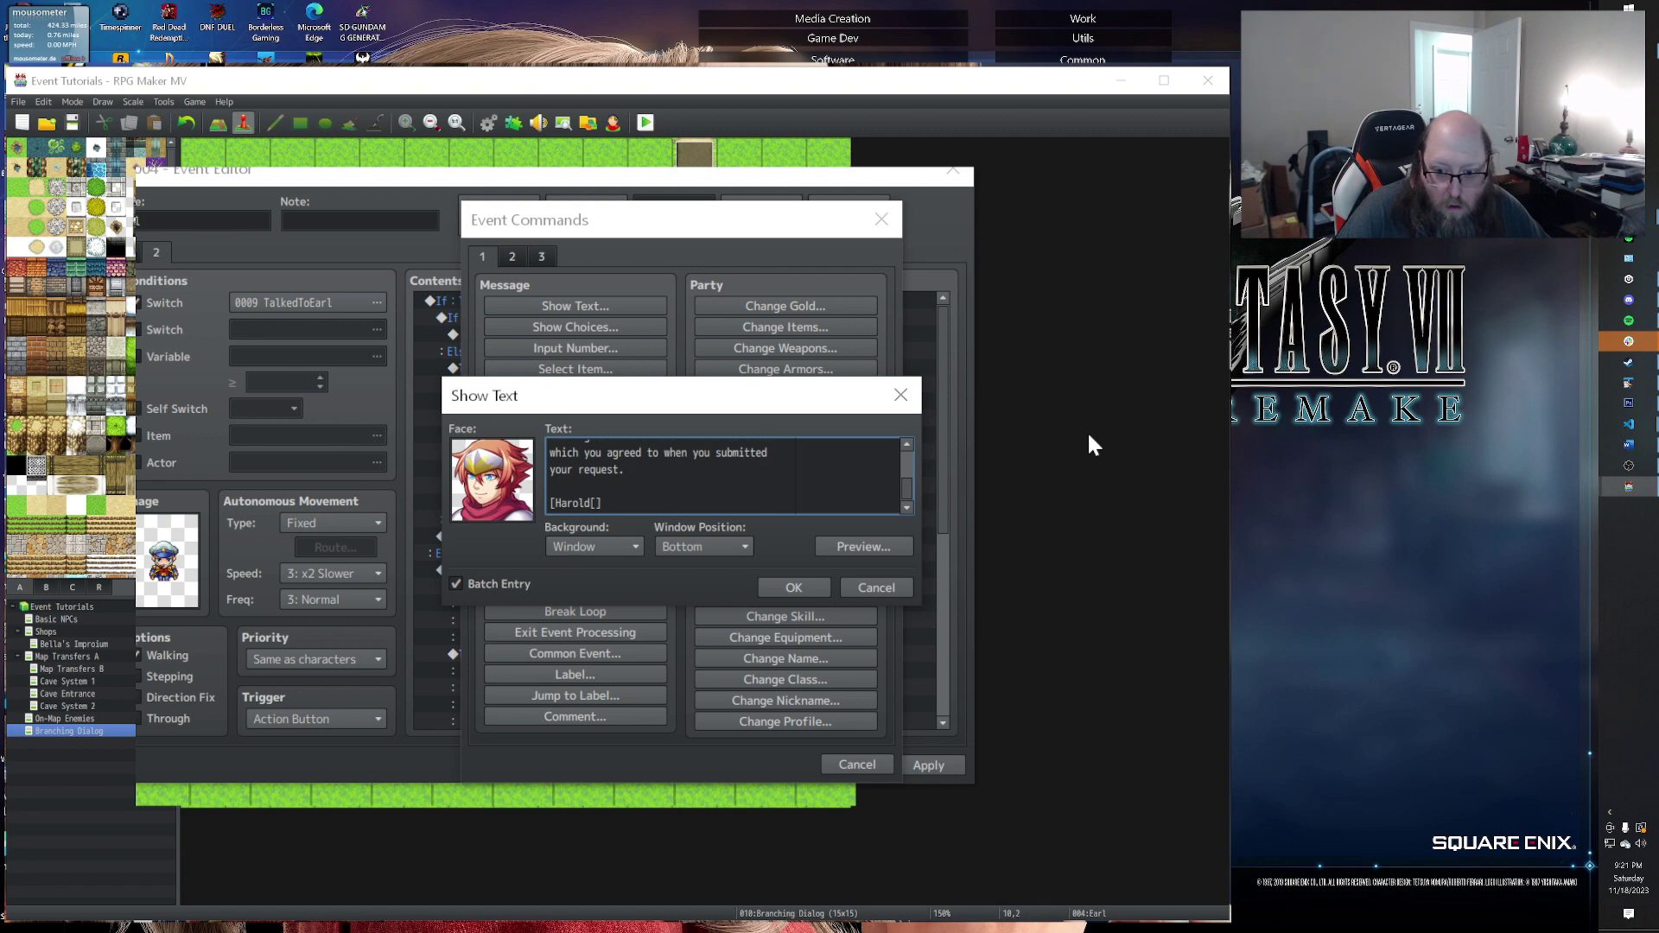
key(Return)
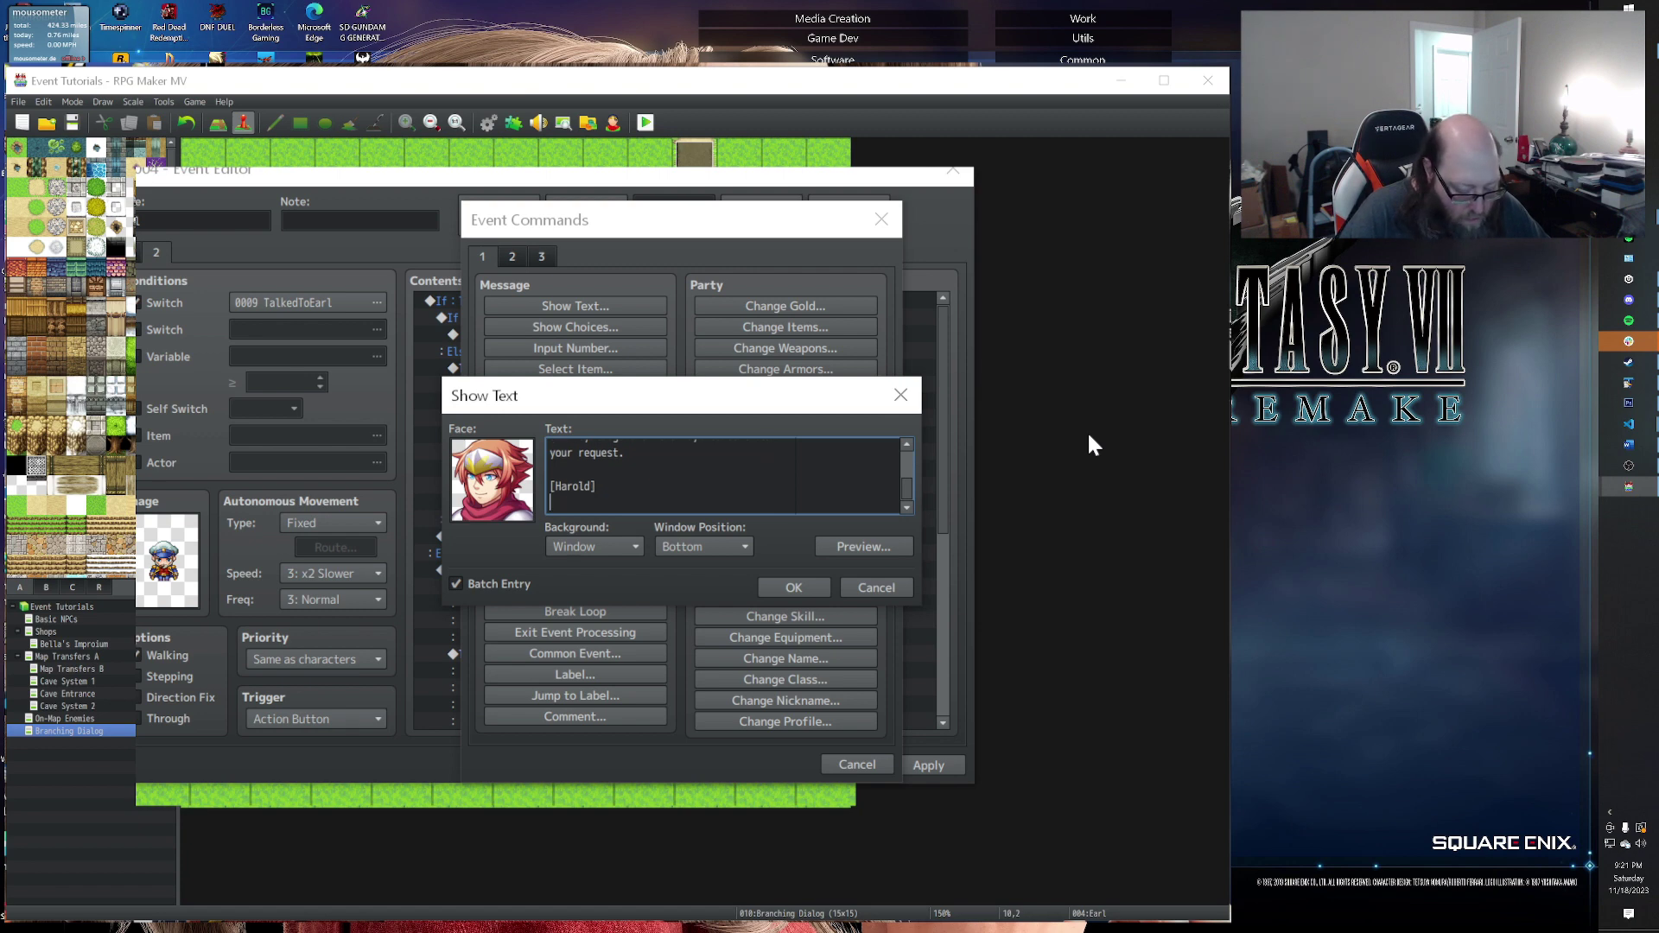
text(I am required to in)
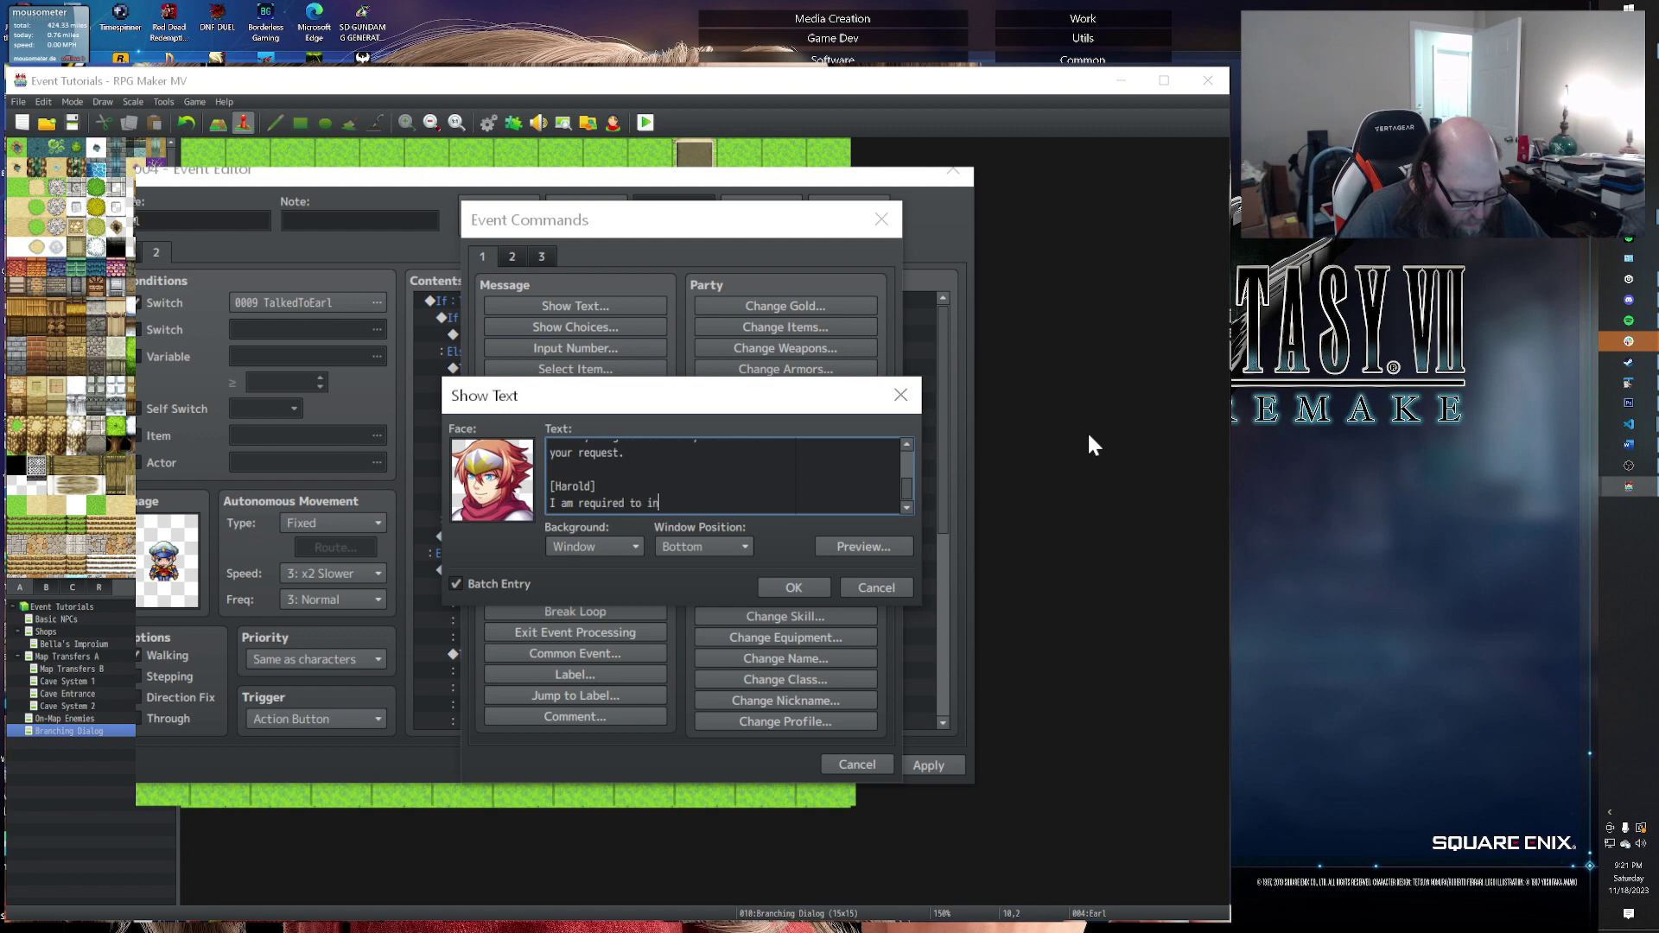
text(form youth)
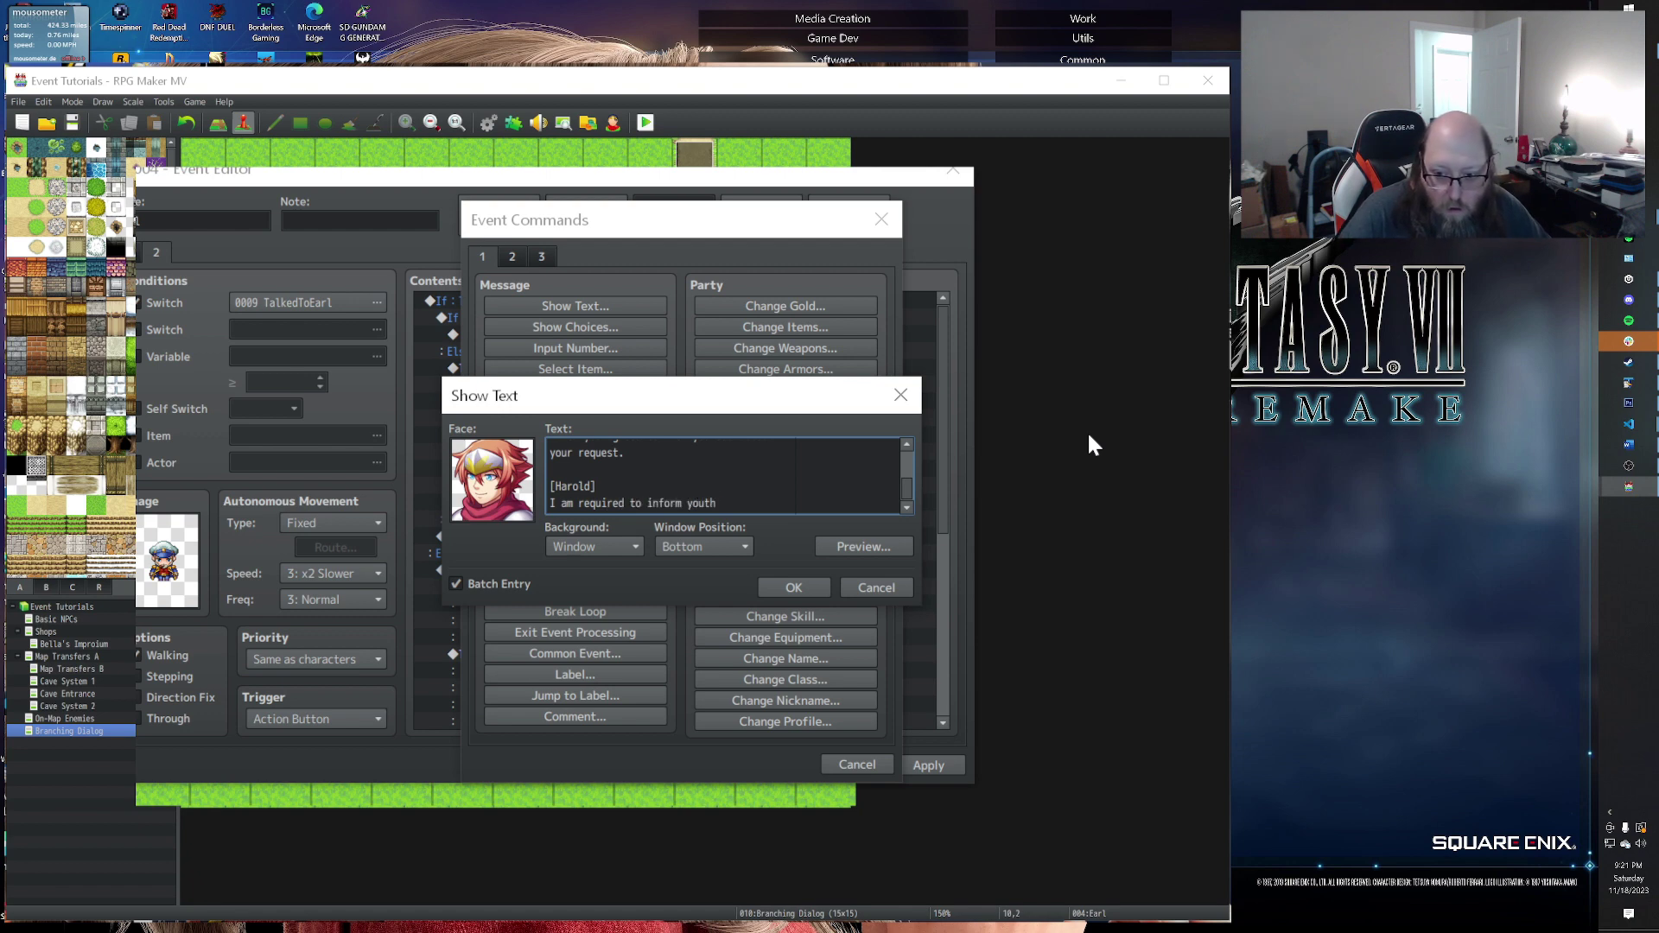
key(BackSpace)
key(BackSpace)
text( that failu)
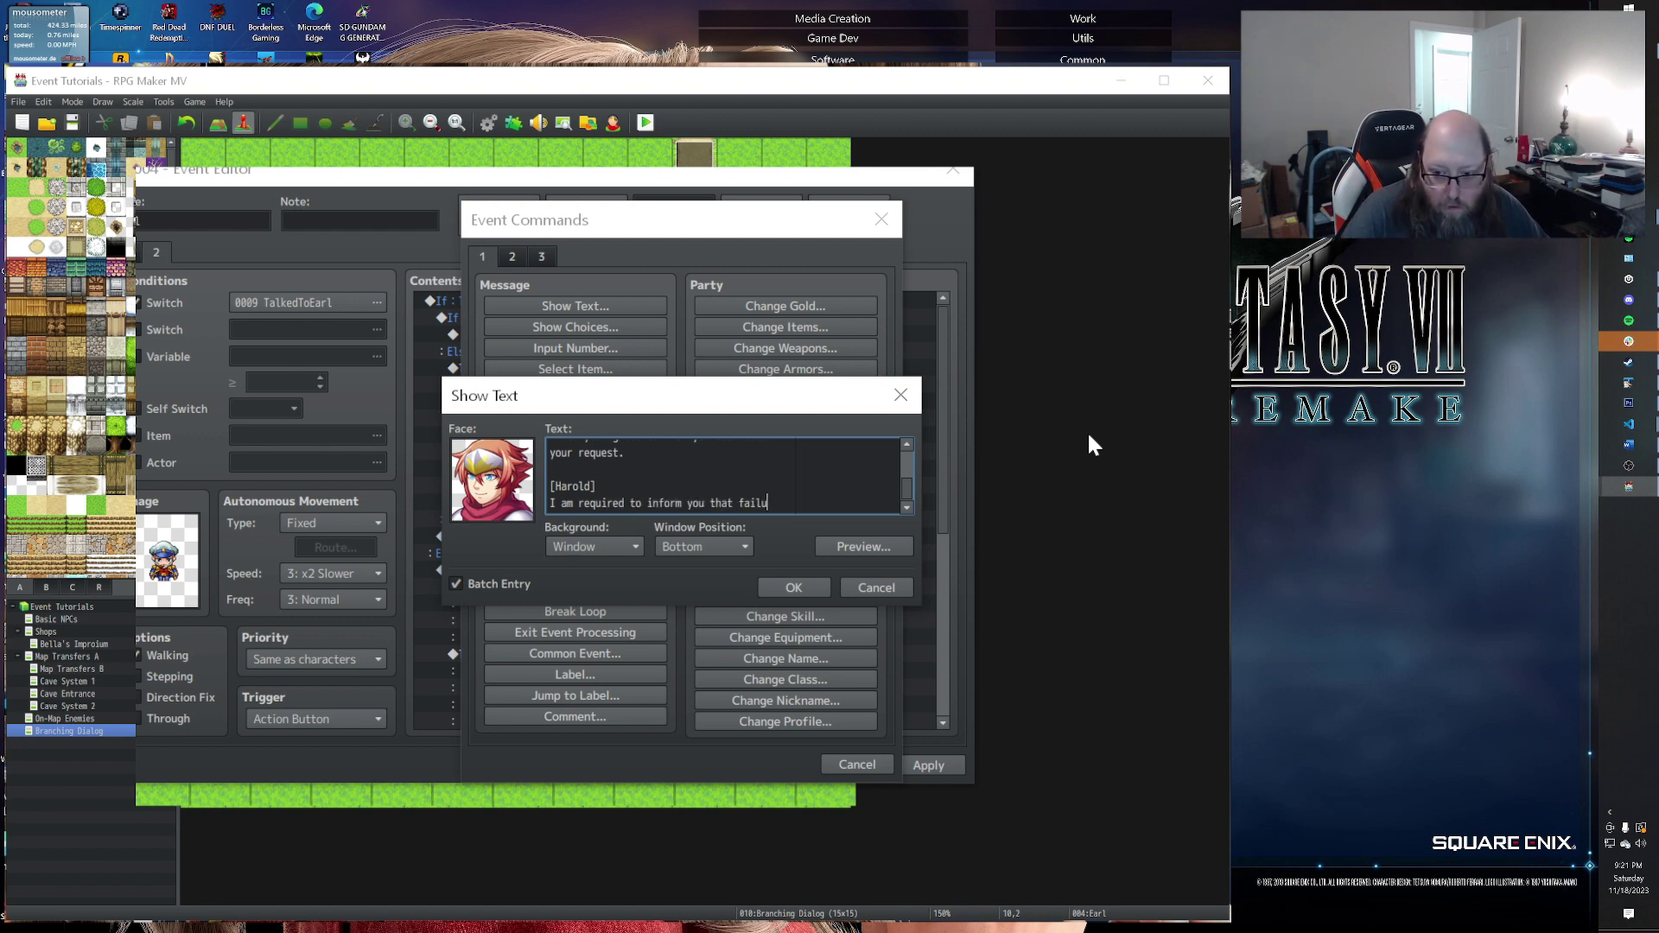
text(re to)
Step: Write "do so will result in the revoking of your" as the message's second line of dialog
key(Return)
text(do so)
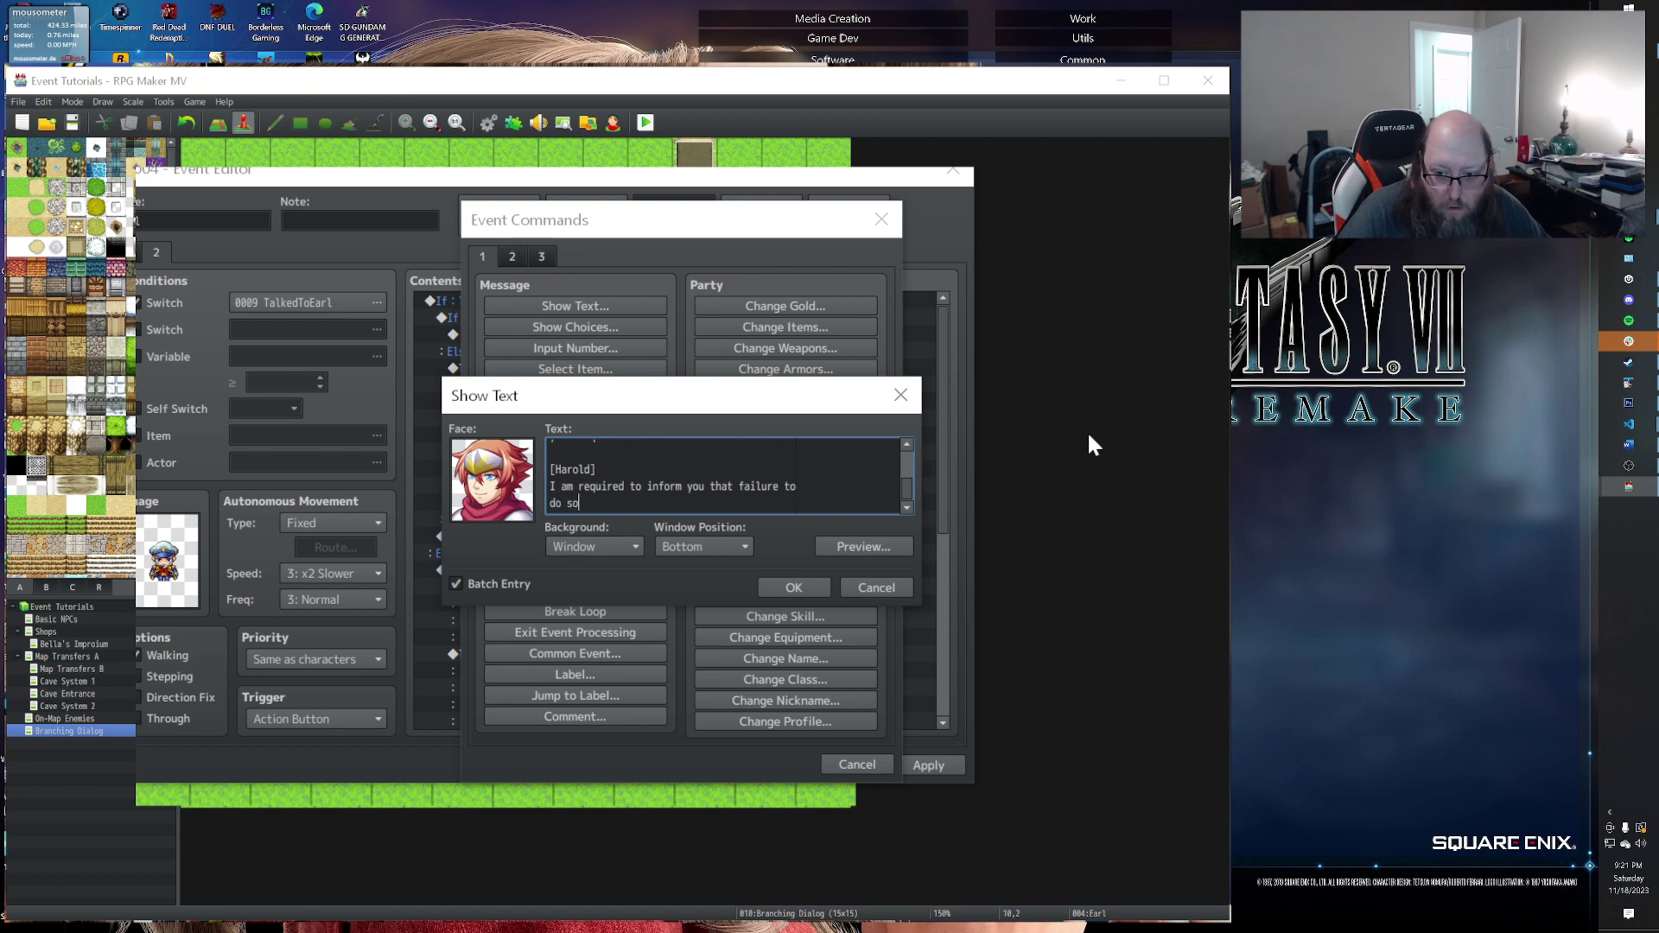
text( will result in )
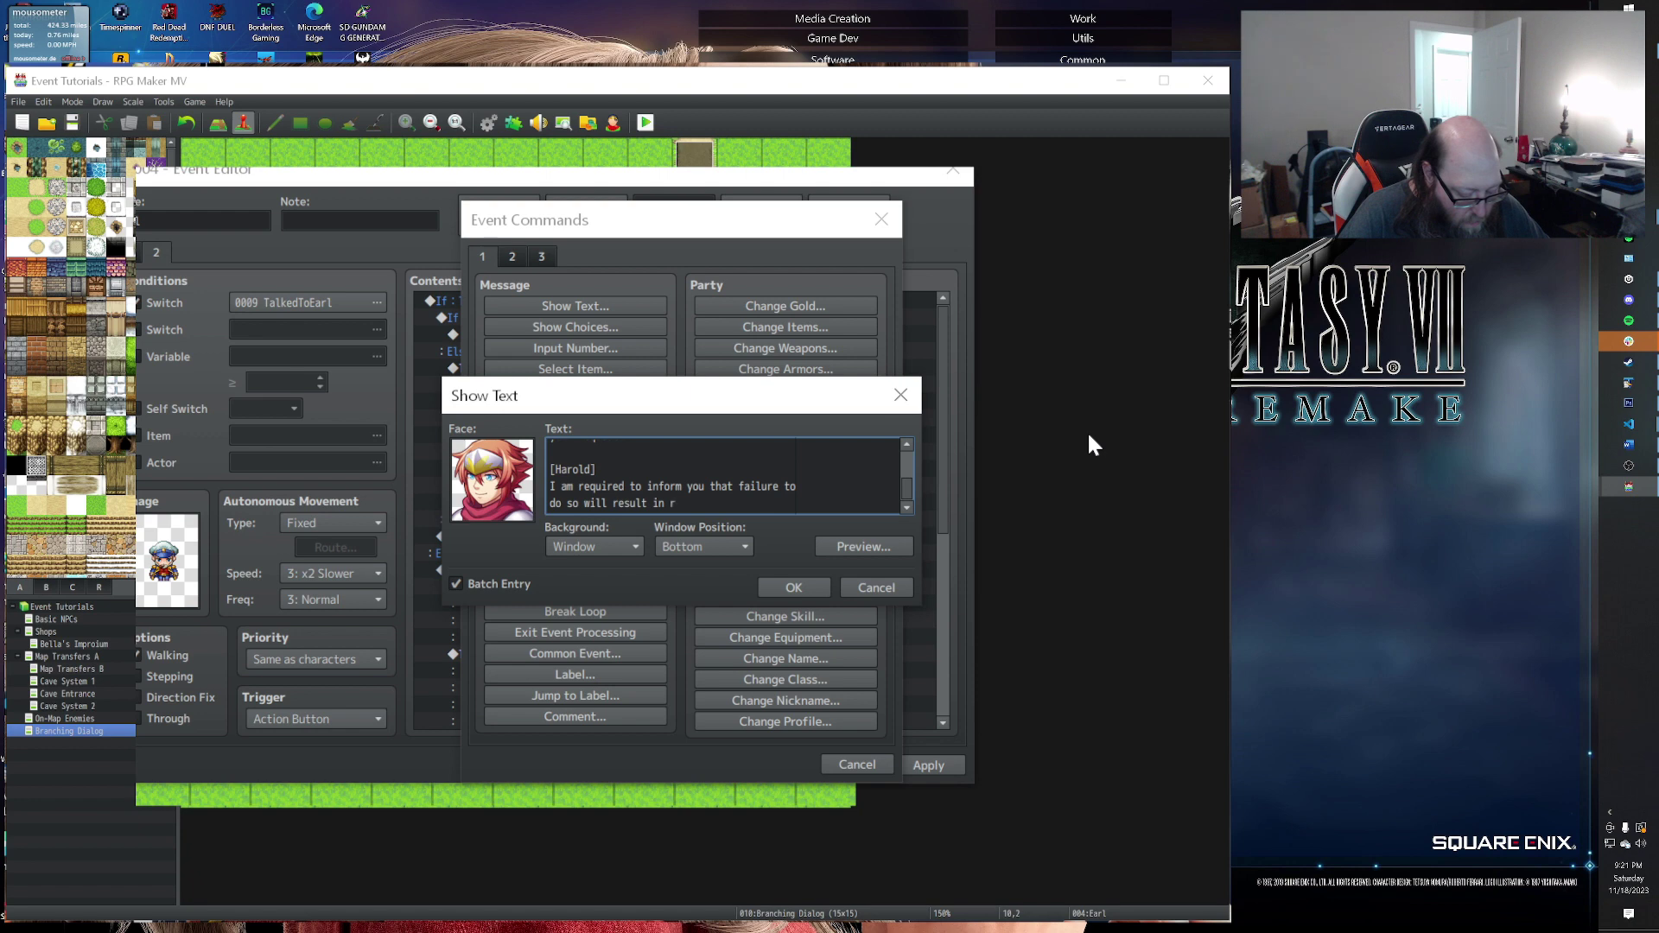
text(revo)
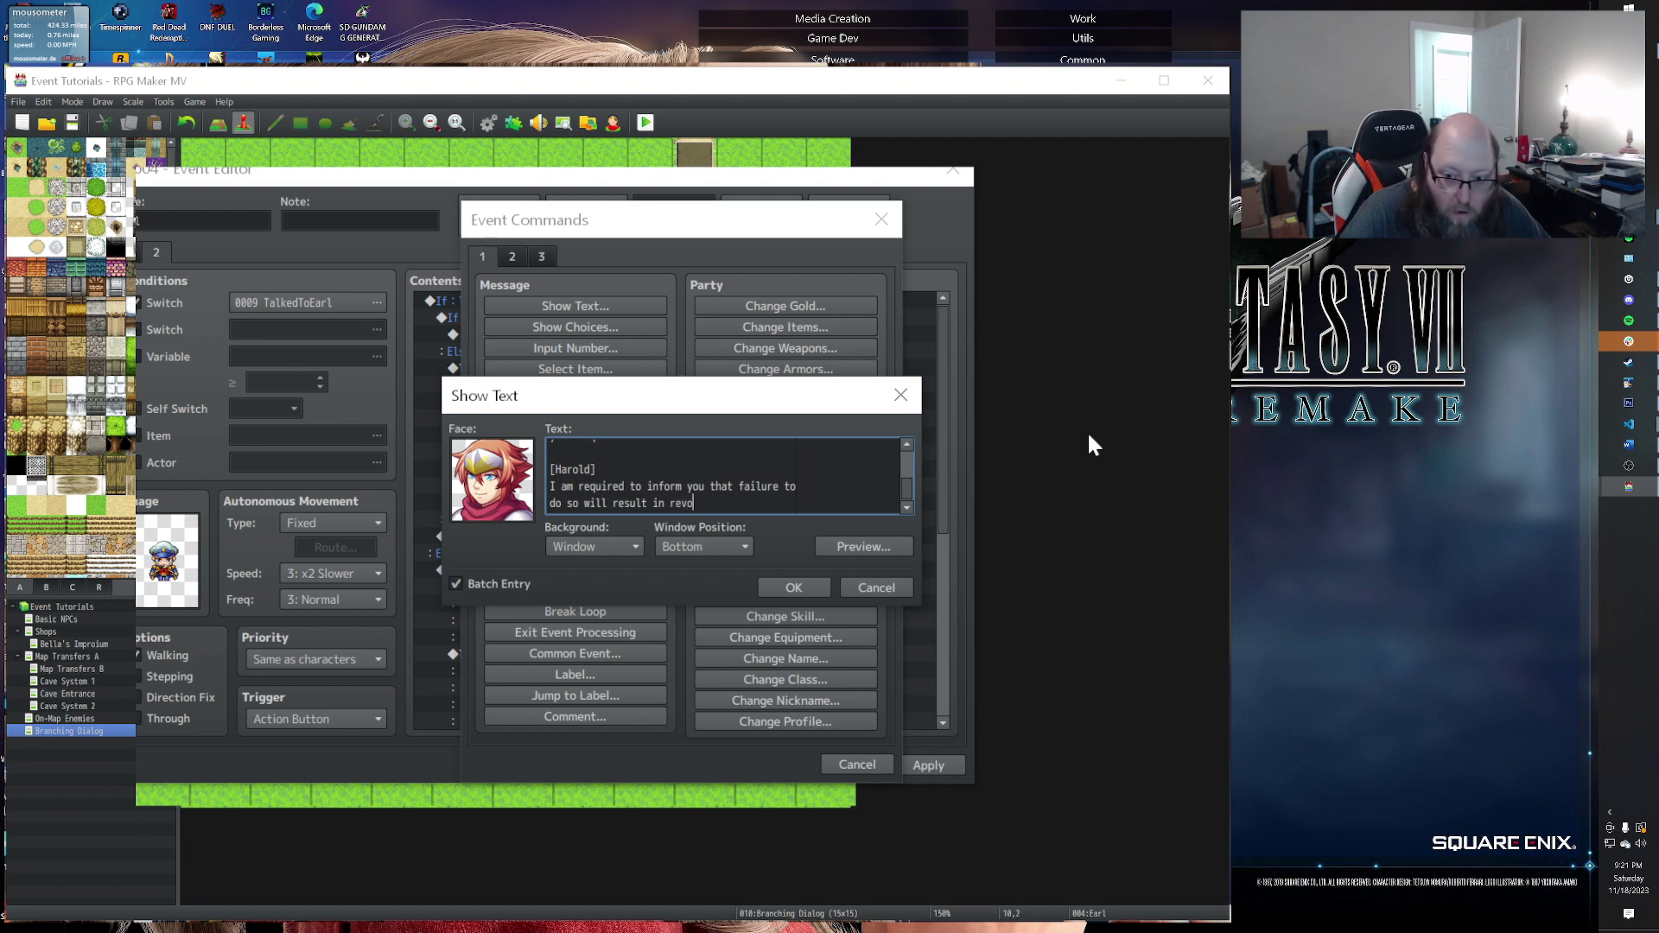
key(BackSpace)
key(BackSpace)
key(BackSpace)
text(the )
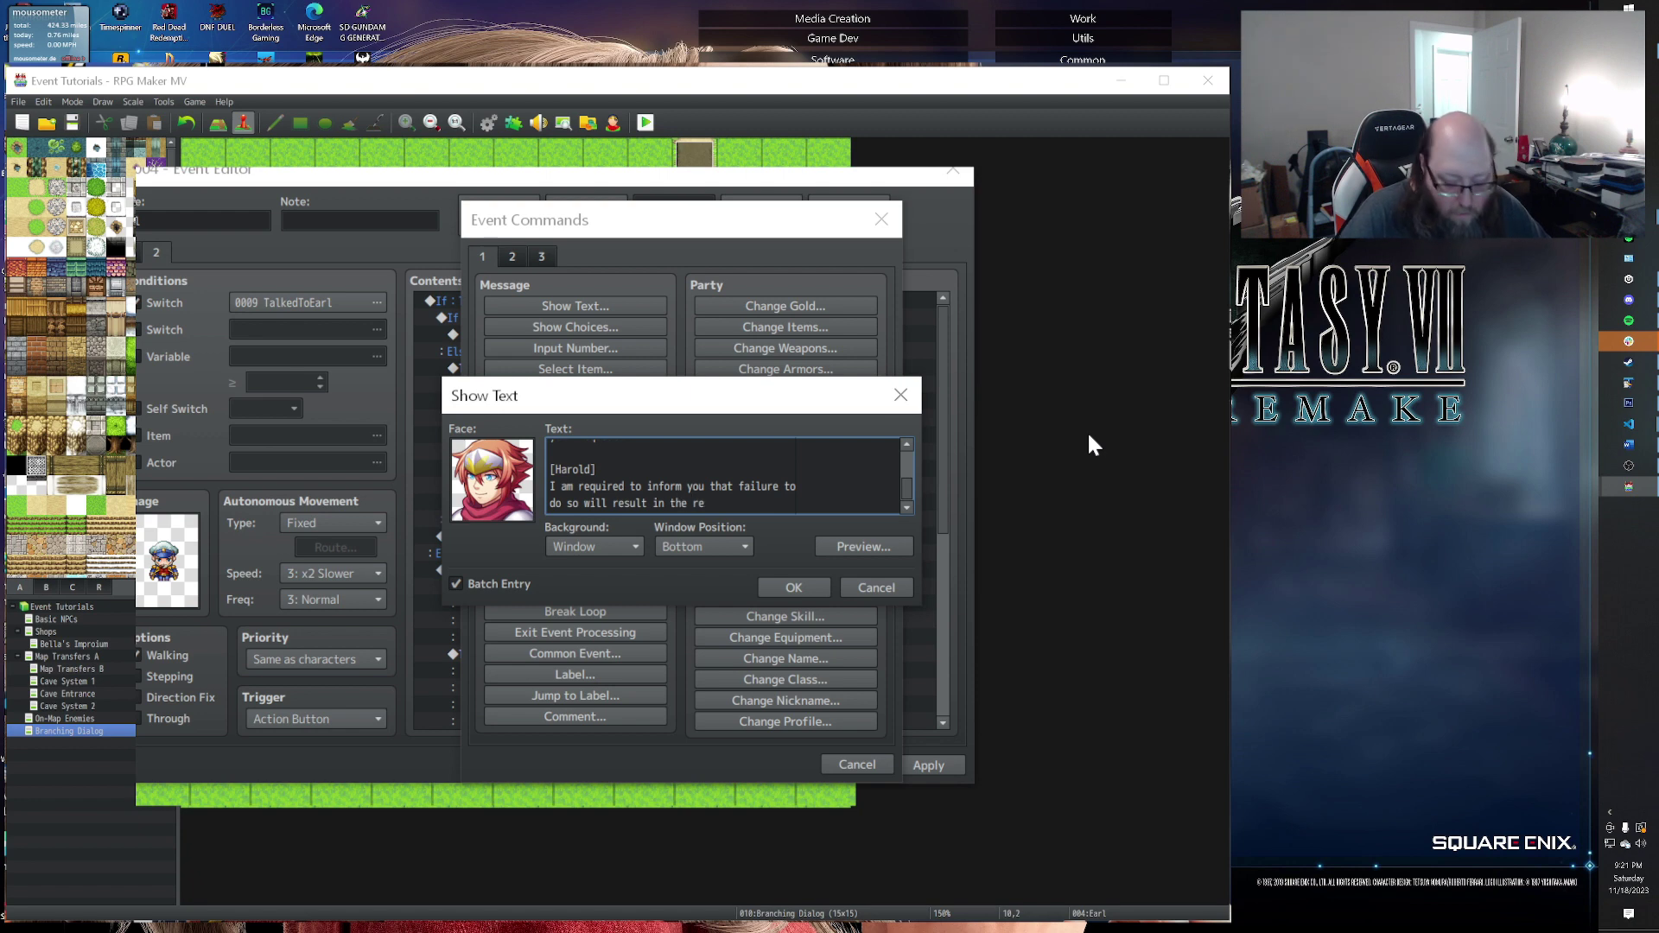
text(revoking of your)
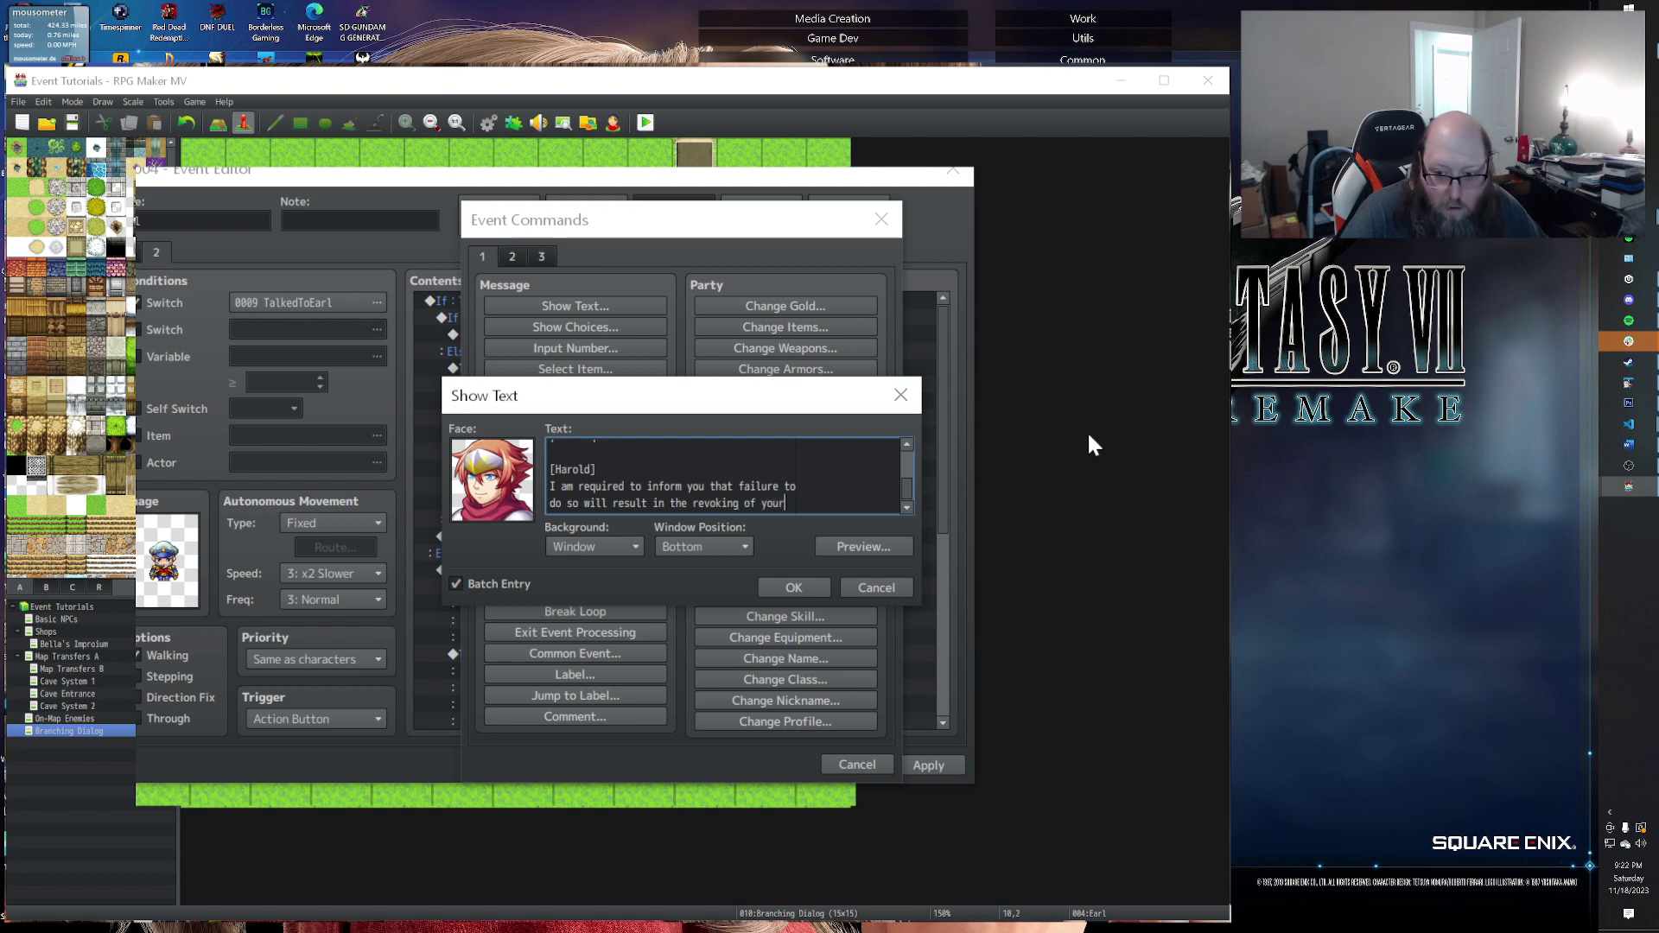
Step: Write "ability to hire any adventures in the" as the message's third line of dialog
key(Return)
text(abilitie)
key(BackSpace)
key(BackSpace)
key(BackSpace)
key(BackSpace)
key(BackSpace)
key(BackSpace)
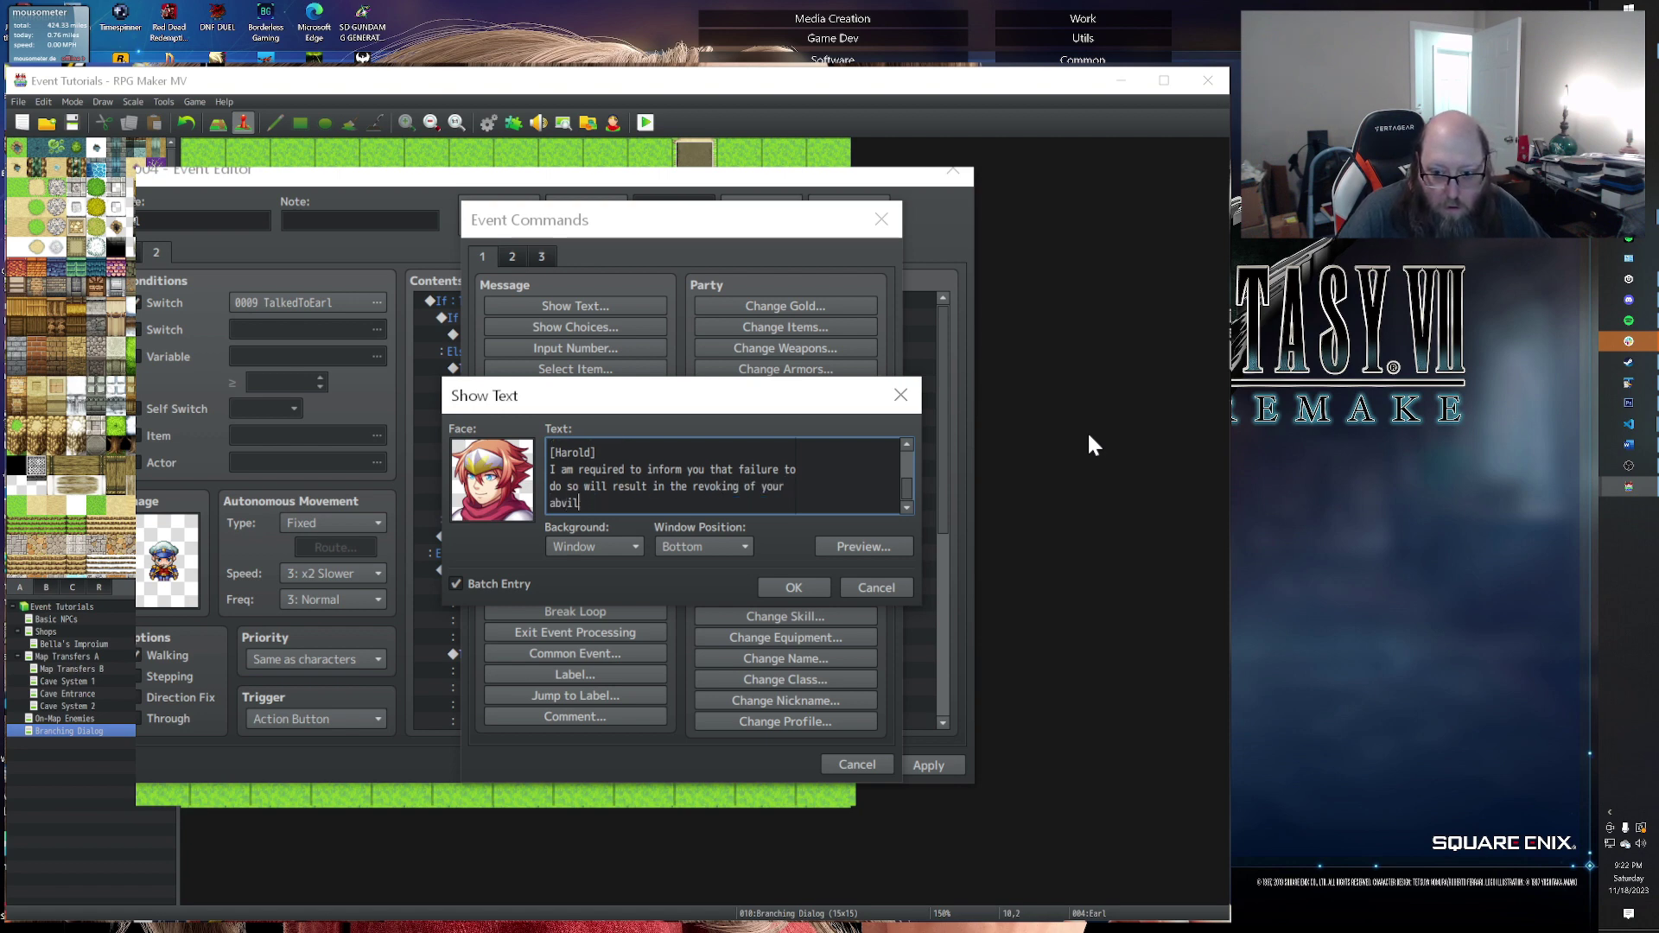
text(i)
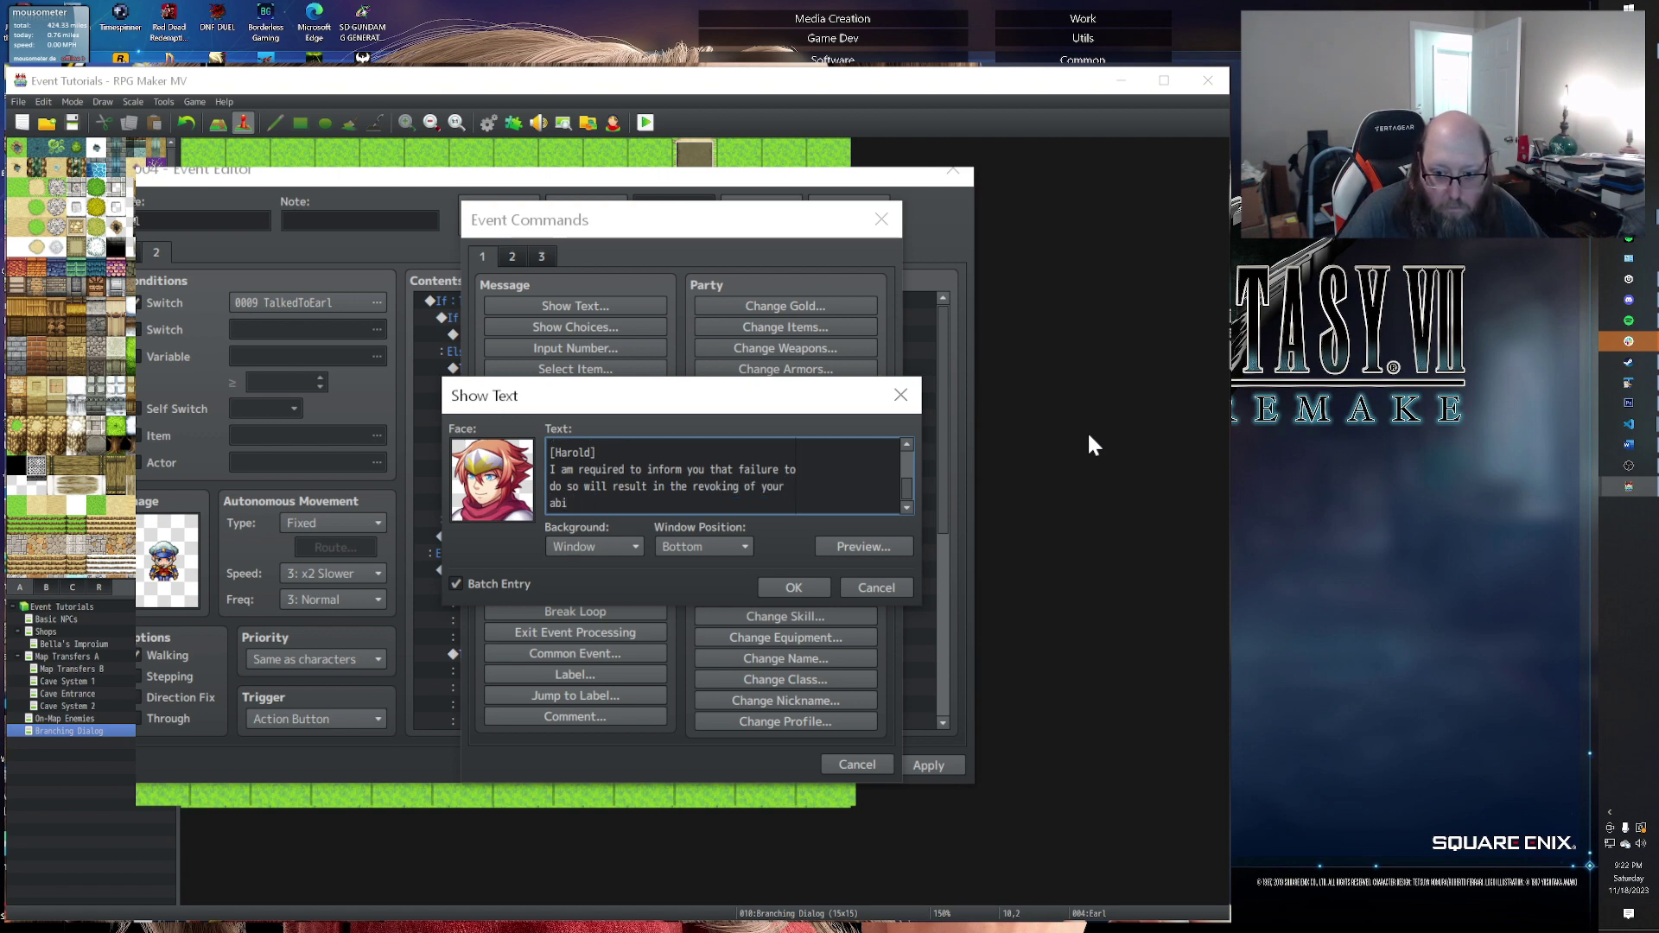
text(lity to hire any adventure)
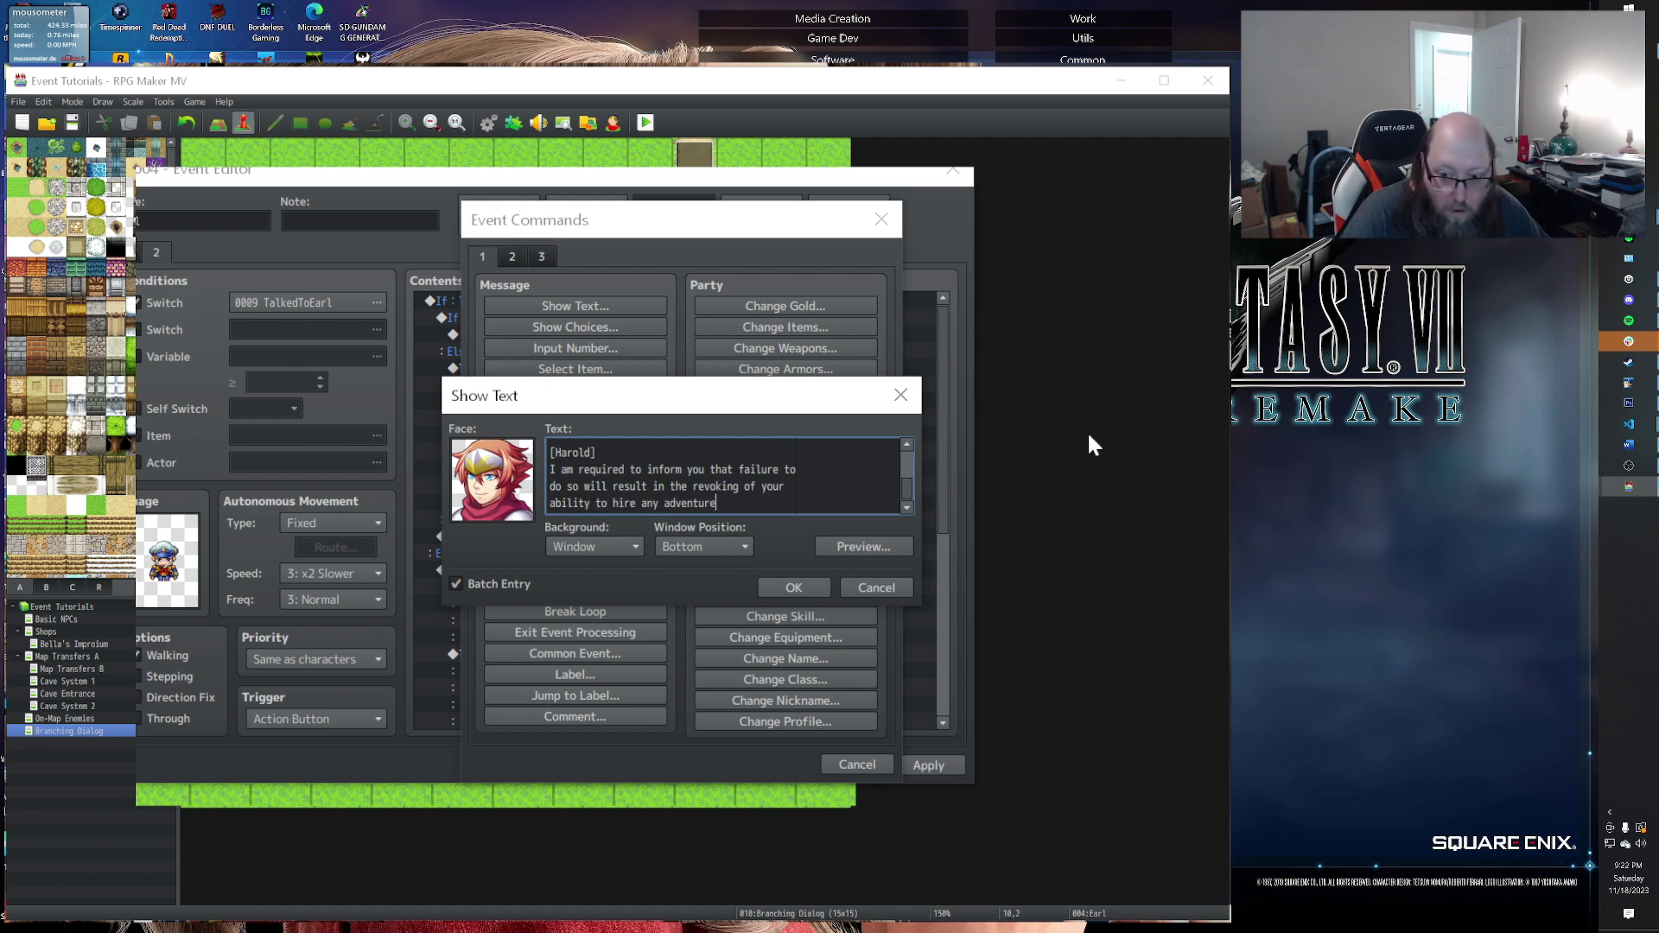
text(s in the)
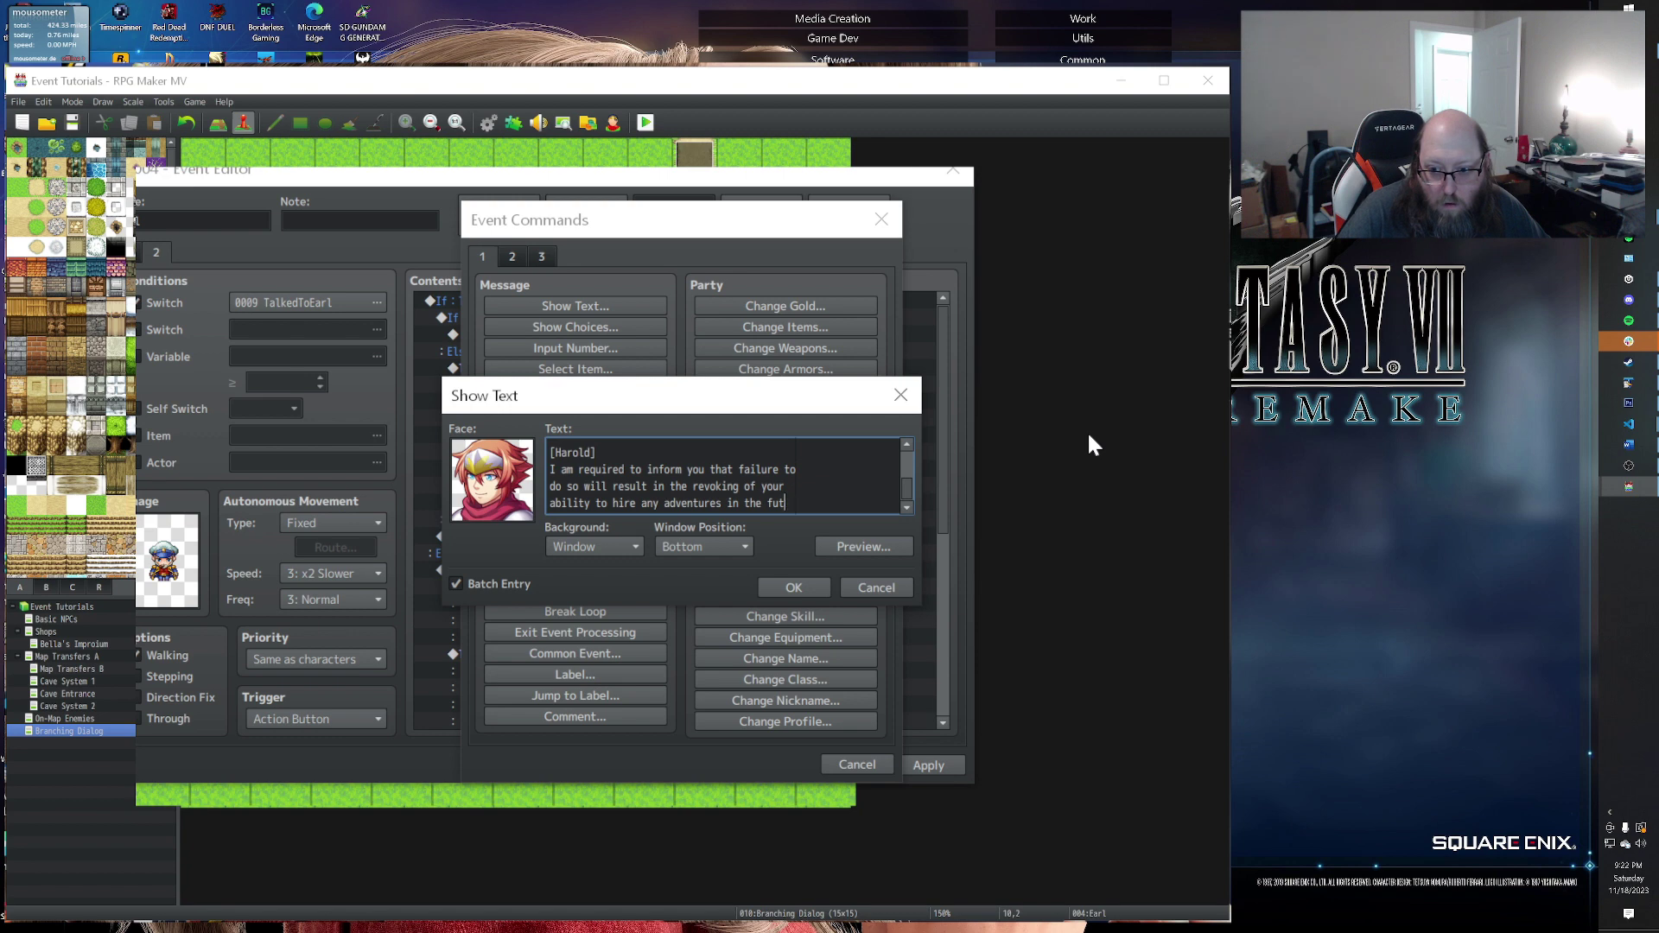
Step: Start another message with the label "[Harold]" and the line "future and may result in fines which the"
key(Return)
text([Harold])
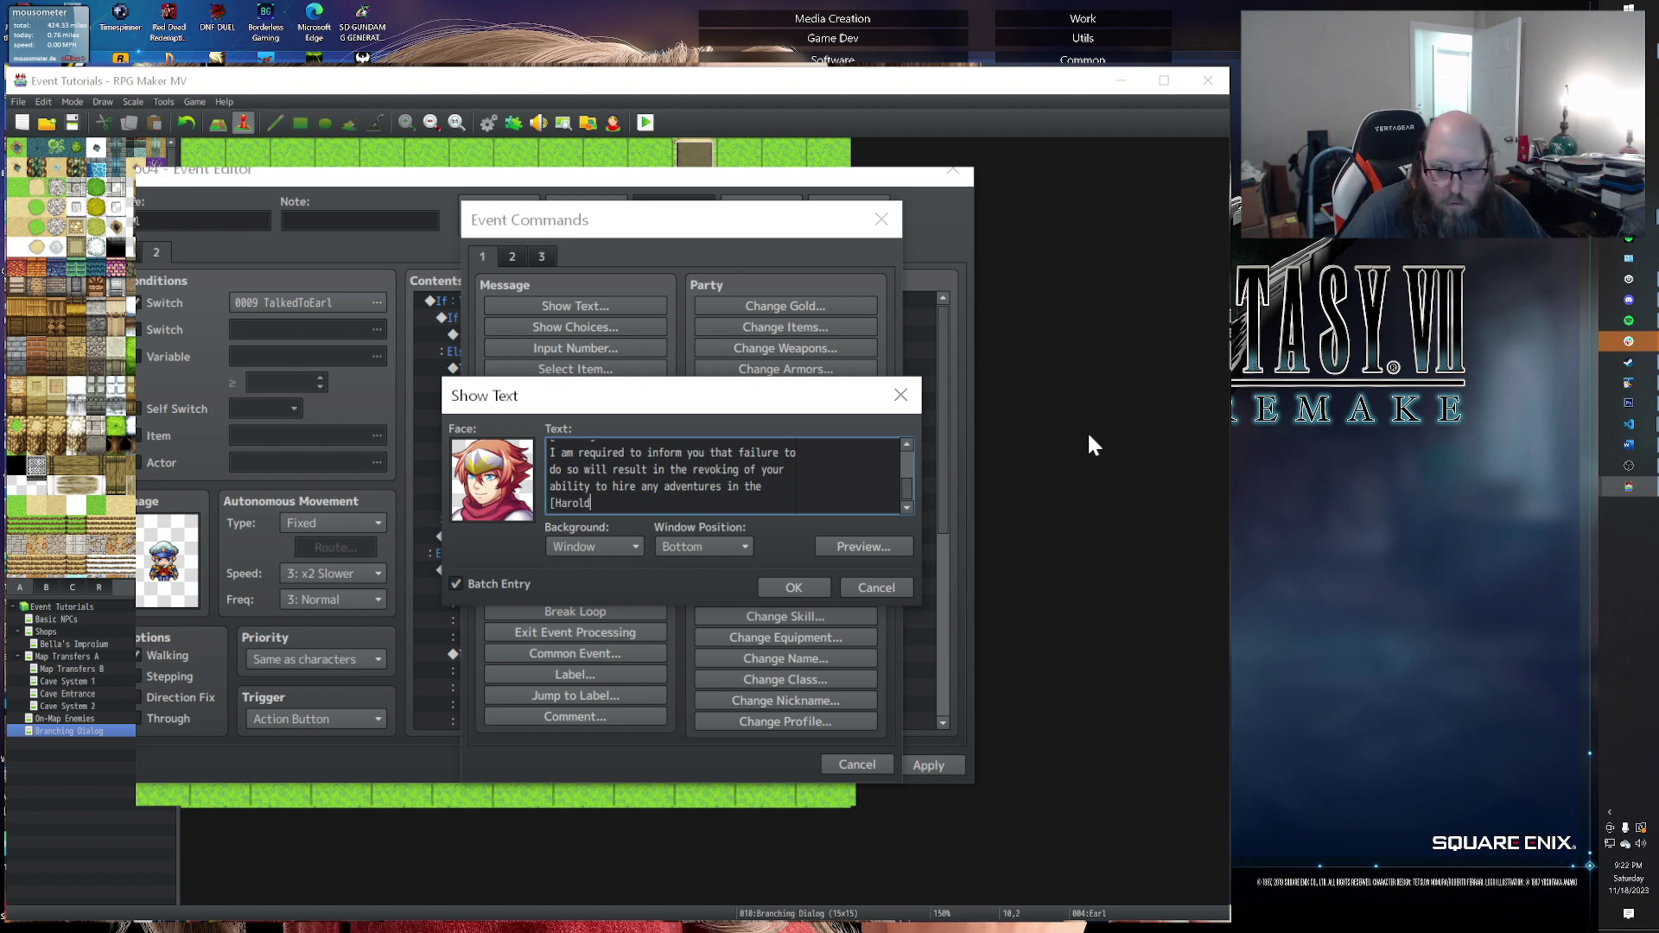
key(Return)
text(futu)
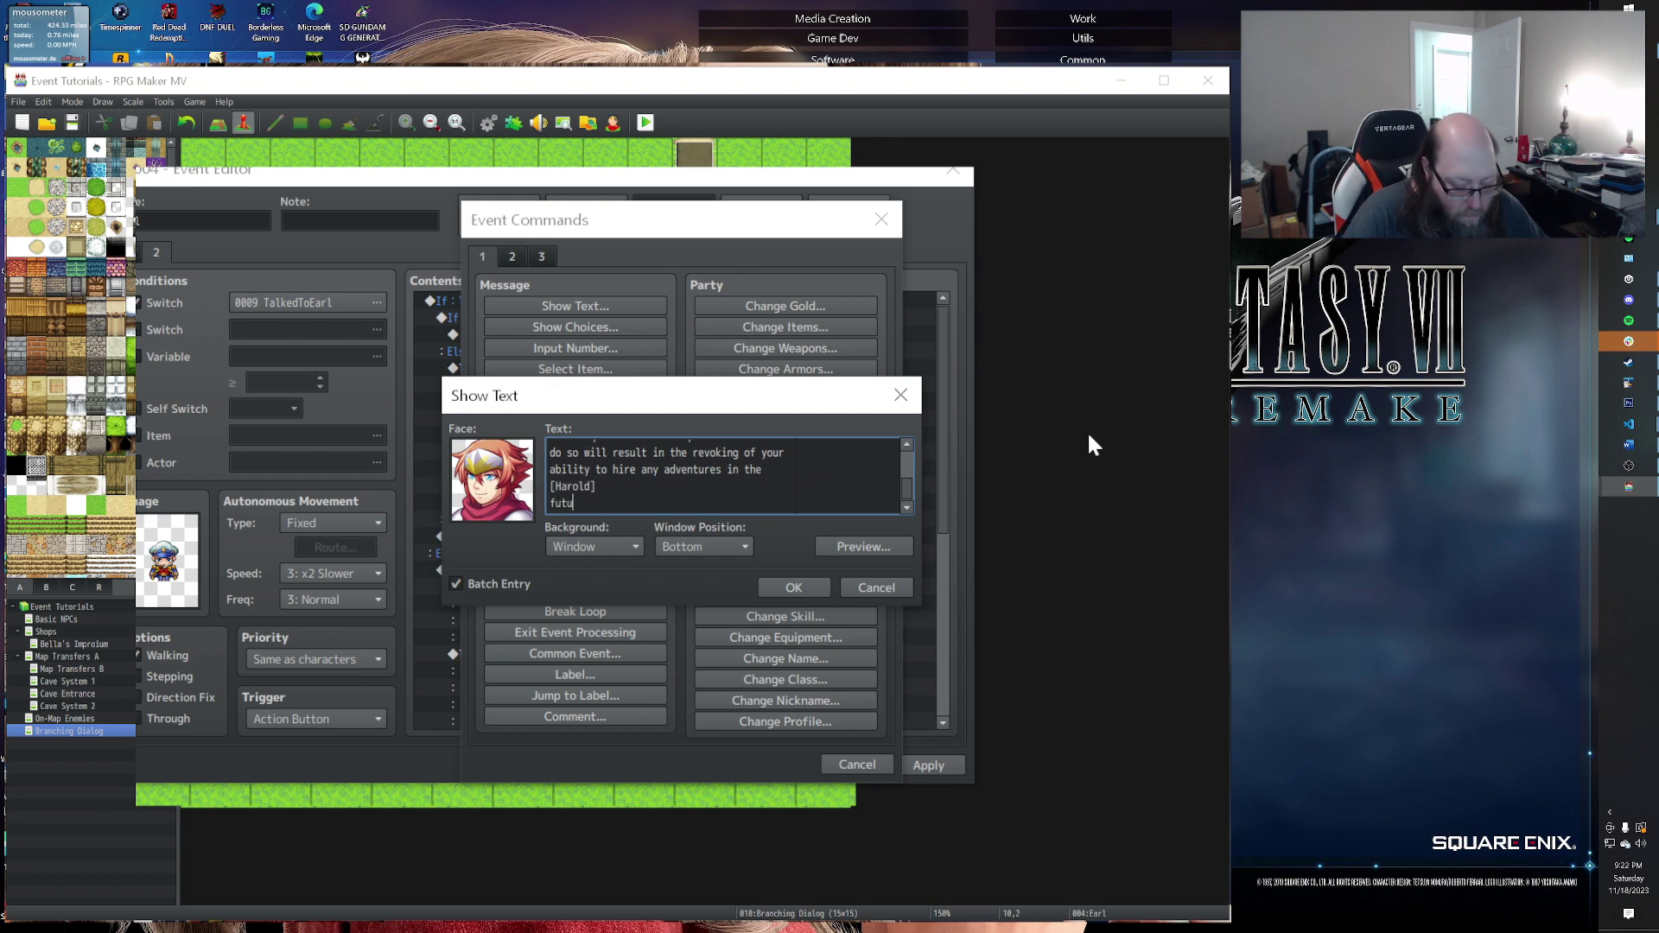
text(re and may re)
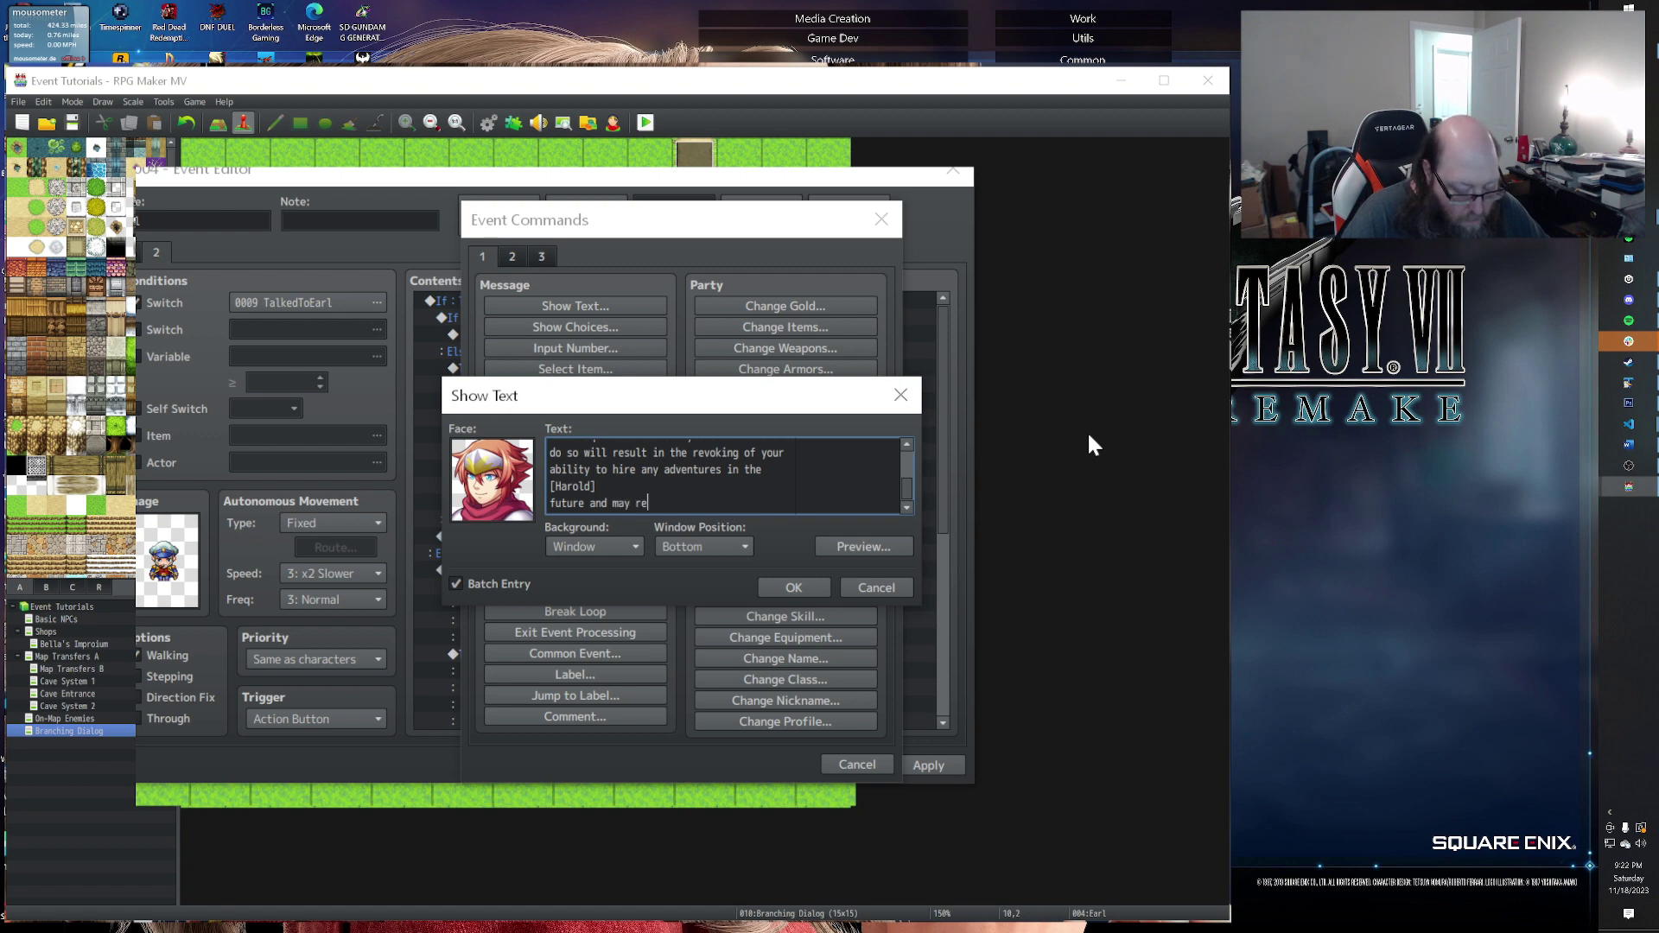
text(sult in)
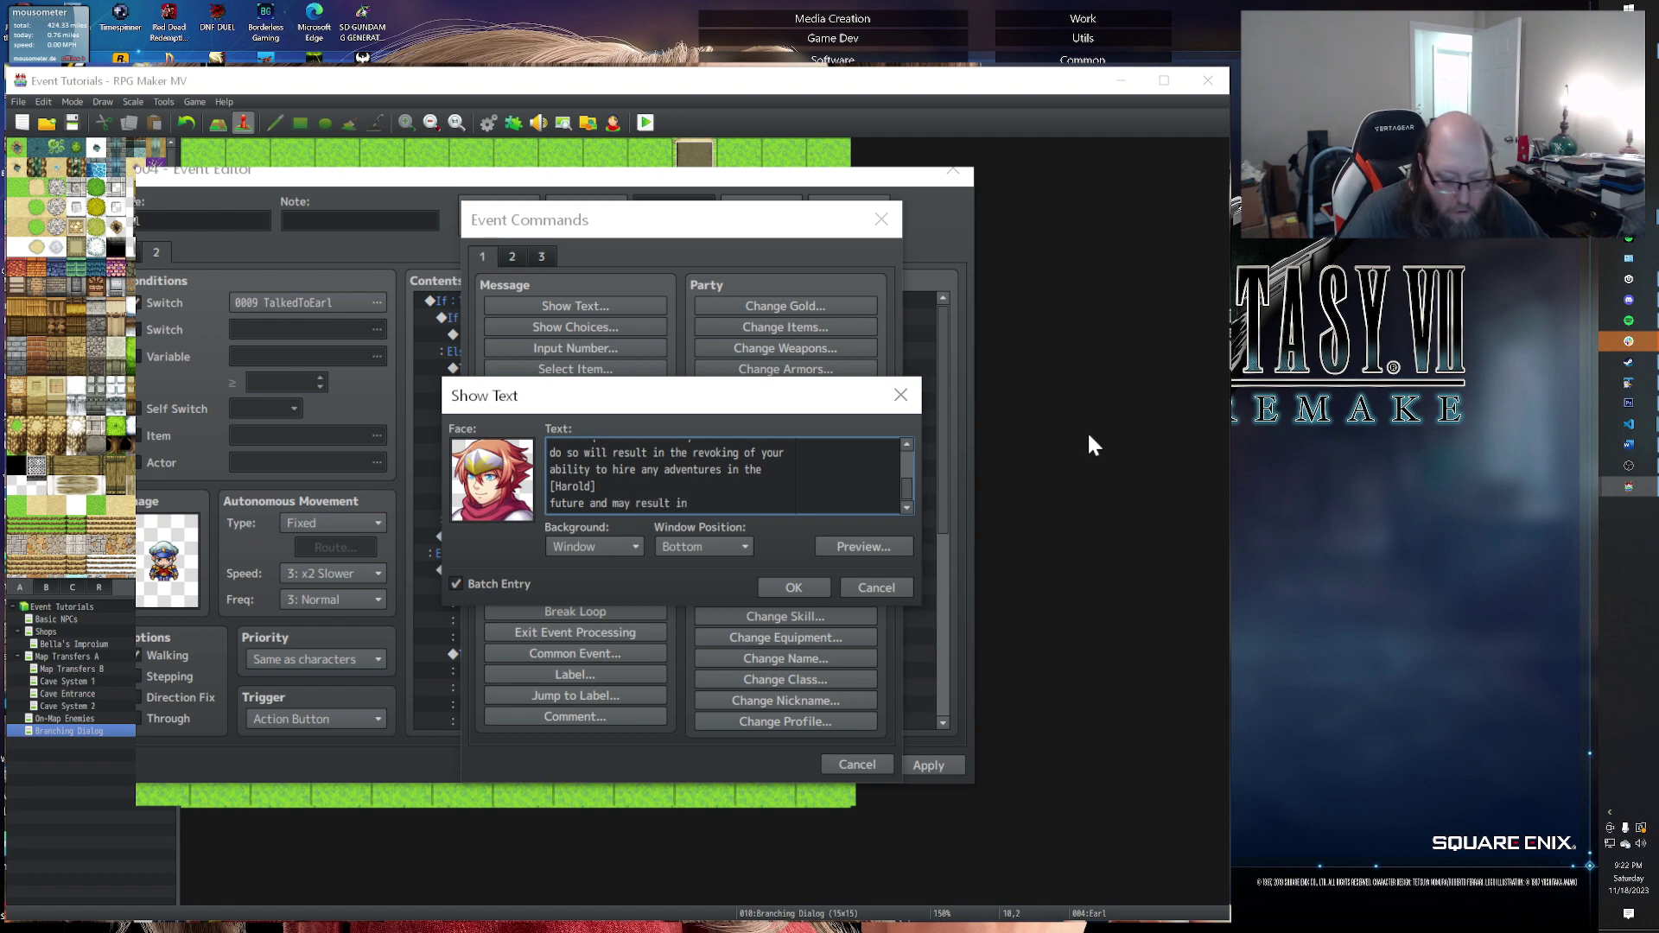
text( fines which the)
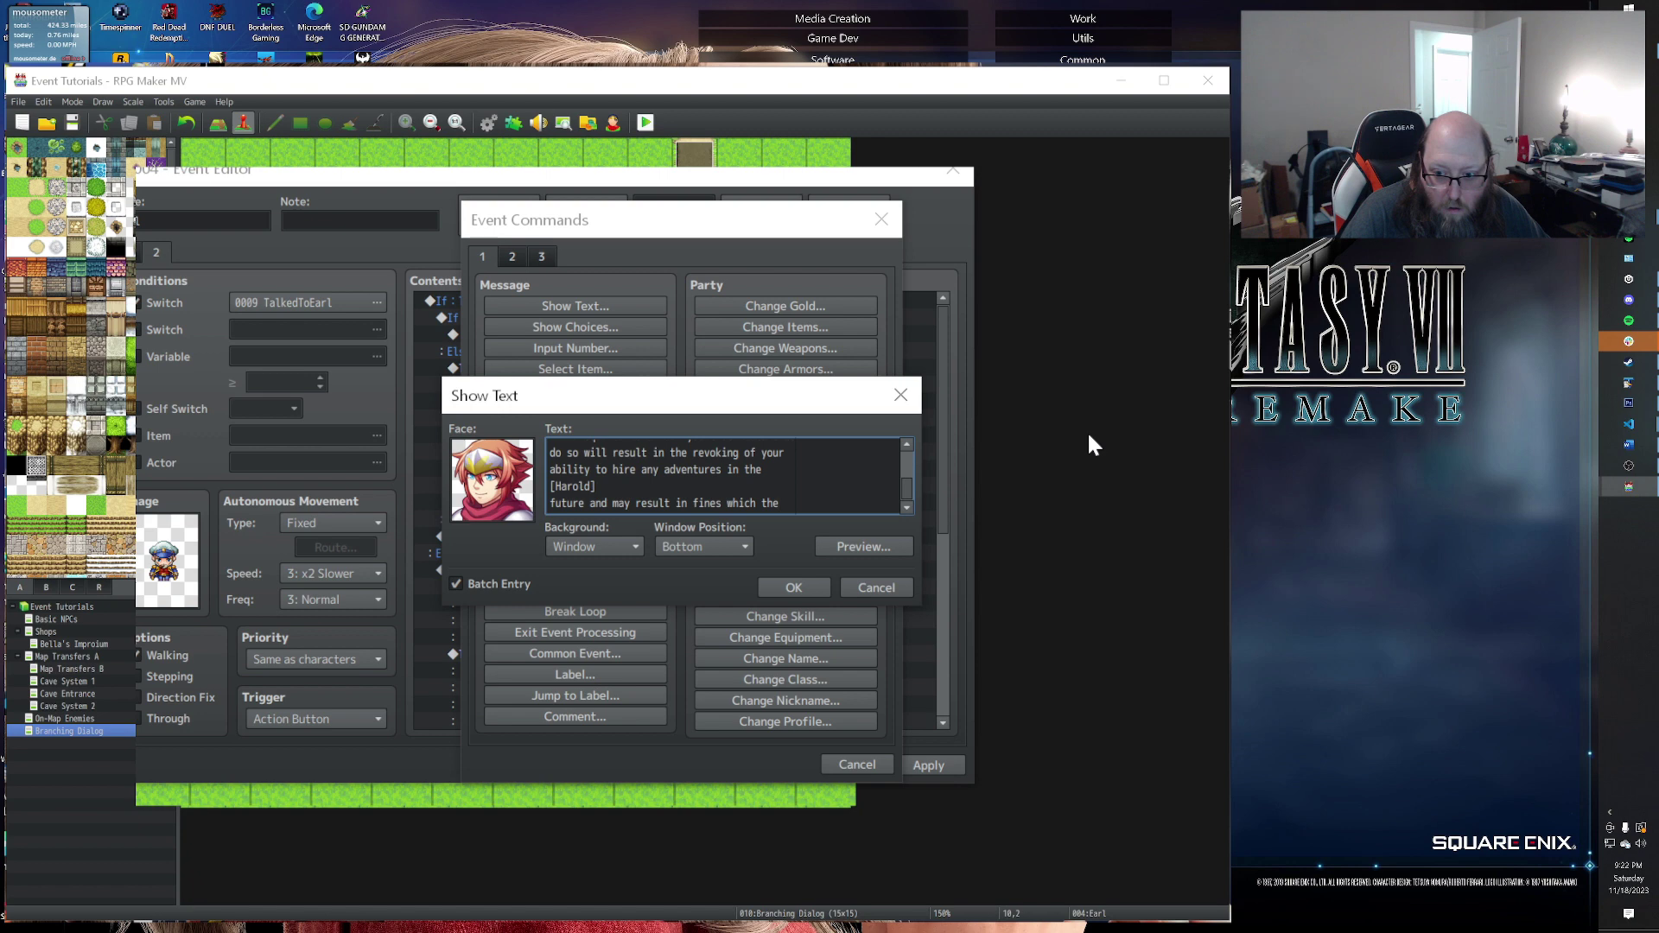
Step: Finish the message with the line "city balif will assess on the next tax day."
key(Return)
text(city )
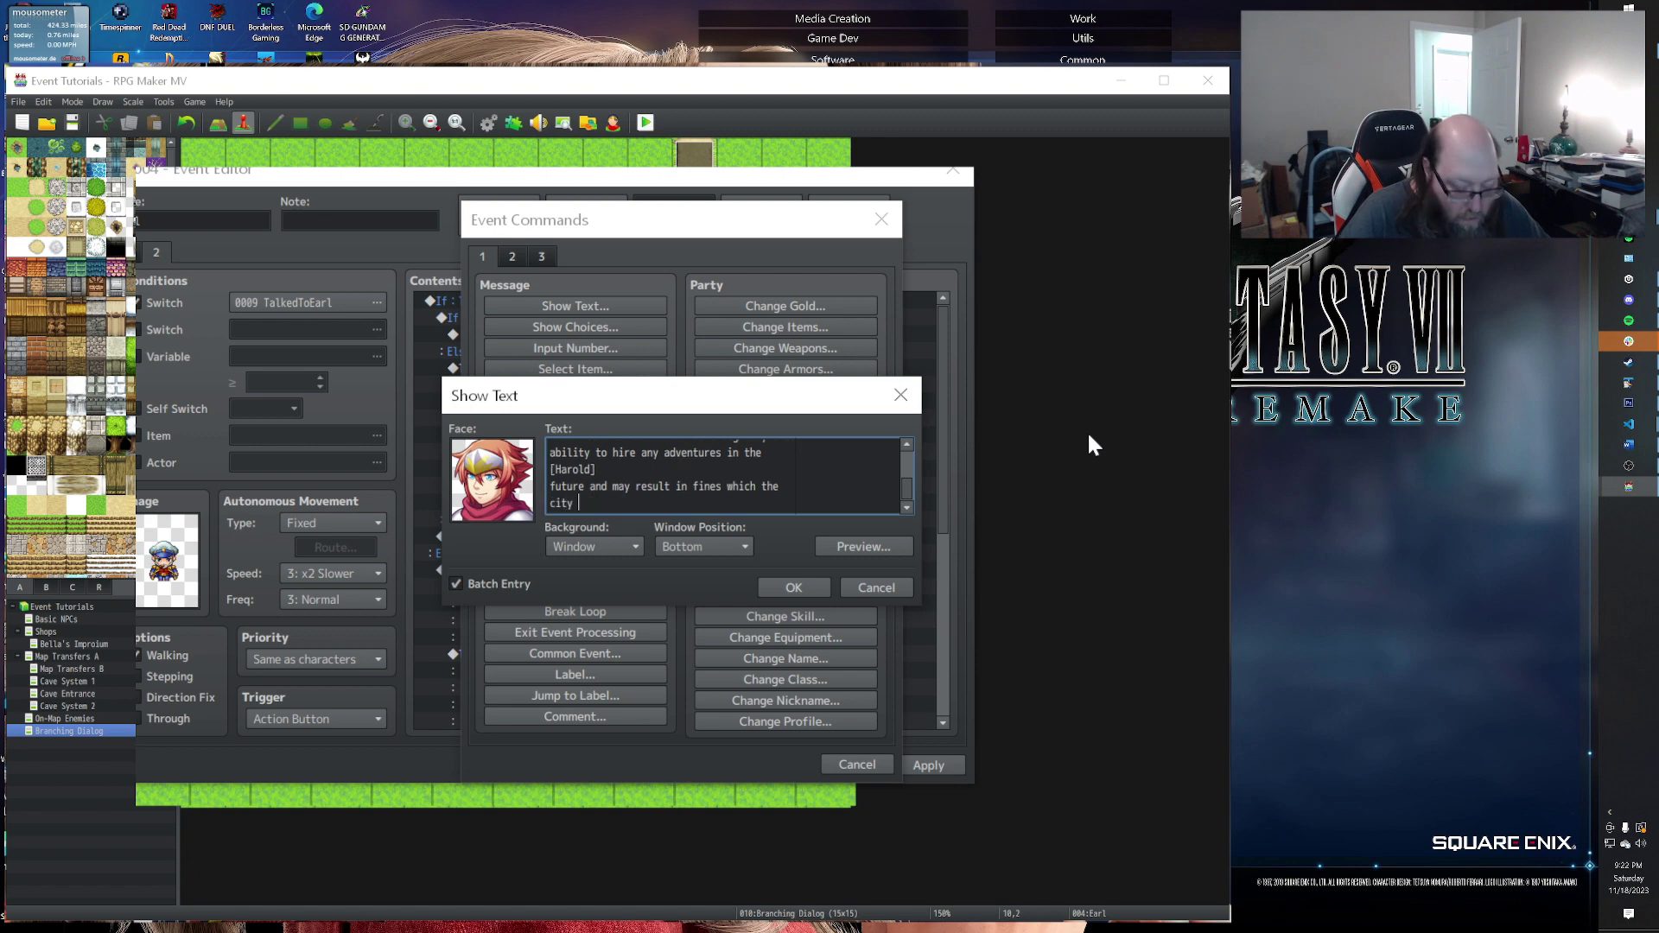
text(balif wil)
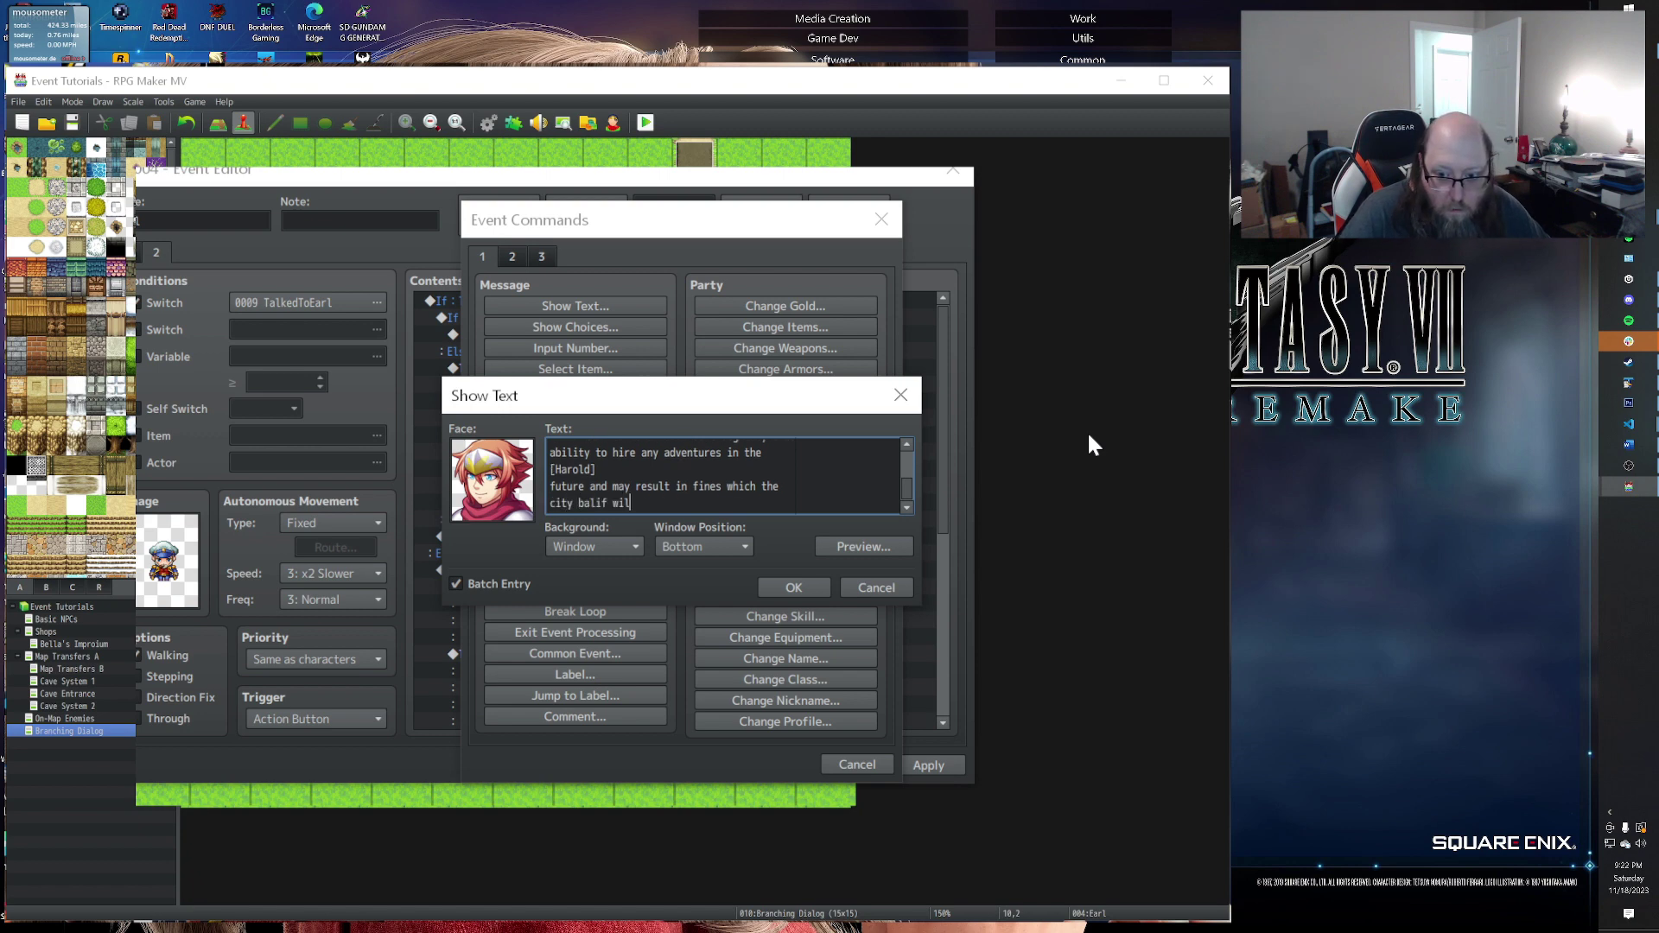
text(l assess)
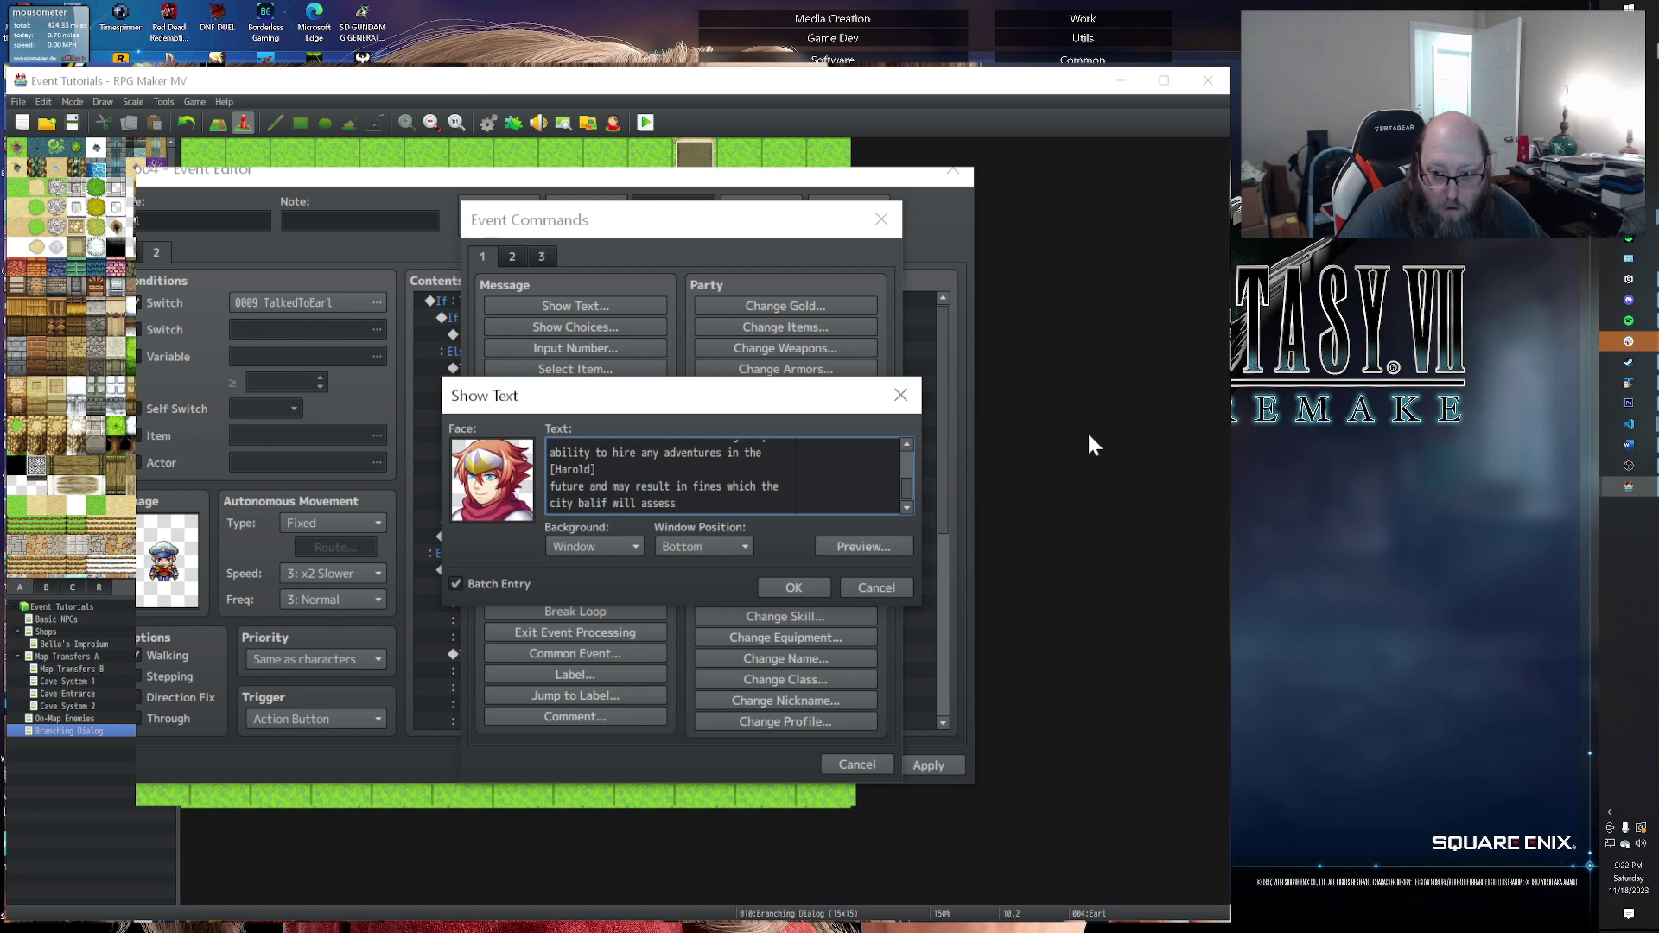
text( on the next tax da)
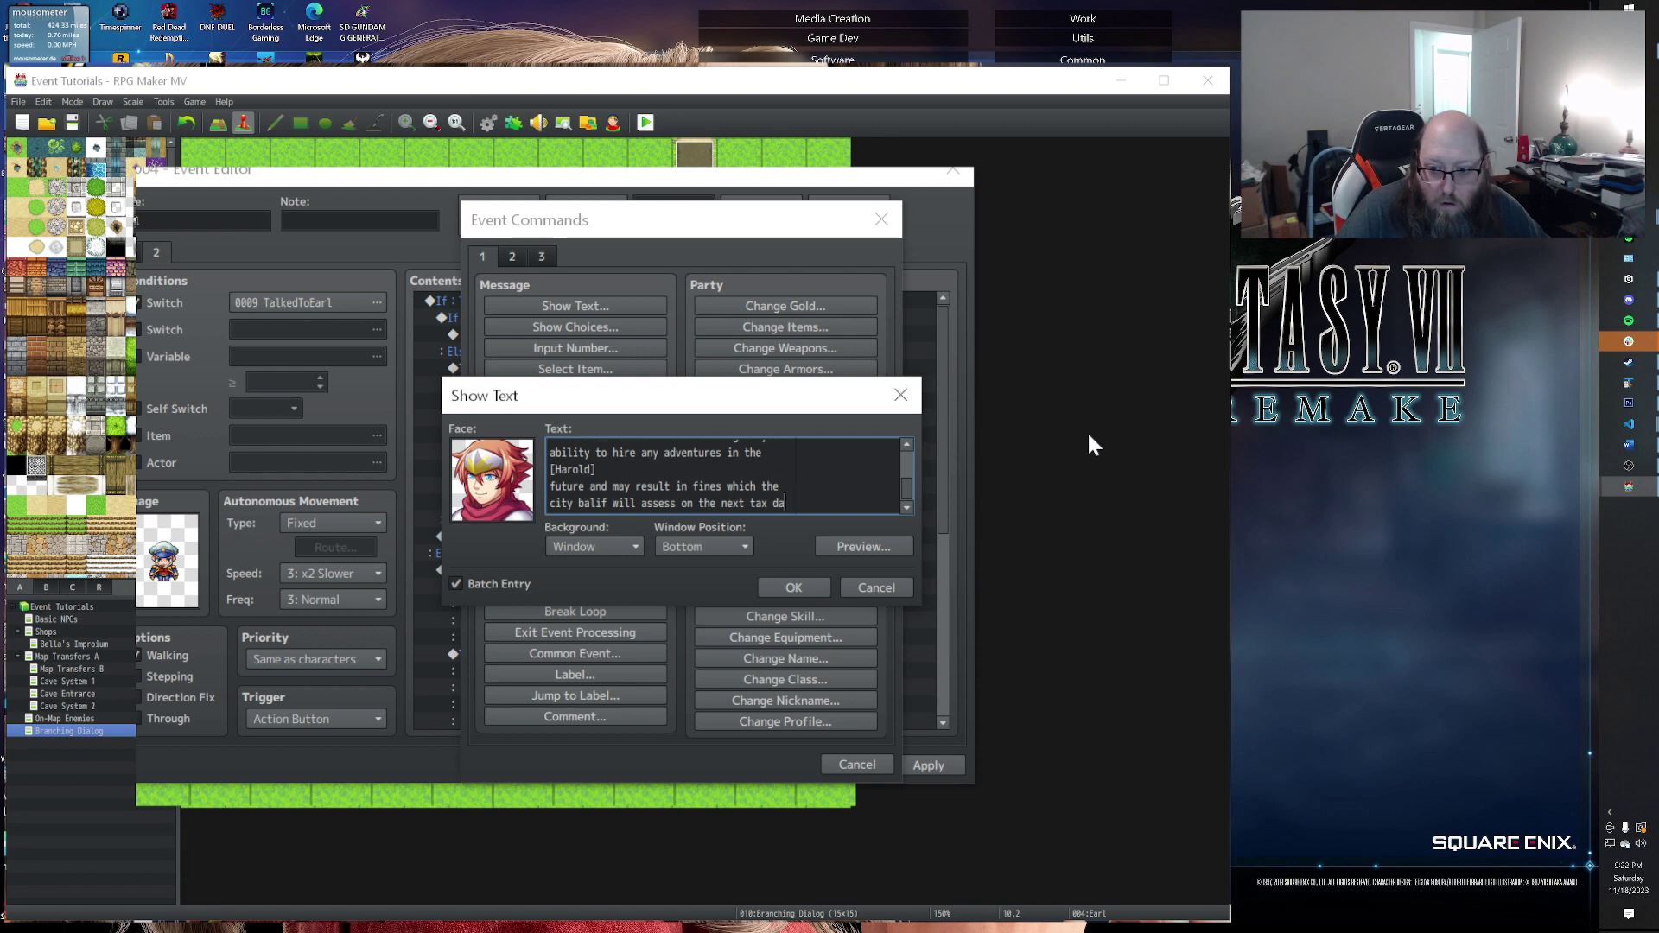
key(BackSpace)
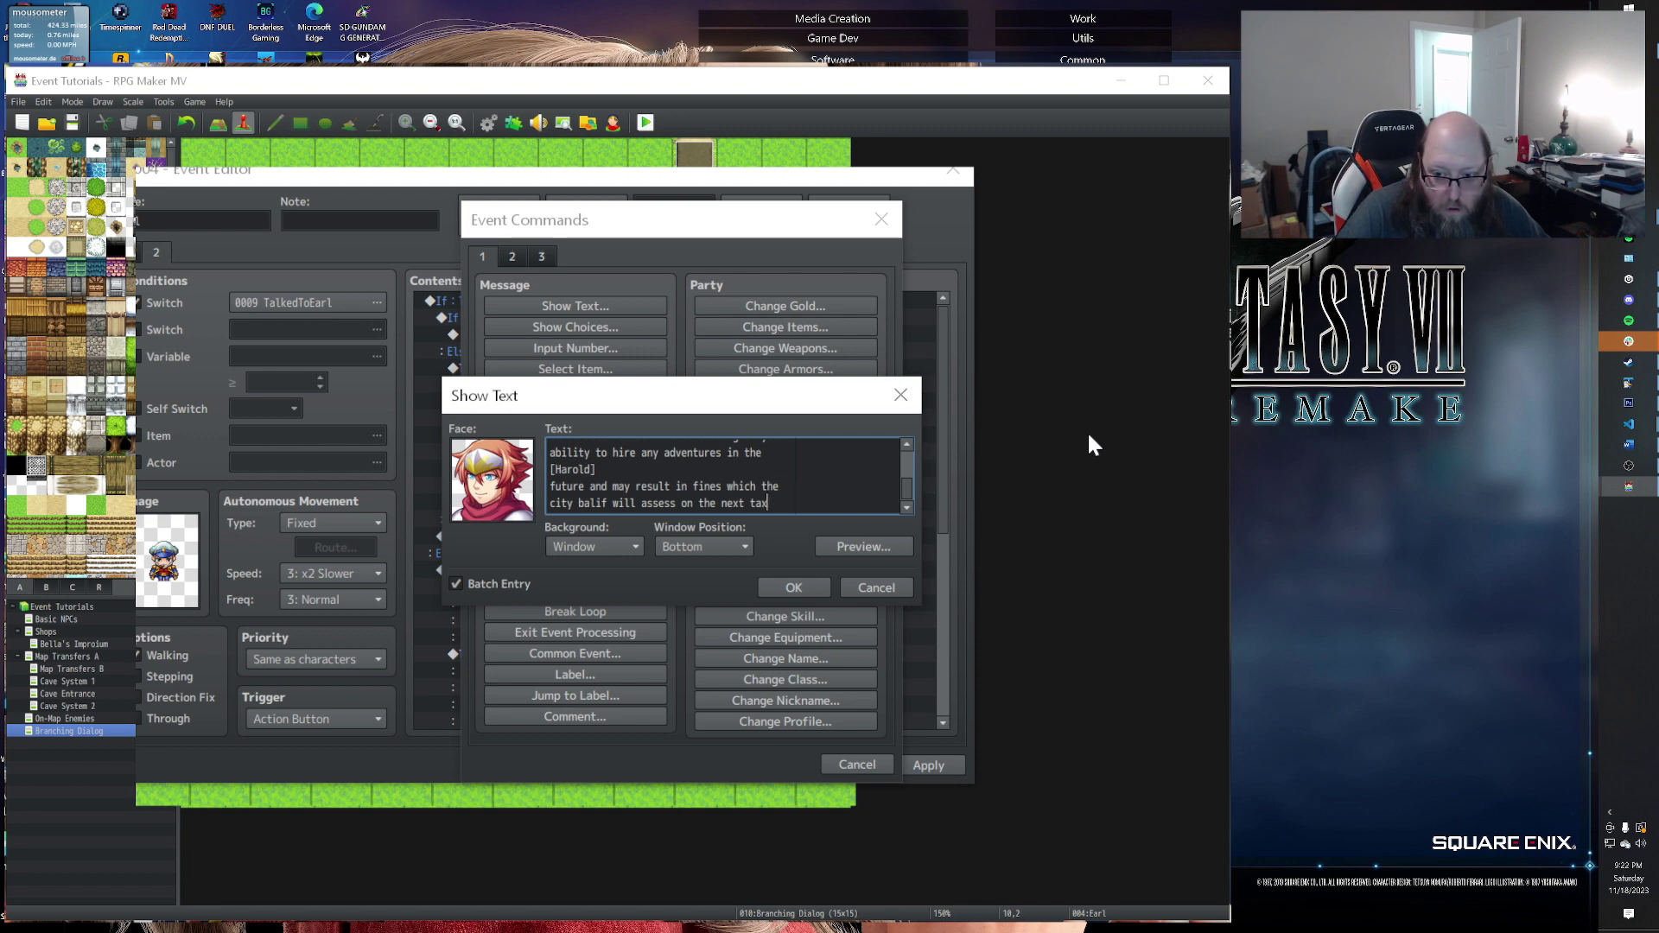
text(day.)
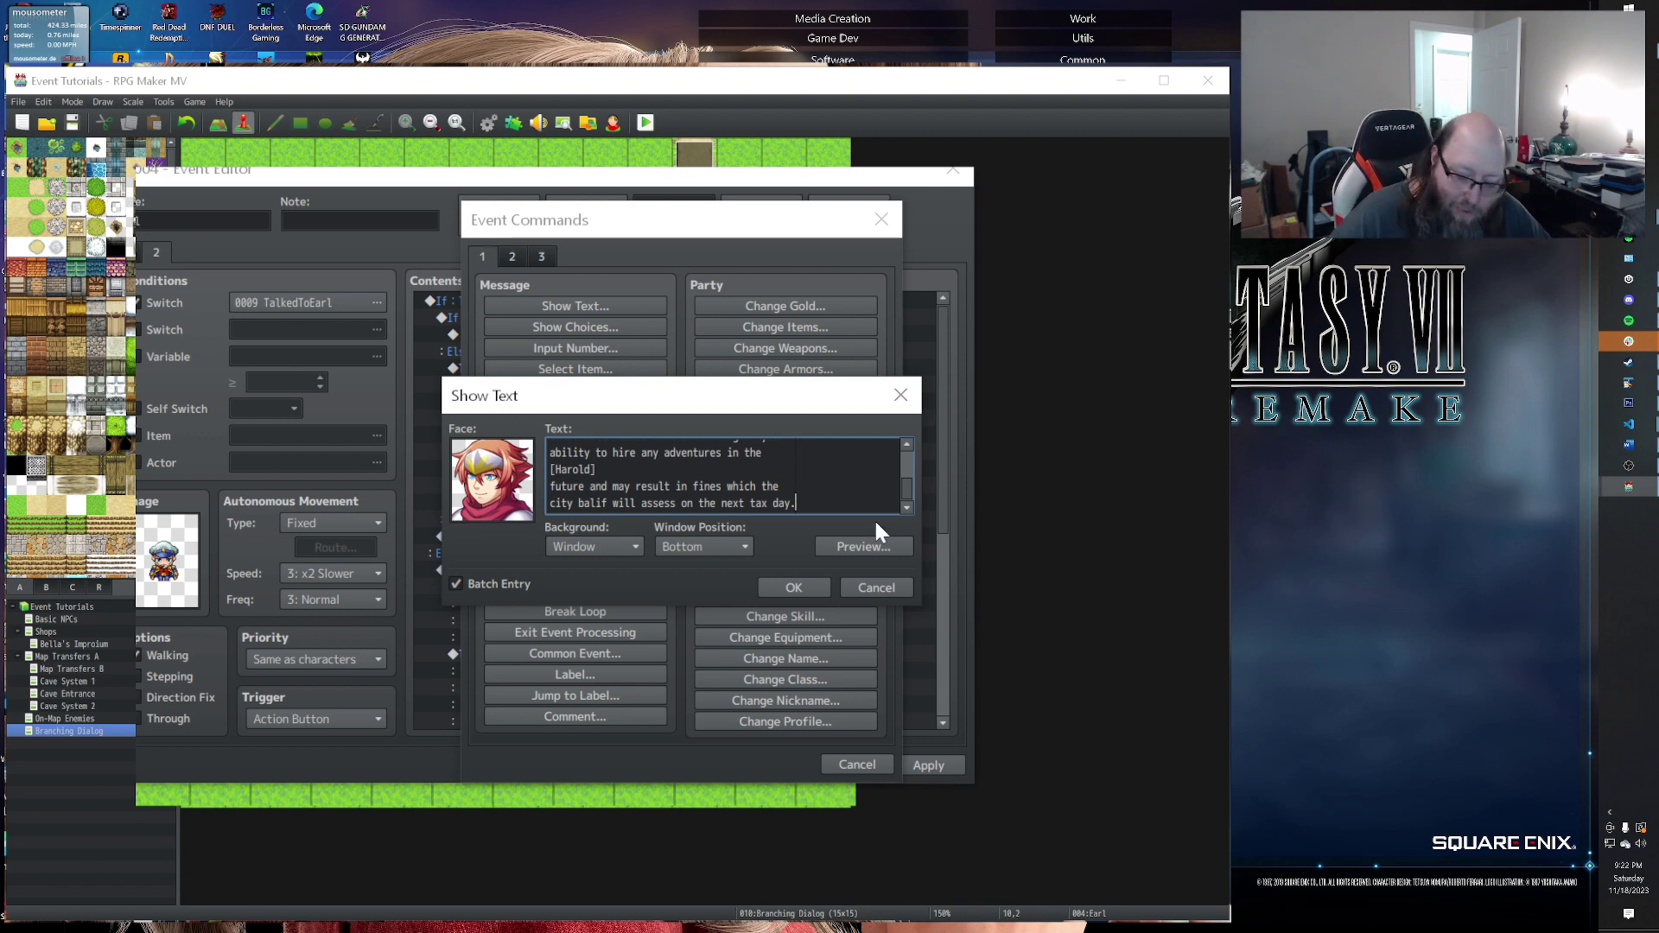
Step: Look back through the batch text and insert Harold's messages into the event contents
key(Up)
key(Up)
key(Up)
key(Up)
key(Up)
key(Up)
key(Up)
key(Up)
key(Up)
key(Up)
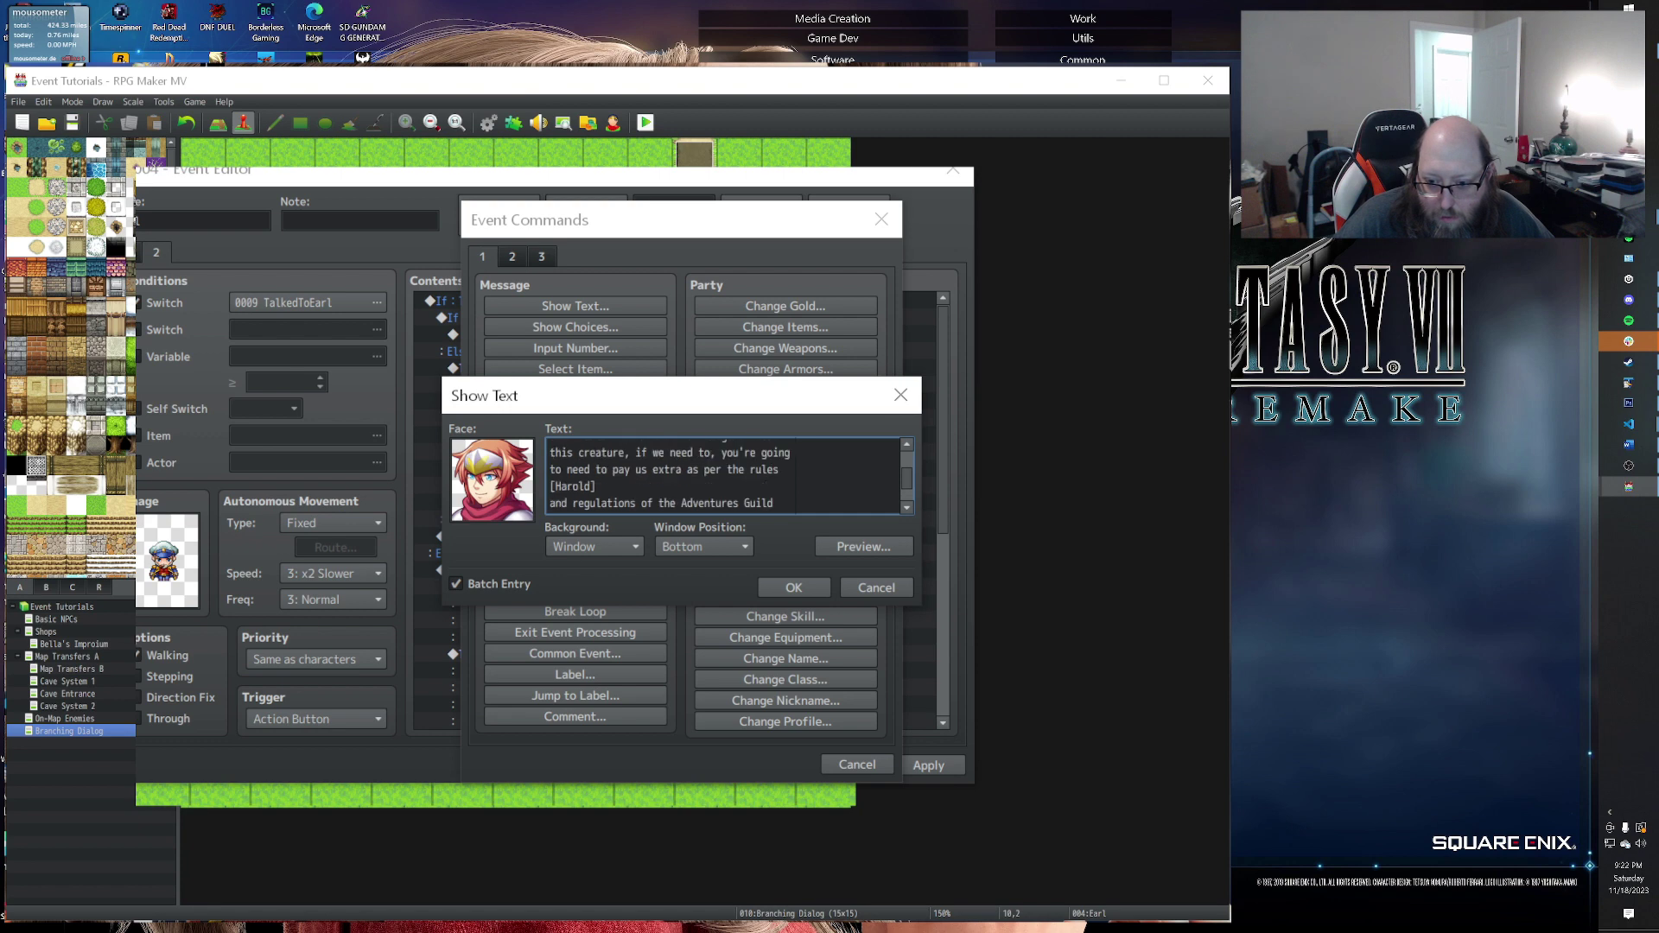
click(811, 586)
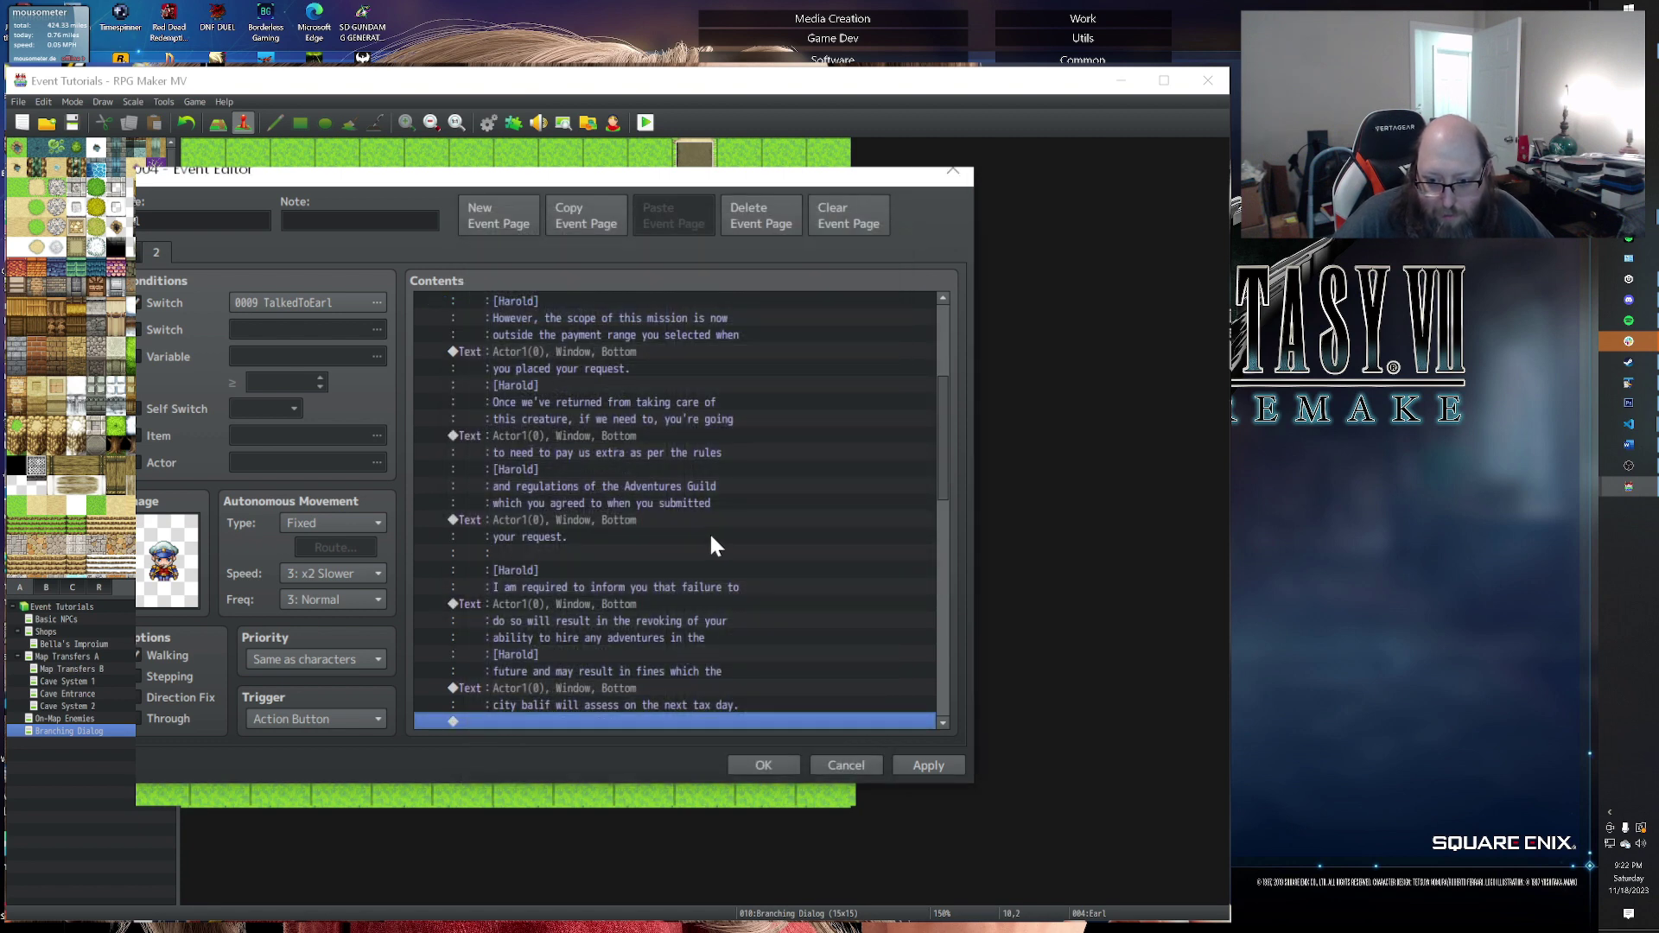
Step: Remove the blank line above [Harold] in the message beginning "However, the scope of this mission is now"
scroll(714, 544, up, 5)
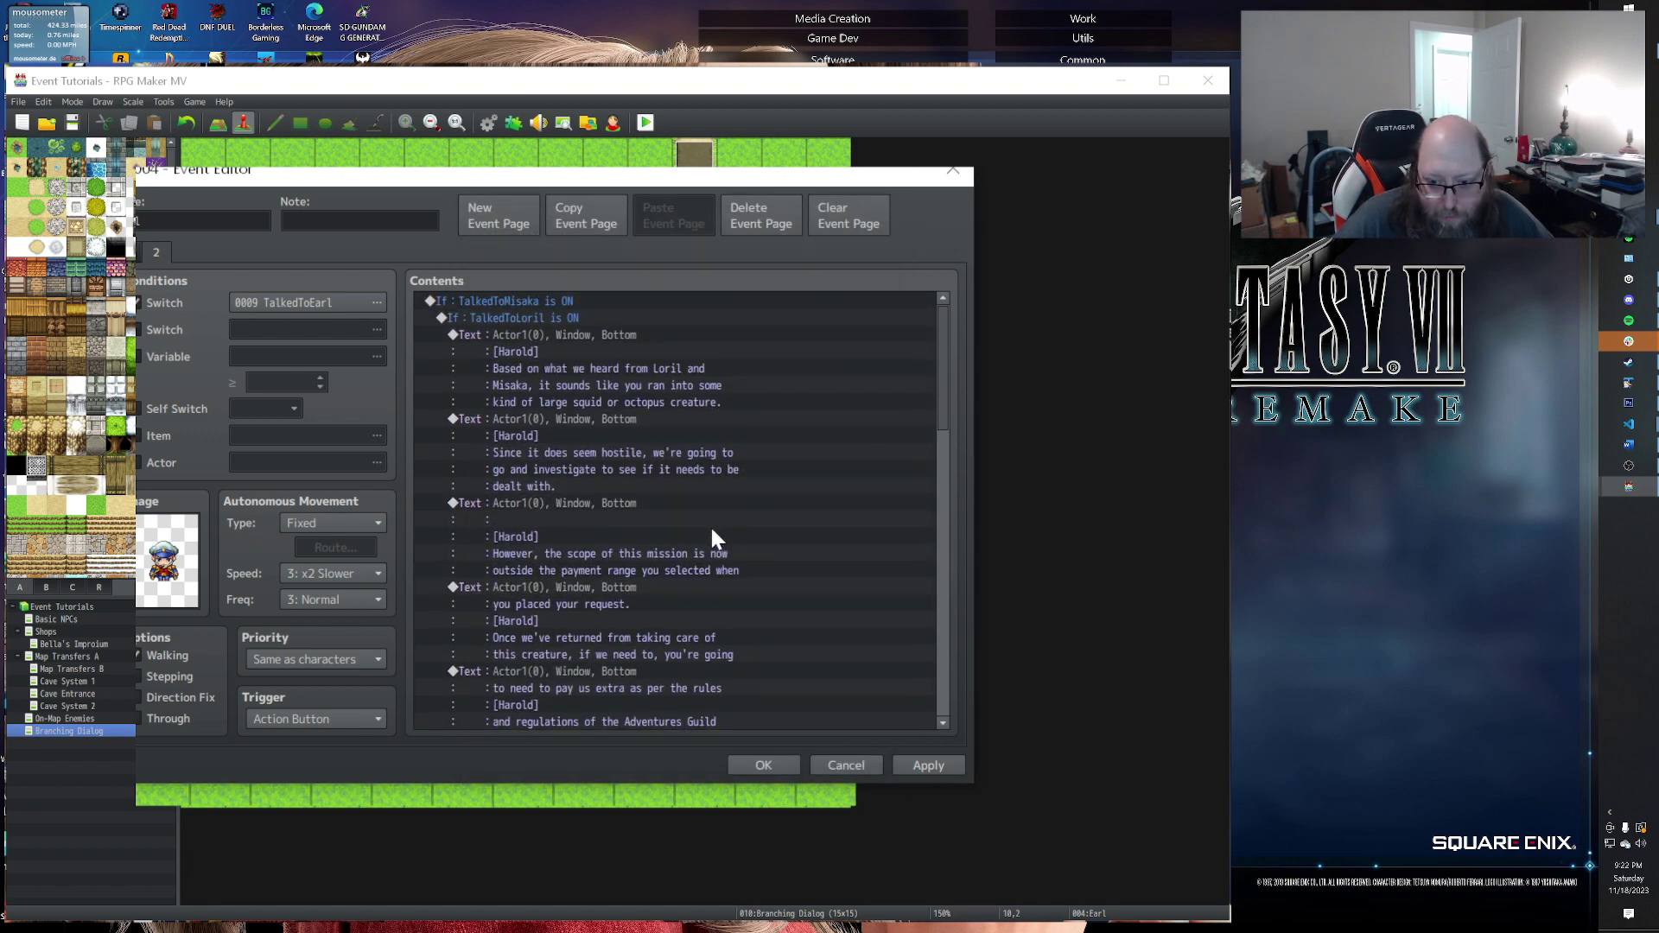
double_click(573, 494)
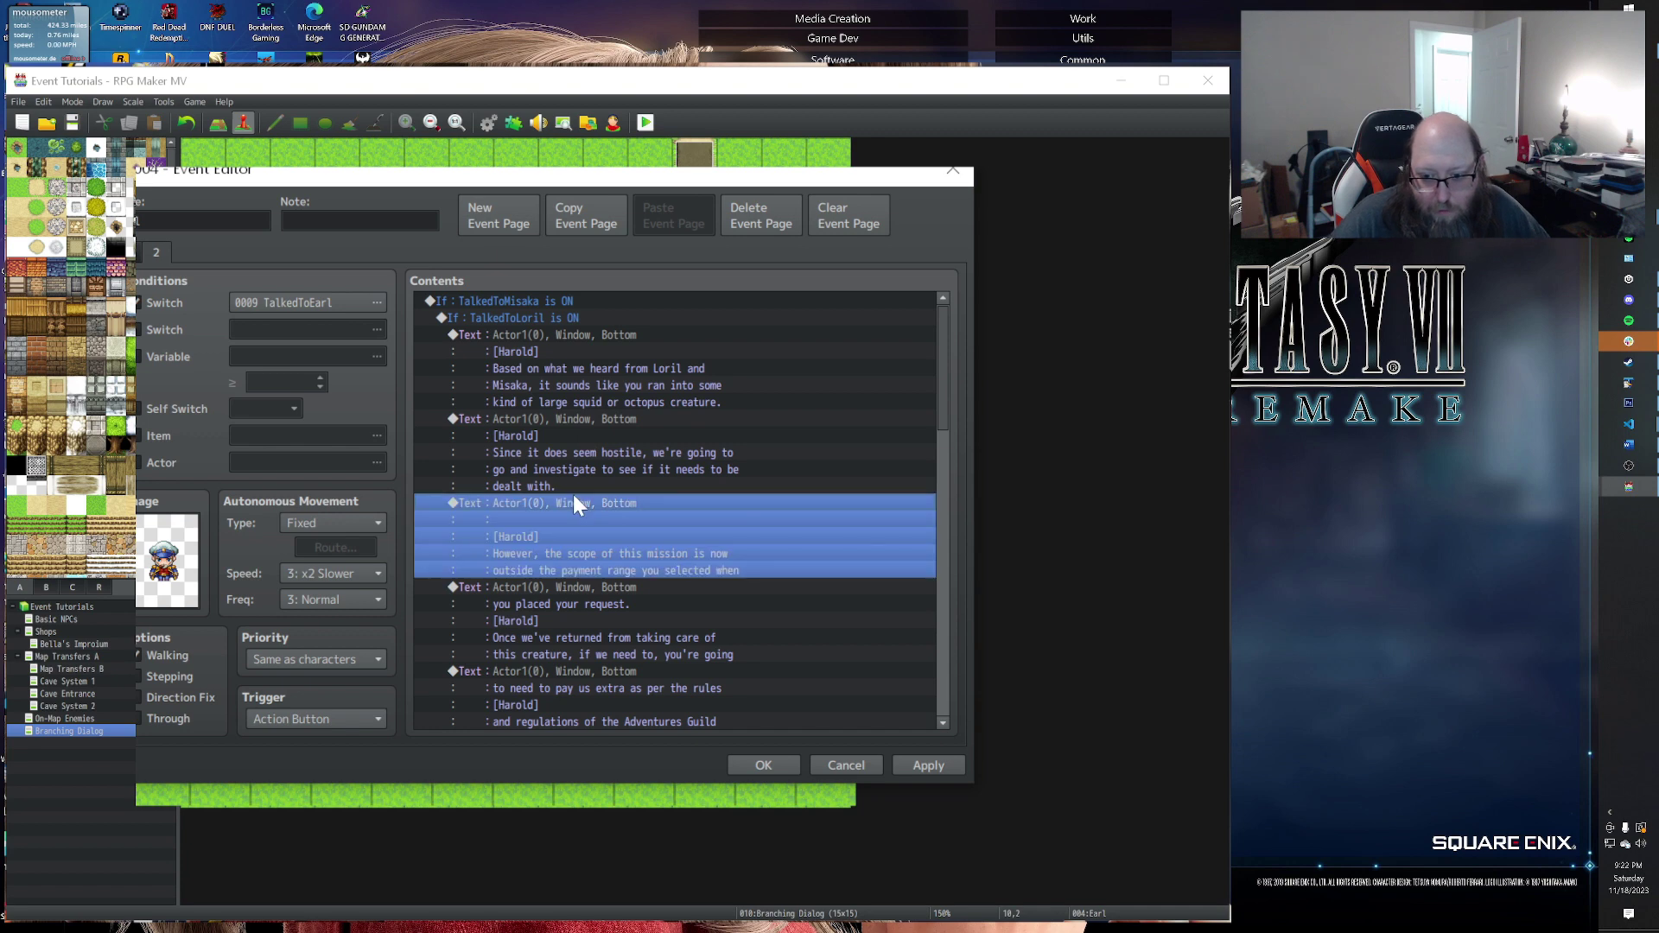
key(Delete)
click(793, 587)
Step: Cut the line "you placed your request." from the start of Harold's "Once we've returned" message so it begins with [Harold]
double_click(527, 570)
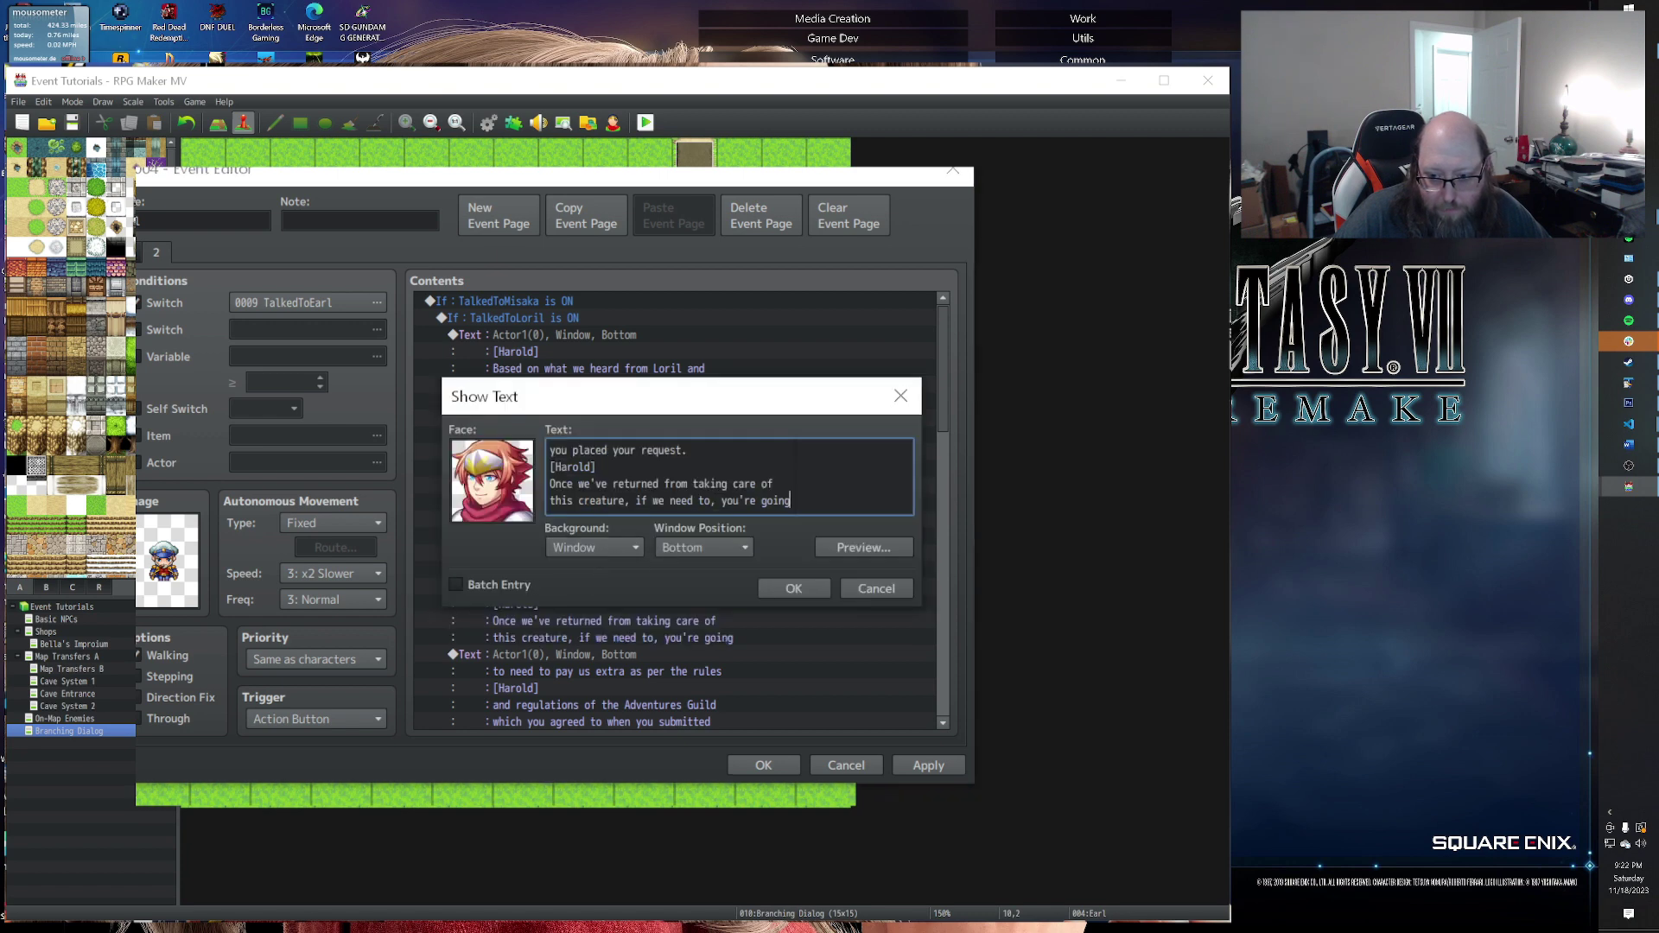
key(Up)
key(Up)
key(Up)
key(ctrl+shift+Left)
key(ctrl+shift+Left)
key(ctrl+shift+Left)
key(ctrl+shift+Left)
key(ctrl+c)
key(Delete)
key(Delete)
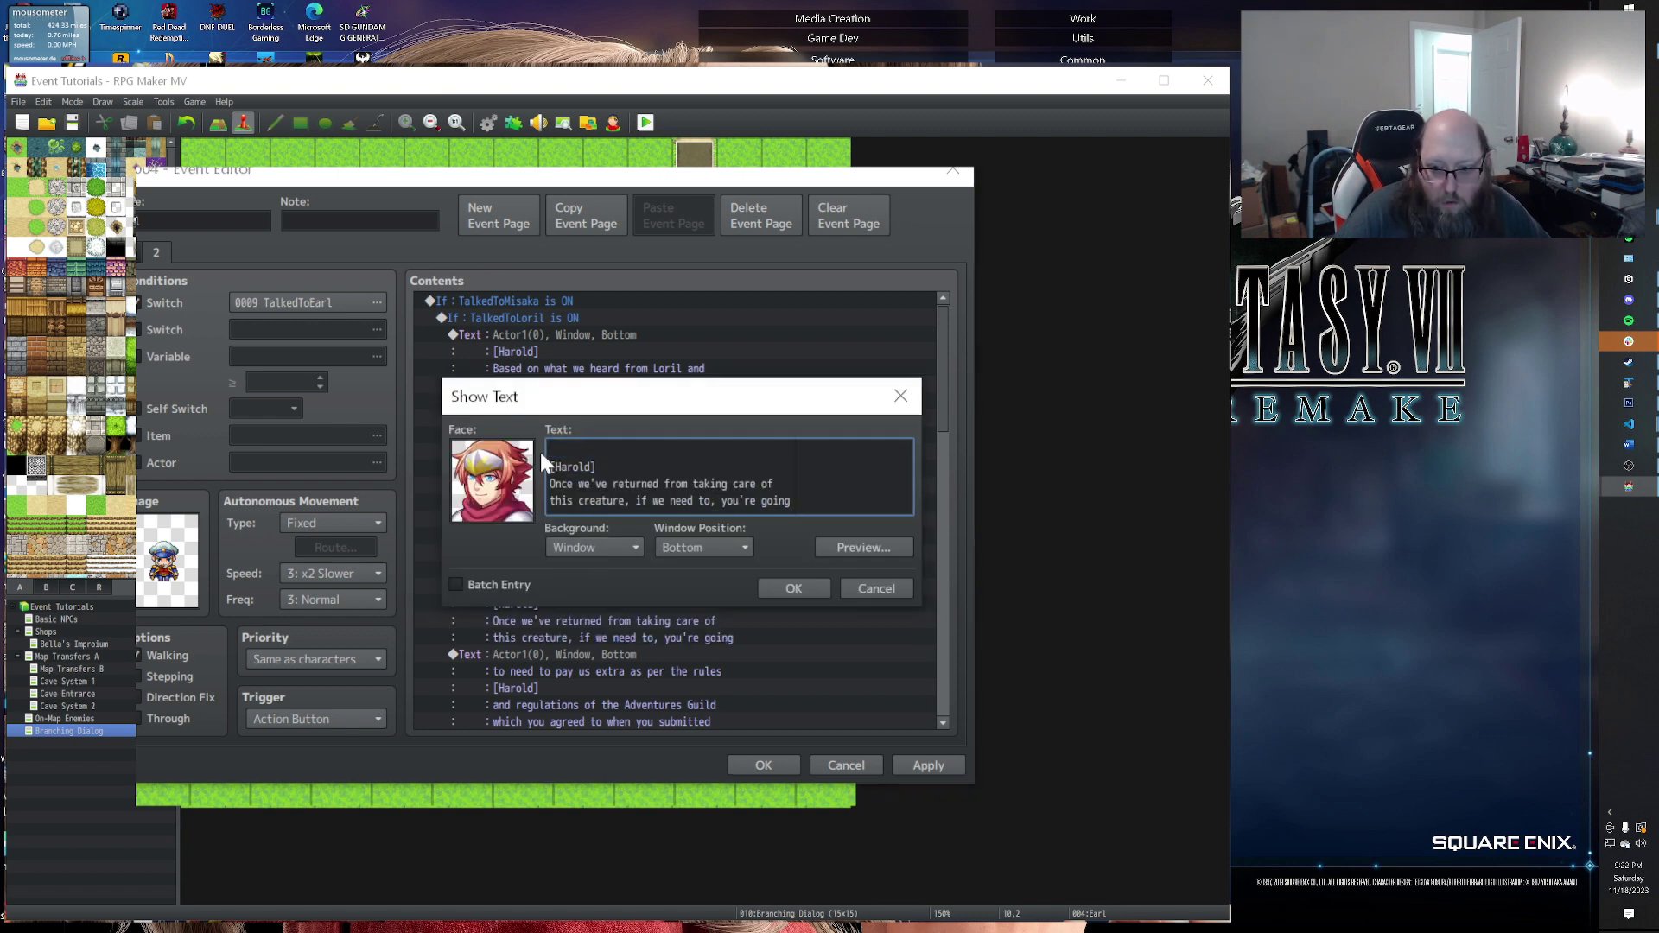
click(816, 584)
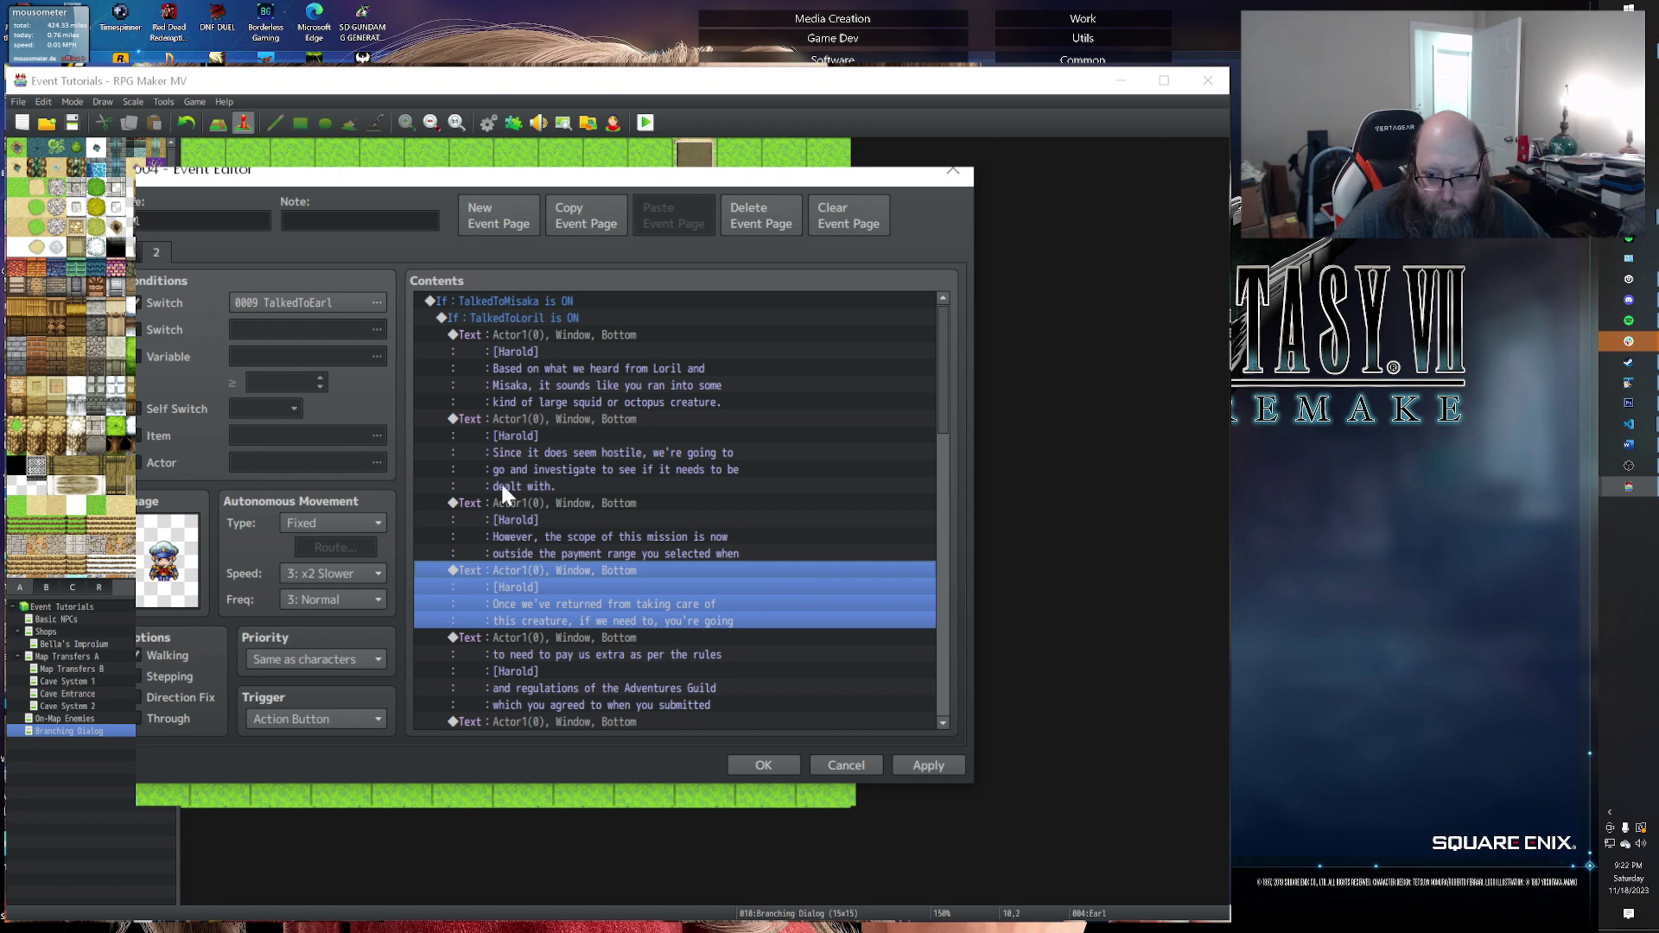
Step: Add "you placed your request." as the last line of Harold's message about the scope of the mission
click(537, 511)
double_click(692, 537)
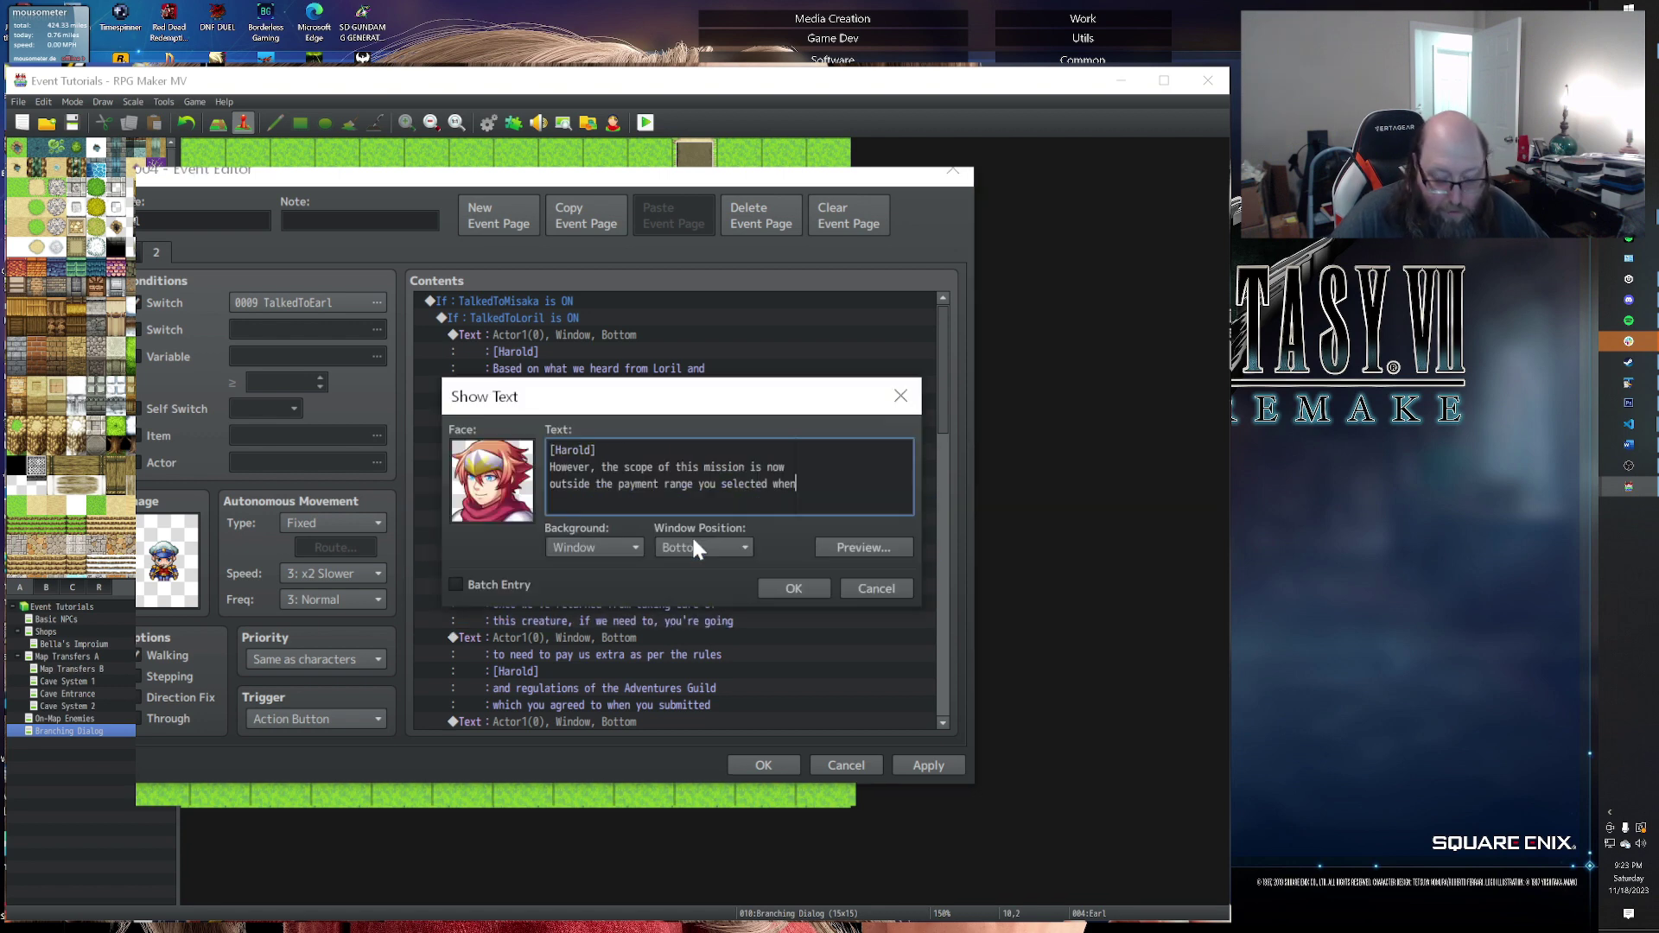
key(ctrl+v)
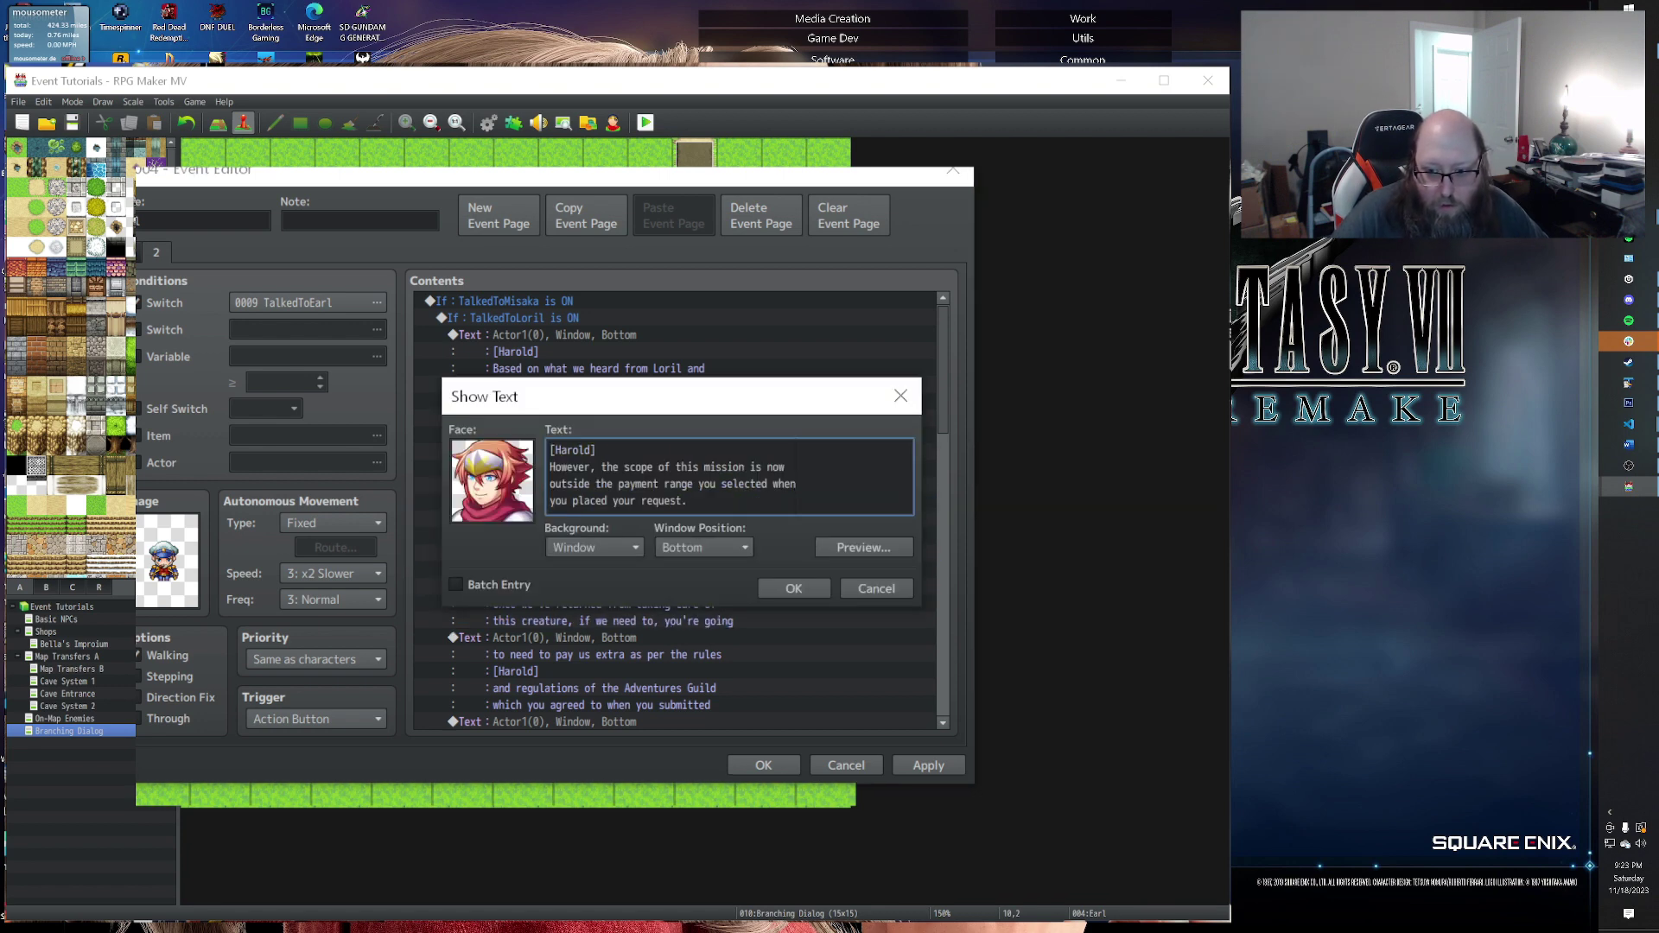
click(793, 587)
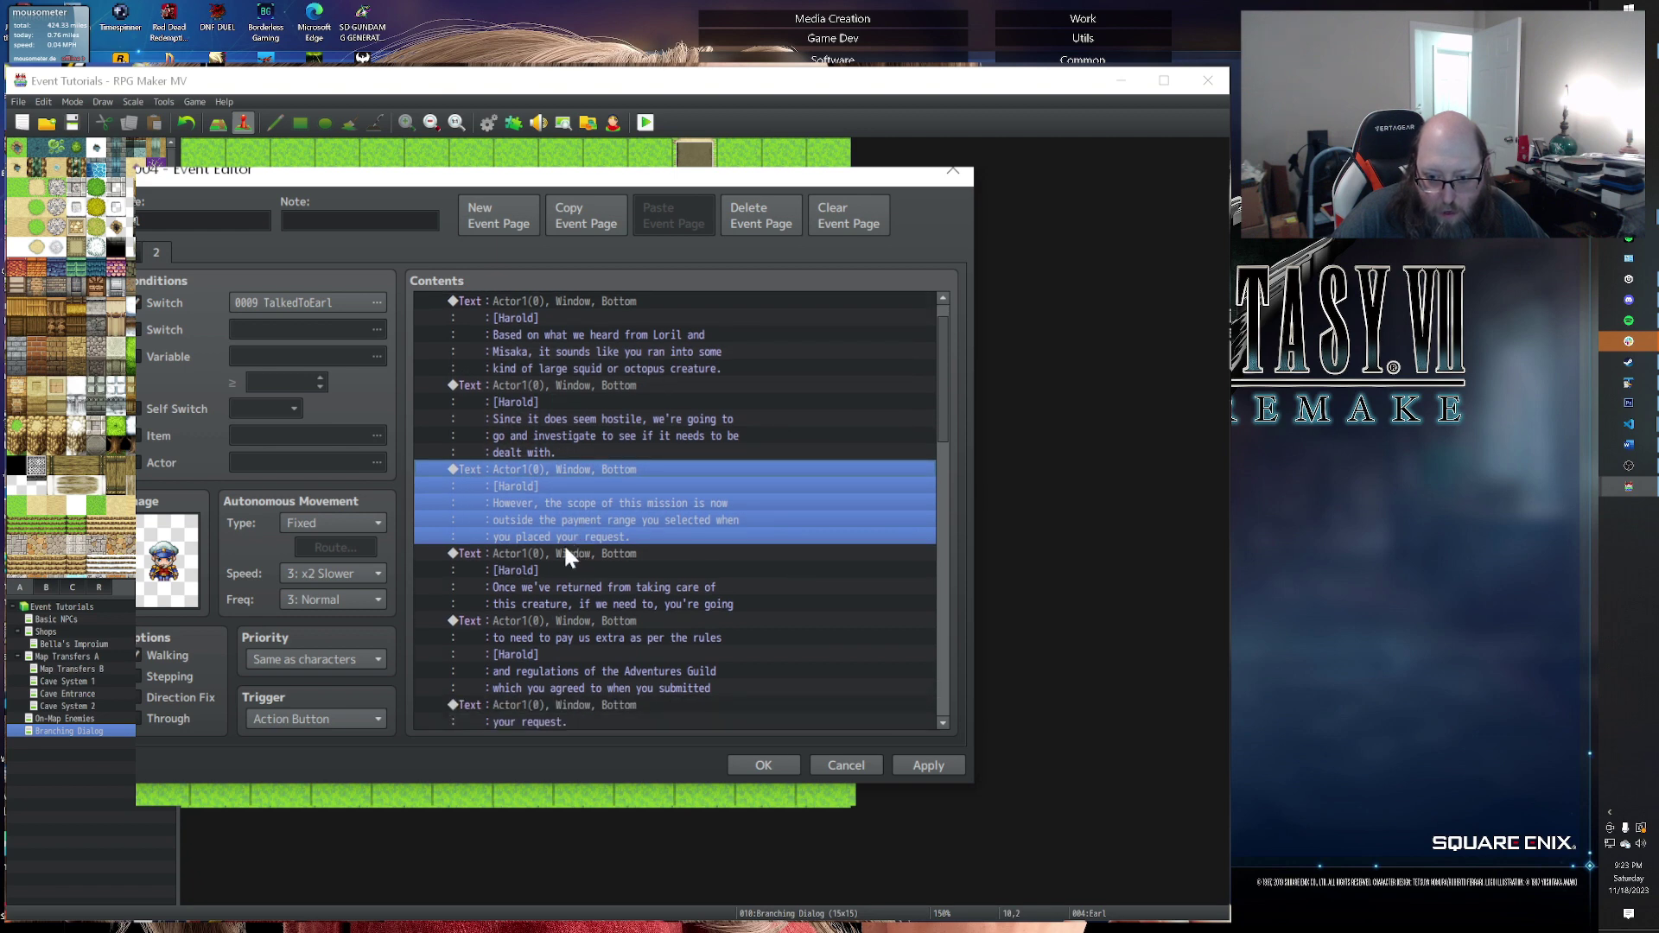
Step: Cut the line "to need to pay us extra as per the rules" from Harold's message about the Adventures Guild regulations
click(562, 553)
double_click(552, 600)
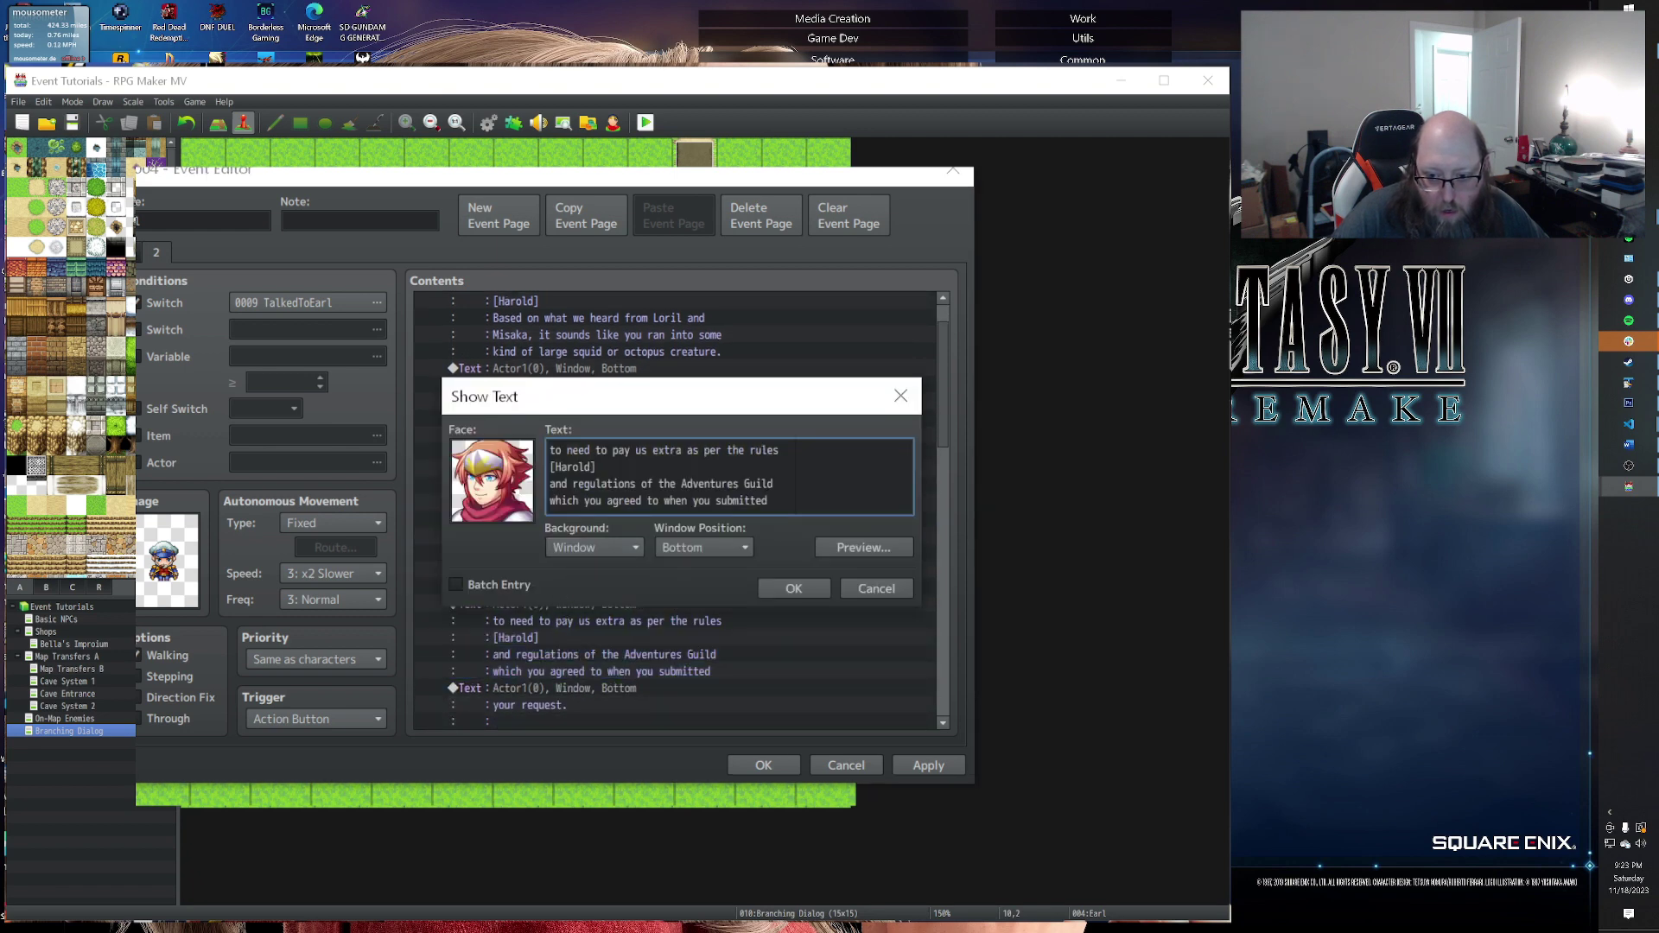
key(ctrl+shift+Left)
key(ctrl+shift+Left)
key(ctrl+shift+Left)
key(ctrl+shift+Left)
key(ctrl+shift+Left)
key(ctrl+shift+Left)
key(ctrl+shift+Left)
key(ctrl+shift+Left)
key(ctrl+shift+Left)
key(ctrl+shift+Left)
key(ctrl+c)
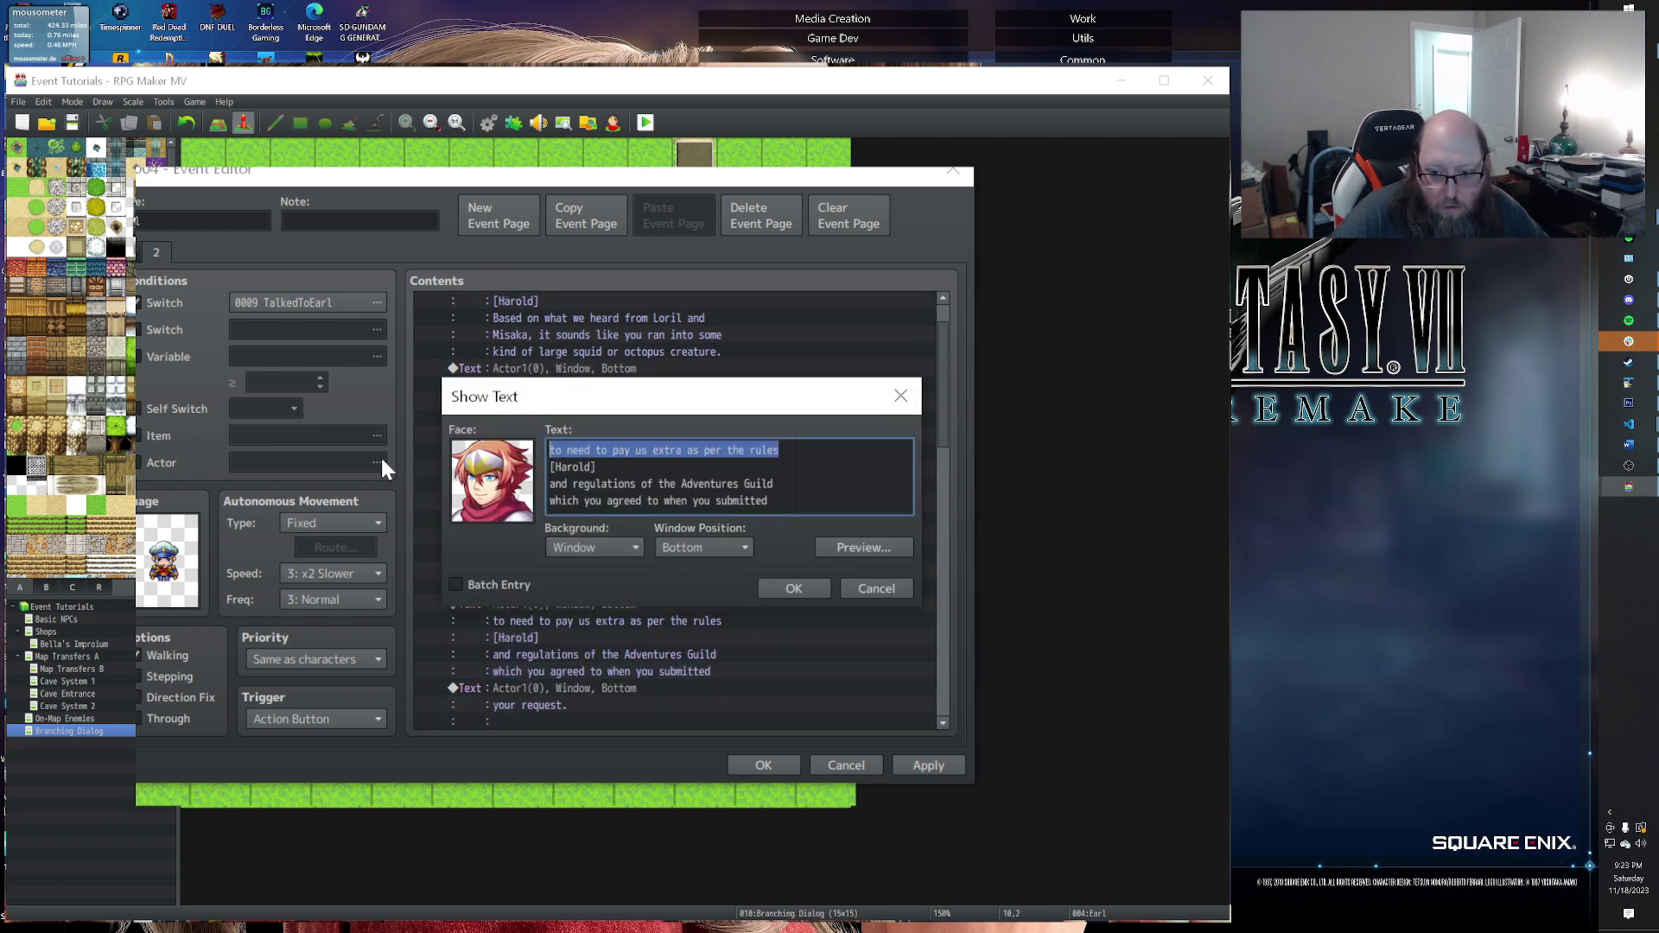
key(Delete)
click(786, 586)
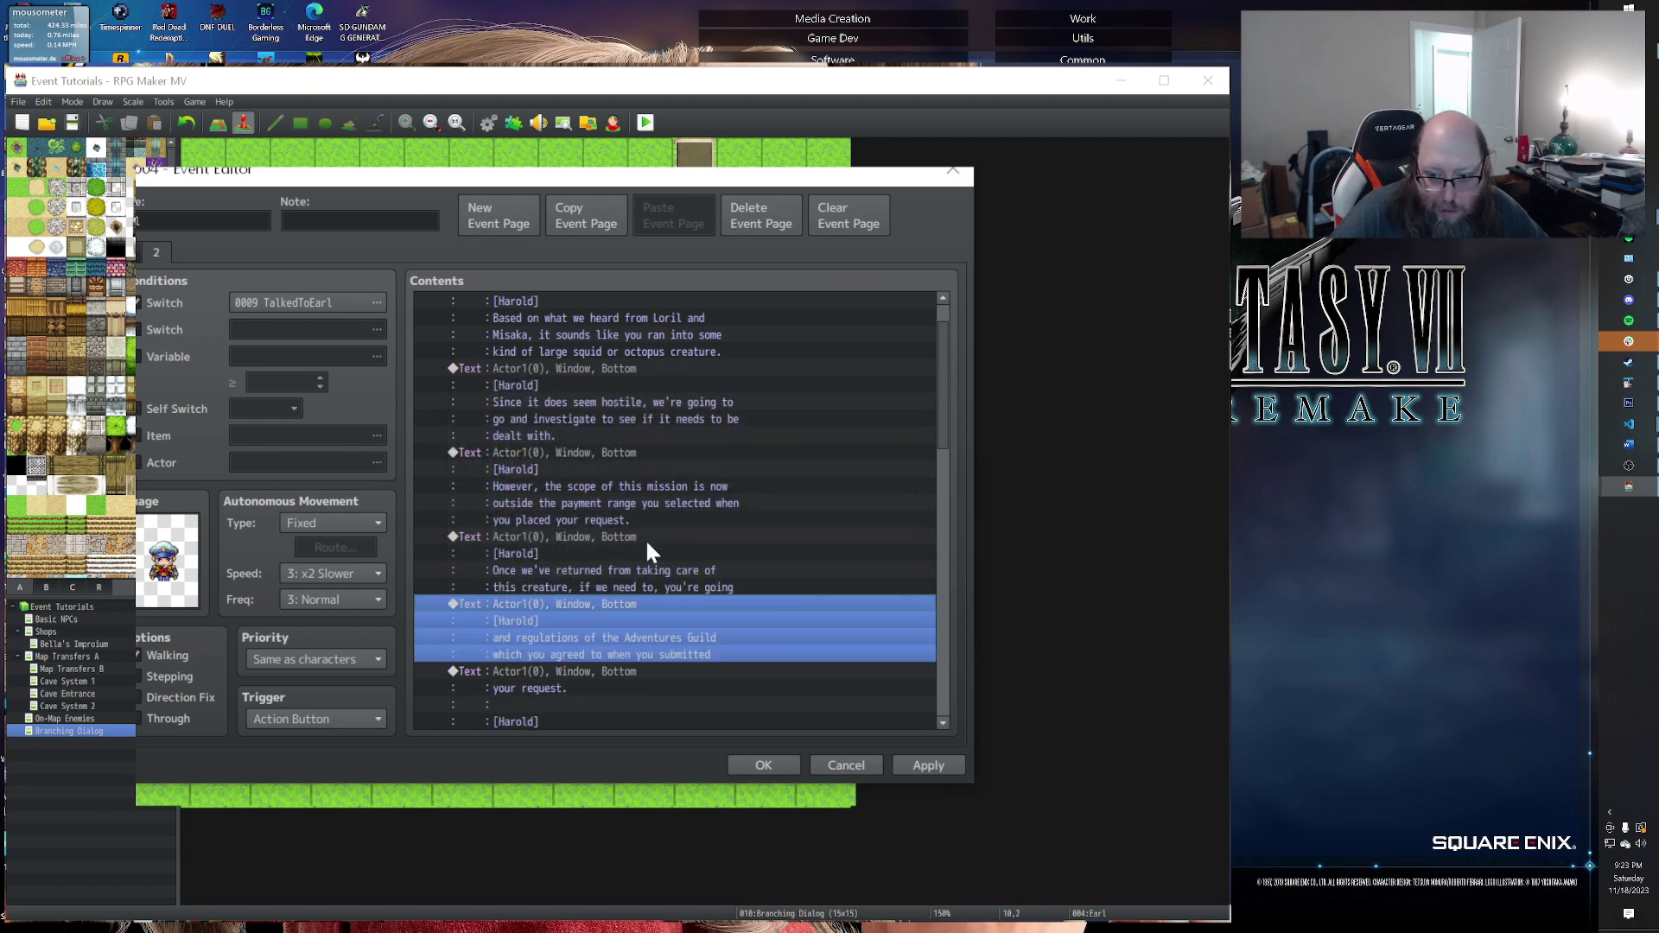
Step: Append "to need to pay us extra as per the rules" to Harold's "Once we've returned from taking care of" message
click(539, 453)
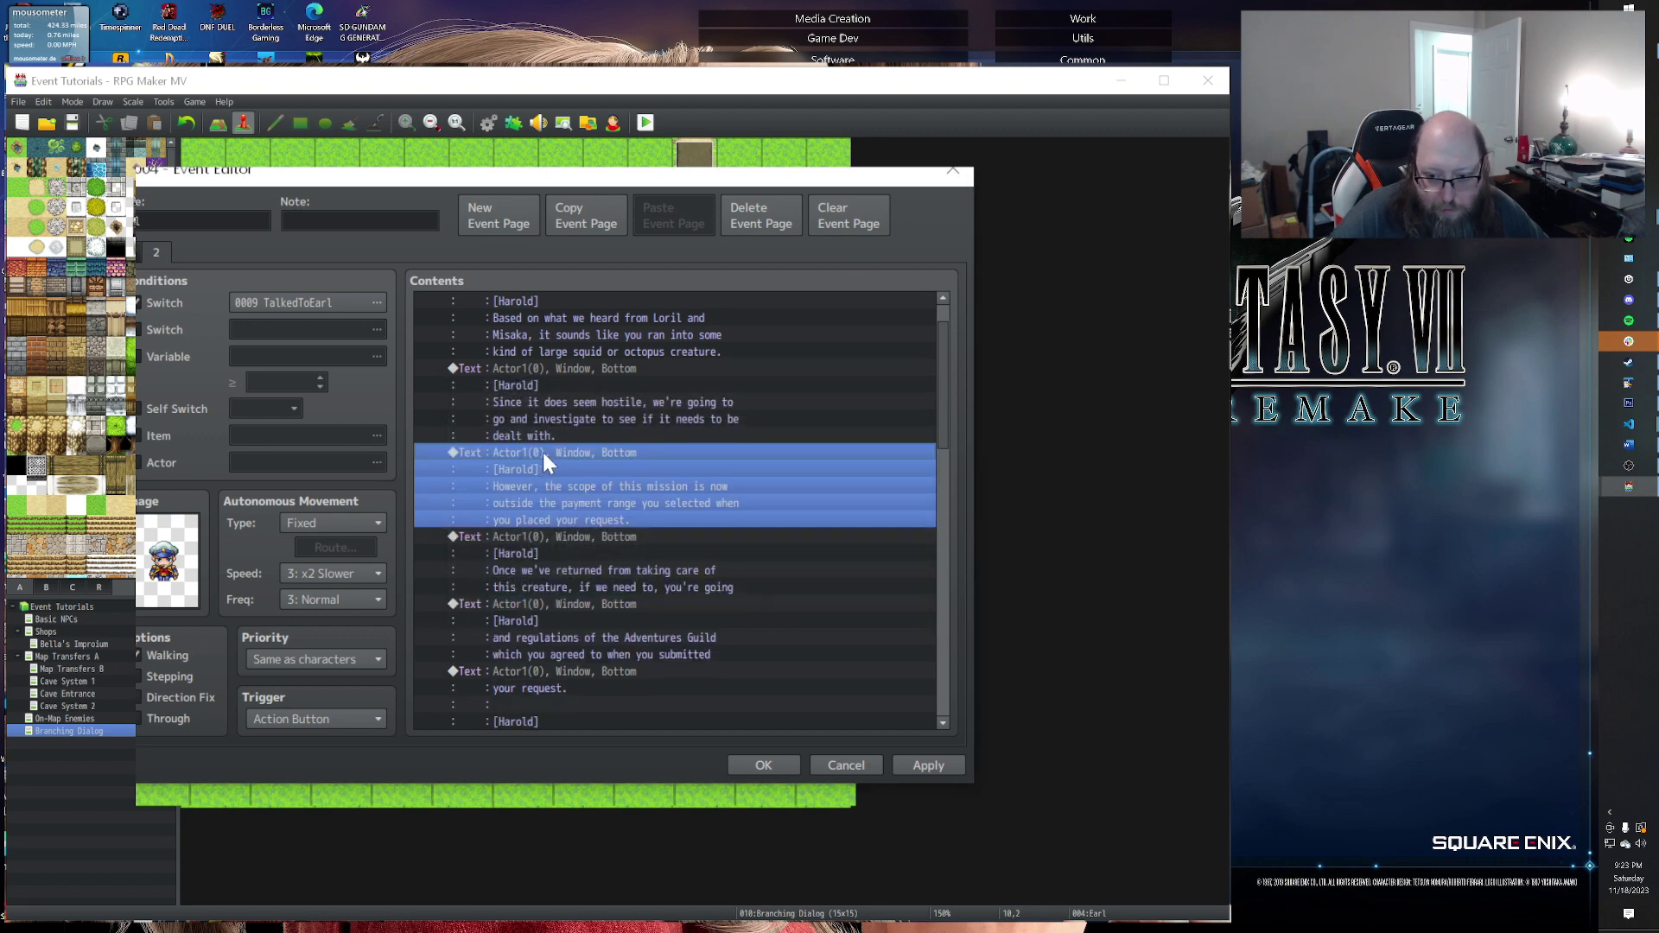
click(542, 534)
key(Return)
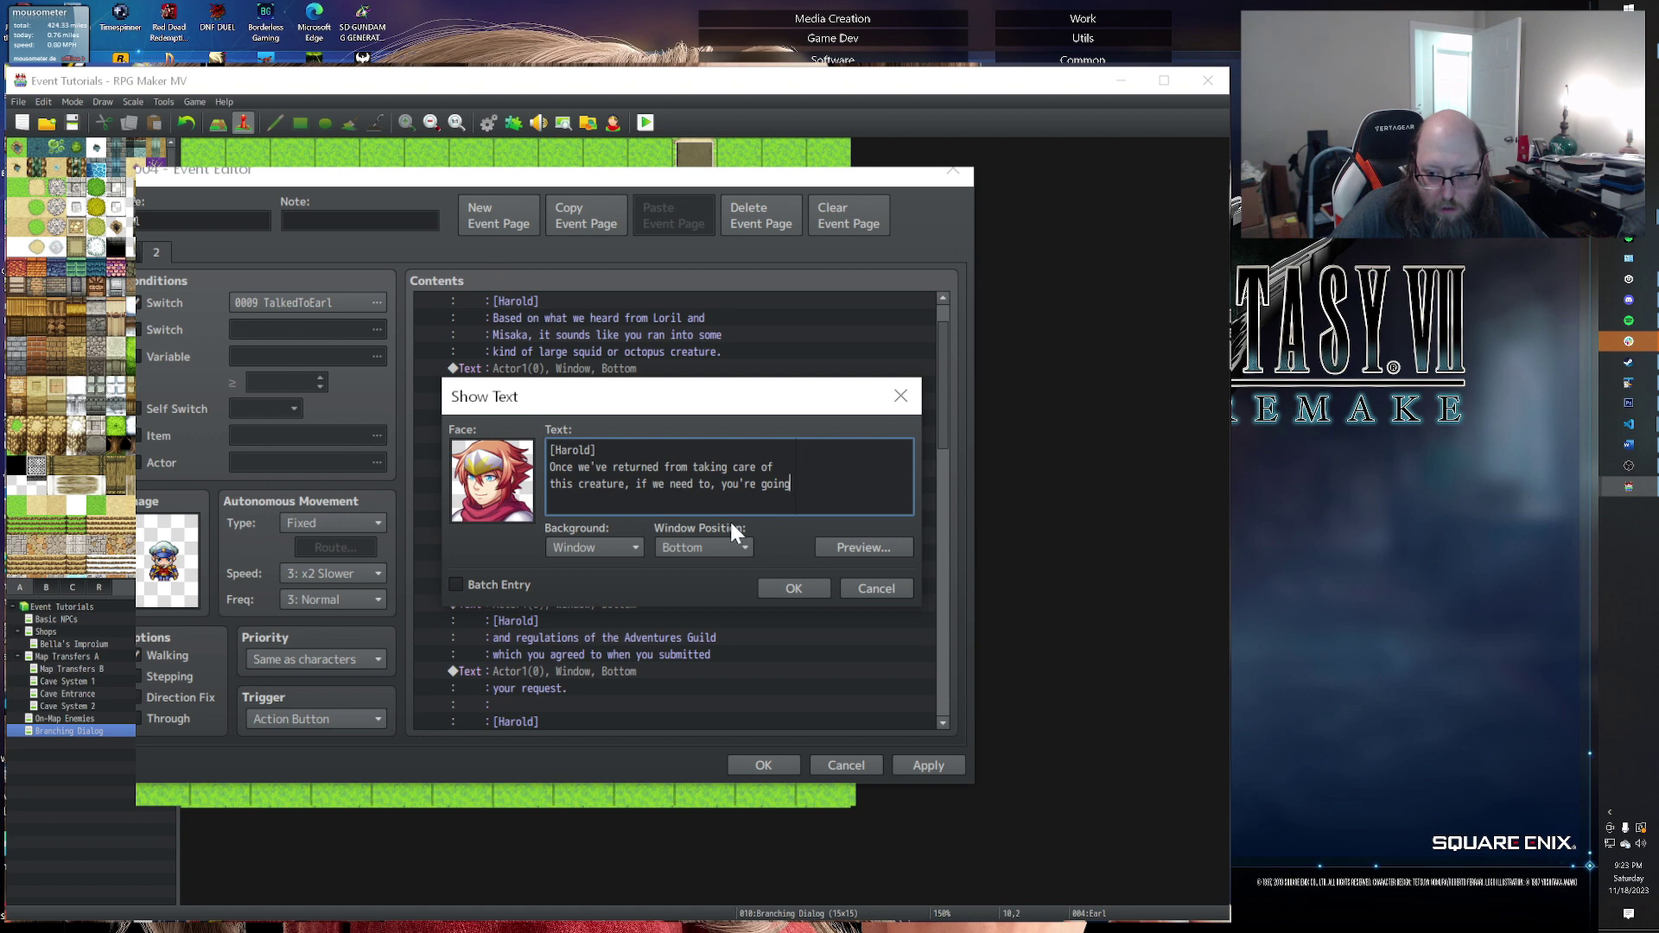
key(ctrl+v)
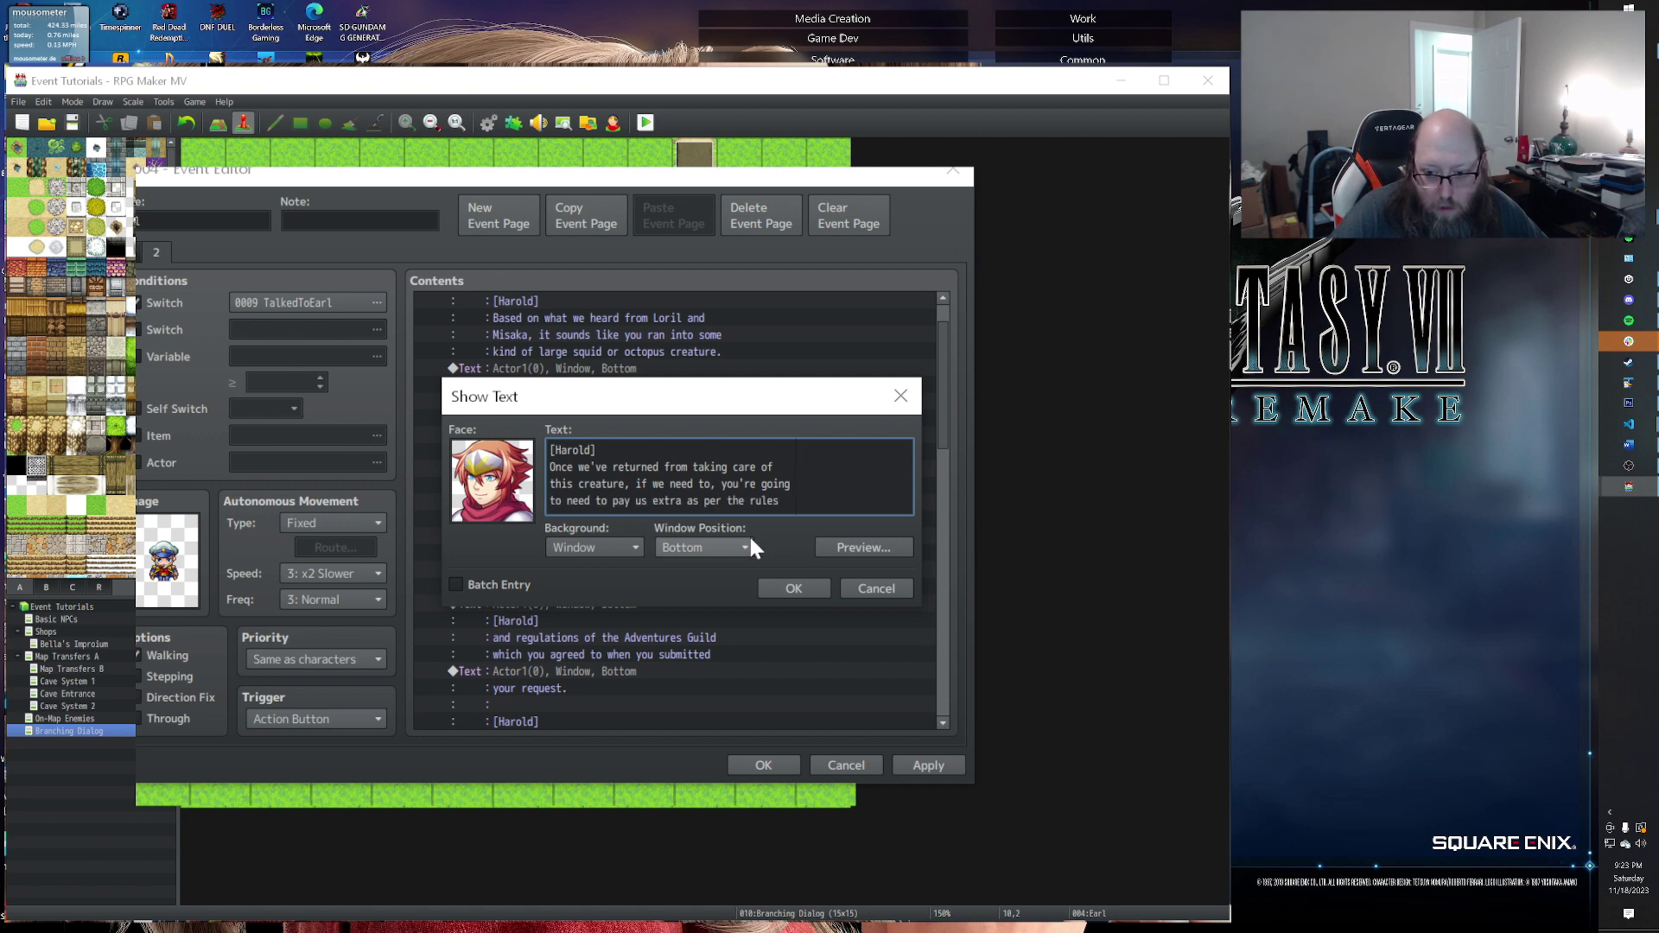
click(794, 585)
Step: Cut "your request." and the blank line from the start of Harold's "I am required to inform you" message
scroll(660, 586, down, 6)
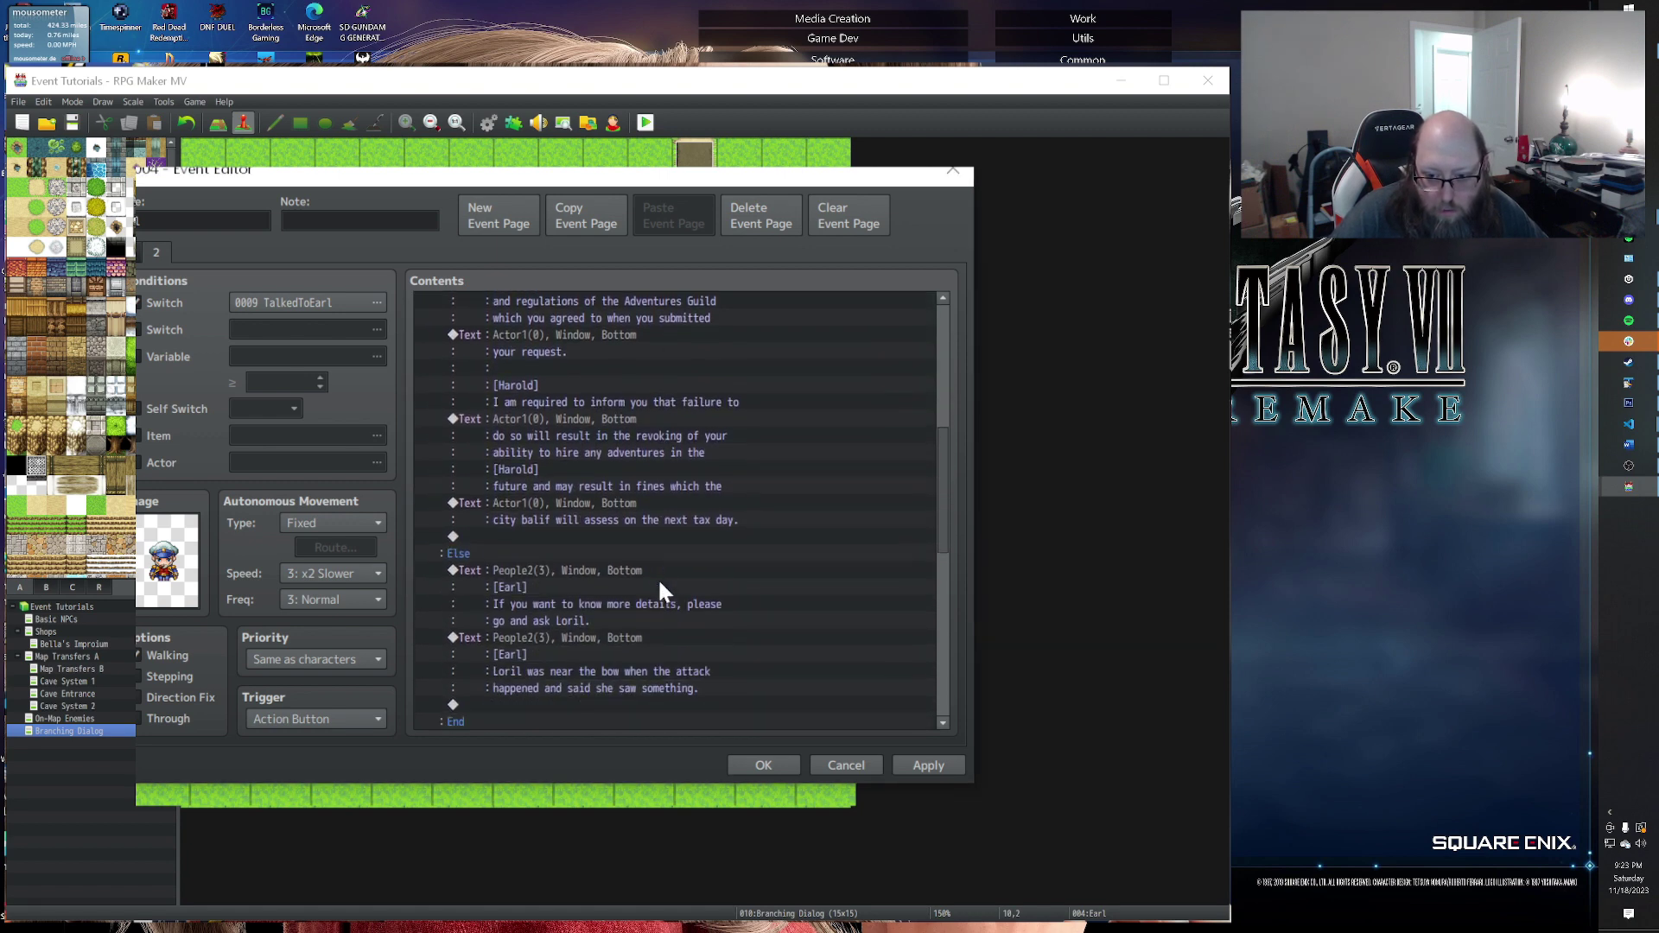
scroll(660, 588, up, 4)
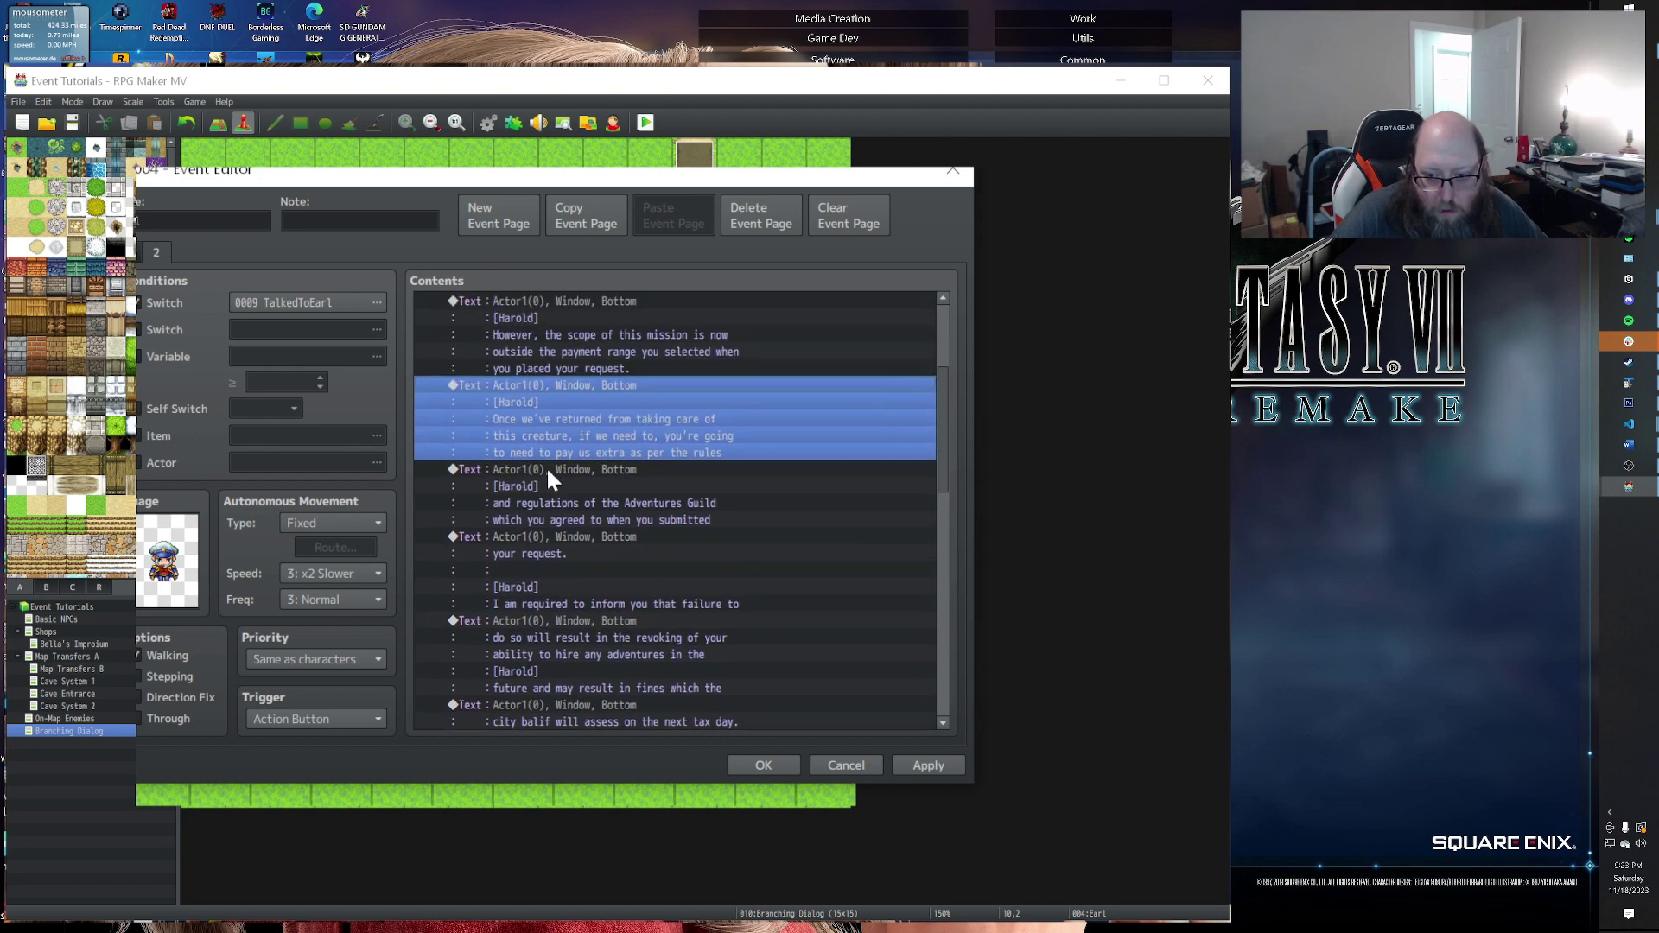
scroll(553, 458, up, 2)
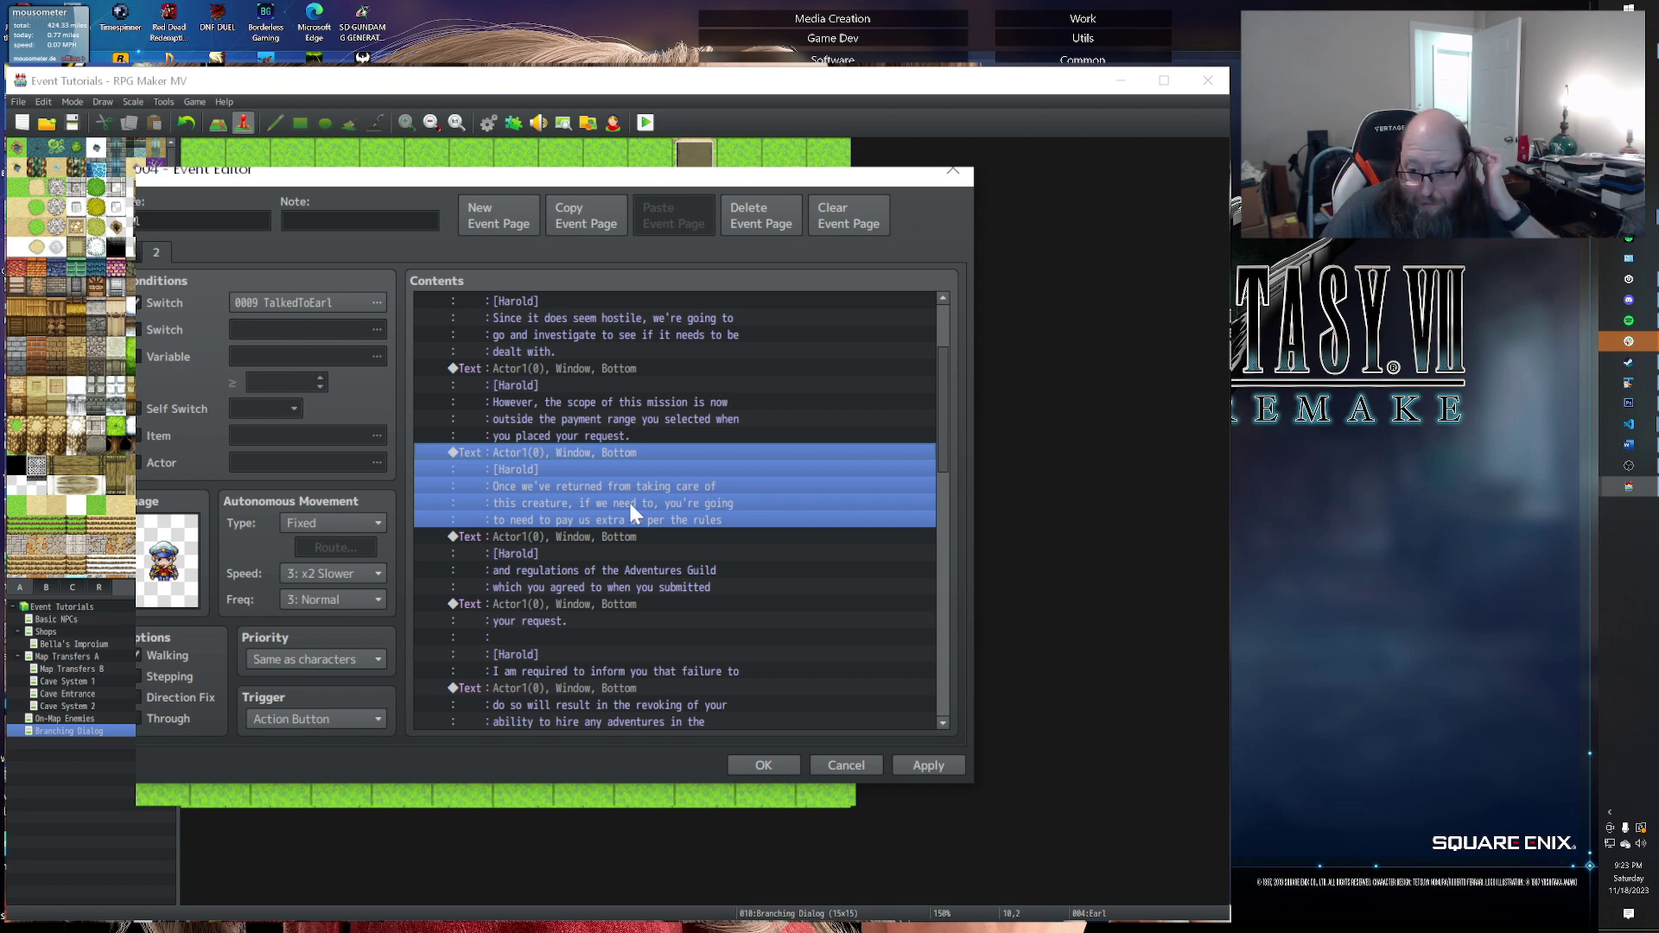
scroll(609, 539, down, 2)
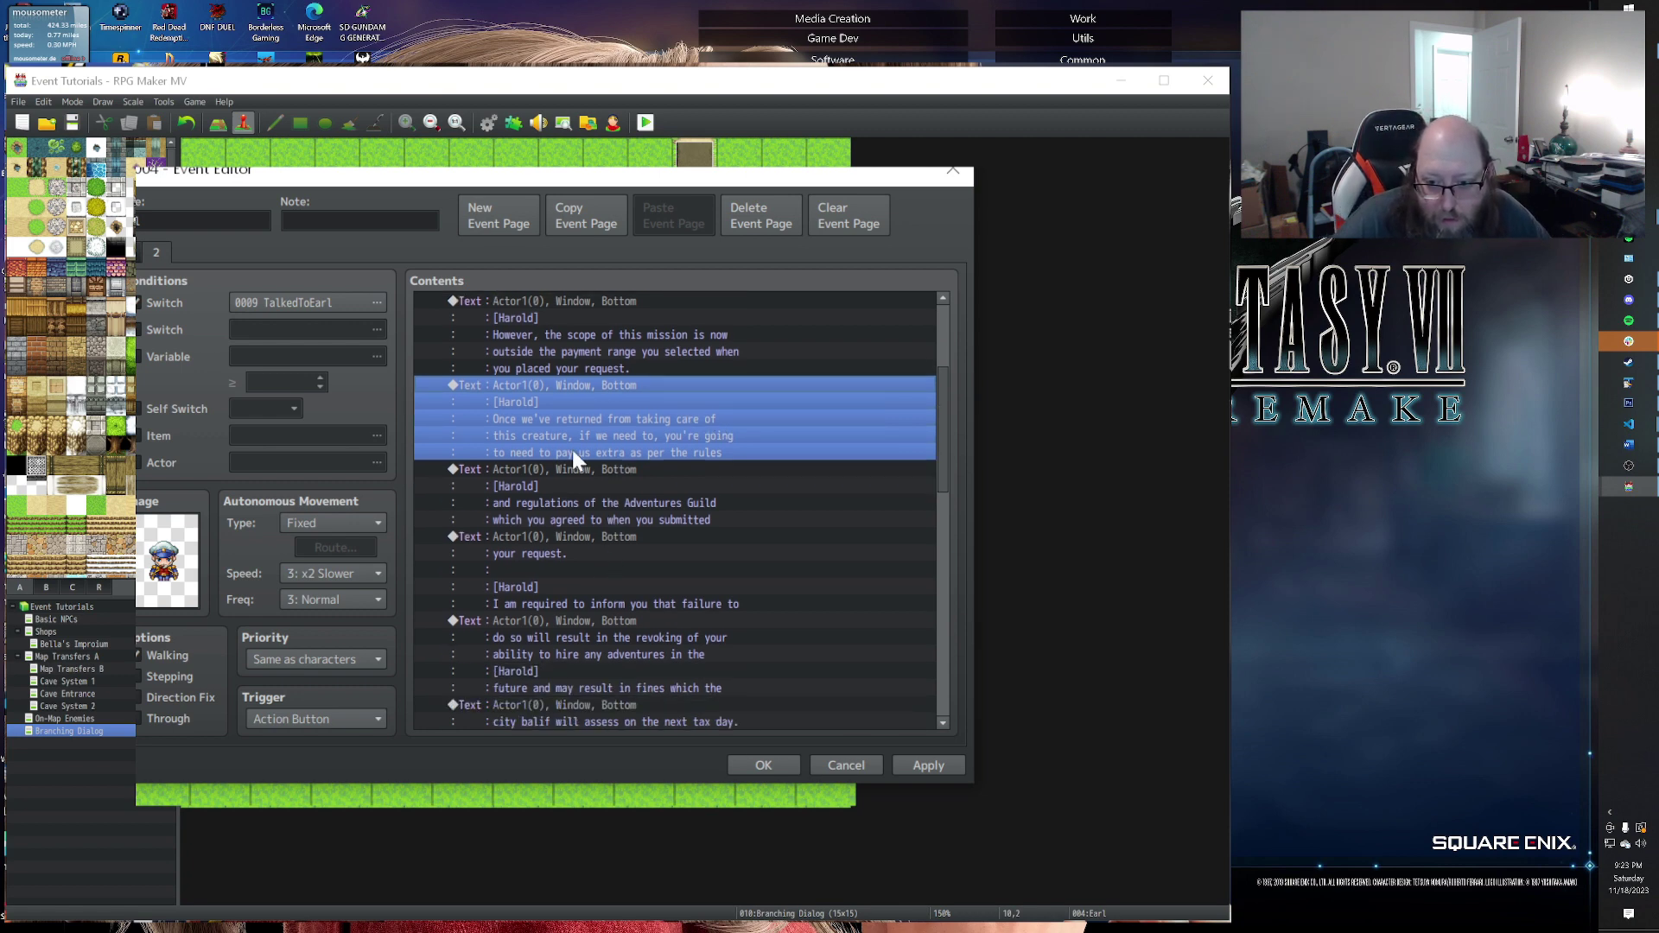
click(551, 516)
click(548, 531)
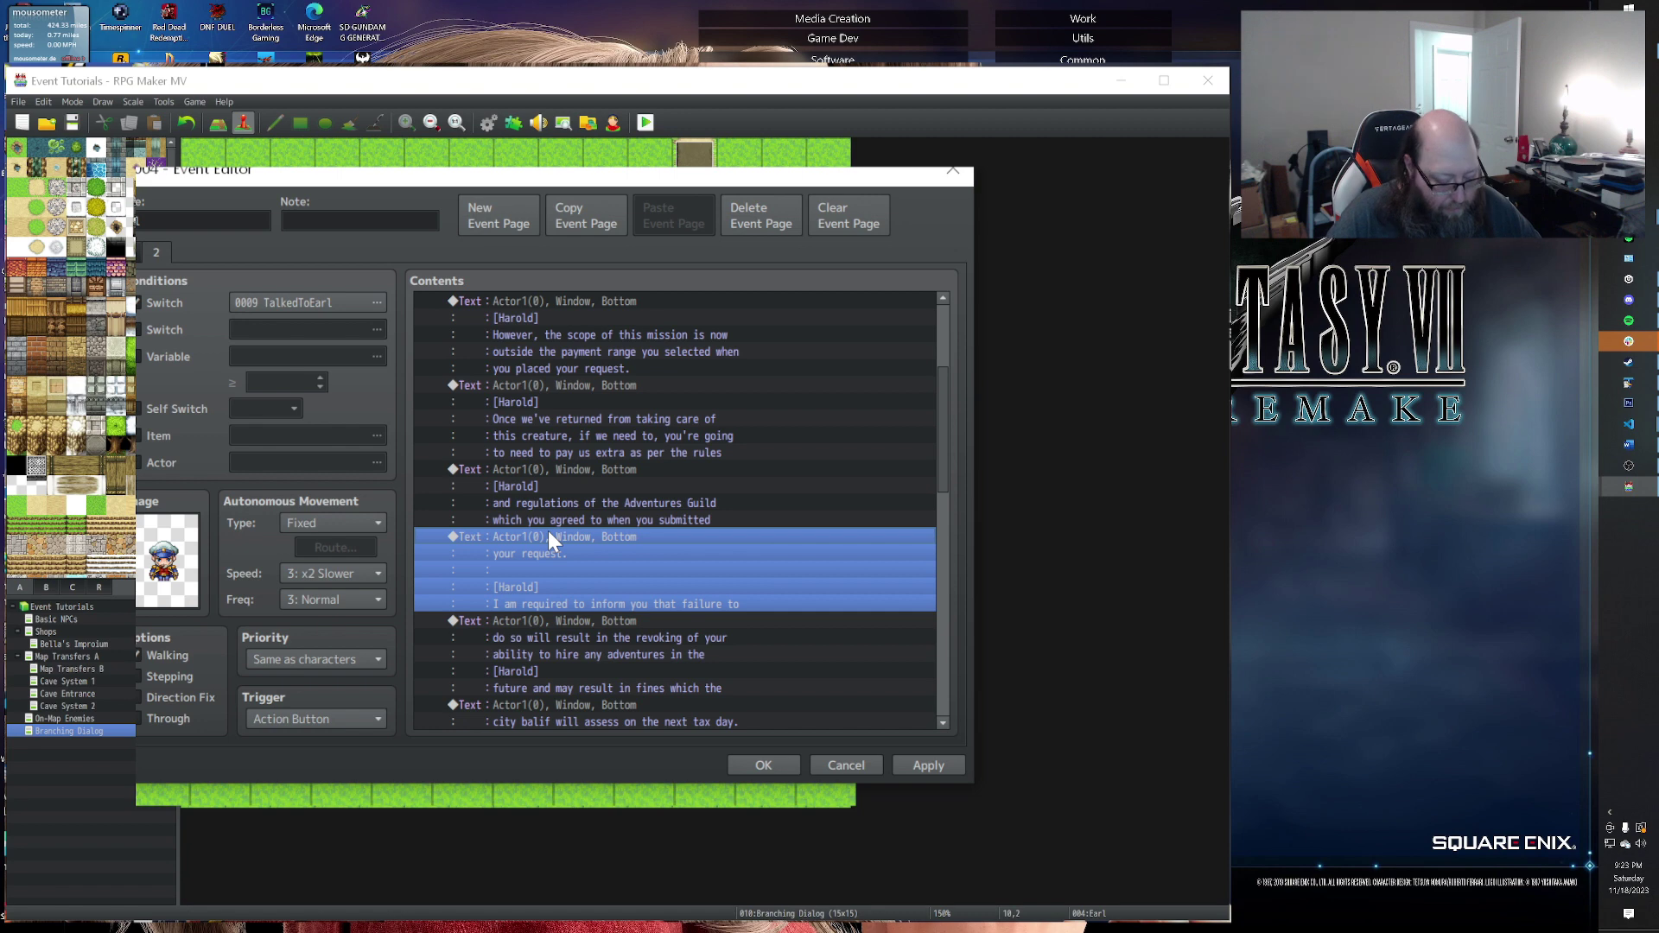
double_click(522, 543)
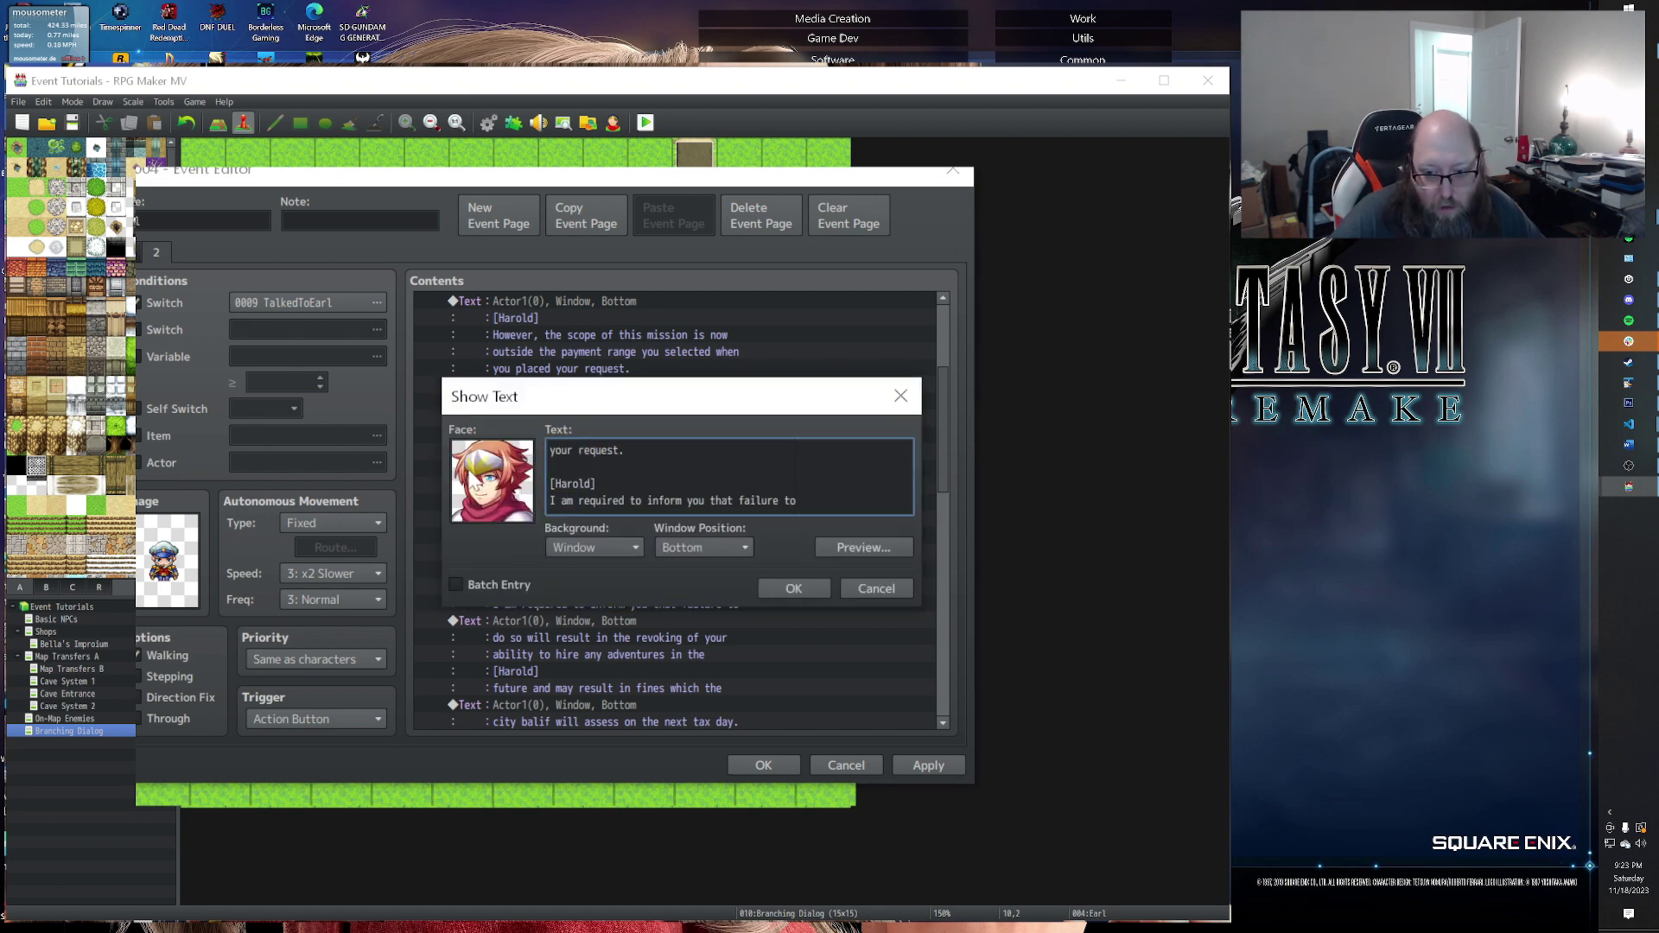
key(shift+Home)
key(ctrl+c)
key(Delete)
key(Delete)
key(Delete)
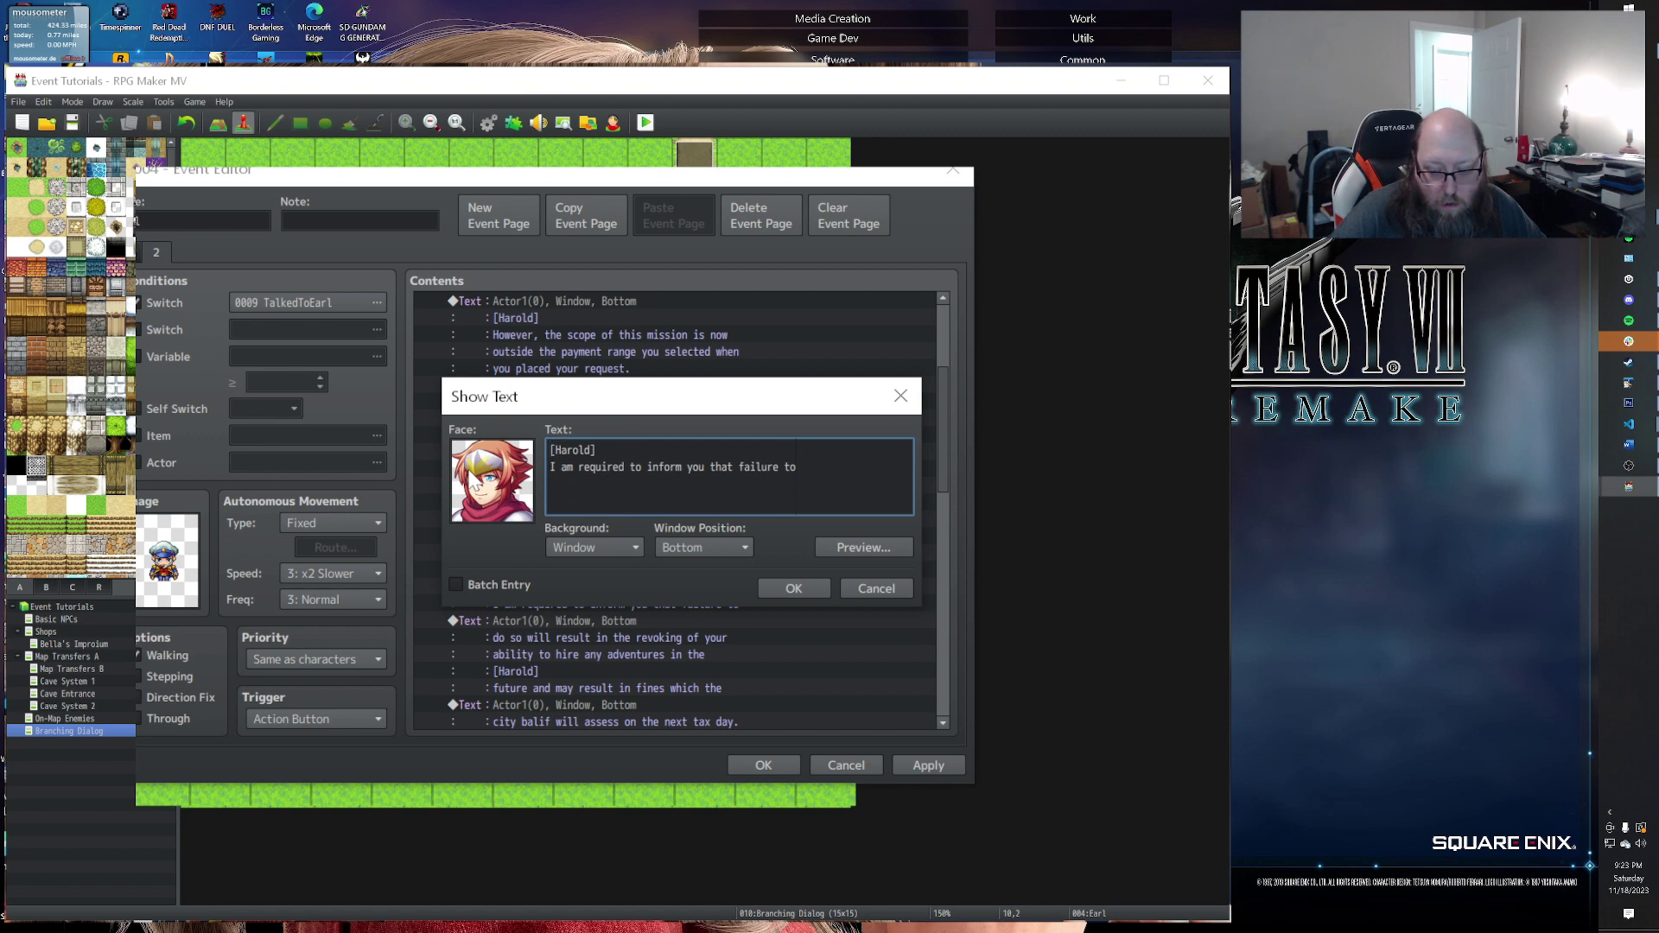
click(788, 581)
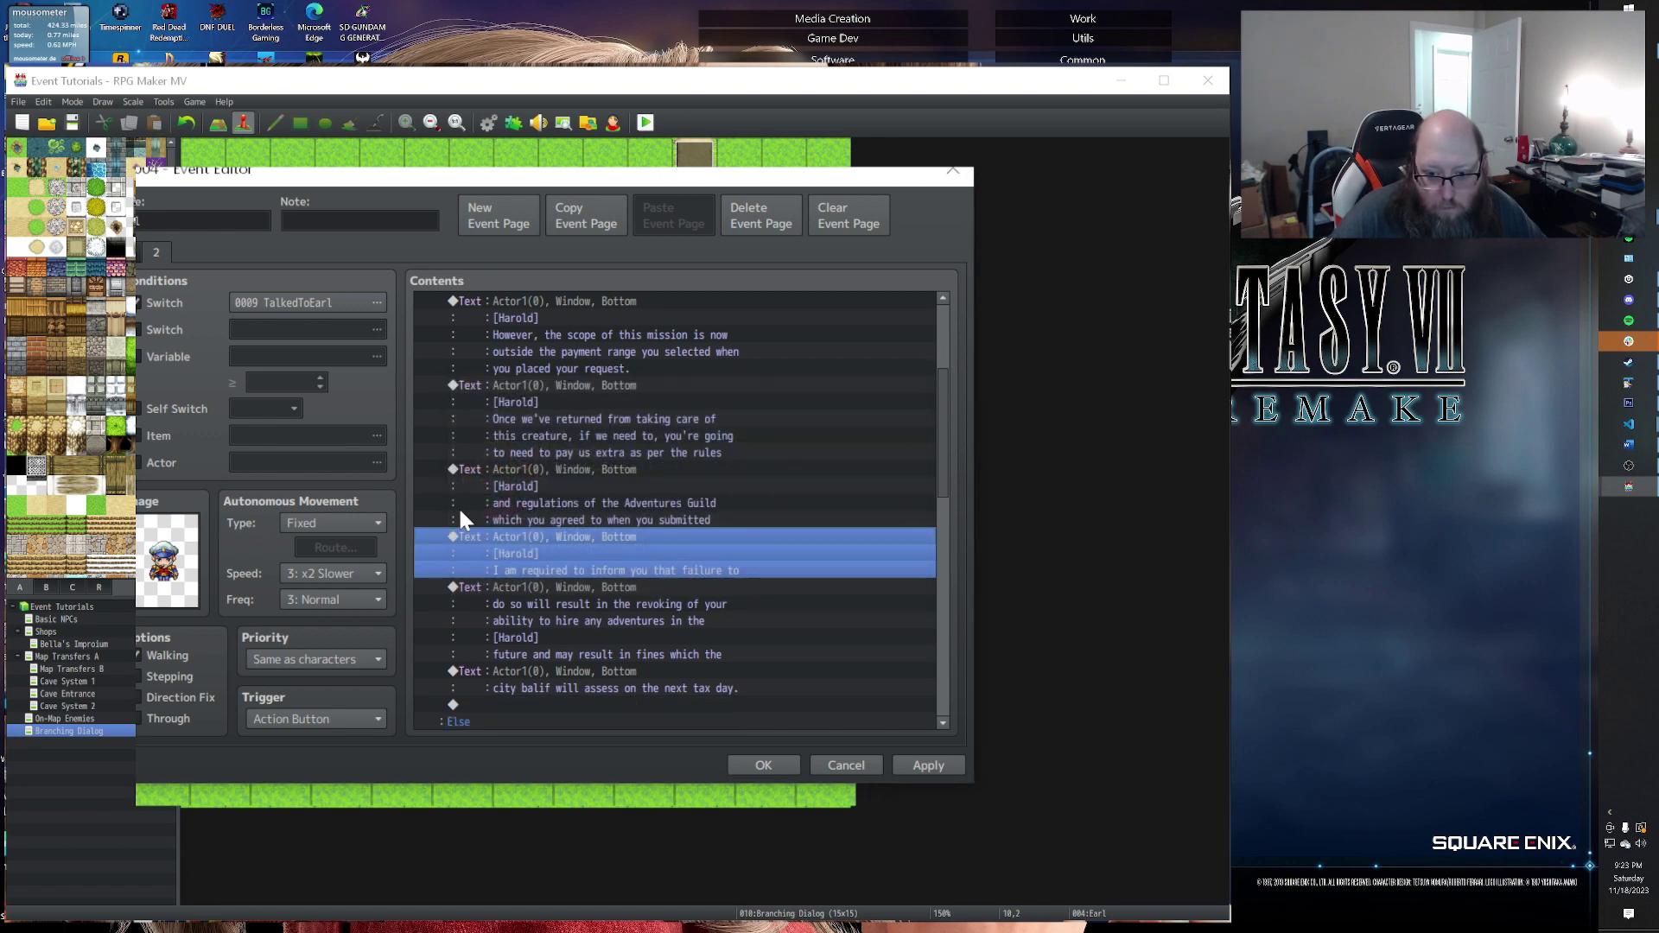
Step: Add "your request." as the last line of Harold's message about the Adventures Guild regulations
double_click(522, 480)
key(Return)
key(ctrl+v)
click(776, 593)
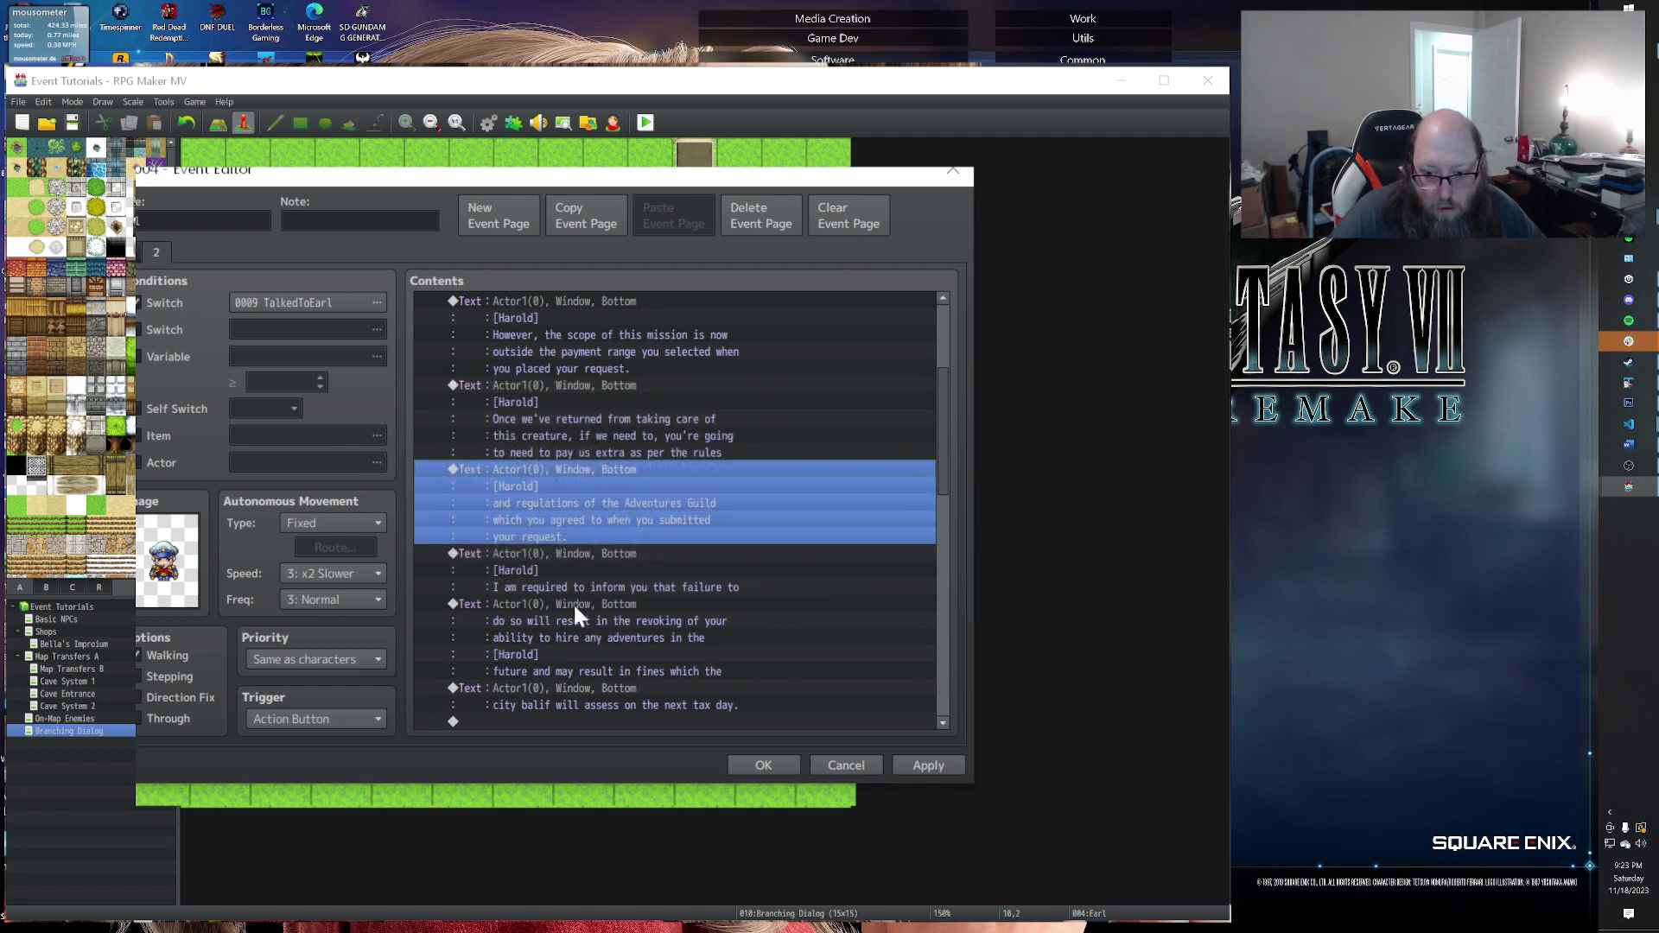
Step: Cut "do so will result in the revoking of your" and "ability to hire any adventures in the" from the message about future fines
scroll(531, 569, down, 1)
double_click(567, 519)
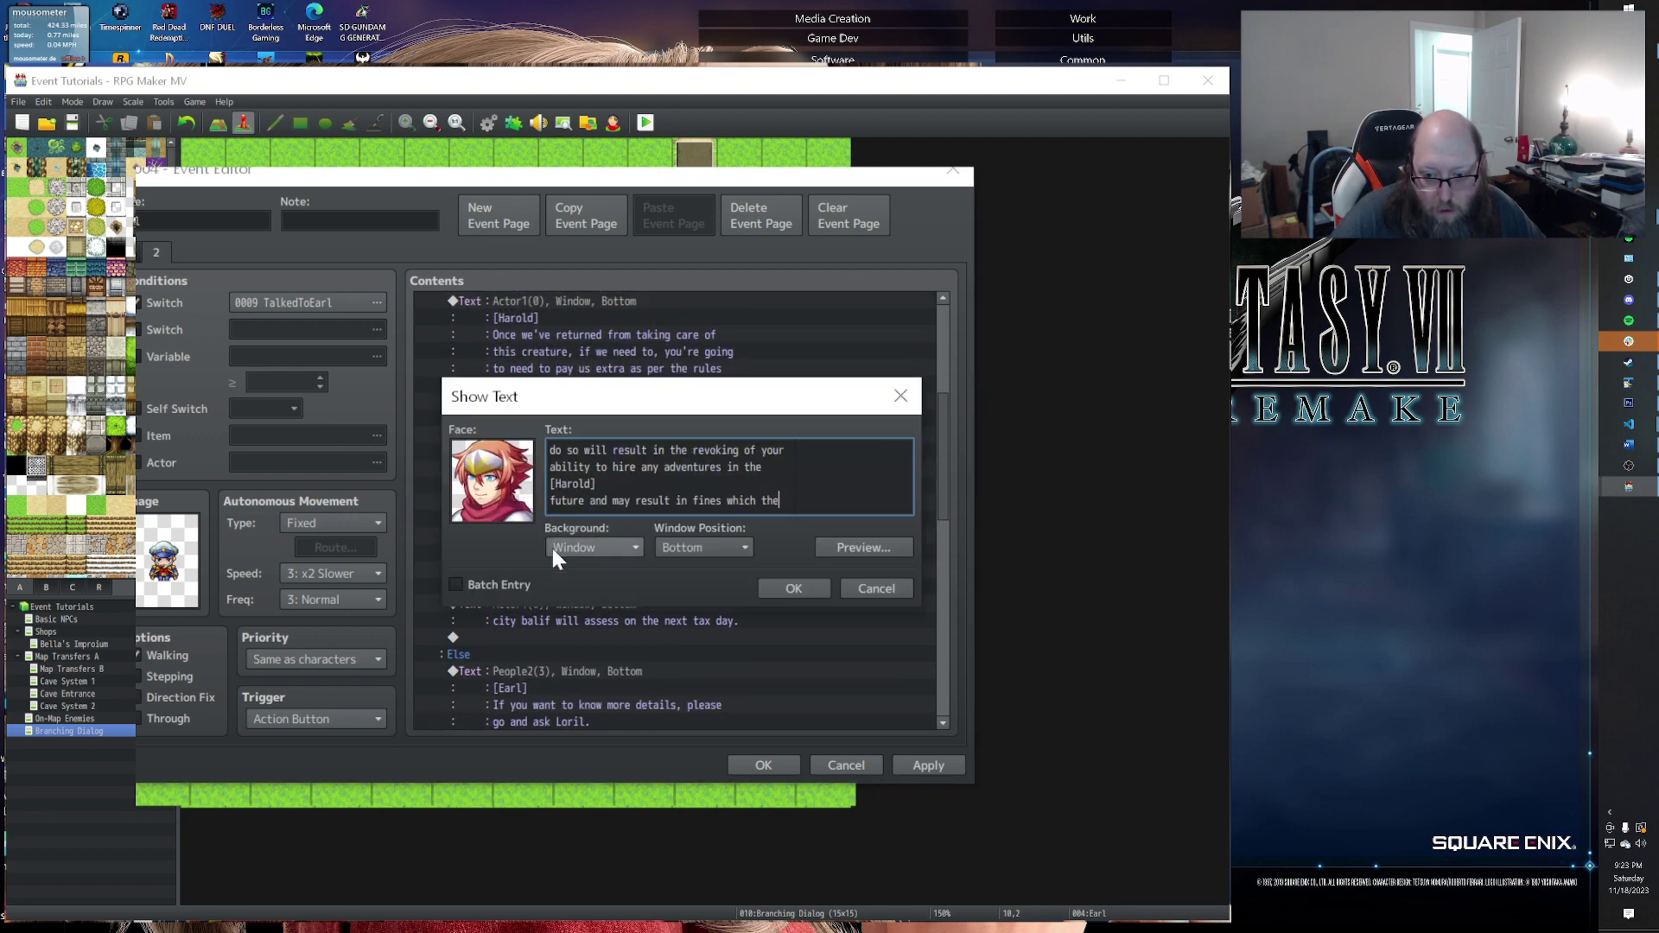
drag(549, 483, 550, 451)
key(ctrl+c)
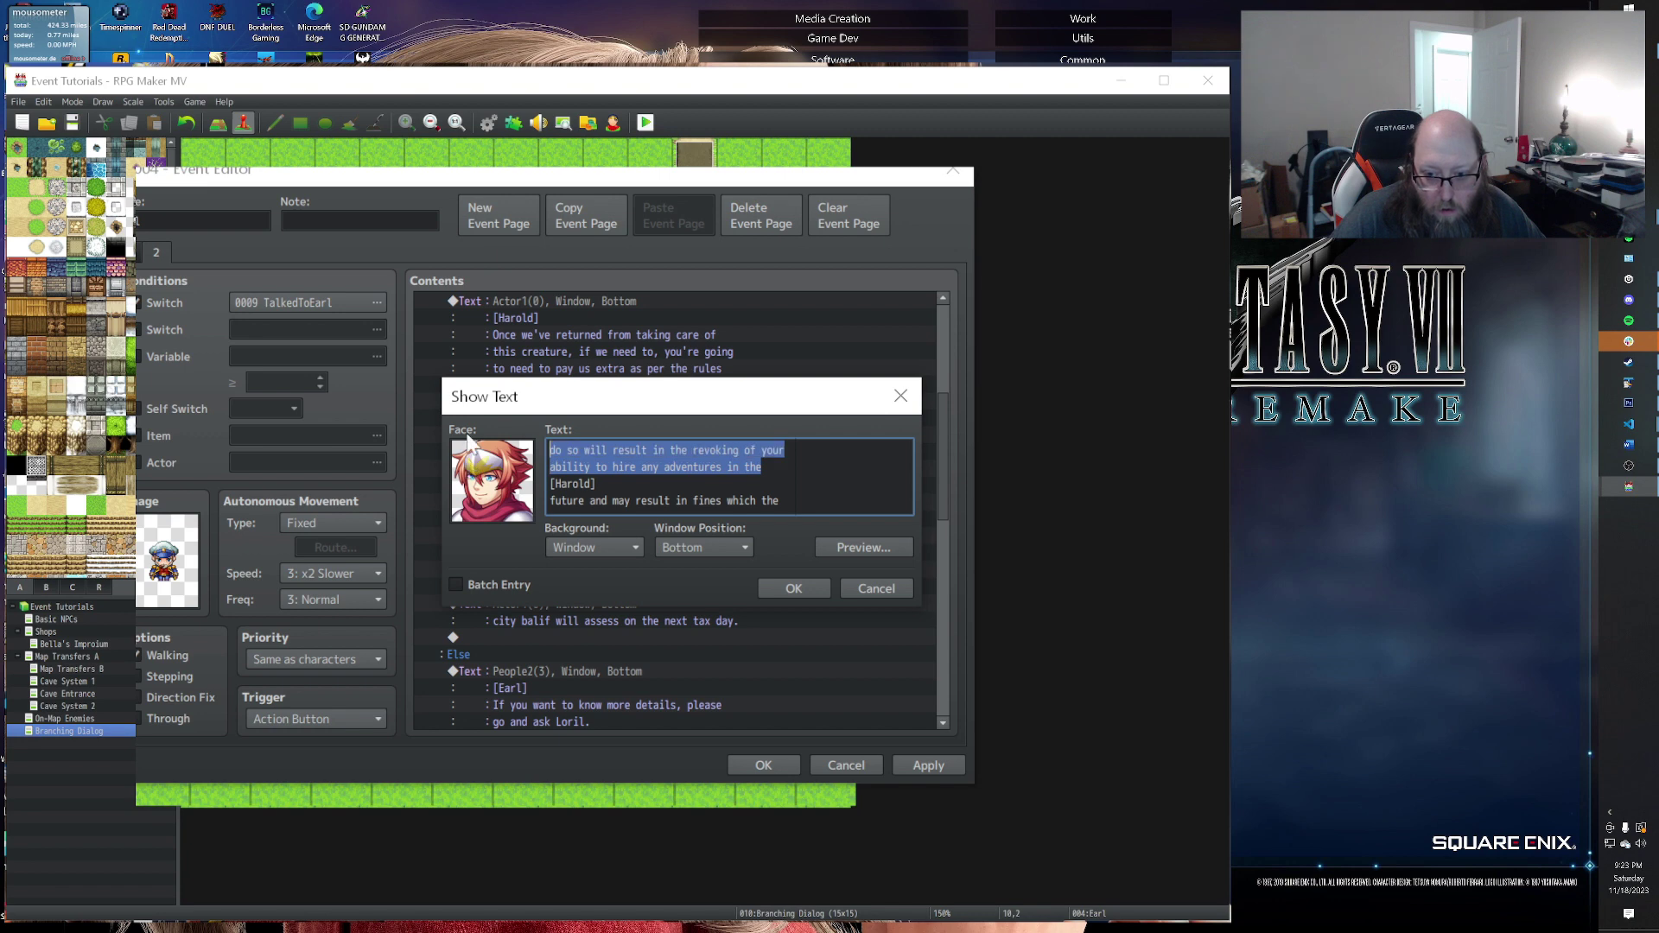
key(BackSpace)
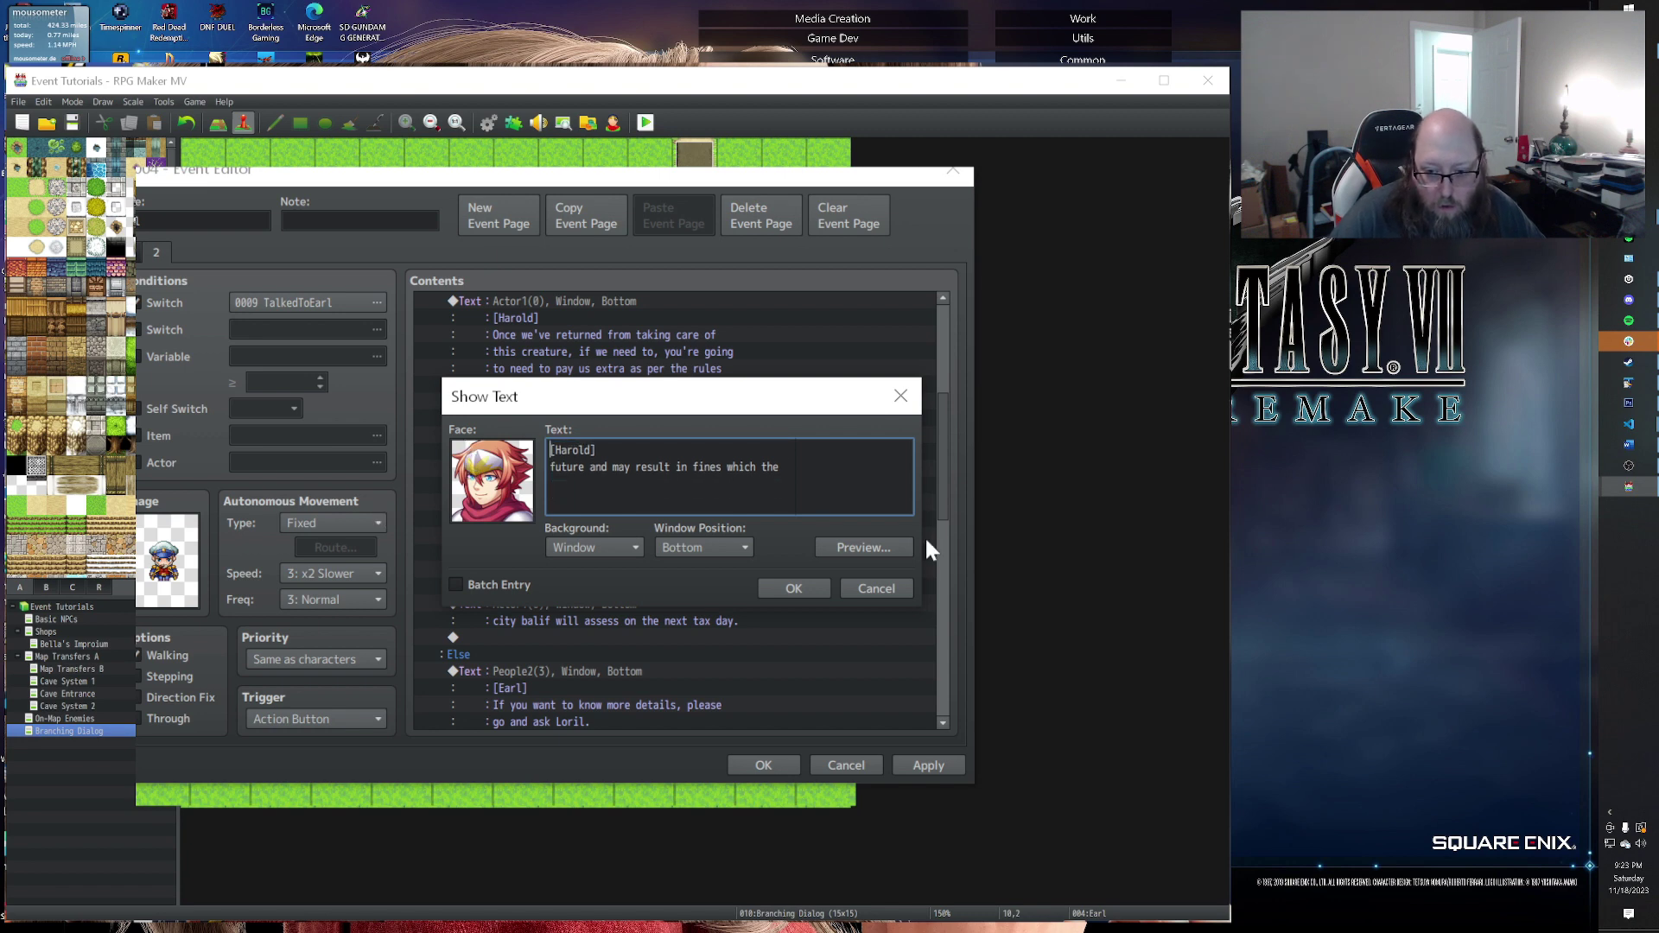
click(765, 578)
Step: Append the two cut lines about revoking the ability to hire to Harold's "I am required to inform you that failure to" message
click(563, 482)
double_click(562, 470)
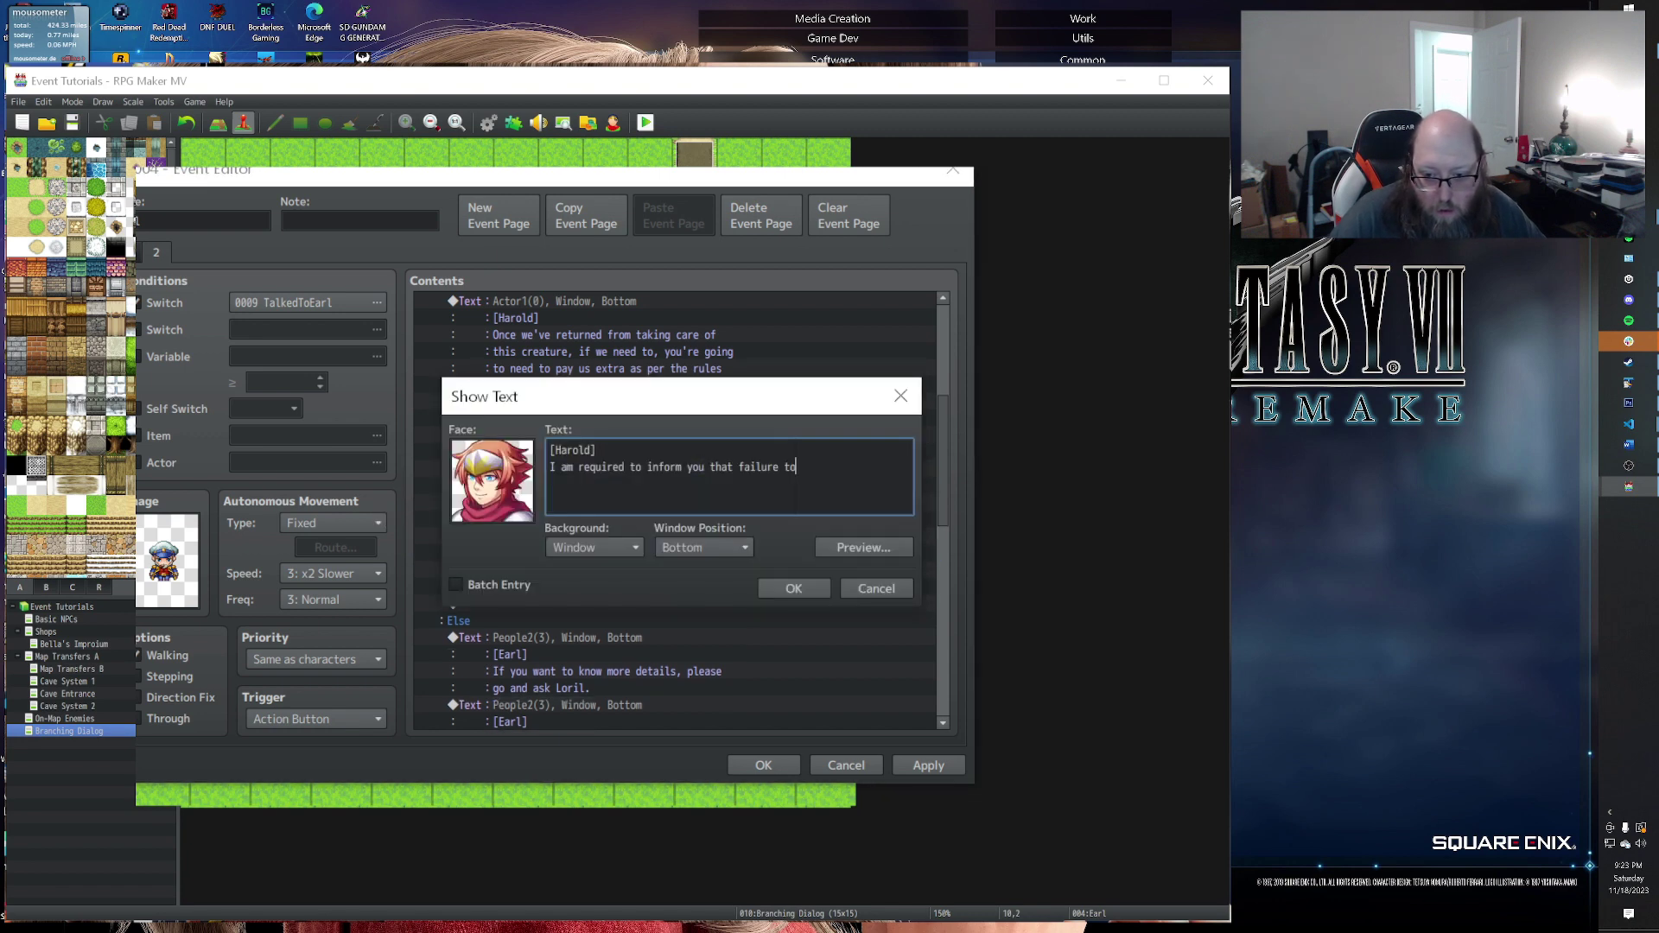
key(ctrl+v)
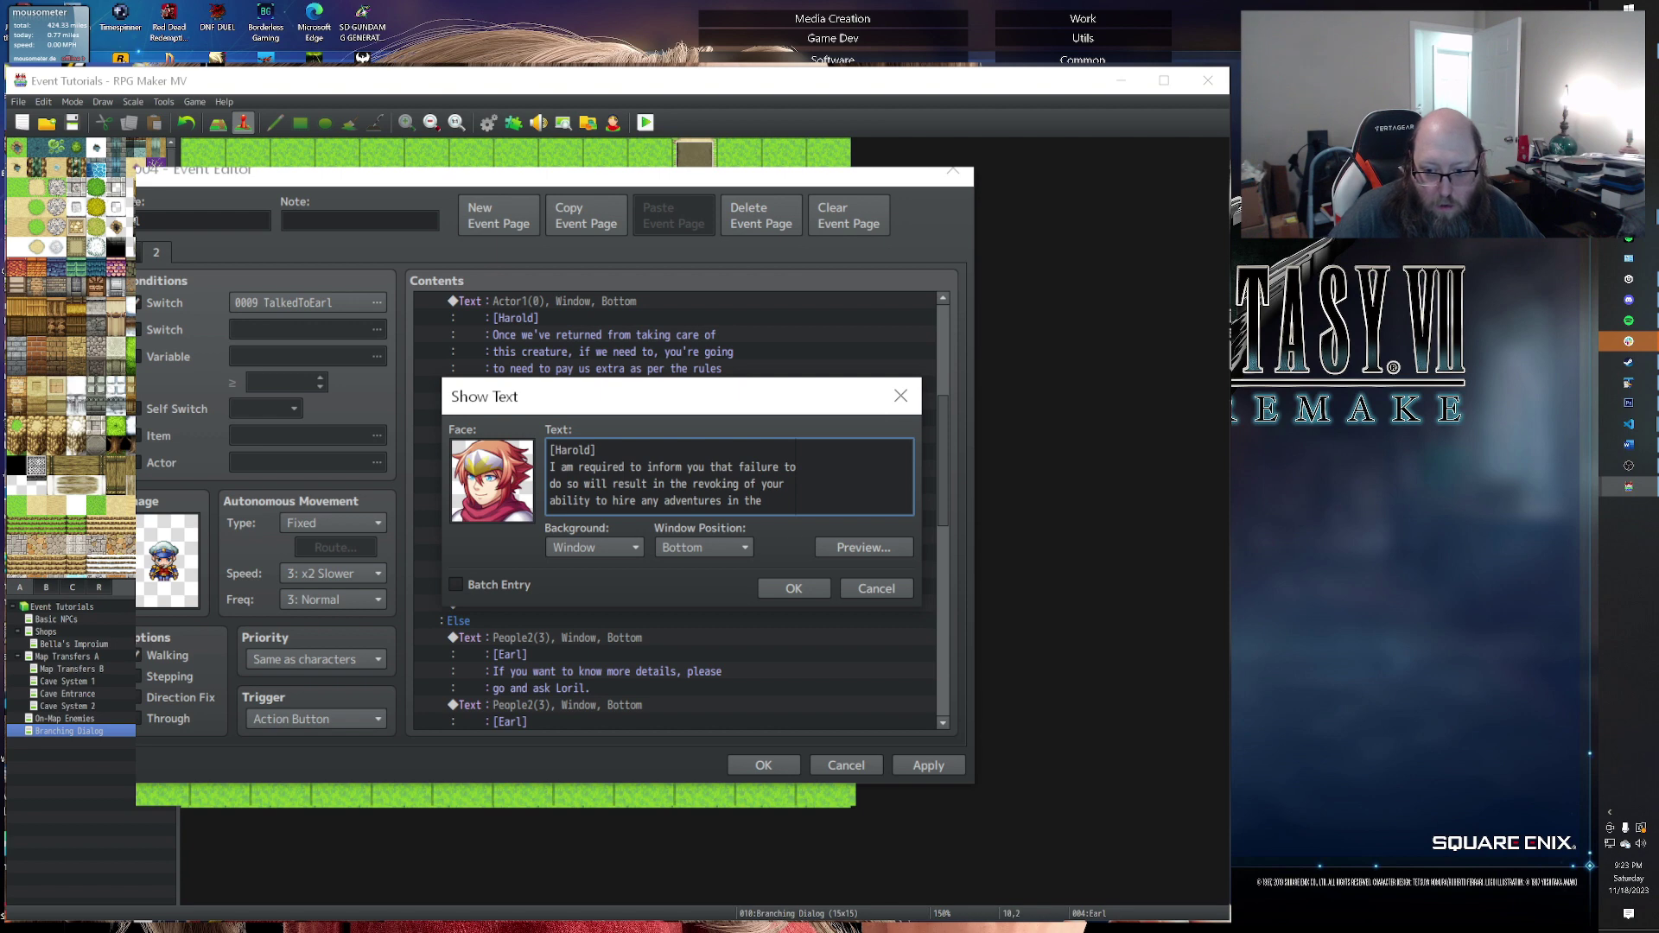
click(788, 587)
Step: Copy "city balif will assess on the next tax day." into the end of Harold's "future and may result in fines which the" message
double_click(537, 600)
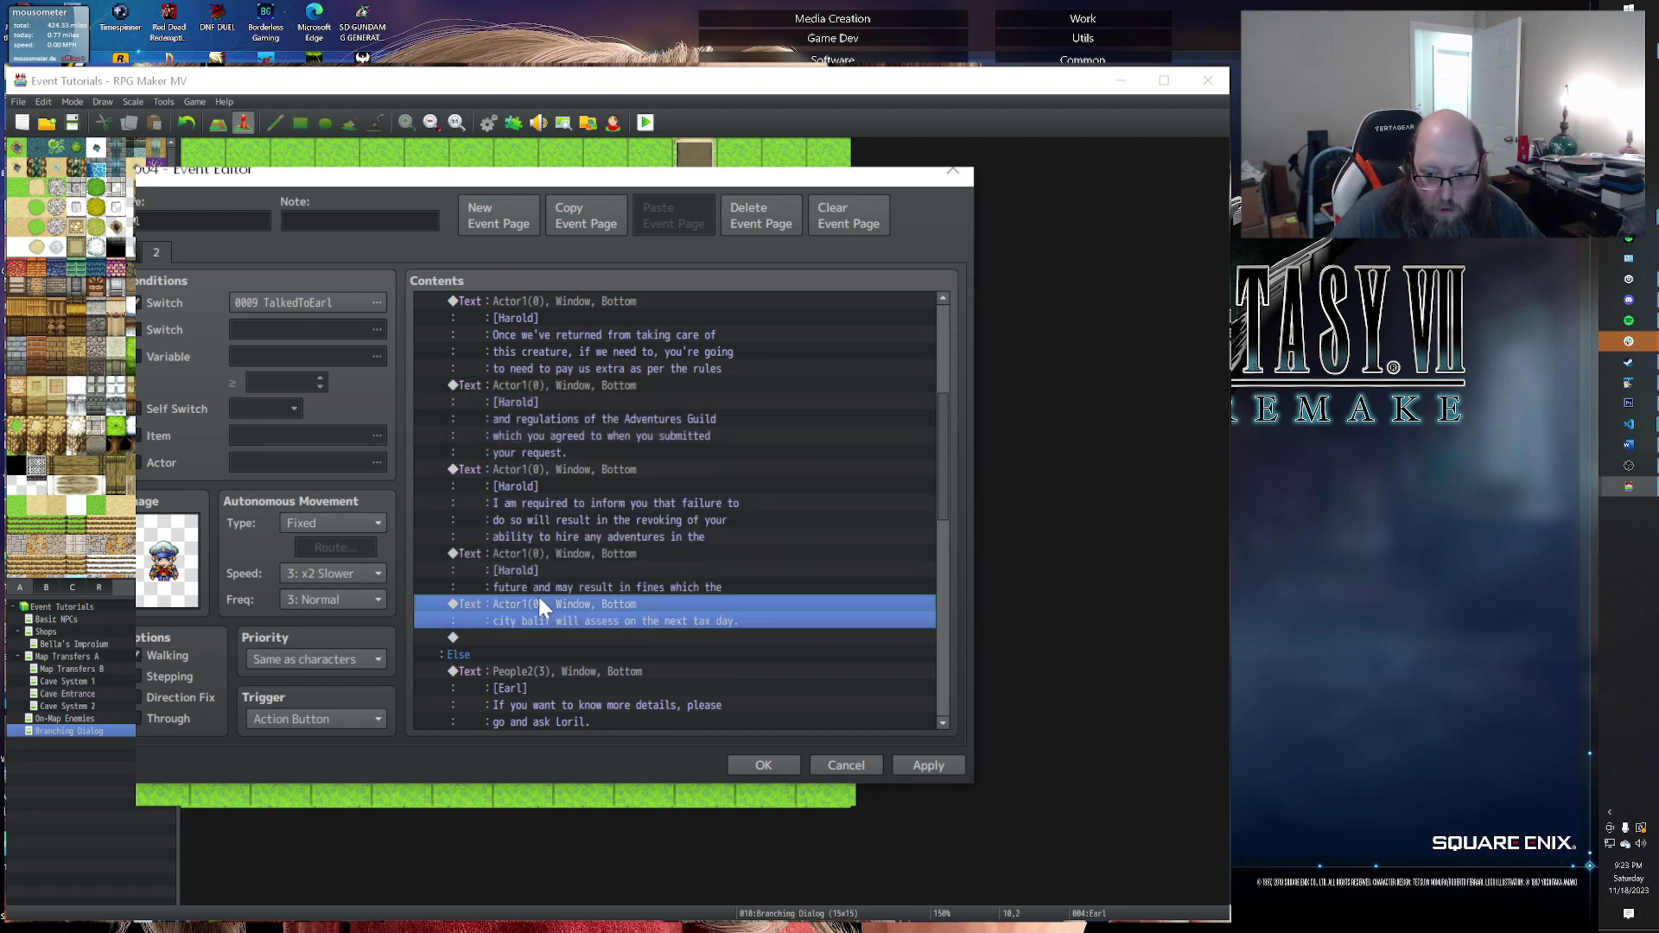
key(ctrl+a)
key(ctrl+c)
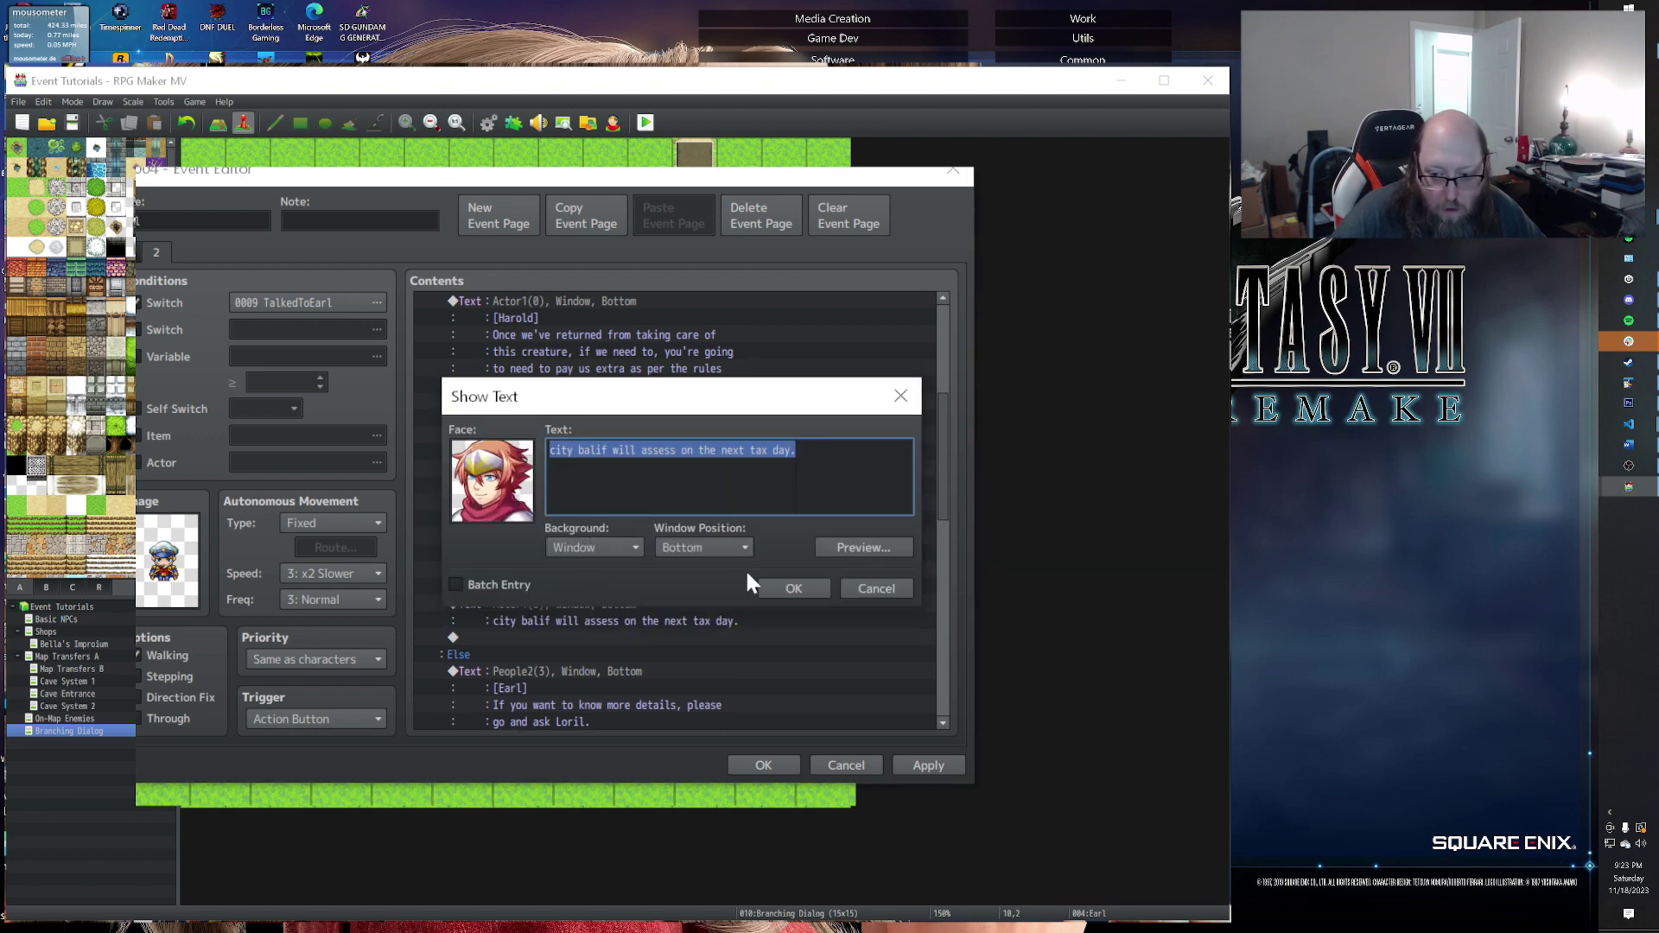
key(Escape)
double_click(551, 559)
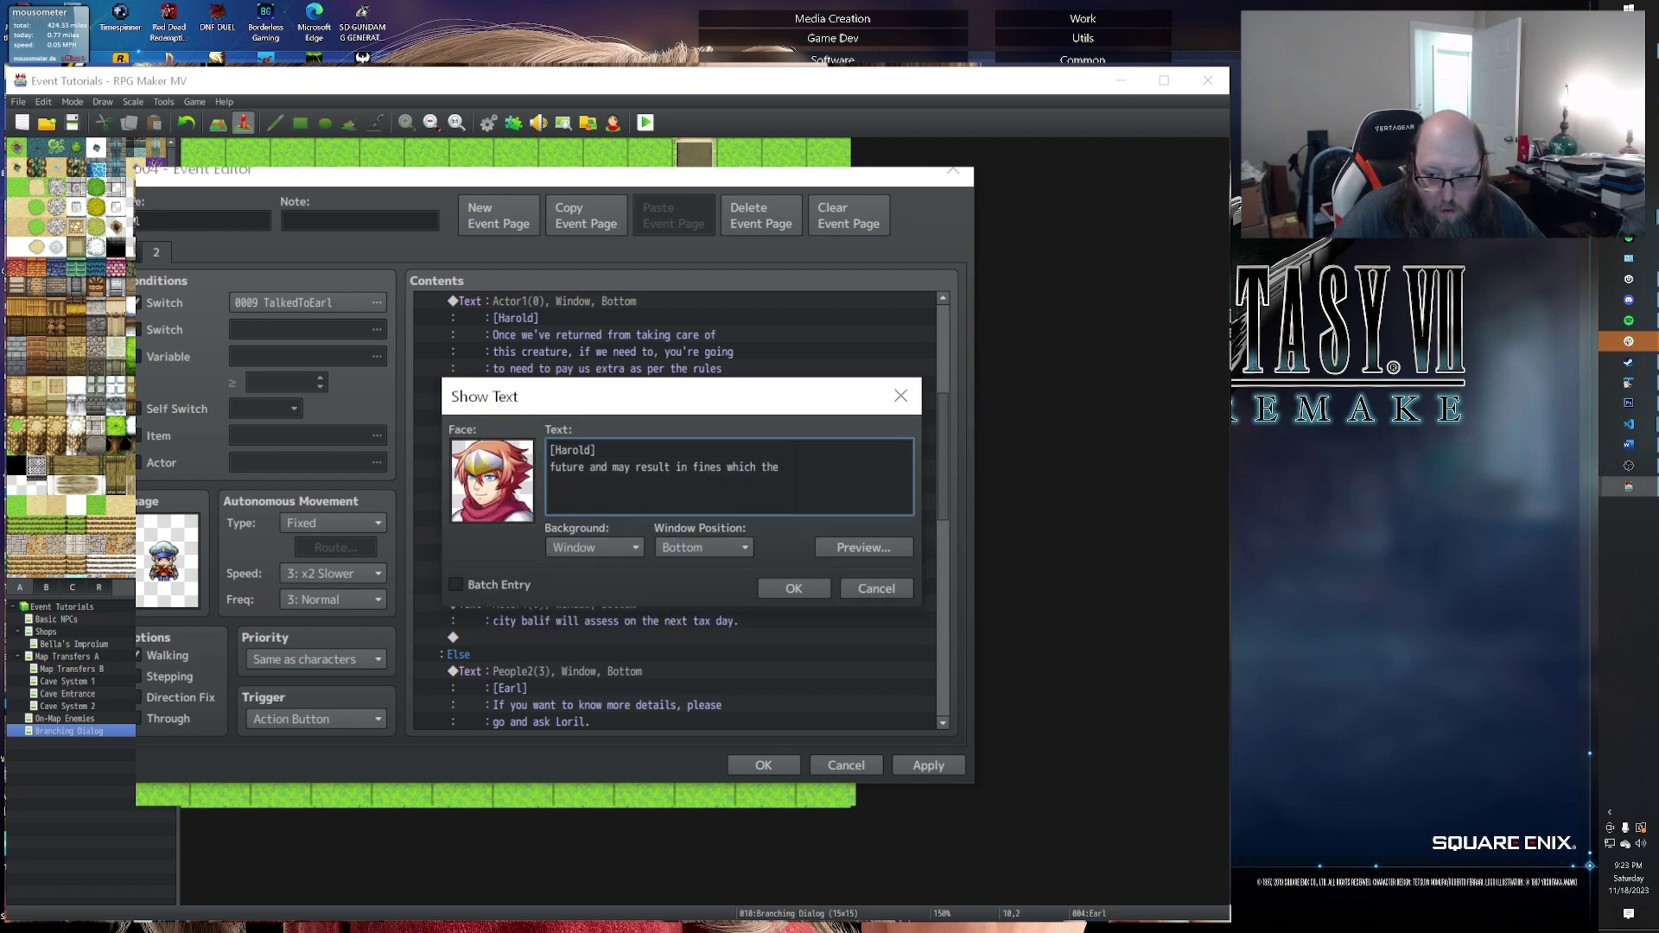
key(Return)
key(ctrl+v)
click(794, 589)
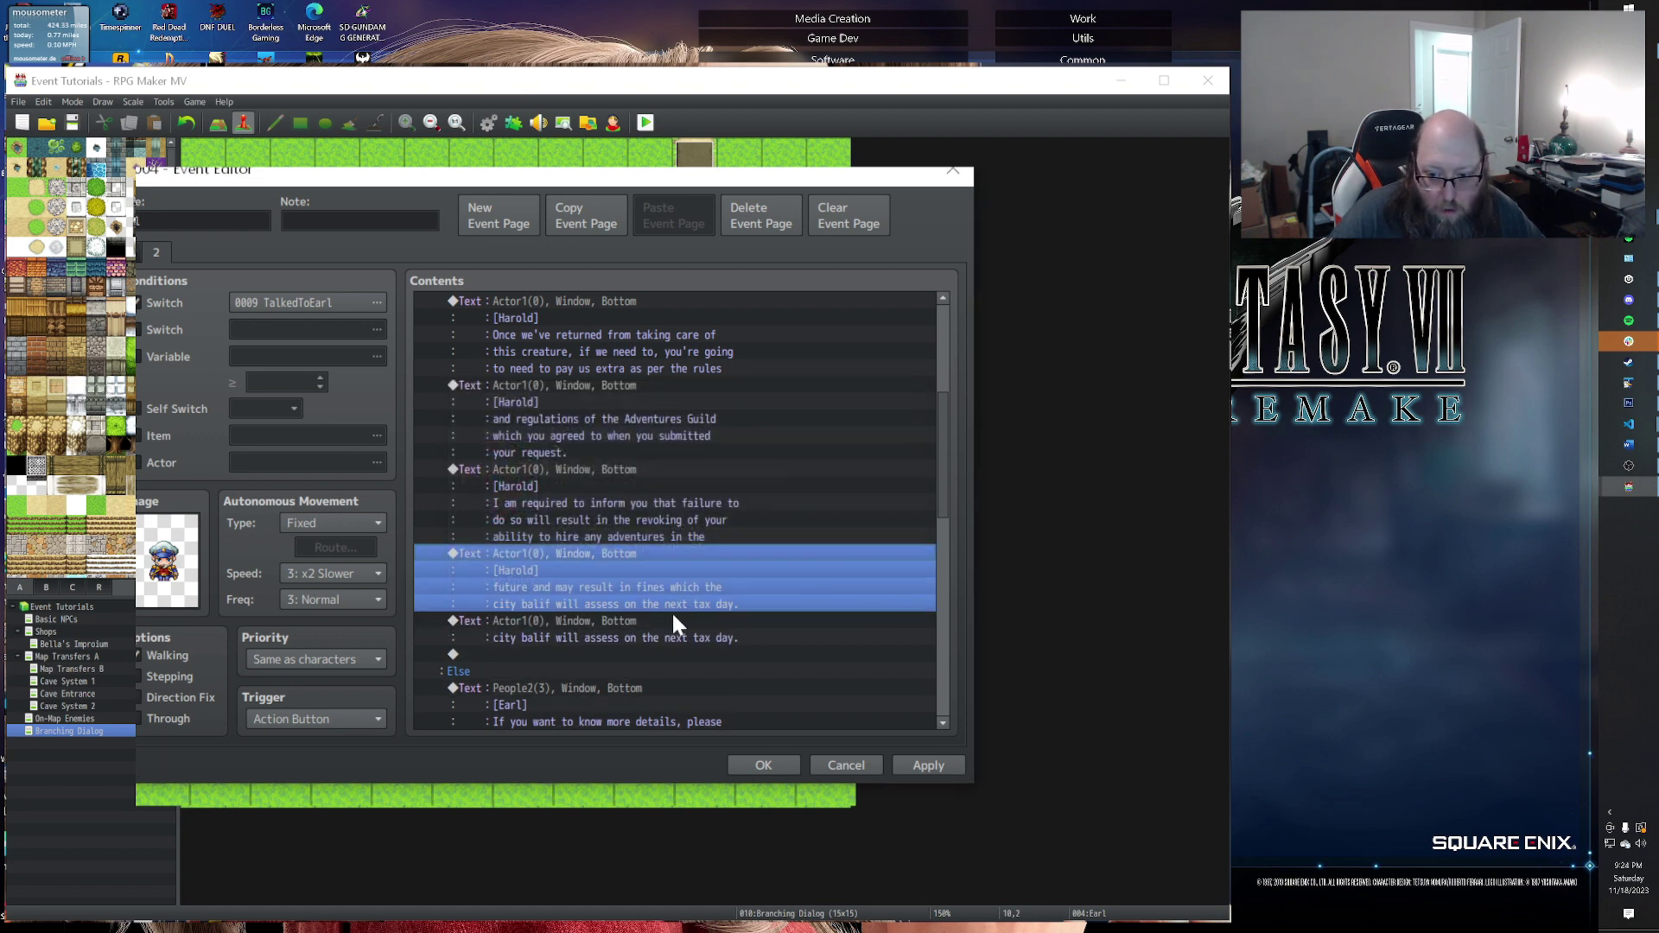
Step: Delete the leftover separate message containing only "city balif will assess on the next tax day."
key(Down)
key(Down)
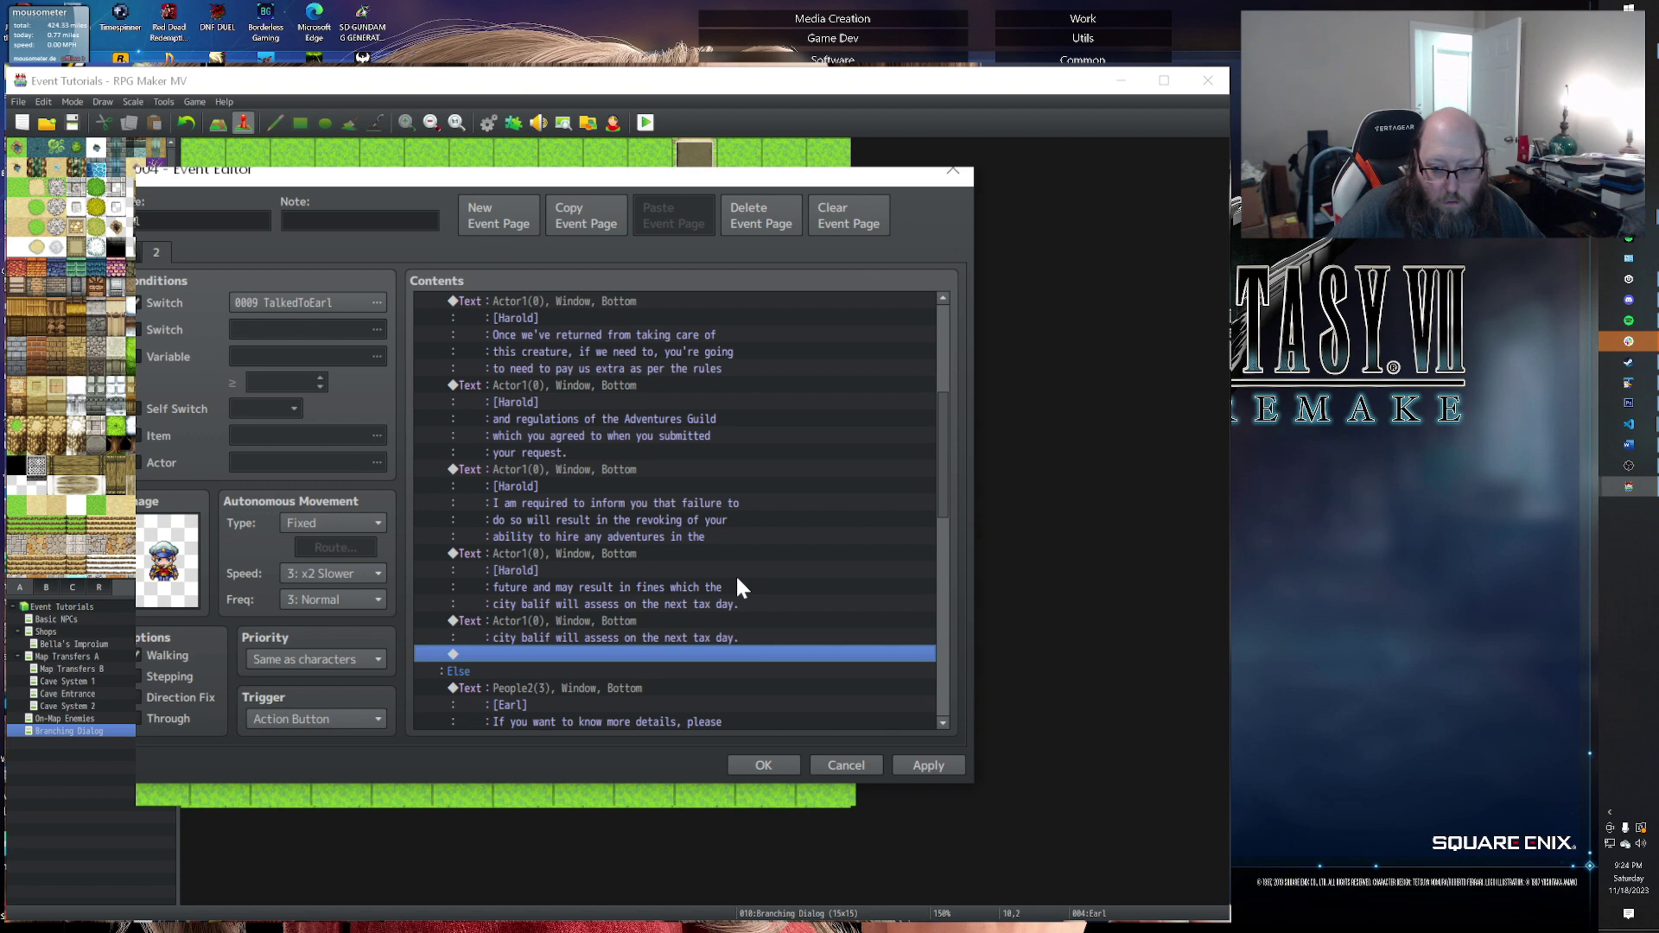
key(Up)
key(Delete)
key(Down)
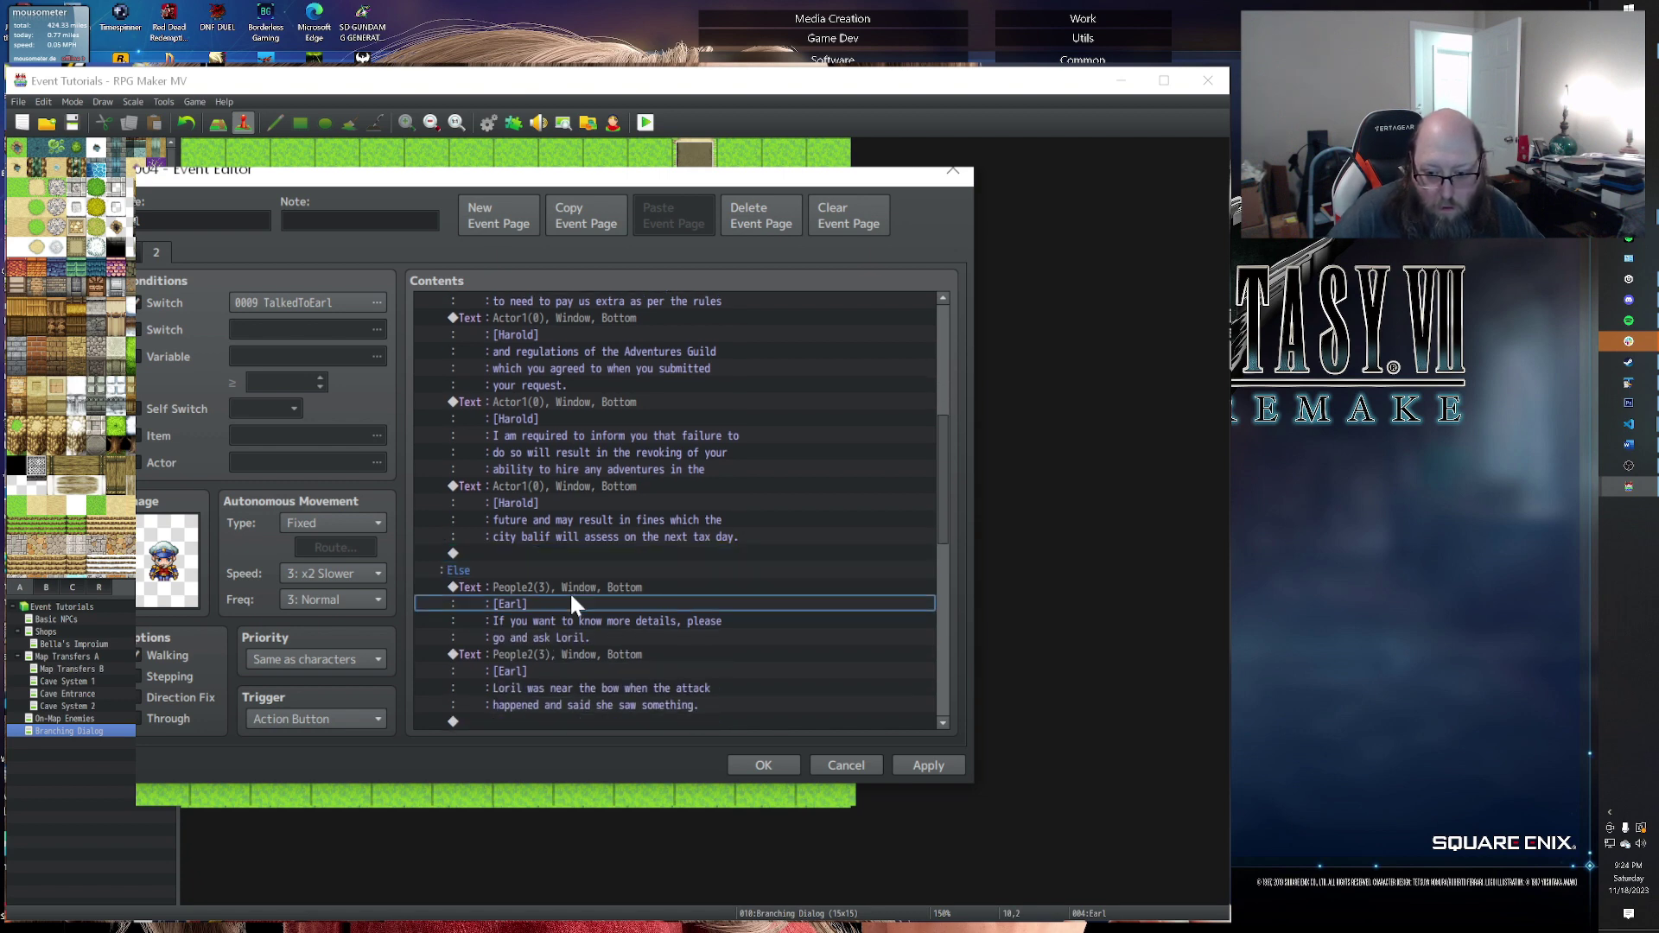
Step: Copy Earl's "If you want to know more details" message from the Else branch to just after Harold's last message
click(569, 592)
key(ctrl+c)
click(551, 553)
key(ctrl+v)
click(546, 557)
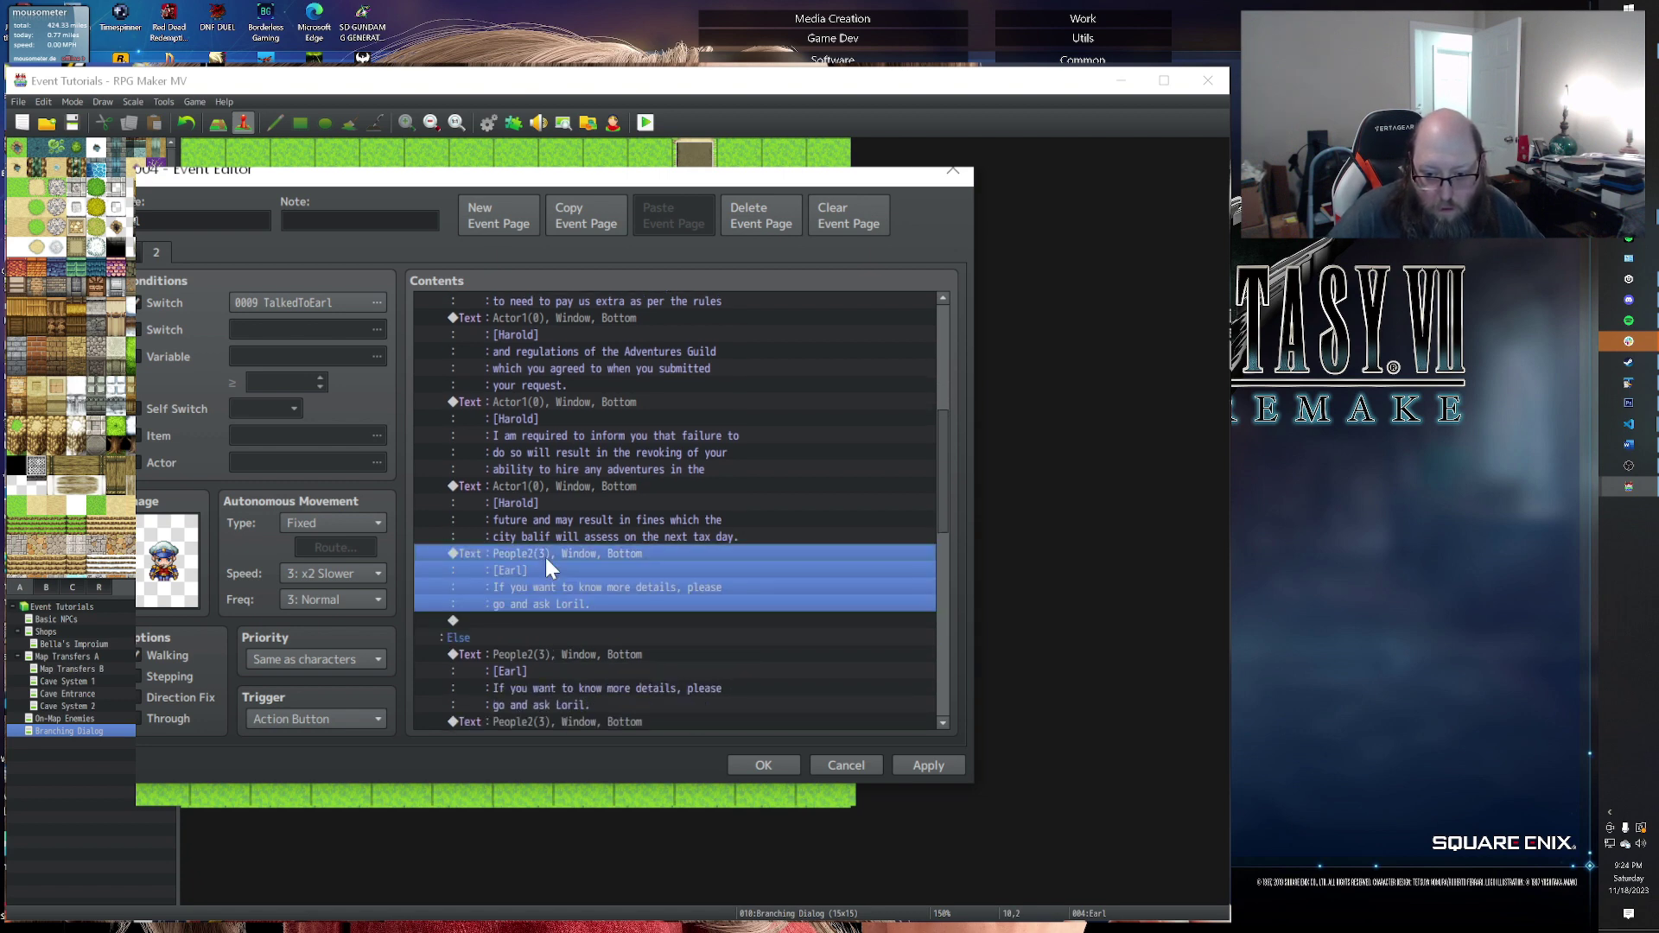
Step: Rewrite Earl's copied message as "Please, we can't afford Silver level / adventurers, can't you overlook this just / this once?"
double_click(546, 558)
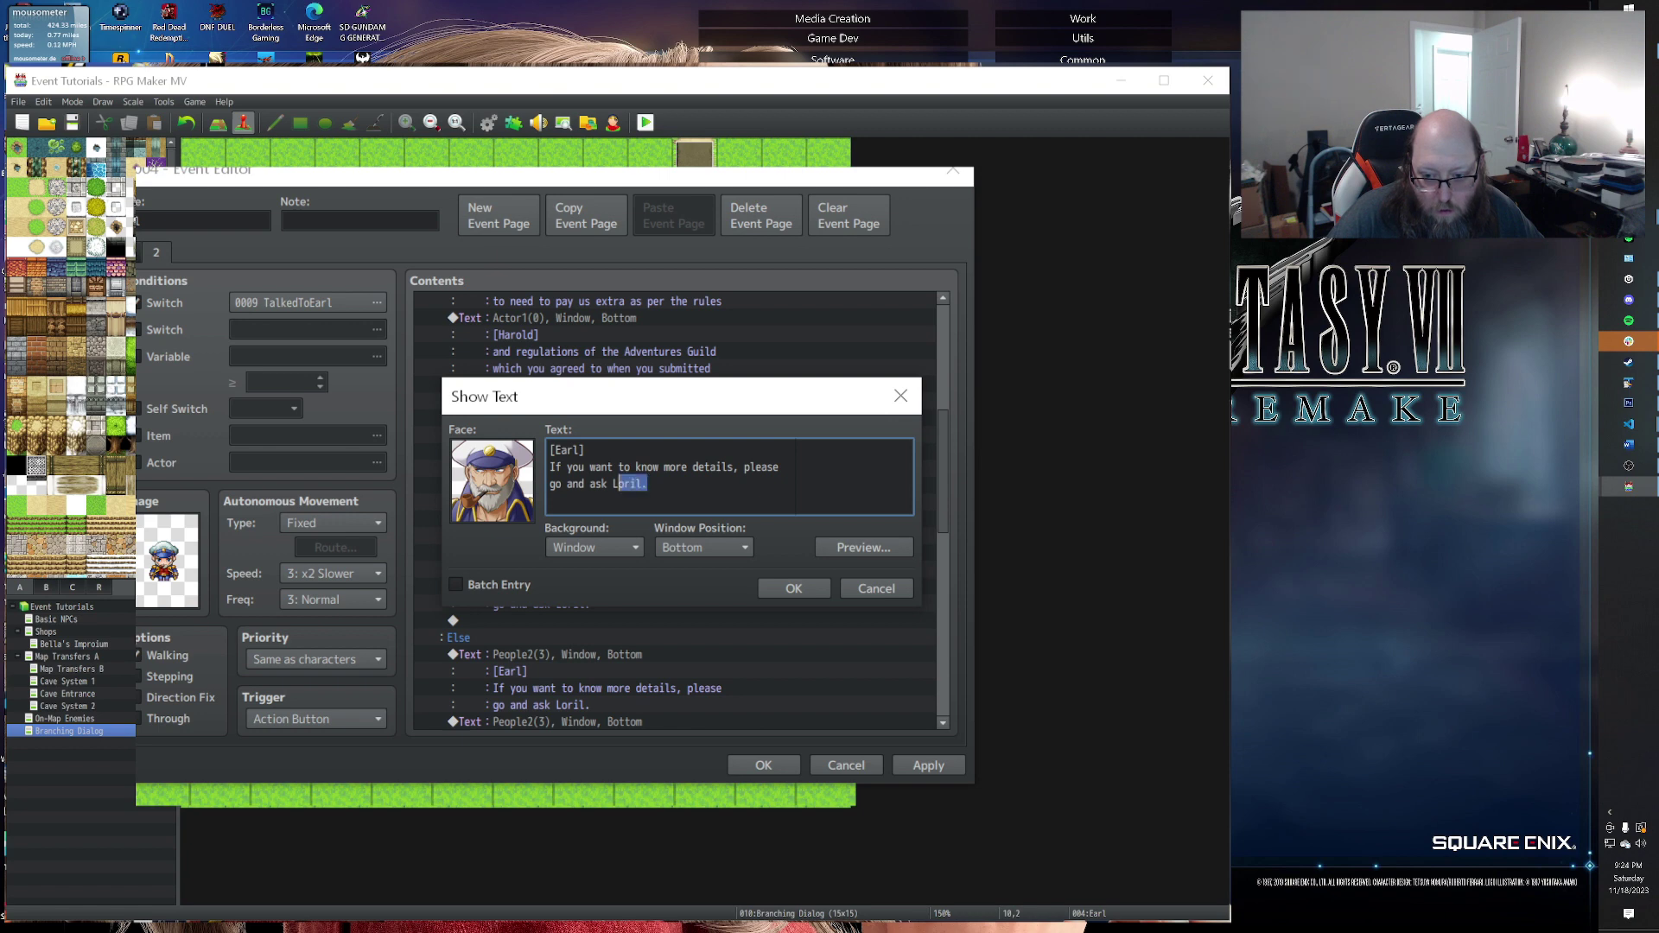
drag(550, 466, 538, 584)
text(Please, we can't a)
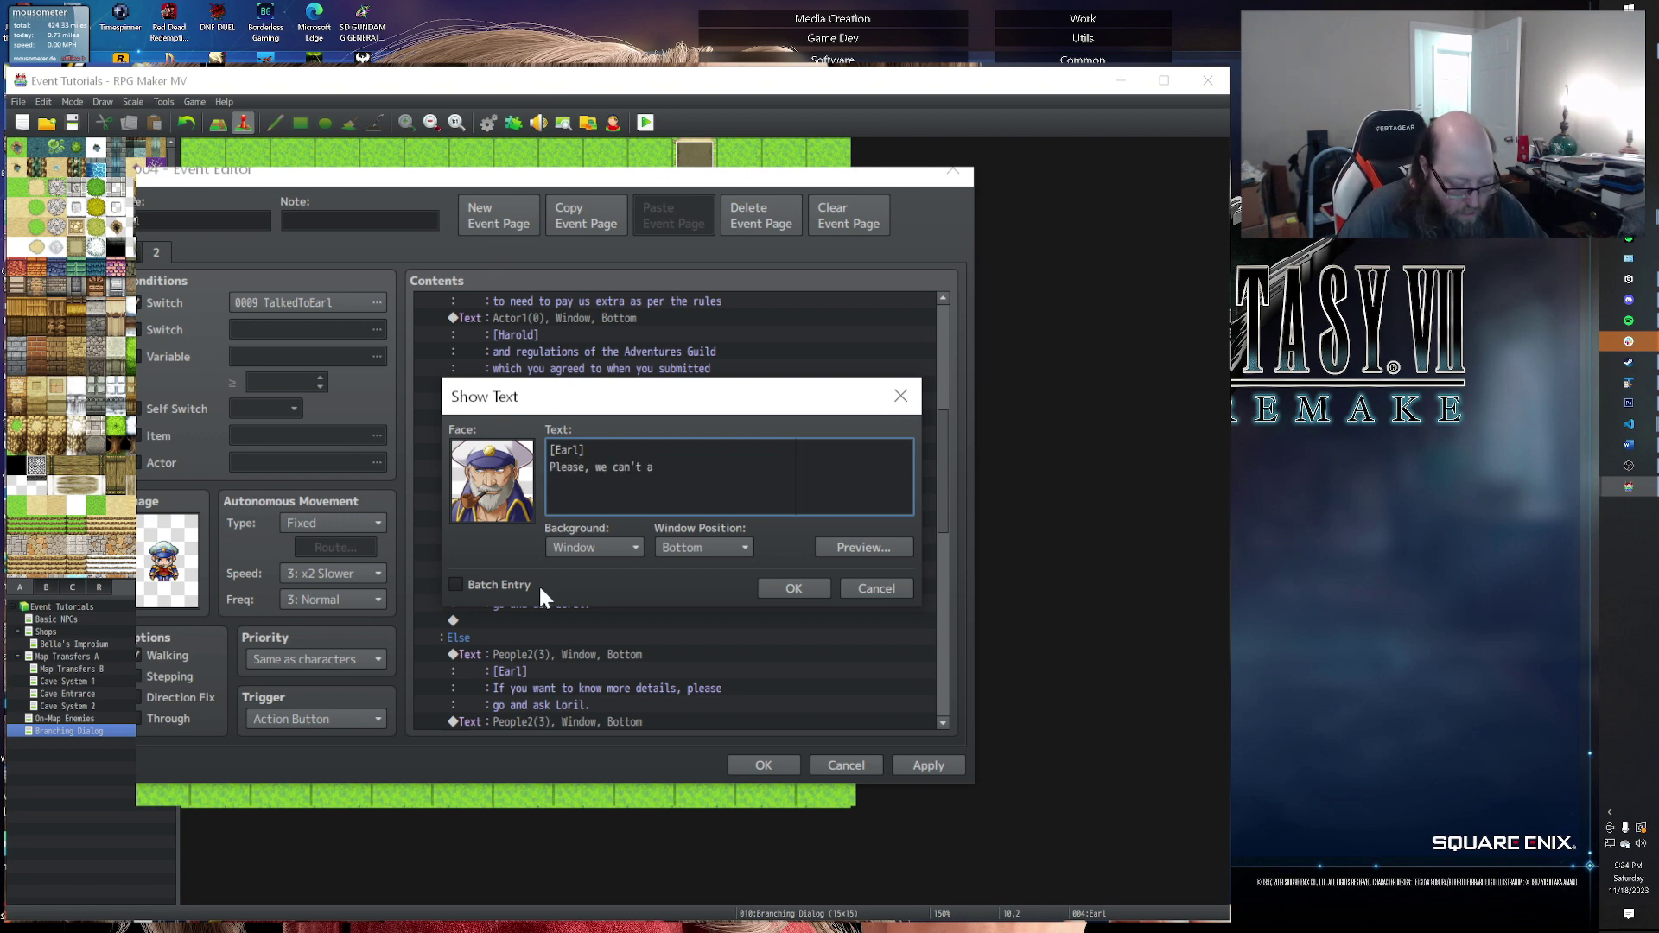
text(fford )
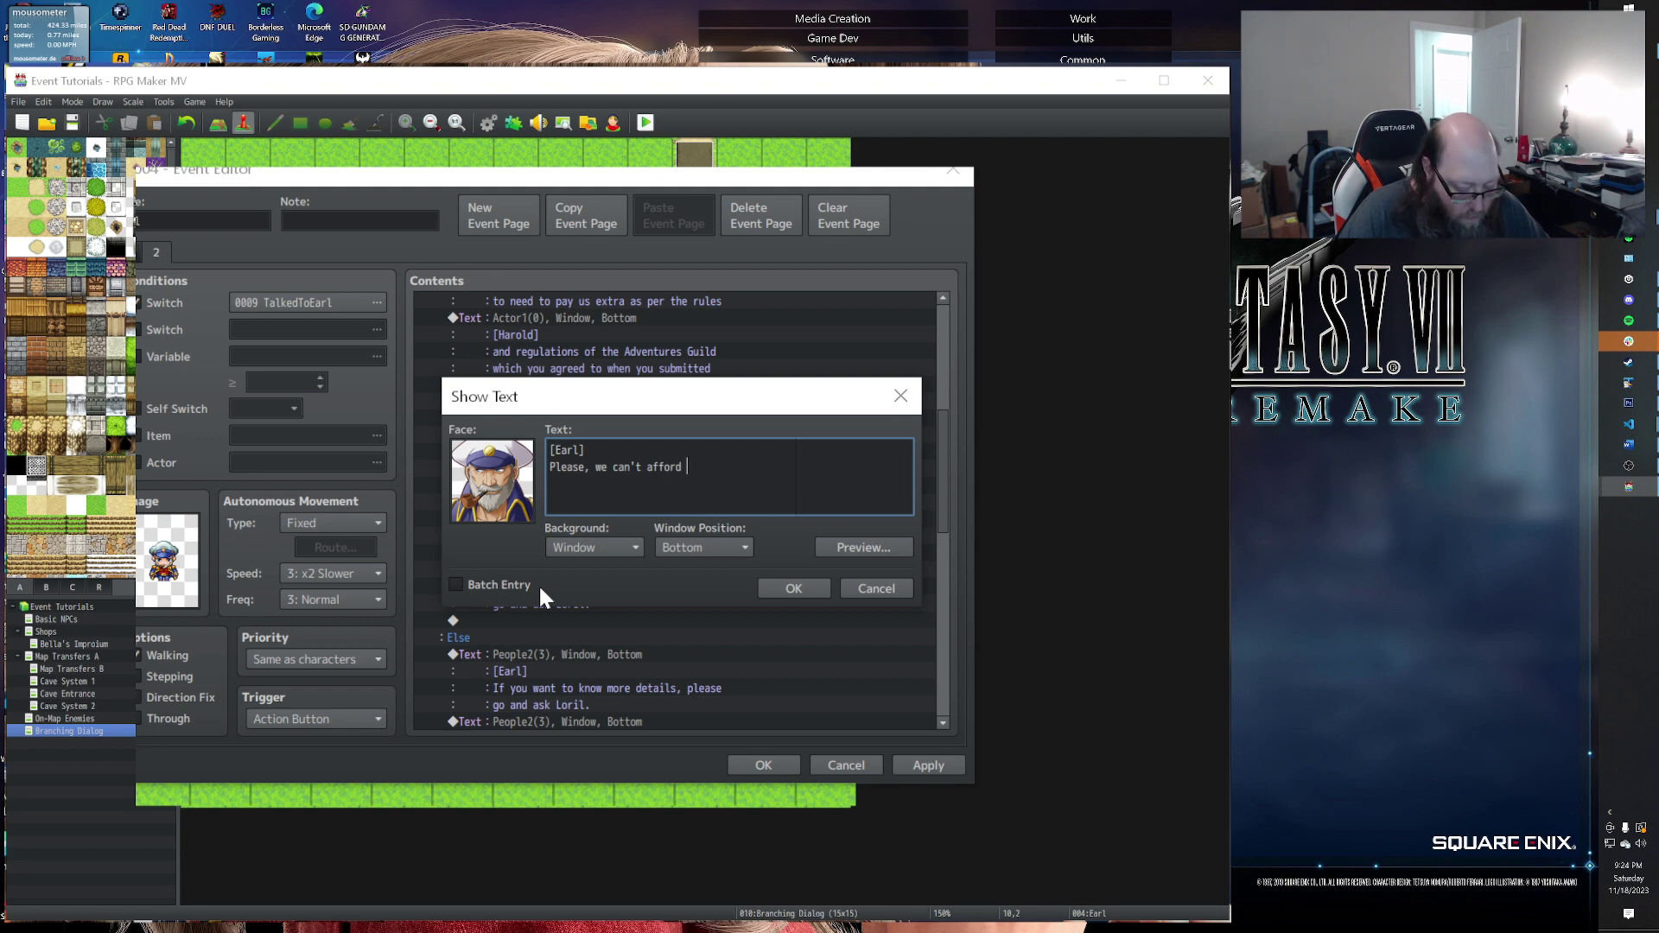
text(Silver Level adventurers)
key(BackSpace)
key(BackSpace)
key(BackSpace)
key(BackSpace)
key(BackSpace)
key(BackSpace)
key(BackSpace)
key(BackSpace)
key(BackSpace)
key(BackSpace)
key(BackSpace)
key(Return)
text(Adventu)
key(BackSpace)
key(BackSpace)
key(BackSpace)
key(BackSpace)
key(BackSpace)
key(BackSpace)
key(BackSpace)
key(BackSpace)
key(BackSpace)
key(BackSpace)
key(BackSpace)
key(BackSpace)
key(BackSpace)
text(level)
key(Return)
text(adven)
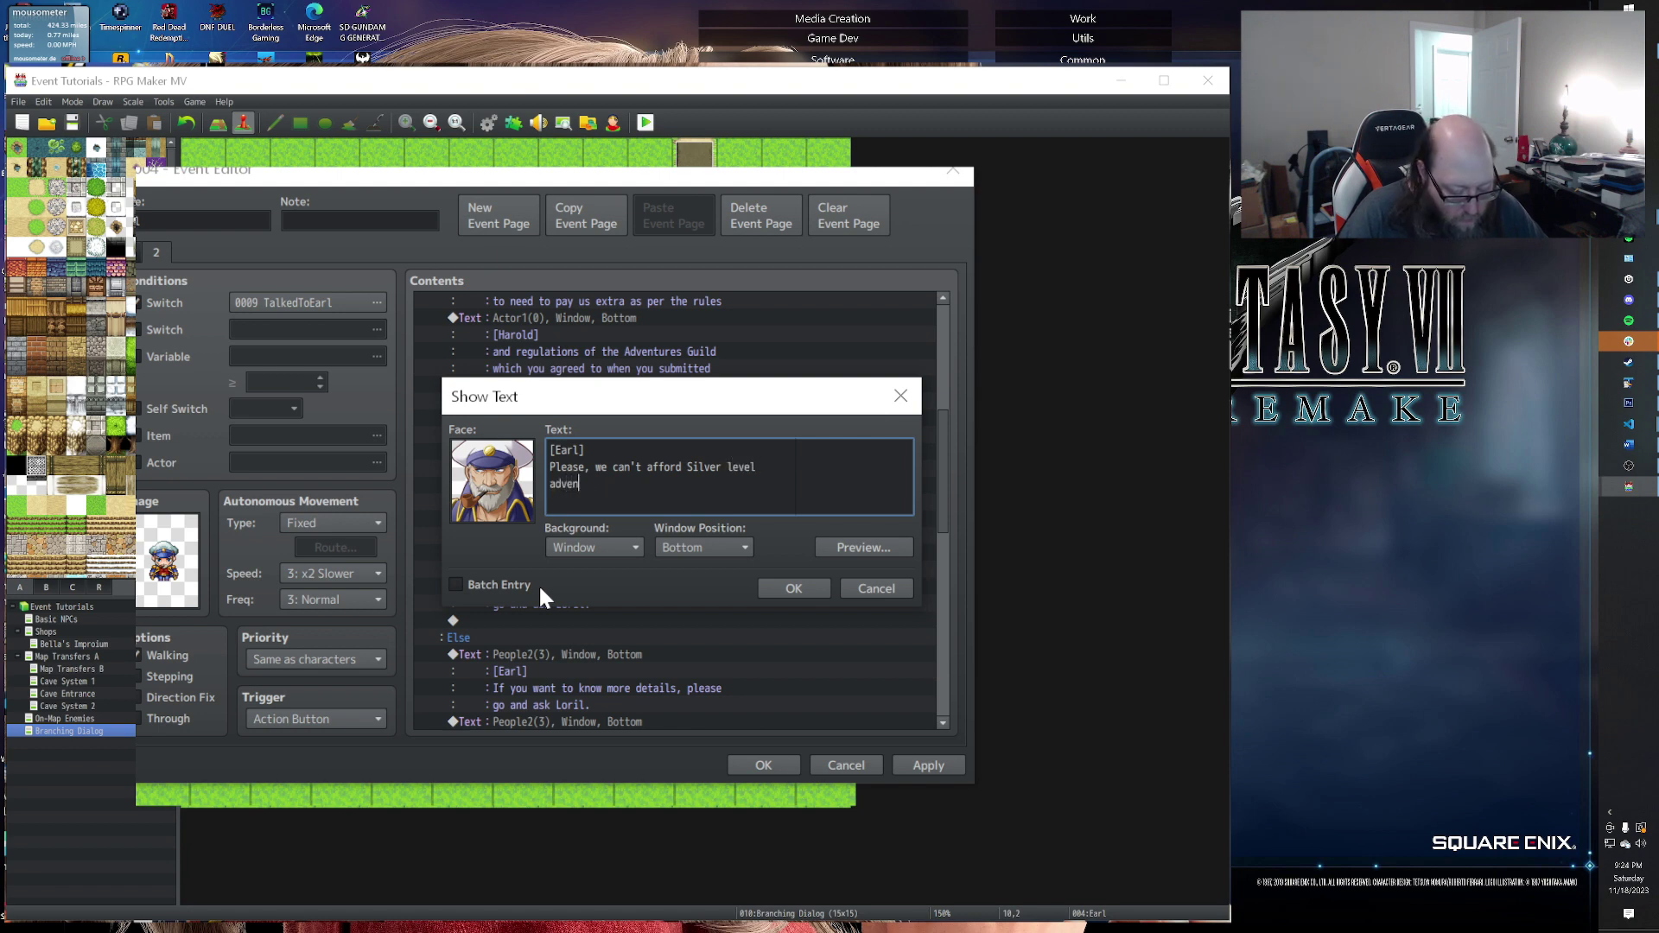
text(turers, can't you overlook this)
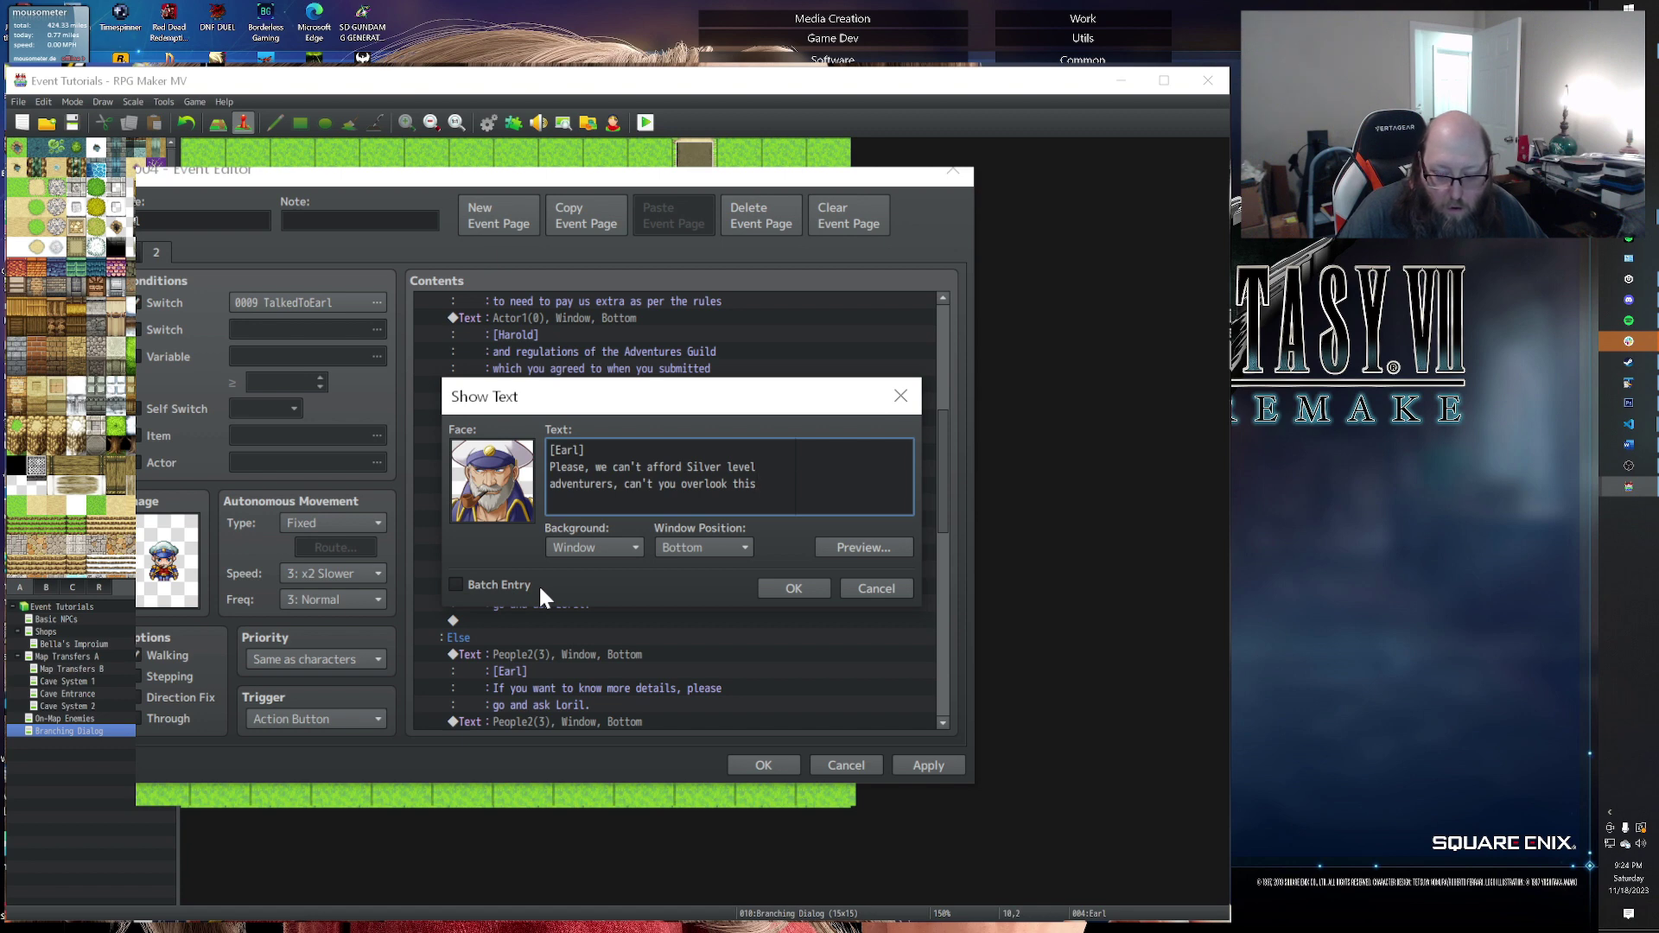
text(just)
key(Return)
text(this once?)
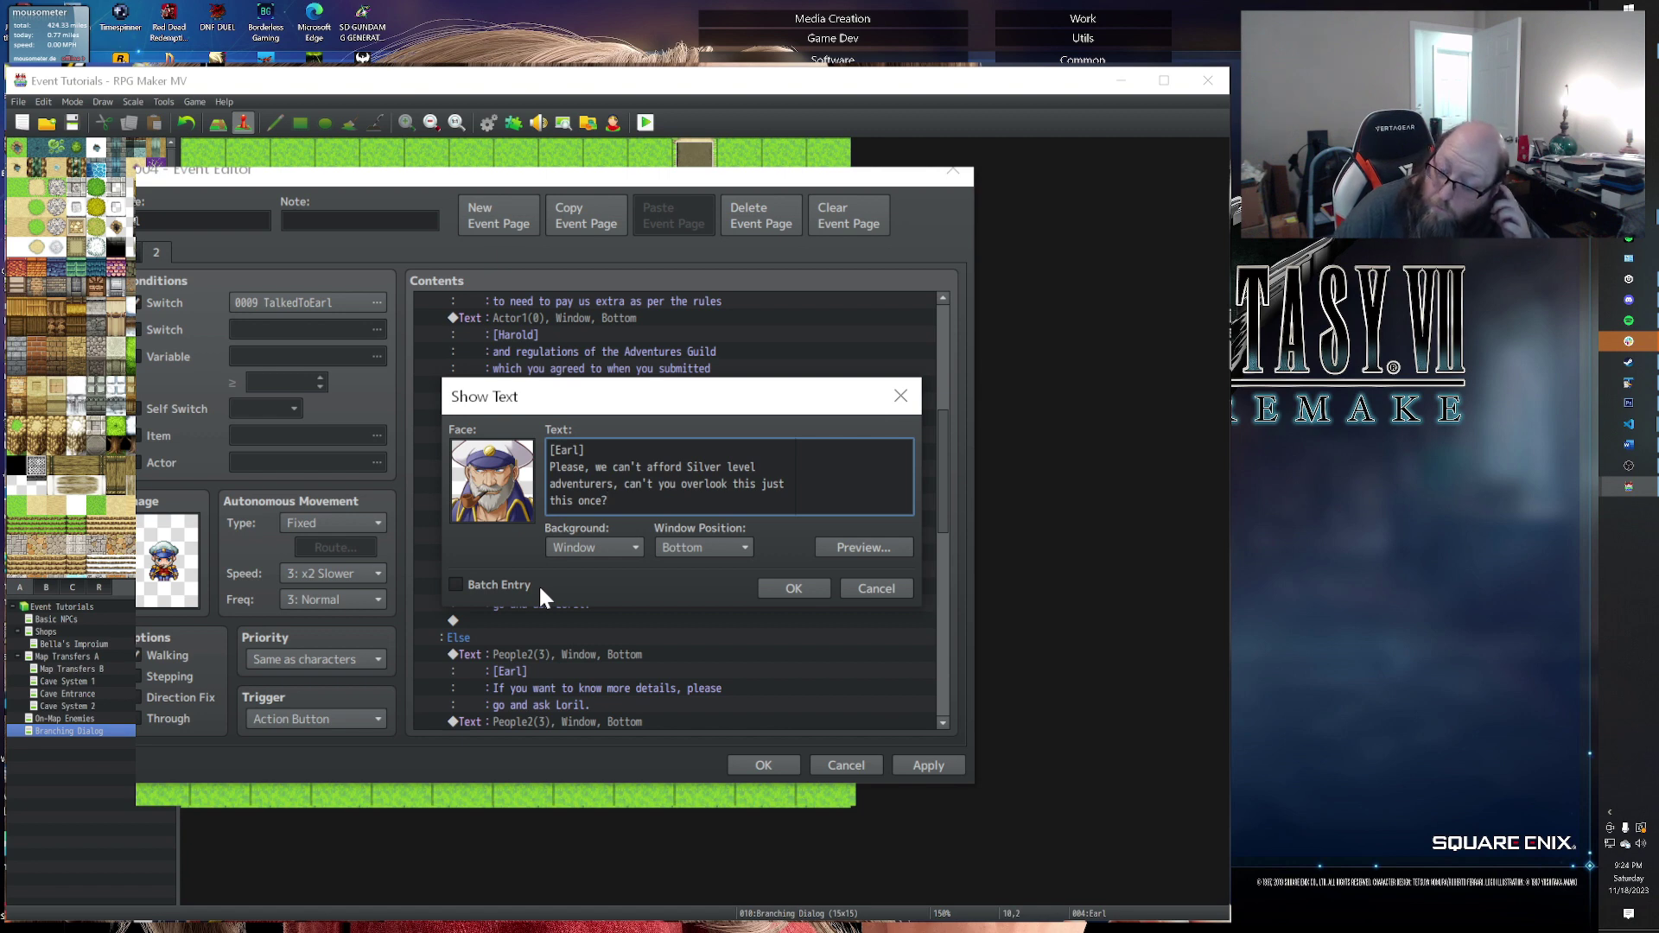
click(792, 589)
Step: Add a message after Earl's plea with the first Actor1 face, reading "[Harold]" and "Hmm\..\..\..\.." on separate lines
scroll(671, 590, down, 1)
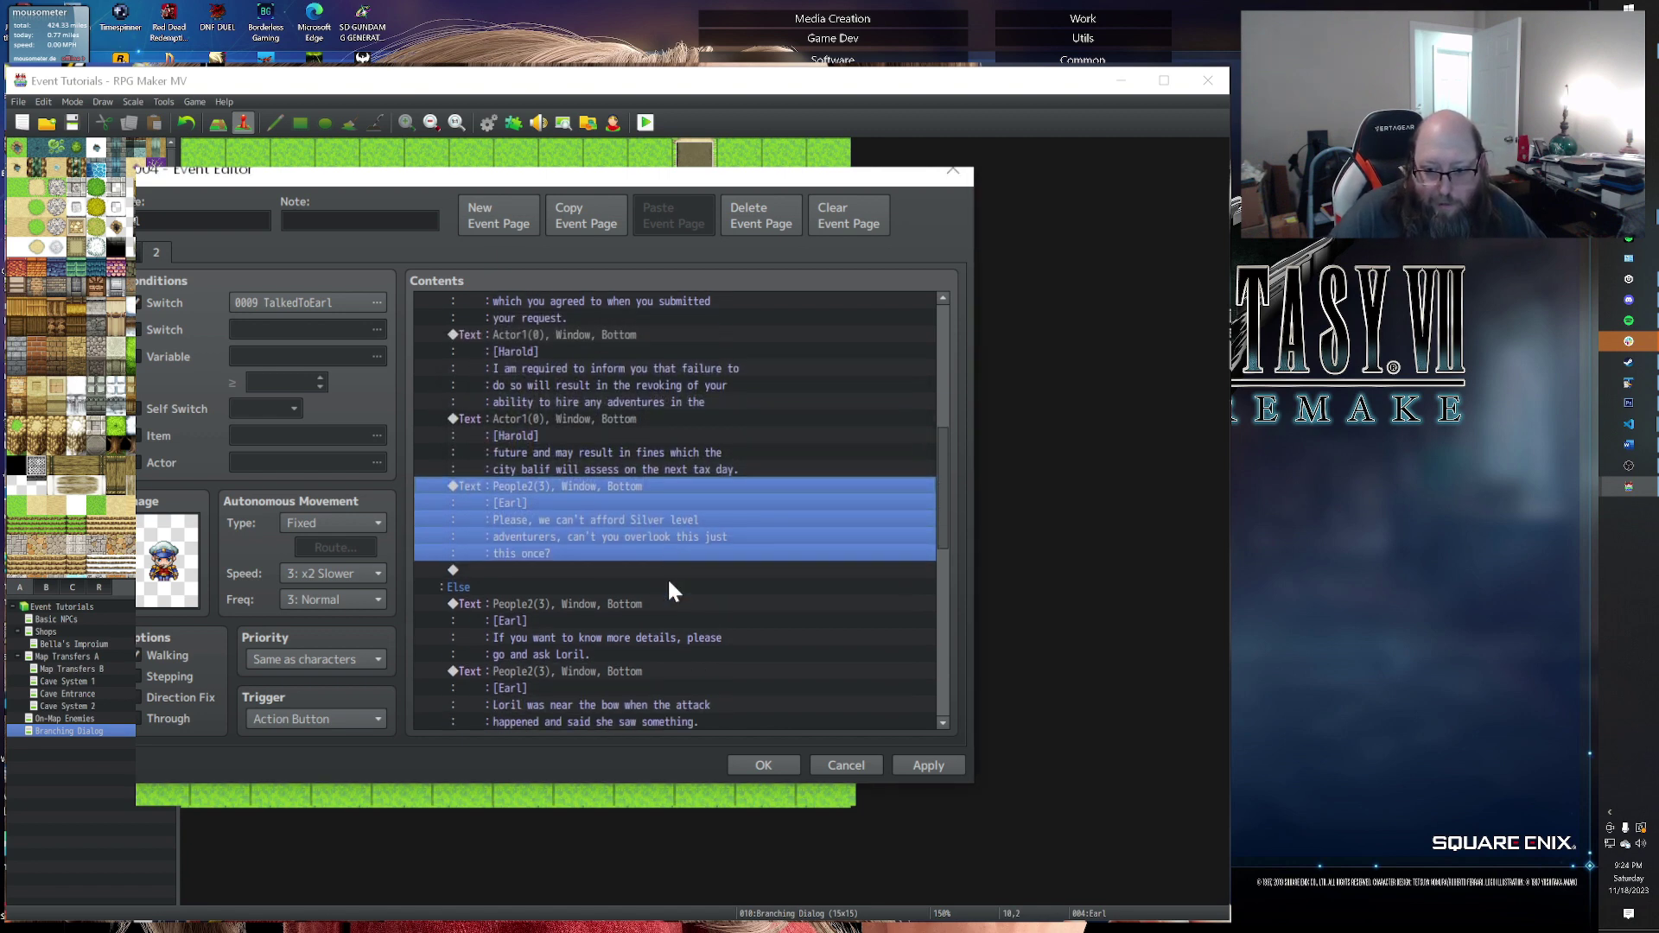
double_click(494, 570)
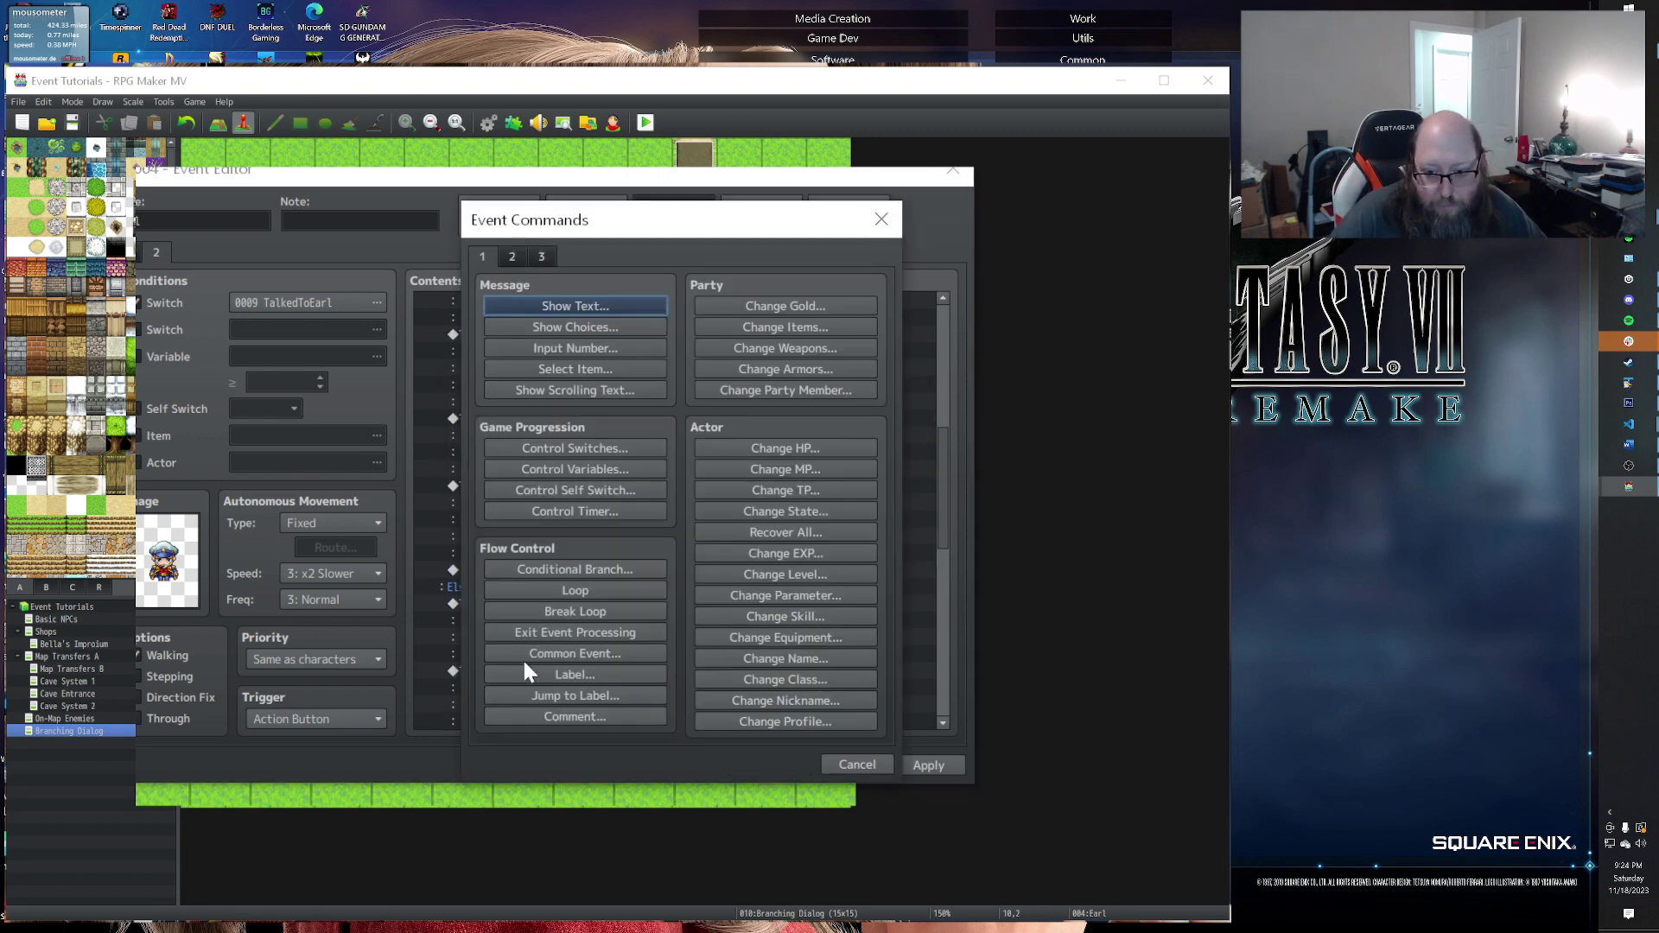
click(553, 327)
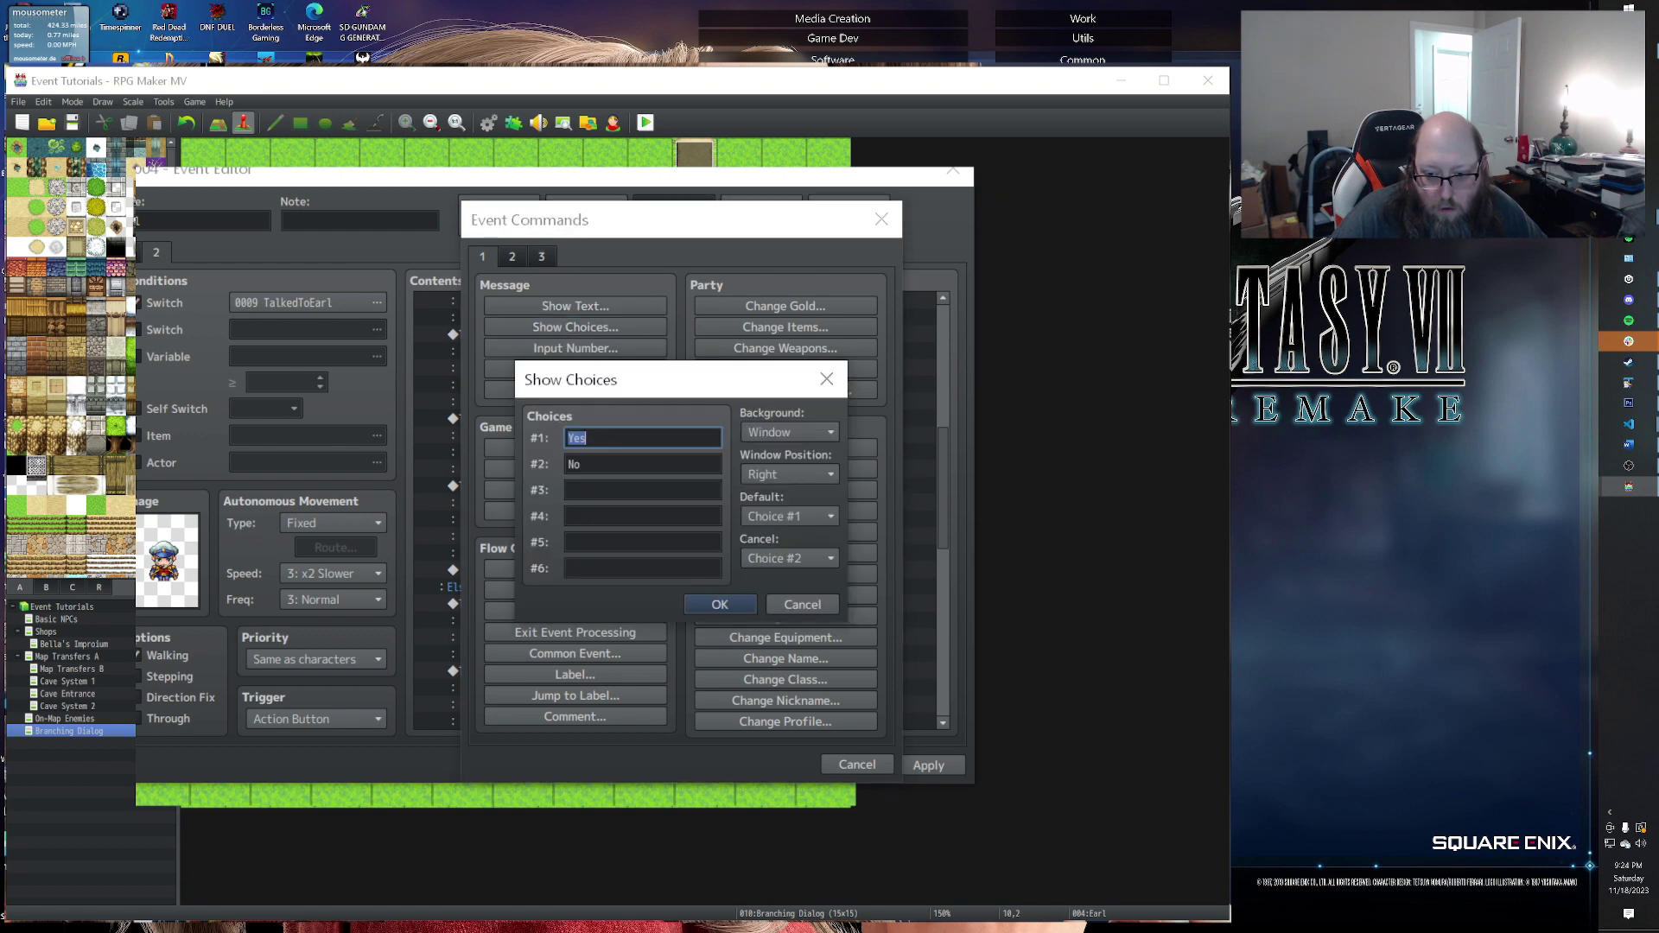
click(827, 379)
click(598, 310)
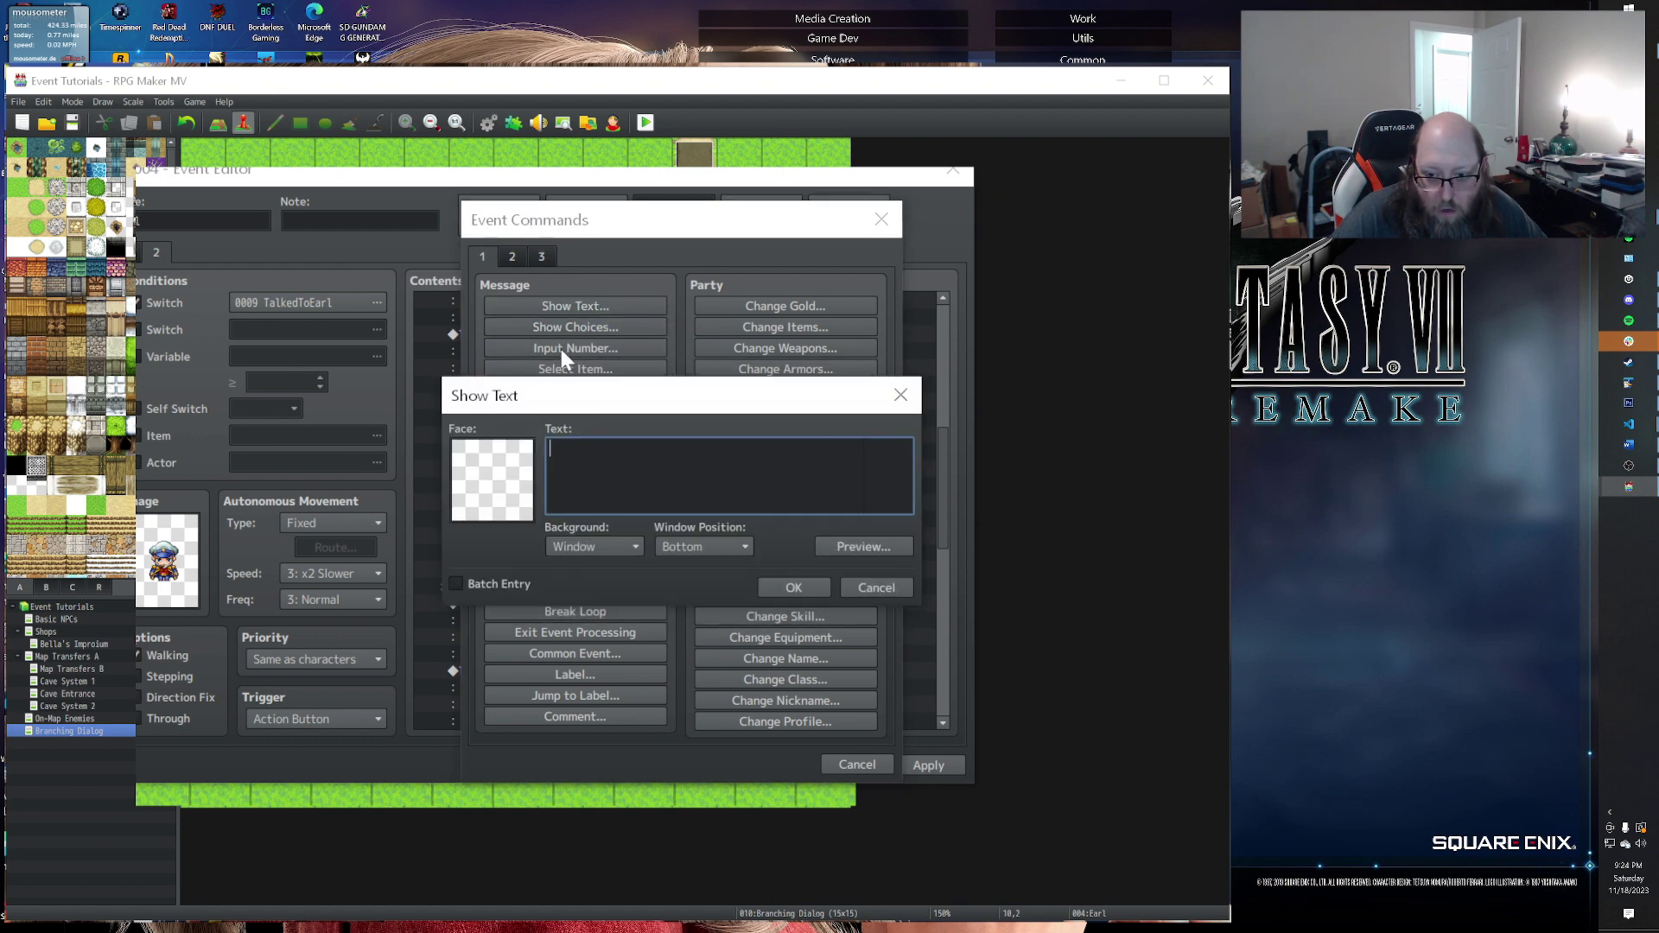
double_click(494, 484)
click(427, 349)
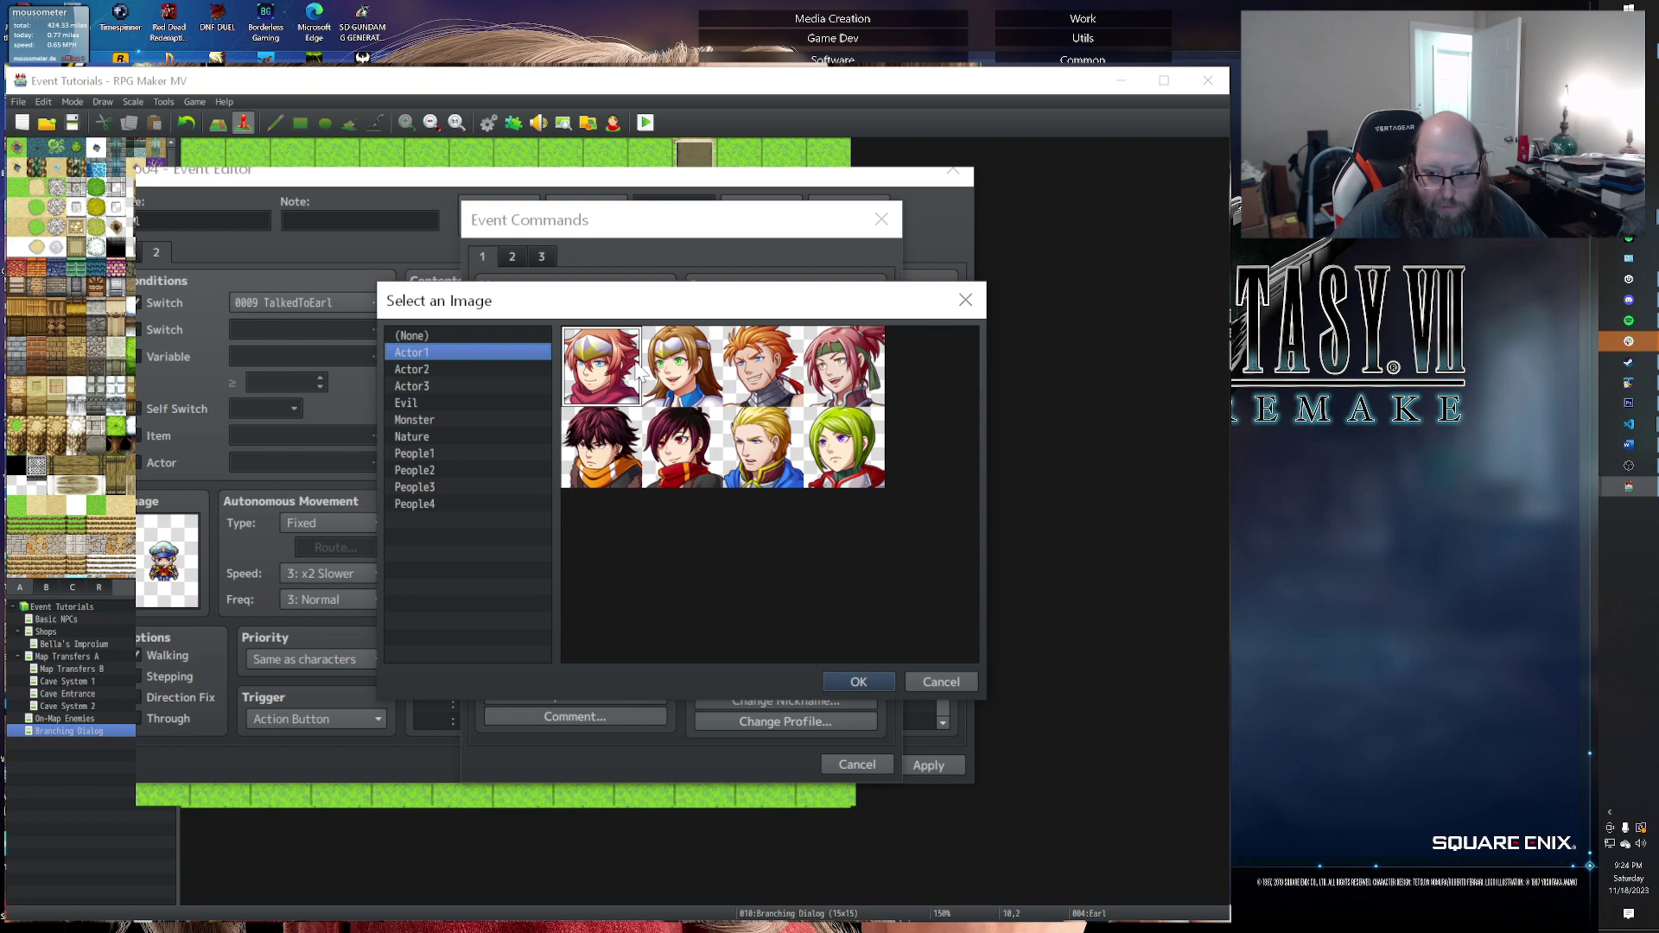
double_click(614, 365)
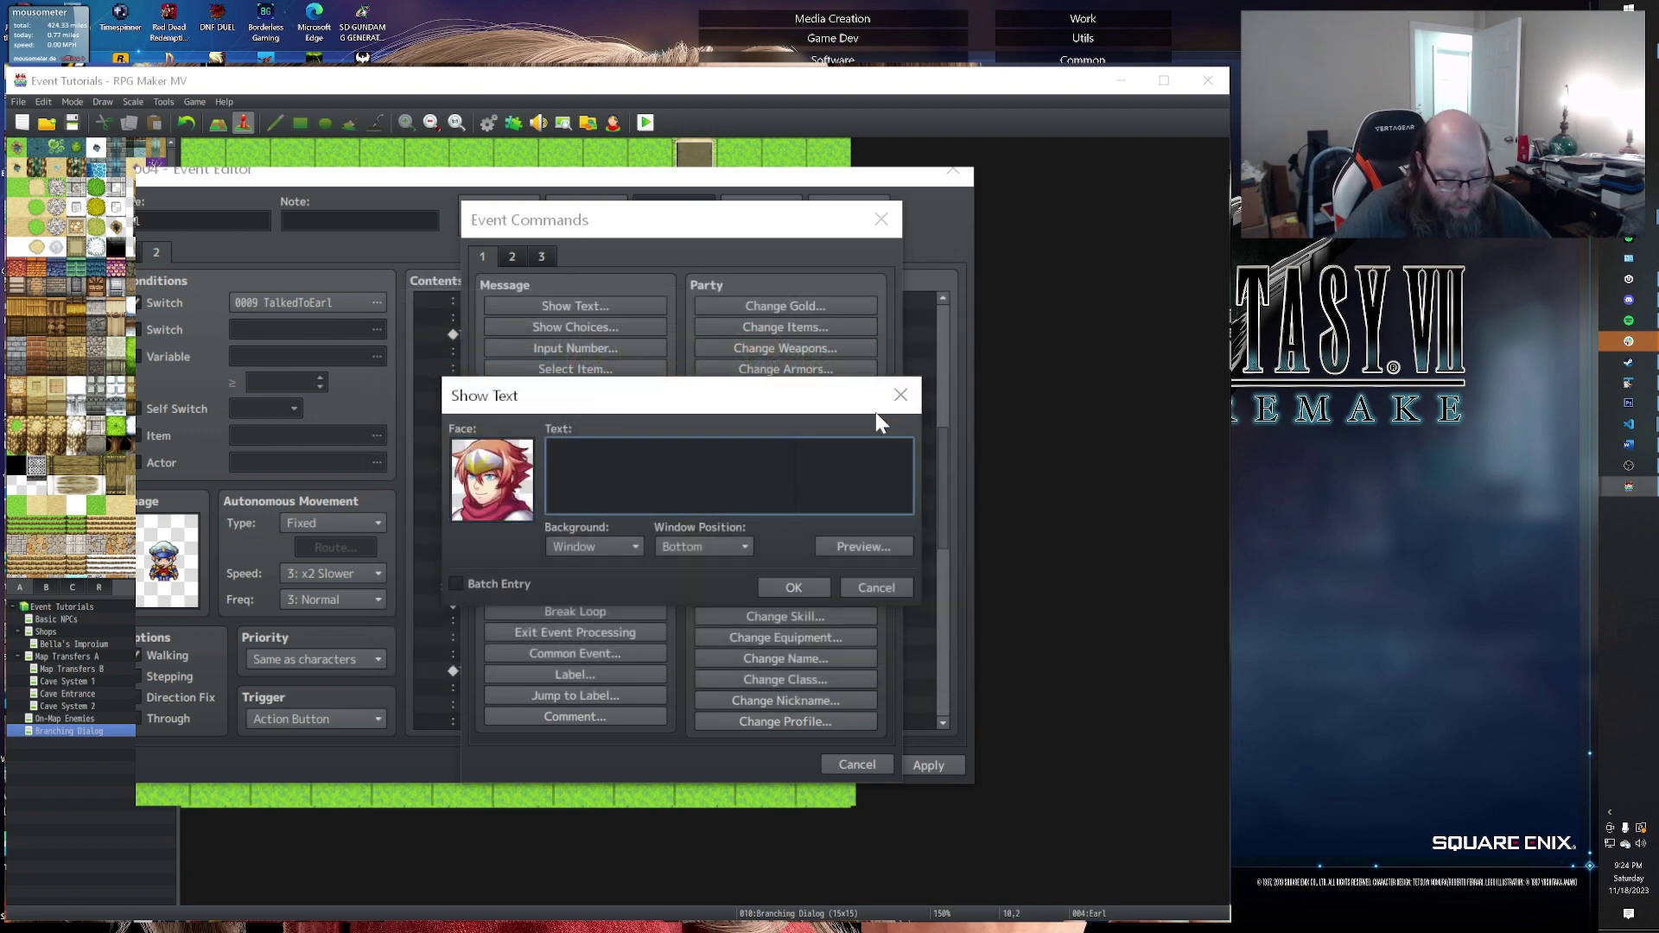
text([Harold])
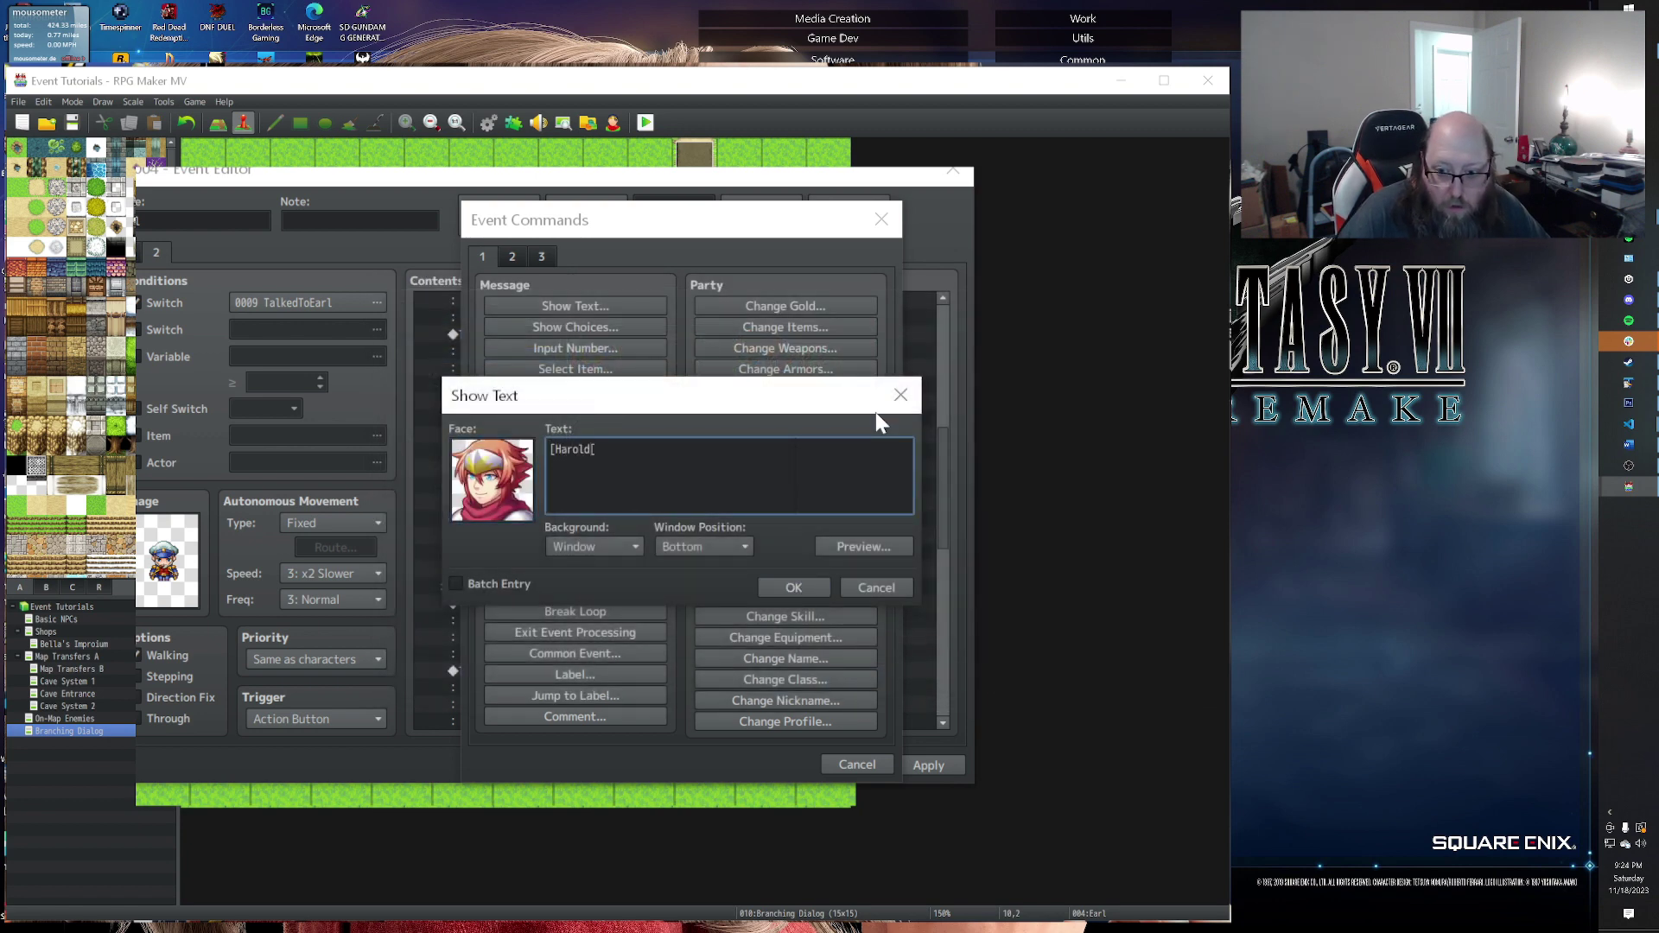
key(BackSpace)
key(Return)
text(Hmm\..\..\..\..)
click(794, 587)
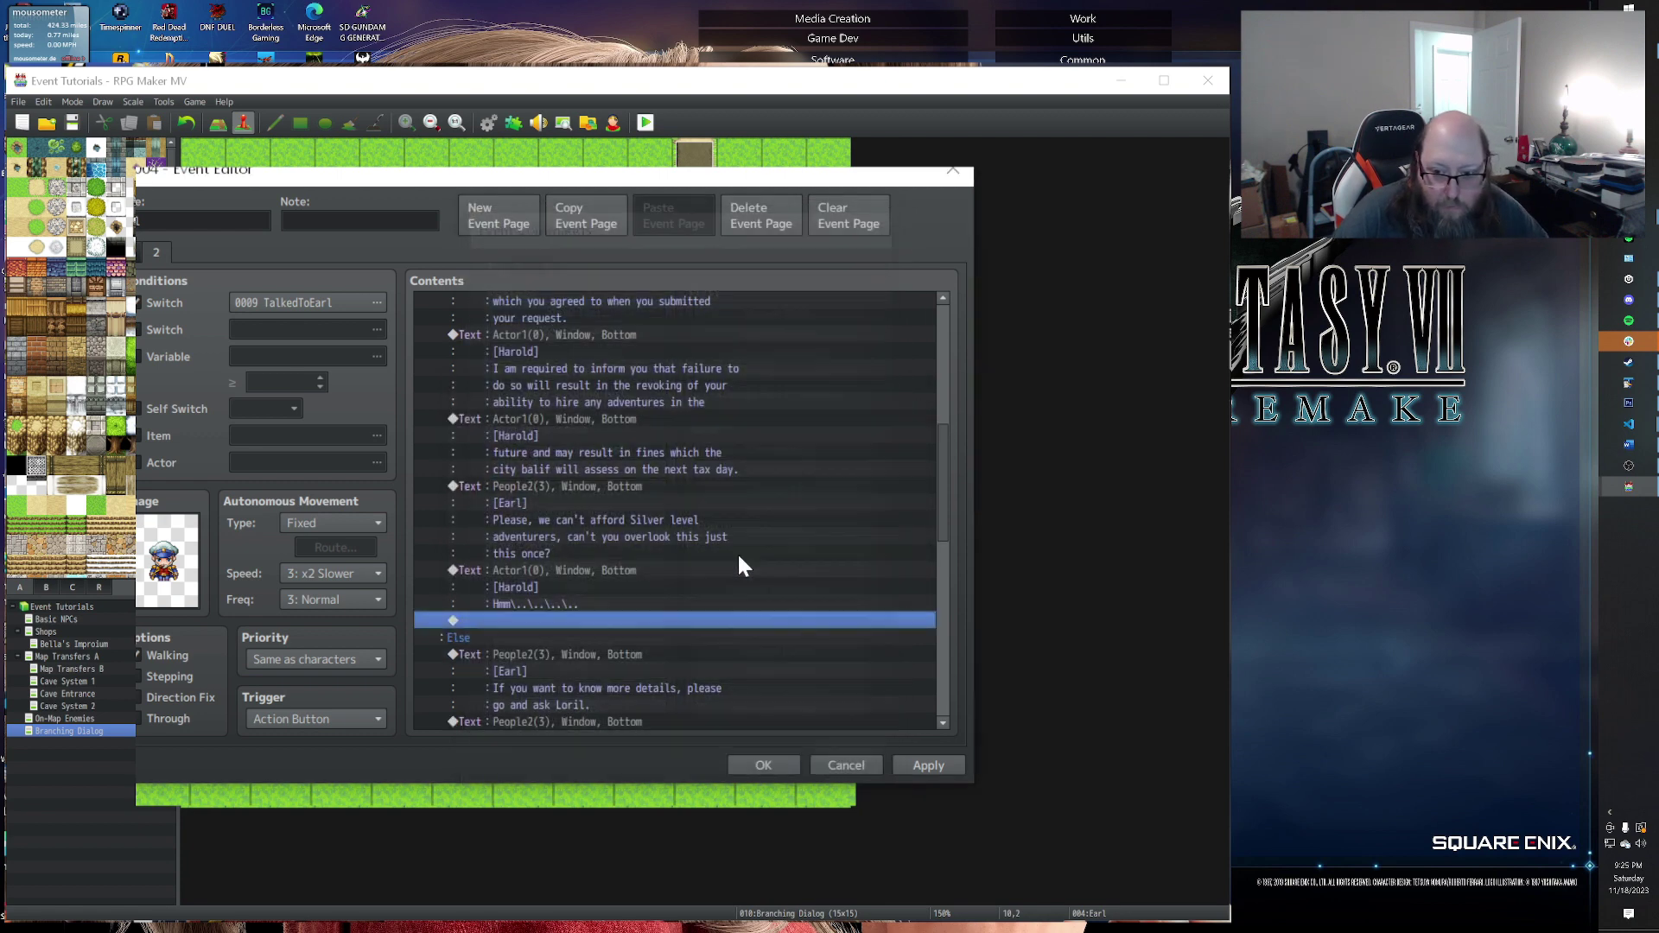
Step: Add a Show Choices command after Harold's "Hmm" message with the options "Fine, but only this once" and "Sorry, can't do that"
double_click(516, 620)
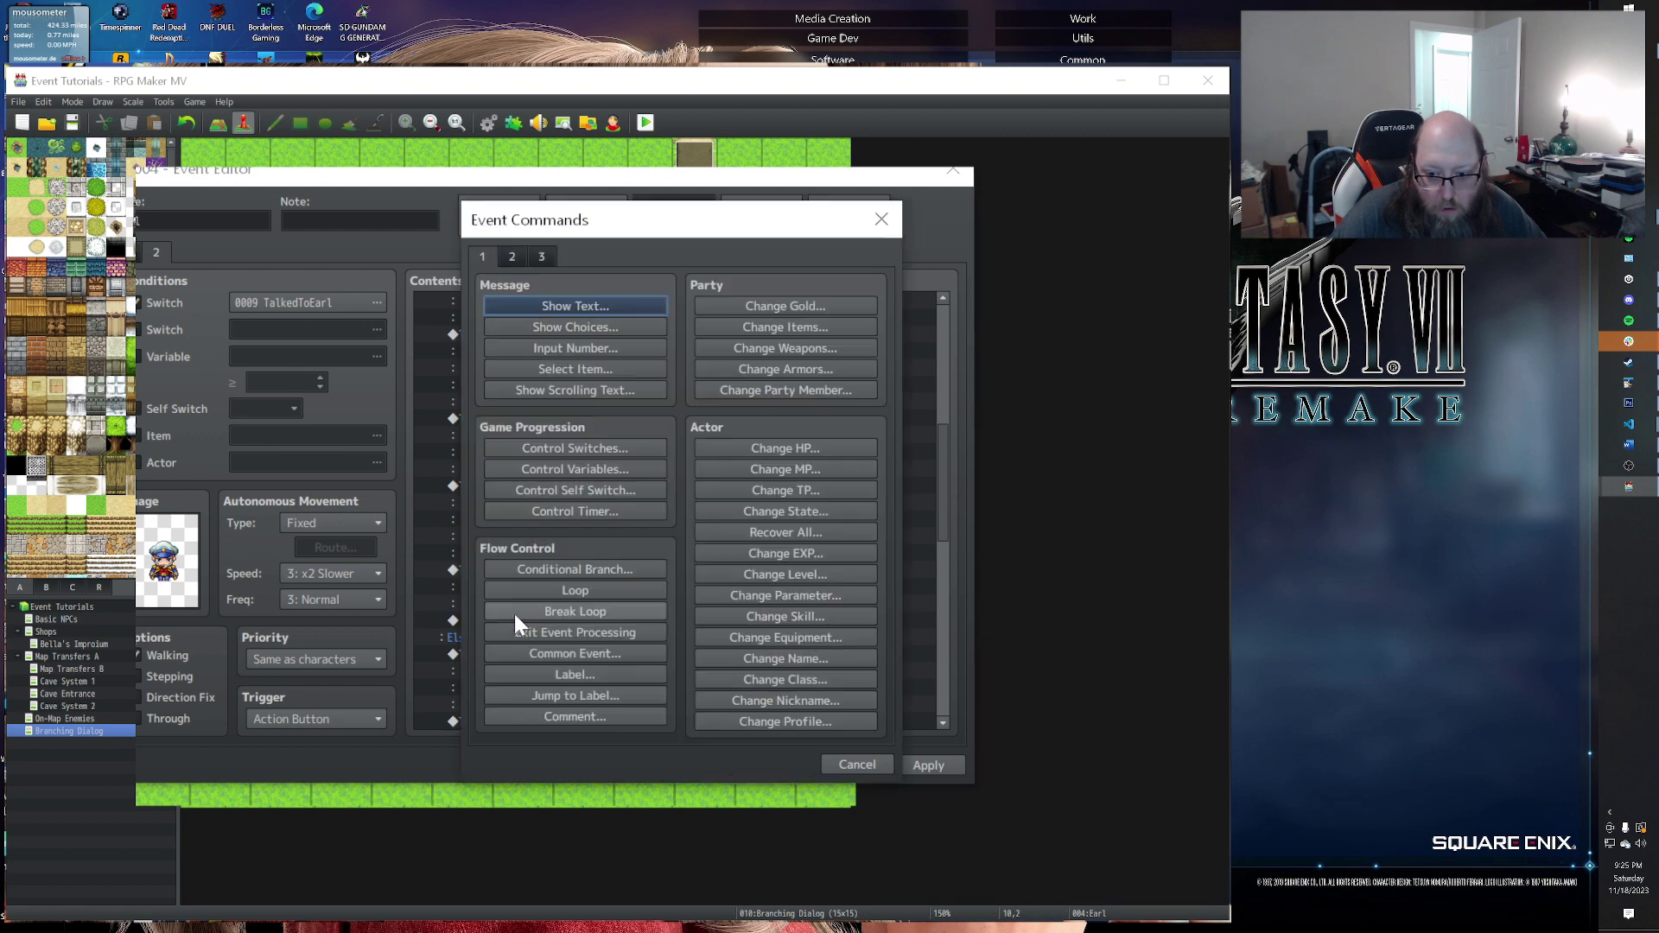
click(557, 327)
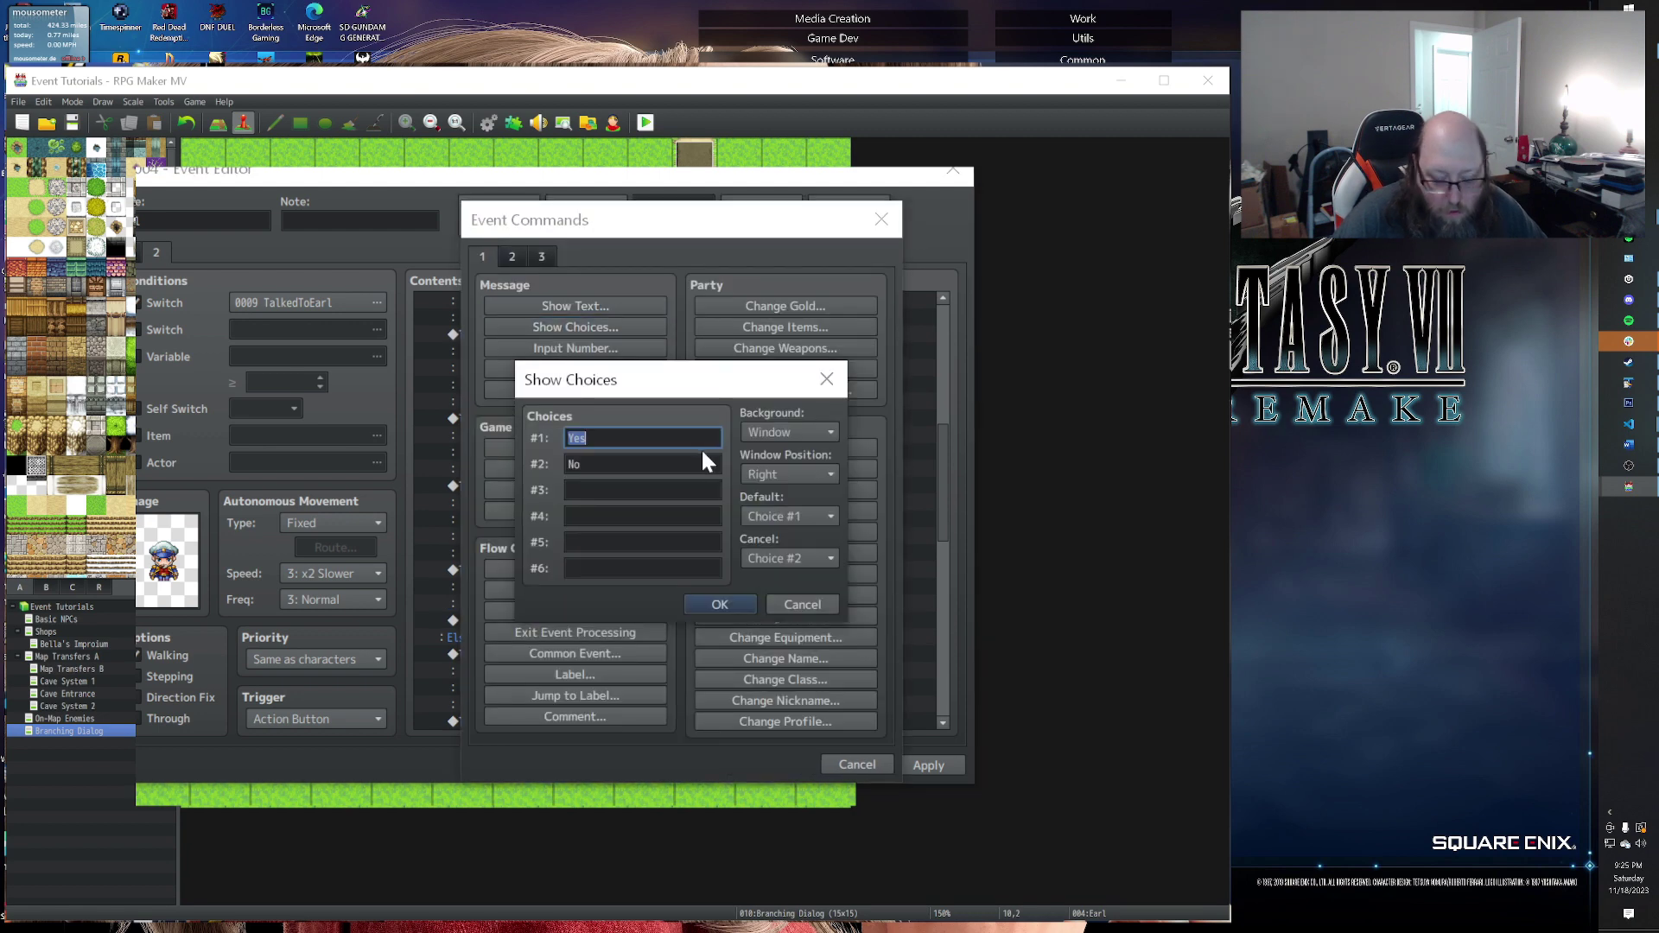
text(Fine, but only this once)
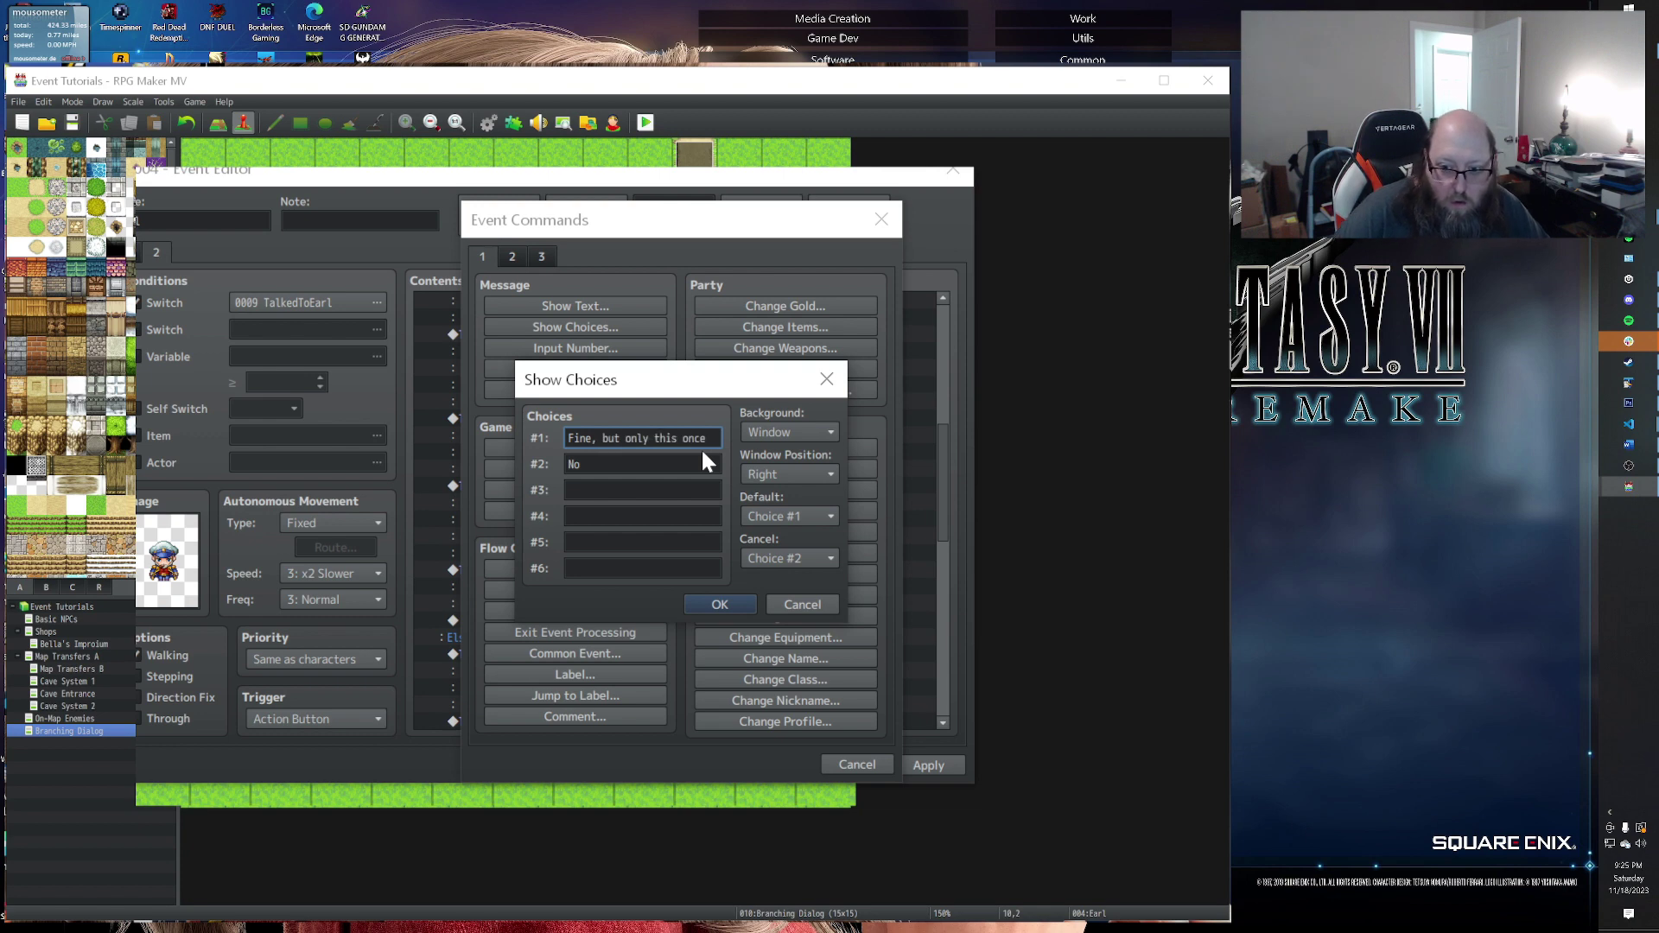
key(Tab)
text(Sorry, can't do that)
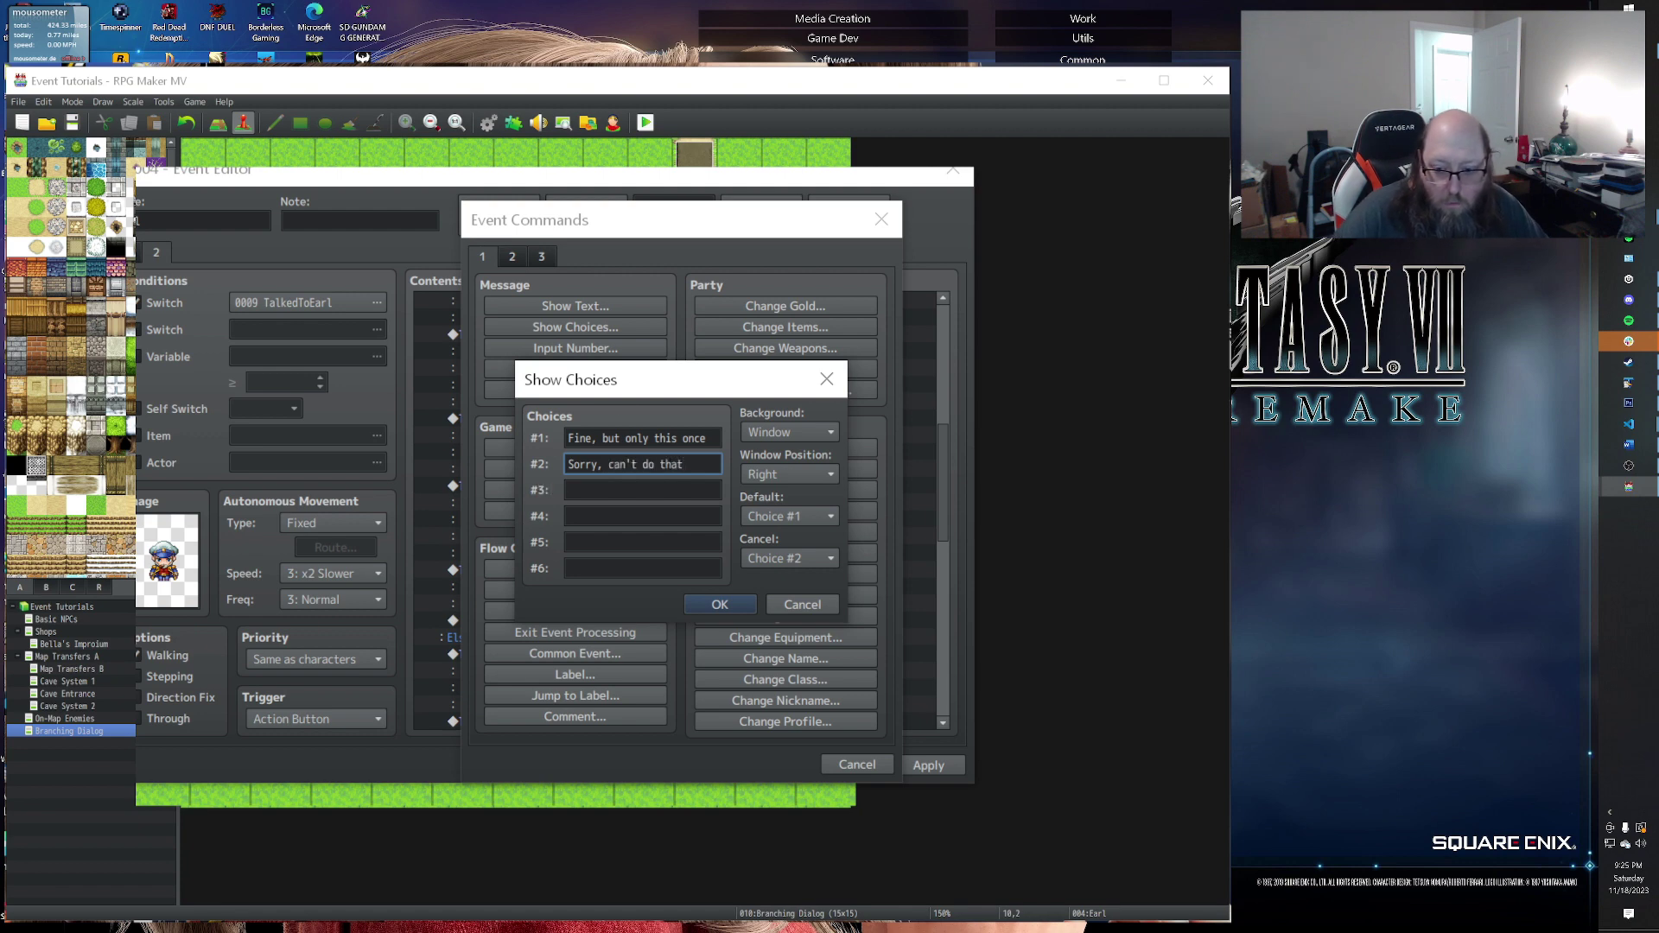
click(731, 604)
Step: Copy Harold's "Hmm" message into the "Fine, but only this once" branch
scroll(553, 605, down, 1)
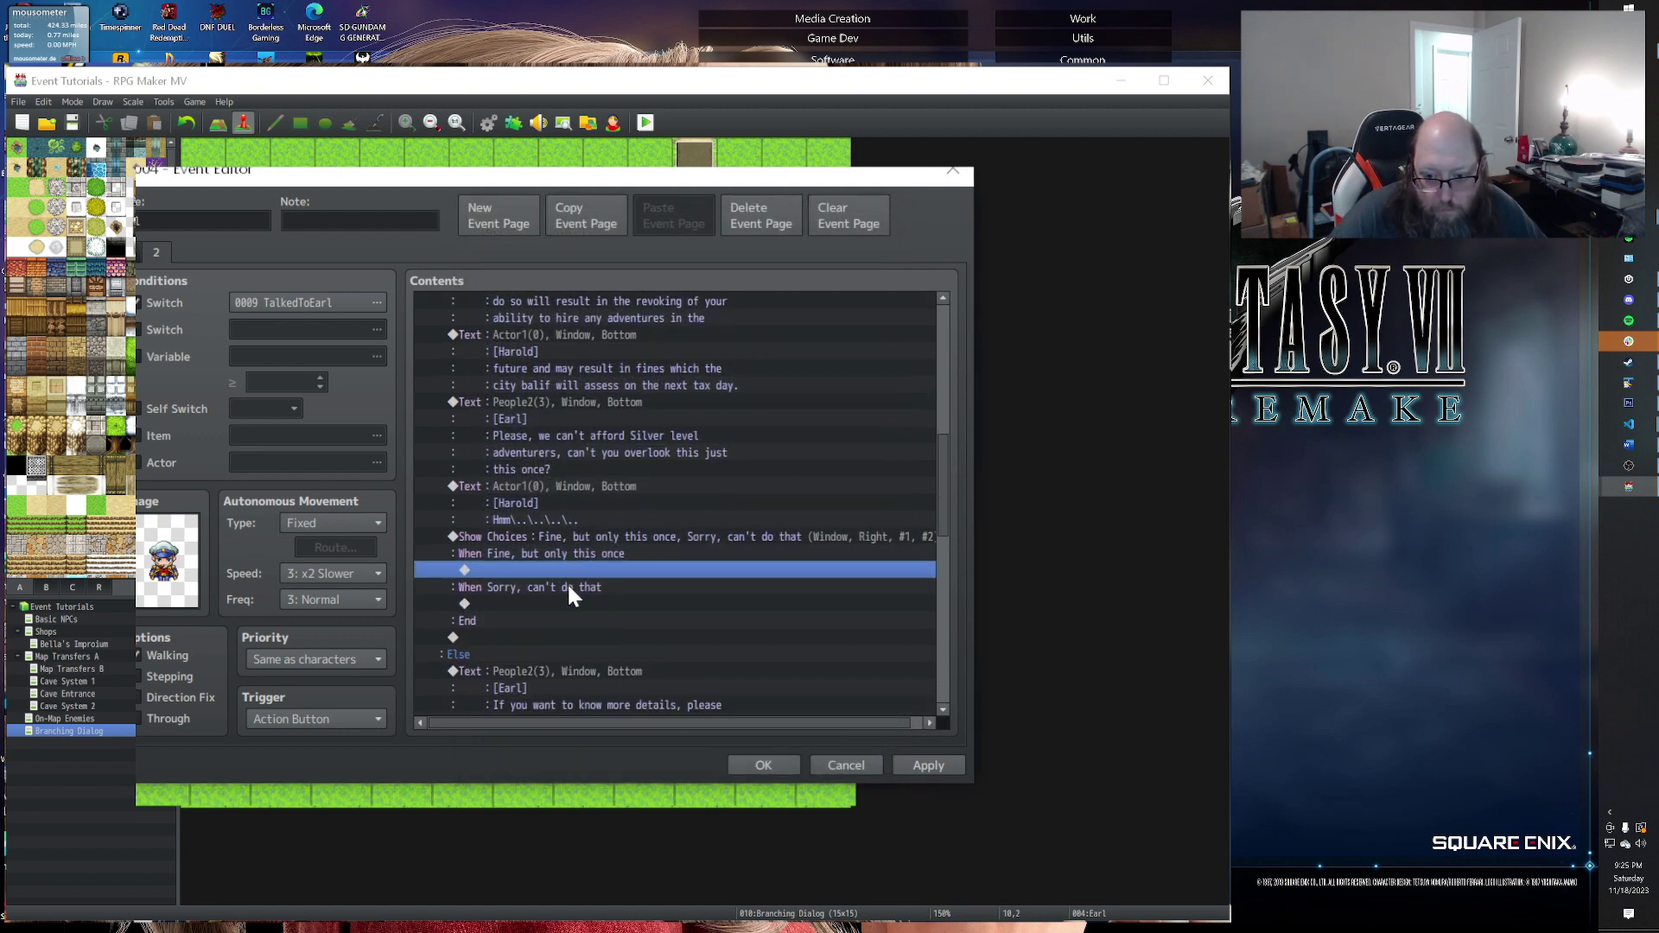
click(555, 486)
key(ctrl+c)
click(541, 566)
key(ctrl+v)
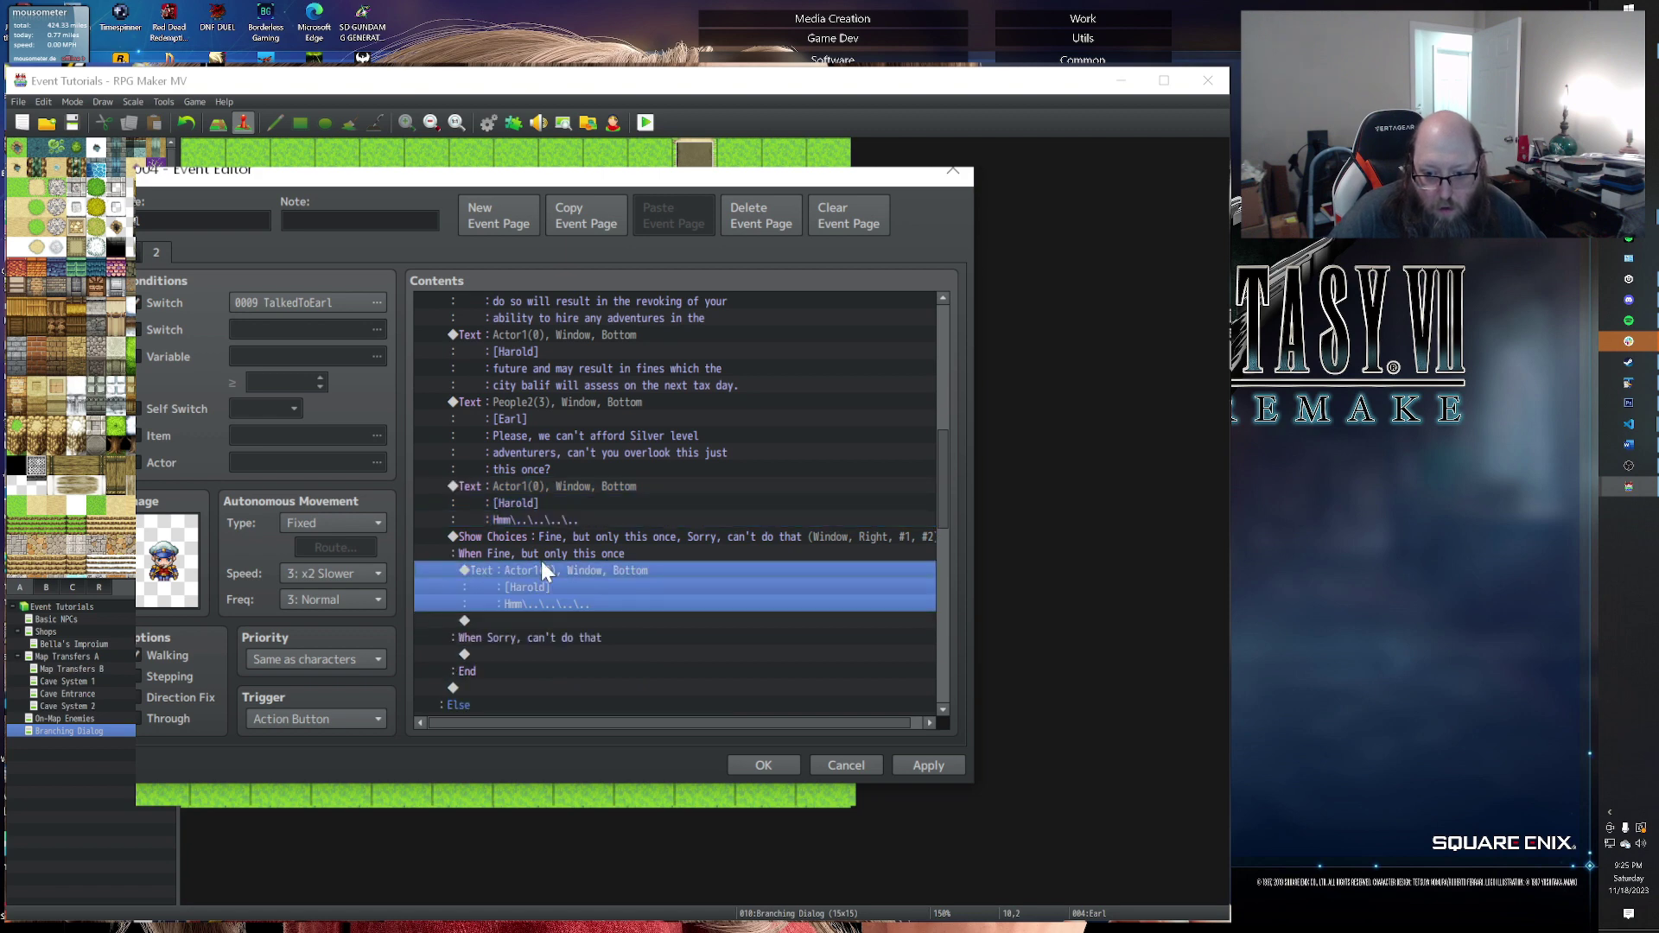
Step: Change the pasted text to "Fine, but just this once. If the Guild finds out we did this it's our asses on the frying pan instead of yours."
double_click(582, 592)
key(Down)
key(shift+End)
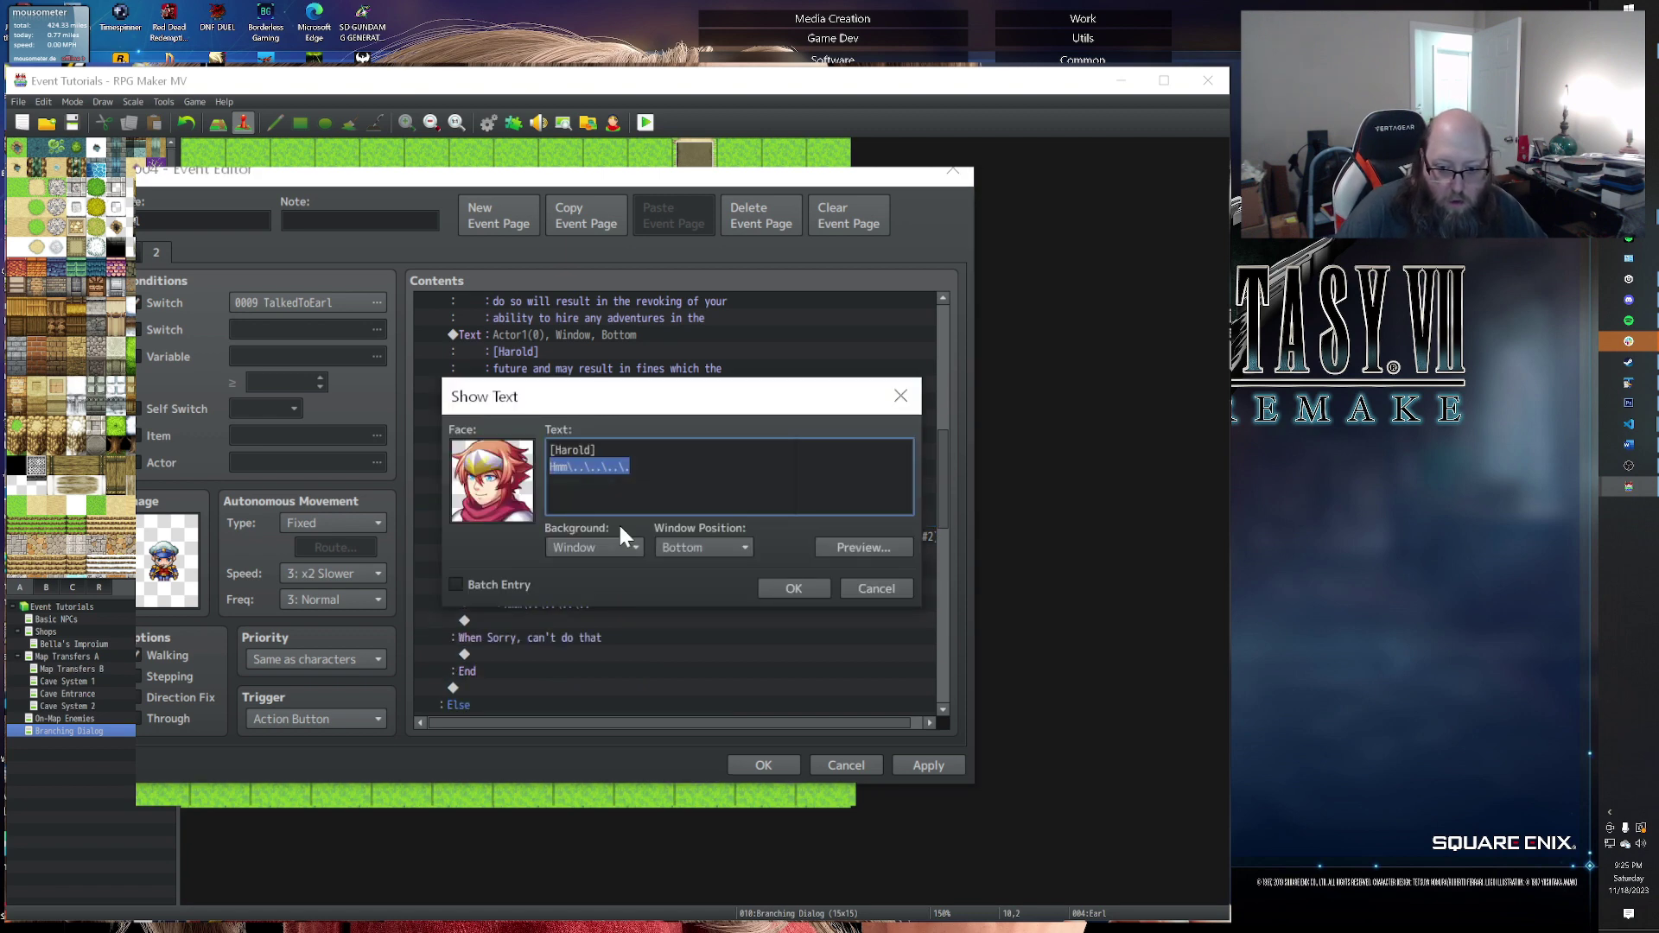
text(Fine, but )
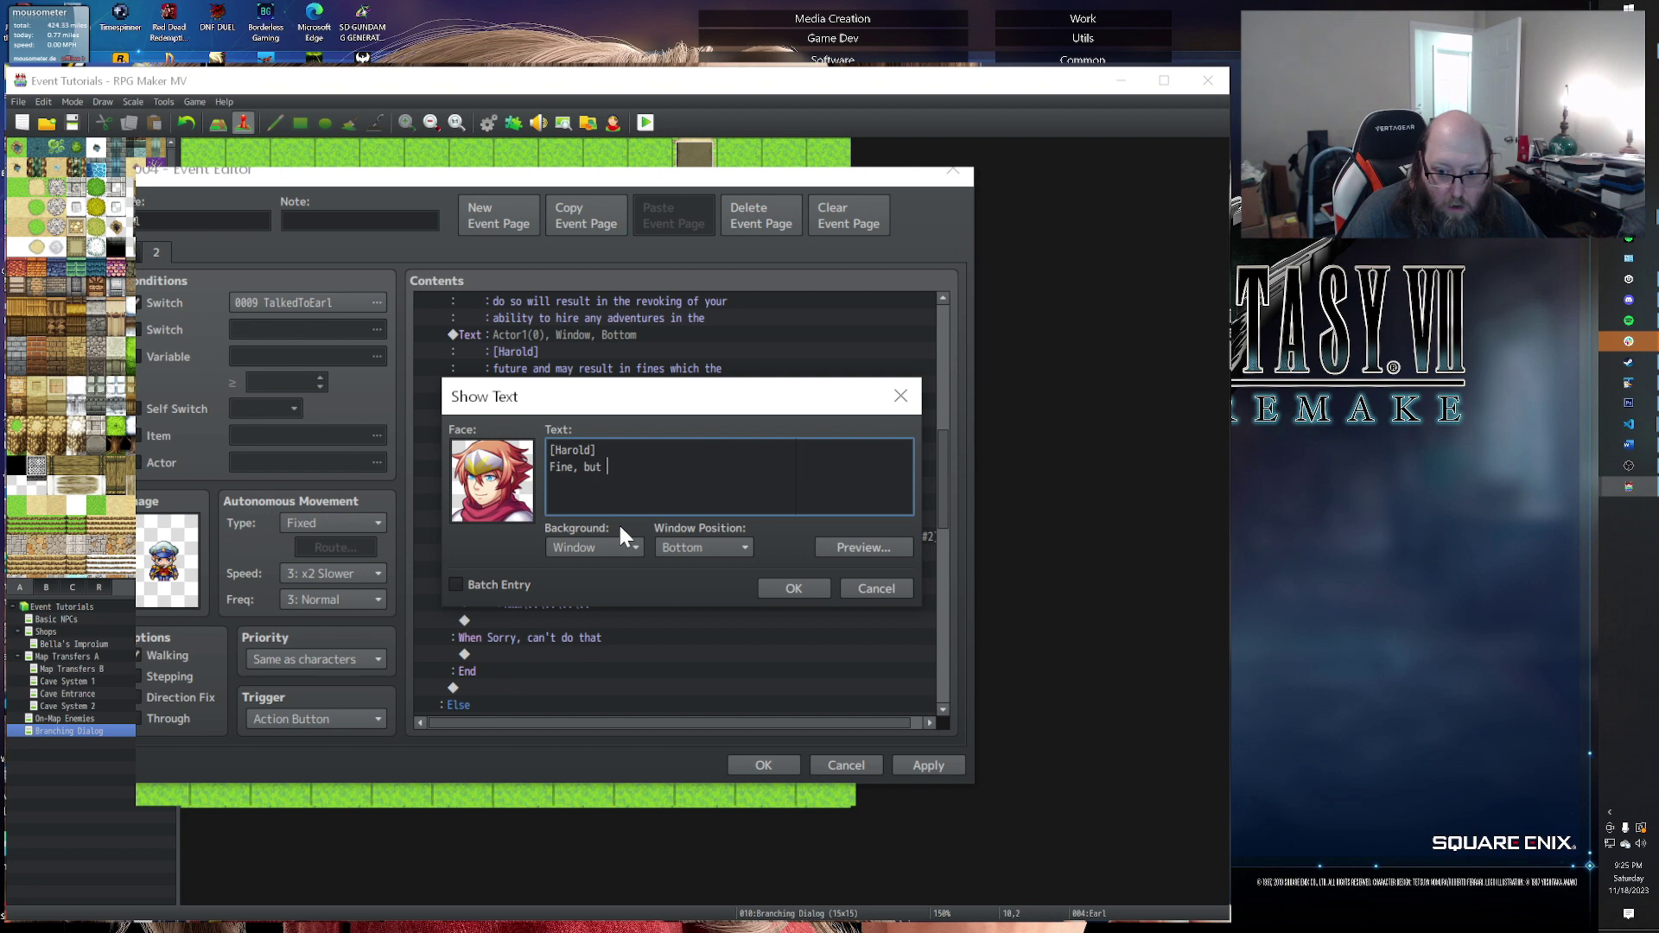
text(just this once.  If the Guild dis)
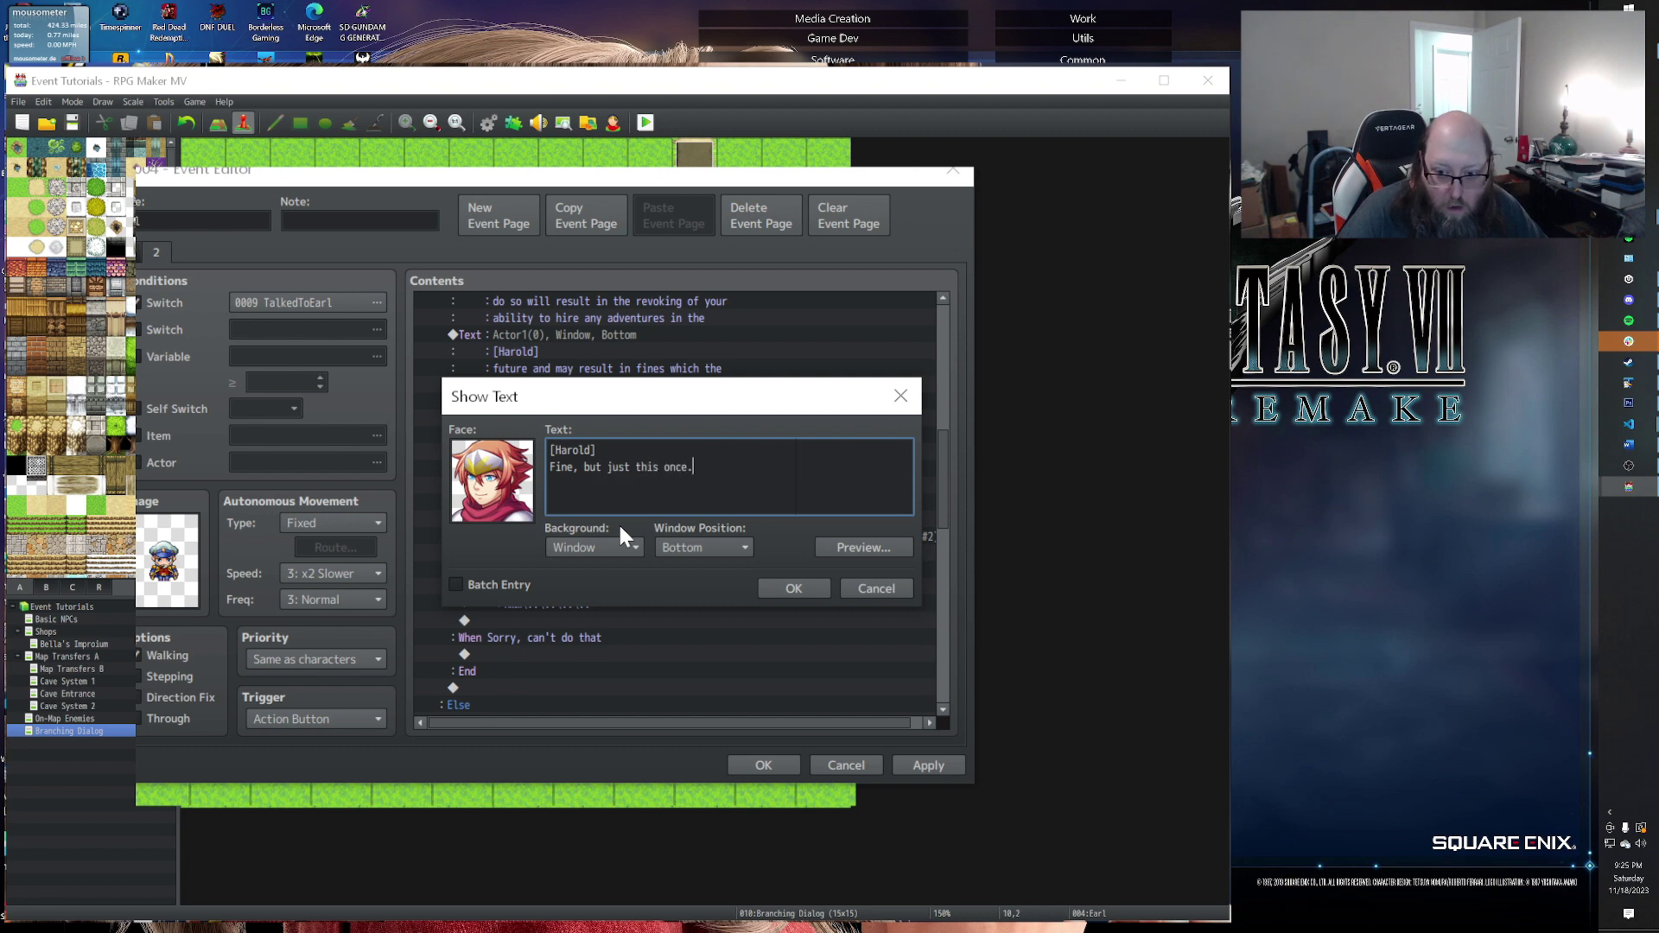
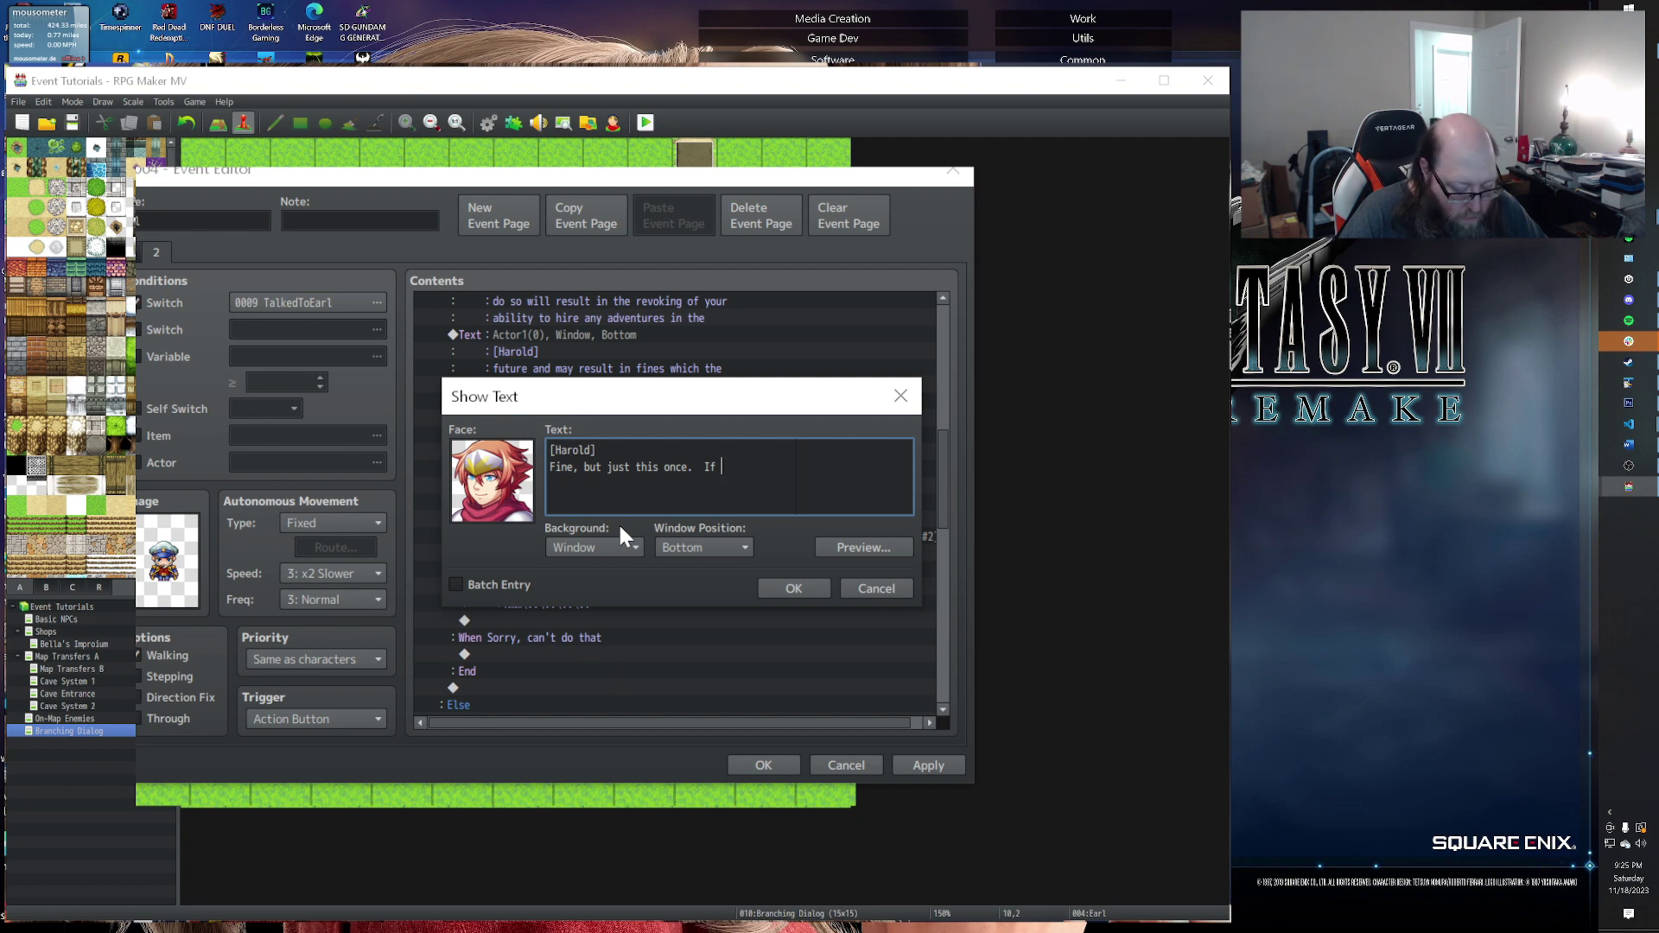
text(the G)
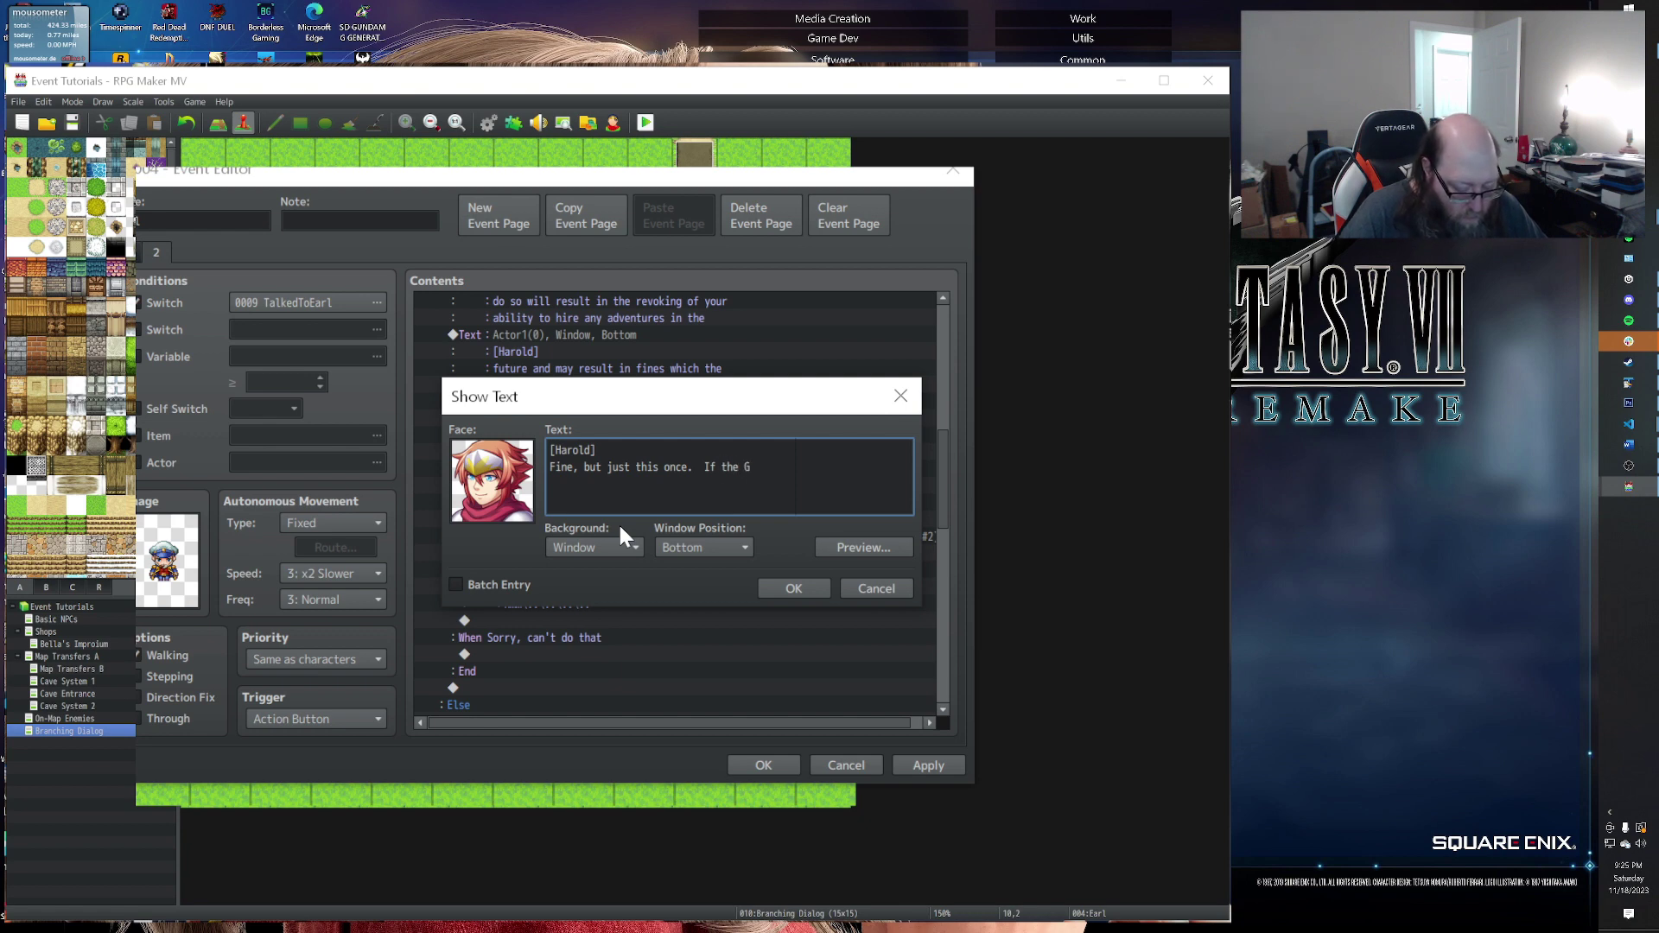
text(uild fin)
key(BackSpace)
key(BackSpace)
key(BackSpace)
key(BackSpace)
key(Return)
text(finds out we did this)
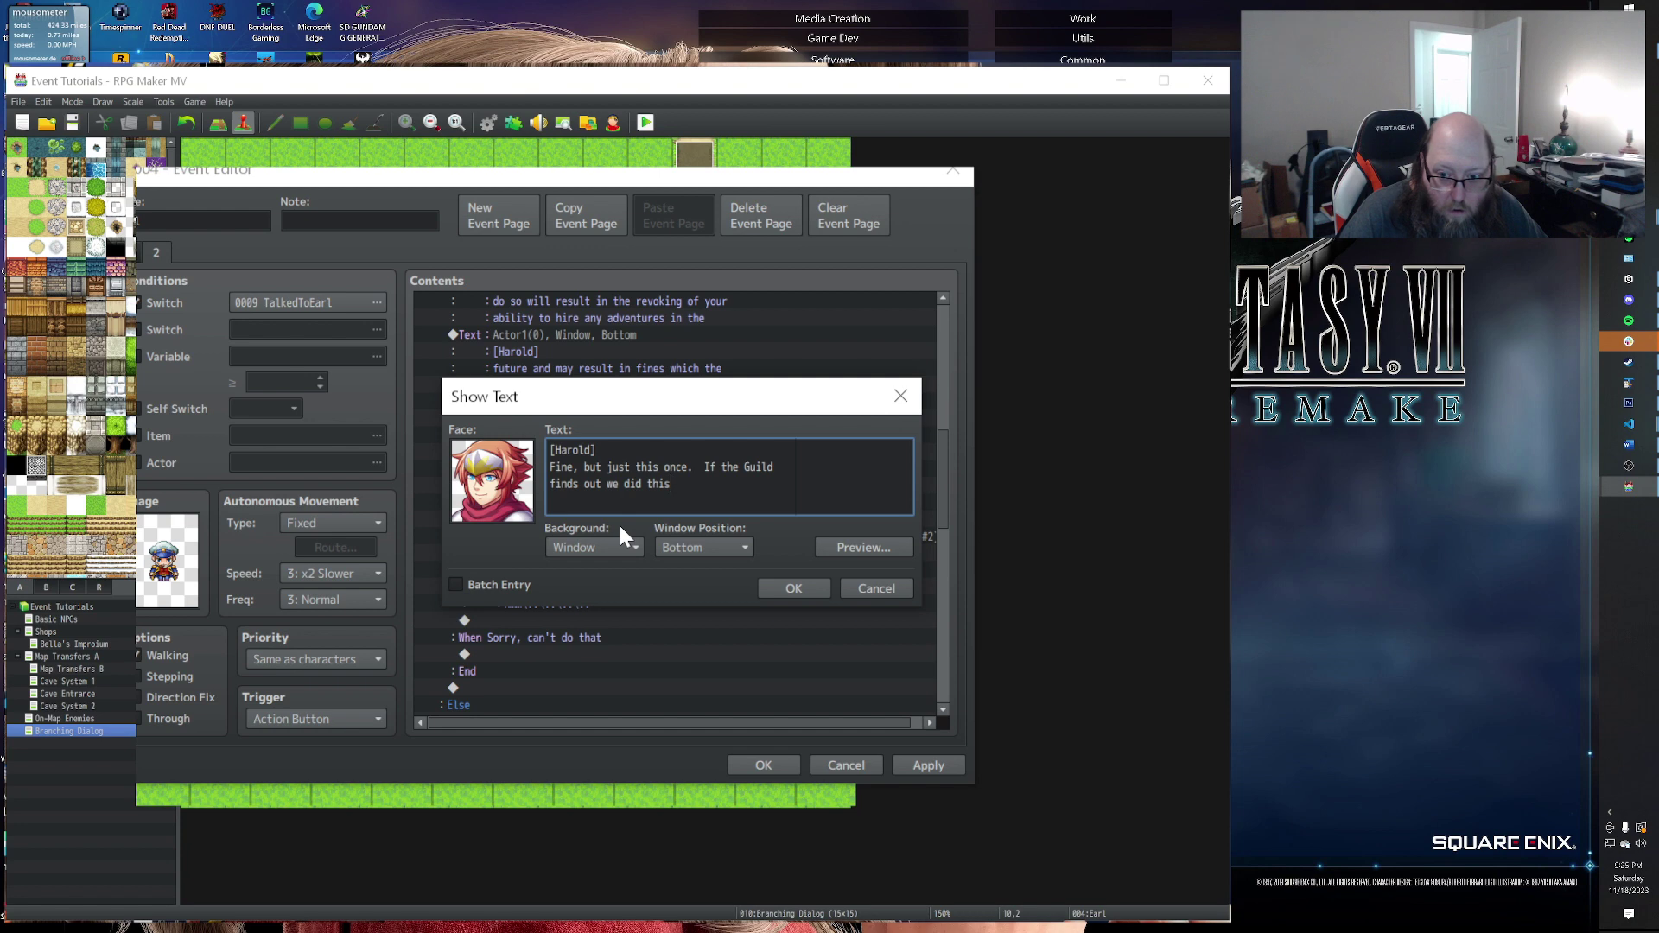
text(it's our ass)
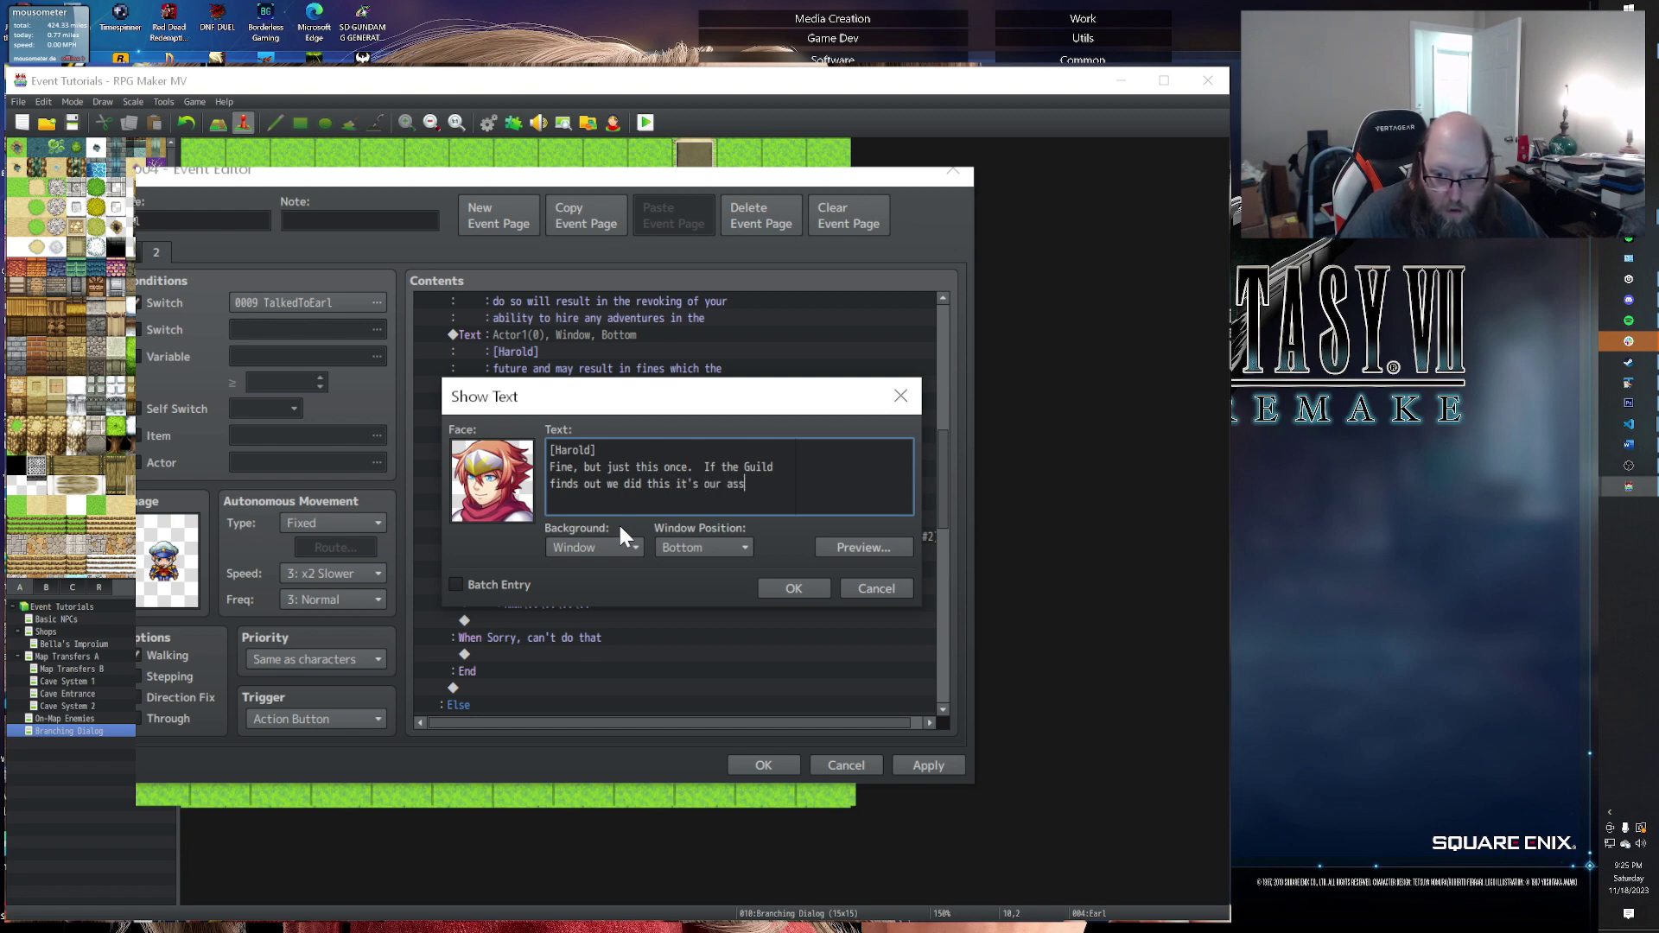
text(es on the)
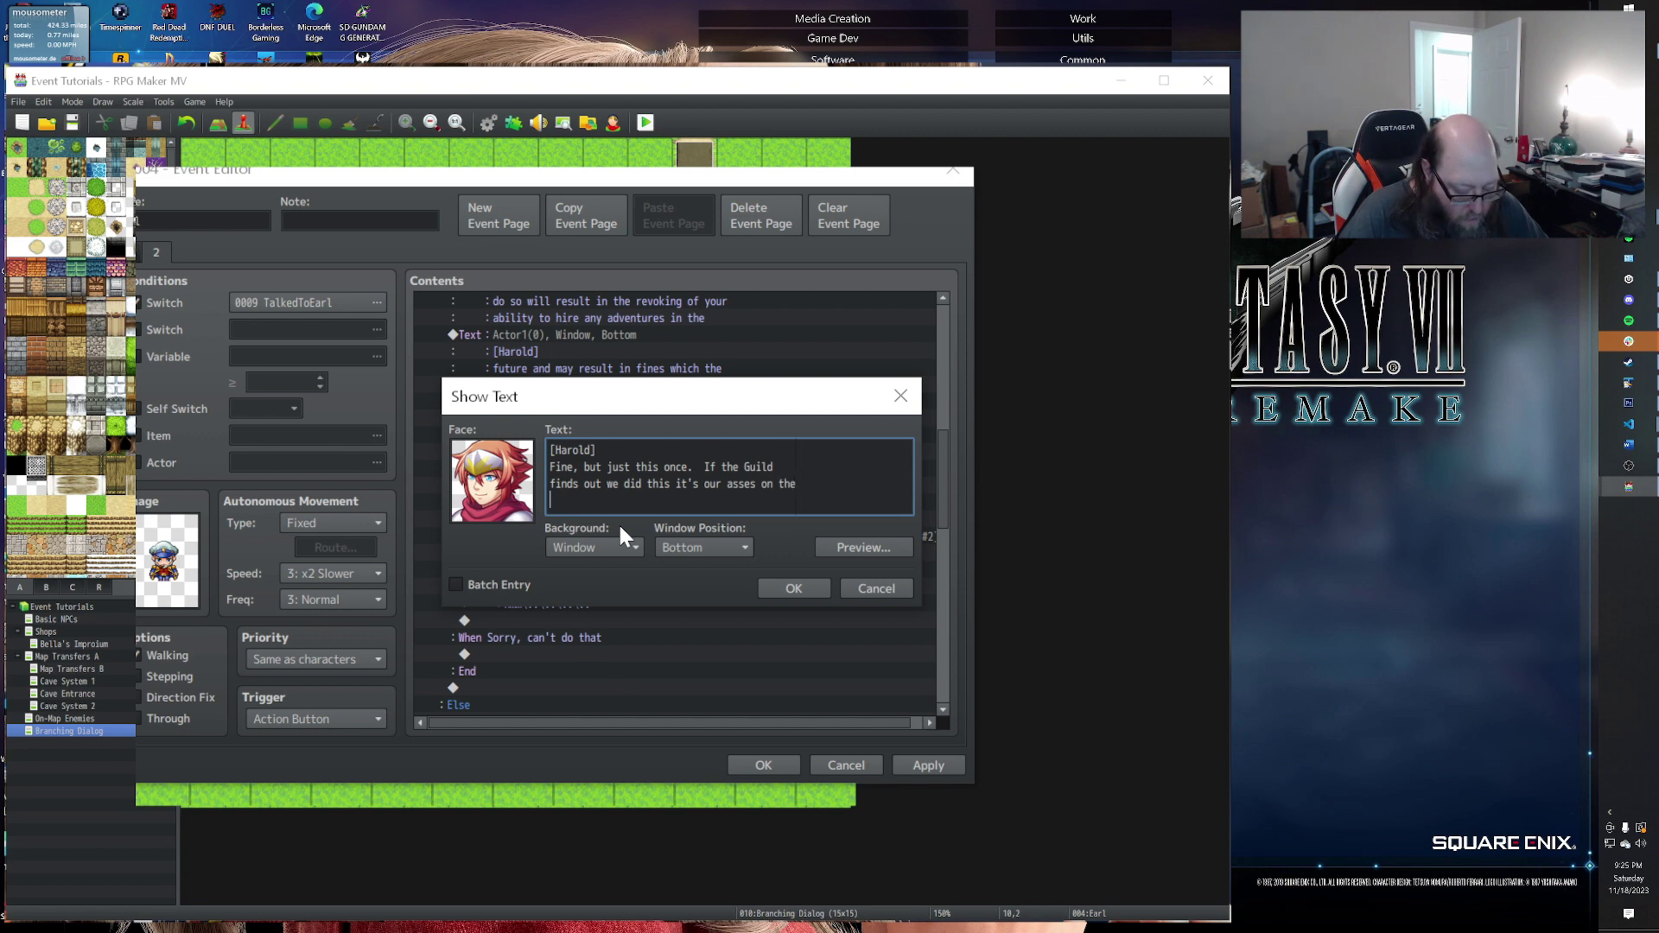
key(Return)
text(frying p)
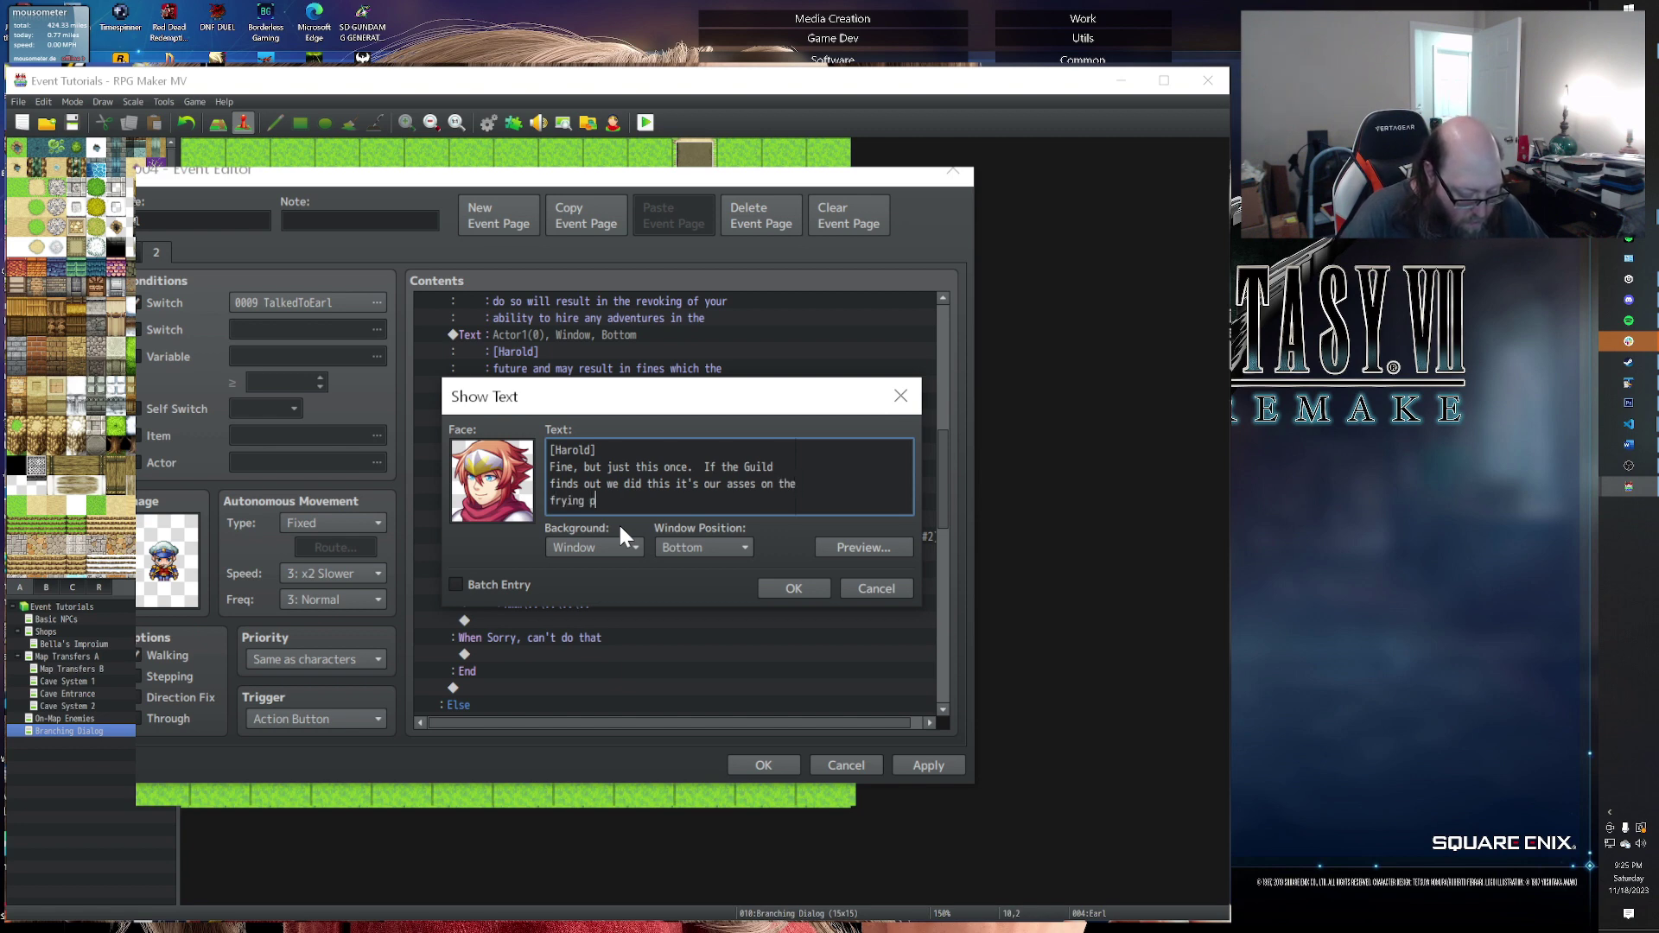
text(an instead of yours.)
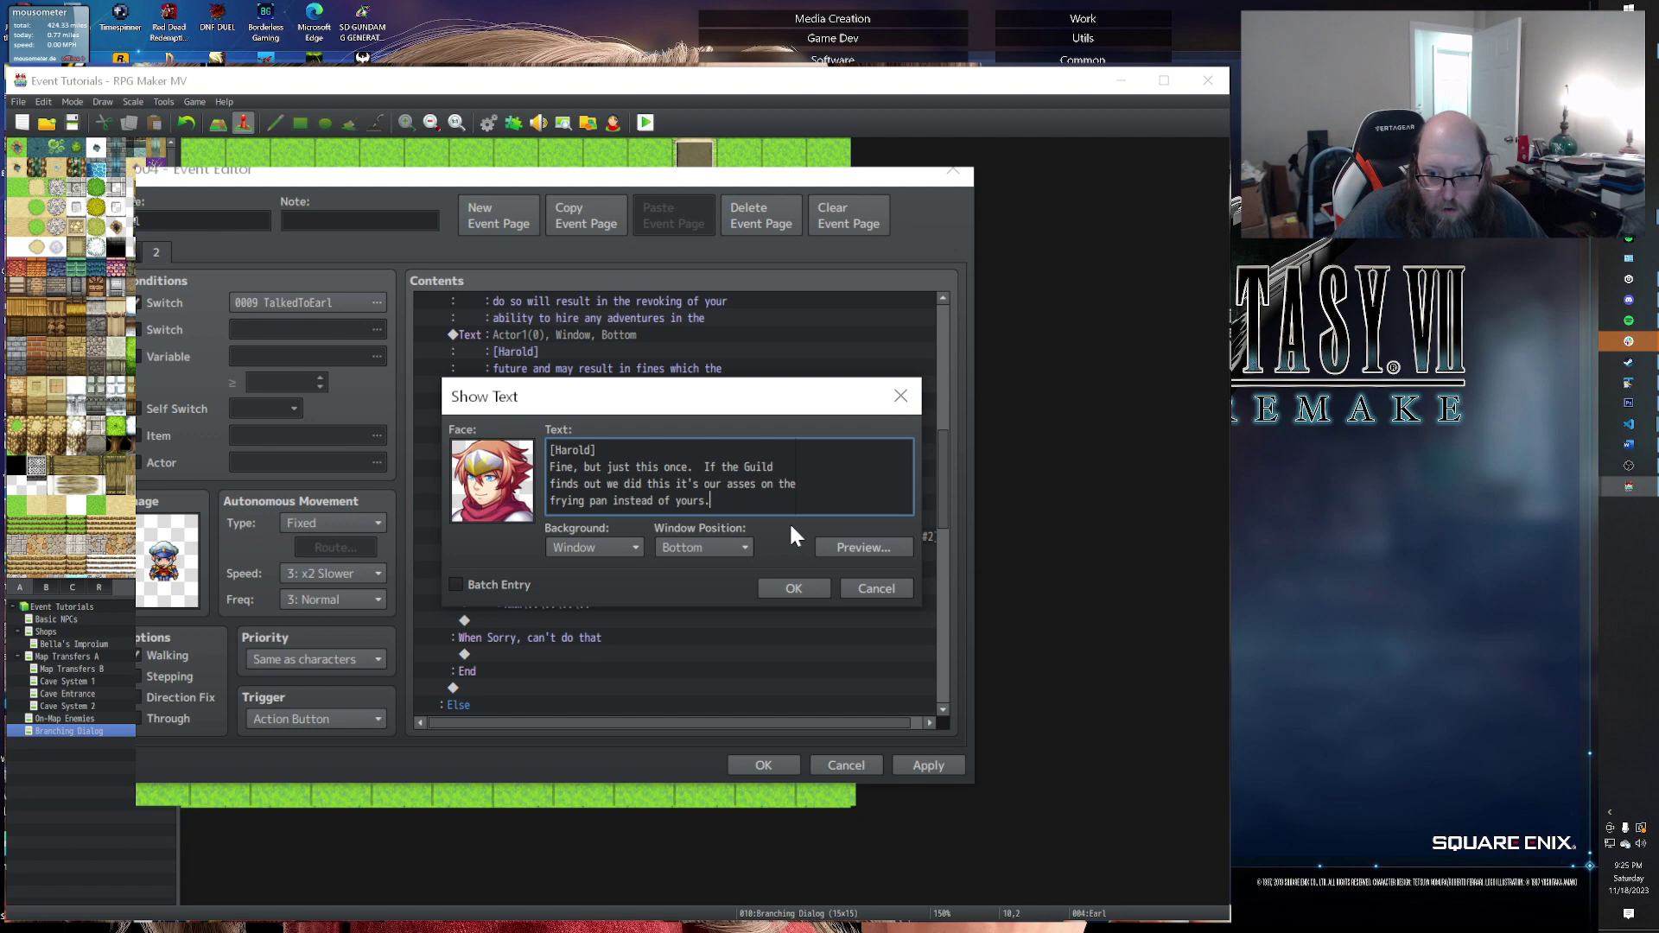
Step: Enable batch entry and add another [Harold] message: "So, to cover our exposure, I am going to need you to pay us 20 more \G."
click(511, 584)
key(Return)
text([Harold][)
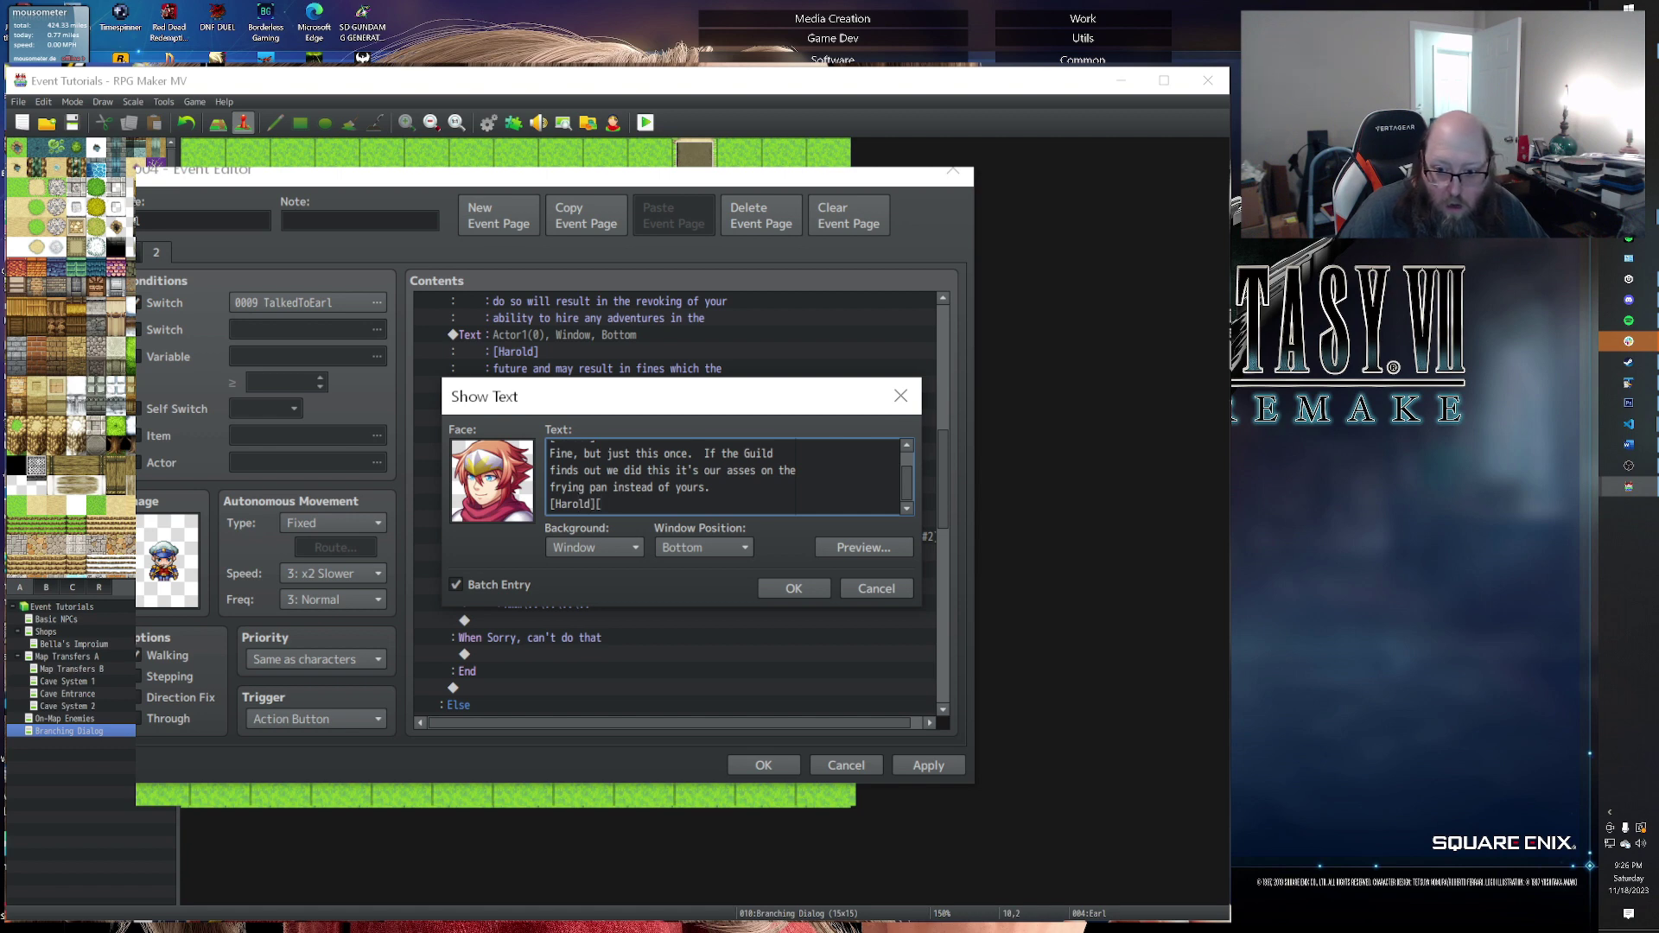
key(Return)
text(So, to cover our)
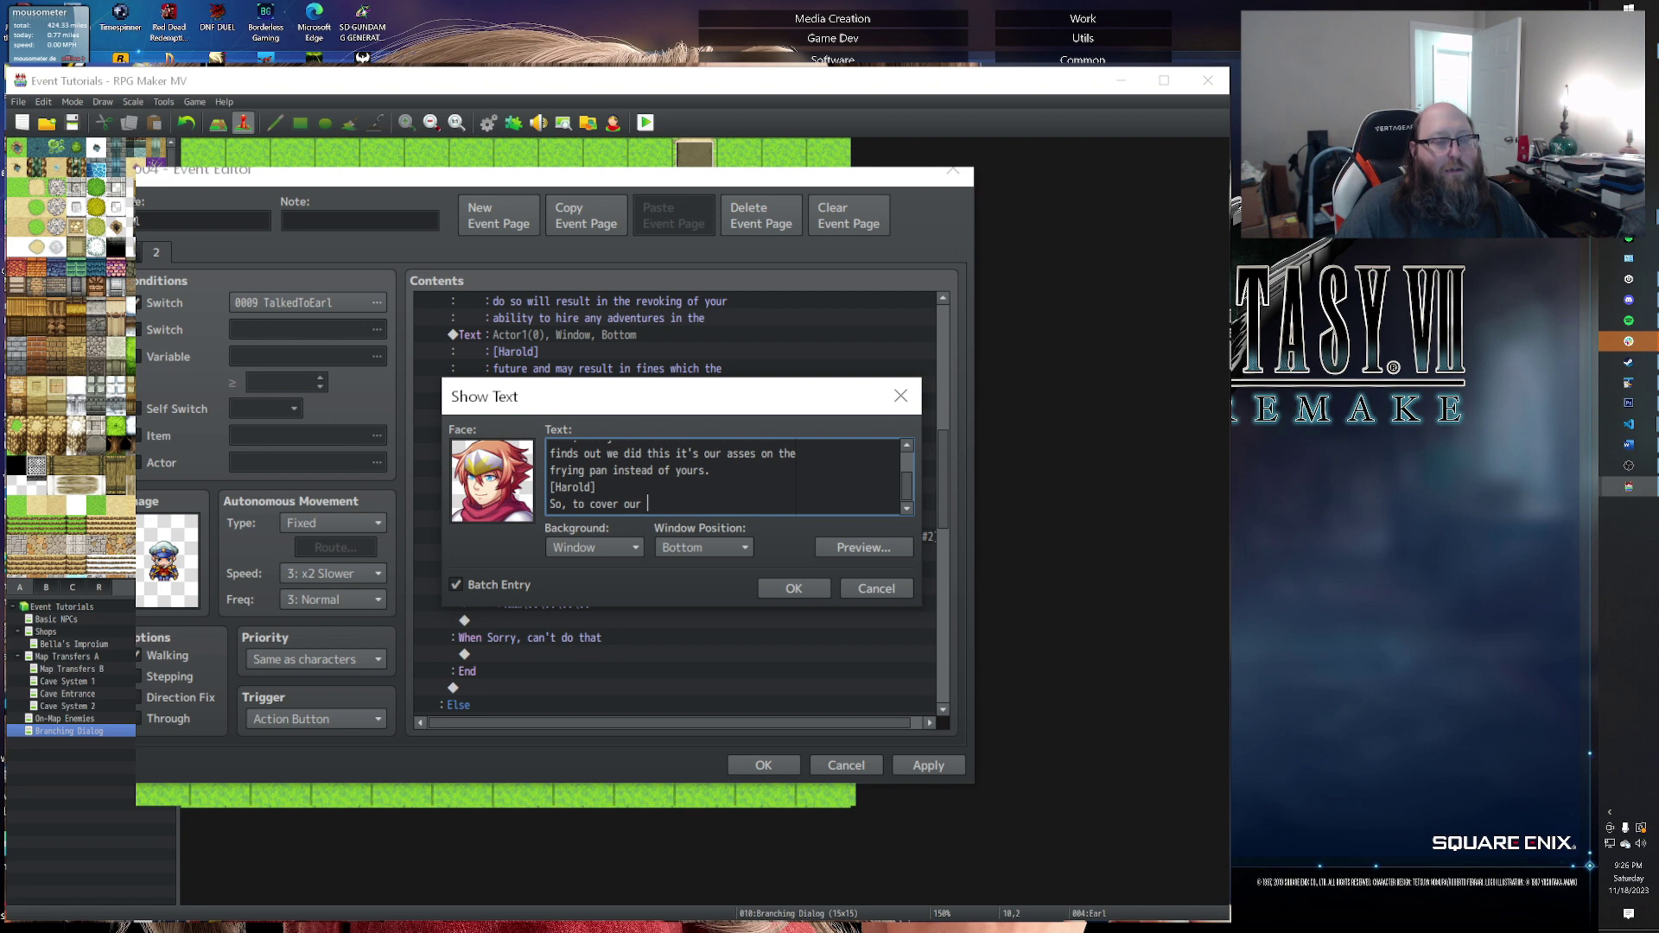
text( exposiur)
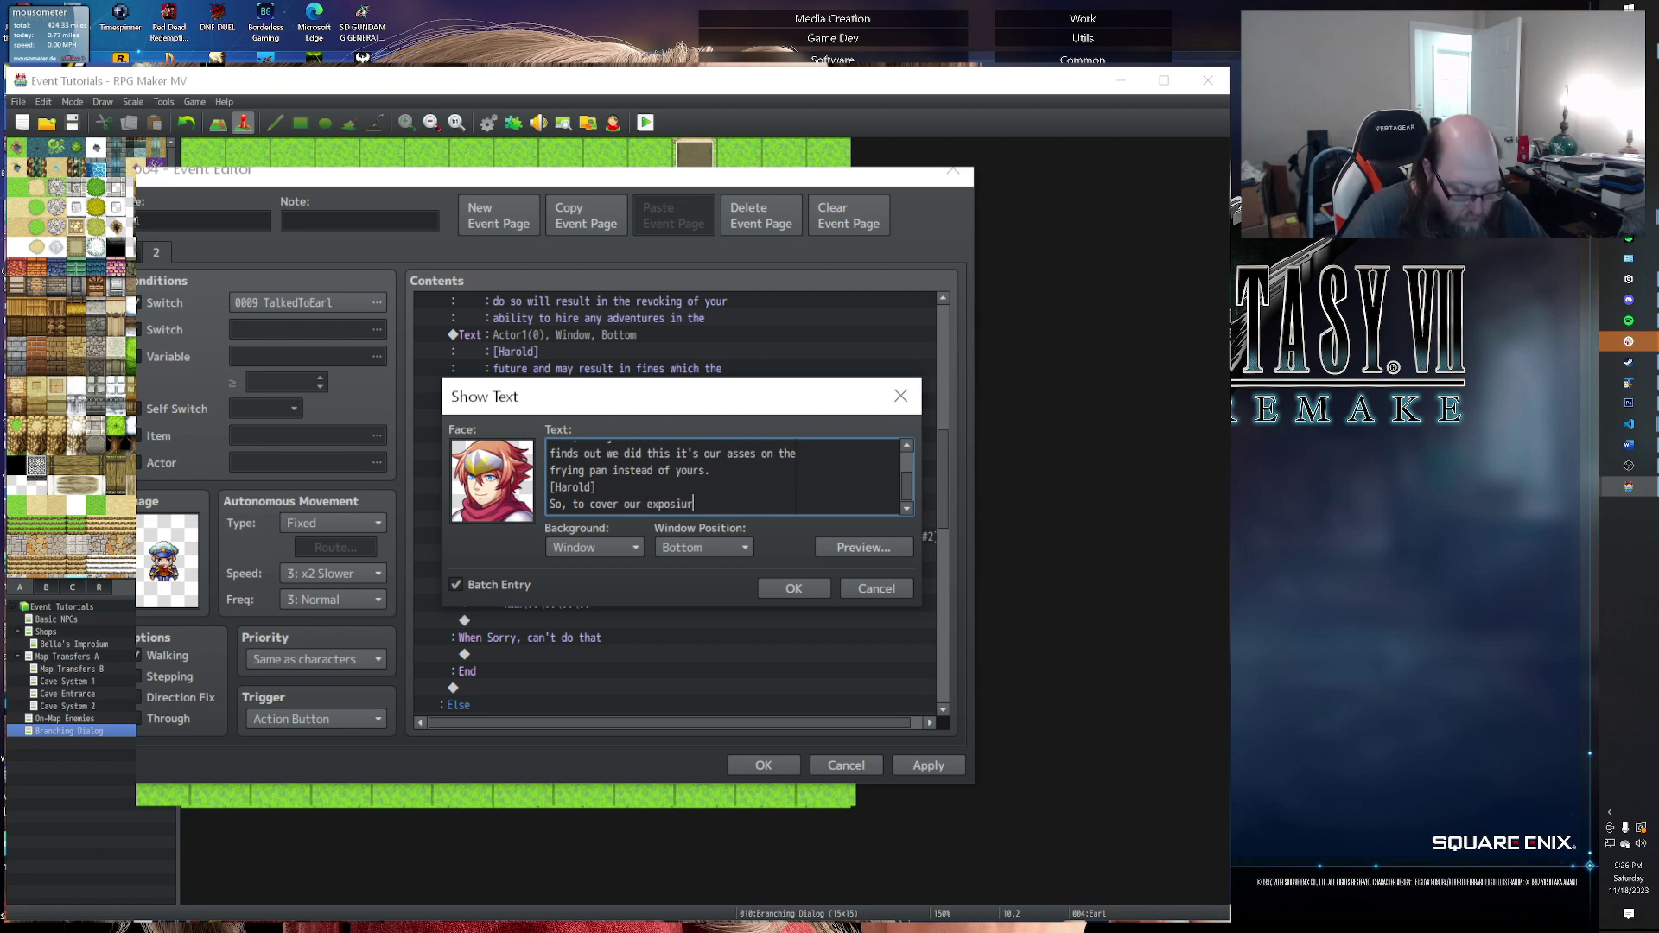
key(BackSpace)
key(BackSpace)
key(BackSpace)
text(ure,)
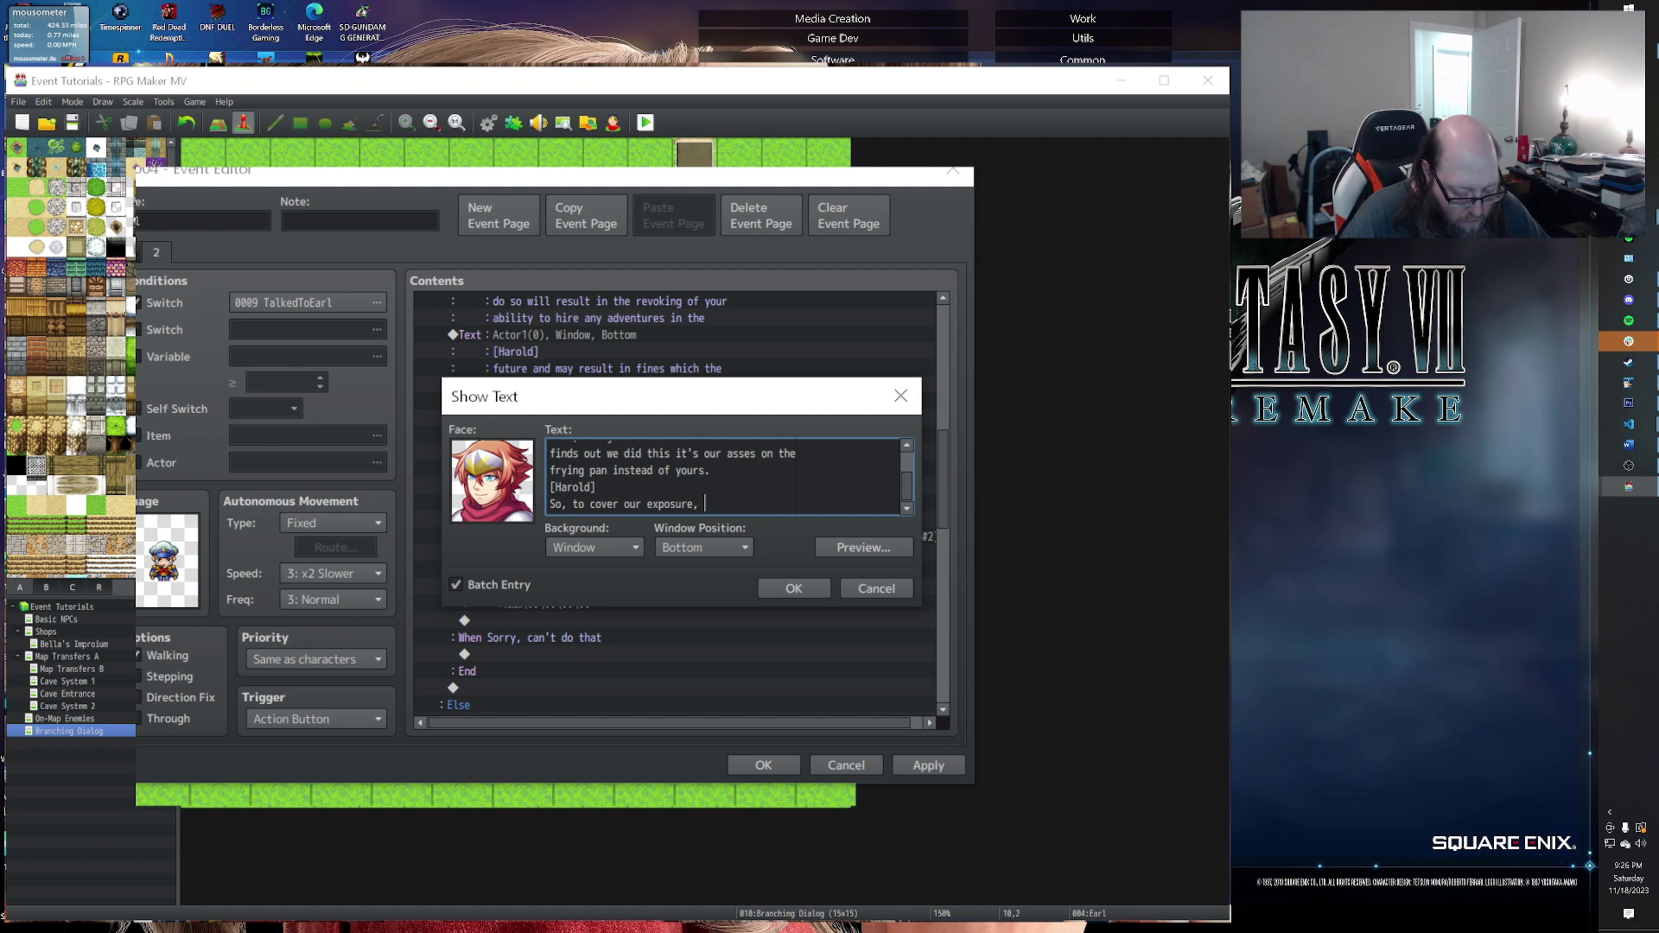
text( I am going to)
key(Return)
text(need you to pay us )
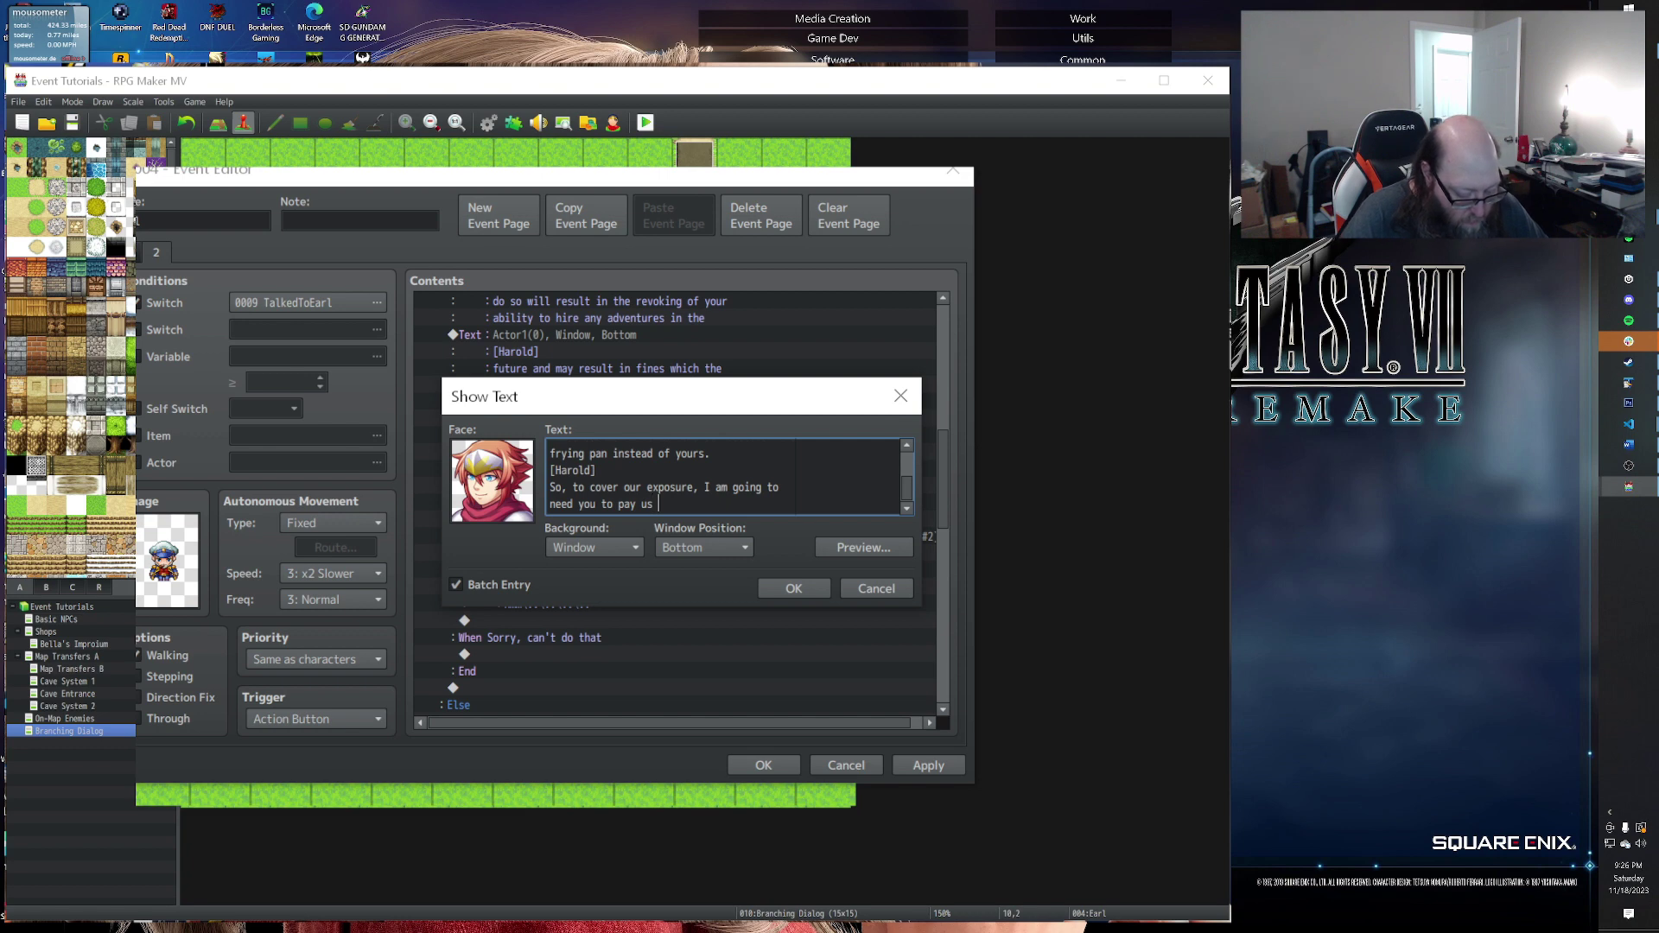
text(20 mor)
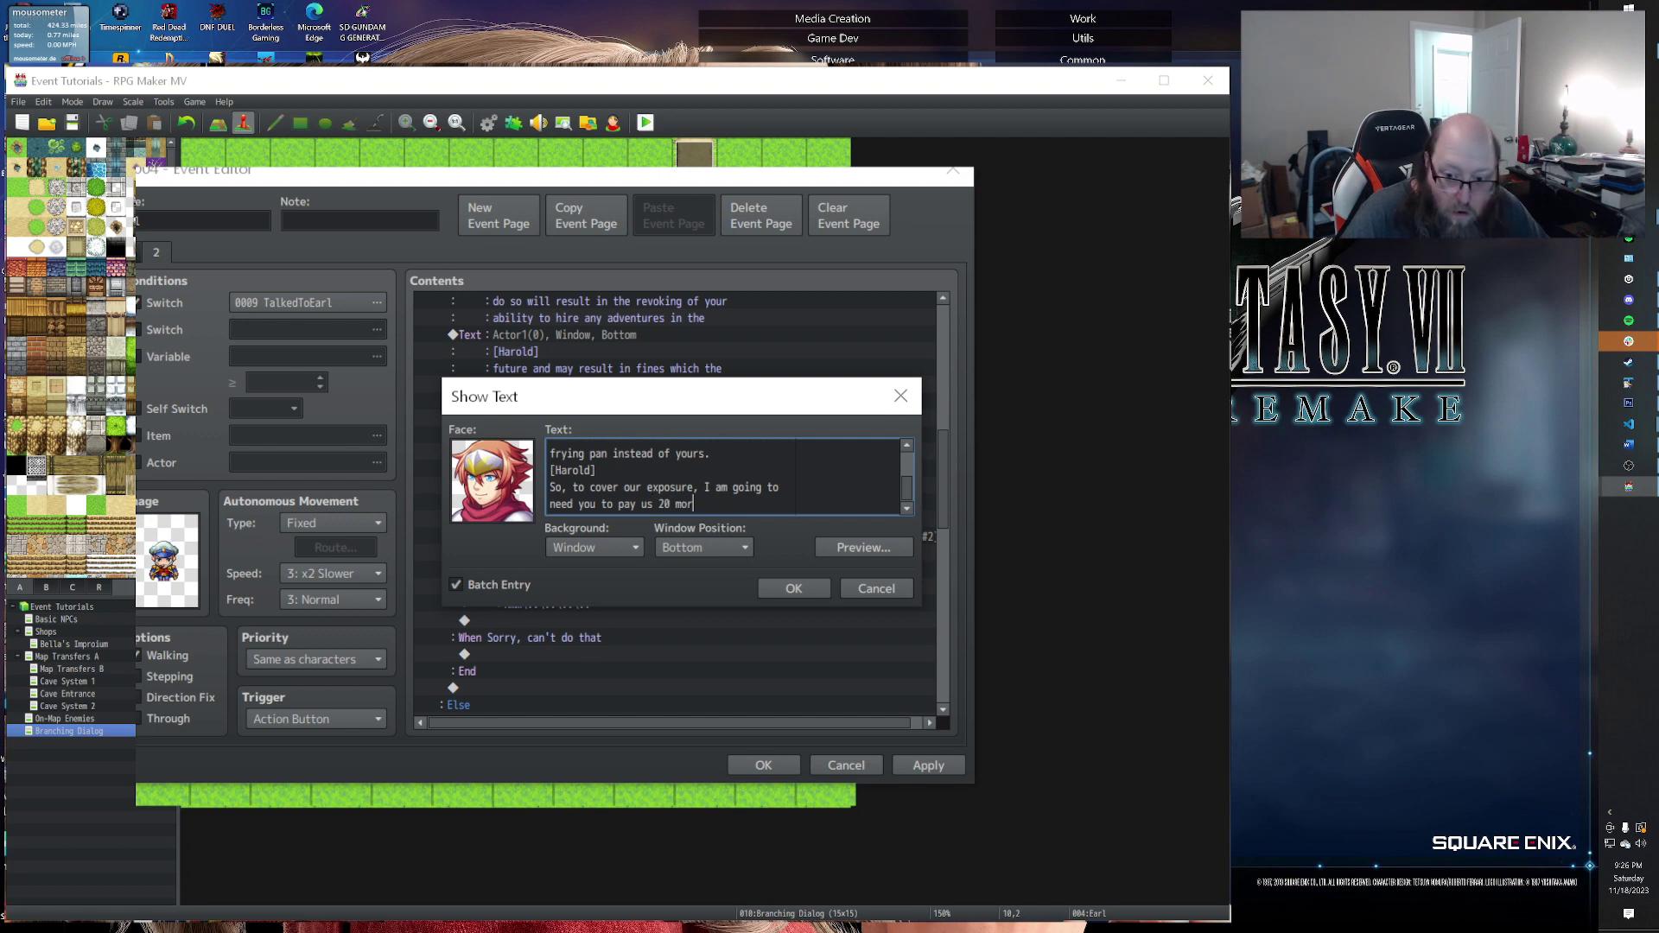
text(e \G)
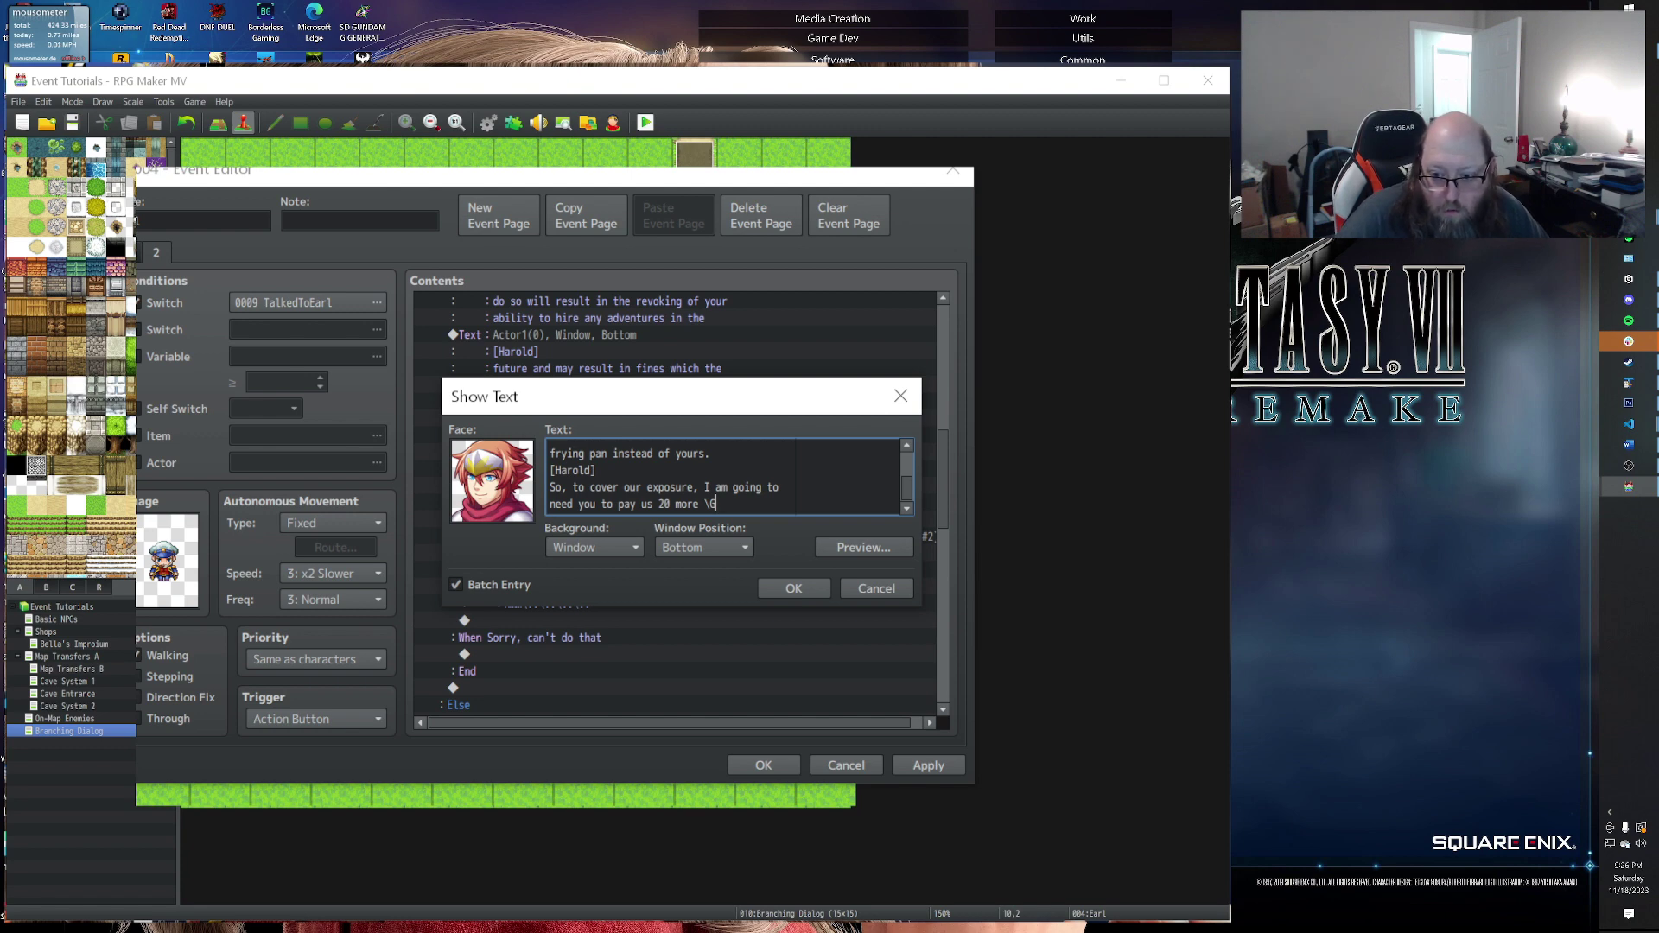
text(.)
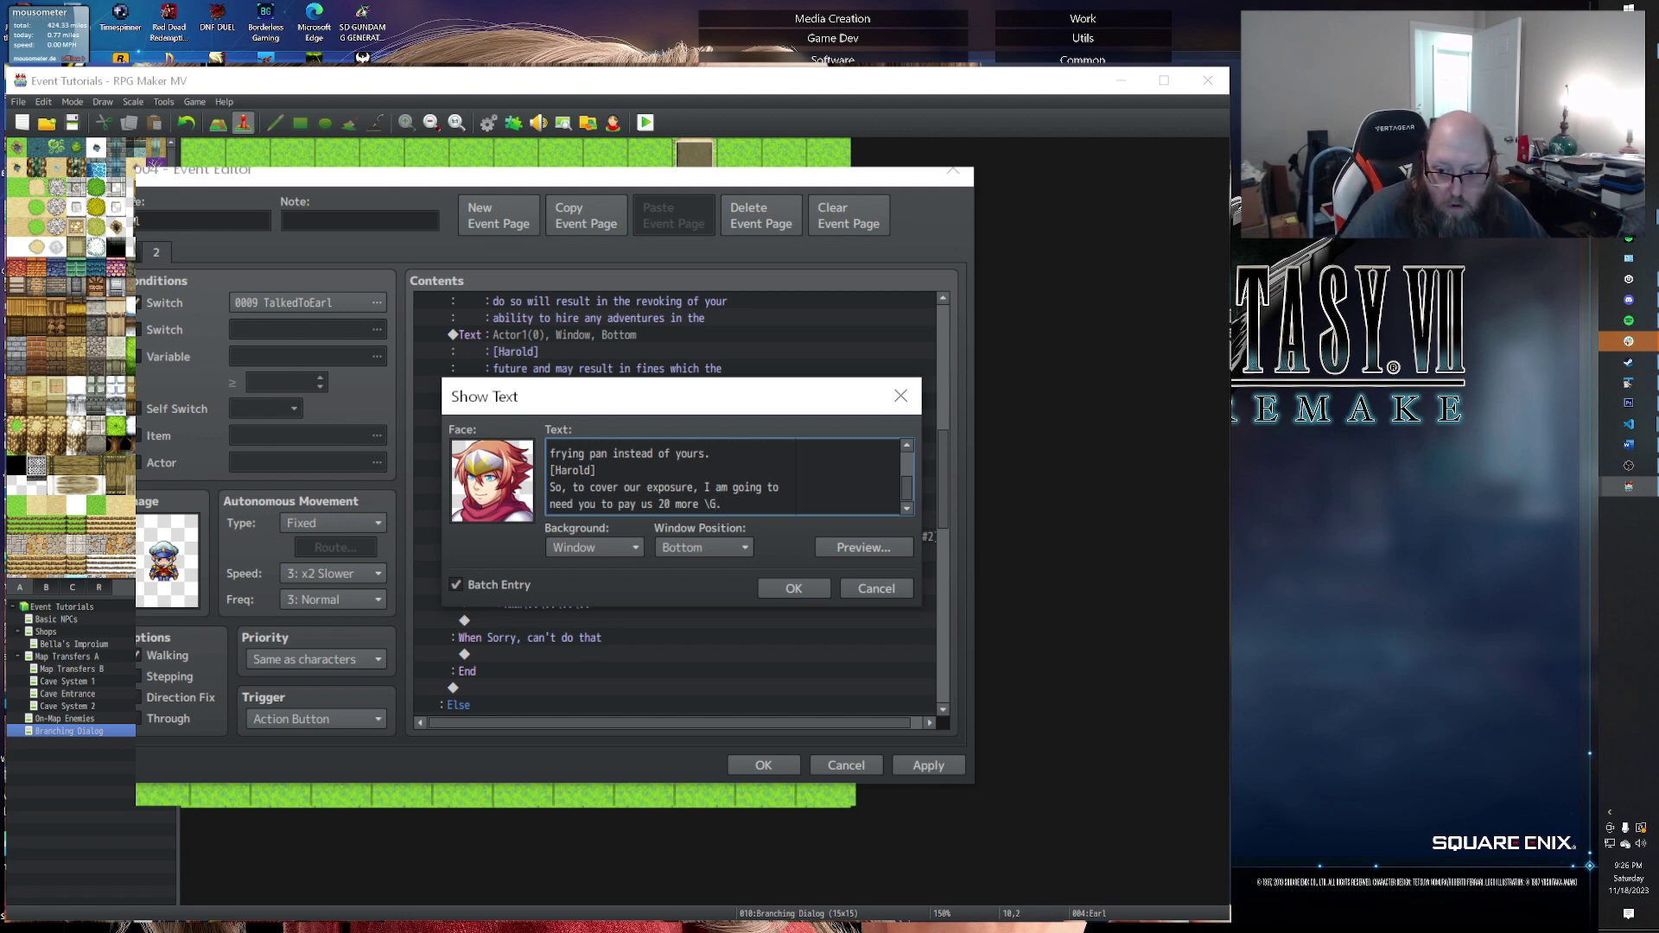
click(790, 589)
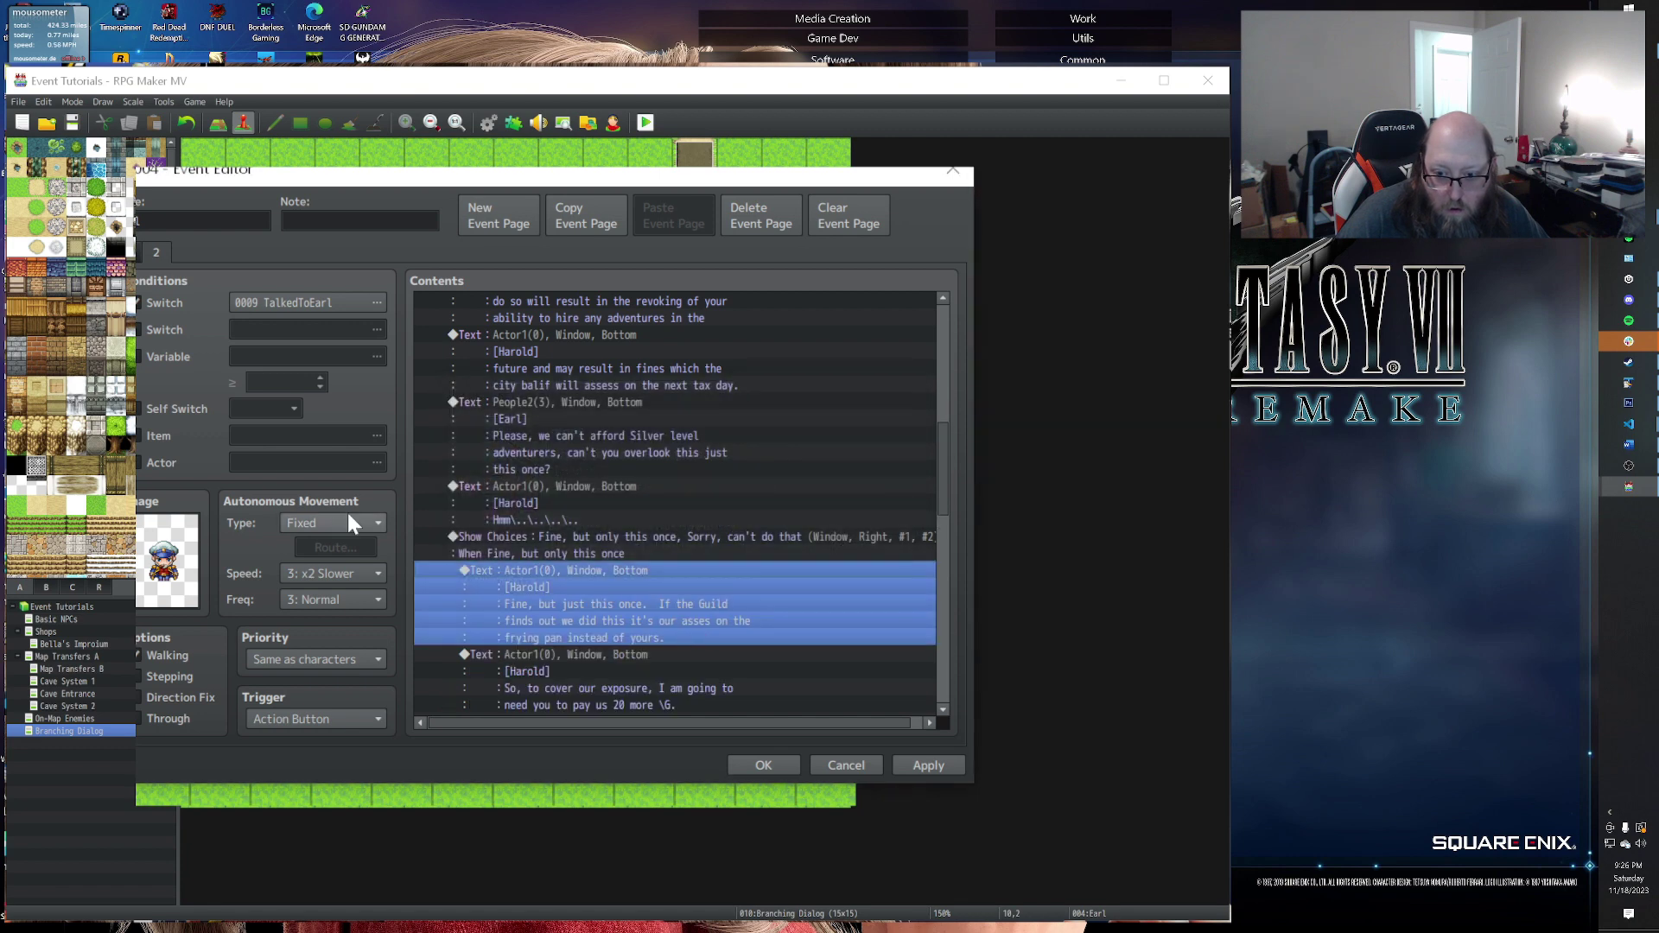
Step: Copy Earl's "Please, we can't afford Silver level adventurers" message to the end of the "Fine, but only this once" branch
scroll(562, 392, up, 3)
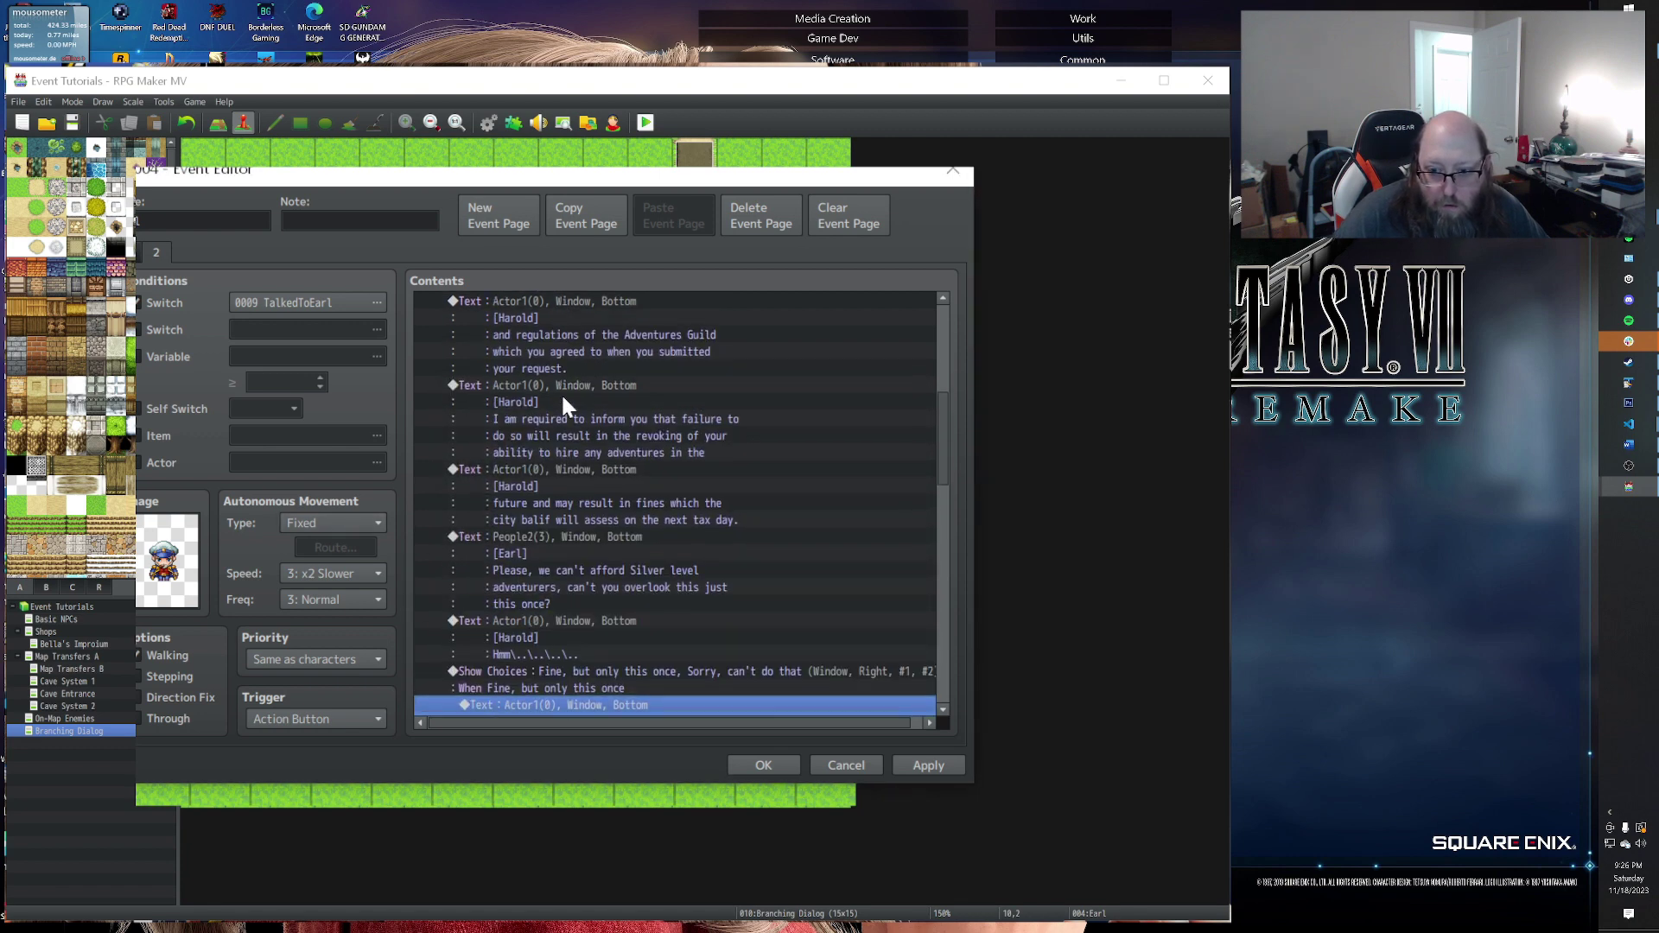
click(534, 537)
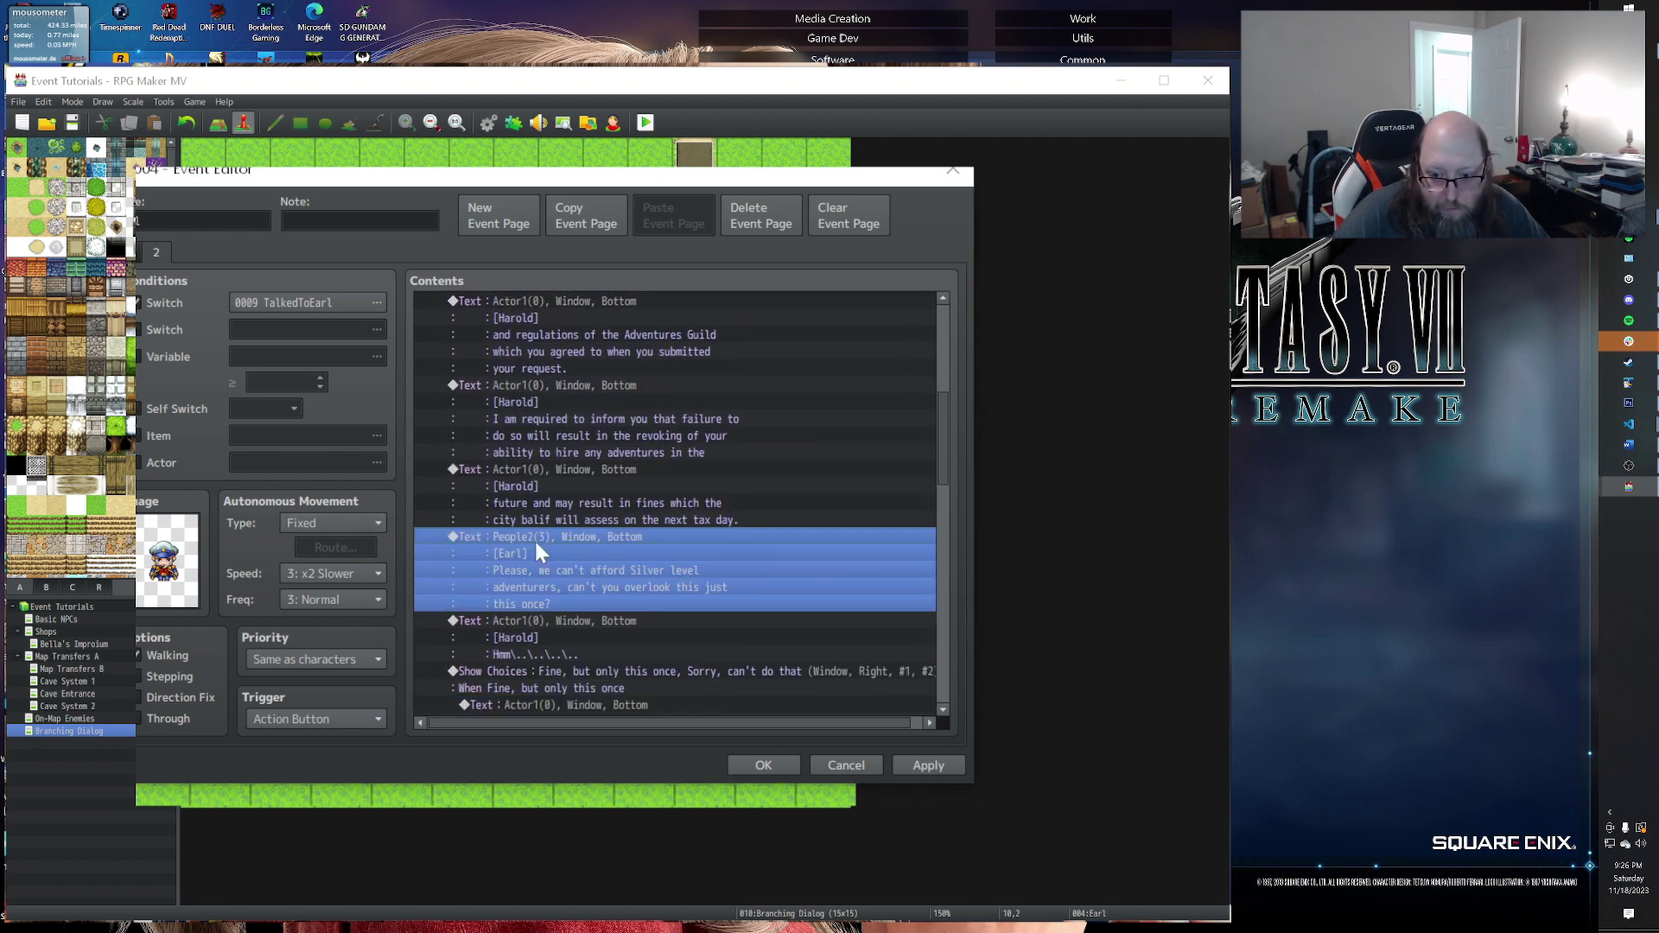
scroll(536, 544, down, 2)
scroll(696, 497, down, 1)
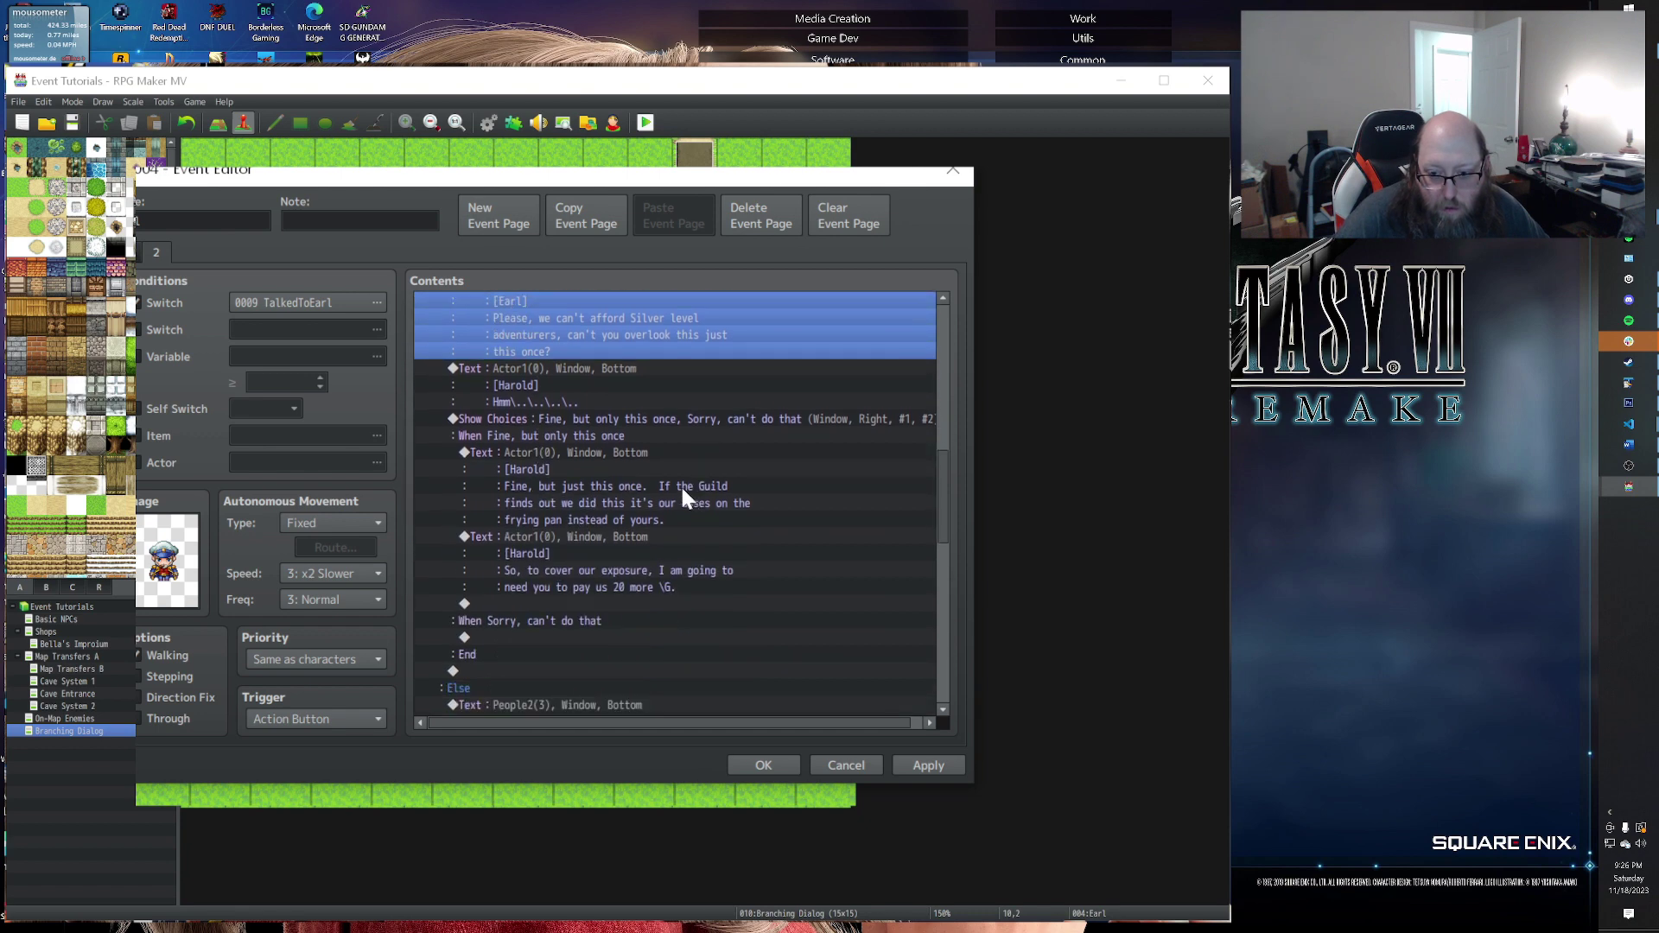
click(515, 602)
key(ctrl+v)
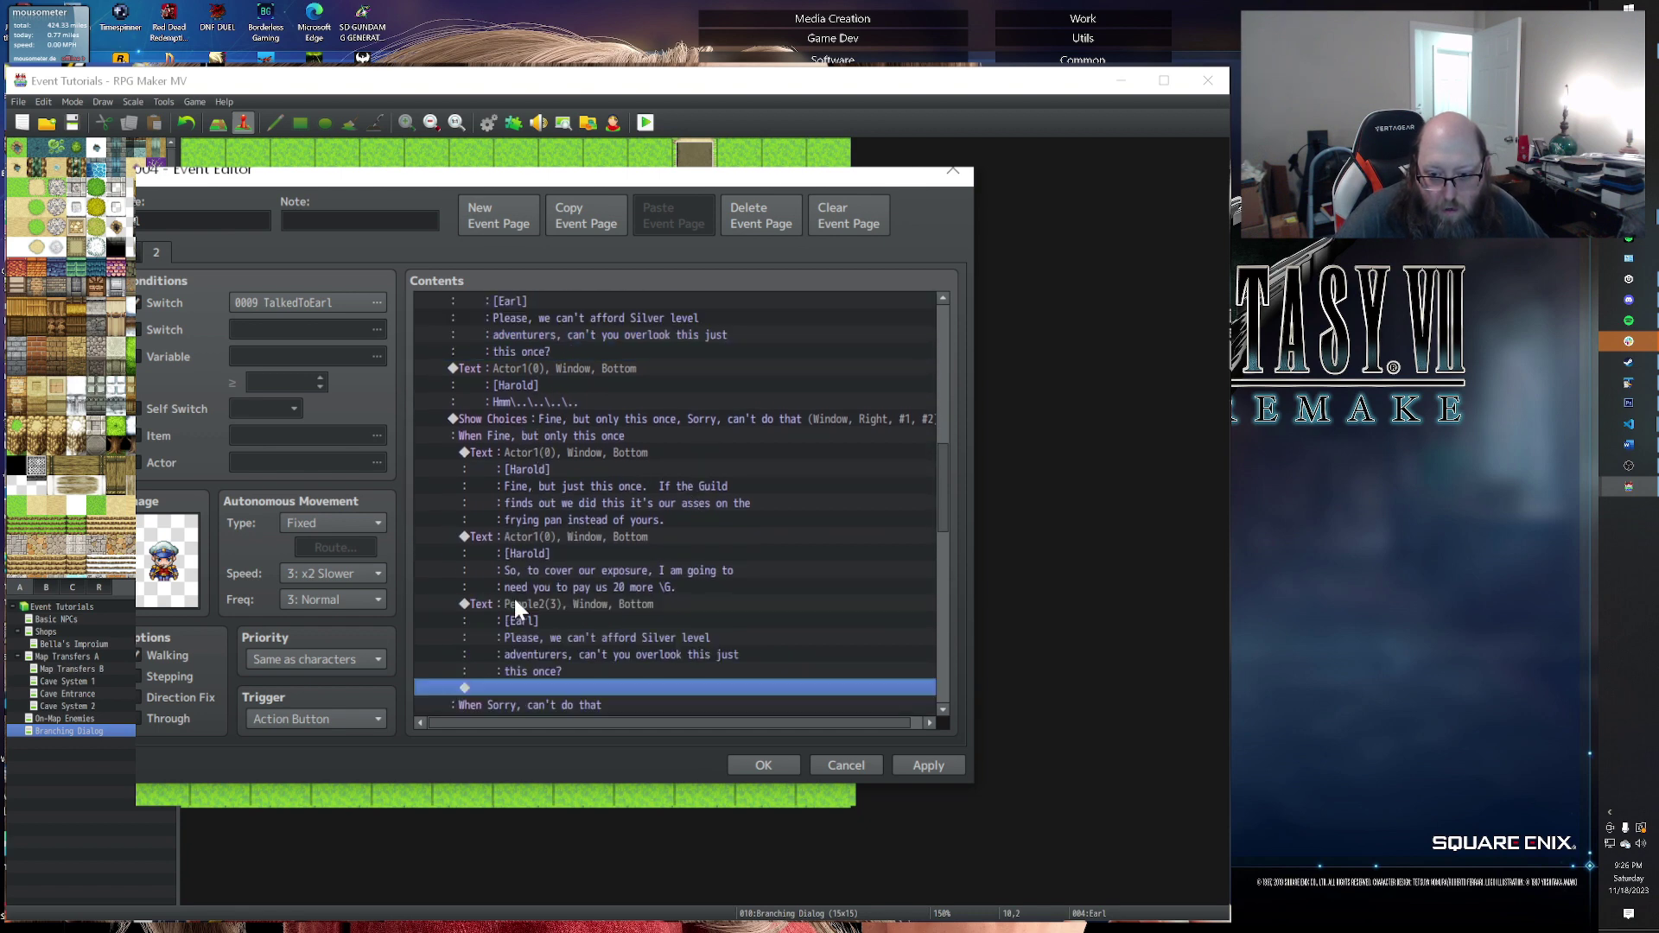
Step: Change the text of Earl's pasted message to "Fine, I can afford that."
double_click(516, 602)
drag(609, 501, 551, 467)
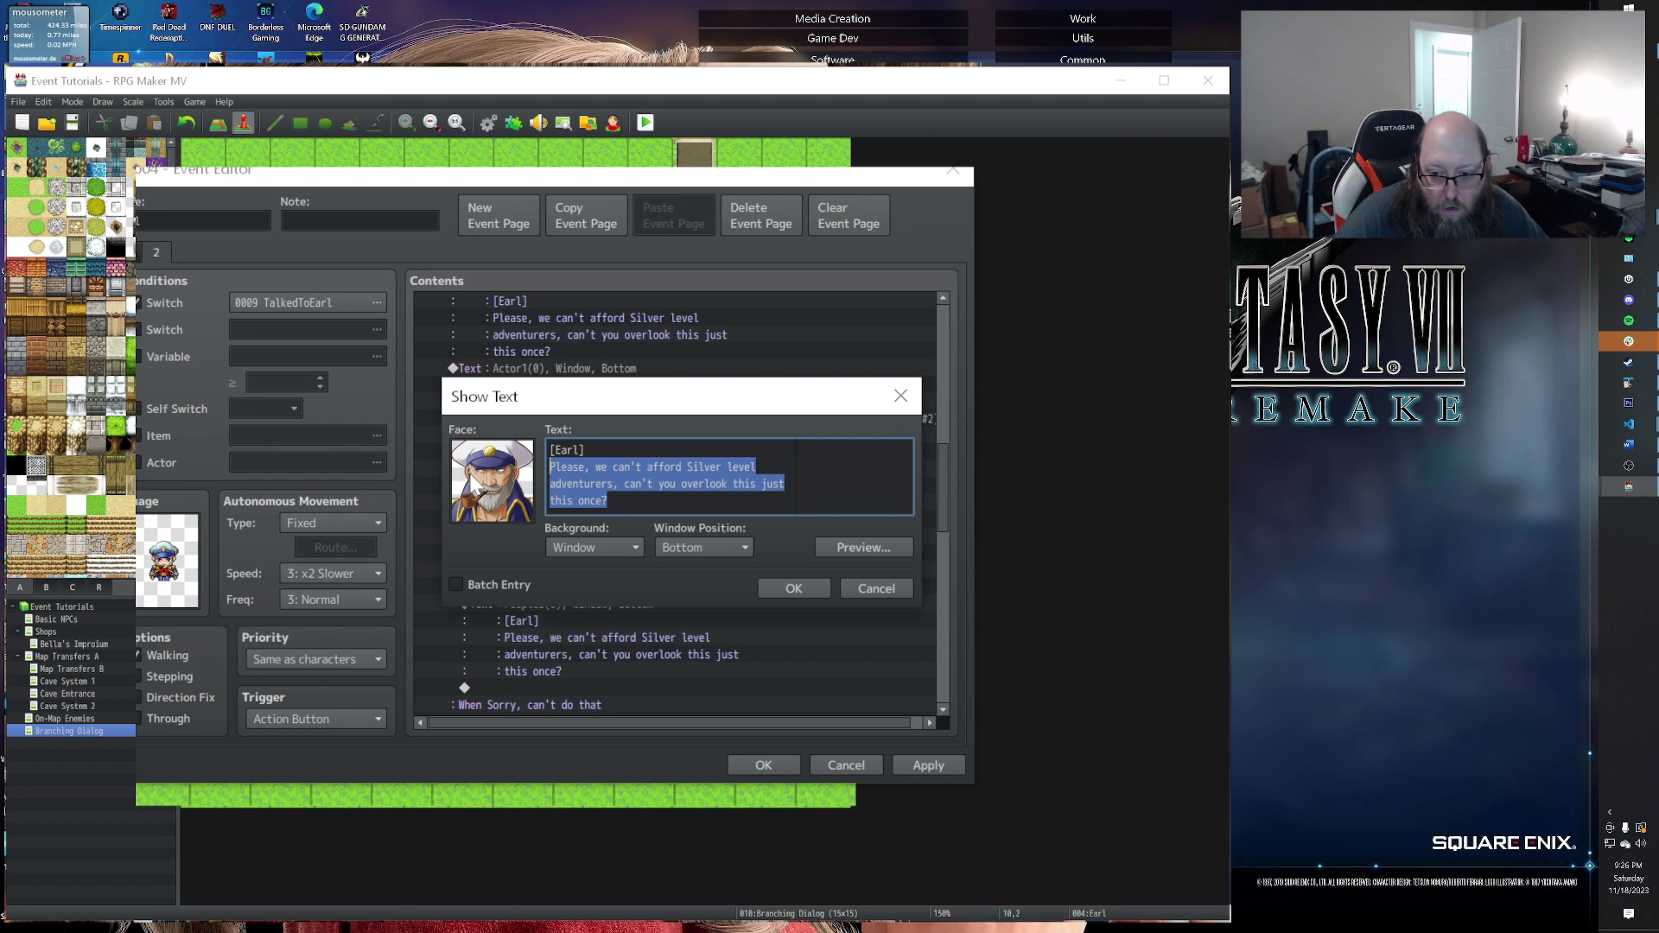
text(Fine, I can afford that.)
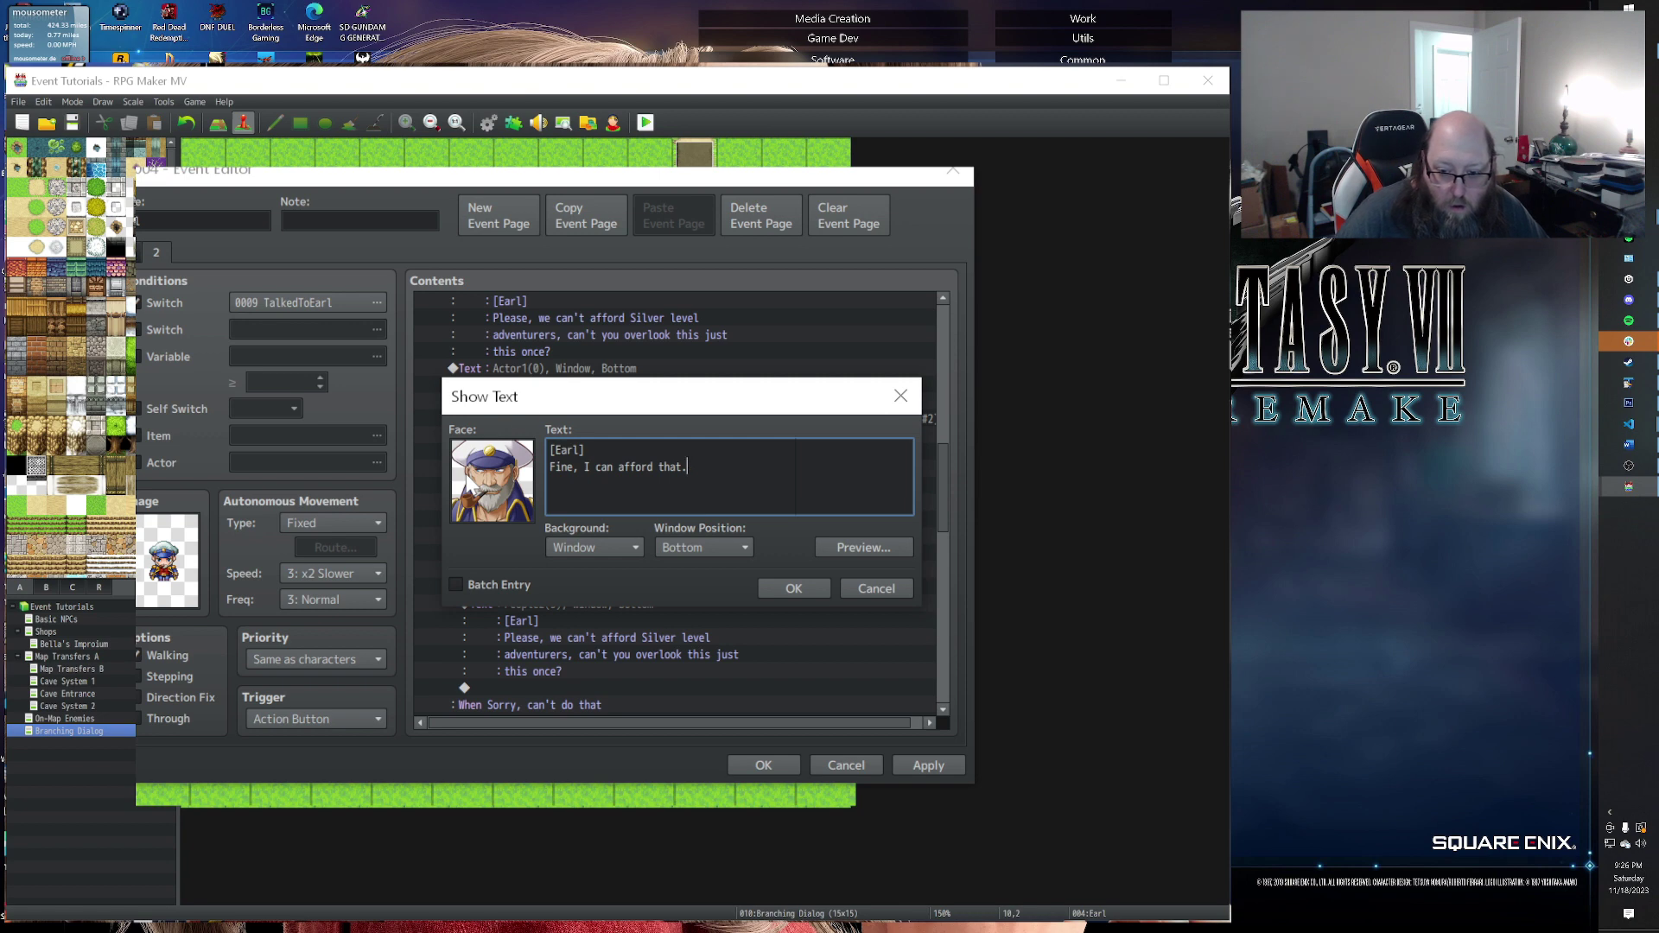
click(823, 584)
Step: Copy Harold's "So, to cover our exposure" message to just after Earl's "Fine, I can afford that." reply
scroll(743, 644, down, 2)
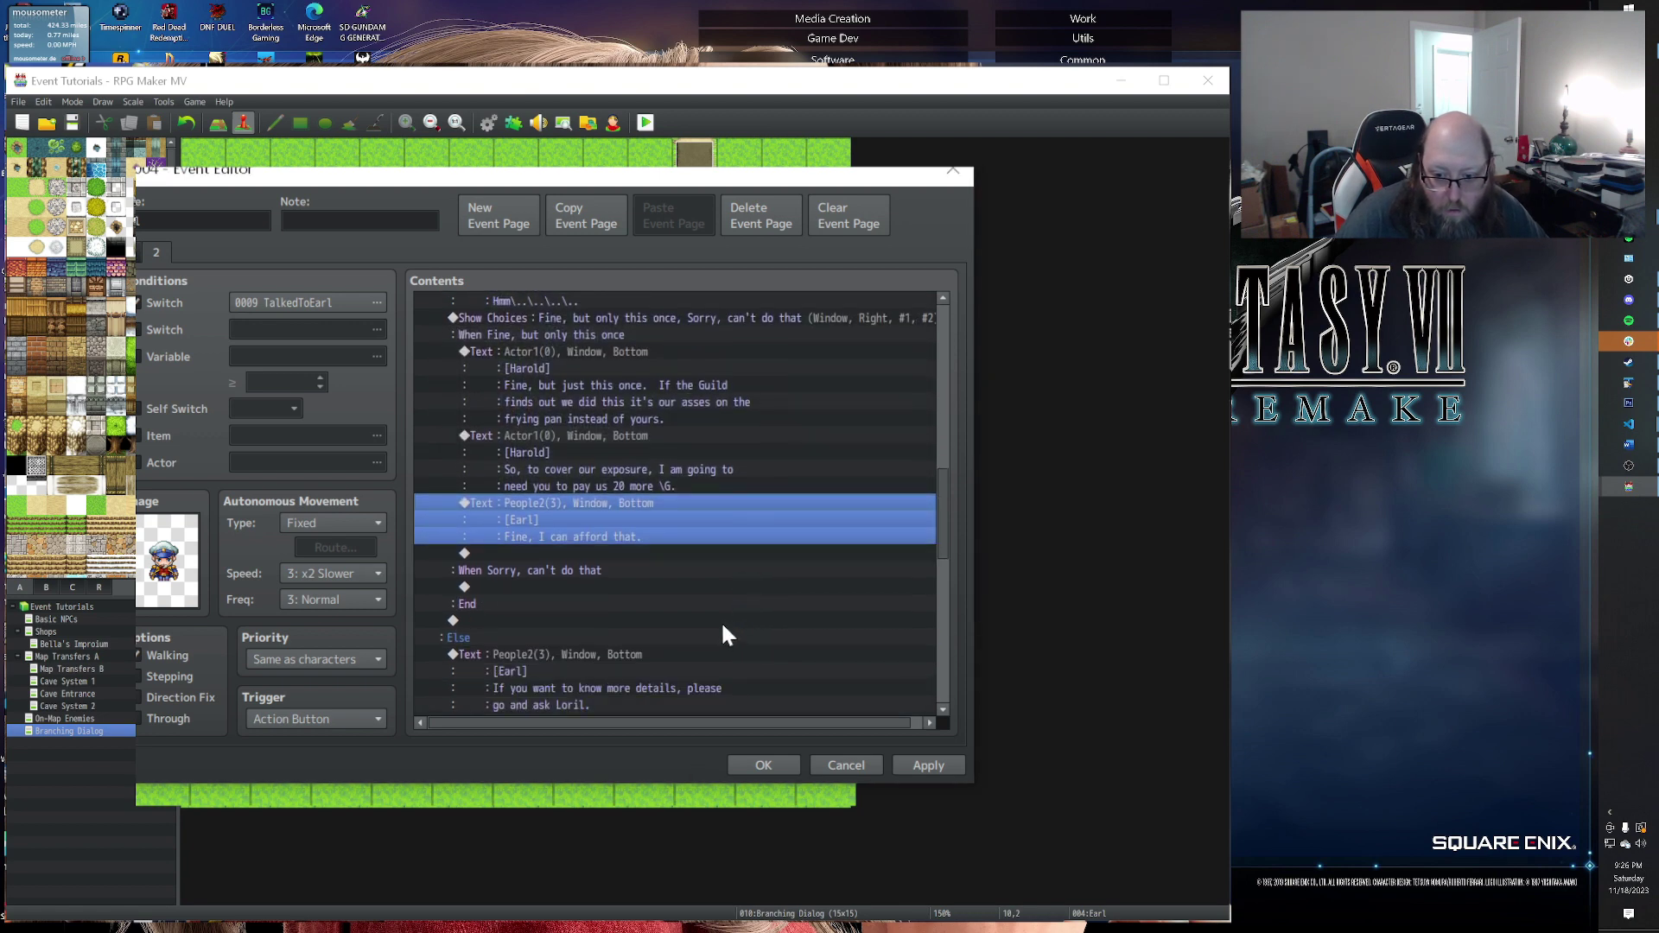
scroll(728, 629, down, 2)
click(568, 335)
key(ctrl+c)
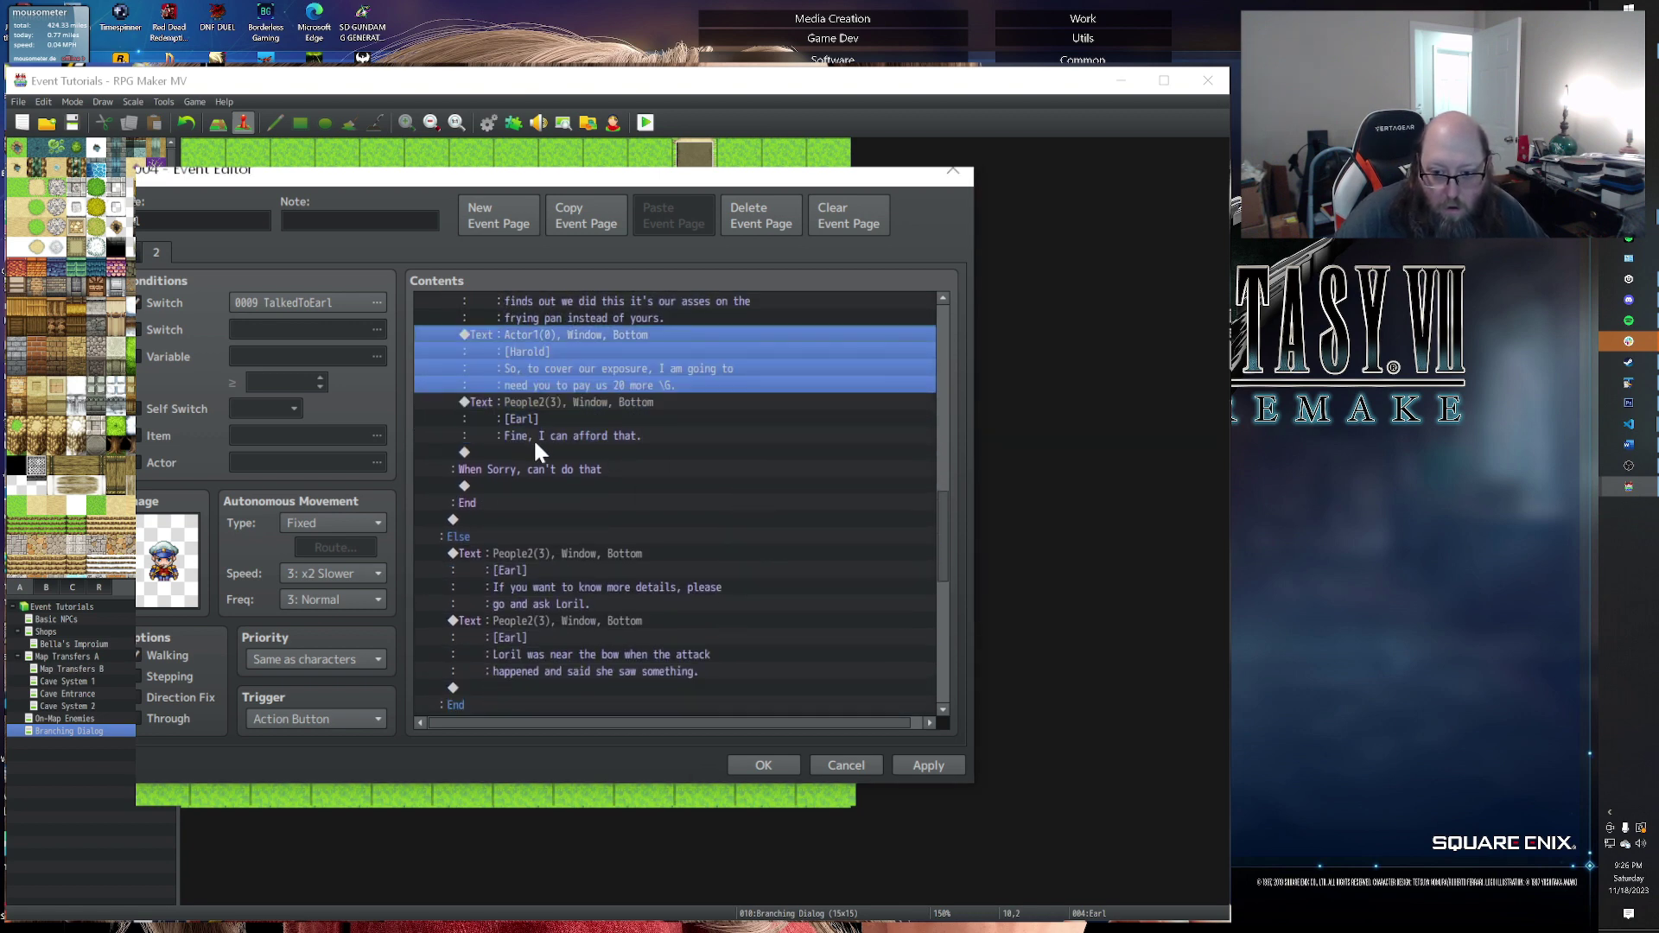
click(530, 451)
key(ctrl+v)
Step: Change the pasted Harold text to "Good, we will be back once we find out what attacked you and deal with it."
double_click(541, 474)
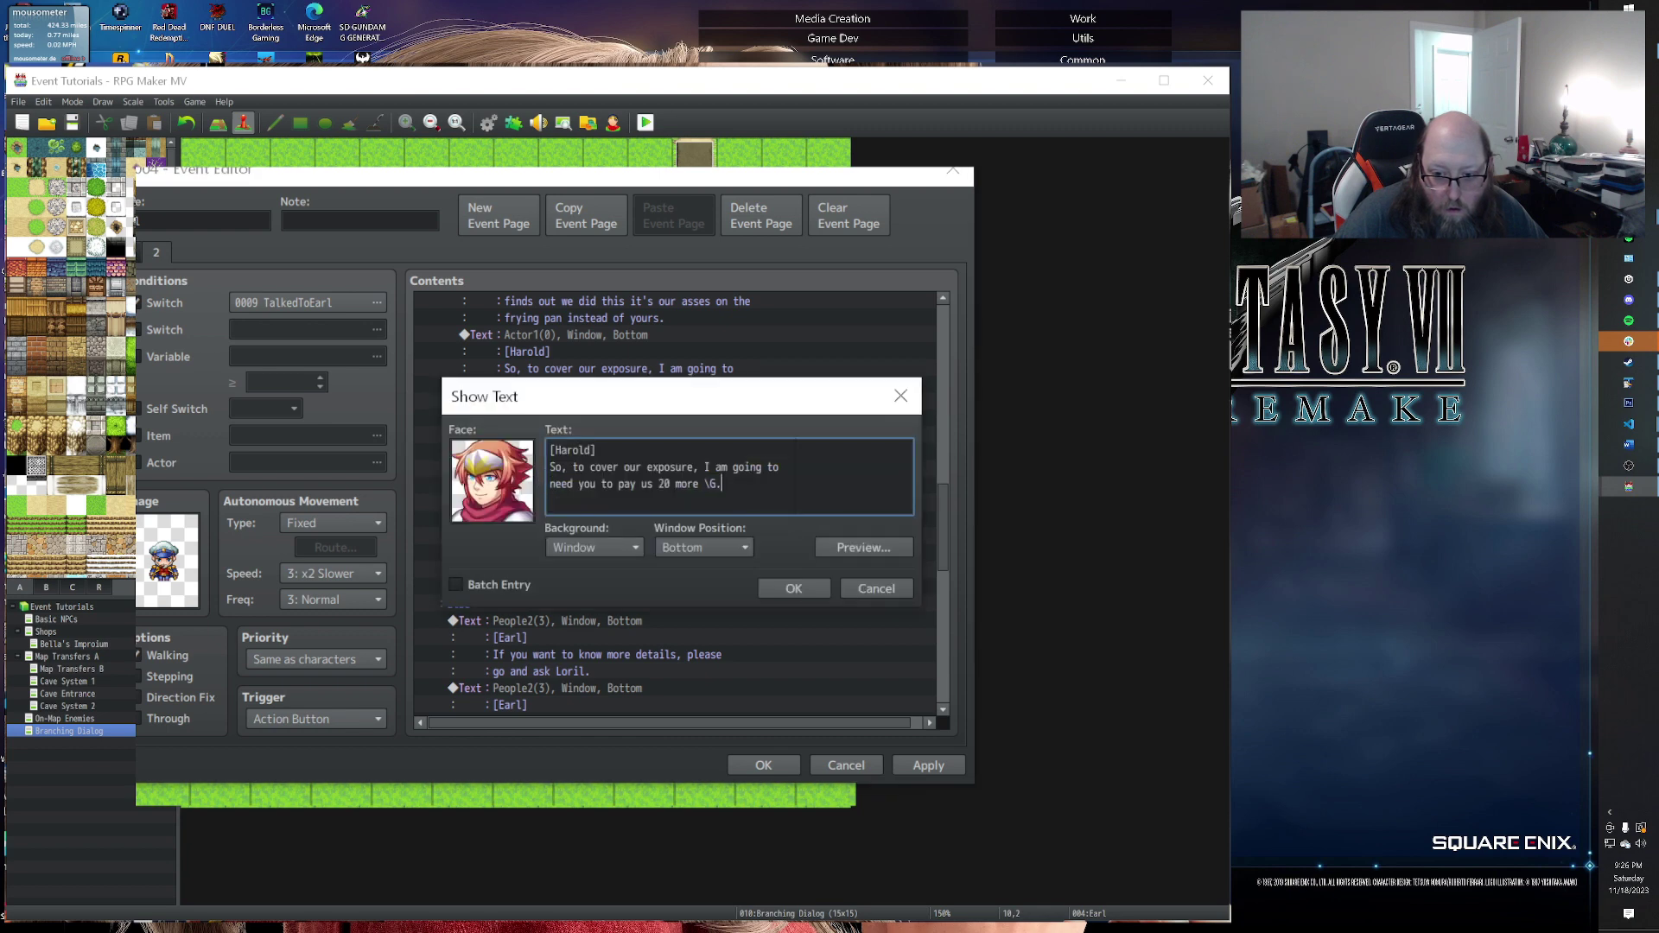
key(shift+Up)
key(Home)
key(BackSpace)
key(ctrl+shift+End)
key(BackSpace)
key(Return)
text(Good,)
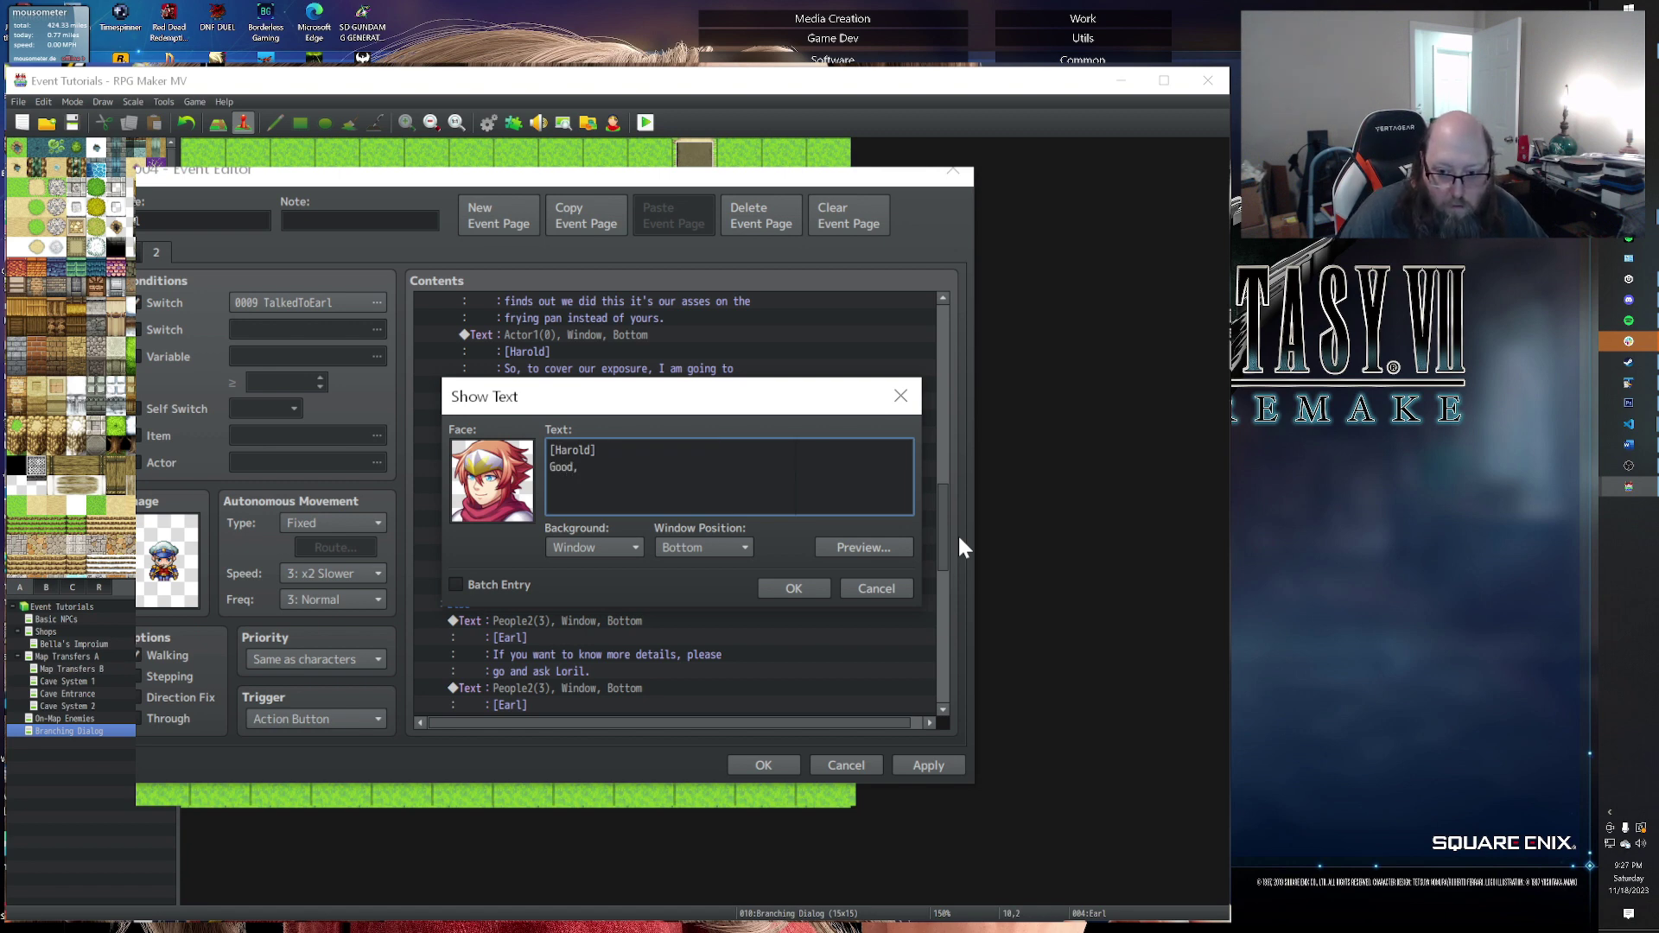
text( we will be back)
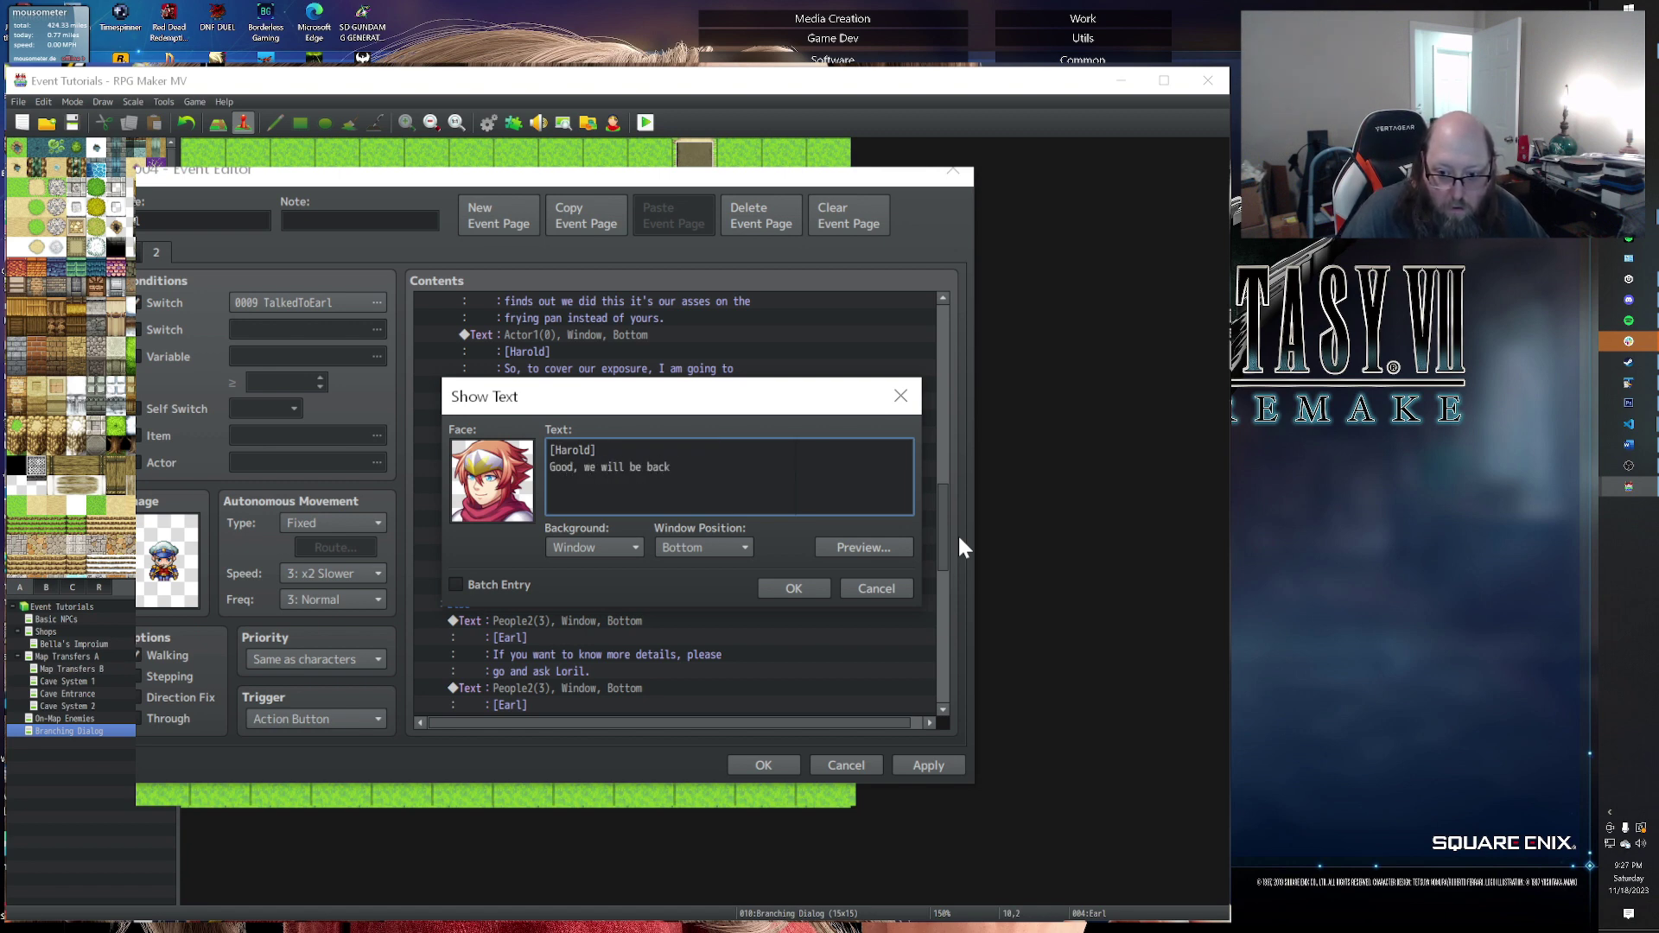
text( once we find out)
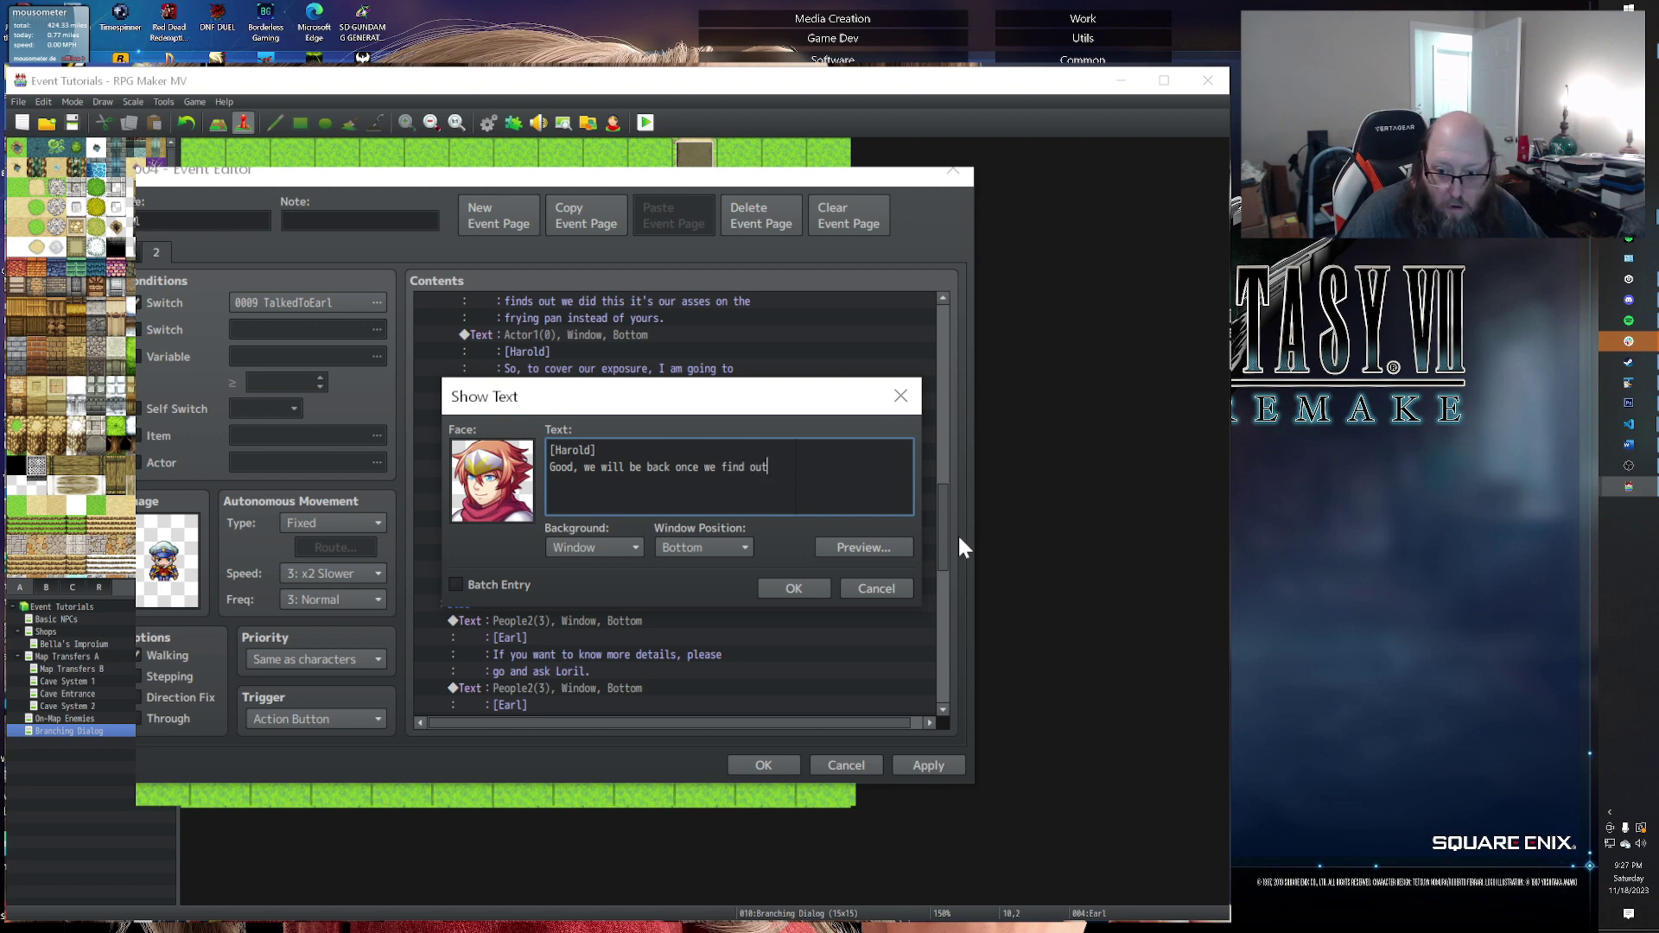
key(Return)
text(what)
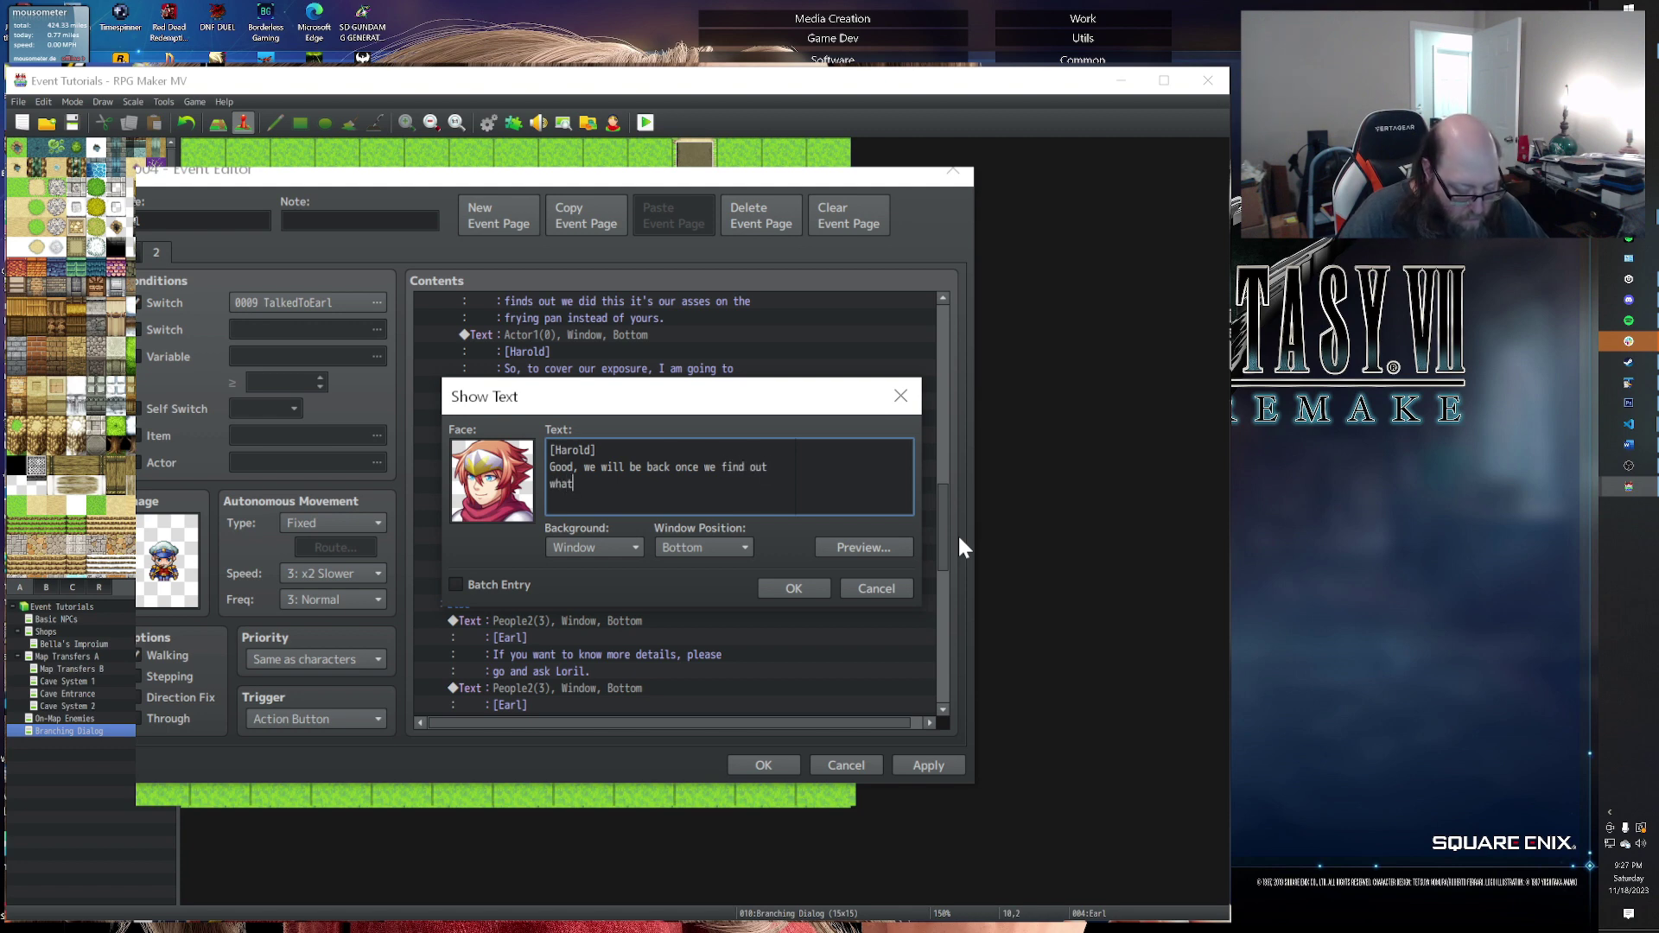
text( attacked you )
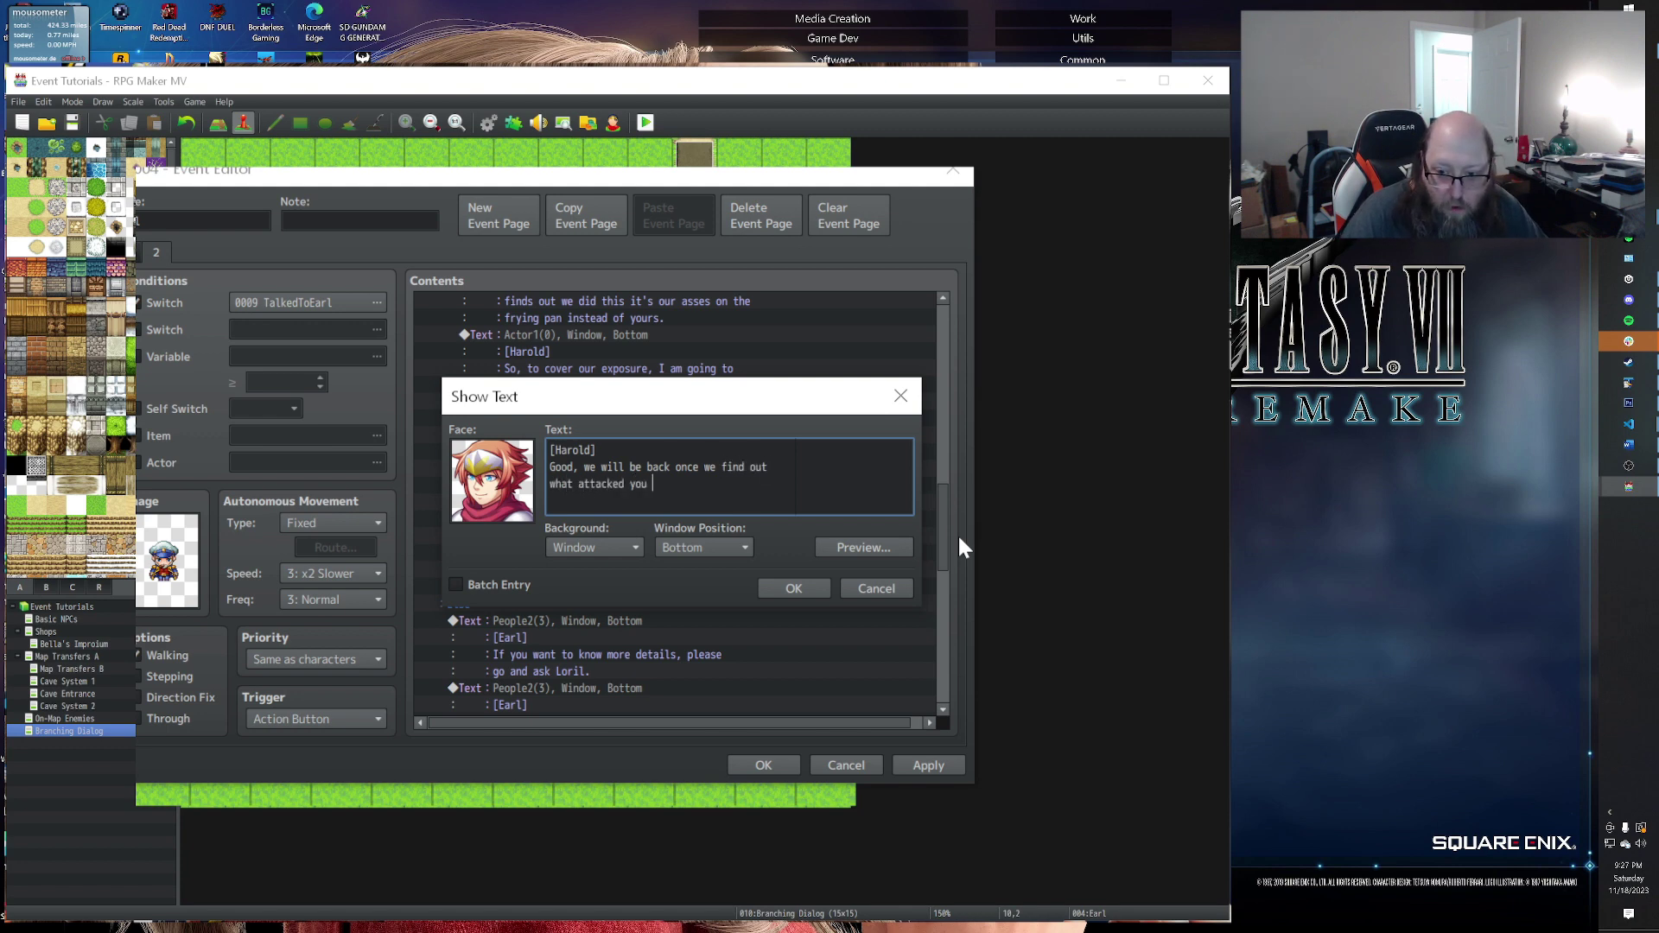
text(and deal with it.)
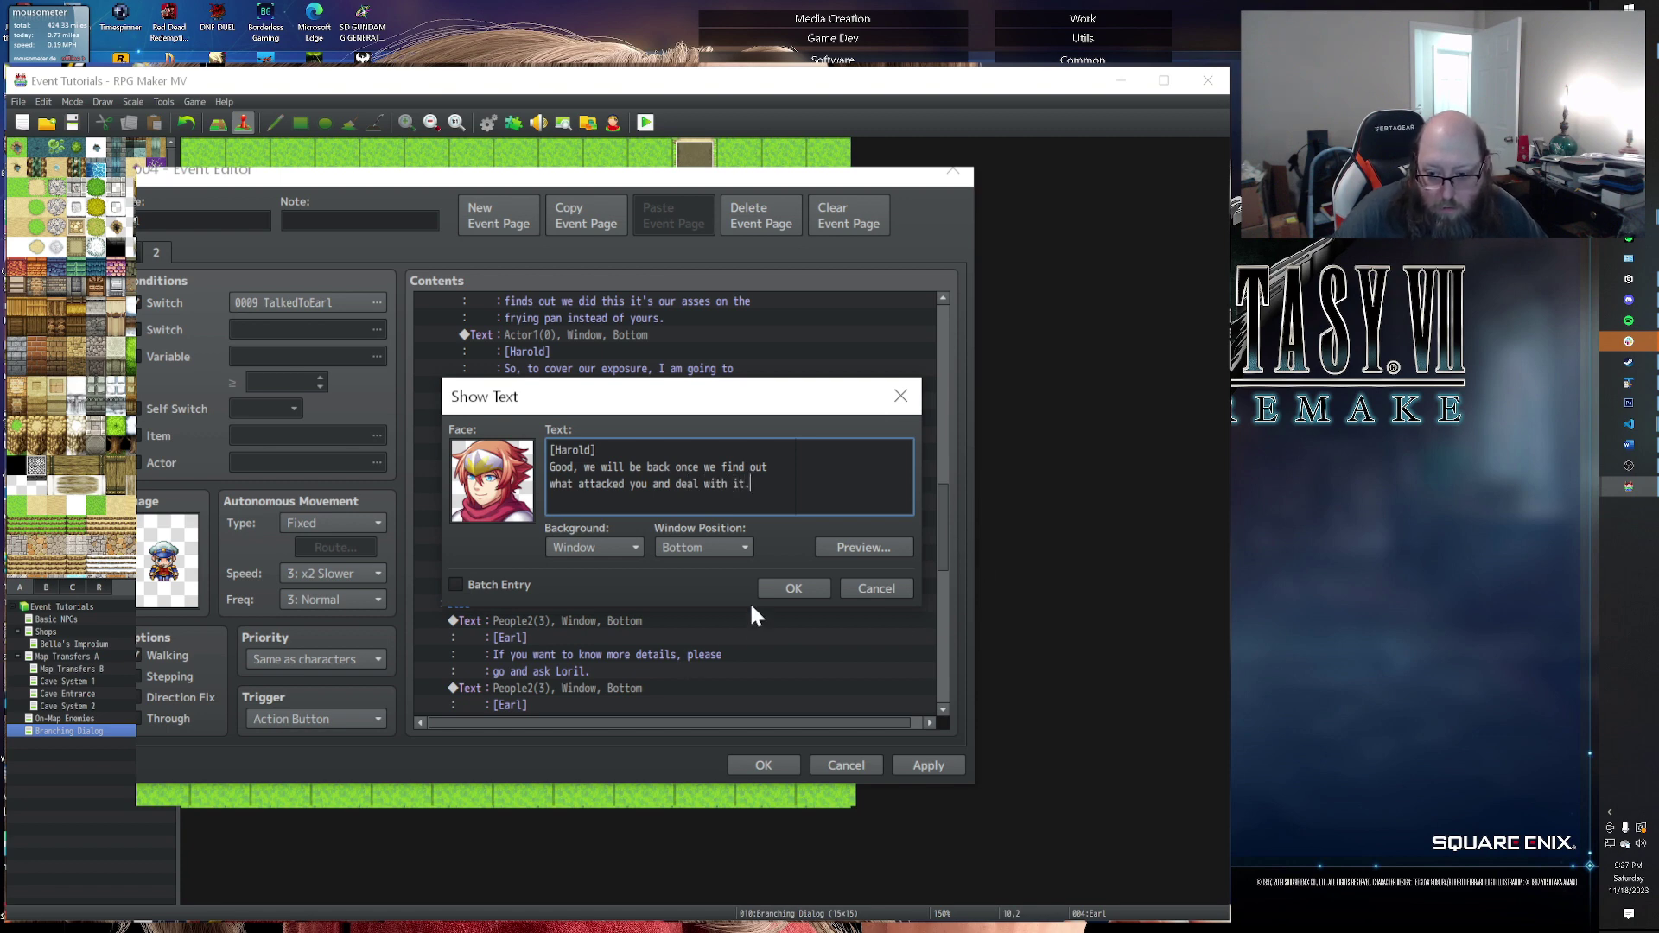
click(821, 589)
Step: Copy Harold's "Good, we will be back" message into the "Sorry, can't do that" branch
scroll(672, 568, down, 2)
click(543, 501)
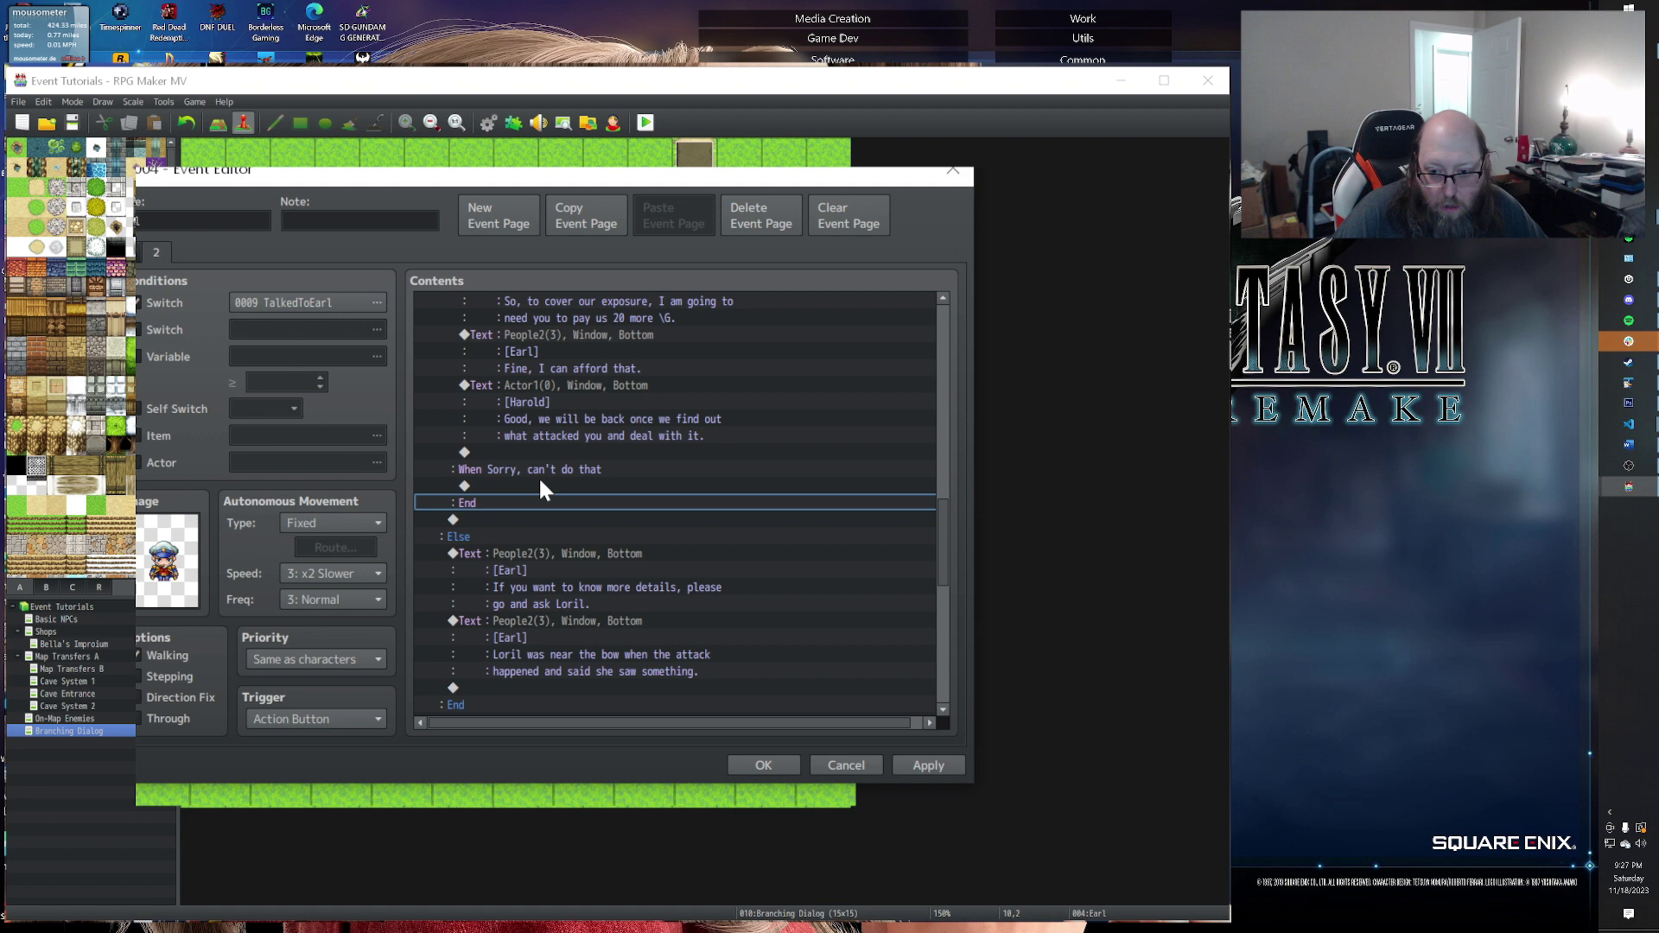
scroll(541, 478, up, 2)
click(550, 454)
key(ctrl+c)
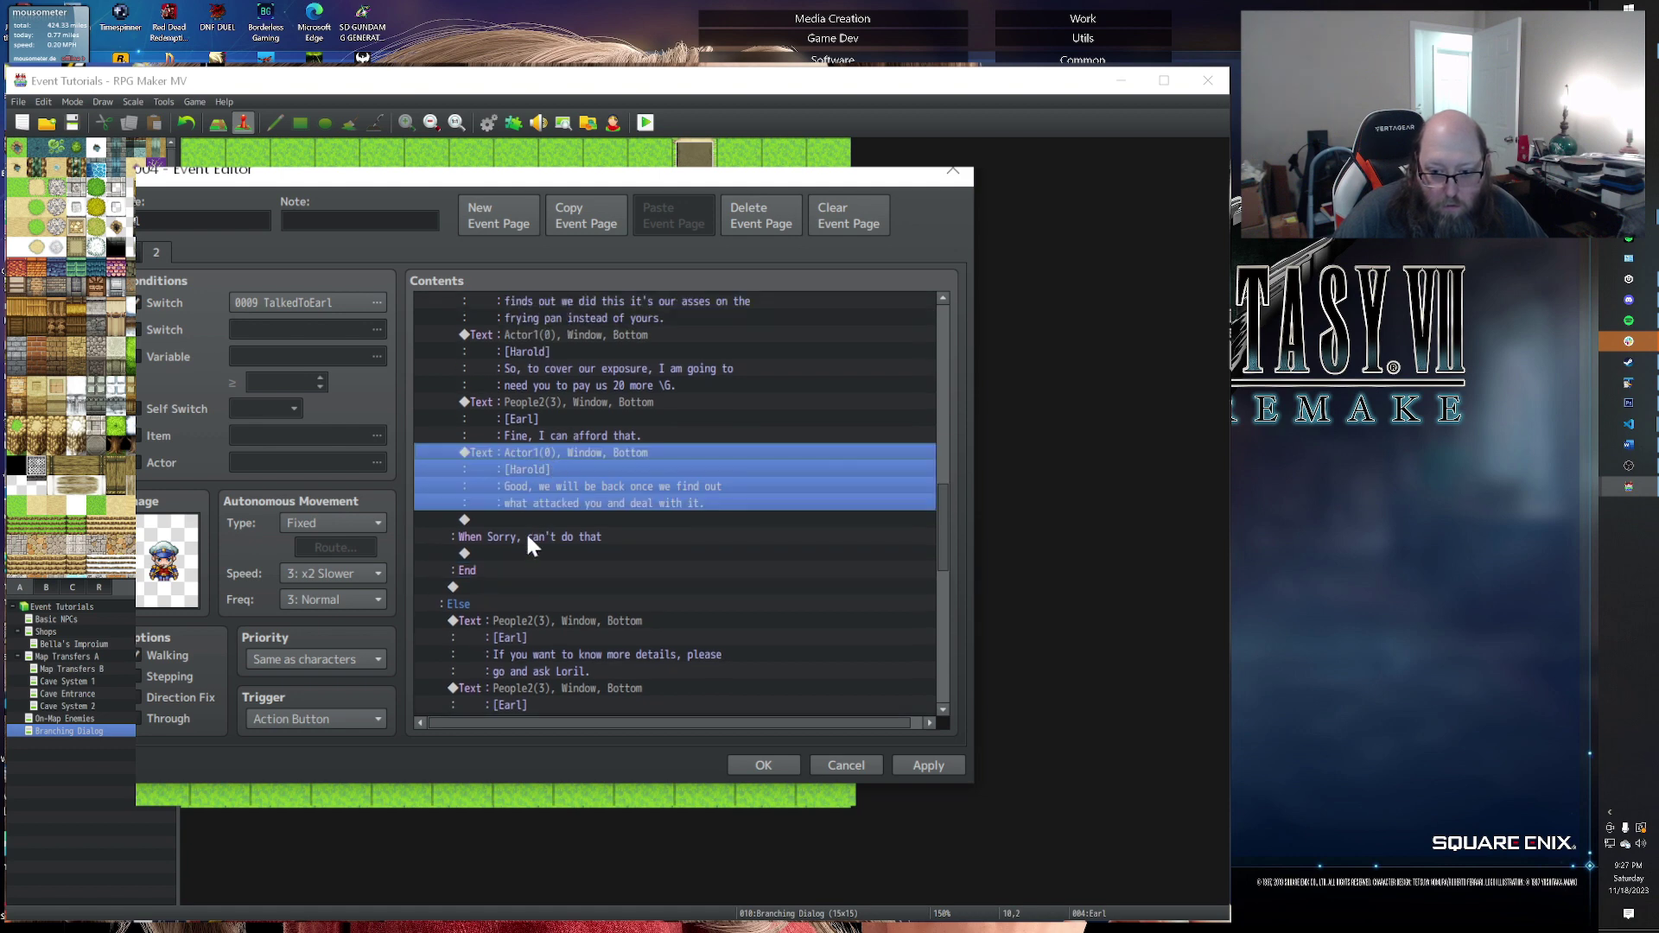
click(522, 548)
key(ctrl+v)
Step: Change the pasted text to "Sorry, but we can't do that. We have to strictly adhear to the rules of the Guild."
double_click(522, 553)
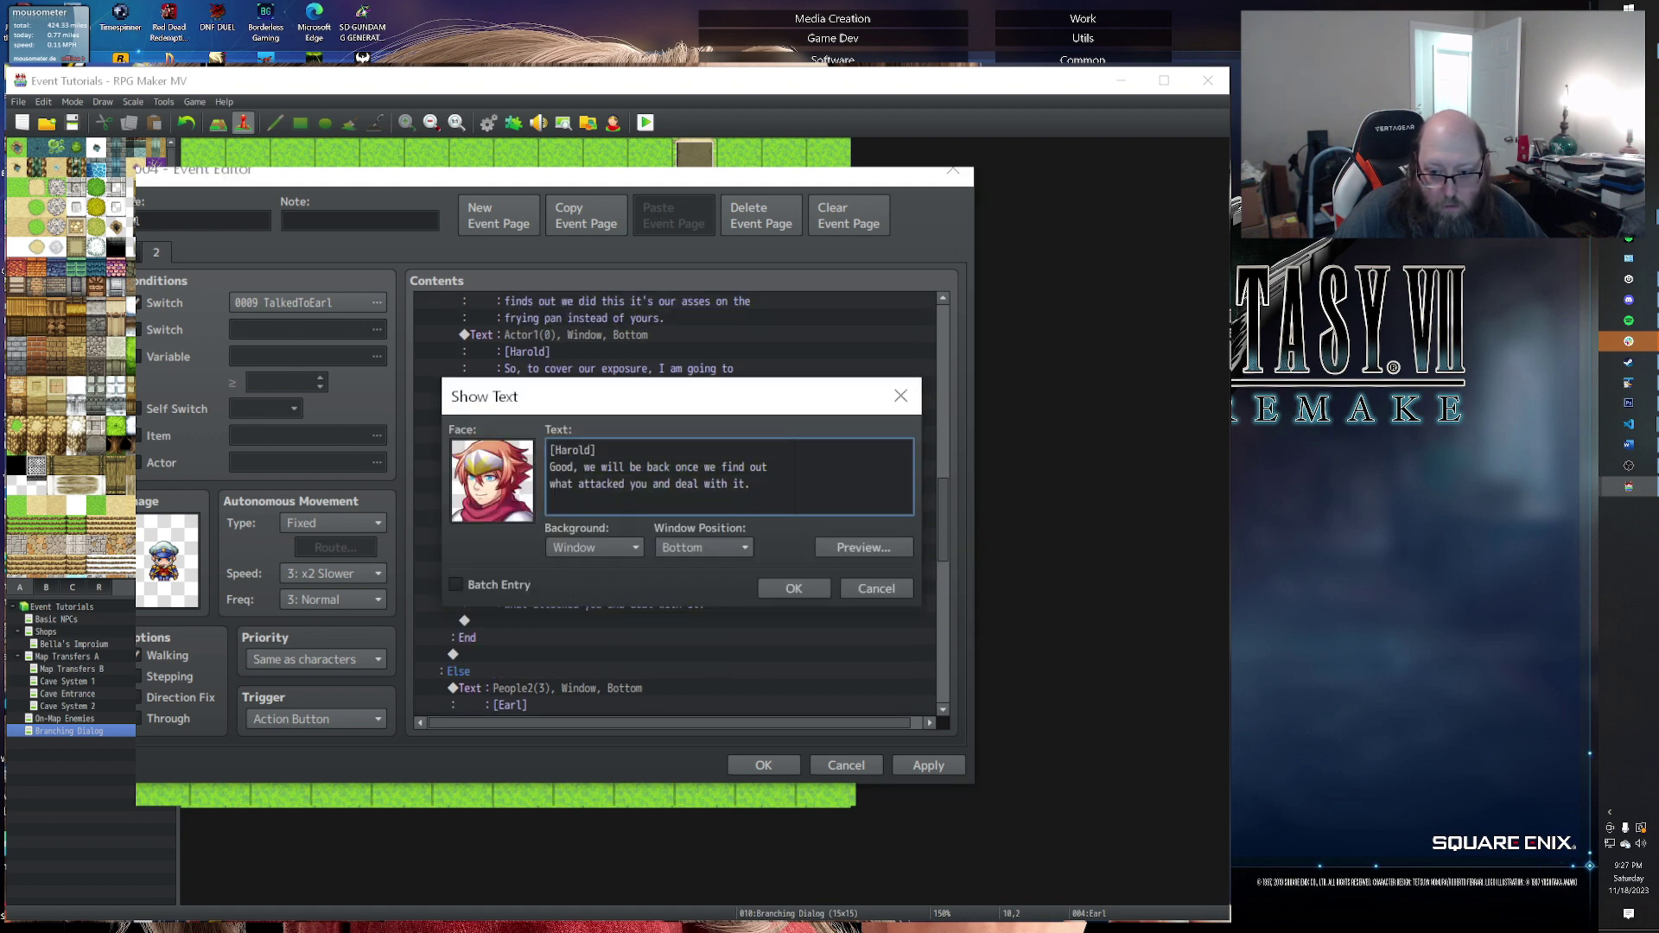
drag(550, 467, 752, 485)
text(Sorry)
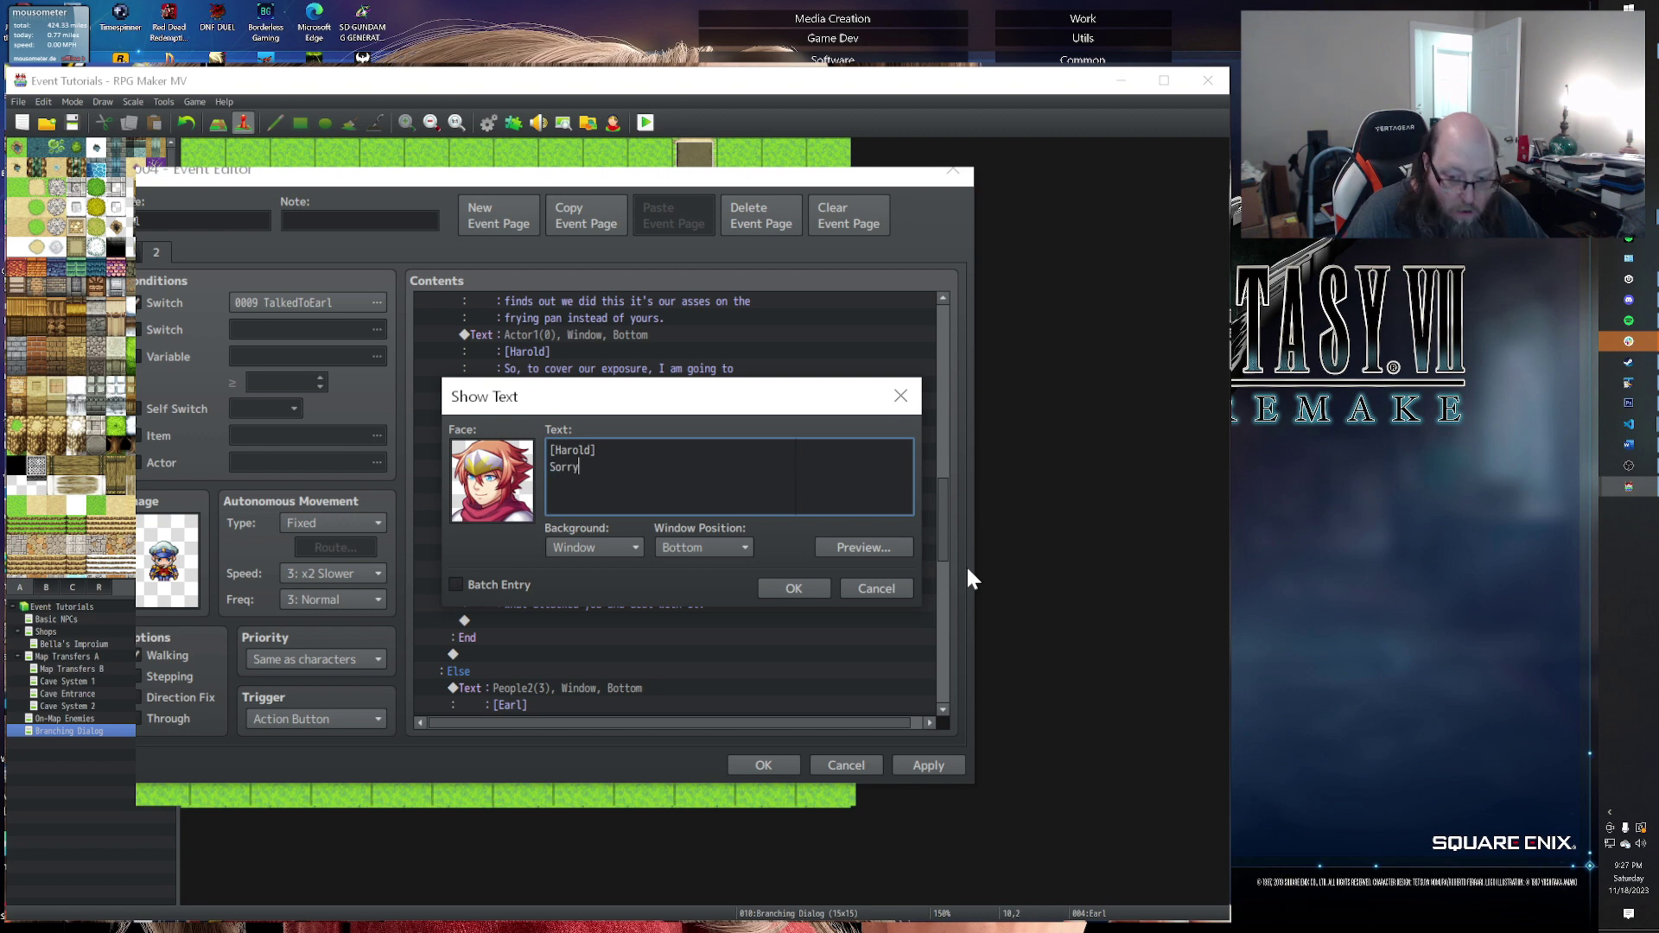
text(, but we can't d)
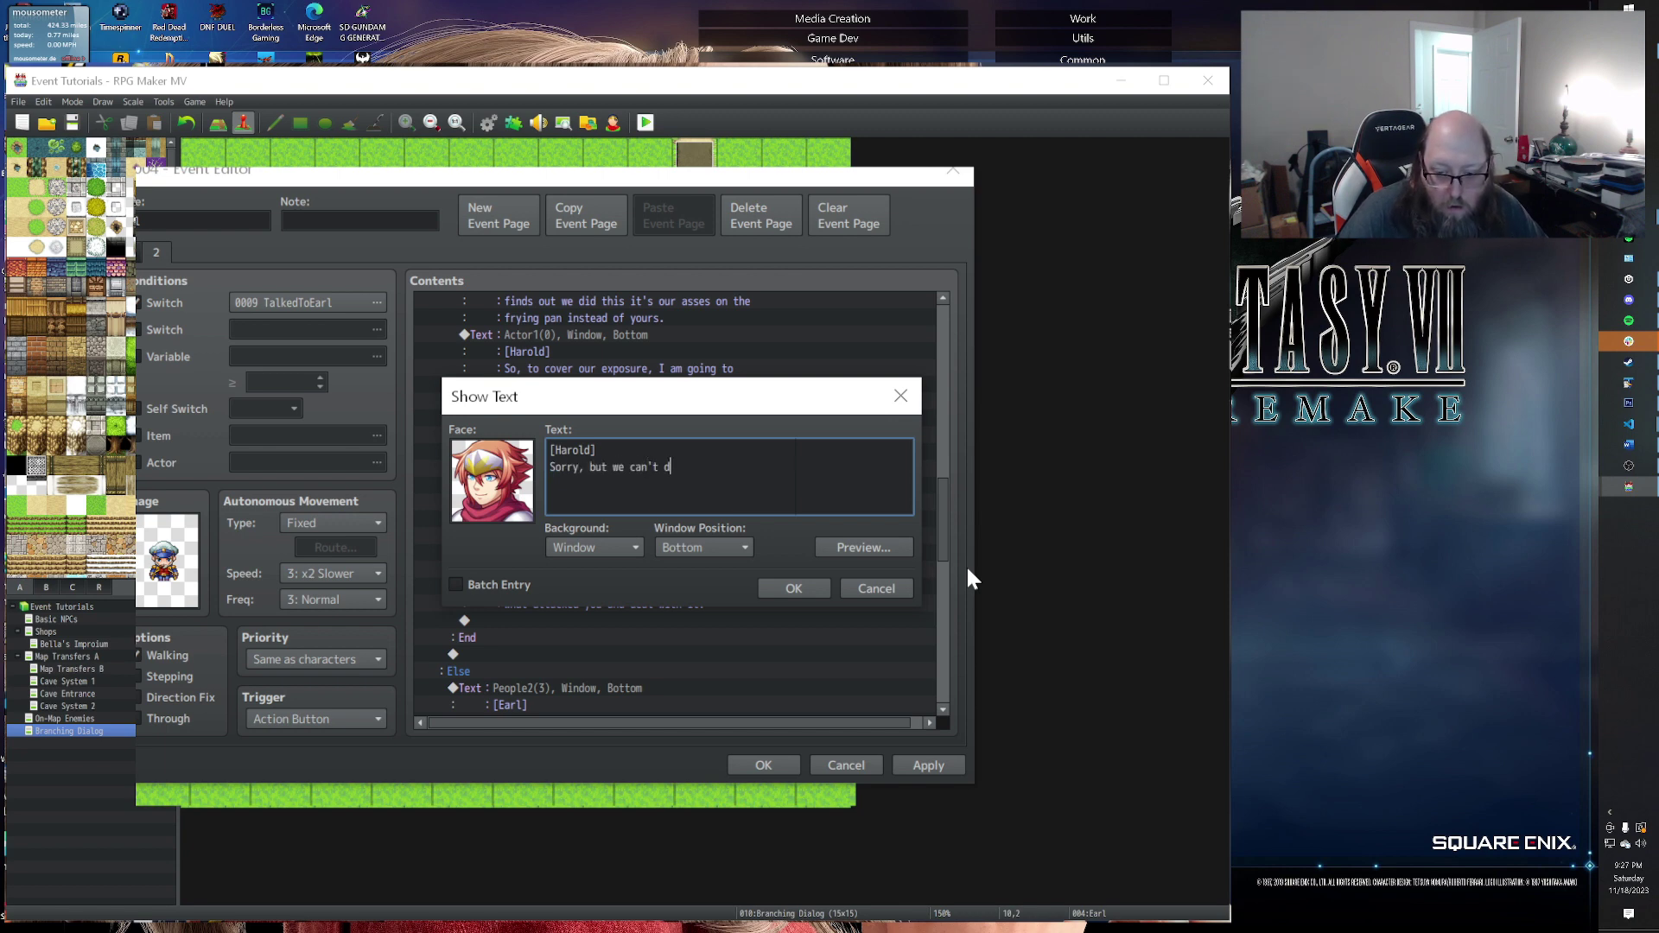
text(o that.  We have to )
text(strict ly a)
key(BackSpace)
key(BackSpace)
key(BackSpace)
key(BackSpace)
key(BackSpace)
text(ly adhear to)
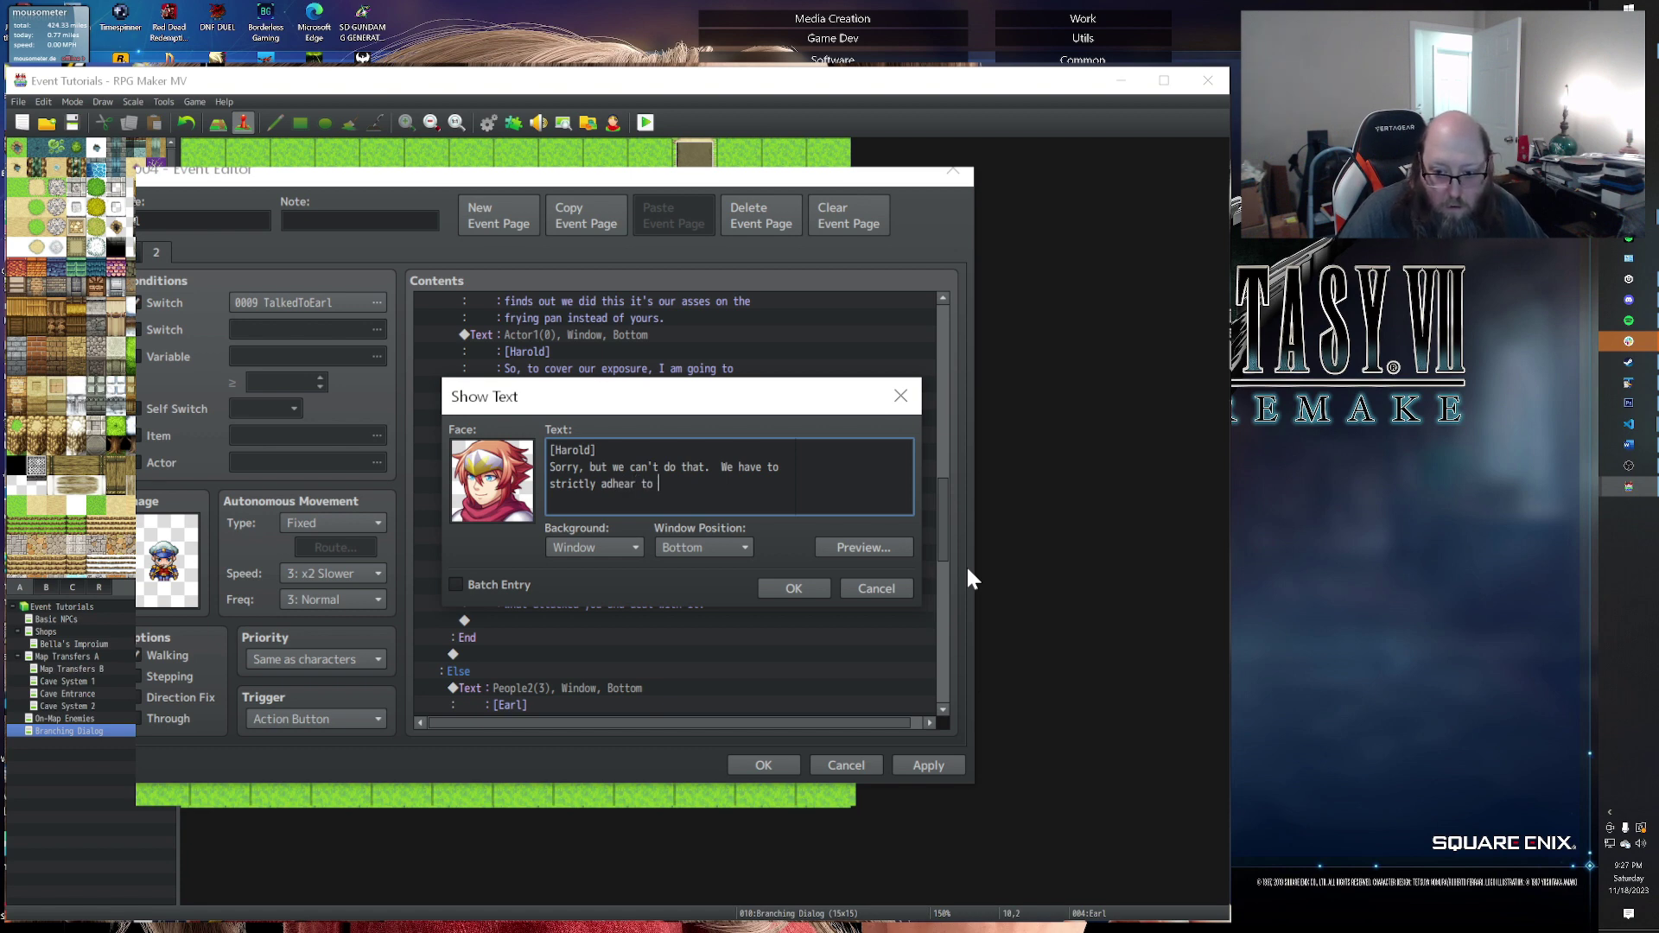
text( the rules of the Guild.)
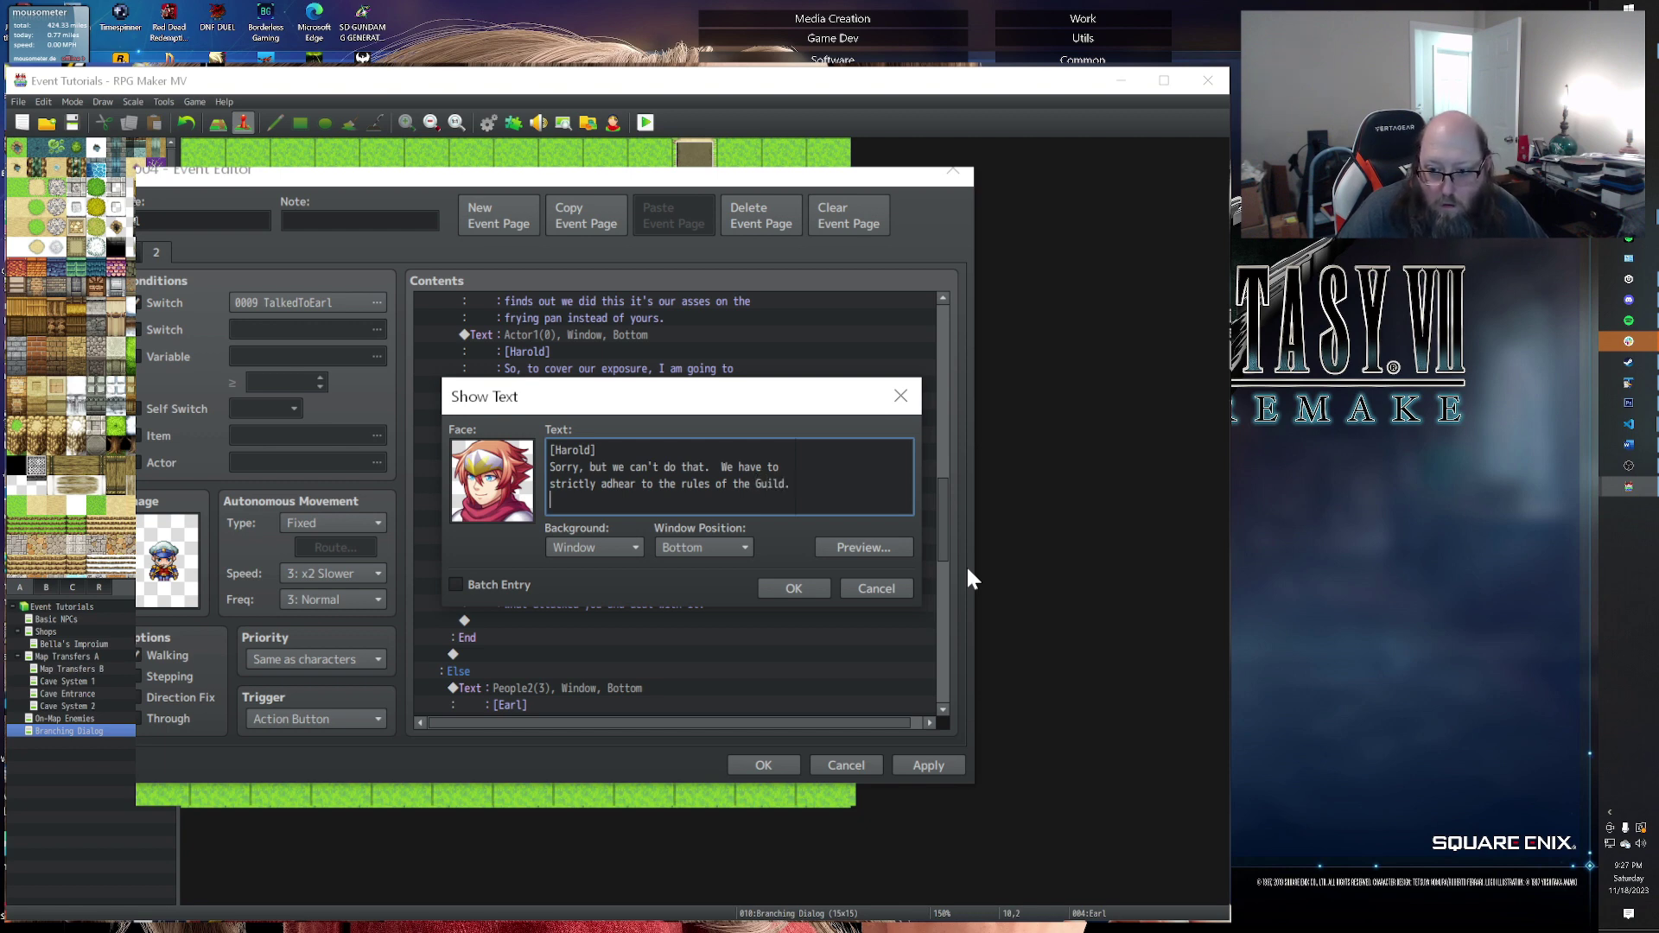
Step: Add the line "If we don't, we can face serious fines or" to Harold's message about the rules of the Guild
key(Return)
text(If)
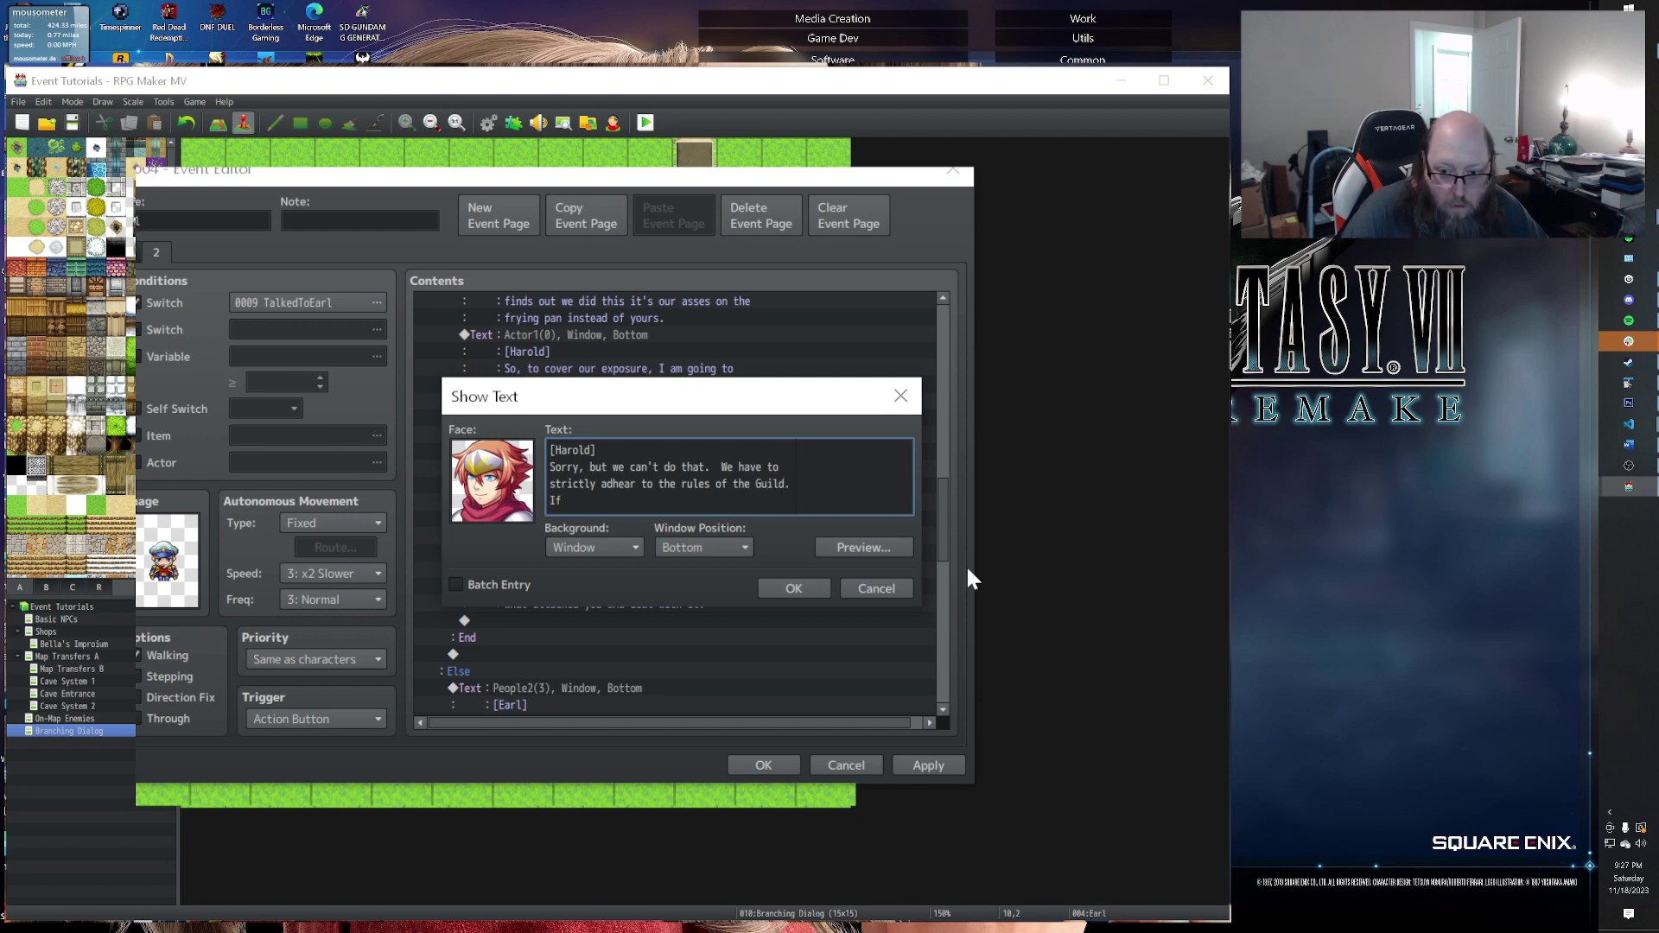
text( we don't, we can )
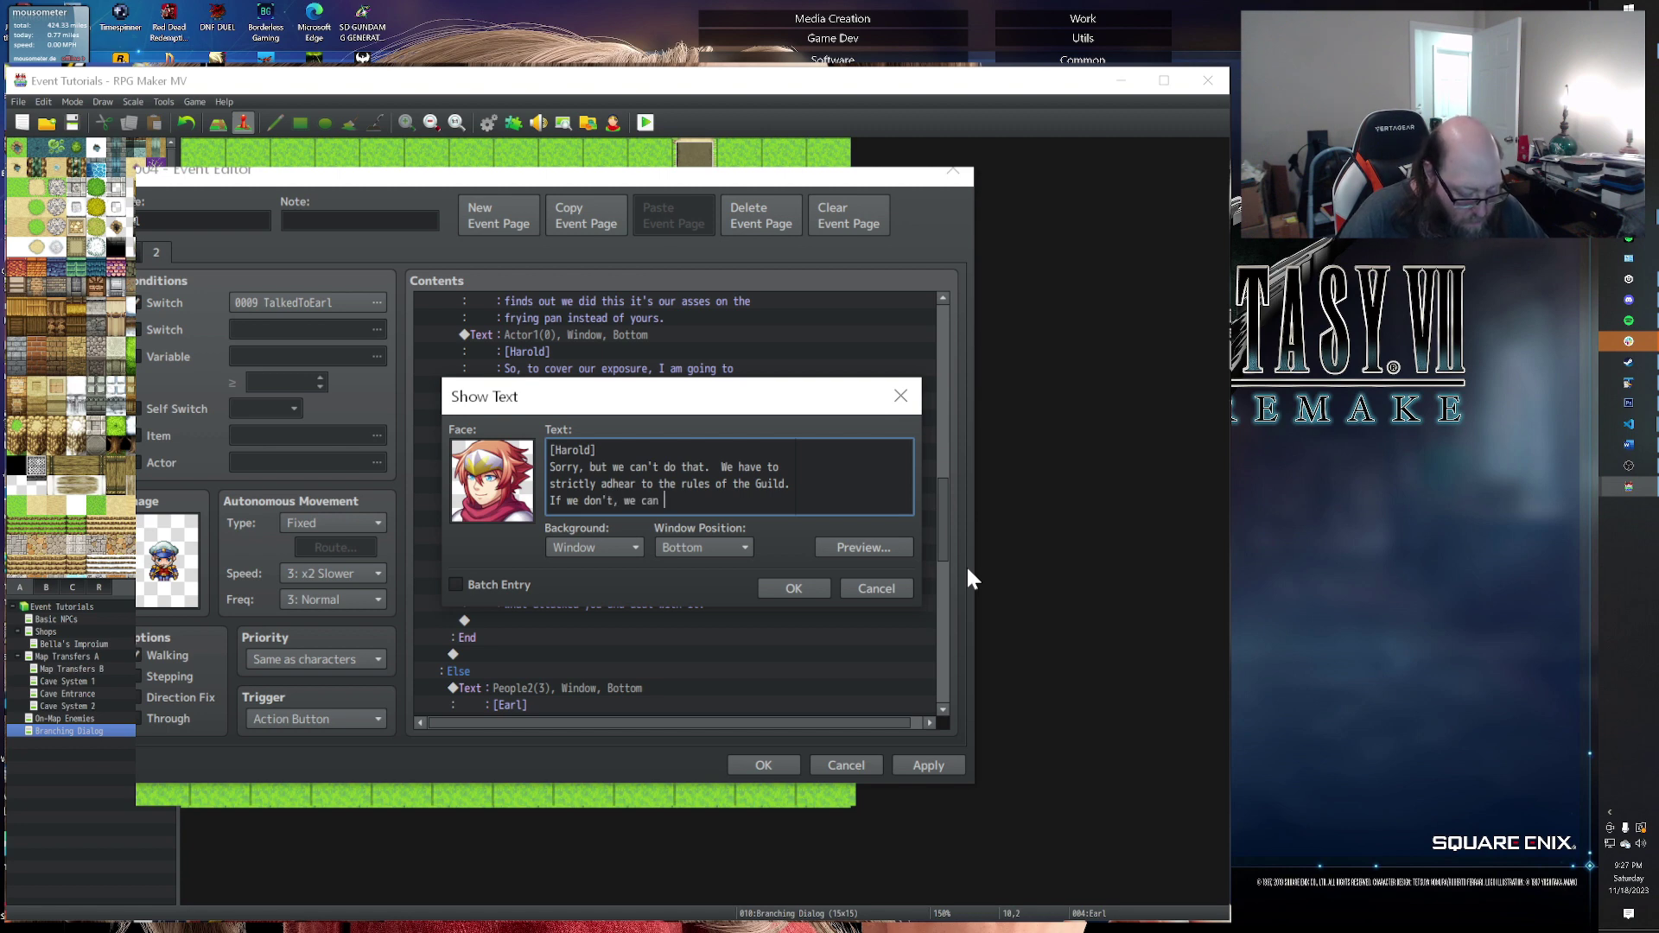
text(face serious)
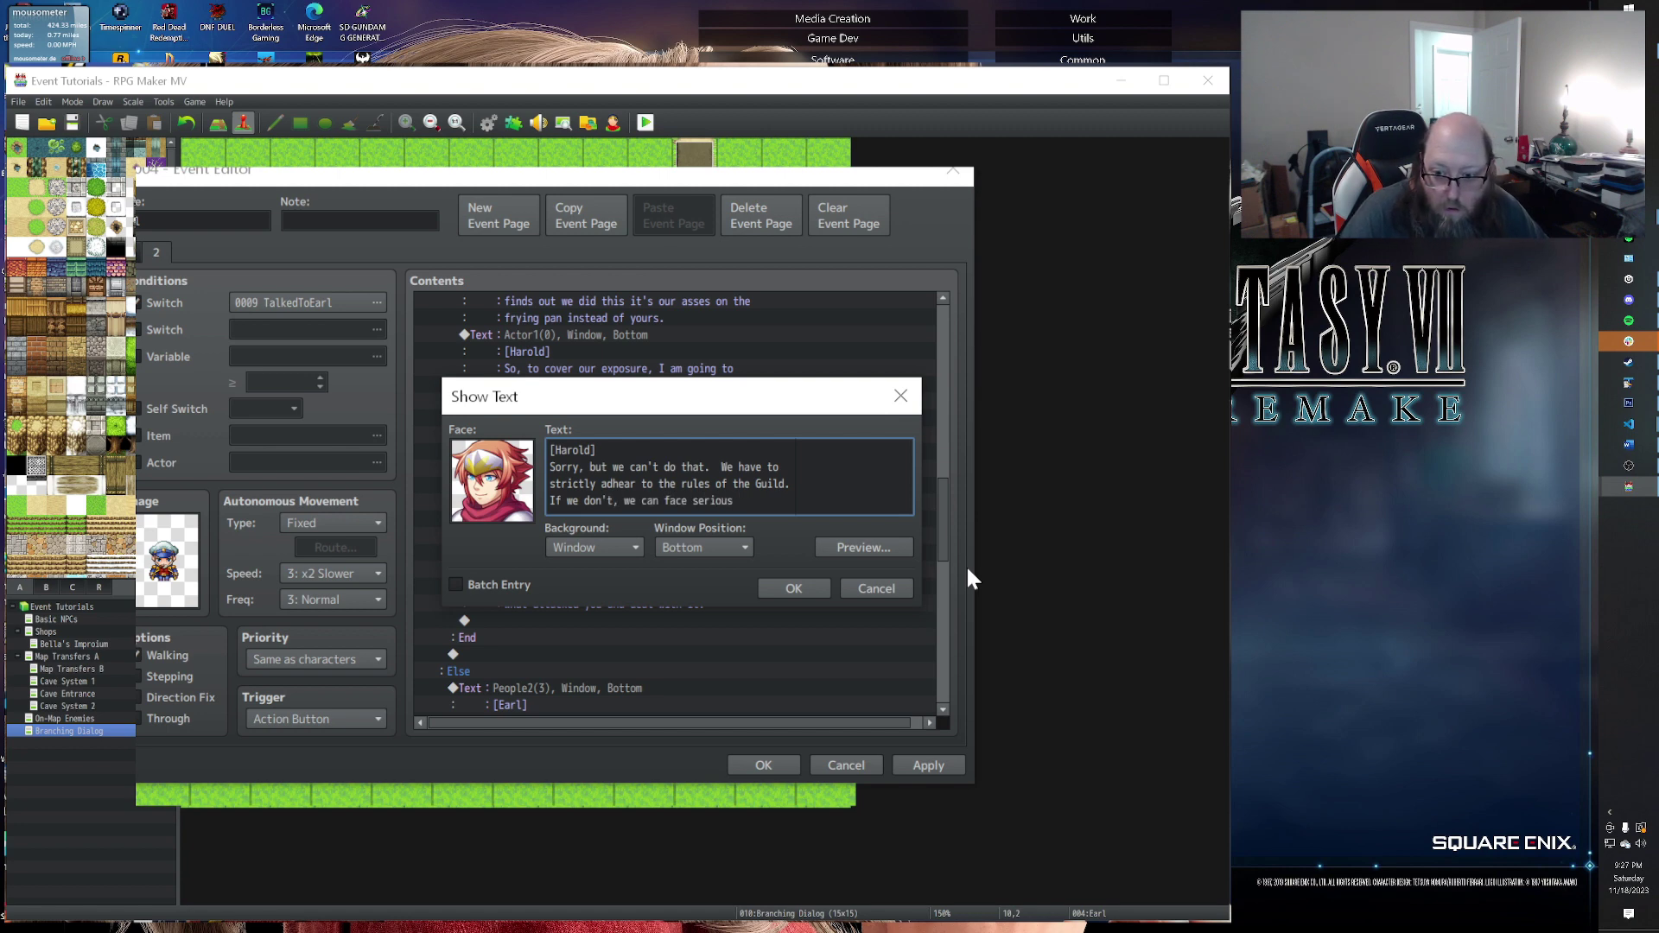
text( fines or)
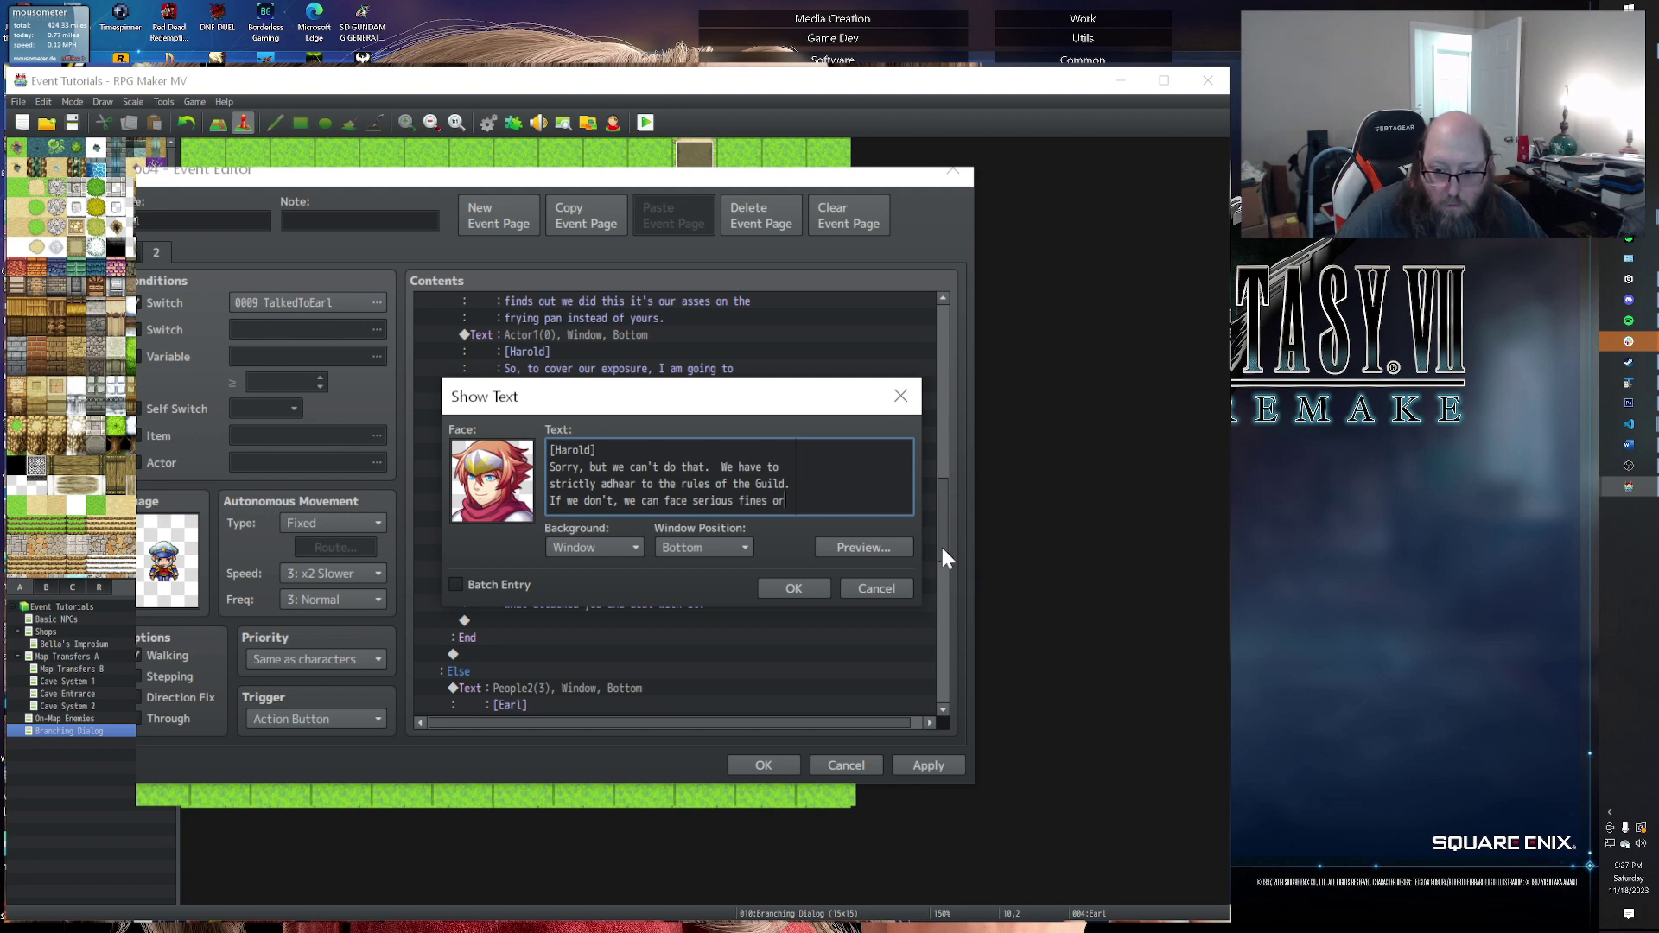
Step: Enable batch entry and begin a second [Harold] message with "event imprisonment."
click(457, 585)
click(786, 502)
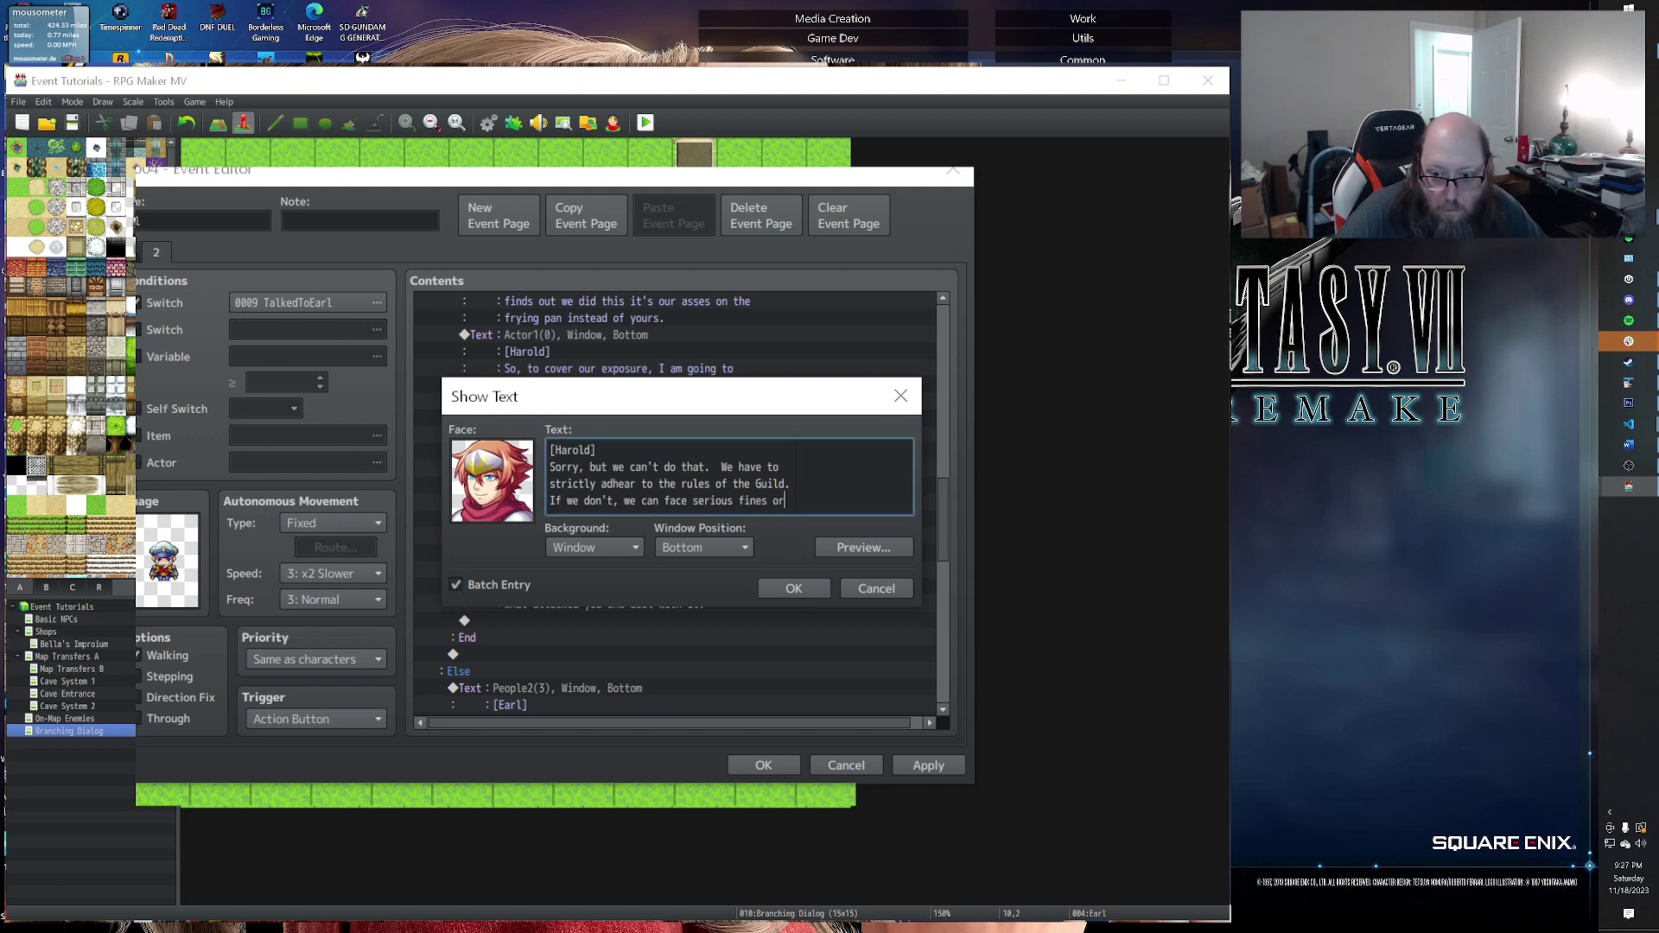
key(Return)
text([Har)
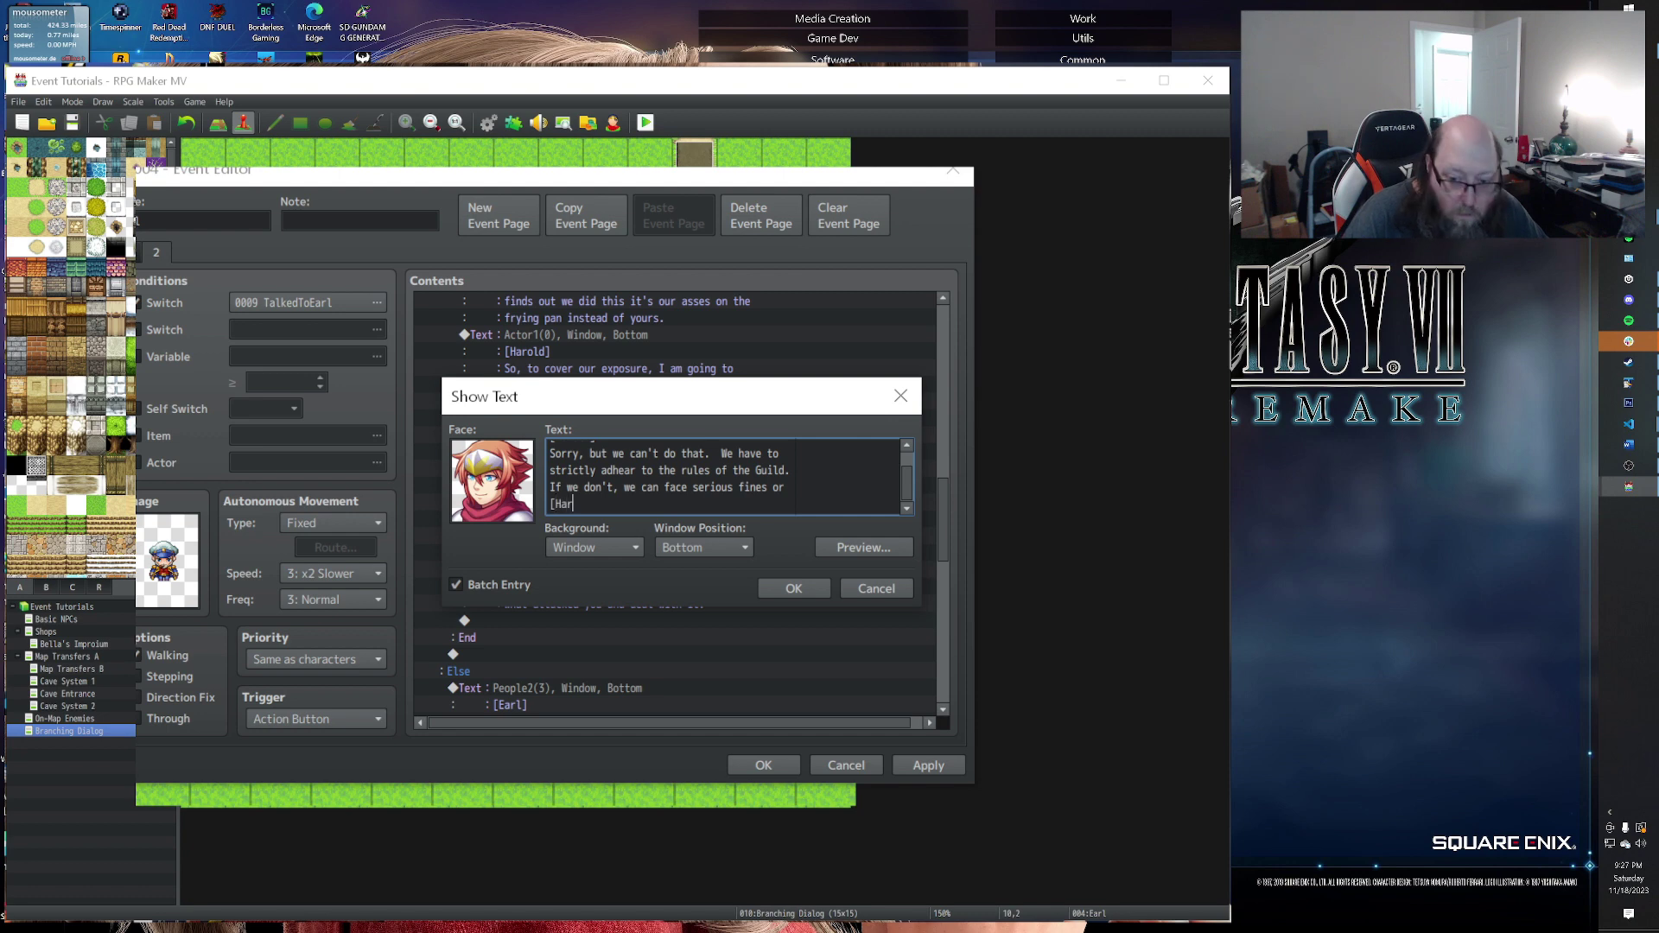
text(old[)
key(Return)
text(ev)
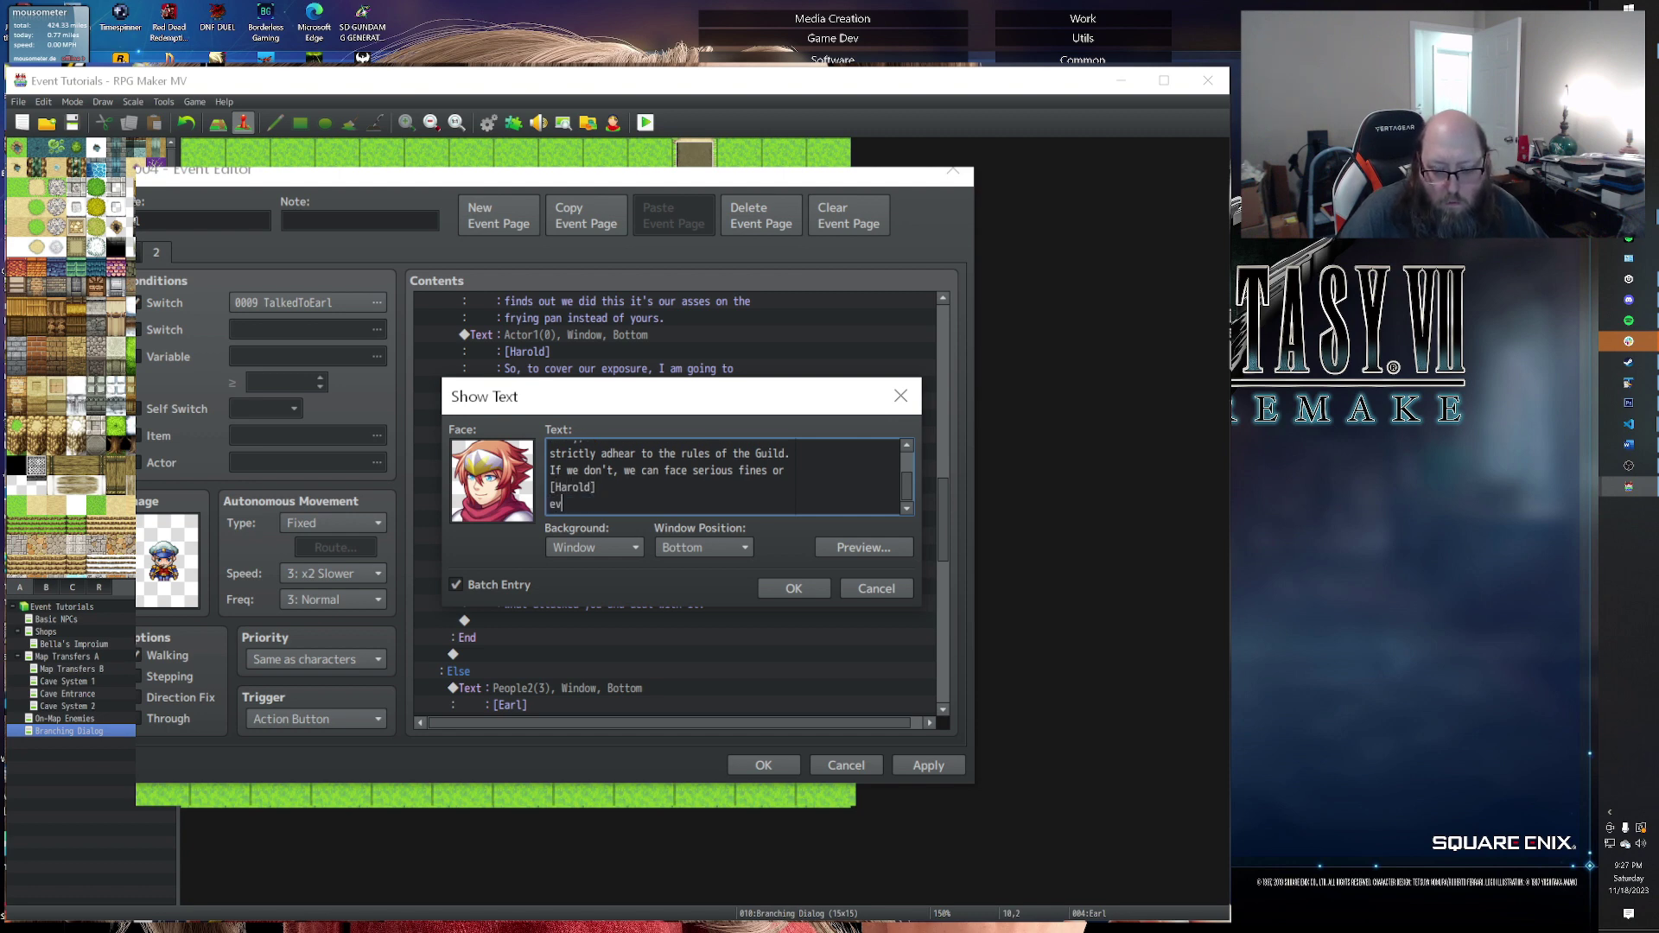
text(ent imprisonm)
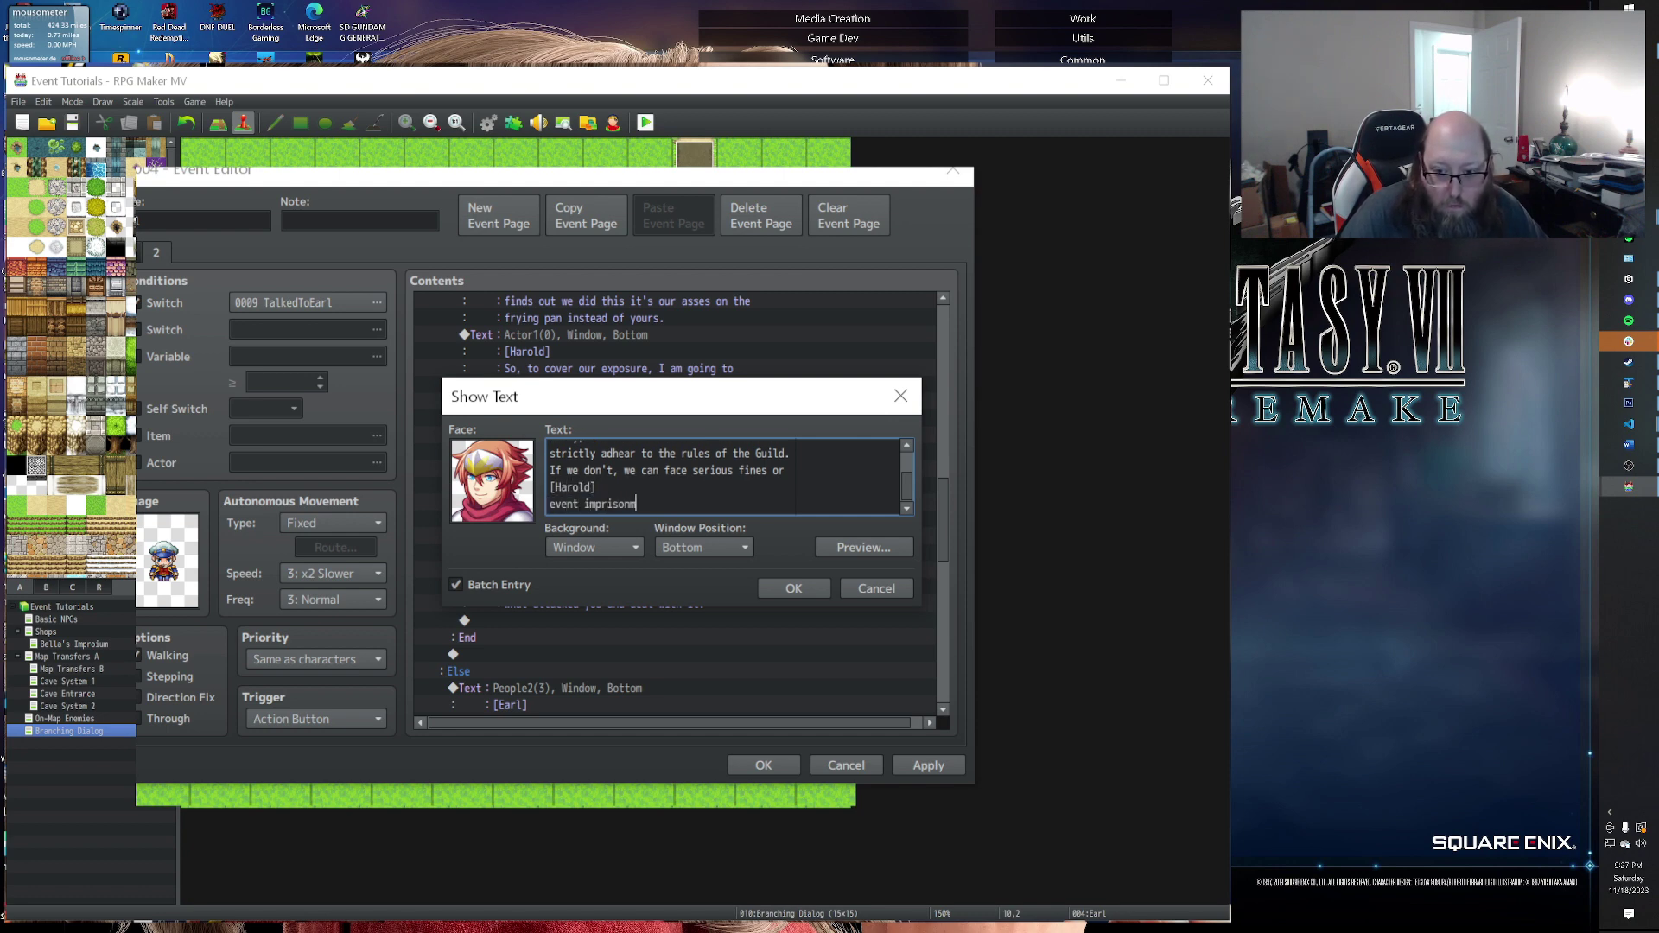
text(ent.  I)
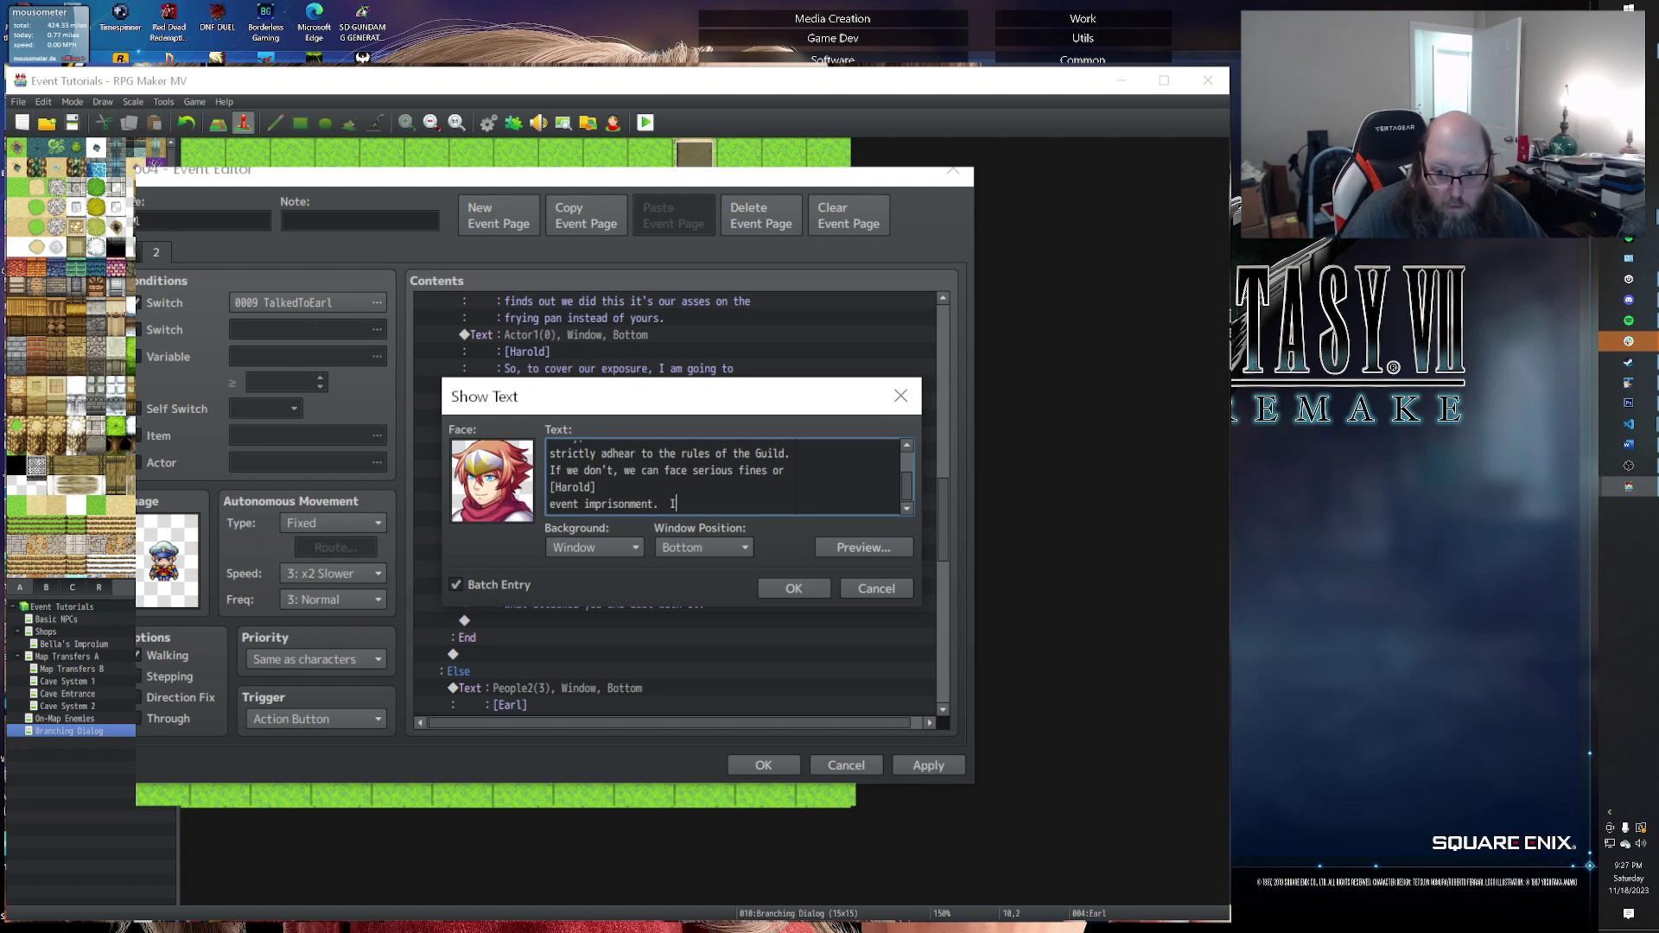
Step: Complete Harold's second message with "I am sure that you understand why we don't want to expose ourselves to that kind of liability."
text( am sure that you)
key(Return)
text(ui)
key(BackSpace)
text(nd)
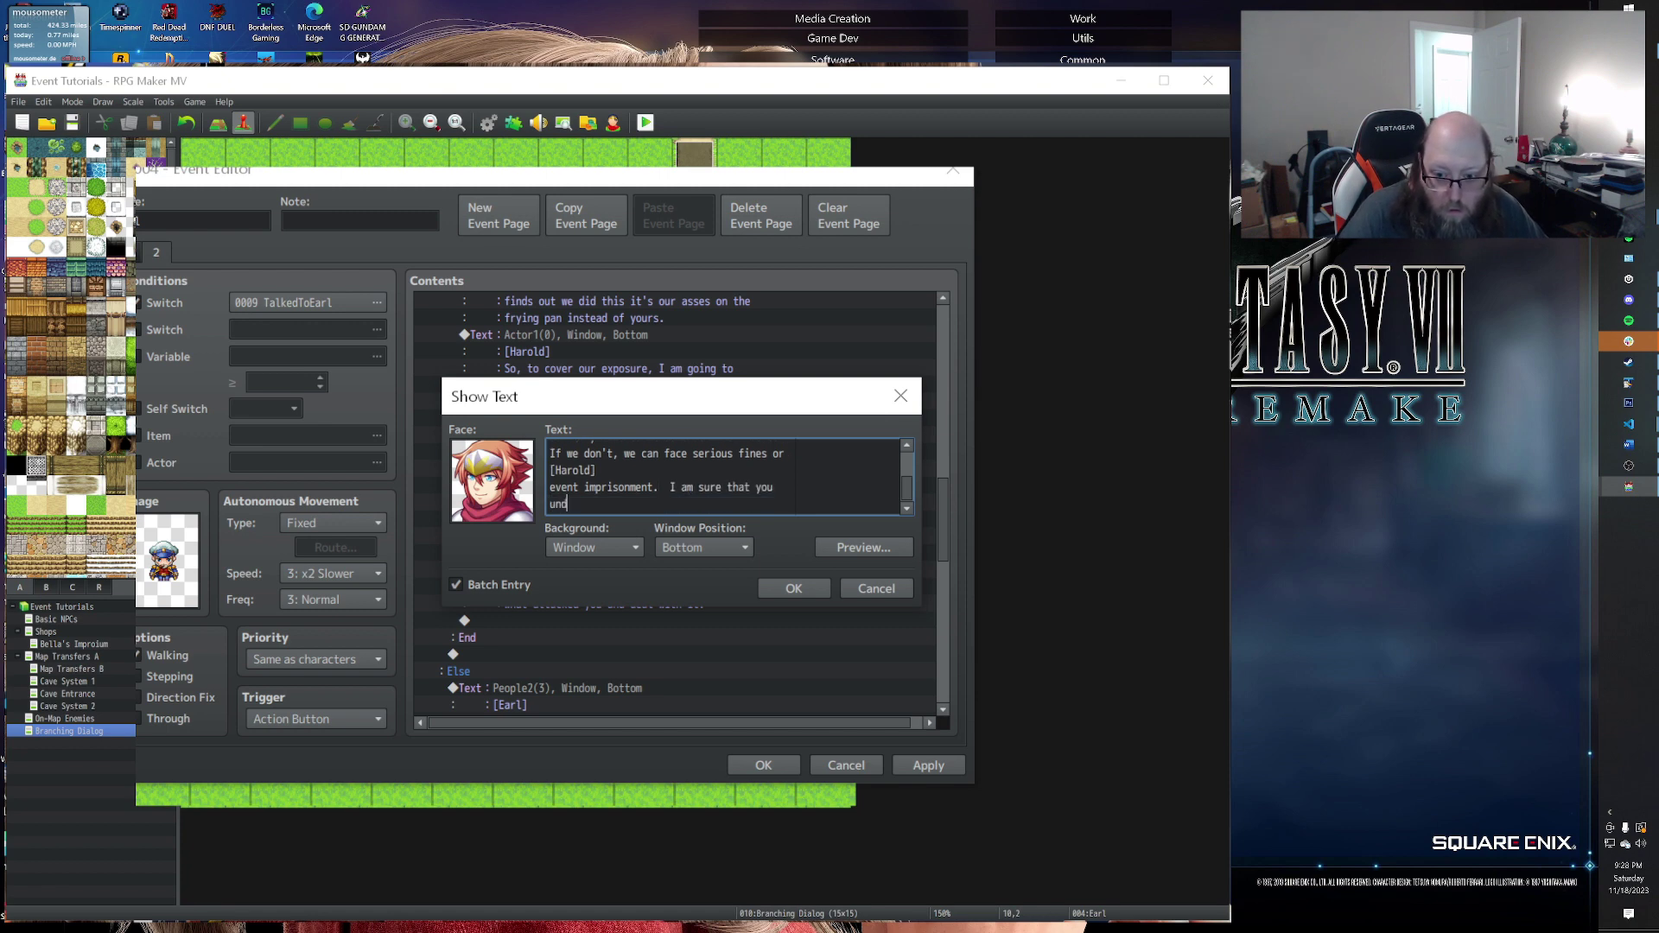
text(erstand why )
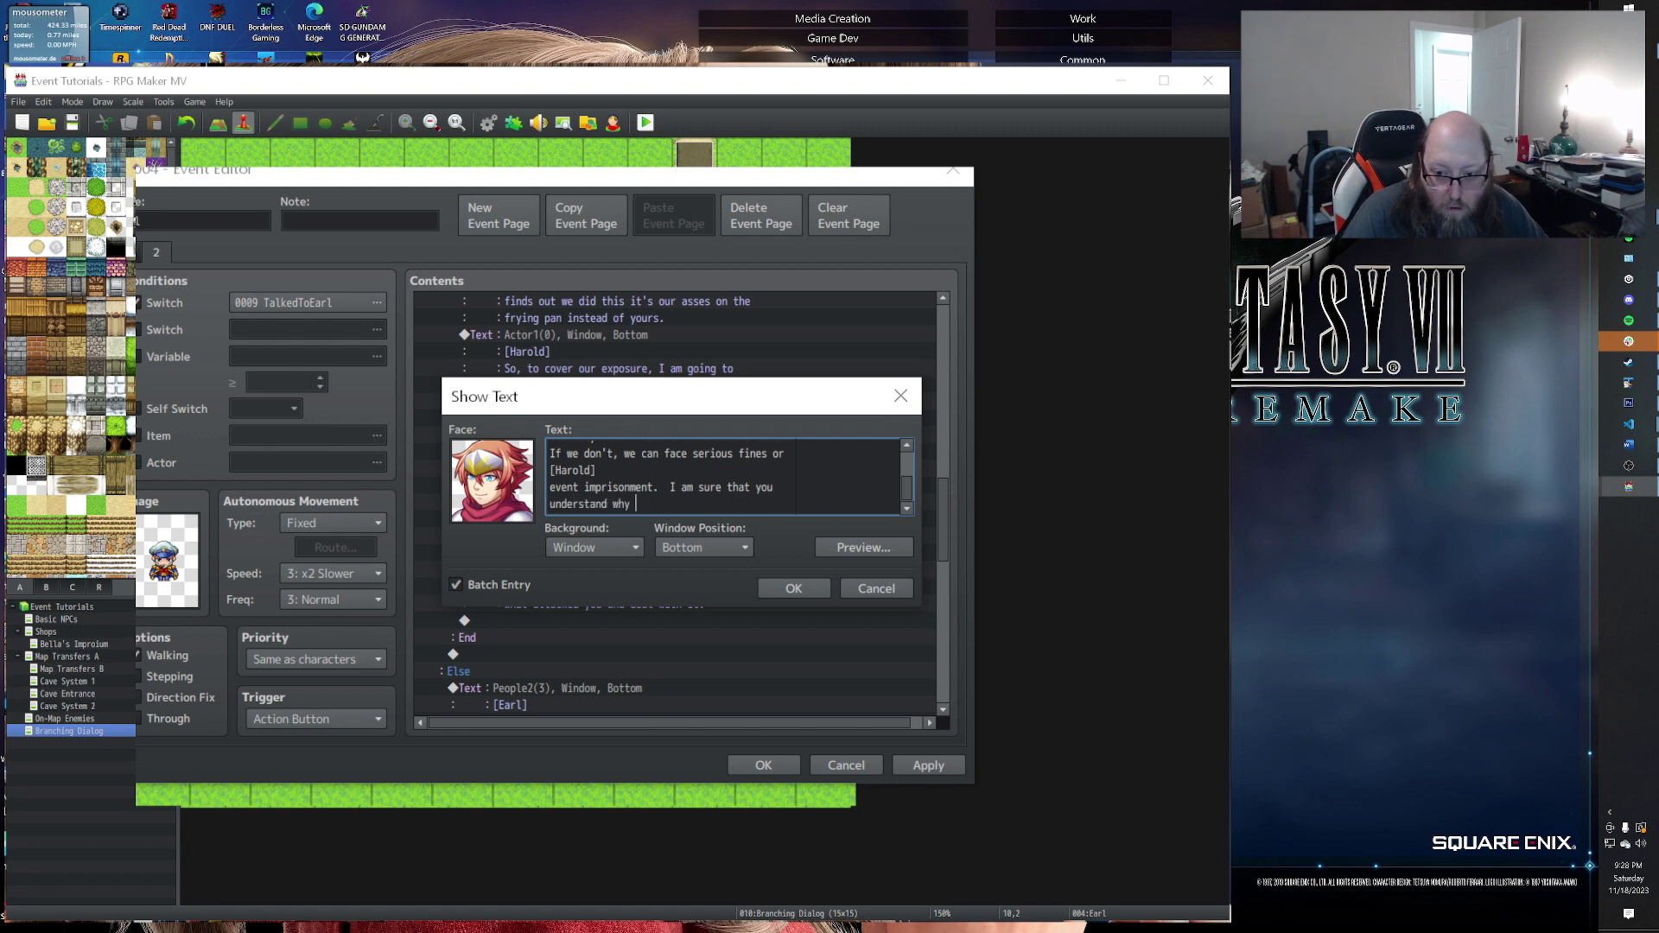
text(we don't want to)
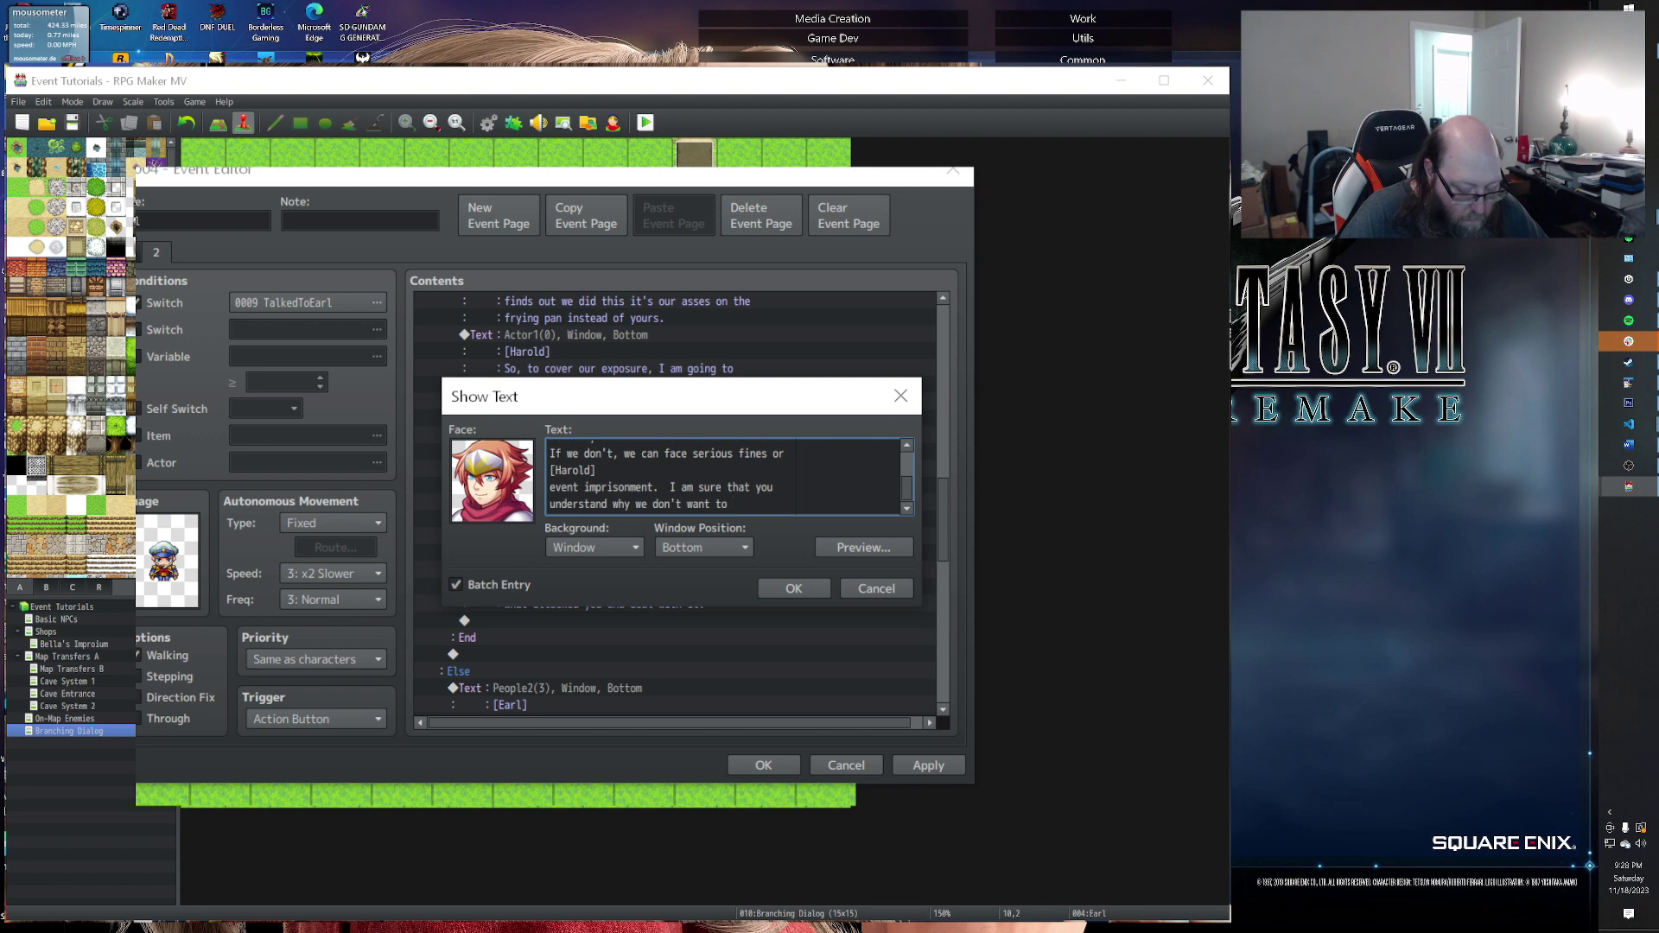
text( expose)
key(Return)
text(ourselves th)
key(BackSpace)
text(o that l)
text(ind of liability.)
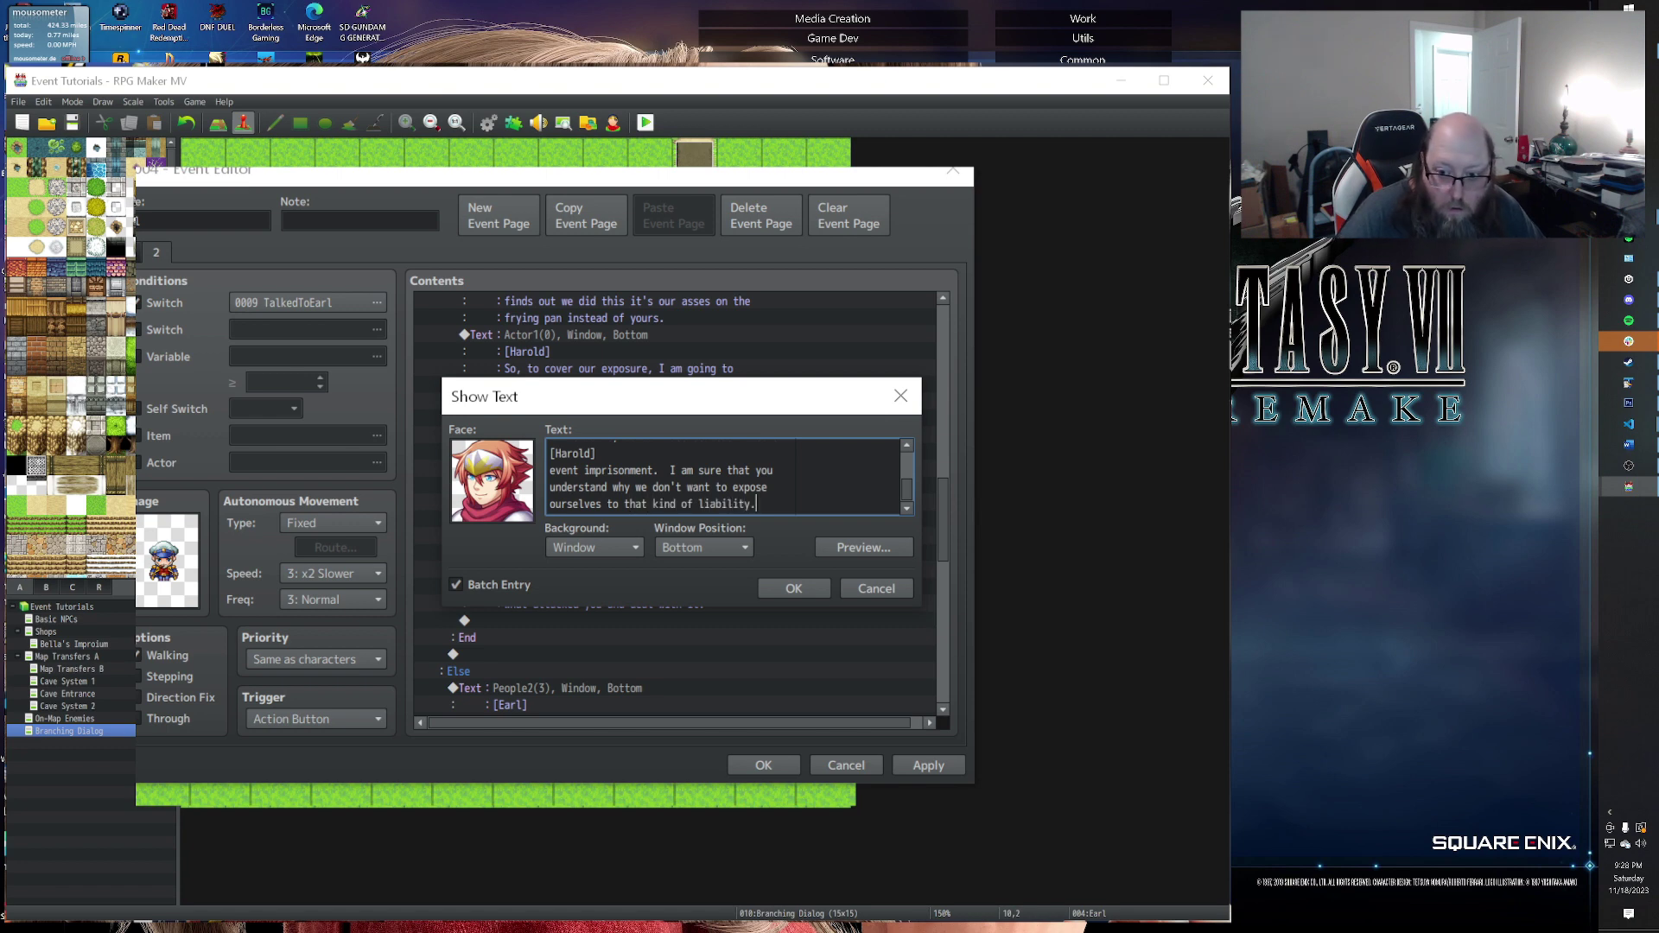
click(787, 585)
Step: Copy Earl's "Fine, I can afford that." message to the end of the "Sorry, can't do that" branch
scroll(592, 479, down, 2)
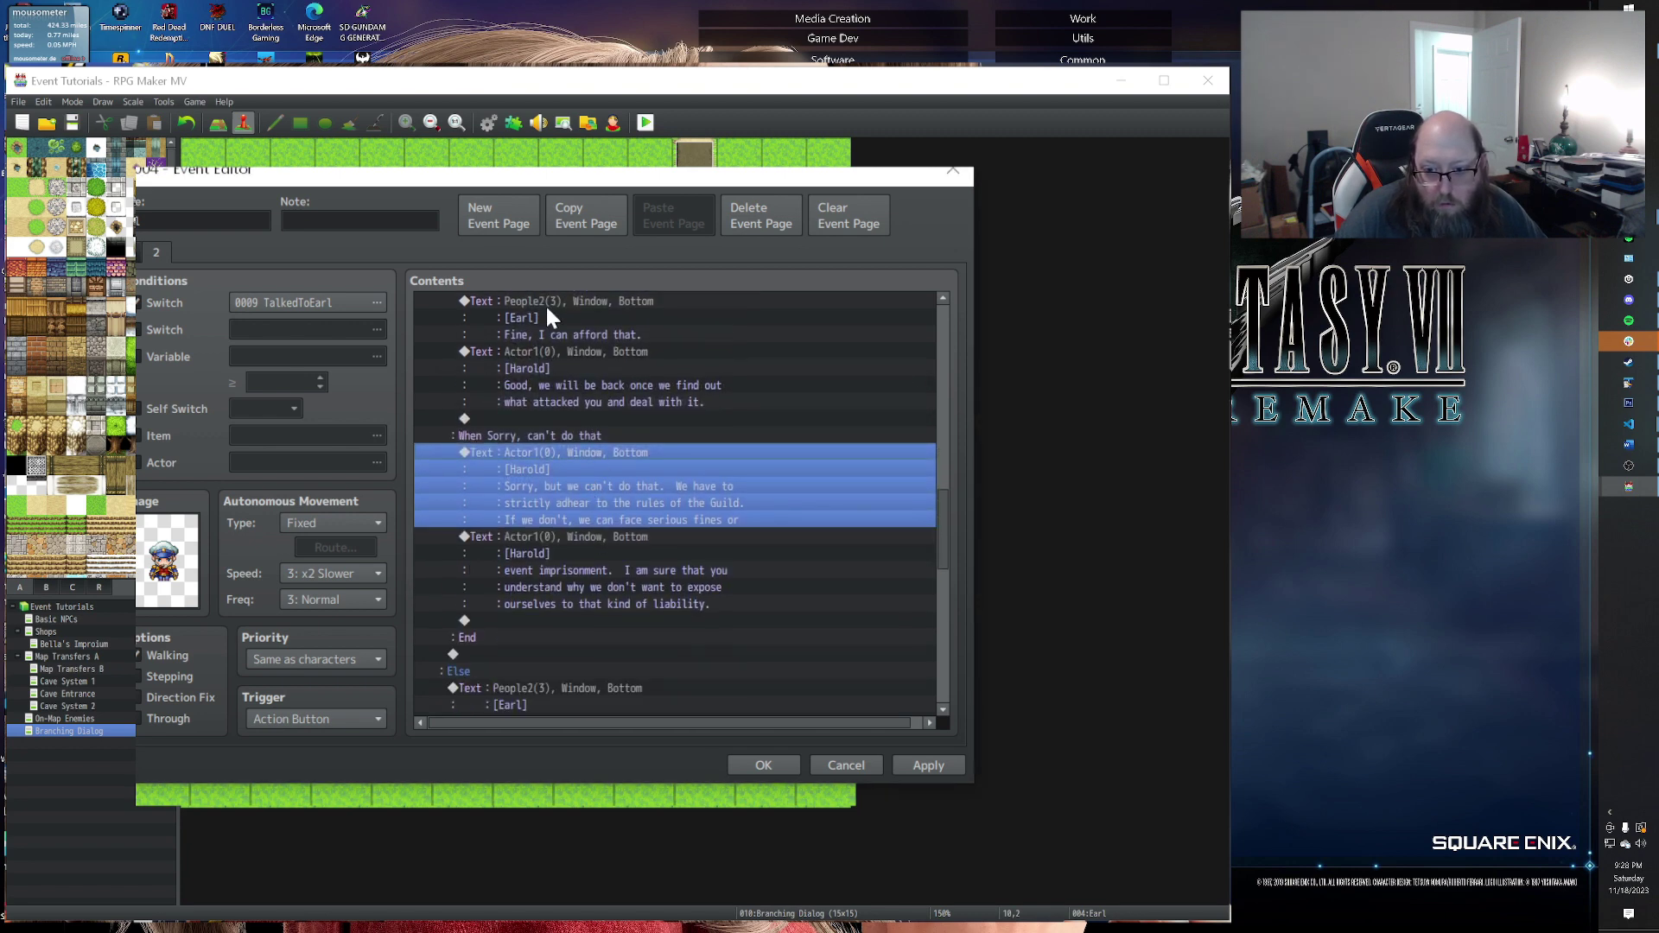
click(546, 304)
click(536, 620)
key(ctrl+v)
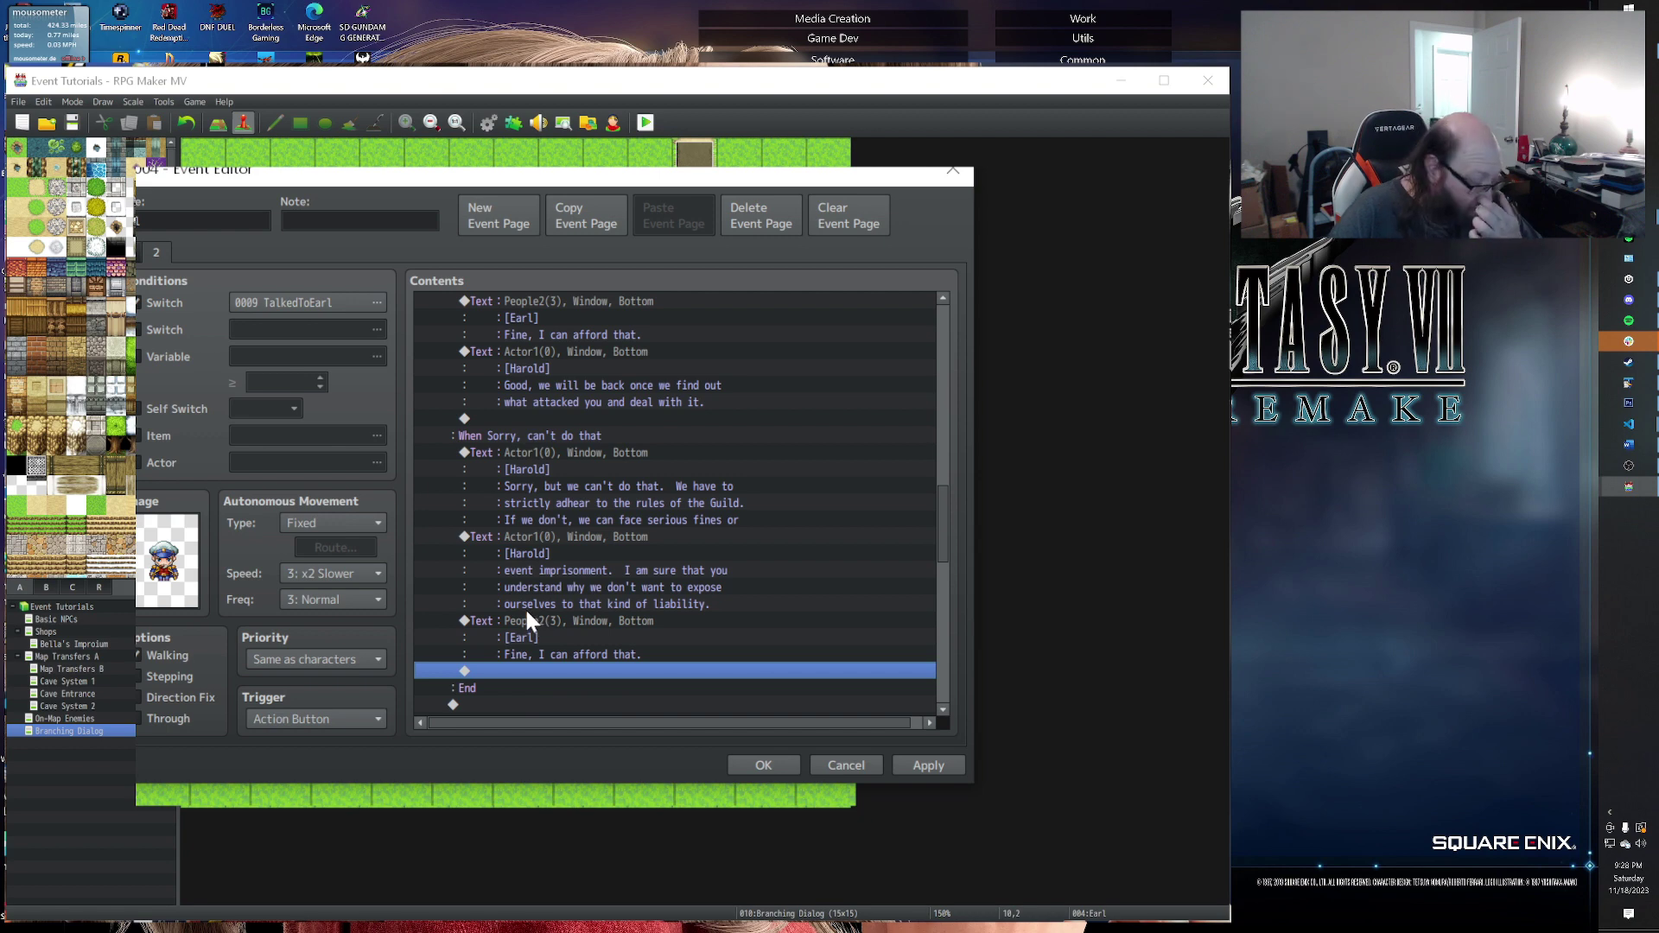
Step: Change Earl's pasted reply to "Fine, fine. I will find some way to get the extra money while you are dealing with the beasty."
click(520, 605)
click(545, 639)
double_click(554, 650)
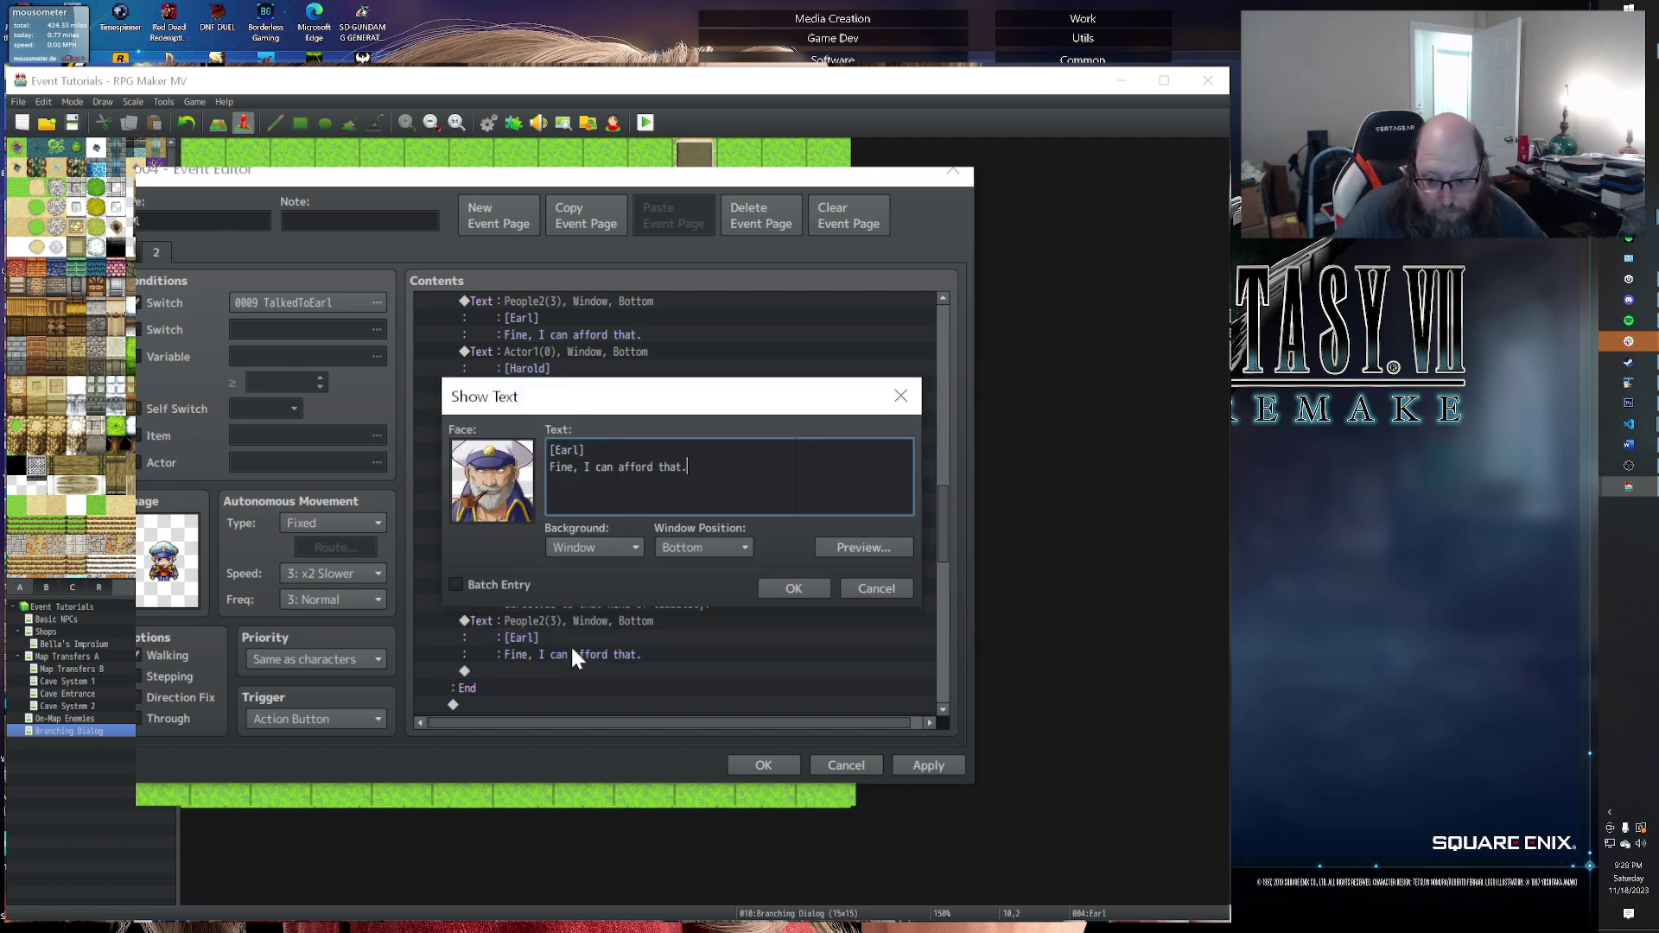
key(shift+Home)
key(BackSpace)
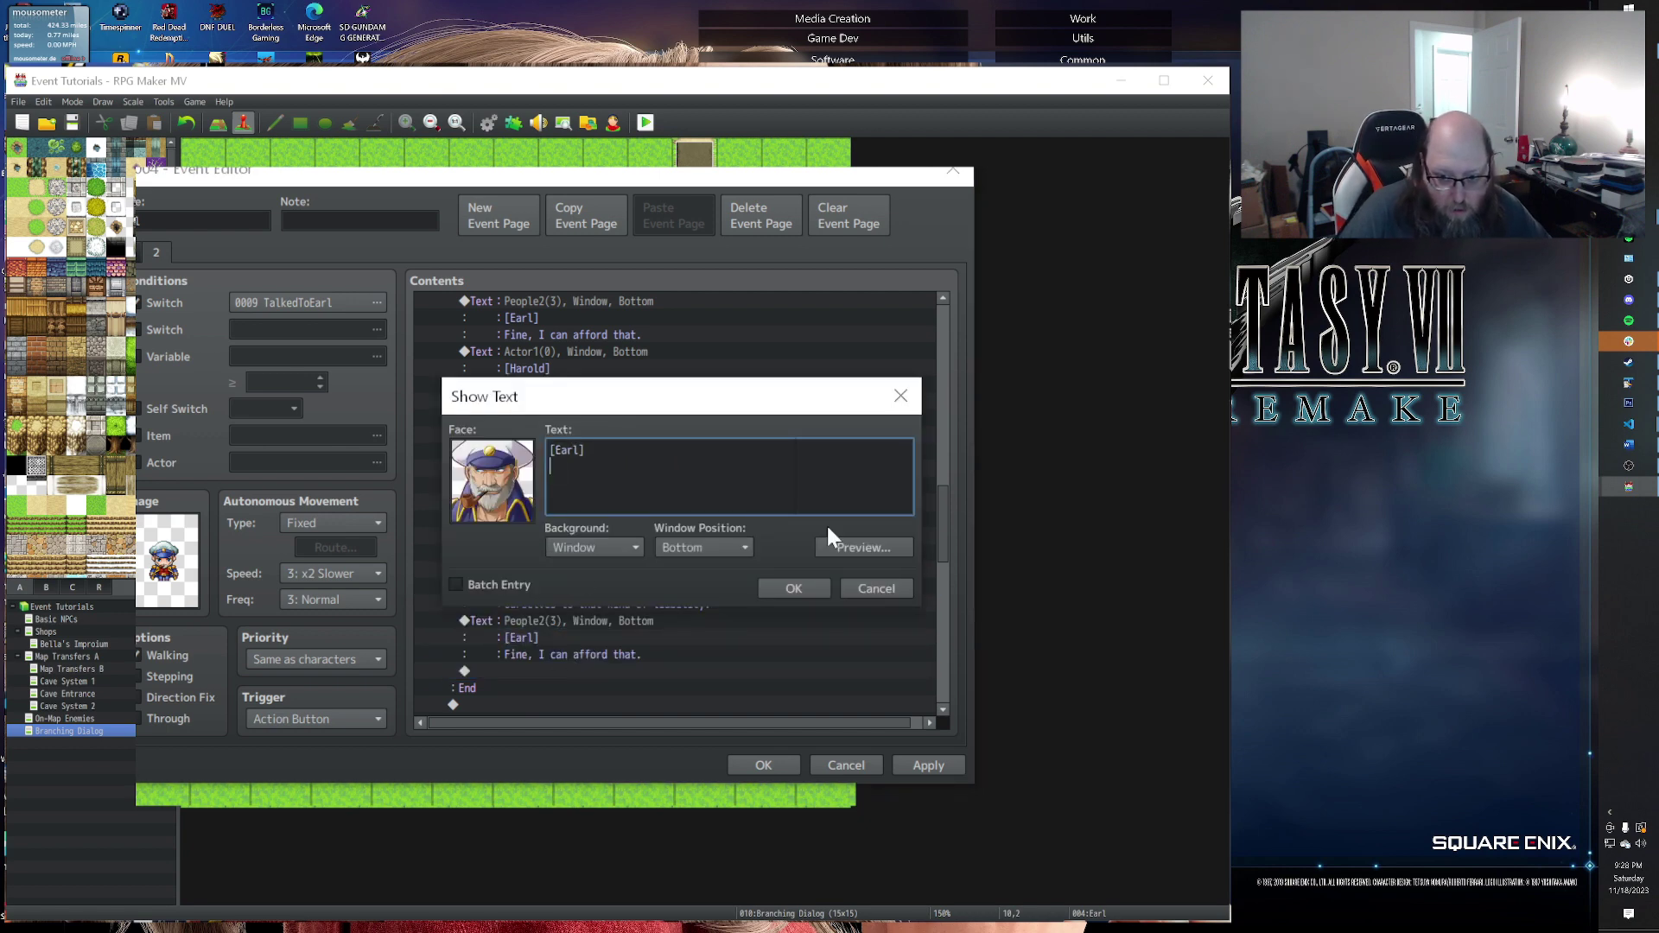
text(Fine, fine.)
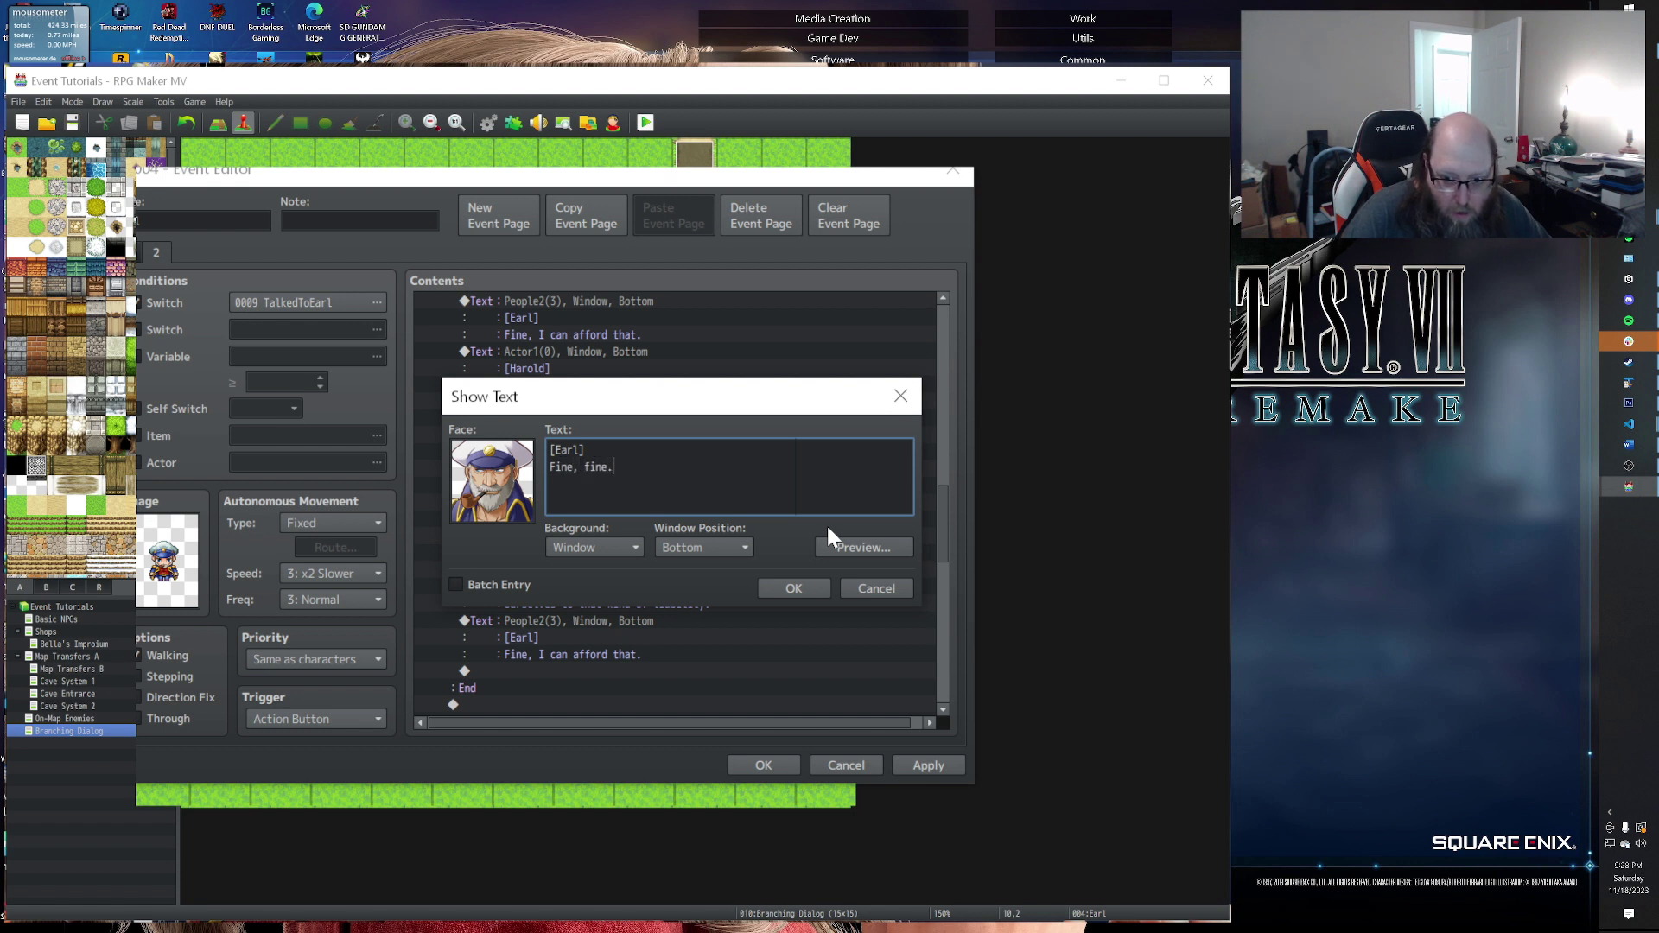
text(  I will find s)
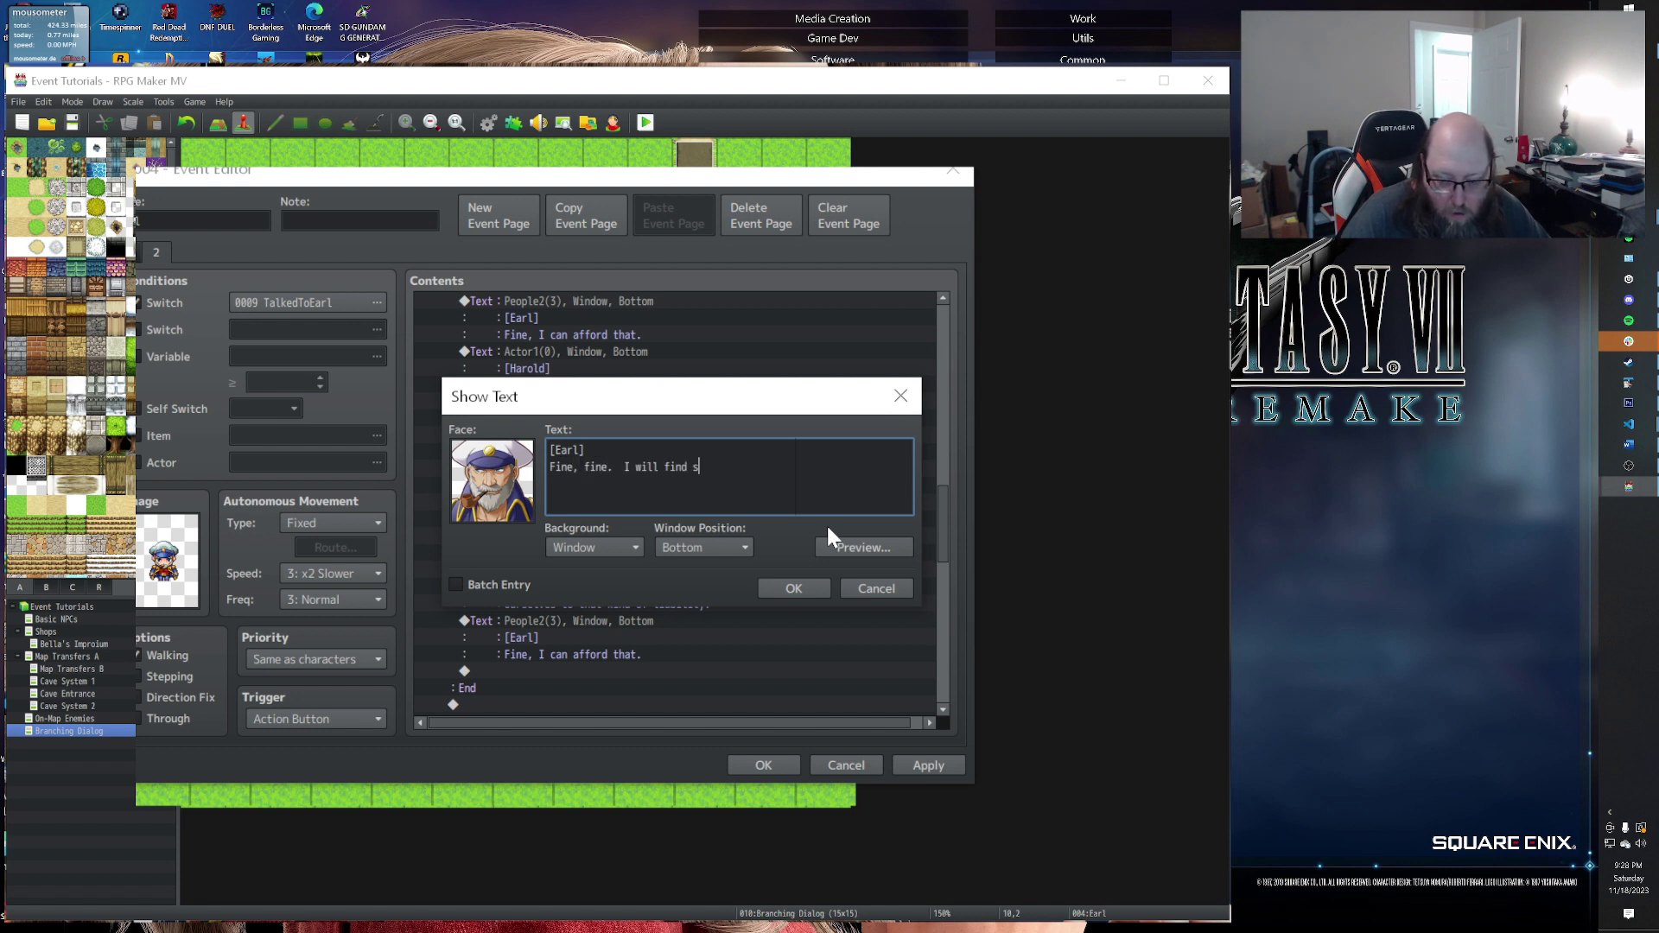
text(ome way to )
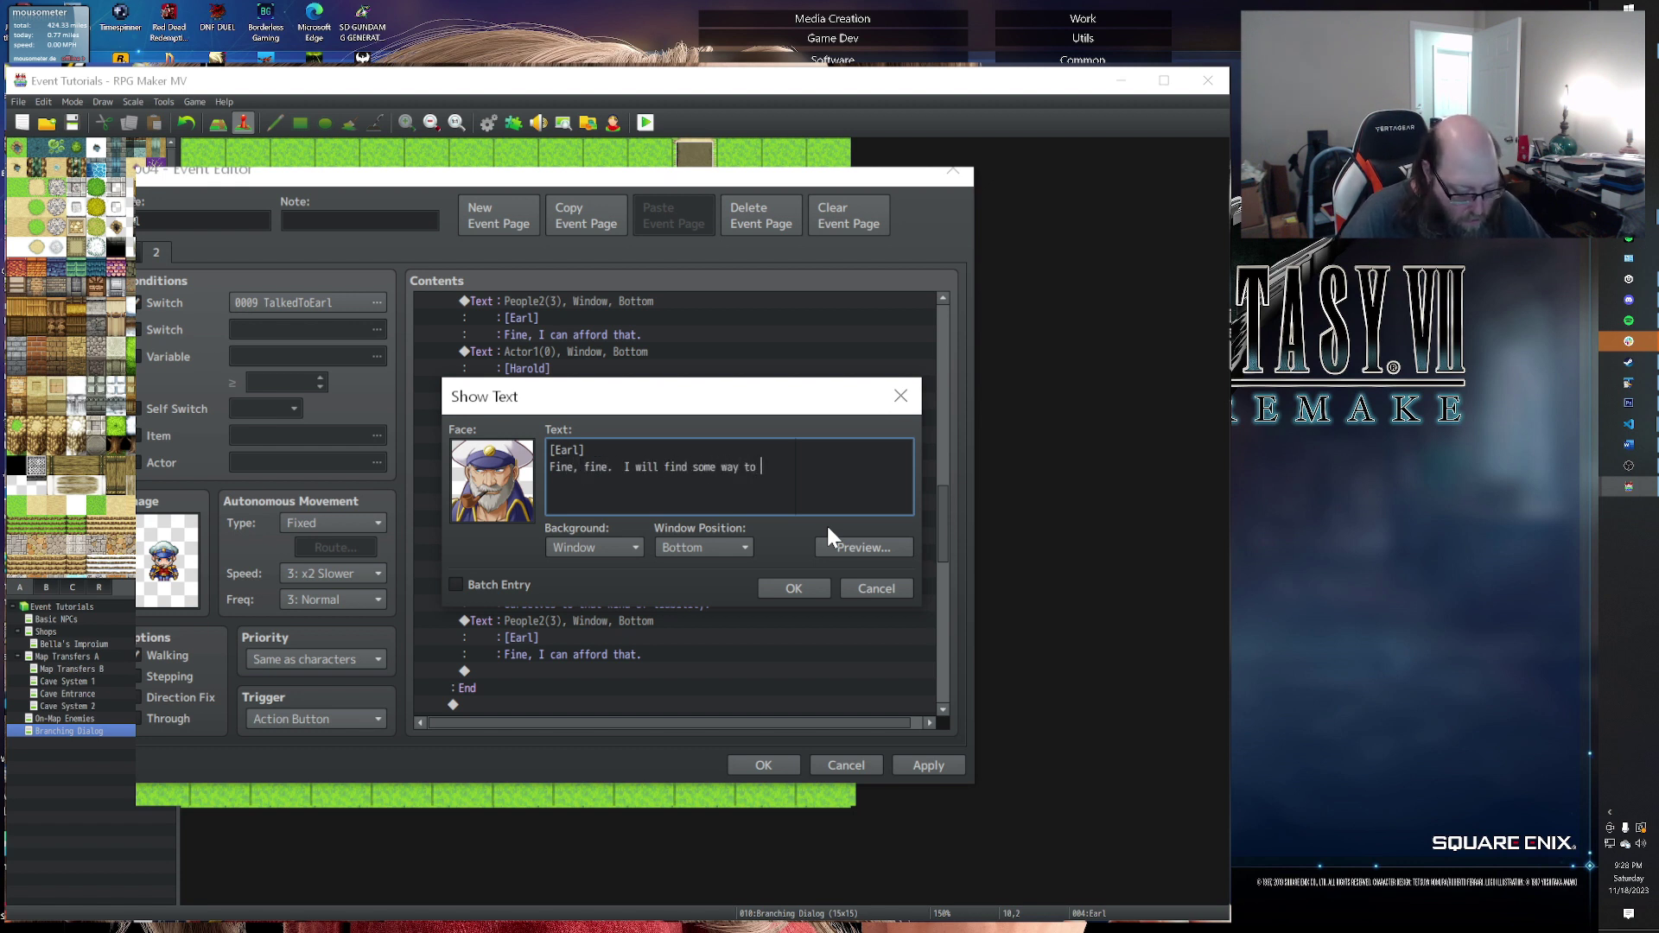
text(get t)
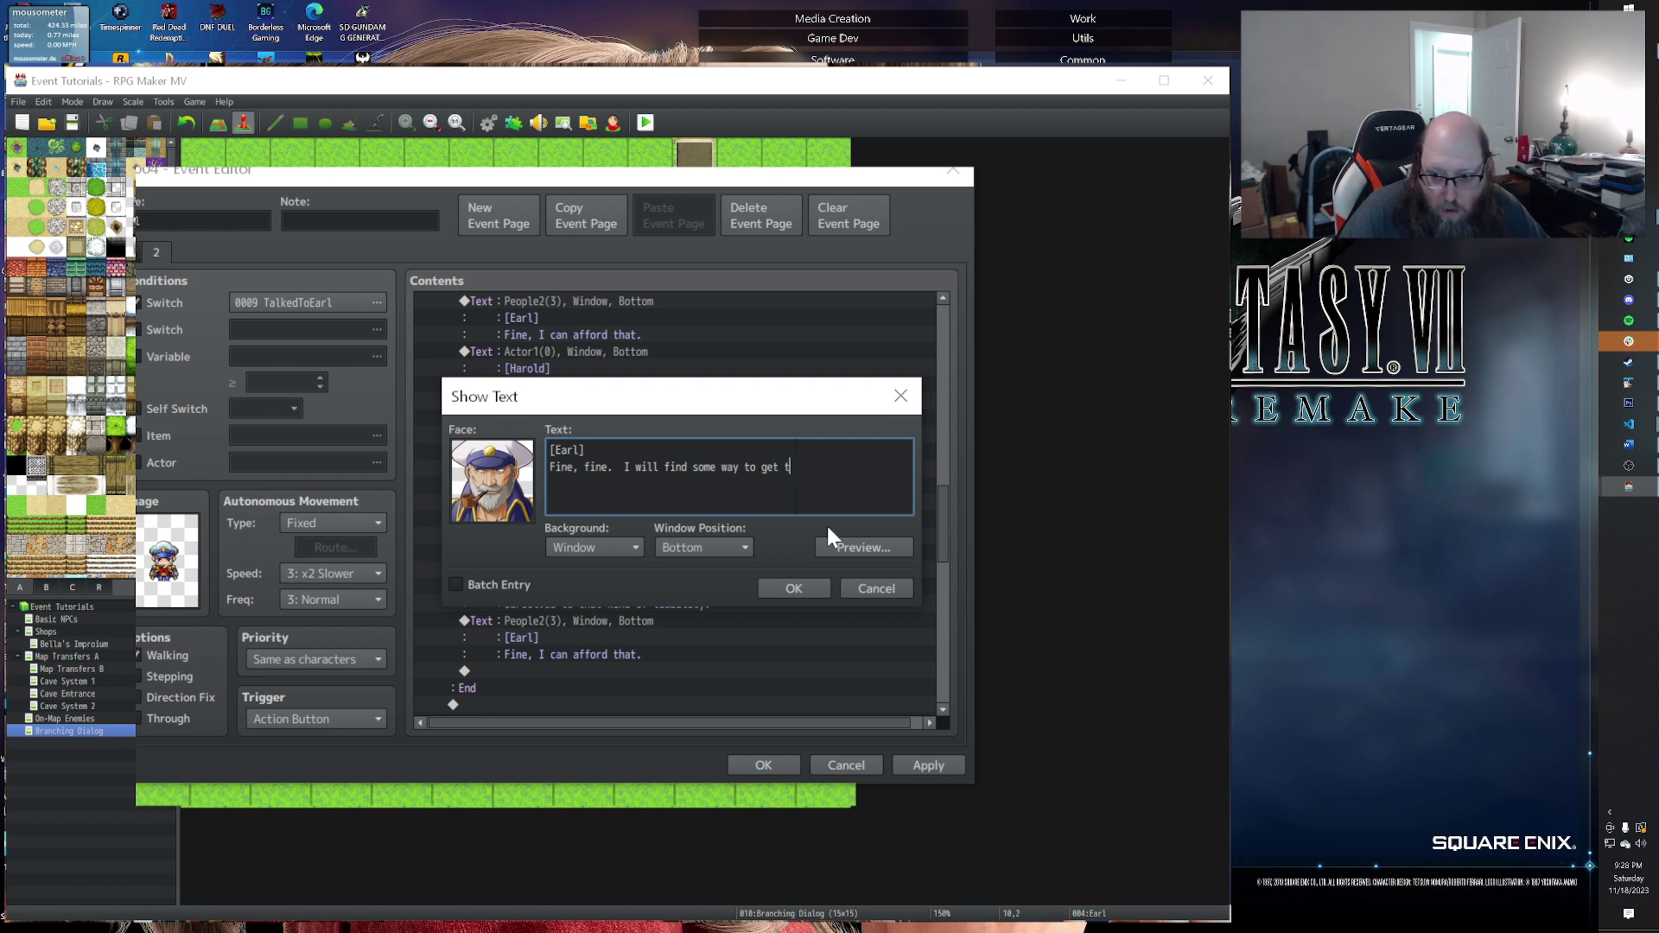
text(the extra mon)
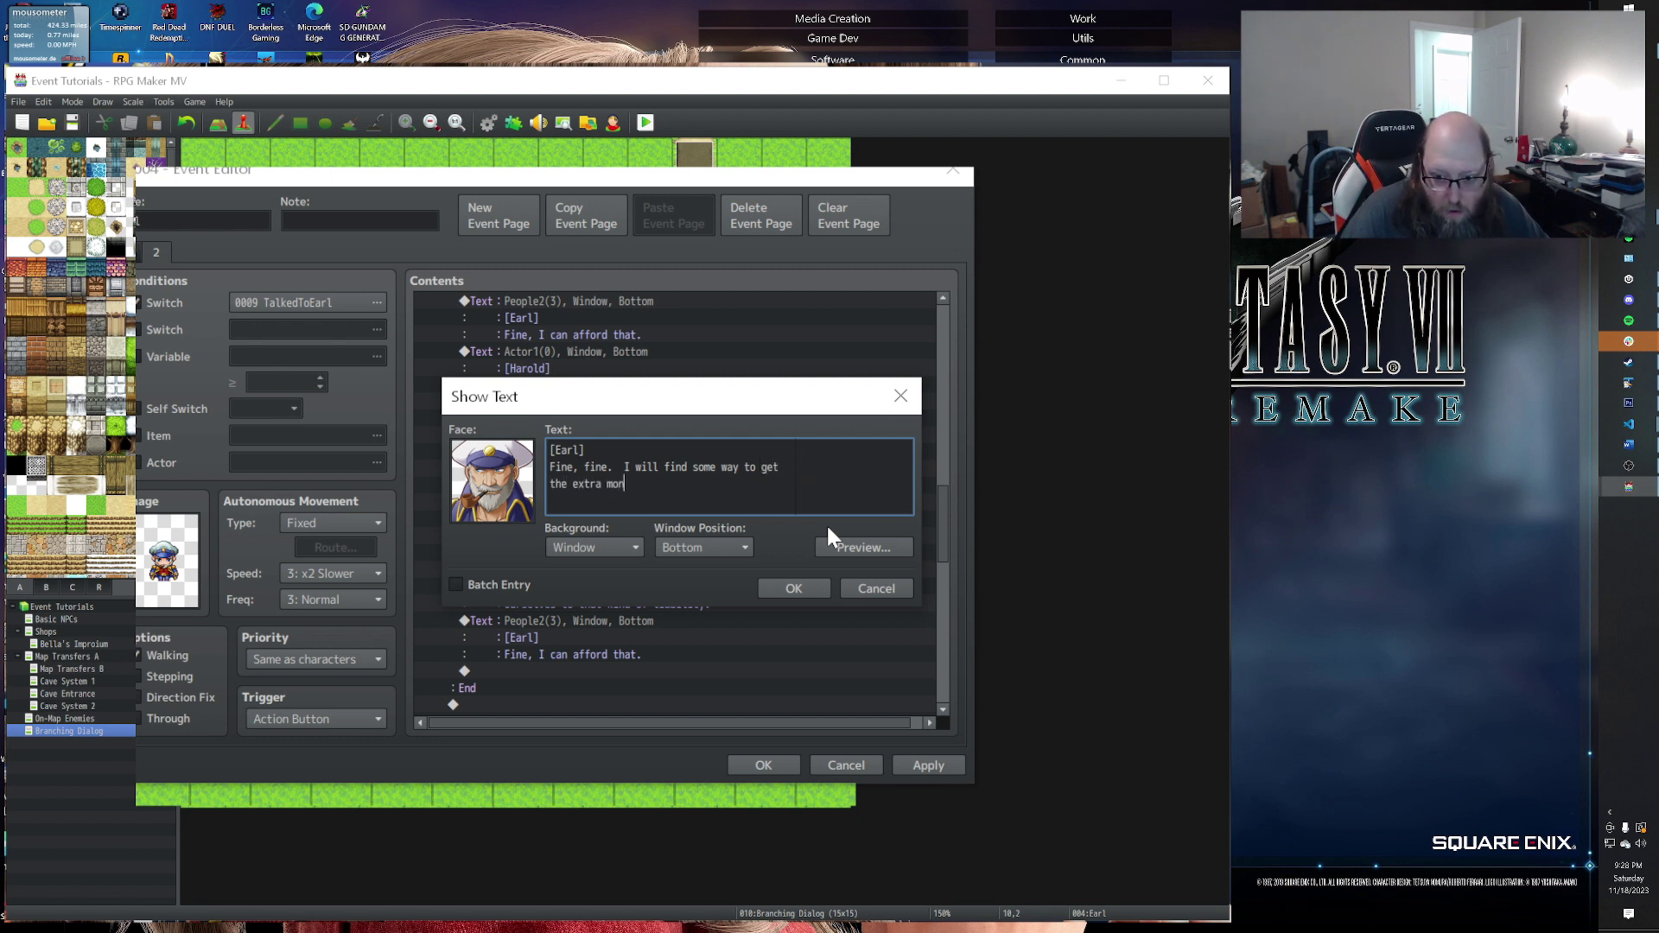
text(ey while you are de)
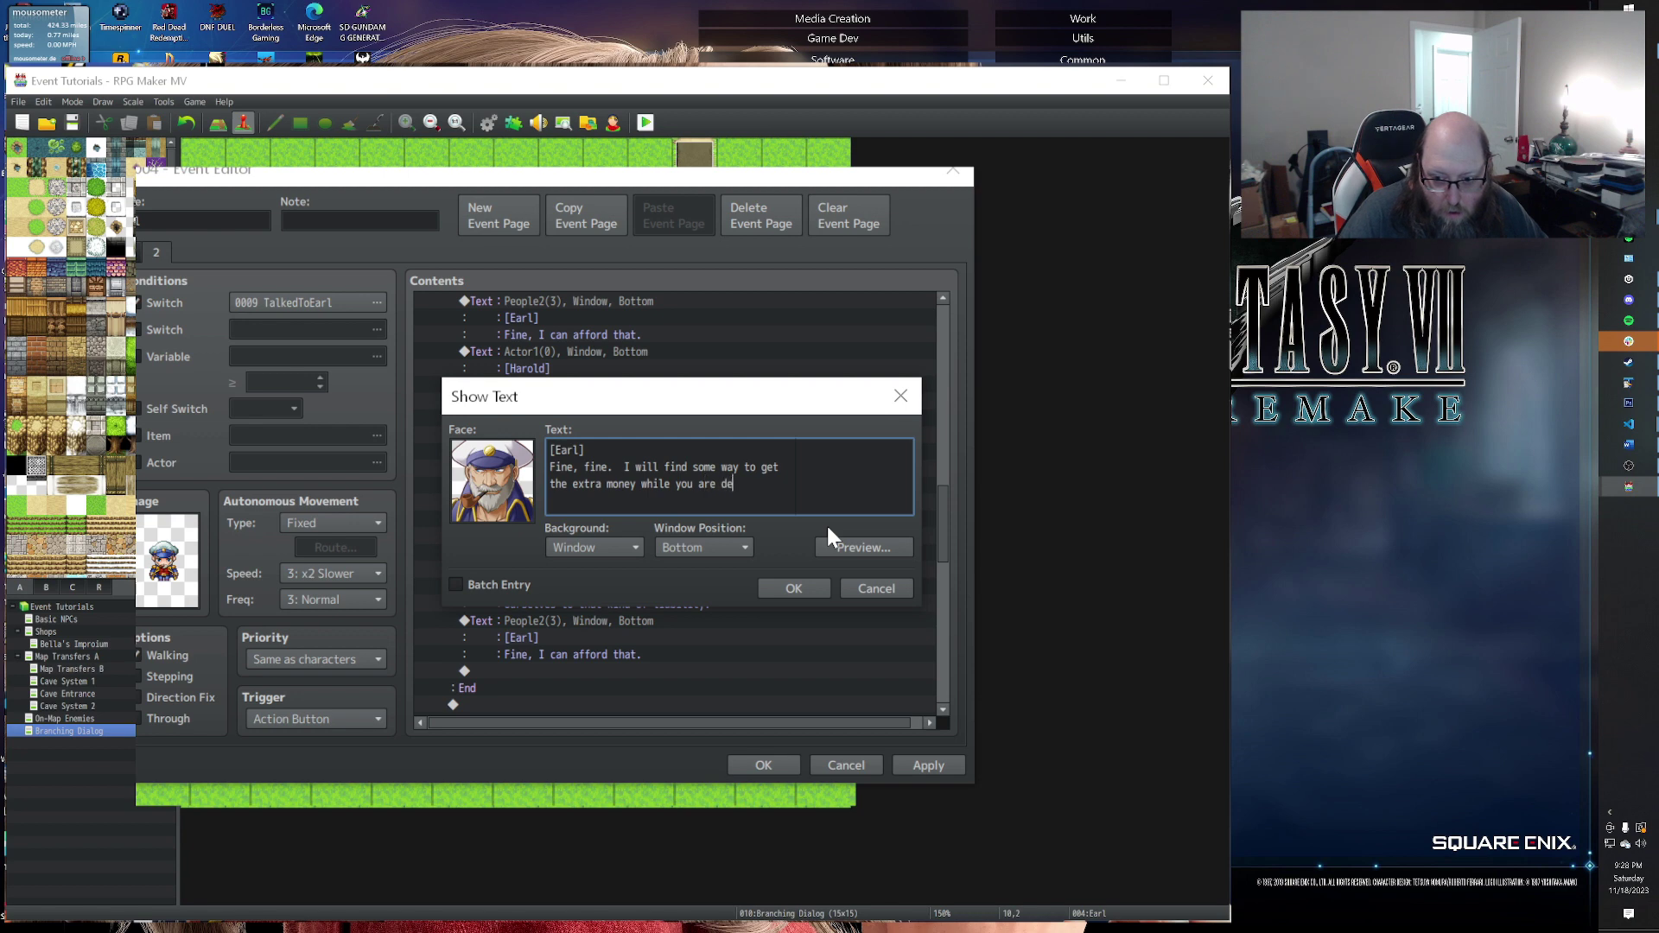
text(aling with)
key(Return)
text(the )
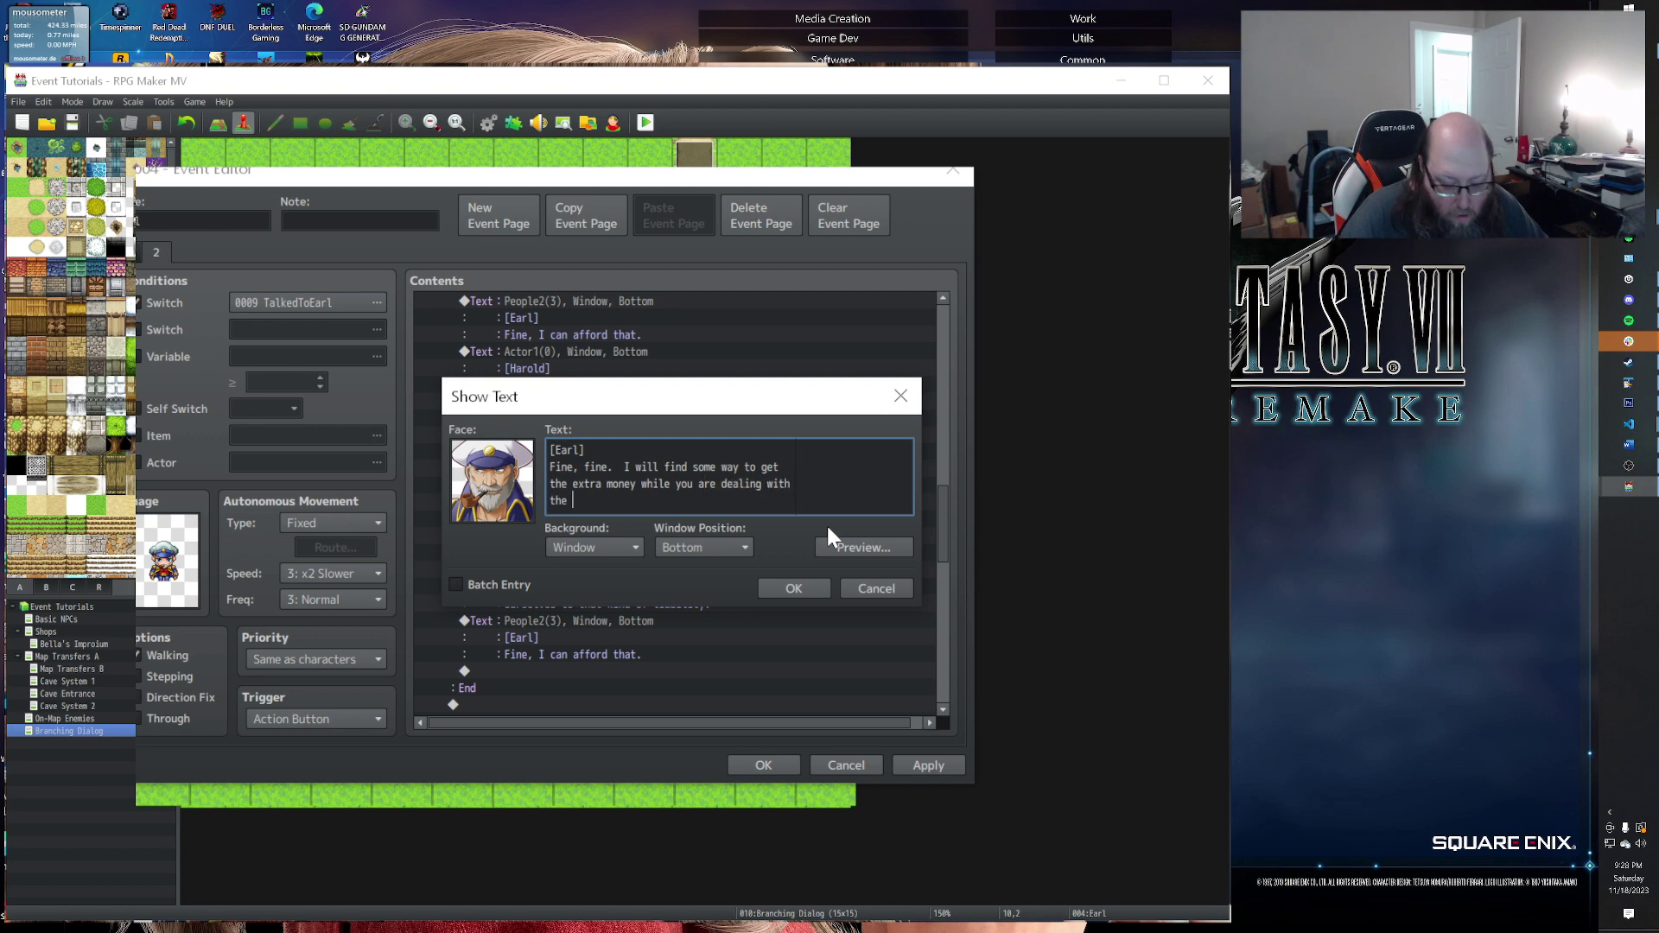
text(beasty)
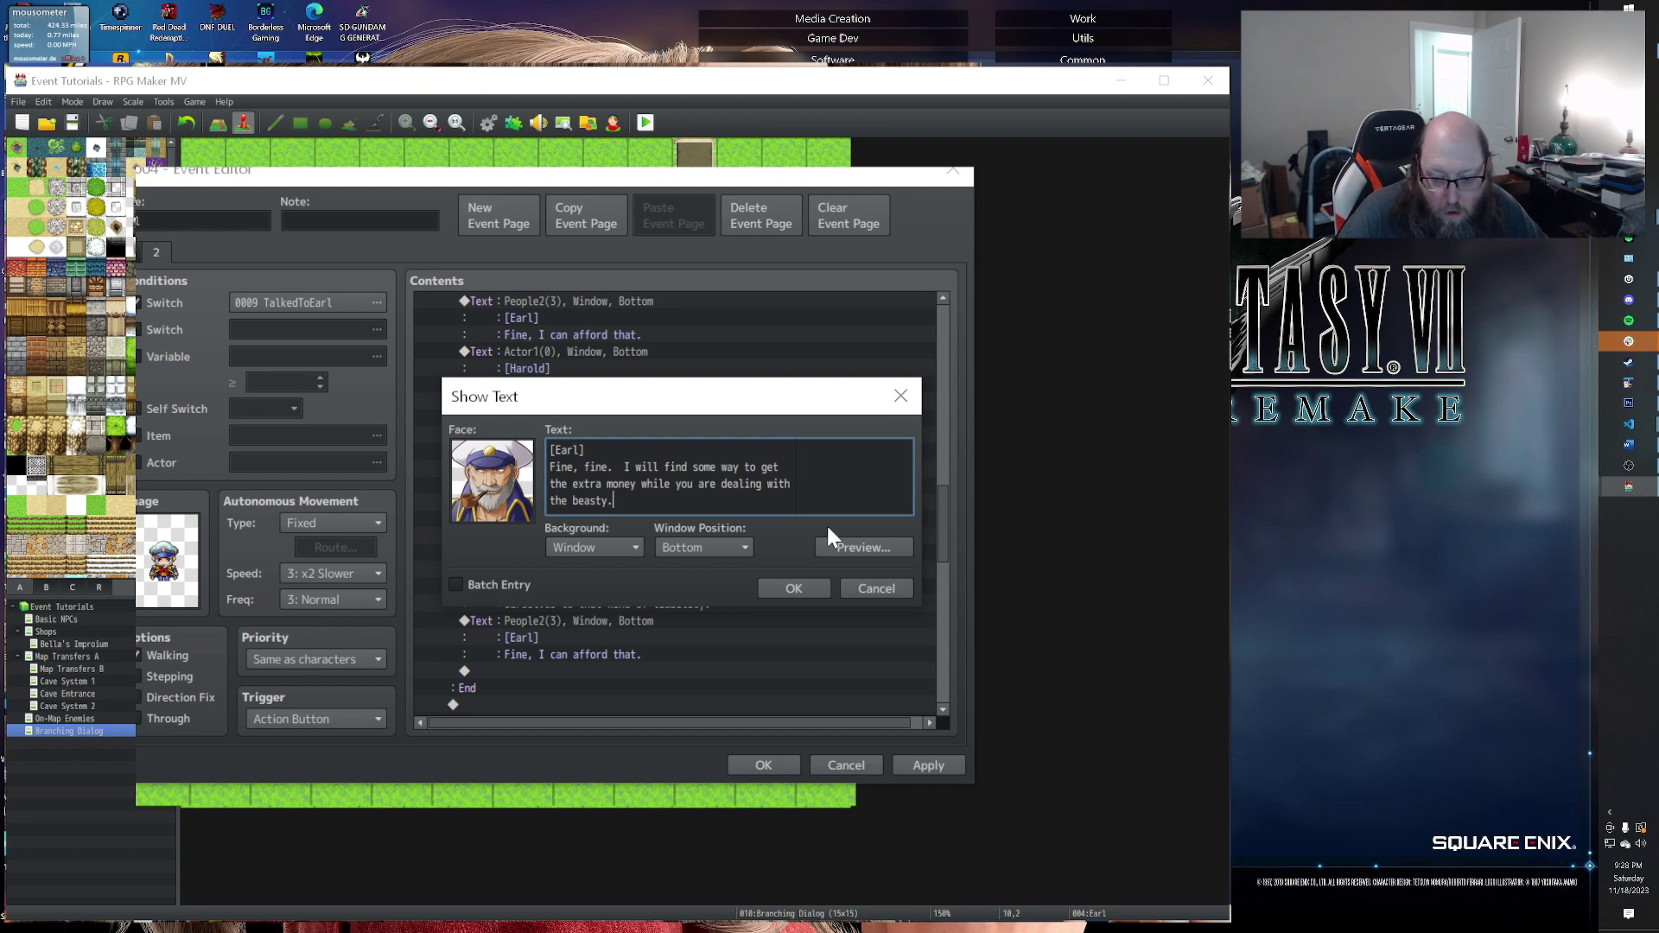
Step: Add "We'll be here waiting for your return." to Earl's reply, using batch entry to put "return." in a second [Earl] message
text(.  We'll be here waiting for your)
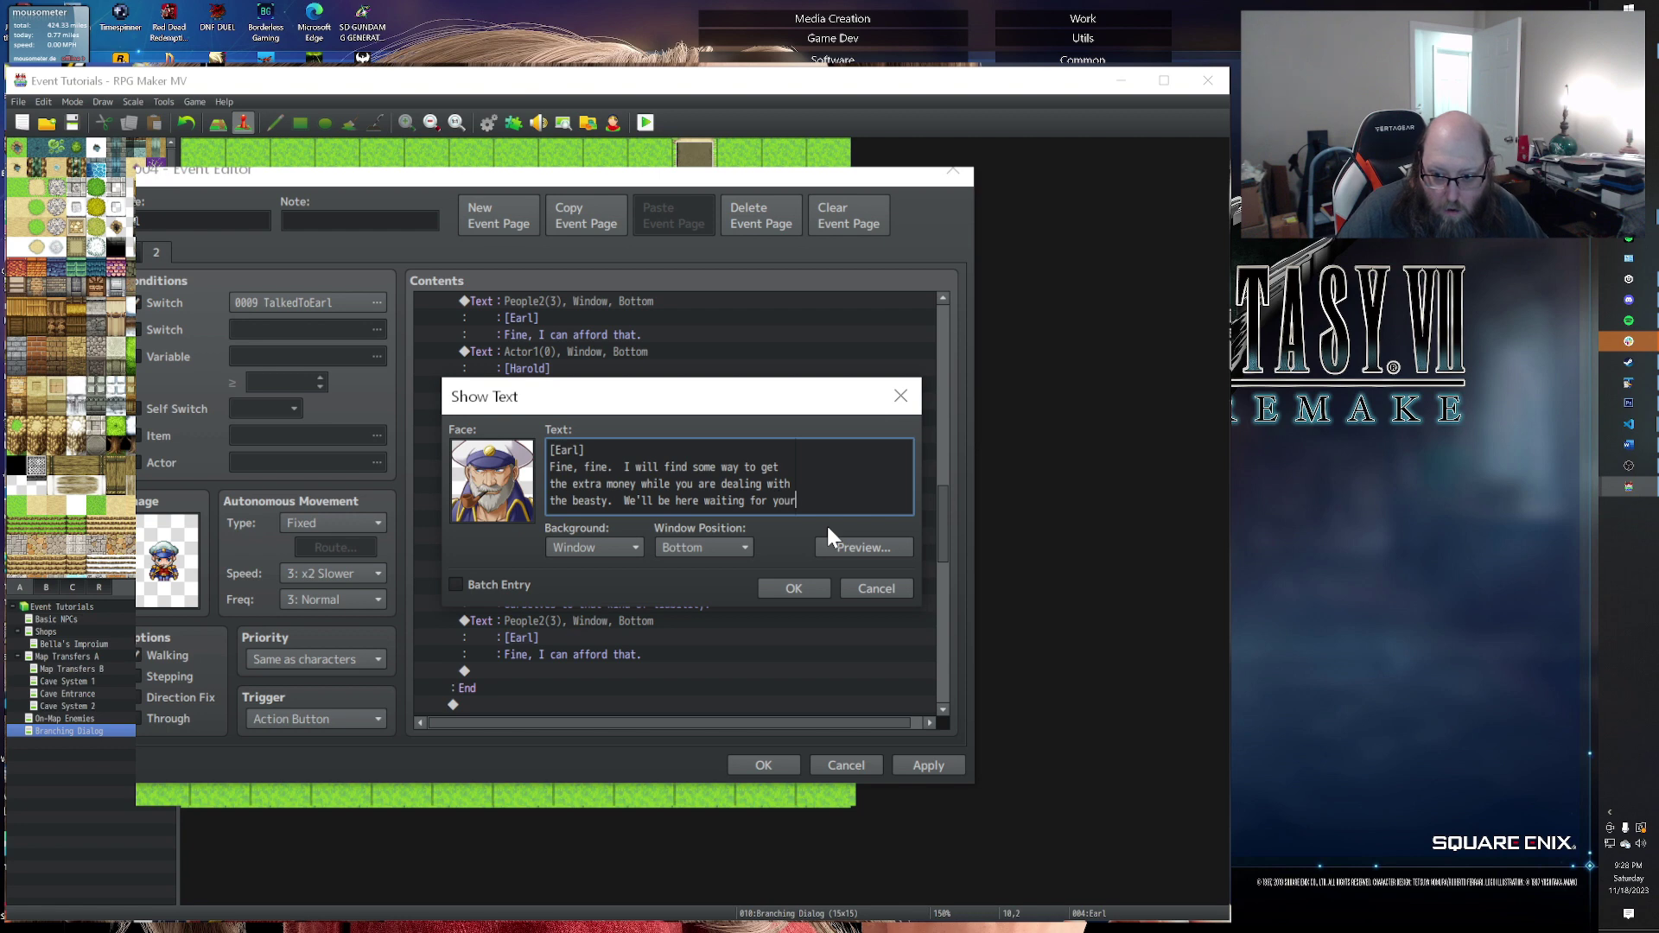
click(480, 586)
click(830, 499)
key(Return)
text([Earl])
key(Return)
text(return. )
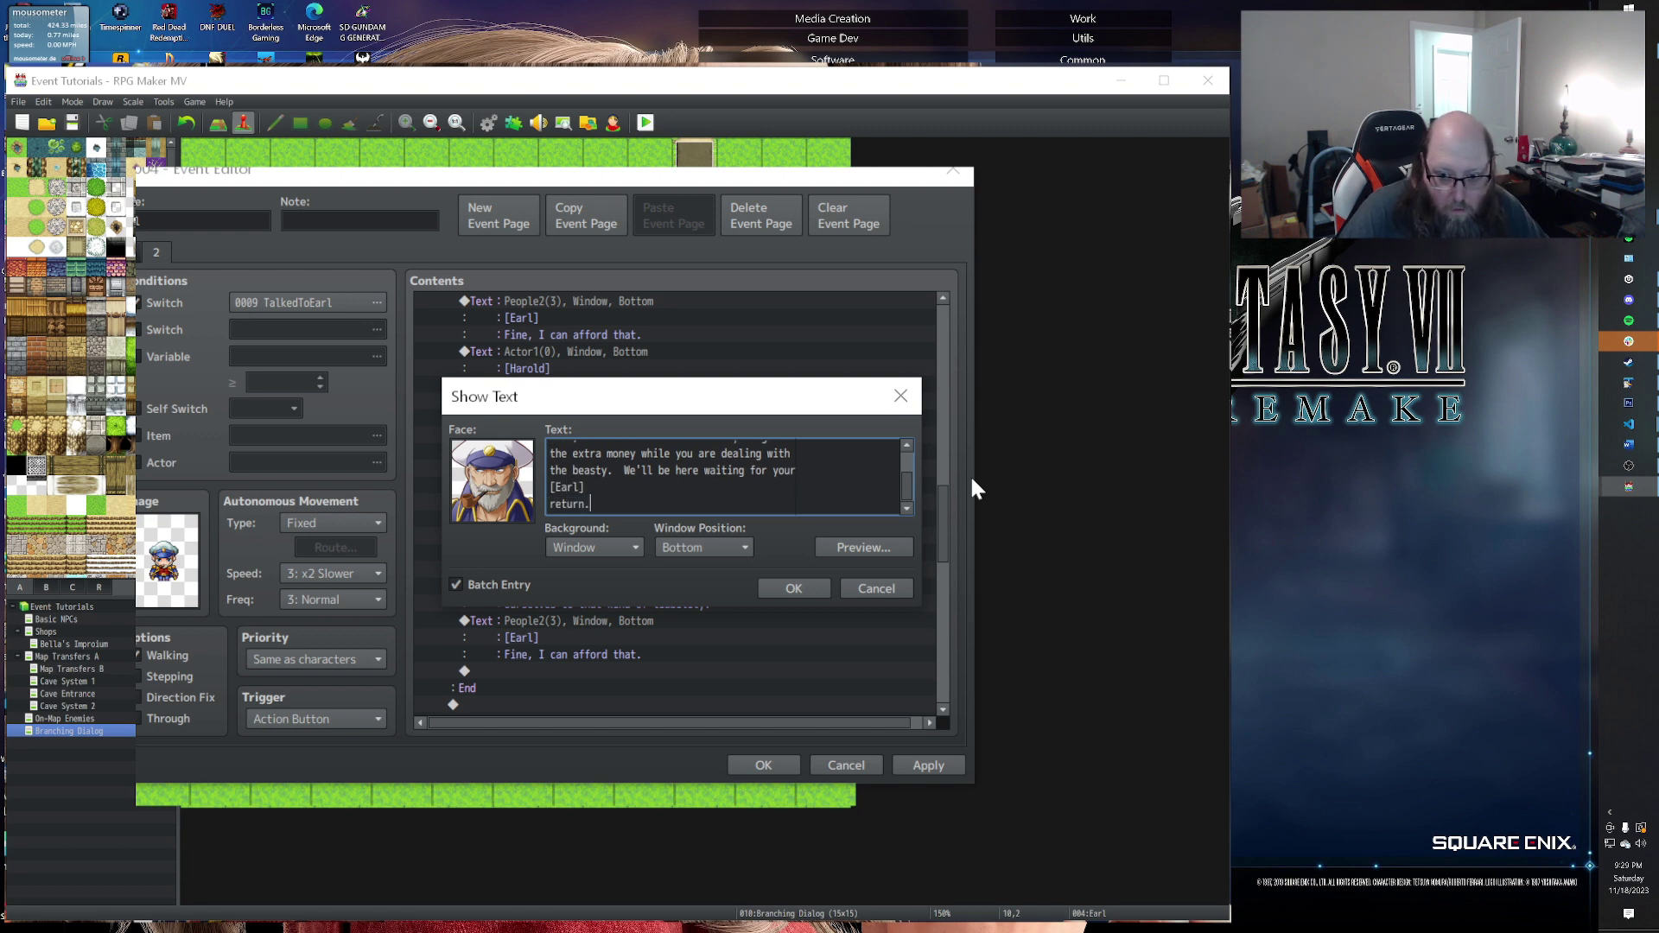
Step: Finish Earl's second message with "If you happen to find anything in that cave, let me know."
text( If you happe)
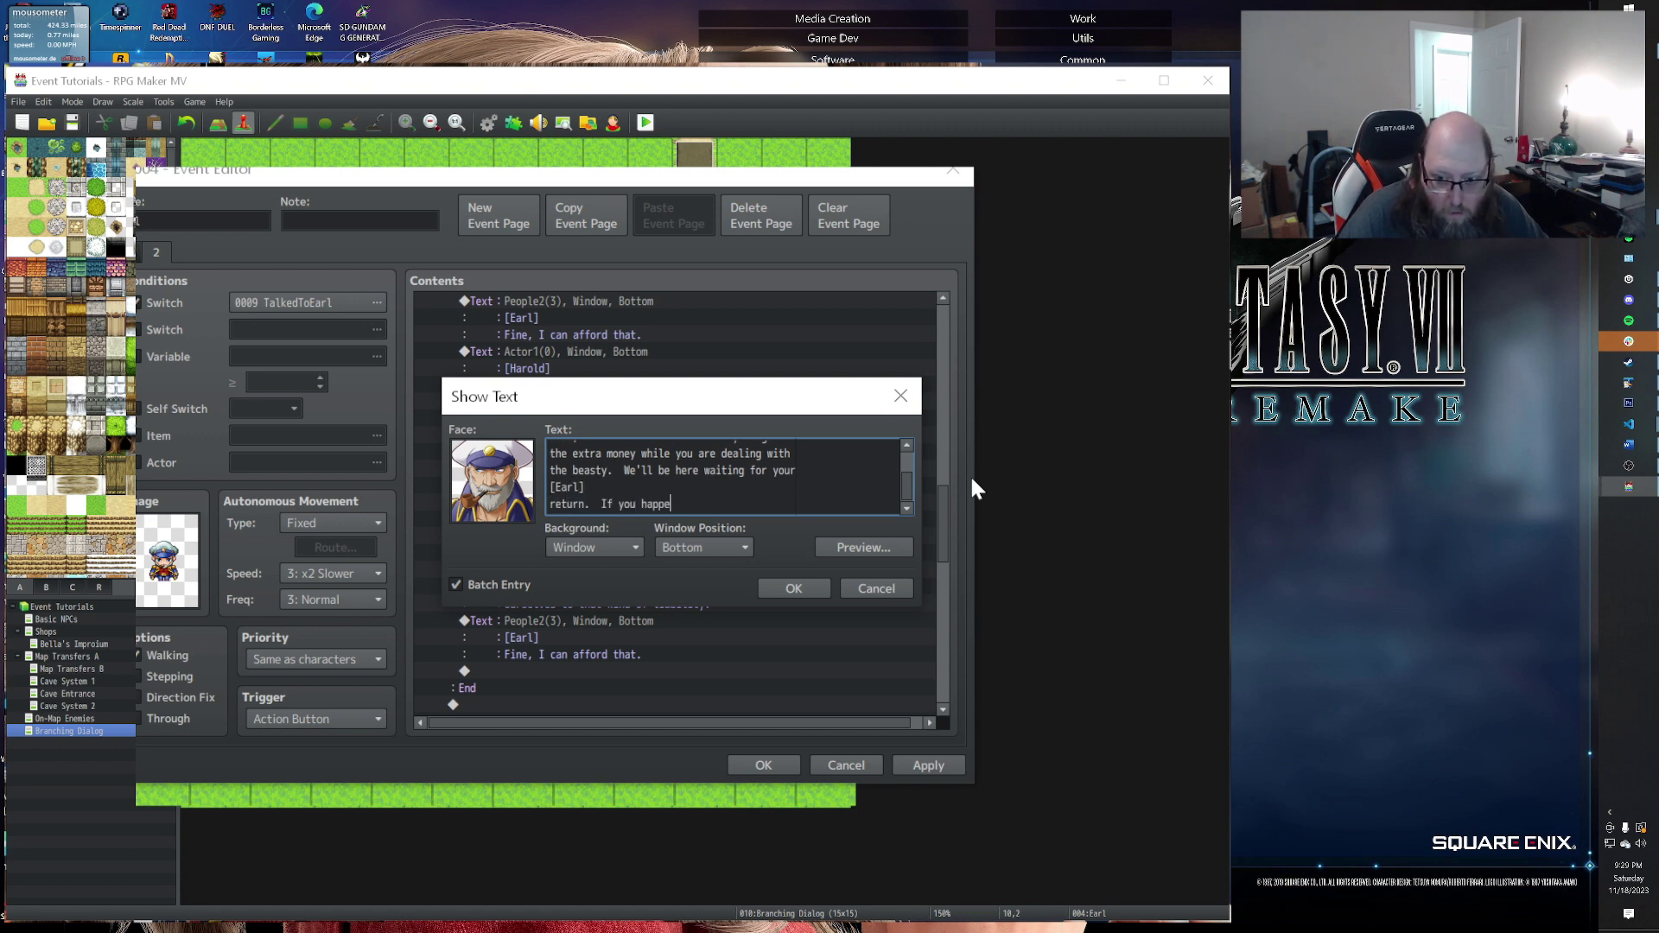
text(n to find anything)
key(Return)
text(in that cave.)
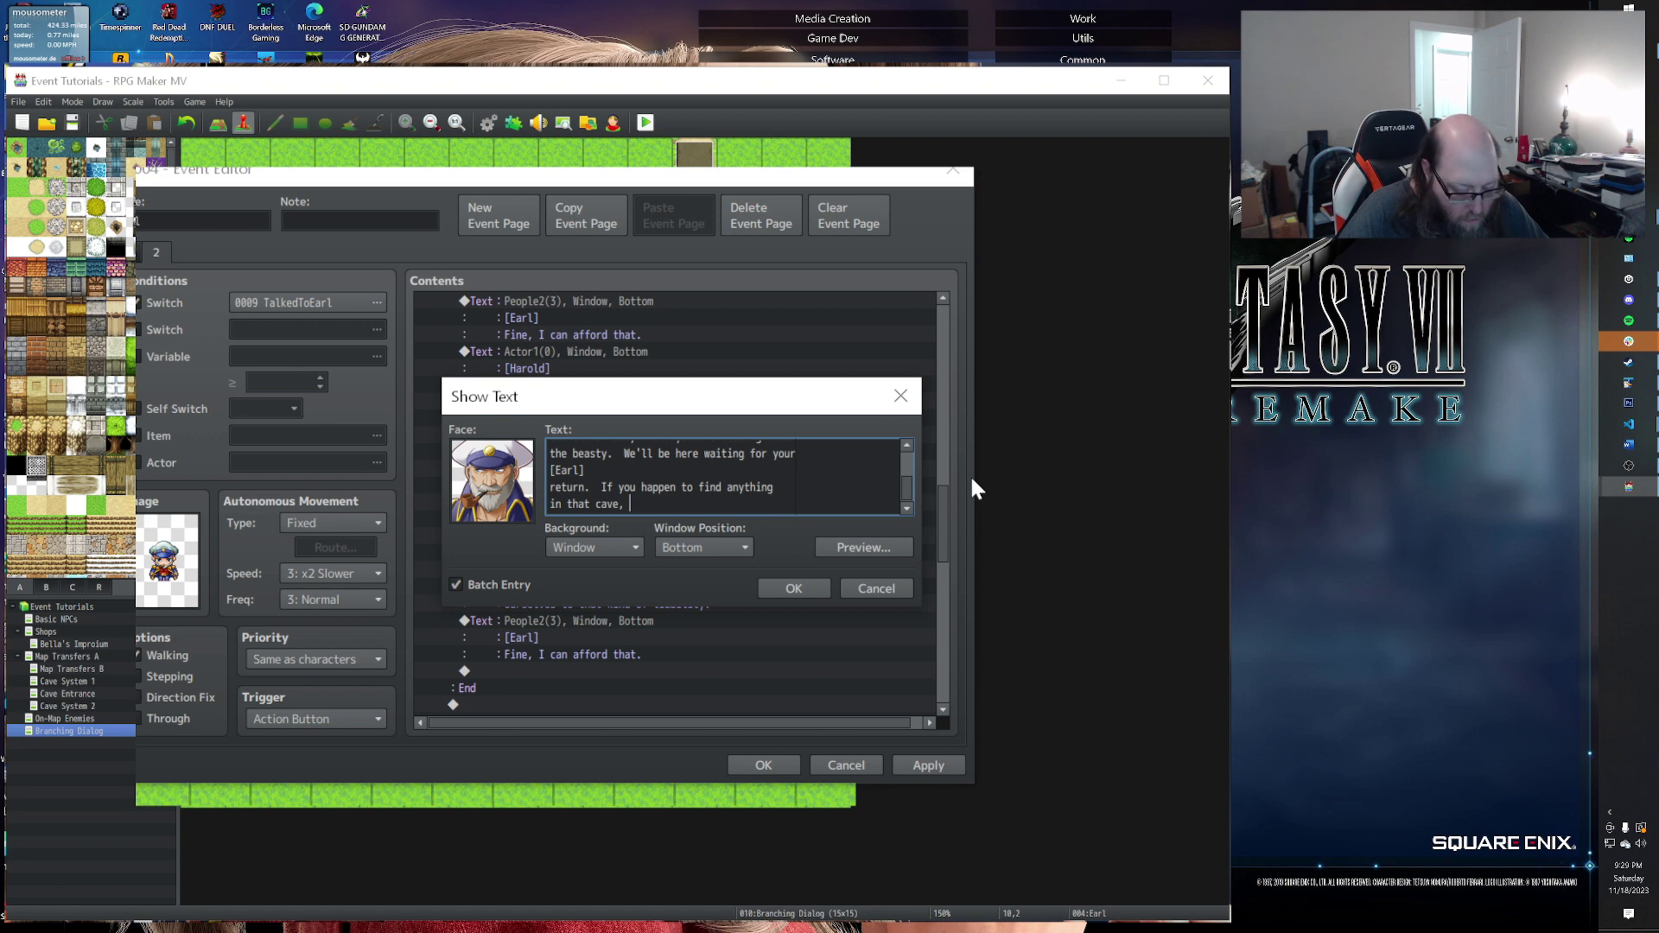
text( let me know.)
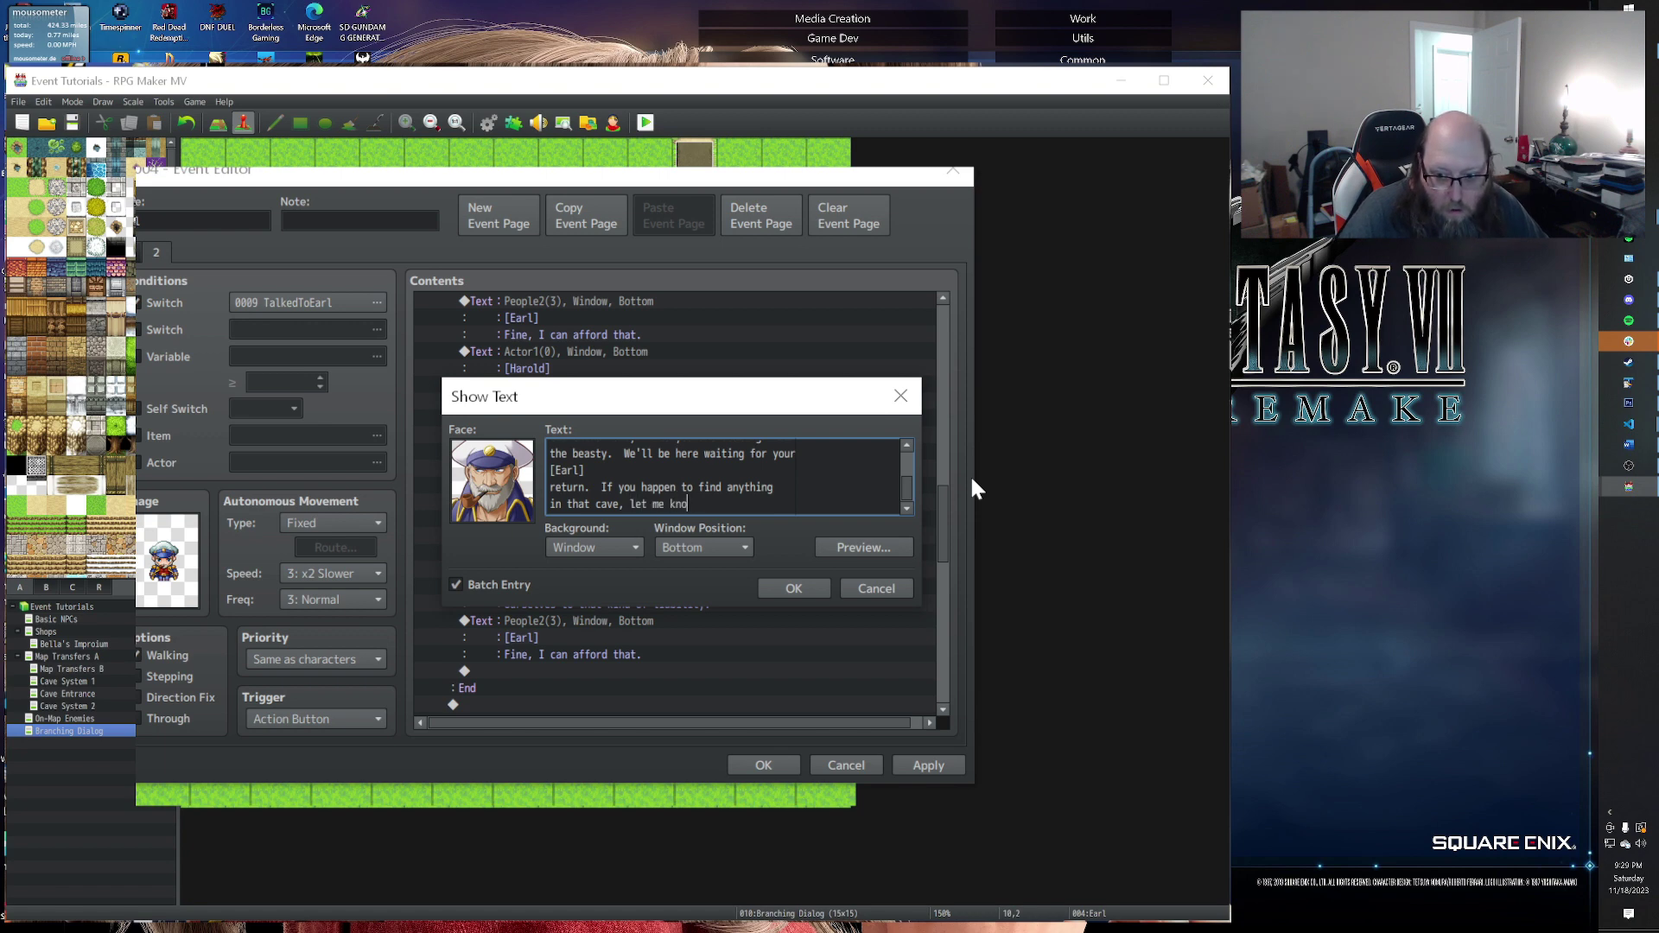
click(775, 586)
Step: Review Harold's and Earl's messages in both branches of the fee choice for wording and flow
scroll(706, 580, down, 3)
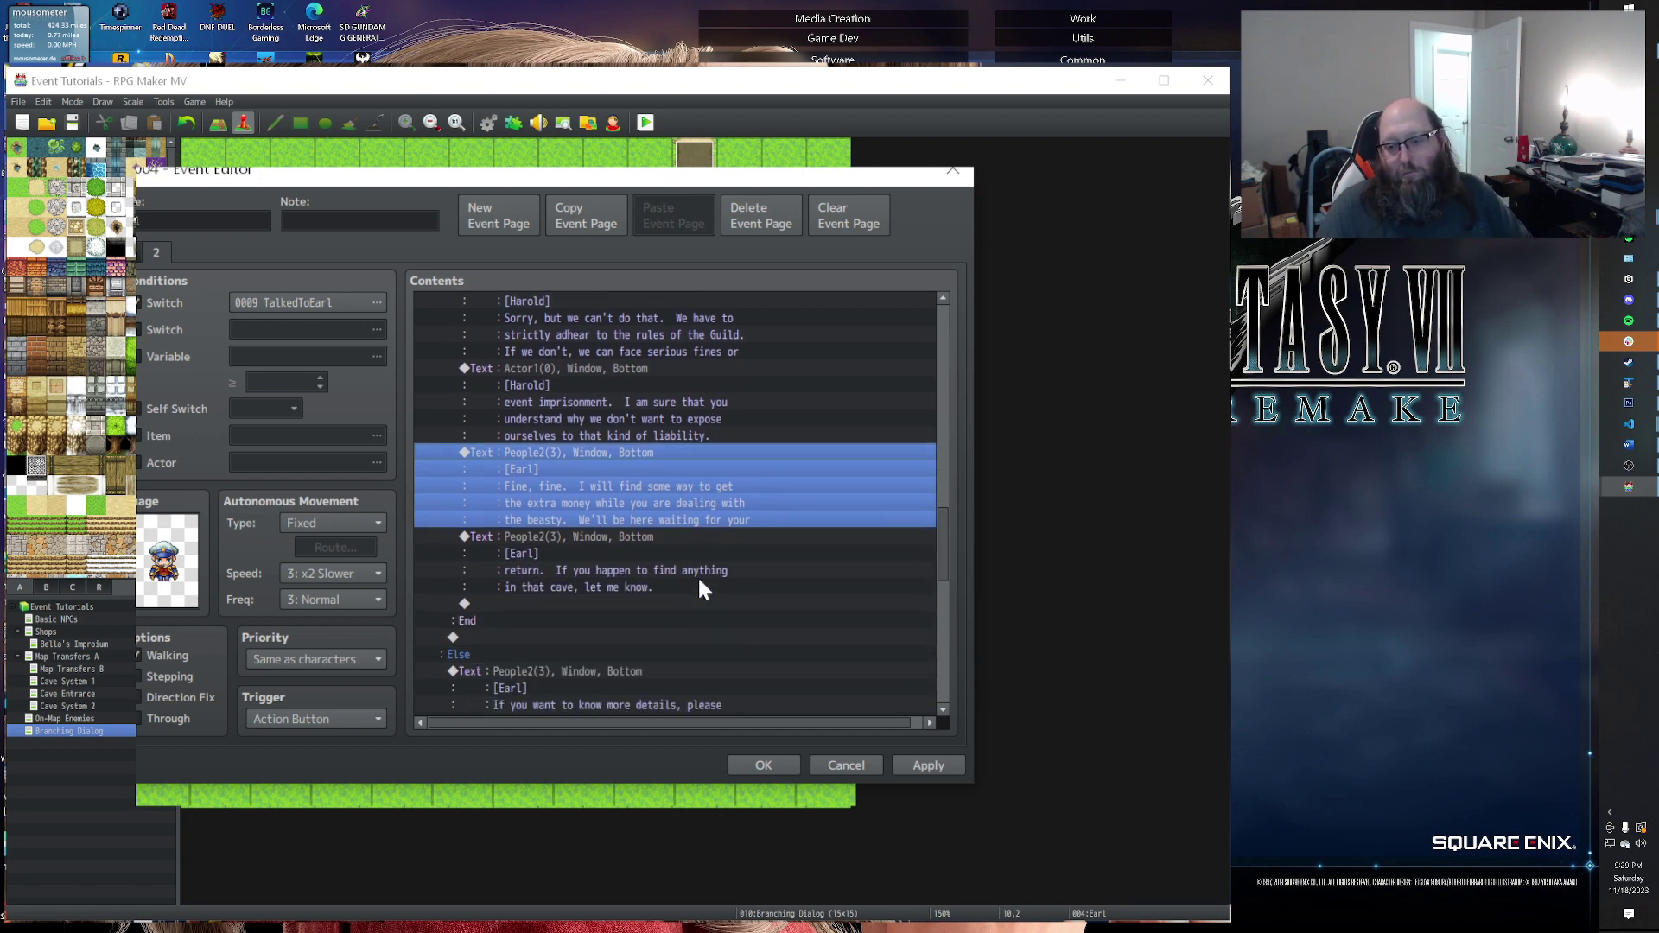
scroll(700, 588, down, 2)
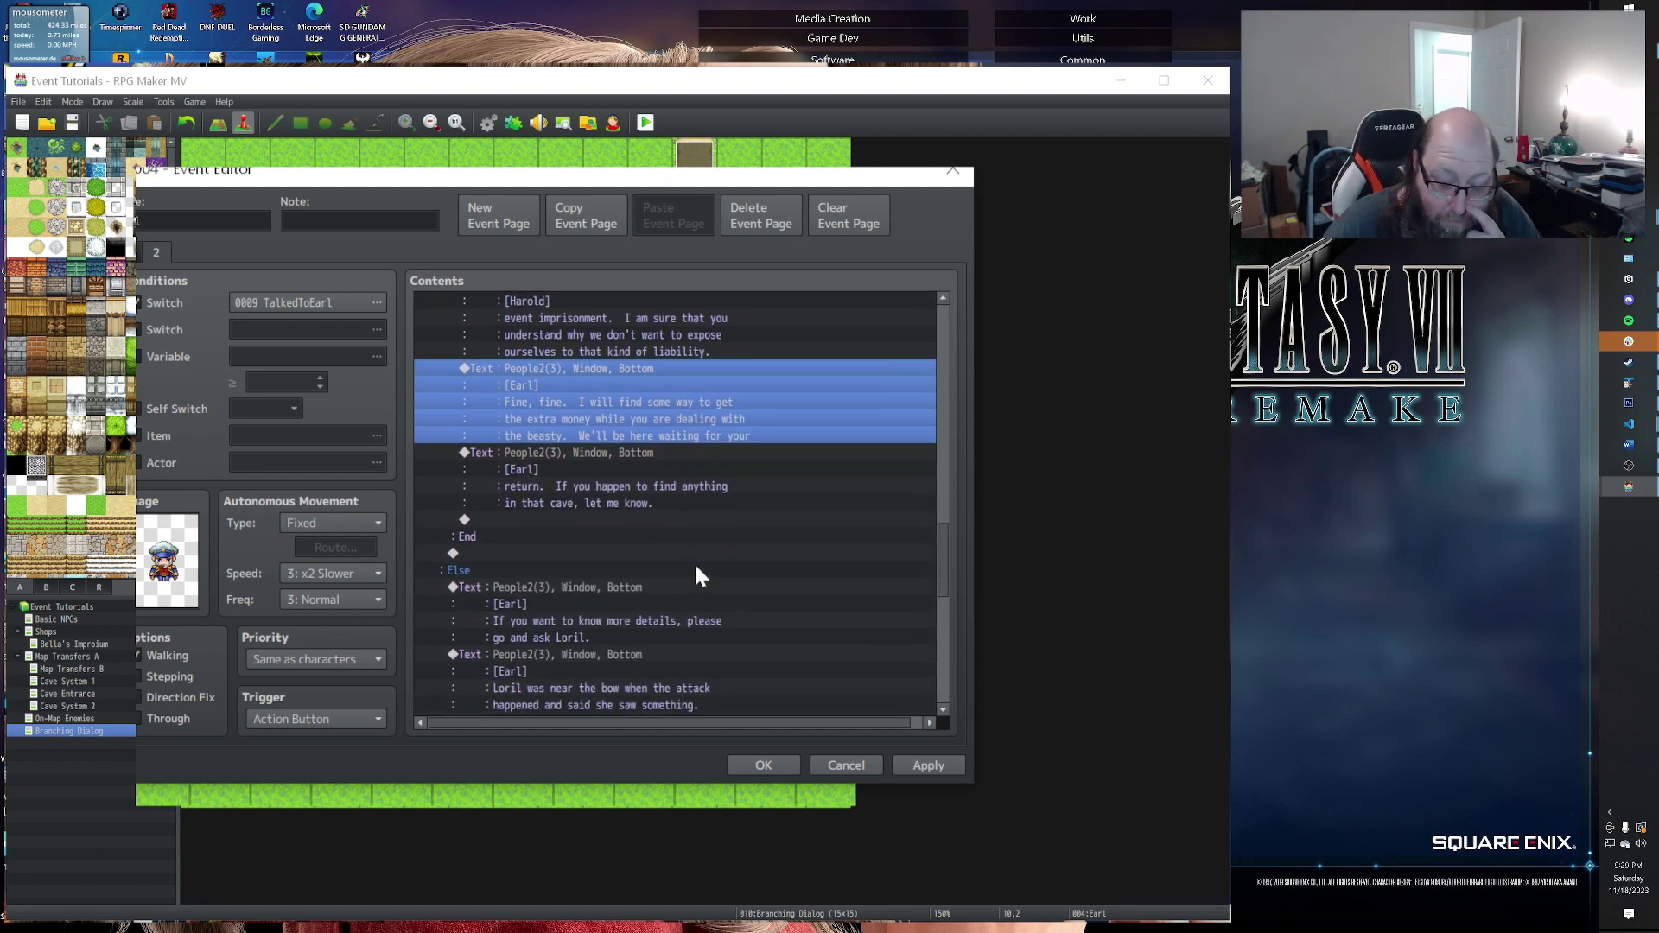
click(621, 486)
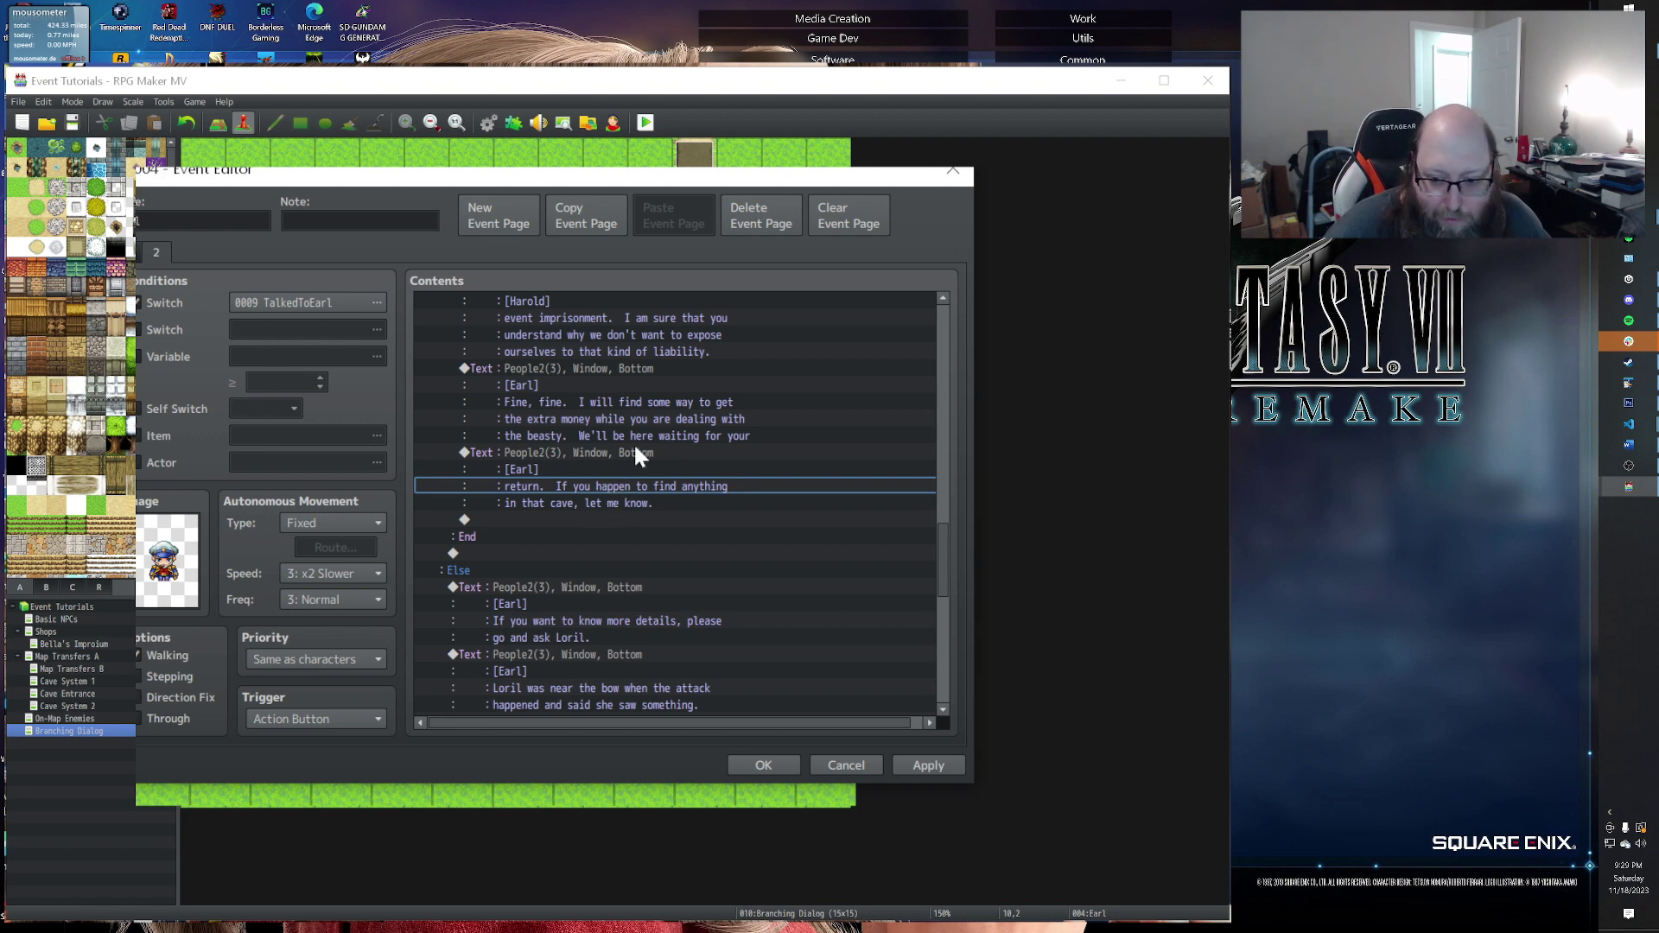
click(627, 474)
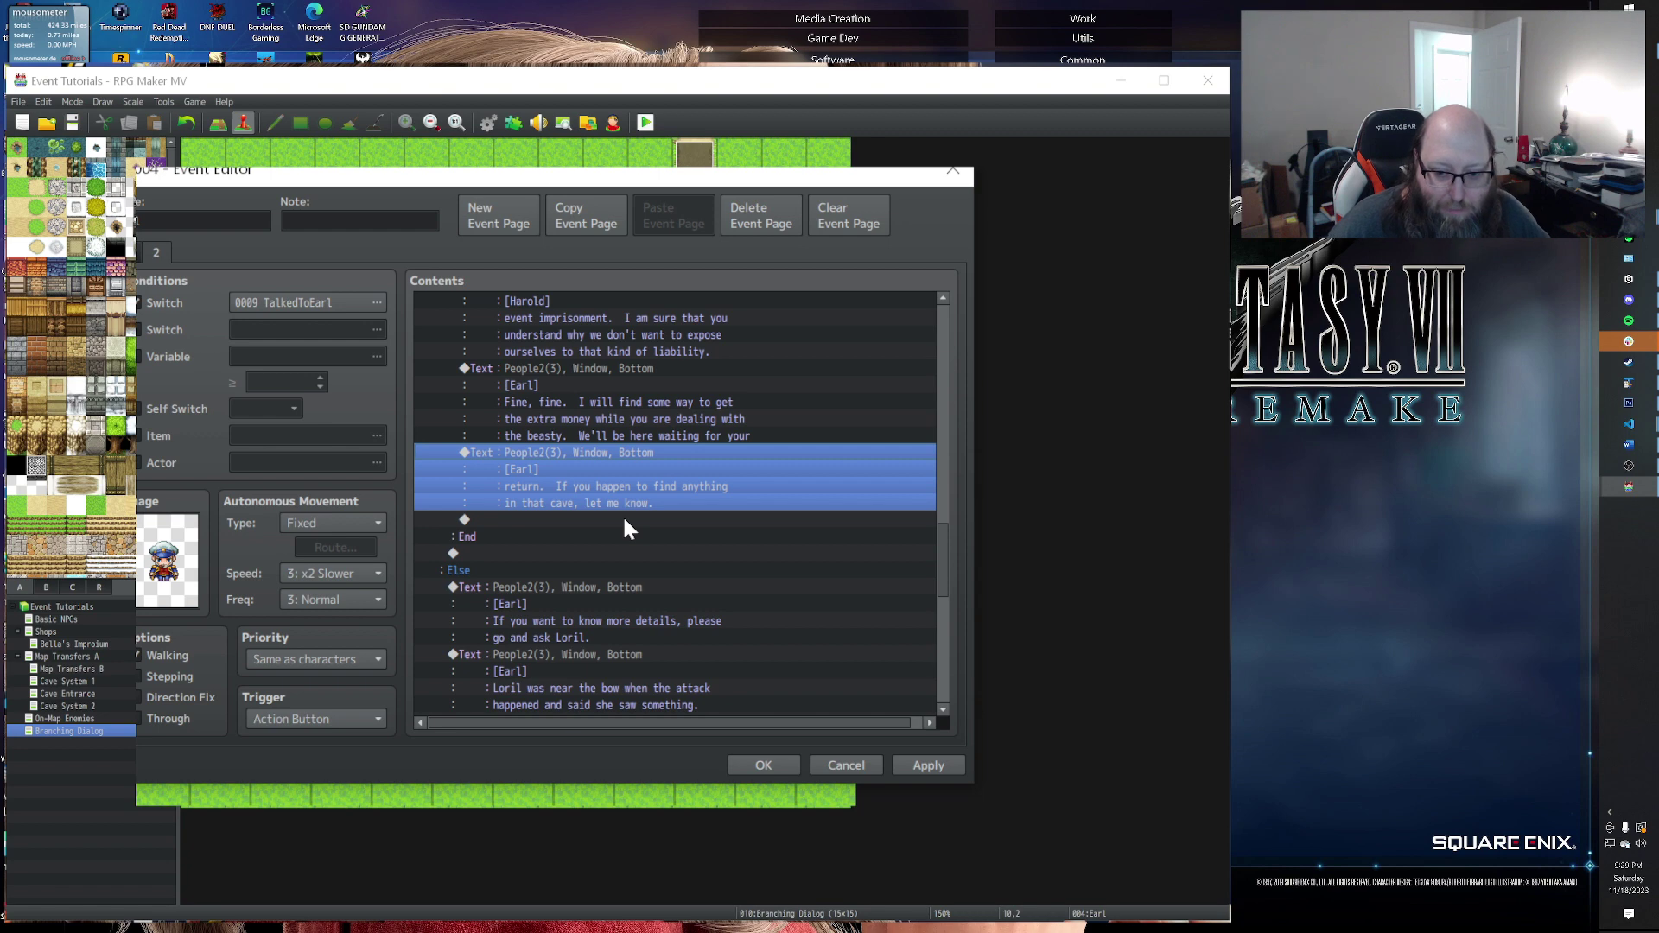
scroll(622, 515, up, 2)
scroll(602, 517, up, 3)
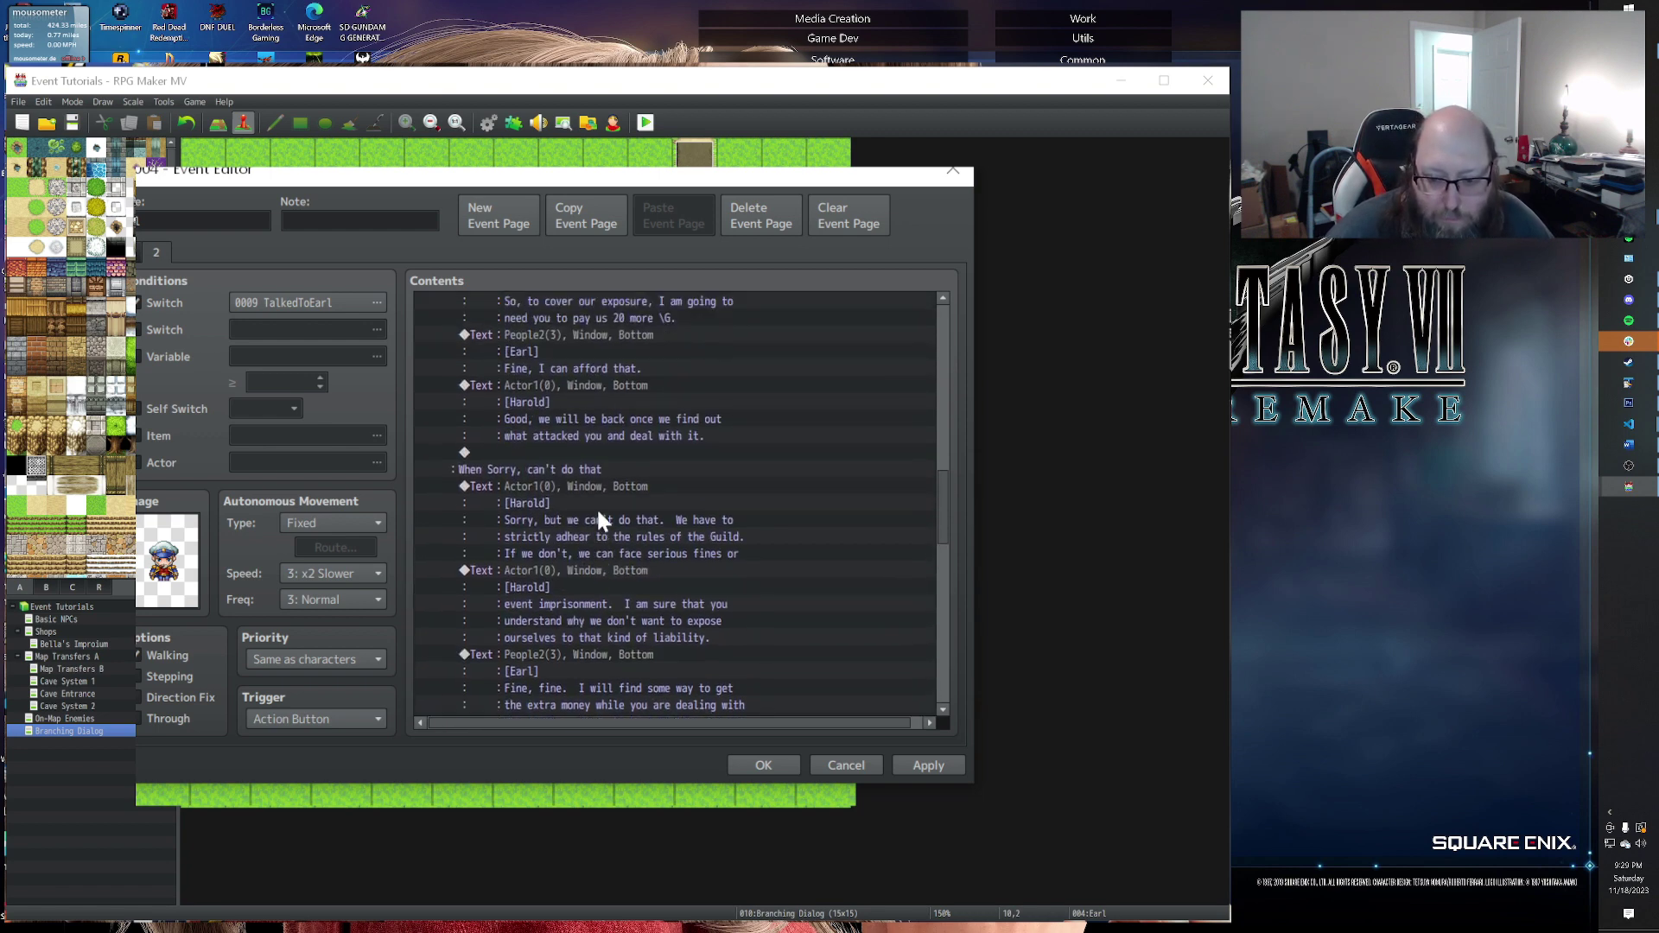
scroll(615, 568, up, 5)
scroll(614, 563, down, 7)
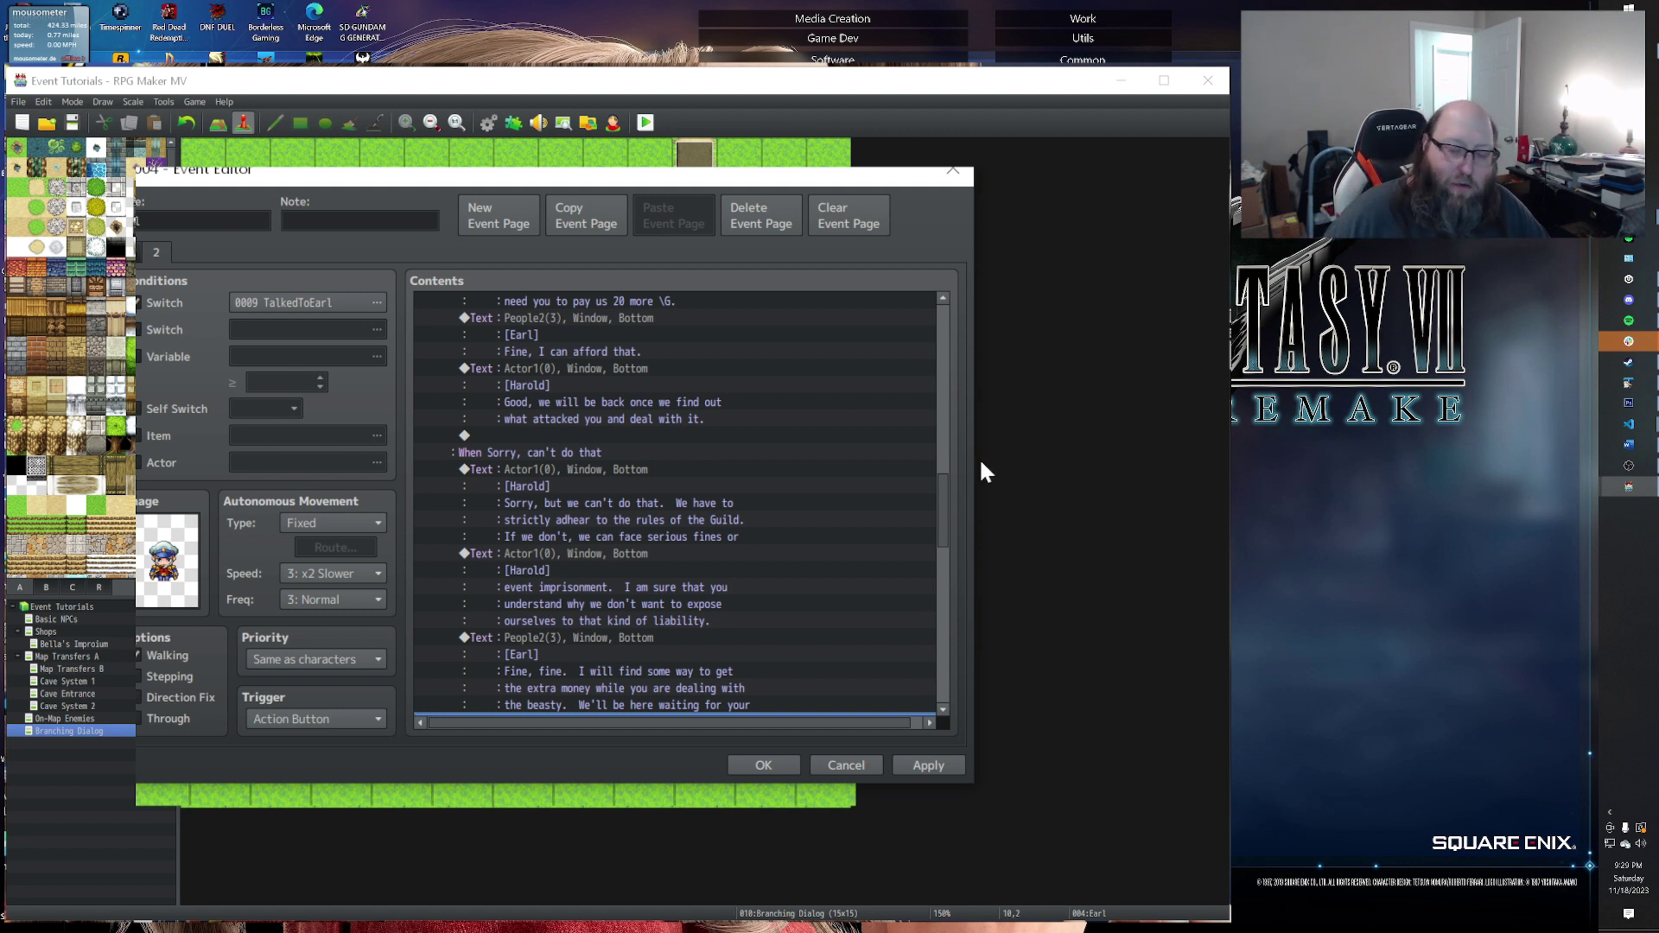
scroll(619, 499, down, 5)
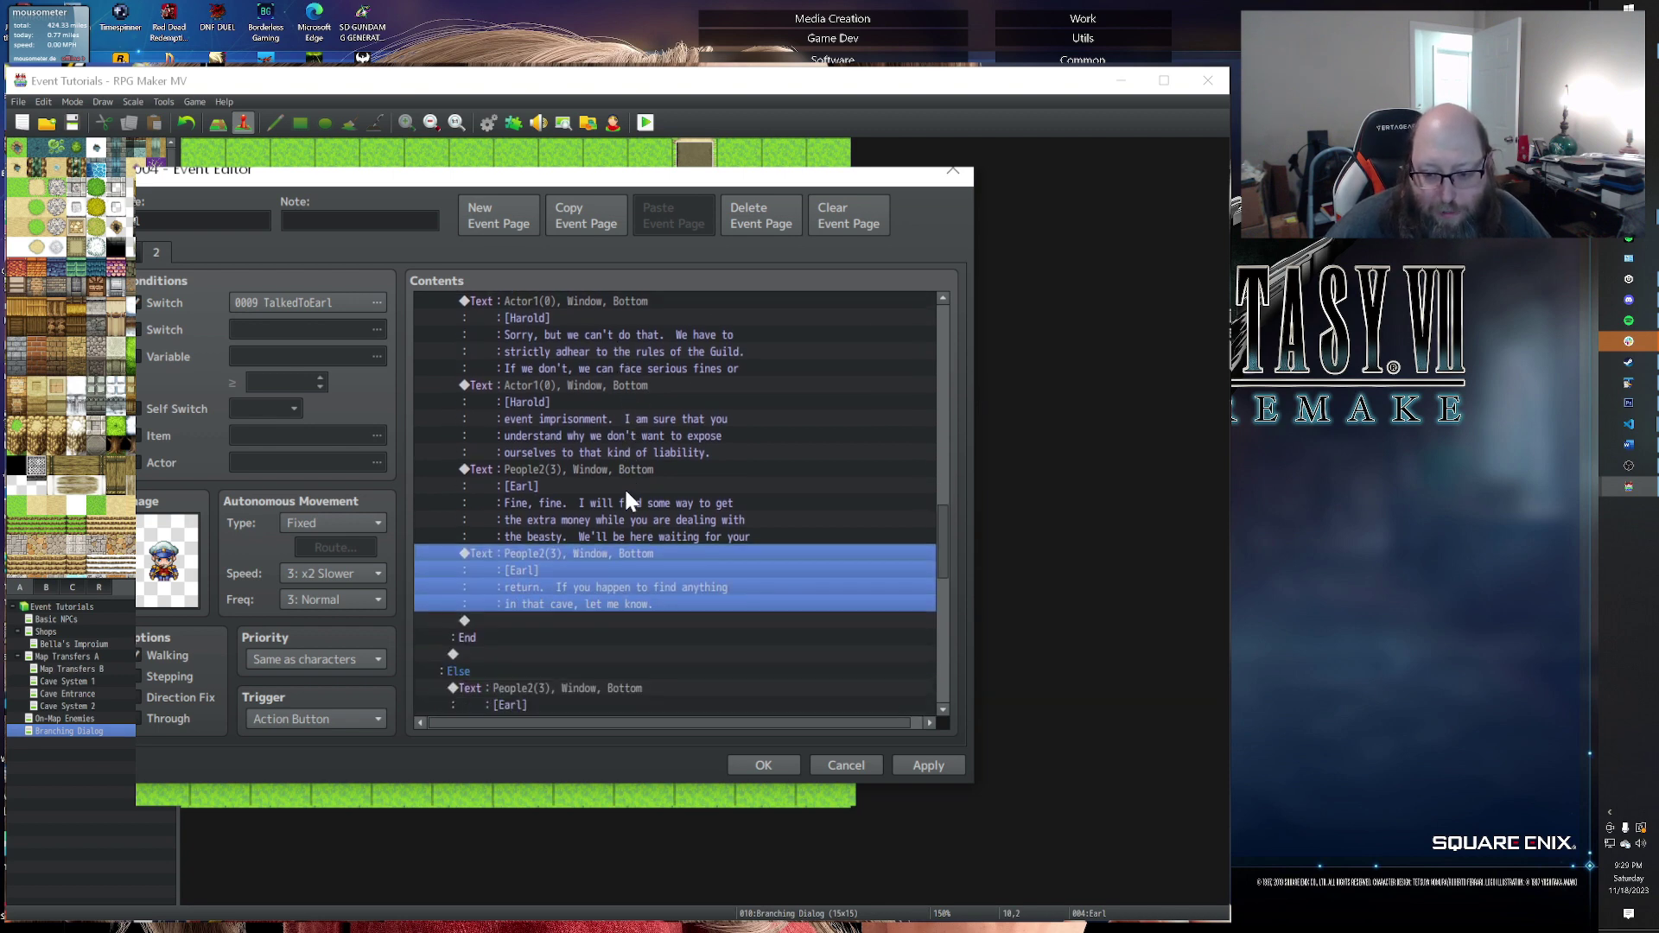
Step: Insert a Control Switches command right after the end of the fee choice block, still before the Else branch
click(556, 515)
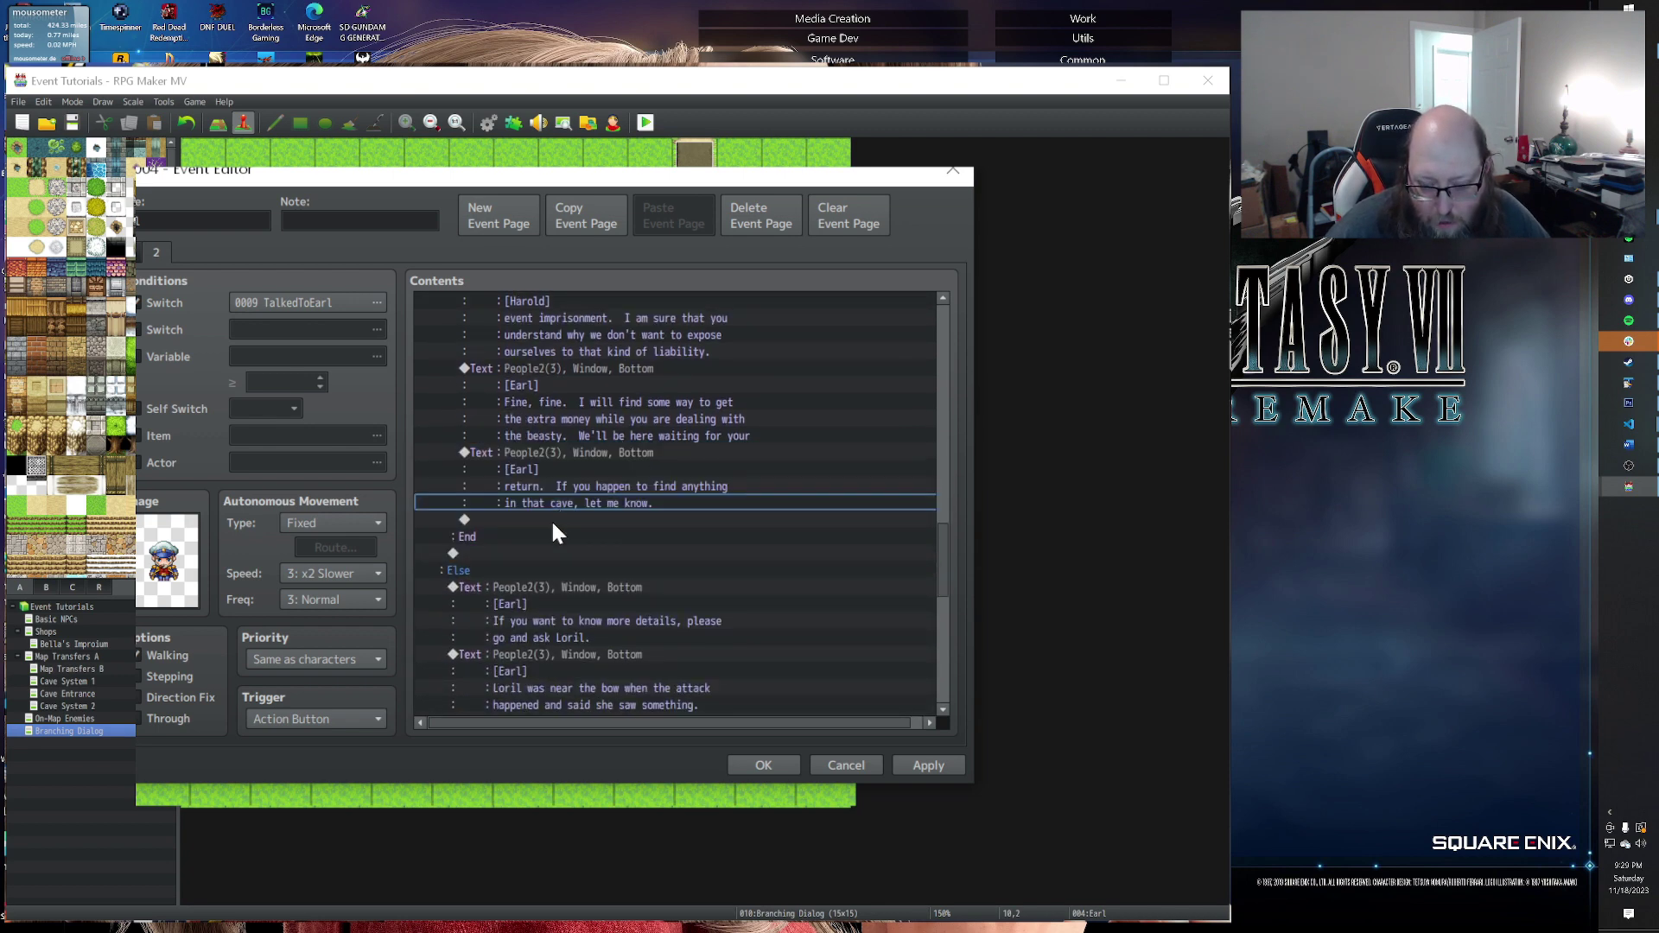
click(525, 553)
scroll(570, 542, up, 6)
scroll(572, 549, up, 10)
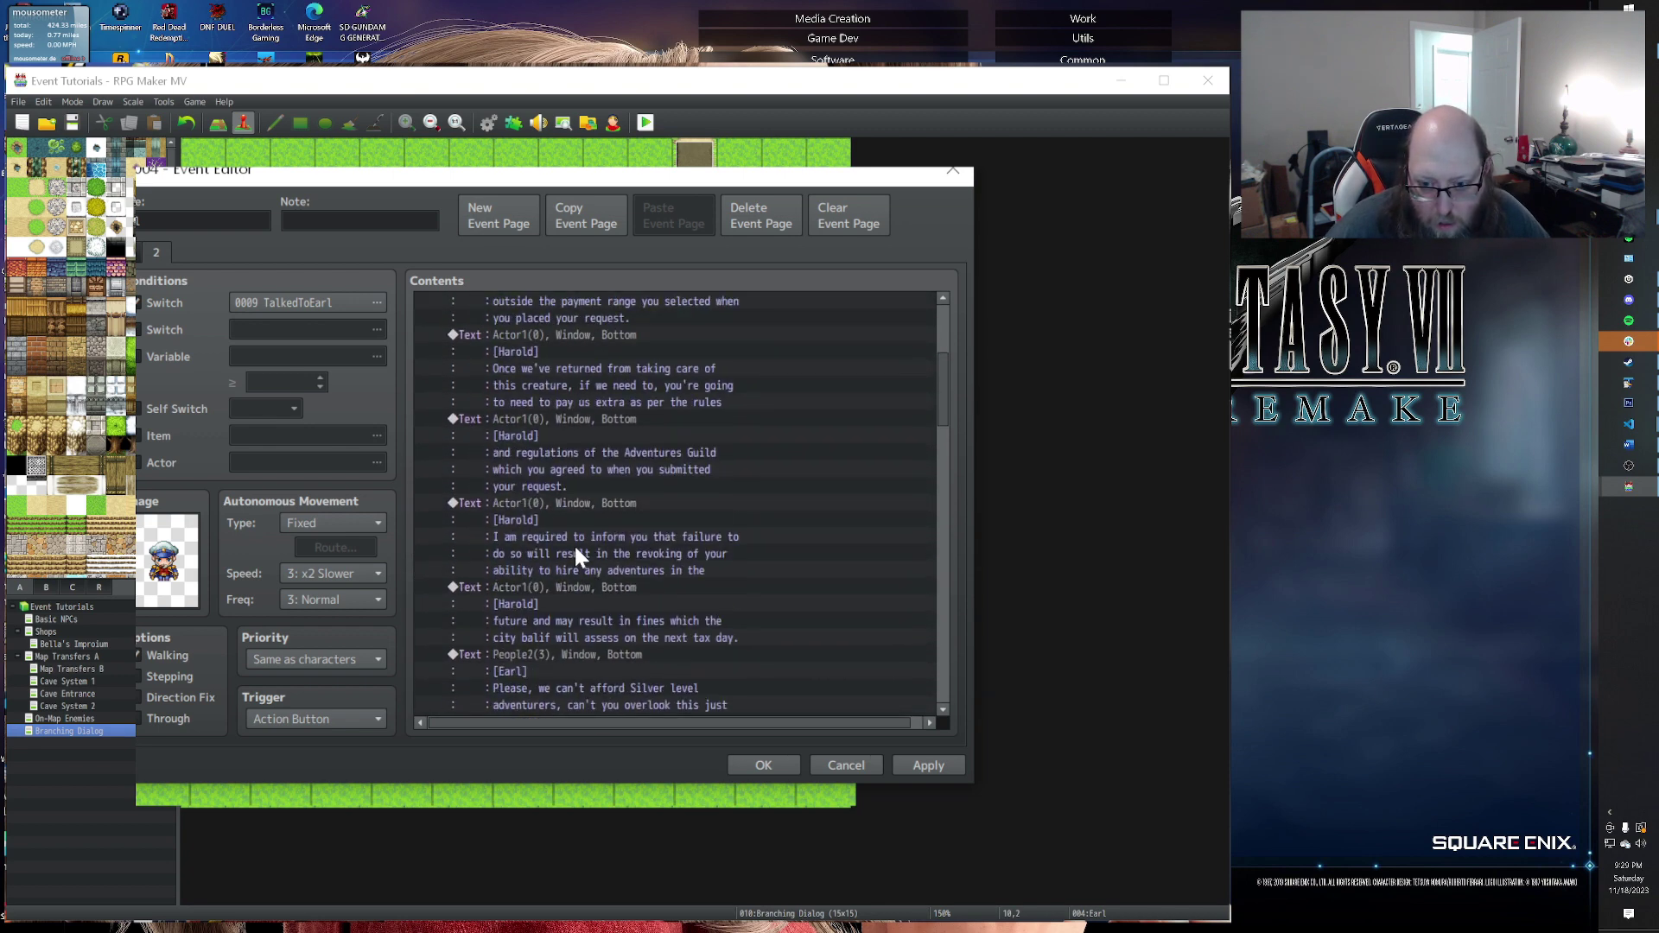
click(536, 317)
click(528, 347)
scroll(523, 415, down, 12)
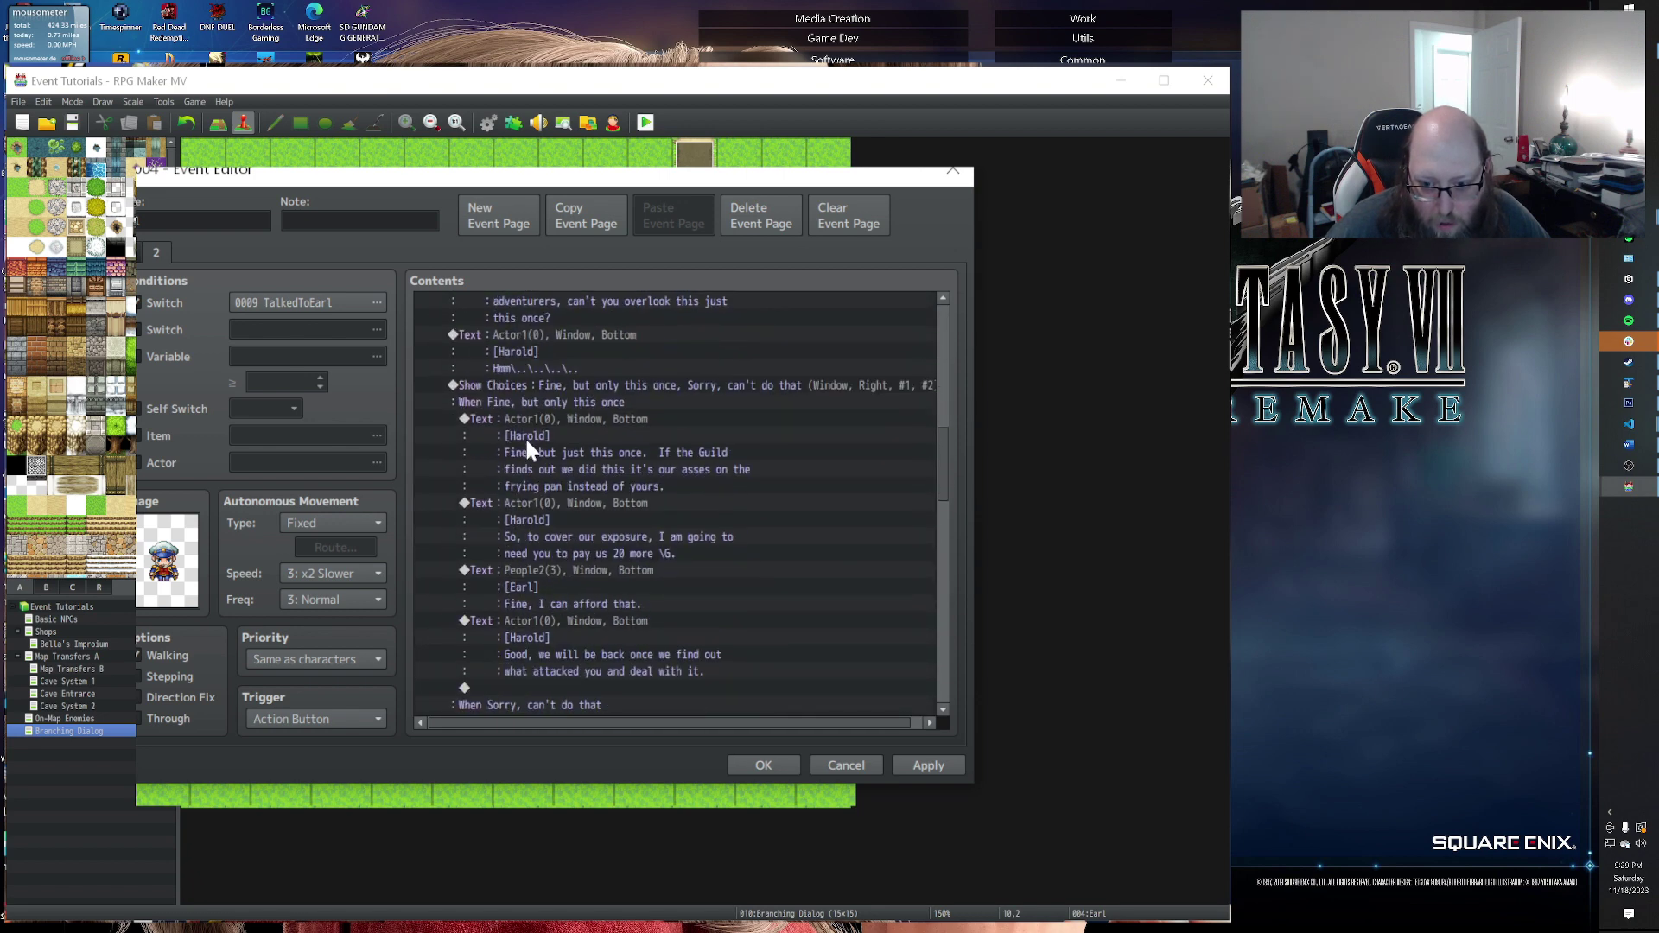
click(527, 368)
scroll(545, 371, down, 8)
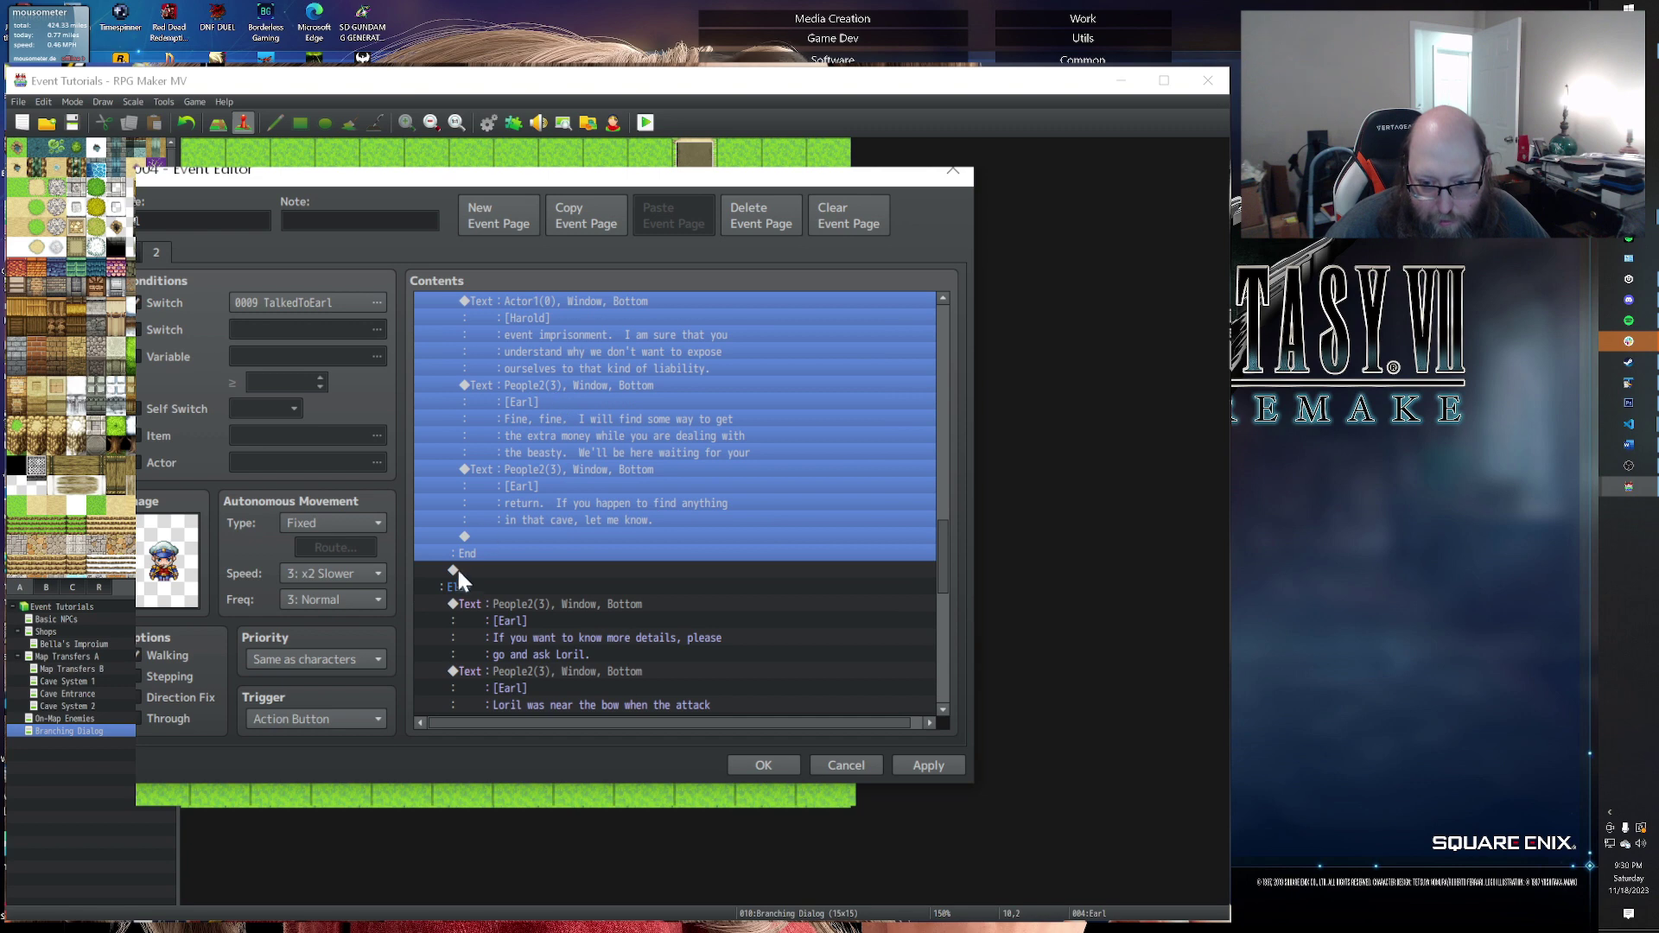
click(480, 563)
double_click(480, 562)
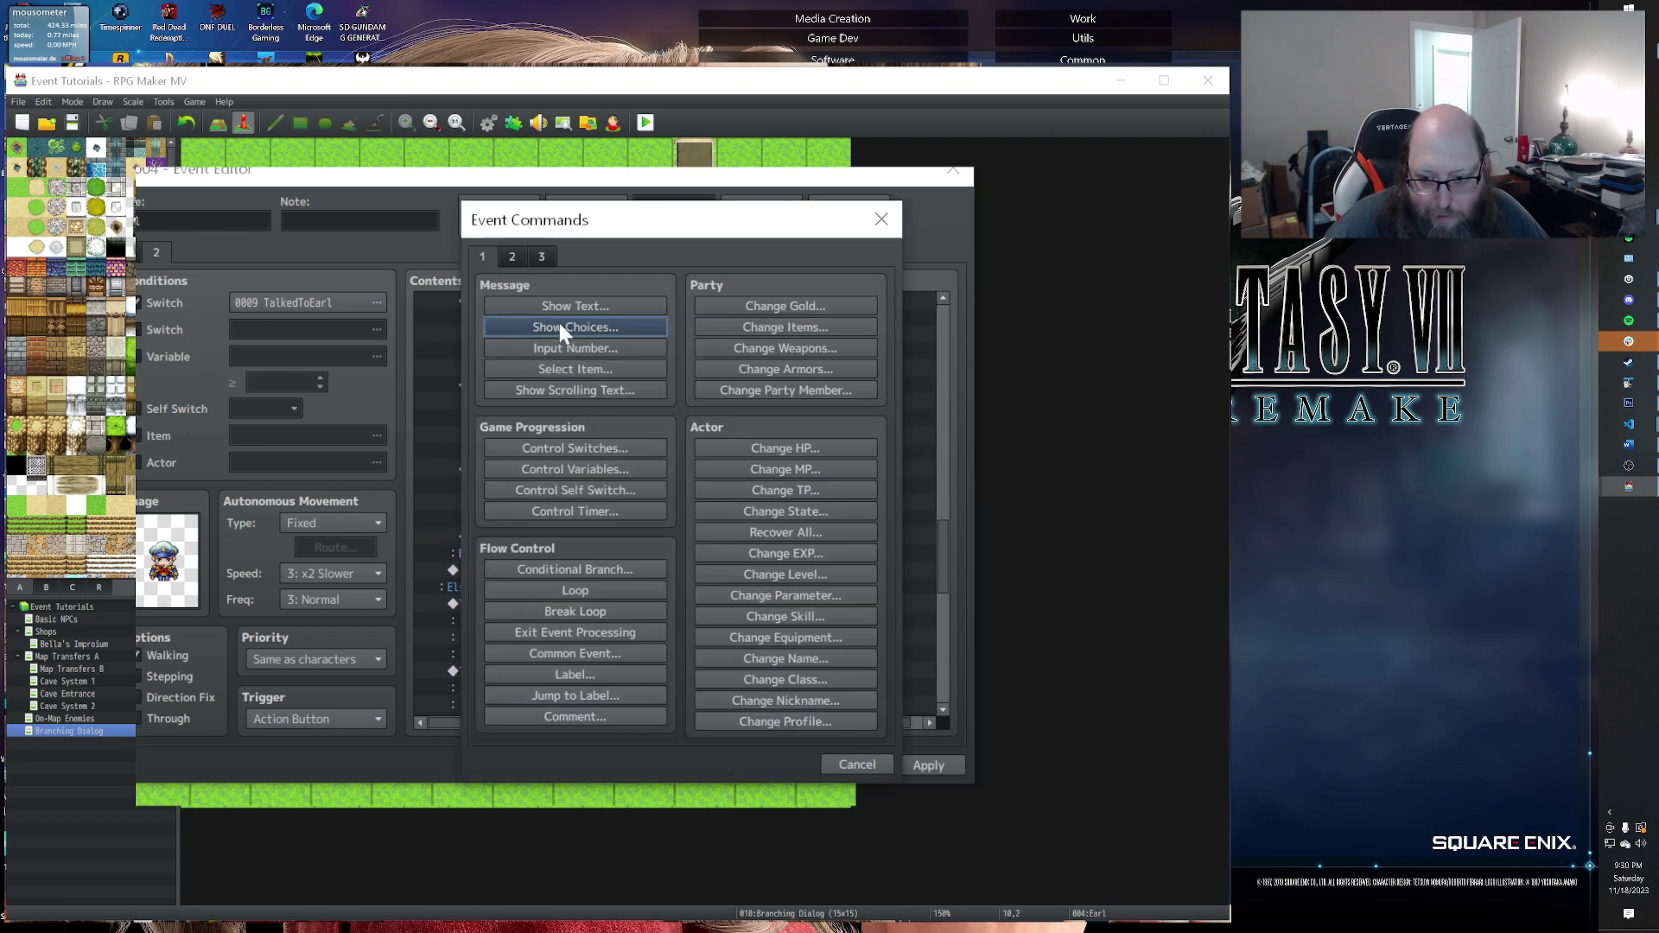
click(529, 447)
click(700, 476)
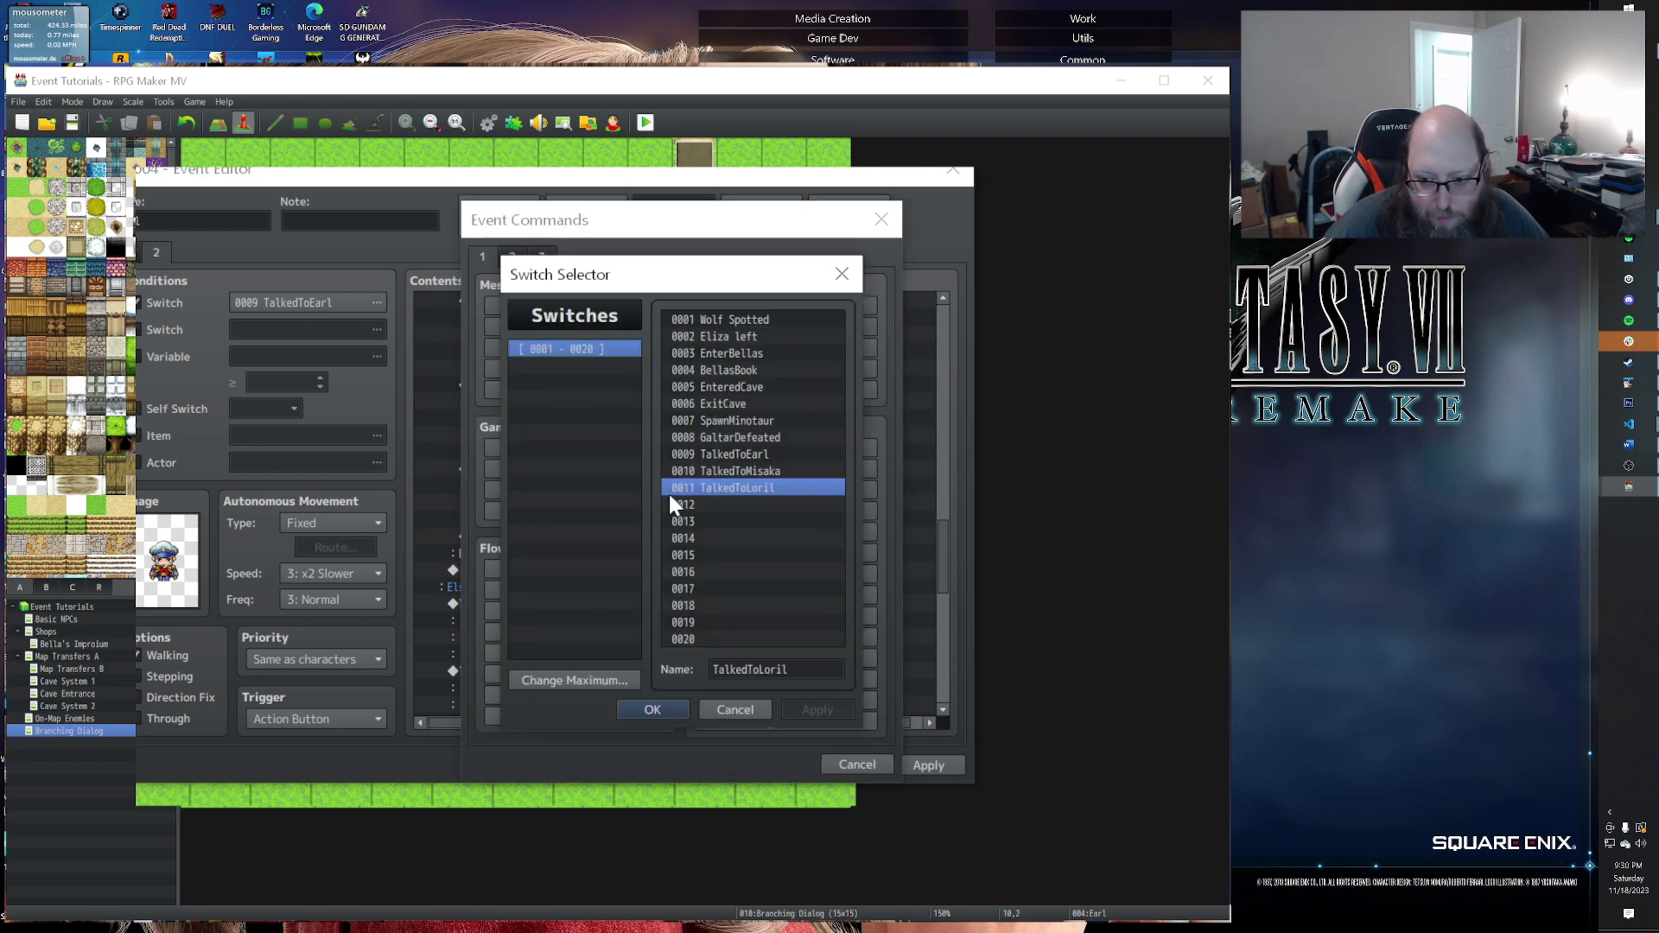
Step: Name switch 0012 "TalkedToEarl2", have the command turn it ON, and save Earl's event
click(749, 505)
click(744, 671)
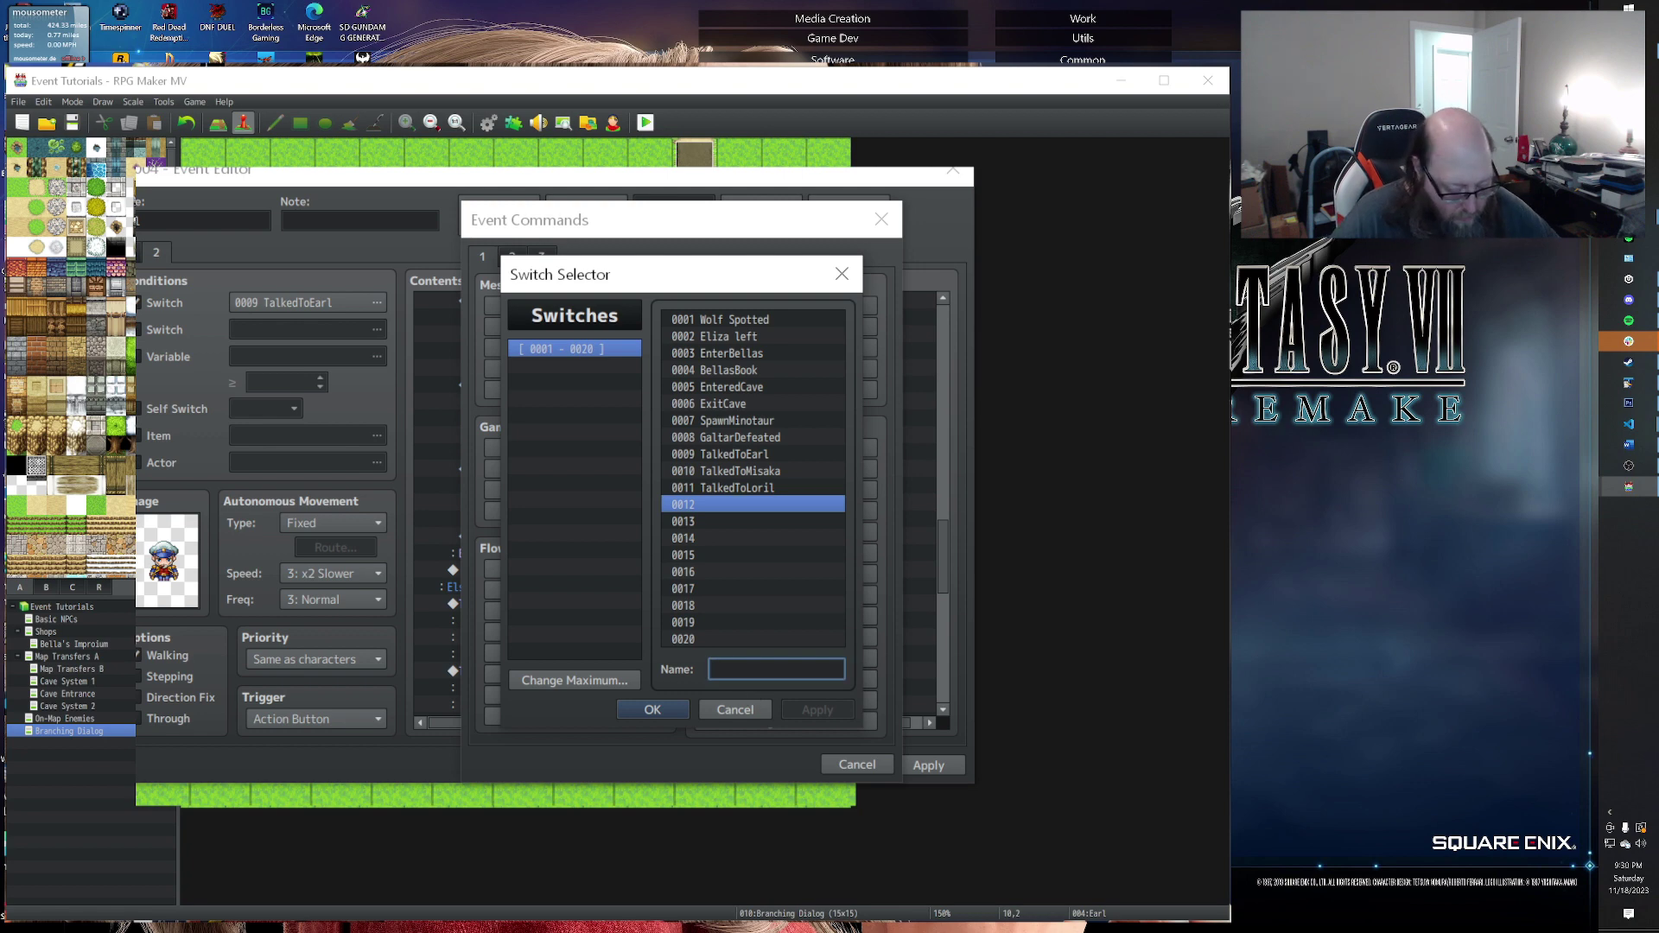
text(TalkedToEarl2)
click(832, 714)
click(652, 709)
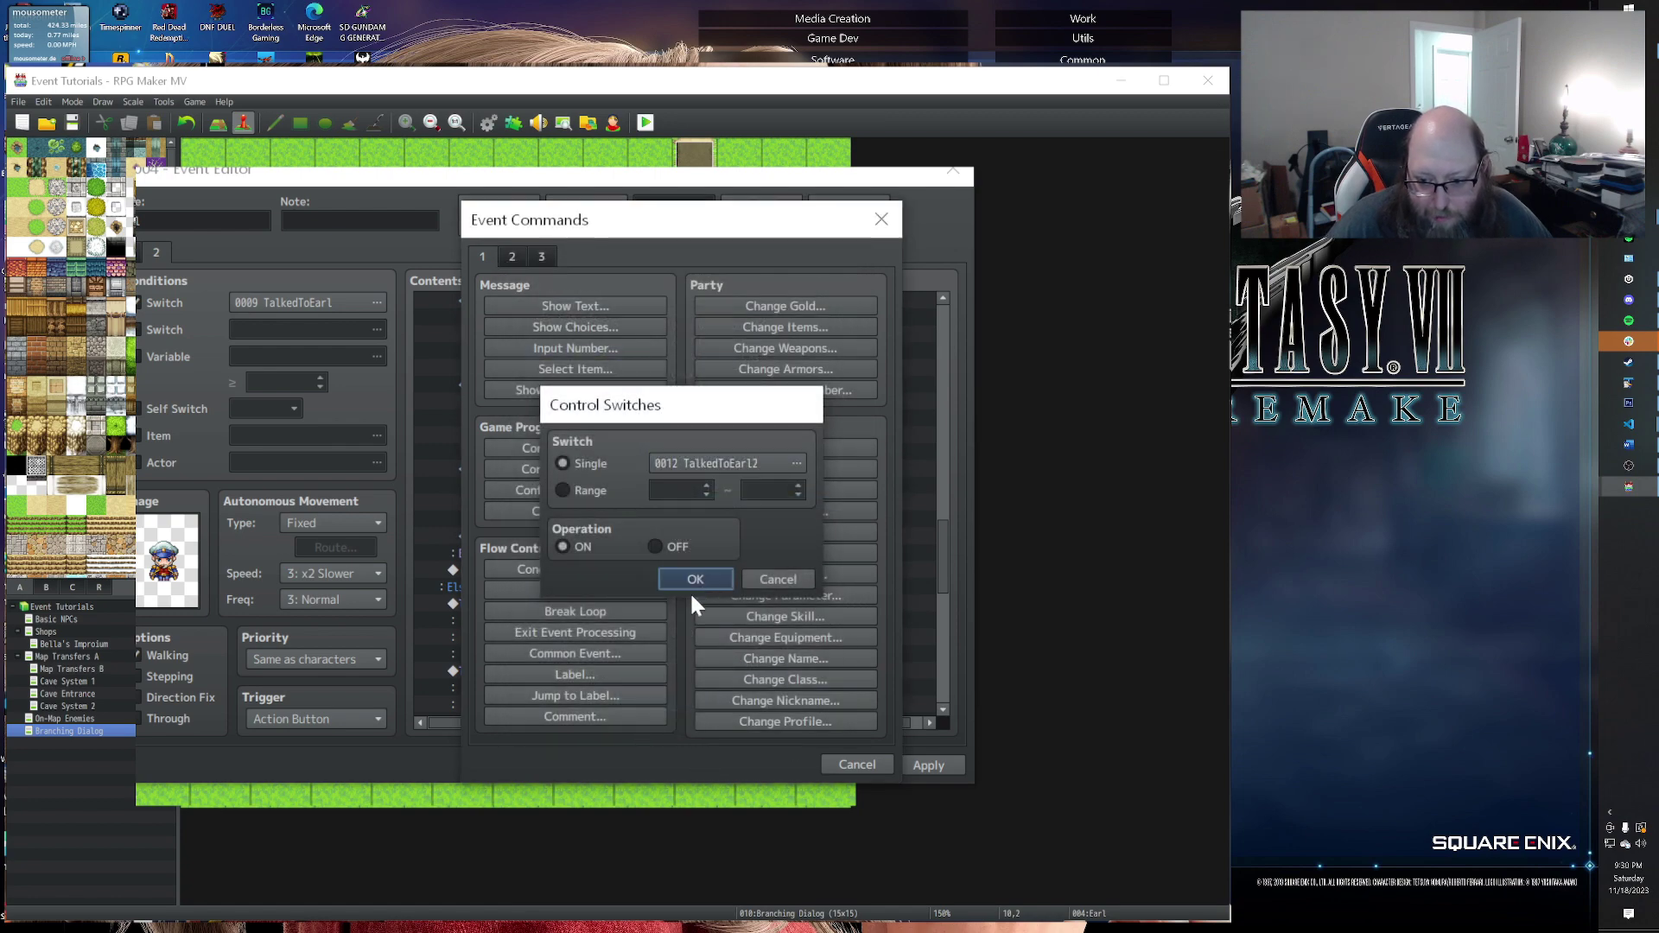
click(700, 581)
click(764, 765)
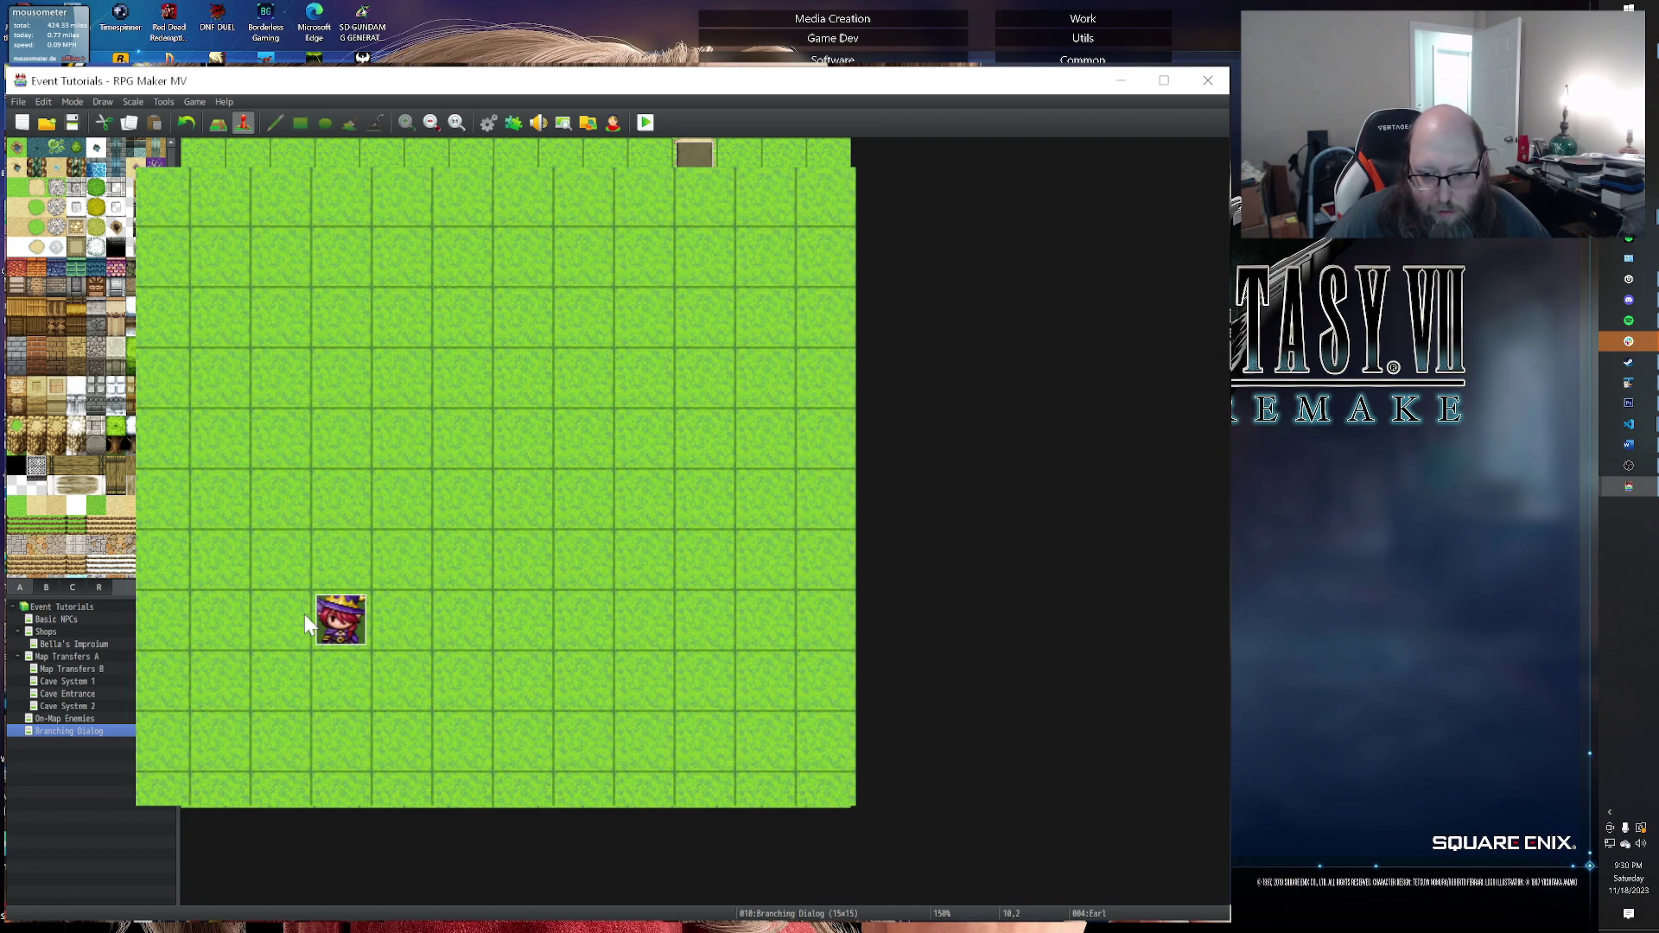
Step: Duplicate page 3 of Loril's event as page 4 and set its switch condition to 0012 TalkedToEarl2
double_click(343, 619)
click(186, 252)
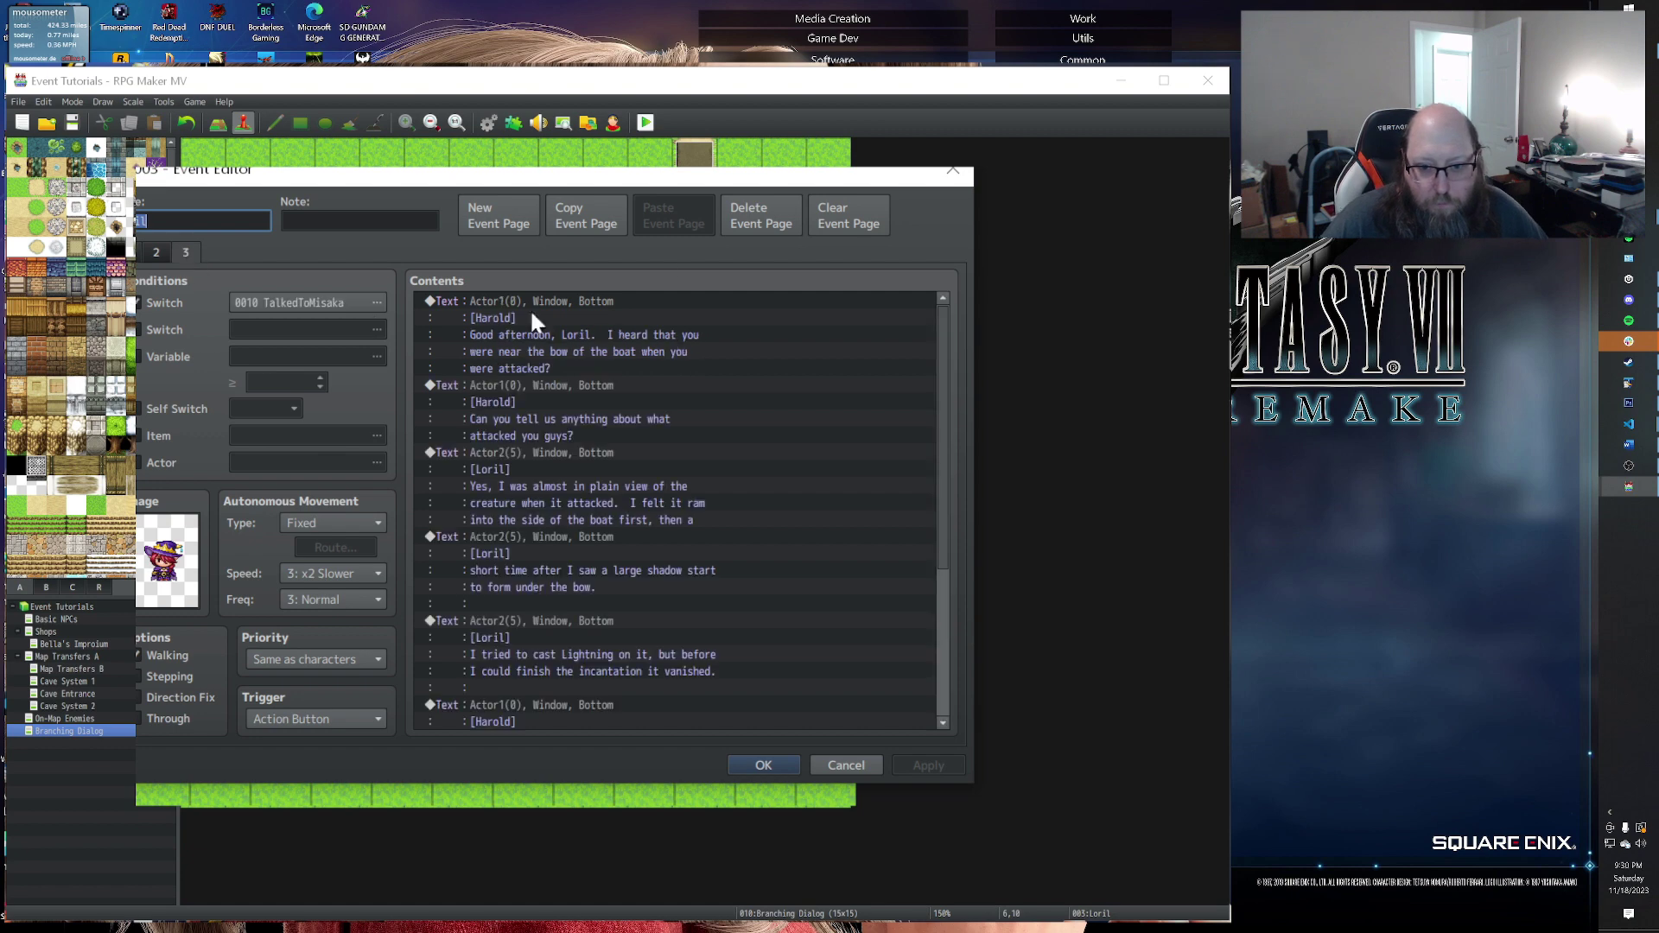
click(614, 216)
click(677, 216)
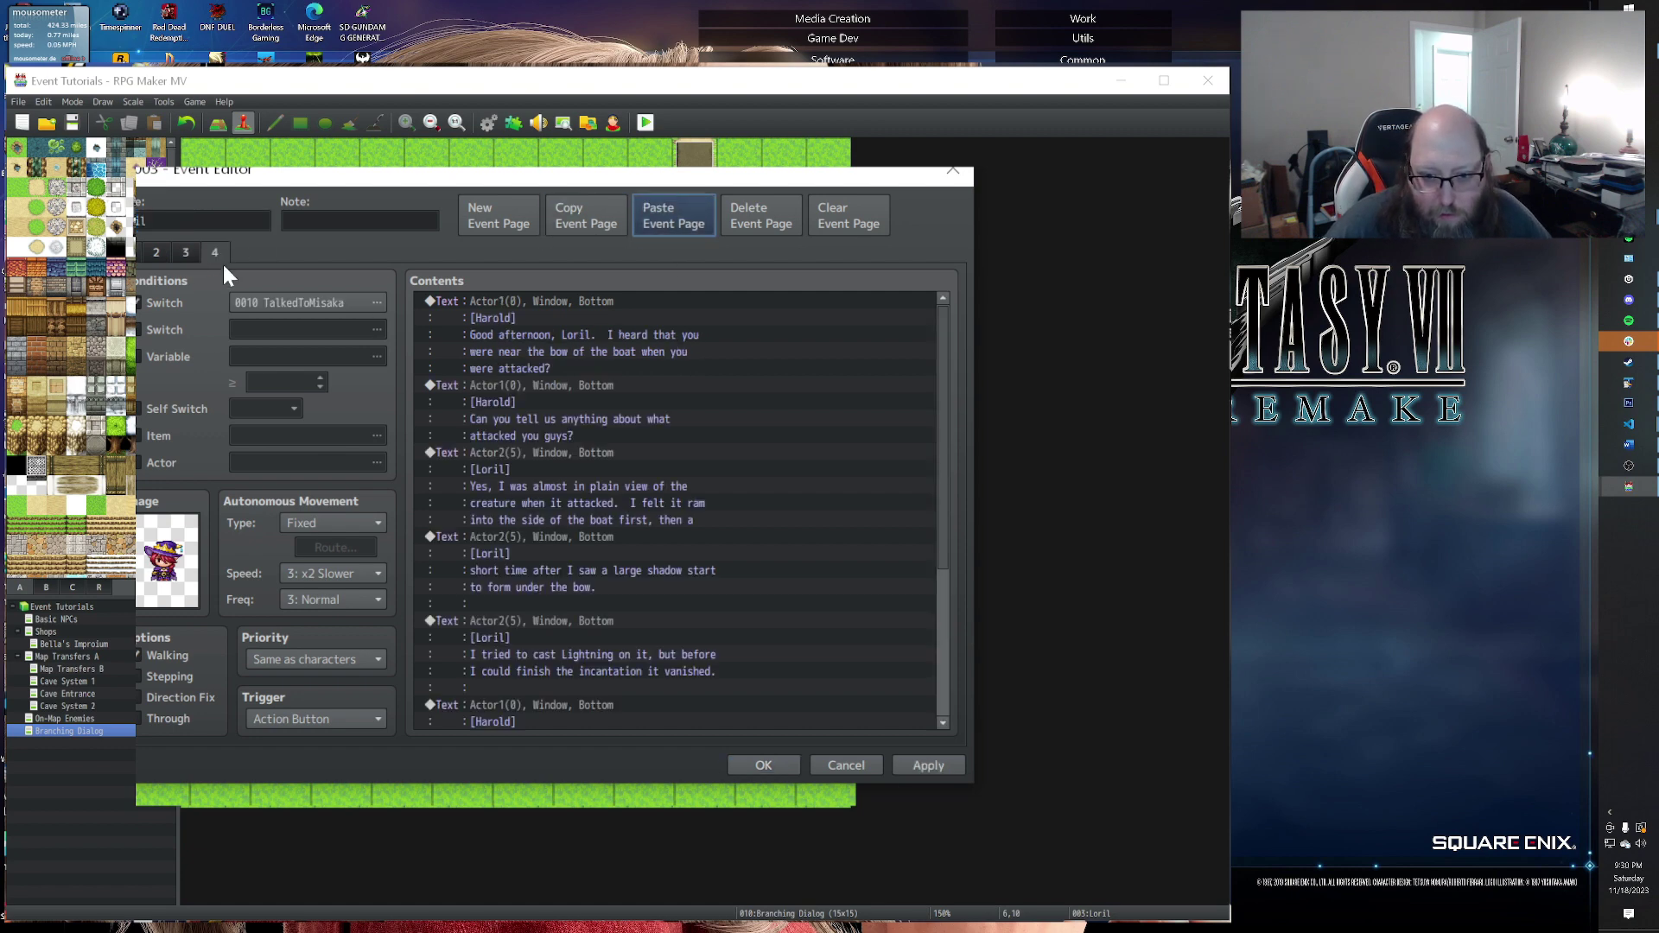
click(302, 303)
click(509, 685)
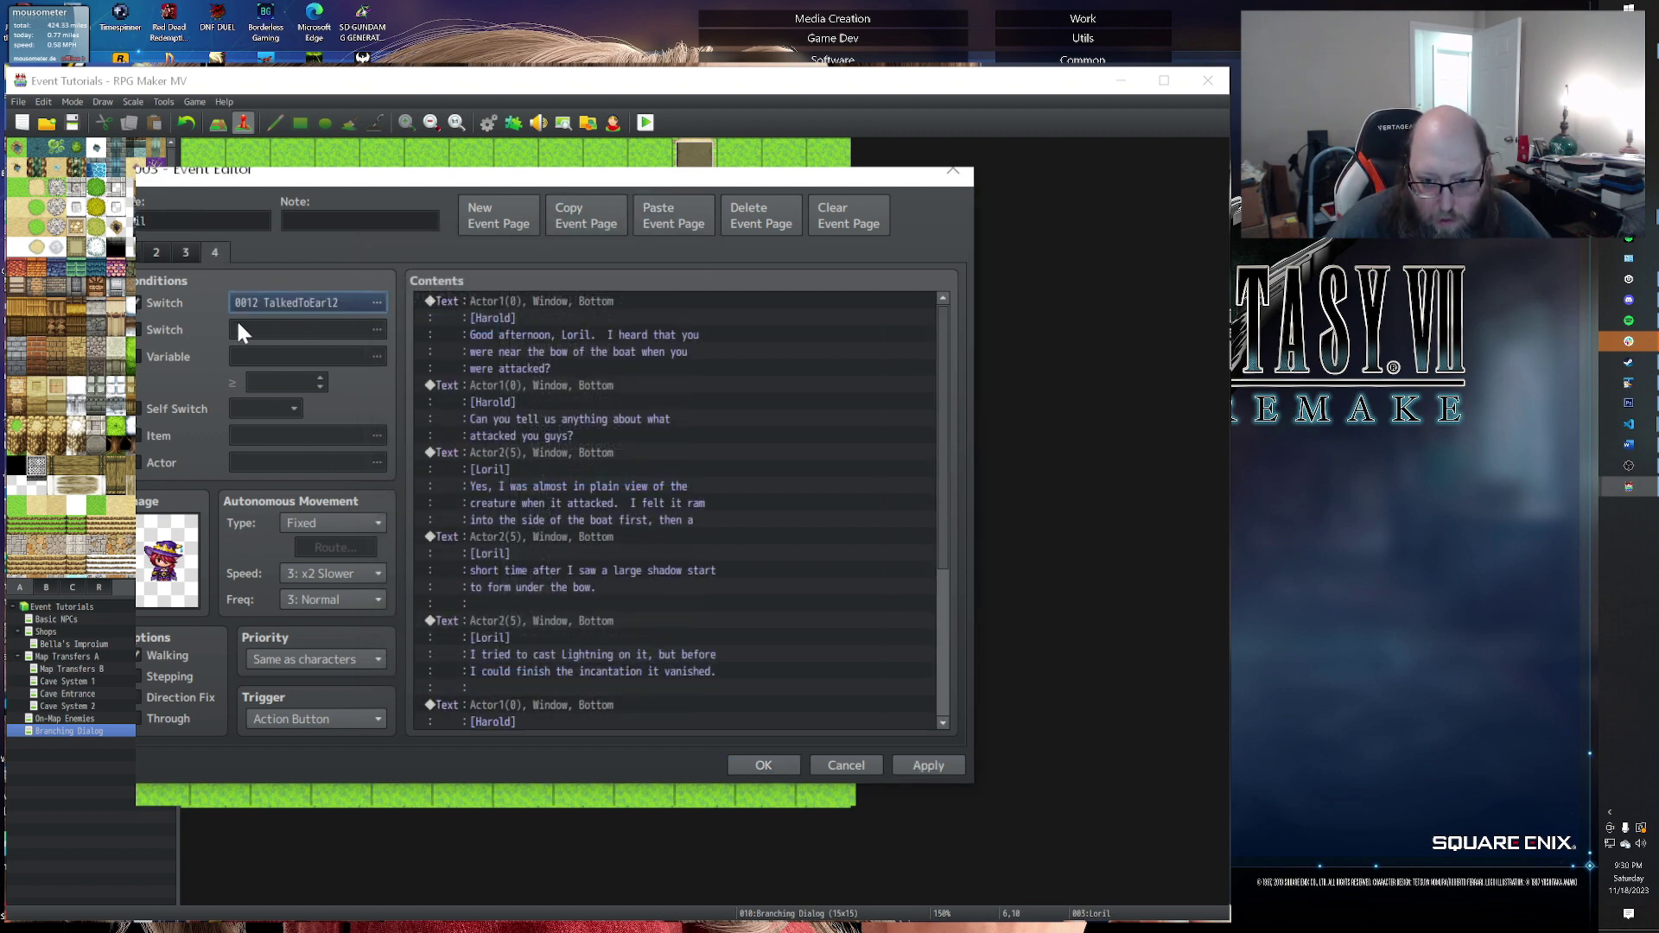
Step: Check Loril's earlier pages and delete Harold's two opening messages from page 4
click(155, 254)
click(138, 254)
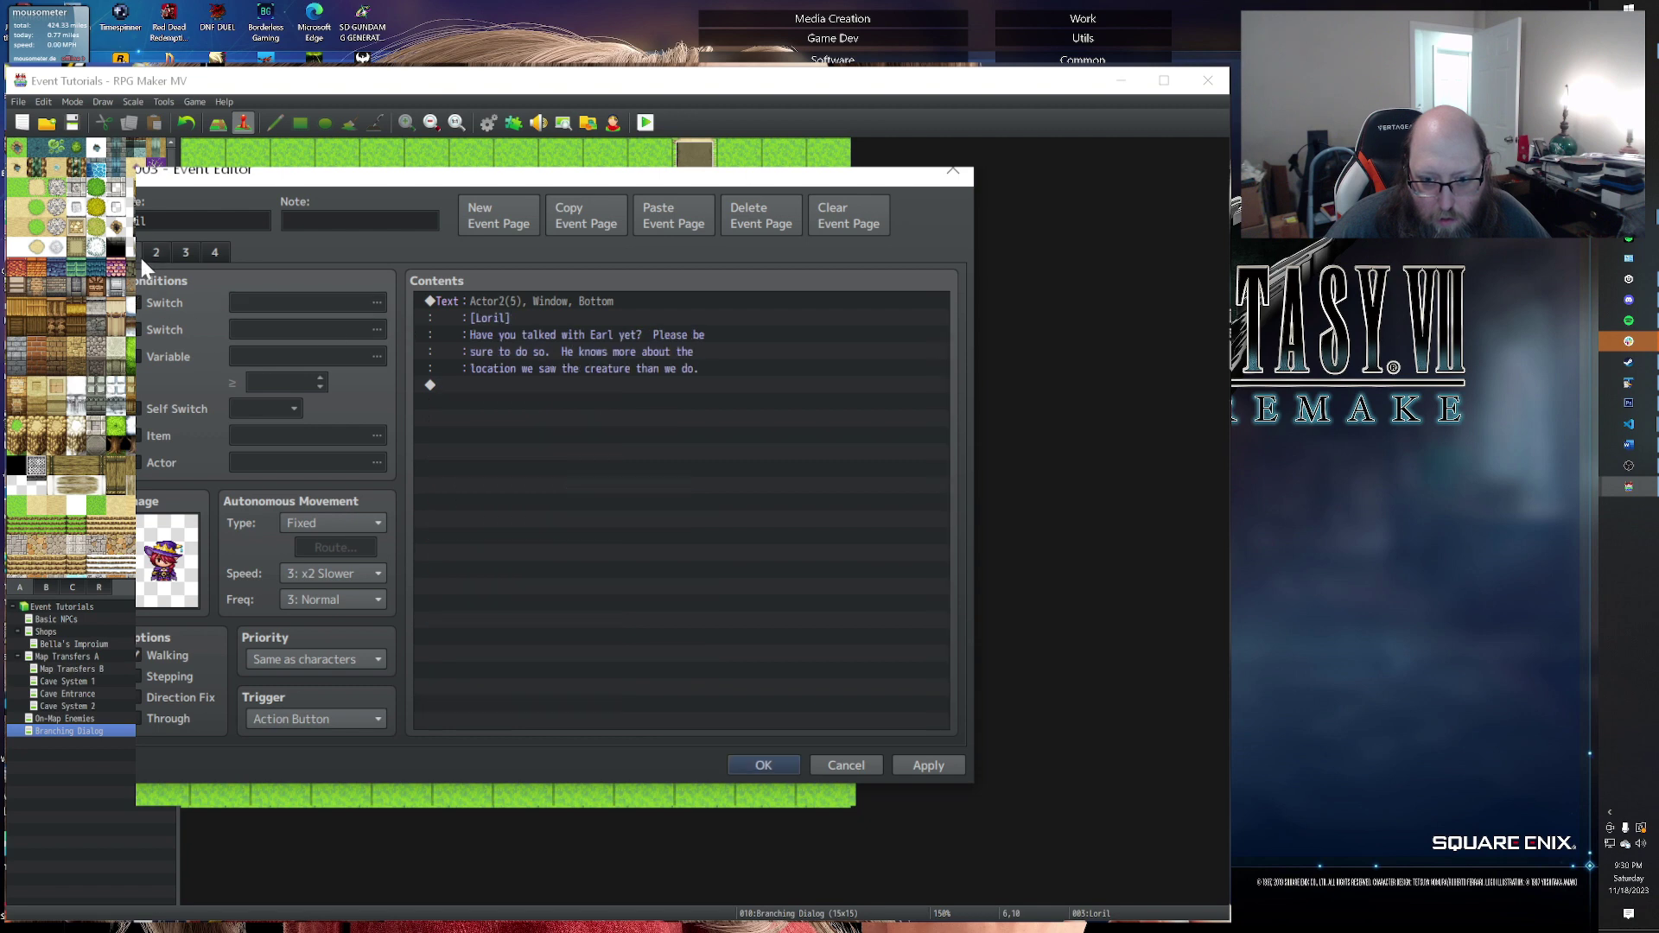
click(148, 253)
click(221, 251)
click(534, 301)
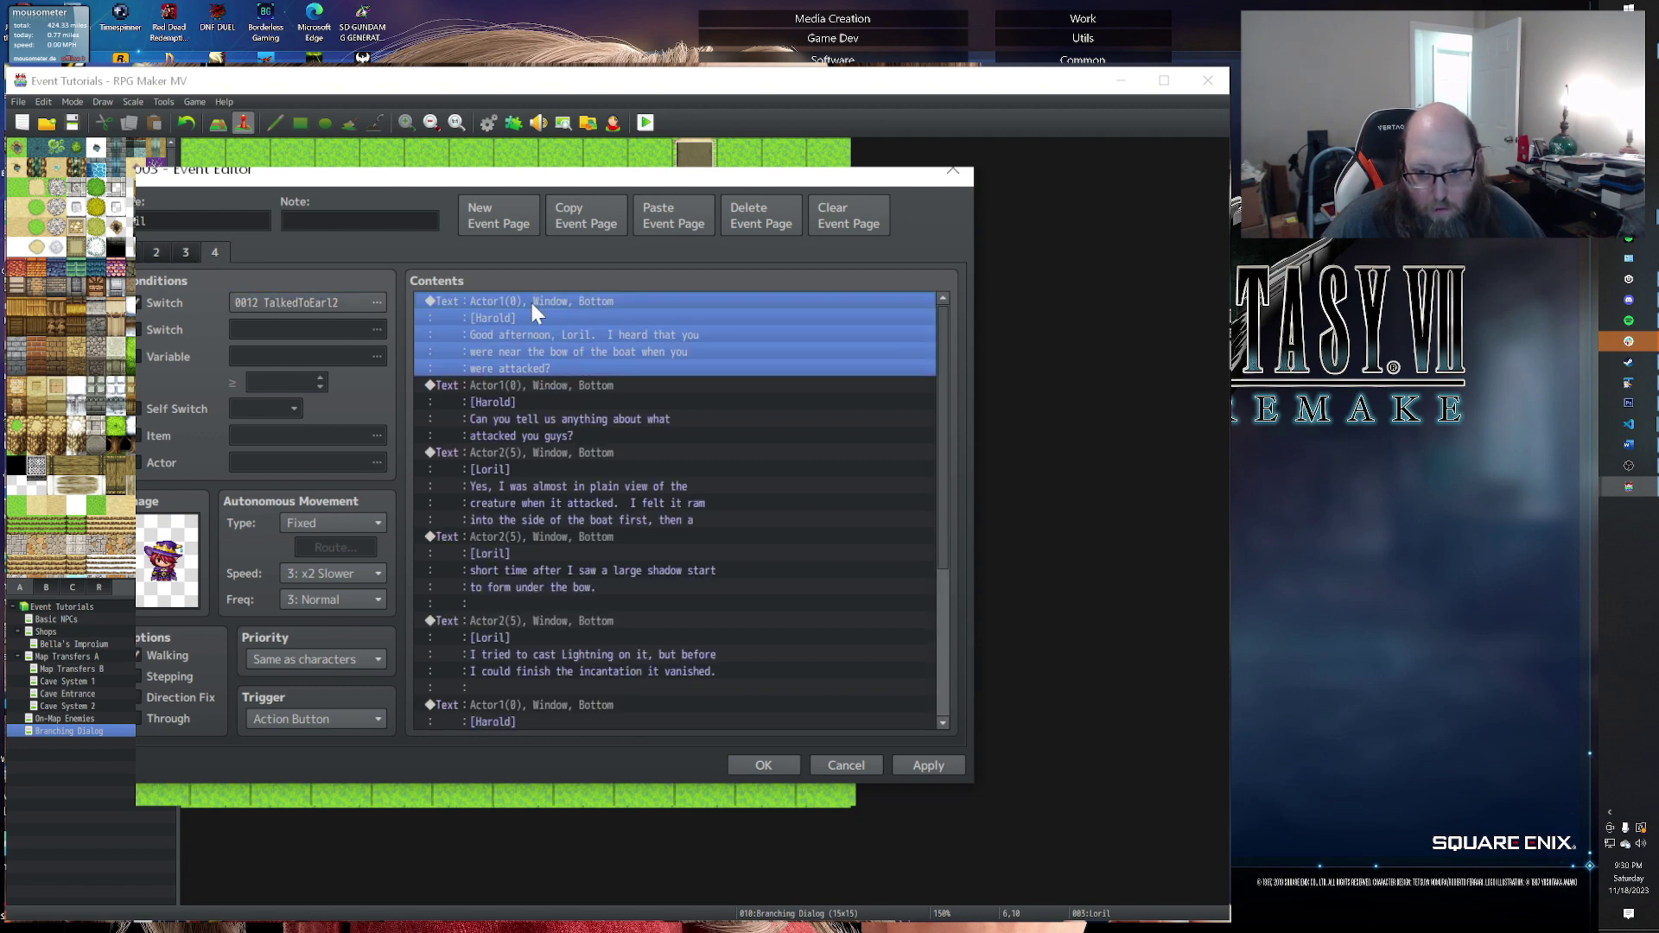
key(Delete)
key(Delete)
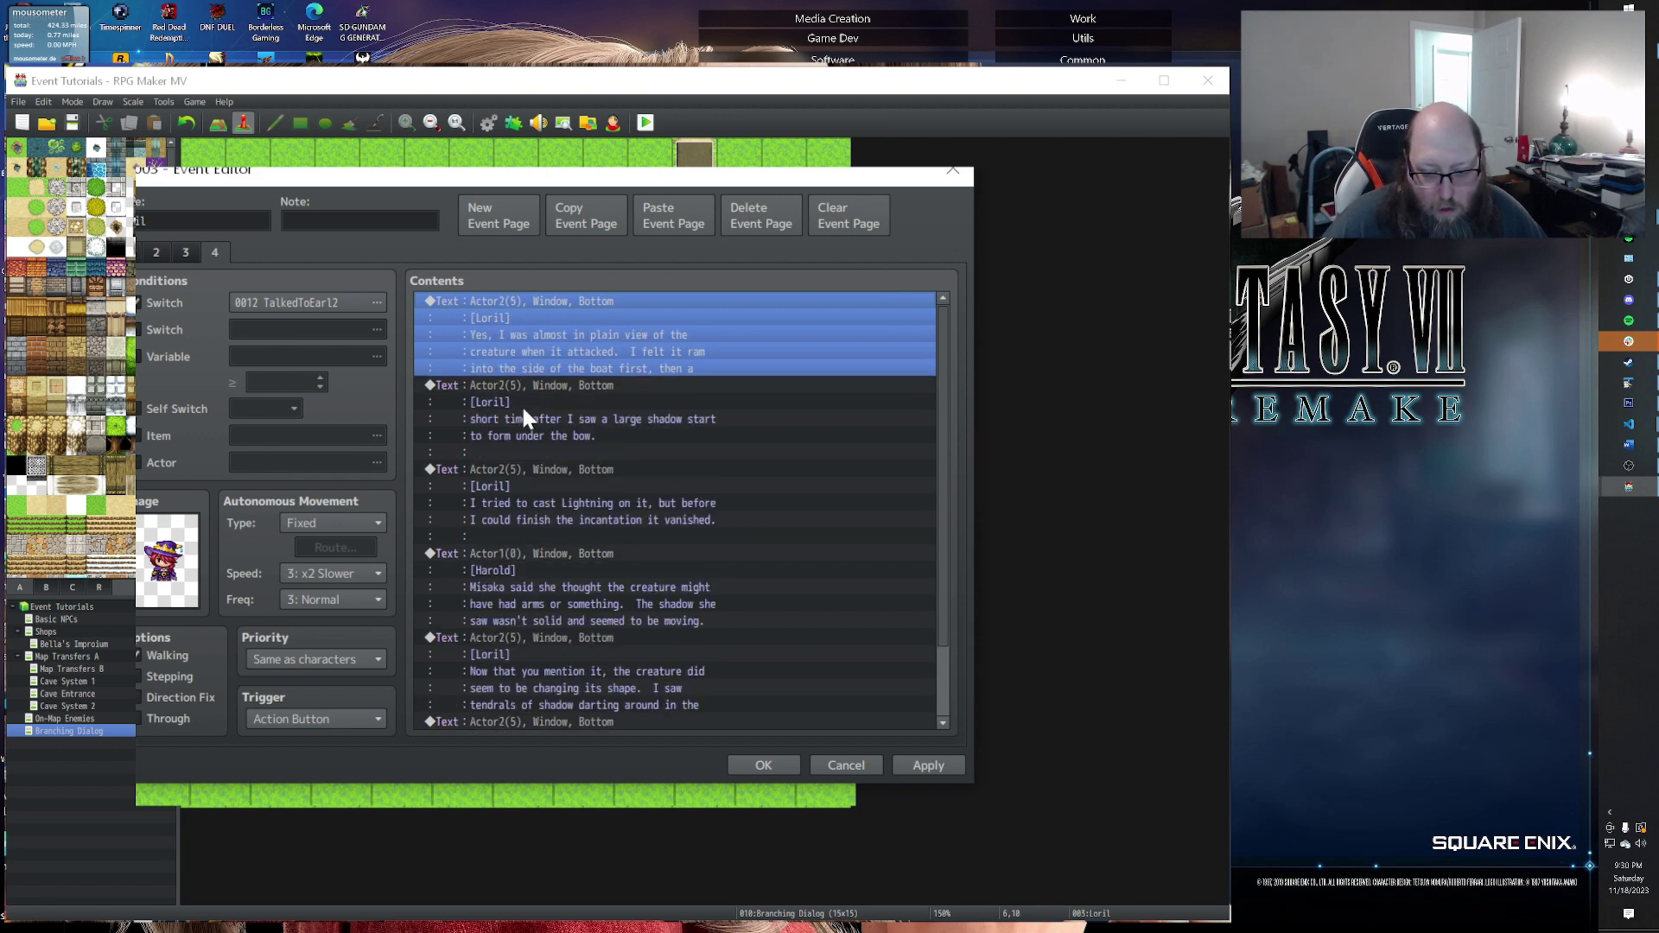
Step: Replace the body of Loril's first message on page 4 with "Earl told us that you were looking into what attacked us."
key(Return)
drag(550, 467, 919, 556)
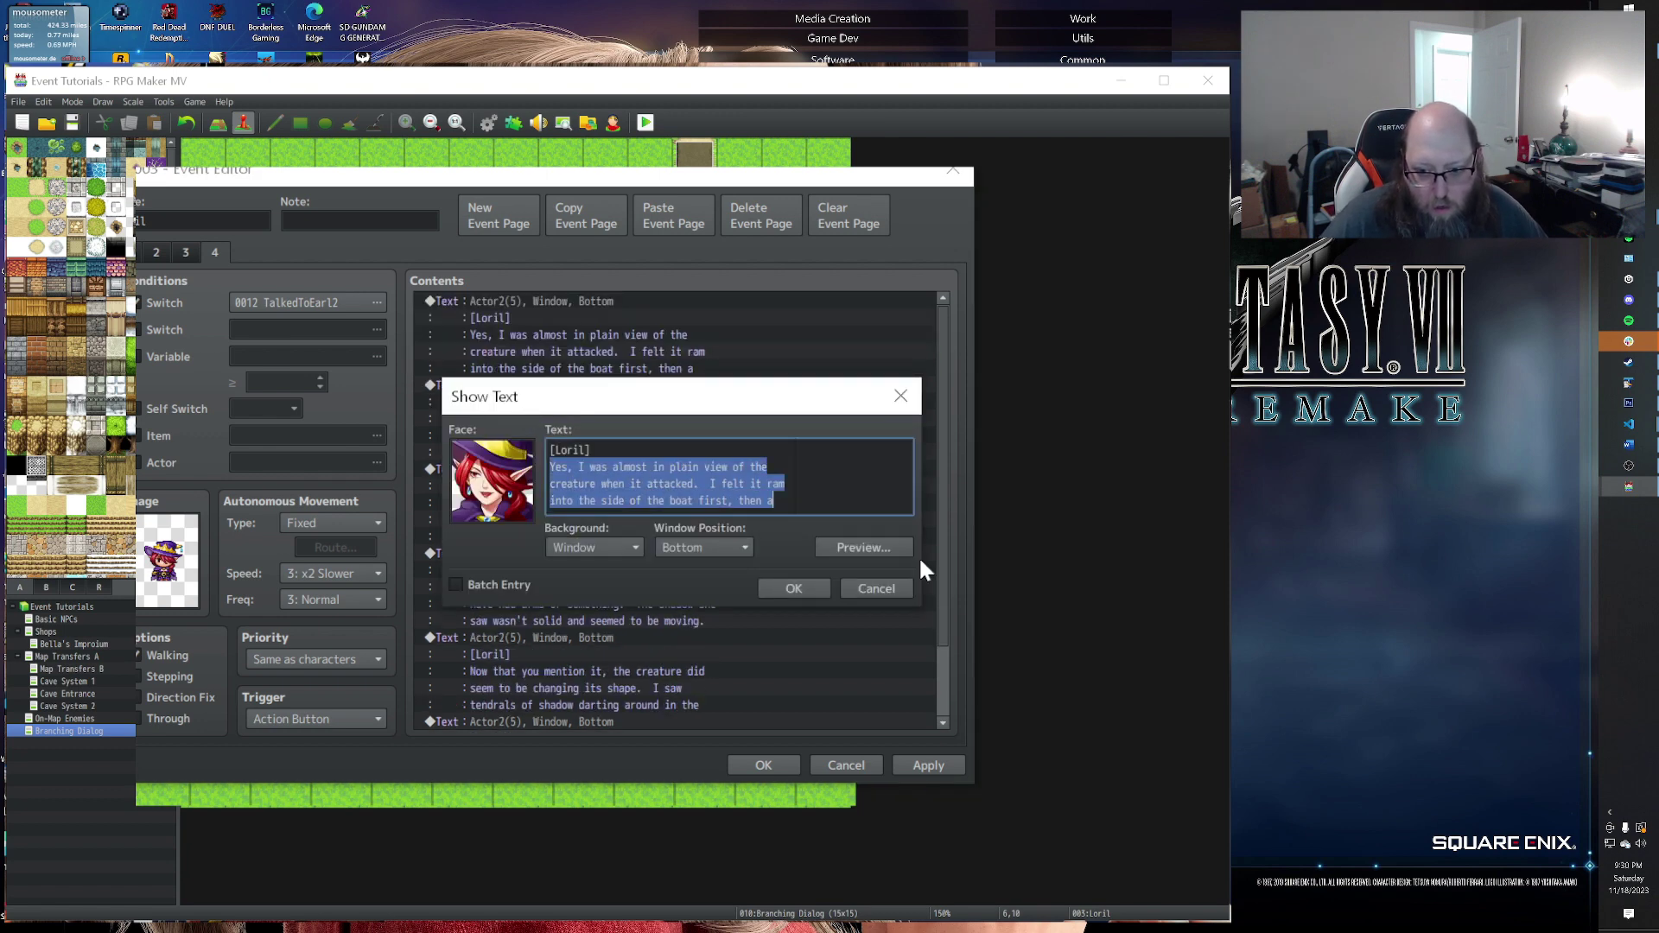
key(BackSpace)
text(Ealr)
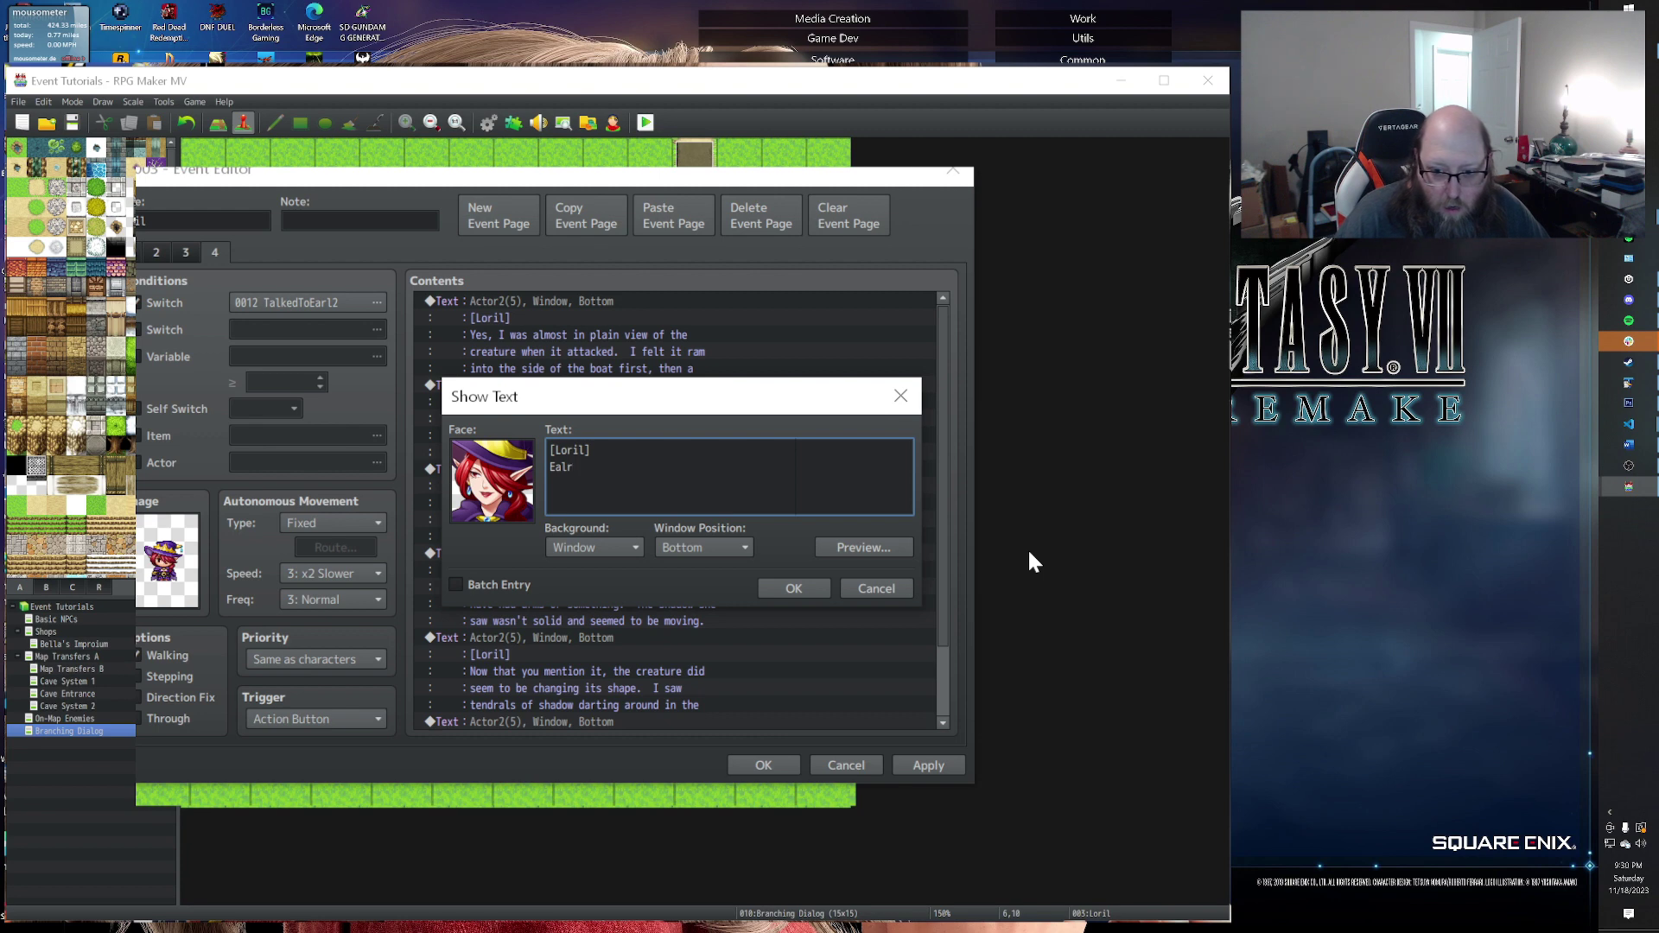
key(BackSpace)
key(BackSpace)
text(rl told )
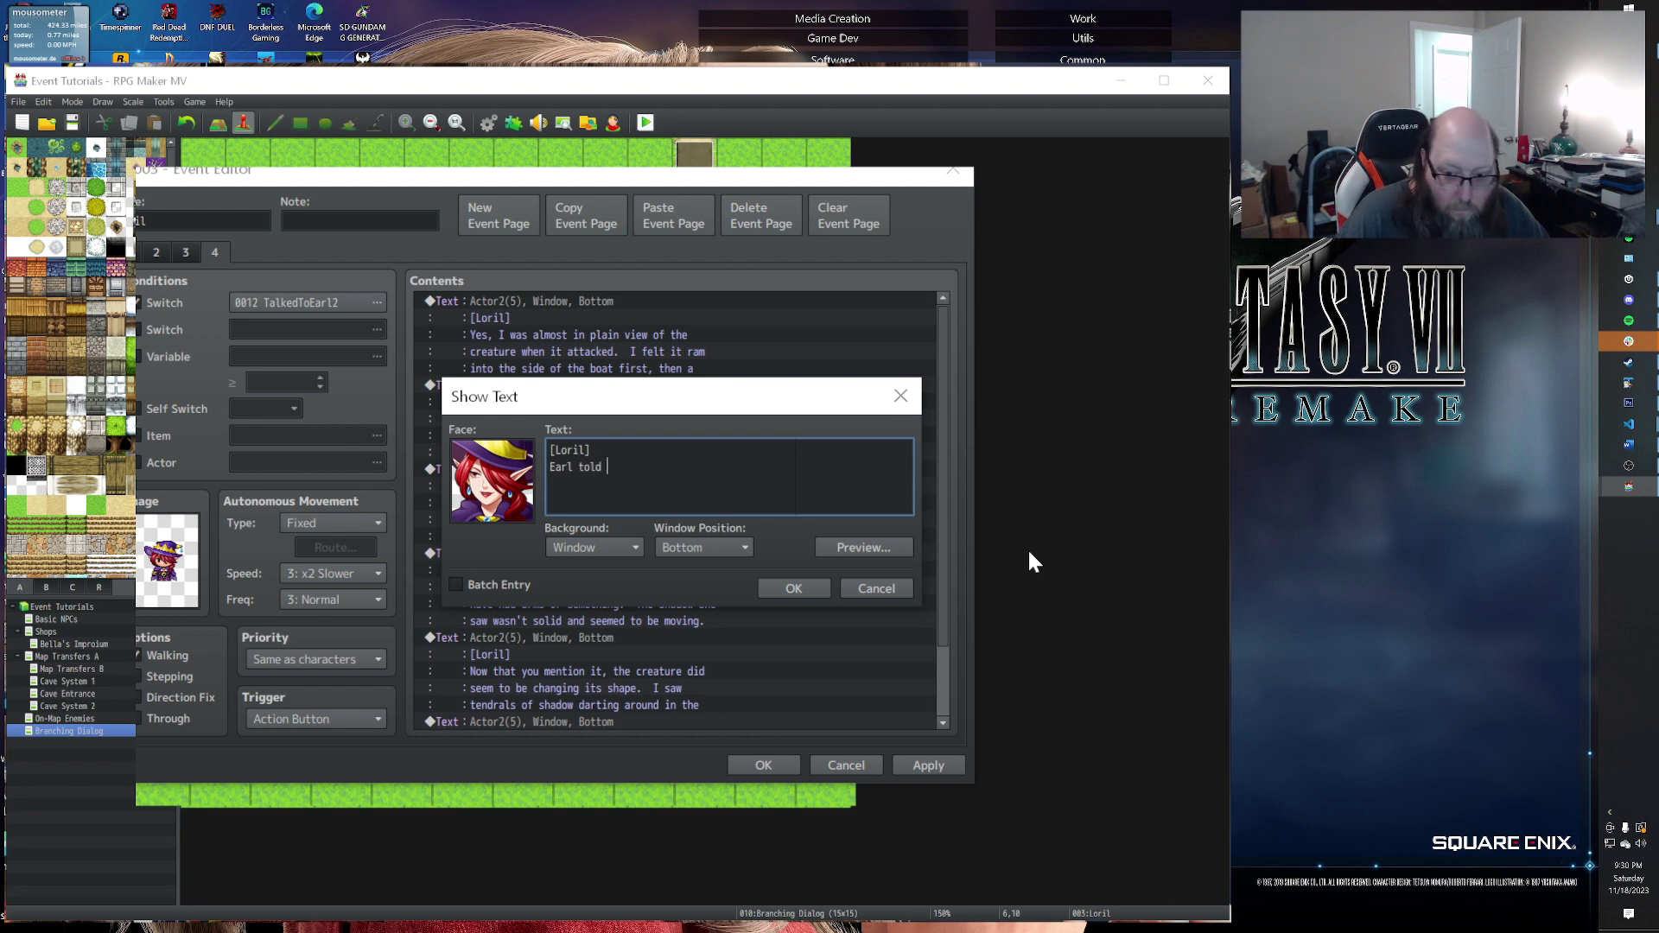
text(us that you were )
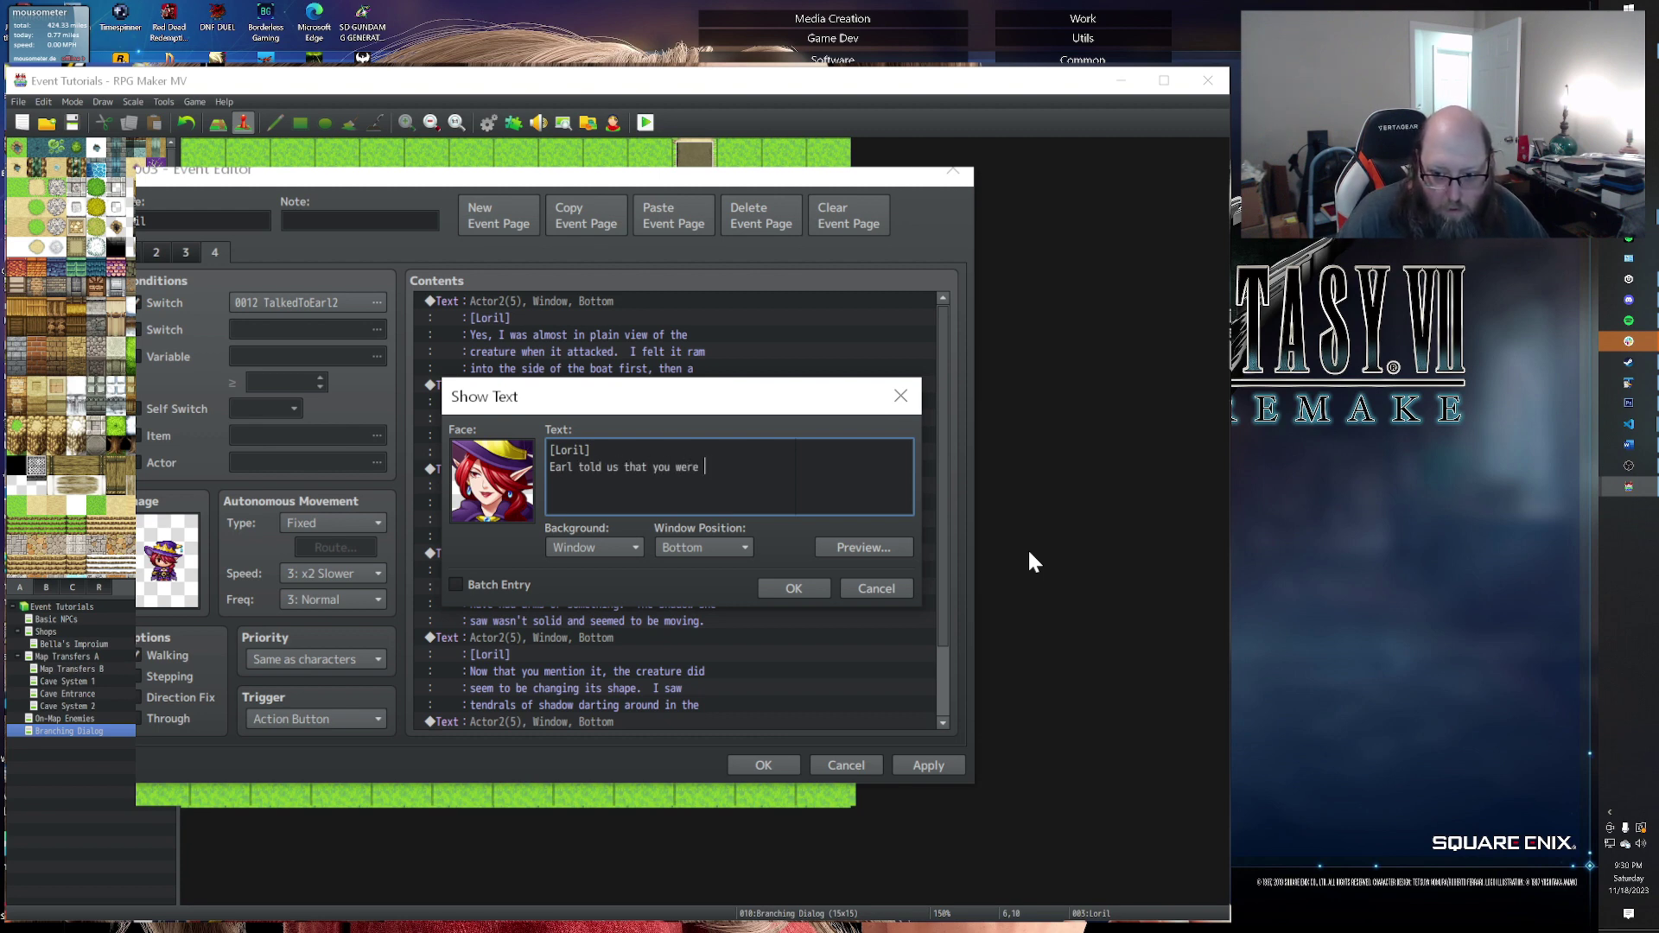
text(looking into)
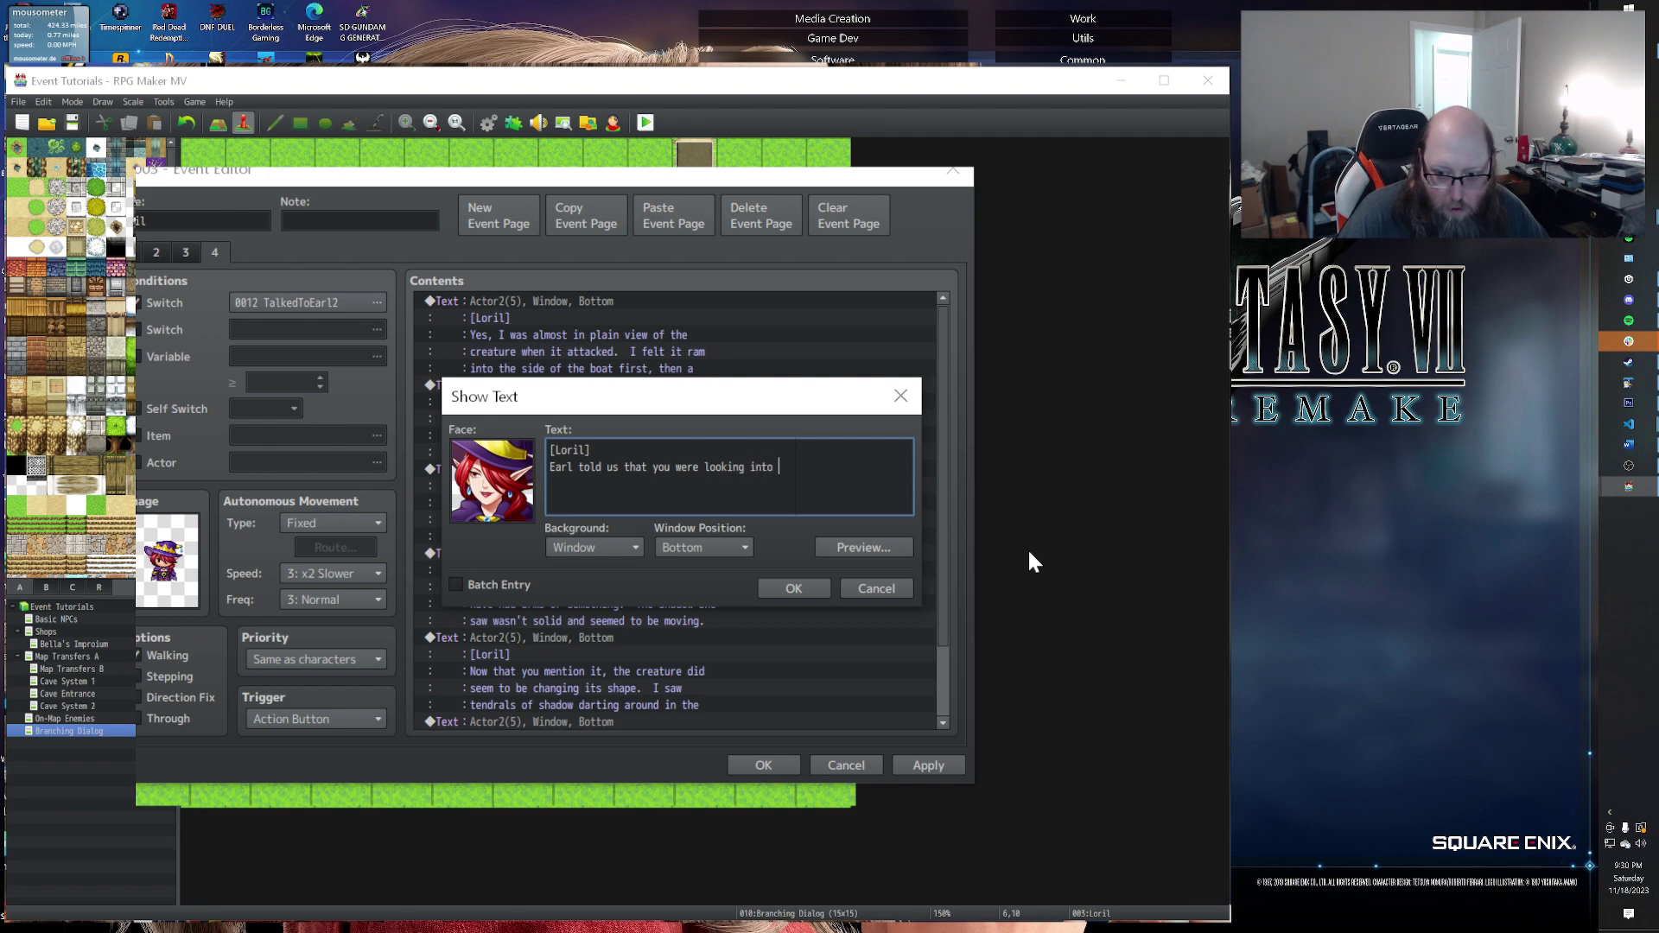
key(Return)
text(what attacke2d)
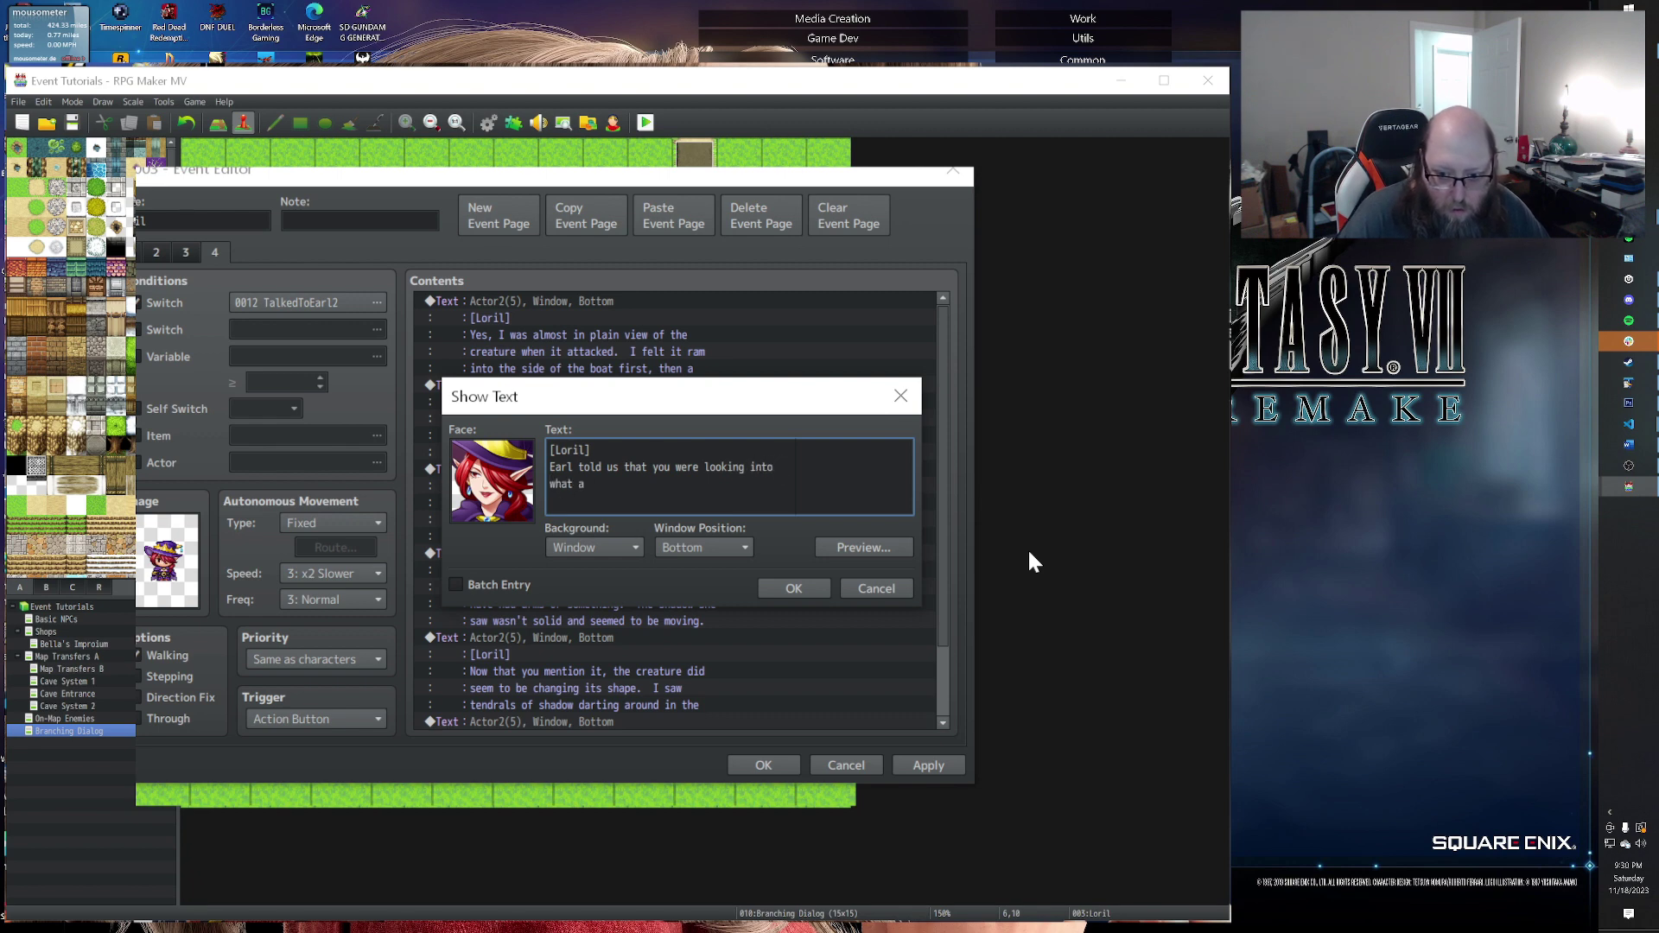
key(BackSpace)
key(BackSpace)
key(BackSpace)
key(BackSpace)
text(ed us.  Tha)
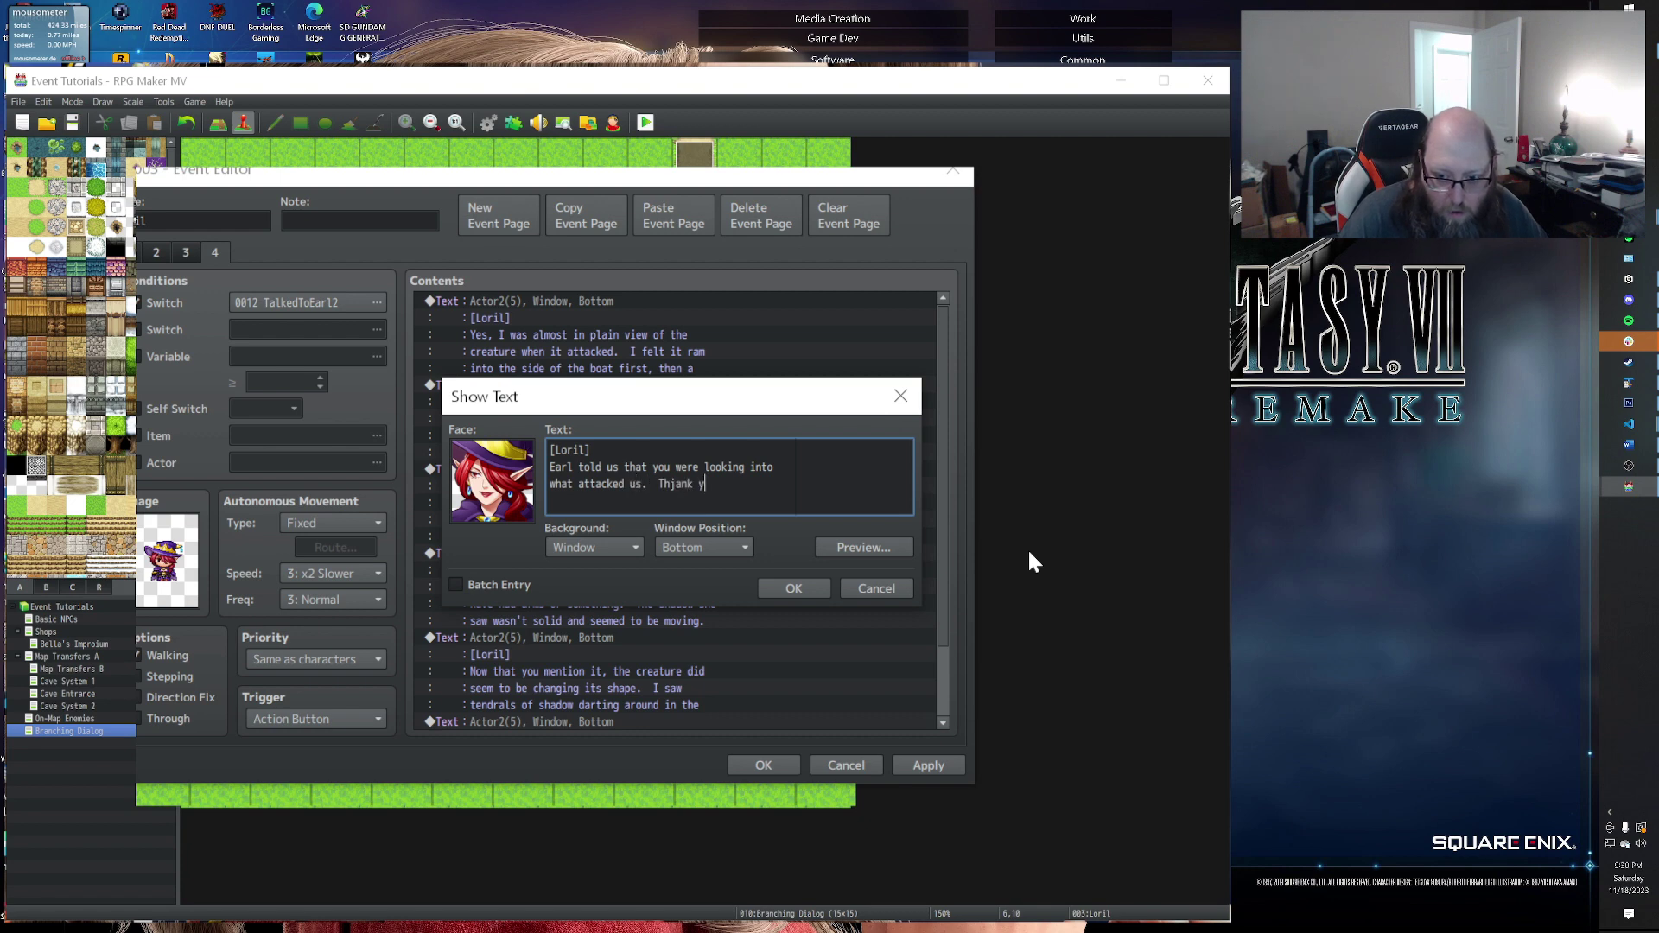
Step: Finish Loril's message with "Thank you for handling our request." and keep the change
text(nk you for handling)
key(Return)
text(our )
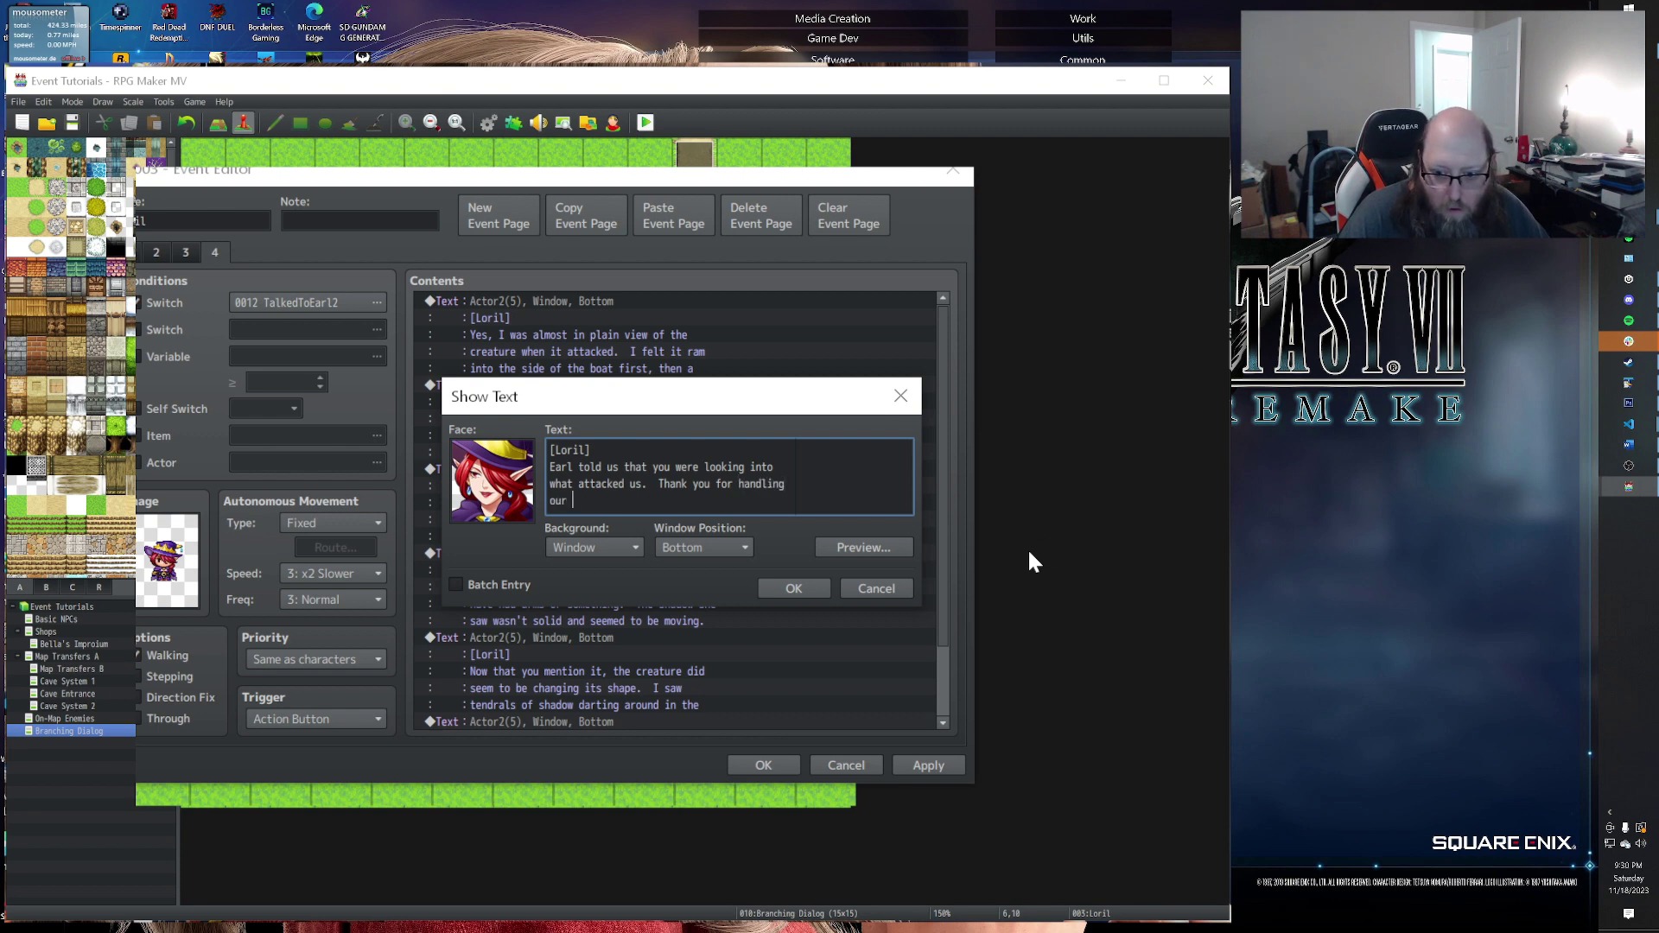
text(resuest.)
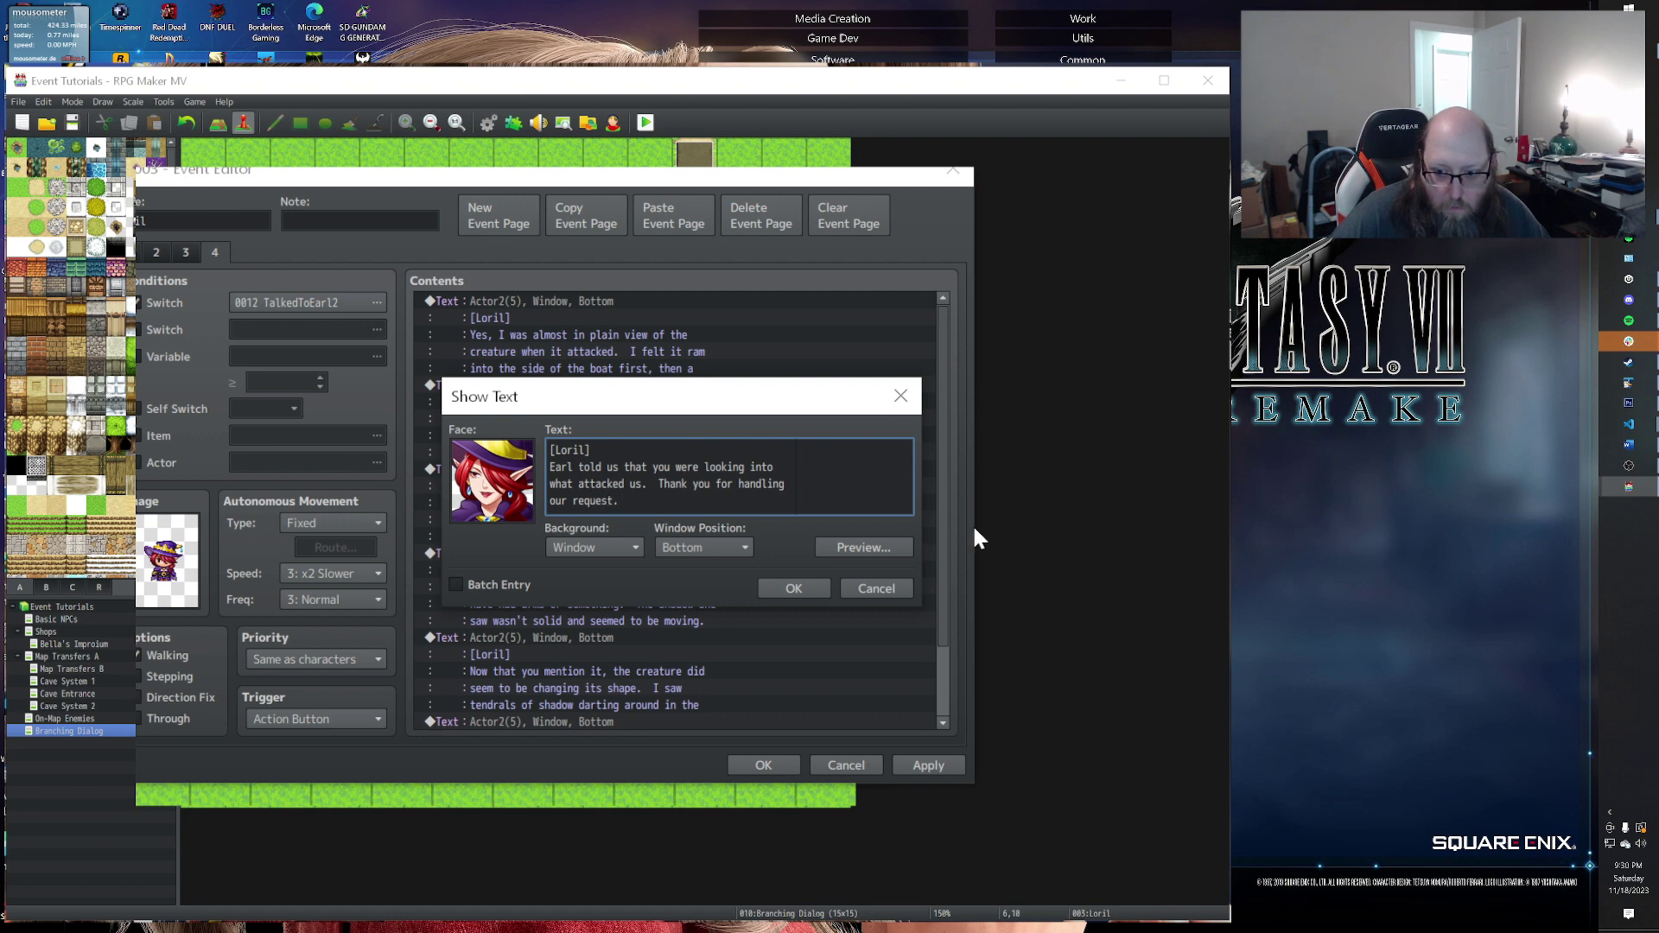
click(812, 587)
Step: Delete all commands after Loril's new message on page 4, including the TalkedToLoril switch command, and save the event
scroll(530, 385, up, 2)
scroll(600, 500, down, 2)
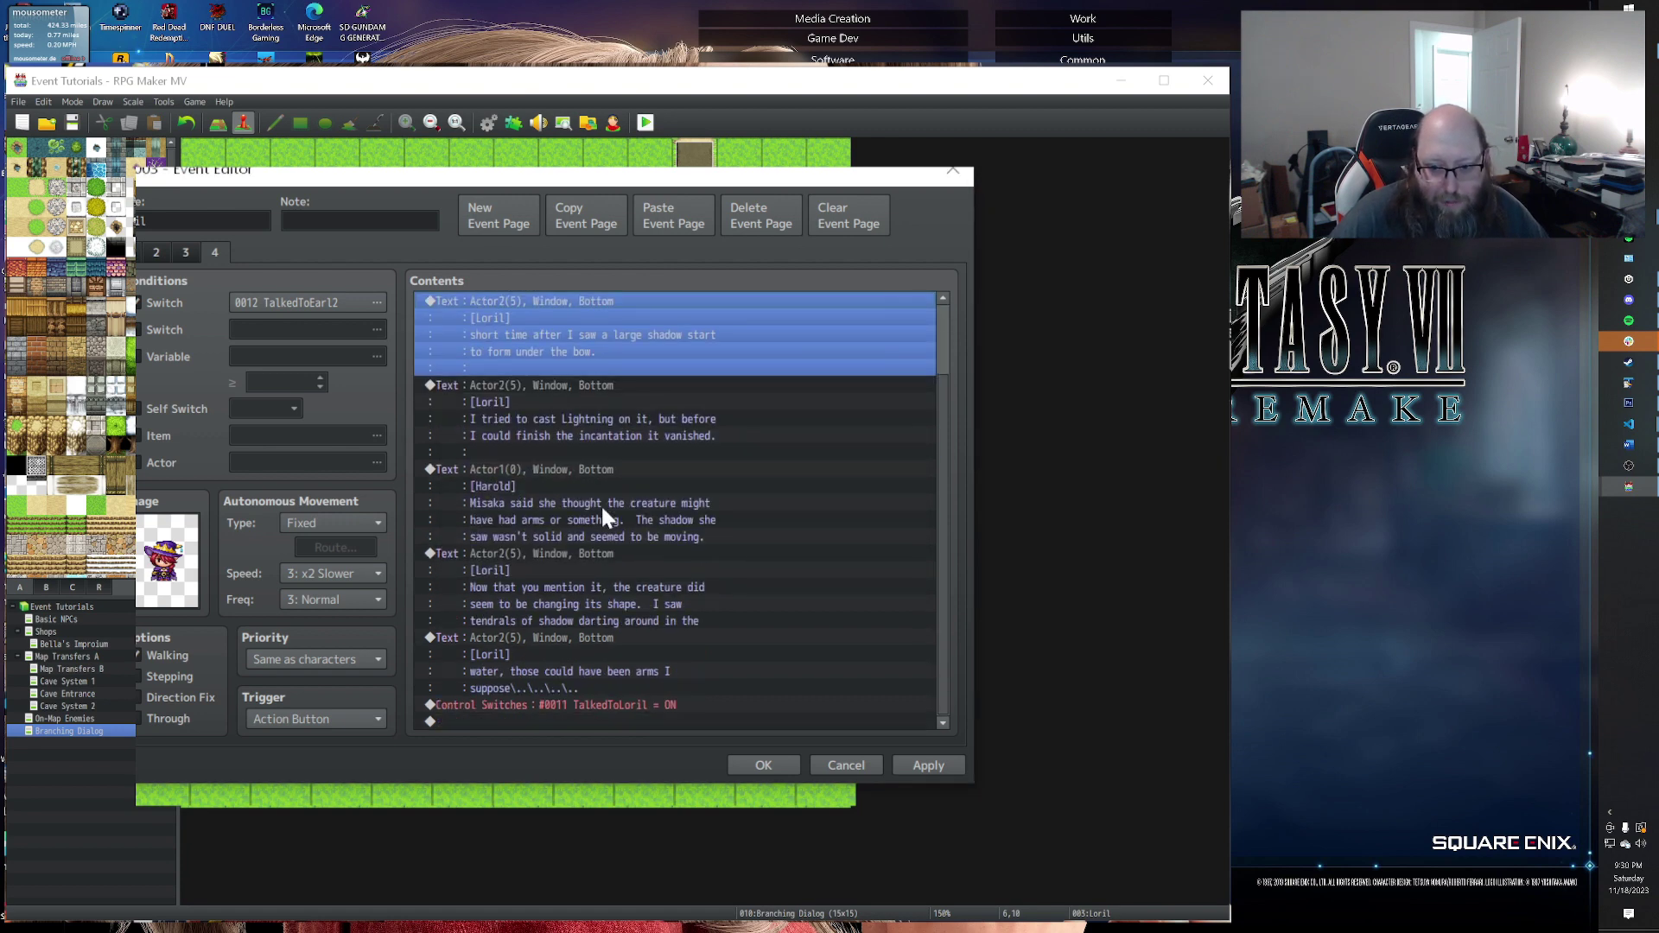
shift+click(557, 707)
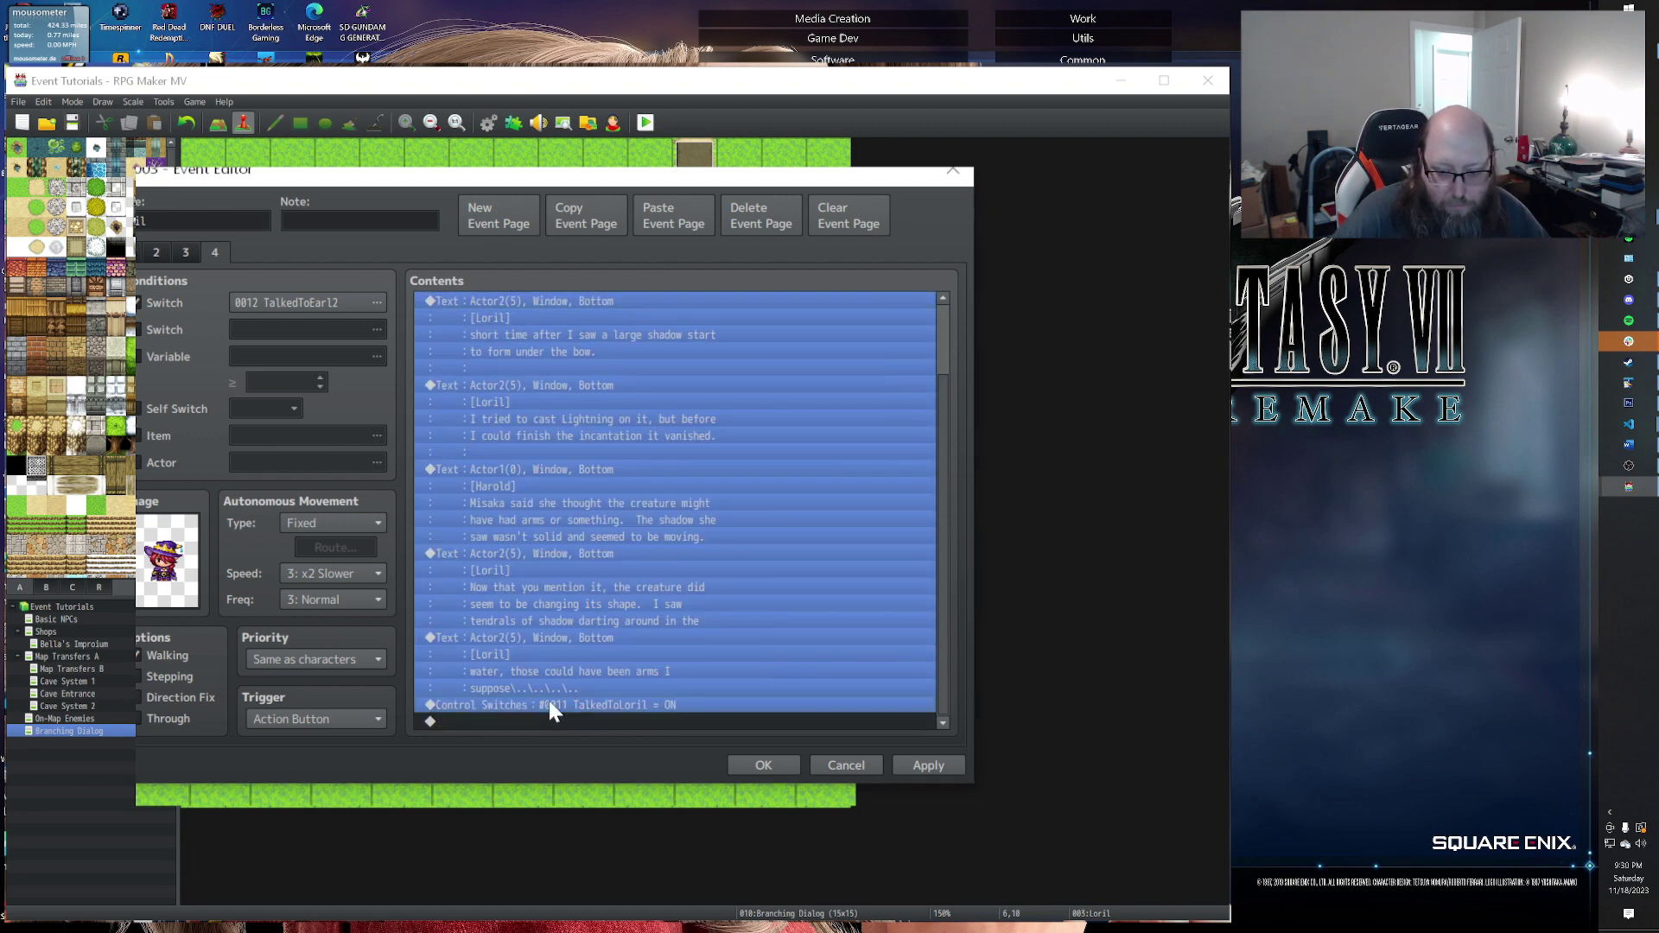
key(Delete)
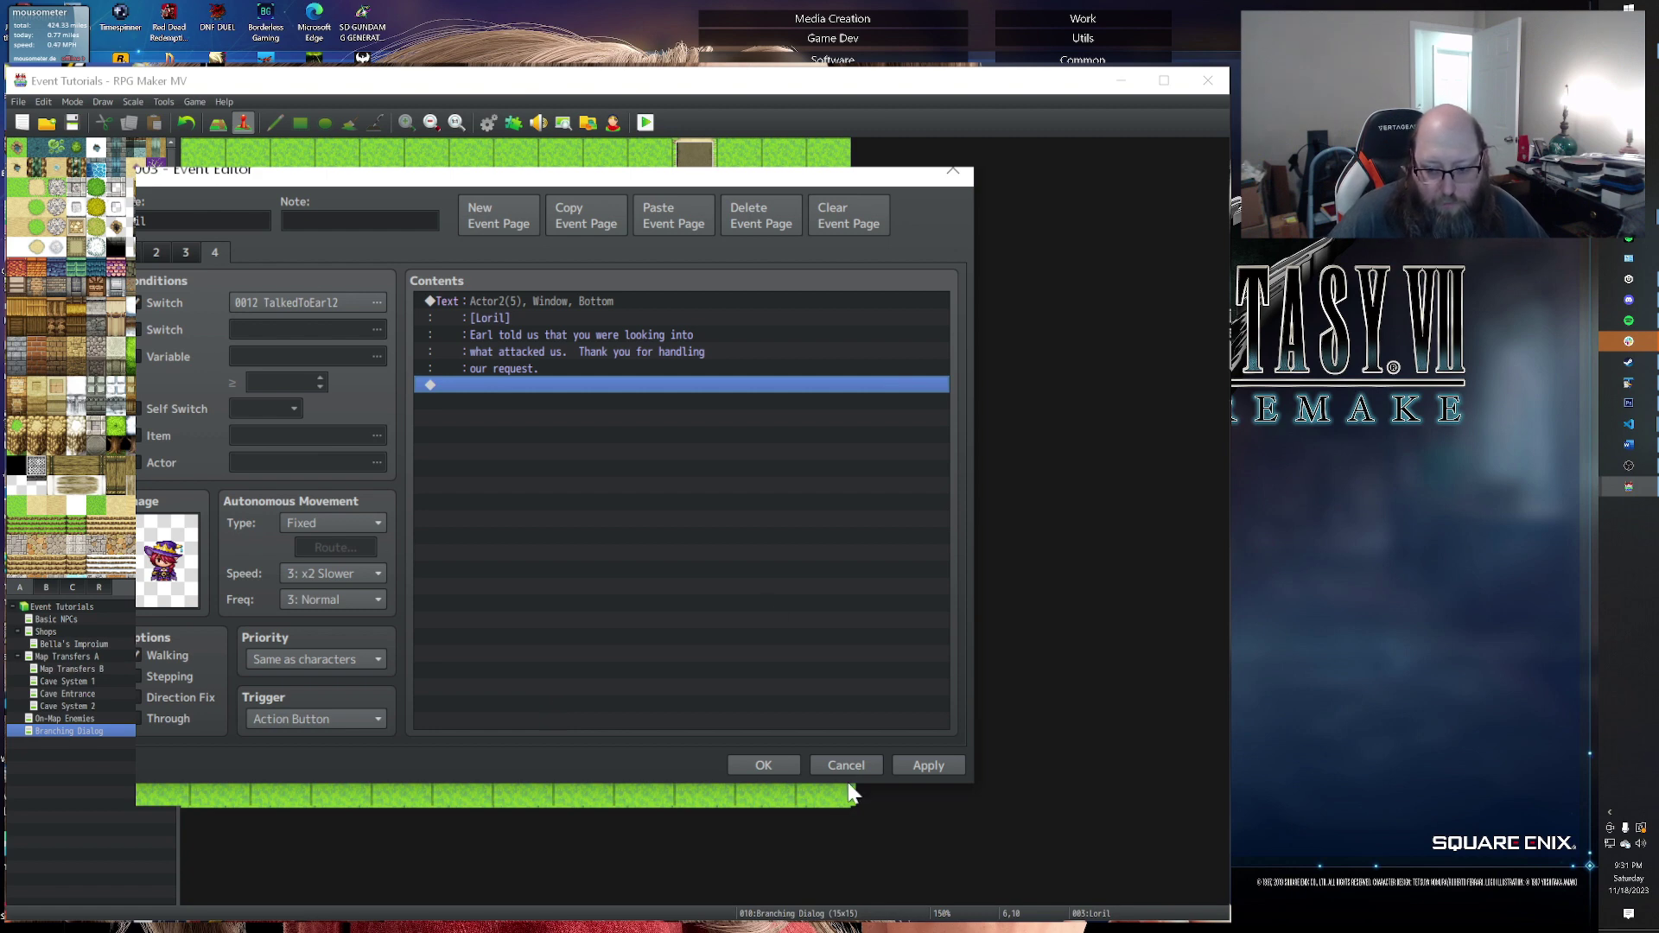
click(764, 765)
Step: Duplicate page 3 of Misaka's event as page 4 and set its switch condition to TalkedToEarl2
double_click(341, 619)
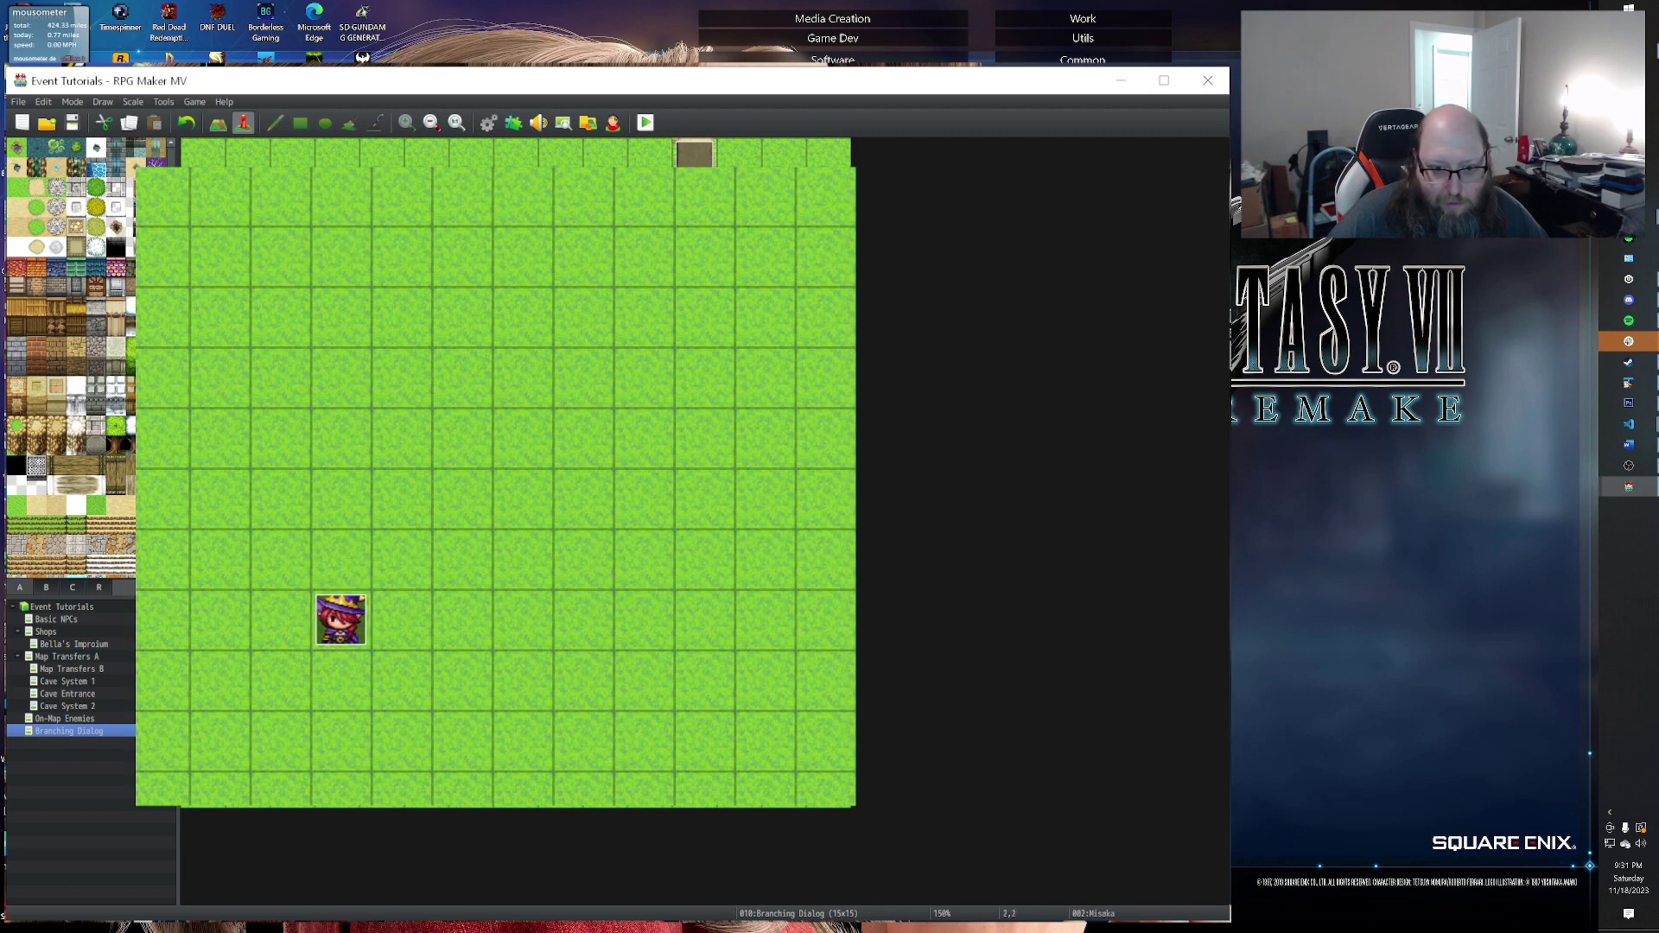
click(185, 252)
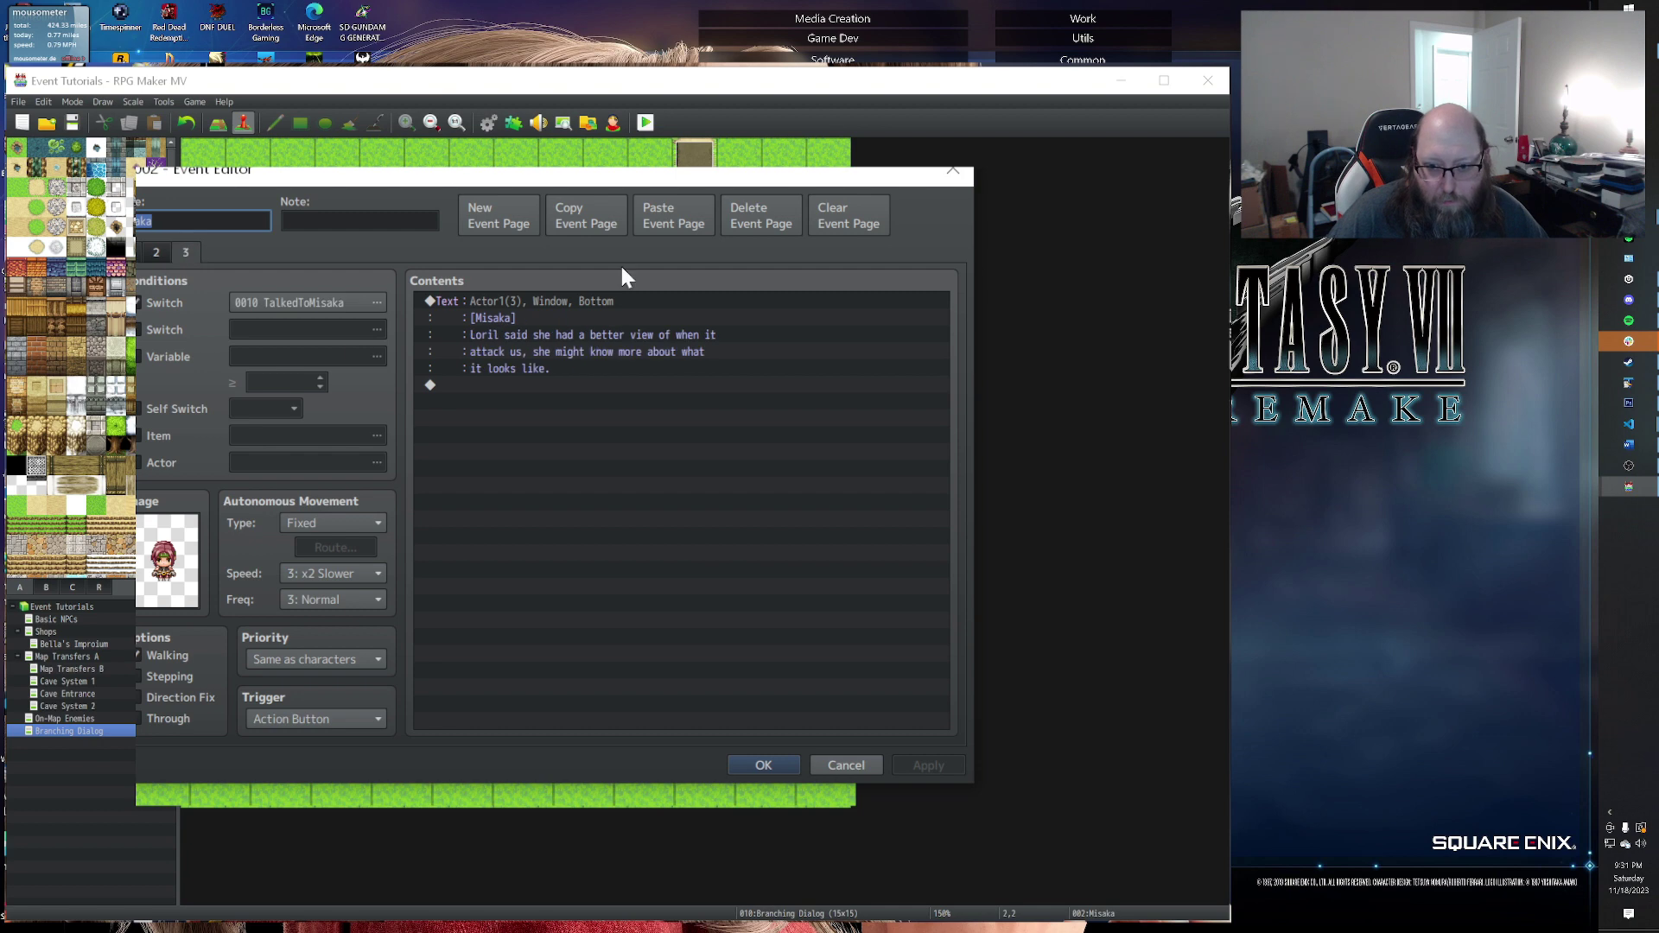
click(570, 215)
click(666, 216)
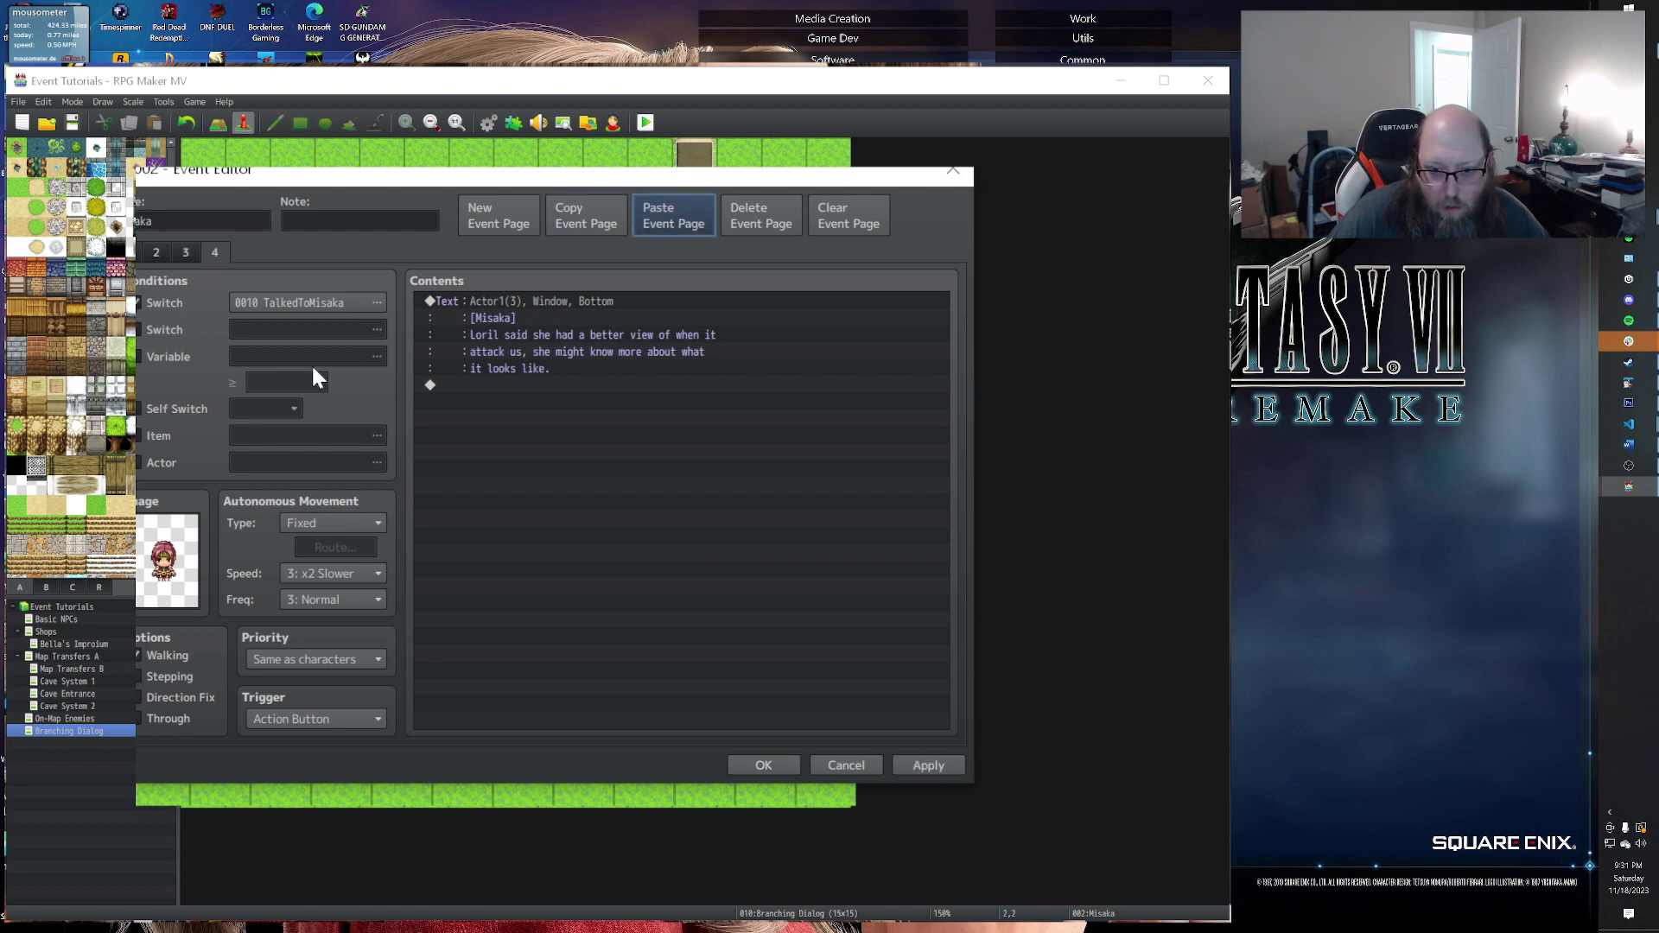
click(308, 304)
click(605, 485)
click(496, 679)
click(180, 252)
click(214, 252)
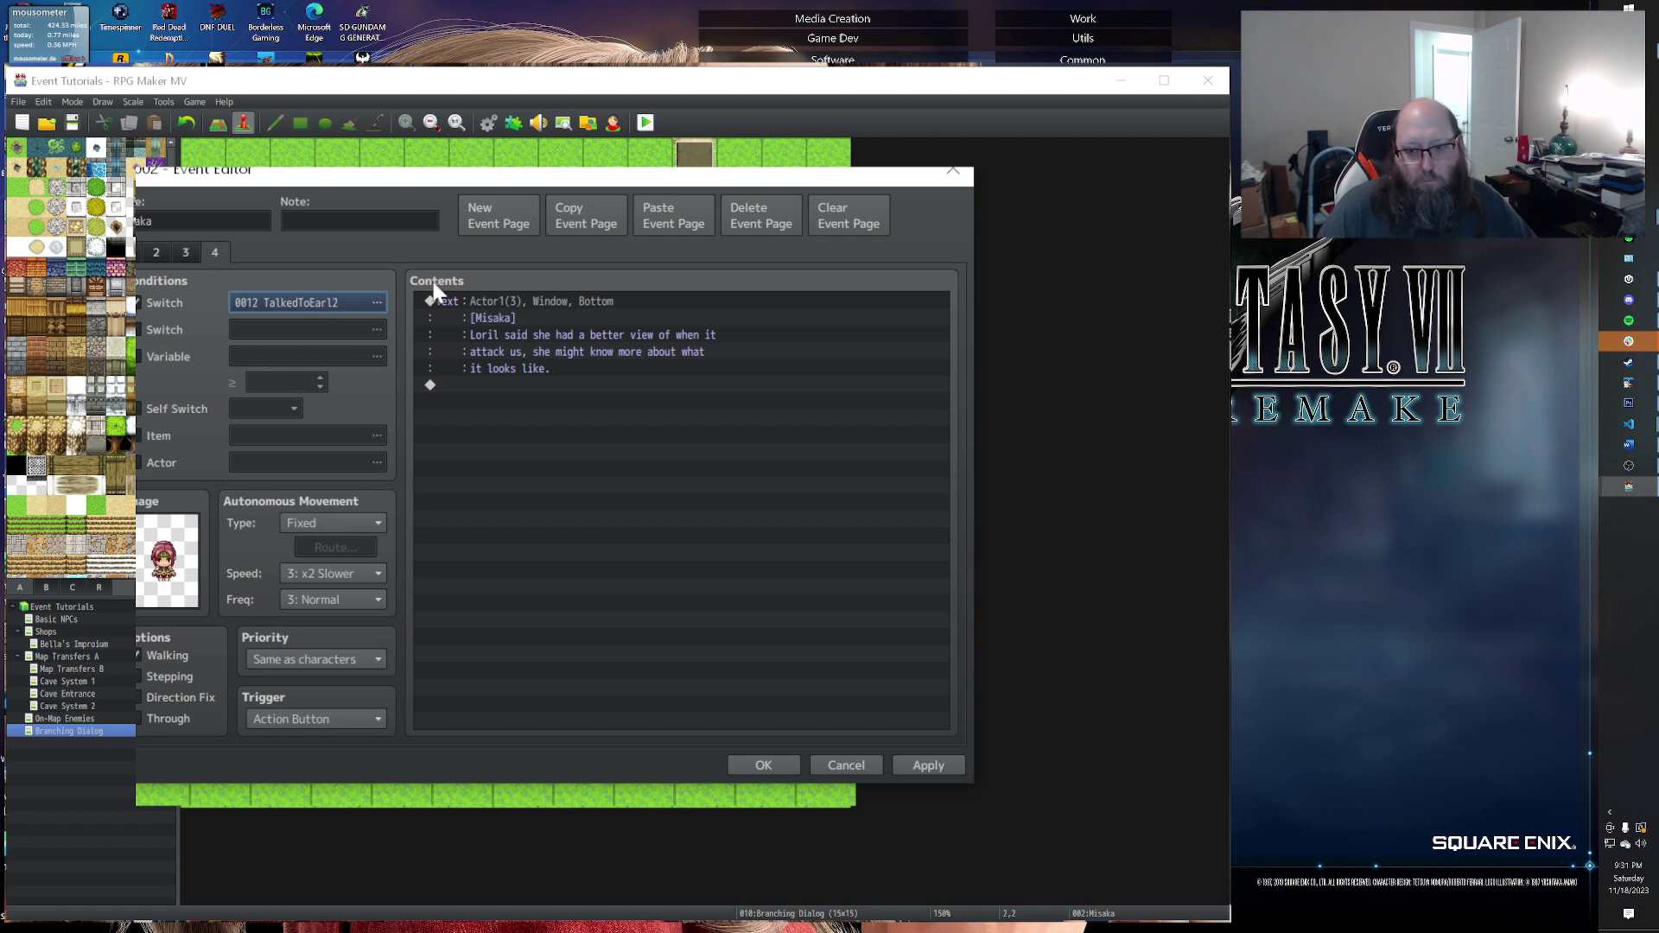
Step: Replace the body of Misaka's message on page 4 with "Heard from Earl that you're handling our request."
click(518, 301)
double_click(533, 338)
drag(633, 501, 534, 468)
text(Hear)
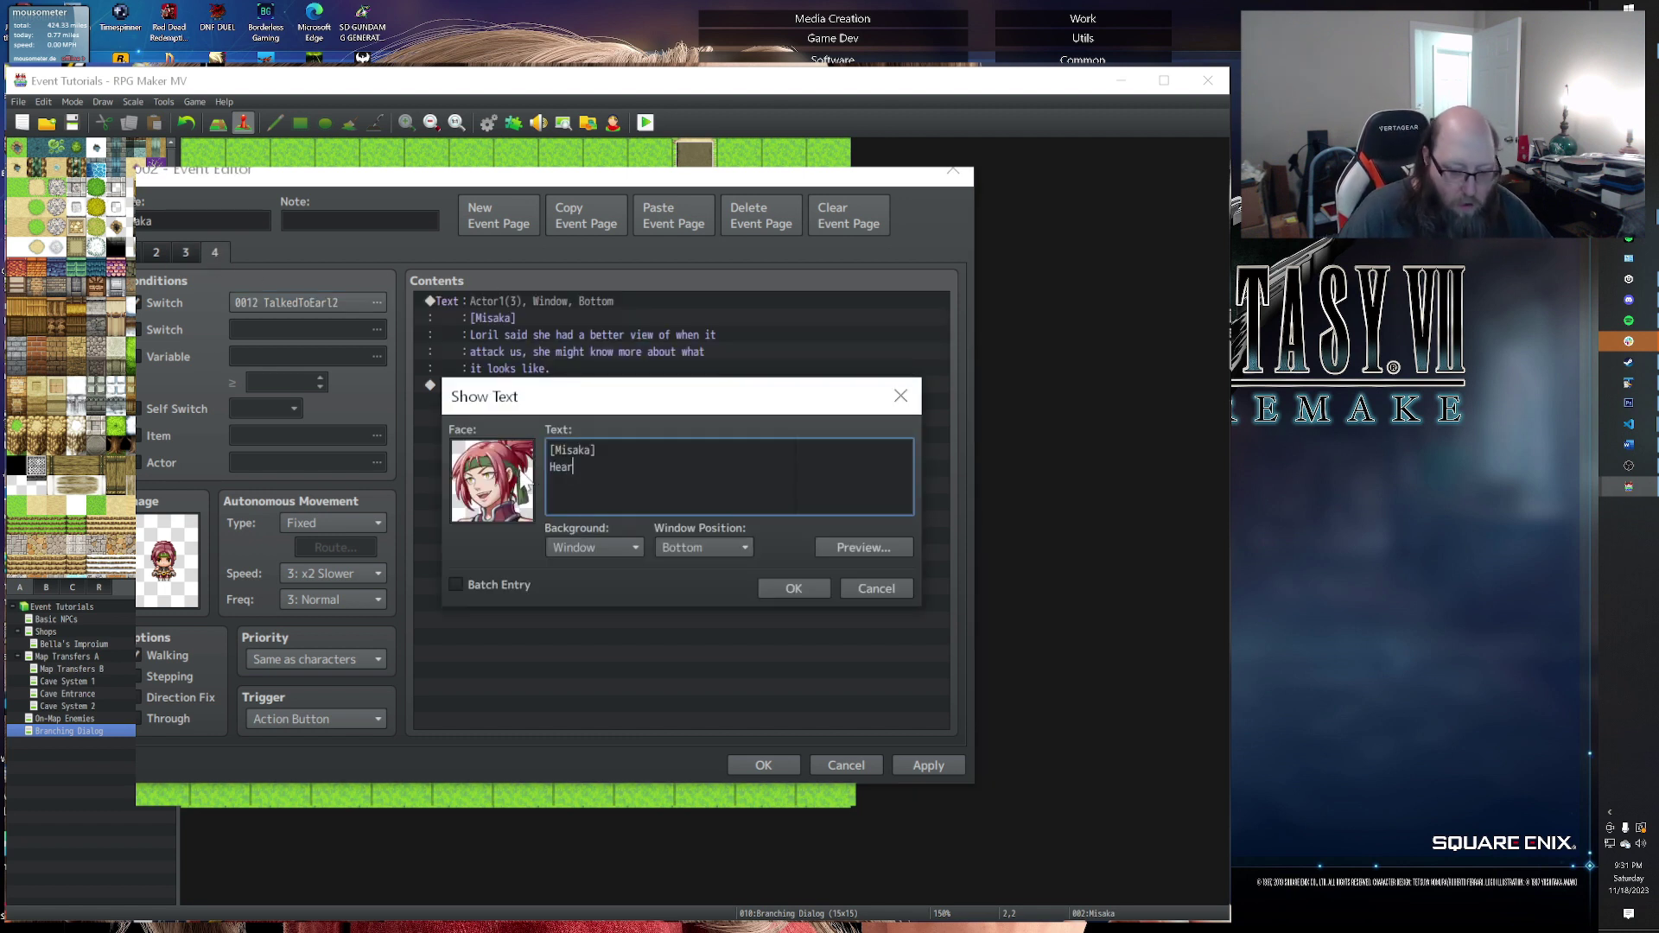
text(d from Earl that y)
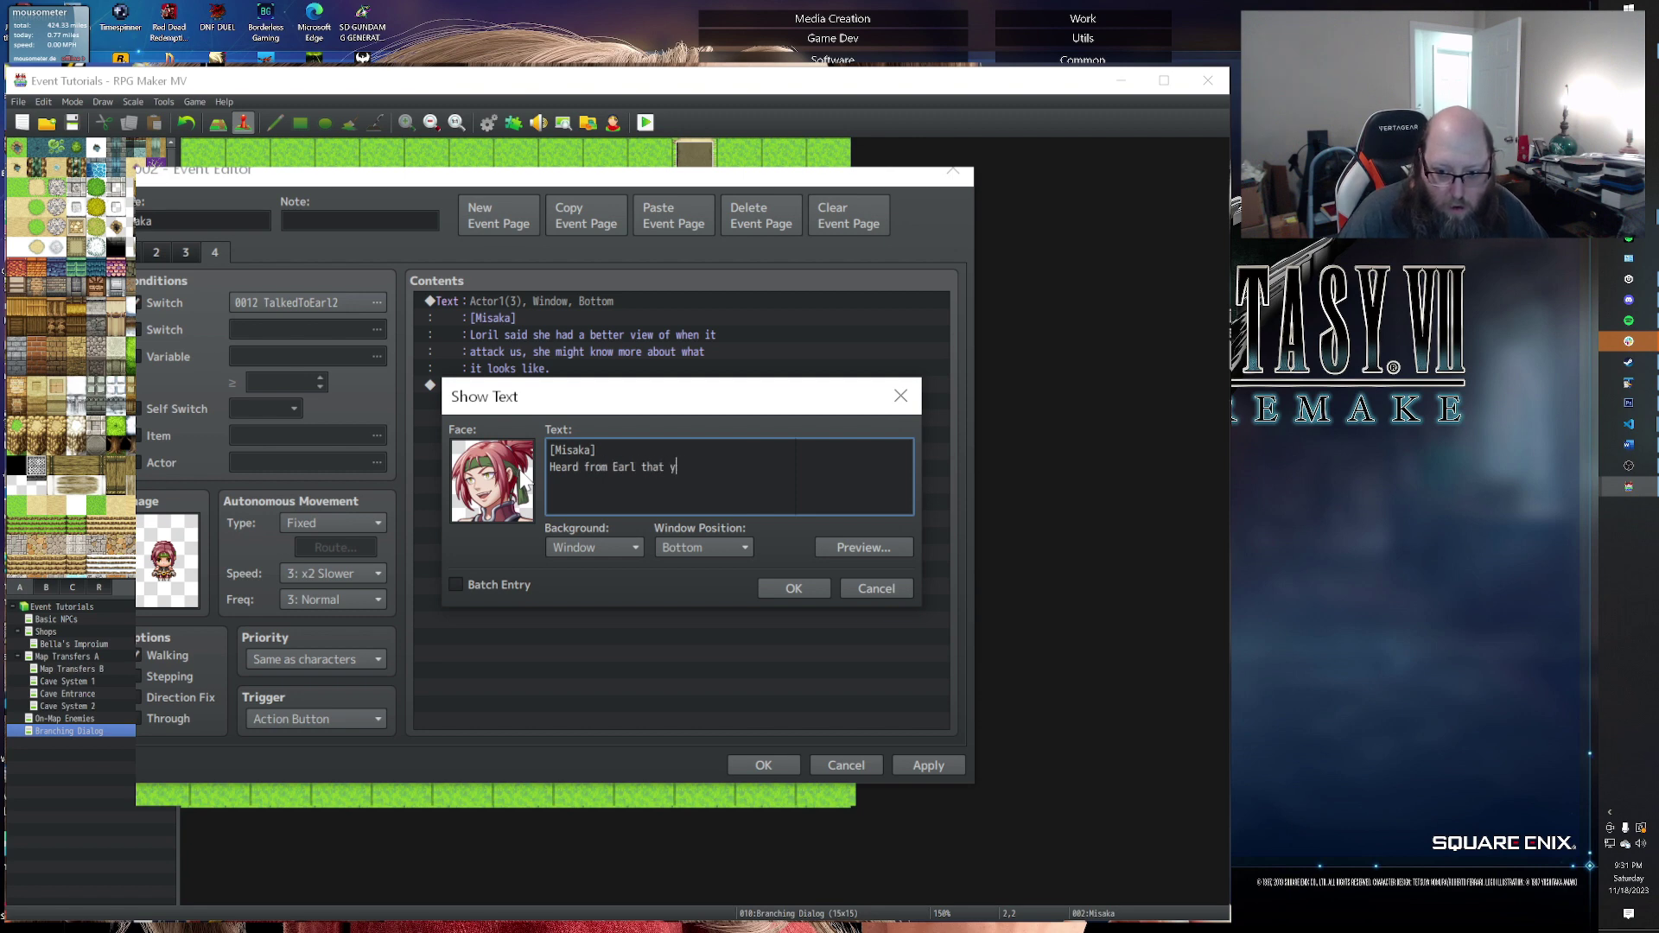
text(ou're hand)
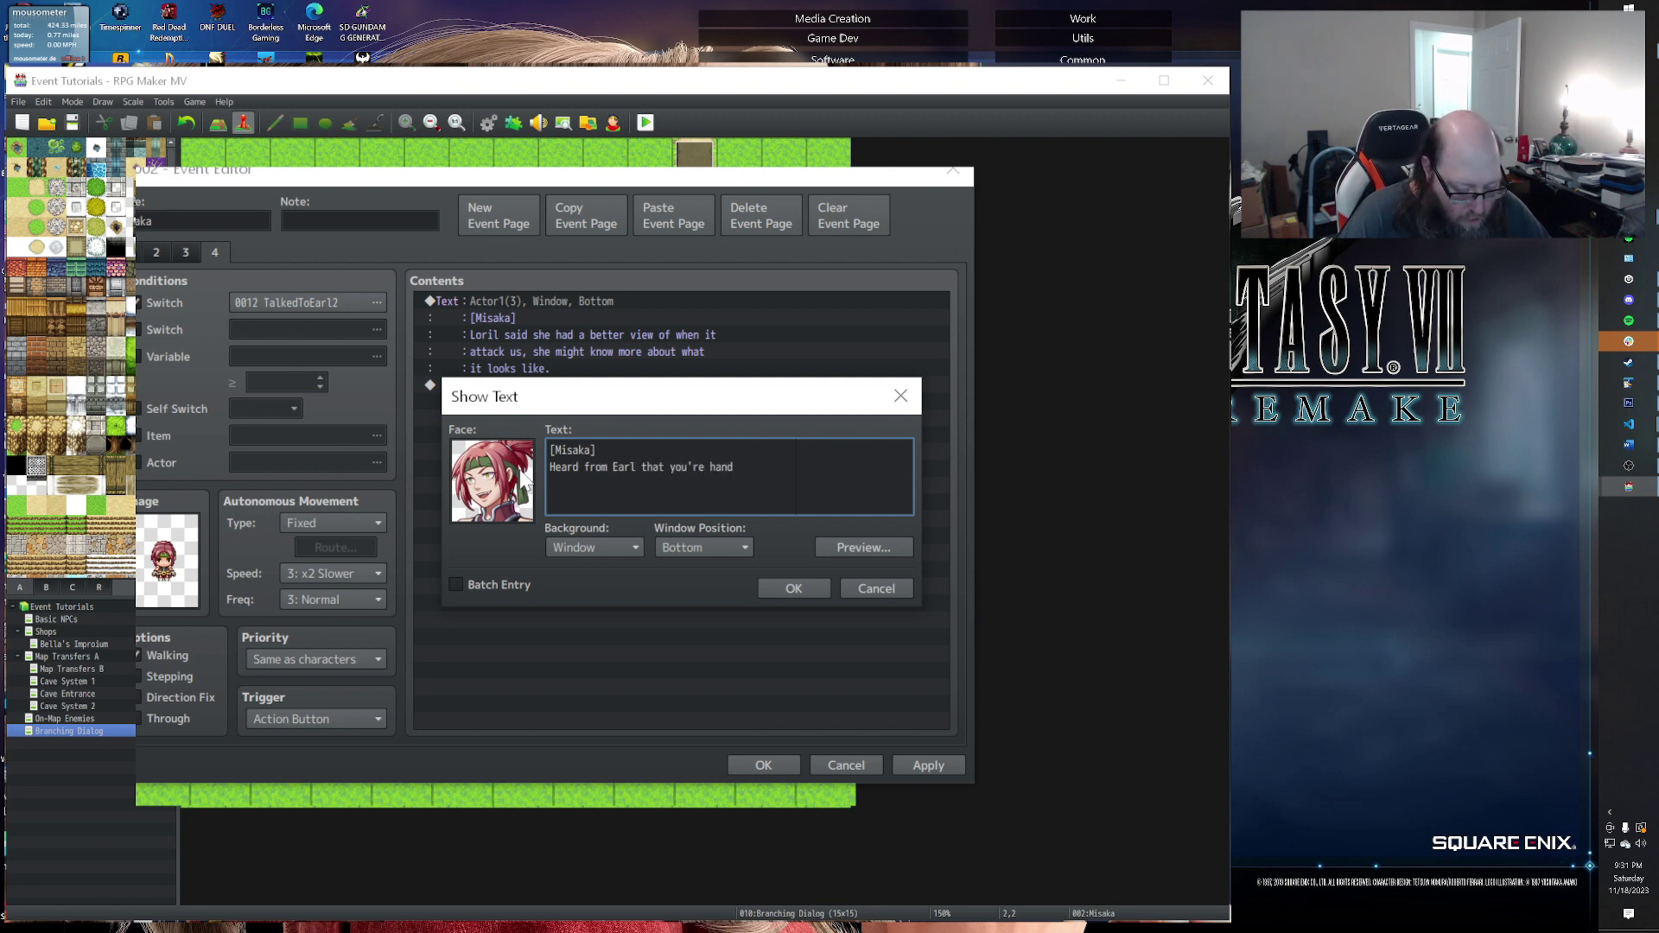
text(ling our re)
key(BackSpace)
key(BackSpace)
key(BackSpace)
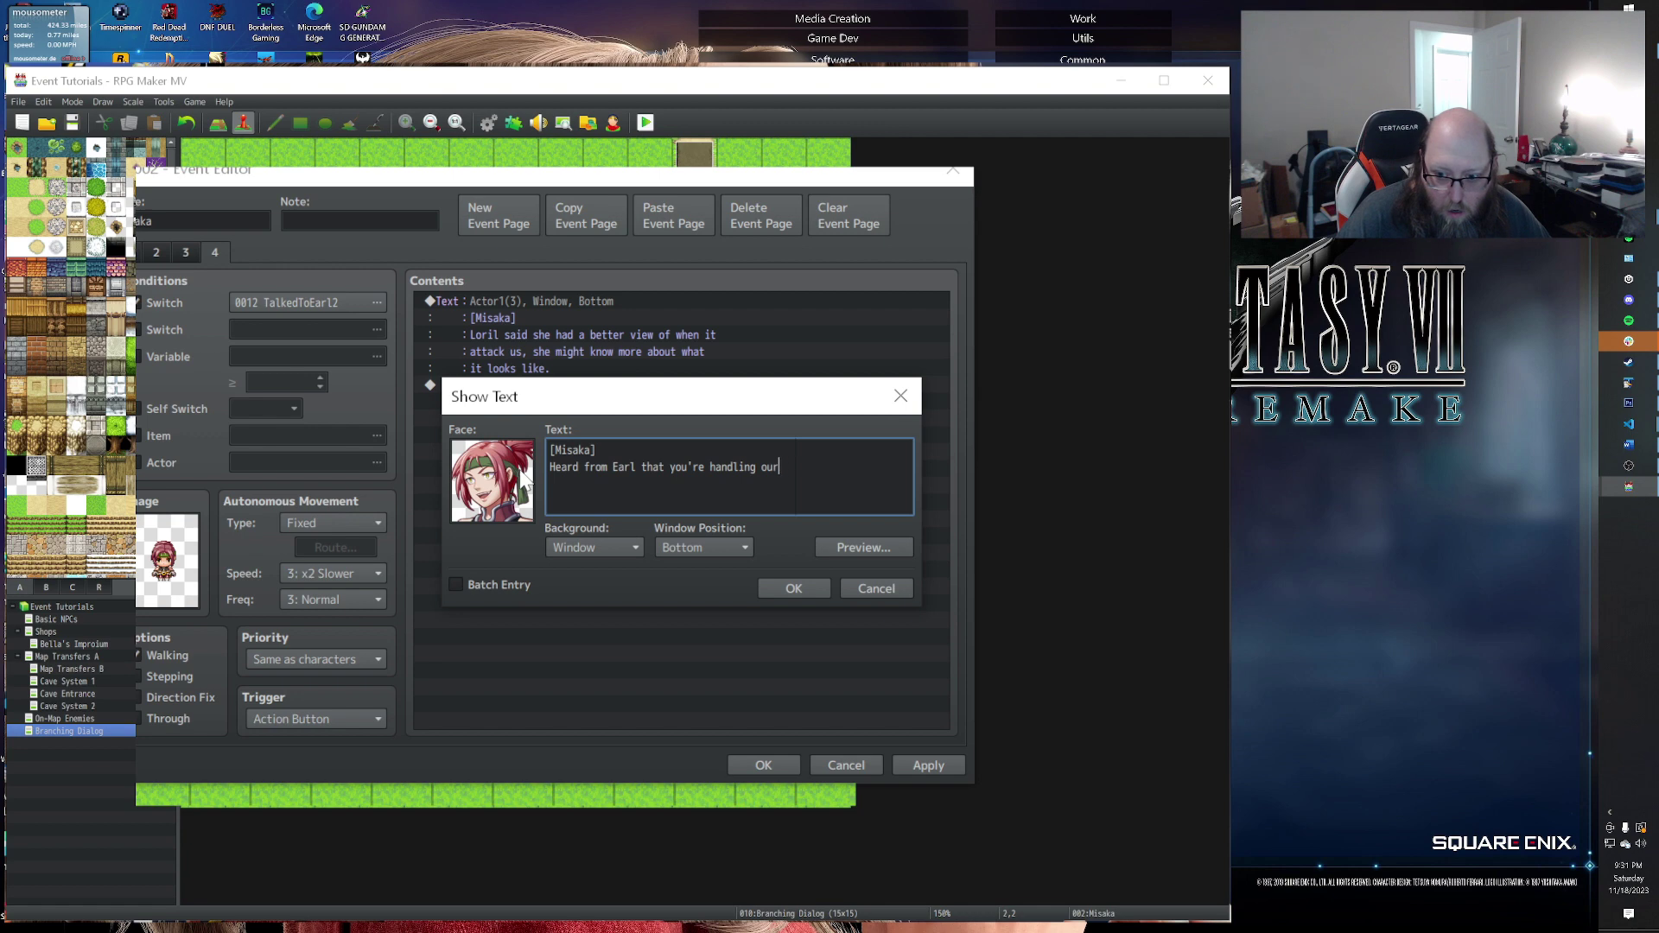
text(yes)
key(BackSpace)
key(BackSpace)
text(ue)
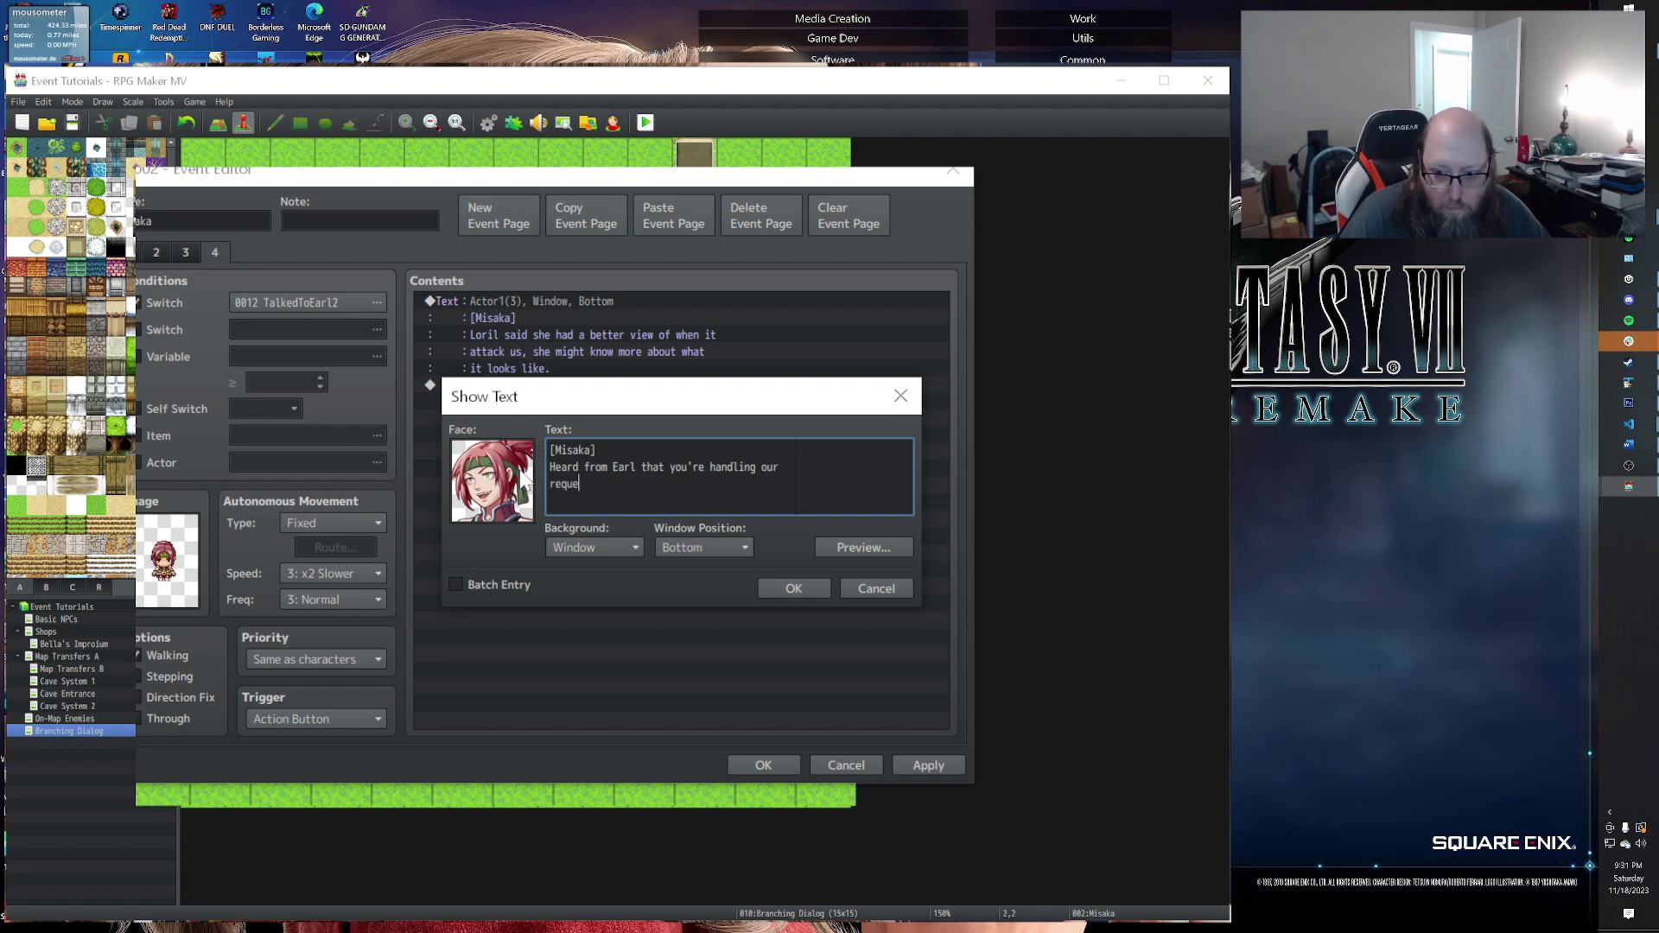
Step: Continue Misaka's message with "Thanks and be sure not to end up as dinner for some giant shrimp or" and enable batch entry
text(st.  Thanks and be sure not to end )
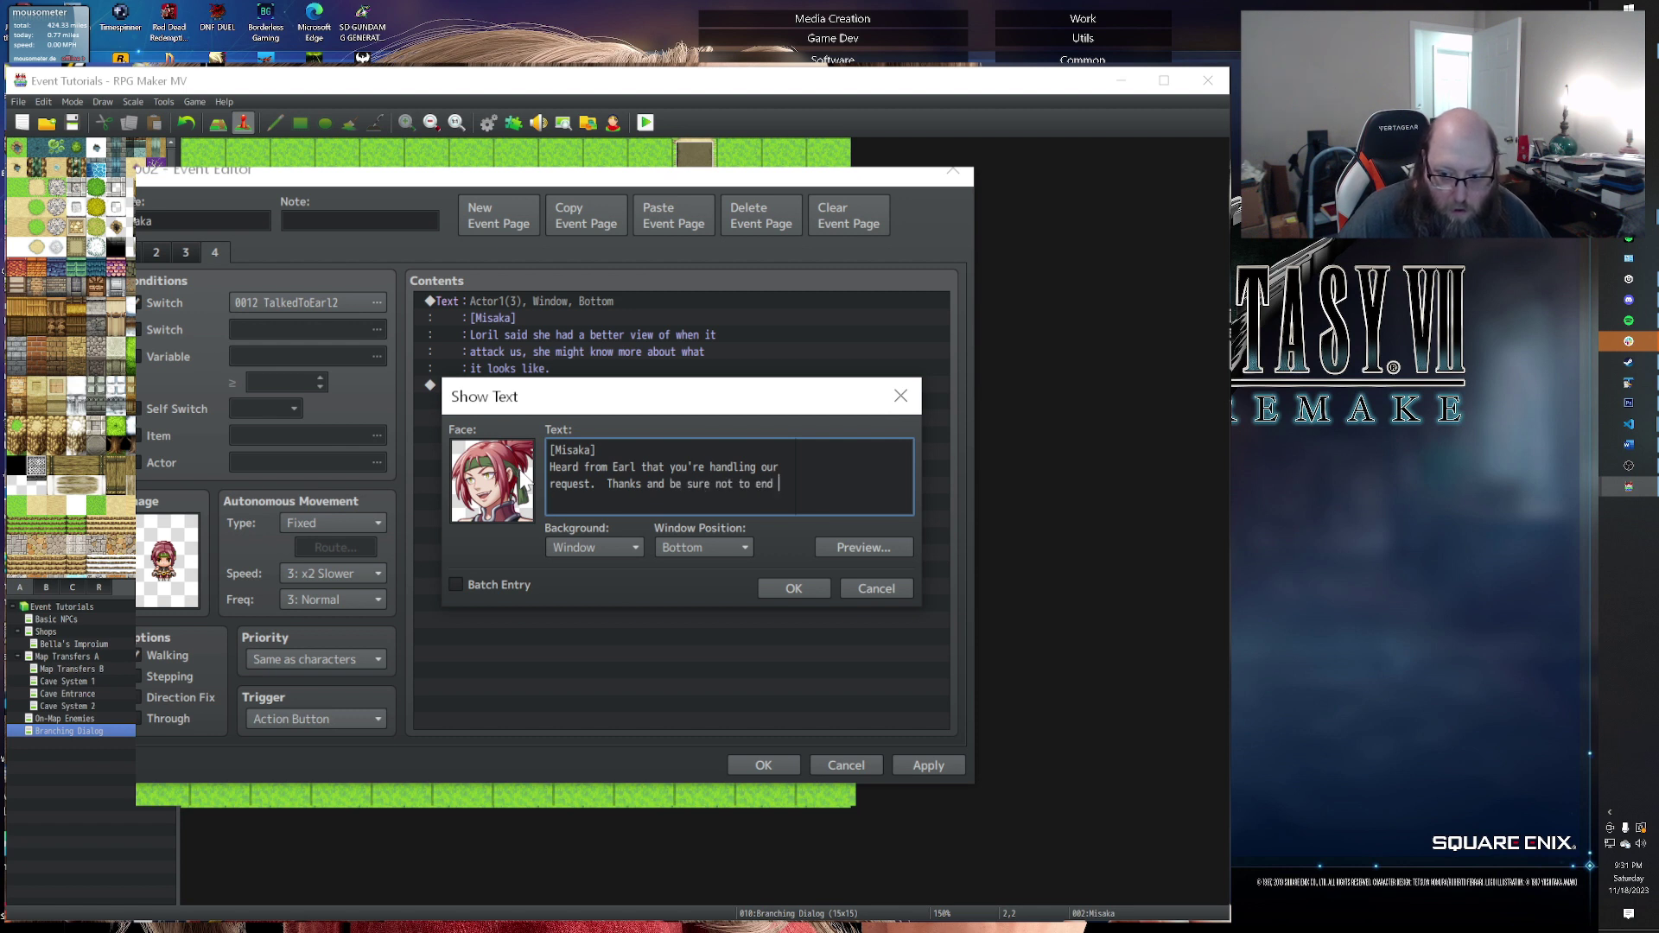
text(up as dinner for some giant shrimp or so)
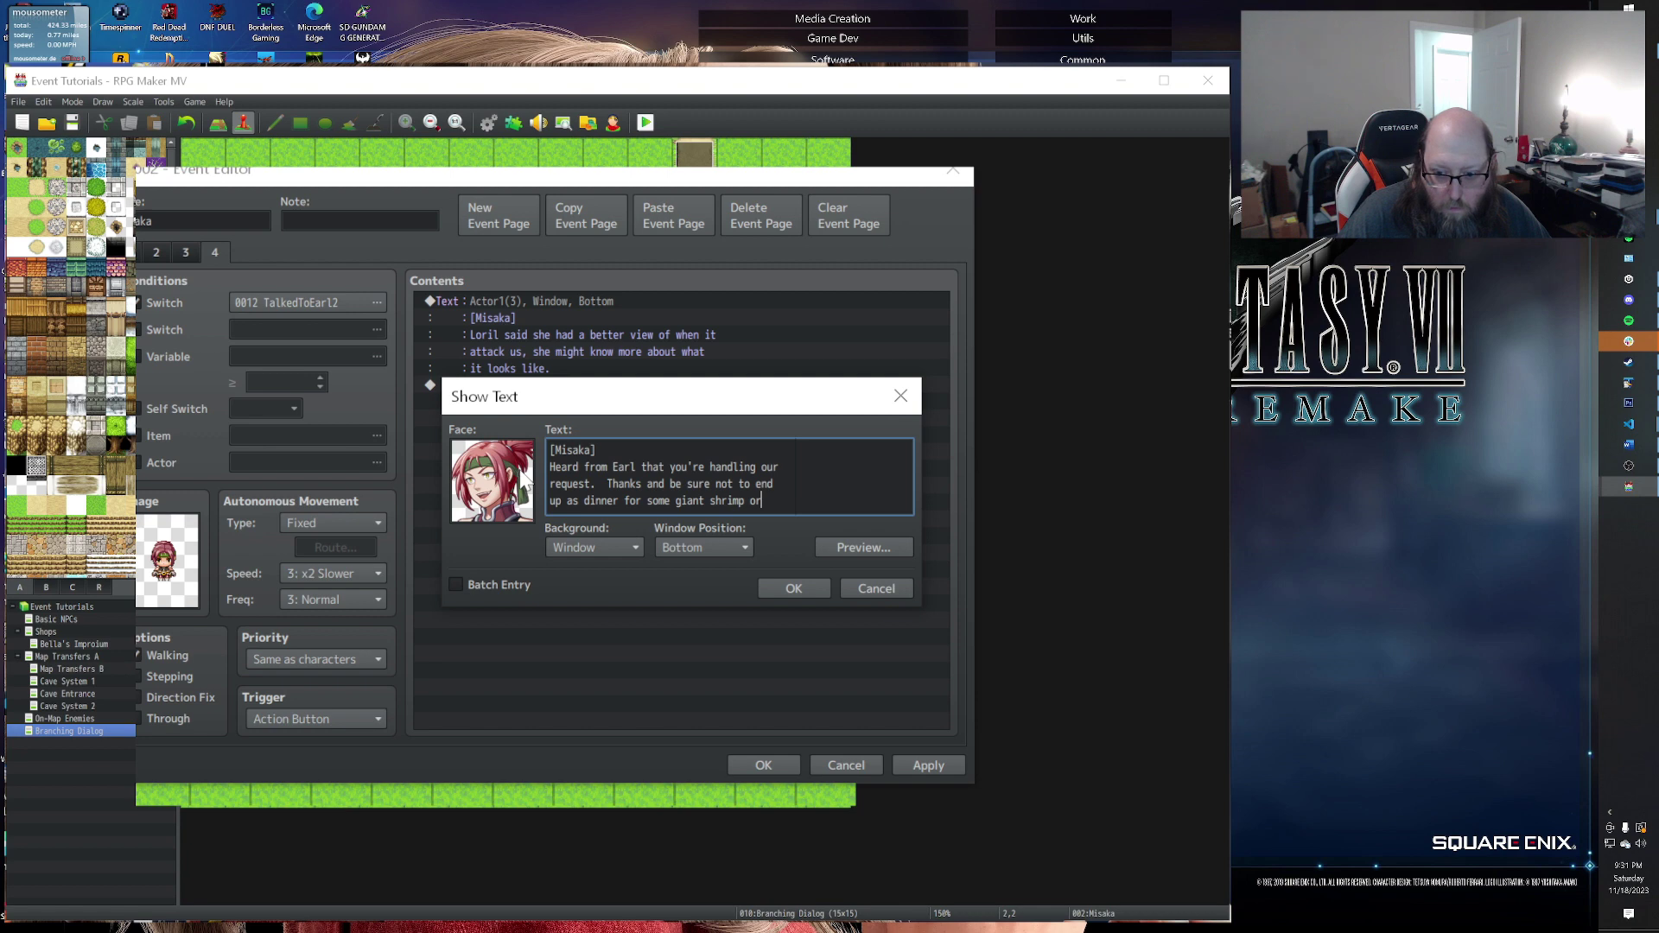
click(474, 585)
Step: Add a second batch message headed "[Misaka]" with the text "something." and save the event
click(775, 484)
key(Return)
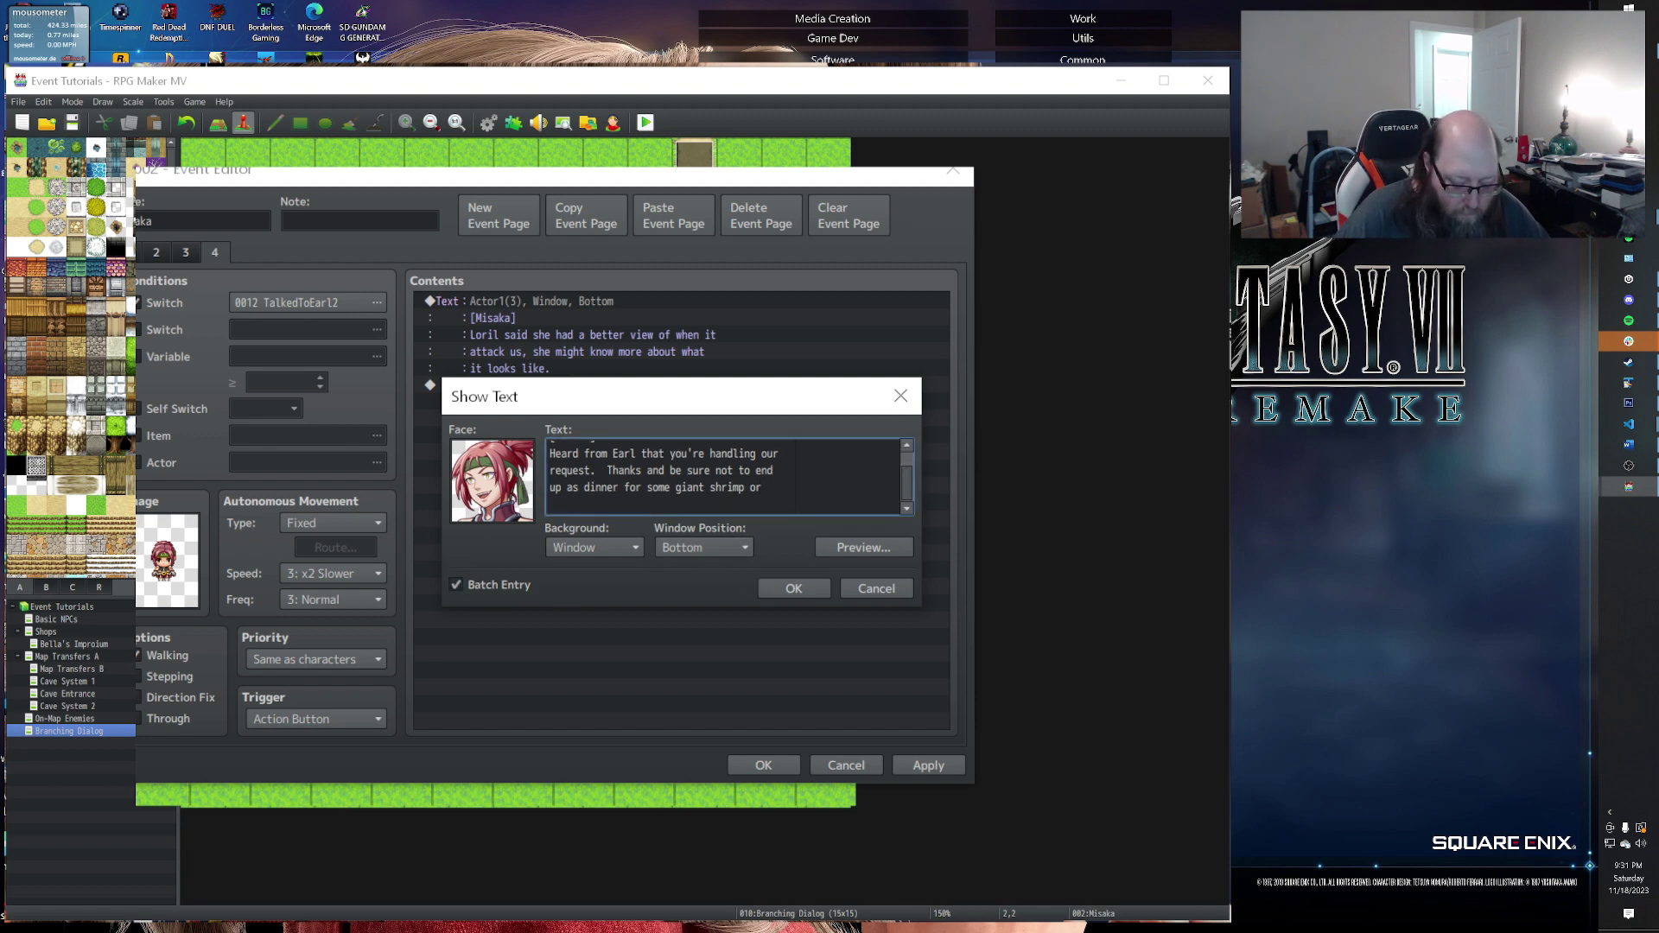
text([Mis)
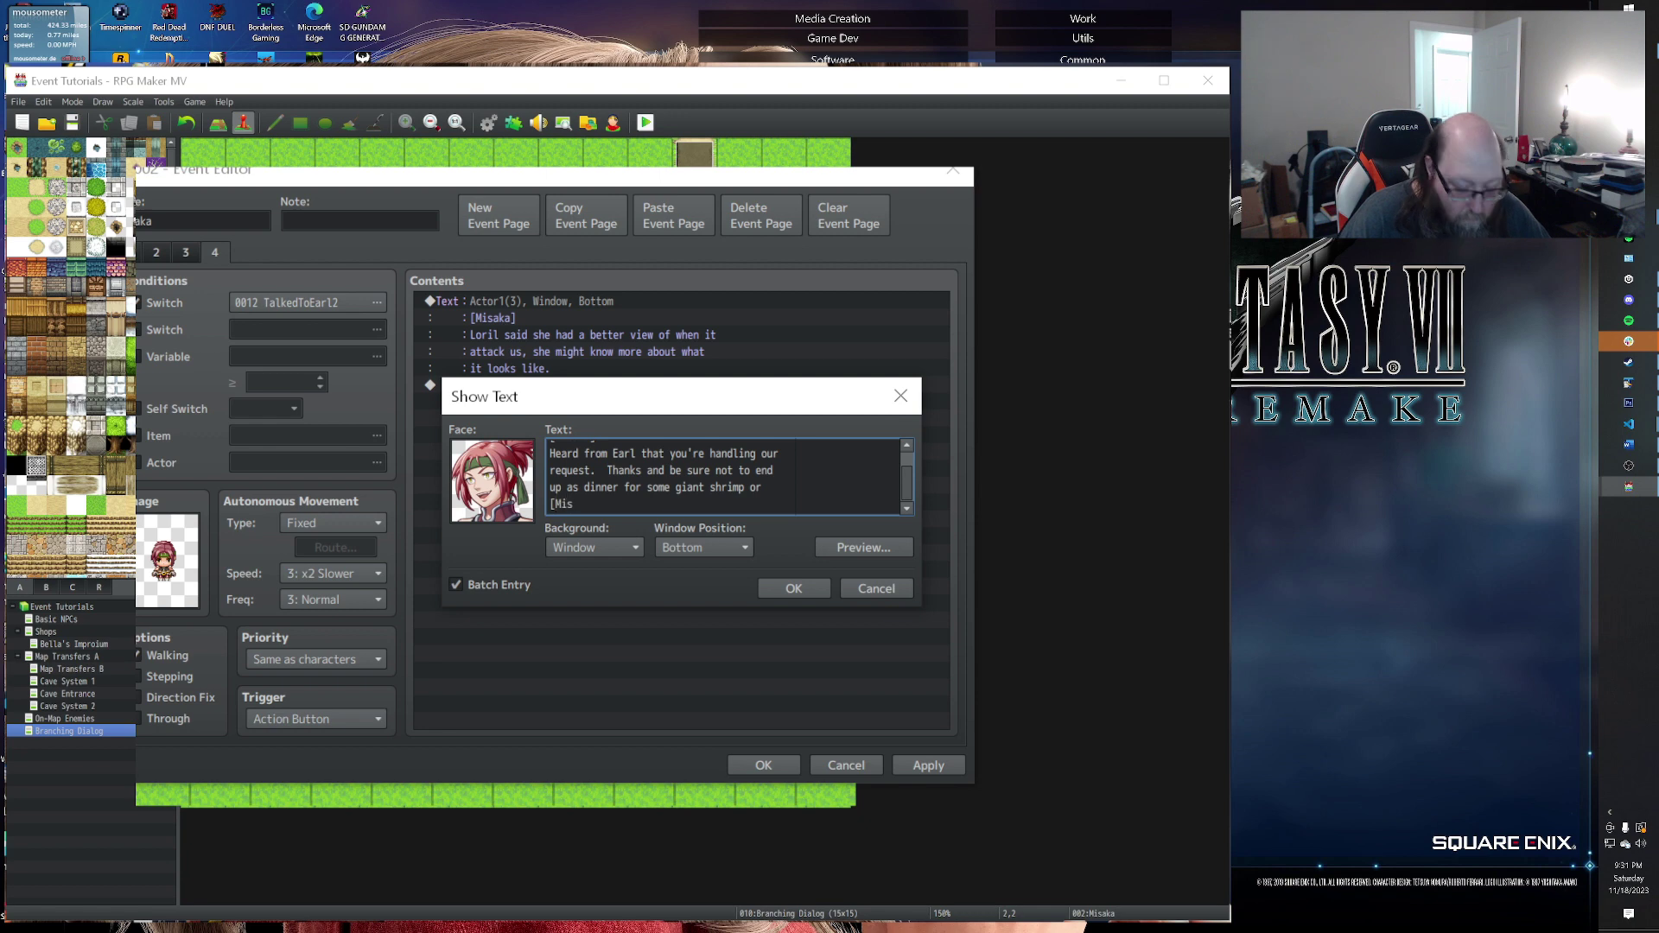
text(aka])
key(Return)
text(something.)
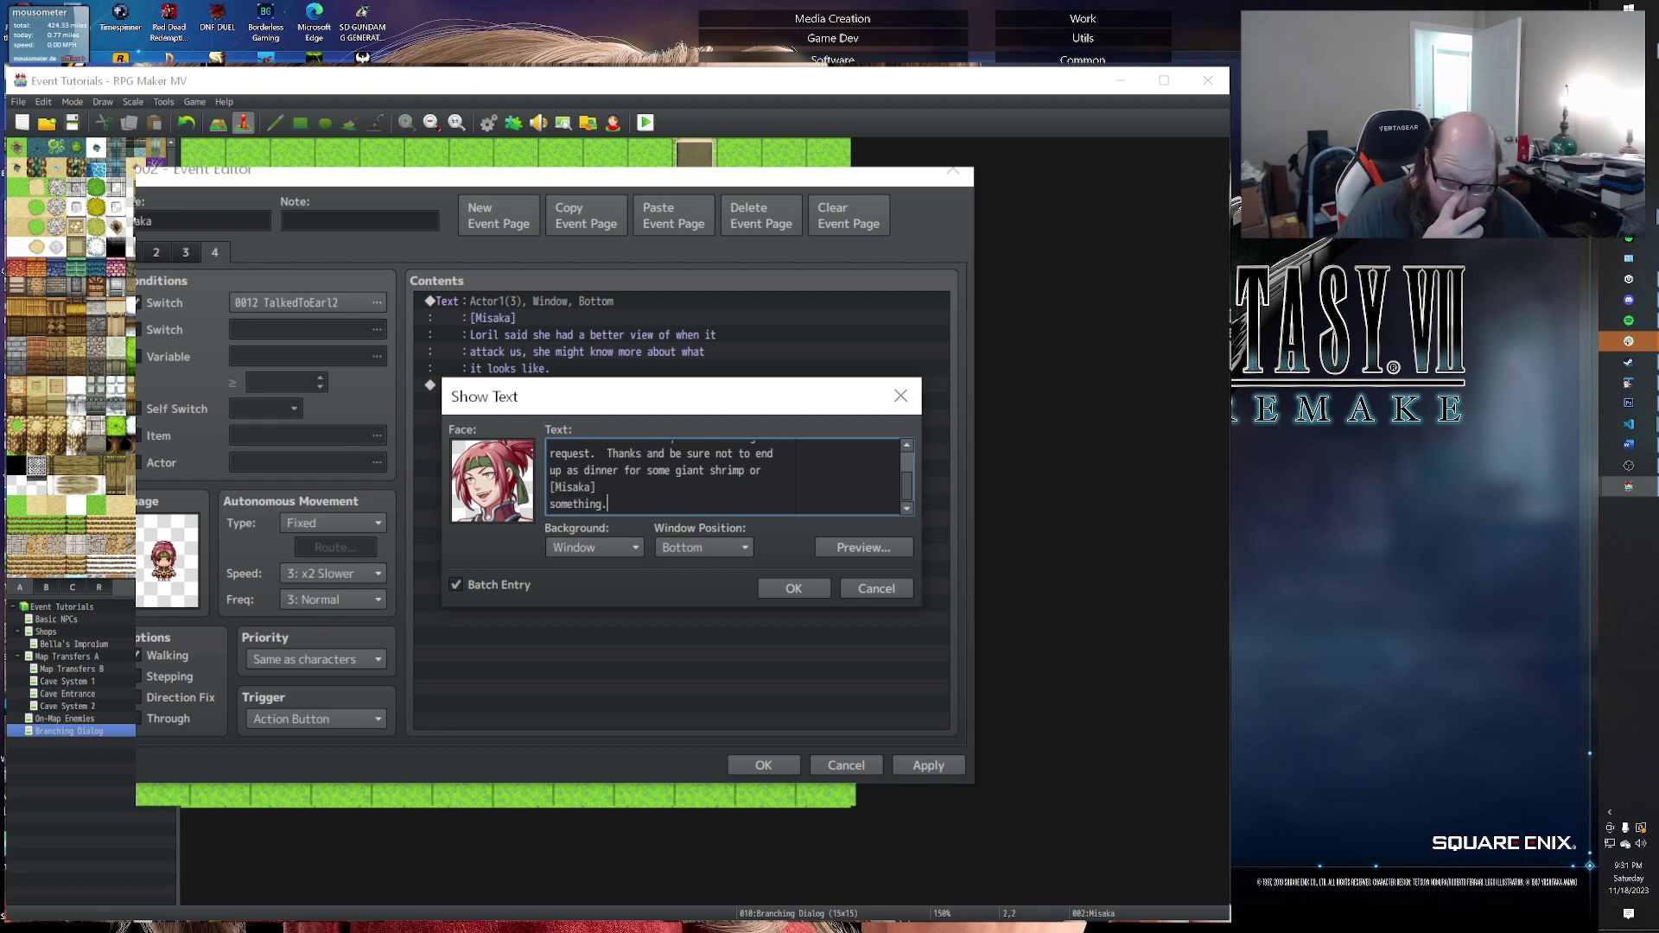
click(793, 588)
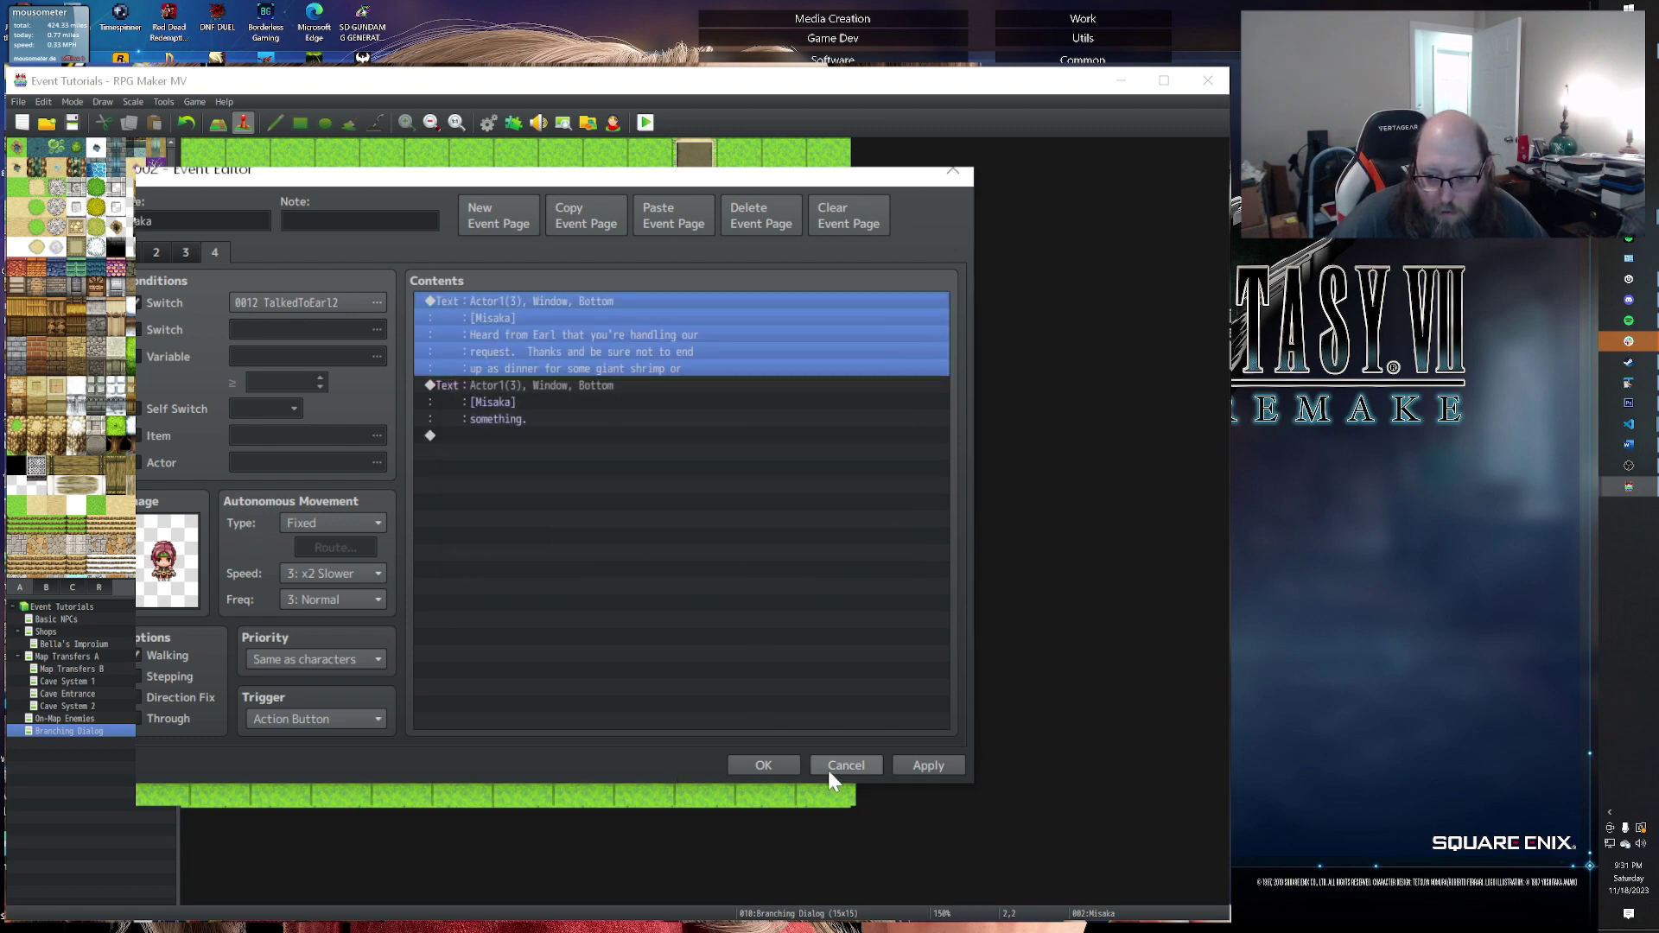
click(907, 772)
click(764, 767)
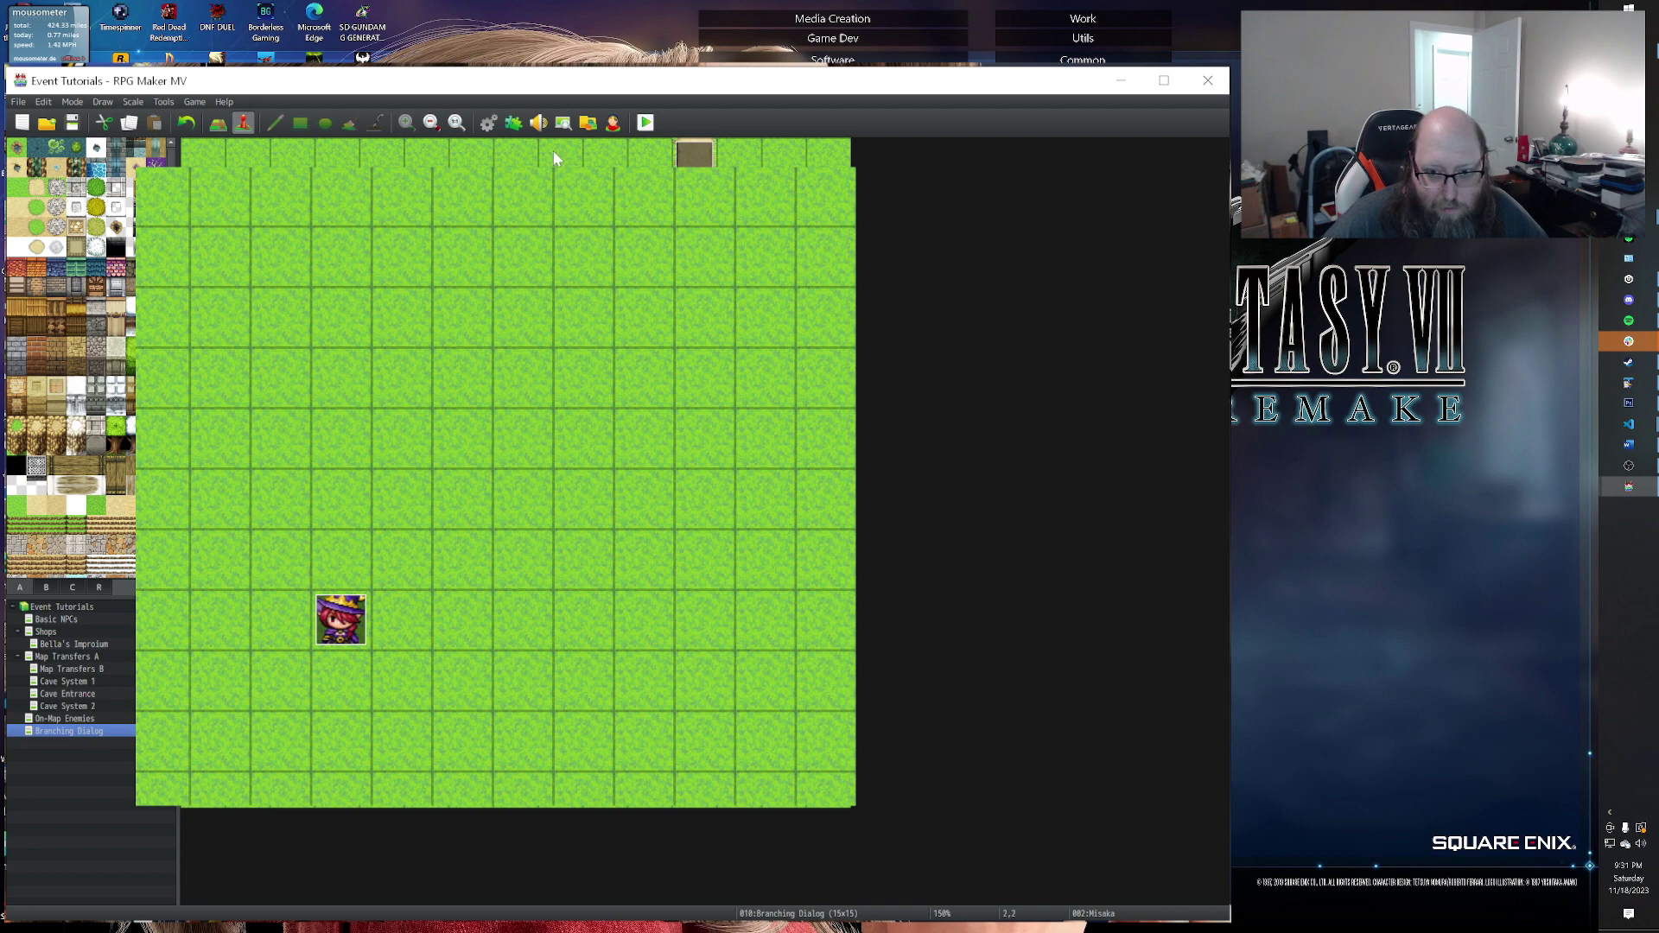
Step: Playtest the project from the Basic NPCs map with a new game and read the signpost there
click(76, 629)
click(75, 622)
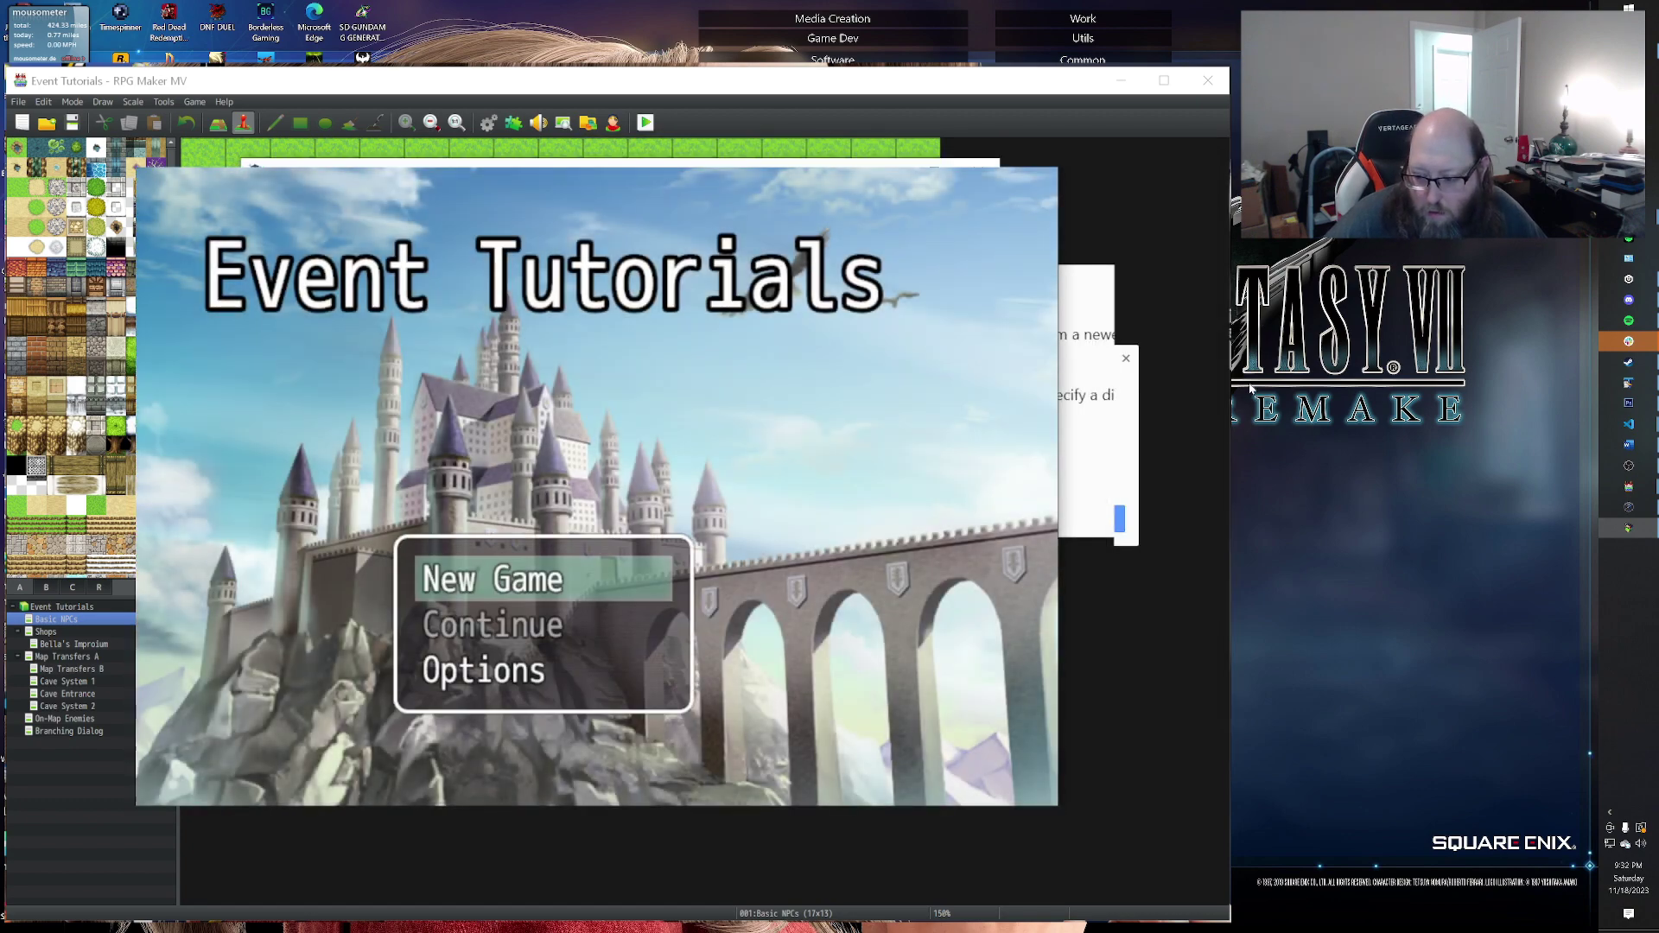
key(Return)
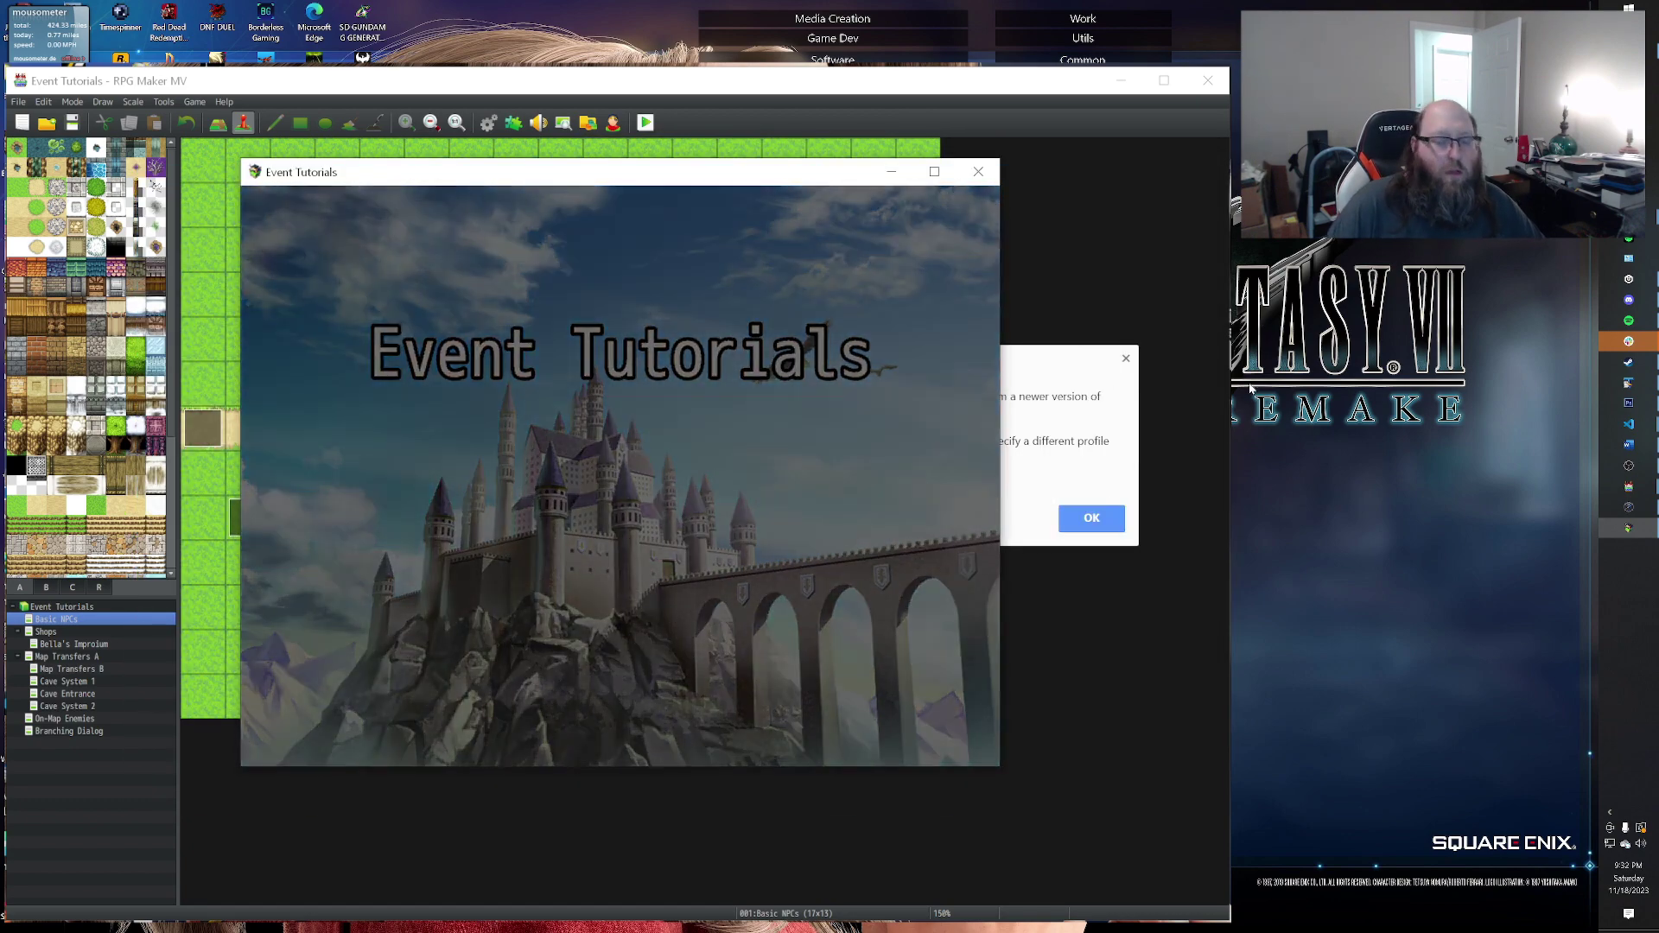
key(Right)
key(Up)
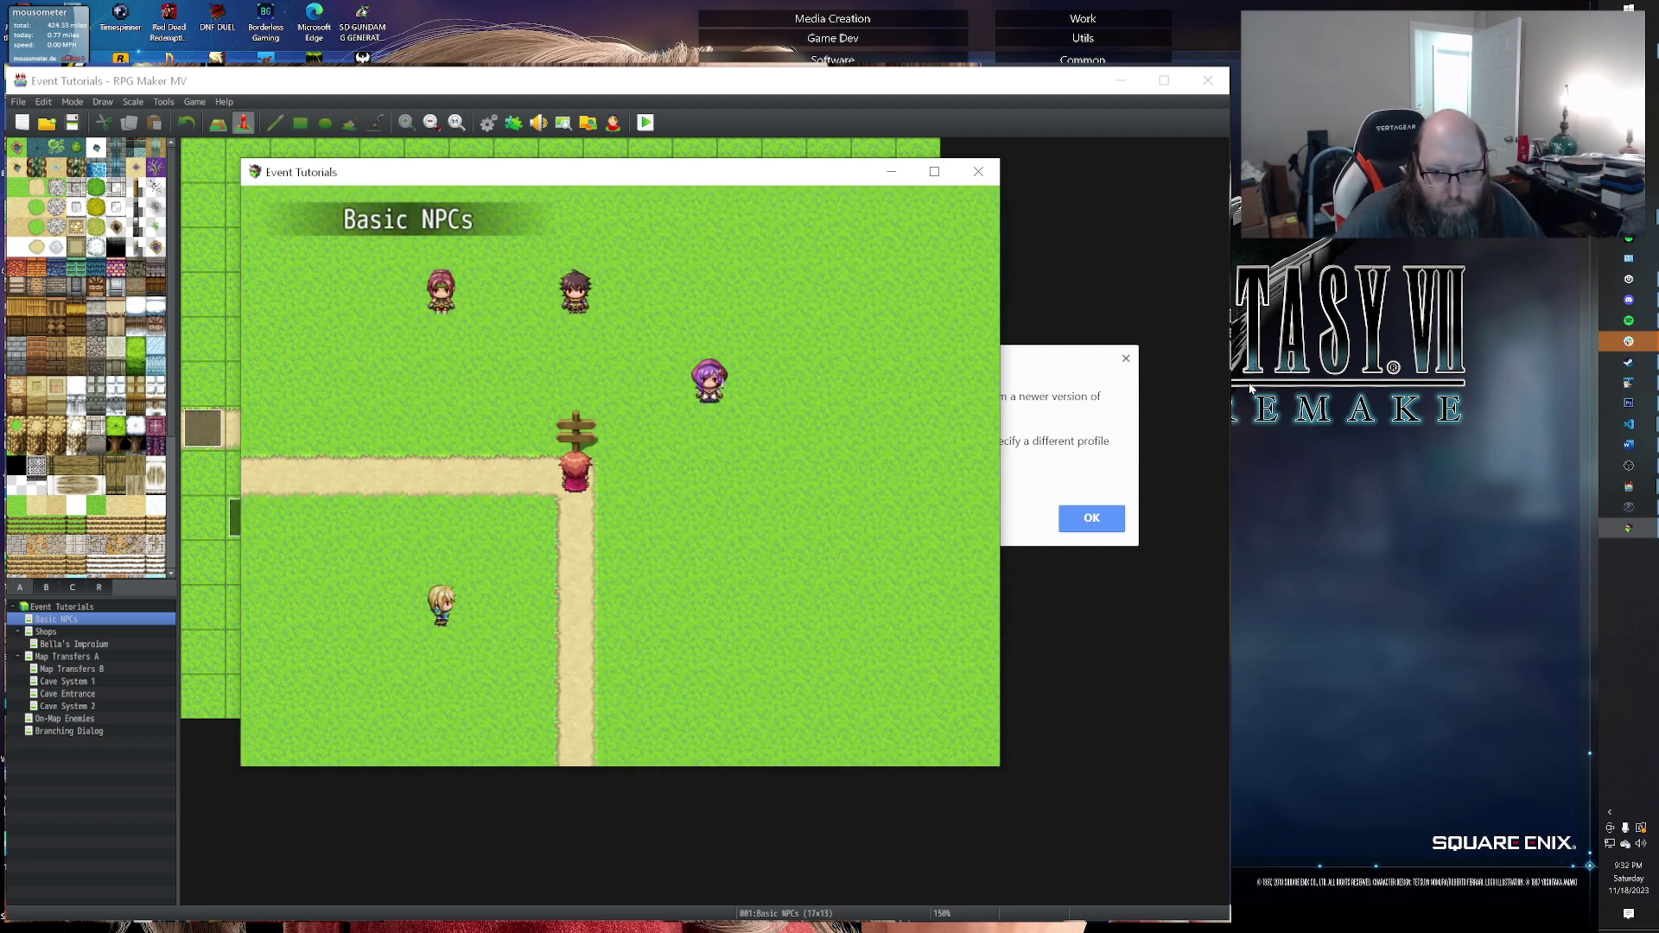
key(Return)
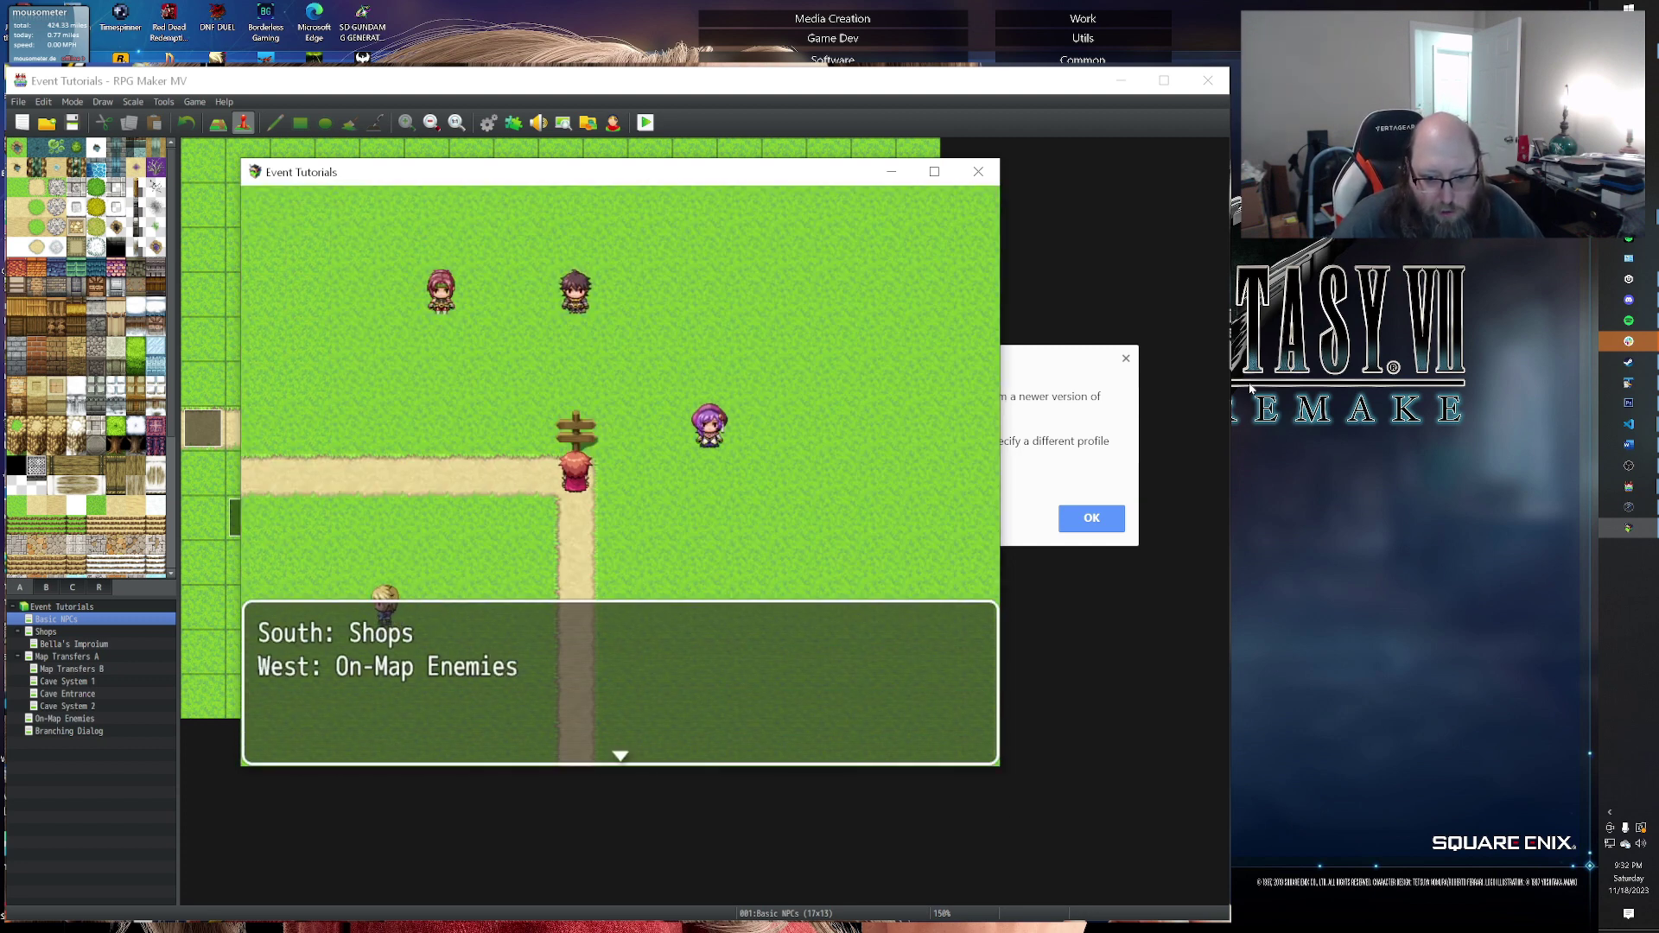
key(Return)
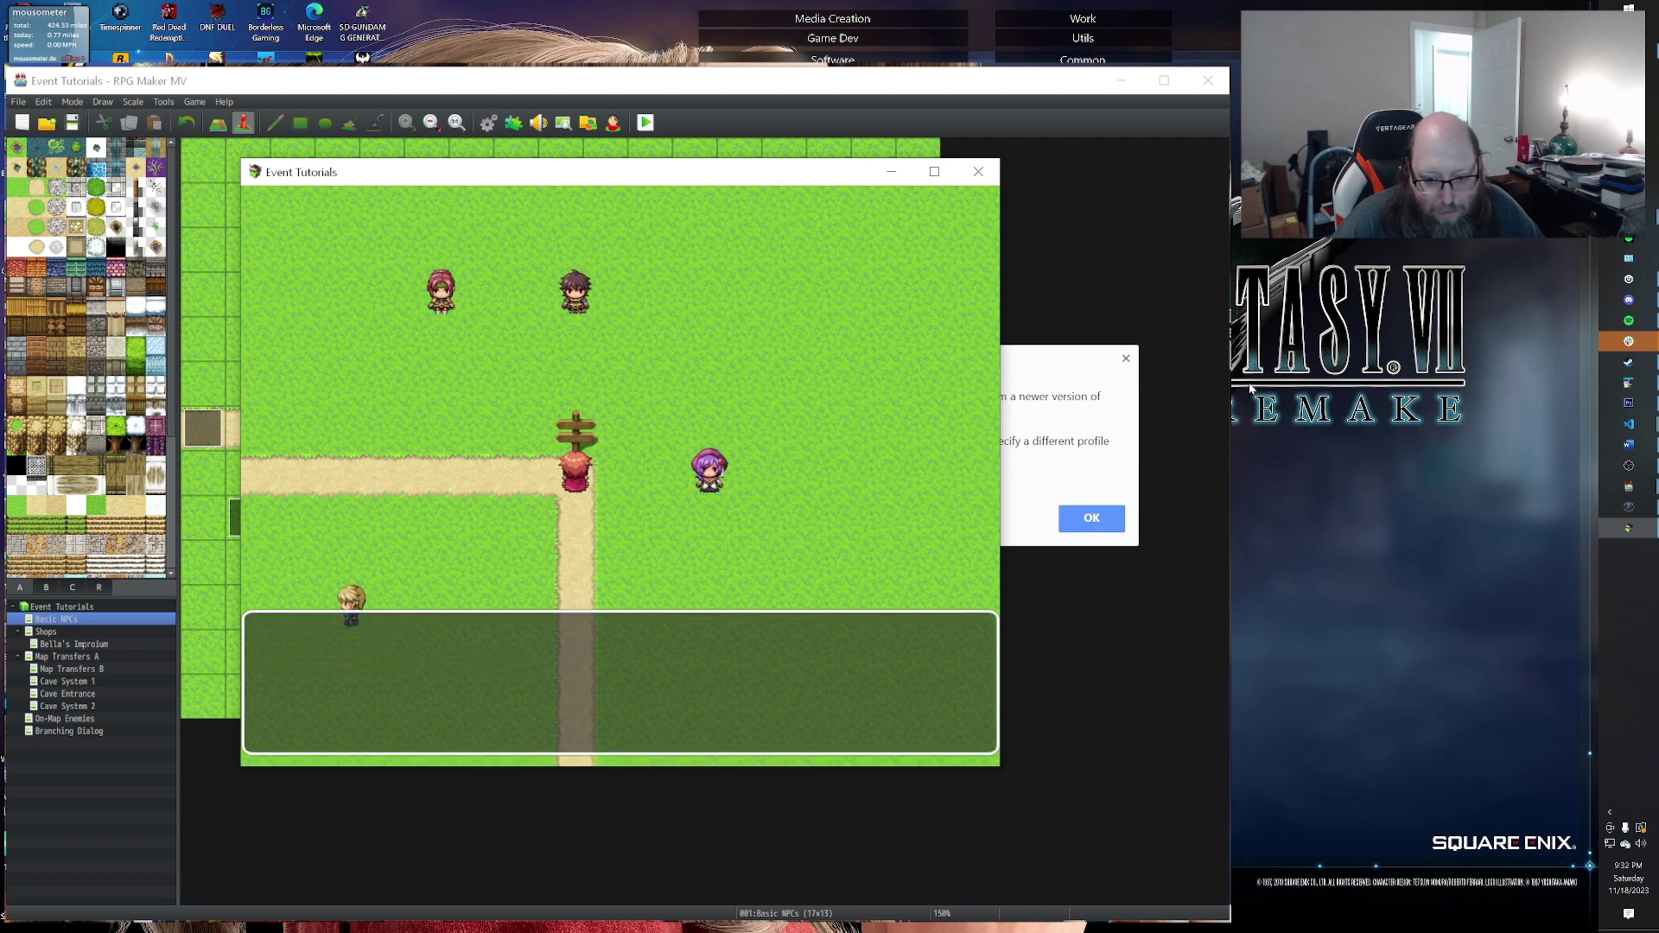
Step: Walk south to the Shops map, approach the signpost below the shop, and close the playtest
key(Down)
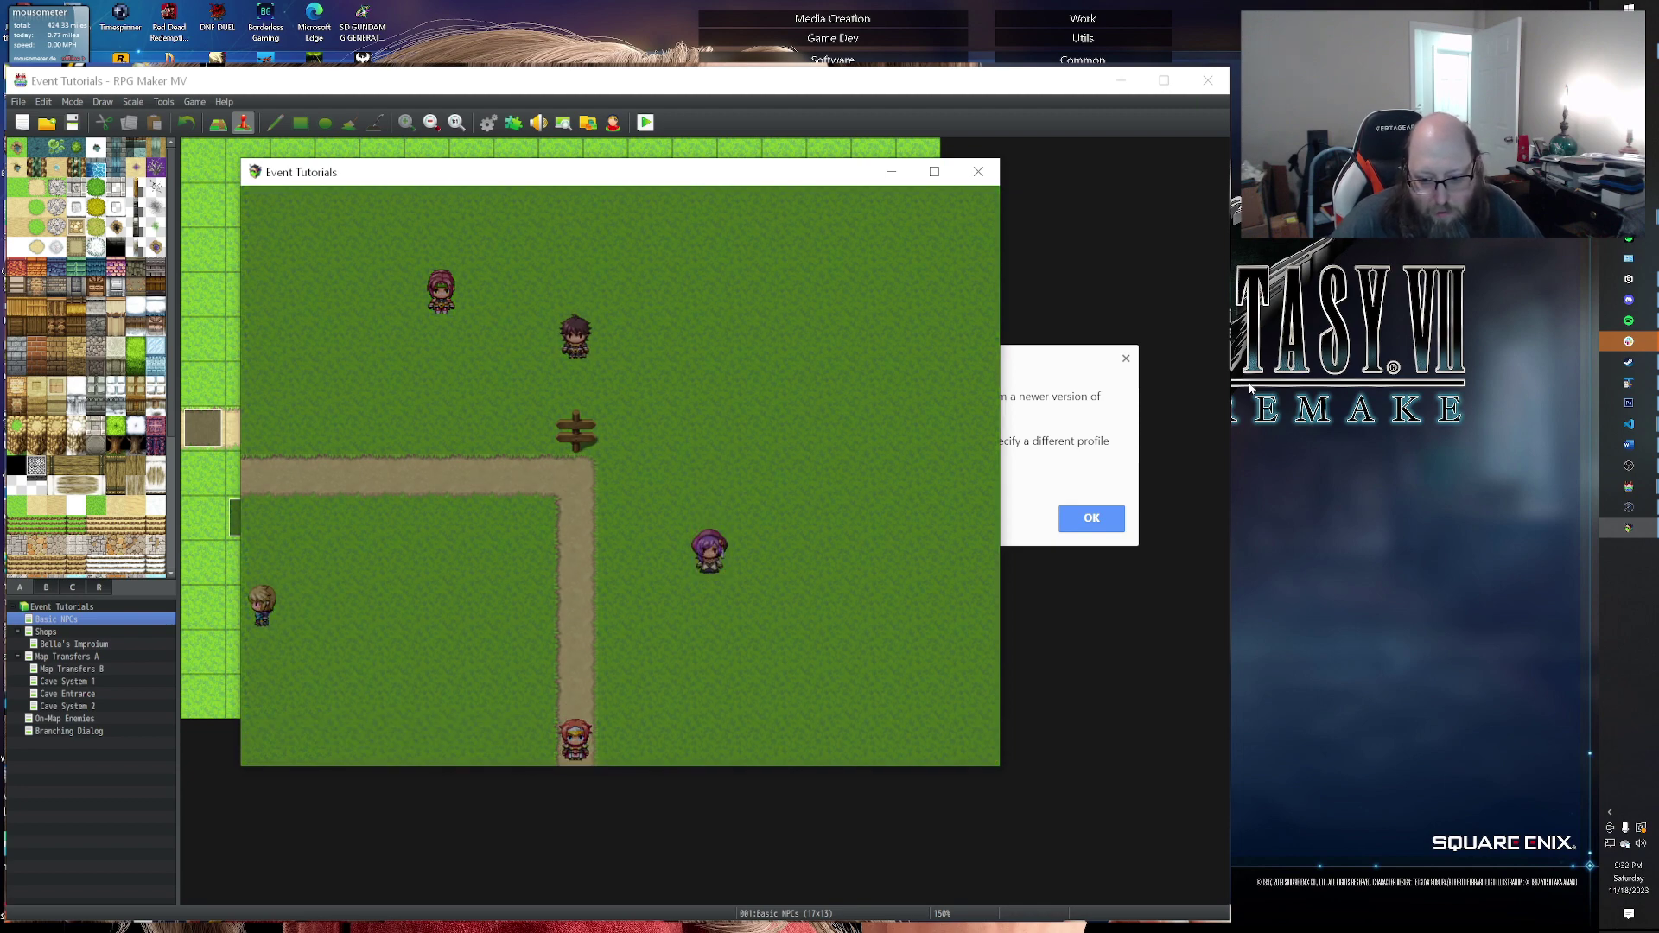
key(Left)
key(Down)
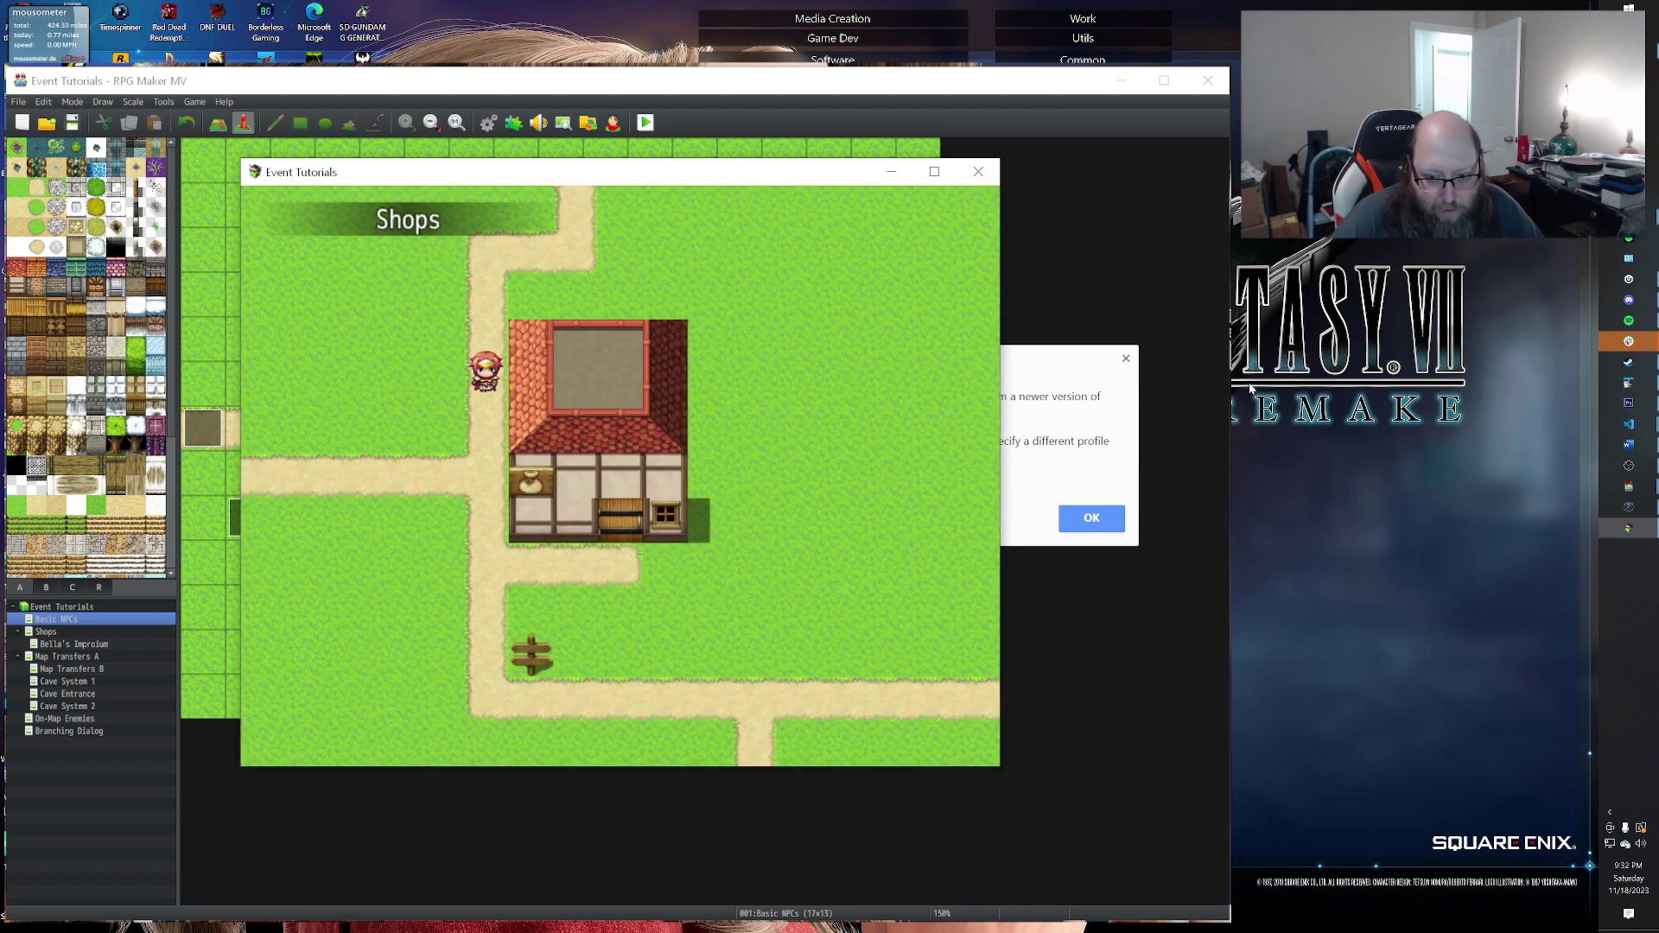
key(Down)
key(Right)
key(Up)
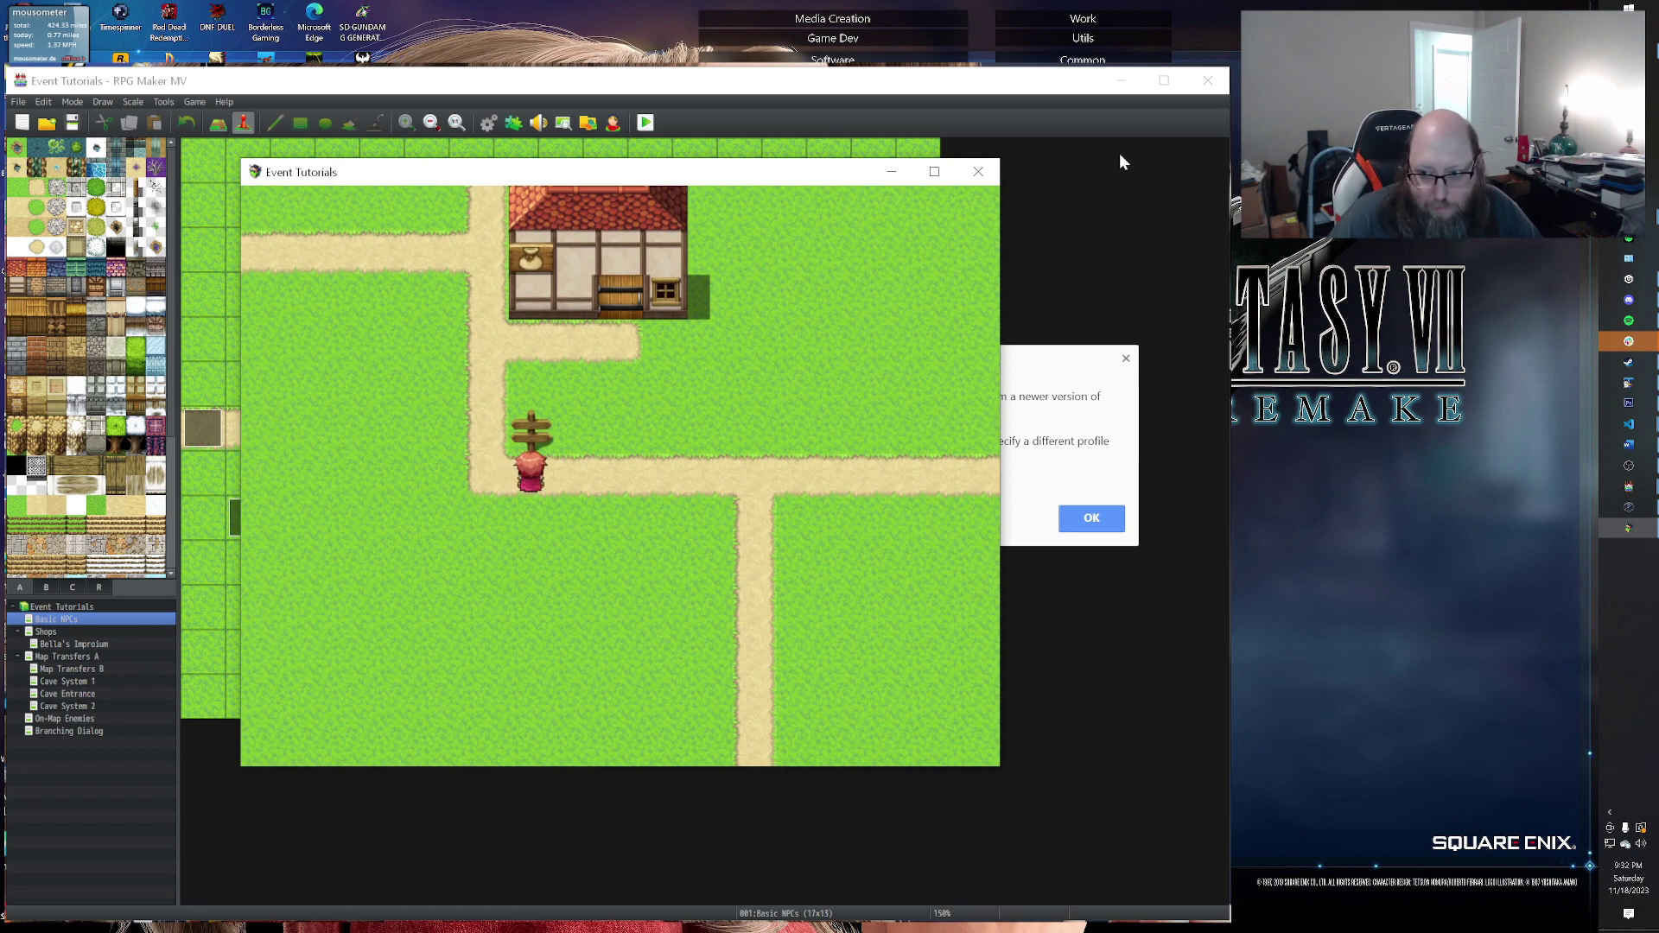
click(979, 171)
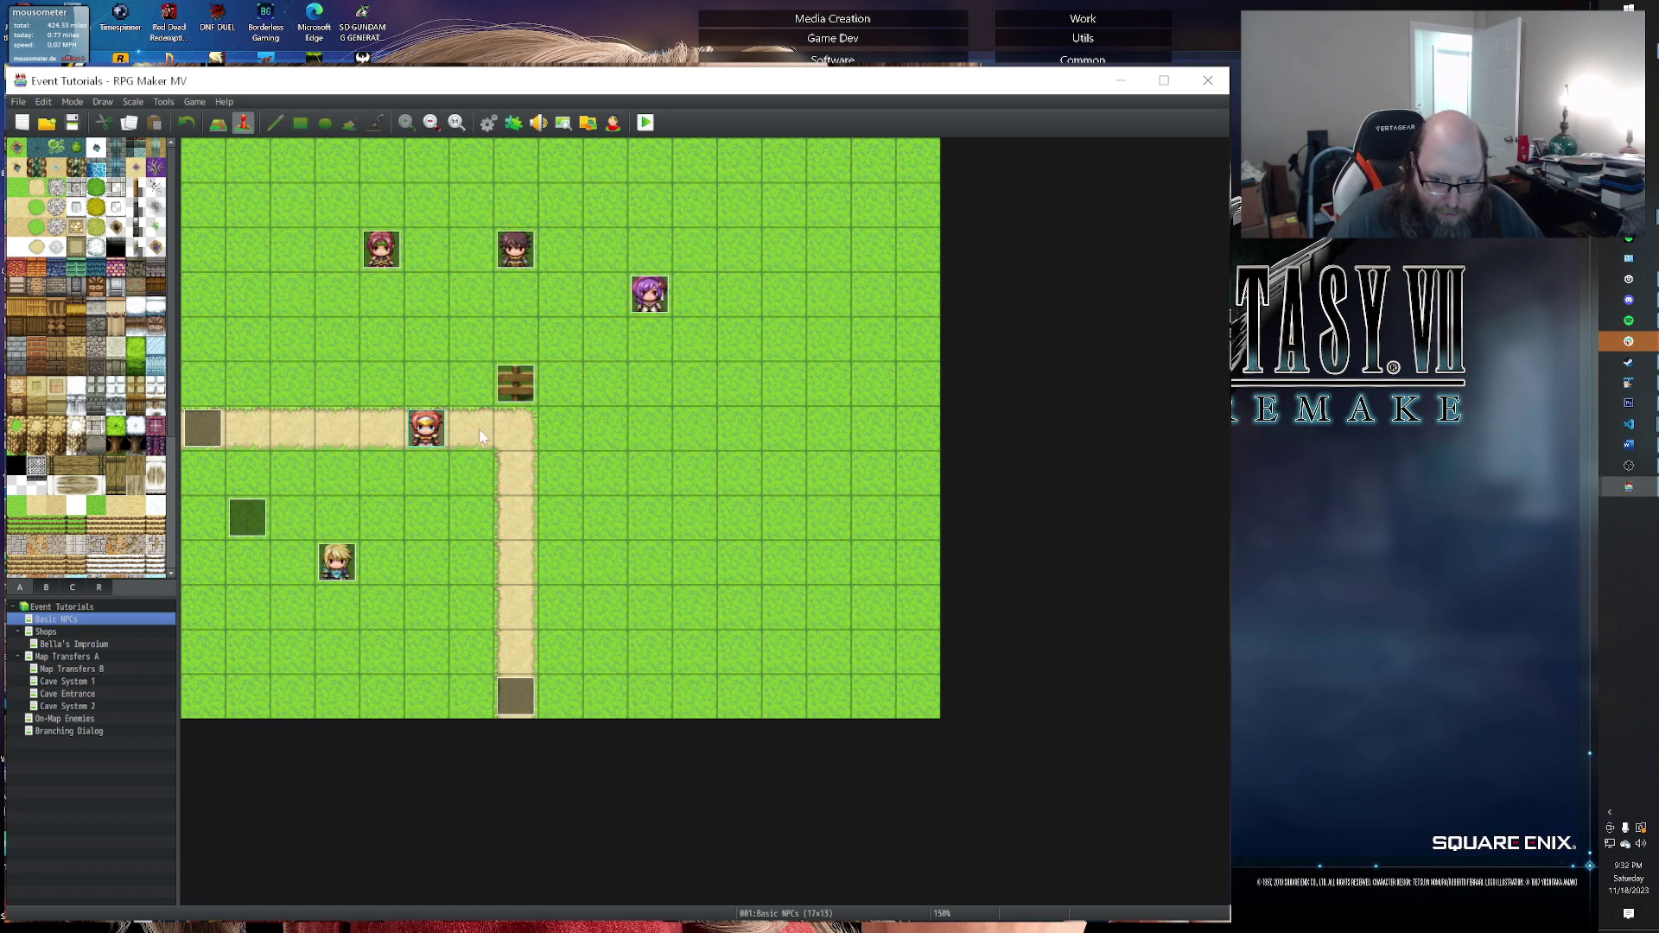
Step: Set the Shops map signpost's priority to Same as characters and save the event
click(78, 633)
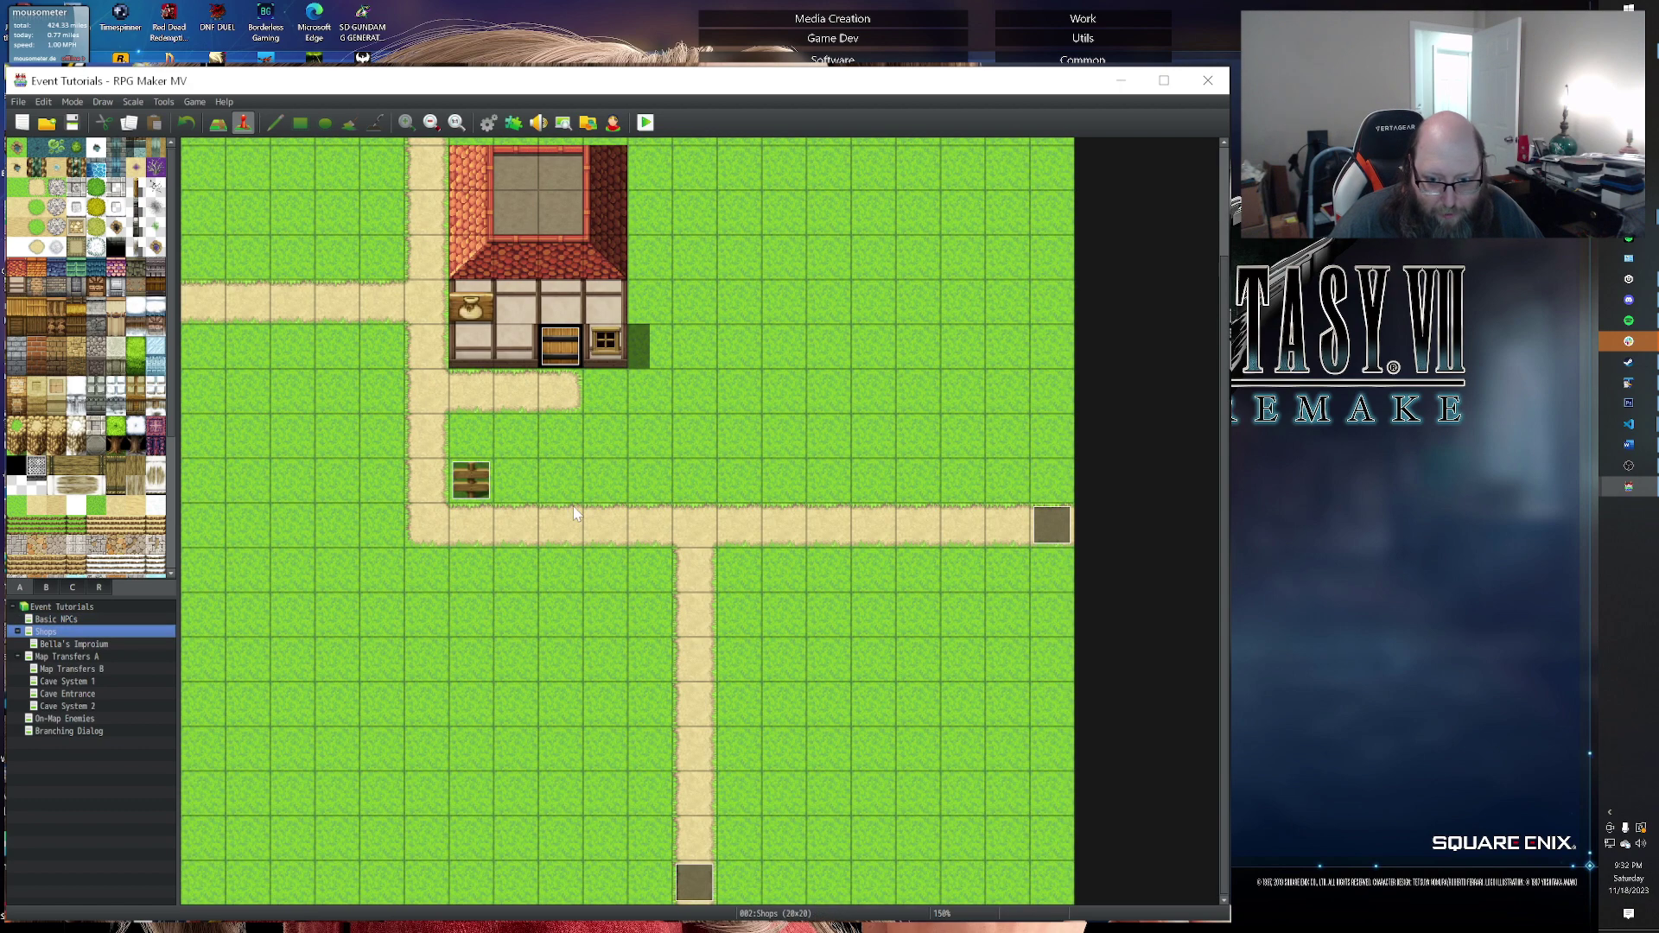
double_click(455, 472)
click(432, 636)
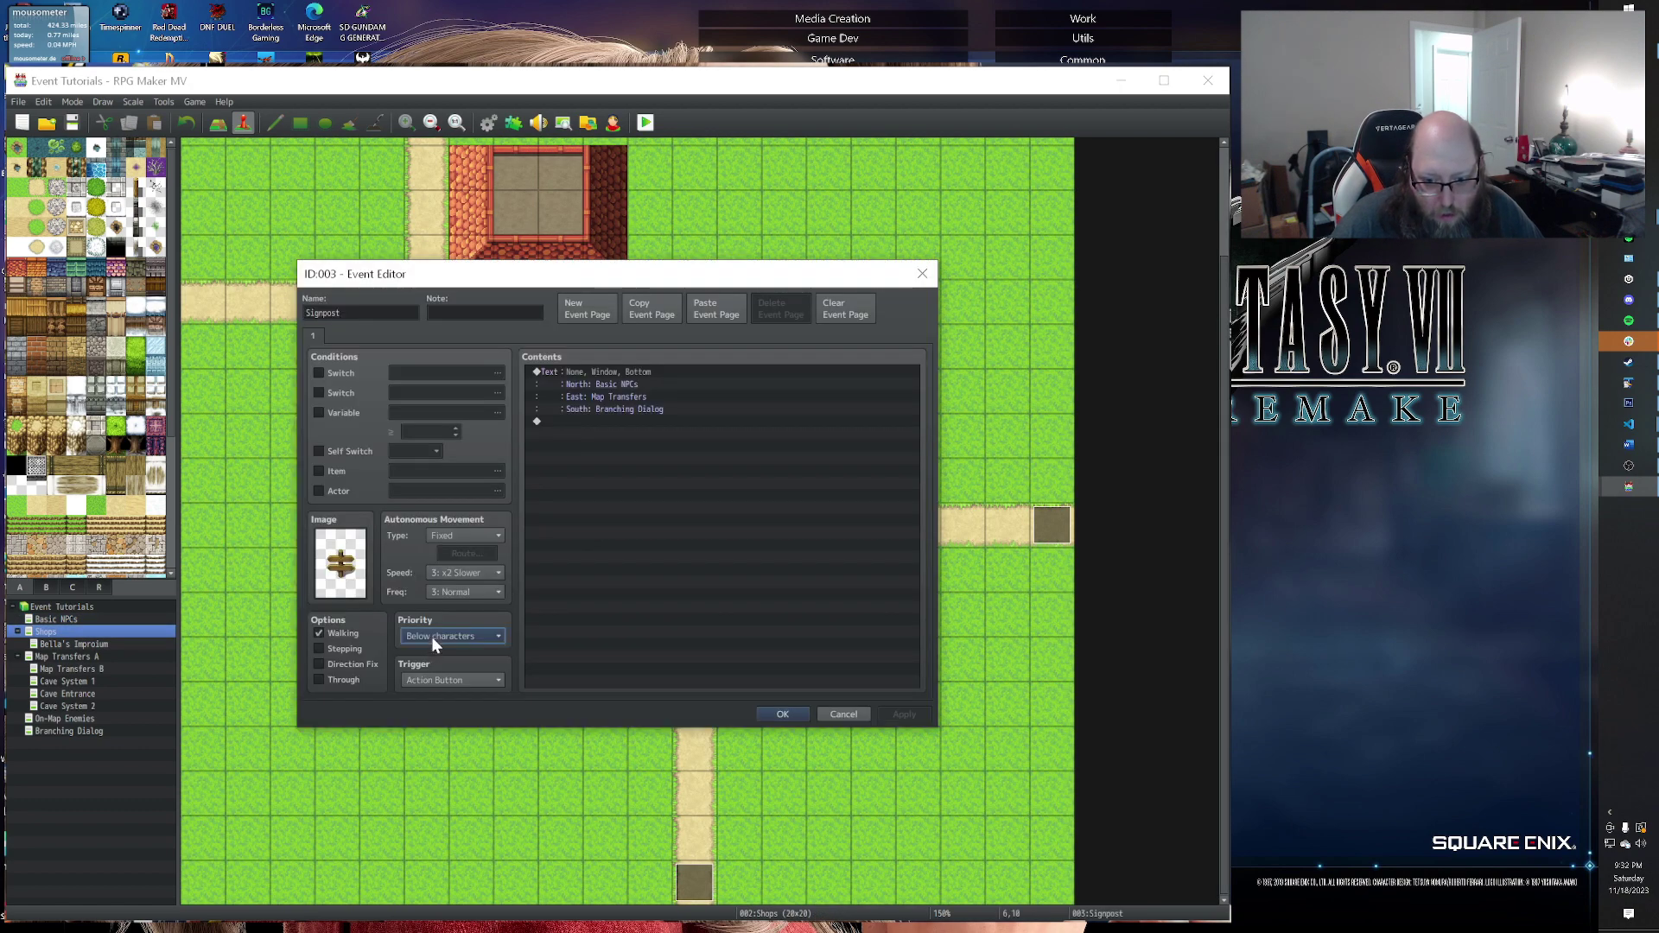
click(426, 652)
click(908, 712)
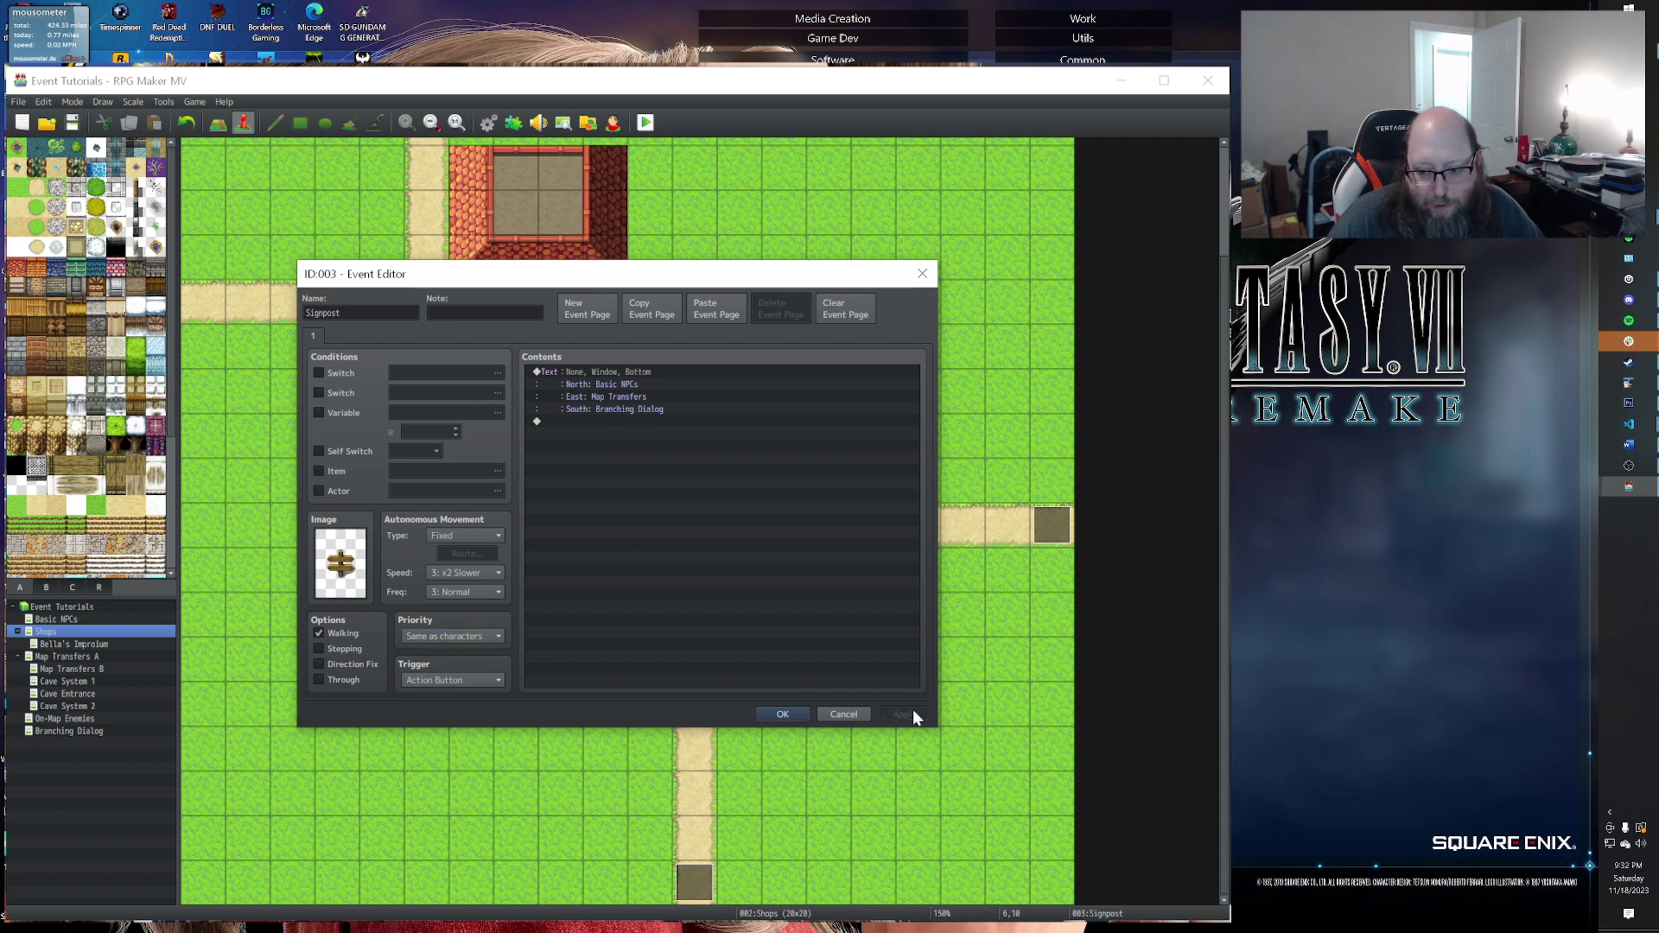
click(769, 714)
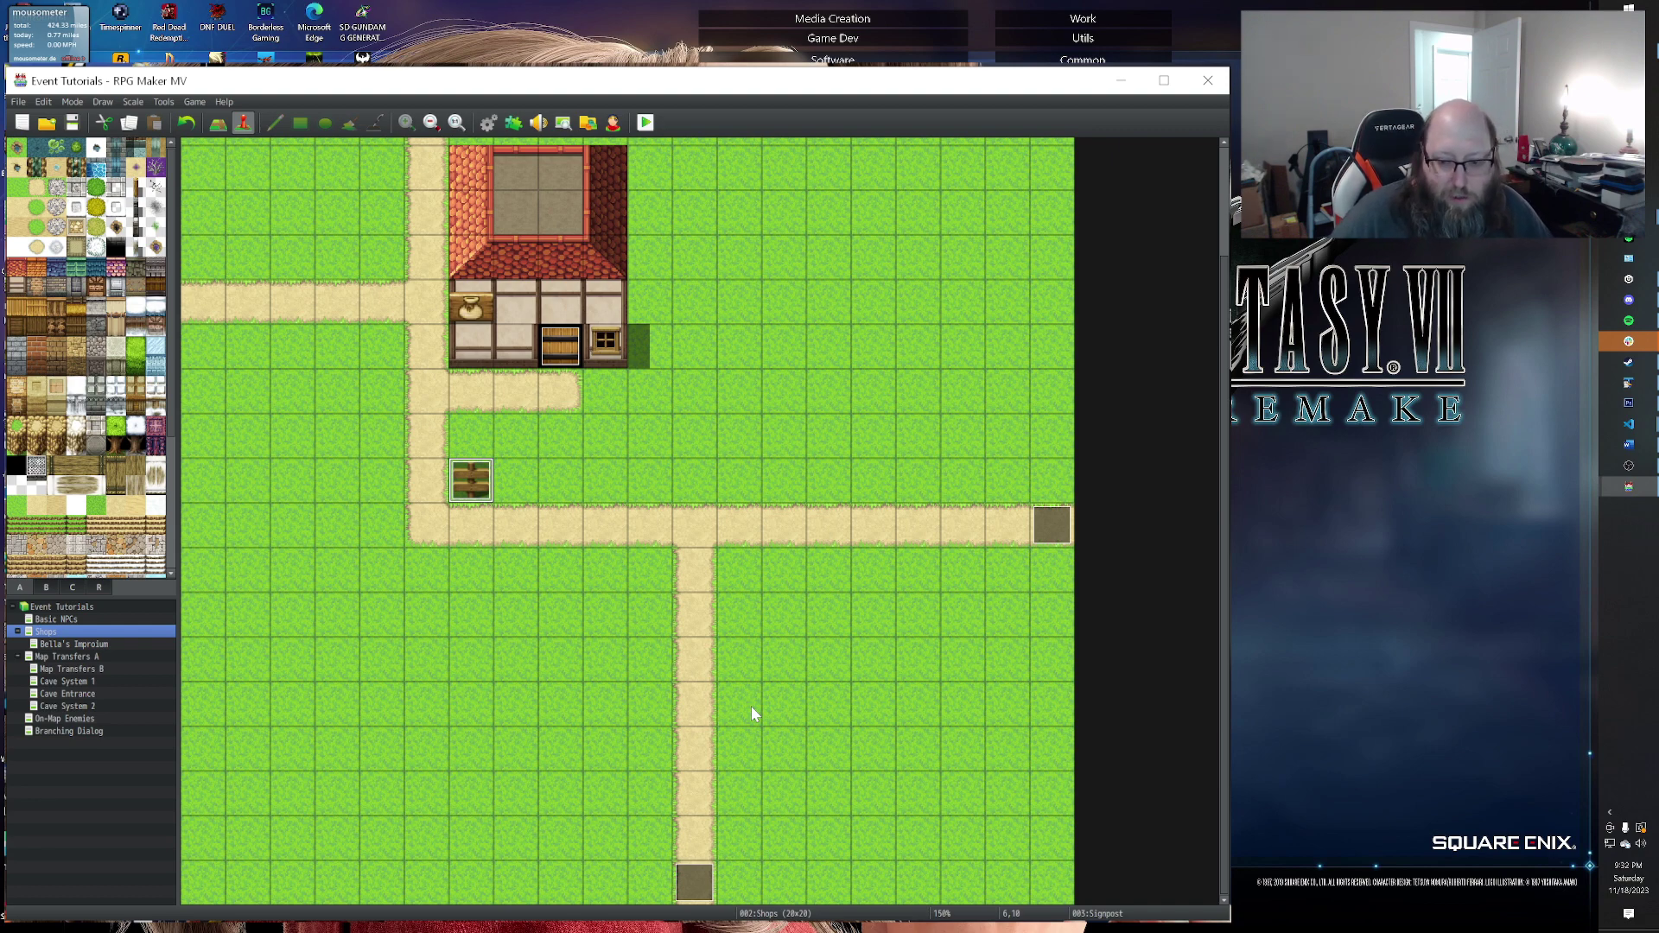
Step: Create a new event beside the Shops map signpost and give it a character image from the Damage2 sheet
double_click(529, 479)
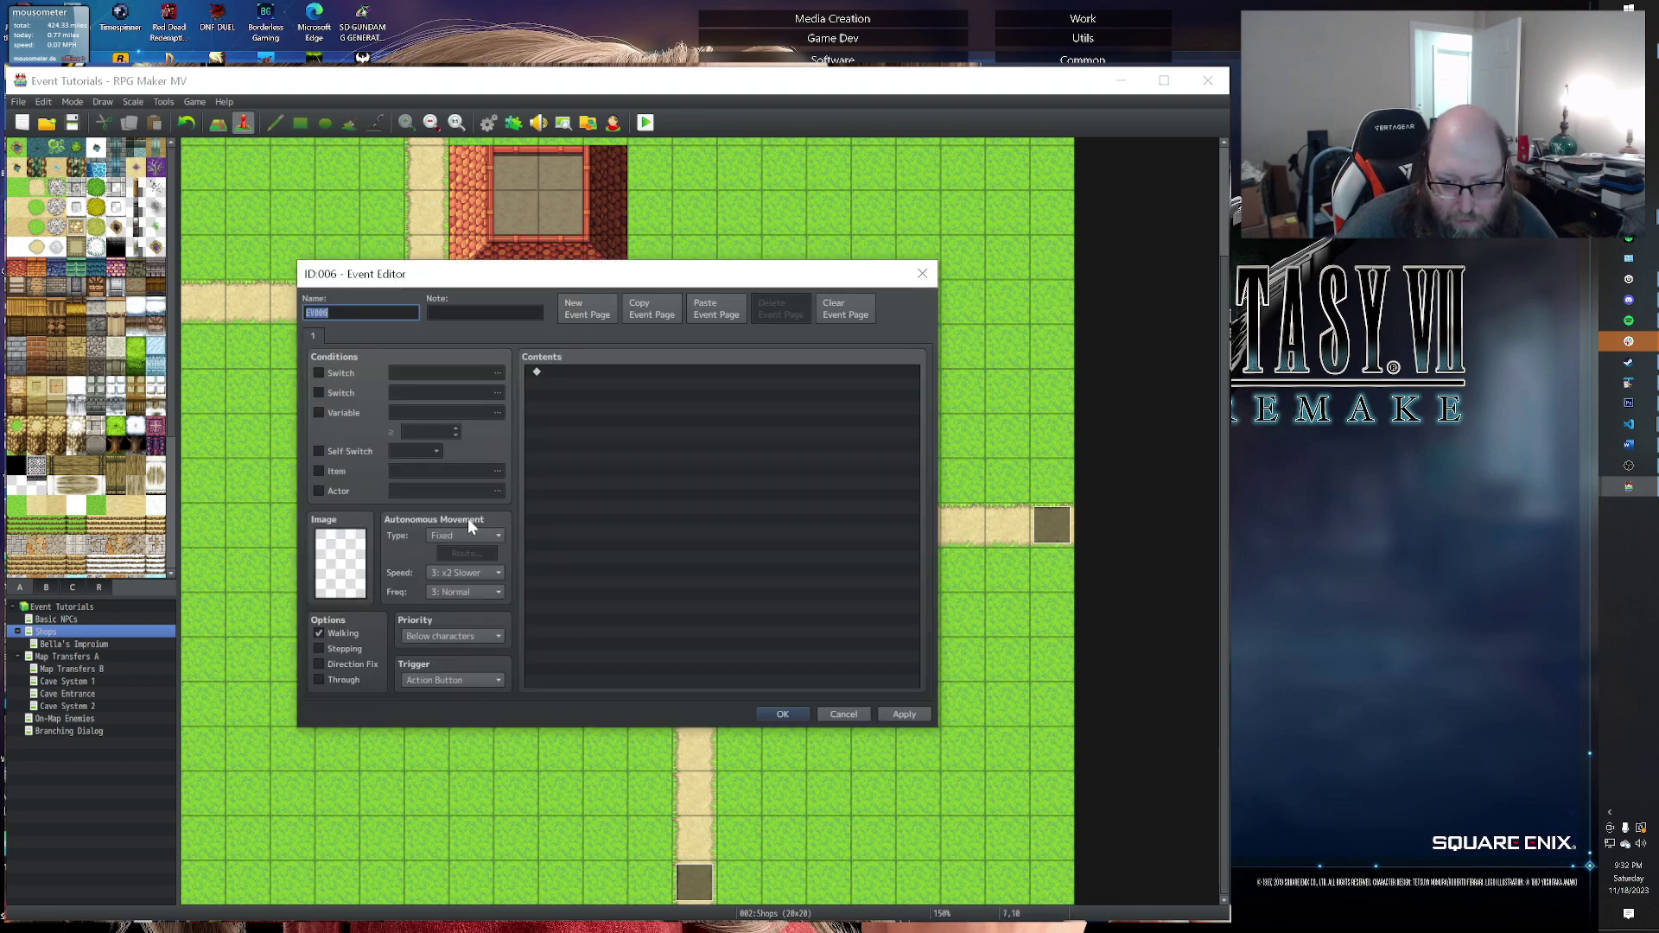
double_click(344, 556)
click(442, 441)
click(698, 501)
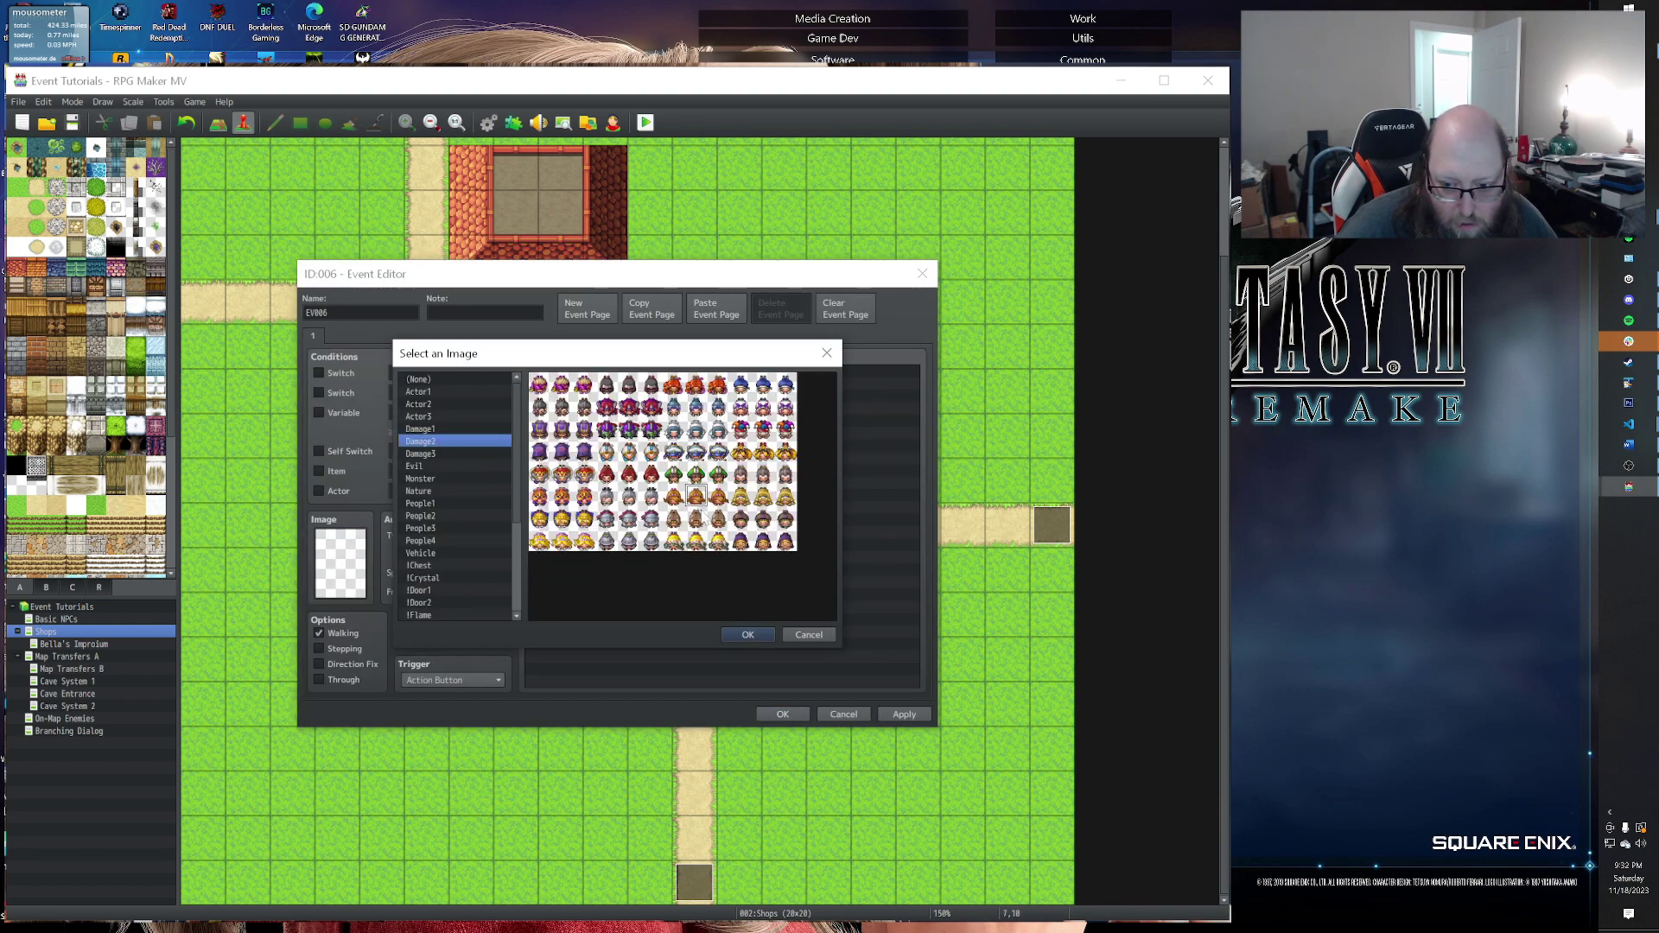
click(730, 635)
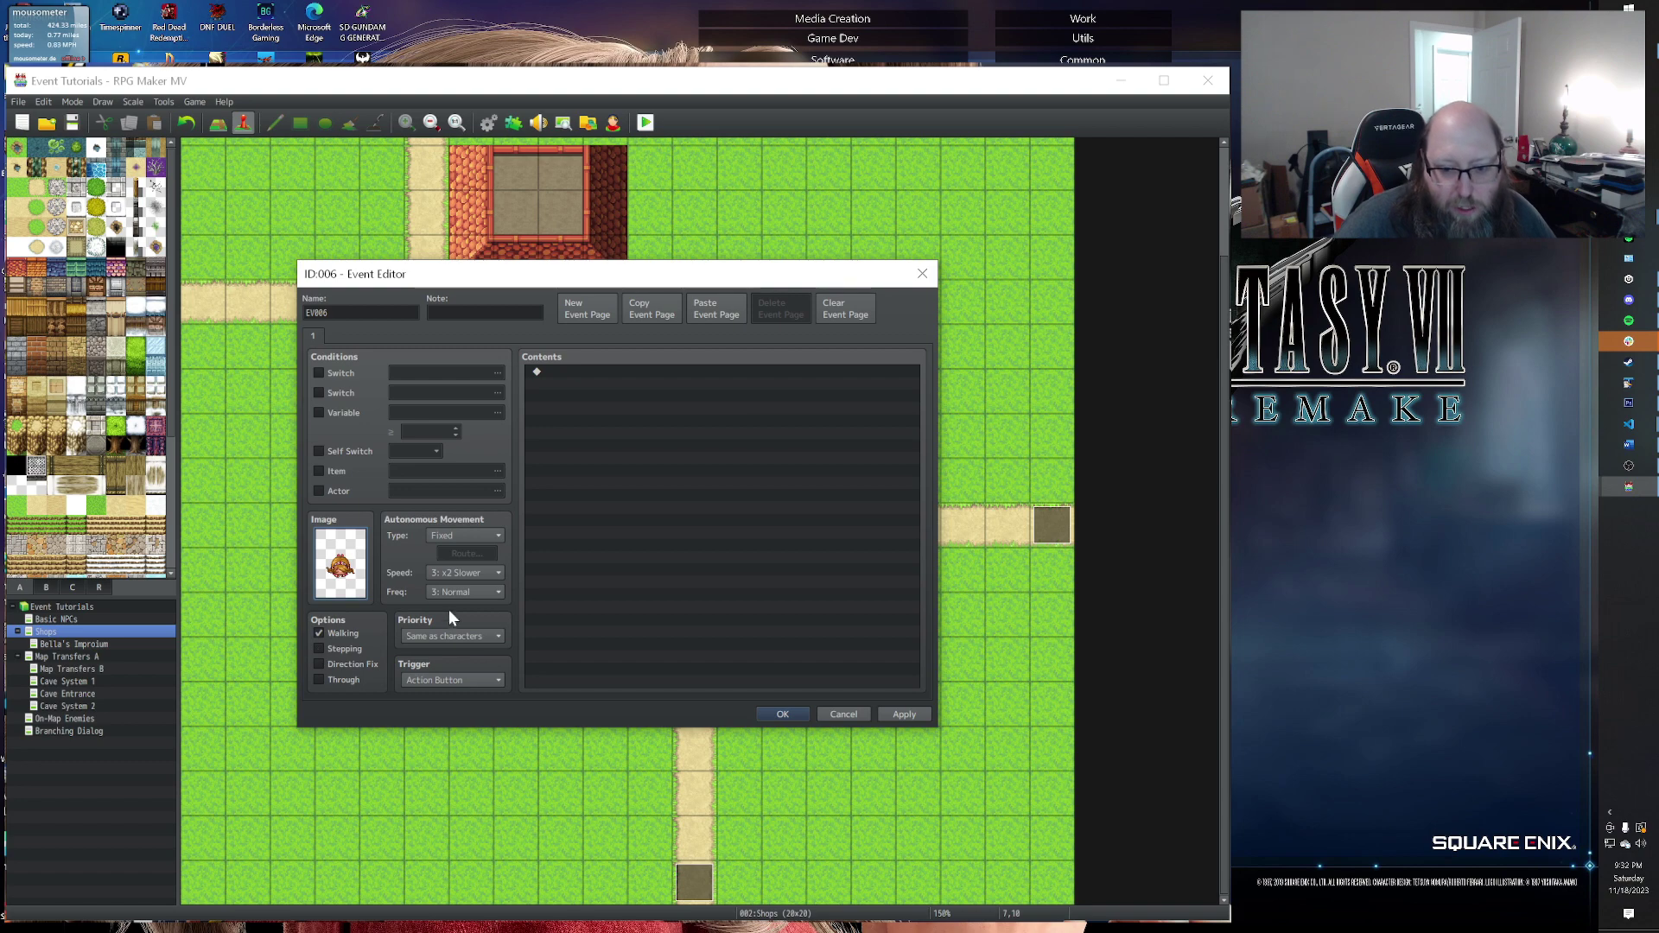
Step: Try the wooden signpost tile from Tileset B as the new event's image, and discard the event's changes
double_click(346, 575)
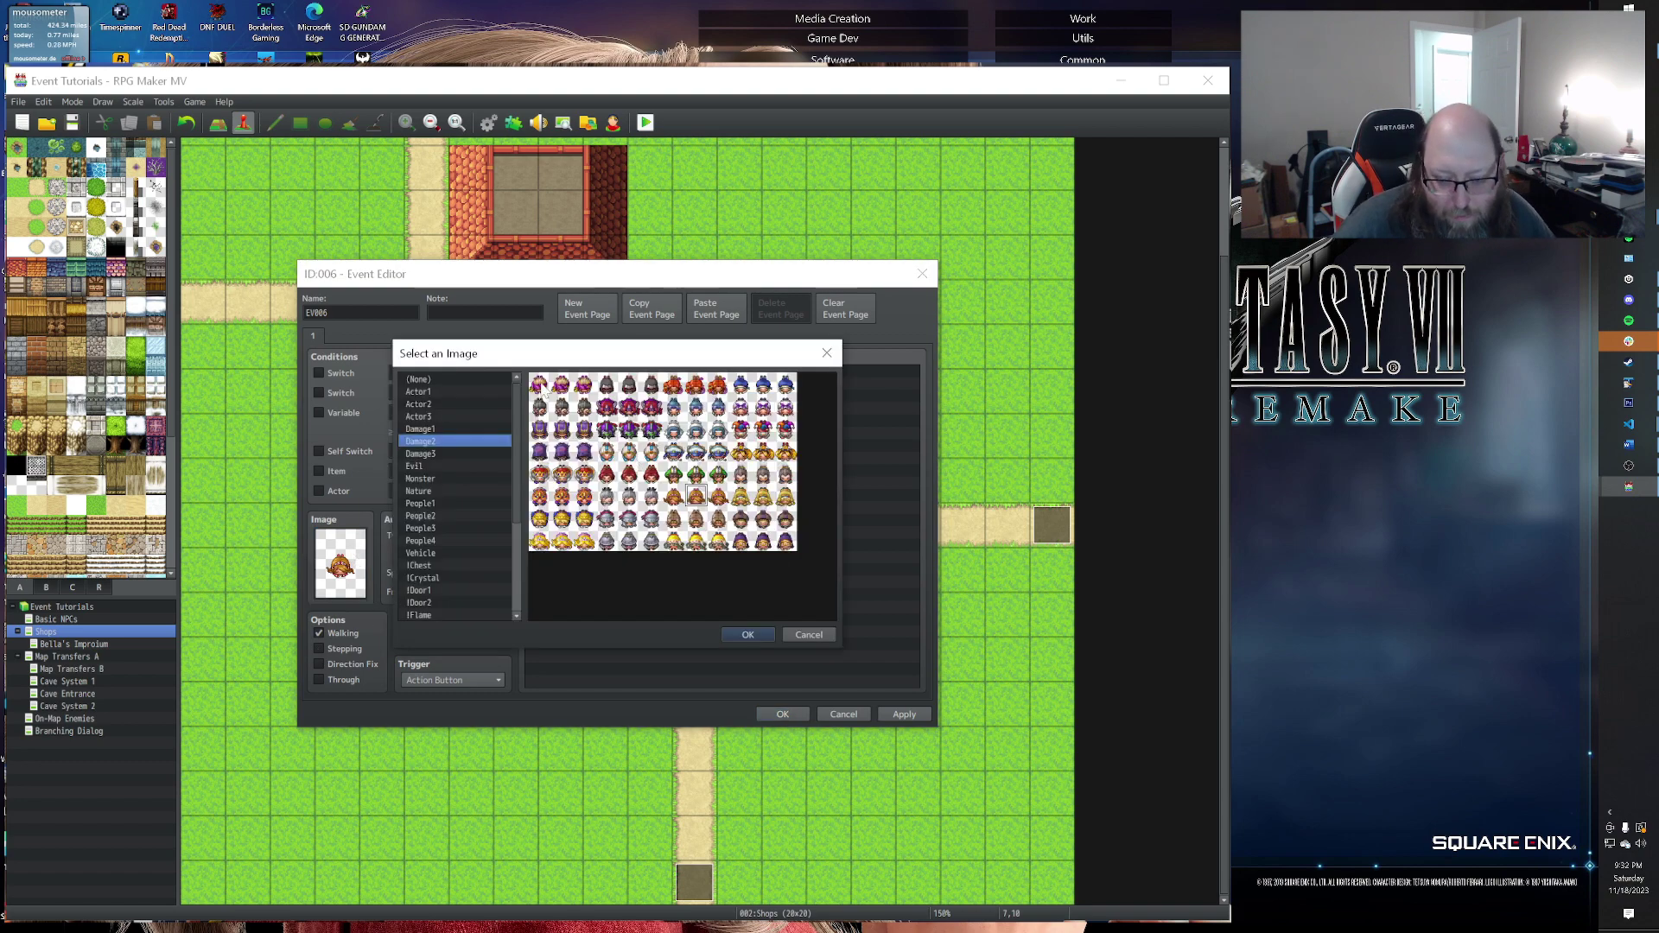
scroll(456, 416, down, 4)
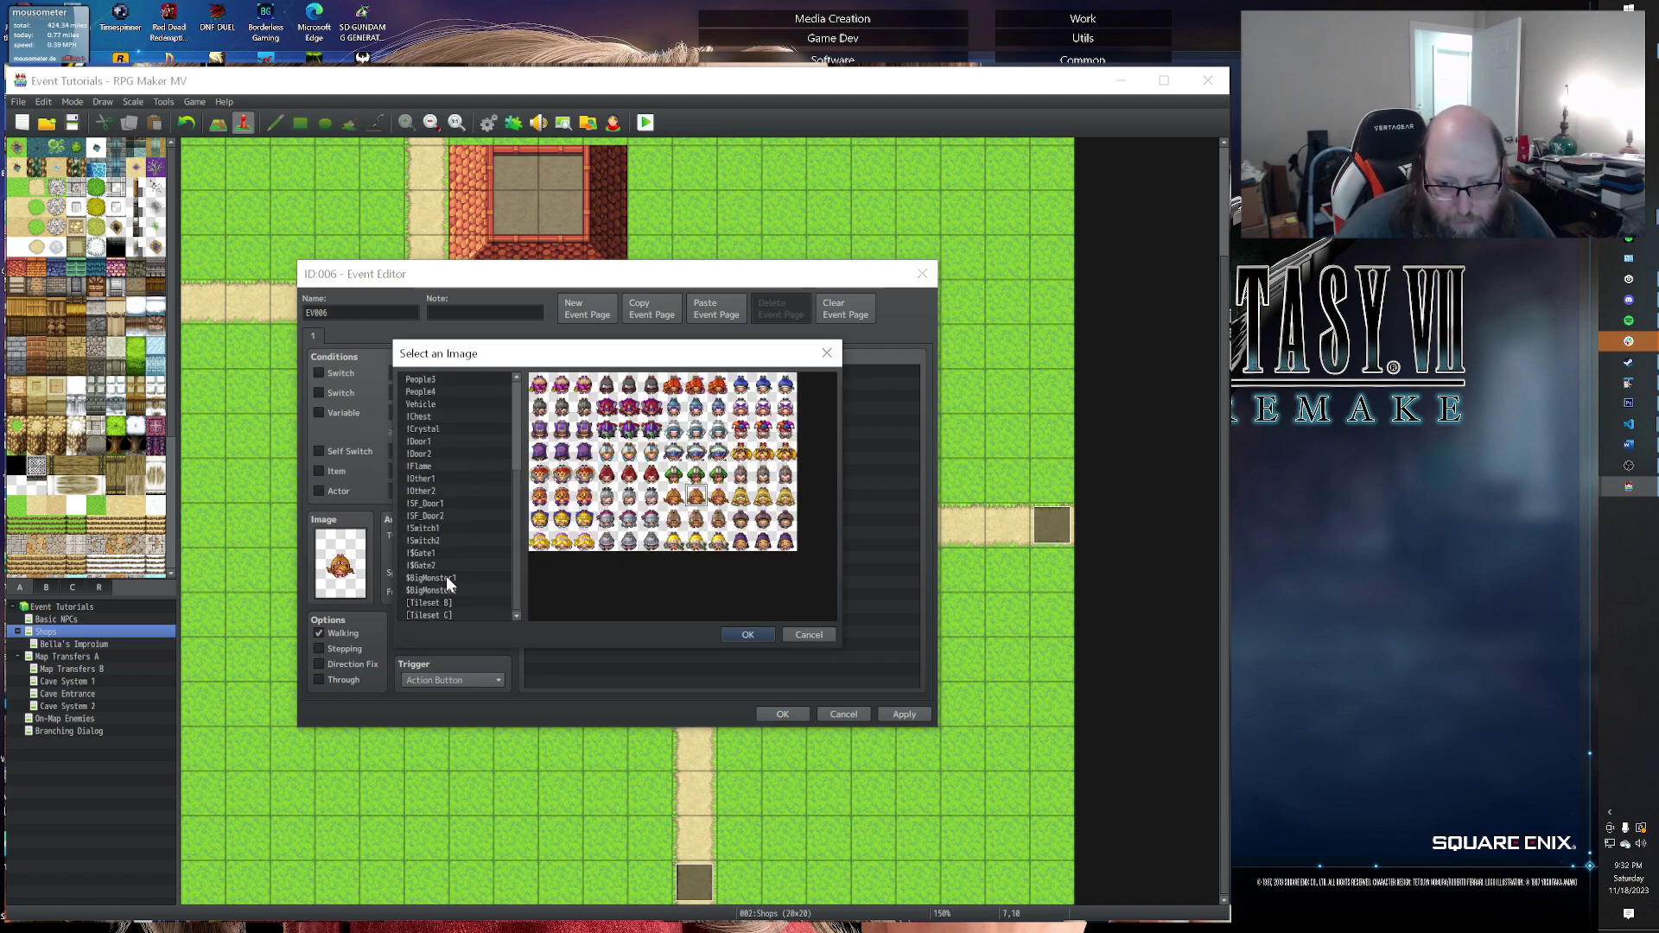
click(439, 602)
key(Down)
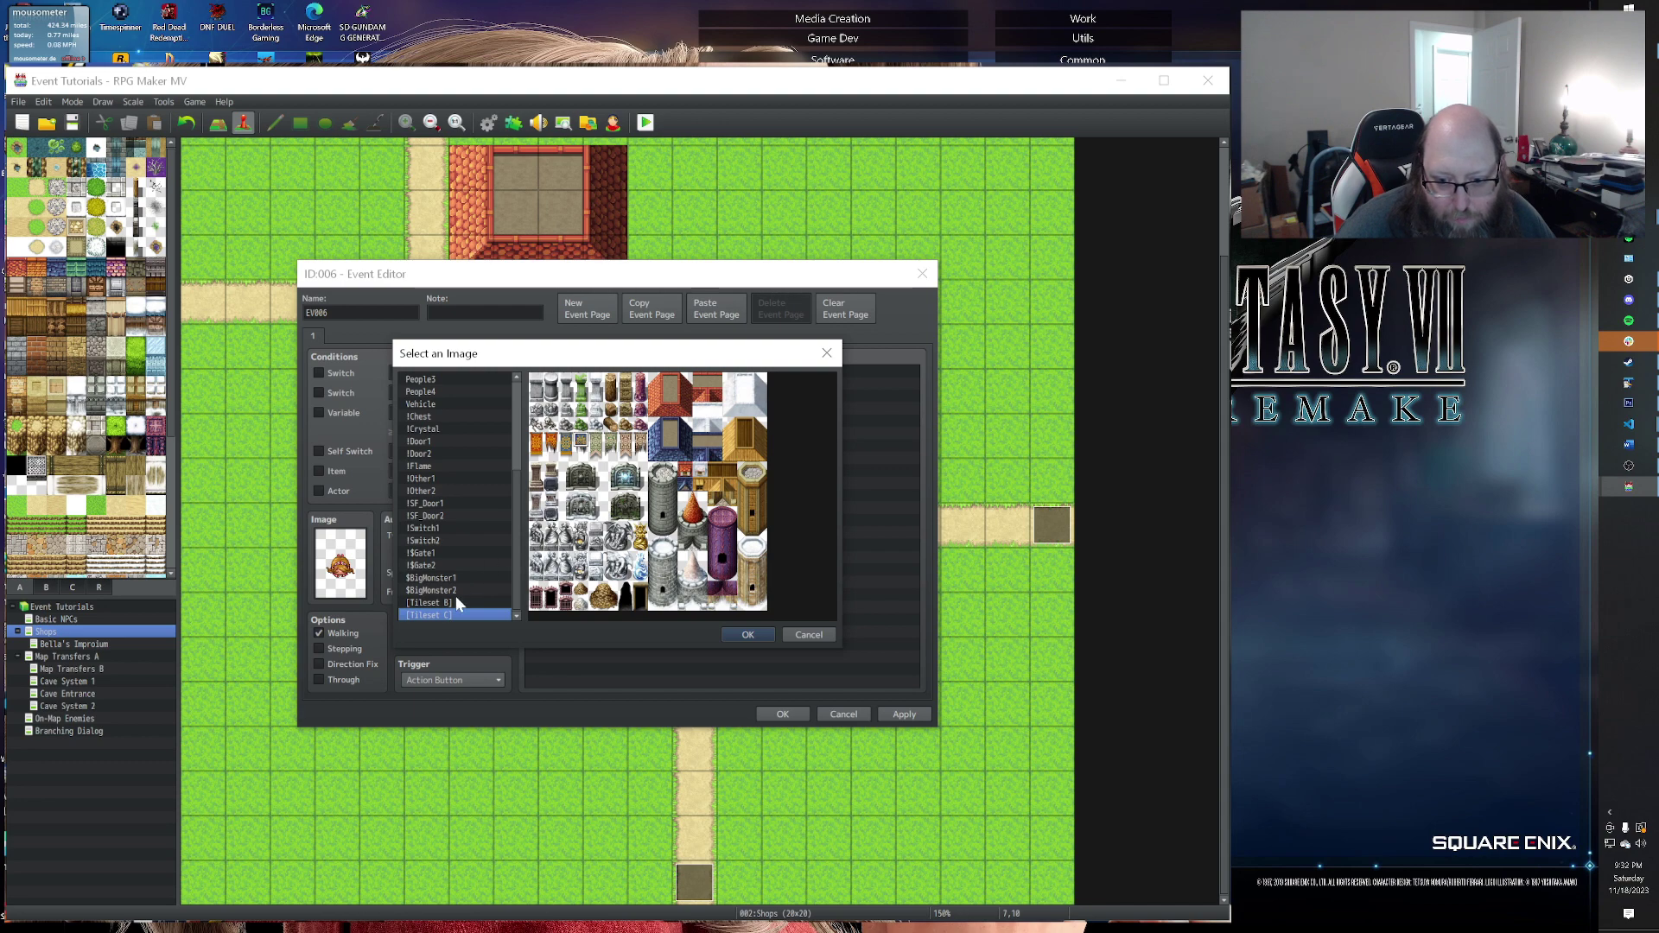
click(453, 602)
click(550, 516)
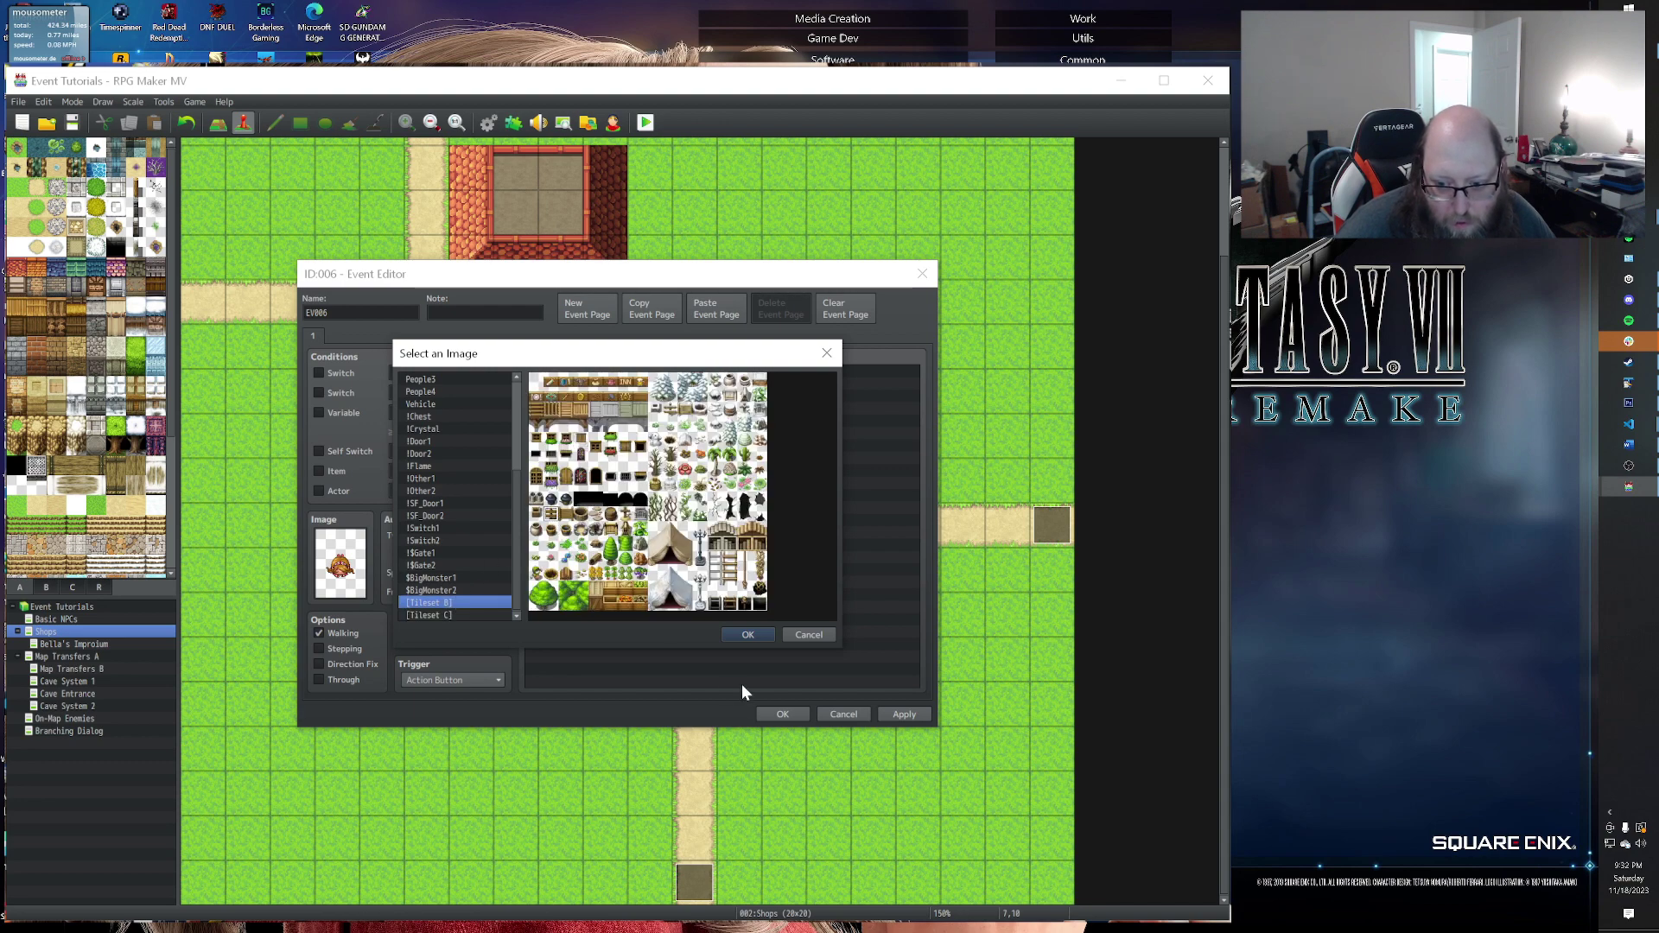
click(745, 634)
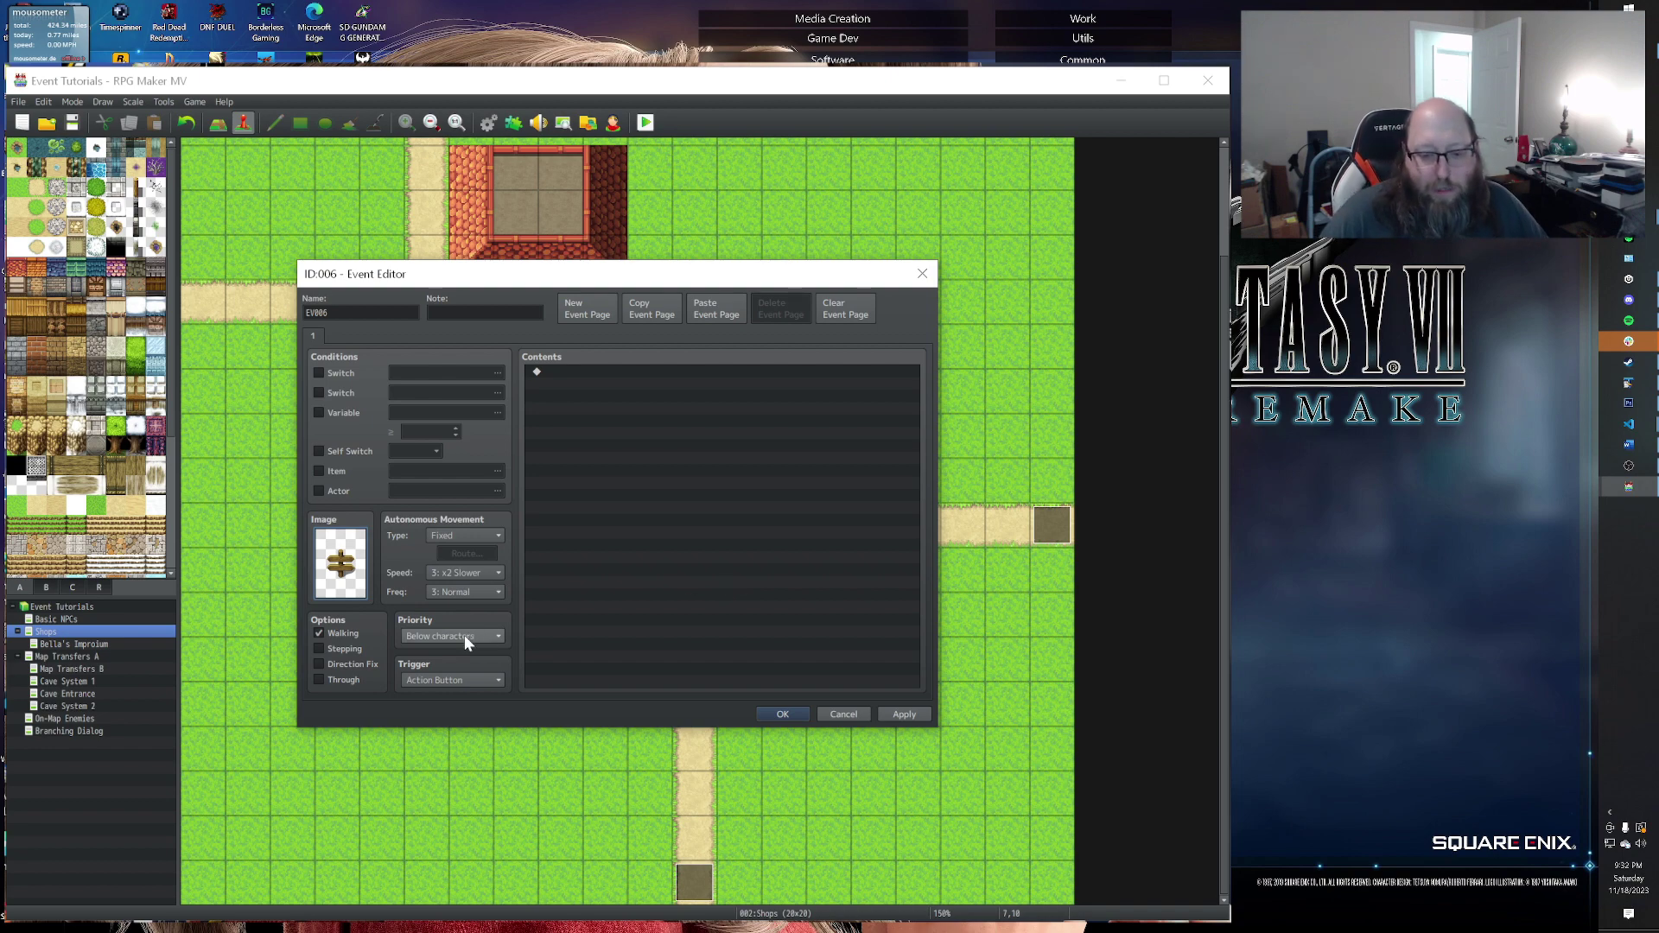
click(858, 714)
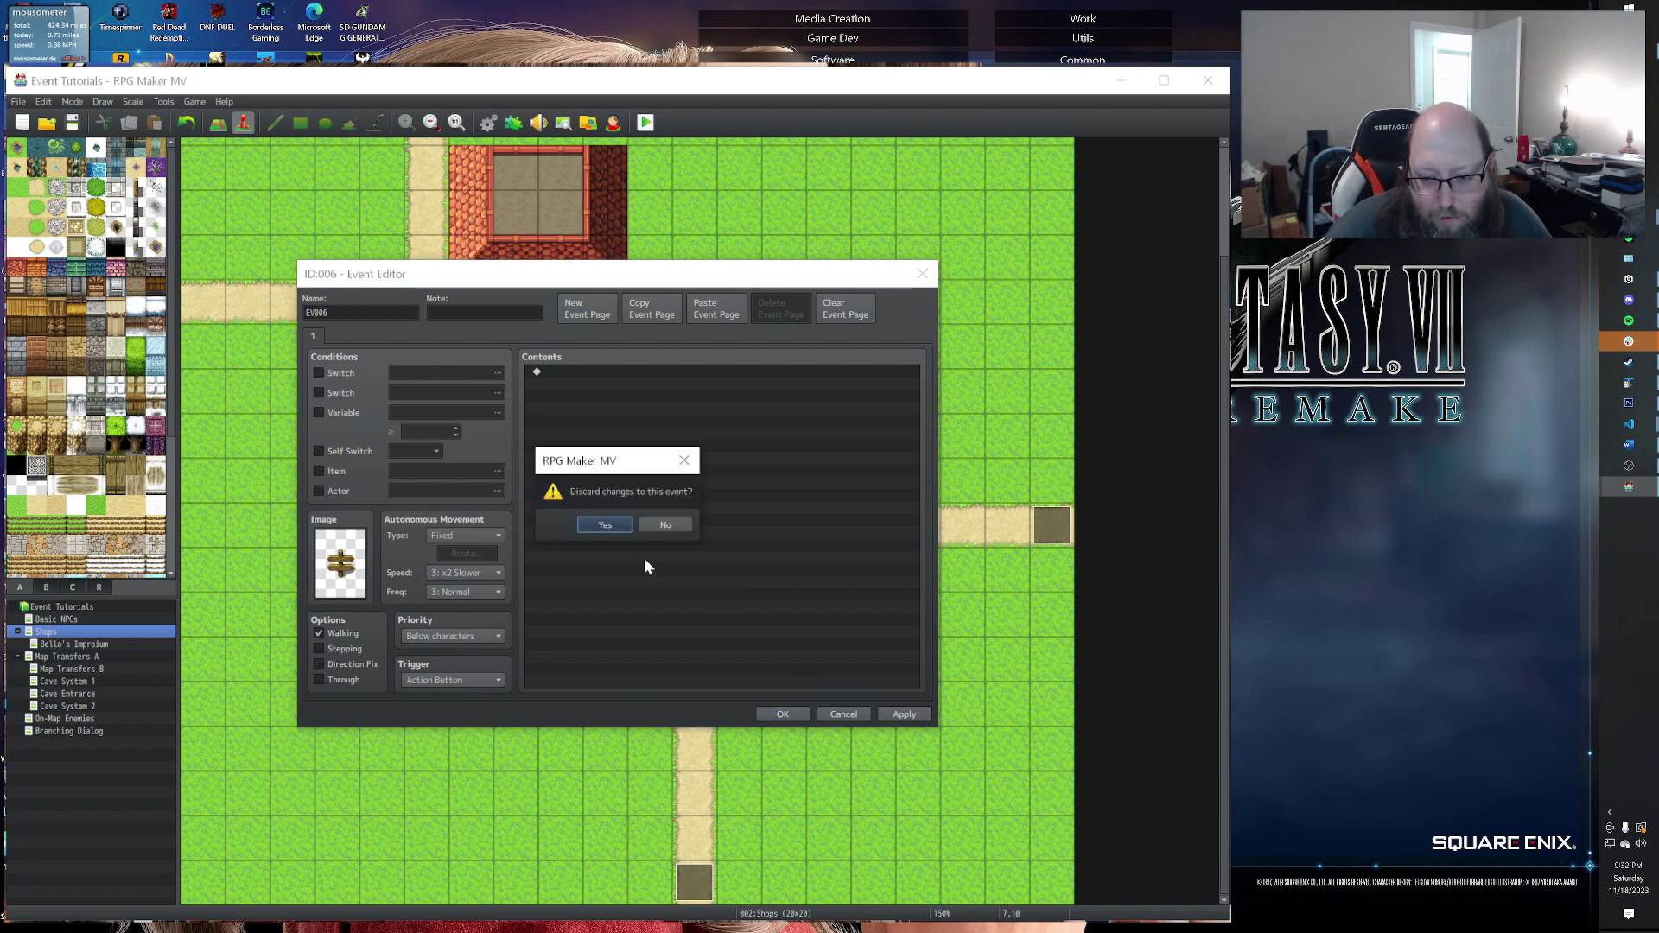
click(605, 525)
Step: Check the priority setting of the existing Shops map signpost event and launch a playtest of the project
double_click(466, 491)
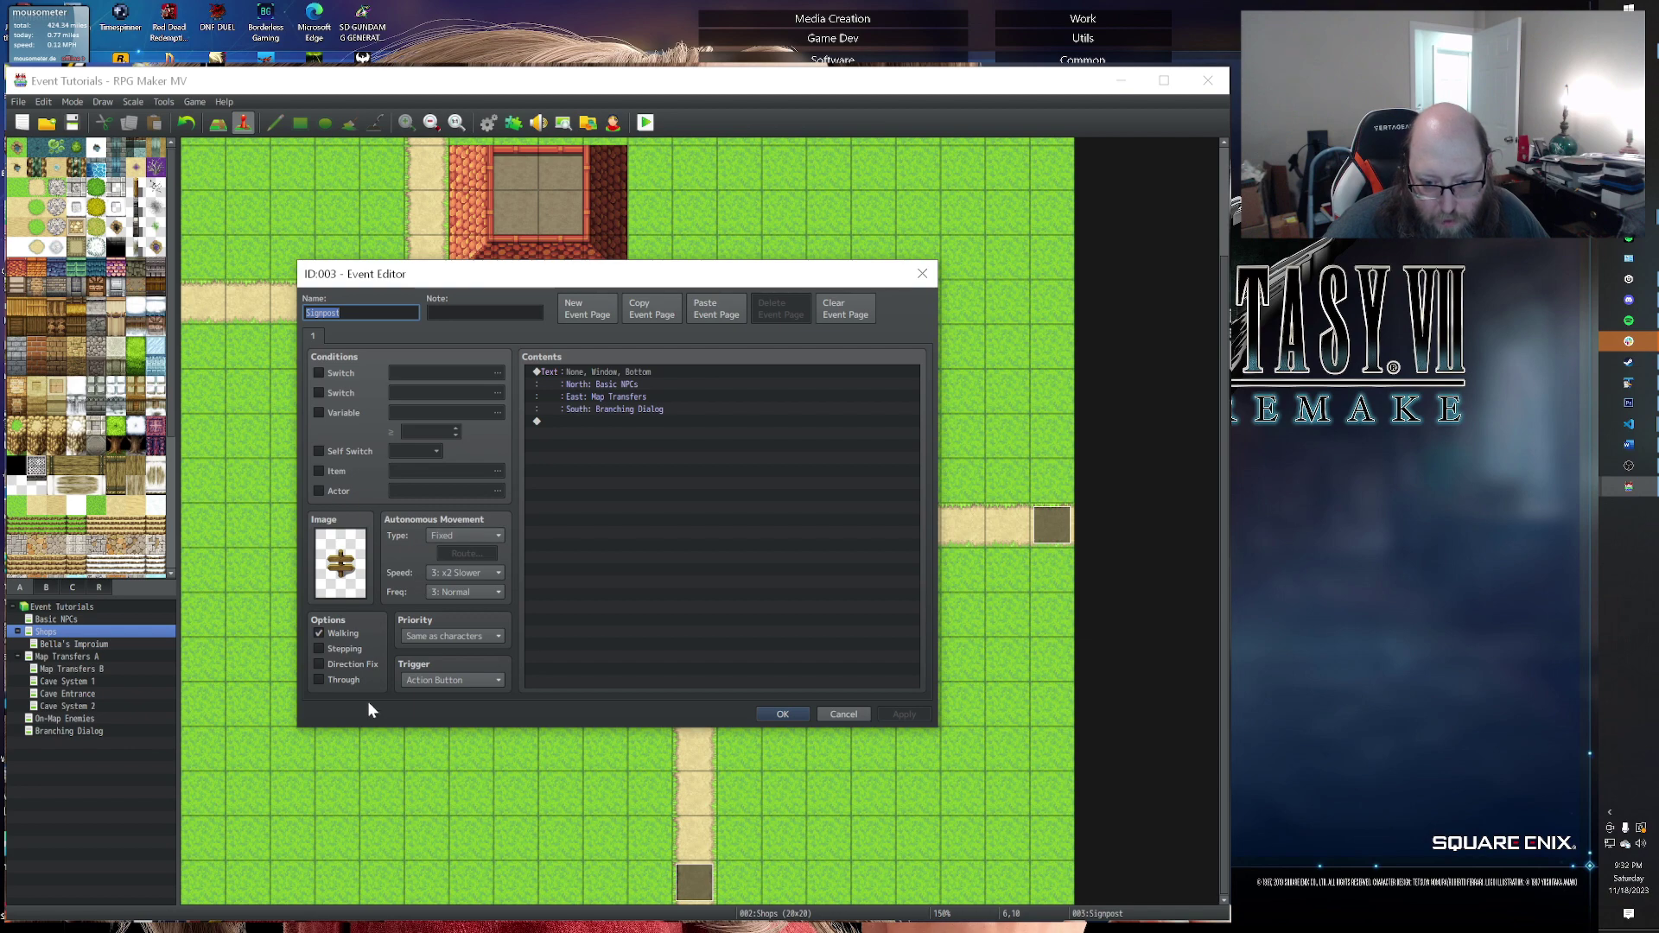
click(799, 718)
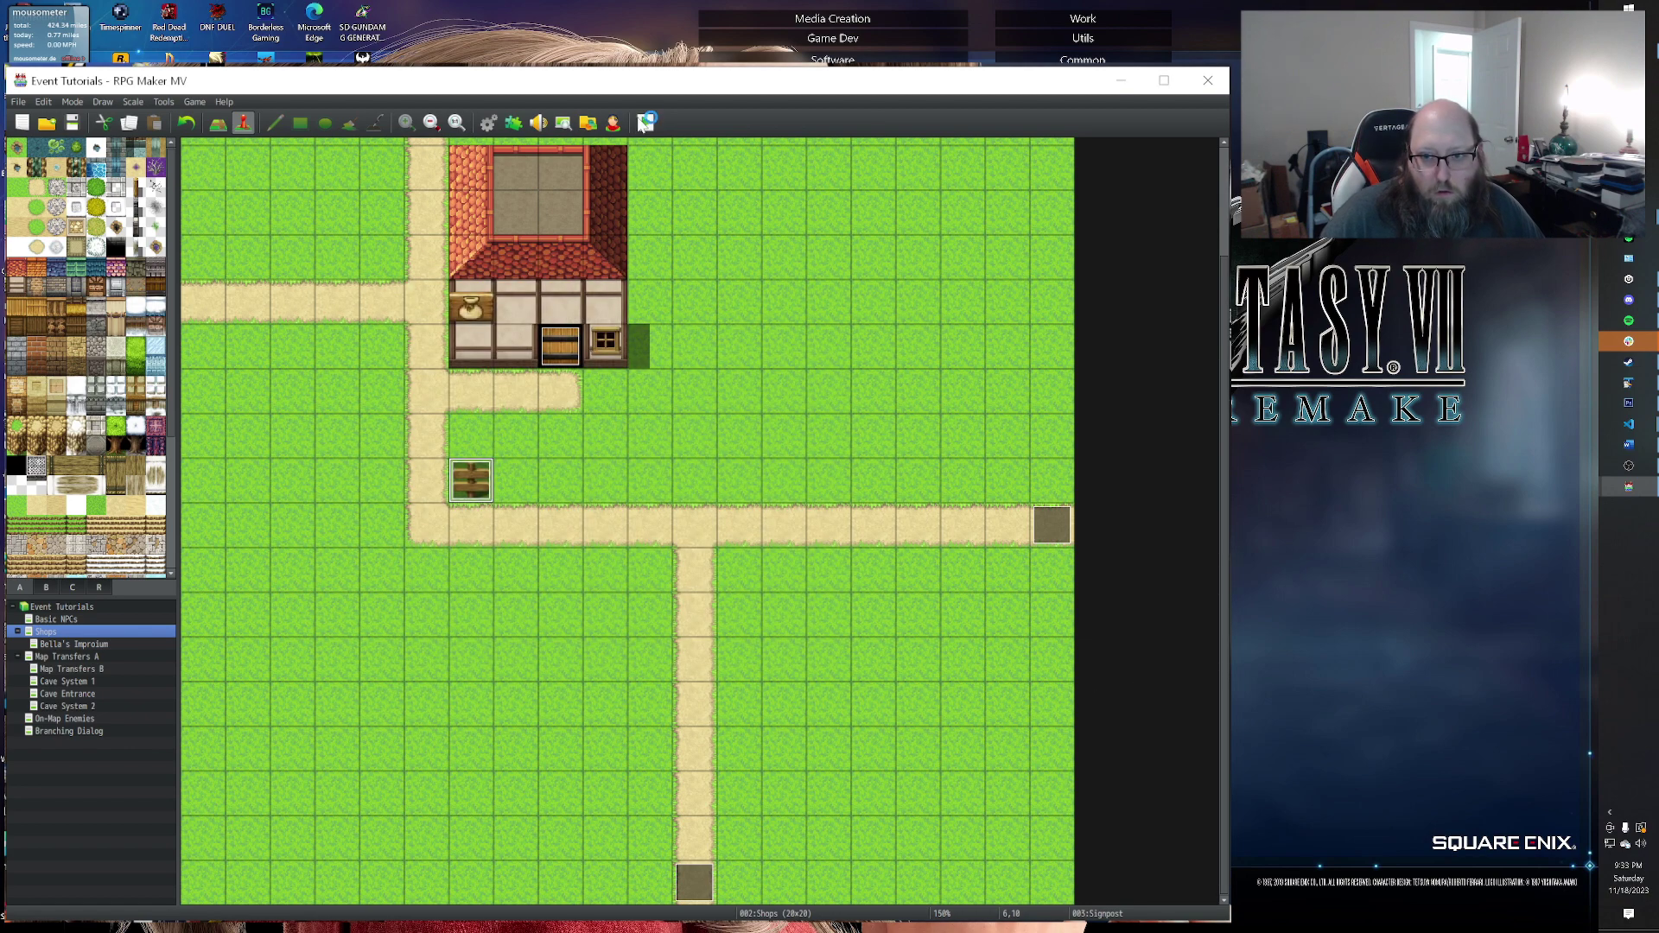
key(ctrl+r)
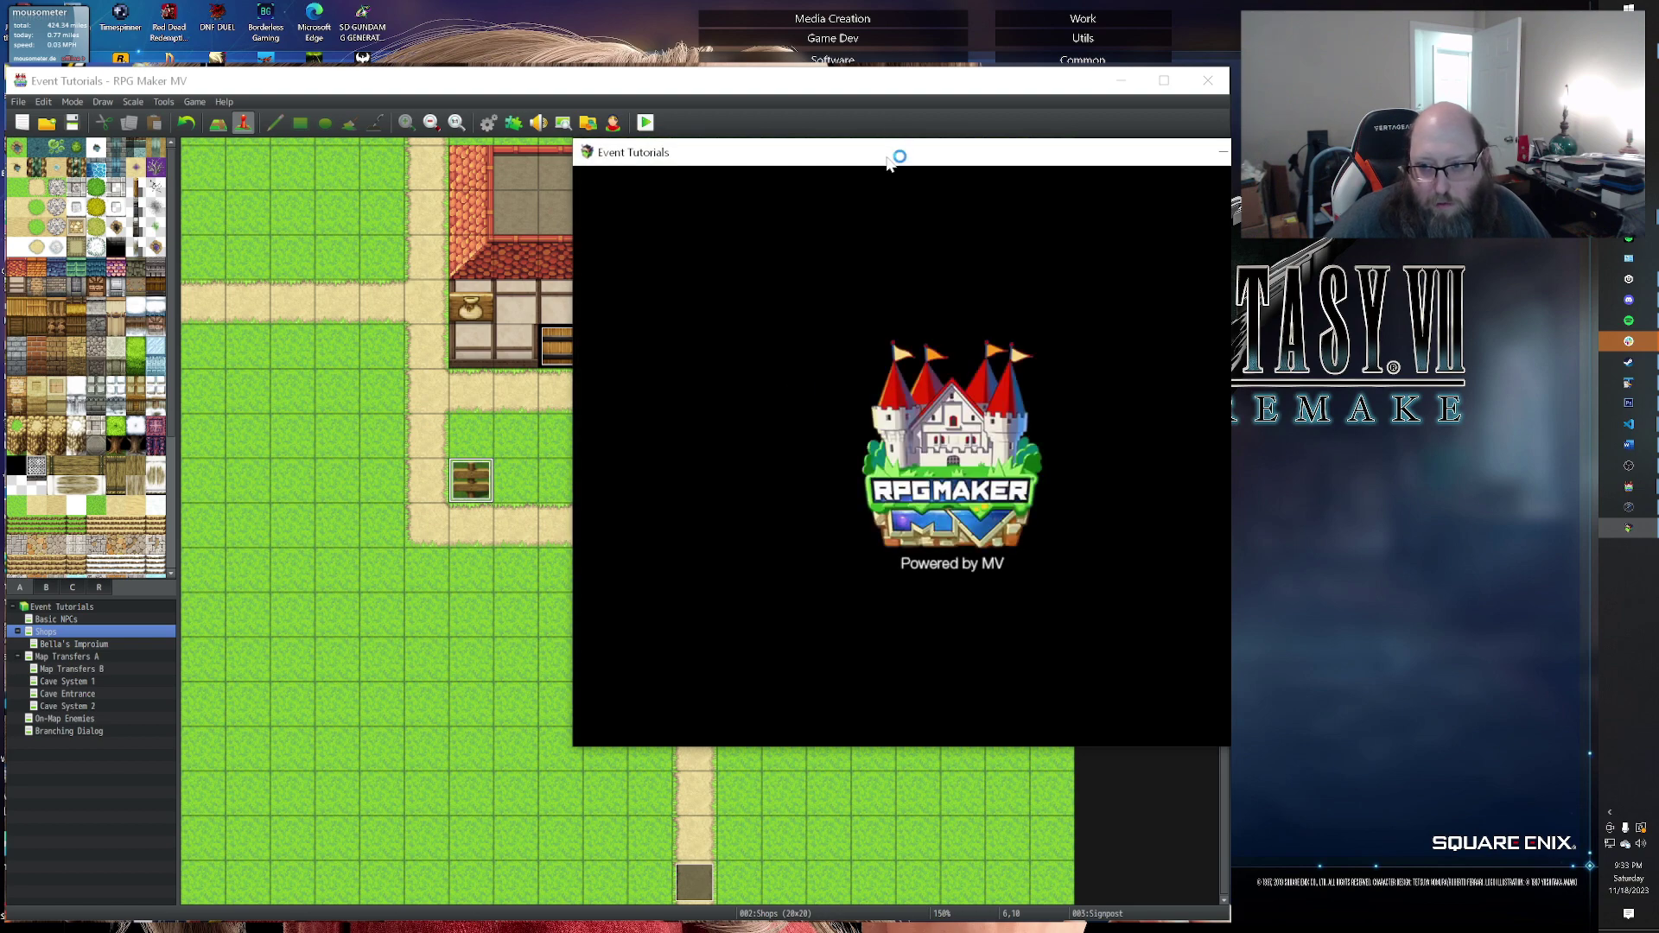